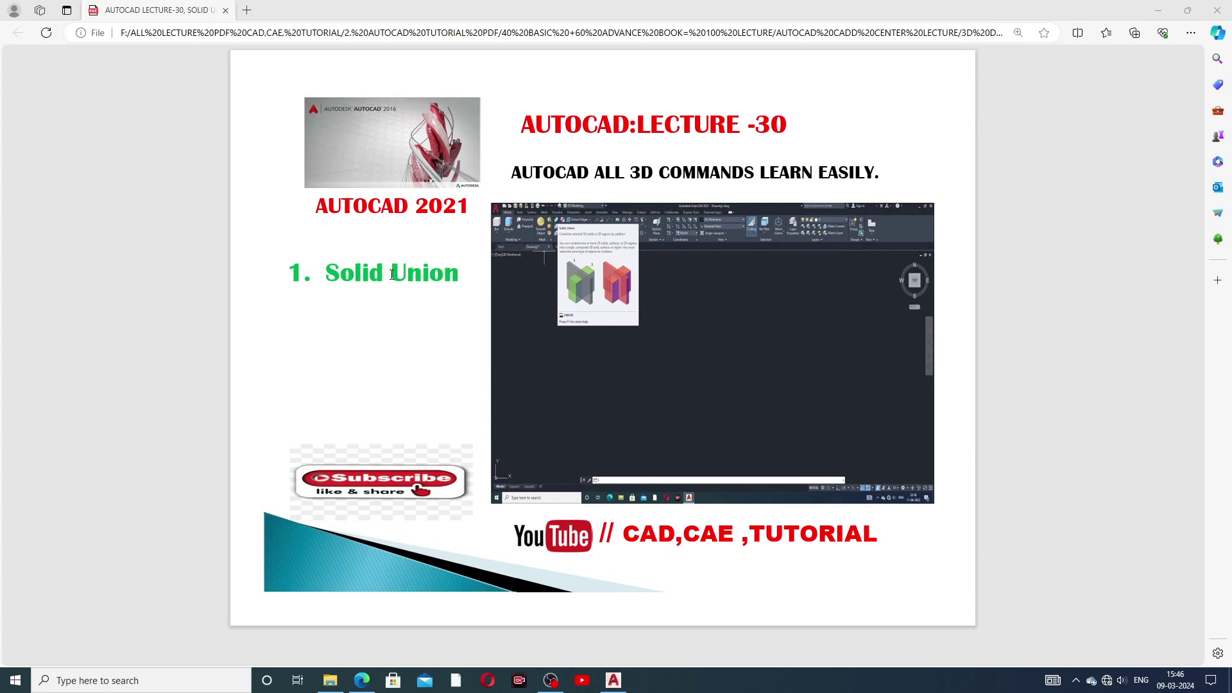
# - Switch from the Edge lecture PDF to the empty AutoCAD Drawing1
pyautogui.click(613, 681)
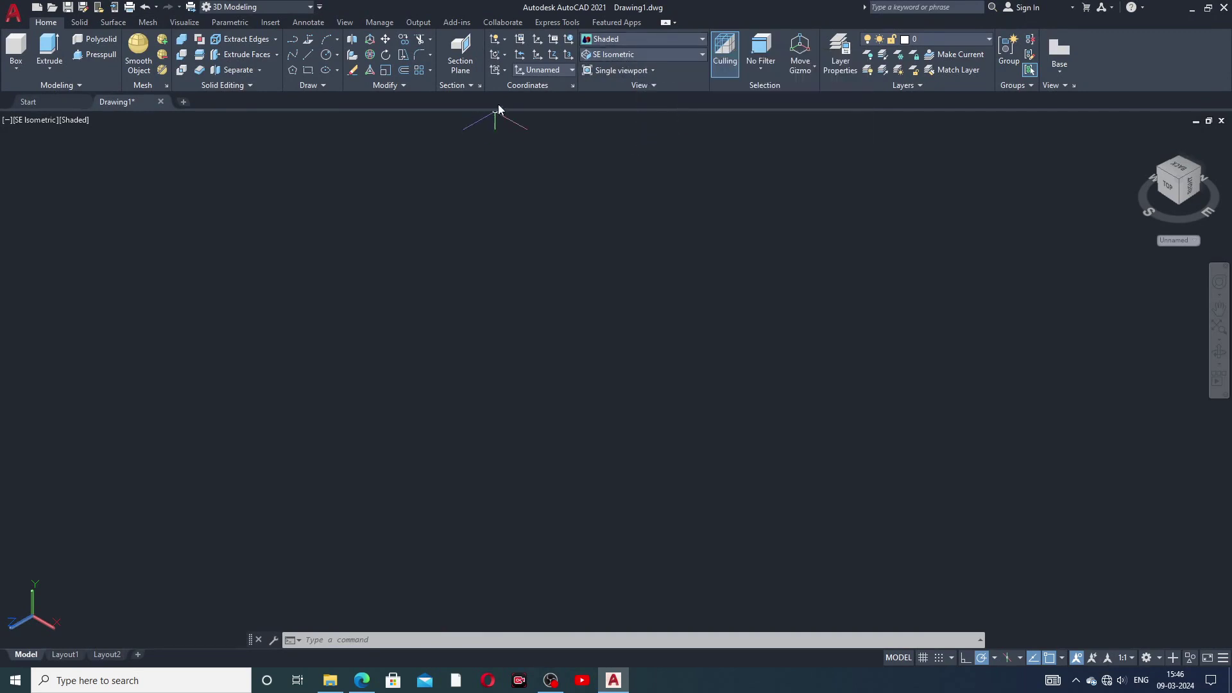
# - Switch to Top view and draw a rectangle by two opposite corners
pyautogui.click(649, 55)
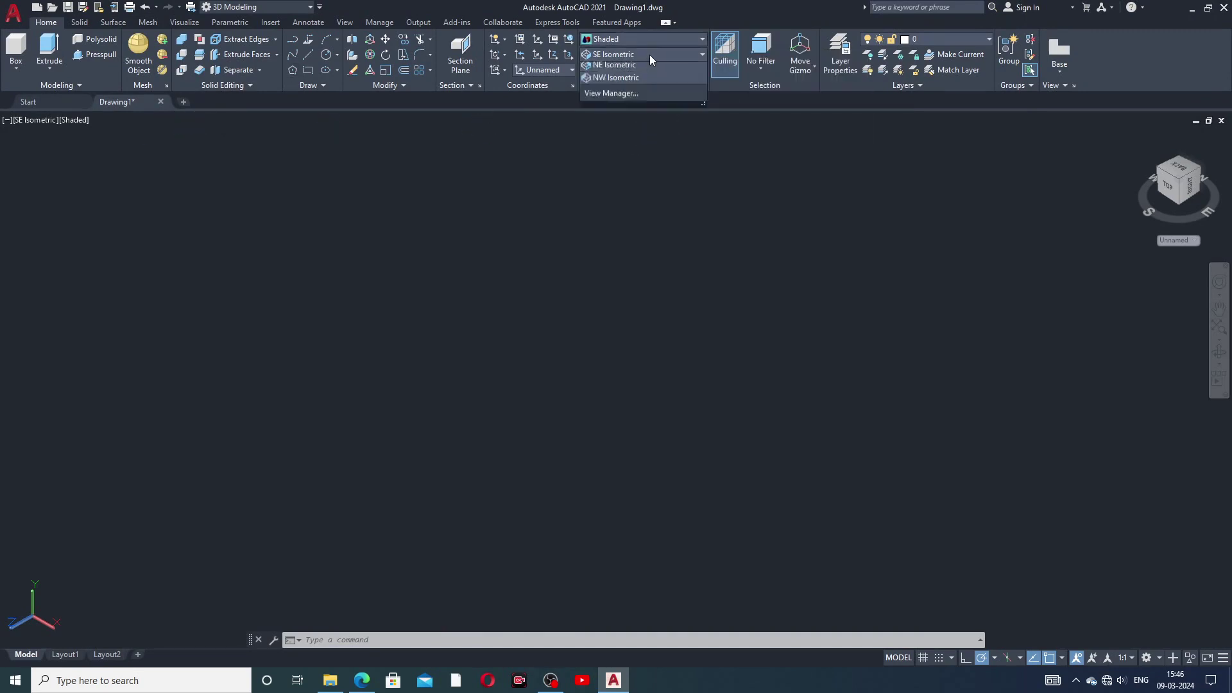
pyautogui.click(611, 65)
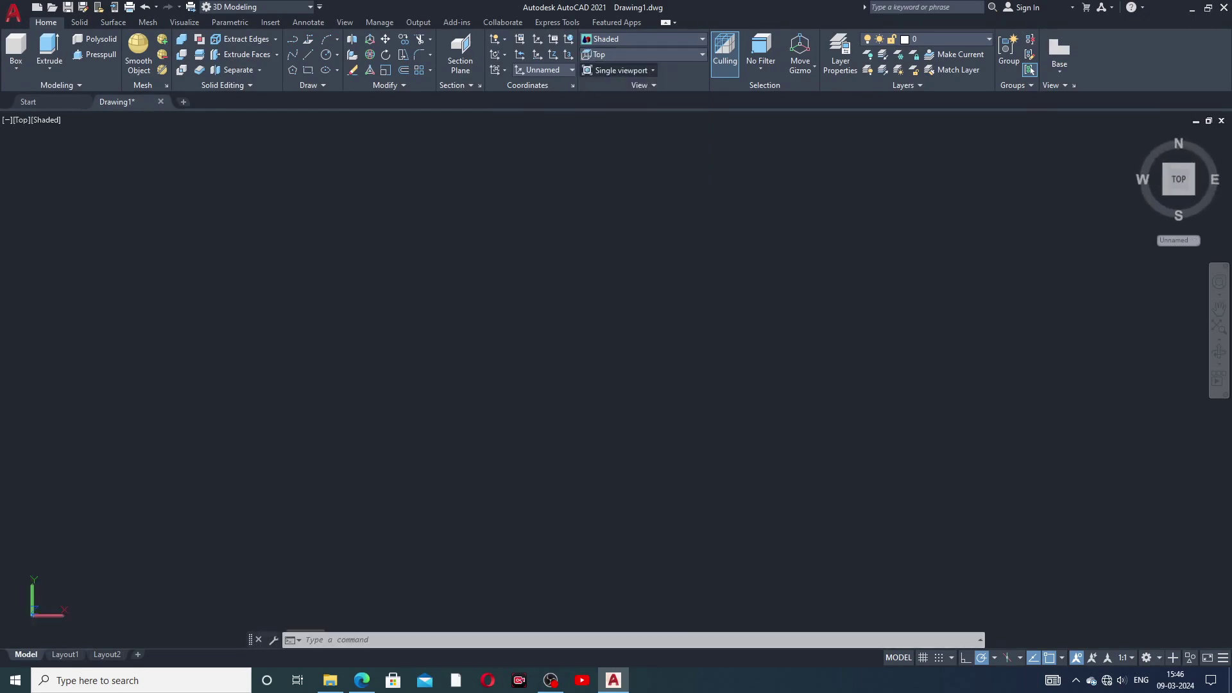
pyautogui.click(308, 72)
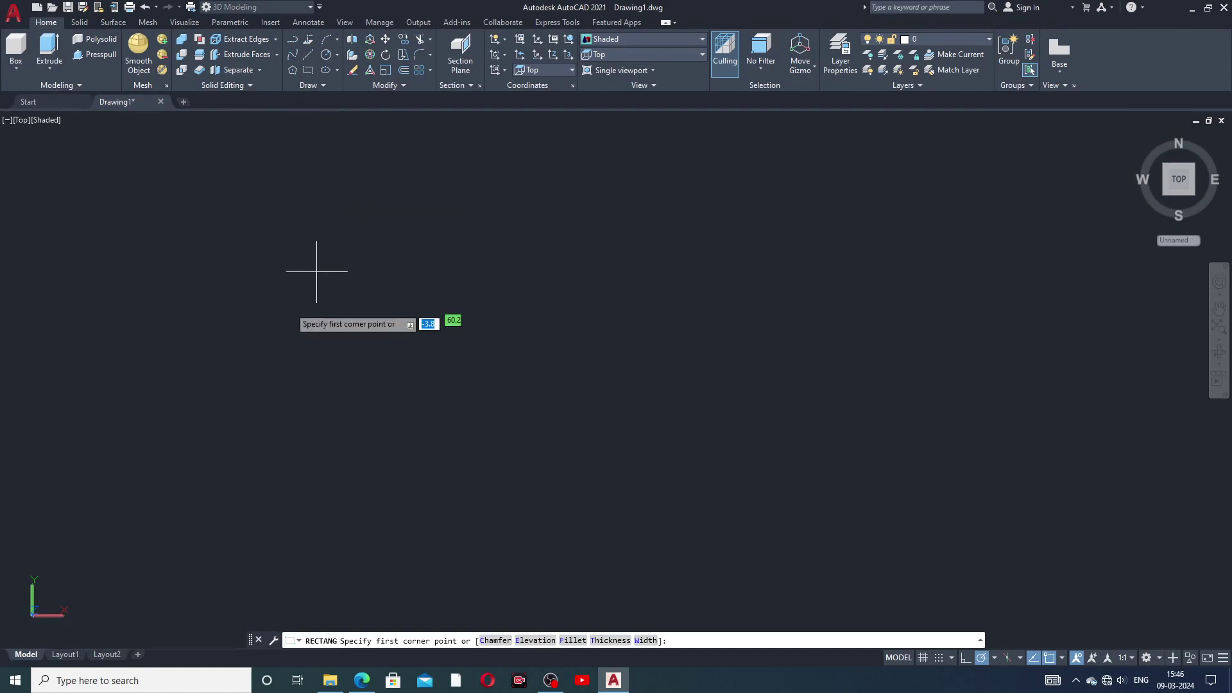
pyautogui.click(287, 345)
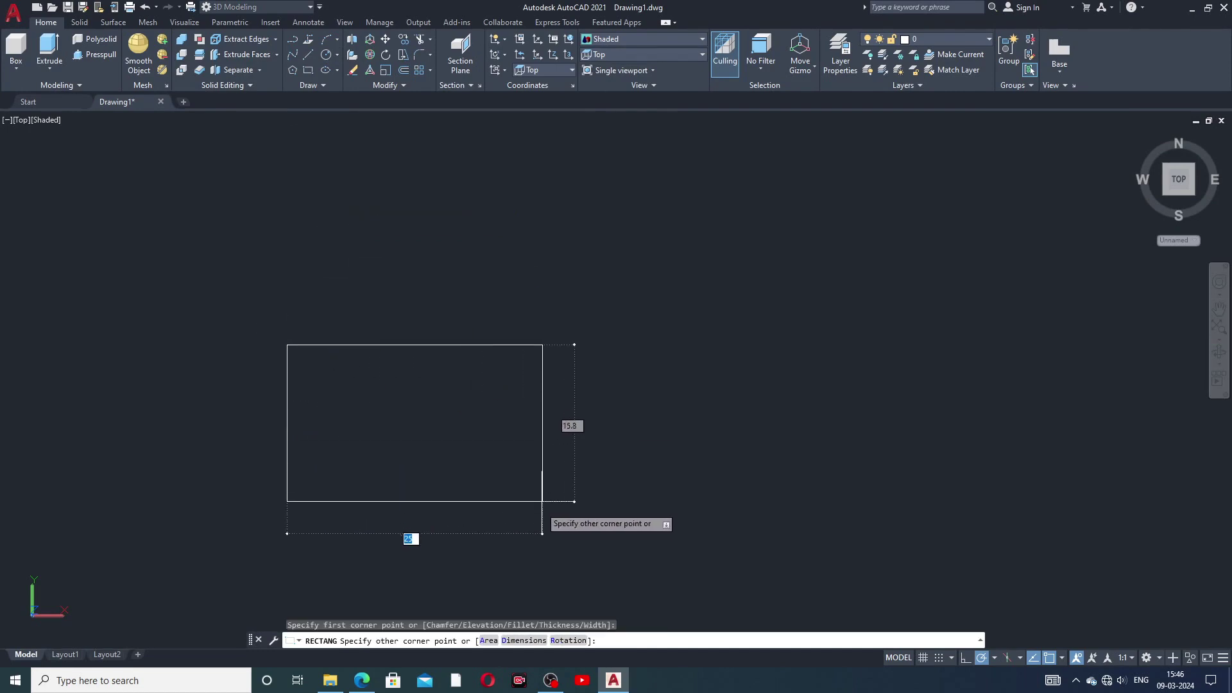
pyautogui.click(500, 520)
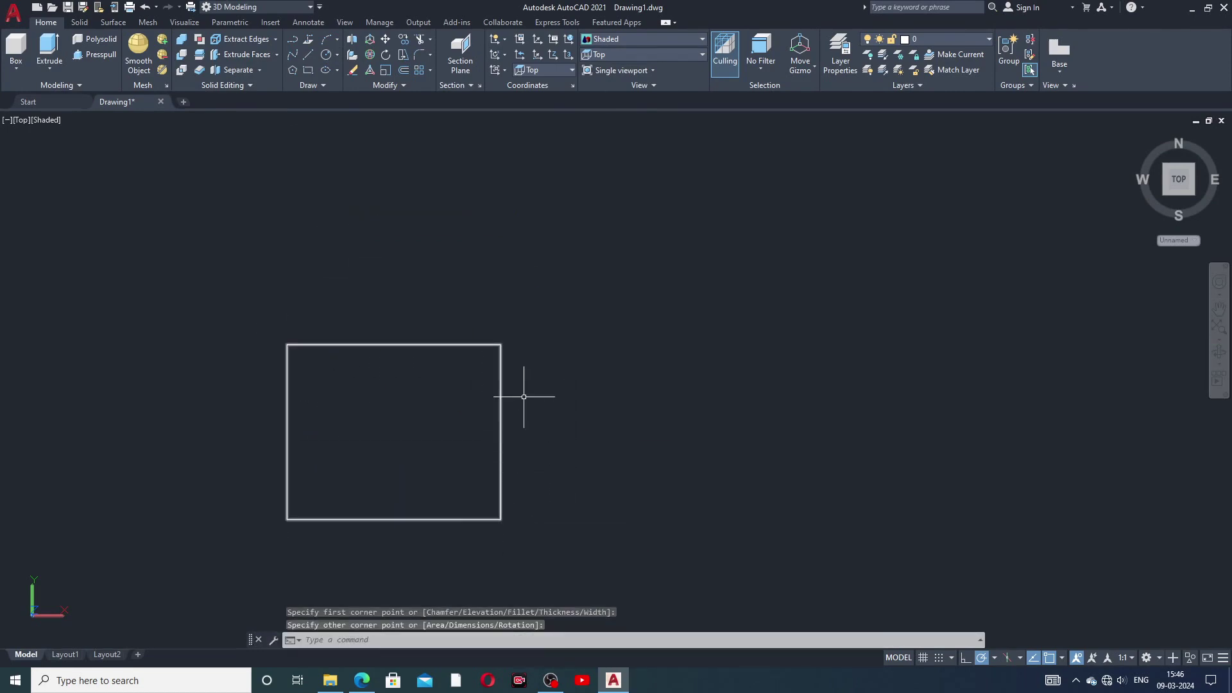
pyautogui.moveTo(521, 398); pyautogui.dragTo(500, 346, button='middle')
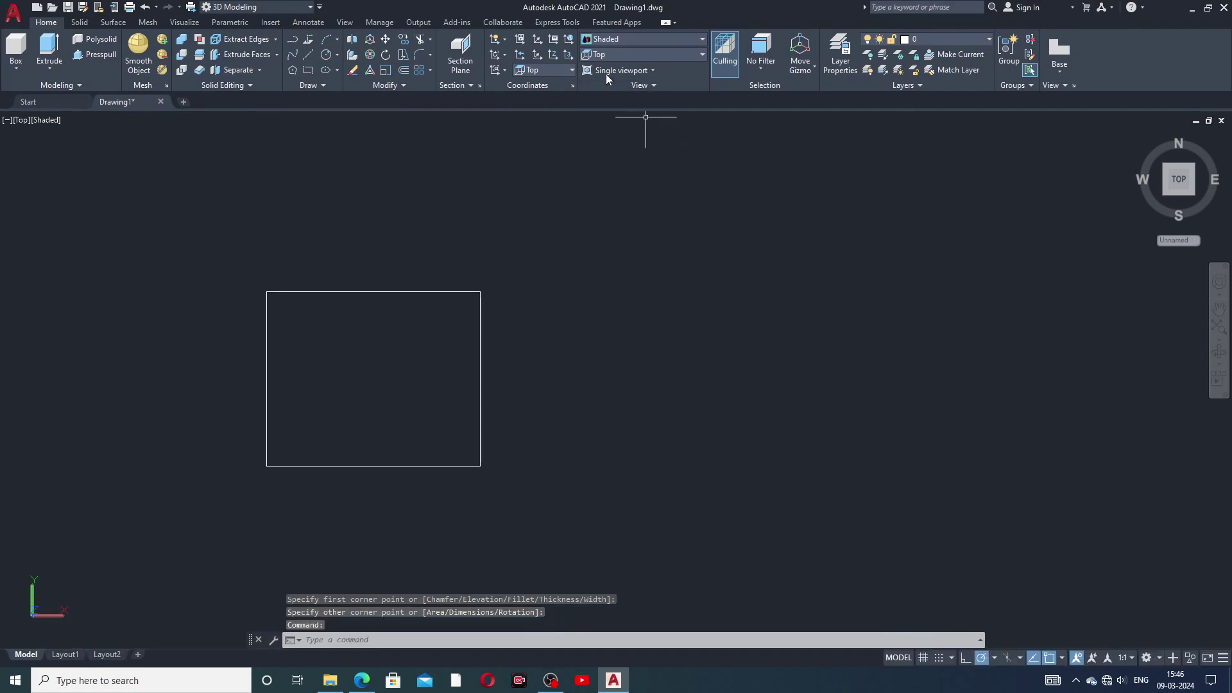
# - Switch to Front view, centred on the edge-on rectangle
pyautogui.click(606, 56)
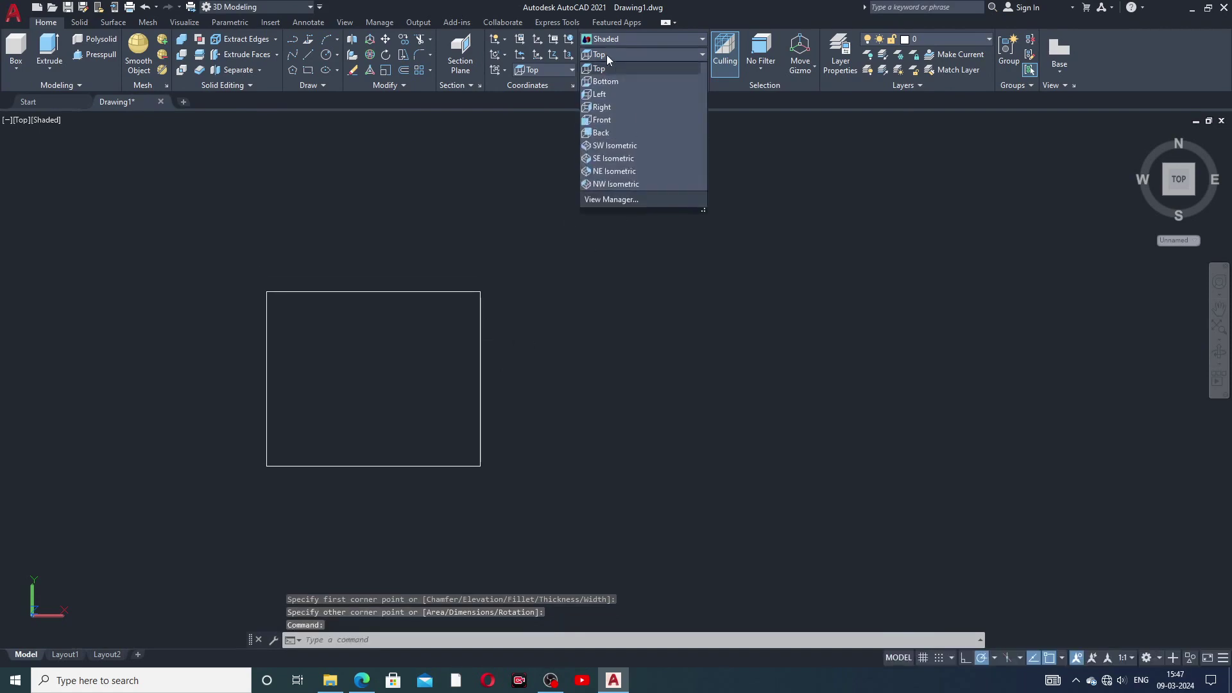
pyautogui.click(605, 121)
pyautogui.moveTo(461, 236); pyautogui.dragTo(652, 224, button='middle')
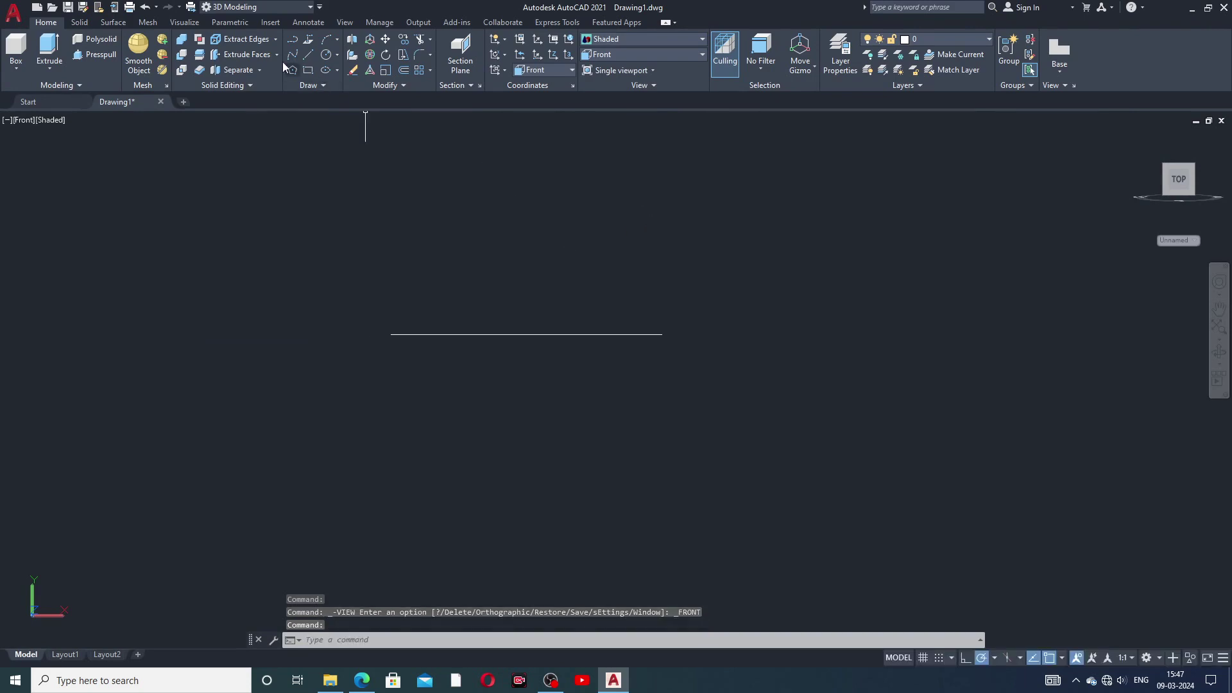
# - Draw a circle on the base line and grip-move its centre to the line's midpoint
pyautogui.click(325, 57)
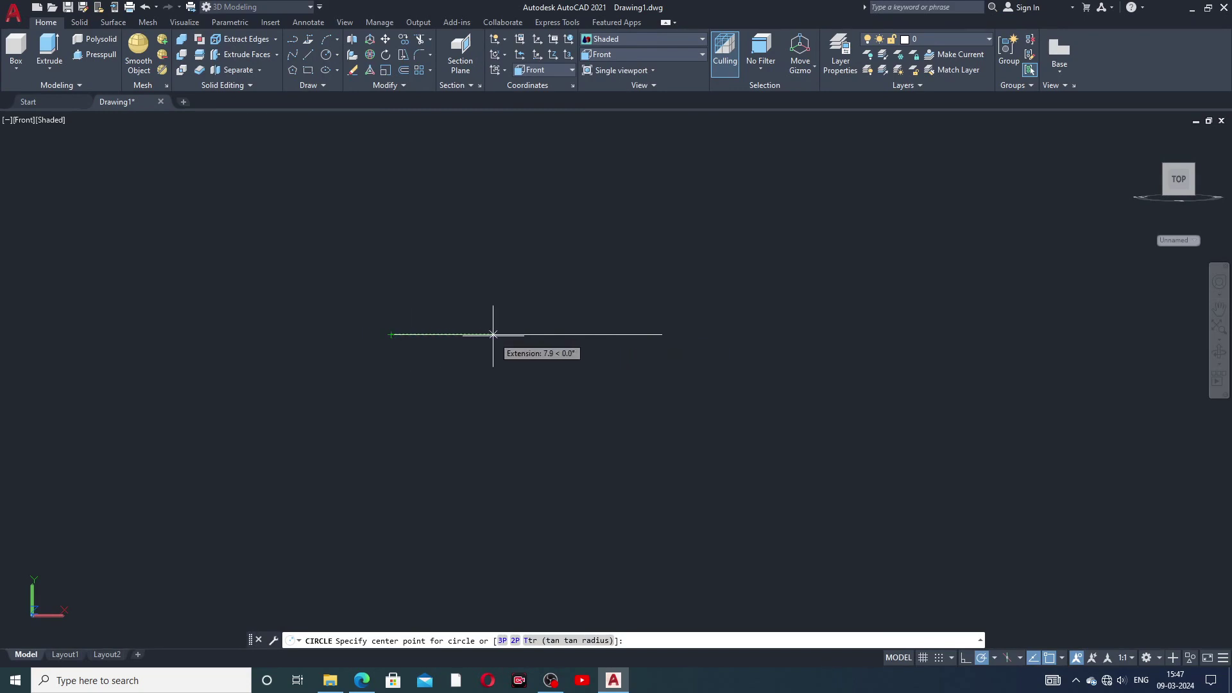
pyautogui.click(538, 335)
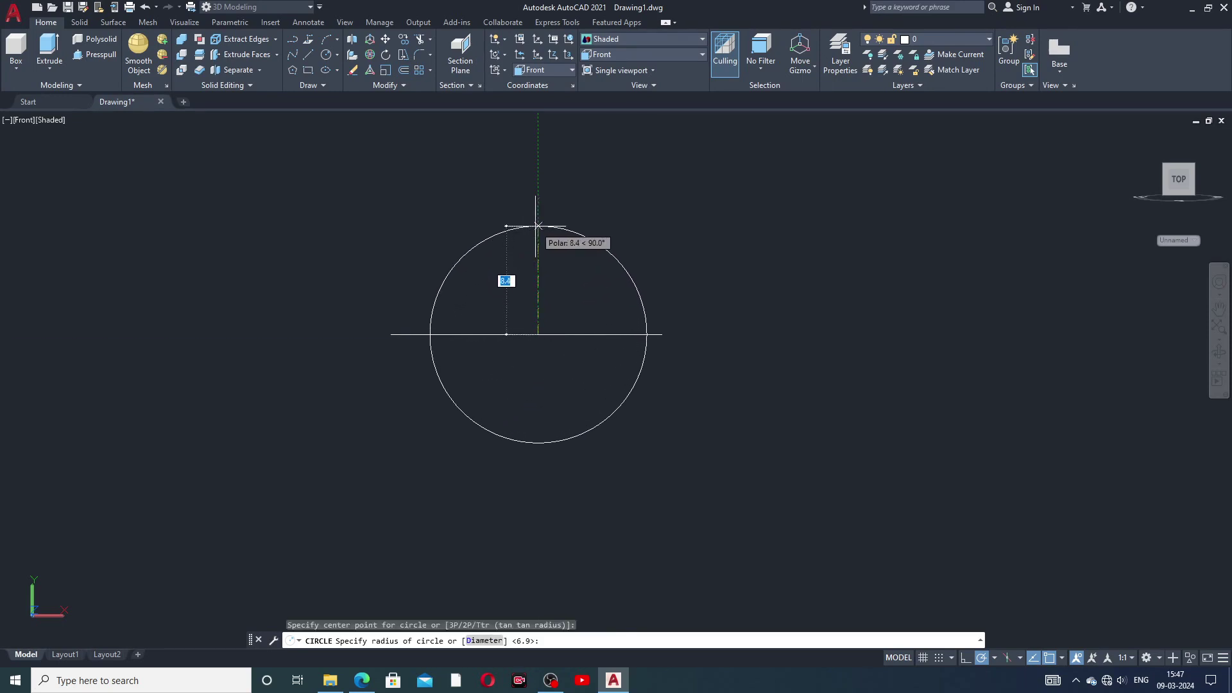
pyautogui.click(538, 226)
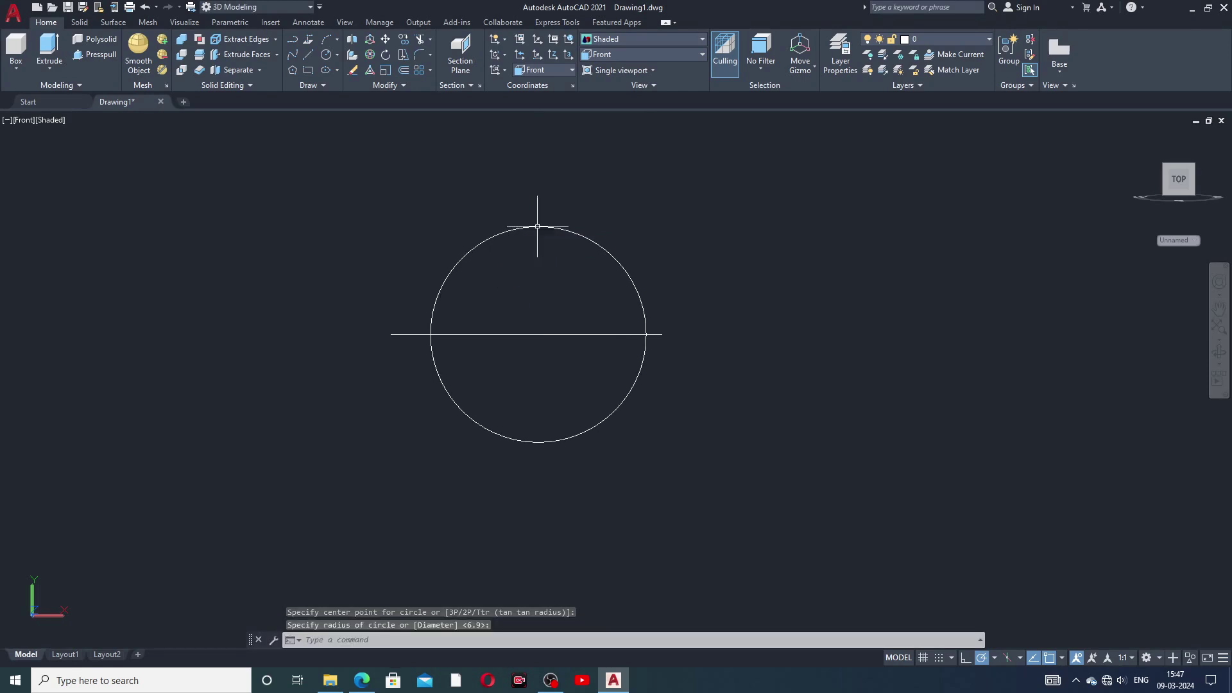
pyautogui.click(620, 271)
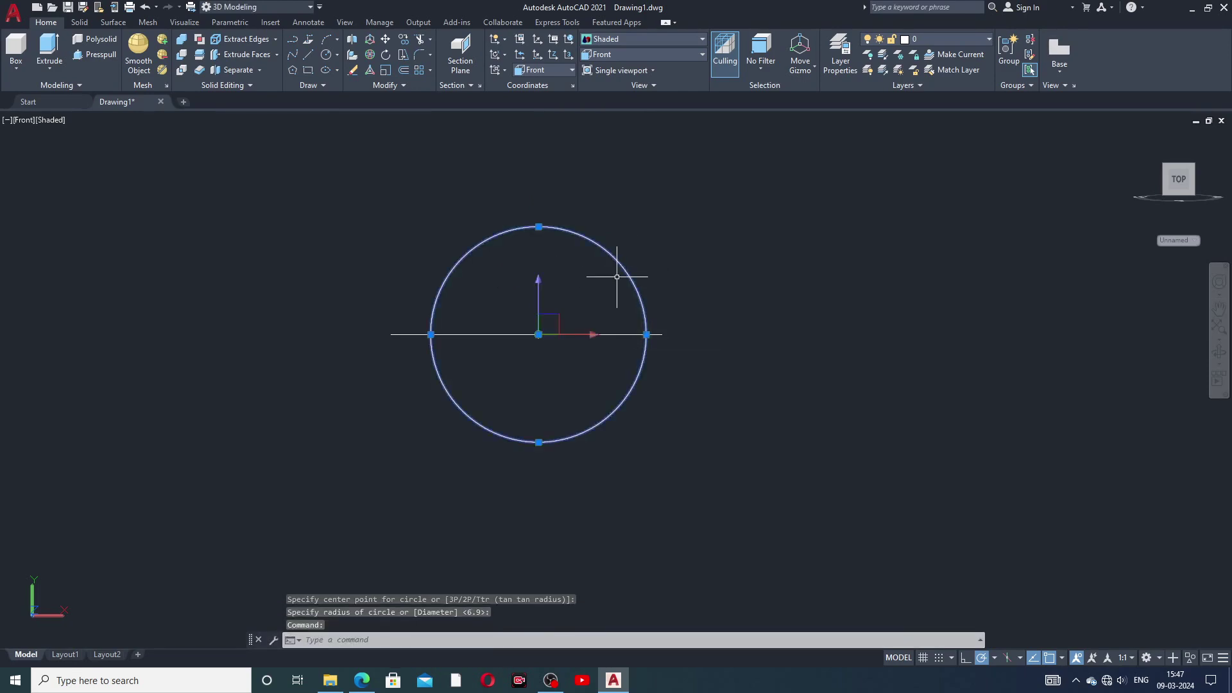
pyautogui.click(539, 335)
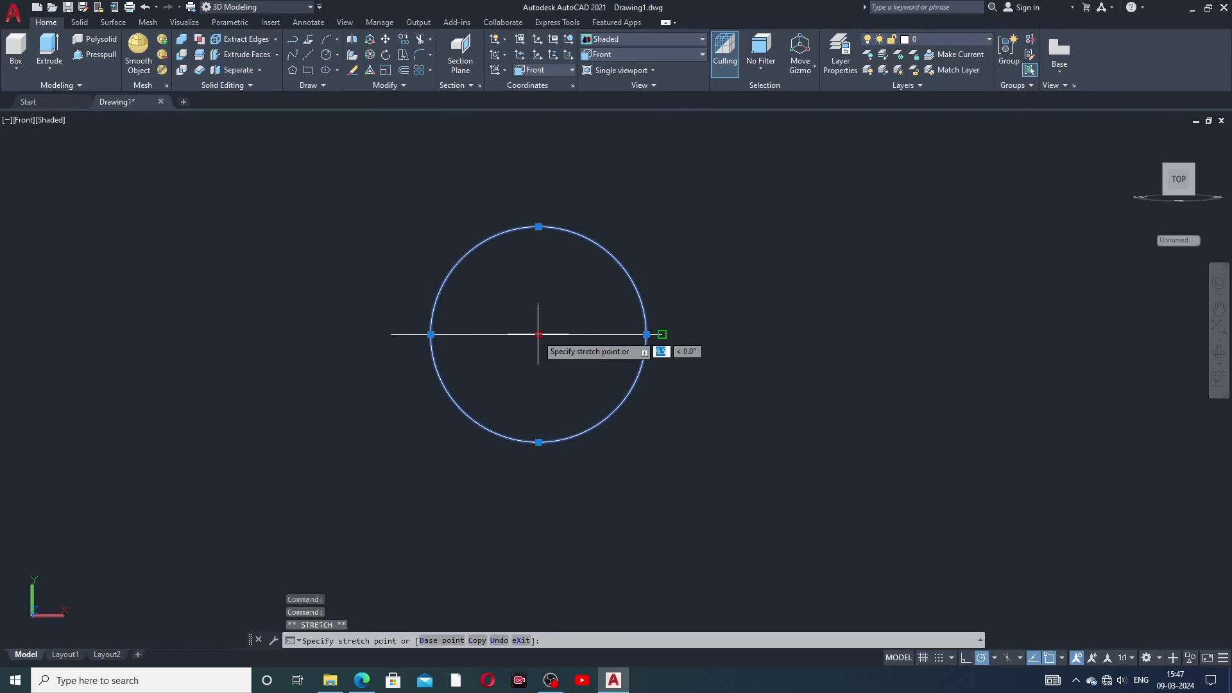
pyautogui.click(528, 334)
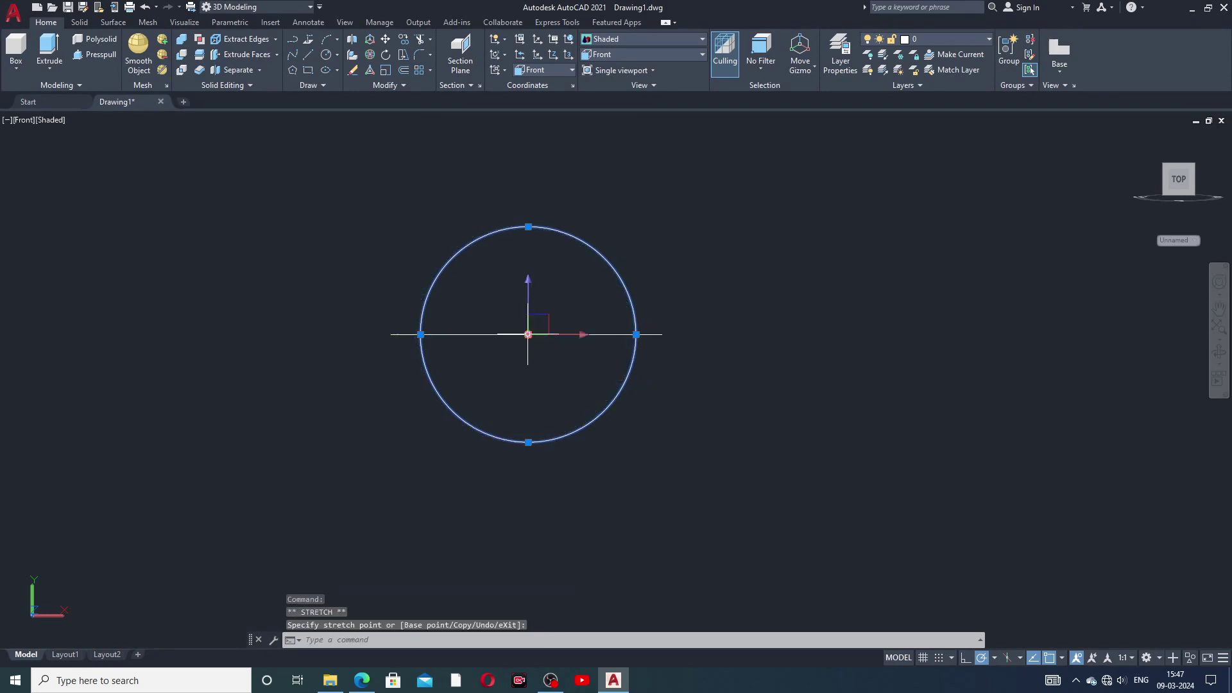
pyautogui.press('Escape')
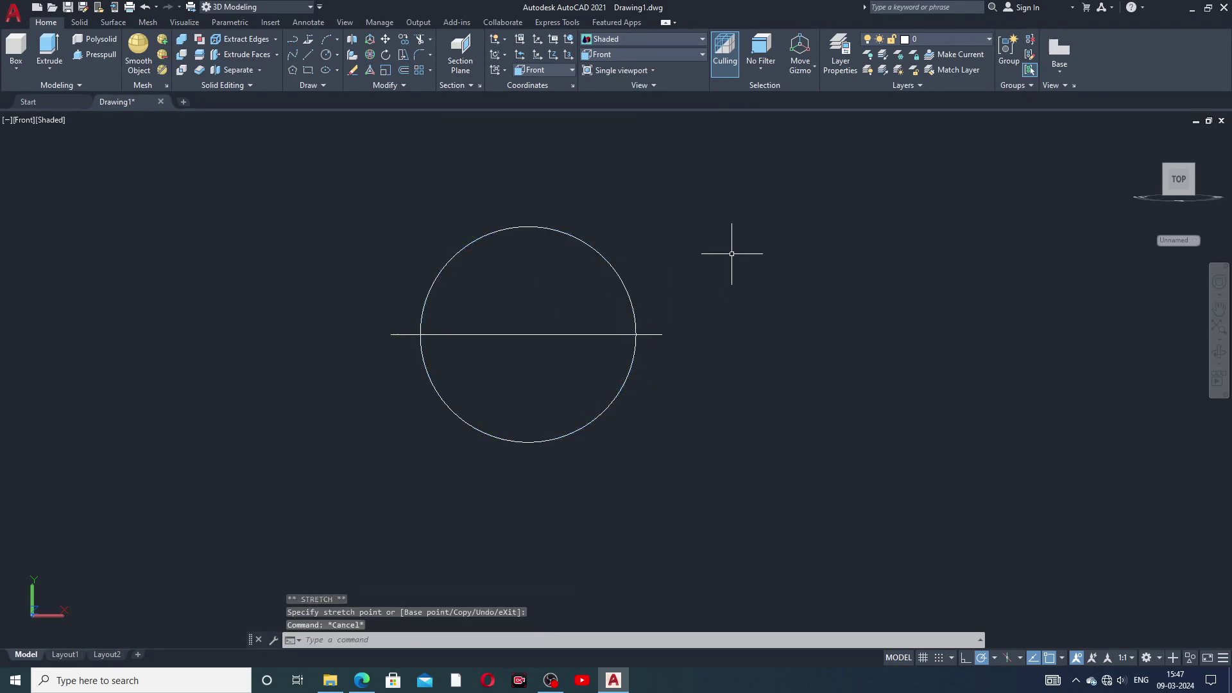
# - Switch to SE Isometric view with the World coordinate system
pyautogui.click(670, 52)
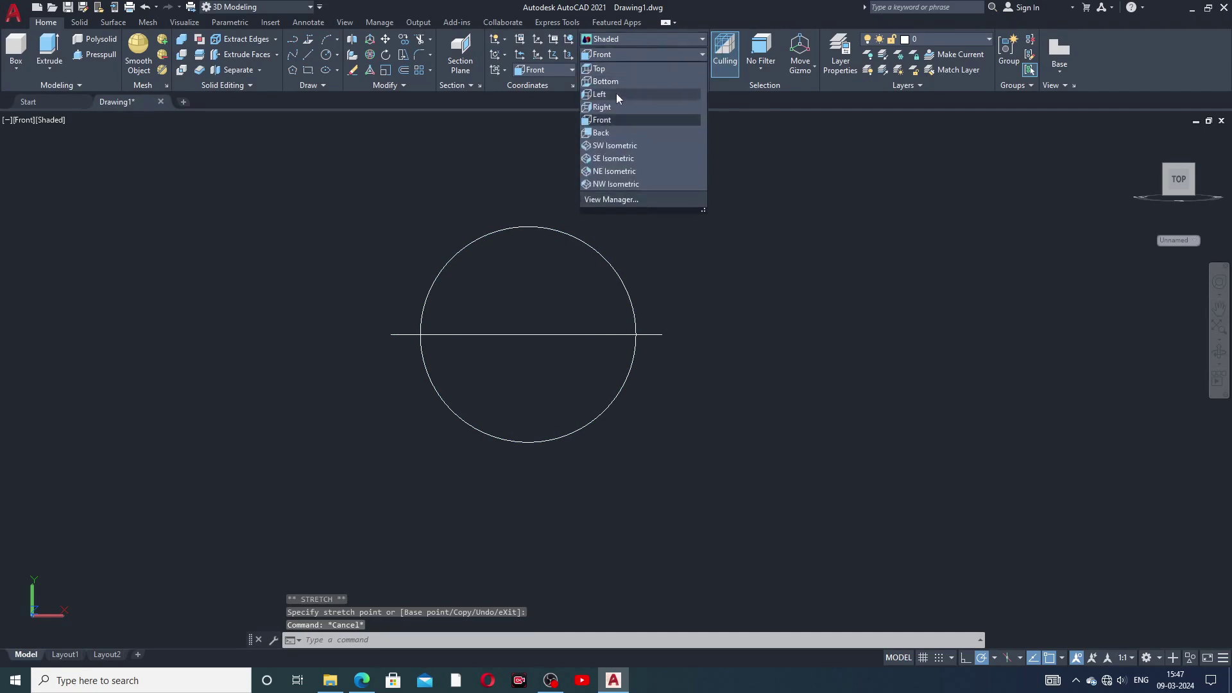
pyautogui.click(611, 156)
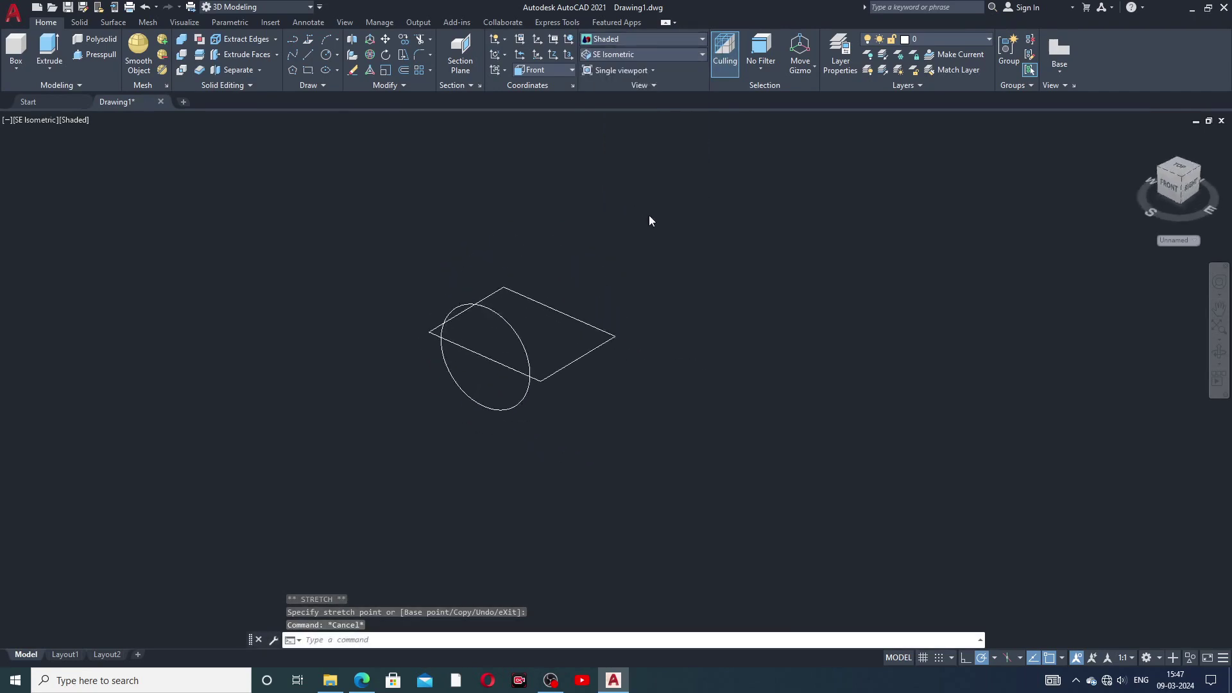
pyautogui.moveTo(633, 276)
pyautogui.mouseDown(button='middle')
pyautogui.moveTo(656, 302)
pyautogui.moveTo(671, 300)
pyautogui.moveTo(635, 284)
pyautogui.mouseUp(button='middle')
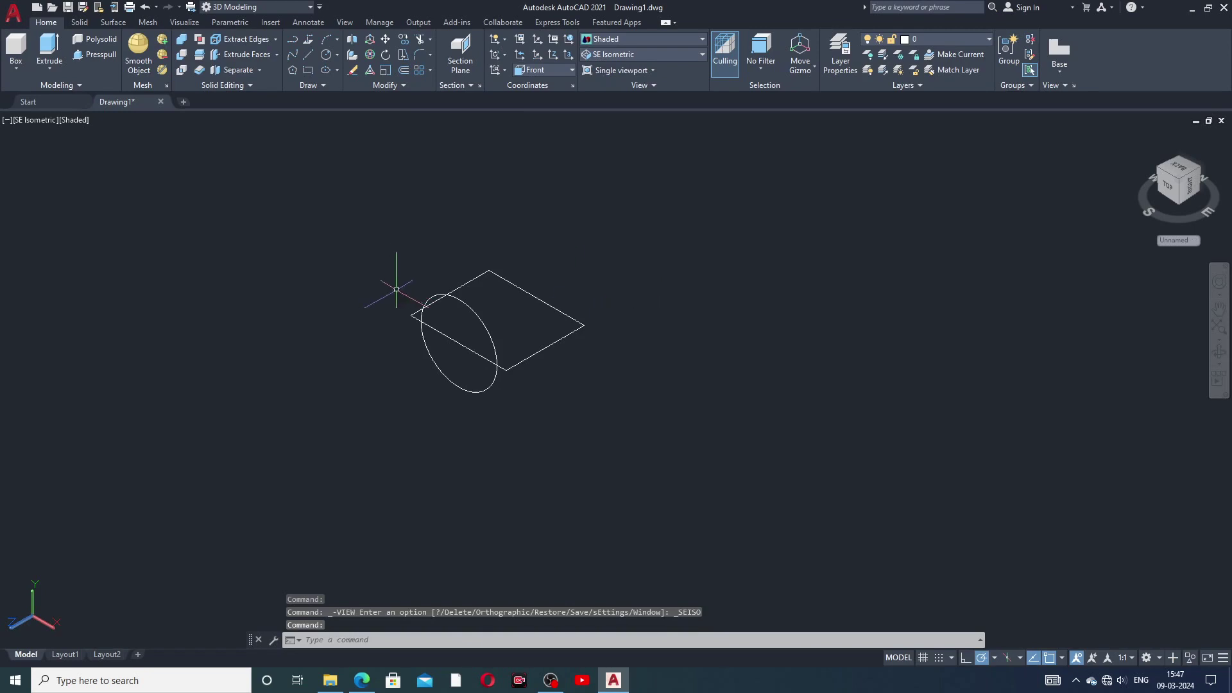
pyautogui.click(533, 72)
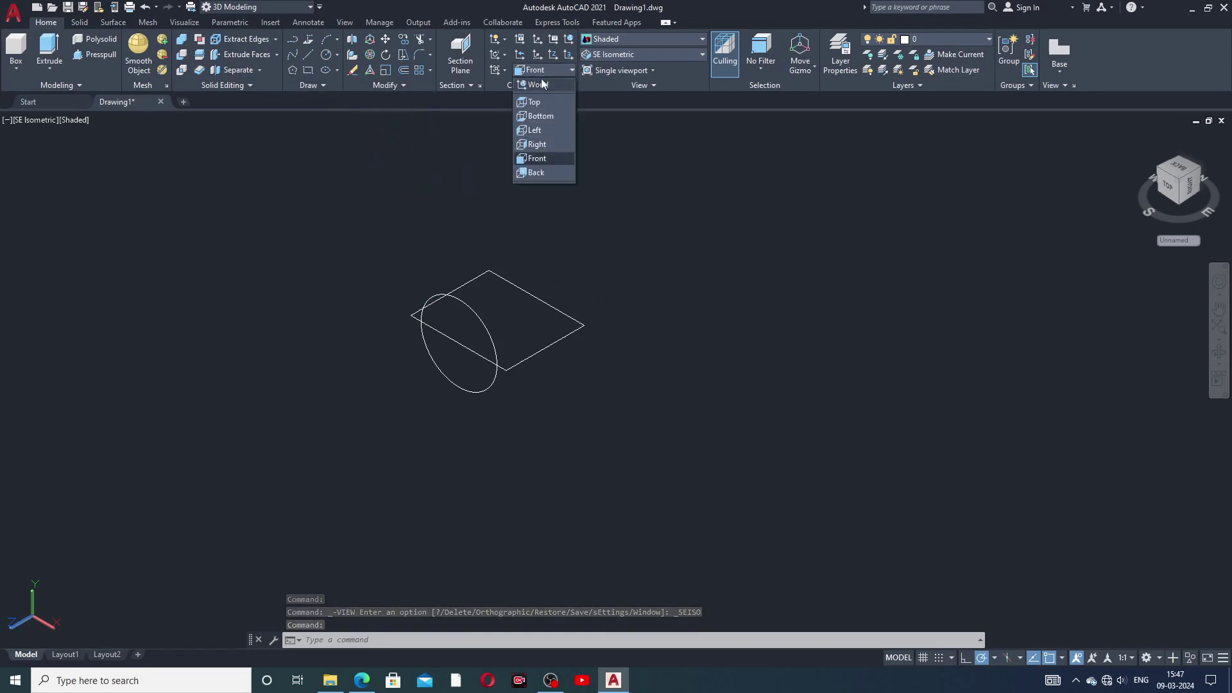
pyautogui.click(541, 84)
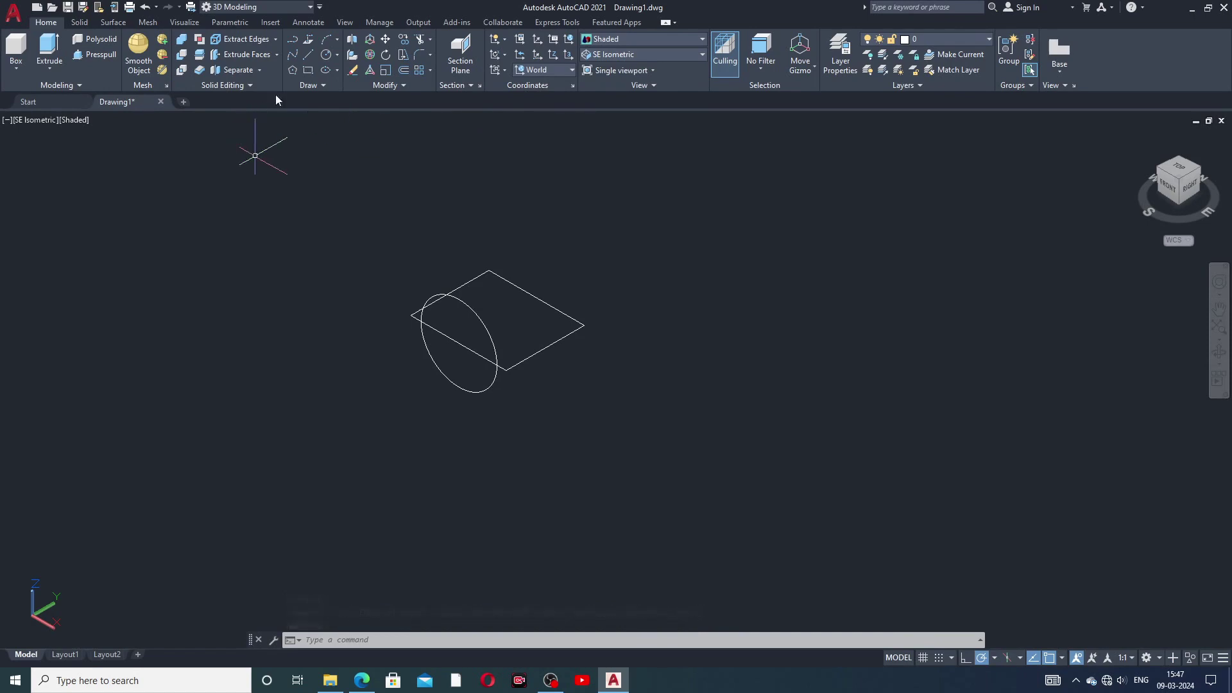
# - Presspull the circle into a long cylinder and the rectangle into a tall box
pyautogui.click(110, 54)
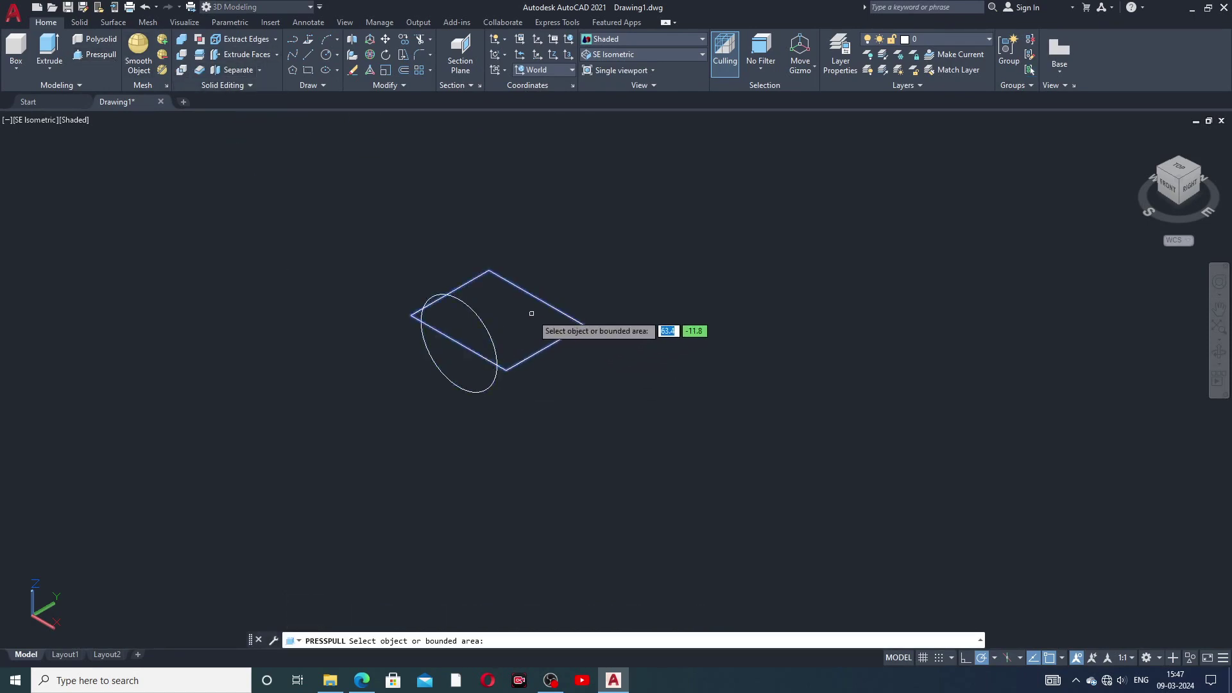
pyautogui.click(478, 329)
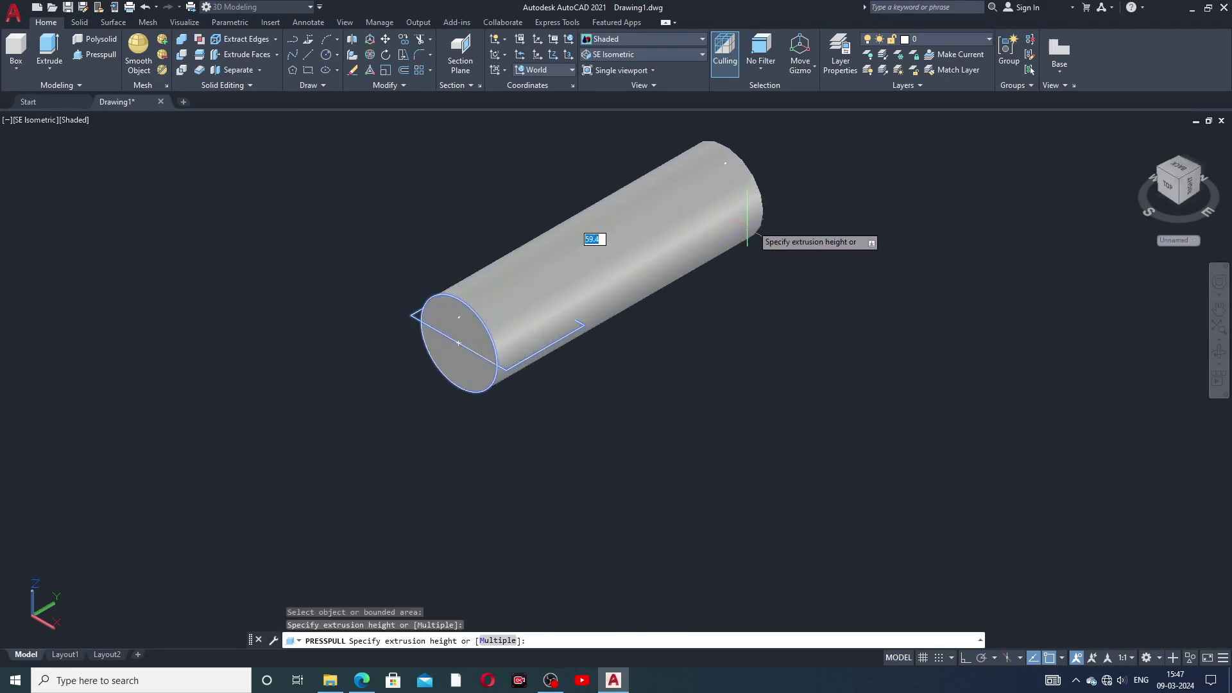
pyautogui.click(752, 222)
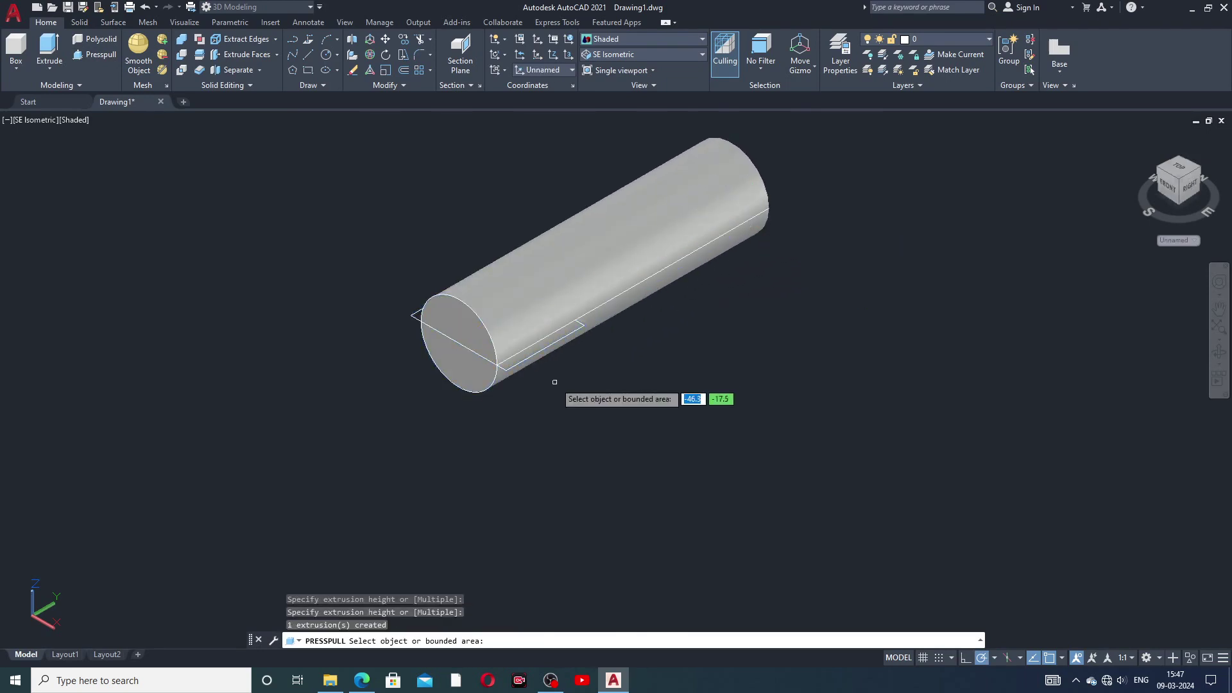
pyautogui.click(535, 349)
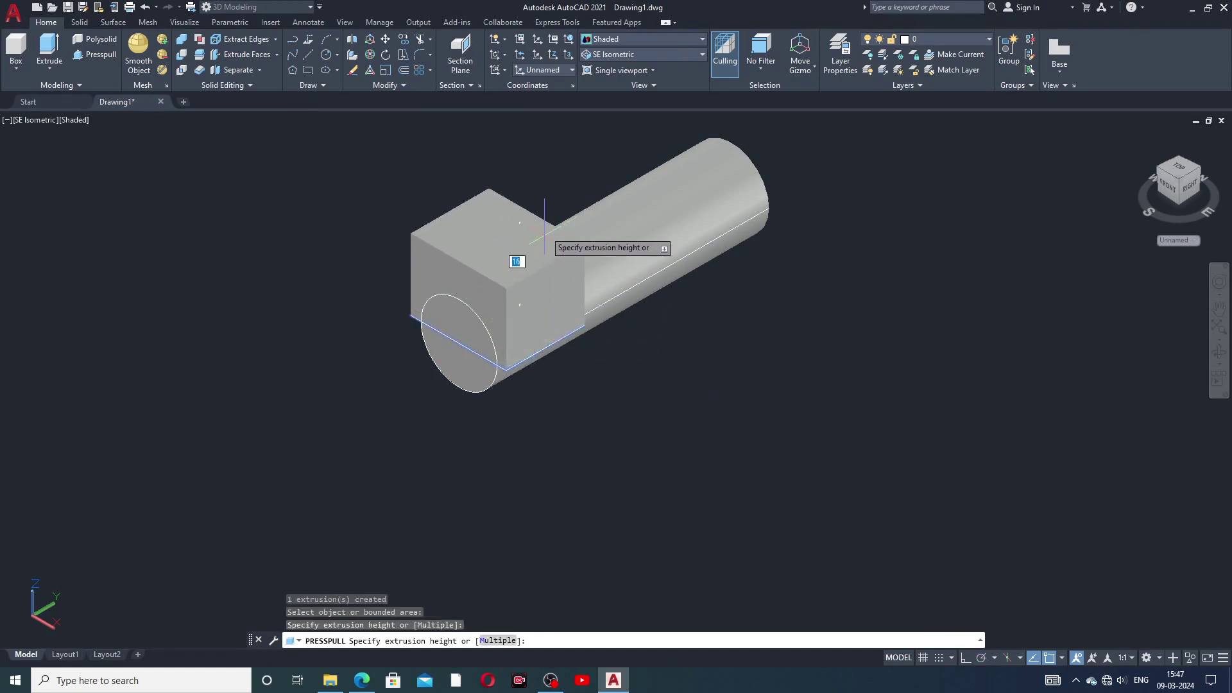
pyautogui.click(574, 551)
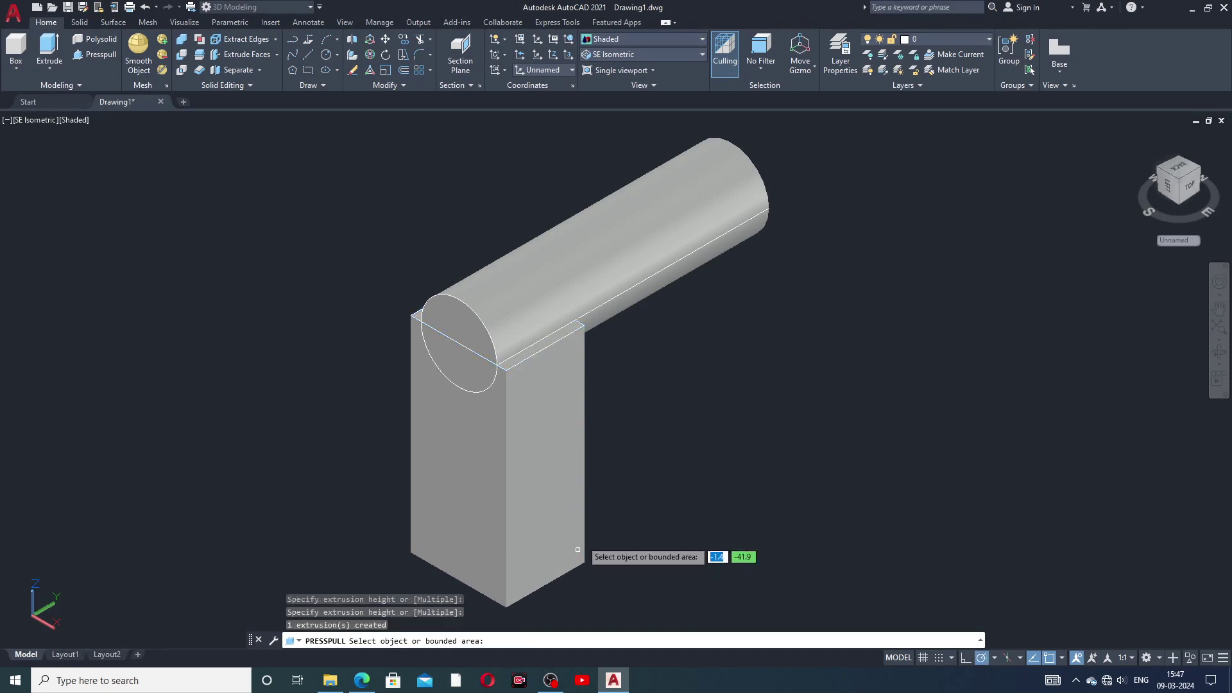
pyautogui.moveTo(713, 424); pyautogui.dragTo(639, 410, button='middle')
pyautogui.scroll(1, 665, 435)
pyautogui.scroll(-2, 666, 435)
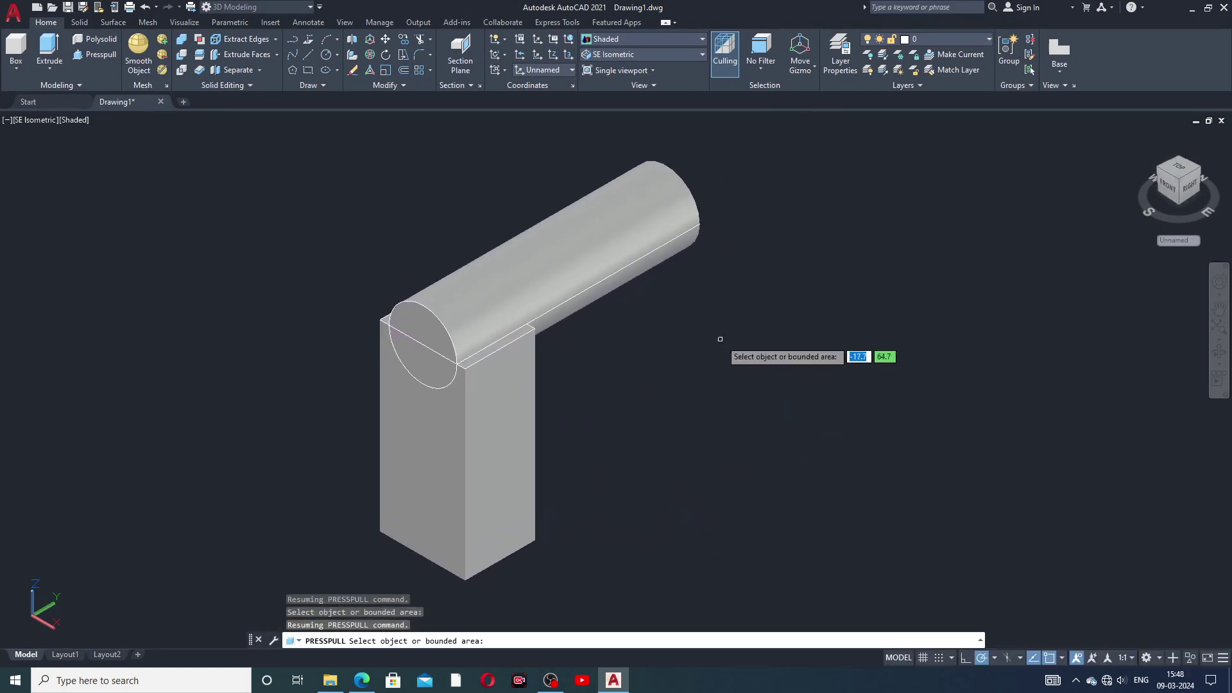
# - Union the cylinder and the box into a single L-shaped solid
pyautogui.press('Return')
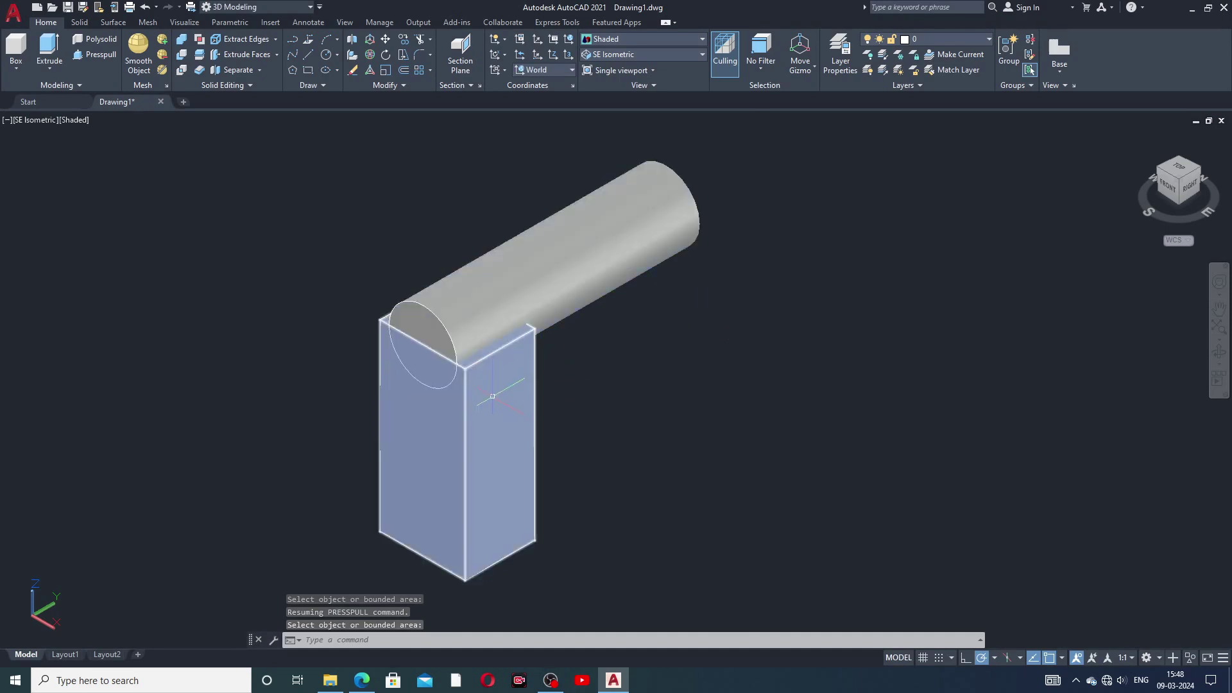
pyautogui.click(182, 43)
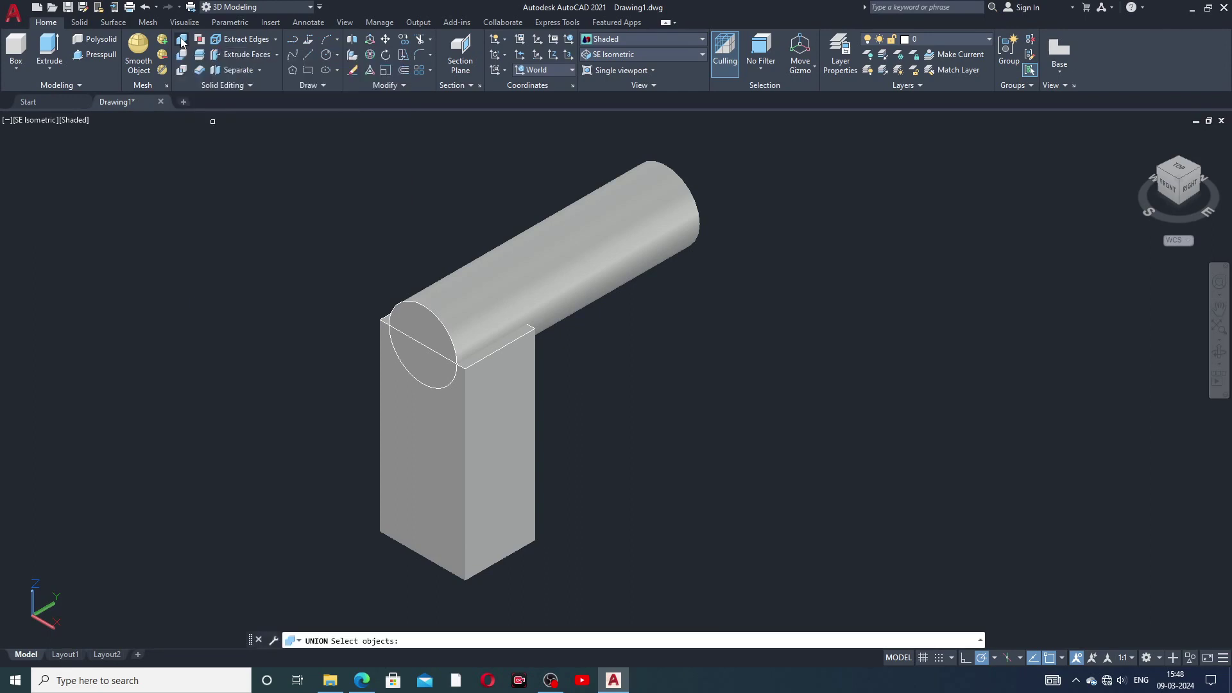
pyautogui.click(564, 253)
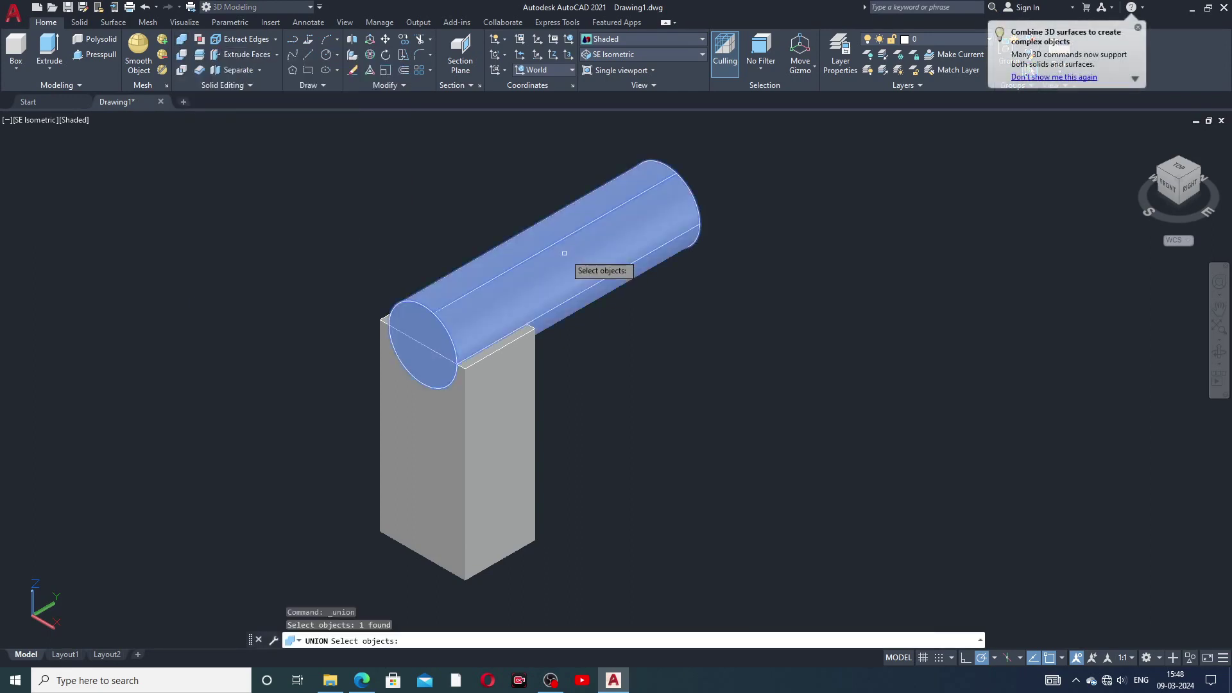
pyautogui.click(496, 410)
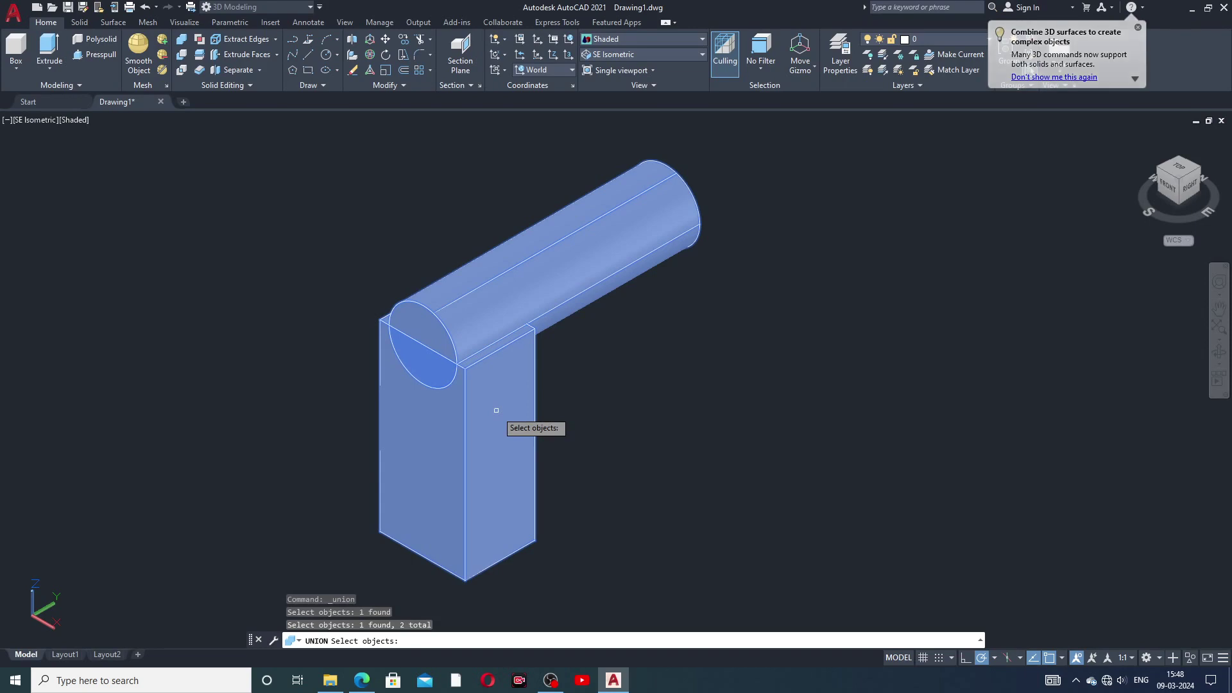
pyautogui.press('Return')
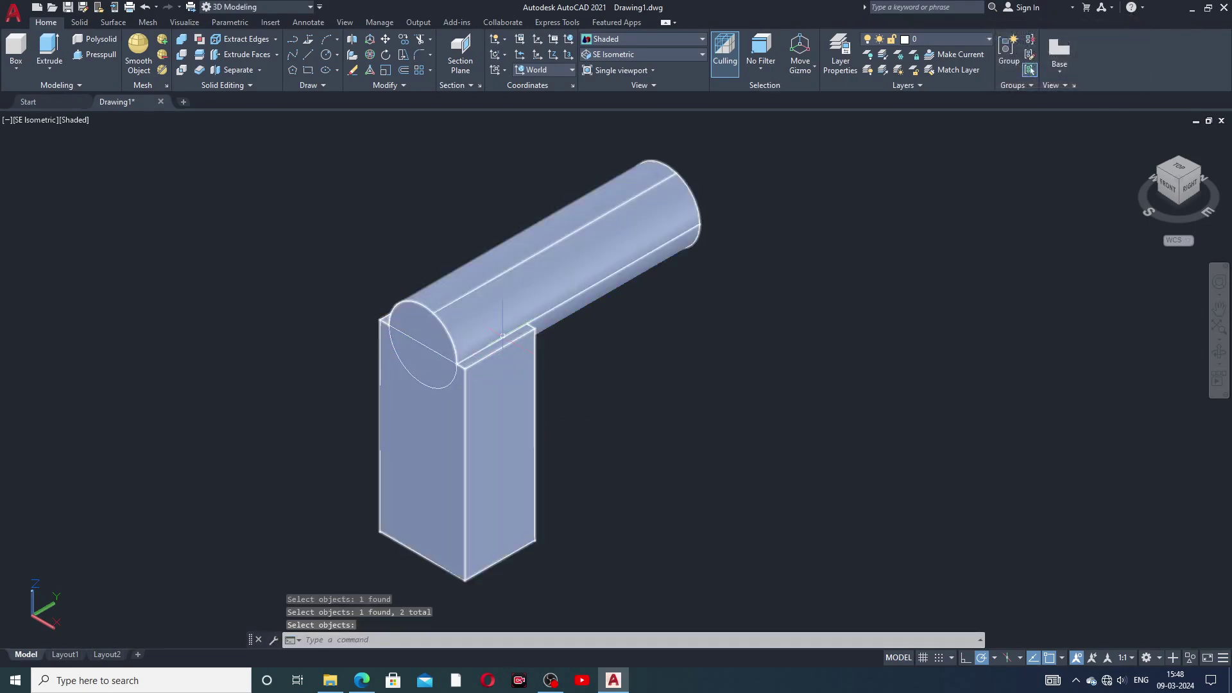
pyautogui.press('Return')
pyautogui.moveTo(659, 371); pyautogui.dragTo(562, 360, button='middle')
pyautogui.scroll(-1, 484, 390)
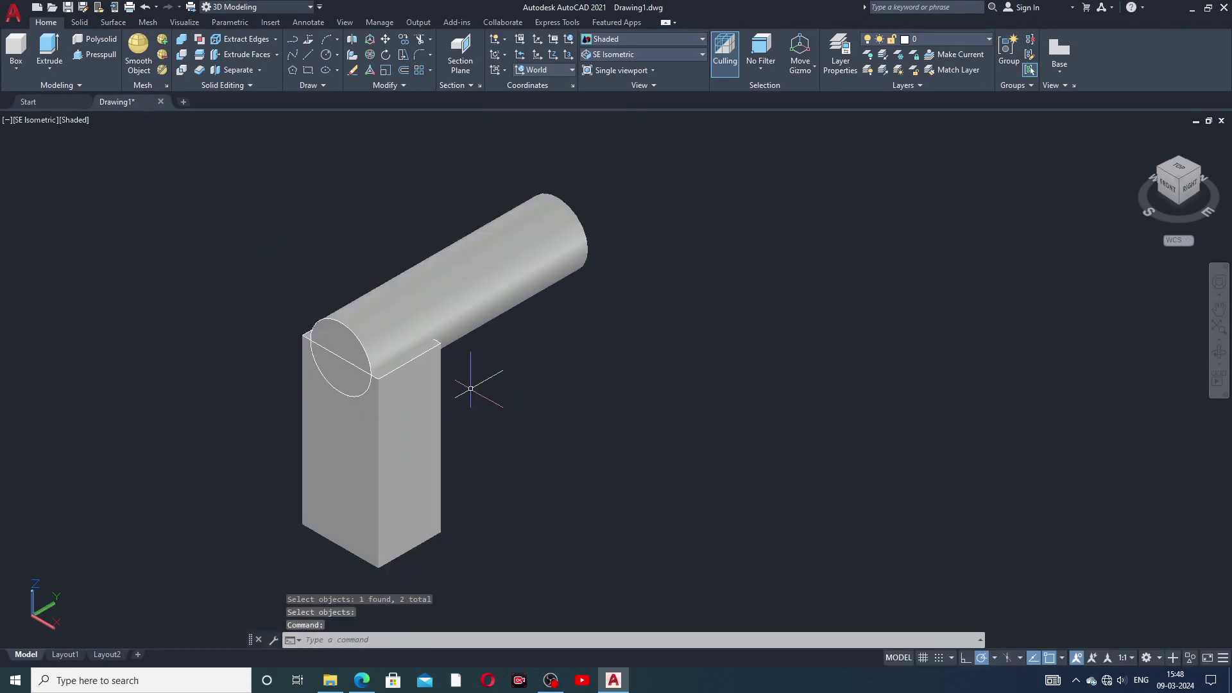
pyautogui.moveTo(470, 389); pyautogui.dragTo(464, 378, button='middle')
# - Select all objects with Ctrl+A and delete them, leaving Drawing1 empty
pyautogui.click(406, 328)
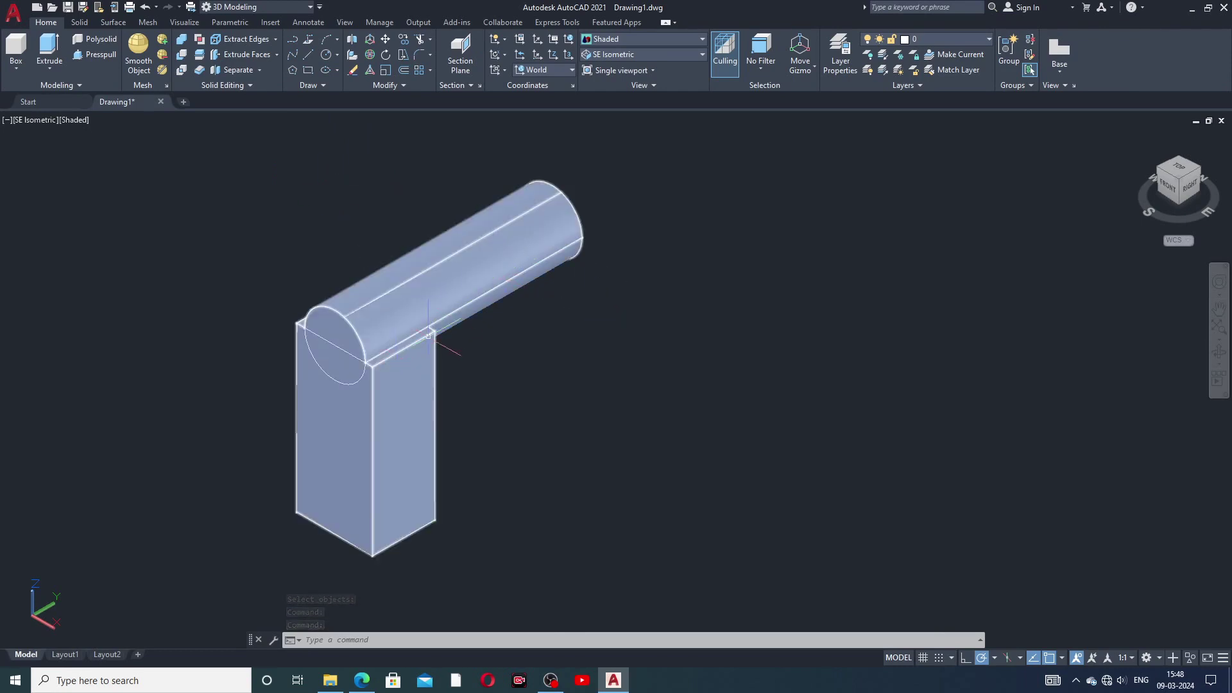
pyautogui.moveTo(607, 325); pyautogui.dragTo(490, 325, button='middle')
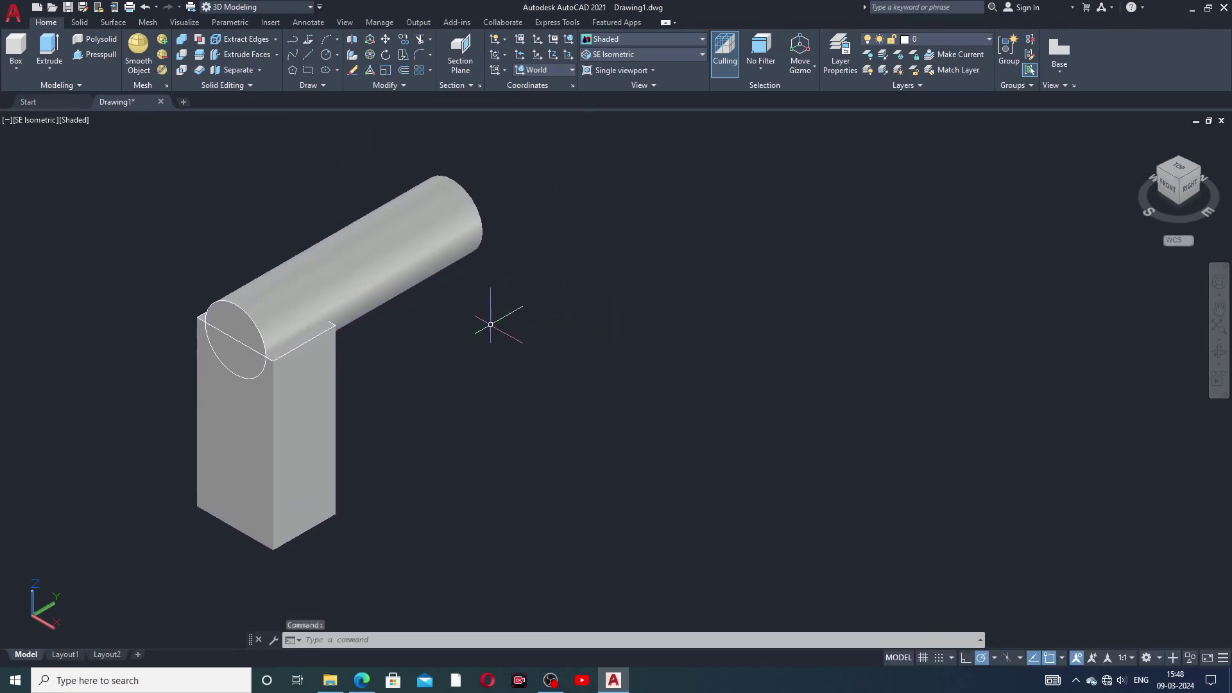
pyautogui.scroll(-1, 490, 324)
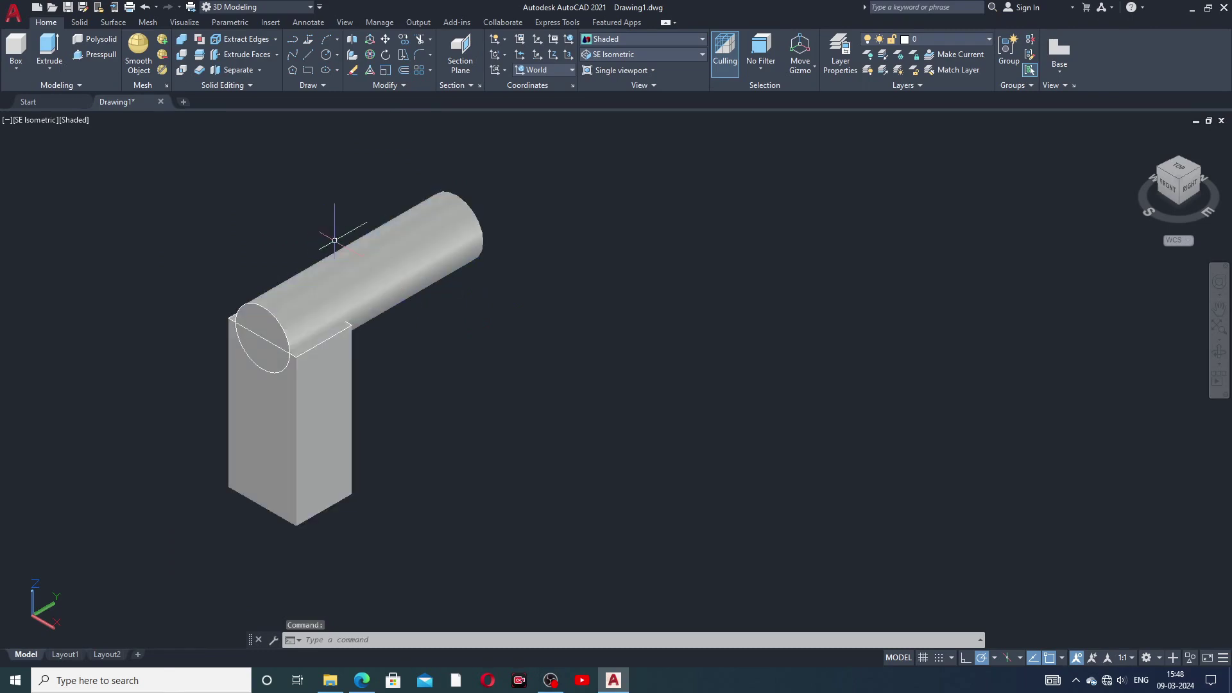
pyautogui.moveTo(550, 308); pyautogui.dragTo(534, 301, button='middle')
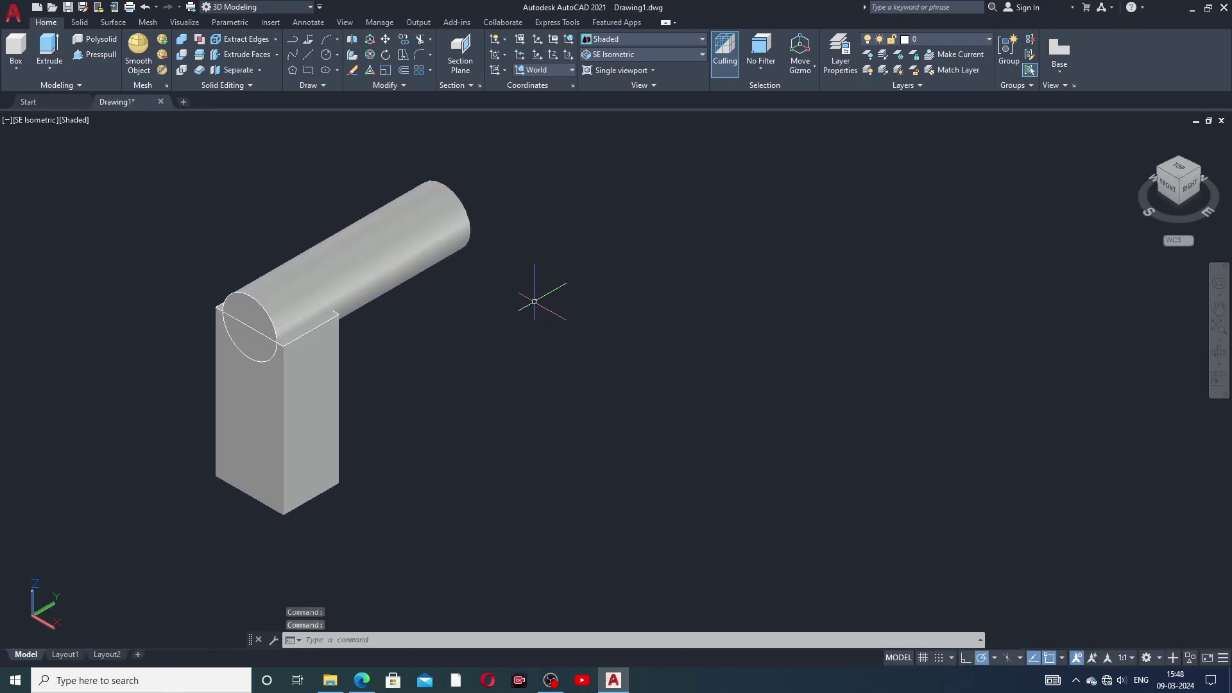
pyautogui.hotkey('ctrl', 'a')
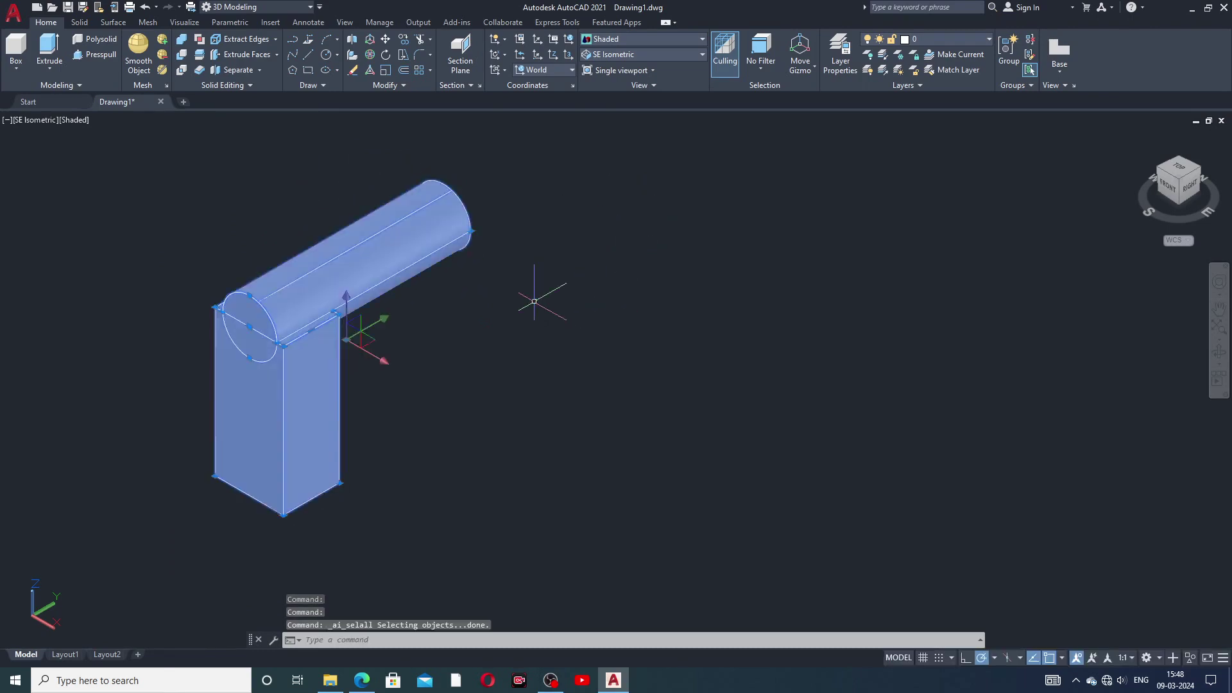
pyautogui.press('Delete')
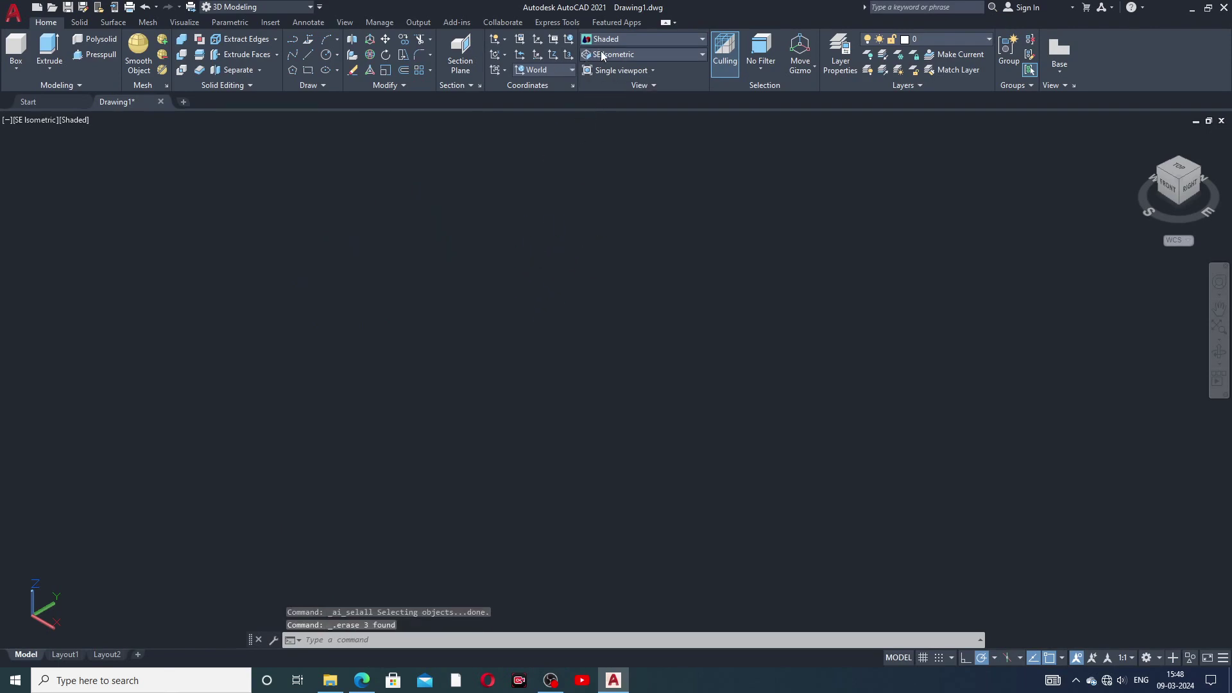
pyautogui.click(600, 56)
# - In Front view, draw a circle by centre and radius
pyautogui.press('Escape')
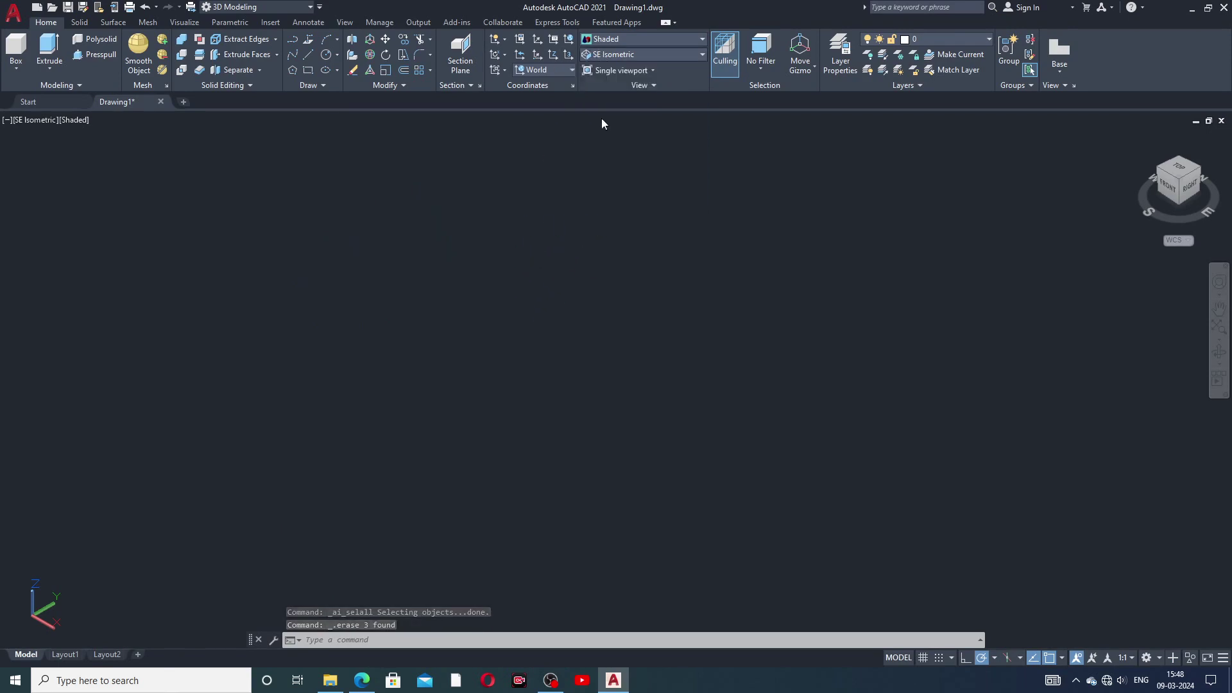
pyautogui.click(326, 57)
pyautogui.click(387, 383)
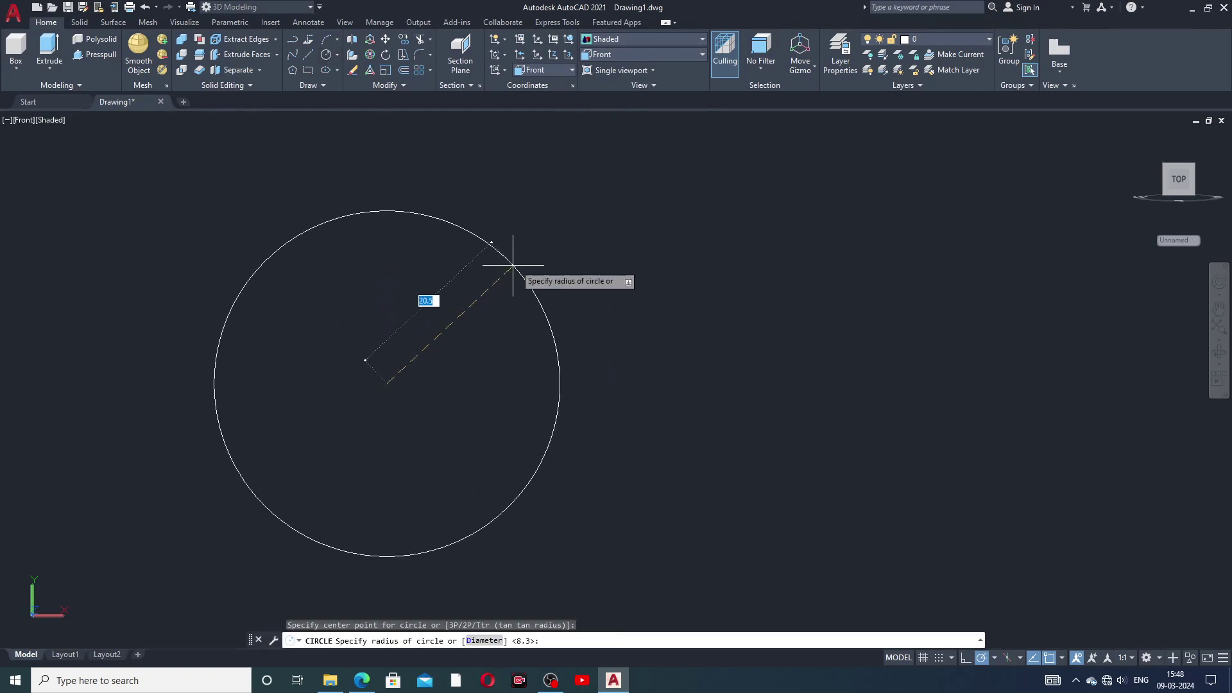
pyautogui.click(469, 310)
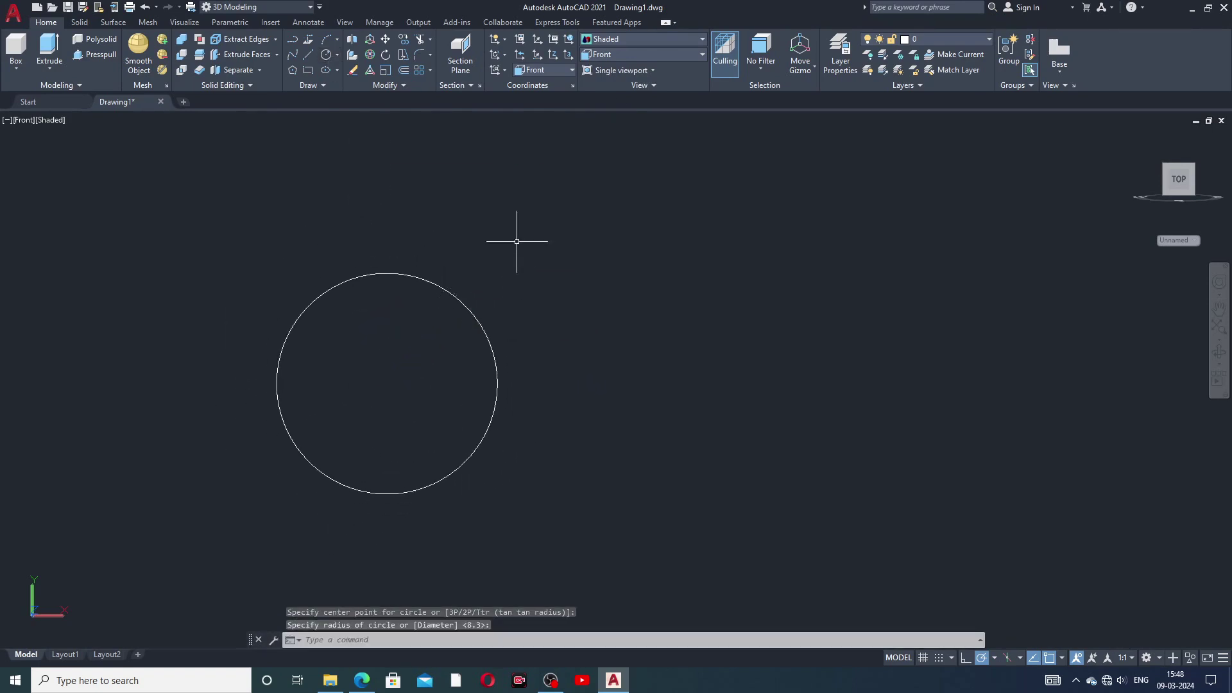
# - Switch to Top view, where the circle appears edge-on as a line
pyautogui.click(609, 55)
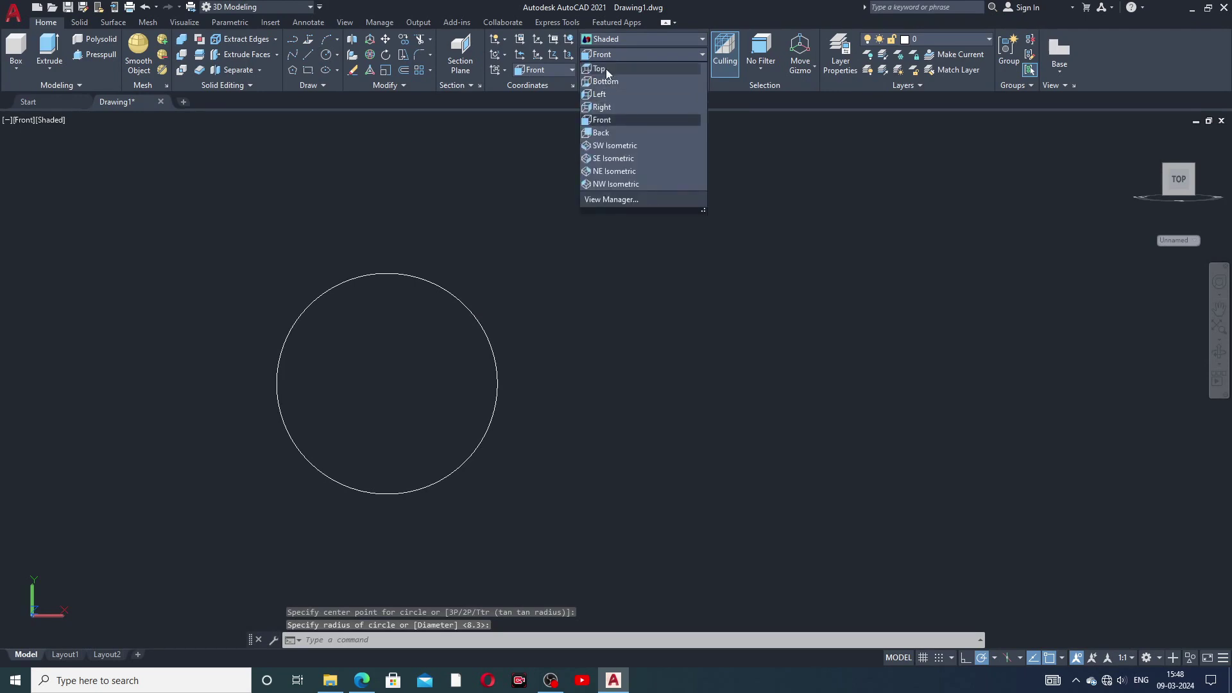
pyautogui.click(608, 68)
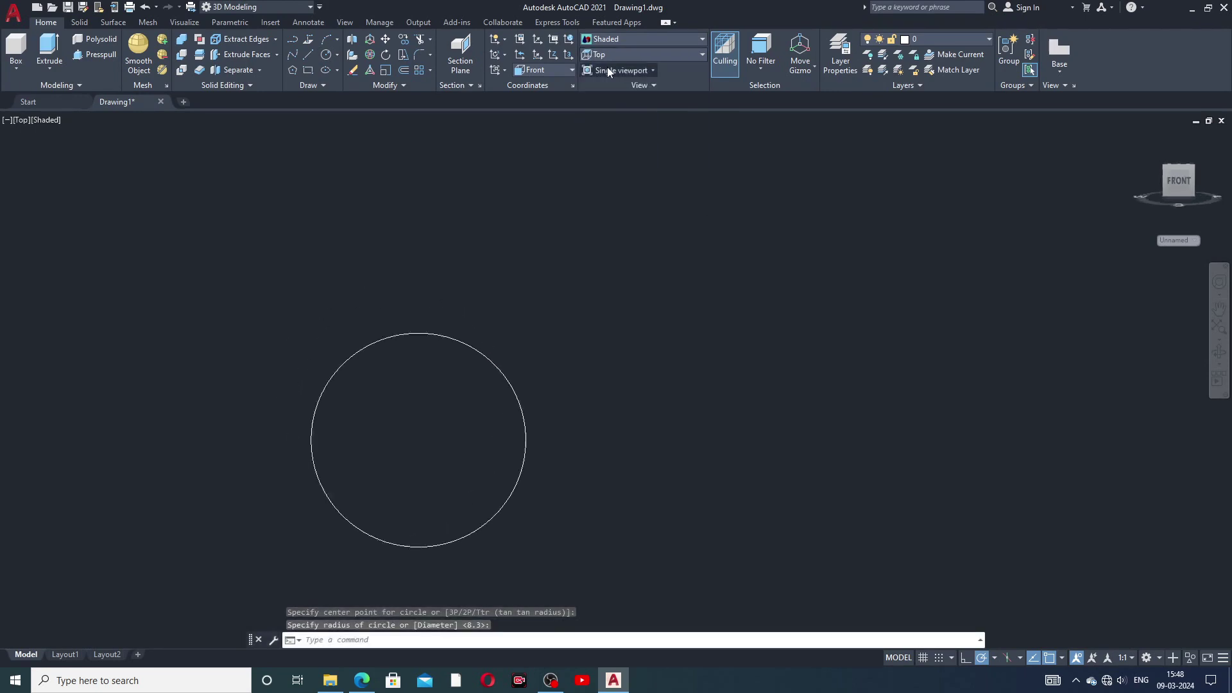
pyautogui.moveTo(566, 348); pyautogui.dragTo(563, 204, button='middle')
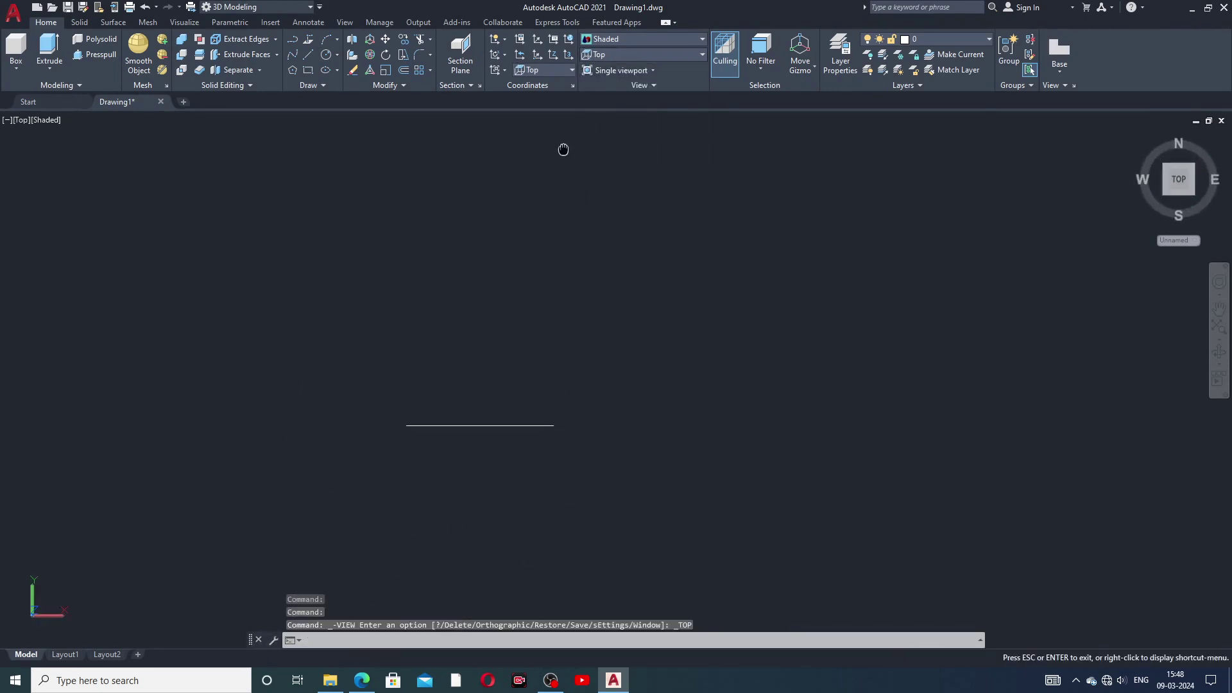
pyautogui.moveTo(564, 150); pyautogui.dragTo(546, 114, button='middle')
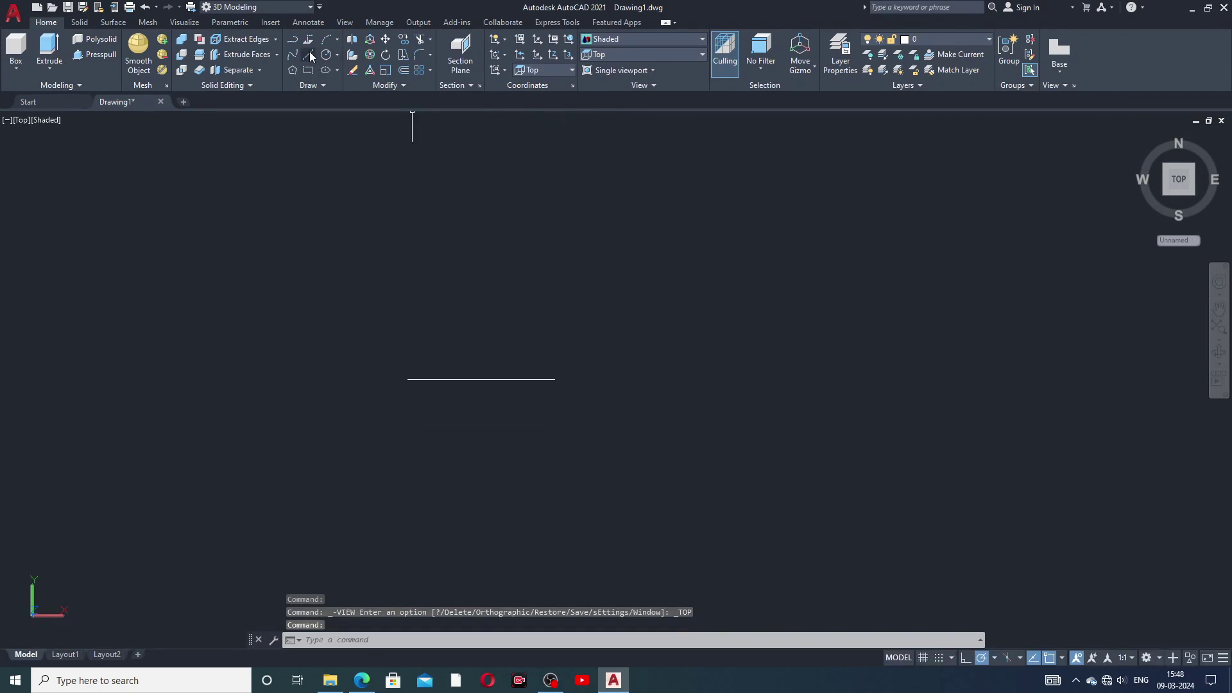
# - Draw a flat circle centred on the midpoint of the edge-on circle's line
pyautogui.click(307, 71)
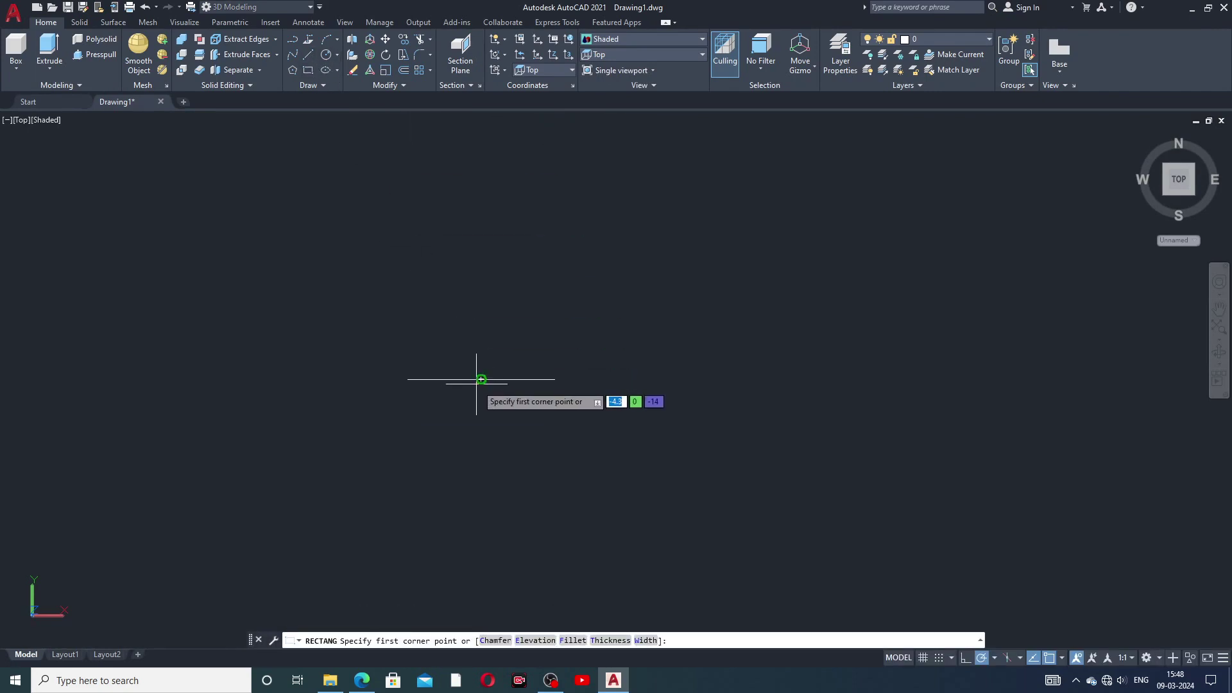
pyautogui.click(481, 379)
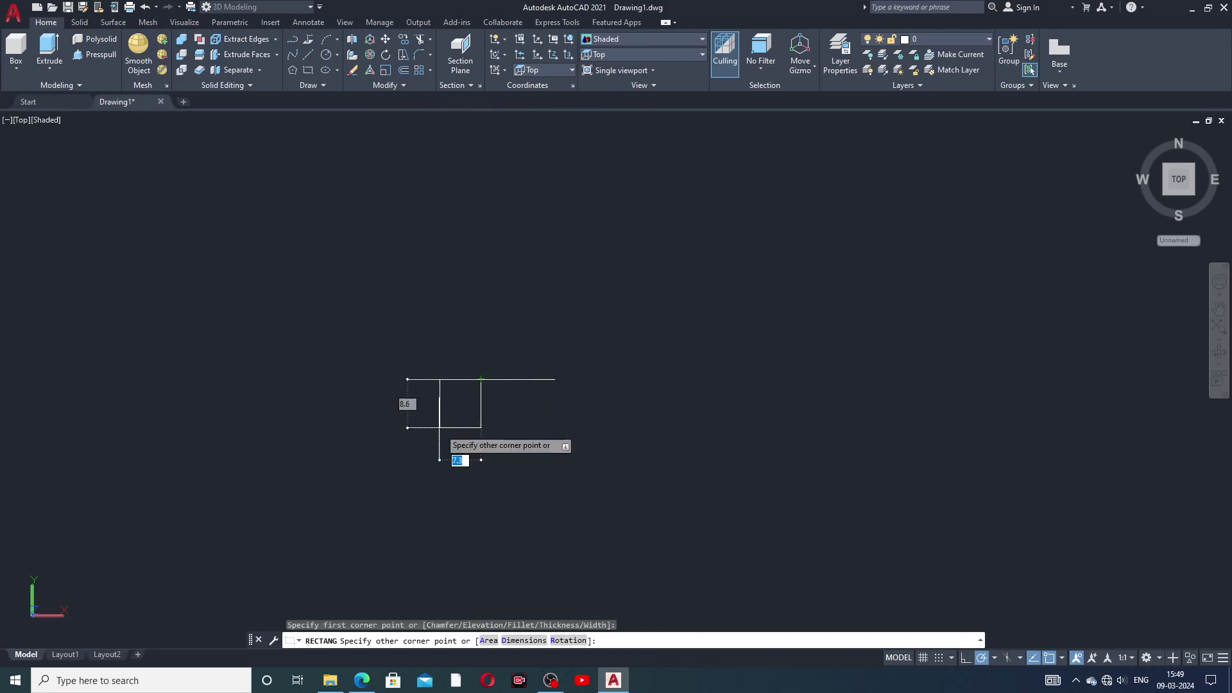
pyautogui.press('Escape')
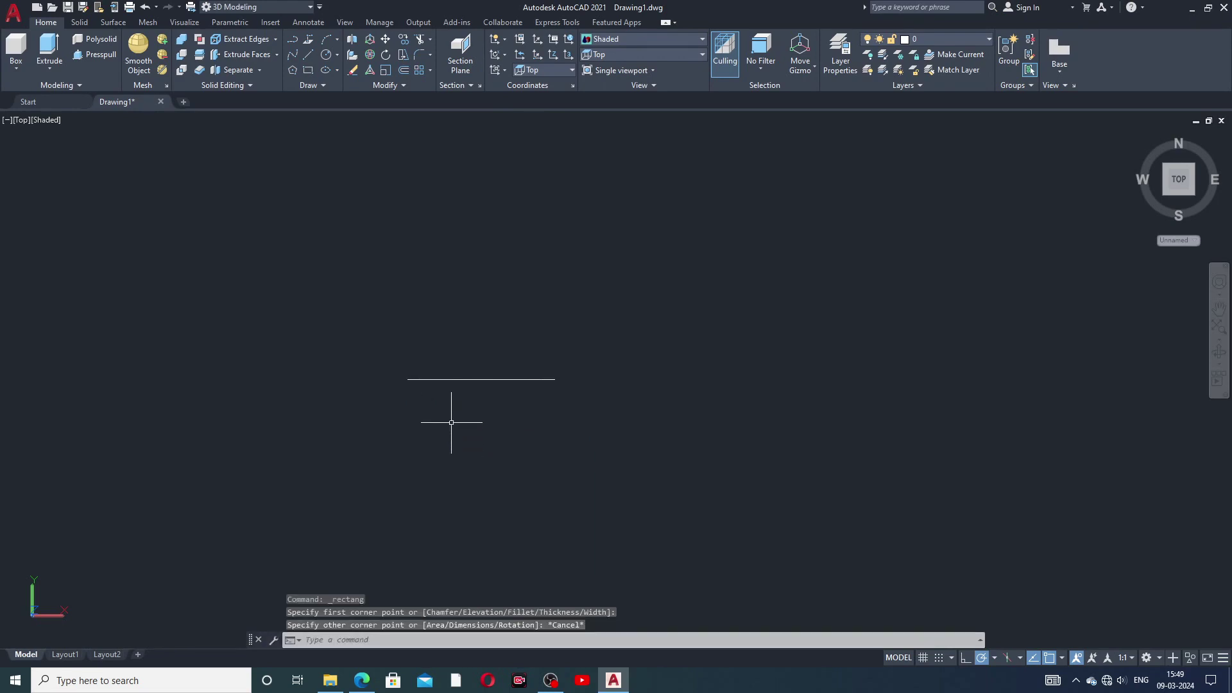
pyautogui.click(327, 56)
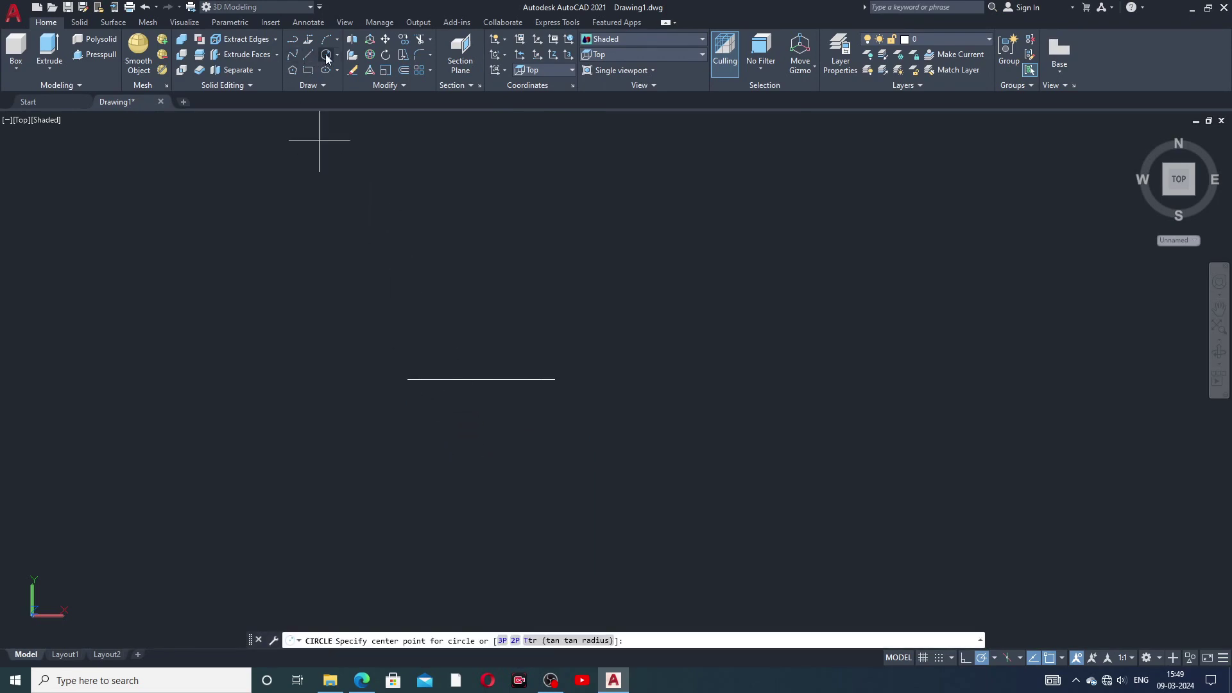
pyautogui.click(481, 379)
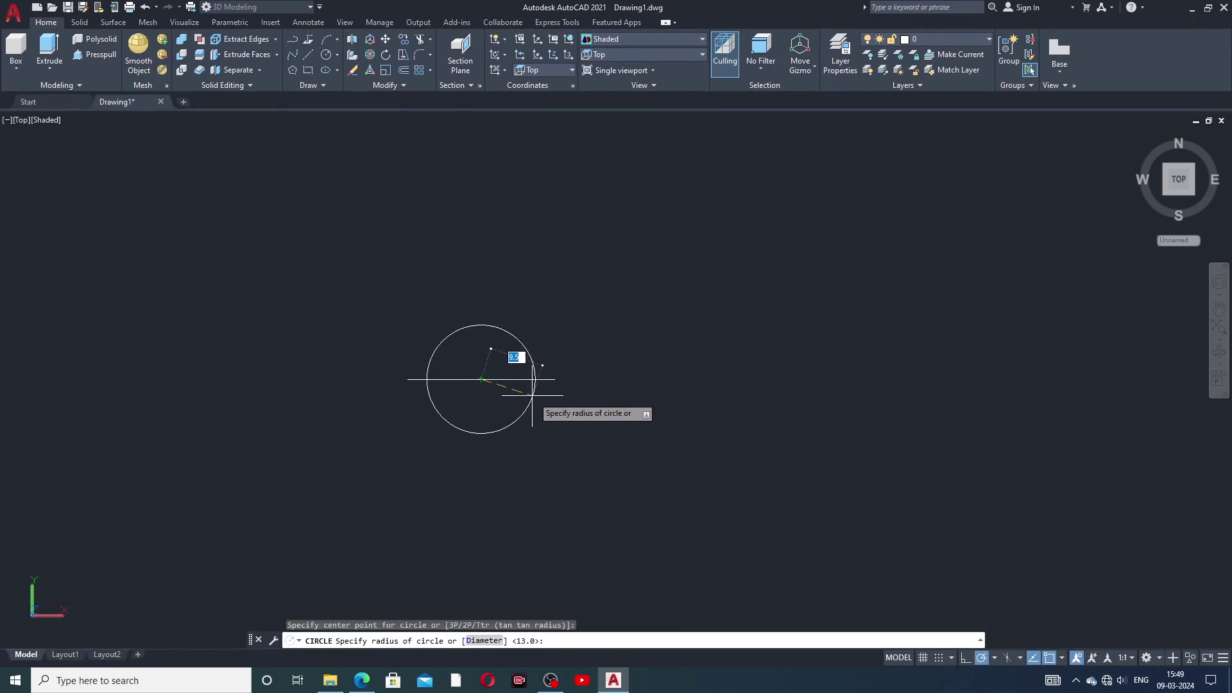
pyautogui.click(532, 395)
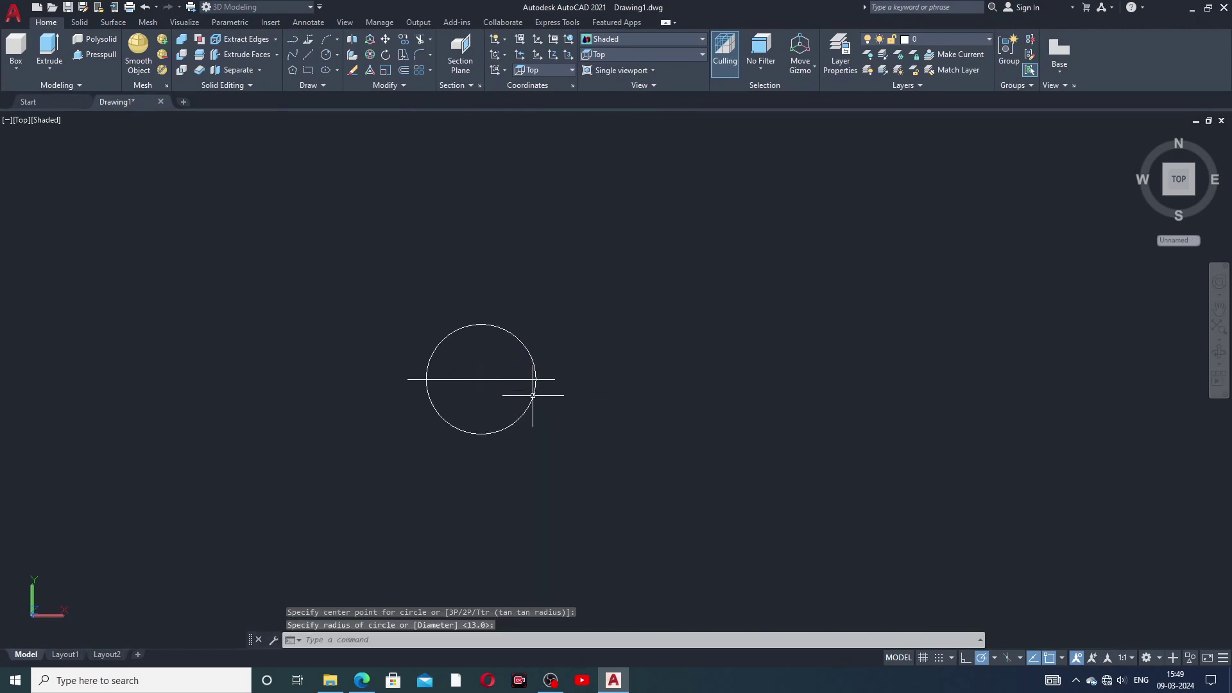
pyautogui.click(650, 55)
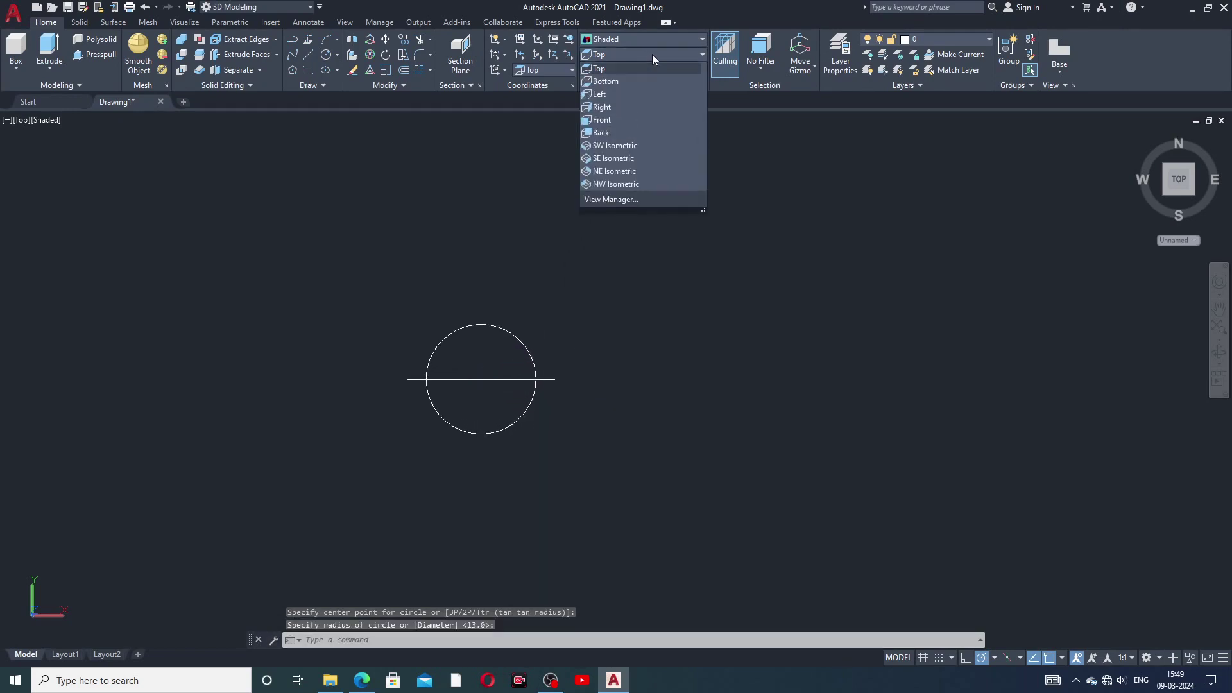
# - Switch to SE Isometric view and reset the UCS to World
pyautogui.click(614, 159)
pyautogui.click(559, 71)
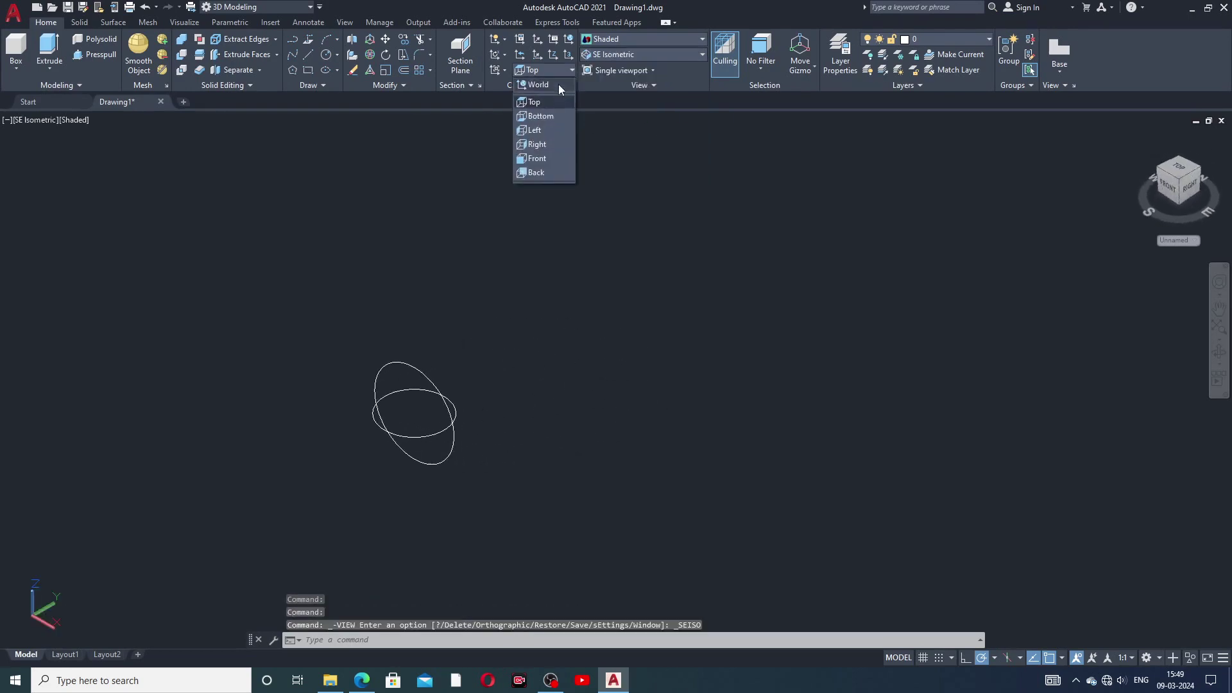
pyautogui.click(539, 85)
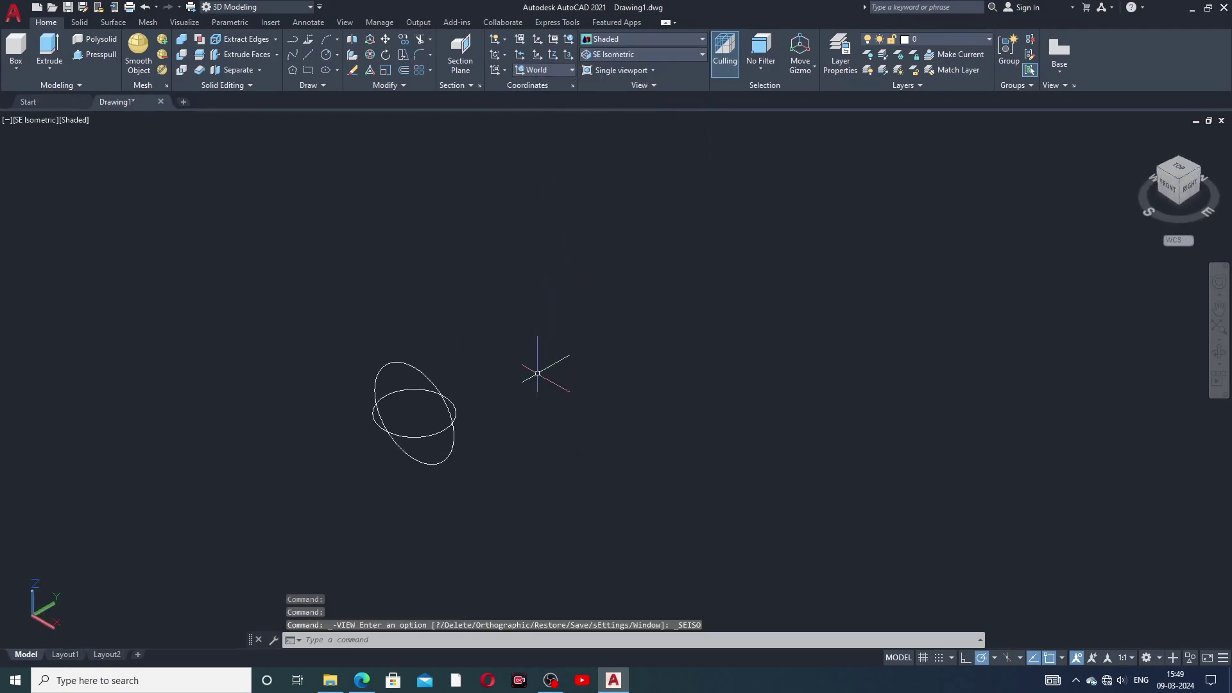
pyautogui.moveTo(537, 373); pyautogui.dragTo(567, 329, button='middle')
pyautogui.scroll(2, 426, 384)
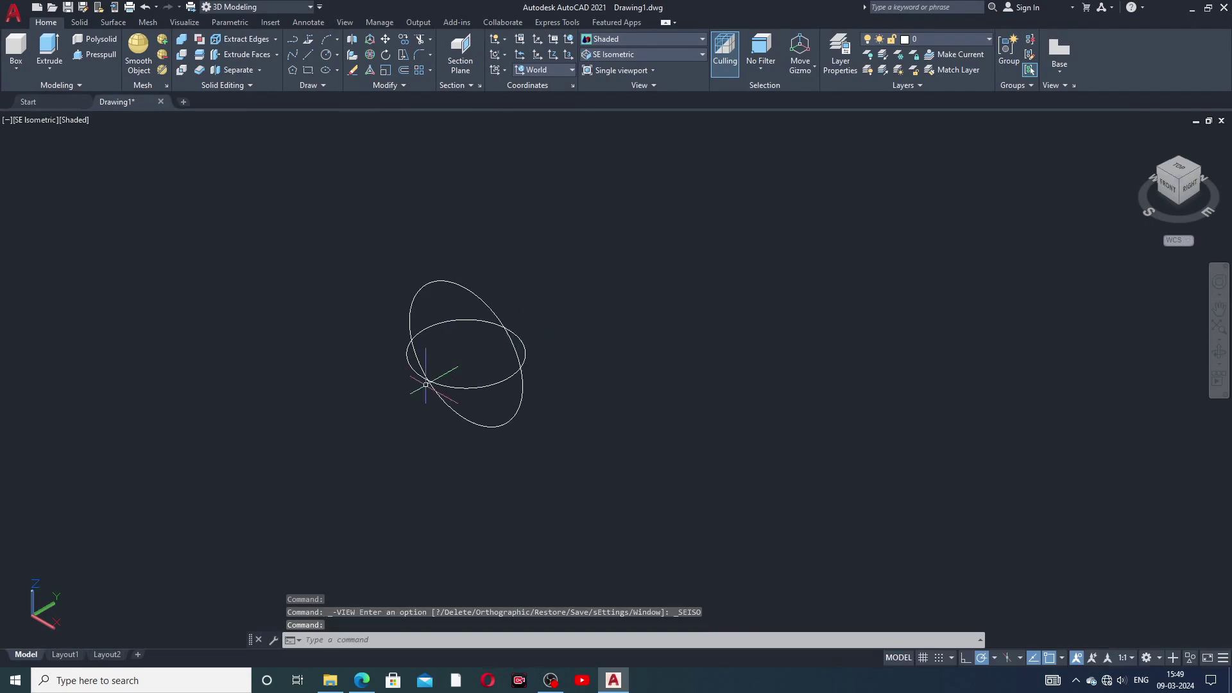
# - Presspull the upright circle into a solid cylinder
pyautogui.click(99, 55)
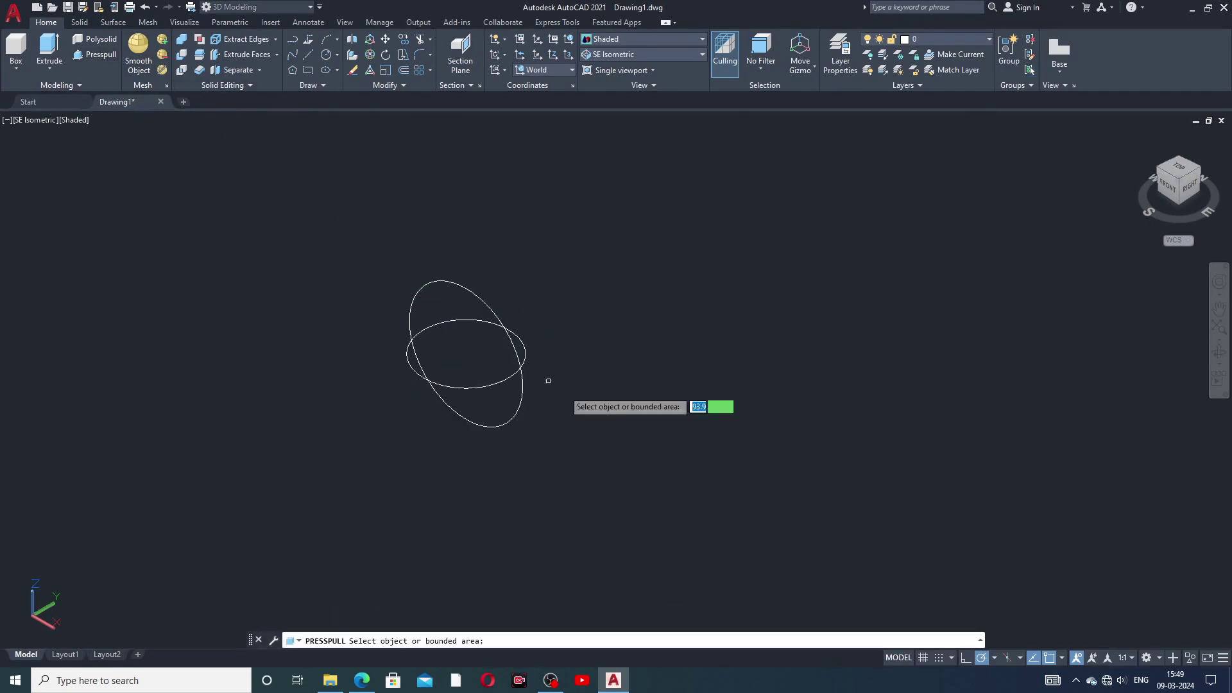
pyautogui.scroll(-1, 472, 385)
pyautogui.scroll(2, 469, 369)
pyautogui.scroll(4, 472, 371)
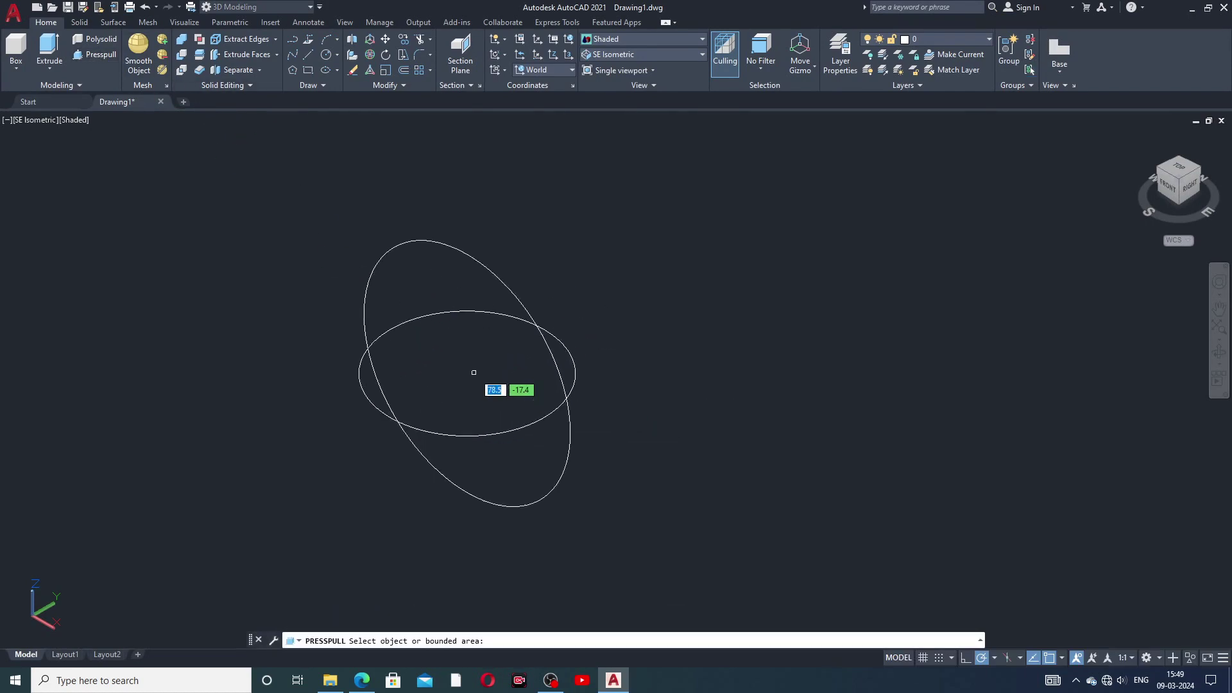
pyautogui.scroll(-3, 526, 329)
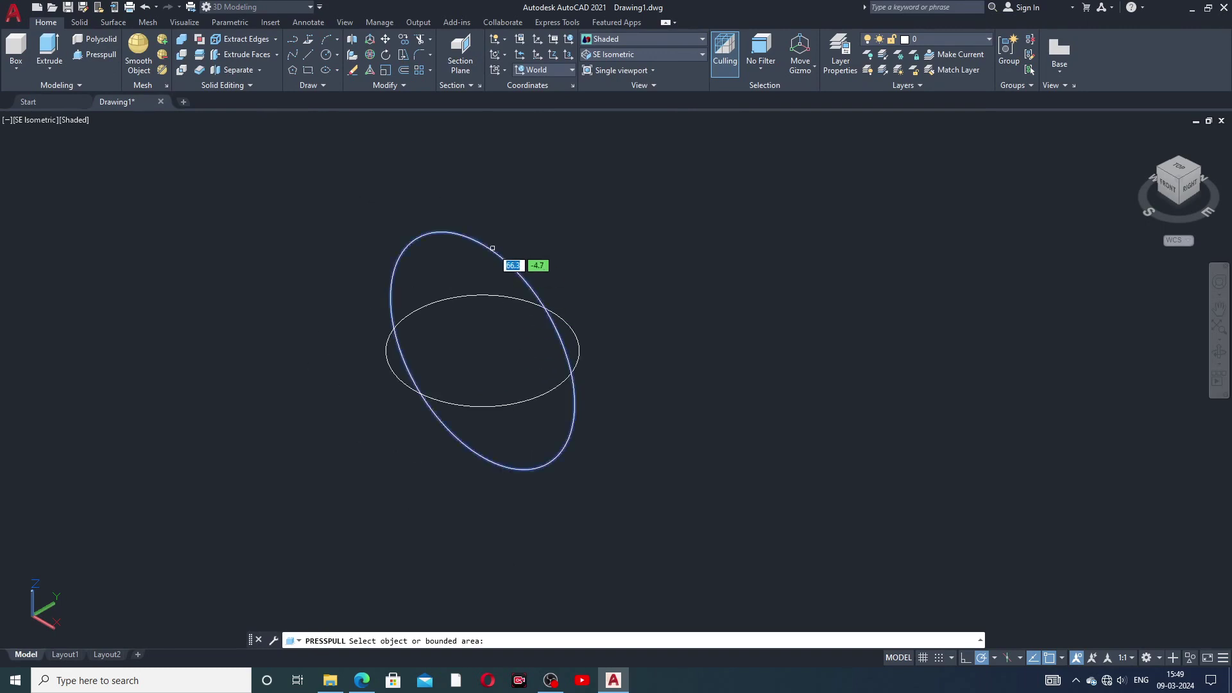
pyautogui.click(510, 263)
pyautogui.moveTo(690, 294); pyautogui.dragTo(577, 382, button='middle')
pyautogui.click(690, 311)
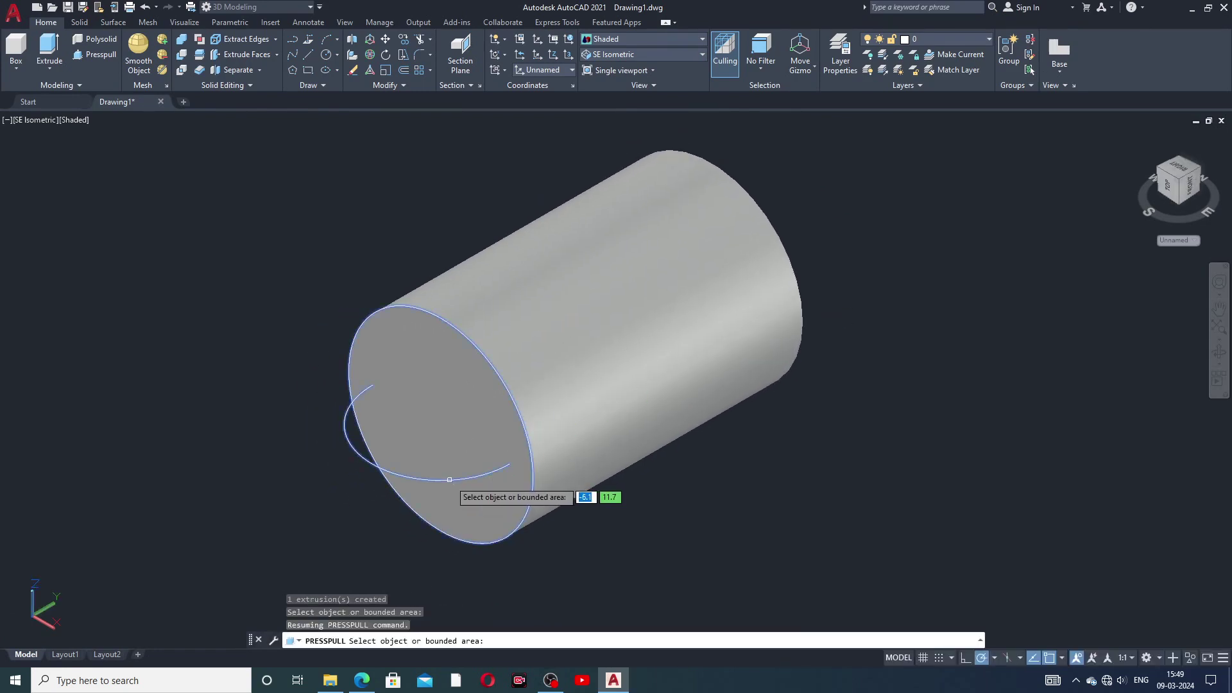
# - Presspull the other circle into a horizontal cylinder overlapping the first
pyautogui.click(441, 425)
pyautogui.scroll(-3, 471, 237)
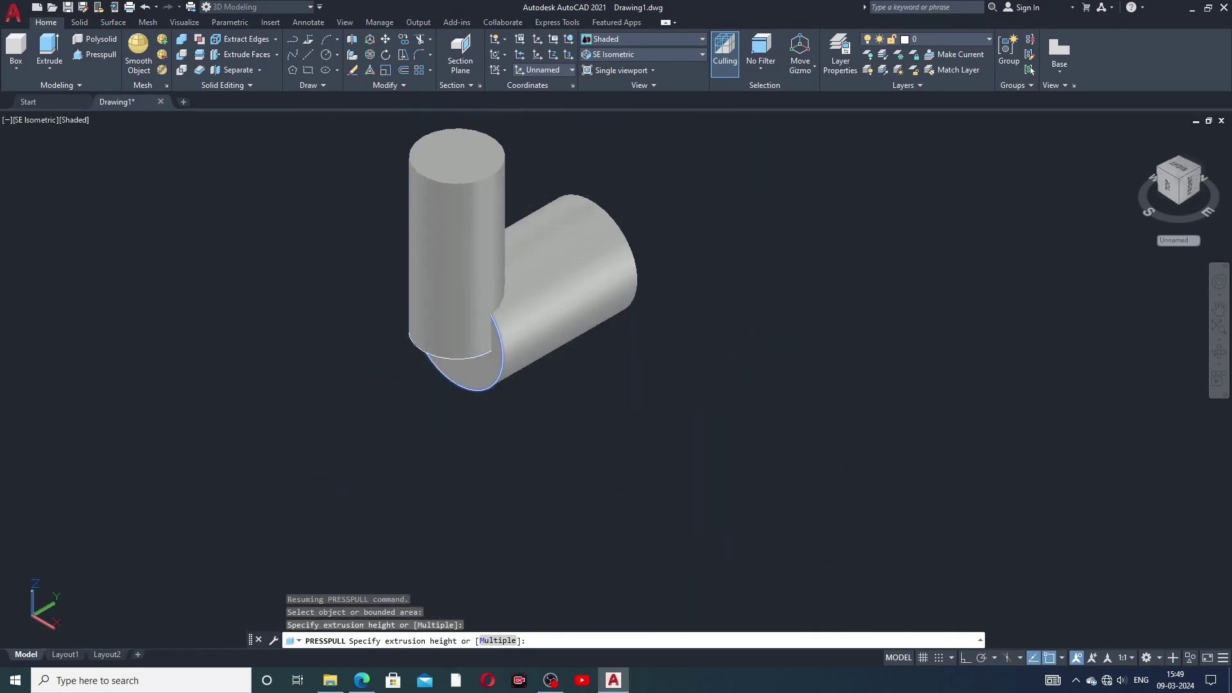
pyautogui.click(466, 142)
pyautogui.moveTo(622, 238); pyautogui.dragTo(591, 357, button='middle')
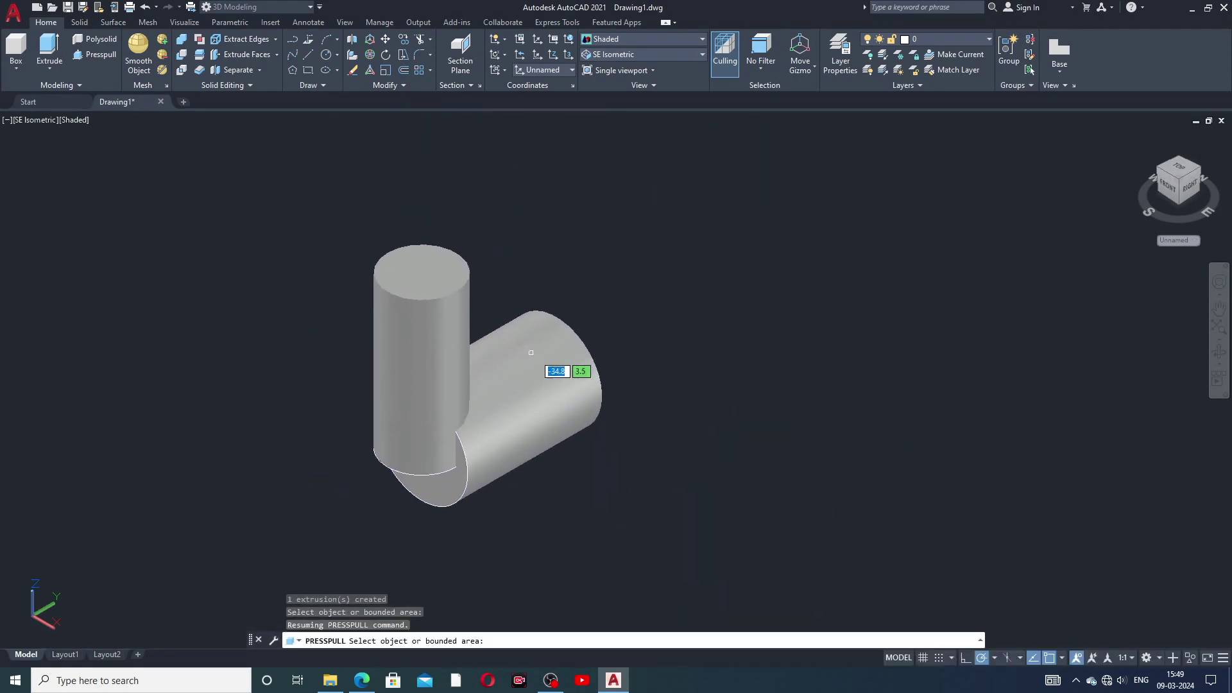
pyautogui.press('Return')
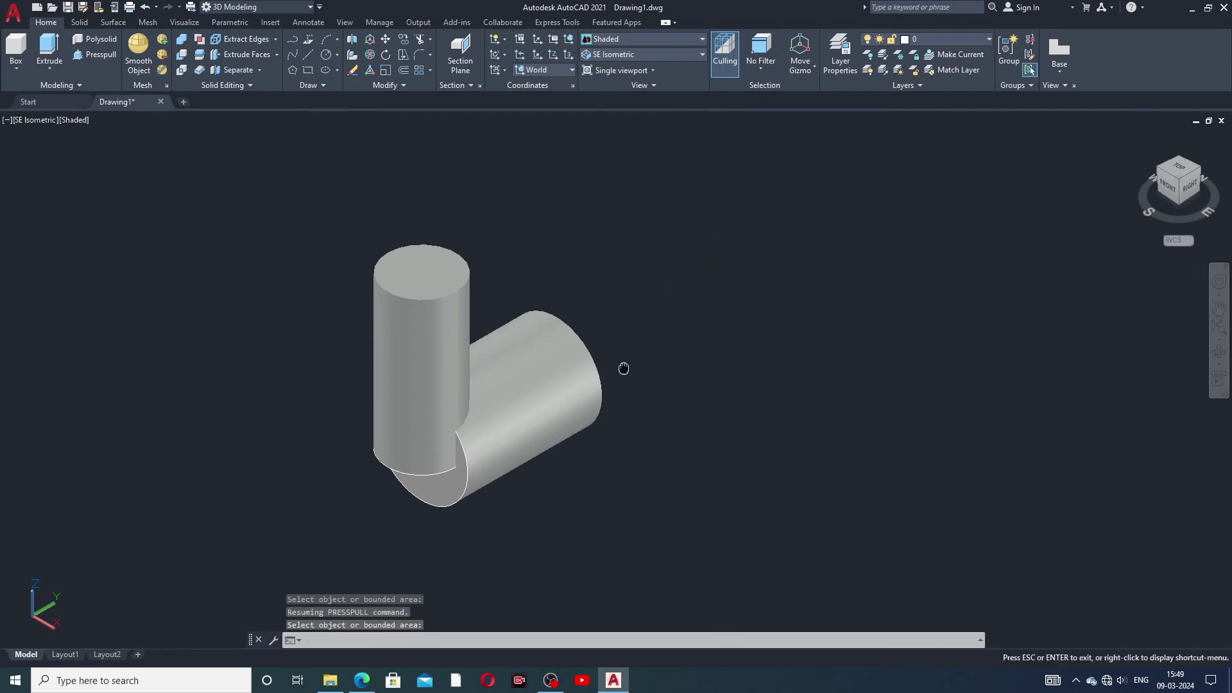
pyautogui.moveTo(625, 366); pyautogui.dragTo(697, 341, button='middle')
pyautogui.scroll(2, 596, 473)
# - Union the horizontal and upright cylinders into one combined solid with Solid Union
pyautogui.scroll(-2, 555, 342)
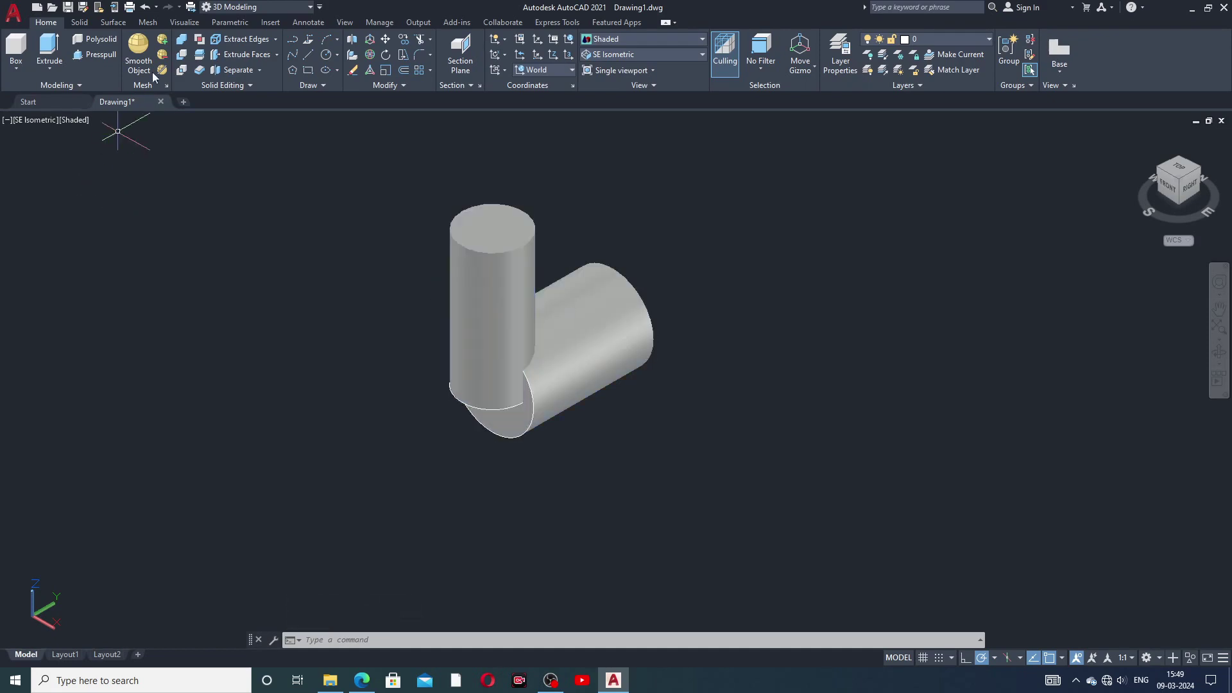
pyautogui.click(184, 43)
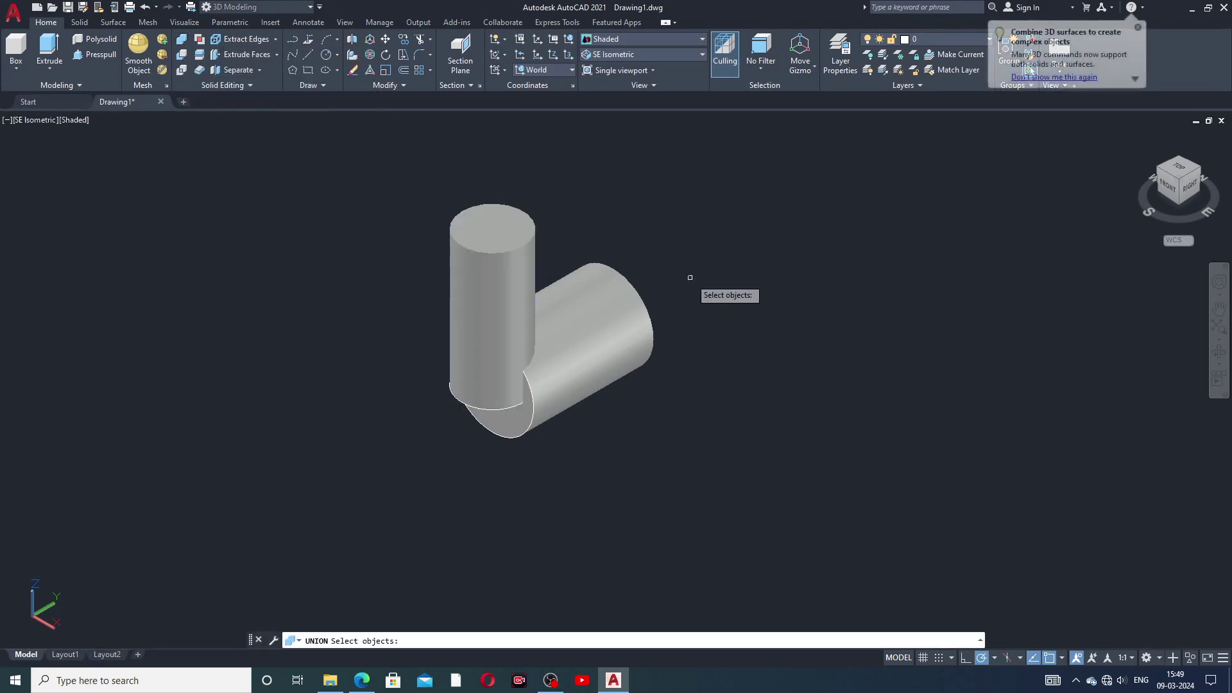
pyautogui.click(595, 322)
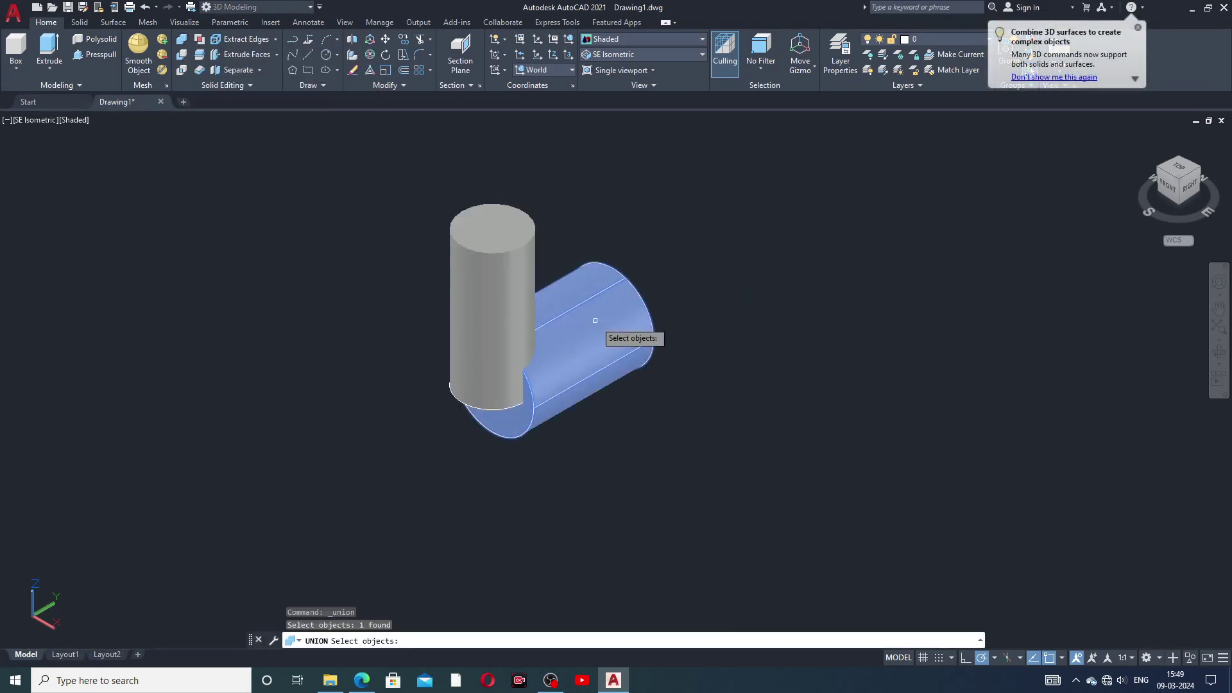
pyautogui.click(512, 312)
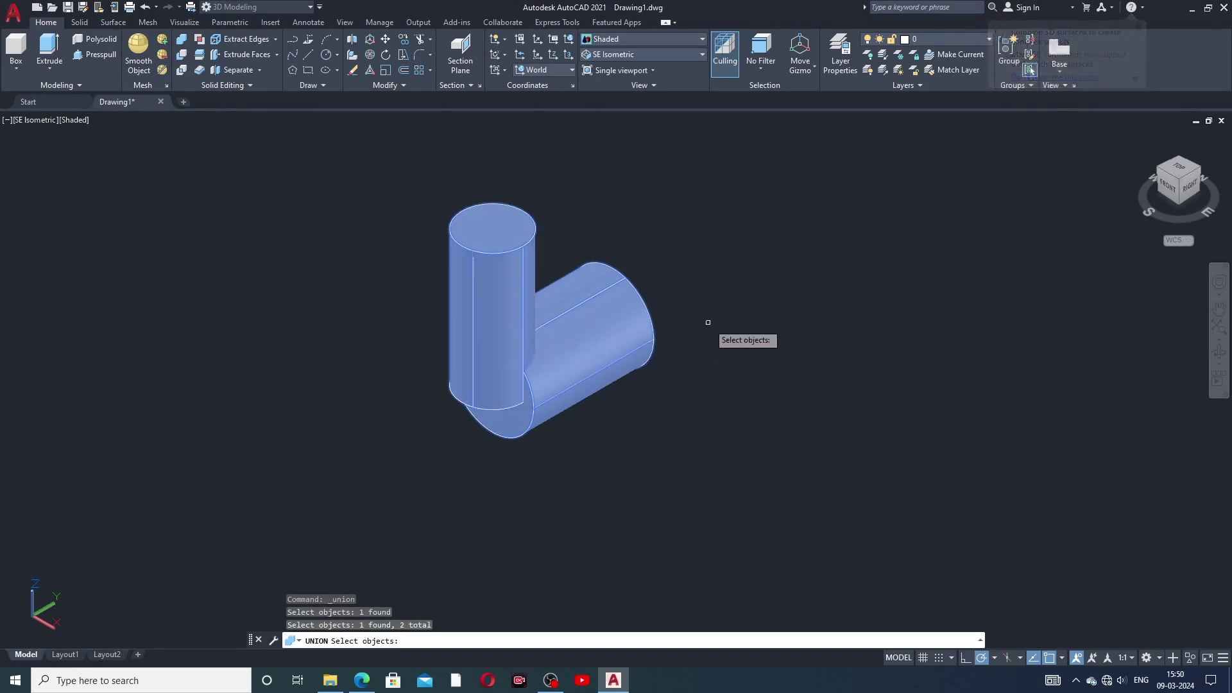
pyautogui.press('Return')
pyautogui.moveTo(649, 267); pyautogui.dragTo(561, 372, button='middle')
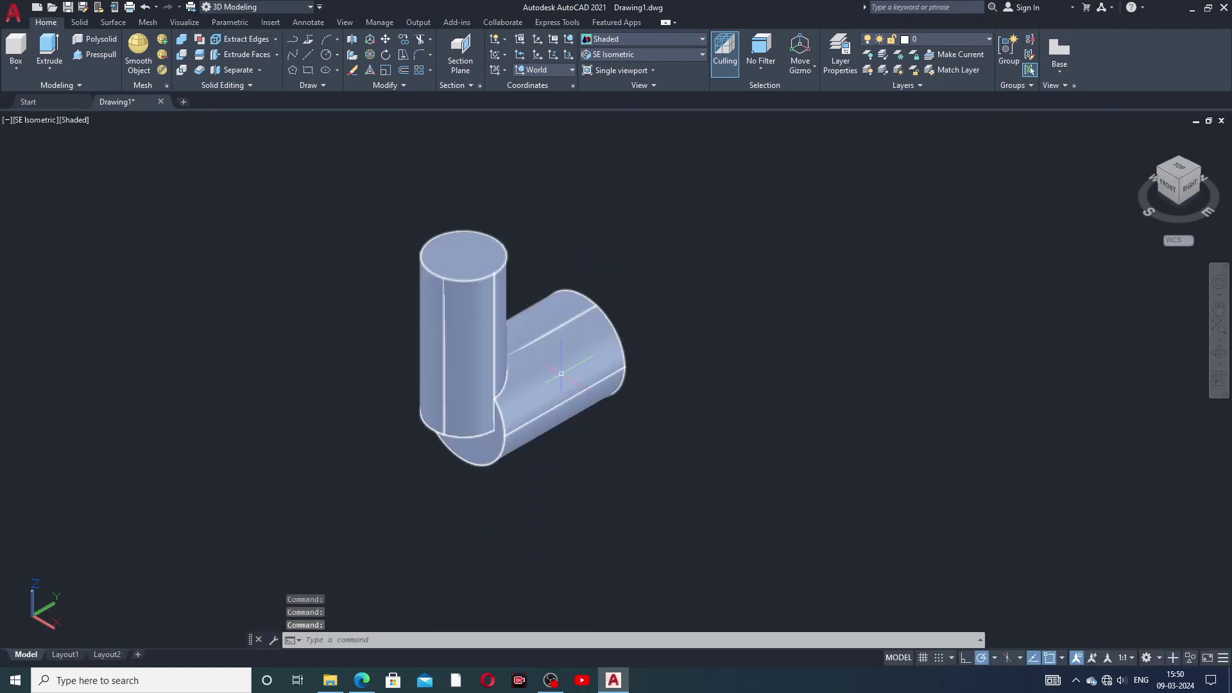
# - Reframe the merged cylinder solid and switch to the Top preset view
pyautogui.click(513, 356)
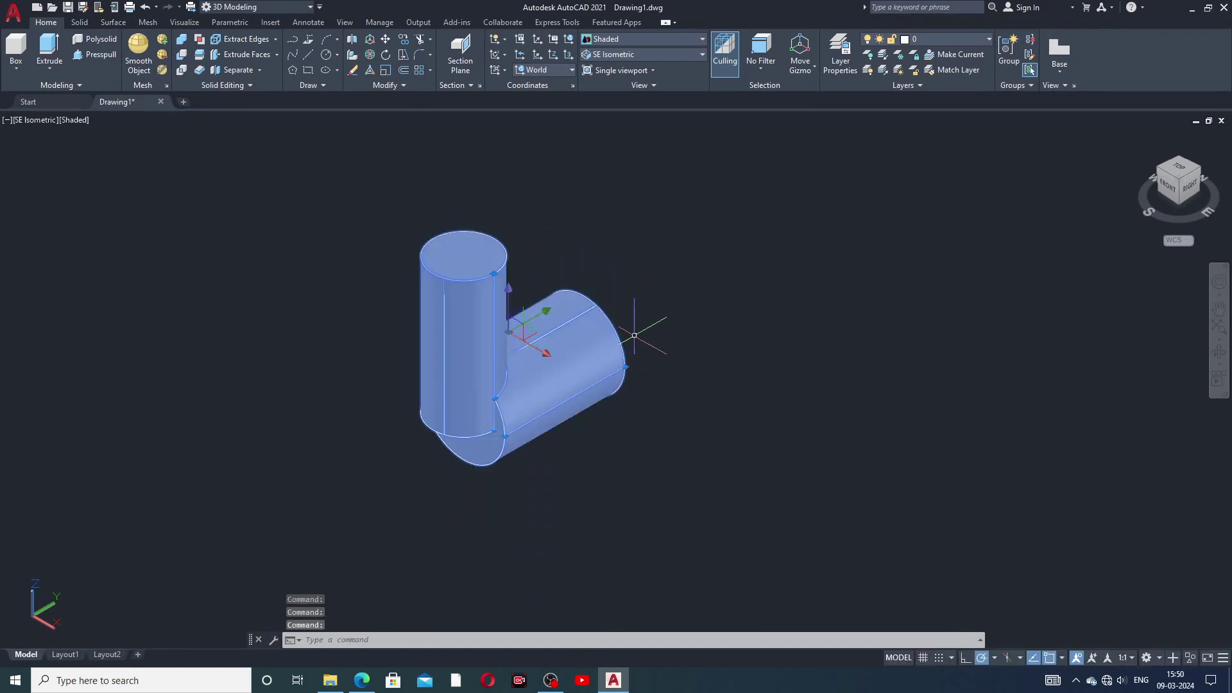
pyautogui.press('Escape')
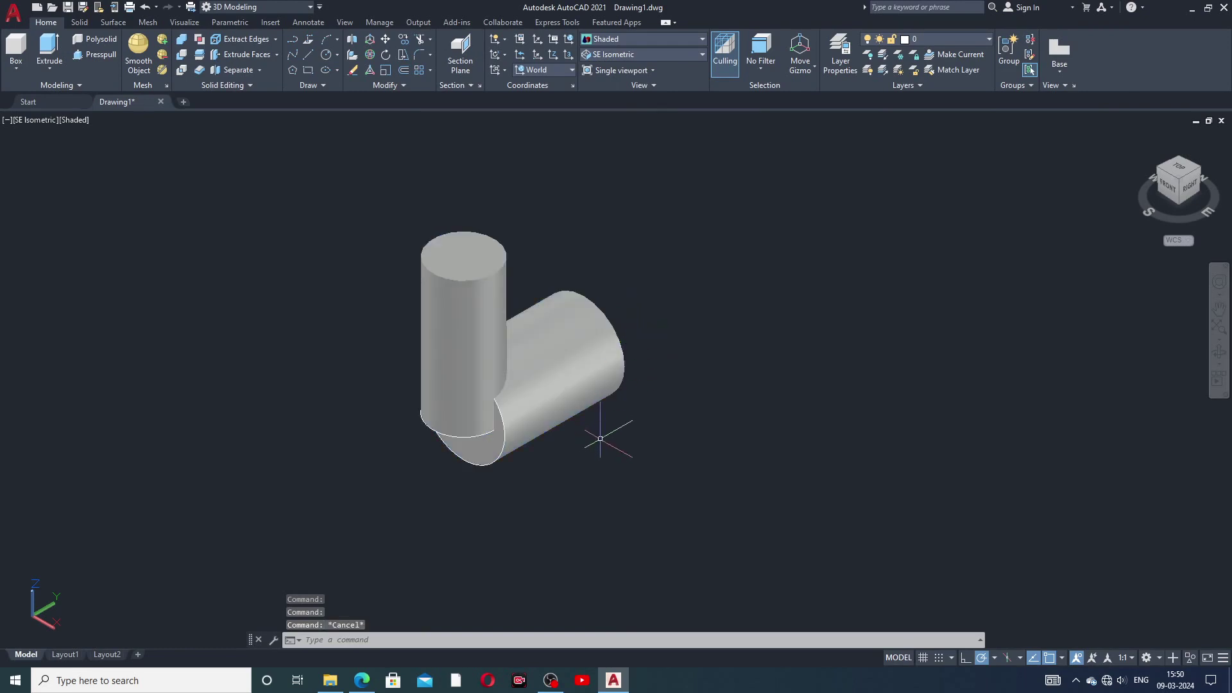
pyautogui.scroll(2, 499, 309)
pyautogui.scroll(2, 515, 360)
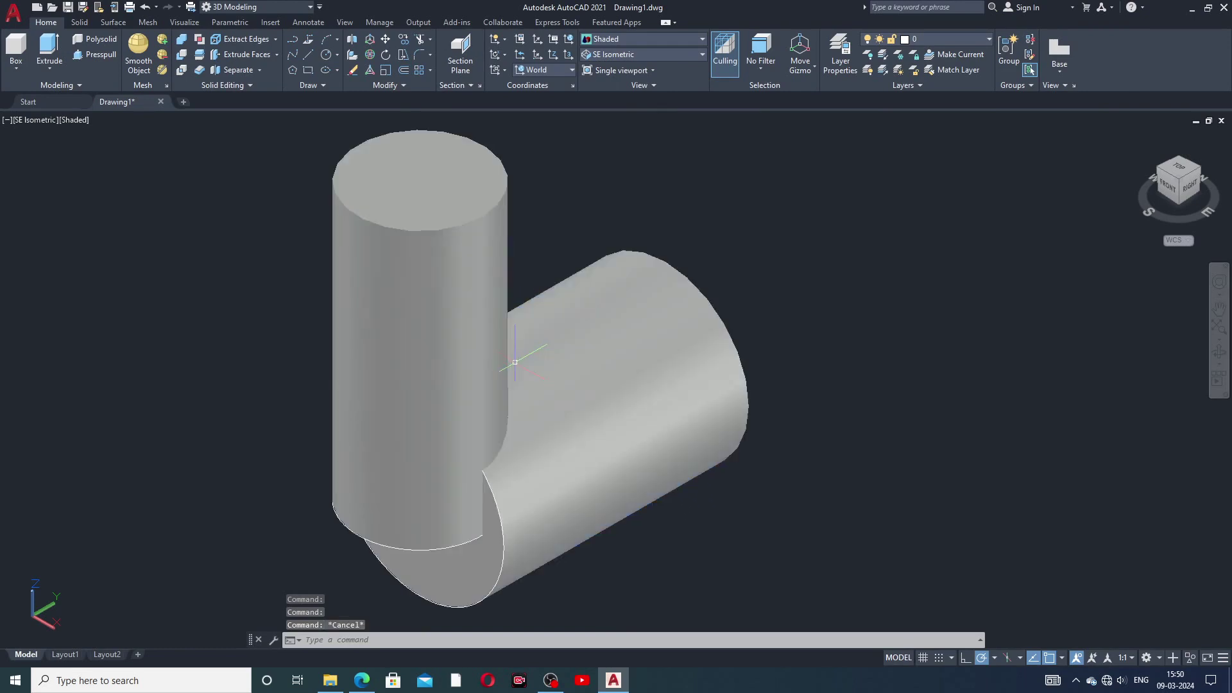
pyautogui.scroll(-2, 527, 363)
pyautogui.moveTo(558, 423); pyautogui.dragTo(410, 407, button='middle')
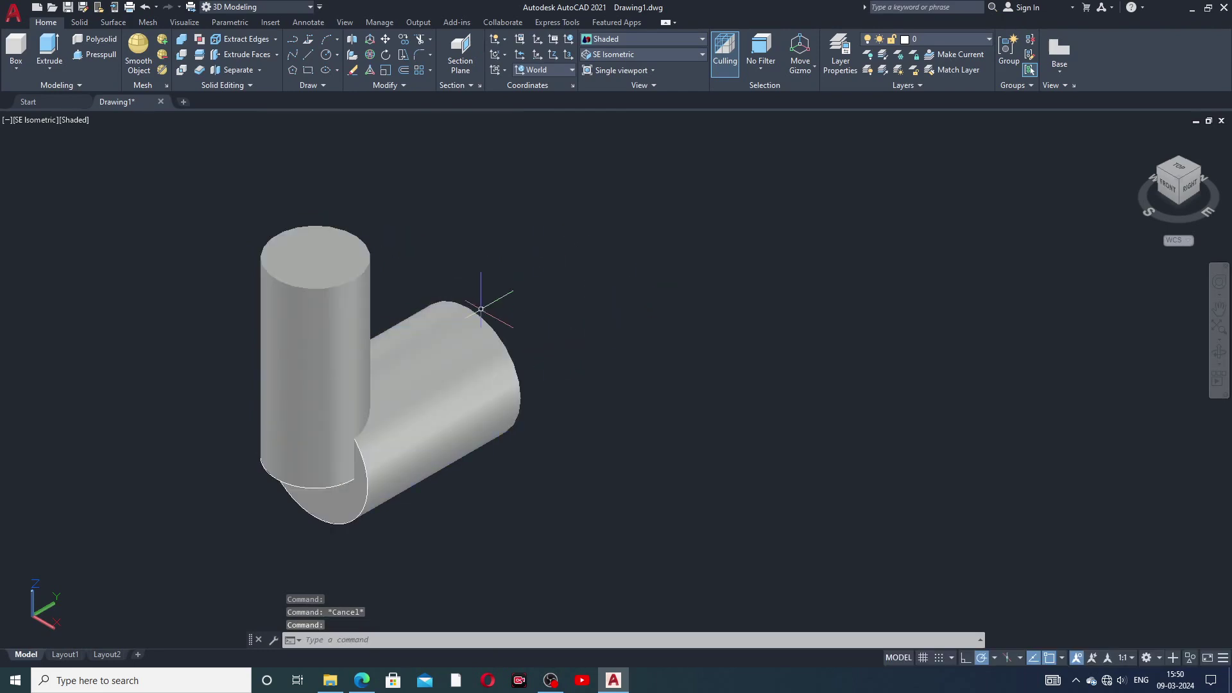
pyautogui.moveTo(461, 309); pyautogui.dragTo(406, 331, button='middle')
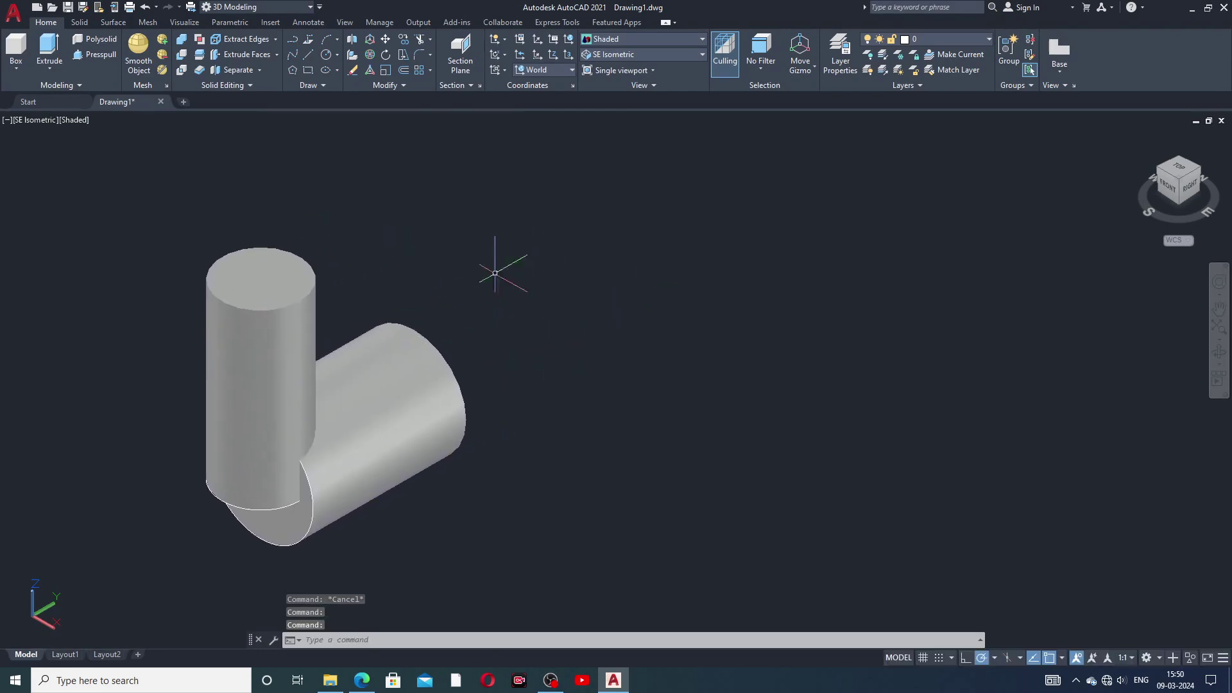
pyautogui.click(622, 56)
pyautogui.click(602, 69)
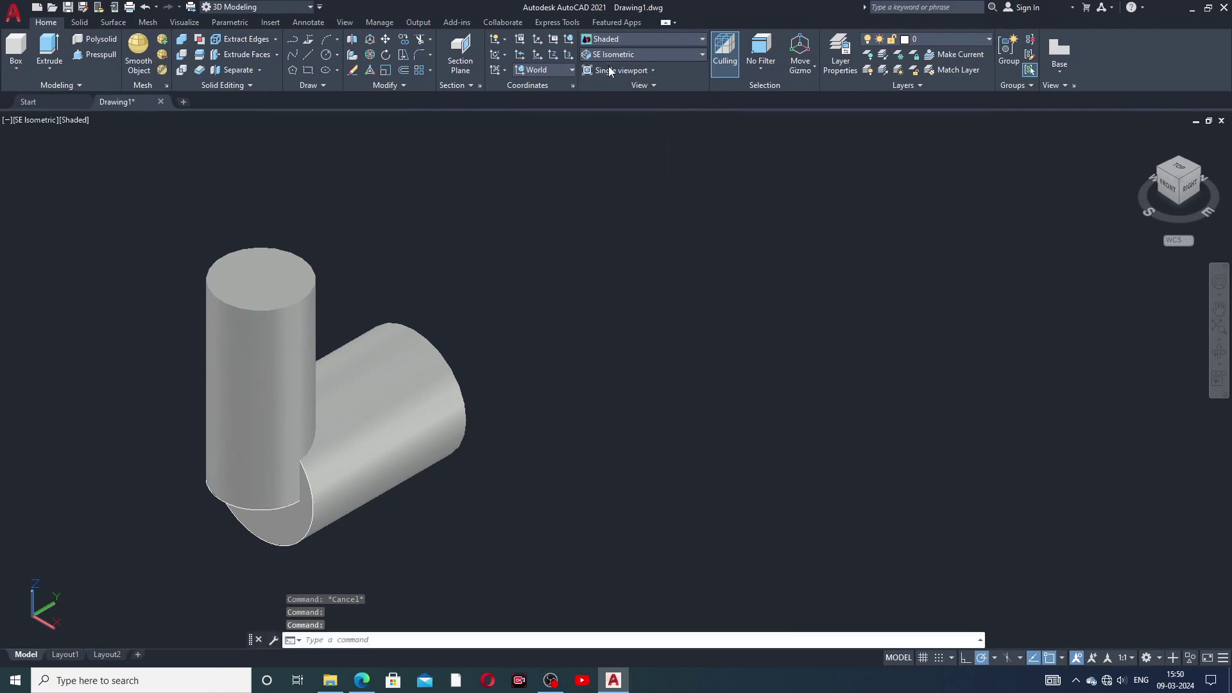
pyautogui.moveTo(549, 330)
pyautogui.mouseDown(button='middle')
pyautogui.moveTo(475, 216)
pyautogui.moveTo(364, 169)
pyautogui.mouseUp(button='middle')
# - Draw a rectangle to the right of the merged cylinders by picking two opposite corners
pyautogui.click(314, 68)
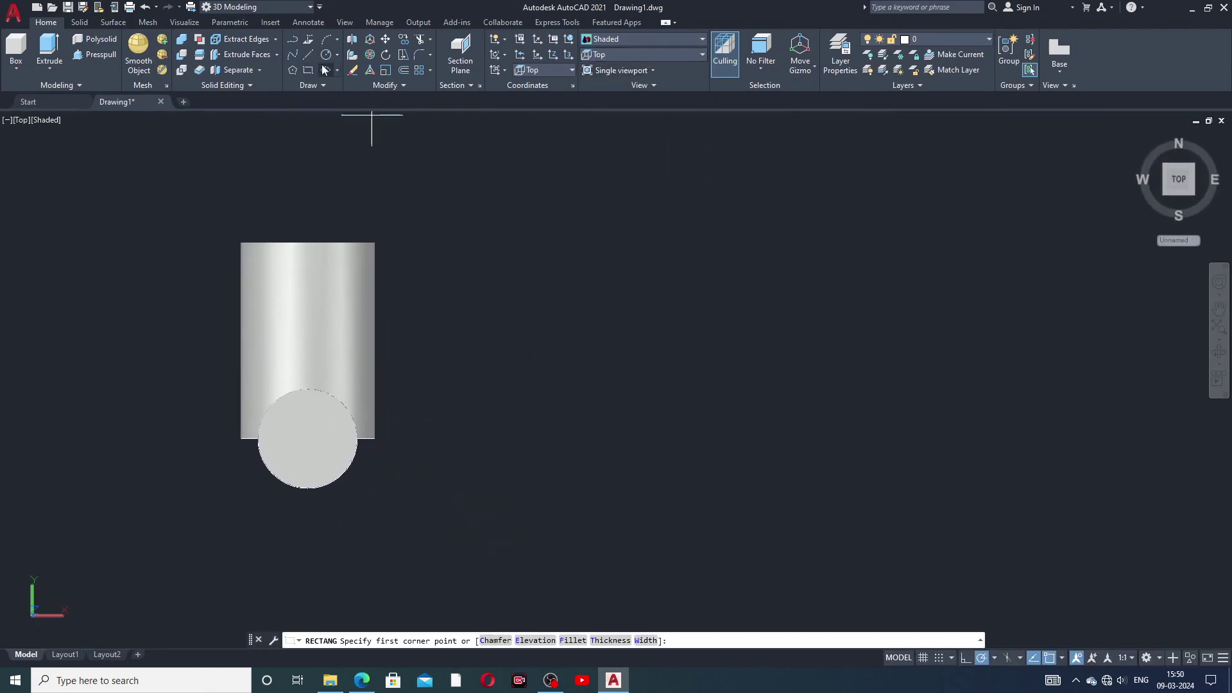
pyautogui.click(685, 348)
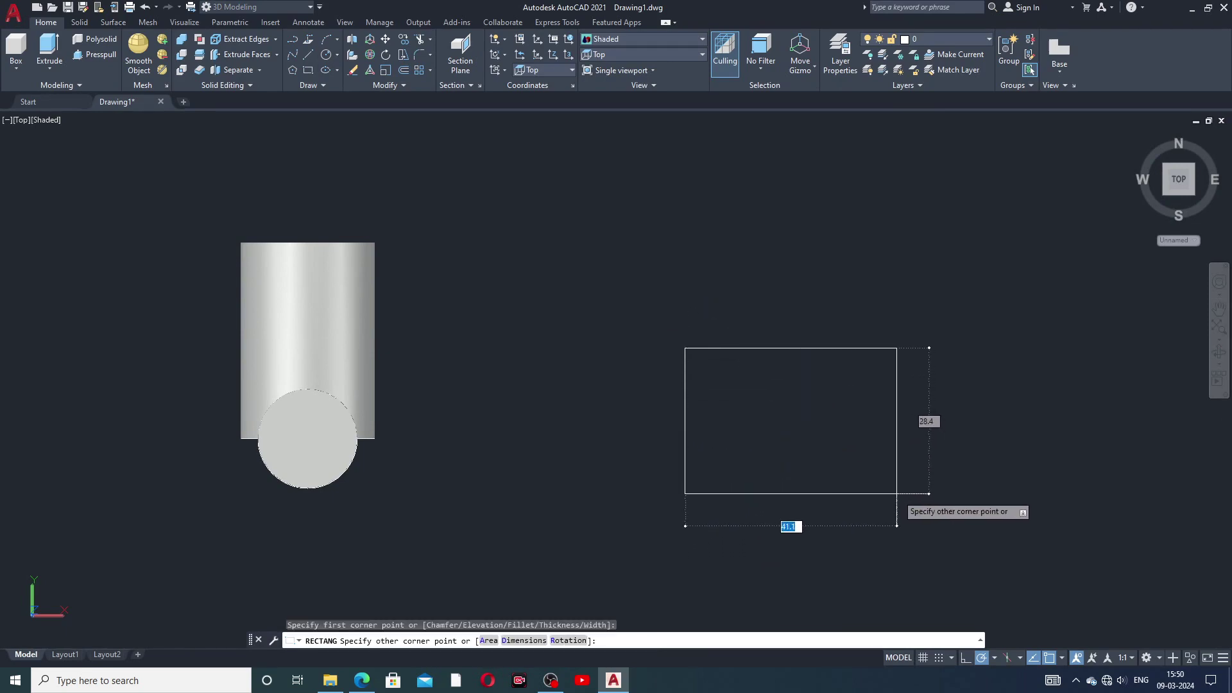
pyautogui.click(897, 494)
pyautogui.moveTo(888, 410); pyautogui.dragTo(794, 388, button='middle')
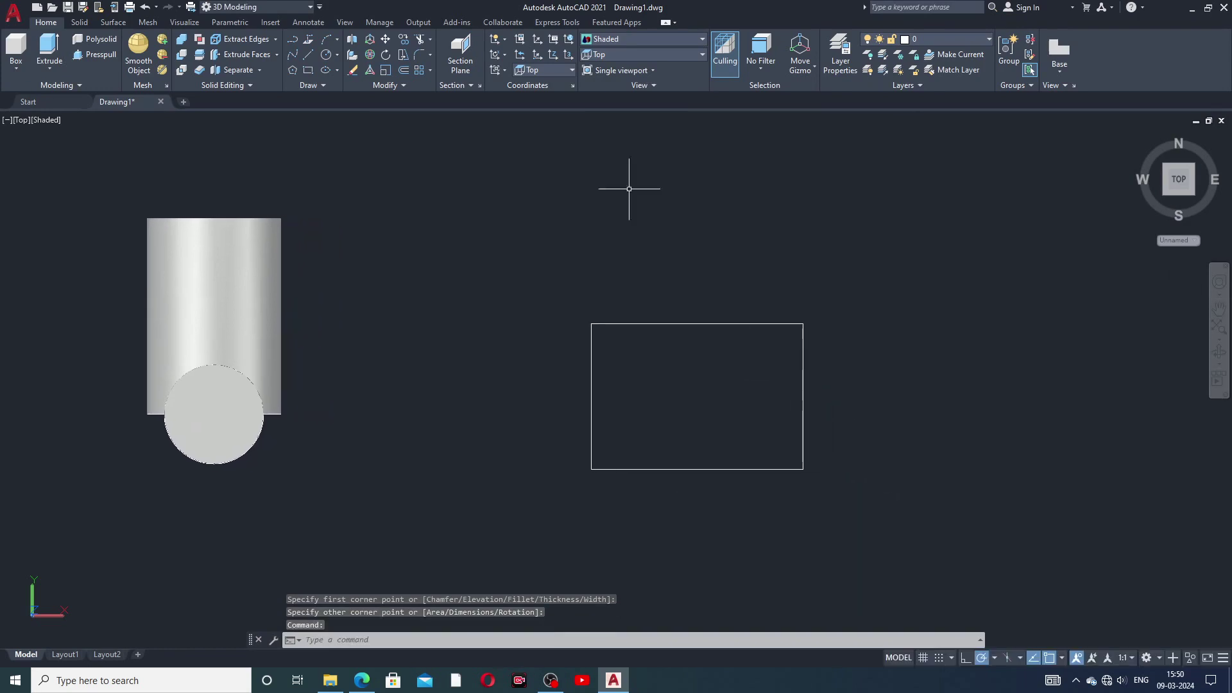
pyautogui.click(605, 57)
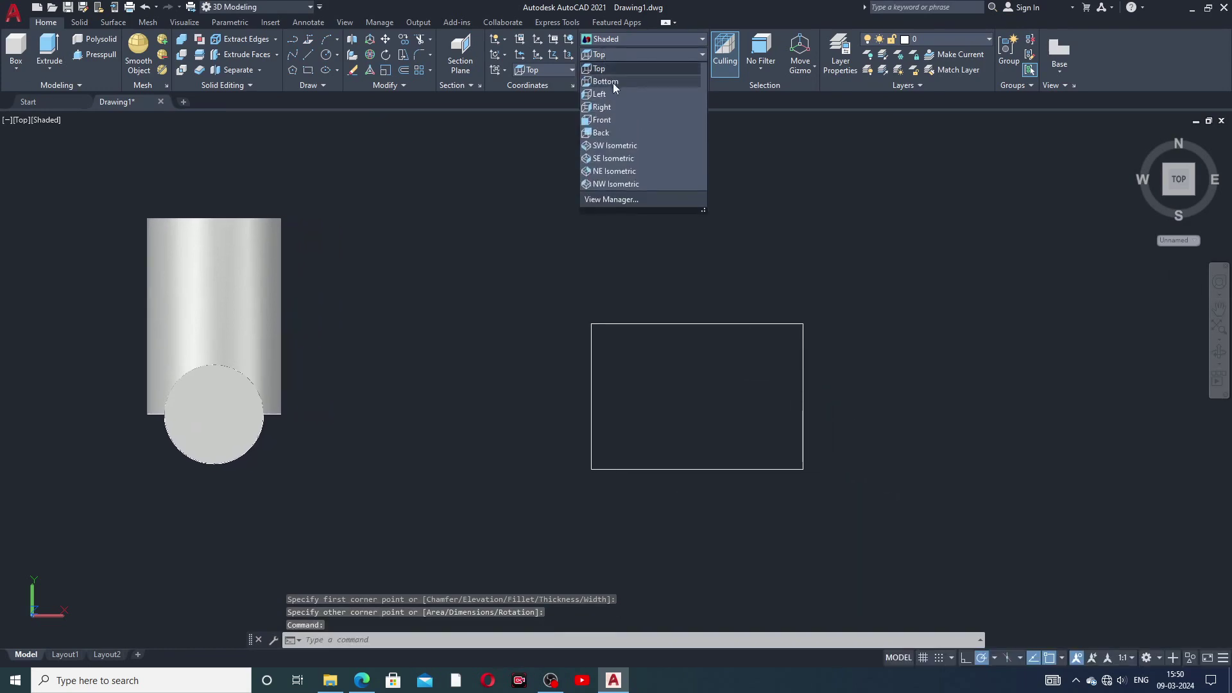
# - In Front view, draw an upright circle centred on the rectangle's edge line
pyautogui.click(610, 121)
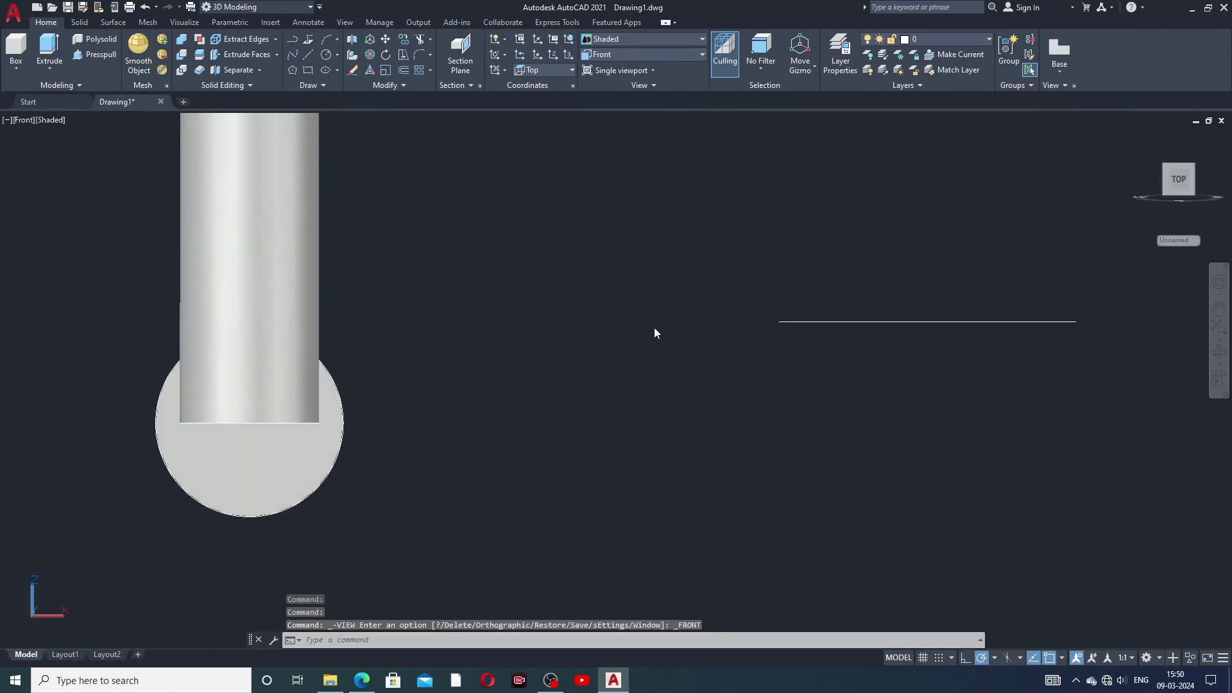
pyautogui.moveTo(655, 333); pyautogui.dragTo(494, 336, button='middle')
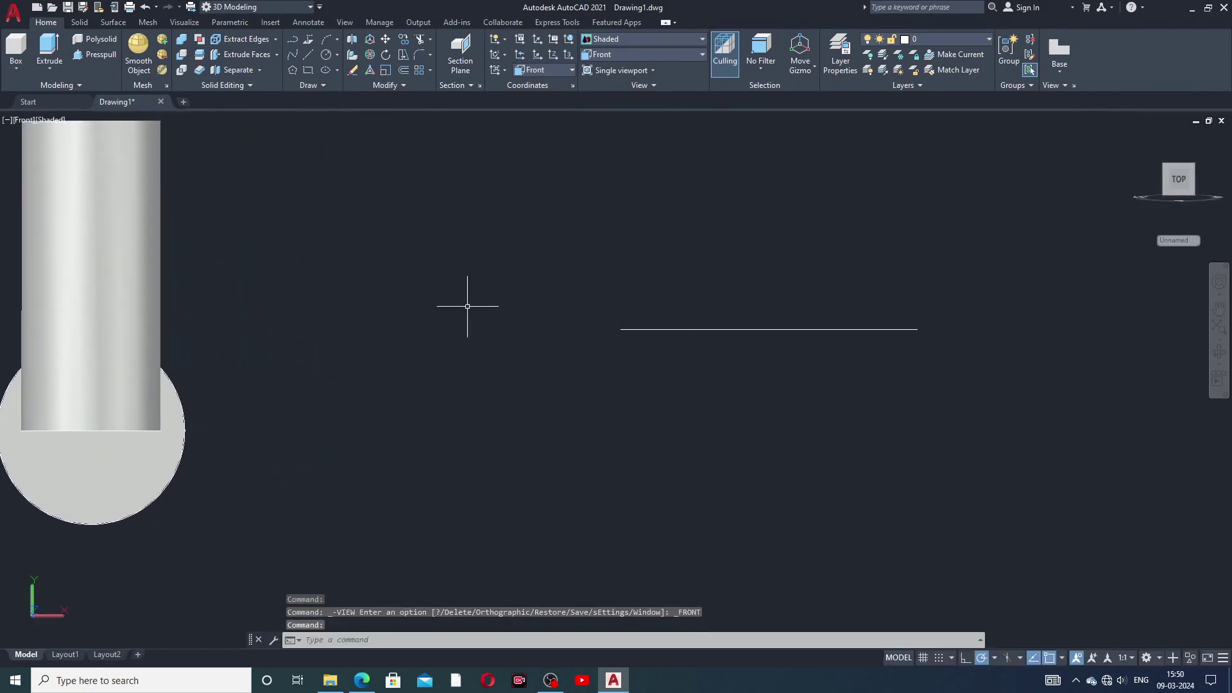
pyautogui.click(326, 58)
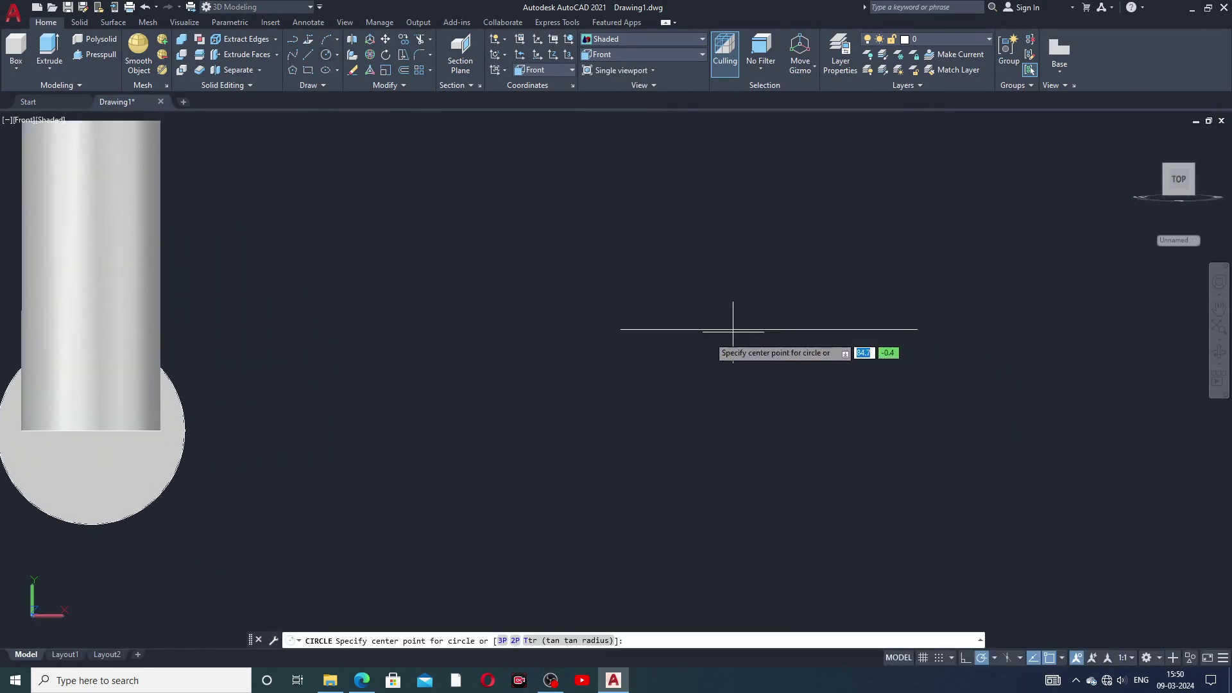
pyautogui.click(621, 330)
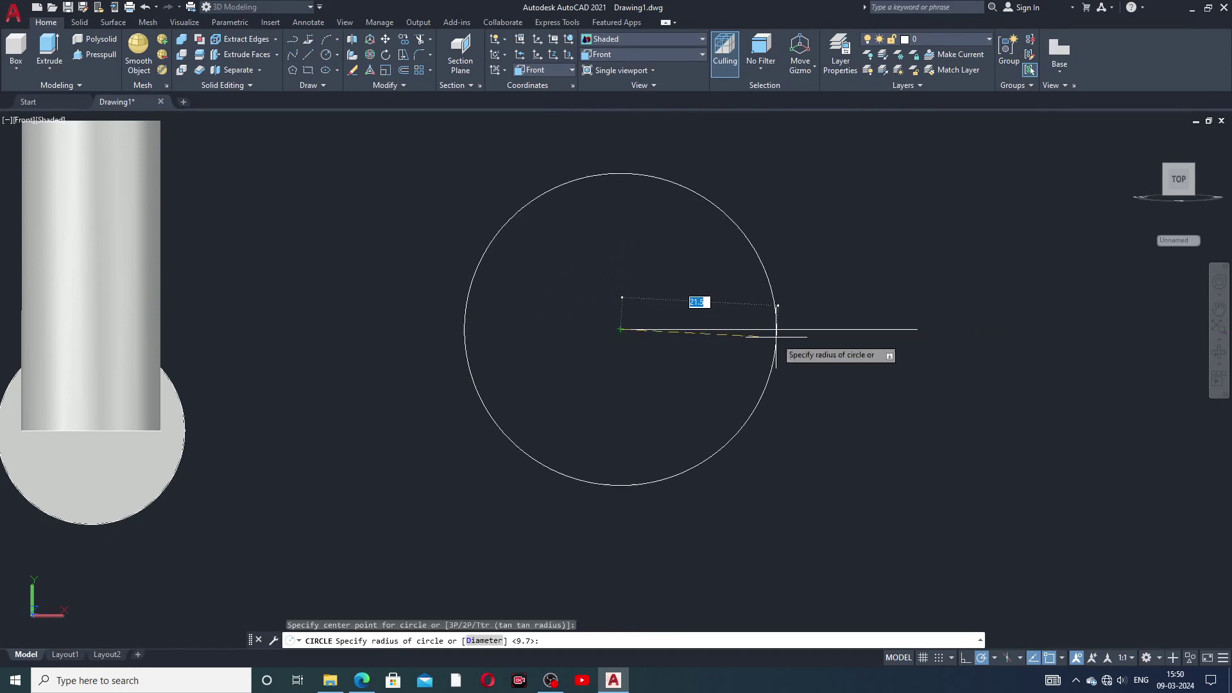
pyautogui.press('Escape')
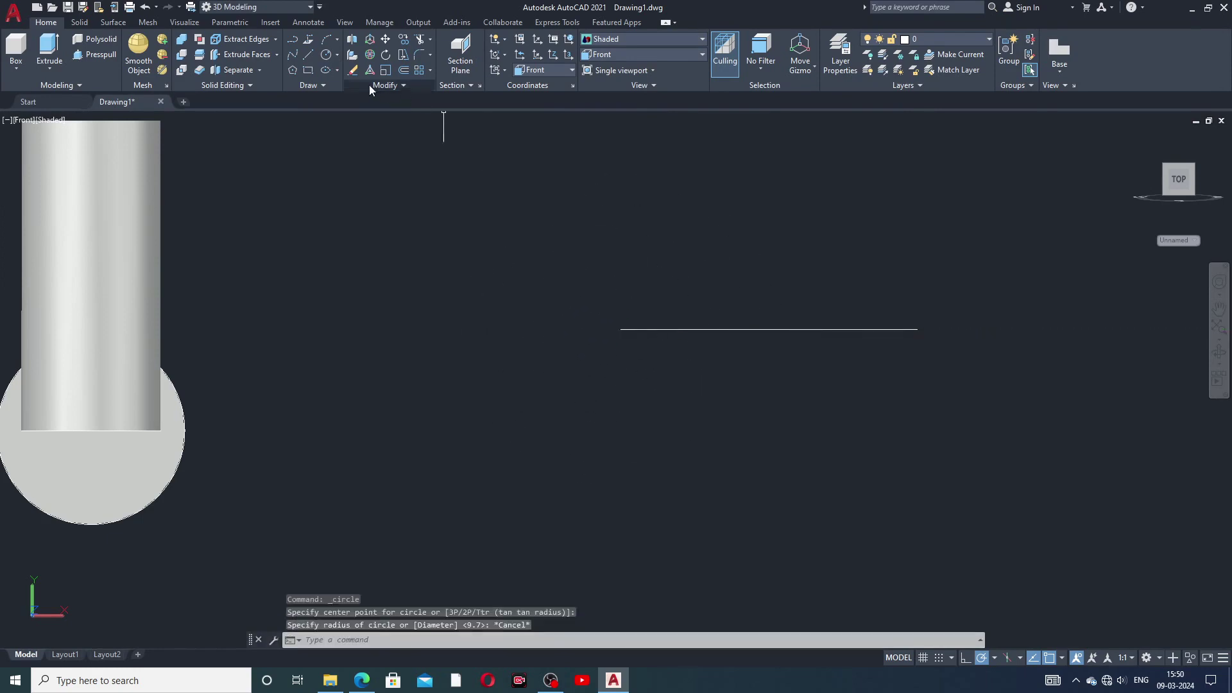
pyautogui.click(326, 55)
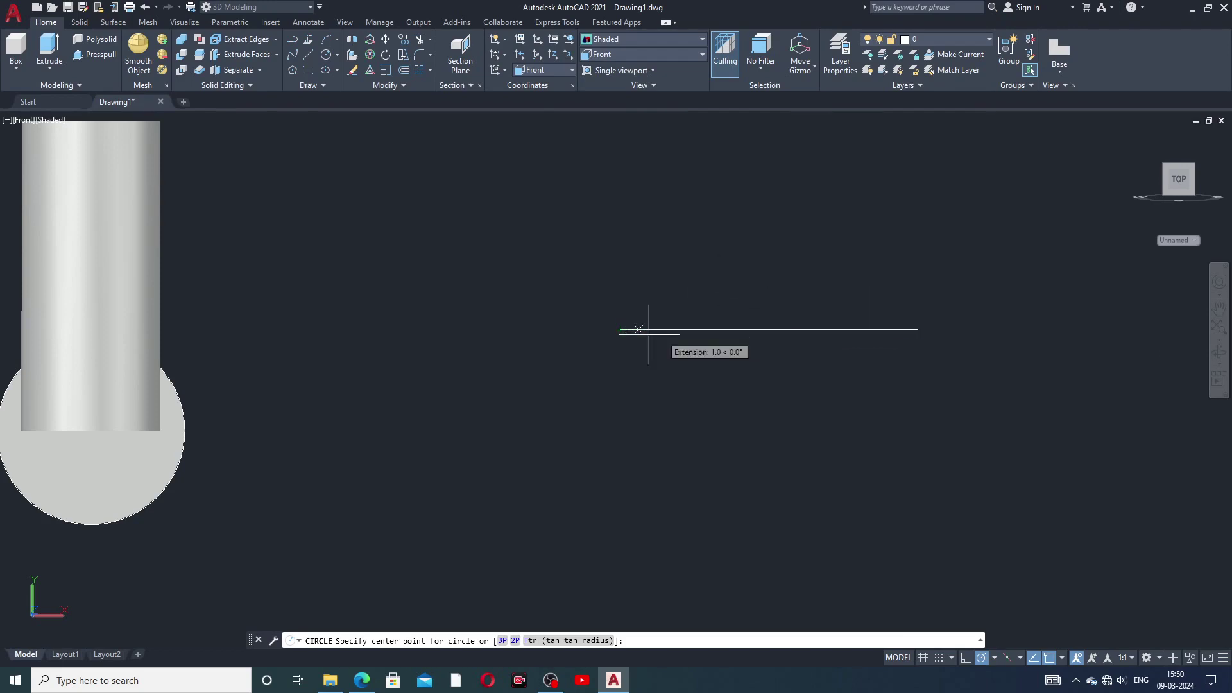
pyautogui.click(790, 329)
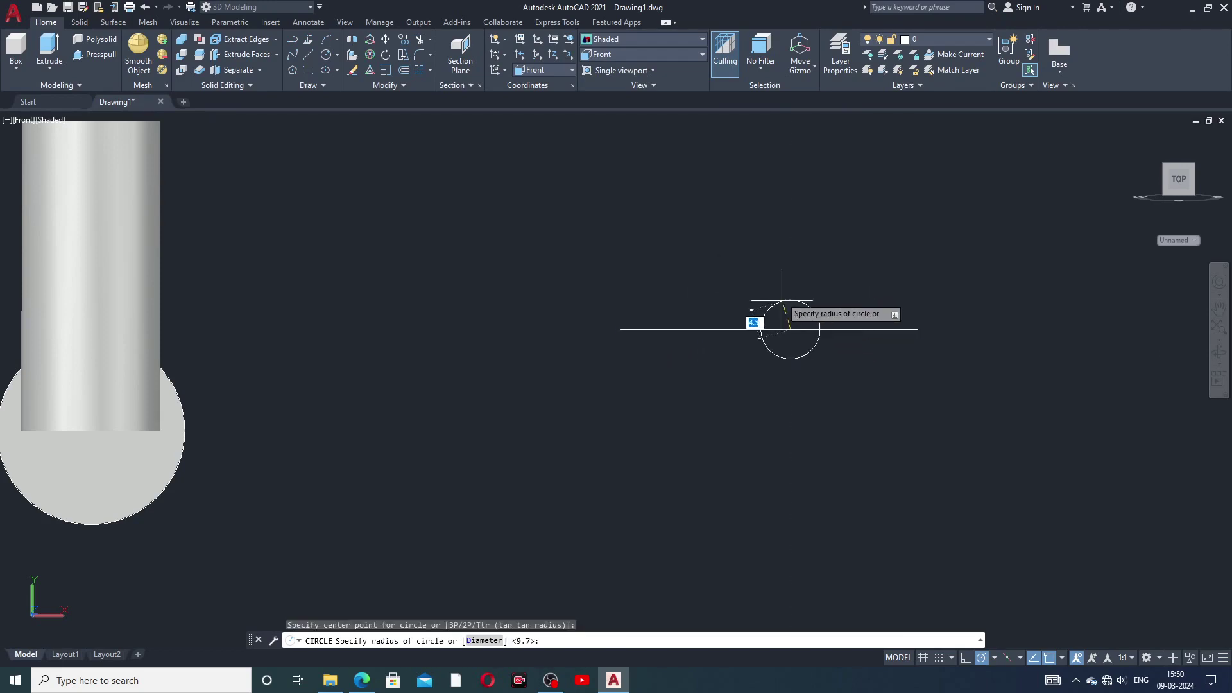
pyautogui.click(761, 228)
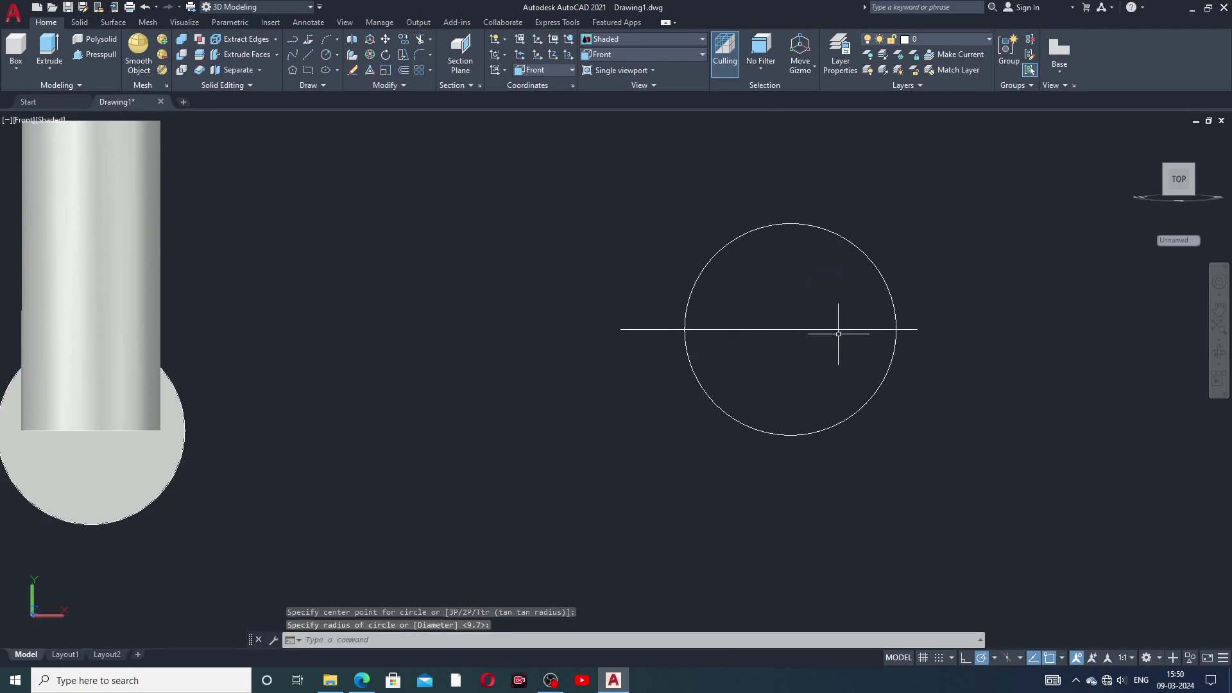
# - Move the circle slightly left along the rectangle's edge line
pyautogui.click(881, 272)
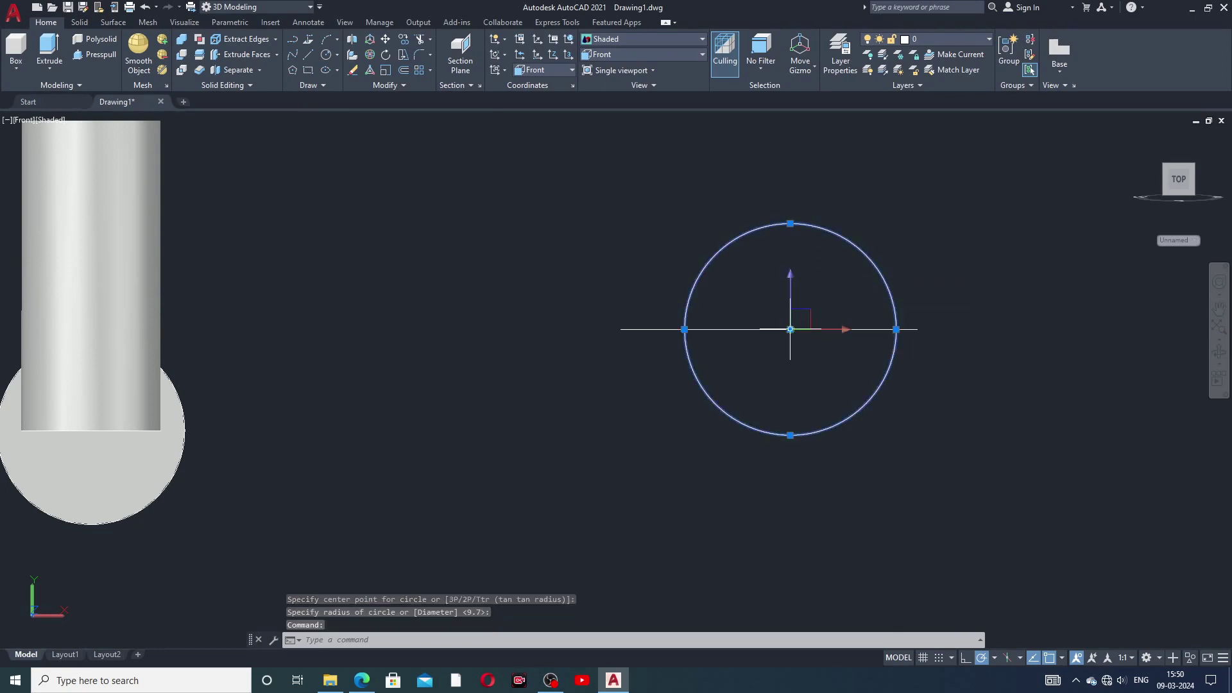
pyautogui.click(790, 330)
pyautogui.click(761, 329)
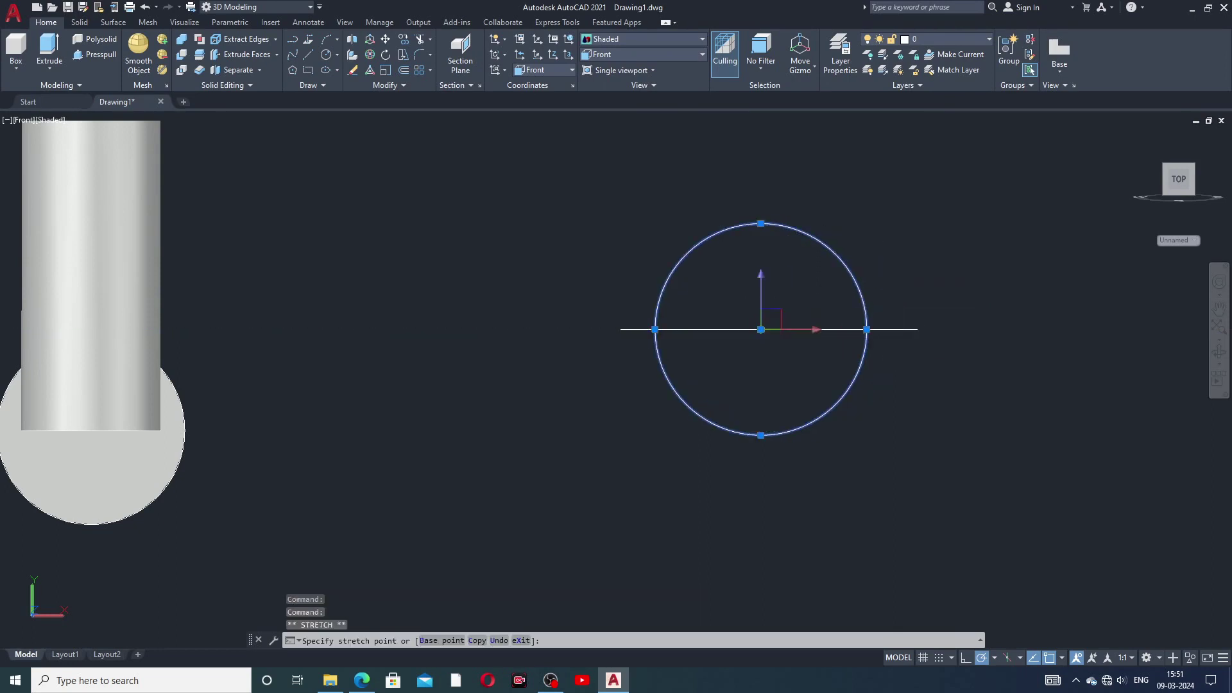
pyautogui.press('Escape')
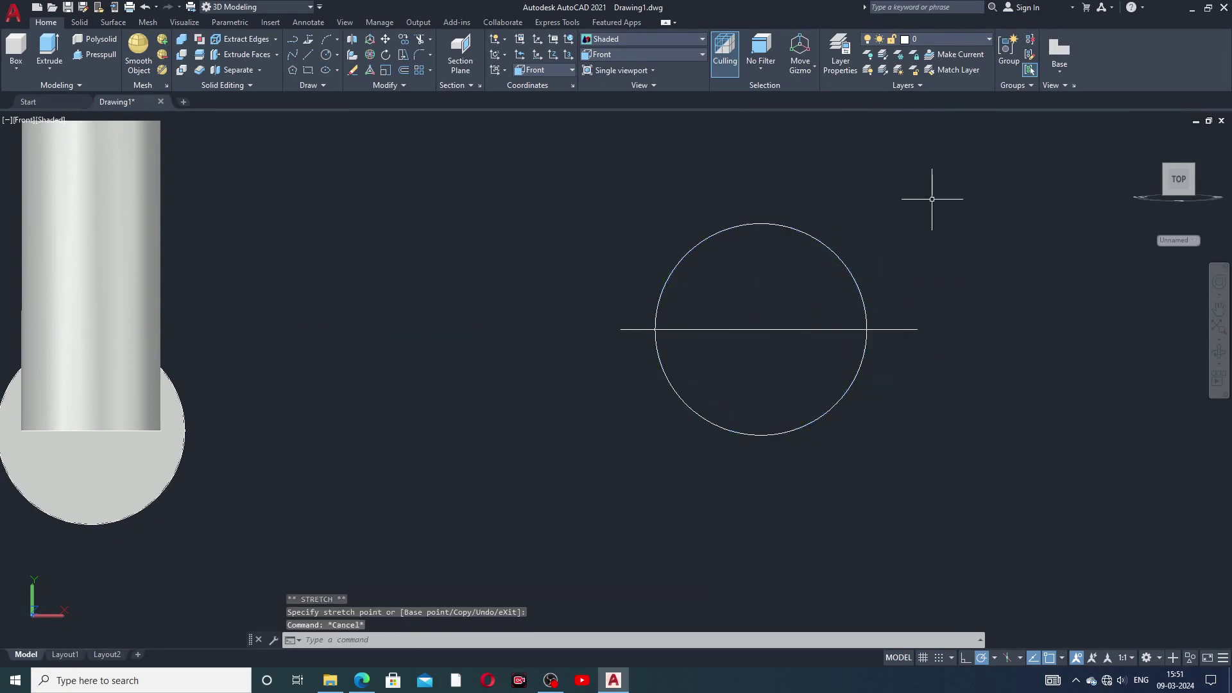
# - Reset the UCS to World and switch to the SE Isometric view
pyautogui.moveTo(935, 199); pyautogui.dragTo(900, 216, button='middle')
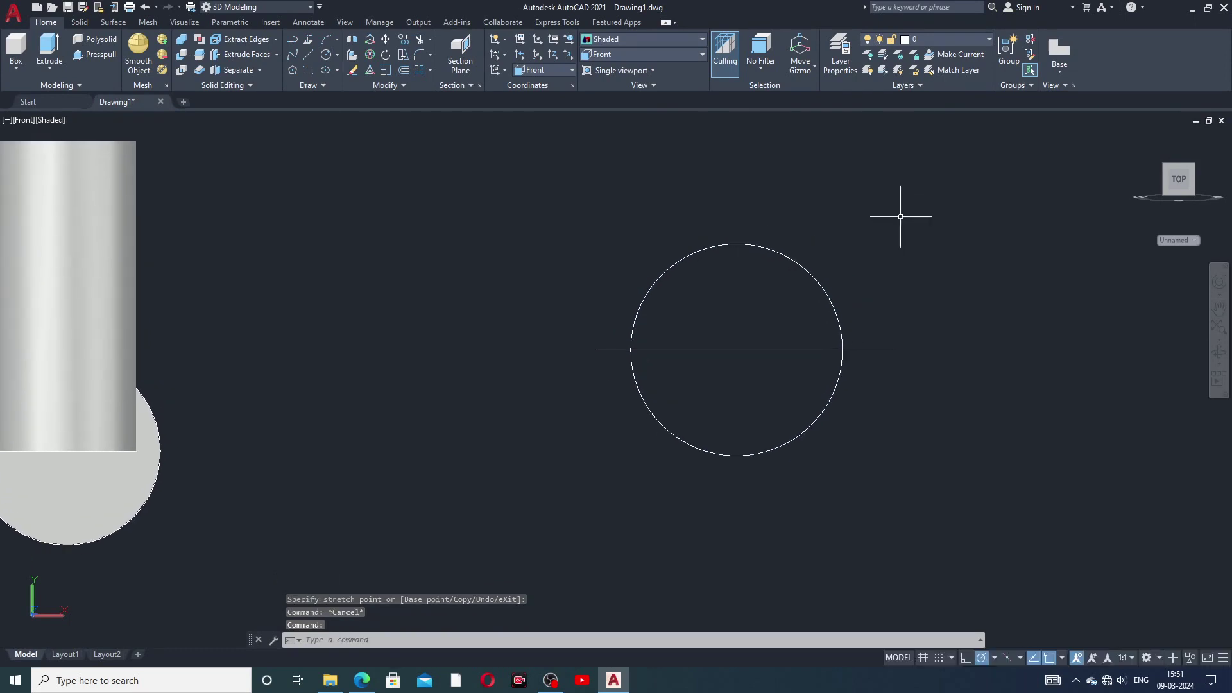
pyautogui.click(554, 70)
pyautogui.click(552, 81)
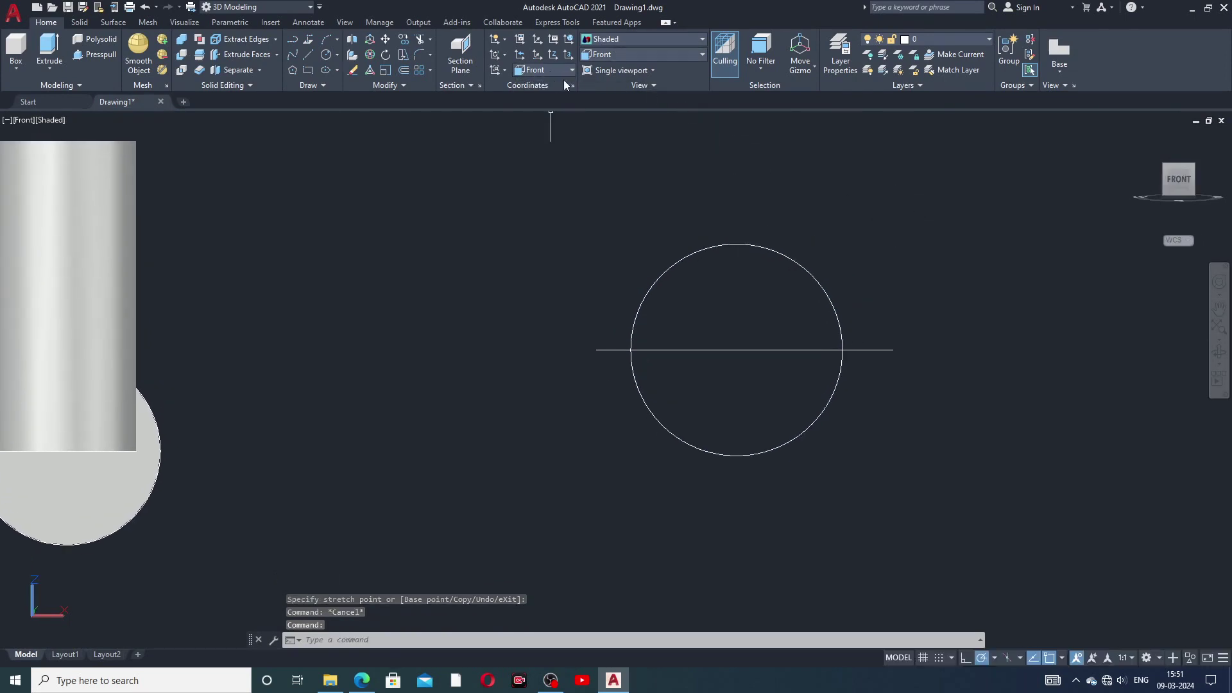
pyautogui.click(617, 56)
pyautogui.click(623, 159)
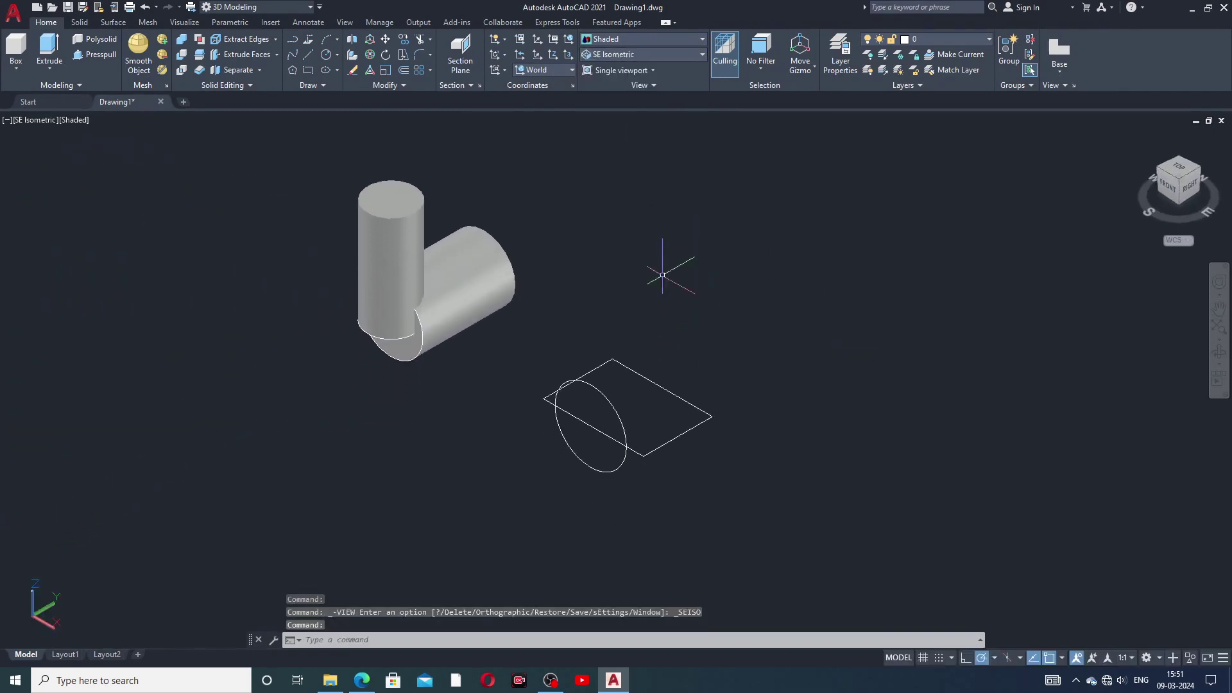
# - Press-pull the rectangle up into a tall box
pyautogui.click(90, 56)
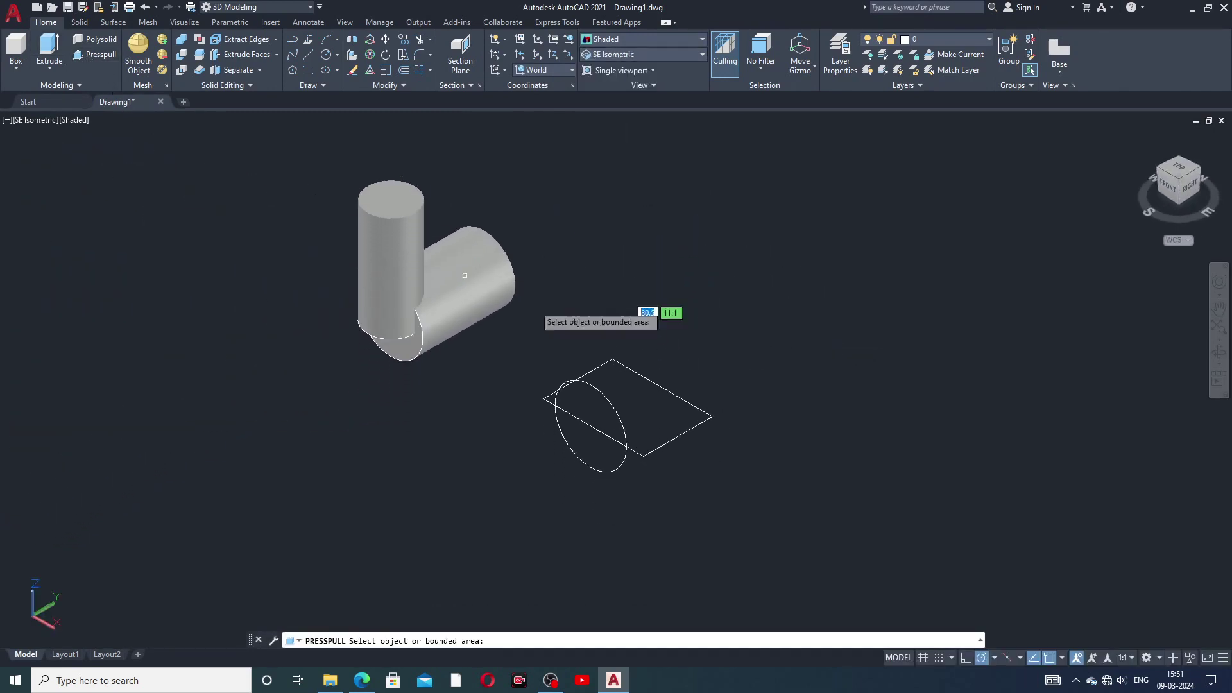
pyautogui.click(643, 390)
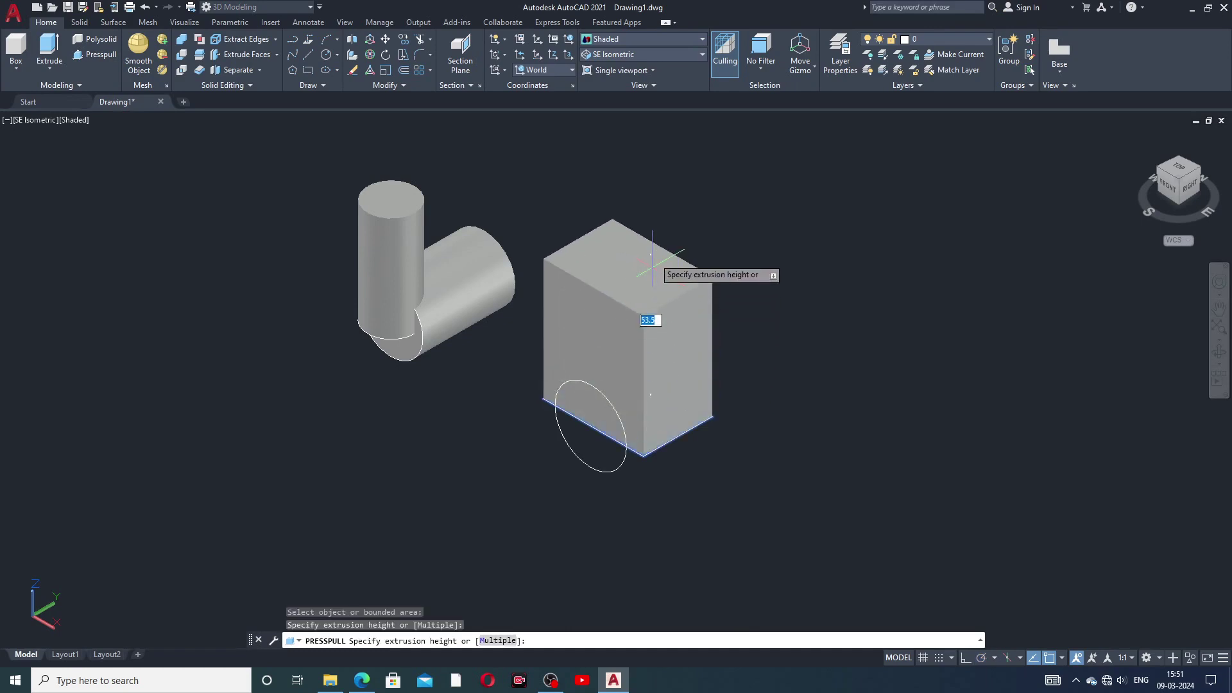
pyautogui.click(661, 182)
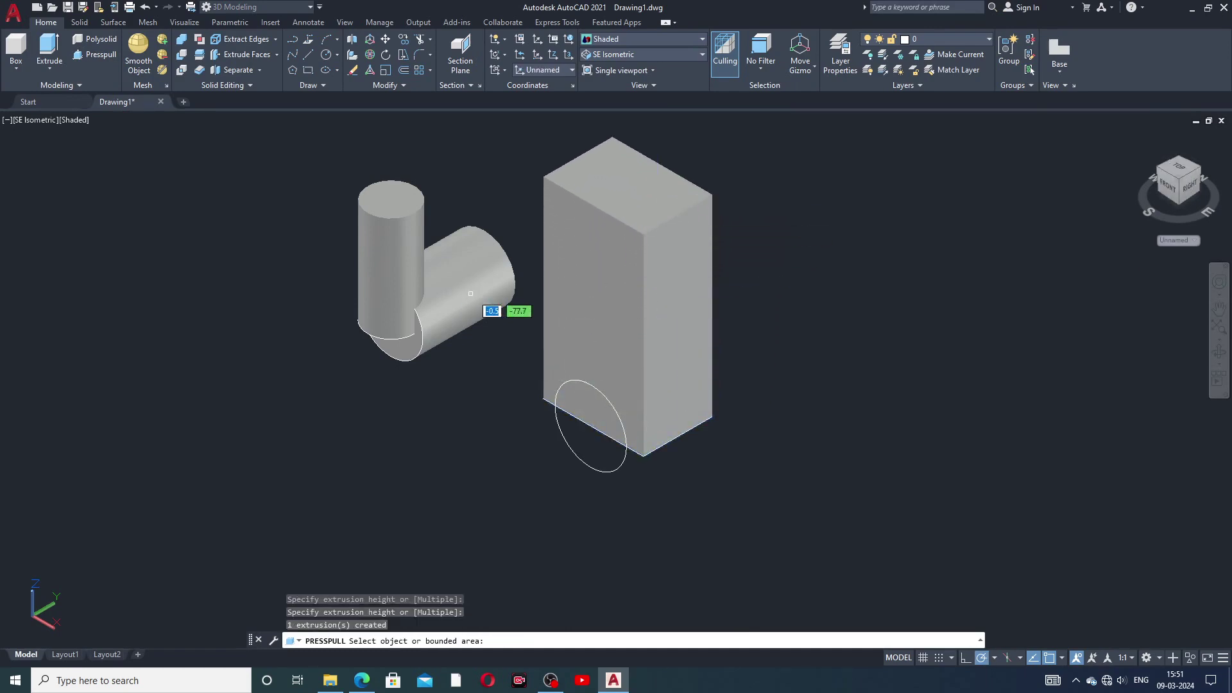
# - Press-pull the circle into a long cylinder running out past the box
pyautogui.click(596, 471)
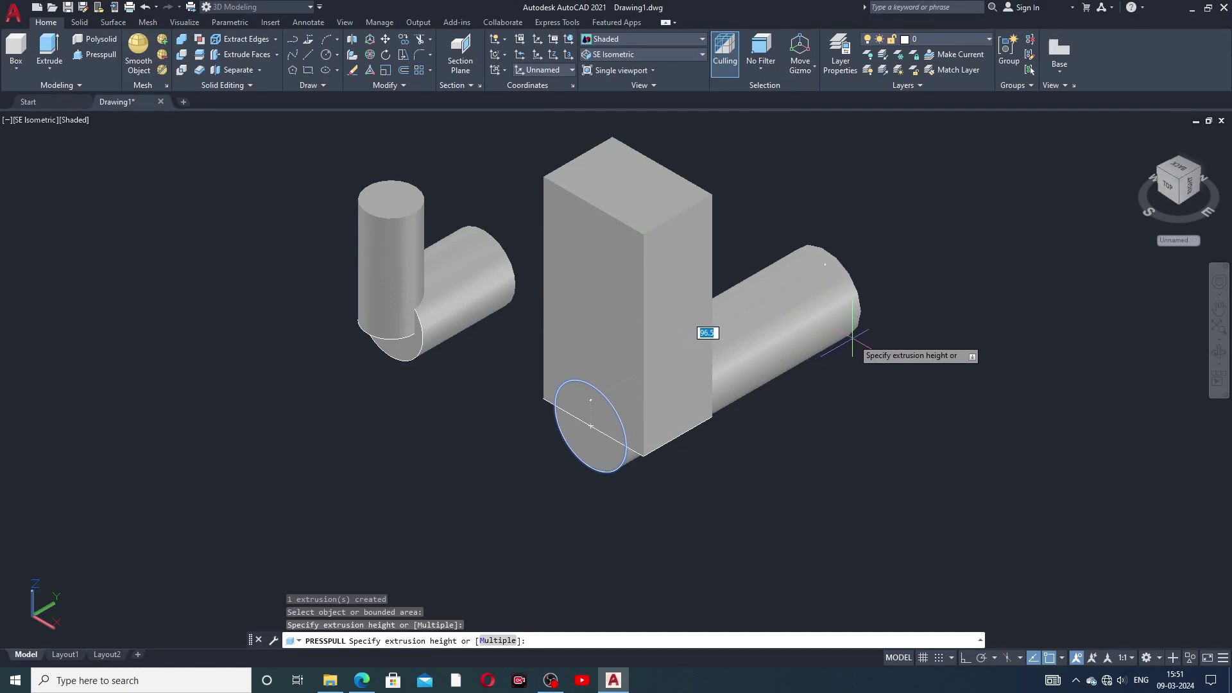
pyautogui.click(867, 324)
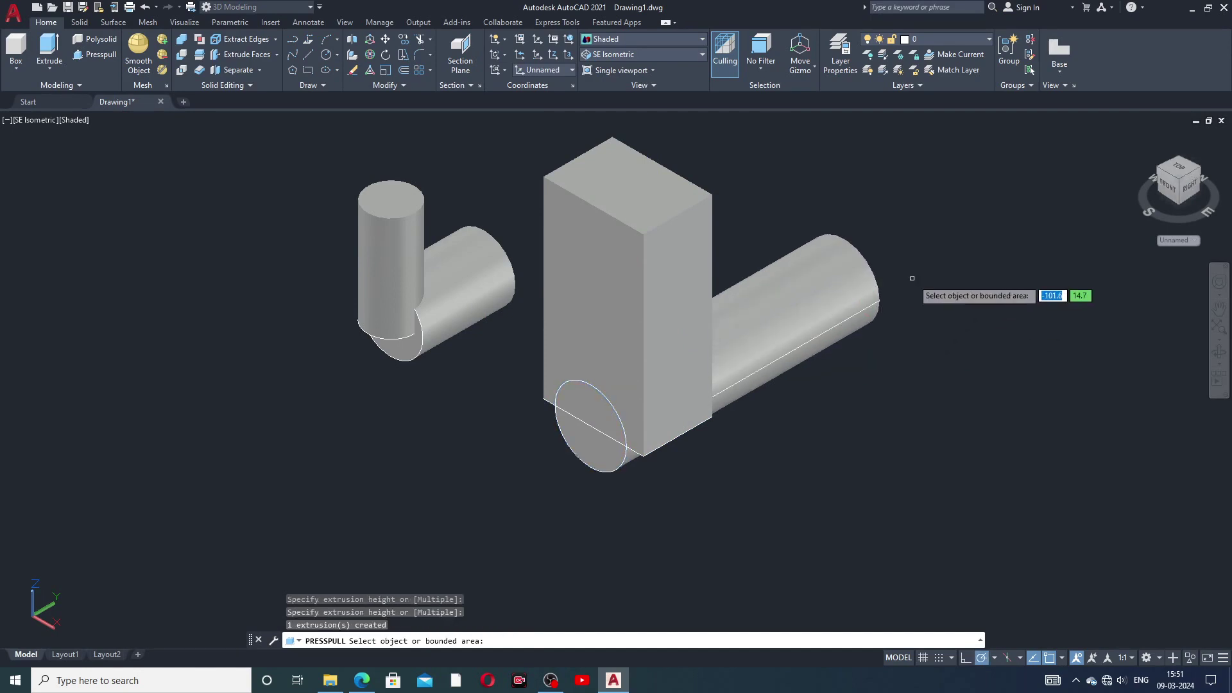
pyautogui.press('Escape')
pyautogui.moveTo(899, 289); pyautogui.dragTo(858, 330, button='middle')
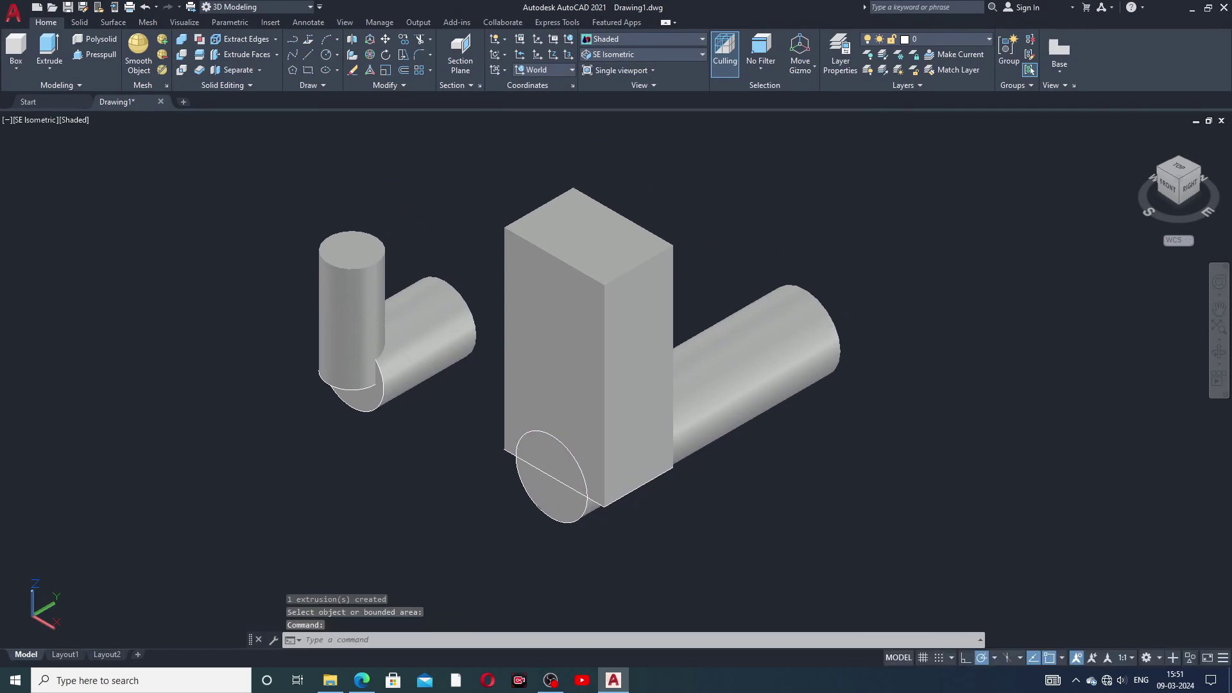
pyautogui.click(330, 367)
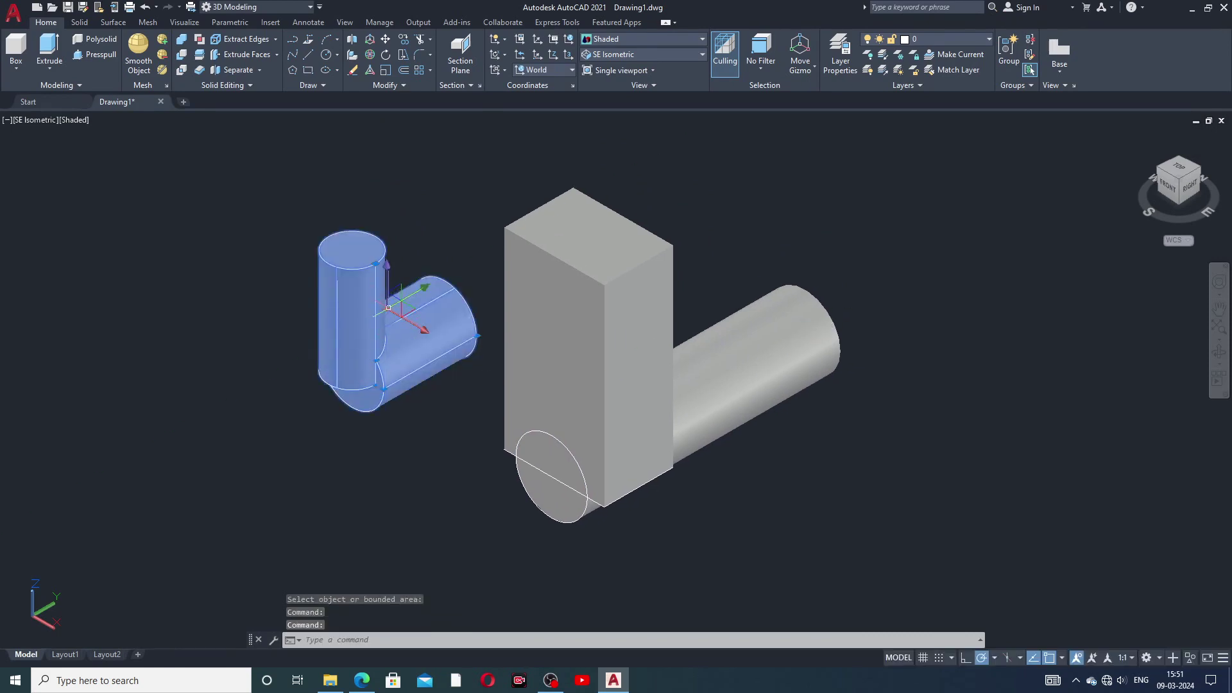
# - Union the long horizontal cylinder with the tall box into one solid
pyautogui.moveTo(388, 308); pyautogui.dragTo(303, 315)
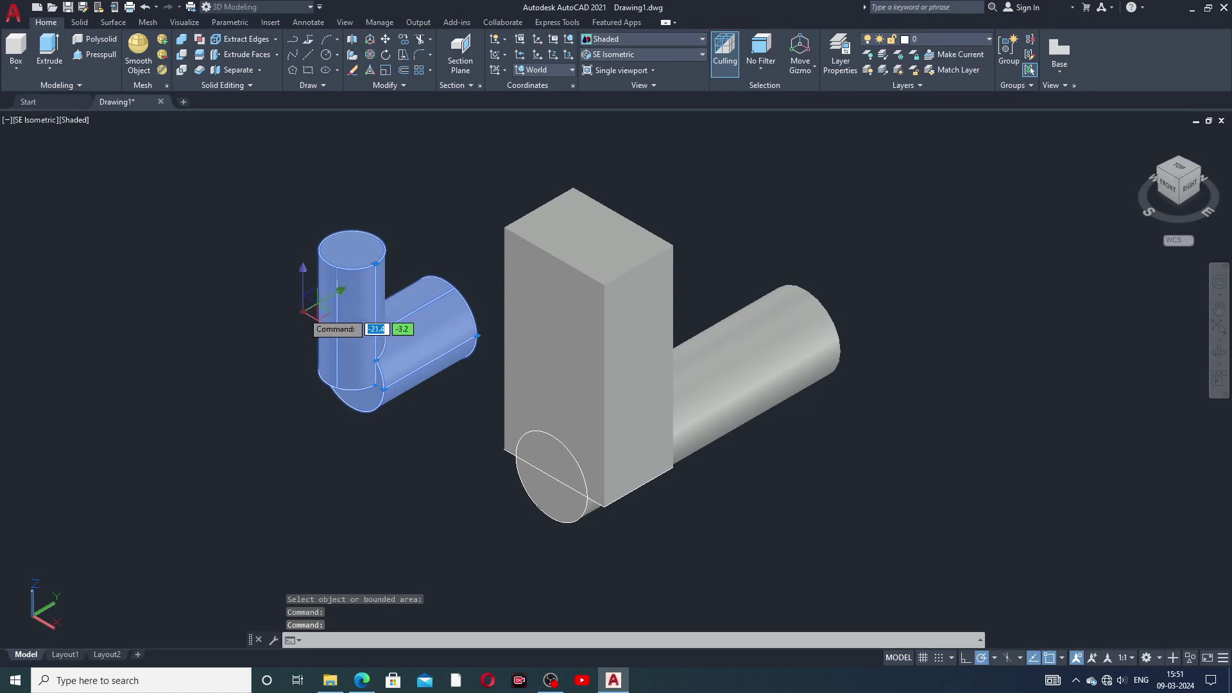
pyautogui.press('Escape')
pyautogui.press('Escape')
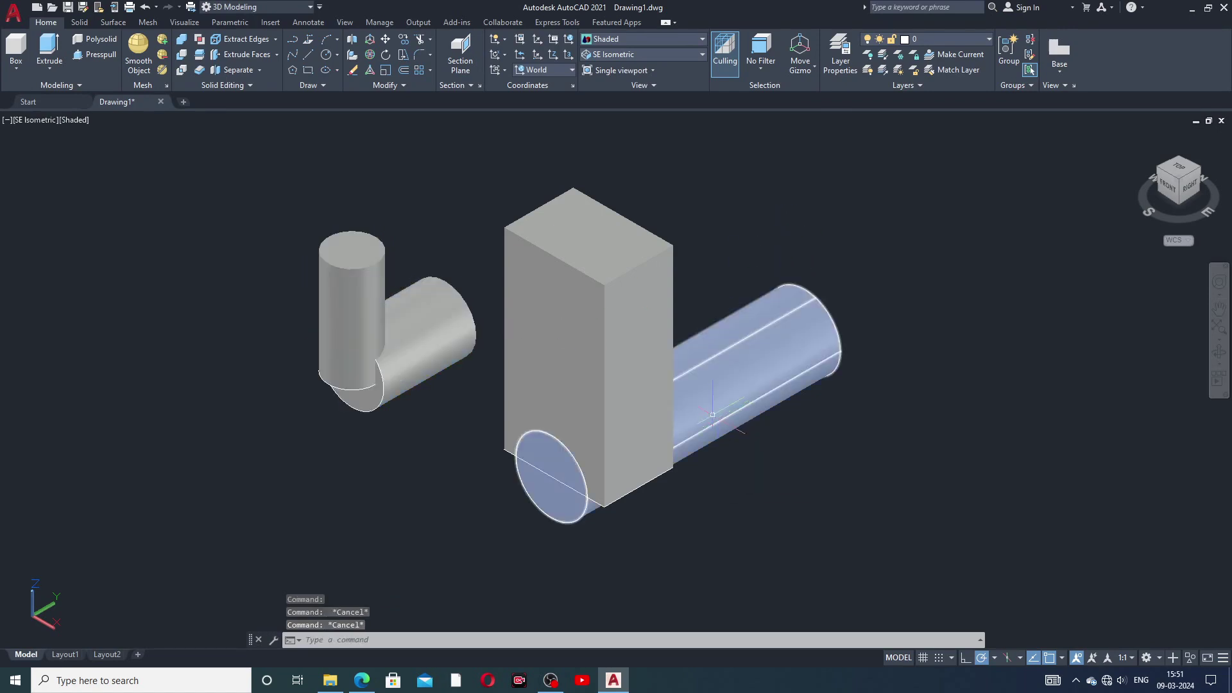
pyautogui.click(547, 472)
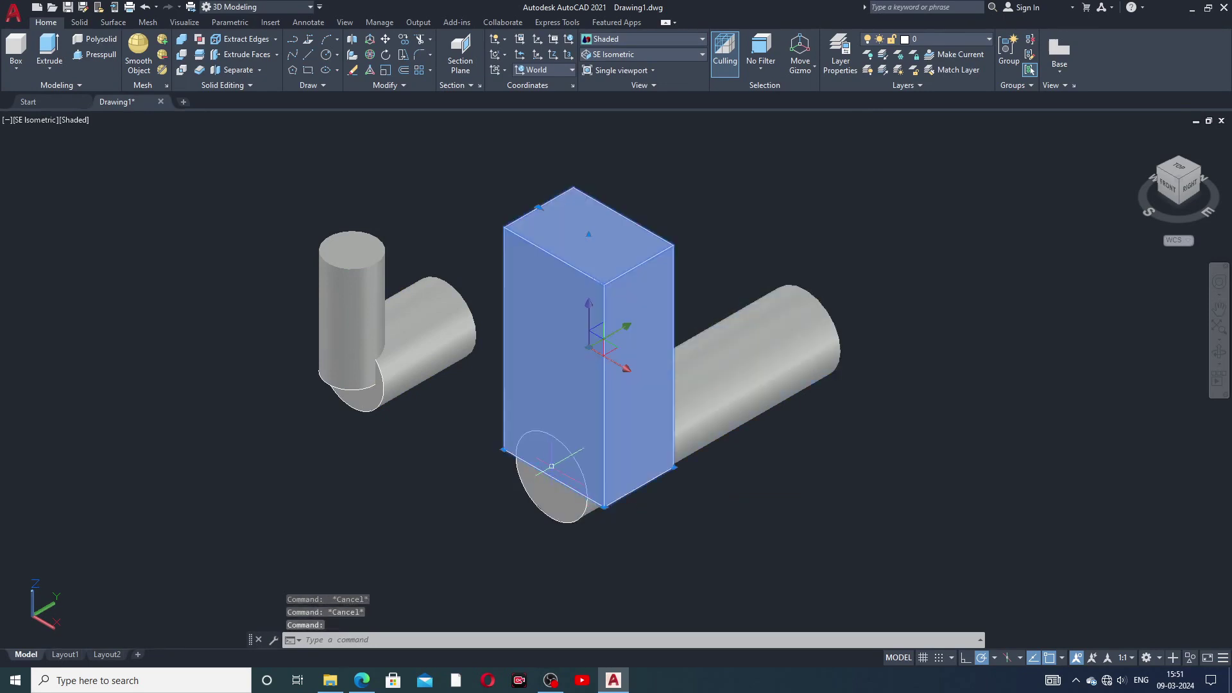
pyautogui.click(556, 503)
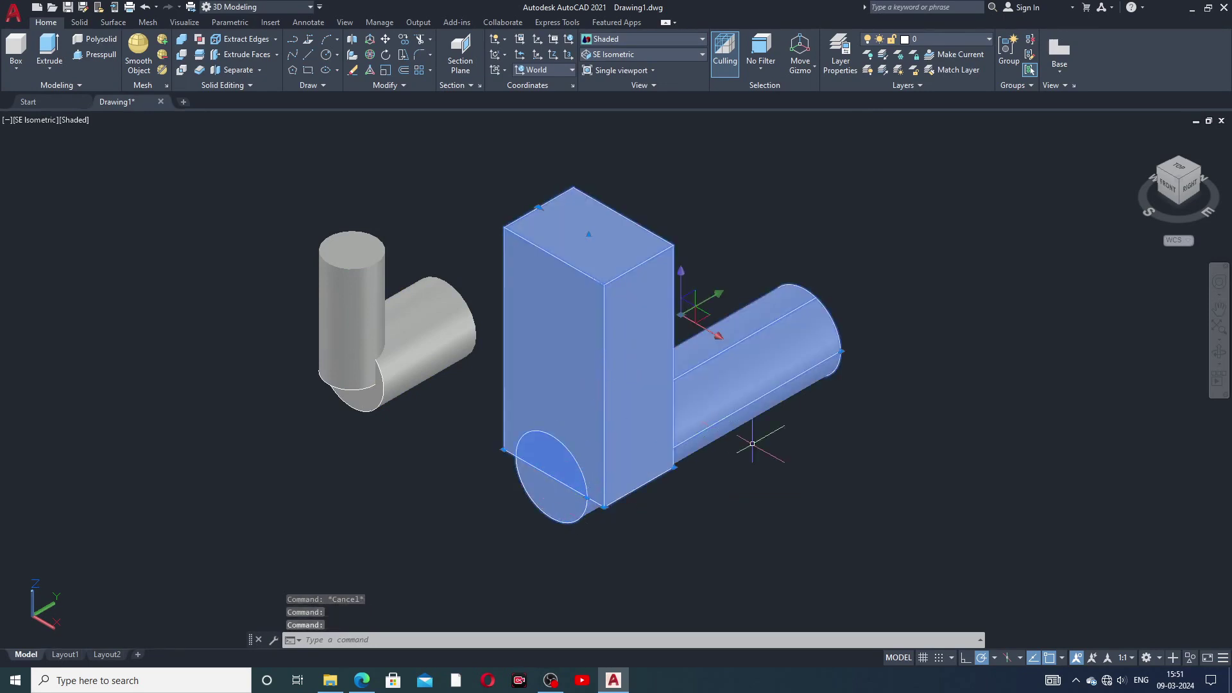
pyautogui.click(802, 488)
pyautogui.press('Escape')
pyautogui.press('Escape')
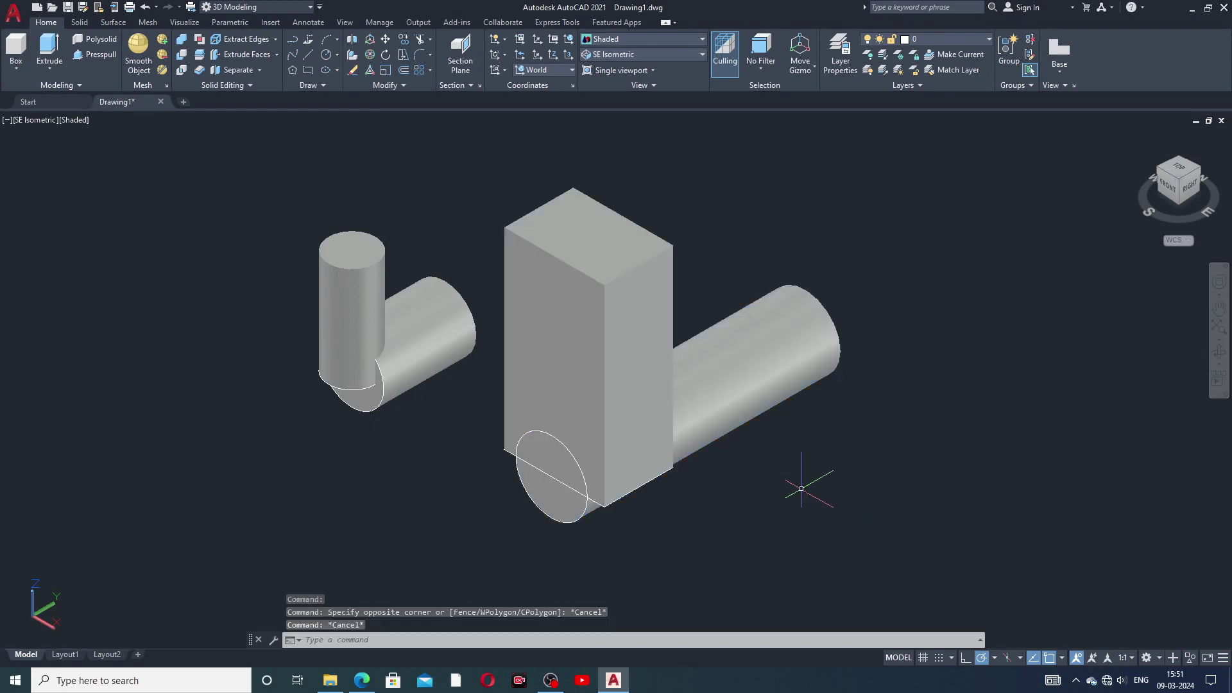
pyautogui.click(181, 43)
pyautogui.click(746, 357)
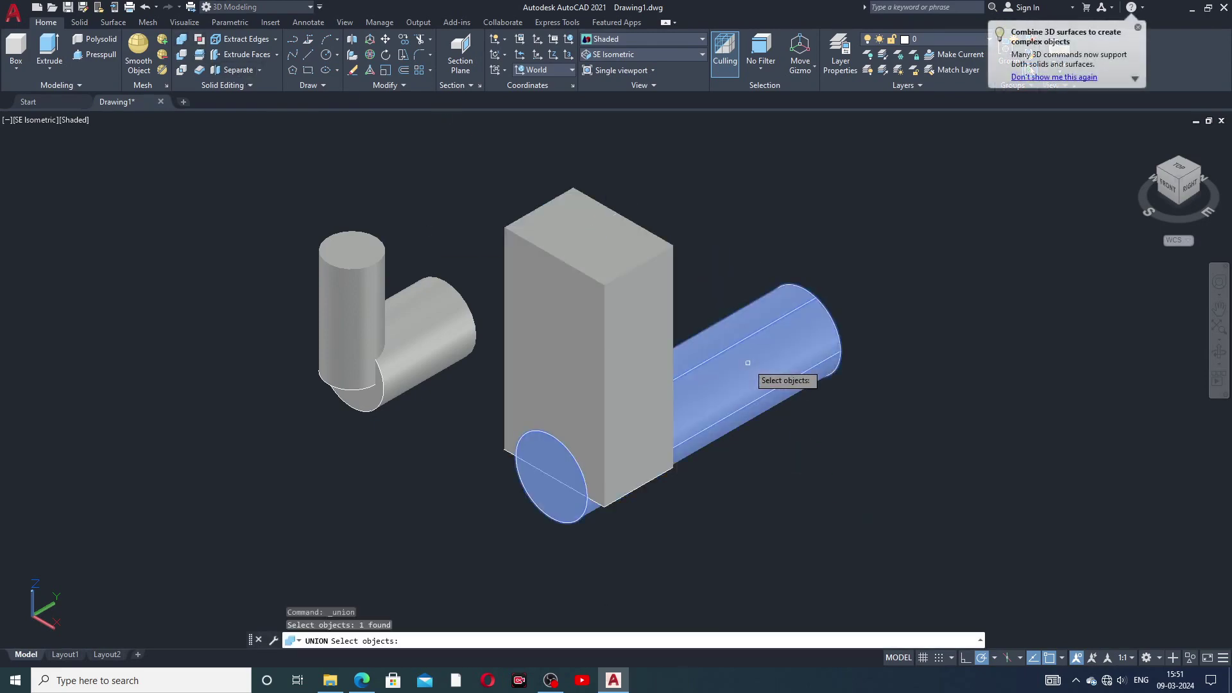
pyautogui.click(648, 343)
pyautogui.press('Return')
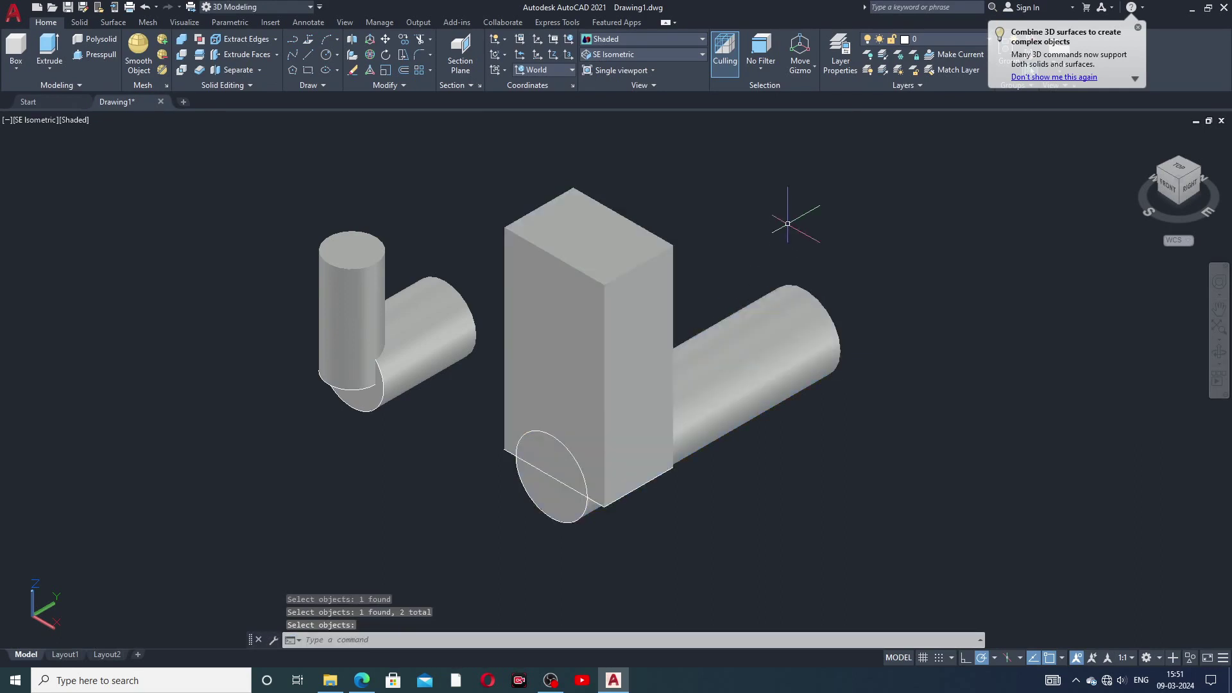
pyautogui.click(670, 308)
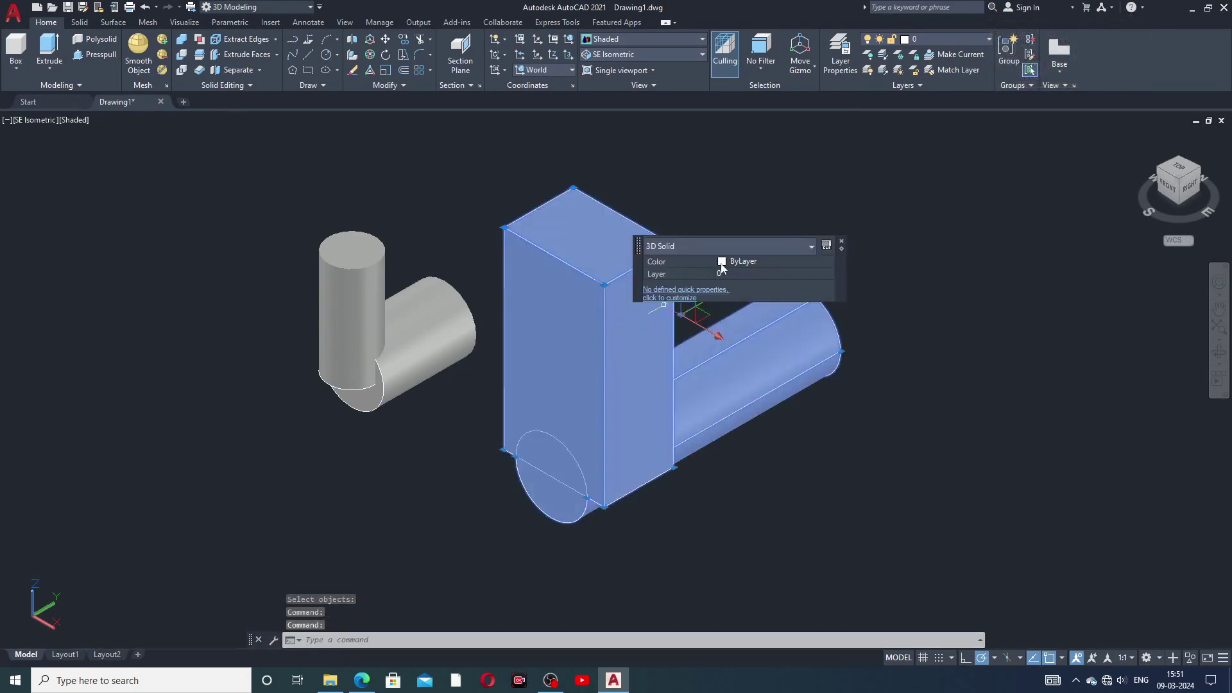
# - Set the merged box-and-cylinder solid's colour to Red
pyautogui.click(722, 267)
pyautogui.click(736, 266)
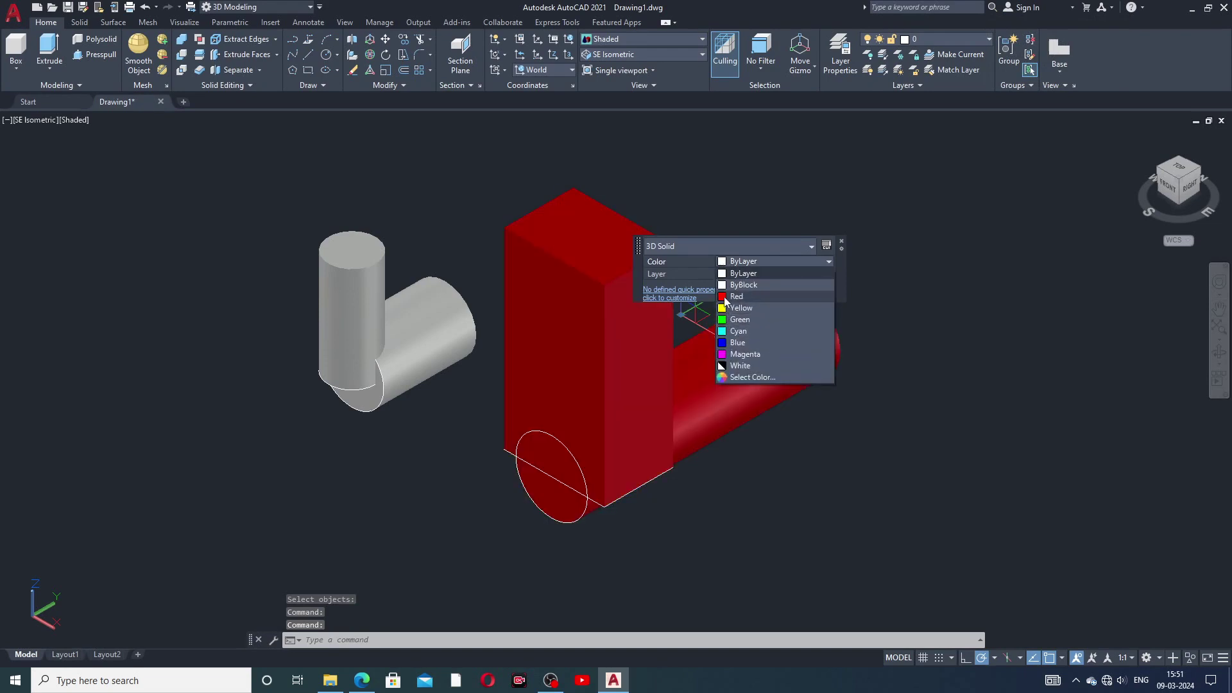
pyautogui.click(726, 297)
pyautogui.press('Escape')
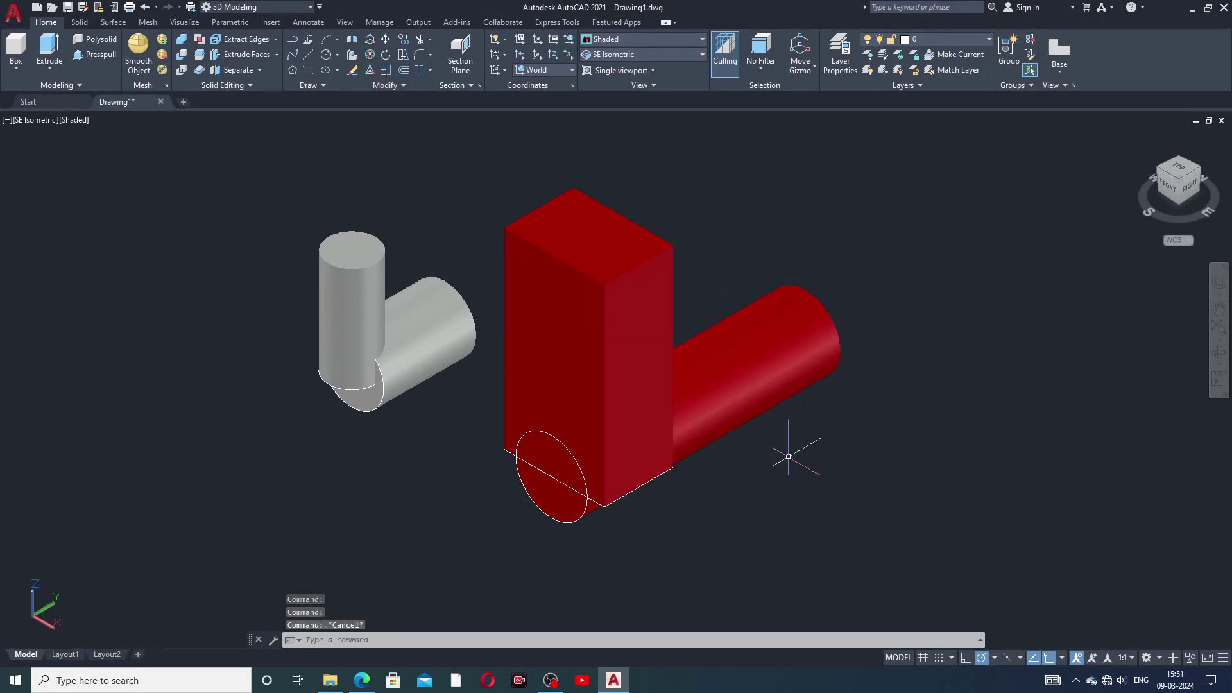
# - Set the L-shaped cylinder solid's colour to Magenta
pyautogui.click(428, 292)
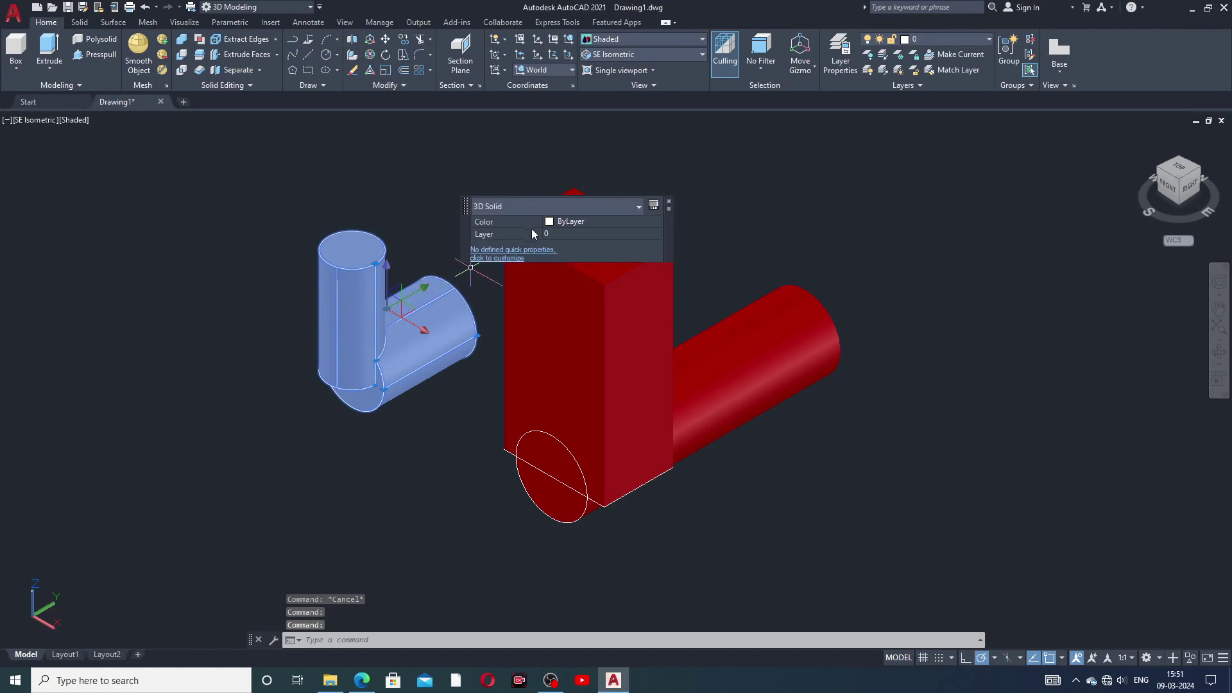
pyautogui.click(556, 227)
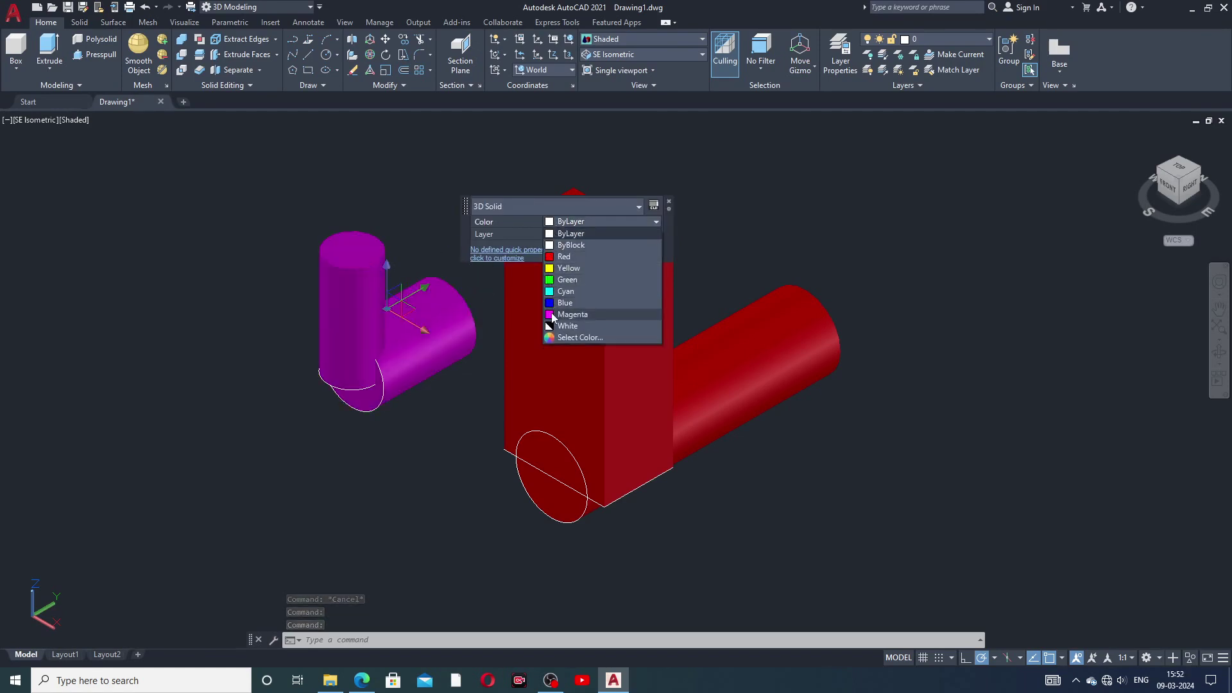
pyautogui.click(552, 313)
pyautogui.press('Escape')
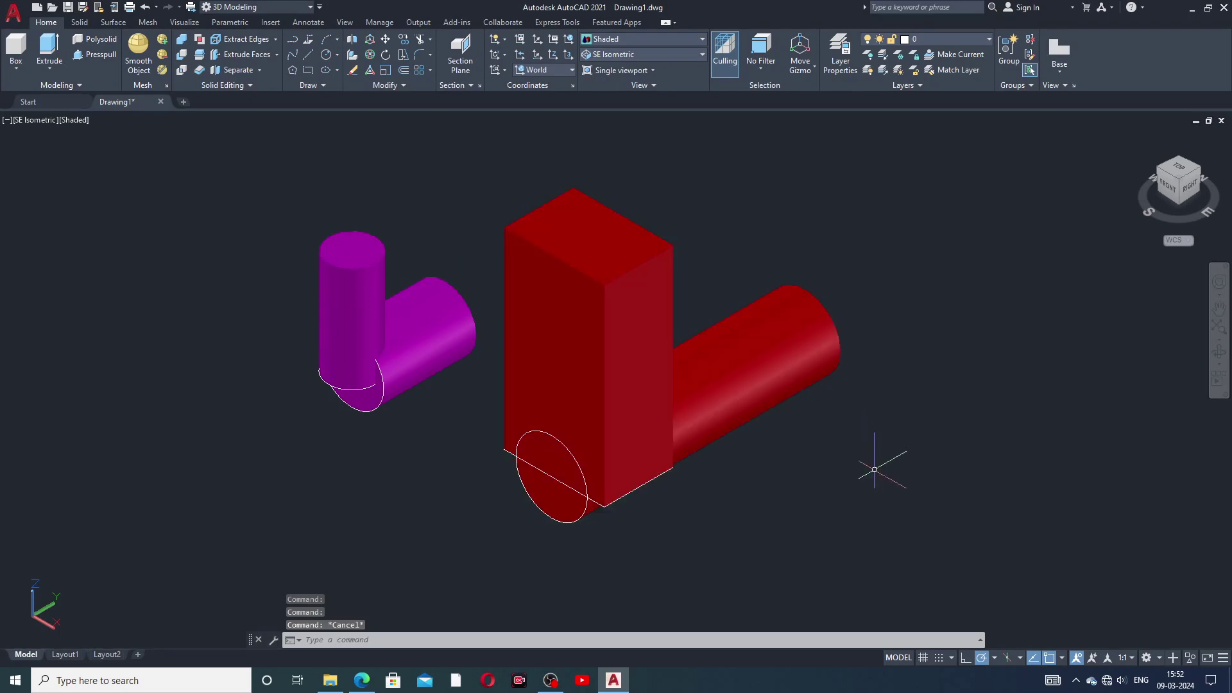
# - Apply the Conceptual visual style, reframe the solids, and switch to the lecture PDF
pyautogui.click(628, 40)
pyautogui.click(672, 67)
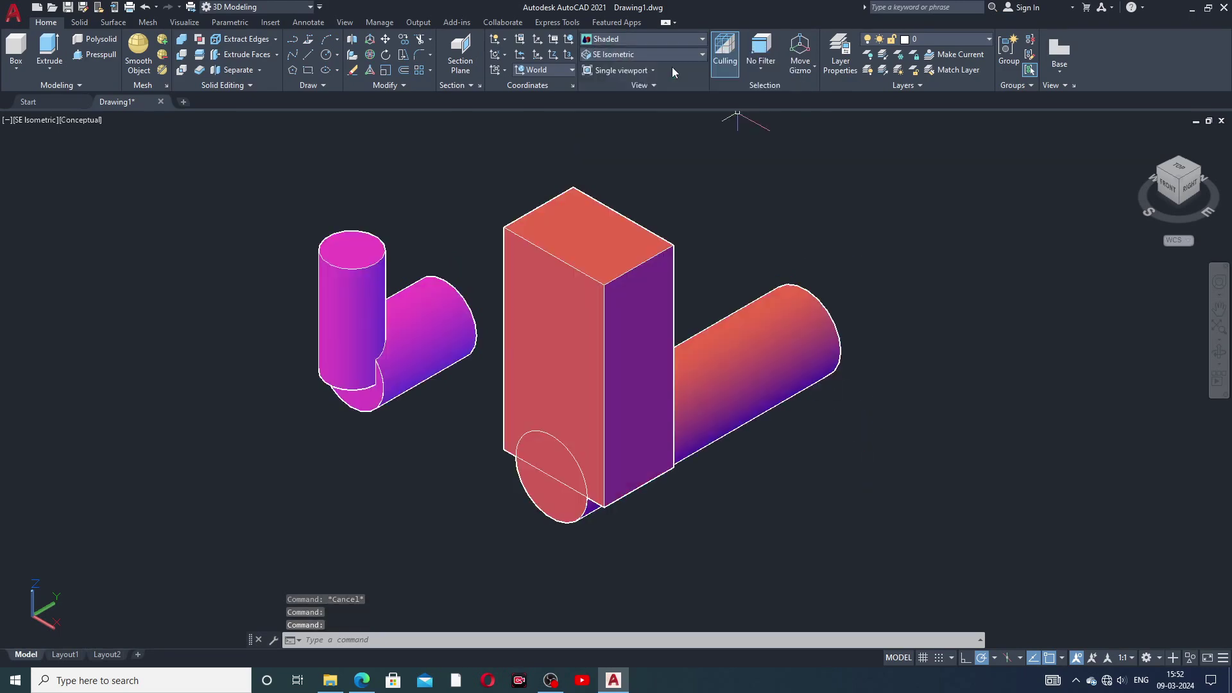
pyautogui.moveTo(748, 253); pyautogui.dragTo(858, 267, button='middle')
pyautogui.click(905, 214)
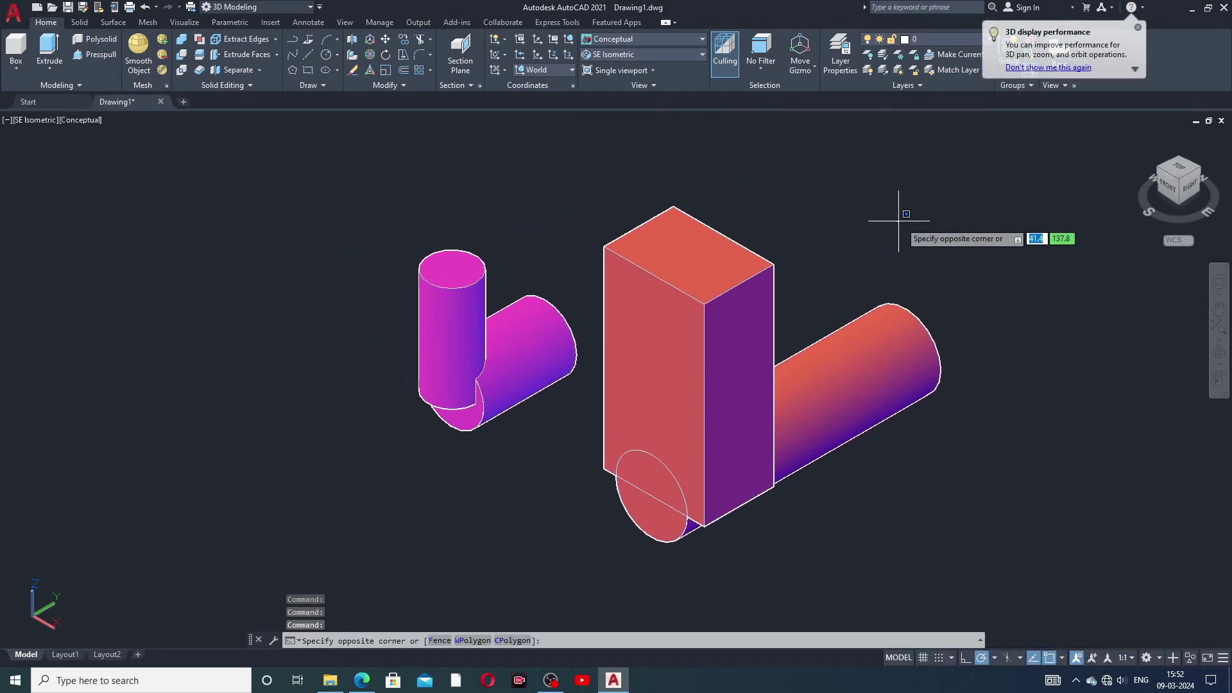
pyautogui.press('Escape')
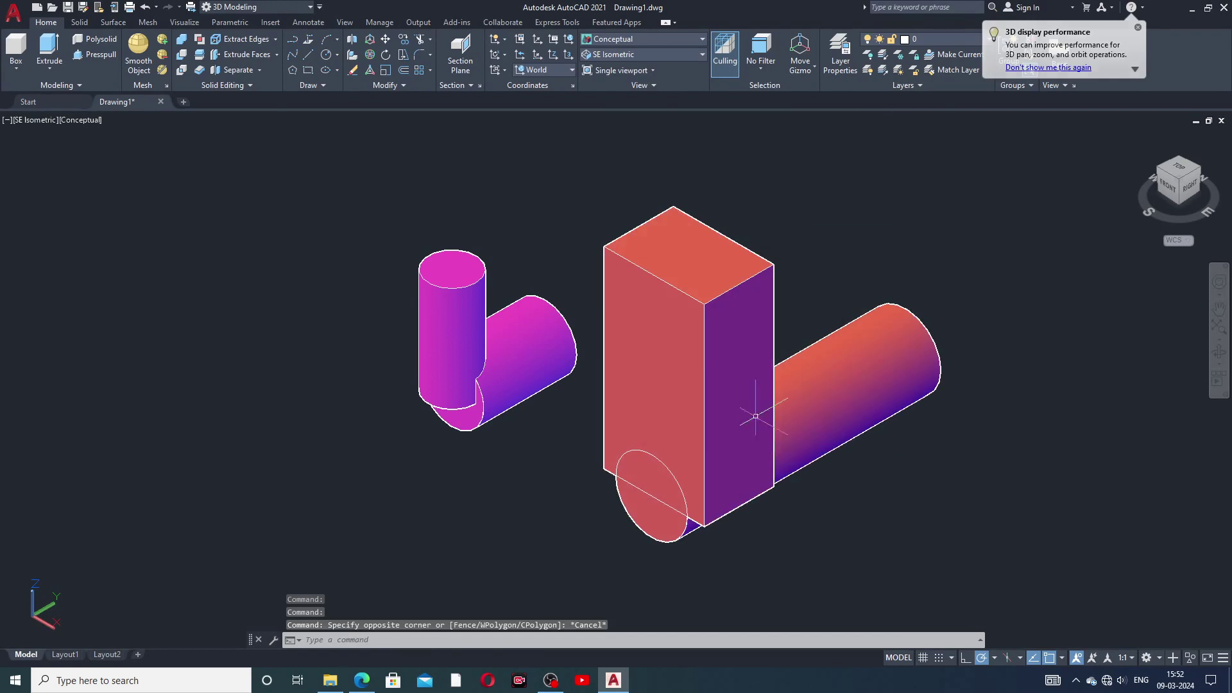
pyautogui.scroll(2, 755, 416)
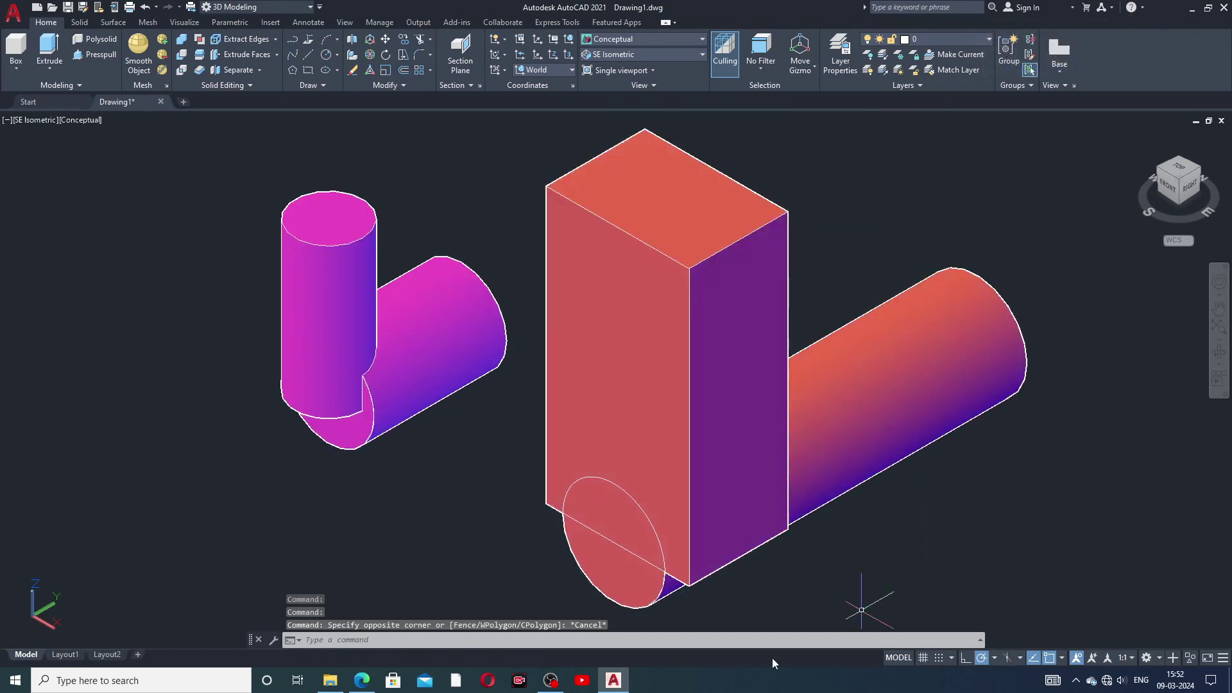
pyautogui.click(748, 686)
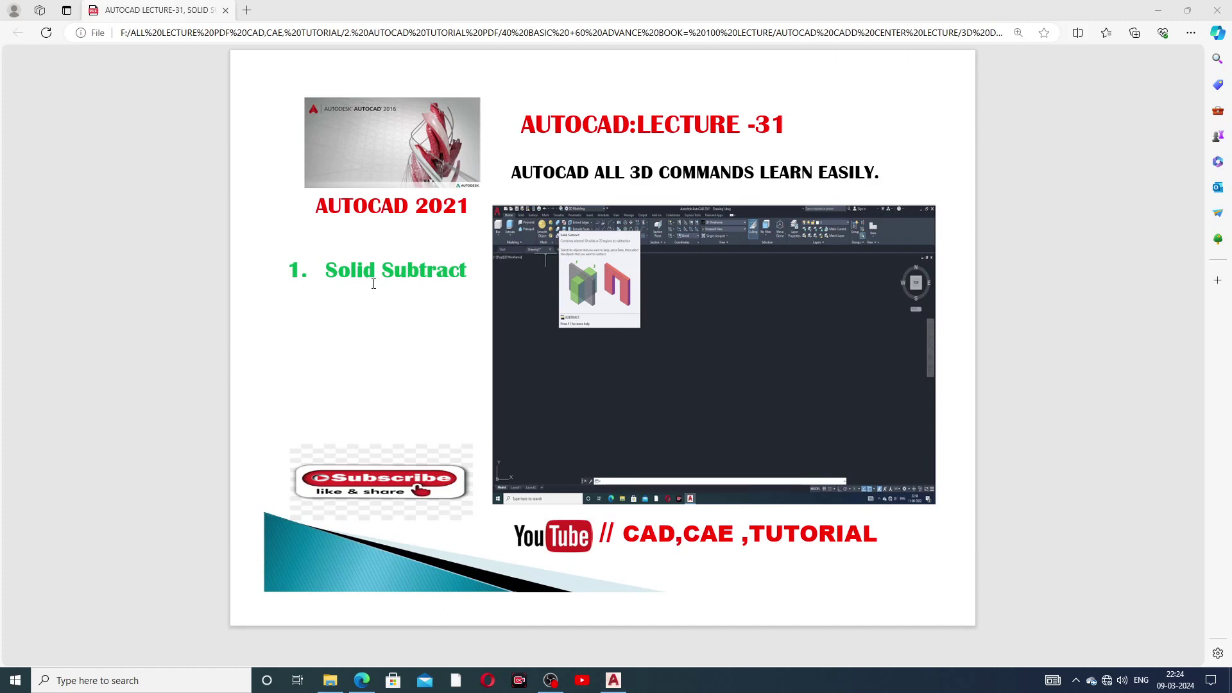
# - Back in AutoCAD, reset the UCS to World and switch to the Top view
pyautogui.click(623, 682)
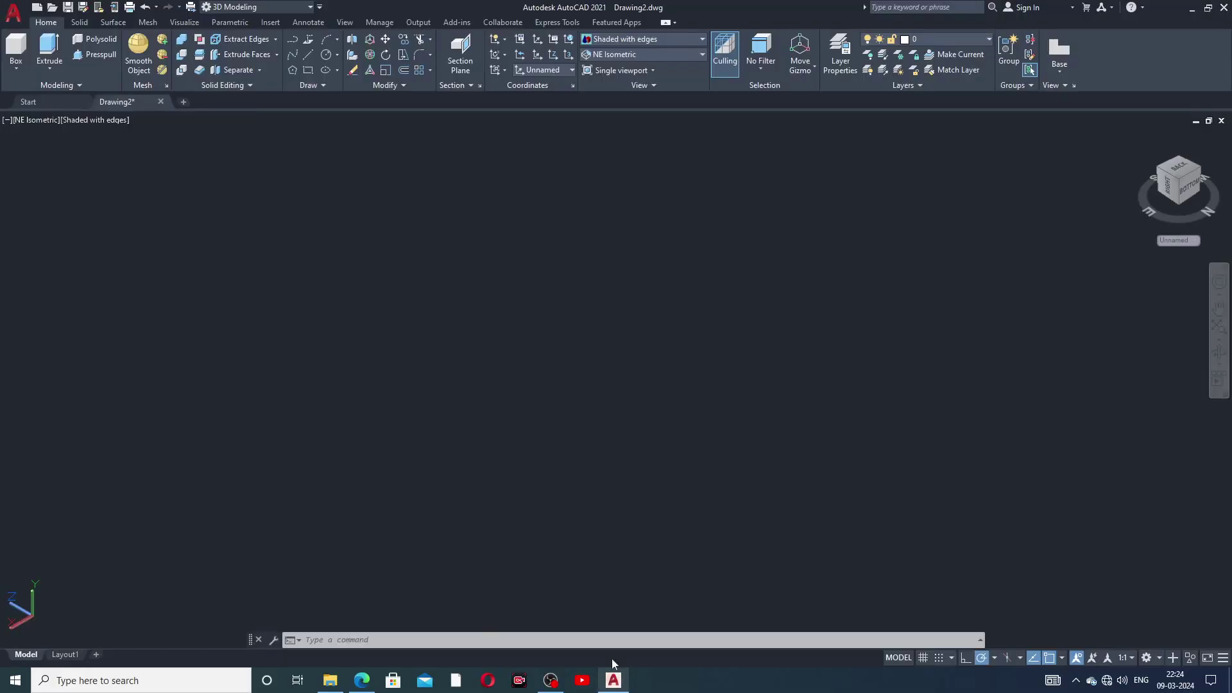
pyautogui.click(623, 55)
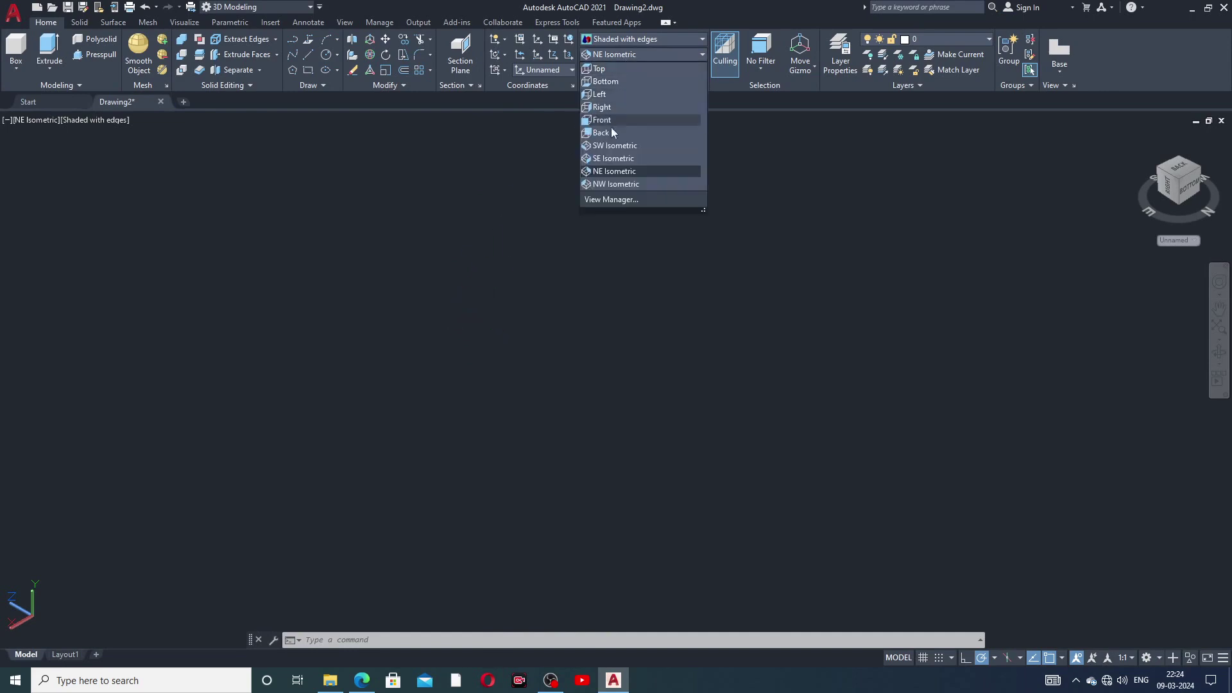
pyautogui.click(611, 145)
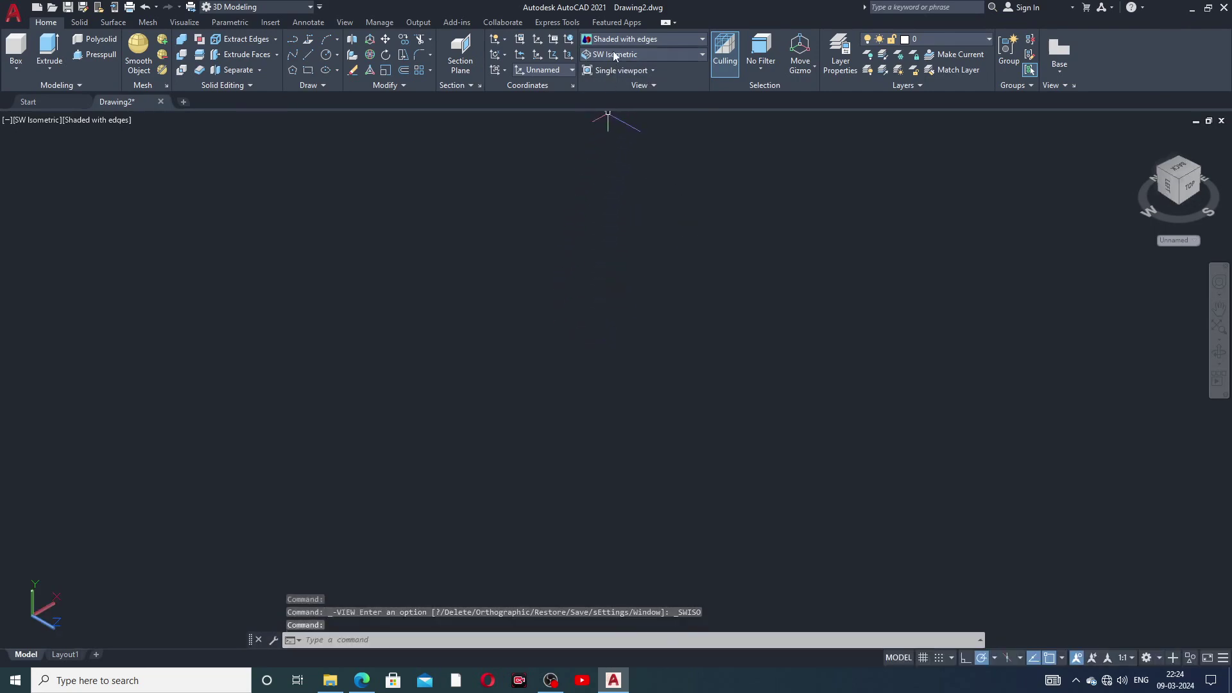
pyautogui.click(557, 68)
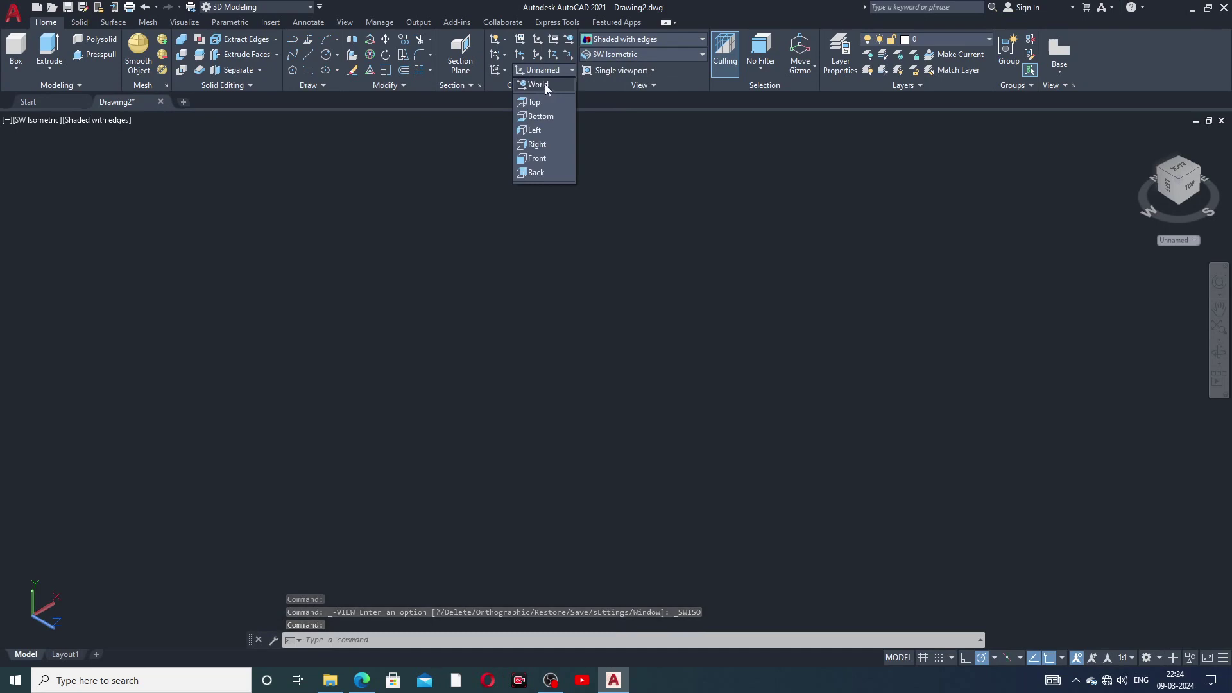
pyautogui.click(545, 94)
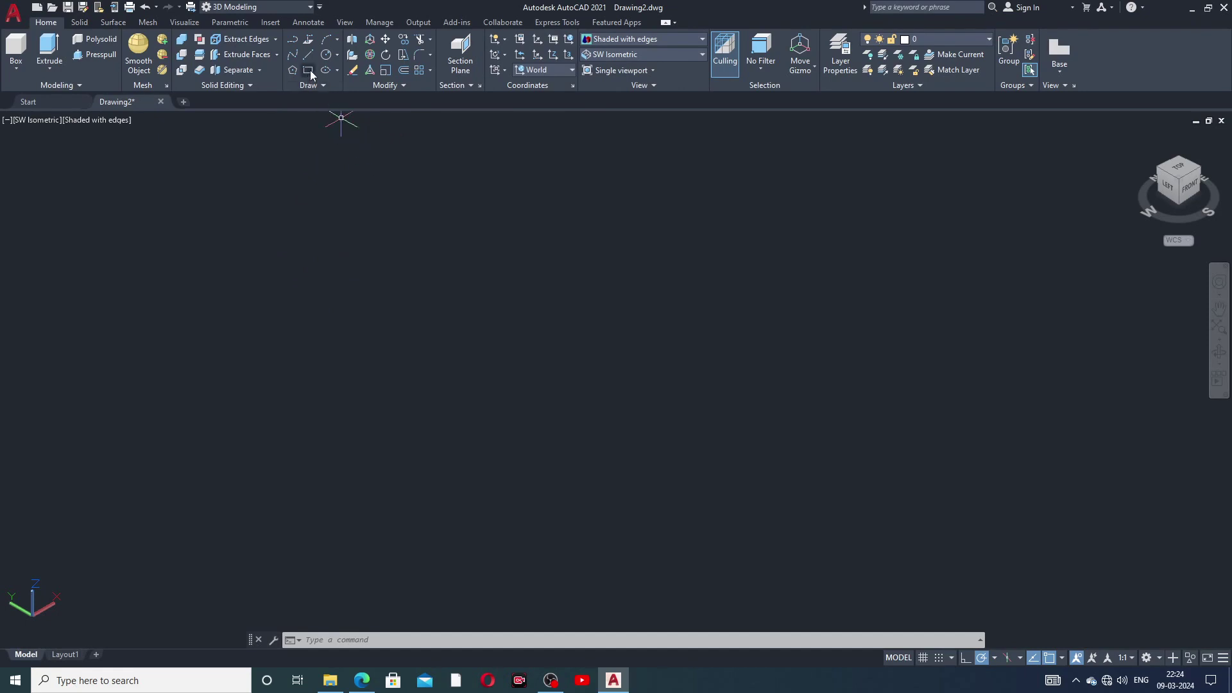
pyautogui.click(604, 57)
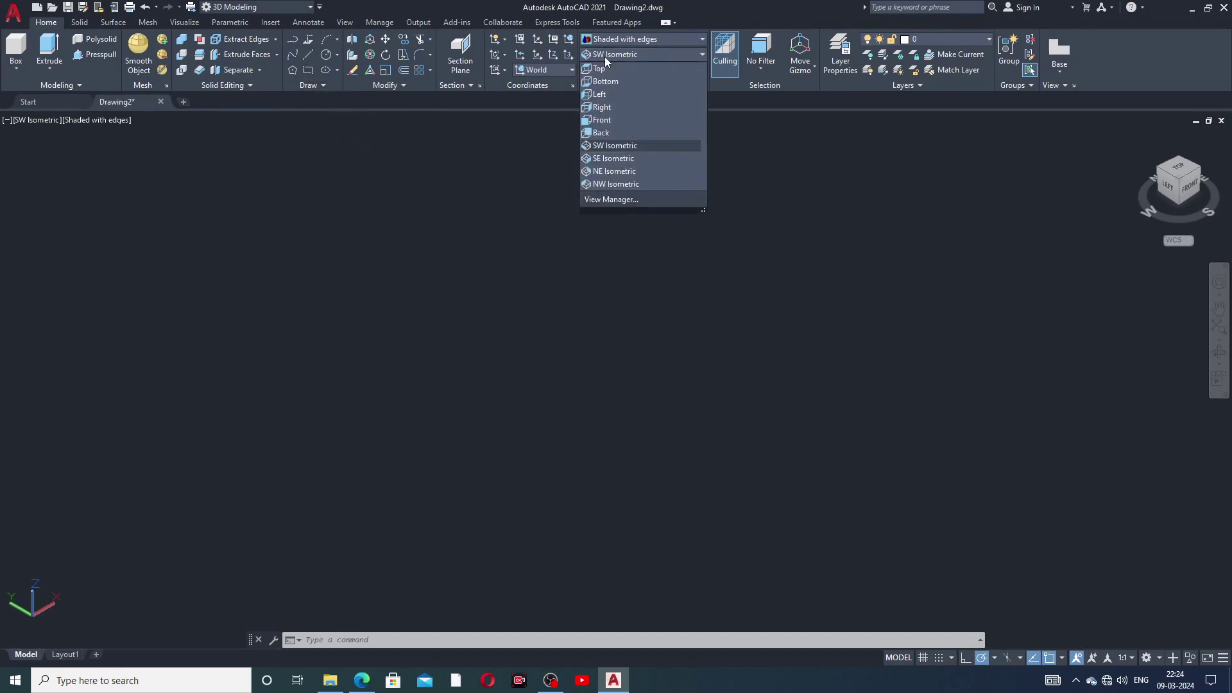
pyautogui.click(606, 70)
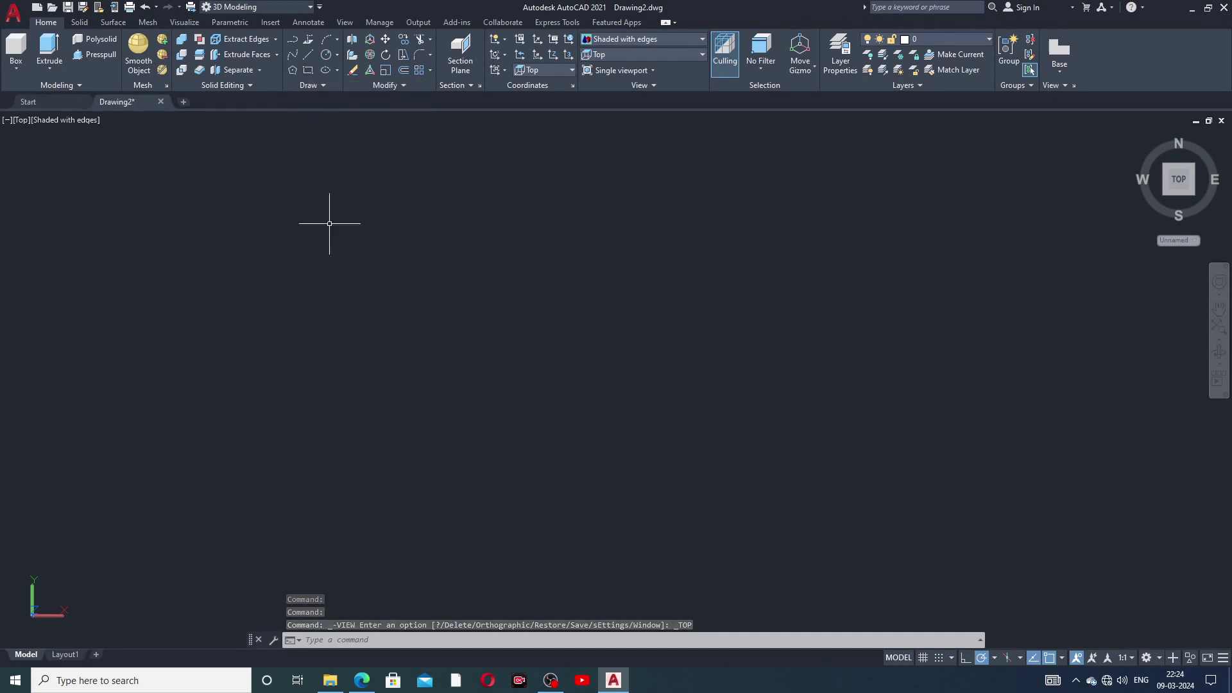
# - Draw a rectangle by picking two opposite corners in the viewport
pyautogui.click(340, 303)
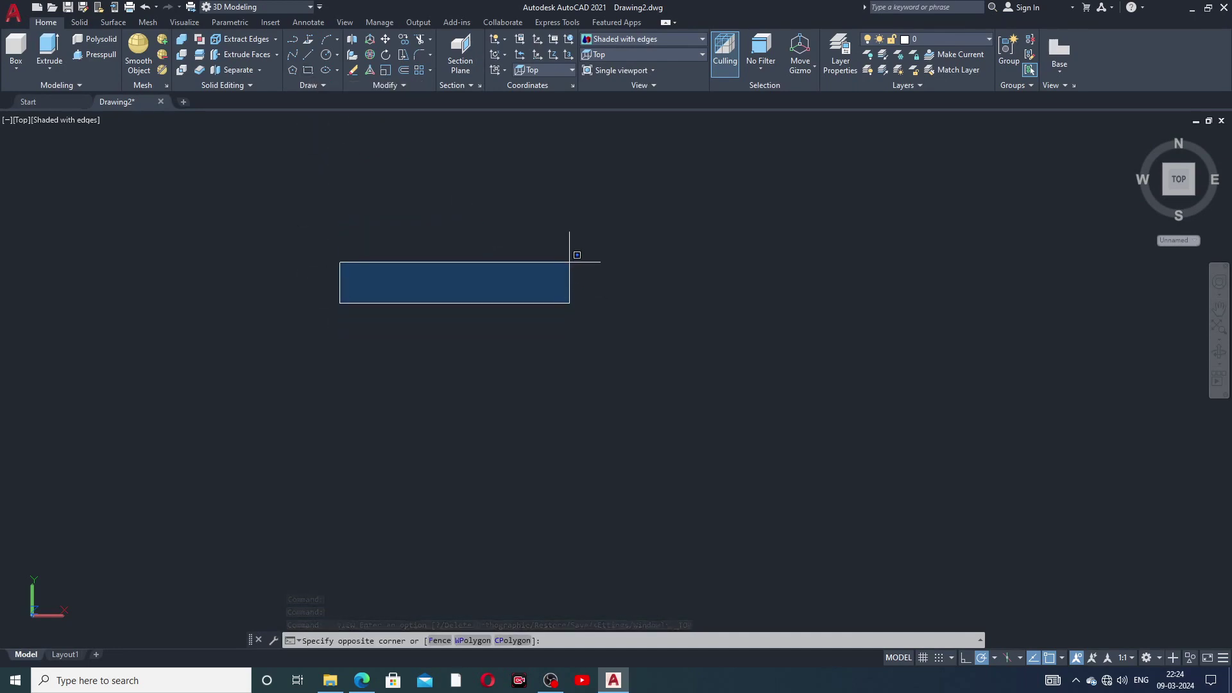
pyautogui.press('Escape')
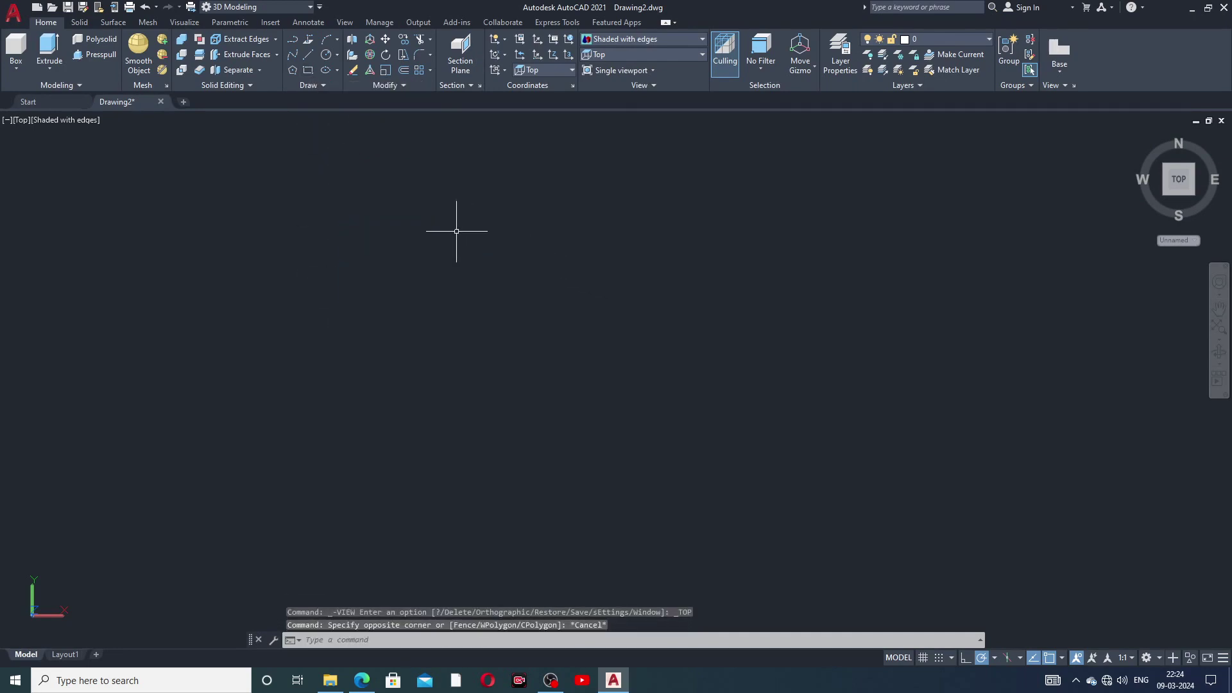
pyautogui.click(308, 70)
pyautogui.click(366, 358)
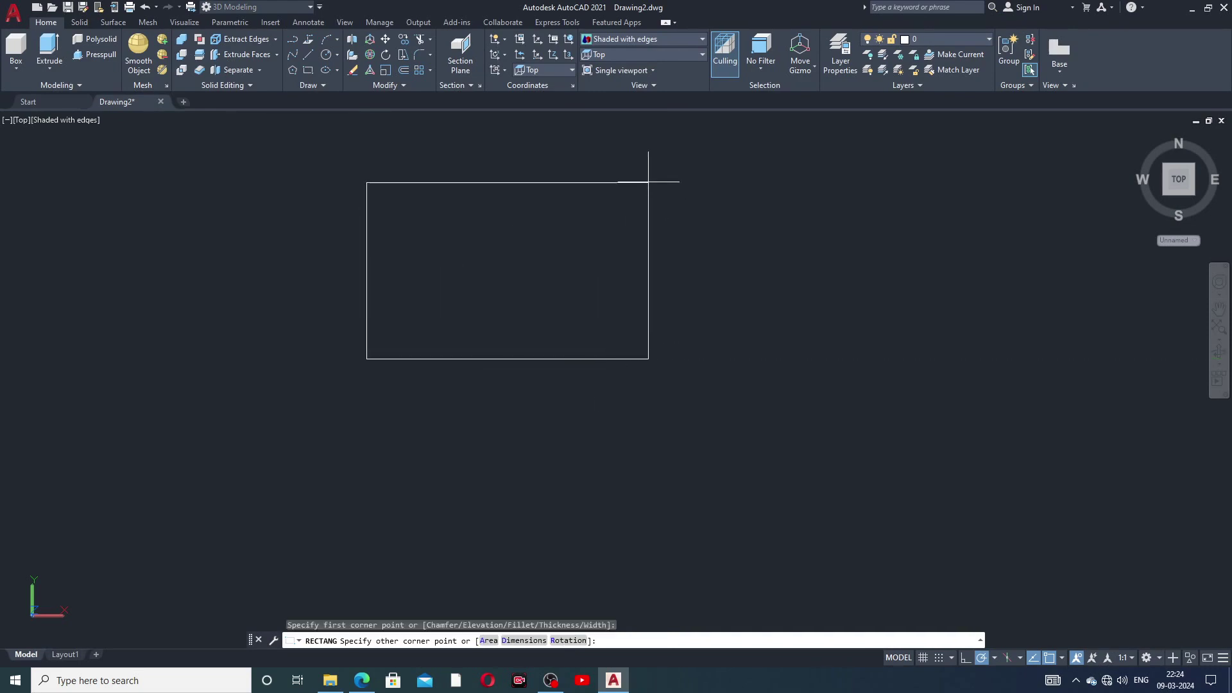
pyautogui.click(562, 203)
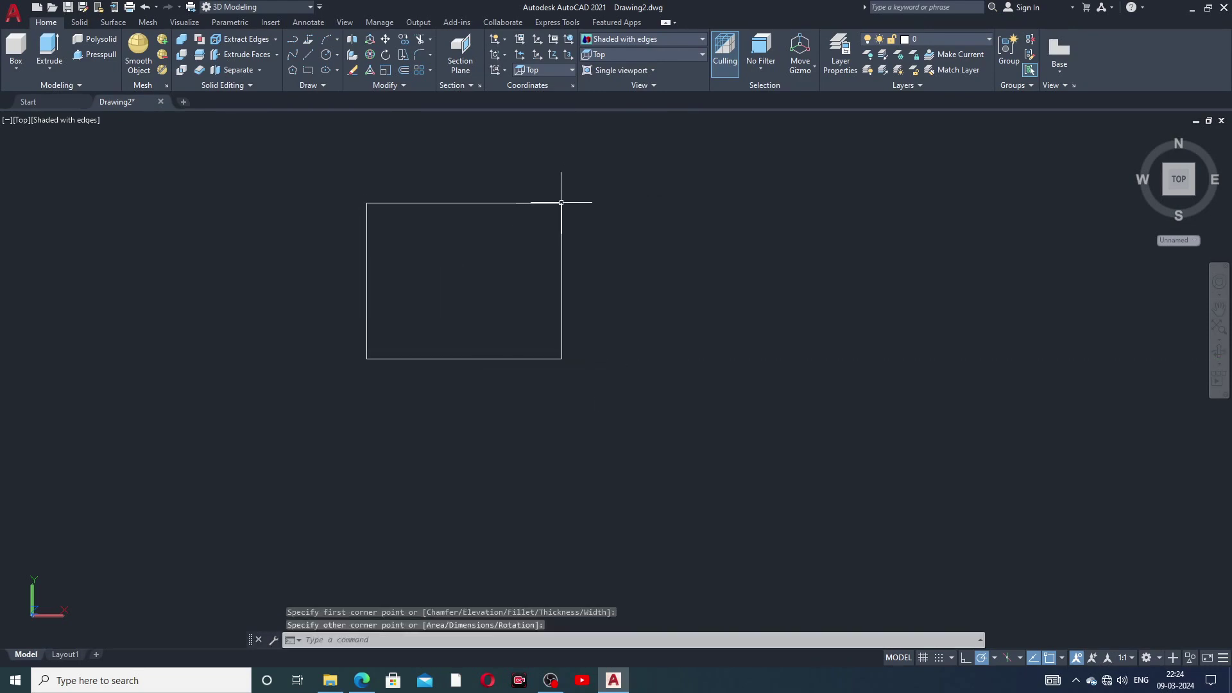
pyautogui.moveTo(630, 273); pyautogui.dragTo(699, 297, button='middle')
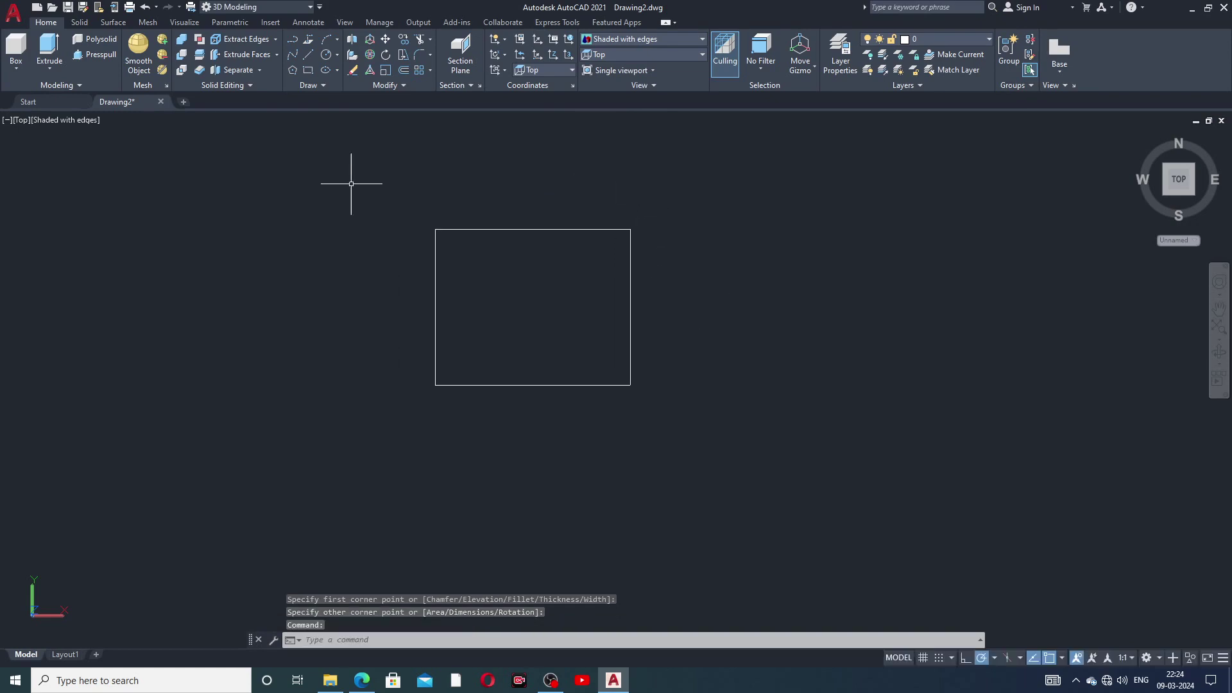
pyautogui.click(629, 58)
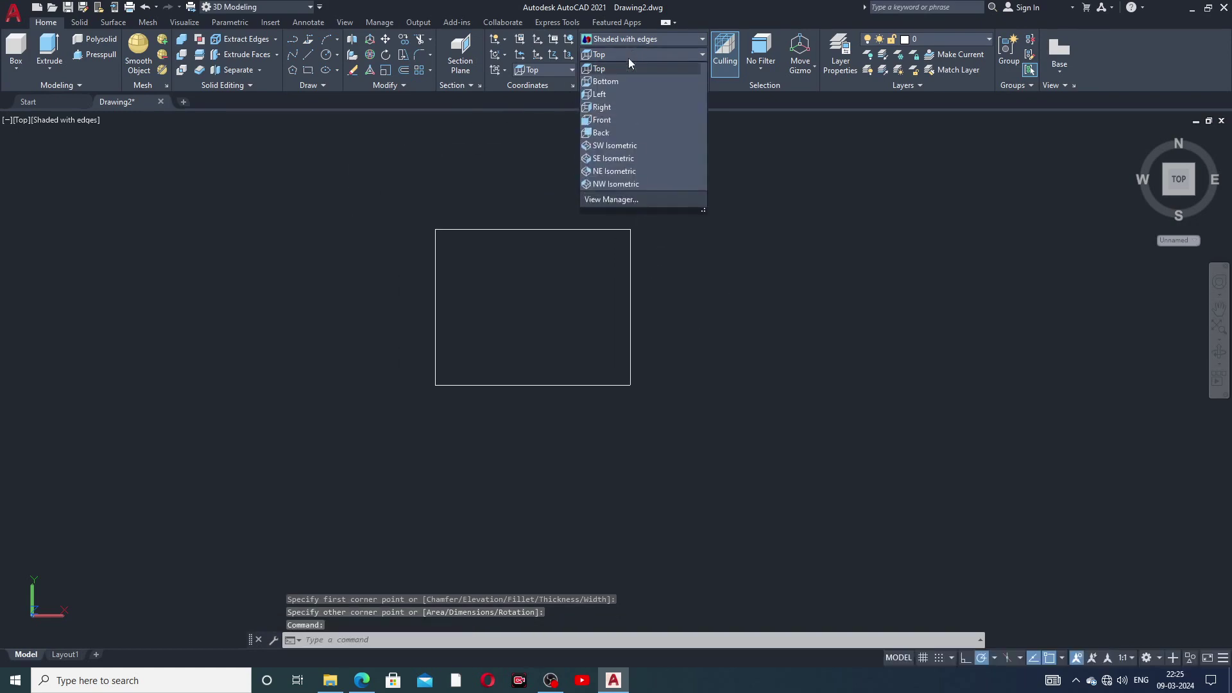
# - In Front view, draw a circle centred on the rectangle line's left endpoint
pyautogui.click(609, 118)
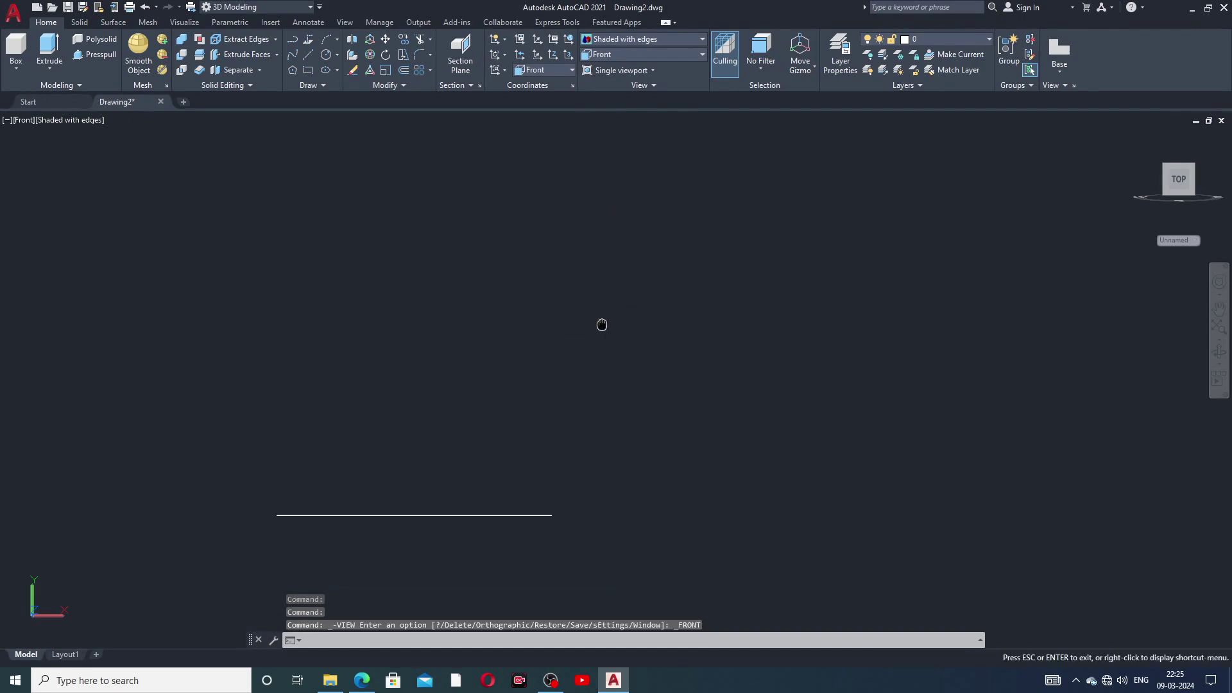
pyautogui.click(328, 56)
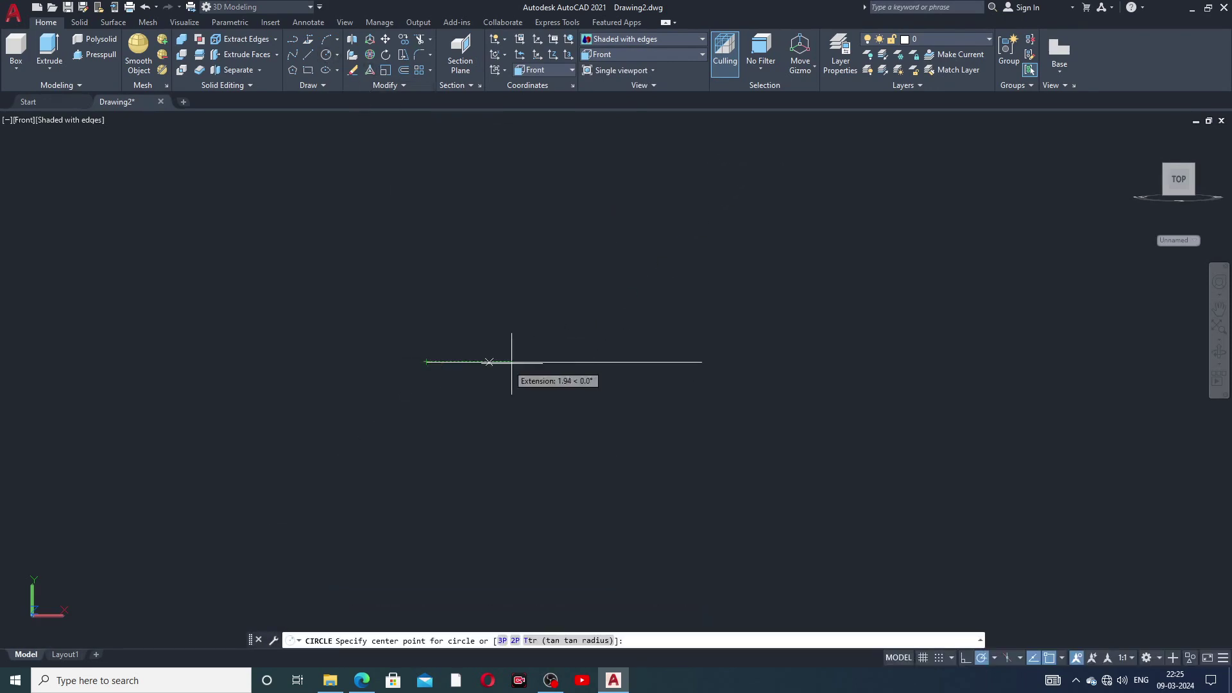
pyautogui.click(572, 362)
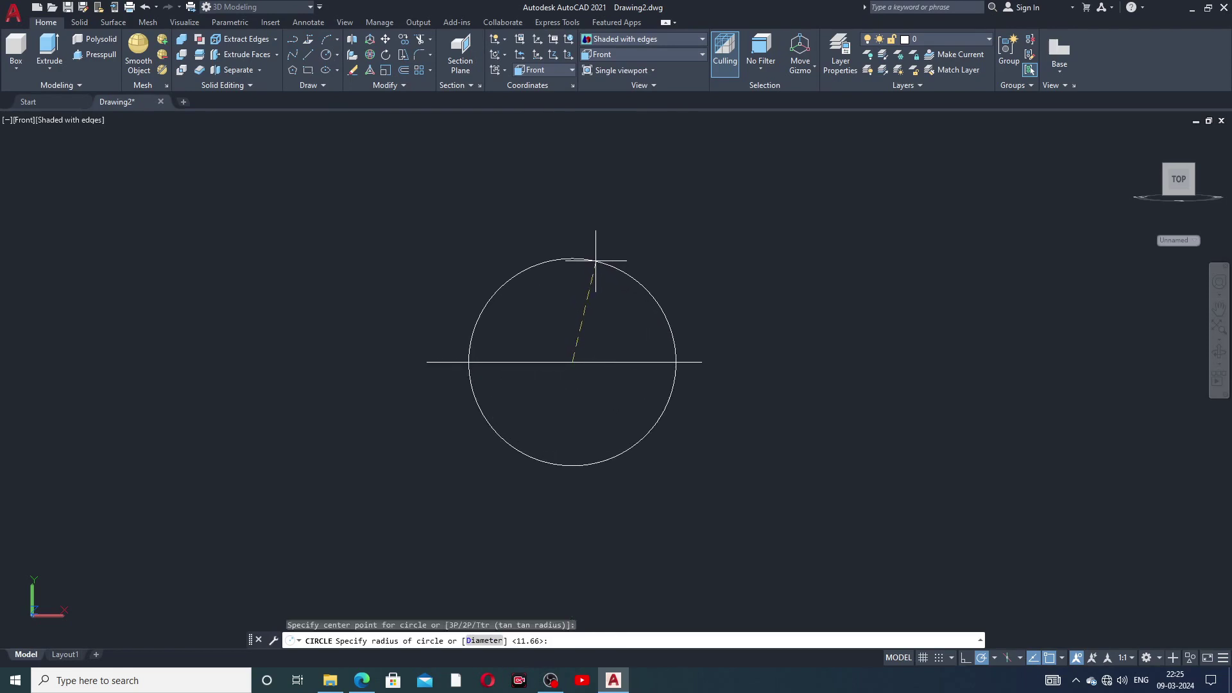
pyautogui.click(595, 260)
pyautogui.moveTo(651, 324); pyautogui.dragTo(670, 272, button='middle')
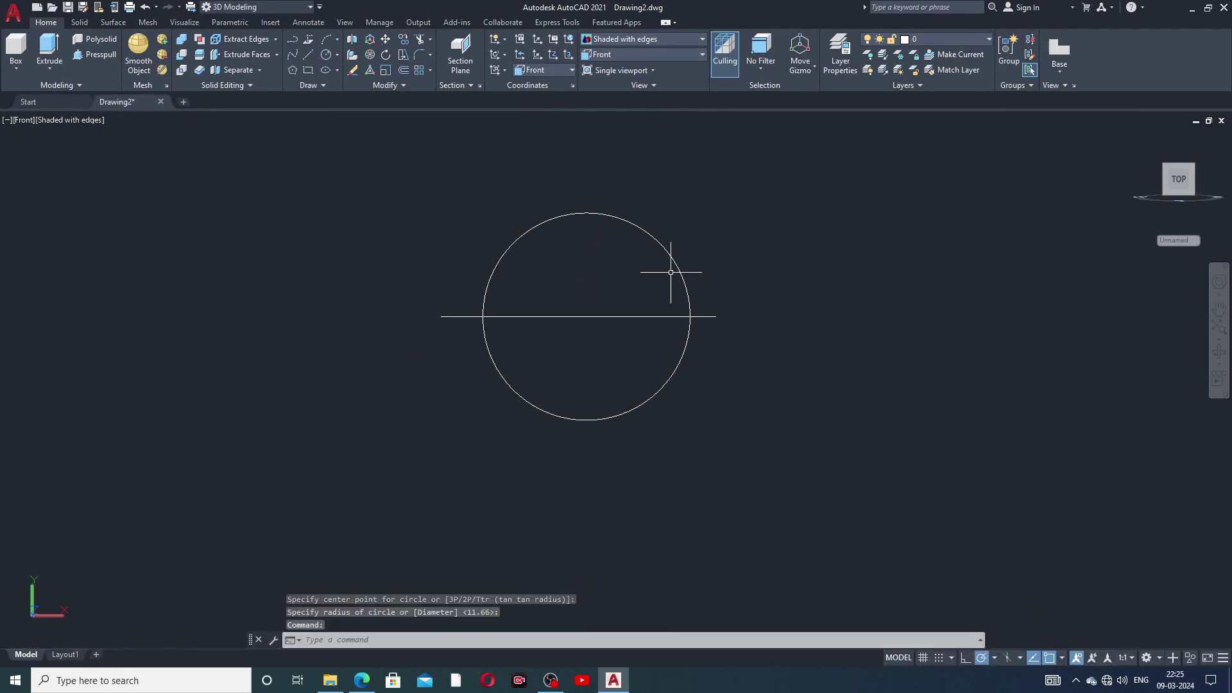
pyautogui.click(627, 54)
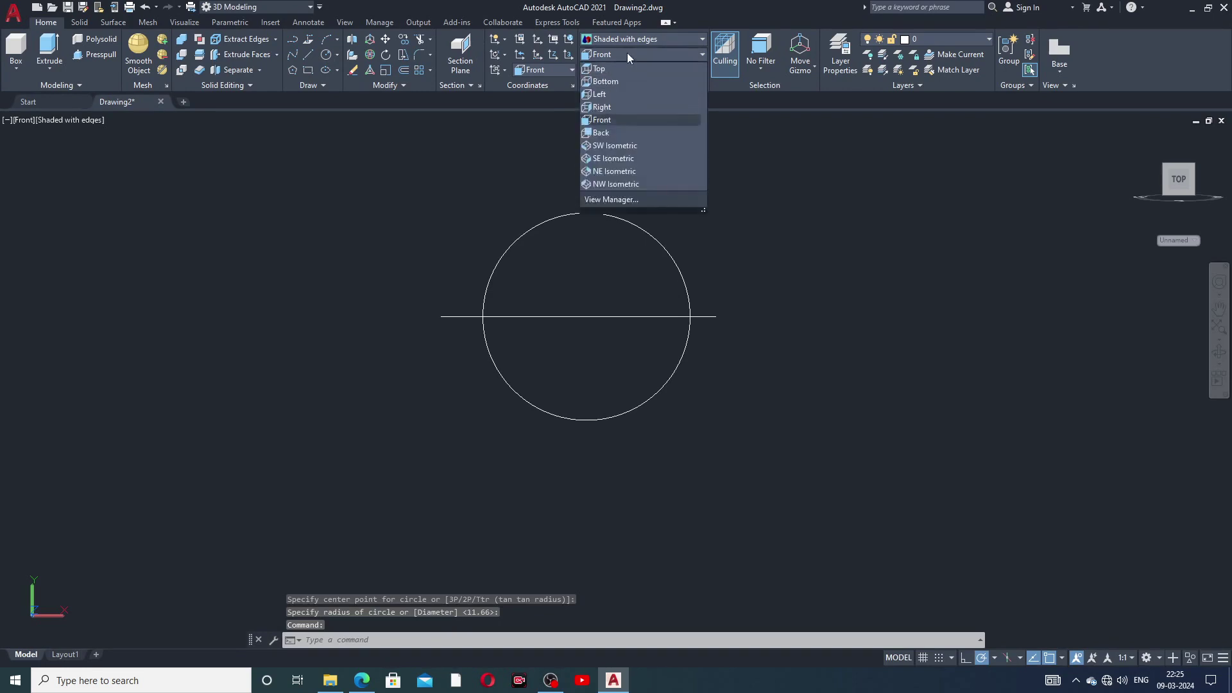
# - Switch to SW Isometric and press-pull the rectangle into a tall box
pyautogui.click(622, 146)
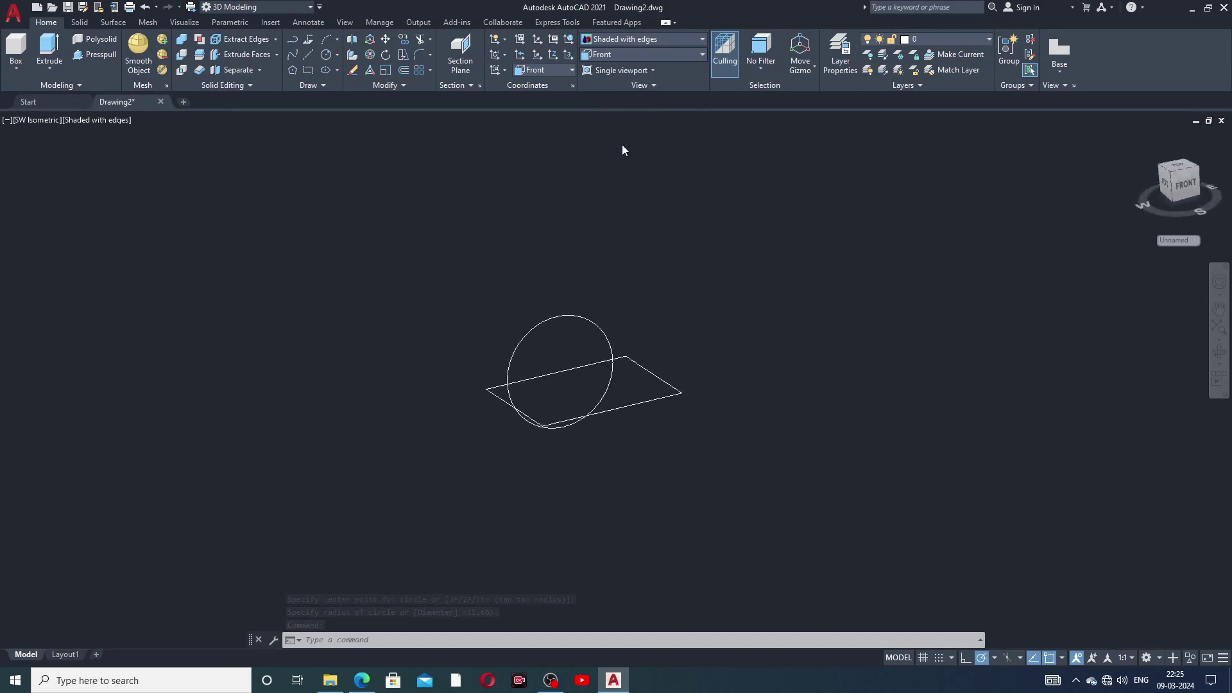
pyautogui.moveTo(608, 355); pyautogui.dragTo(633, 229, button='middle')
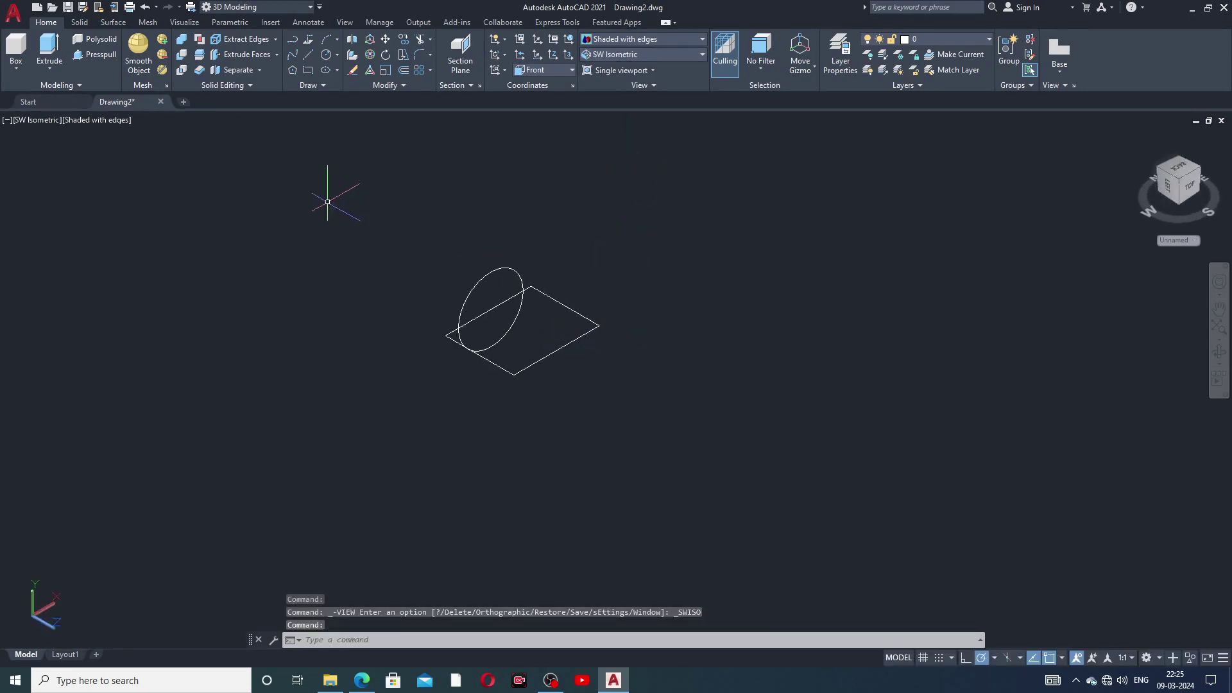
pyautogui.click(106, 56)
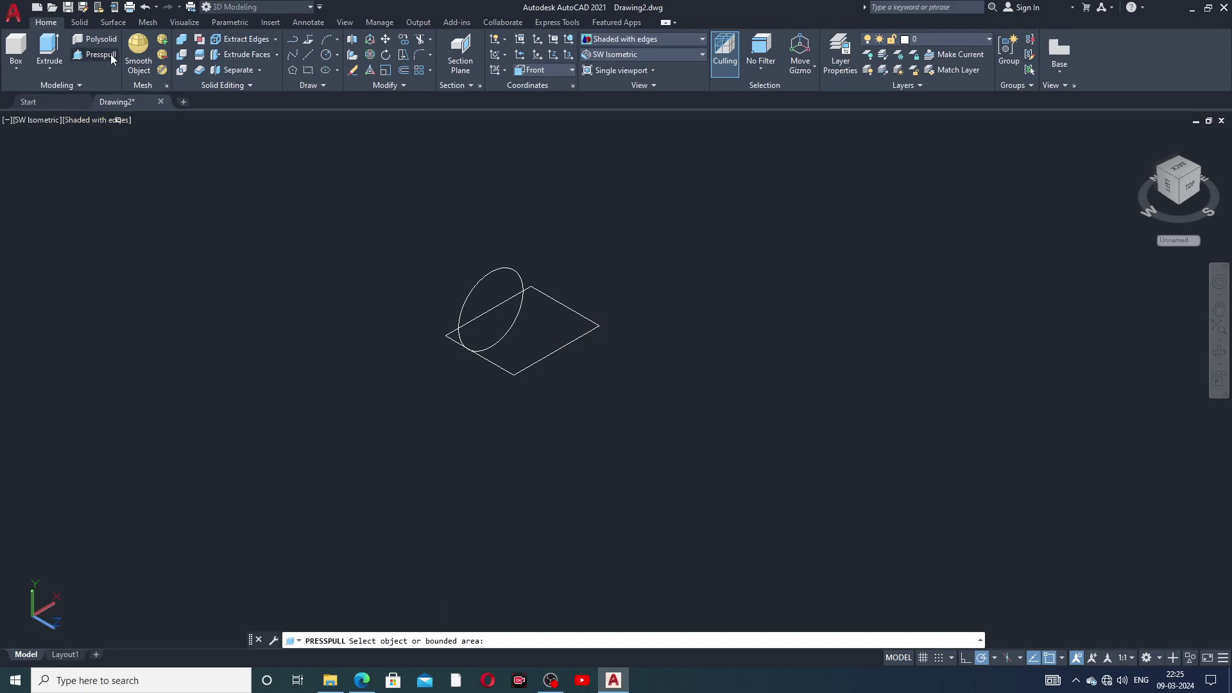
pyautogui.click(536, 301)
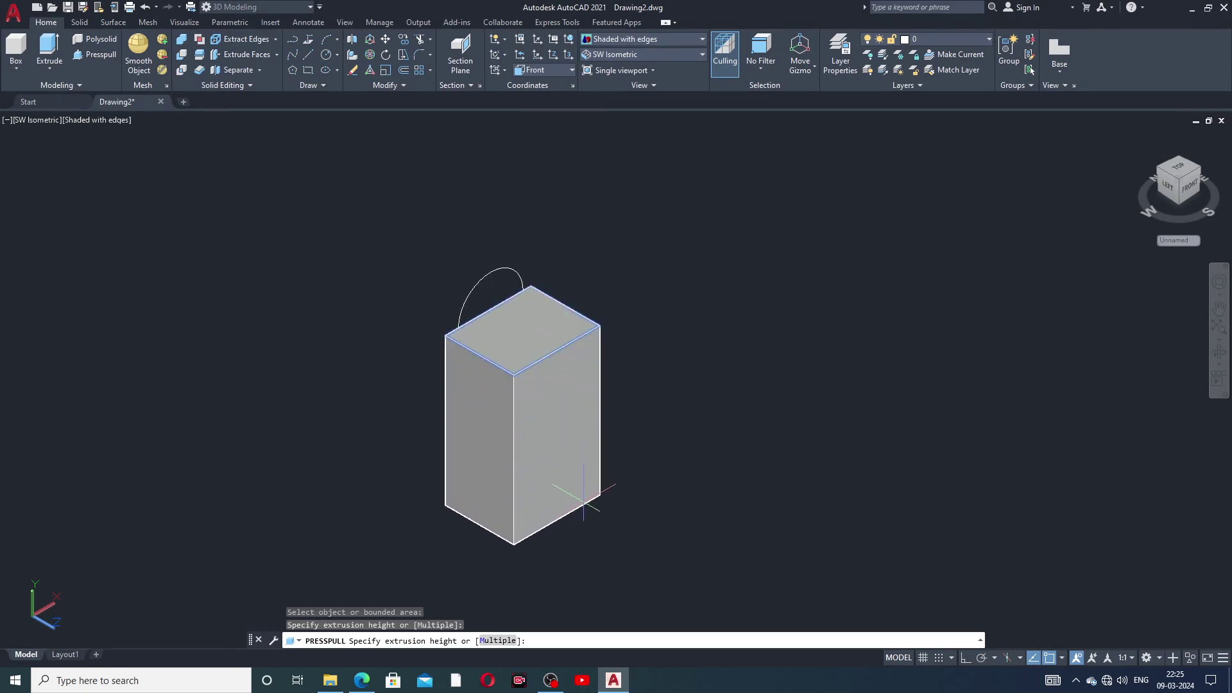
pyautogui.click(585, 521)
pyautogui.moveTo(638, 401); pyautogui.dragTo(615, 338, button='middle')
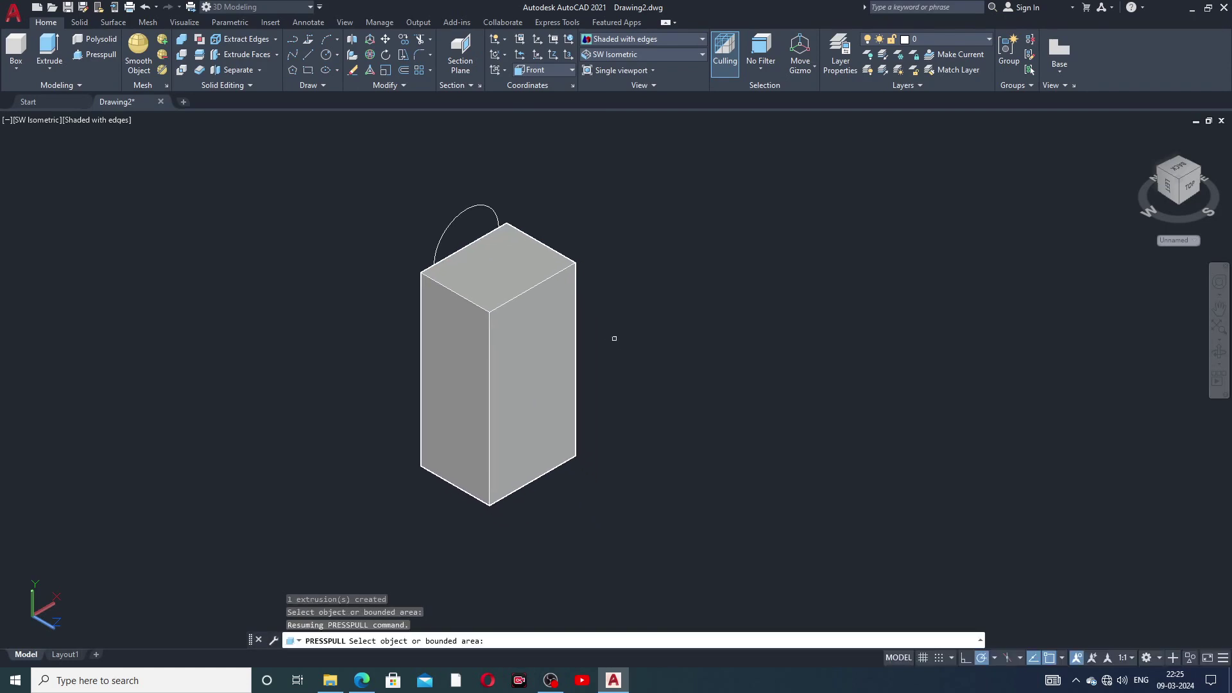
# - Press-pull the circle into a long cylinder and pan to show the whole model
pyautogui.click(101, 55)
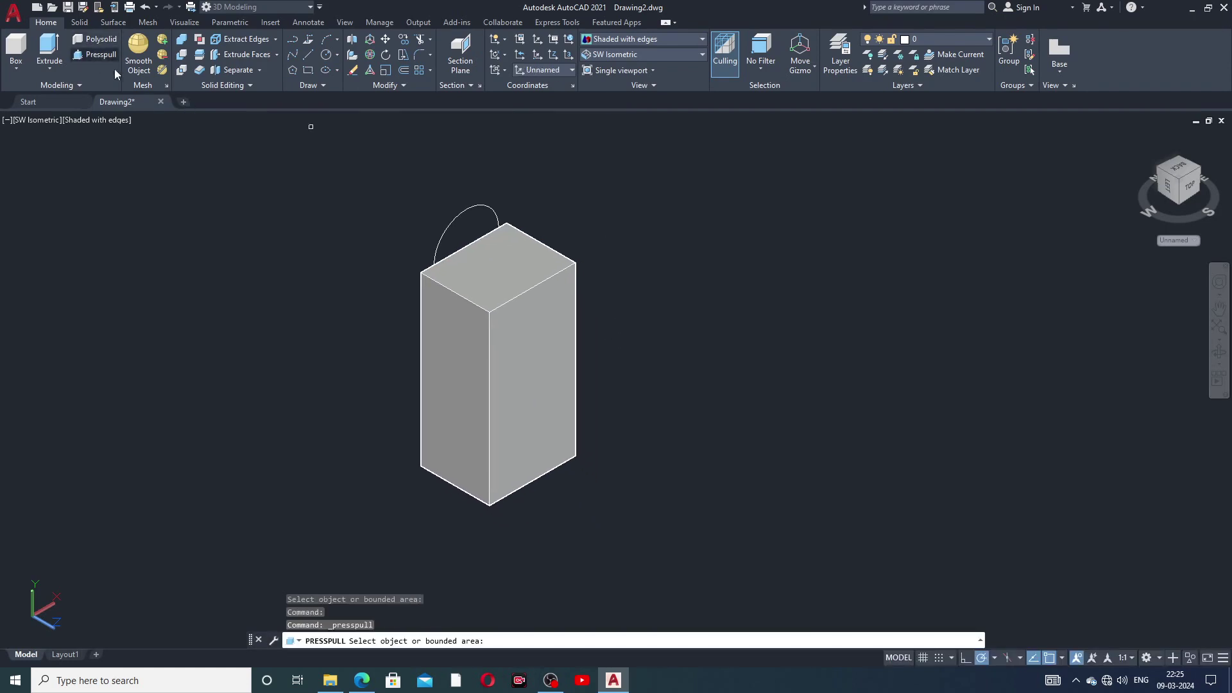
pyautogui.click(460, 213)
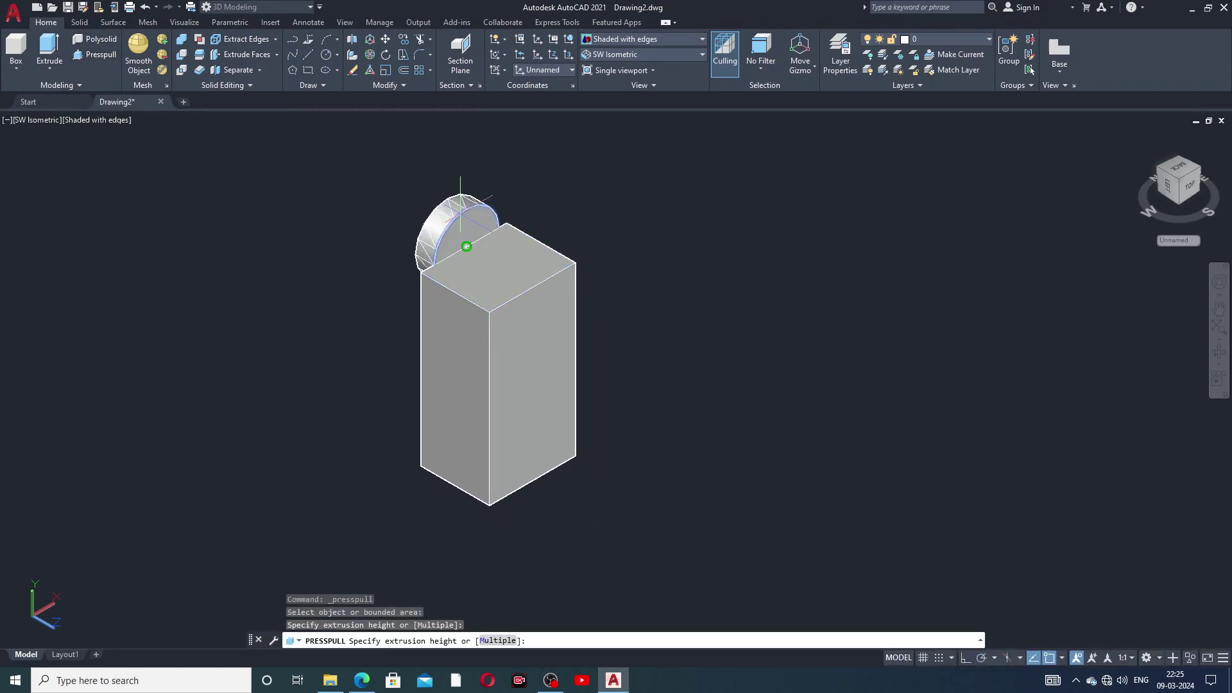
pyautogui.click(710, 305)
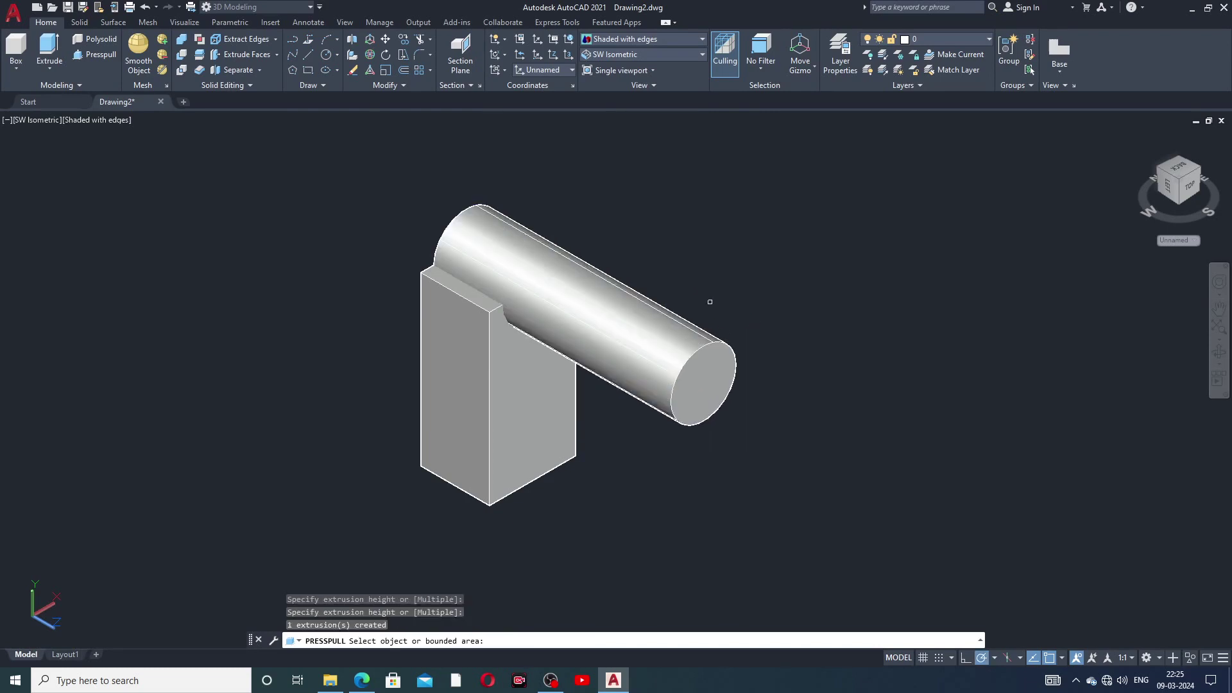
pyautogui.moveTo(710, 305); pyautogui.dragTo(819, 149, button='middle')
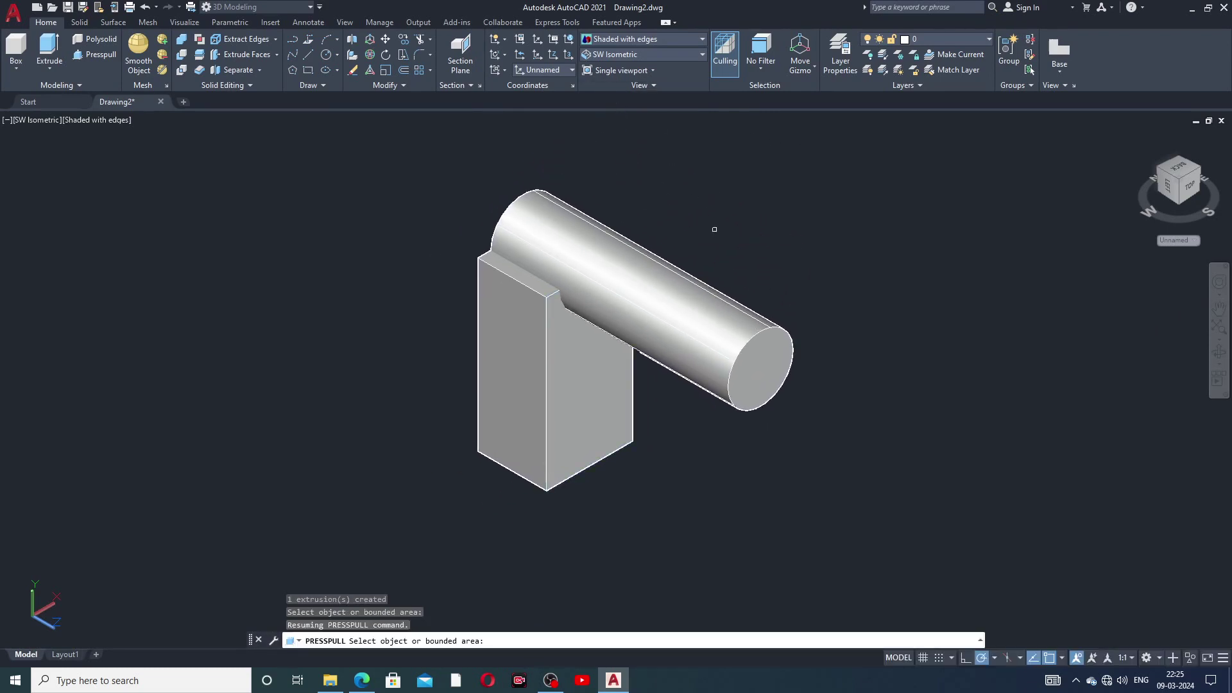
pyautogui.moveTo(697, 276); pyautogui.dragTo(600, 267, button='middle')
pyautogui.press('Escape')
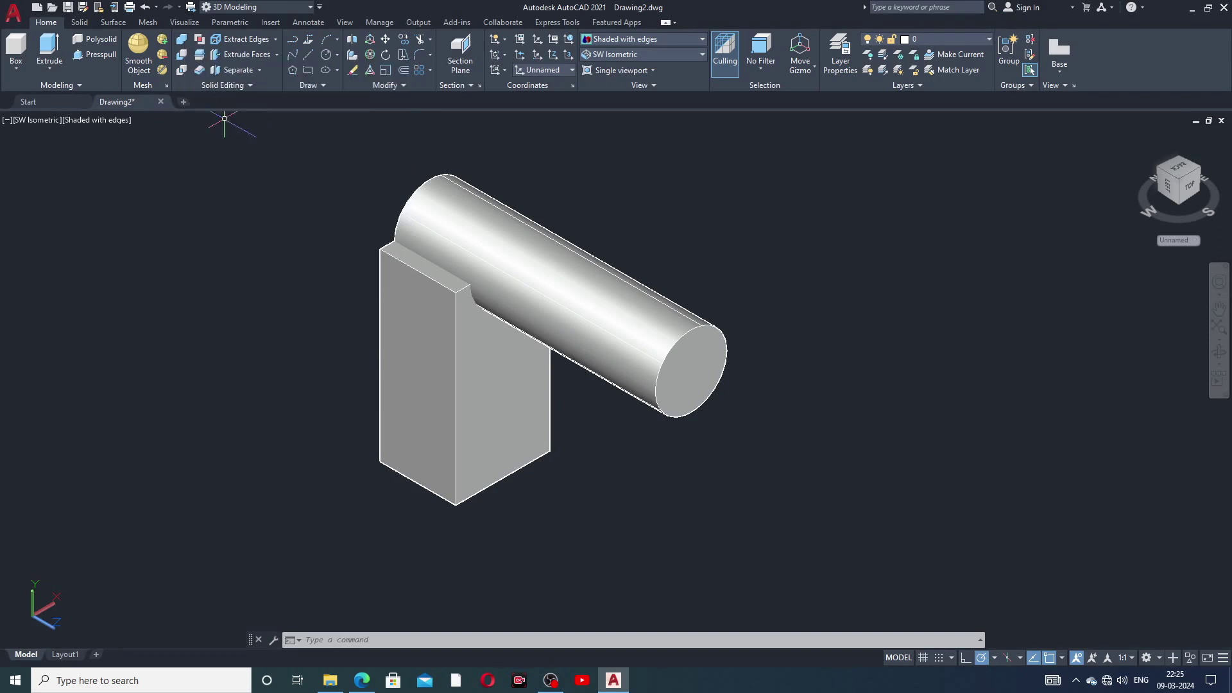
pyautogui.click(183, 43)
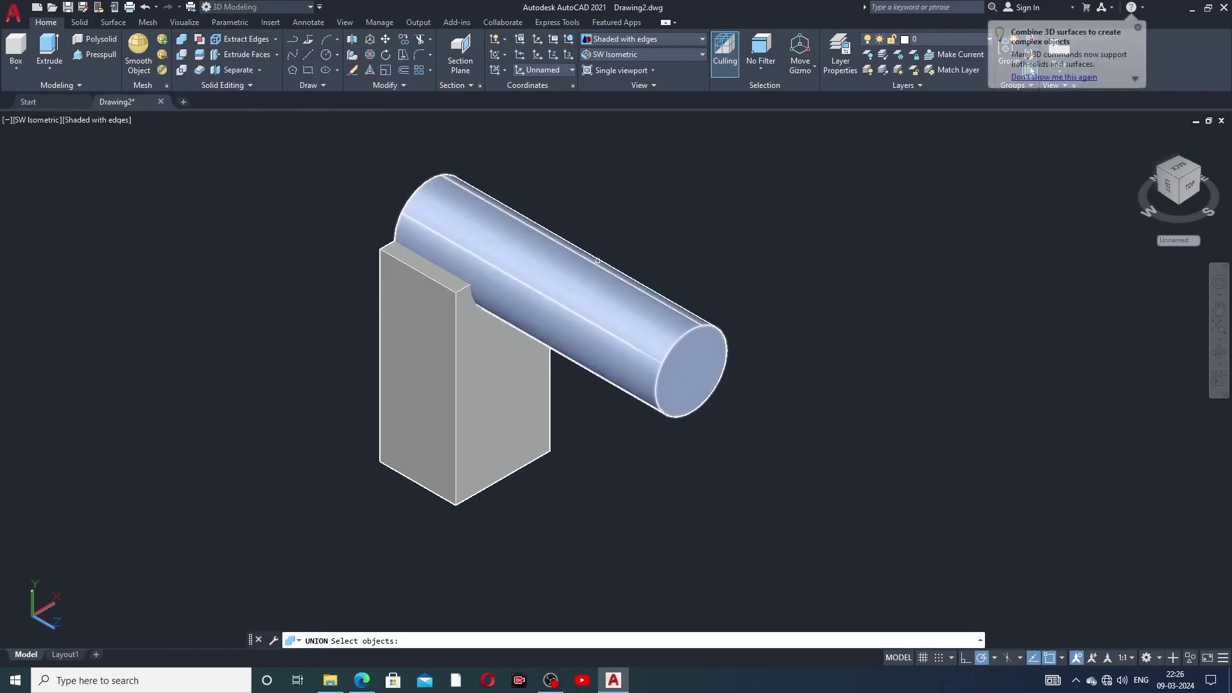
pyautogui.click(586, 299)
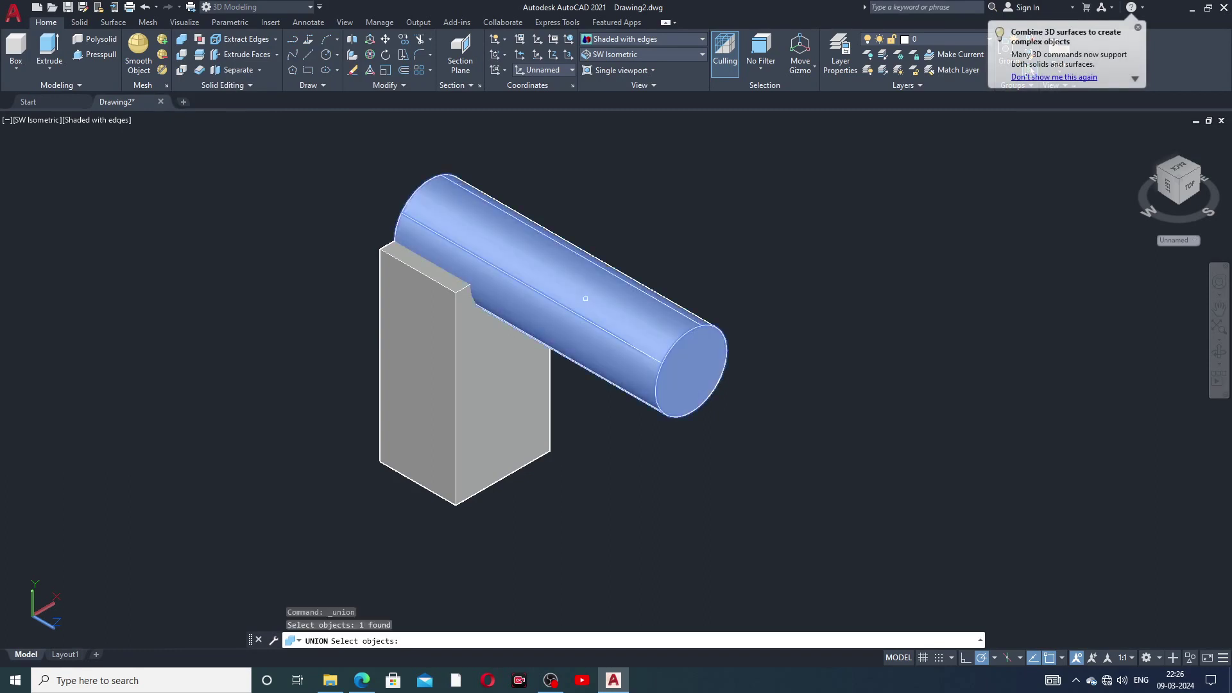
pyautogui.click(479, 353)
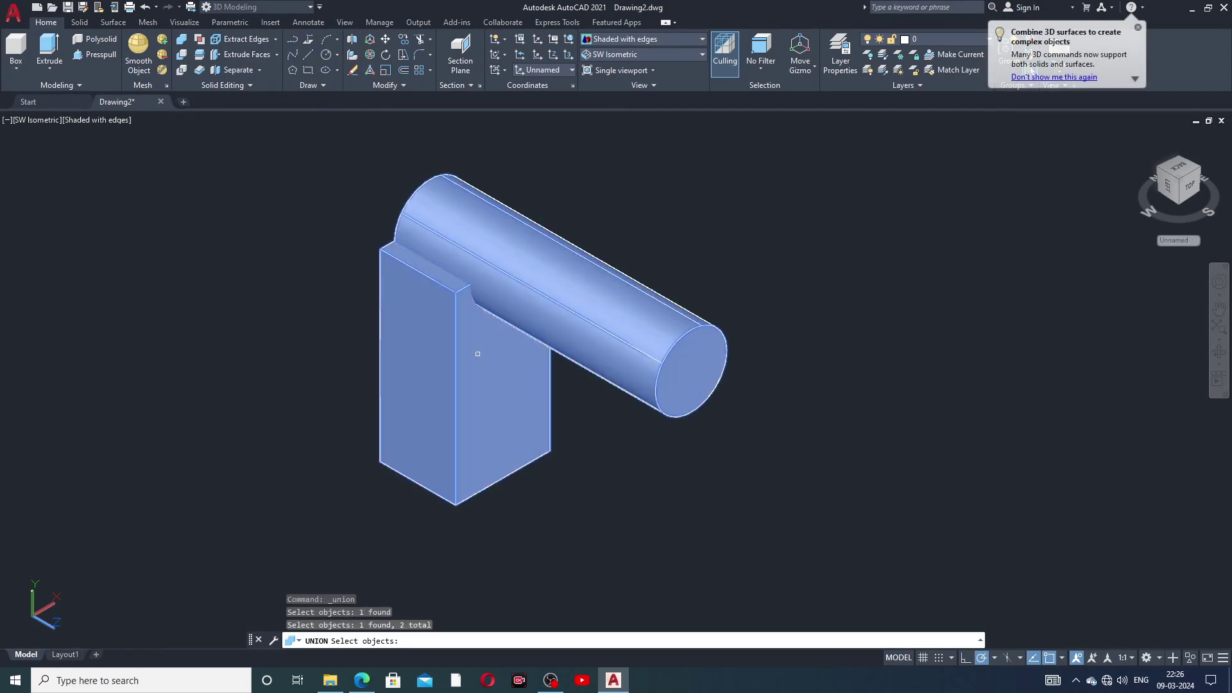
pyautogui.press('Return')
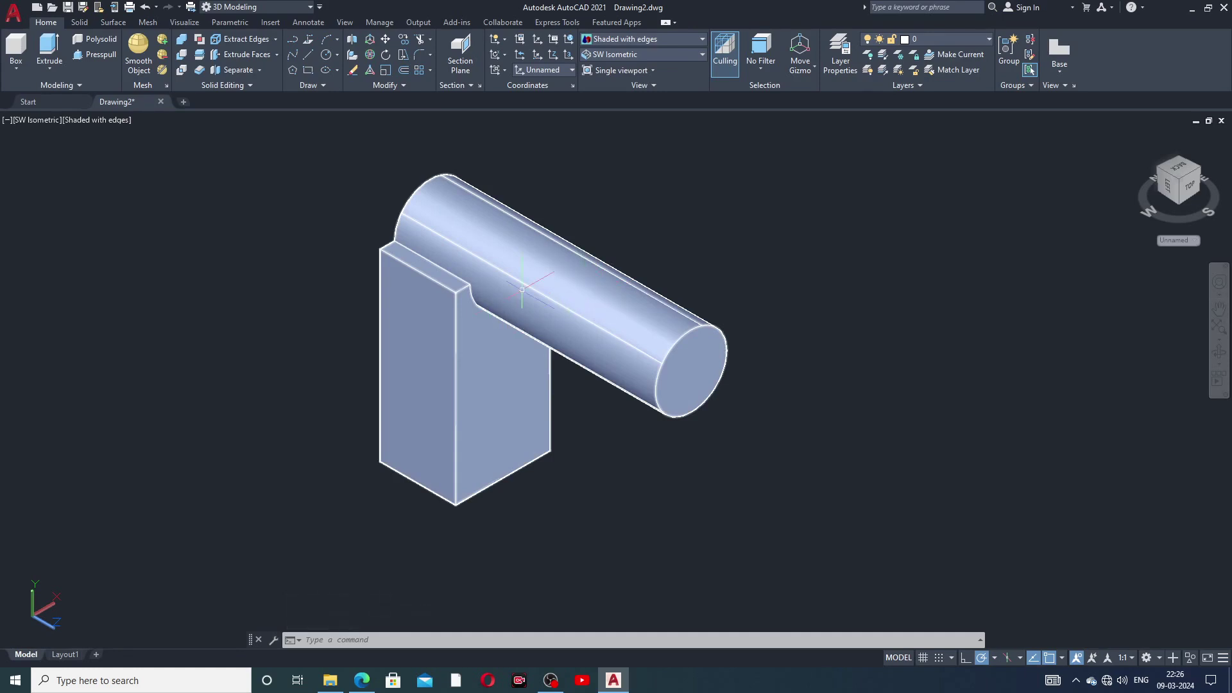
pyautogui.click(145, 8)
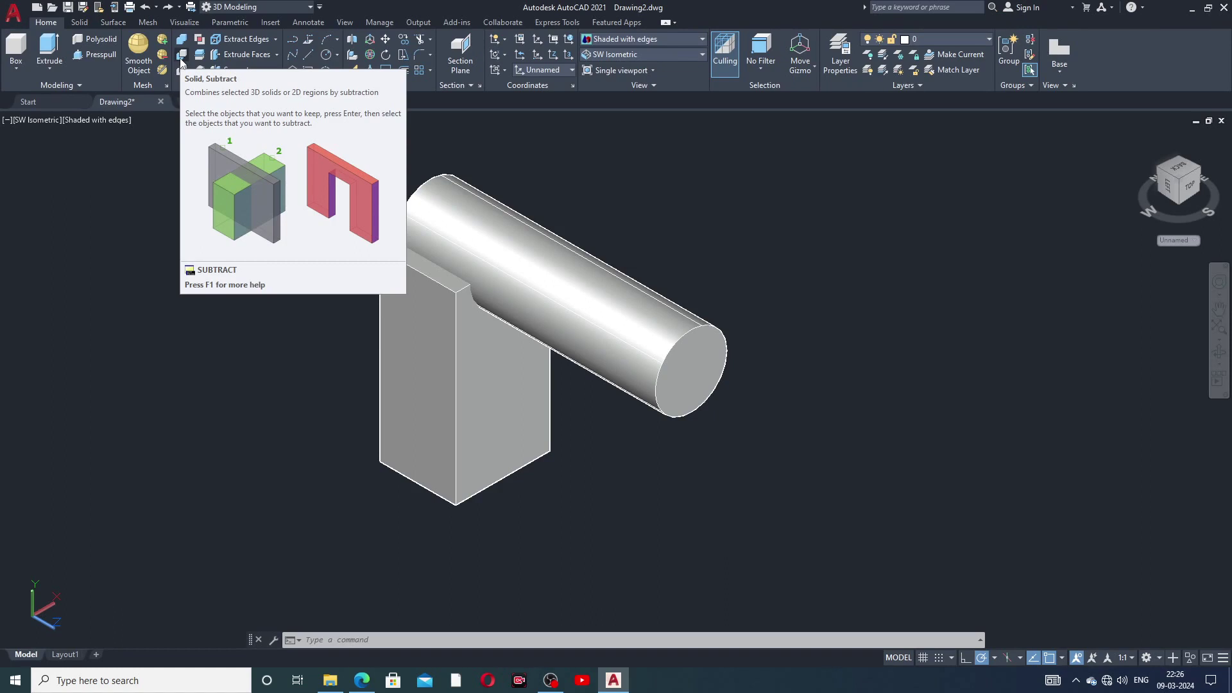
# - Subtract the box from the cylinder
pyautogui.click(182, 59)
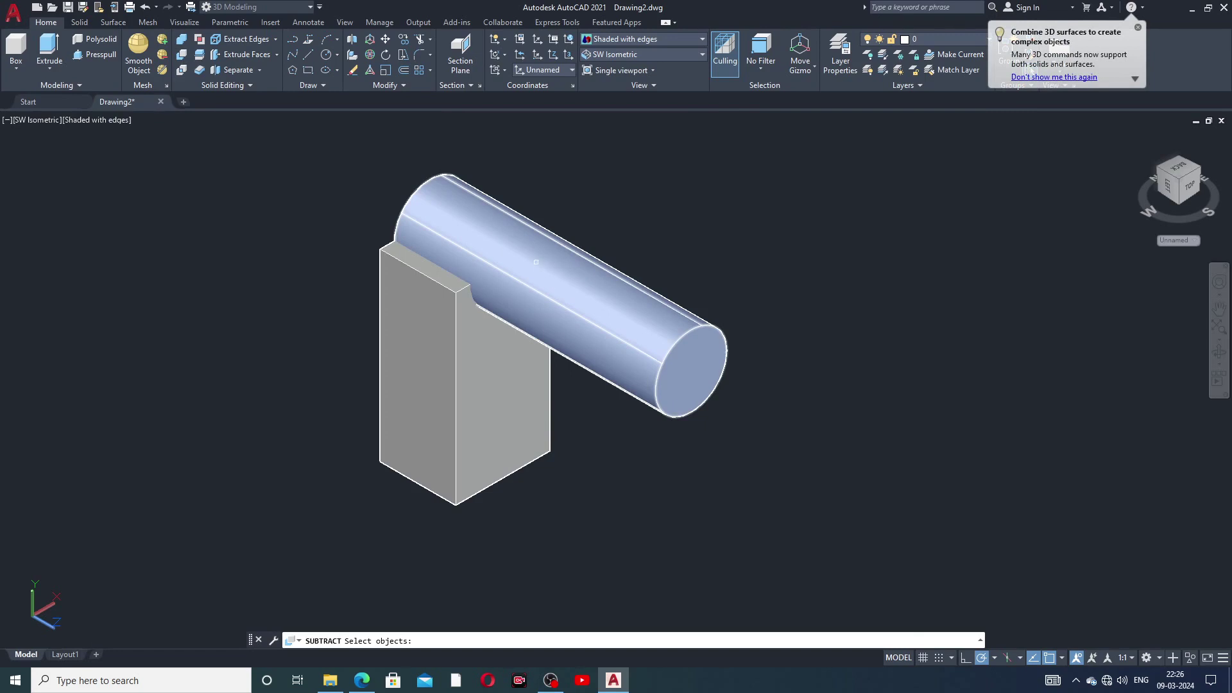
pyautogui.click(536, 262)
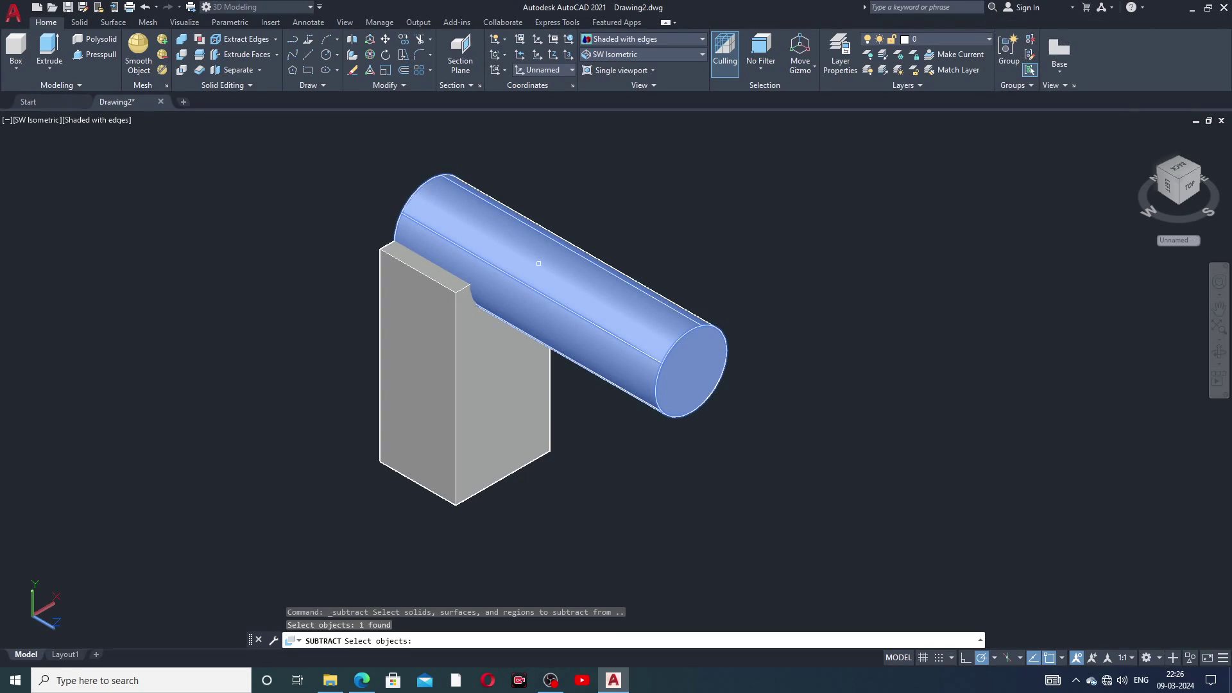
pyautogui.press('Return')
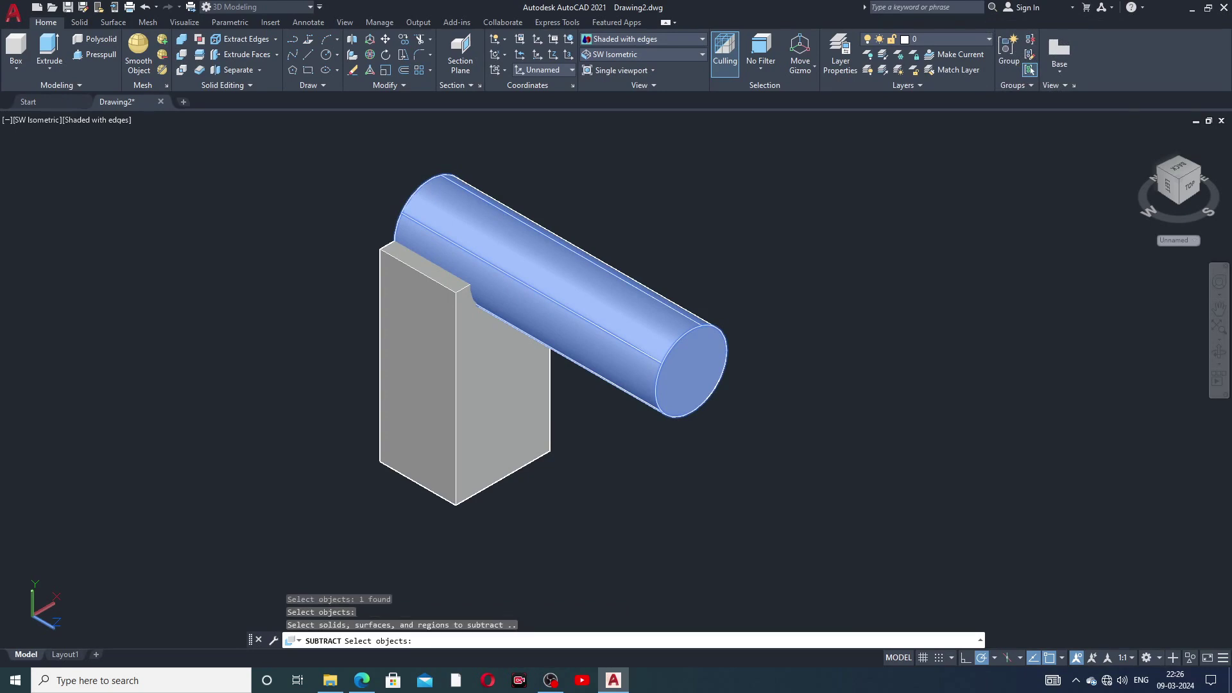
pyautogui.click(420, 327)
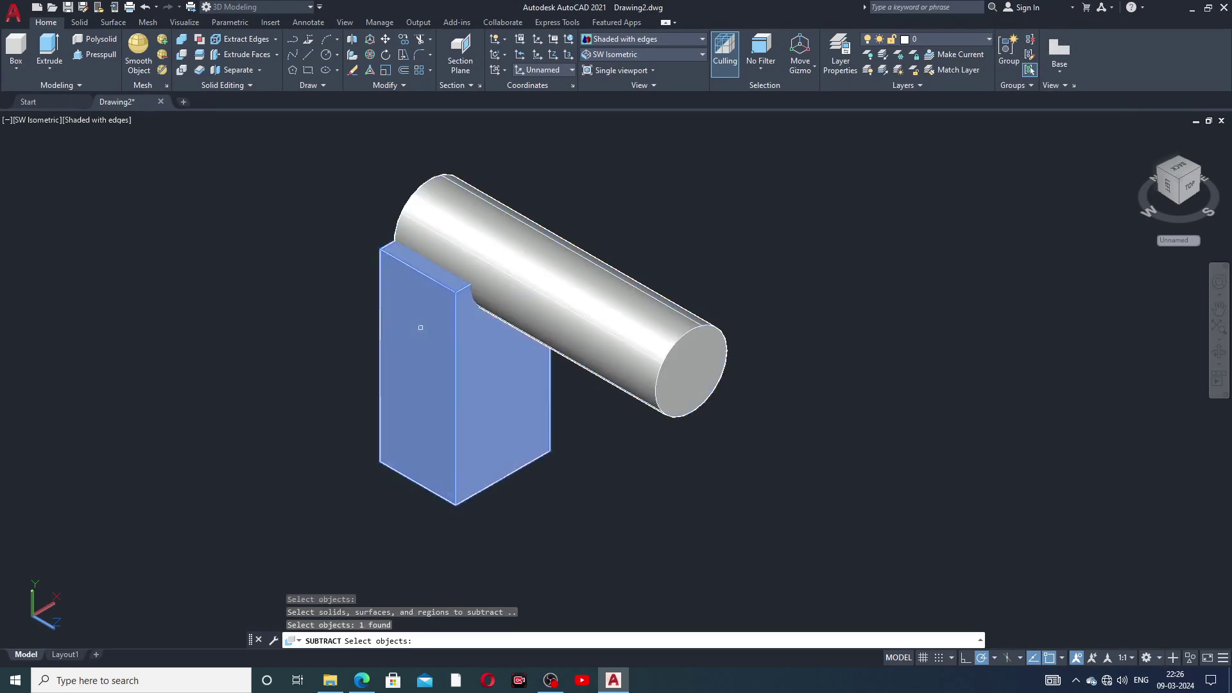
pyautogui.press('Return')
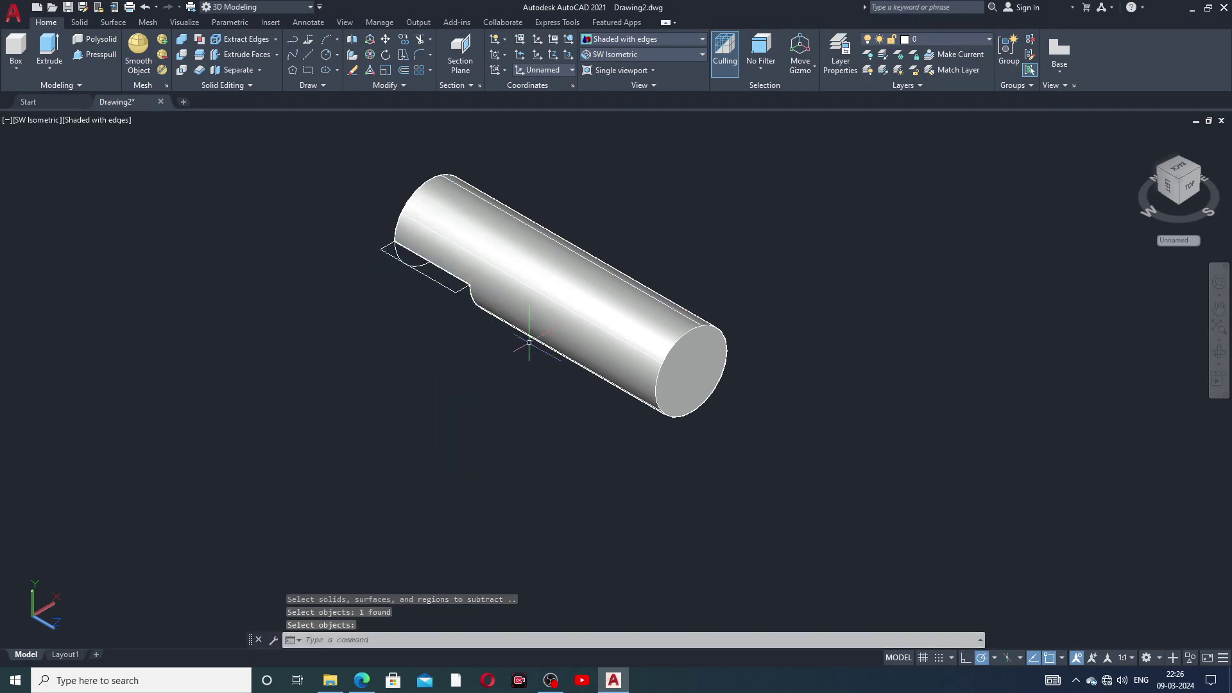
# - Undo the pan and the subtraction so the box and cylinder are whole again
pyautogui.moveTo(527, 346); pyautogui.dragTo(552, 372, button='middle')
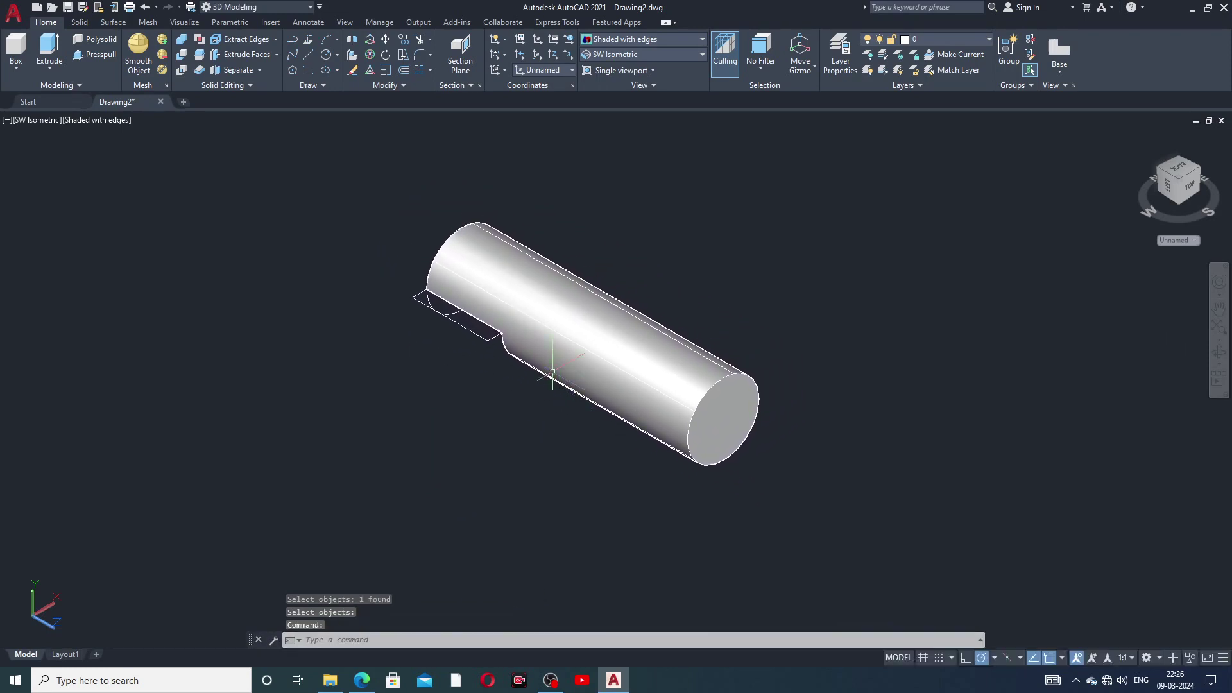
pyautogui.click(144, 7)
pyautogui.click(145, 7)
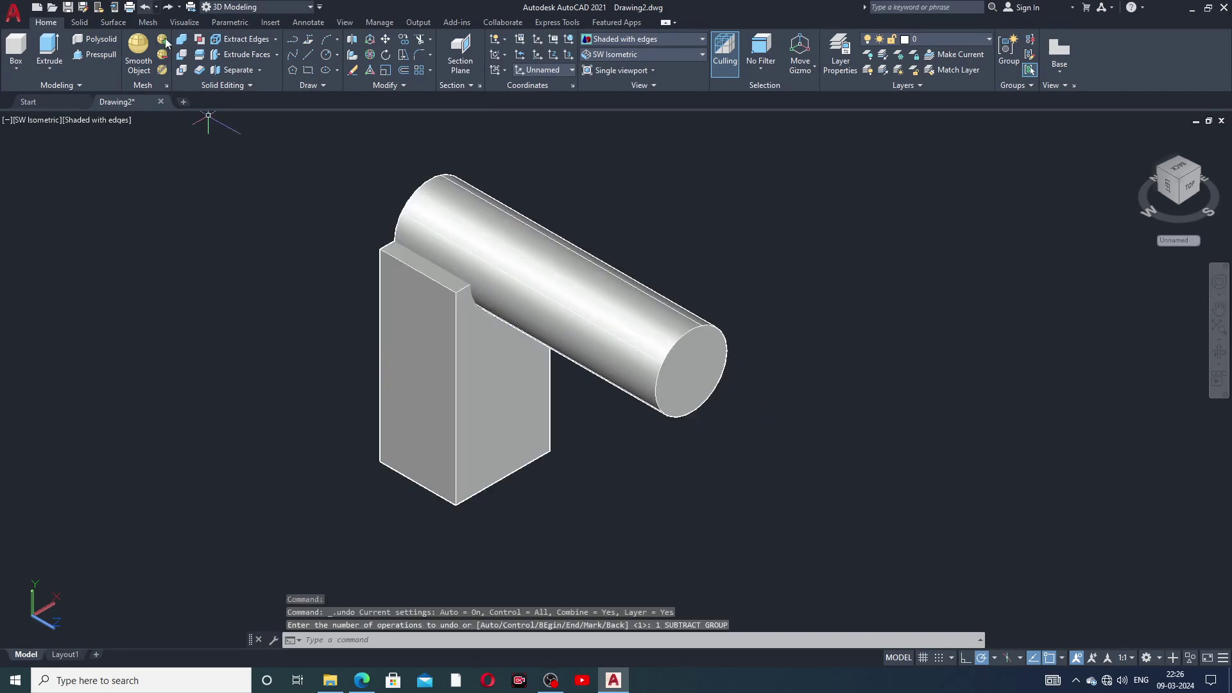
pyautogui.moveTo(475, 404); pyautogui.dragTo(512, 449, button='middle')
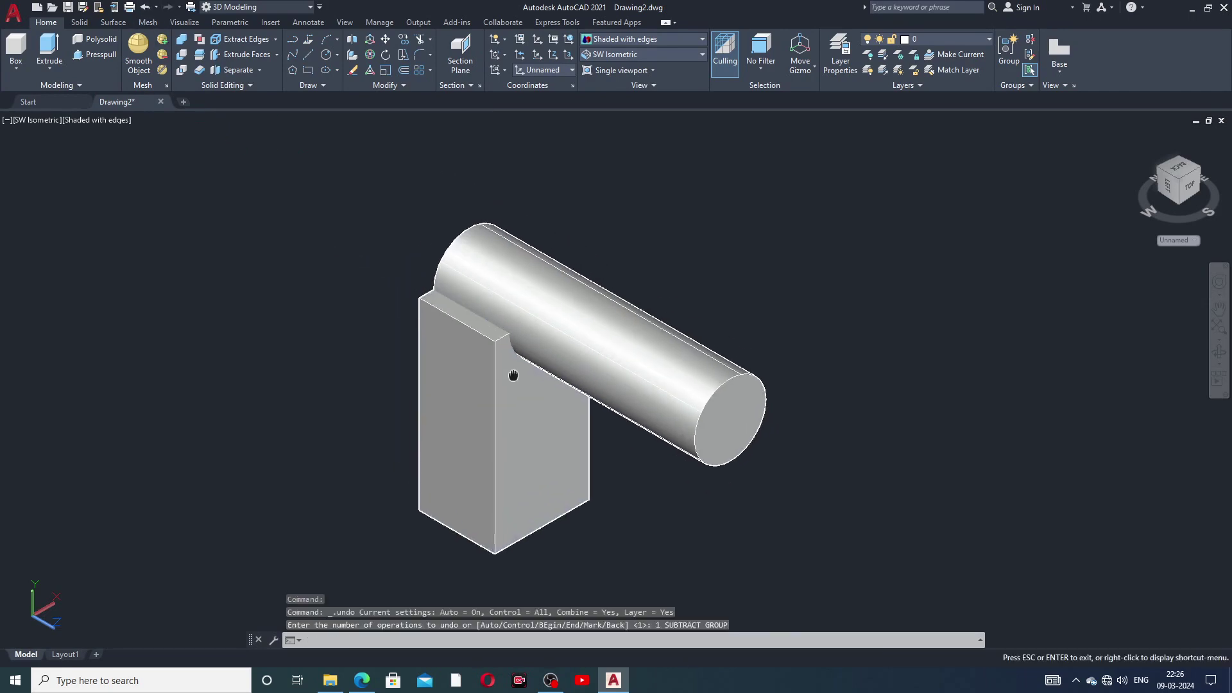
# - Subtract the cylinder from the tall box, leaving a half-round groove across its top
pyautogui.click(183, 57)
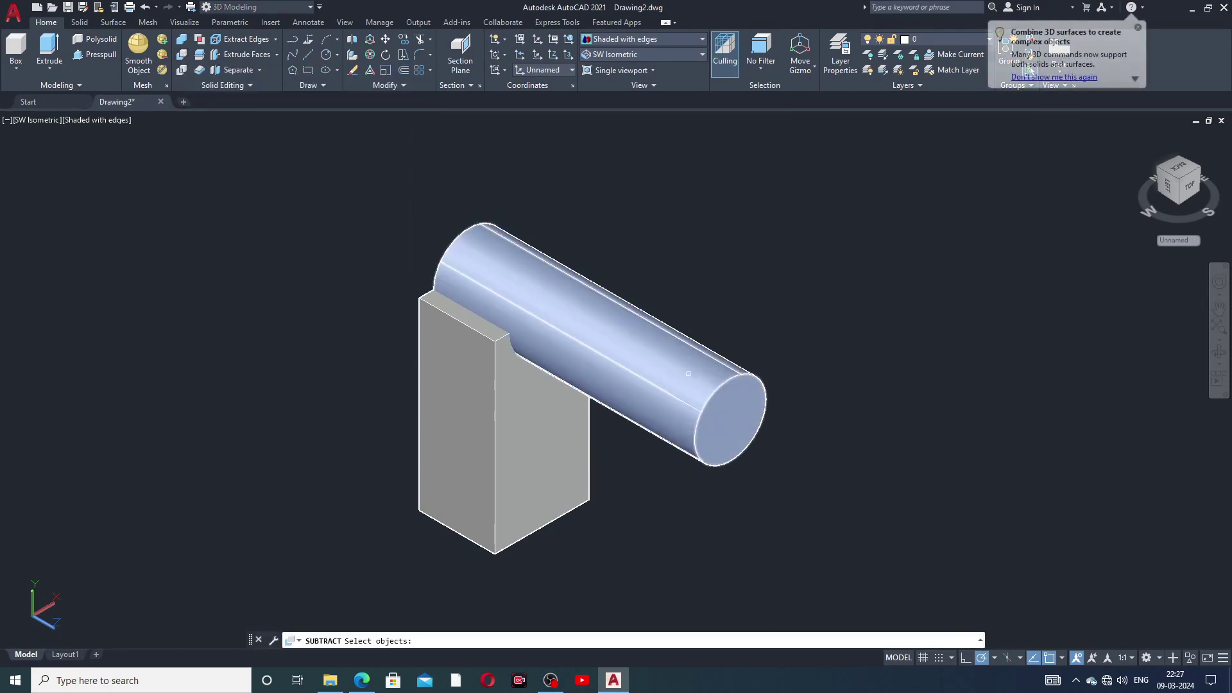
pyautogui.click(483, 377)
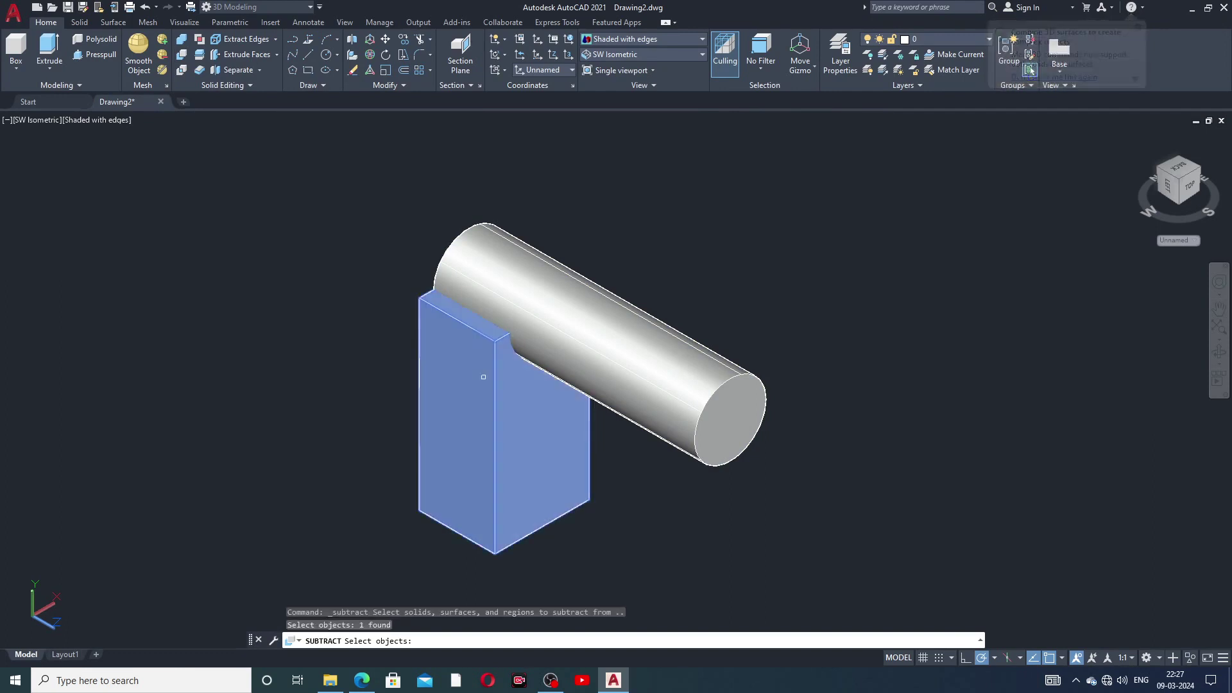
pyautogui.press('Return')
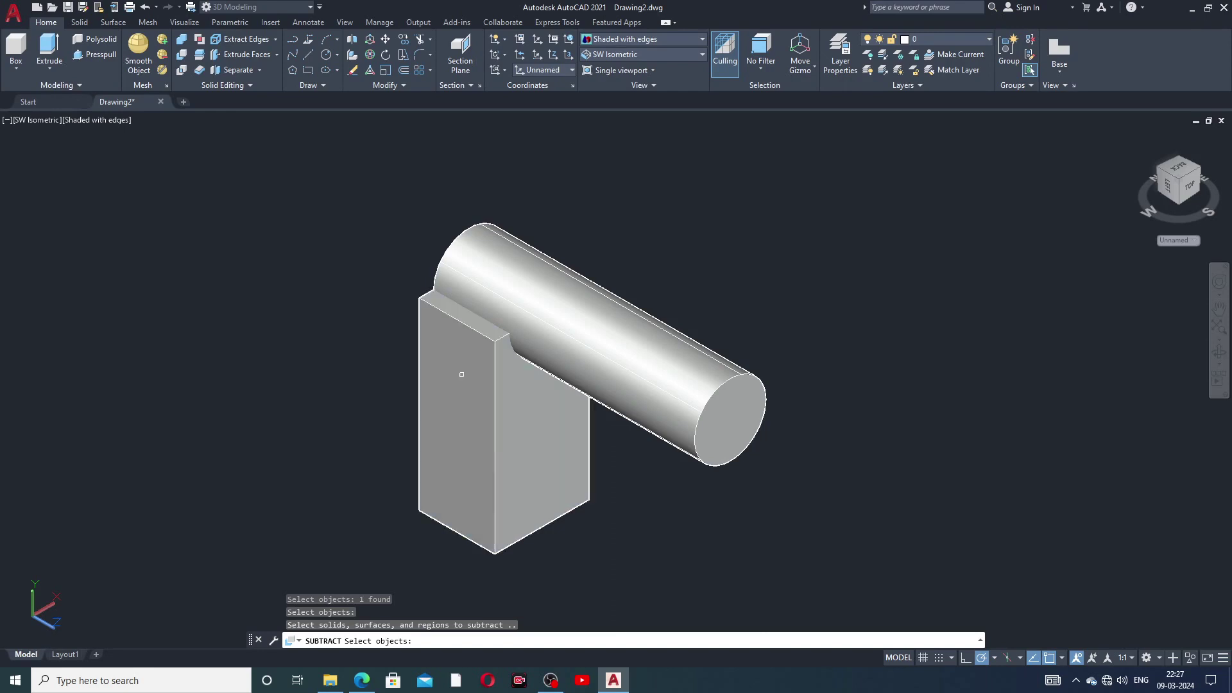
pyautogui.click(568, 298)
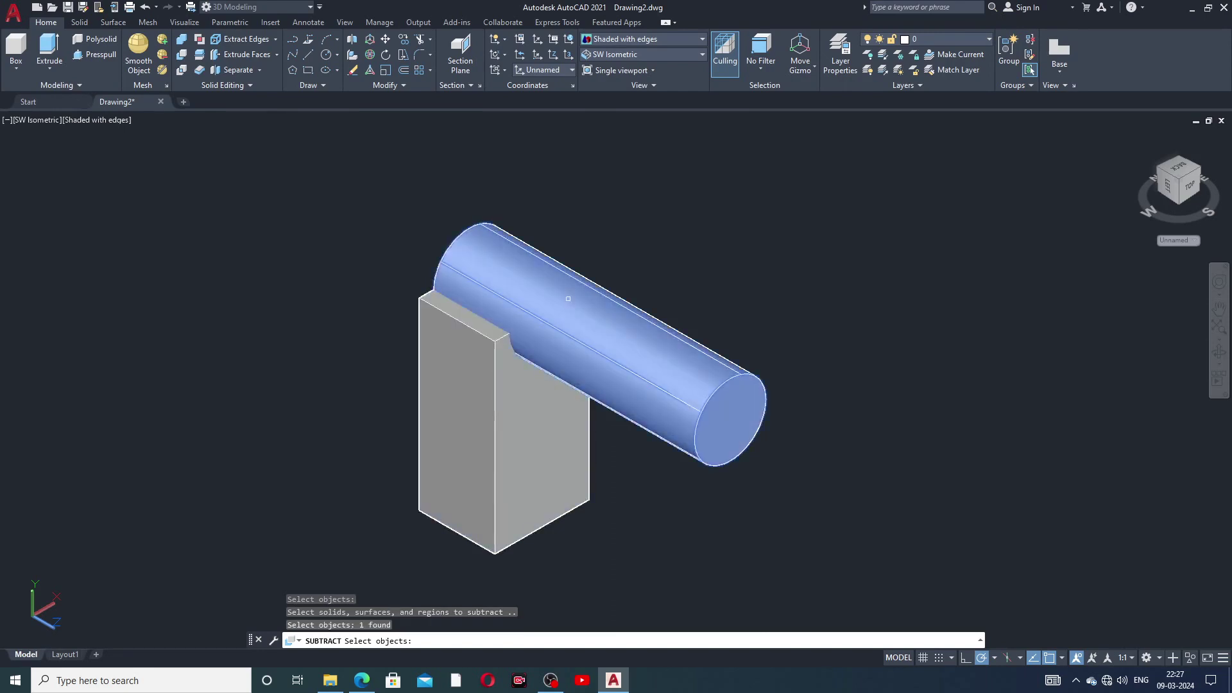
pyautogui.press('Return')
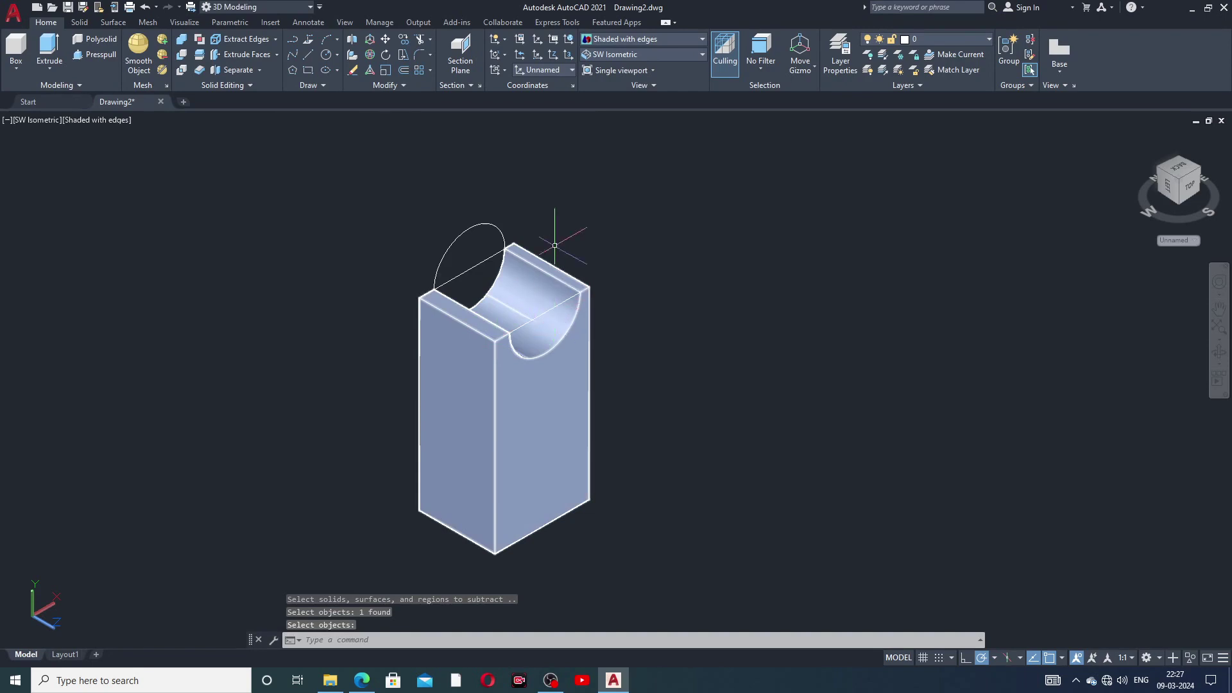
pyautogui.moveTo(612, 357); pyautogui.dragTo(474, 369, button='middle')
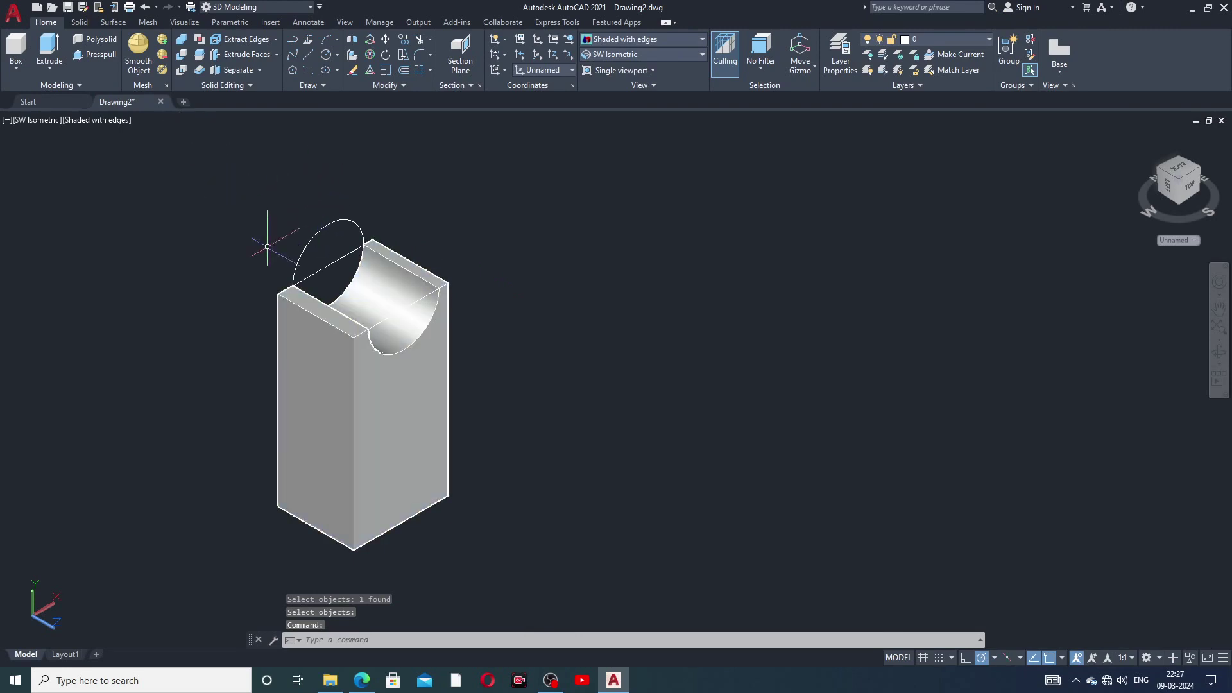
pyautogui.moveTo(416, 326); pyautogui.dragTo(353, 331, button='middle')
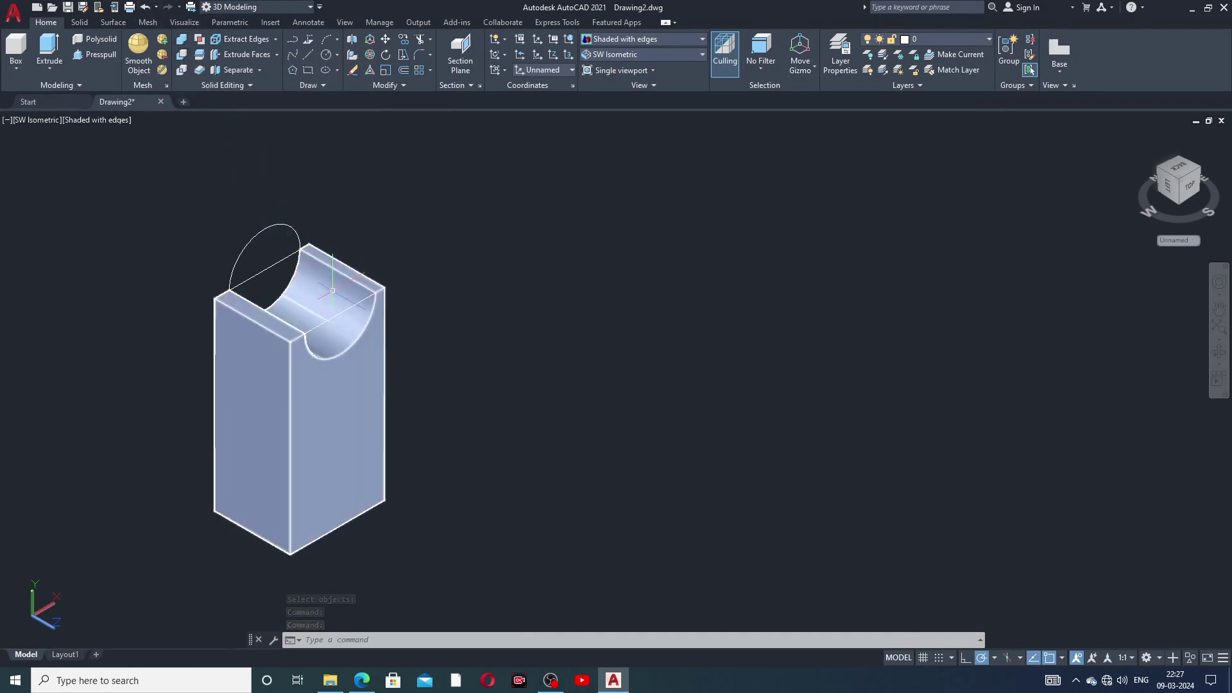
pyautogui.moveTo(333, 295); pyautogui.dragTo(301, 289, button='middle')
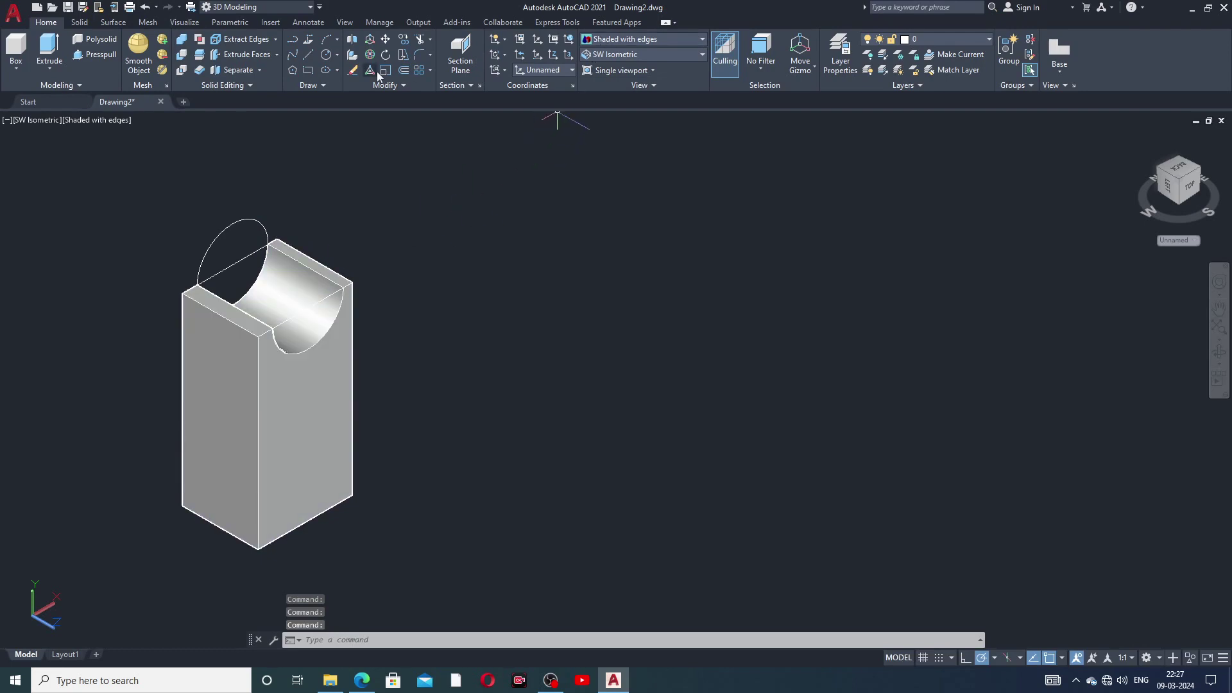
pyautogui.moveTo(267, 329); pyautogui.dragTo(235, 315, button='middle')
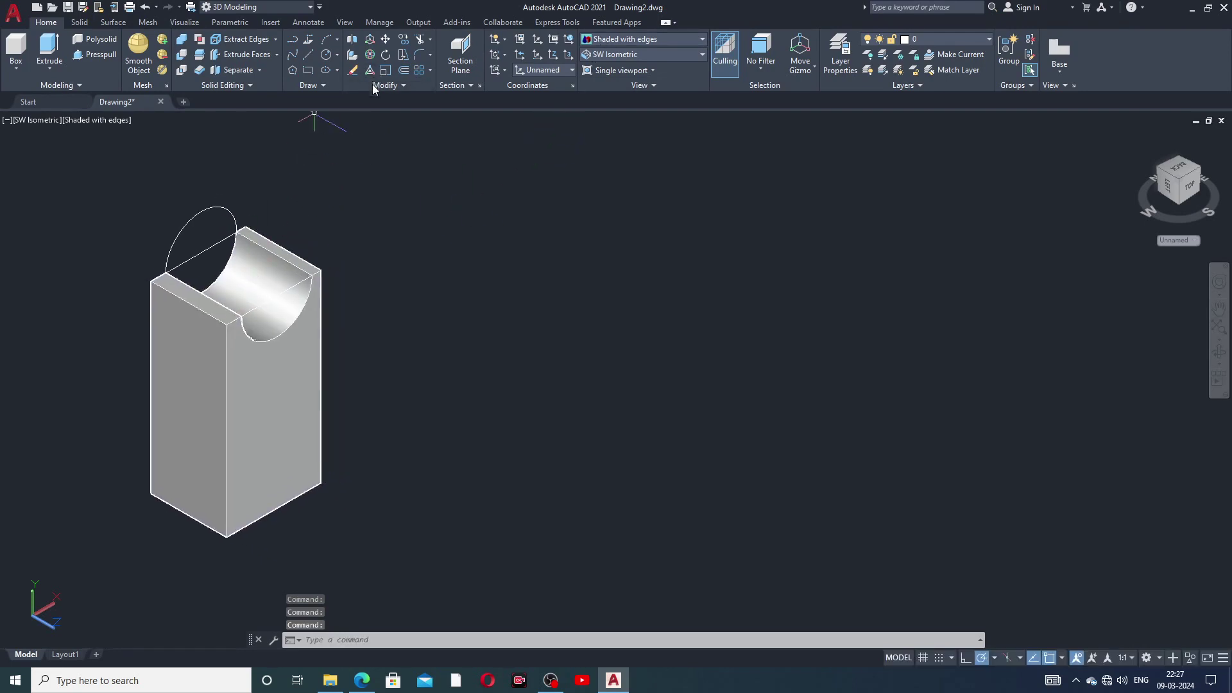
pyautogui.click(327, 58)
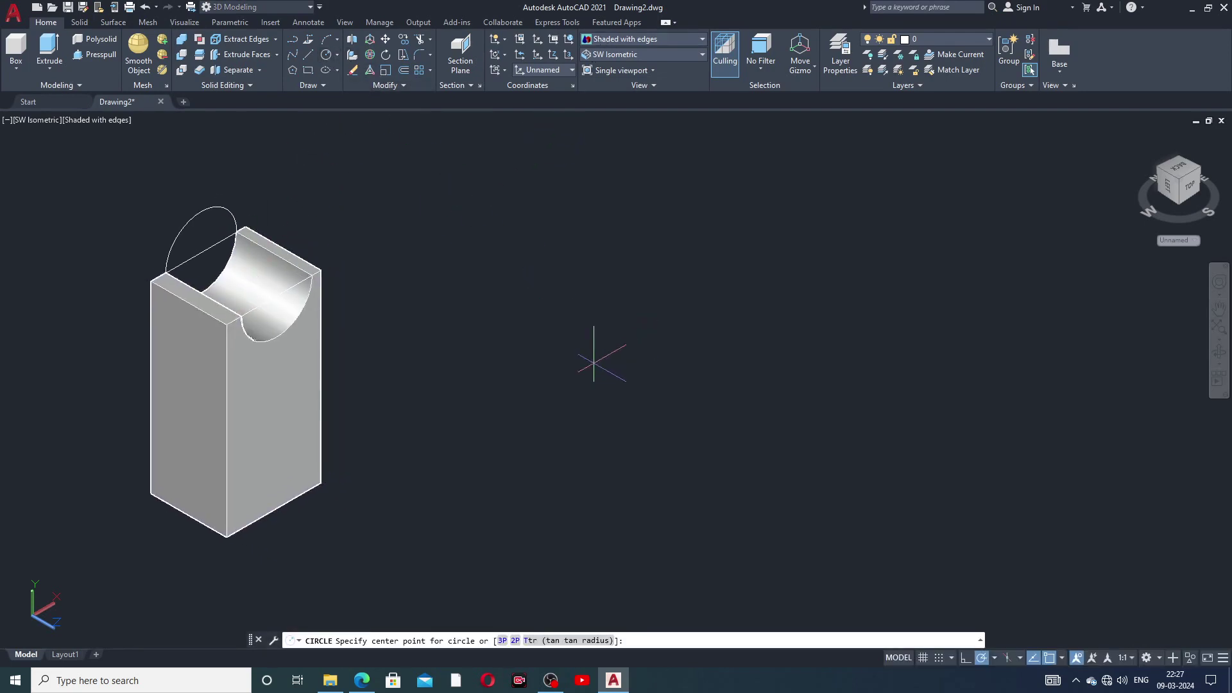
# - Set the UCS to World and the view to SE Isometric
pyautogui.click(589, 376)
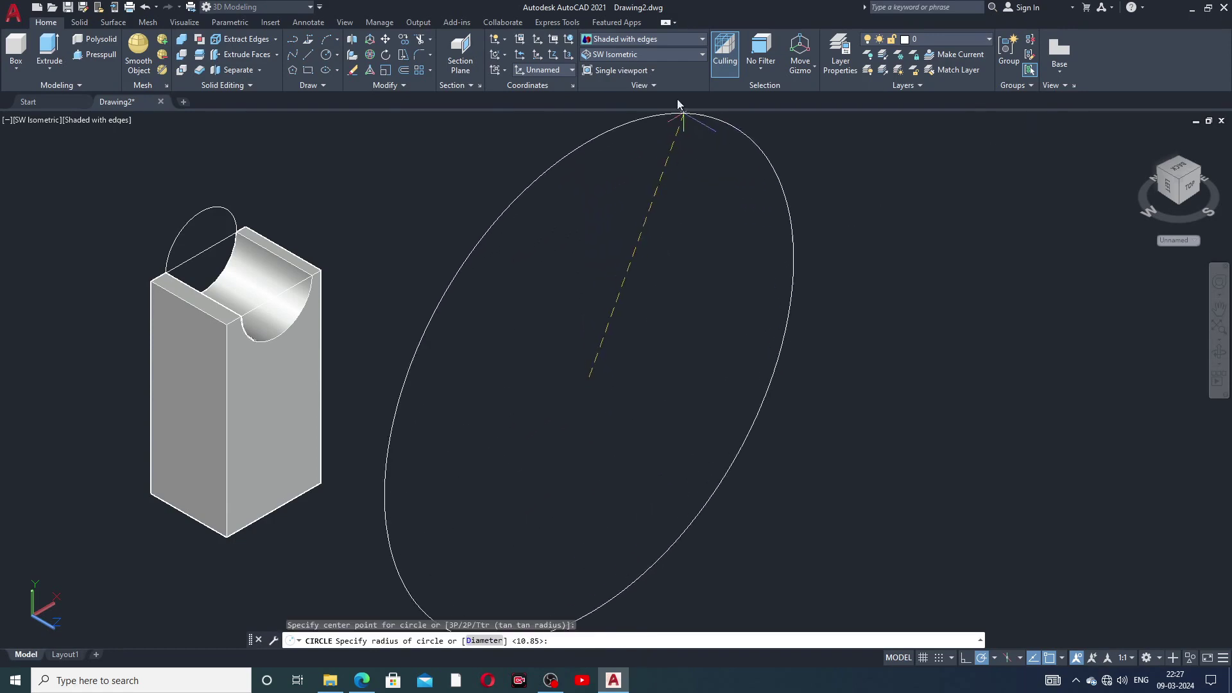
pyautogui.click(550, 75)
pyautogui.click(544, 85)
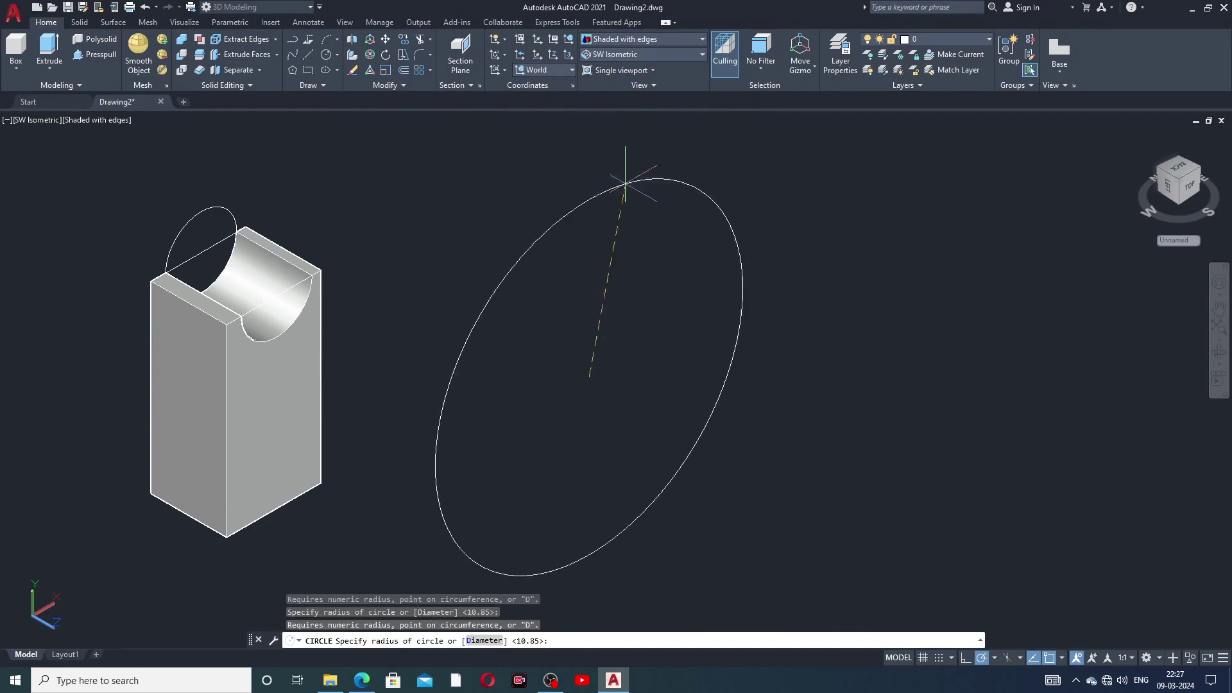
pyautogui.click(658, 57)
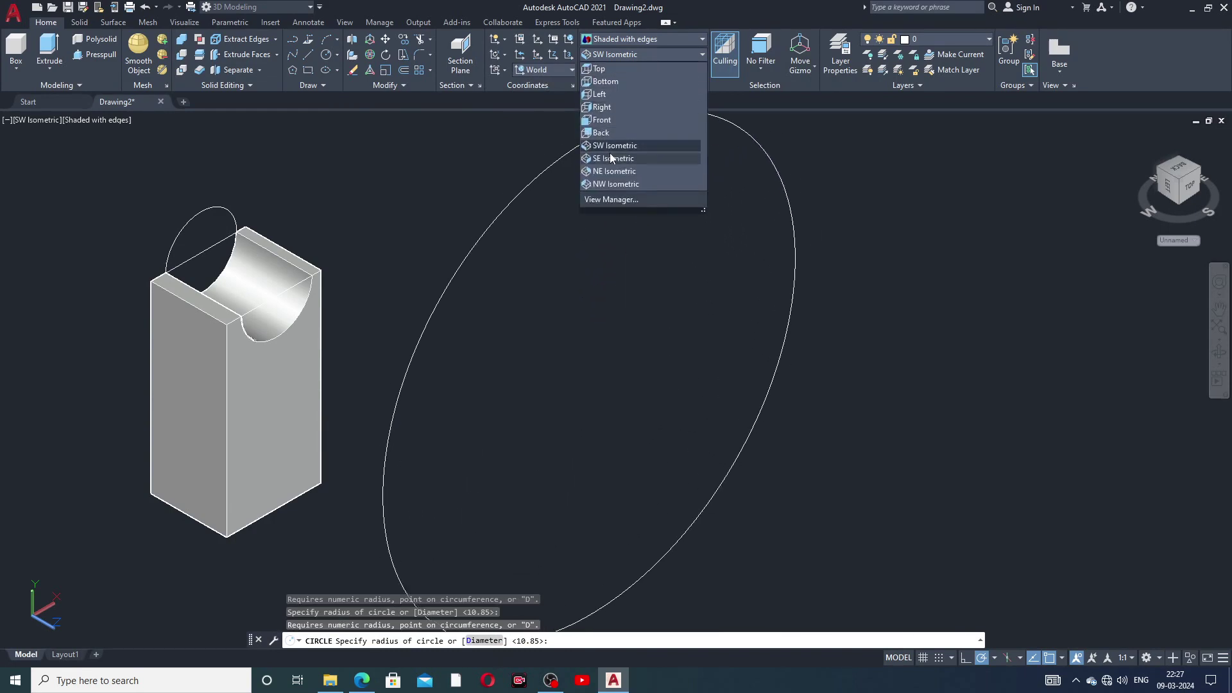
pyautogui.click(615, 157)
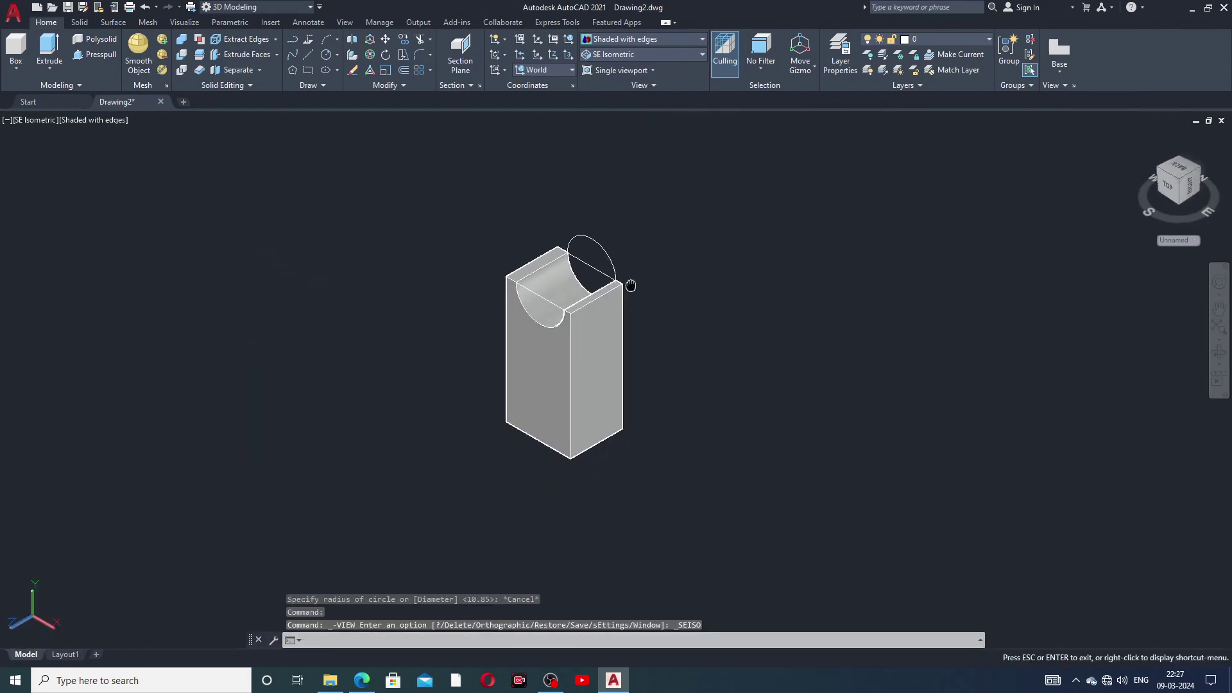
pyautogui.moveTo(347, 277); pyautogui.dragTo(225, 385, button='middle')
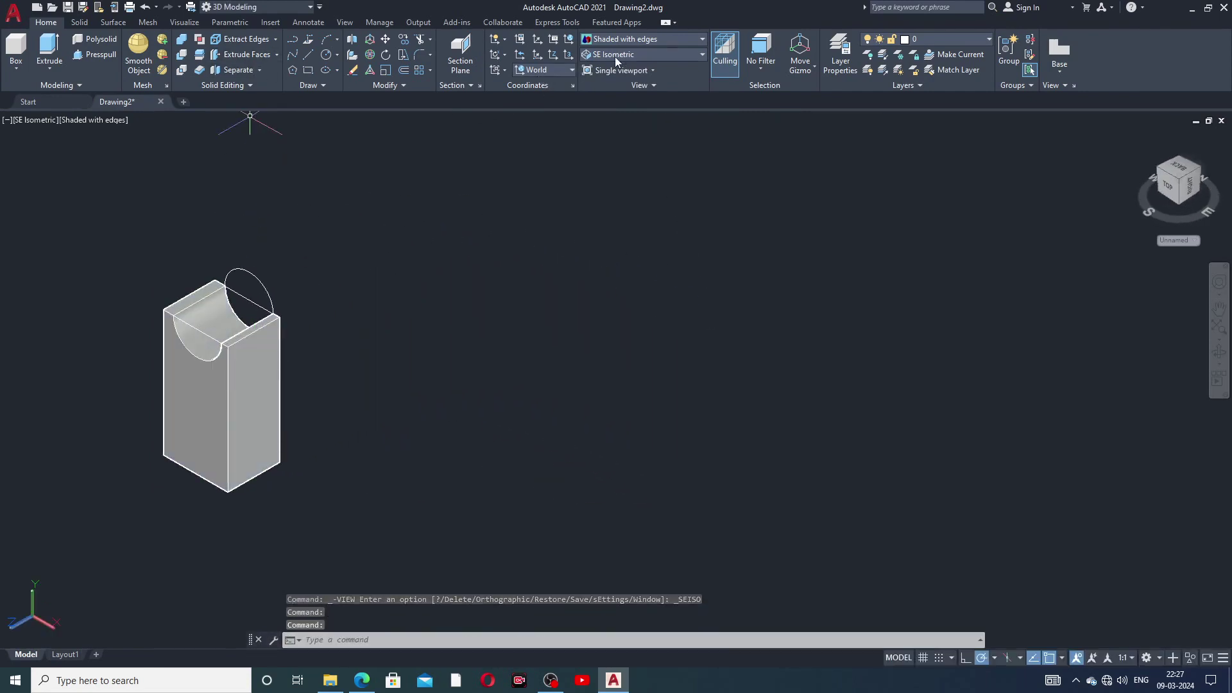
# - Draw a large outer circle and a smaller inner circle on the same centre
pyautogui.click(327, 71)
pyautogui.click(609, 376)
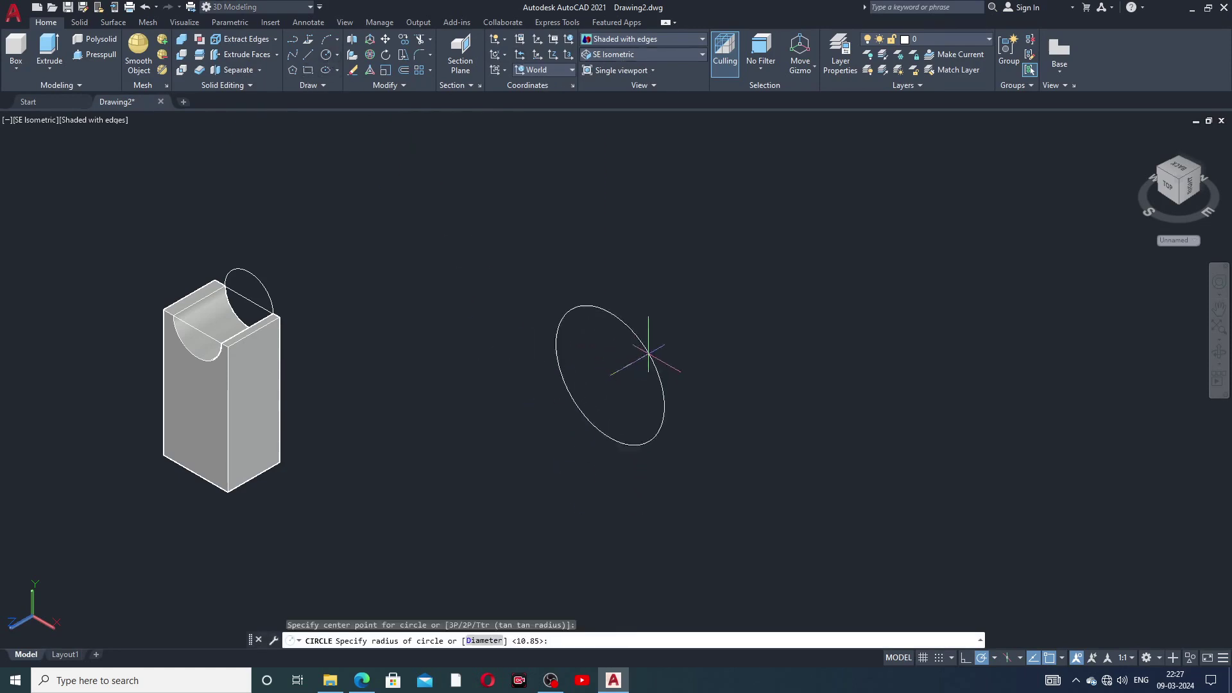
pyautogui.click(667, 324)
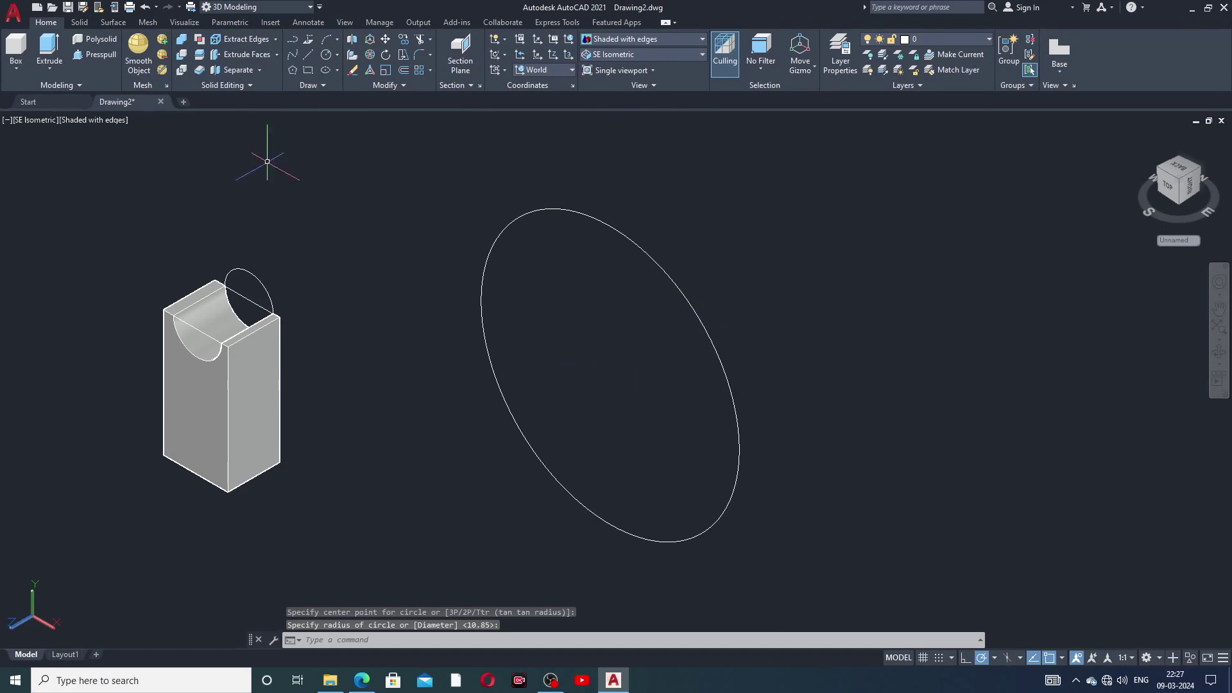
pyautogui.click(325, 57)
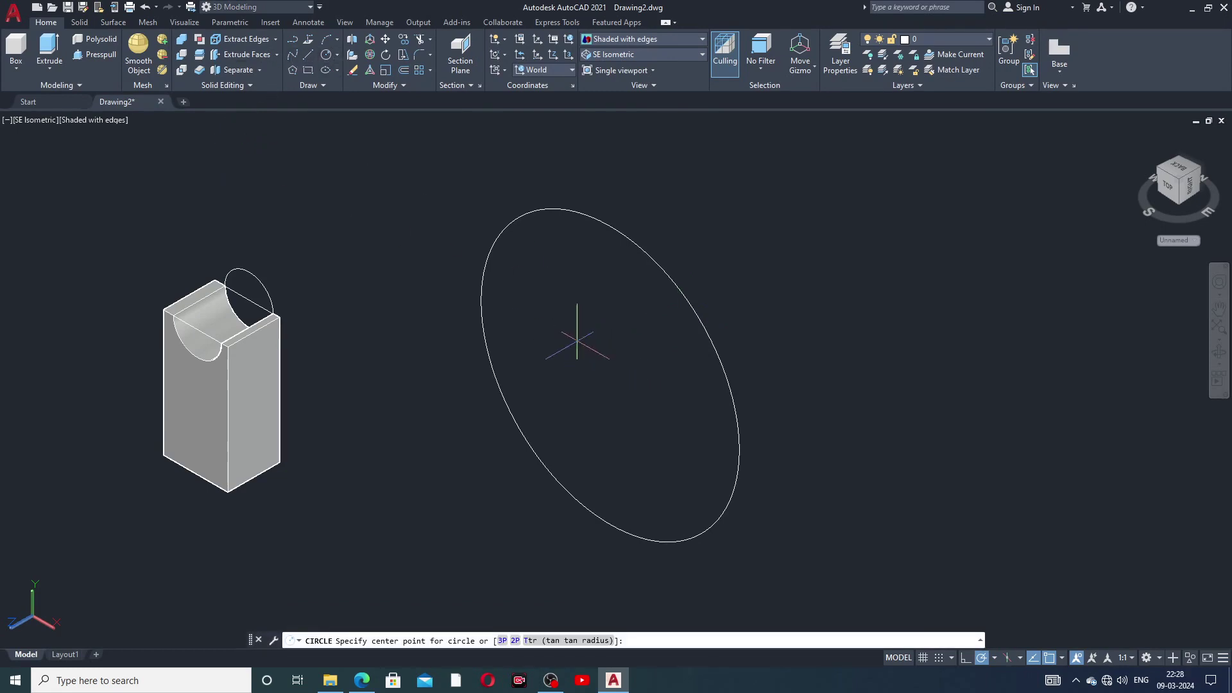
pyautogui.click(610, 376)
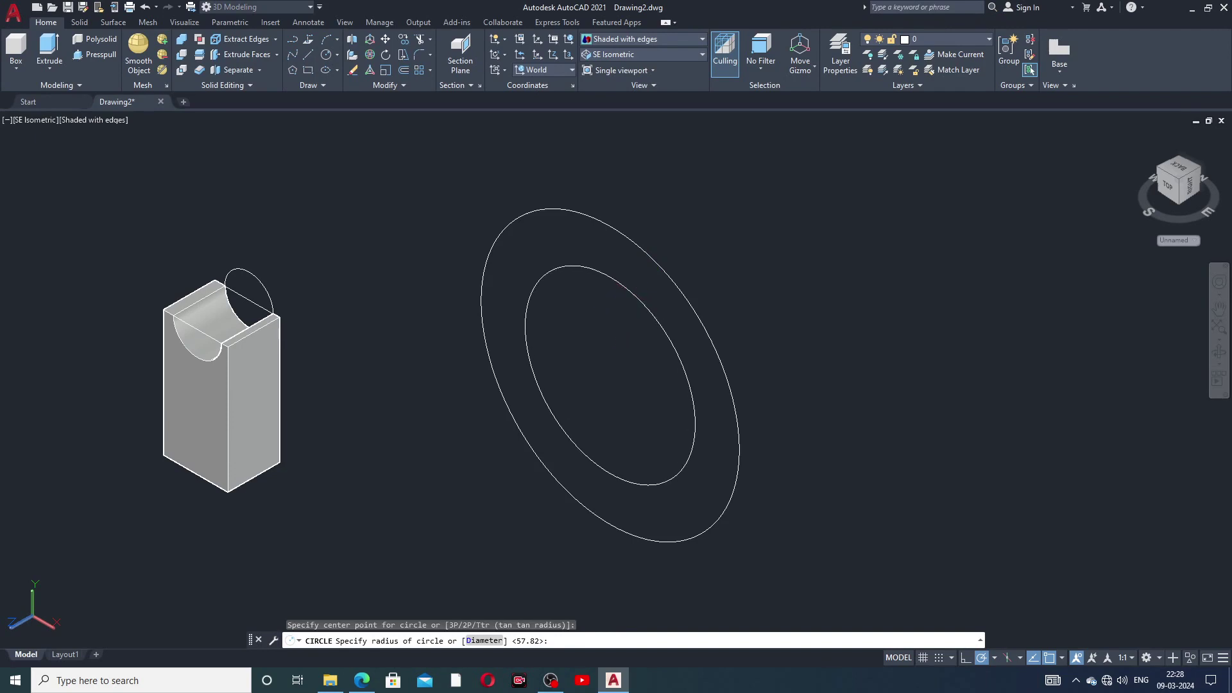
pyautogui.press('Return')
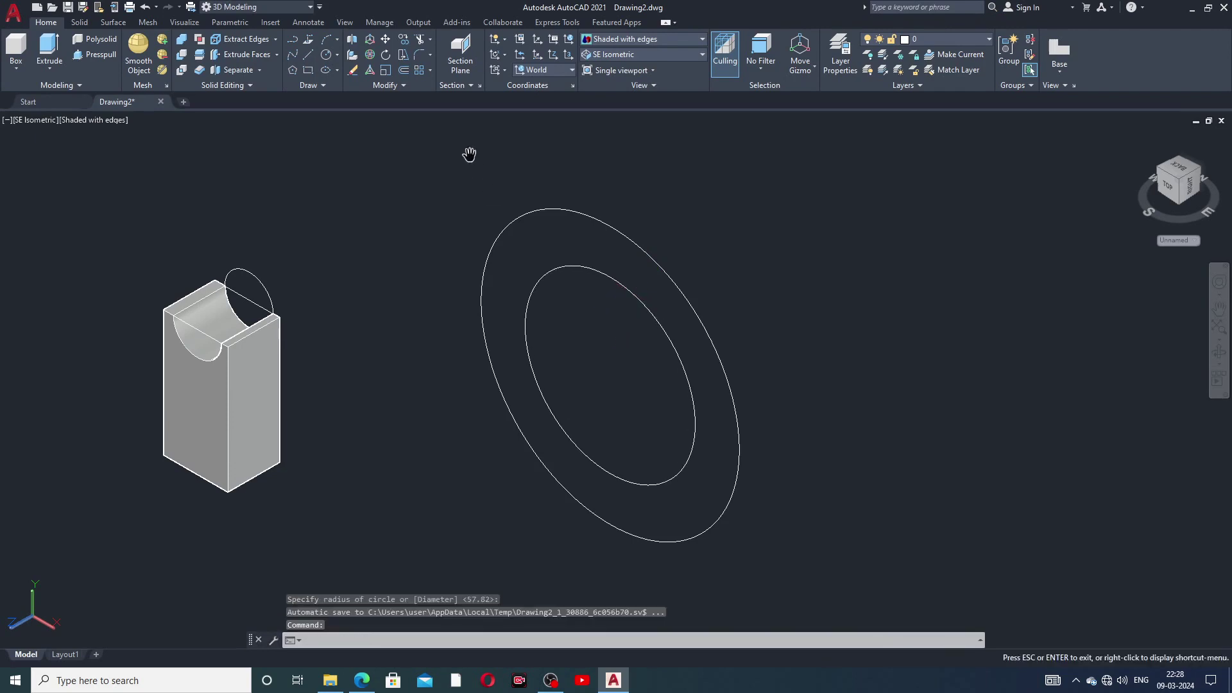
# - Return to the SW Isometric view and pan the circles left
pyautogui.click(611, 54)
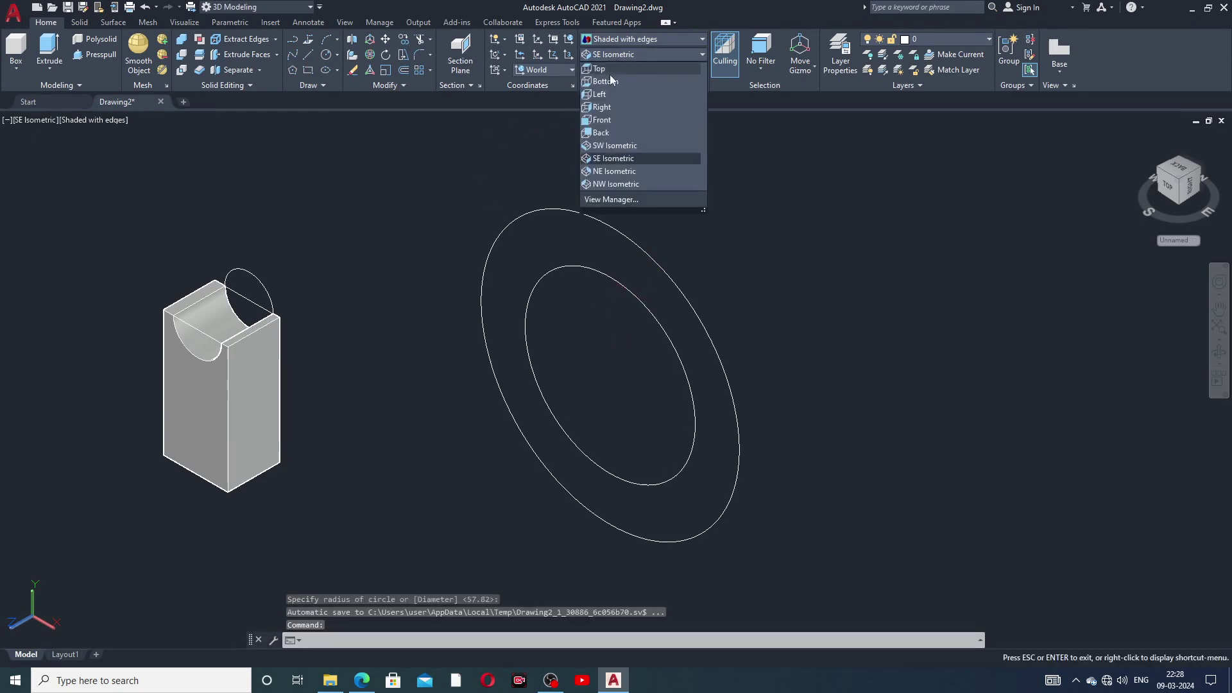
pyautogui.click(613, 146)
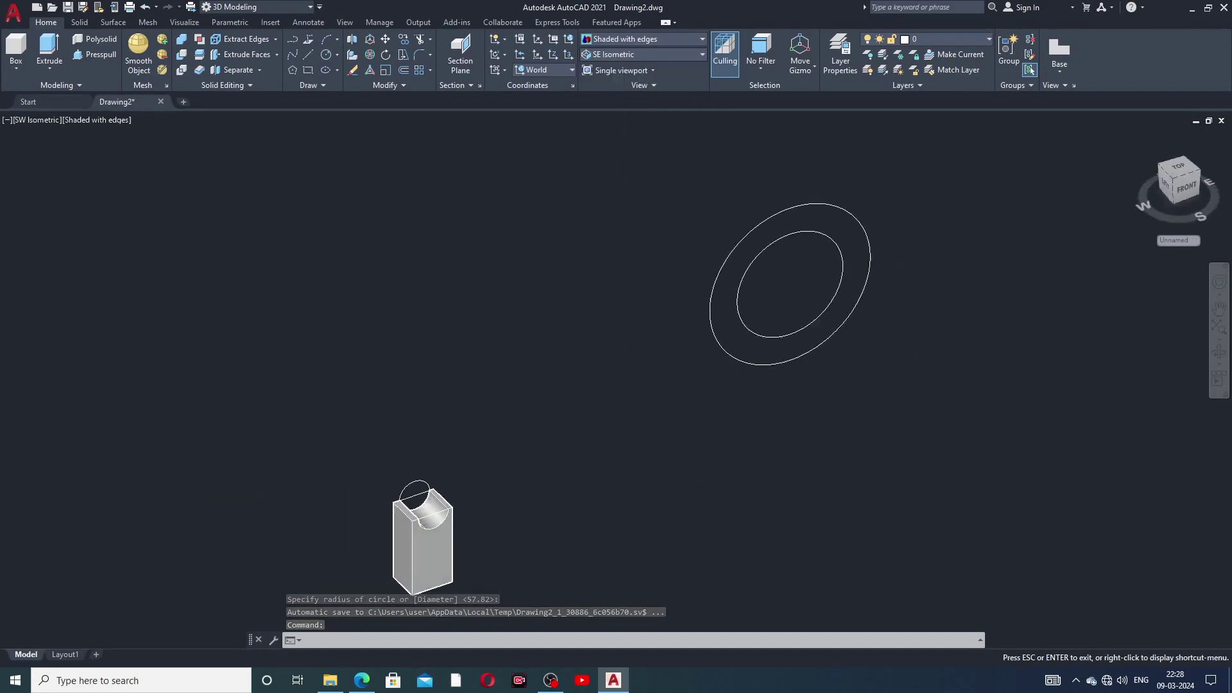
pyautogui.moveTo(760, 251); pyautogui.dragTo(524, 251)
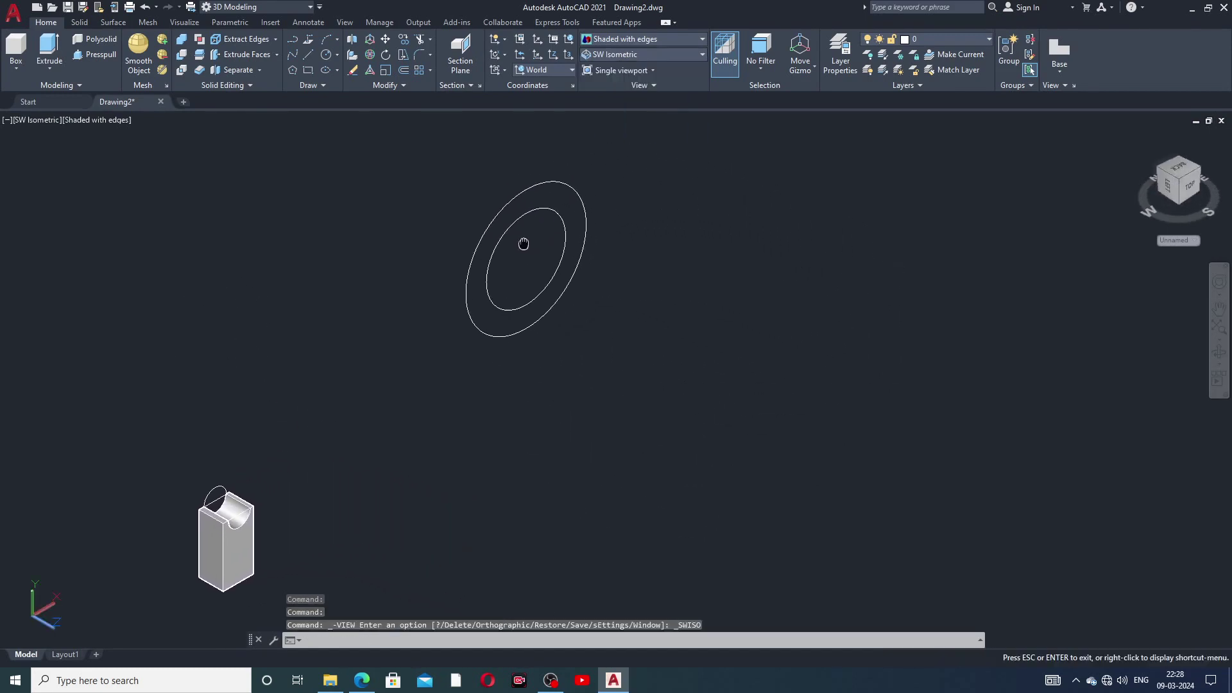
pyautogui.press('Escape')
# - Cancel the block selection and the inner circle stretch, then centre the circles
pyautogui.click(207, 551)
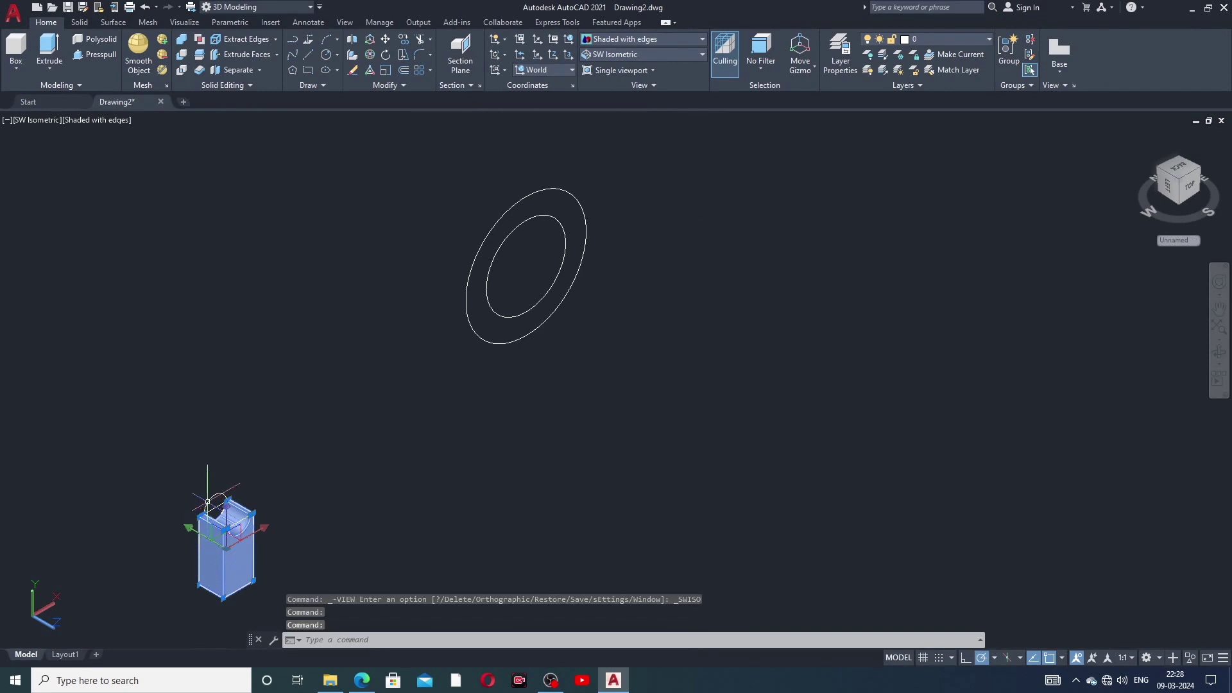
pyautogui.click(344, 495)
pyautogui.press('Escape')
pyautogui.press('Escape')
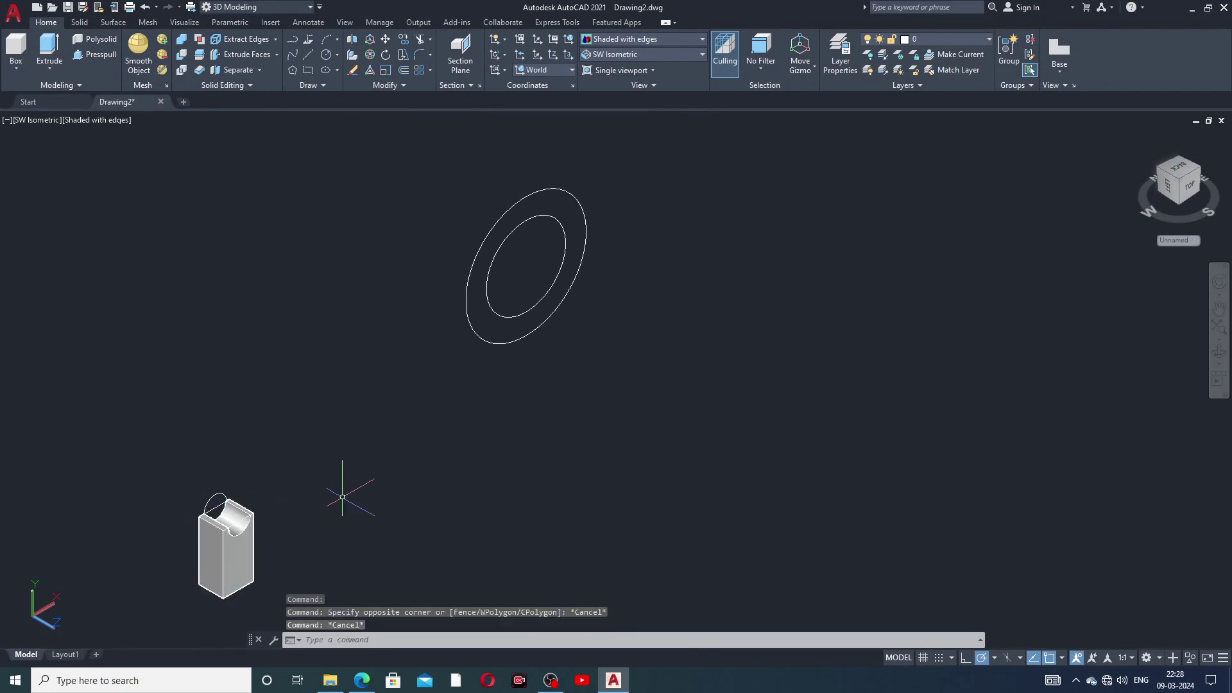
pyautogui.click(526, 313)
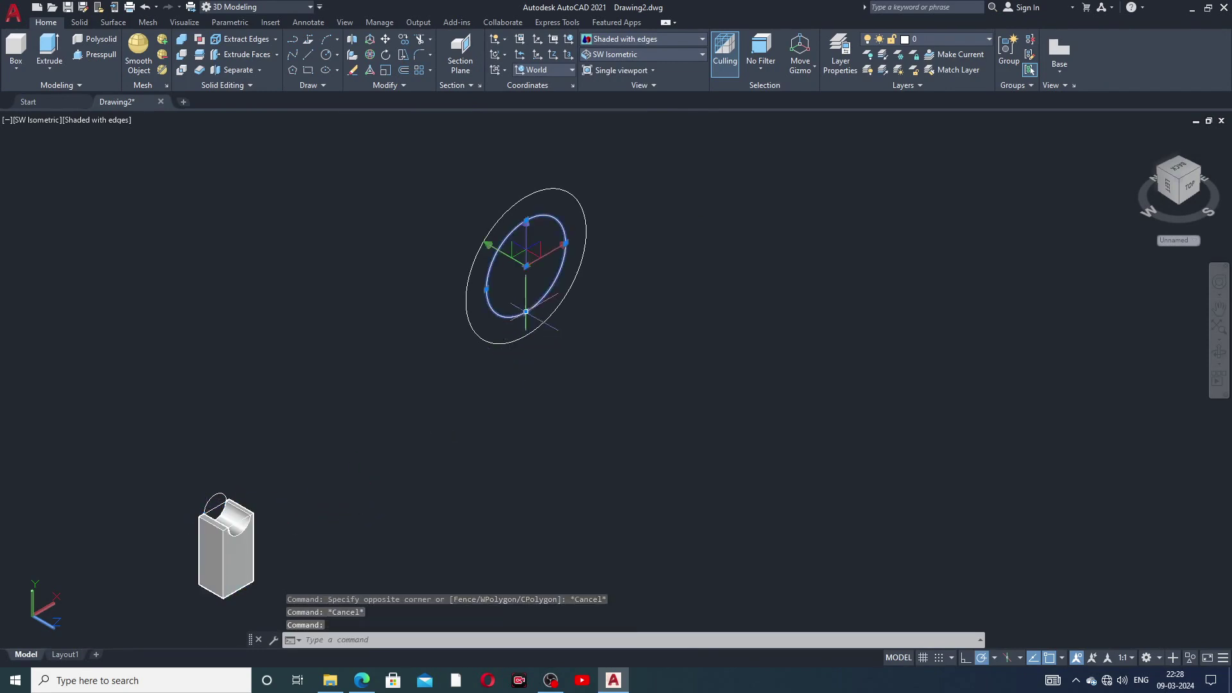
pyautogui.click(526, 265)
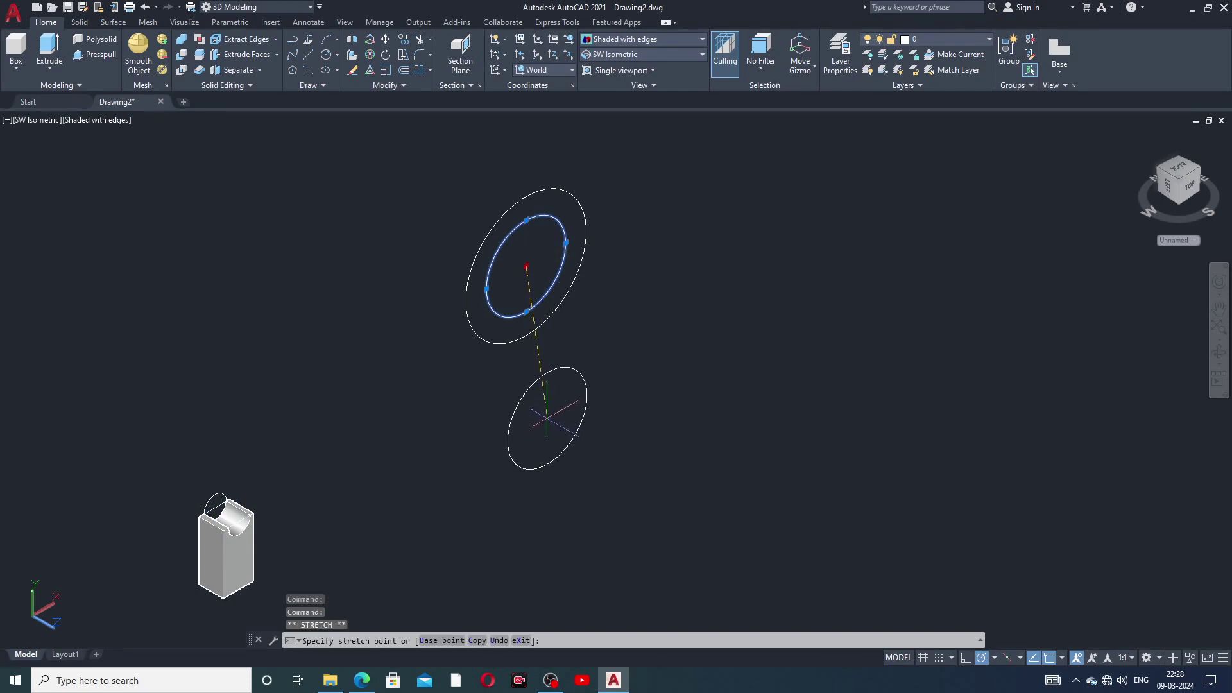
pyautogui.press('Escape')
pyautogui.press('Escape')
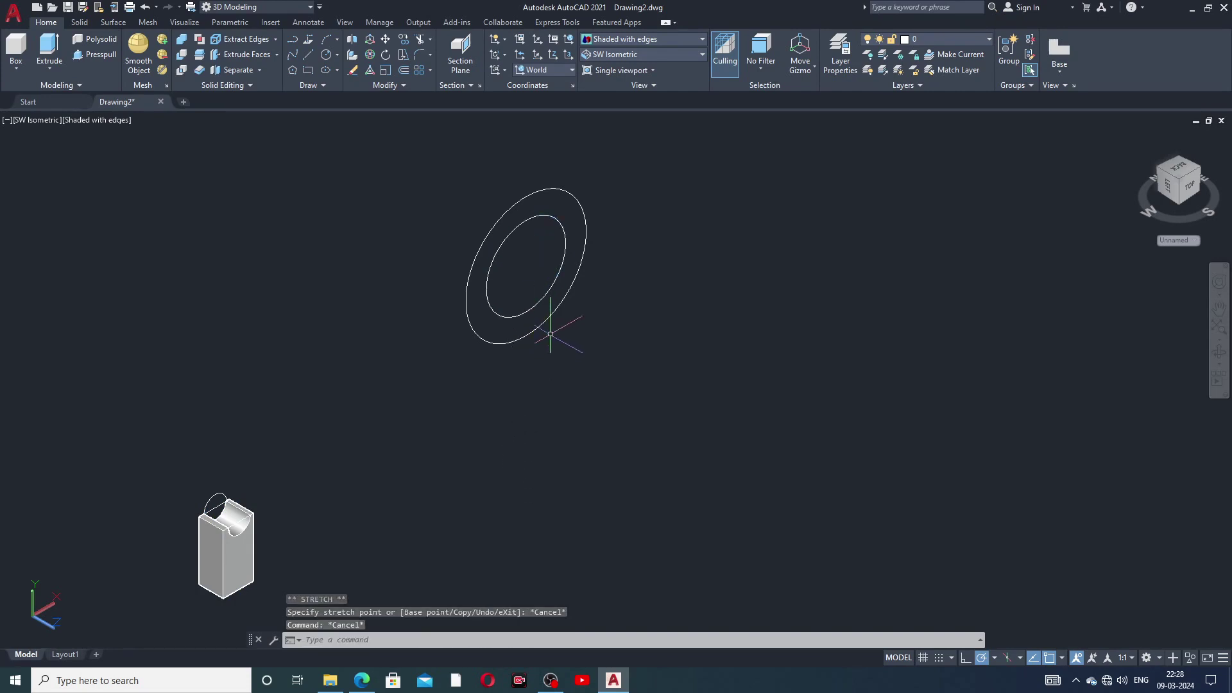
pyautogui.moveTo(598, 331)
pyautogui.mouseDown(button='middle')
pyautogui.moveTo(613, 247)
pyautogui.moveTo(575, 308)
pyautogui.moveTo(575, 333)
pyautogui.mouseUp(button='middle')
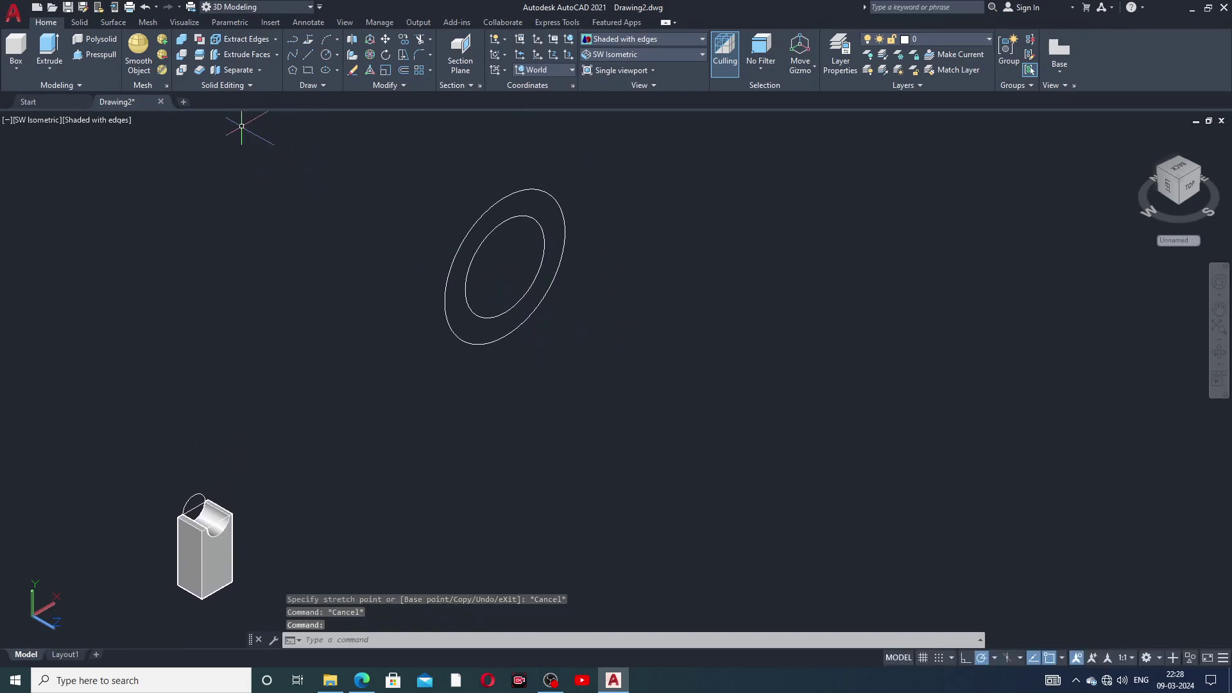
# - Extrude the outer circle in Solid mode into a long cylinder
pyautogui.click(54, 59)
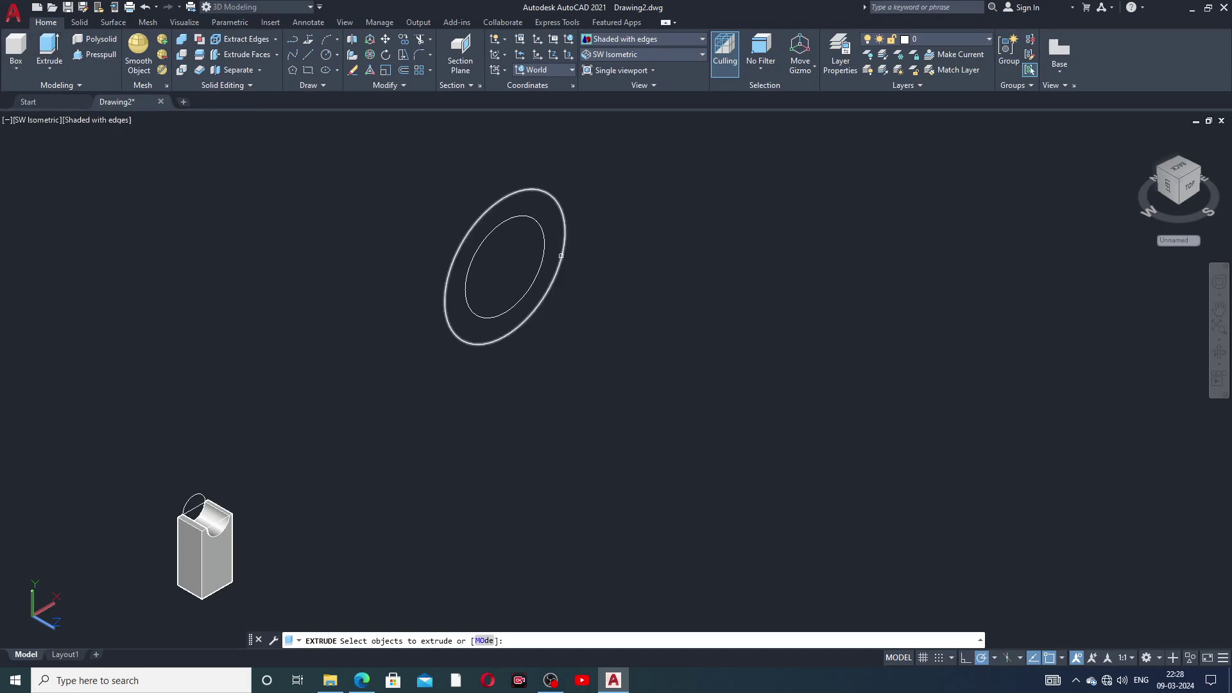
pyautogui.click(564, 242)
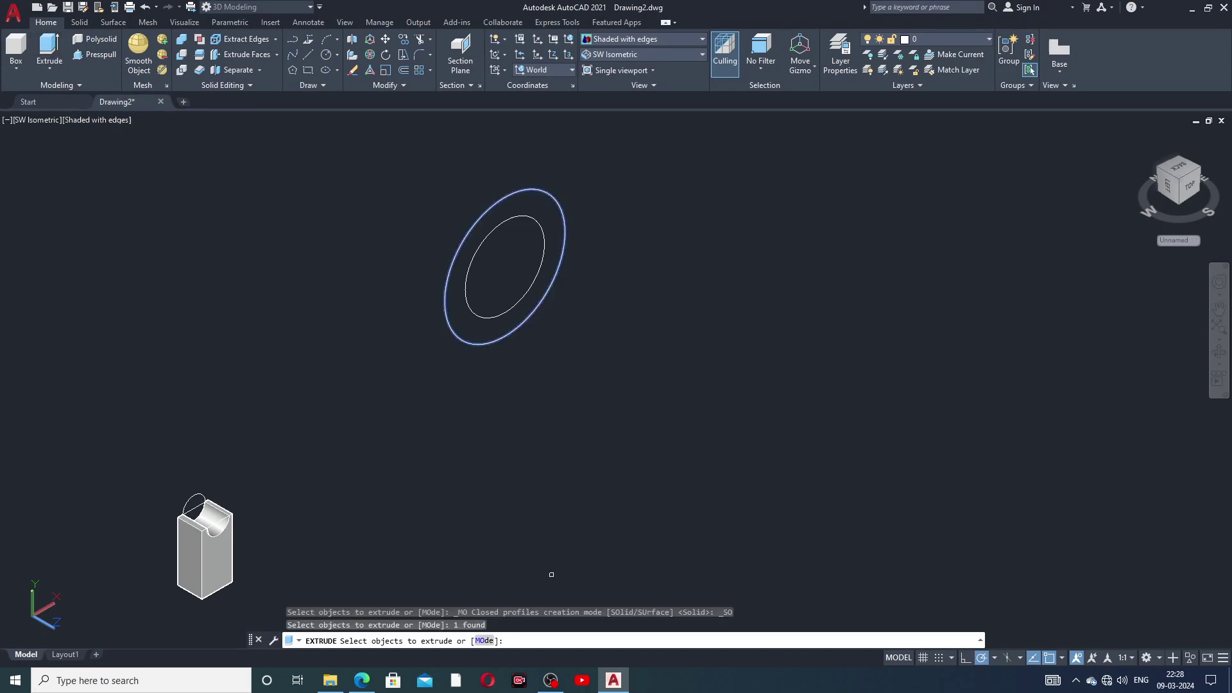
pyautogui.click(484, 641)
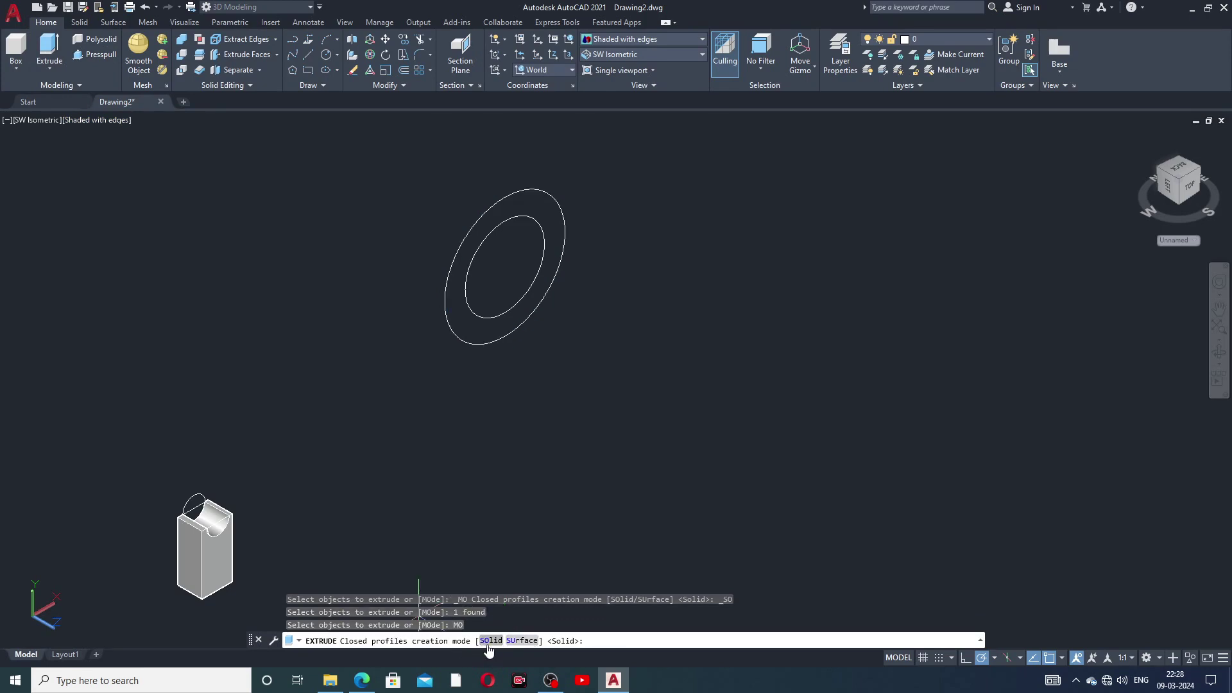
pyautogui.click(490, 641)
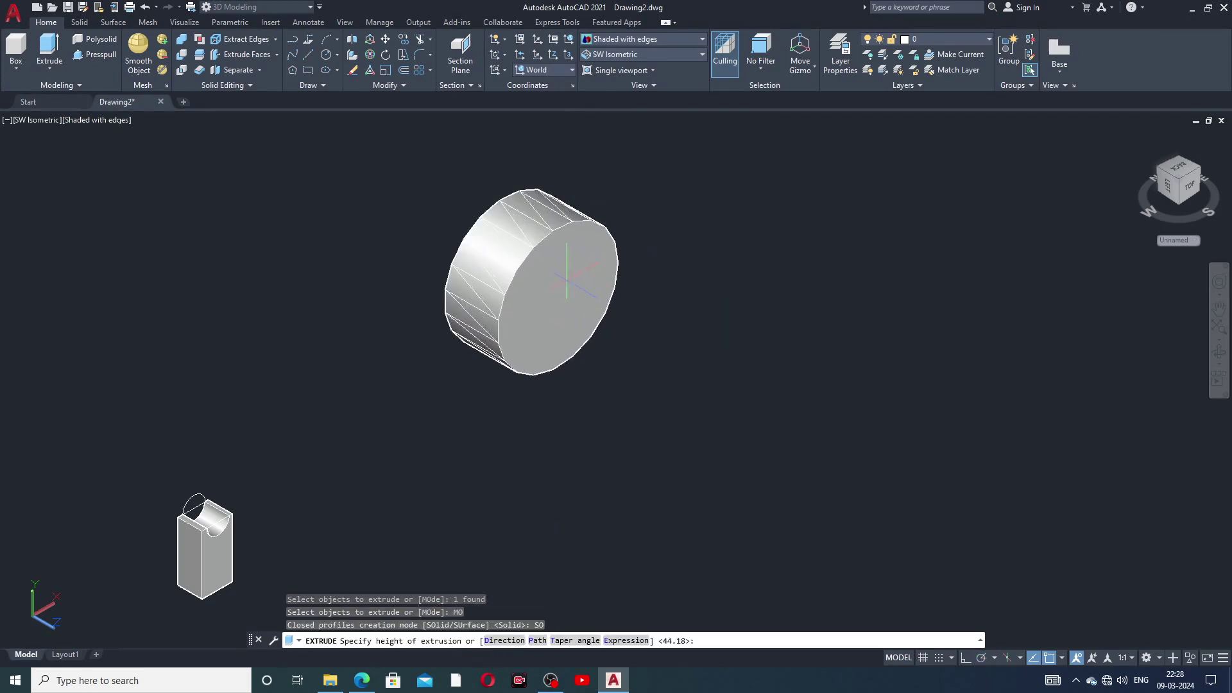
pyautogui.click(738, 357)
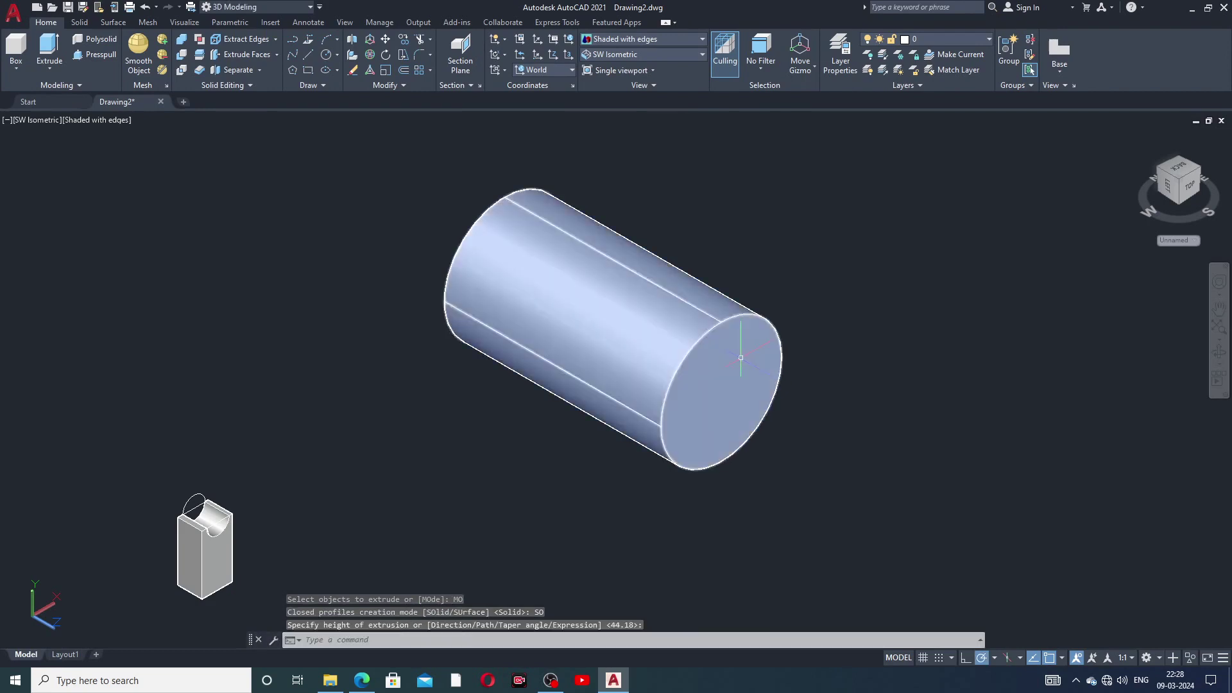
# - Cycle through SW and SE Isometric views, ending on NE Isometric
pyautogui.click(639, 54)
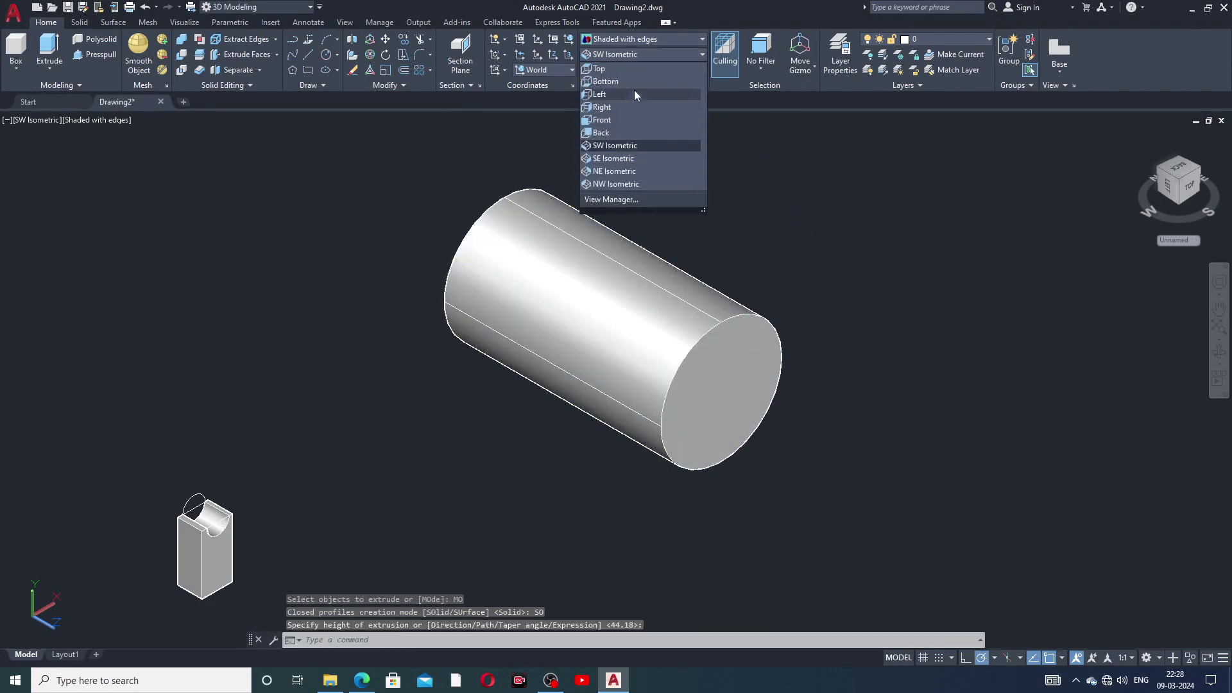
pyautogui.click(615, 146)
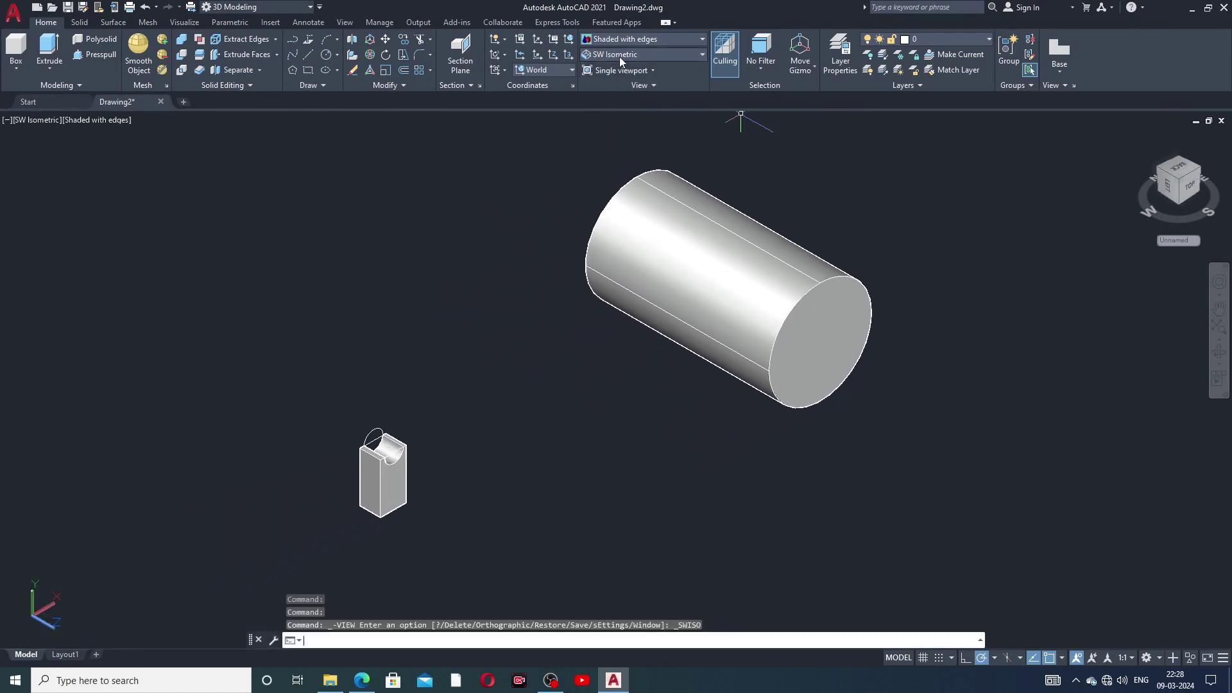
pyautogui.click(625, 56)
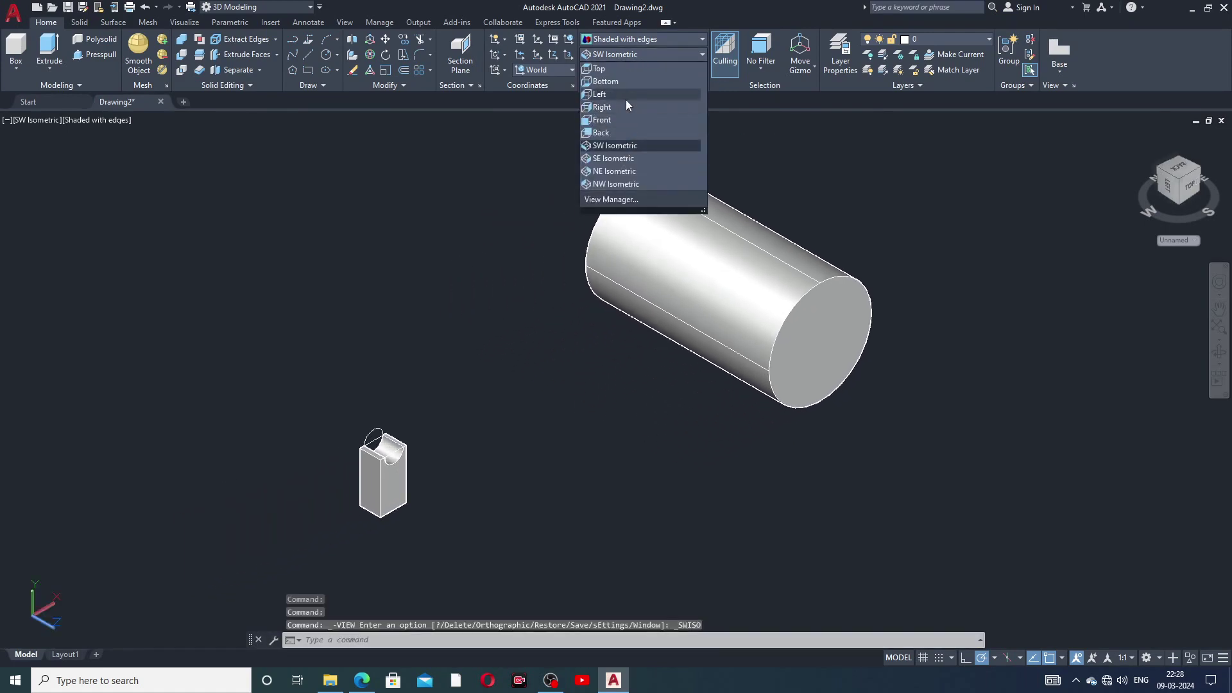
pyautogui.click(622, 156)
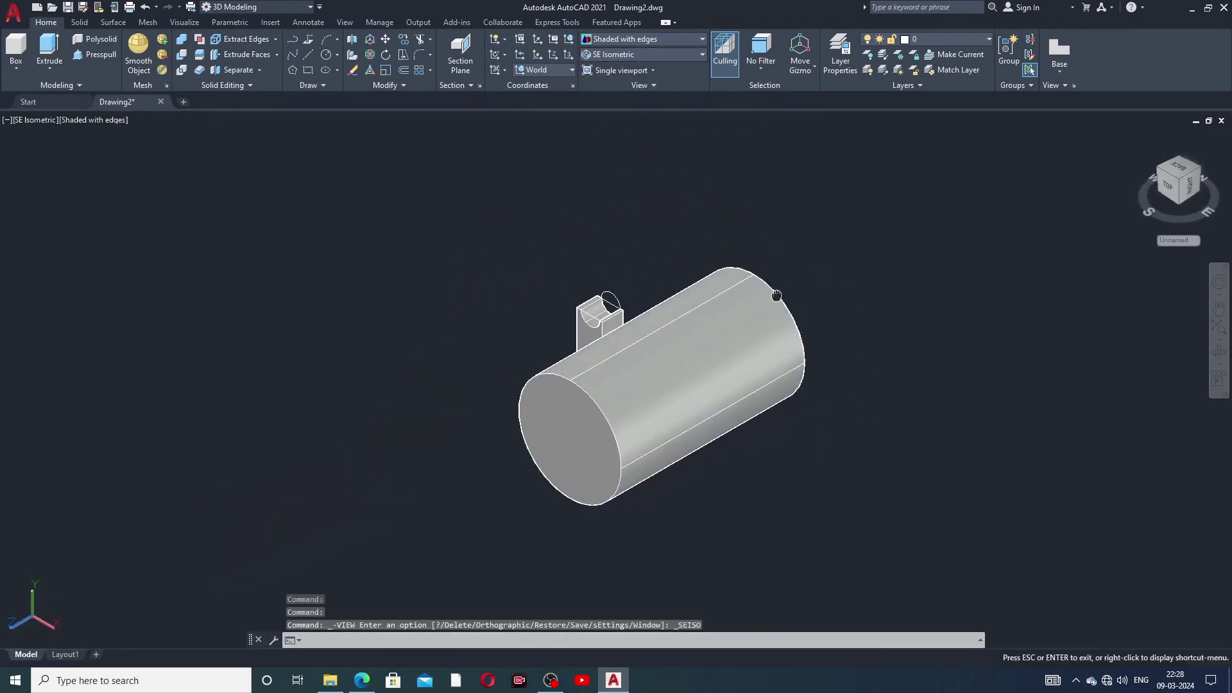
pyautogui.click(640, 56)
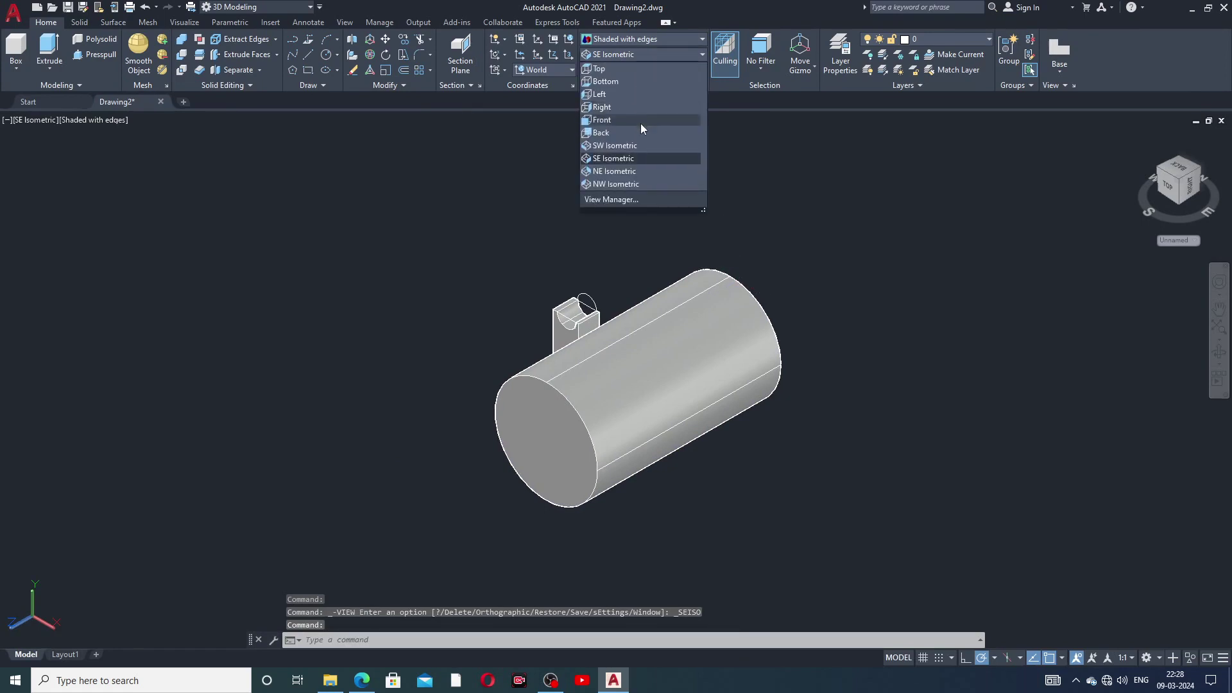
pyautogui.click(626, 172)
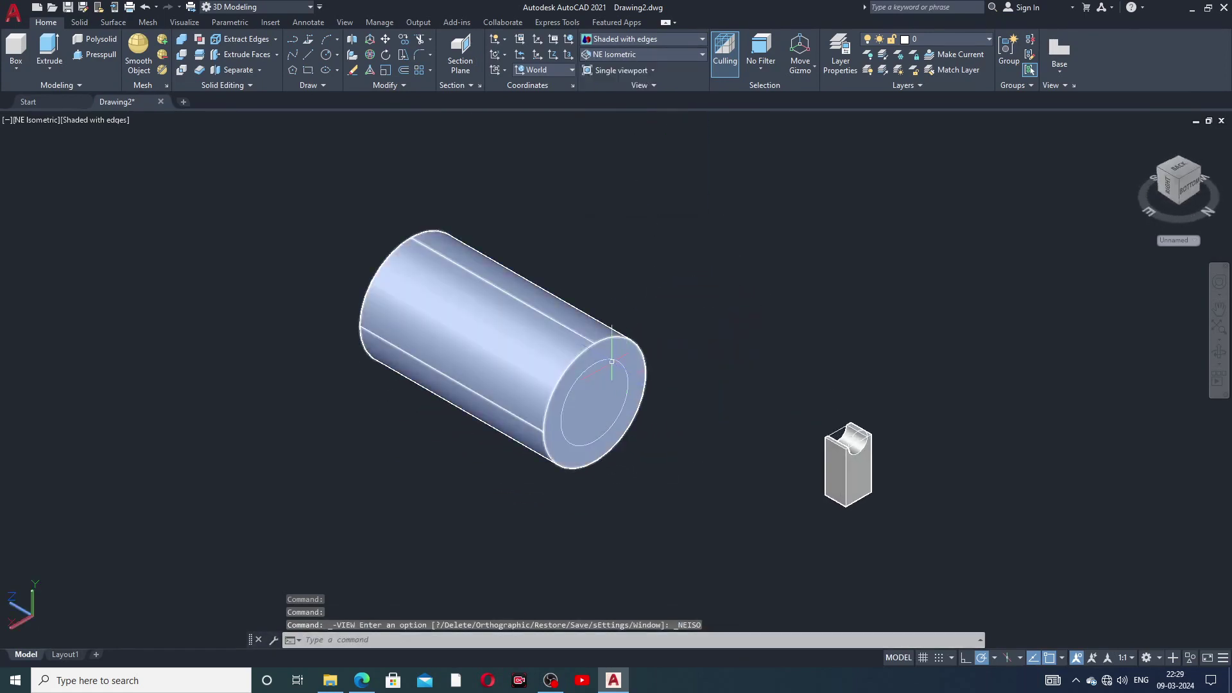
pyautogui.click(53, 51)
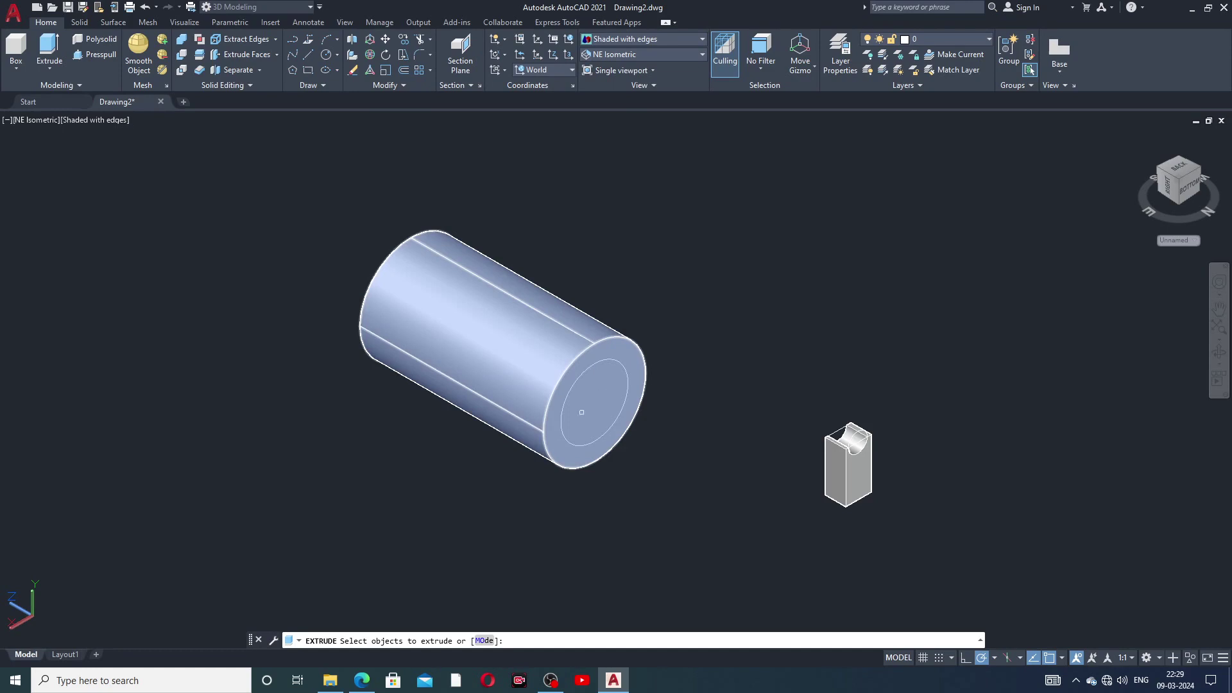
pyautogui.click(490, 641)
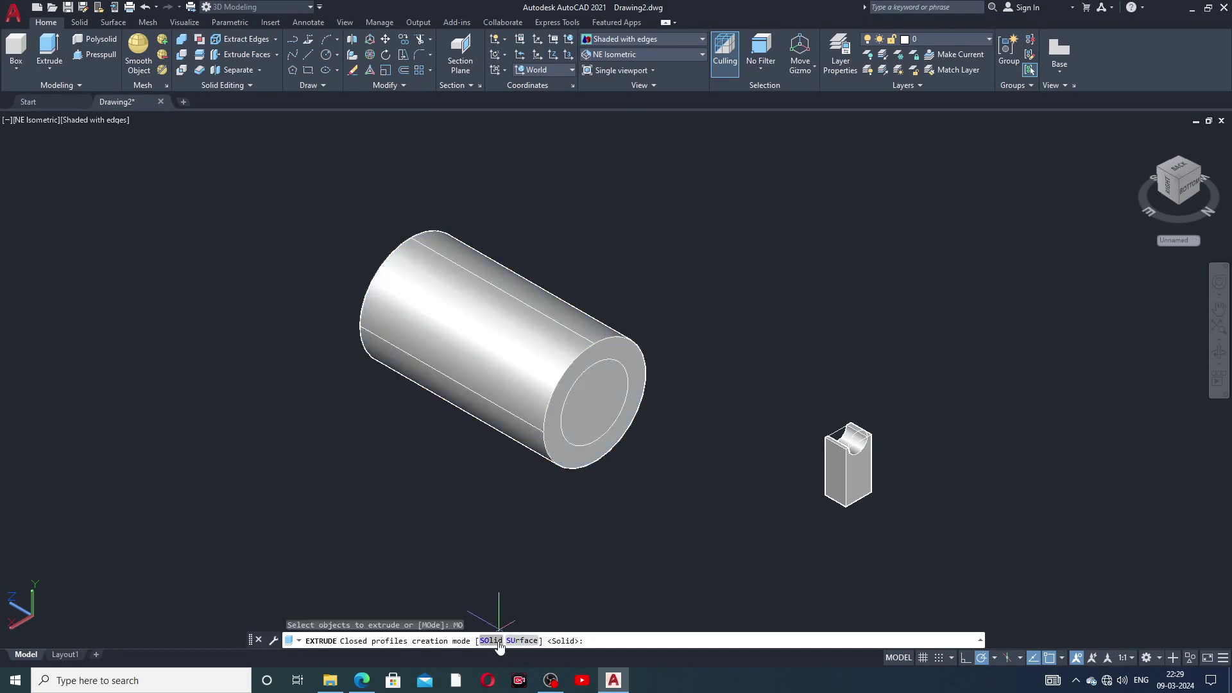
pyautogui.click(495, 641)
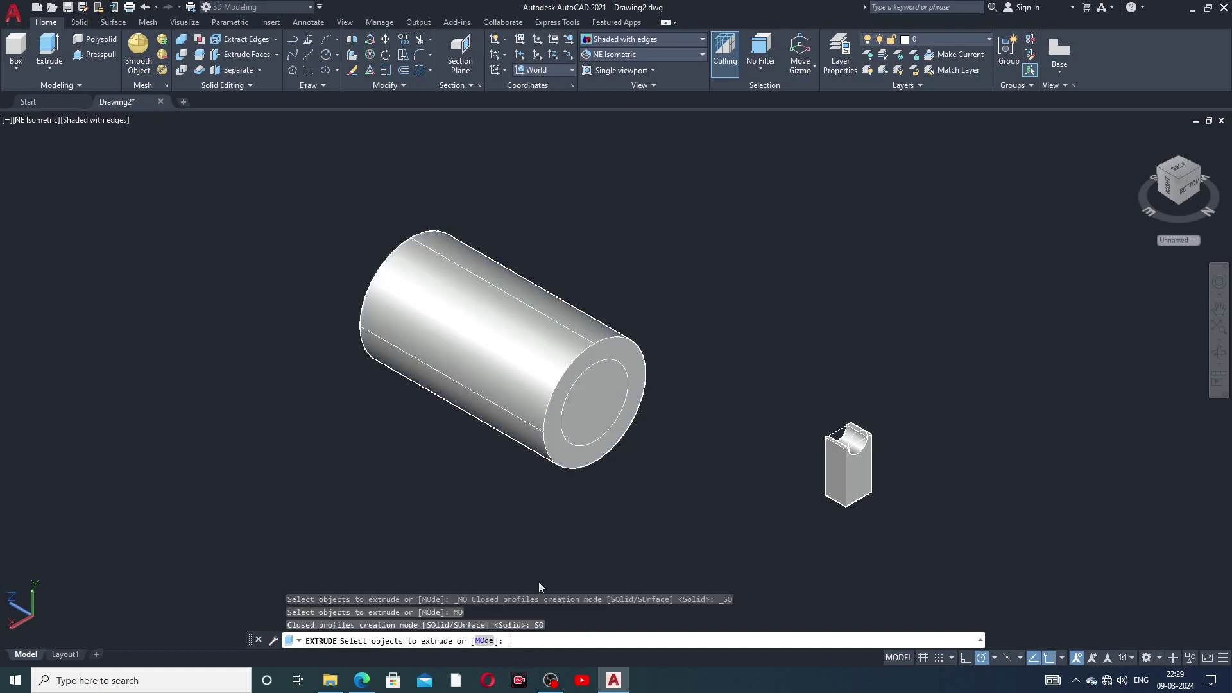
pyautogui.click(602, 376)
pyautogui.click(598, 362)
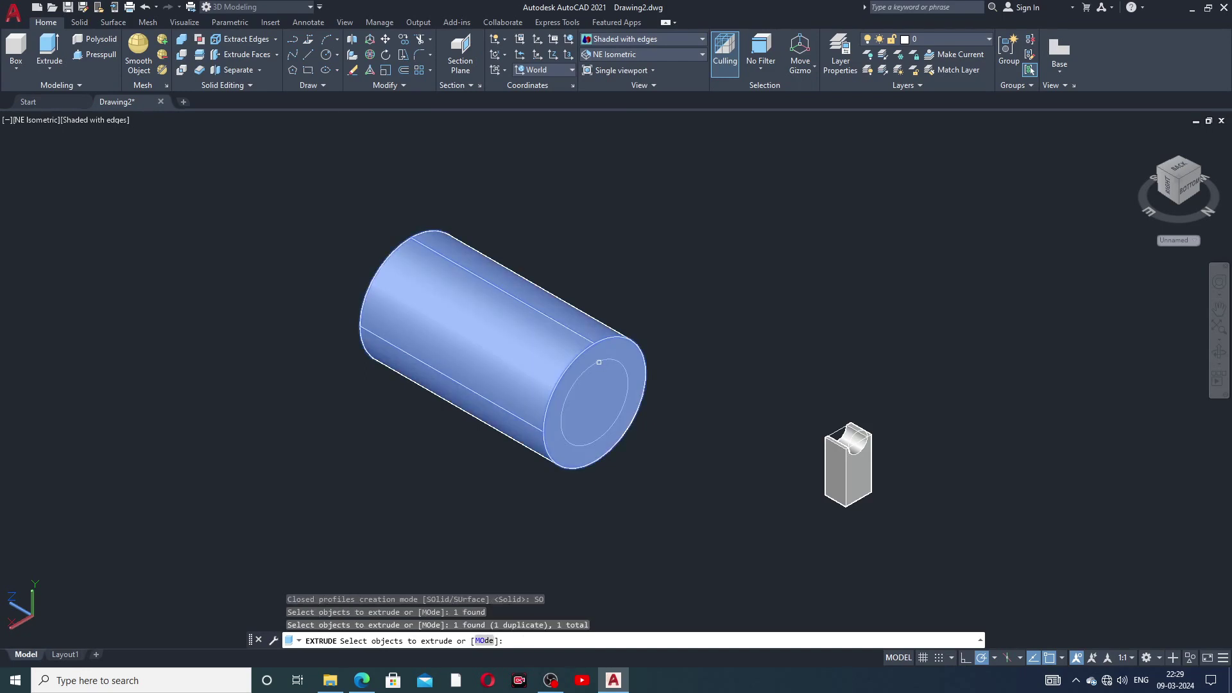
pyautogui.moveTo(686, 293); pyautogui.dragTo(655, 294, button='middle')
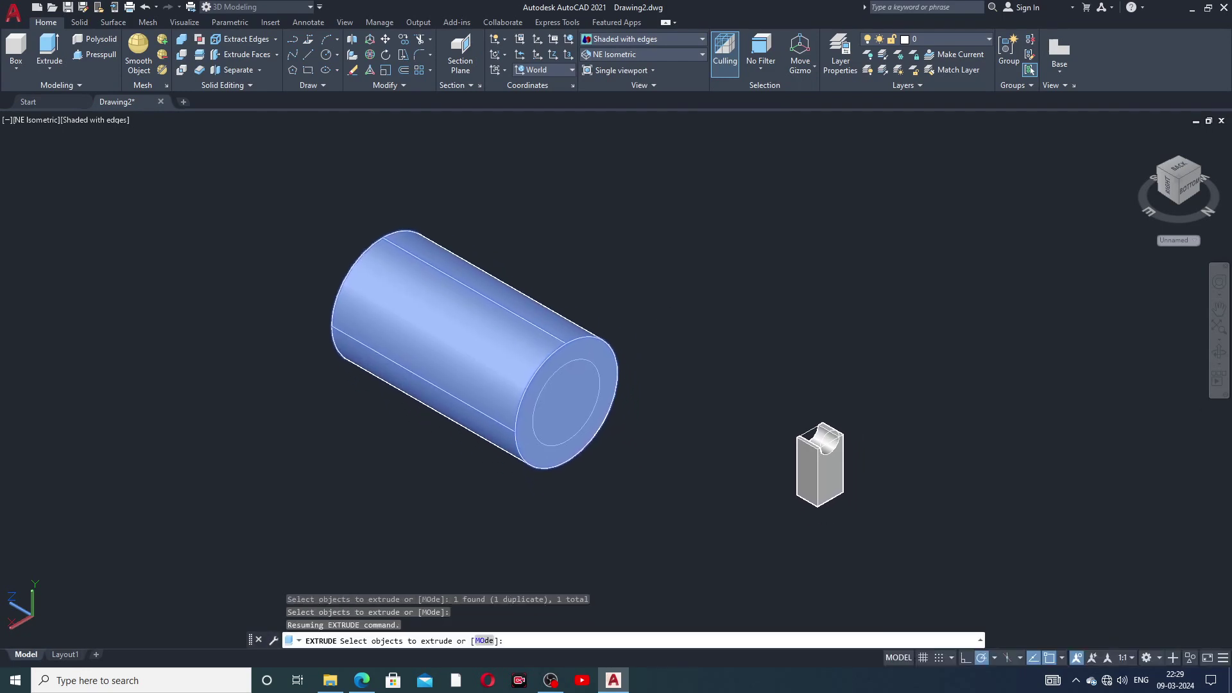
pyautogui.press('Escape')
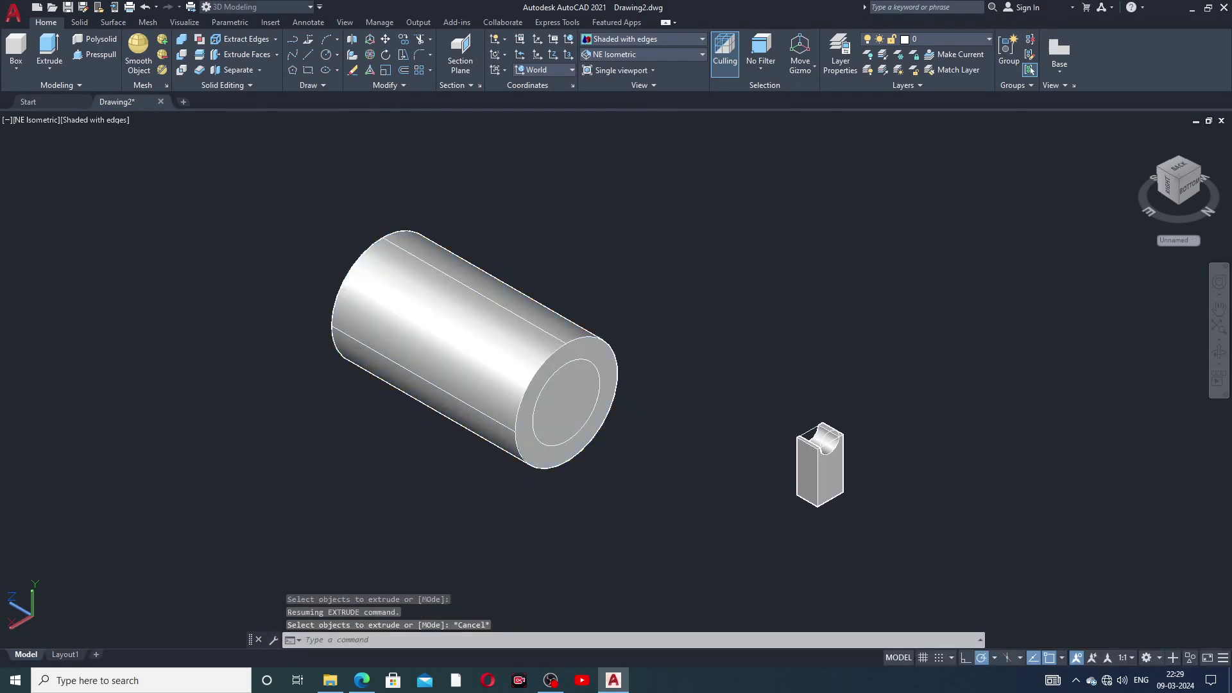
# - Press-pull the inner circle in to bore a hole, then undo the hole
pyautogui.click(101, 57)
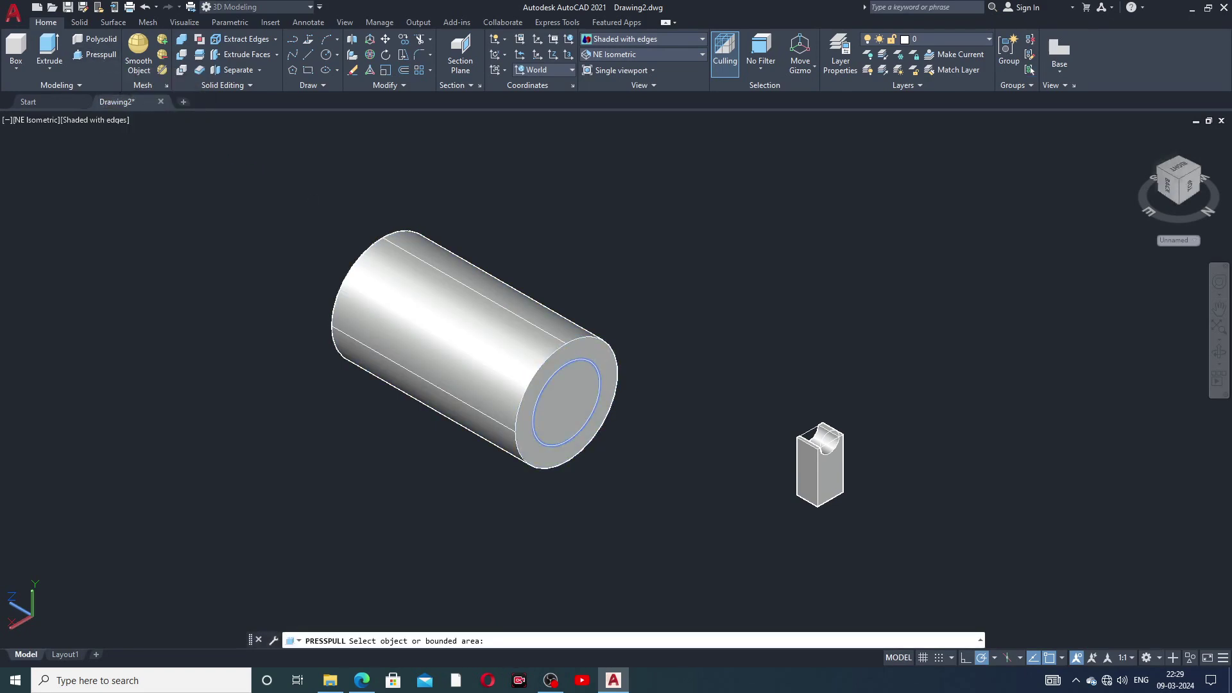
pyautogui.click(565, 401)
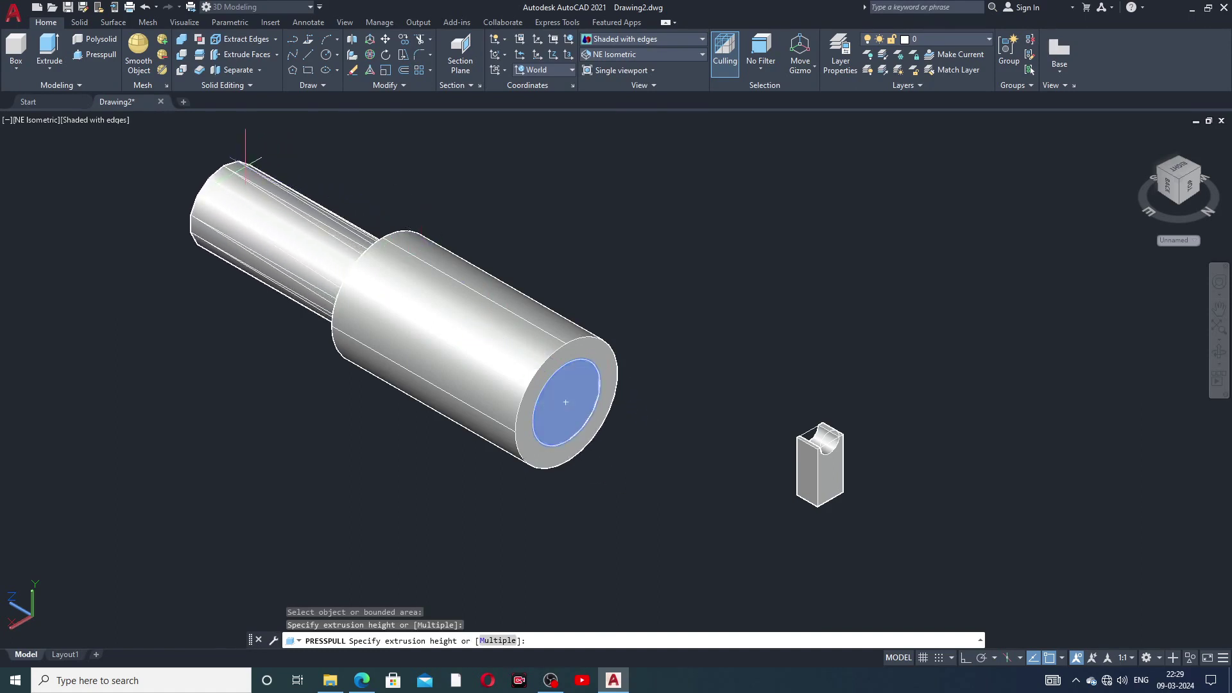
pyautogui.click(245, 167)
pyautogui.moveTo(701, 411); pyautogui.dragTo(734, 383, button='middle')
pyautogui.moveTo(582, 396); pyautogui.dragTo(460, 423, button='middle')
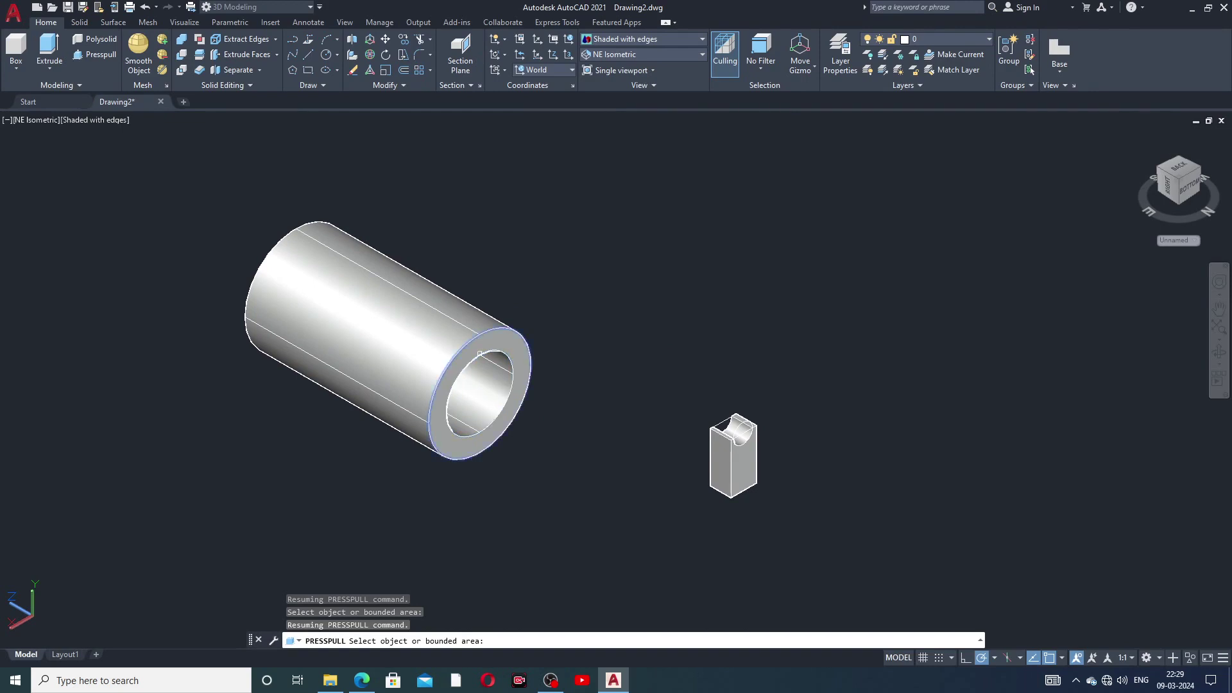
pyautogui.moveTo(479, 353); pyautogui.dragTo(317, 347, button='middle')
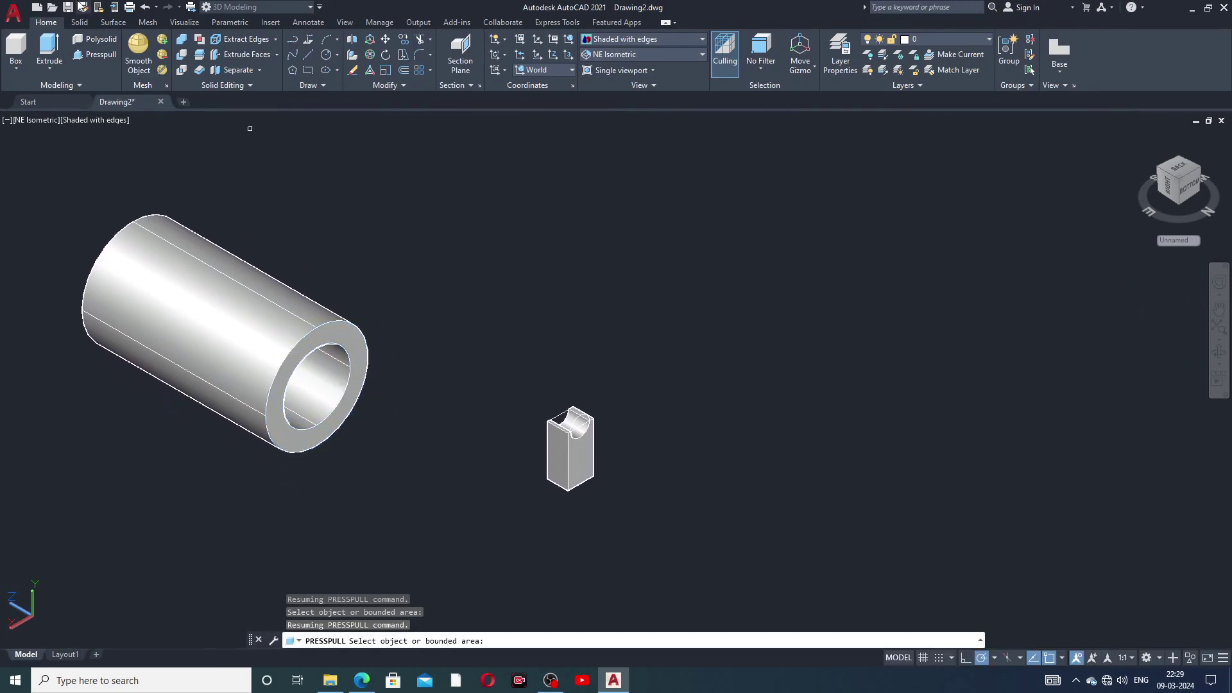
pyautogui.click(142, 10)
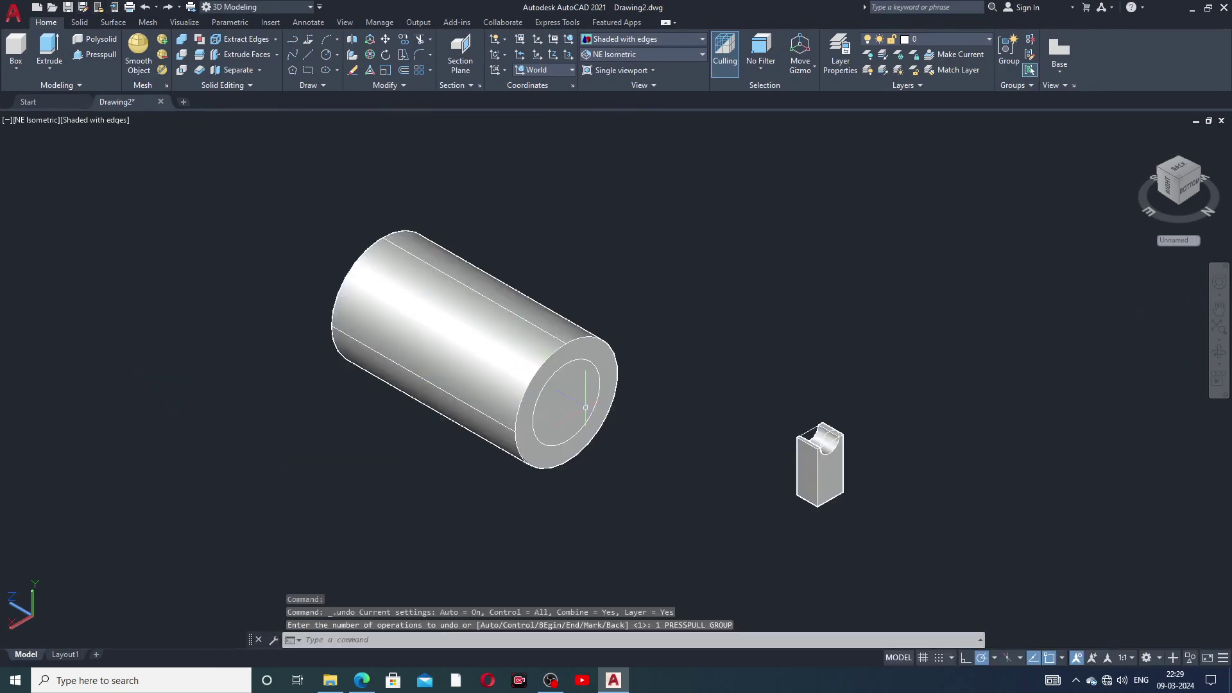
pyautogui.click(101, 57)
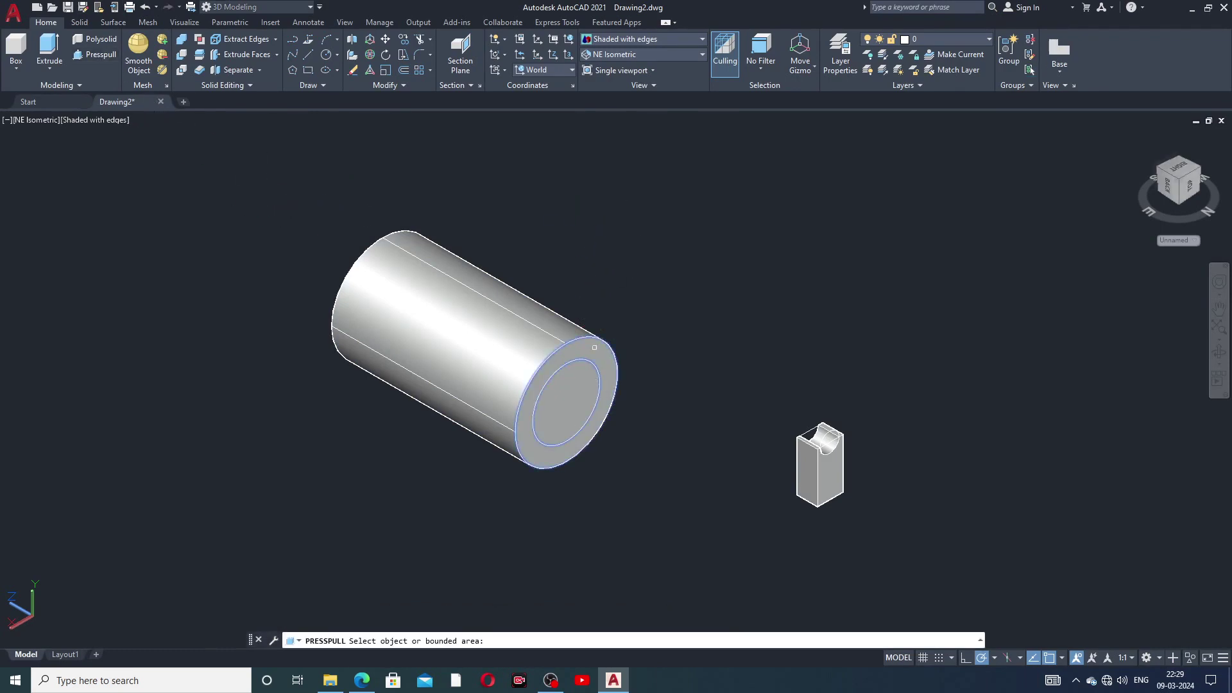
# - Pull the inner circle outward into a narrower cylinder protruding from the end face
pyautogui.click(584, 362)
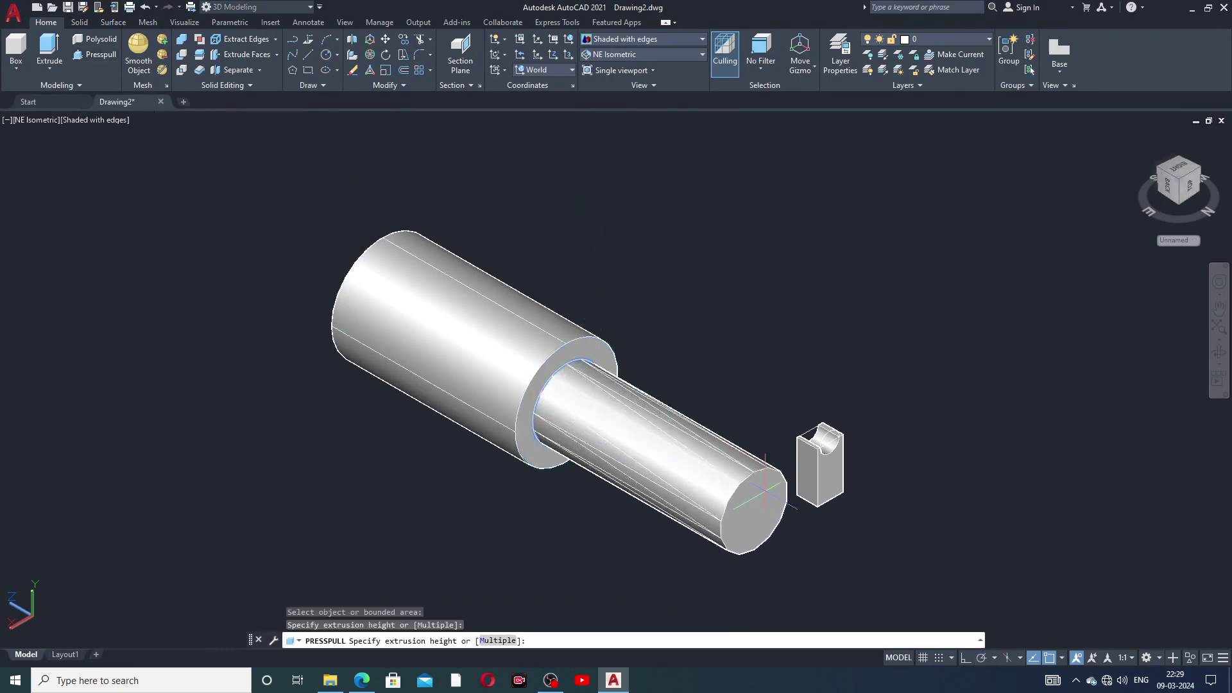
pyautogui.click(720, 486)
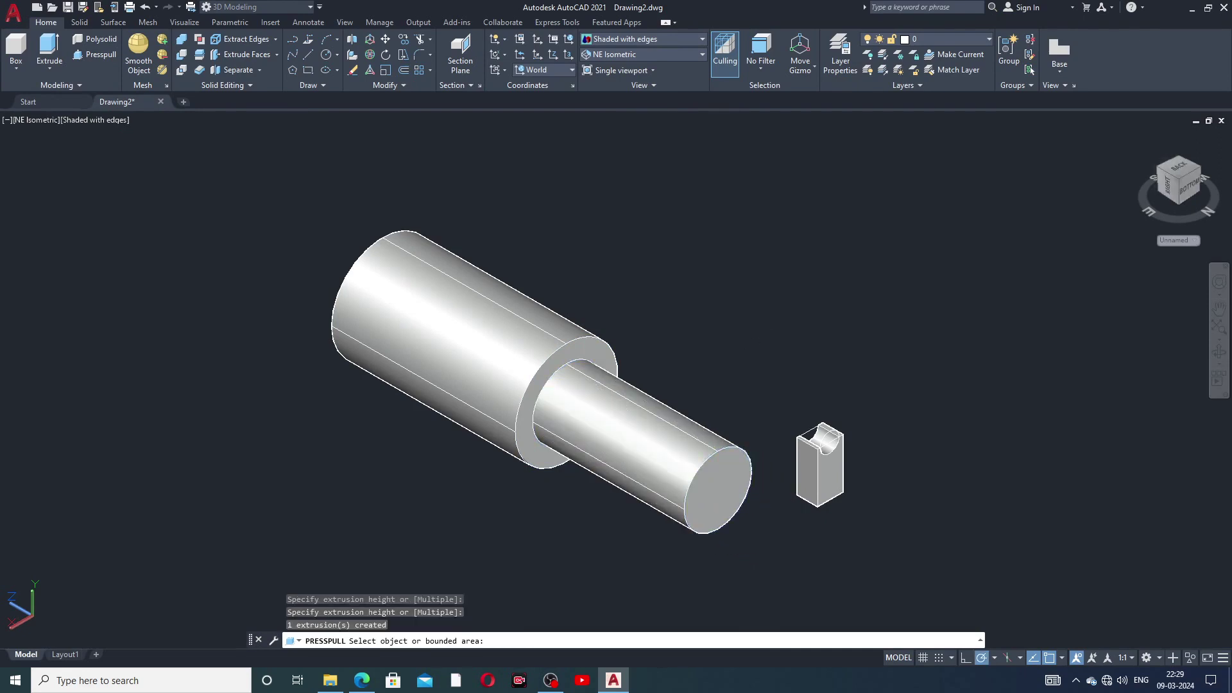
pyautogui.moveTo(725, 375); pyautogui.dragTo(644, 349, button='middle')
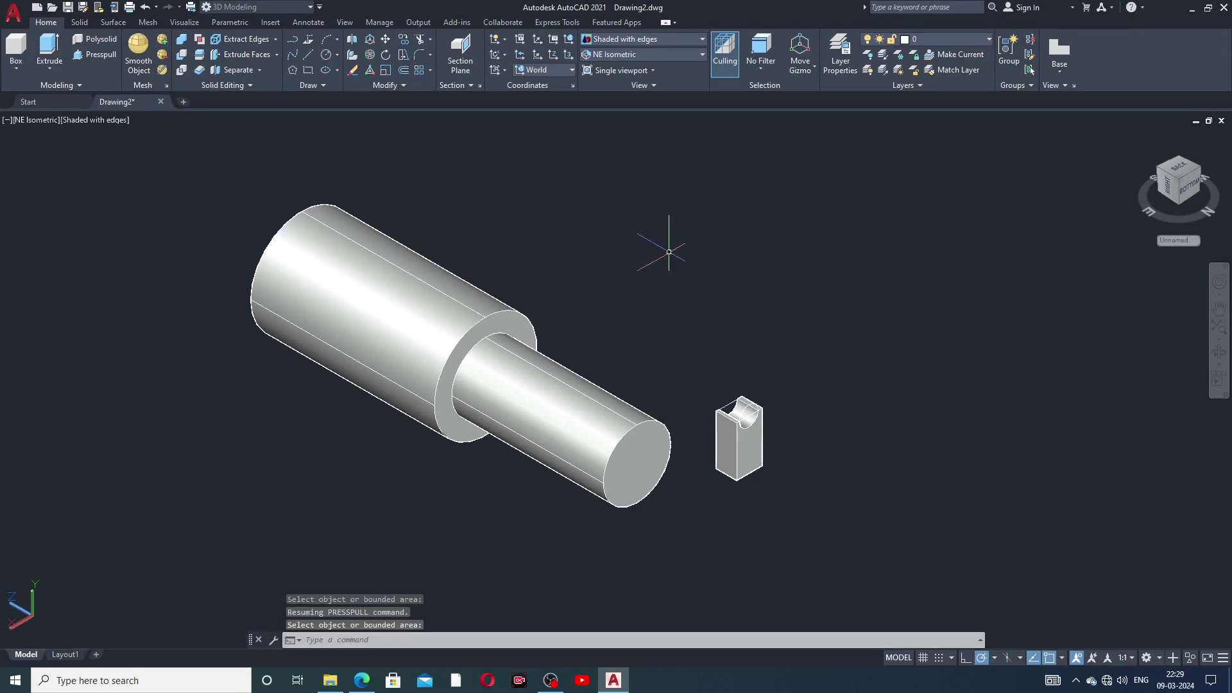
pyautogui.moveTo(635, 350); pyautogui.dragTo(656, 352, button='middle')
pyautogui.press('Return')
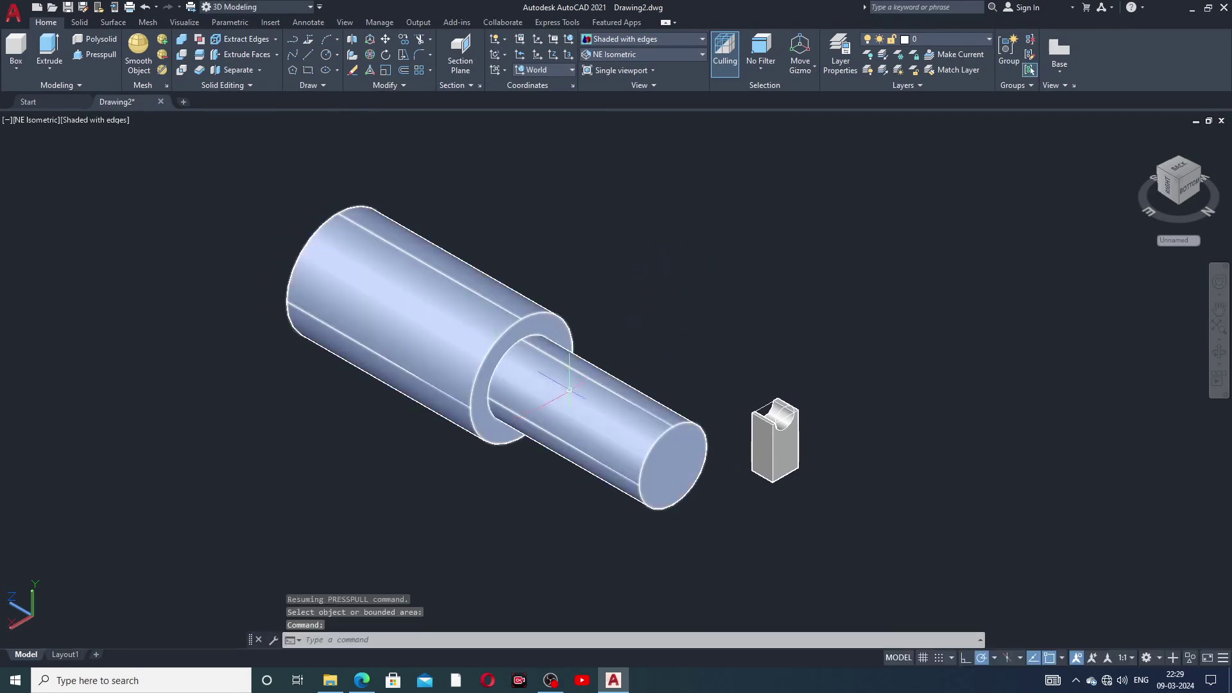
pyautogui.moveTo(588, 341); pyautogui.dragTo(540, 340, button='middle')
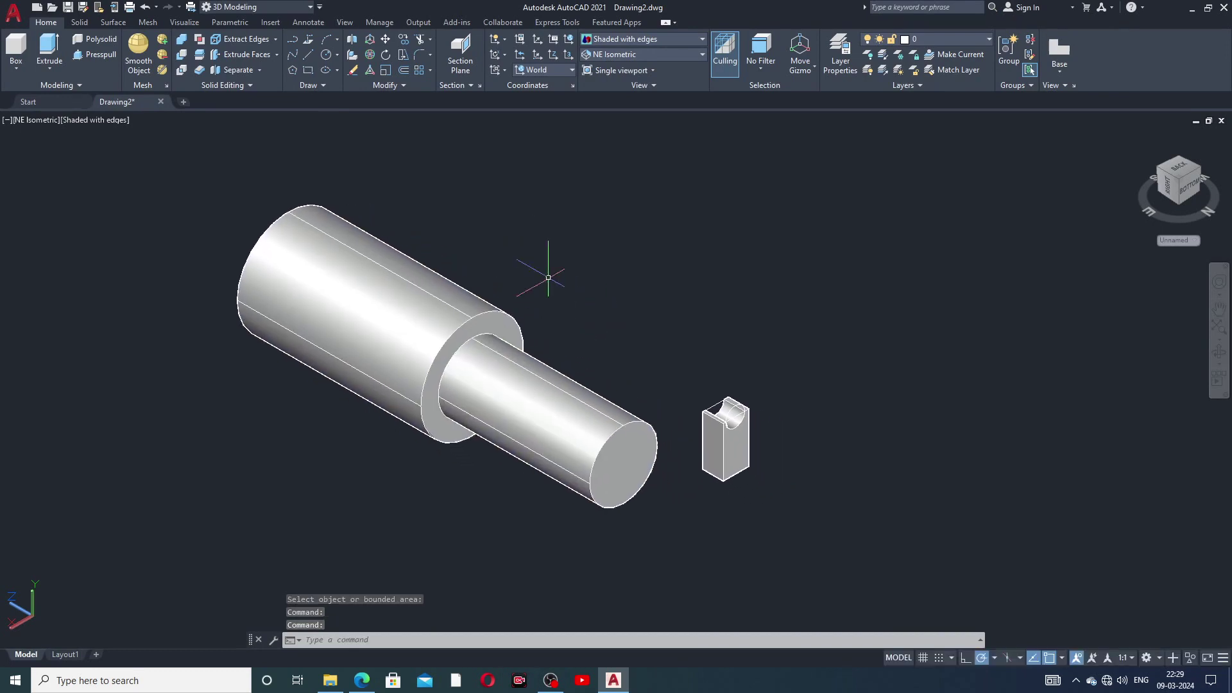
pyautogui.click(183, 59)
pyautogui.click(521, 414)
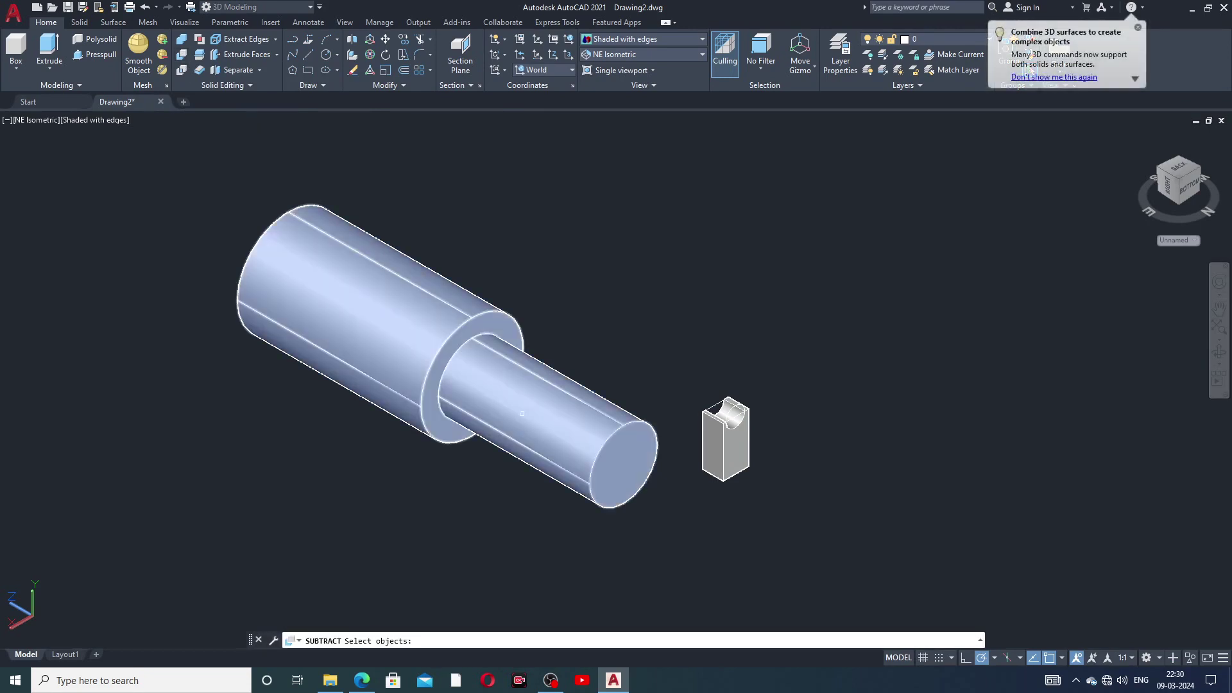
pyautogui.click(369, 295)
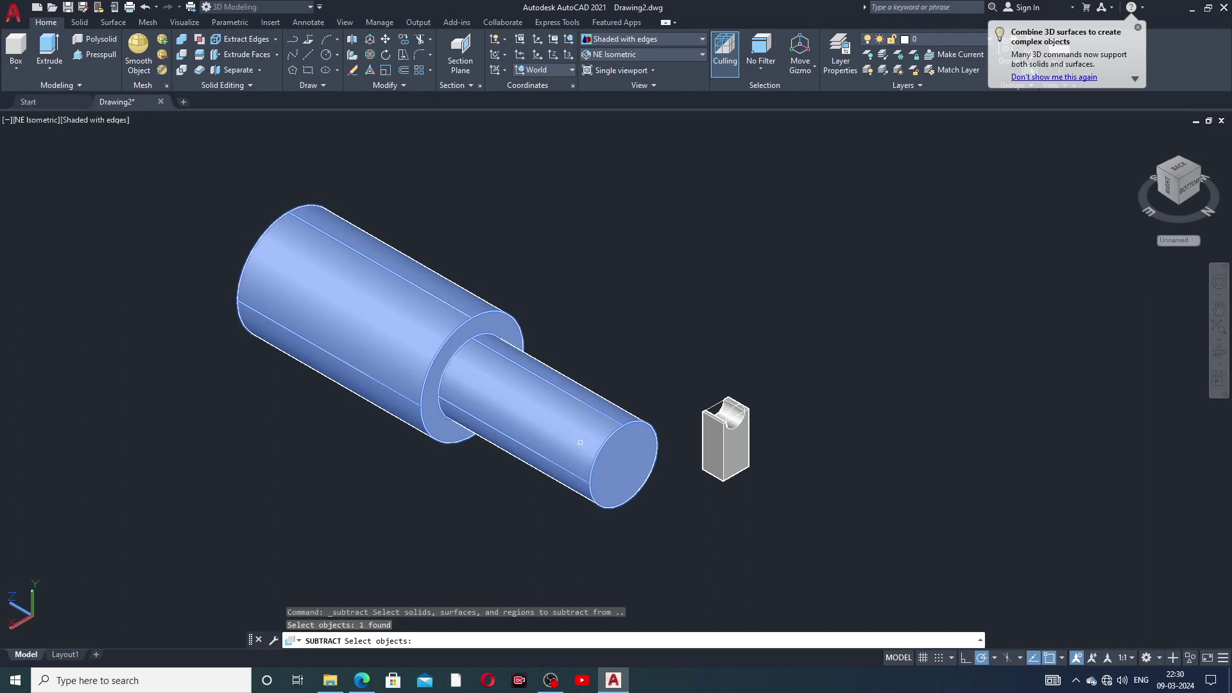
pyautogui.press('Return')
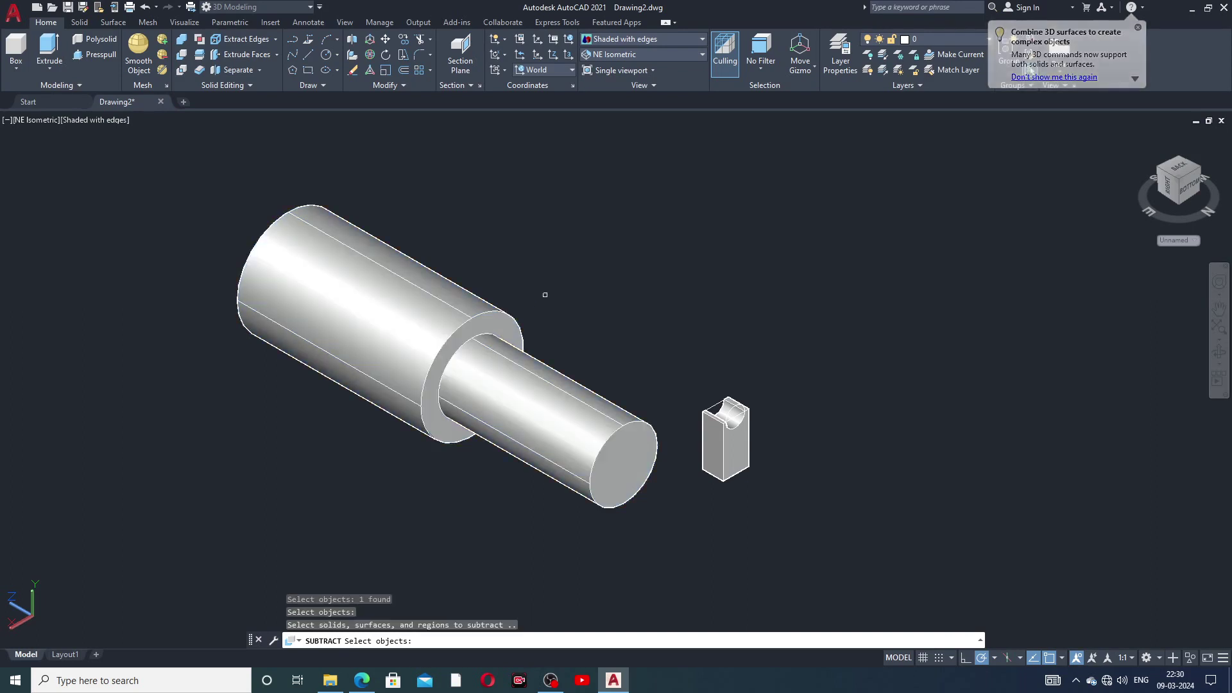
pyautogui.click(554, 435)
pyautogui.press('Return')
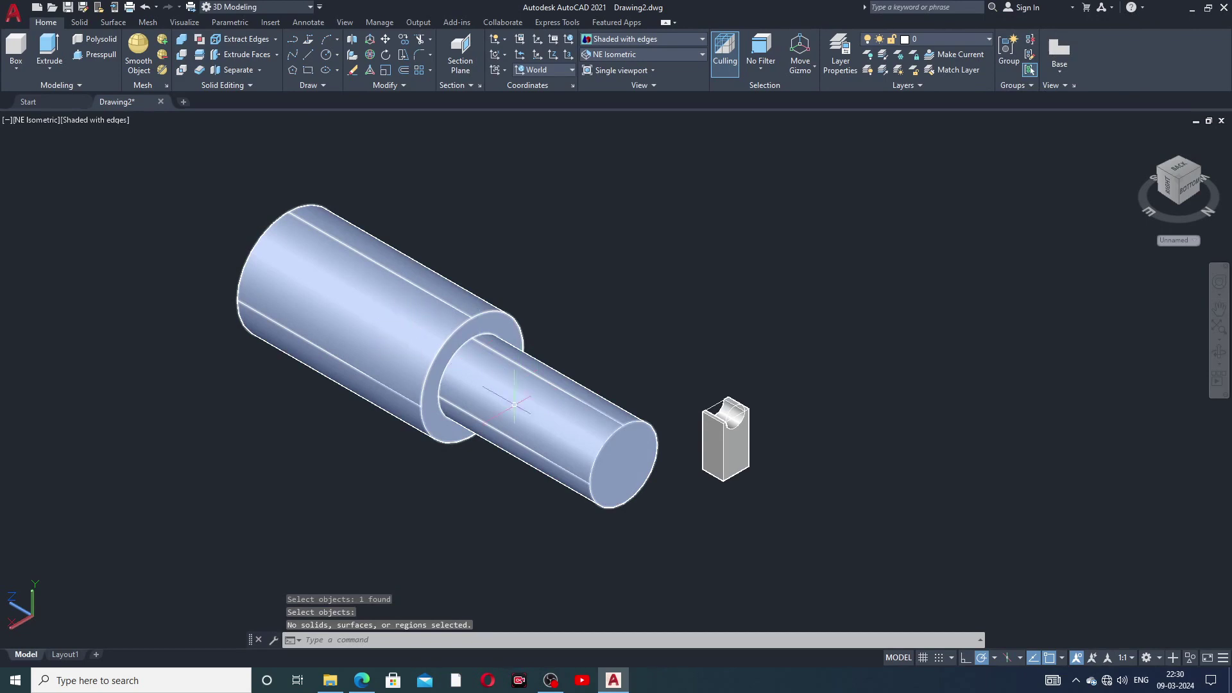
pyautogui.moveTo(512, 418); pyautogui.dragTo(369, 451, button='middle')
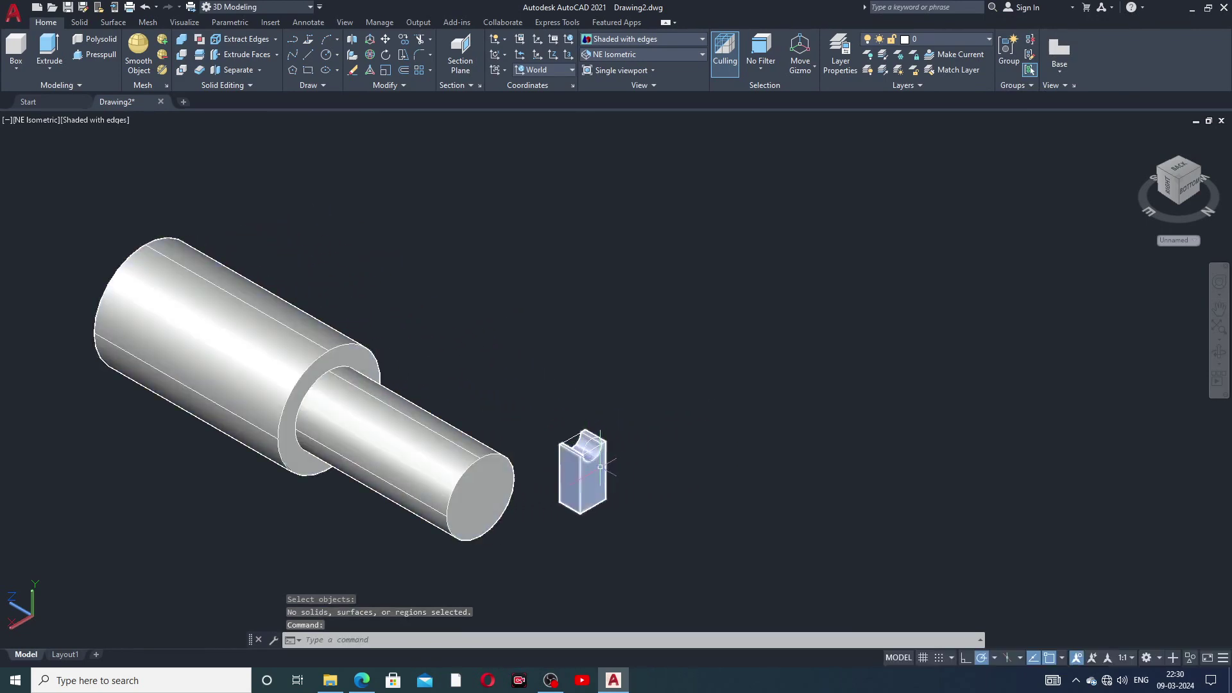
pyautogui.moveTo(619, 399); pyautogui.dragTo(606, 423, button='middle')
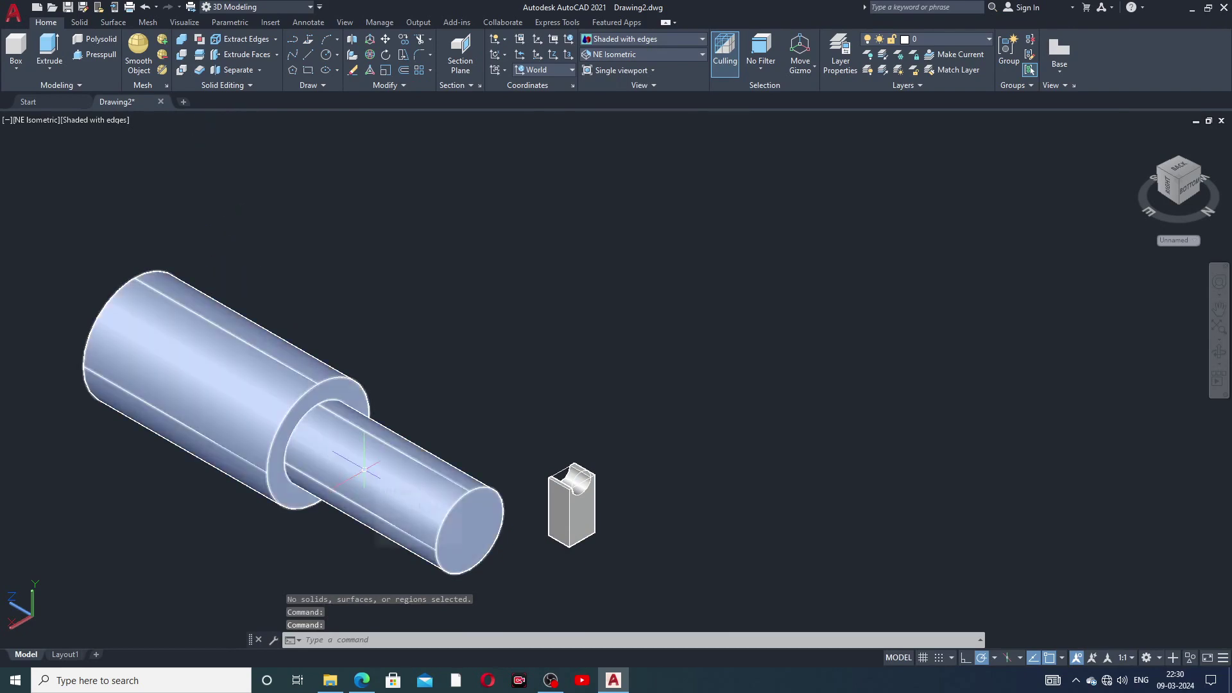
# - Undo the modelling steps back to the two flat ellipses
pyautogui.click(146, 11)
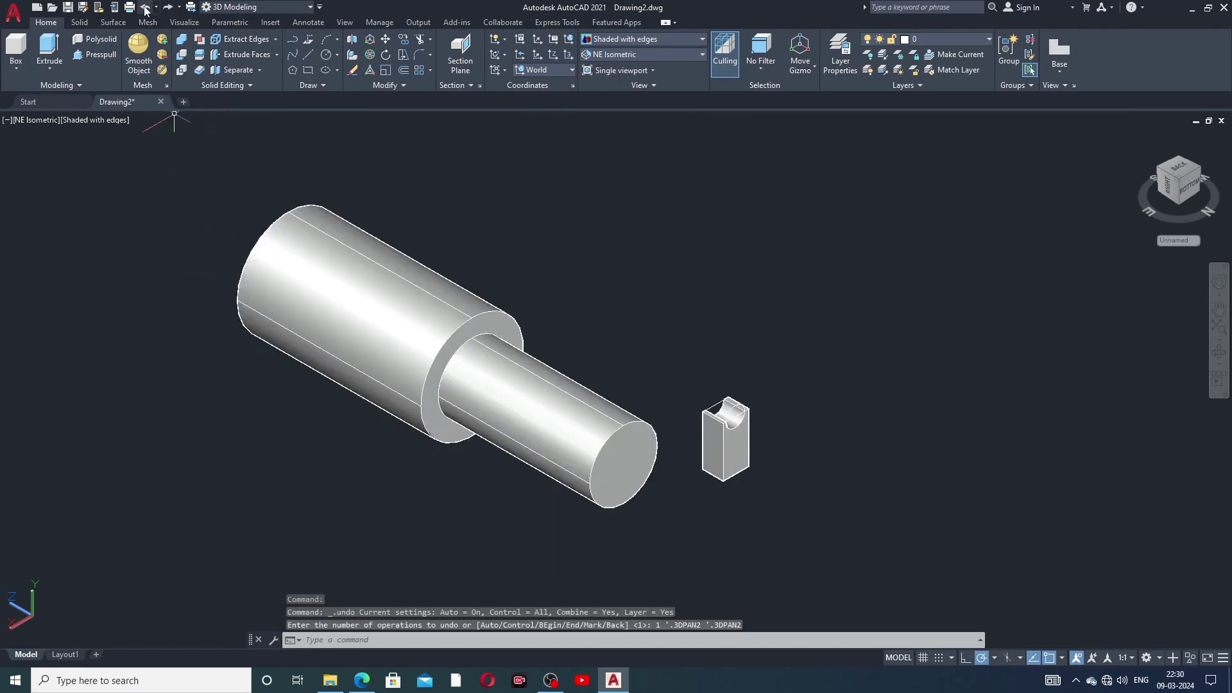
pyautogui.click(147, 8)
pyautogui.click(147, 8)
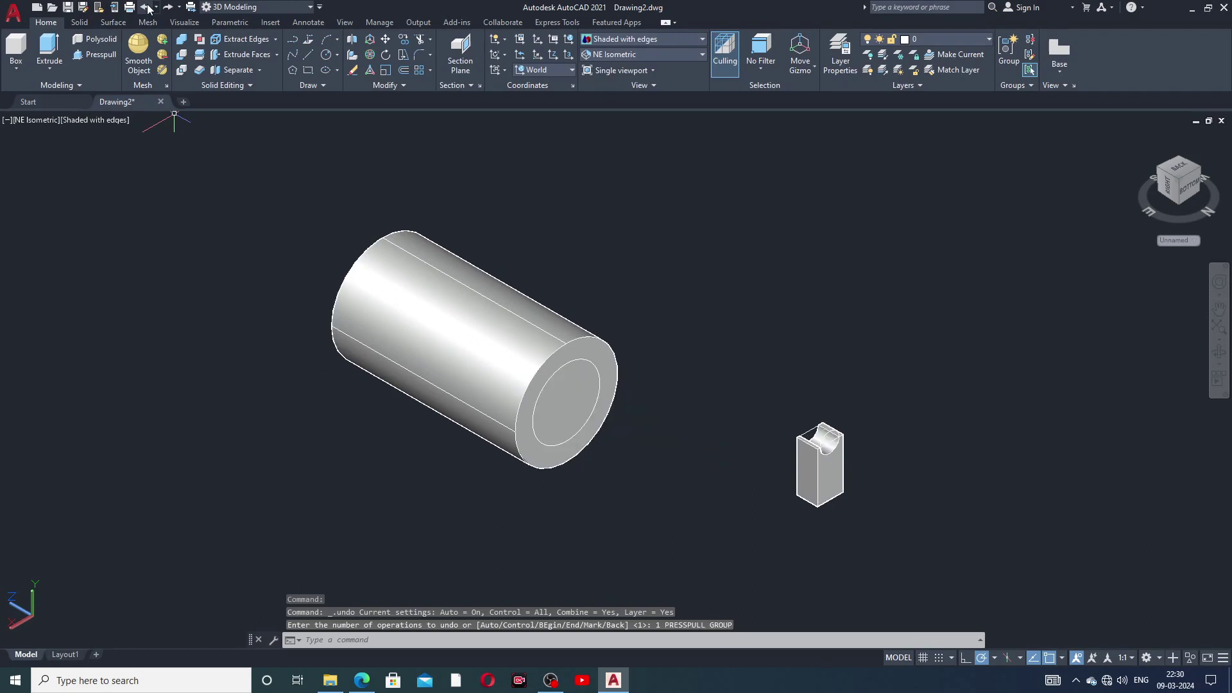
pyautogui.click(147, 9)
pyautogui.click(147, 8)
pyautogui.click(147, 8)
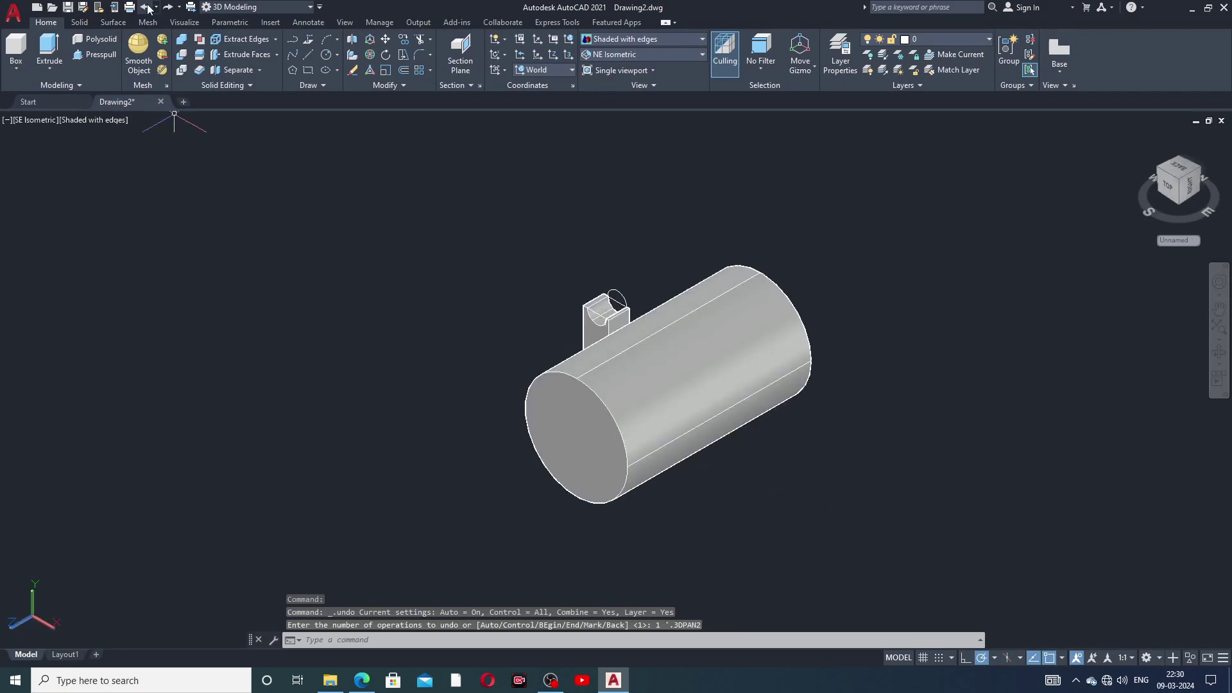
pyautogui.click(146, 9)
pyautogui.click(147, 8)
pyautogui.click(147, 8)
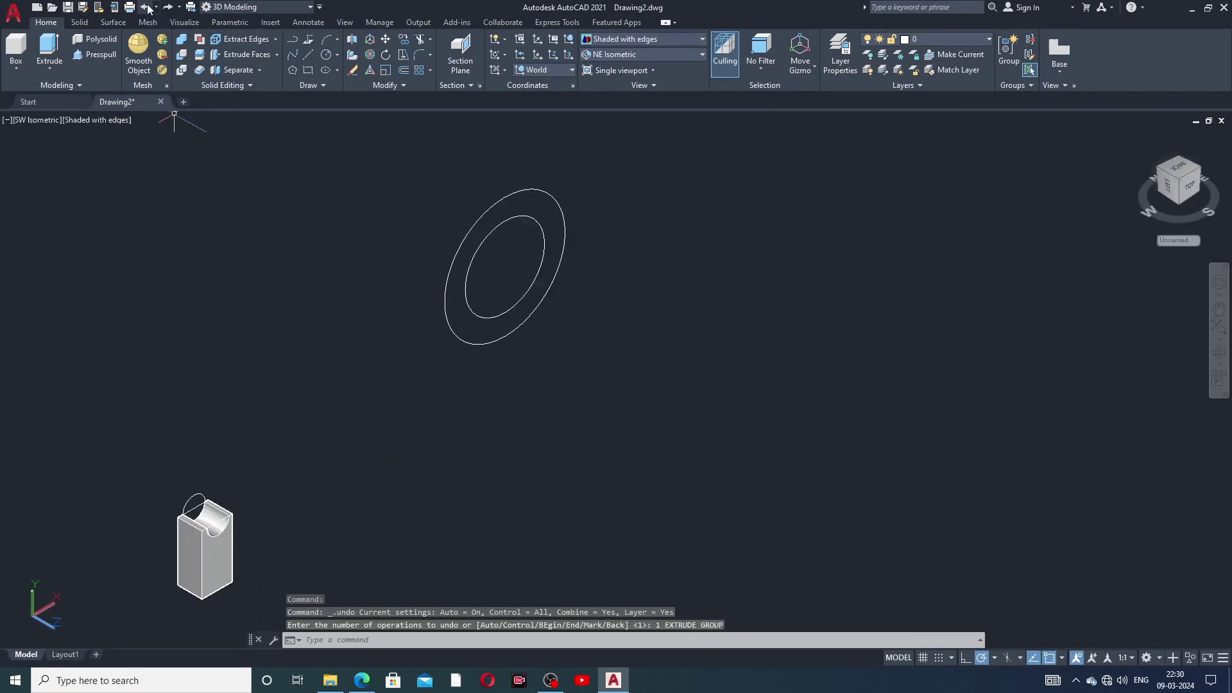
pyautogui.moveTo(504, 270); pyautogui.dragTo(474, 281, button='middle')
pyautogui.press('Escape')
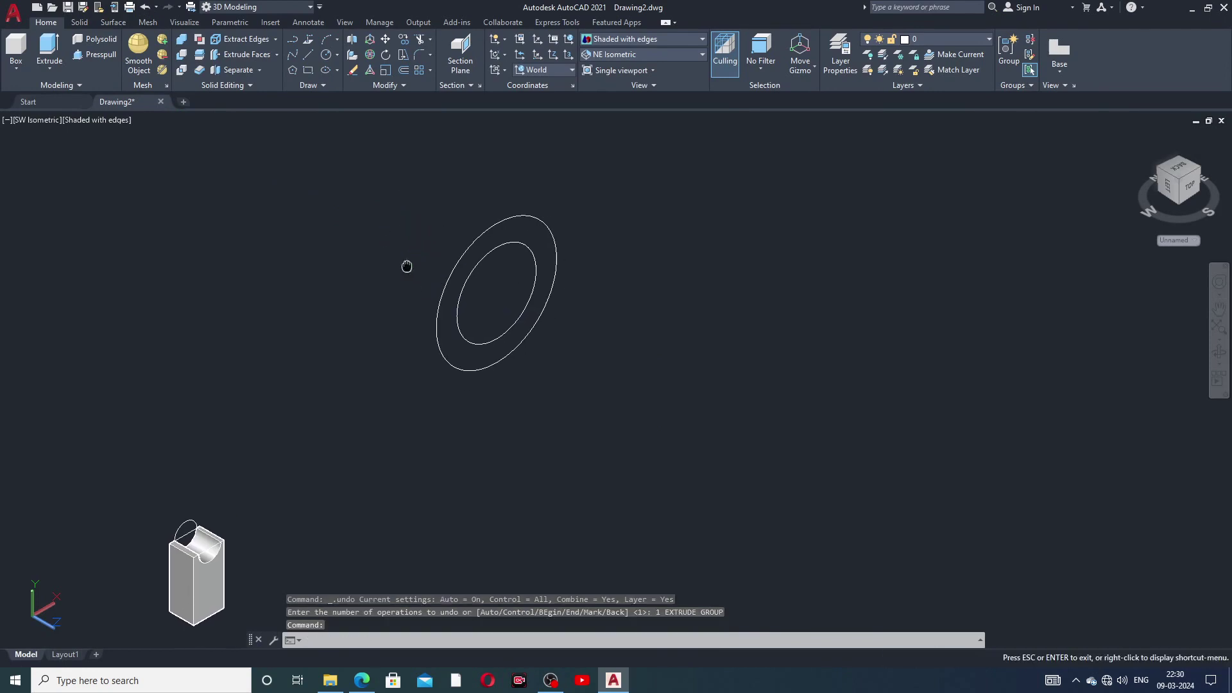
# - Press-pull the inner area into a long cylinder and the outer ring into a shorter one
pyautogui.click(92, 55)
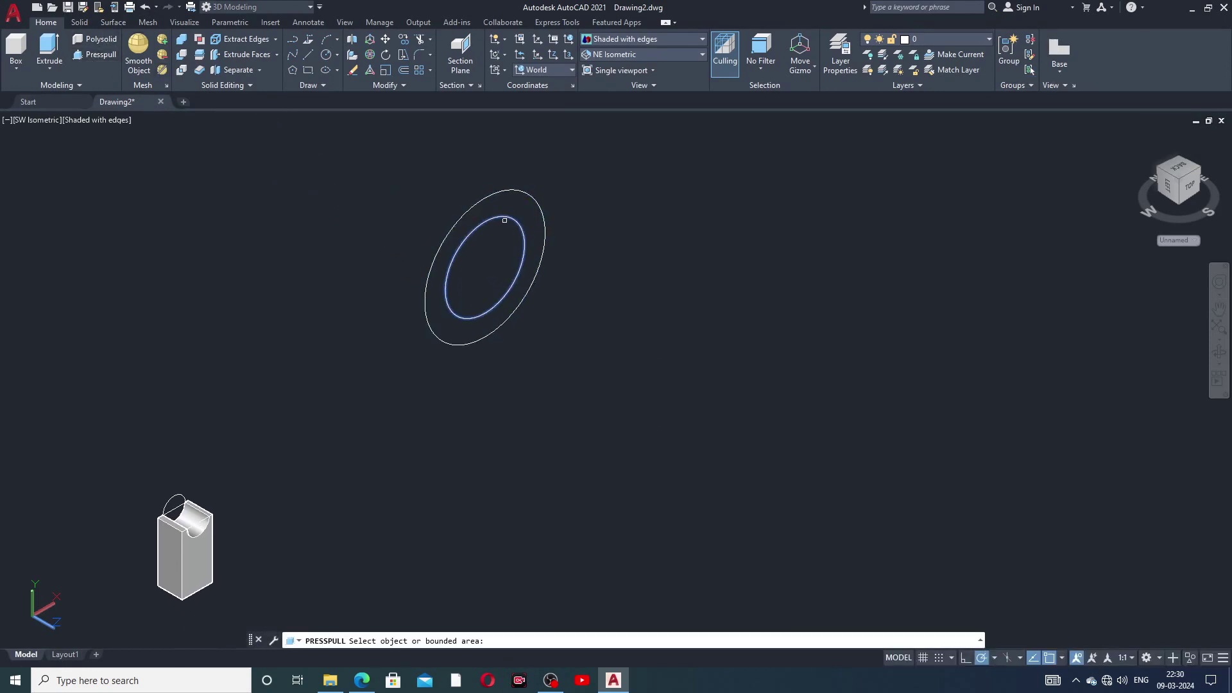
pyautogui.click(484, 267)
pyautogui.click(754, 308)
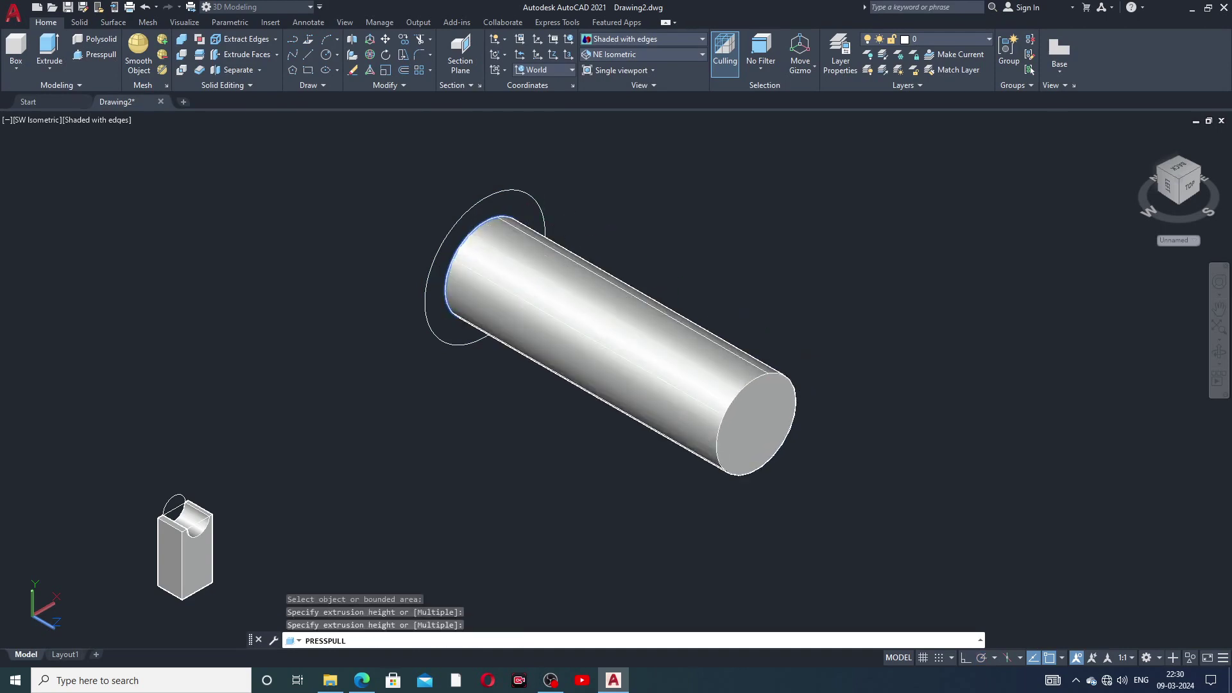
pyautogui.click(534, 201)
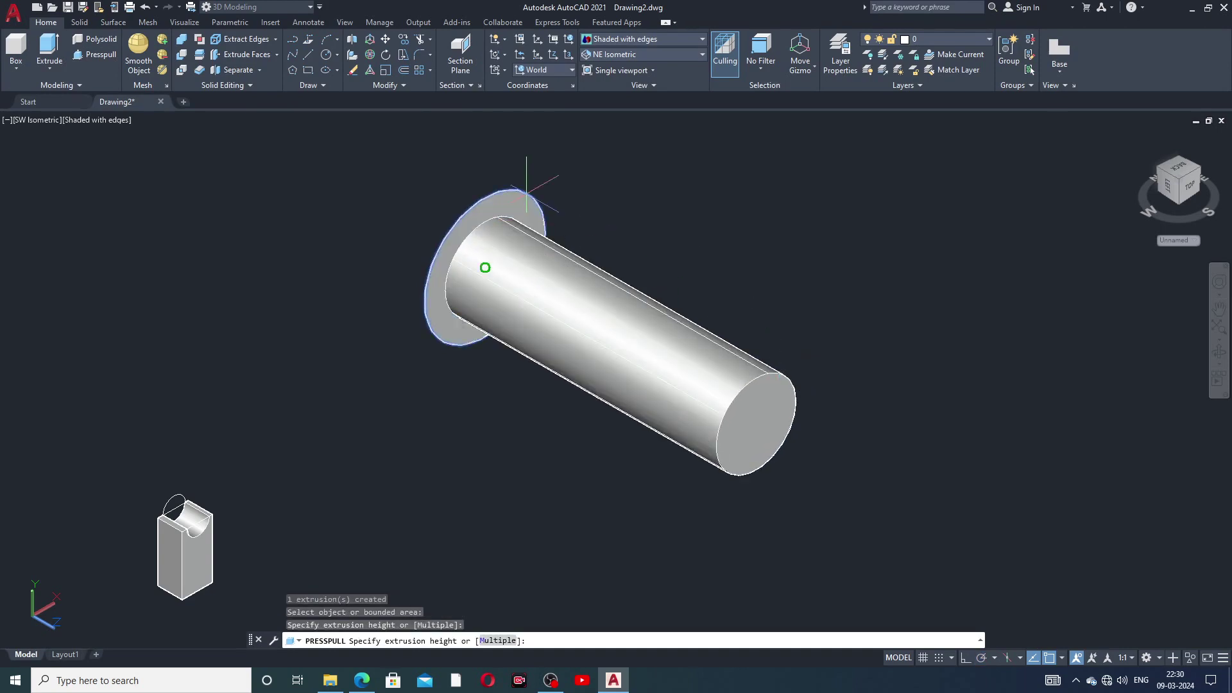
pyautogui.click(668, 283)
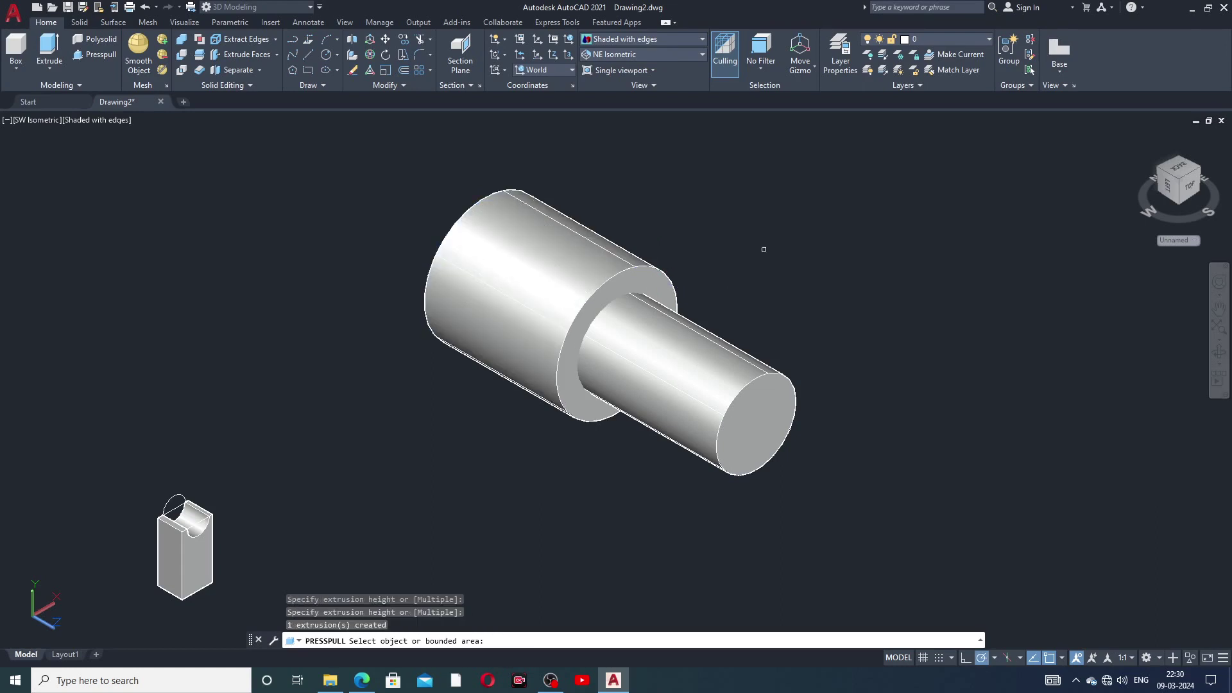
pyautogui.press('Return')
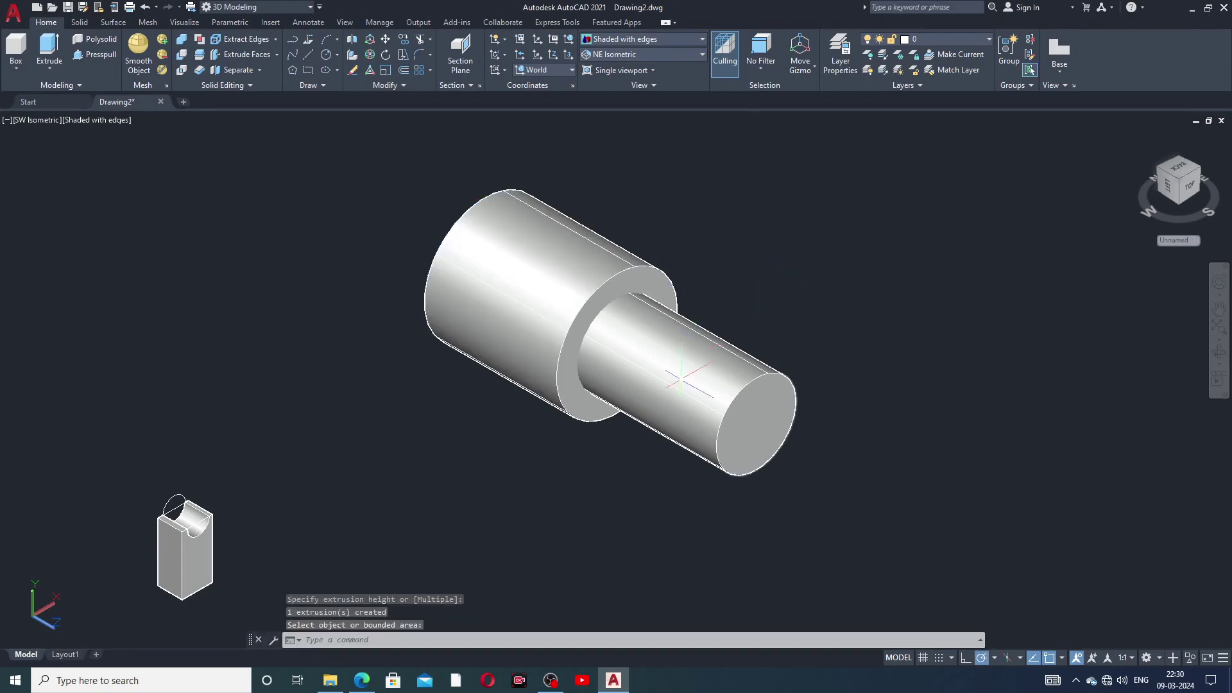
pyautogui.moveTo(739, 403); pyautogui.dragTo(759, 372, button='middle')
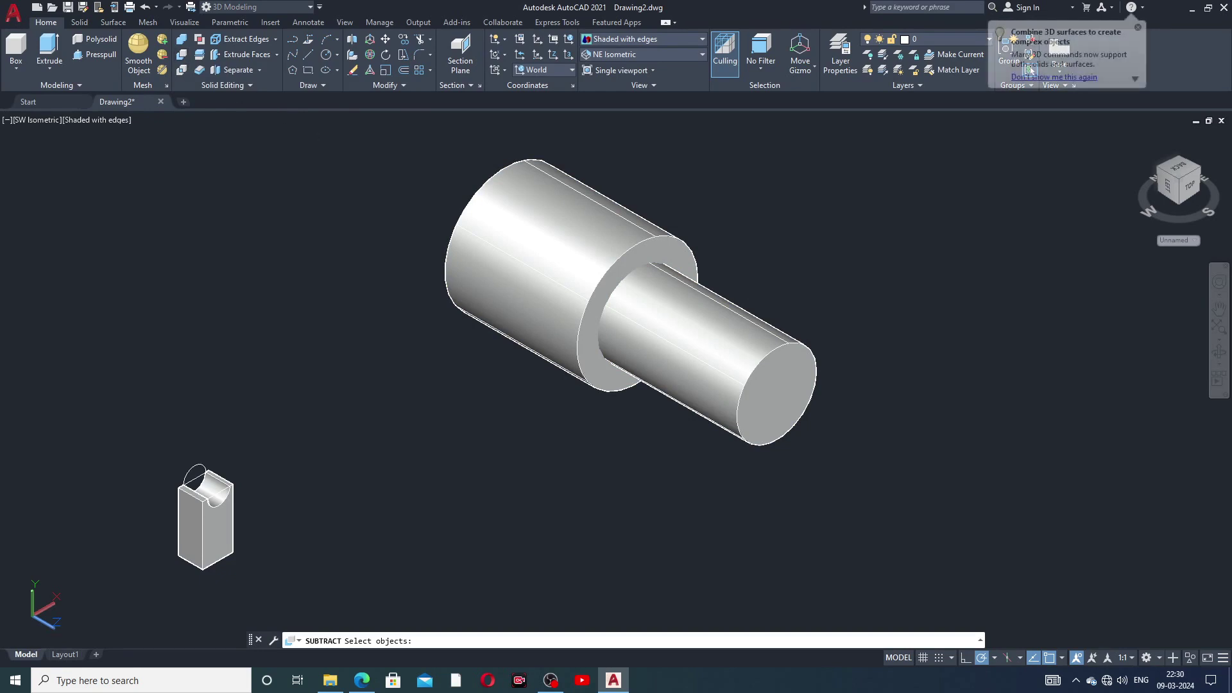
# - Subtract the inner cylinder from the outer cylinder to form a hollow tube
pyautogui.click(696, 288)
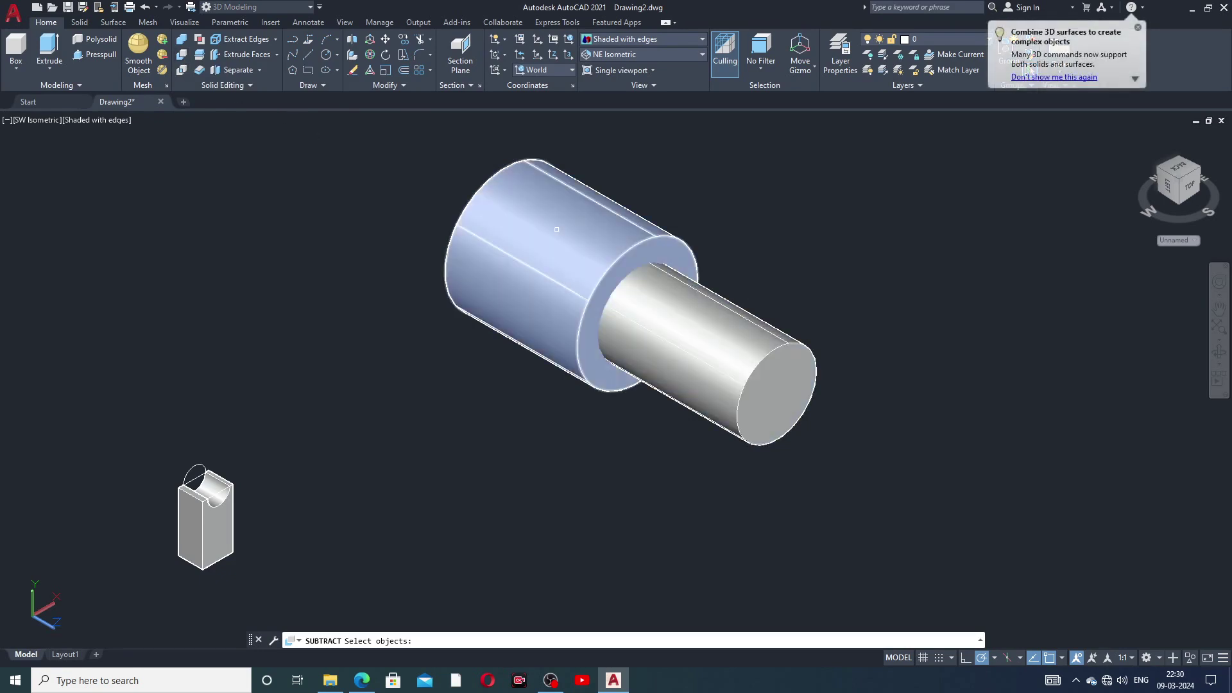
pyautogui.click(574, 219)
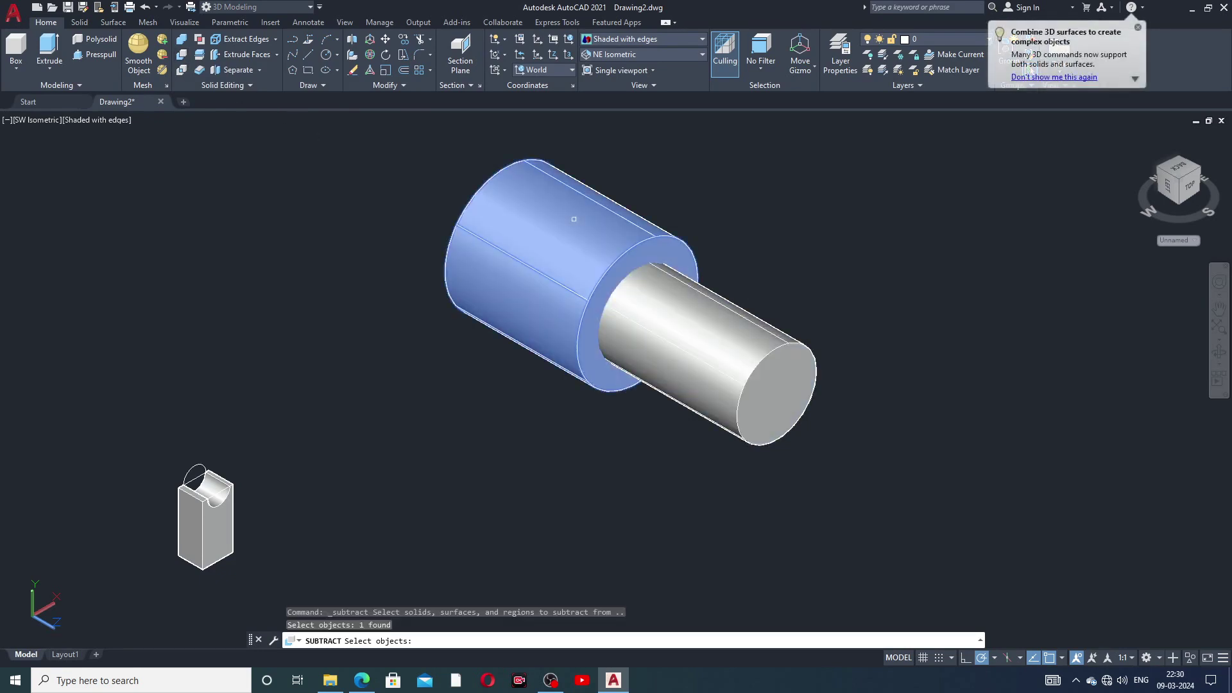
pyautogui.press('Return')
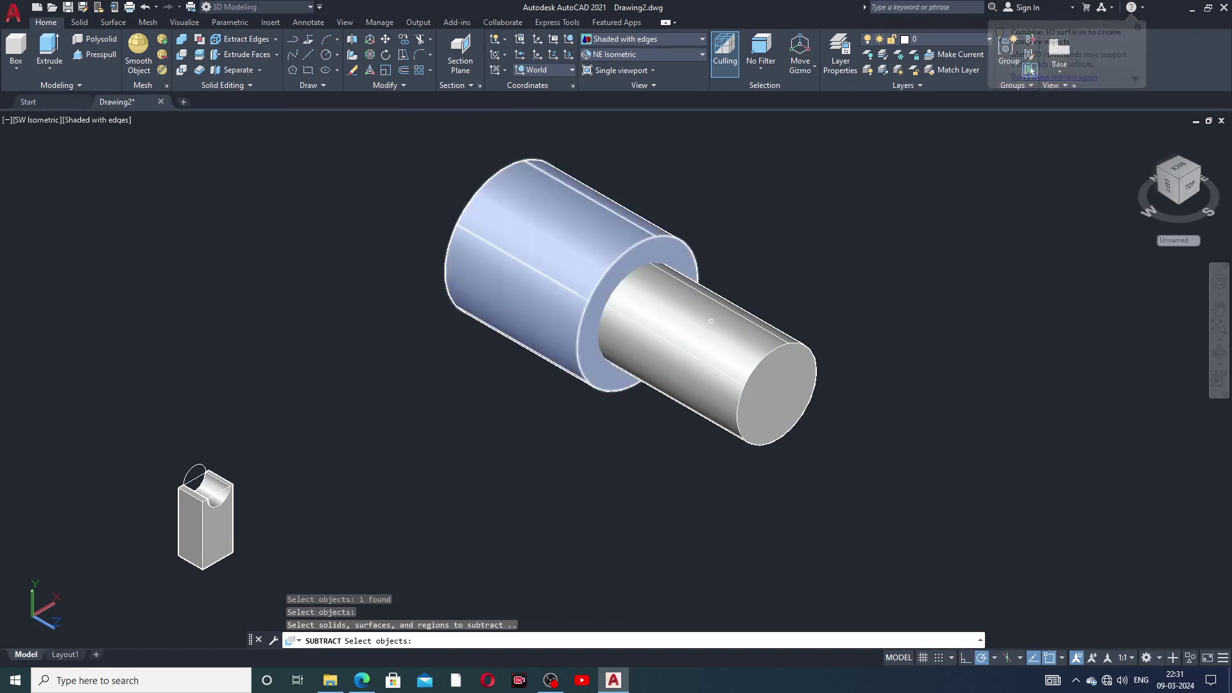
pyautogui.click(734, 345)
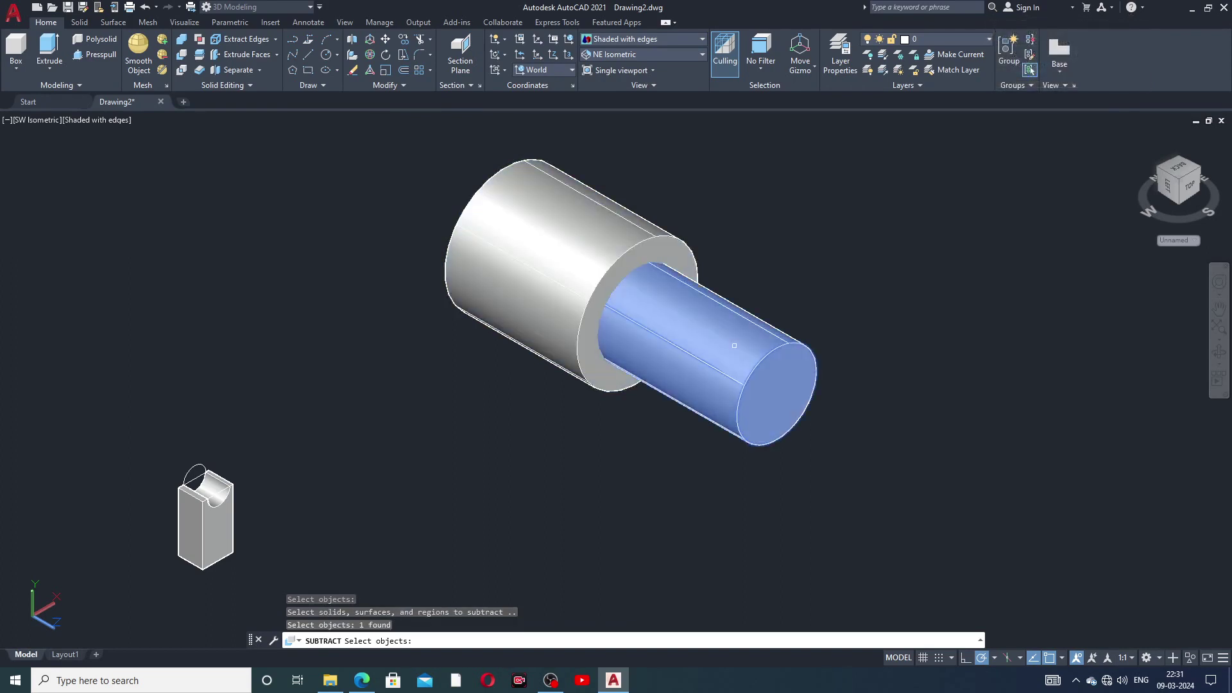
pyautogui.press('Return')
pyautogui.moveTo(615, 292); pyautogui.dragTo(621, 318, button='middle')
pyautogui.press('Return')
# - Erase the small box and leftover object, then recentre the tube
pyautogui.click(227, 540)
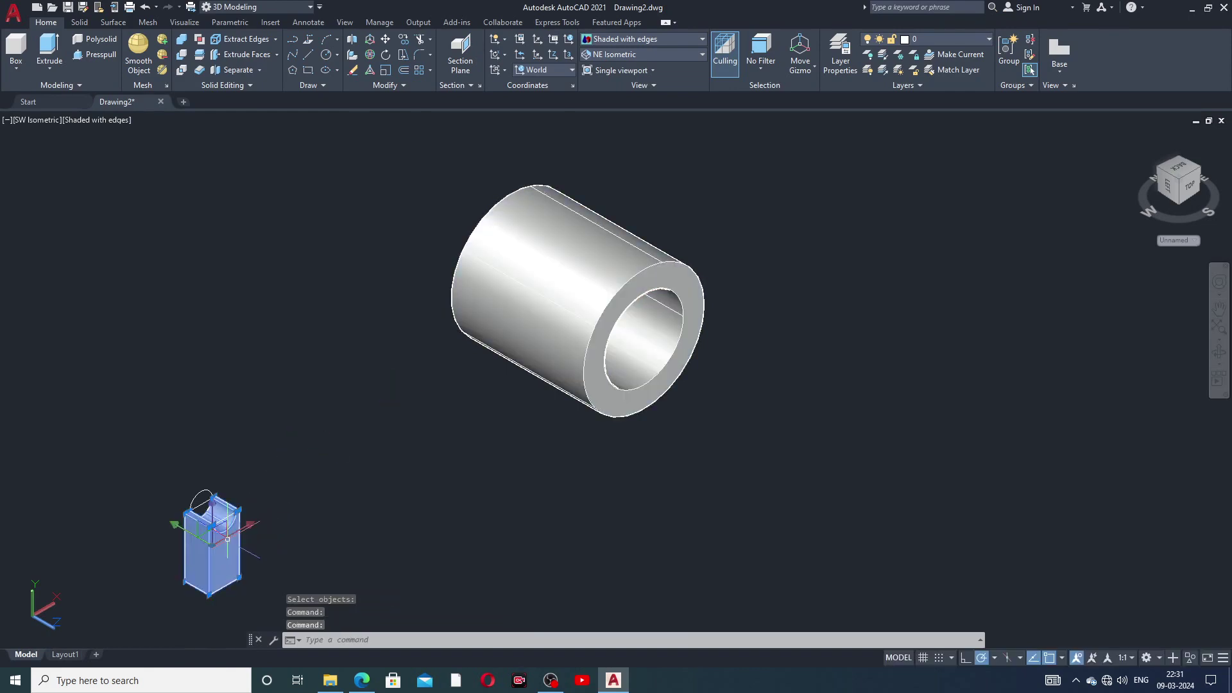
pyautogui.press('Delete')
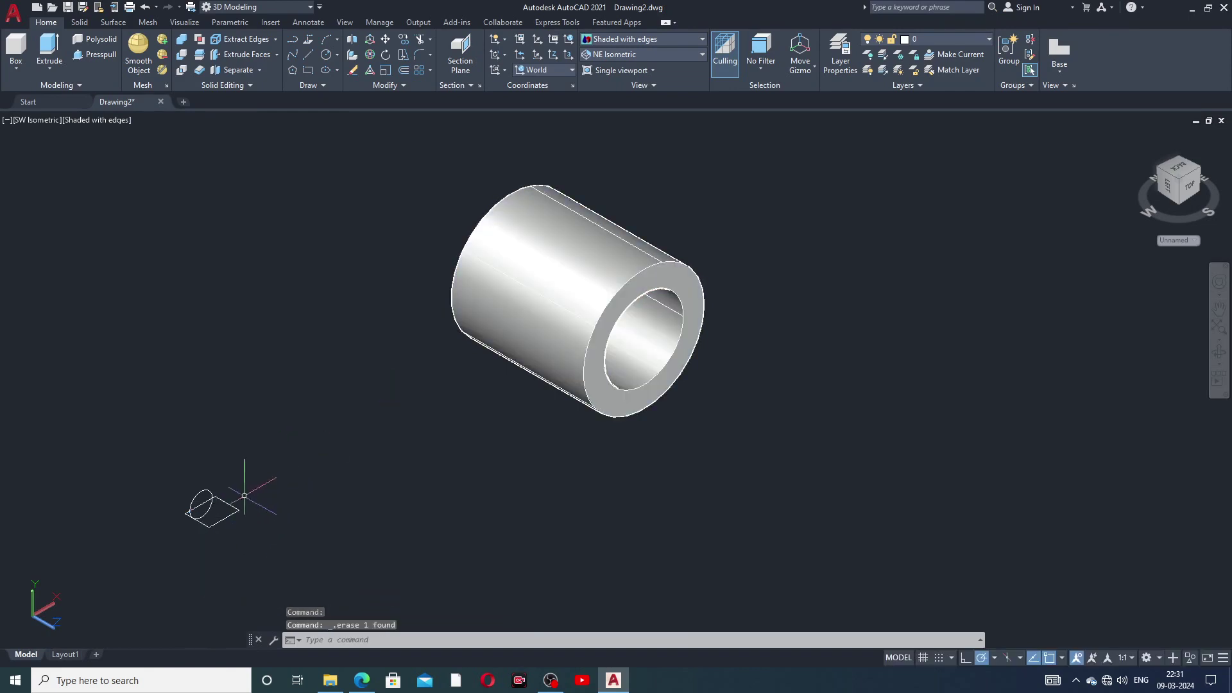
pyautogui.moveTo(165, 449)
pyautogui.mouseDown()
pyautogui.moveTo(182, 534)
pyautogui.moveTo(294, 514)
pyautogui.moveTo(289, 465)
pyautogui.mouseUp()
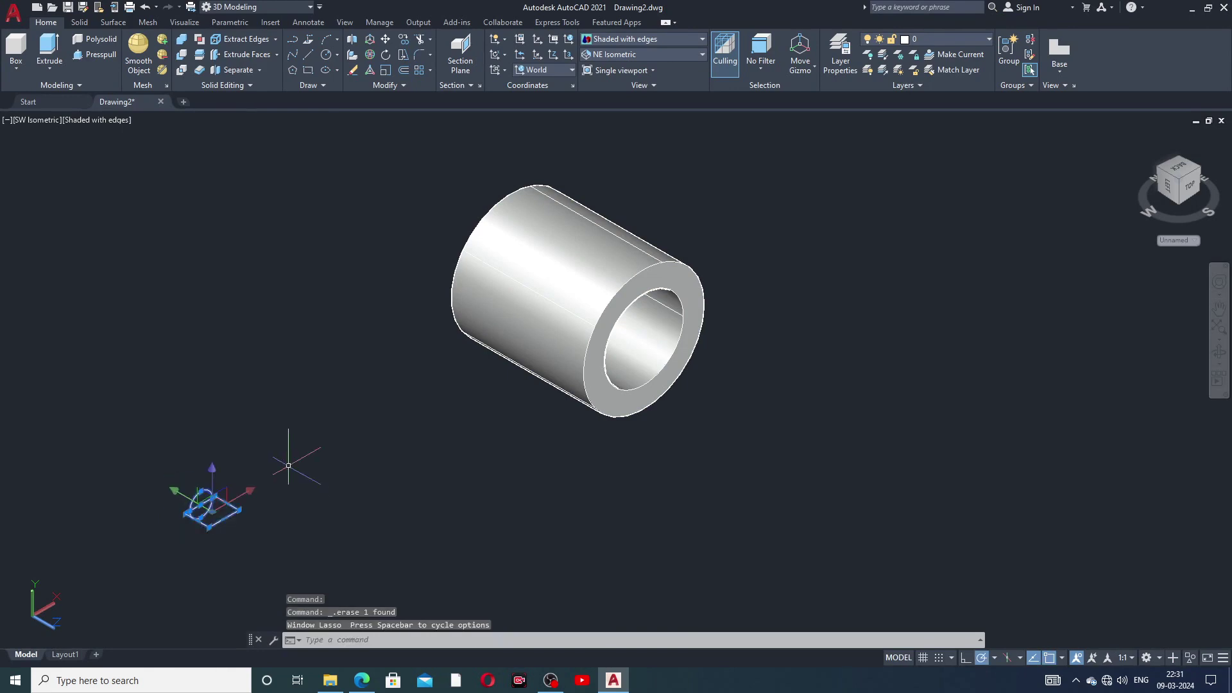
pyautogui.press('Delete')
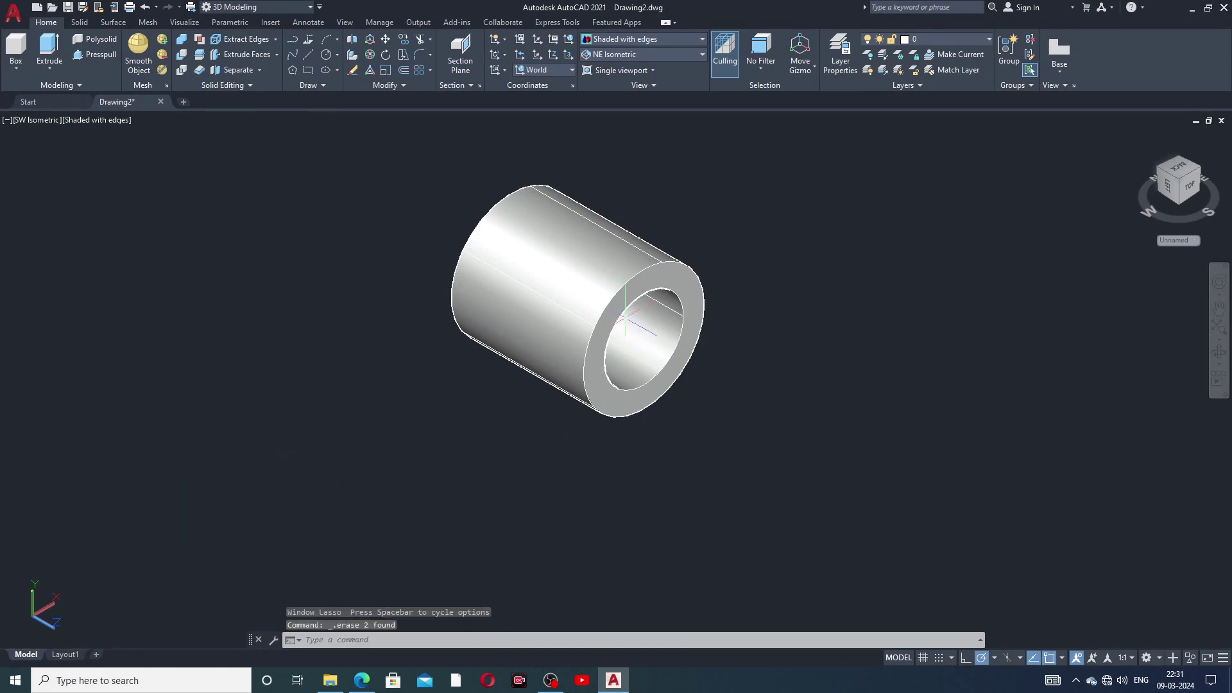
pyautogui.moveTo(624, 321)
pyautogui.mouseDown(button='middle')
pyautogui.moveTo(462, 390)
pyautogui.moveTo(393, 402)
pyautogui.moveTo(406, 381)
pyautogui.mouseUp(button='middle')
pyautogui.moveTo(394, 337); pyautogui.dragTo(601, 315, button='middle')
pyautogui.scroll(3, 602, 315)
# - Set the tube's colour to Magenta in Quick Properties, then deselect it
pyautogui.click(548, 312)
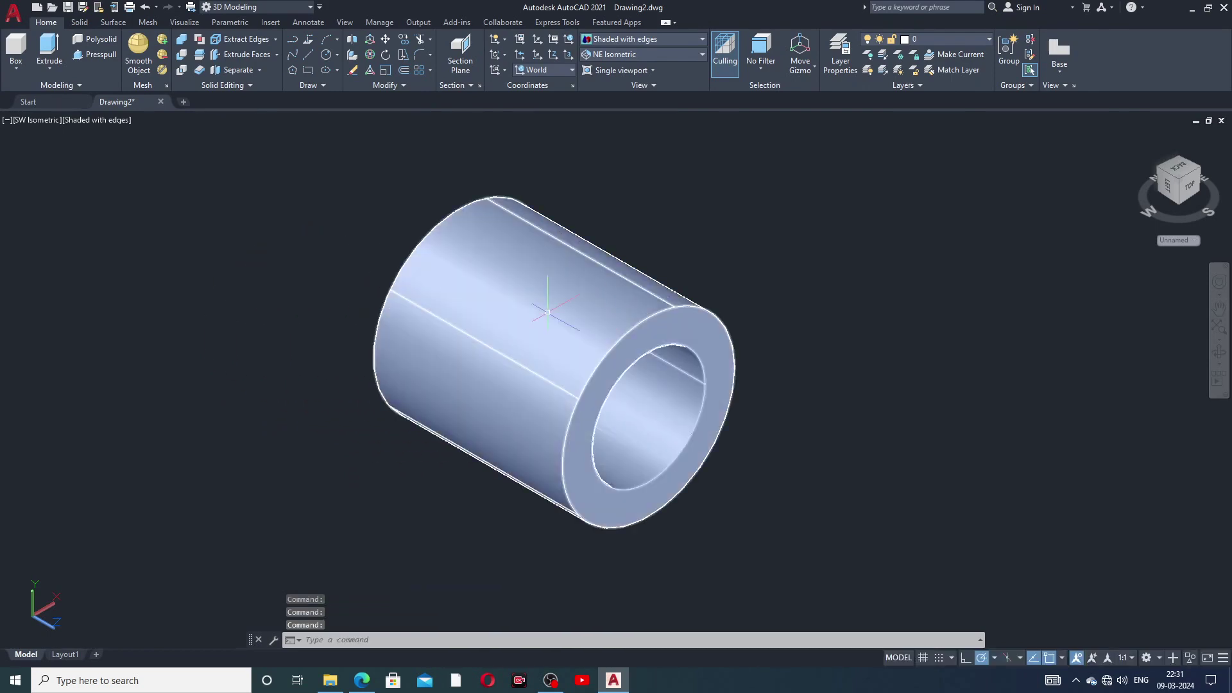
pyautogui.click(690, 246)
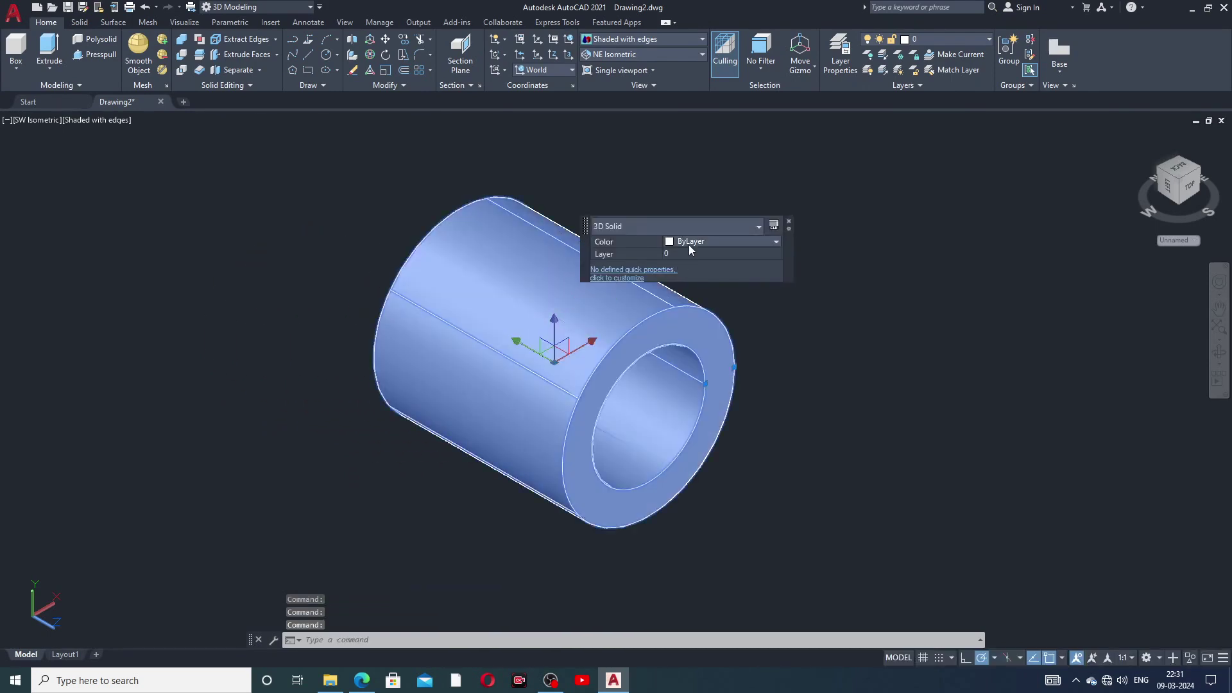
pyautogui.click(692, 243)
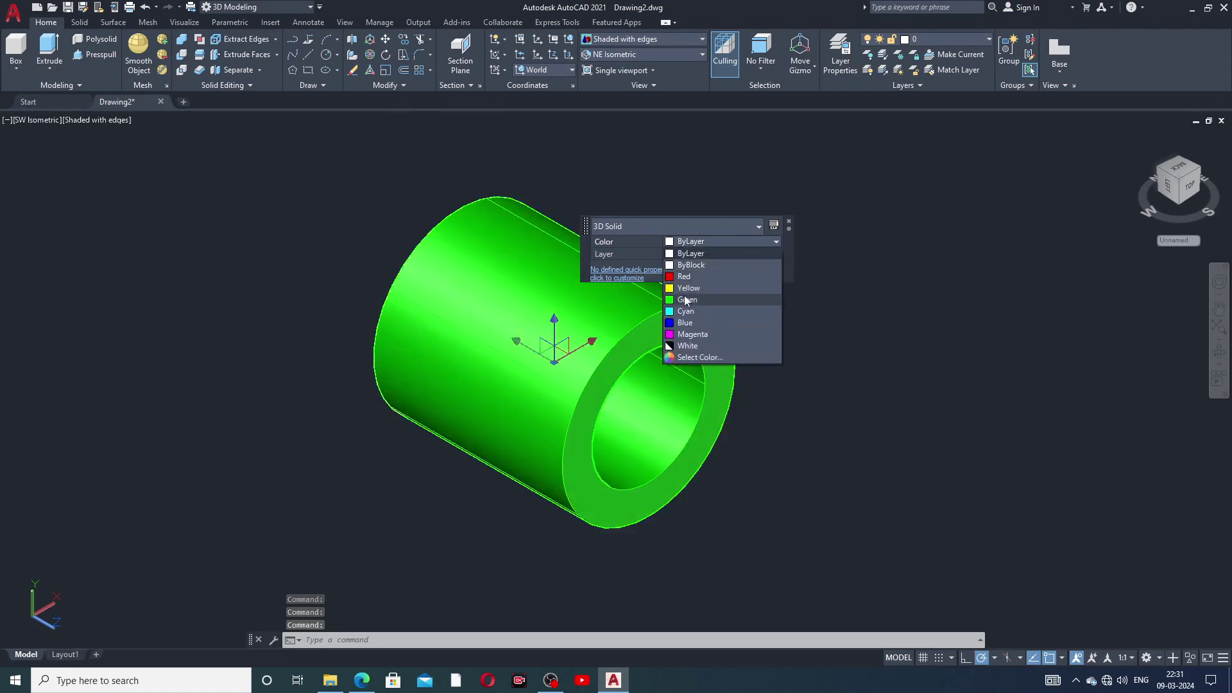
pyautogui.click(688, 335)
pyautogui.press('Escape')
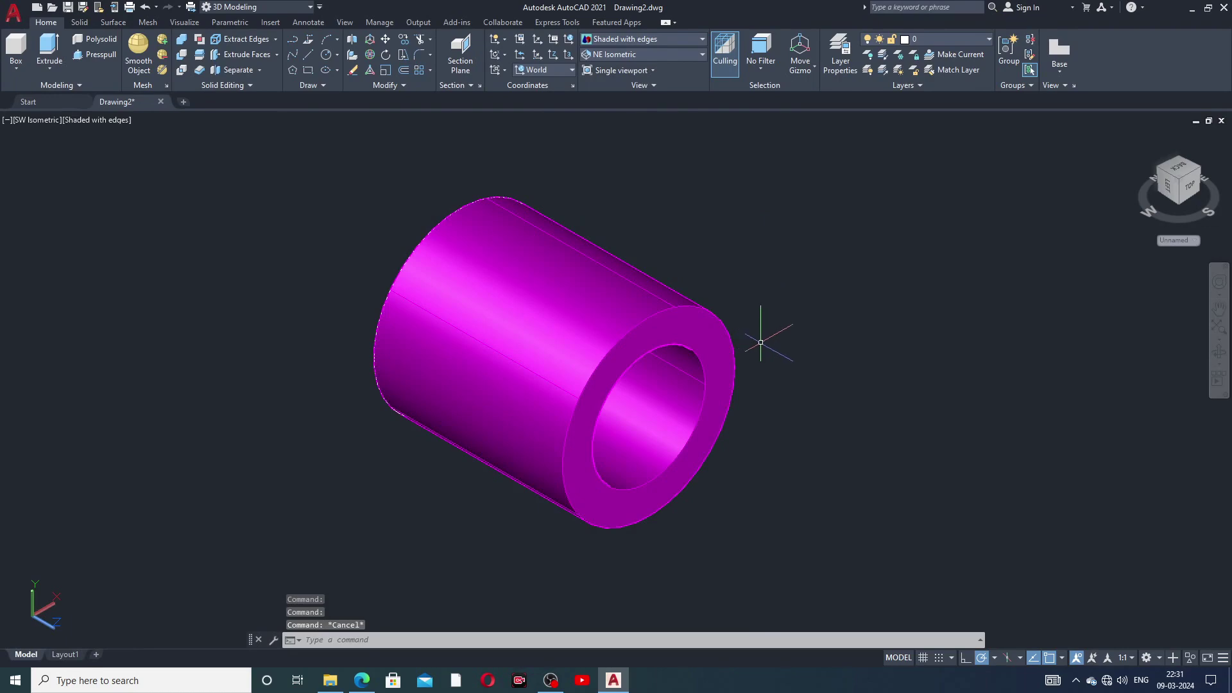
# - Pan and zoom the view to inspect the magenta tube
pyautogui.moveTo(759, 339); pyautogui.dragTo(811, 352, button='middle')
pyautogui.scroll(3, 655, 360)
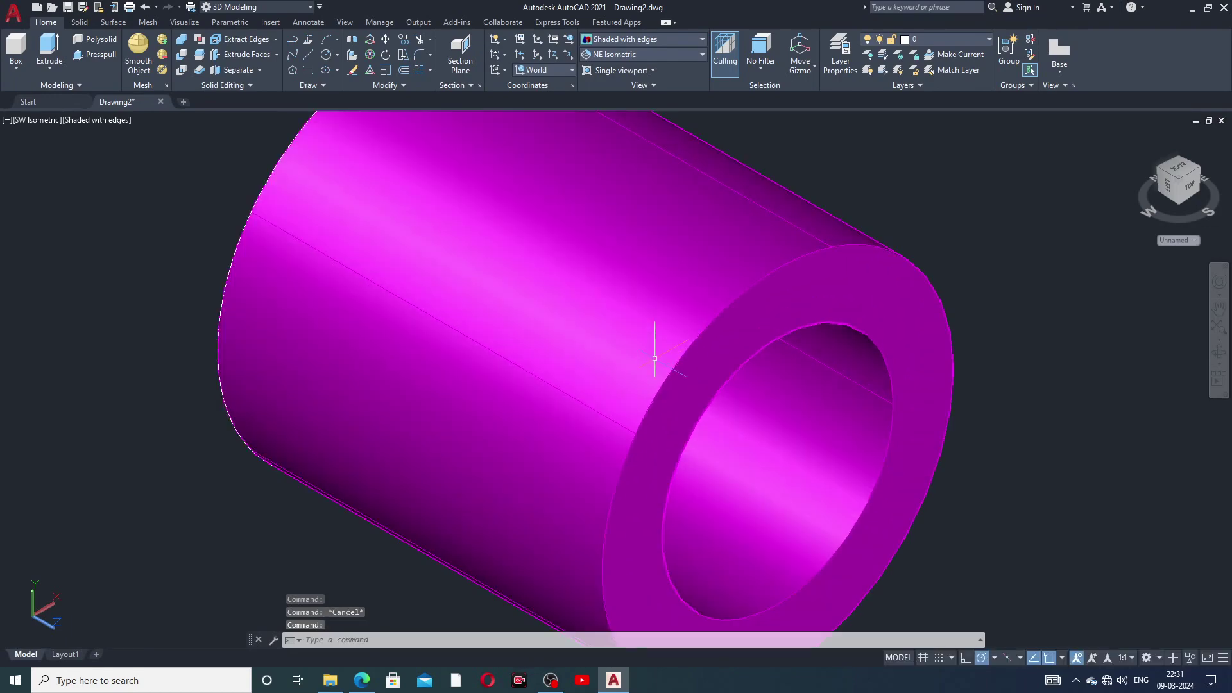
pyautogui.scroll(-2, 653, 356)
pyautogui.moveTo(716, 361); pyautogui.dragTo(716, 382, button='middle')
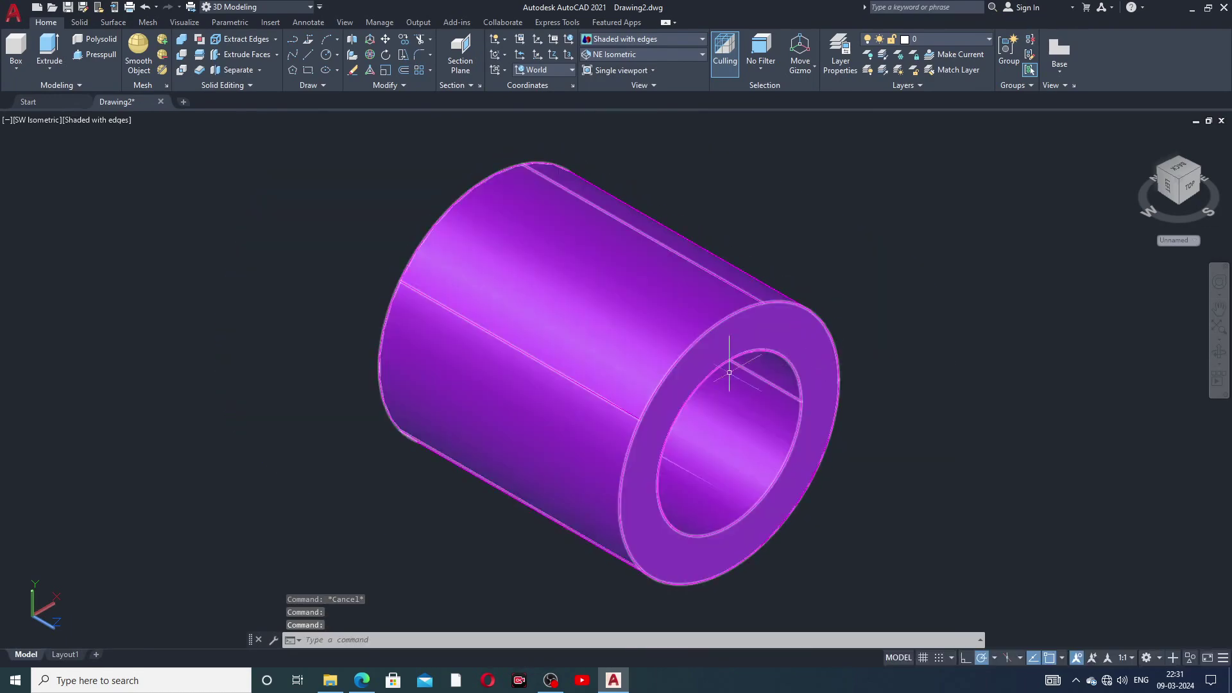
pyautogui.click(736, 688)
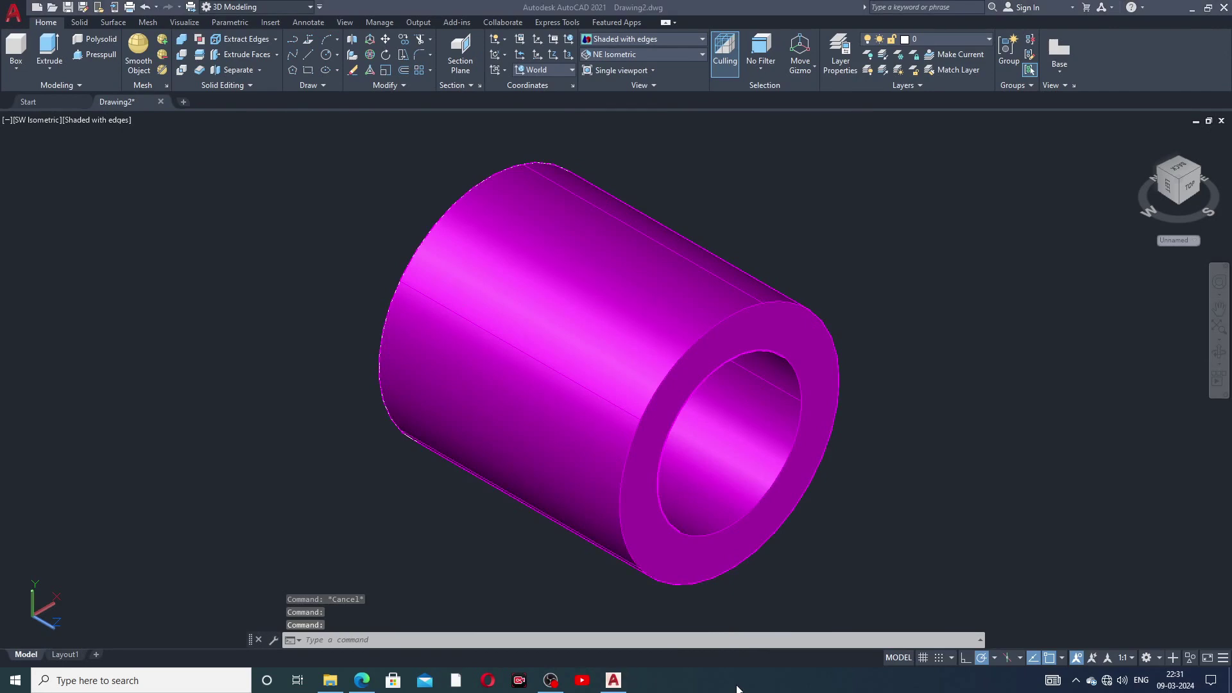
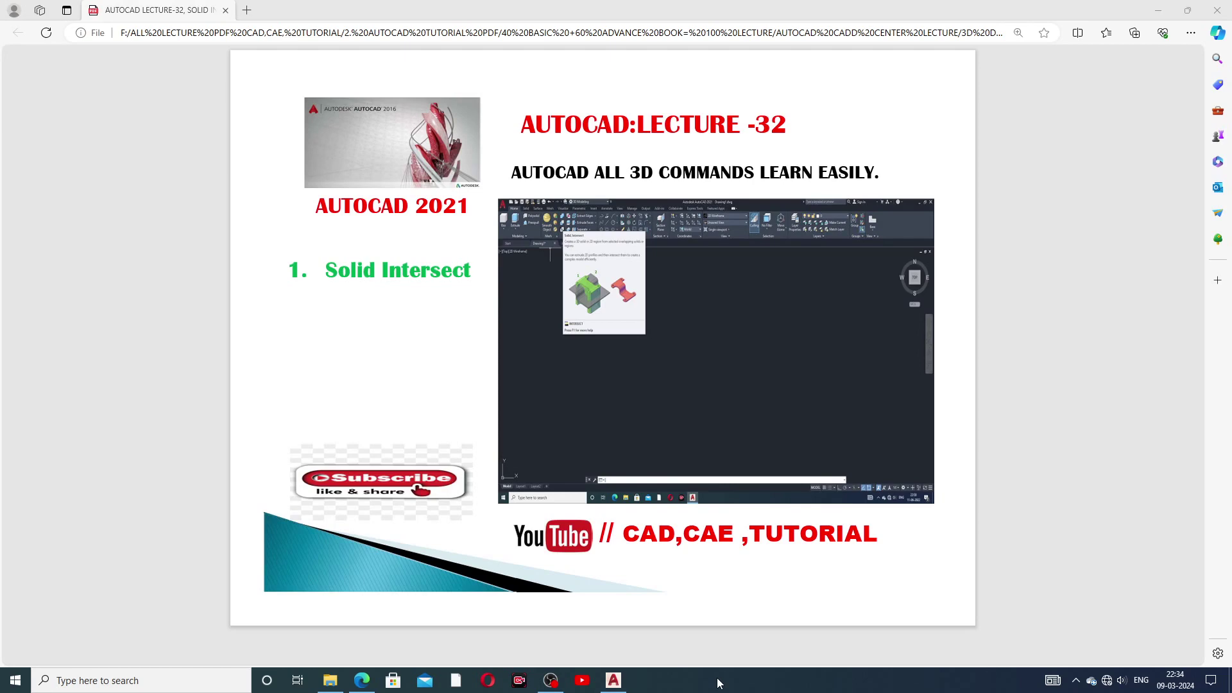
# - Switch from the Edge lecture PDF to the empty AutoCAD Drawing2
pyautogui.click(614, 681)
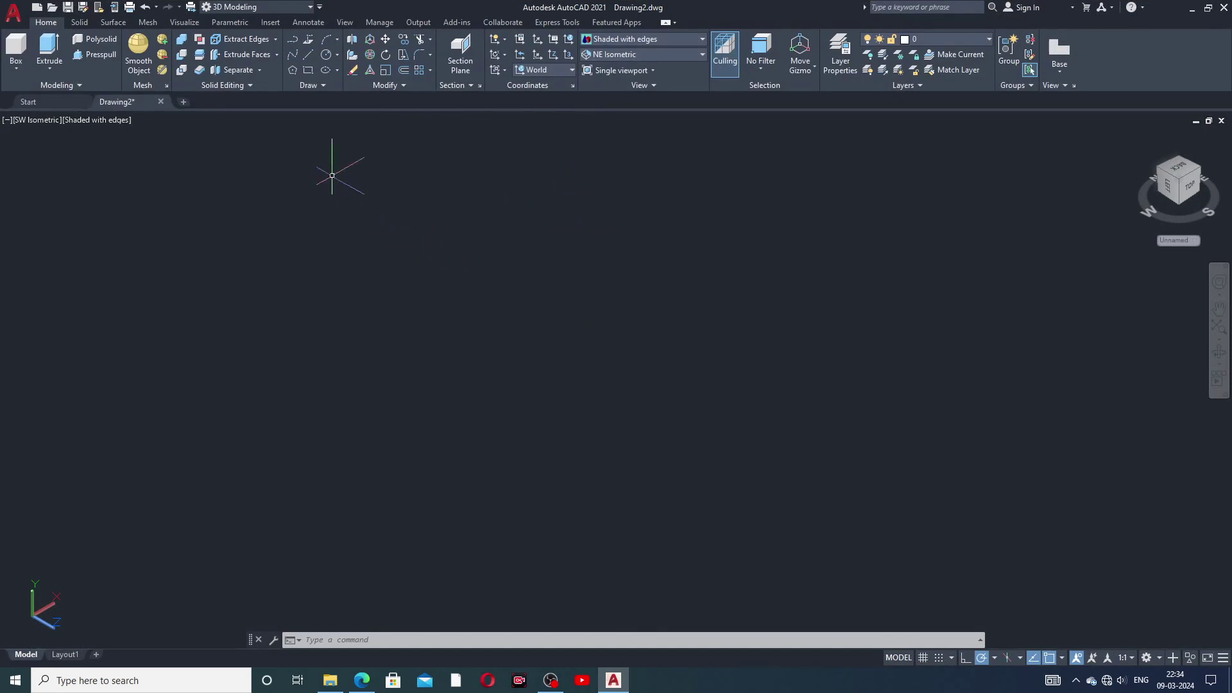
# - Change the preset view to SW Isometric, then to SE Isometric
pyautogui.click(614, 55)
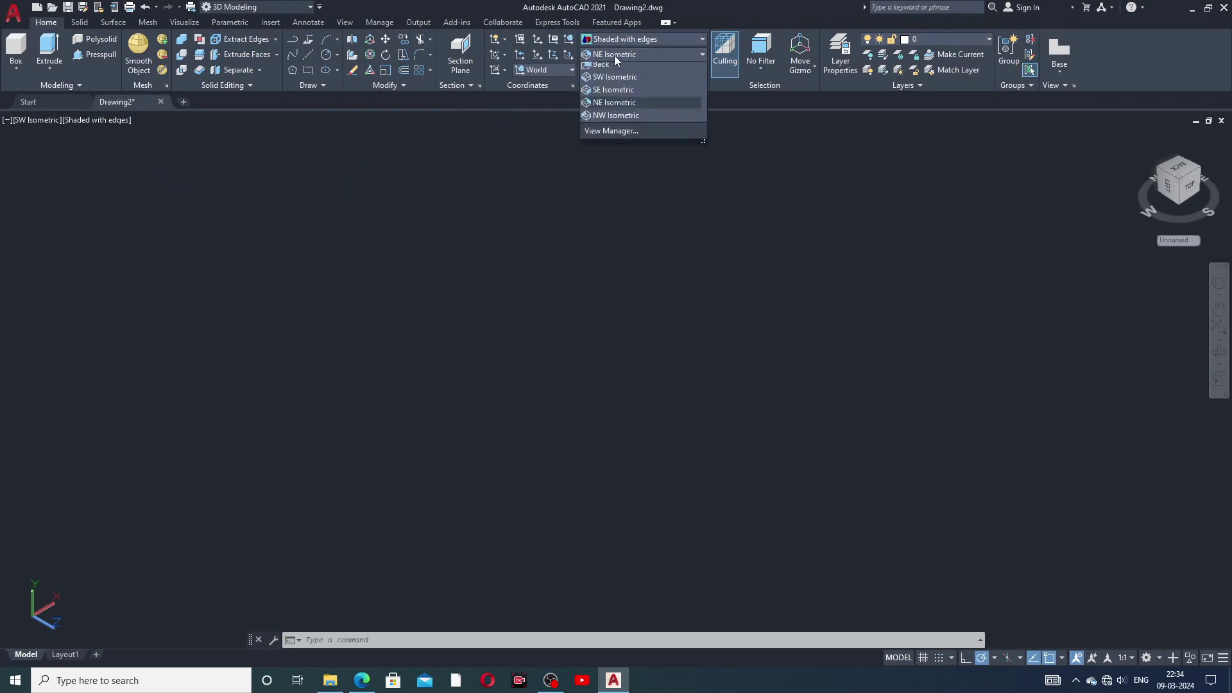
pyautogui.click(616, 143)
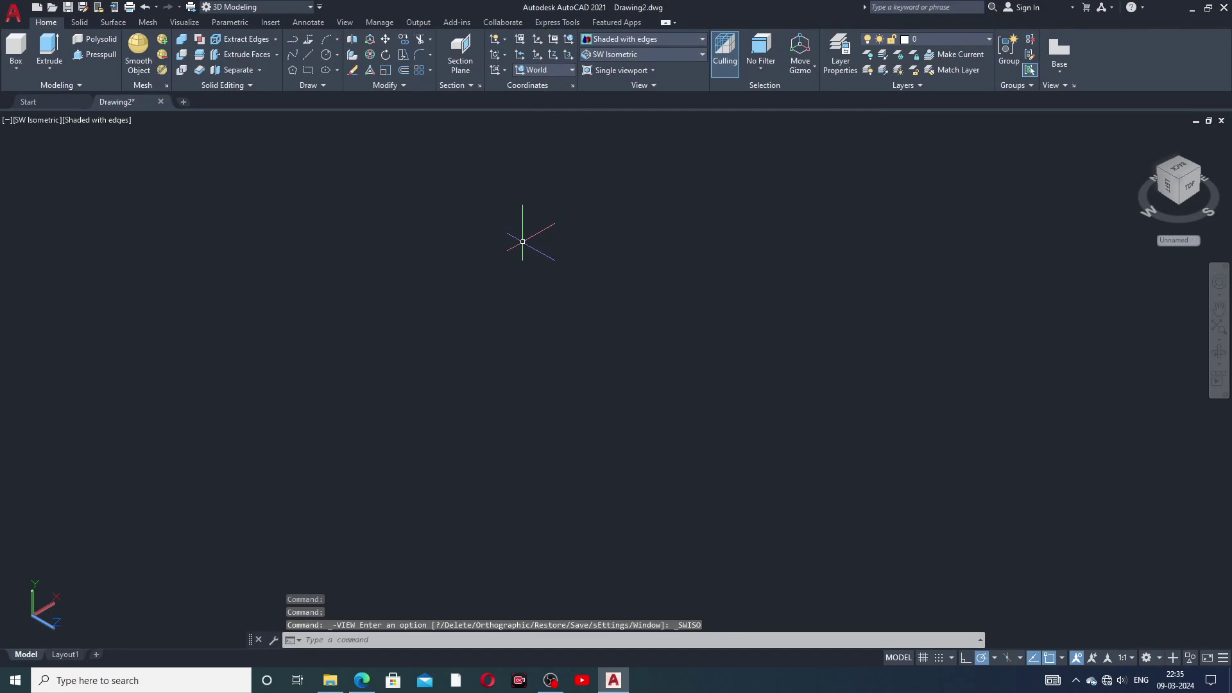
pyautogui.click(644, 54)
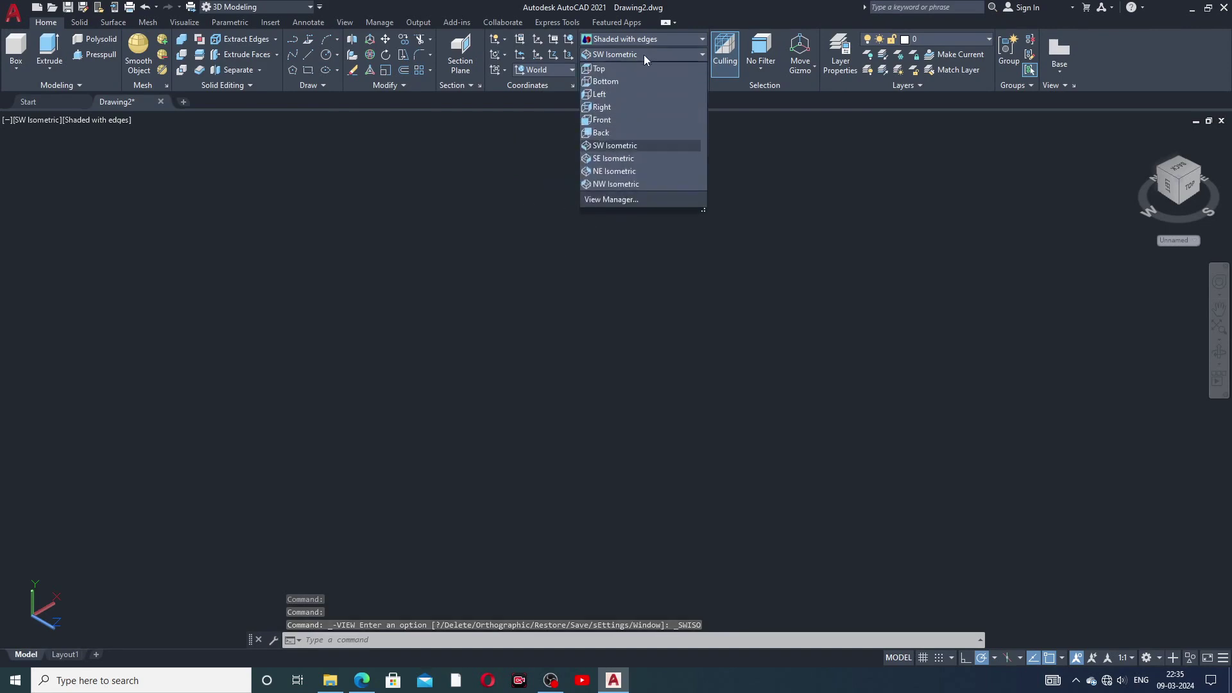
pyautogui.click(622, 160)
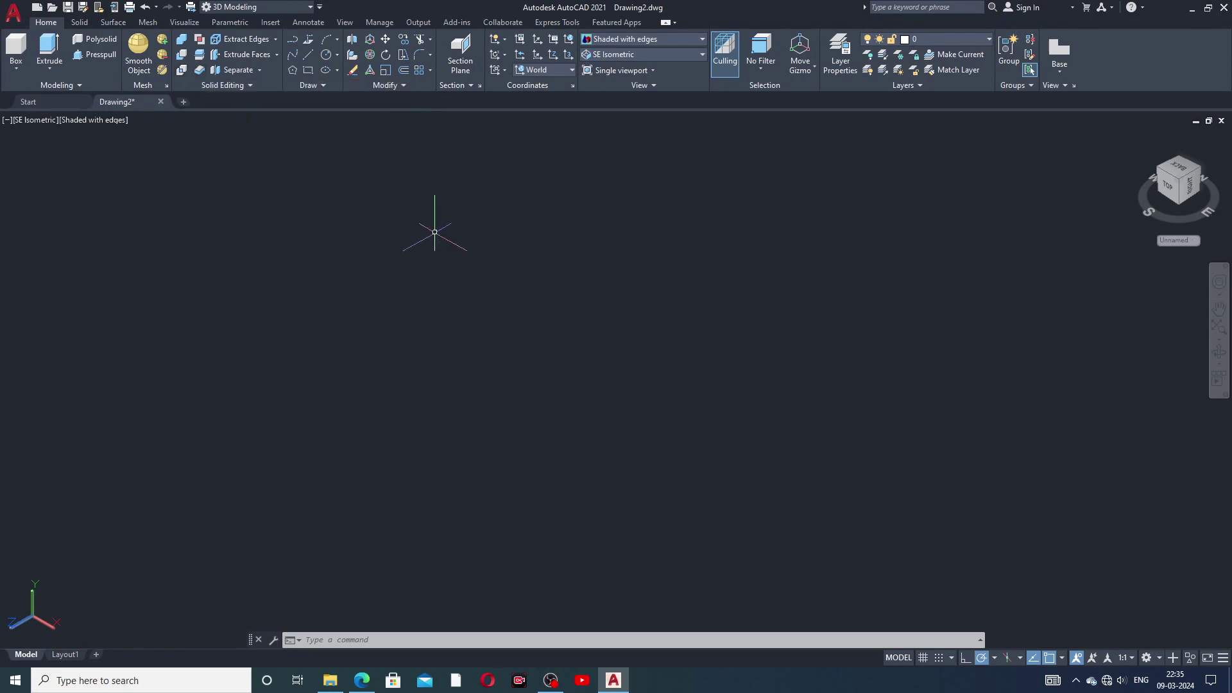
# - Draw an outer circle and a smaller inner circle on the same centre
pyautogui.click(328, 57)
pyautogui.click(523, 324)
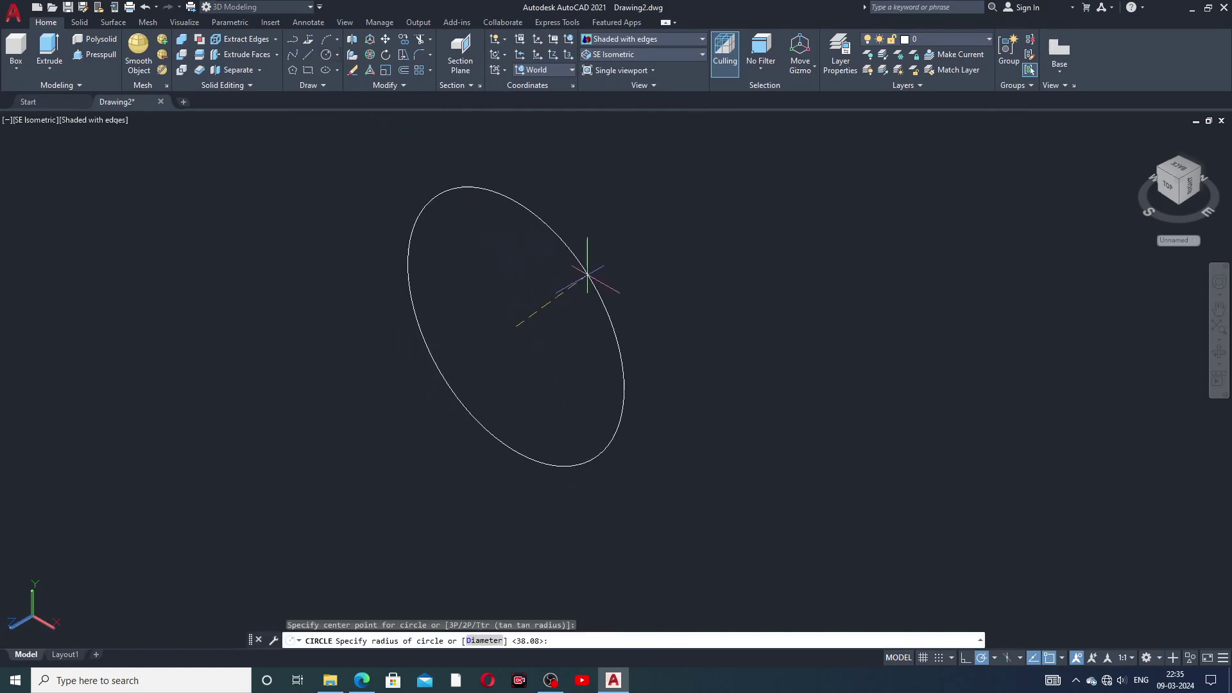
pyautogui.click(599, 276)
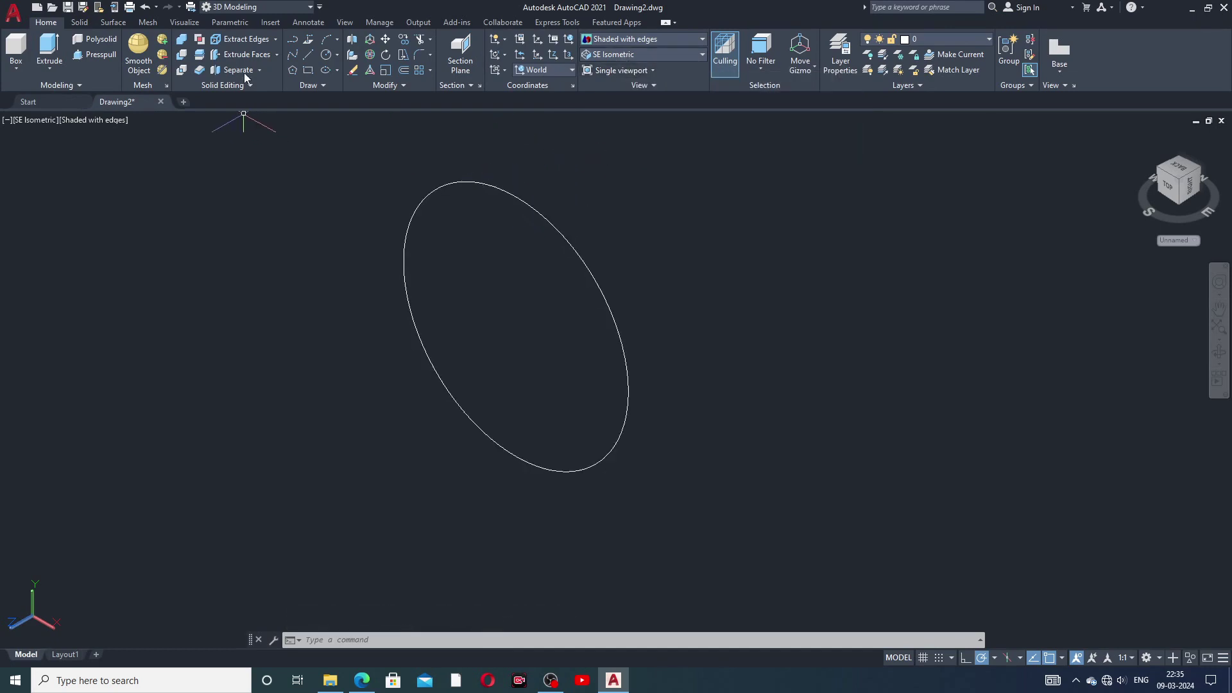
pyautogui.click(326, 54)
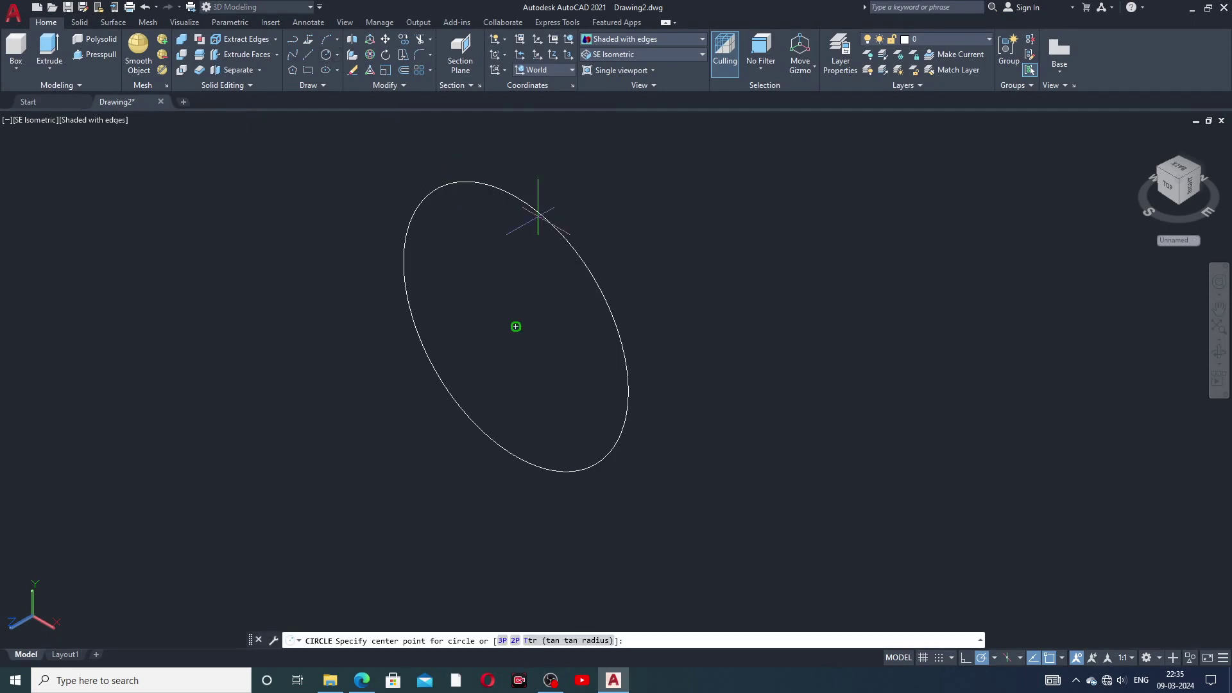
pyautogui.click(516, 326)
pyautogui.click(543, 263)
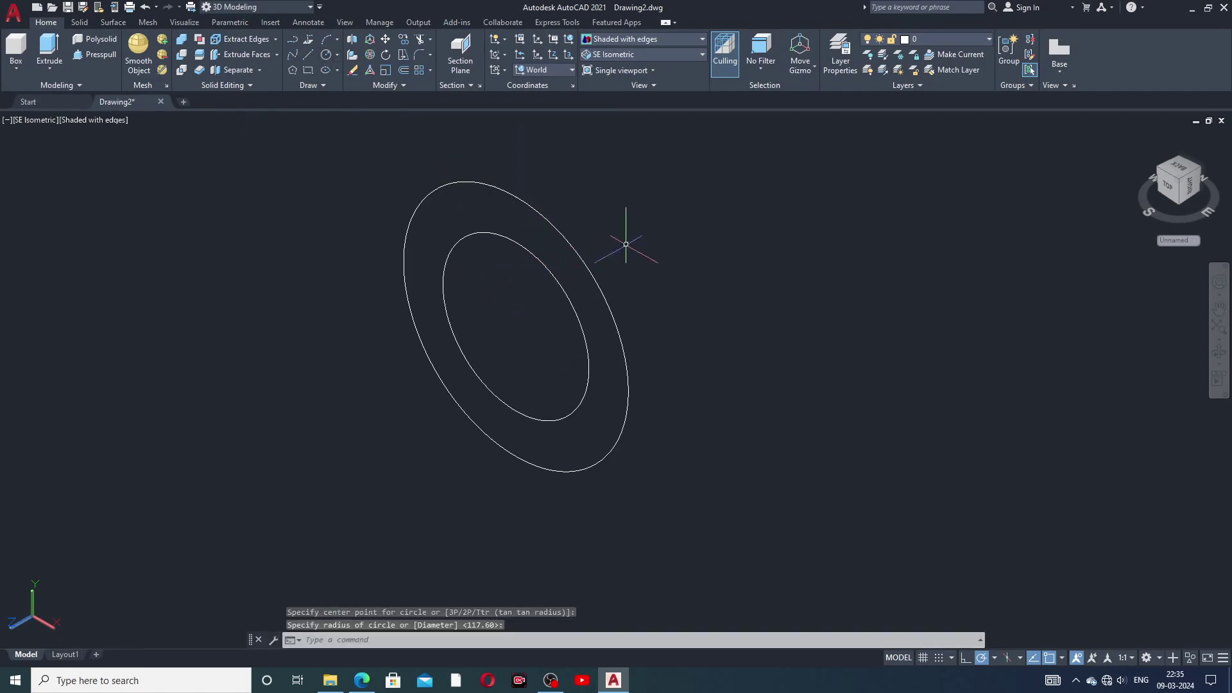
pyautogui.moveTo(627, 242); pyautogui.dragTo(401, 291, button='middle')
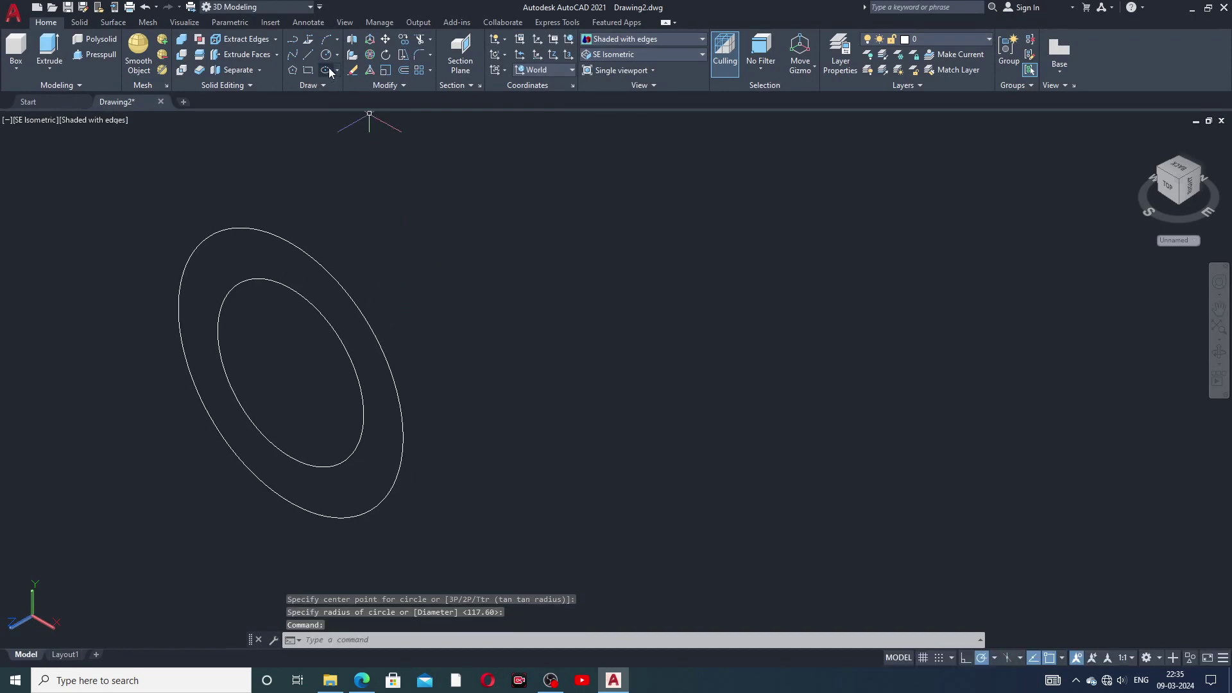
pyautogui.moveTo(466, 247); pyautogui.dragTo(630, 220, button='middle')
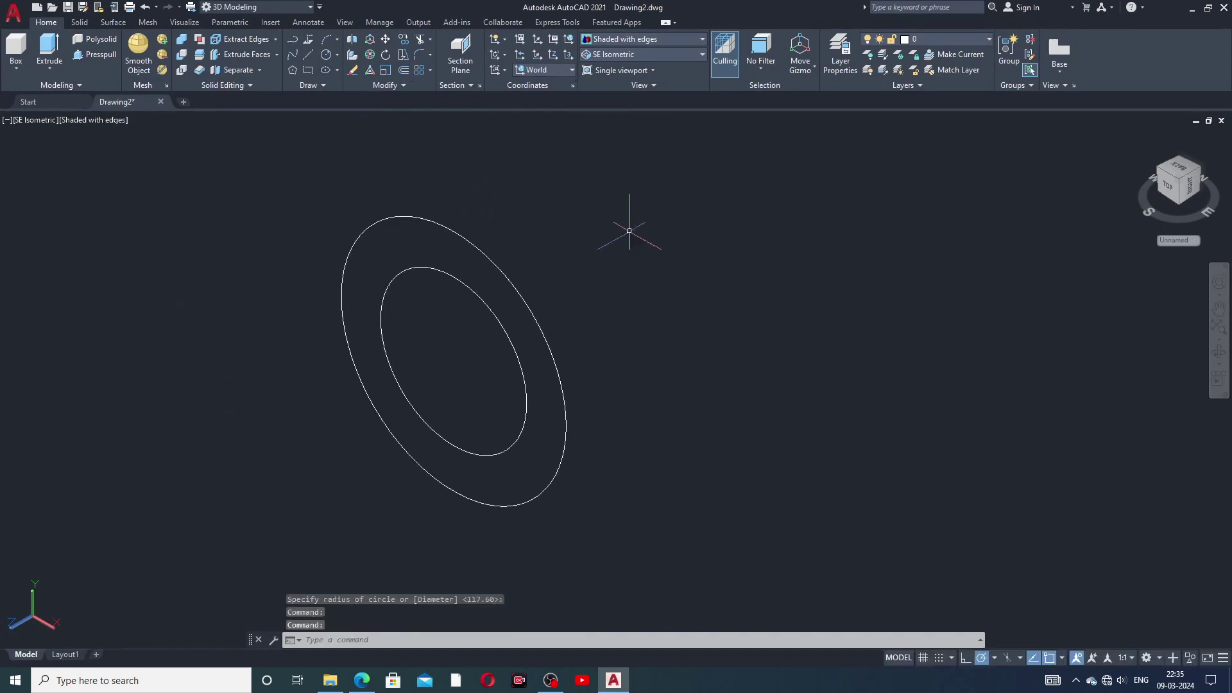
# - Presspull the inner circle into a tall narrow cylinder and the ring into a shorter, wider one
pyautogui.click(95, 54)
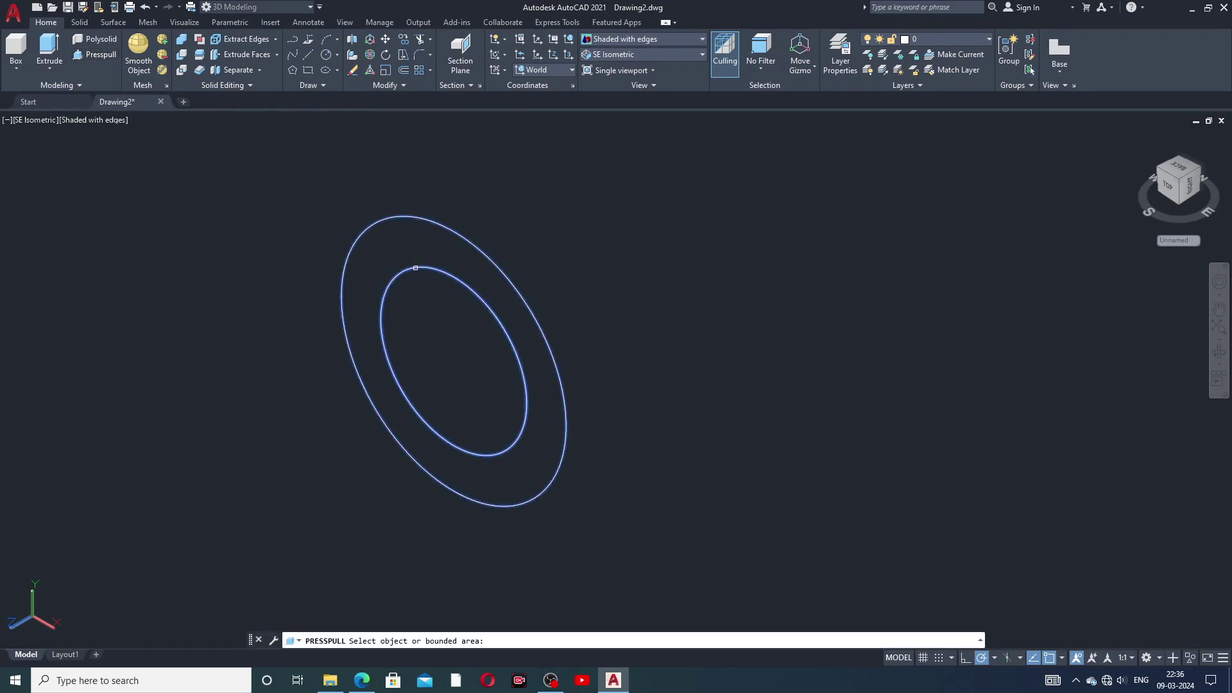
pyautogui.click(417, 276)
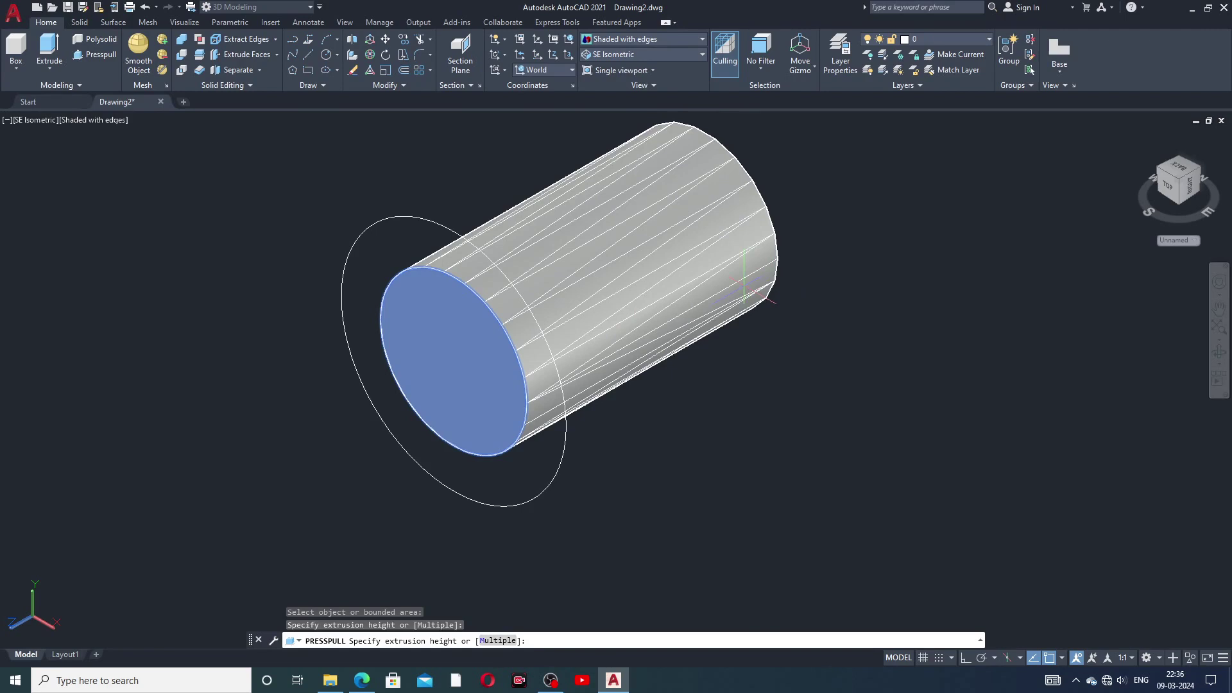
pyautogui.click(748, 286)
pyautogui.moveTo(800, 333); pyautogui.dragTo(728, 367, button='middle')
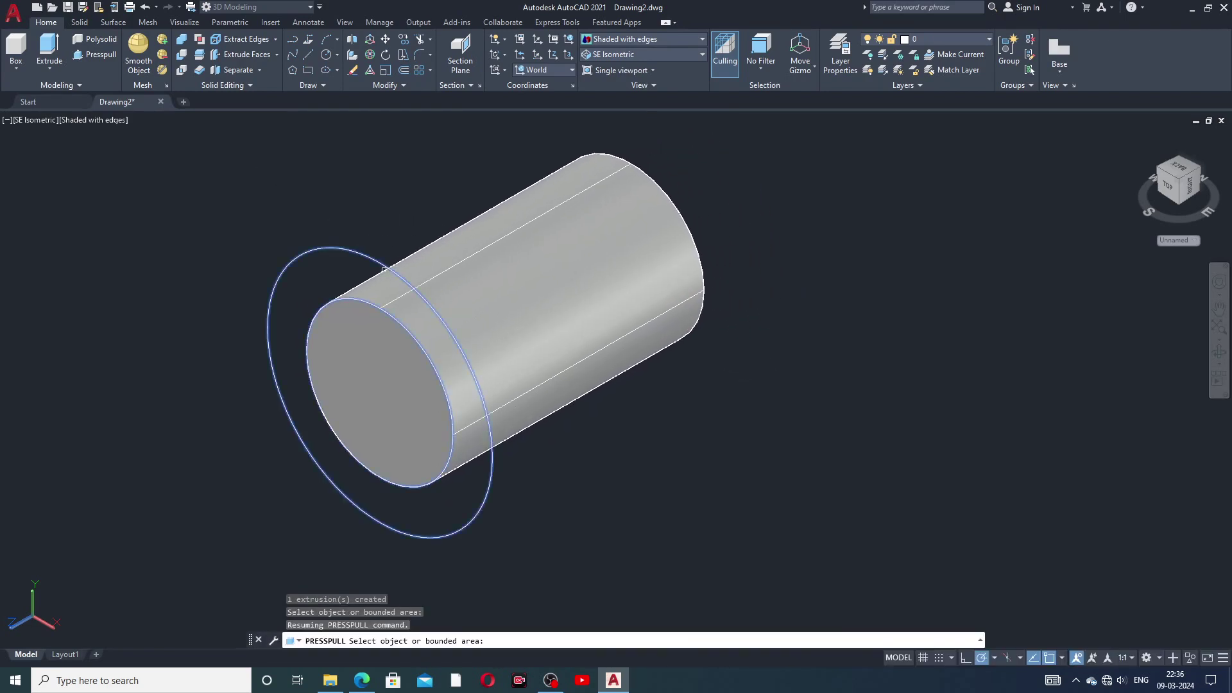
pyautogui.click(385, 266)
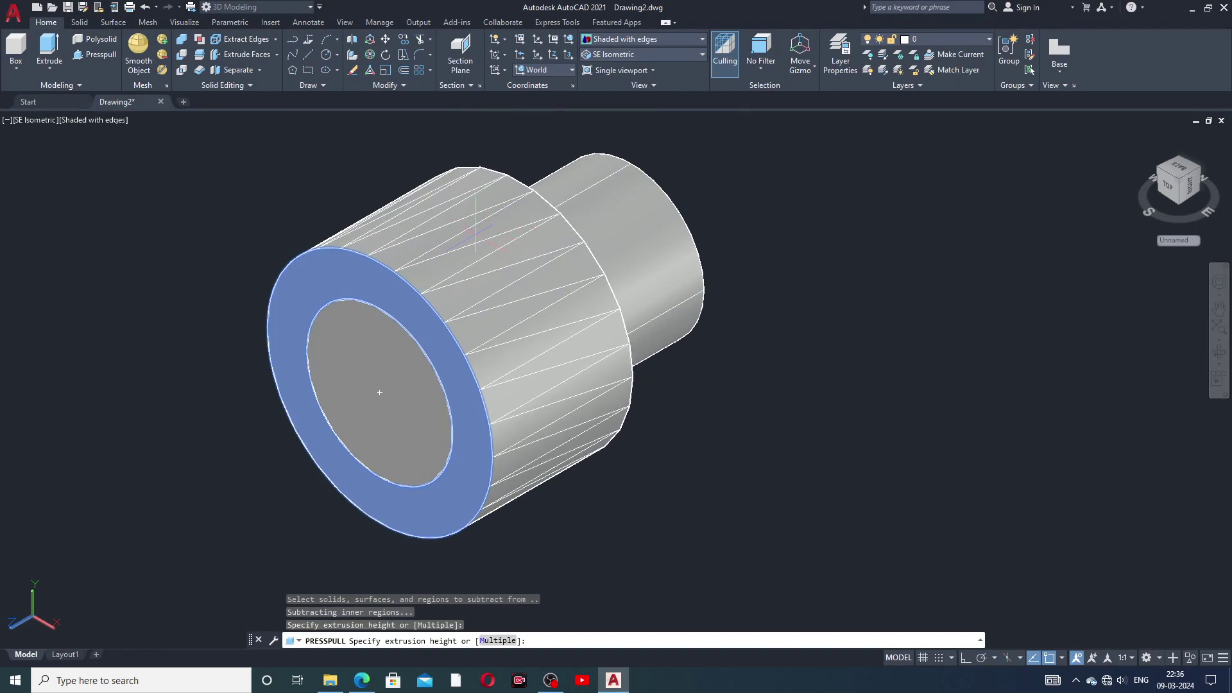
pyautogui.click(479, 231)
pyautogui.moveTo(479, 231); pyautogui.dragTo(452, 230, button='middle')
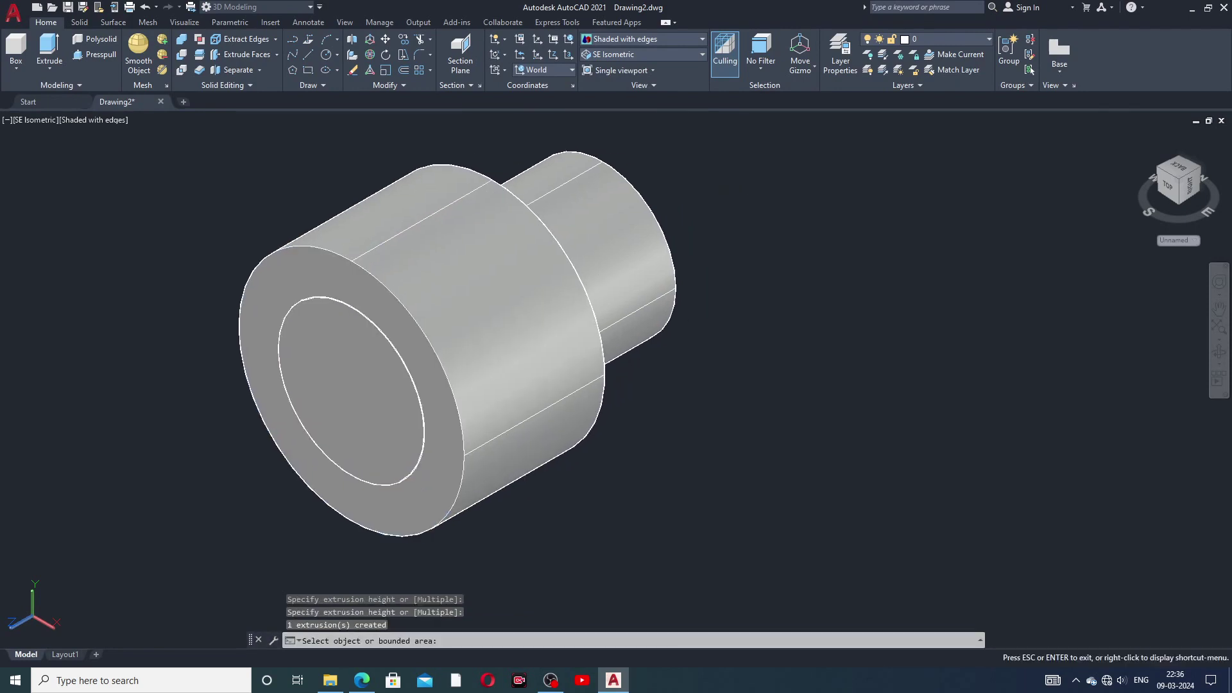
pyautogui.click(631, 55)
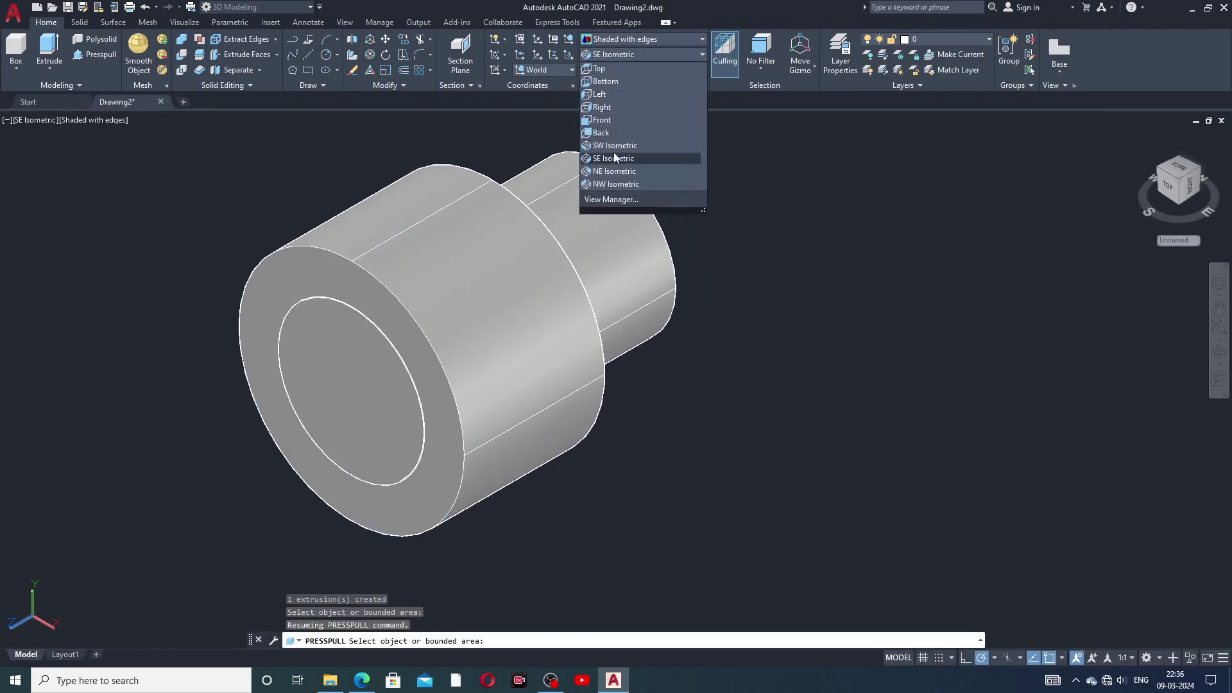
# - In SW Isometric, intersect the two cylinders, then undo the empty result
pyautogui.click(615, 146)
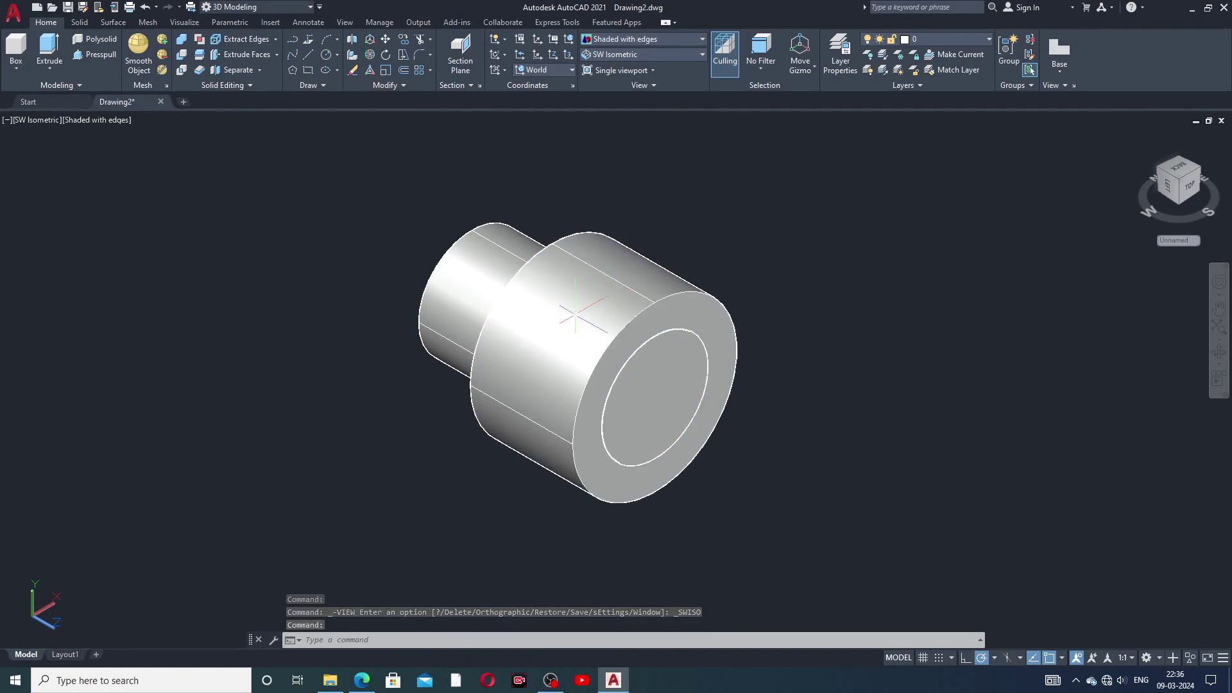
pyautogui.scroll(-3, 578, 311)
pyautogui.scroll(2, 576, 313)
pyautogui.scroll(2, 575, 314)
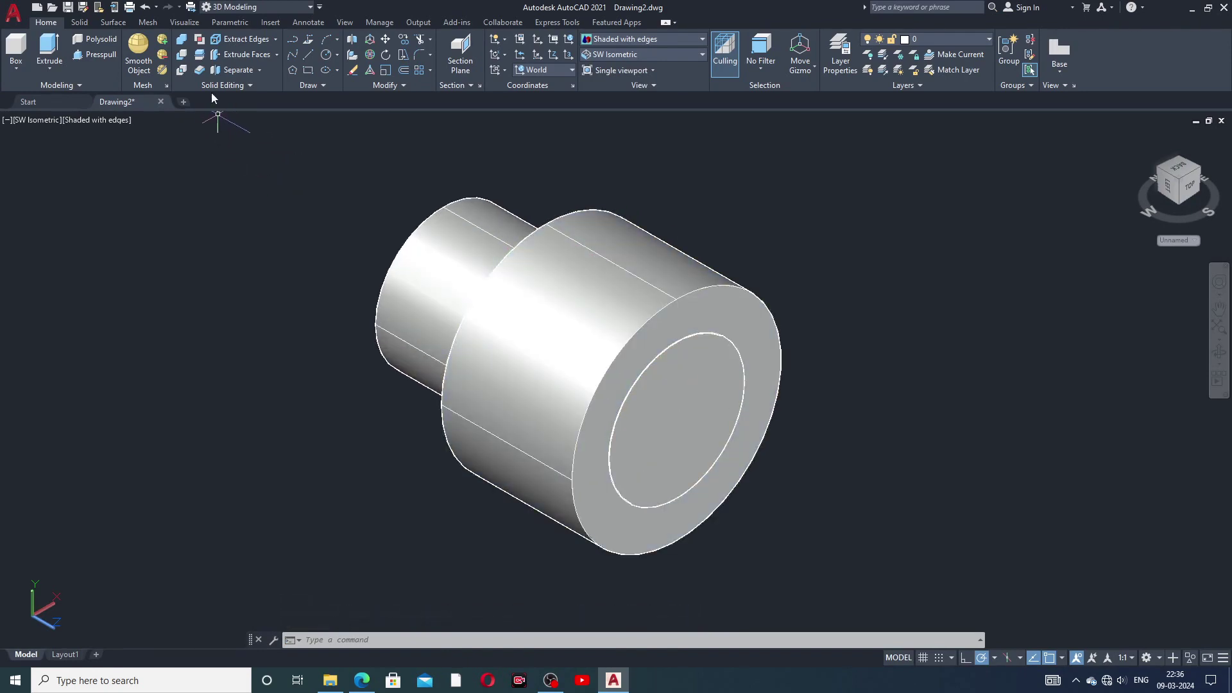
pyautogui.click(183, 72)
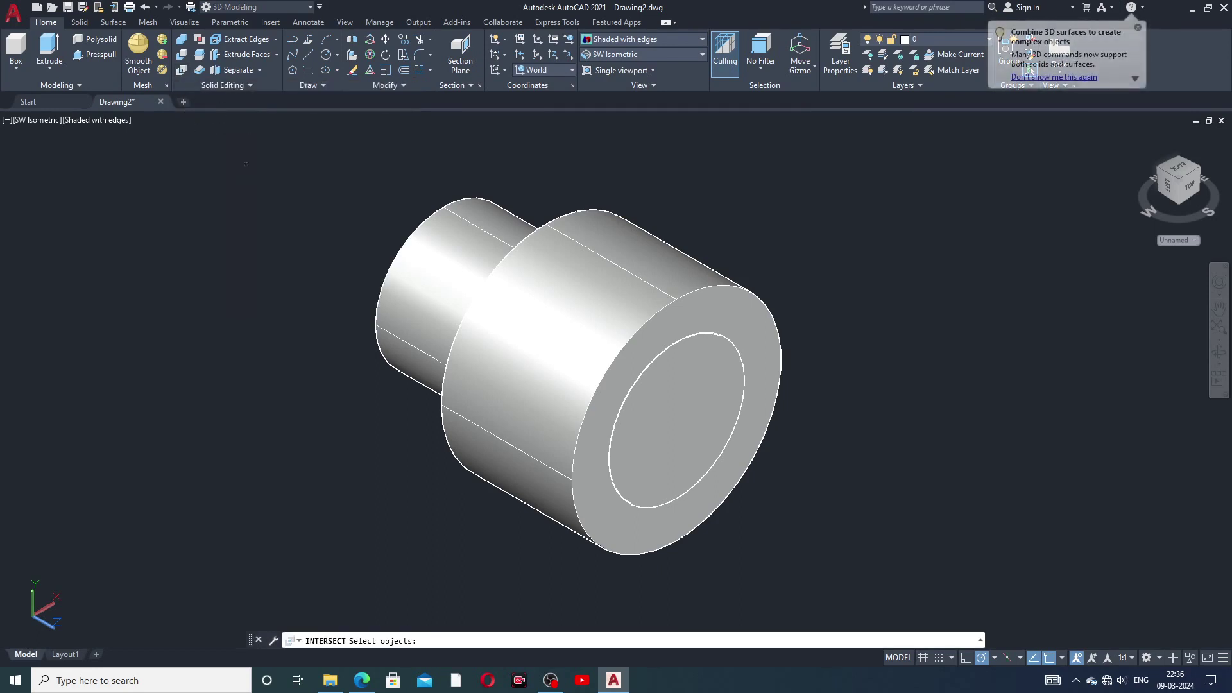
pyautogui.click(576, 301)
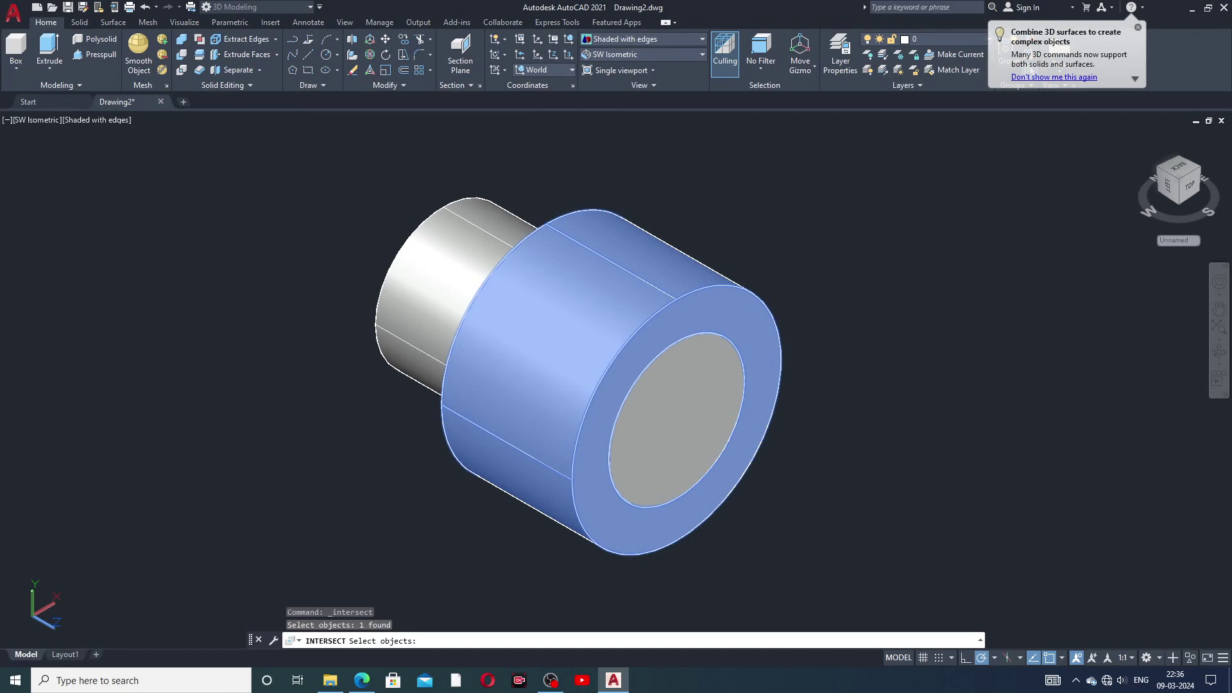
pyautogui.click(437, 248)
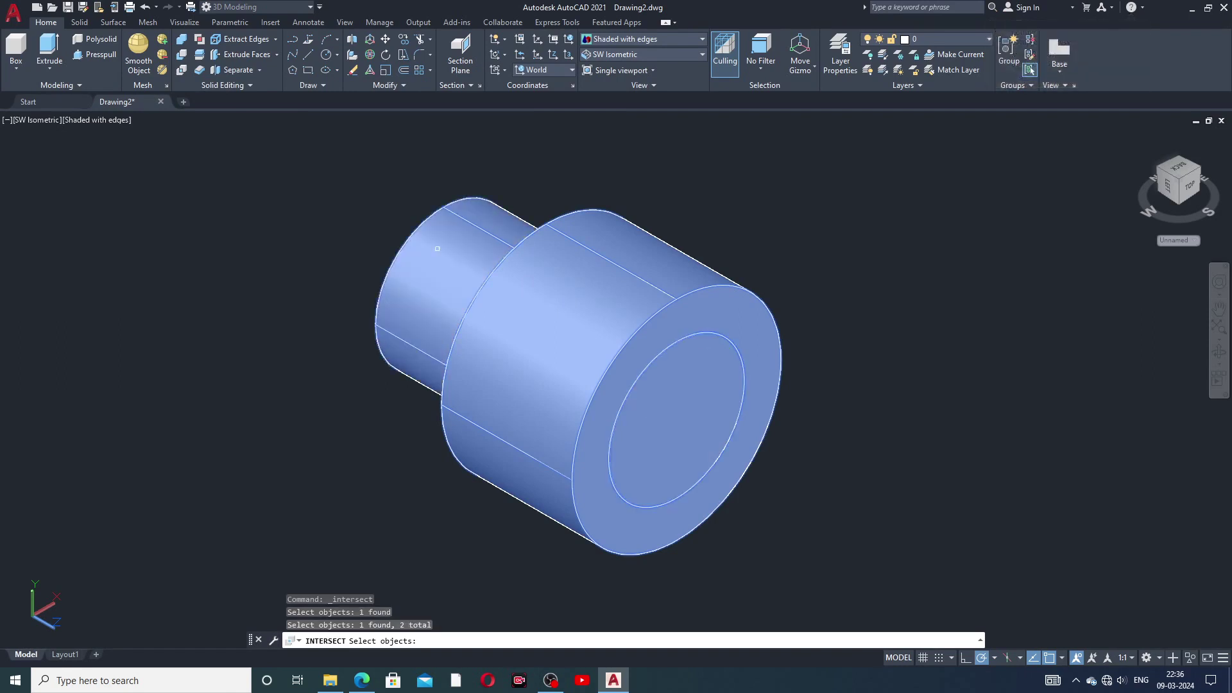
pyautogui.press('Return')
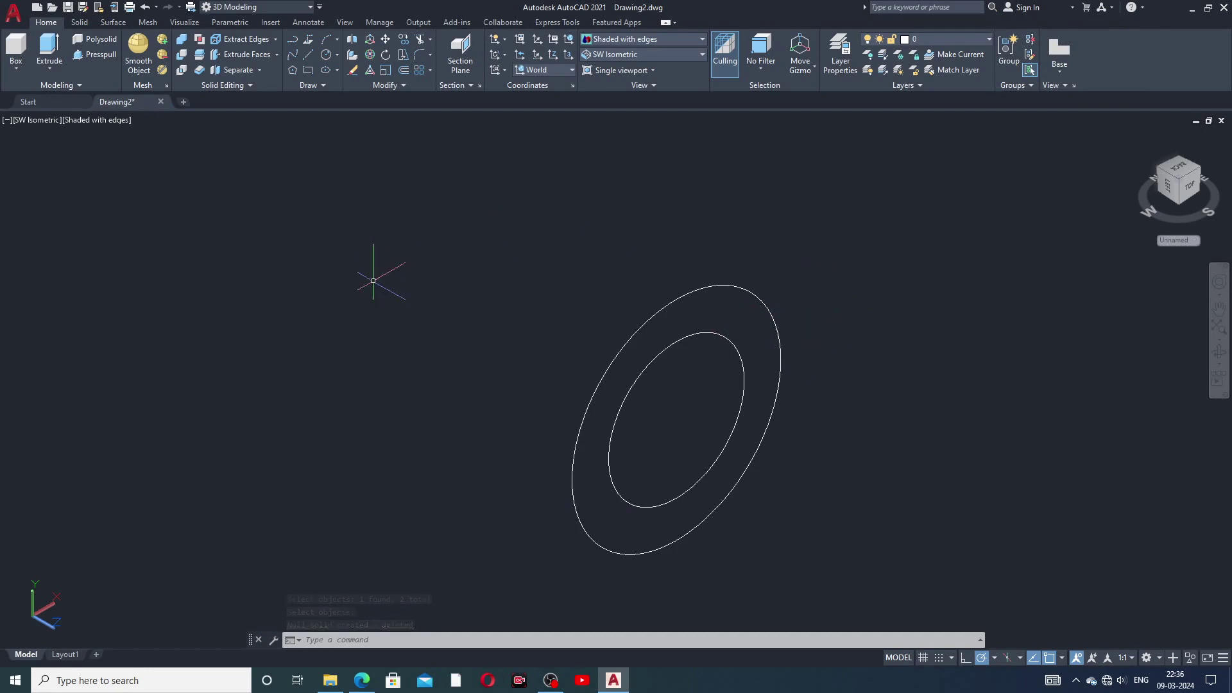
pyautogui.click(144, 8)
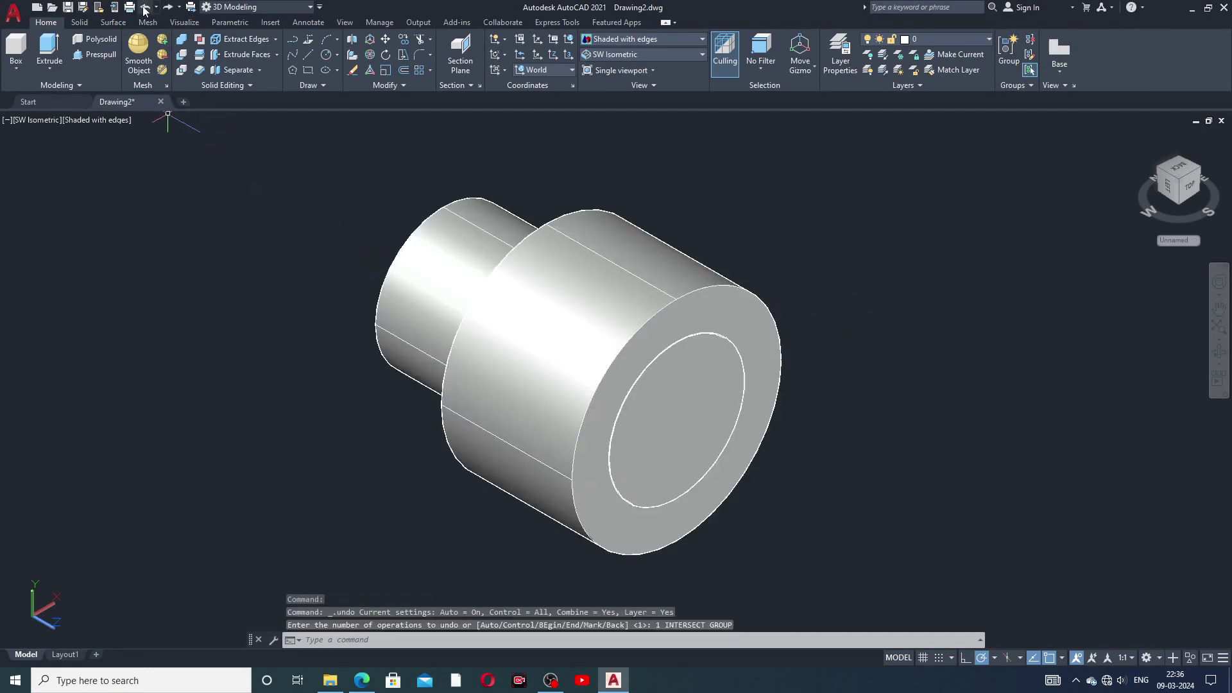
# - Retry the intersection with the larger cylinder, then cancel the selection
pyautogui.click(183, 70)
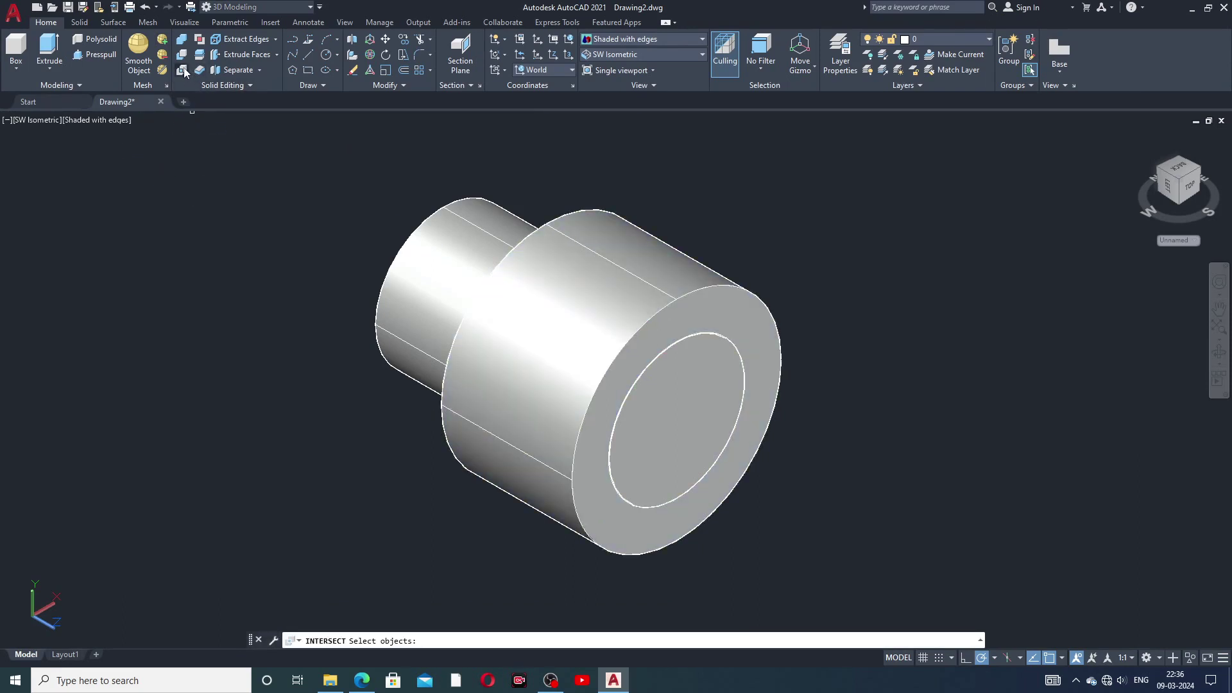
pyautogui.click(582, 256)
pyautogui.press('Return')
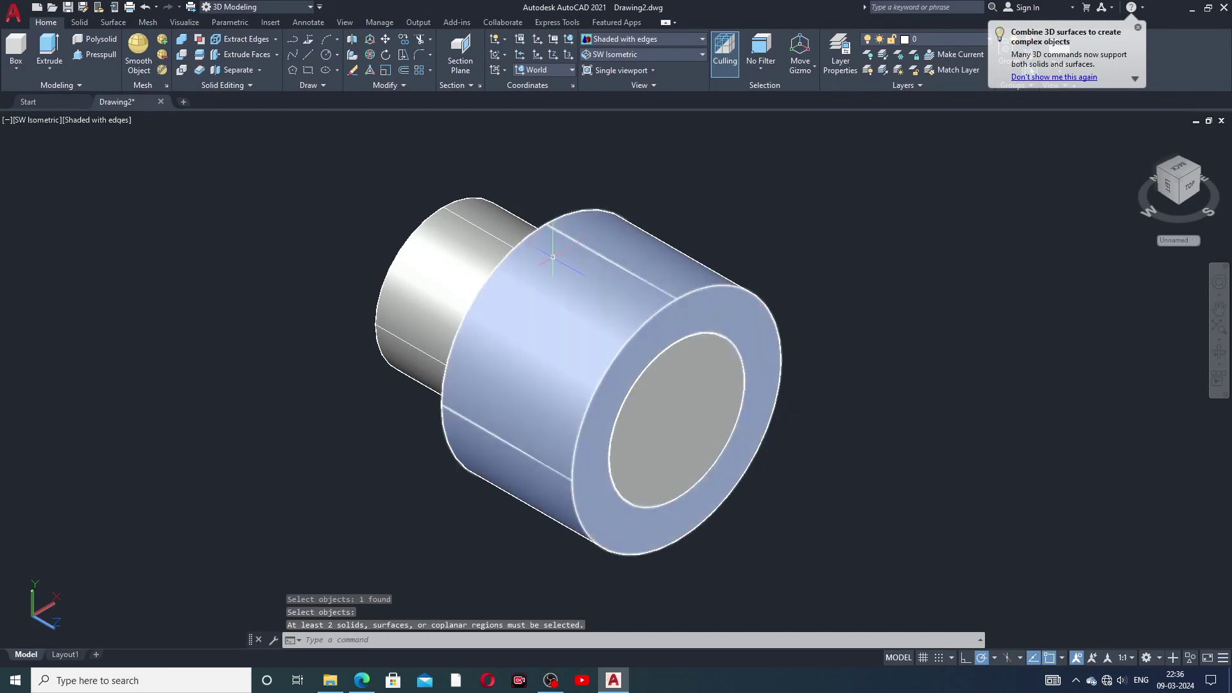
pyautogui.click(446, 243)
pyautogui.rightClick(447, 244)
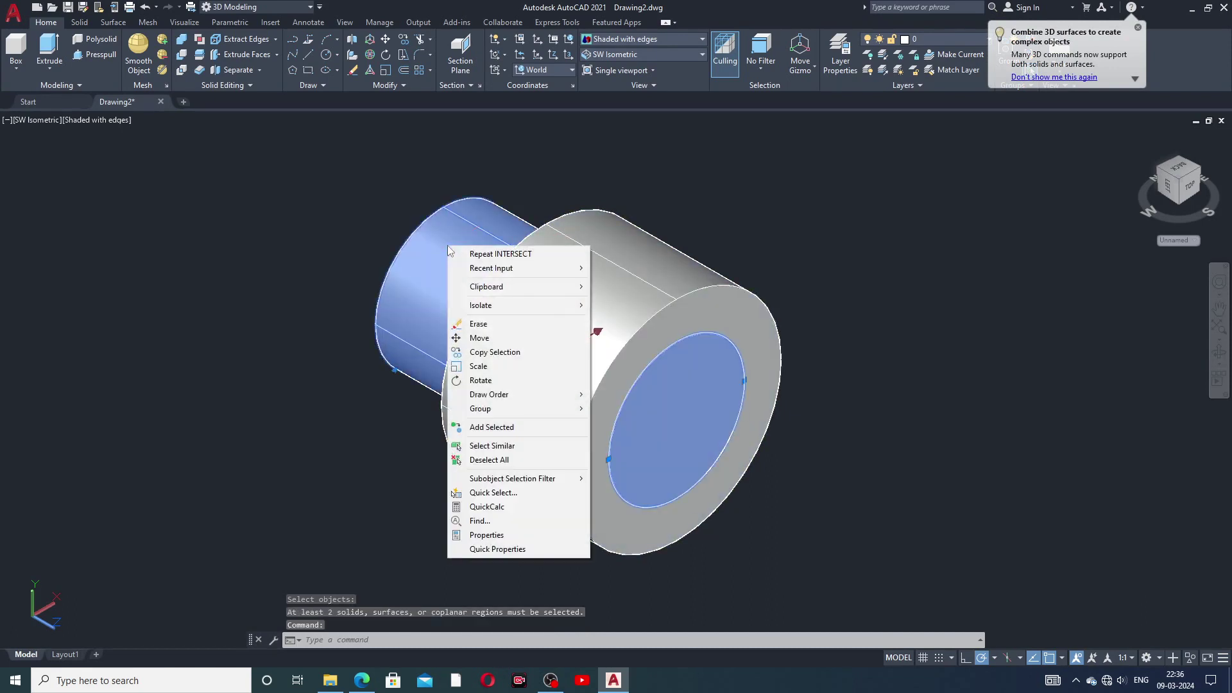
pyautogui.press('Escape')
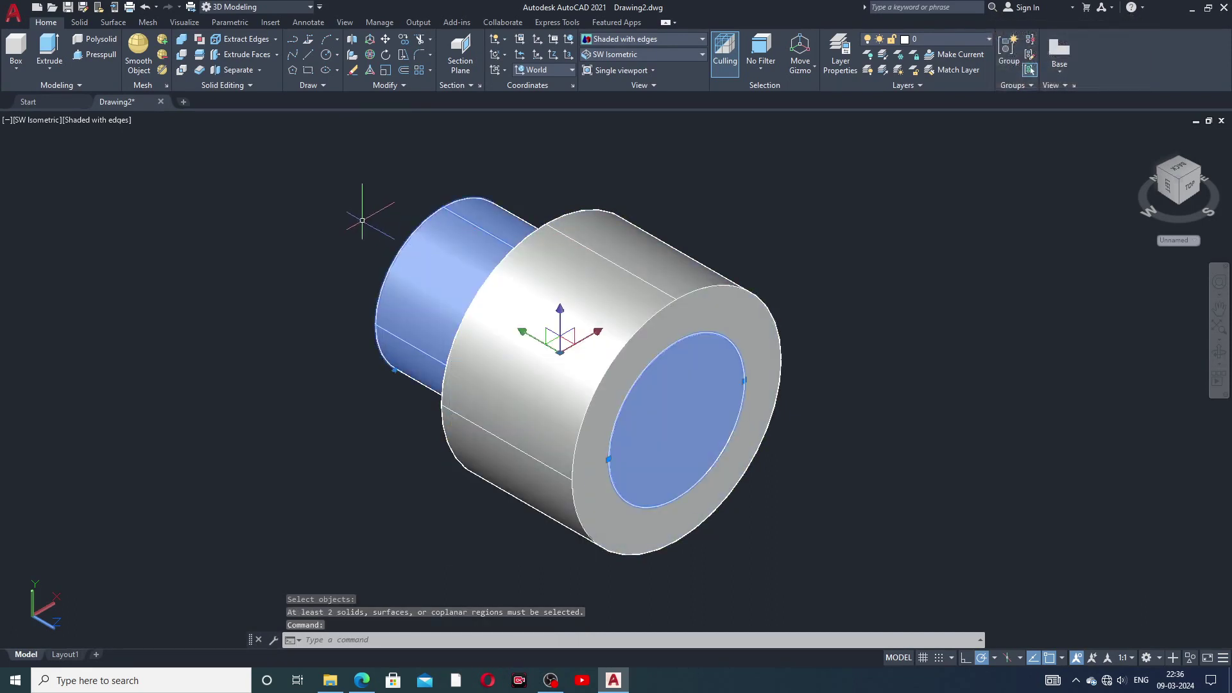
pyautogui.press('Escape')
pyautogui.moveTo(451, 287); pyautogui.dragTo(476, 327, button='middle')
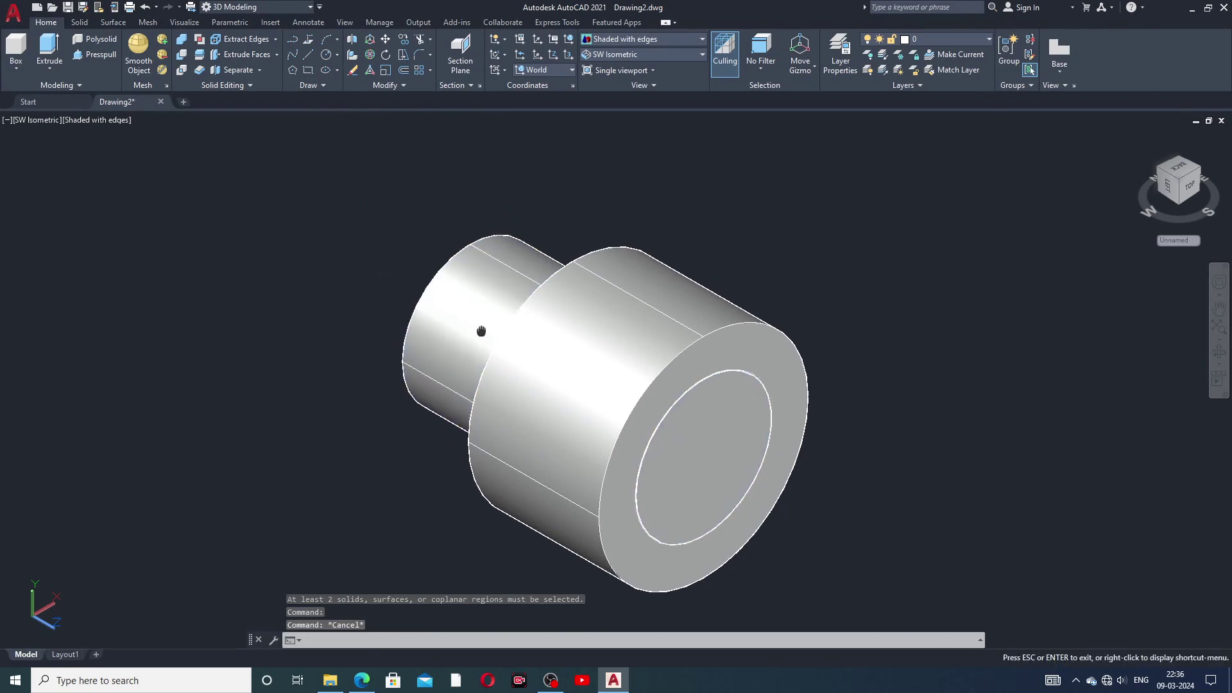
# - Intersect the small and large cylinders, then select everything and delete it
pyautogui.click(182, 71)
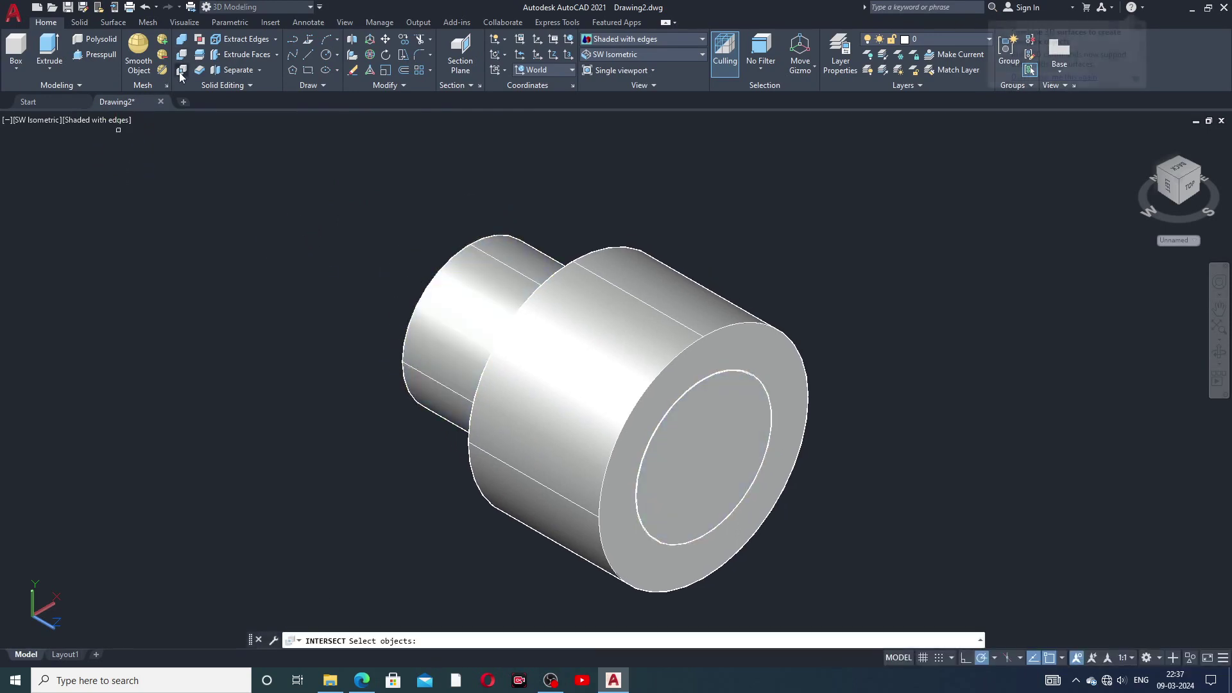
pyautogui.click(486, 280)
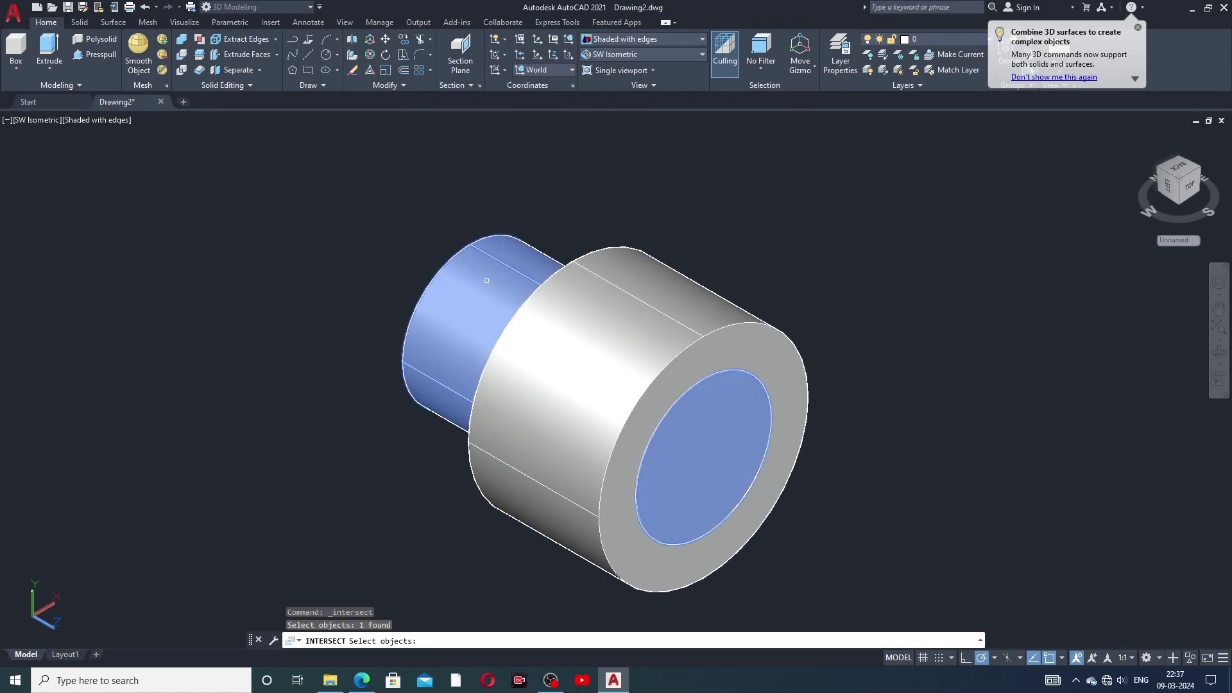
pyautogui.click(566, 312)
pyautogui.press('Return')
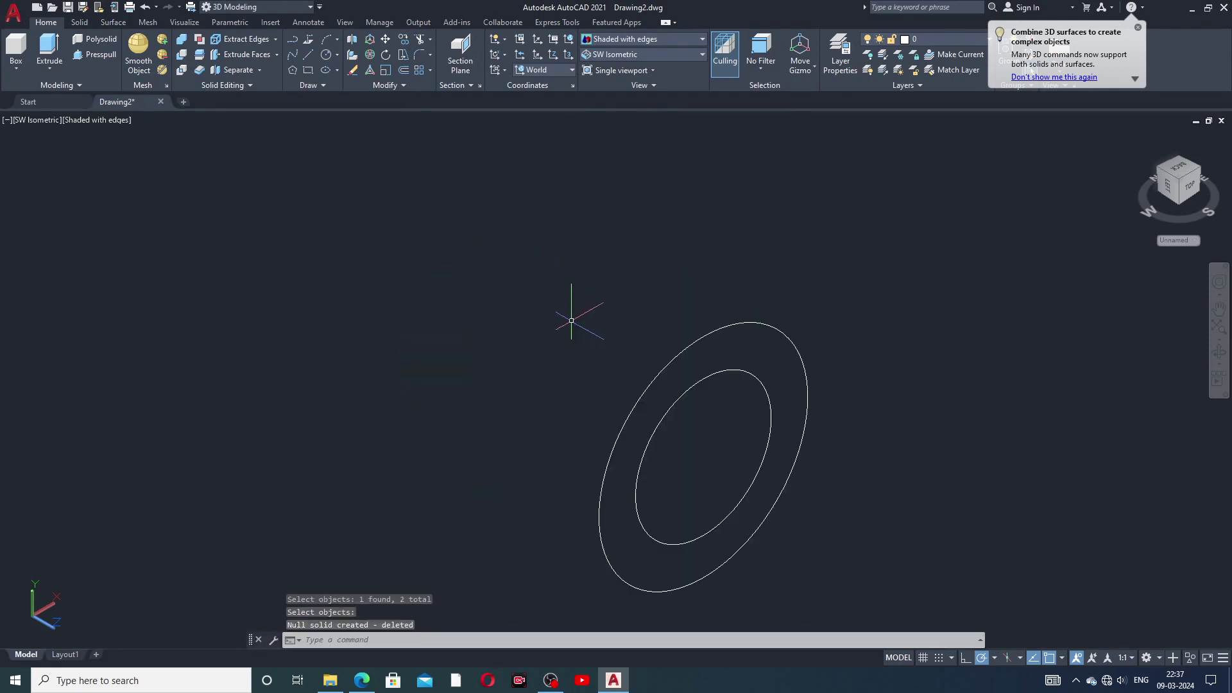
pyautogui.moveTo(732, 402); pyautogui.dragTo(693, 297, button='middle')
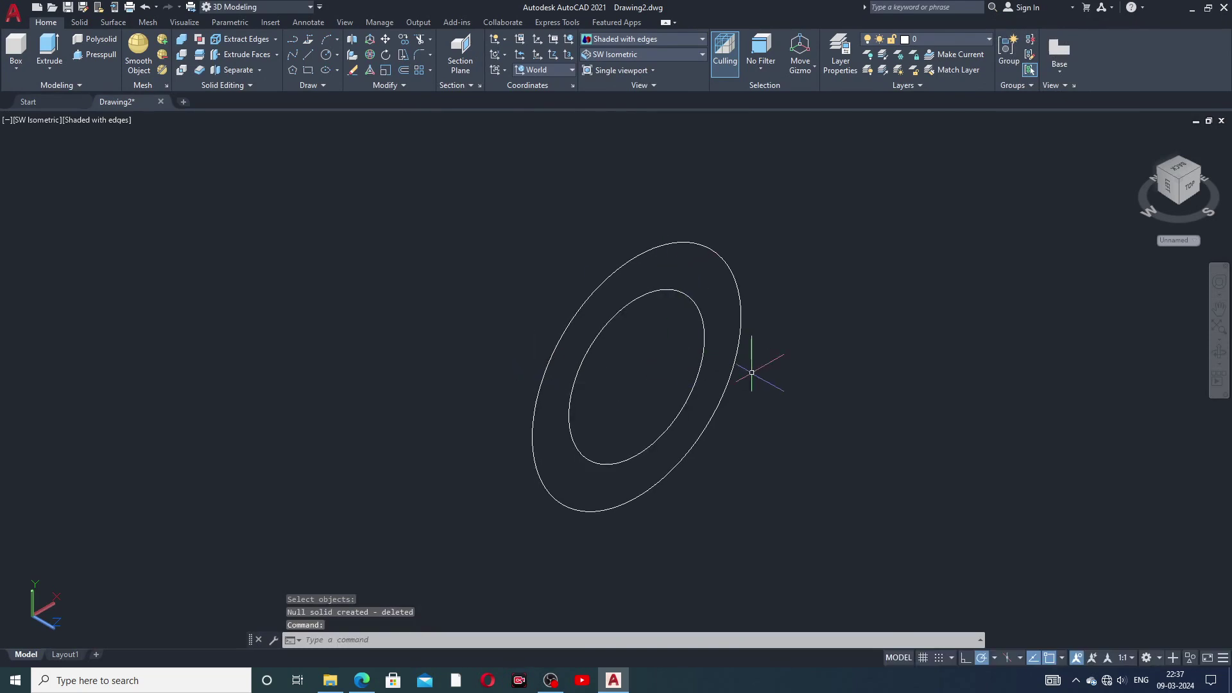
pyautogui.hotkey('ctrl', 'a')
pyautogui.press('Delete')
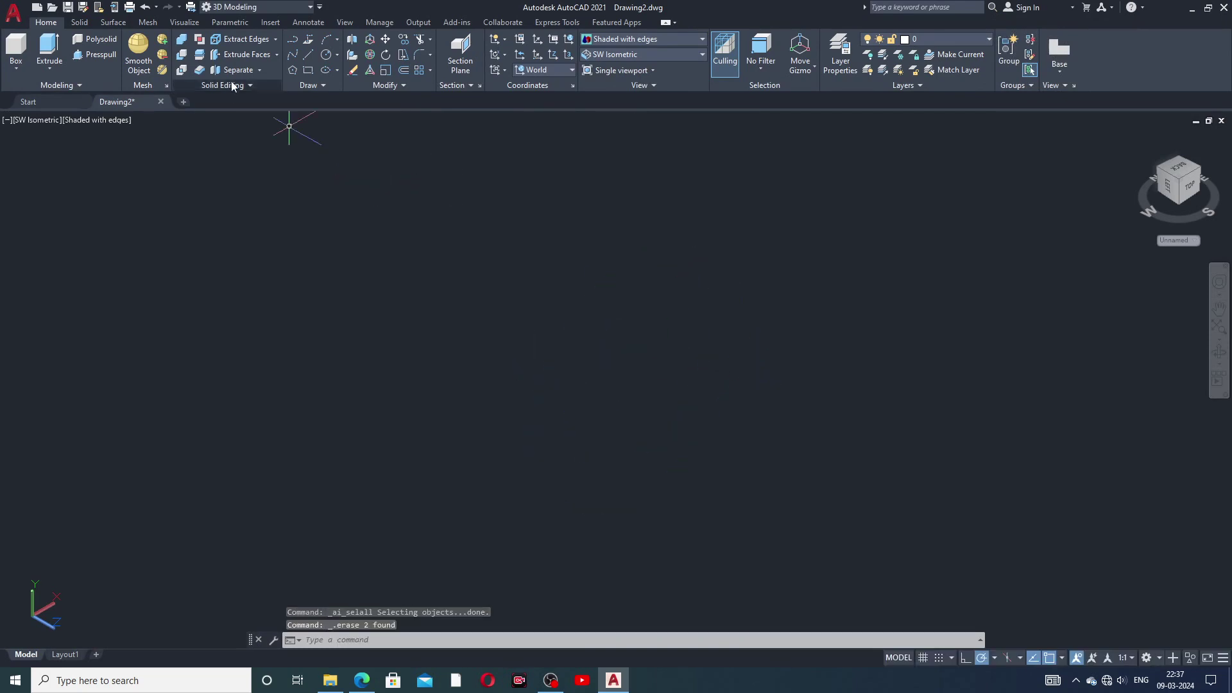
# - In Top view, draw a rectangle from corner to opposite corner
pyautogui.click(646, 56)
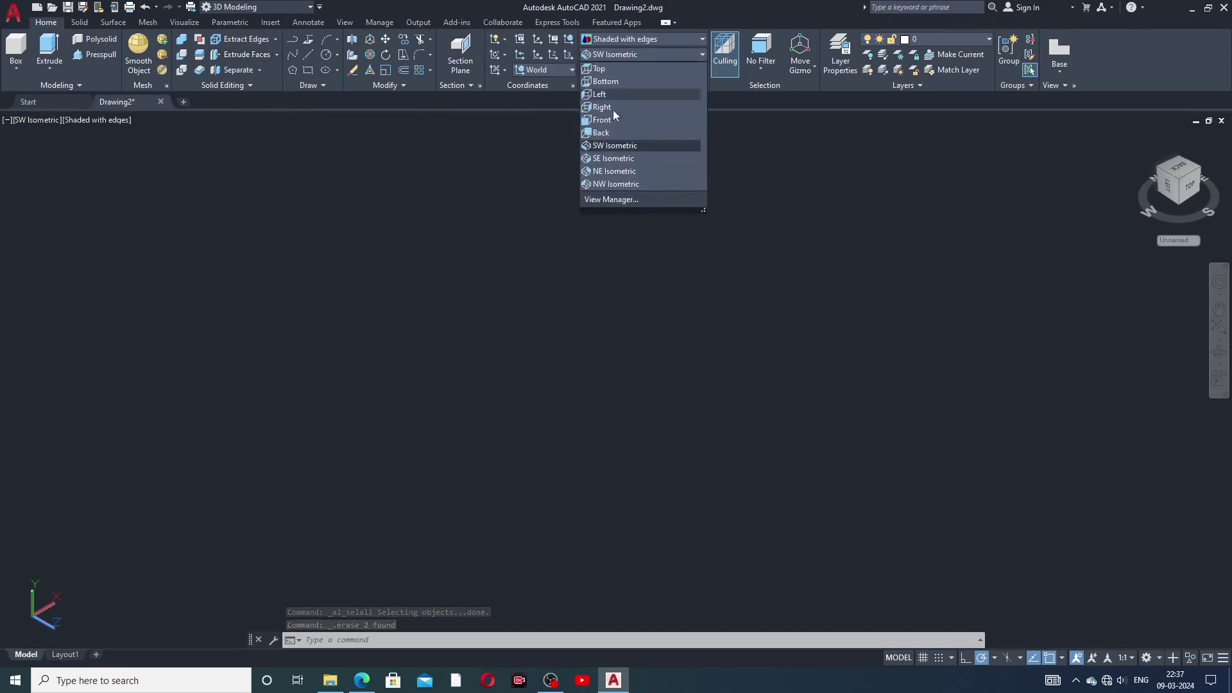
pyautogui.click(603, 68)
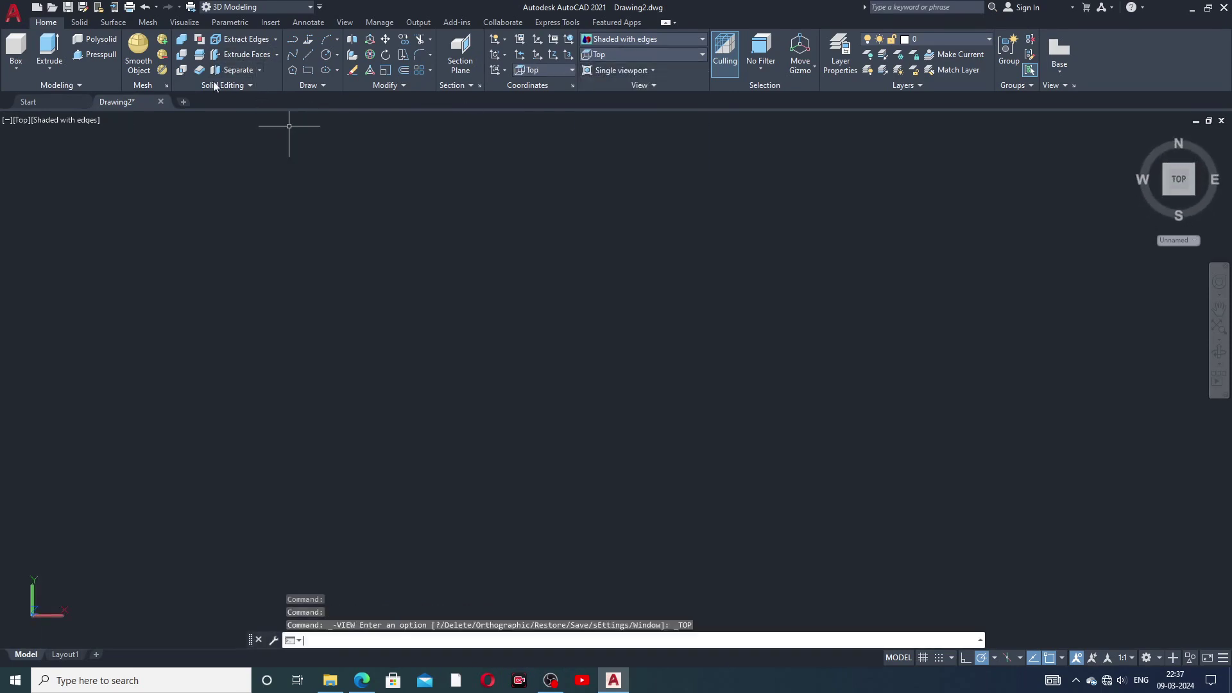
pyautogui.click(504, 346)
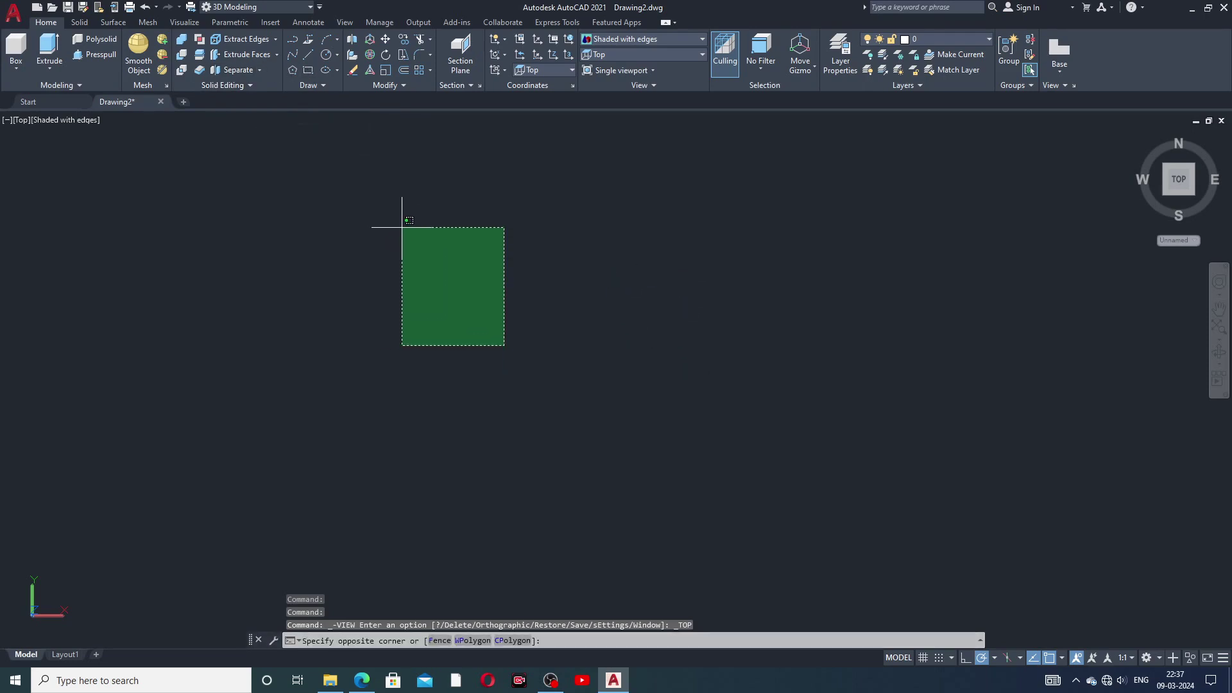
pyautogui.press('Escape')
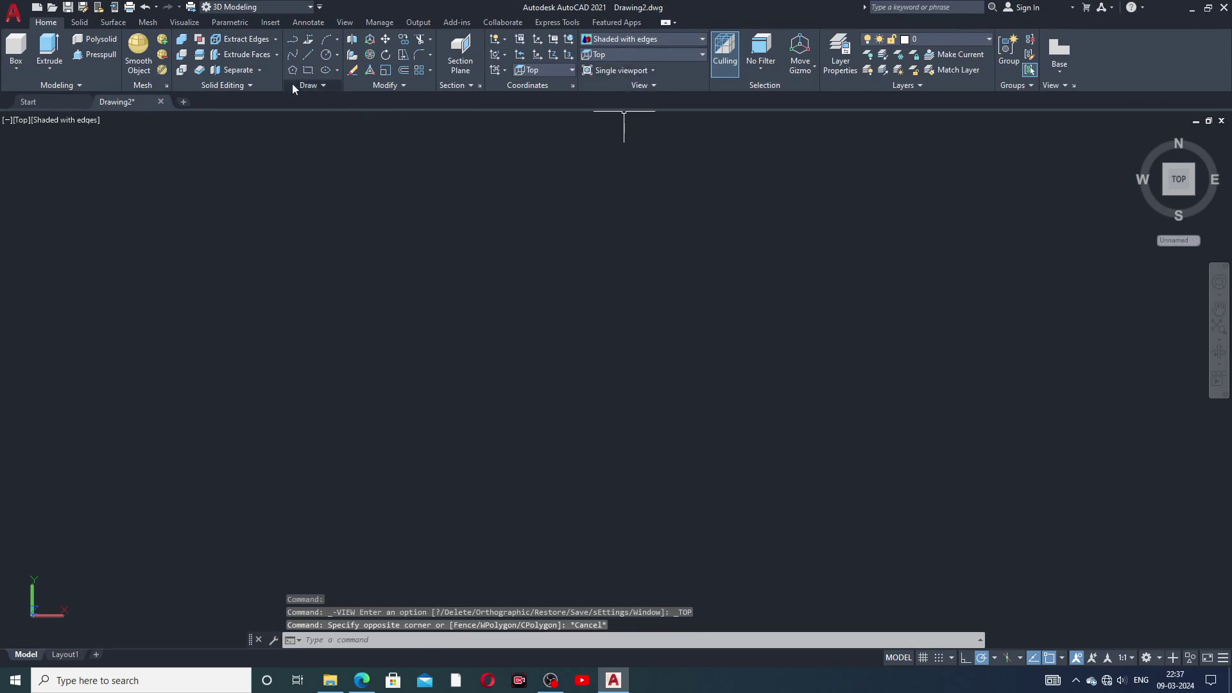
pyautogui.click(308, 70)
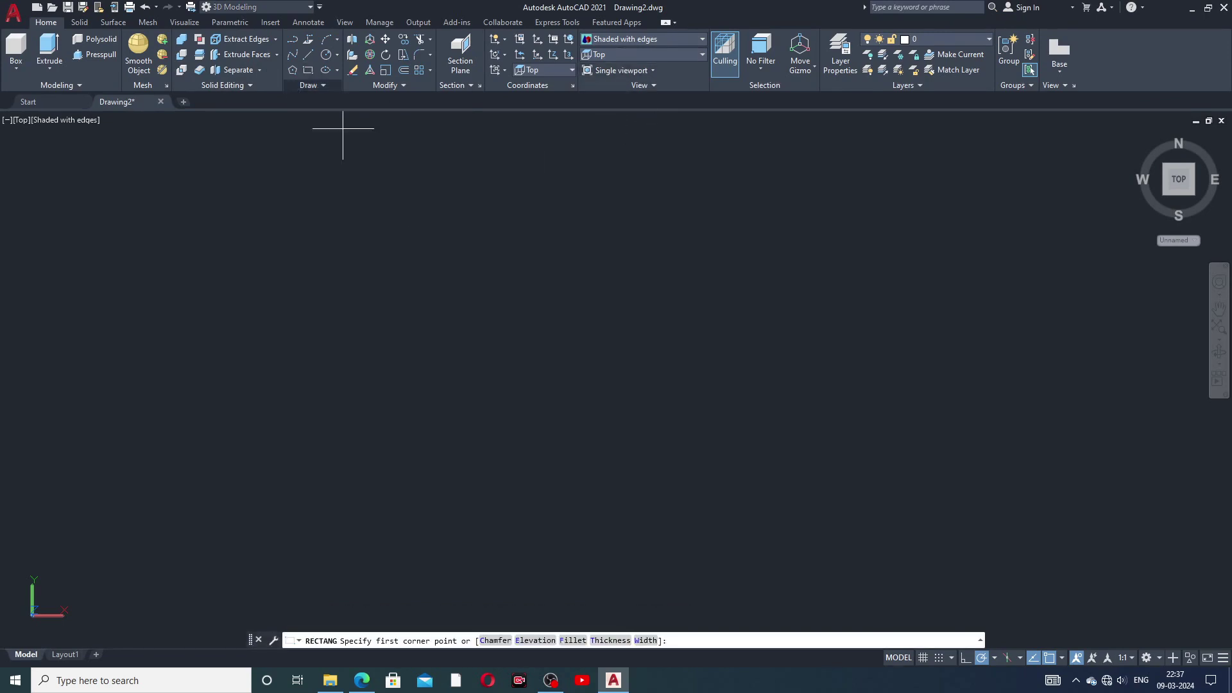
pyautogui.click(523, 329)
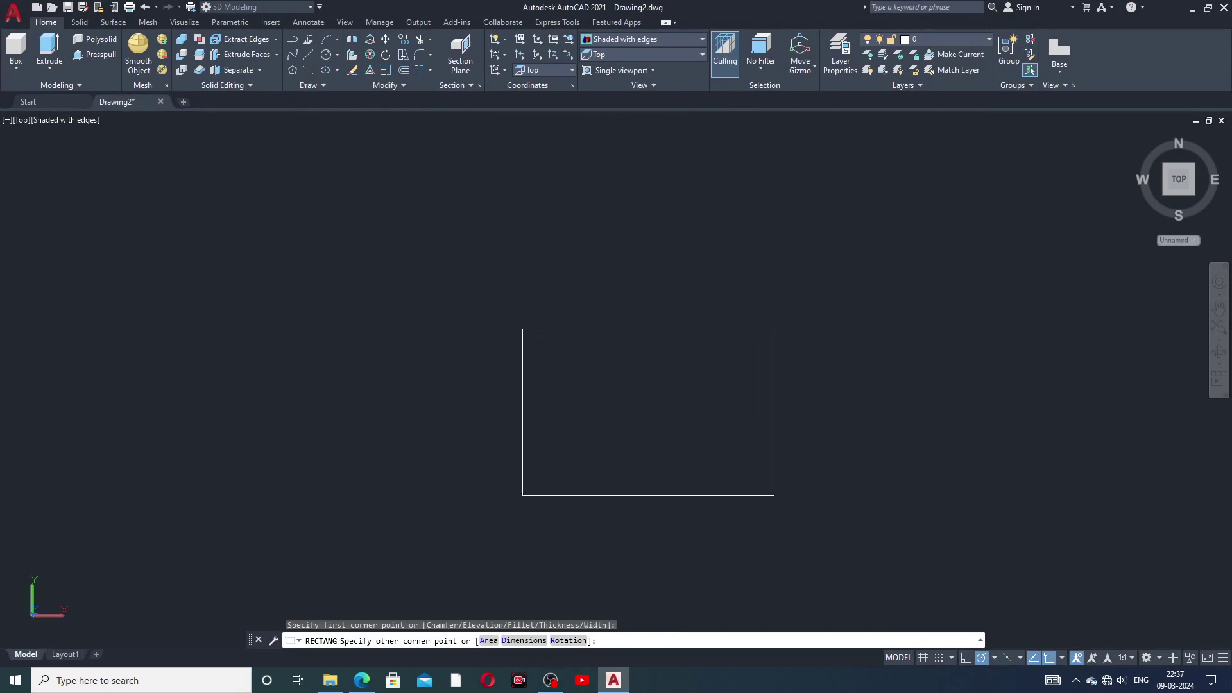
pyautogui.click(774, 496)
# - In Front view, draw a circle centred on the rectangle's edge line
pyautogui.click(640, 57)
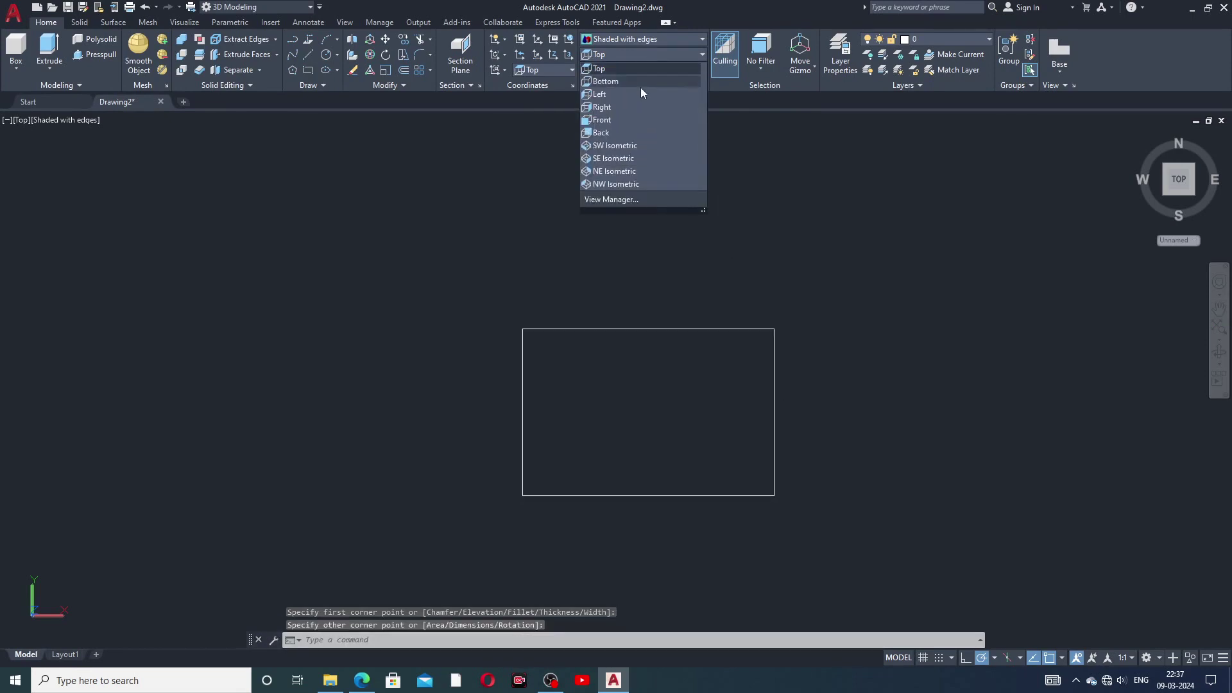
pyautogui.click(615, 120)
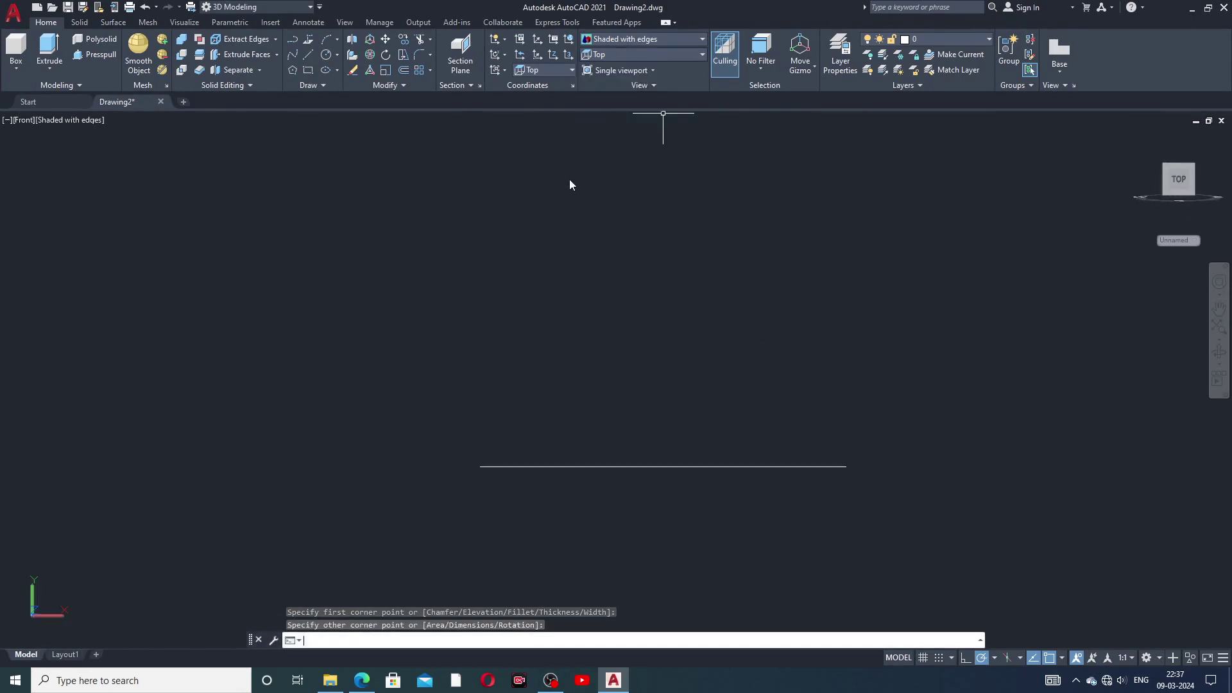
pyautogui.click(330, 57)
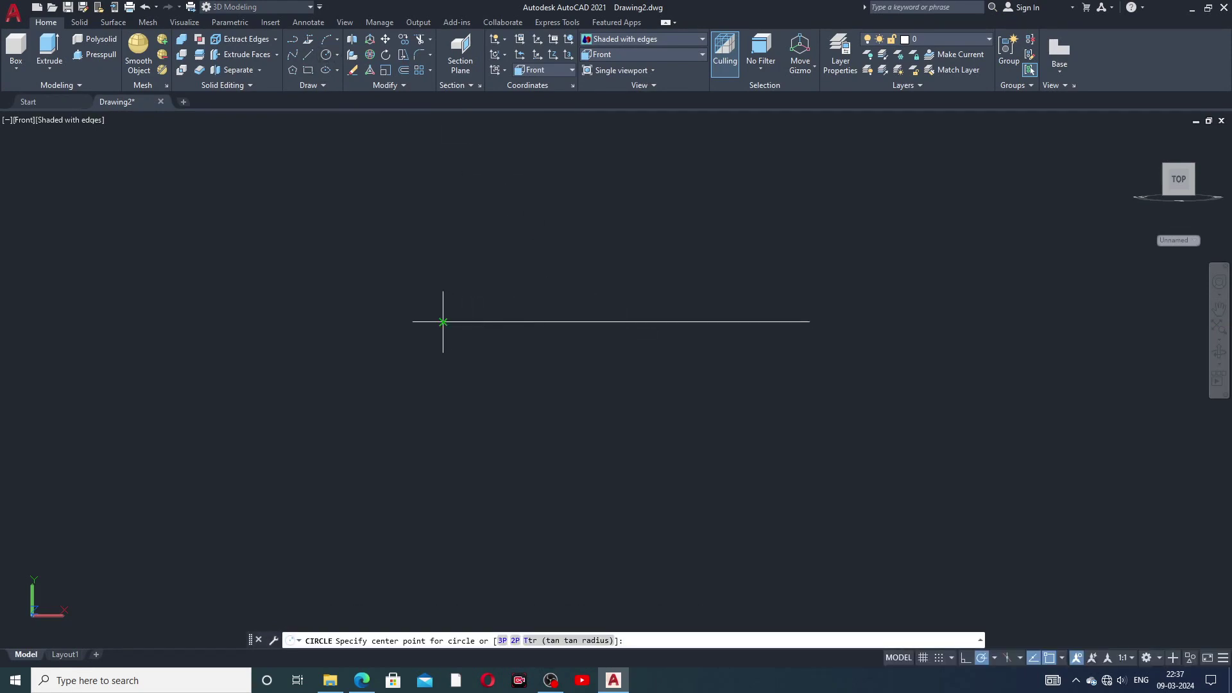
pyautogui.click(635, 322)
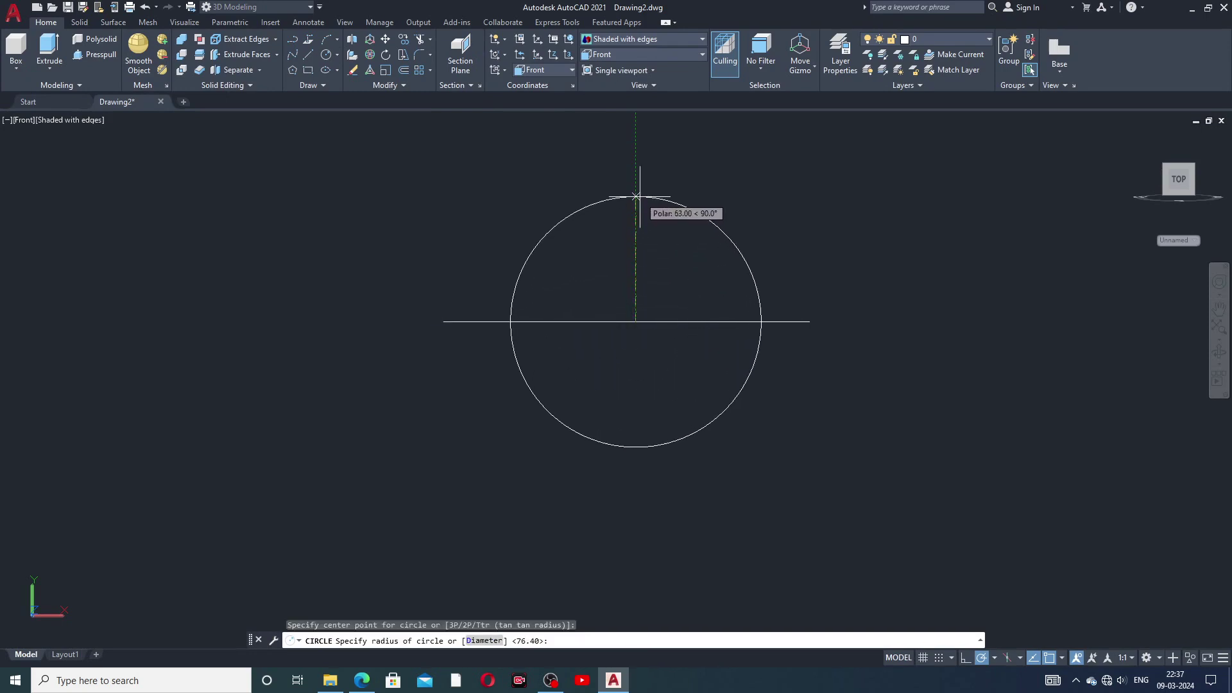
pyautogui.click(635, 197)
# - Switch to SW Isometric and recentre the shapes
pyautogui.click(649, 54)
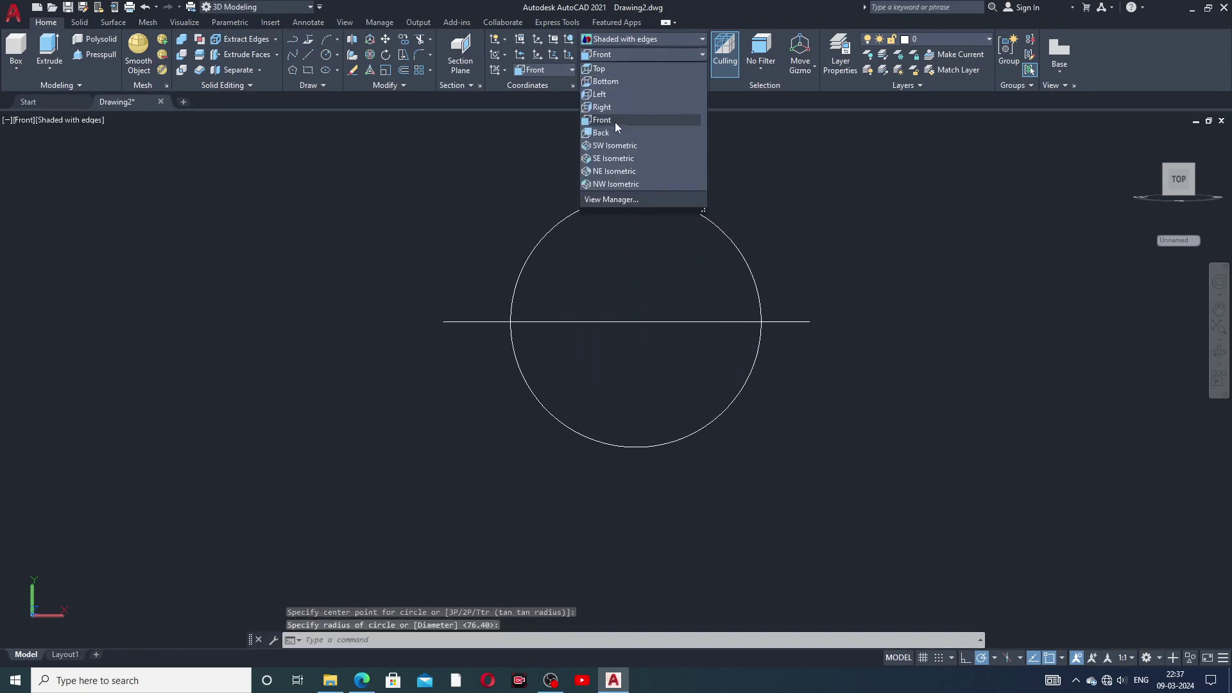
pyautogui.click(616, 146)
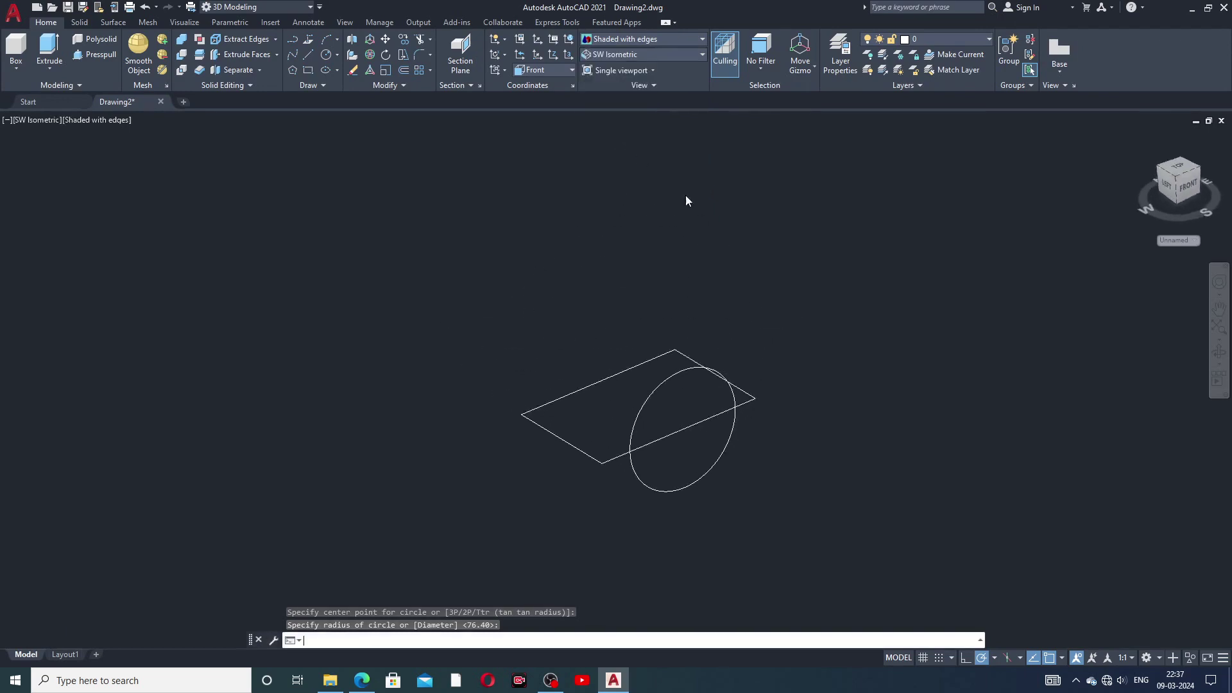
pyautogui.moveTo(729, 325); pyautogui.dragTo(710, 311, button='middle')
pyautogui.moveTo(711, 311); pyautogui.dragTo(701, 303)
pyautogui.press('Escape')
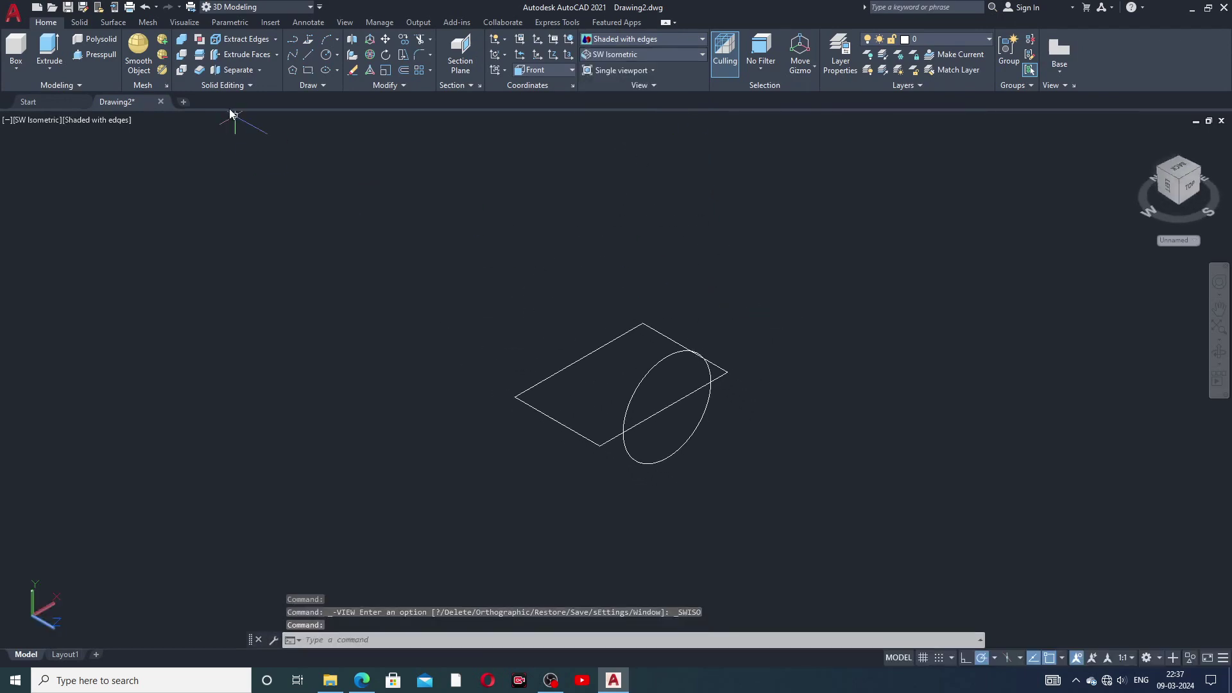
# - Presspull the rectangle up into a tall box
pyautogui.click(96, 55)
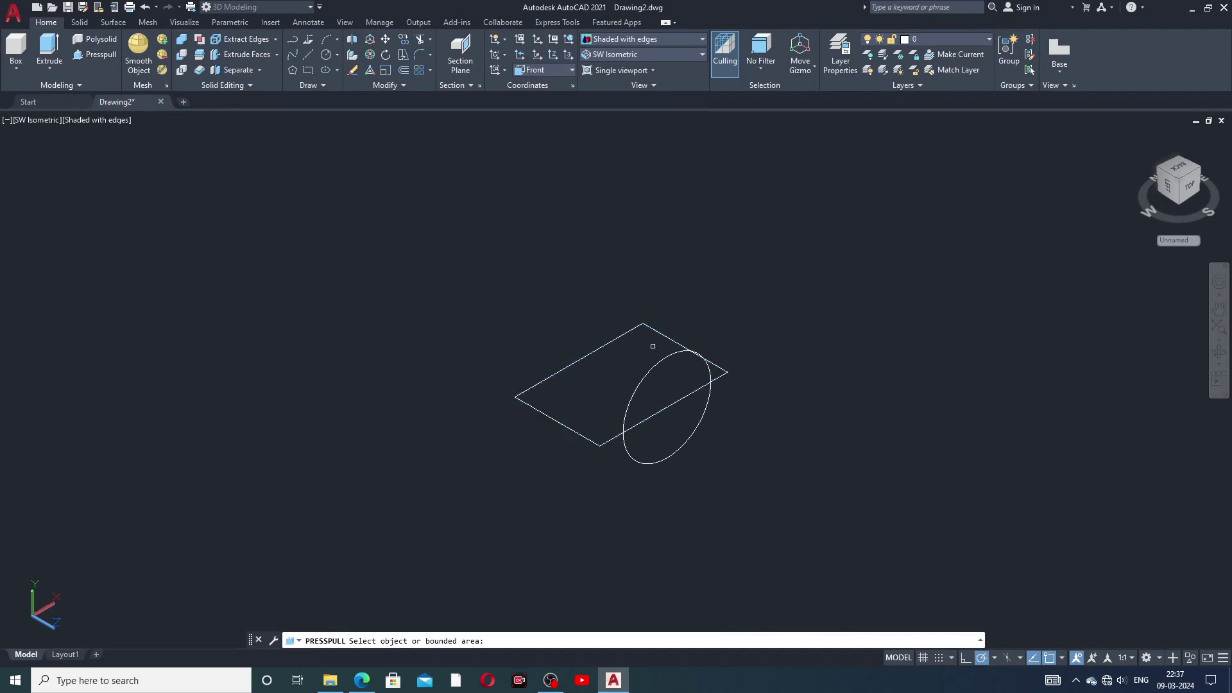
pyautogui.click(640, 330)
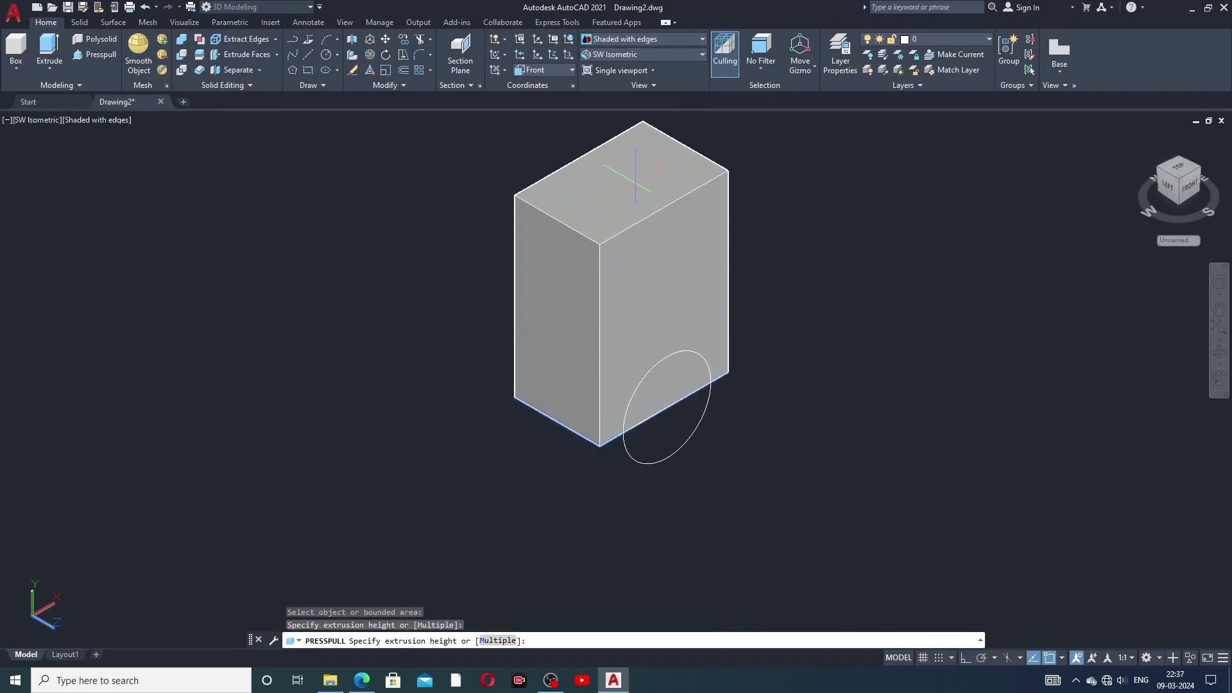
pyautogui.click(644, 216)
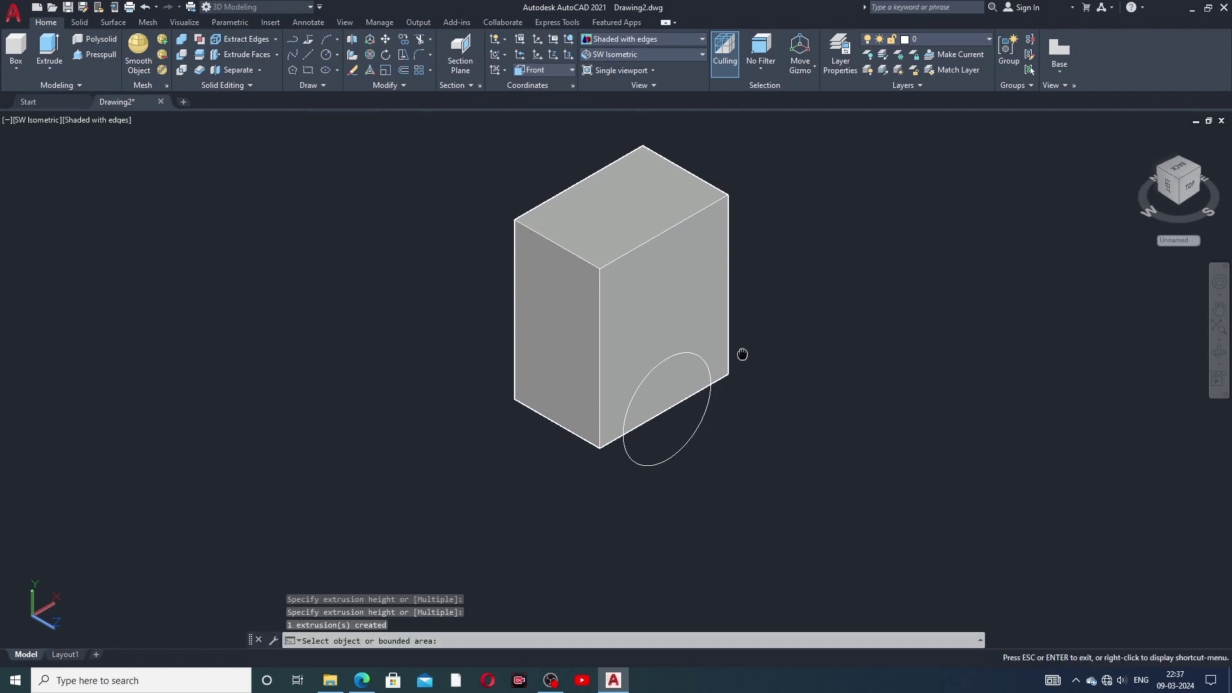
pyautogui.moveTo(716, 336); pyautogui.dragTo(708, 381, button='middle')
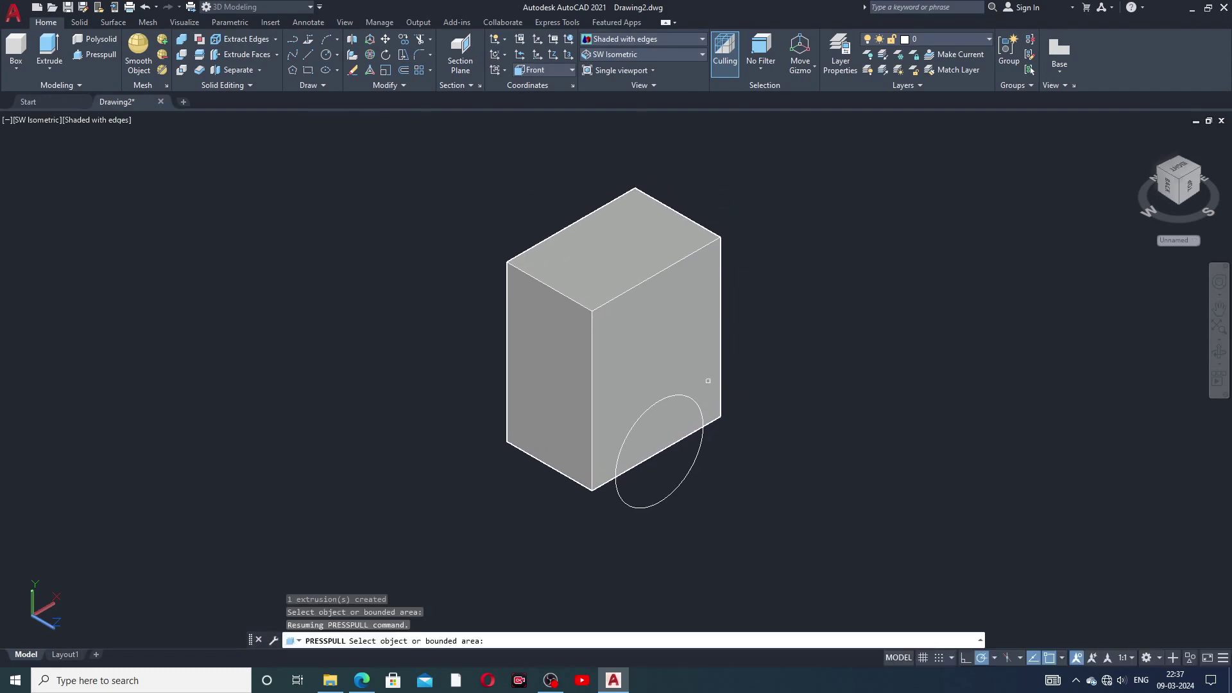
# - Presspull the circle into a cylinder running through the box
pyautogui.click(91, 55)
pyautogui.click(653, 507)
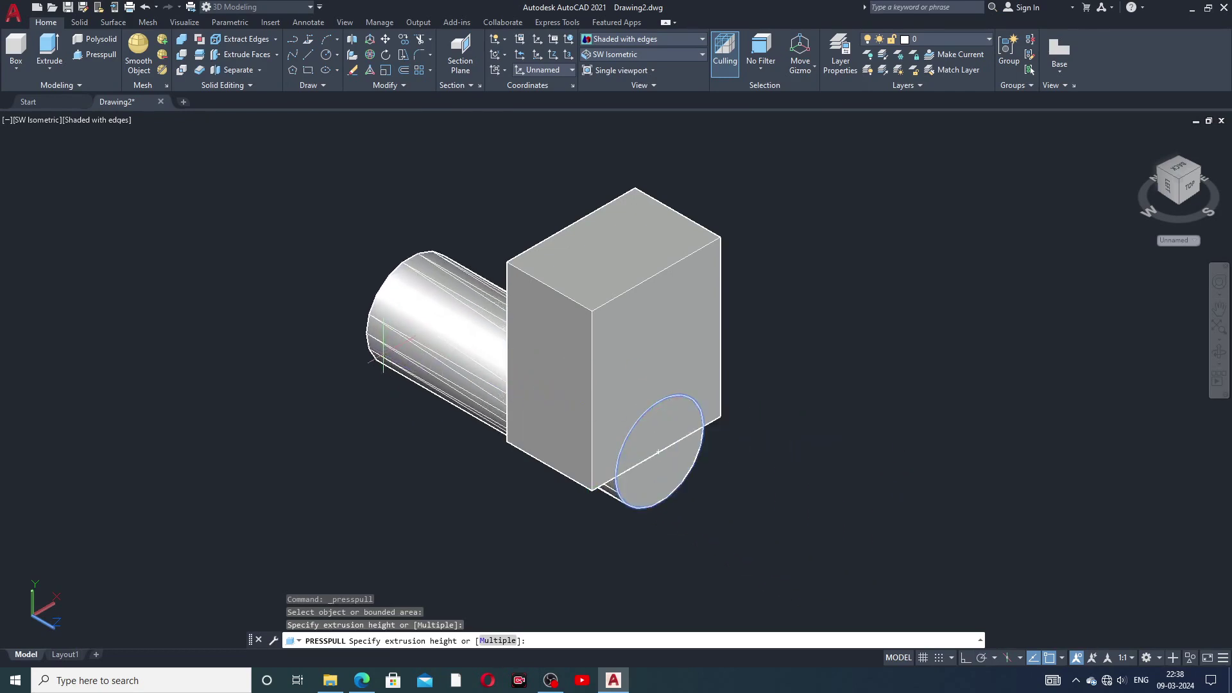
pyautogui.click(462, 309)
pyautogui.moveTo(735, 262); pyautogui.dragTo(737, 335, button='middle')
pyautogui.press('Escape')
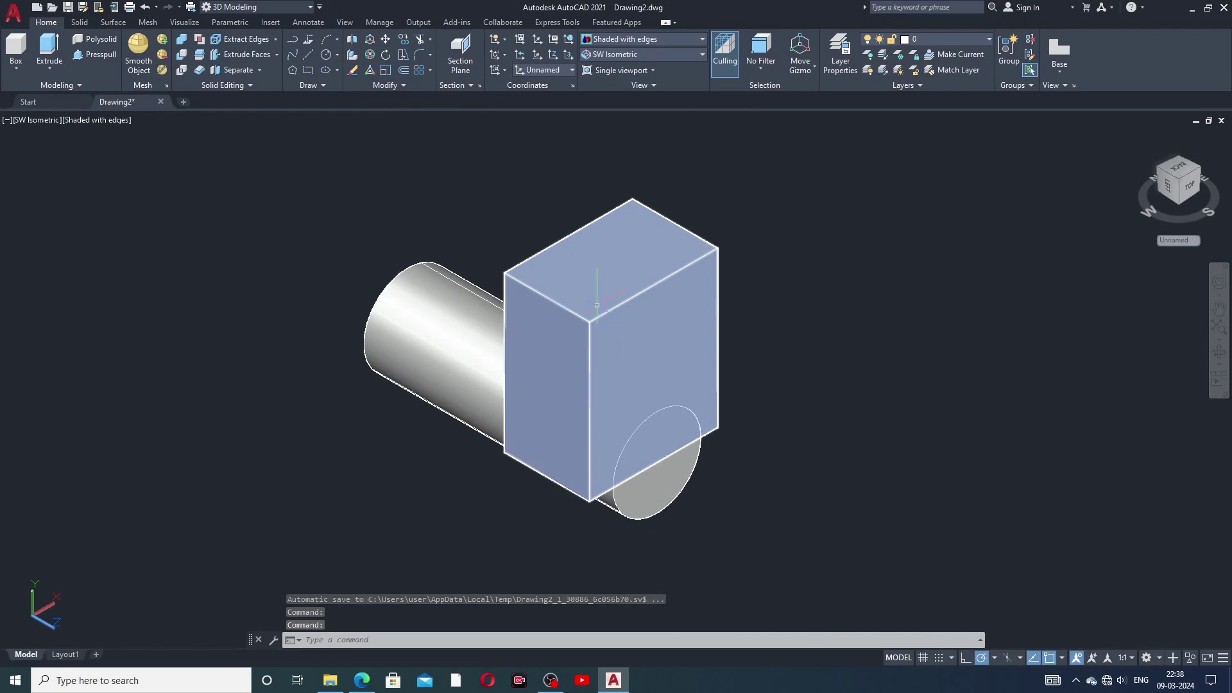
# - Intersect the box with the cylinder, leaving only their shared half-round solid
pyautogui.moveTo(528, 331); pyautogui.dragTo(539, 337, button='middle')
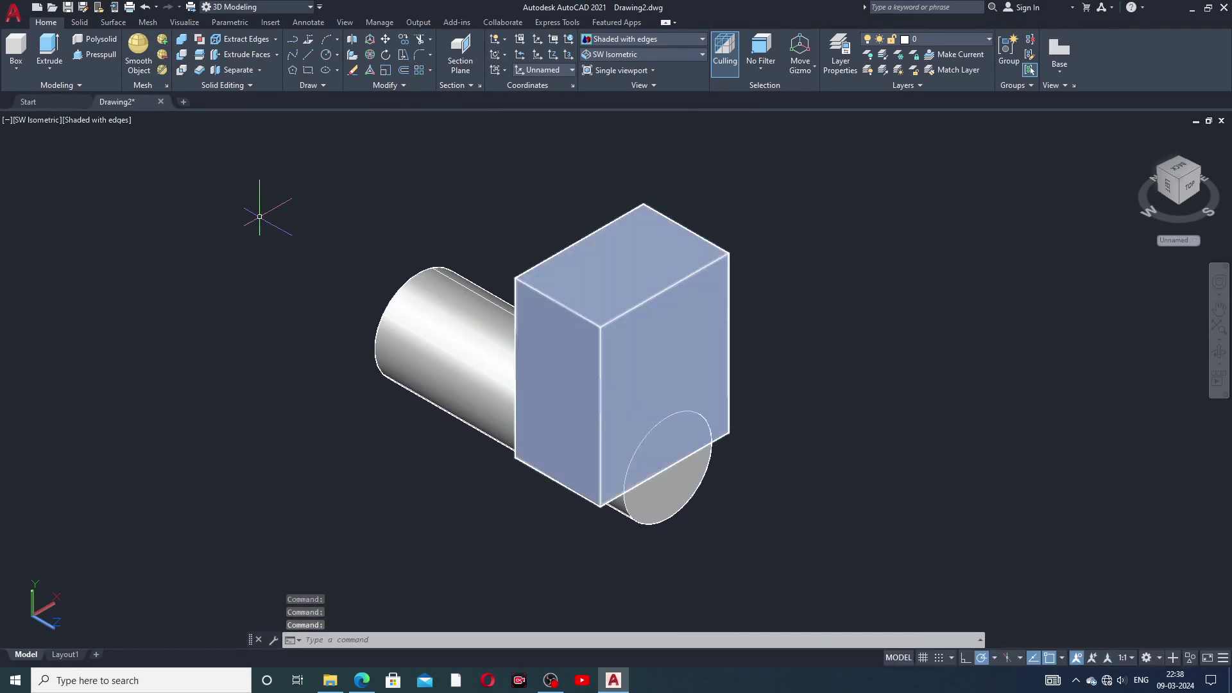
pyautogui.click(182, 71)
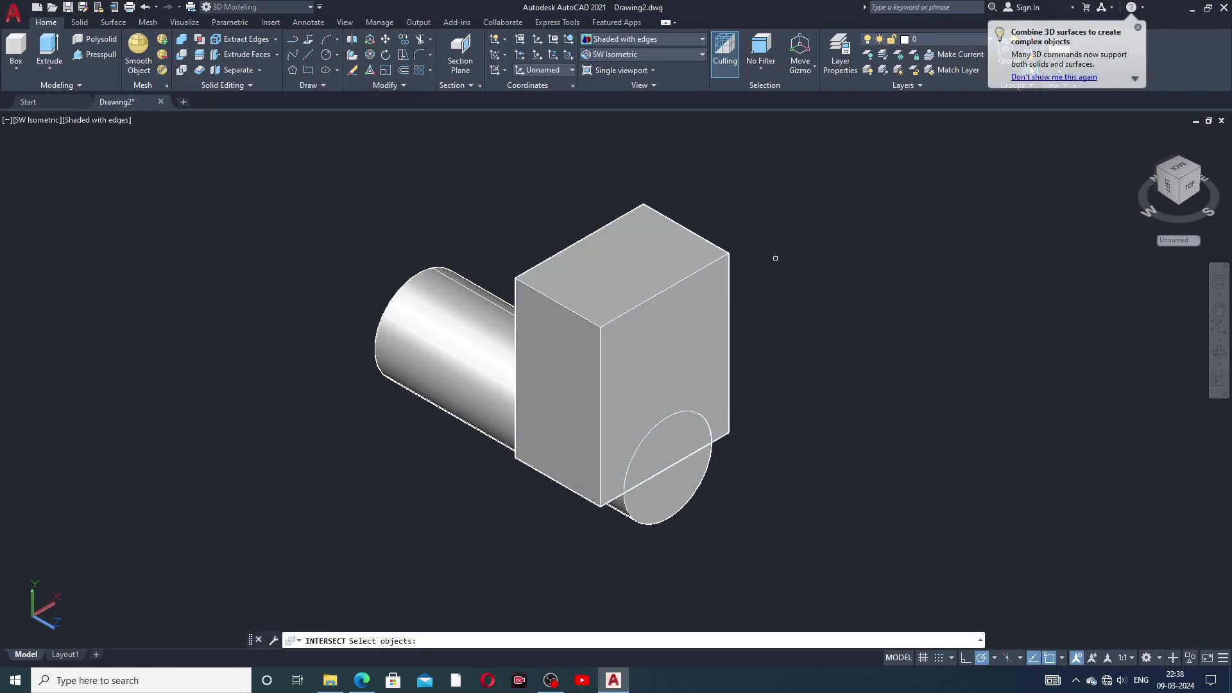
pyautogui.click(635, 376)
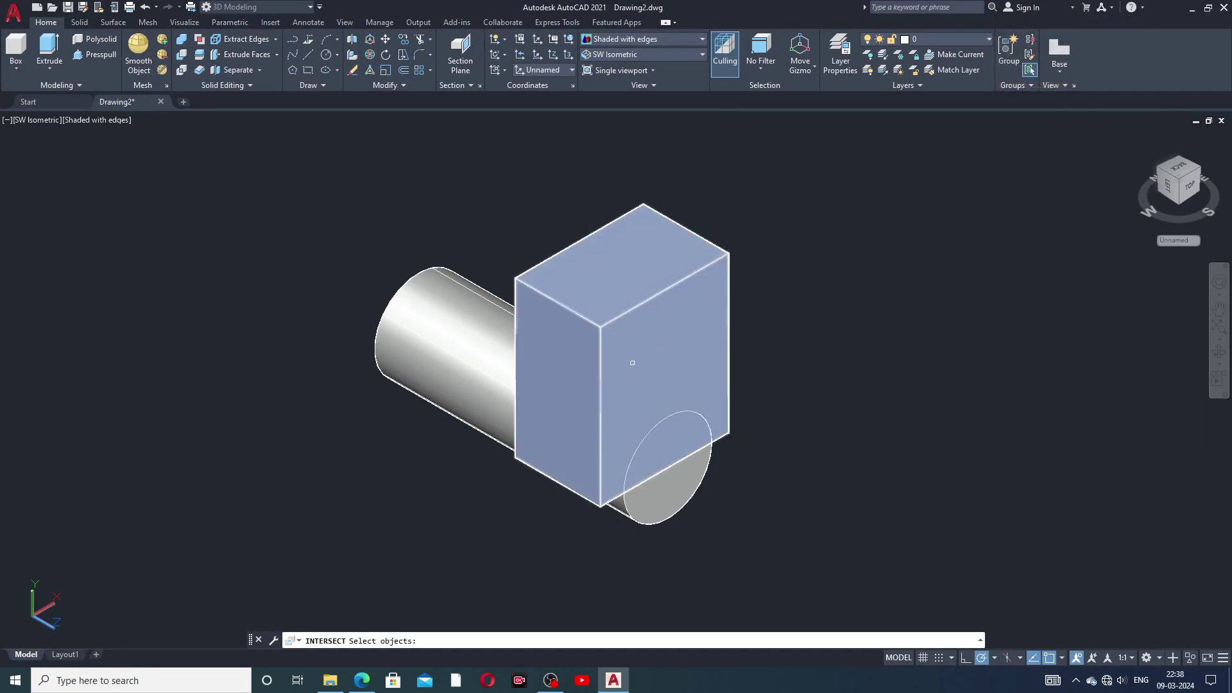
pyautogui.click(648, 335)
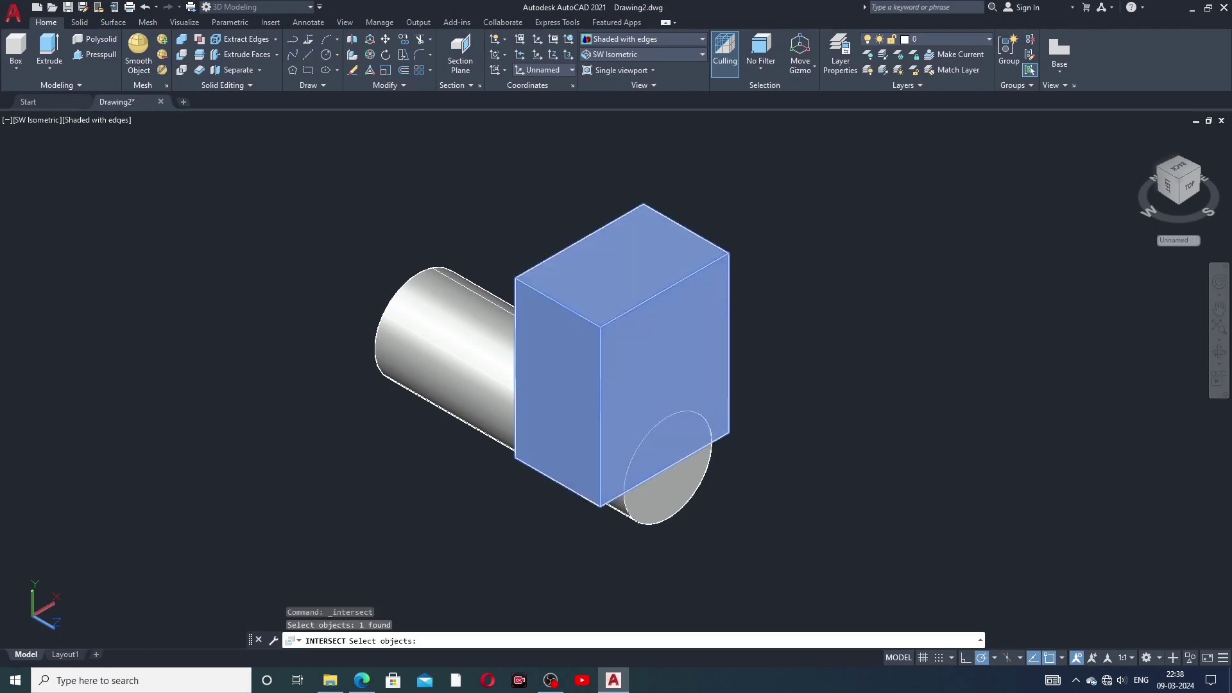
pyautogui.click(450, 359)
pyautogui.press('Return')
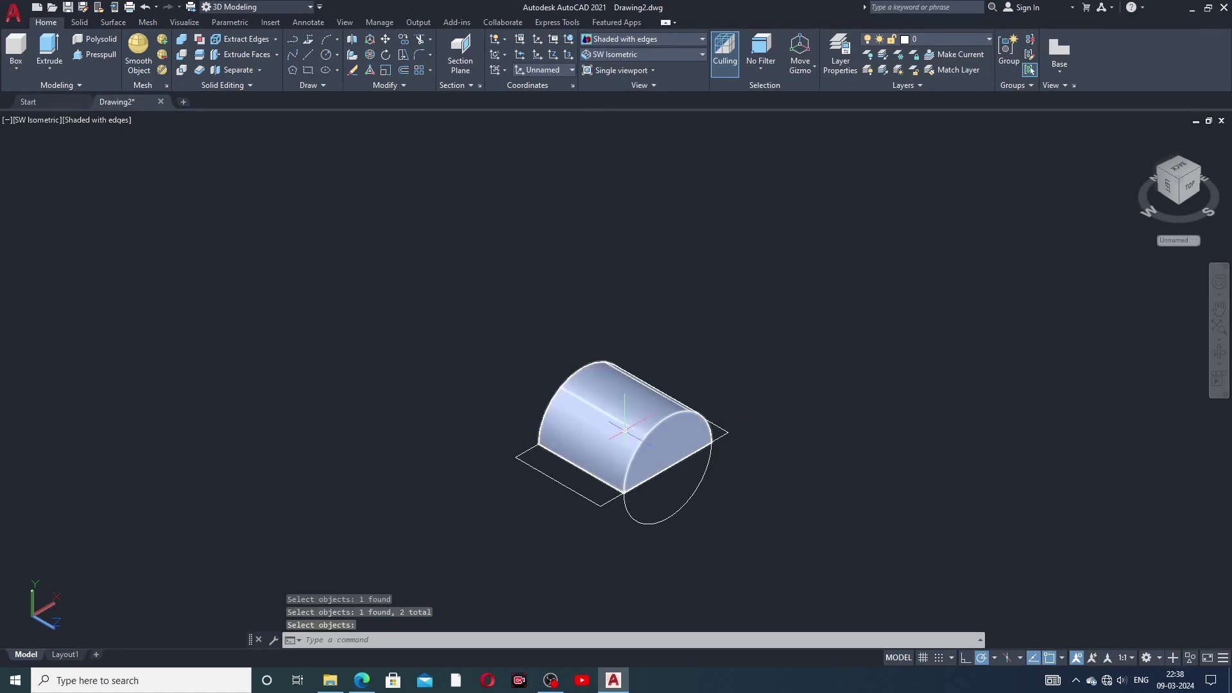
pyautogui.scroll(5, 632, 458)
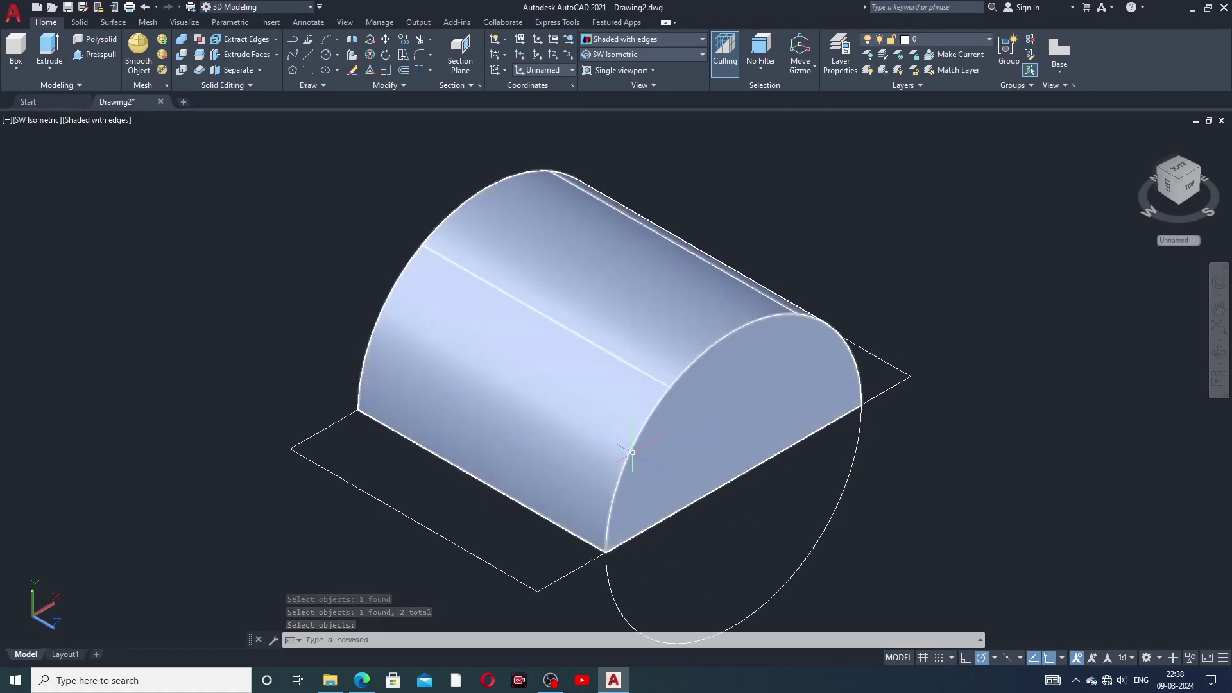
pyautogui.moveTo(632, 454); pyautogui.dragTo(683, 407, button='middle')
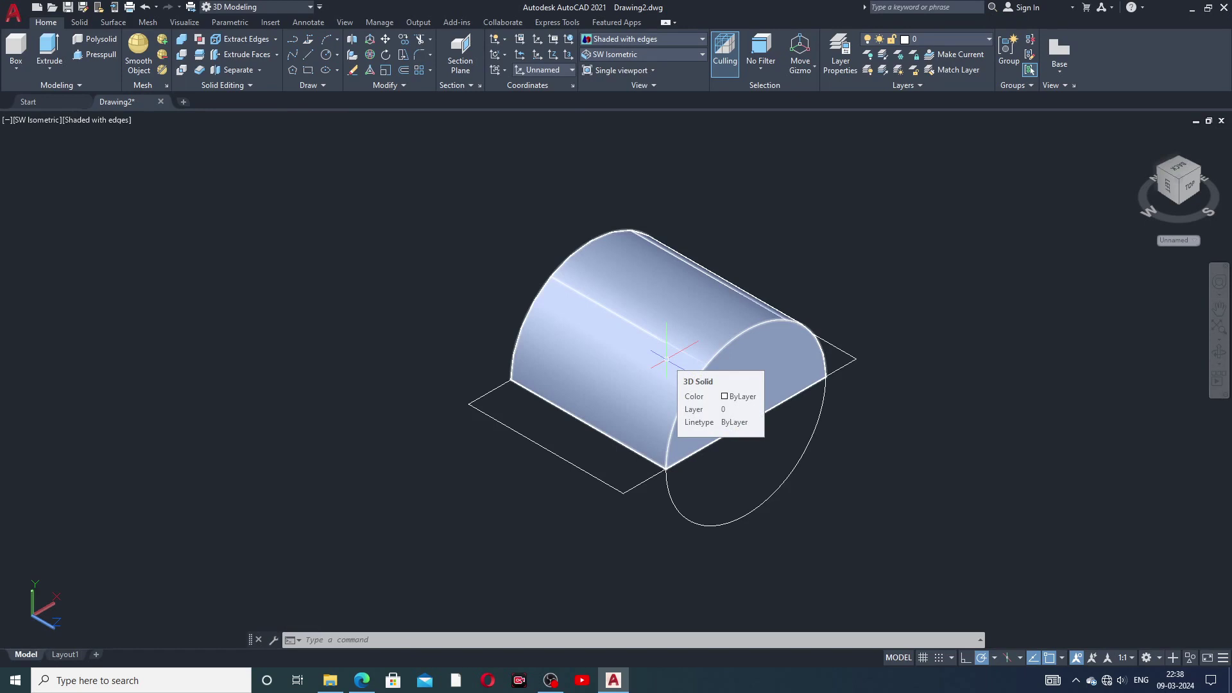
pyautogui.scroll(4, 738, 308)
pyautogui.scroll(-2, 734, 329)
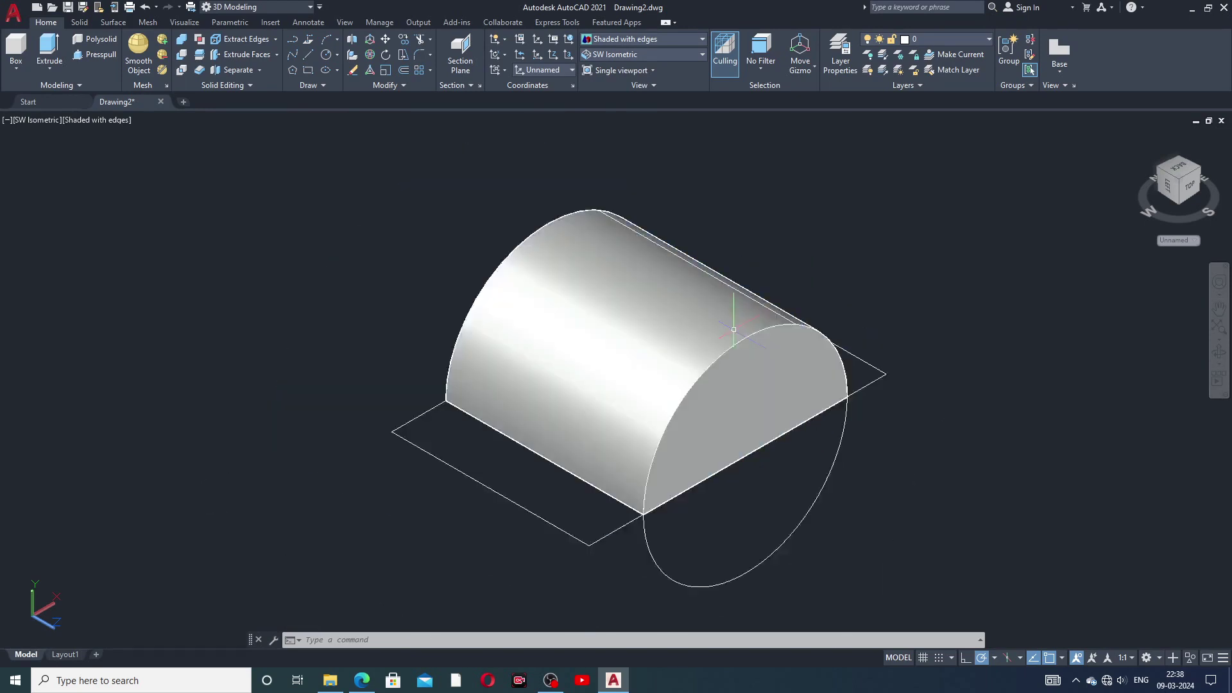
pyautogui.scroll(-2, 733, 329)
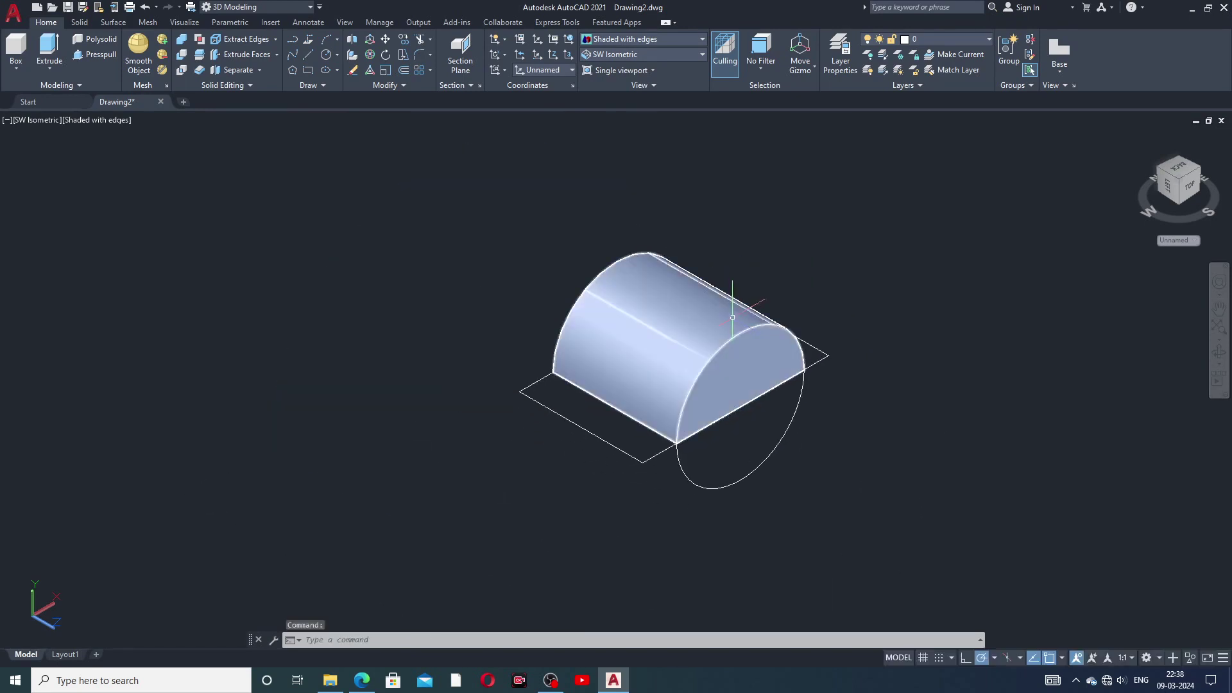
pyautogui.scroll(2, 732, 317)
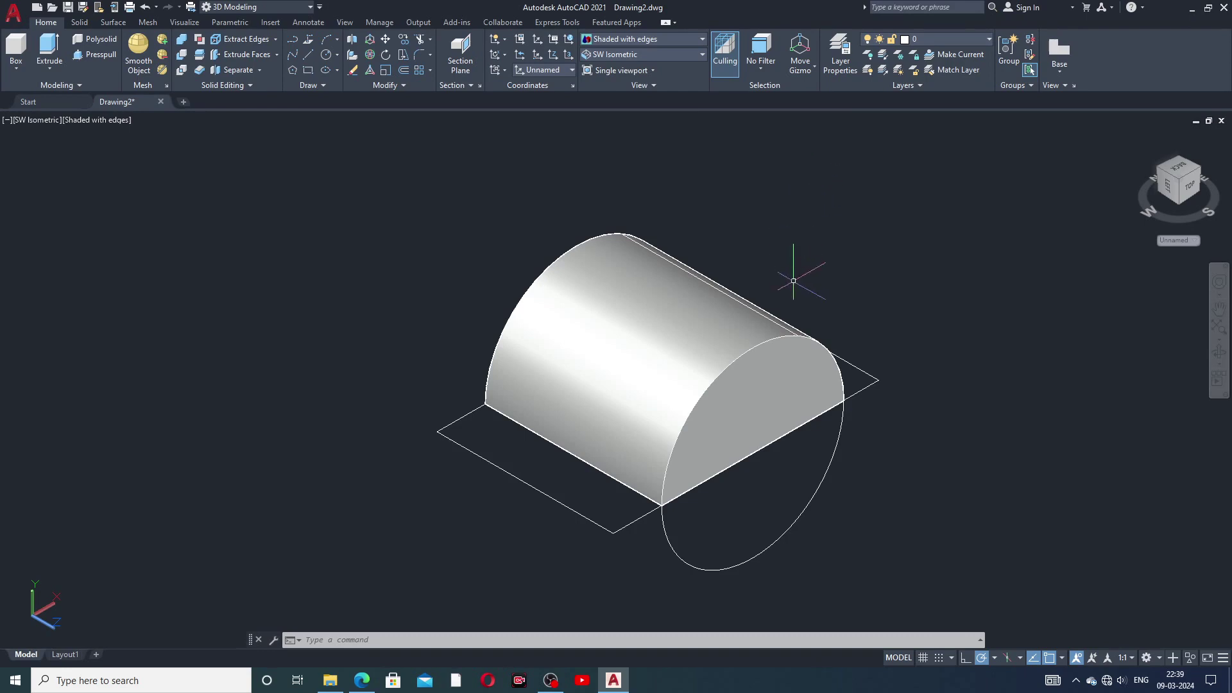
pyautogui.moveTo(692, 371); pyautogui.dragTo(696, 337, button='middle')
pyautogui.press('Escape')
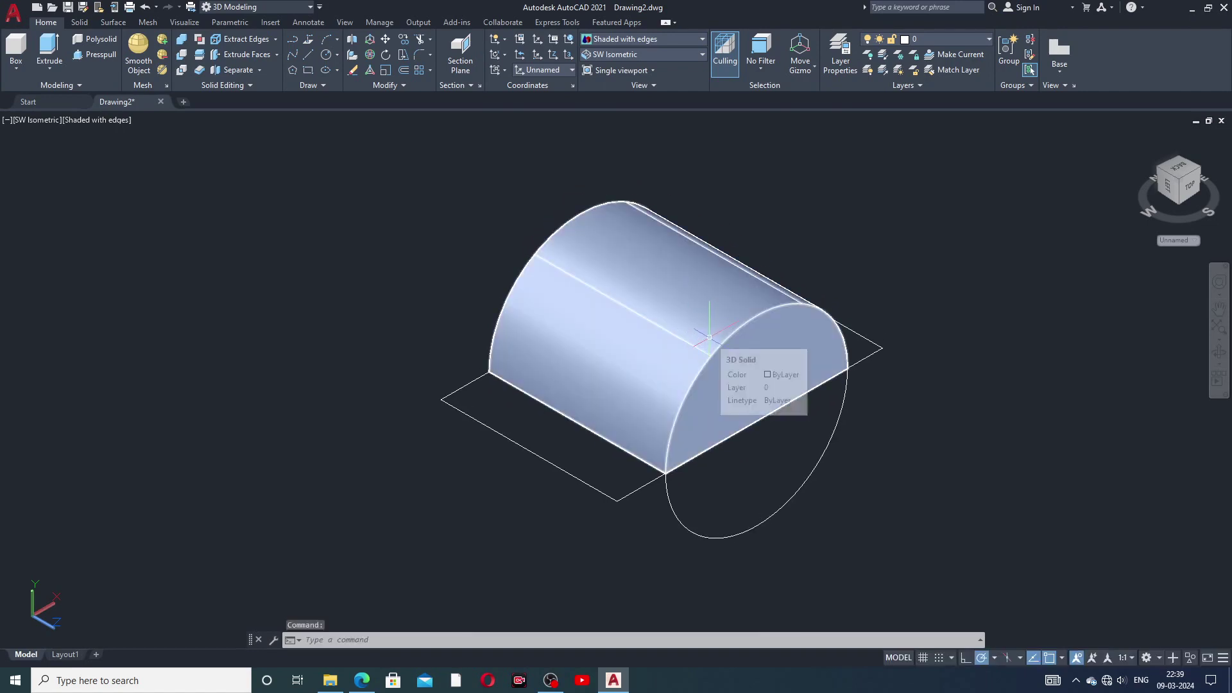
pyautogui.scroll(2, 697, 322)
pyautogui.scroll(-3, 697, 322)
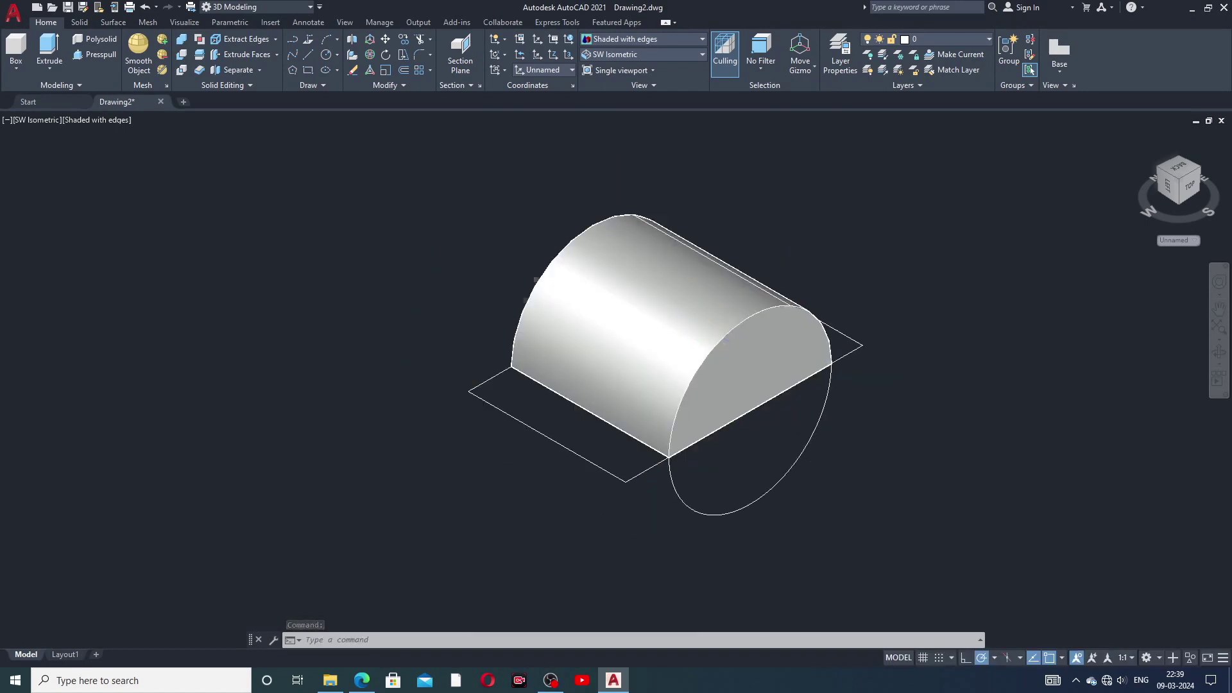
pyautogui.moveTo(749, 323)
pyautogui.mouseDown(button='middle')
pyautogui.moveTo(751, 342)
pyautogui.moveTo(737, 319)
pyautogui.mouseUp(button='middle')
pyautogui.press('Escape')
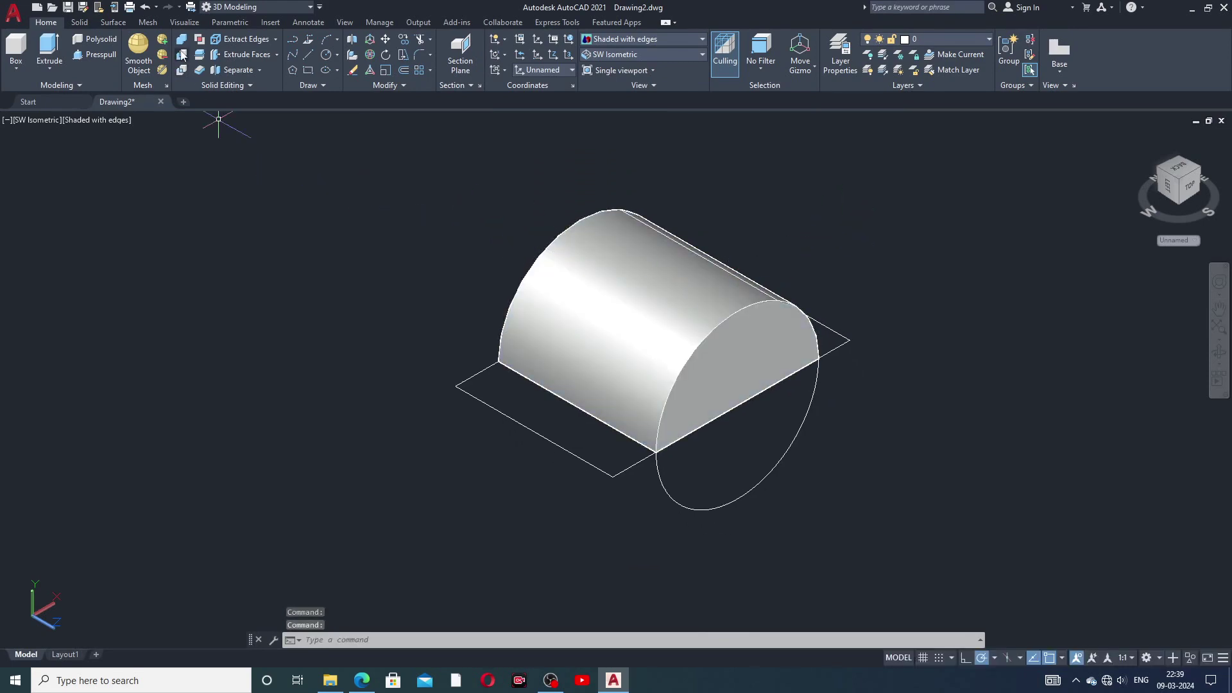
# - Undo back past the intersection until the separate box and cylinder return
pyautogui.click(144, 9)
pyautogui.click(144, 9)
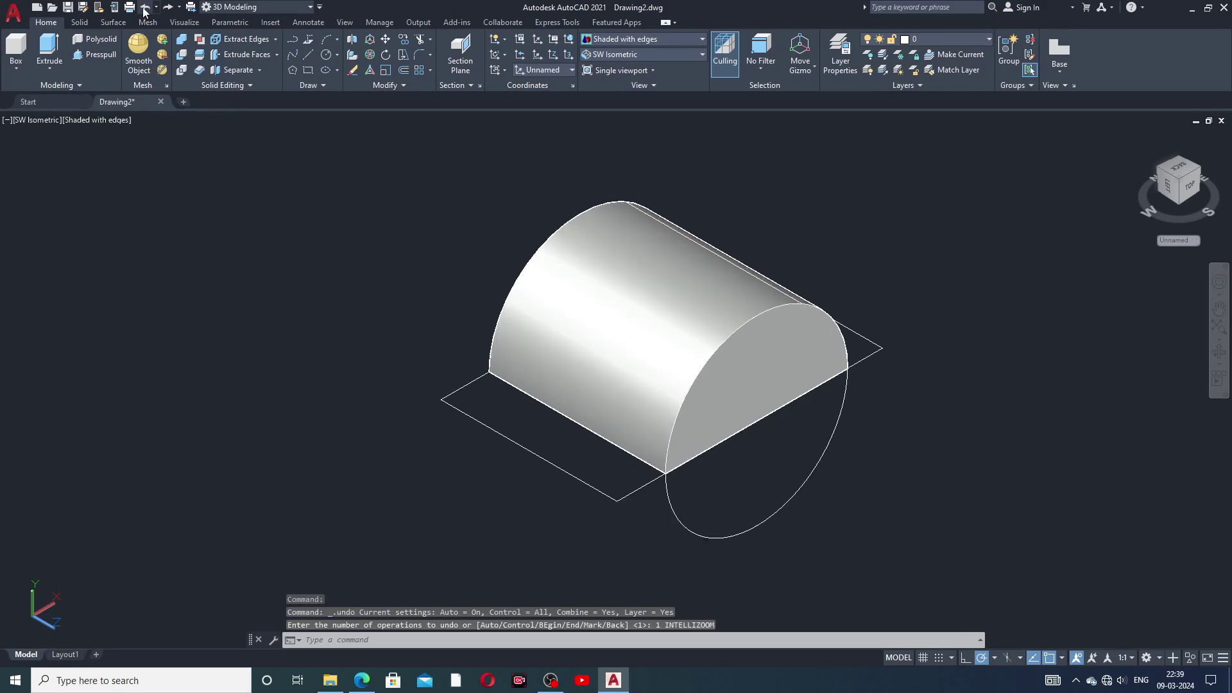
pyautogui.click(143, 9)
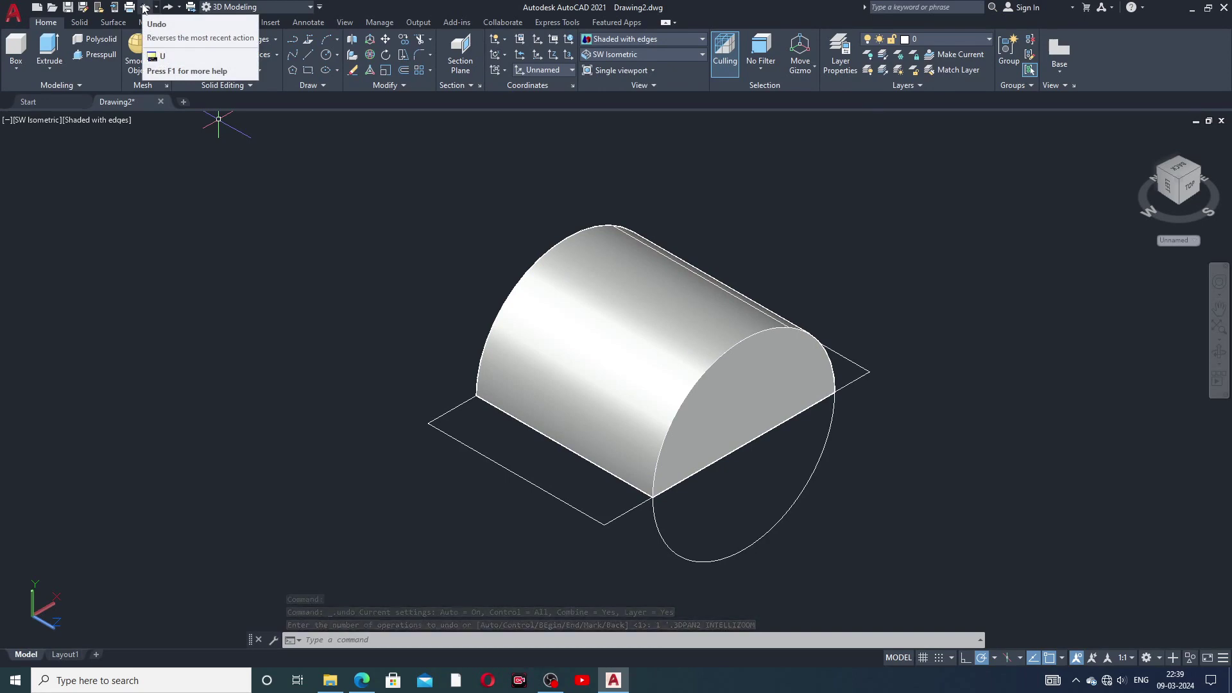
pyautogui.click(166, 8)
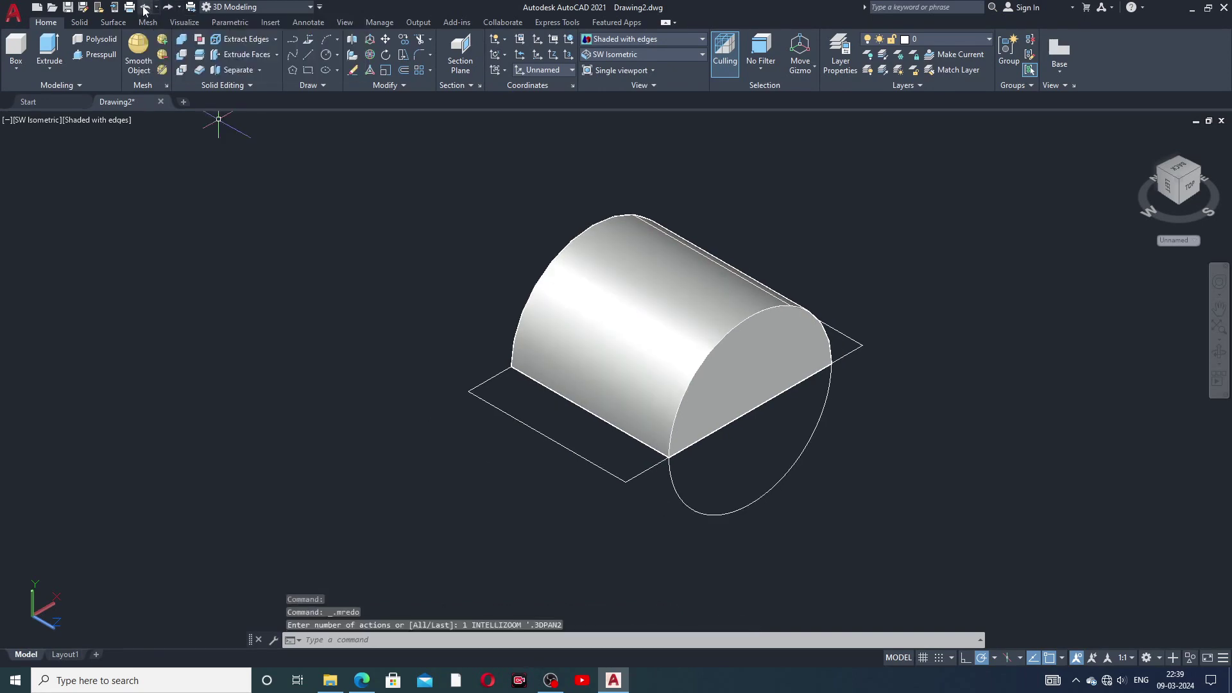
pyautogui.click(144, 10)
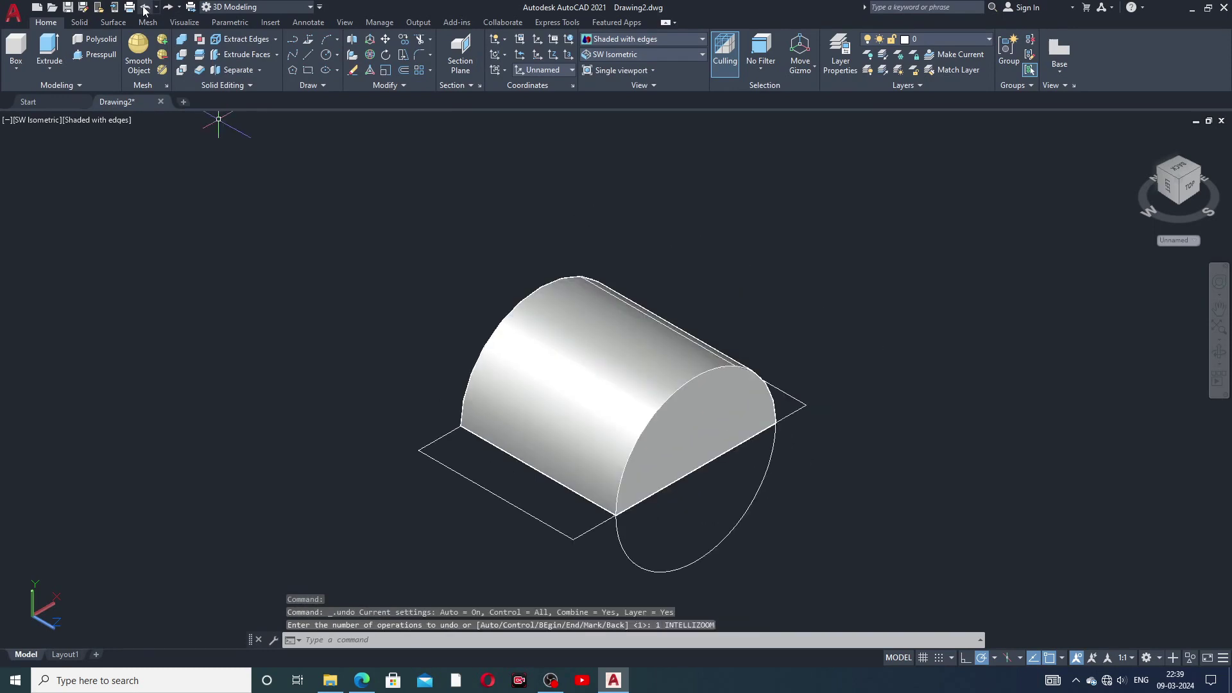
pyautogui.click(144, 10)
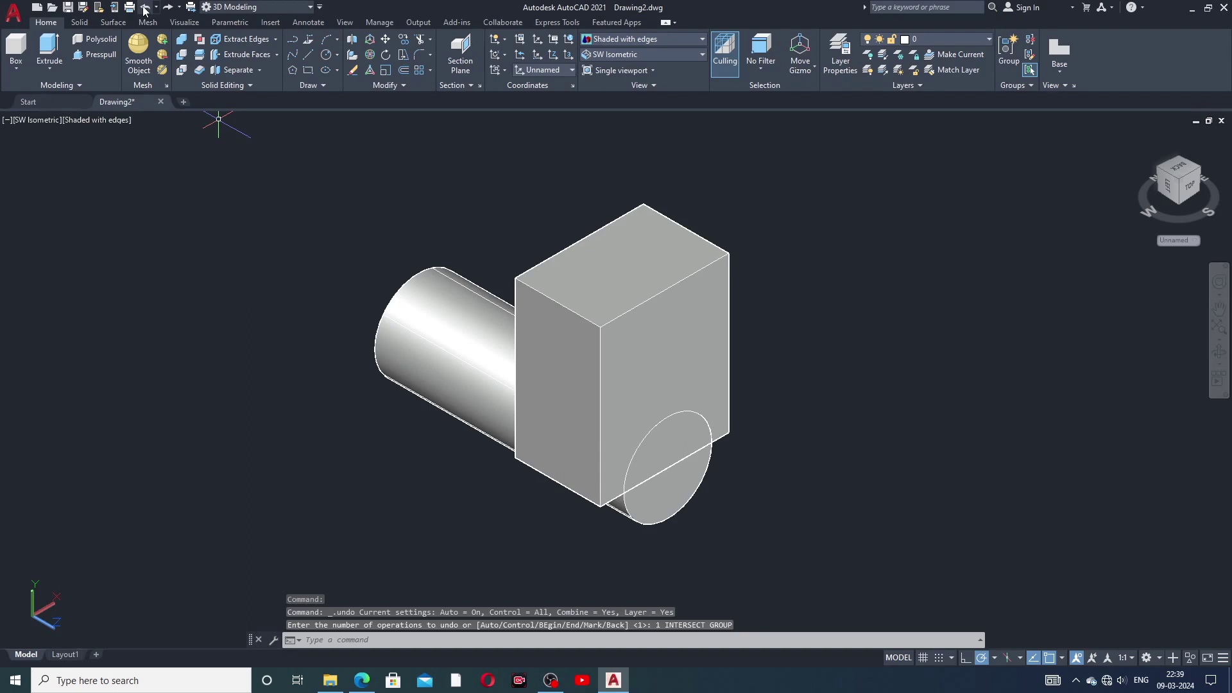
pyautogui.click(145, 10)
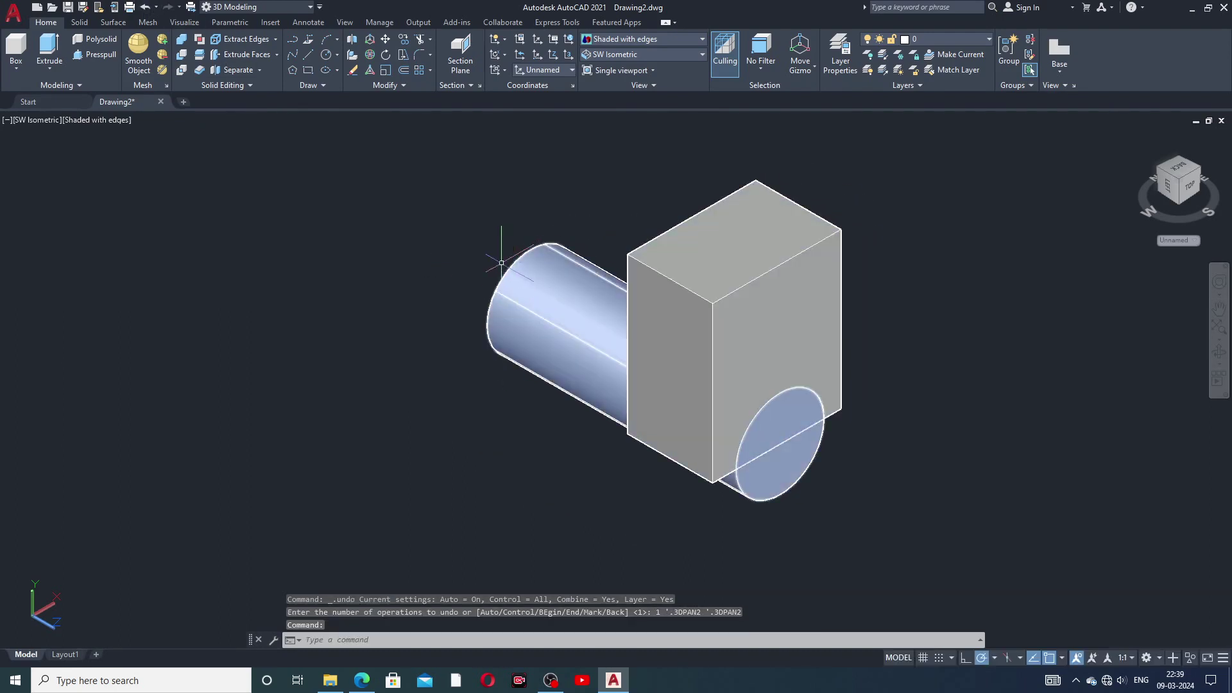
# - Intersect the box and cylinder again to leave just the half-cylinder
pyautogui.click(183, 74)
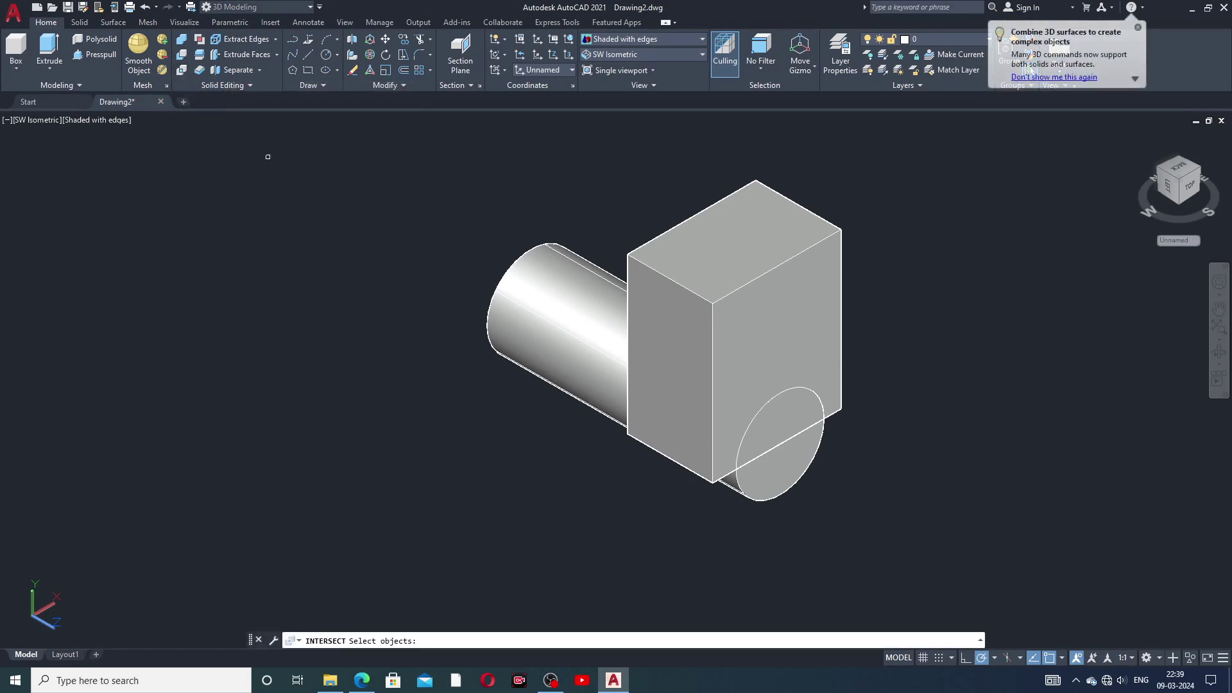
pyautogui.click(741, 286)
pyautogui.click(748, 242)
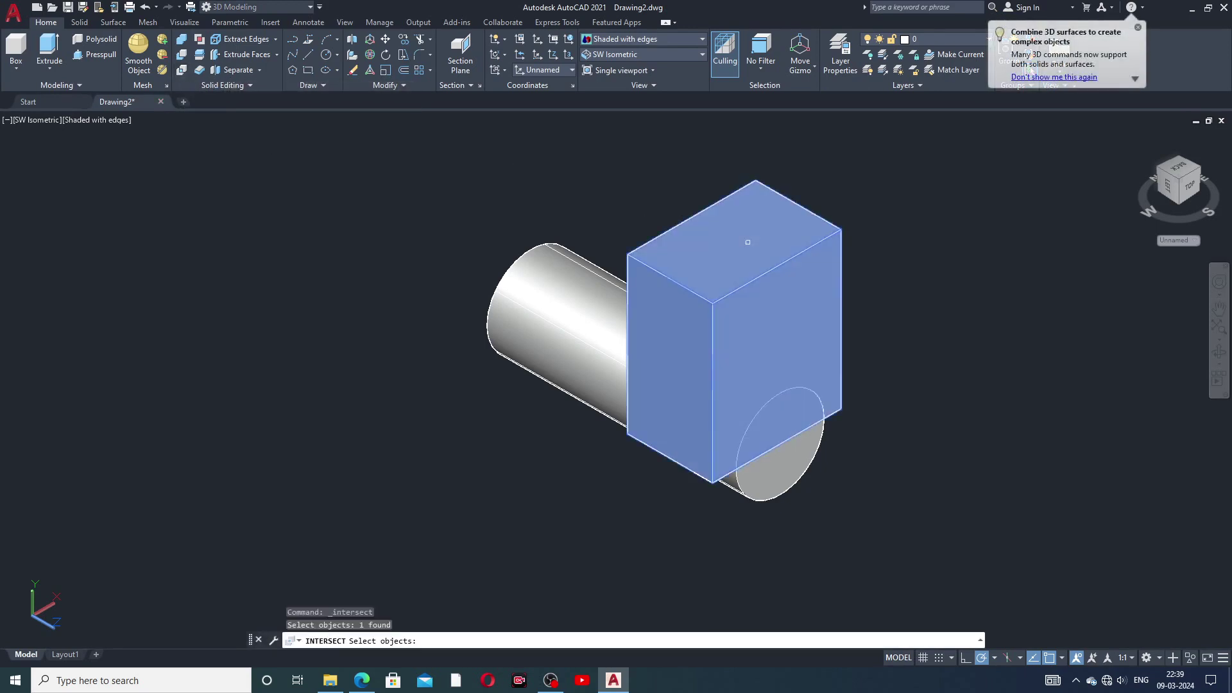
pyautogui.click(576, 315)
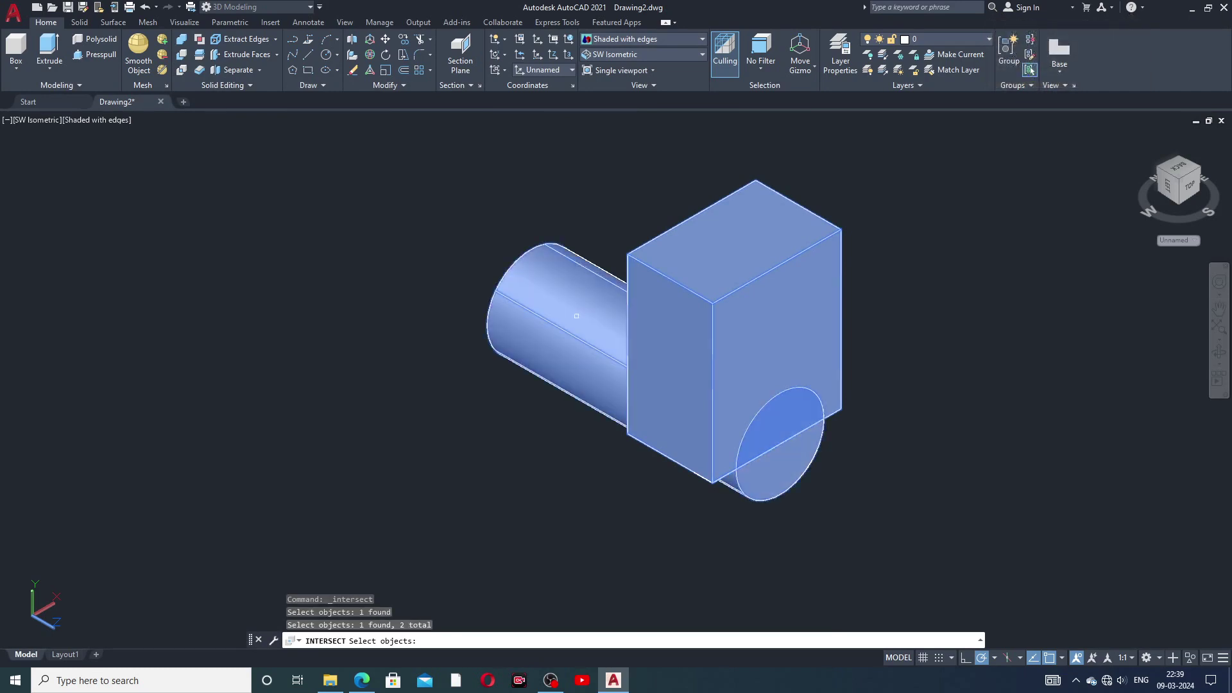
pyautogui.press('Return')
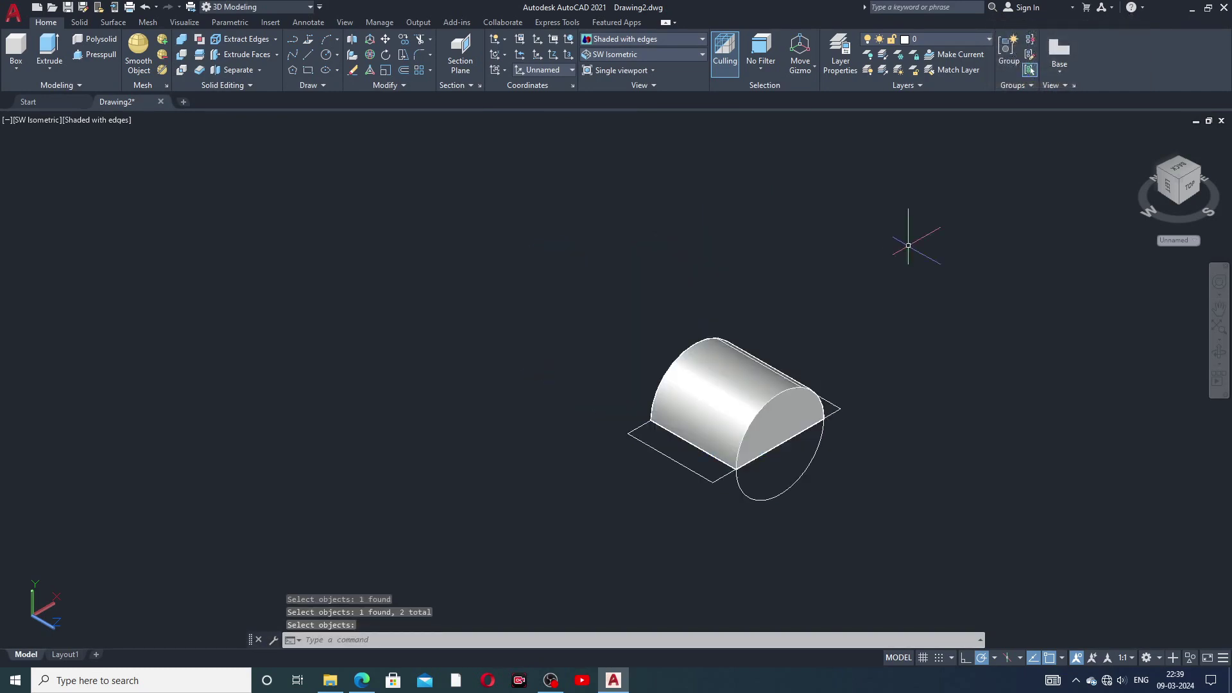
pyautogui.scroll(5, 749, 411)
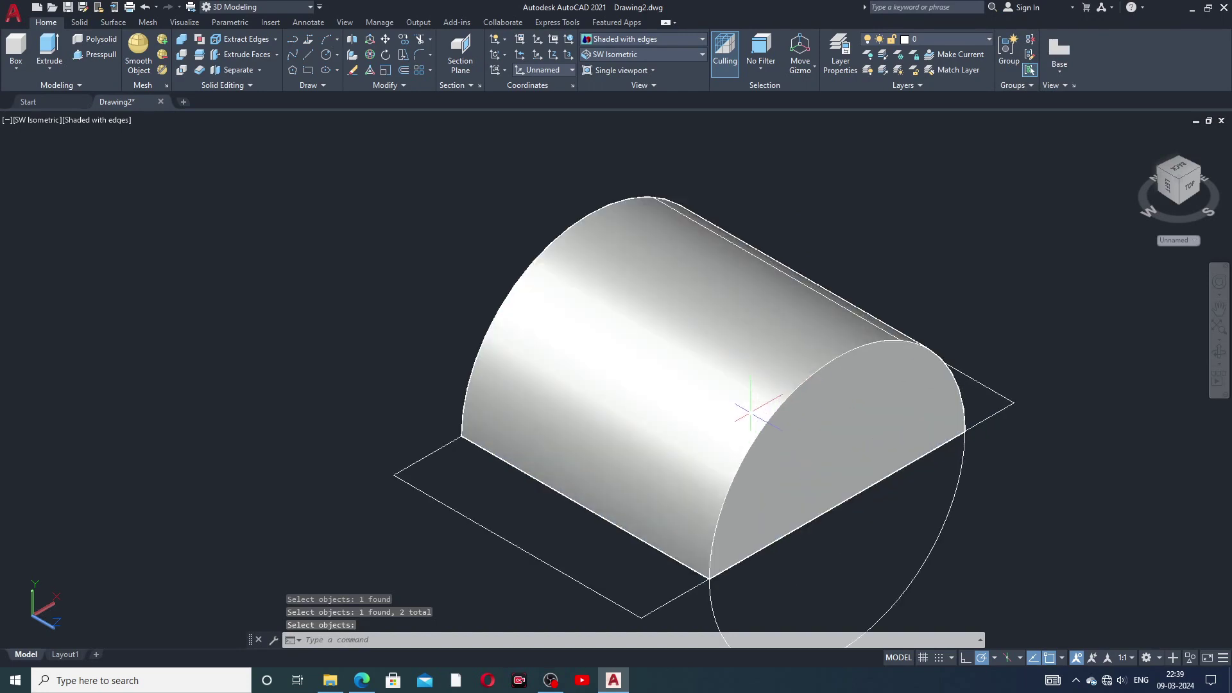
pyautogui.scroll(-2, 749, 411)
# - Set the half-cylinder solid's colour to Red in Quick Properties
pyautogui.press('Return')
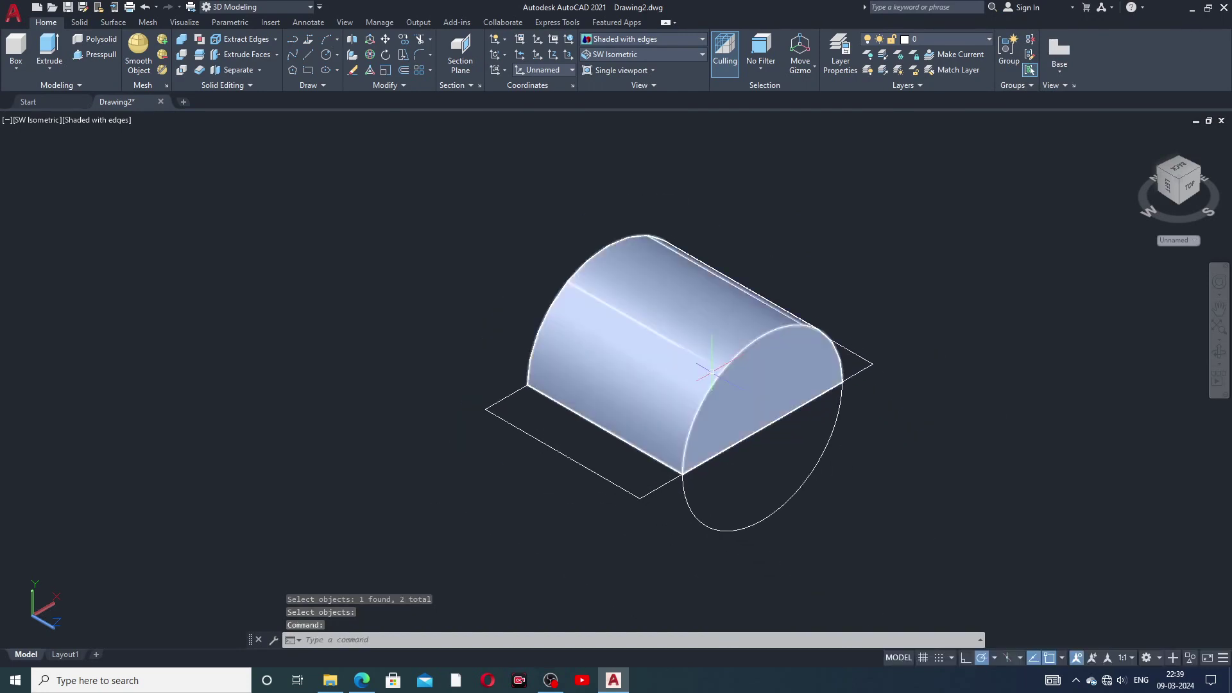
pyautogui.scroll(2, 712, 371)
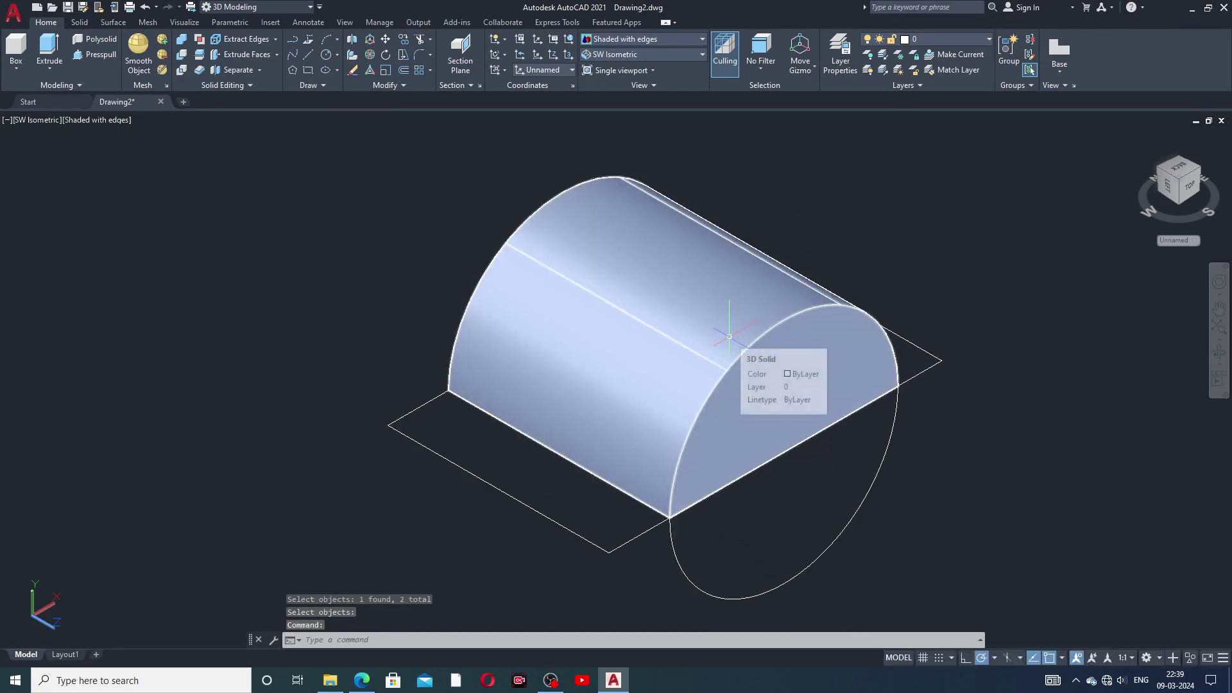
pyautogui.scroll(2, 728, 366)
pyautogui.scroll(-3, 730, 337)
pyautogui.click(730, 336)
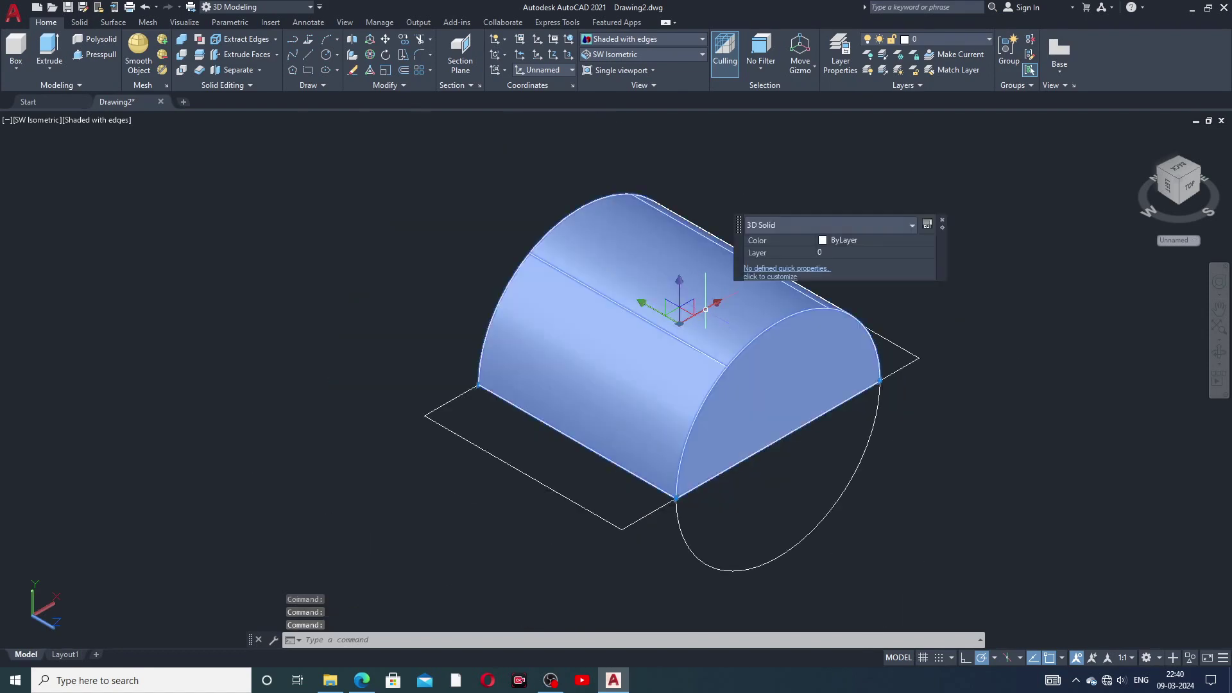
pyautogui.click(838, 242)
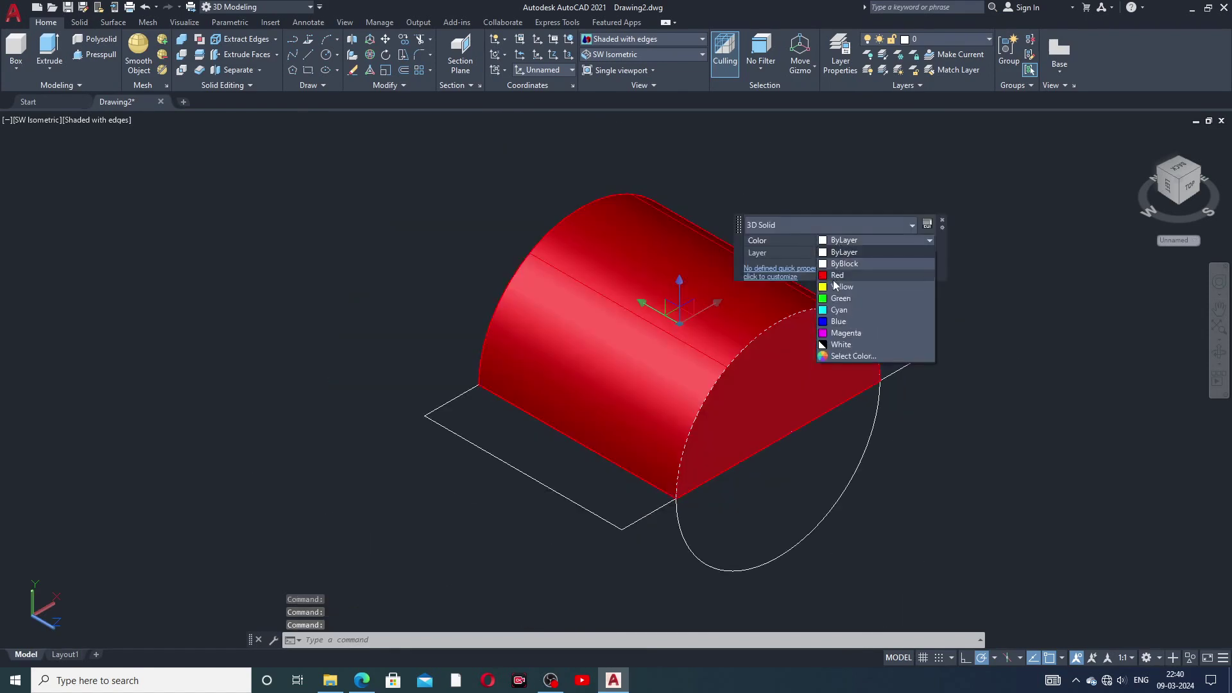
pyautogui.click(826, 278)
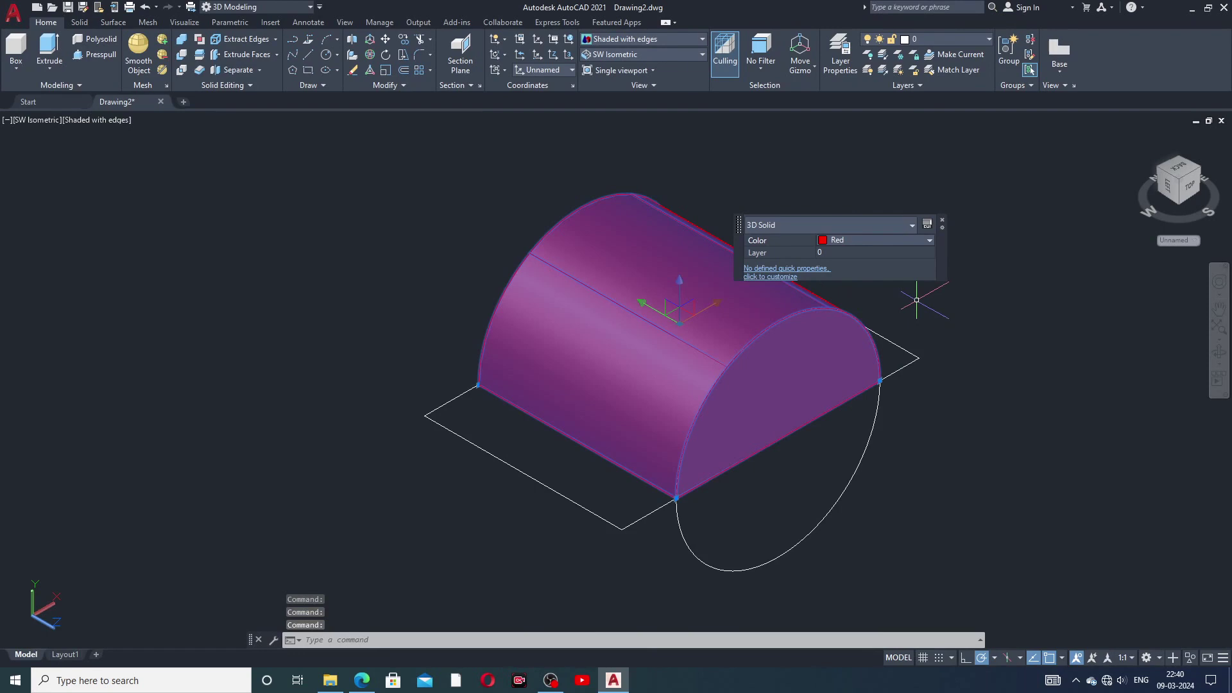
pyautogui.press('Escape')
# - Adjust the view, then minimize the AutoCAD window
pyautogui.moveTo(935, 283)
pyautogui.mouseDown(button='middle')
pyautogui.moveTo(914, 278)
pyautogui.moveTo(914, 288)
pyautogui.mouseUp(button='middle')
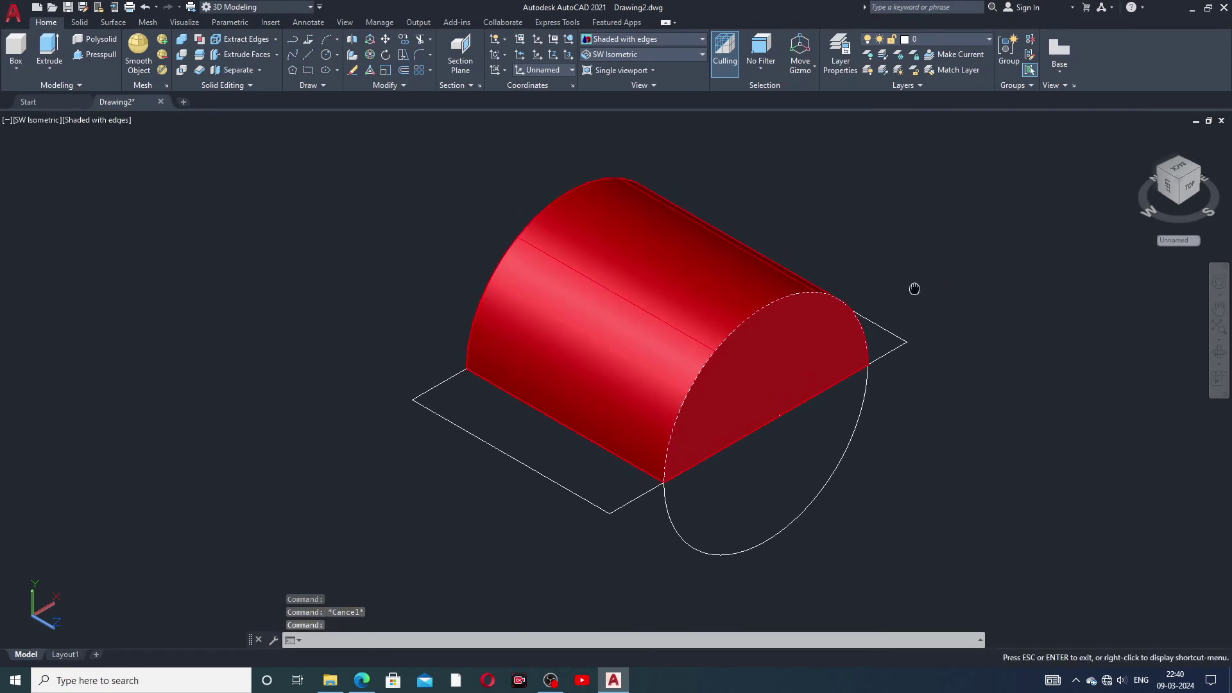
pyautogui.scroll(3, 838, 267)
pyautogui.moveTo(839, 267); pyautogui.dragTo(858, 311, button='middle')
pyautogui.scroll(-3, 966, 294)
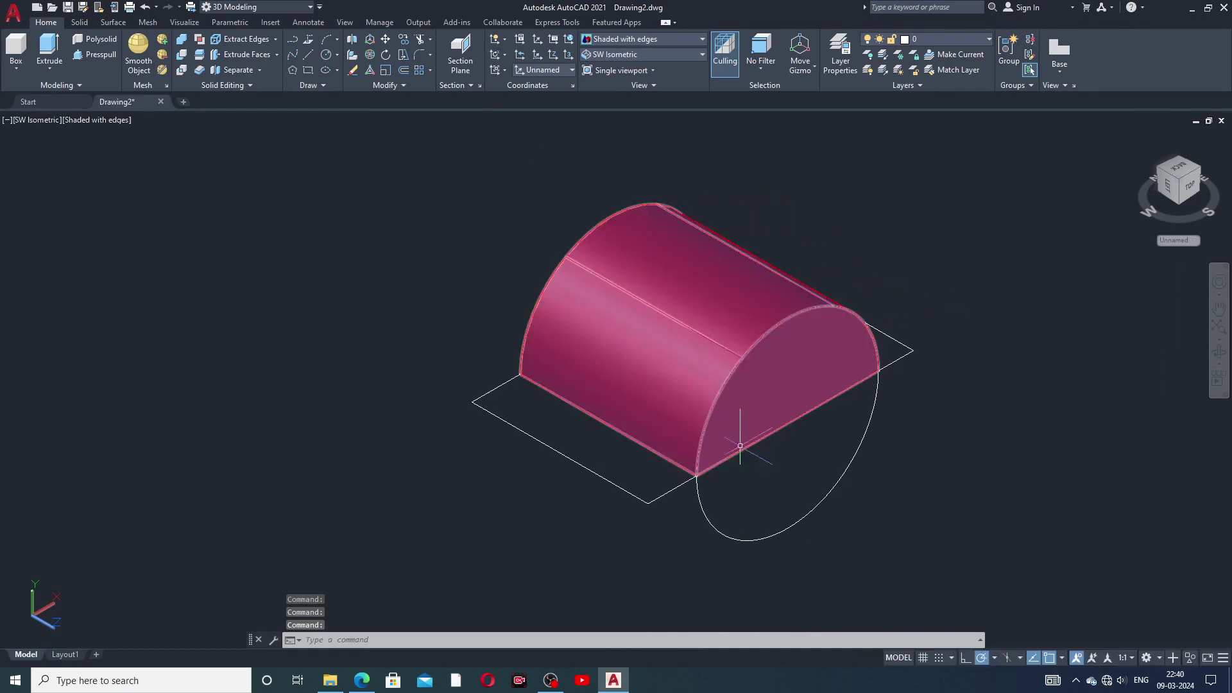
pyautogui.click(704, 679)
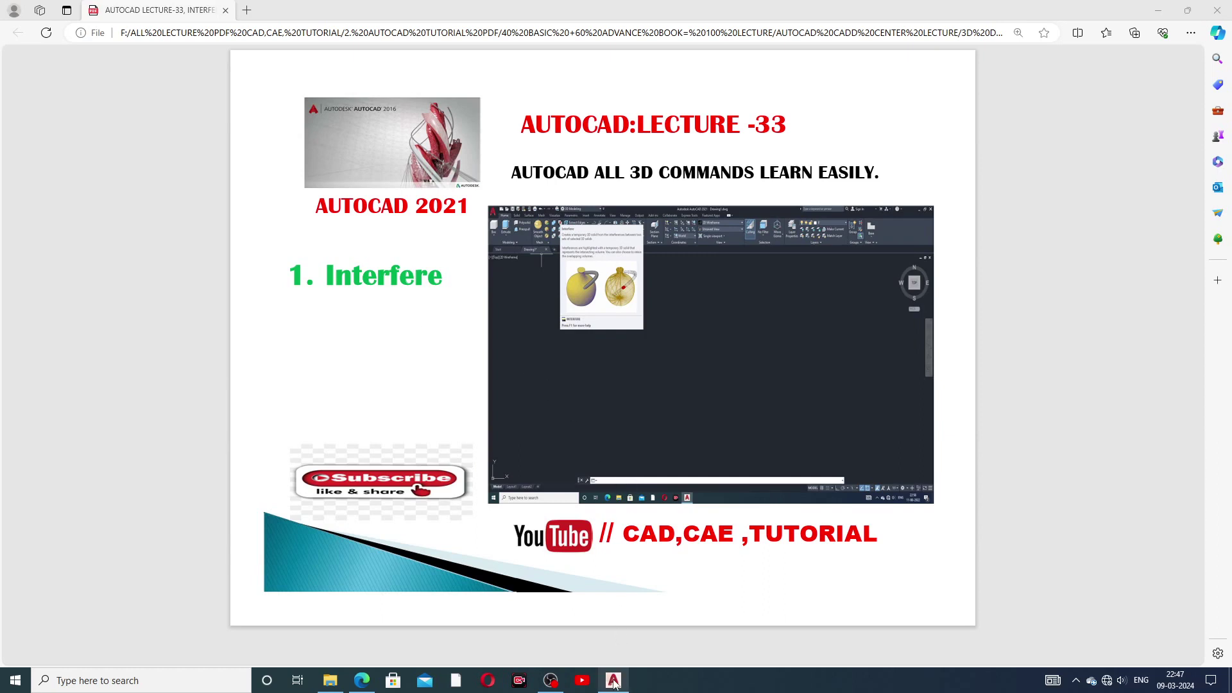
# - Bring the AutoCAD 2021 Drawing2 window back in front of Microsoft Edge
pyautogui.moveTo(614, 684)
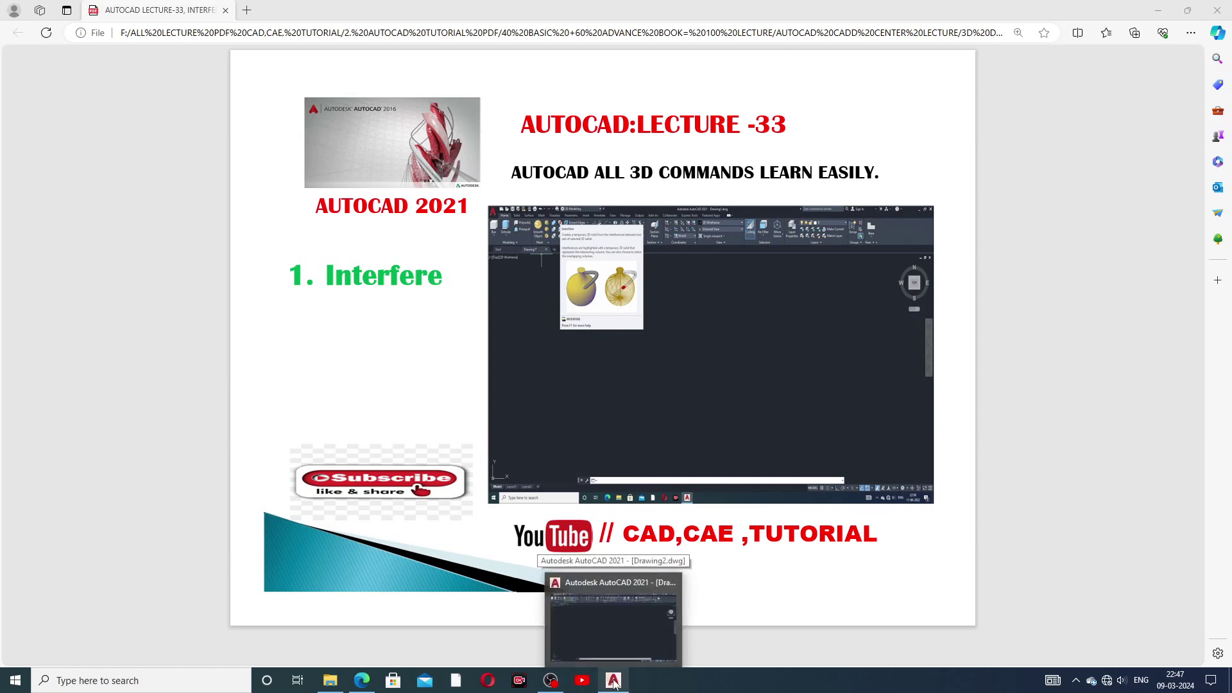
pyautogui.click(614, 684)
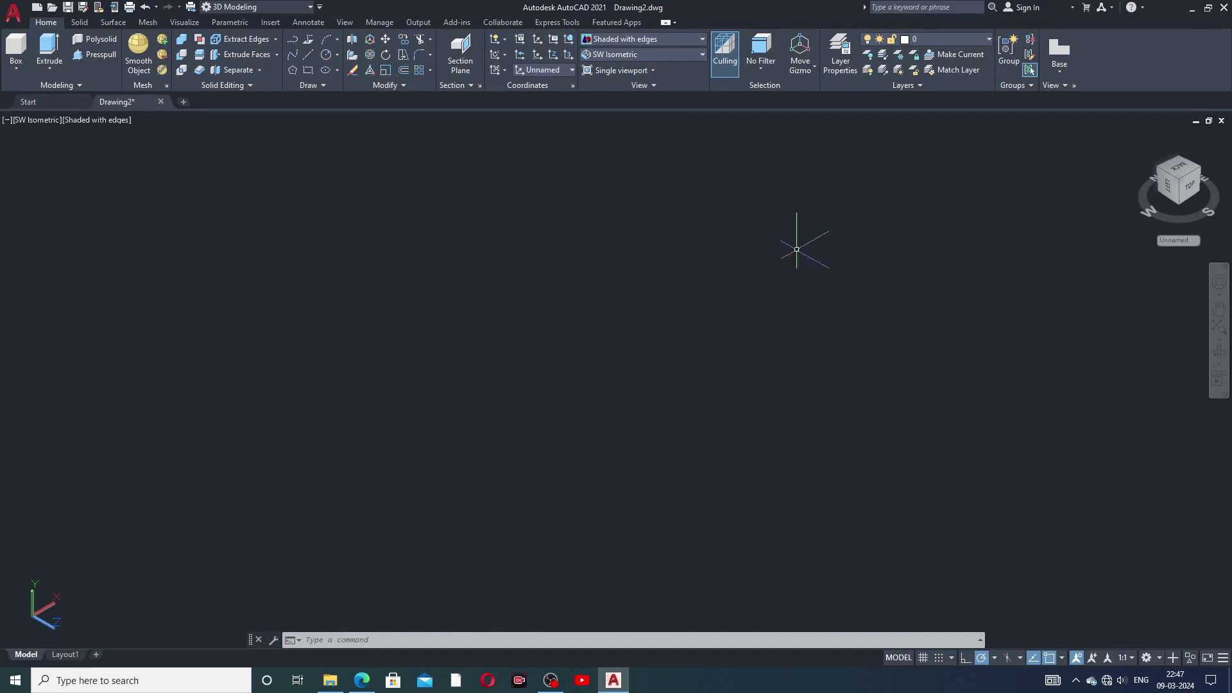
# - Close the old drawing without saving, start a new blank drawing, and turn the grid off
pyautogui.click(1222, 122)
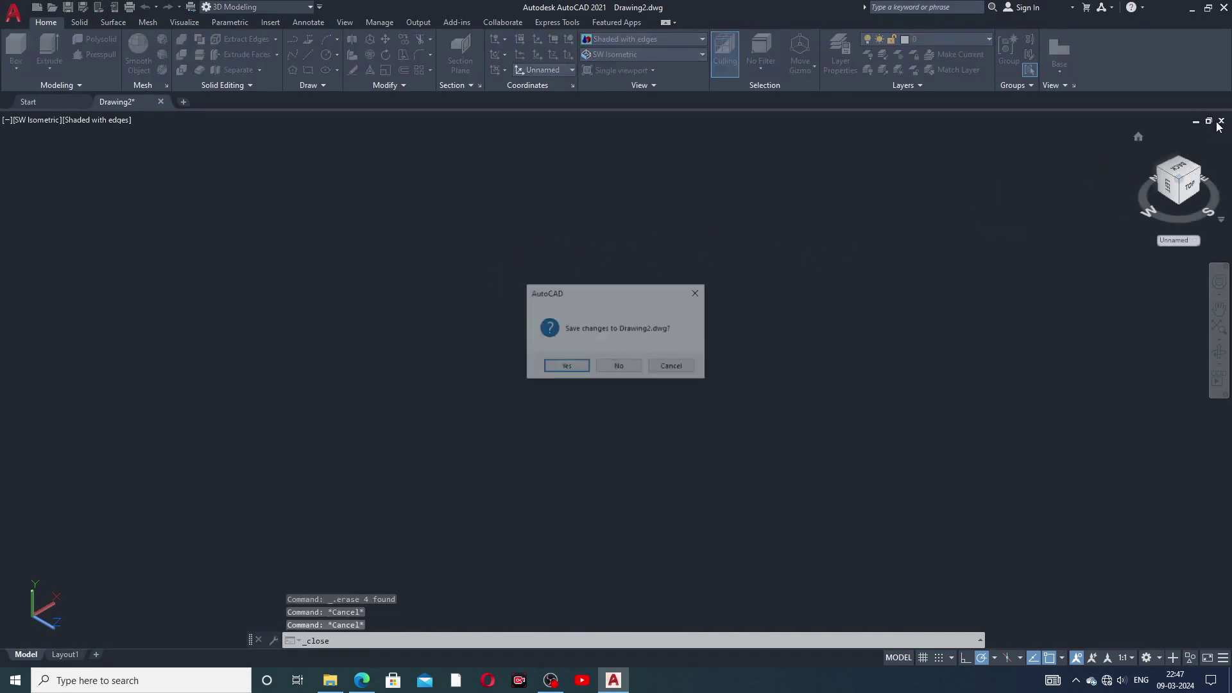
pyautogui.click(620, 367)
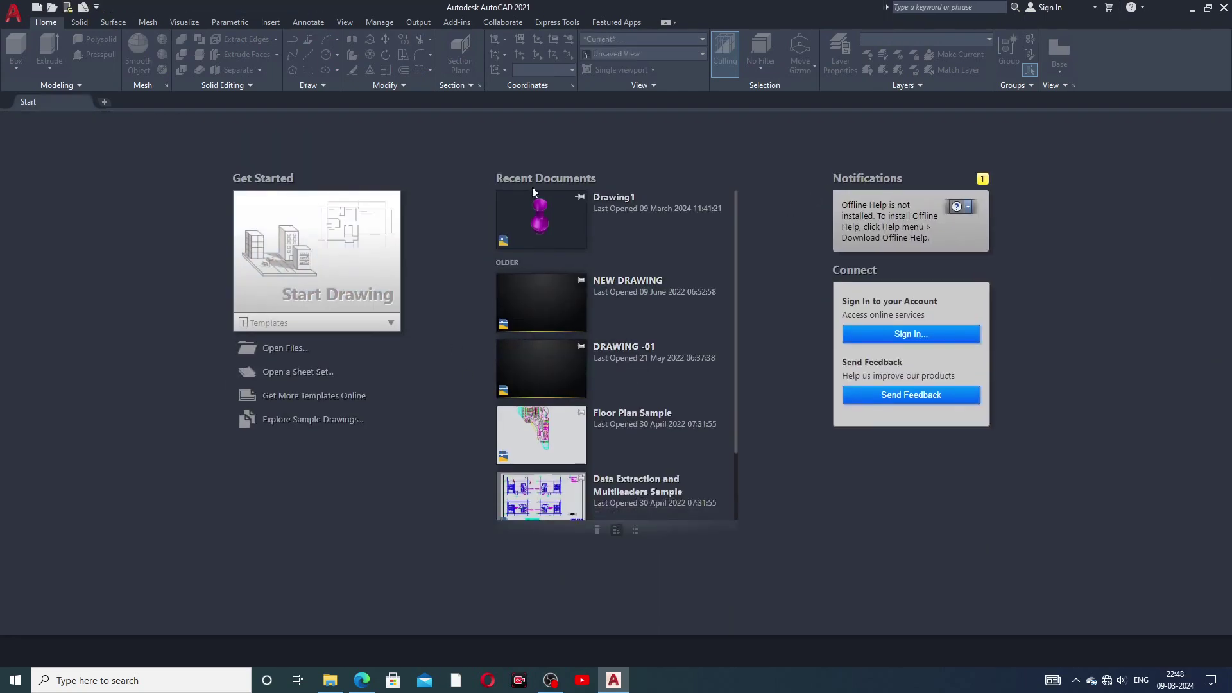
pyautogui.click(326, 256)
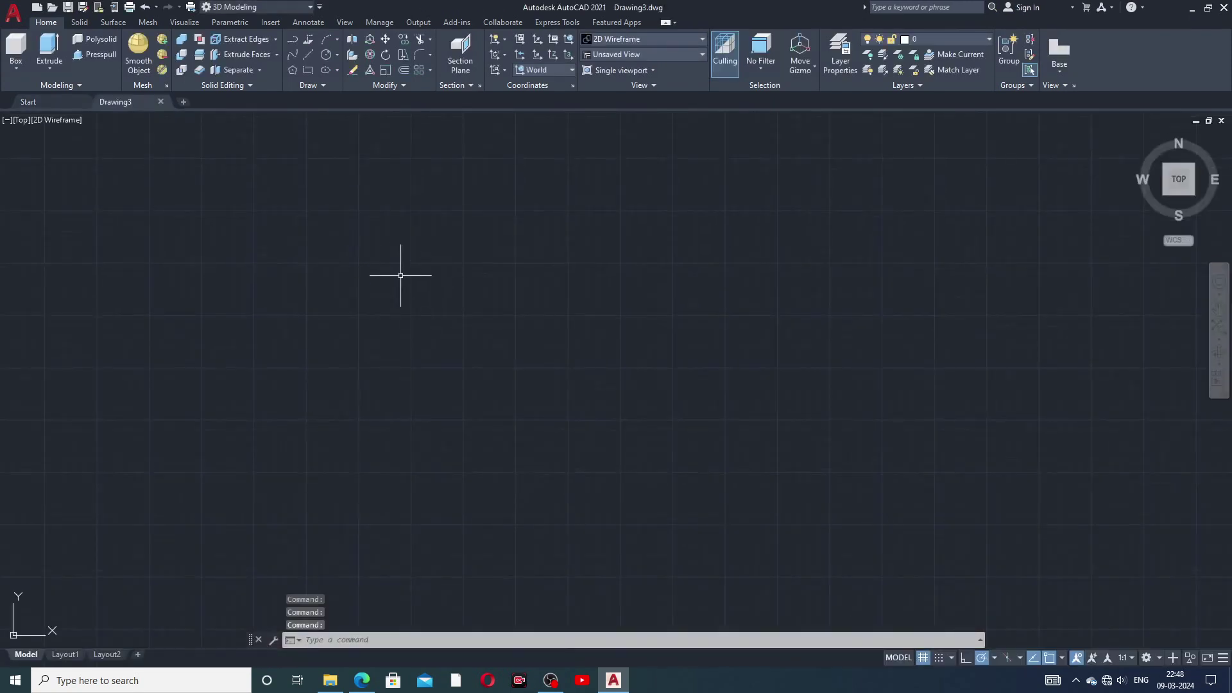
pyautogui.click(923, 659)
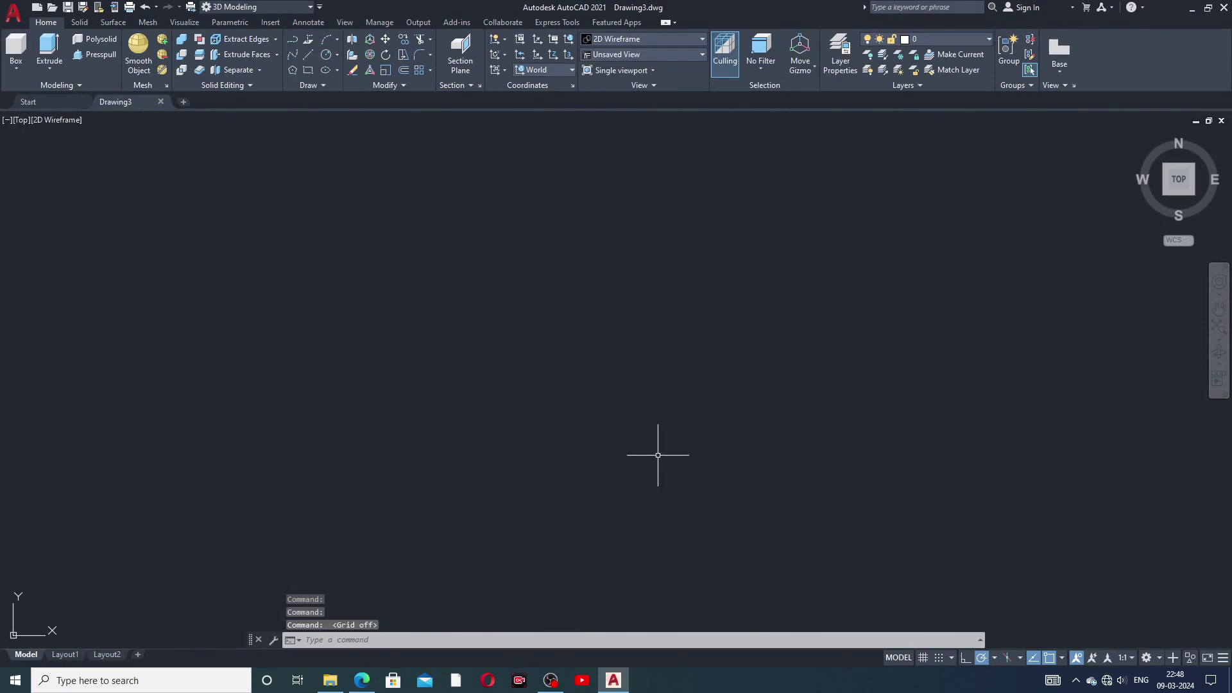
# - Set both length and angle precision to 0.0 in the Drawing Units dialog (UN)
pyautogui.write('UN')
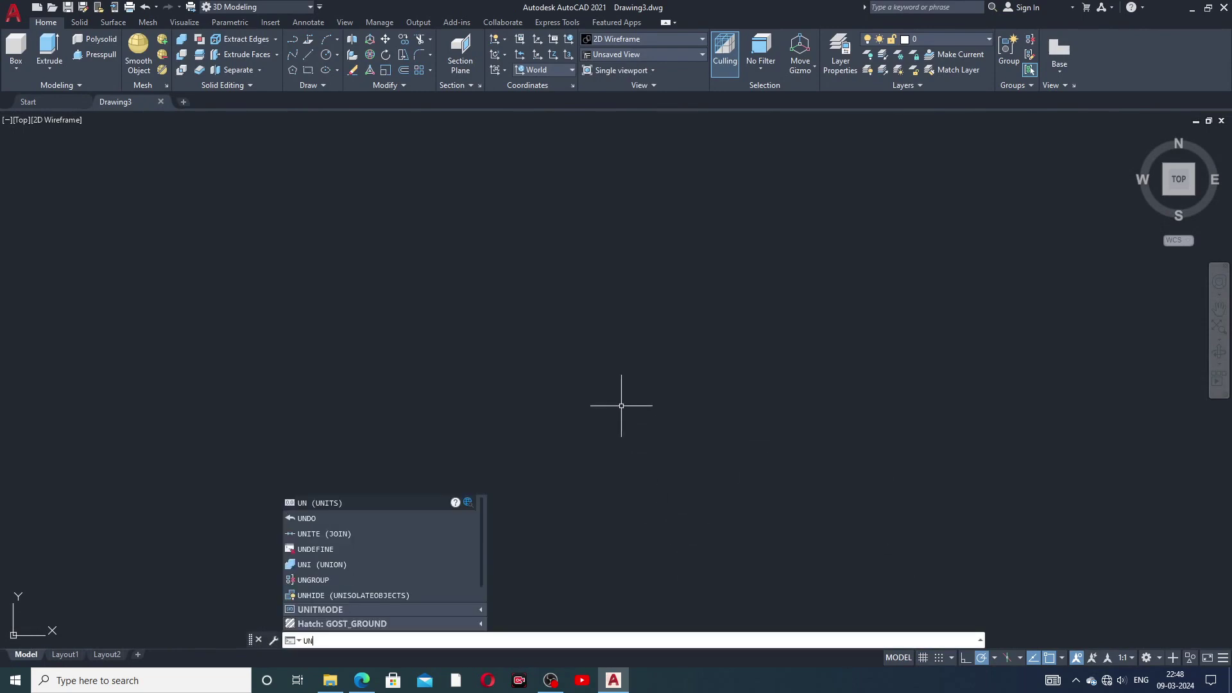
pyautogui.press('Return')
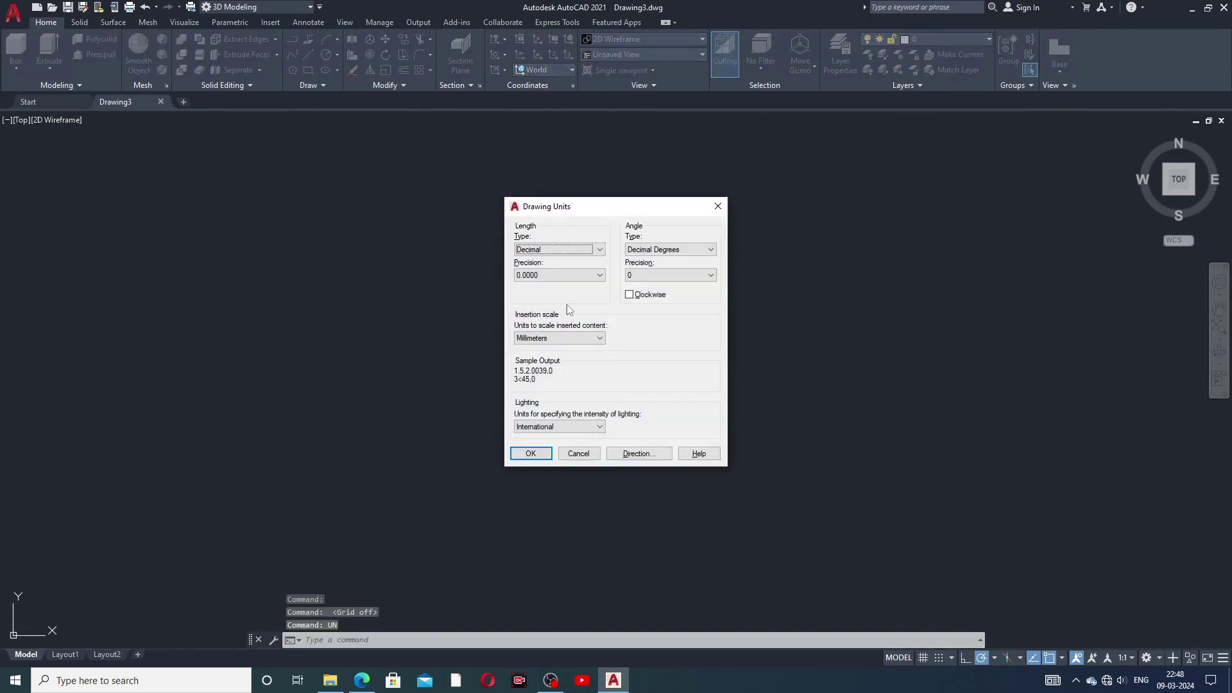
pyautogui.click(557, 275)
pyautogui.click(547, 296)
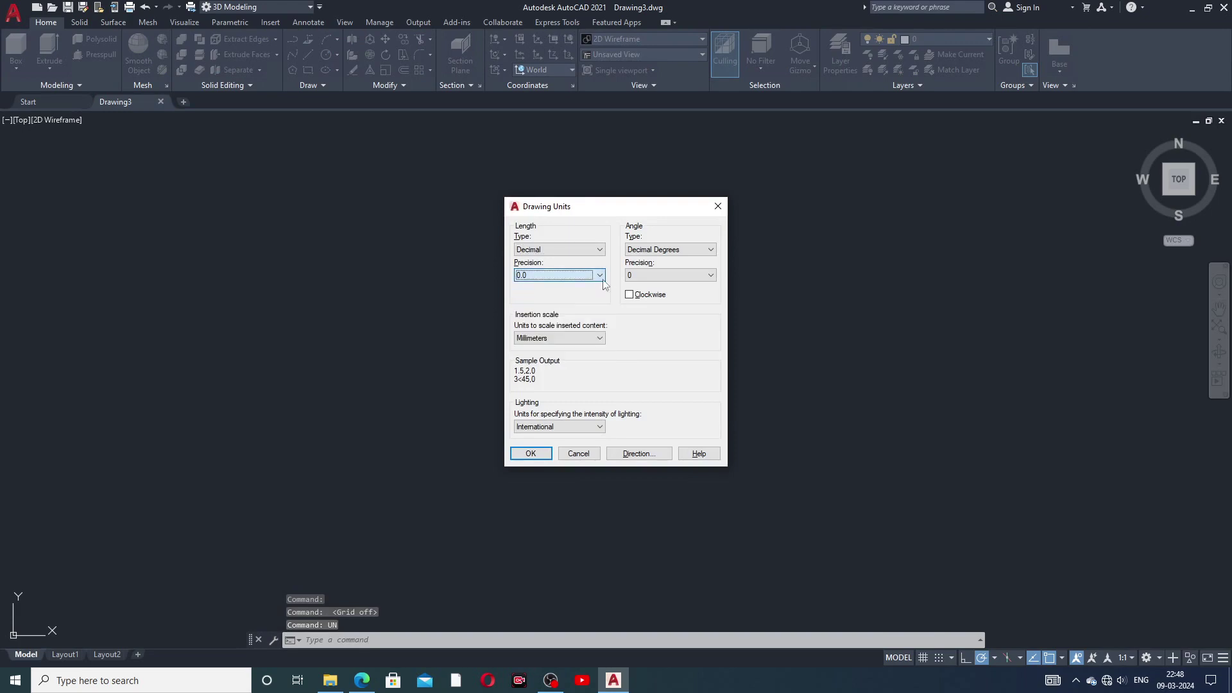
pyautogui.click(641, 275)
pyautogui.click(641, 295)
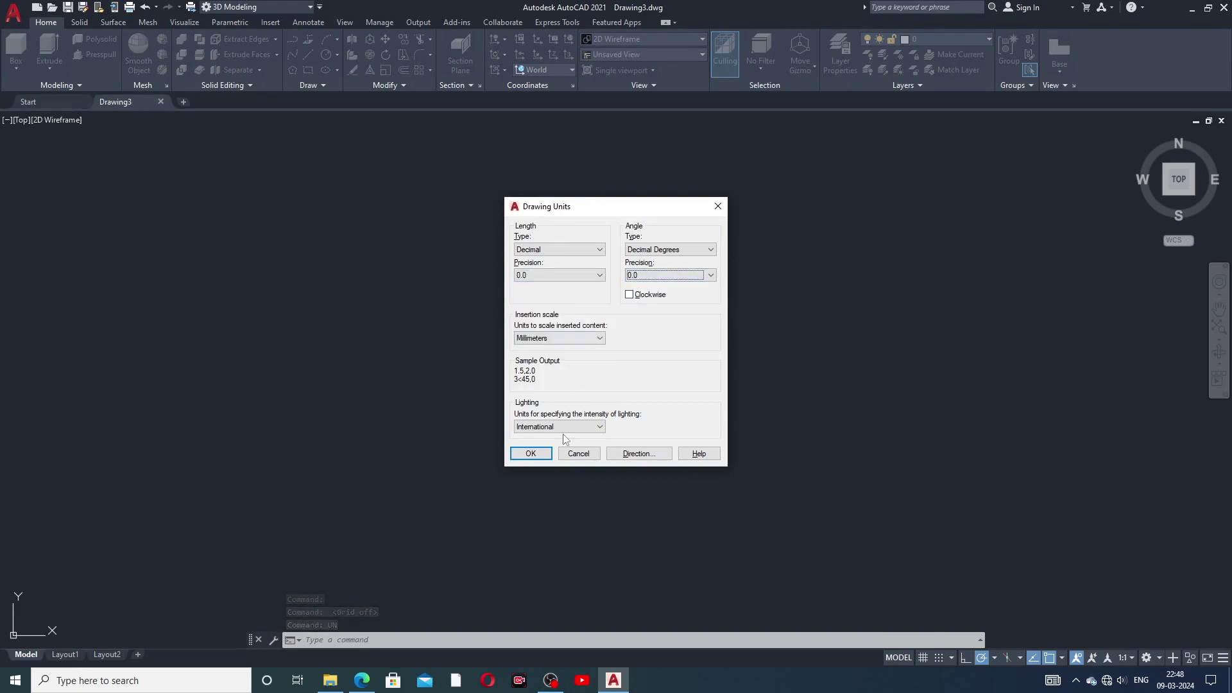
pyautogui.click(531, 453)
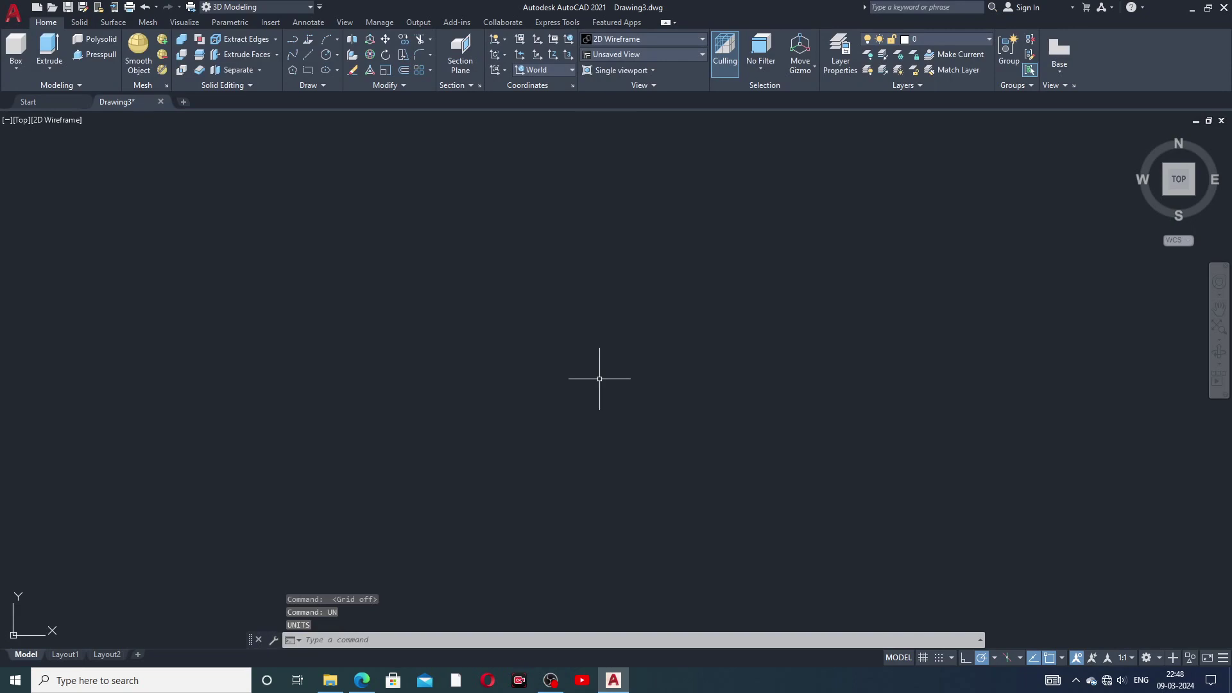
# - Start LIMITS and turn limits checking on, then cancel the command
pyautogui.write('LIMITS')
pyautogui.press('Return')
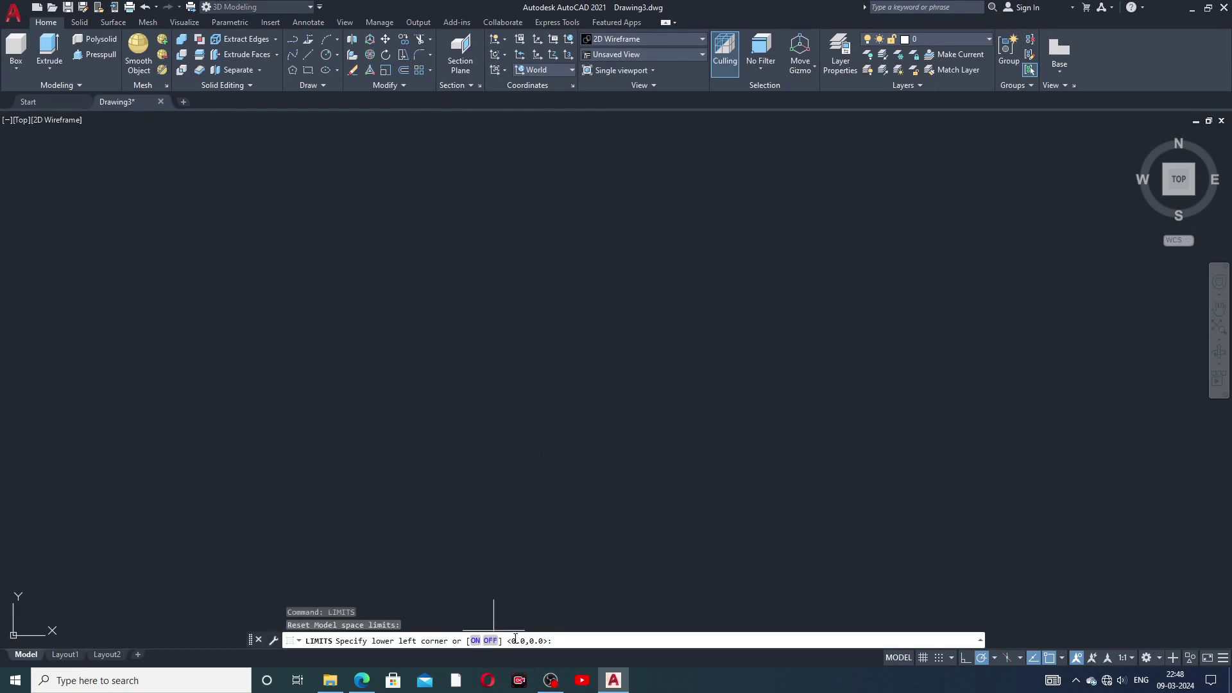
pyautogui.click(476, 641)
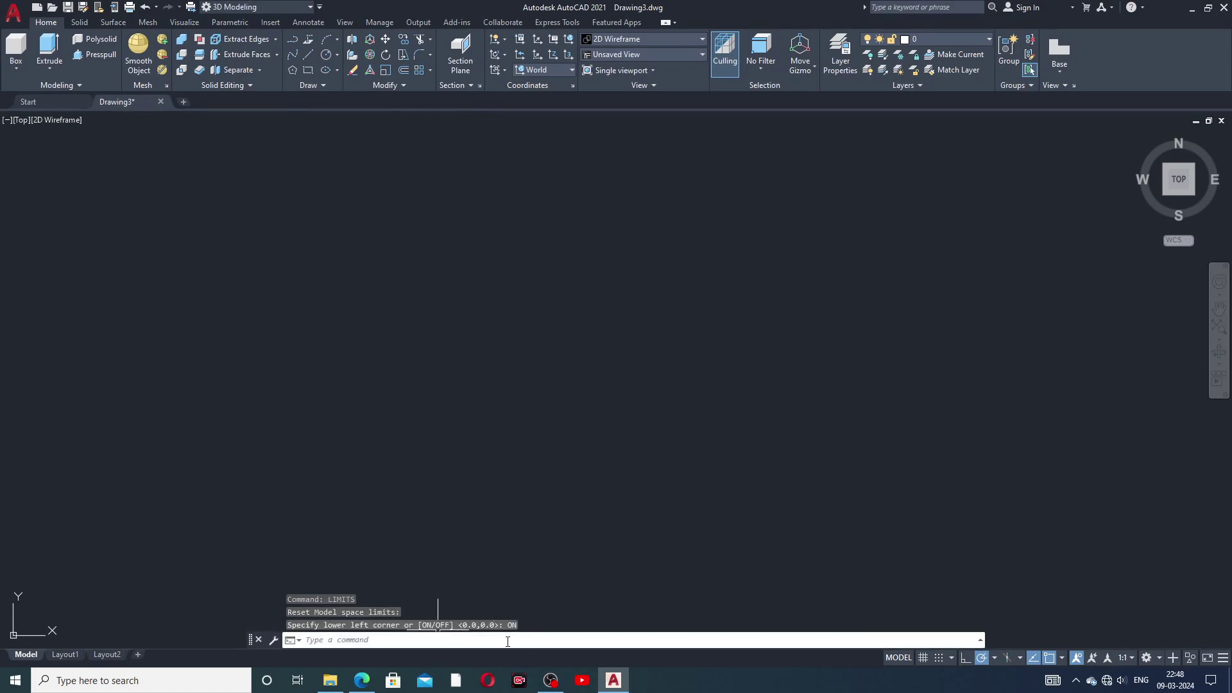
pyautogui.click(505, 641)
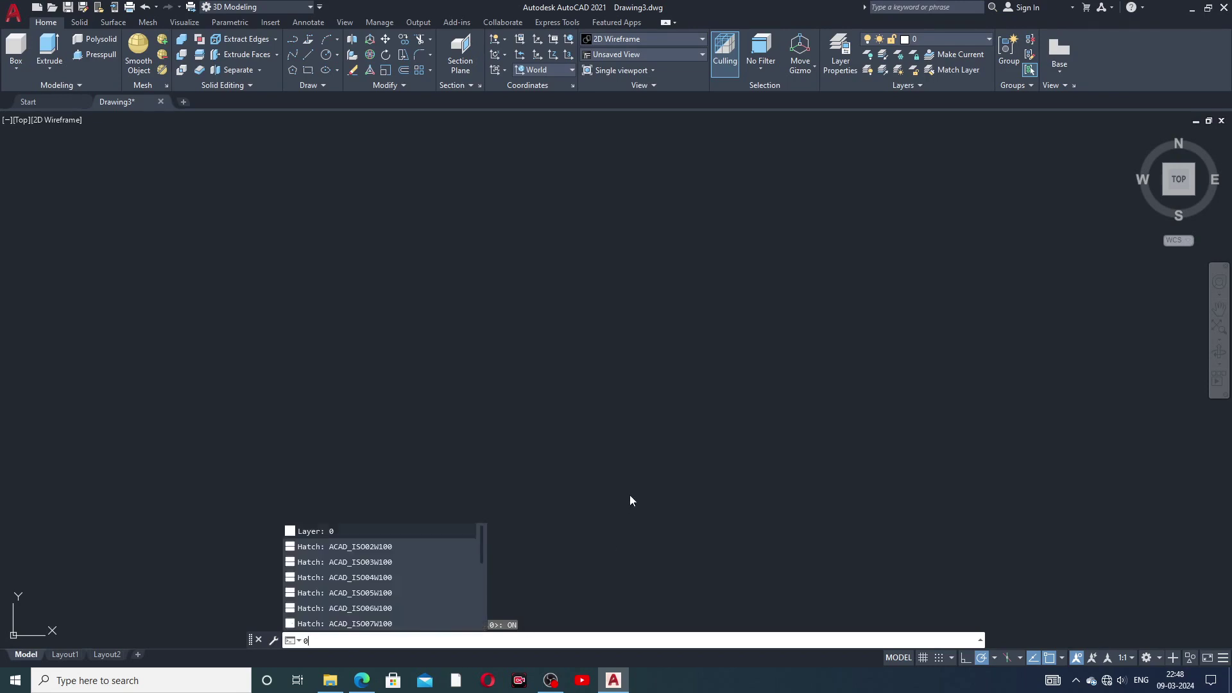
pyautogui.press('Escape')
pyautogui.press('Escape')
pyautogui.press('Escape')
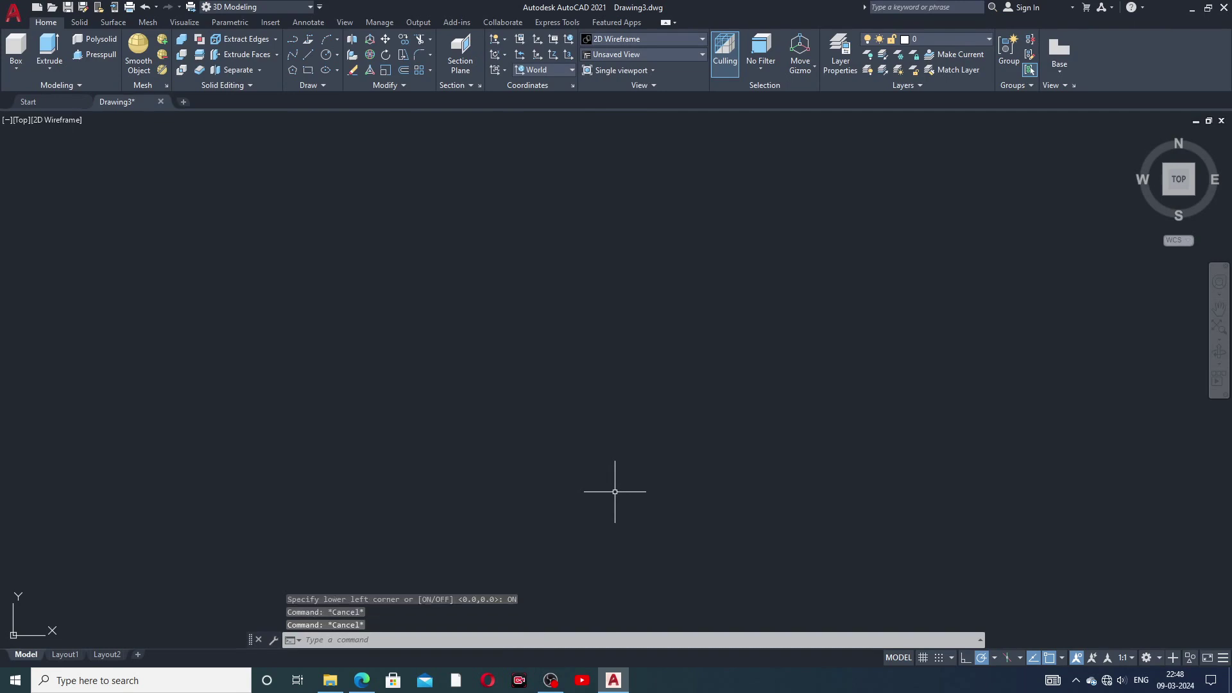
pyautogui.press('Escape')
# - Set the drawing limits from 0,0 to 100,100 and Zoom All to fit them
pyautogui.write('l')
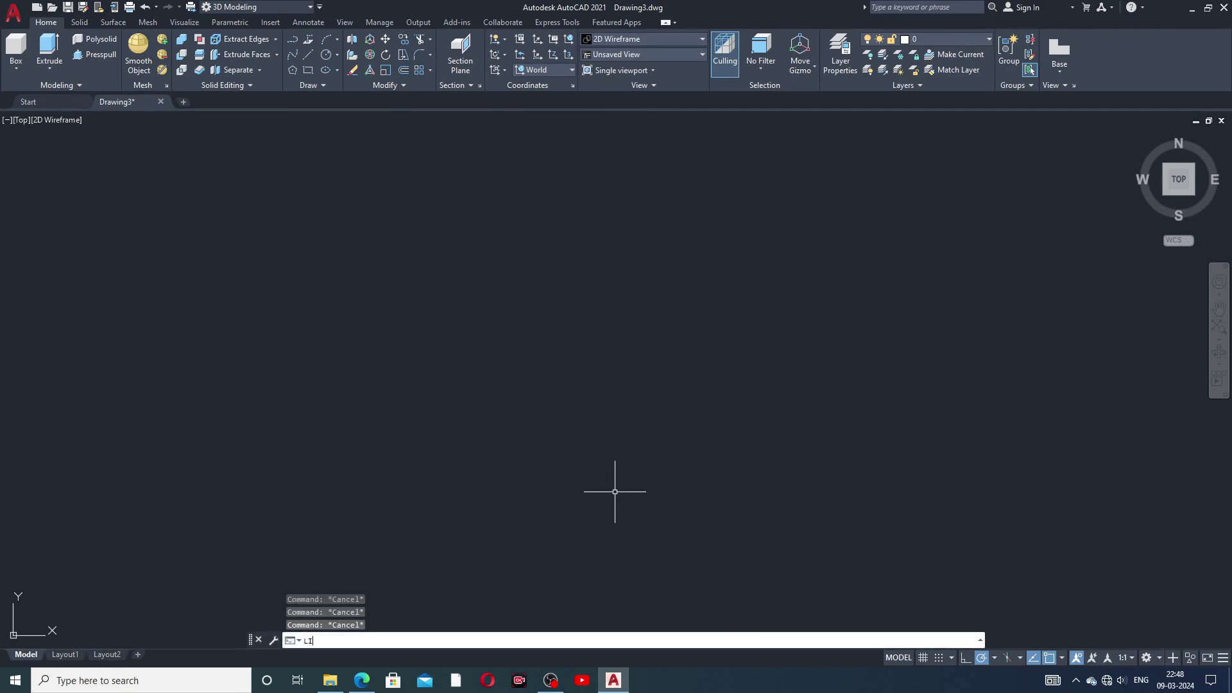
pyautogui.press('Return')
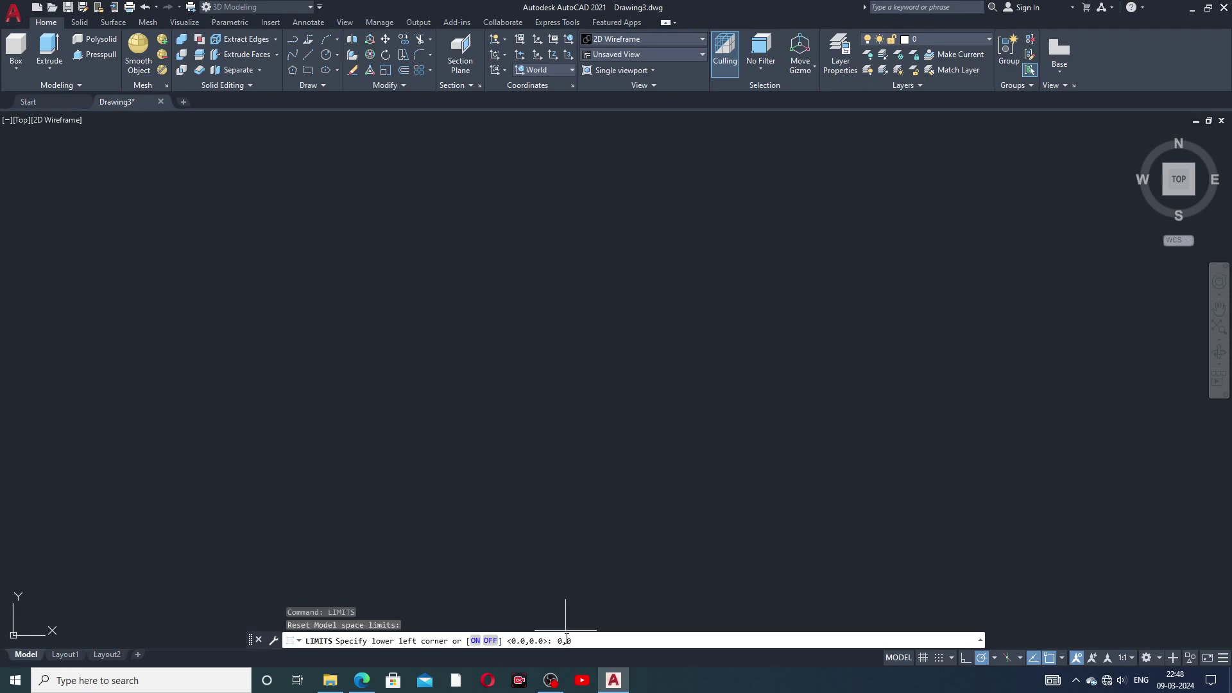
pyautogui.press('Return')
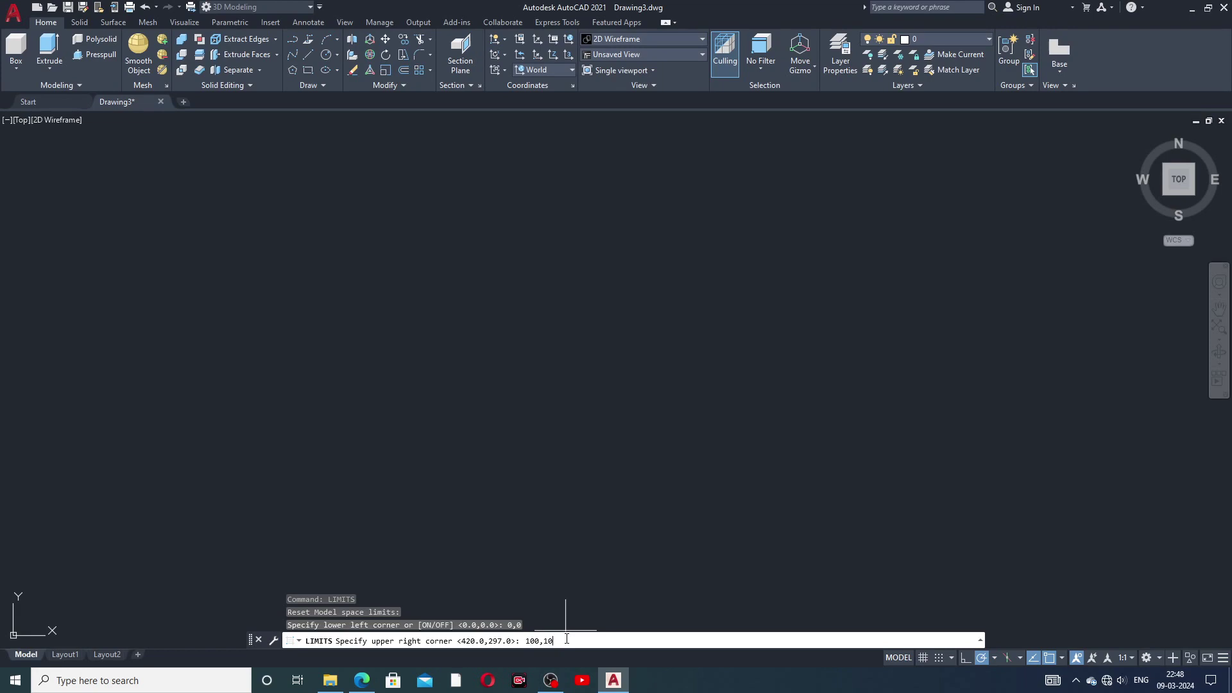
pyautogui.press('Return')
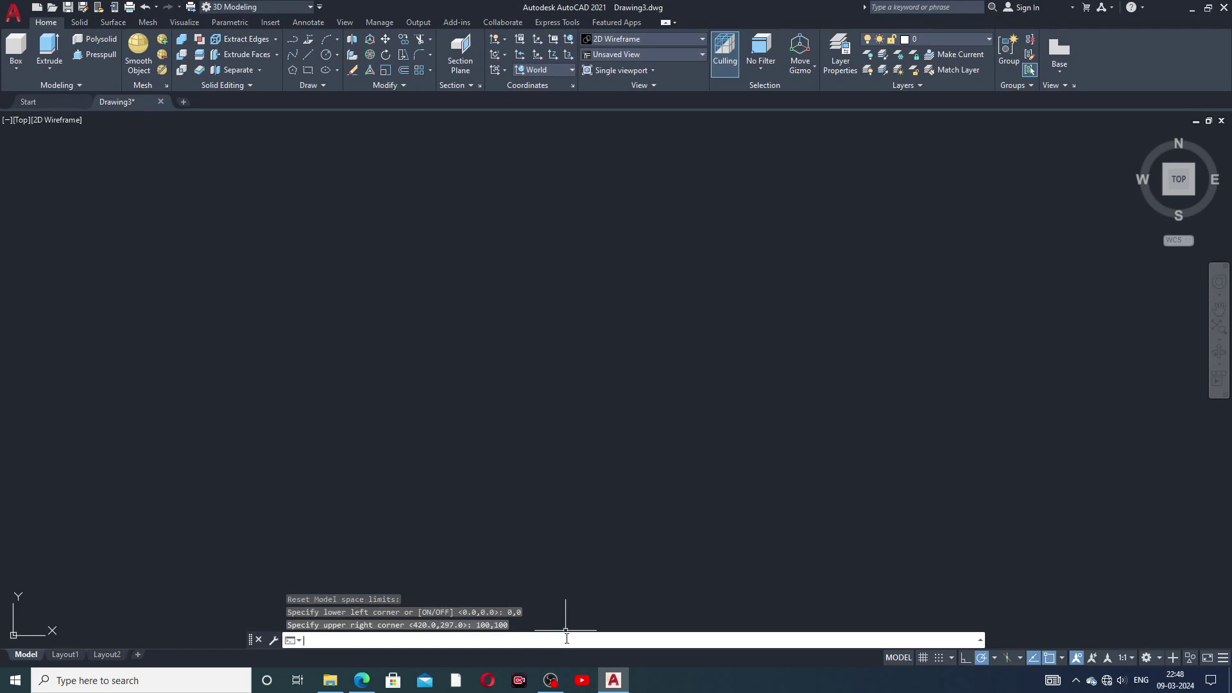
pyautogui.press('Return')
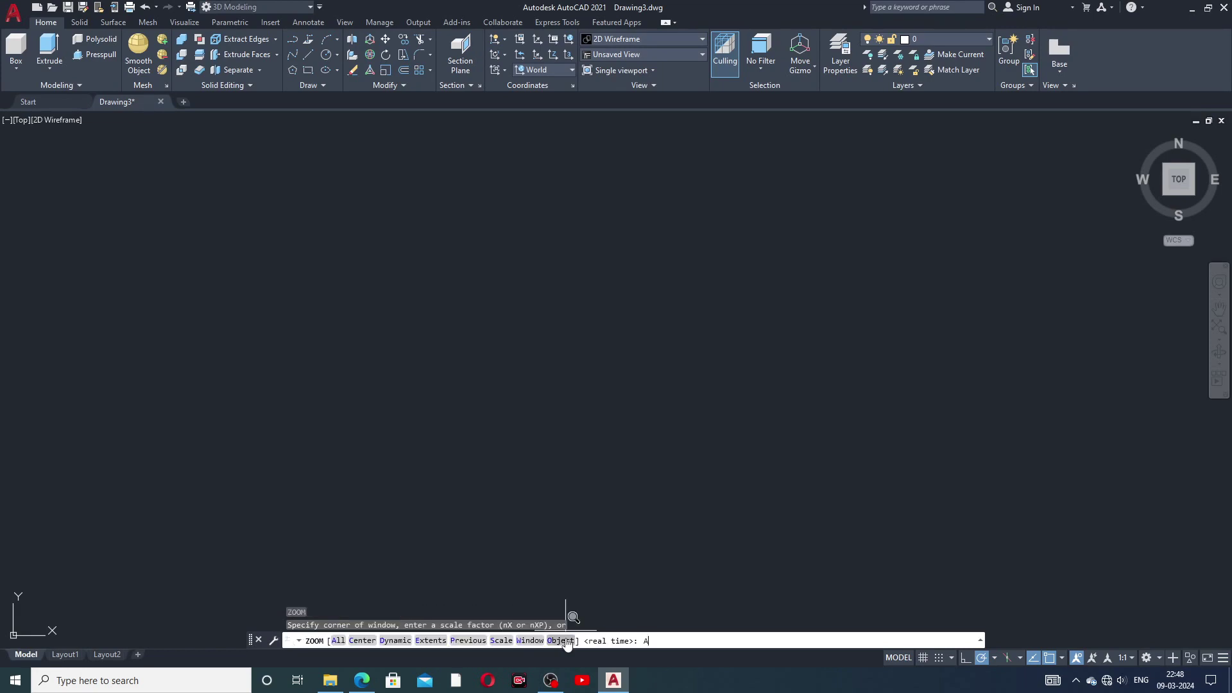
pyautogui.press('Return')
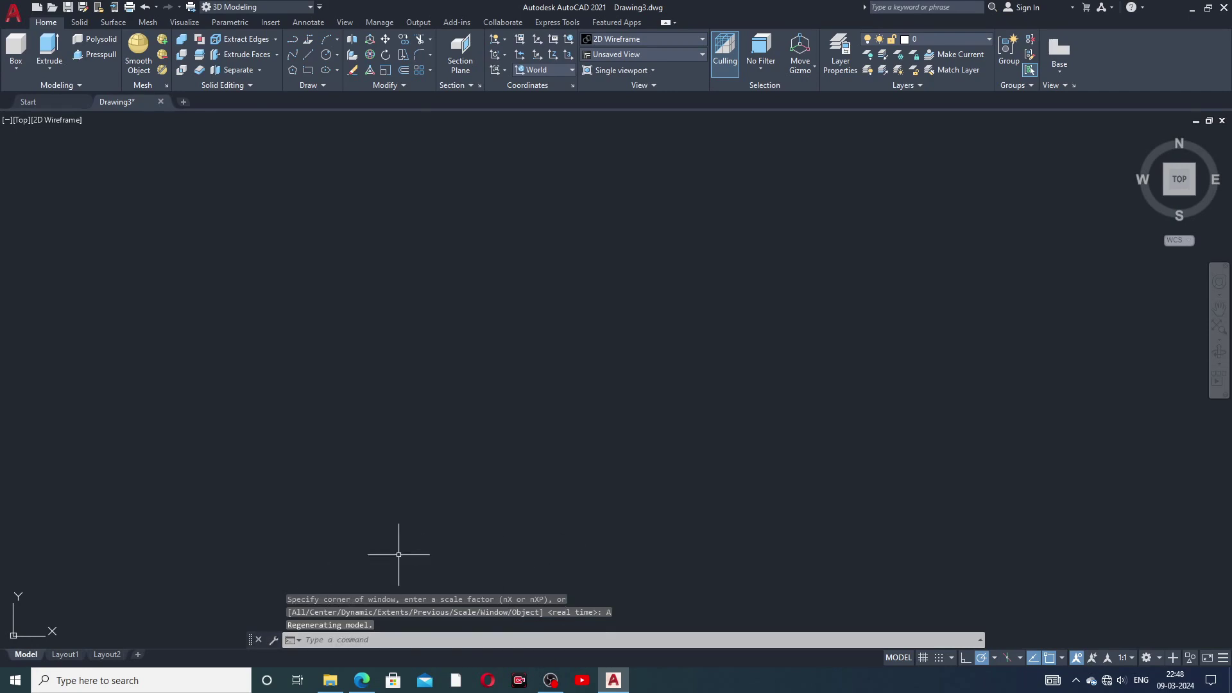
# - Switch to the Shaded with edges visual style and the SW Isometric view
pyautogui.click(641, 40)
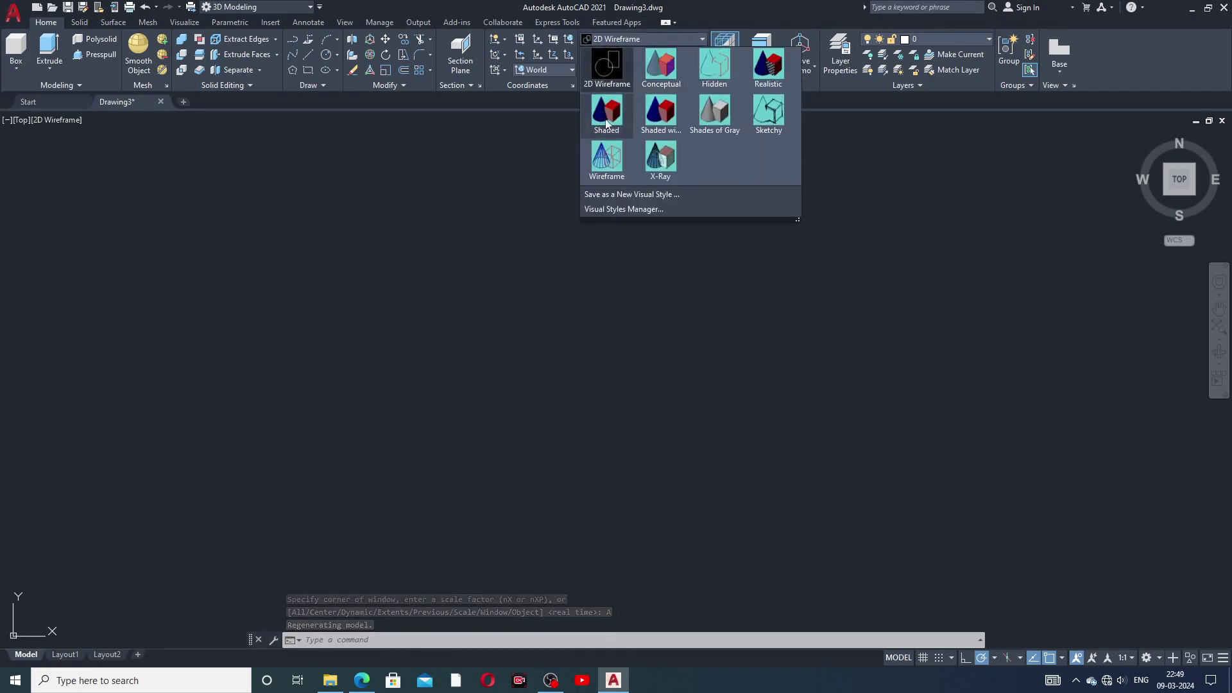
pyautogui.click(661, 110)
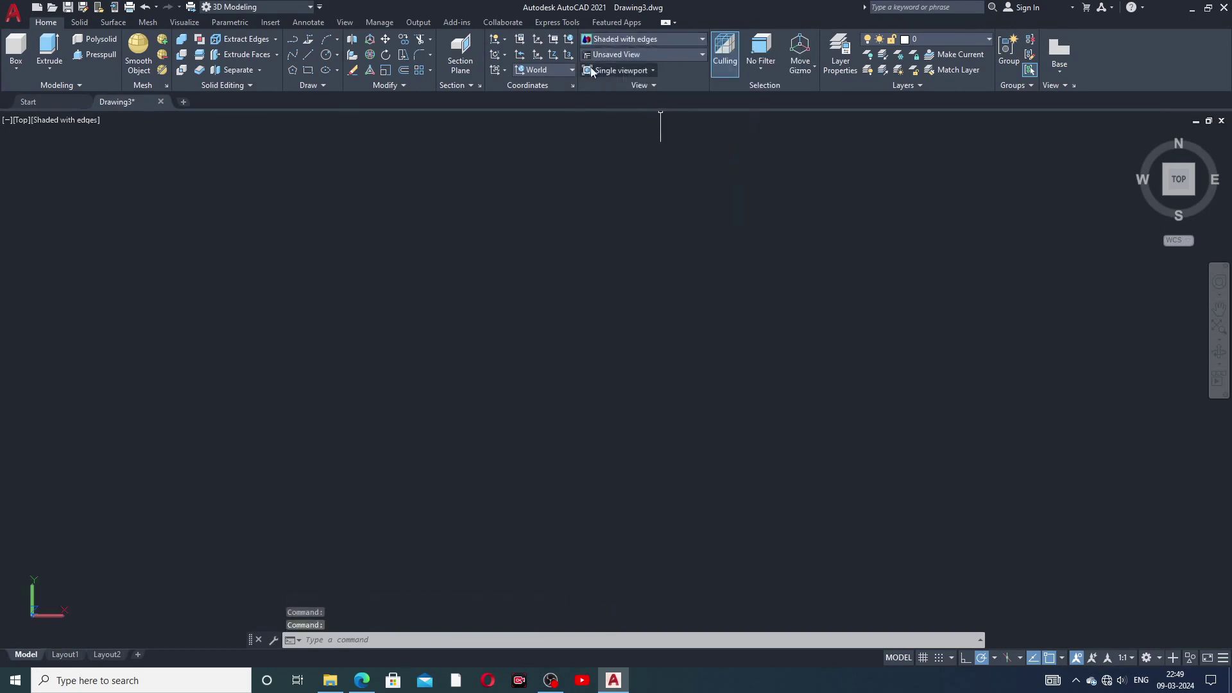
pyautogui.click(610, 55)
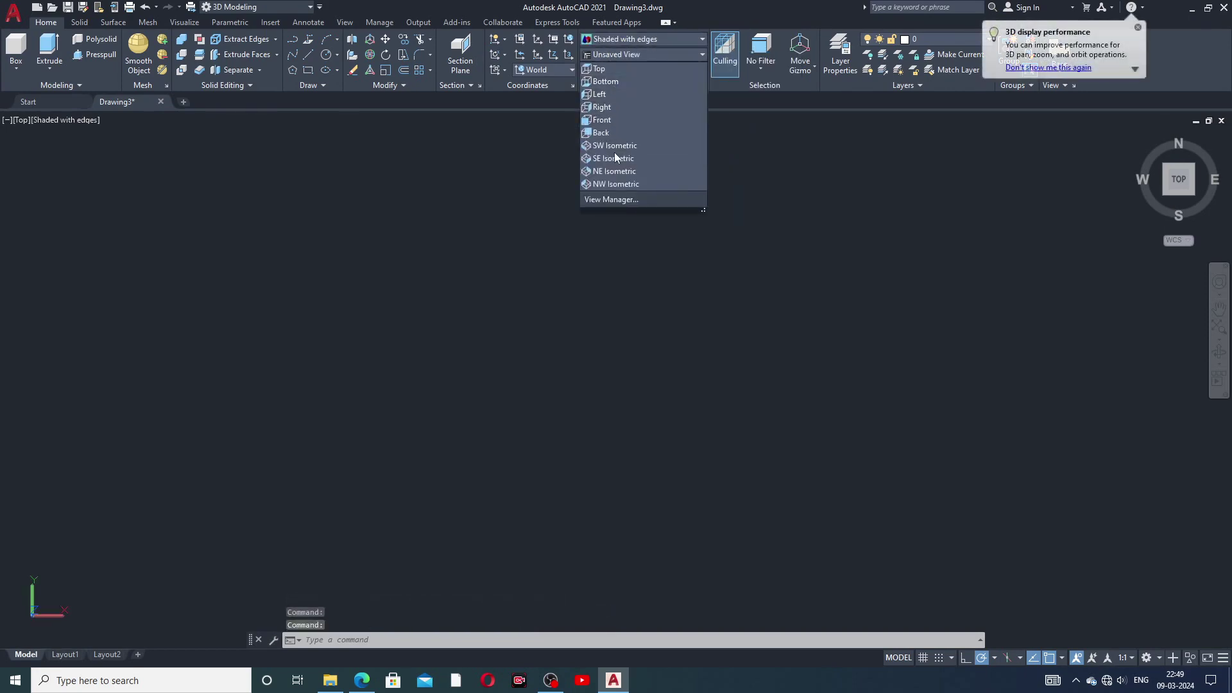
pyautogui.click(614, 147)
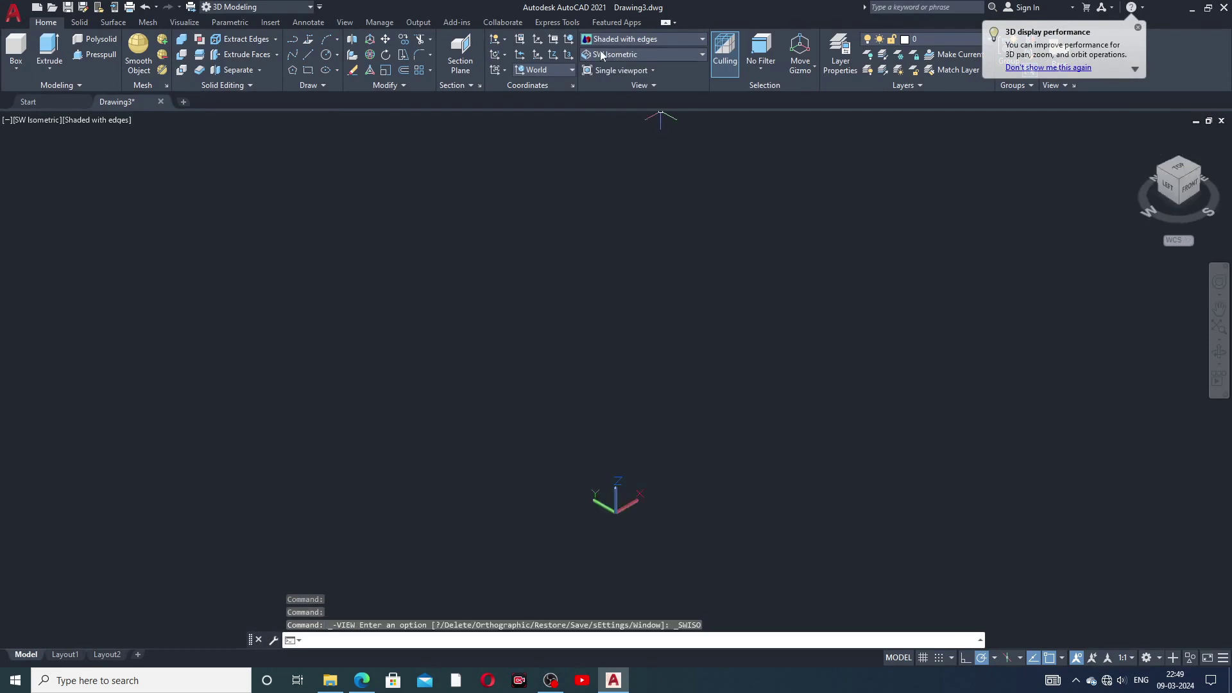
# - Turn off Show UCS Icon at Origin so the icon stays in the corner
pyautogui.rightClick(615, 513)
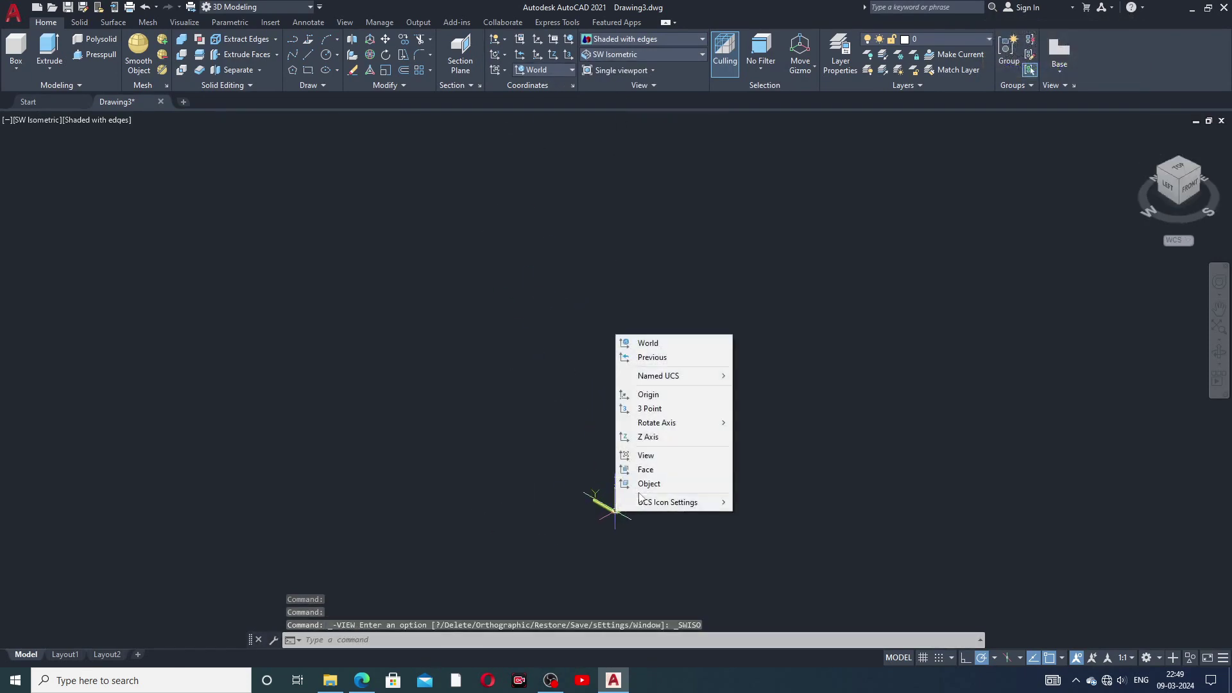
pyautogui.moveTo(655, 506)
pyautogui.click(793, 502)
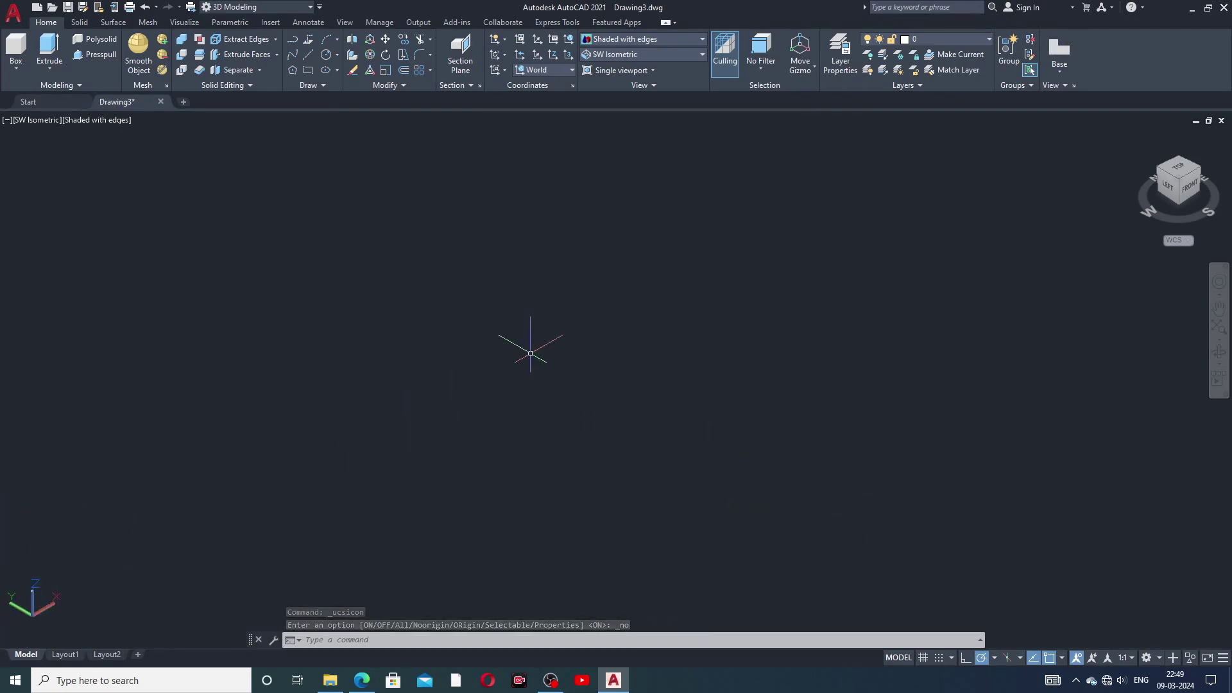
pyautogui.moveTo(523, 350)
pyautogui.mouseDown(button='middle')
pyautogui.moveTo(539, 387)
pyautogui.moveTo(538, 354)
pyautogui.mouseUp(button='middle')
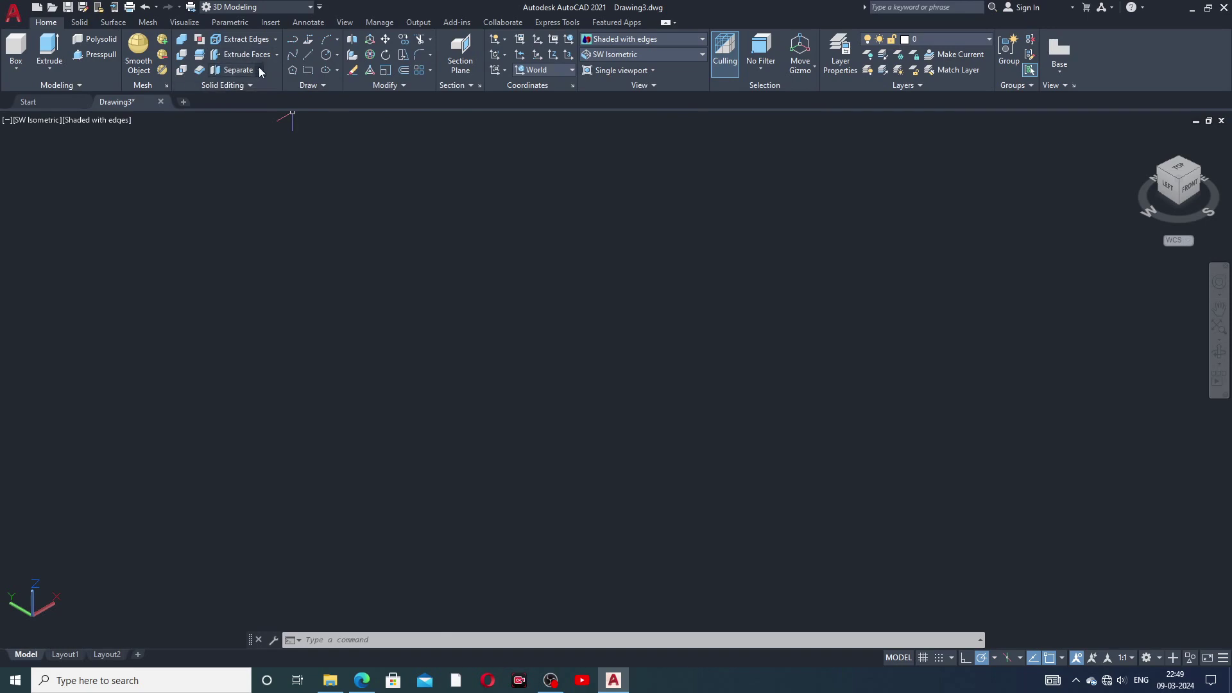
# - In Top view, draw a rectangle by two opposite corners
pyautogui.click(642, 55)
pyautogui.click(603, 69)
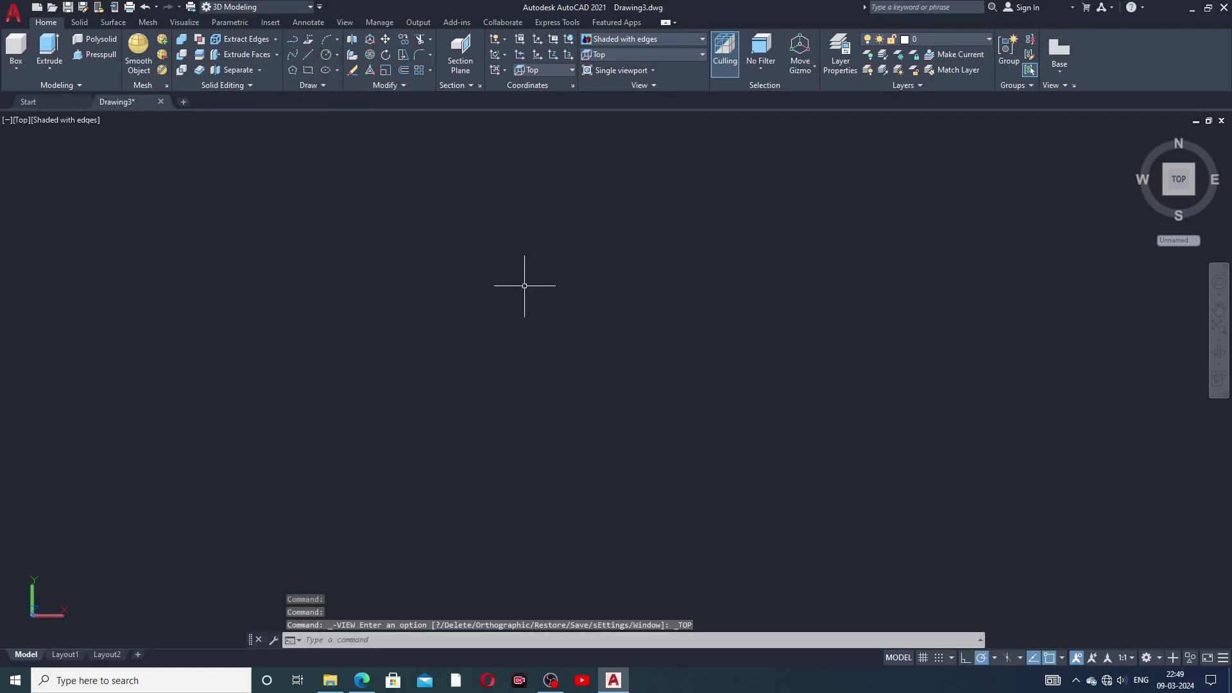
pyautogui.click(486, 293)
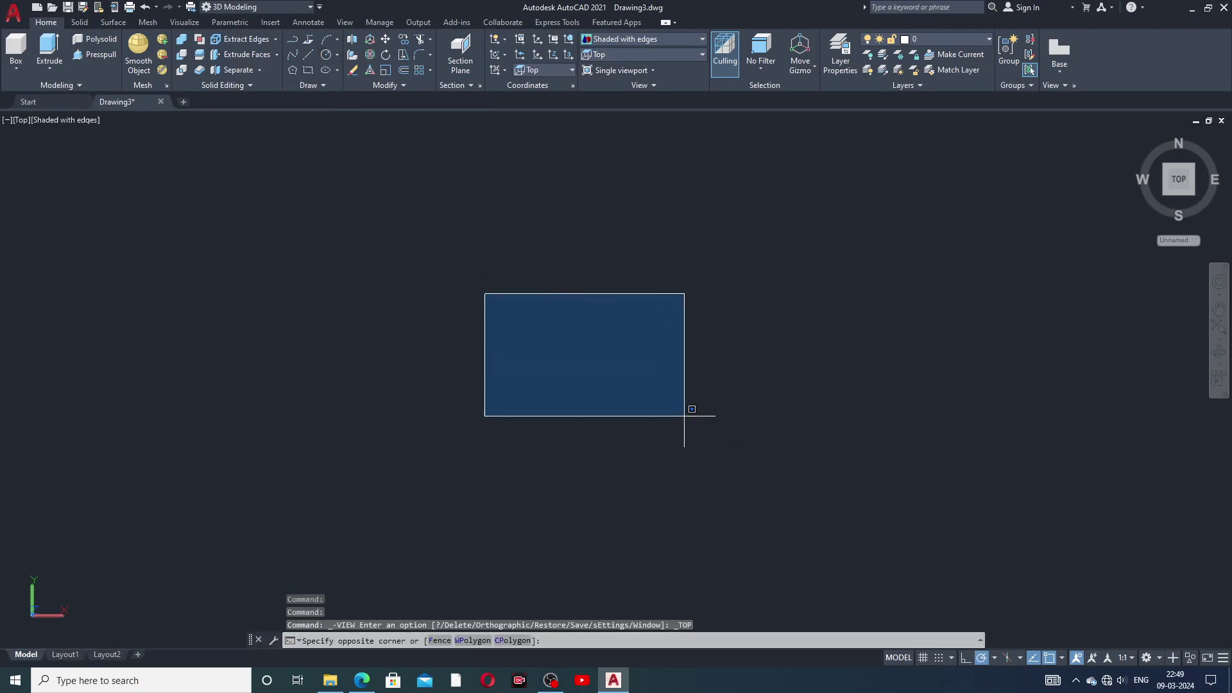
pyautogui.press('Escape')
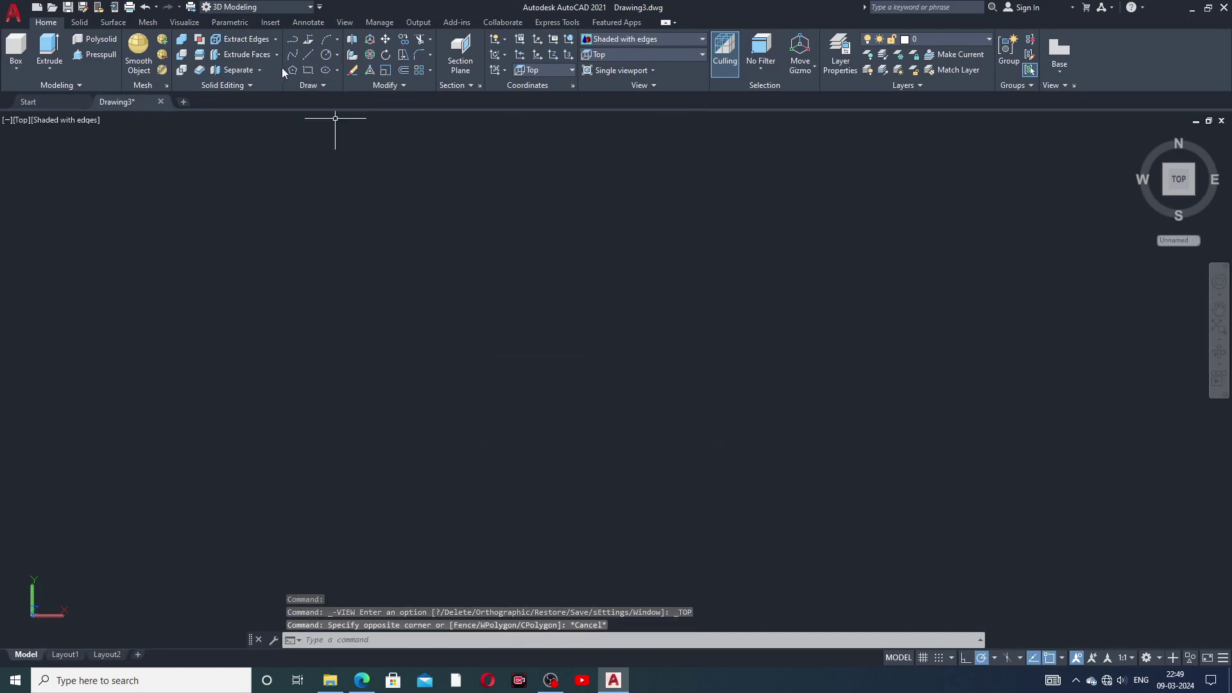
pyautogui.click(309, 70)
pyautogui.click(442, 267)
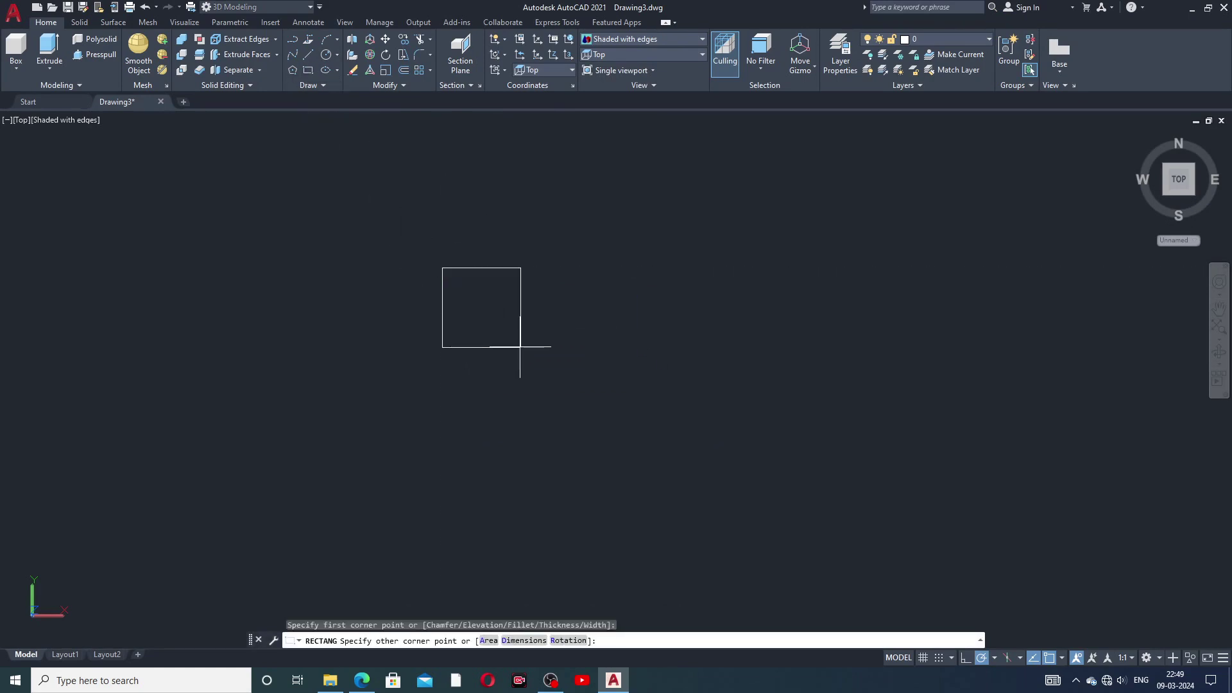
pyautogui.click(719, 473)
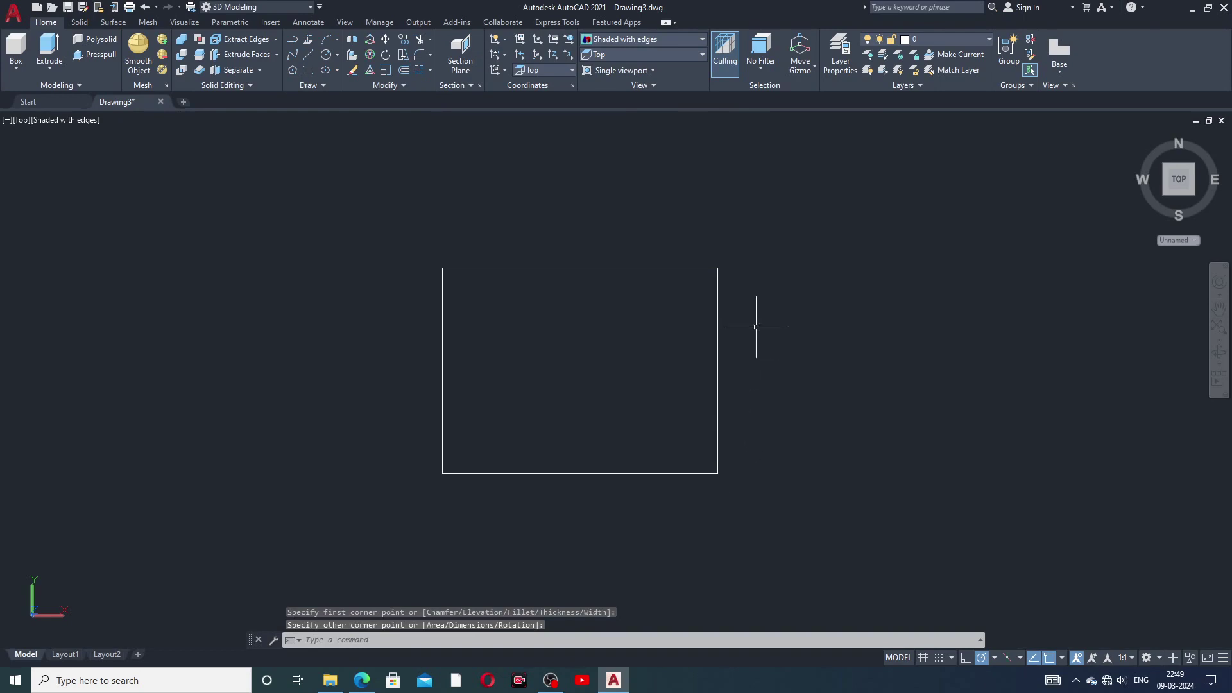
pyautogui.moveTo(753, 325); pyautogui.dragTo(758, 311, button='middle')
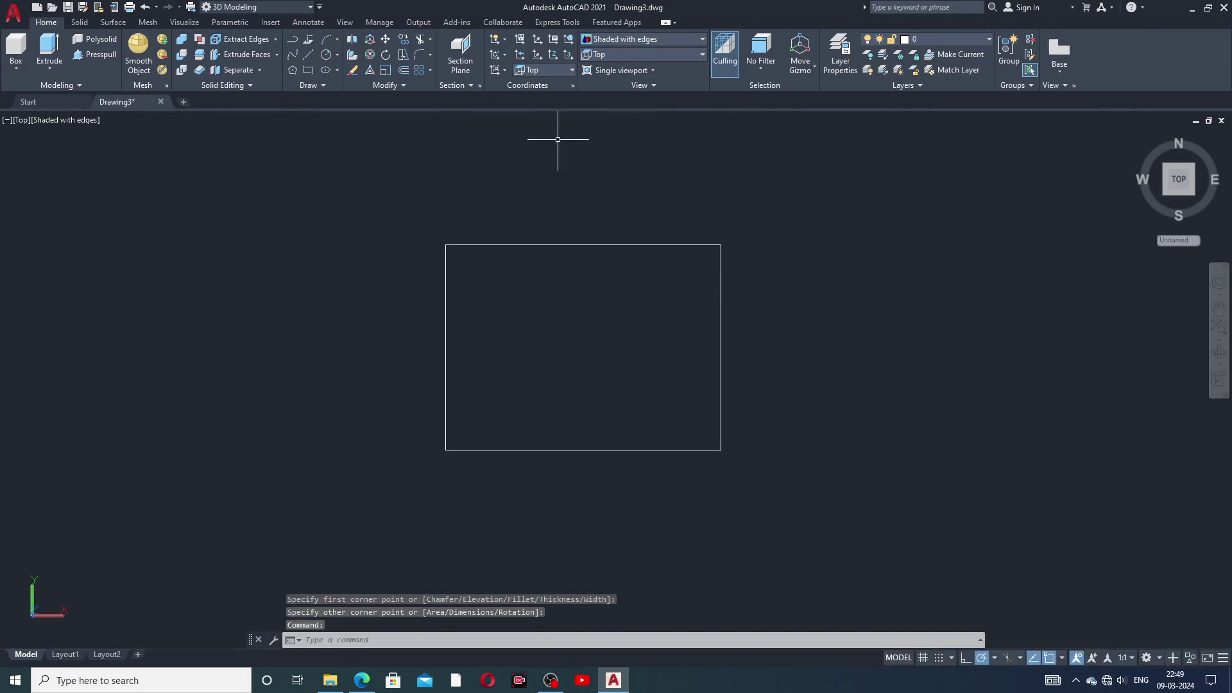
# - In Front view, draw a circle centred on the rectangle's edge, then return to SW Isometric
pyautogui.click(642, 55)
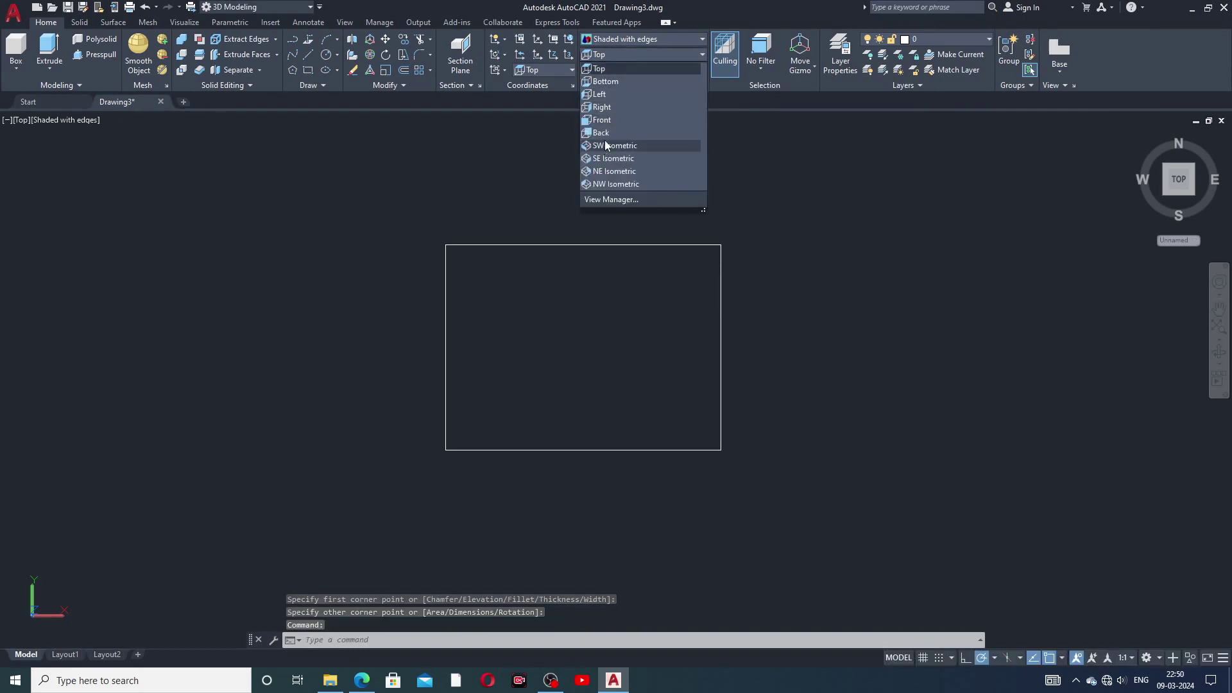
pyautogui.click(602, 120)
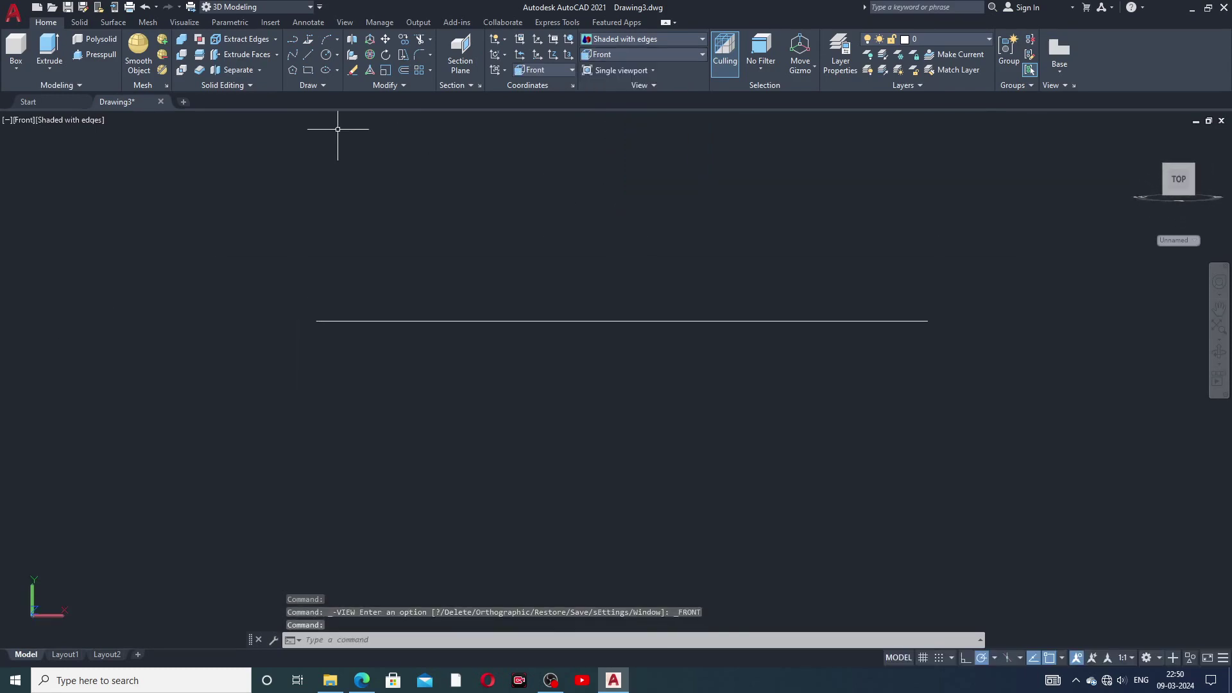
pyautogui.click(326, 55)
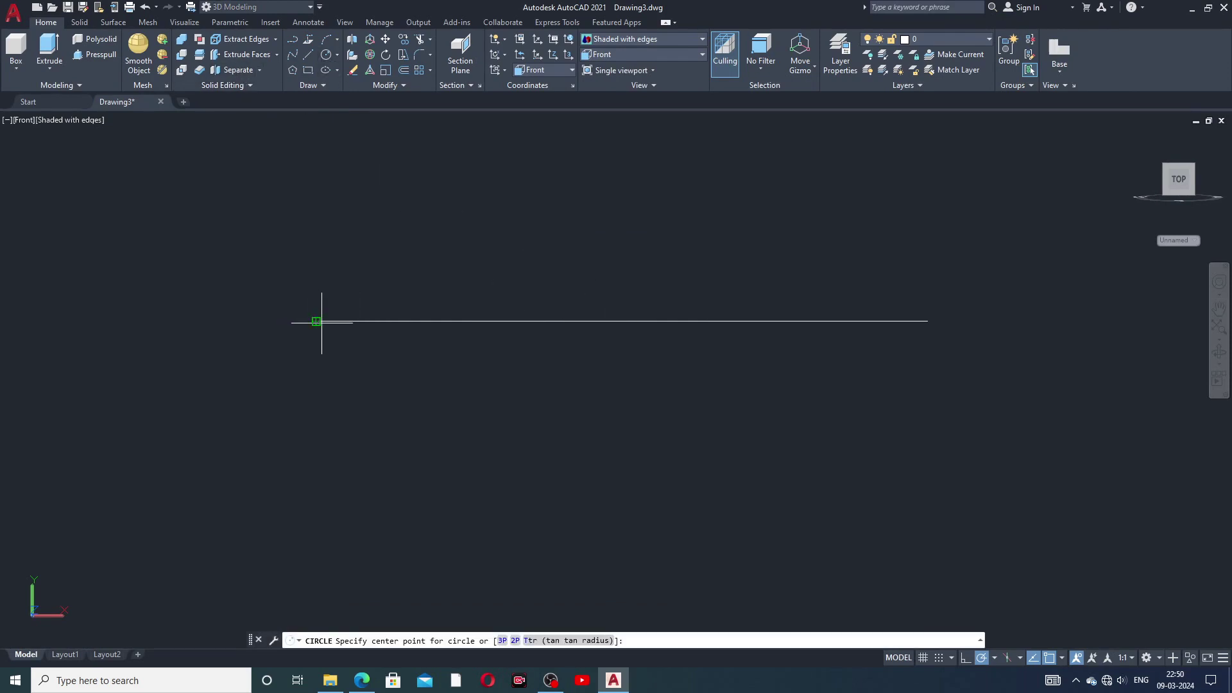
pyautogui.click(635, 320)
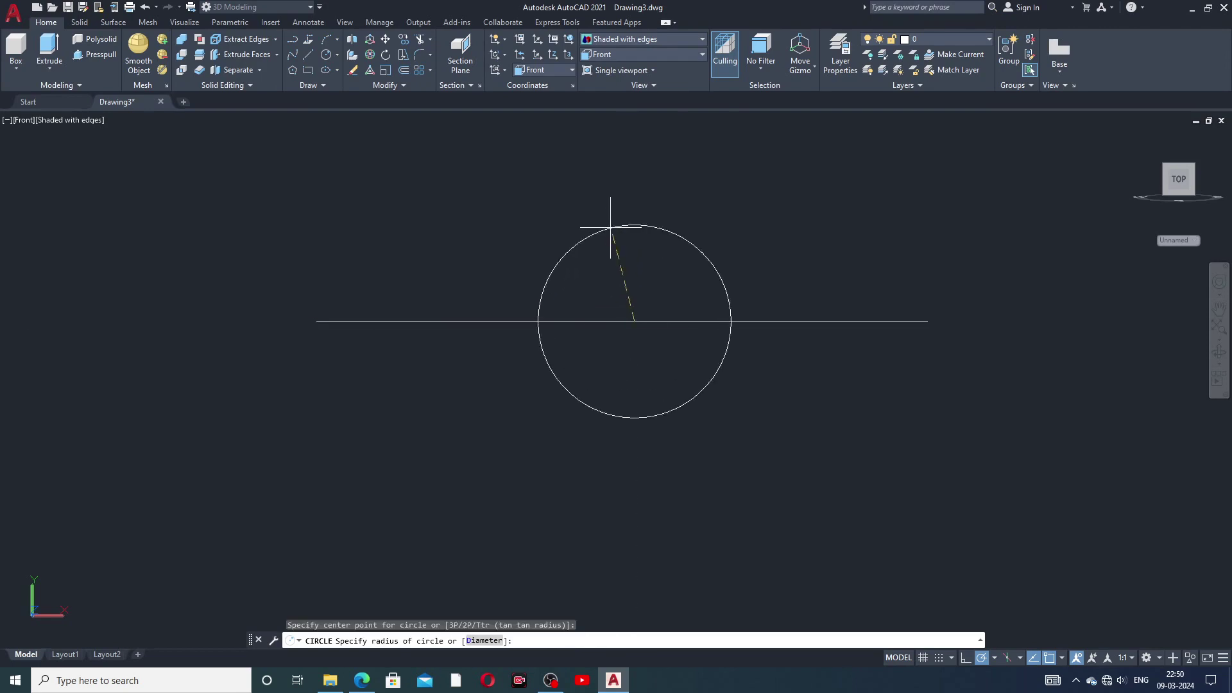
pyautogui.click(659, 156)
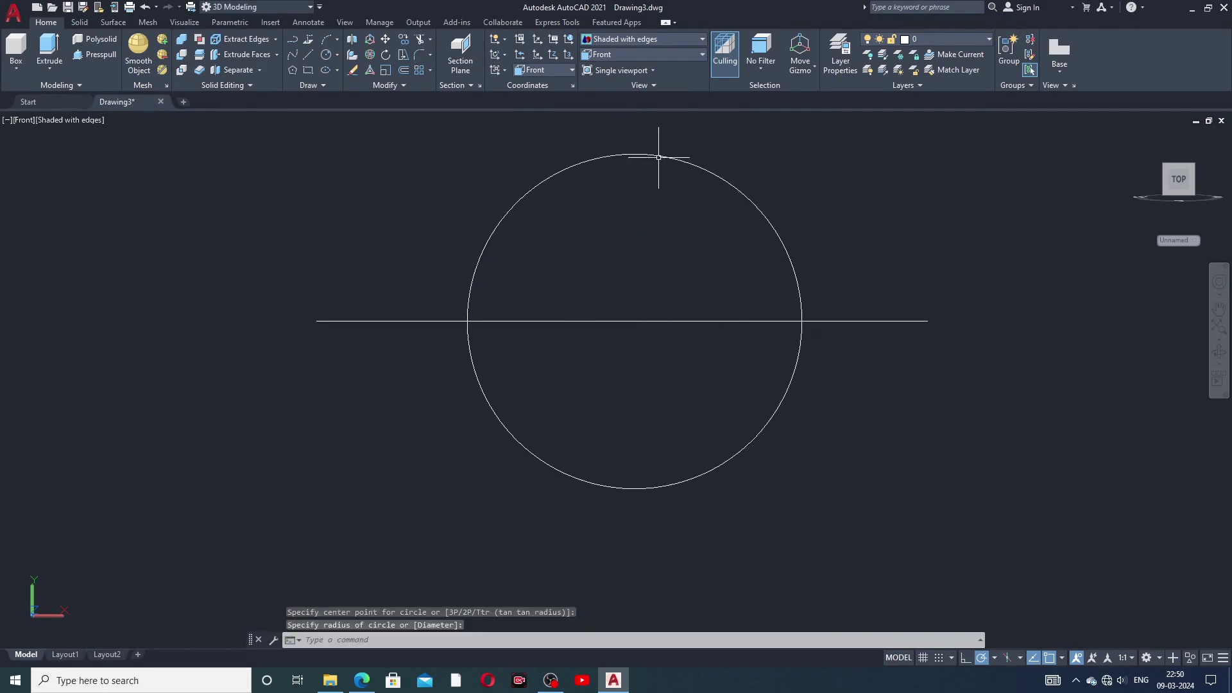
pyautogui.moveTo(764, 265); pyautogui.dragTo(770, 310, button='middle')
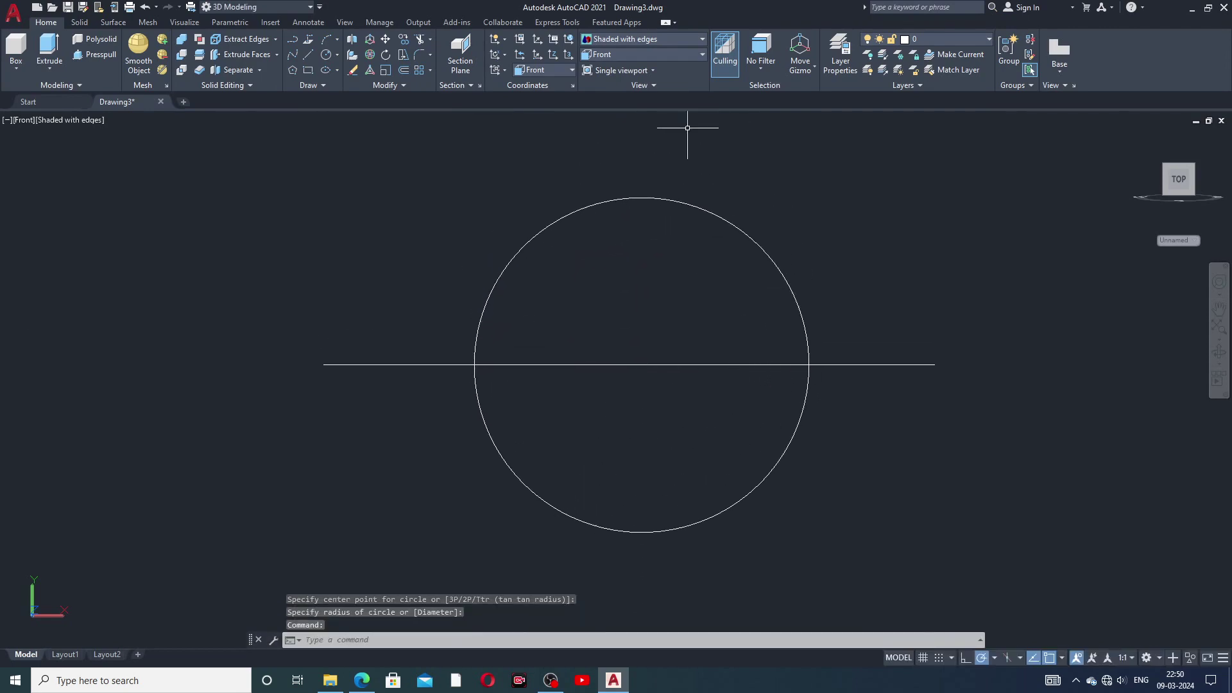
pyautogui.click(642, 55)
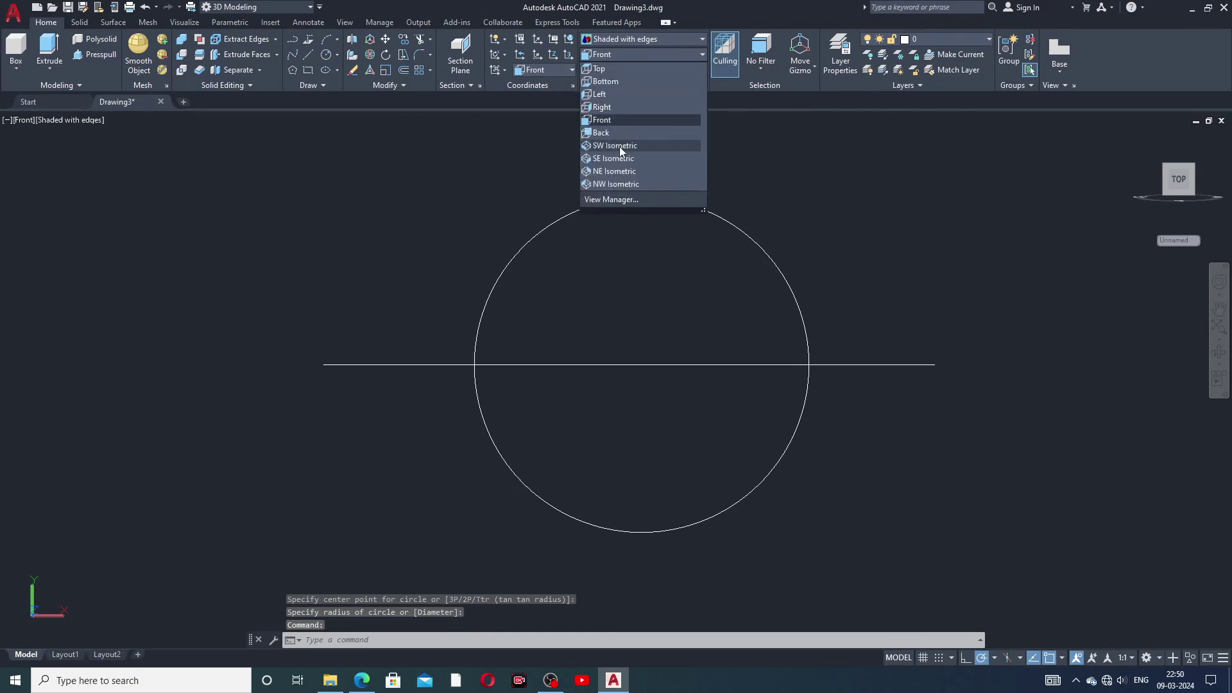
pyautogui.click(619, 147)
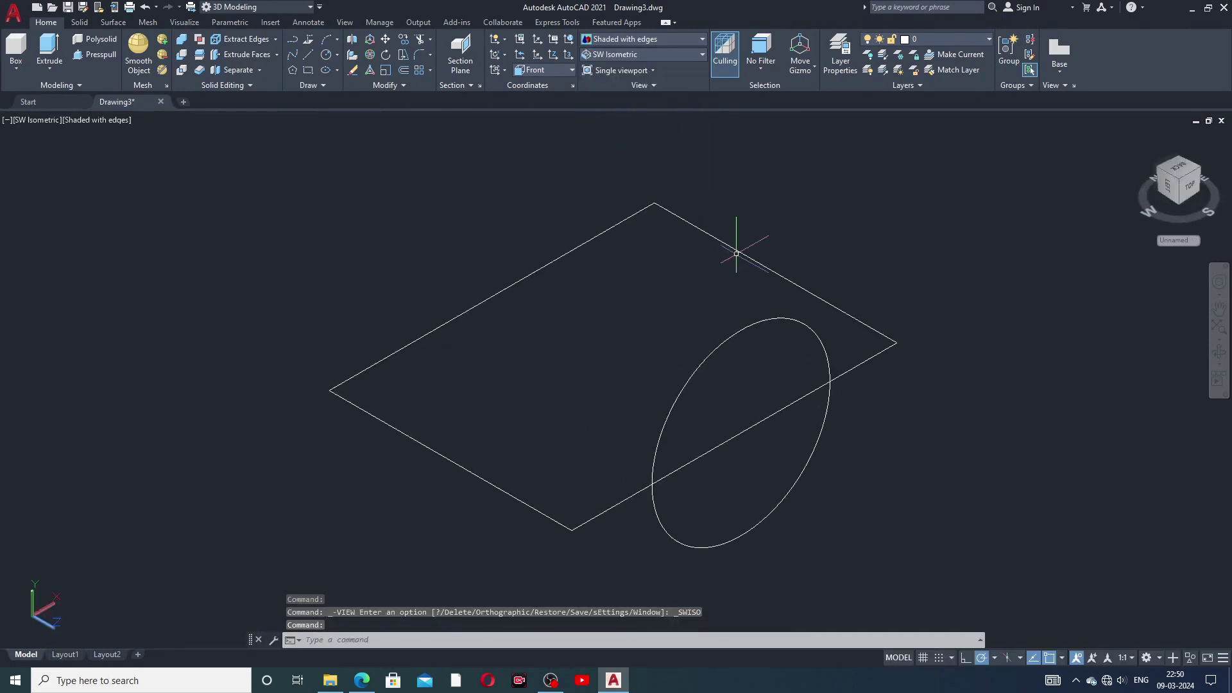
# - Presspull the rectangle up into a solid box
pyautogui.scroll(2, 736, 254)
pyautogui.scroll(-4, 736, 253)
pyautogui.scroll(2, 735, 253)
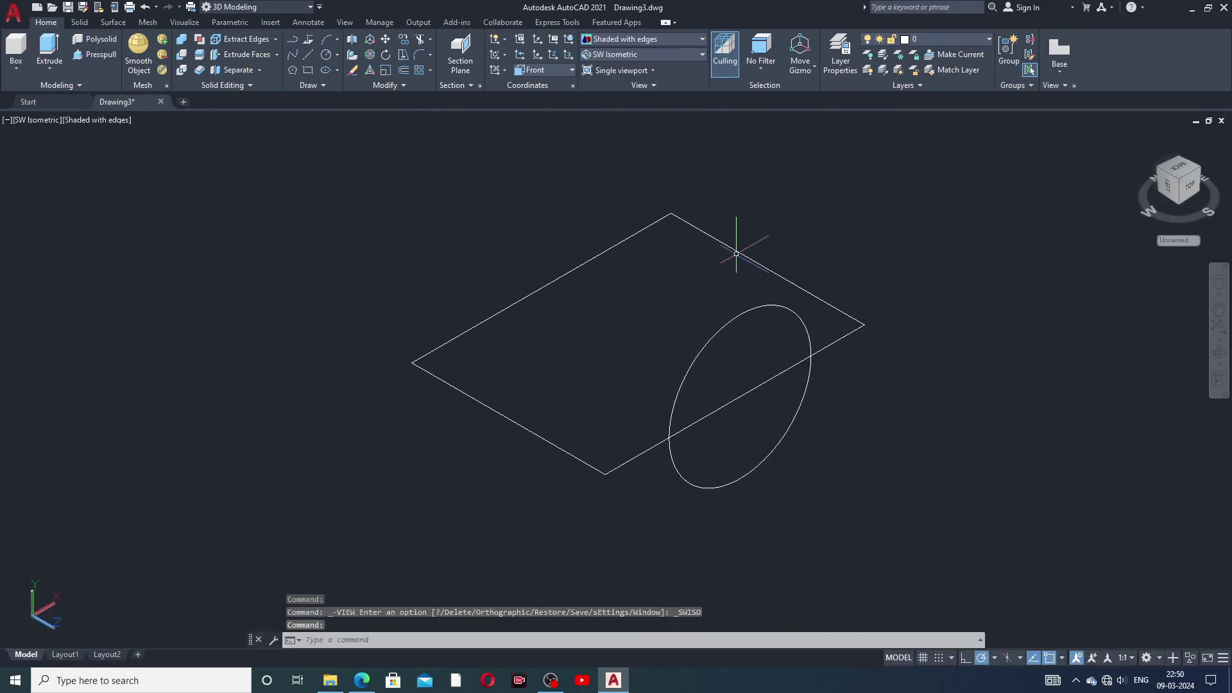
pyautogui.moveTo(763, 294); pyautogui.dragTo(708, 321, button='middle')
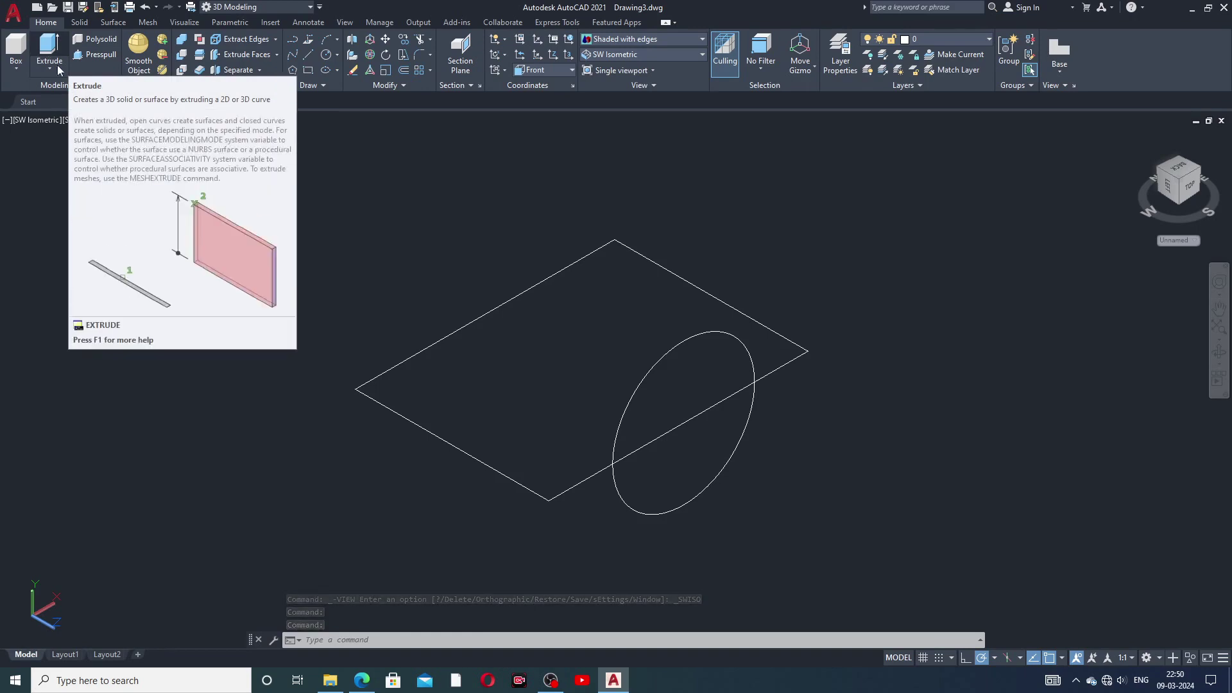
pyautogui.click(99, 55)
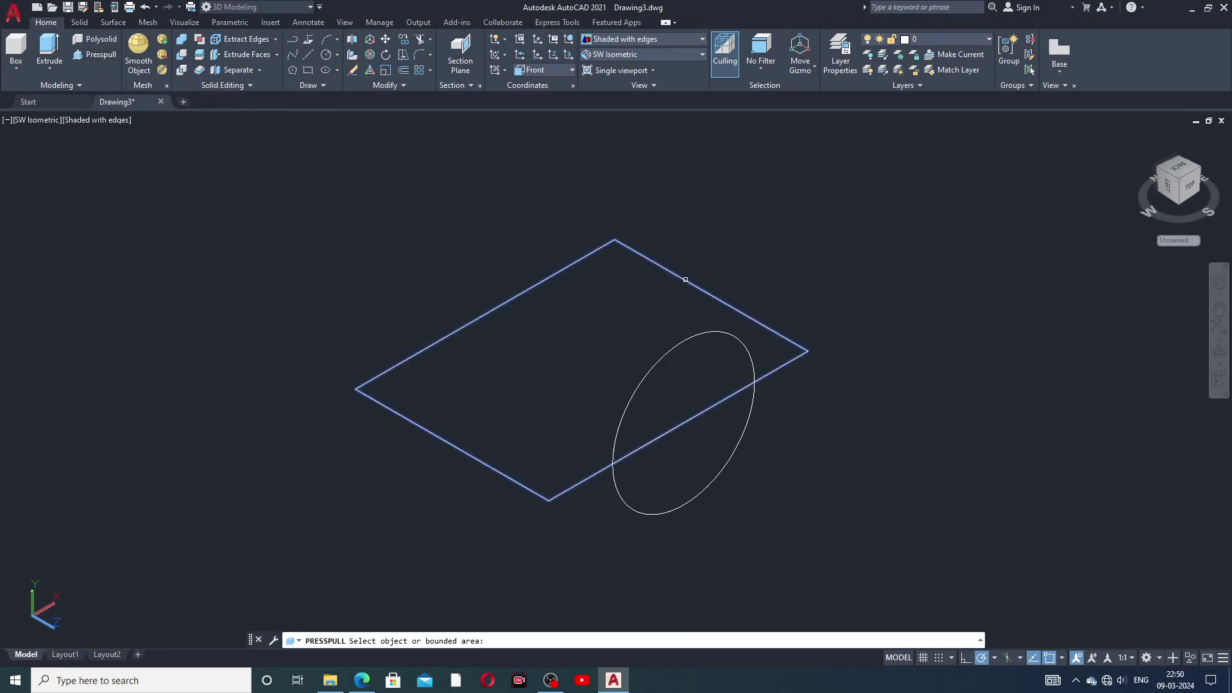
pyautogui.click(684, 290)
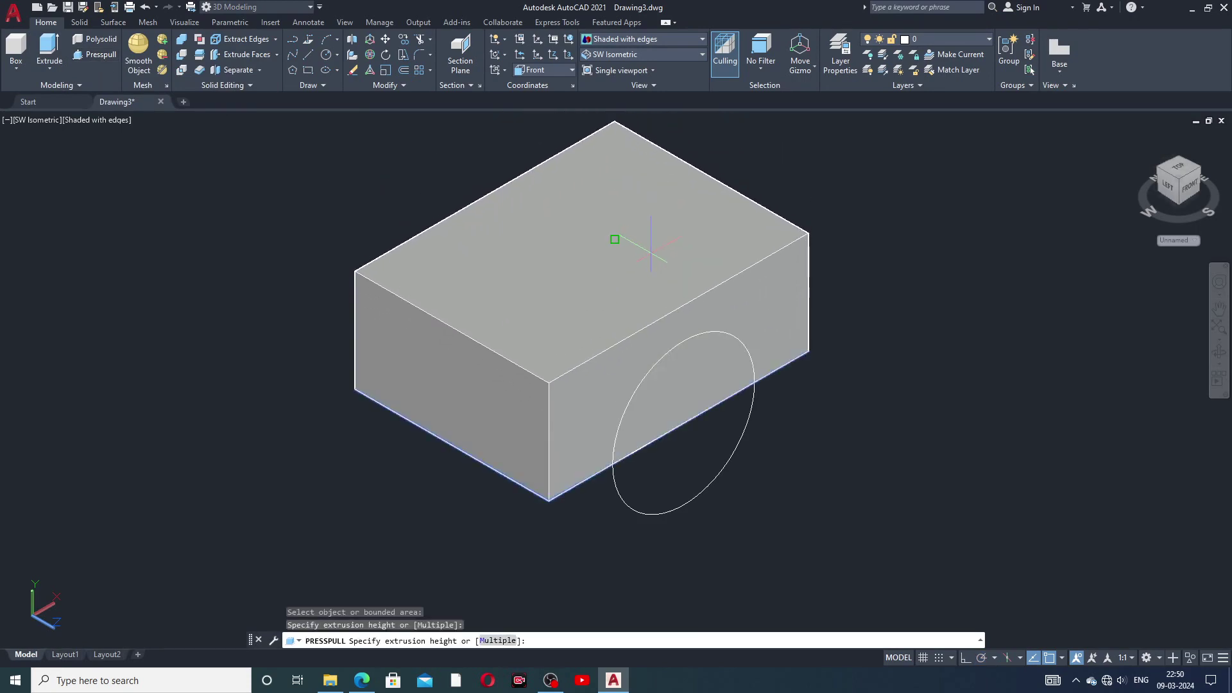
pyautogui.scroll(1, 600, 231)
pyautogui.scroll(-2, 618, 242)
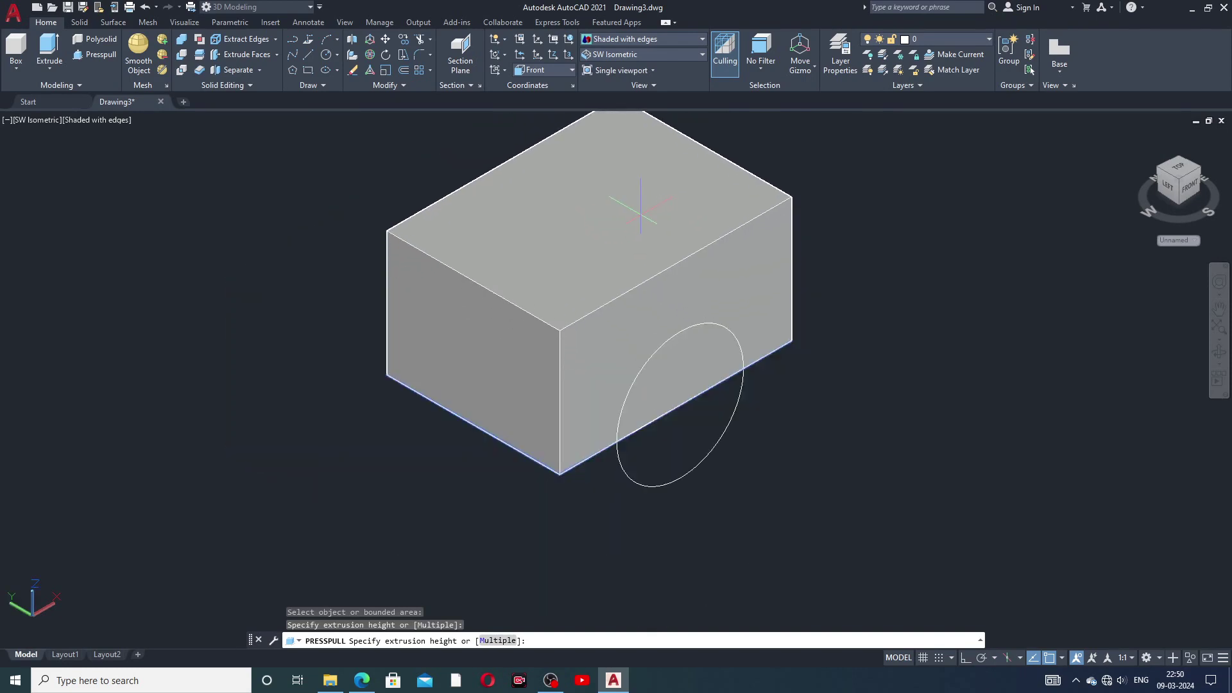
pyautogui.click(640, 209)
# - Presspull the circle back through the box into a cylinder
pyautogui.moveTo(797, 332); pyautogui.dragTo(795, 413, button='middle')
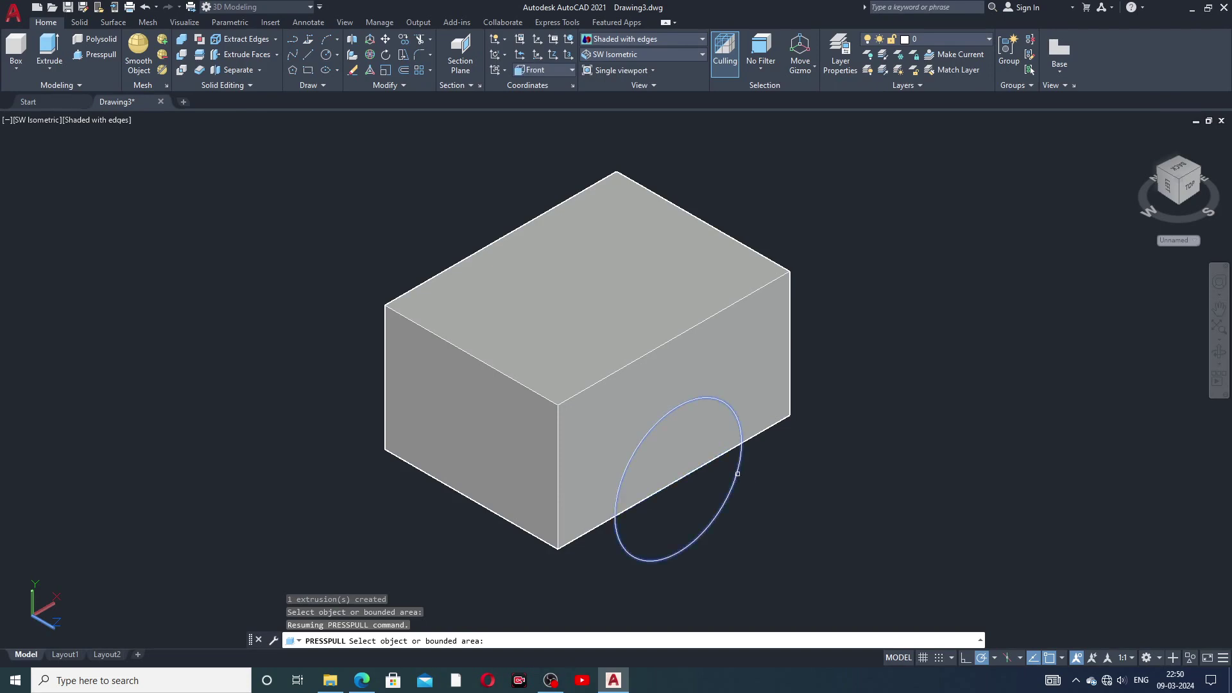
pyautogui.click(737, 474)
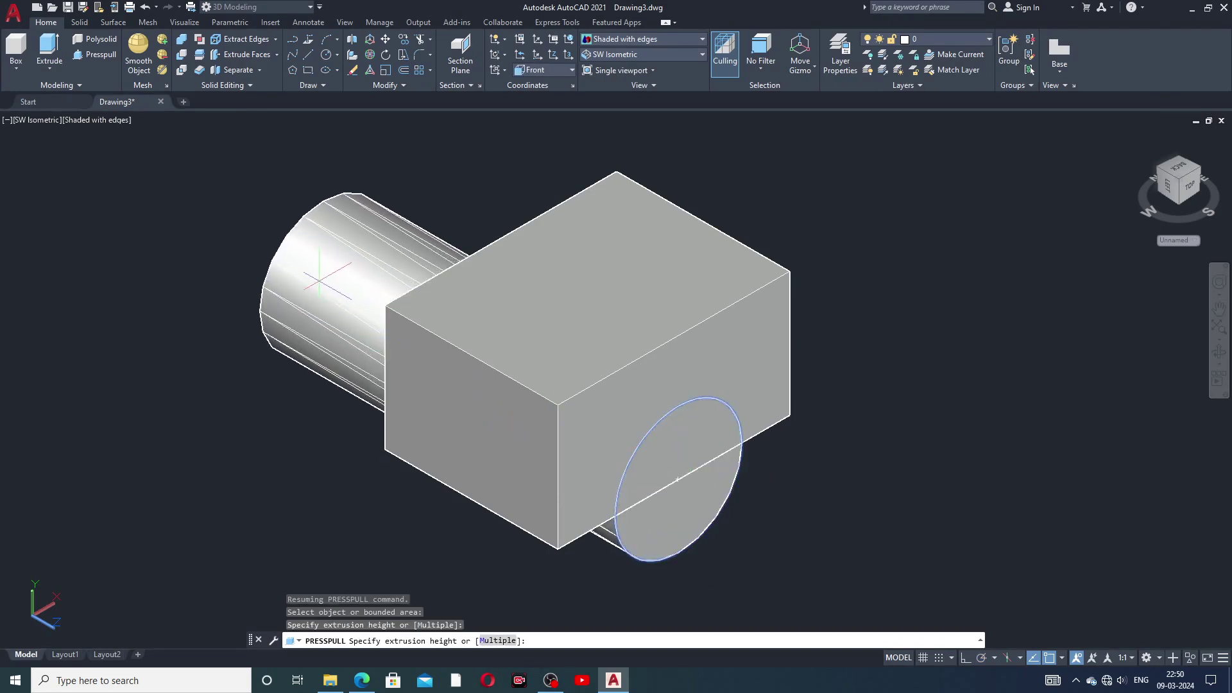
pyautogui.click(275, 263)
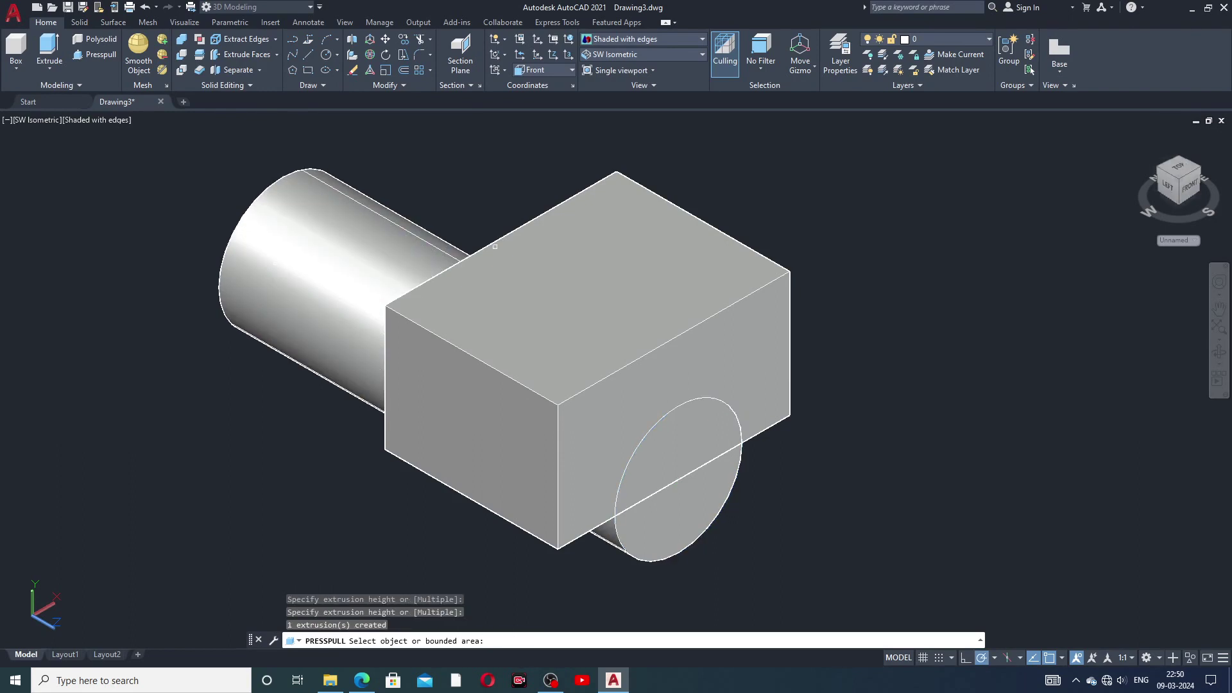
pyautogui.moveTo(731, 338); pyautogui.dragTo(868, 378, button='middle')
# - Run Interfere with the box and cylinder as the first set and check it for overlap
pyautogui.press('Return')
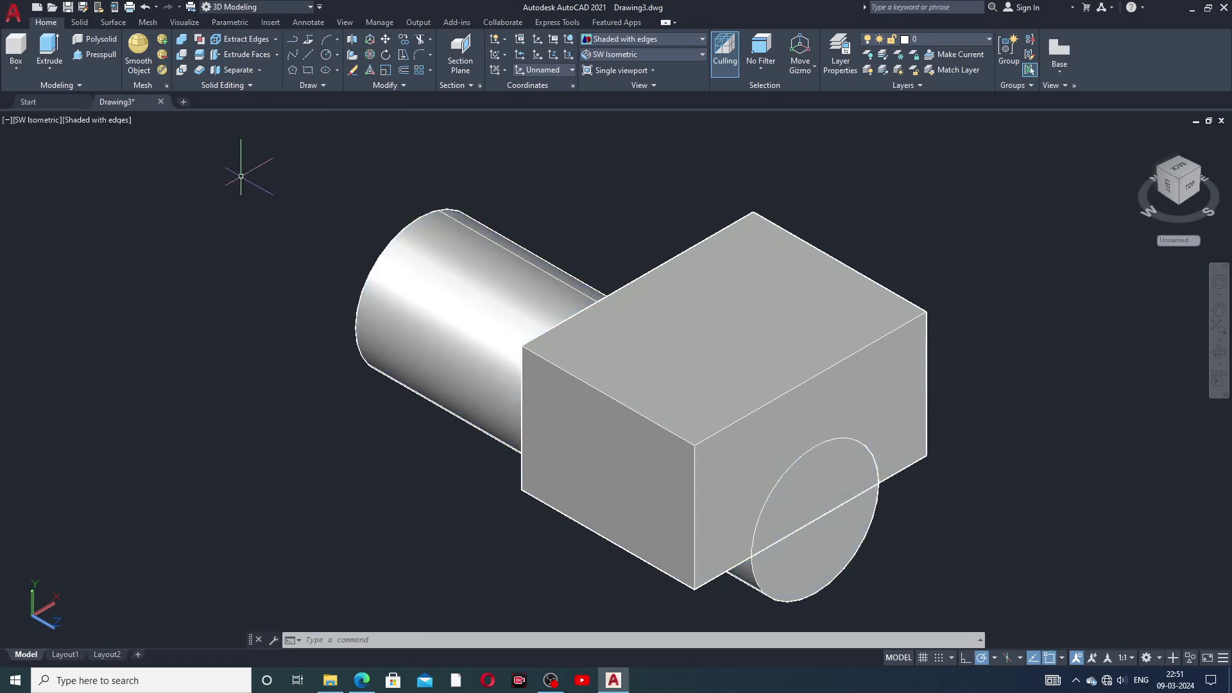
pyautogui.click(200, 43)
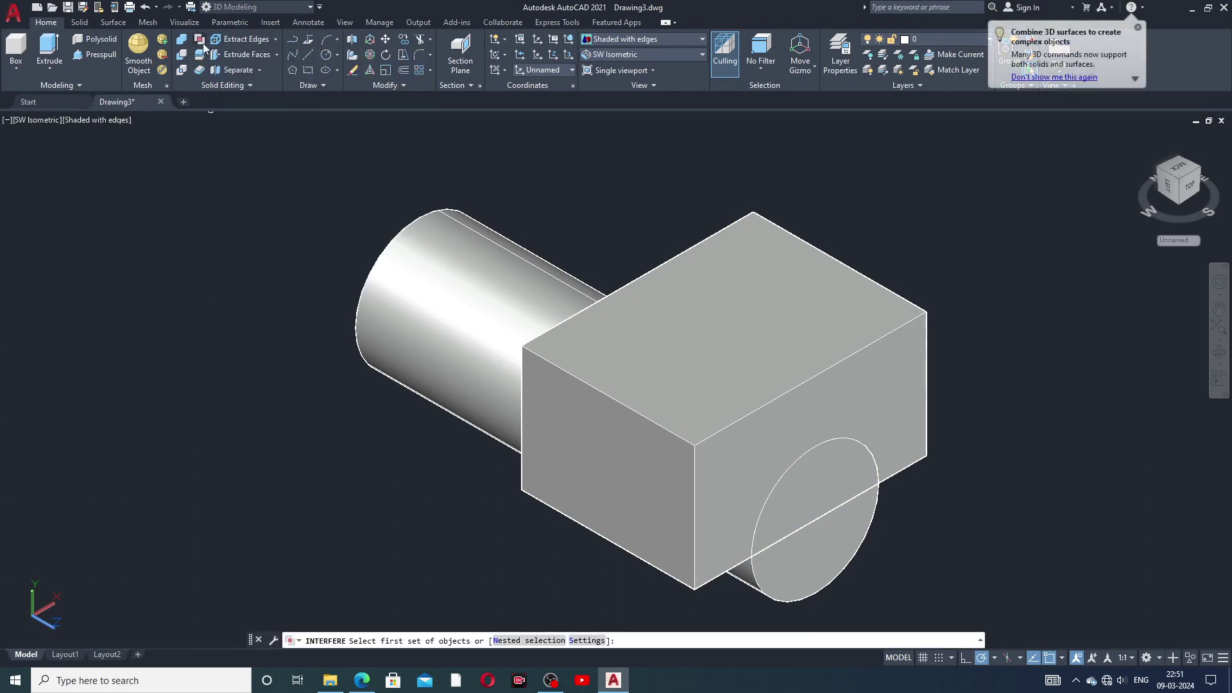
pyautogui.click(758, 347)
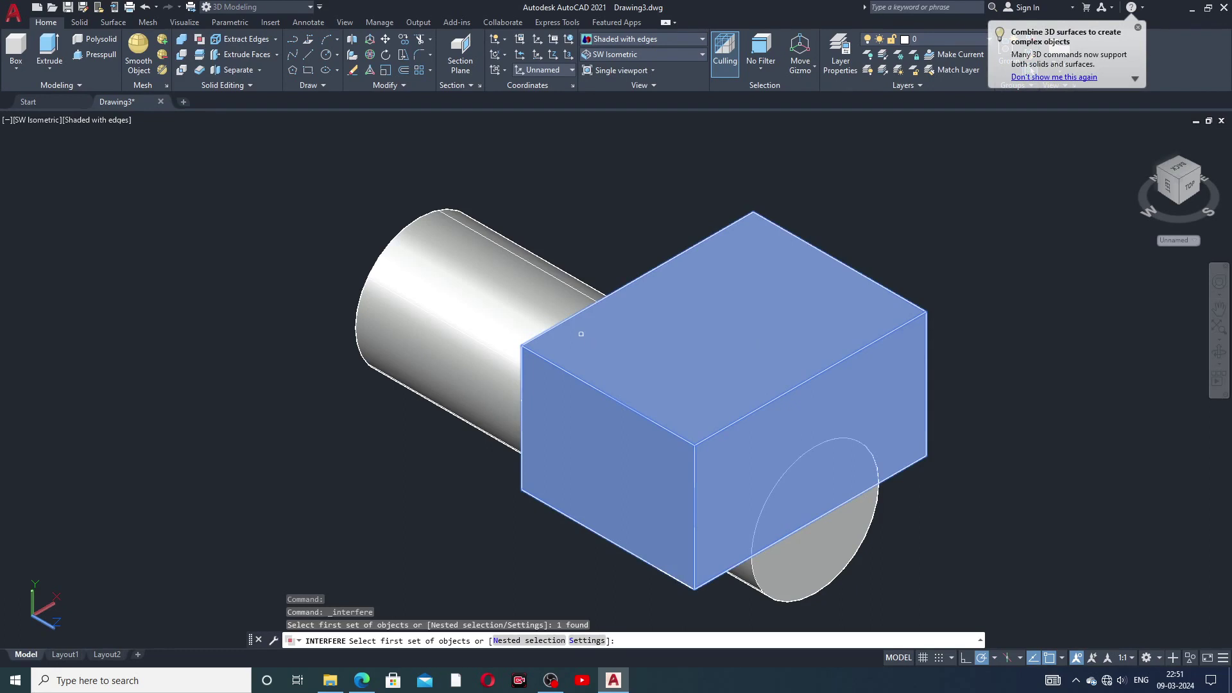
pyautogui.click(499, 284)
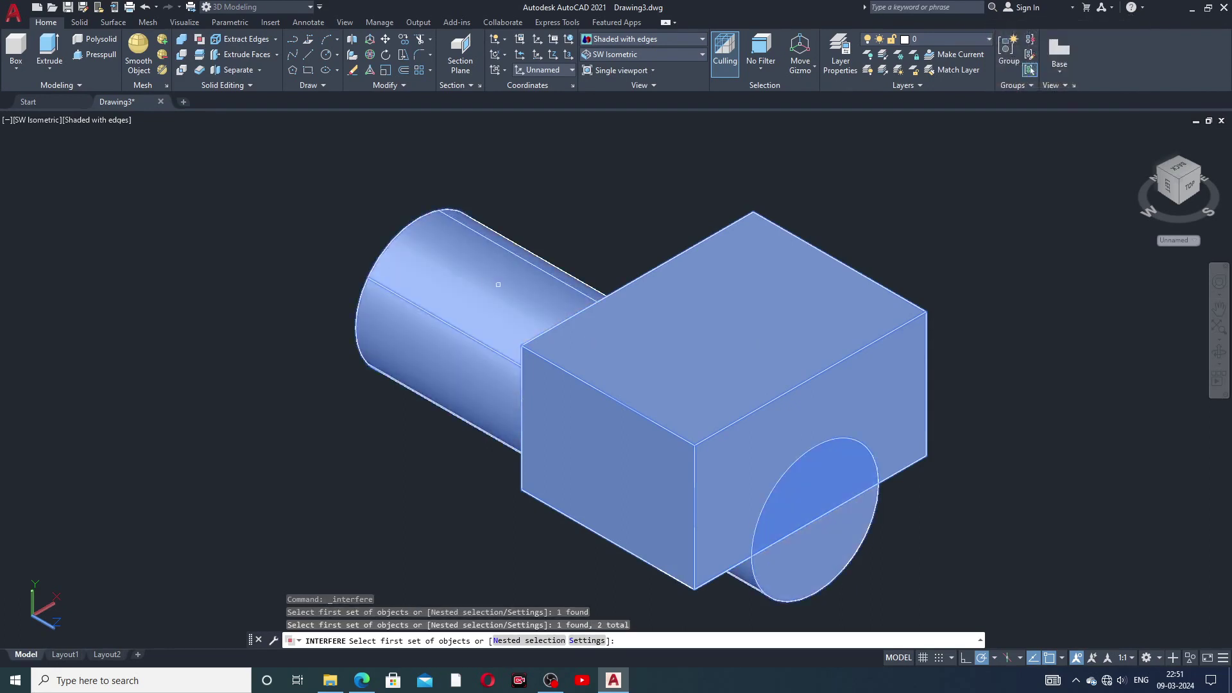
pyautogui.rightClick(755, 315)
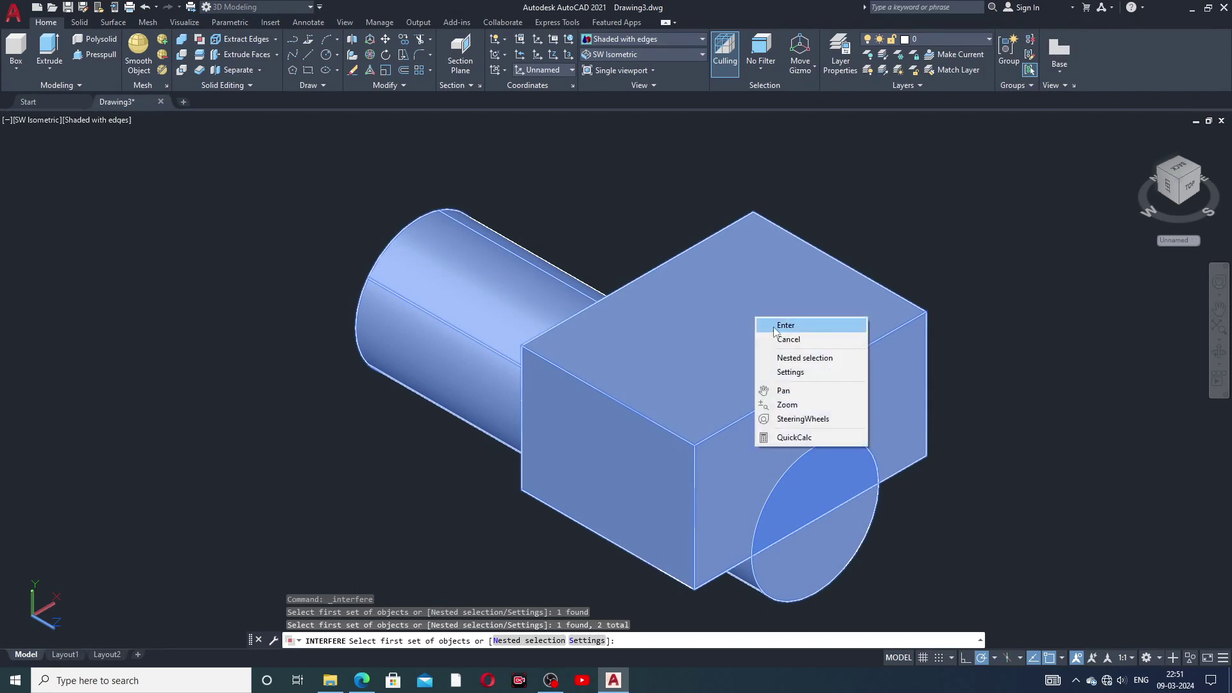
pyautogui.click(772, 326)
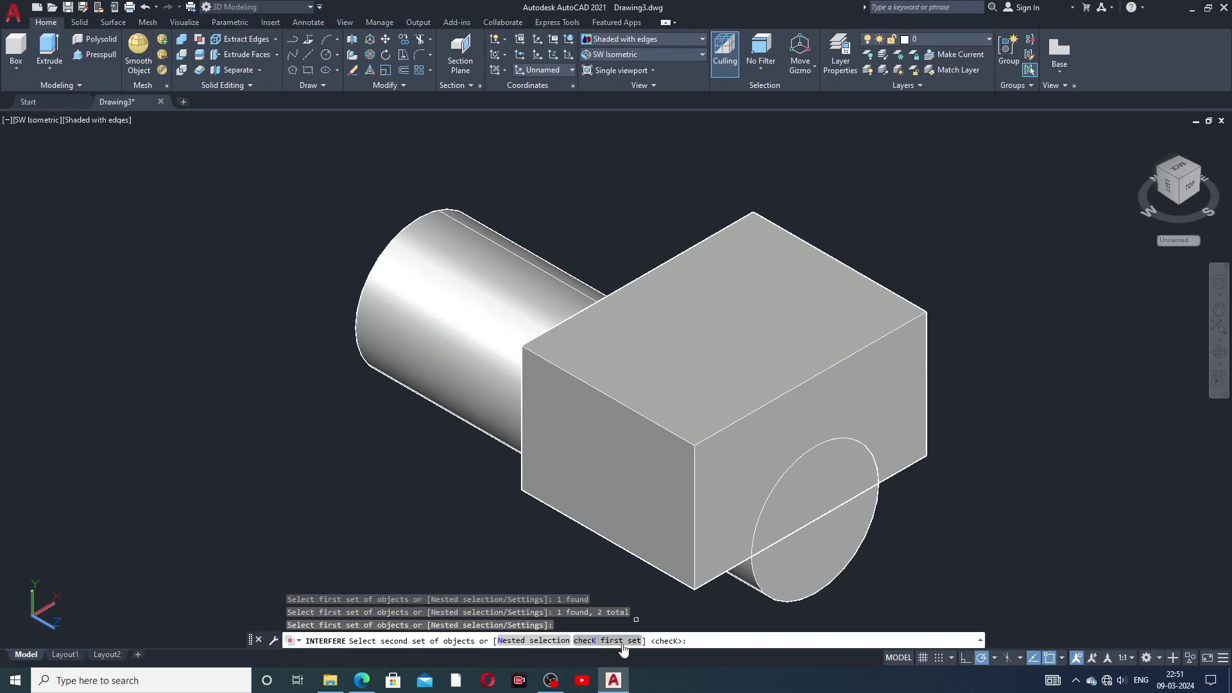
pyautogui.click(602, 641)
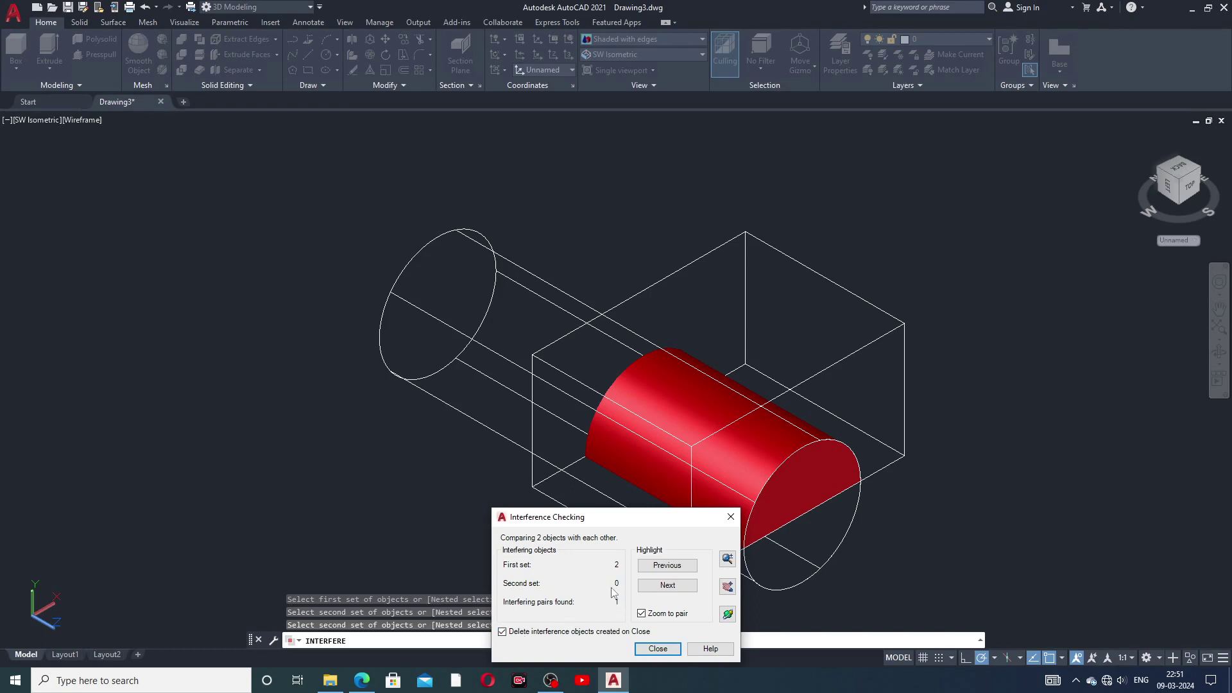
# - Step through the interfering pair, move the results window to the lower left, then switch to the slides
pyautogui.click(673, 567)
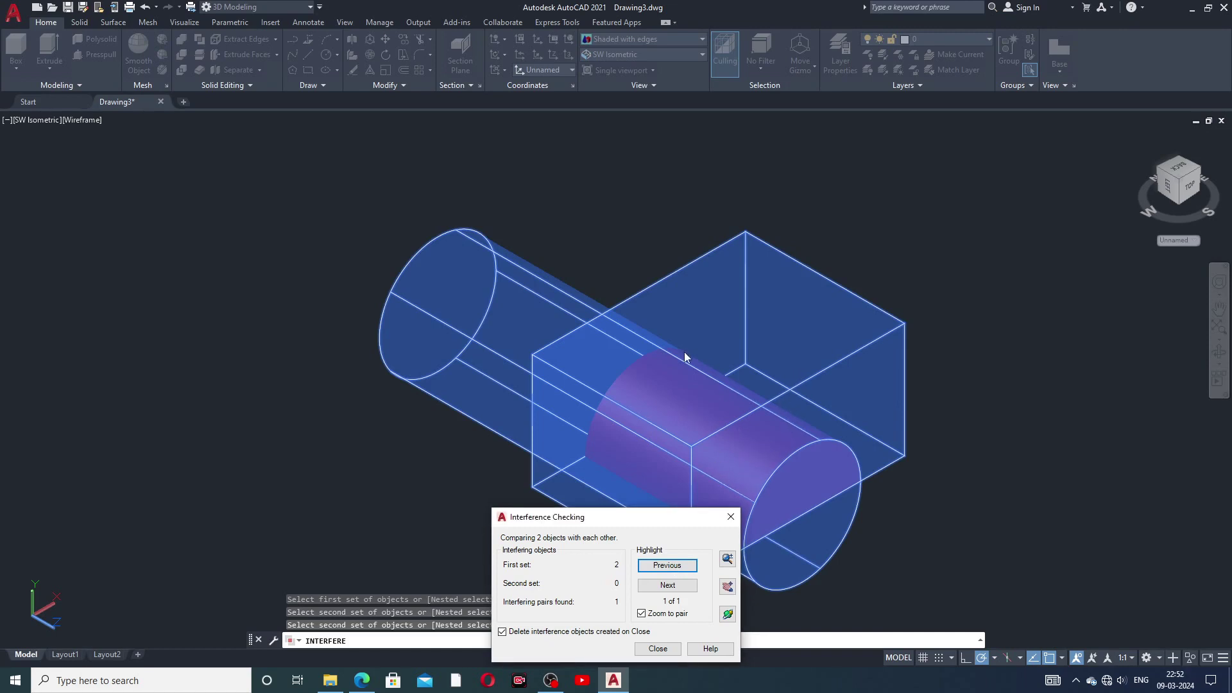
pyautogui.click(683, 585)
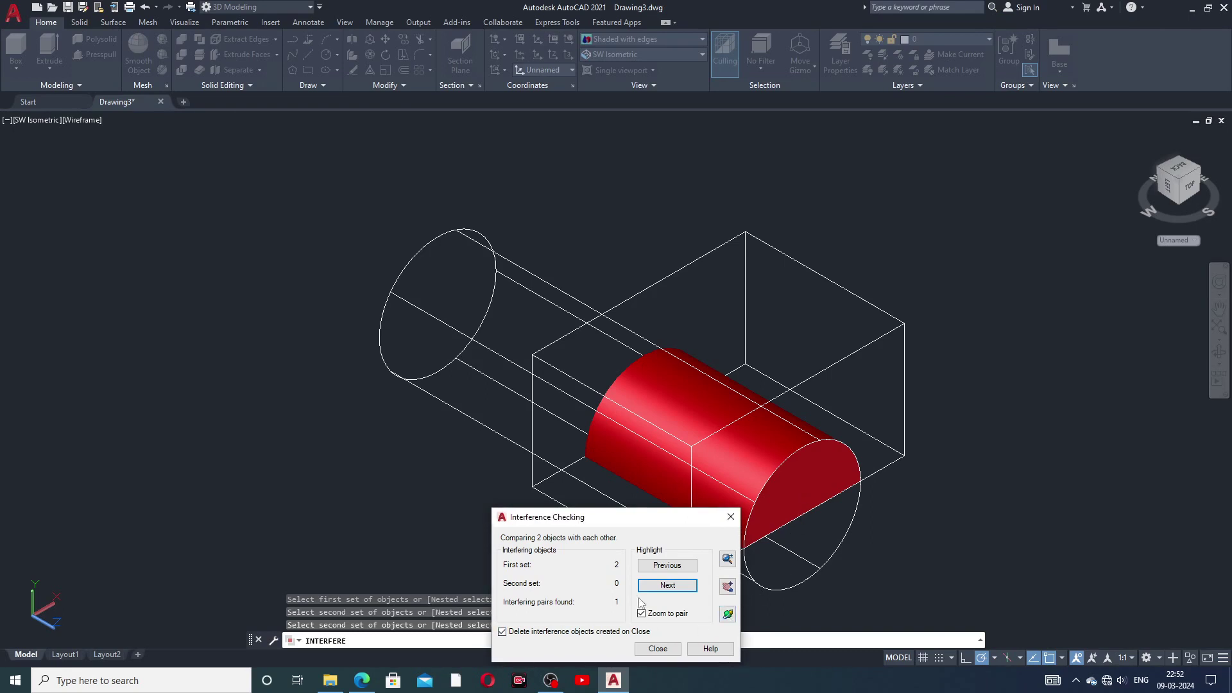
pyautogui.moveTo(635, 525); pyautogui.dragTo(211, 417)
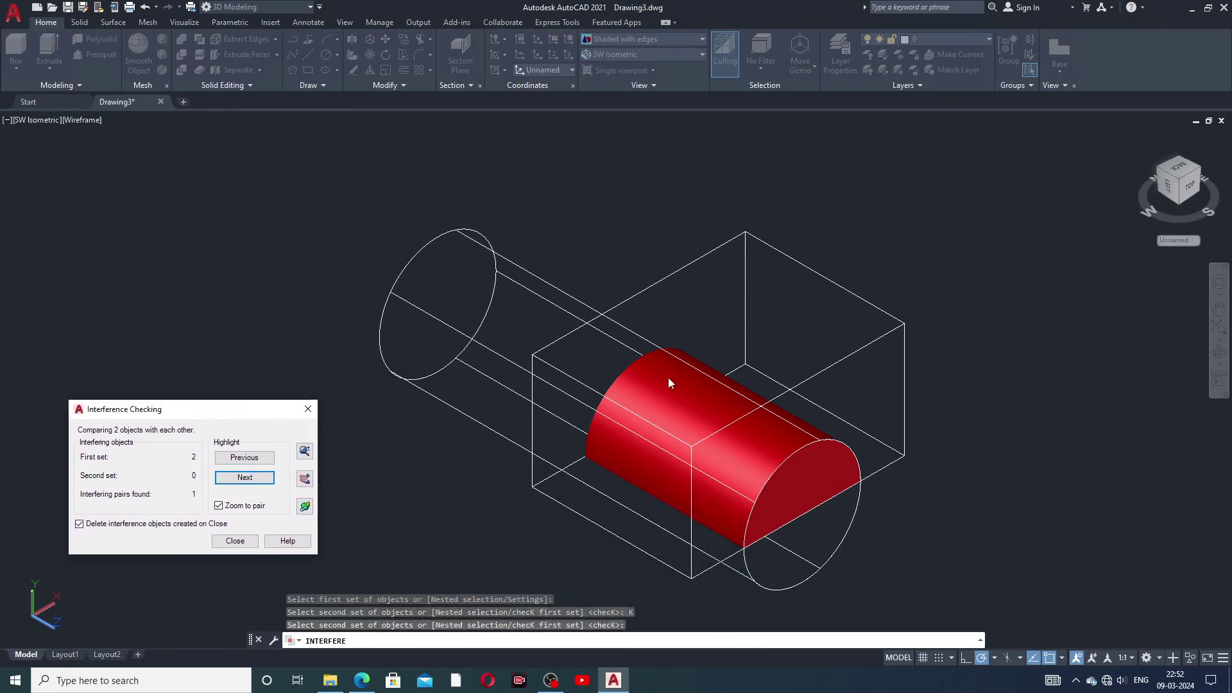
pyautogui.moveTo(265, 408); pyautogui.dragTo(257, 209)
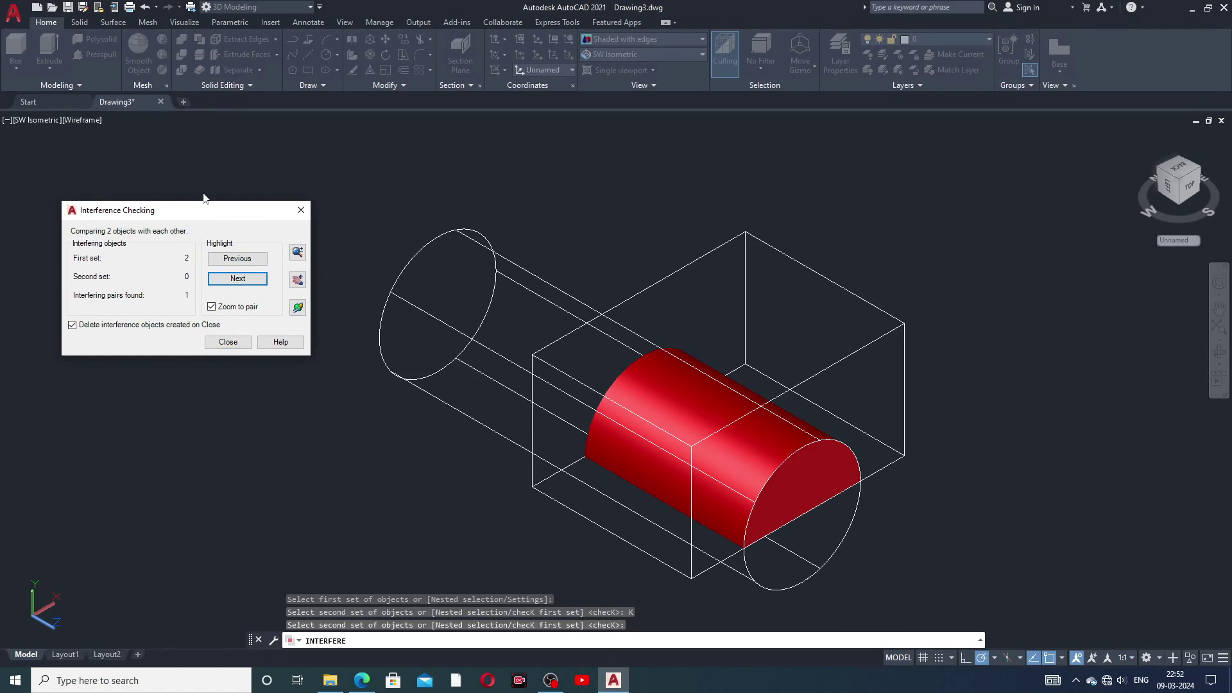
pyautogui.moveTo(204, 206); pyautogui.dragTo(265, 423)
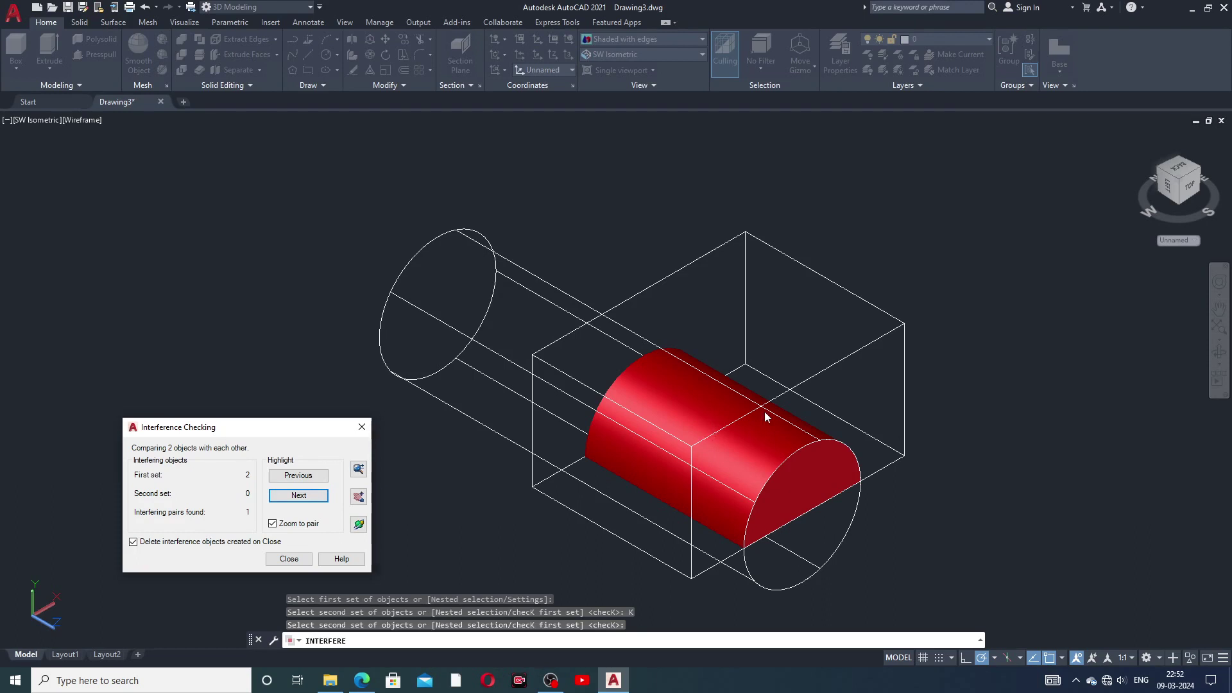
pyautogui.click(675, 683)
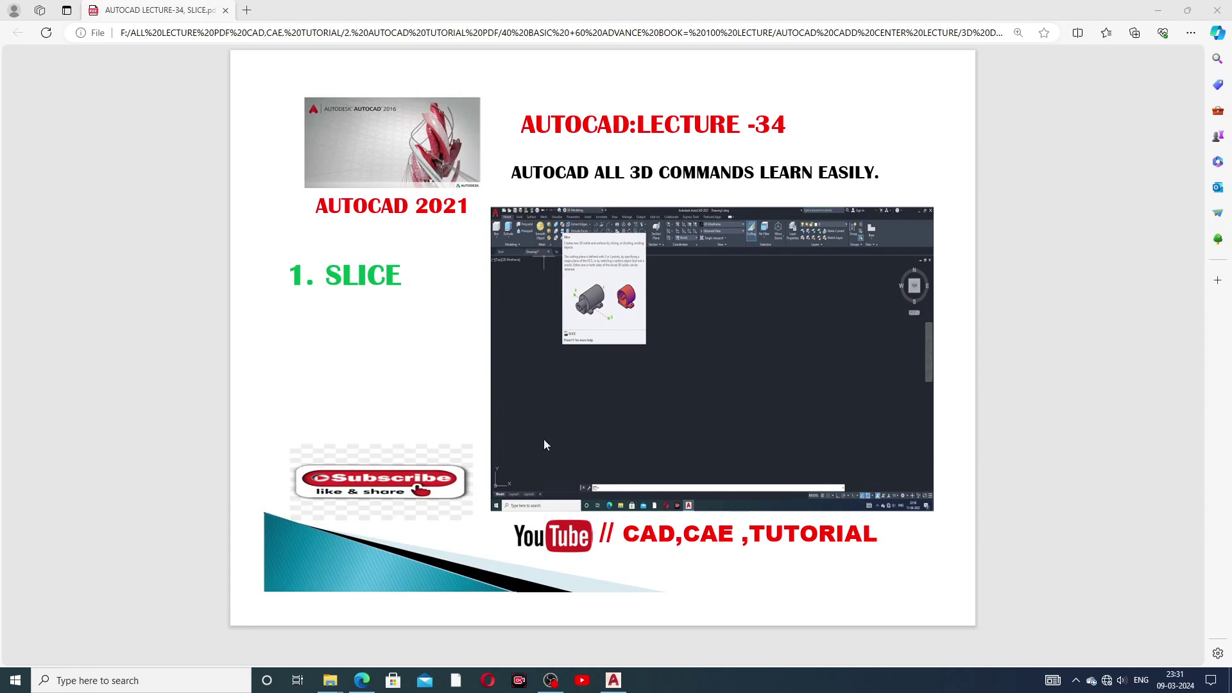
# - Return from the Edge SLICE slide to AutoCAD's empty Drawing4
pyautogui.click(614, 681)
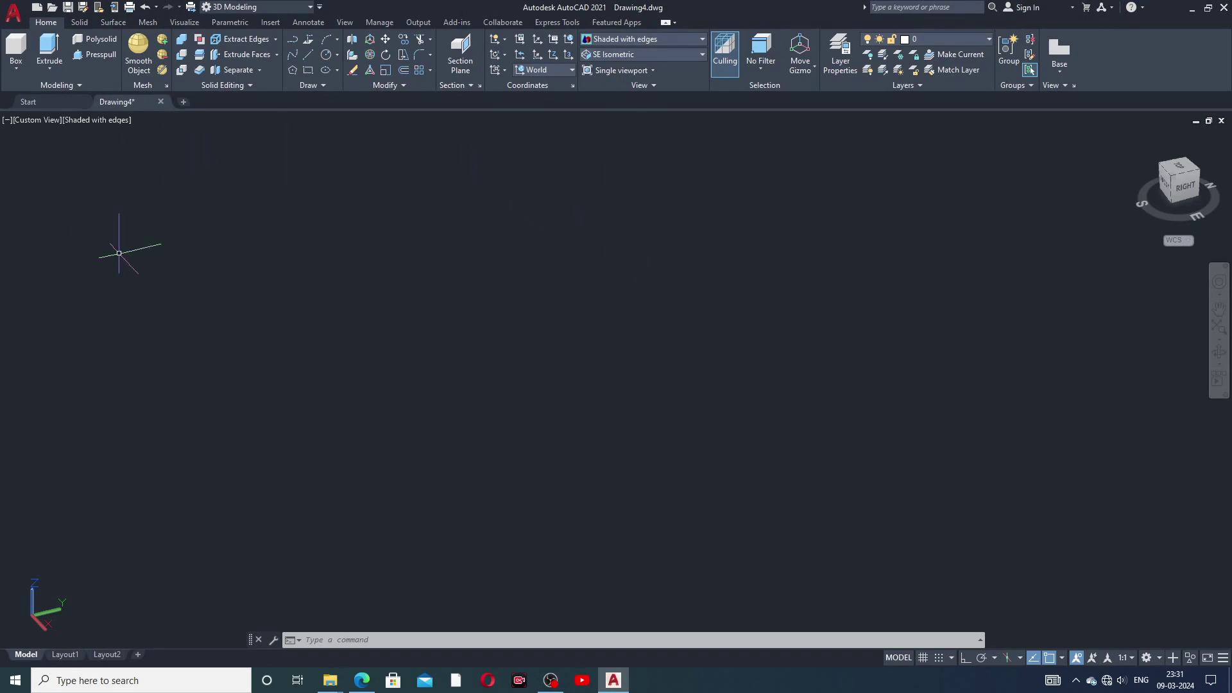
# - Switch to SW Isometric and draw a rectangle from two opposite corners
pyautogui.click(619, 56)
pyautogui.click(615, 150)
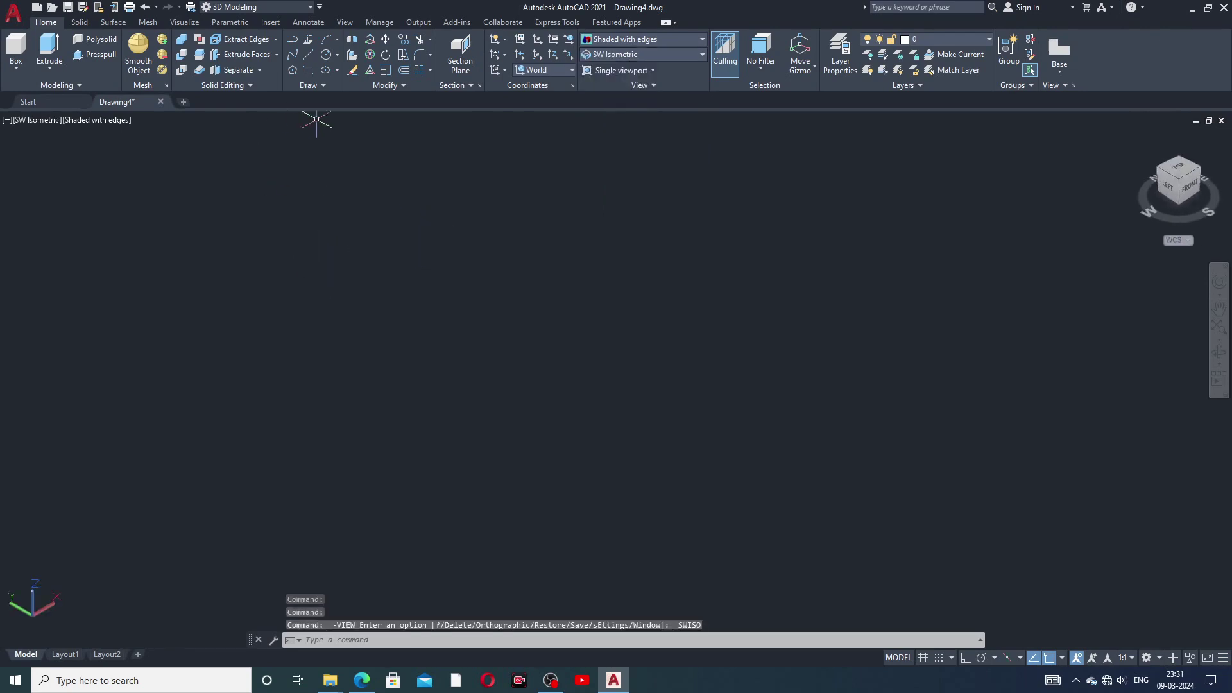
pyautogui.click(308, 70)
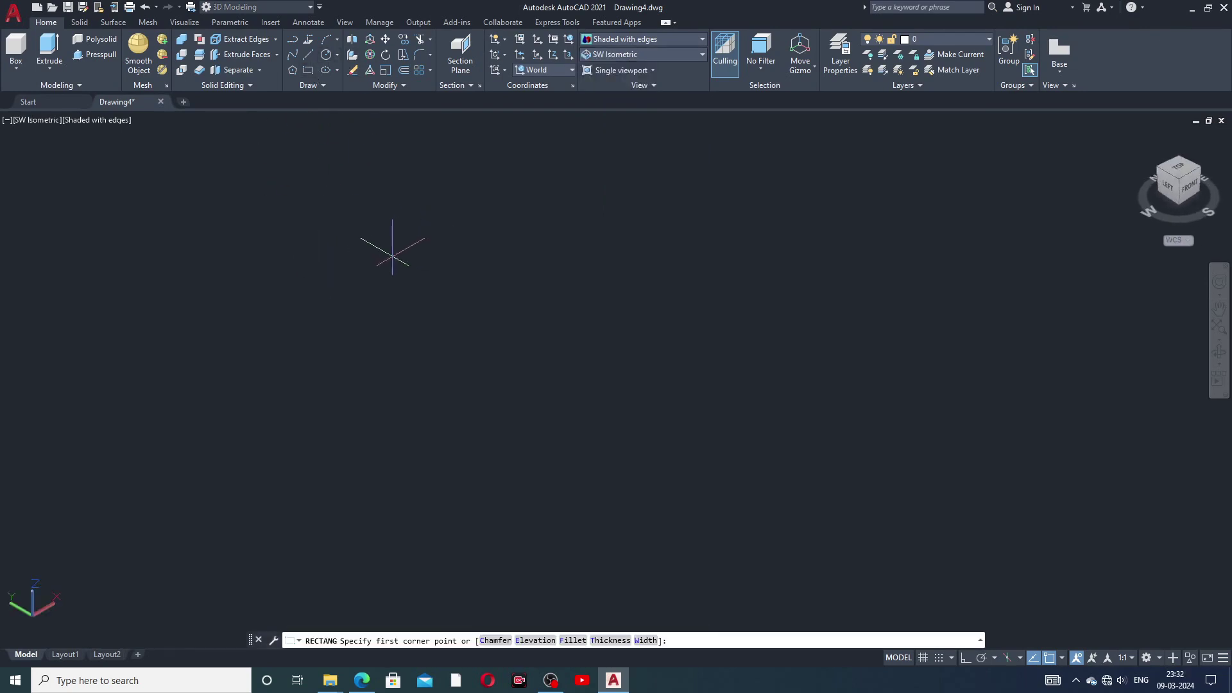
pyautogui.click(442, 298)
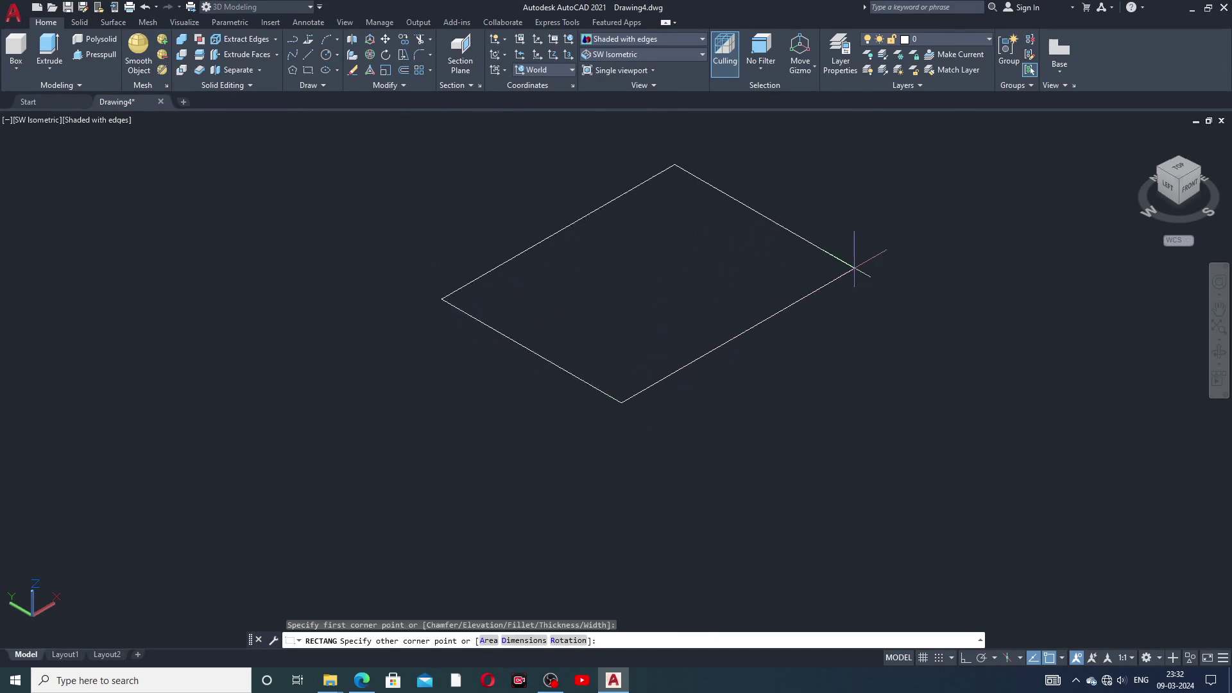
pyautogui.click(1016, 361)
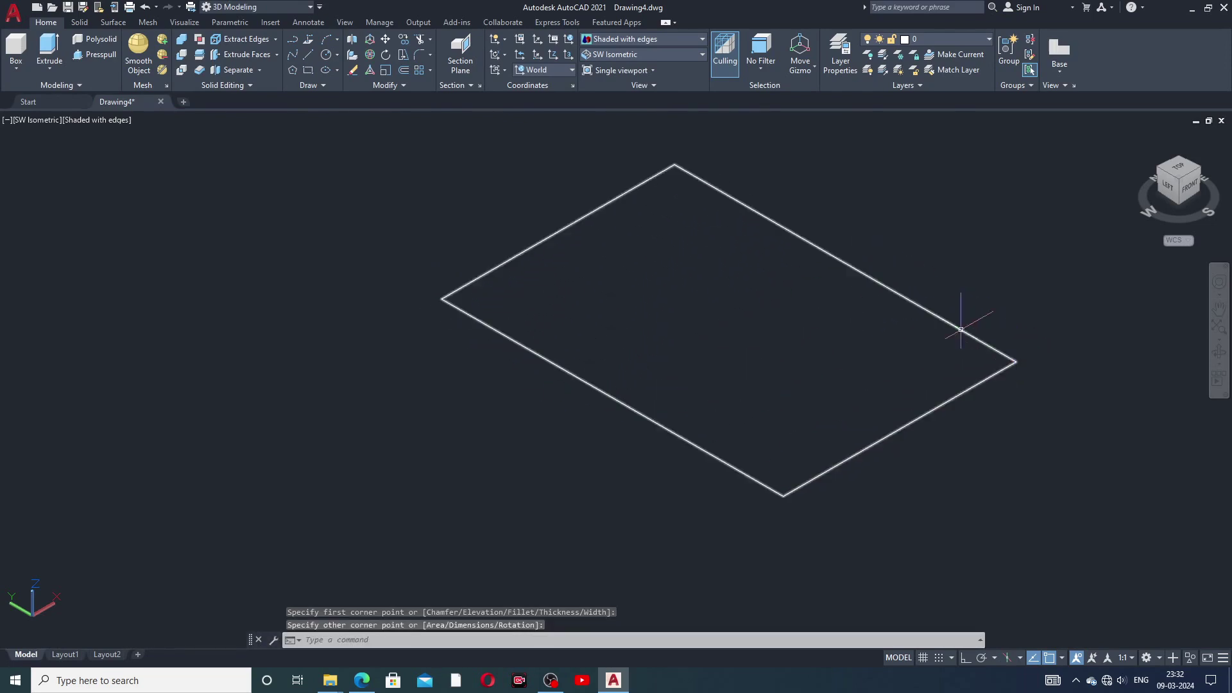
pyautogui.moveTo(961, 330); pyautogui.dragTo(787, 325, button='middle')
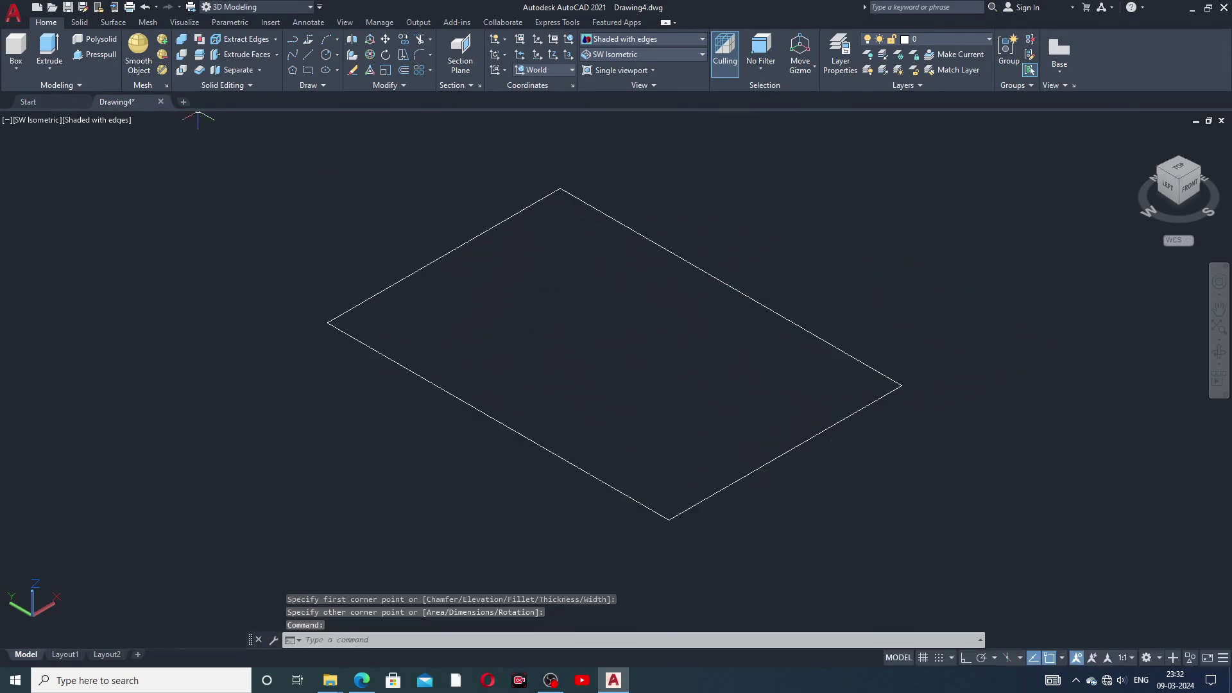
# - Presspull the rectangle upward into a rectangular box solid
pyautogui.click(100, 55)
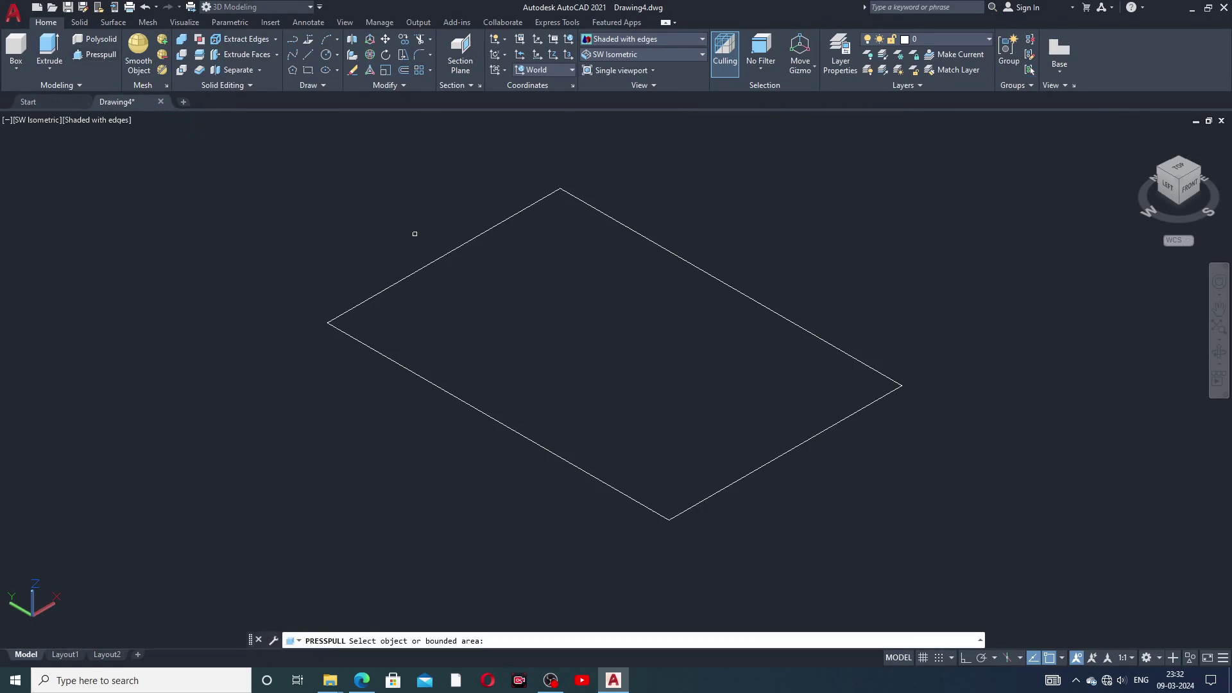
pyautogui.click(441, 258)
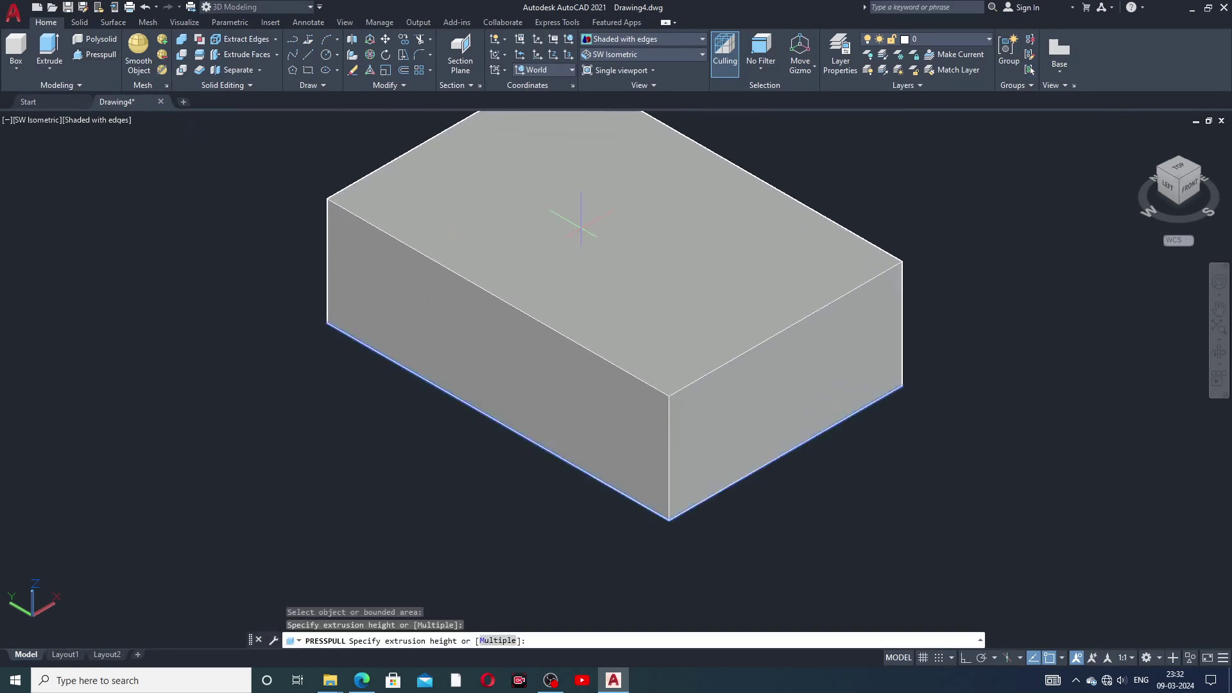
pyautogui.moveTo(584, 217); pyautogui.dragTo(583, 295)
pyautogui.press('Escape')
pyautogui.click(592, 267)
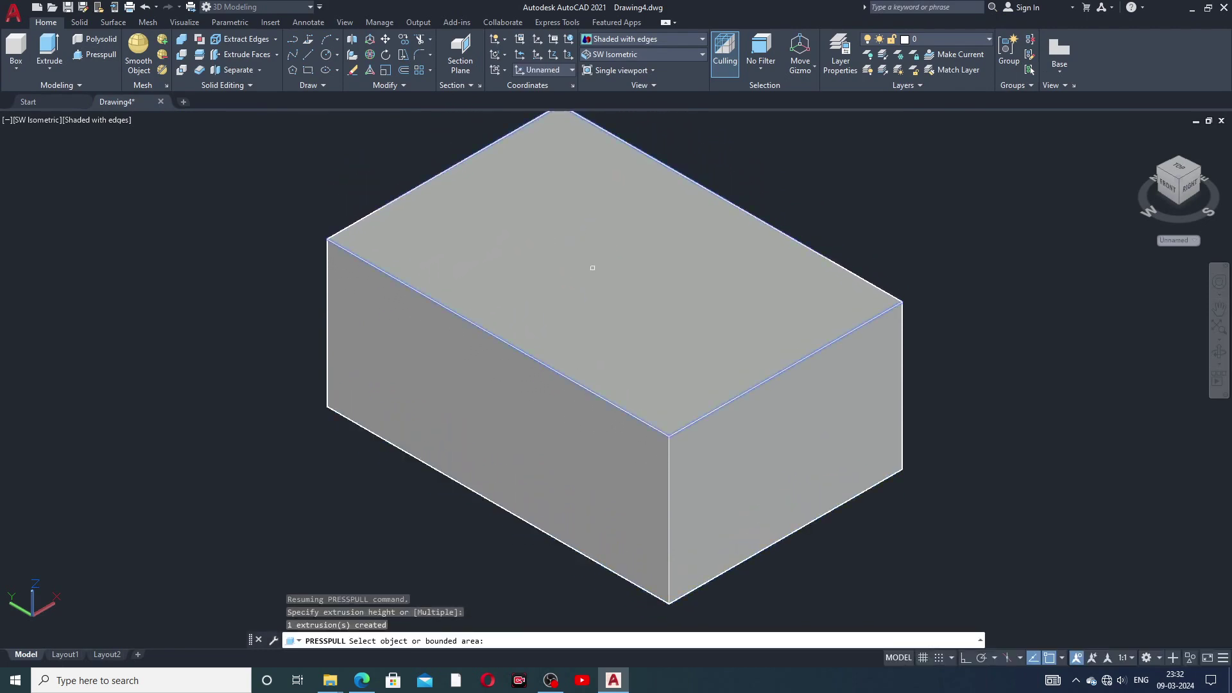
pyautogui.press('Return')
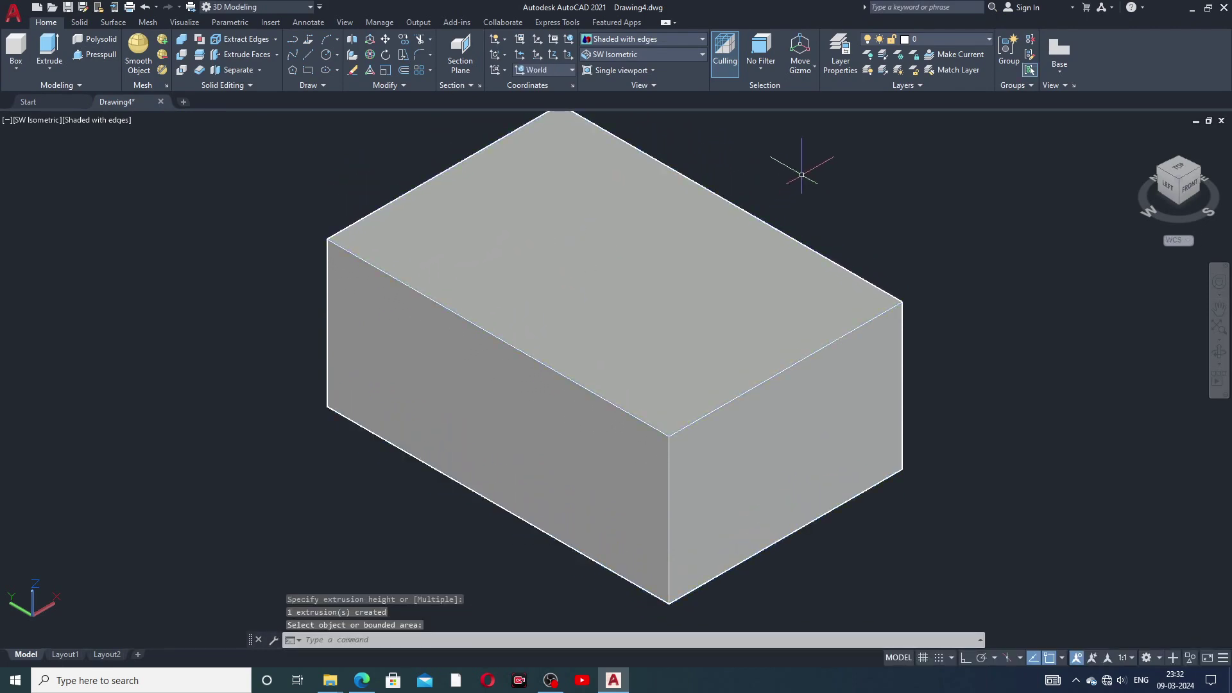
pyautogui.press('Return')
pyautogui.scroll(2, 801, 228)
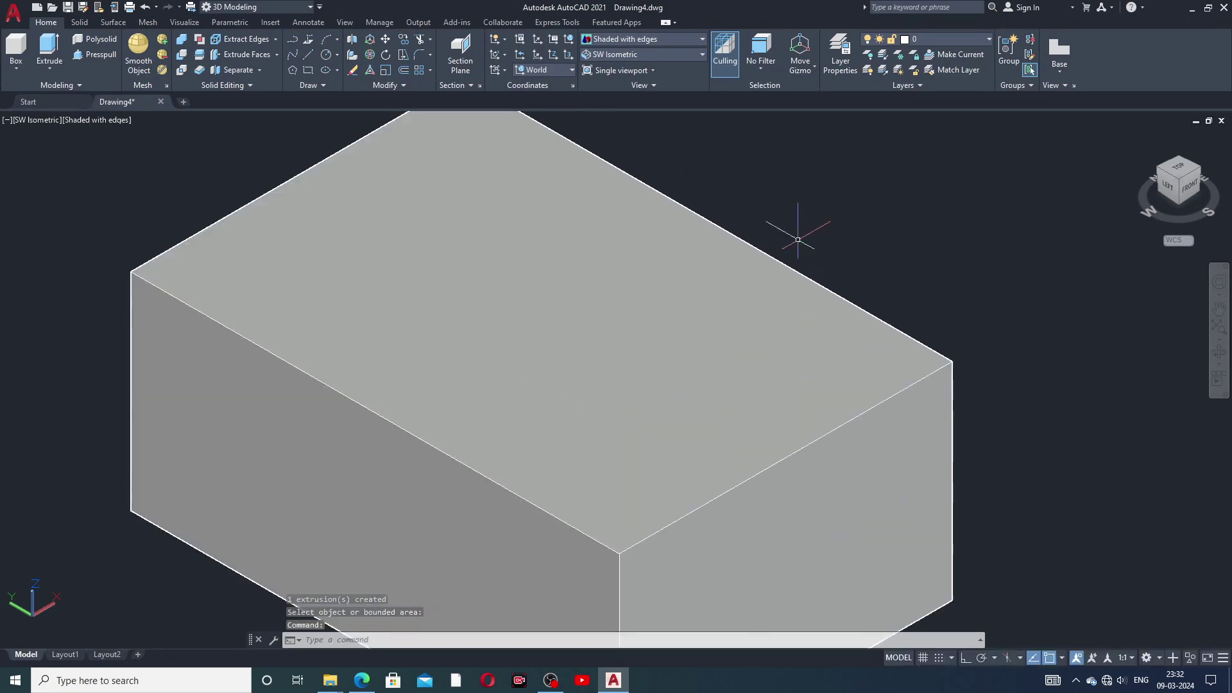
pyautogui.scroll(-2, 799, 234)
pyautogui.scroll(1, 802, 247)
pyautogui.scroll(-1, 806, 253)
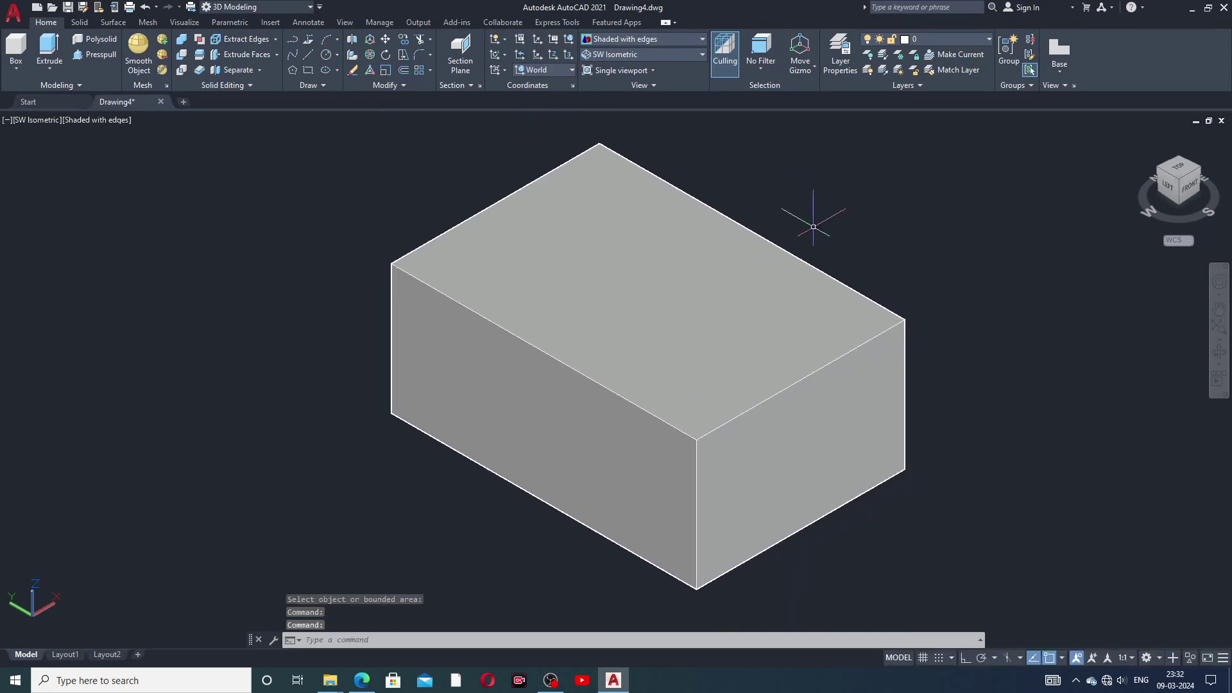
pyautogui.press('Return')
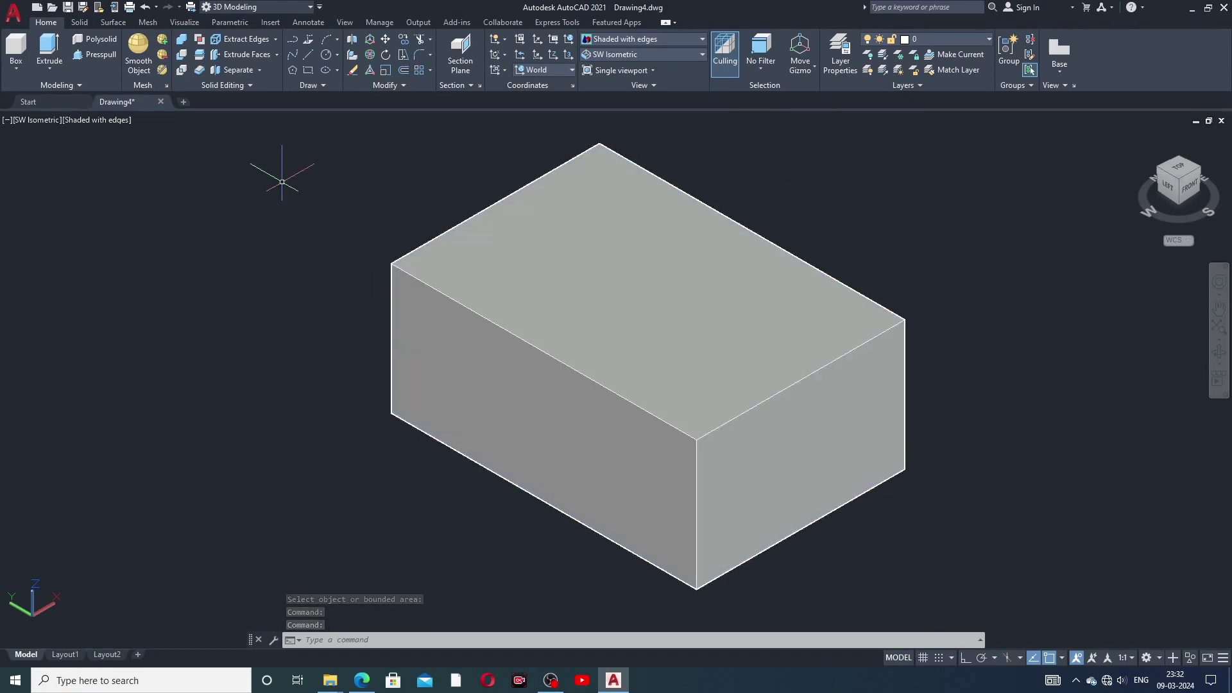
# - Slice the box with a plane from its back top corner to the front top corner, keeping both halves
pyautogui.click(199, 58)
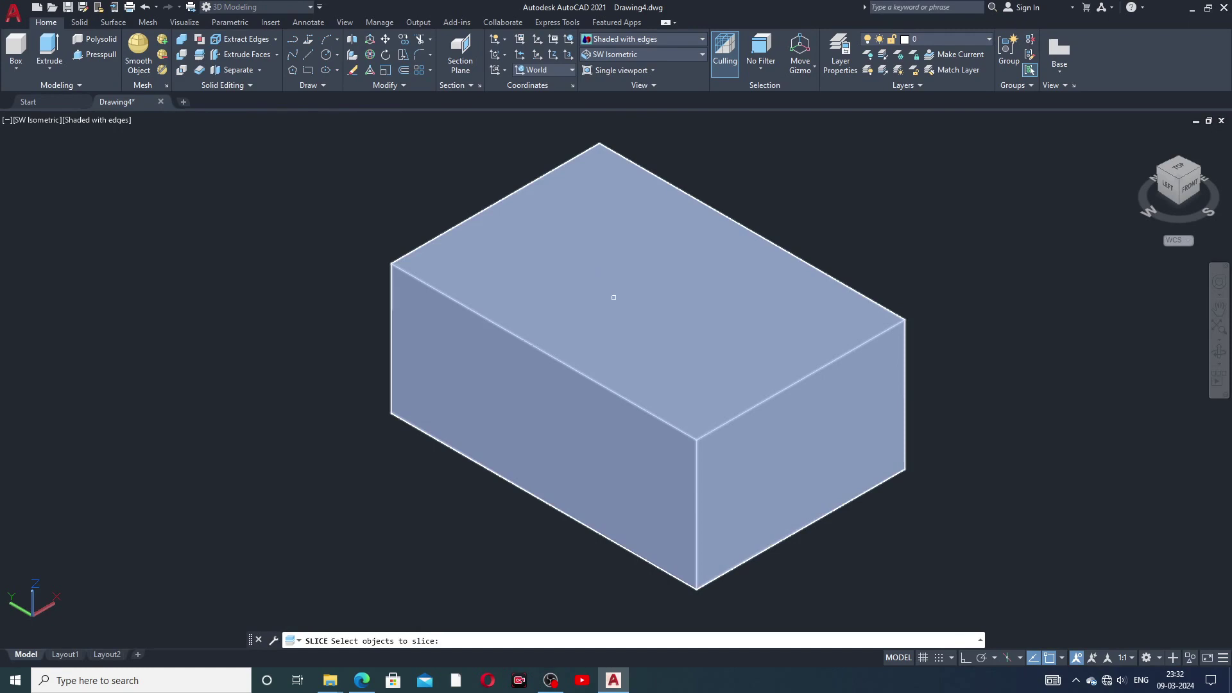
pyautogui.click(614, 297)
pyautogui.press('Return')
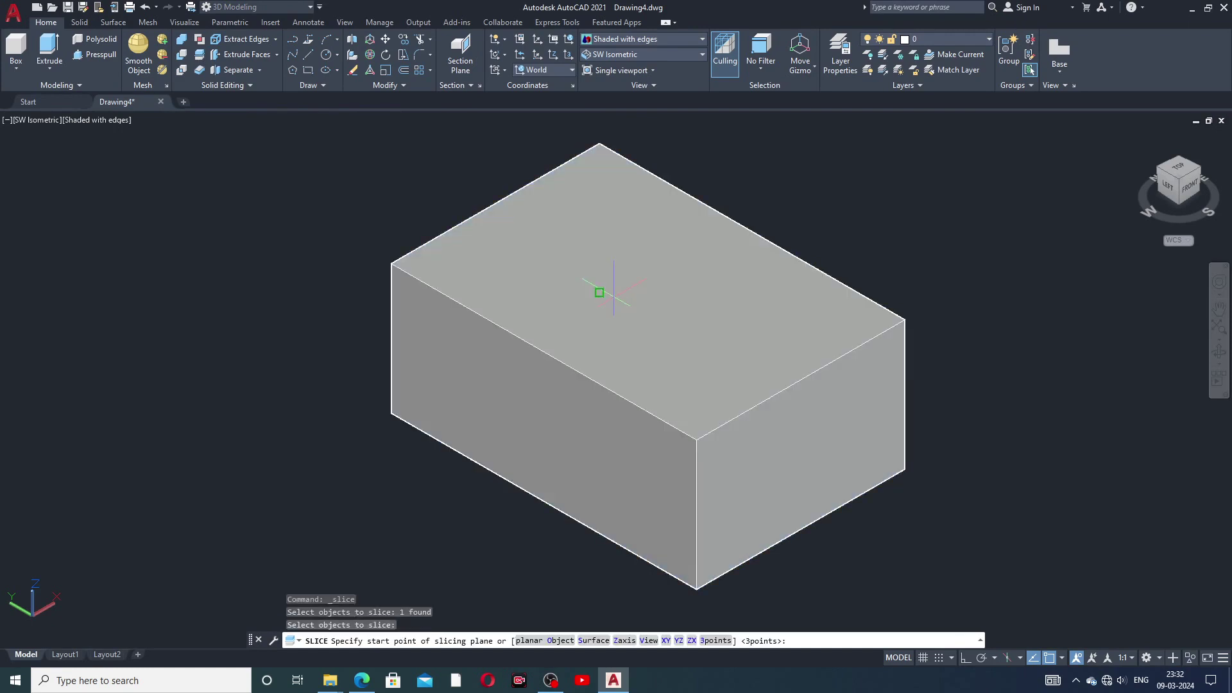
pyautogui.click(600, 144)
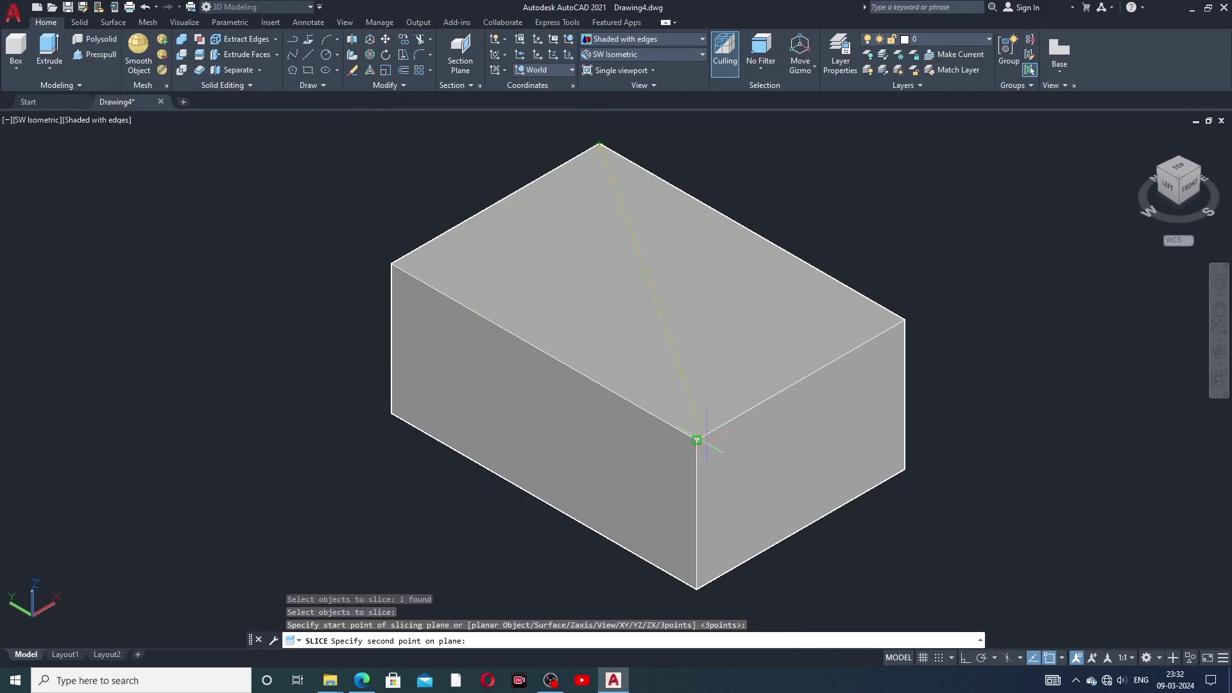
pyautogui.click(697, 440)
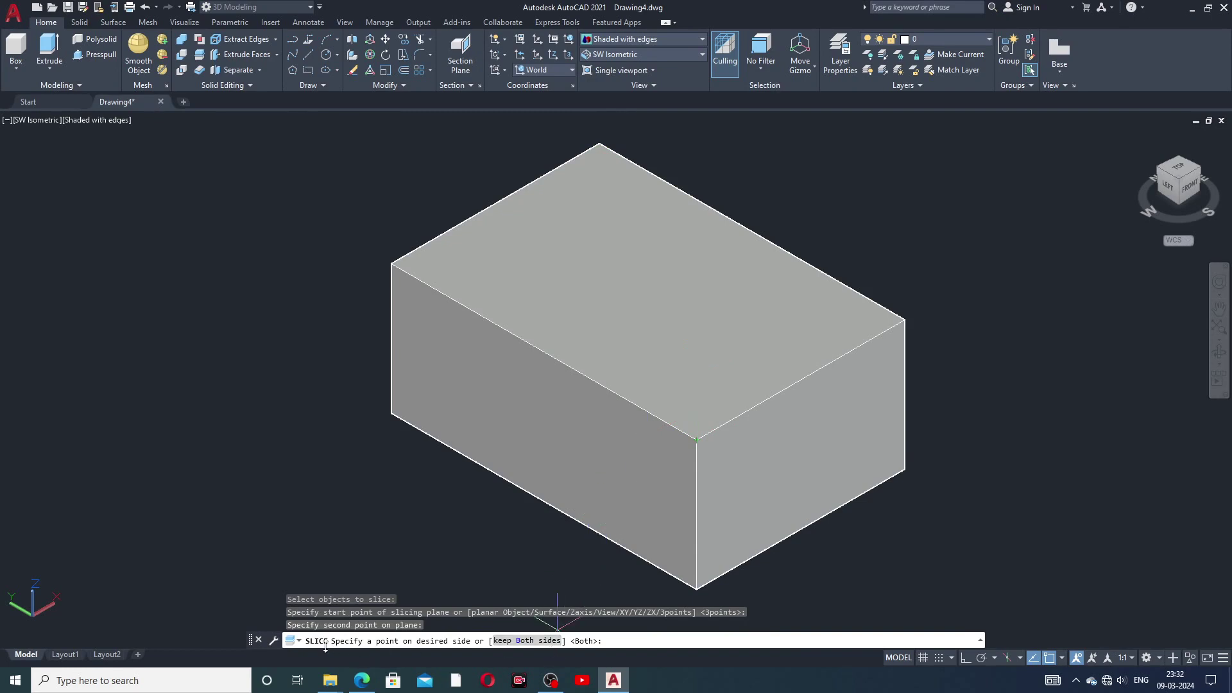
pyautogui.click(548, 641)
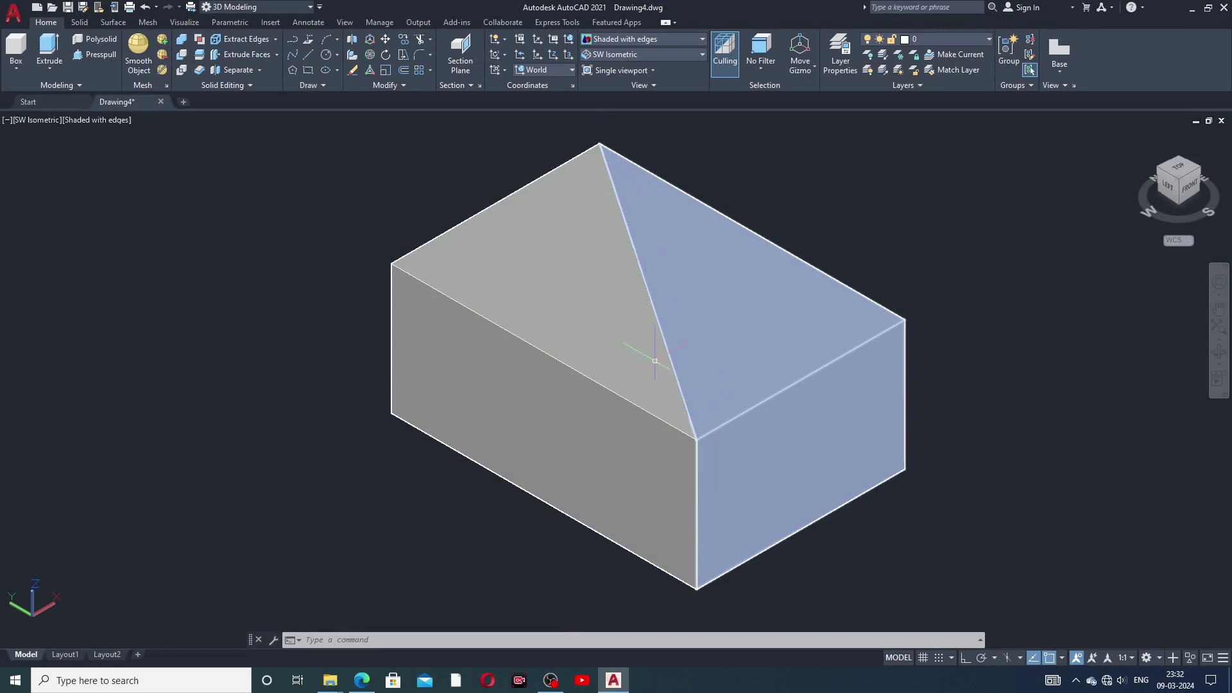
# - Stretch the right wedge by its corner grip to pull it away from the left wedge
pyautogui.click(723, 316)
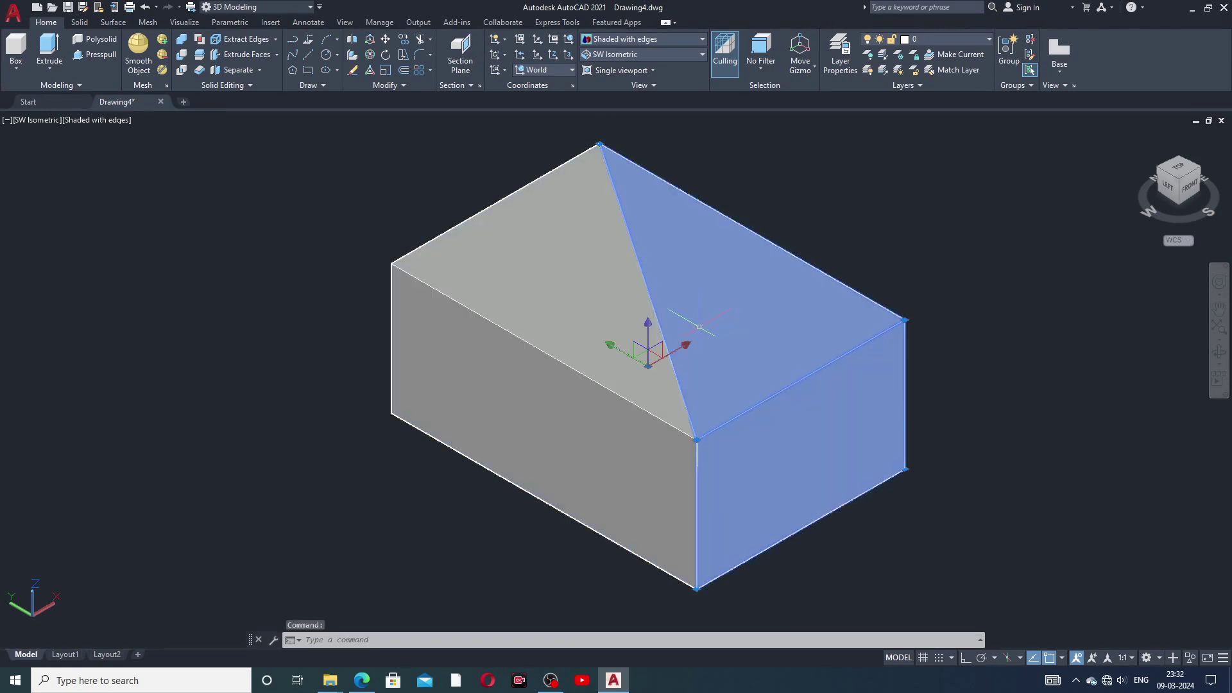
pyautogui.press('Escape')
pyautogui.click(621, 328)
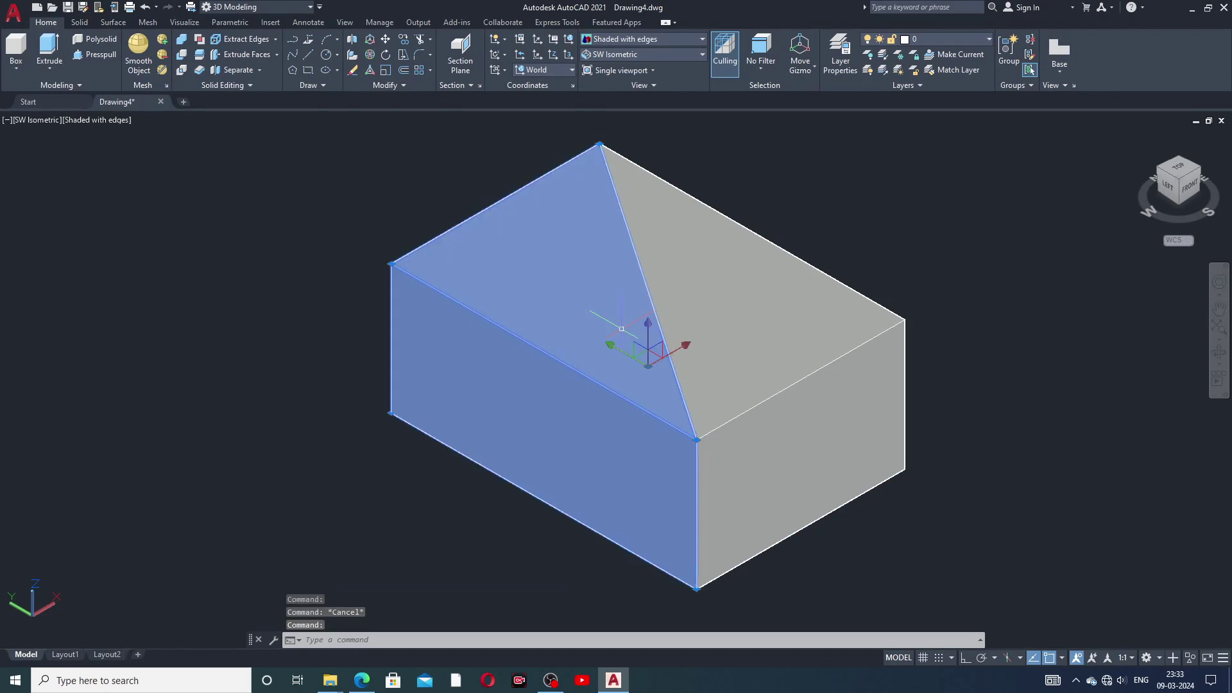
pyautogui.press('Escape')
pyautogui.moveTo(864, 301); pyautogui.dragTo(869, 317, button='middle')
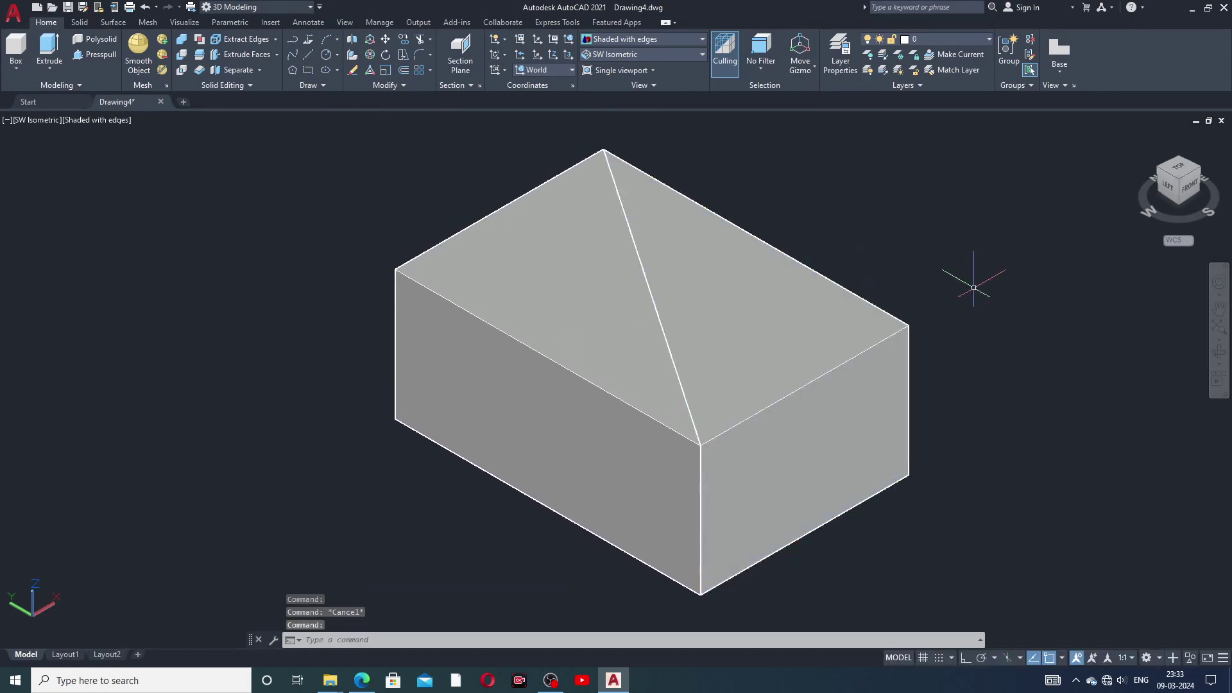
pyautogui.click(822, 350)
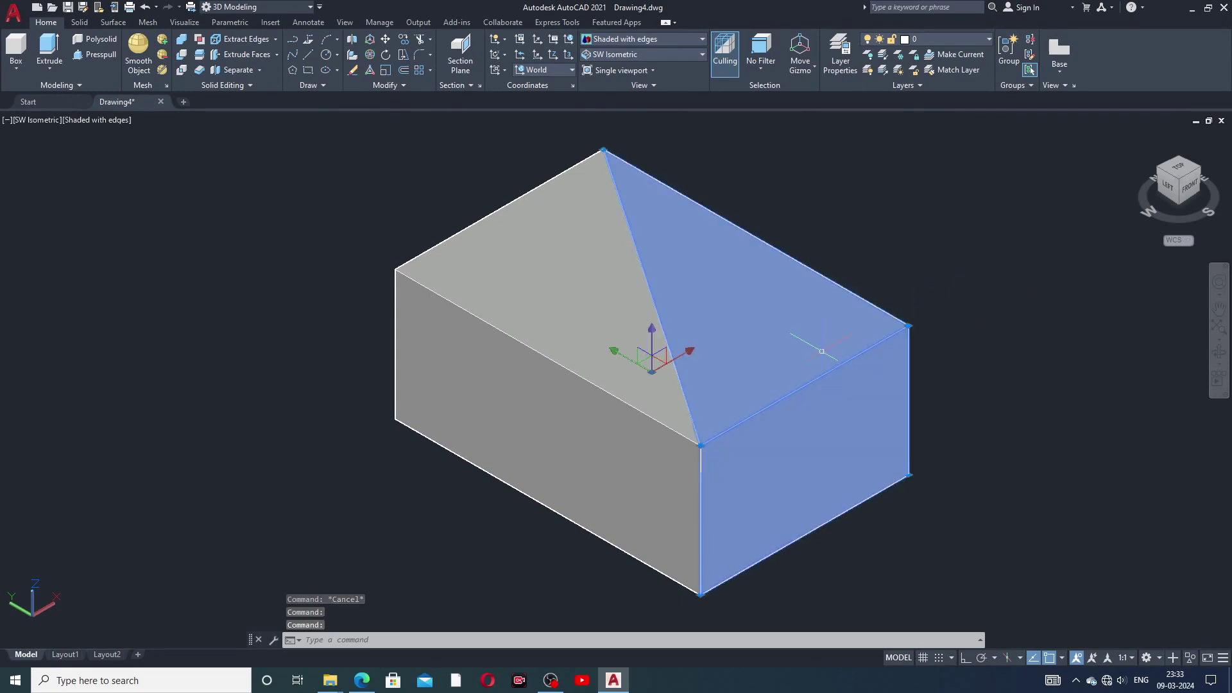
pyautogui.click(910, 326)
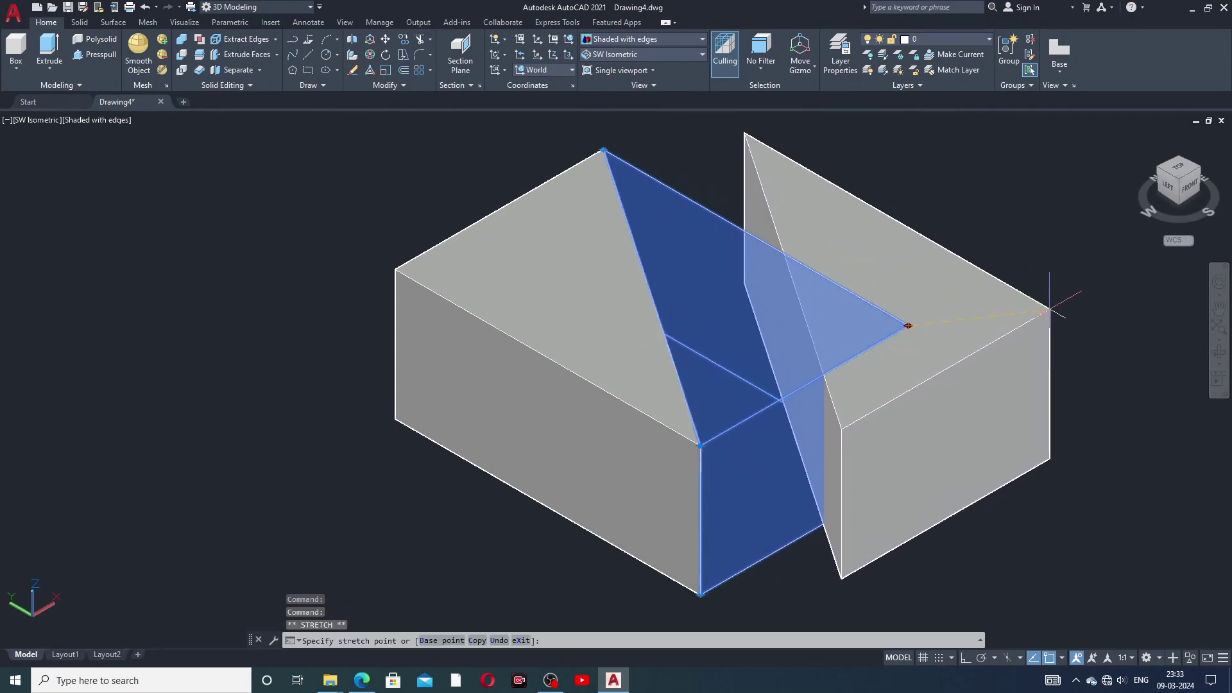
pyautogui.click(1050, 310)
pyautogui.moveTo(1066, 366); pyautogui.dragTo(1023, 370, button='middle')
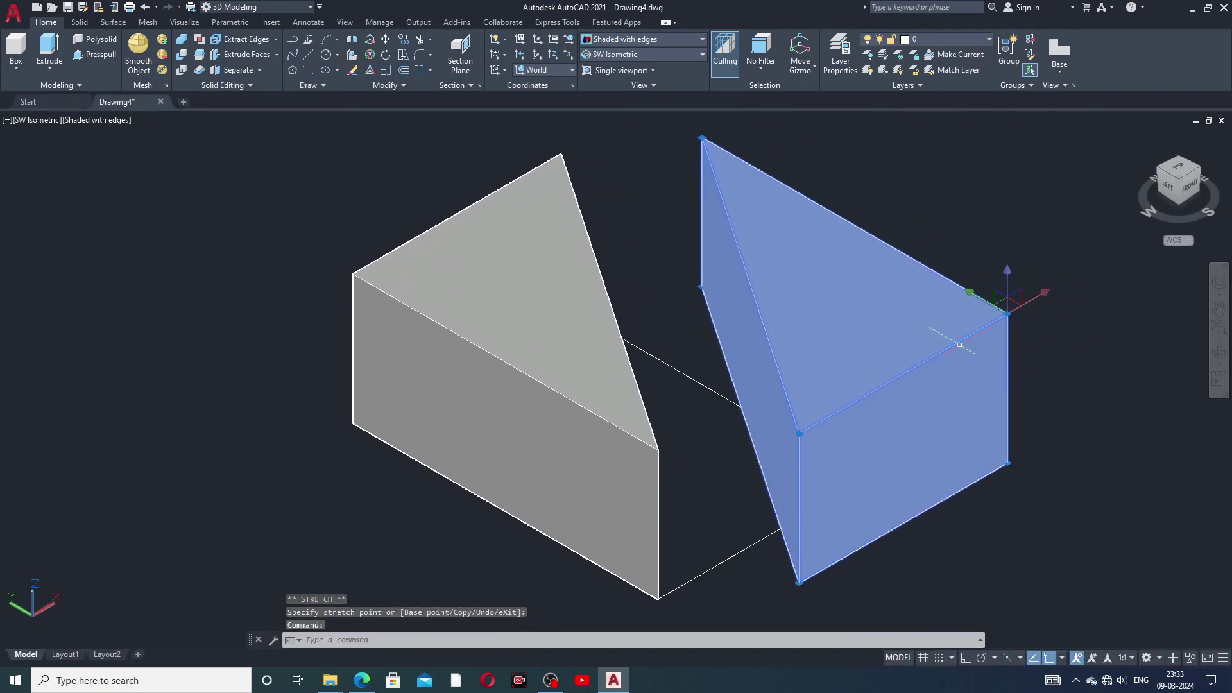
pyautogui.press('Escape')
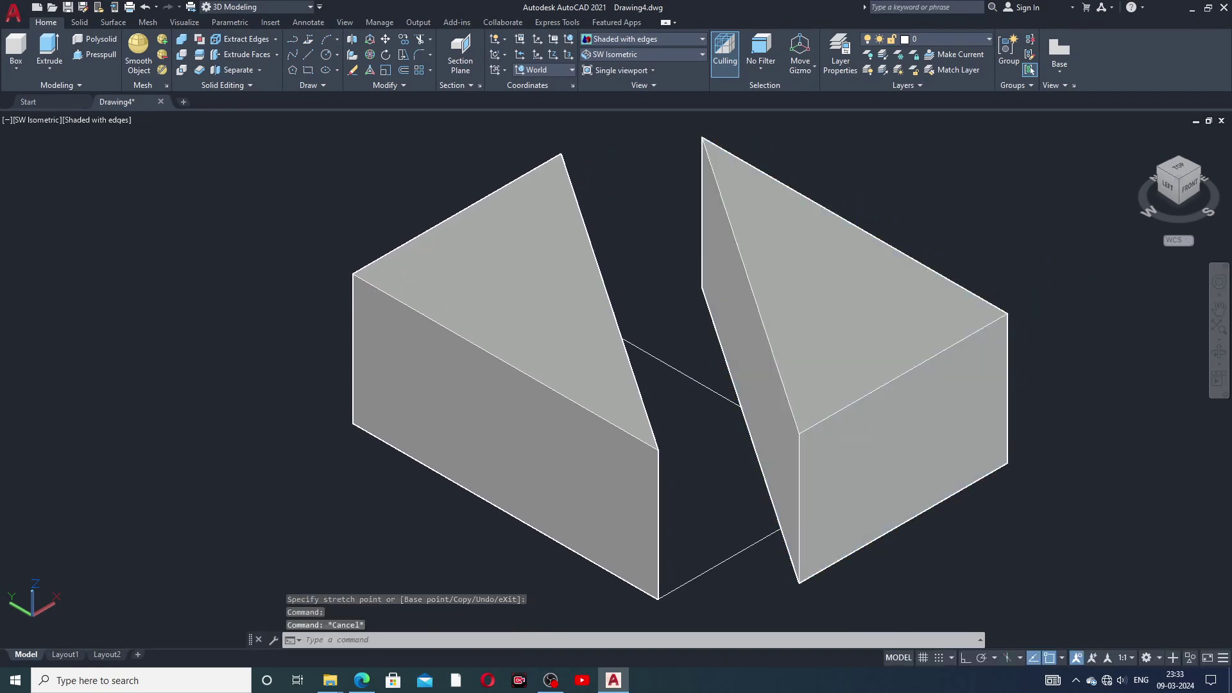
# - Move the left wedge further left using its corner grip
pyautogui.click(437, 302)
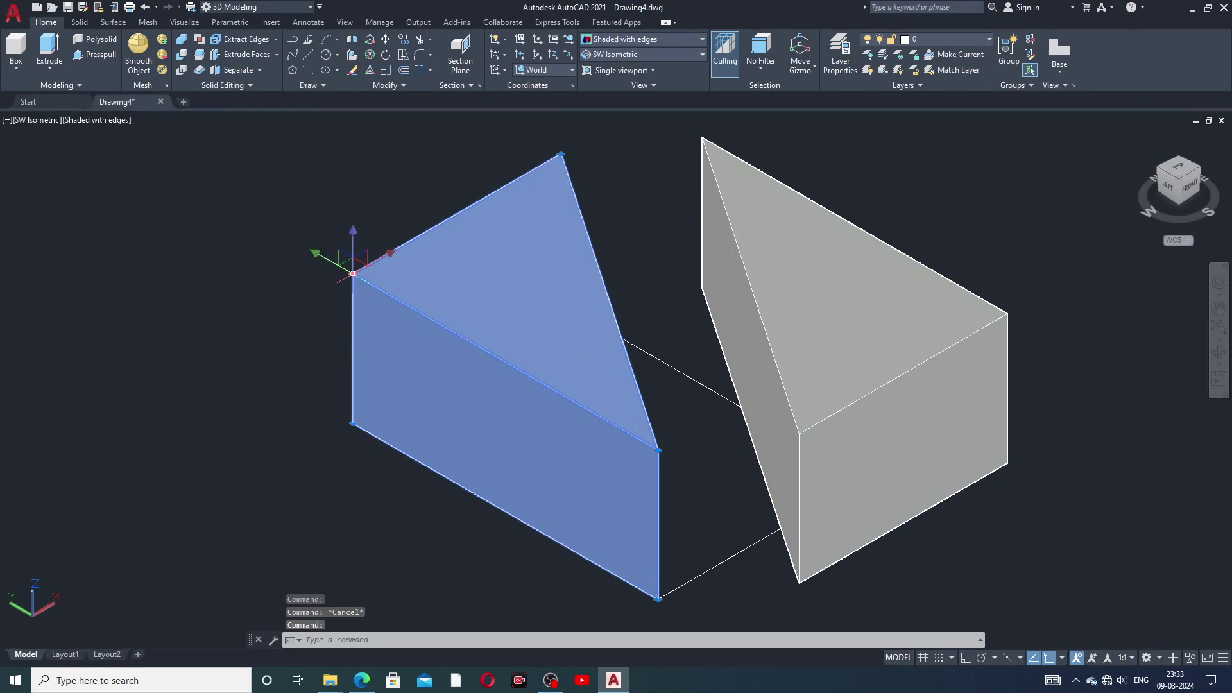
pyautogui.click(353, 274)
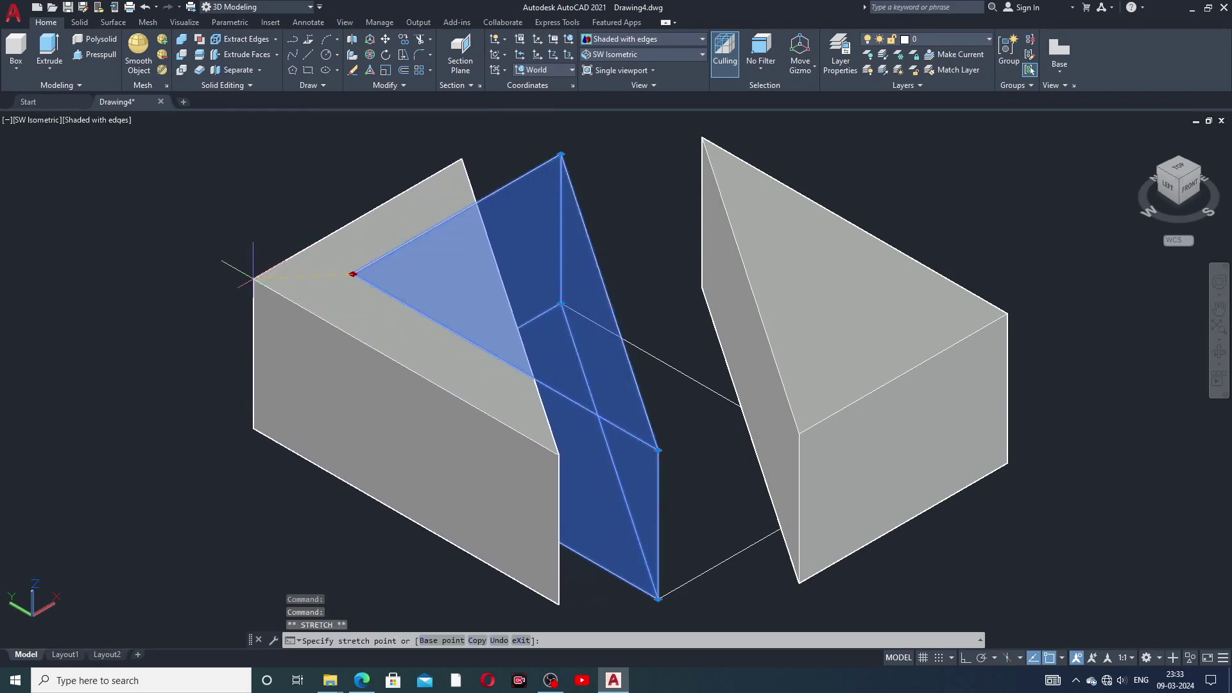
pyautogui.click(253, 279)
pyautogui.scroll(-3, 652, 360)
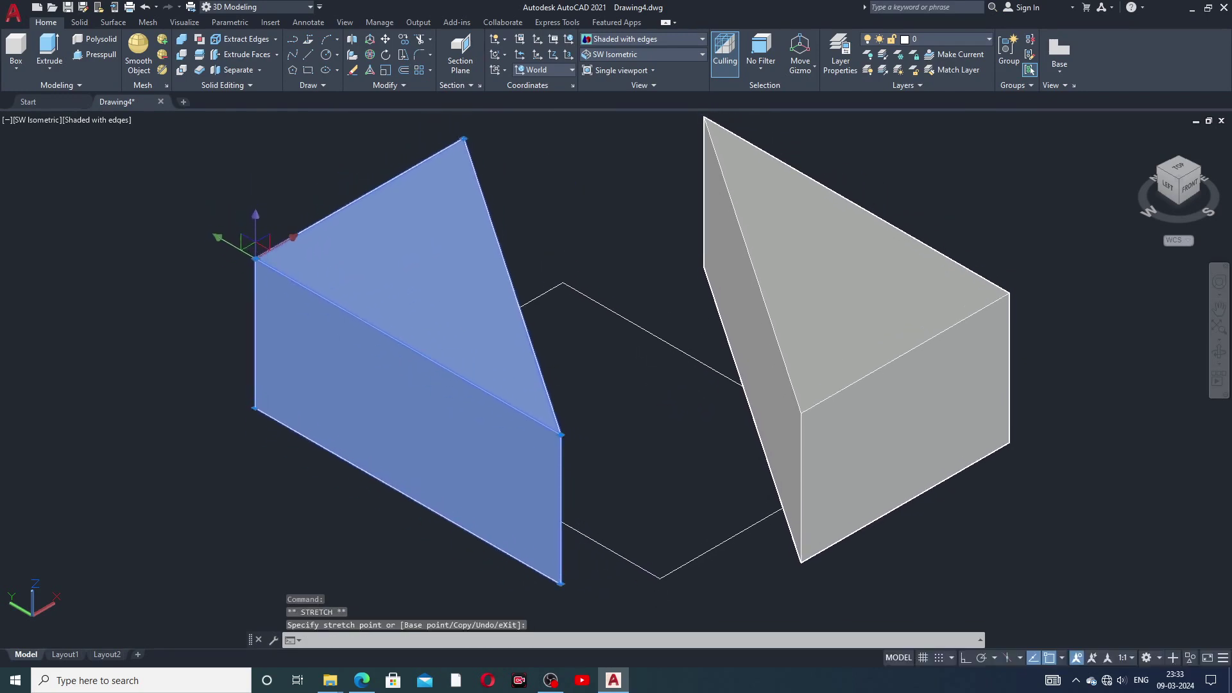
pyautogui.moveTo(687, 377); pyautogui.dragTo(661, 360, button='middle')
pyautogui.press('Escape')
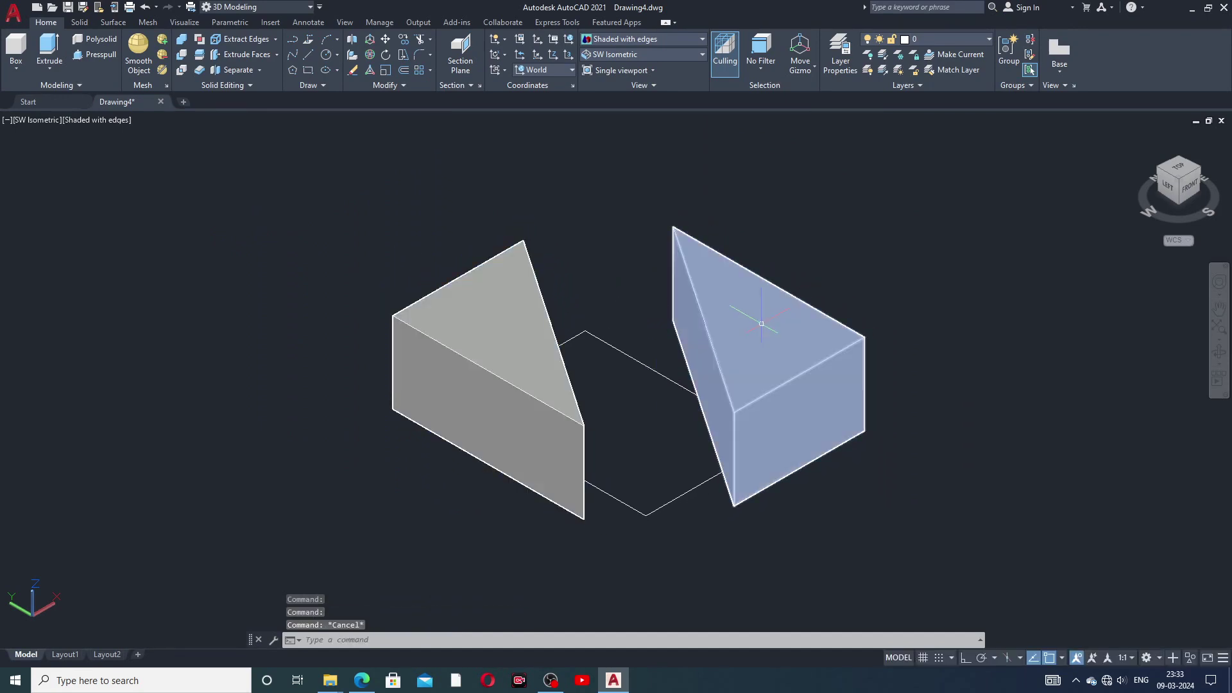
# - Reposition the right wedge to leave a narrow gap between the sliced faces
pyautogui.moveTo(561, 329); pyautogui.dragTo(283, 337, button='middle')
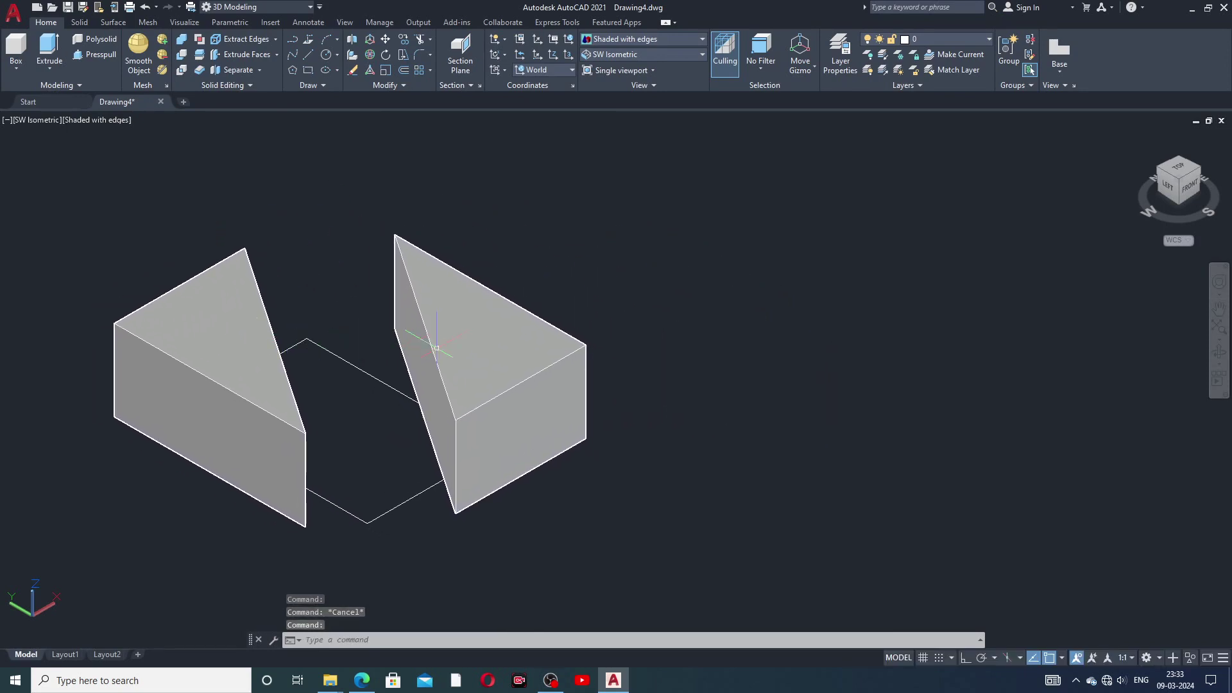
pyautogui.click(465, 348)
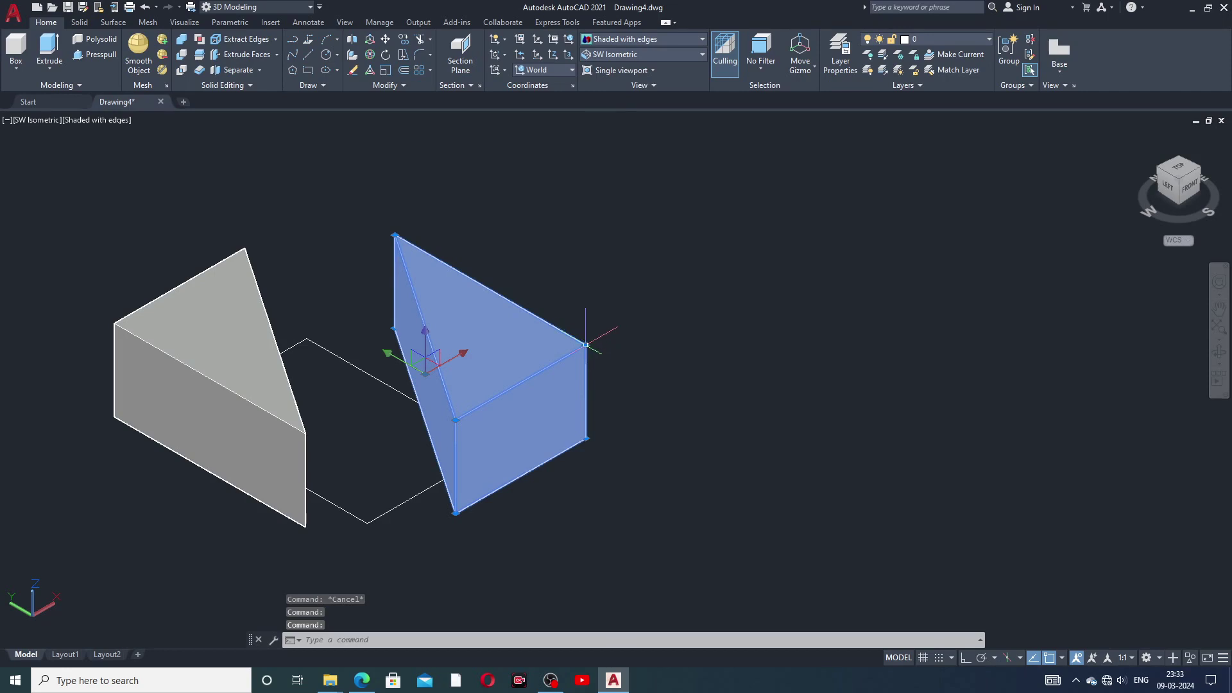
pyautogui.click(586, 345)
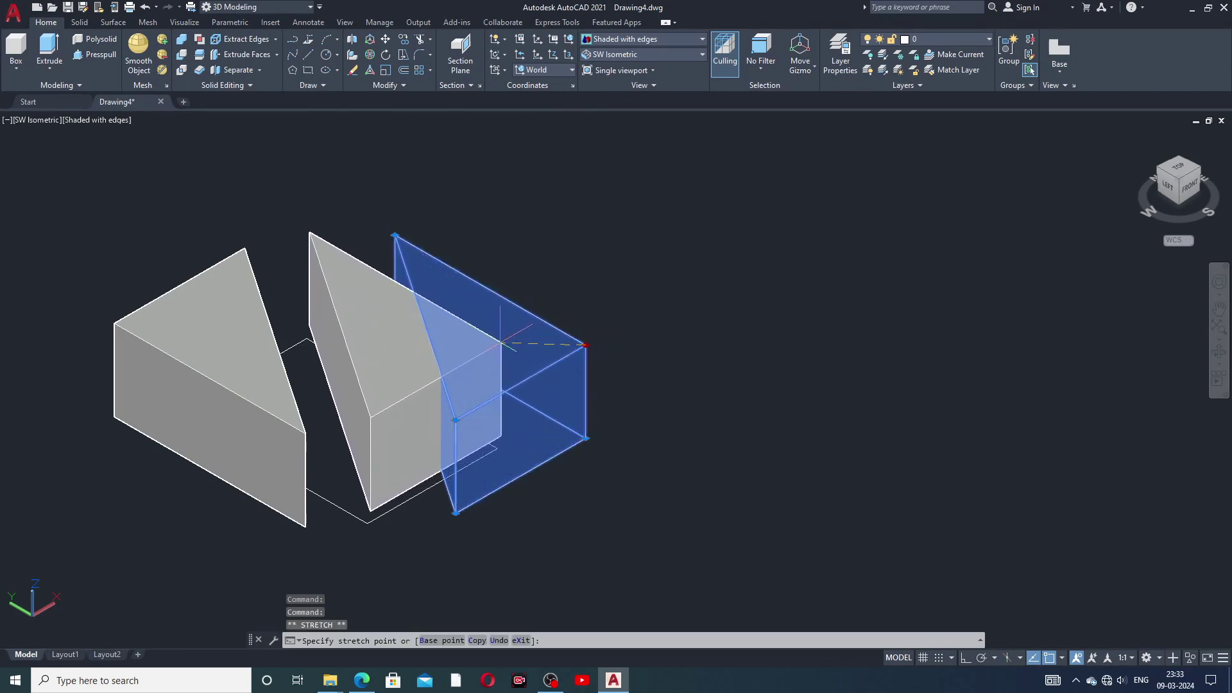
pyautogui.click(501, 343)
pyautogui.press('Escape')
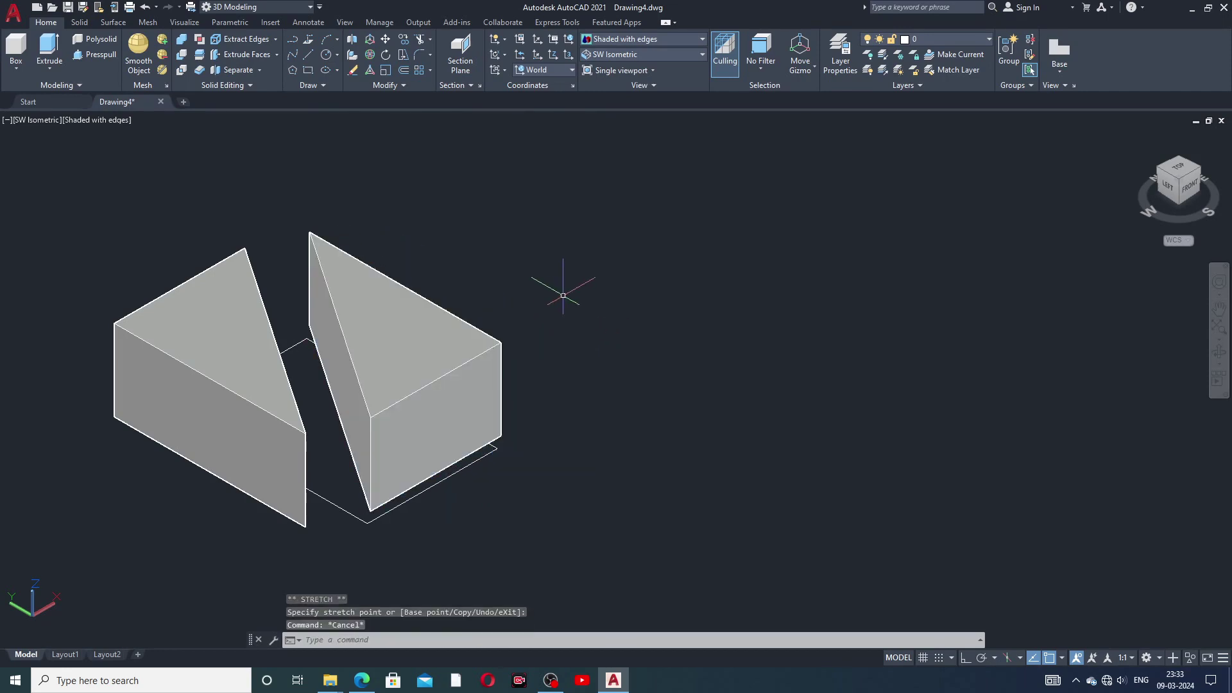
# - Draw a rectangle right of the wedges with RECTANG and adjust its left corner grip
pyautogui.click(310, 72)
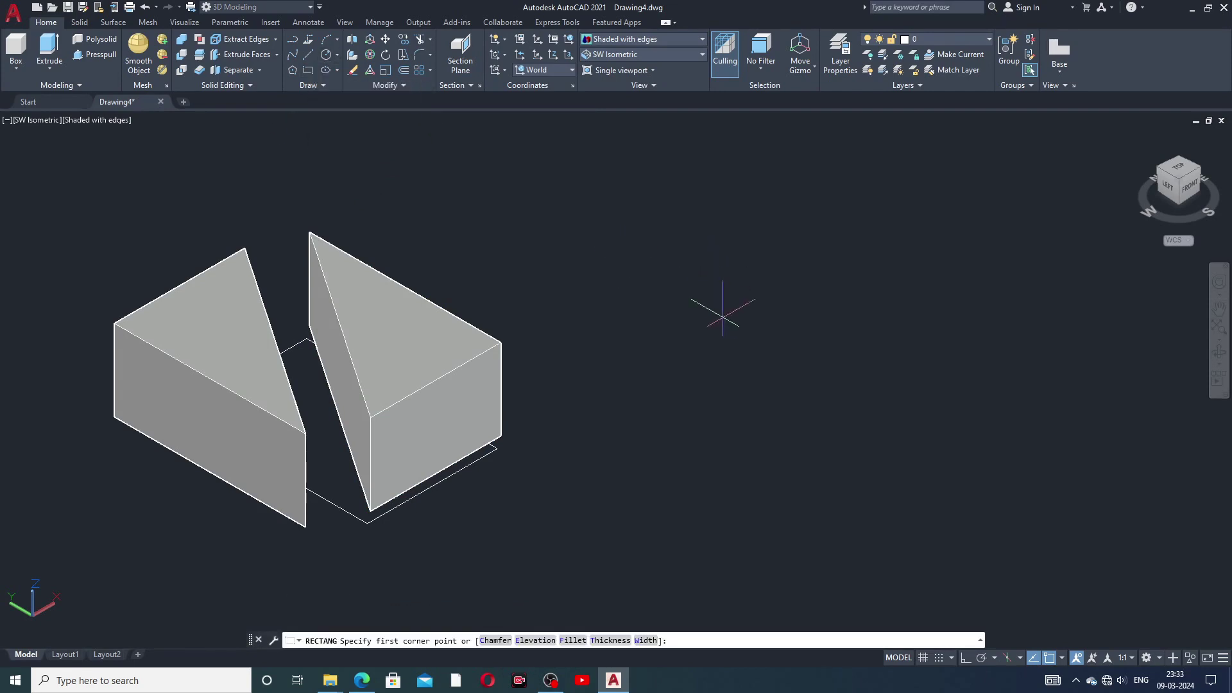
pyautogui.click(723, 324)
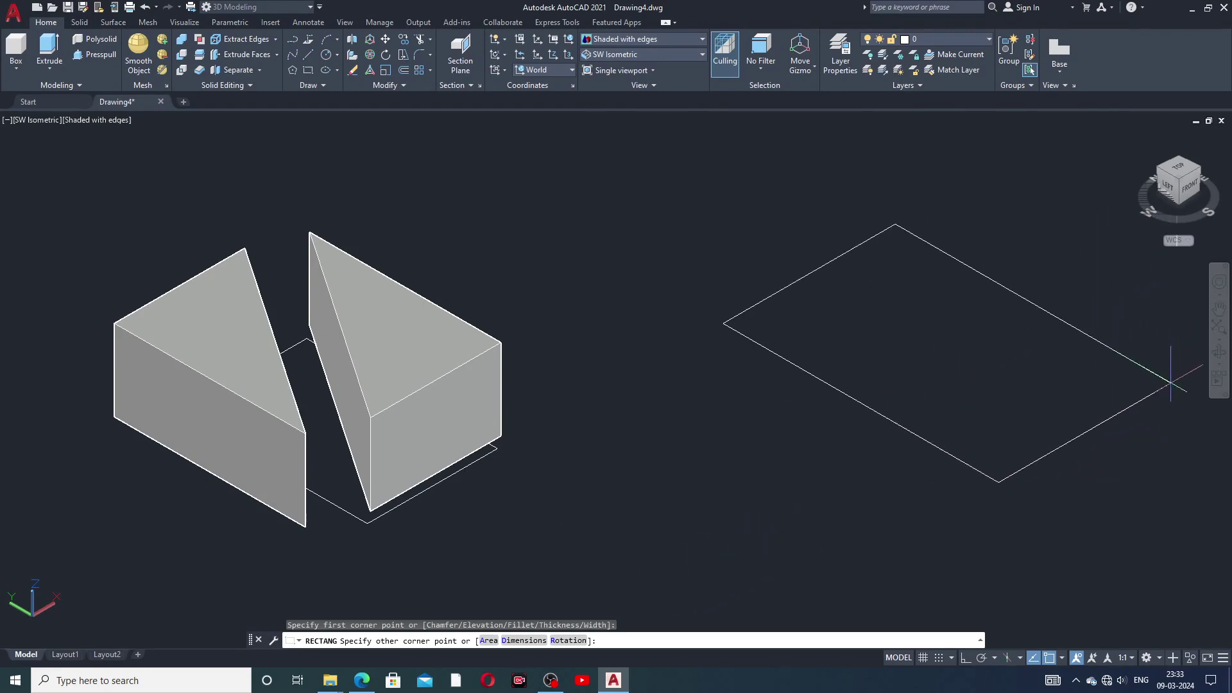
pyautogui.click(1181, 422)
pyautogui.moveTo(1046, 385)
pyautogui.mouseDown(button='middle')
pyautogui.moveTo(899, 388)
pyautogui.moveTo(982, 402)
pyautogui.moveTo(992, 382)
pyautogui.mouseUp(button='middle')
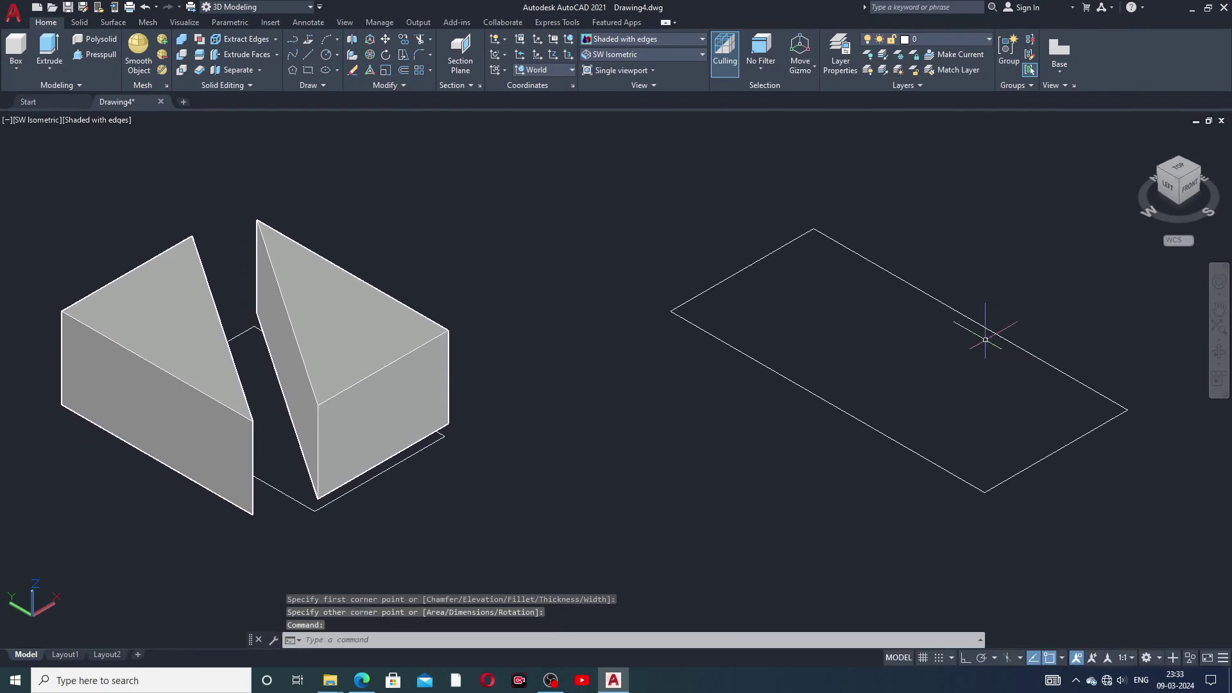
pyautogui.click(763, 365)
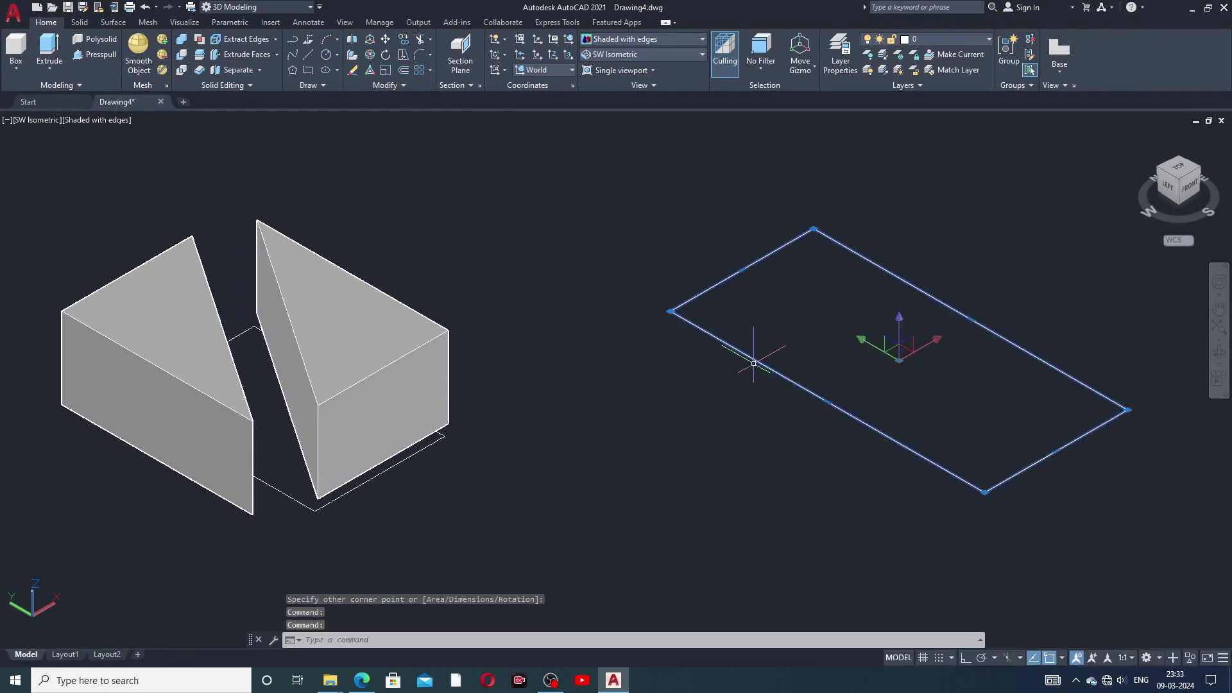
pyautogui.click(670, 311)
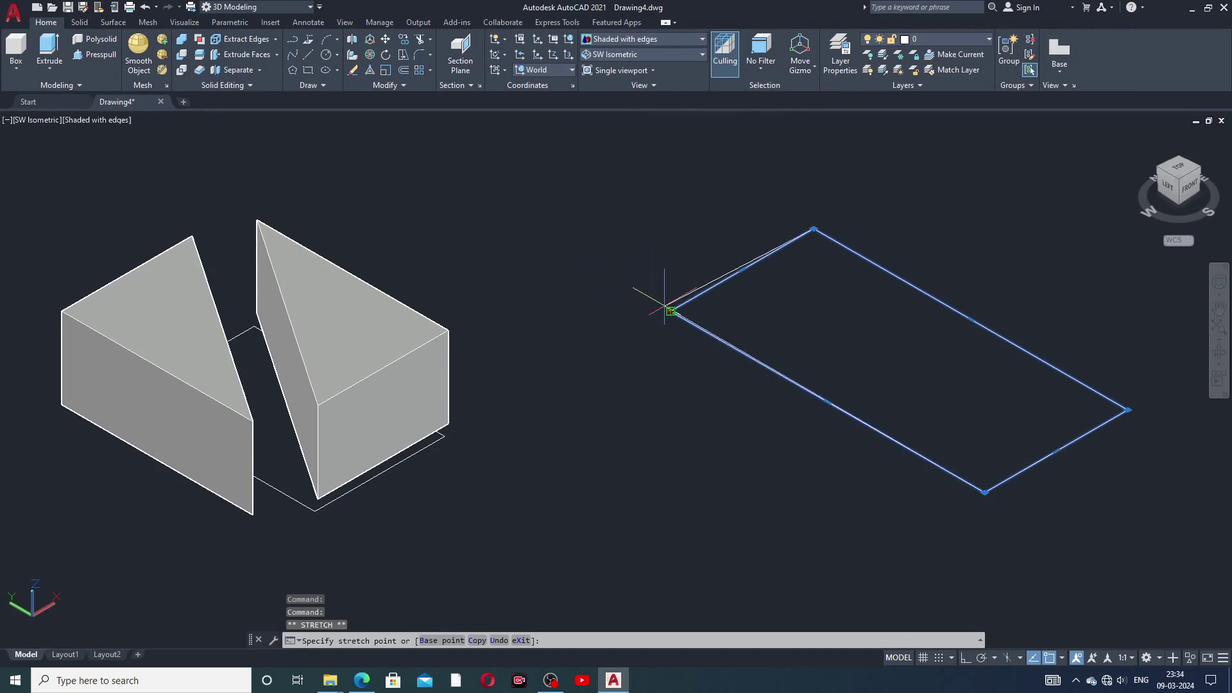
pyautogui.click(670, 311)
pyautogui.moveTo(893, 355)
pyautogui.mouseDown(button='middle')
pyautogui.moveTo(884, 347)
pyautogui.moveTo(893, 355)
pyautogui.mouseUp(button='middle')
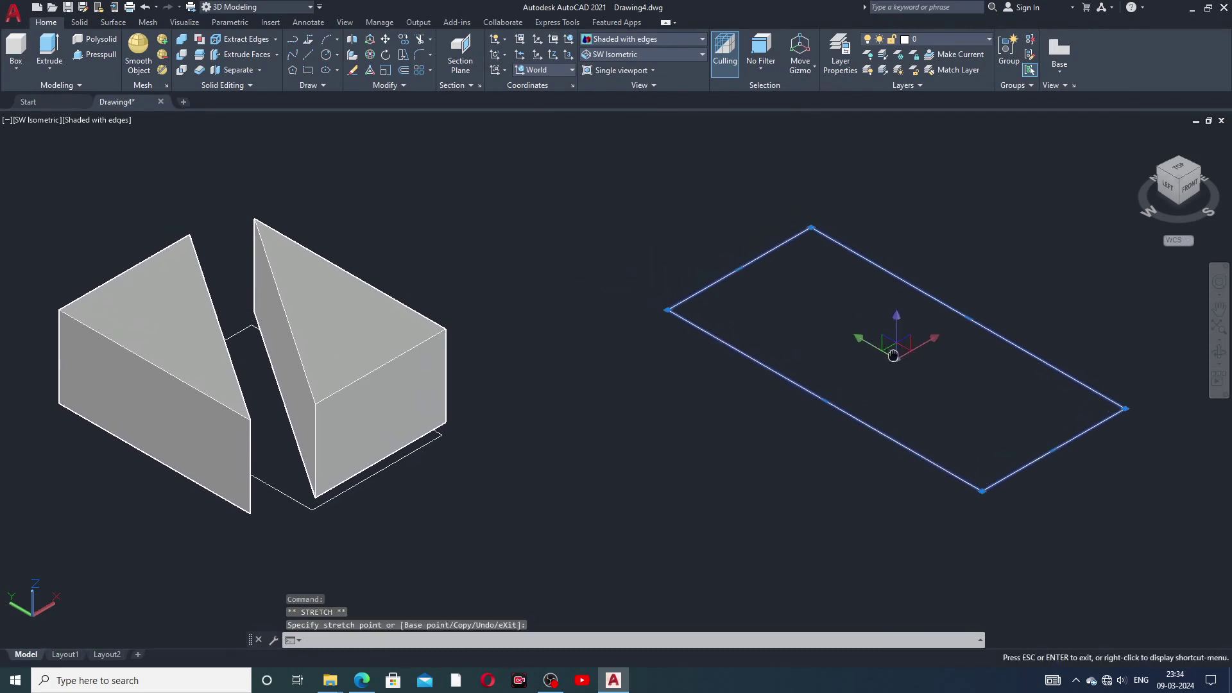
pyautogui.click(674, 214)
# - Presspull the rectangle upward into a tall box solid beside the wedges
pyautogui.press('Escape')
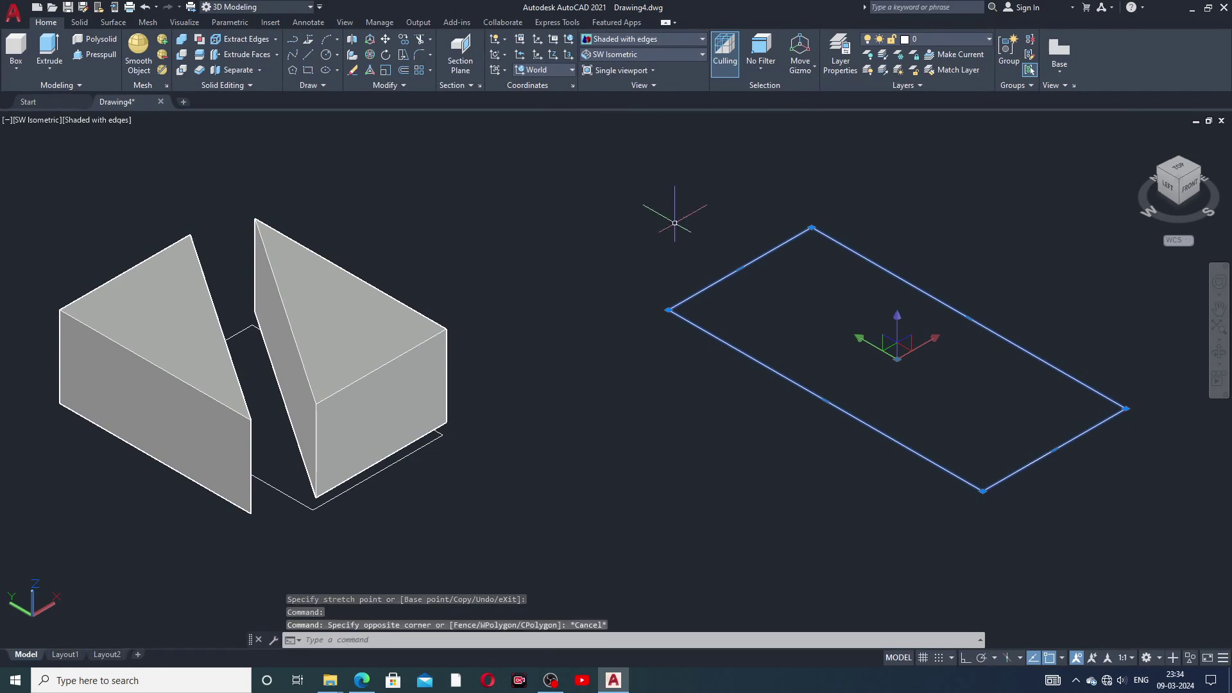
pyautogui.press('Escape')
pyautogui.click(119, 58)
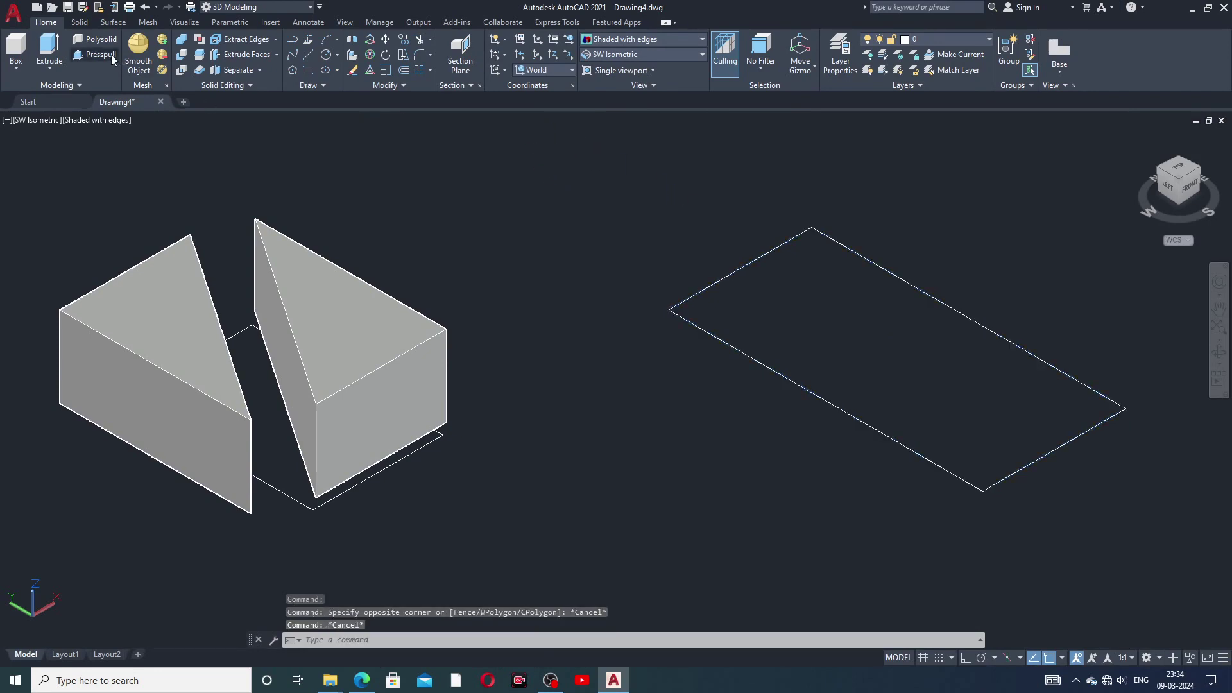
pyautogui.click(729, 282)
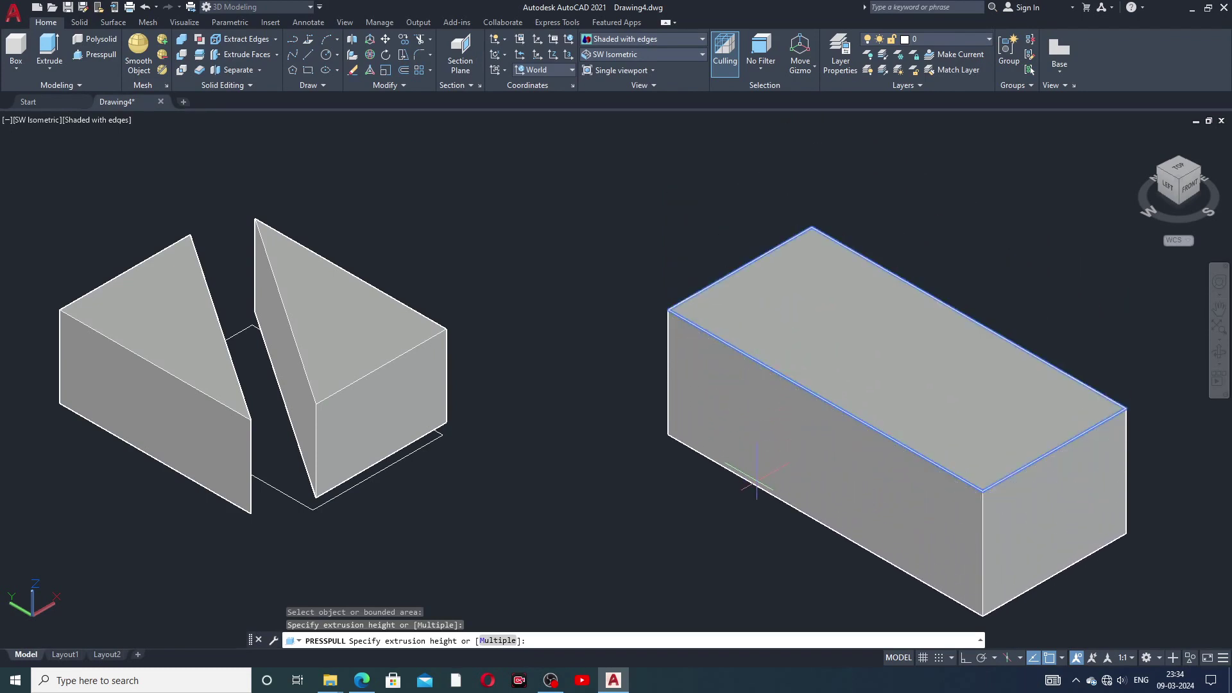
pyautogui.click(758, 478)
pyautogui.moveTo(800, 399); pyautogui.dragTo(797, 366, button='middle')
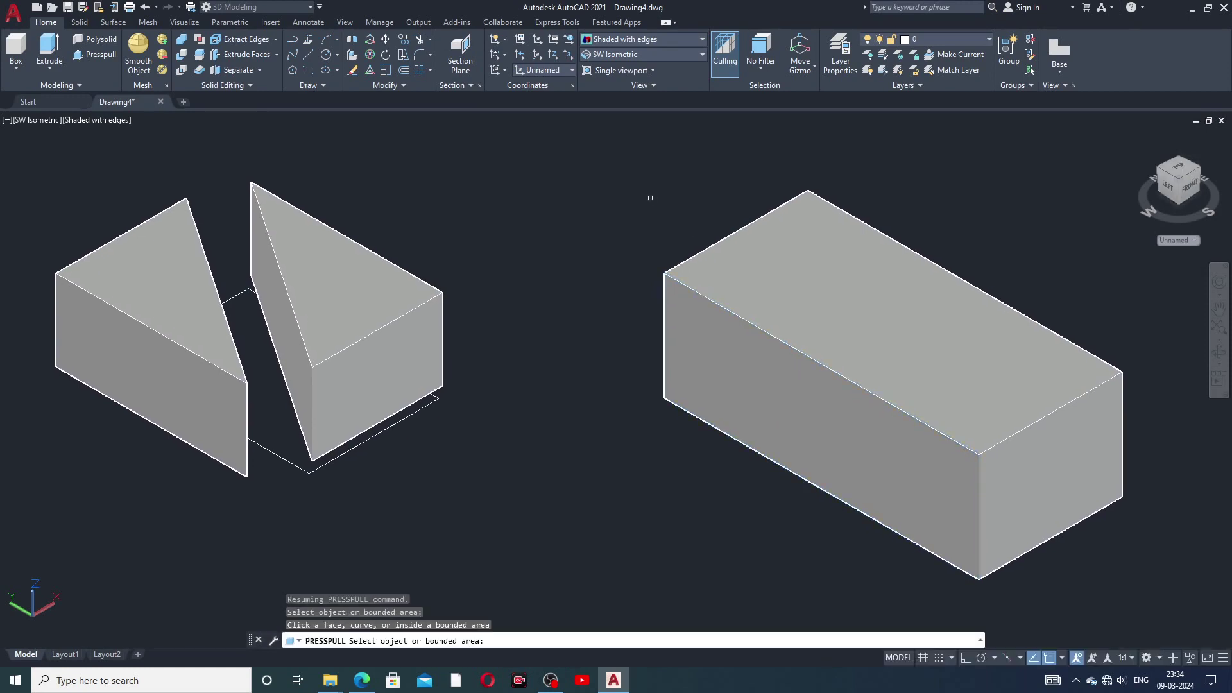
pyautogui.press('Return')
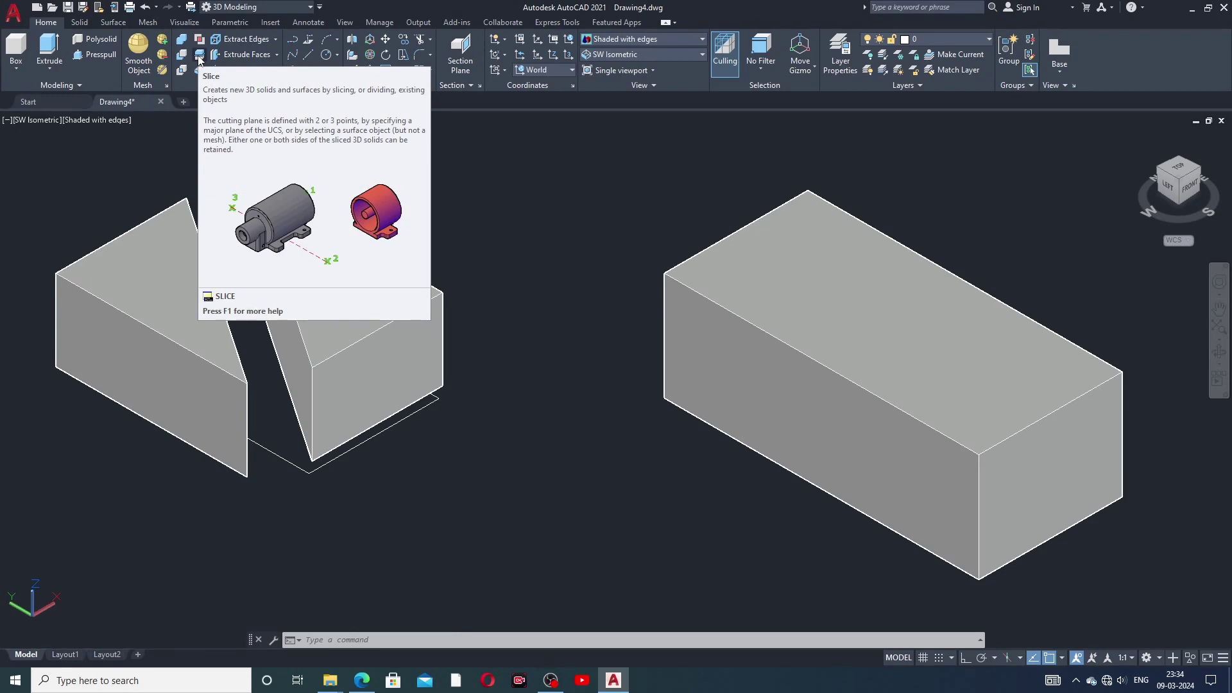
# - Slice the second box from its back top corner to a front corner, keeping both halves
pyautogui.click(200, 60)
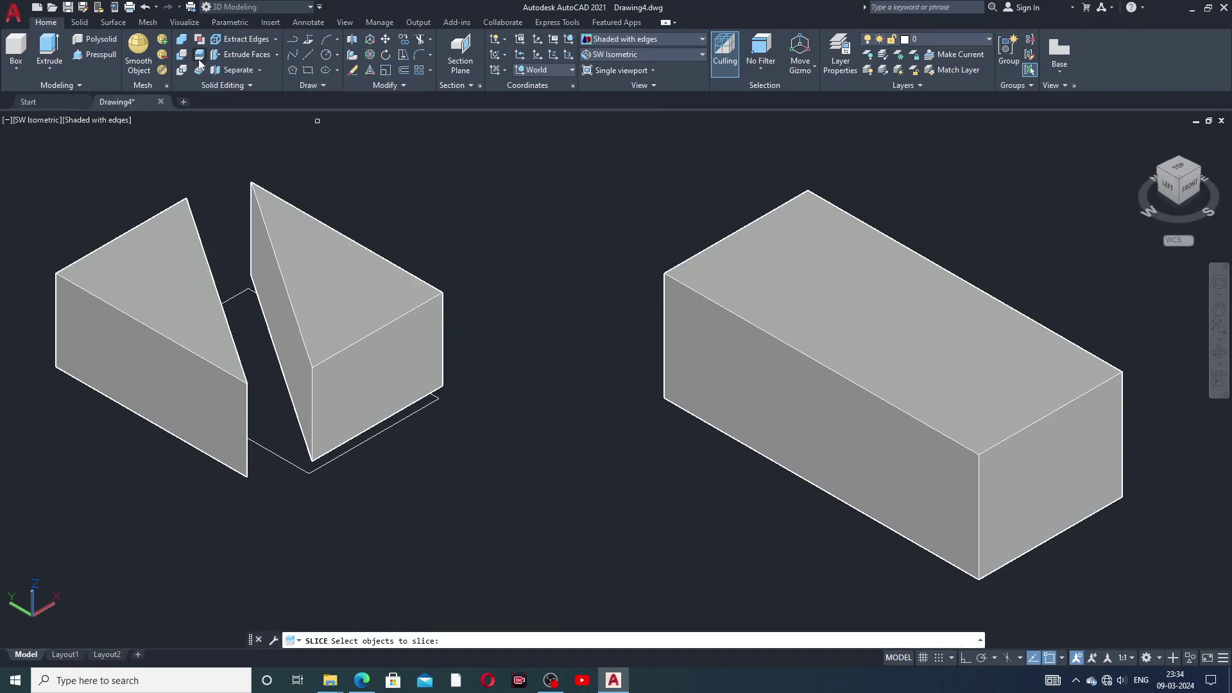
pyautogui.click(780, 300)
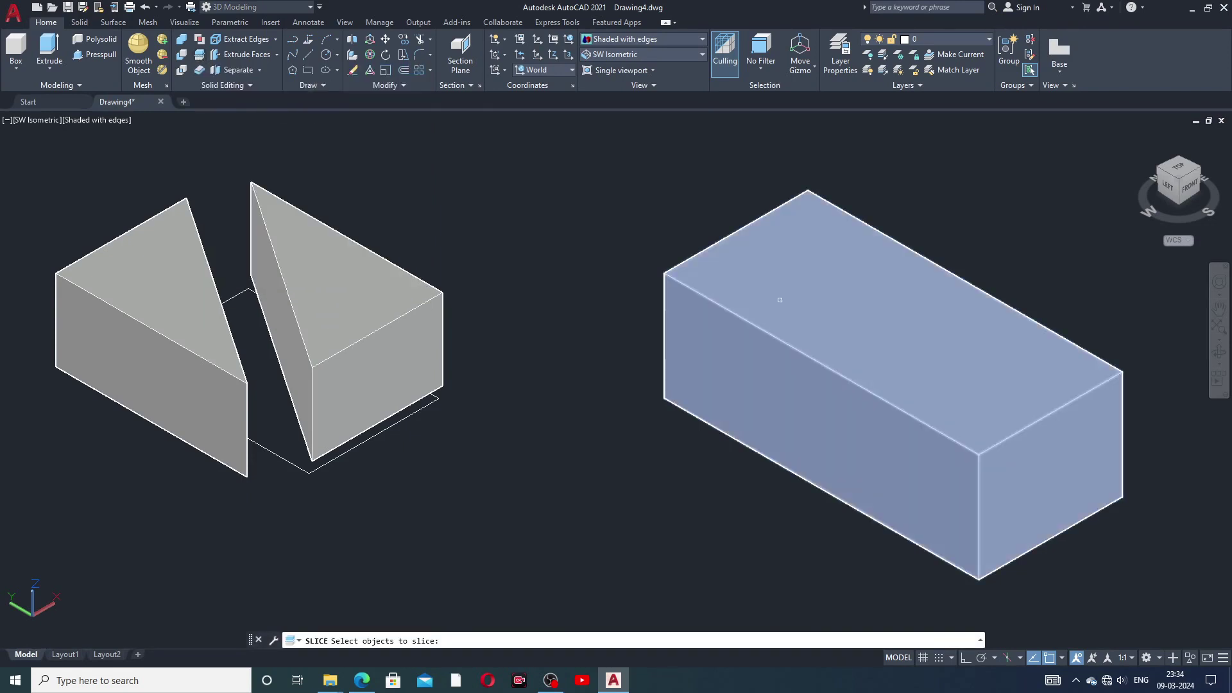
pyautogui.click(872, 300)
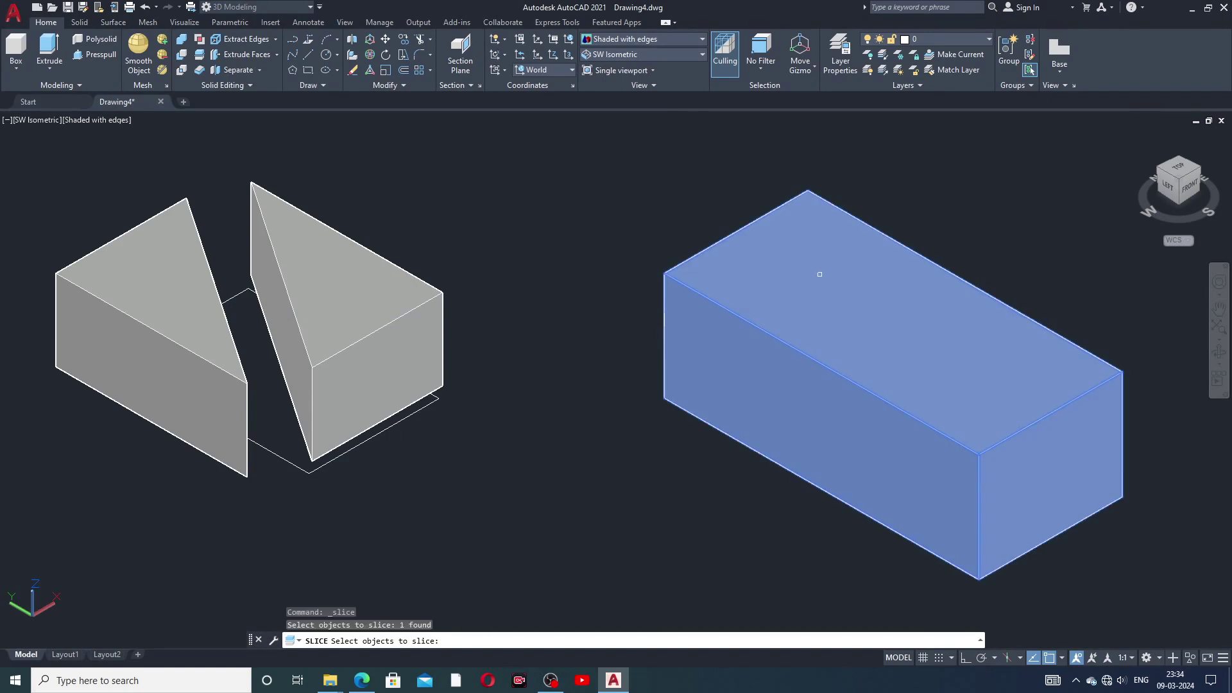
pyautogui.press('Return')
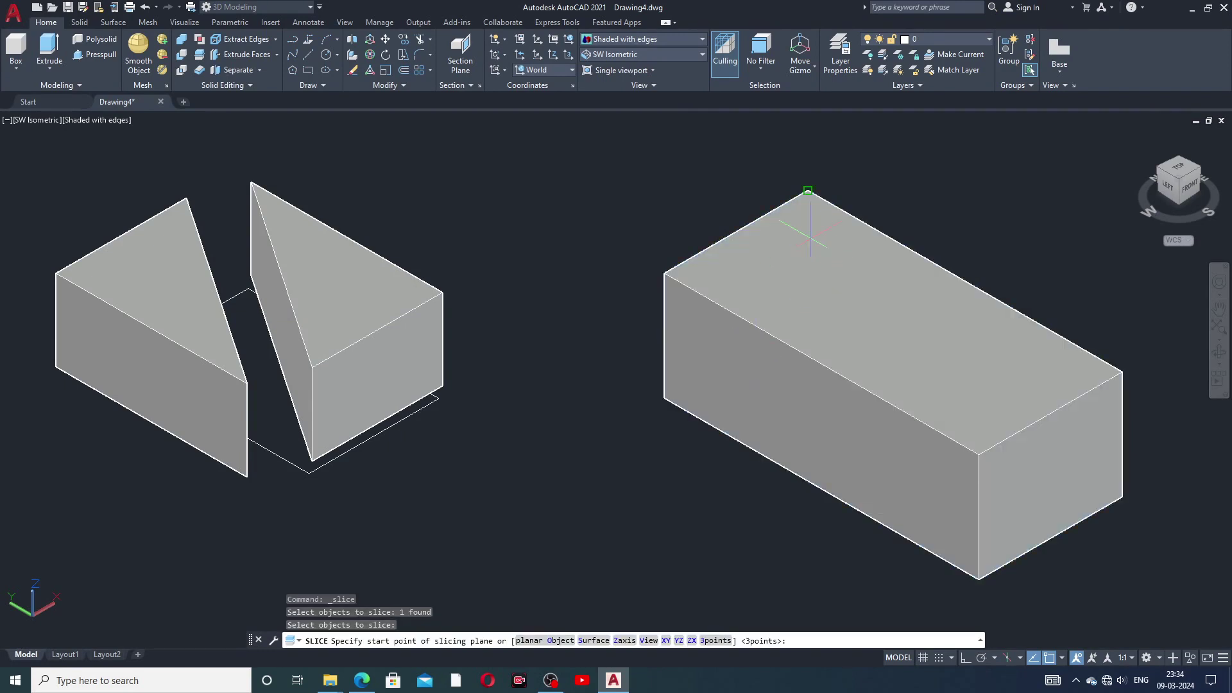
pyautogui.click(808, 191)
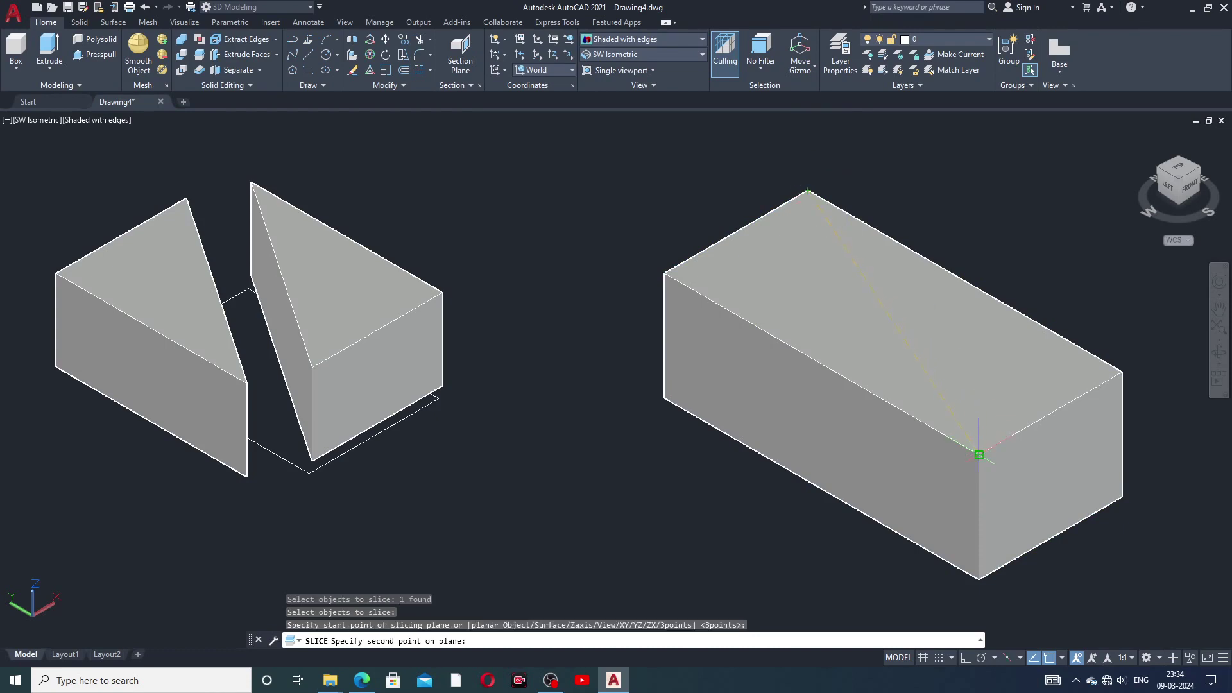
pyautogui.click(979, 455)
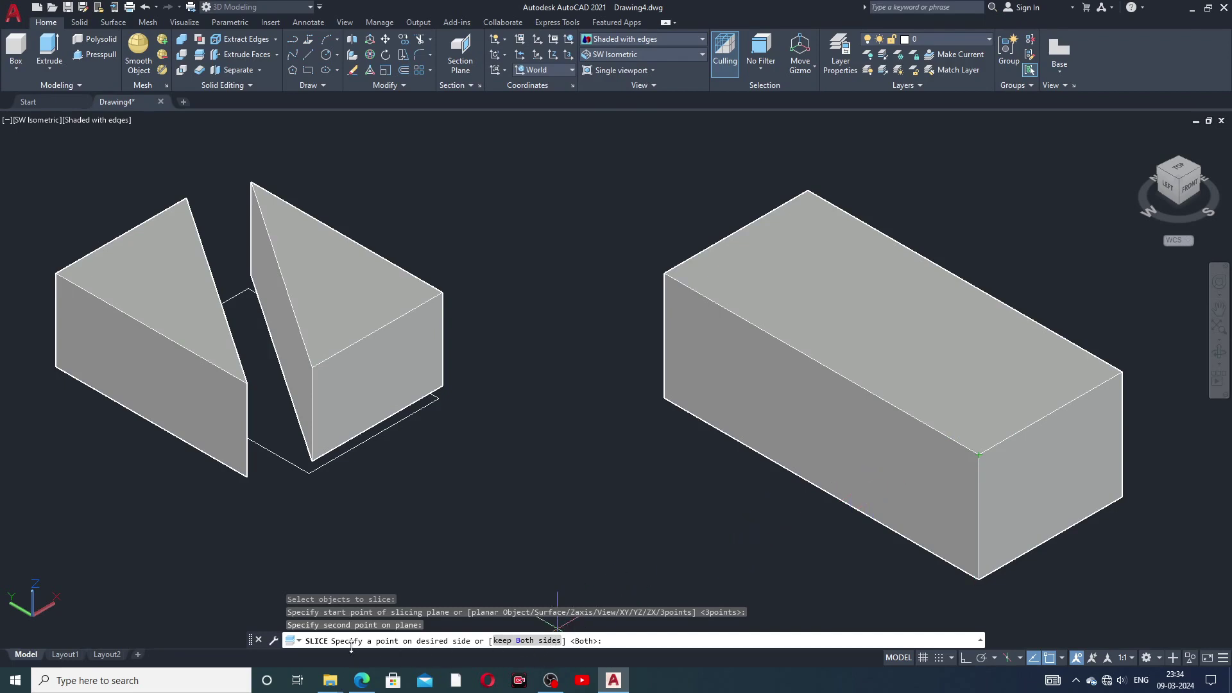
pyautogui.click(506, 642)
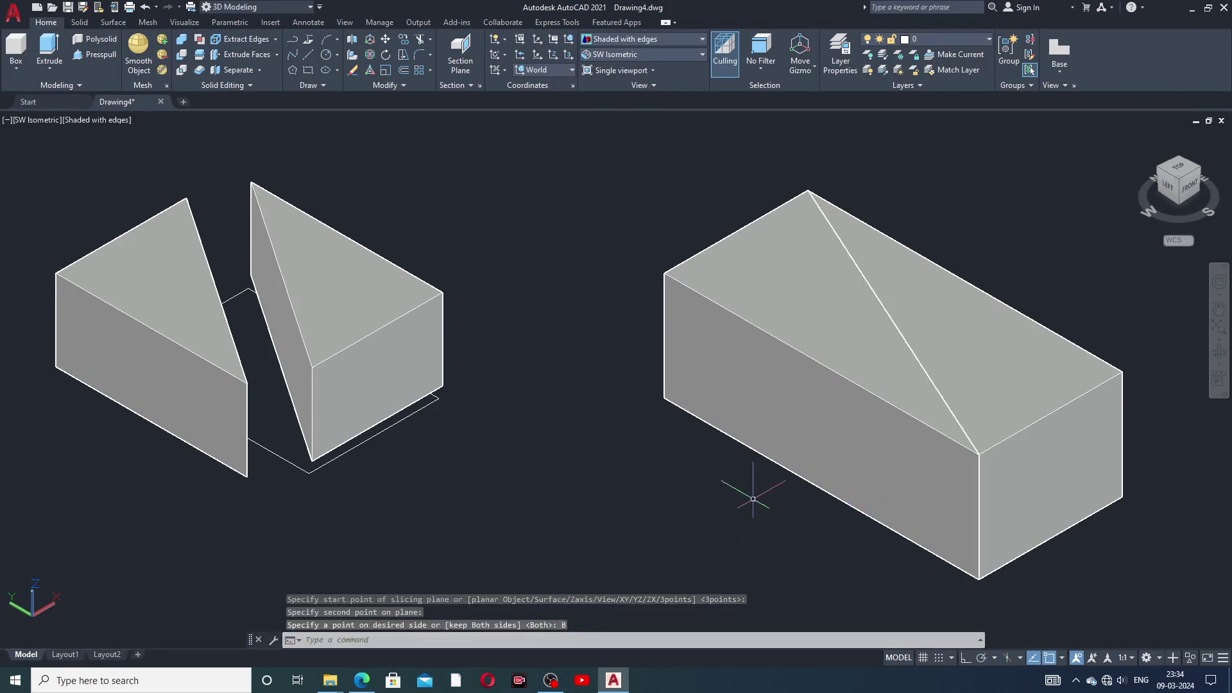
# - Select each half of the sliced box to confirm they are separate solids
pyautogui.click(1015, 322)
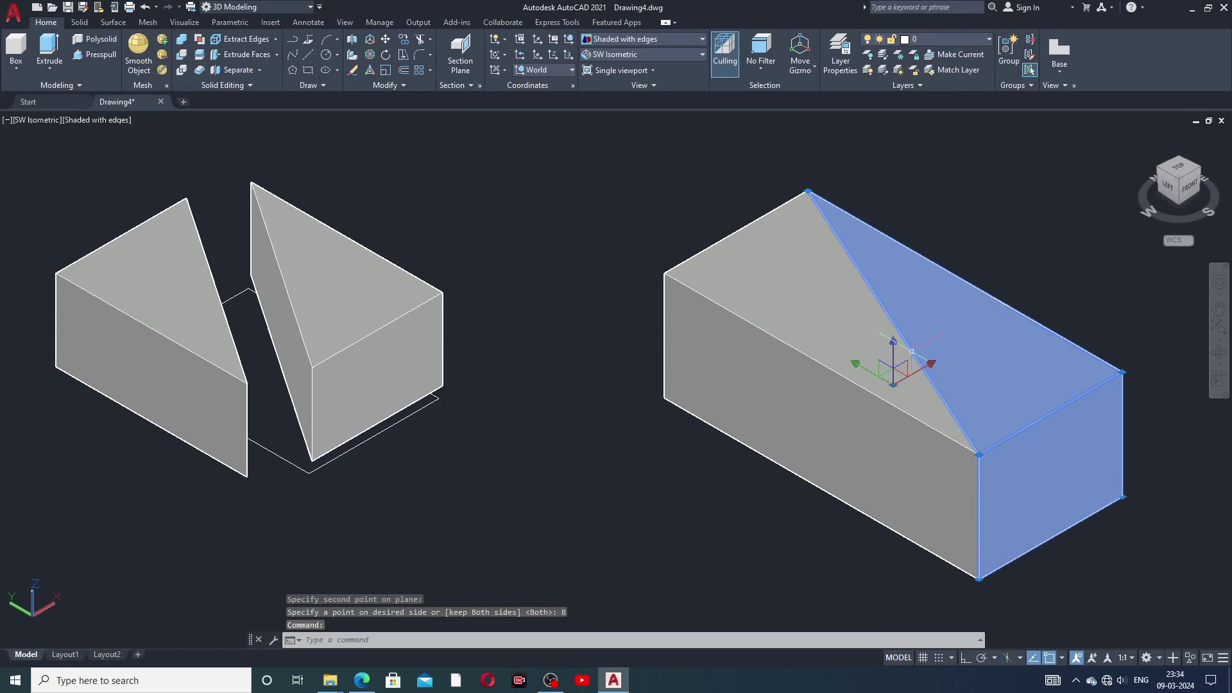
pyautogui.click(856, 351)
pyautogui.press('Escape')
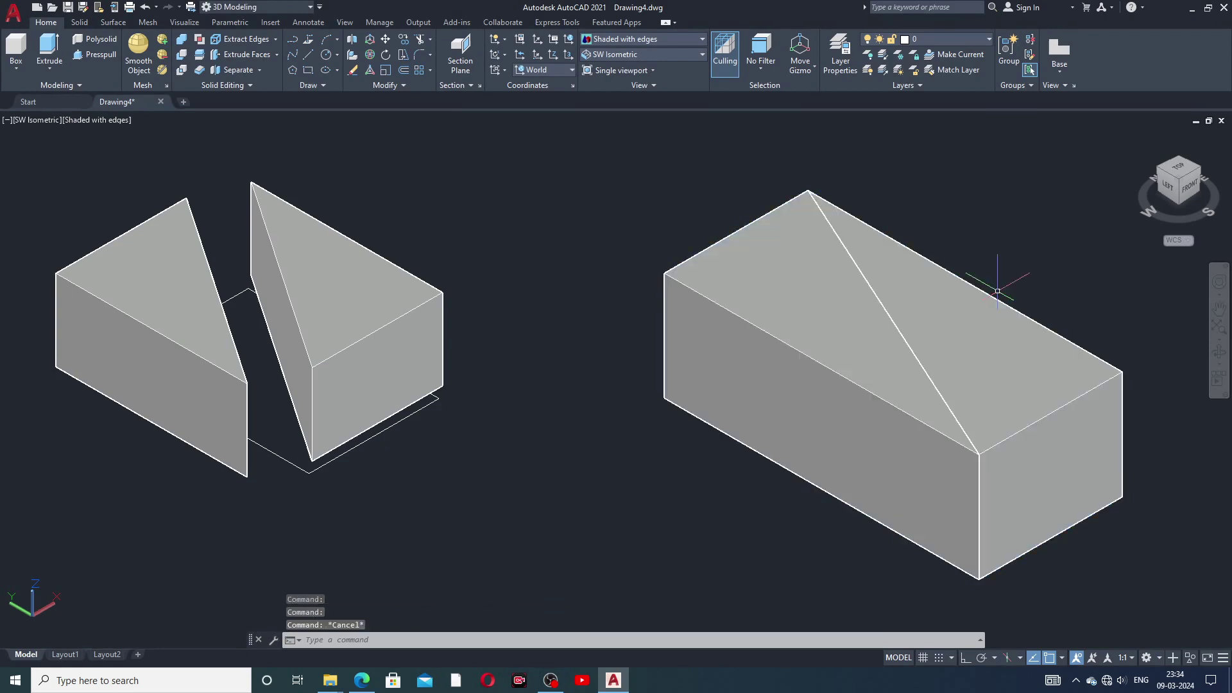
# - Stretch the left half leftward and the right half rightward using their corner grips
pyautogui.click(742, 312)
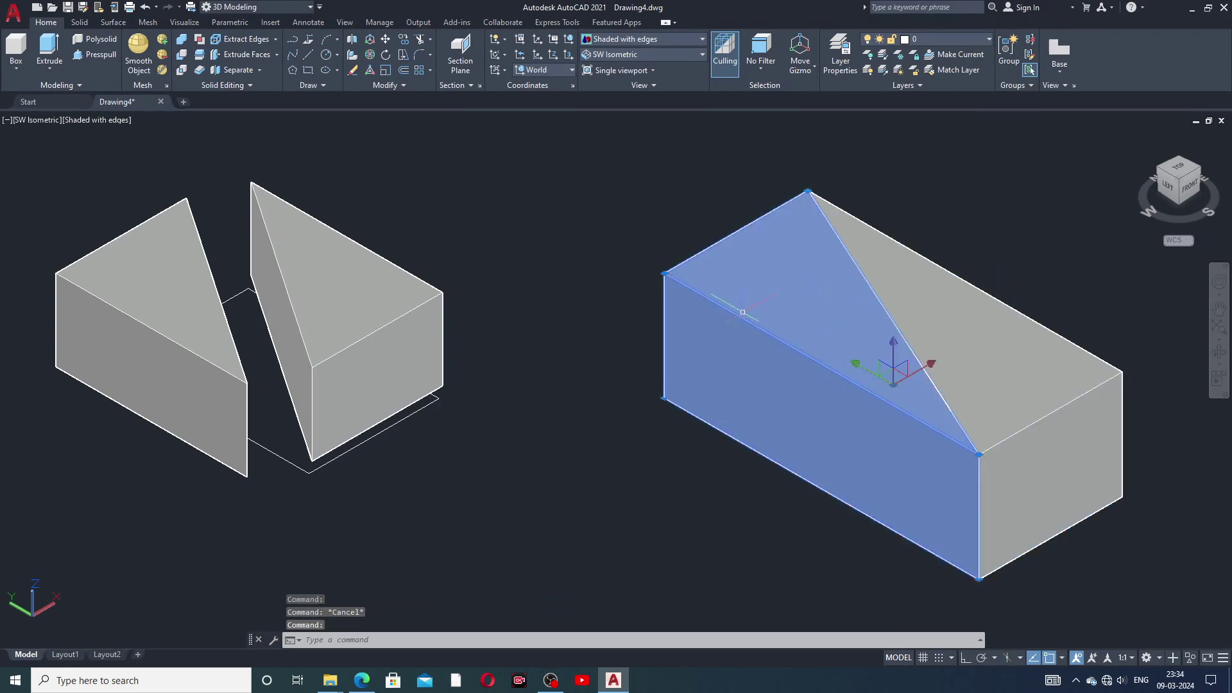
pyautogui.click(665, 274)
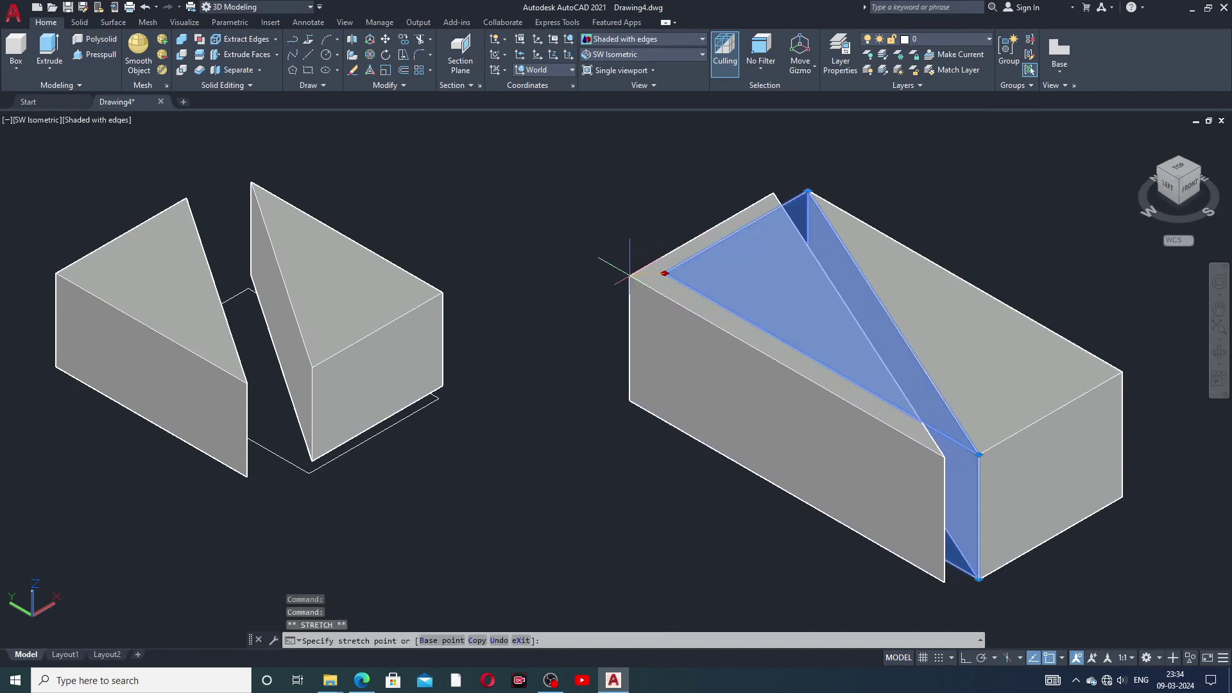
pyautogui.click(602, 283)
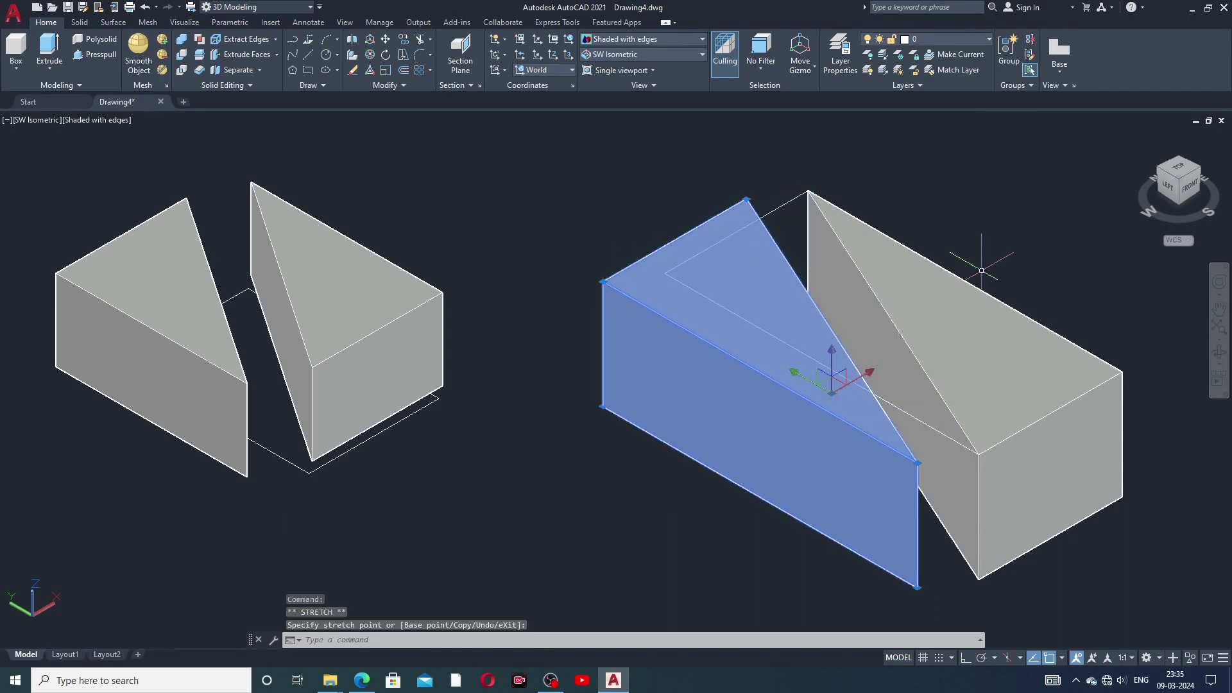
pyautogui.click(1094, 372)
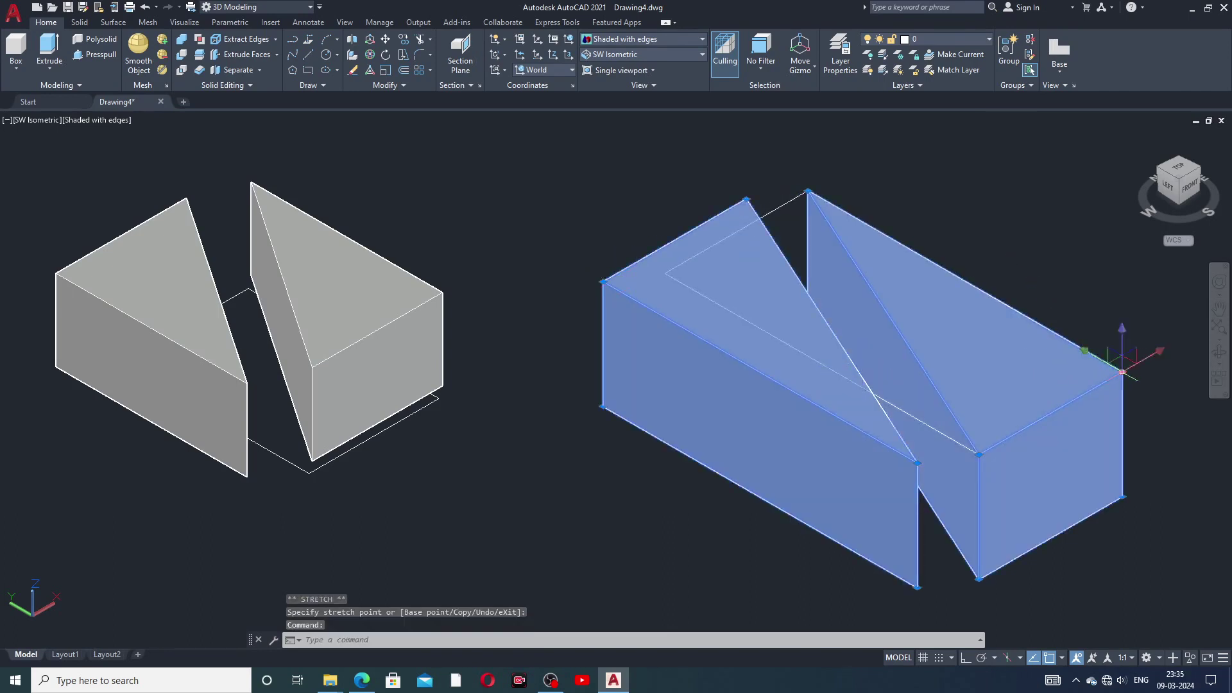
pyautogui.click(1121, 371)
pyautogui.click(1147, 357)
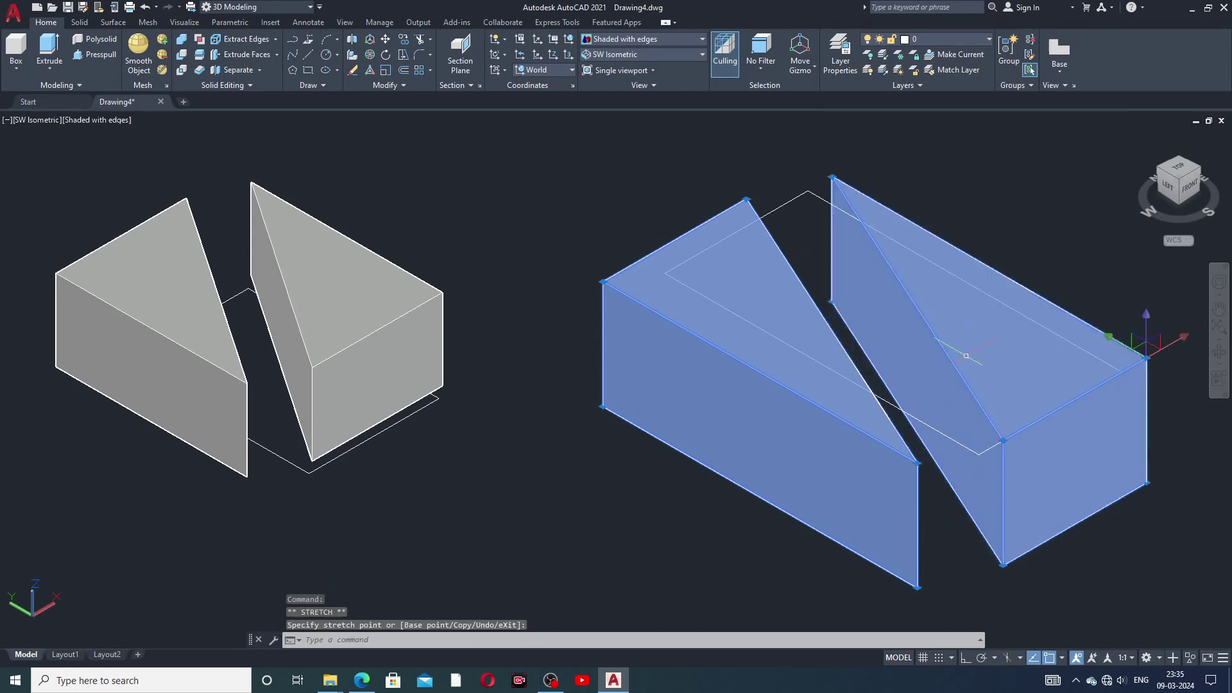
pyautogui.click(1012, 222)
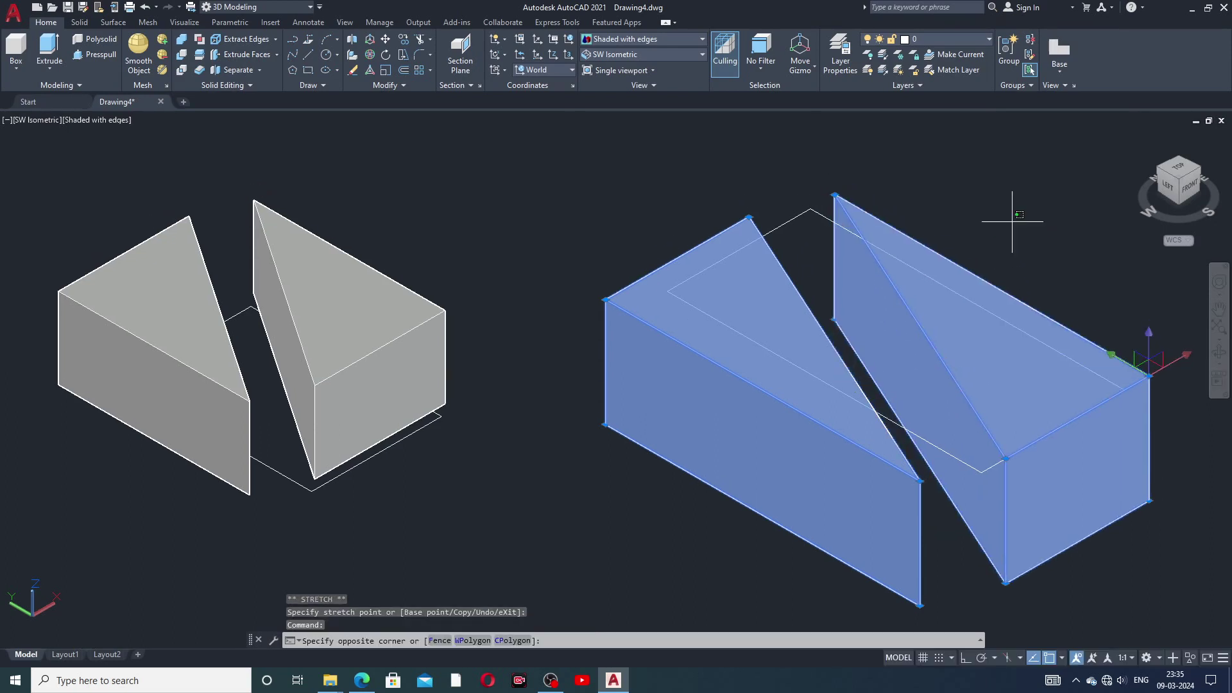
pyautogui.press('Escape')
pyautogui.press('Escape')
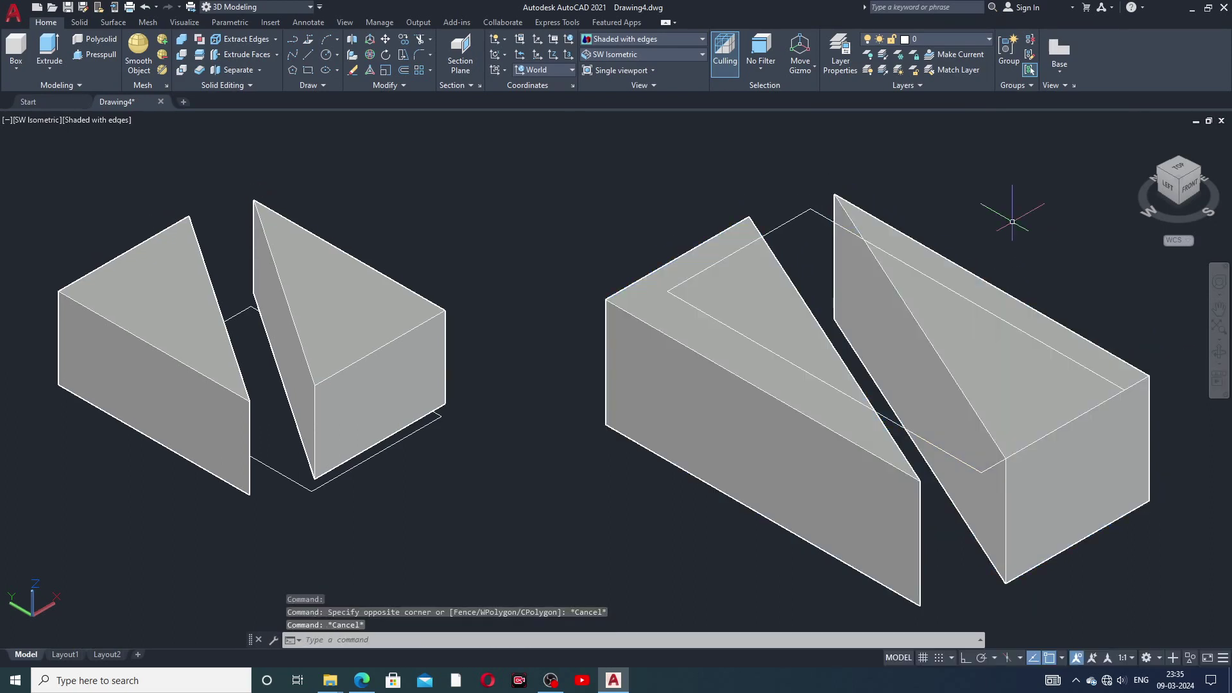
pyautogui.click(983, 338)
# - Colour the second box's right wedge red and its left wedge yellow in Quick Properties
pyautogui.click(1106, 272)
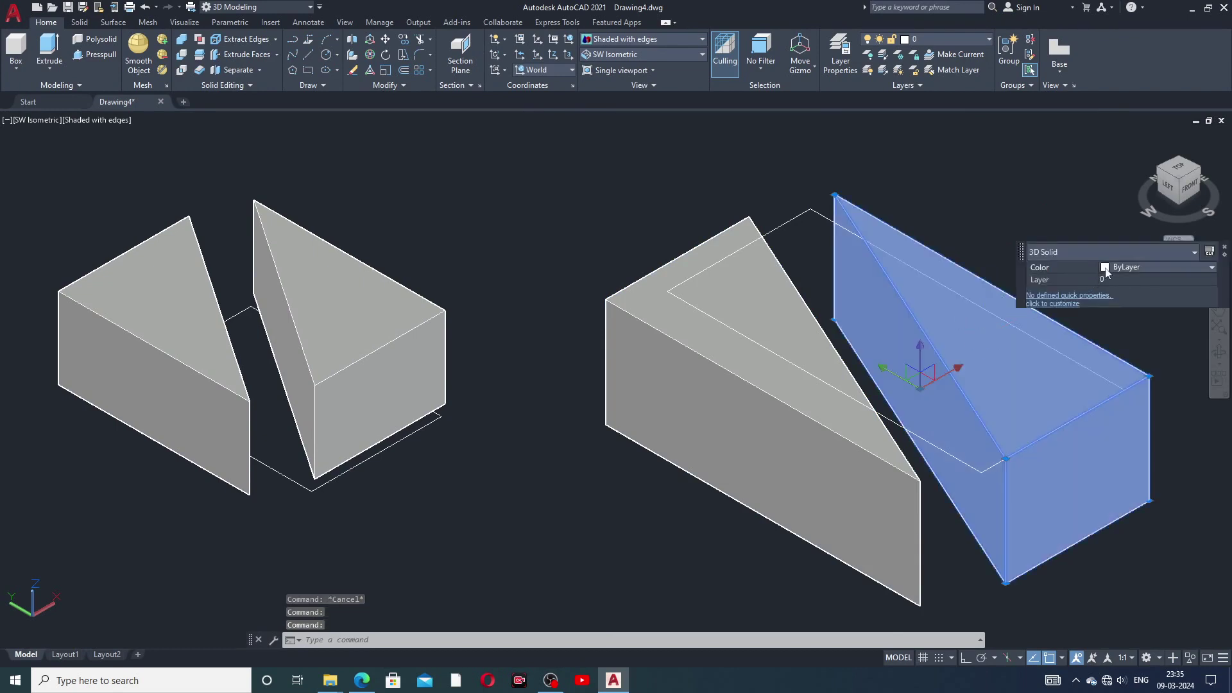
pyautogui.click(1107, 270)
pyautogui.click(1108, 302)
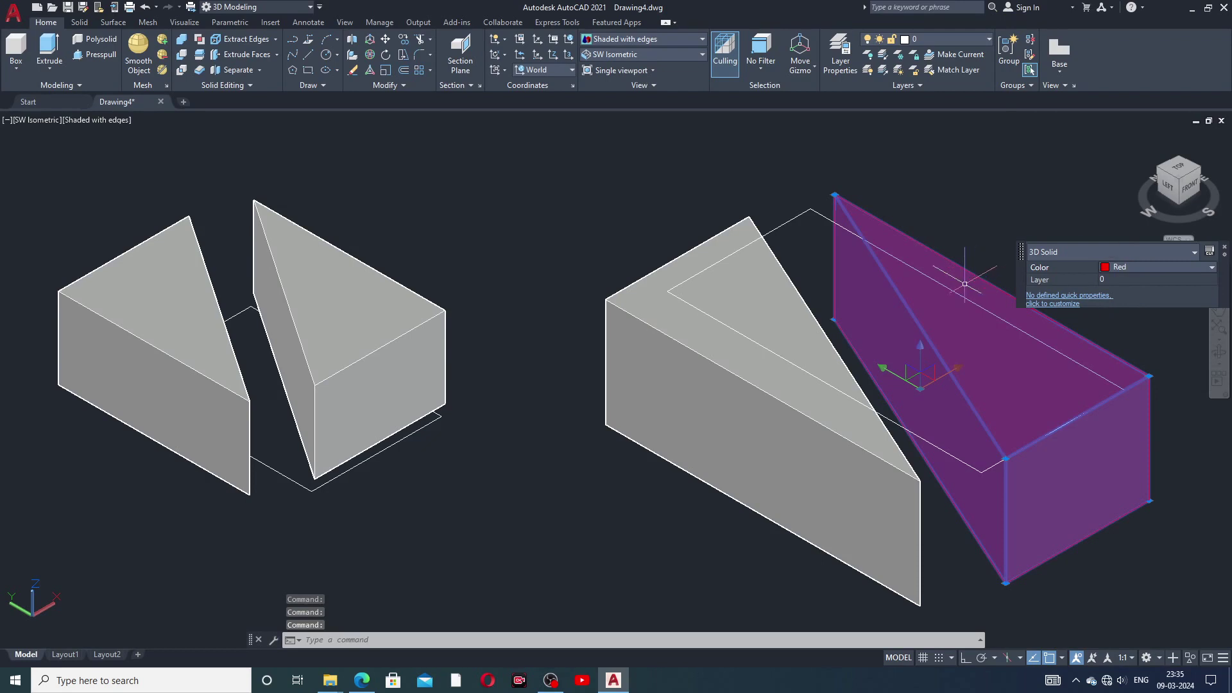
pyautogui.press('Escape')
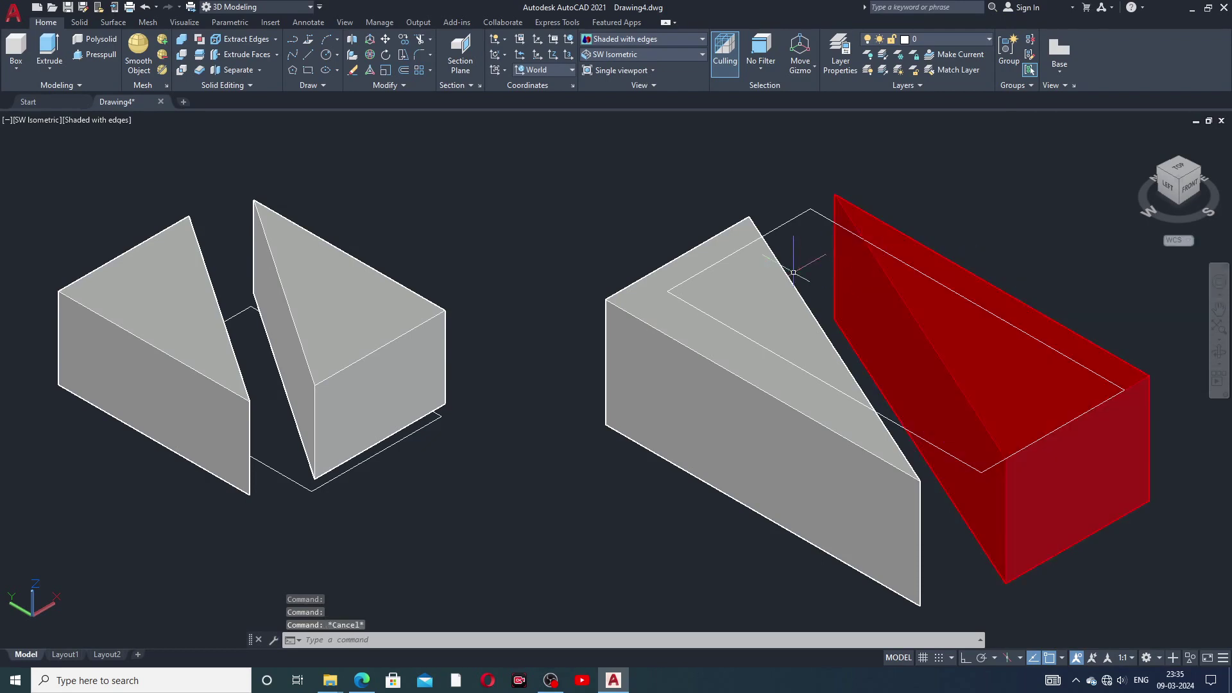
pyautogui.click(743, 292)
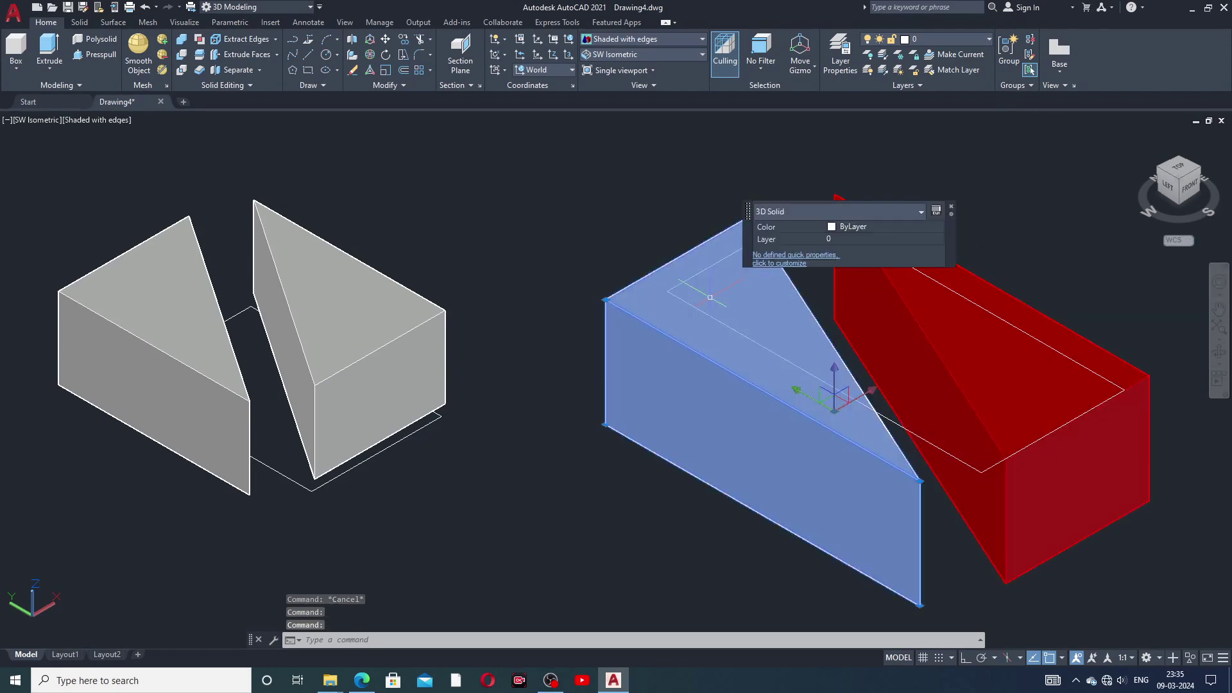
pyautogui.click(831, 233)
pyautogui.click(848, 228)
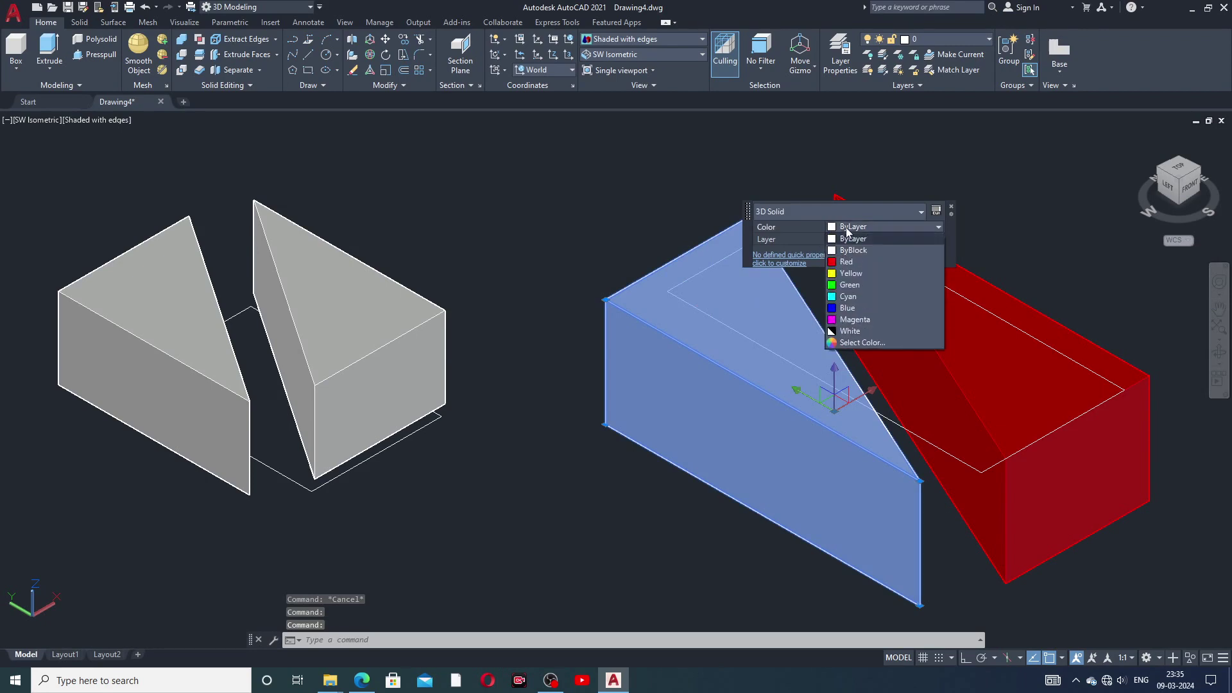
pyautogui.click(846, 273)
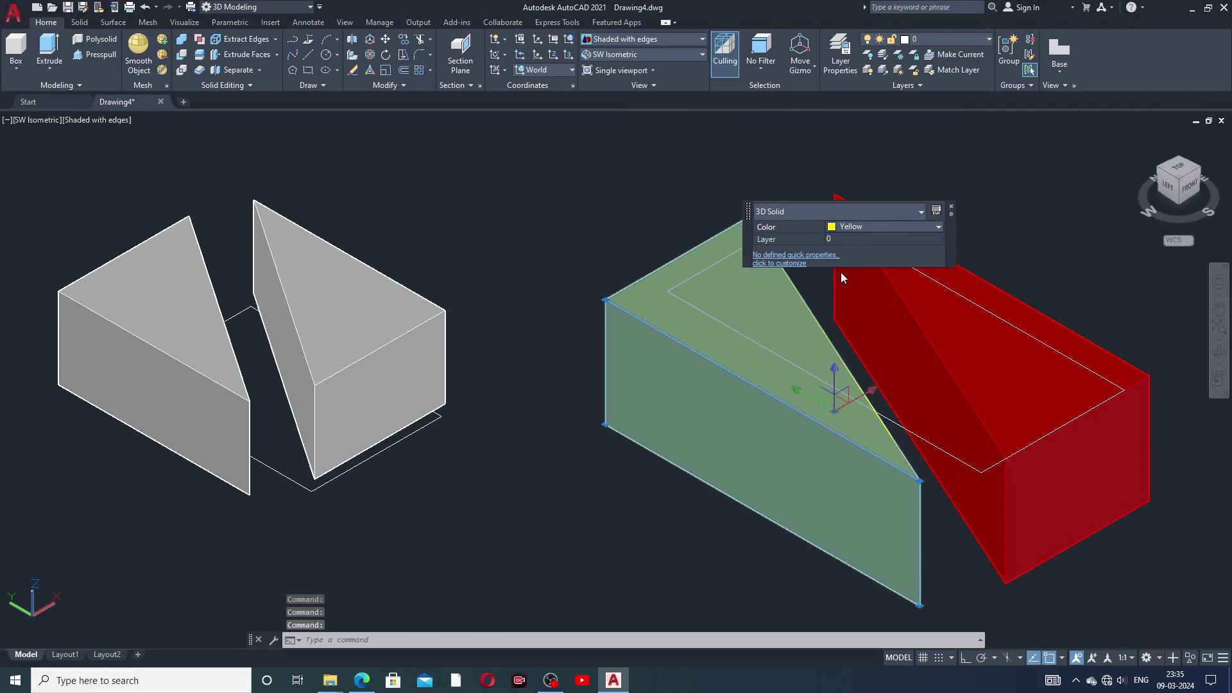
pyautogui.press('Escape')
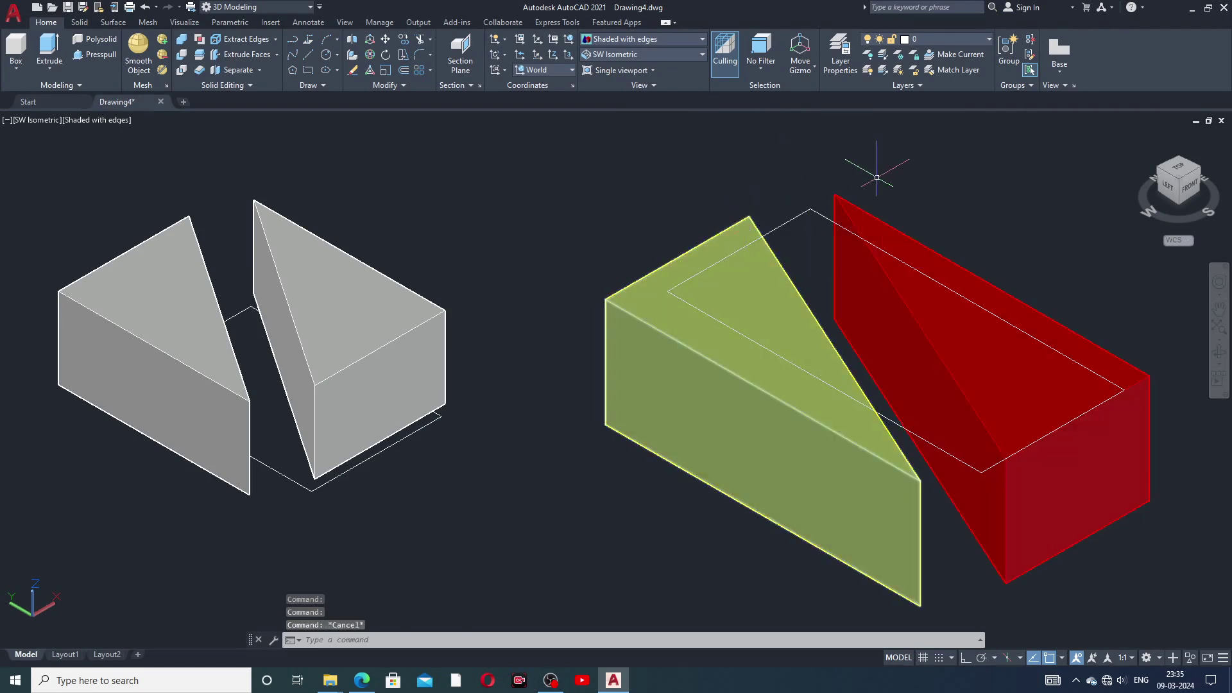
# - Colour the first pair's right wedge blue and left wedge green
pyautogui.click(334, 307)
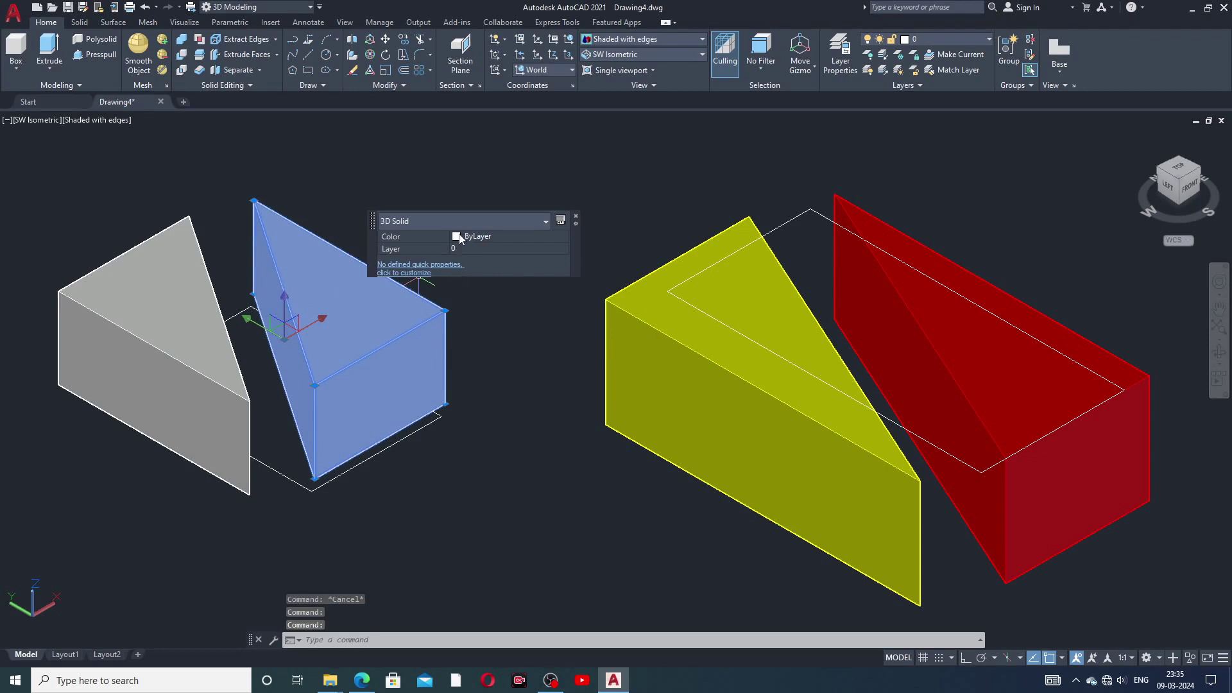
pyautogui.click(476, 241)
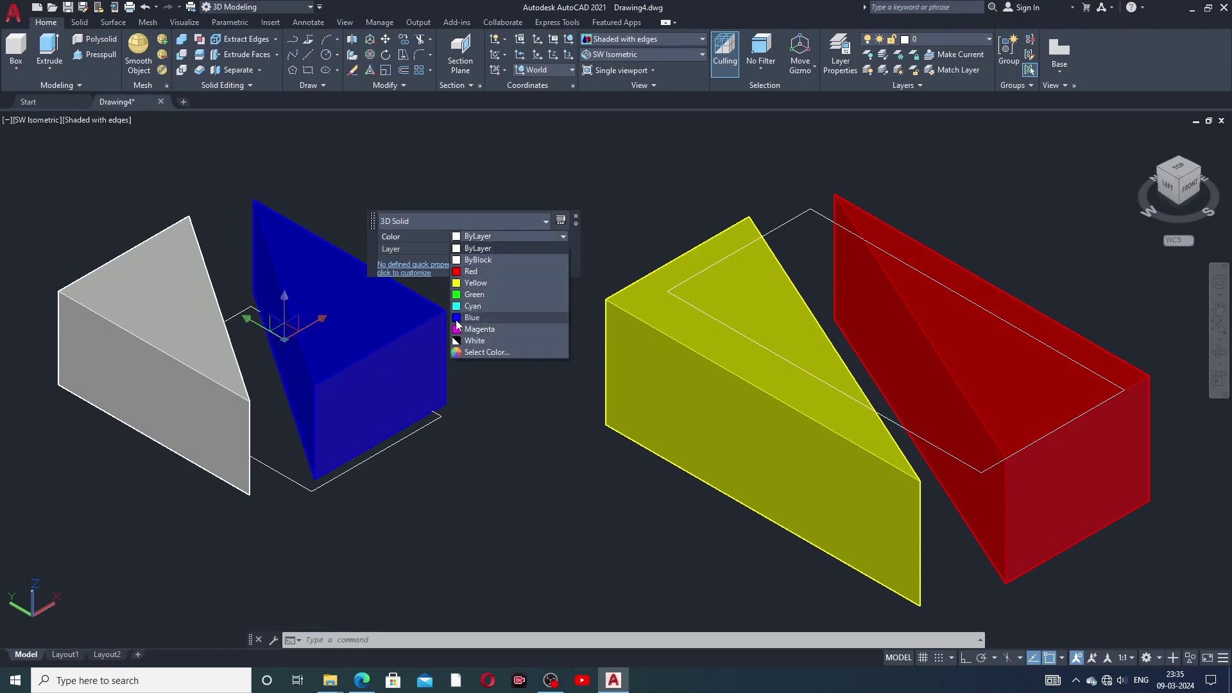
pyautogui.click(472, 318)
pyautogui.press('Escape')
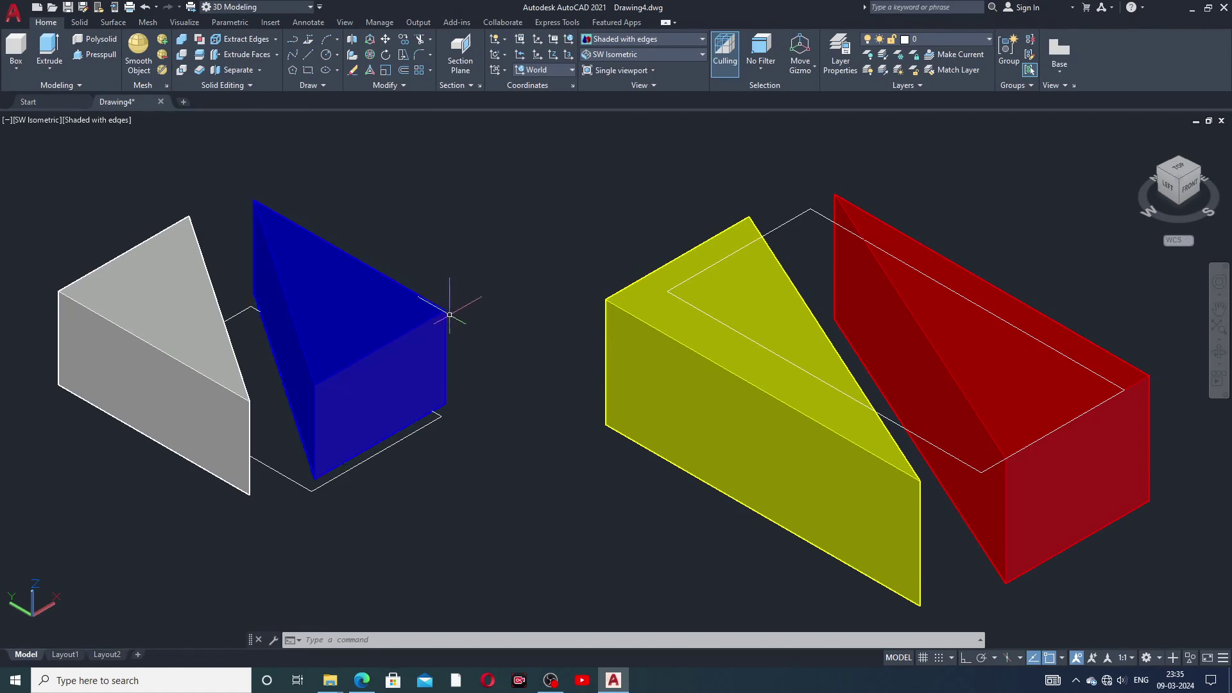
pyautogui.click(176, 325)
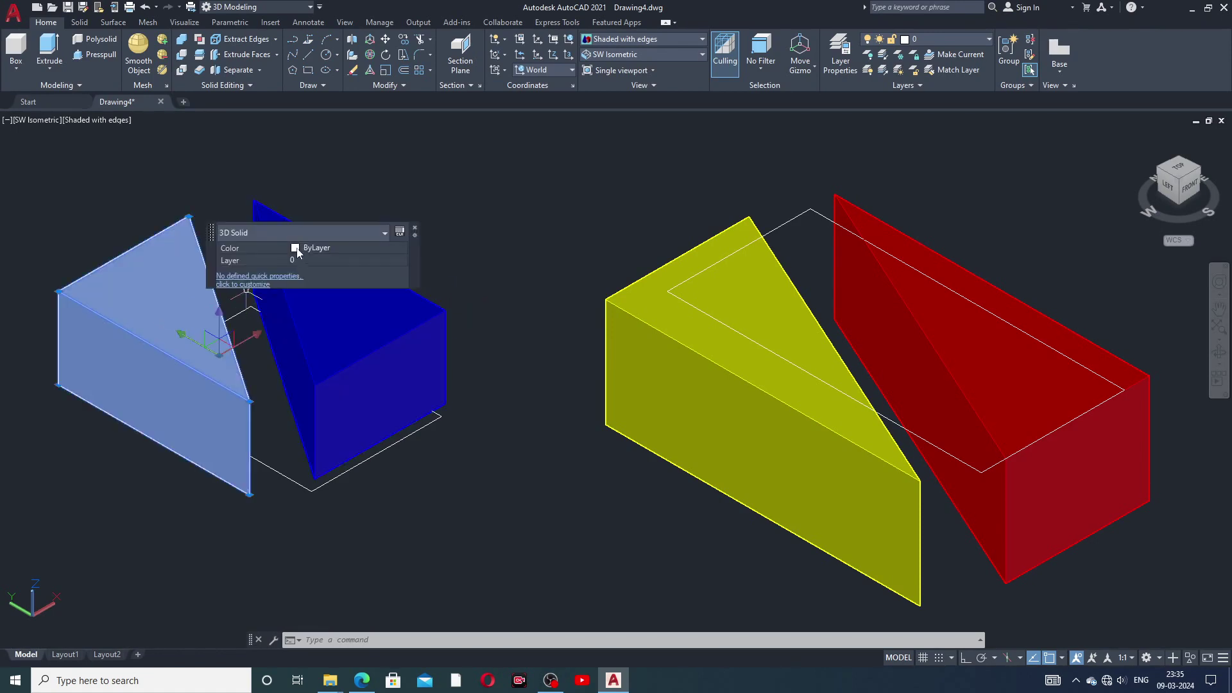
pyautogui.click(298, 252)
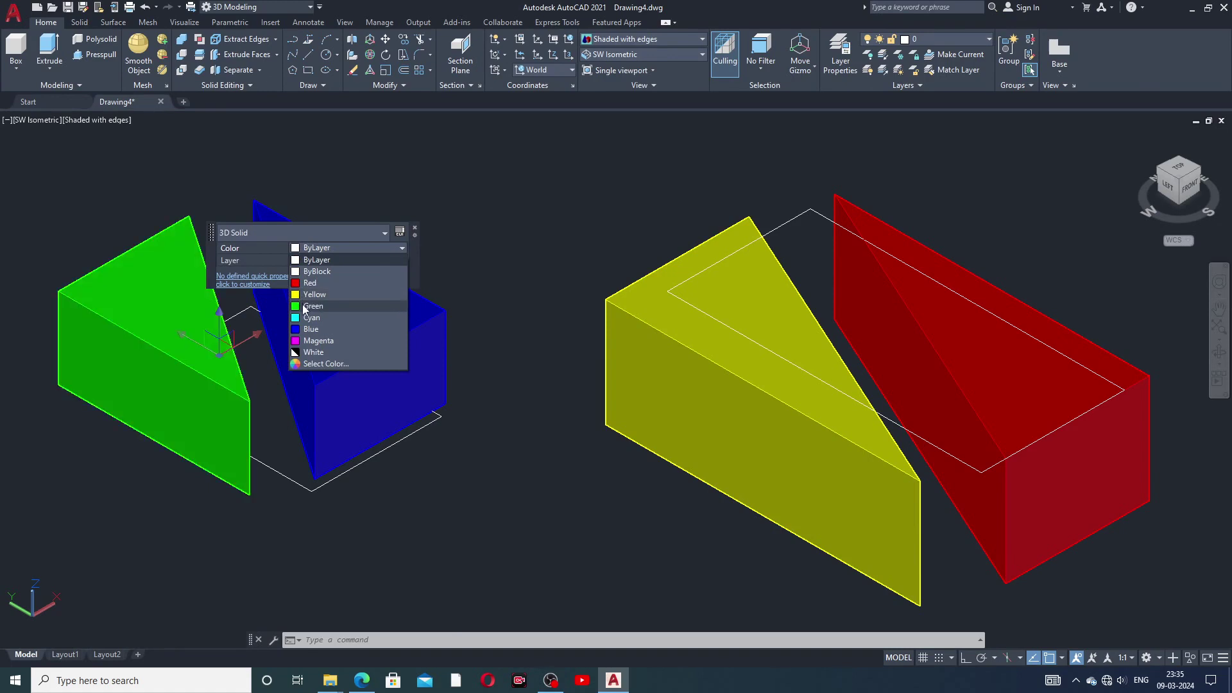
pyautogui.click(297, 310)
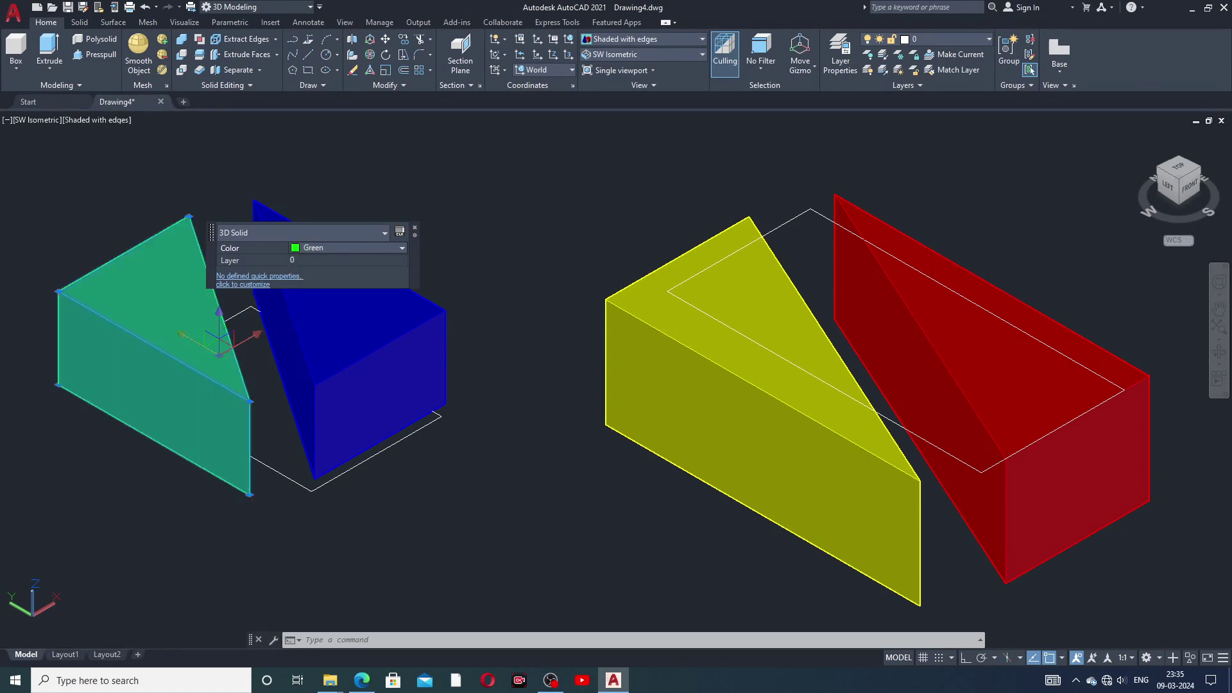
pyautogui.press('Escape')
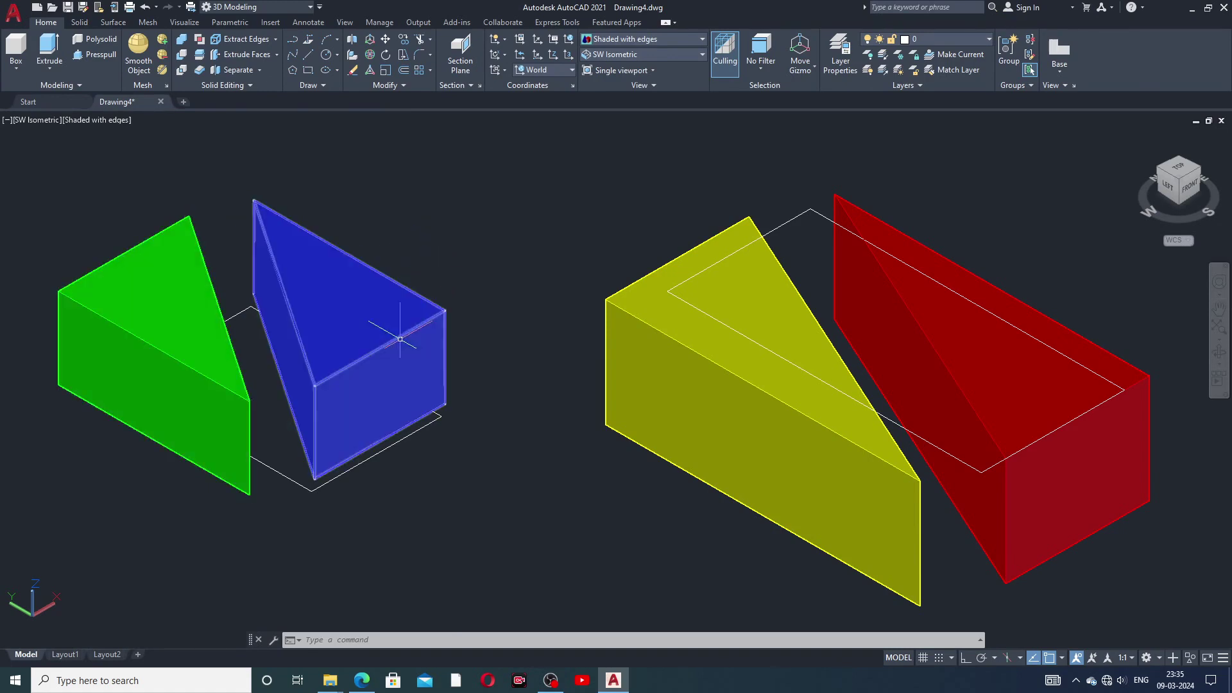
# - Shift the blue wedge slightly right, farther from the green one
pyautogui.click(378, 310)
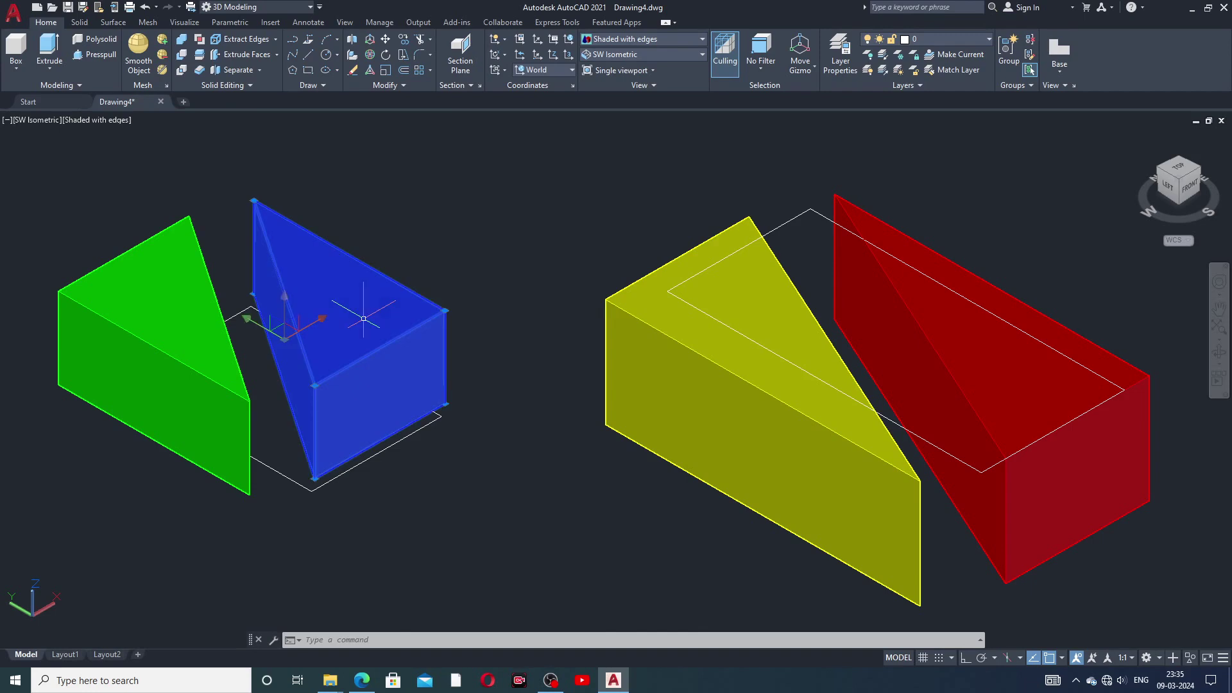
pyautogui.click(446, 311)
pyautogui.click(468, 310)
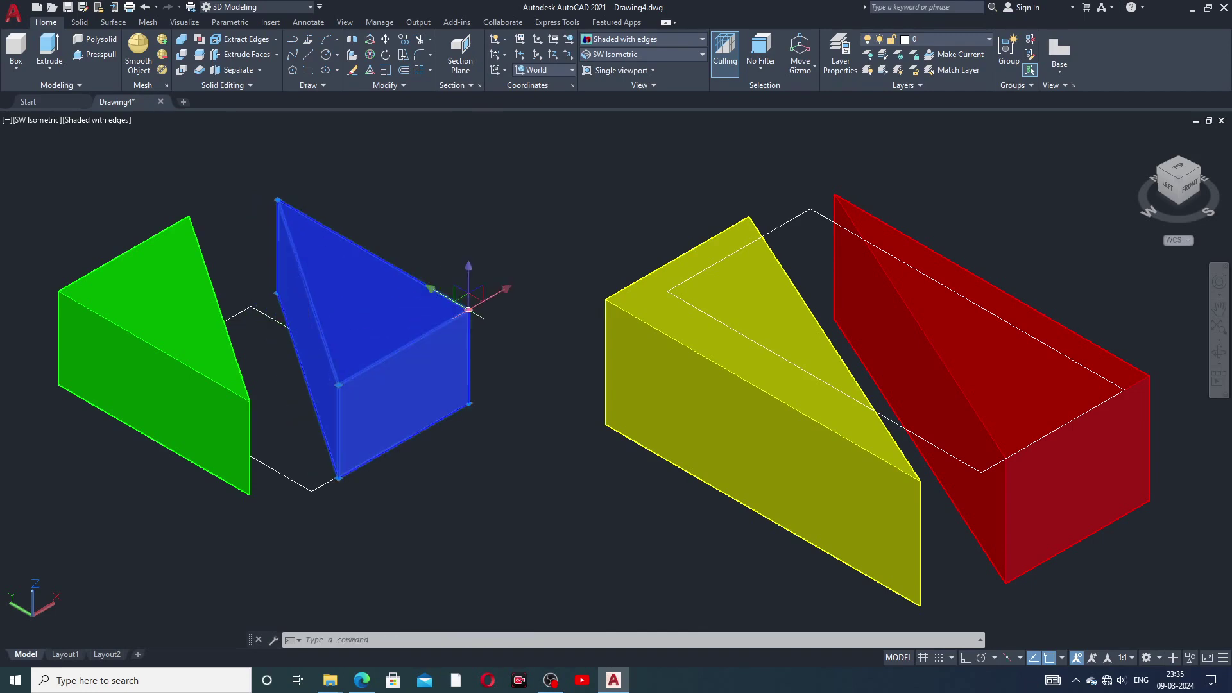
pyautogui.click(690, 294)
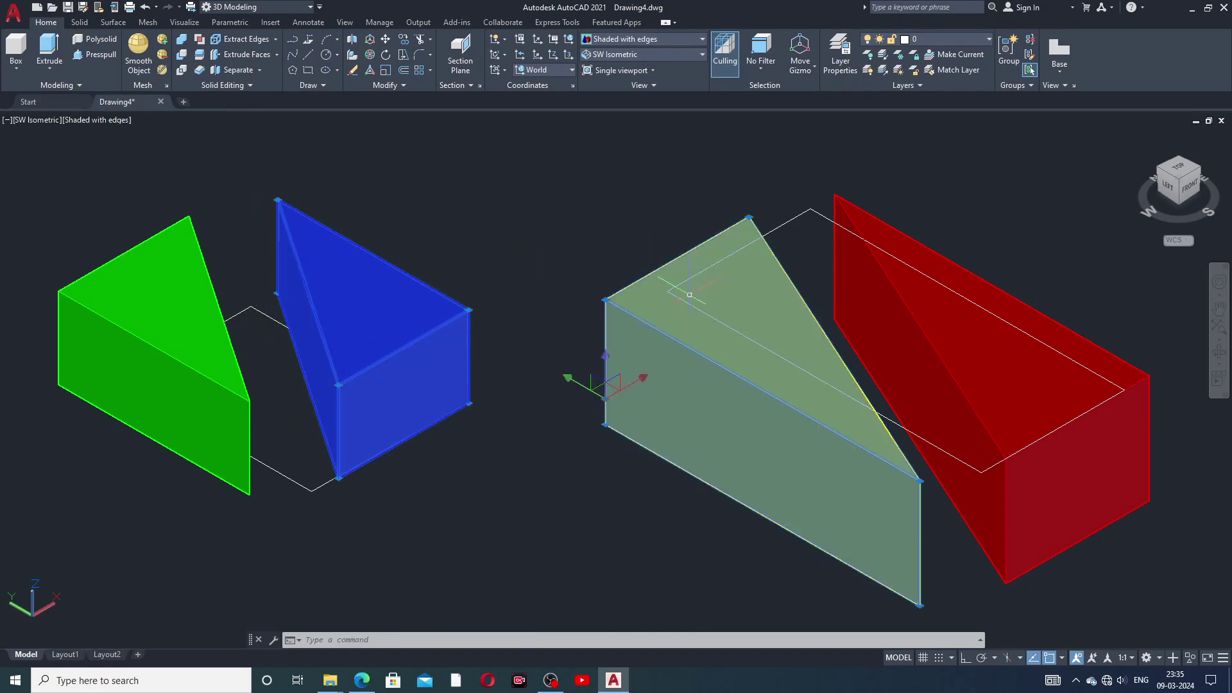
# - Move the yellow wedge slightly left, away from the red wedge
pyautogui.click(605, 300)
pyautogui.click(583, 300)
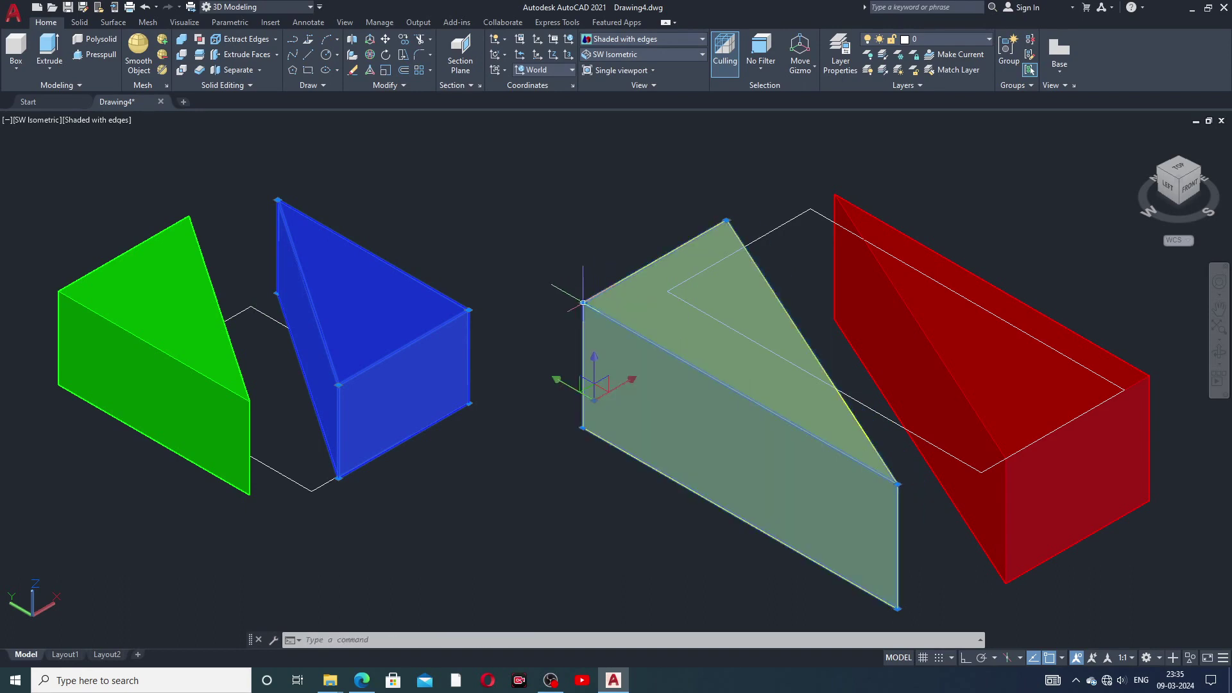
pyautogui.press('Escape')
pyautogui.moveTo(647, 335); pyautogui.dragTo(665, 310, button='middle')
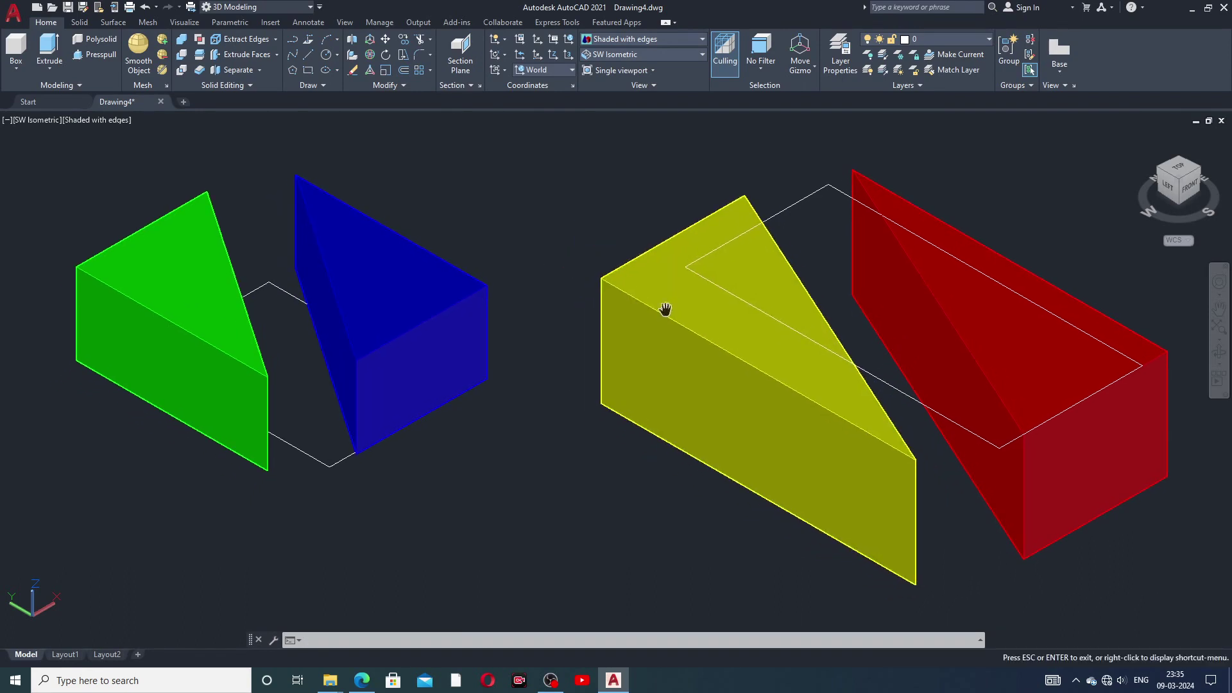
# - Delete the white rectangle outline left under the wedge pair
pyautogui.click(899, 389)
pyautogui.press('Delete')
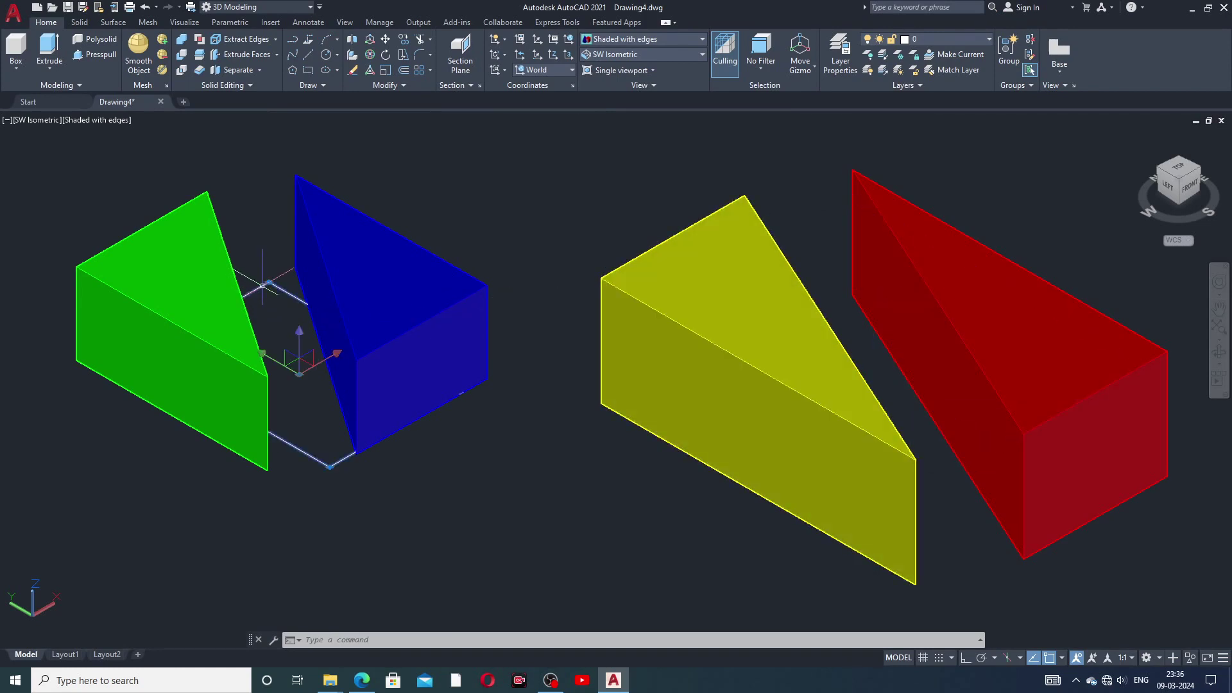
pyautogui.moveTo(448, 308)
pyautogui.mouseDown(button='middle')
pyautogui.moveTo(448, 336)
pyautogui.moveTo(440, 314)
pyautogui.mouseUp(button='middle')
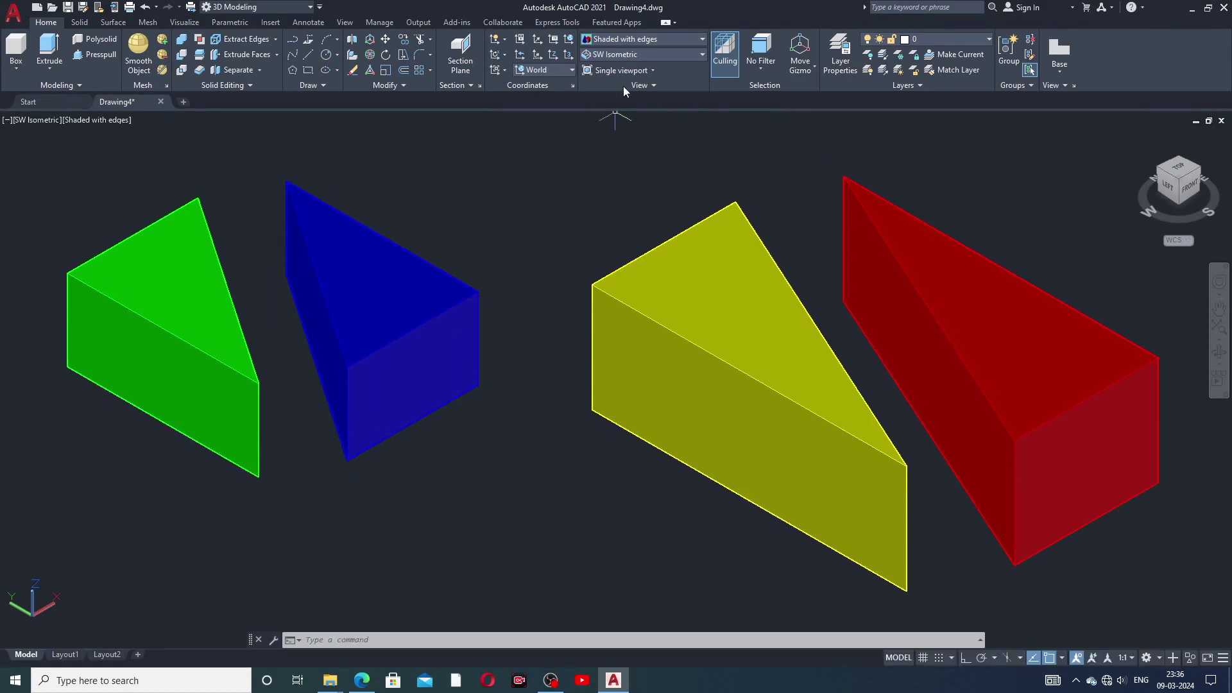
# - Switch the viewport to the Shaded visual style so the wedges show without edge lines
pyautogui.click(634, 37)
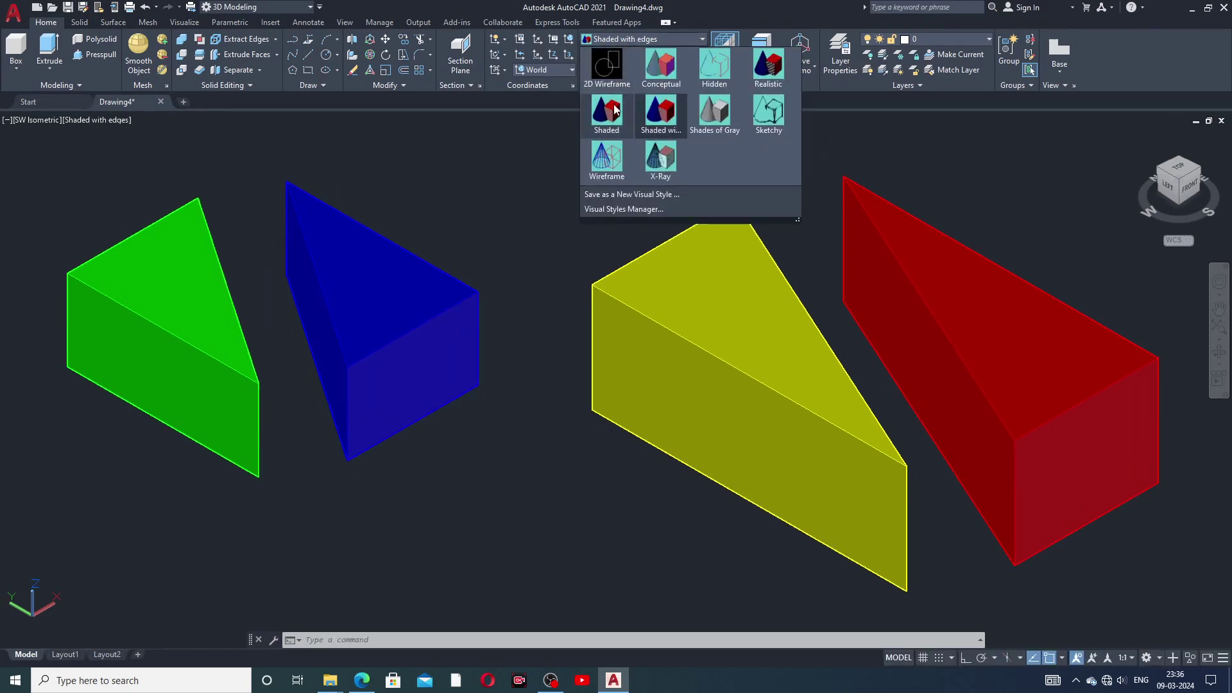
pyautogui.click(629, 123)
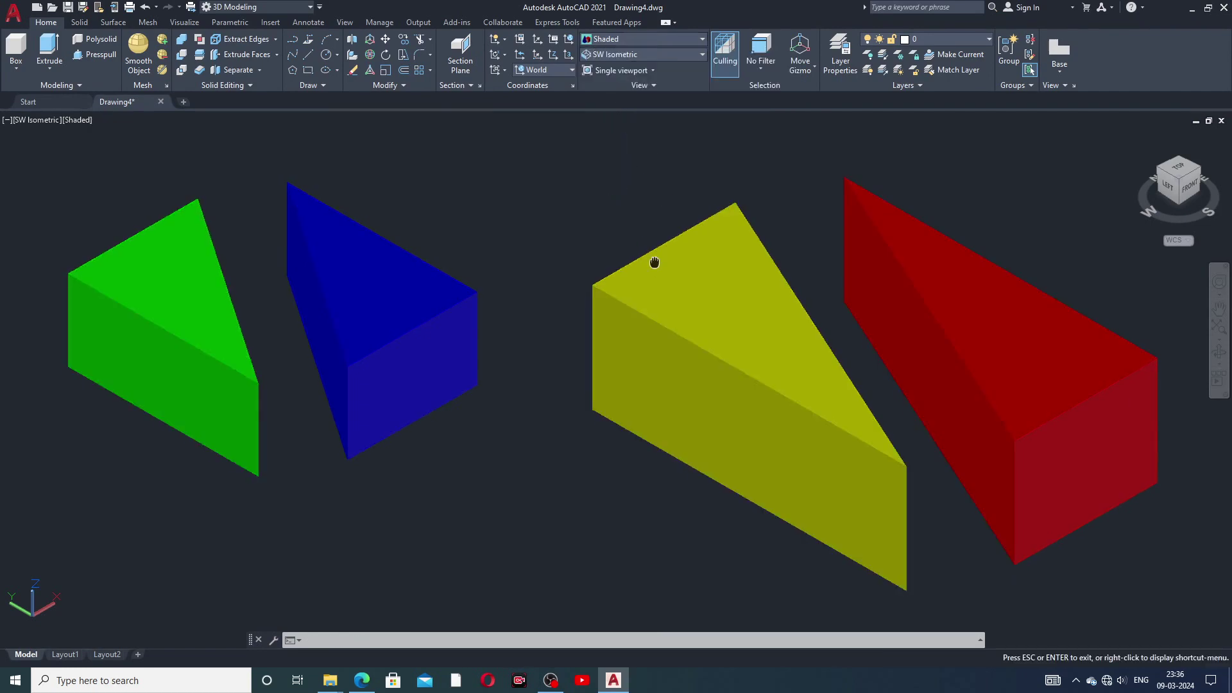
pyautogui.moveTo(654, 264); pyautogui.dragTo(649, 250, button='middle')
pyautogui.press('Escape')
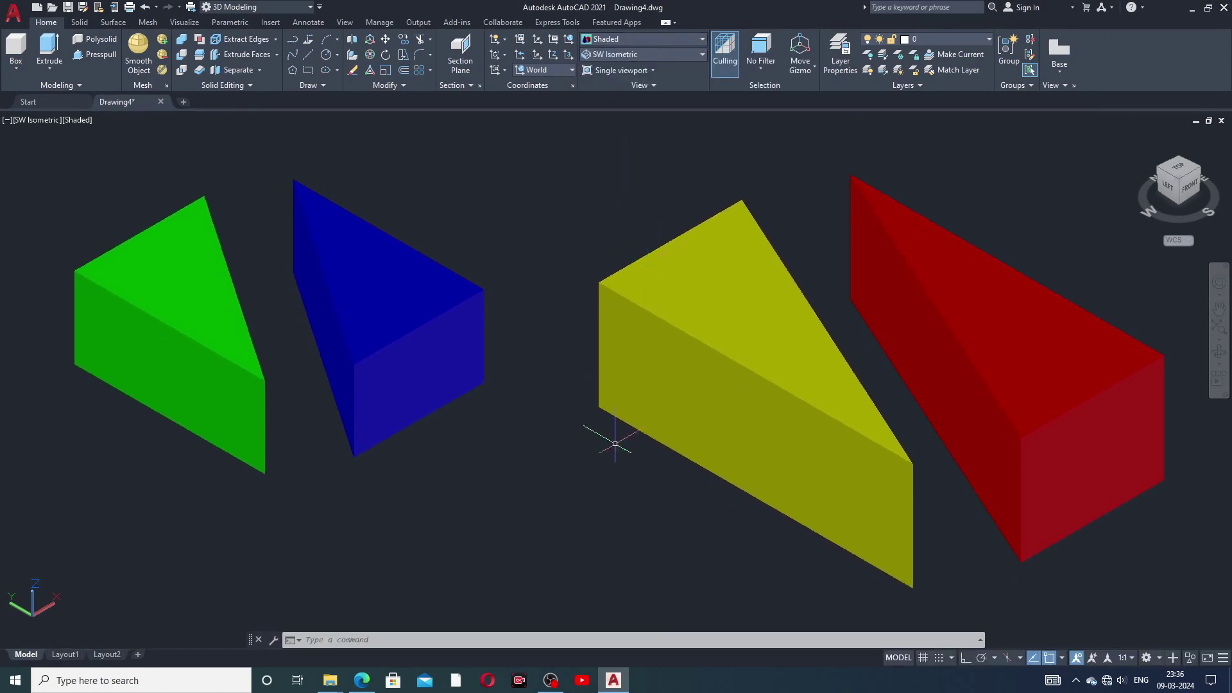
pyautogui.click(690, 681)
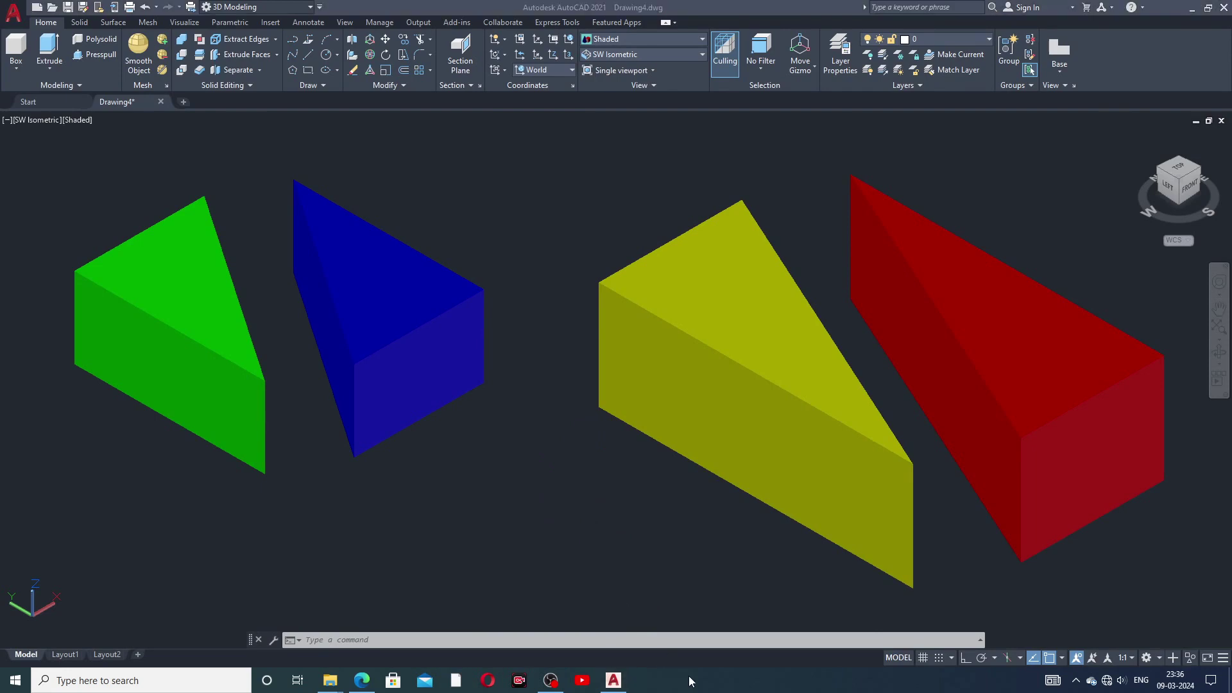
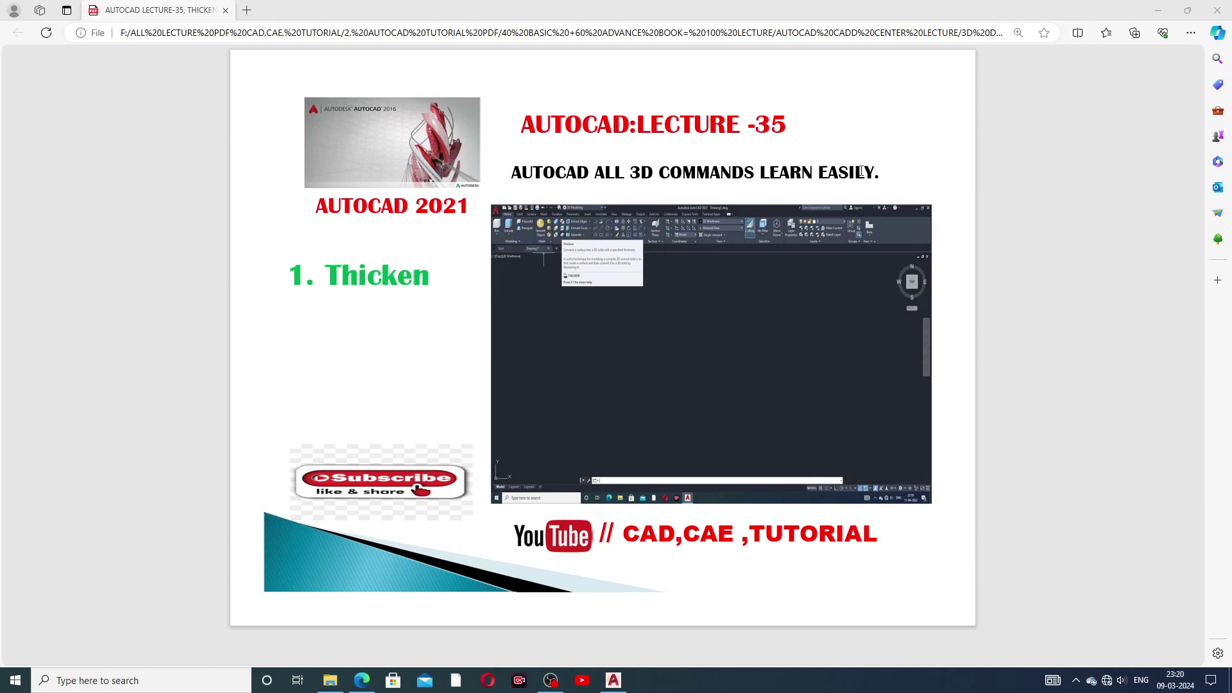
# - Switch from the lecture PDF in Edge to the AutoCAD drawing
pyautogui.click(613, 680)
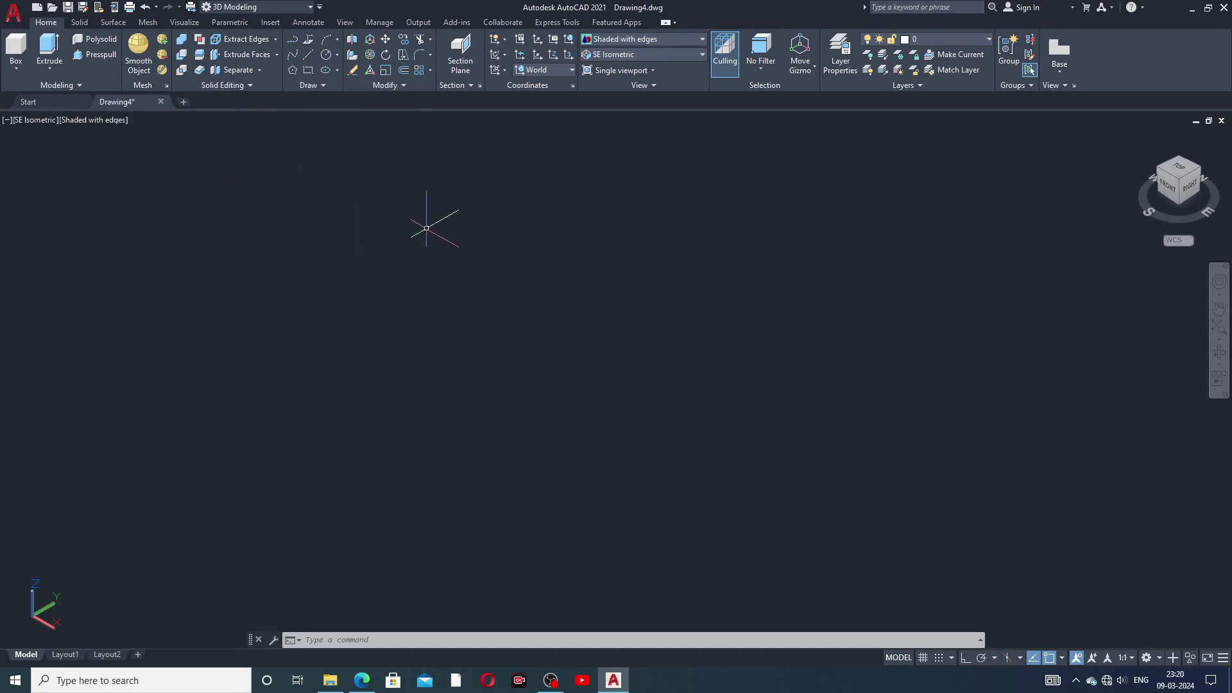
# - Draw a rectangle across the drawing area with RECTANG
pyautogui.click(308, 70)
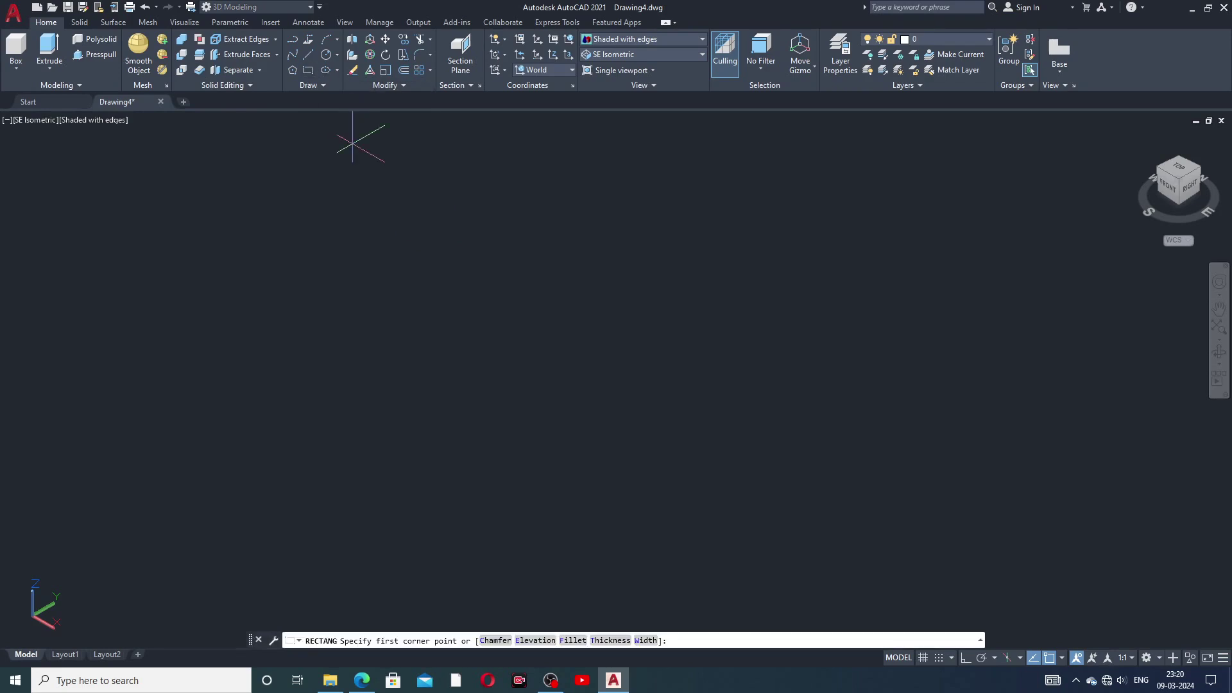
pyautogui.click(440, 309)
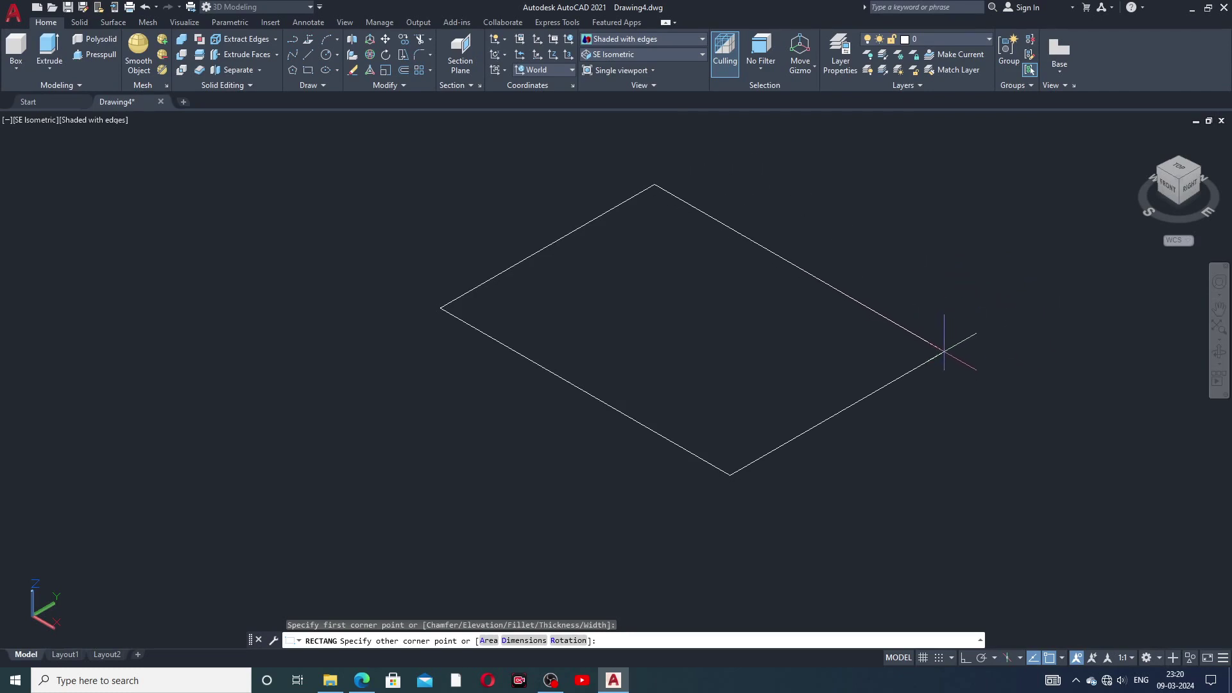
pyautogui.click(944, 351)
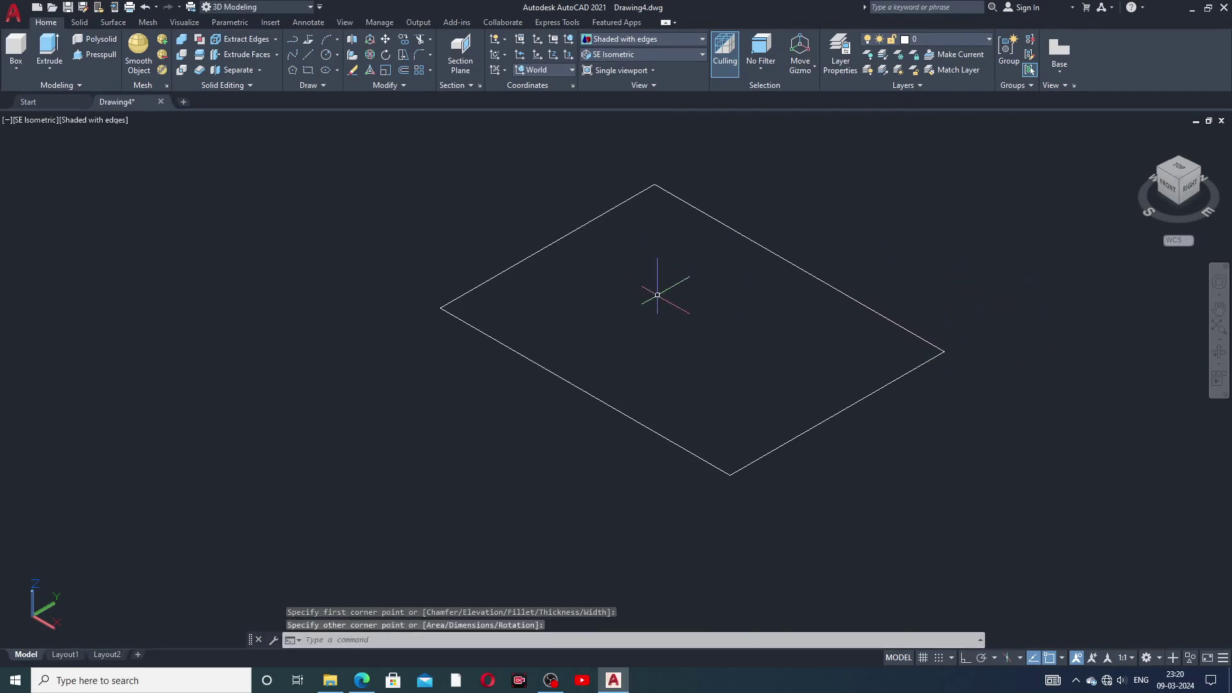
pyautogui.scroll(2, 658, 296)
pyautogui.scroll(-3, 643, 308)
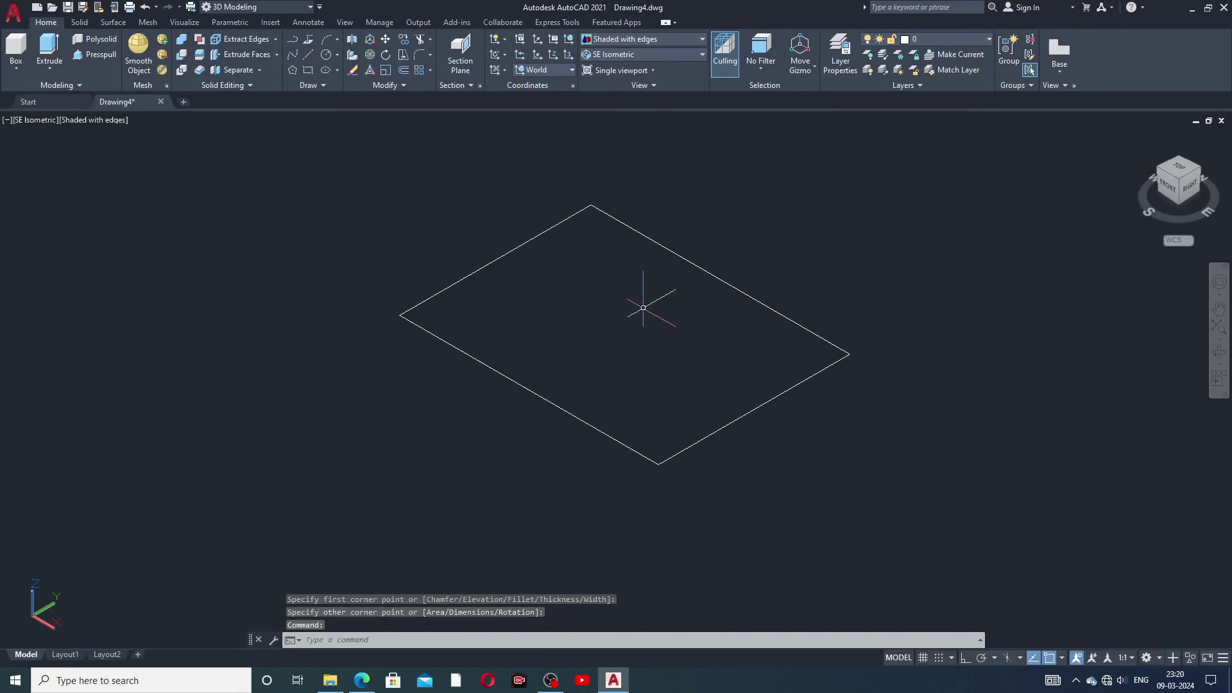
pyautogui.moveTo(649, 298); pyautogui.dragTo(613, 307, button='middle')
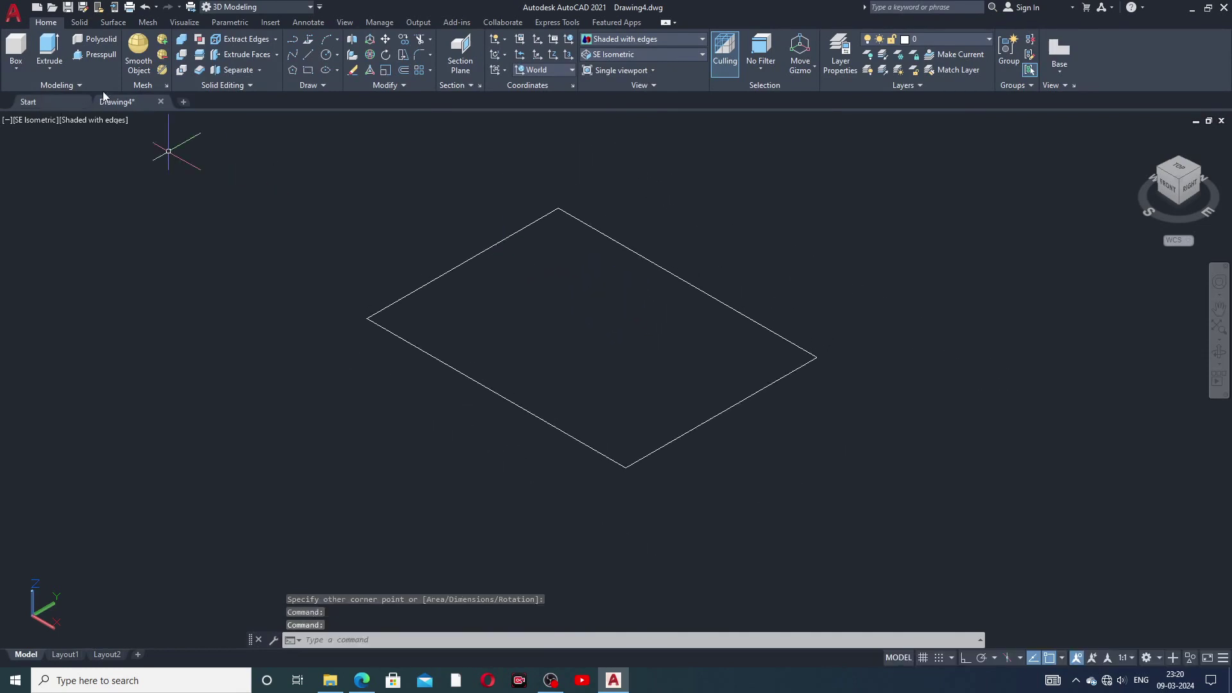
# - Create a planar surface over the rectangle, corner to opposite corner
pyautogui.click(105, 24)
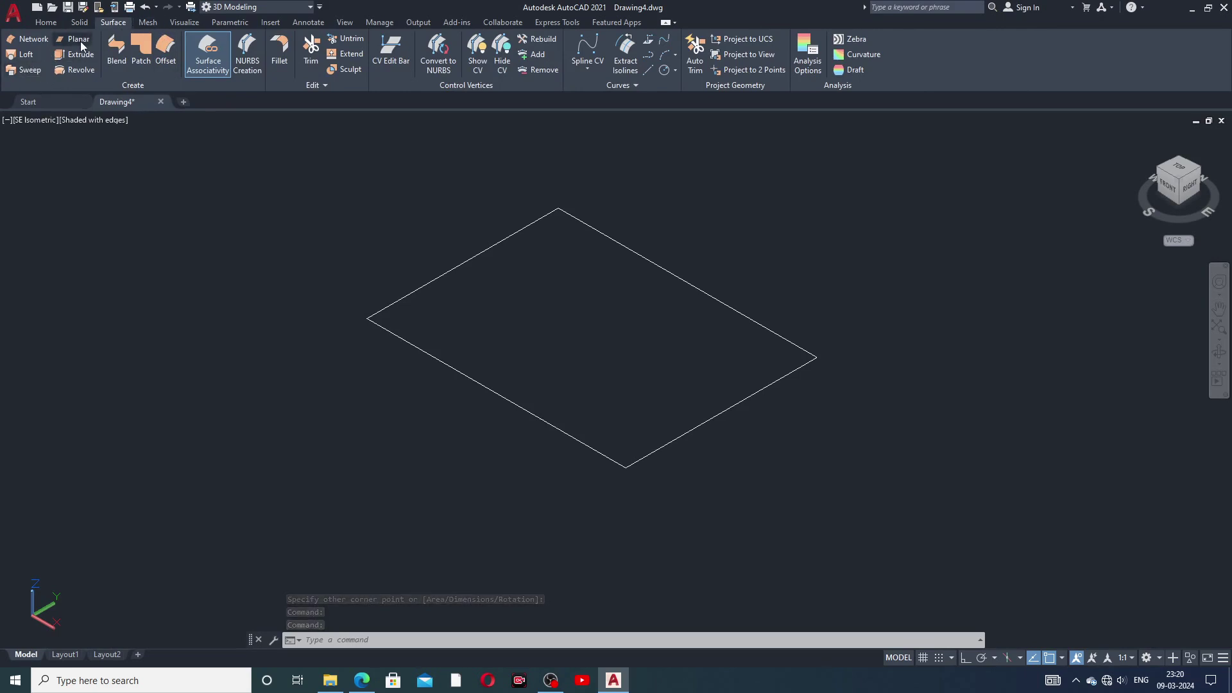
pyautogui.click(80, 40)
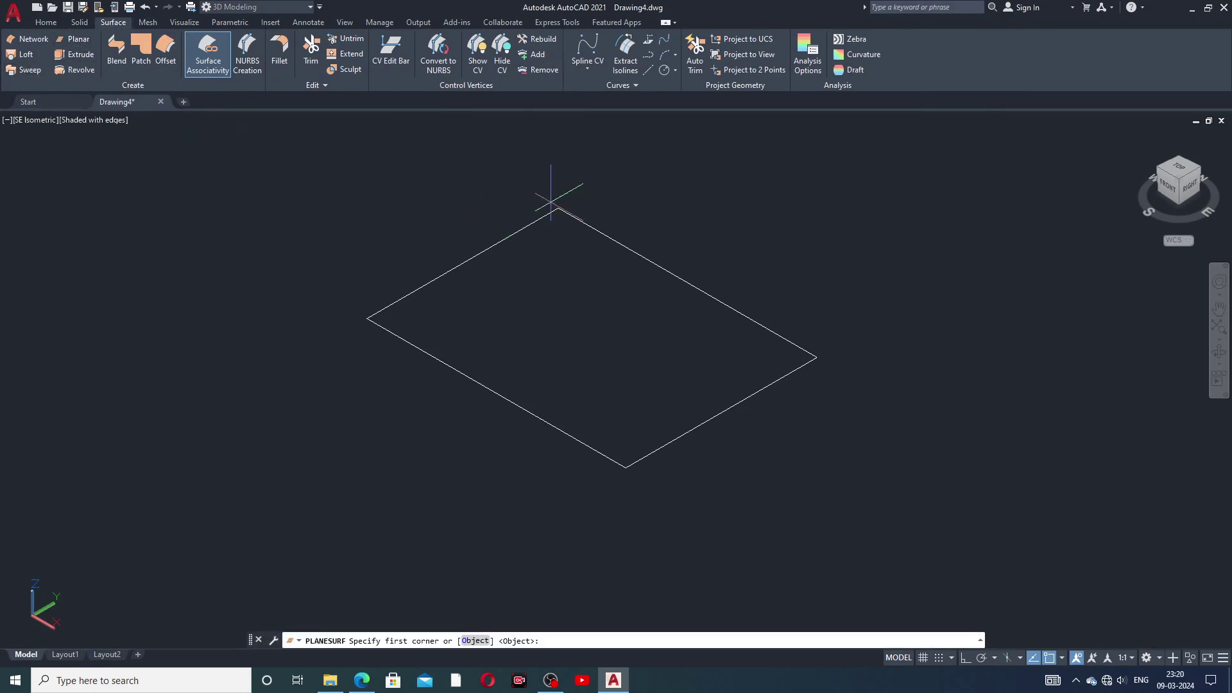
pyautogui.click(559, 207)
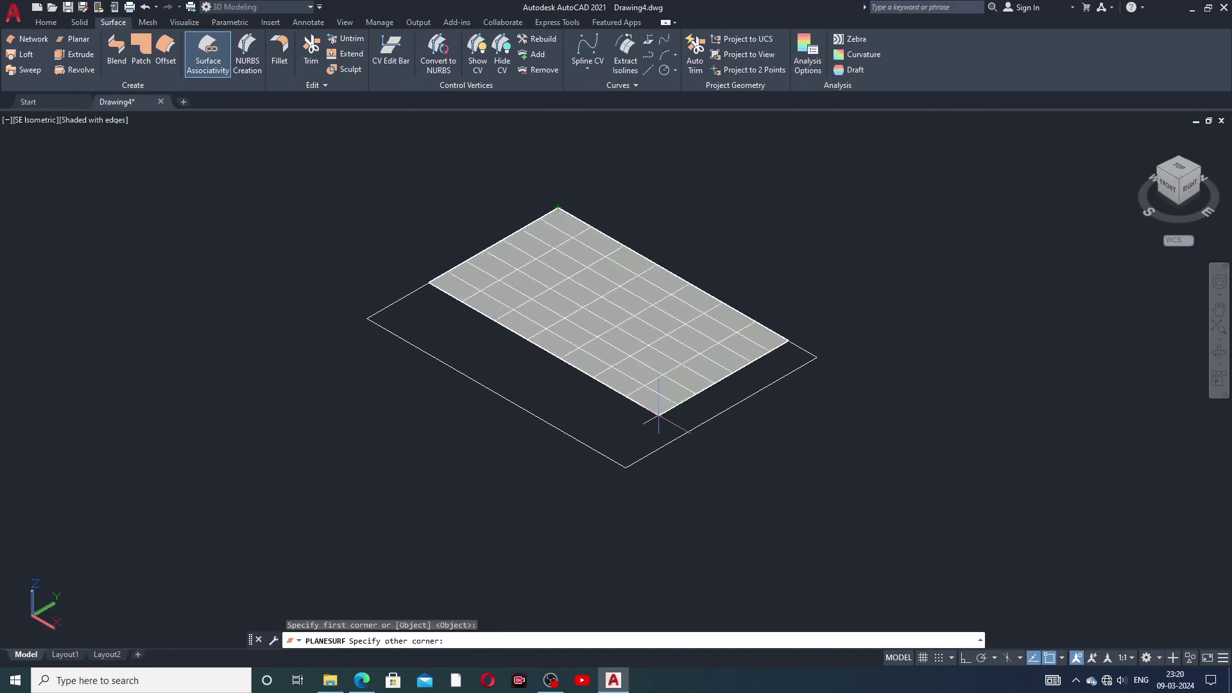
pyautogui.click(626, 468)
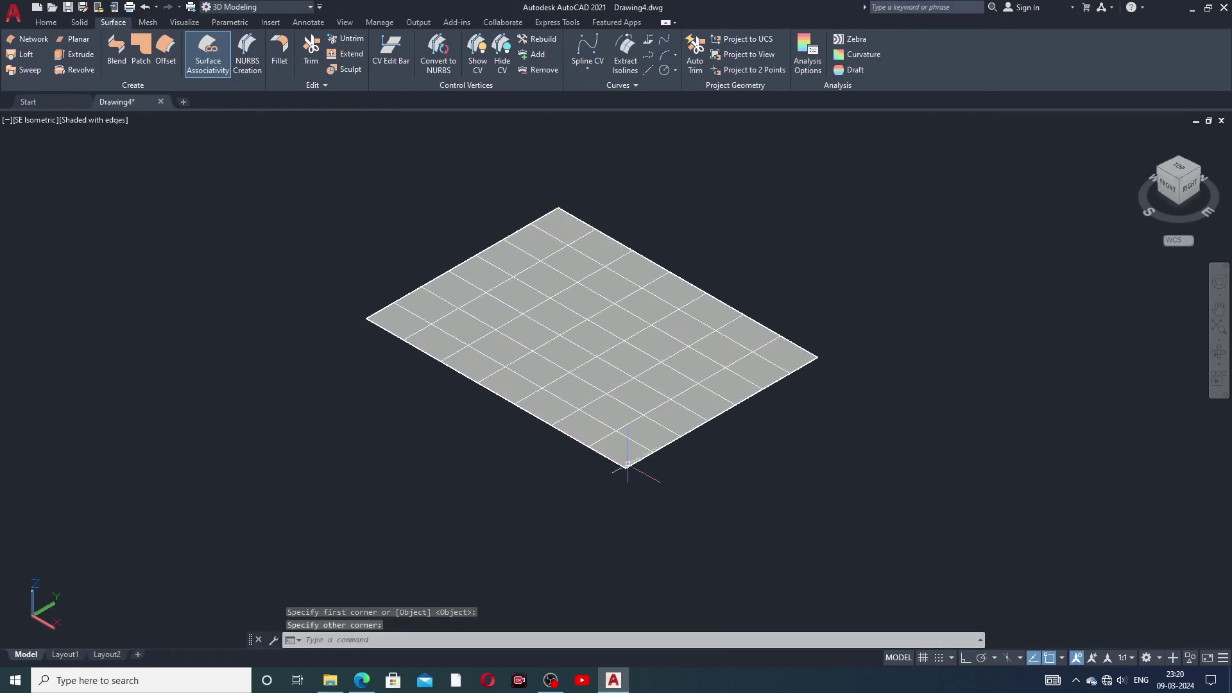
pyautogui.moveTo(749, 329); pyautogui.dragTo(765, 360, button='middle')
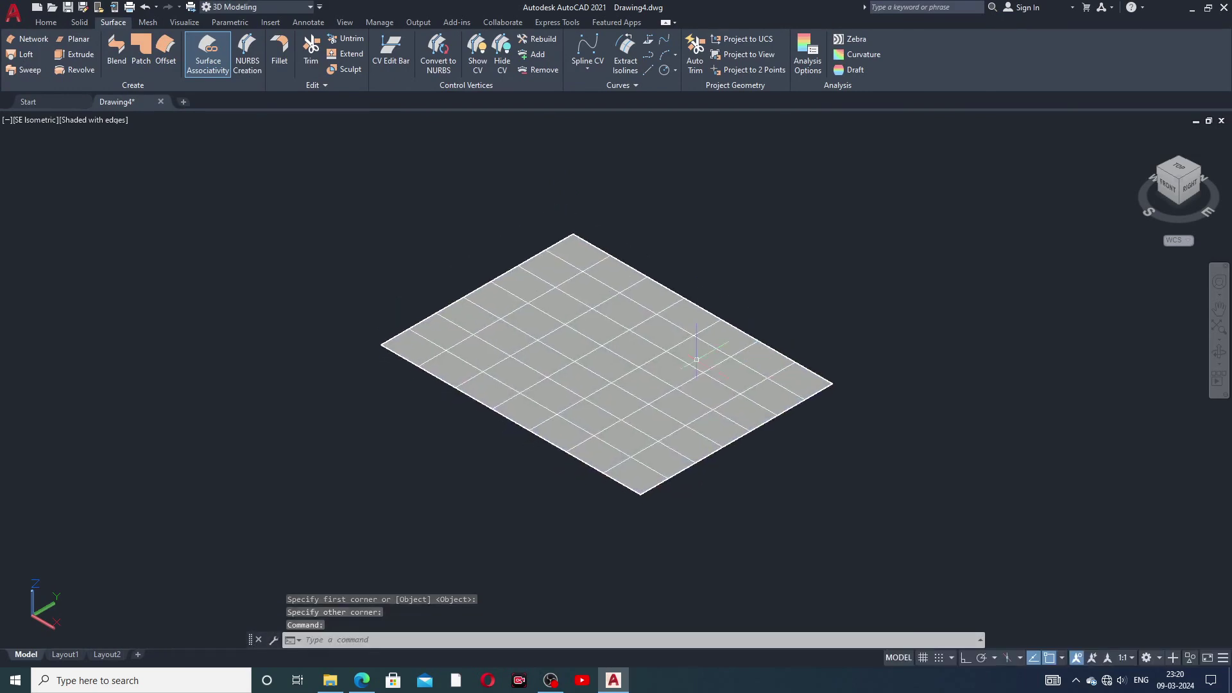
# - Orbit around the planar surface from edge-on to front-on, then exit orbit
pyautogui.click(1218, 353)
pyautogui.moveTo(636, 404)
pyautogui.mouseDown()
pyautogui.moveTo(668, 308)
pyautogui.moveTo(698, 374)
pyautogui.moveTo(723, 358)
pyautogui.mouseUp()
pyautogui.moveTo(586, 427); pyautogui.dragTo(591, 398)
pyautogui.scroll(2, 590, 441)
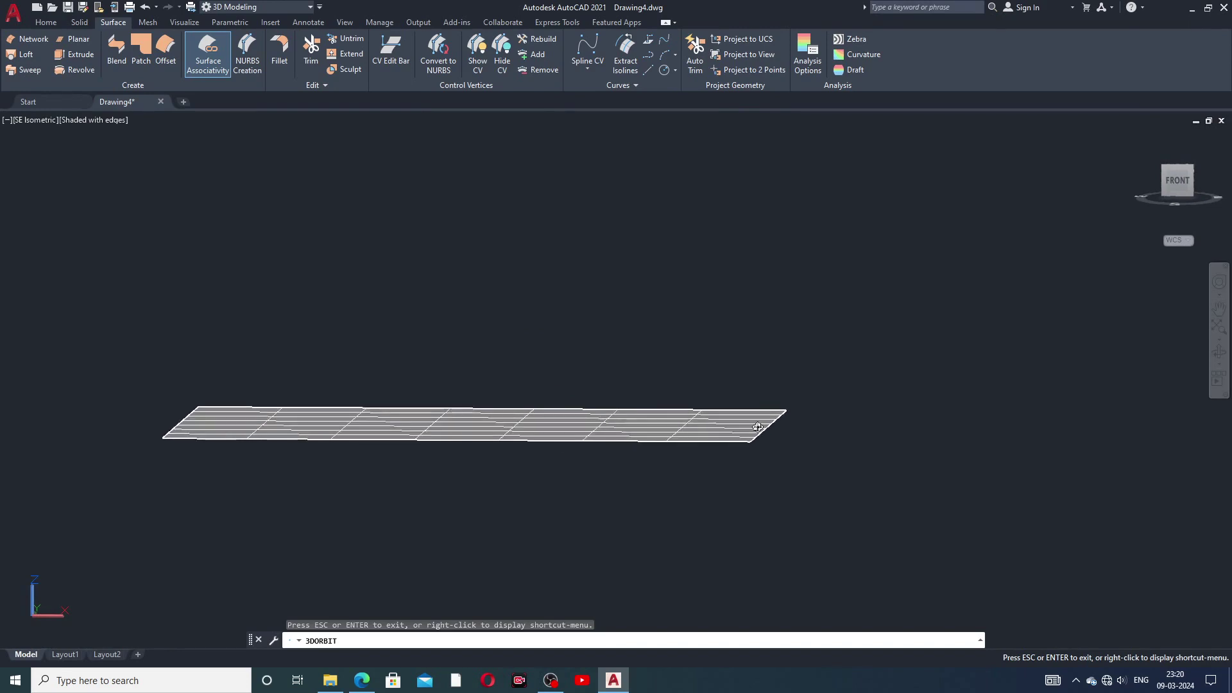
pyautogui.moveTo(677, 421)
pyautogui.mouseDown()
pyautogui.moveTo(684, 448)
pyautogui.moveTo(661, 475)
pyautogui.moveTo(669, 504)
pyautogui.moveTo(456, 411)
pyautogui.moveTo(478, 432)
pyautogui.moveTo(443, 388)
pyautogui.mouseUp()
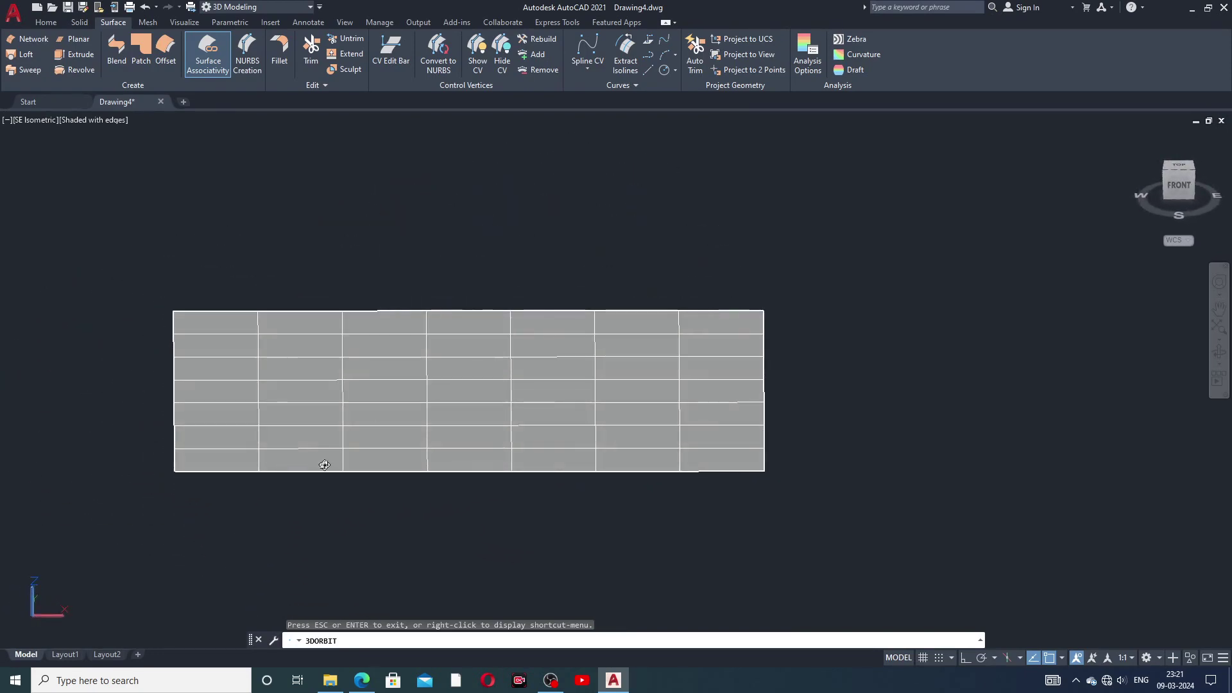
pyautogui.moveTo(322, 462); pyautogui.dragTo(440, 407, button='middle')
pyautogui.scroll(3, 332, 401)
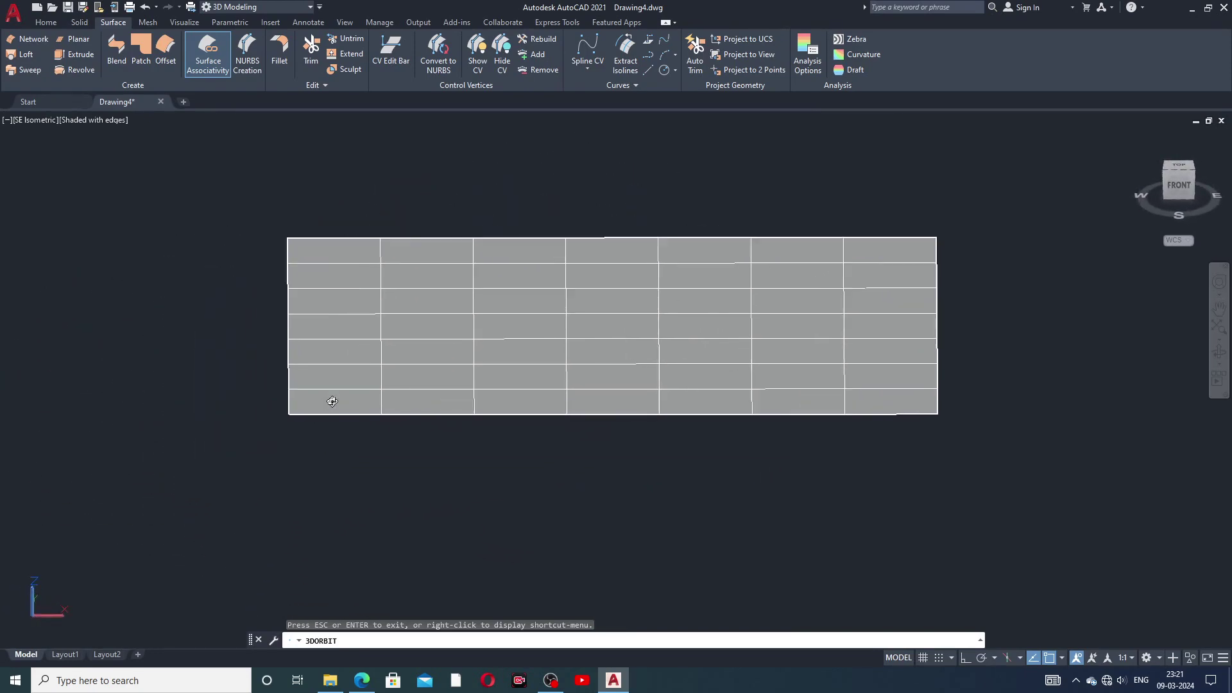
pyautogui.scroll(-1, 738, 265)
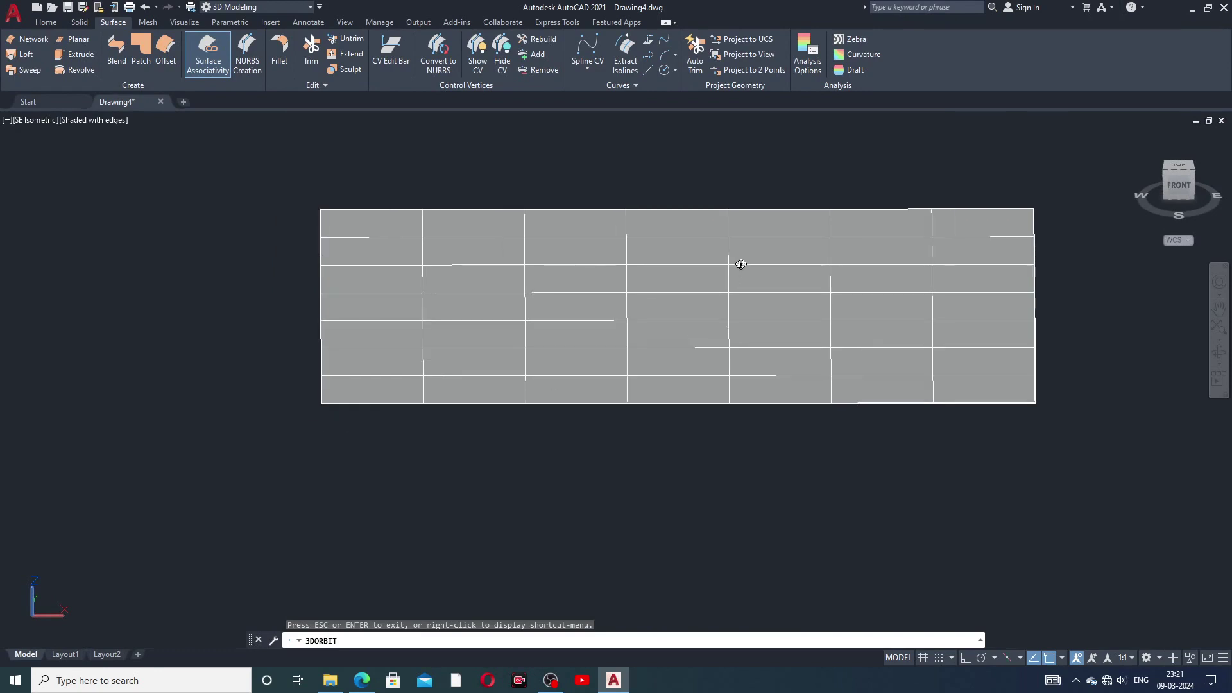
pyautogui.rightClick(1048, 299)
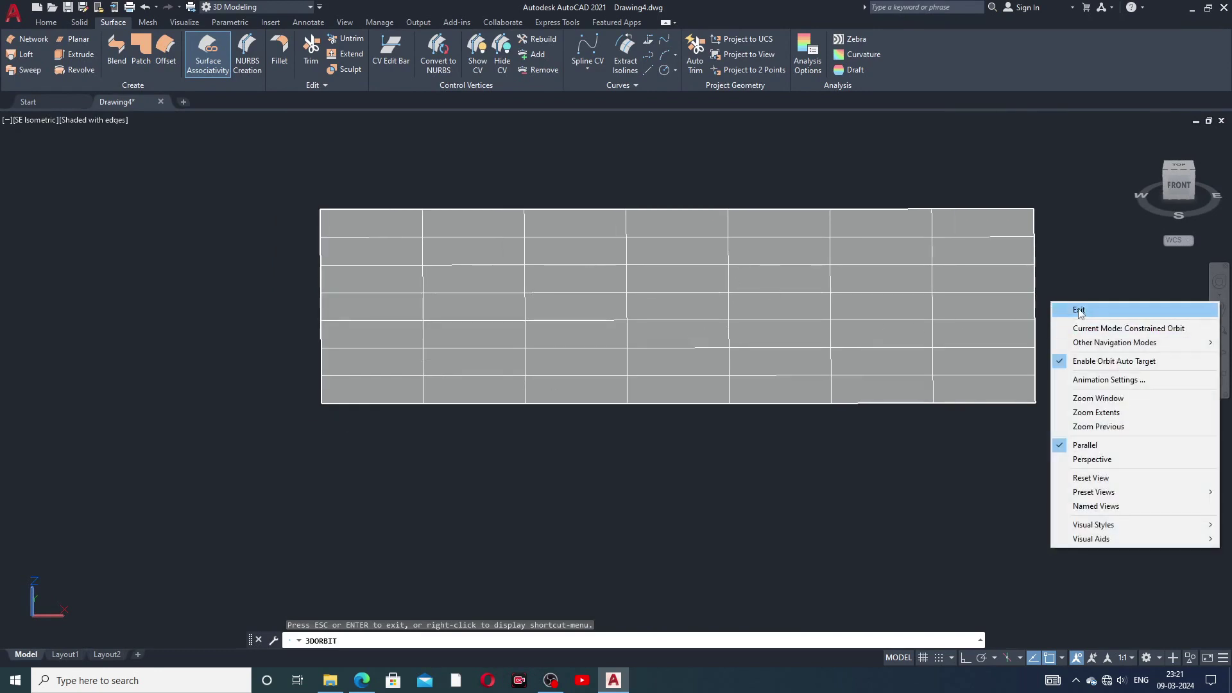
pyautogui.click(1078, 310)
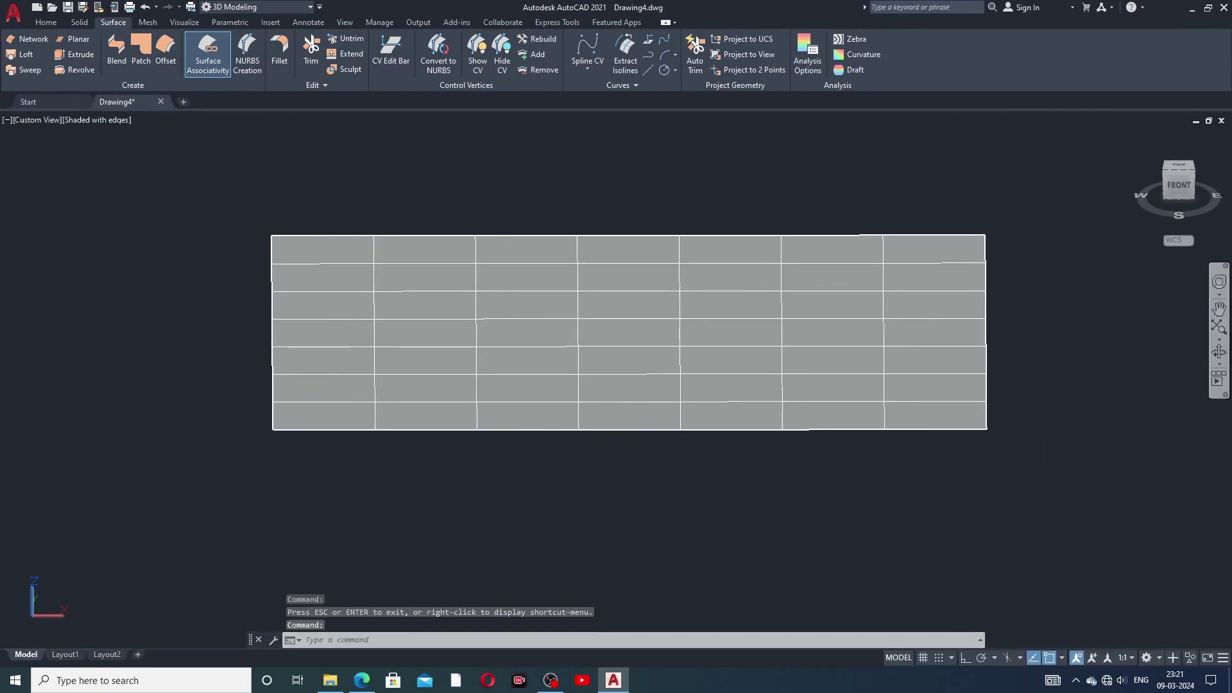
# - Orbit again to leave the surface at an oblique angle
pyautogui.click(1224, 359)
pyautogui.moveTo(748, 297)
pyautogui.mouseDown()
pyautogui.moveTo(753, 225)
pyautogui.moveTo(760, 254)
pyautogui.moveTo(756, 245)
pyautogui.moveTo(740, 262)
pyautogui.moveTo(745, 333)
pyautogui.moveTo(737, 295)
pyautogui.mouseUp()
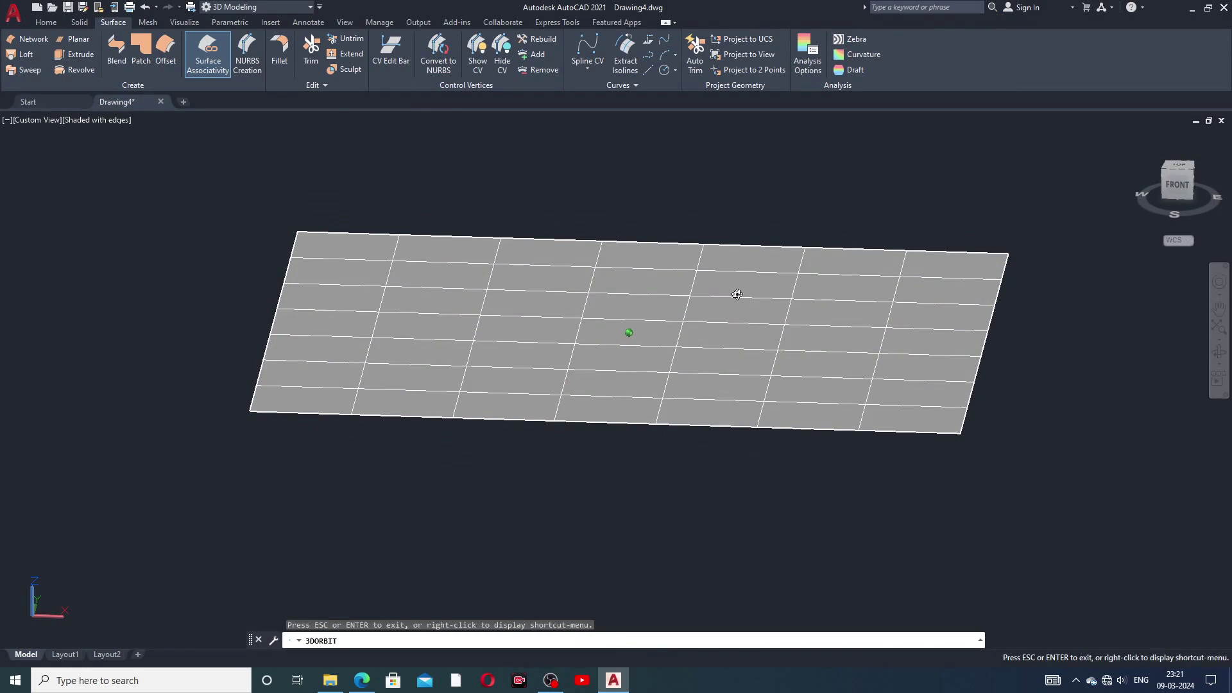
pyautogui.rightClick(707, 486)
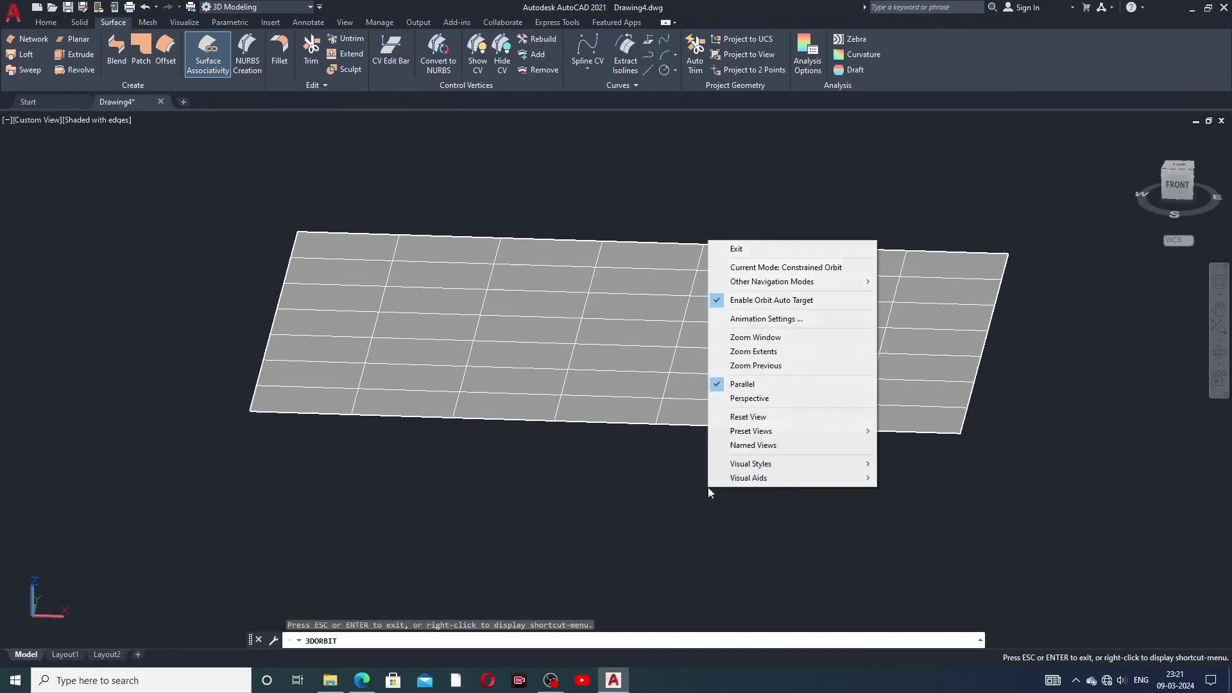
pyautogui.click(741, 250)
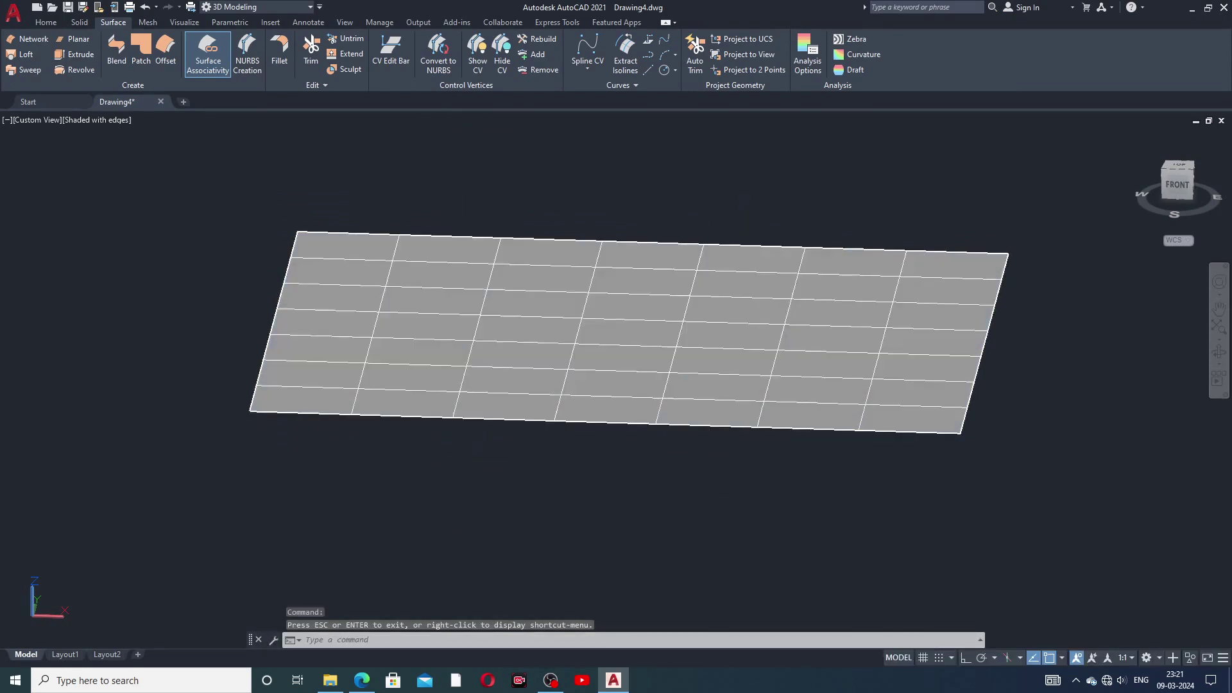
# - Thicken the surface with the default thickness of 20, then undo it
pyautogui.click(49, 27)
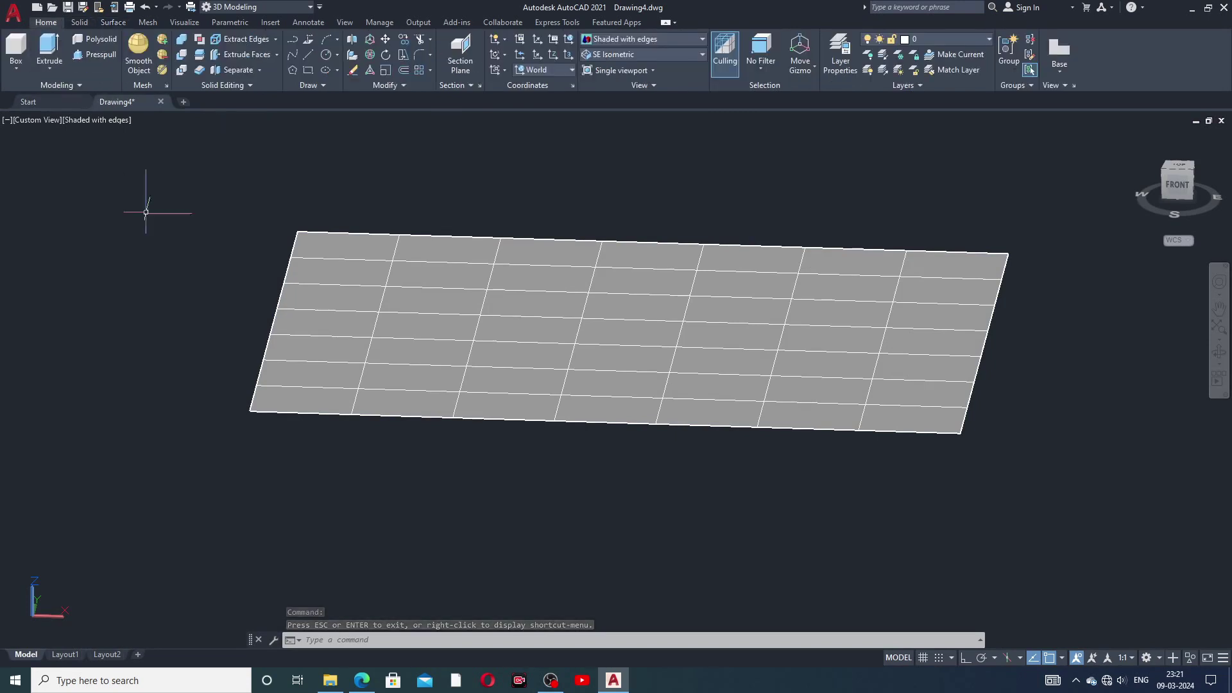
pyautogui.click(198, 72)
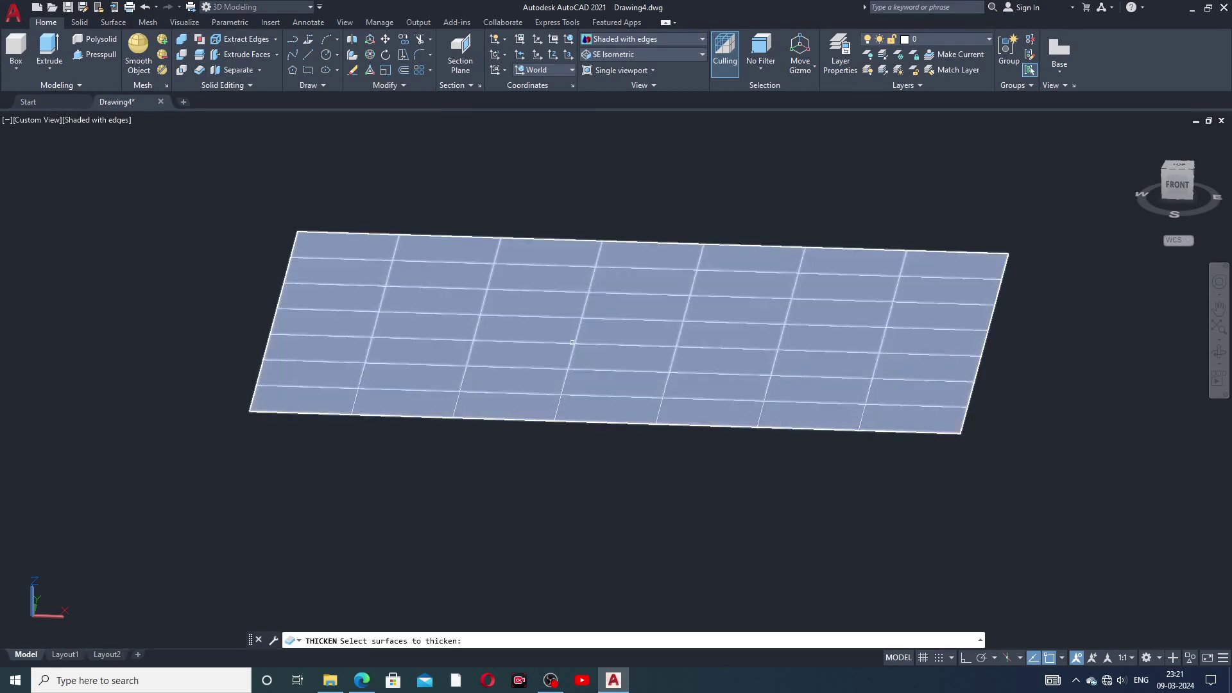
pyautogui.click(572, 342)
pyautogui.press('Return')
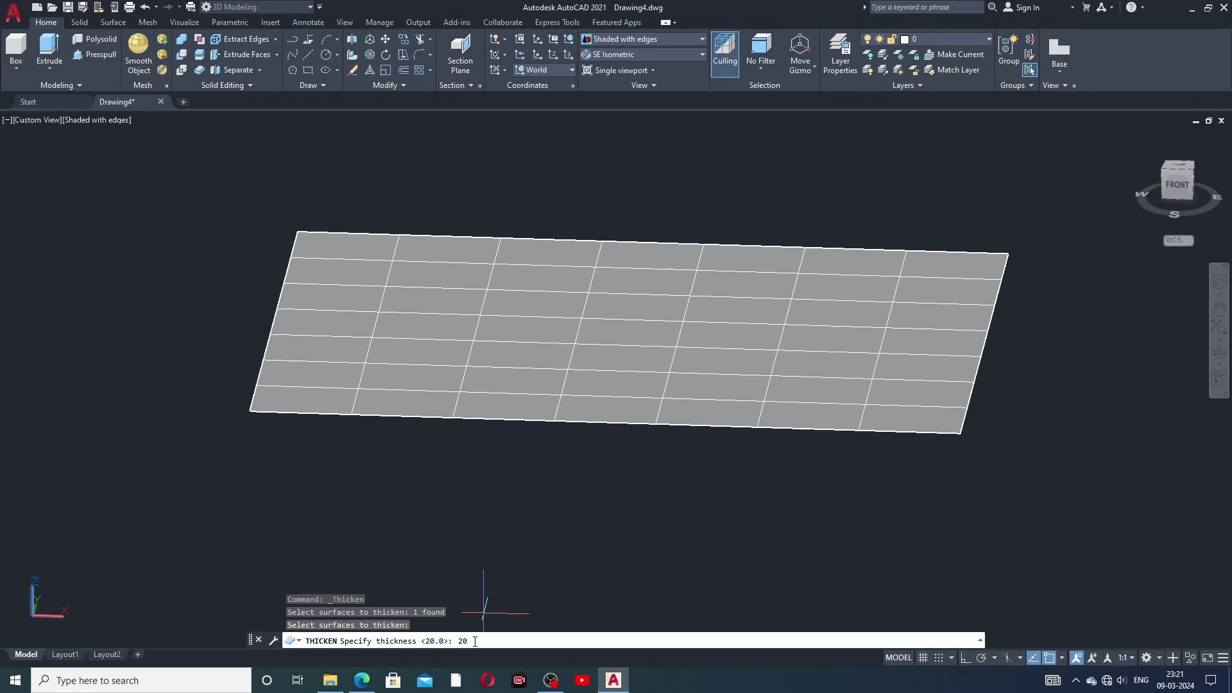
pyautogui.press('Return')
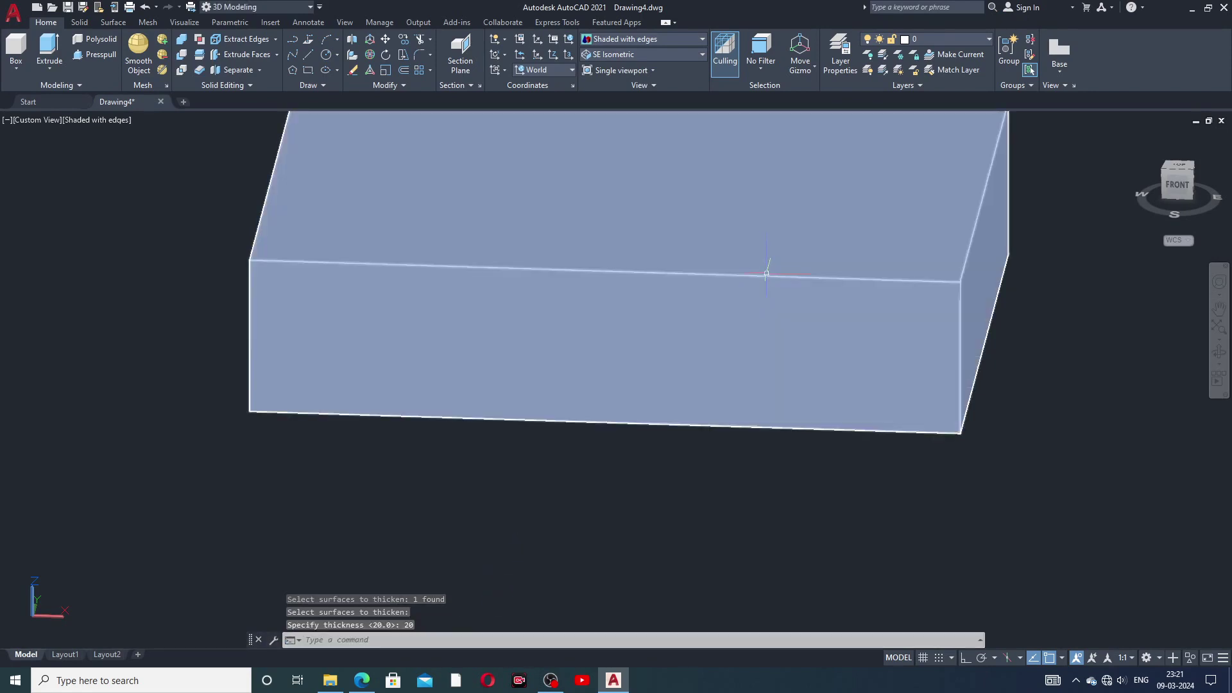
pyautogui.moveTo(762, 269); pyautogui.dragTo(787, 374, button='middle')
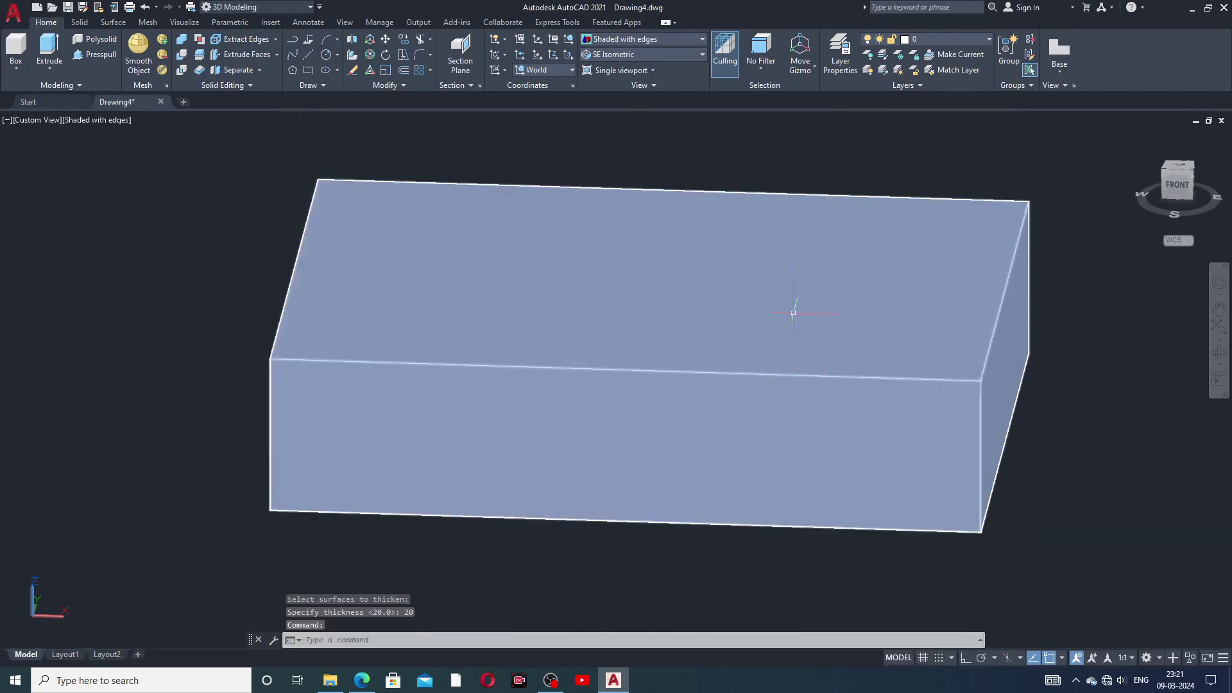
pyautogui.scroll(2, 794, 313)
pyautogui.scroll(-3, 796, 309)
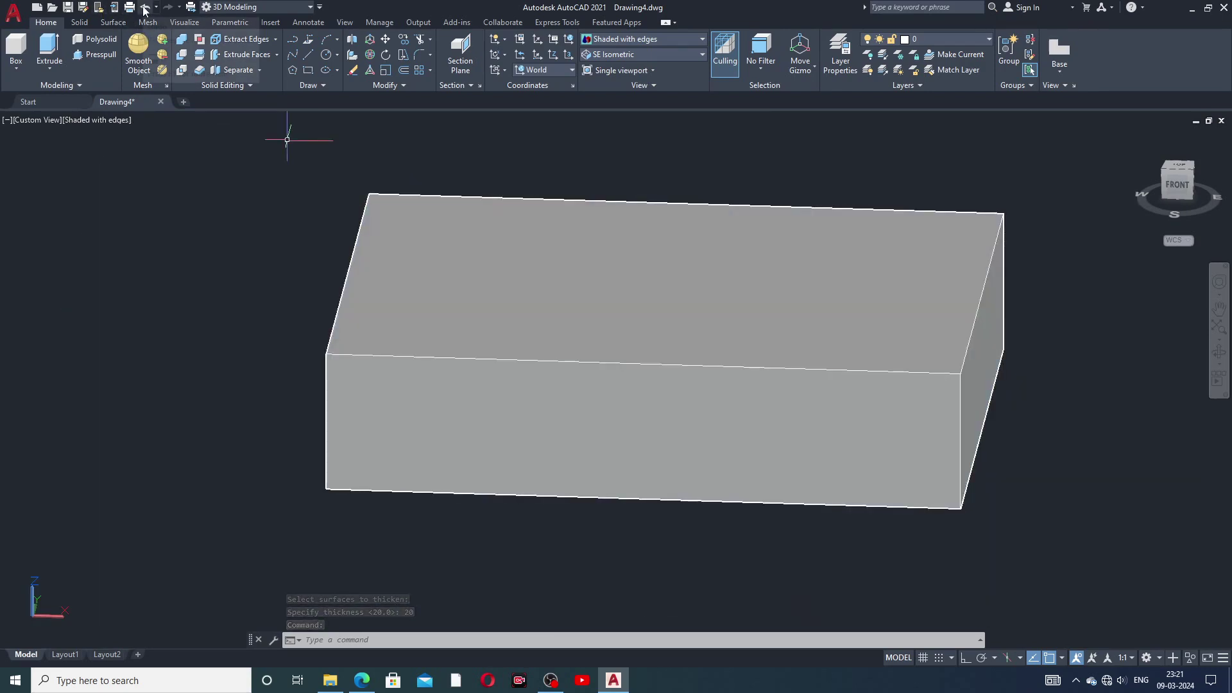
pyautogui.click(145, 8)
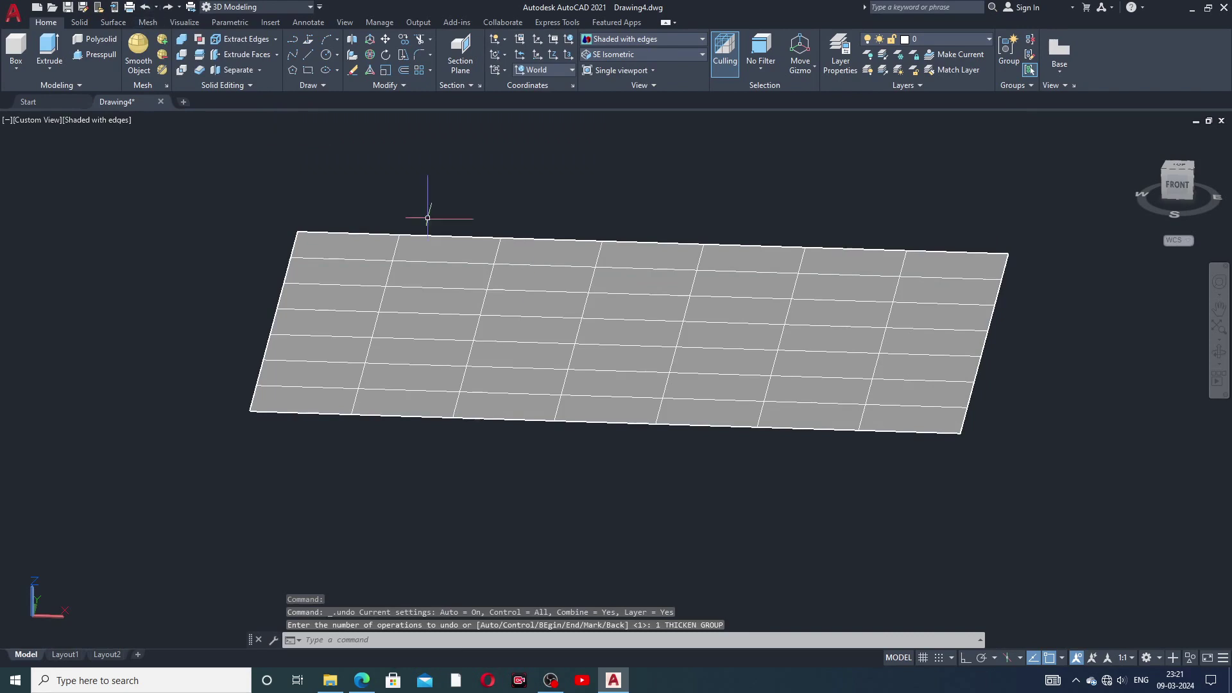
pyautogui.moveTo(559, 333); pyautogui.dragTo(565, 319, button='middle')
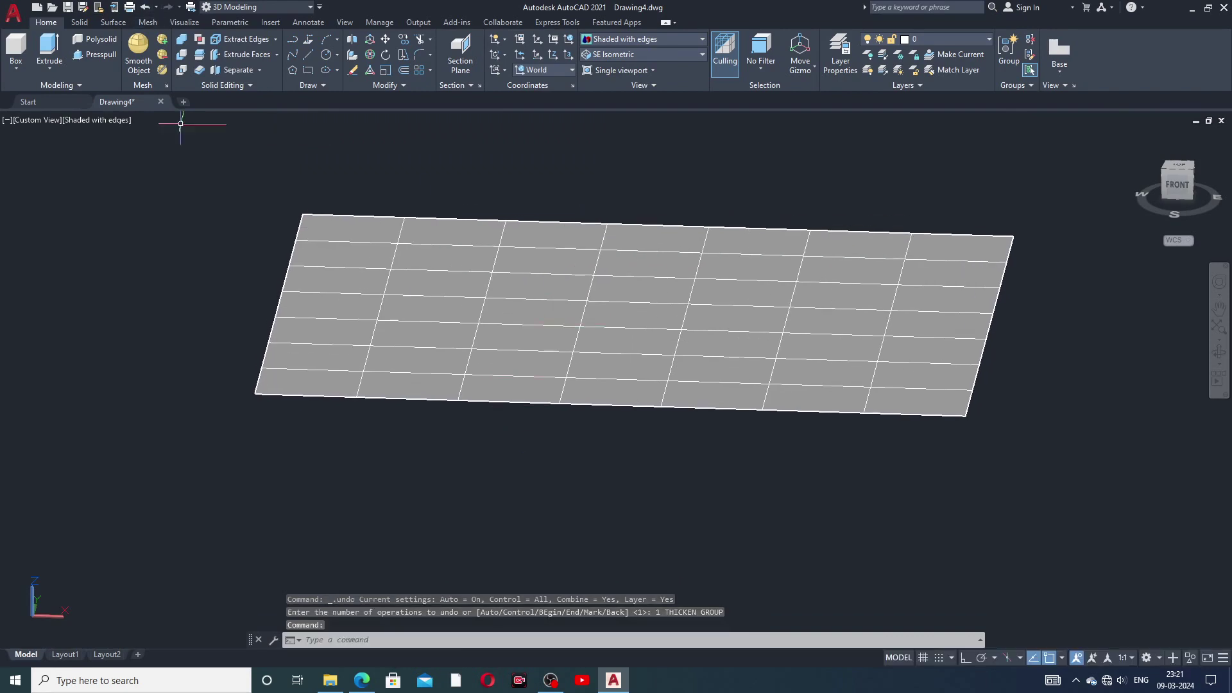
# - Thicken the planar surface again with a thickness of 10
pyautogui.click(195, 72)
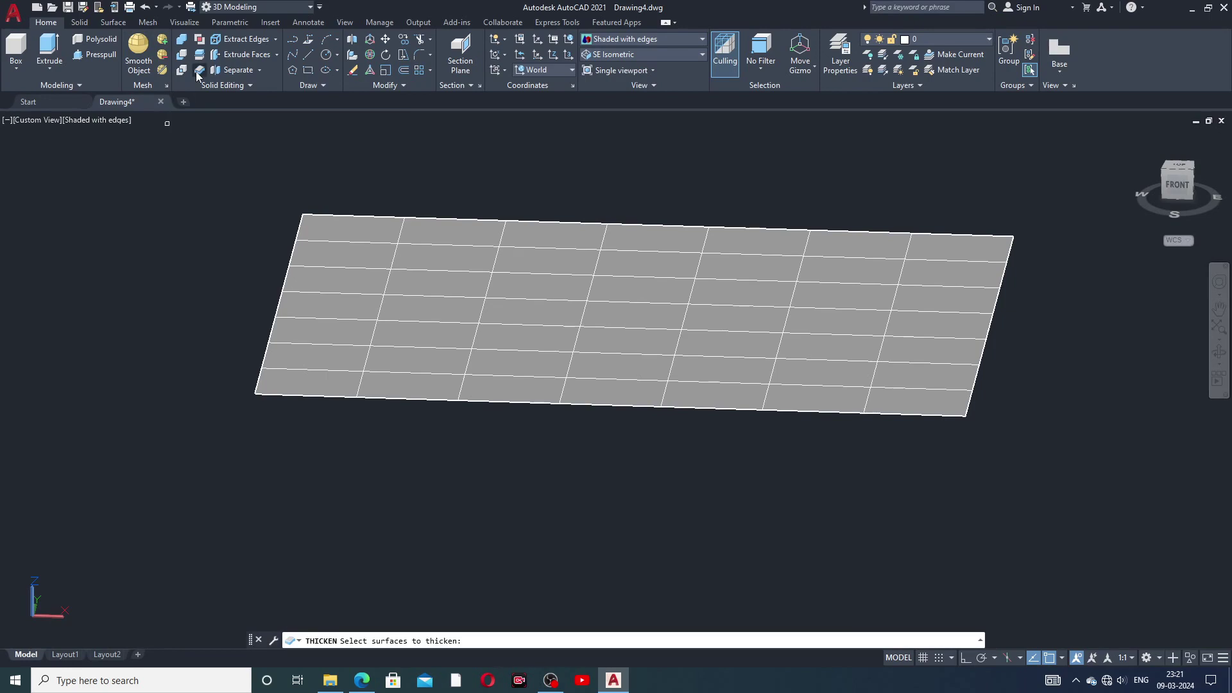
pyautogui.click(518, 305)
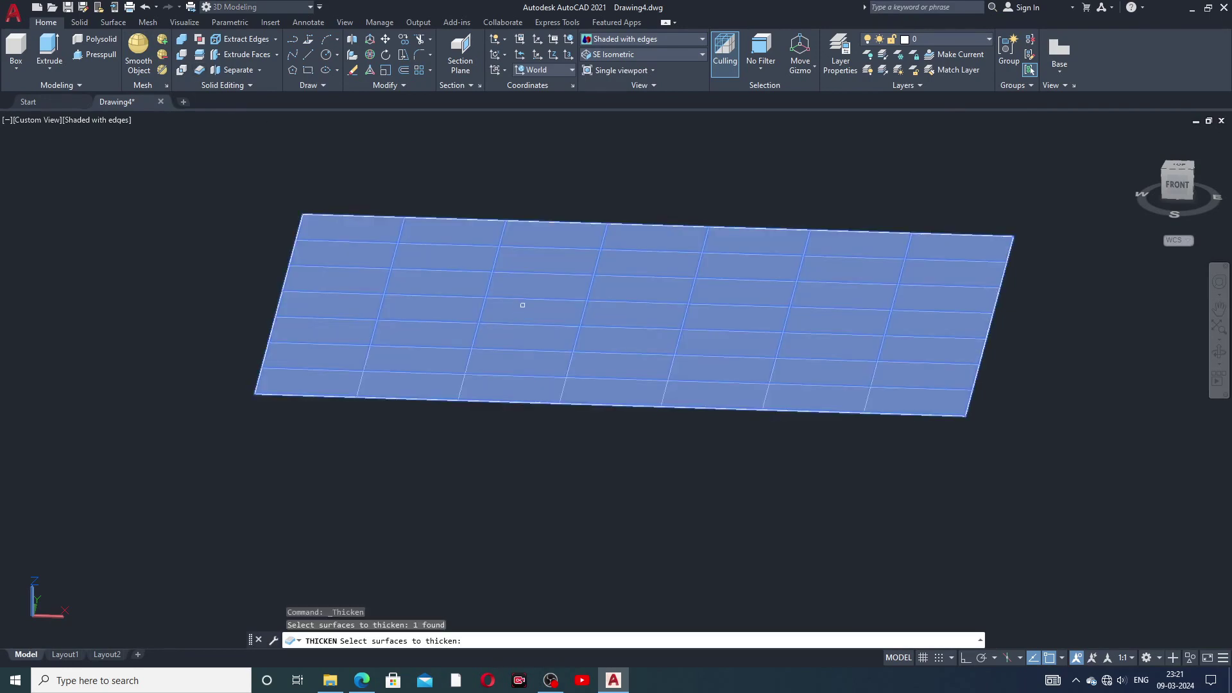
pyautogui.press('Return')
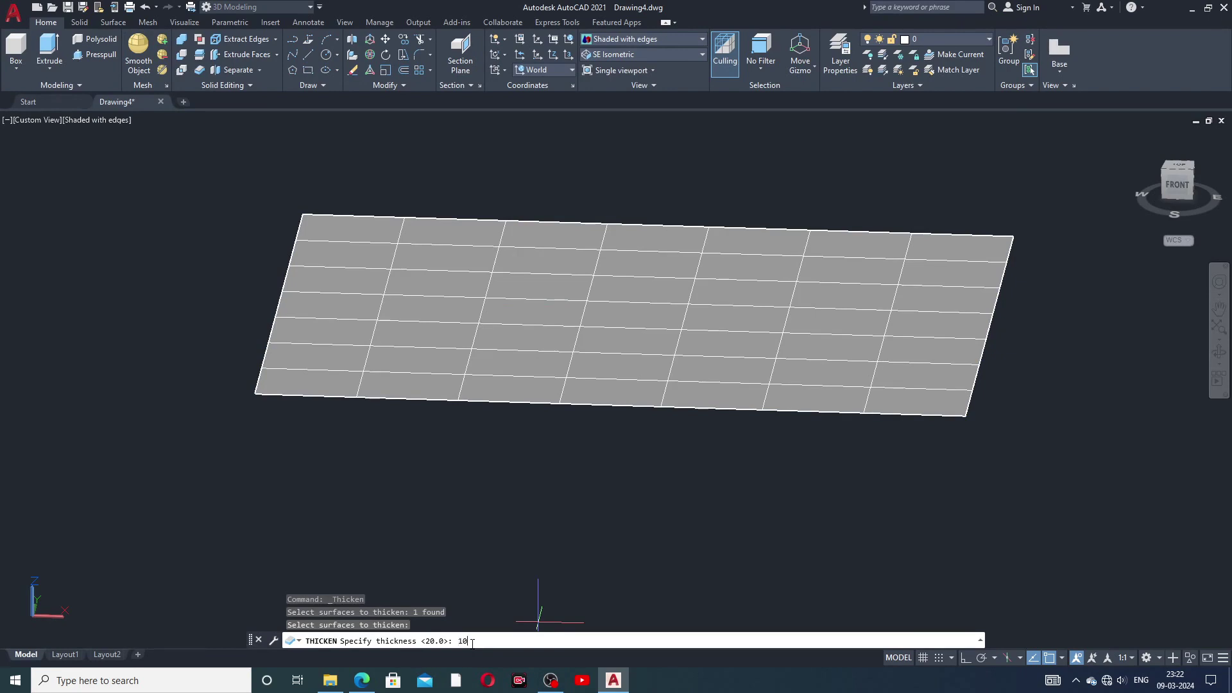
pyautogui.write('10')
pyautogui.press('Return')
pyautogui.moveTo(667, 293); pyautogui.dragTo(649, 311, button='middle')
pyautogui.scroll(-3, 649, 310)
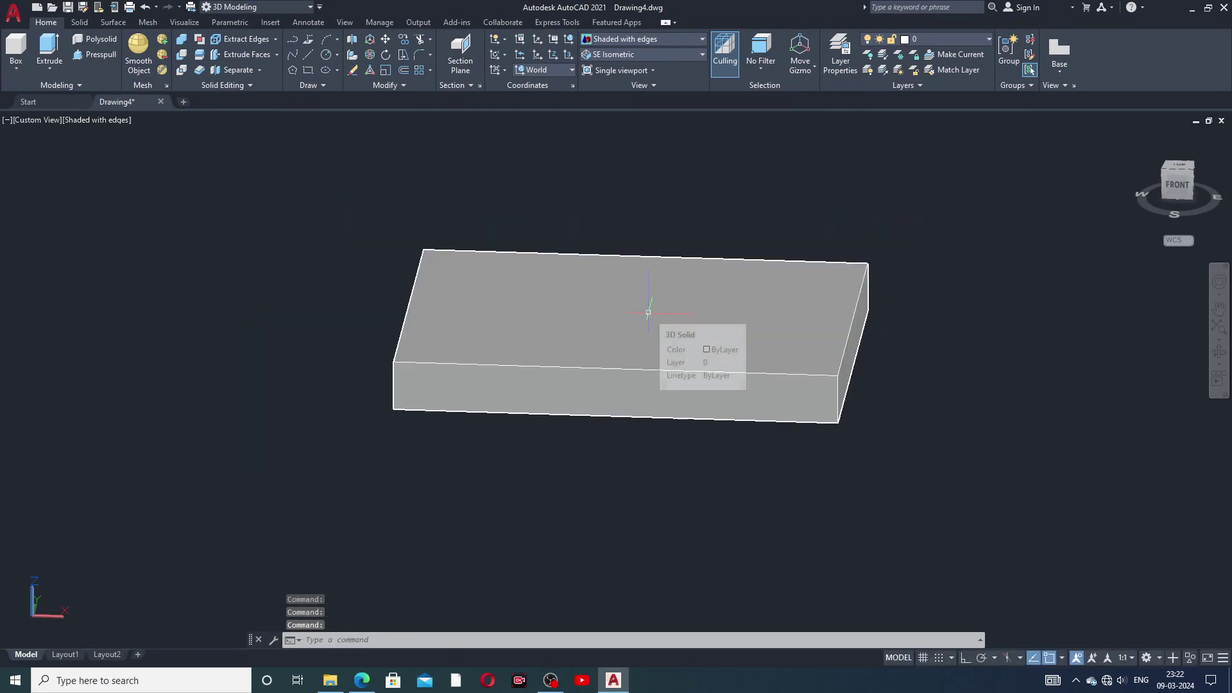
pyautogui.scroll(2, 649, 313)
pyautogui.scroll(2, 648, 313)
pyautogui.scroll(-3, 649, 310)
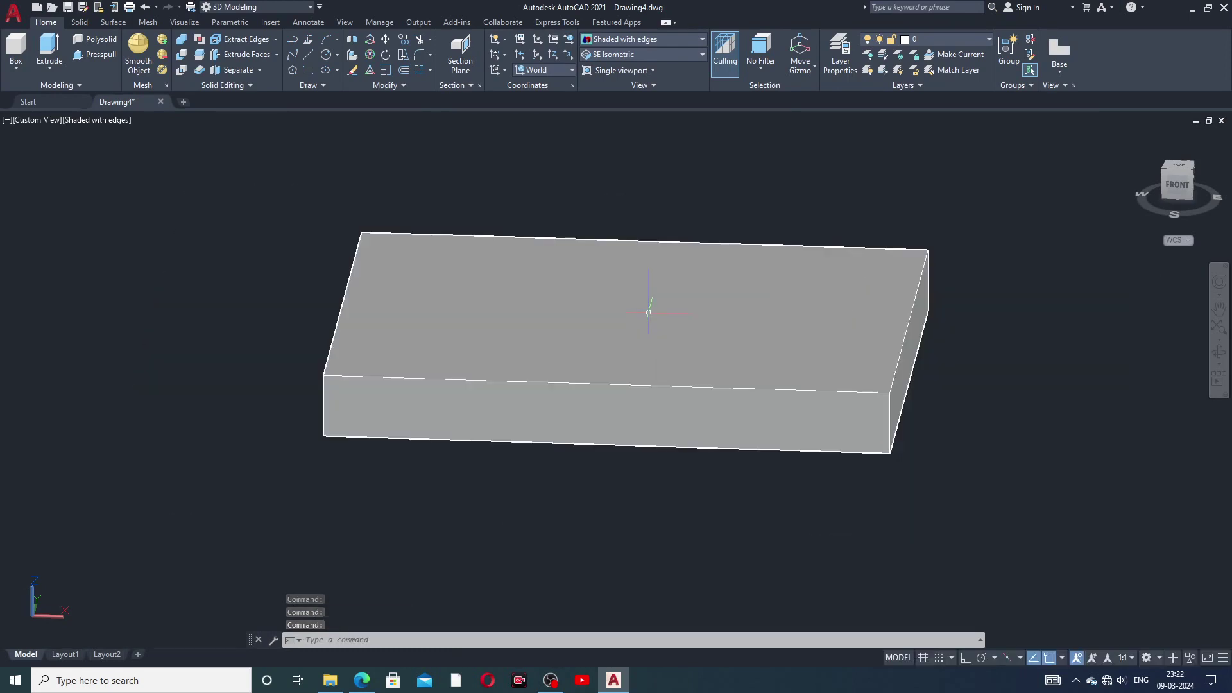
# - Set the thickened solid's colour to Red in Quick Properties
pyautogui.click(648, 315)
pyautogui.rightClick(648, 317)
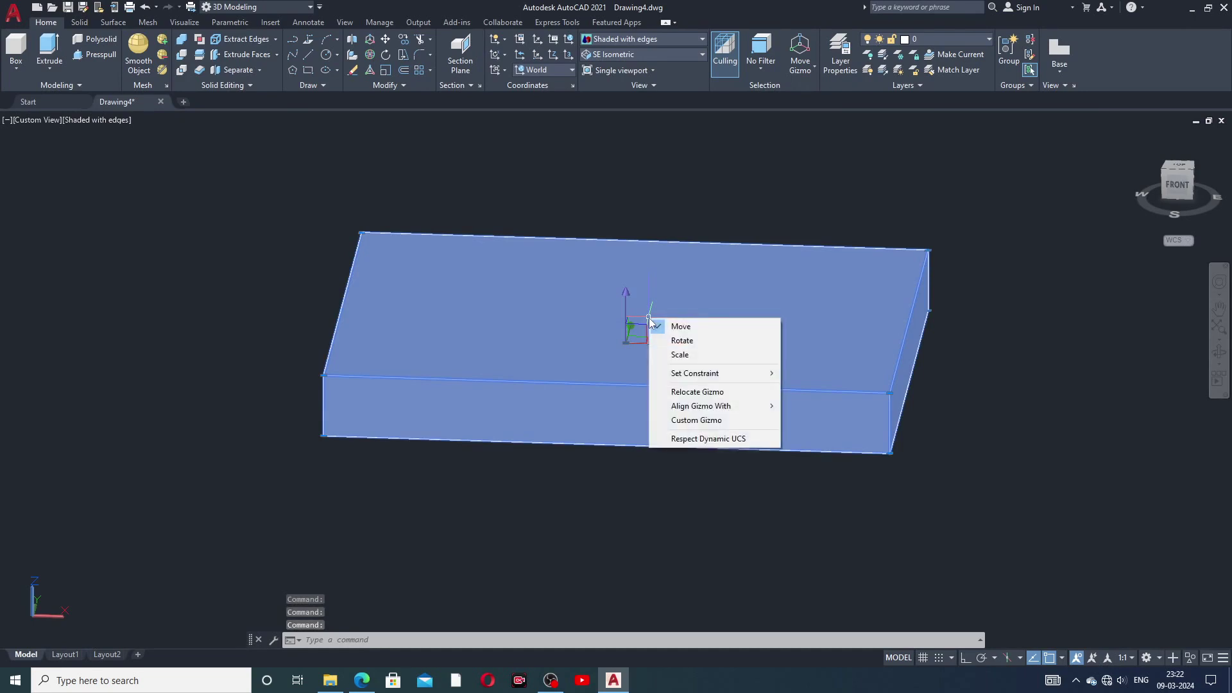
pyautogui.click(815, 206)
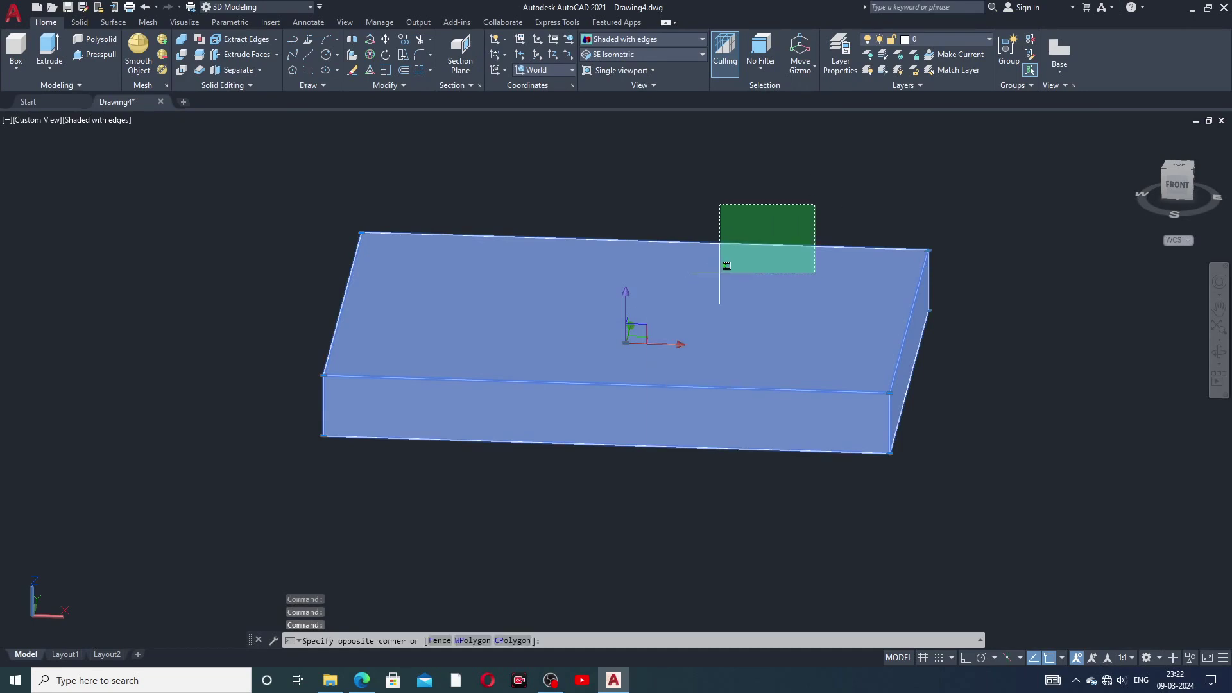
pyautogui.press('Escape')
pyautogui.press('Escape')
pyautogui.click(721, 279)
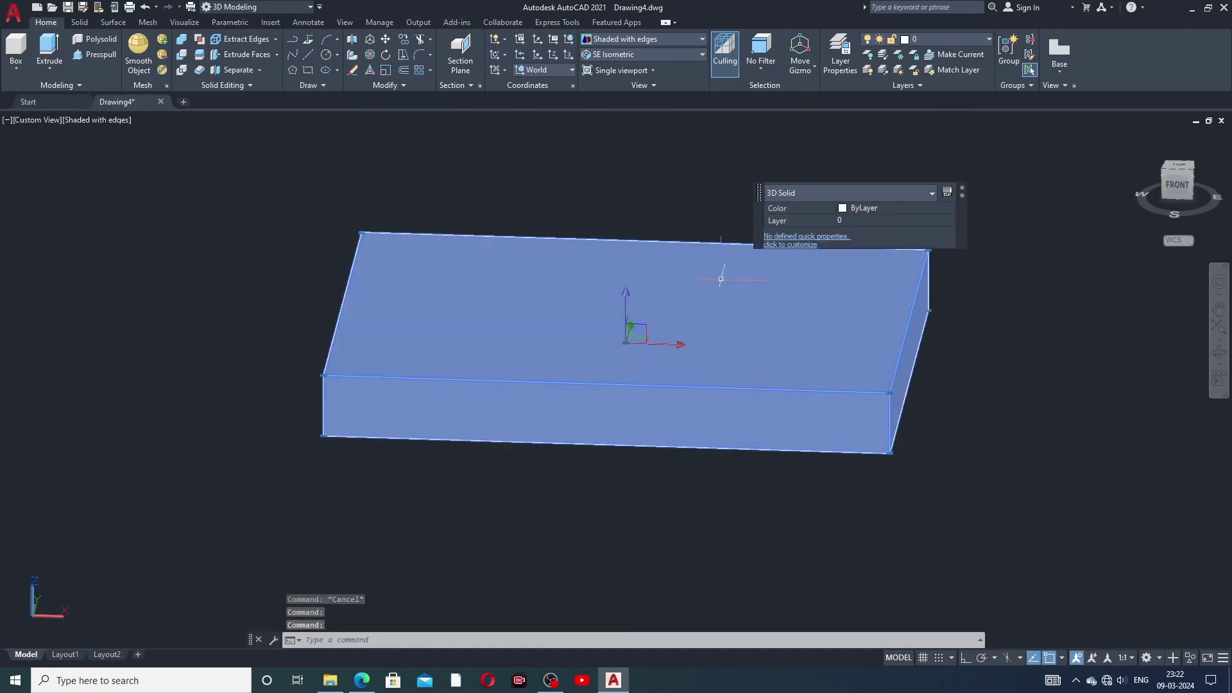
pyautogui.click(849, 212)
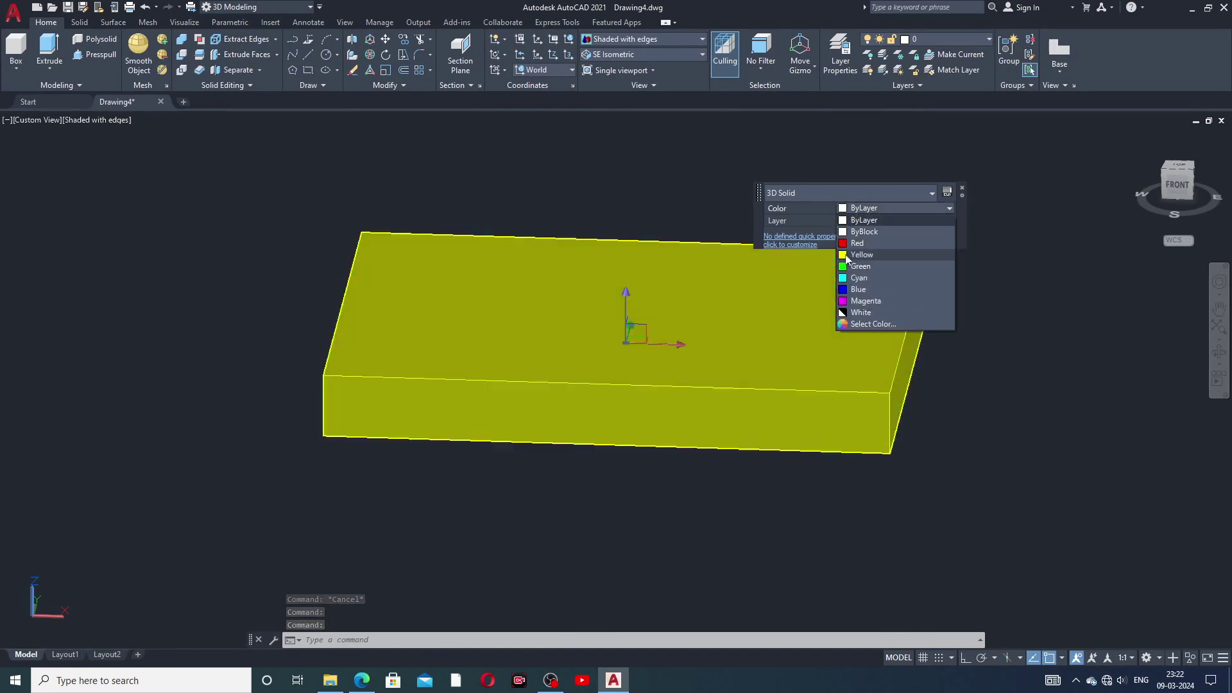
pyautogui.click(856, 243)
pyautogui.press('Escape')
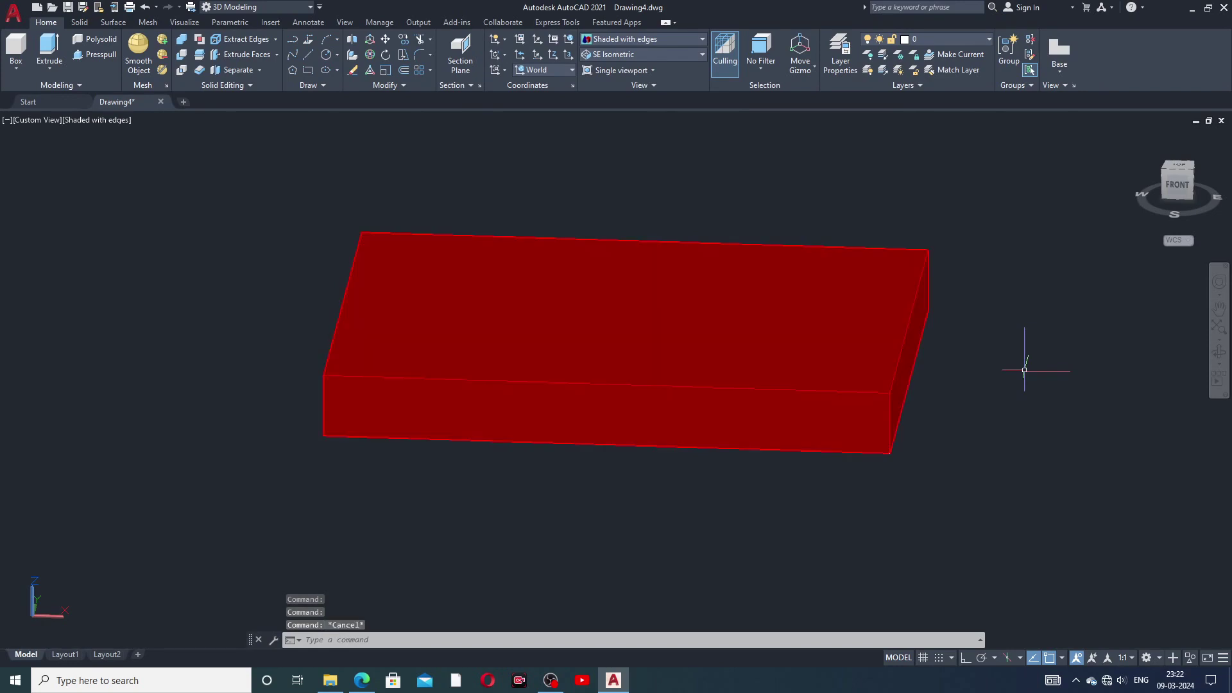
pyautogui.moveTo(991, 362); pyautogui.dragTo(1018, 371, button='middle')
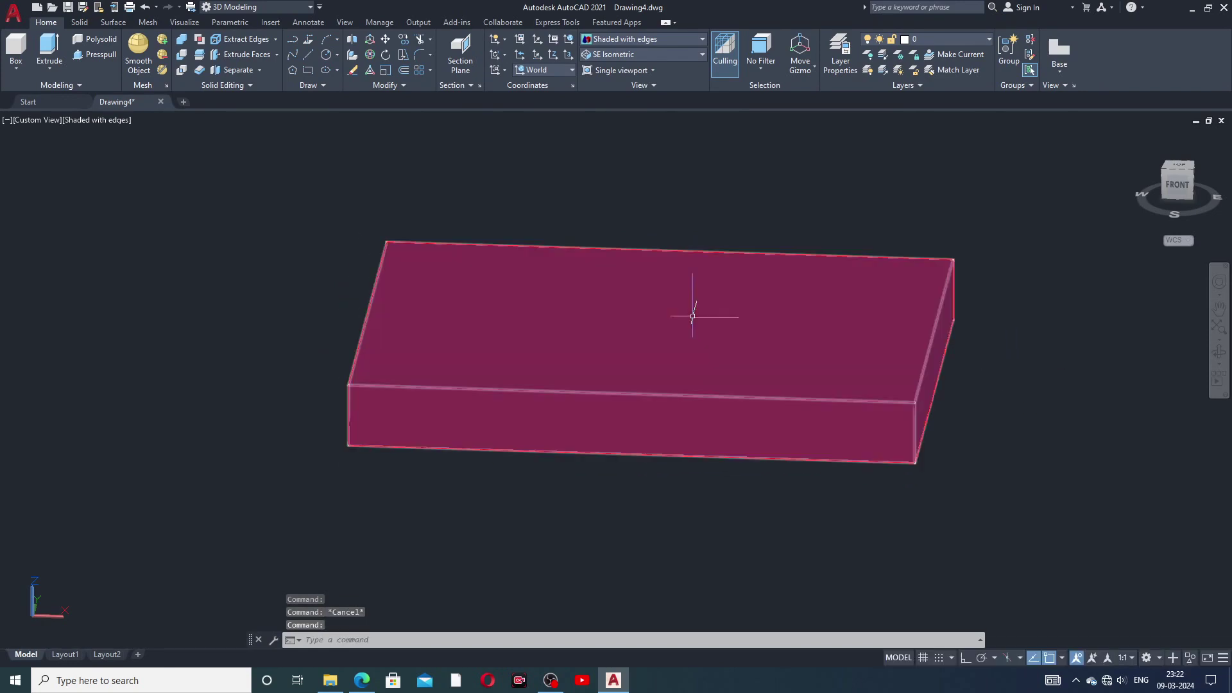
pyautogui.scroll(1, 688, 315)
pyautogui.scroll(-2, 688, 315)
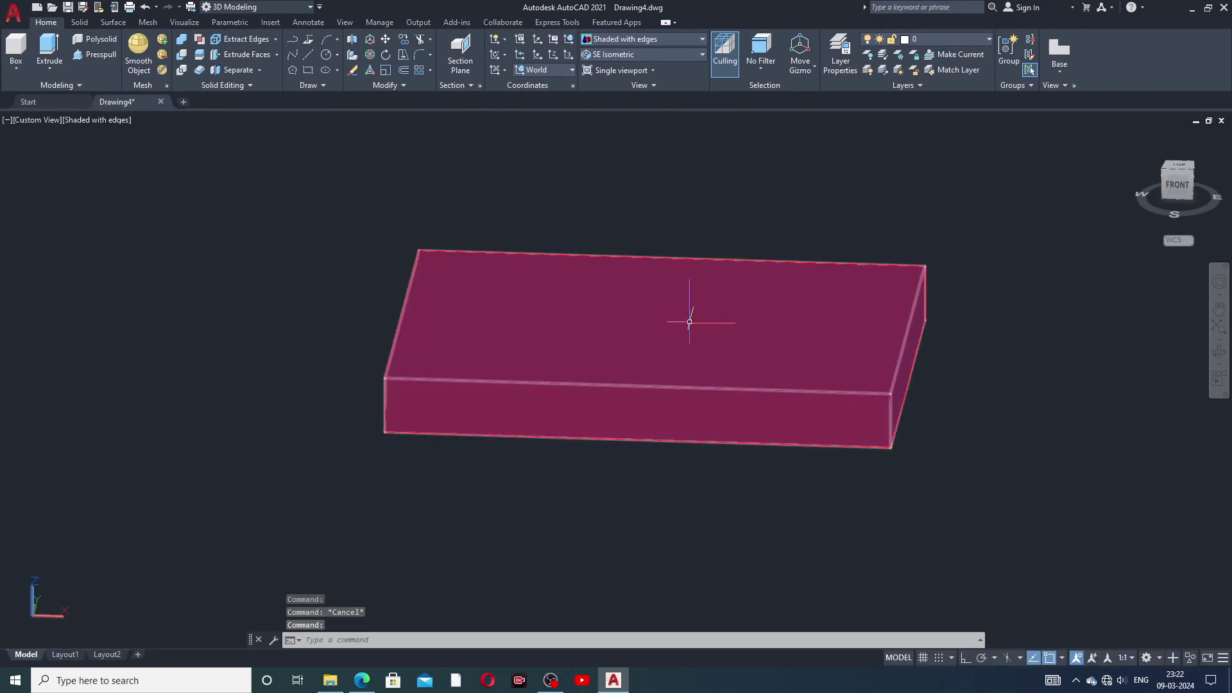
pyautogui.scroll(1, 688, 315)
# - Change the solid's colour to Magenta and orbit to a low side view
pyautogui.click(690, 323)
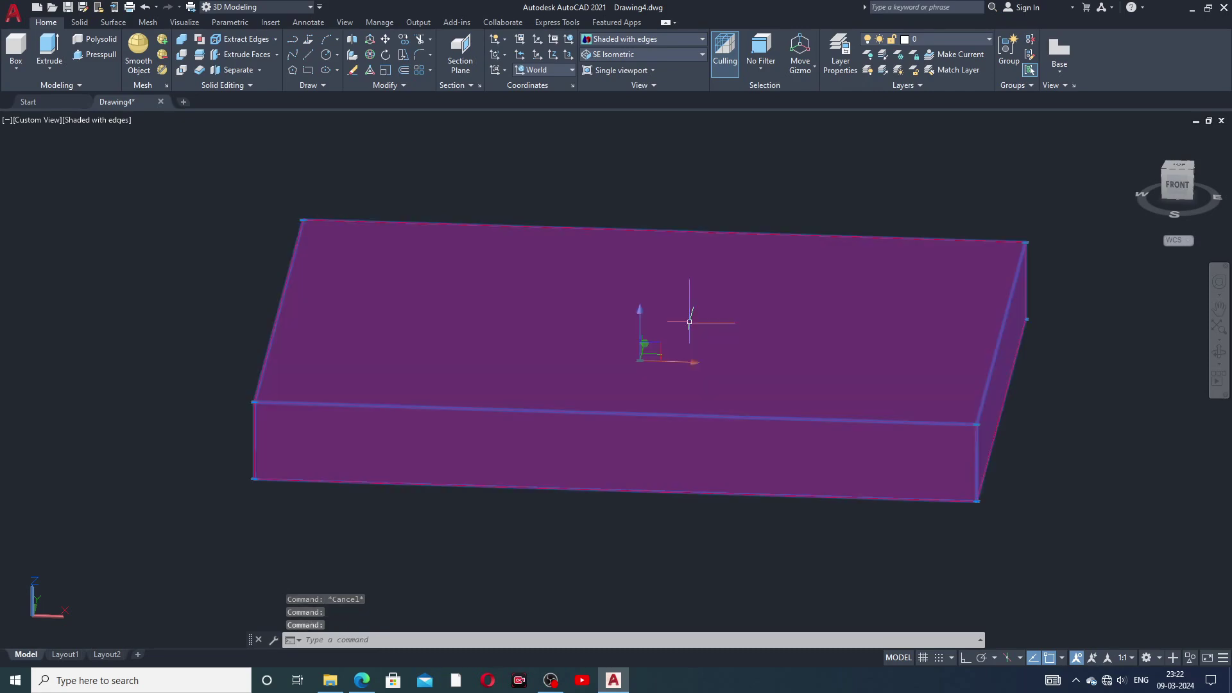
pyautogui.doubleClick(710, 293)
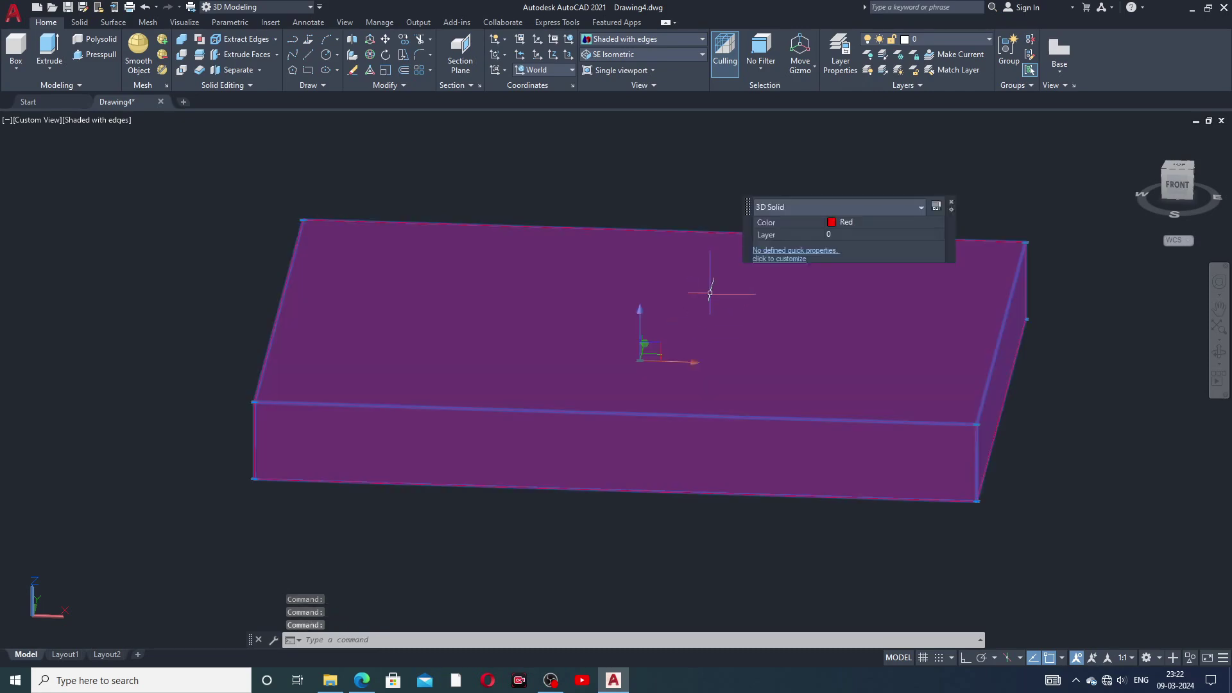
pyautogui.click(854, 222)
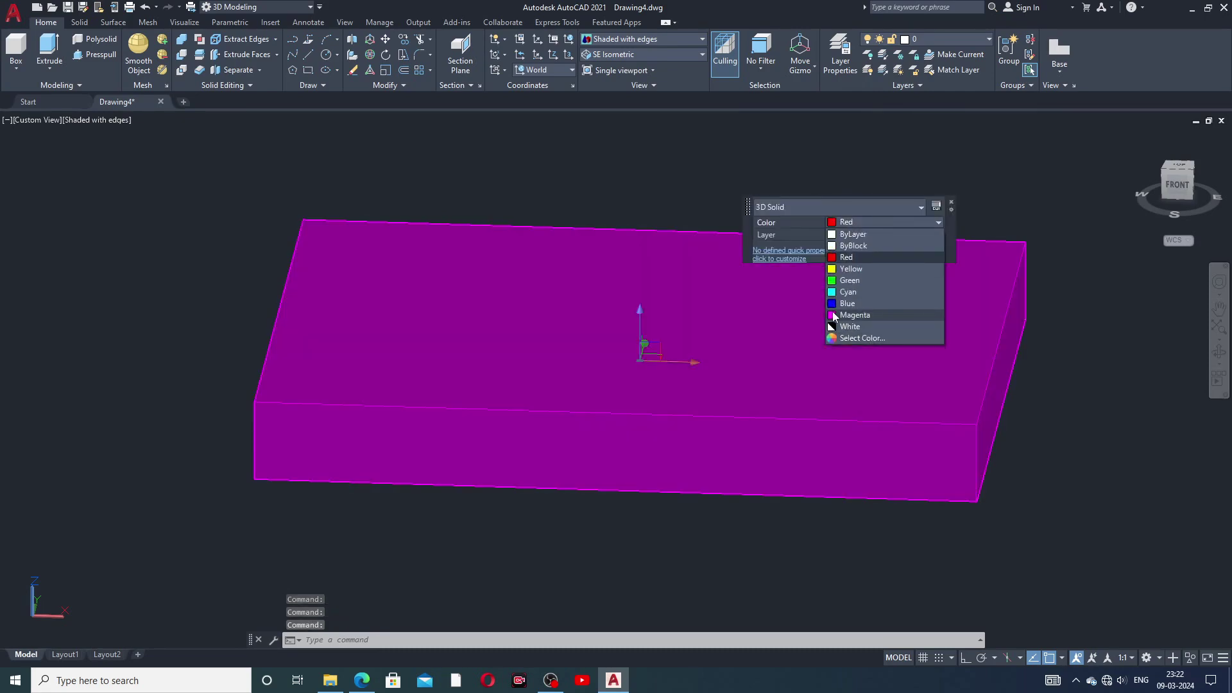
pyautogui.click(833, 315)
pyautogui.press('Escape')
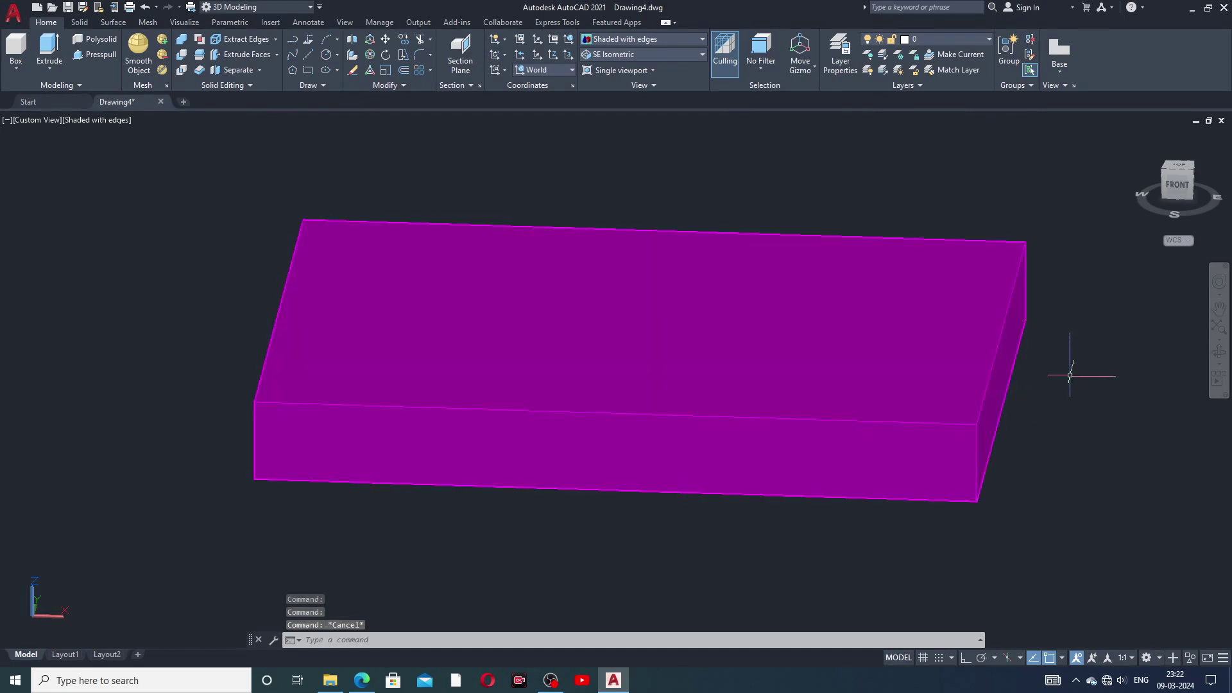
pyautogui.moveTo(1052, 363)
pyautogui.mouseDown(button='middle')
pyautogui.moveTo(1091, 358)
pyautogui.moveTo(1055, 346)
pyautogui.mouseUp(button='middle')
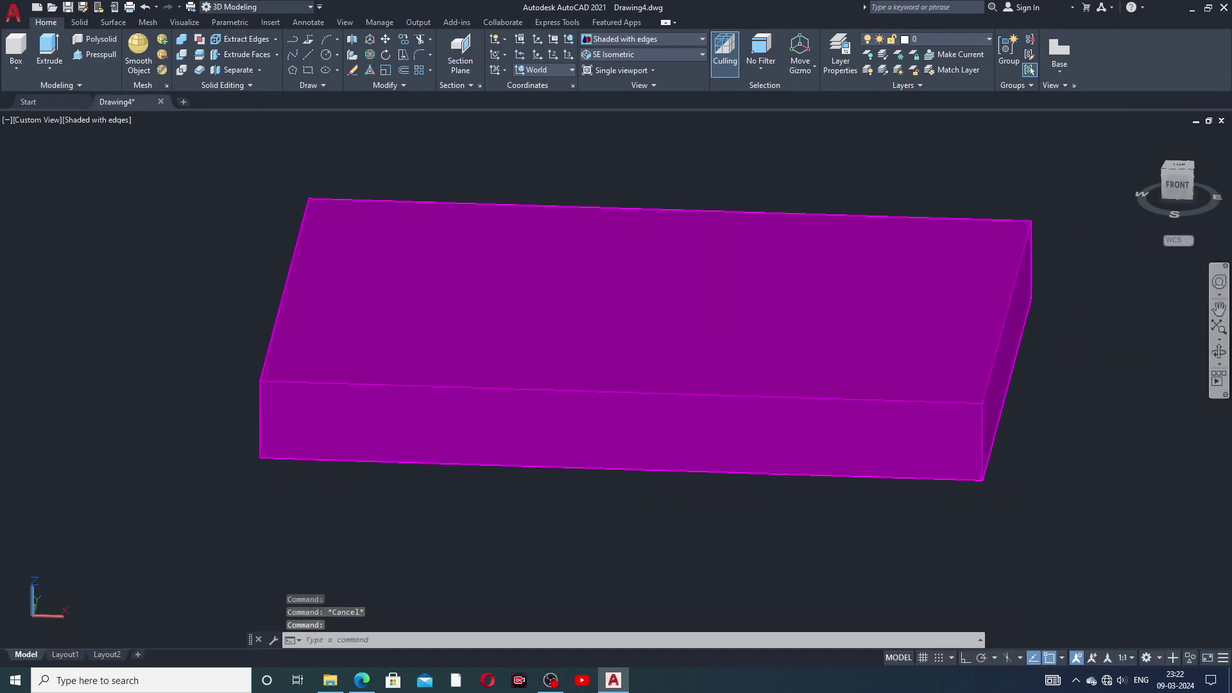
pyautogui.click(1219, 347)
pyautogui.moveTo(950, 360); pyautogui.dragTo(973, 380)
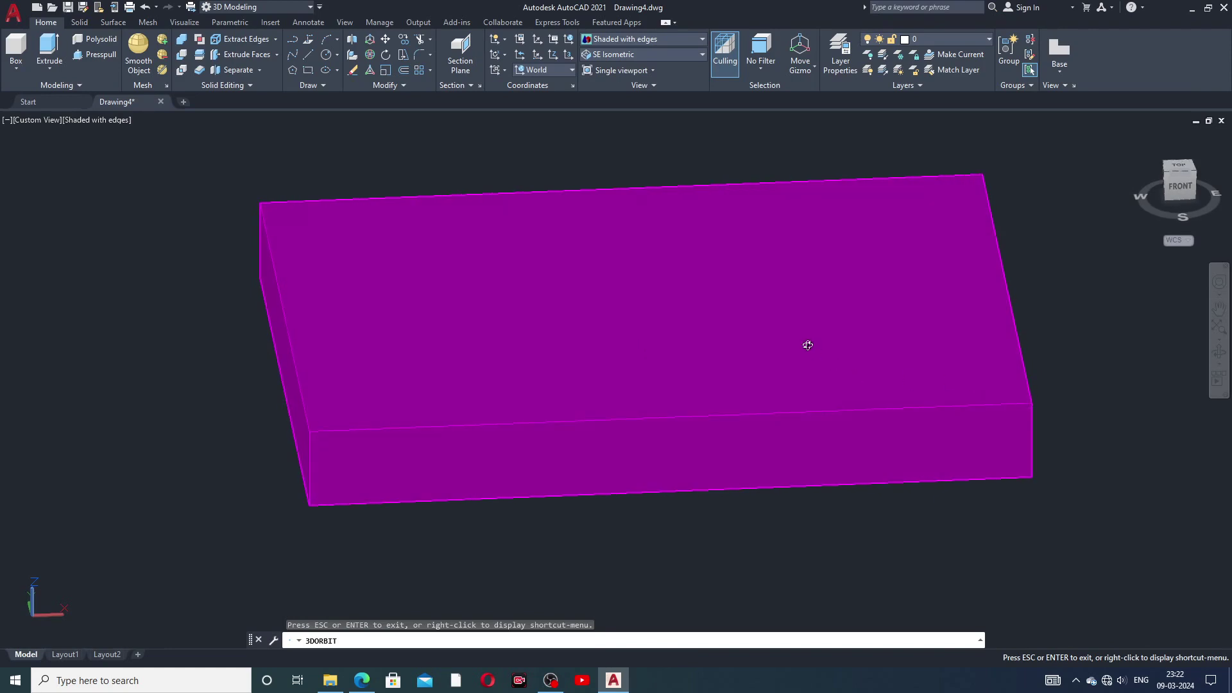
# - Exit orbit mode and bring the AutoCAD window back in front of the PDF
pyautogui.rightClick(1065, 319)
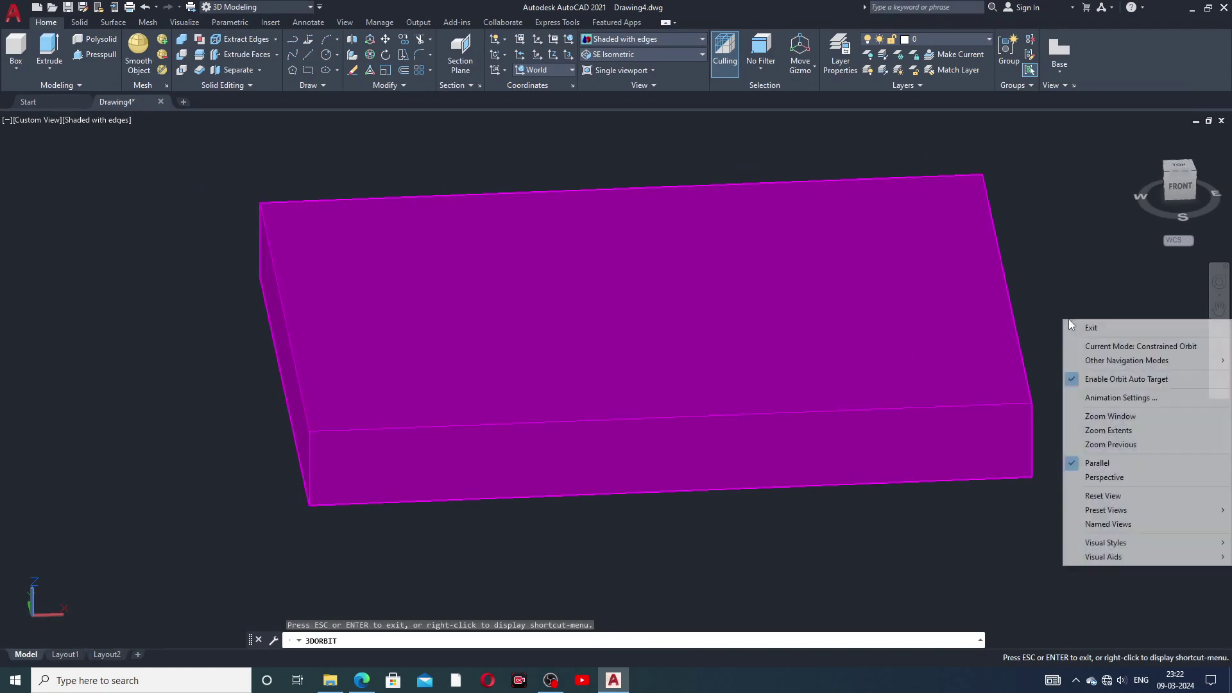
pyautogui.click(1090, 328)
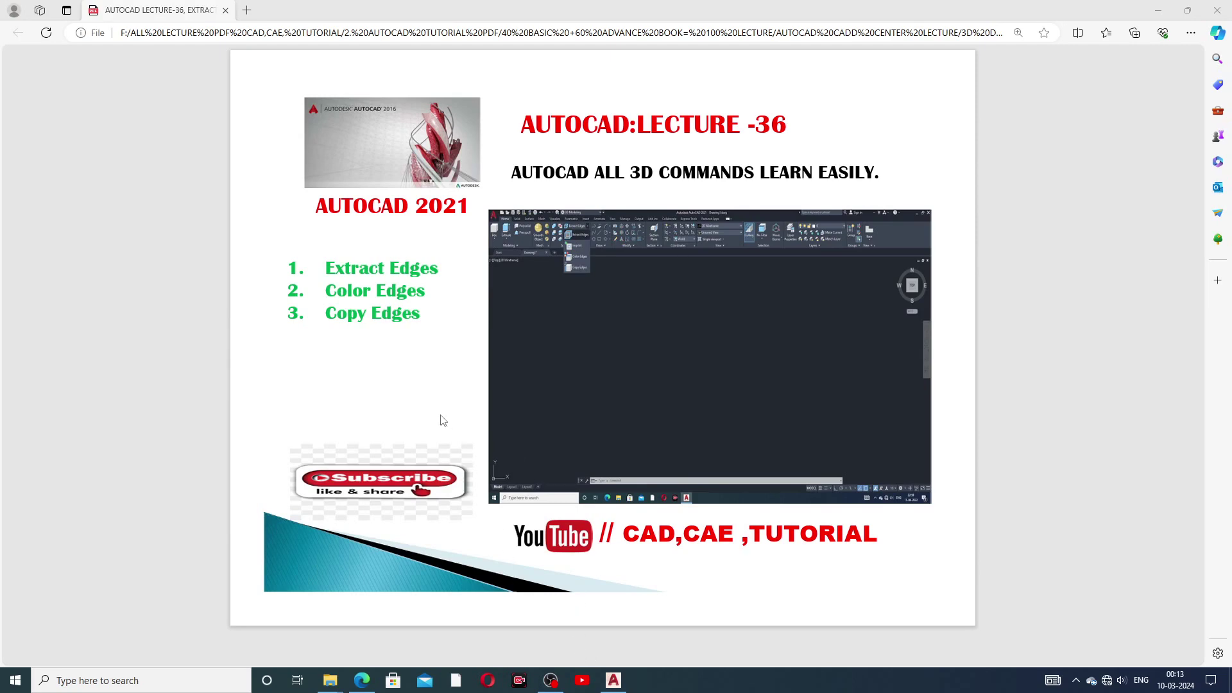
pyautogui.click(613, 680)
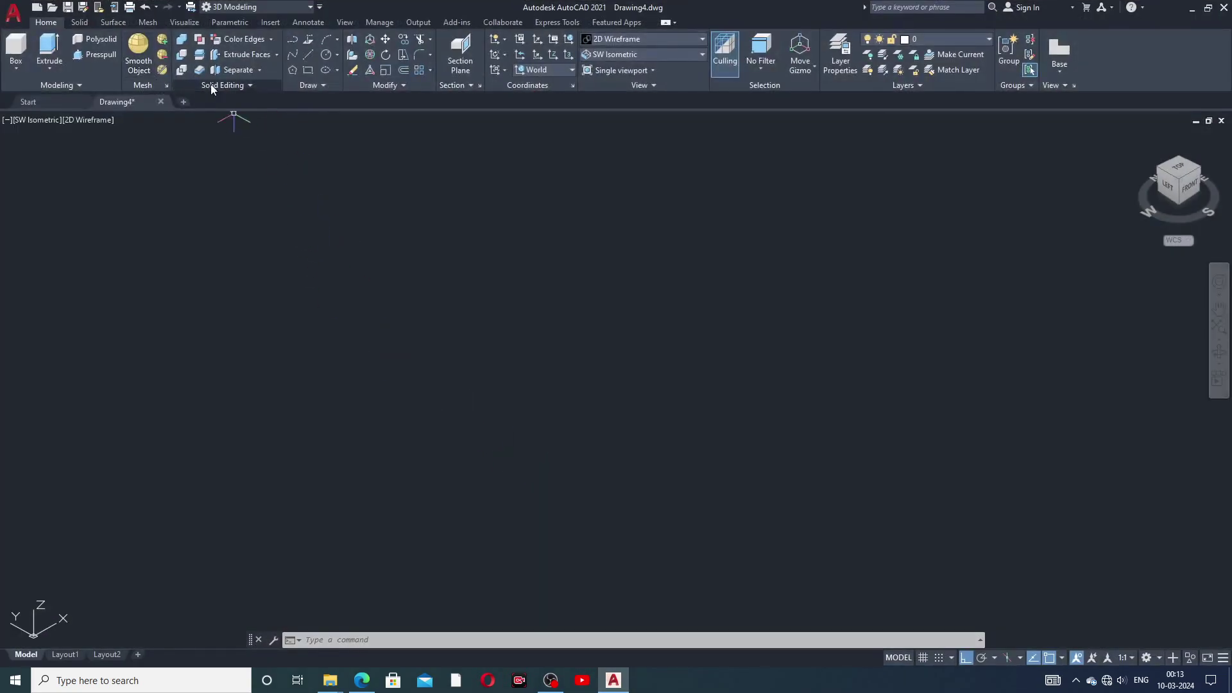
# - Browse the edge editing list and the Solid tab's fillet and chamfer options
pyautogui.click(271, 40)
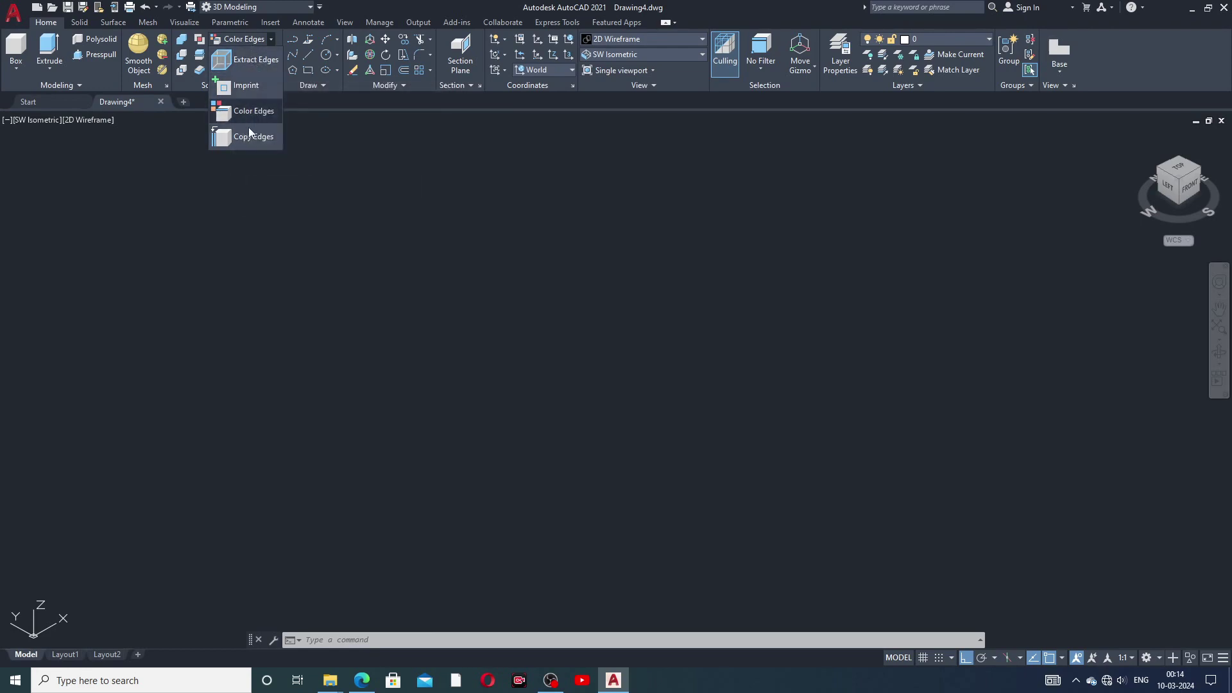
pyautogui.click(85, 25)
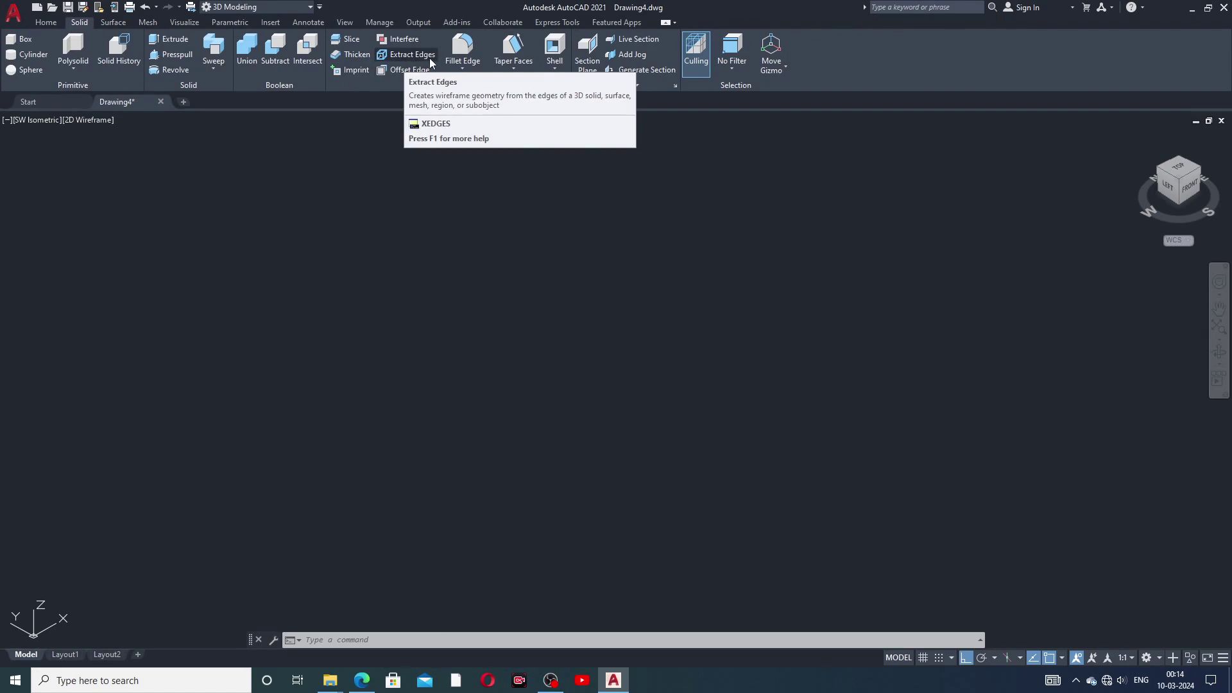
pyautogui.click(470, 68)
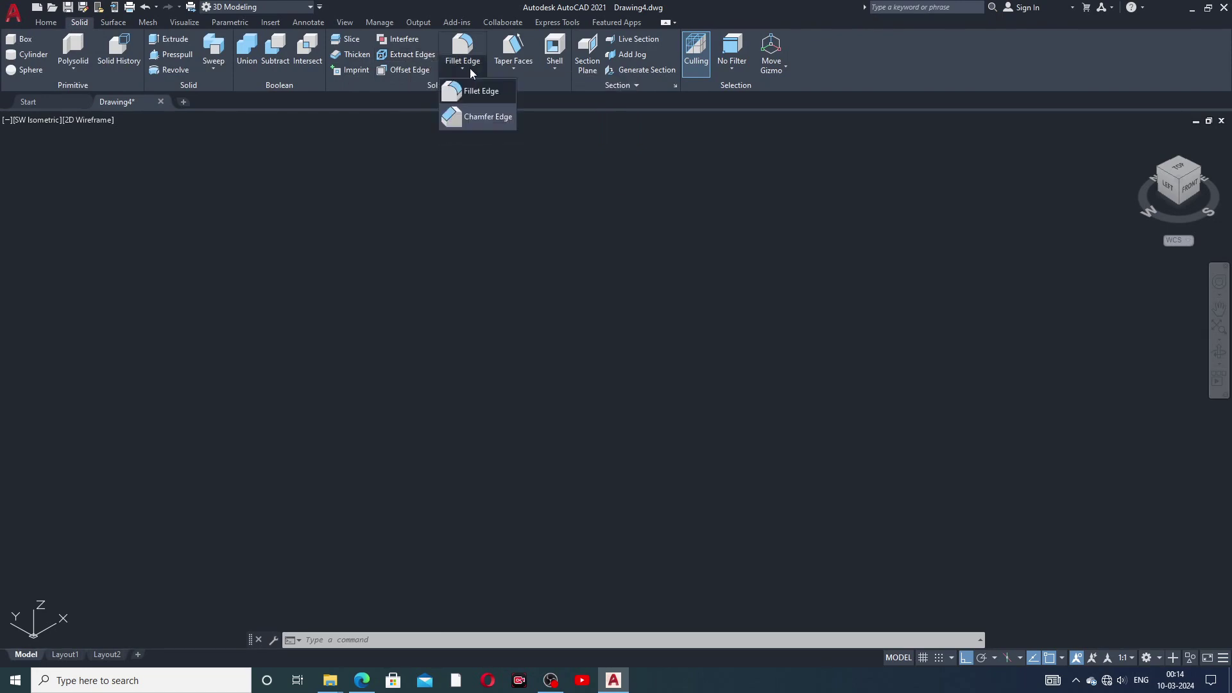
pyautogui.click(406, 149)
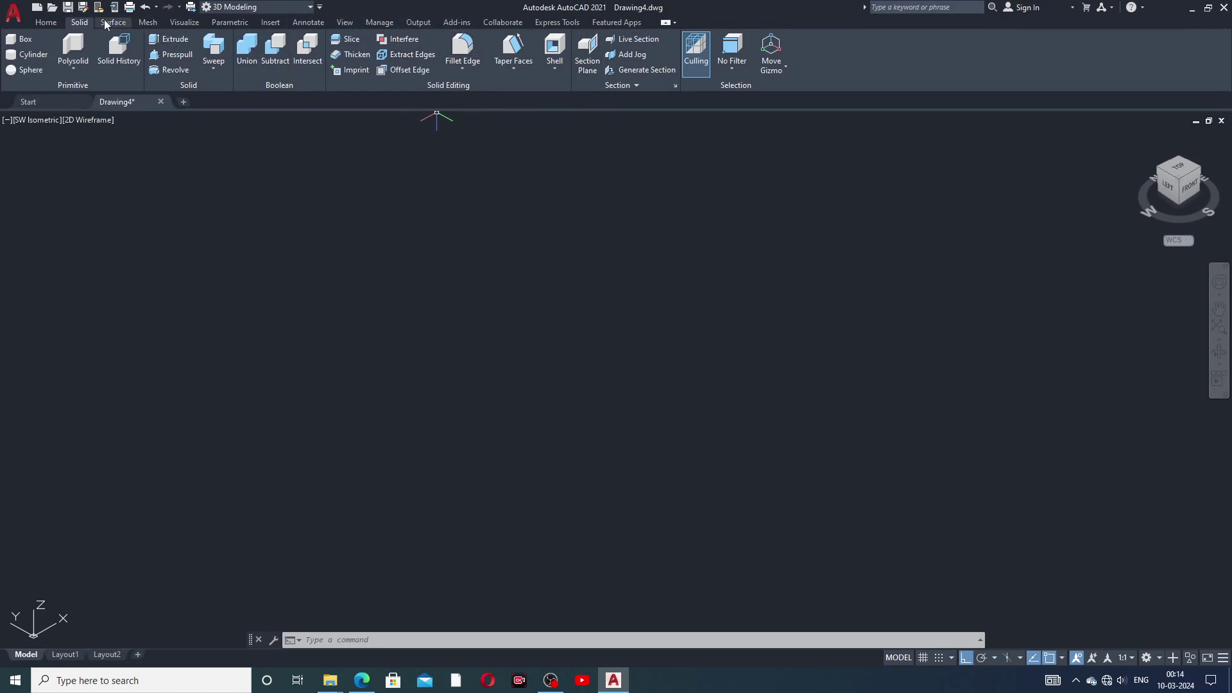
pyautogui.click(55, 21)
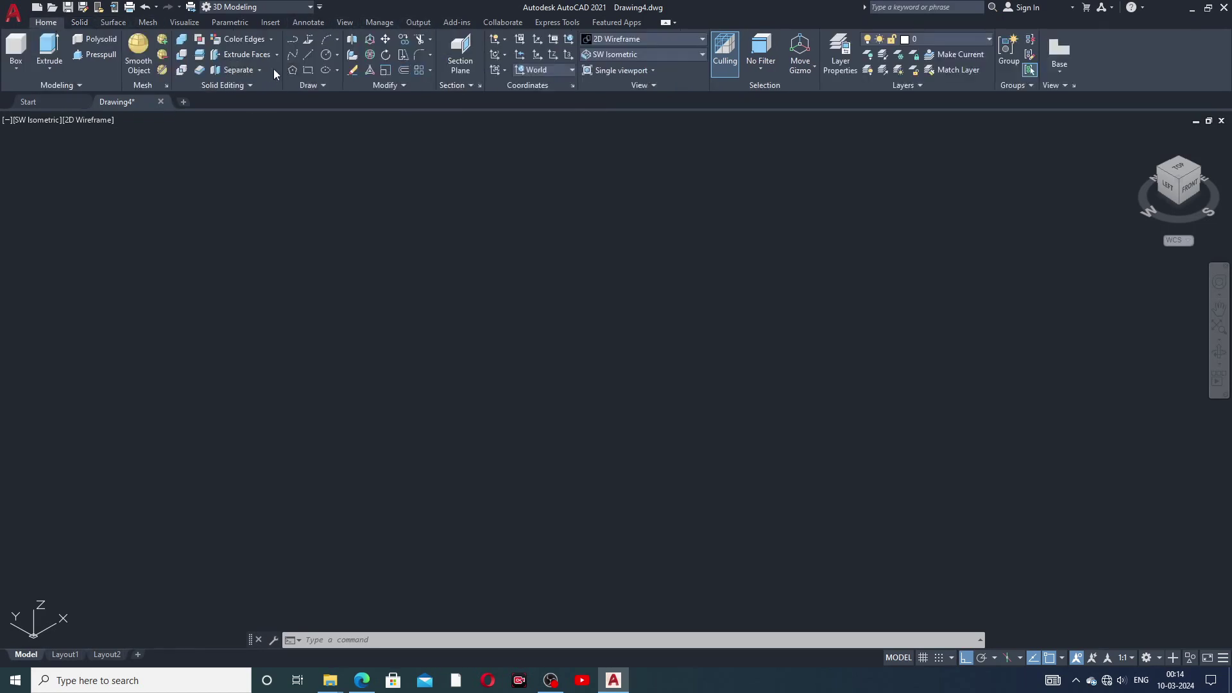
# - Start Extract Edges from the Home tab edge list, then cancel it with Esc
pyautogui.click(271, 39)
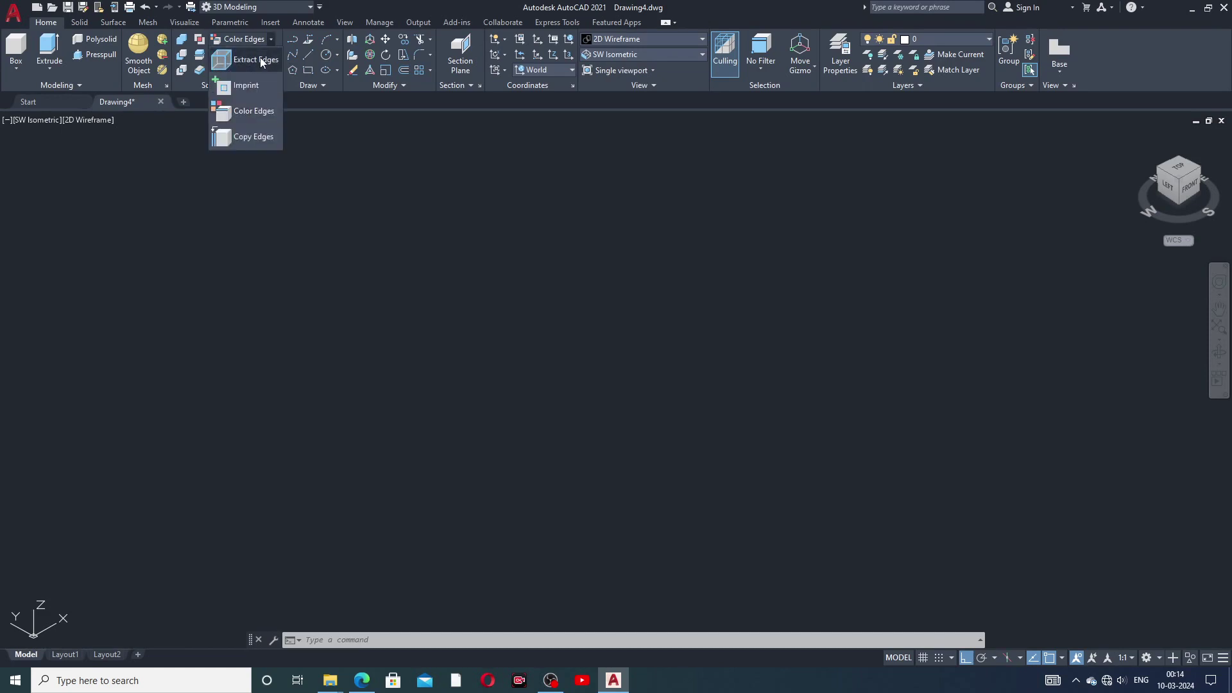
pyautogui.click(261, 60)
pyautogui.click(276, 40)
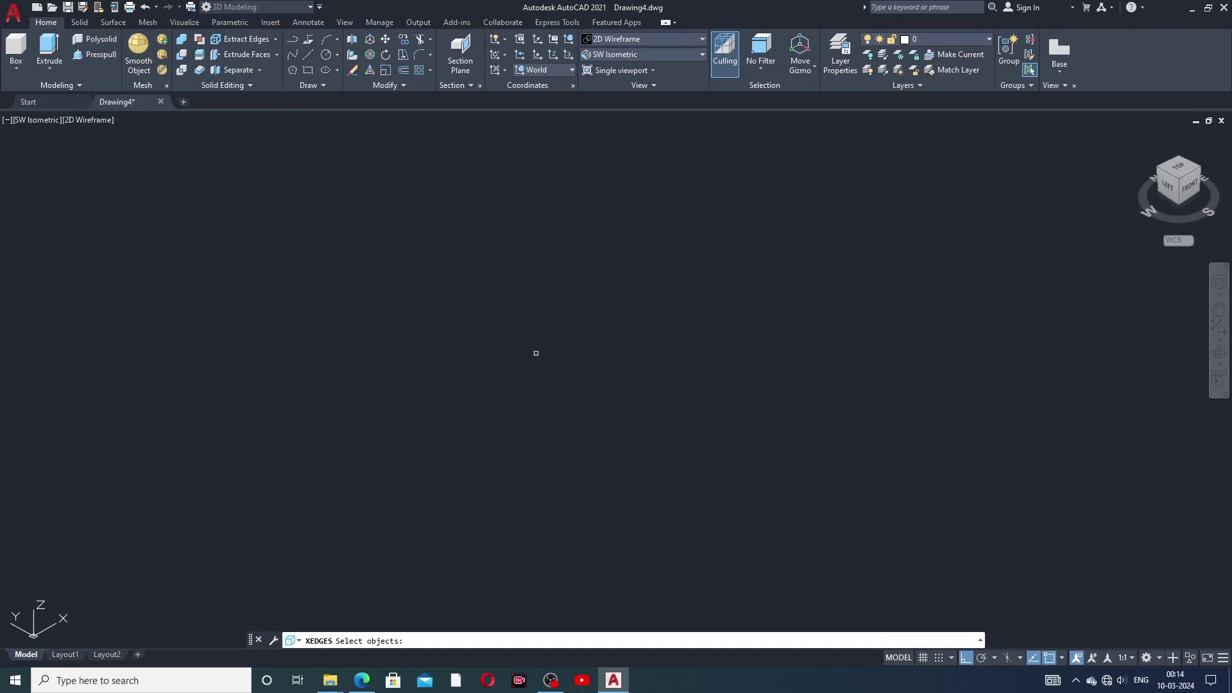
pyautogui.press('Escape')
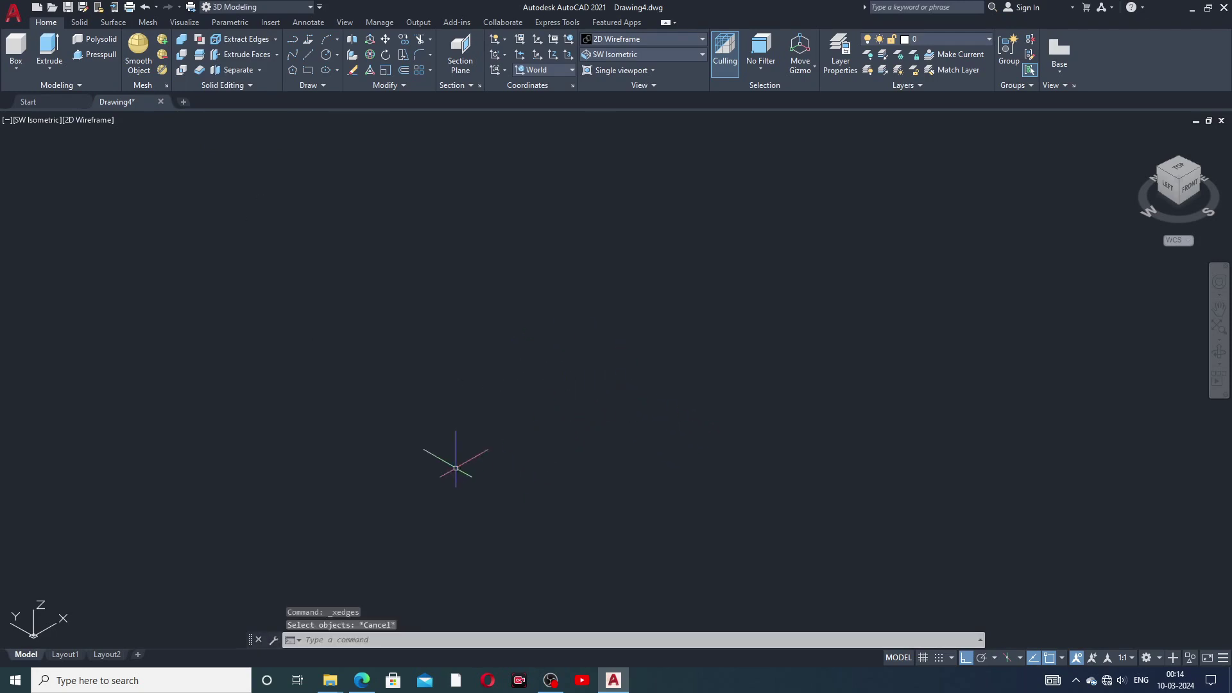
# - Switch the viewport's visual style to Shaded with edges
pyautogui.click(656, 41)
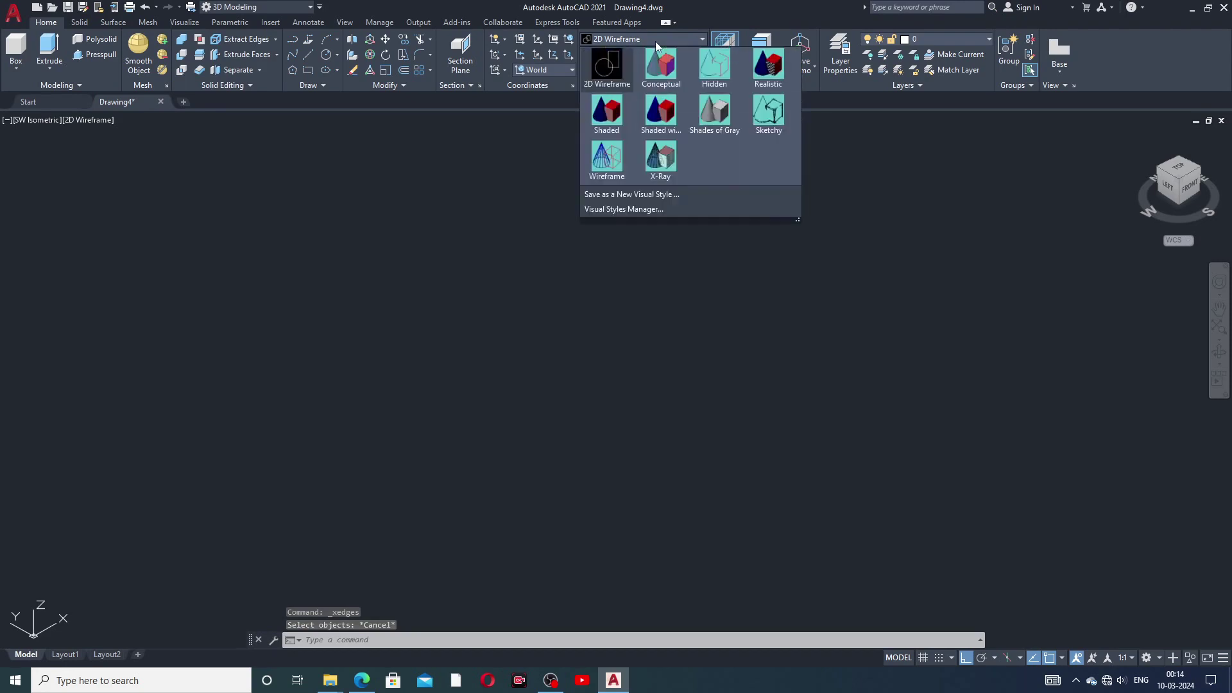
pyautogui.click(661, 112)
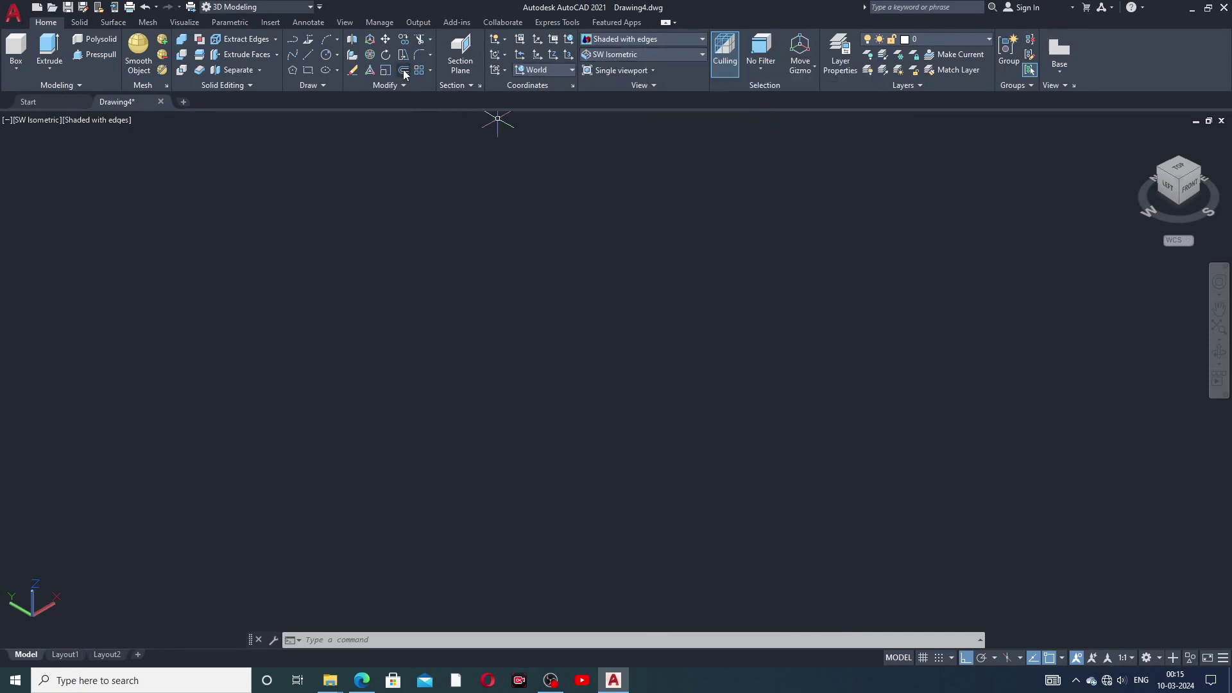
# - Draw a rectangle on the left side of the drawing
pyautogui.click(309, 71)
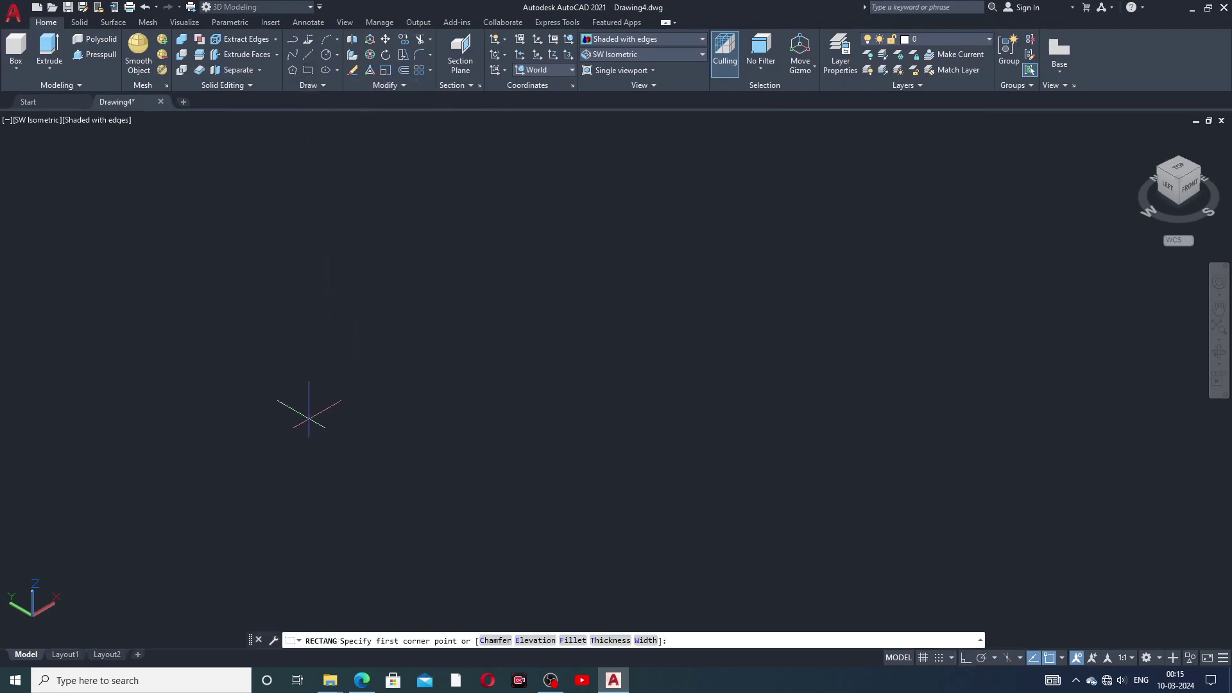
pyautogui.click(298, 429)
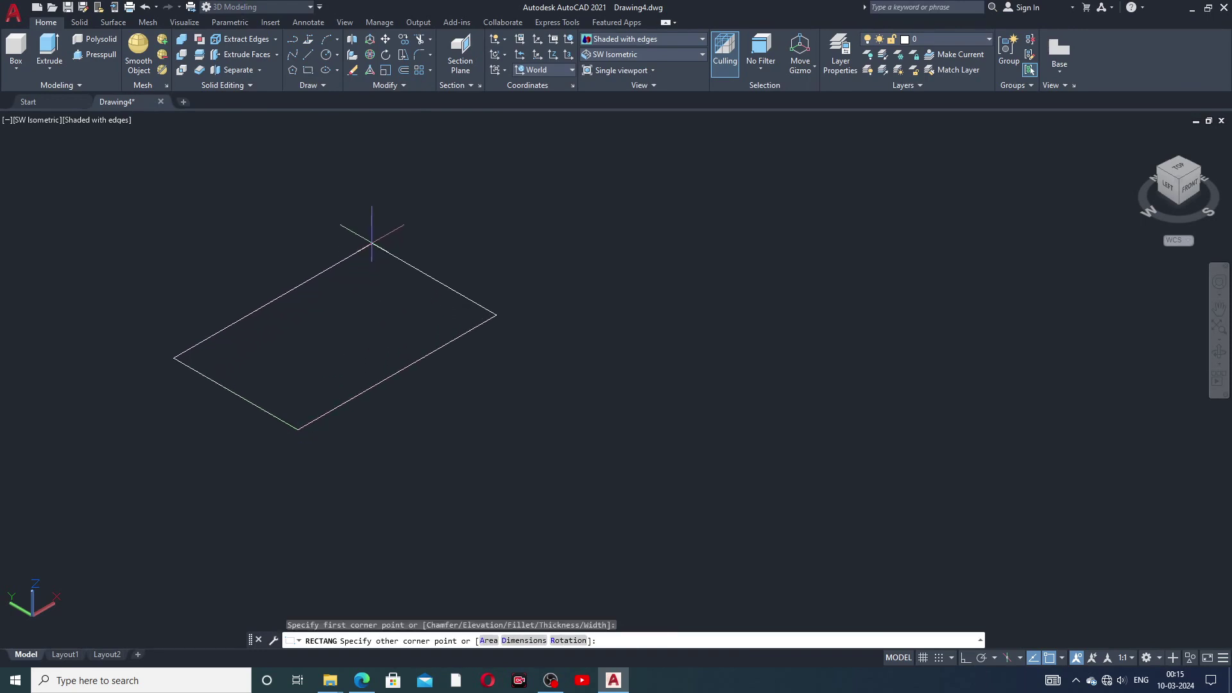
pyautogui.click(373, 242)
pyautogui.moveTo(358, 412); pyautogui.dragTo(342, 502, button='middle')
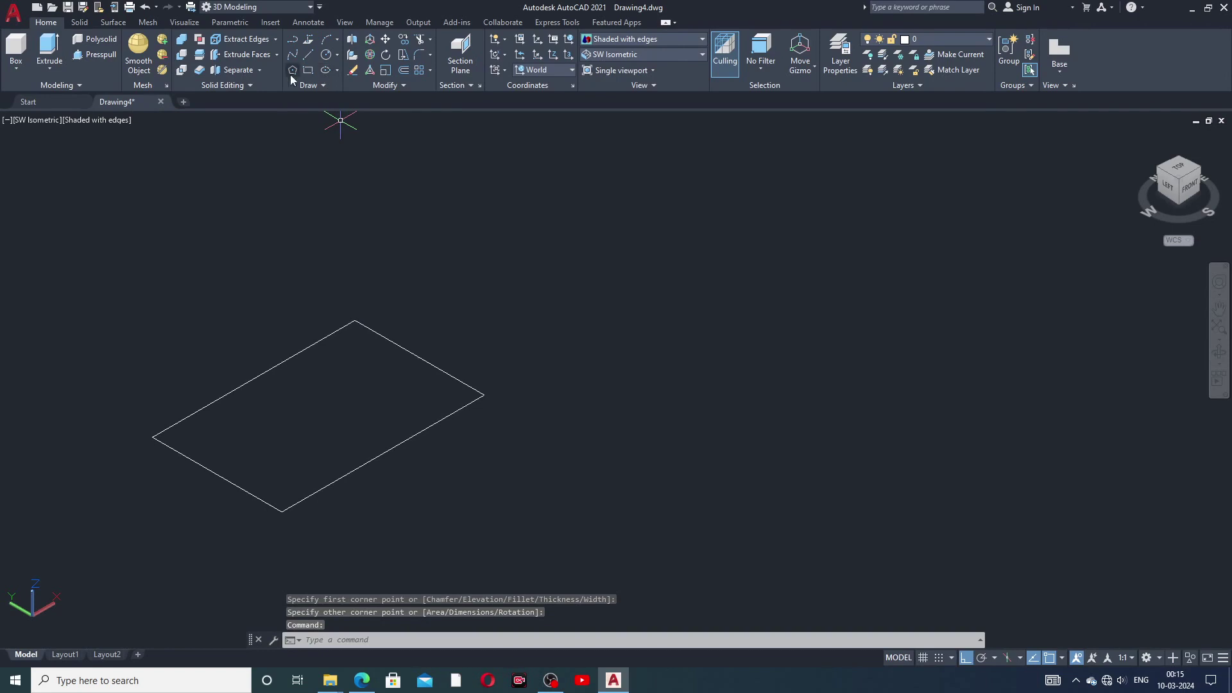
# - Draw a large circle and a smaller concentric circle to the rectangle's right
pyautogui.click(326, 55)
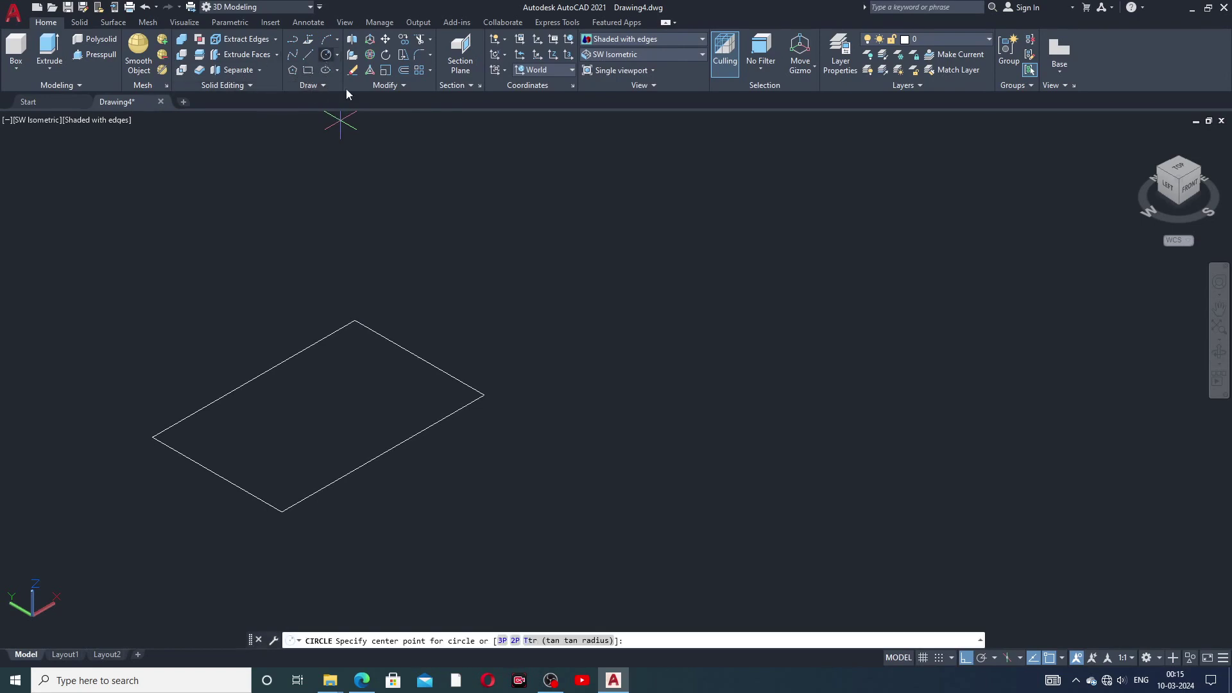
pyautogui.click(837, 388)
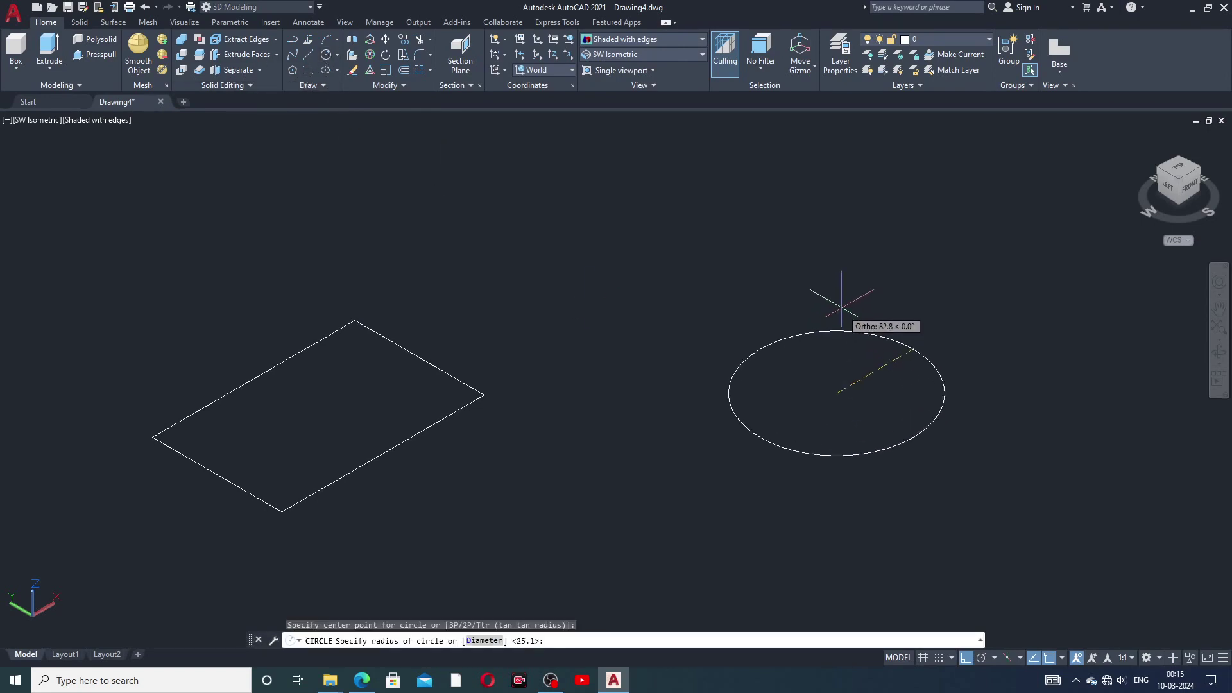
pyautogui.click(835, 258)
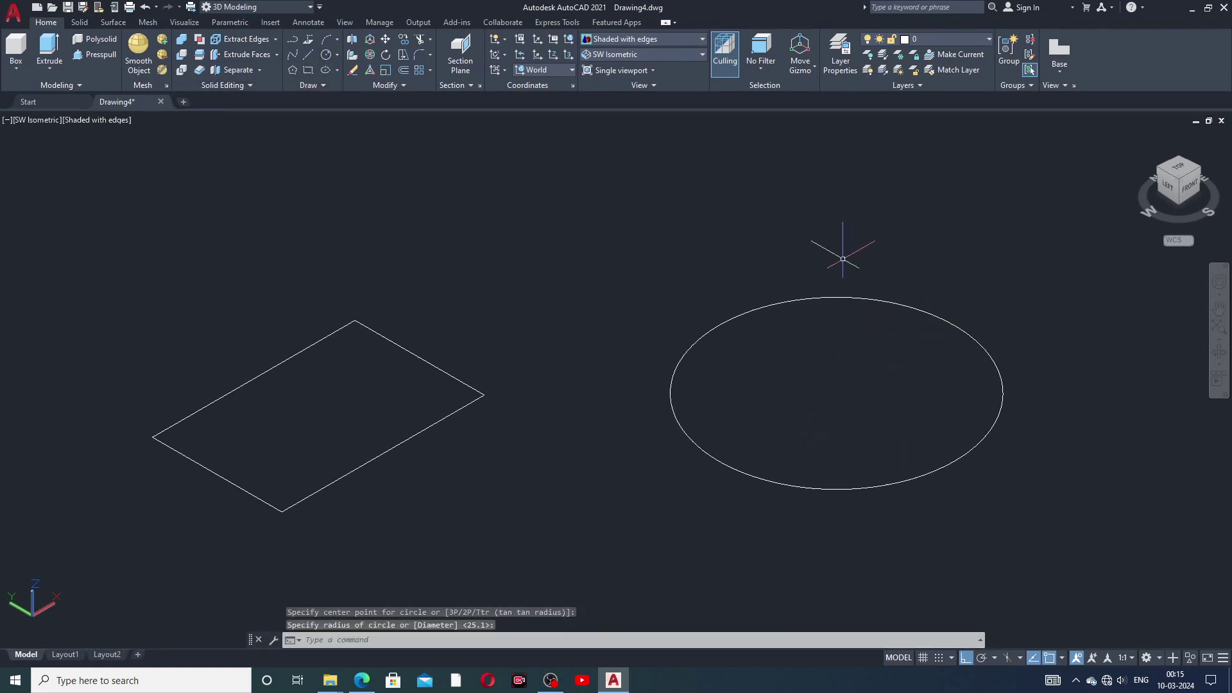
pyautogui.click(327, 55)
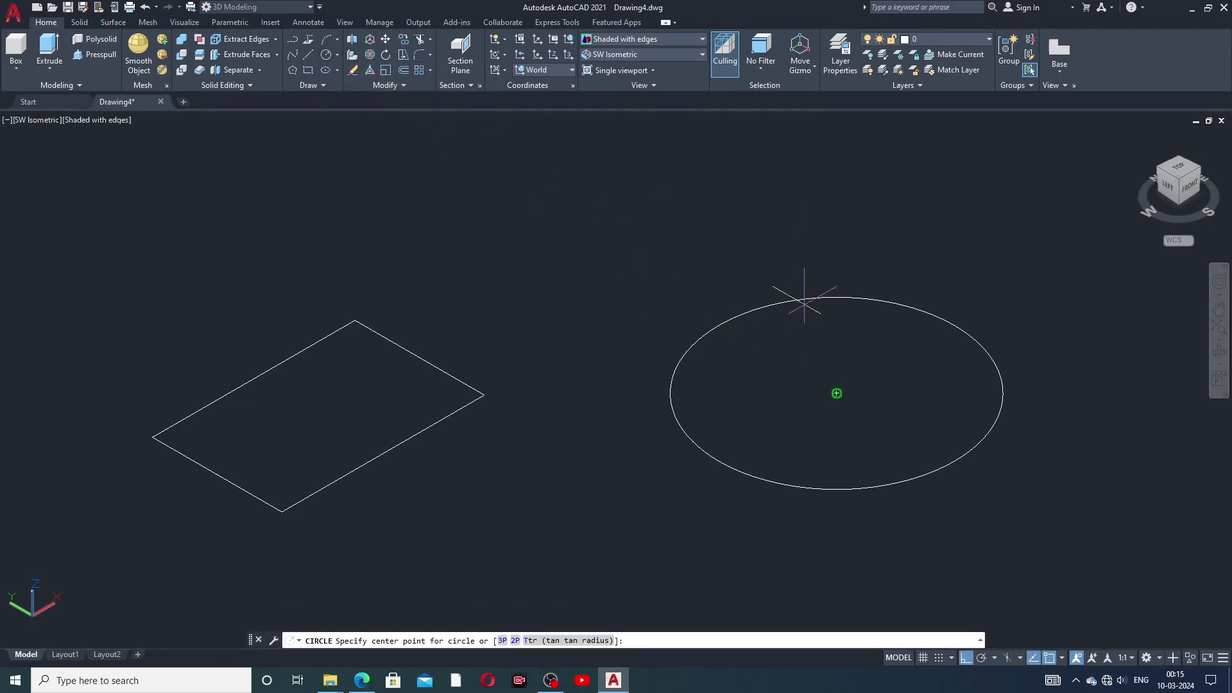
pyautogui.click(836, 393)
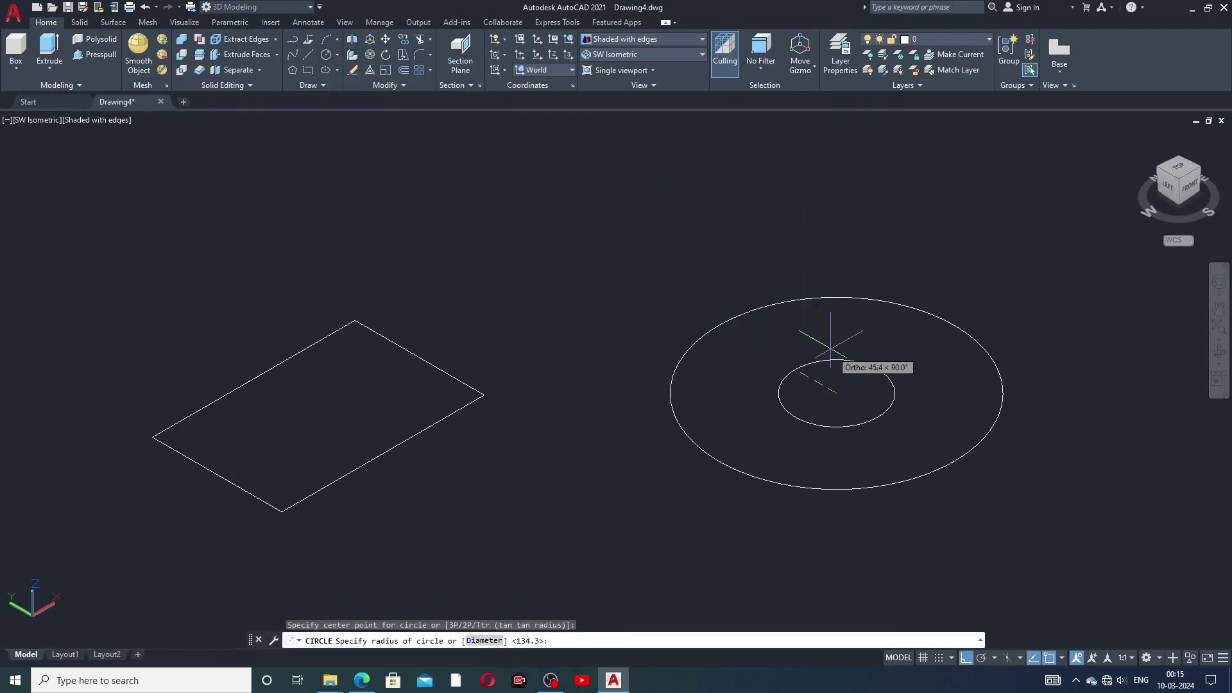
pyautogui.click(825, 329)
pyautogui.moveTo(549, 295); pyautogui.dragTo(521, 260, button='middle')
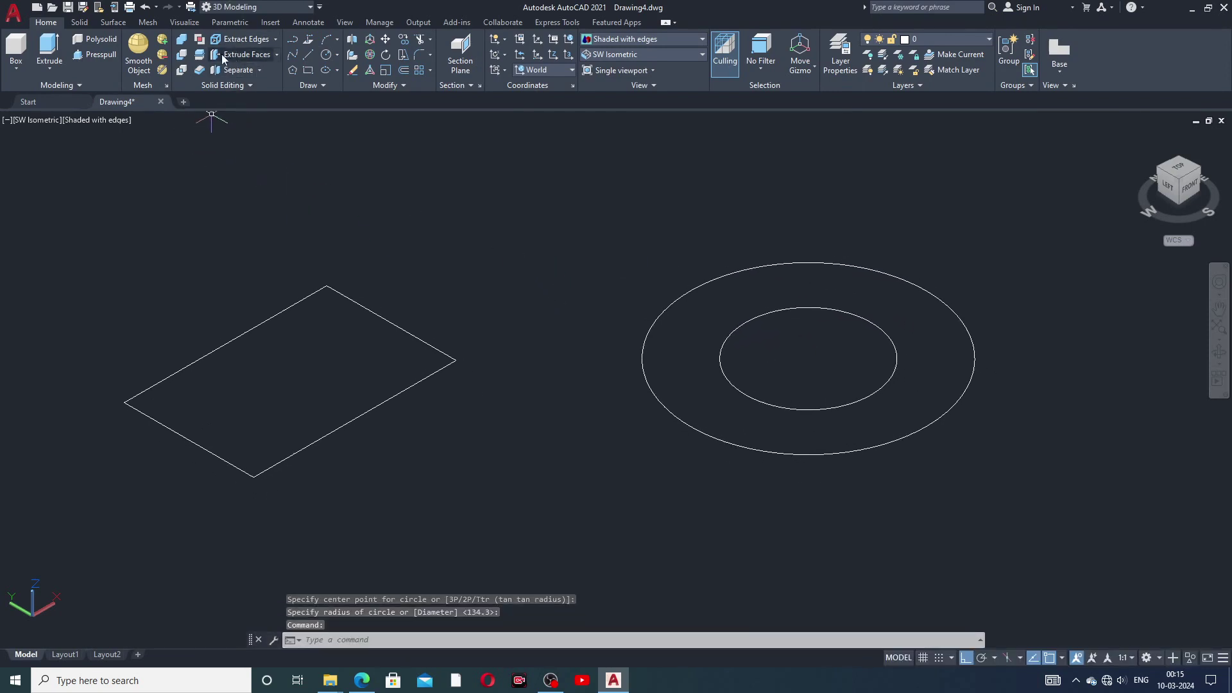
# - Presspull the rectangle into a box, then extrude the inner circle and surrounding ring
pyautogui.click(110, 59)
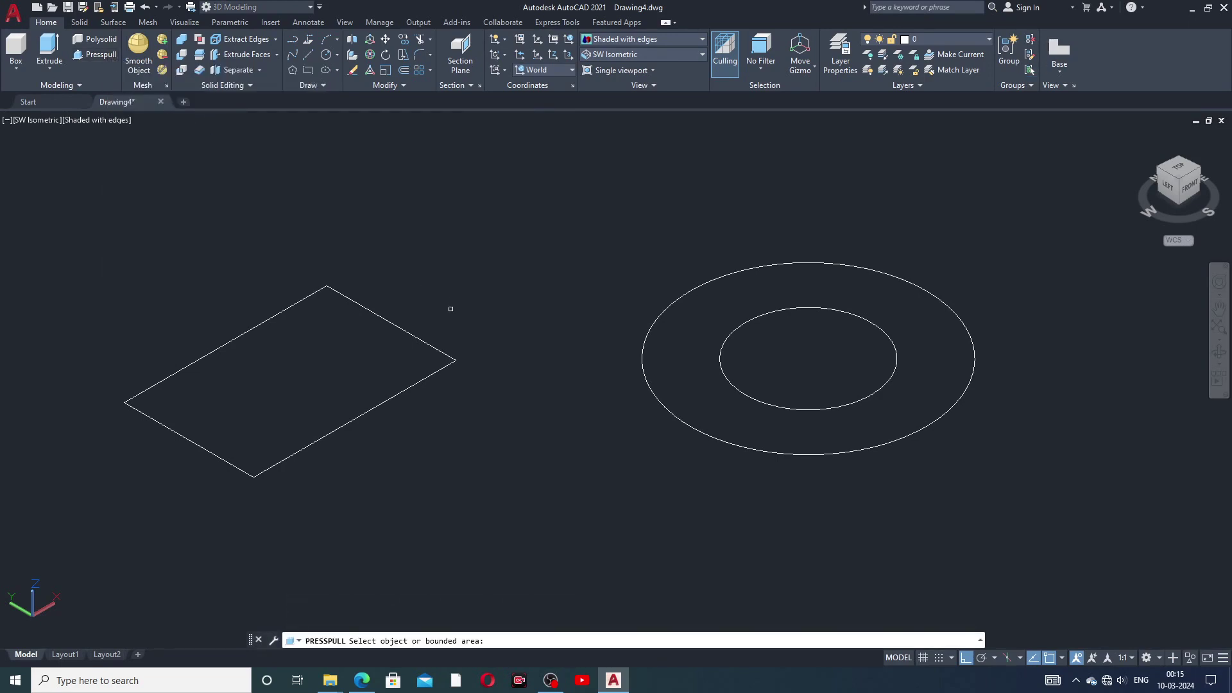
pyautogui.click(385, 326)
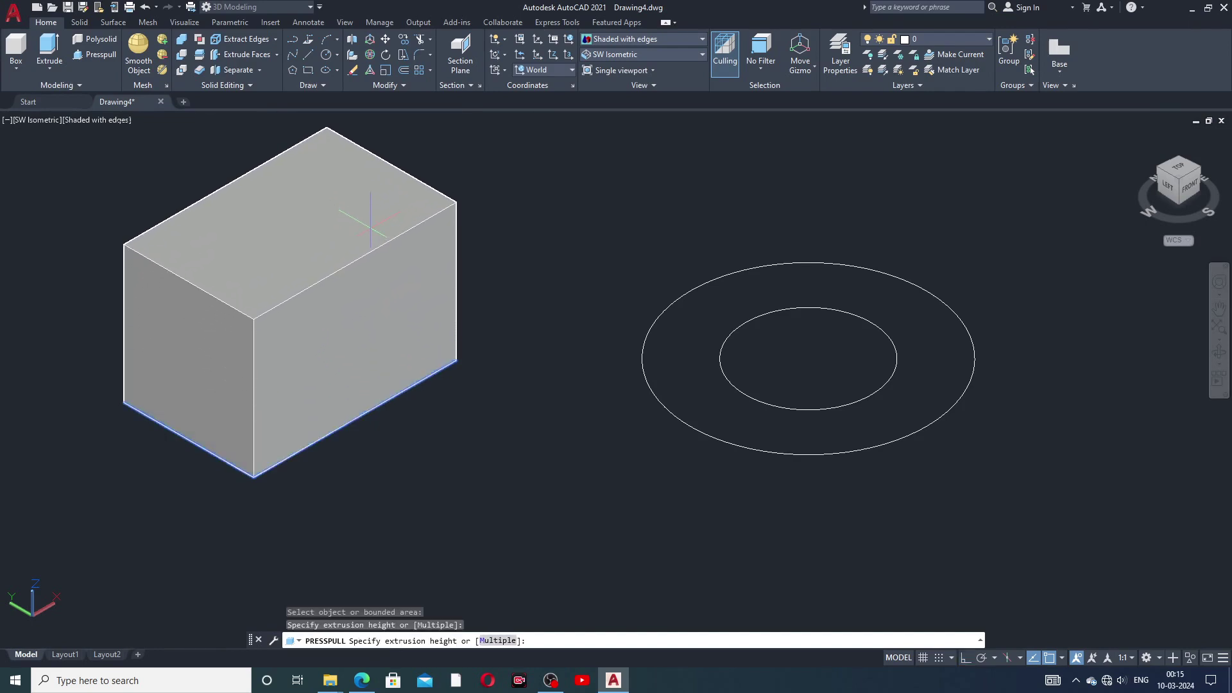
pyautogui.click(395, 257)
pyautogui.moveTo(432, 325); pyautogui.dragTo(432, 367, button='middle')
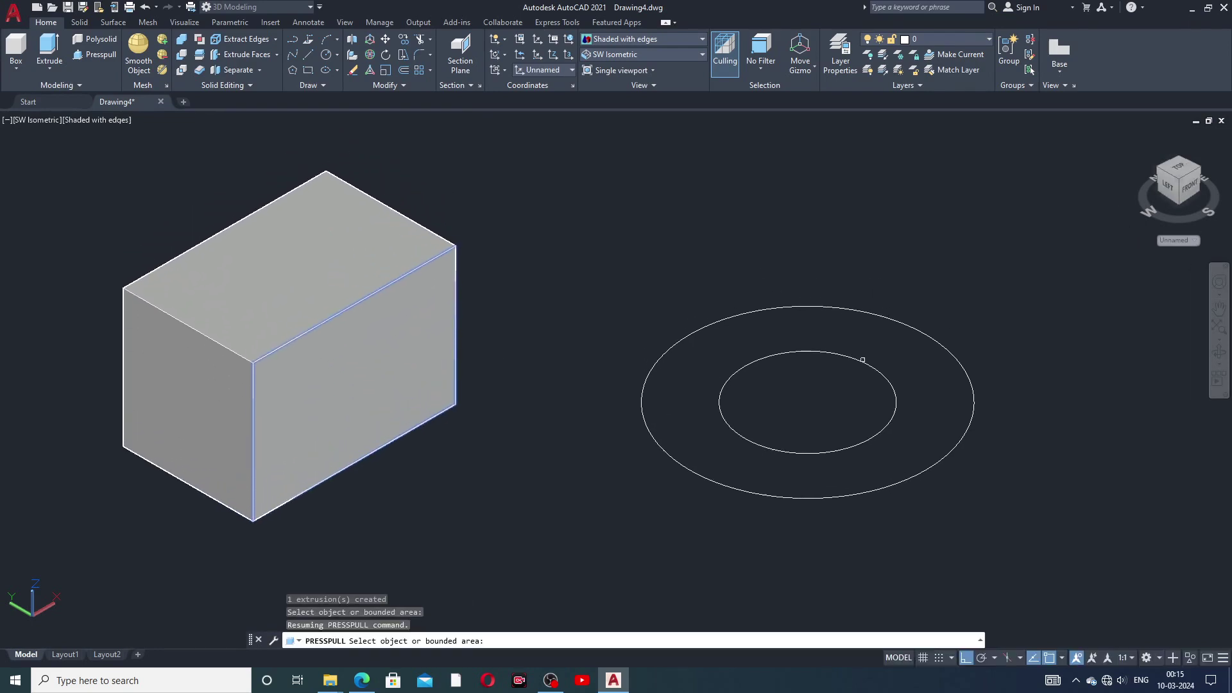
pyautogui.click(808, 402)
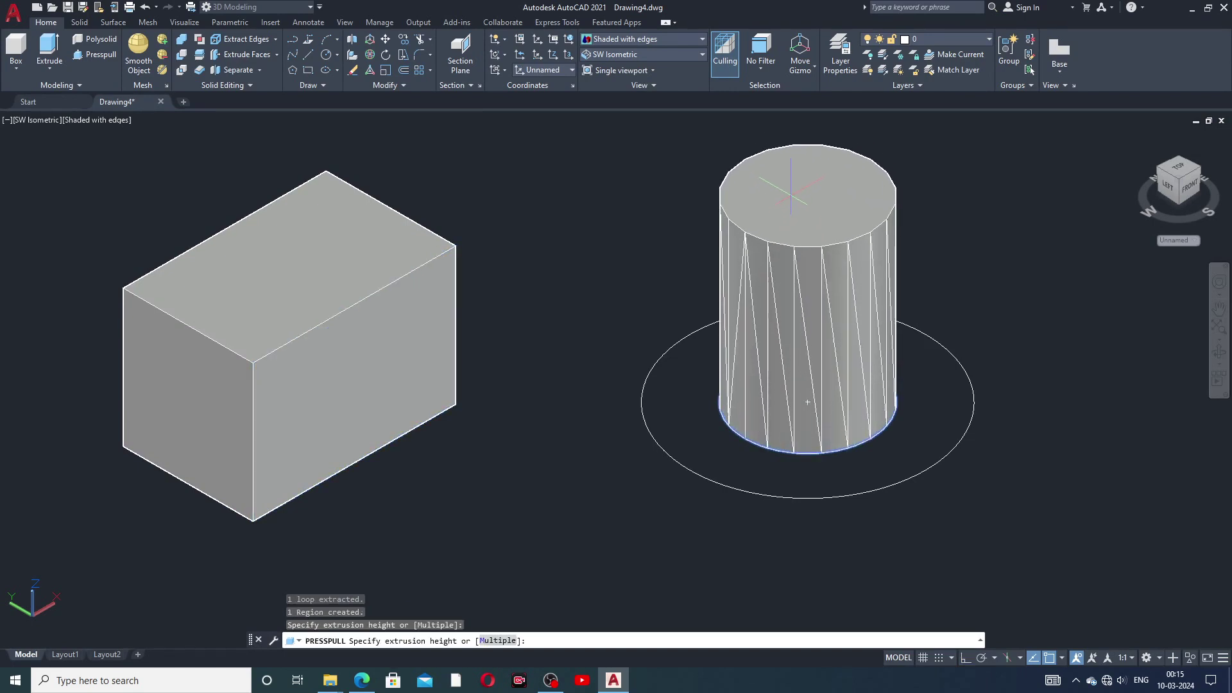
pyautogui.click(807, 402)
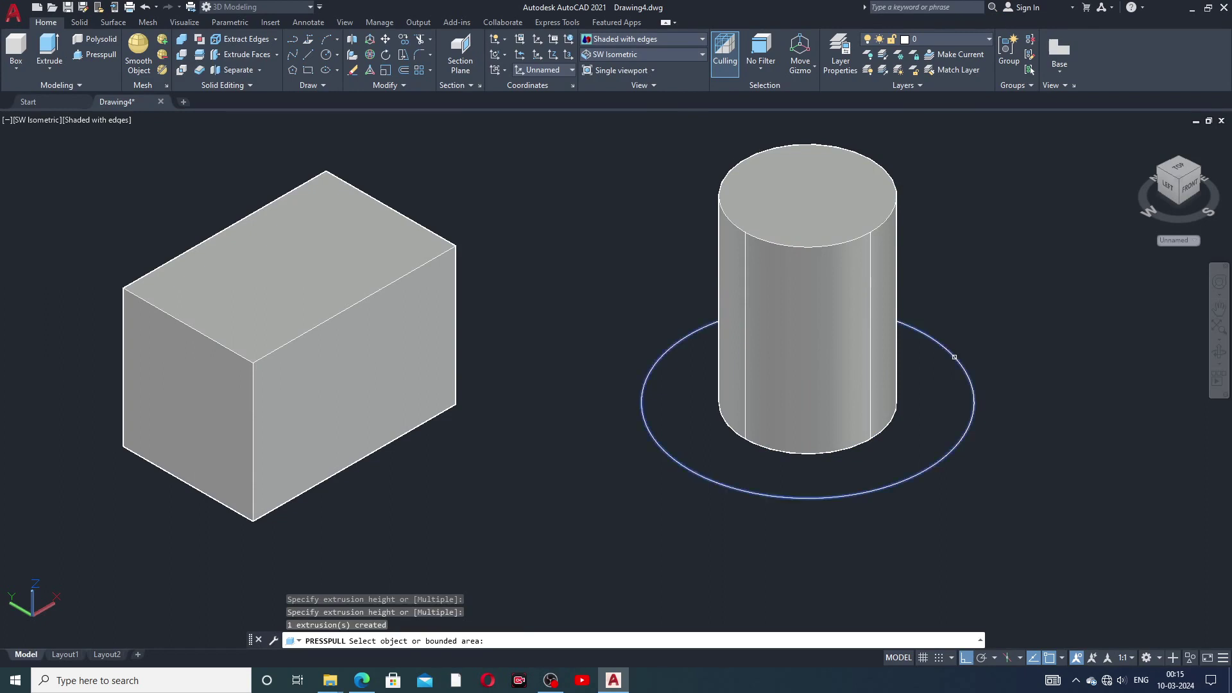
pyautogui.click(955, 356)
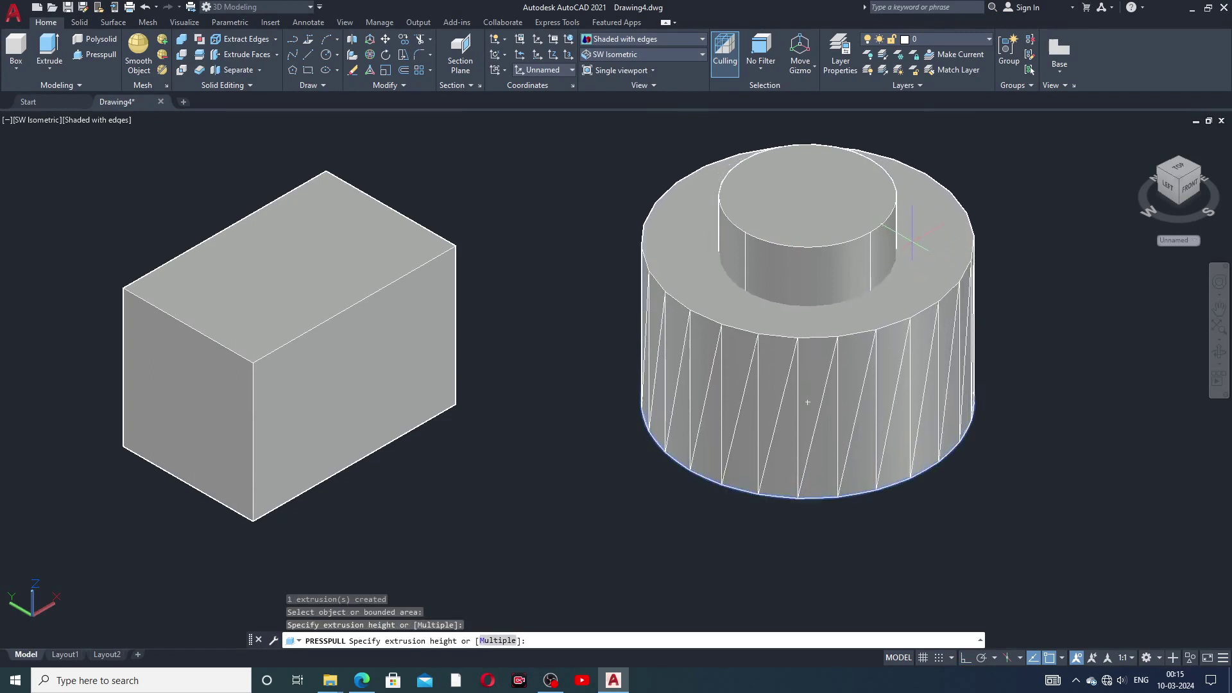
pyautogui.click(807, 403)
pyautogui.moveTo(1035, 279); pyautogui.dragTo(1055, 309, button='middle')
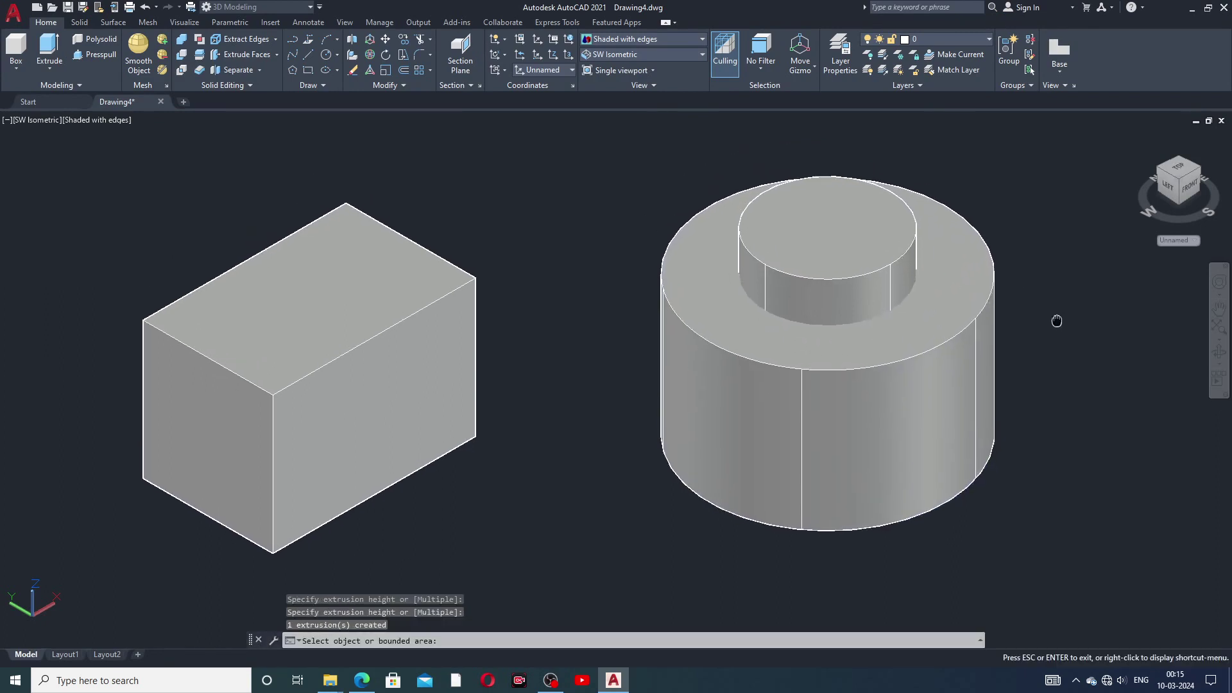
pyautogui.press('Return')
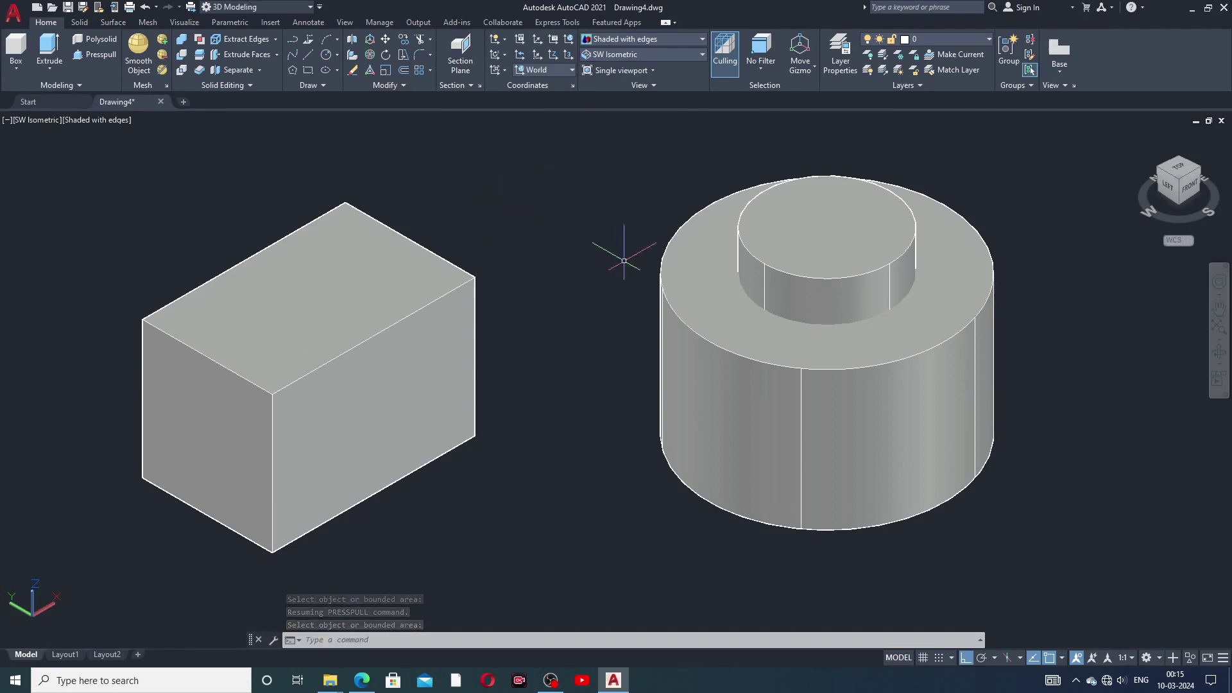
pyautogui.click(275, 40)
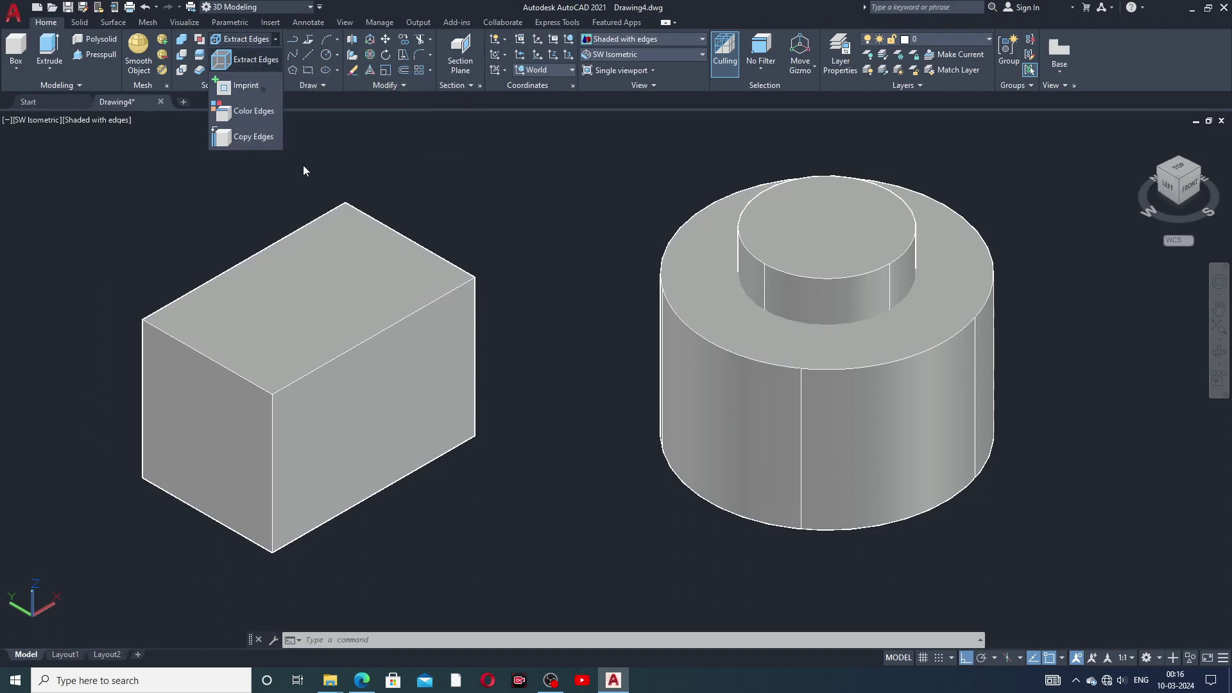
pyautogui.click(533, 242)
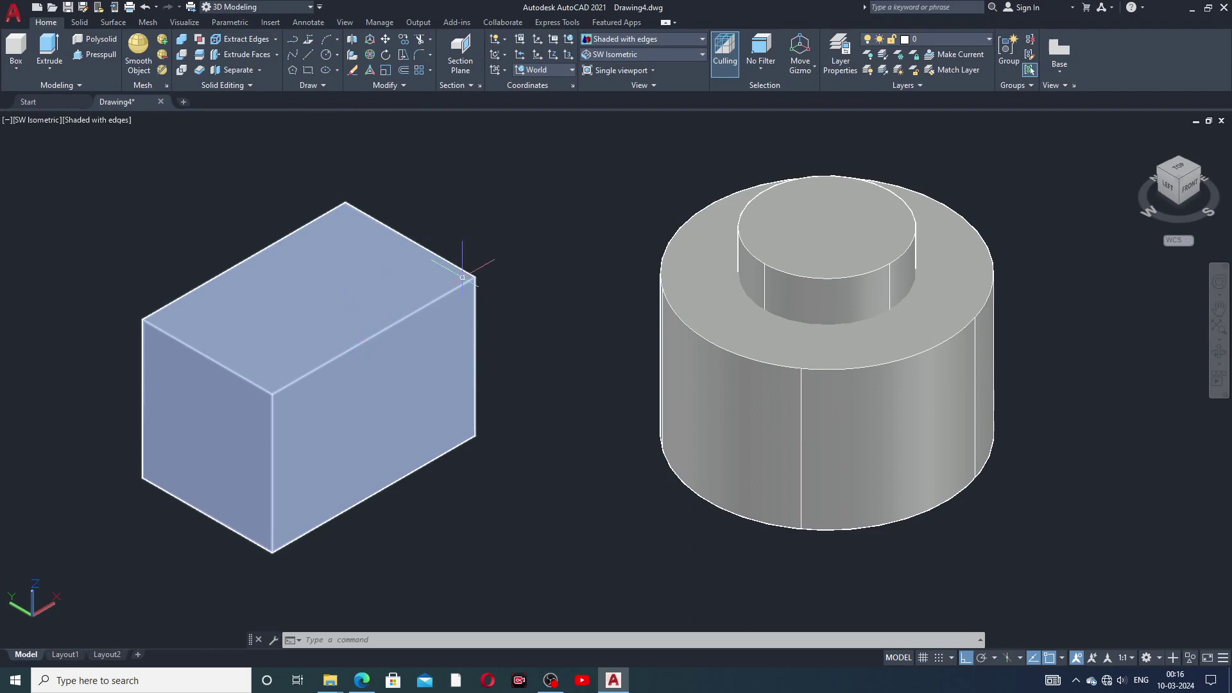
pyautogui.scroll(-3, 546, 289)
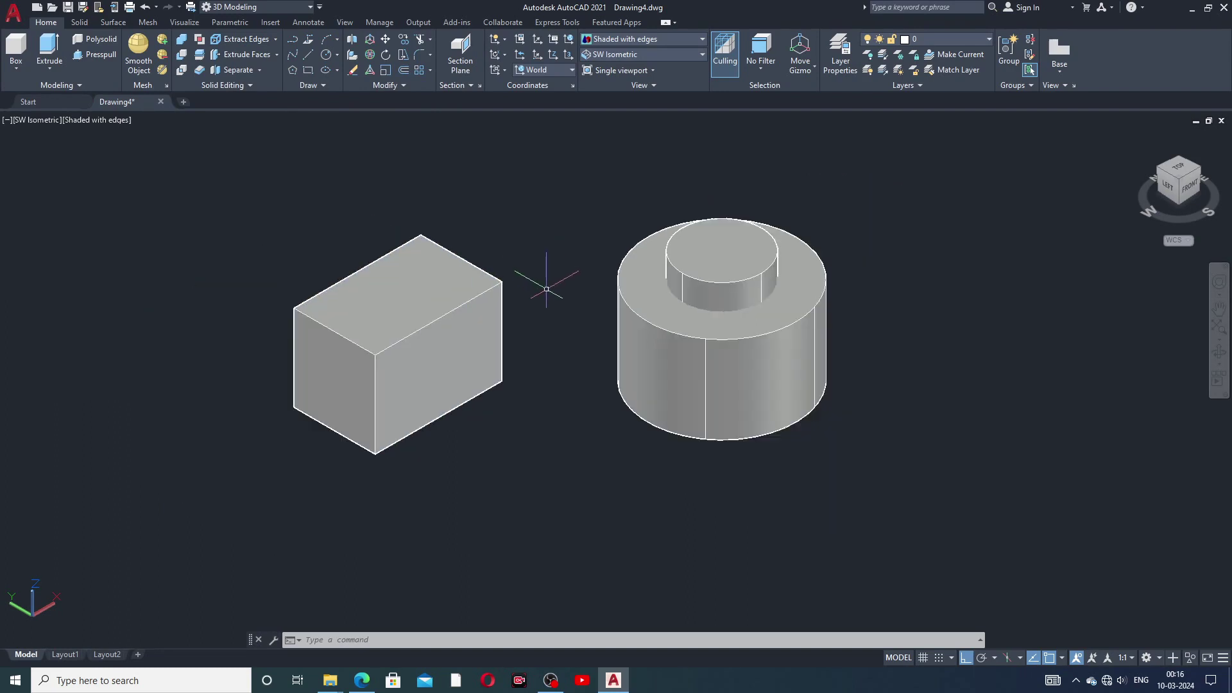
pyautogui.scroll(2, 543, 276)
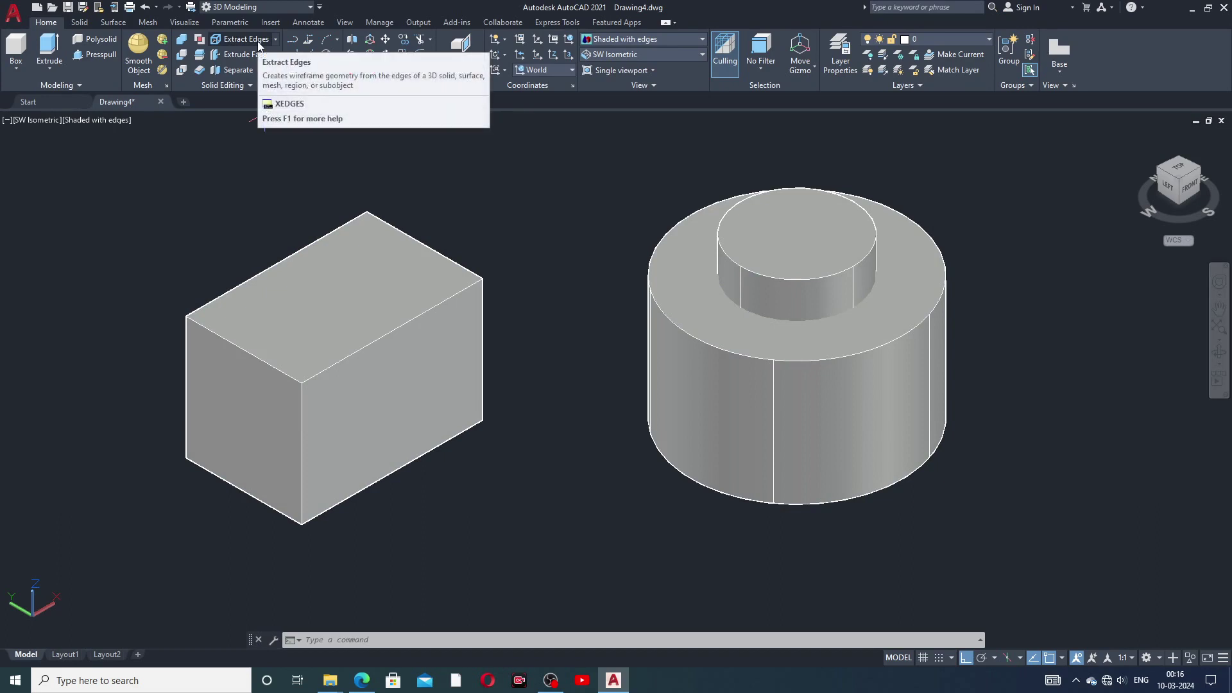
pyautogui.click(365, 305)
pyautogui.press('Delete')
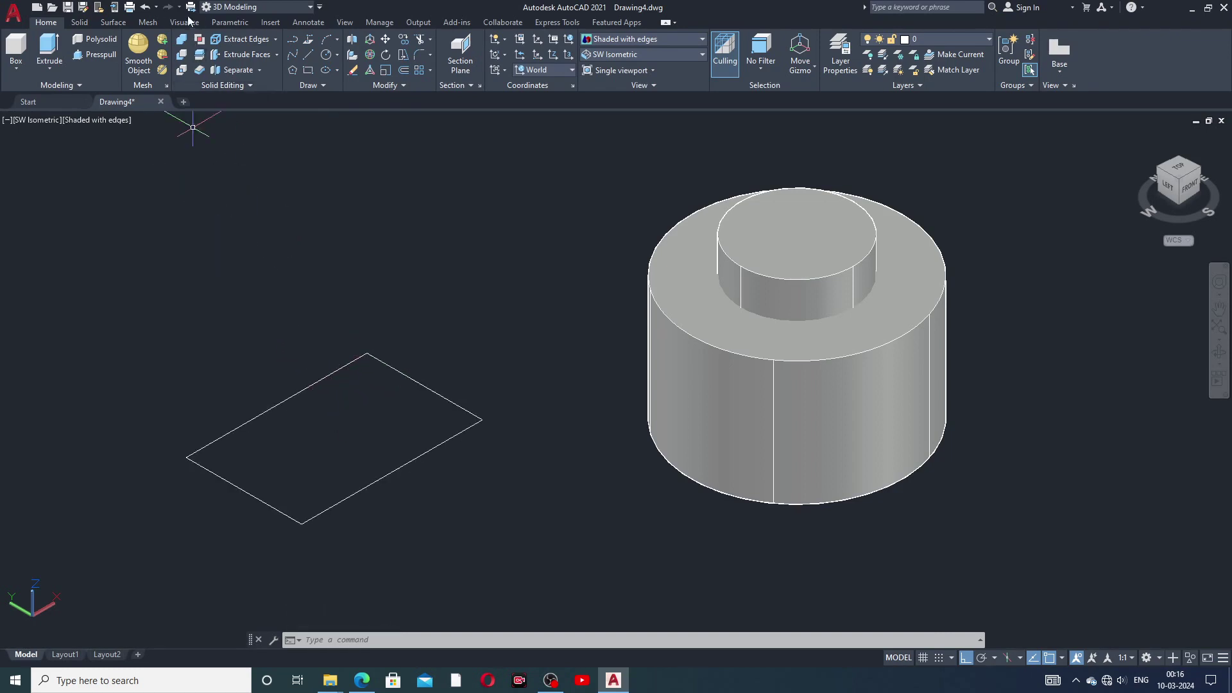
pyautogui.click(146, 14)
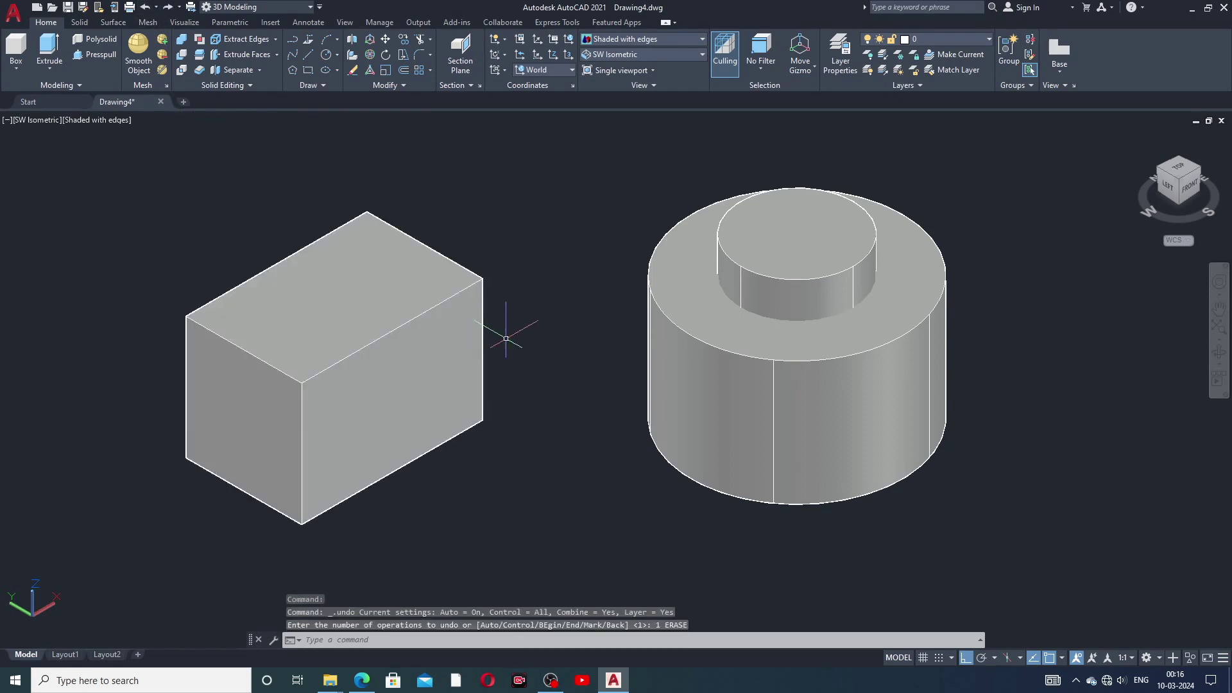
pyautogui.moveTo(504, 338); pyautogui.dragTo(511, 318, button='middle')
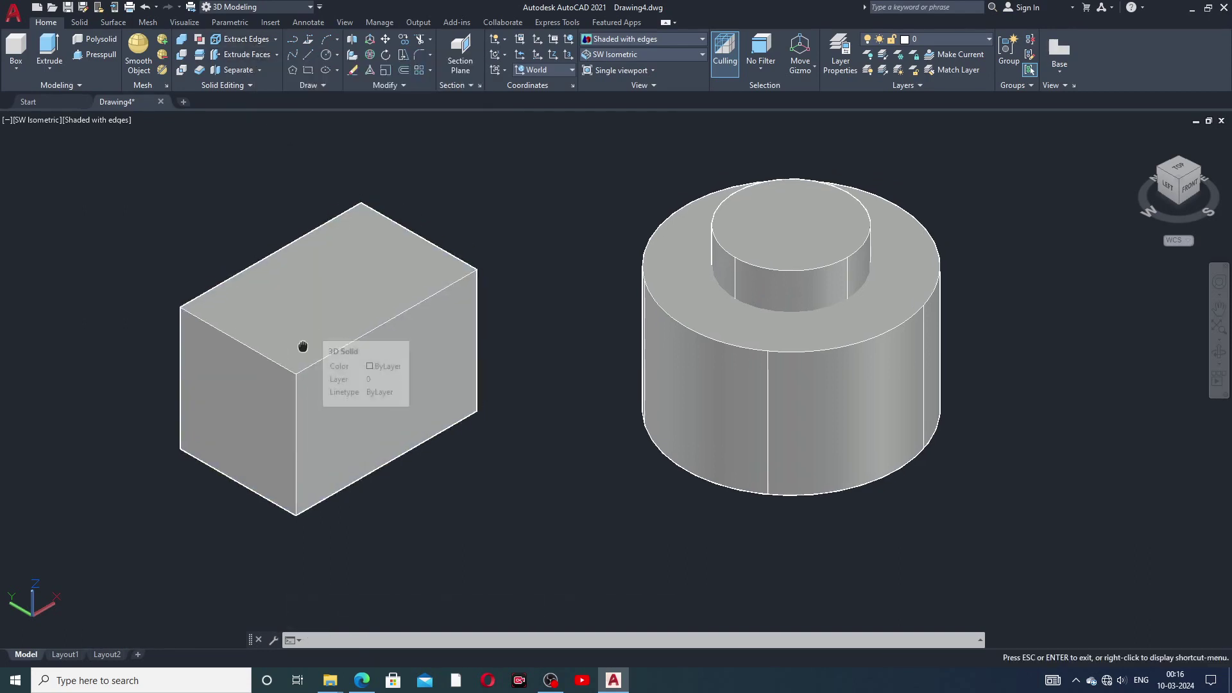
pyautogui.moveTo(302, 344); pyautogui.dragTo(285, 384, button='middle')
pyautogui.click(270, 204)
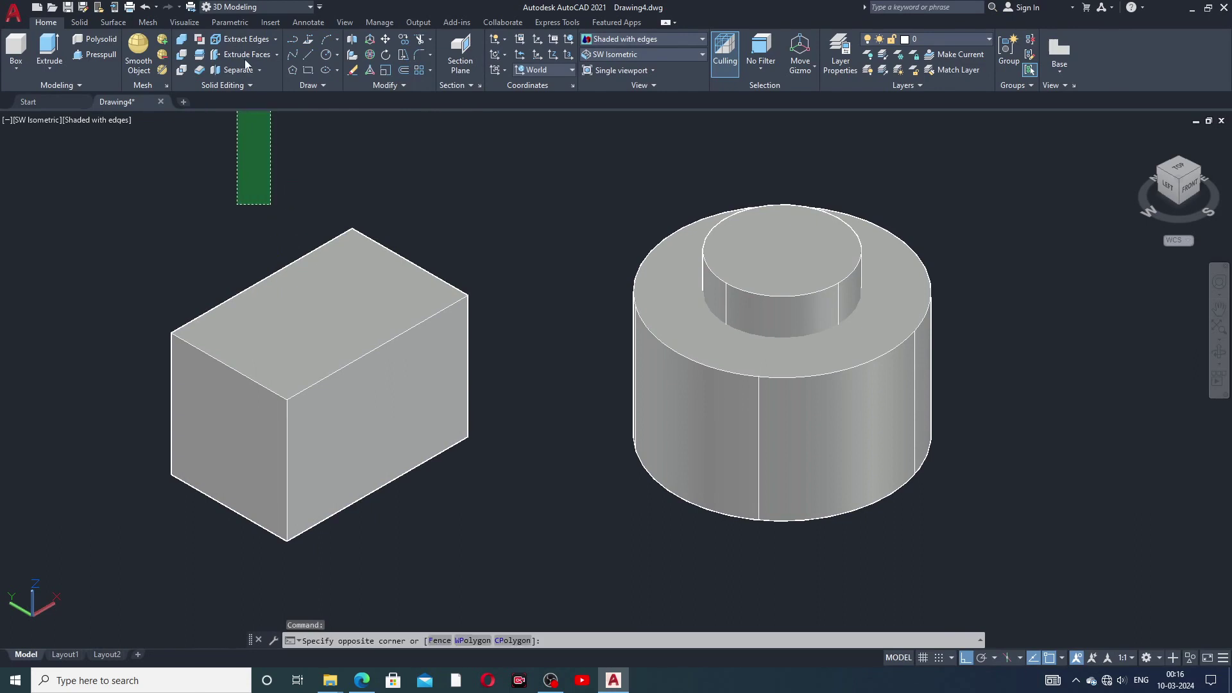
# - Extract the box solid's edges with Extract Edges
pyautogui.press('Escape')
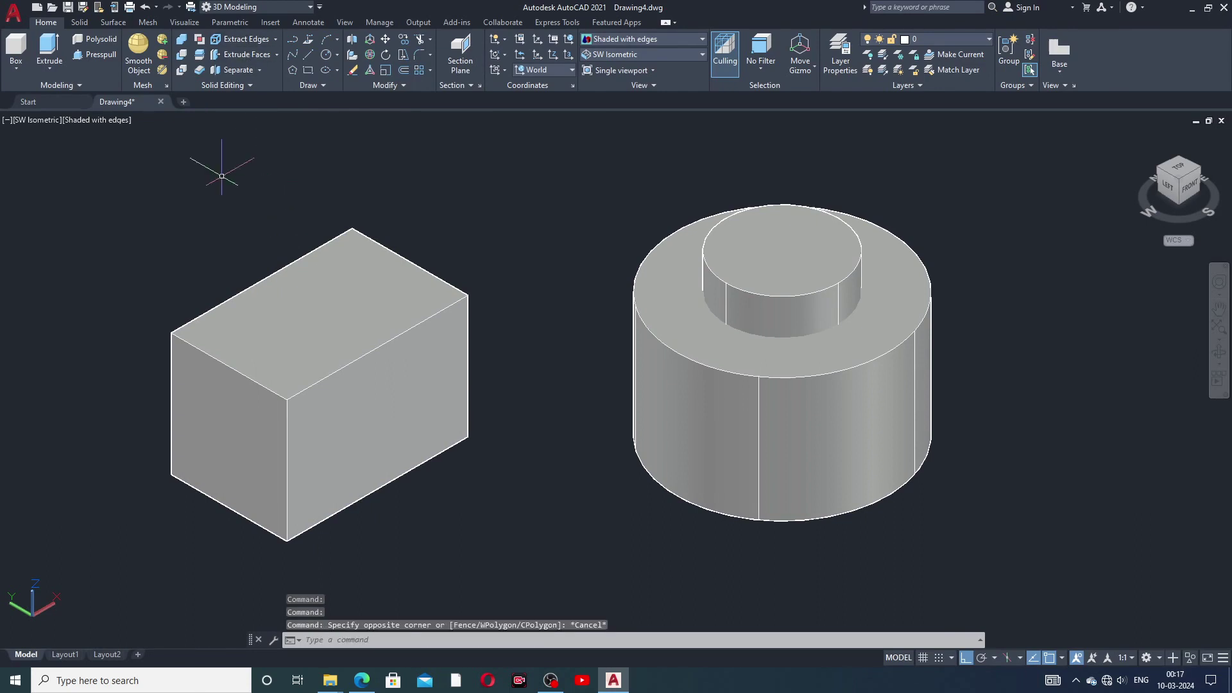
pyautogui.click(250, 40)
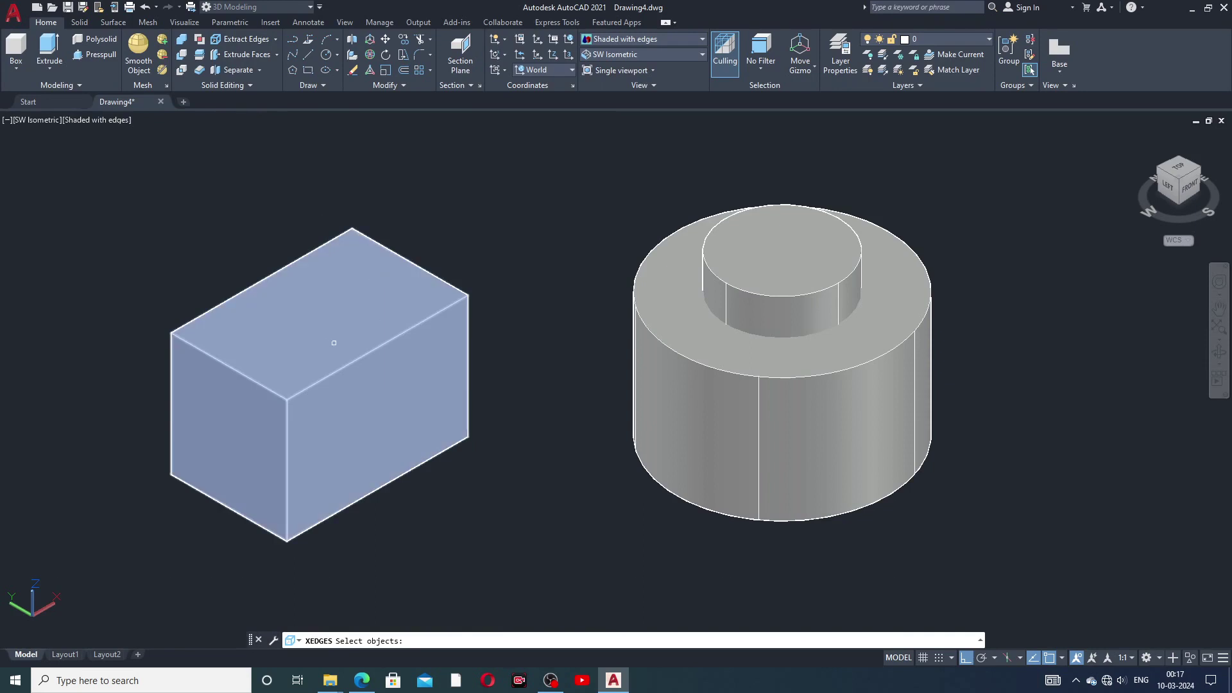
pyautogui.click(347, 316)
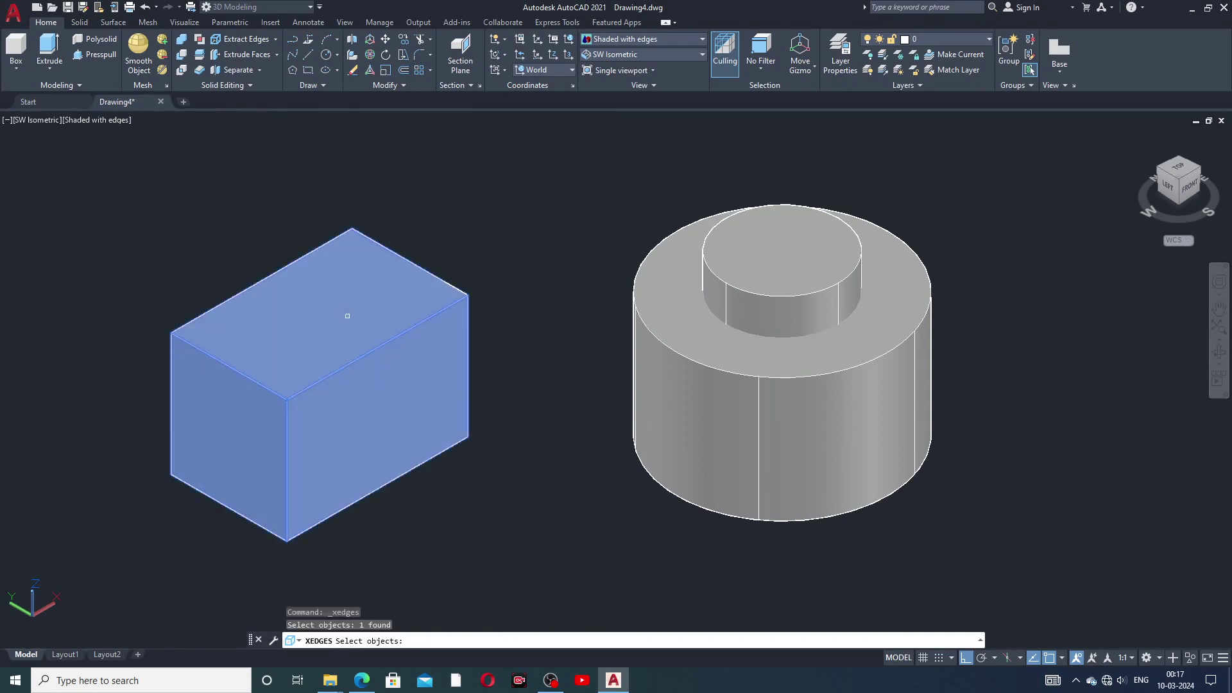
pyautogui.press('Return')
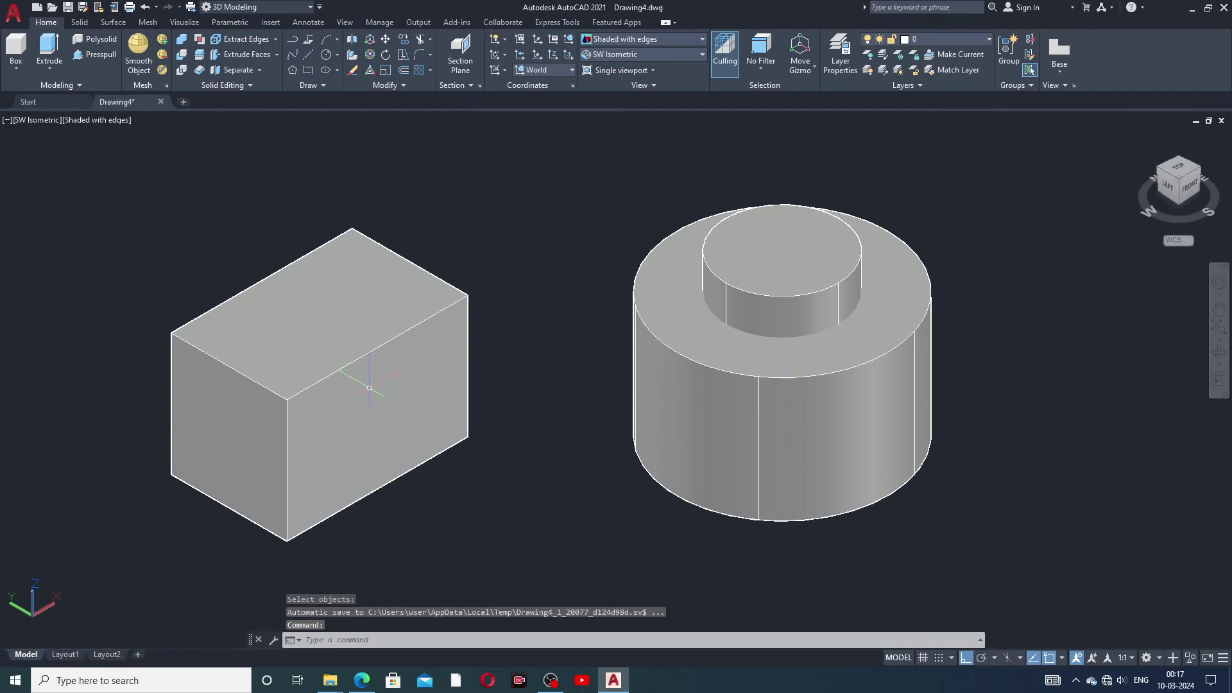
# - Erase the box solid, leaving only its extracted edge lines beside the cylinder
pyautogui.moveTo(369, 388); pyautogui.dragTo(355, 357, button='middle')
pyautogui.click(354, 340)
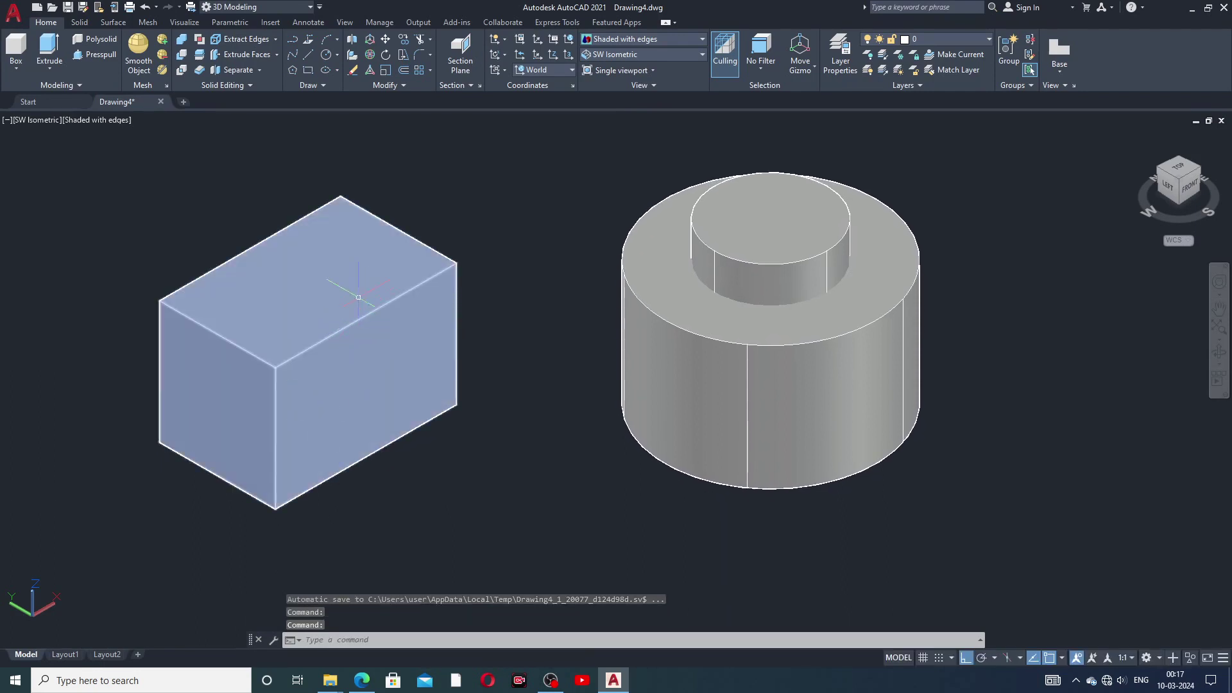
pyautogui.moveTo(342, 295)
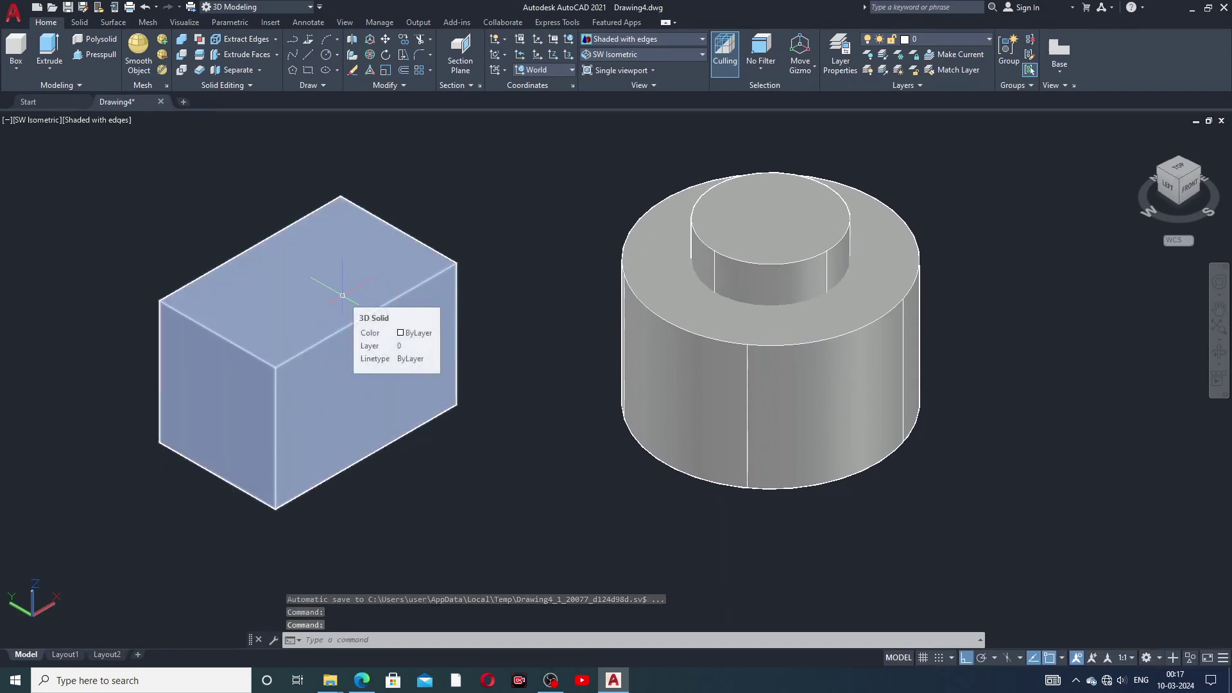
pyautogui.click(319, 320)
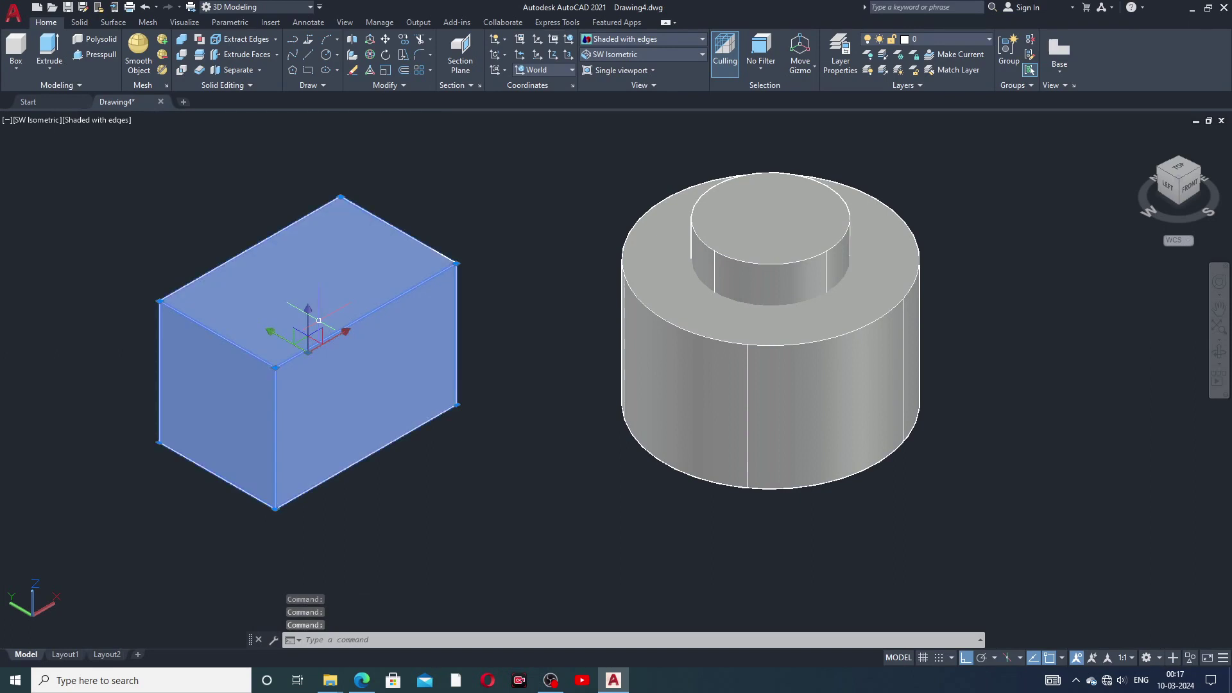
pyautogui.press('Delete')
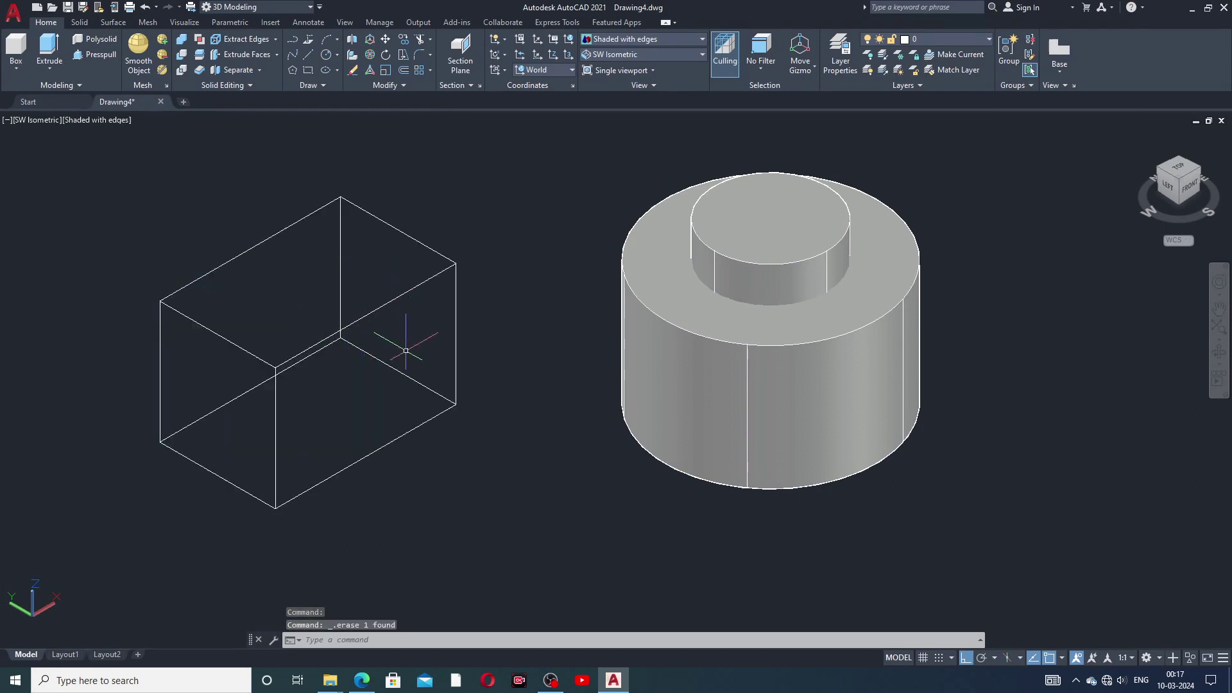
pyautogui.moveTo(406, 350); pyautogui.dragTo(414, 362, button='middle')
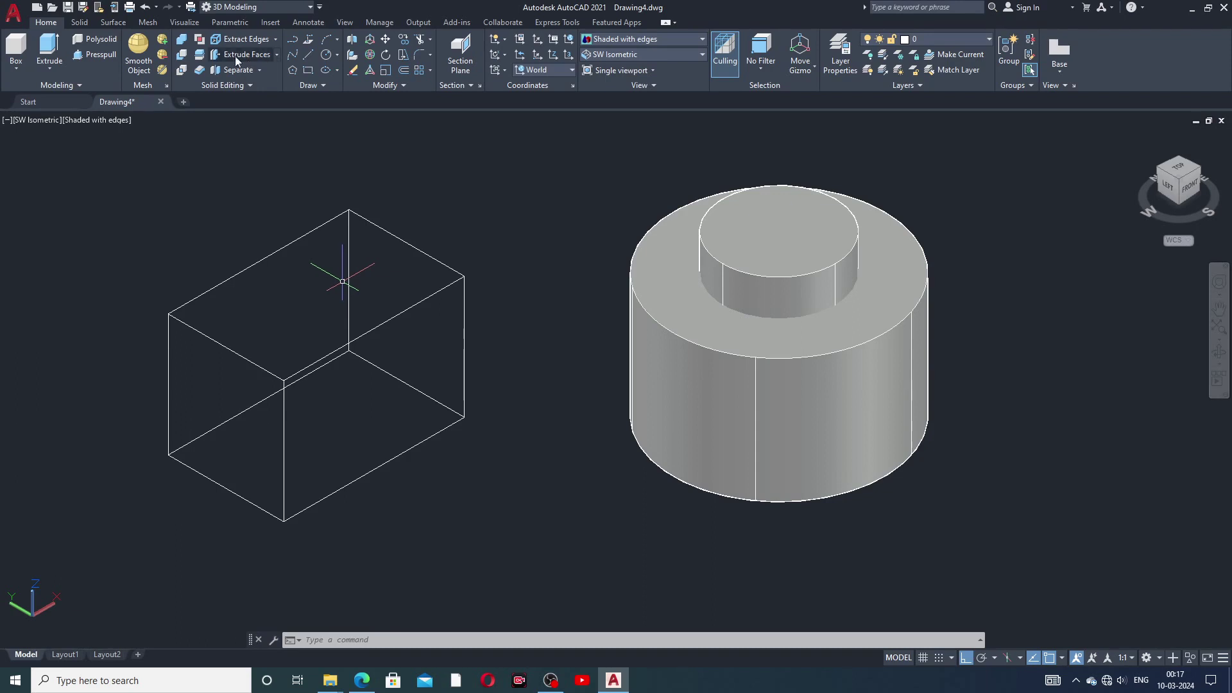
# - Undo the view shift and the box deletion, then erase the box again as a test
pyautogui.click(145, 6)
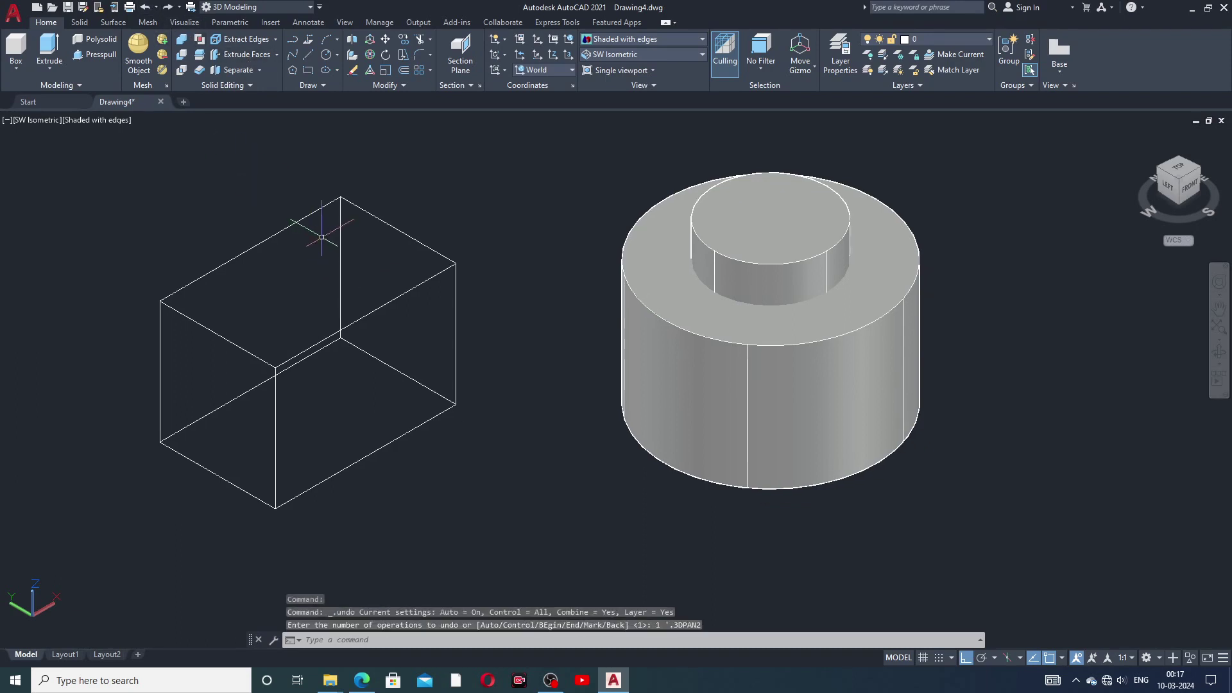
pyautogui.click(145, 6)
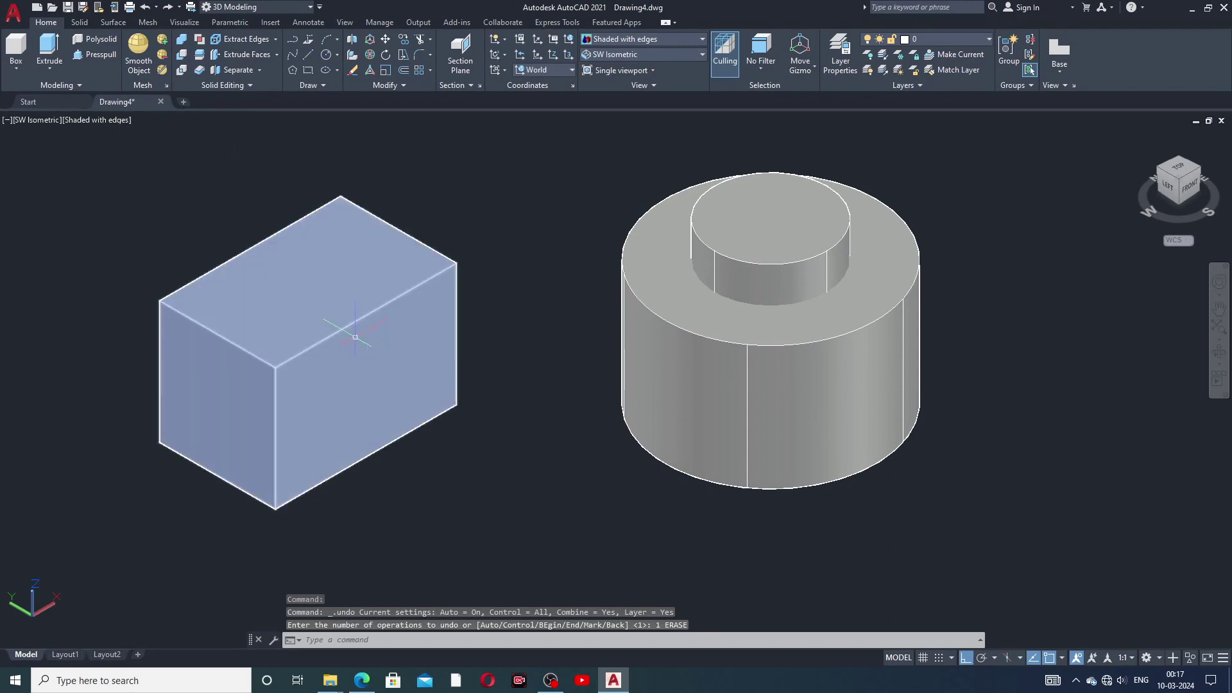
pyautogui.moveTo(357, 330); pyautogui.dragTo(357, 354, button='middle')
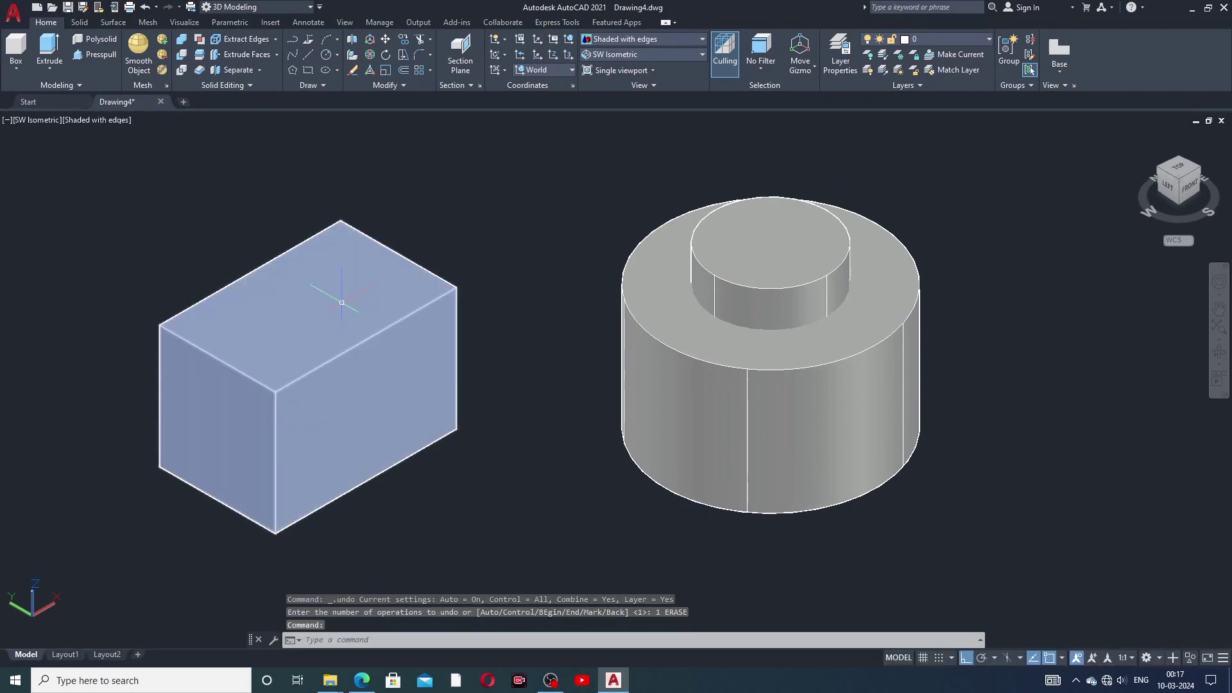
pyautogui.click(361, 336)
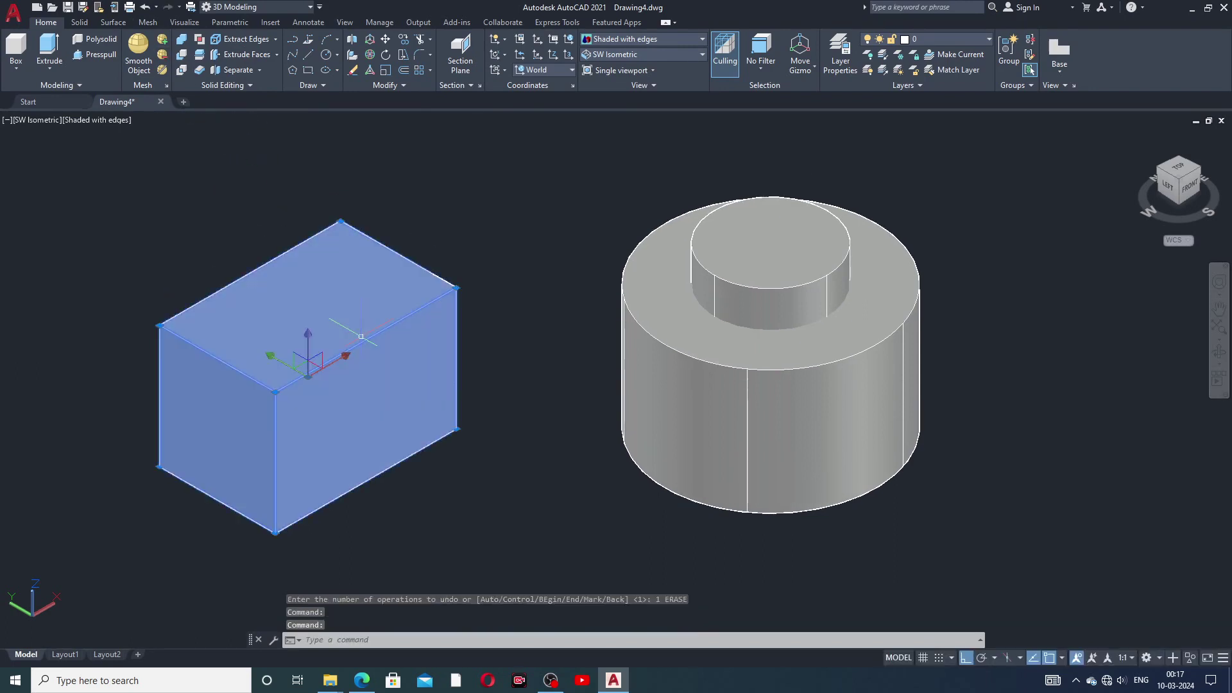
pyautogui.press('Delete')
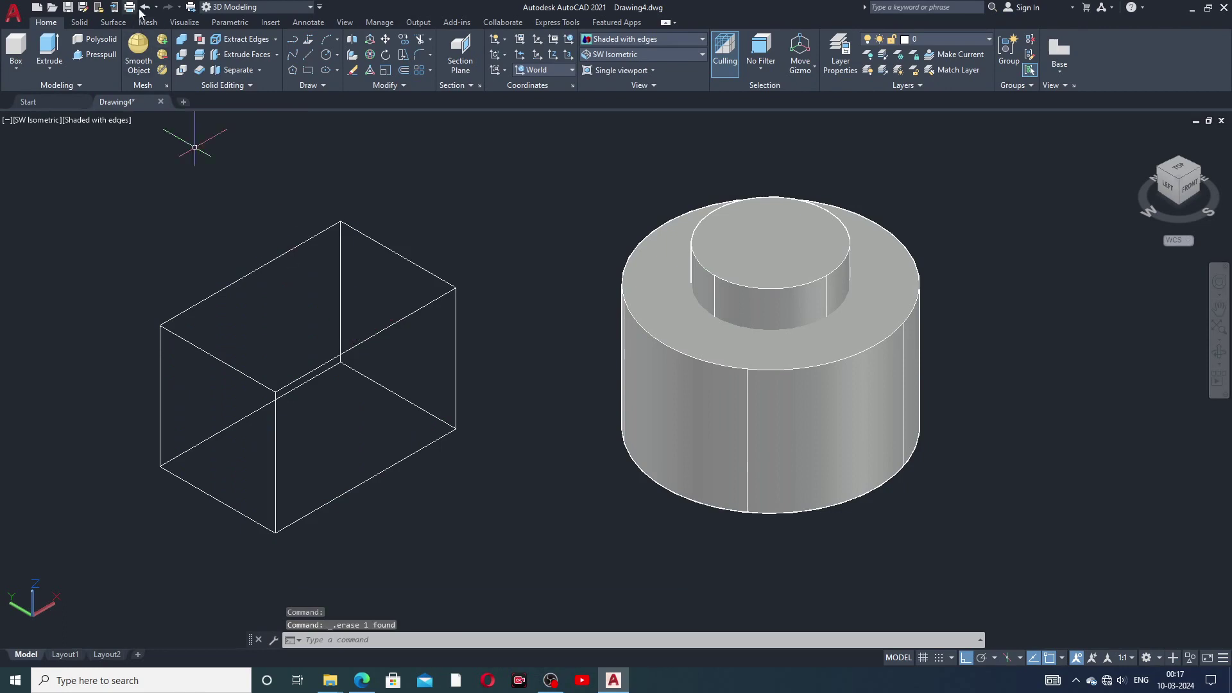
# - Undo back past the edge extraction, test-erase the box, then undo to restore it
pyautogui.click(143, 7)
pyautogui.click(143, 8)
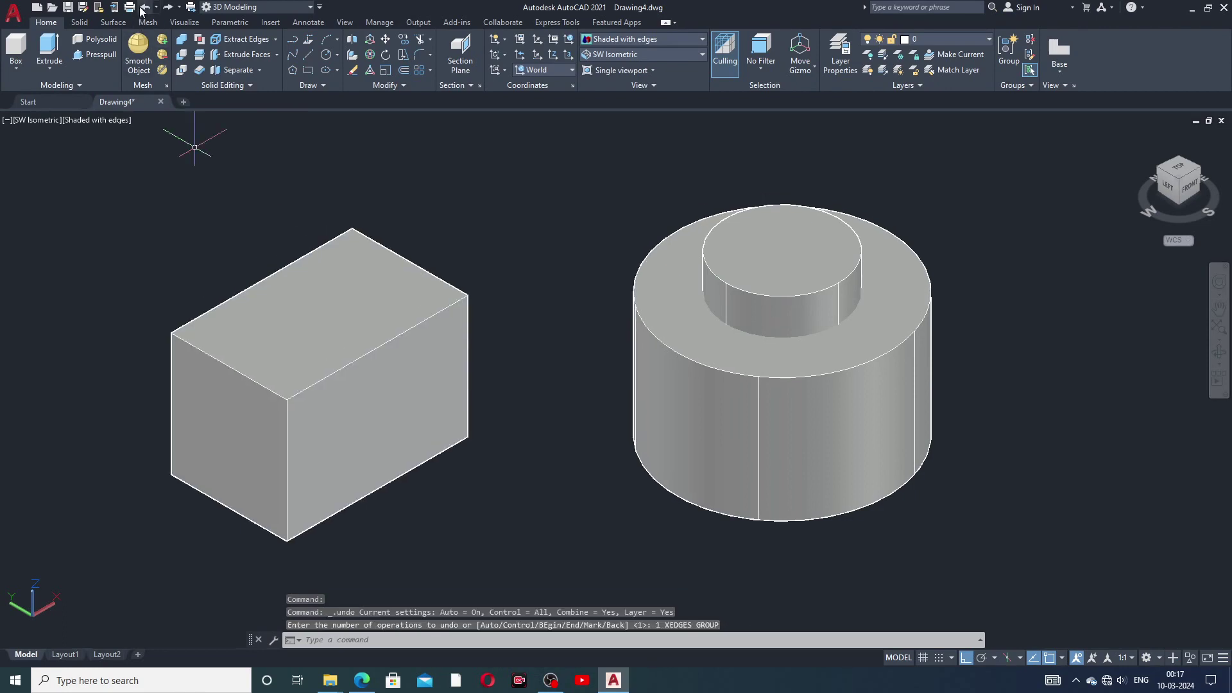
pyautogui.click(296, 347)
pyautogui.press('Delete')
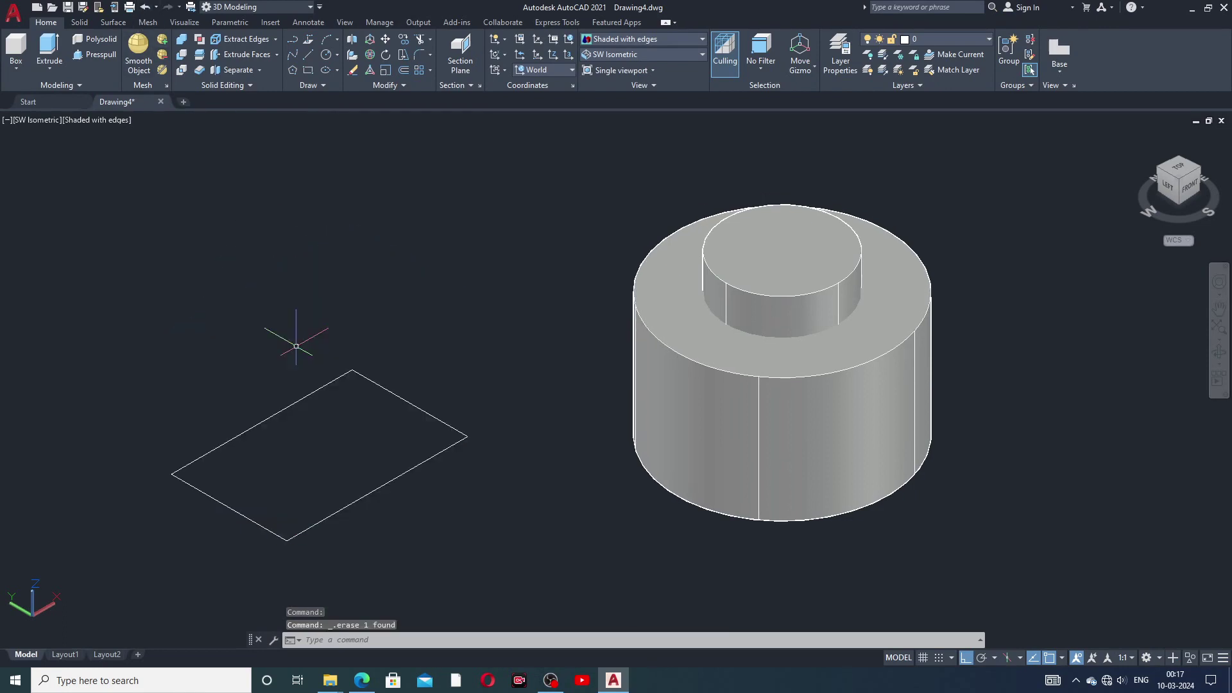
pyautogui.moveTo(289, 372)
pyautogui.mouseDown(button='middle')
pyautogui.moveTo(320, 383)
pyautogui.moveTo(322, 367)
pyautogui.moveTo(328, 388)
pyautogui.mouseUp(button='middle')
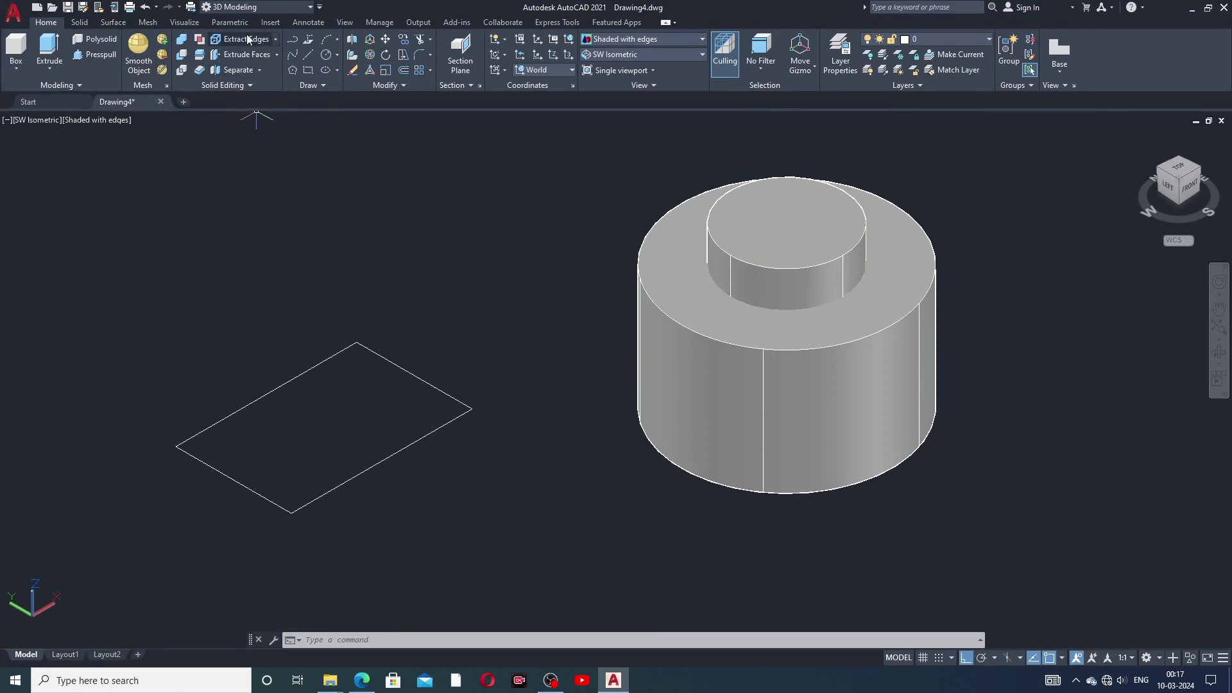
pyautogui.click(146, 8)
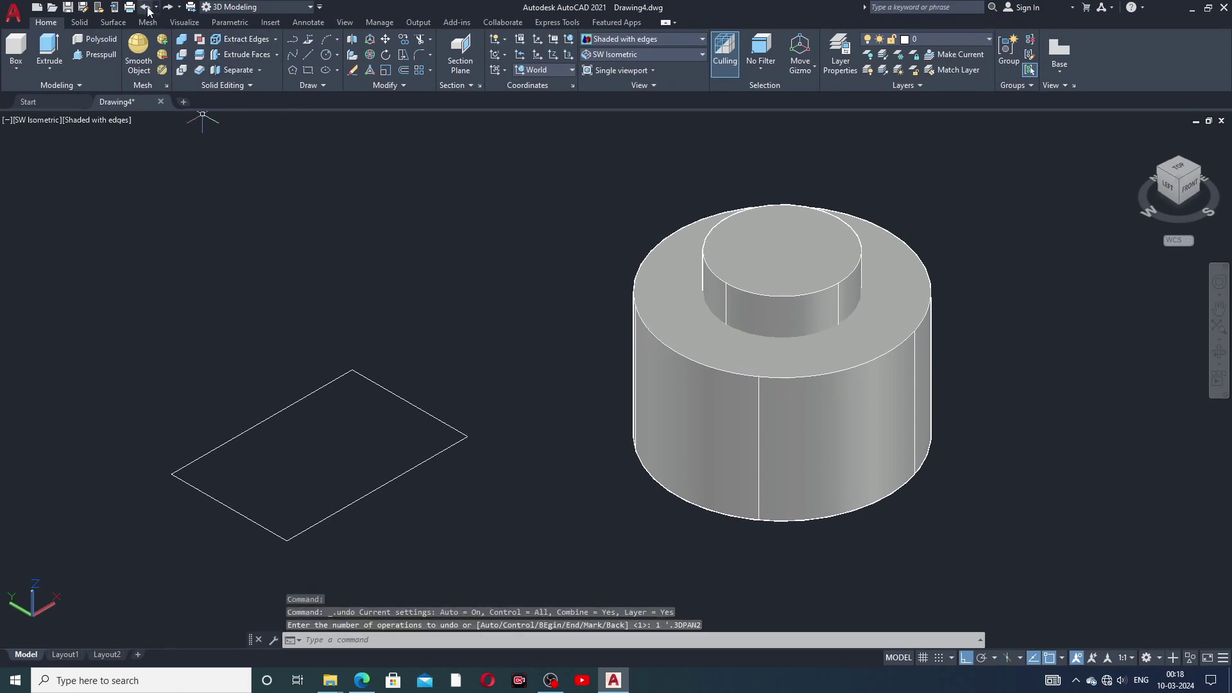
pyautogui.click(146, 8)
pyautogui.moveTo(357, 287); pyautogui.dragTo(350, 244, button='middle')
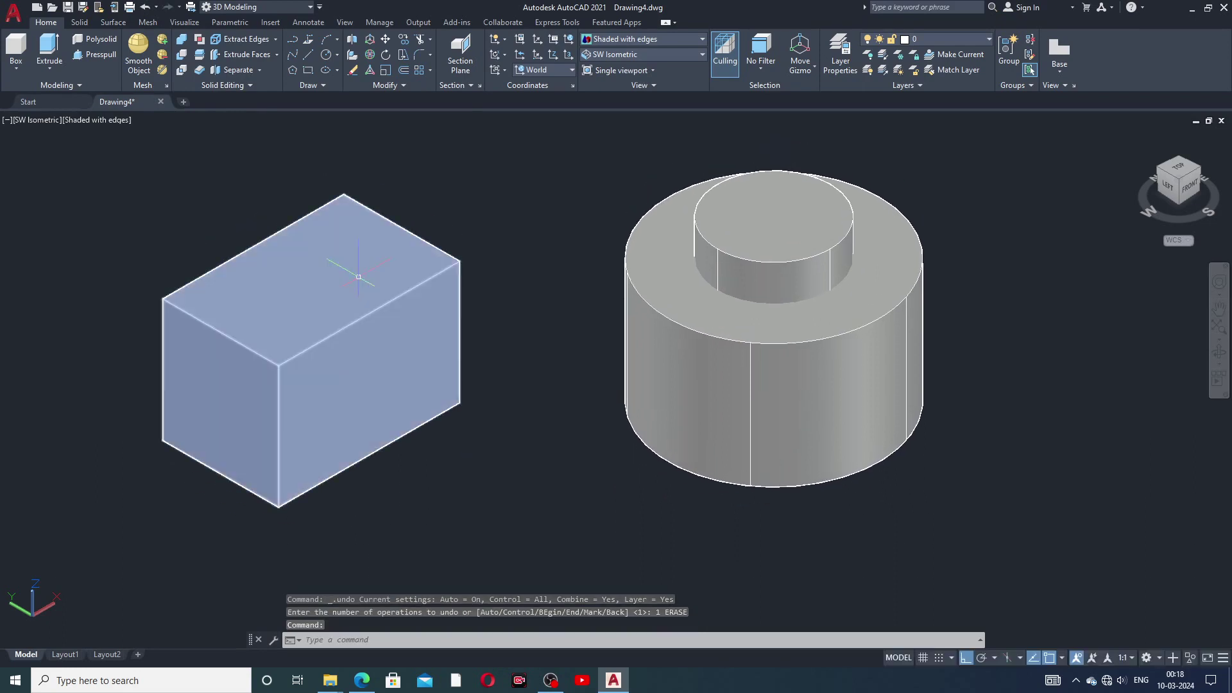
# - Extract the box's edges with Extract Edges, keeping the solid in place
pyautogui.click(253, 40)
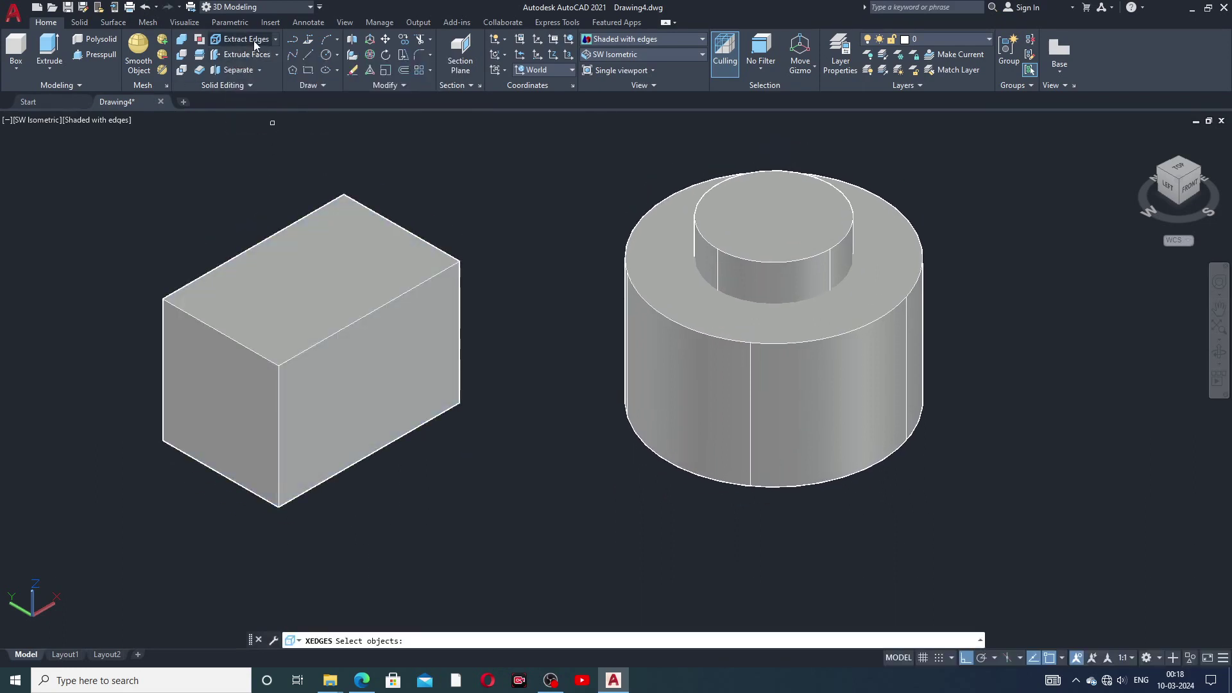
pyautogui.click(310, 276)
pyautogui.press('Return')
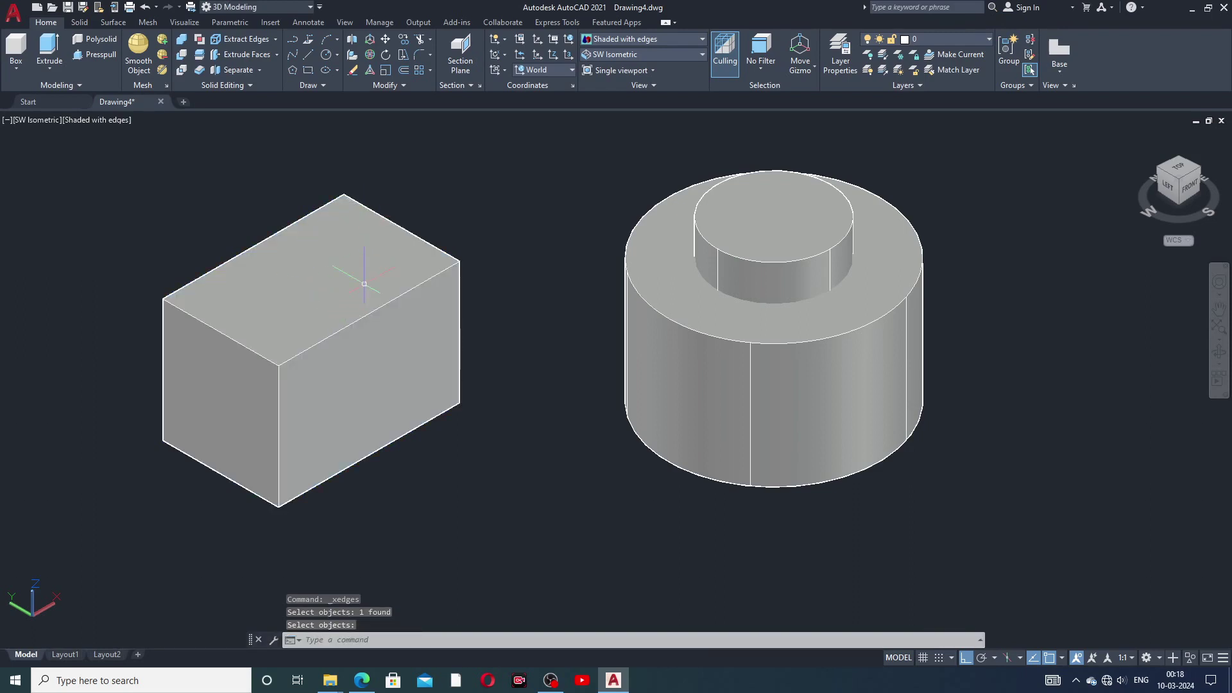
pyautogui.moveTo(356, 277)
pyautogui.mouseDown(button='middle')
pyautogui.moveTo(371, 311)
pyautogui.moveTo(369, 293)
pyautogui.mouseUp(button='middle')
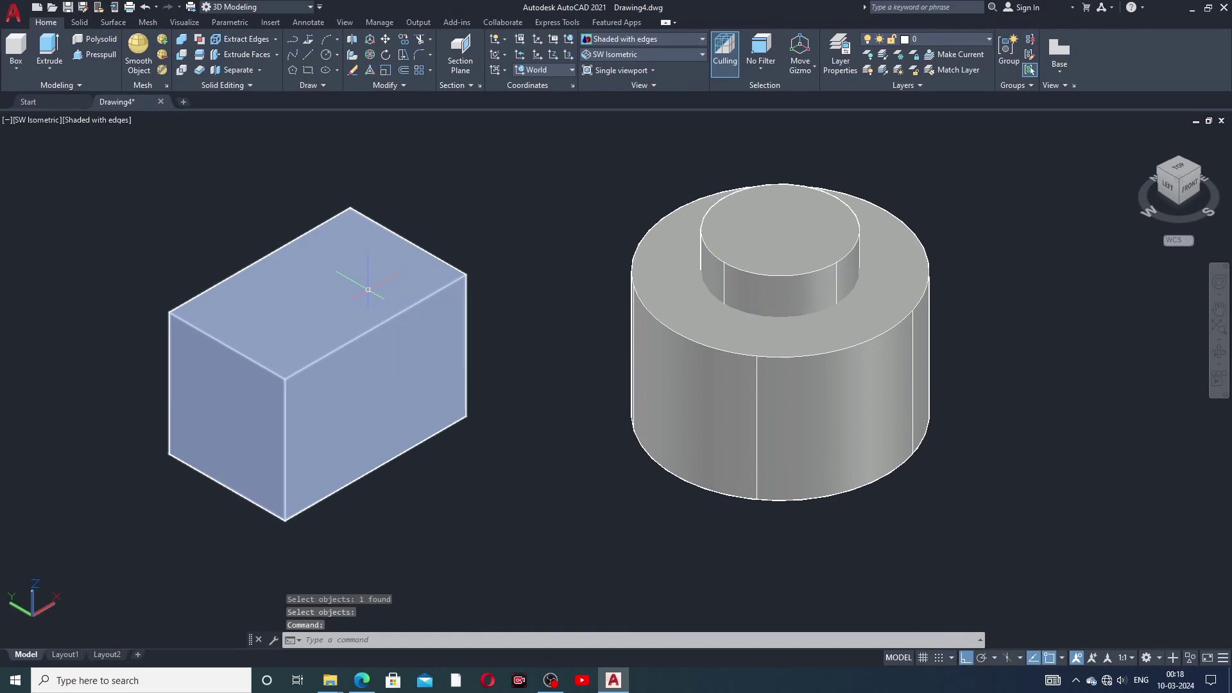
# - Erase the box to check the extracted edges, then undo to restore the solid
pyautogui.click(321, 305)
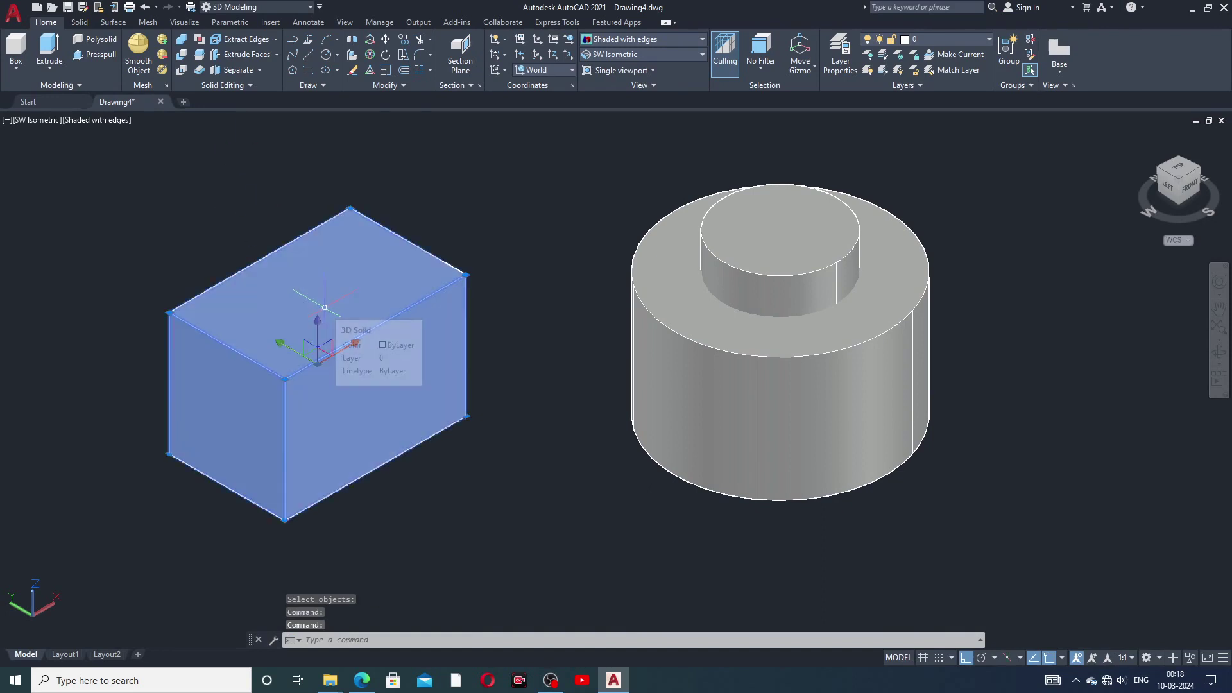
pyautogui.press('Delete')
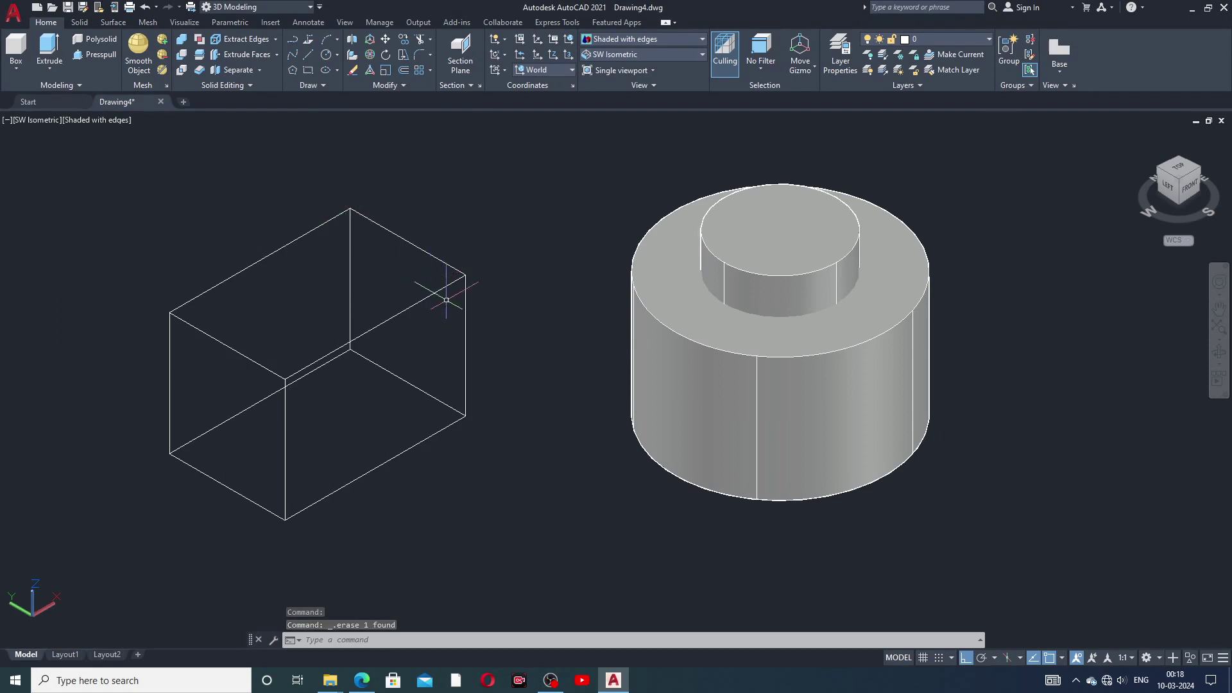
pyautogui.moveTo(317, 394); pyautogui.dragTo(296, 361, button='middle')
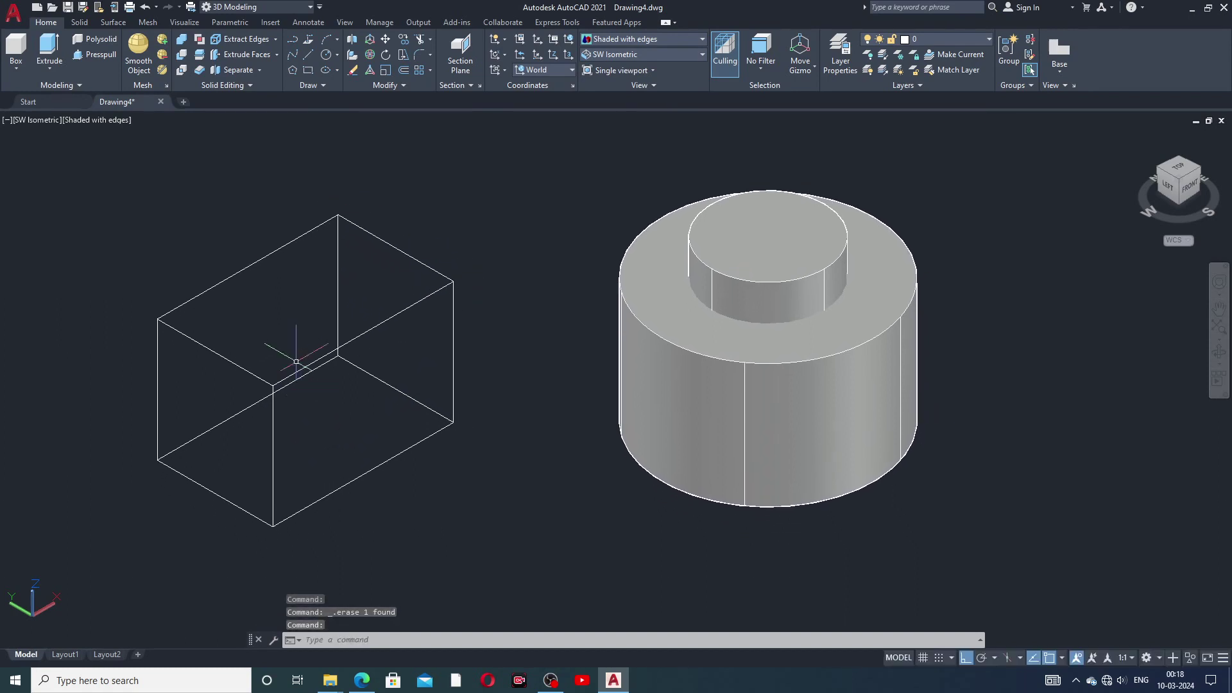
pyautogui.click(146, 8)
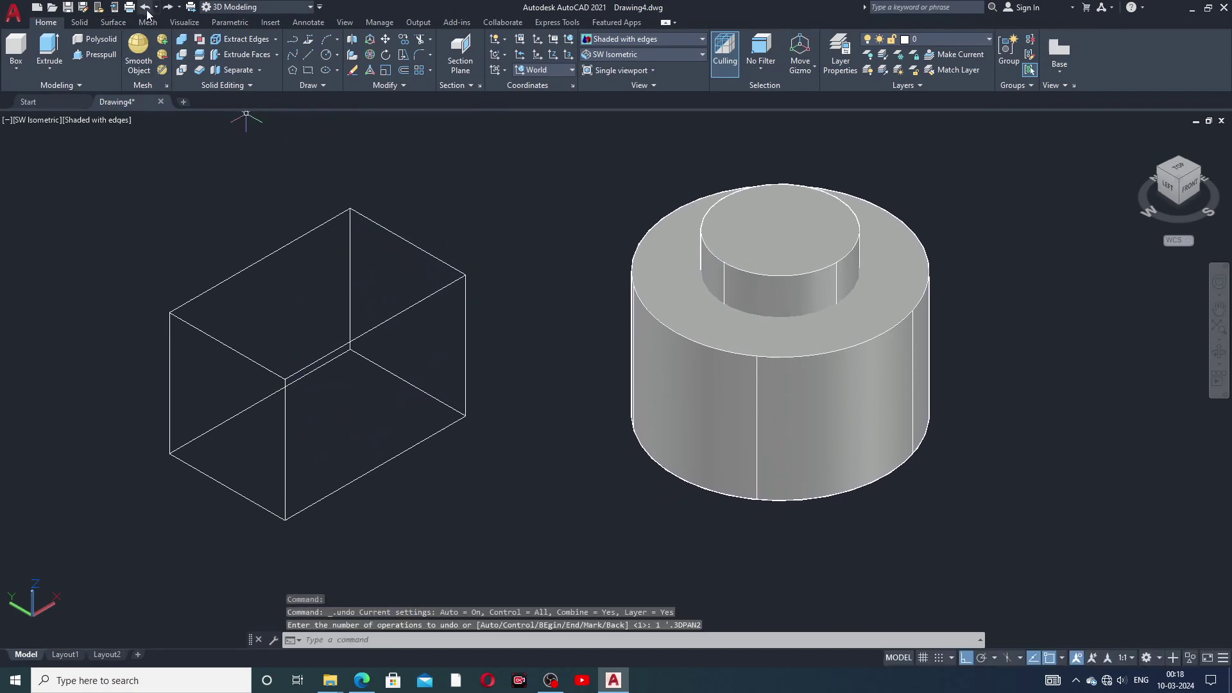
pyautogui.click(146, 9)
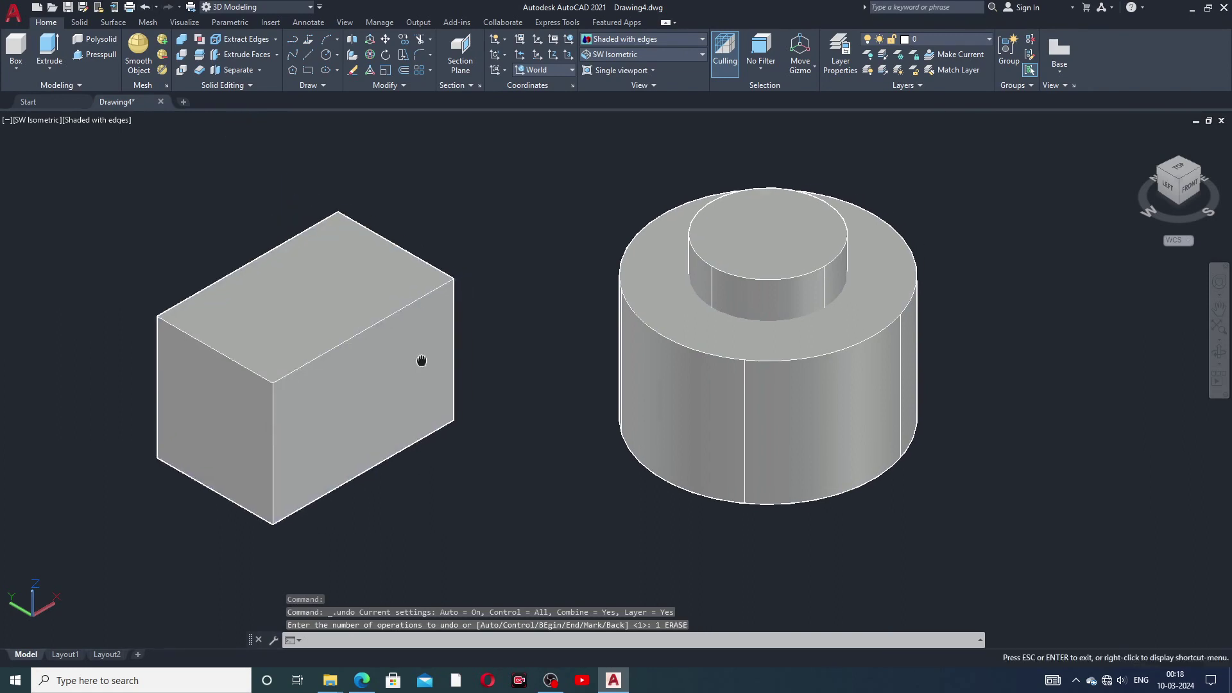
pyautogui.click(276, 40)
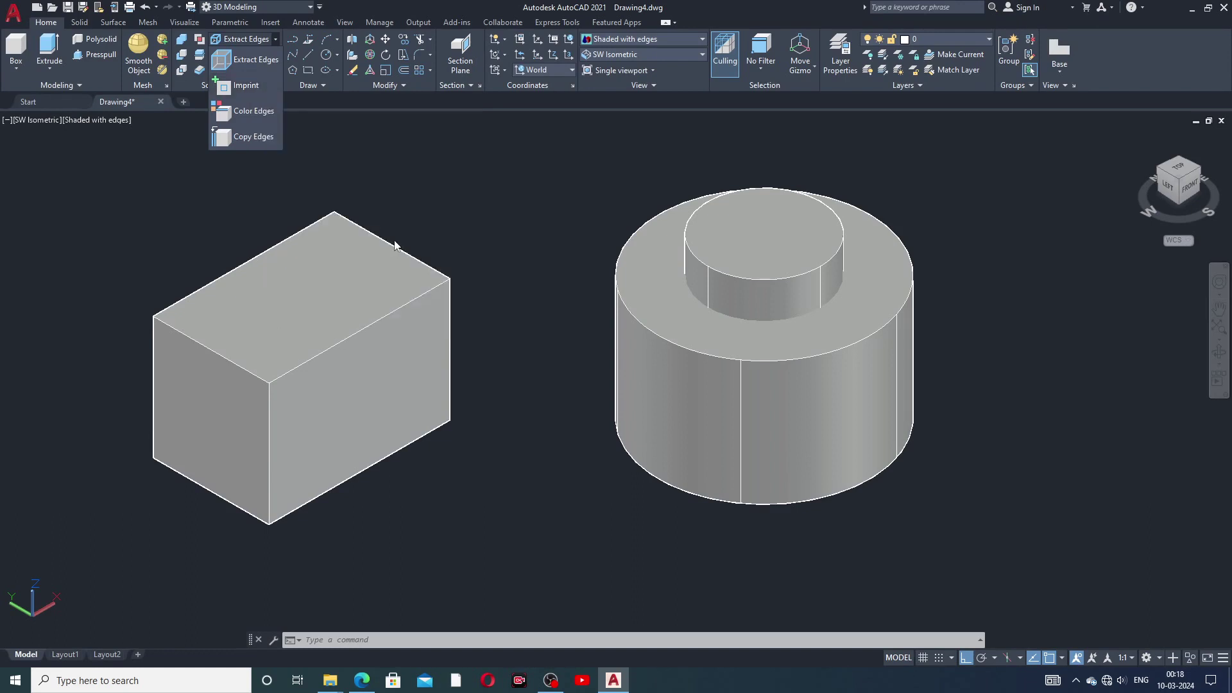
pyautogui.click(258, 87)
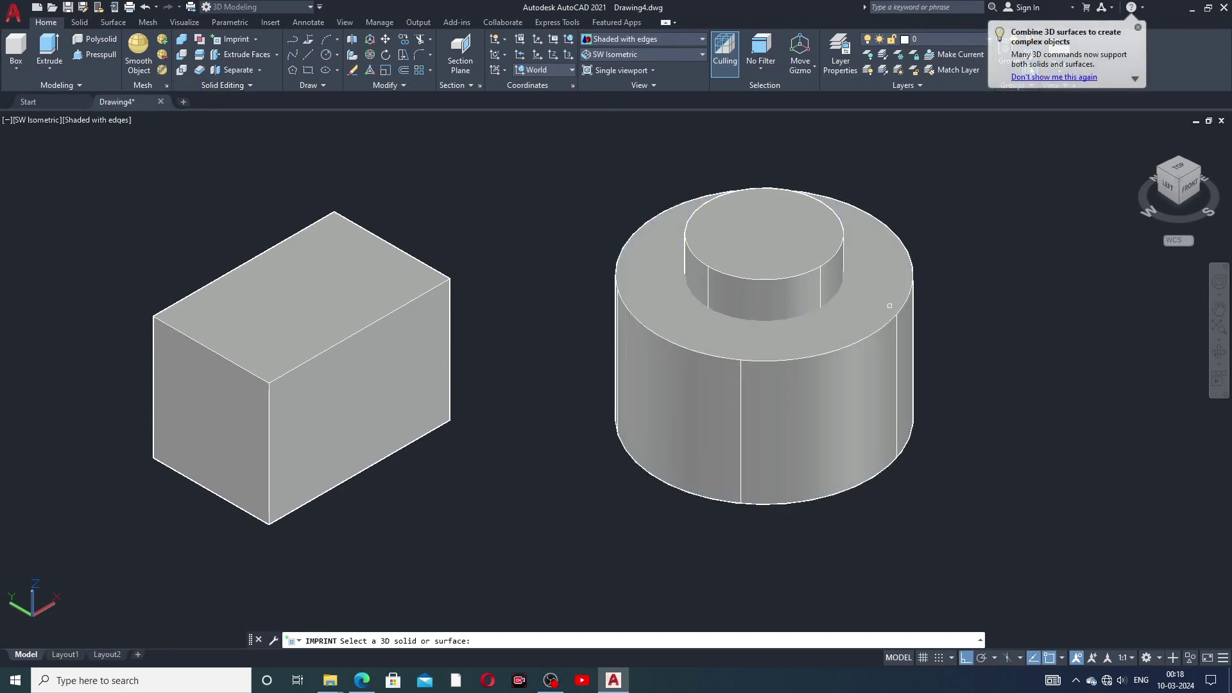
pyautogui.click(835, 339)
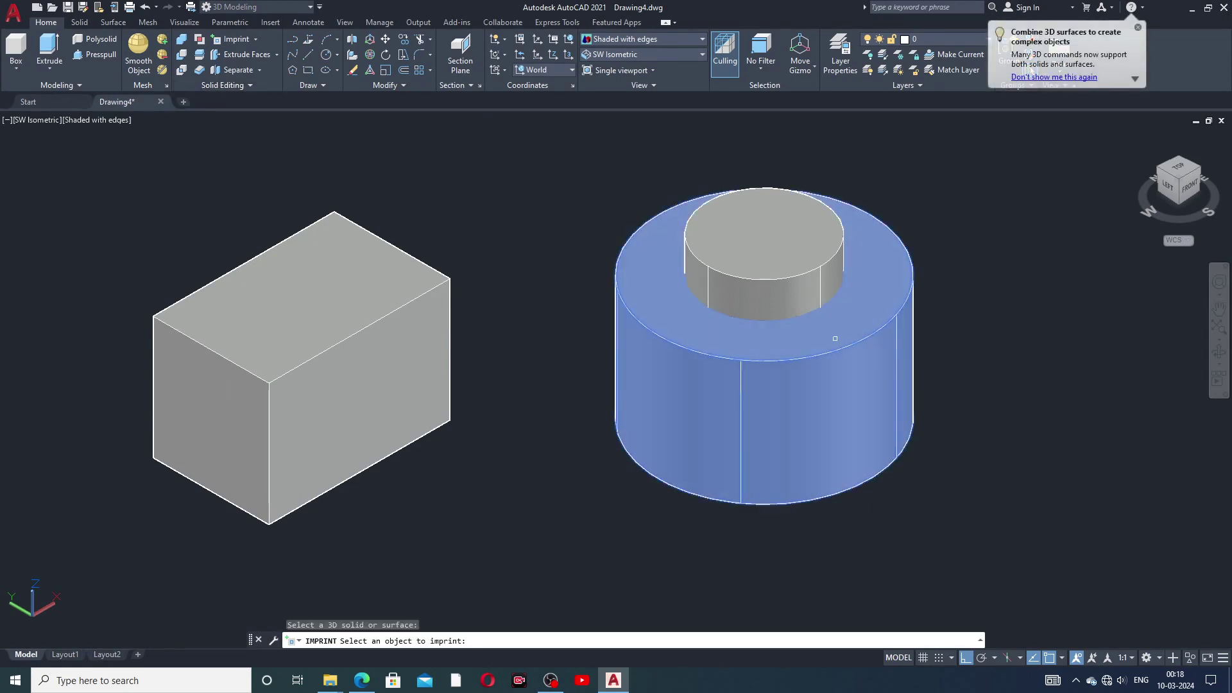
pyautogui.click(801, 246)
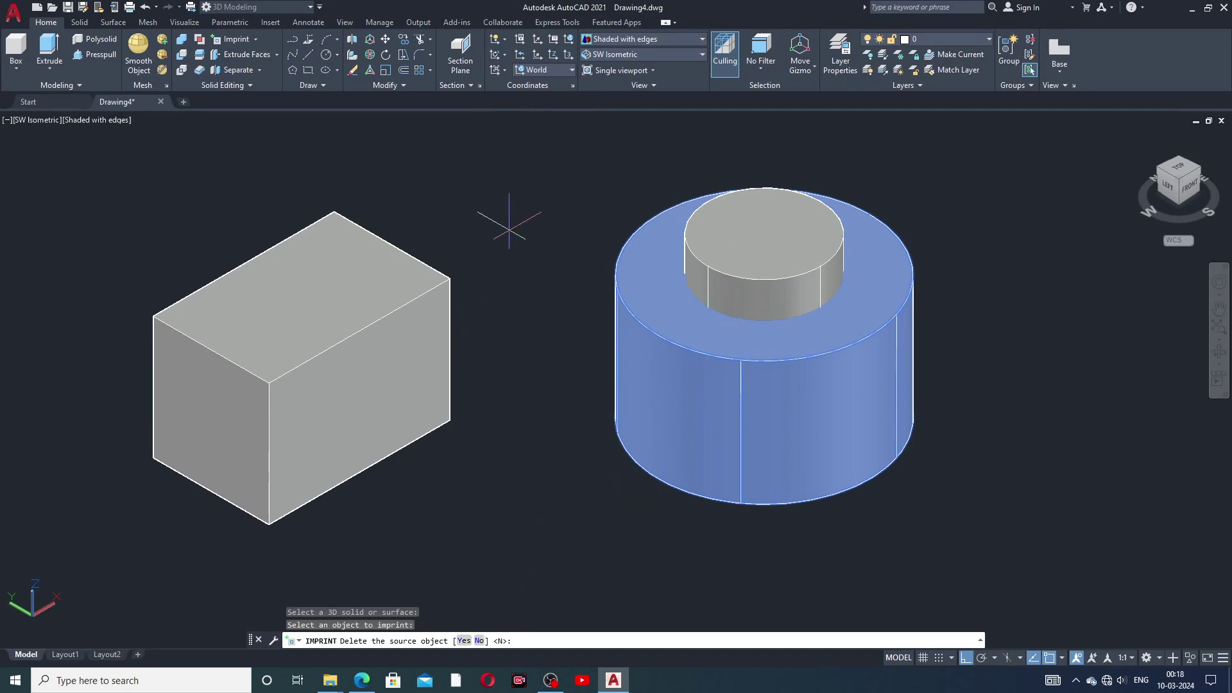
pyautogui.press('Escape')
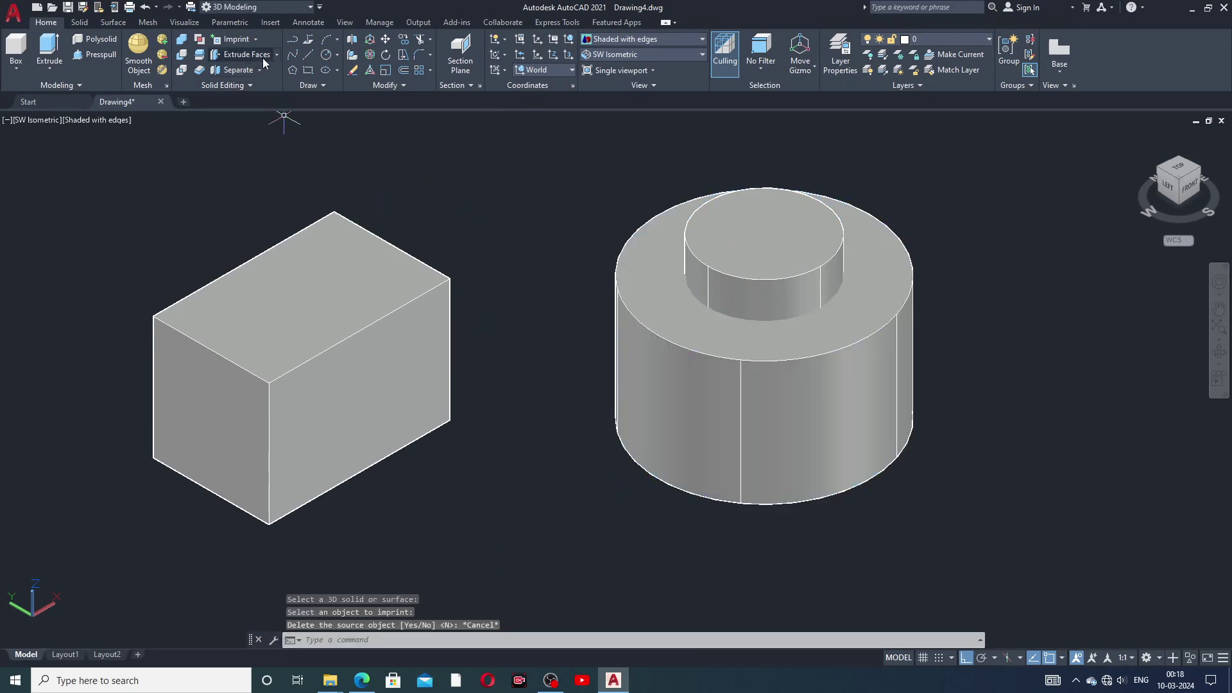
# - Imprint the small cylinder onto the large cylinder's top face, answering Yes to delete the source
pyautogui.click(235, 44)
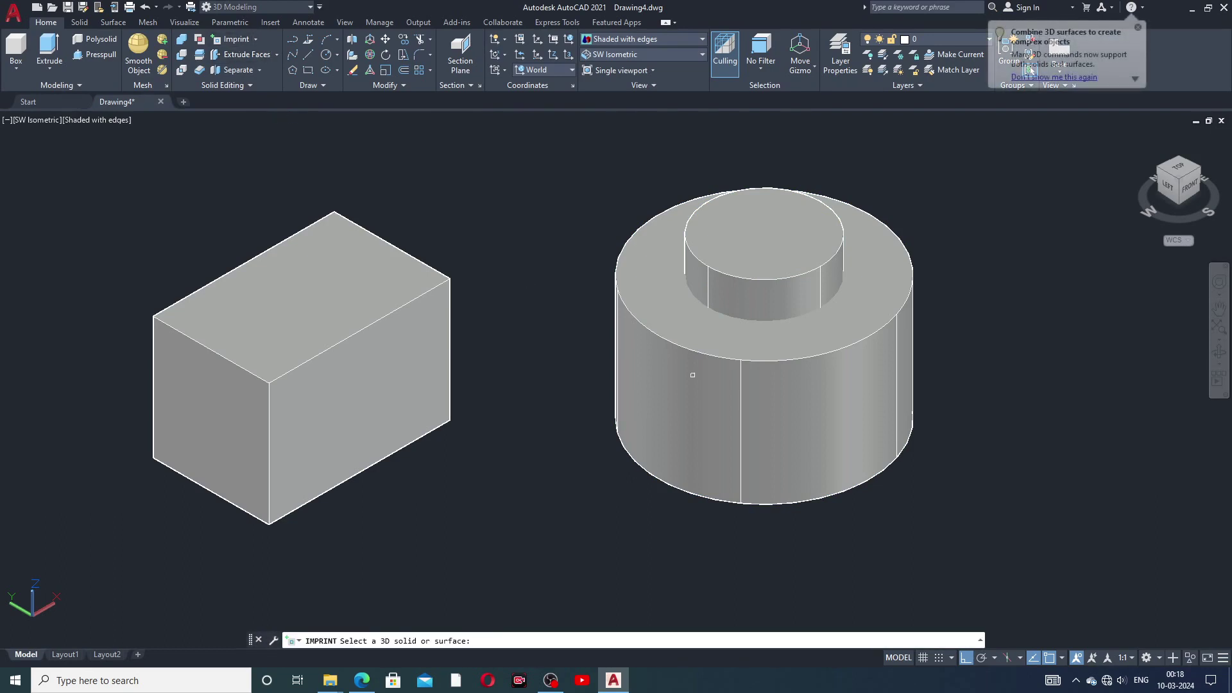
pyautogui.click(792, 400)
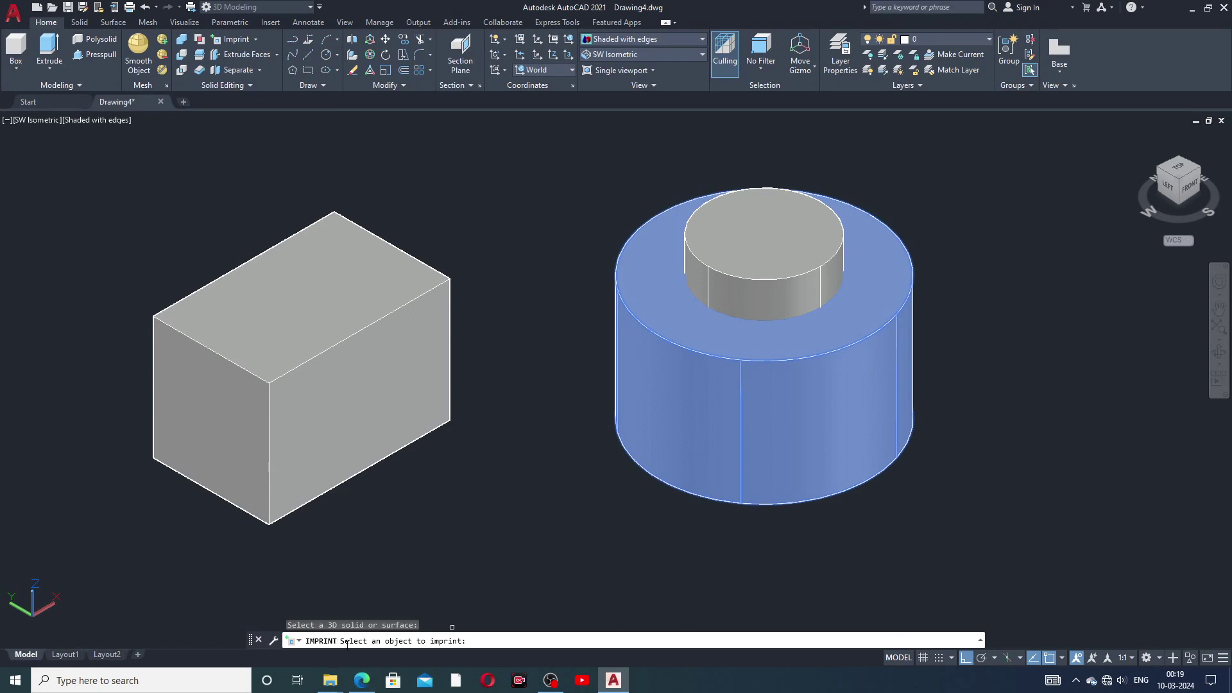
pyautogui.click(741, 256)
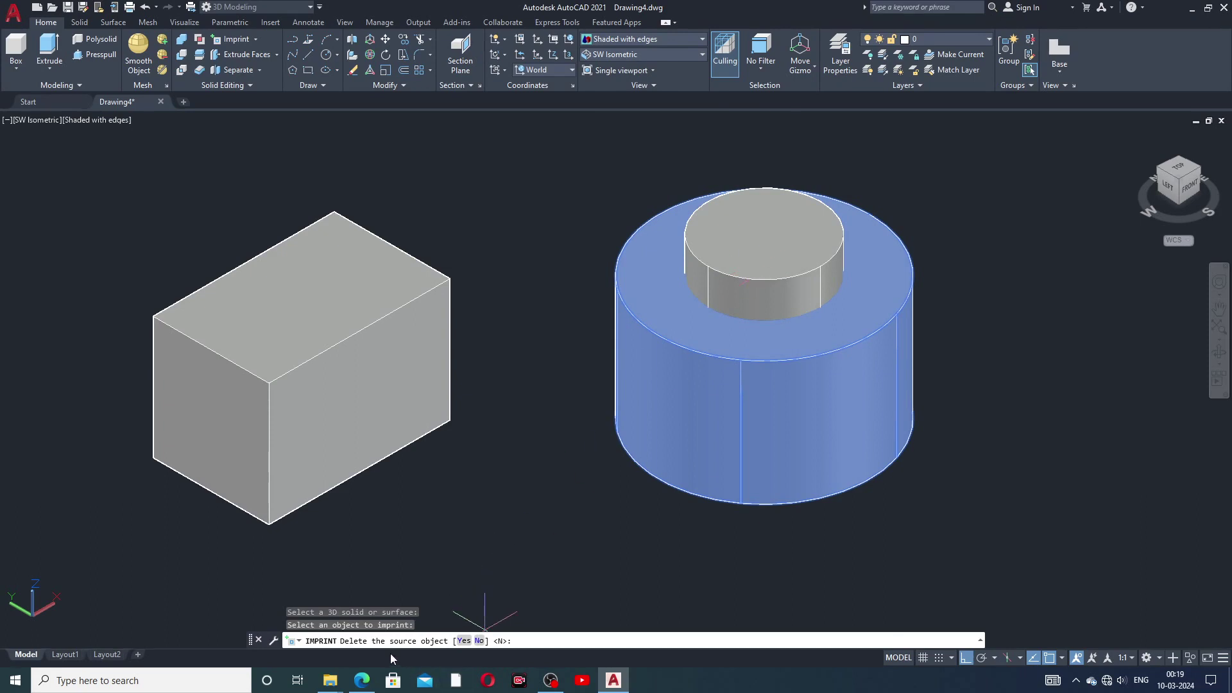
pyautogui.click(464, 641)
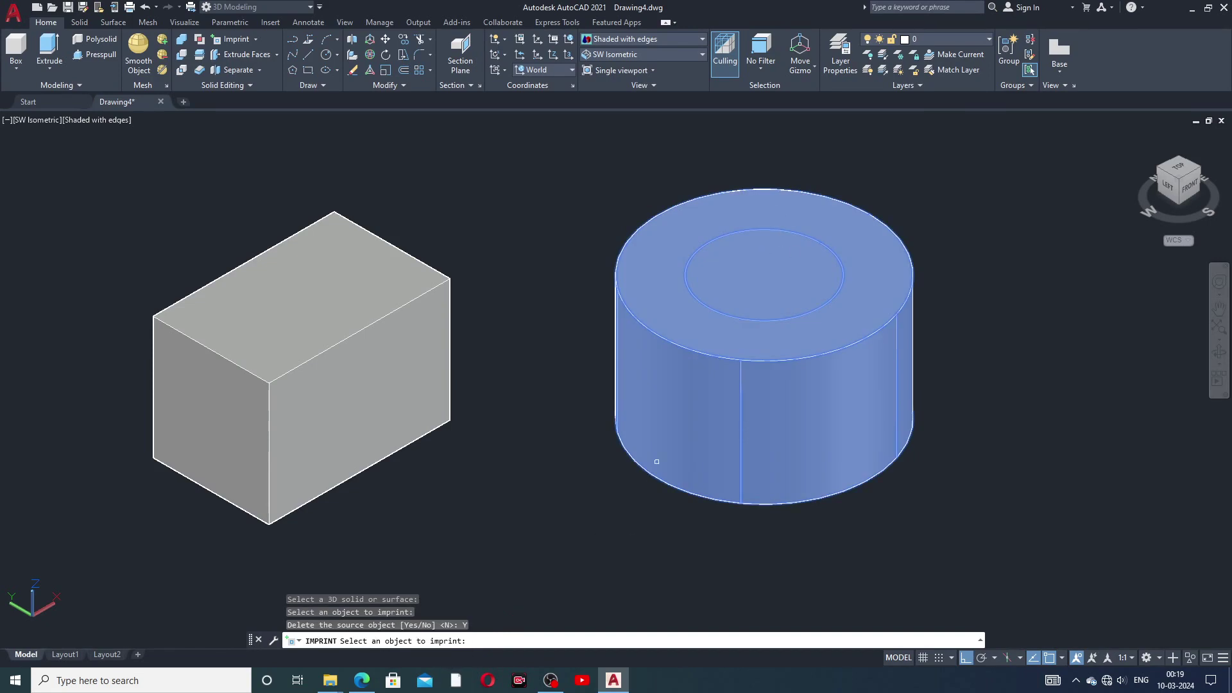
pyautogui.moveTo(657, 461); pyautogui.dragTo(702, 486, button='middle')
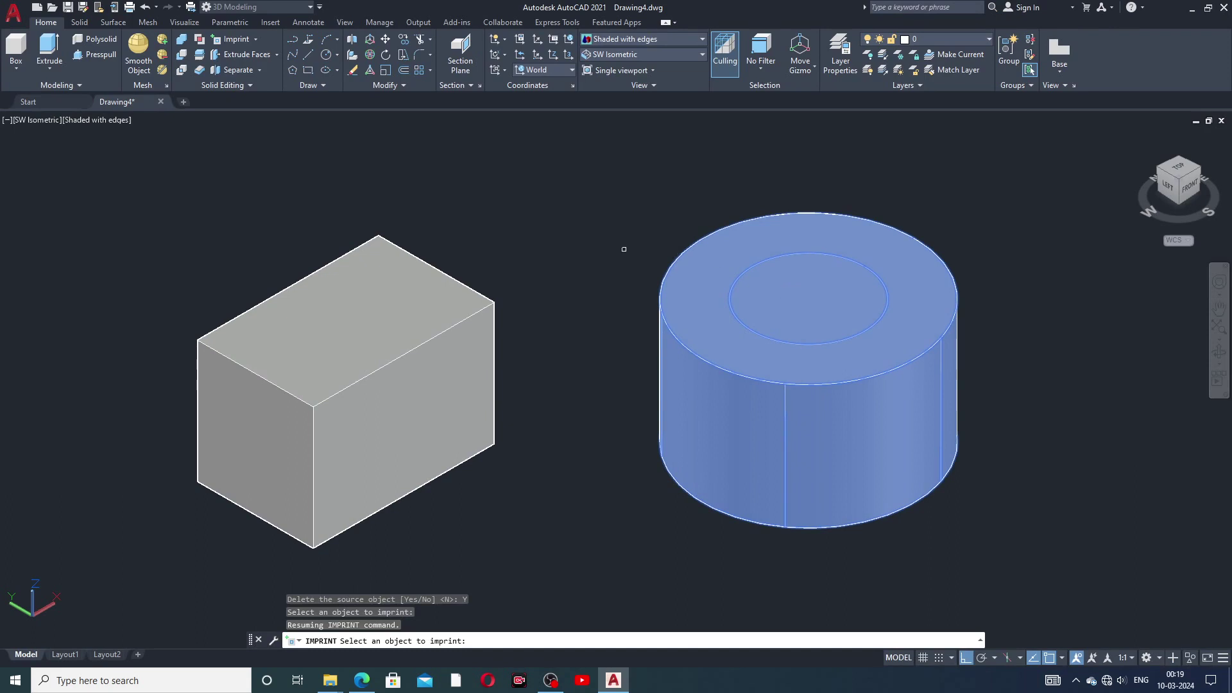
pyautogui.moveTo(760, 325); pyautogui.dragTo(743, 306, button='middle')
pyautogui.press('Escape')
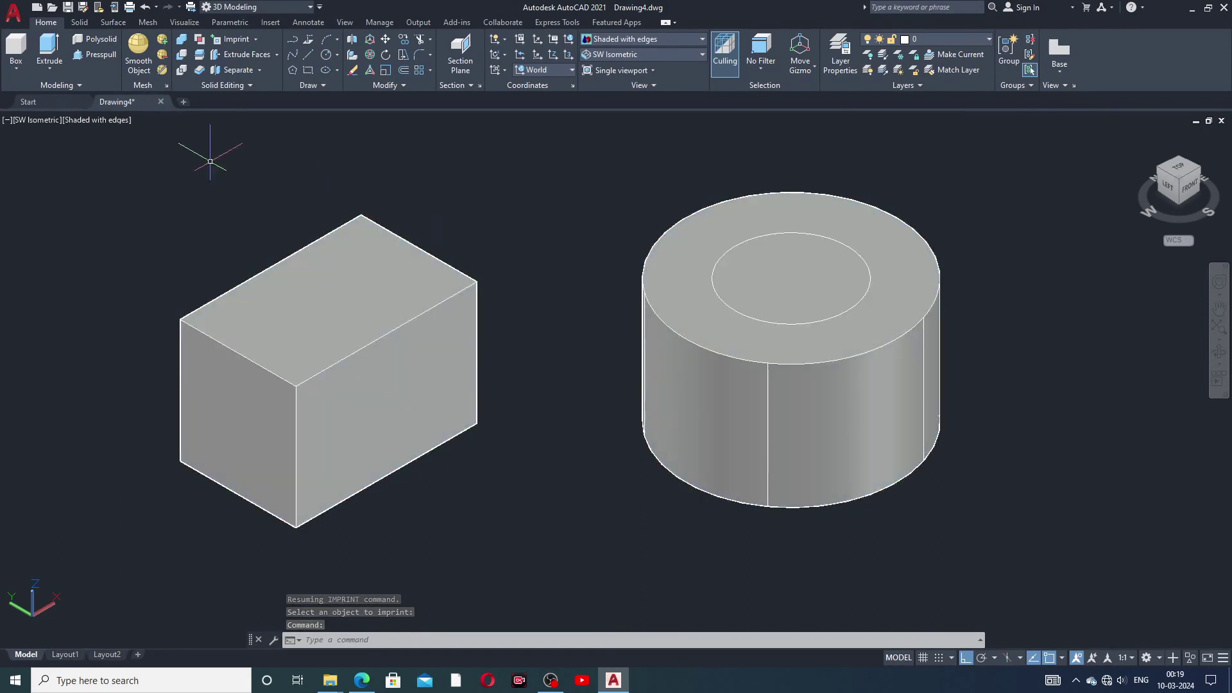
# - Undo twice so the small raised boss returns atop the large cylinder, then restart Imprint
pyautogui.click(145, 12)
pyautogui.click(146, 13)
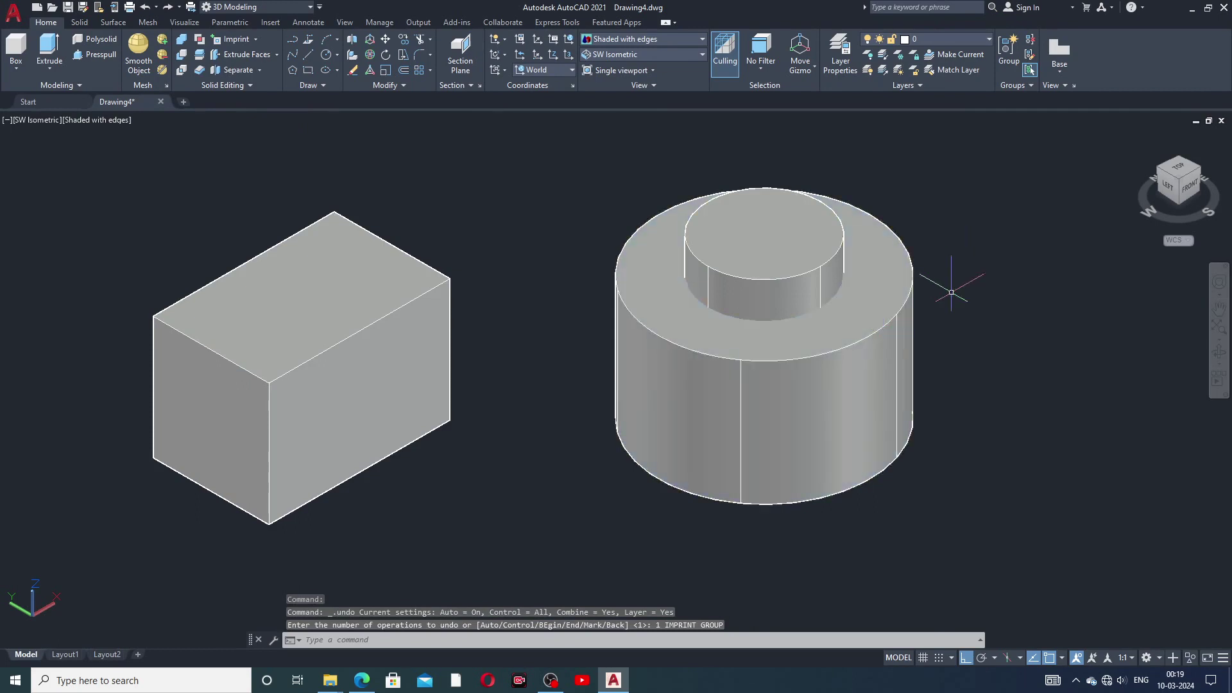
pyautogui.click(860, 299)
pyautogui.click(794, 245)
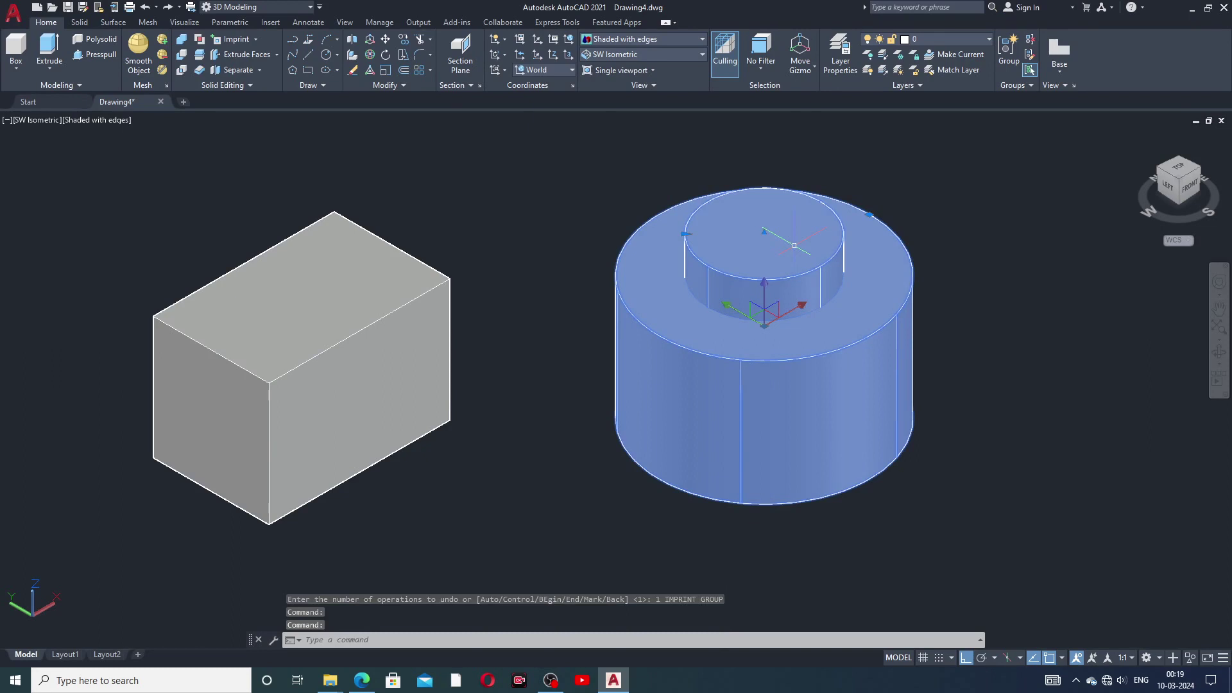
pyautogui.press('Escape')
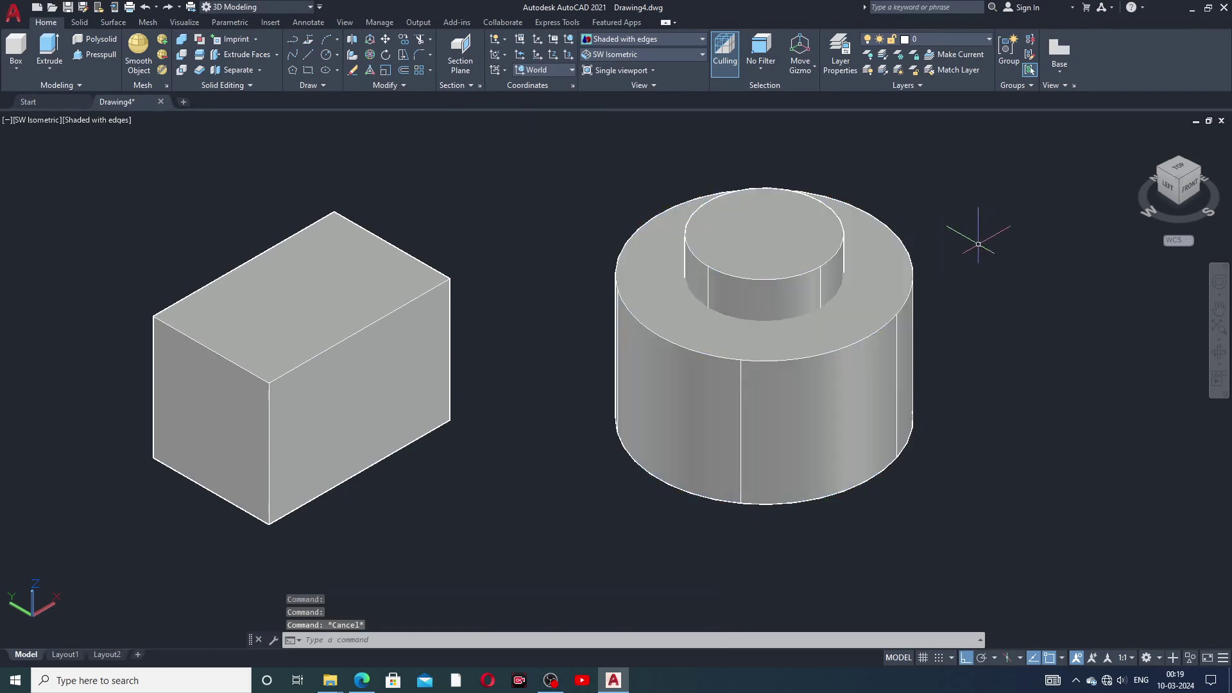
pyautogui.click(244, 41)
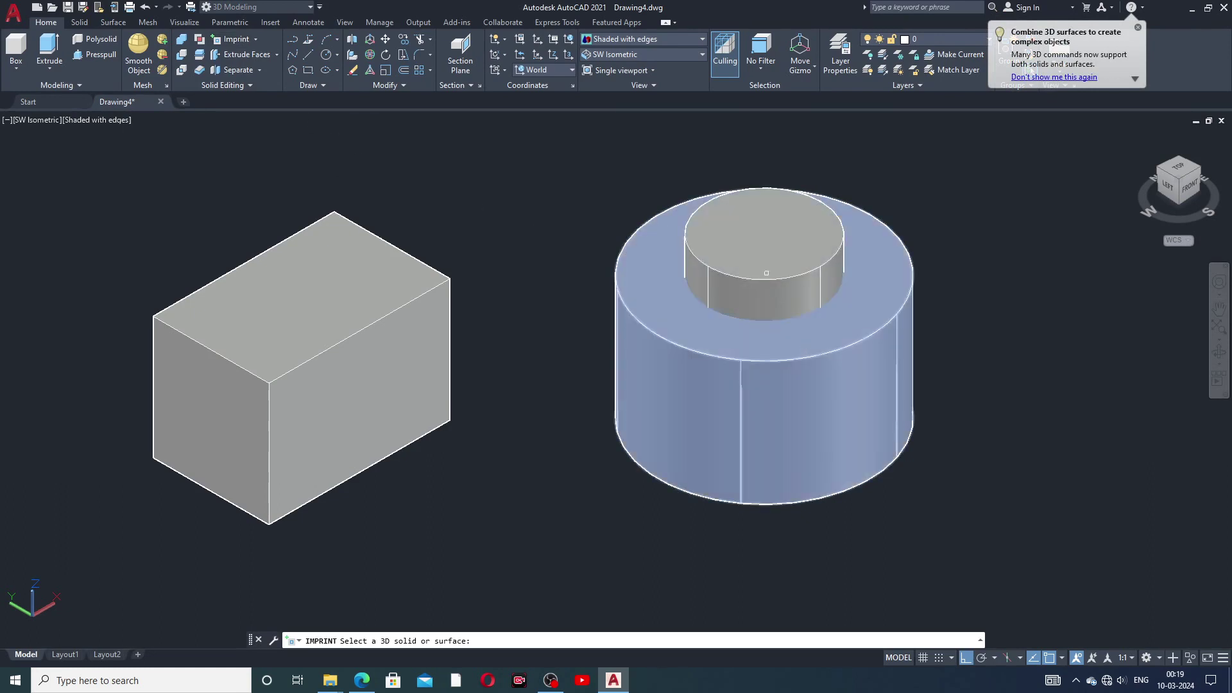
pyautogui.click(760, 270)
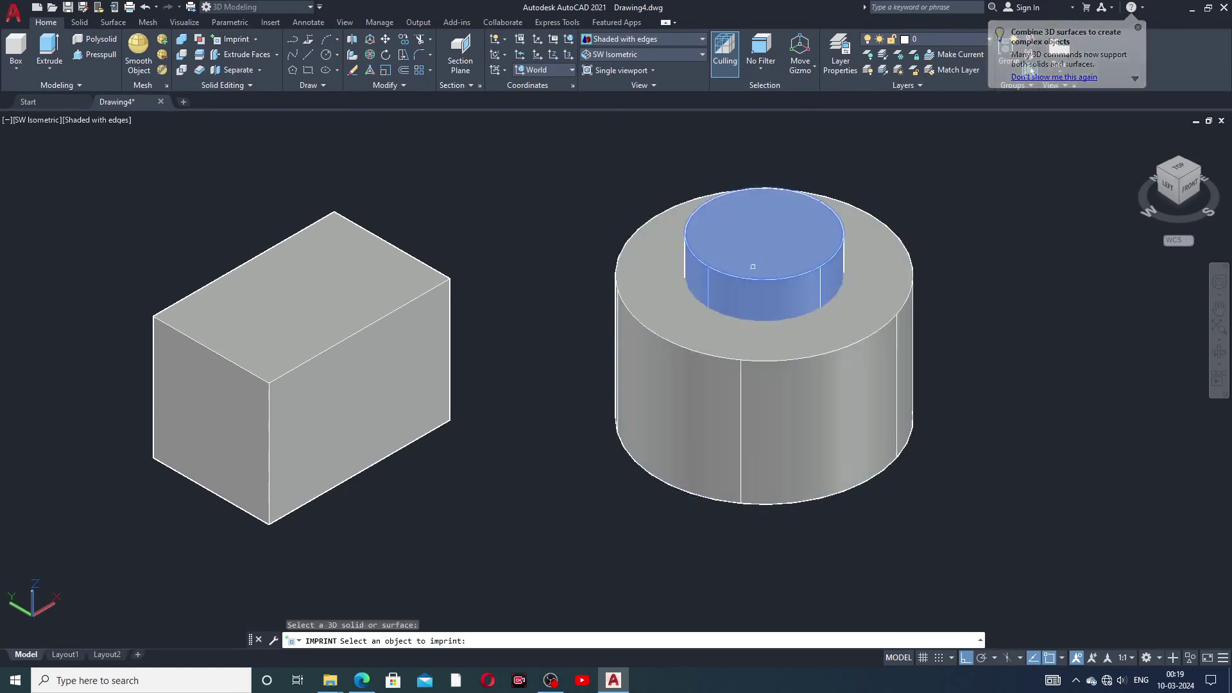
pyautogui.click(799, 344)
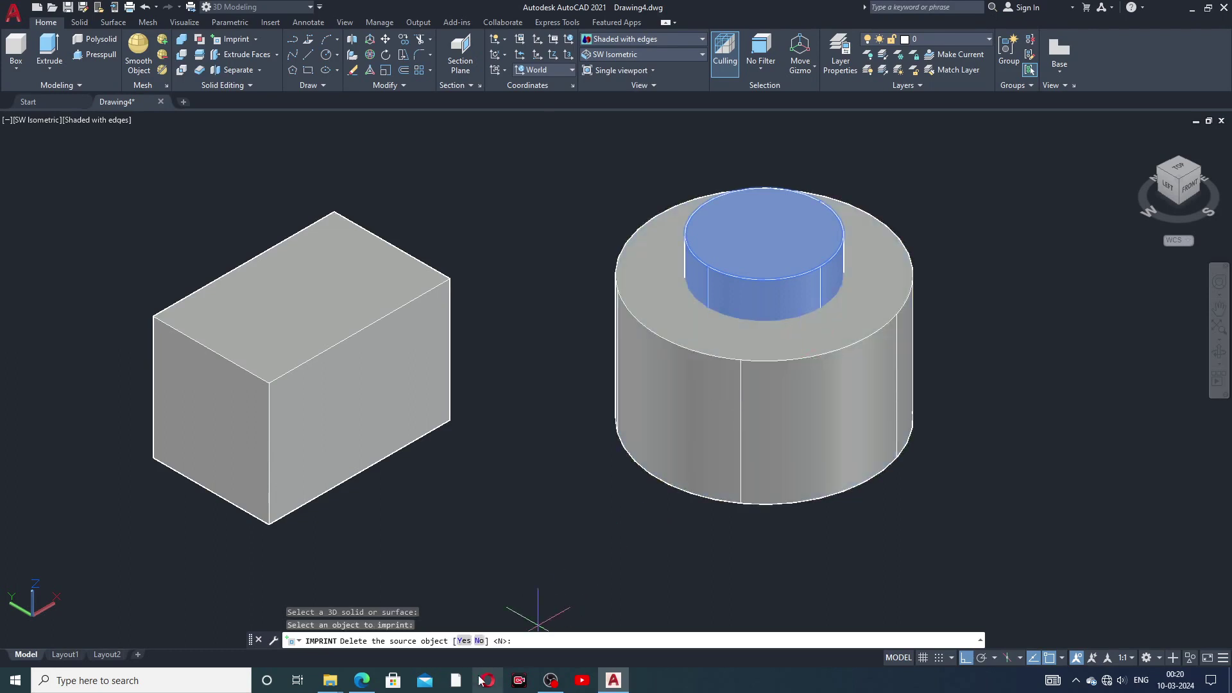
pyautogui.click(479, 641)
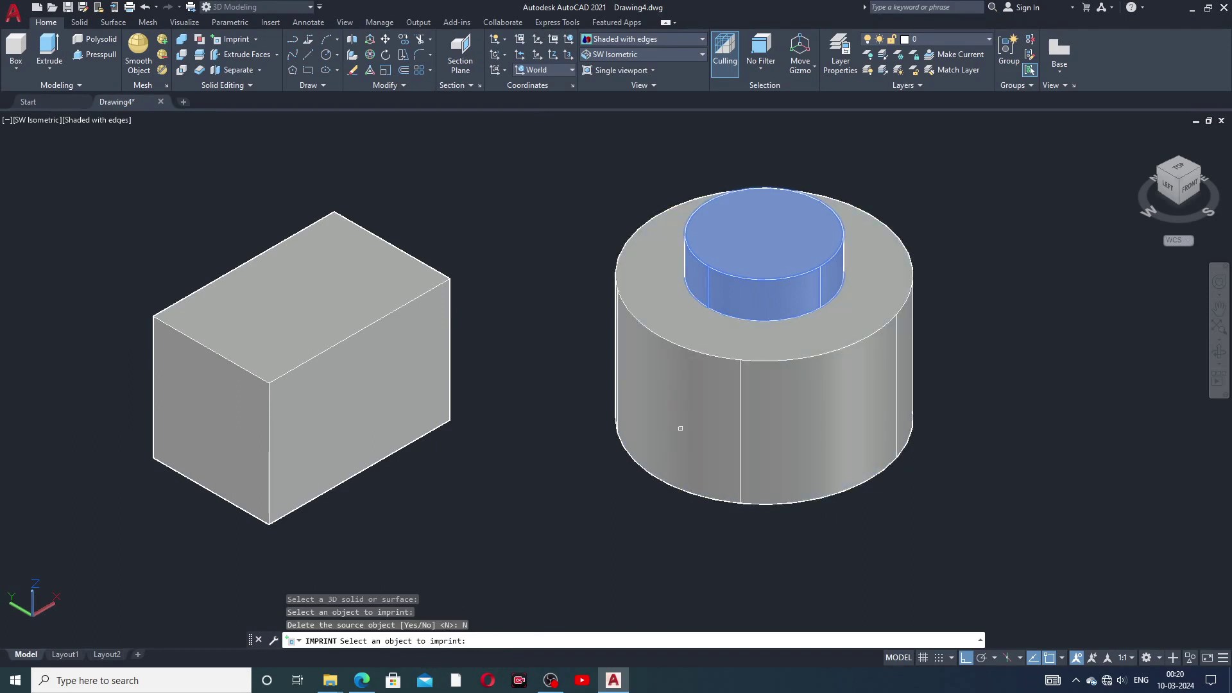
pyautogui.click(147, 11)
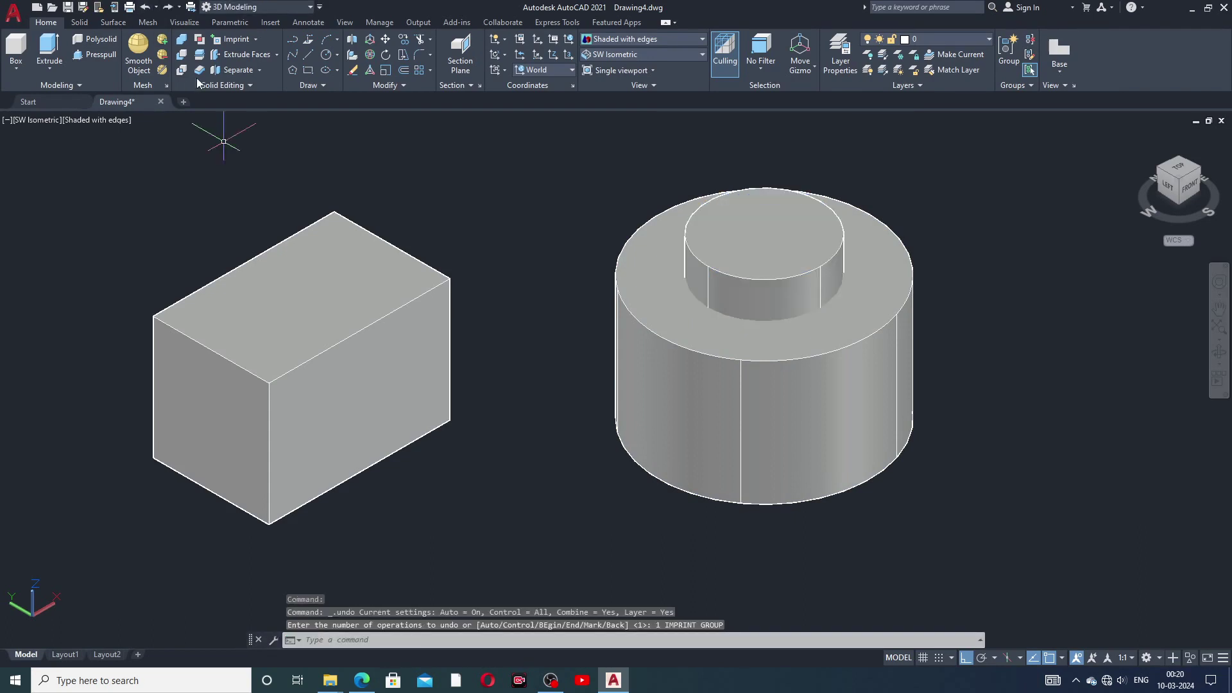
pyautogui.click(236, 39)
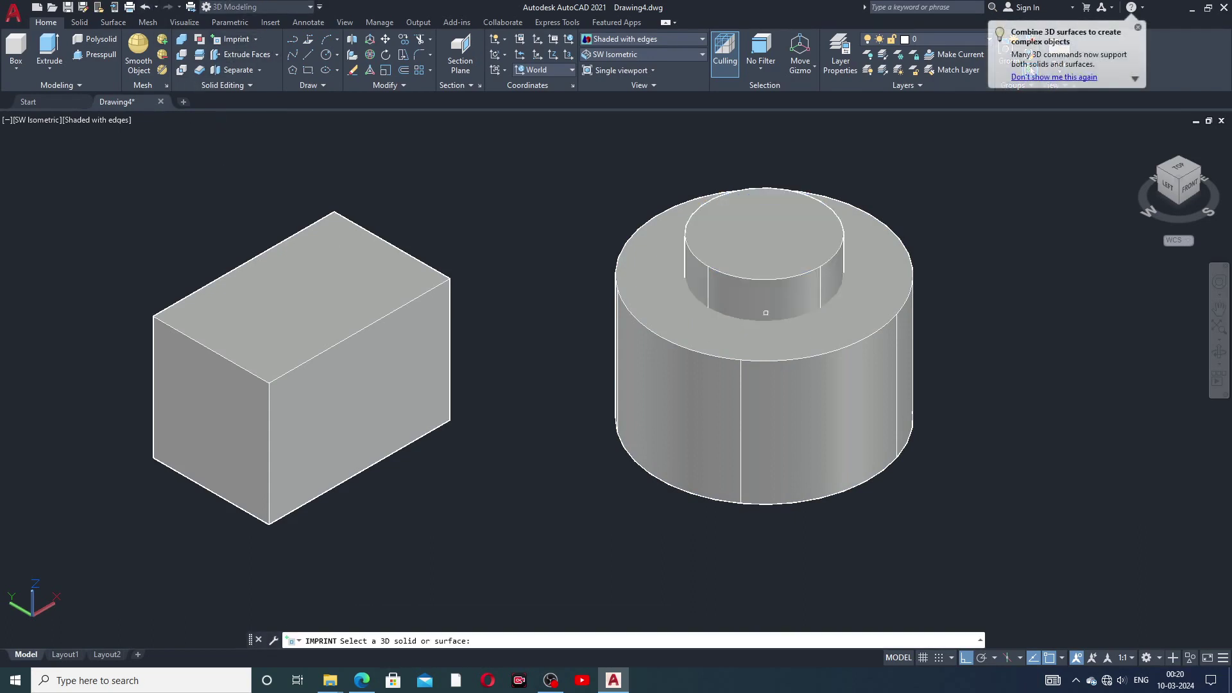
pyautogui.click(803, 252)
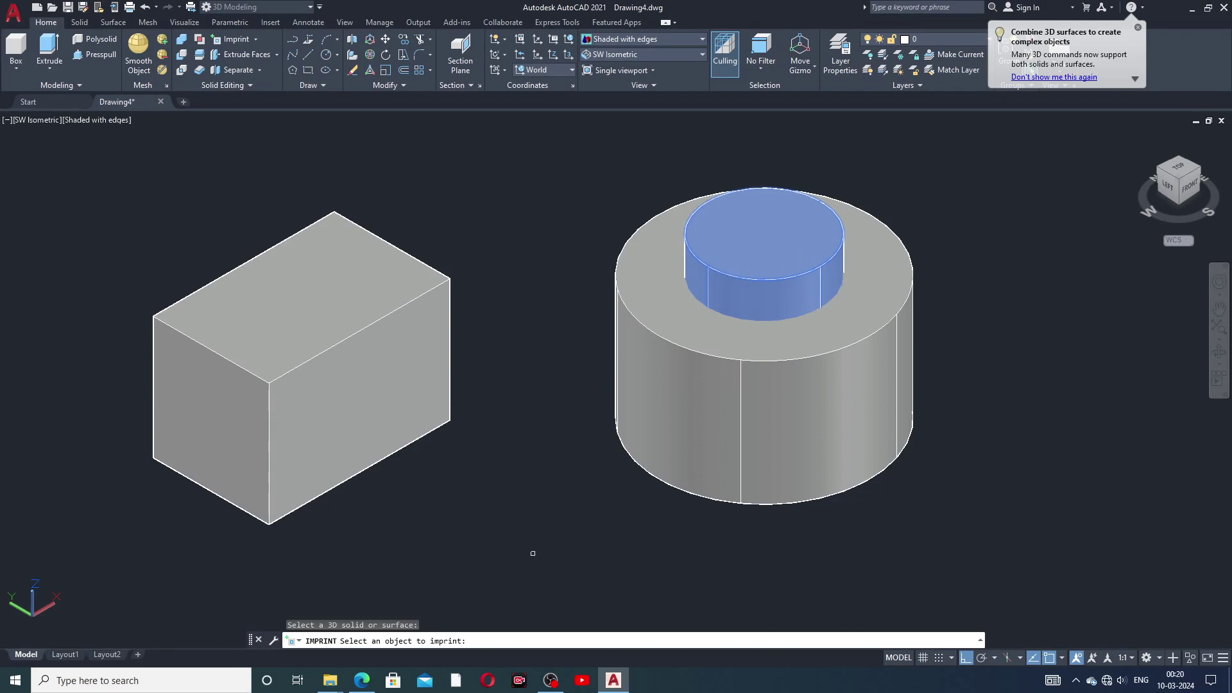
pyautogui.click(777, 392)
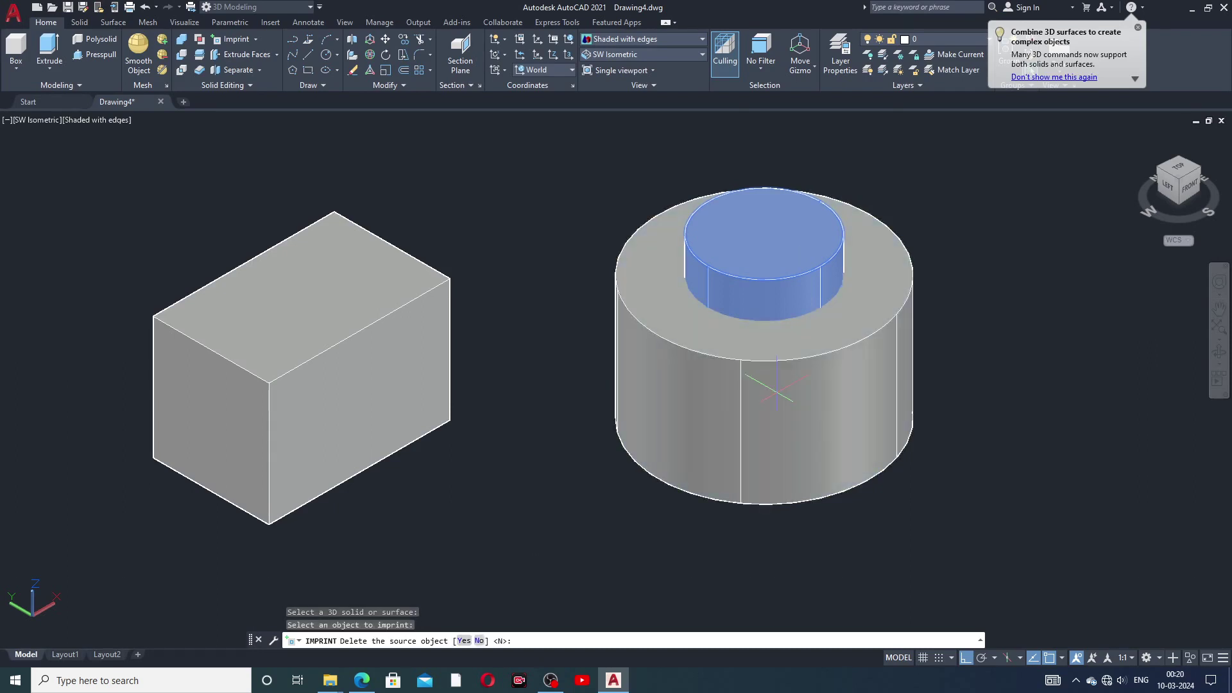
pyautogui.click(463, 641)
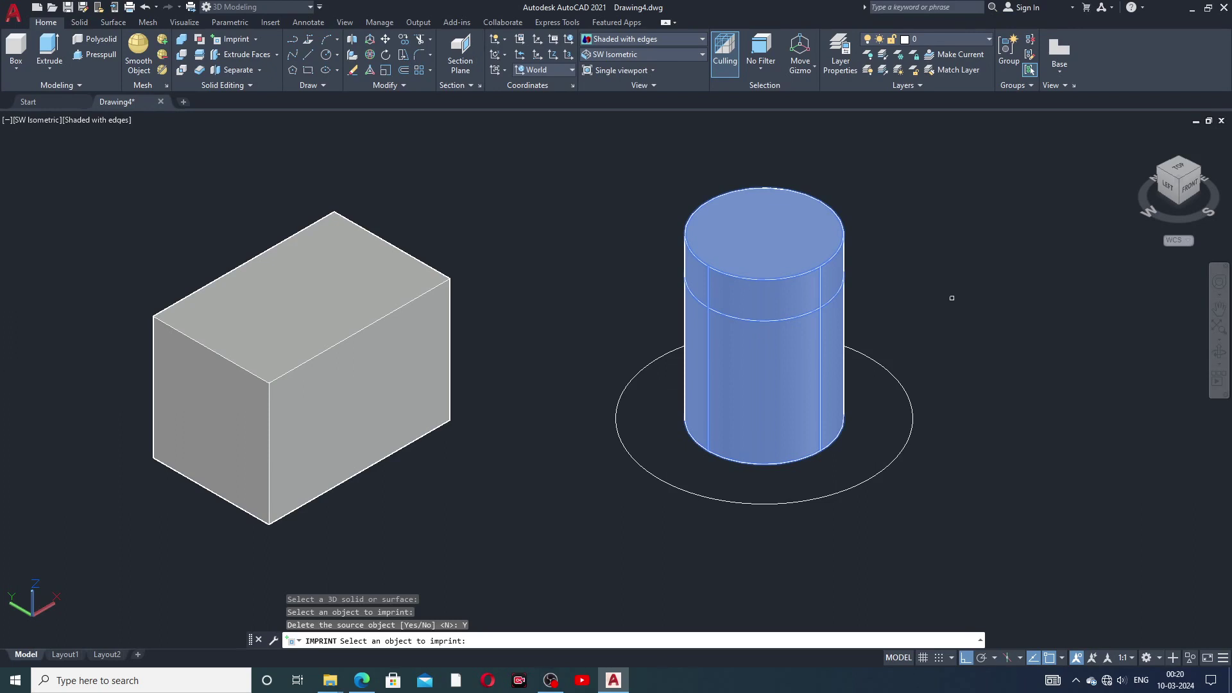
pyautogui.moveTo(740, 415); pyautogui.dragTo(758, 458, button='middle')
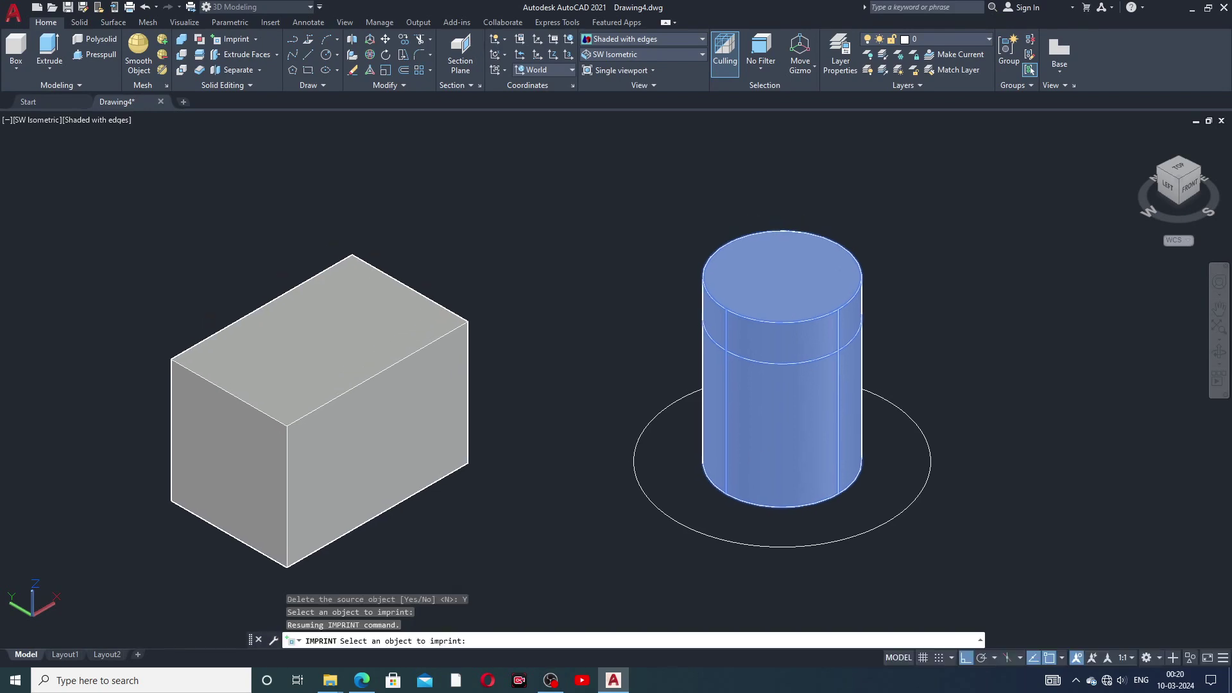
pyautogui.click(146, 7)
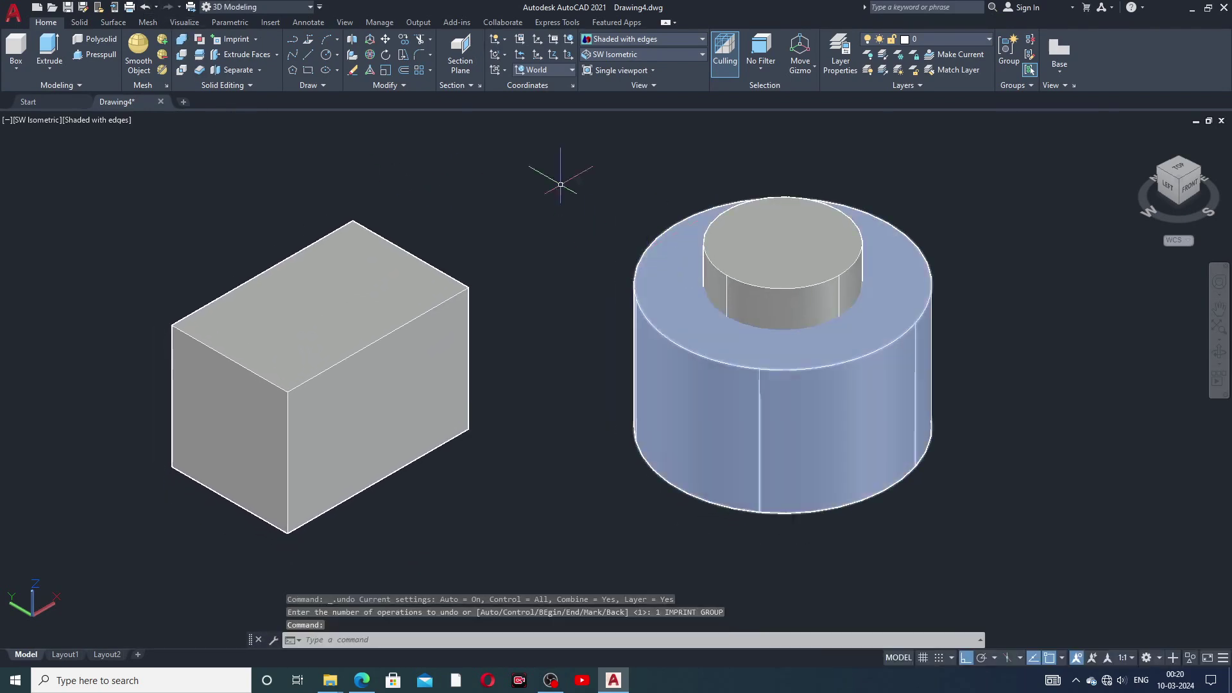
# - Imprint the small boss onto the large cylinder with Yes to delete the source
pyautogui.click(246, 39)
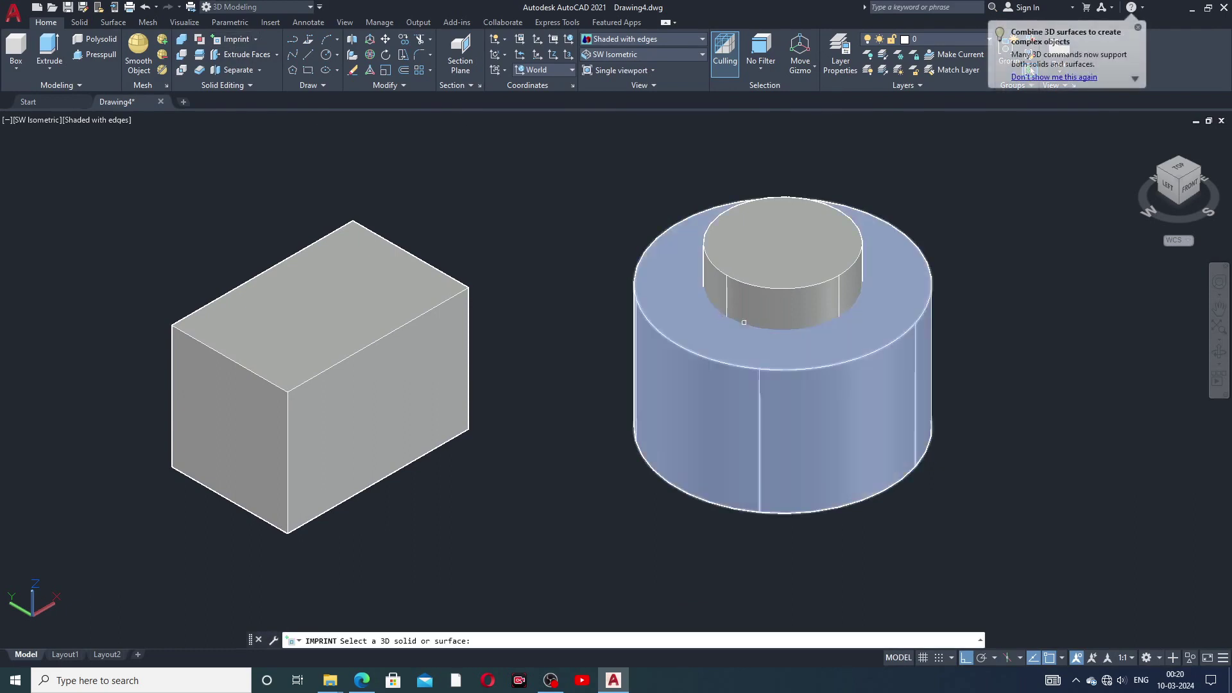
pyautogui.click(830, 359)
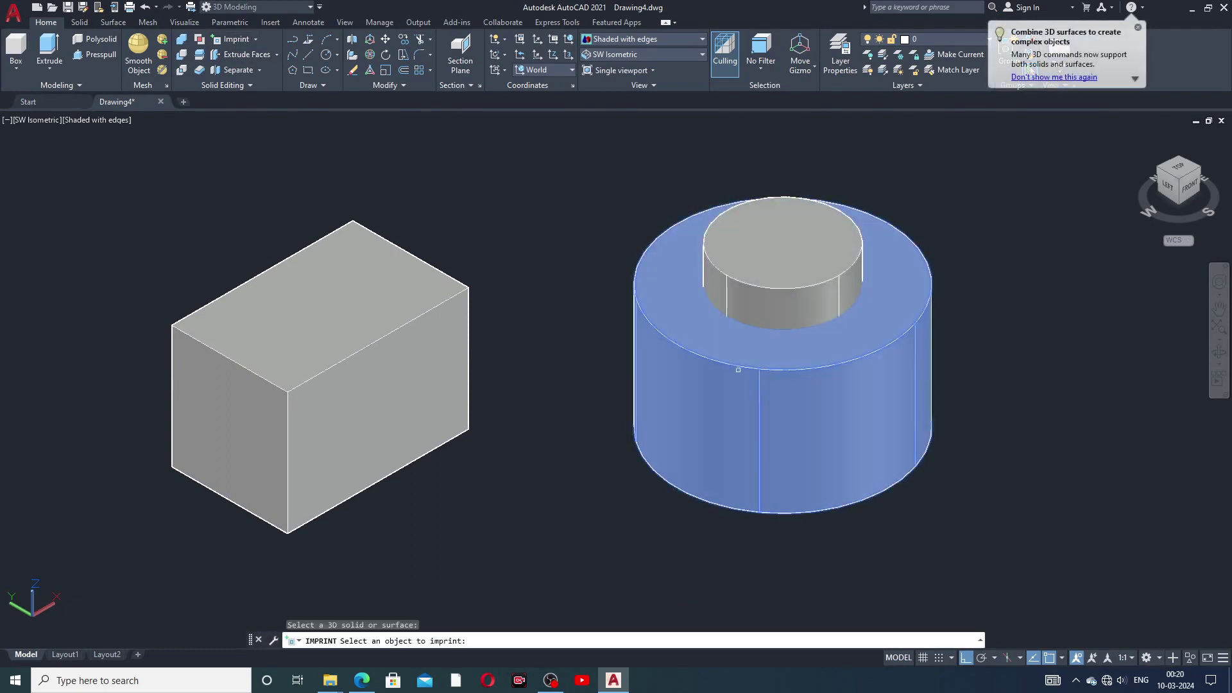
pyautogui.click(761, 264)
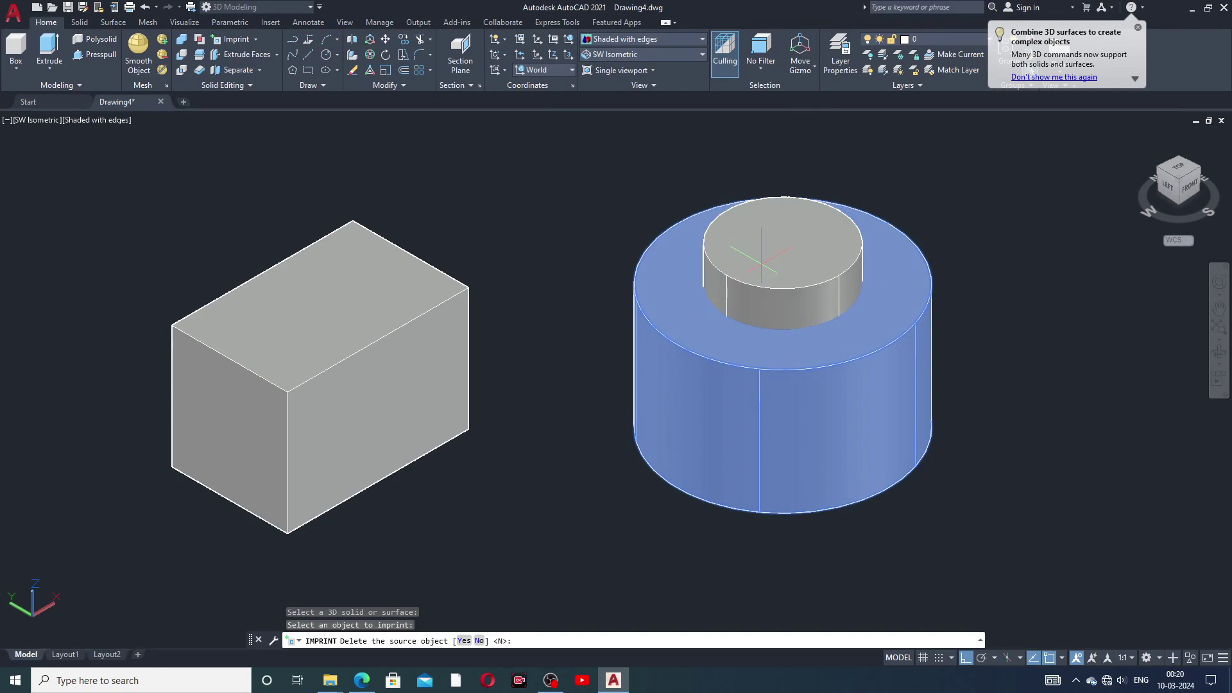
pyautogui.click(466, 641)
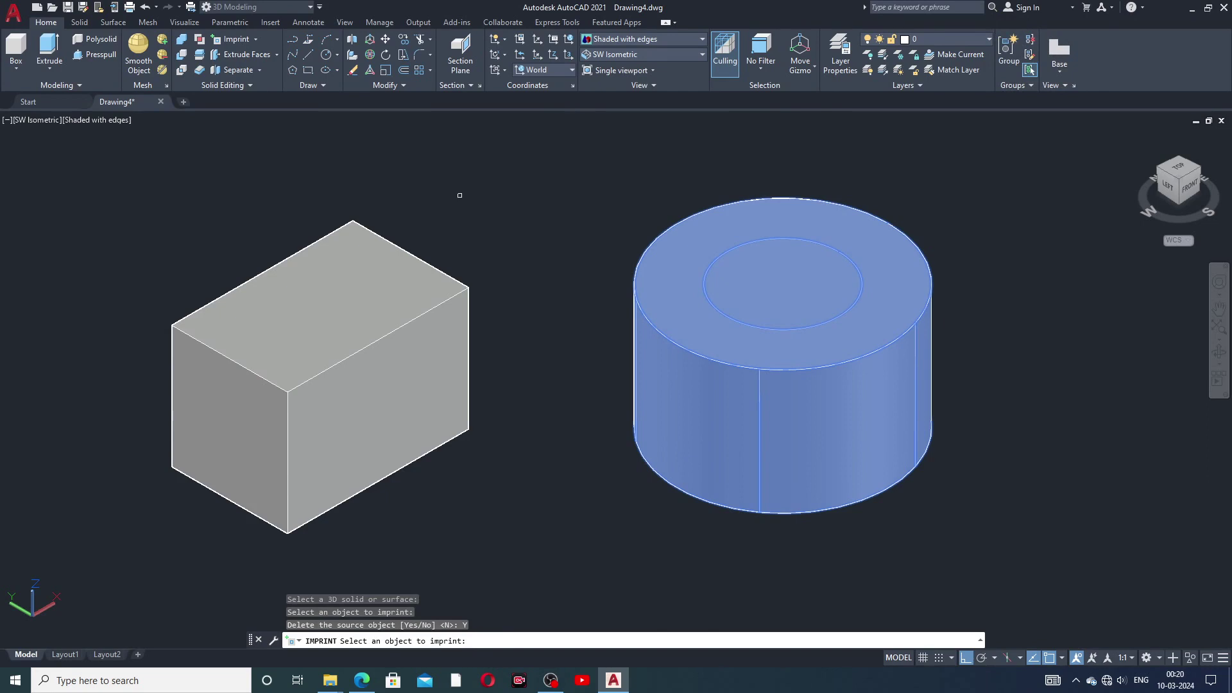
pyautogui.press('Return')
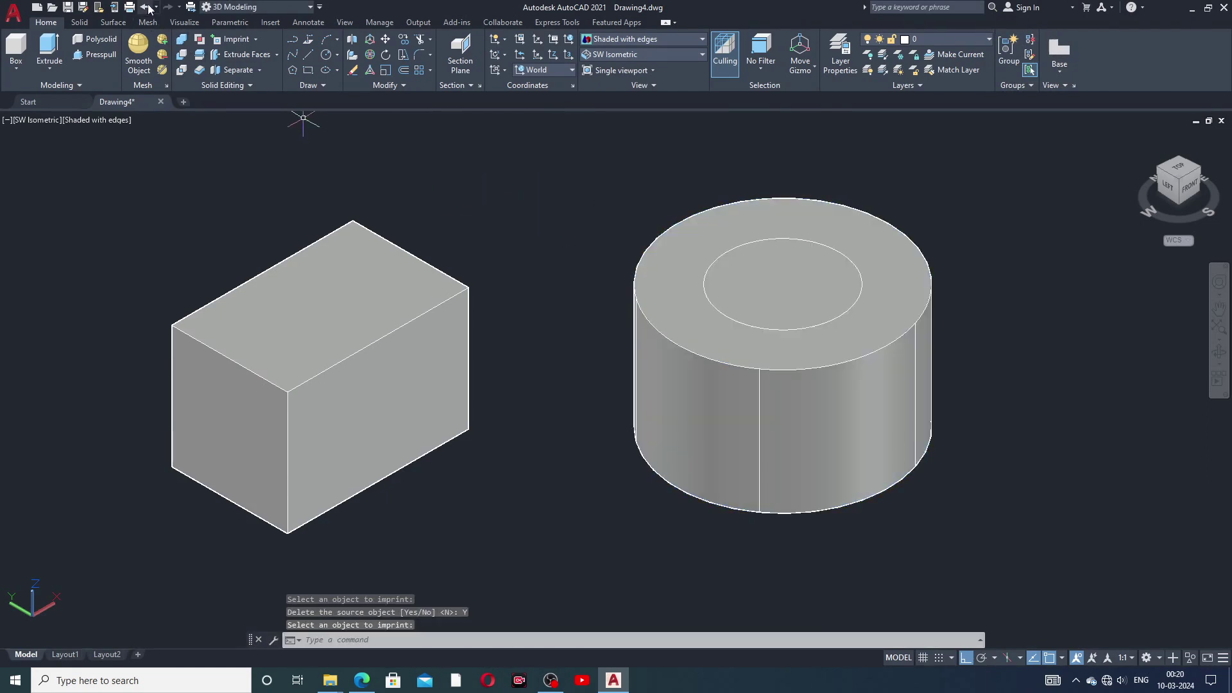
pyautogui.moveTo(584, 187); pyautogui.dragTo(758, 210, button='middle')
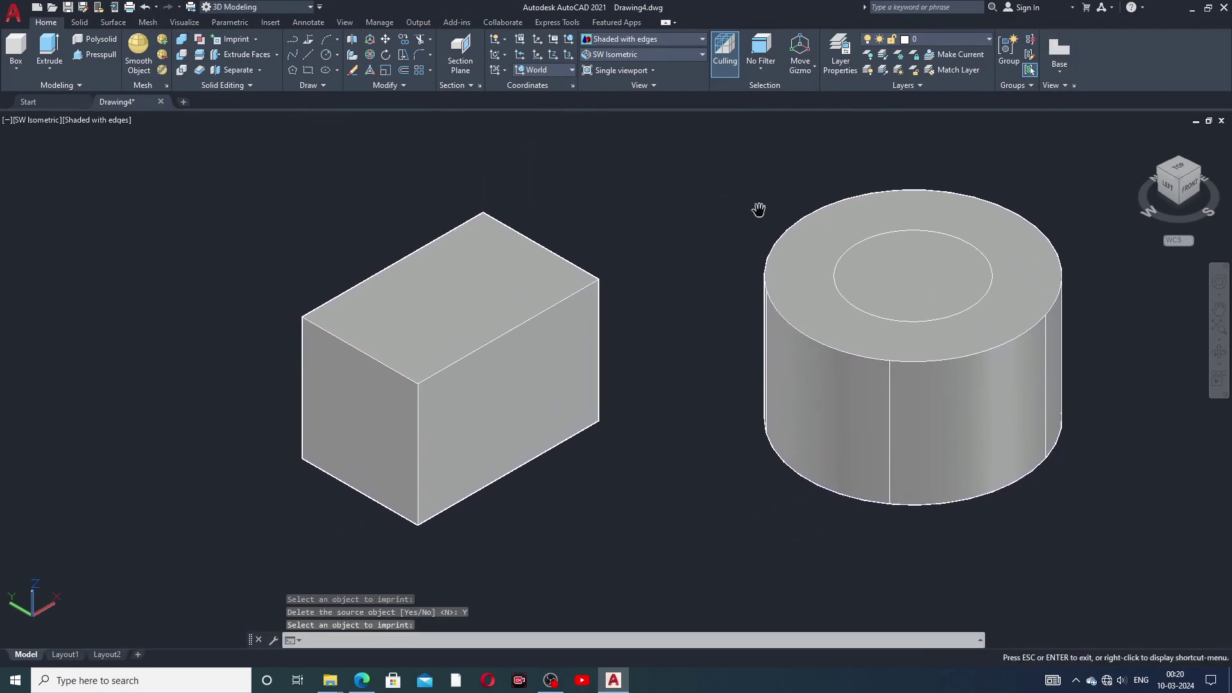
pyautogui.press('Escape')
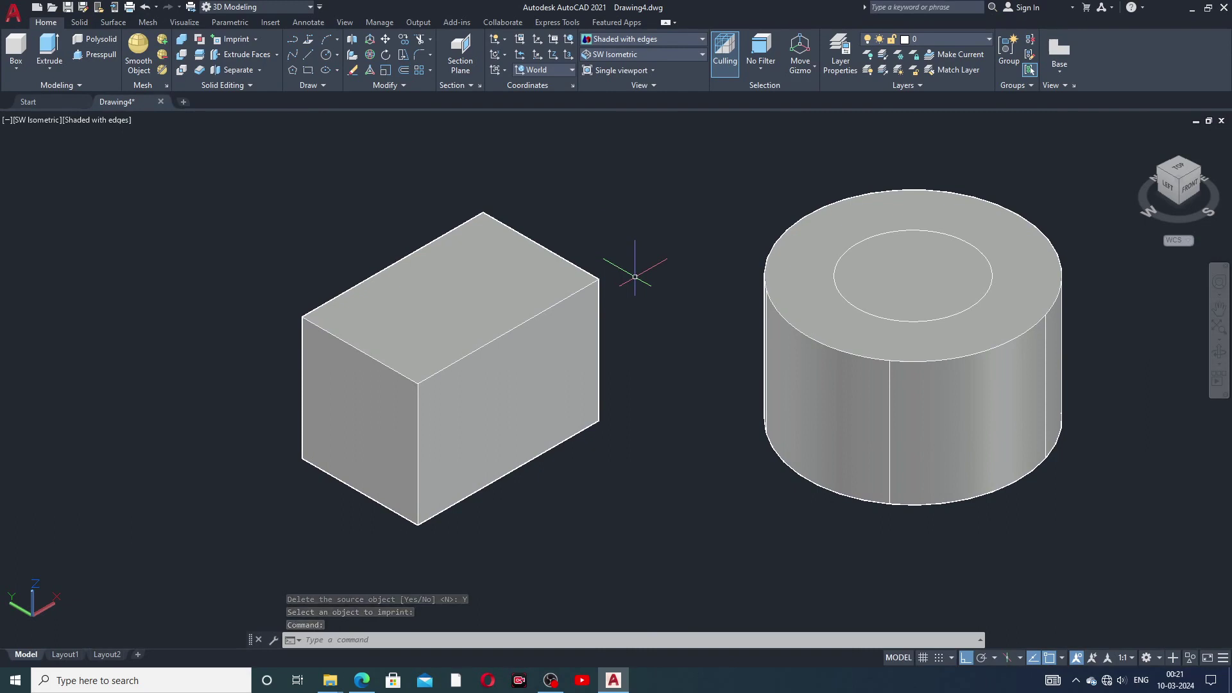
pyautogui.click(254, 40)
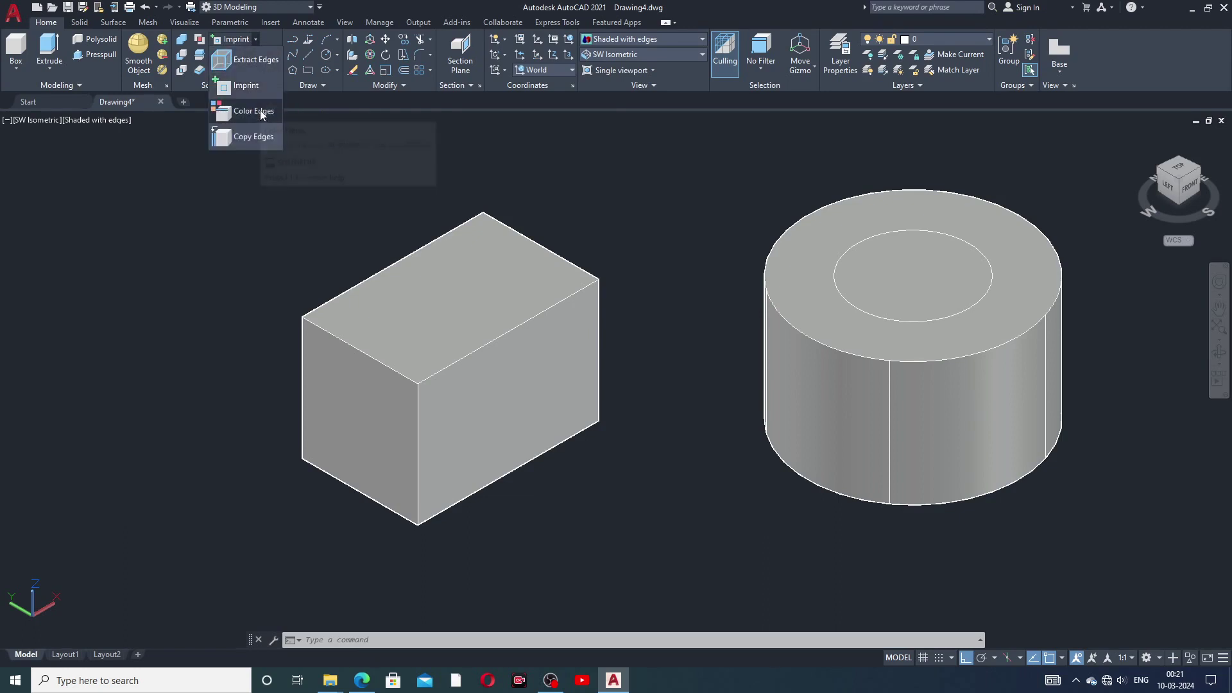
pyautogui.click(261, 113)
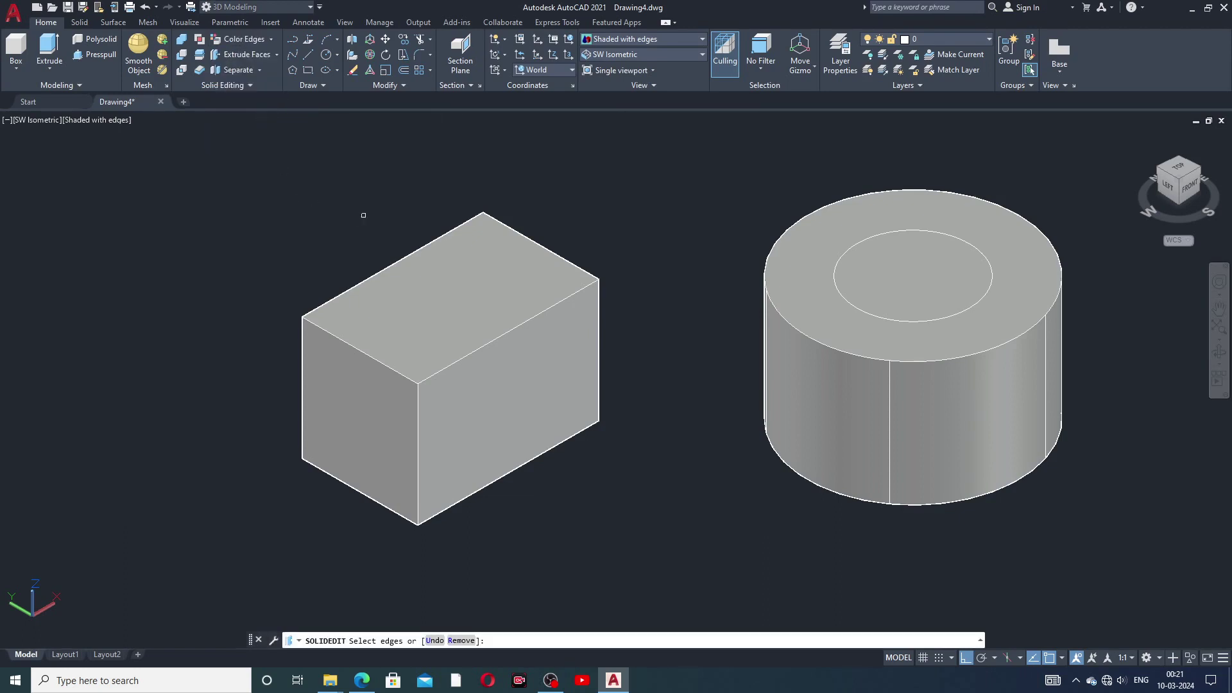
pyautogui.click(492, 341)
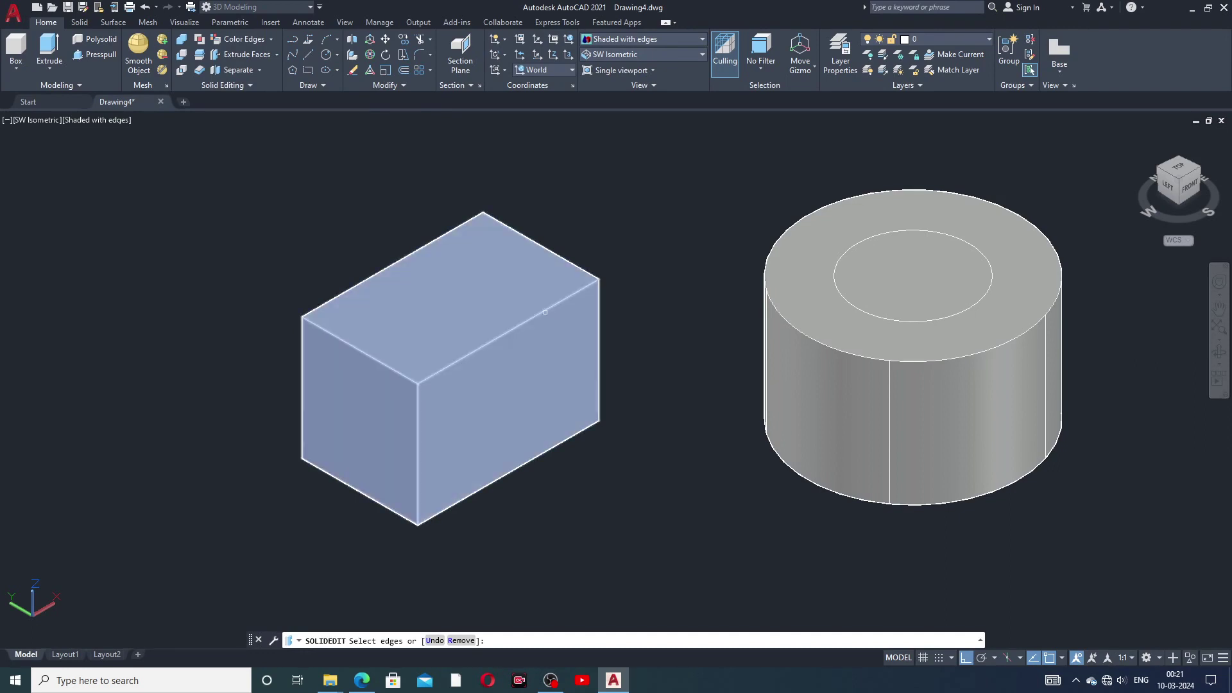
pyautogui.click(539, 315)
pyautogui.click(532, 318)
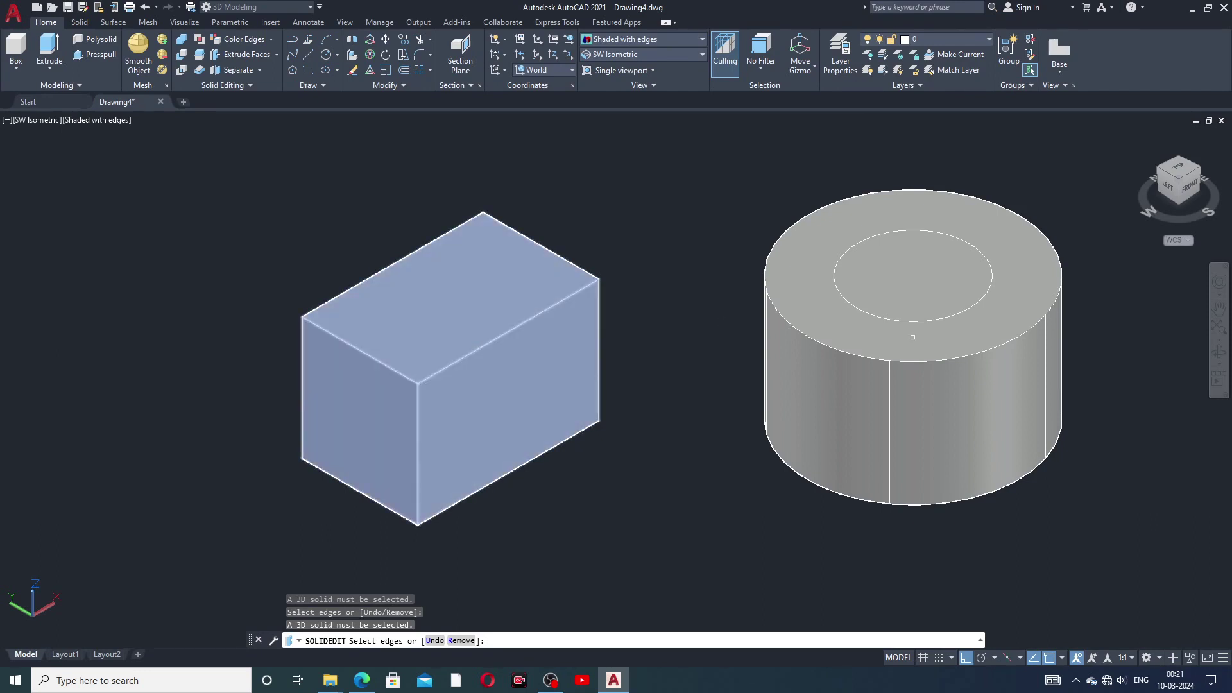
pyautogui.click(900, 363)
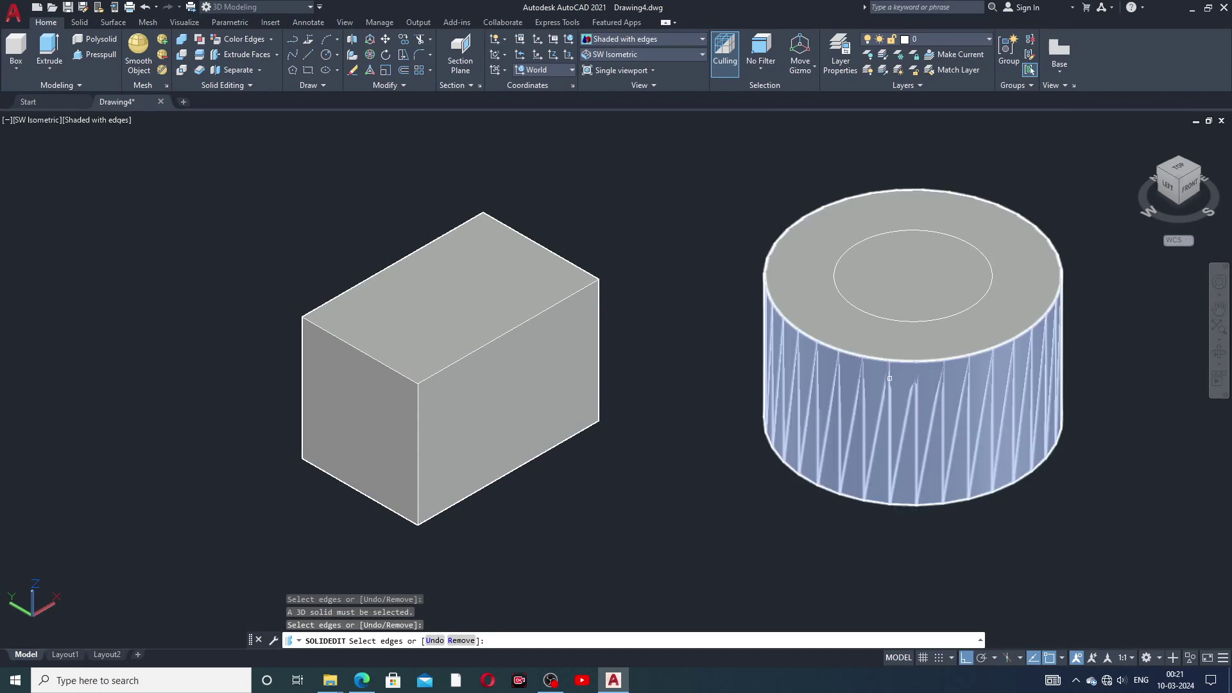
pyautogui.click(889, 378)
pyautogui.click(890, 378)
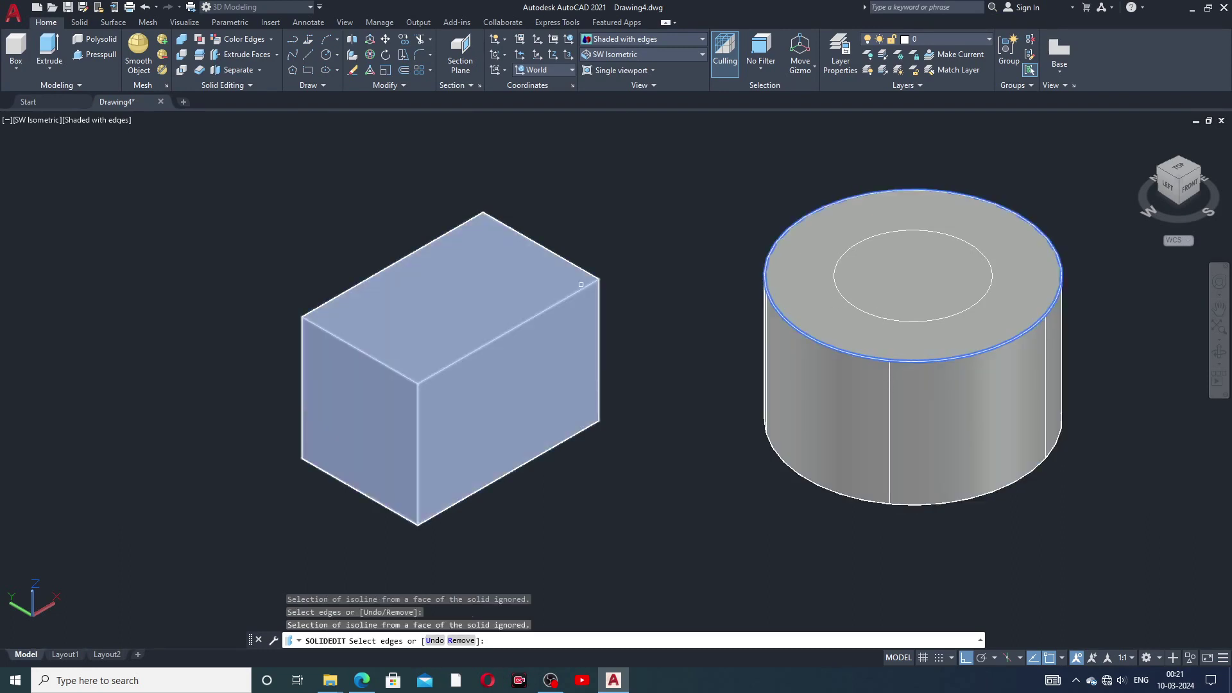
pyautogui.click(582, 293)
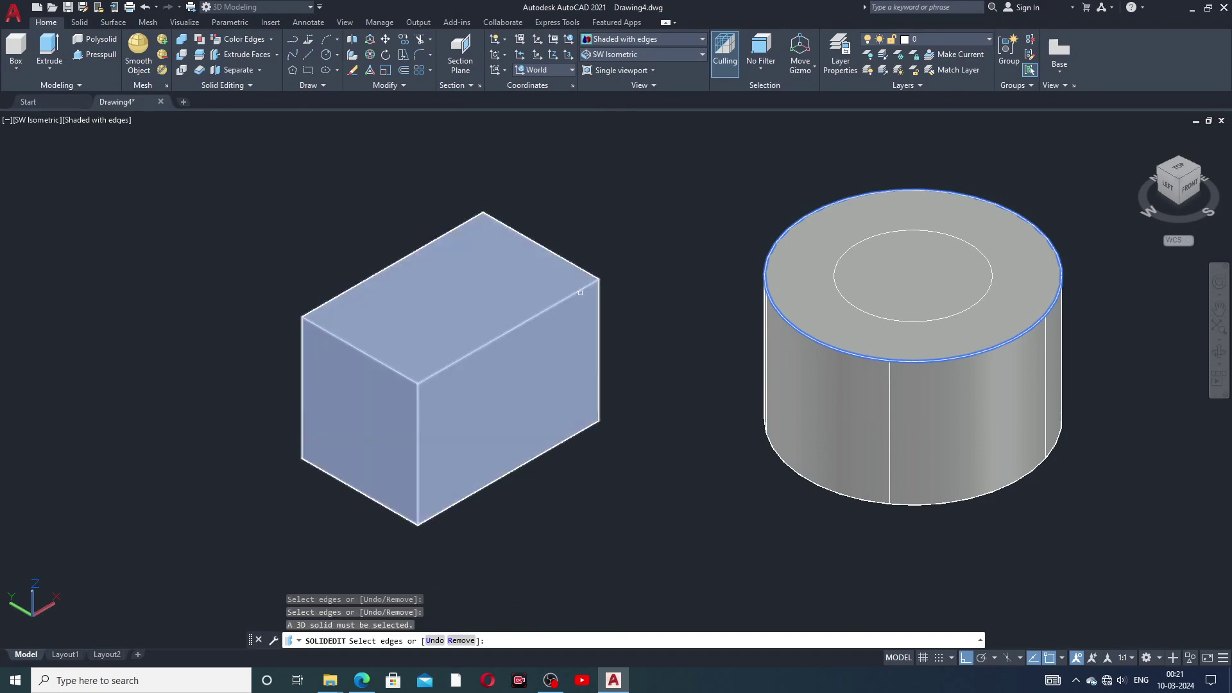
pyautogui.click(581, 293)
pyautogui.click(836, 271)
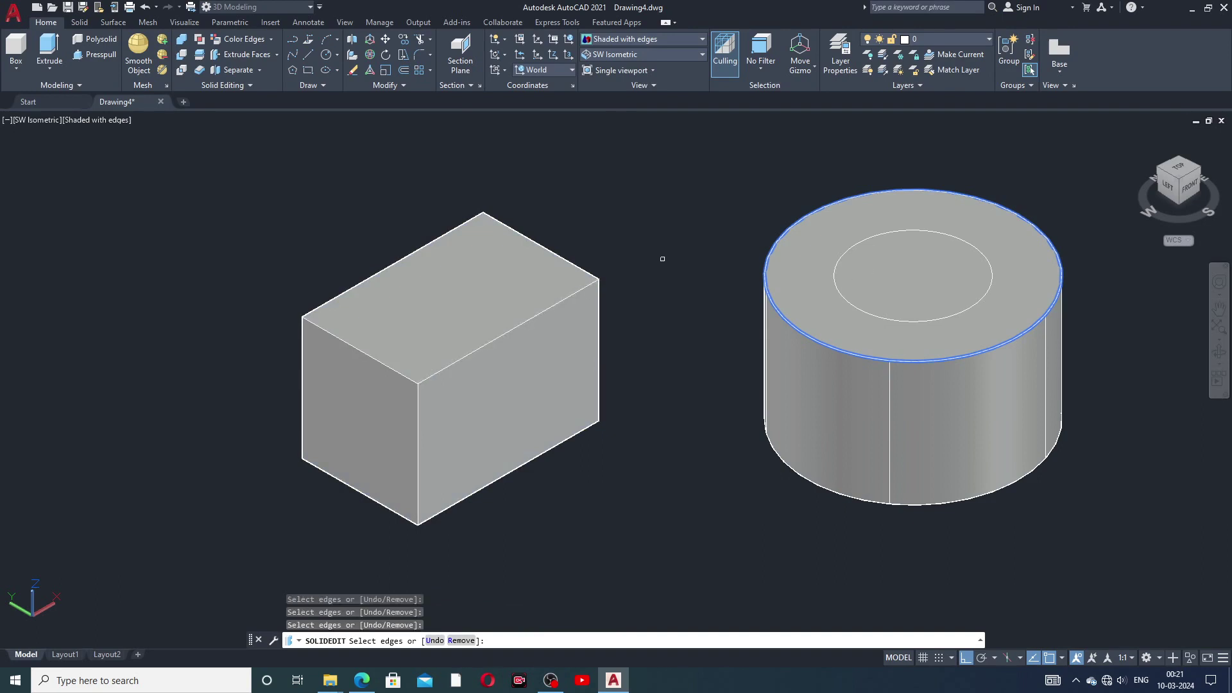
pyautogui.rightClick(662, 259)
pyautogui.click(691, 271)
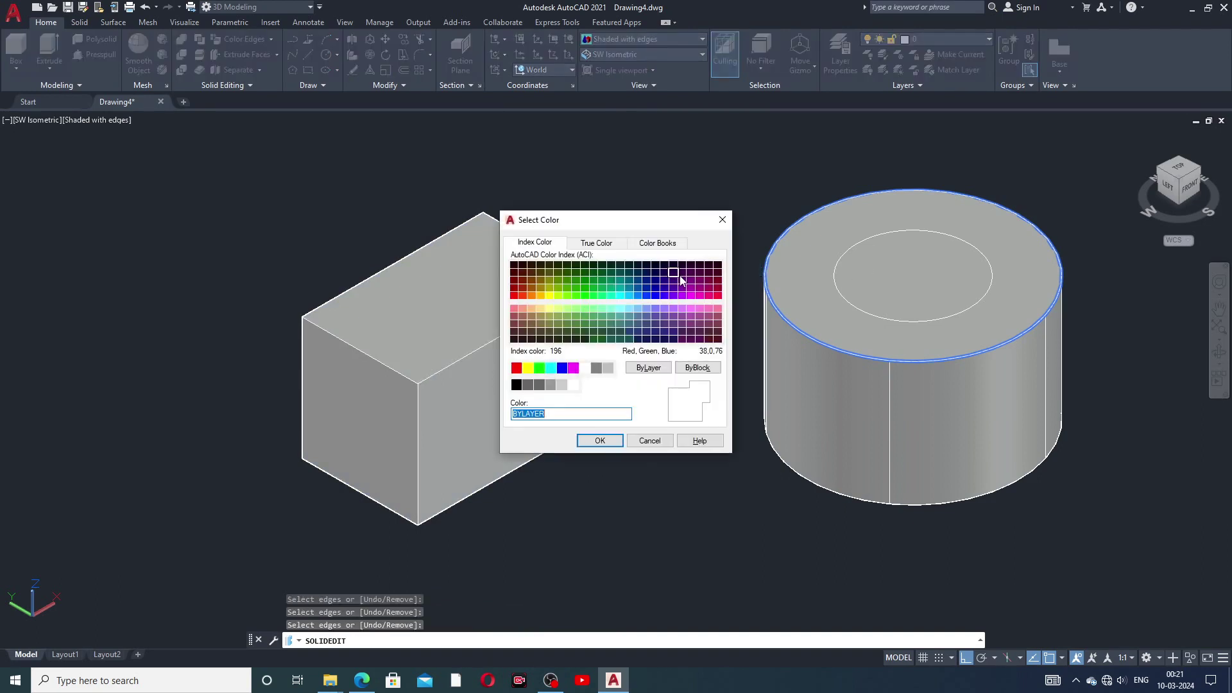
pyautogui.click(723, 220)
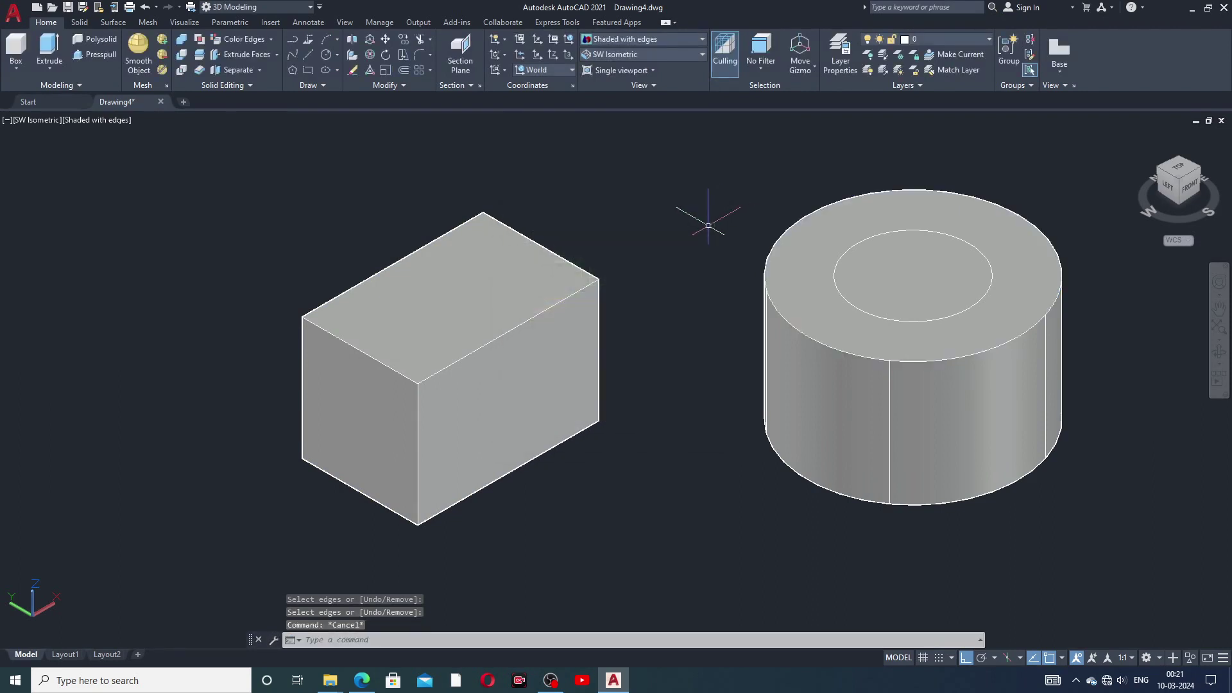
# - Erase the box solid and then both groups of its leftover edge lines
pyautogui.click(563, 319)
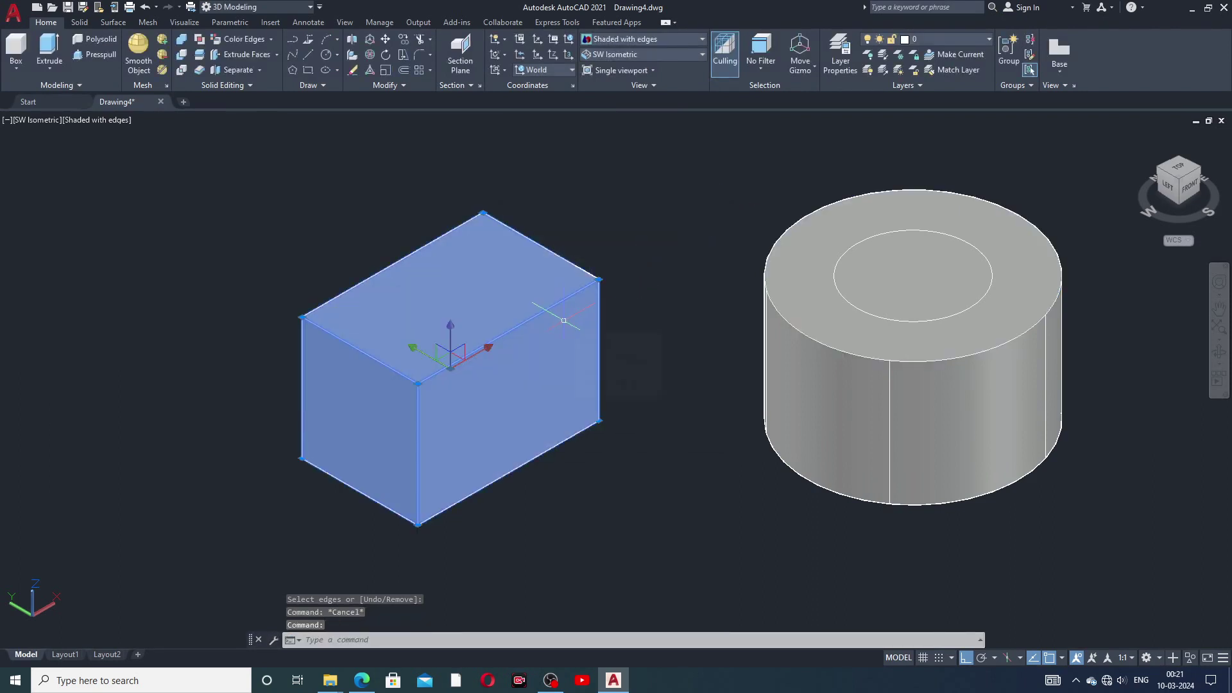
pyautogui.press('Delete')
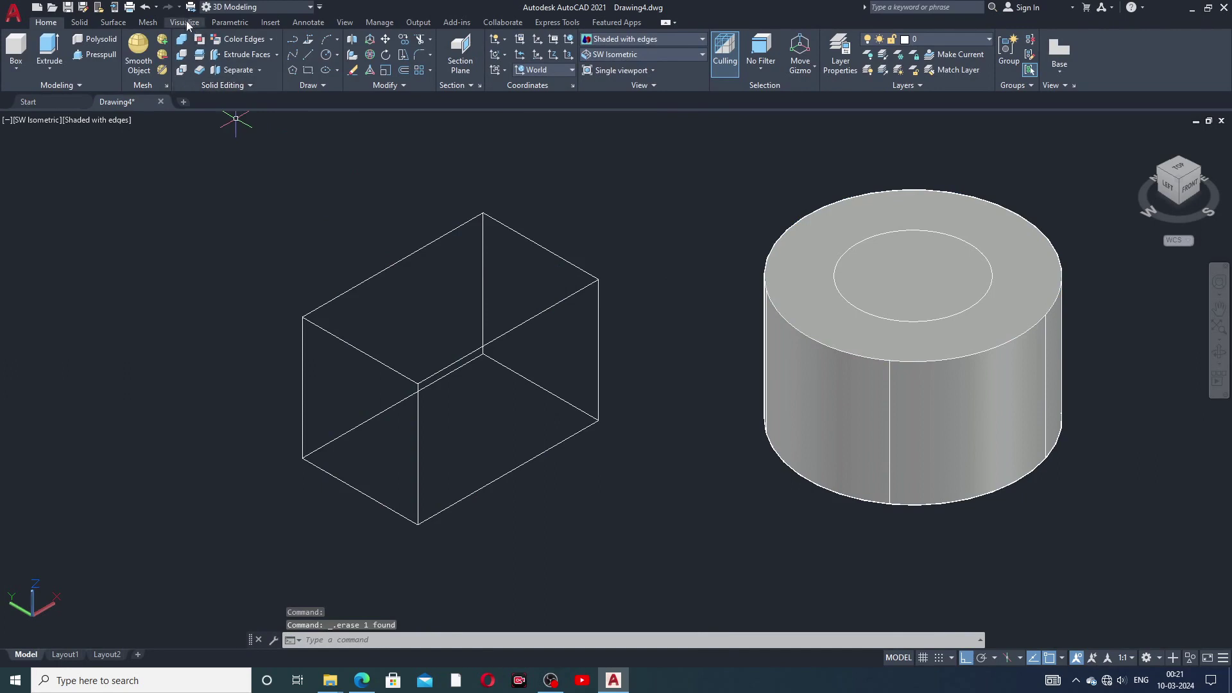
pyautogui.click(325, 243)
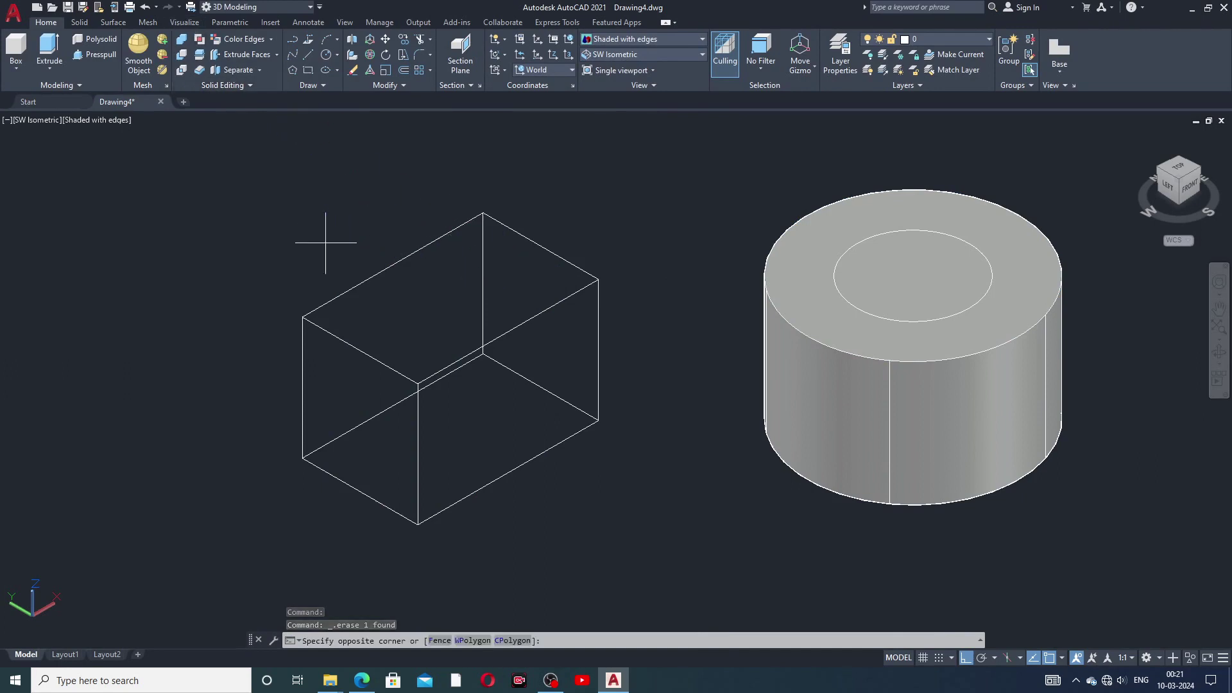
pyautogui.moveTo(326, 243)
pyautogui.mouseDown()
pyautogui.moveTo(642, 359)
pyautogui.moveTo(524, 545)
pyautogui.moveTo(326, 506)
pyautogui.moveTo(275, 457)
pyautogui.mouseUp()
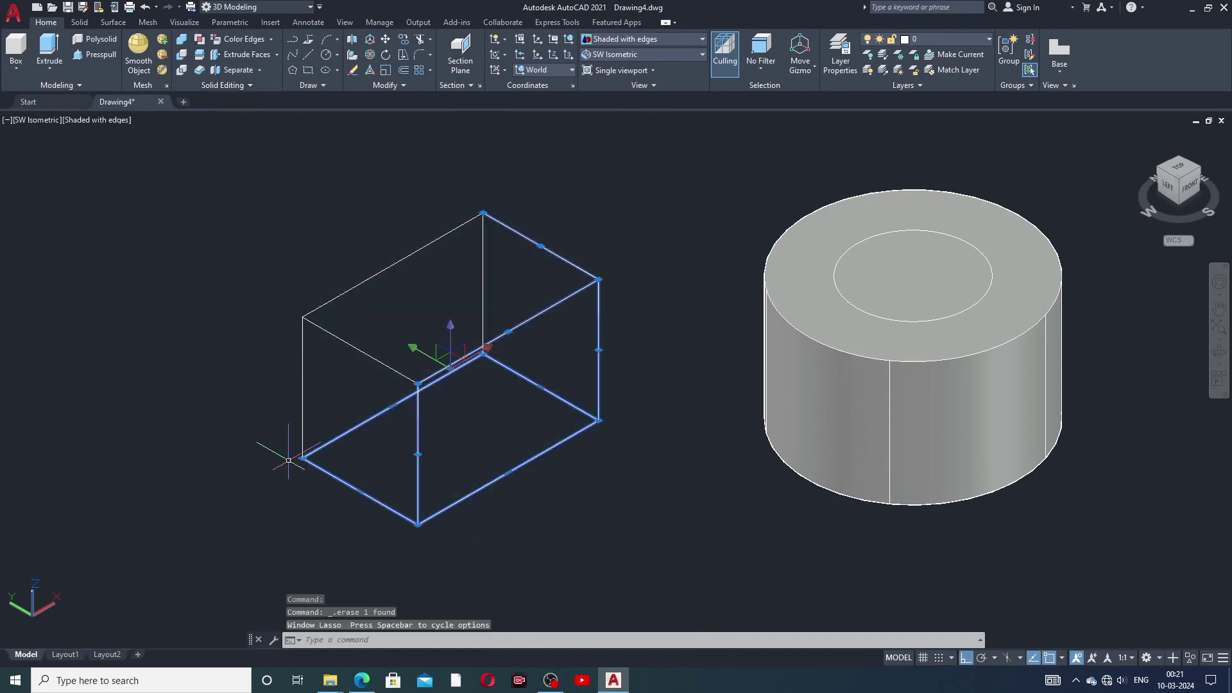
pyautogui.press('Delete')
pyautogui.click(455, 161)
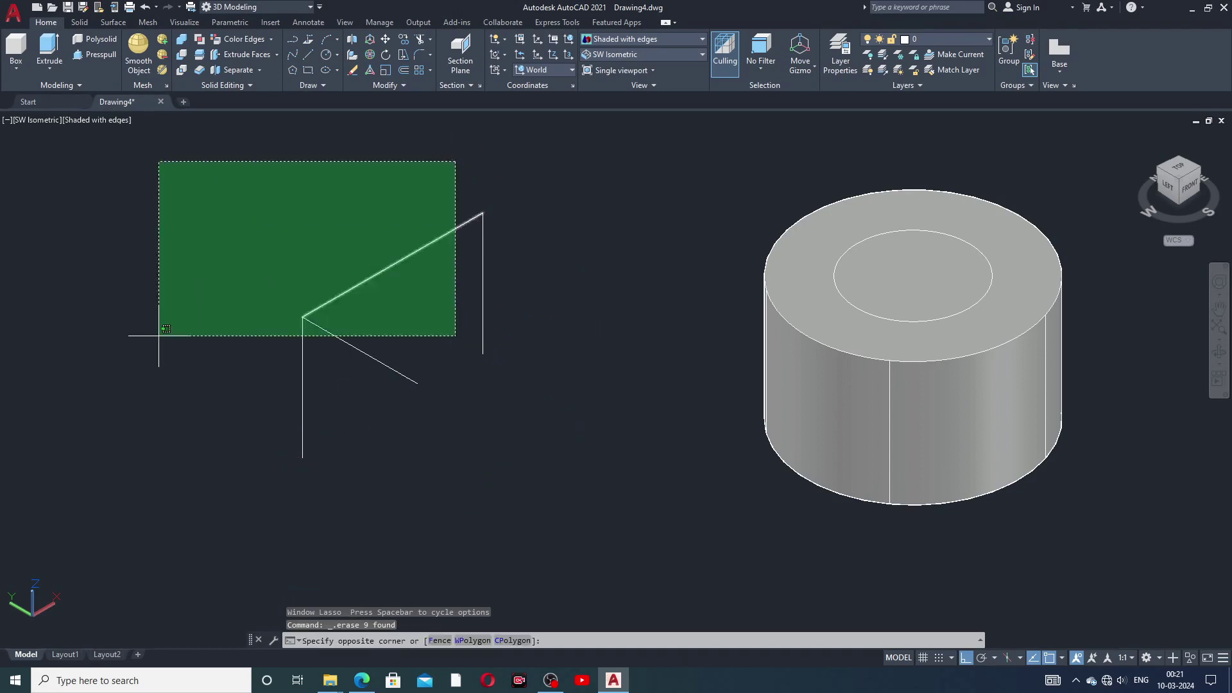
pyautogui.moveTo(166, 328)
pyautogui.mouseDown()
pyautogui.moveTo(440, 454)
pyautogui.moveTo(475, 417)
pyautogui.mouseUp()
pyautogui.press('Delete')
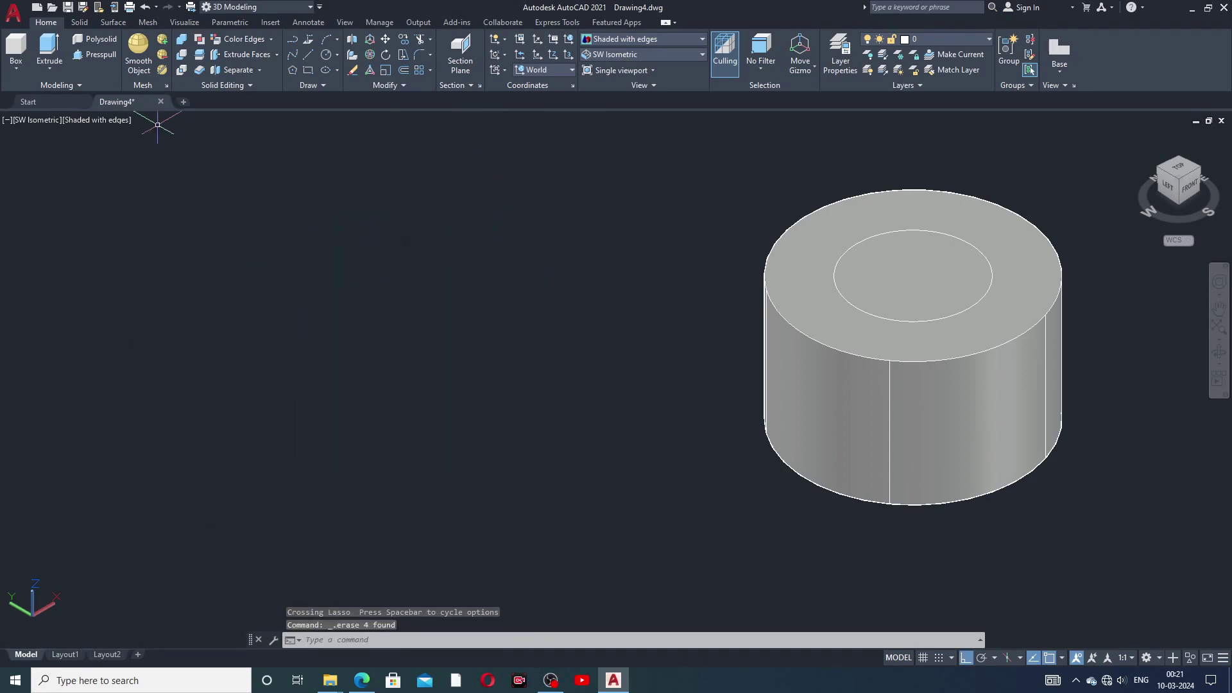
pyautogui.click(308, 70)
# - Draw a rectangle beside the cylinder by picking two opposite corners
pyautogui.click(215, 363)
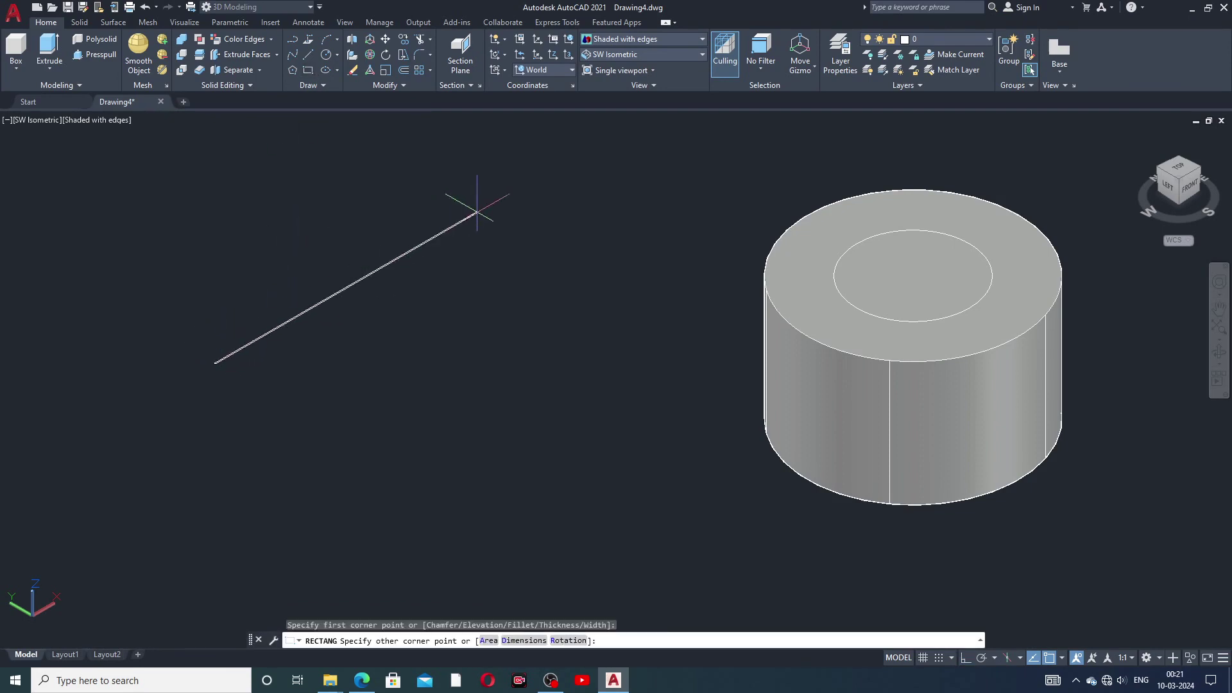
pyautogui.click(633, 321)
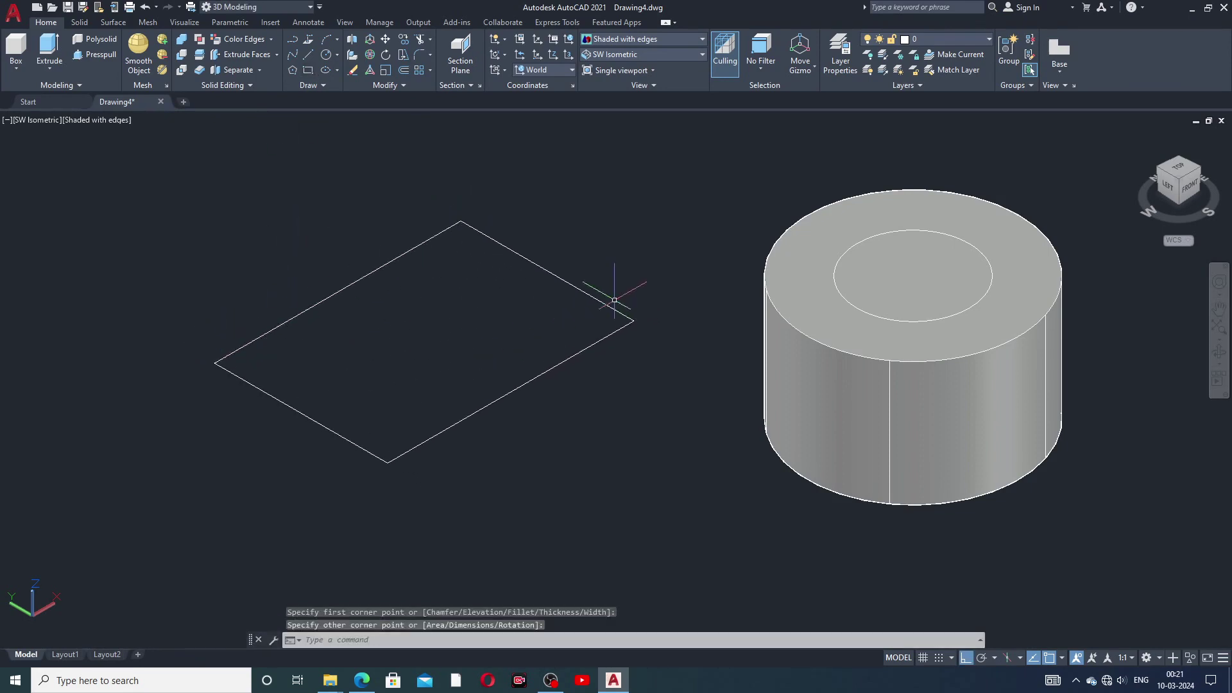
pyautogui.moveTo(501, 308); pyautogui.dragTo(472, 316, button='middle')
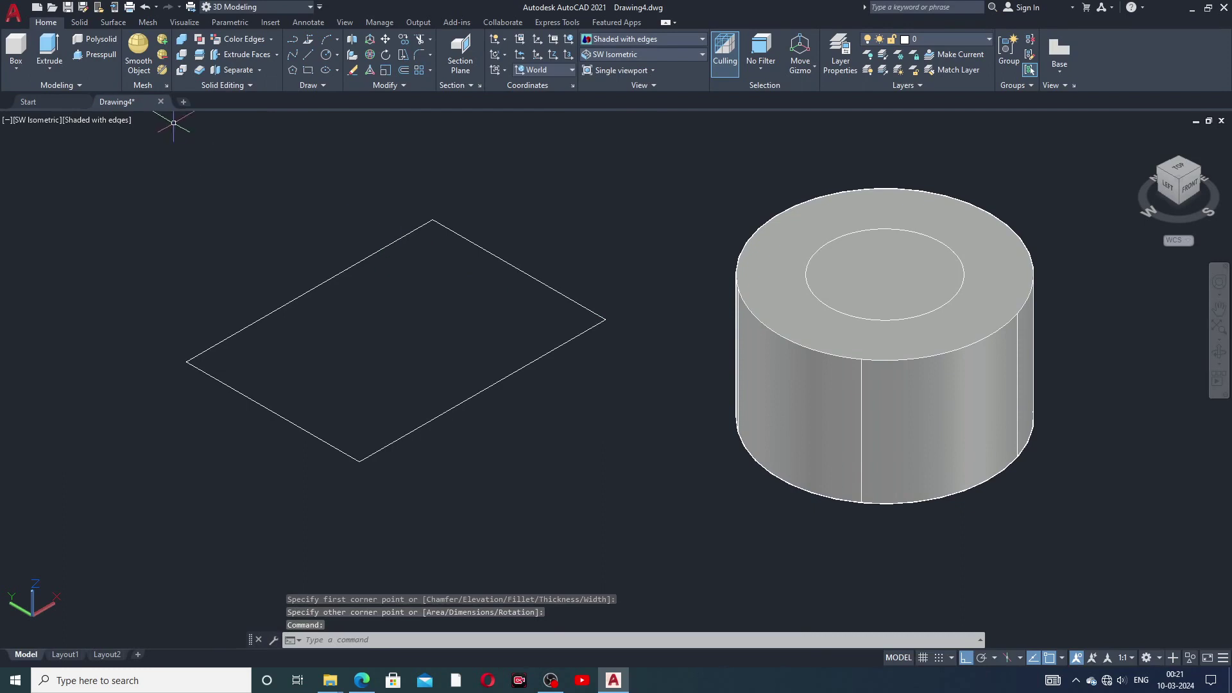
# - Press-pull the rectangle upward into a box solid
pyautogui.click(90, 54)
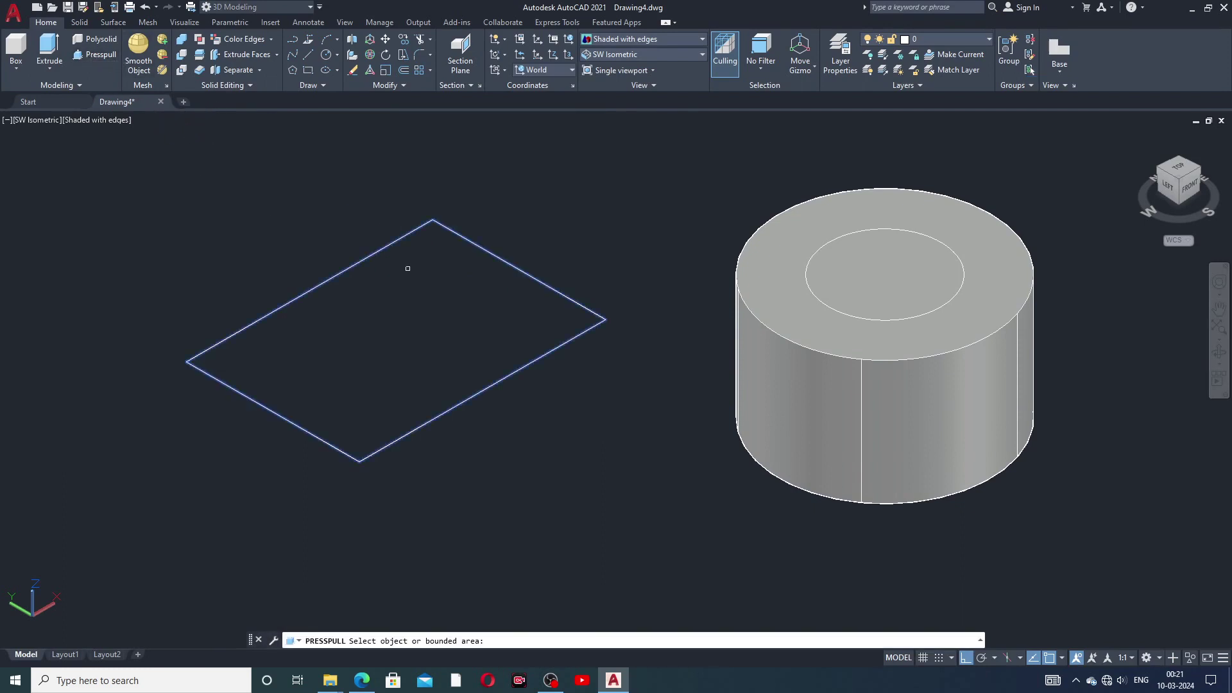
pyautogui.click(402, 231)
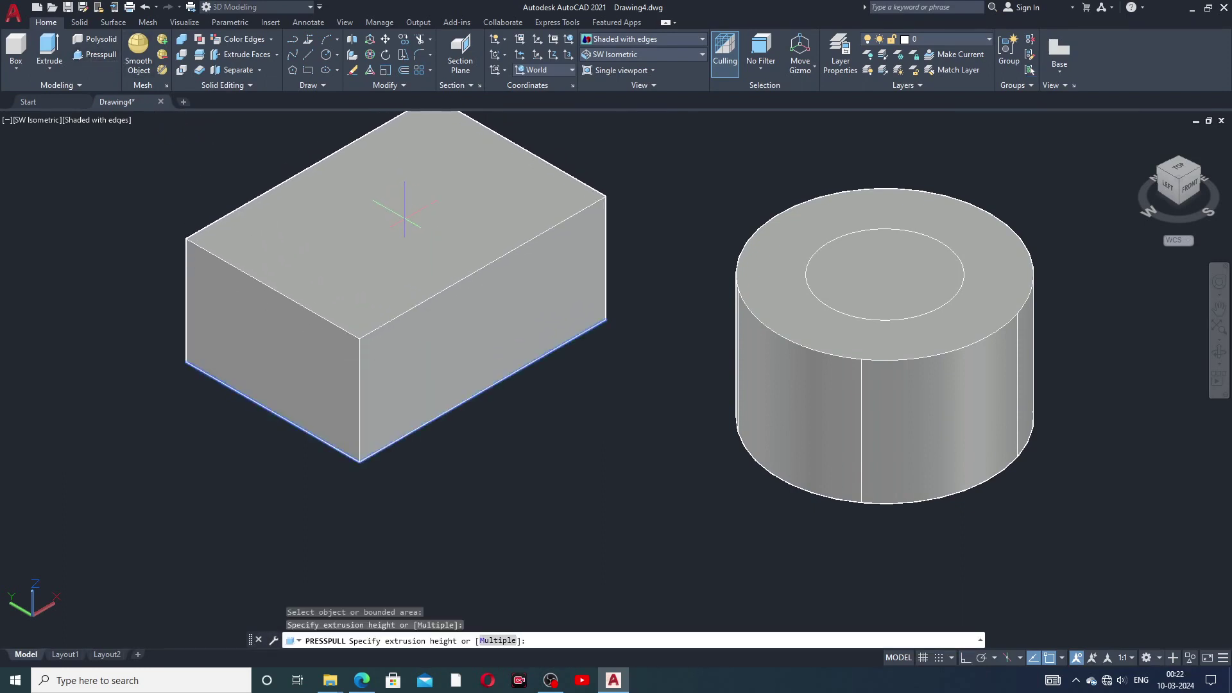
pyautogui.moveTo(400, 199); pyautogui.dragTo(399, 272, button='middle')
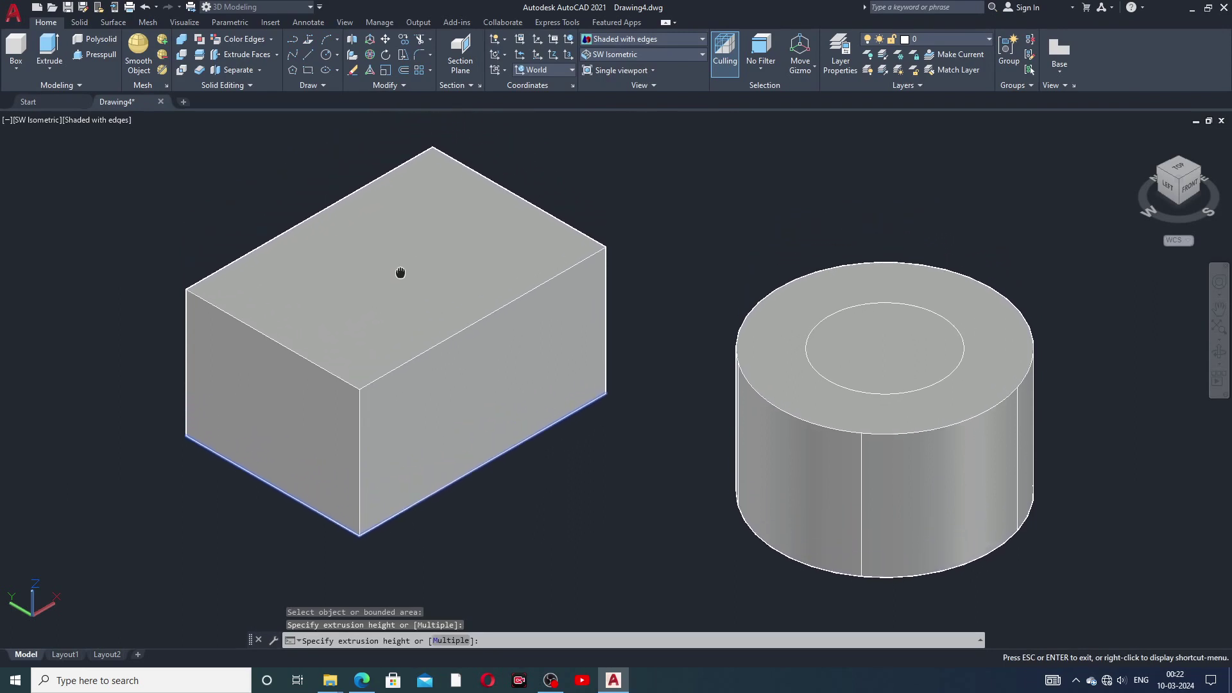
pyautogui.click(392, 234)
pyautogui.scroll(-2, 565, 308)
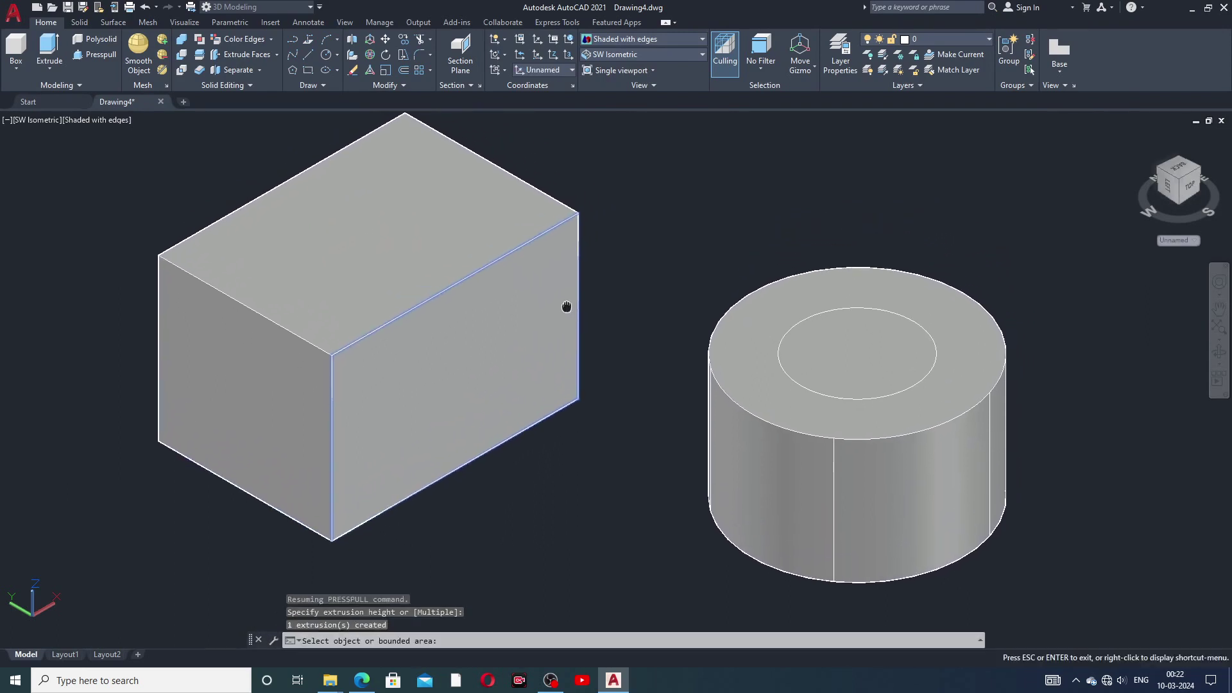
pyautogui.scroll(3, 565, 306)
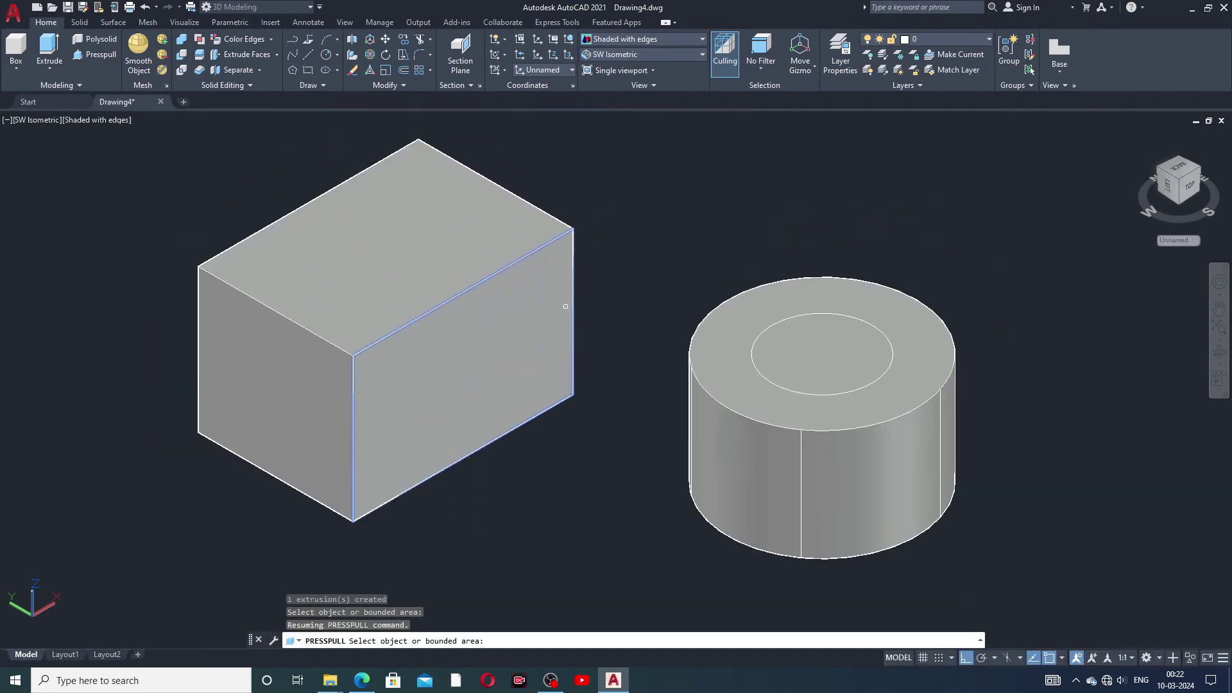
pyautogui.press('Return')
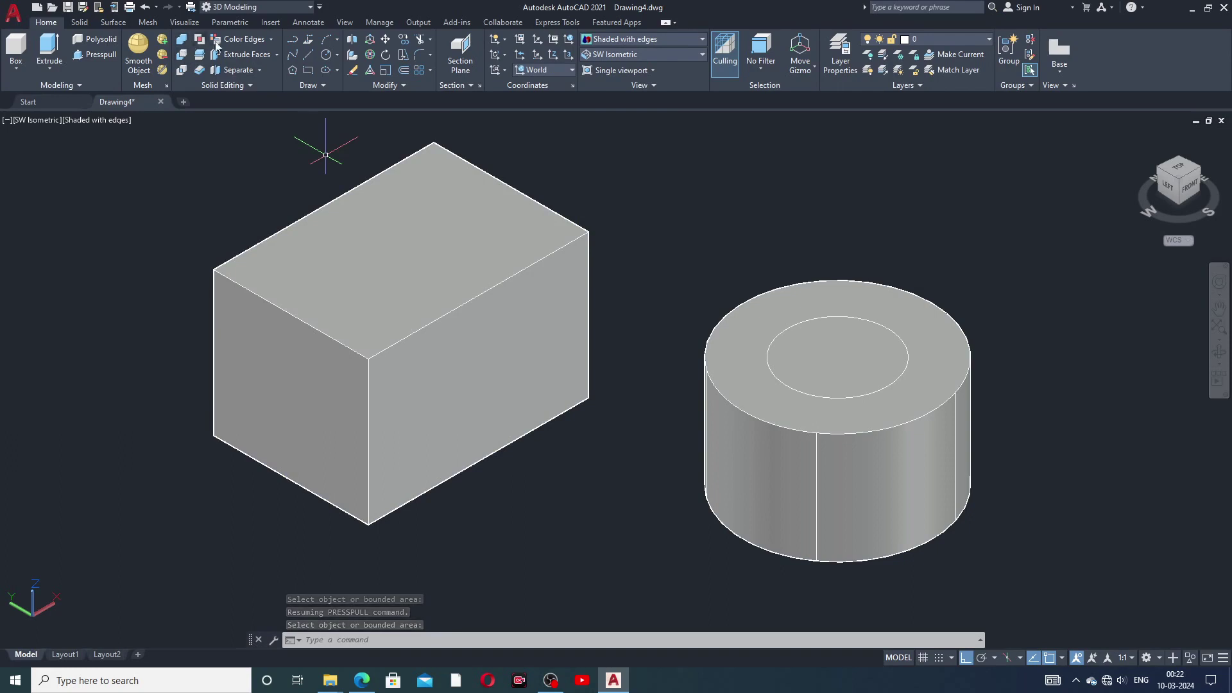
# - With Color Edges, pick the box's top front edge and two vertical front edges, then confirm
pyautogui.click(271, 39)
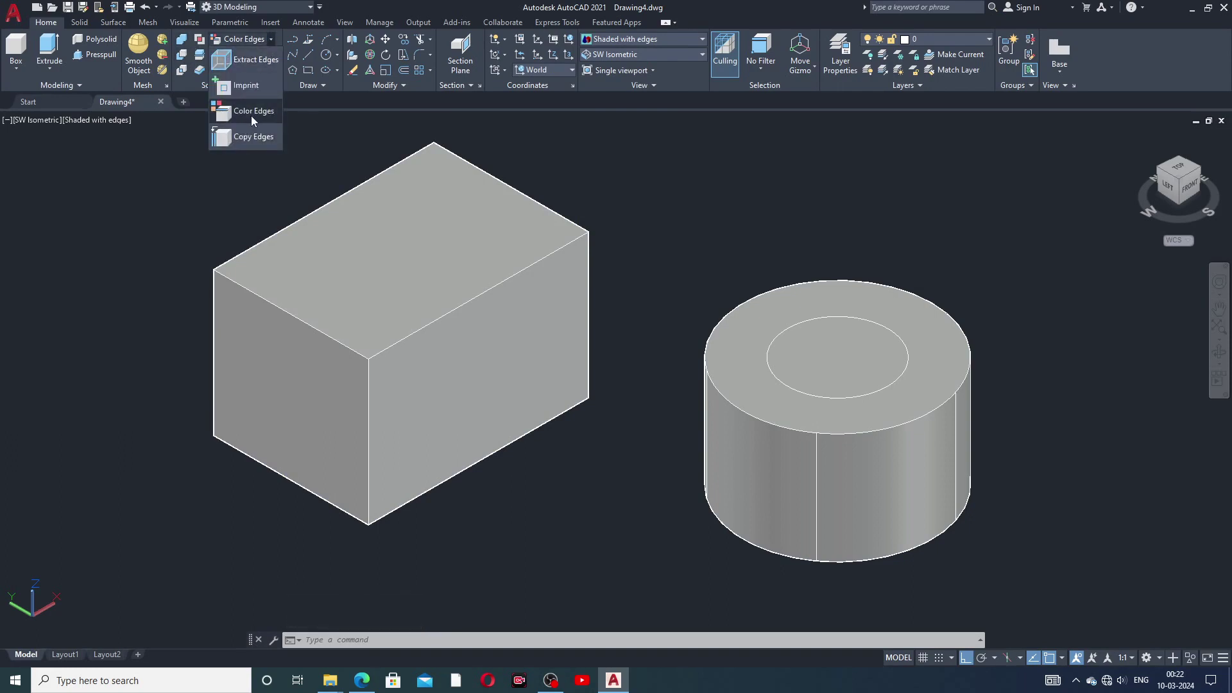
pyautogui.click(251, 114)
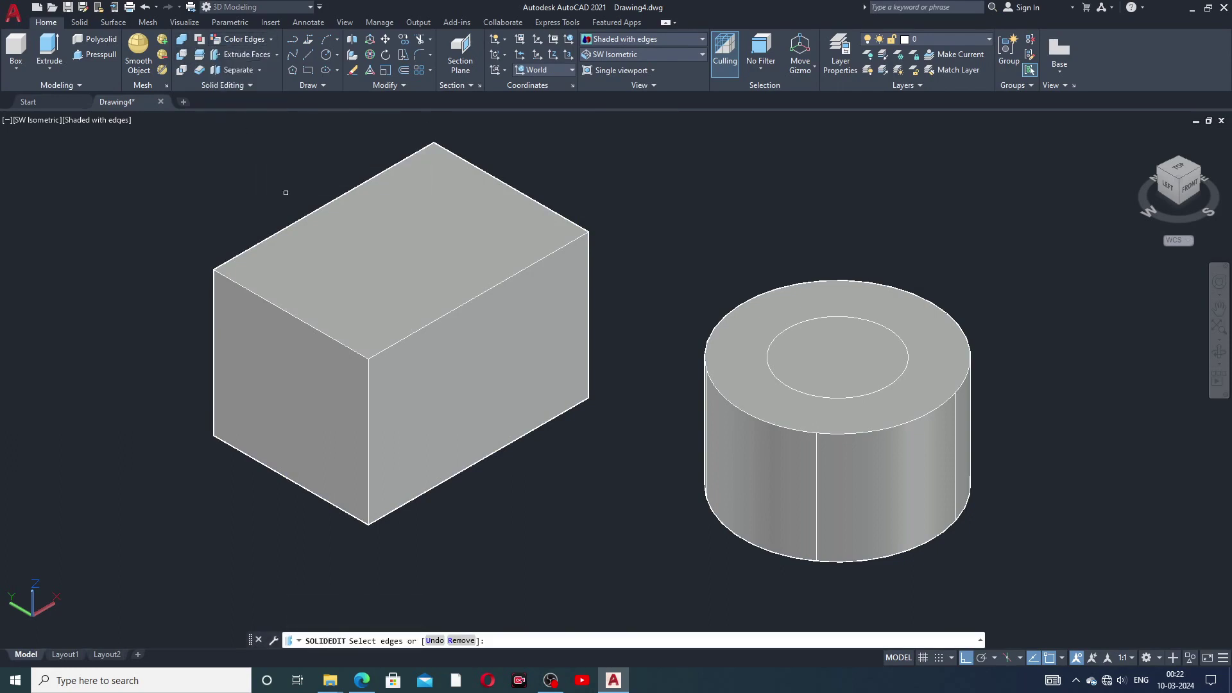
pyautogui.click(489, 291)
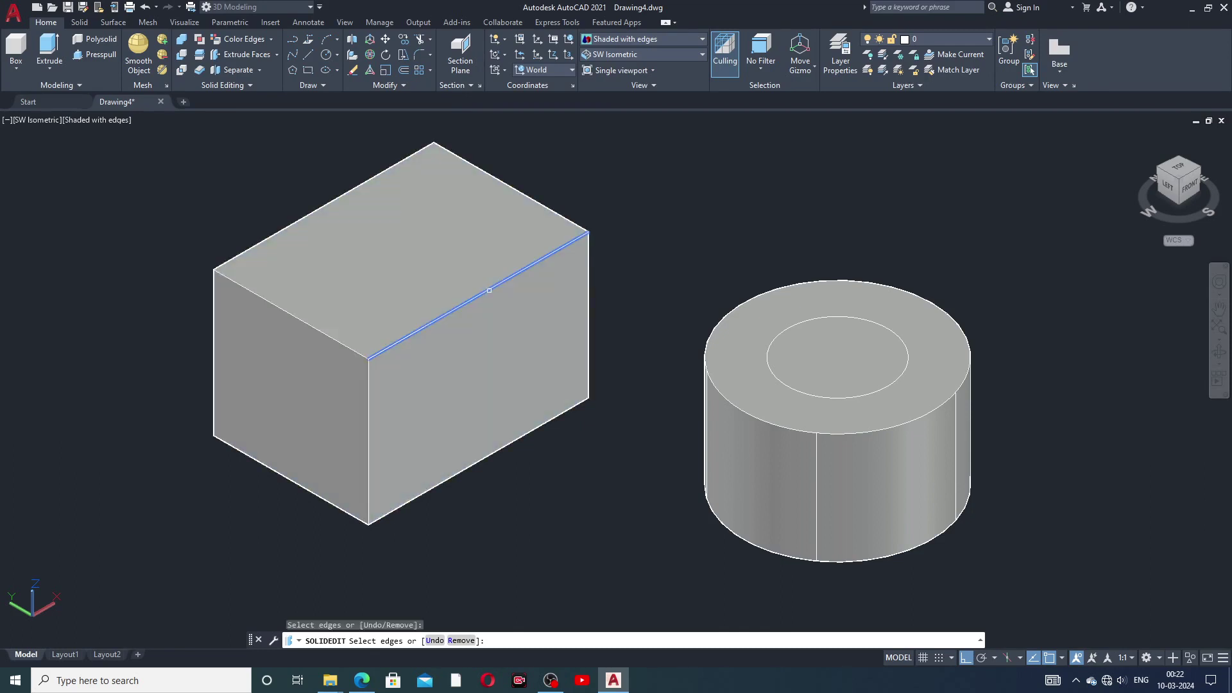
pyautogui.click(589, 263)
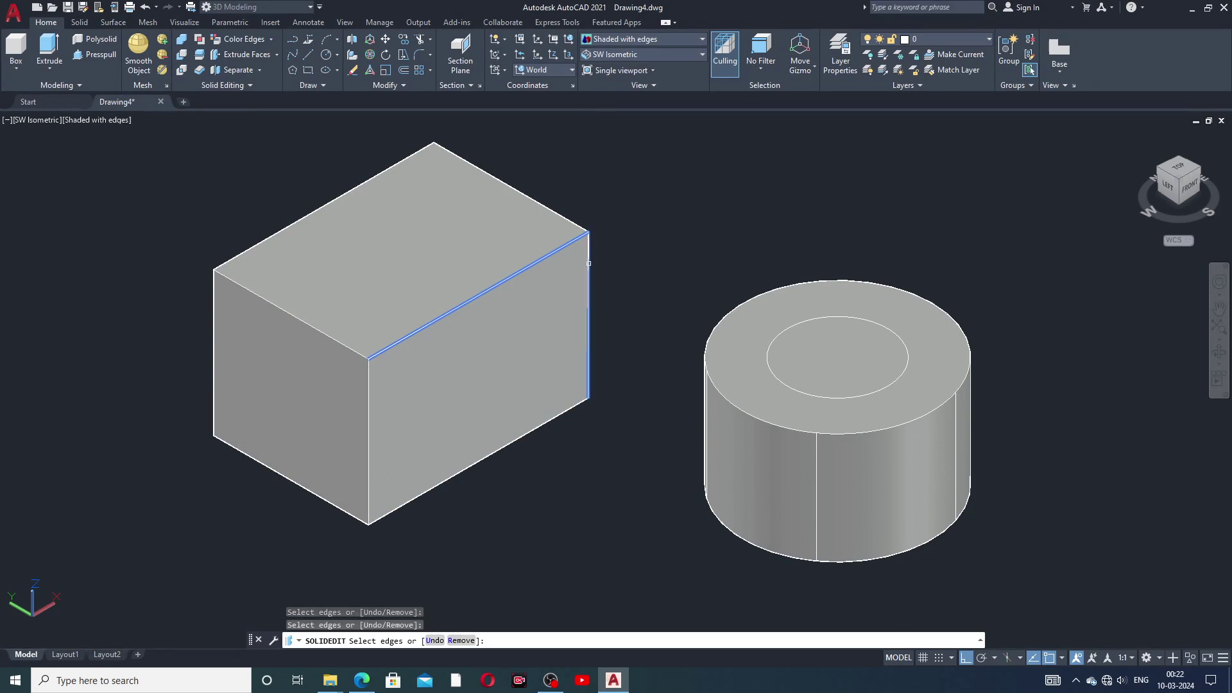
pyautogui.click(367, 376)
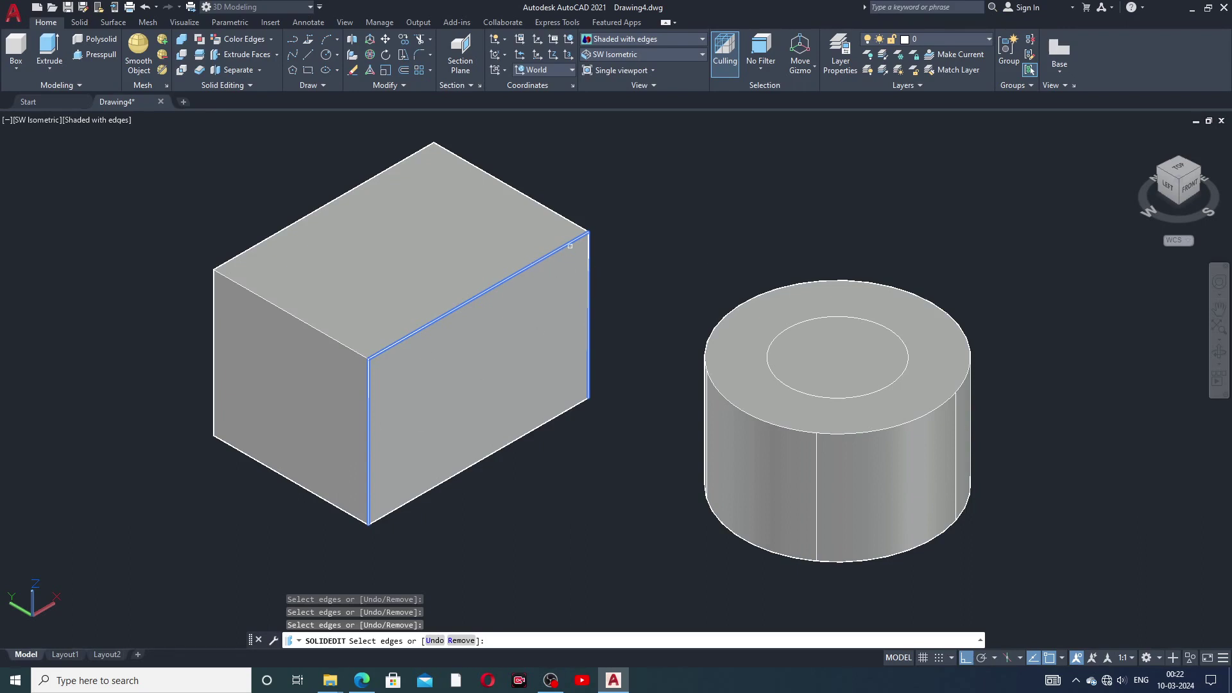
pyautogui.rightClick(623, 230)
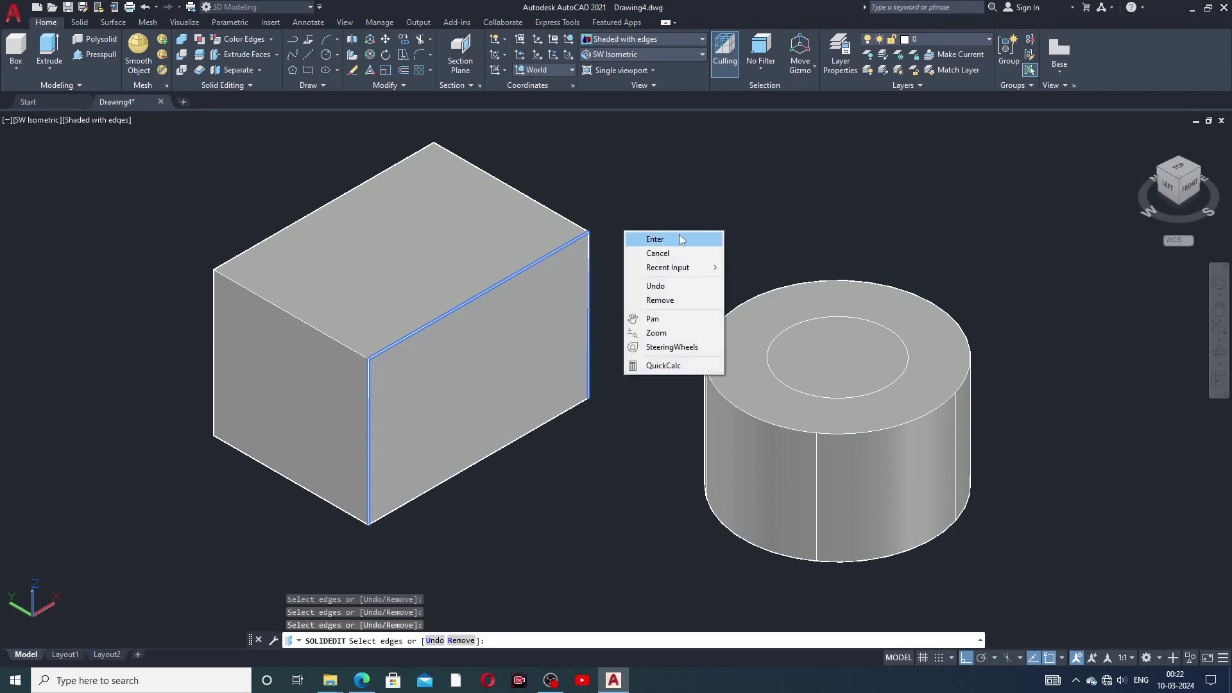
pyautogui.click(647, 239)
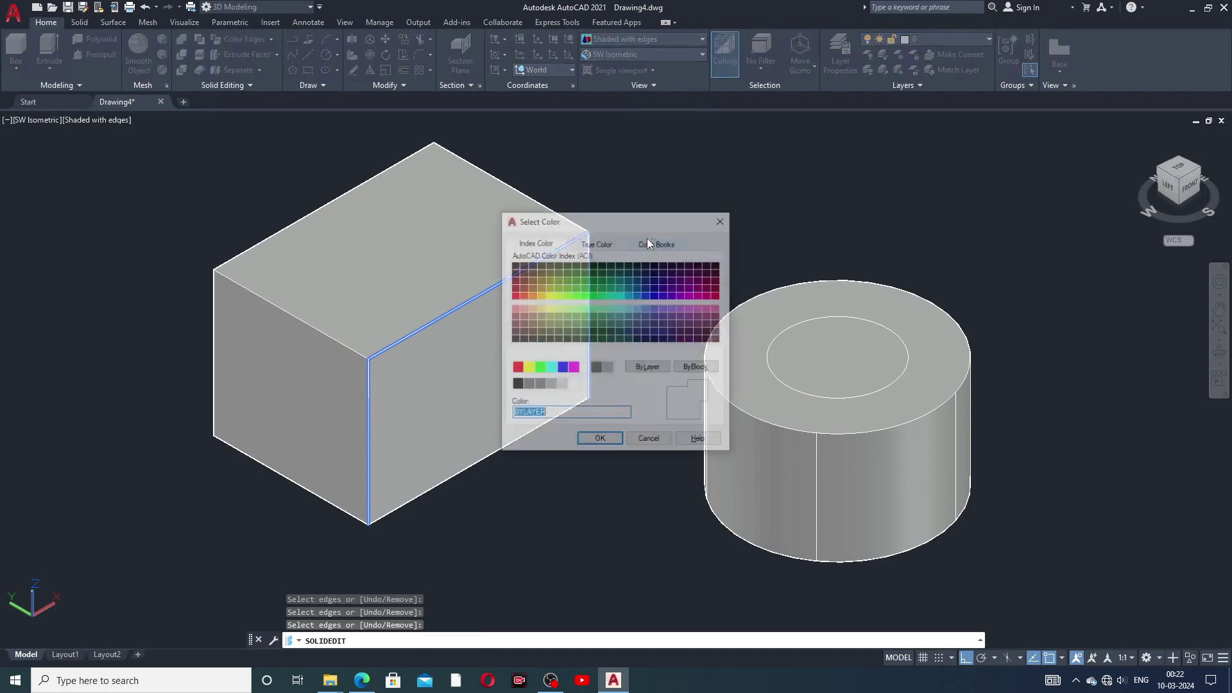
# - Colour the three picked box edges magenta in the Select Color dialog
pyautogui.click(518, 368)
pyautogui.click(517, 369)
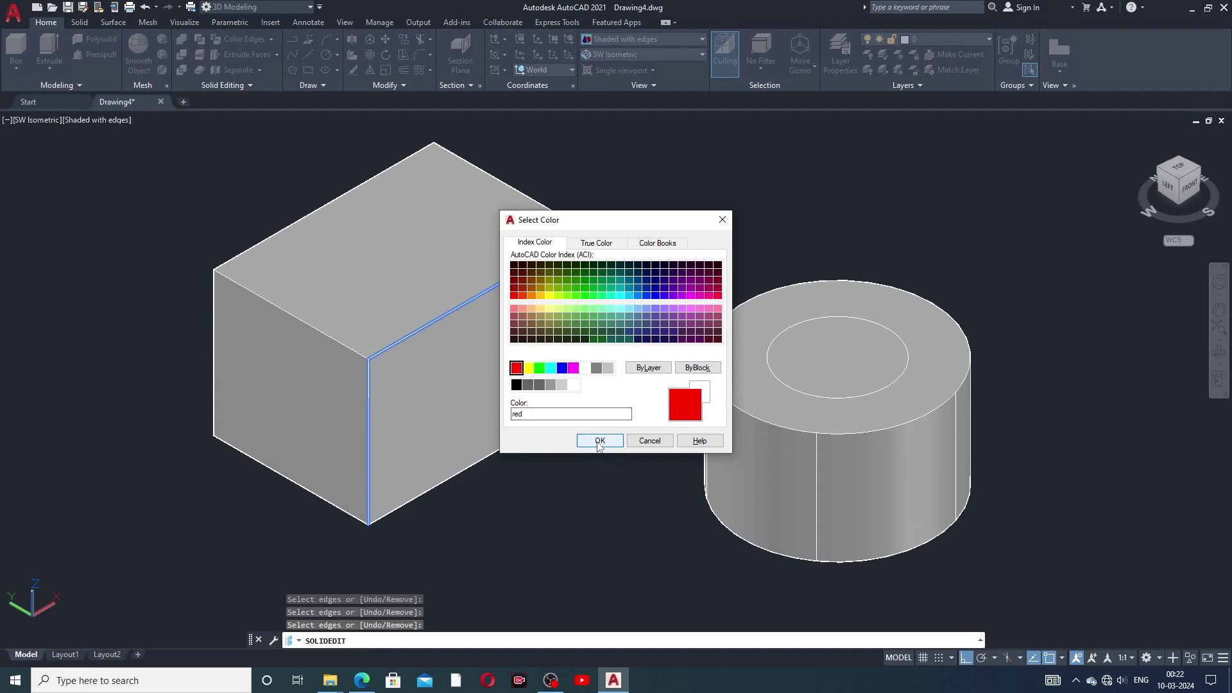
pyautogui.click(573, 369)
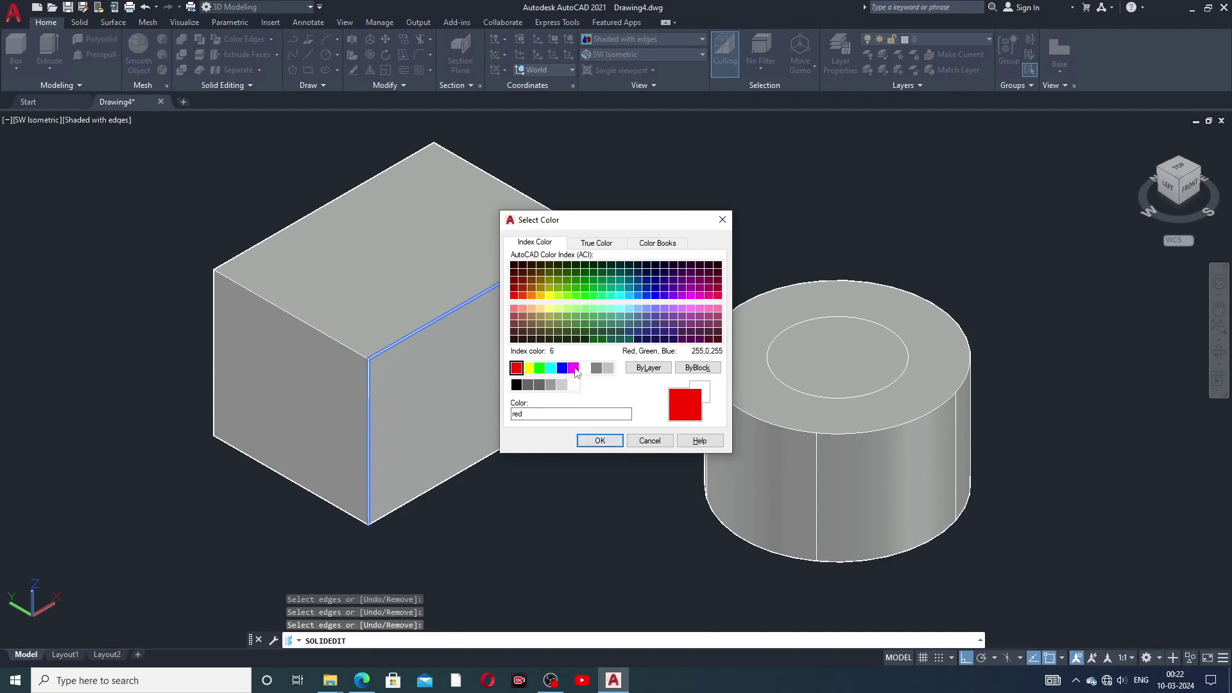
pyautogui.click(599, 440)
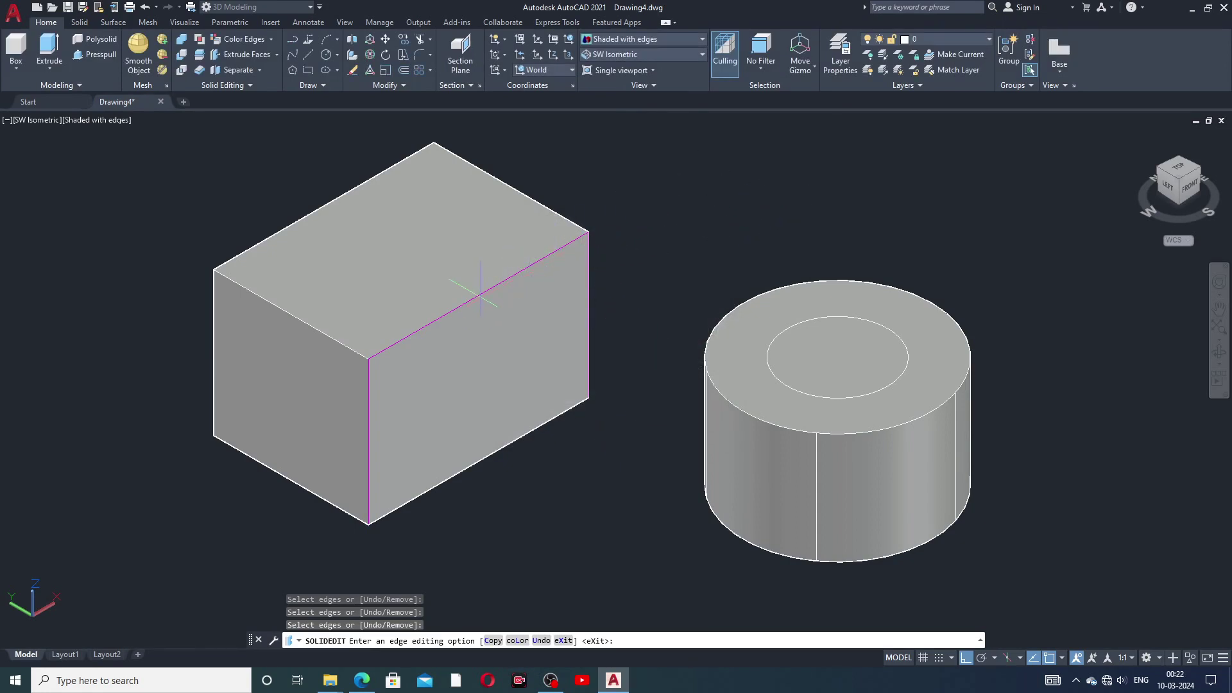
# - Preview the solids in the 2D Wireframe, Wireframe and Shades of Gray visual styles
pyautogui.moveTo(655, 234); pyautogui.dragTo(661, 267, button='middle')
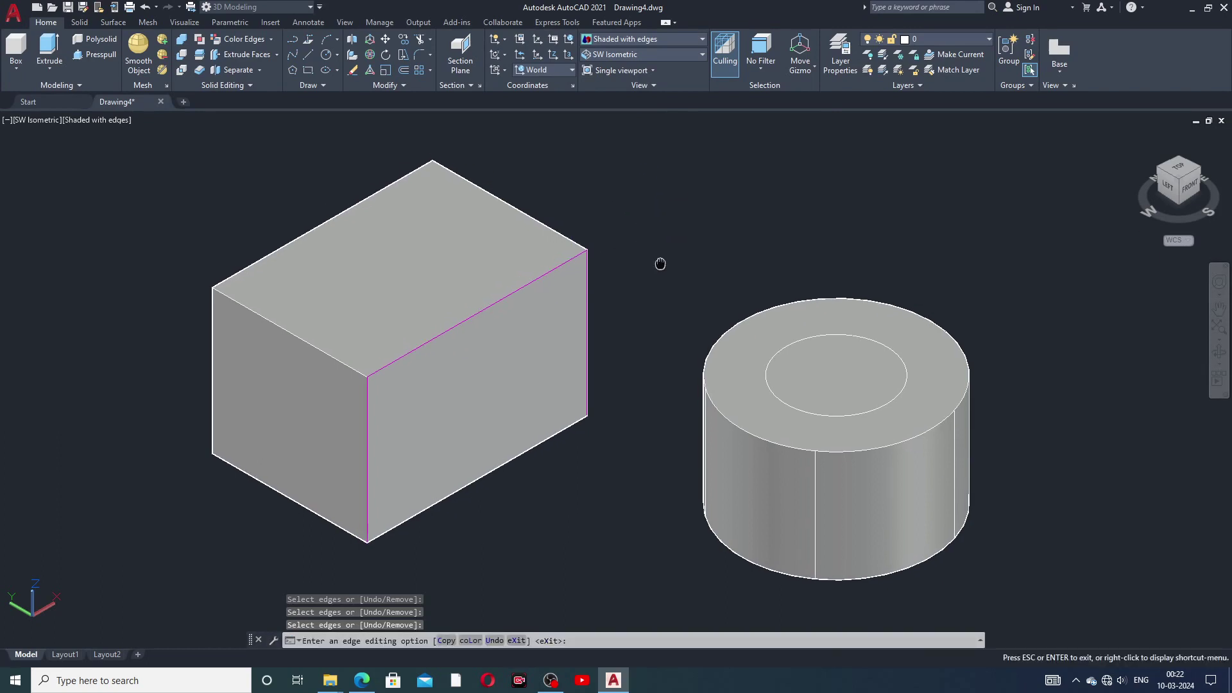
pyautogui.click(634, 38)
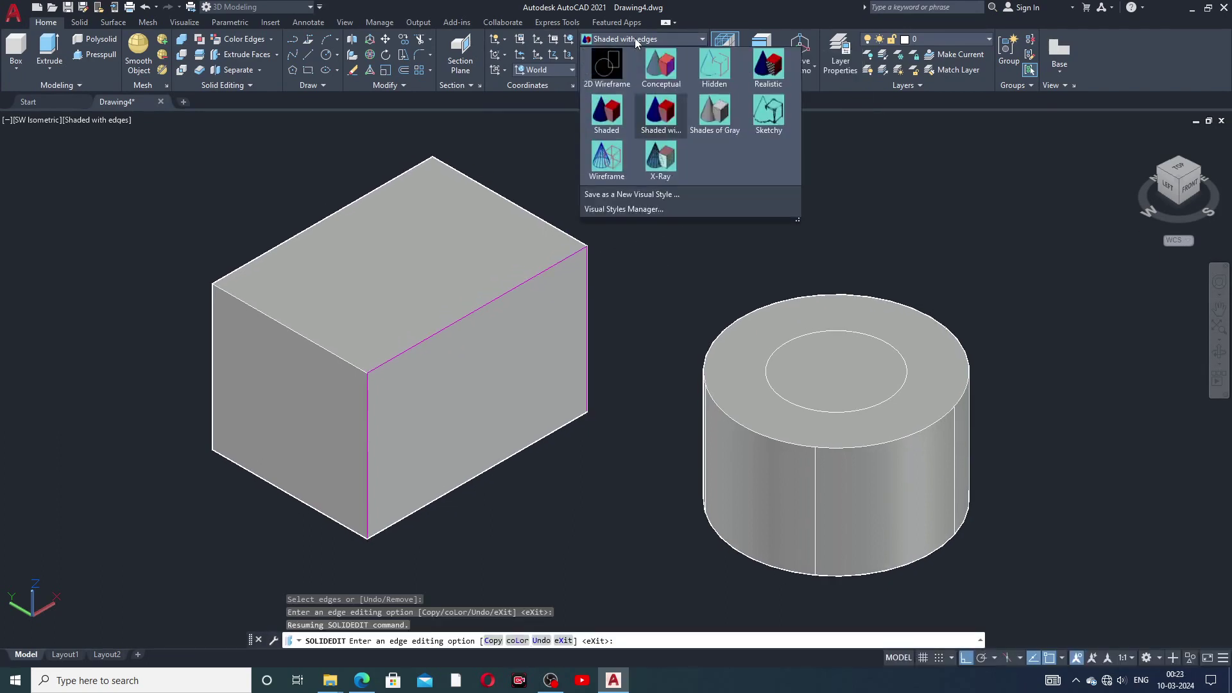
pyautogui.click(615, 68)
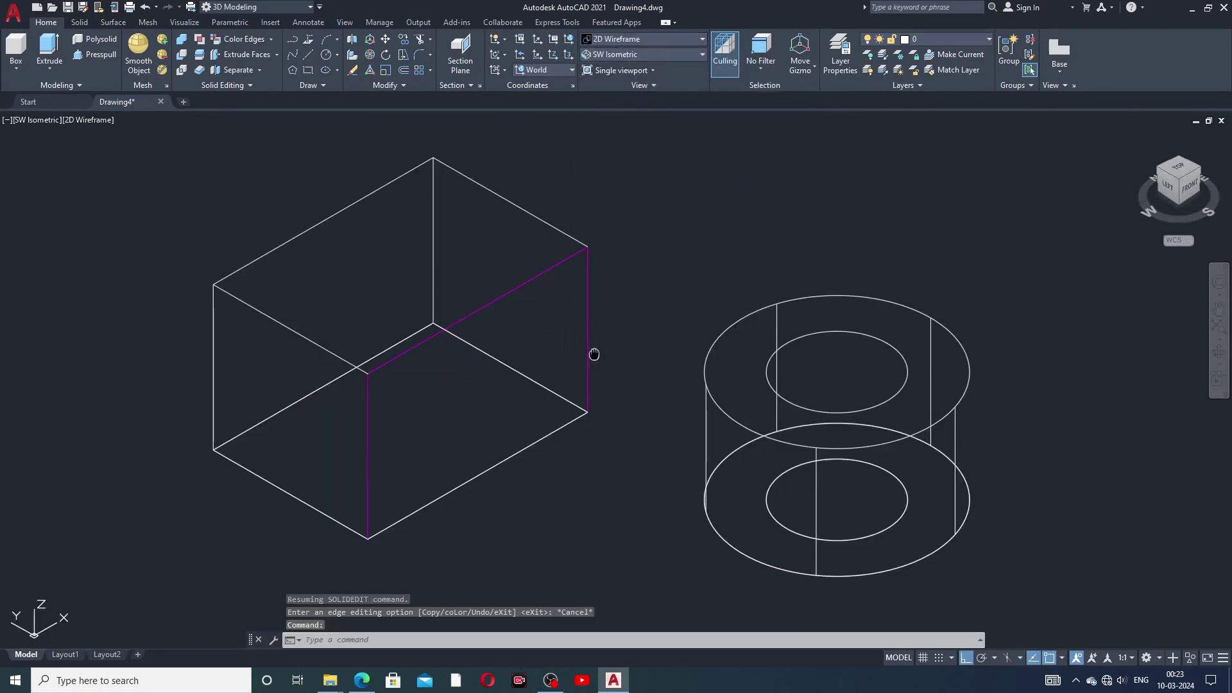
pyautogui.moveTo(595, 353); pyautogui.dragTo(634, 342, button='middle')
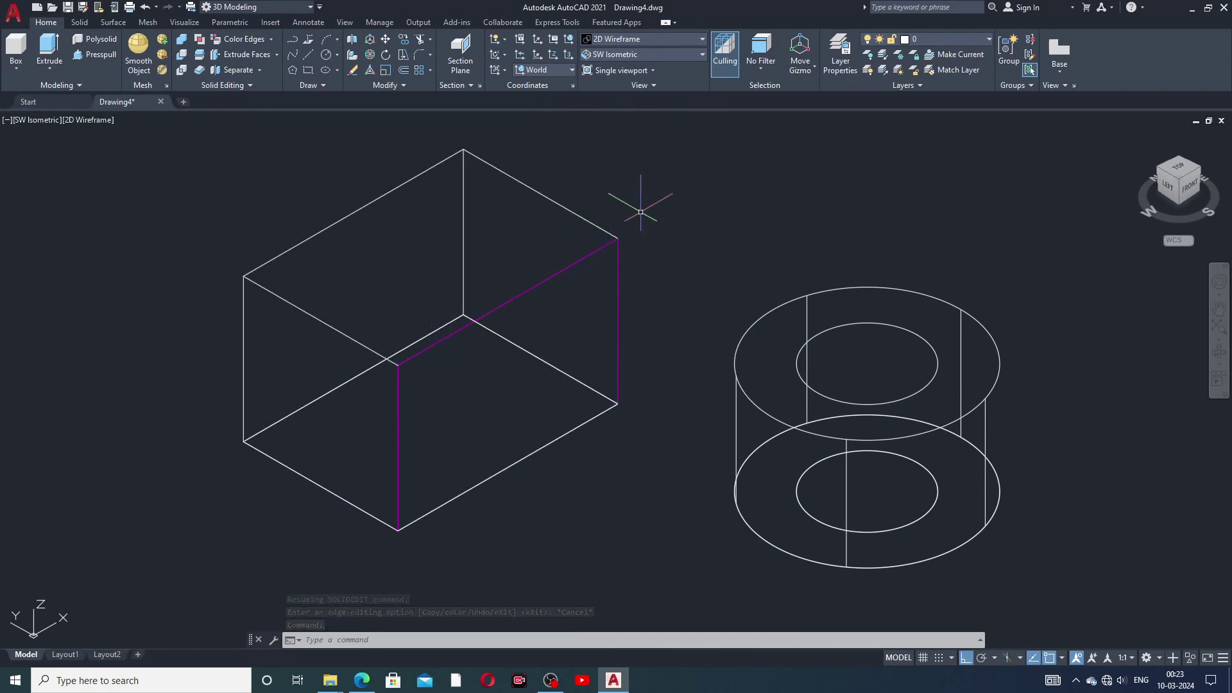
pyautogui.click(622, 39)
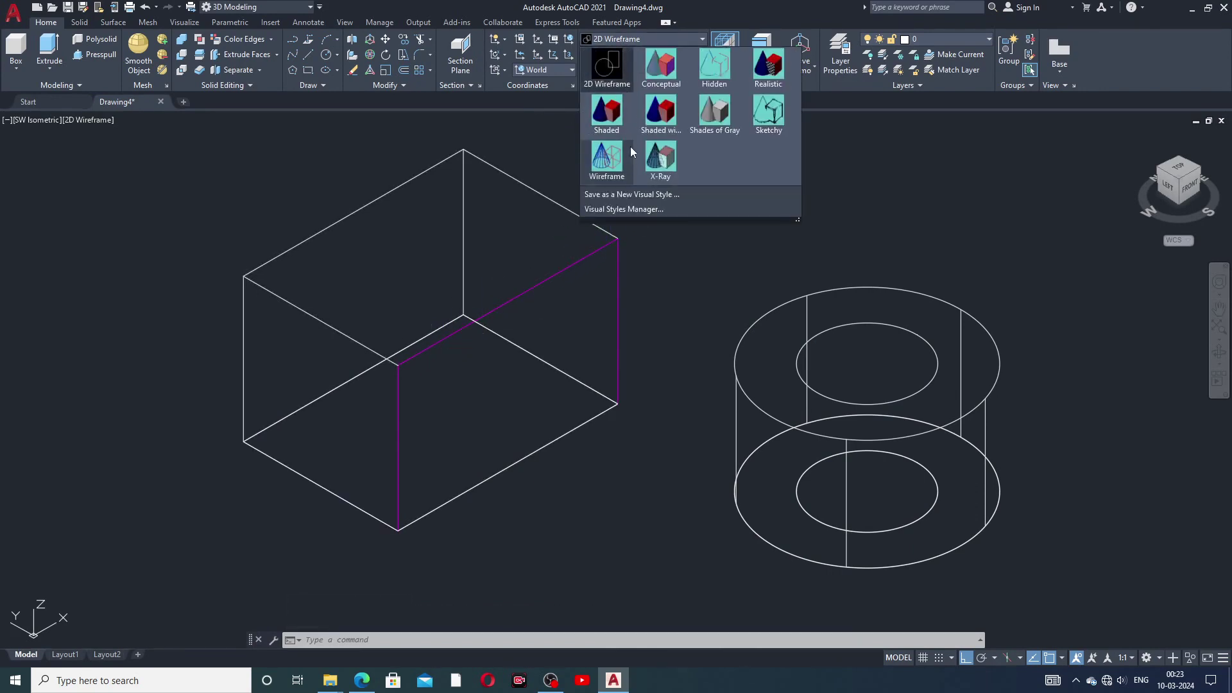
pyautogui.click(594, 165)
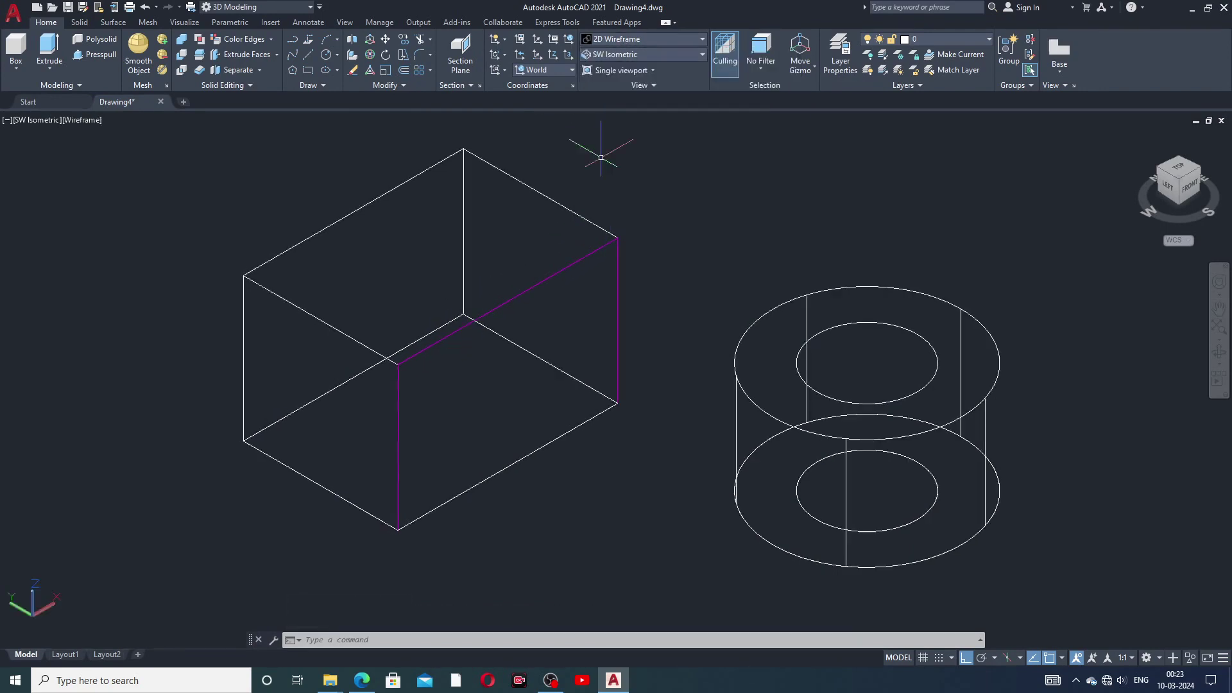
pyautogui.click(641, 37)
pyautogui.click(709, 108)
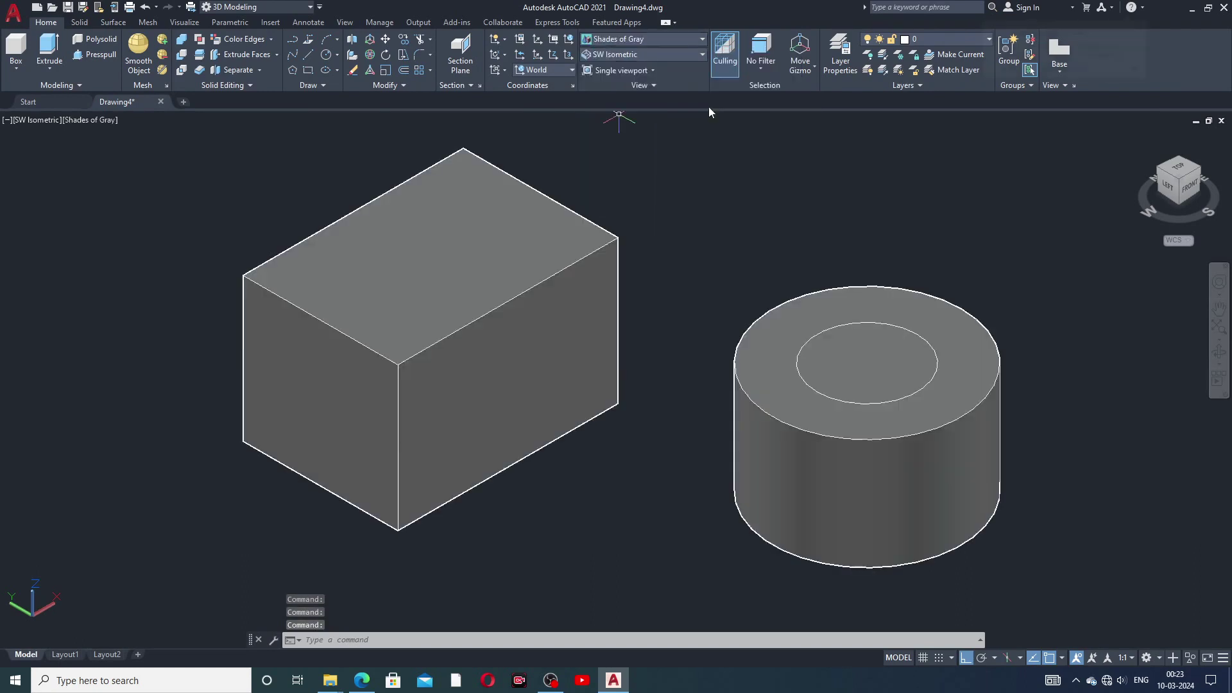
# - Switch via 2D Wireframe to Shaded with edges, then zoom out and recentre the models
pyautogui.click(648, 41)
pyautogui.click(609, 70)
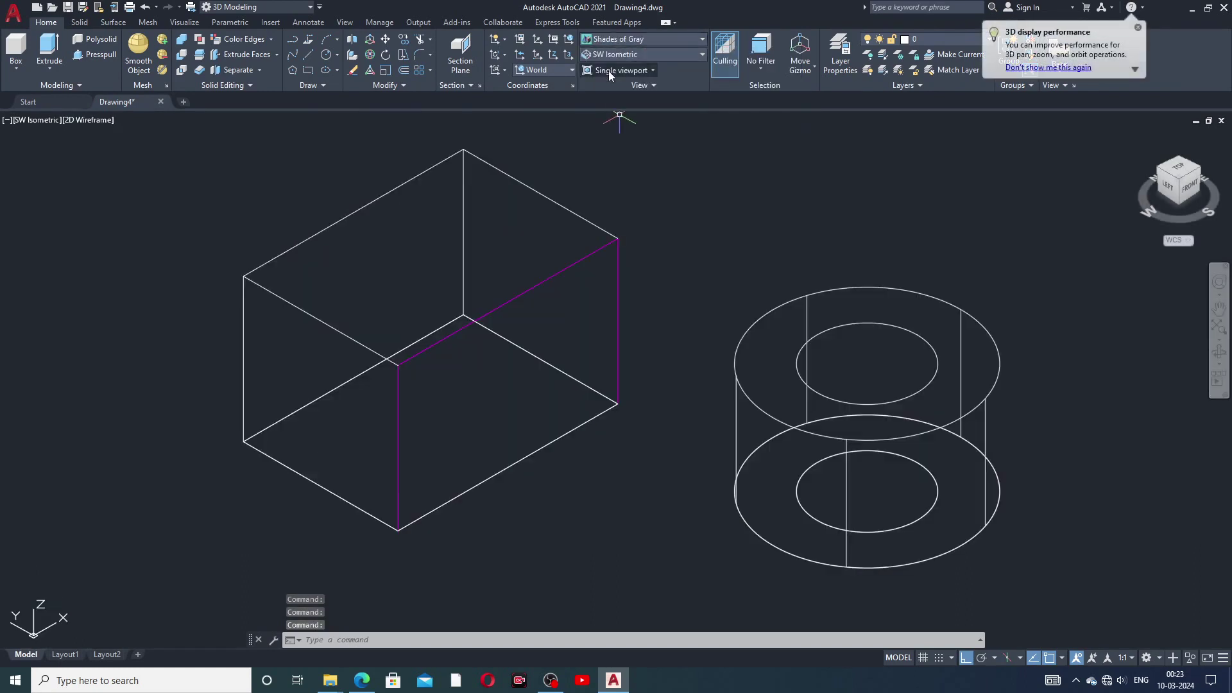
pyautogui.click(645, 41)
pyautogui.click(653, 93)
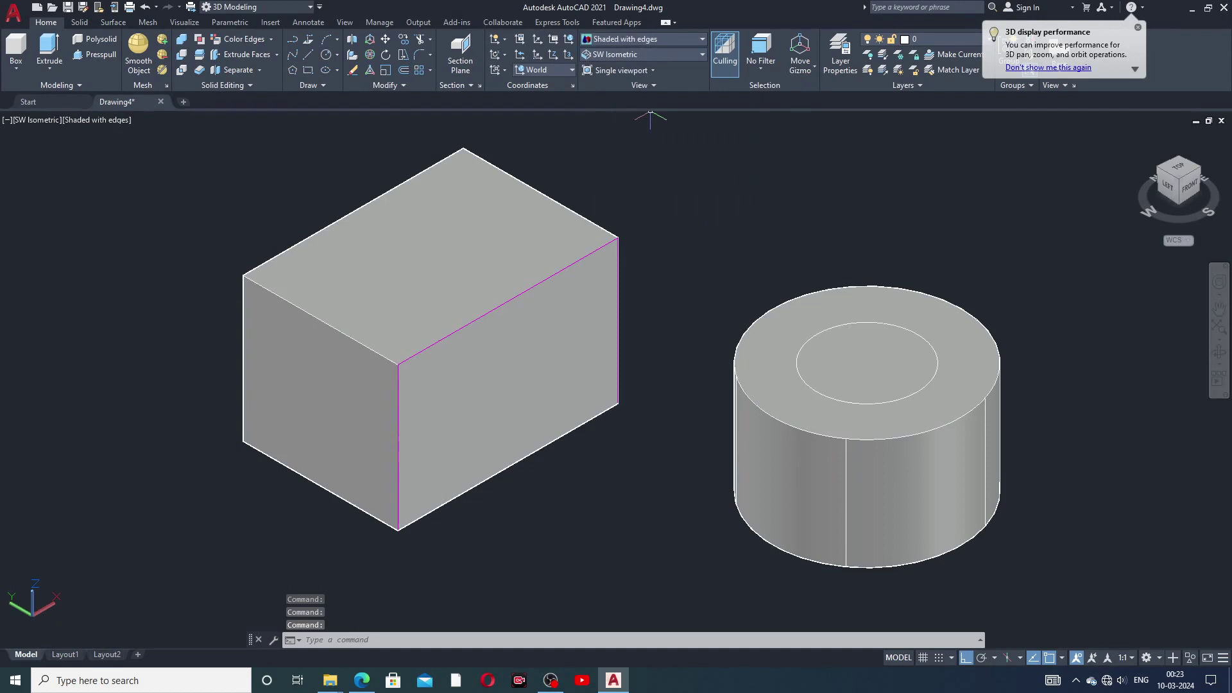
pyautogui.moveTo(652, 239)
pyautogui.mouseDown(button='middle')
pyautogui.moveTo(638, 248)
pyautogui.moveTo(638, 232)
pyautogui.mouseUp(button='middle')
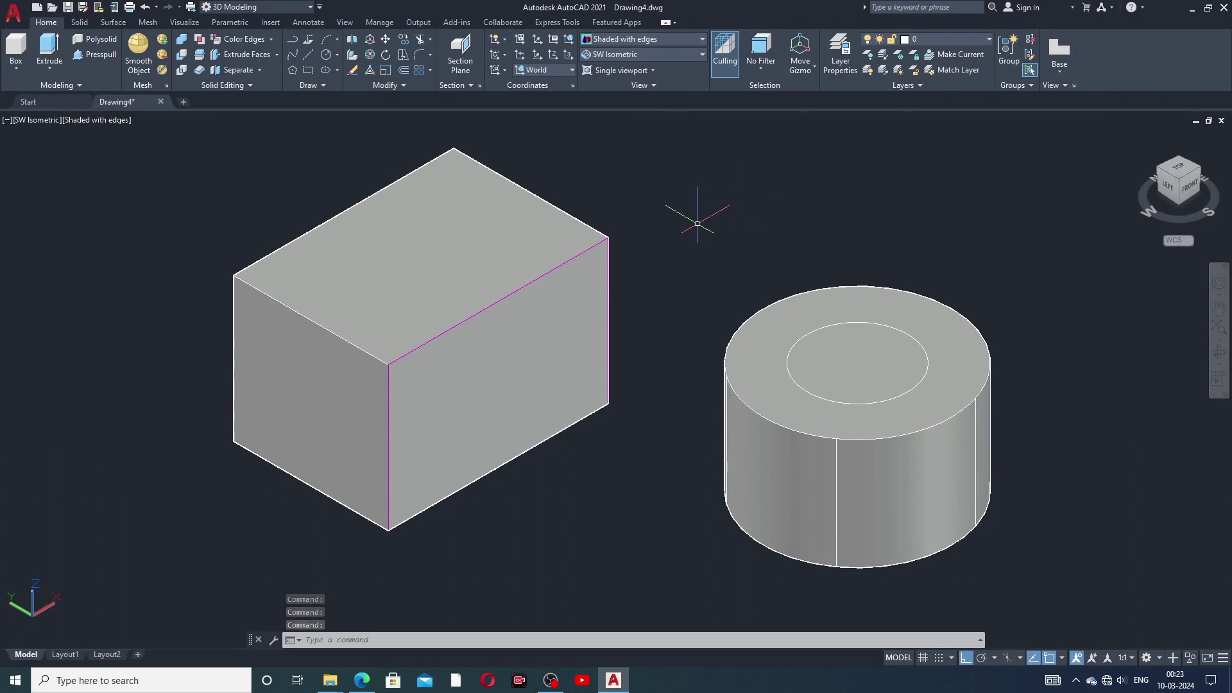
pyautogui.moveTo(699, 209)
pyautogui.mouseDown(button='middle')
pyautogui.moveTo(687, 233)
pyautogui.moveTo(693, 188)
pyautogui.mouseUp(button='middle')
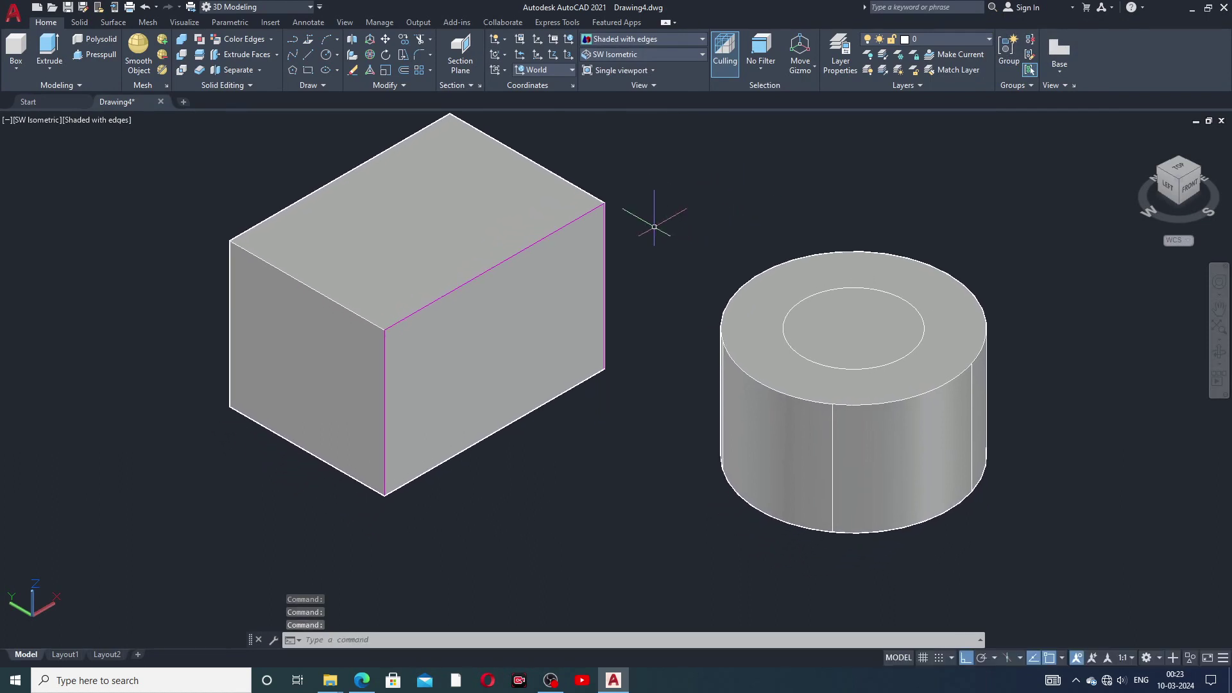
pyautogui.scroll(-1, 648, 218)
pyautogui.moveTo(611, 184); pyautogui.dragTo(601, 242, button='middle')
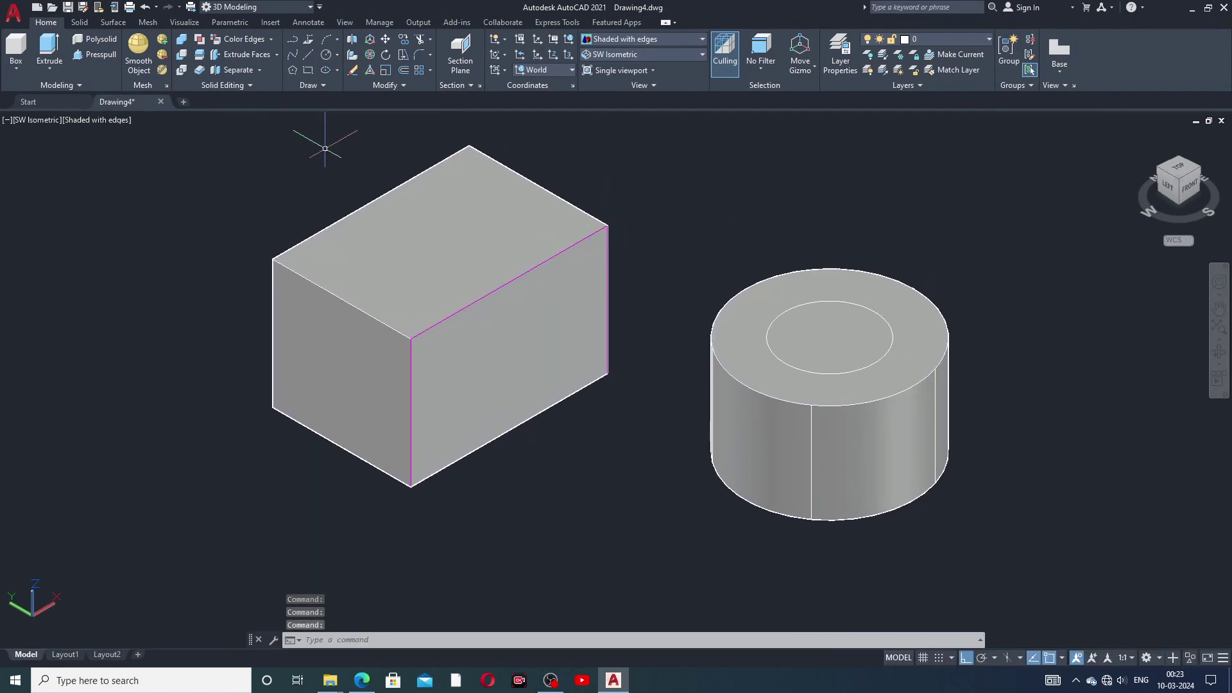
# - Start Copy Edges, pick the box's top front edge, then cancel the command
pyautogui.click(269, 38)
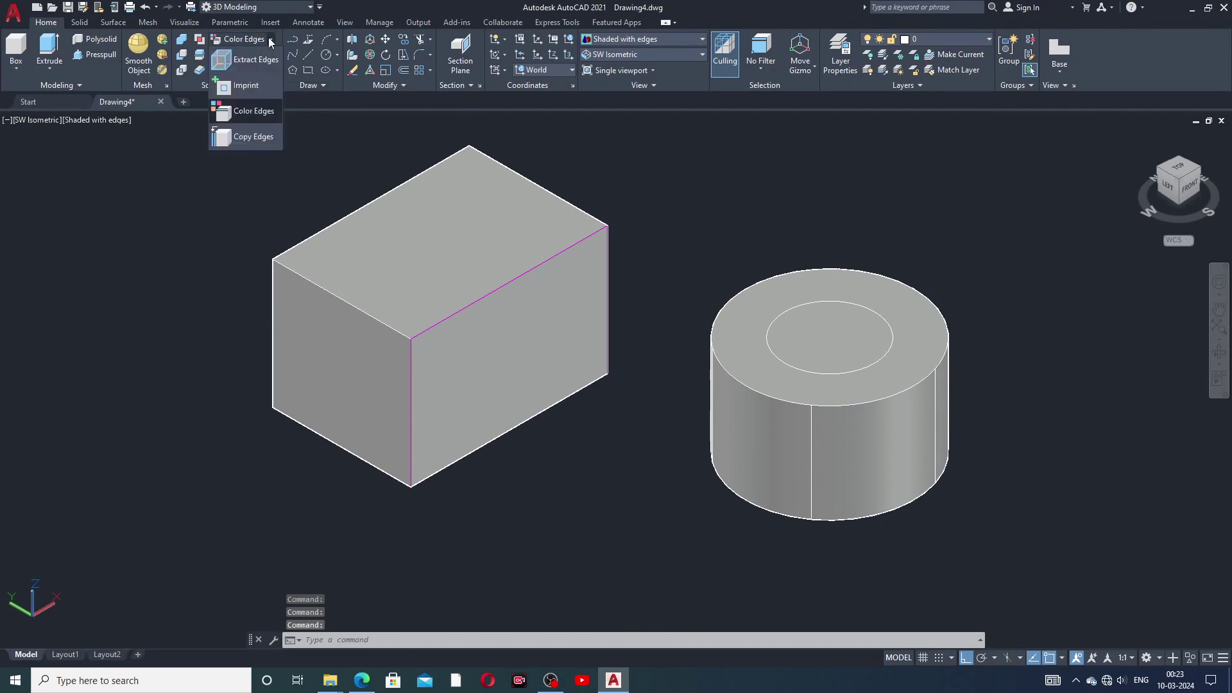
pyautogui.click(267, 137)
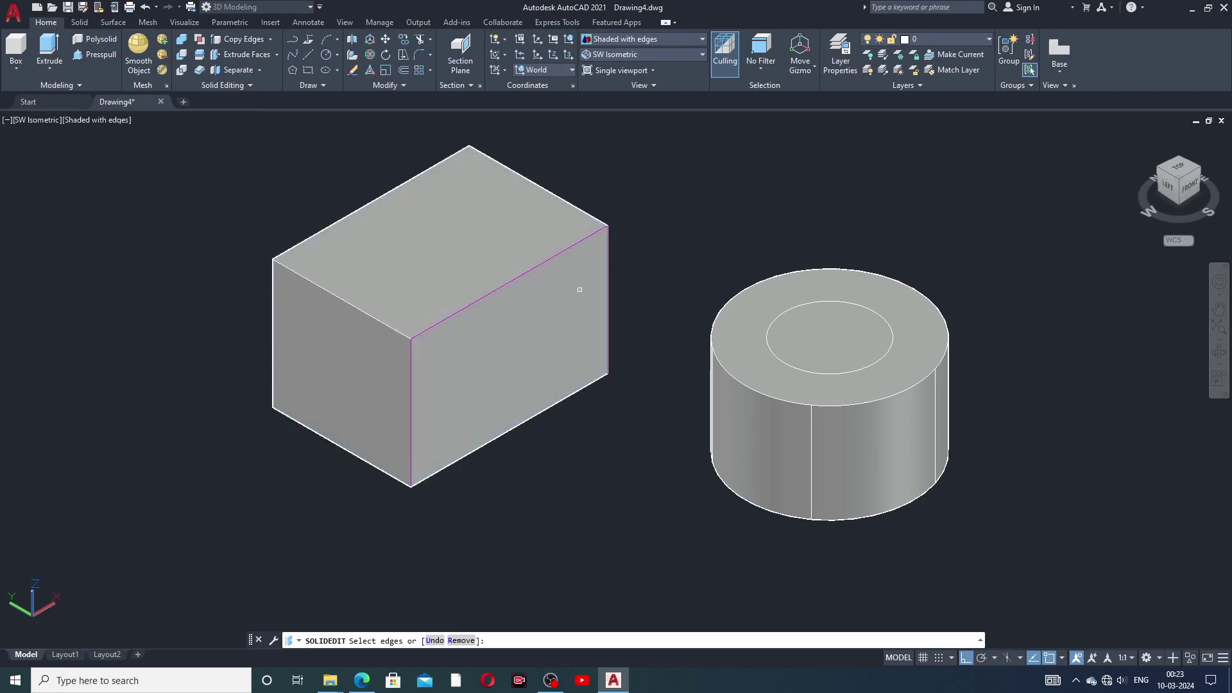
pyautogui.click(530, 269)
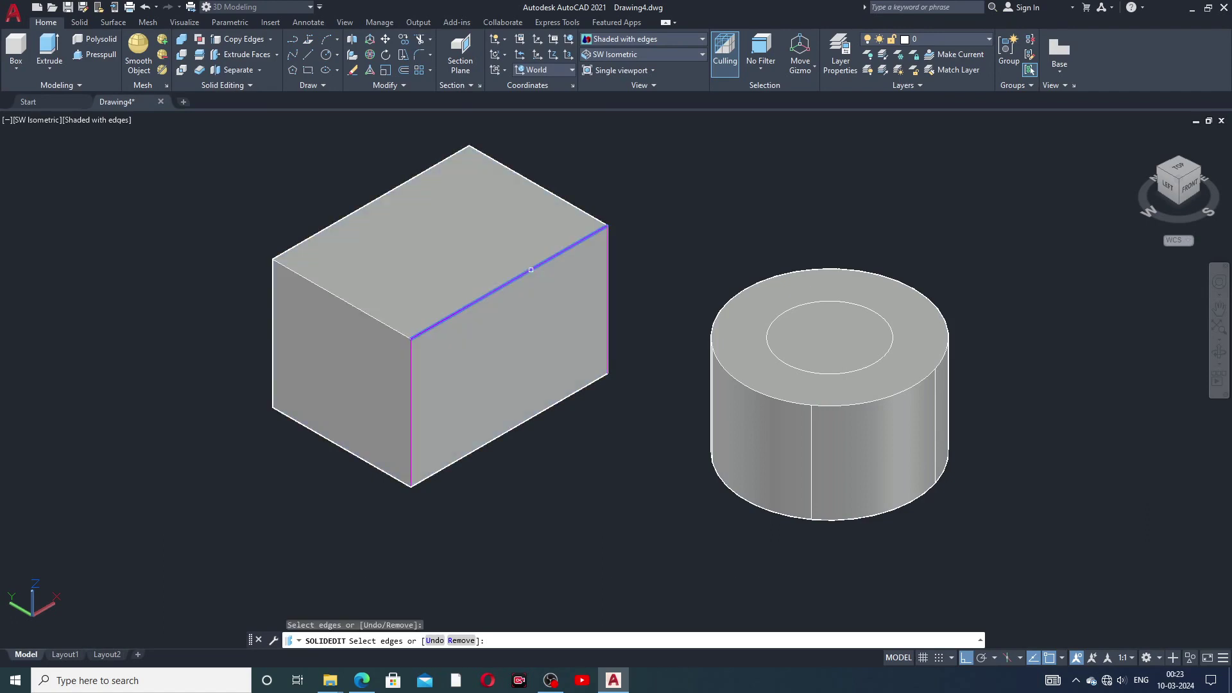
pyautogui.click(589, 436)
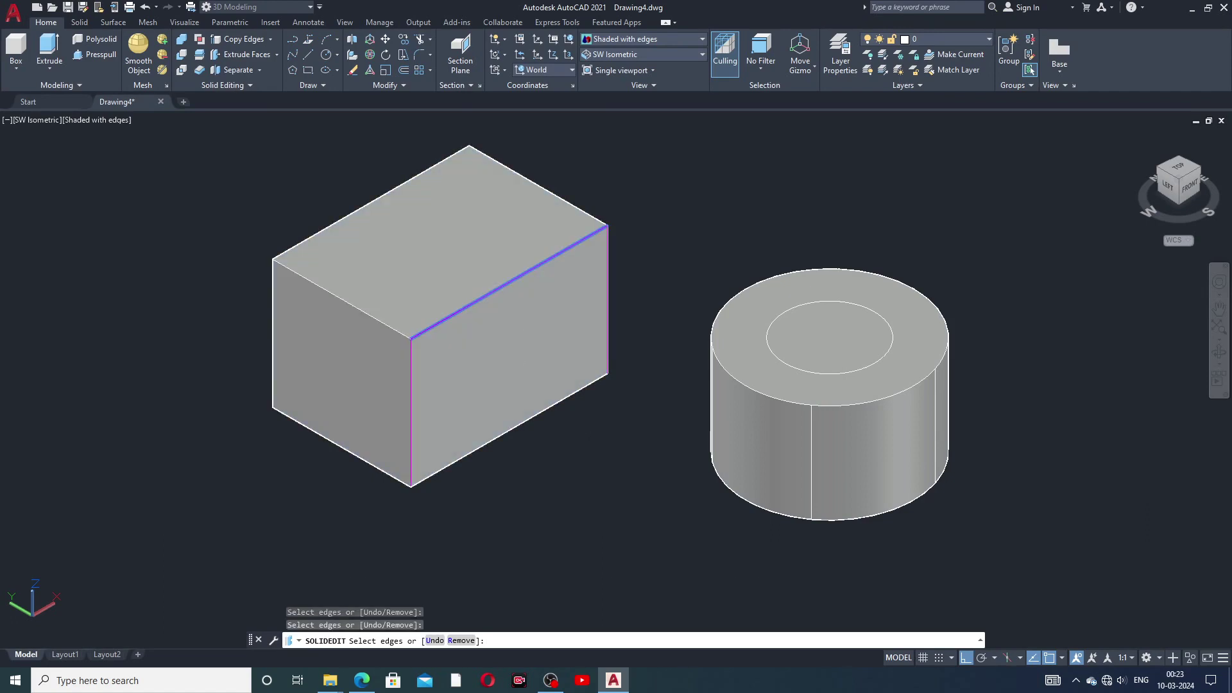
pyautogui.press('Escape')
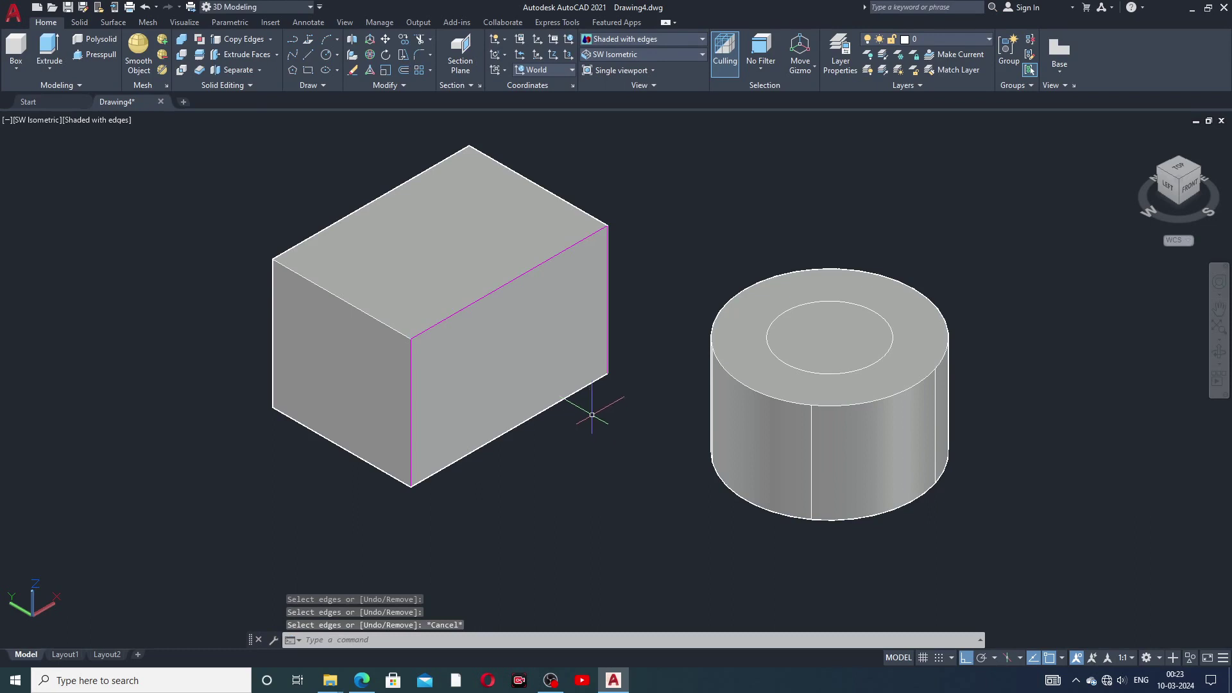
# - Restart Copy Edges and try picking the box's lower edge
pyautogui.click(270, 40)
pyautogui.click(258, 135)
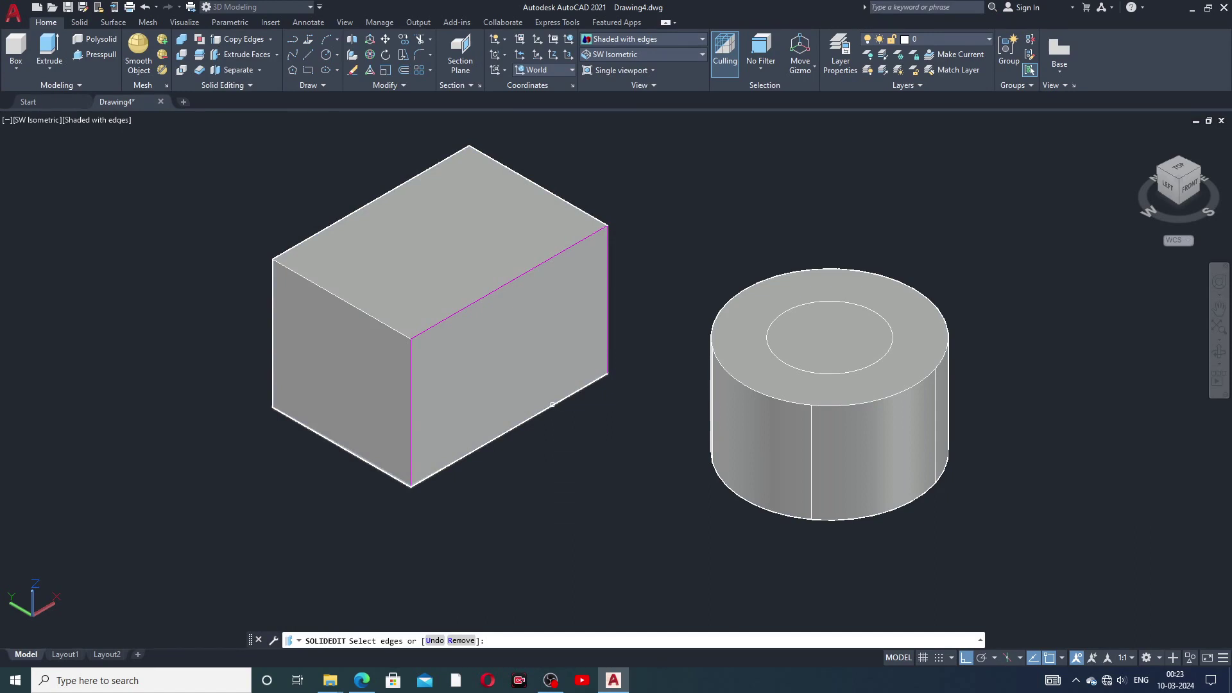
pyautogui.click(551, 406)
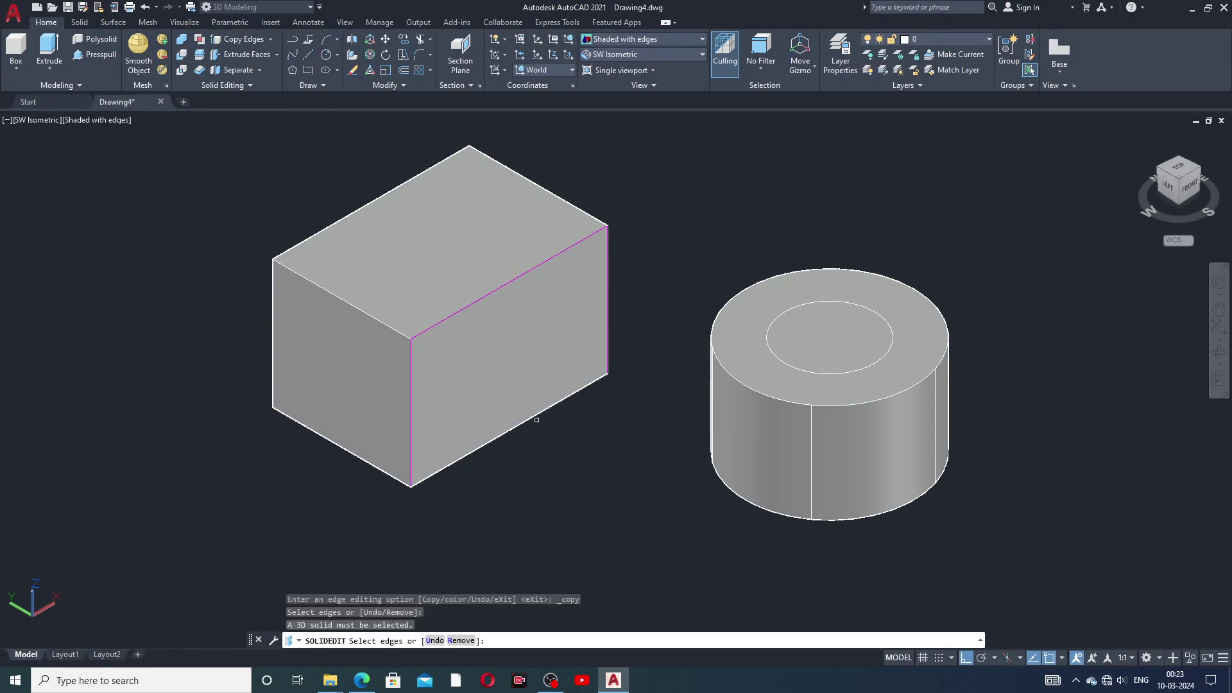
pyautogui.click(534, 417)
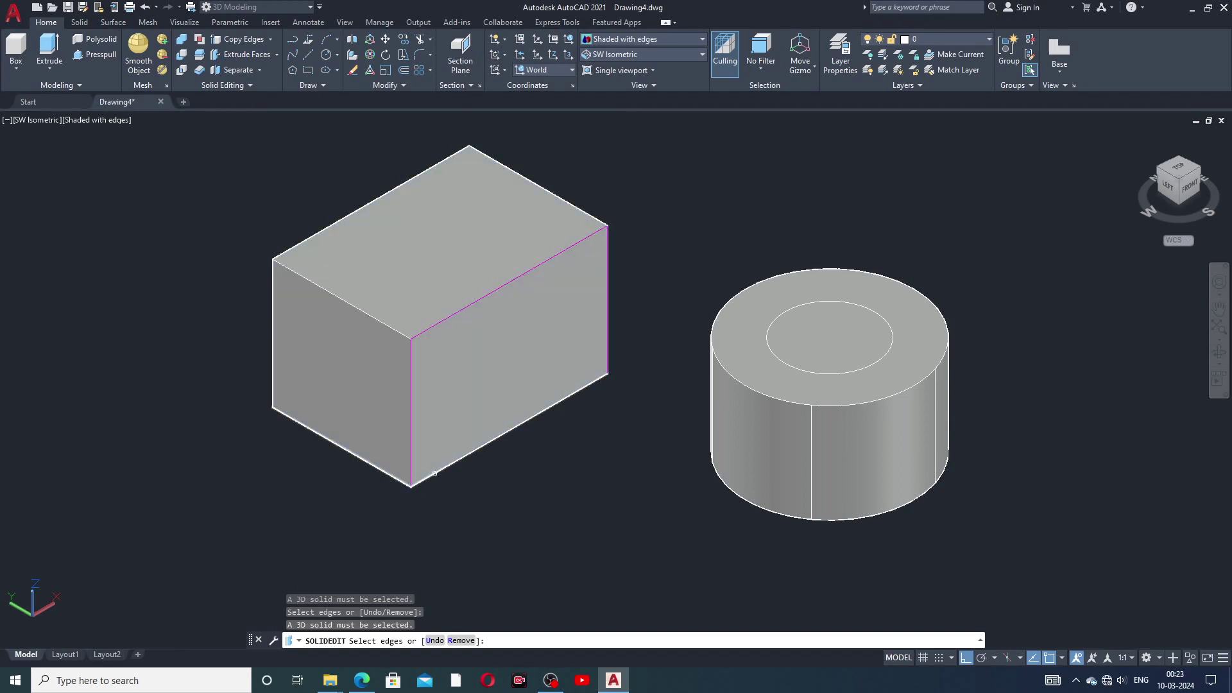
pyautogui.moveTo(489, 476); pyautogui.dragTo(484, 490, button='middle')
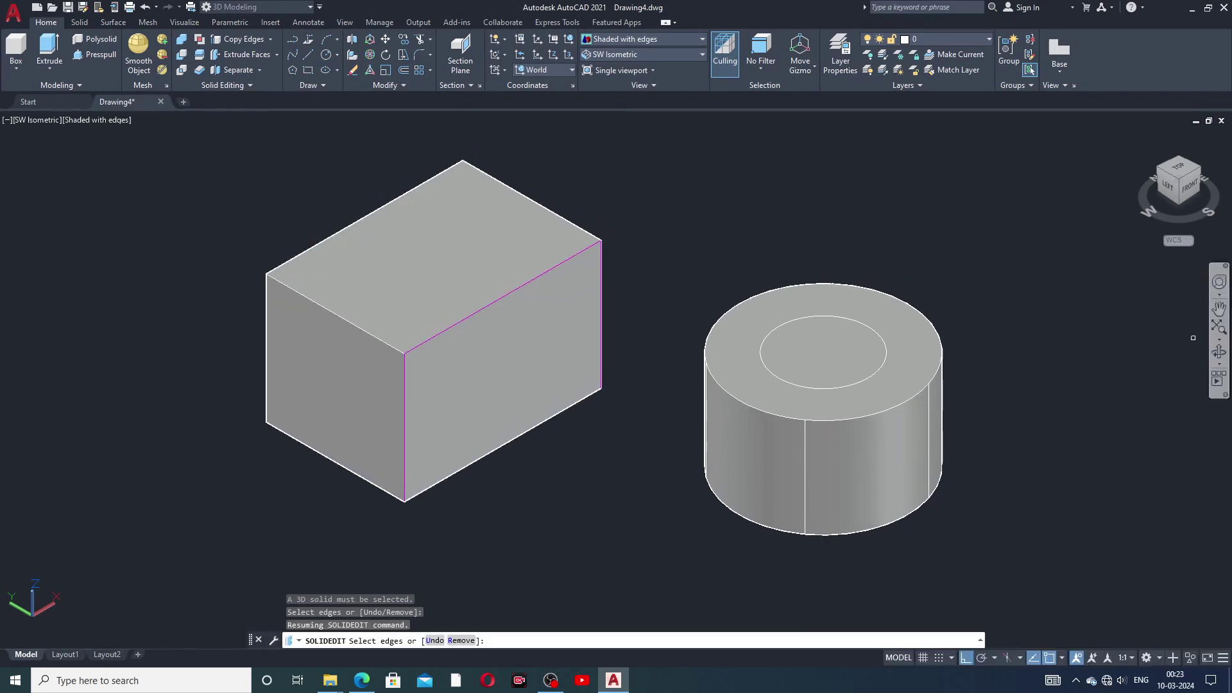
# - Orbit the solids toward a near-front view, then try picking the box's bottom edge
pyautogui.click(1219, 352)
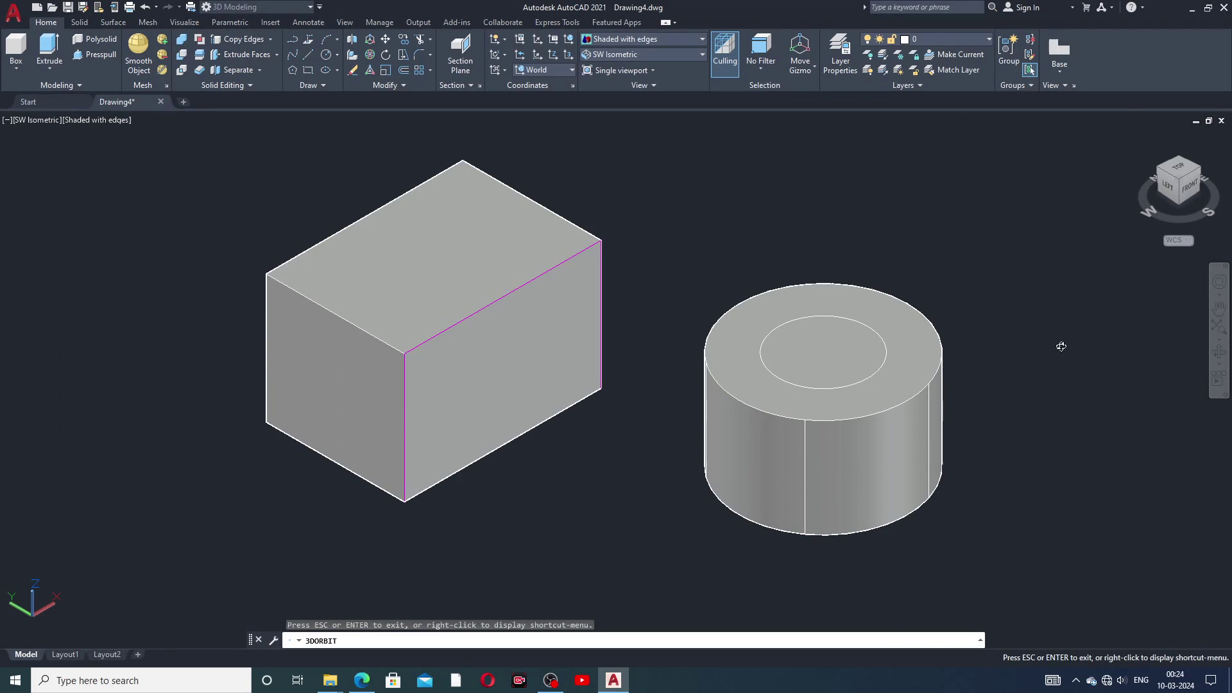
pyautogui.moveTo(592, 330)
pyautogui.mouseDown(button='middle')
pyautogui.moveTo(575, 346)
pyautogui.moveTo(565, 316)
pyautogui.moveTo(573, 344)
pyautogui.mouseUp(button='middle')
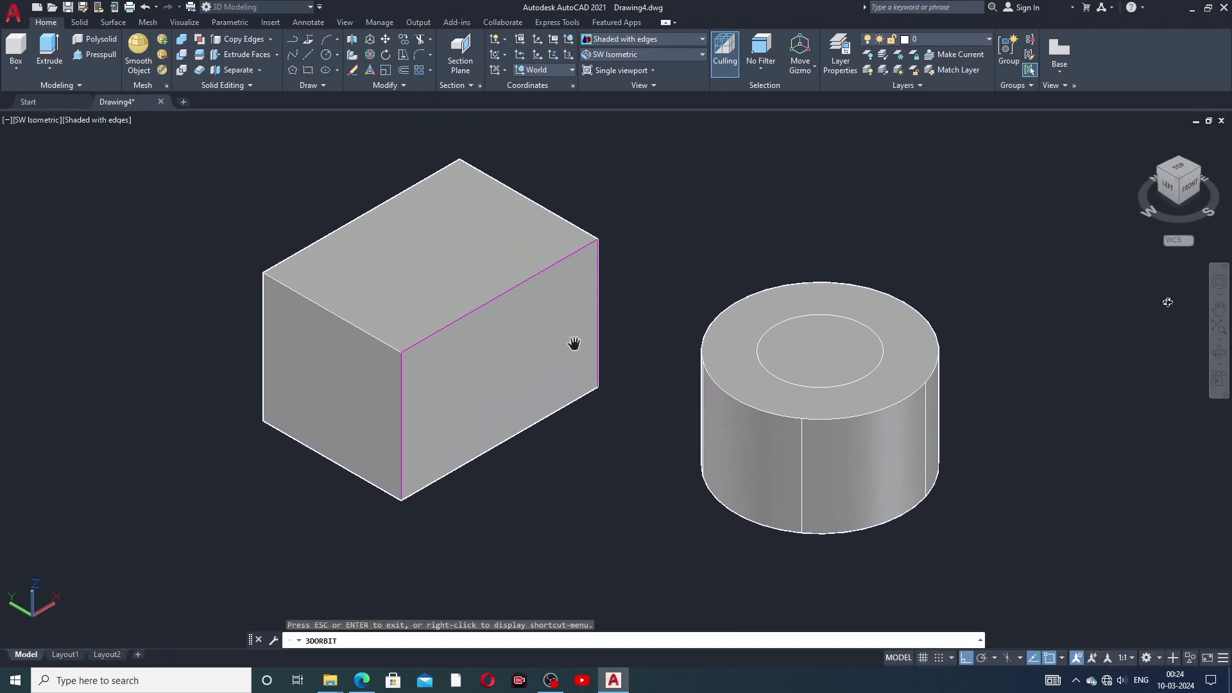
pyautogui.moveTo(655, 356); pyautogui.dragTo(672, 312)
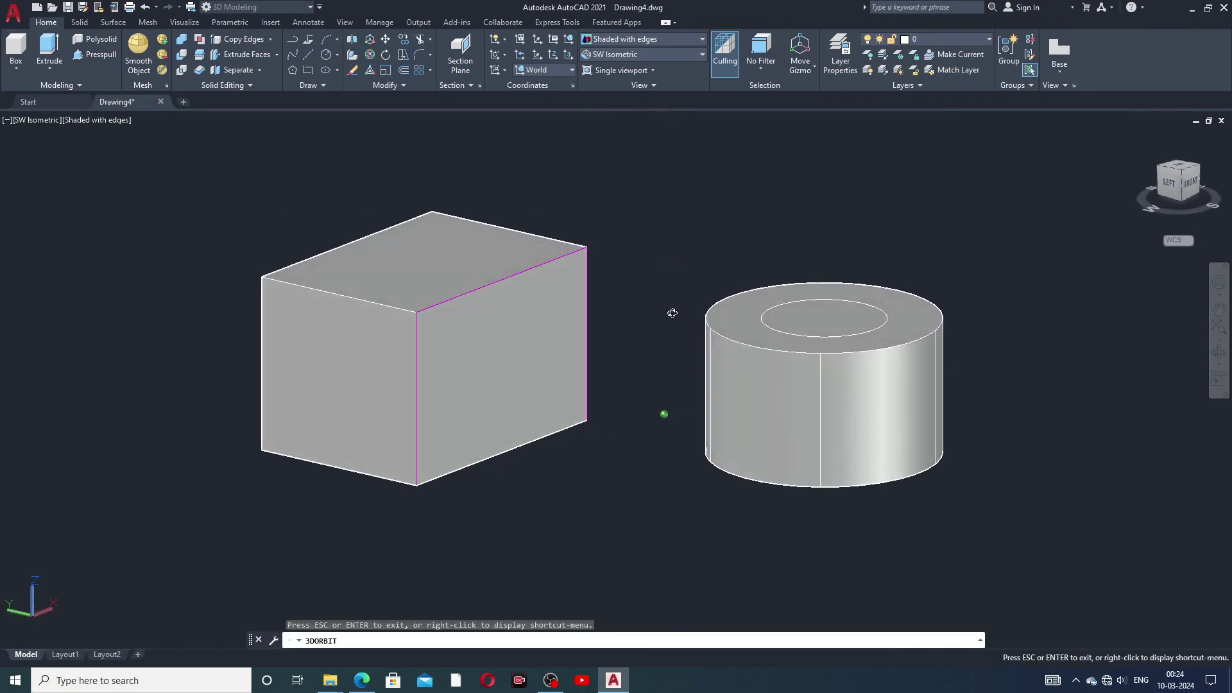
pyautogui.rightClick(653, 286)
pyautogui.click(671, 292)
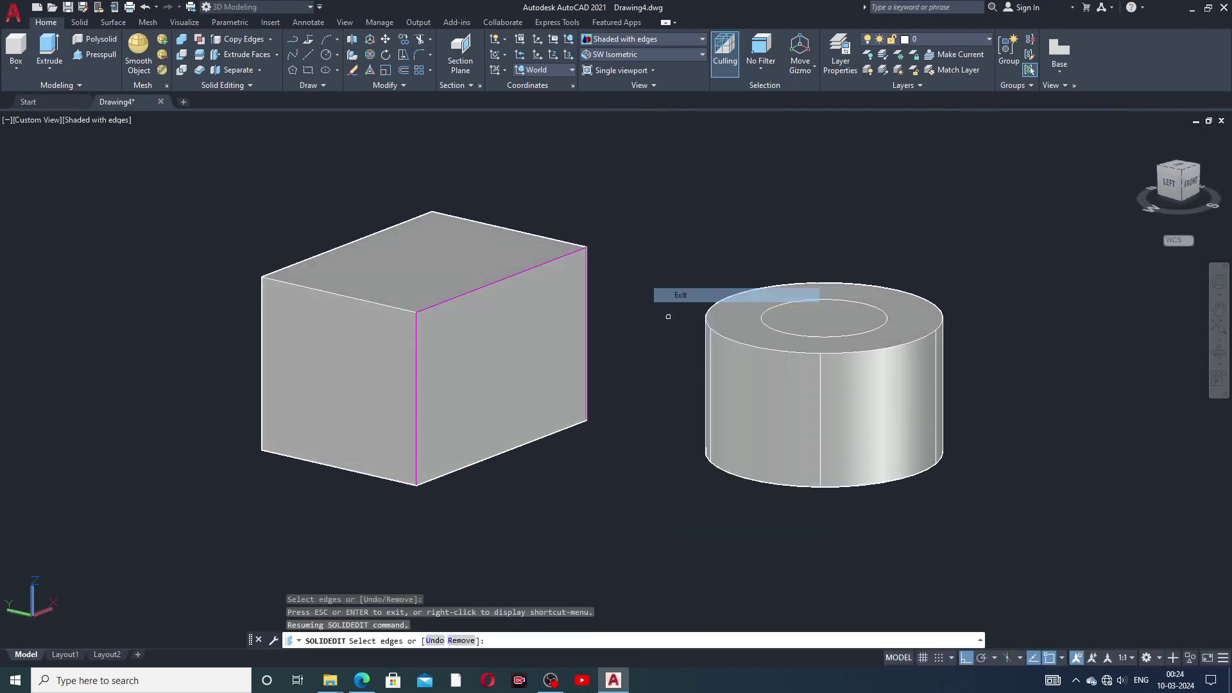
pyautogui.click(532, 440)
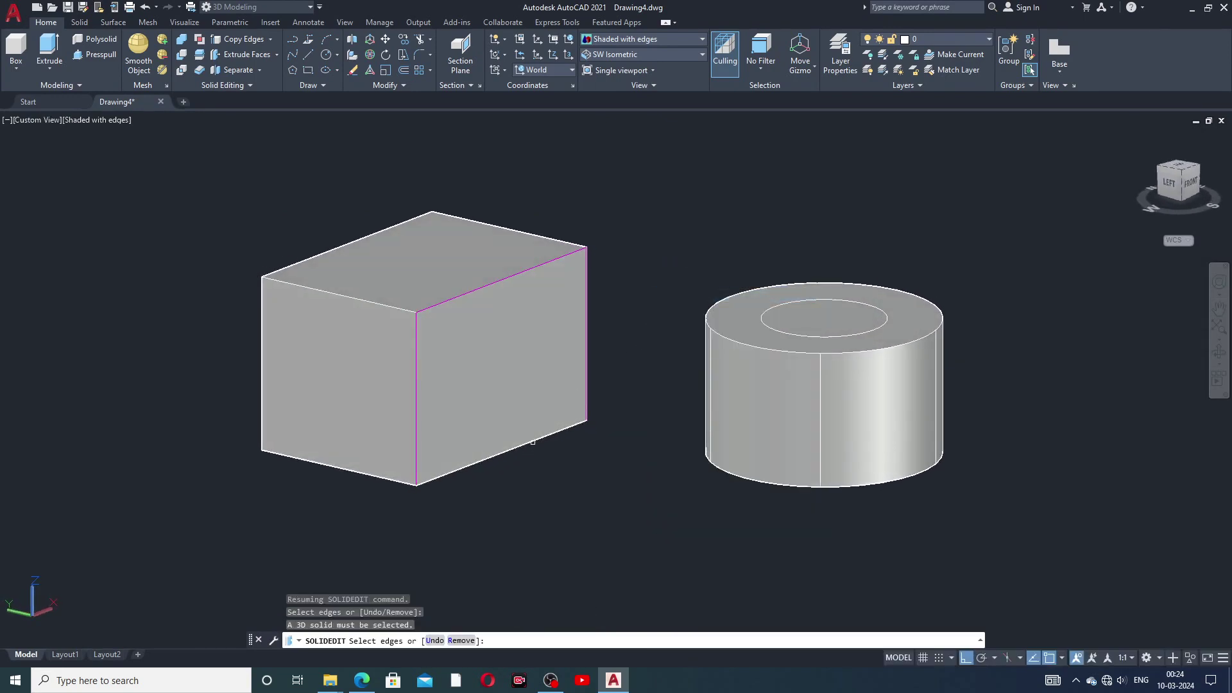
pyautogui.click(533, 440)
pyautogui.click(533, 442)
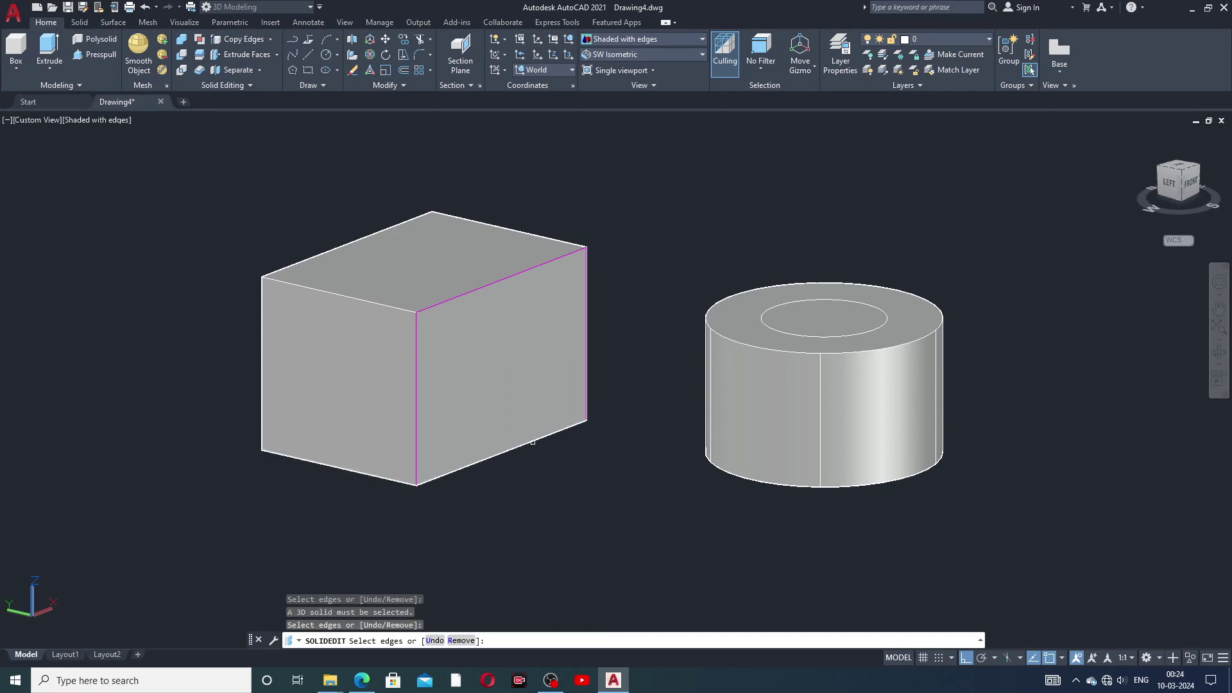
pyautogui.moveTo(564, 286); pyautogui.dragTo(576, 300, button='middle')
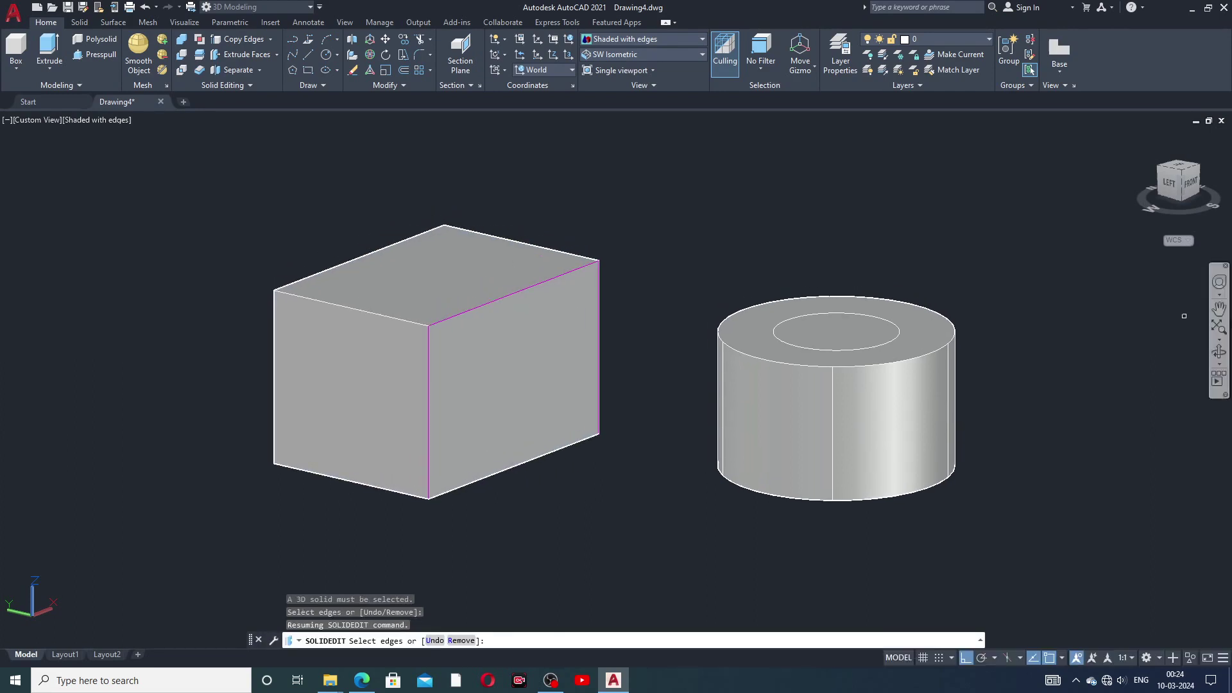
# - Orbit again to reveal more of the solids' tops and return to edge picking
pyautogui.click(1219, 351)
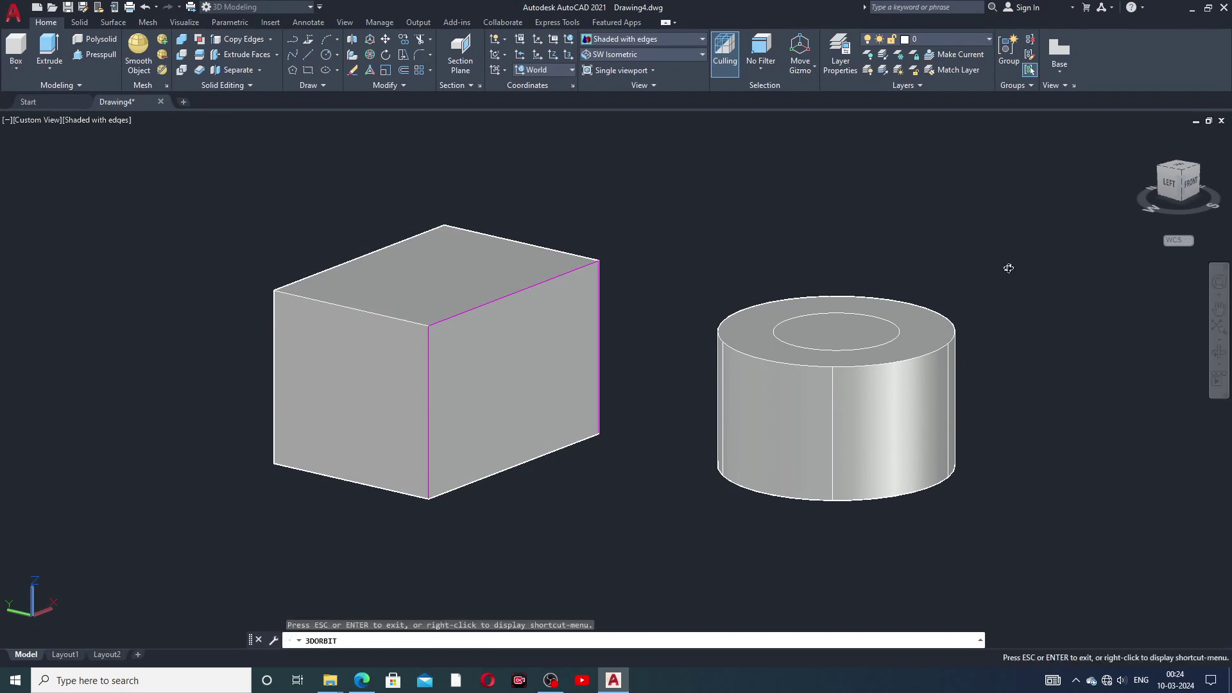
pyautogui.moveTo(959, 234); pyautogui.dragTo(956, 238)
pyautogui.moveTo(956, 239); pyautogui.dragTo(960, 272, button='middle')
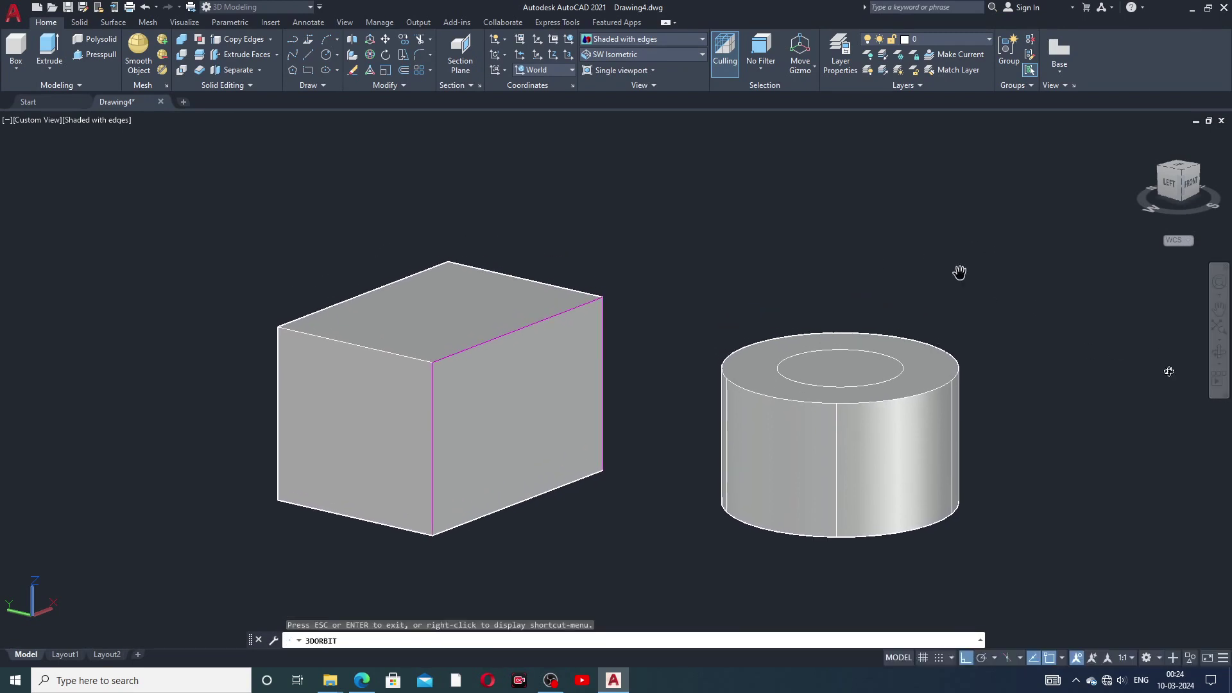
pyautogui.moveTo(642, 411); pyautogui.dragTo(784, 364)
pyautogui.moveTo(854, 438); pyautogui.dragTo(844, 359, button='middle')
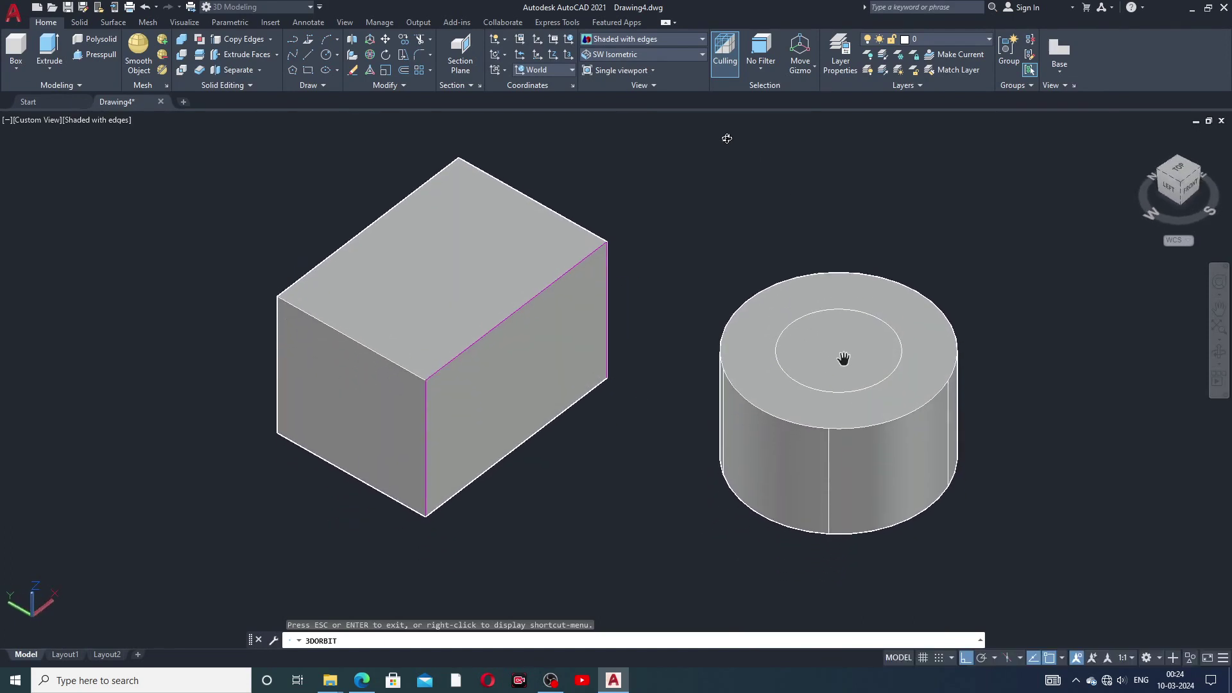
pyautogui.rightClick(724, 184)
pyautogui.click(744, 191)
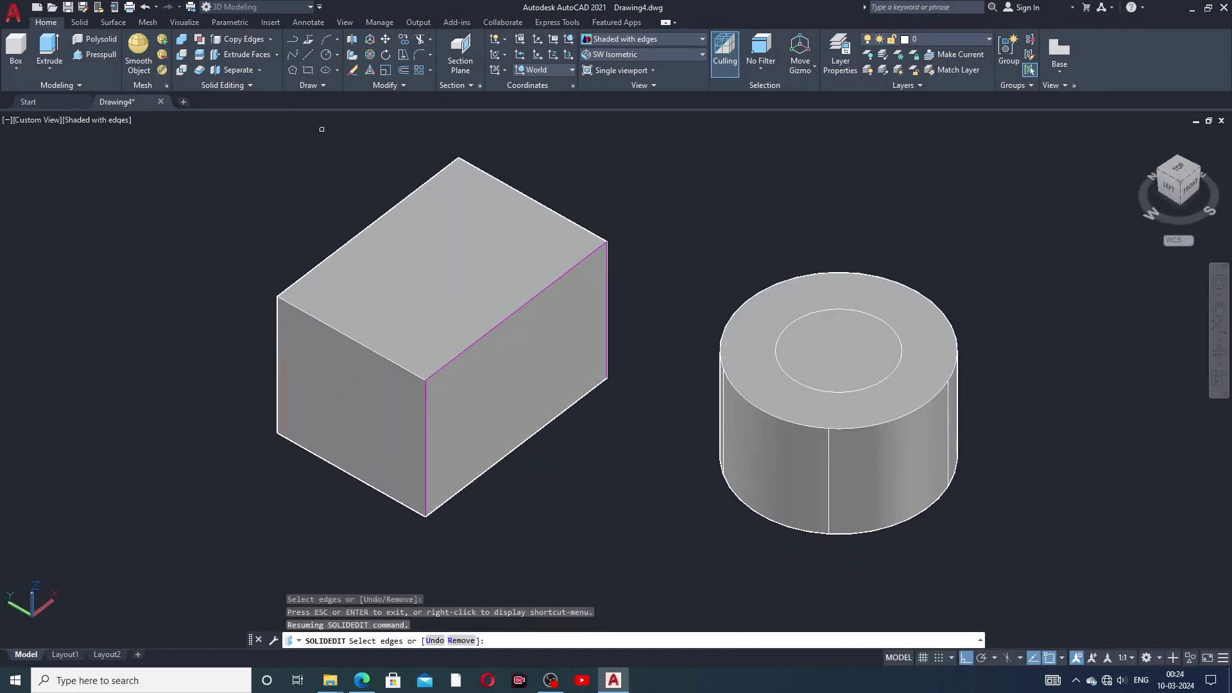
# - Copy the box's front vertical edge from its bottom corner to a line in front of the box
pyautogui.click(255, 43)
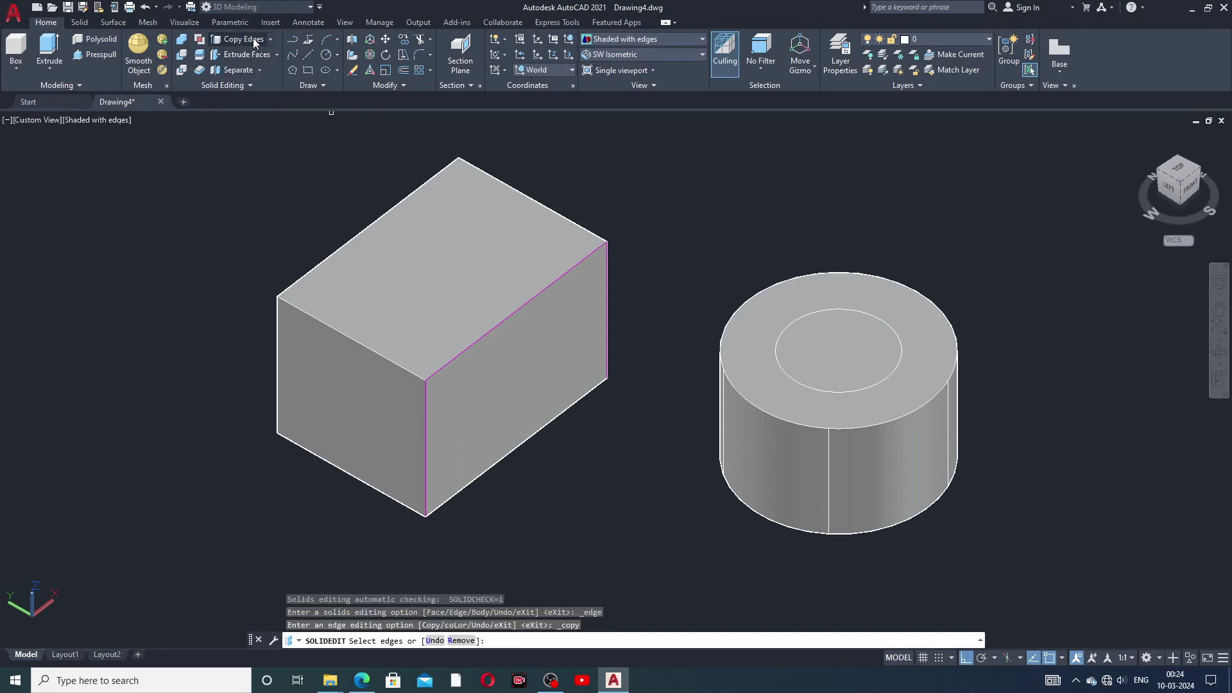
pyautogui.click(426, 400)
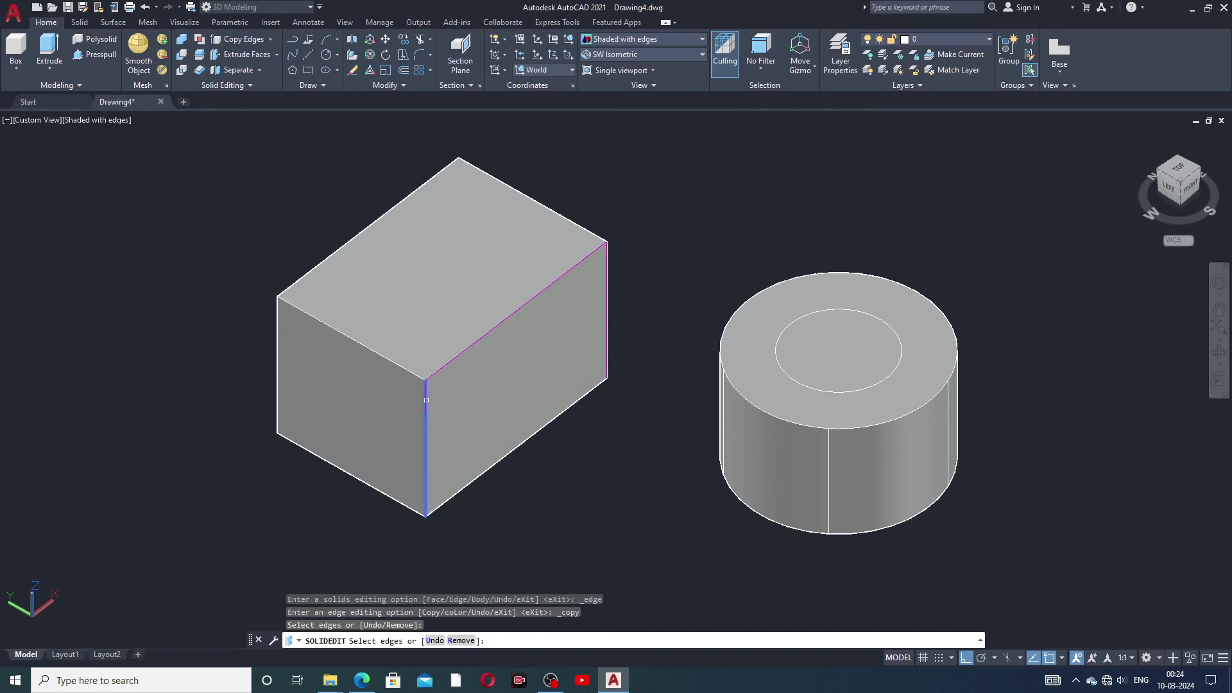
pyautogui.rightClick(426, 399)
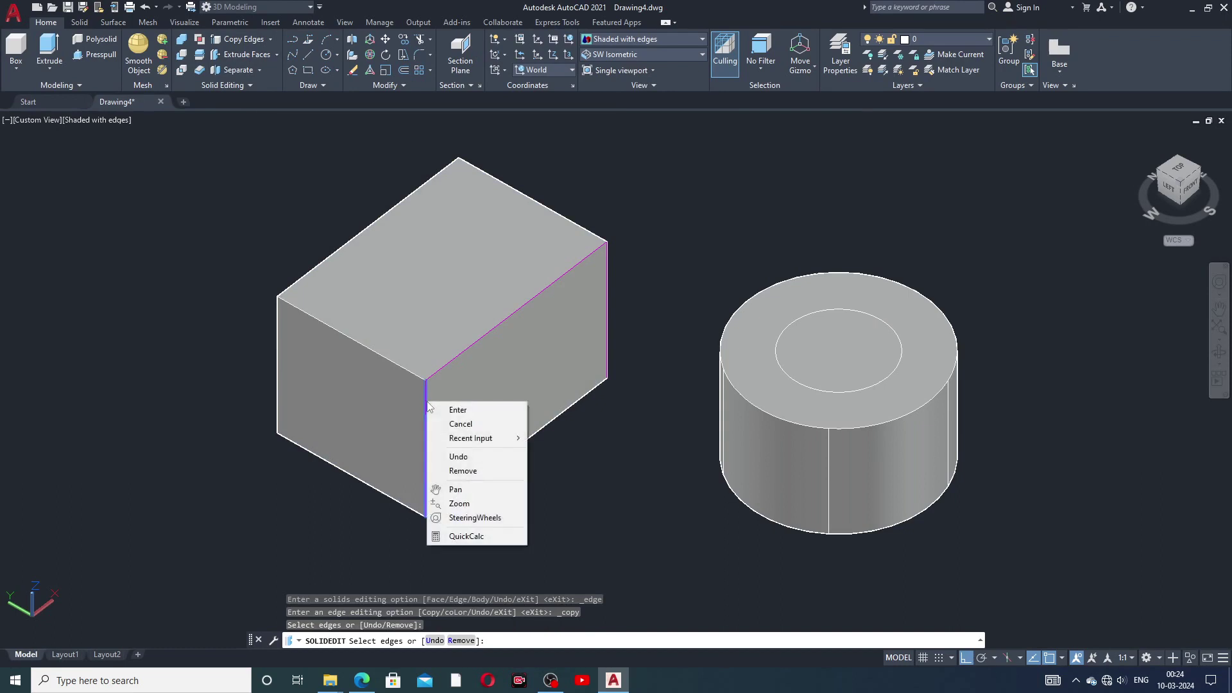
pyautogui.click(461, 412)
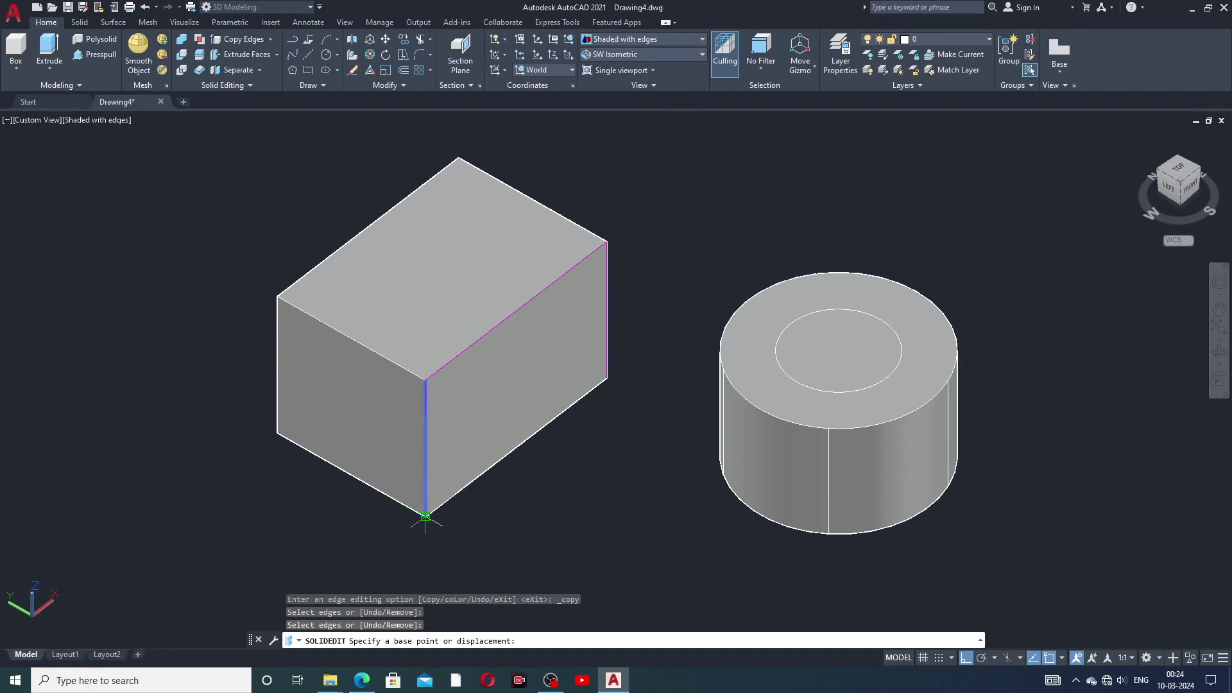
pyautogui.click(425, 515)
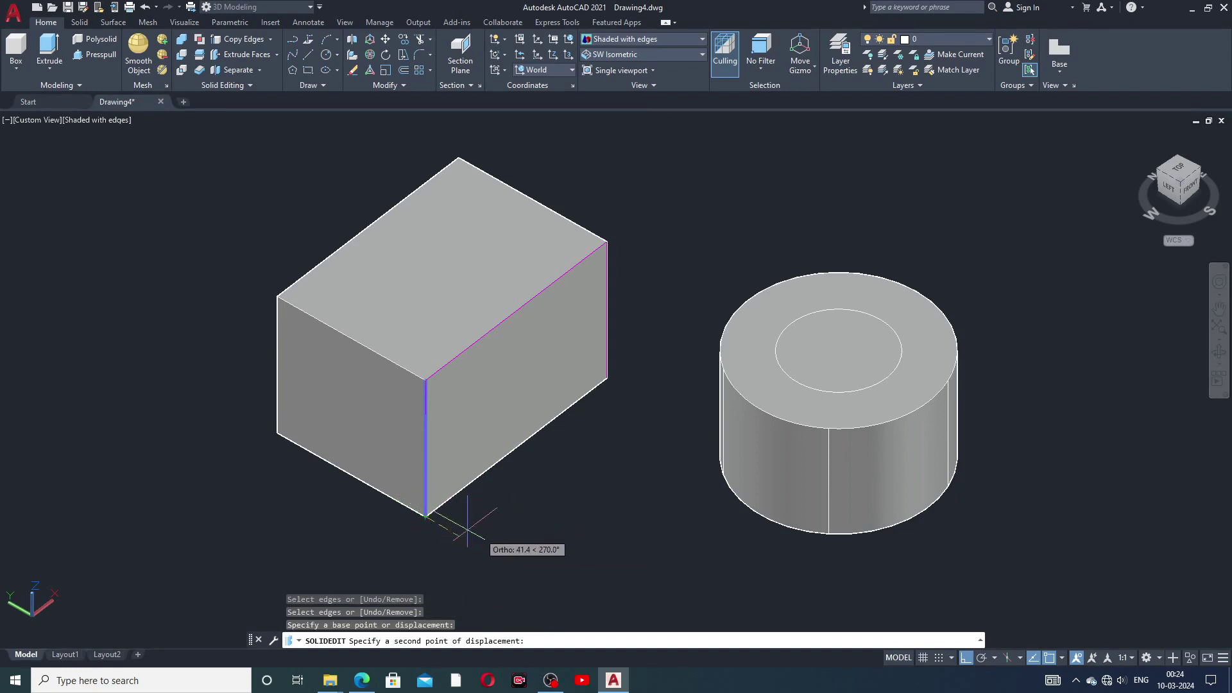
pyautogui.click(510, 550)
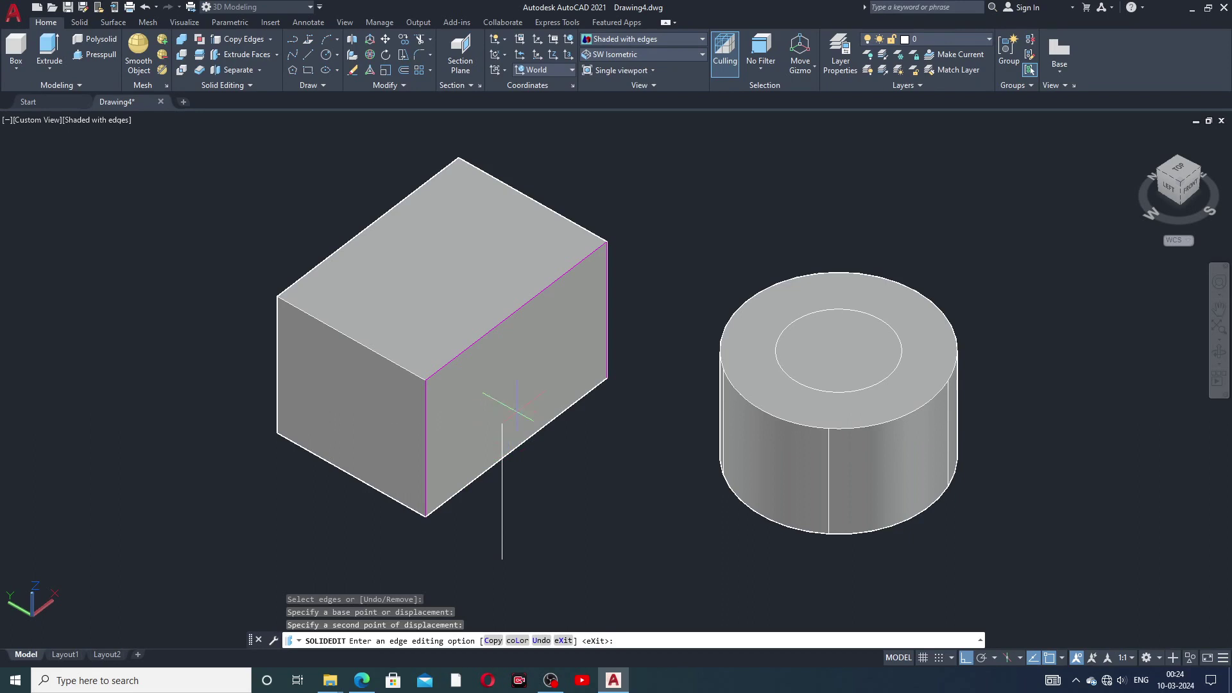
pyautogui.click(243, 43)
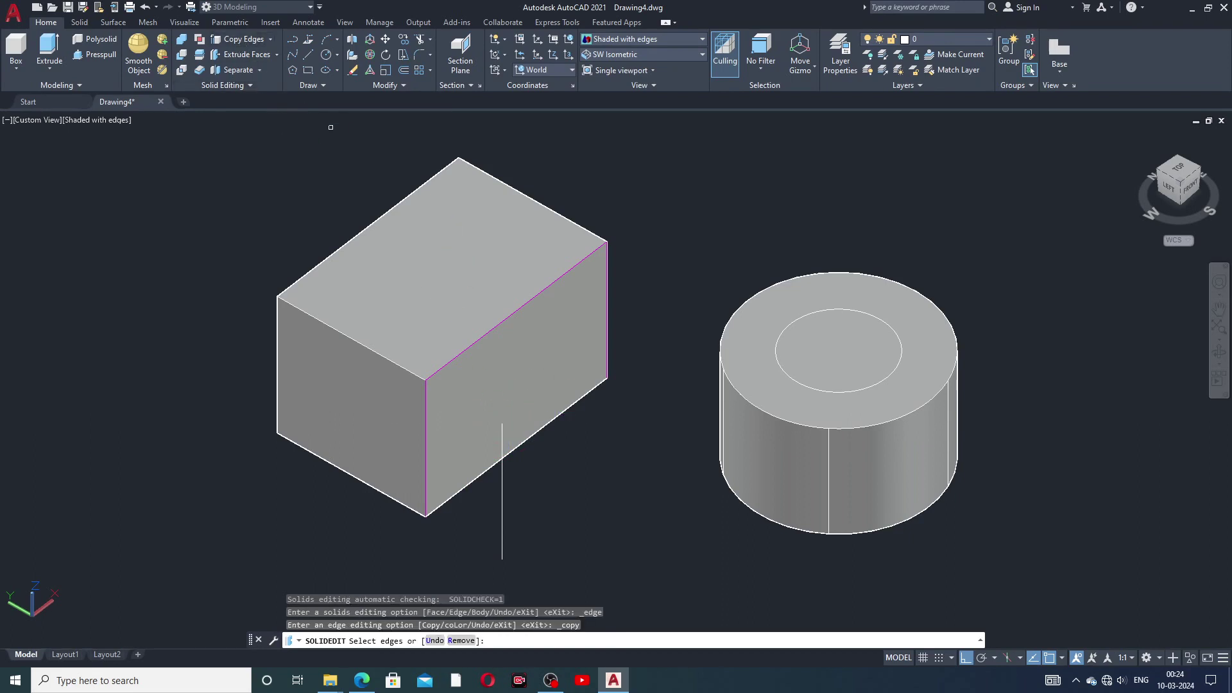
# - Copy the box's top edge above its right face to a diagonal line toward the cylinder
pyautogui.click(534, 297)
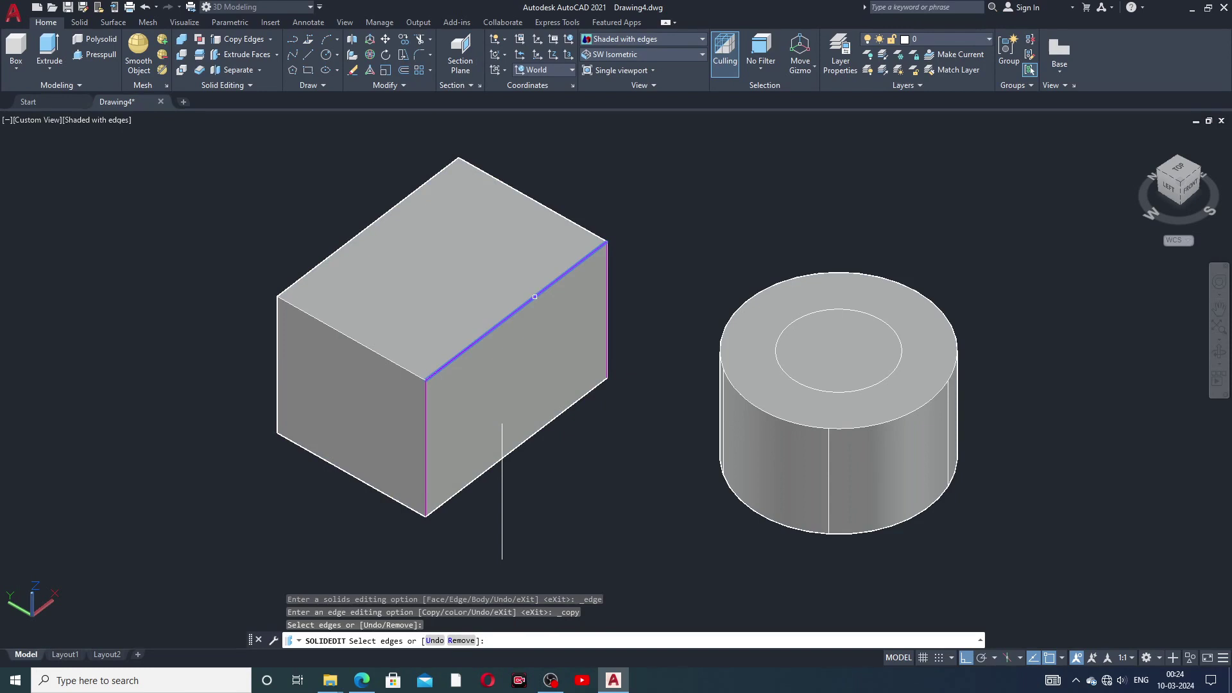
pyautogui.rightClick(535, 297)
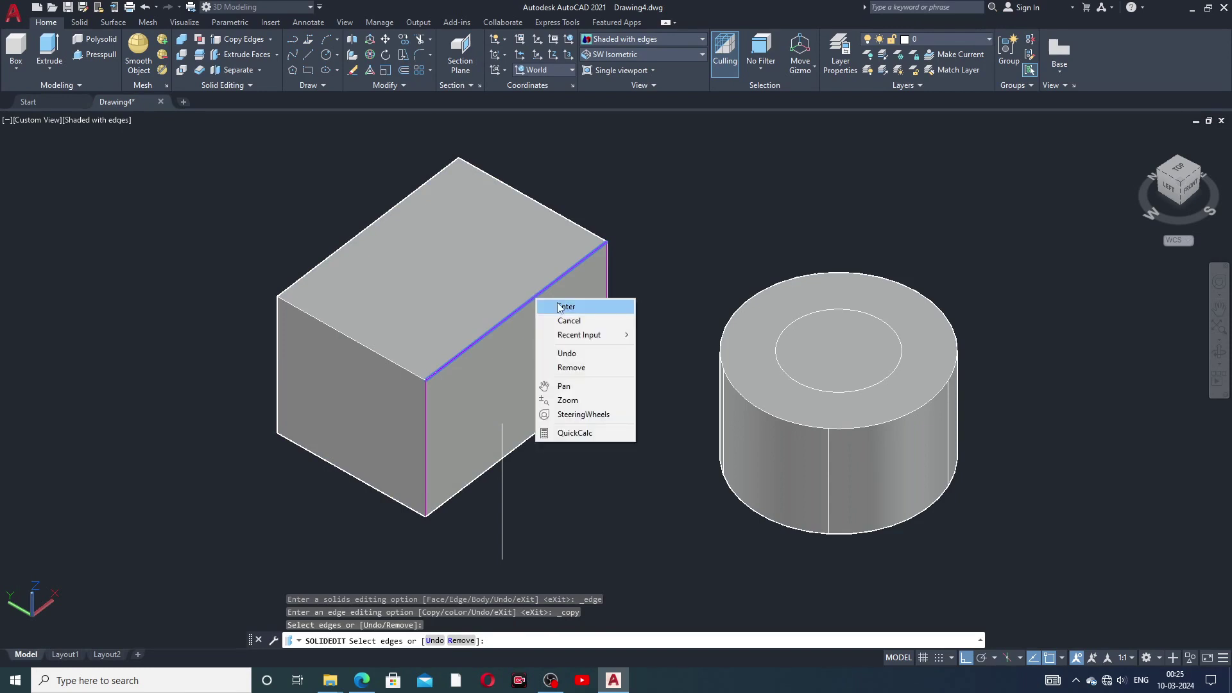
pyautogui.click(557, 304)
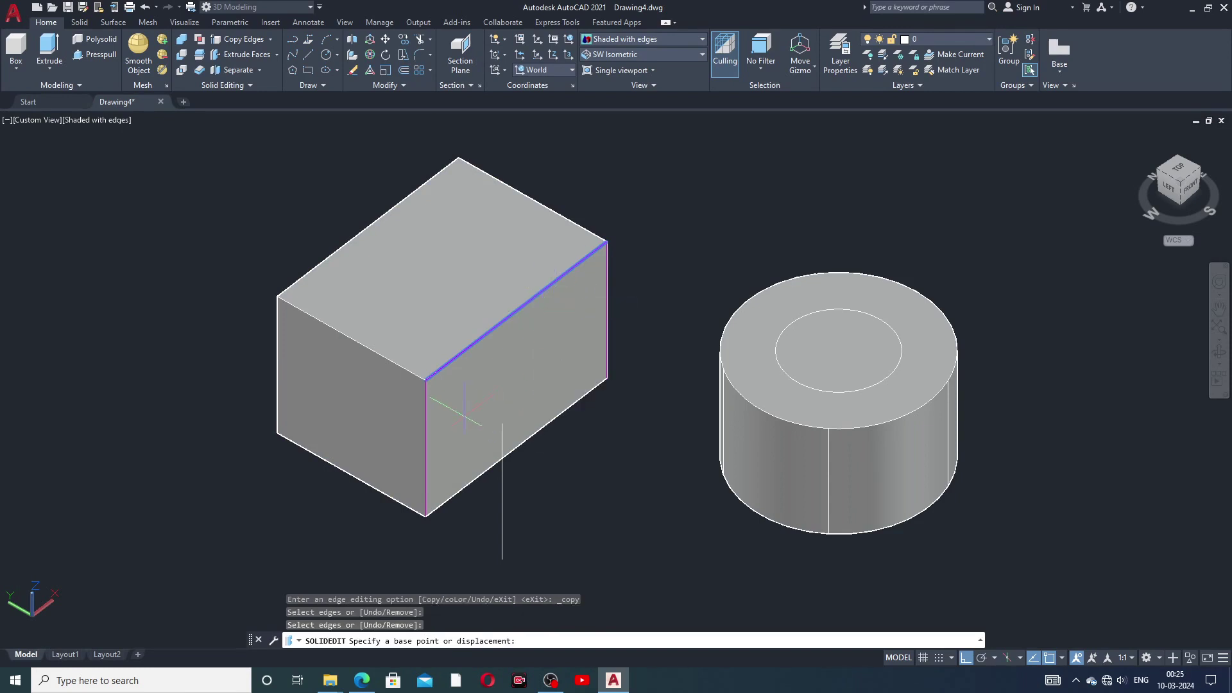
pyautogui.click(425, 381)
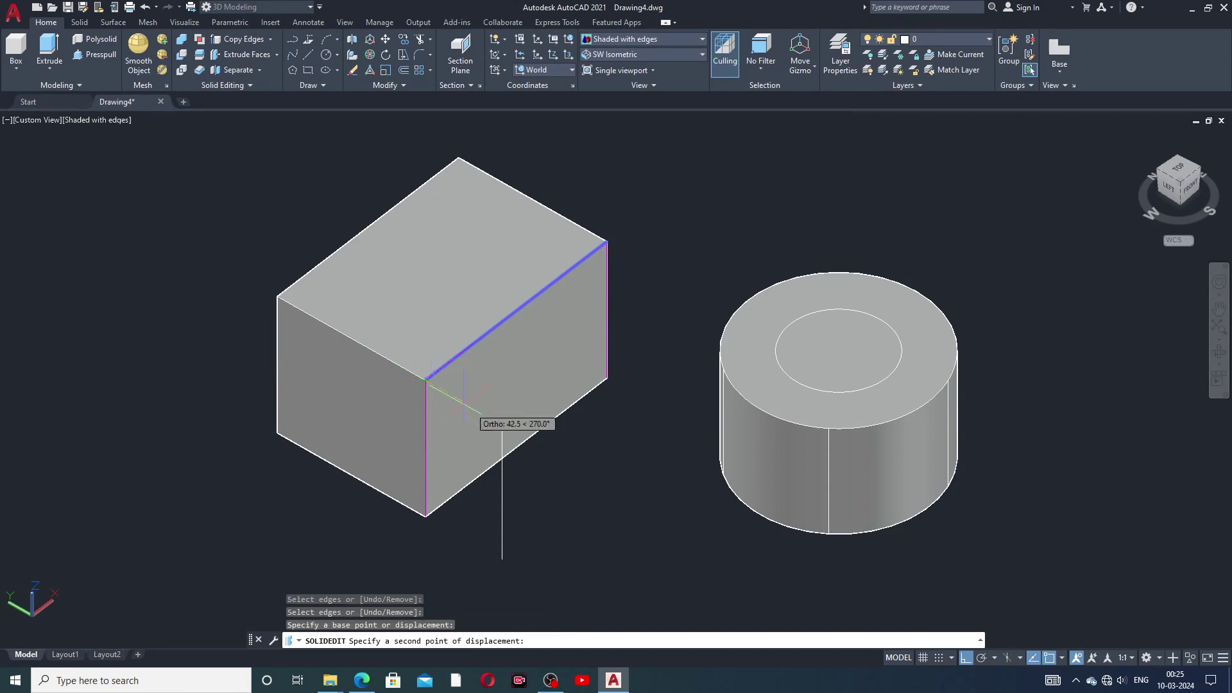
pyautogui.click(608, 379)
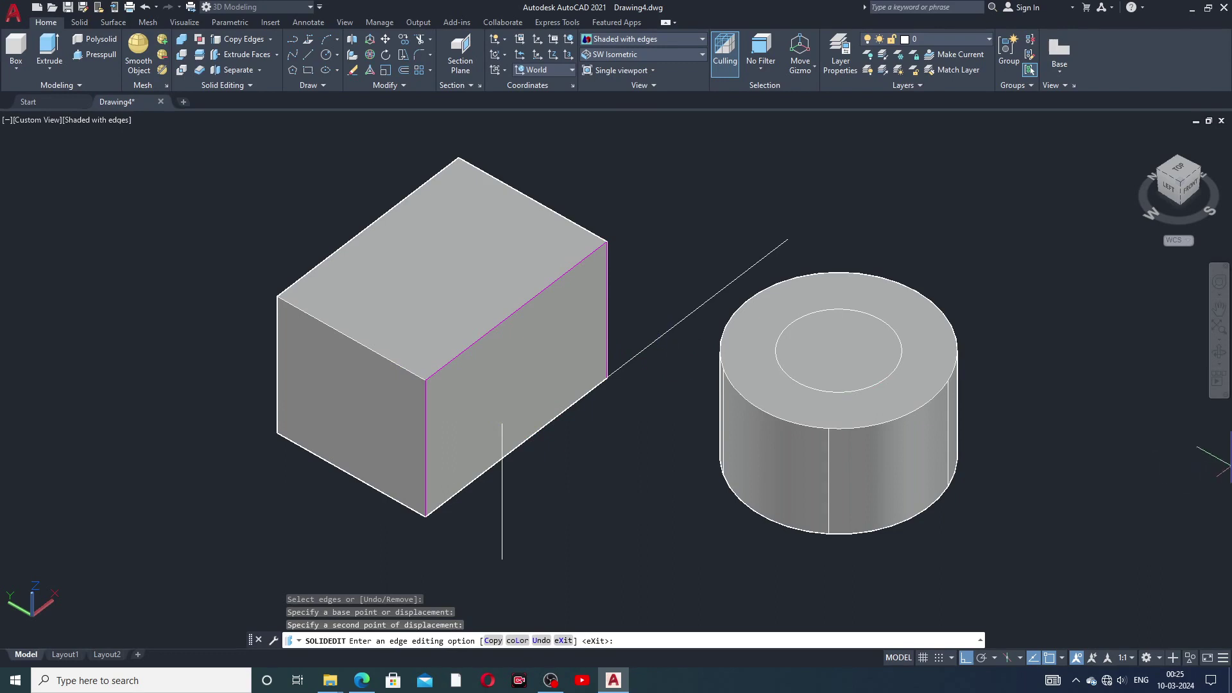
pyautogui.click(1217, 353)
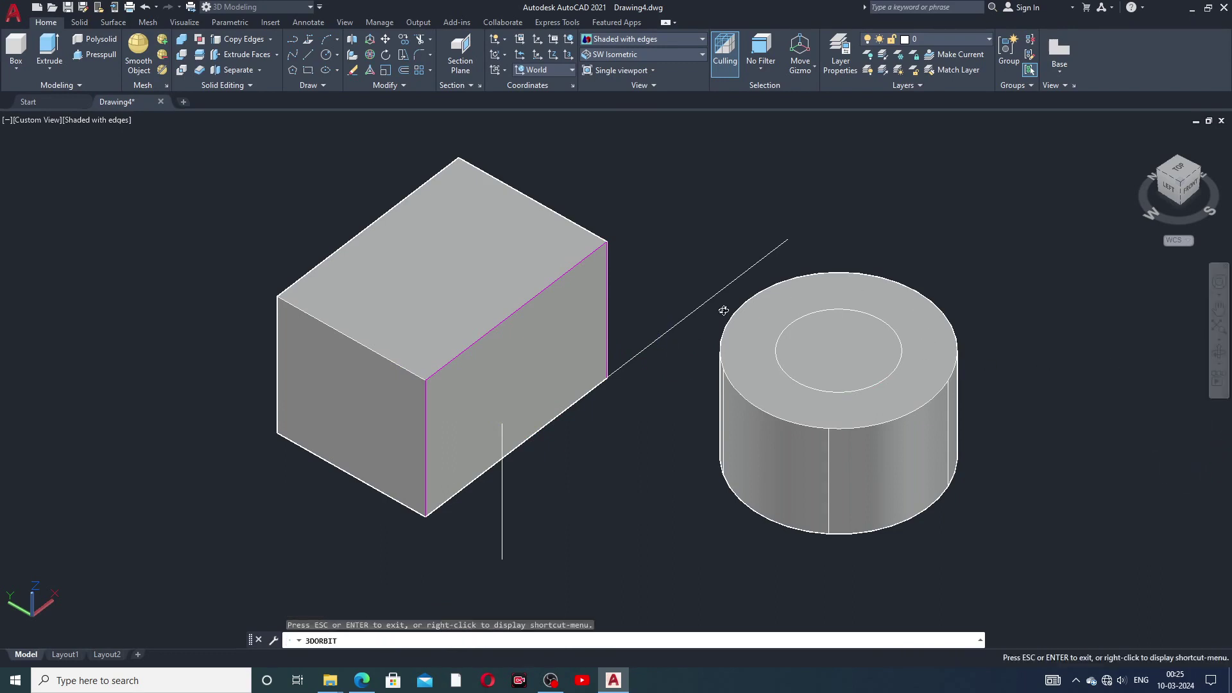
# - Tilt the view to look down on the box and cylinder, then leave orbit
pyautogui.moveTo(634, 372)
pyautogui.mouseDown()
pyautogui.moveTo(676, 394)
pyautogui.moveTo(652, 396)
pyautogui.moveTo(657, 412)
pyautogui.mouseUp()
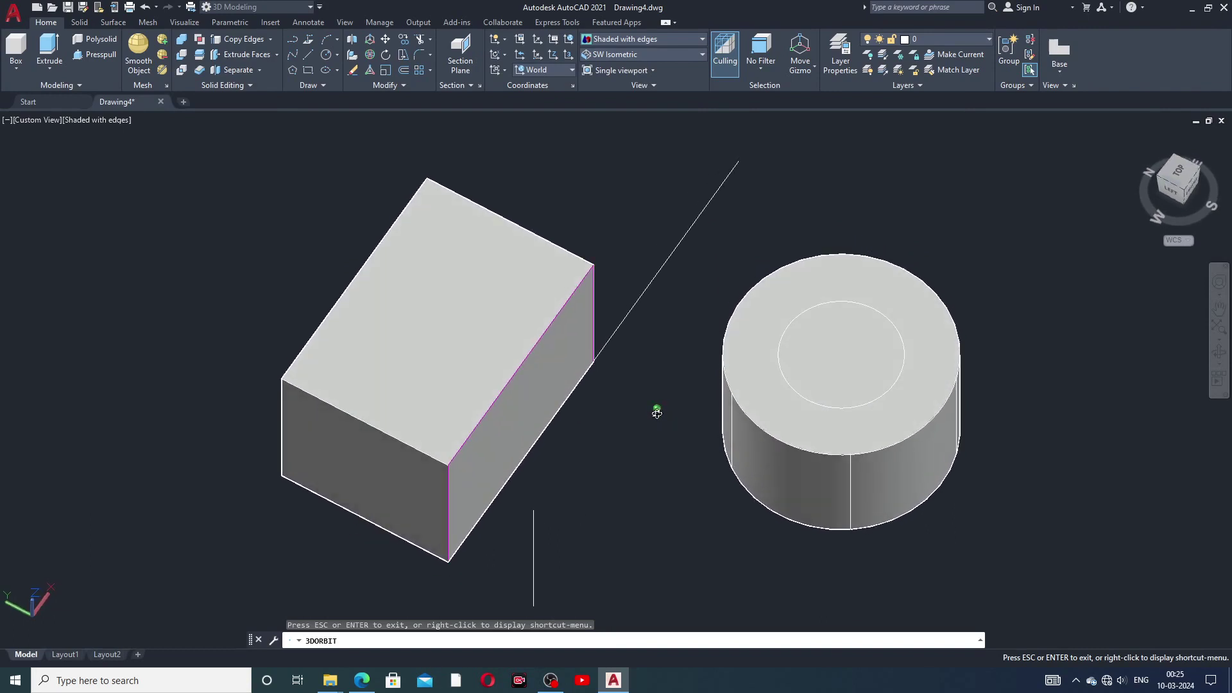
pyautogui.rightClick(633, 233)
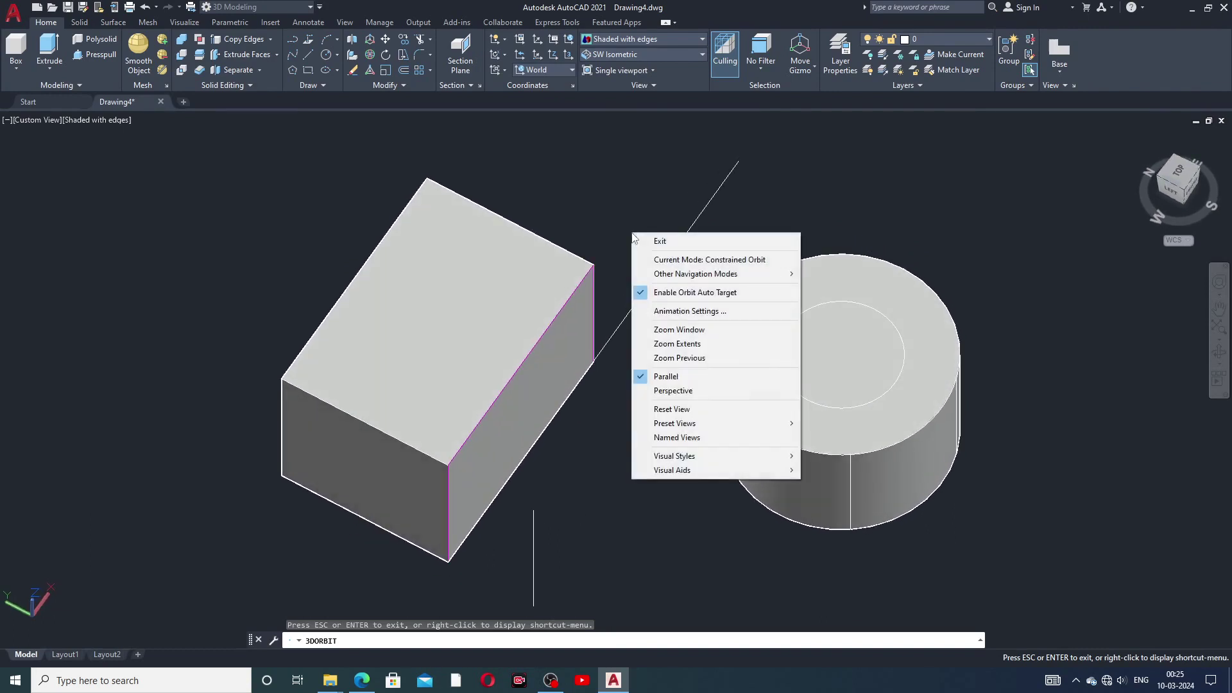
pyautogui.click(645, 239)
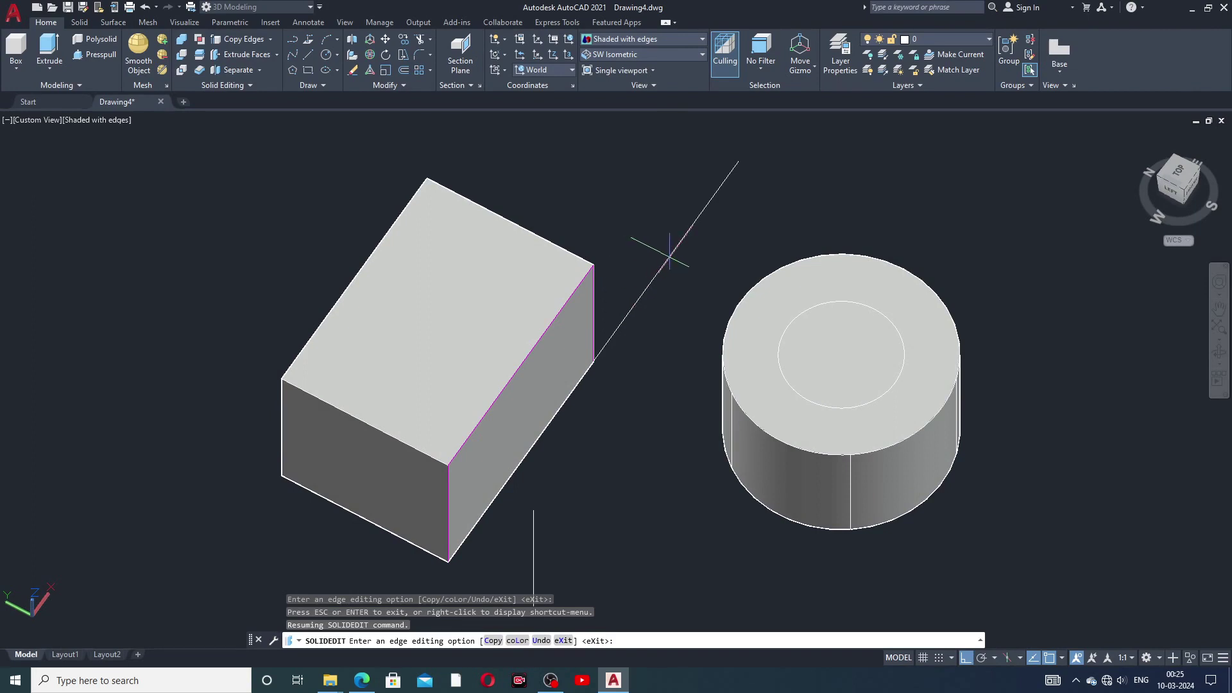
# - Copy the box's top-right edge again from its top corner, placing it beside the first copy
pyautogui.click(255, 41)
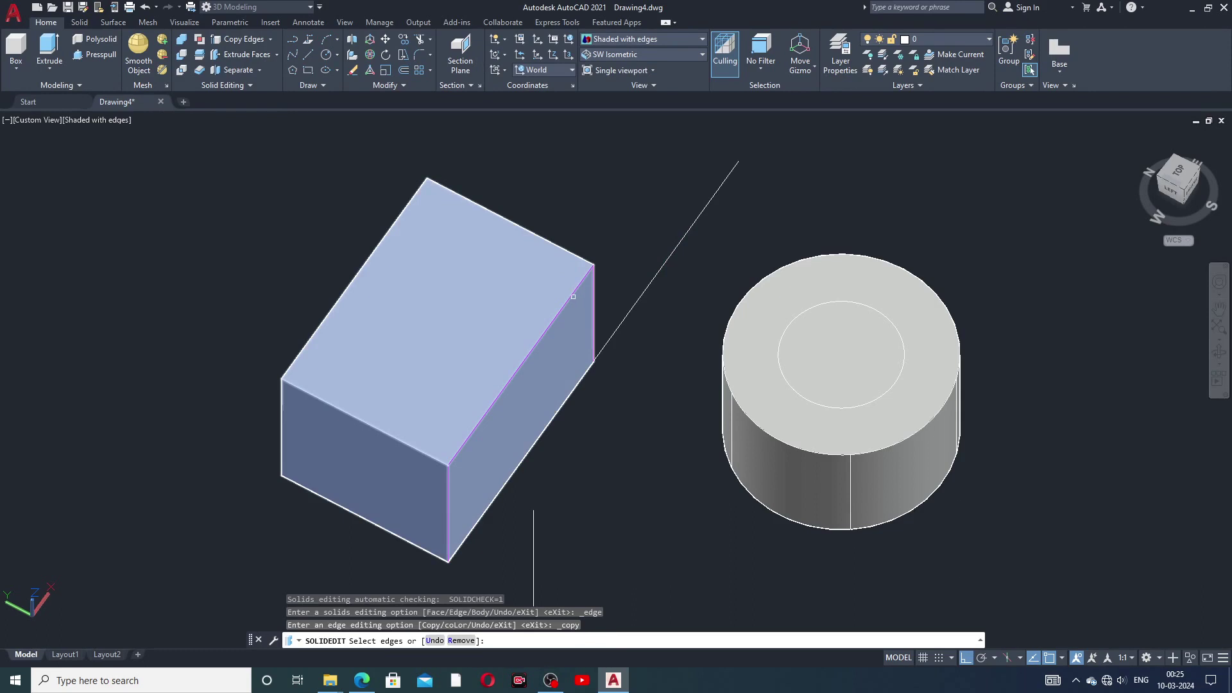
pyautogui.click(573, 294)
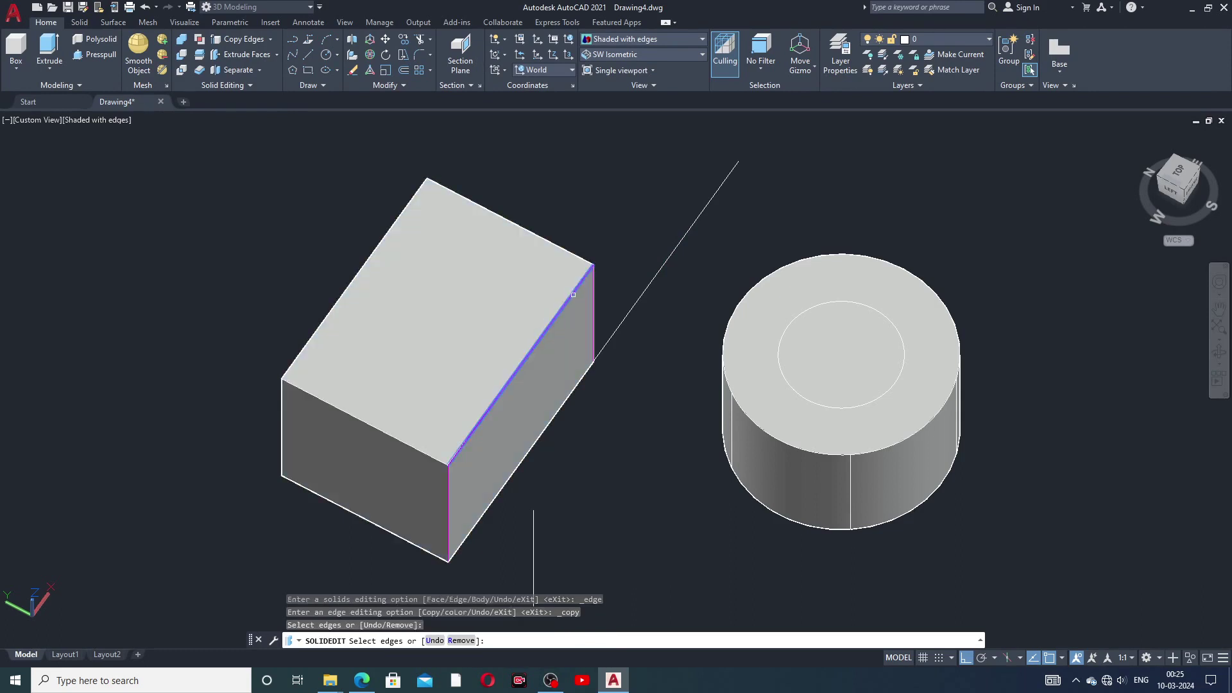
pyautogui.rightClick(574, 297)
pyautogui.click(600, 304)
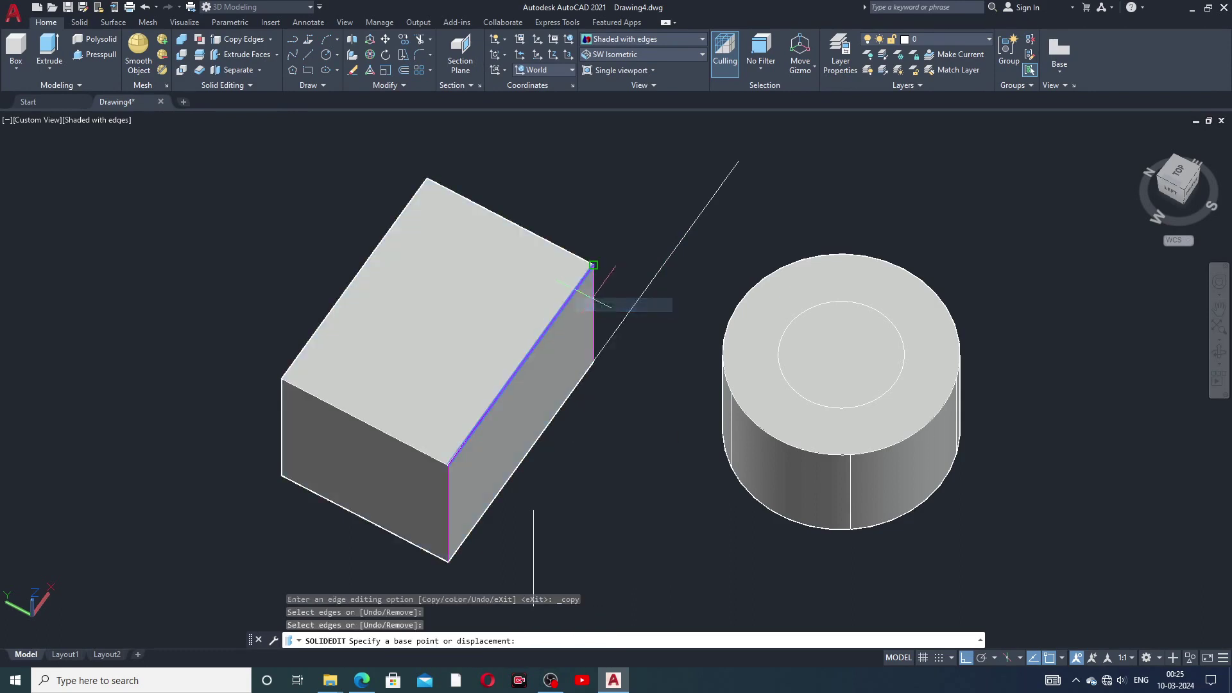
pyautogui.click(448, 465)
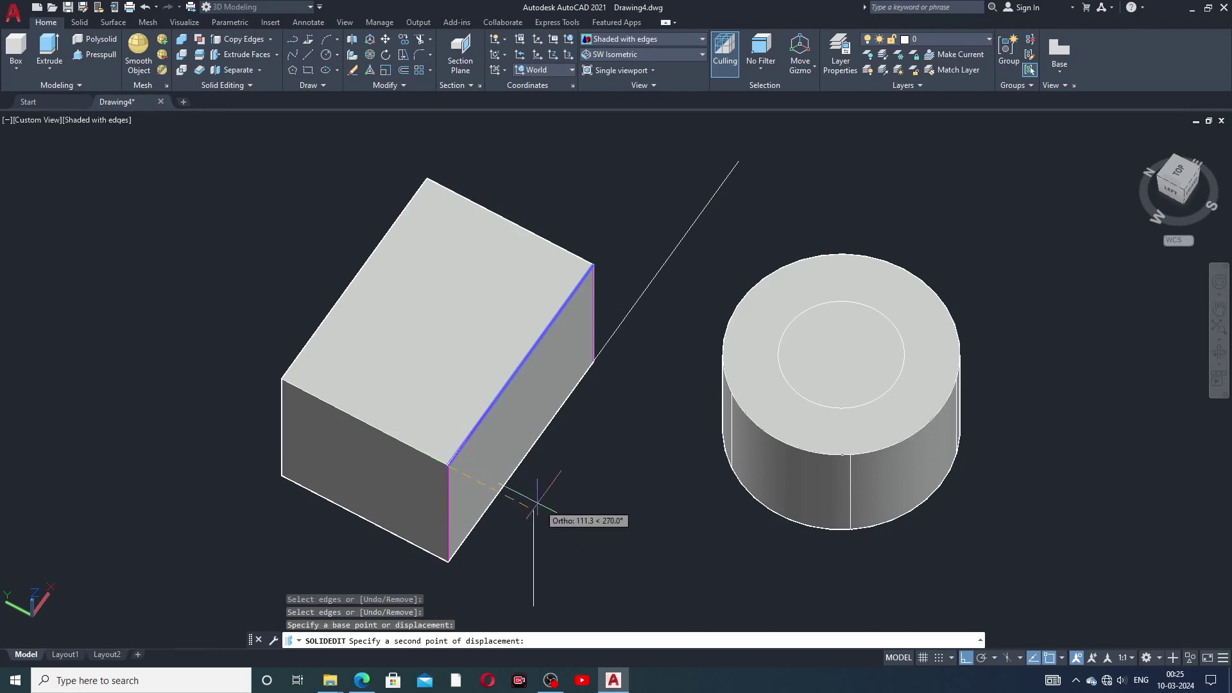
pyautogui.moveTo(585, 513)
pyautogui.mouseDown(button='middle')
pyautogui.moveTo(611, 513)
pyautogui.moveTo(607, 458)
pyautogui.mouseUp(button='middle')
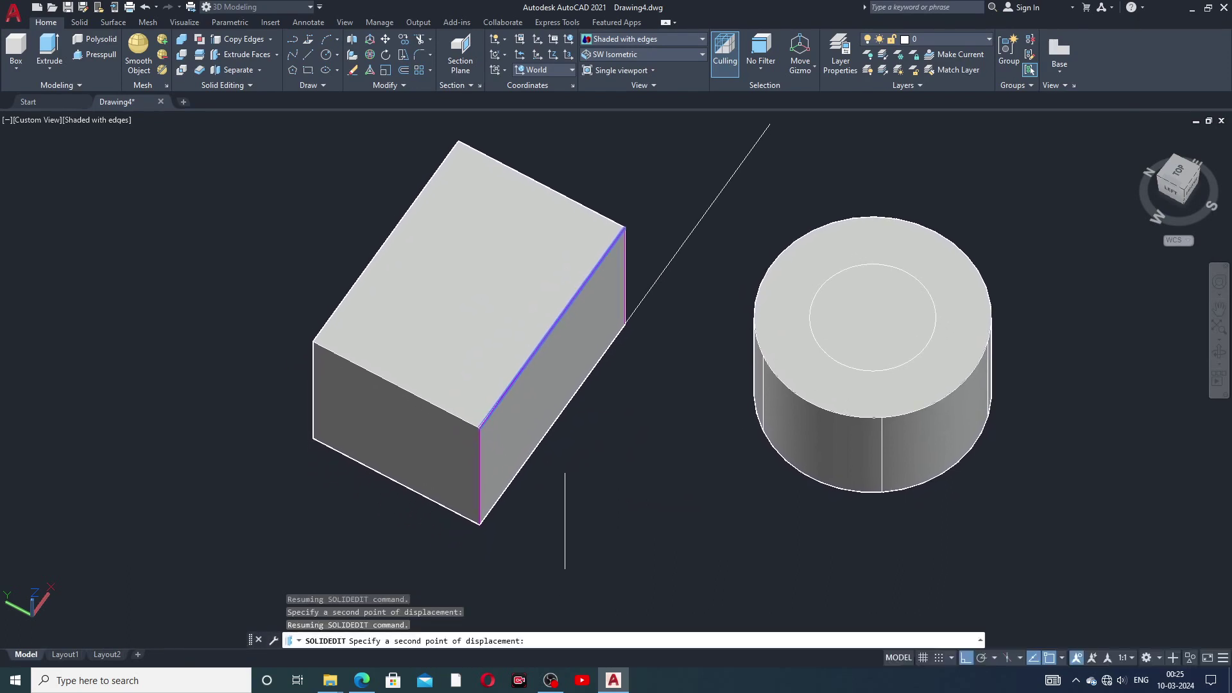
pyautogui.click(593, 449)
pyautogui.moveTo(655, 430); pyautogui.dragTo(644, 454, button='middle')
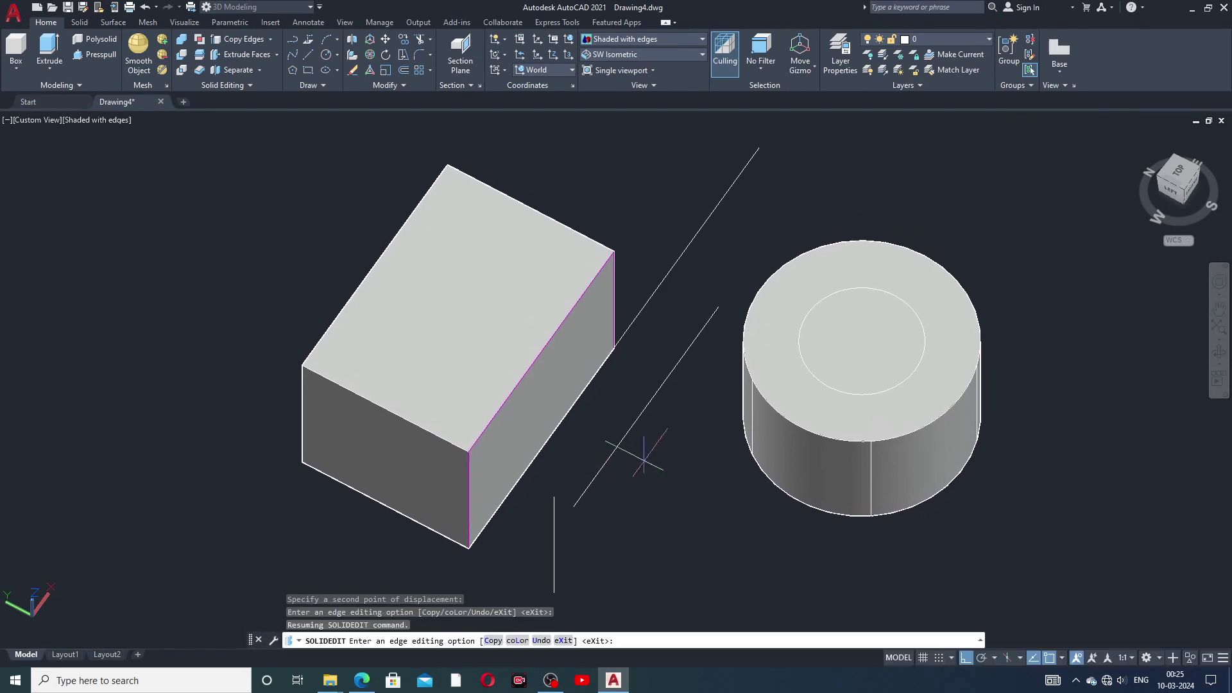
pyautogui.click(239, 39)
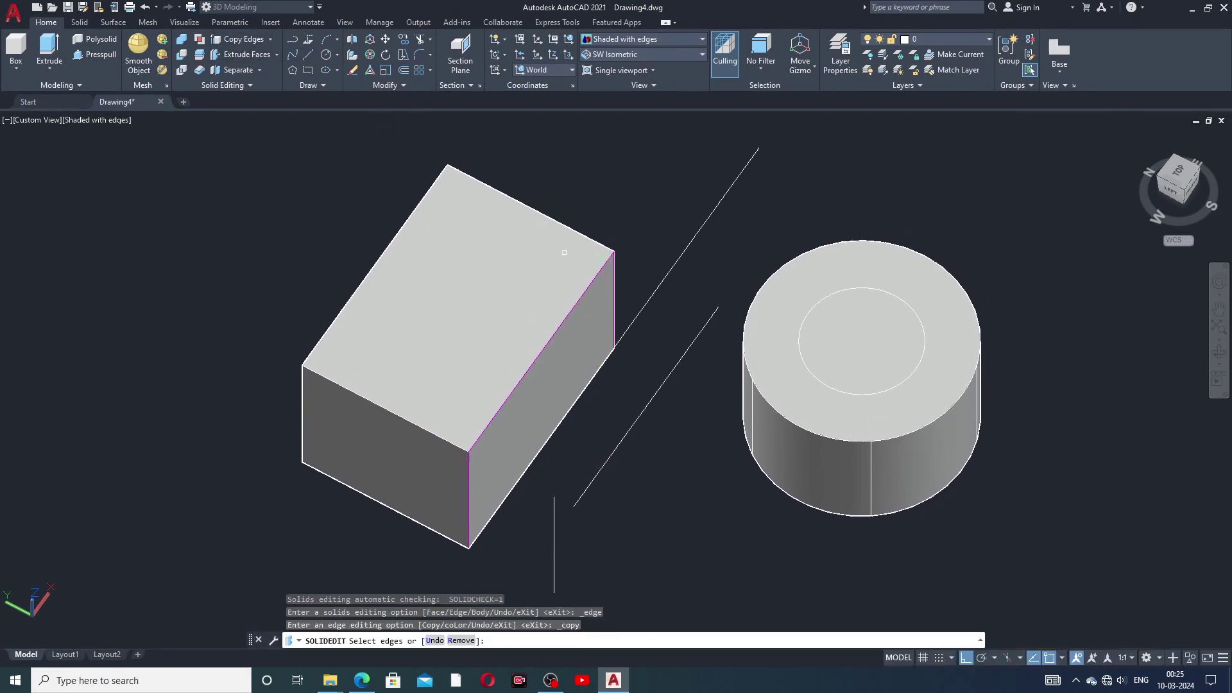
# - Copy the box's short right vertical edge to a vertical line beside the cylinder
pyautogui.click(615, 272)
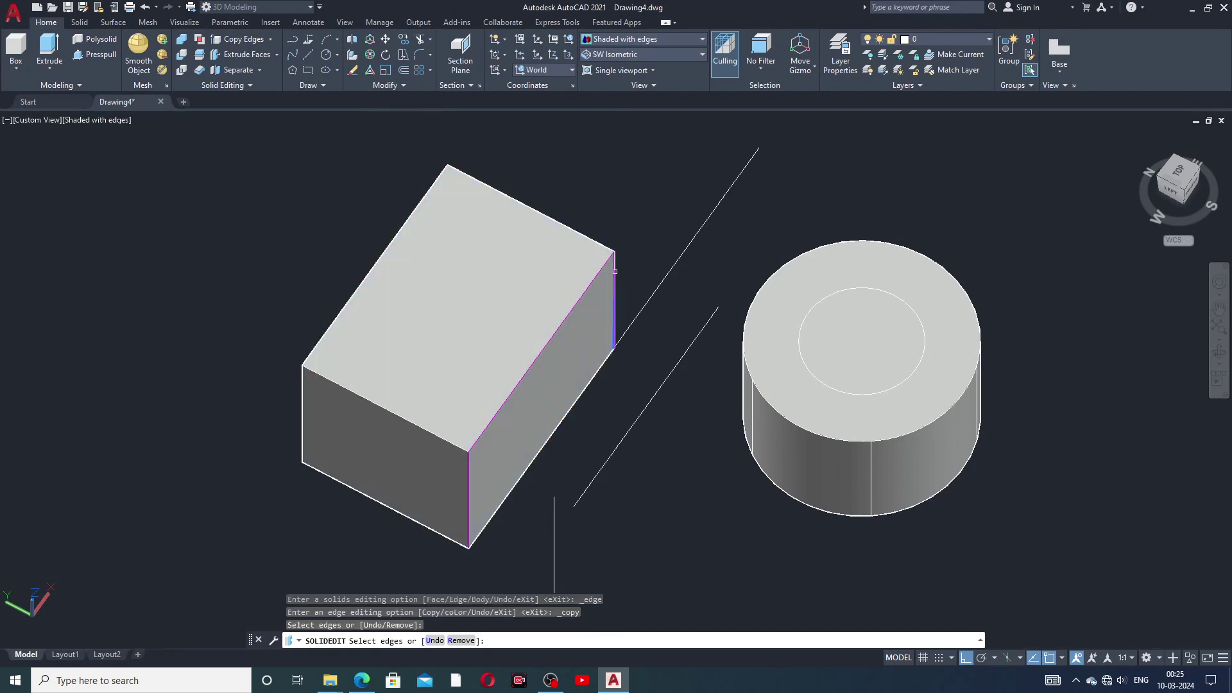
pyautogui.rightClick(615, 238)
pyautogui.click(640, 251)
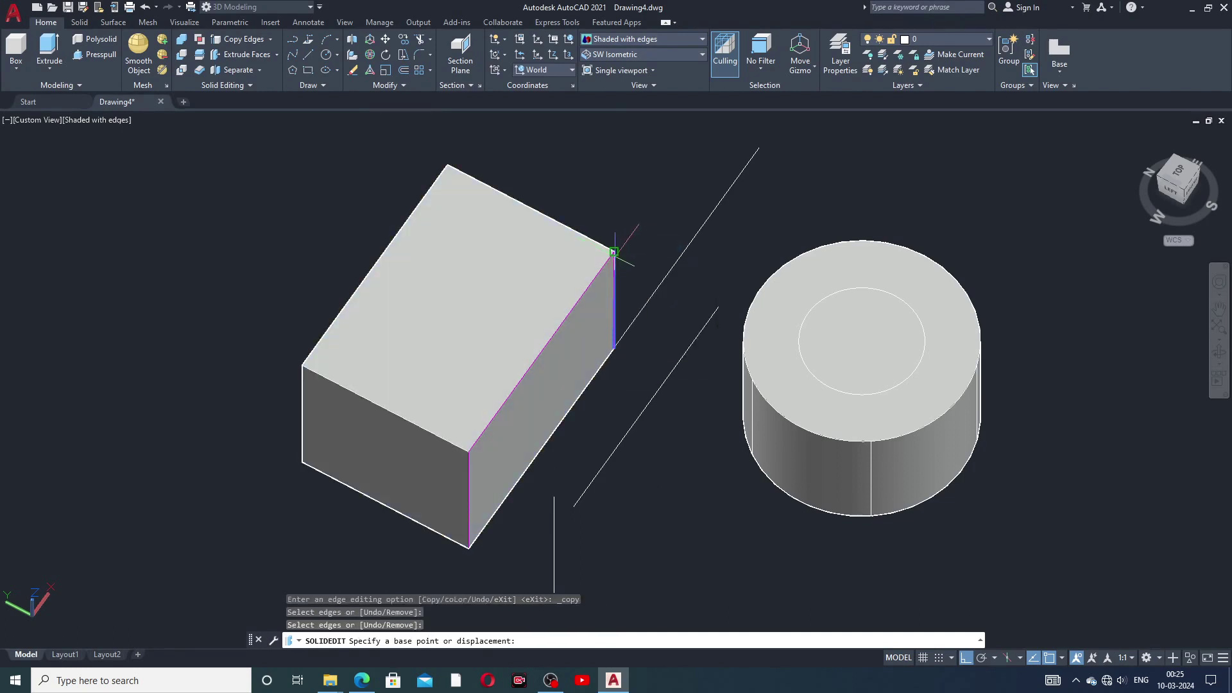
pyautogui.click(613, 251)
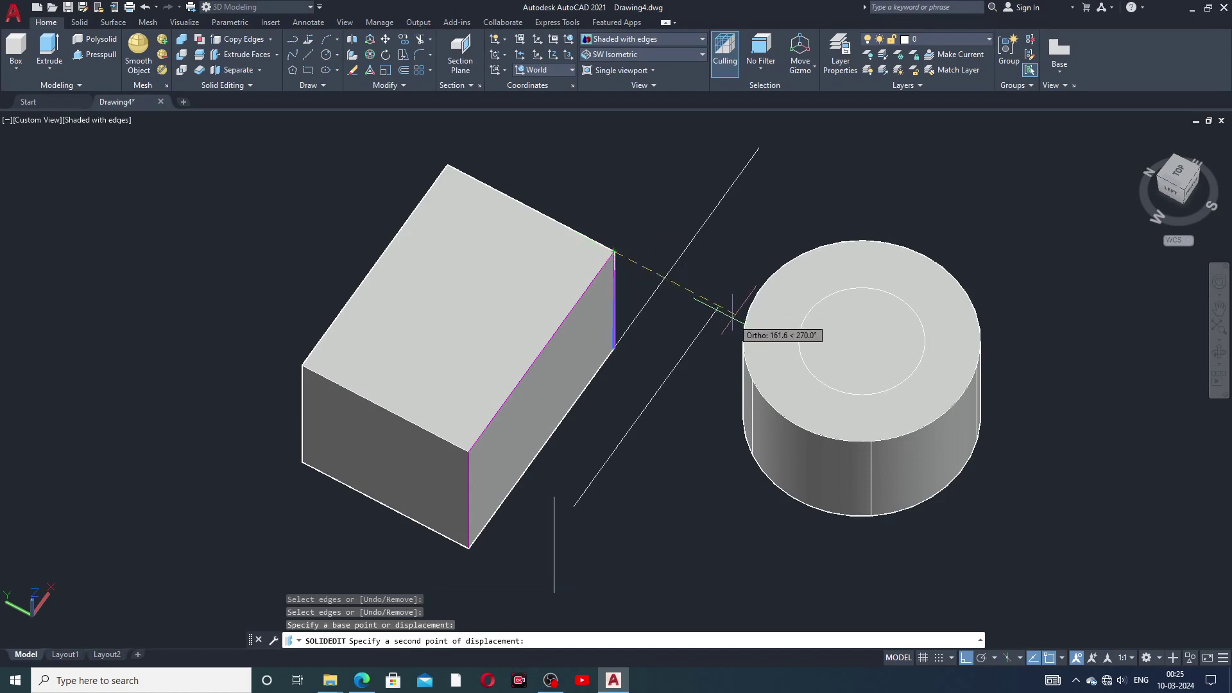
pyautogui.click(734, 317)
# - Recentre the solids and orbit toward a front view
pyautogui.moveTo(716, 290); pyautogui.dragTo(699, 299, button='middle')
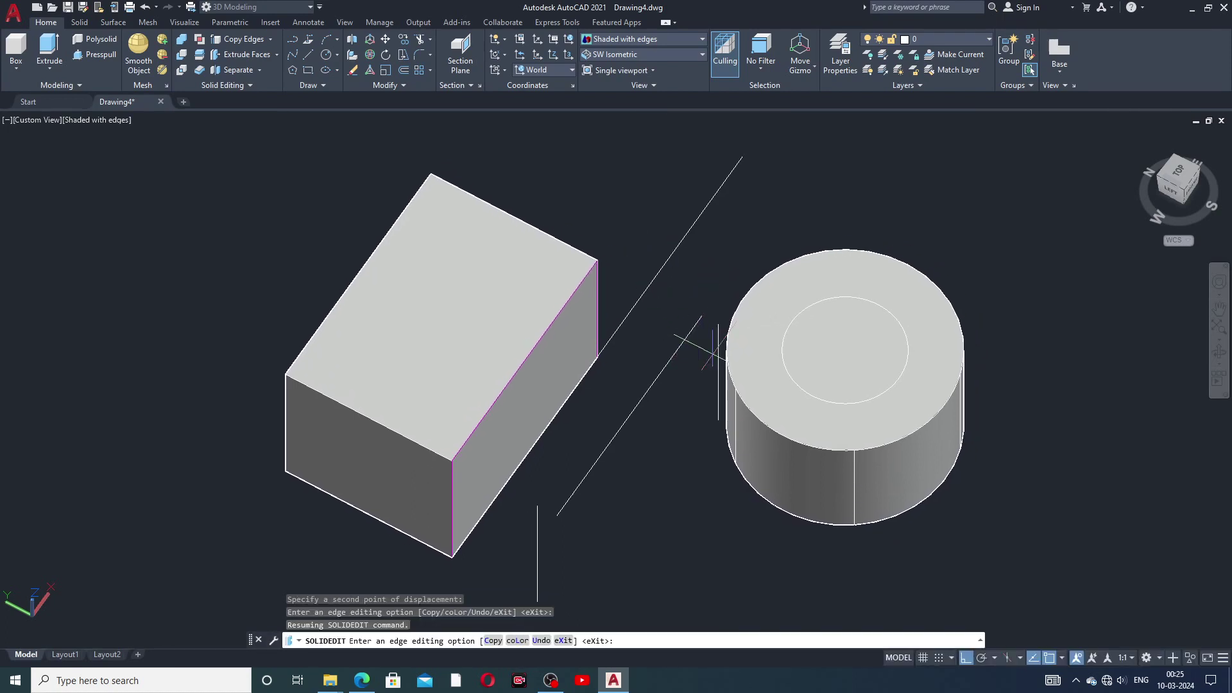
pyautogui.moveTo(709, 388); pyautogui.dragTo(710, 379, button='middle')
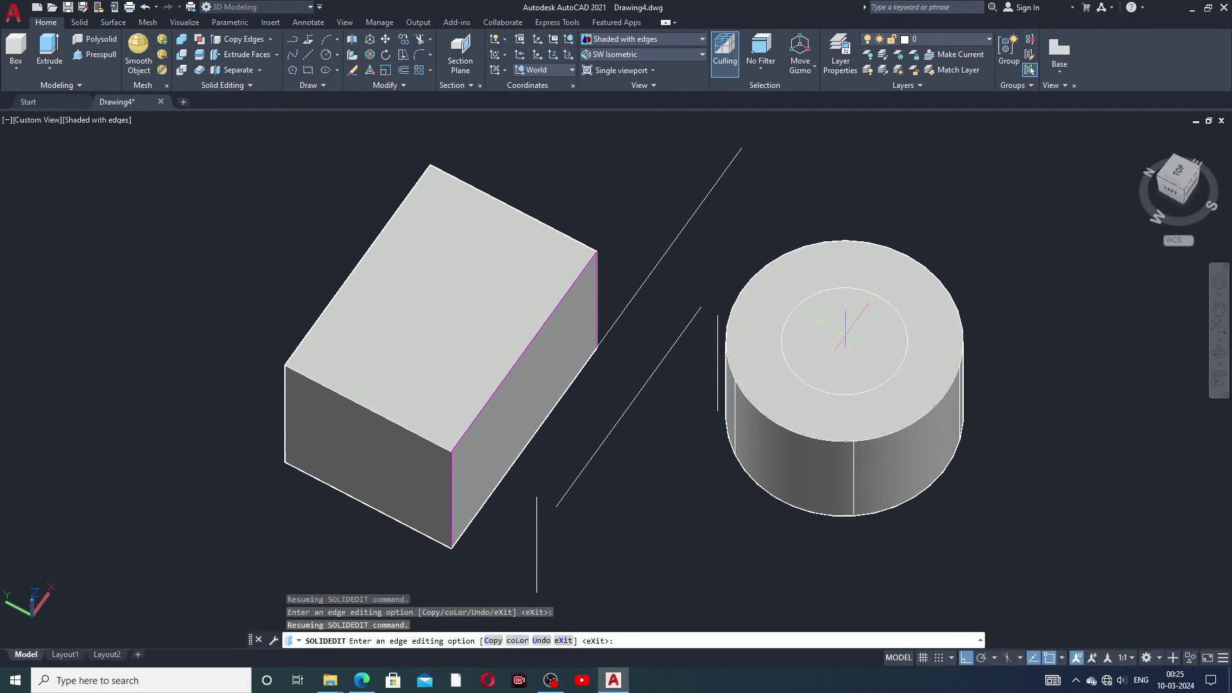
pyautogui.moveTo(808, 341); pyautogui.dragTo(786, 325, button='middle')
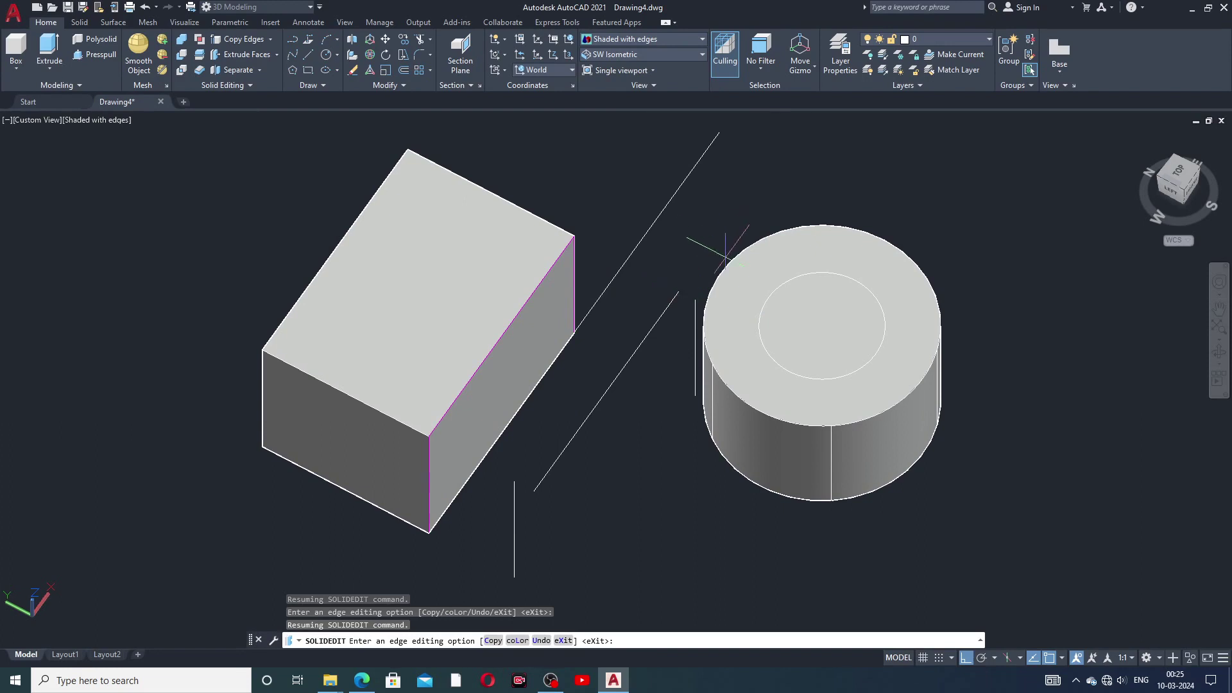
pyautogui.scroll(2, 716, 244)
pyautogui.scroll(-3, 716, 244)
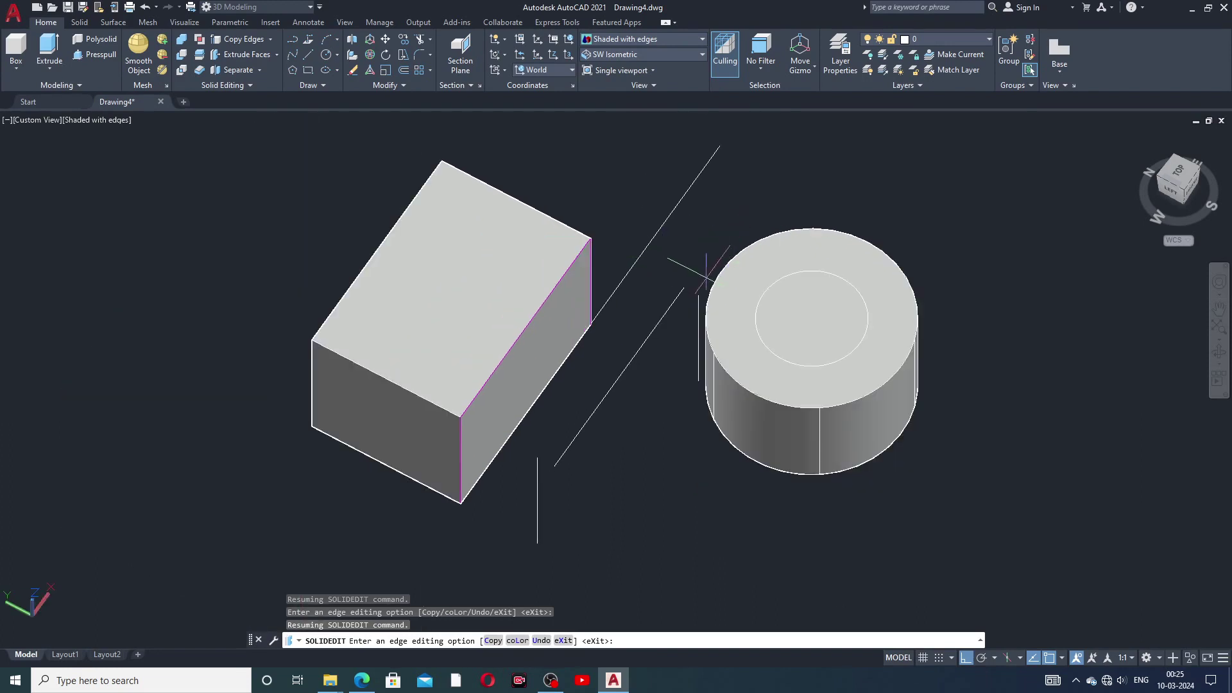
pyautogui.moveTo(770, 330); pyautogui.dragTo(720, 324, button='middle')
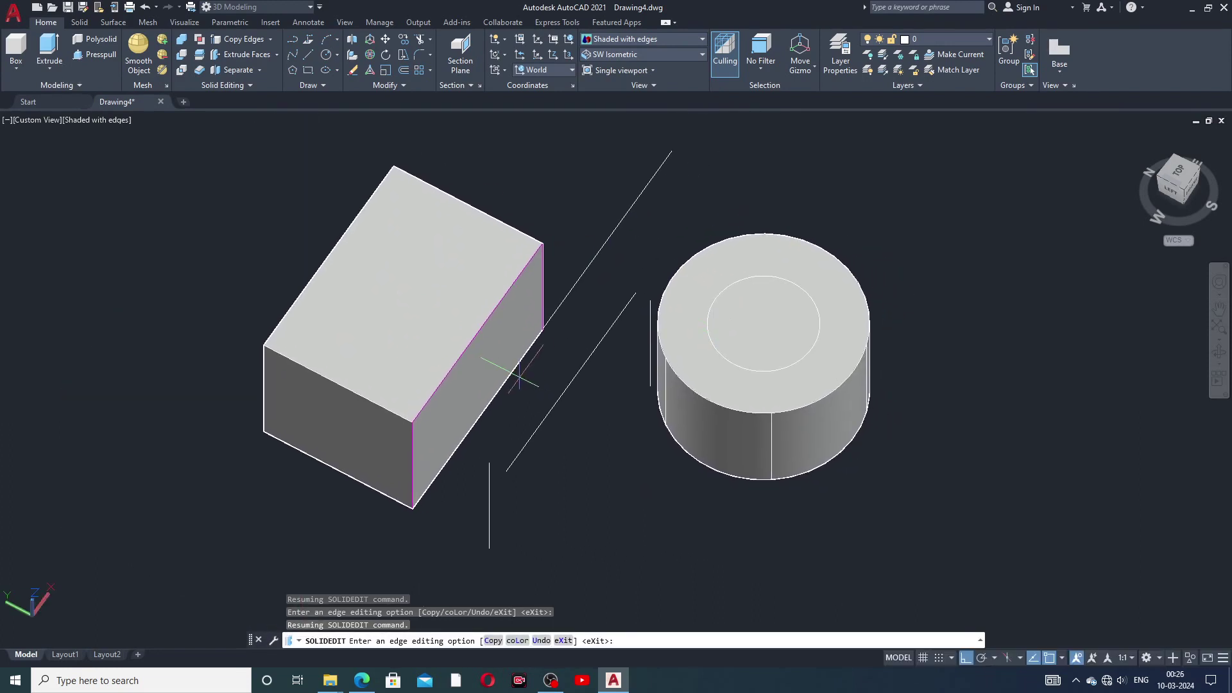
pyautogui.moveTo(619, 413); pyautogui.dragTo(622, 412, button='middle')
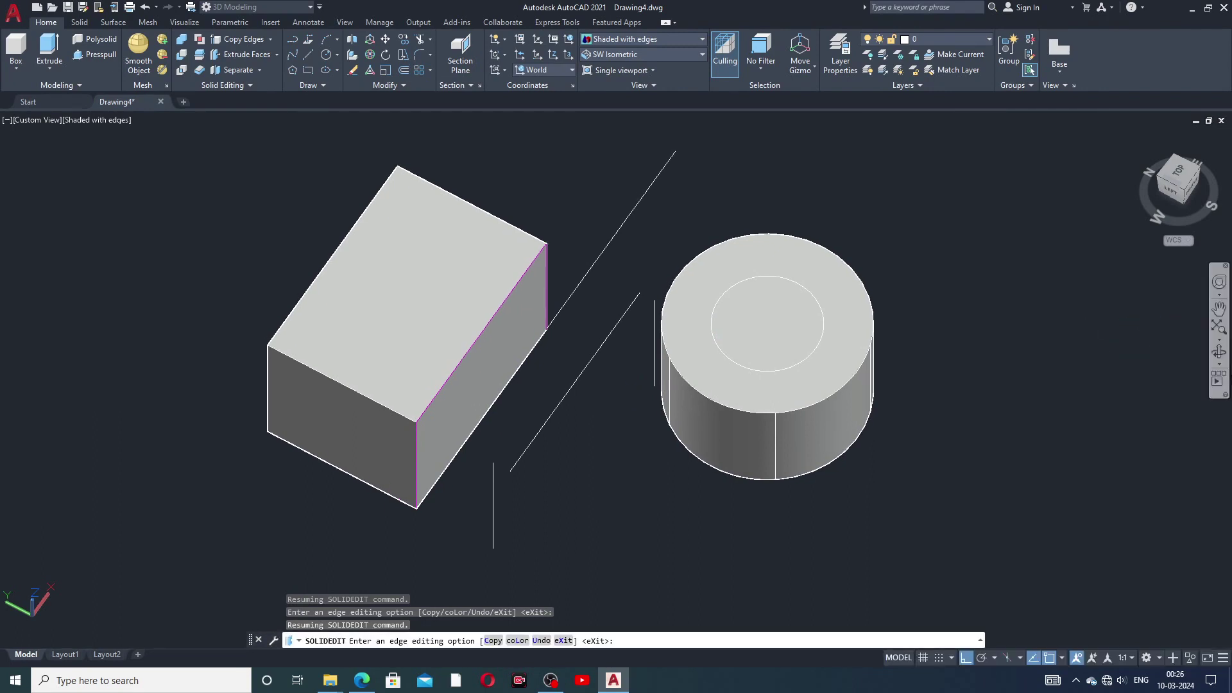
pyautogui.click(1219, 352)
pyautogui.moveTo(803, 352); pyautogui.dragTo(834, 293)
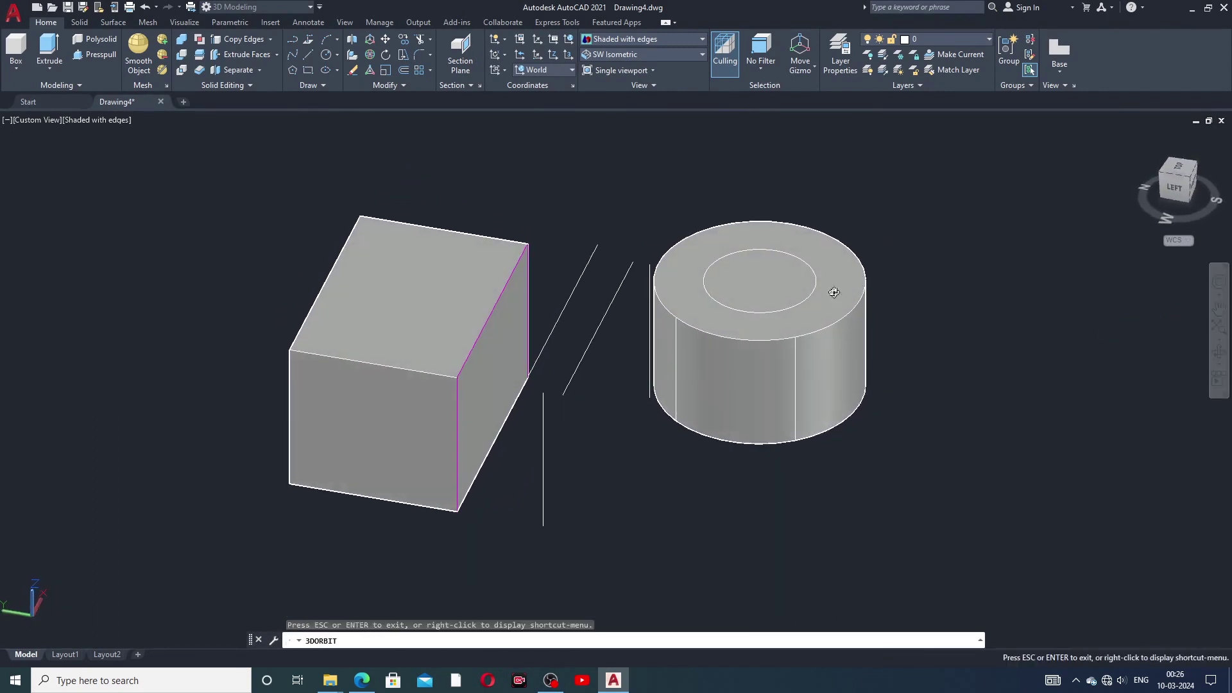
# - Exit orbit with the solids seen from above, then cancel the pending edge edit
pyautogui.rightClick(695, 198)
pyautogui.click(706, 206)
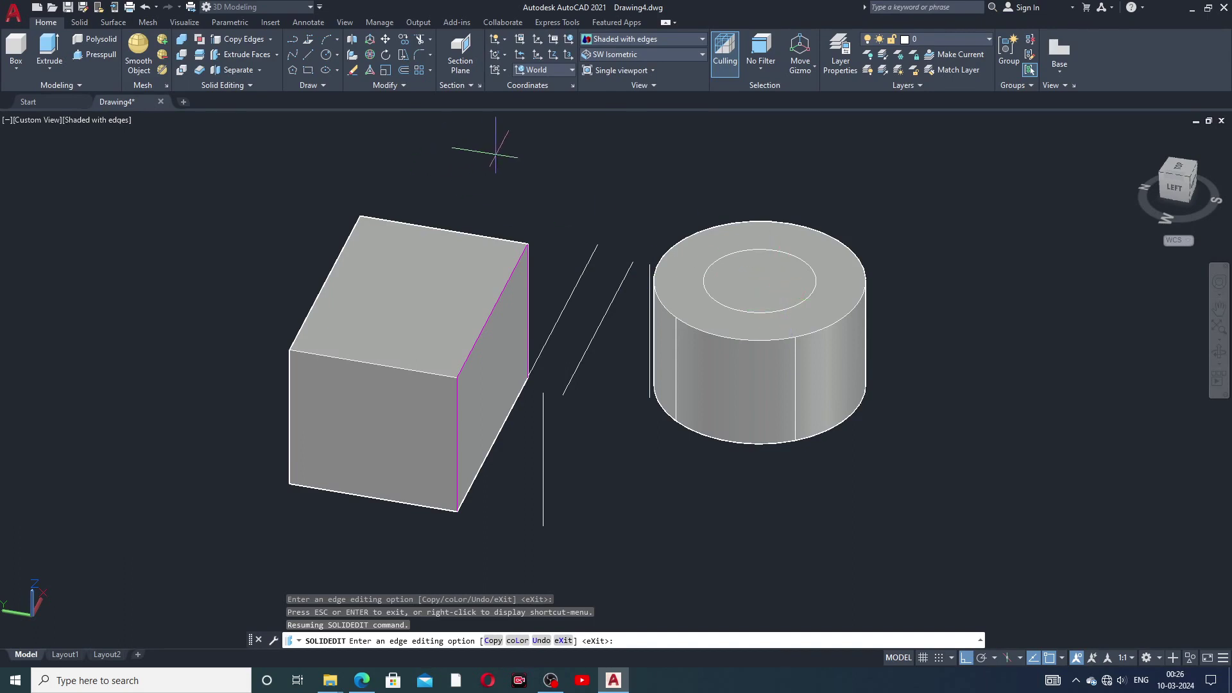
pyautogui.press('Escape')
# - Select the cylinder and move it to the right by its centre grip
pyautogui.click(572, 190)
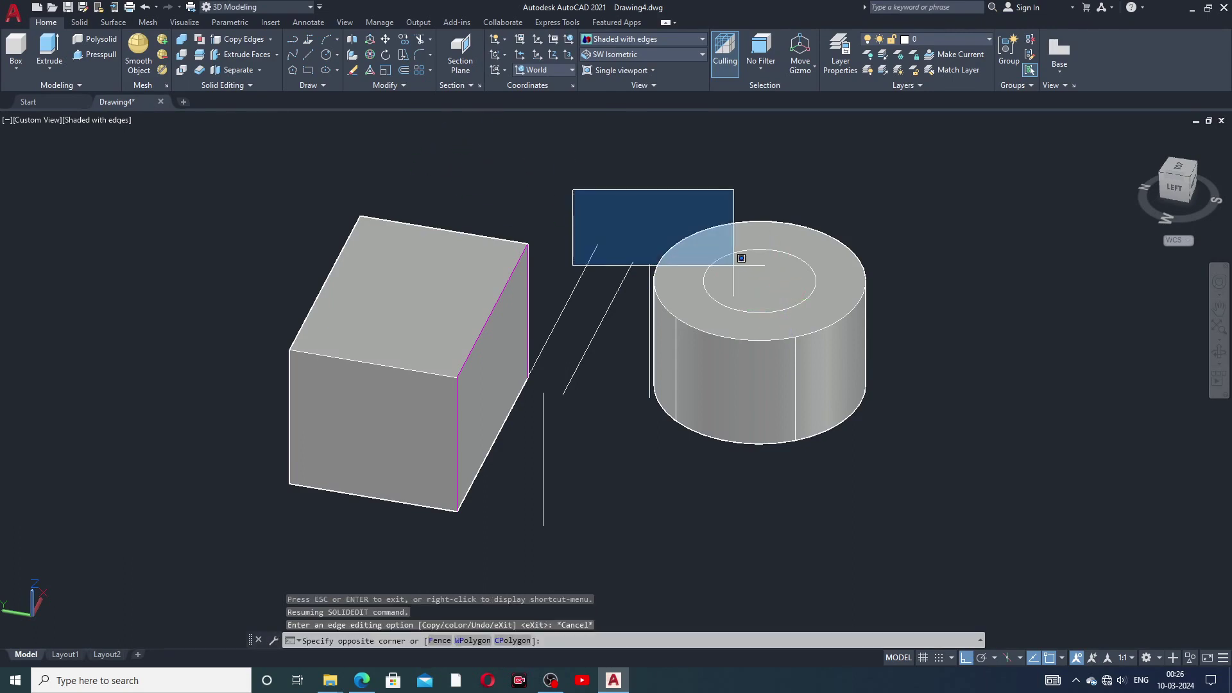
pyautogui.click(663, 200)
pyautogui.click(773, 297)
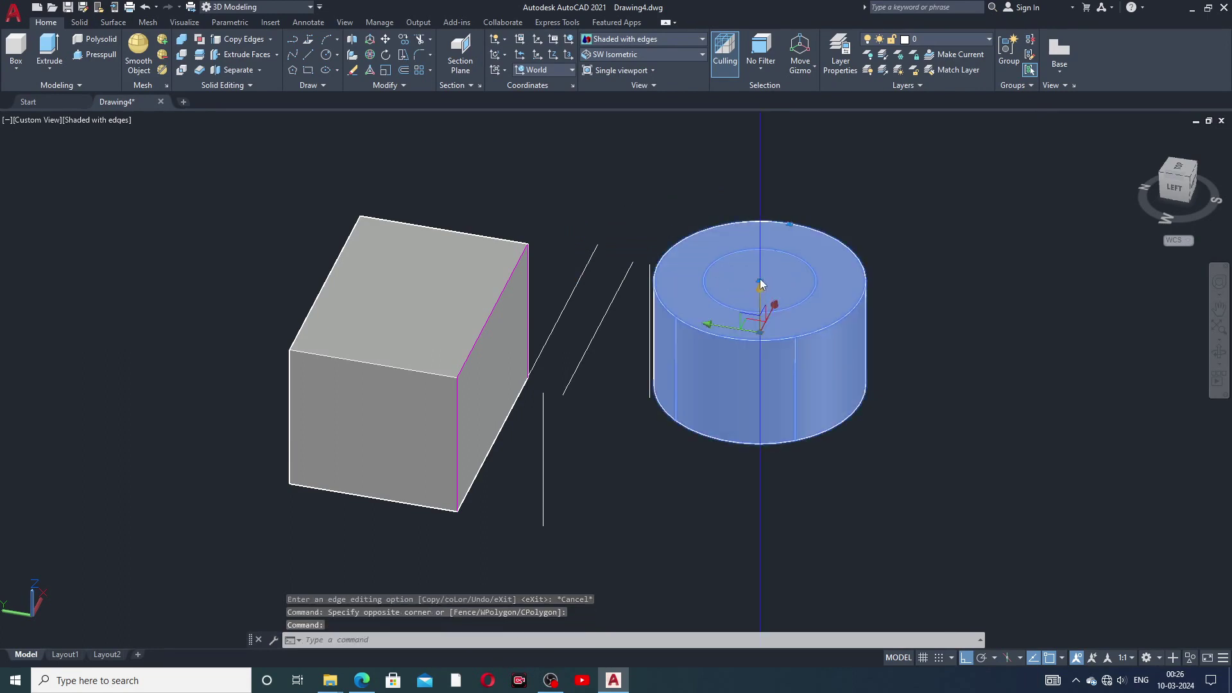
pyautogui.click(760, 285)
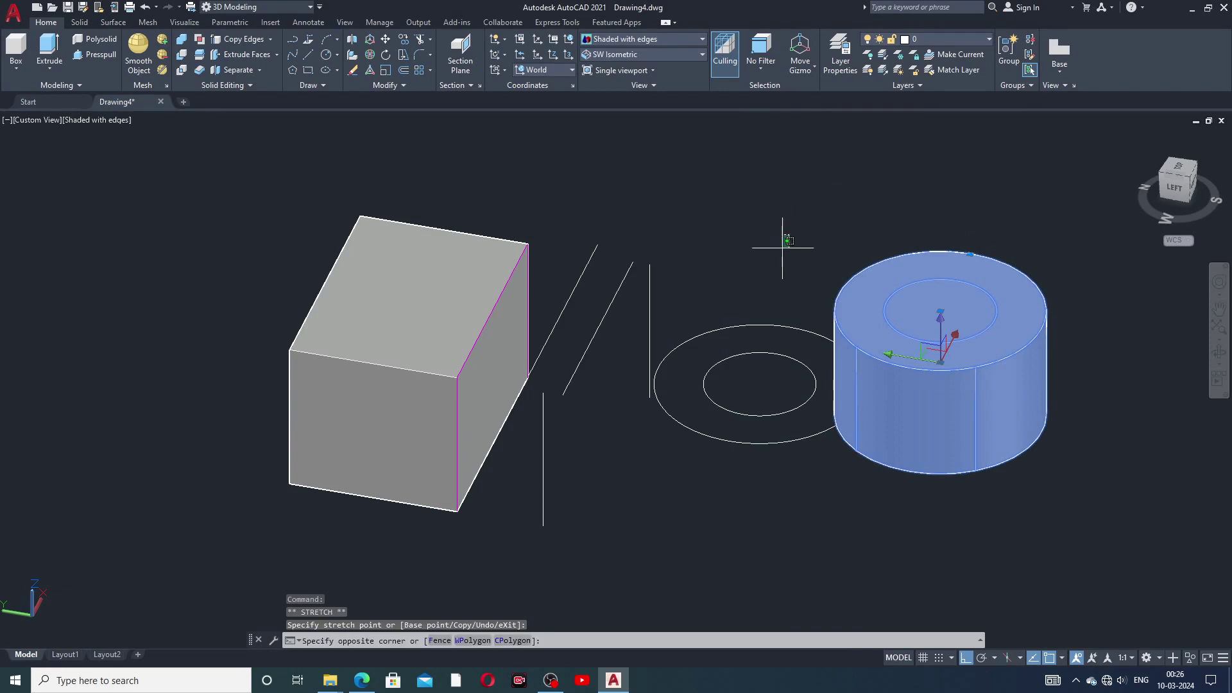
pyautogui.press('Escape')
# - Delete the loose outer and inner circles, then undo both deletions
pyautogui.click(786, 317)
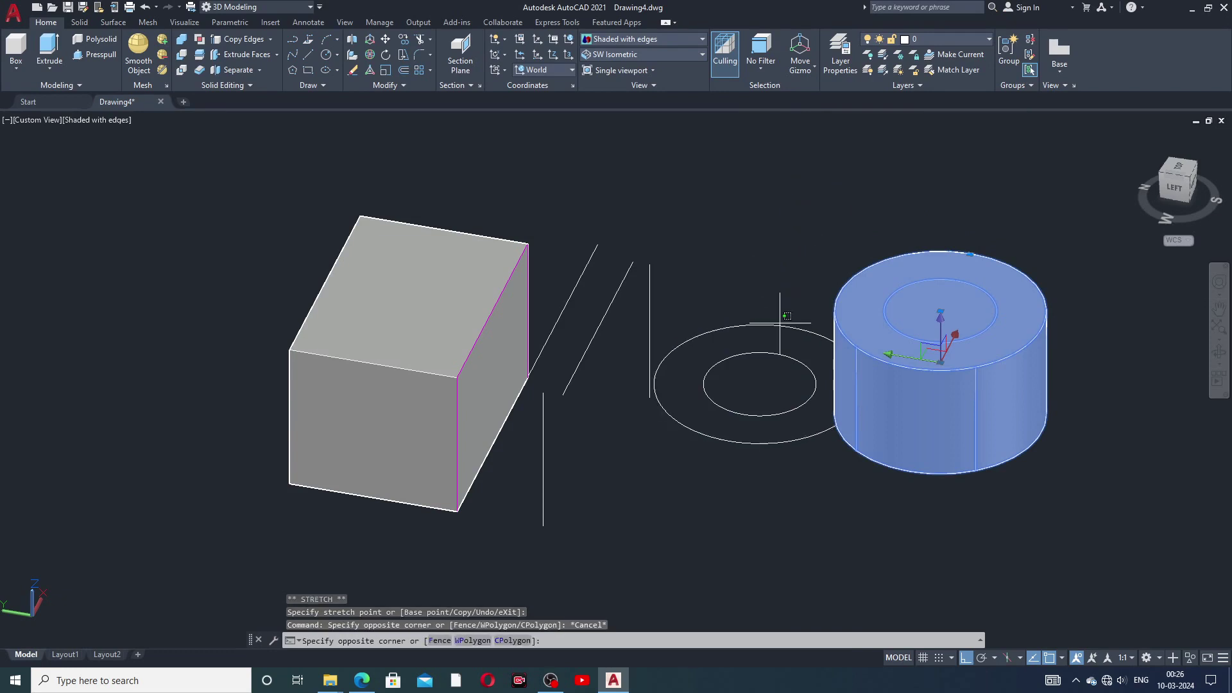
pyautogui.click(776, 328)
pyautogui.press('Delete')
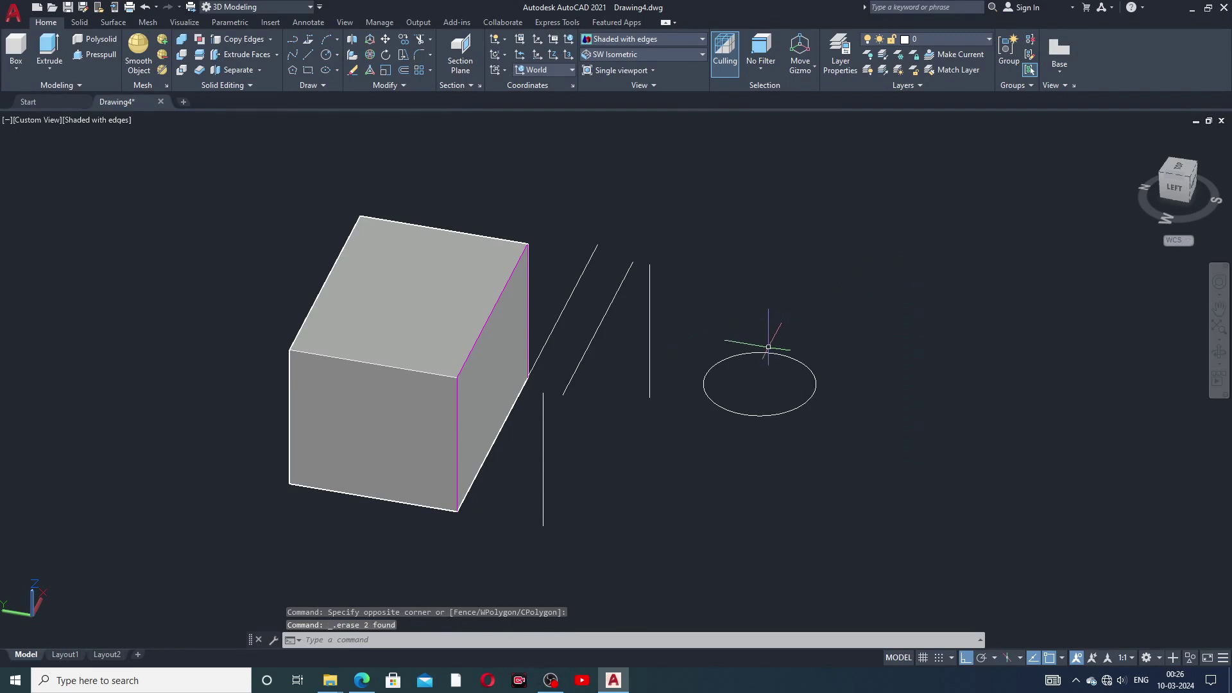
pyautogui.click(761, 352)
pyautogui.press('Delete')
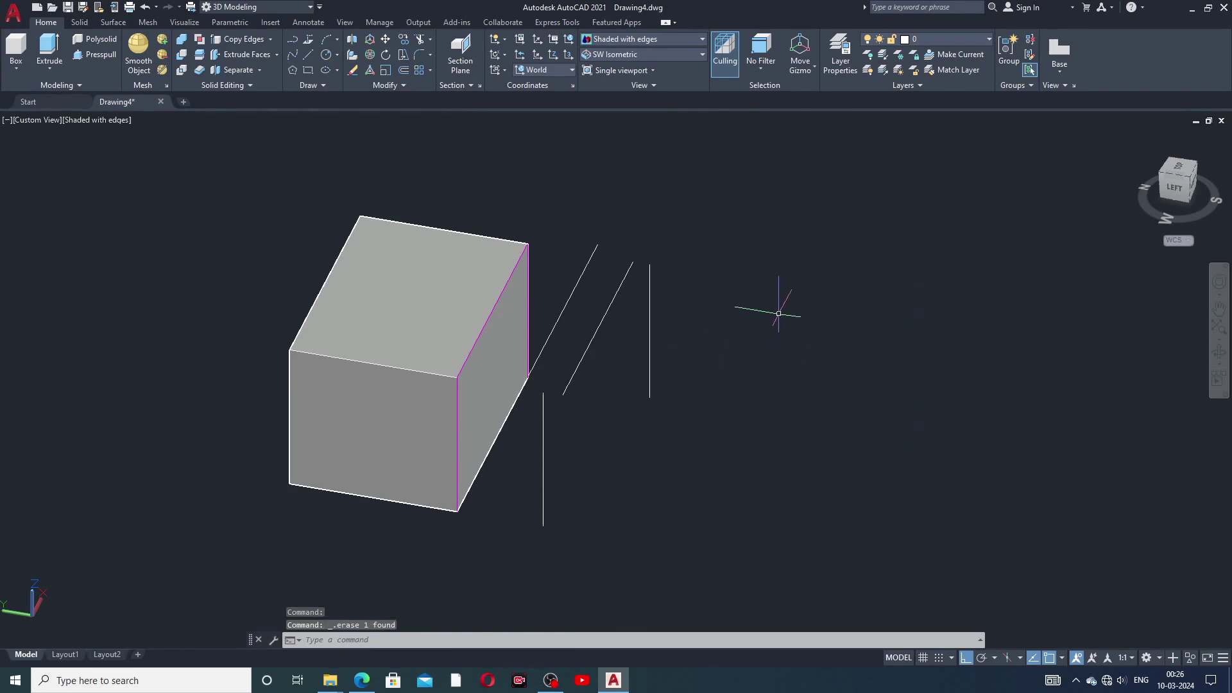
pyautogui.click(145, 9)
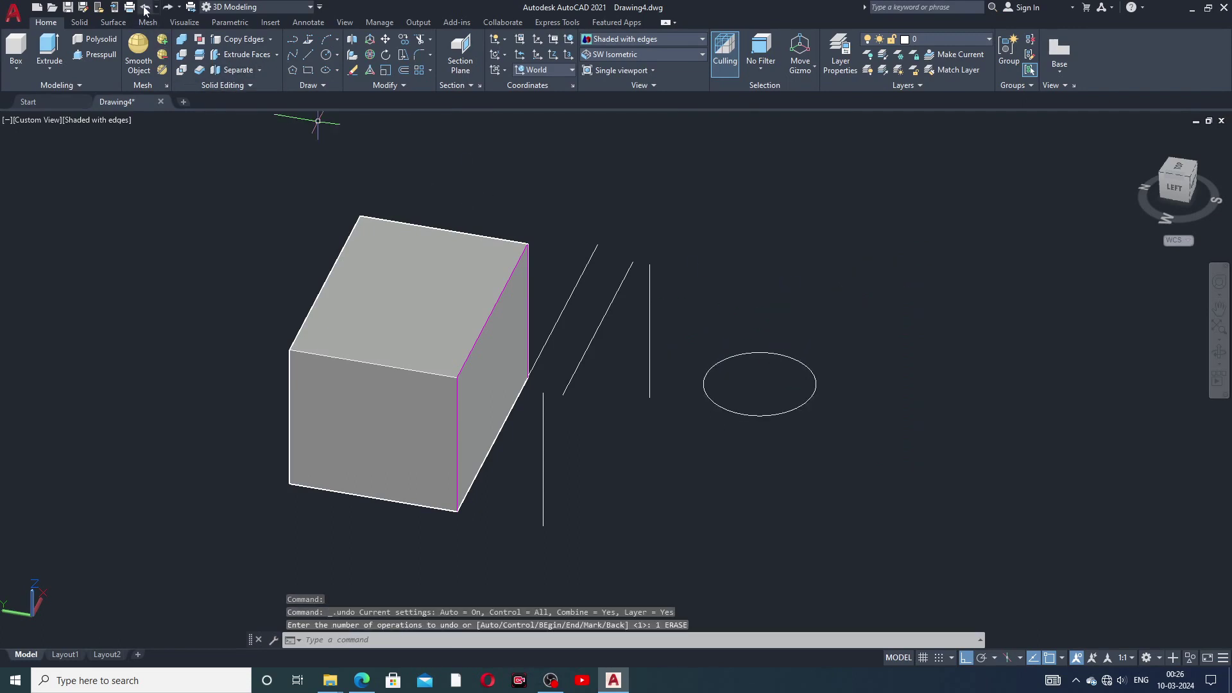
pyautogui.click(146, 9)
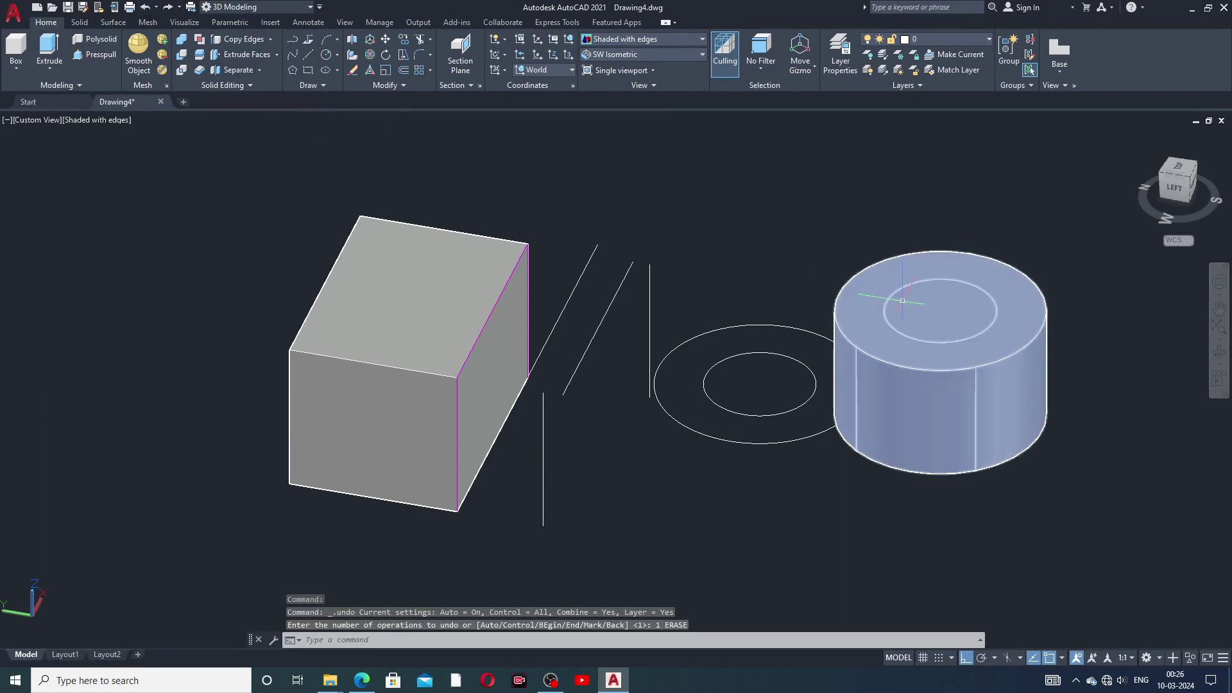
# - Delete the loose outer and inner circles
pyautogui.click(779, 324)
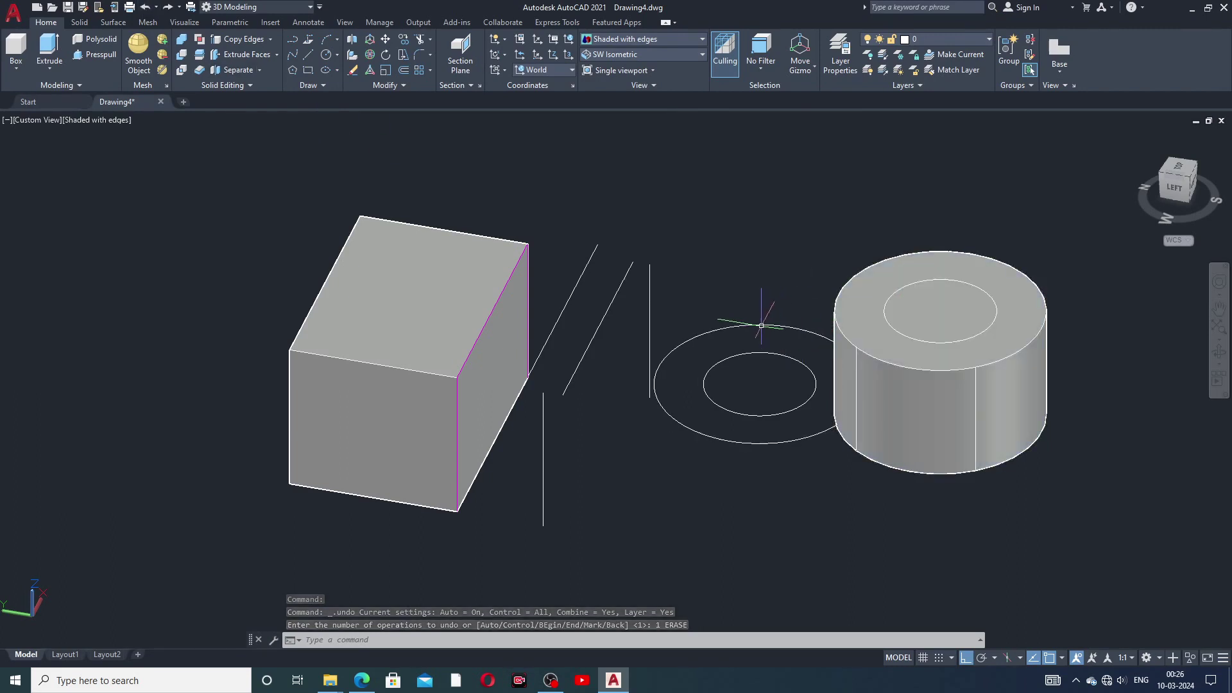
pyautogui.press('Delete')
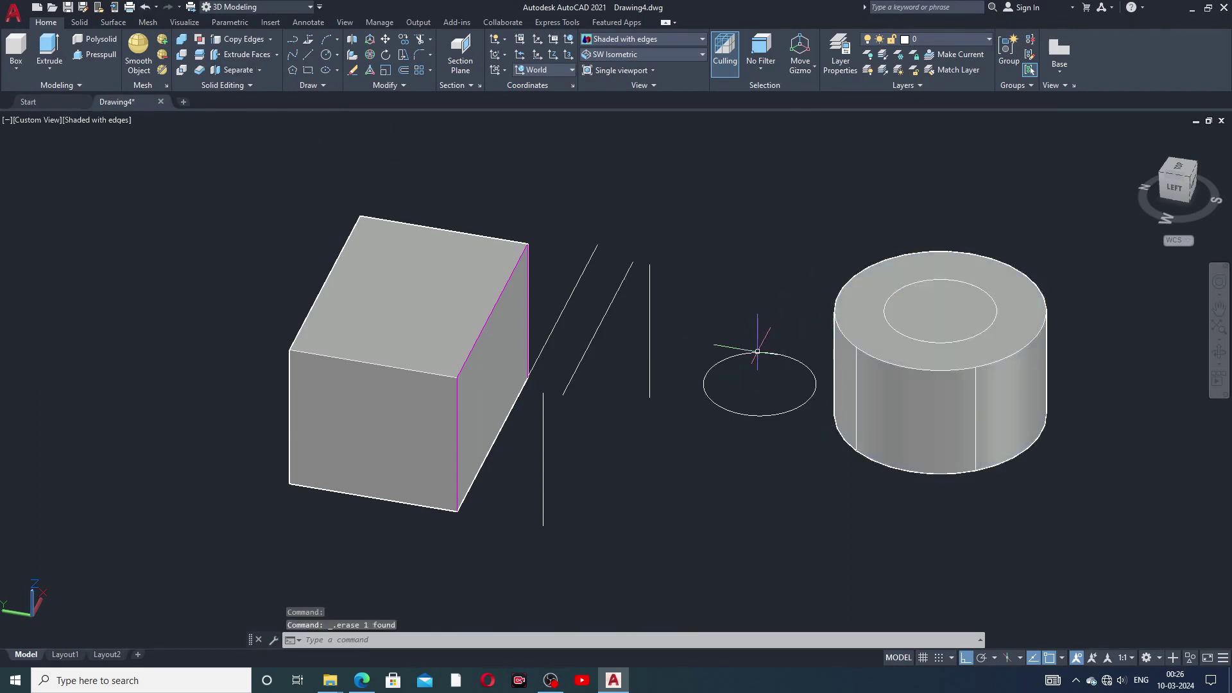
pyautogui.click(758, 352)
pyautogui.press('Delete')
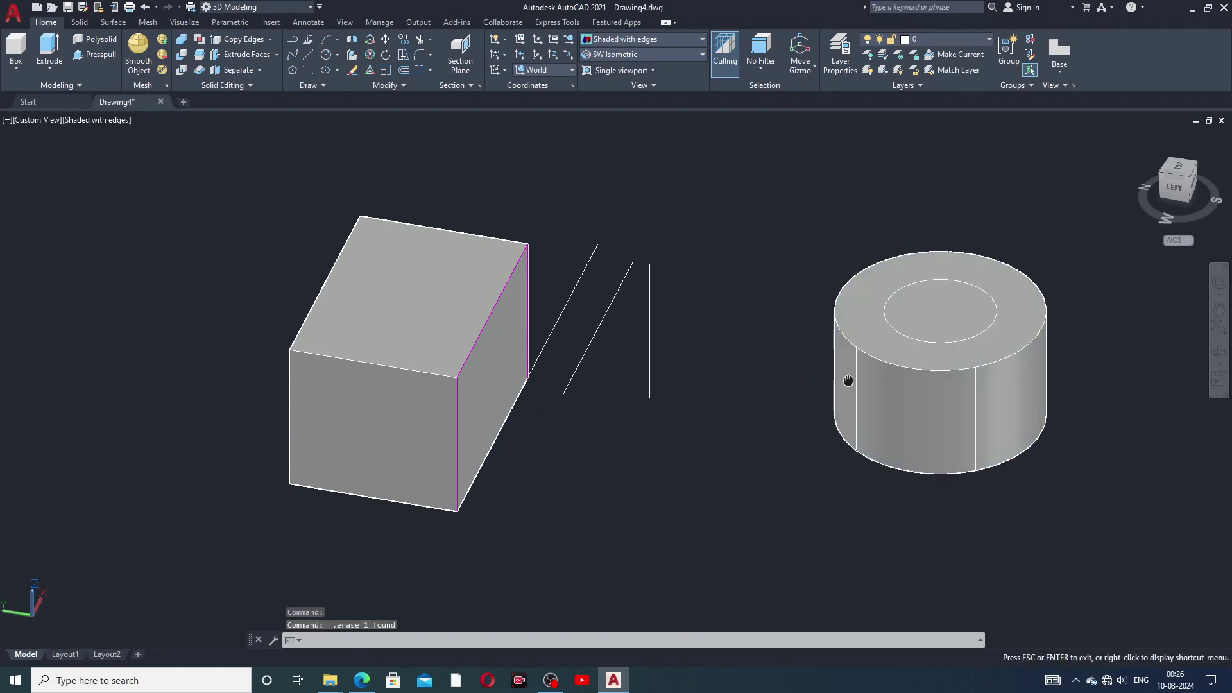
# - Delete the four stray lines beside the box: one edge-side line, one diagonal and two verticals
pyautogui.scroll(-3, 844, 378)
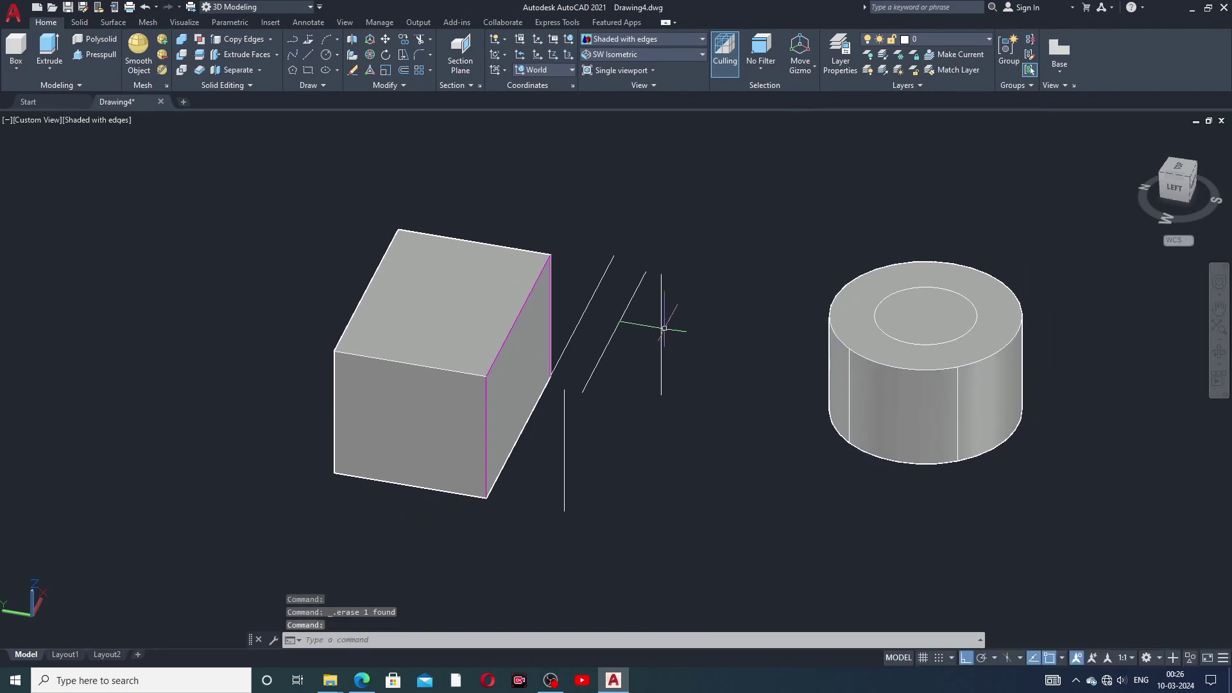
pyautogui.click(591, 307)
pyautogui.press('Delete')
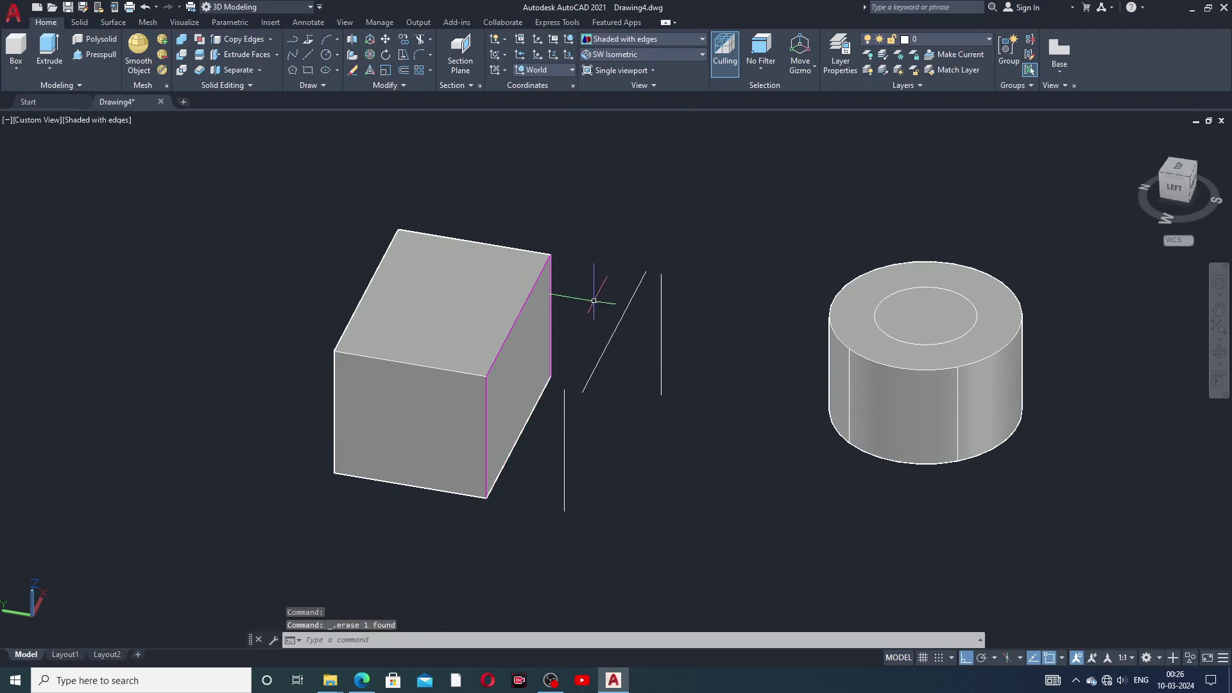
pyautogui.moveTo(652, 354); pyautogui.dragTo(630, 333, button='middle')
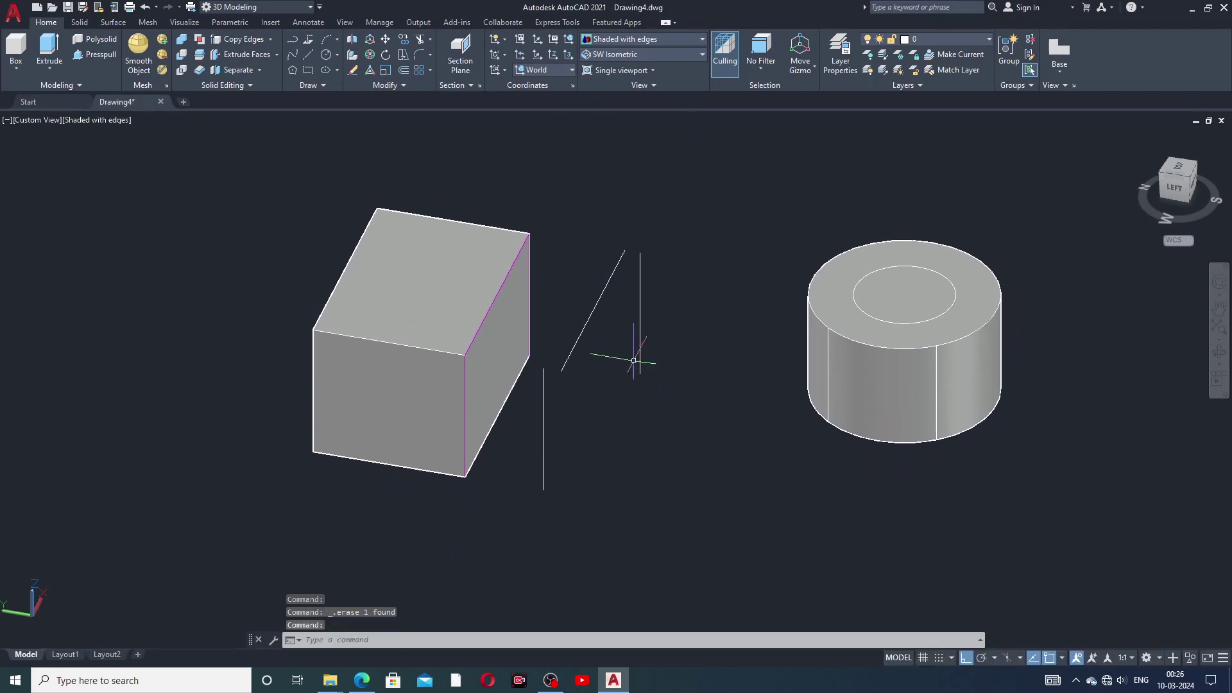
pyautogui.click(597, 305)
pyautogui.press('Delete')
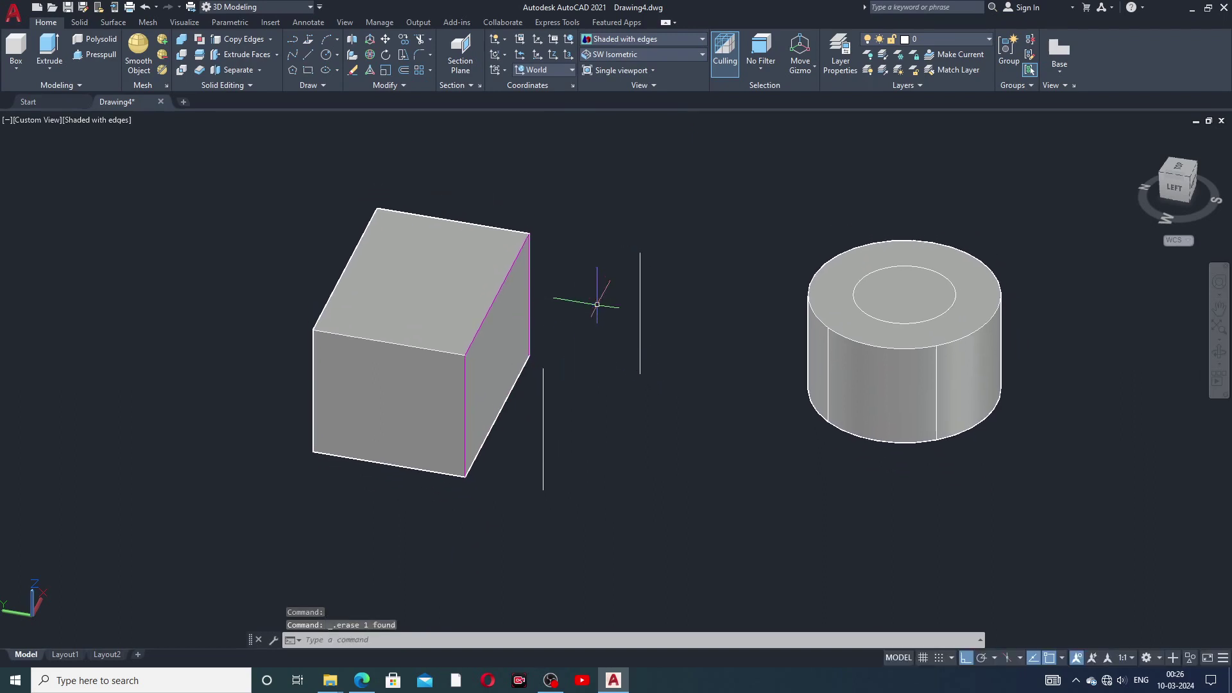
pyautogui.click(640, 290)
pyautogui.press('Delete')
pyautogui.click(543, 400)
pyautogui.press('Delete')
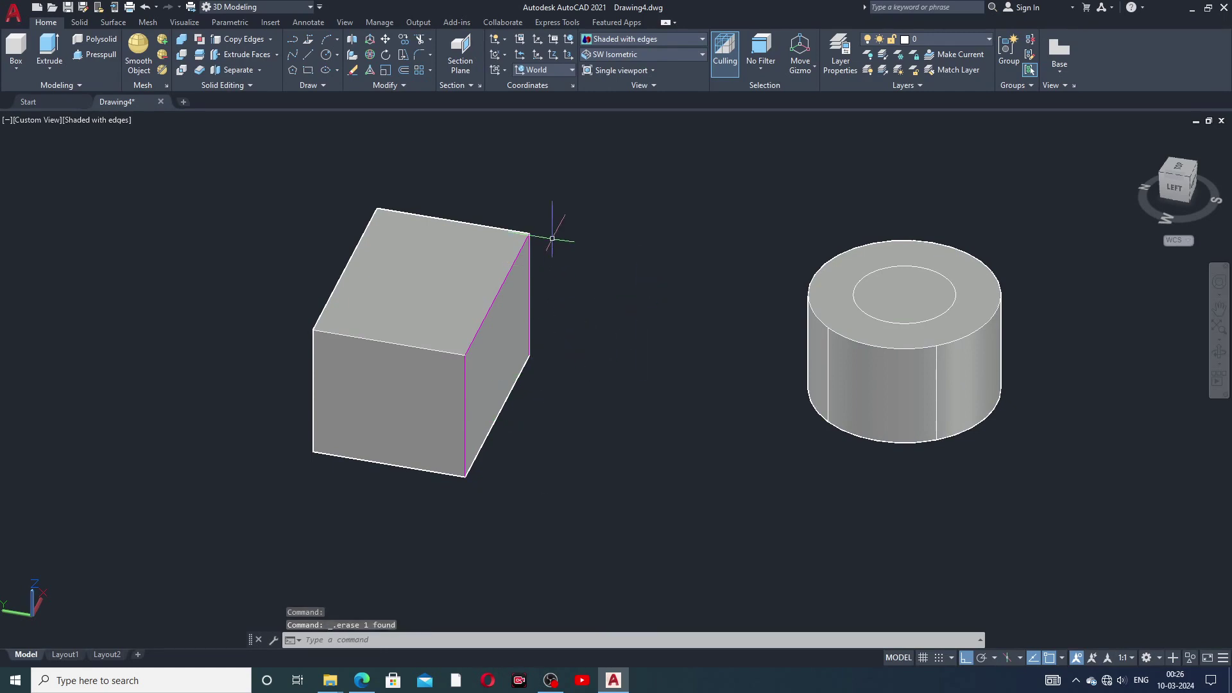
# - Reframe the view so both the box and cylinder are centred, leaving nothing selected
pyautogui.moveTo(633, 267); pyautogui.dragTo(578, 283, button='middle')
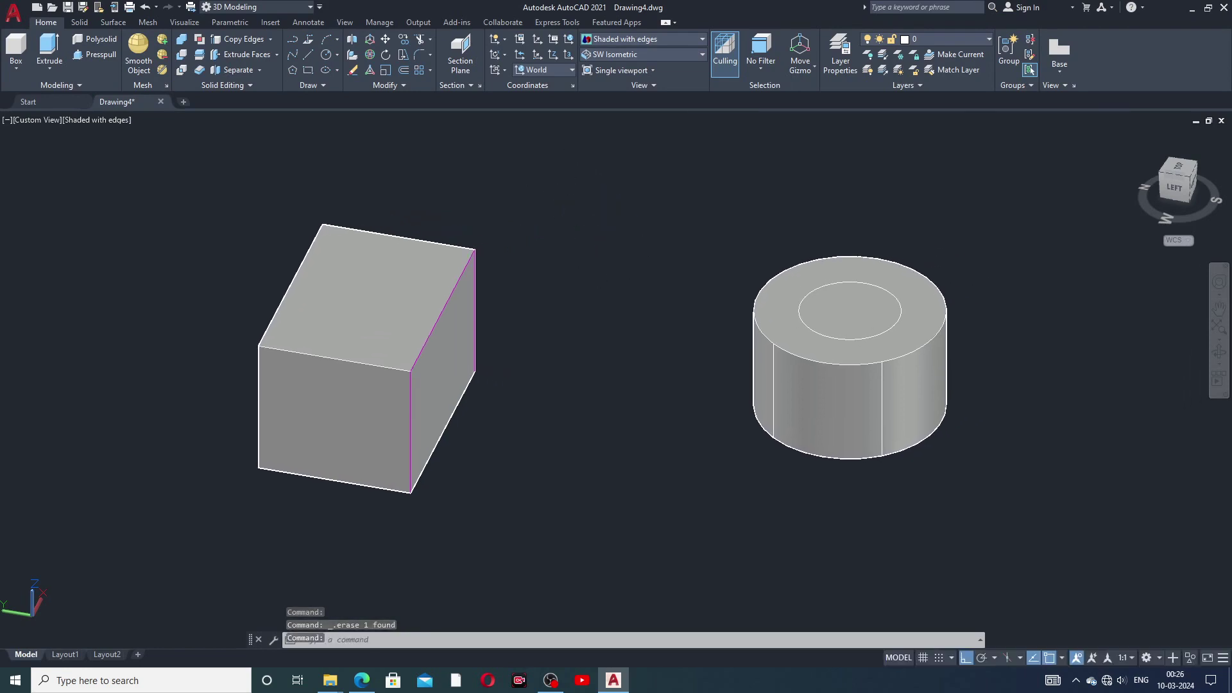
pyautogui.scroll(-2, 624, 342)
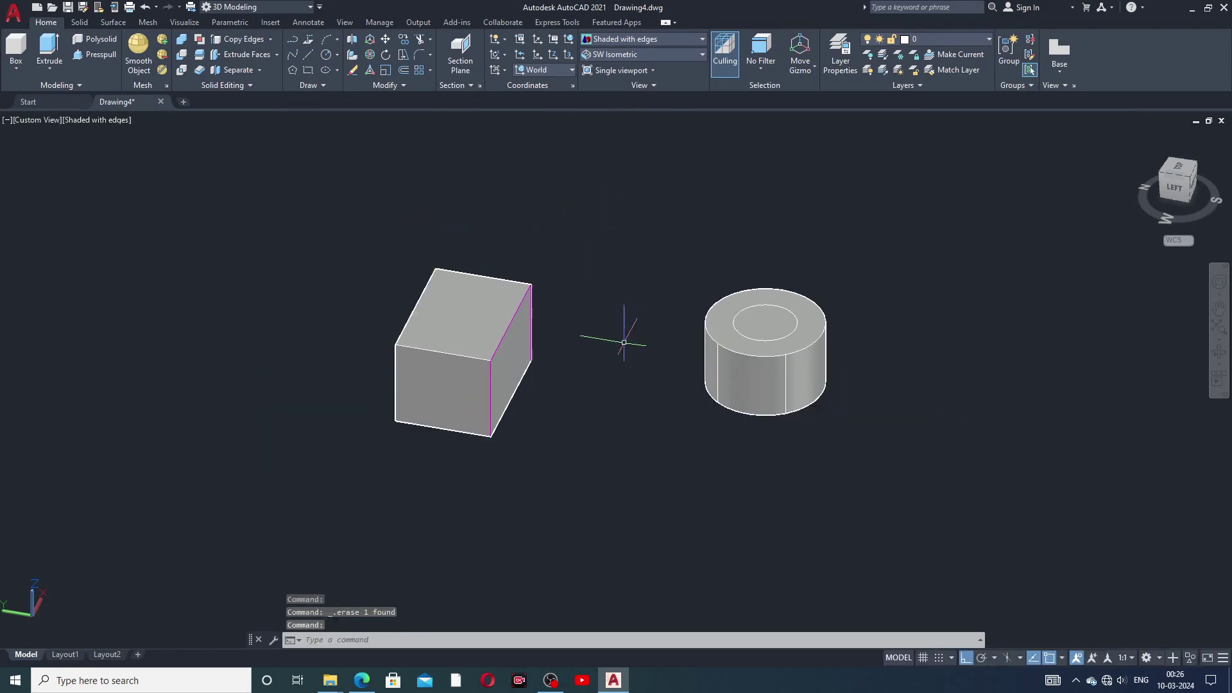
pyautogui.scroll(2, 627, 341)
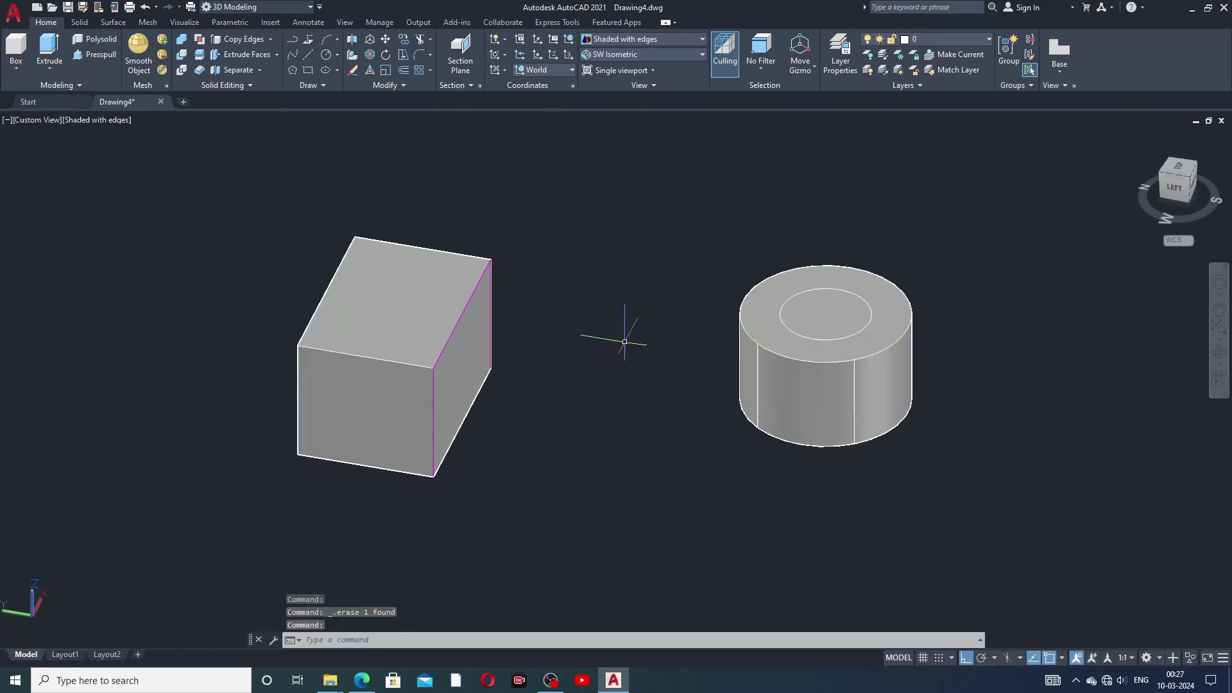
pyautogui.click(786, 355)
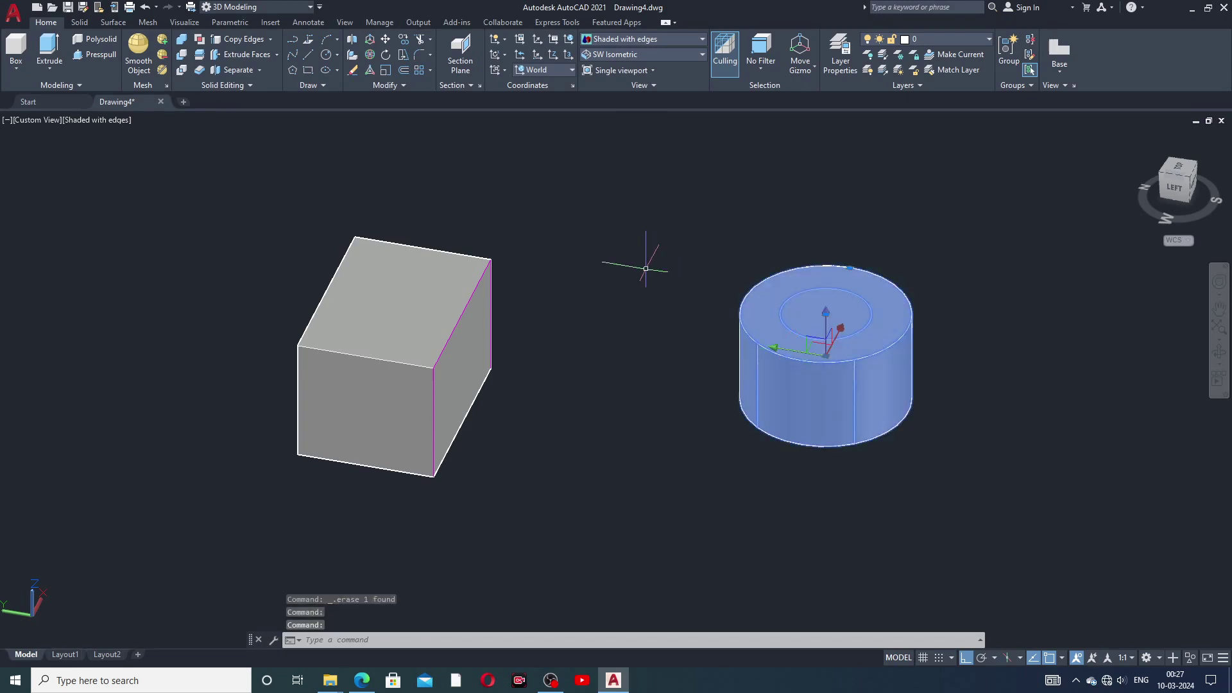
pyautogui.press('Escape')
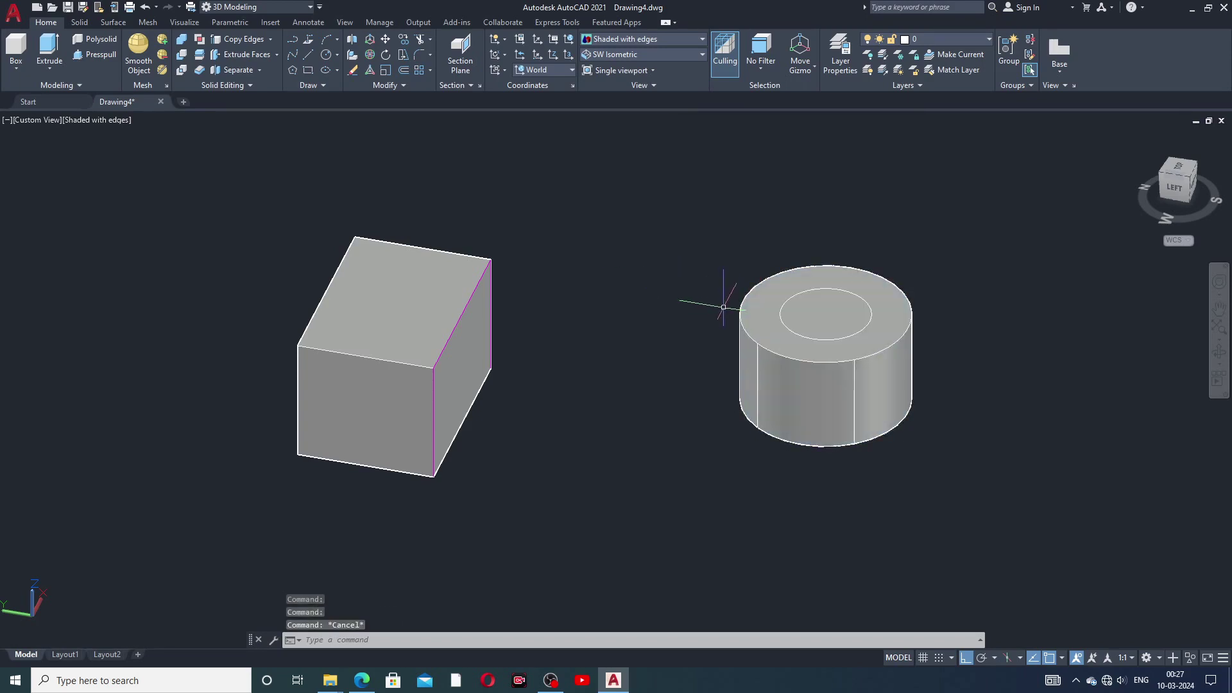
# - Use Color Edges to turn the cylinder's outer top edge and inner imprinted circle red
pyautogui.click(264, 40)
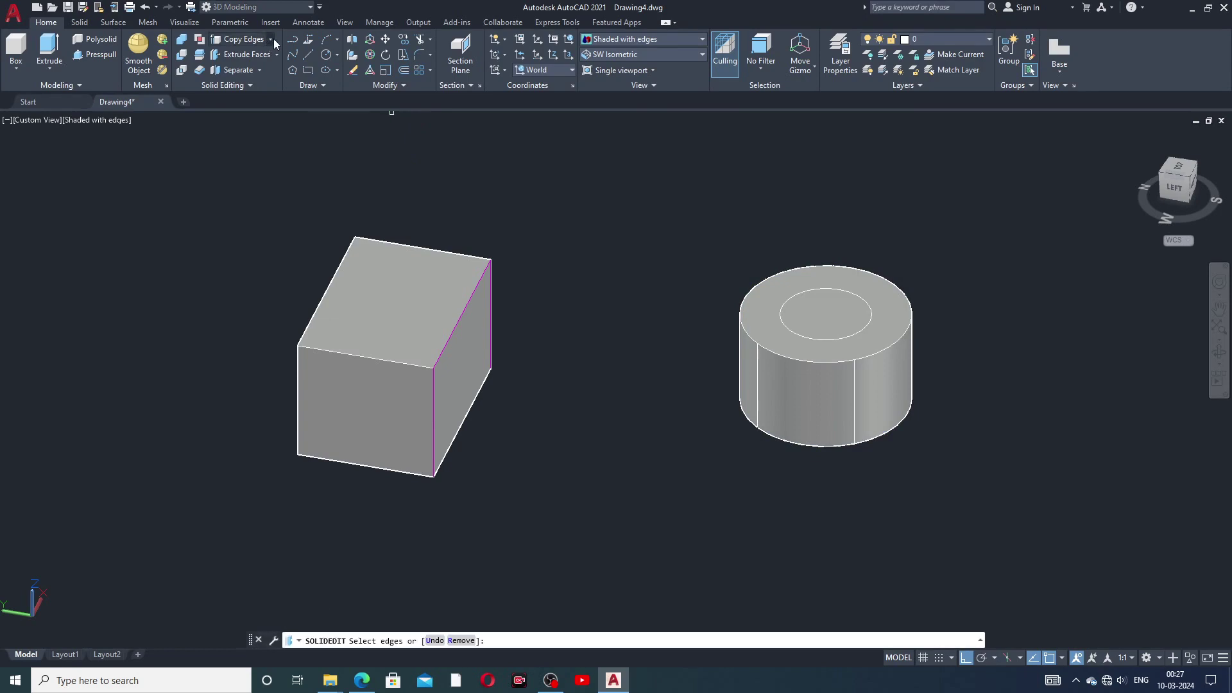
pyautogui.click(272, 39)
pyautogui.click(259, 112)
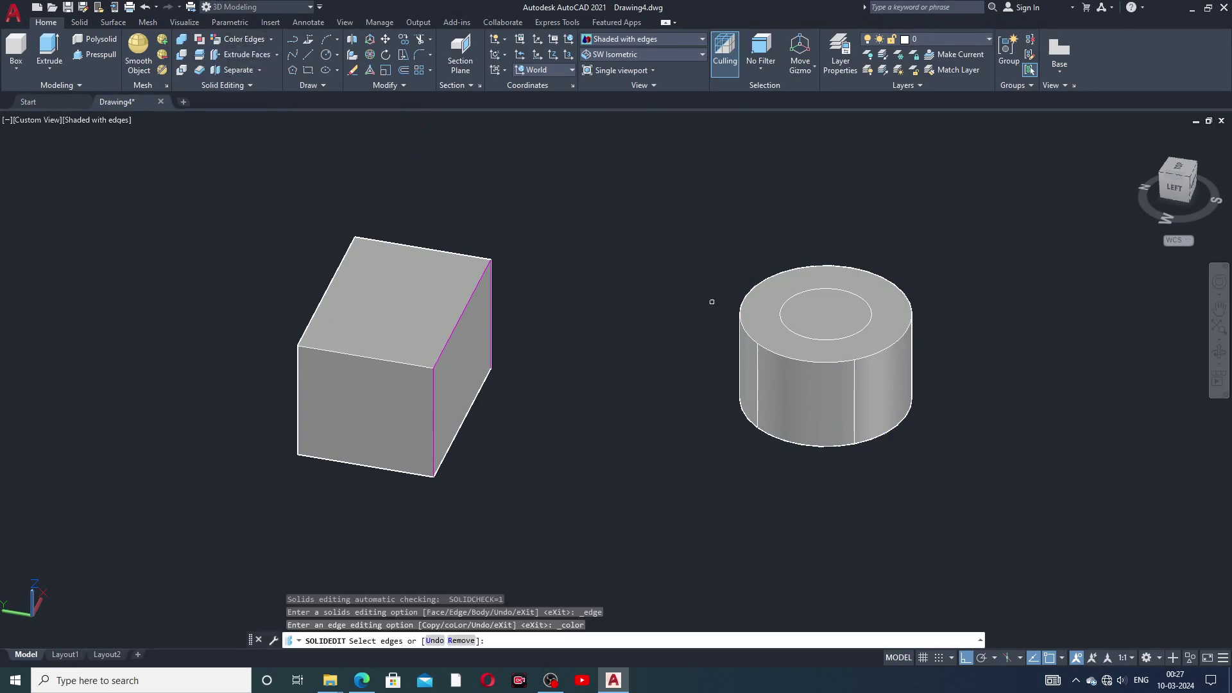
pyautogui.scroll(1, 811, 379)
pyautogui.click(813, 361)
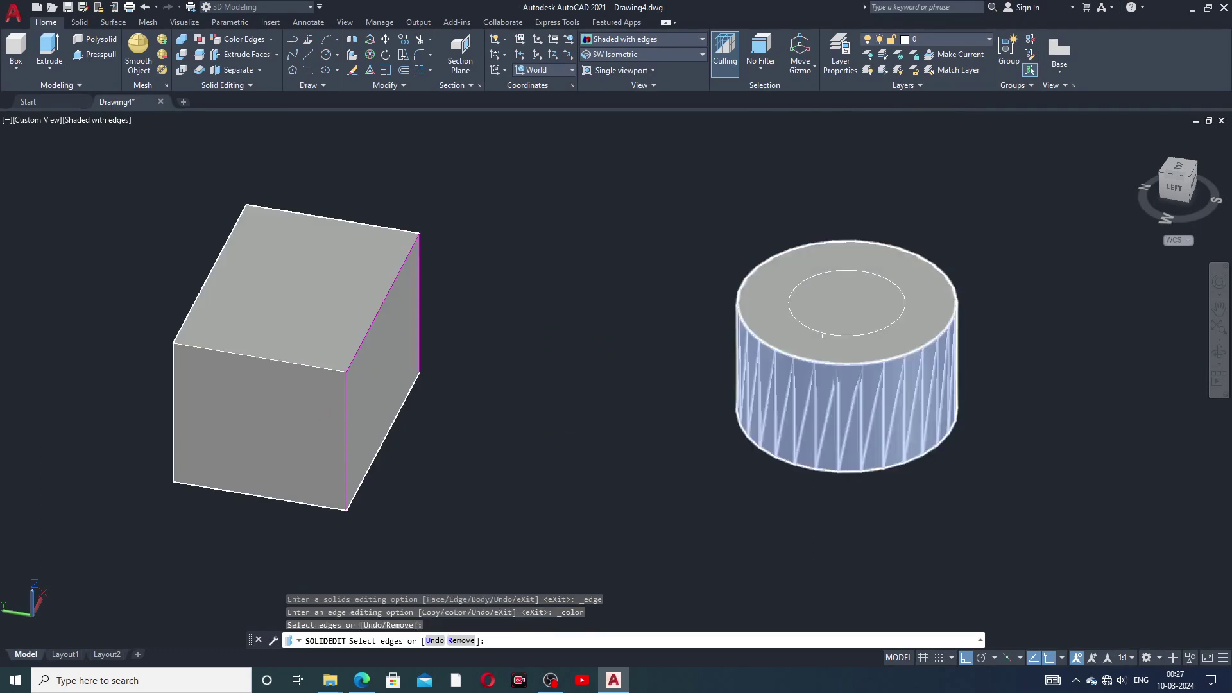
pyautogui.click(824, 331)
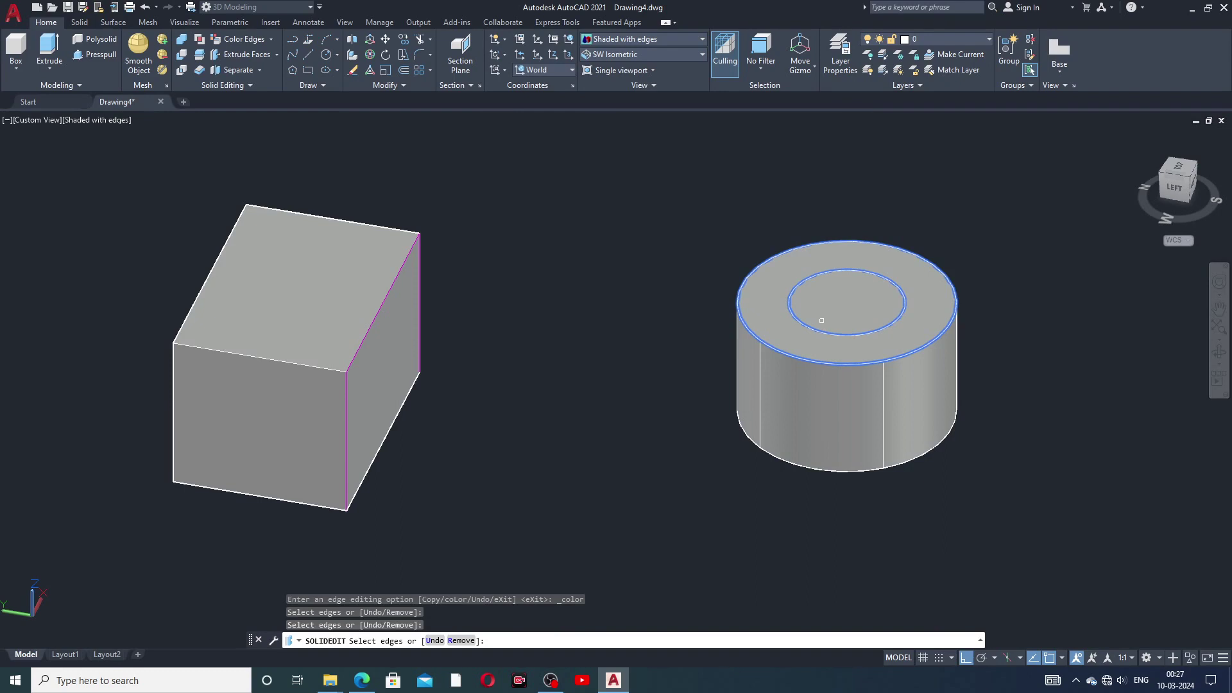
pyautogui.rightClick(822, 320)
pyautogui.click(836, 330)
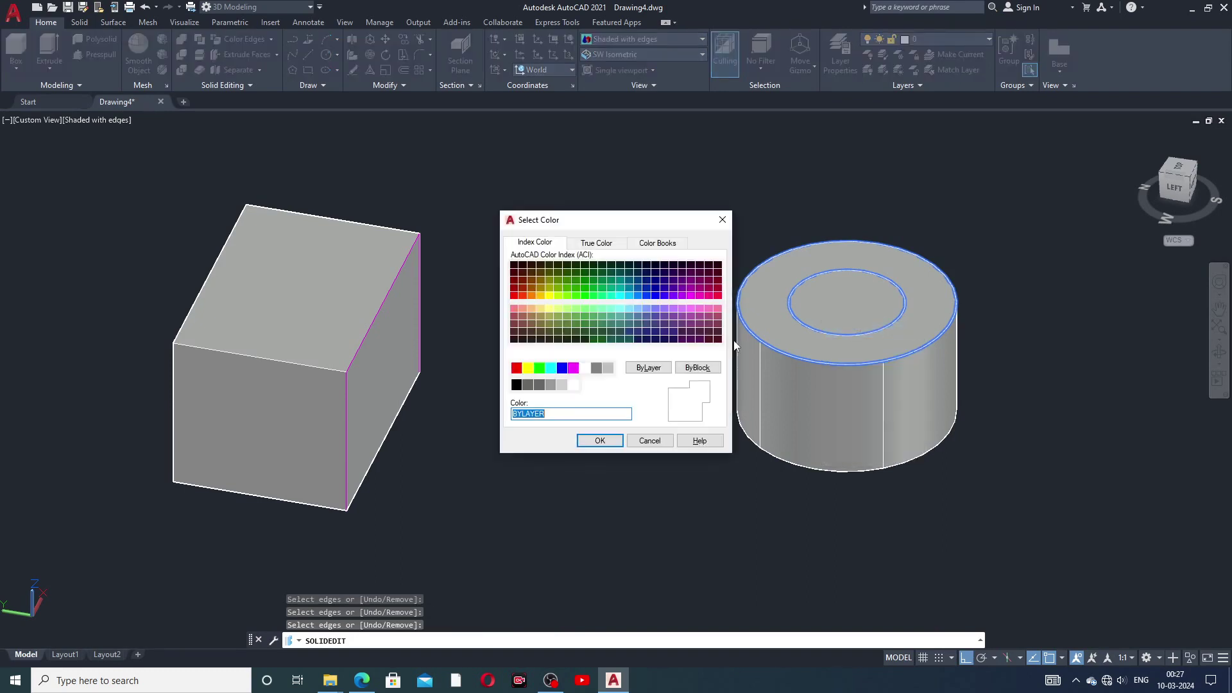
pyautogui.click(516, 367)
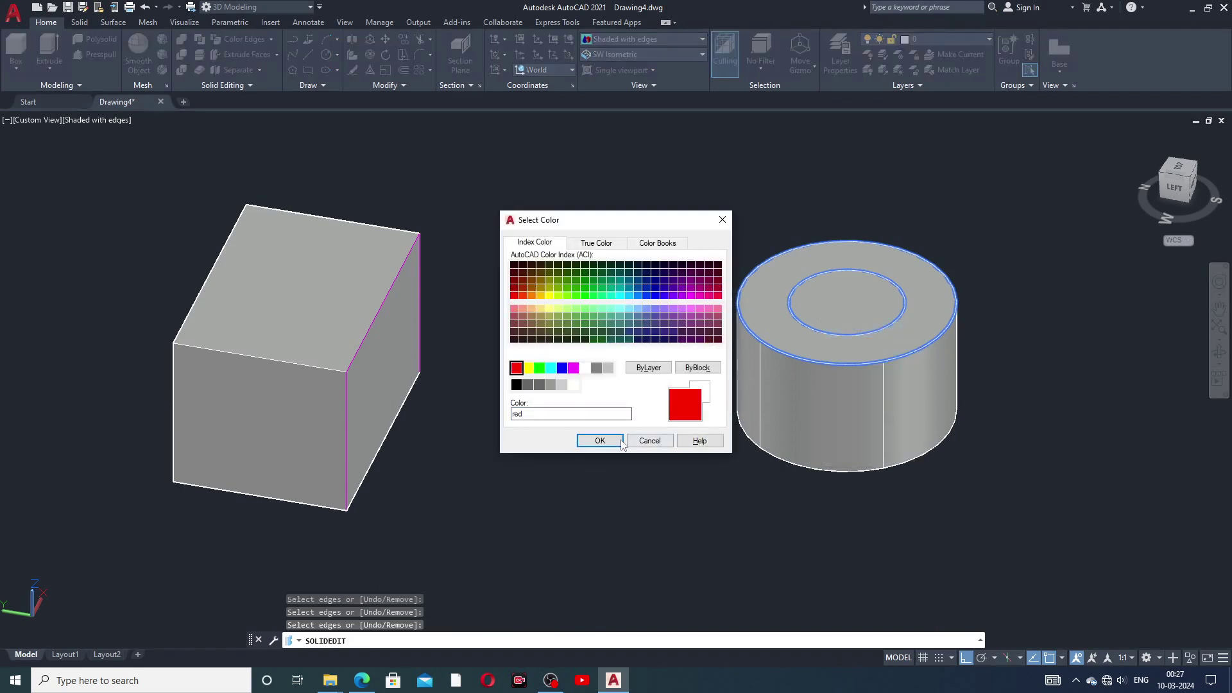
pyautogui.click(600, 440)
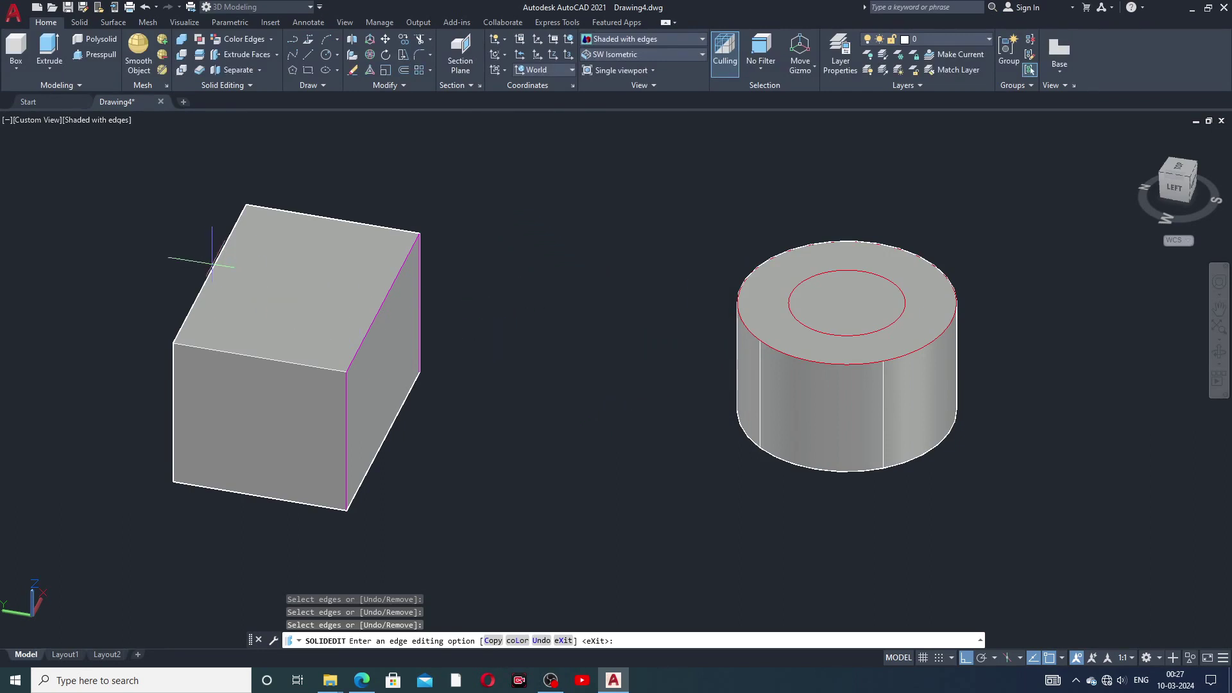
# - Recolour the box's top edges red with Color Edges, then switch to 2D Wireframe
pyautogui.click(258, 40)
pyautogui.click(275, 207)
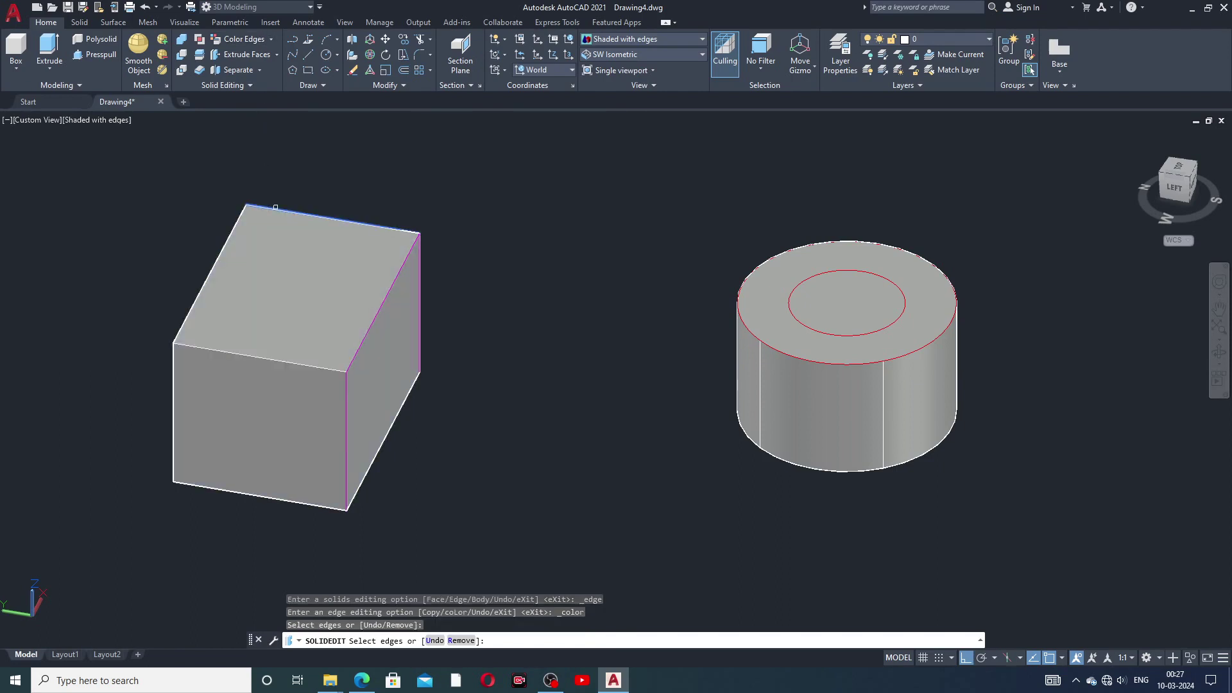
pyautogui.click(226, 239)
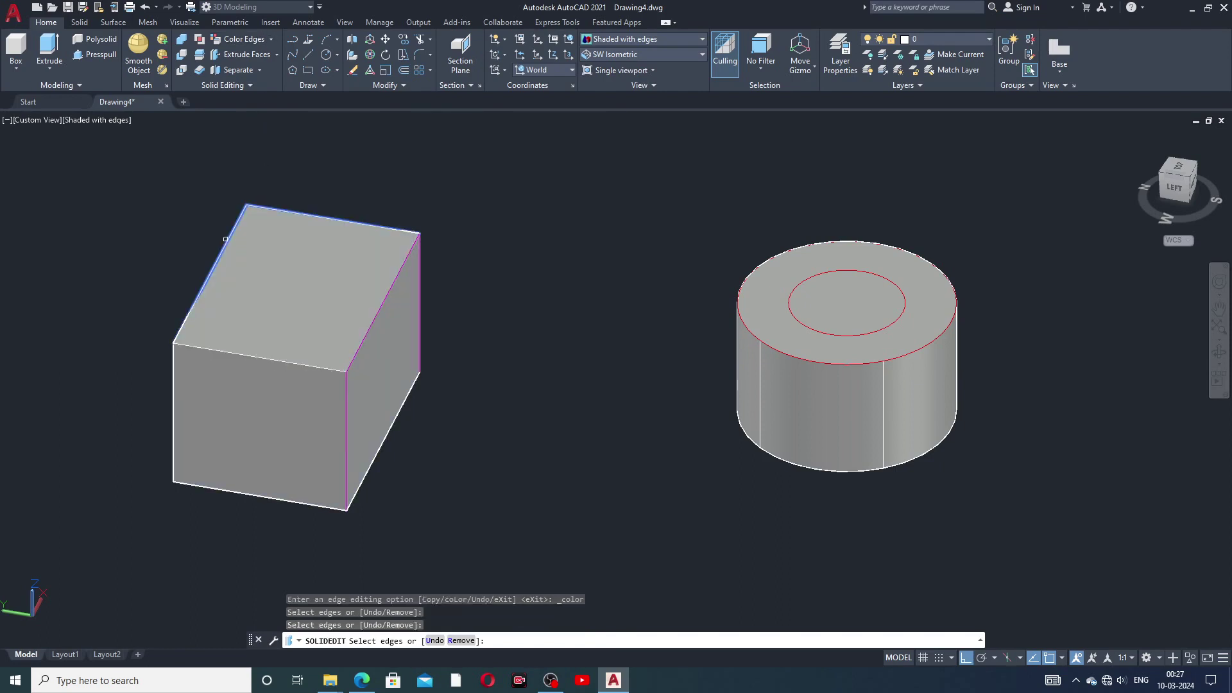
pyautogui.click(216, 353)
pyautogui.keyDown('shift'); pyautogui.rightClick(215, 353); pyautogui.keyUp('shift')
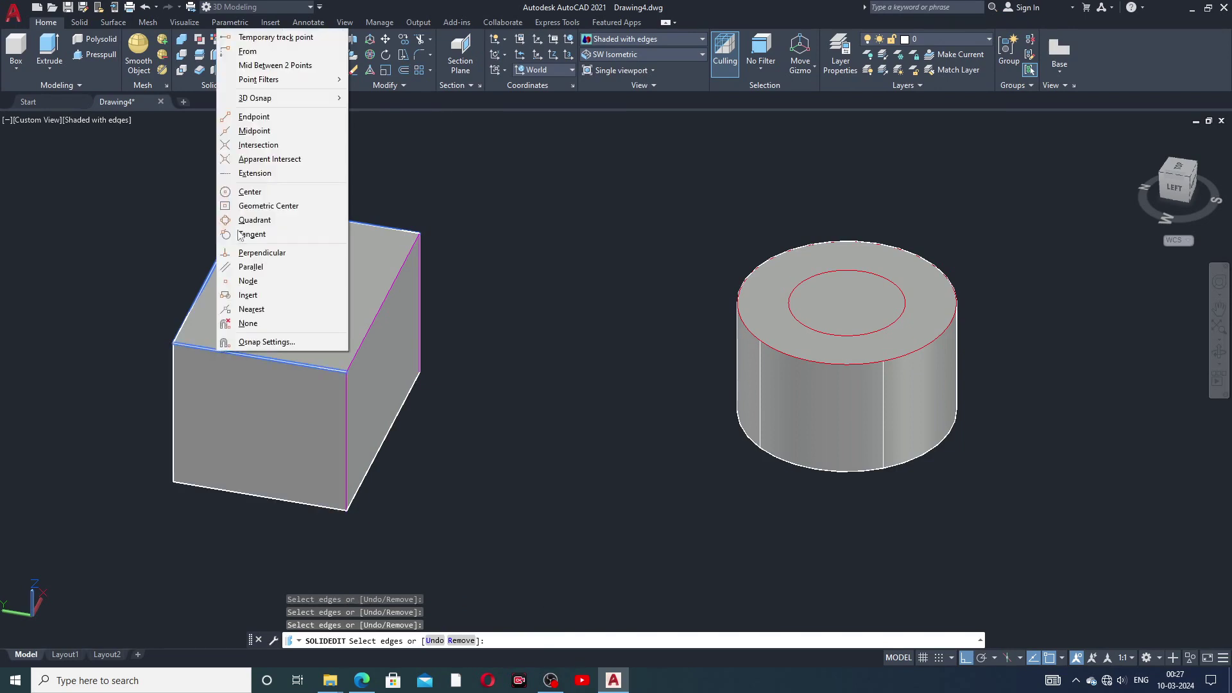
pyautogui.rightClick(443, 217)
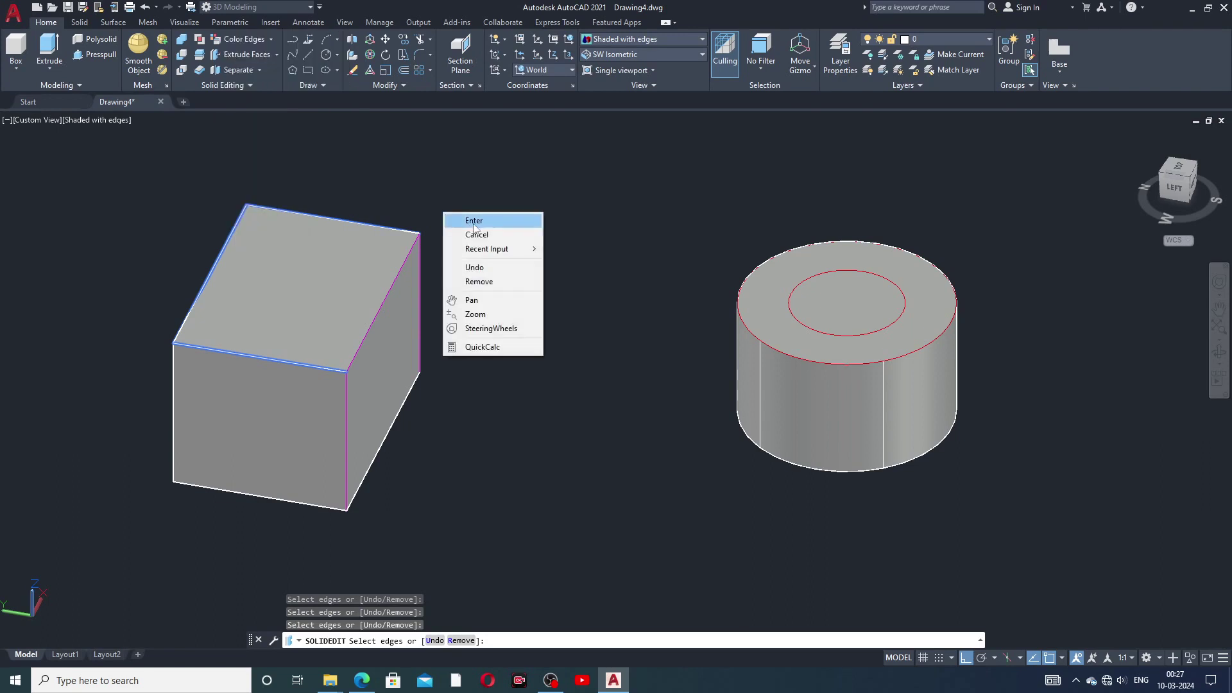
pyautogui.click(475, 219)
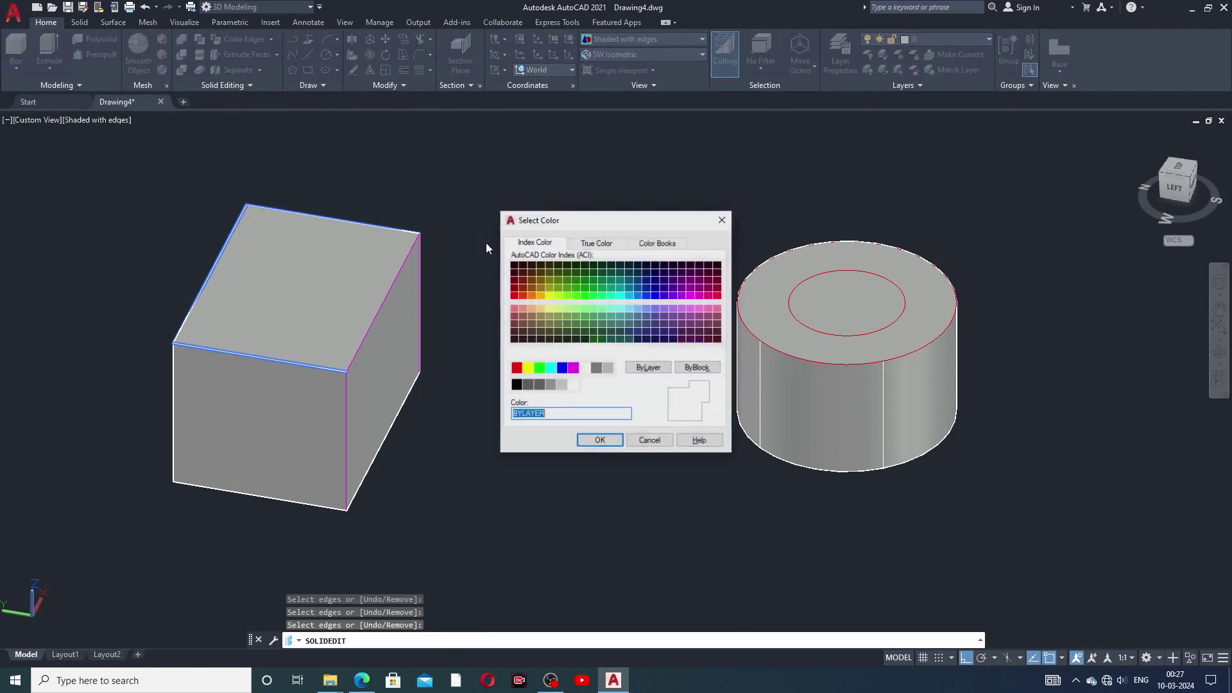
pyautogui.click(517, 367)
pyautogui.click(600, 441)
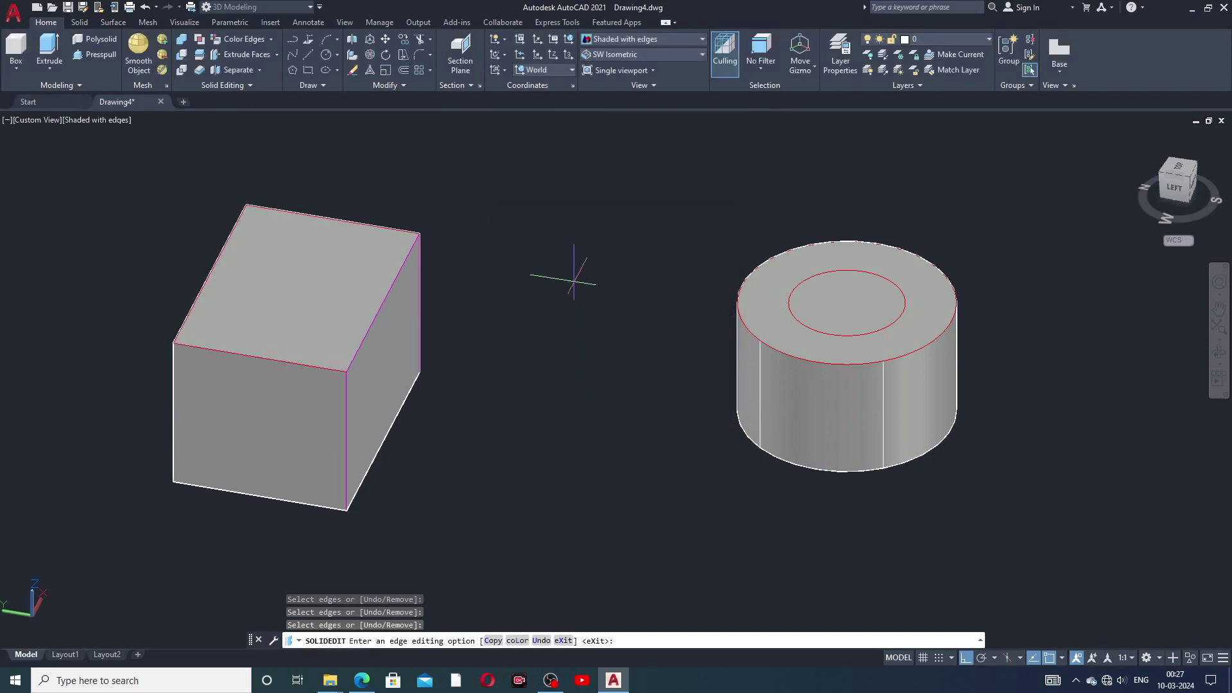
pyautogui.click(591, 40)
pyautogui.click(605, 76)
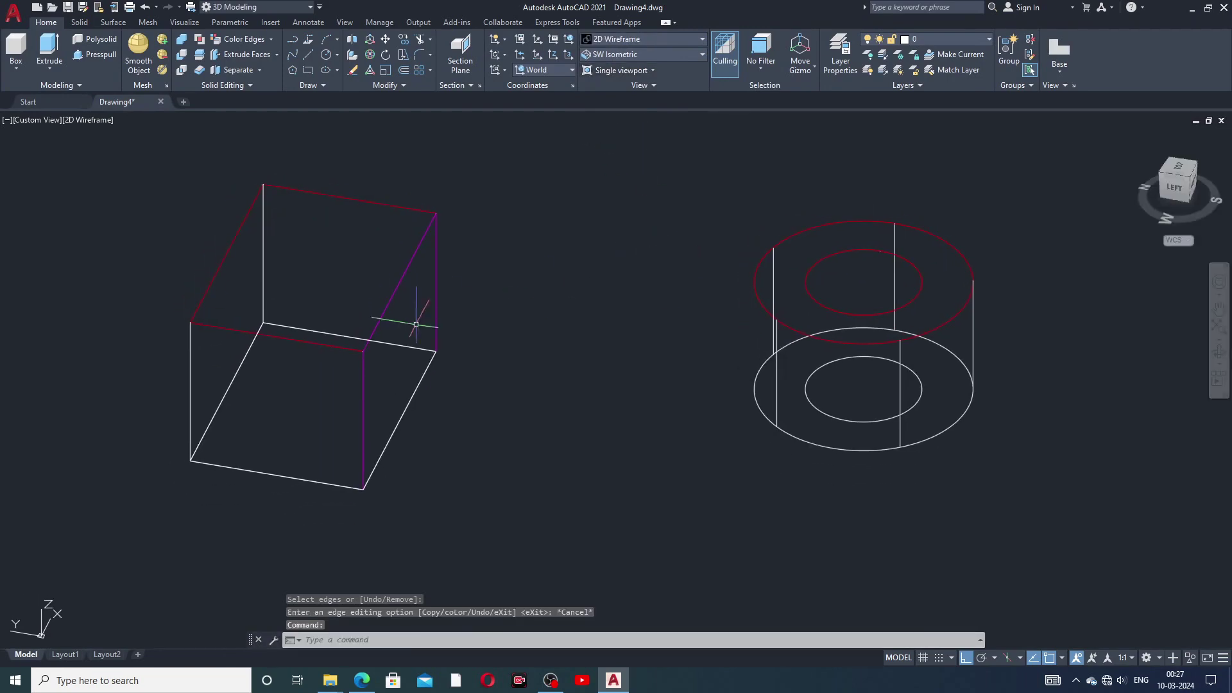
# - Move the cylinder by its centre grip up and left, closer to the box
pyautogui.click(844, 314)
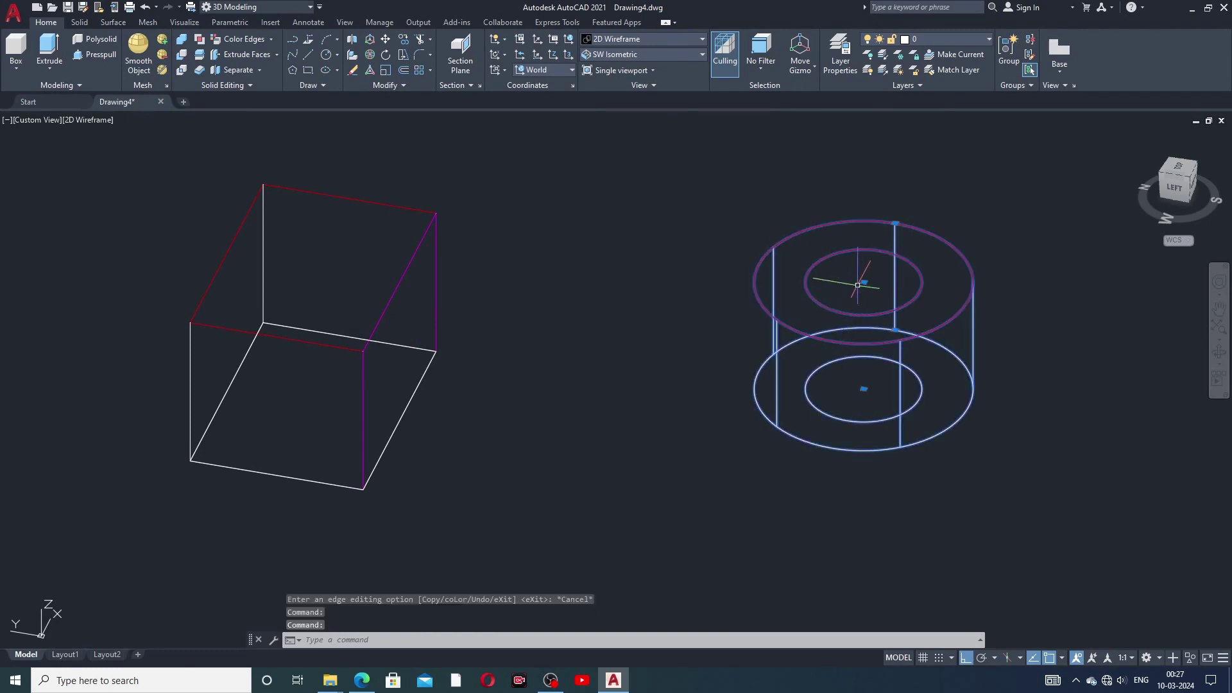
pyautogui.click(864, 281)
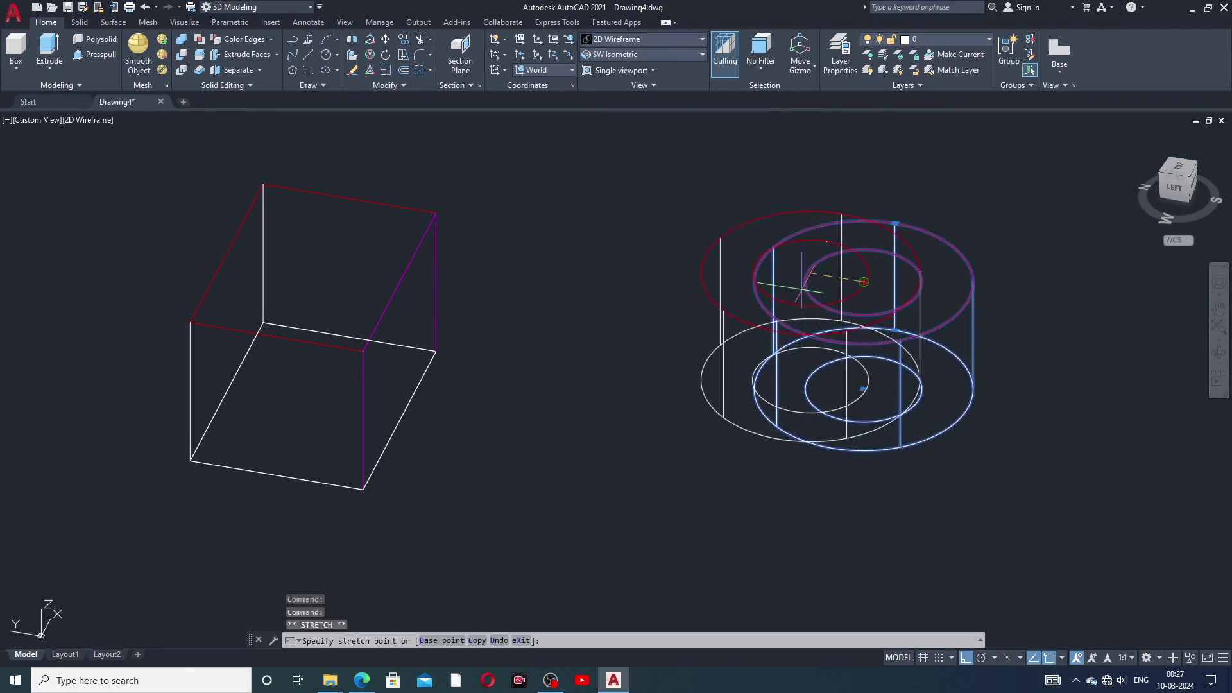
pyautogui.click(863, 282)
pyautogui.moveTo(864, 277); pyautogui.dragTo(844, 281)
pyautogui.click(865, 281)
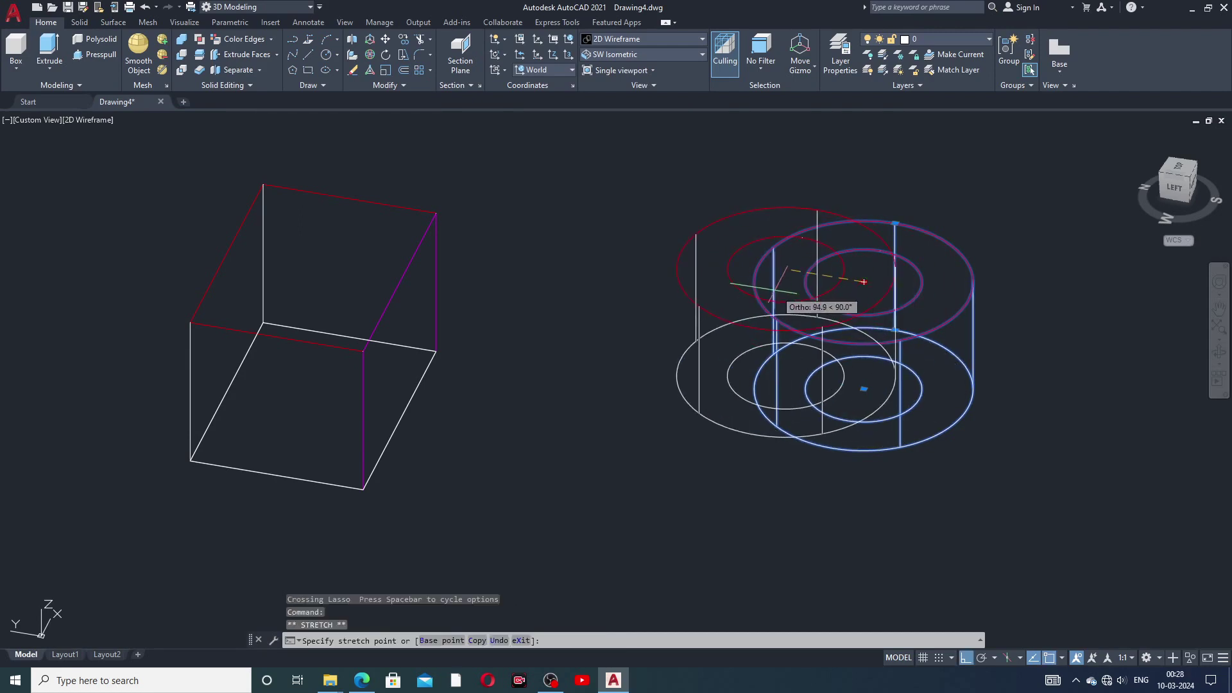
pyautogui.click(783, 268)
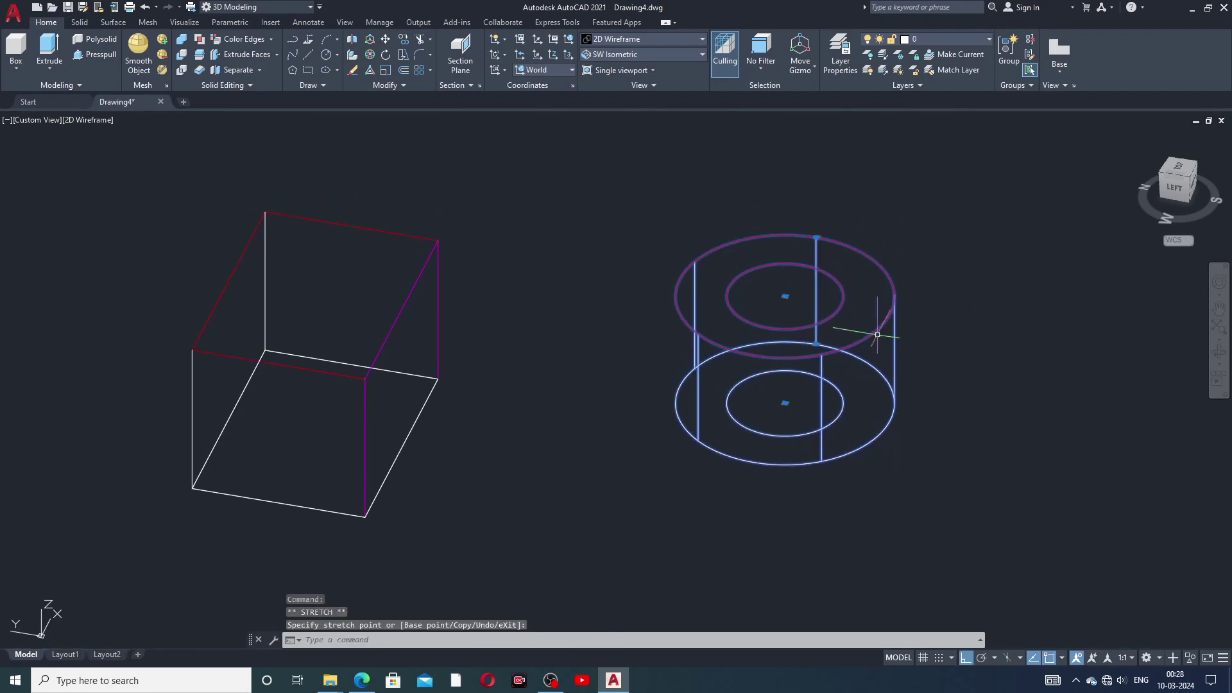
# - Pan and zoom to reframe both solids, then clear the selection
pyautogui.scroll(2, 665, 321)
pyautogui.scroll(-2, 665, 322)
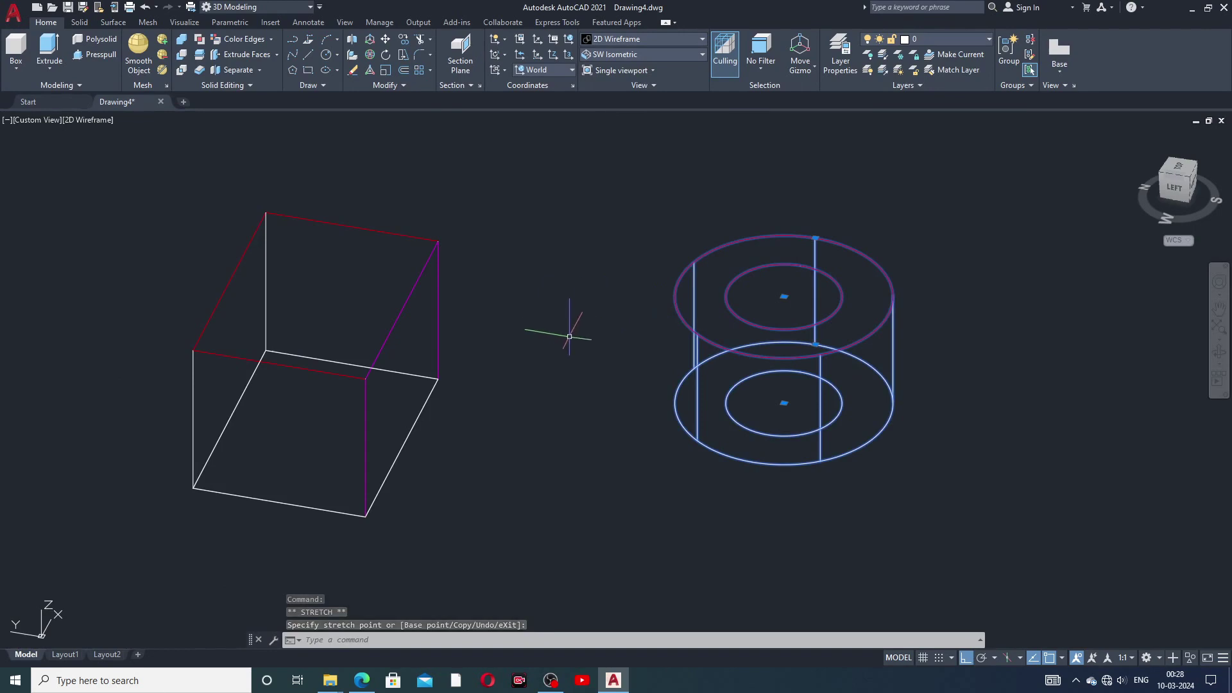
pyautogui.moveTo(567, 335); pyautogui.dragTo(610, 341, button='middle')
pyautogui.scroll(2, 612, 337)
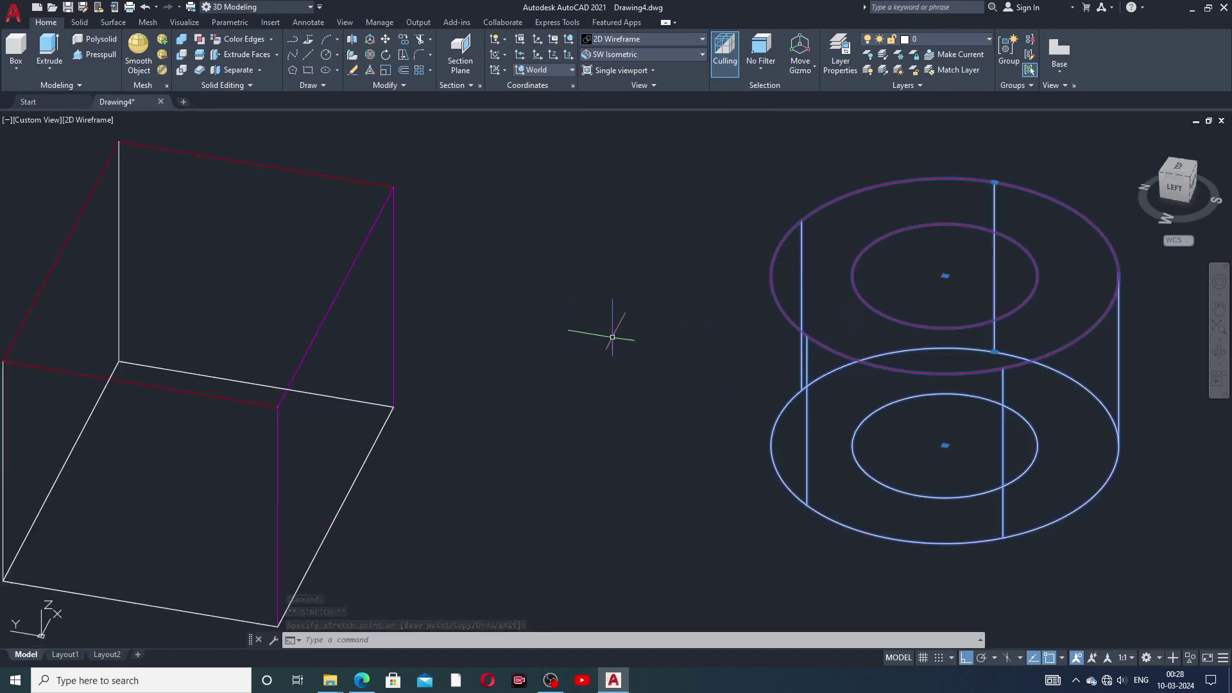
pyautogui.scroll(-2, 612, 337)
pyautogui.moveTo(605, 335); pyautogui.dragTo(636, 328, button='middle')
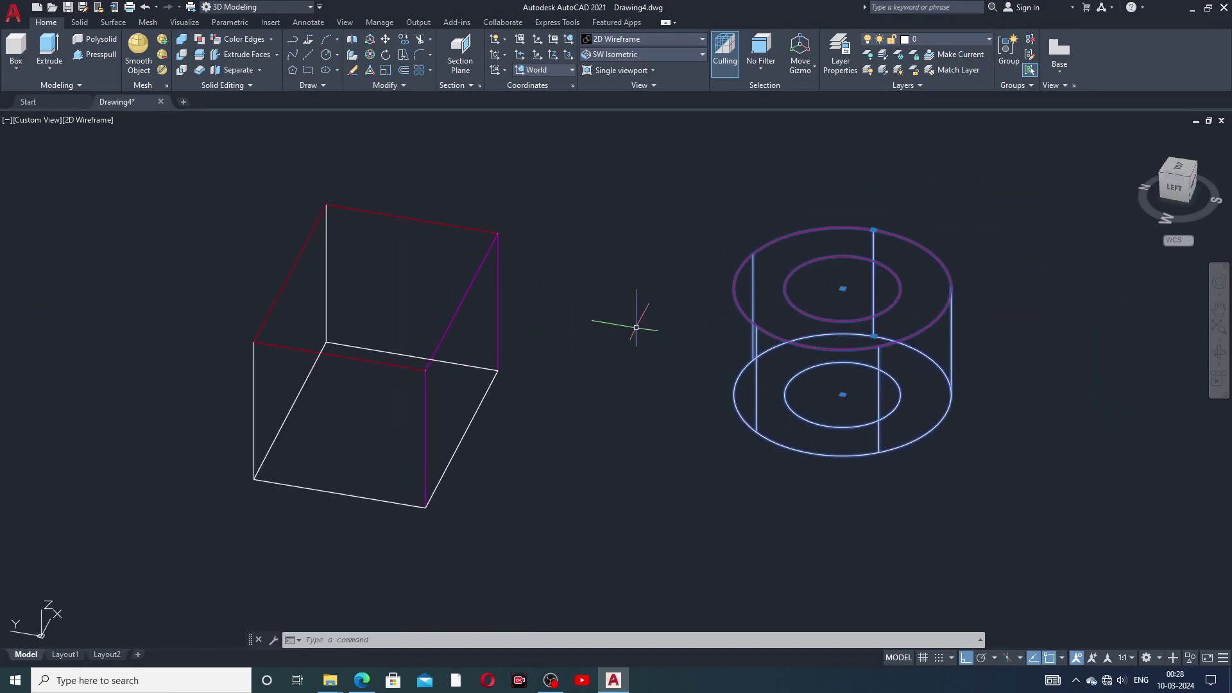
pyautogui.click(636, 327)
pyautogui.press('Escape')
pyautogui.press('Escape')
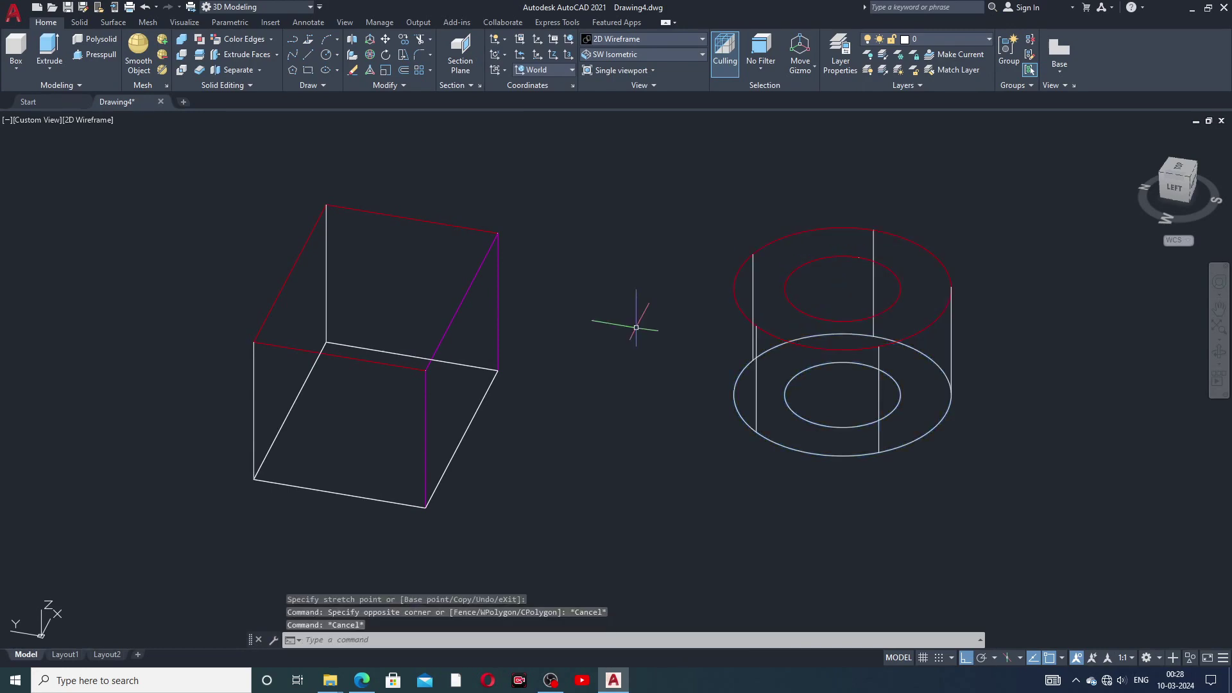
# - Launch Extract Edges (XEDGES) from the Color Edges dropdown on the Home tab
pyautogui.click(743, 688)
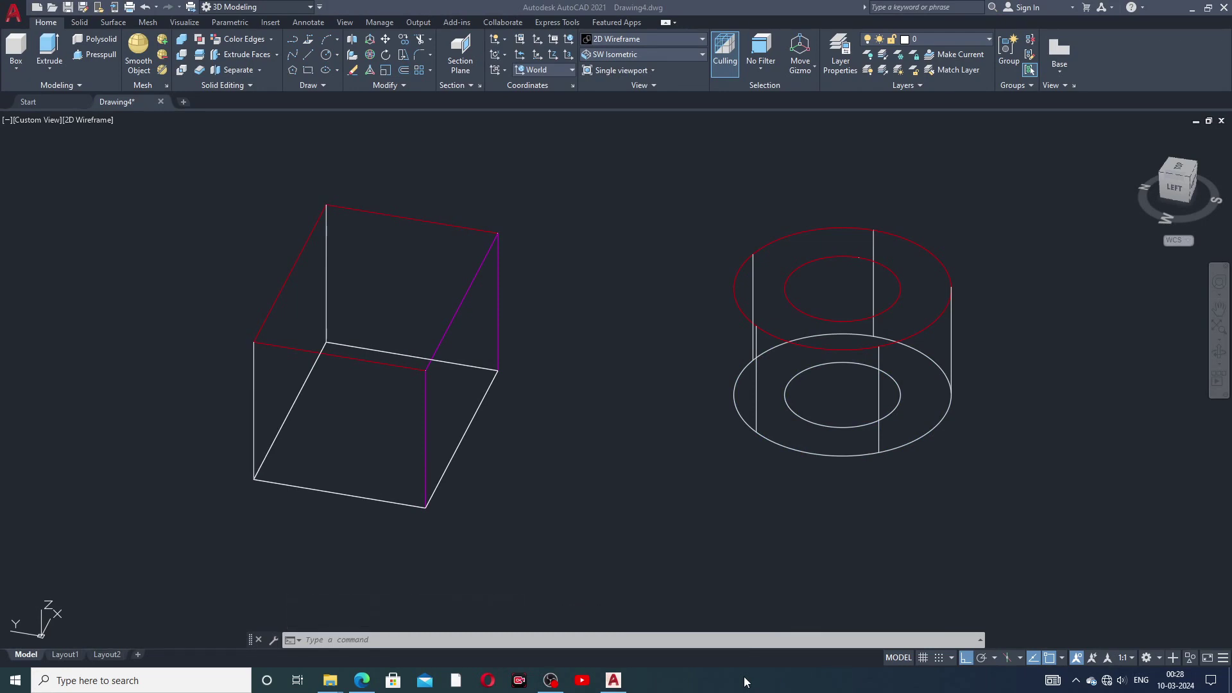
pyautogui.click(274, 39)
pyautogui.click(272, 61)
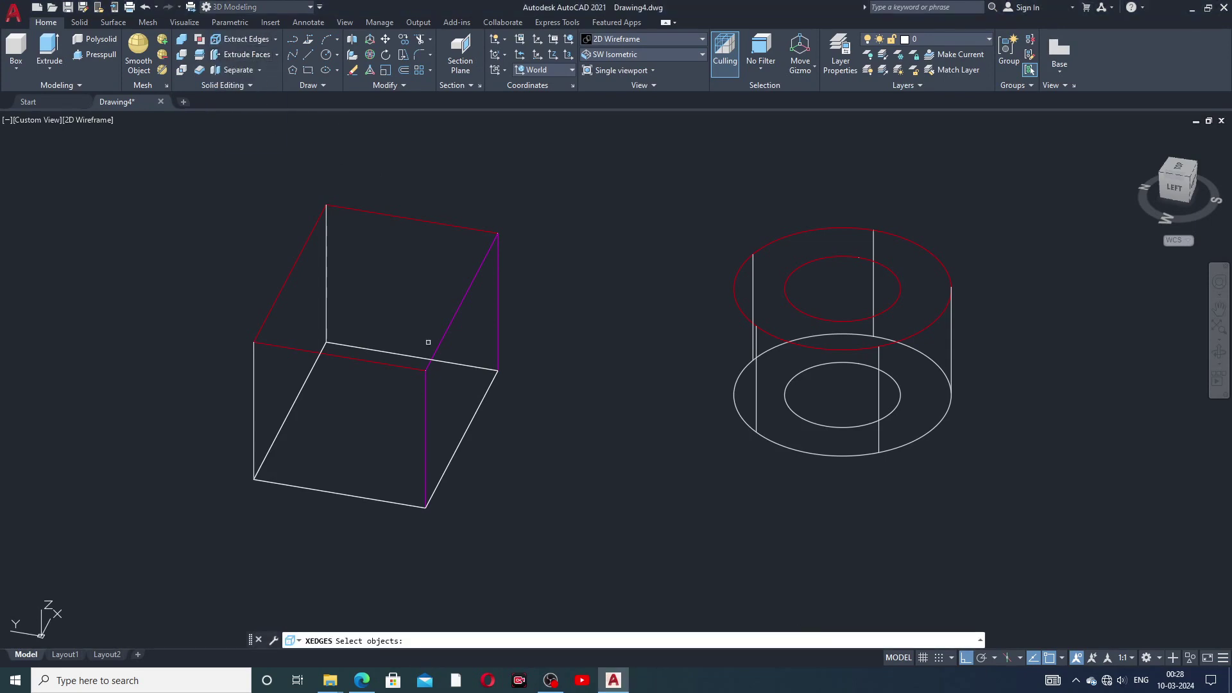
pyautogui.click(702, 687)
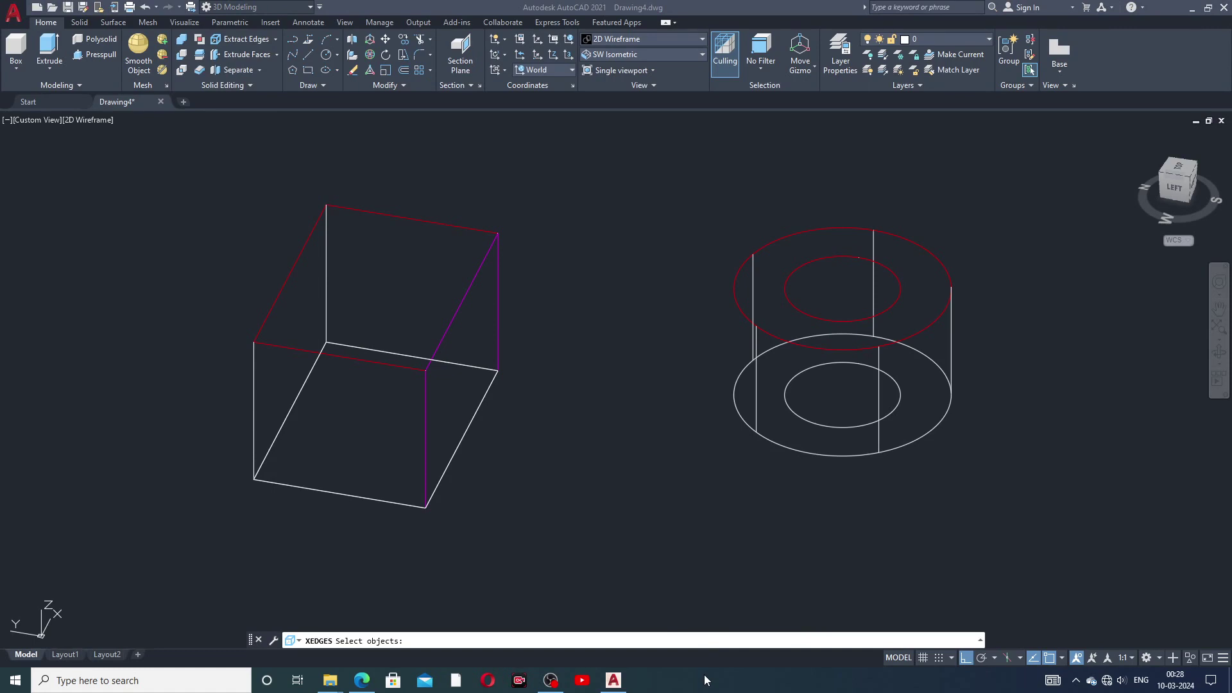
pyautogui.click(551, 681)
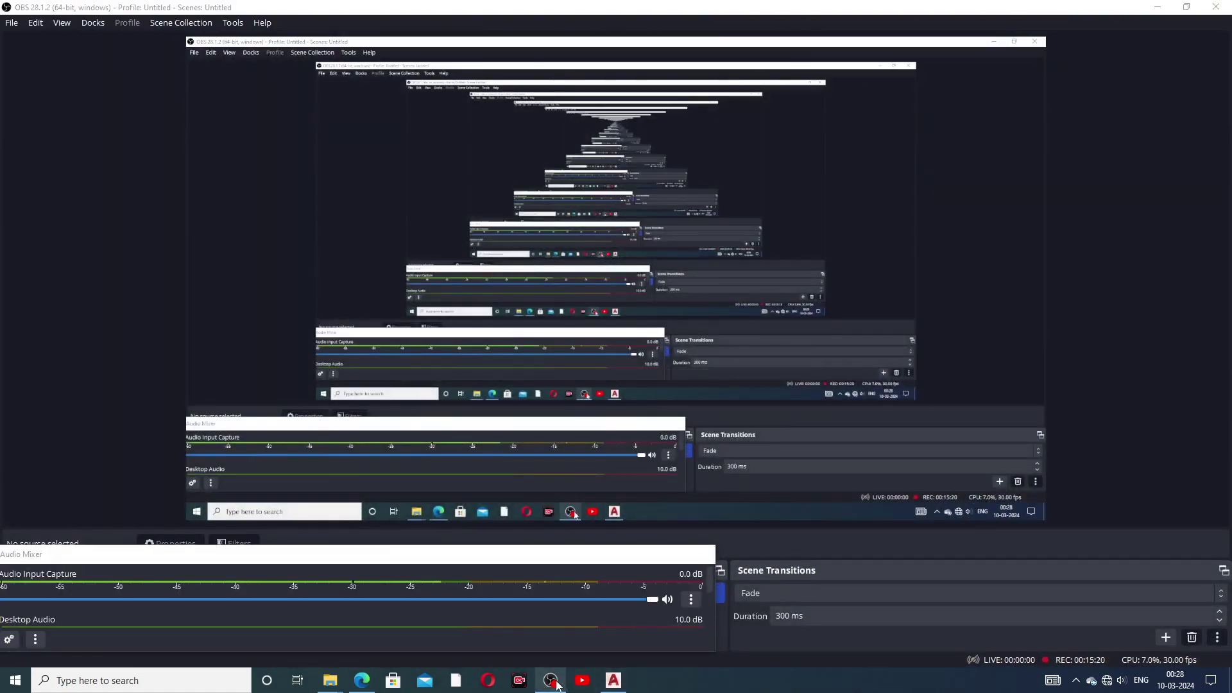
pyautogui.click(613, 680)
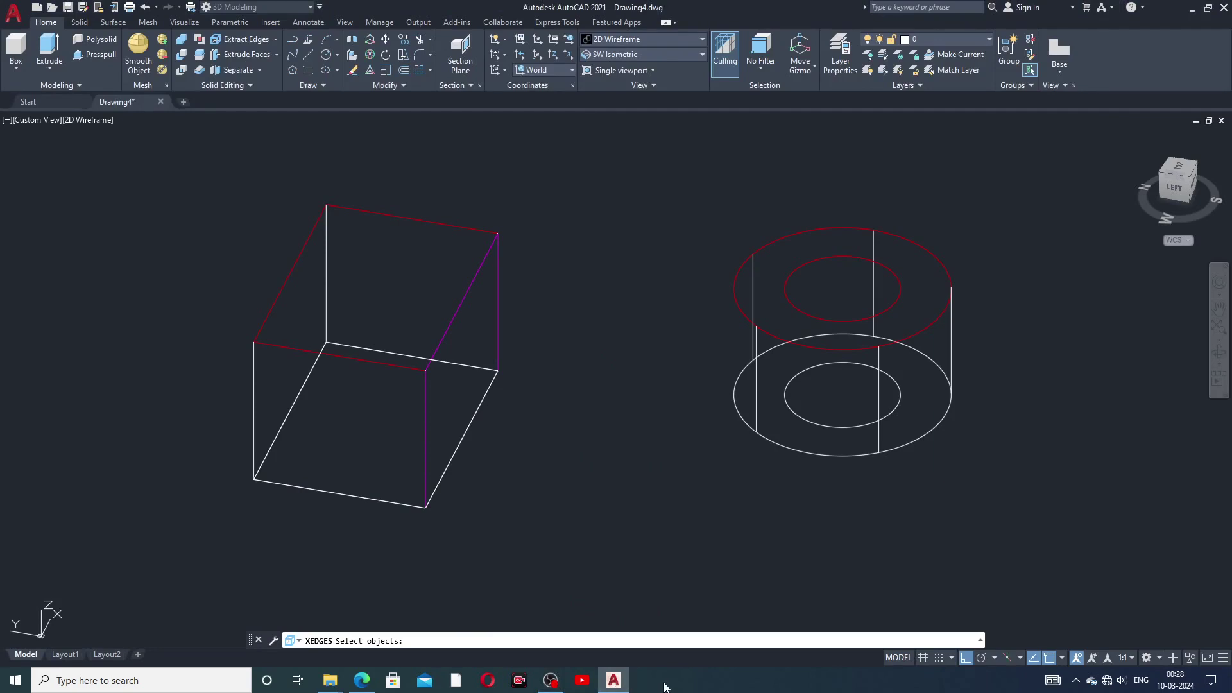
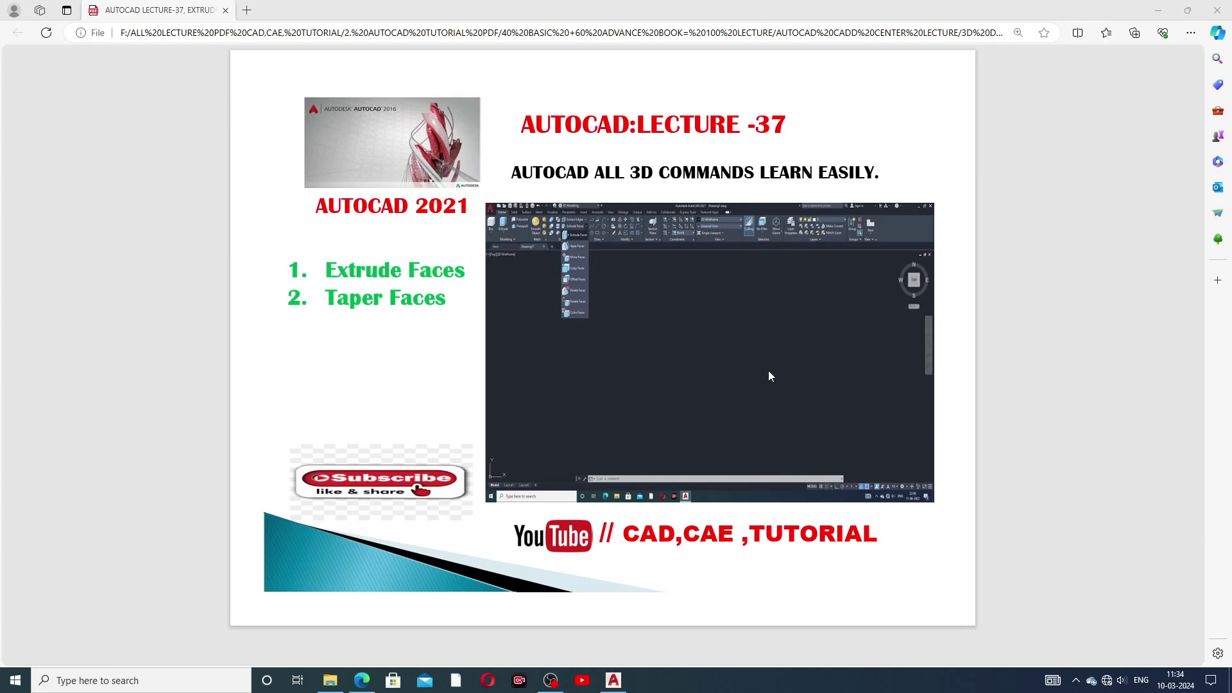
# - Switch from the lecture PDF in Edge to the empty AutoCAD drawing, Drawing2.dwg
pyautogui.click(613, 681)
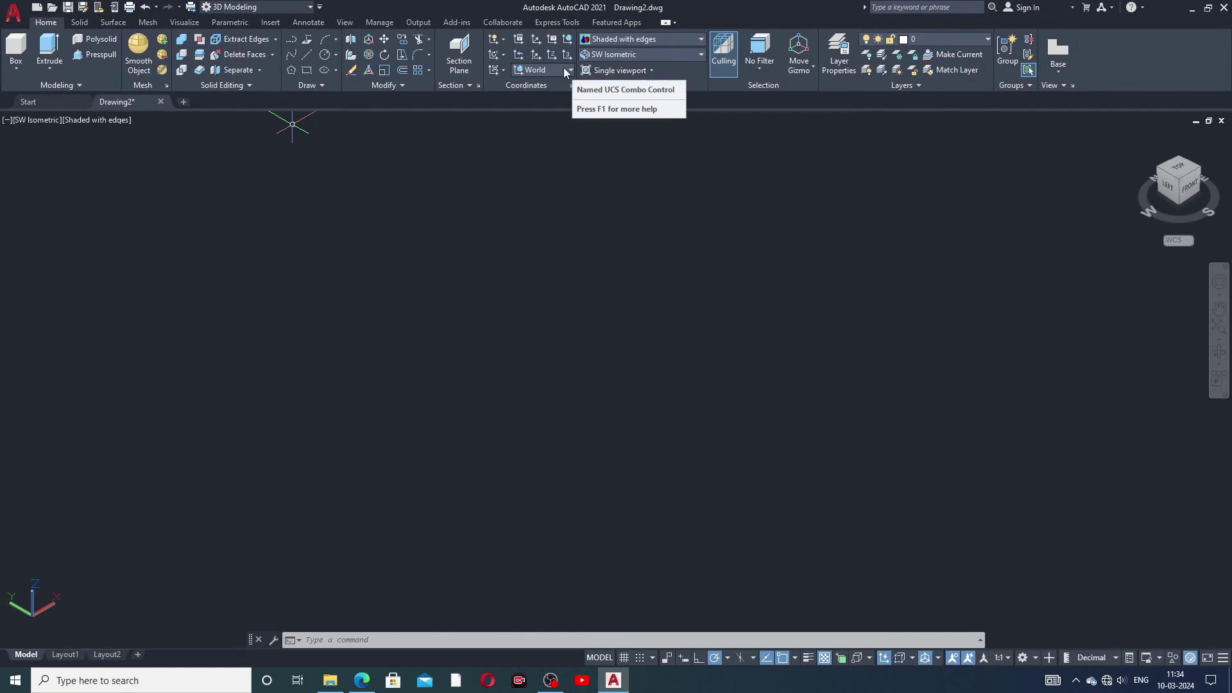
pyautogui.click(271, 56)
pyautogui.click(266, 75)
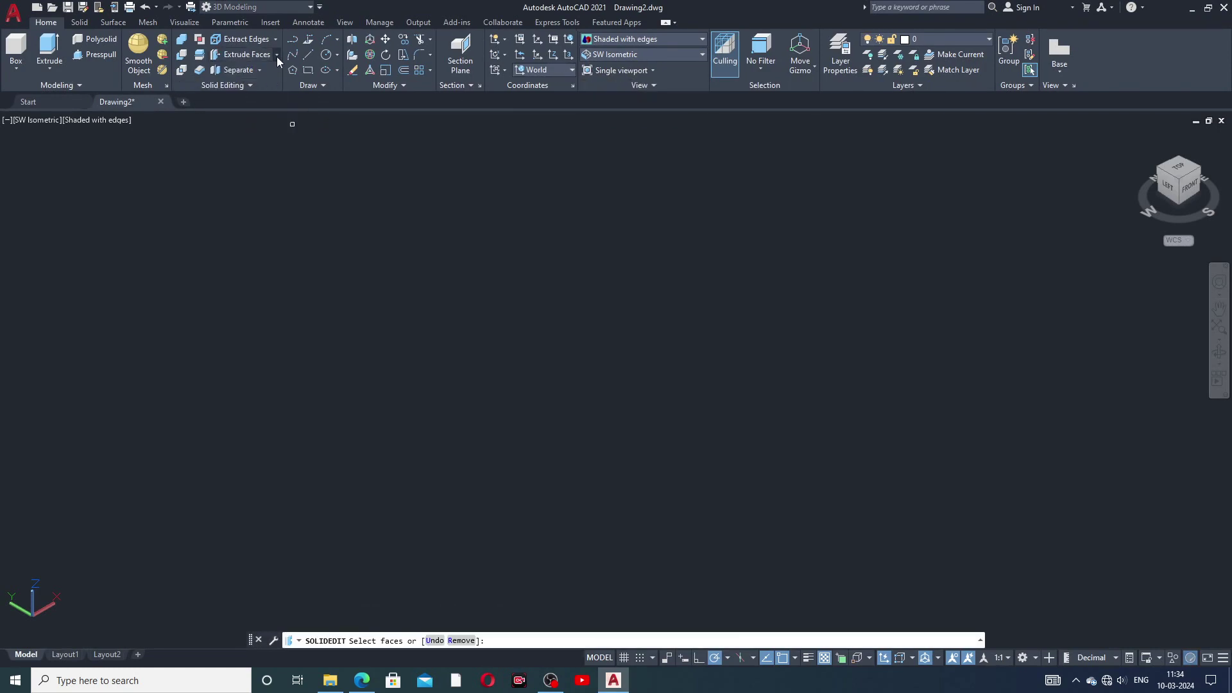
pyautogui.click(277, 57)
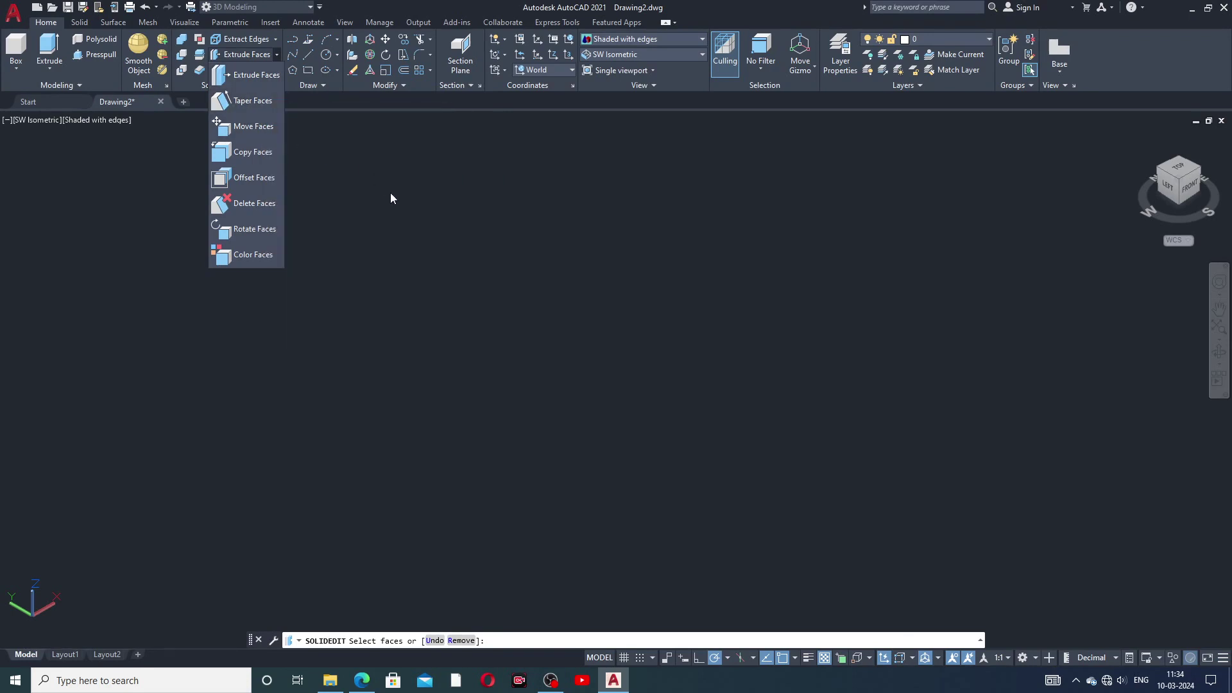
pyautogui.click(391, 194)
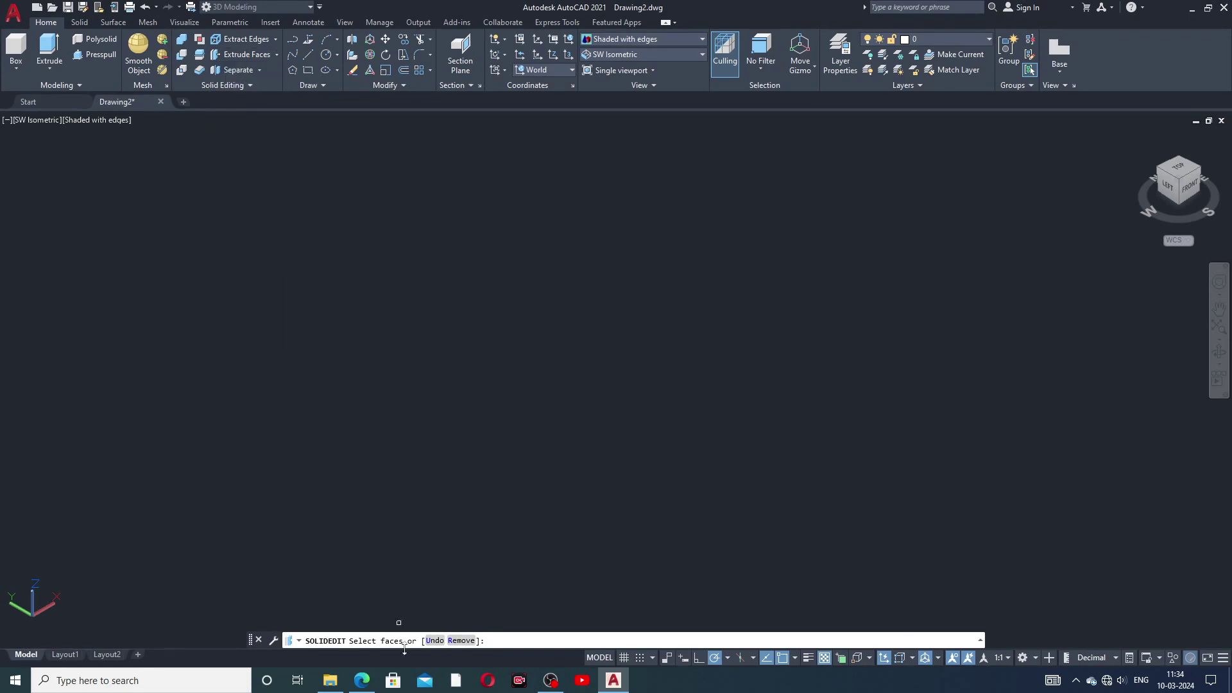
pyautogui.click(363, 681)
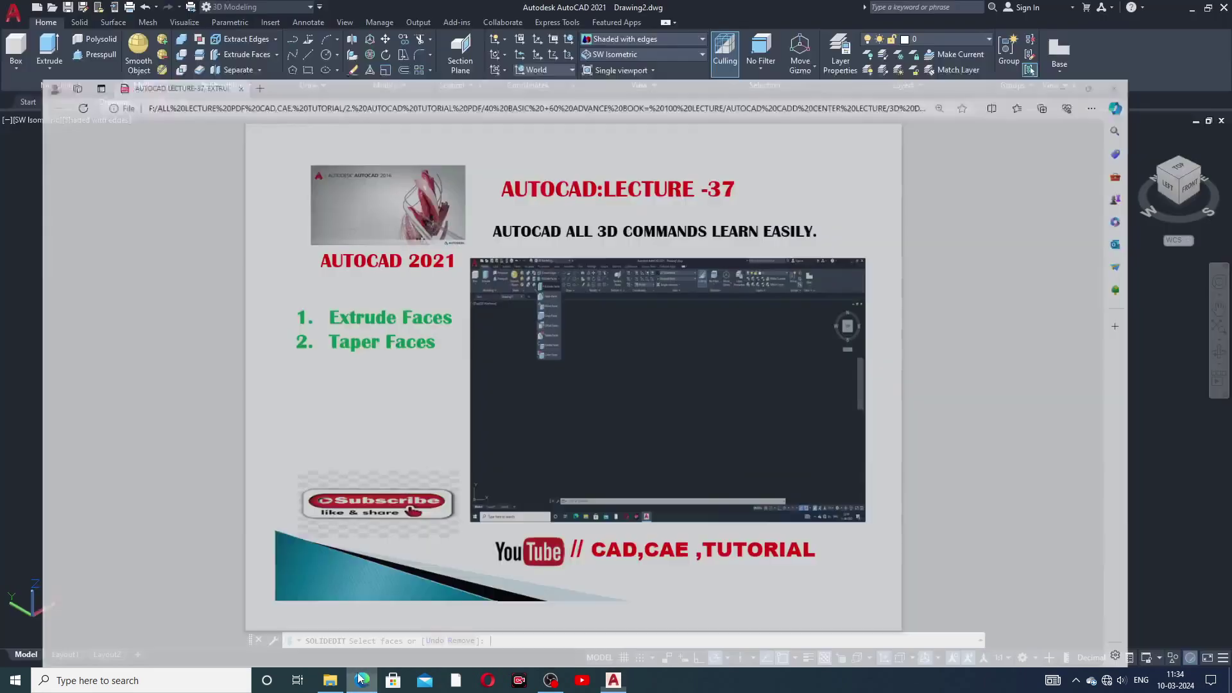
pyautogui.click(362, 682)
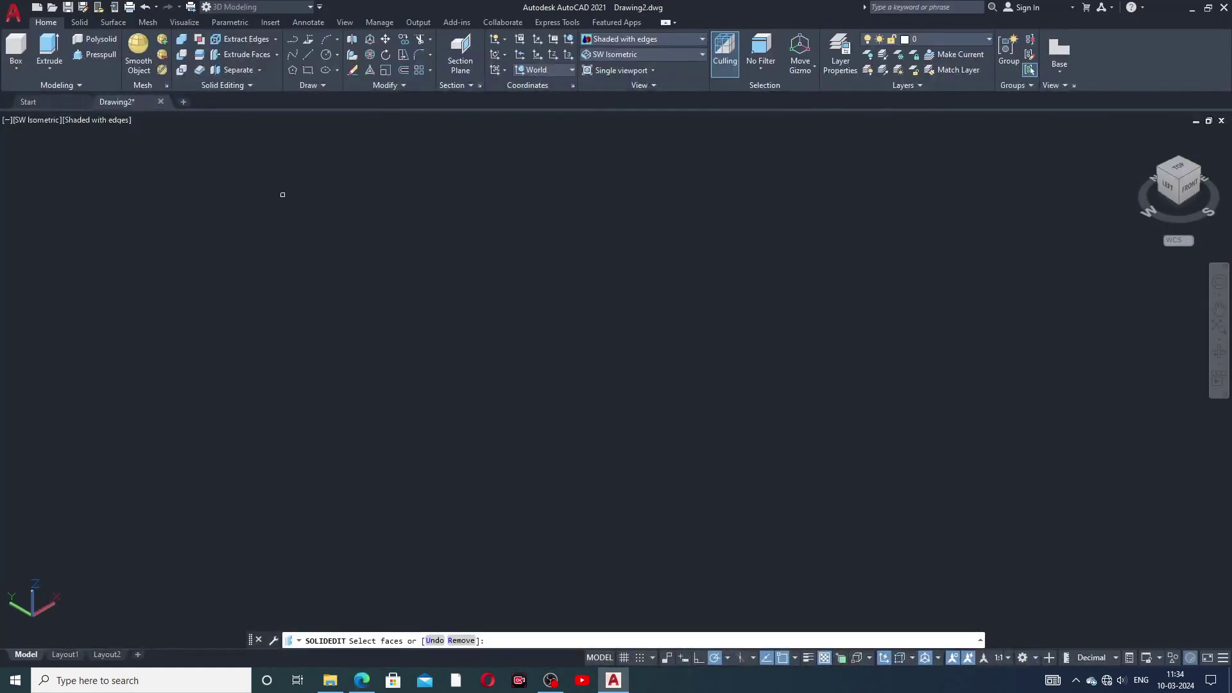
pyautogui.press('Escape')
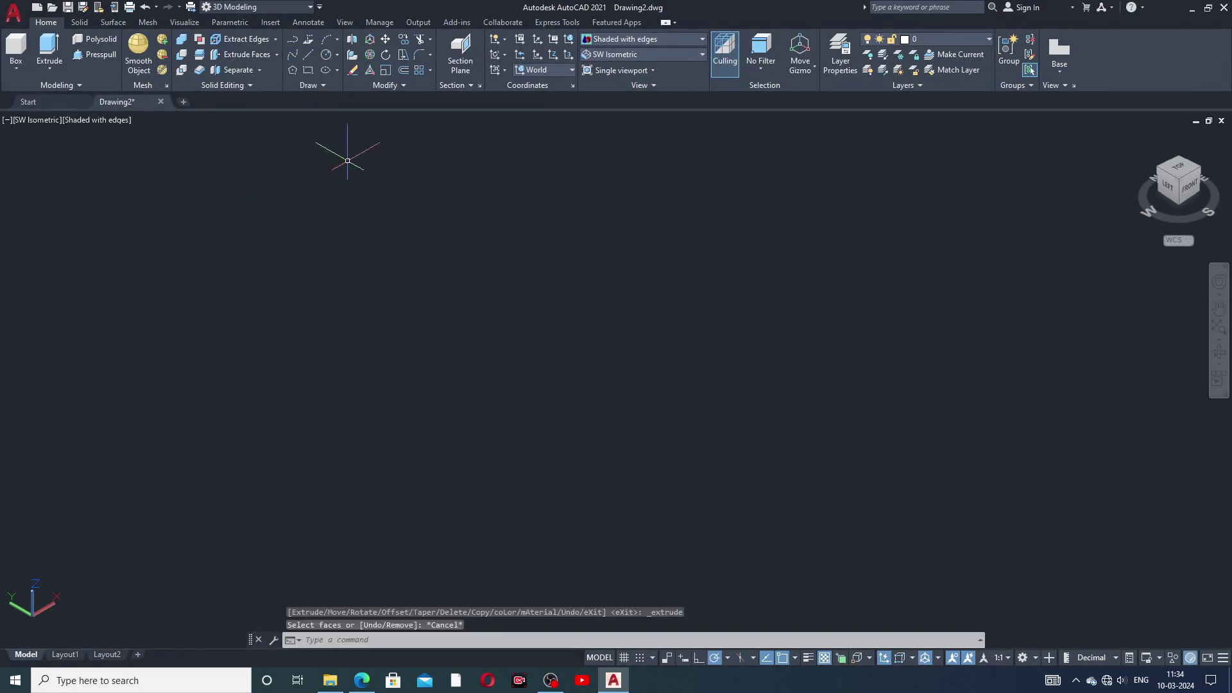
# - Draw a rectangle by picking two opposite corners in the empty drawing
pyautogui.click(308, 70)
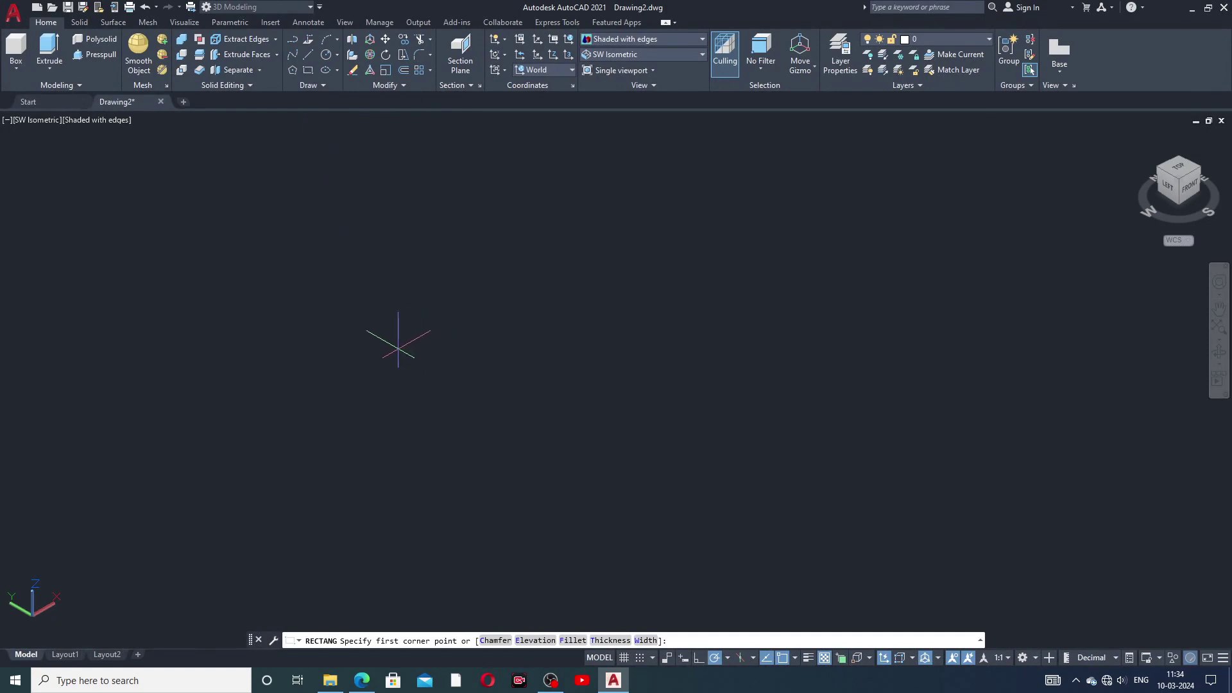
pyautogui.click(364, 380)
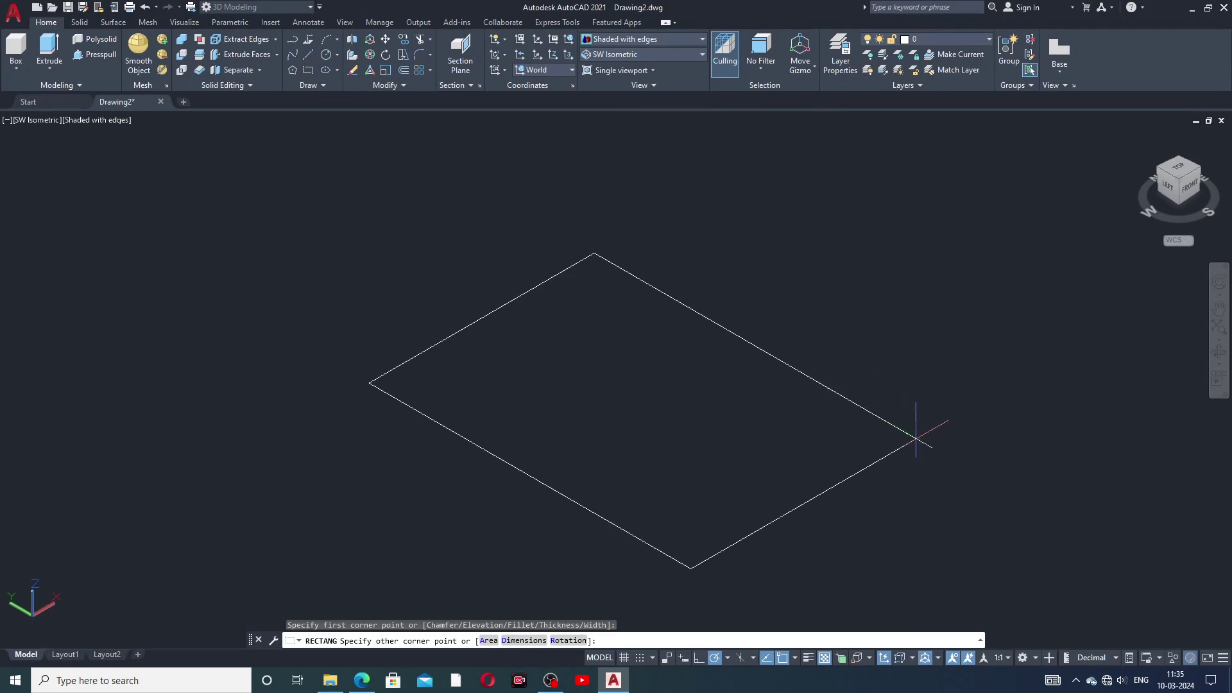
pyautogui.click(915, 437)
pyautogui.moveTo(837, 435); pyautogui.dragTo(694, 356, button='middle')
pyautogui.scroll(-2, 728, 336)
pyautogui.scroll(2, 728, 336)
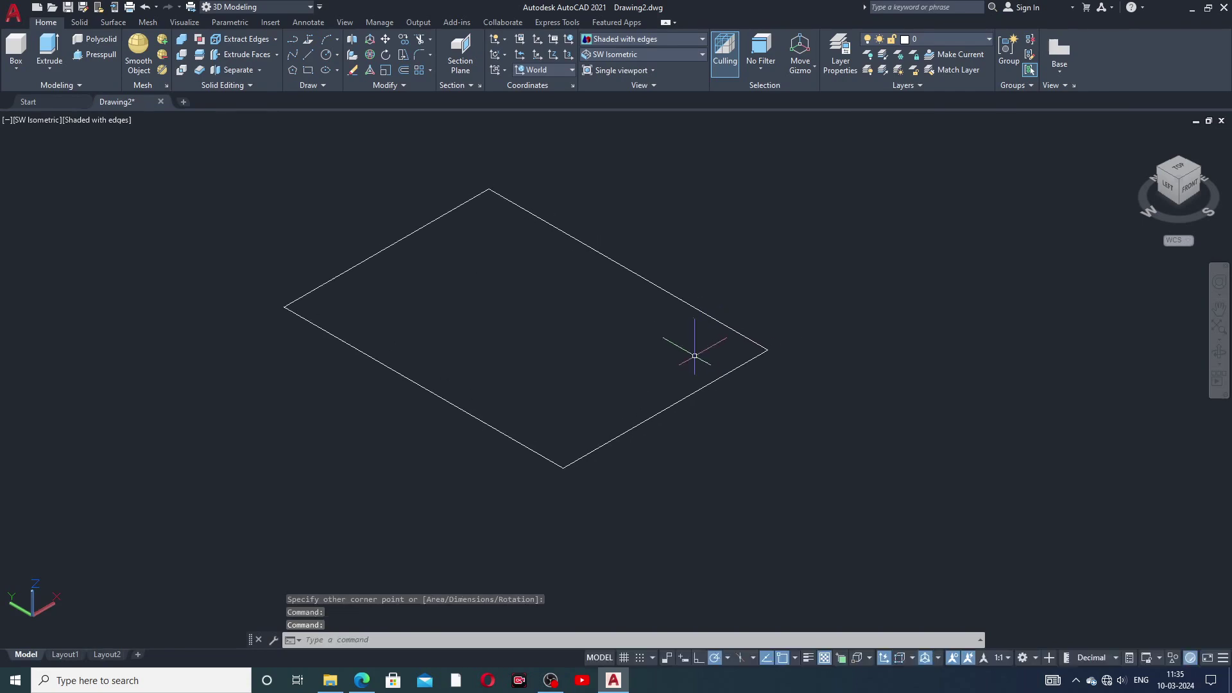
# - Press-pull the rectangle's interior upward into a solid box
pyautogui.click(96, 55)
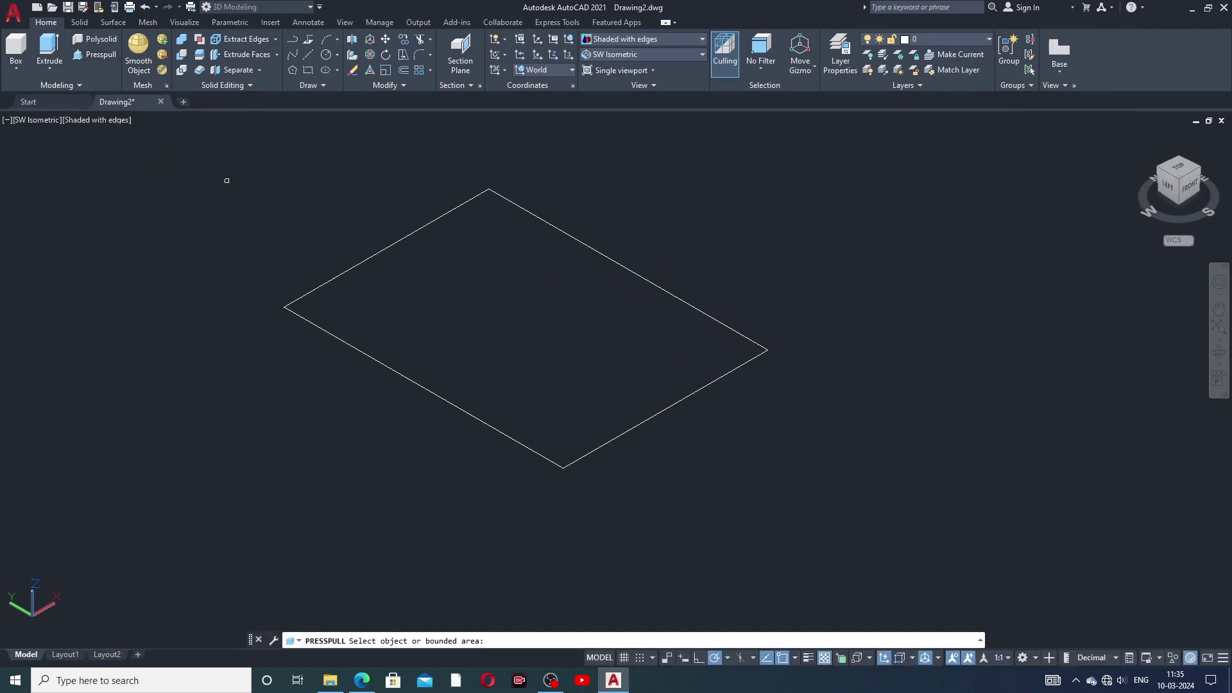
pyautogui.click(580, 244)
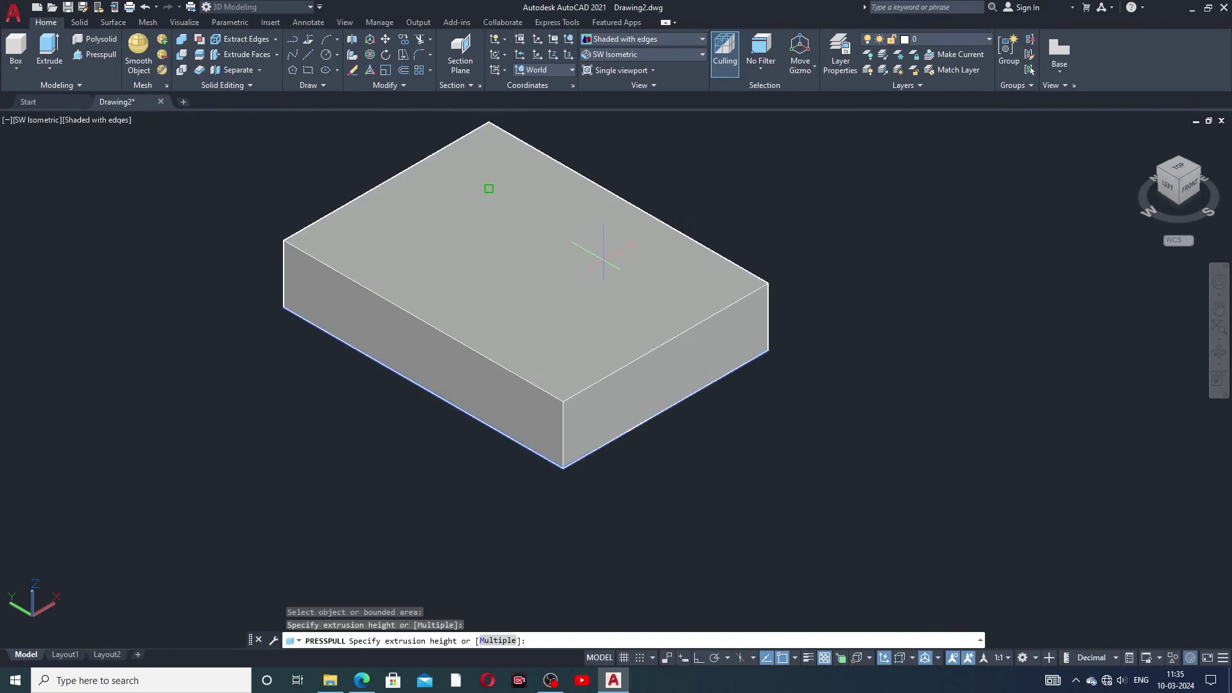
pyautogui.moveTo(632, 241); pyautogui.dragTo(777, 242, button='middle')
pyautogui.click(627, 262)
pyautogui.scroll(-2, 610, 336)
pyautogui.scroll(2, 611, 336)
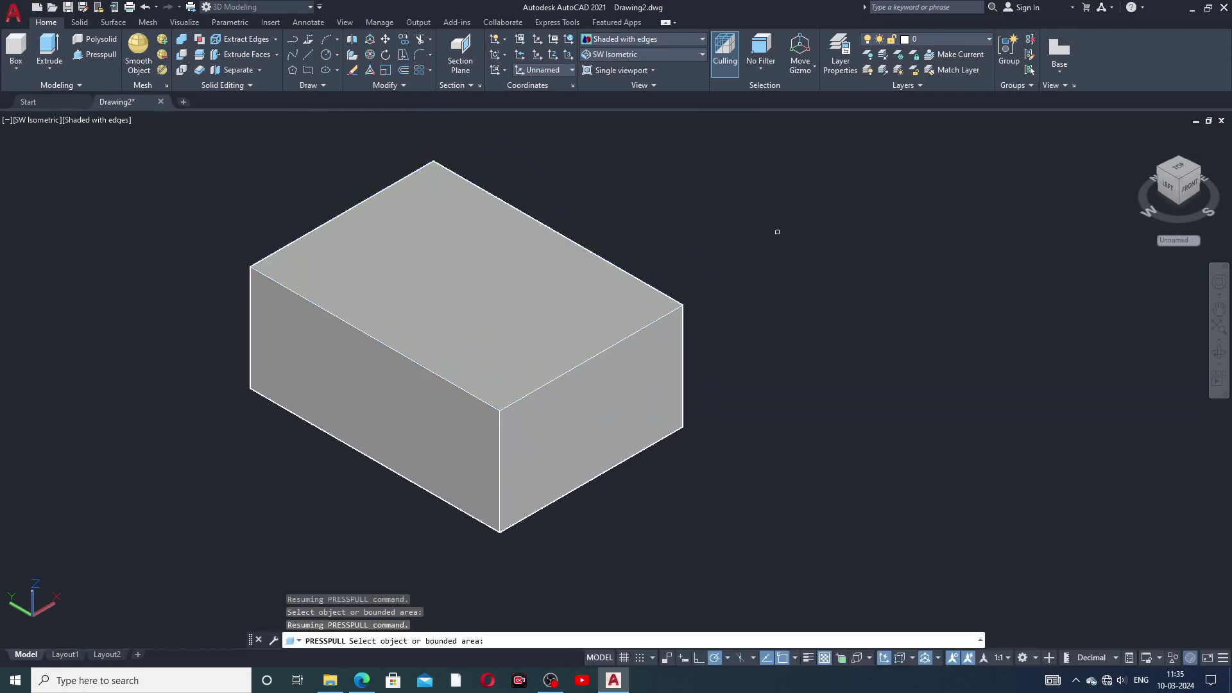
pyautogui.press('Return')
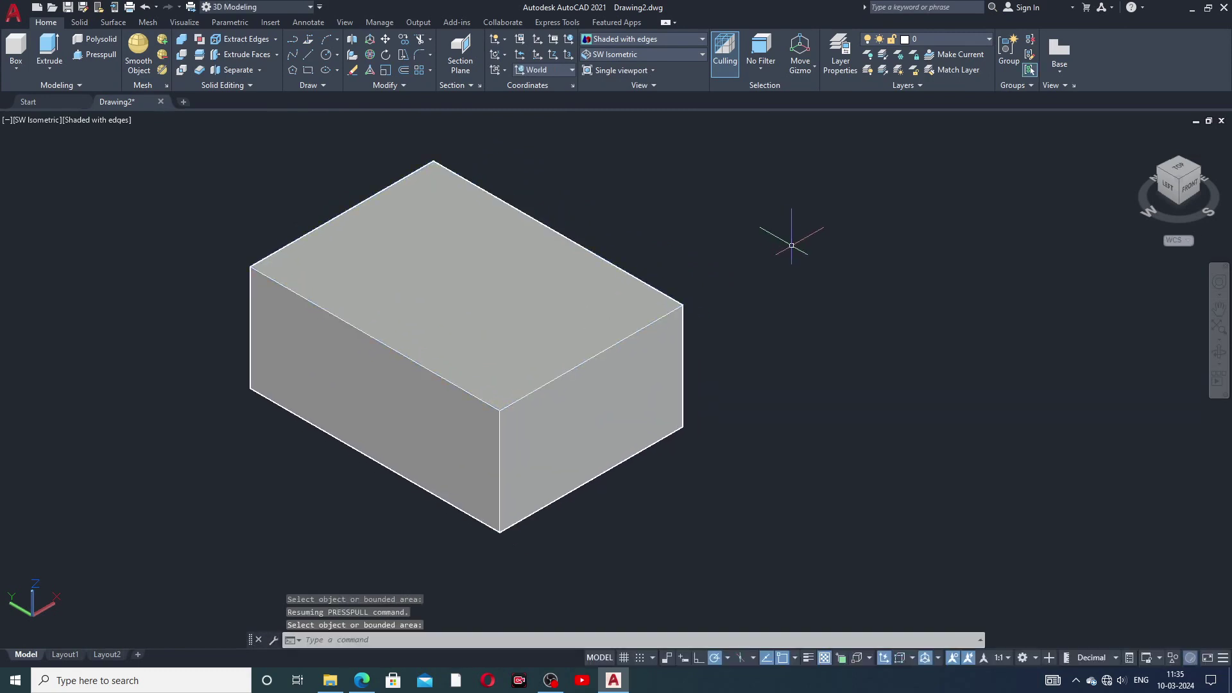
# - Orbit the view to see the new box in 3D
pyautogui.click(1217, 352)
pyautogui.moveTo(740, 314)
pyautogui.mouseDown()
pyautogui.moveTo(855, 267)
pyautogui.moveTo(615, 290)
pyautogui.moveTo(655, 228)
pyautogui.moveTo(749, 319)
pyautogui.moveTo(781, 308)
pyautogui.moveTo(759, 320)
pyautogui.moveTo(753, 310)
pyautogui.mouseUp()
pyautogui.rightClick(750, 282)
pyautogui.click(764, 290)
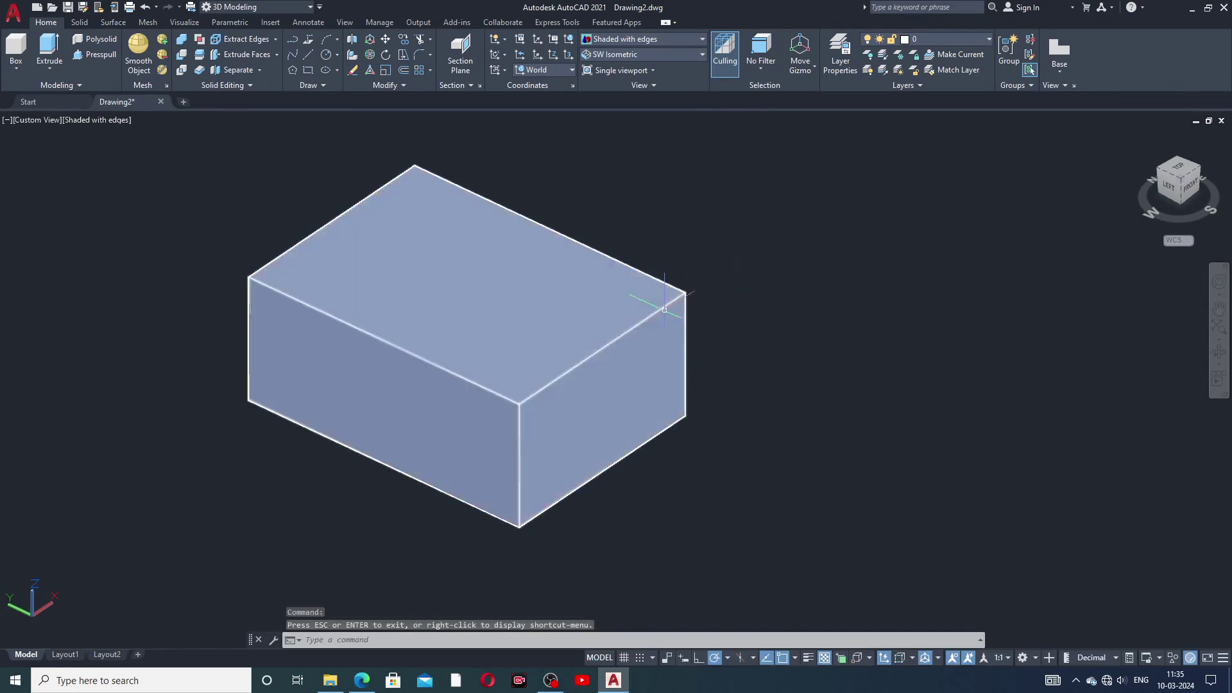
pyautogui.moveTo(665, 310); pyautogui.dragTo(679, 317, button='middle')
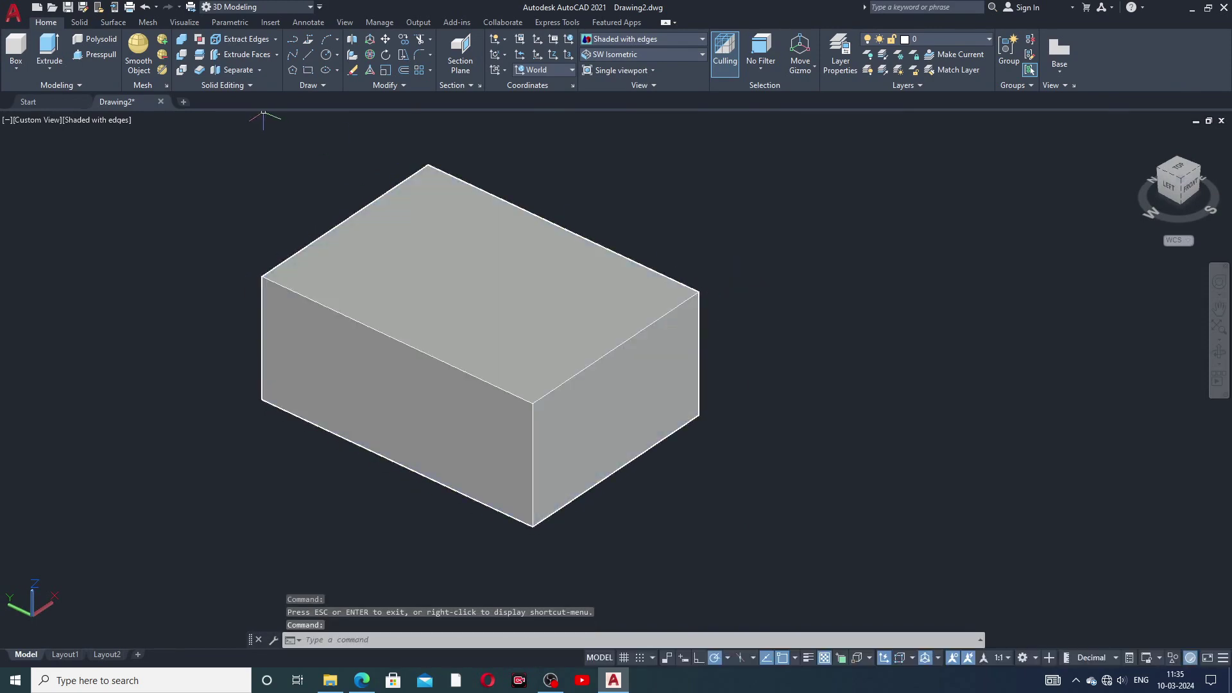
pyautogui.click(276, 55)
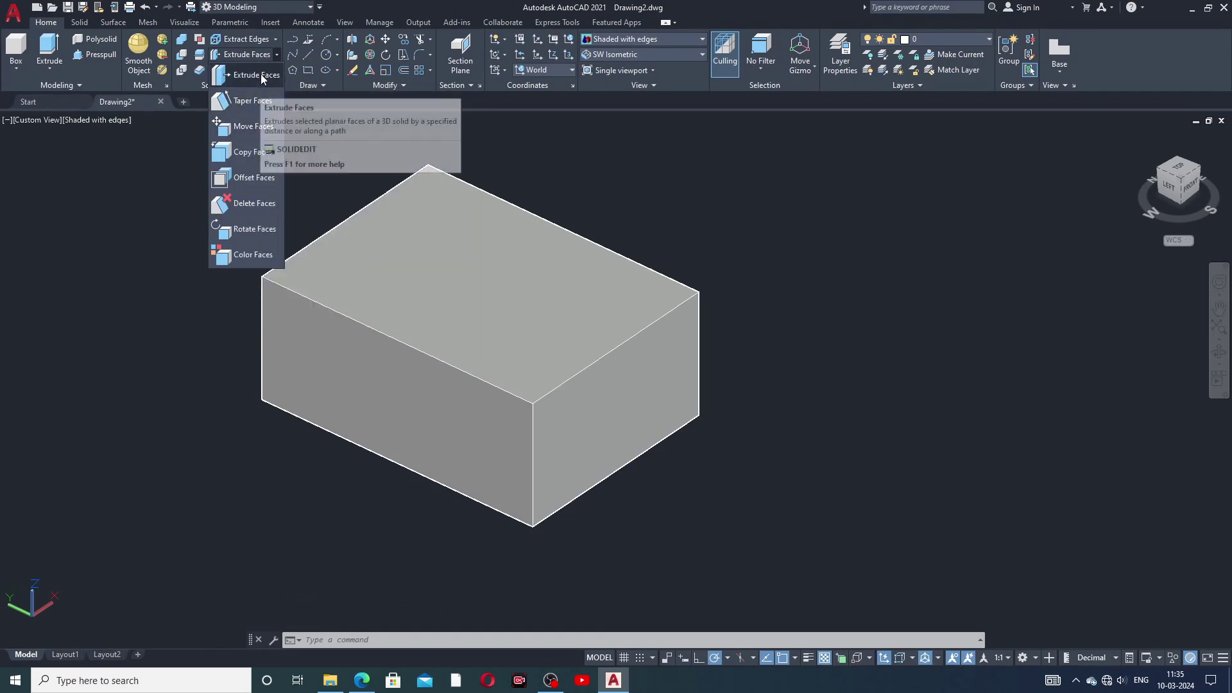
# - Extrude the box's top face by a height of 5 with a 1° taper angle
pyautogui.click(261, 74)
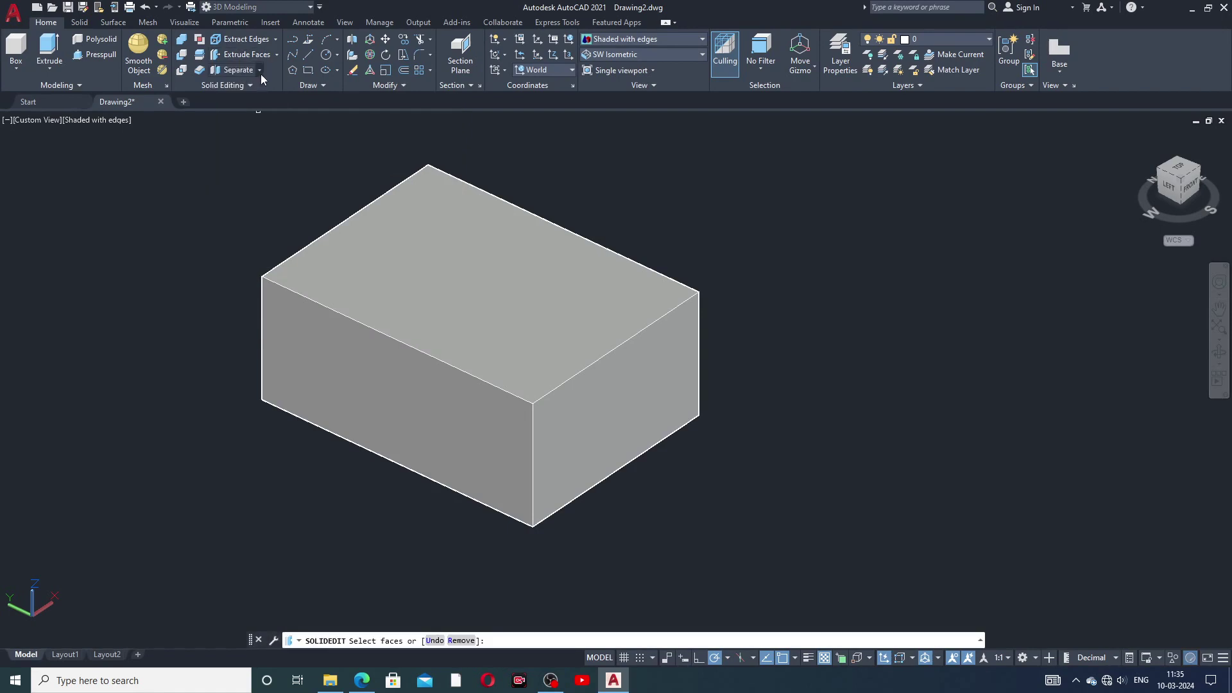
pyautogui.click(548, 286)
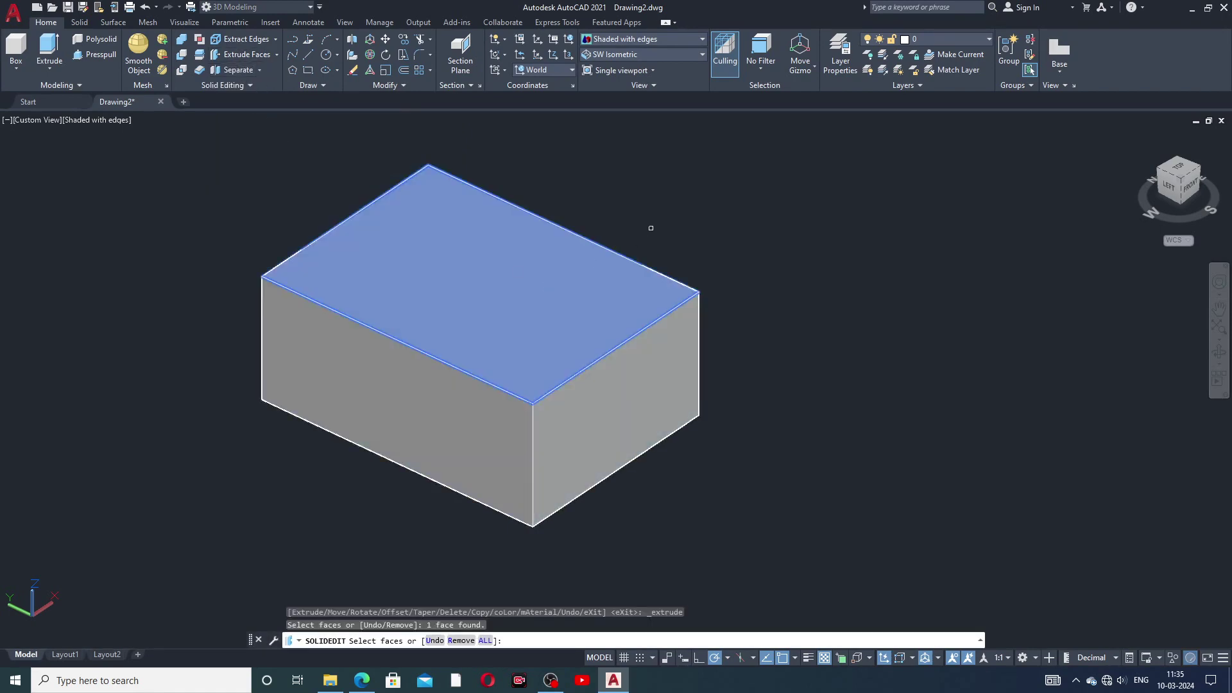
pyautogui.rightClick(697, 200)
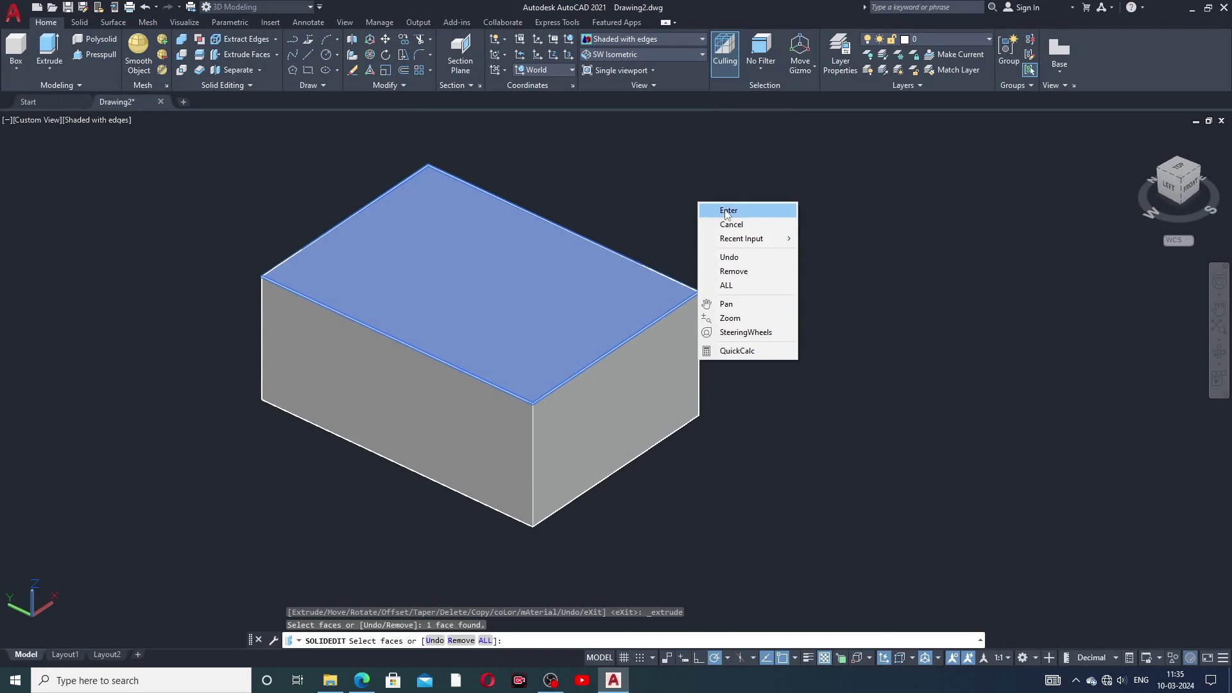
pyautogui.click(724, 210)
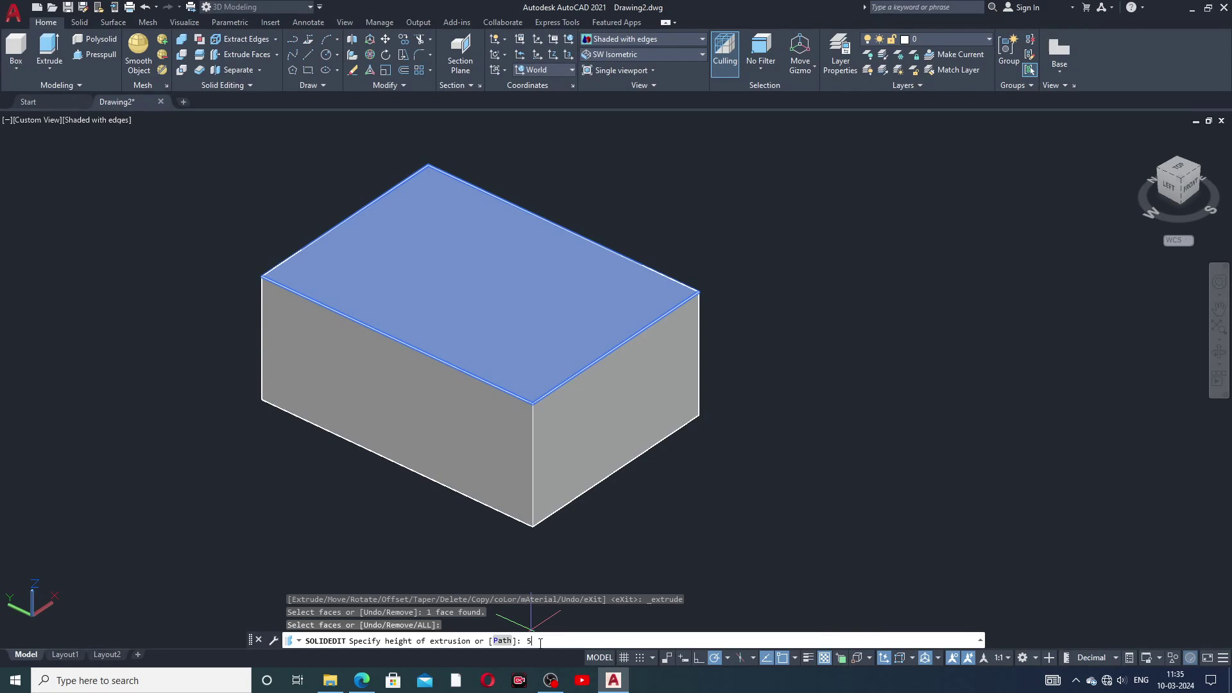
pyautogui.press('Return')
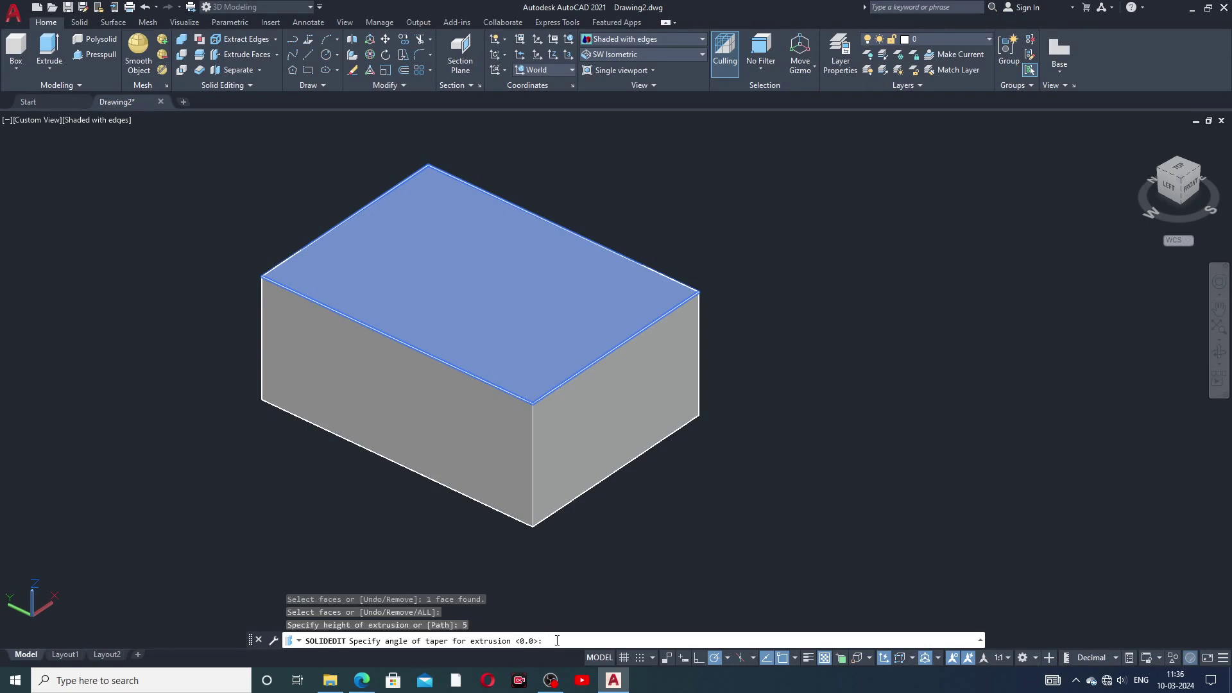
pyautogui.write('10')
pyautogui.press('Return')
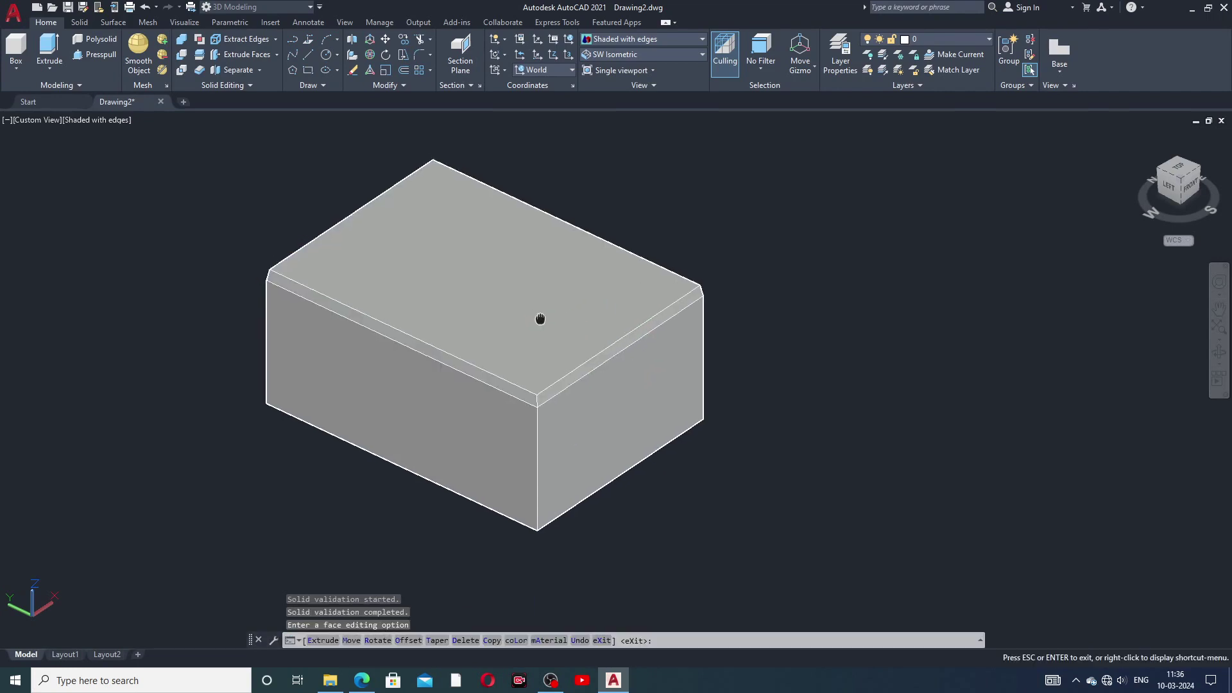
pyautogui.moveTo(541, 319); pyautogui.dragTo(575, 346, button='middle')
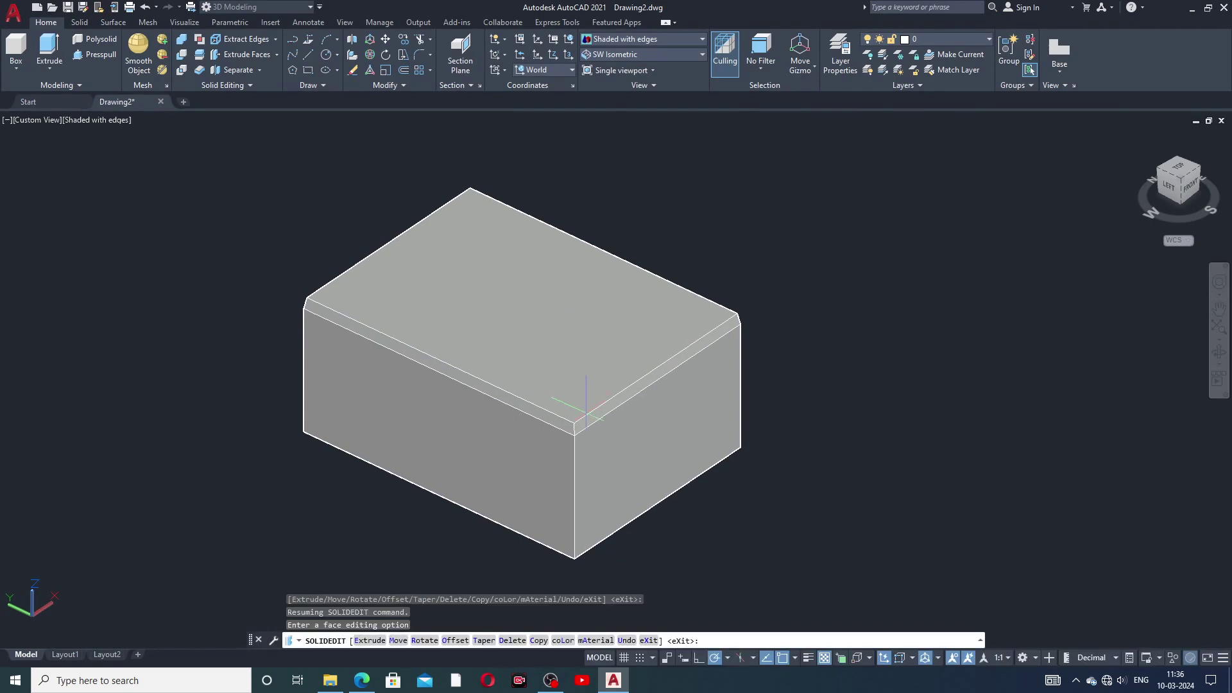
pyautogui.moveTo(665, 367); pyautogui.dragTo(649, 342, button='middle')
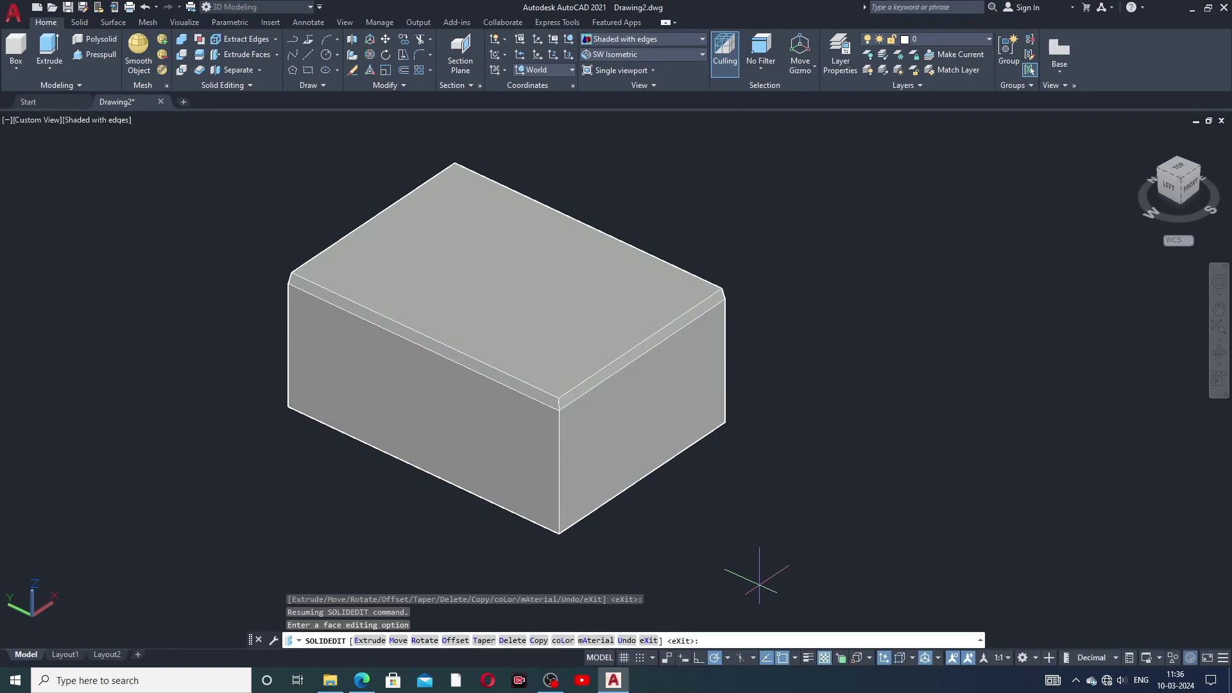
pyautogui.press('Return')
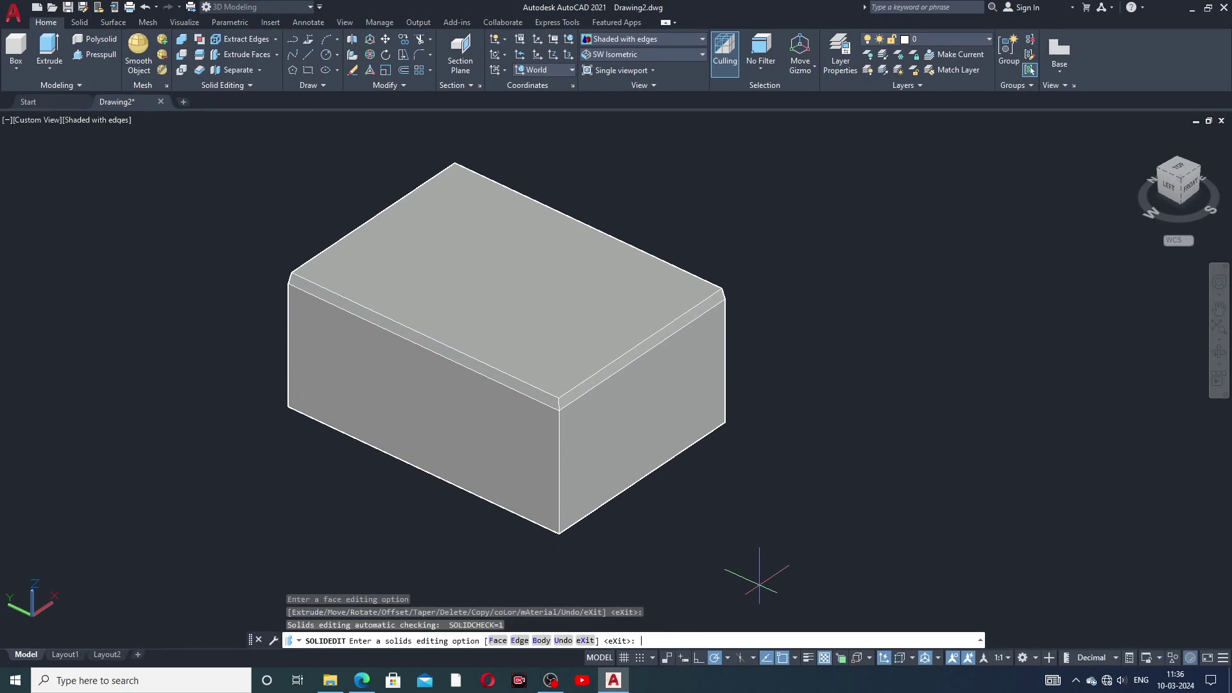
pyautogui.press('Return')
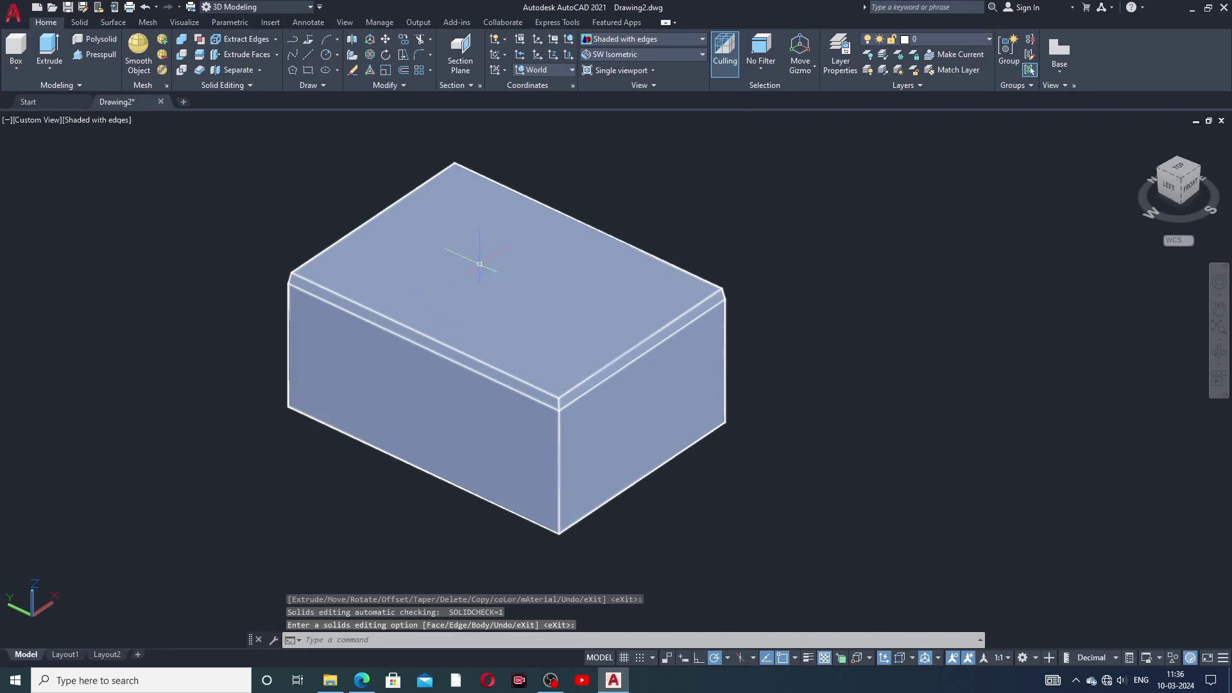
# - Undo the 1° tapered face extrusion and the view pan
pyautogui.click(144, 12)
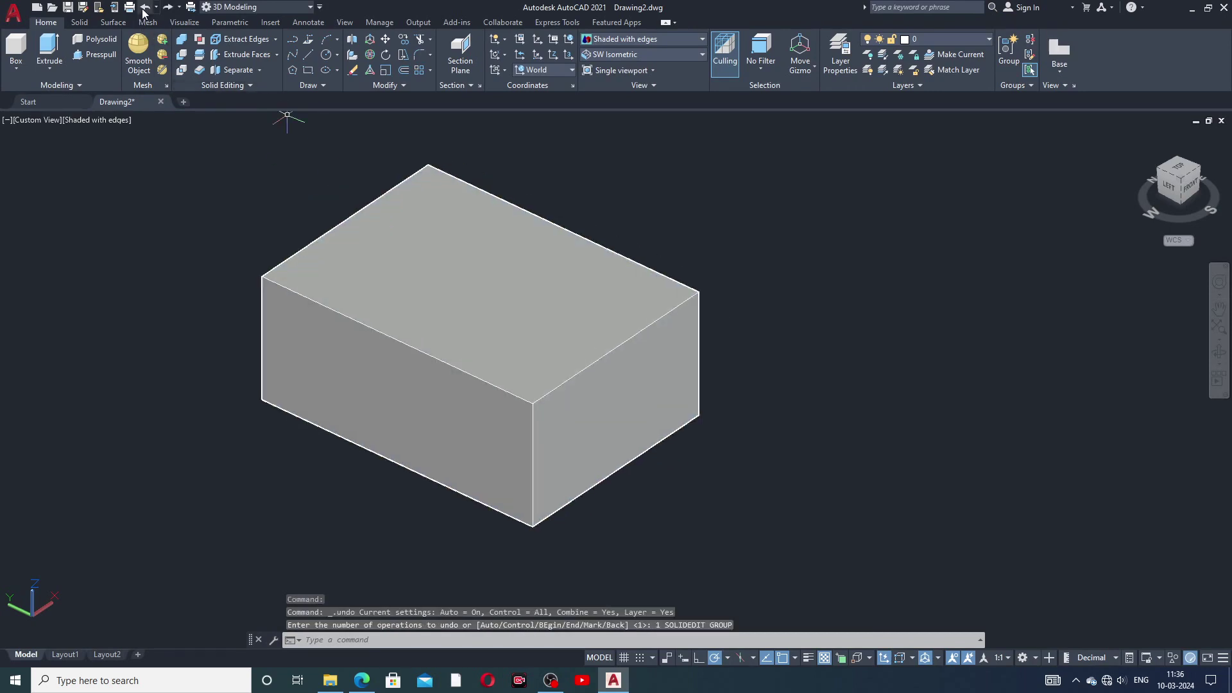
pyautogui.click(144, 12)
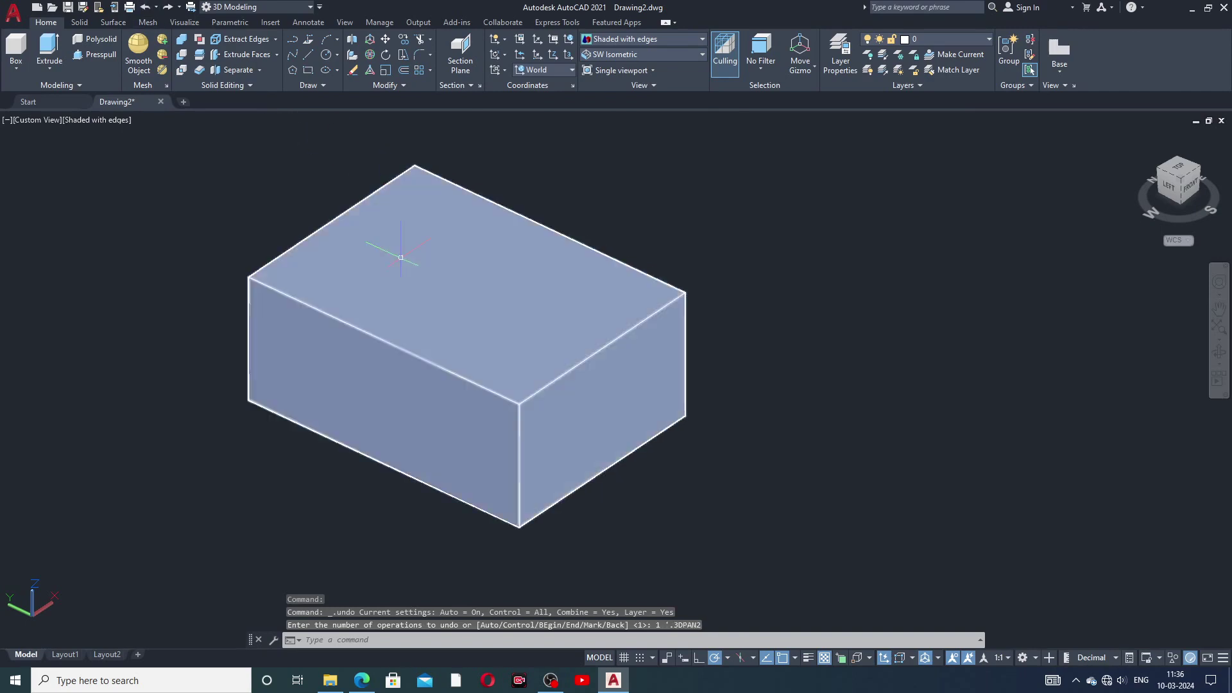
pyautogui.moveTo(393, 256); pyautogui.dragTo(454, 264, button='middle')
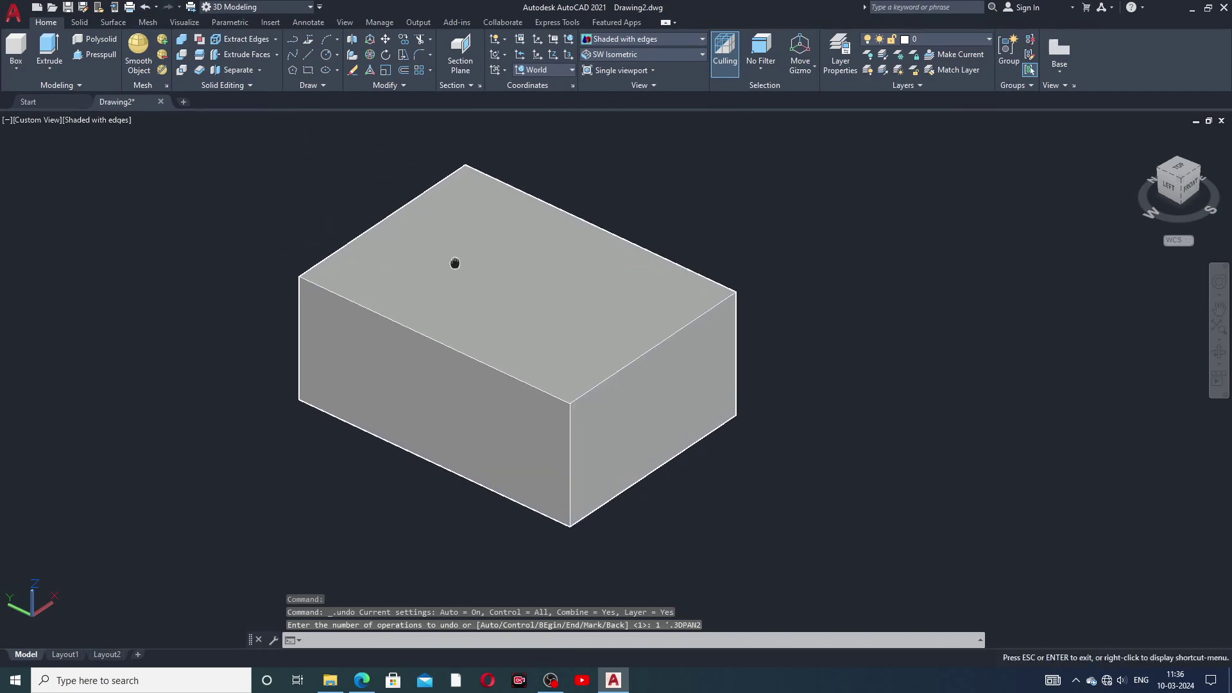
# - Extrude the box's top face by 10 with a 15° taper angle
pyautogui.click(278, 54)
pyautogui.click(269, 75)
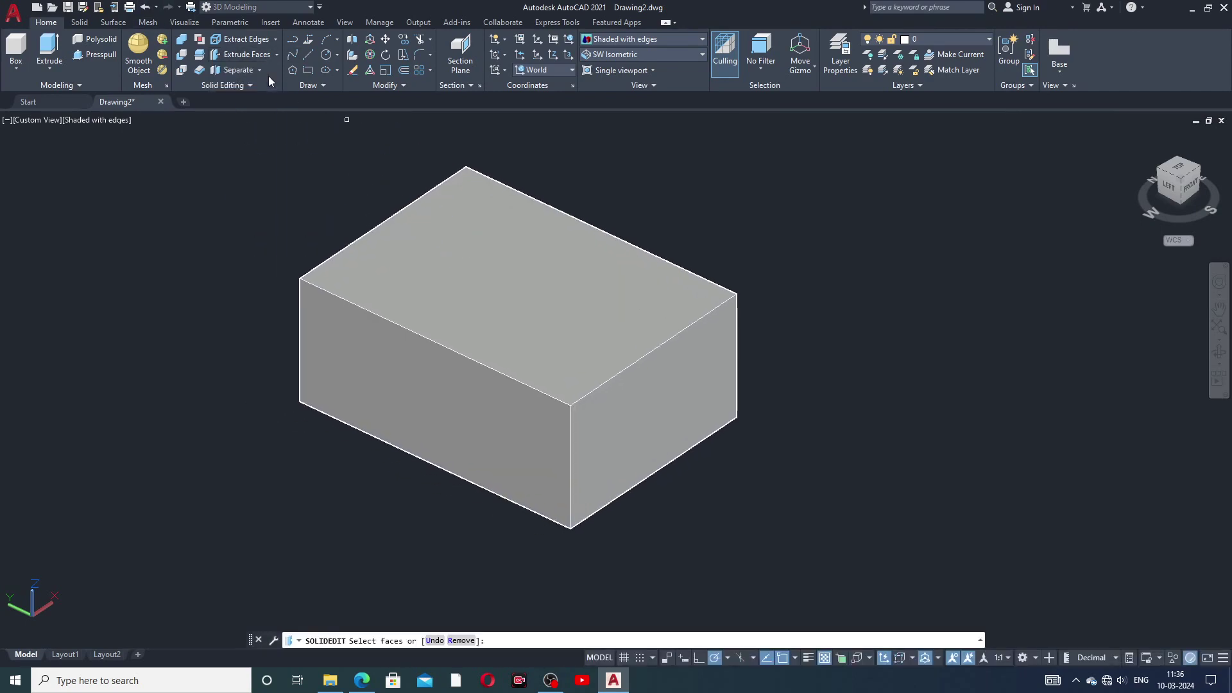
pyautogui.click(529, 297)
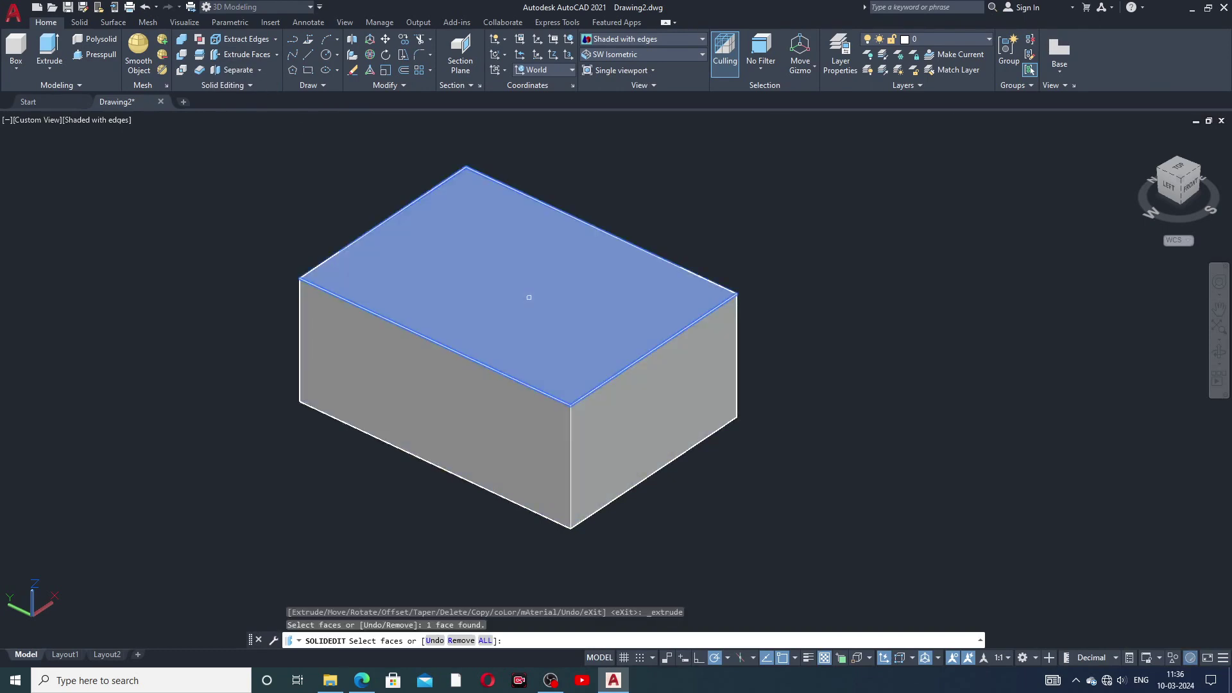
pyautogui.rightClick(706, 200)
pyautogui.click(738, 208)
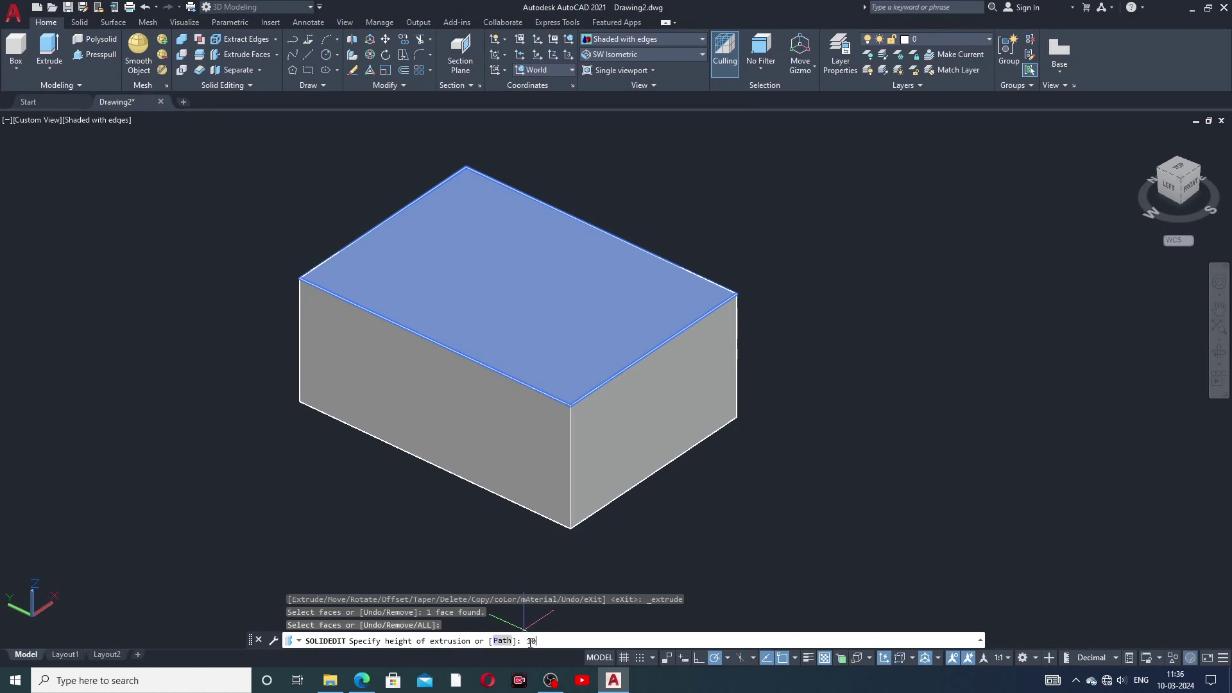
pyautogui.write('10')
pyautogui.press('Return')
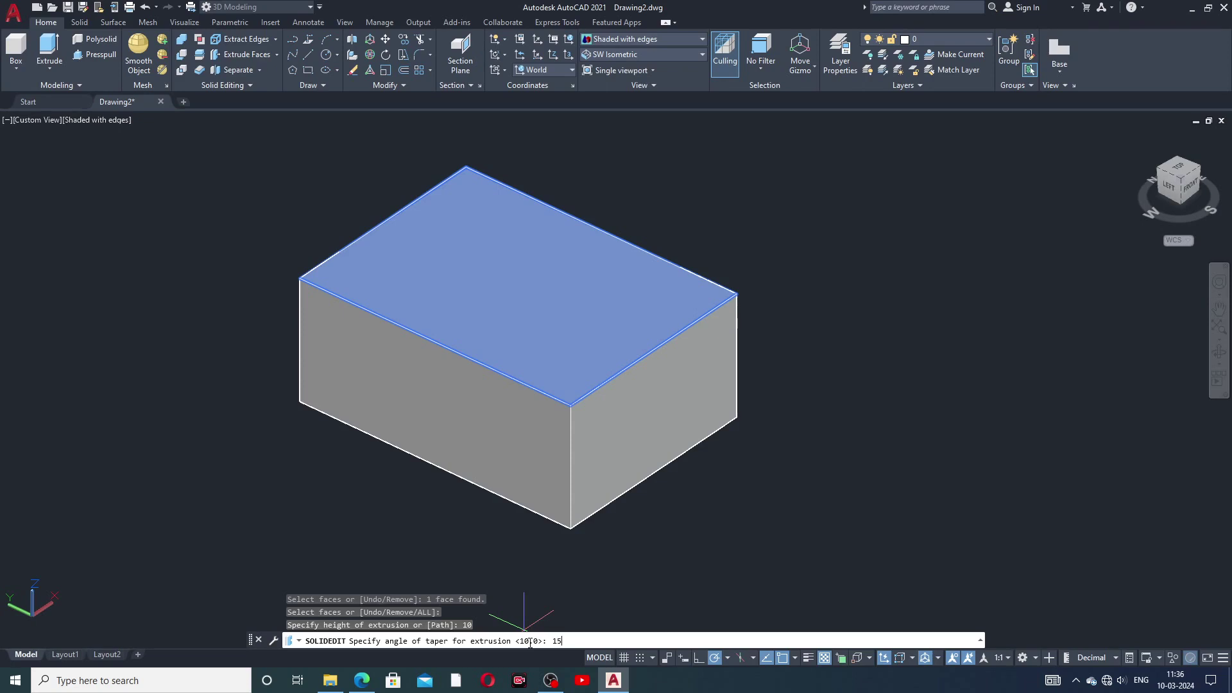
pyautogui.write('15')
pyautogui.press('Return')
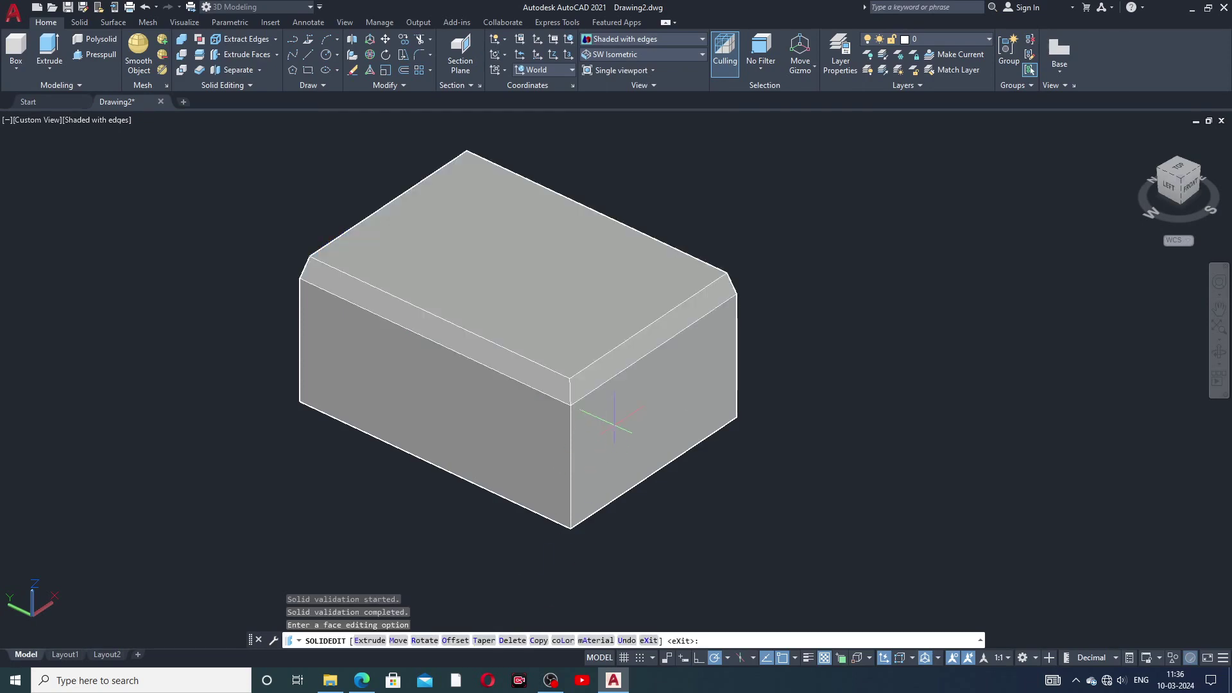
pyautogui.moveTo(635, 344); pyautogui.dragTo(444, 380, button='middle')
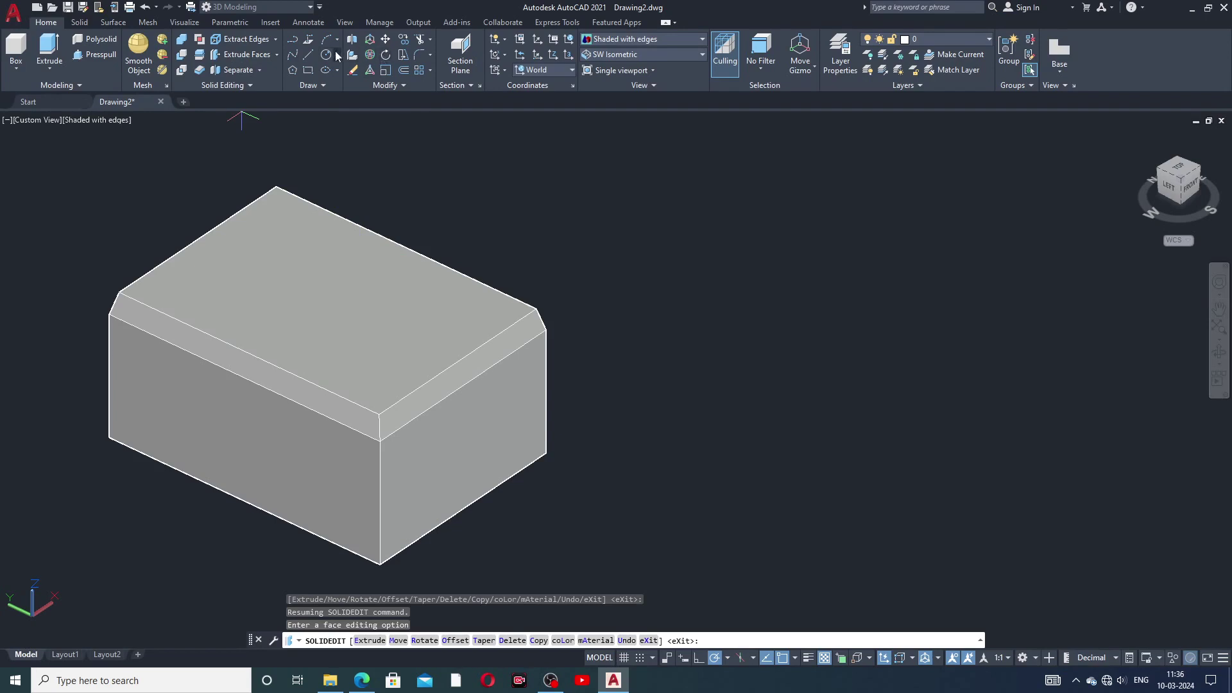
# - Draw a rectangle right of the first box and press-pull it into a second box
pyautogui.press('Escape')
pyautogui.click(311, 70)
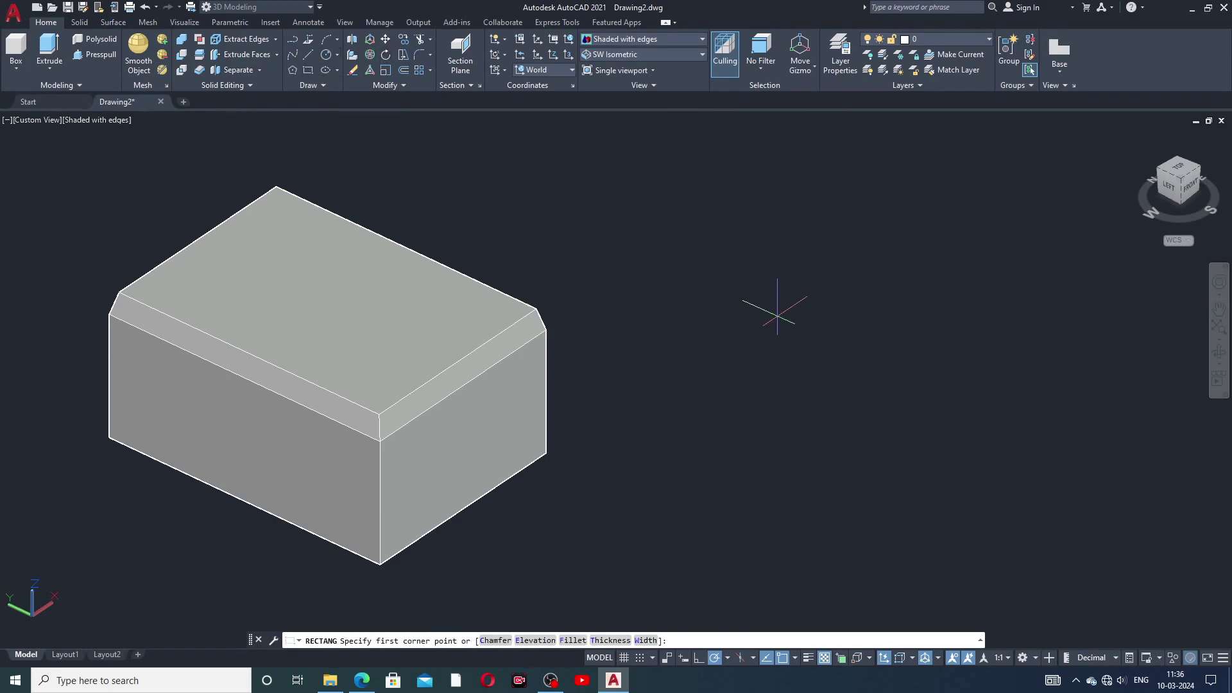
pyautogui.click(756, 319)
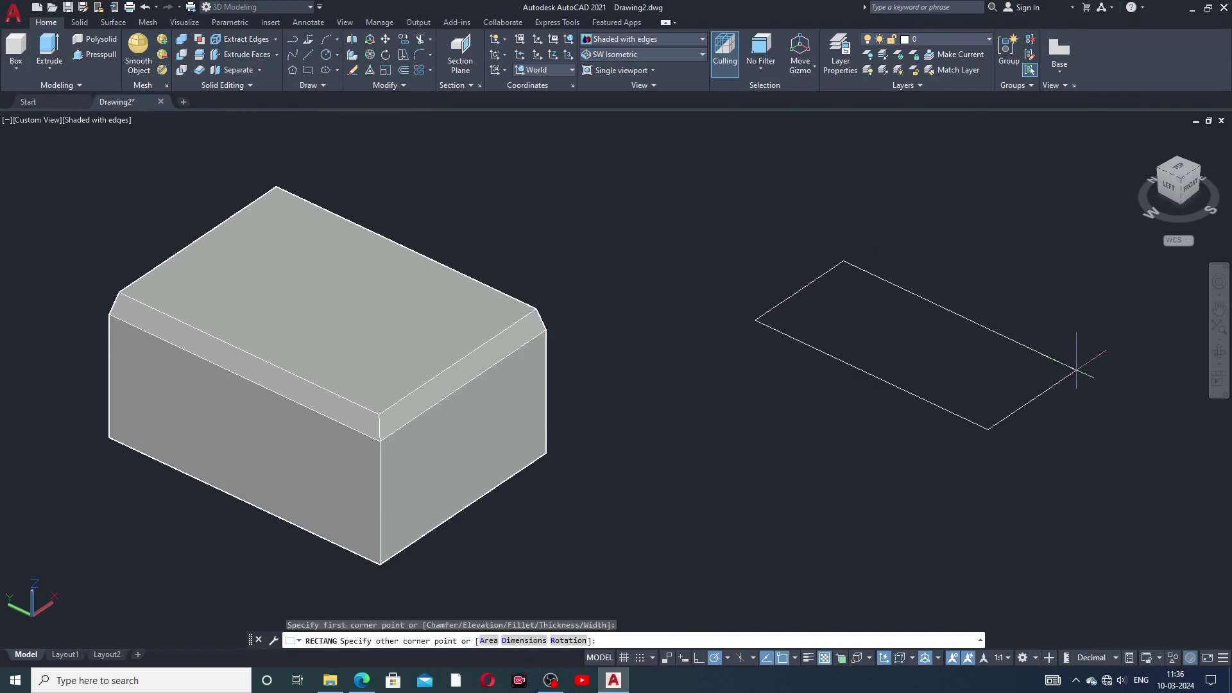
pyautogui.click(1136, 361)
pyautogui.moveTo(1085, 366); pyautogui.dragTo(1048, 379, button='middle')
pyautogui.click(95, 54)
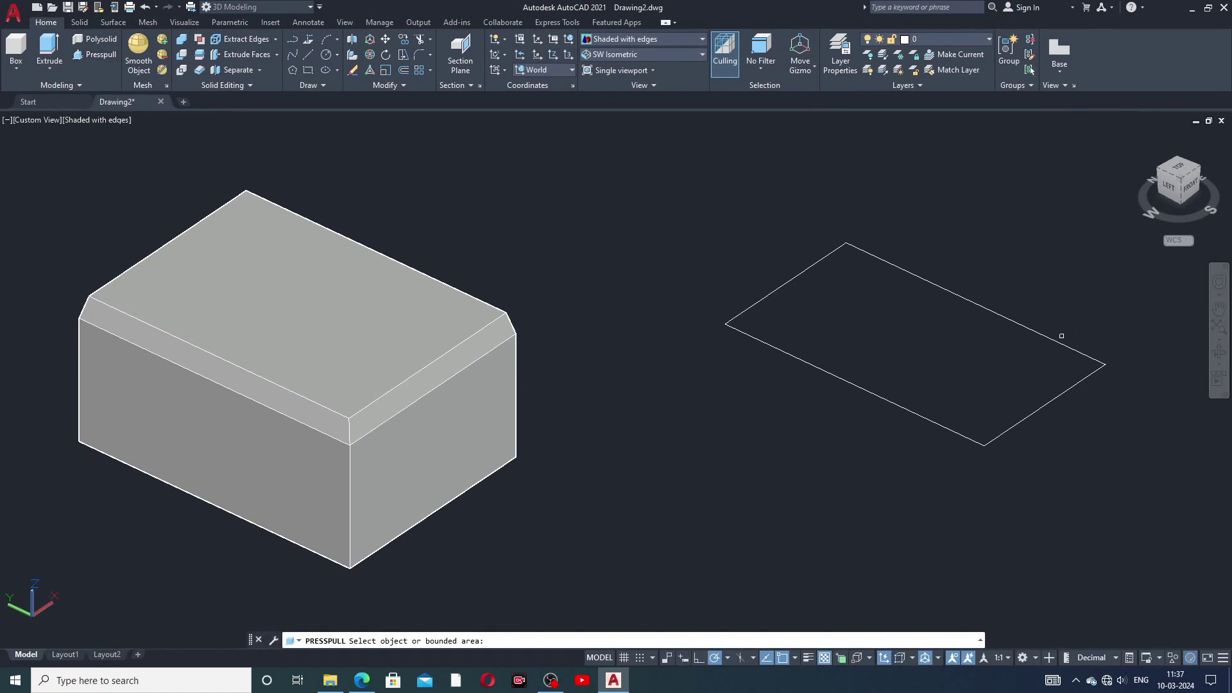
pyautogui.click(1065, 350)
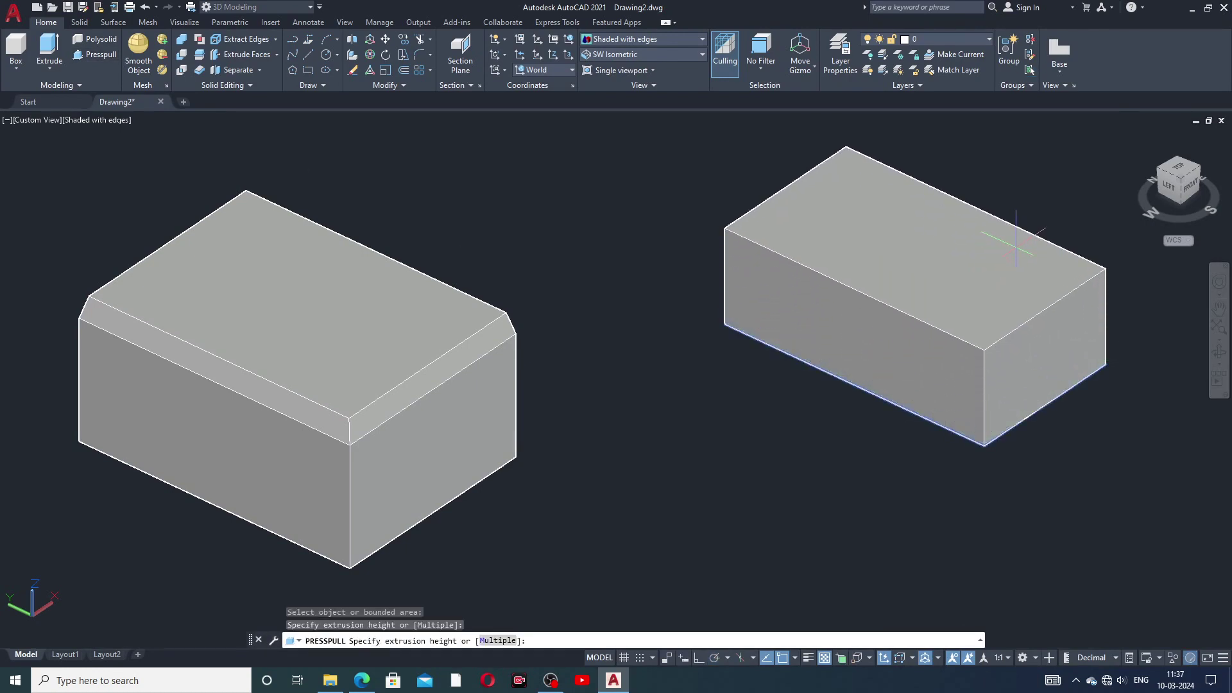
pyautogui.click(1044, 260)
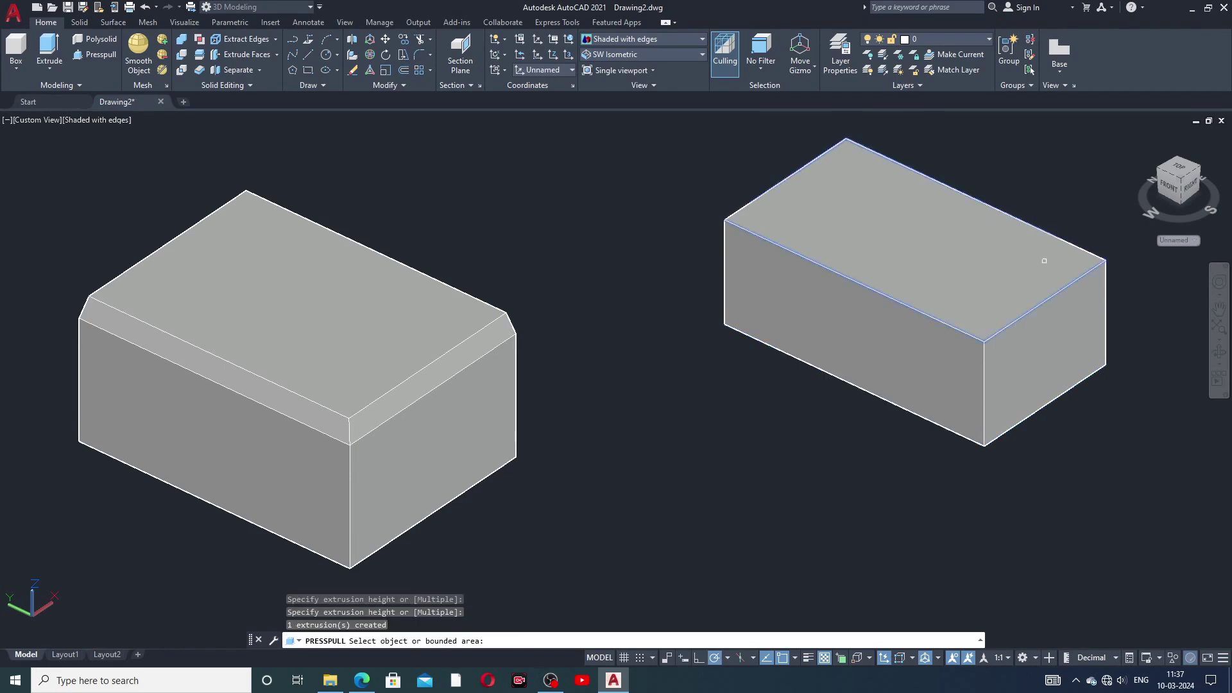
pyautogui.press('Escape')
# - Grip-stretch the new box's front corner to make it shorter
pyautogui.click(899, 281)
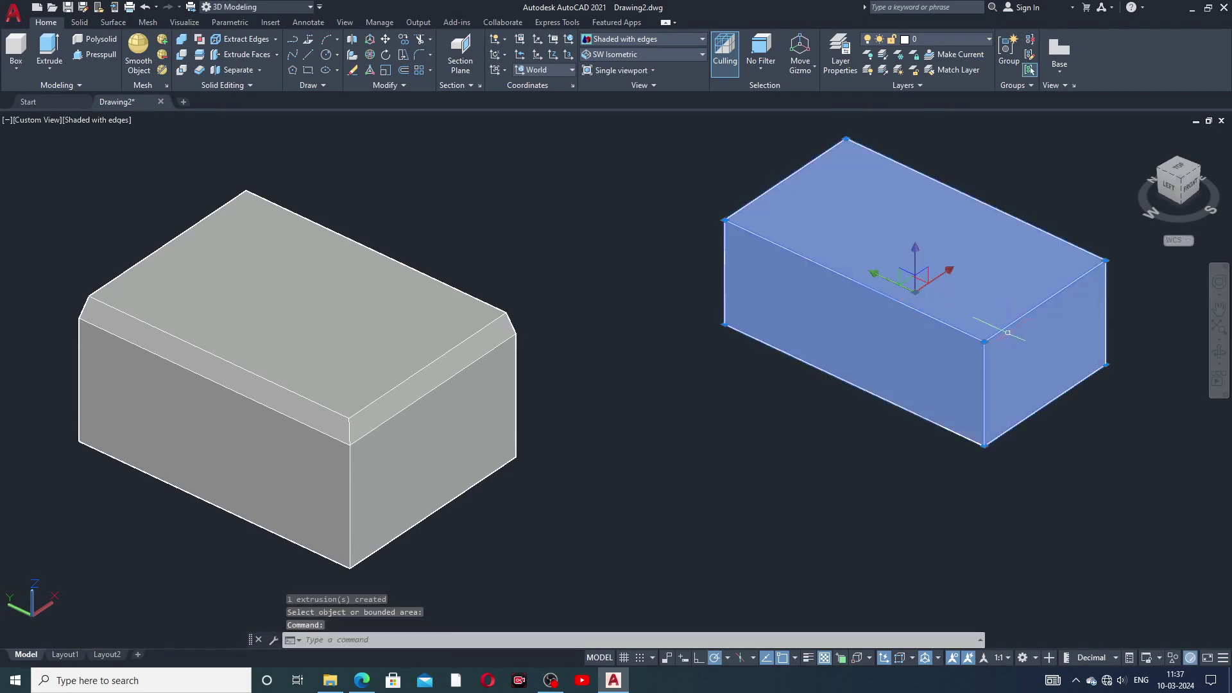
pyautogui.click(985, 342)
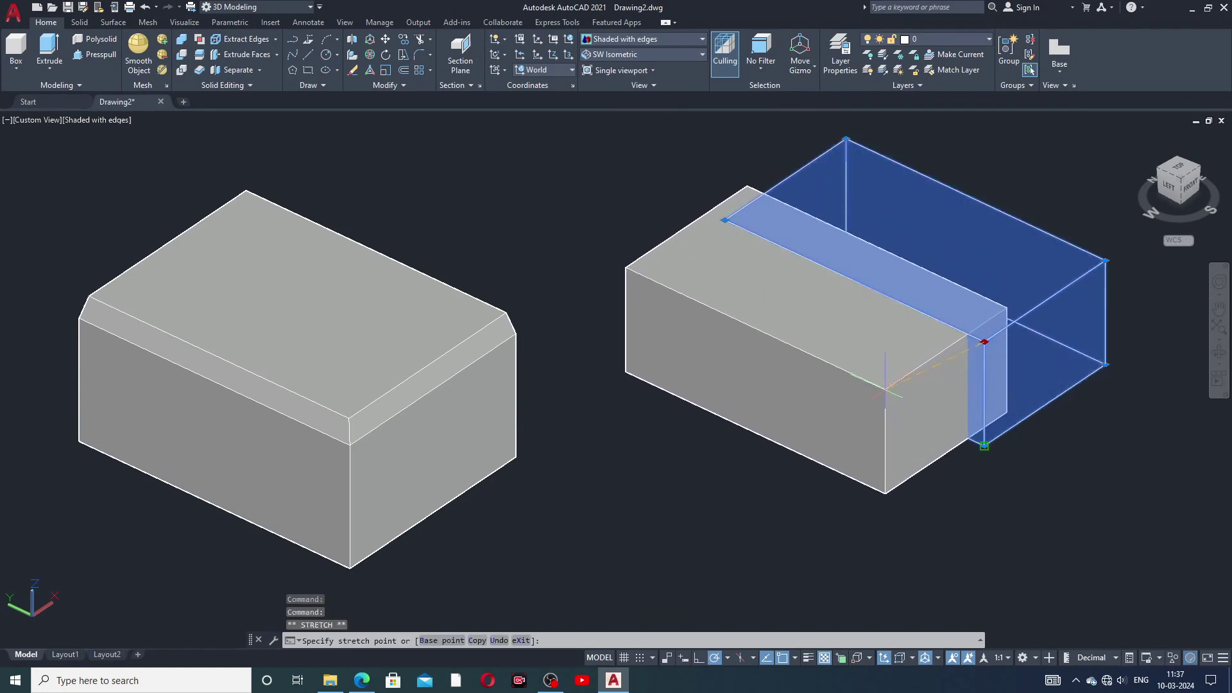
pyautogui.click(886, 388)
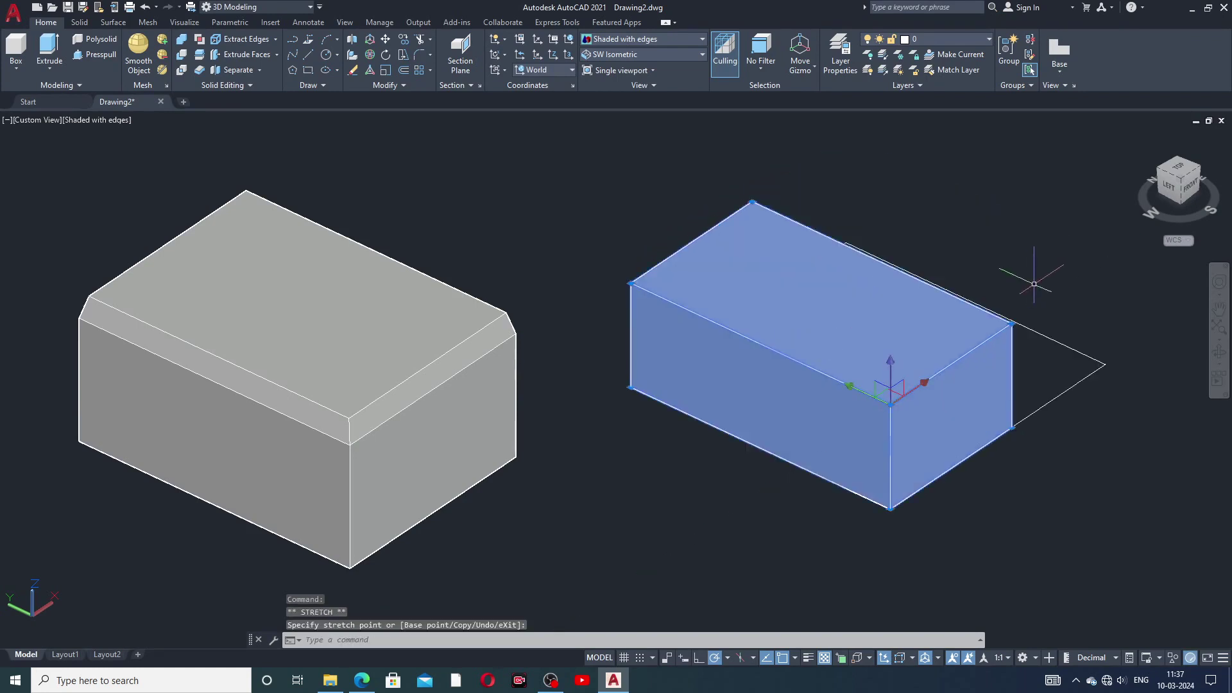
pyautogui.press('Escape')
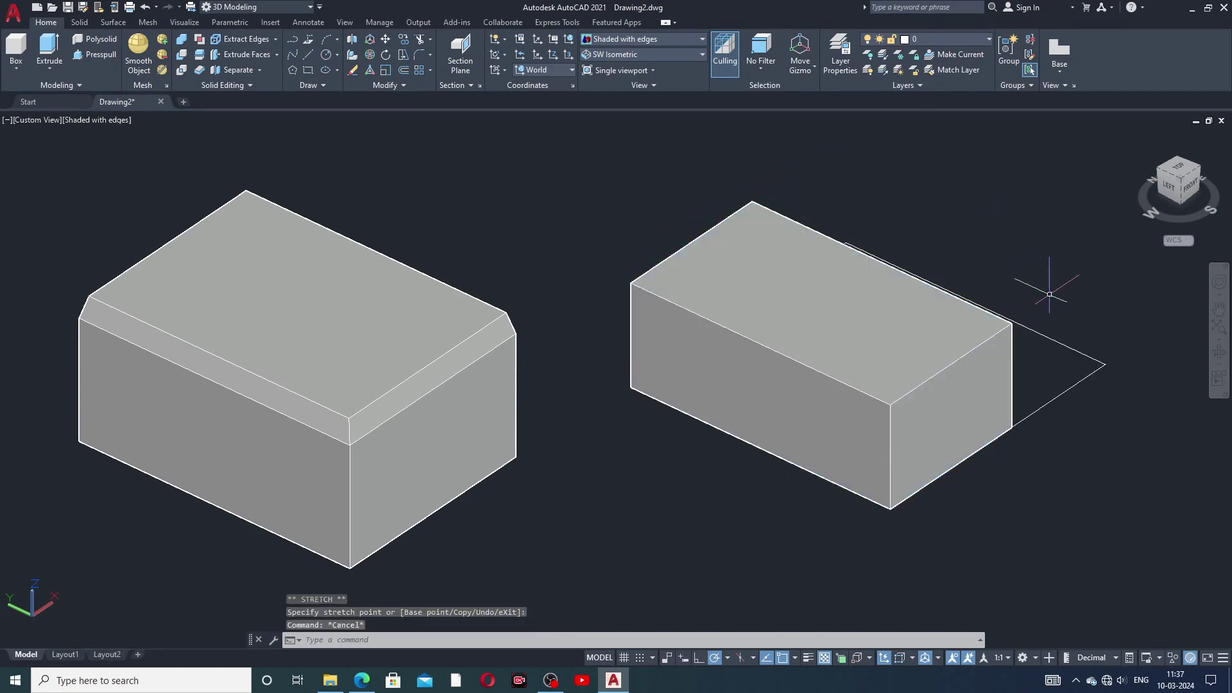
# - Erase the leftover rectangle outline beside the new box
pyautogui.click(1047, 334)
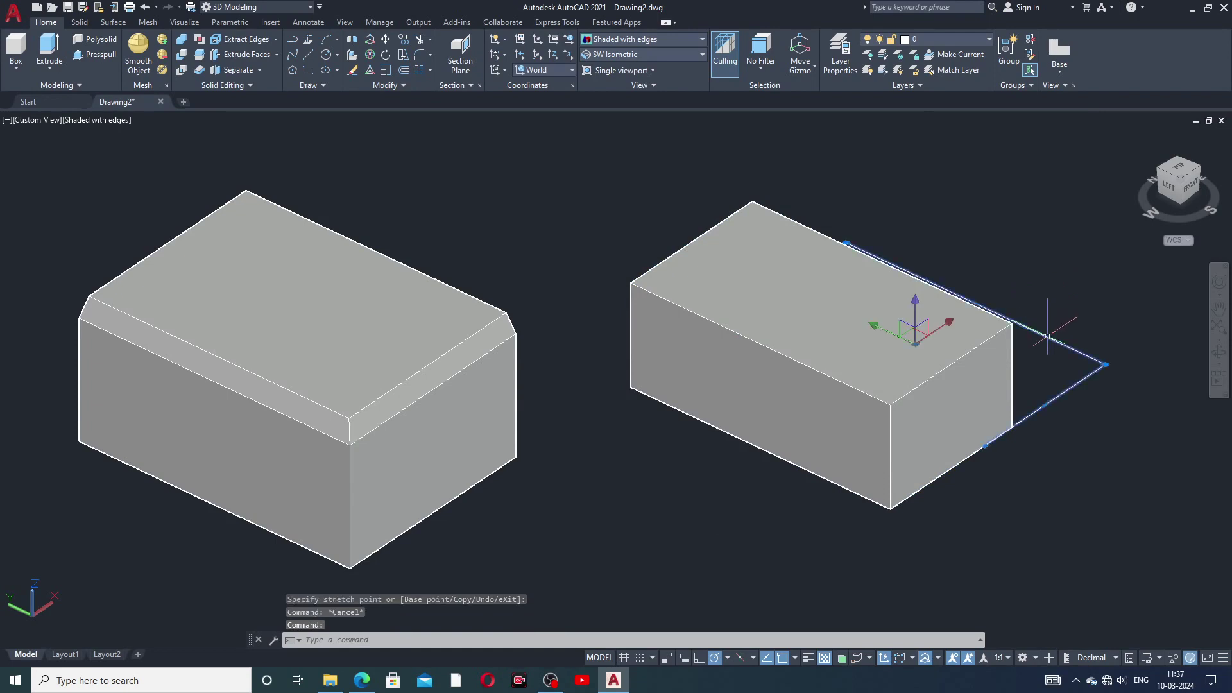
pyautogui.press('Delete')
pyautogui.moveTo(1019, 316); pyautogui.dragTo(1017, 304, button='middle')
pyautogui.press('Escape')
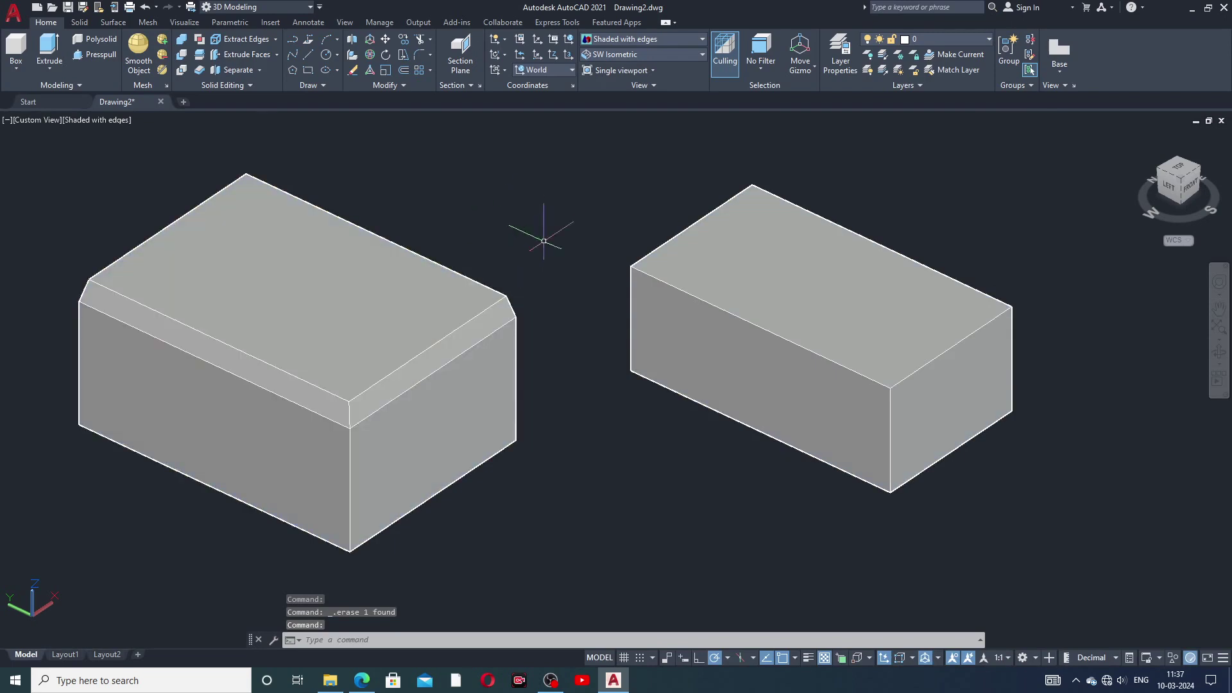
pyautogui.click(276, 55)
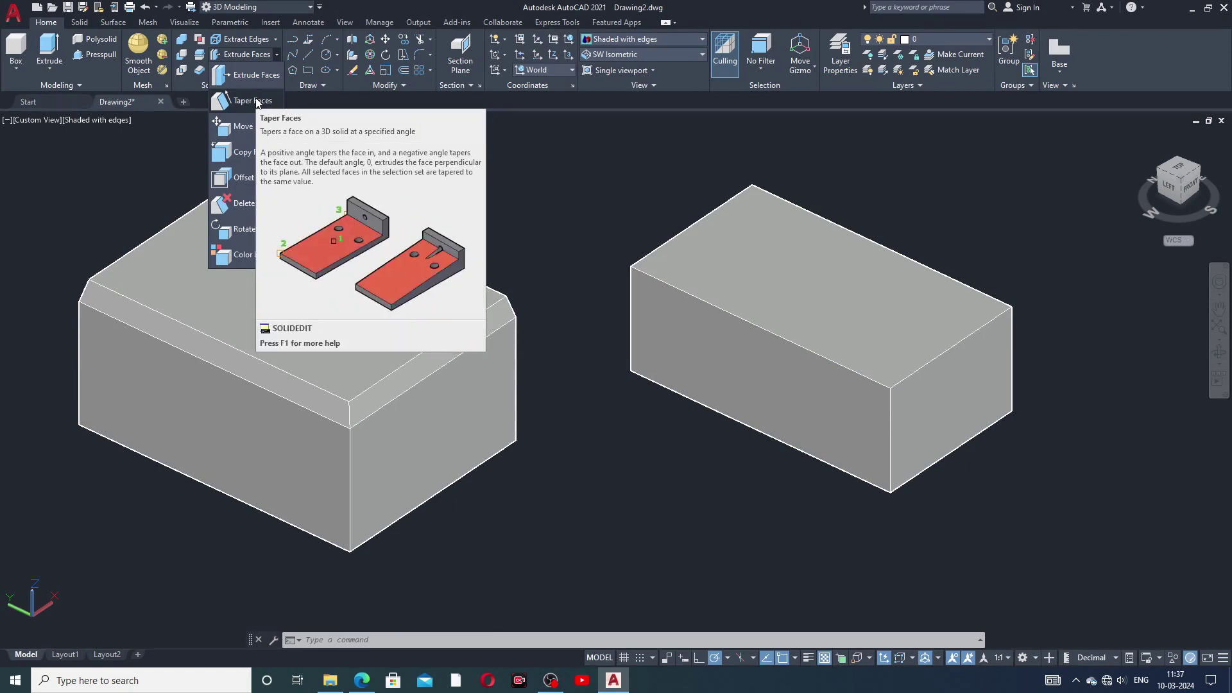
# - Taper the second box's top face by 10° about its front-to-right corner axis
pyautogui.click(259, 101)
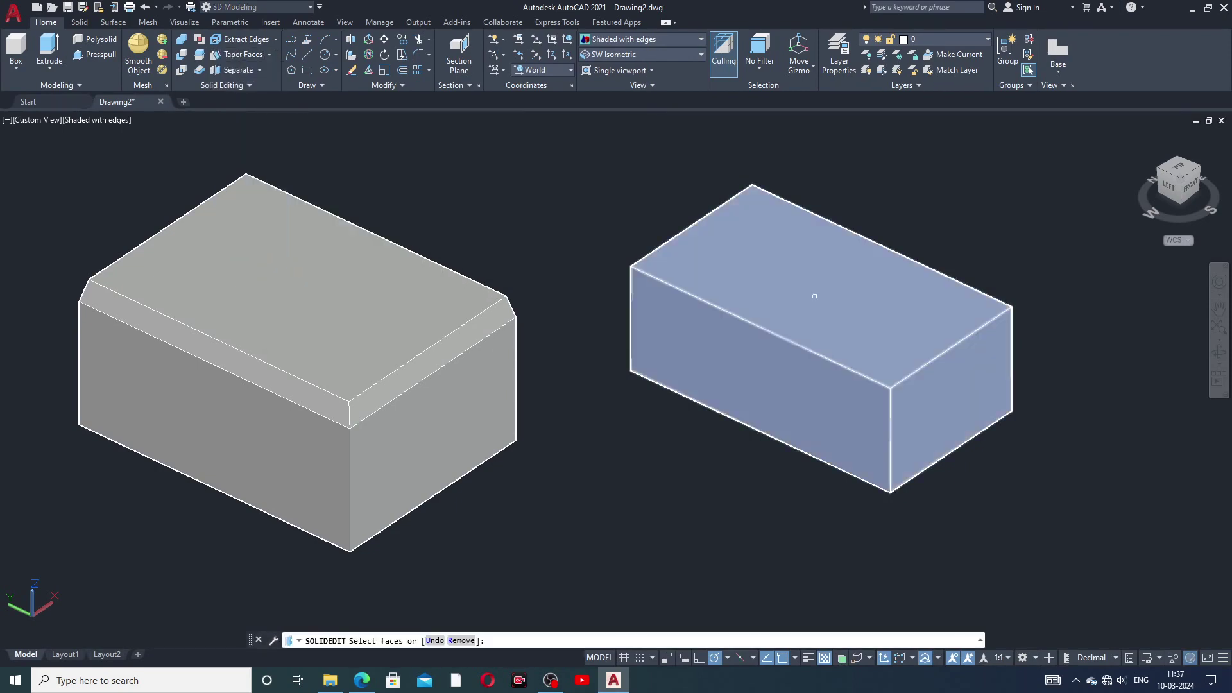
pyautogui.click(876, 284)
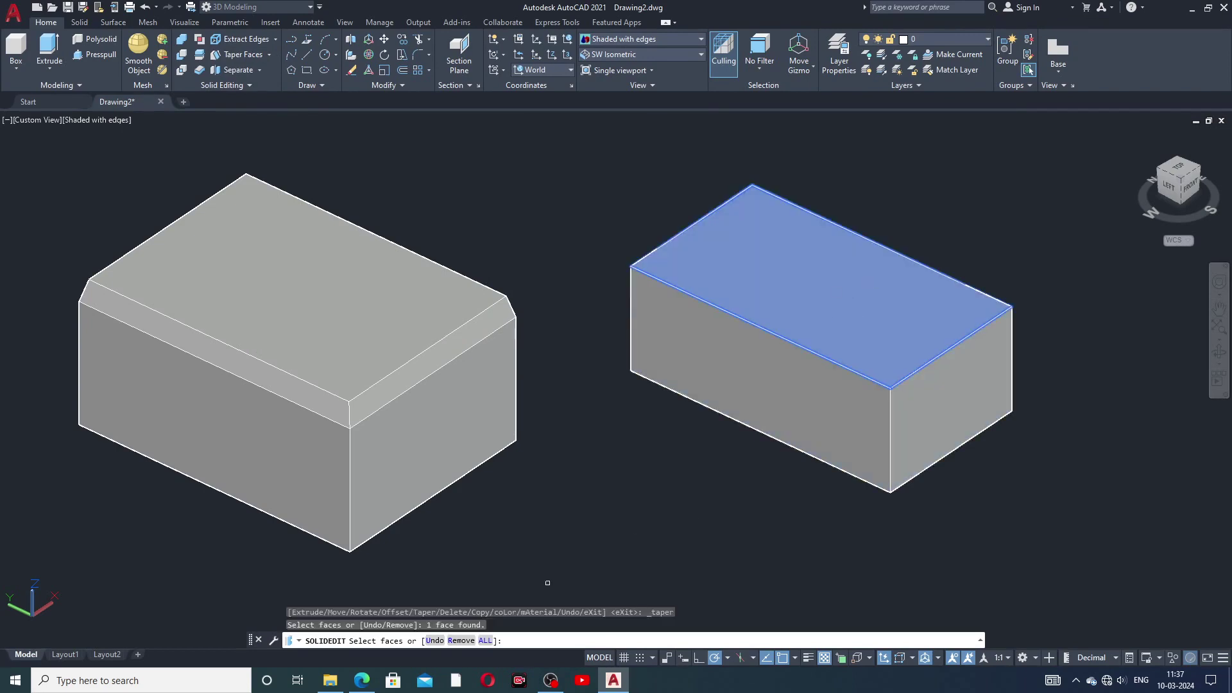
pyautogui.rightClick(676, 454)
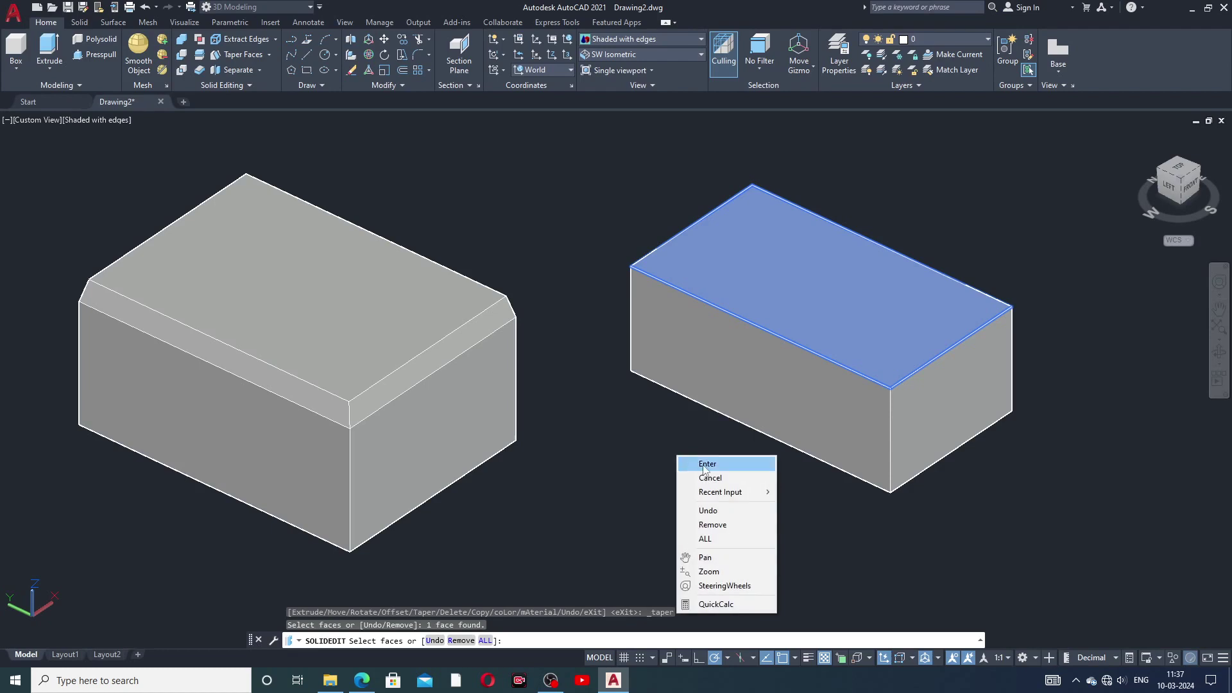
pyautogui.click(704, 468)
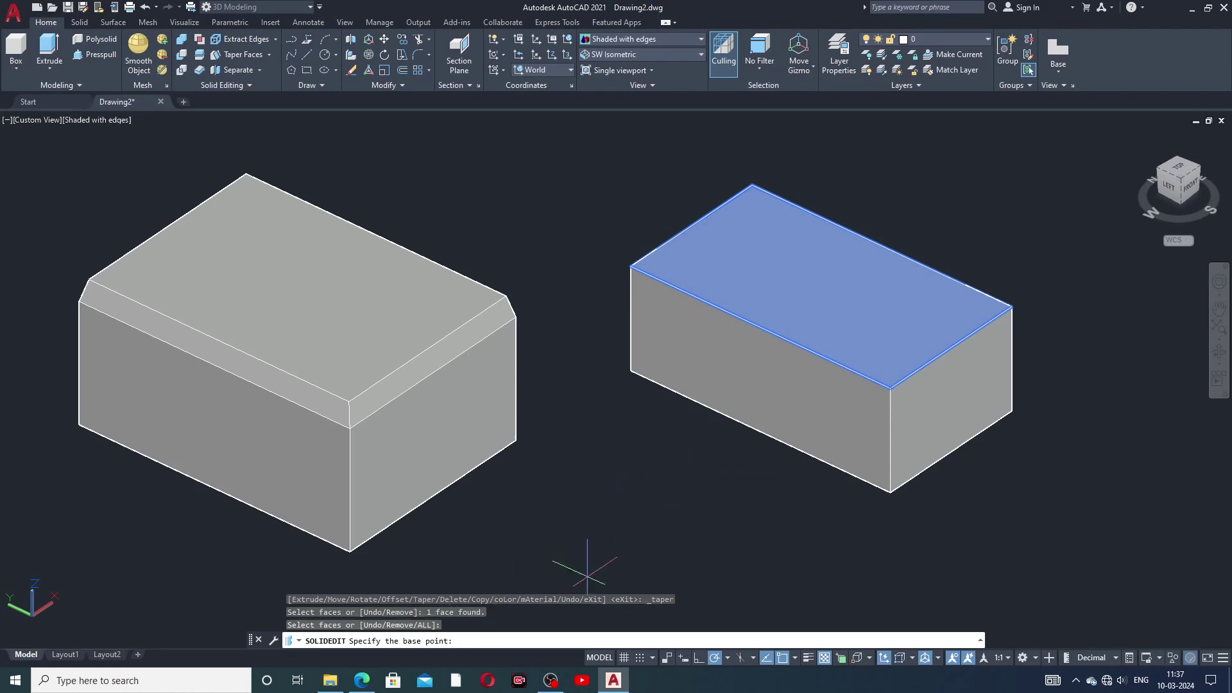
pyautogui.click(890, 388)
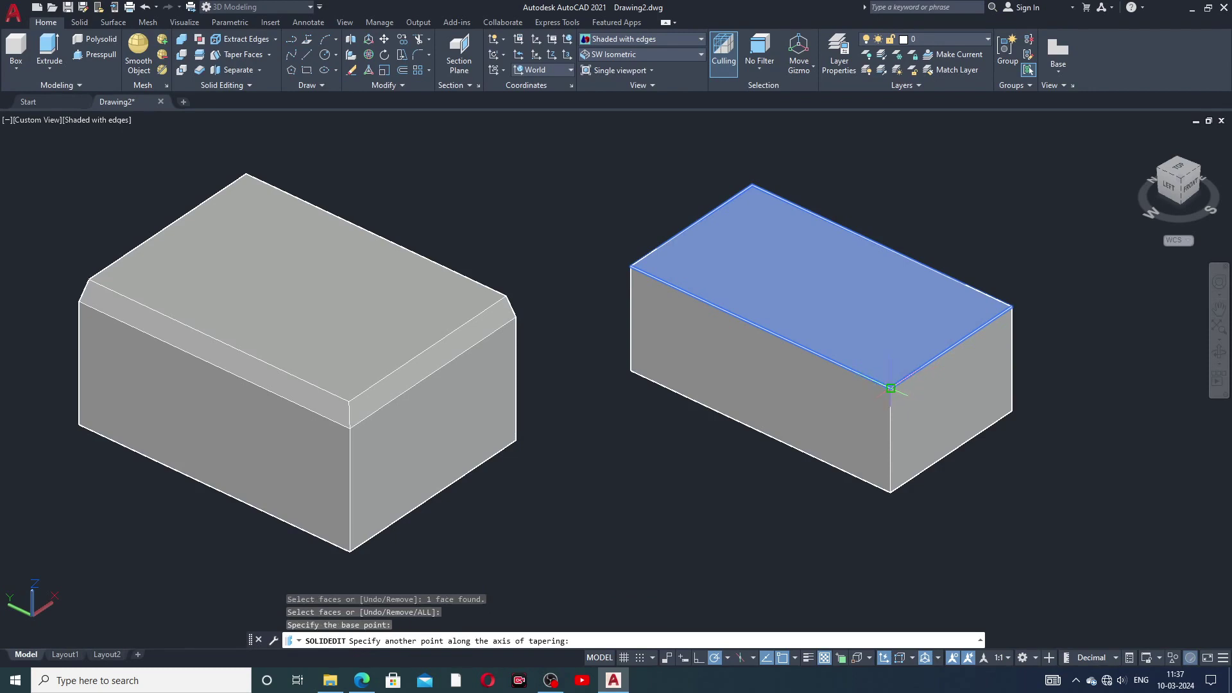
pyautogui.click(1012, 307)
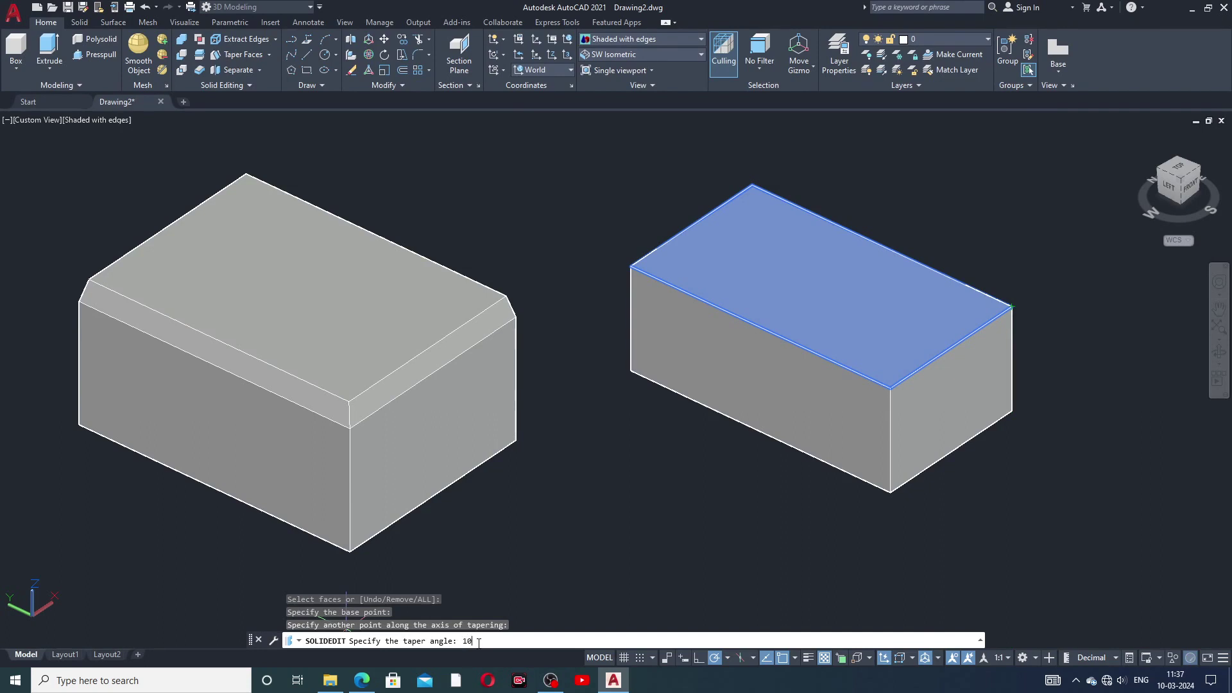
pyautogui.press('Return')
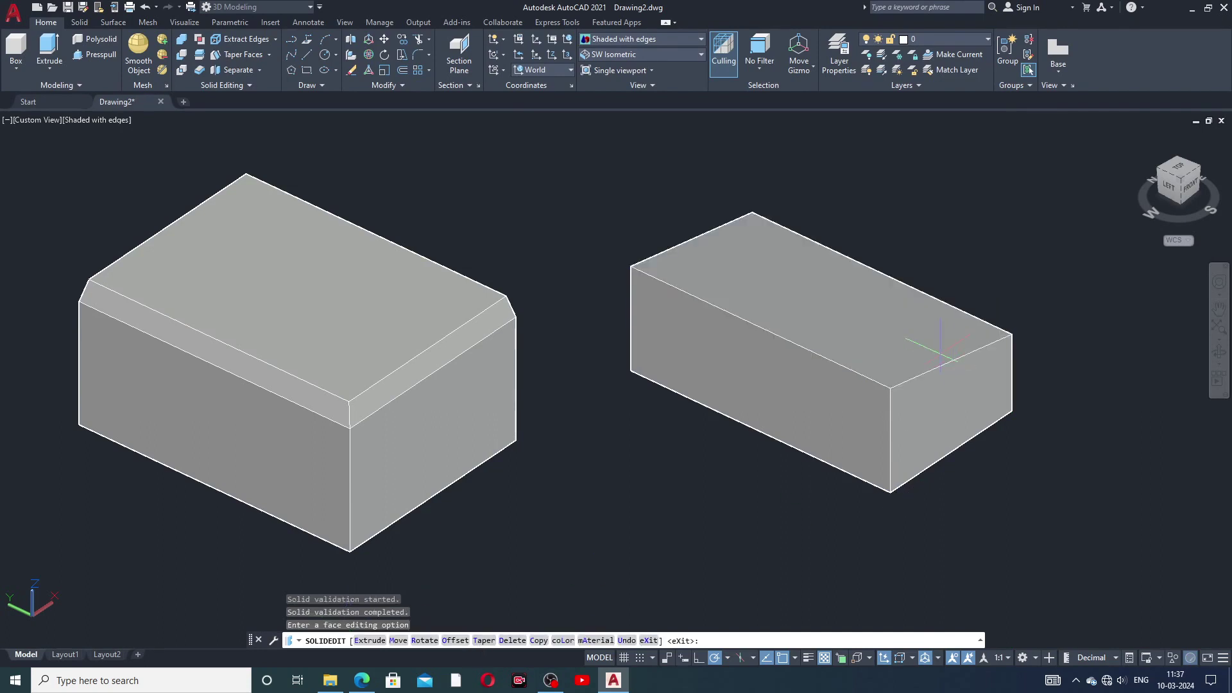
pyautogui.moveTo(940, 357)
pyautogui.mouseDown(button='middle')
pyautogui.moveTo(958, 377)
pyautogui.moveTo(957, 356)
pyautogui.mouseUp(button='middle')
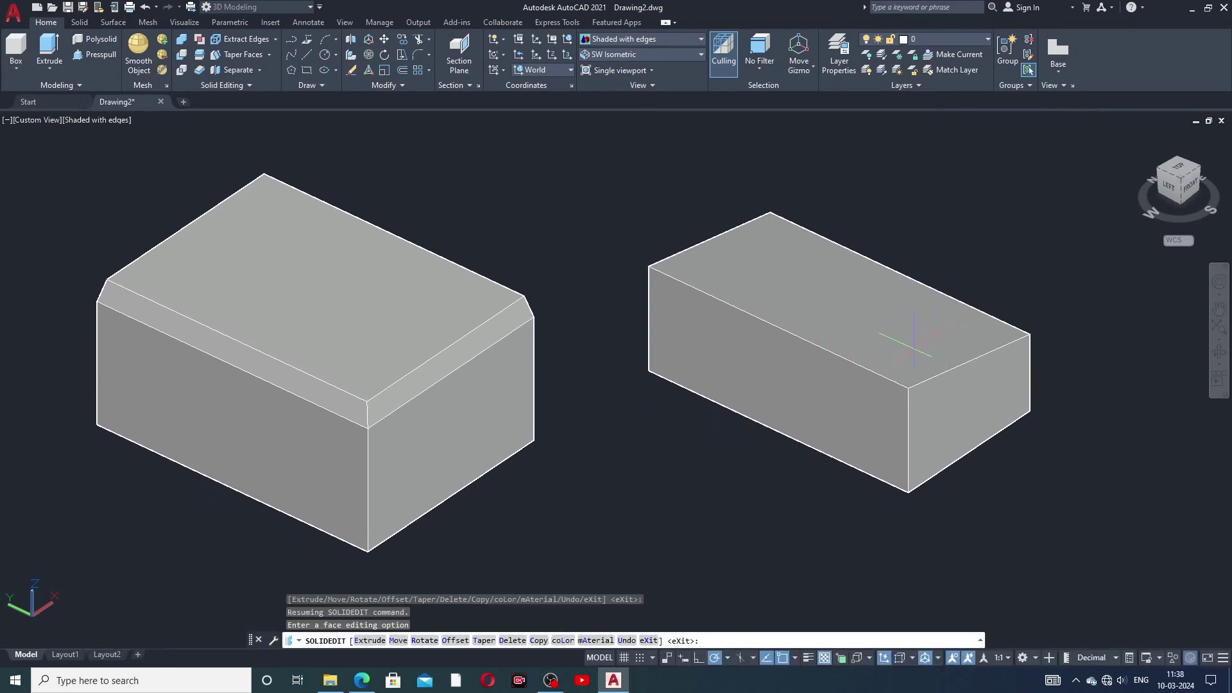
pyautogui.moveTo(914, 345)
pyautogui.mouseDown(button='middle')
pyautogui.moveTo(915, 363)
pyautogui.moveTo(930, 361)
pyautogui.mouseUp(button='middle')
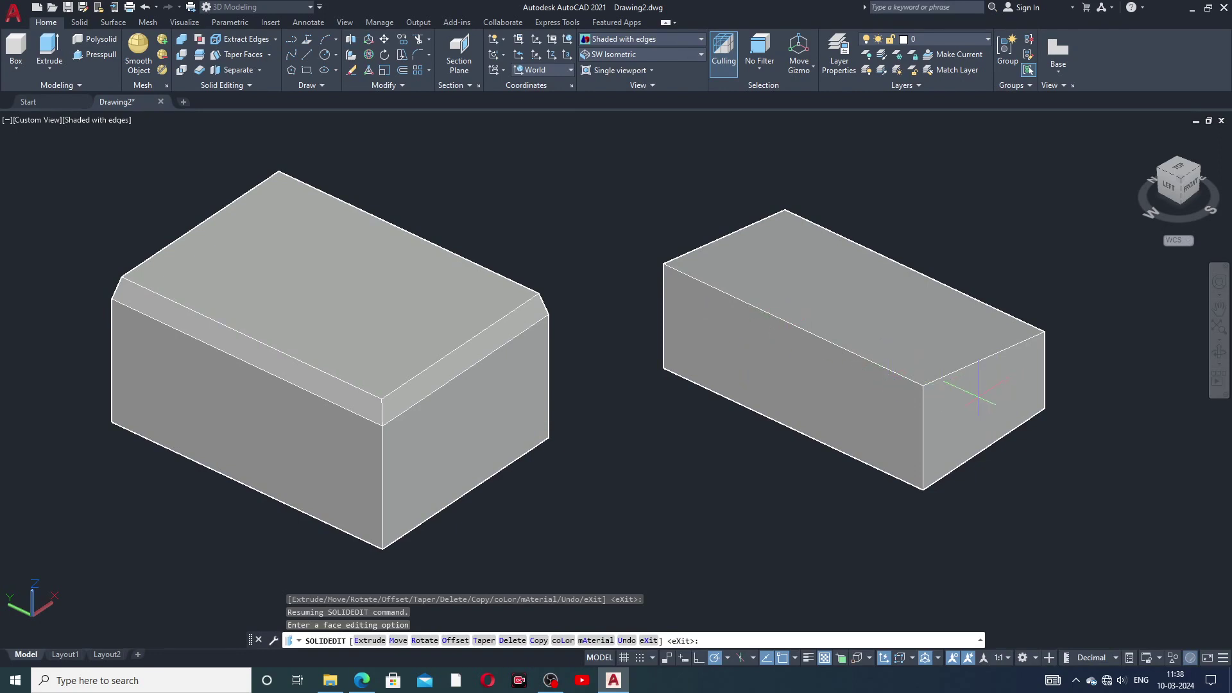
# - Taper the second box's end face inward by 20° using its upper corners as the axis
pyautogui.click(240, 56)
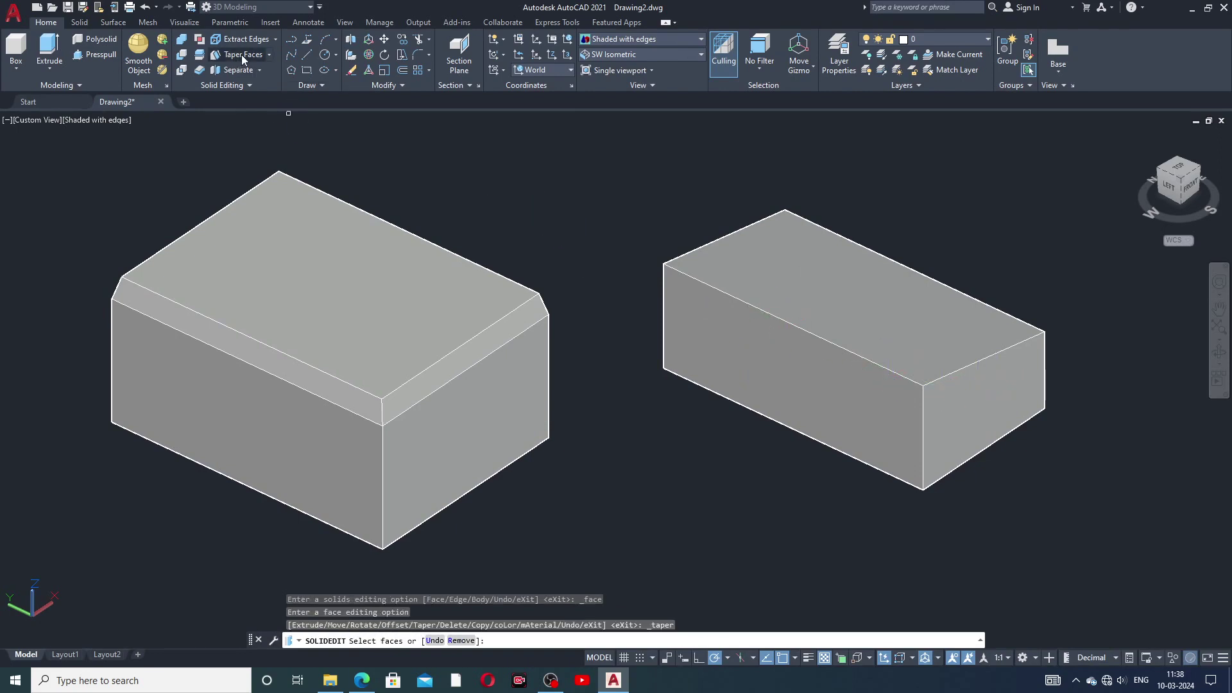
pyautogui.click(970, 411)
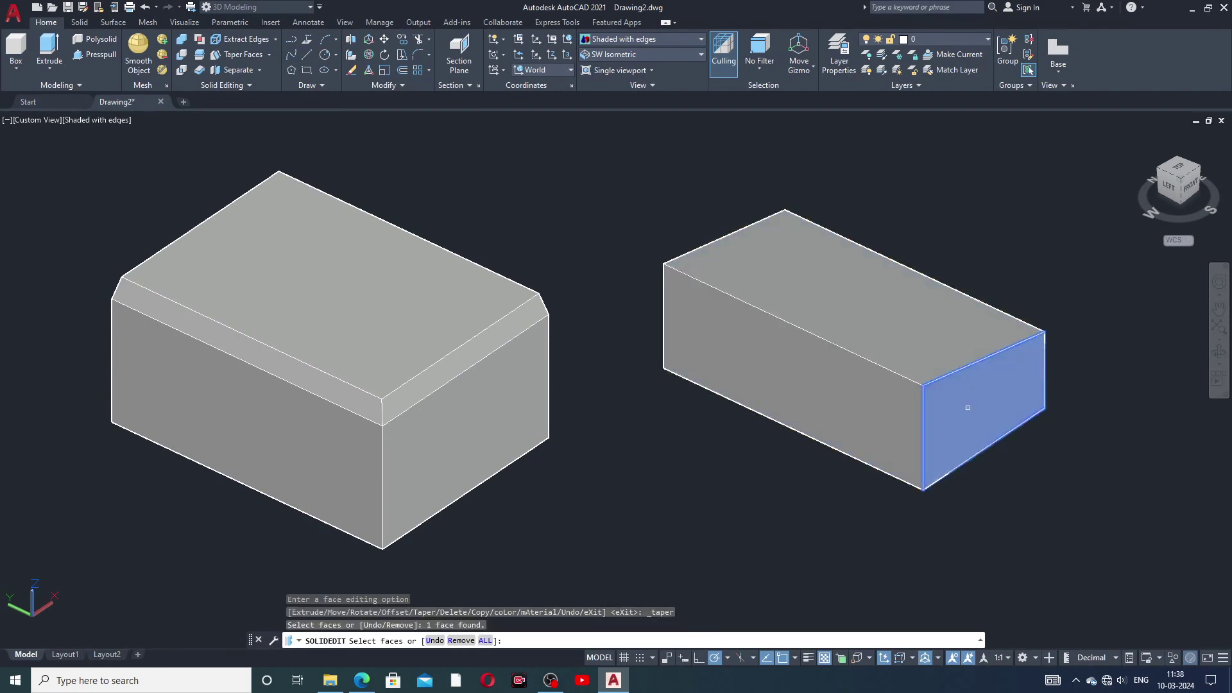
pyautogui.rightClick(968, 409)
pyautogui.click(986, 420)
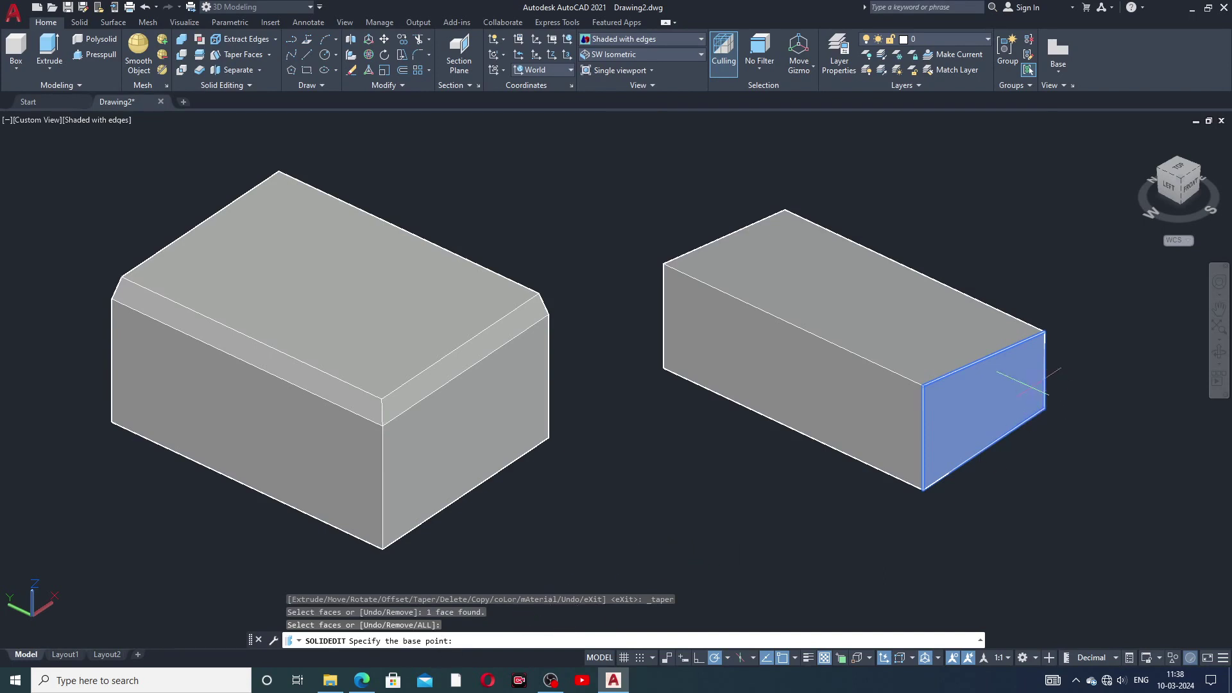
pyautogui.click(923, 385)
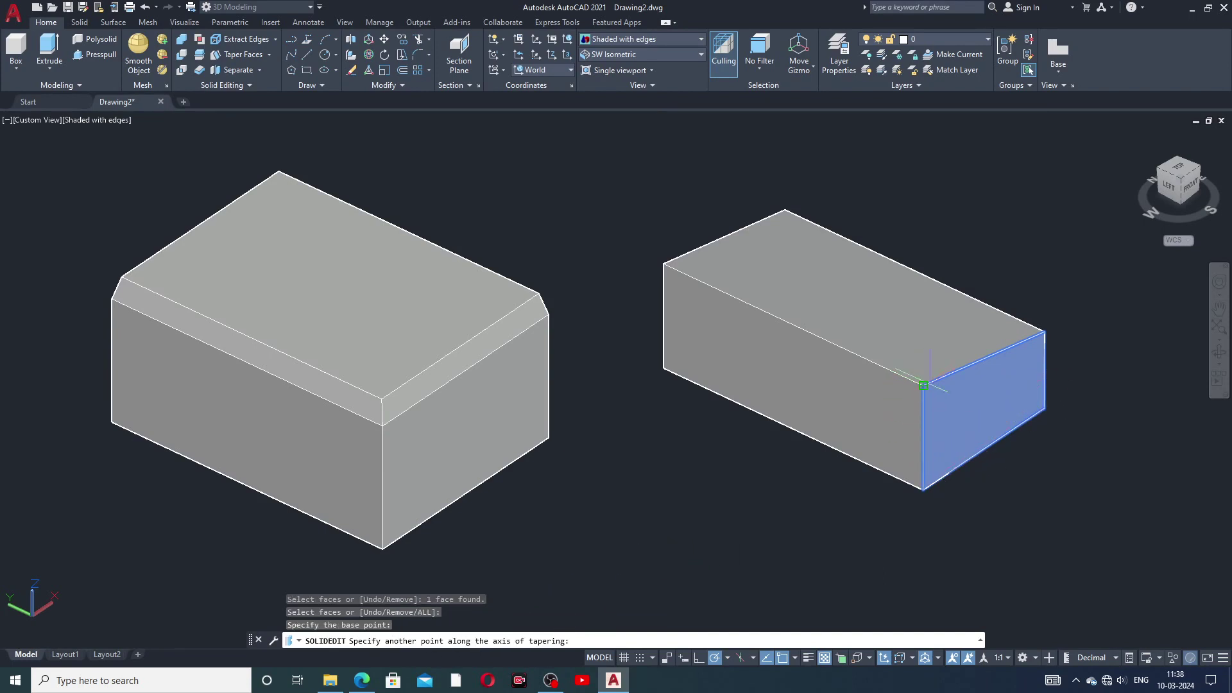
pyautogui.click(1045, 332)
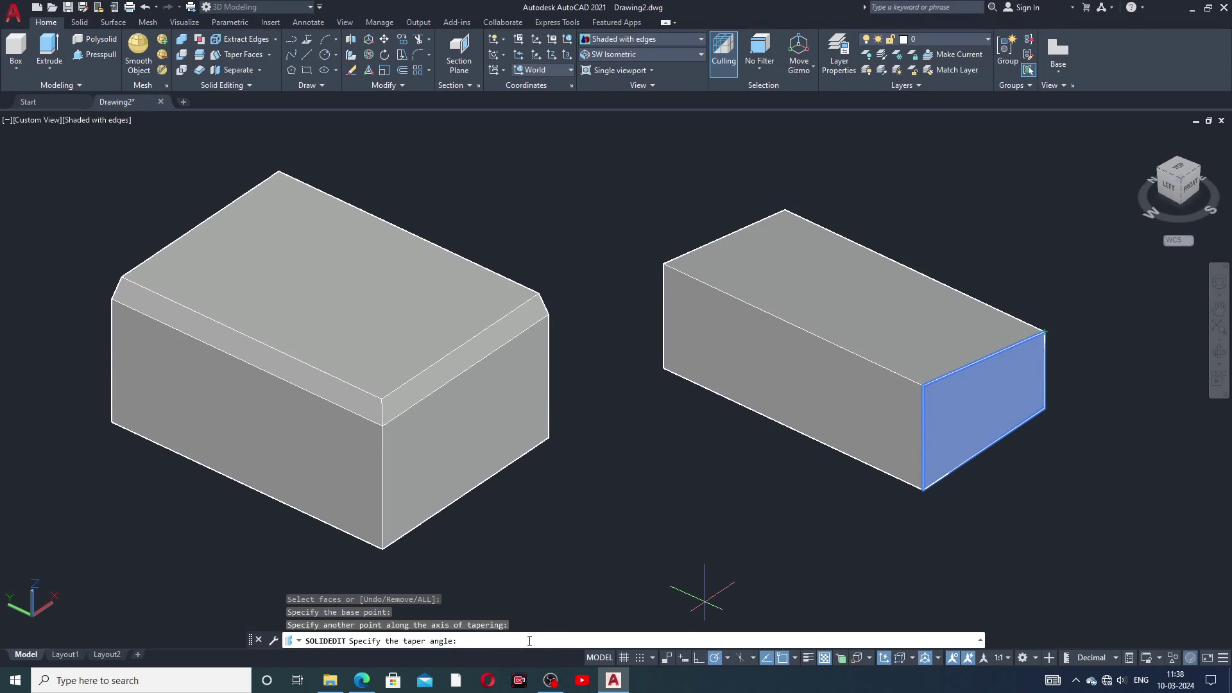
pyautogui.press('Return')
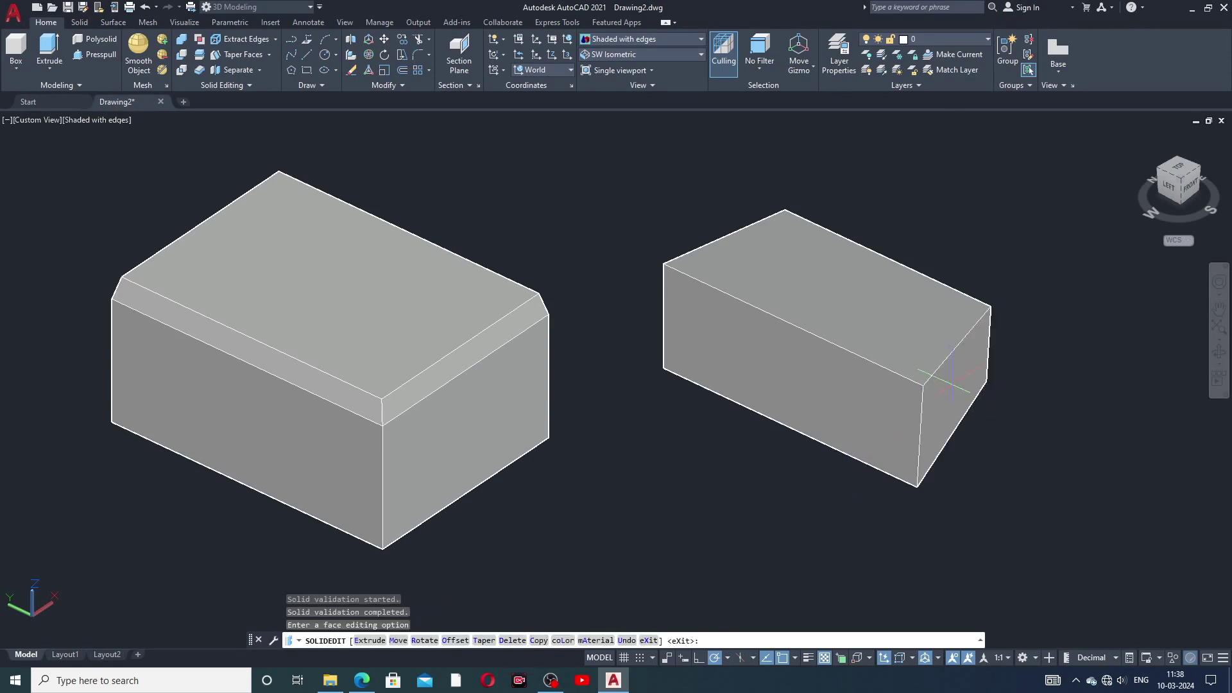
pyautogui.moveTo(952, 379); pyautogui.dragTo(970, 385, button='middle')
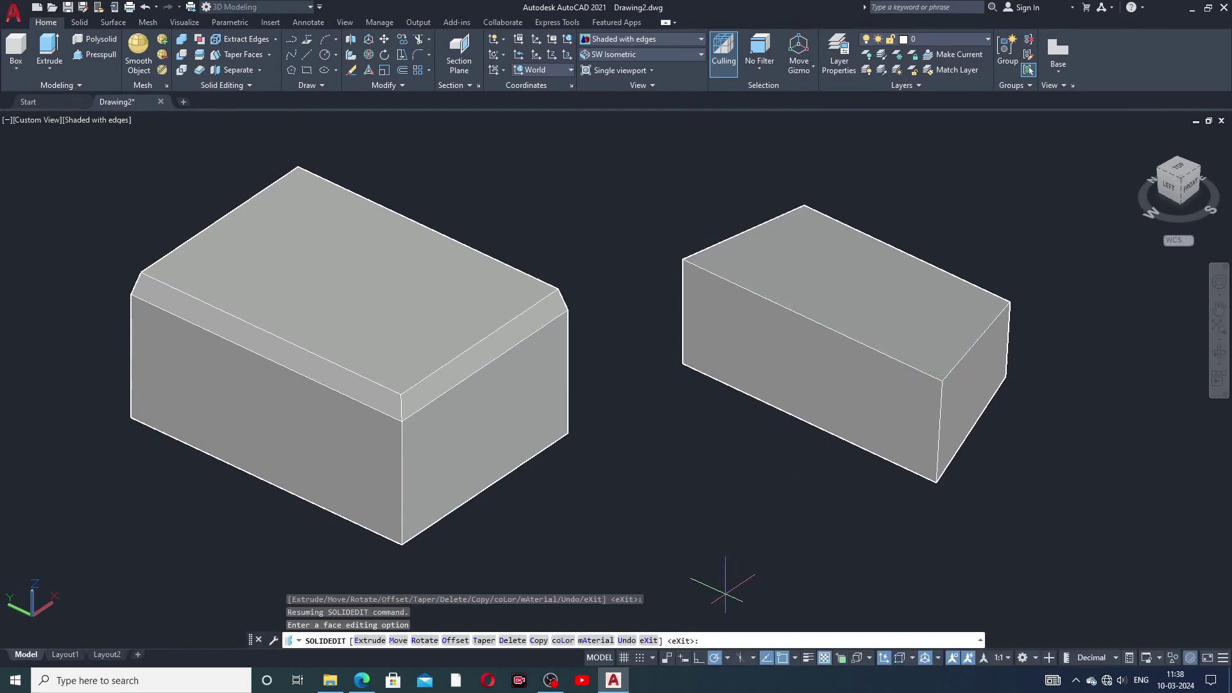
pyautogui.press('Return')
pyautogui.press('Return')
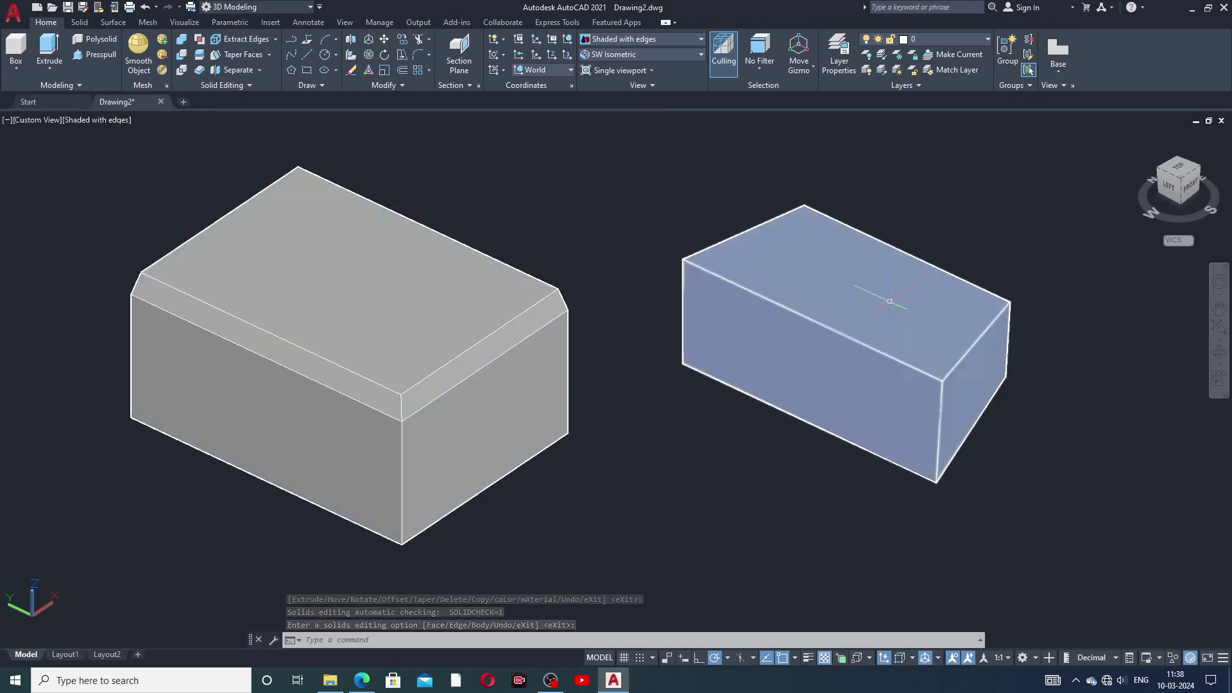
# - Set the tapered right box's colour to Red
pyautogui.click(890, 301)
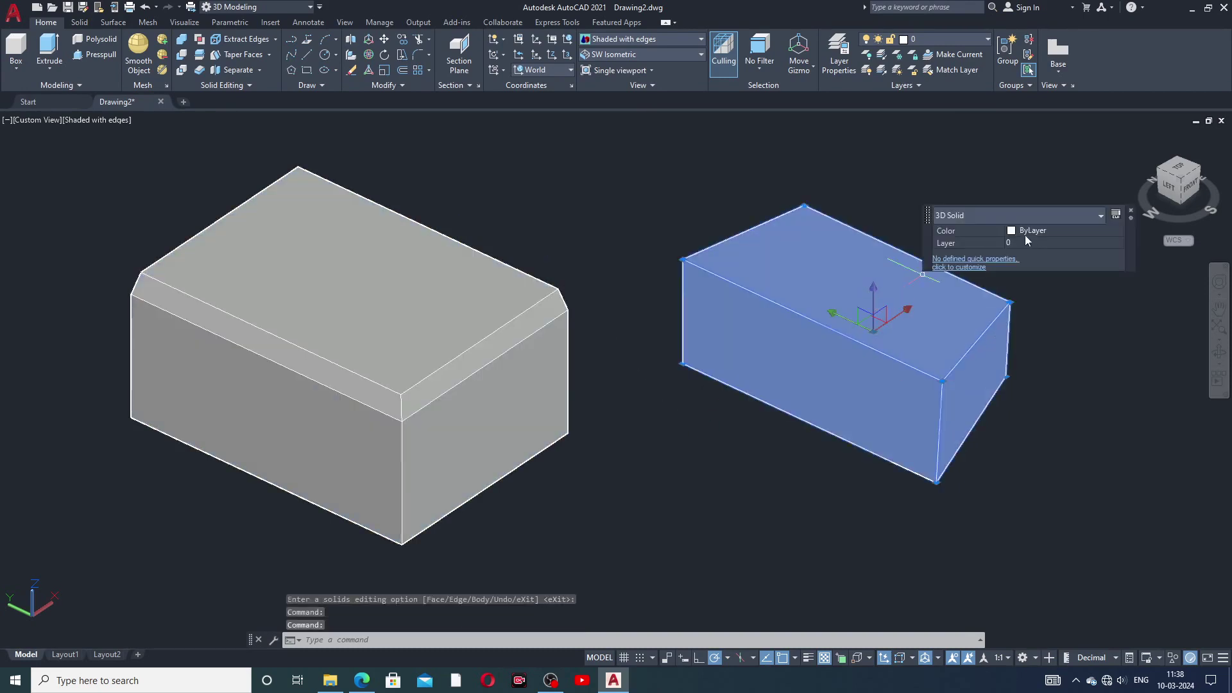
pyautogui.click(1026, 231)
pyautogui.click(1027, 238)
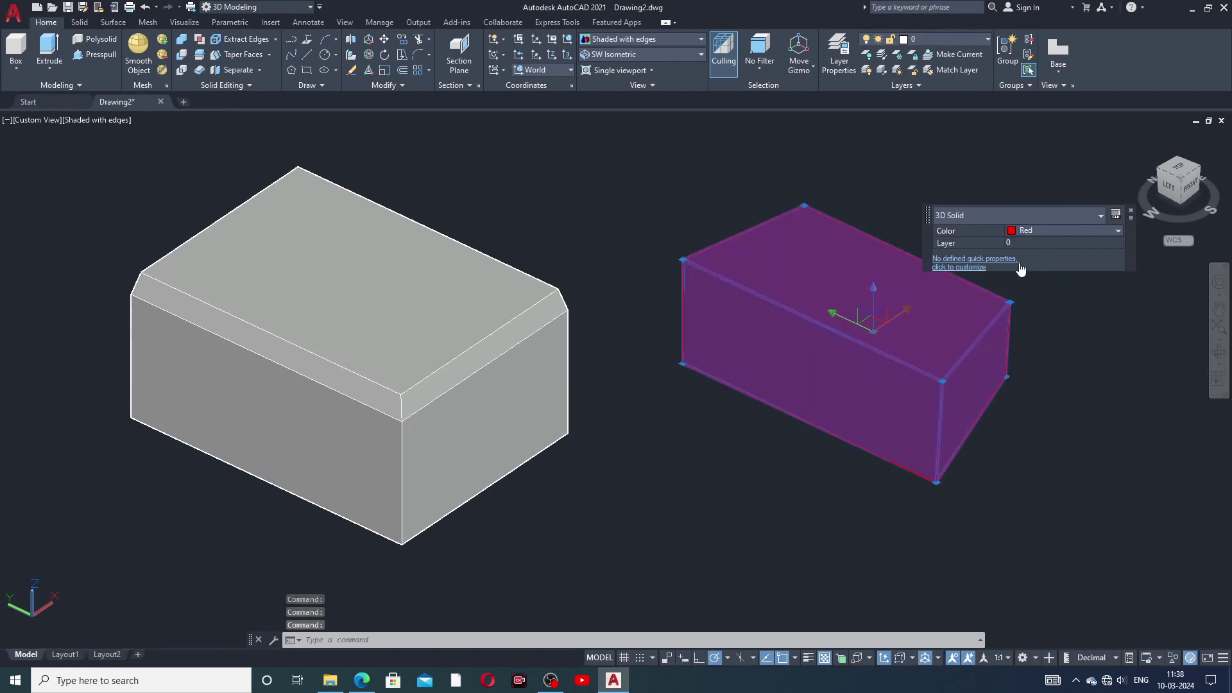
pyautogui.press('Escape')
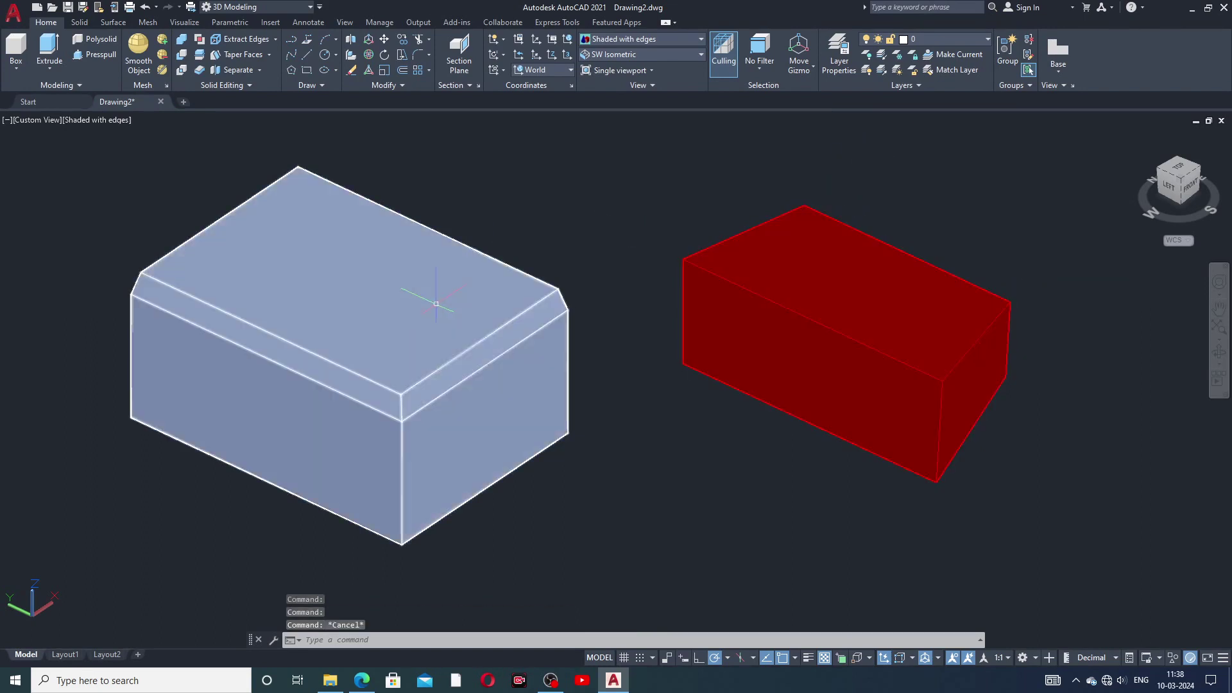
# - Set the bevelled left box's colour to Magenta
pyautogui.click(436, 304)
pyautogui.click(573, 235)
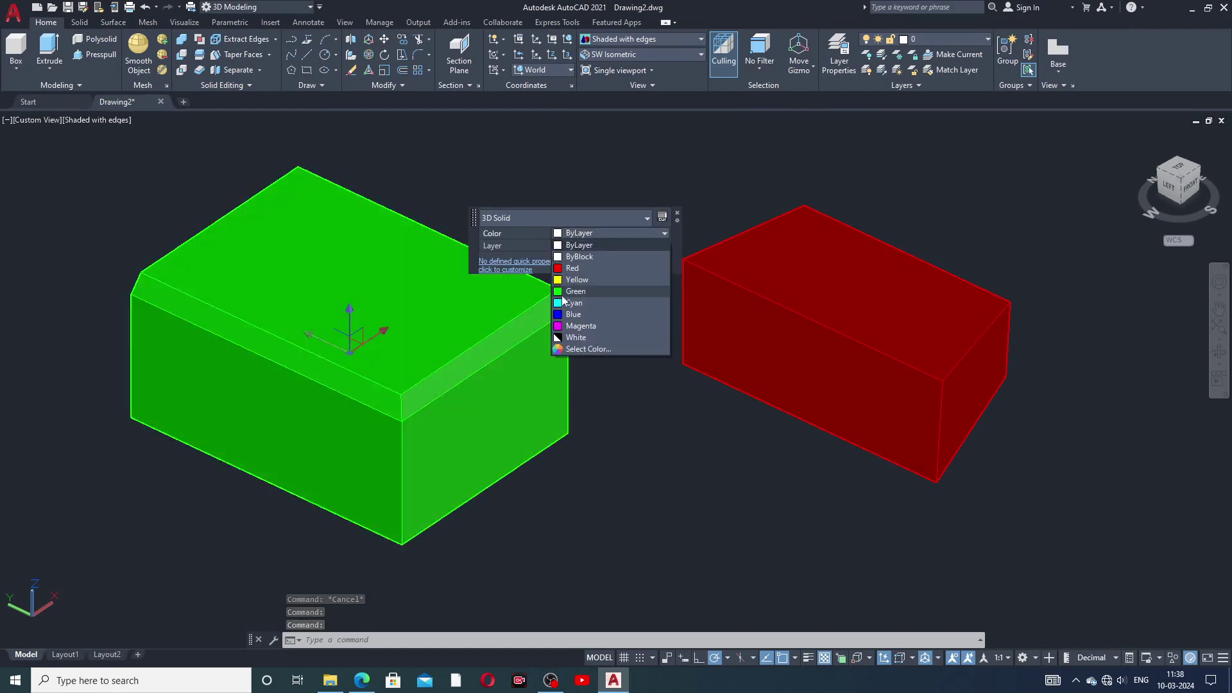
pyautogui.click(573, 326)
pyautogui.press('Escape')
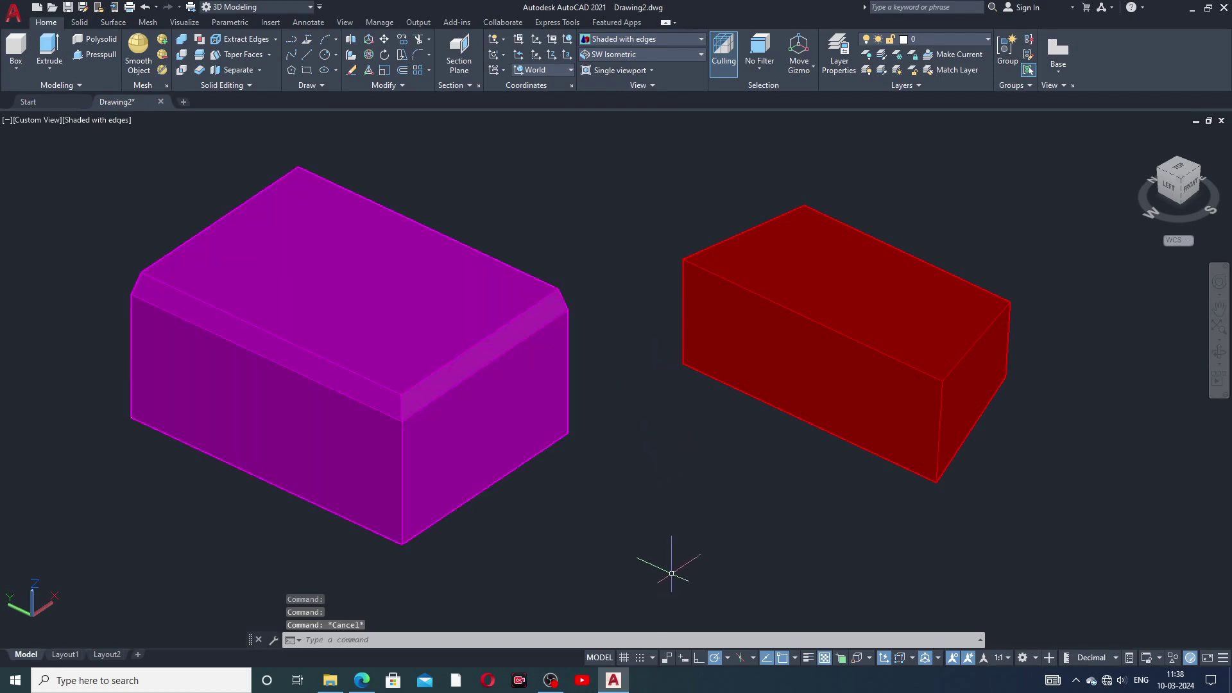
pyautogui.moveTo(672, 573); pyautogui.dragTo(707, 579, button='middle')
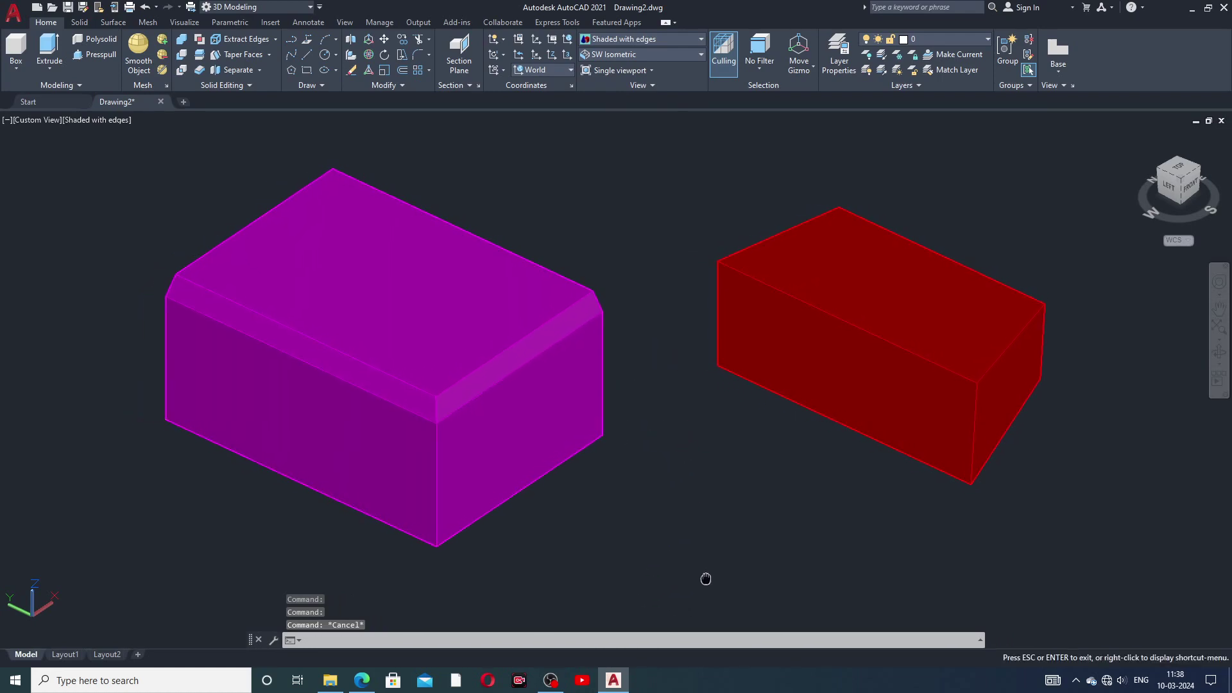
pyautogui.click(699, 683)
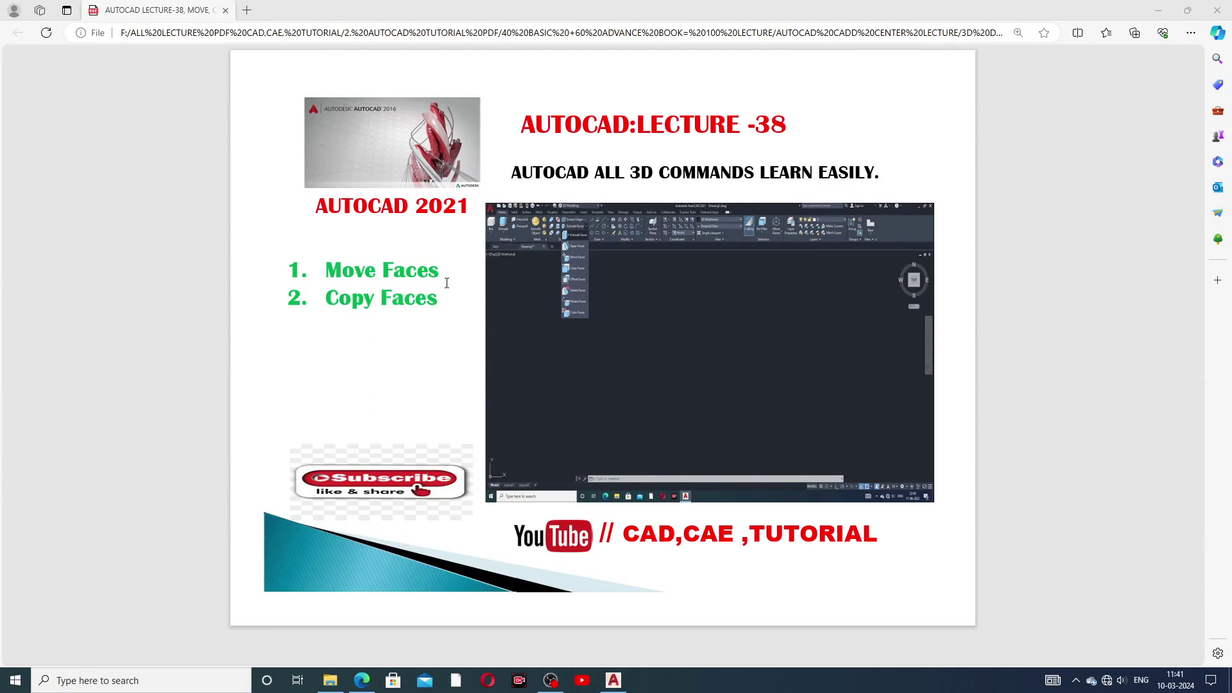
# - Return from the Lecture 38 PDF to the AutoCAD drawing, Drawing2.dwg
pyautogui.click(613, 681)
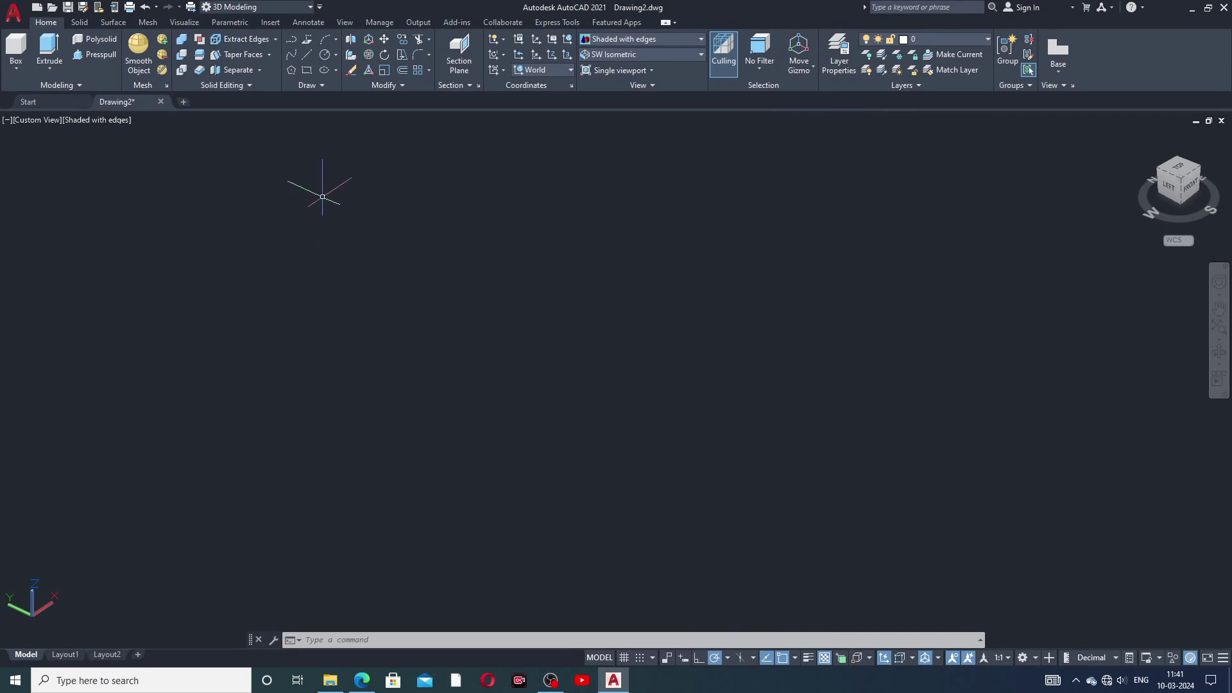
# - Draw a rectangle in the empty drawing from two picked corners
pyautogui.click(308, 70)
pyautogui.click(415, 378)
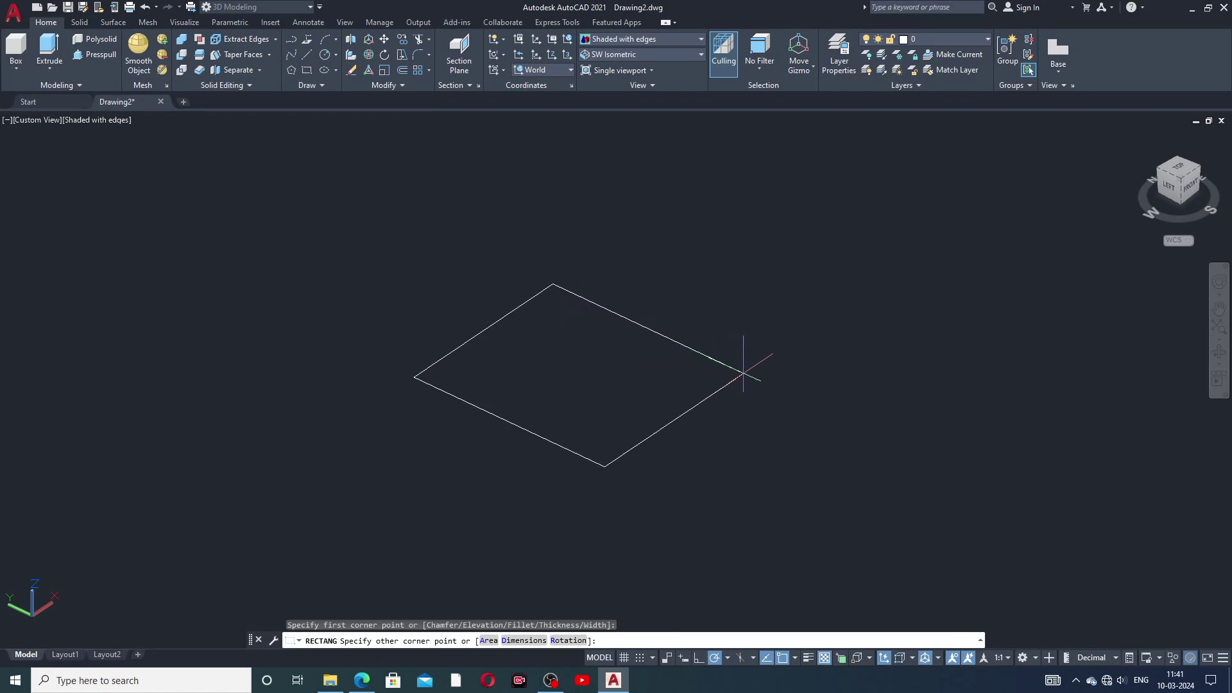
pyautogui.click(745, 373)
pyautogui.moveTo(675, 392)
pyautogui.mouseDown(button='middle')
pyautogui.moveTo(520, 360)
pyautogui.moveTo(453, 387)
pyautogui.mouseUp(button='middle')
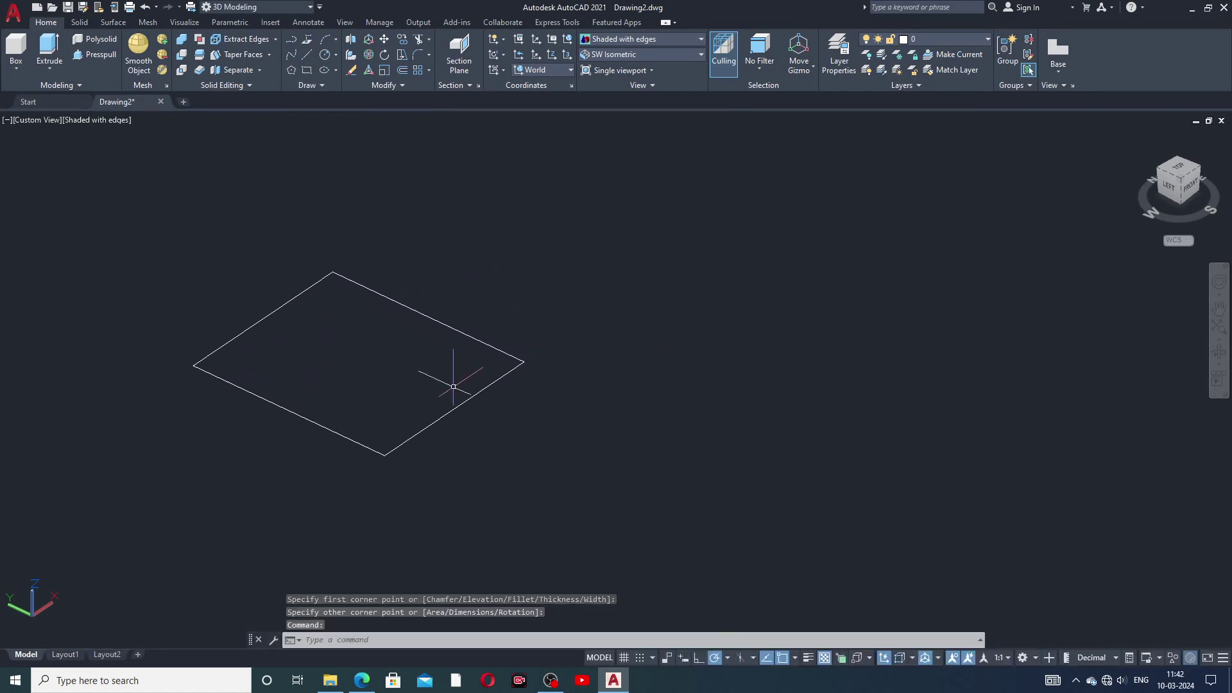
# - Press-pull the rectangle's area upward into a solid box
pyautogui.click(95, 55)
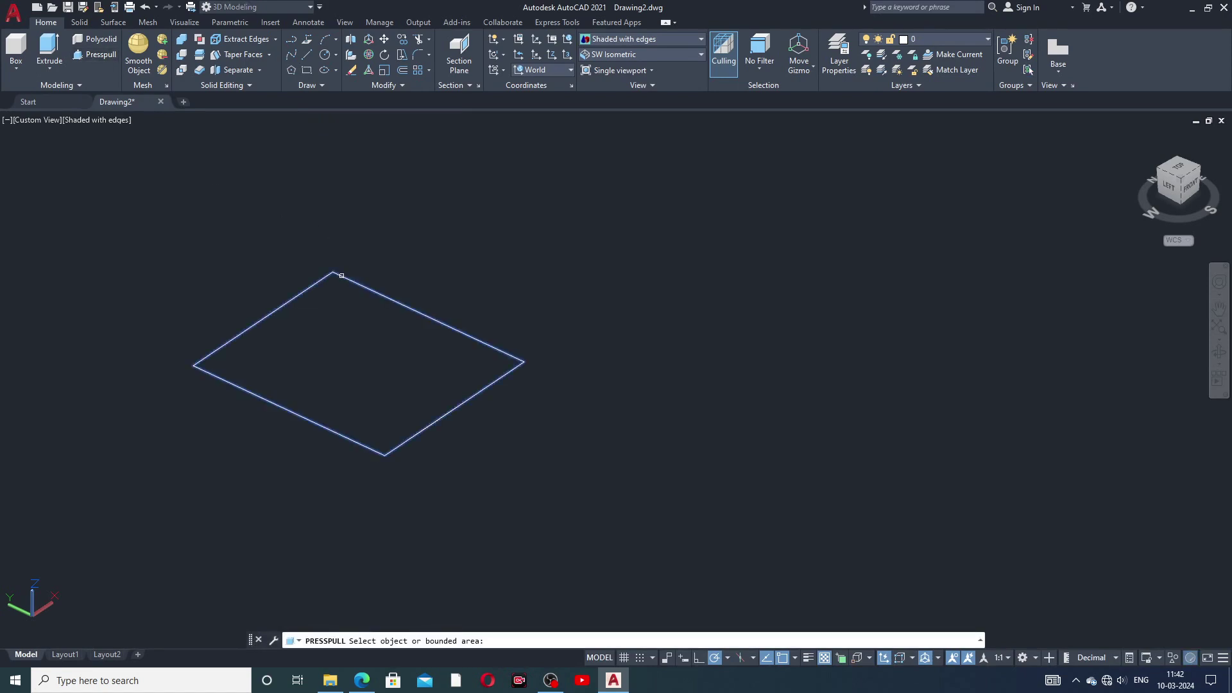
pyautogui.click(340, 276)
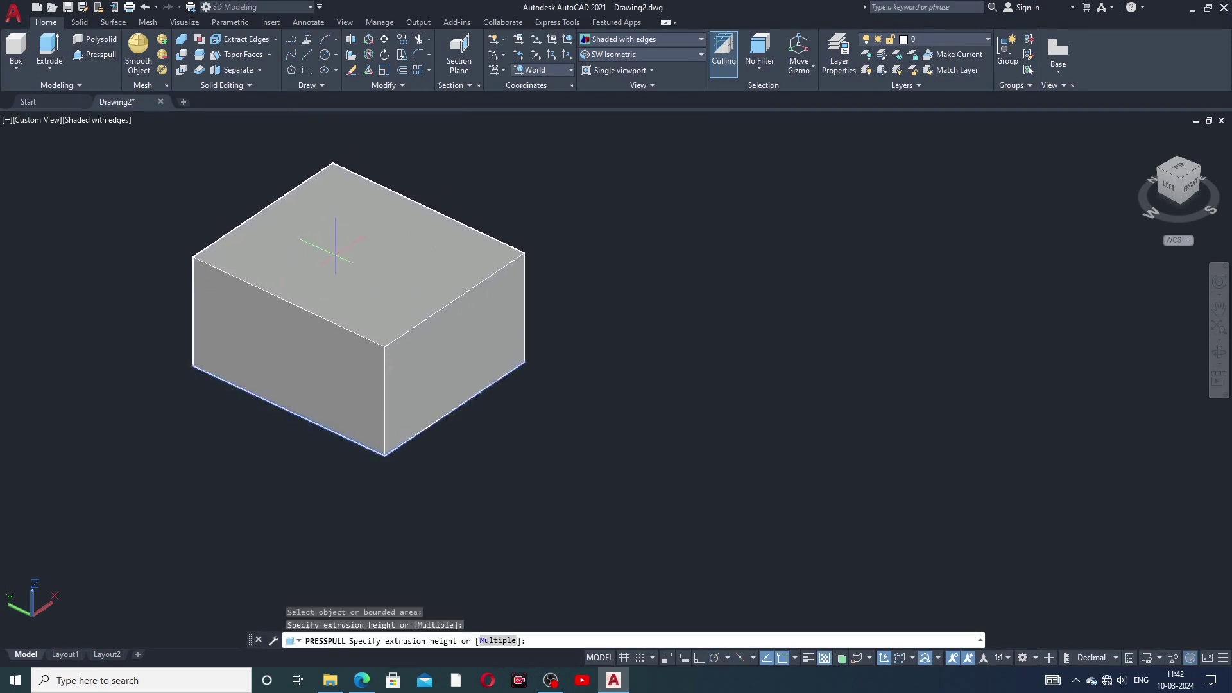
pyautogui.click(333, 244)
pyautogui.keyDown('shift'); pyautogui.moveTo(376, 288); pyautogui.dragTo(319, 344, button='middle'); pyautogui.keyUp('shift')
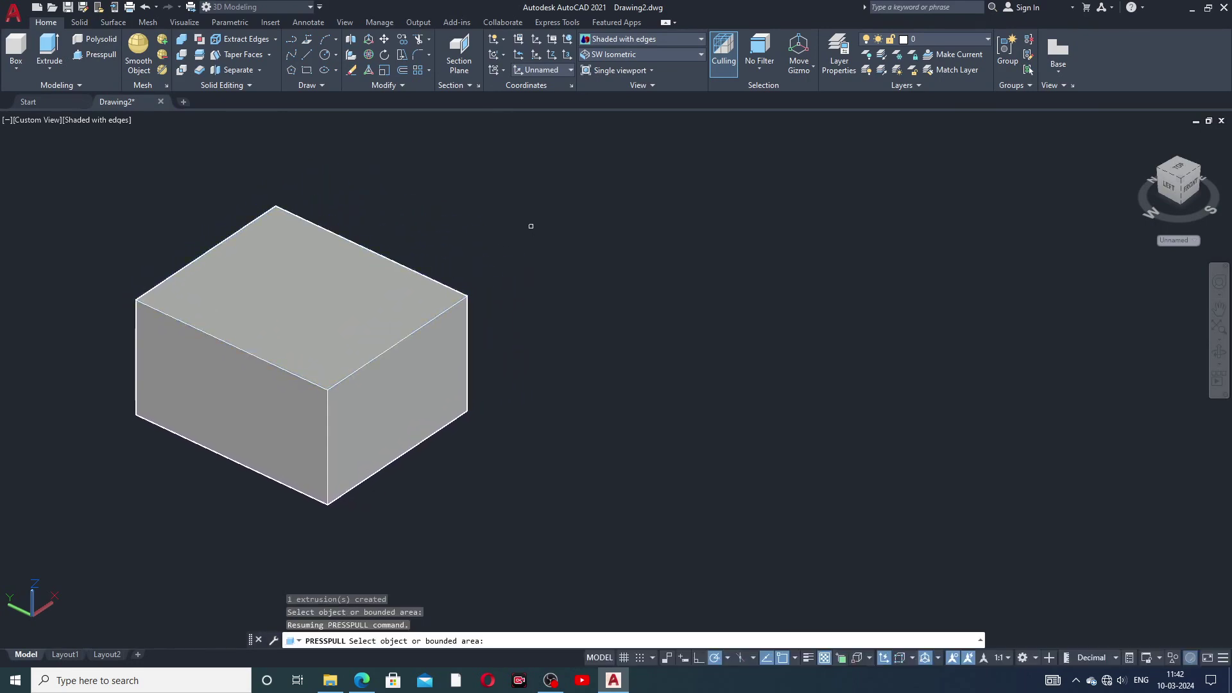
pyautogui.press('Return')
pyautogui.moveTo(487, 299); pyautogui.dragTo(462, 331, button='middle')
pyautogui.press('Escape')
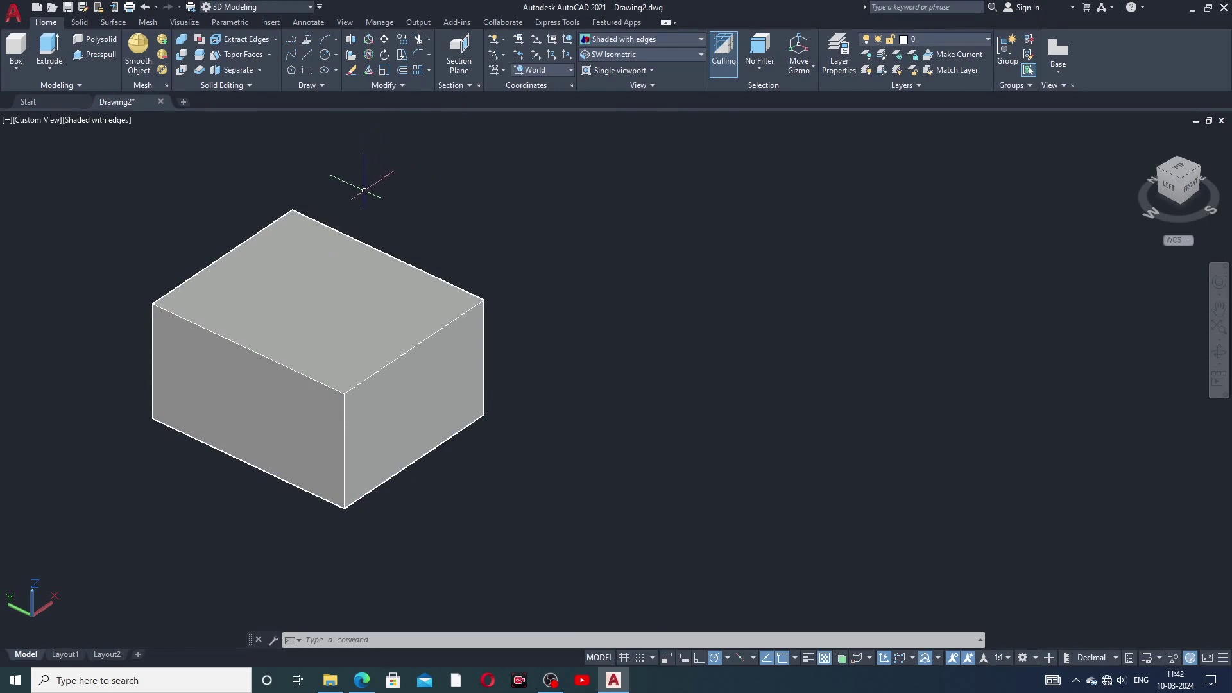
pyautogui.click(269, 55)
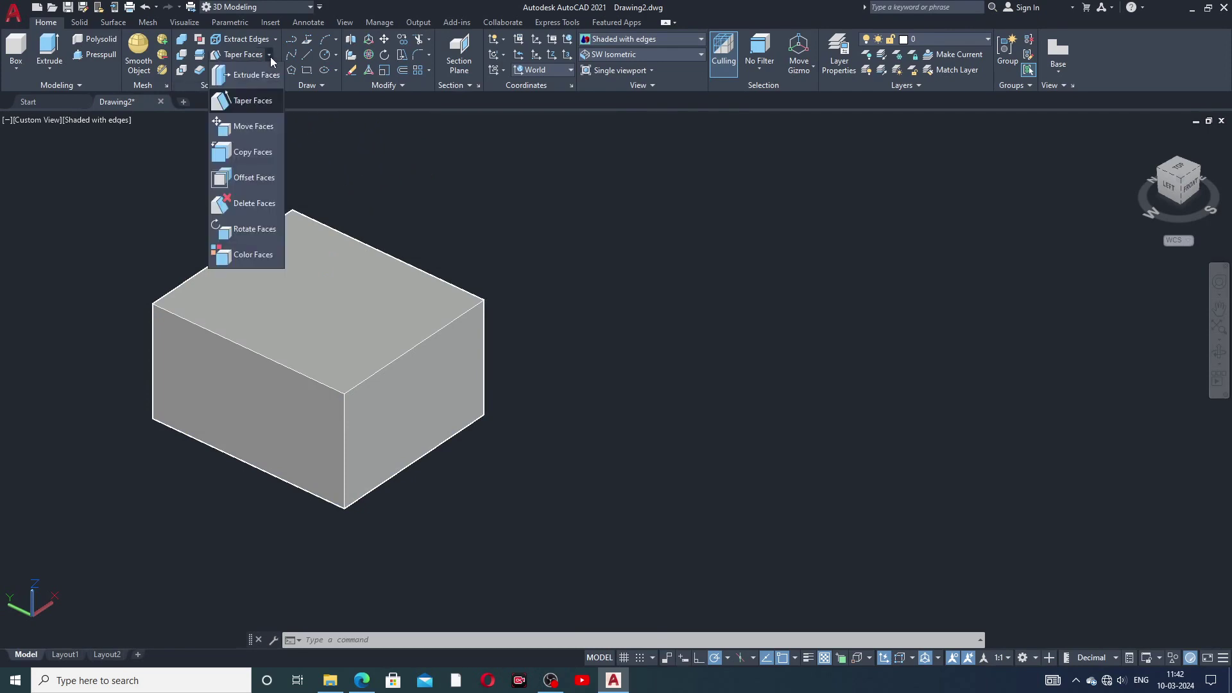
pyautogui.click(272, 127)
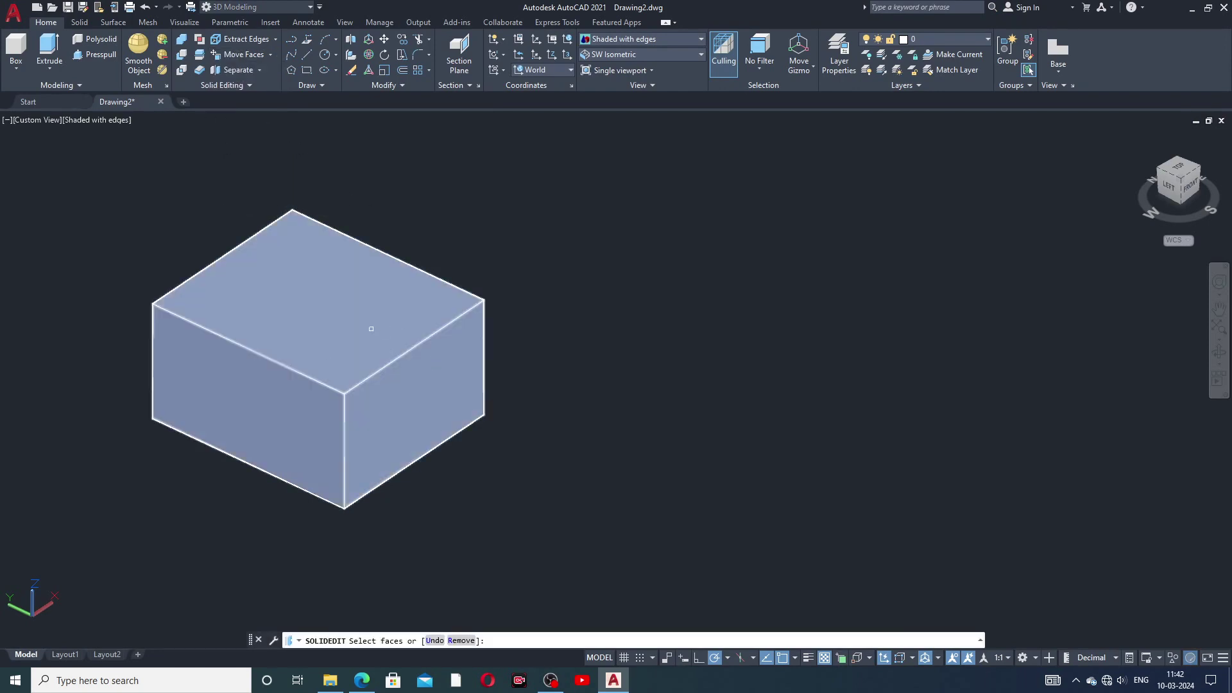
pyautogui.click(418, 368)
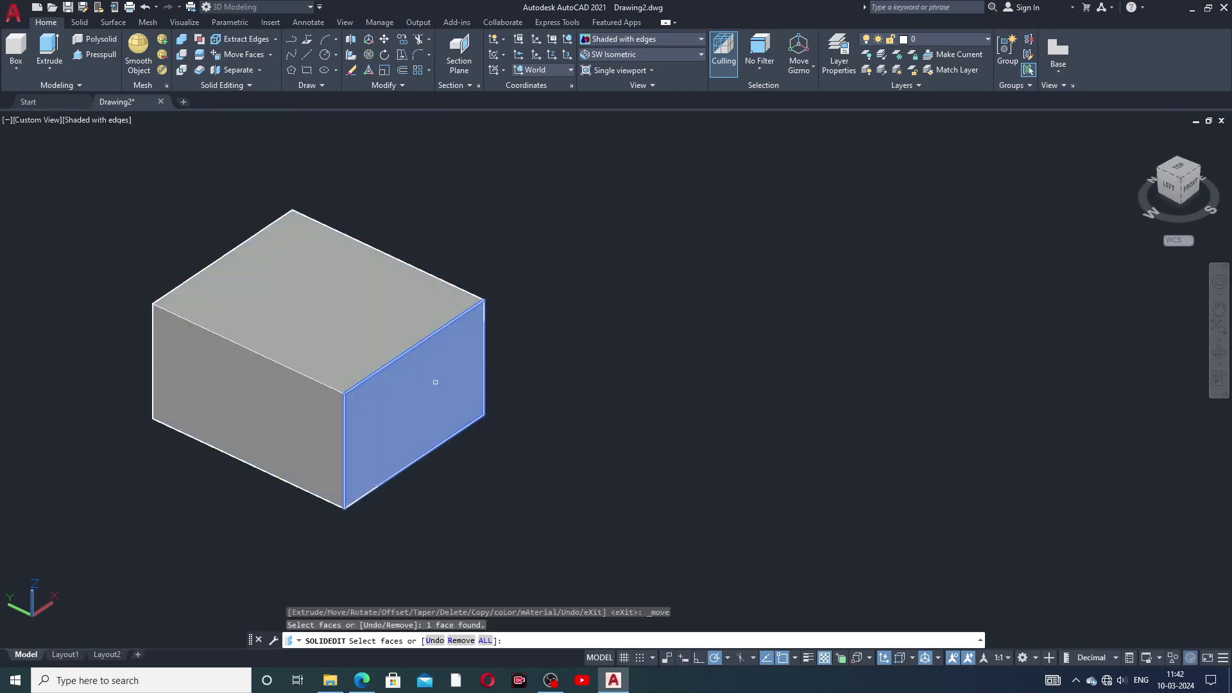
pyautogui.rightClick(569, 335)
pyautogui.click(593, 344)
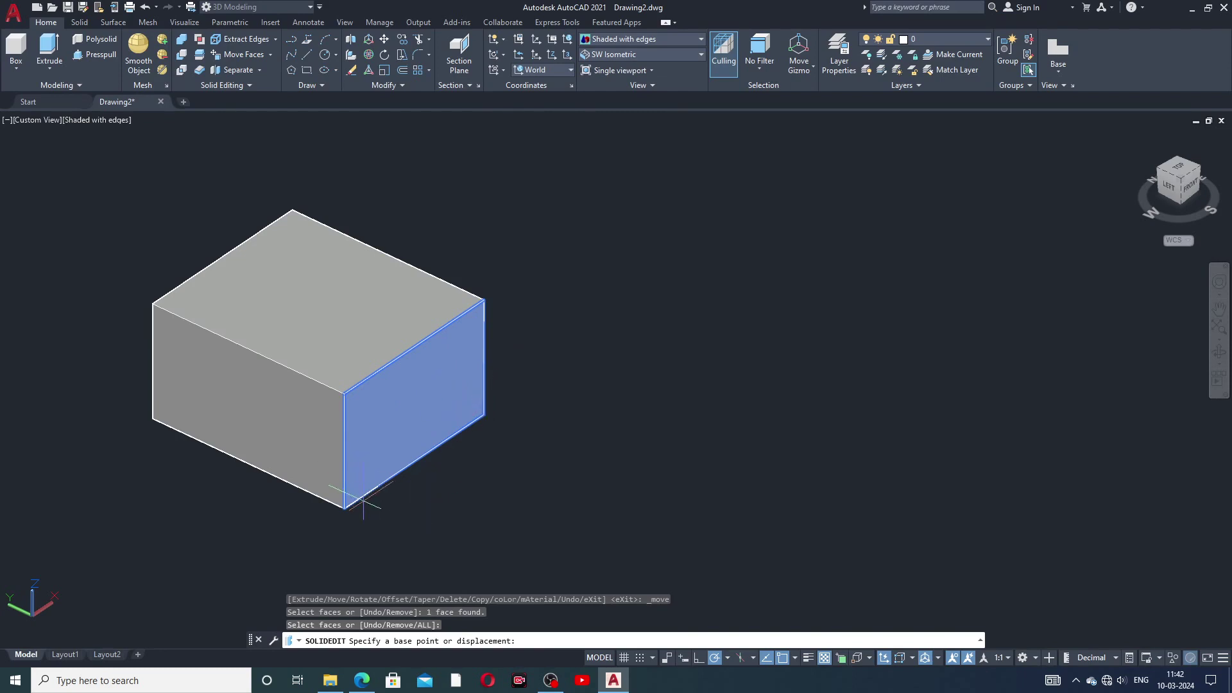
pyautogui.click(344, 394)
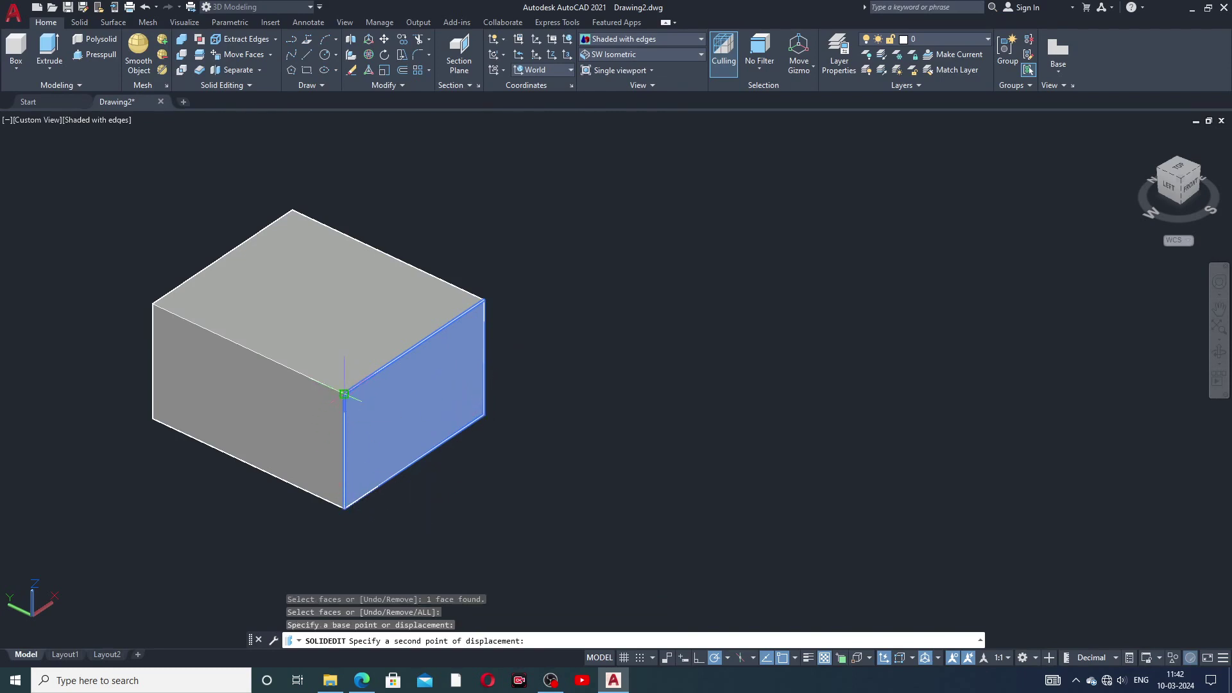
pyautogui.click(484, 300)
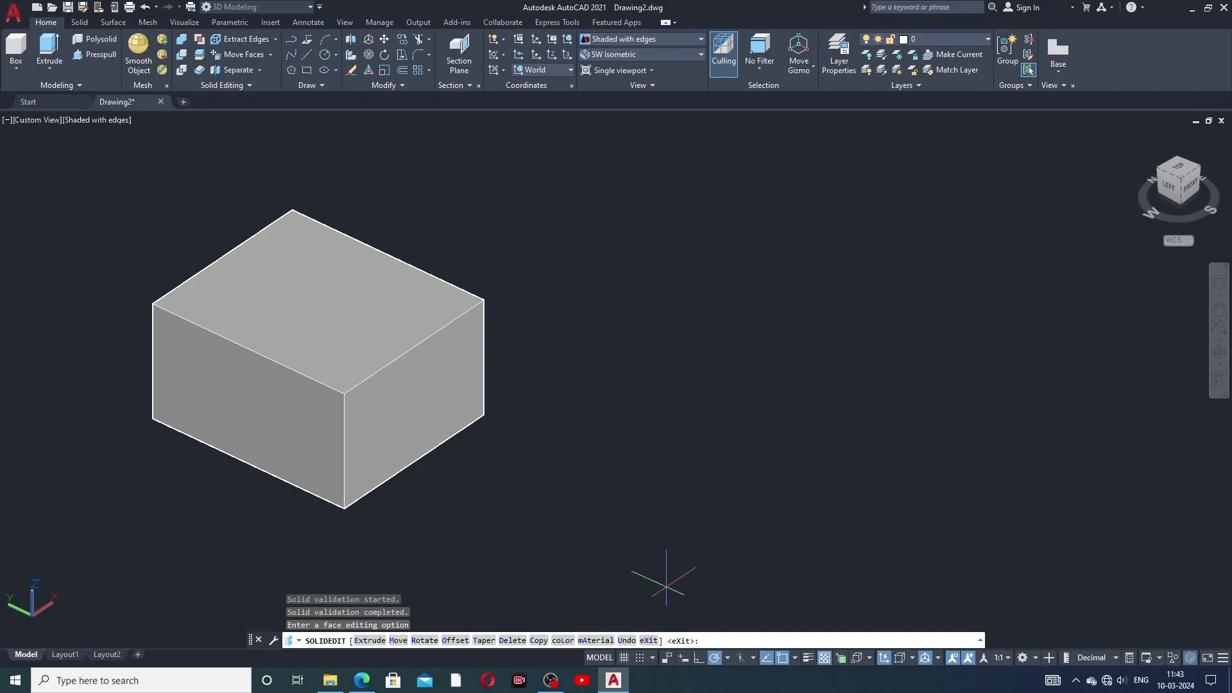
pyautogui.press('Return')
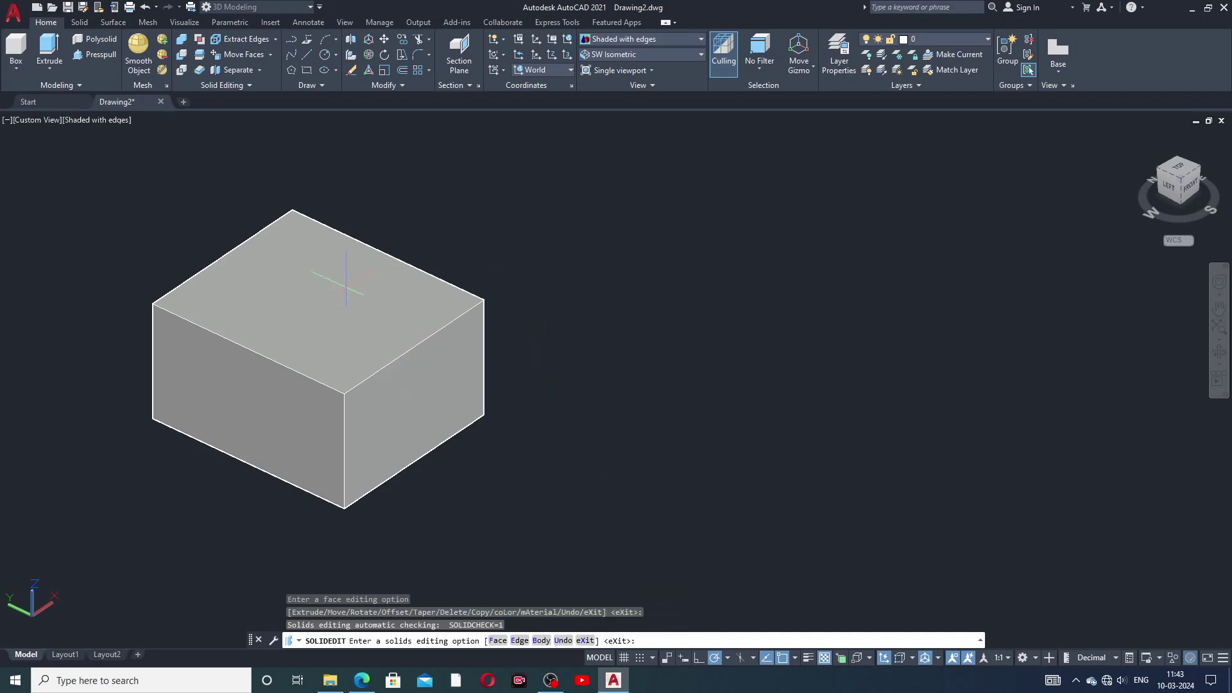
pyautogui.click(144, 9)
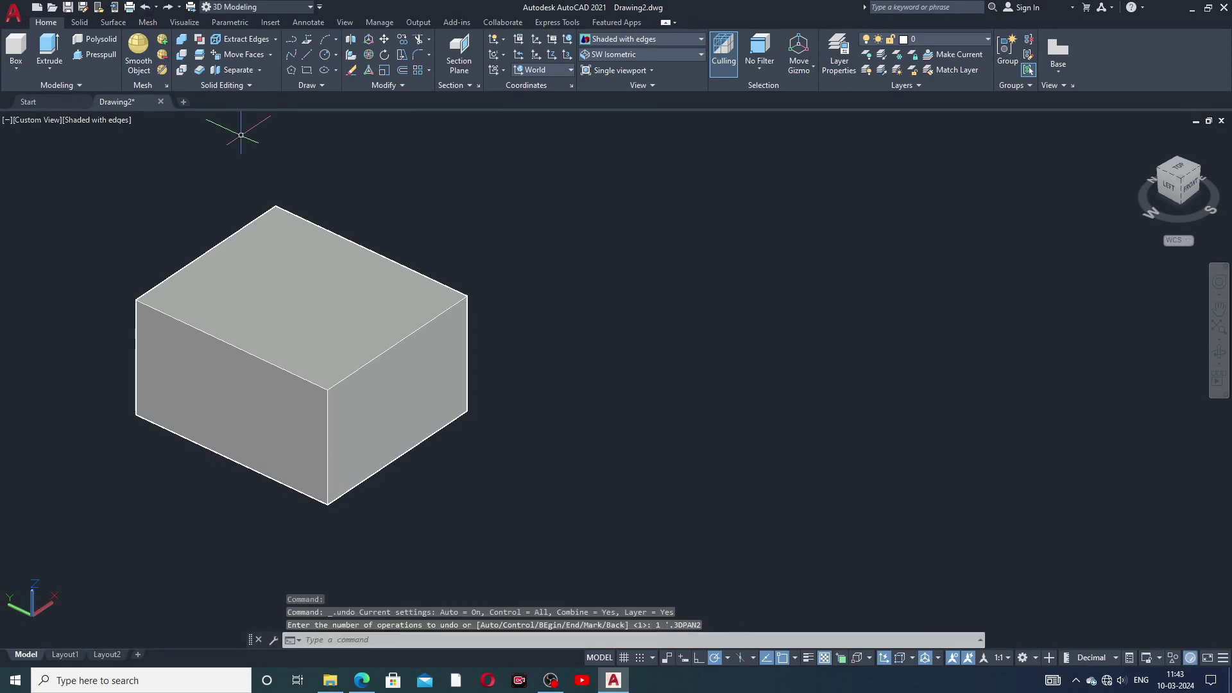
pyautogui.moveTo(344, 346); pyautogui.dragTo(376, 346, button='middle')
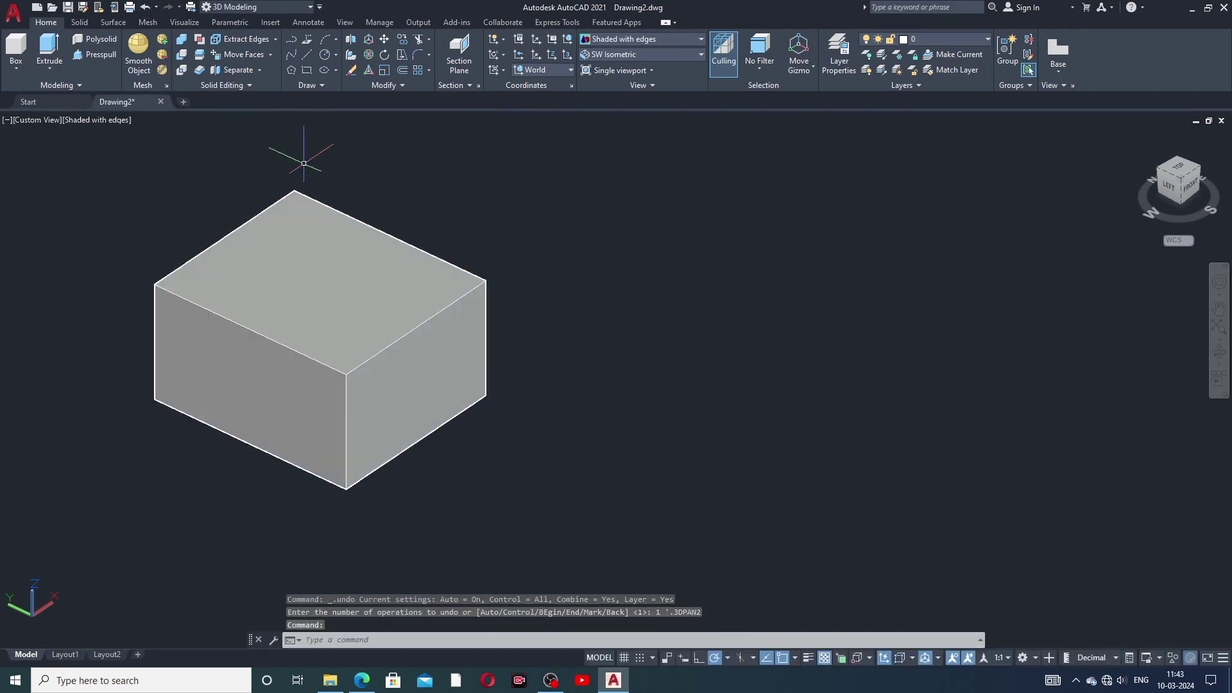
# - Move the box's right face outward from its corner to lengthen the box
pyautogui.click(254, 60)
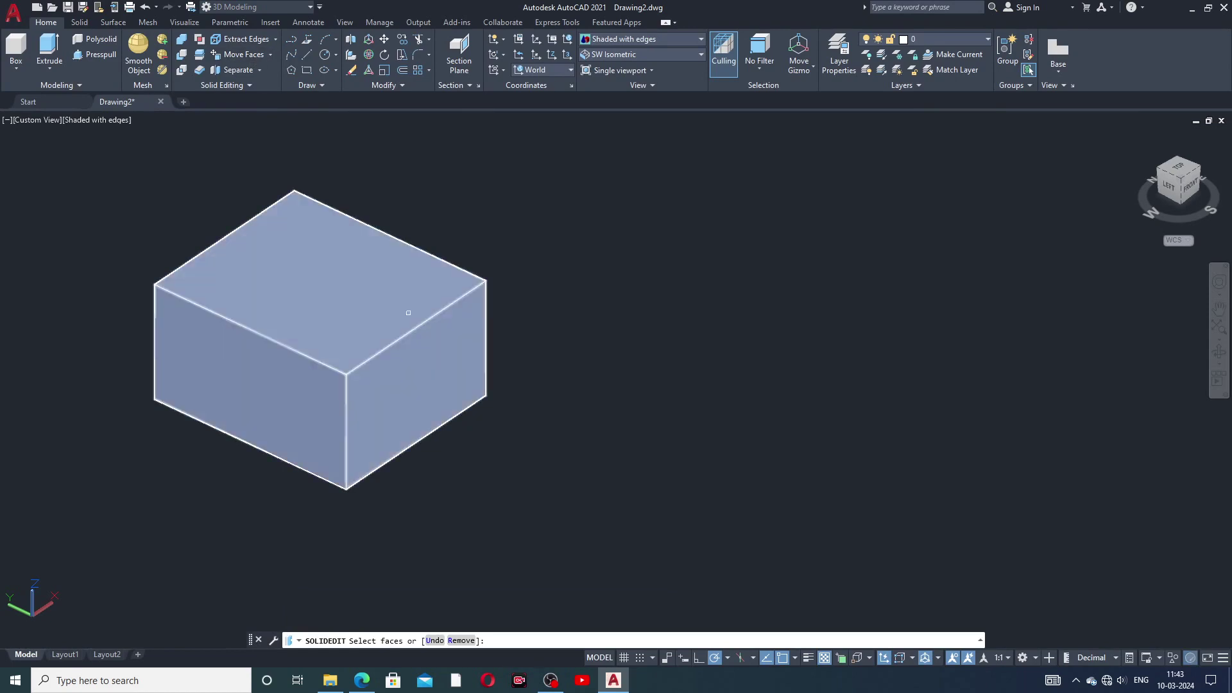
pyautogui.click(415, 362)
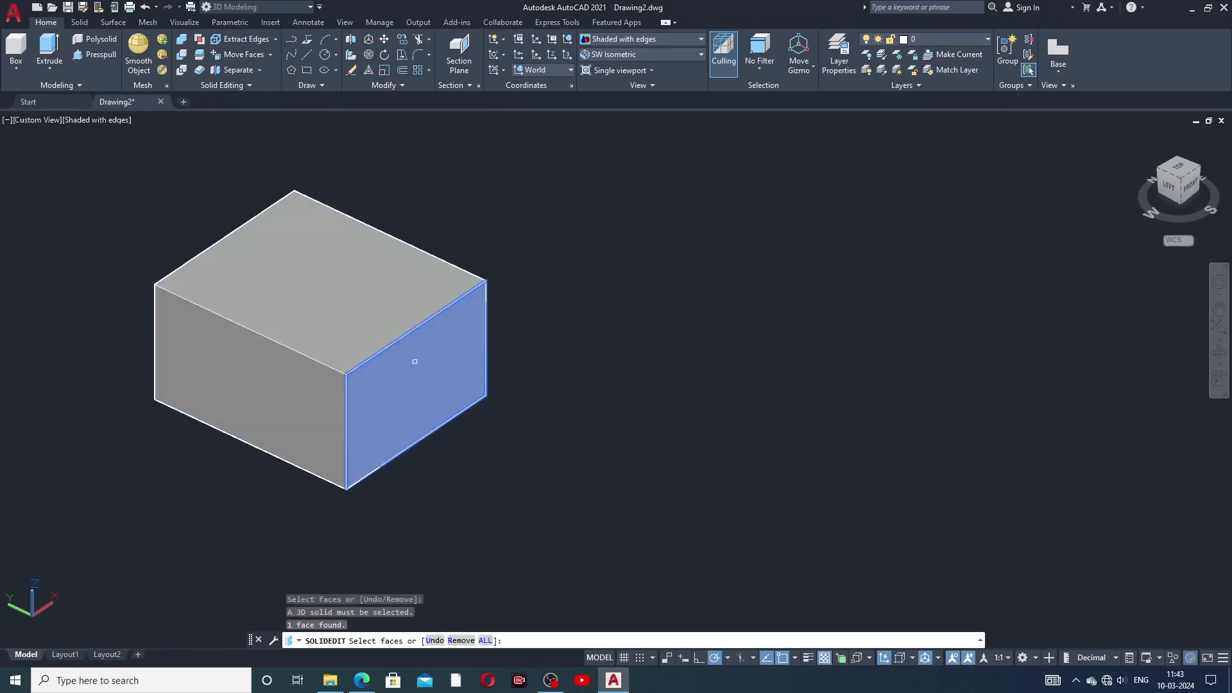
pyautogui.rightClick(451, 352)
pyautogui.click(469, 360)
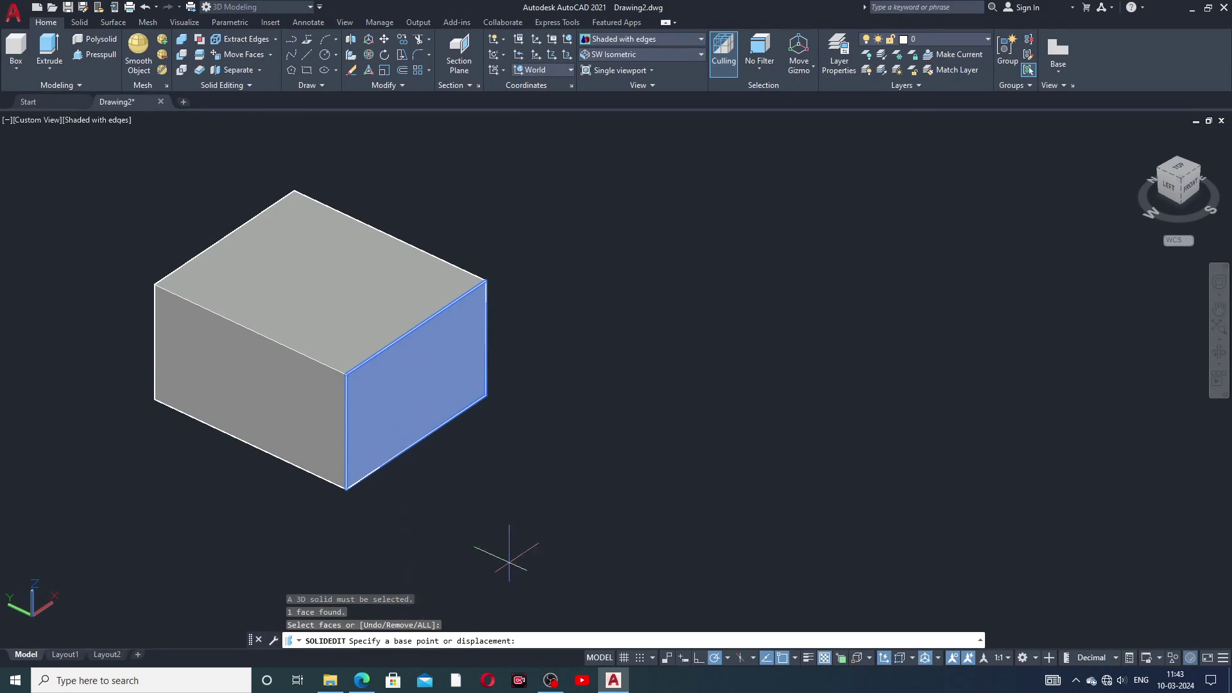
pyautogui.click(486, 396)
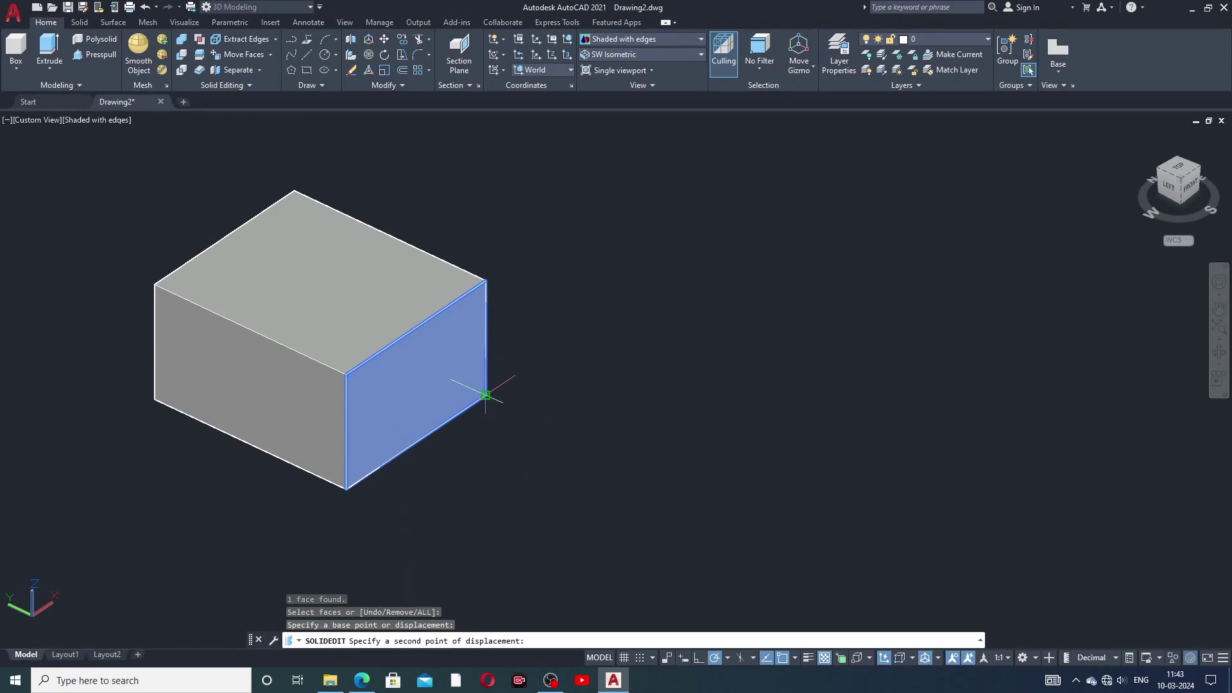
pyautogui.click(581, 440)
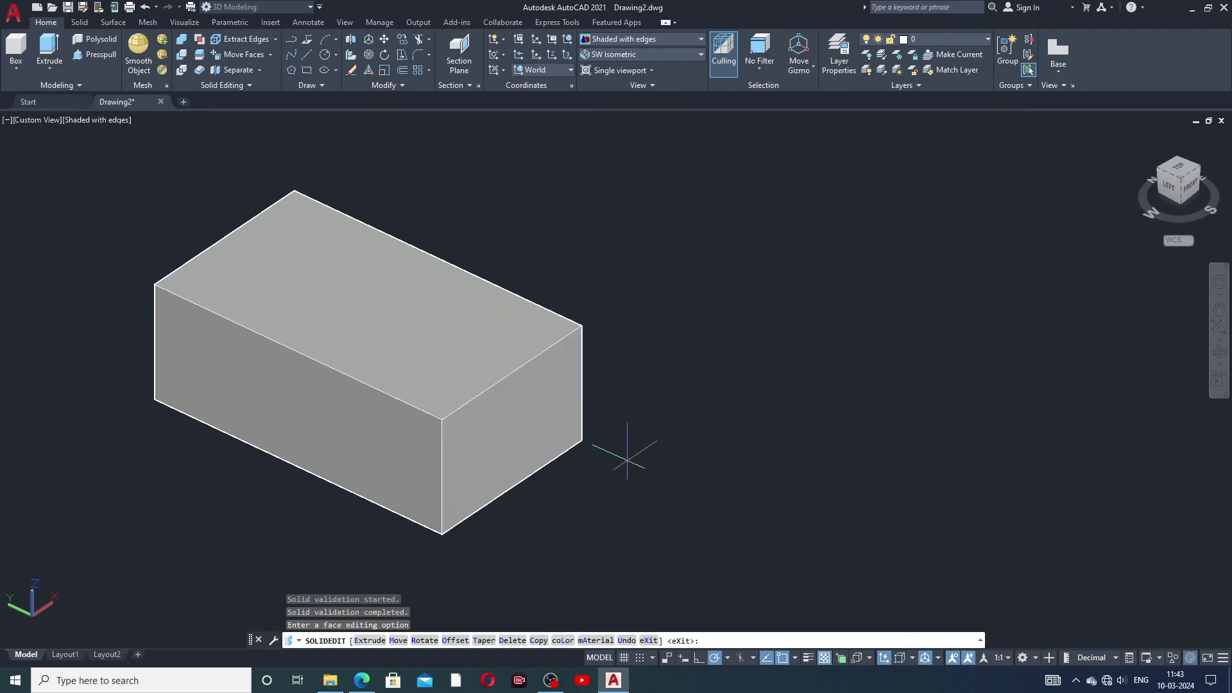
pyautogui.moveTo(630, 449); pyautogui.dragTo(693, 421, button='middle')
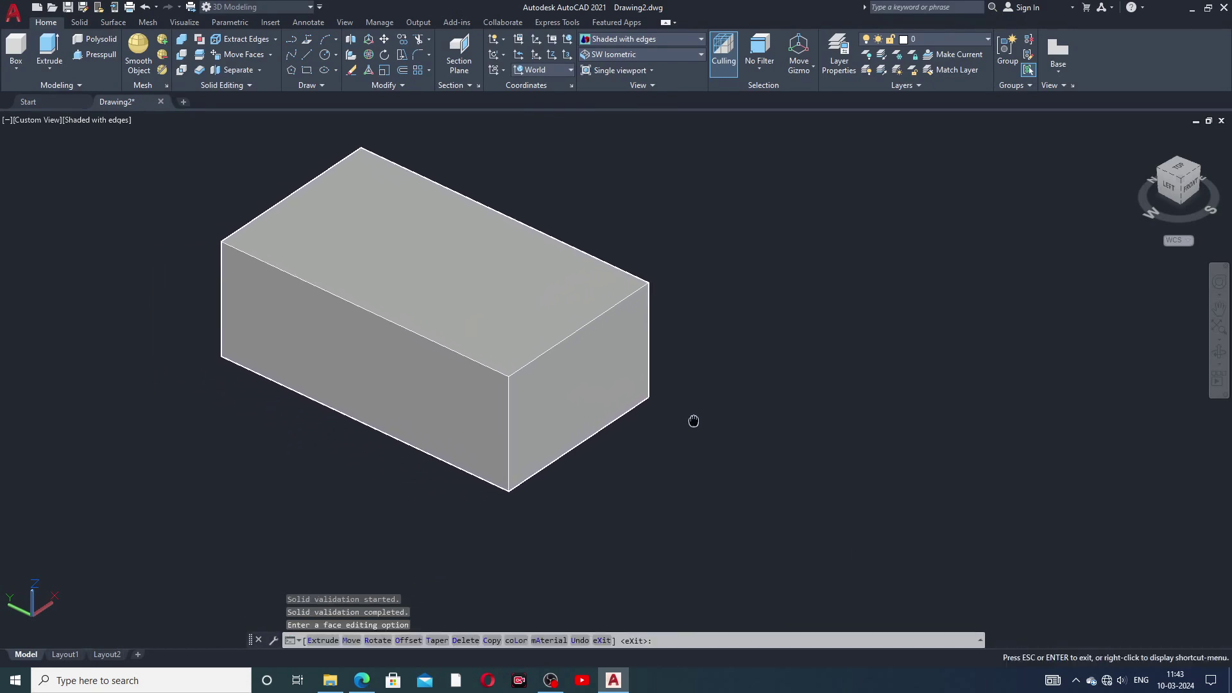
pyautogui.press('Escape')
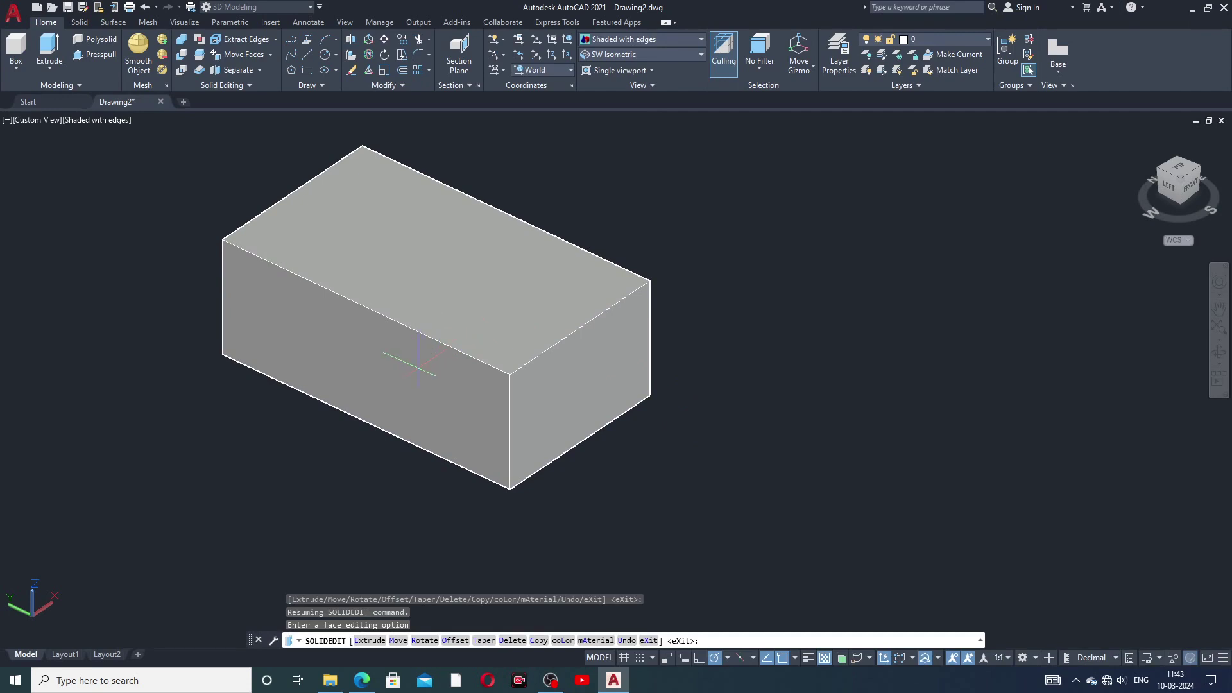
# - Move the front-left face outward to deepen the box, then exit SOLIDEDIT
pyautogui.click(251, 57)
pyautogui.click(408, 358)
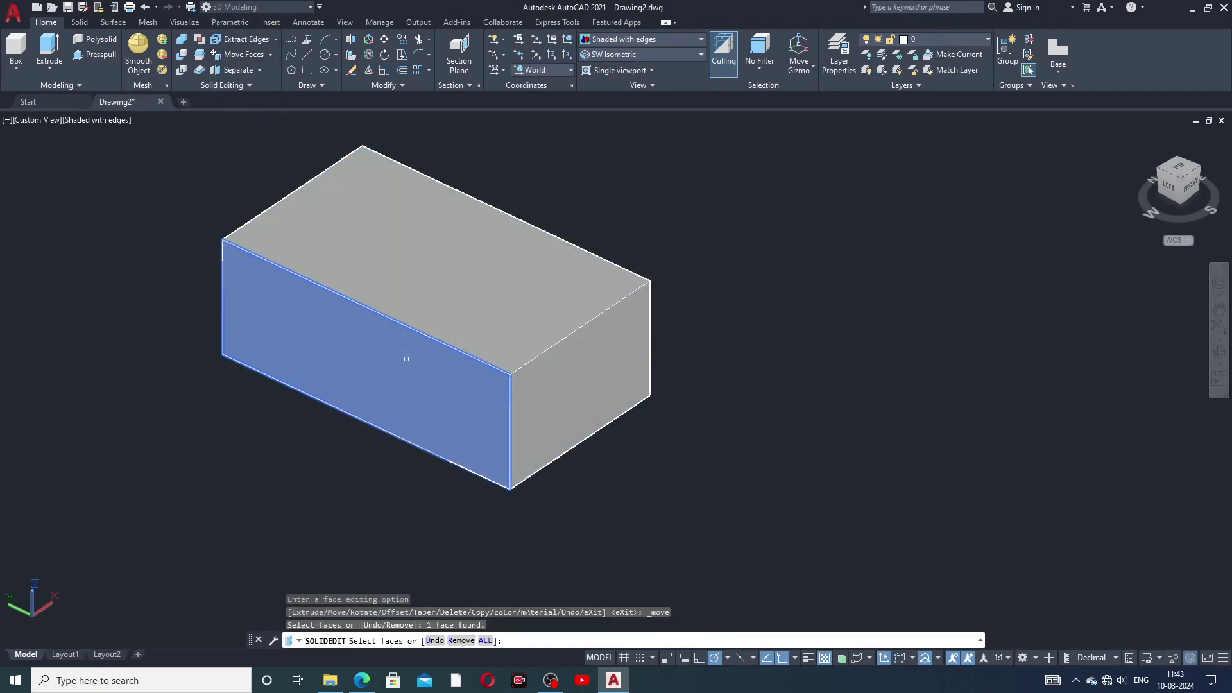
pyautogui.rightClick(406, 359)
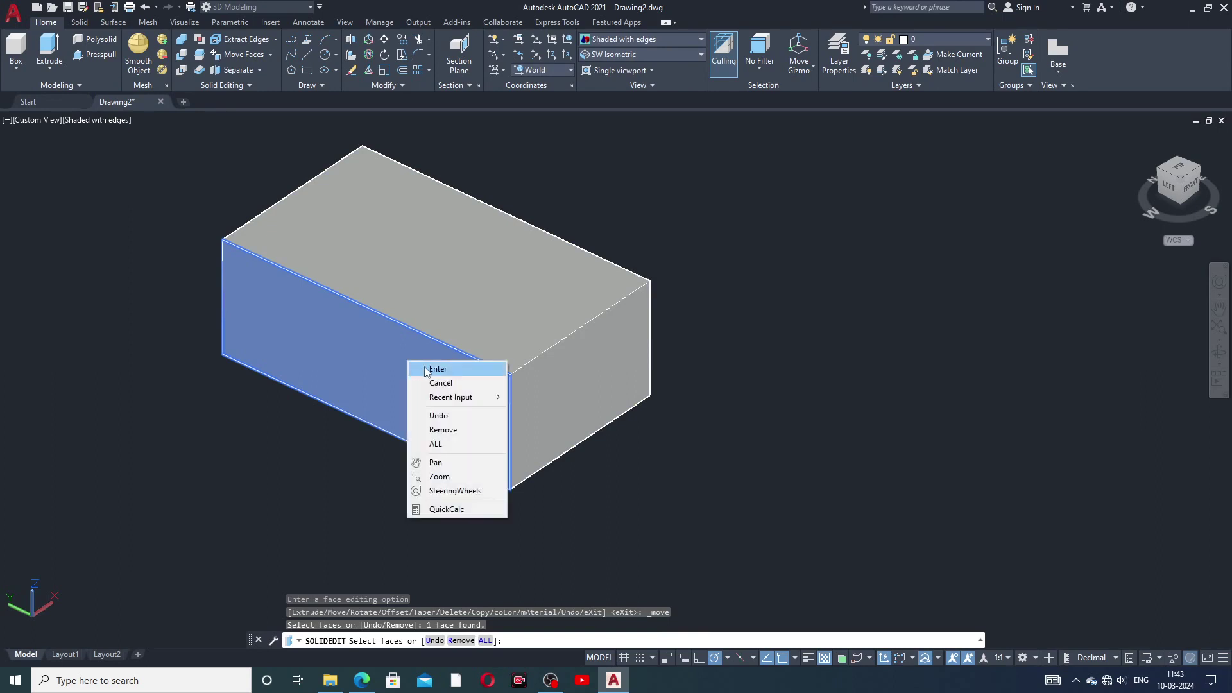
pyautogui.click(424, 363)
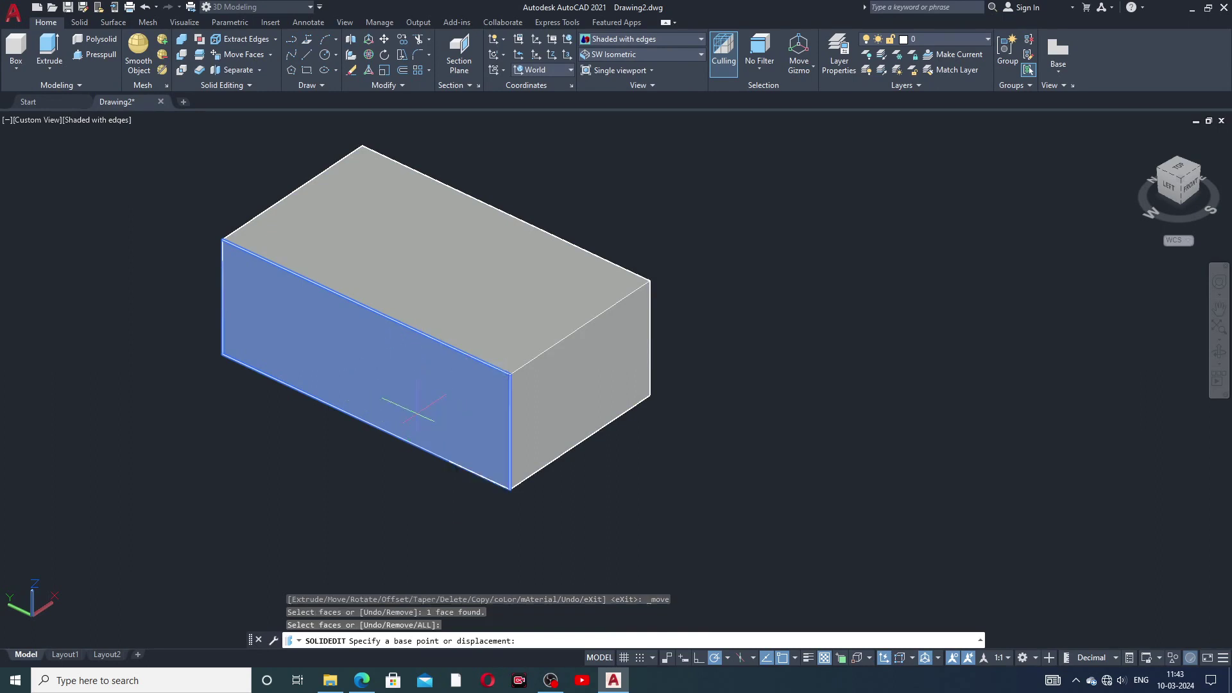
pyautogui.click(223, 354)
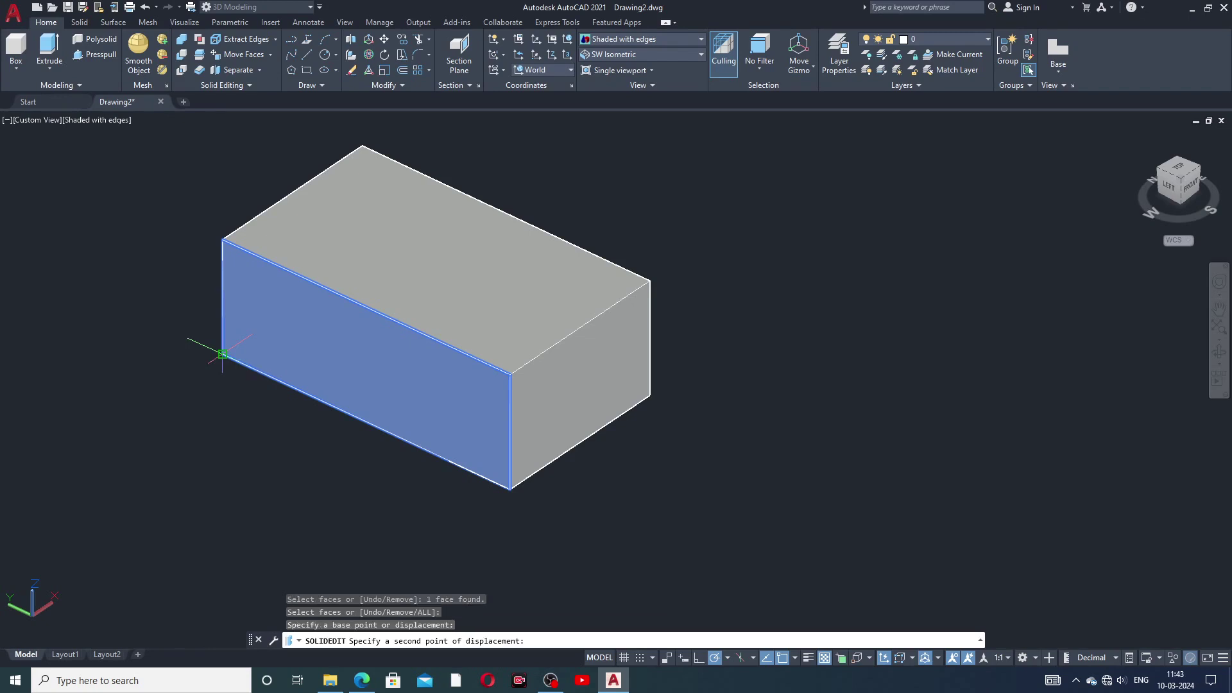
pyautogui.click(142, 404)
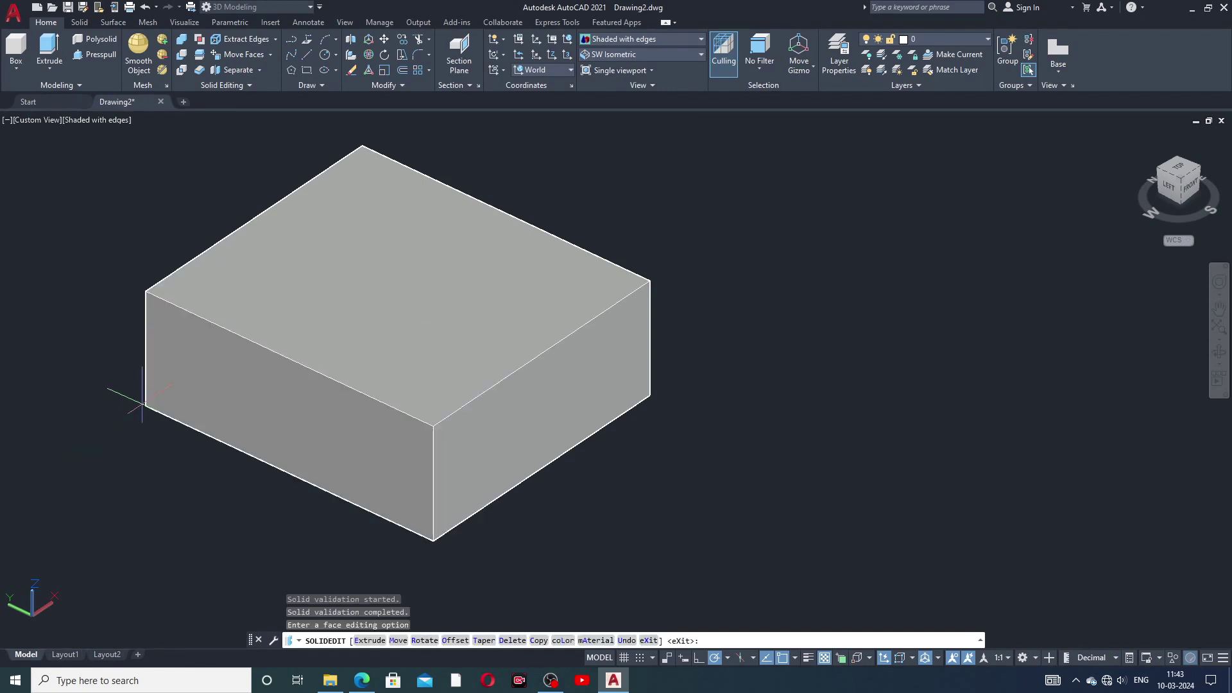
pyautogui.click(648, 640)
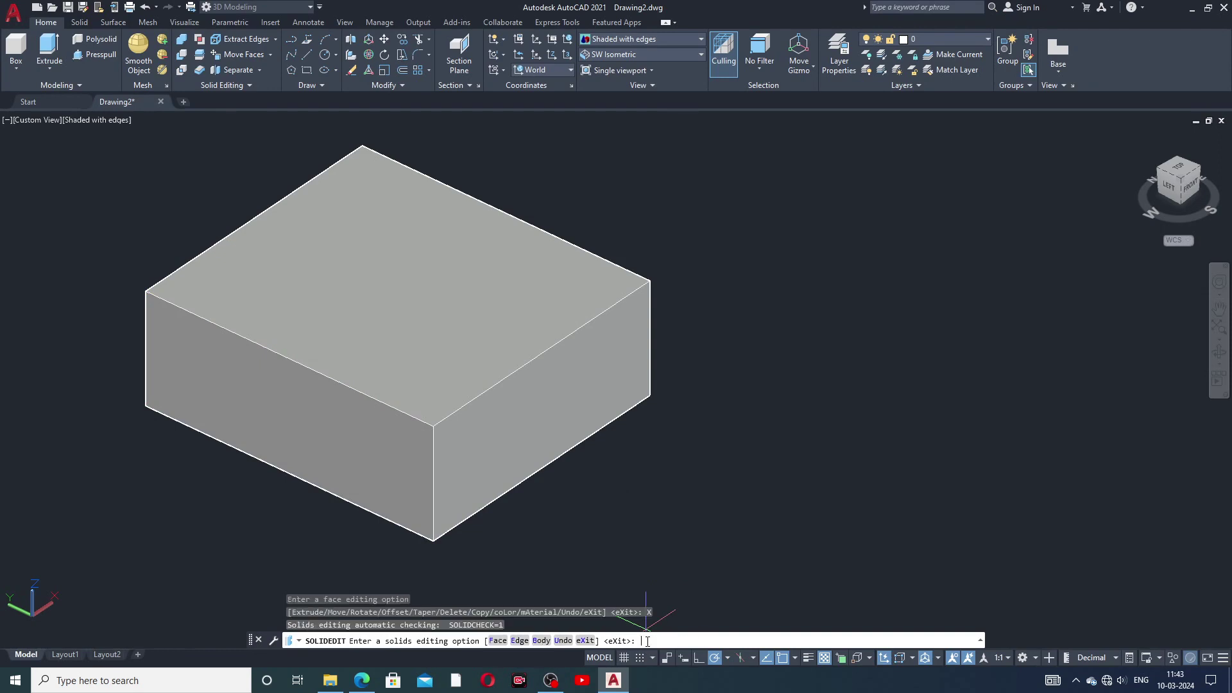
pyautogui.click(591, 642)
pyautogui.moveTo(627, 463); pyautogui.dragTo(564, 454, button='middle')
pyautogui.scroll(2, 652, 449)
pyautogui.scroll(-3, 651, 453)
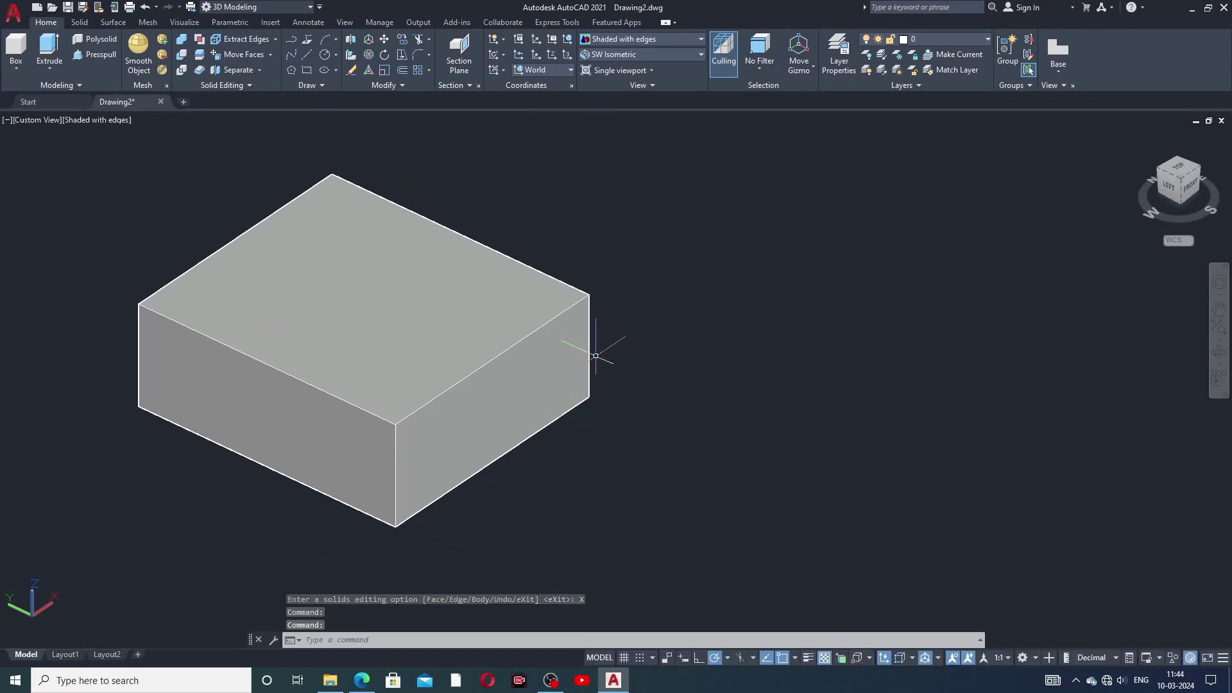
pyautogui.moveTo(460, 272); pyautogui.dragTo(443, 264, button='middle')
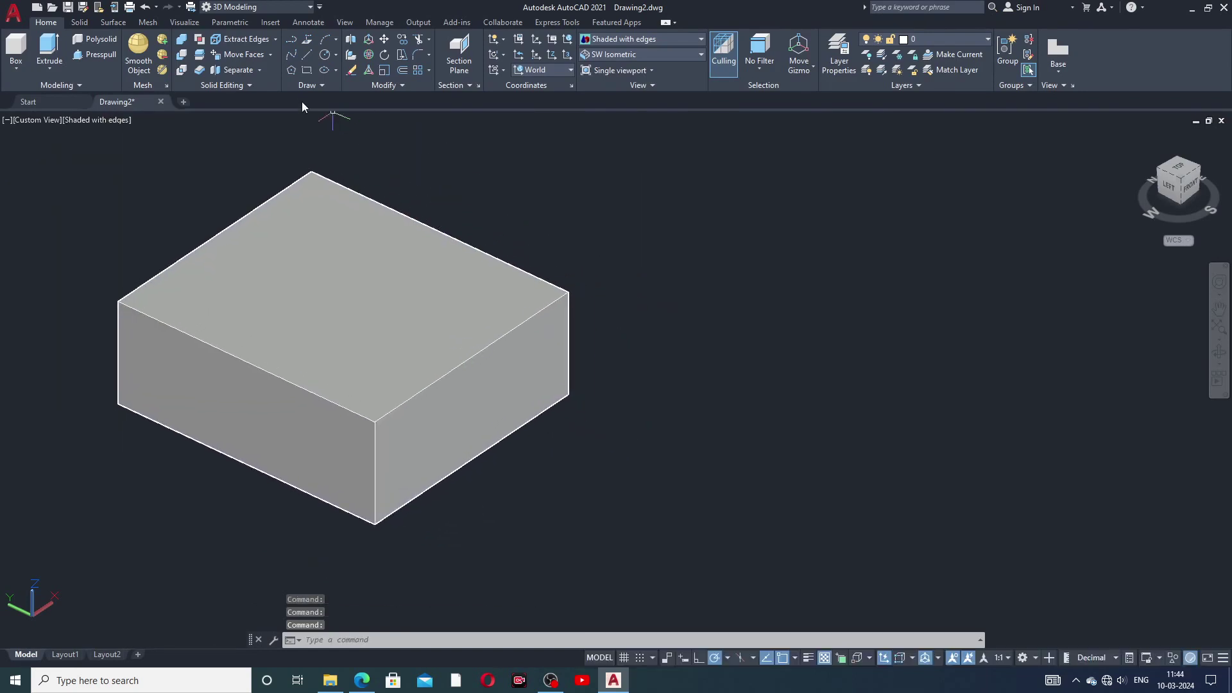
# - Draw a rectangle right of the first box and press-pull it up into a second box
pyautogui.click(309, 73)
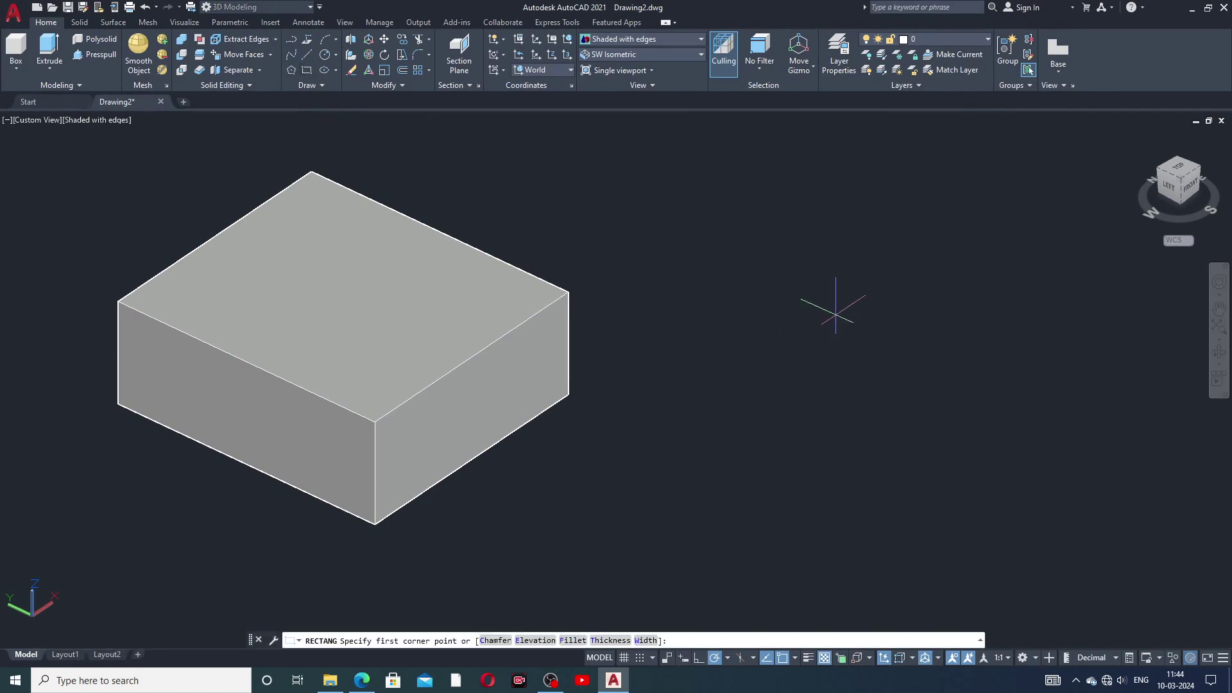
pyautogui.click(828, 286)
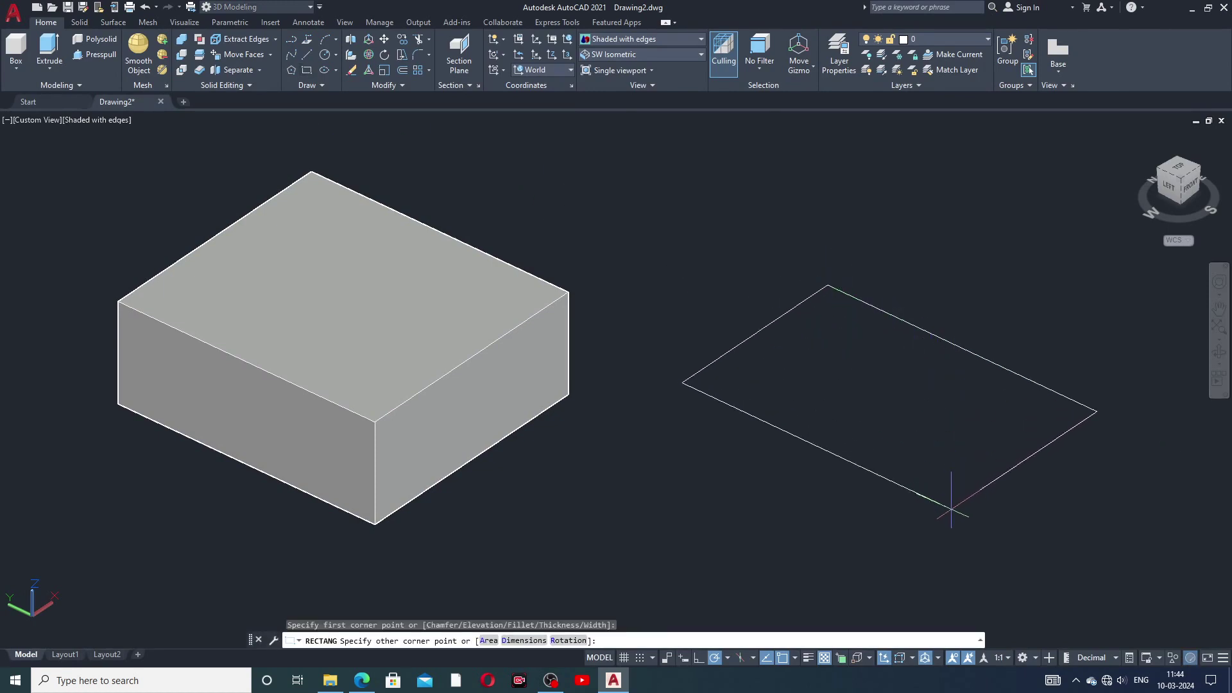
pyautogui.click(951, 508)
pyautogui.moveTo(954, 421); pyautogui.dragTo(900, 399, button='middle')
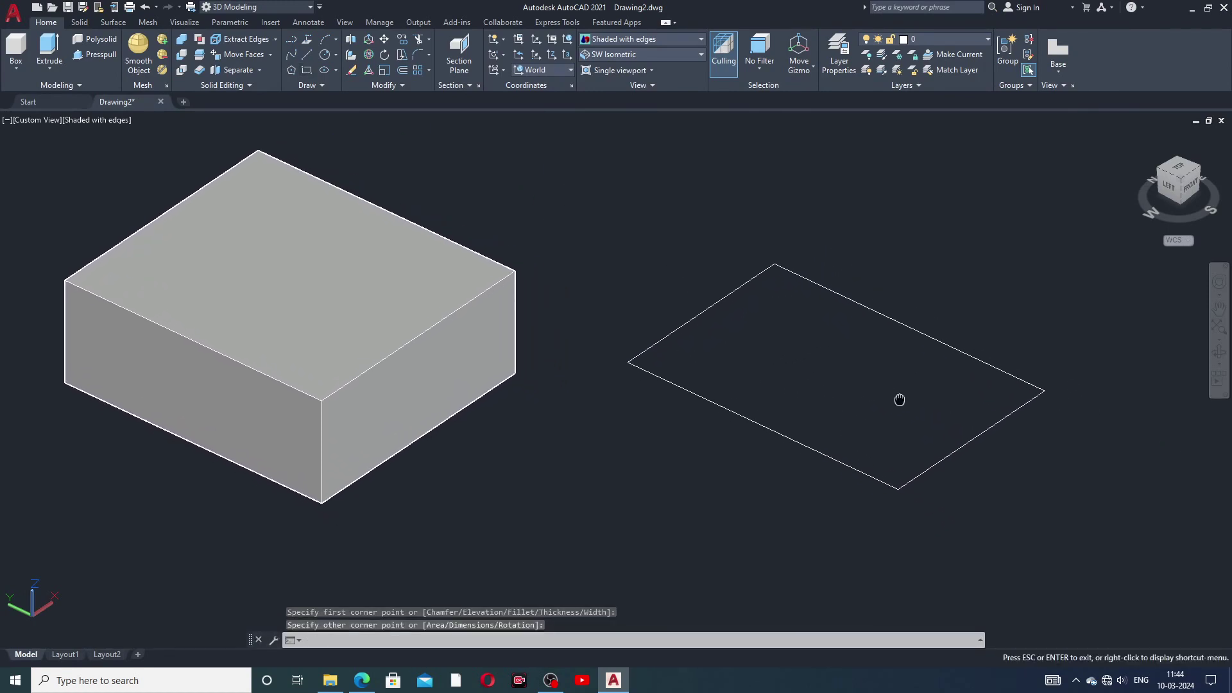
pyautogui.click(95, 54)
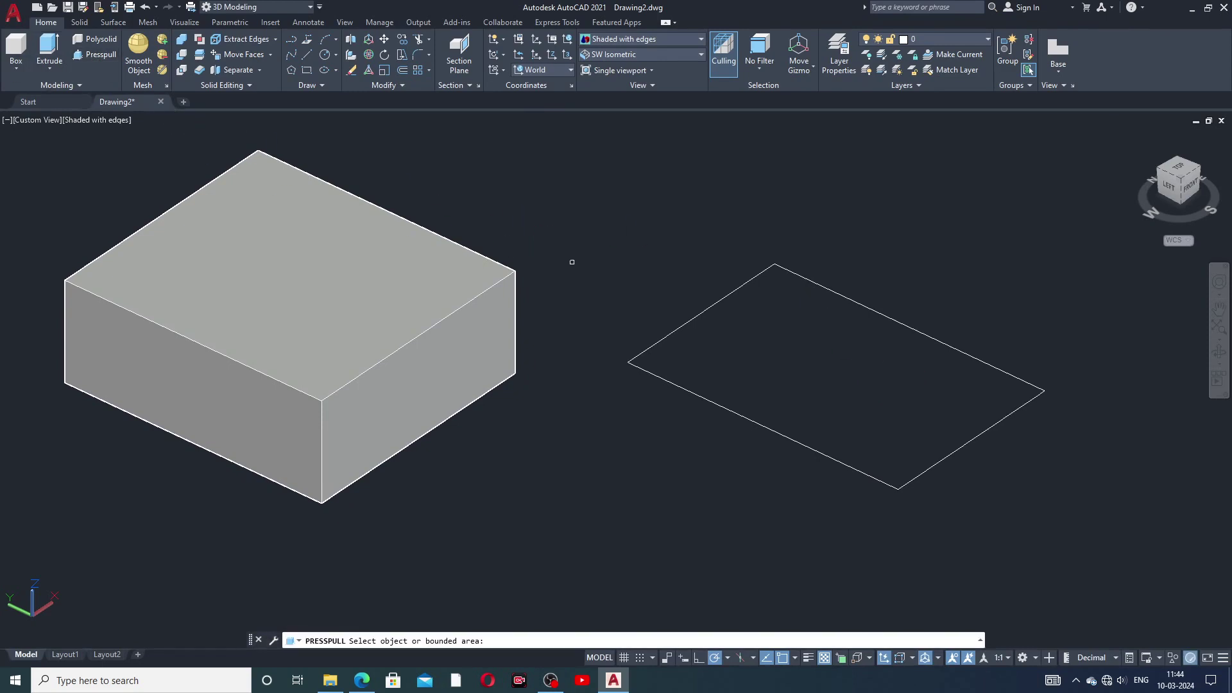
pyautogui.click(835, 376)
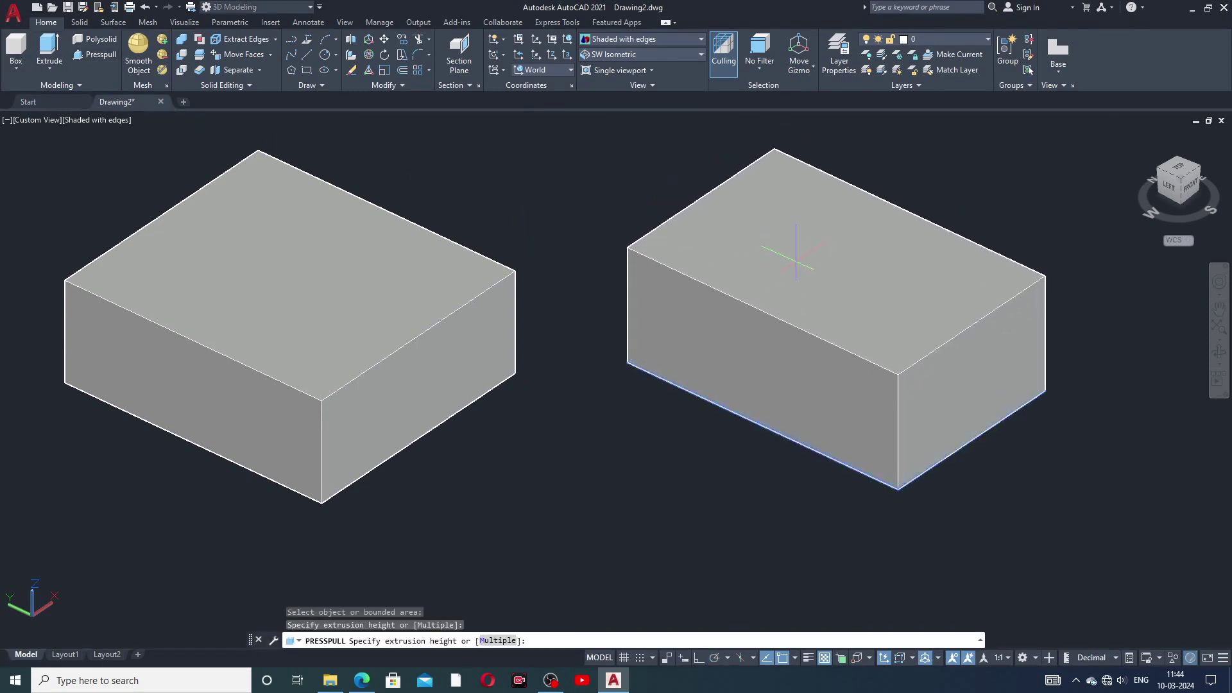
pyautogui.click(796, 247)
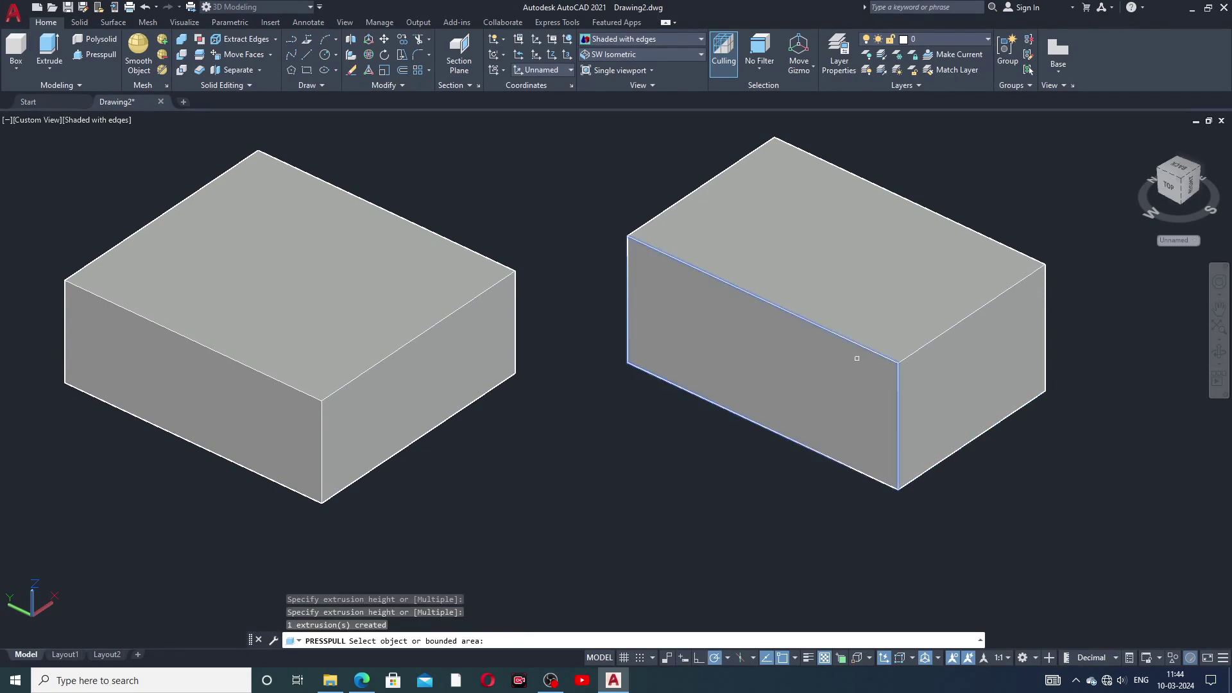
pyautogui.moveTo(858, 358); pyautogui.dragTo(842, 387, button='middle')
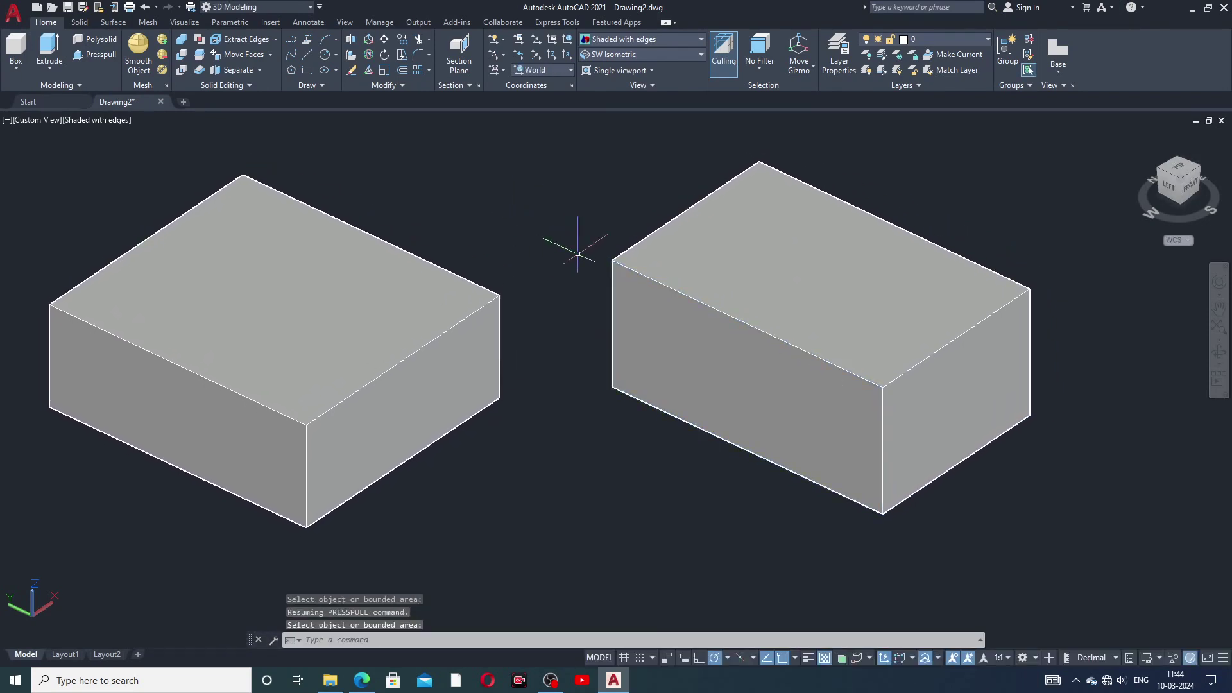
pyautogui.click(271, 53)
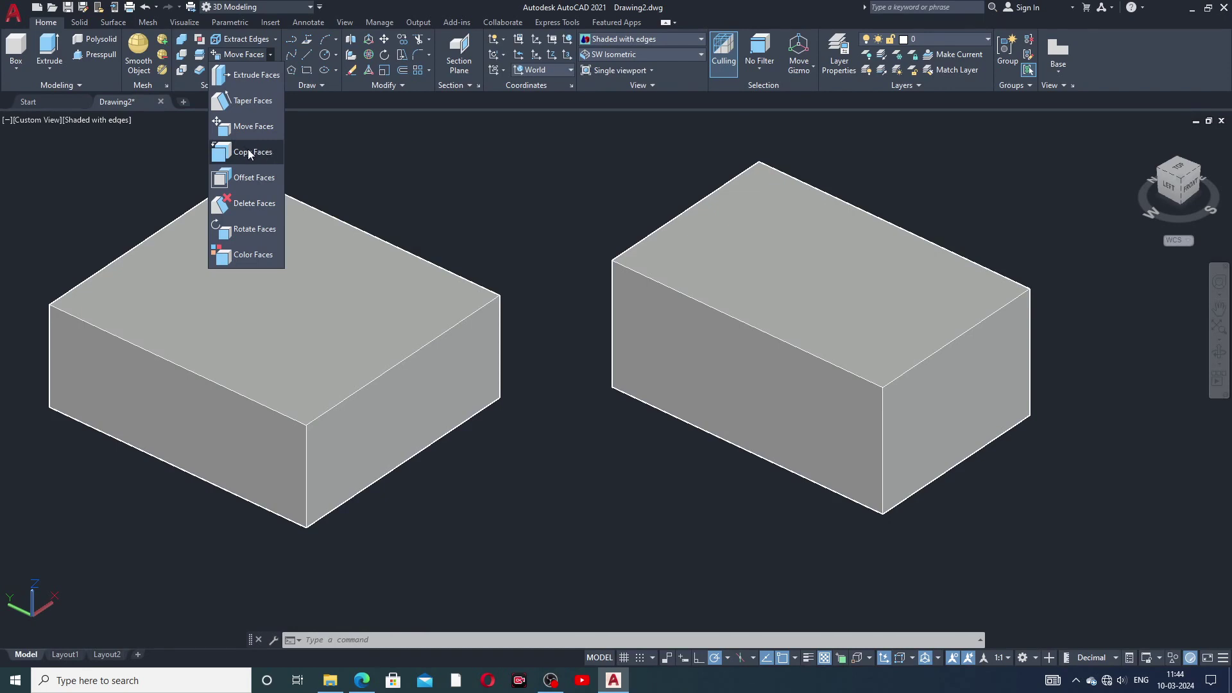
# - Copy the right box's end face out as a flat panel to its right
pyautogui.click(249, 152)
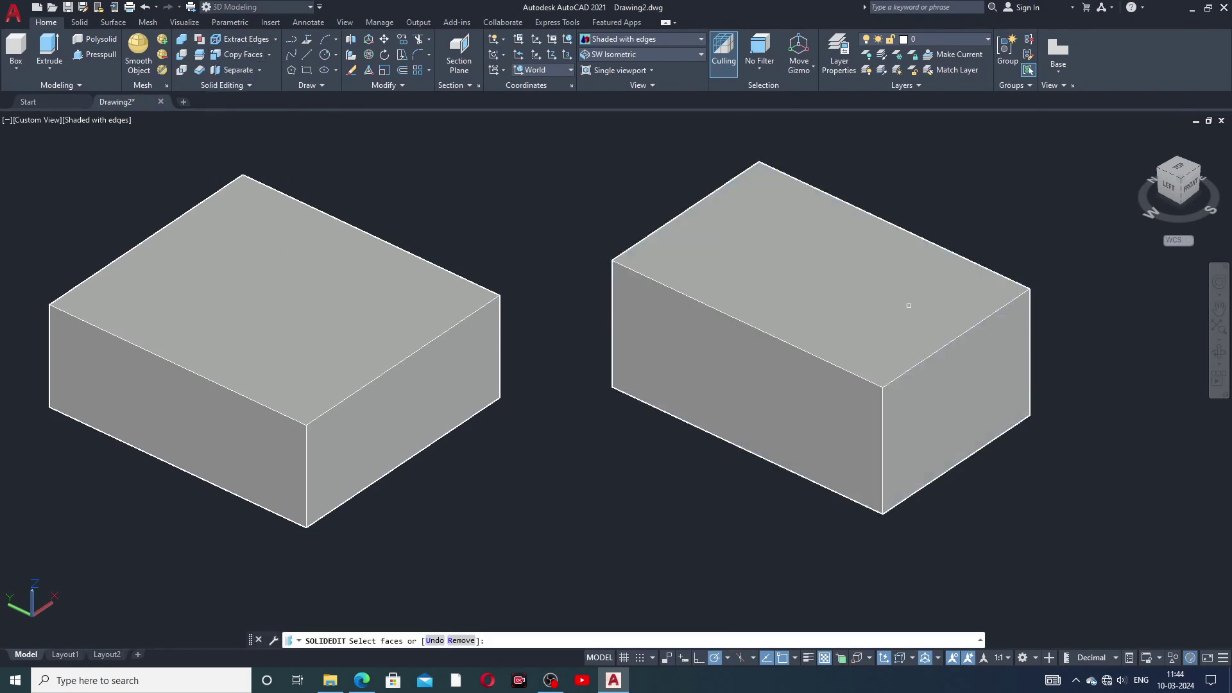
pyautogui.click(954, 387)
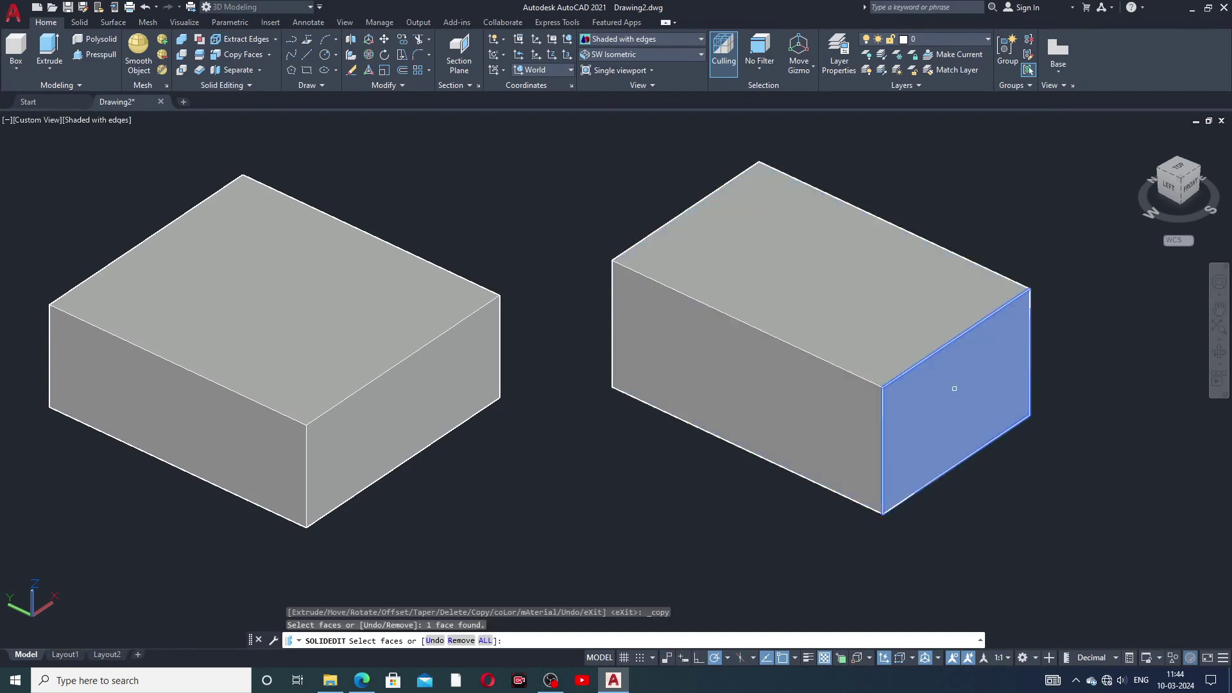
pyautogui.rightClick(954, 389)
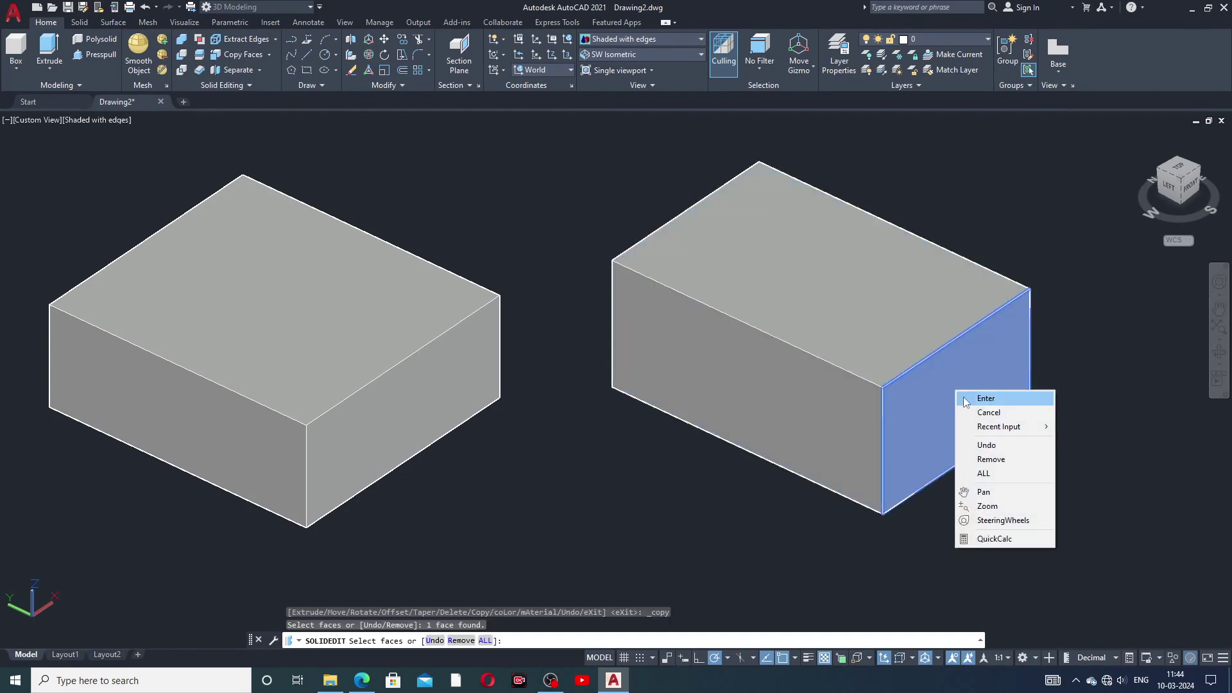
pyautogui.click(963, 398)
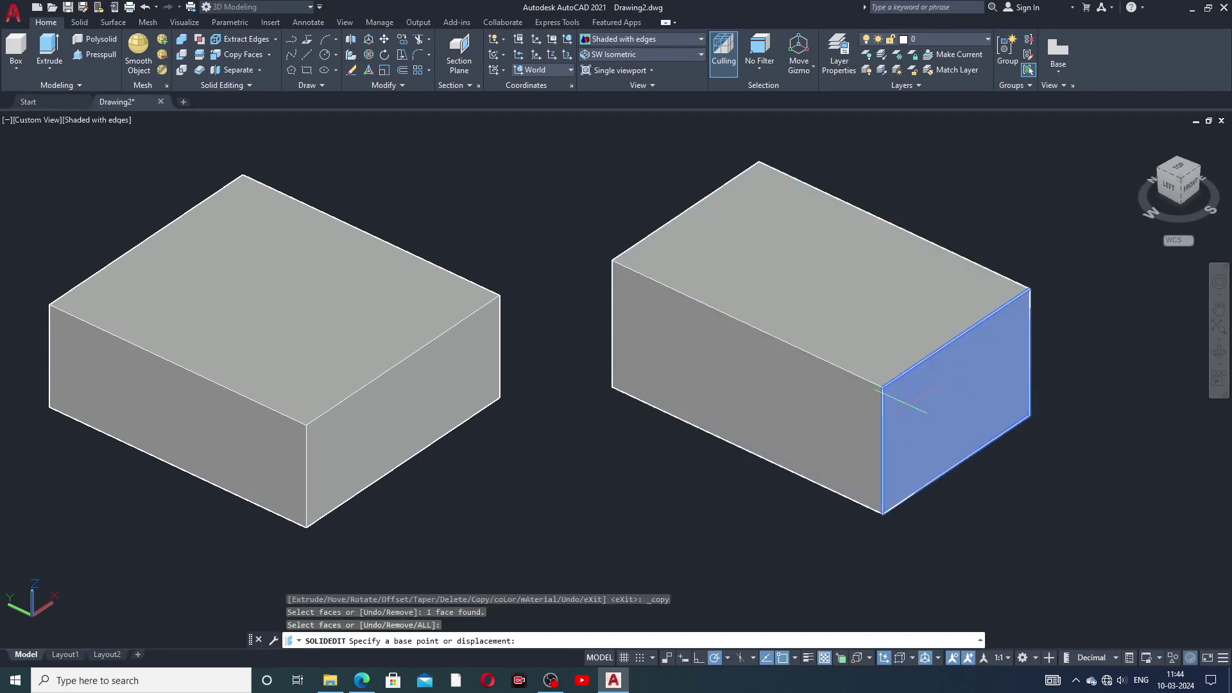
pyautogui.click(1030, 416)
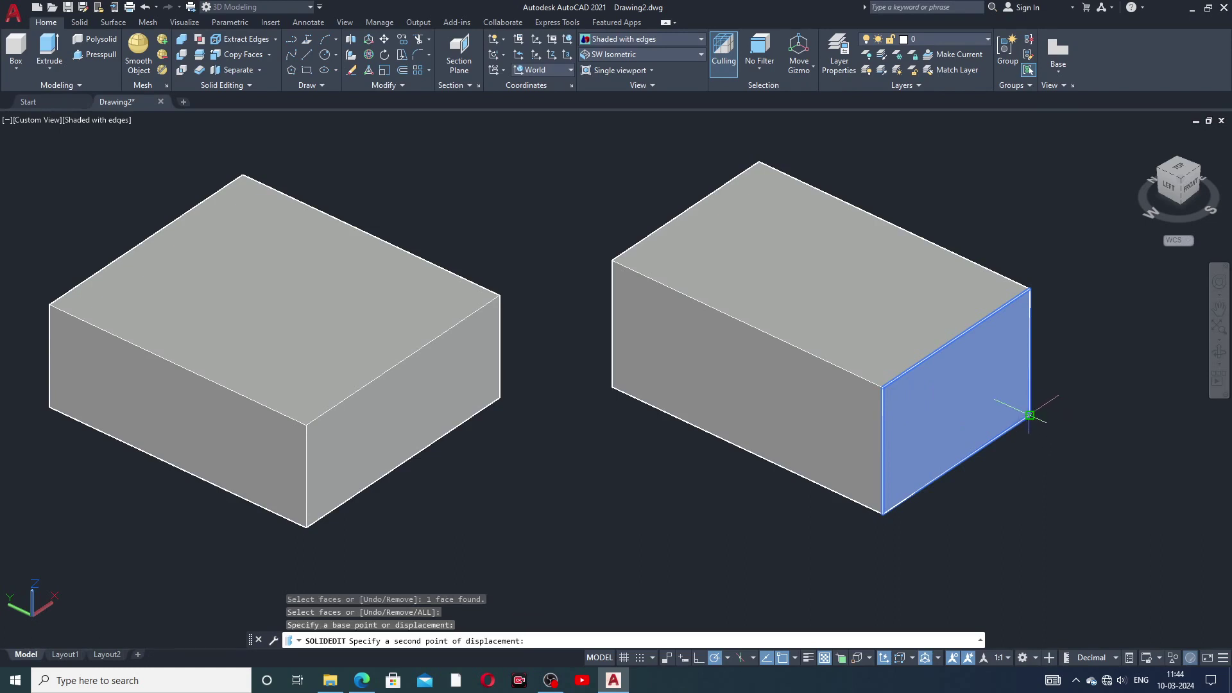
pyautogui.click(1115, 452)
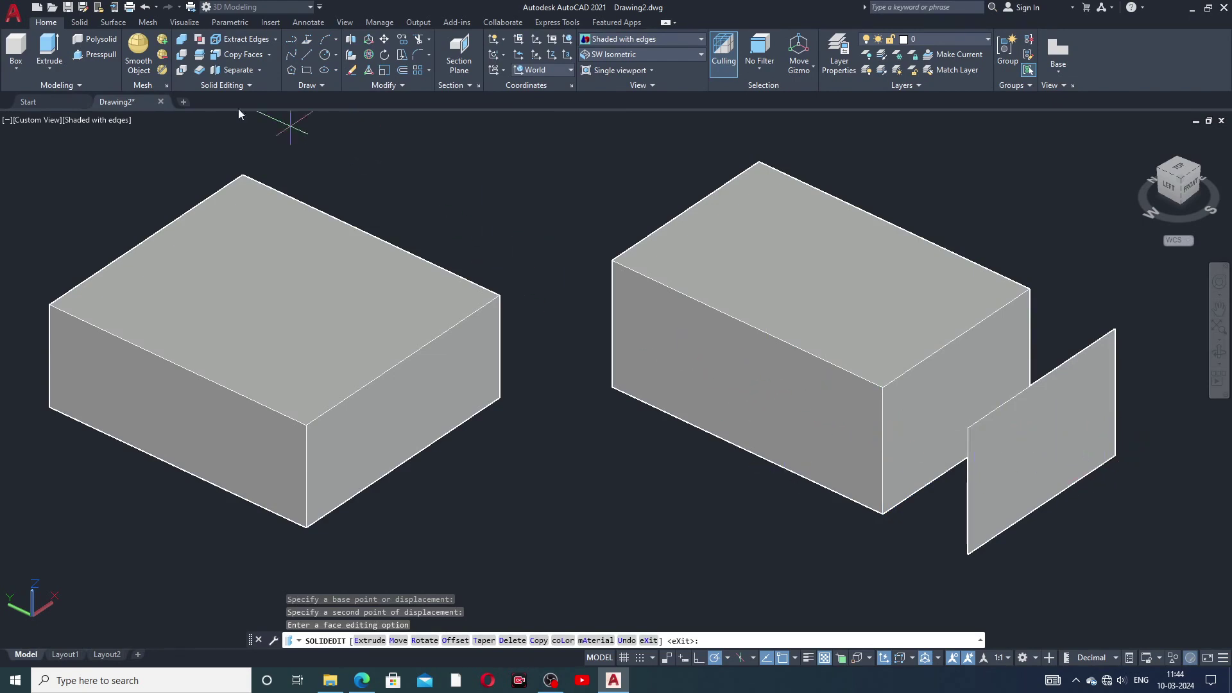
# - Copy the box's front face out as a panel to its left, then exit SOLIDEDIT
pyautogui.click(271, 54)
pyautogui.click(256, 151)
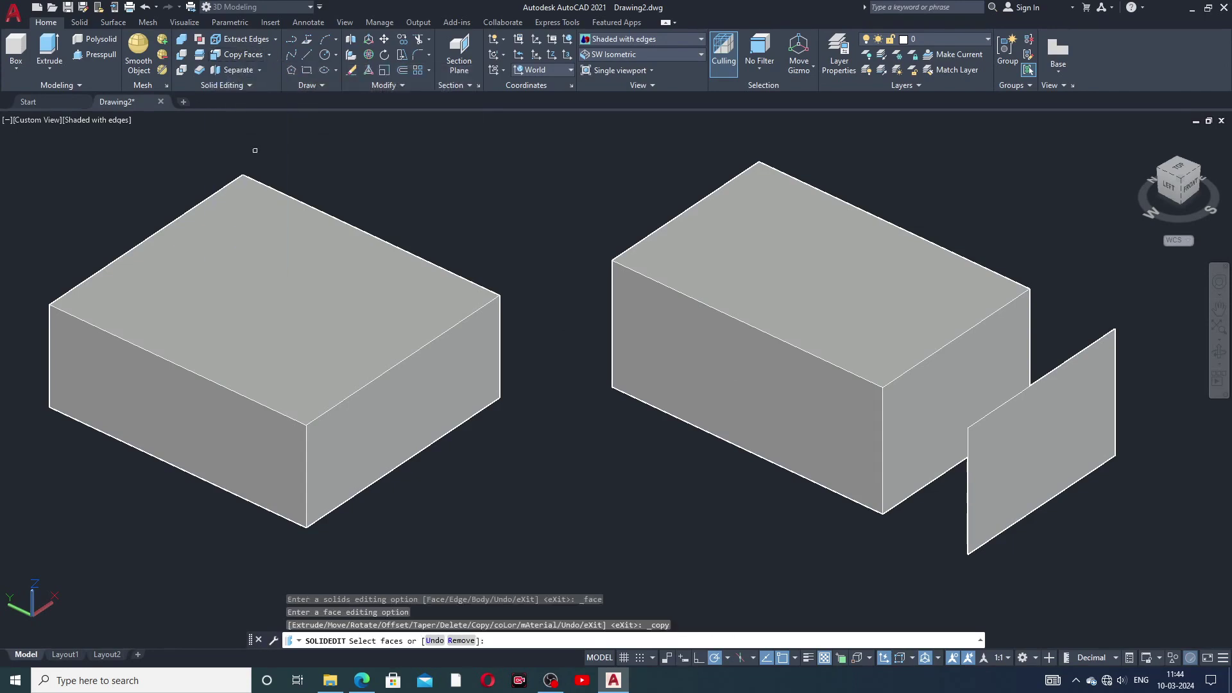
pyautogui.click(794, 395)
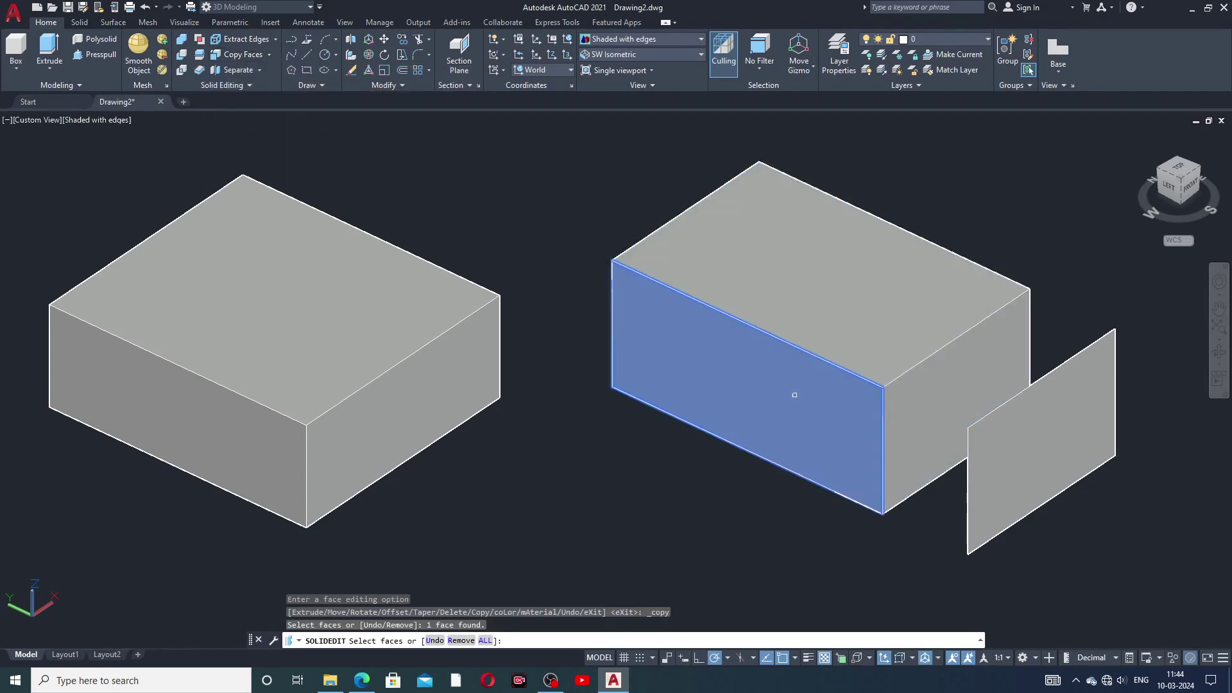
pyautogui.rightClick(795, 394)
pyautogui.click(809, 404)
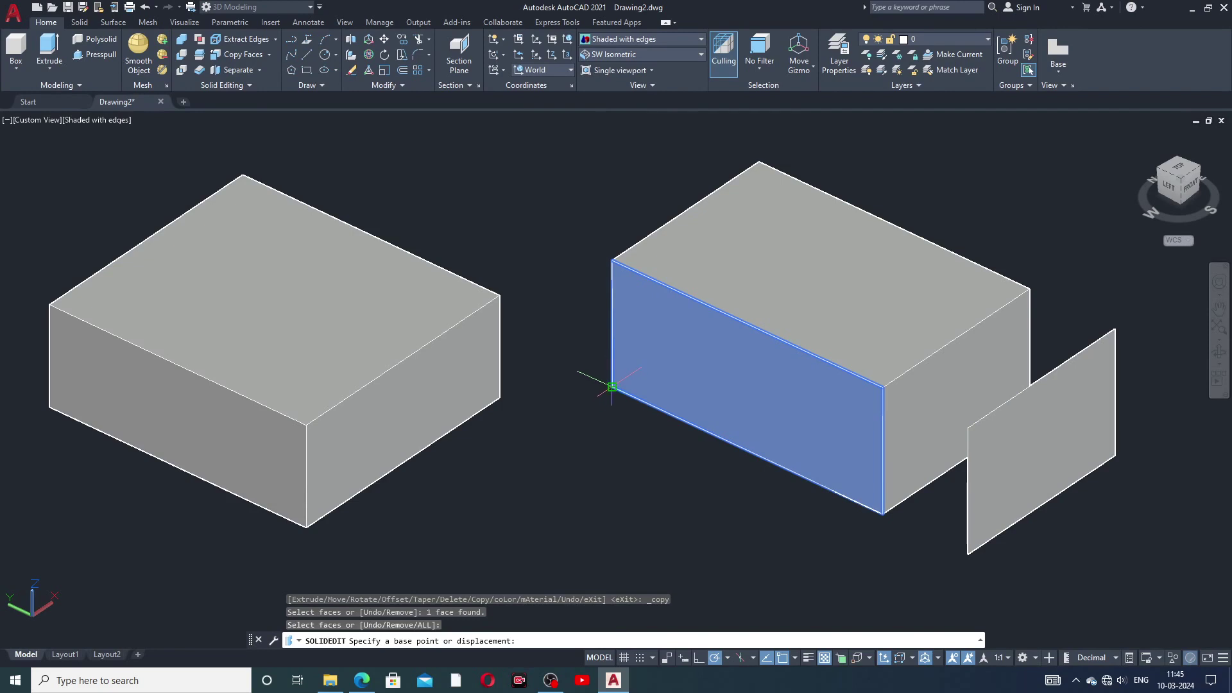
pyautogui.click(611, 390)
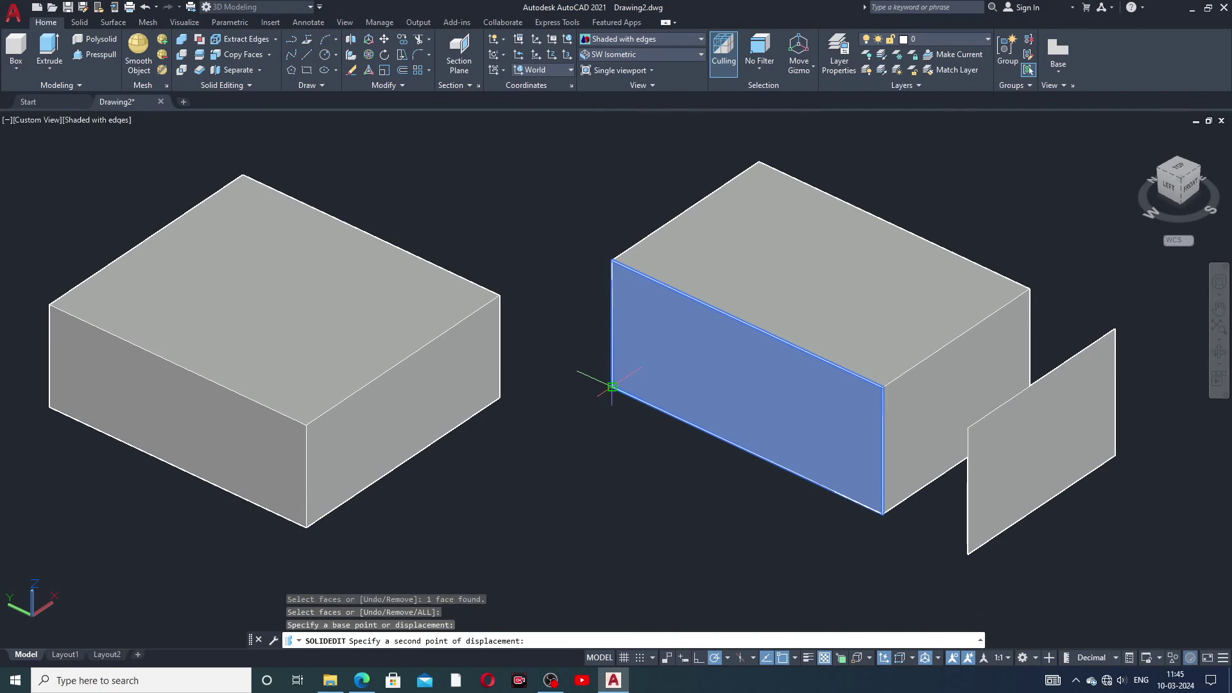
pyautogui.click(560, 424)
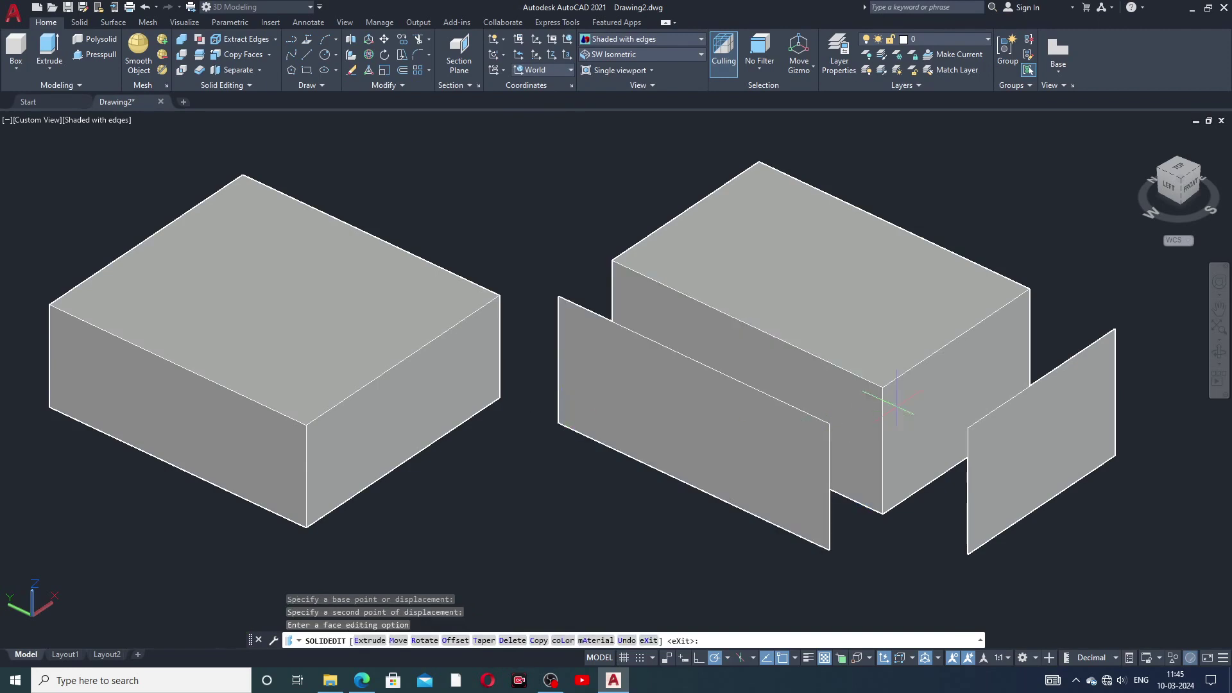
pyautogui.moveTo(909, 363)
pyautogui.mouseDown(button='middle')
pyautogui.moveTo(903, 377)
pyautogui.moveTo(910, 352)
pyautogui.mouseUp(button='middle')
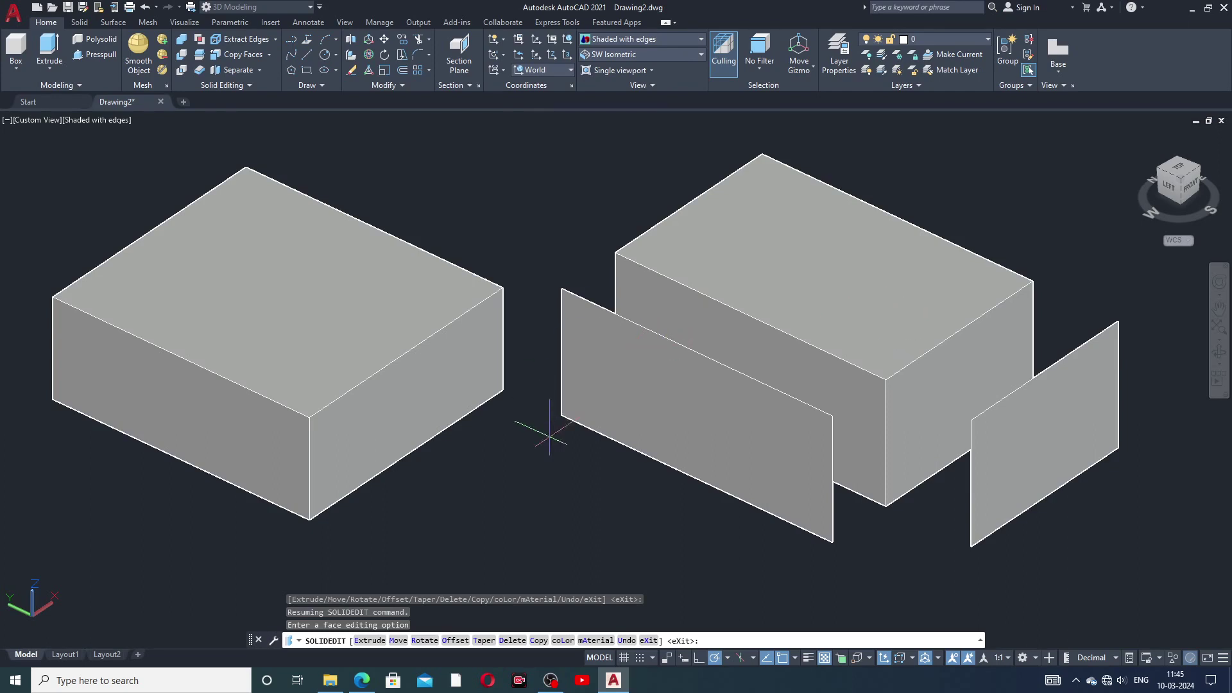
pyautogui.click(652, 639)
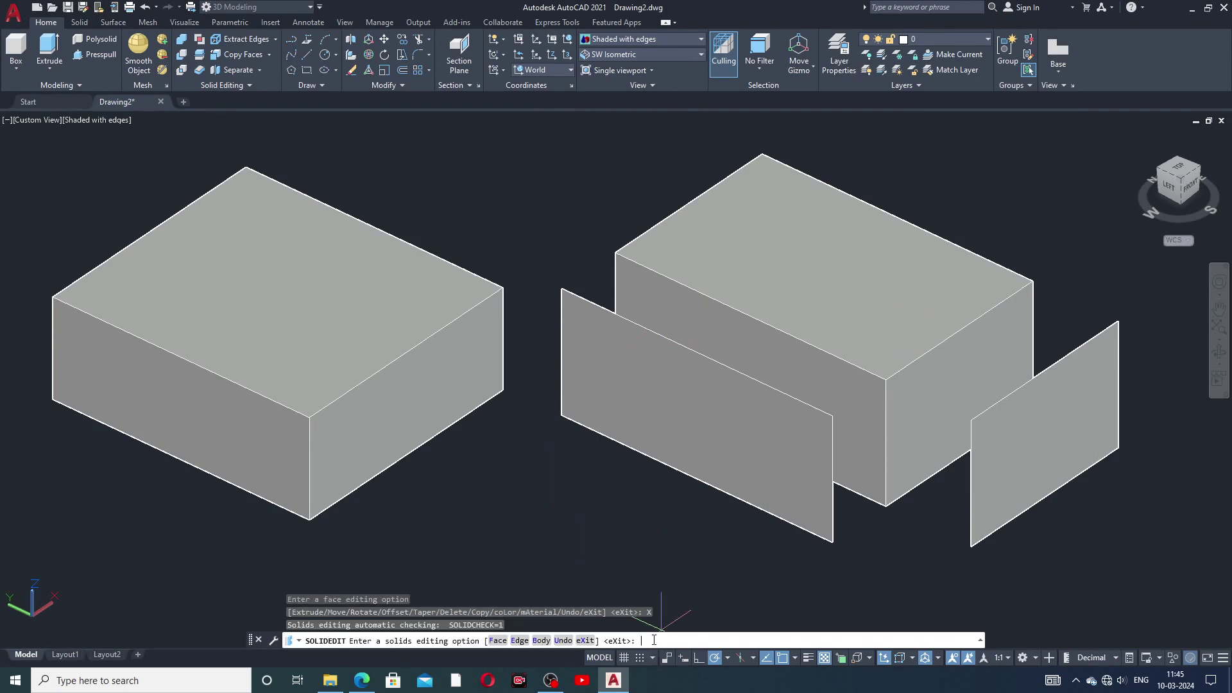
pyautogui.click(585, 641)
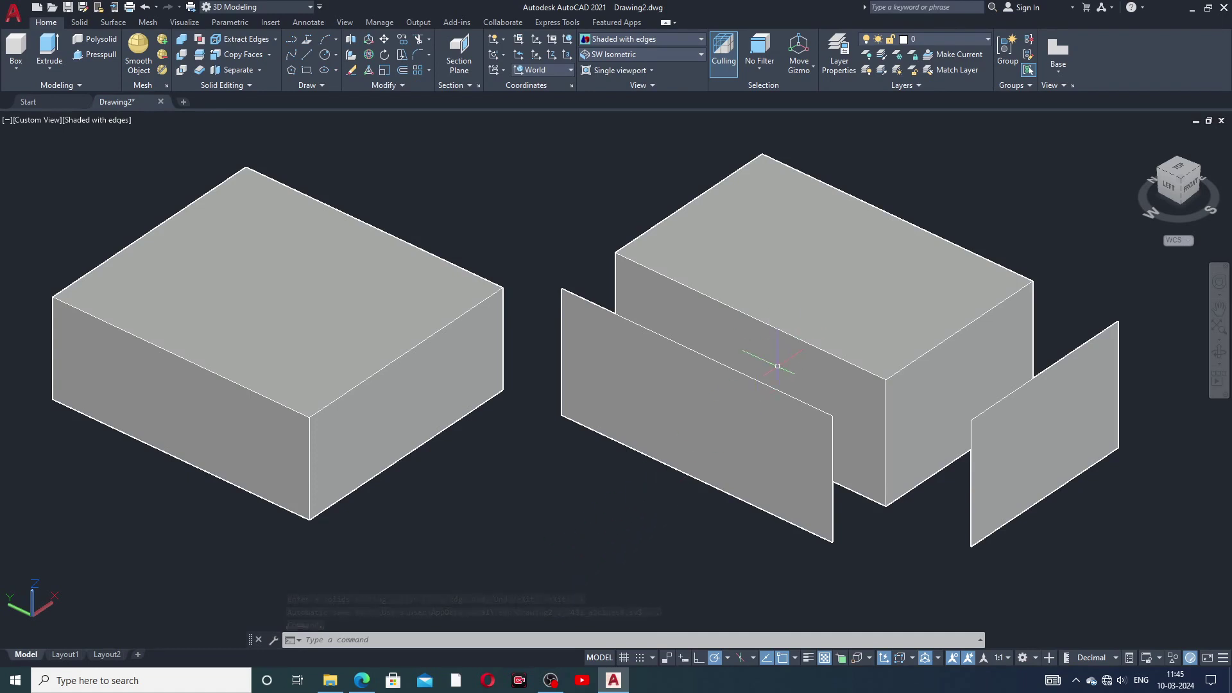
pyautogui.moveTo(777, 366)
pyautogui.mouseDown(button='middle')
pyautogui.moveTo(781, 388)
pyautogui.moveTo(782, 377)
pyautogui.mouseUp(button='middle')
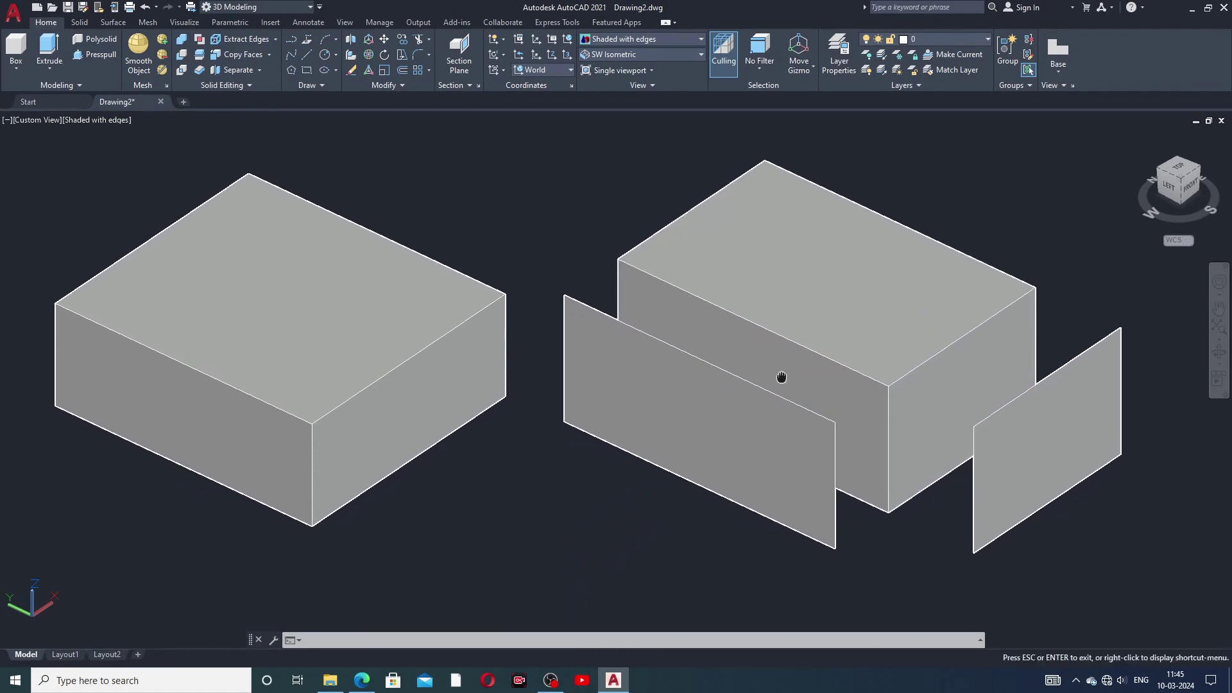
# - Set the left box's colour to Red and the right box's colour to Magenta
pyautogui.press('Escape')
pyautogui.click(409, 305)
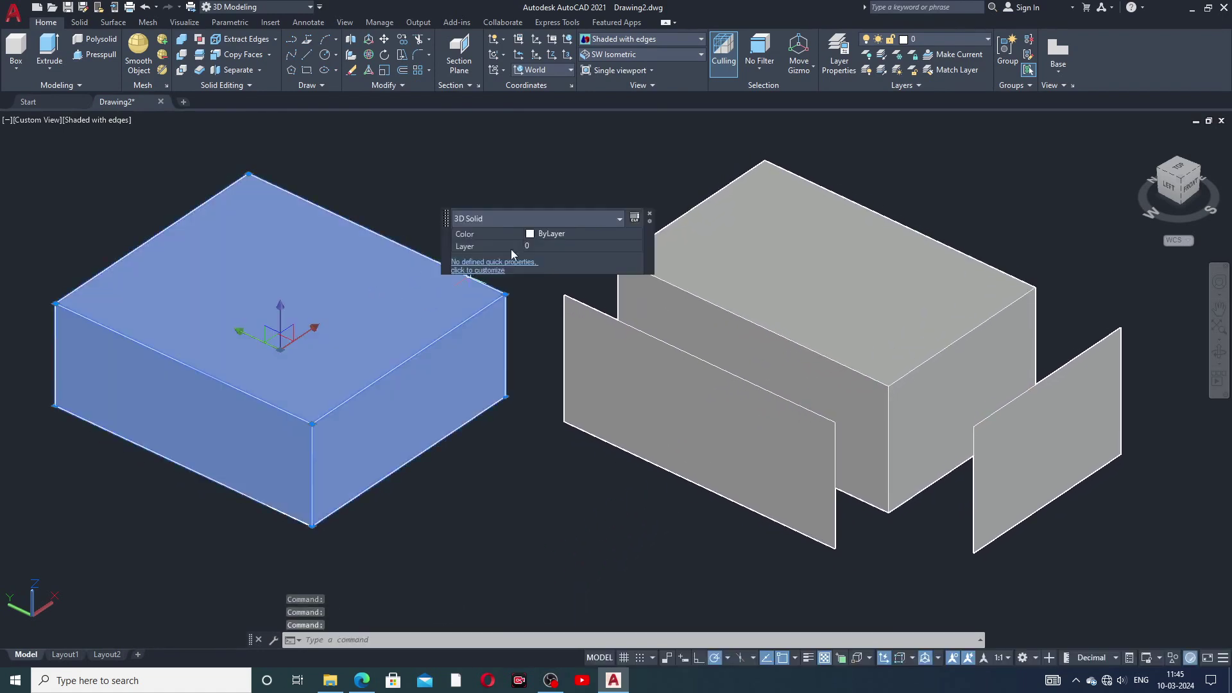
pyautogui.click(541, 235)
pyautogui.click(541, 235)
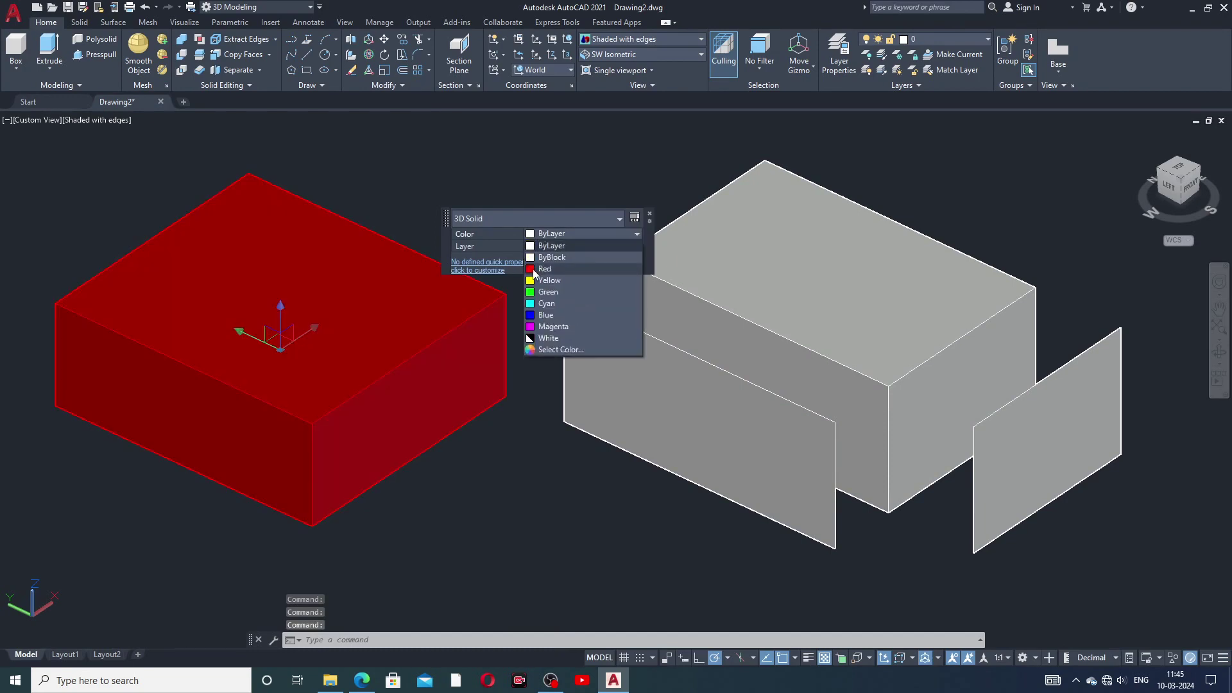
pyautogui.click(530, 270)
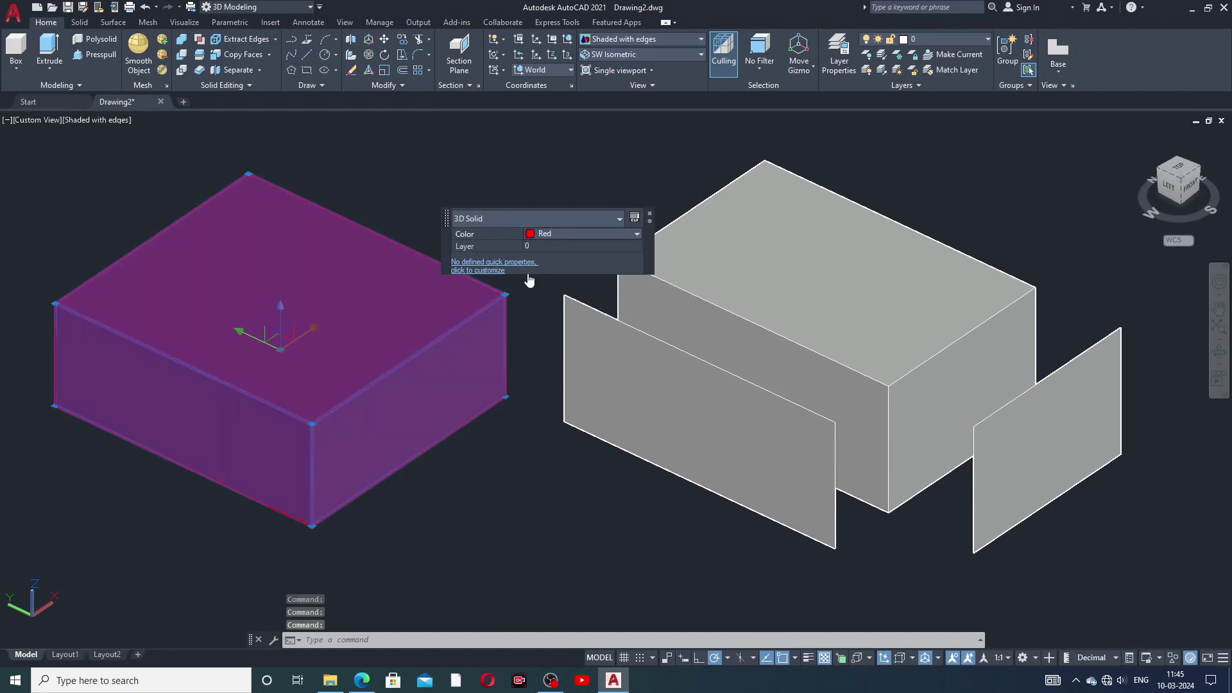
pyautogui.press('Escape')
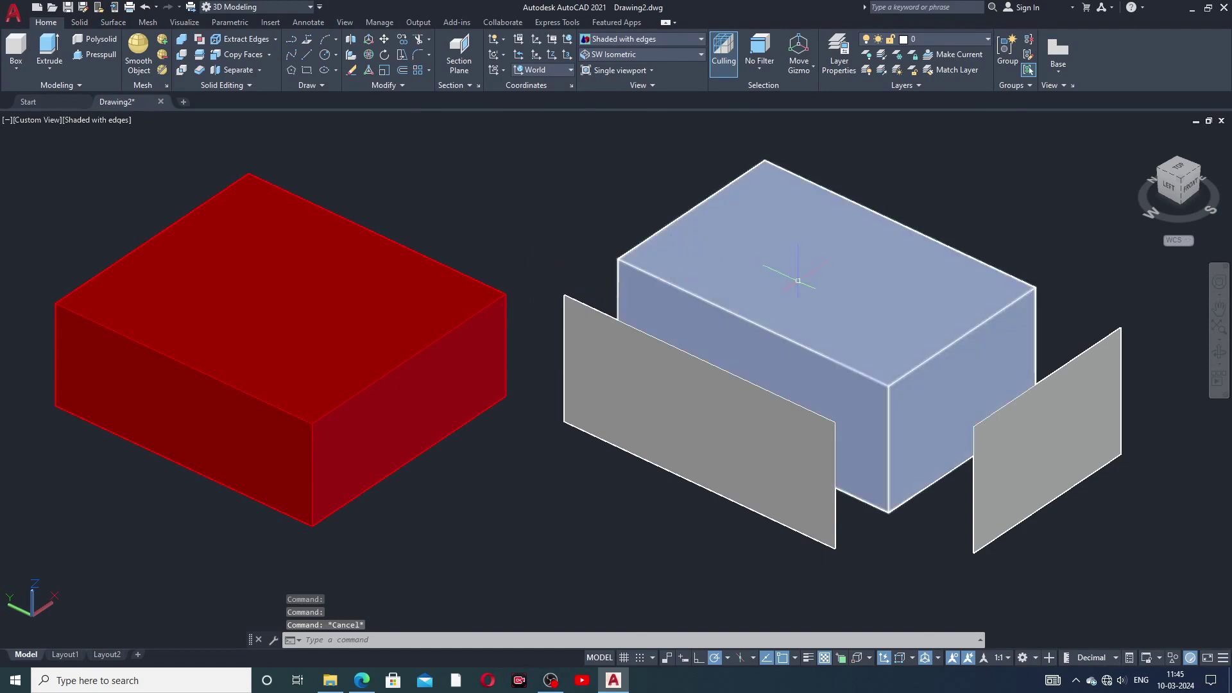
pyautogui.click(798, 280)
pyautogui.click(926, 213)
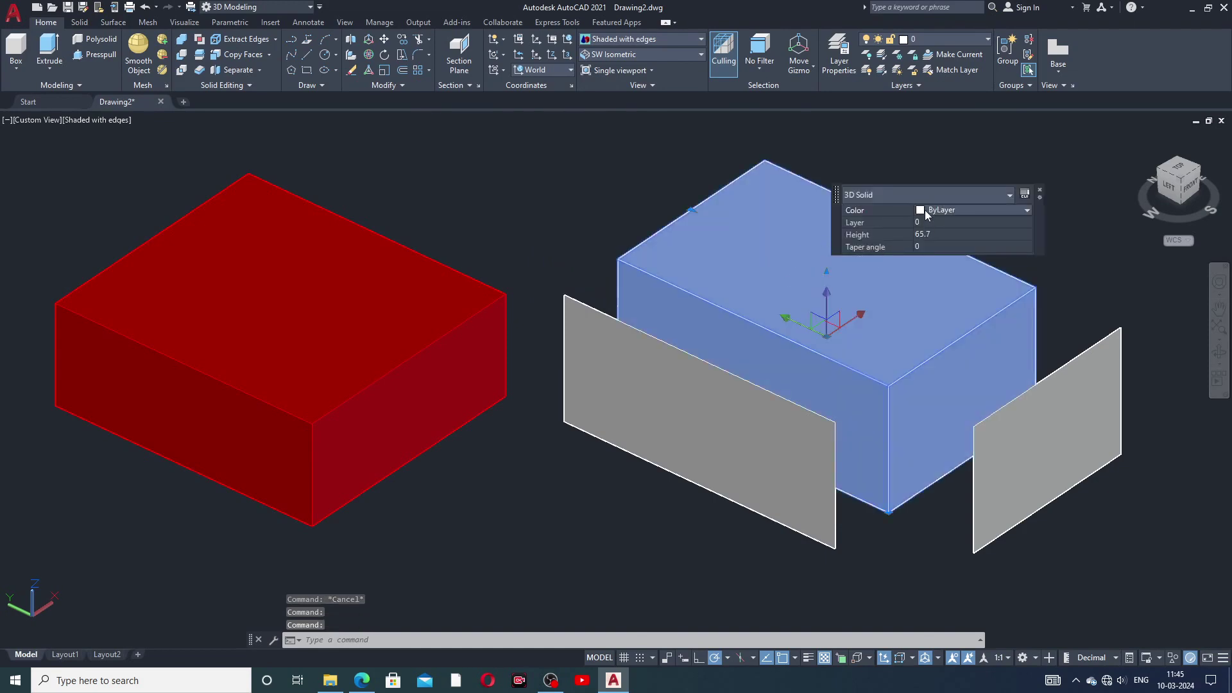
pyautogui.click(926, 213)
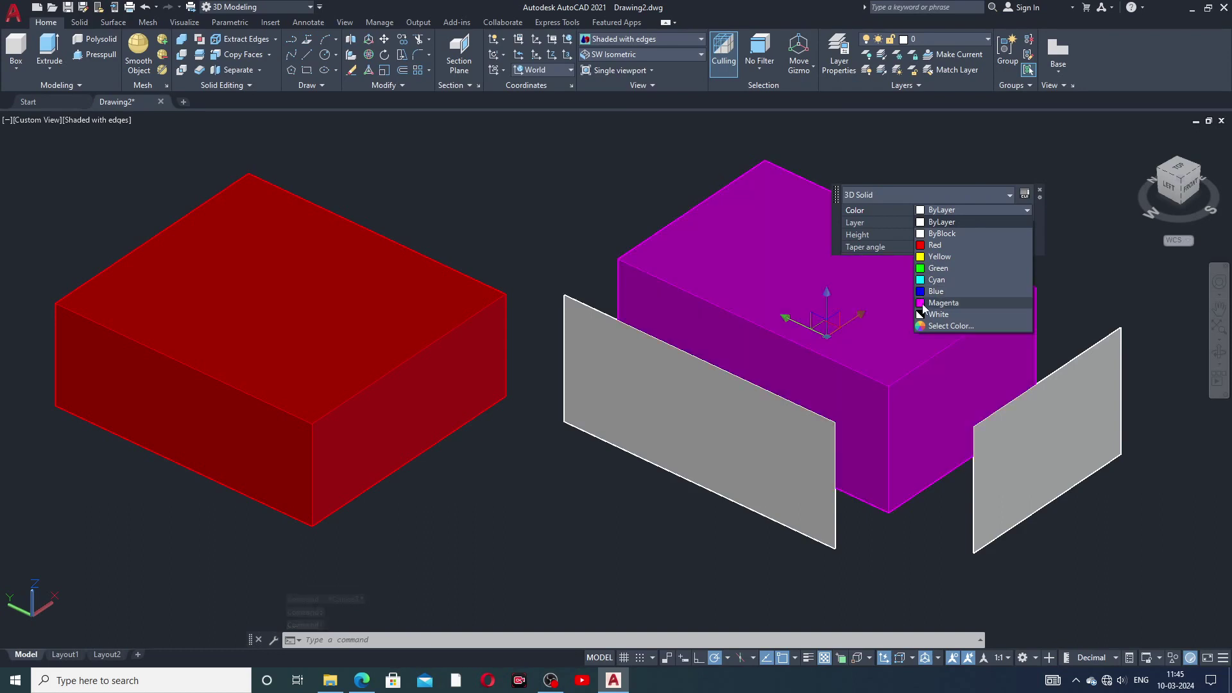
pyautogui.click(922, 301)
pyautogui.press('Escape')
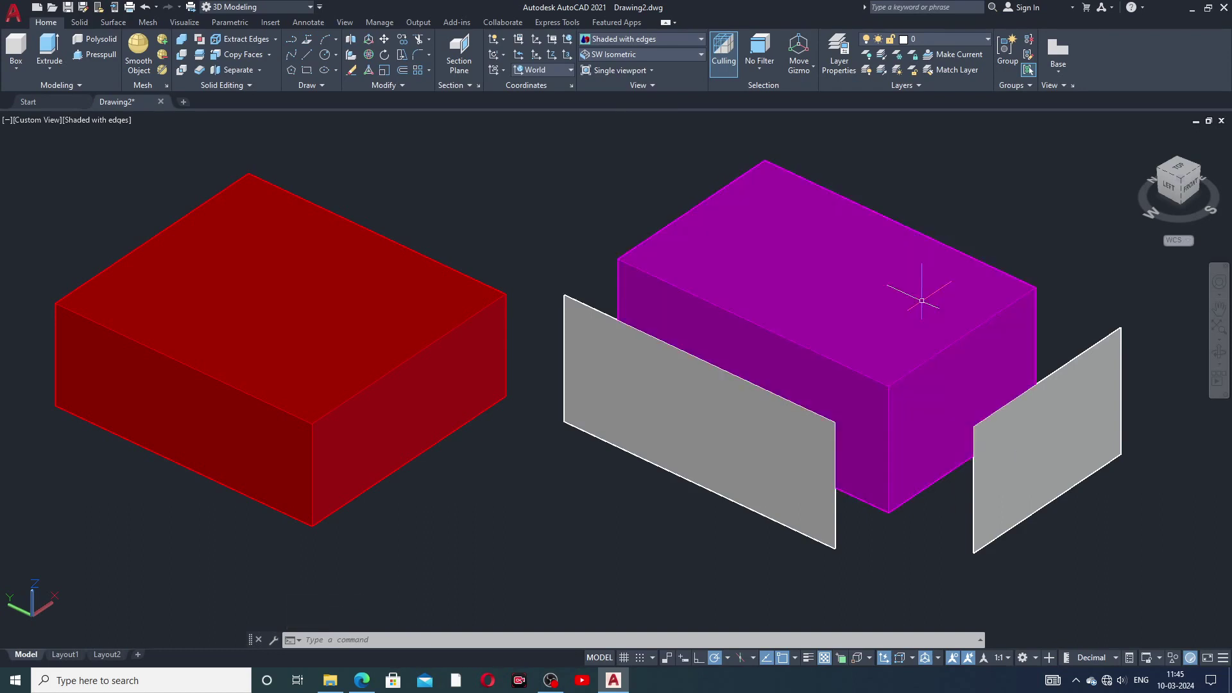
# - Set the right plane's colour to Yellow and the left plane's colour to Green
pyautogui.click(1066, 416)
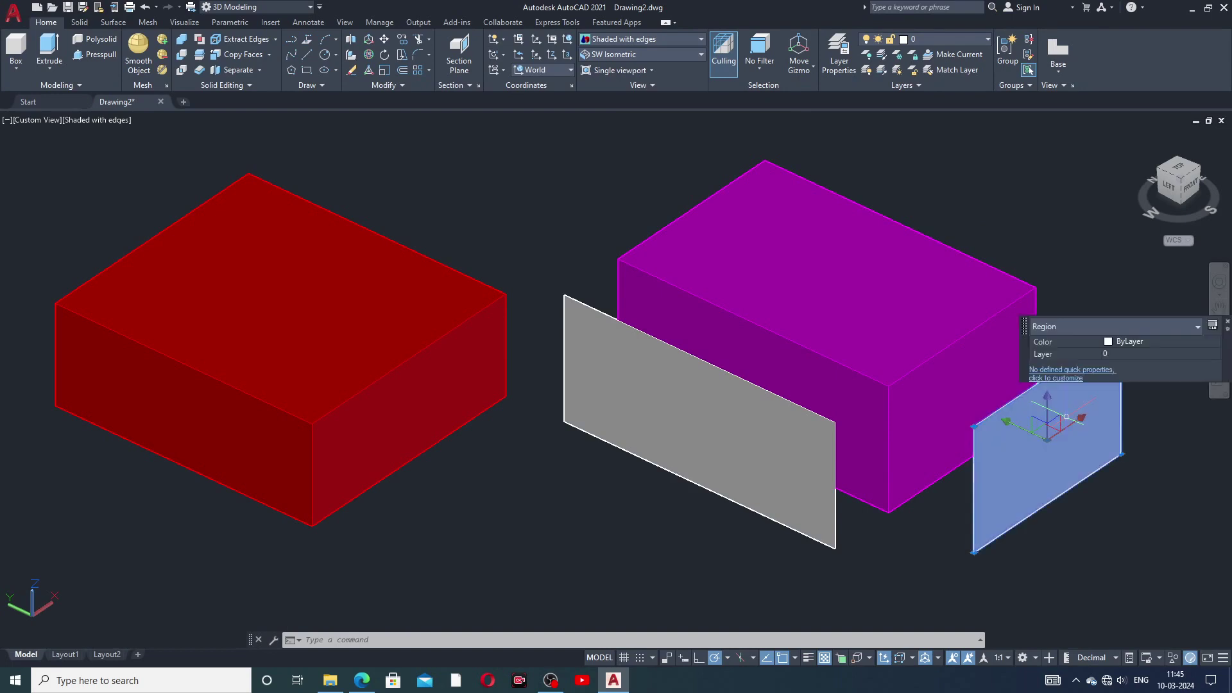
pyautogui.click(1118, 346)
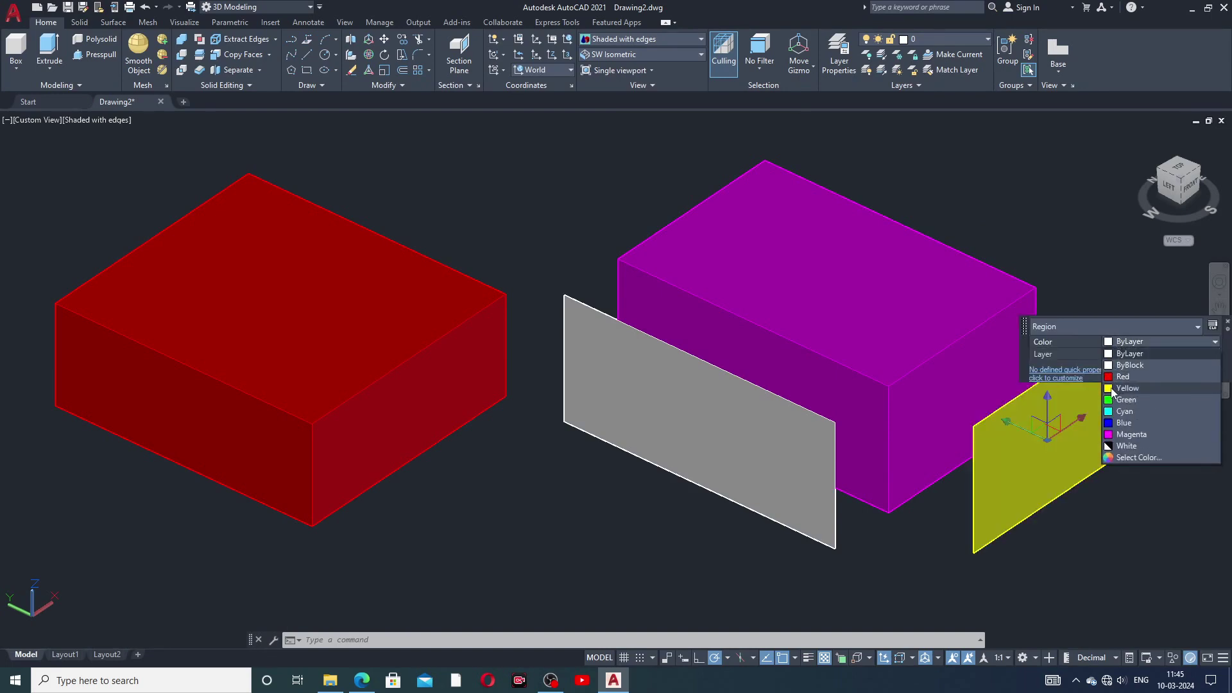
pyautogui.click(1126, 388)
pyautogui.press('Escape')
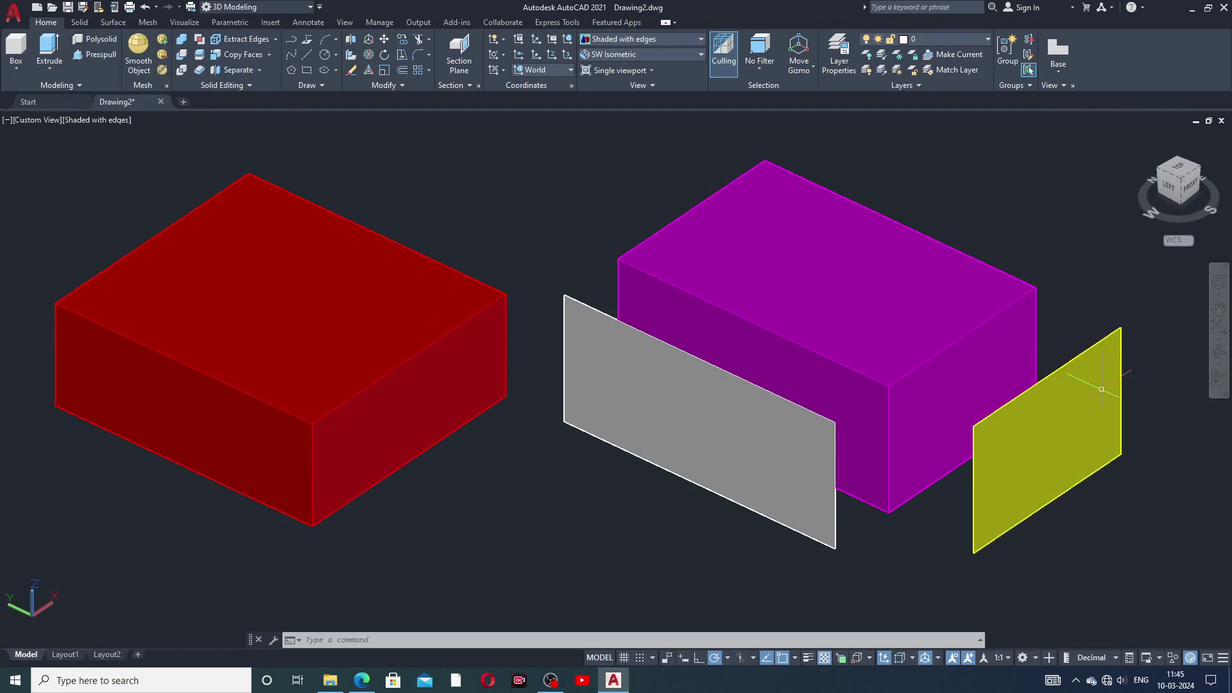
pyautogui.click(732, 446)
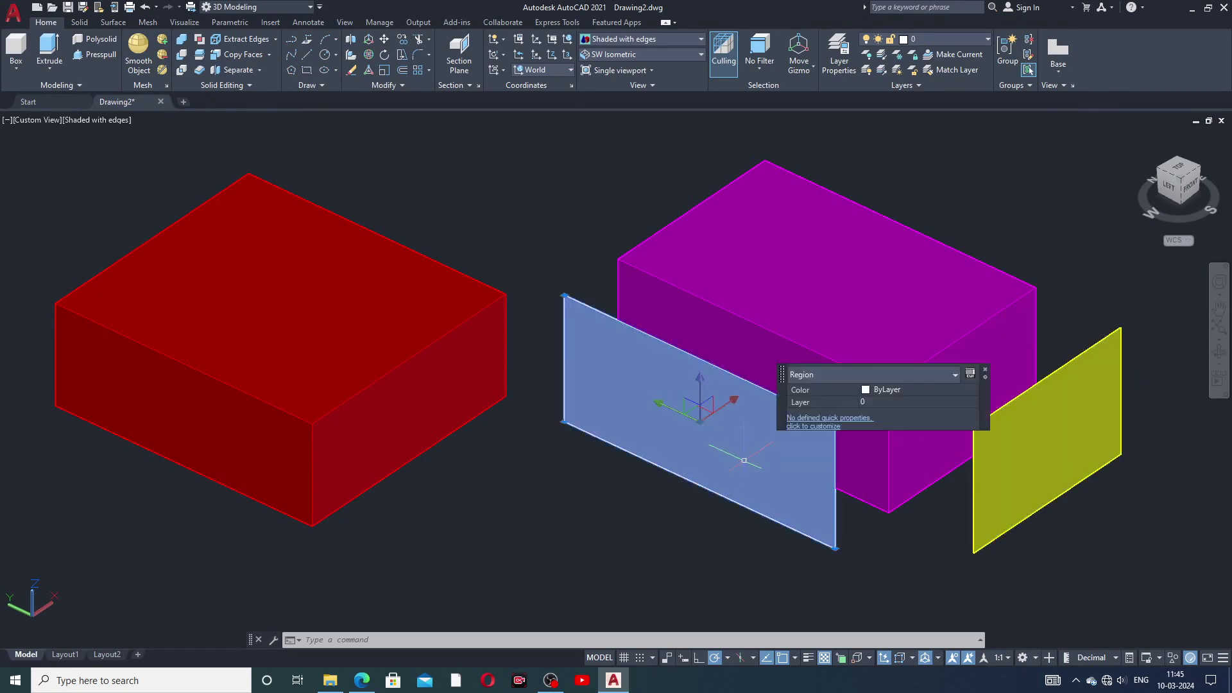
pyautogui.click(870, 392)
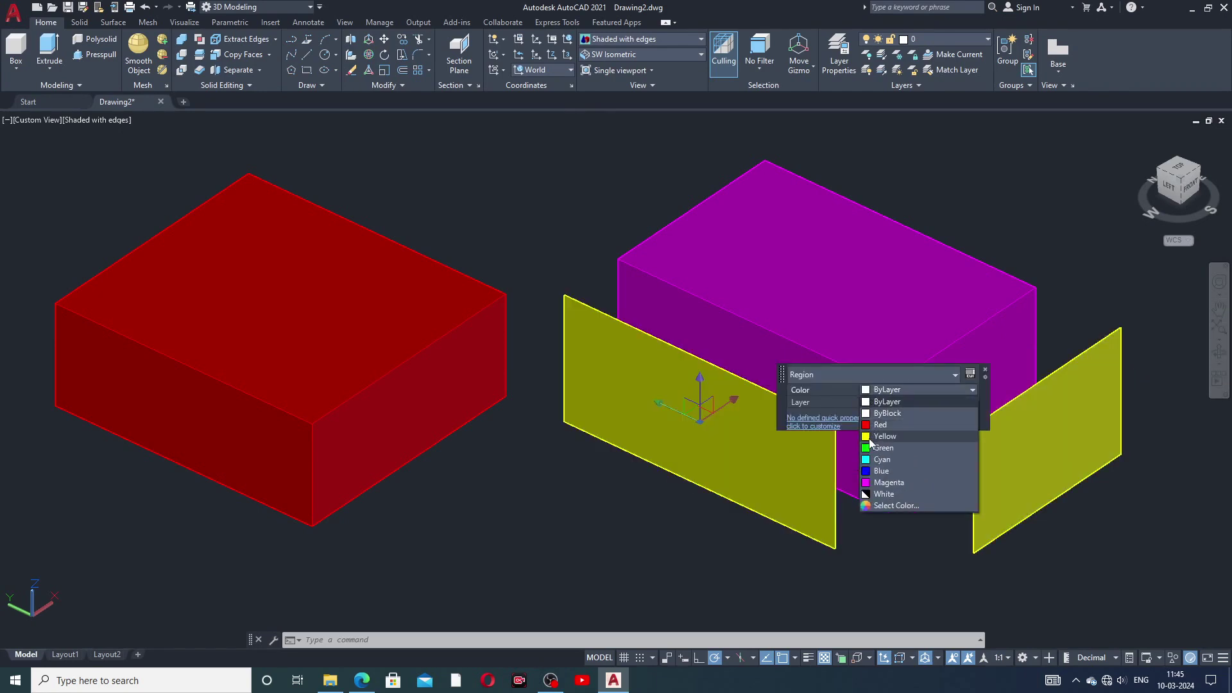
pyautogui.click(869, 449)
pyautogui.press('Escape')
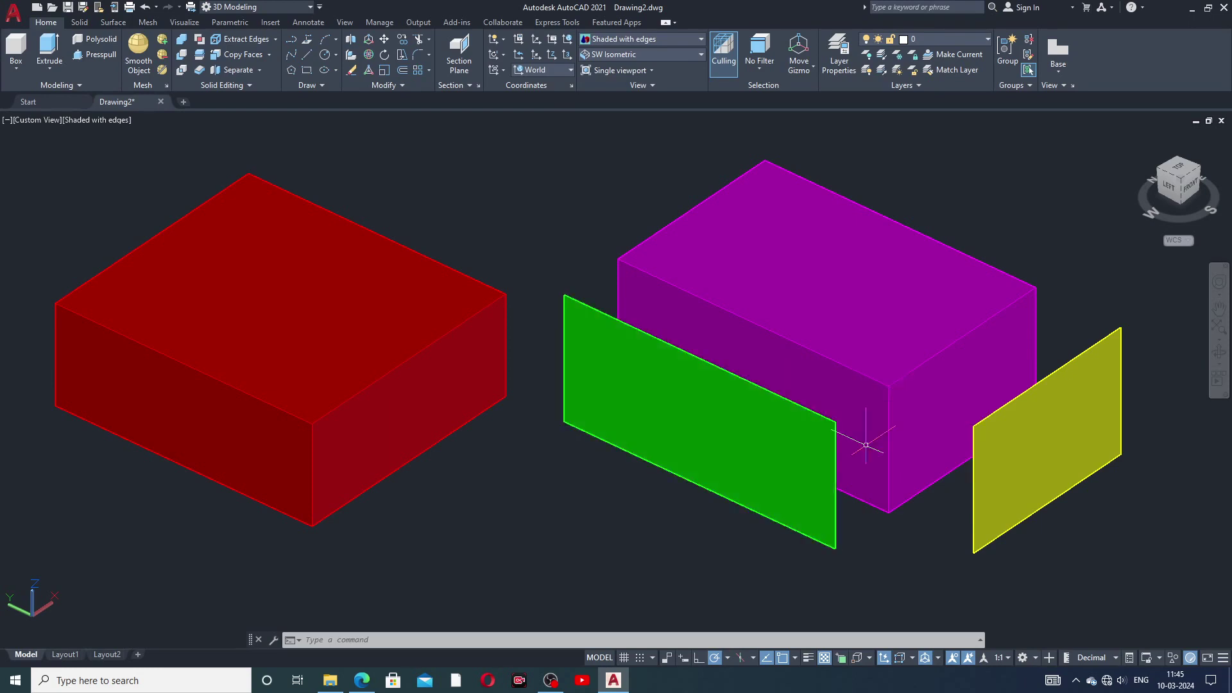
pyautogui.moveTo(879, 401); pyautogui.dragTo(887, 386, button='middle')
pyautogui.moveTo(887, 385); pyautogui.dragTo(893, 394)
# - Read the Offset Faces / Delete Faces lecture slide, then return to the blank Drawing1
pyautogui.press('Escape')
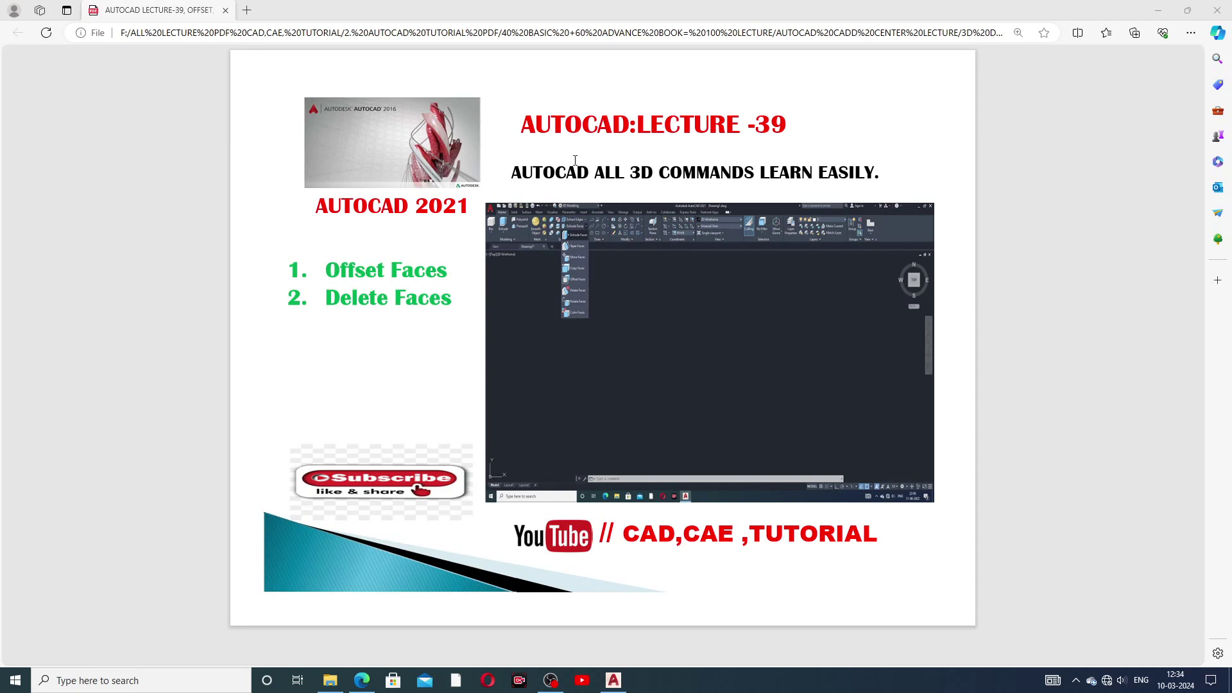
pyautogui.click(614, 679)
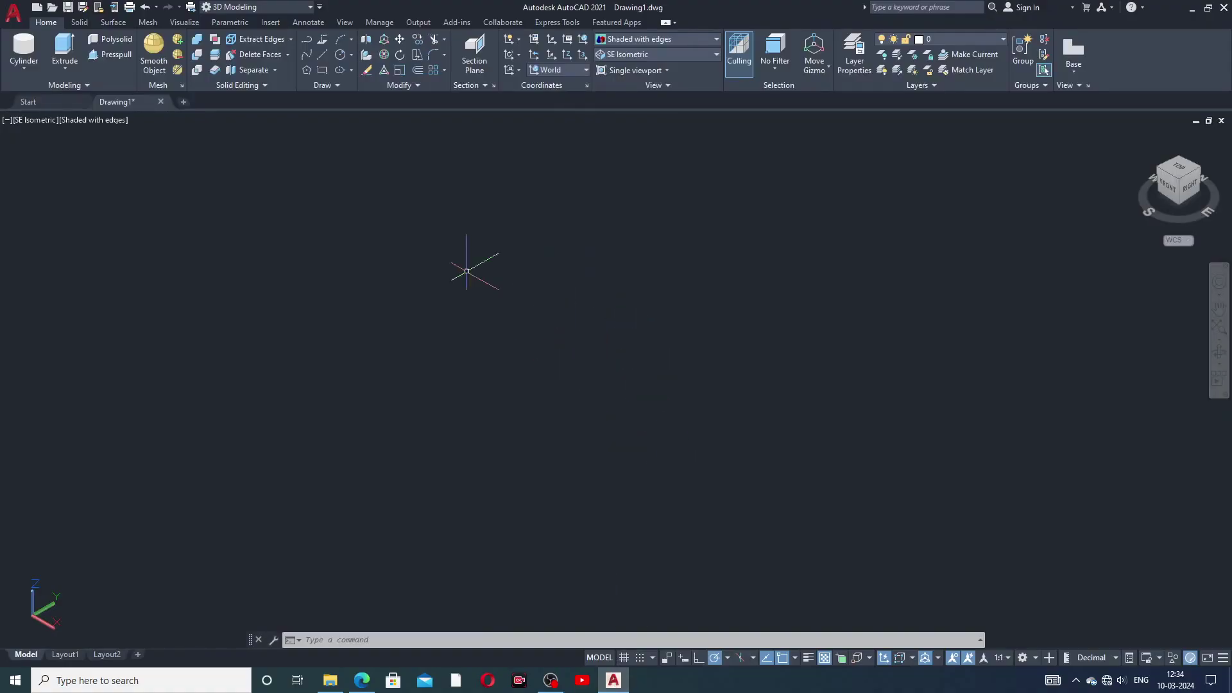
# - Draw a rectangle in the empty Drawing1
pyautogui.click(287, 54)
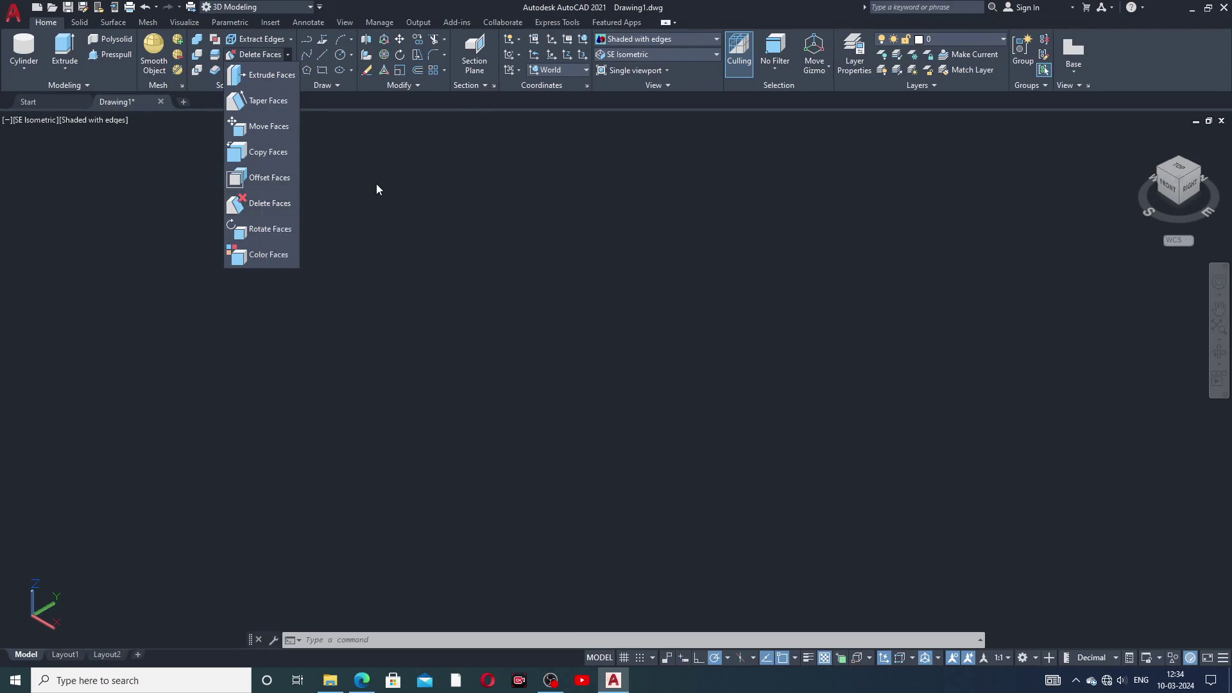
pyautogui.click(322, 70)
pyautogui.click(351, 305)
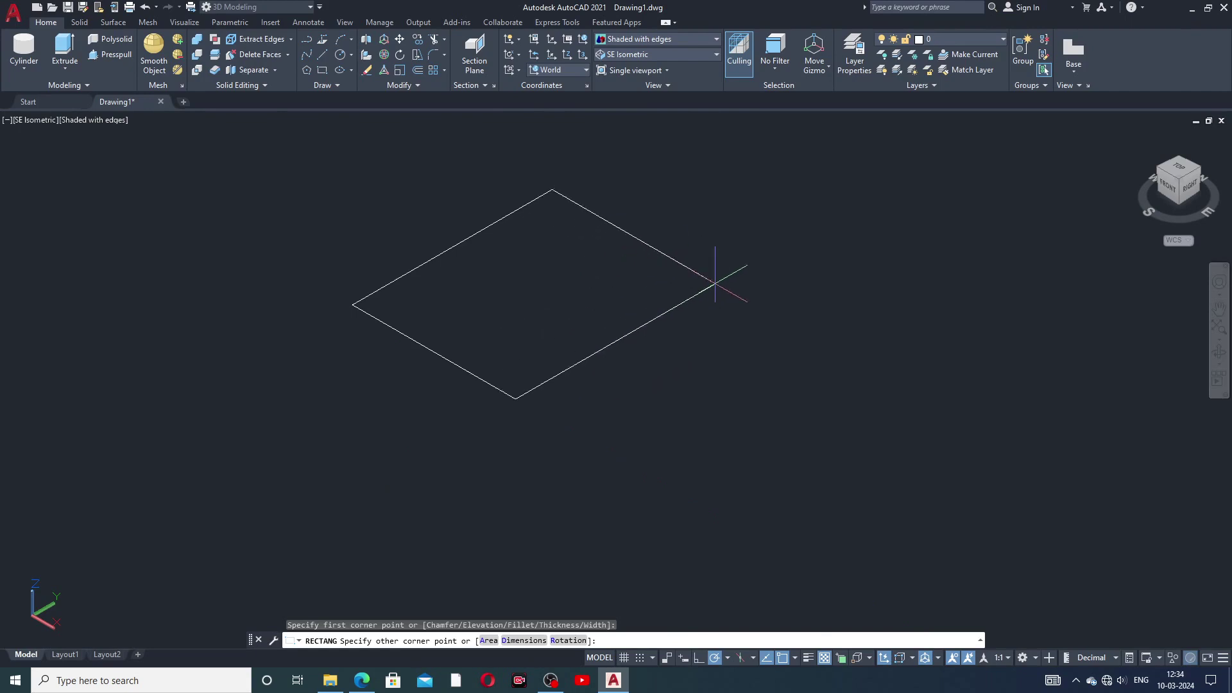
pyautogui.click(743, 344)
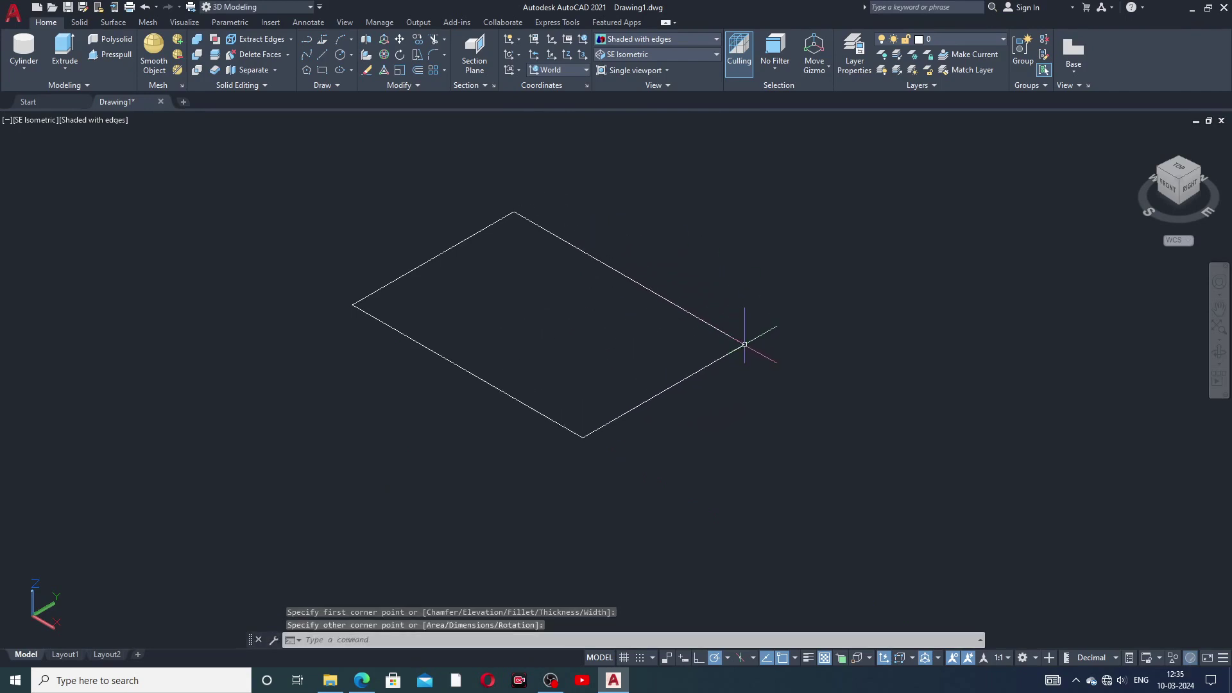
pyautogui.moveTo(757, 294); pyautogui.dragTo(641, 319, button='middle')
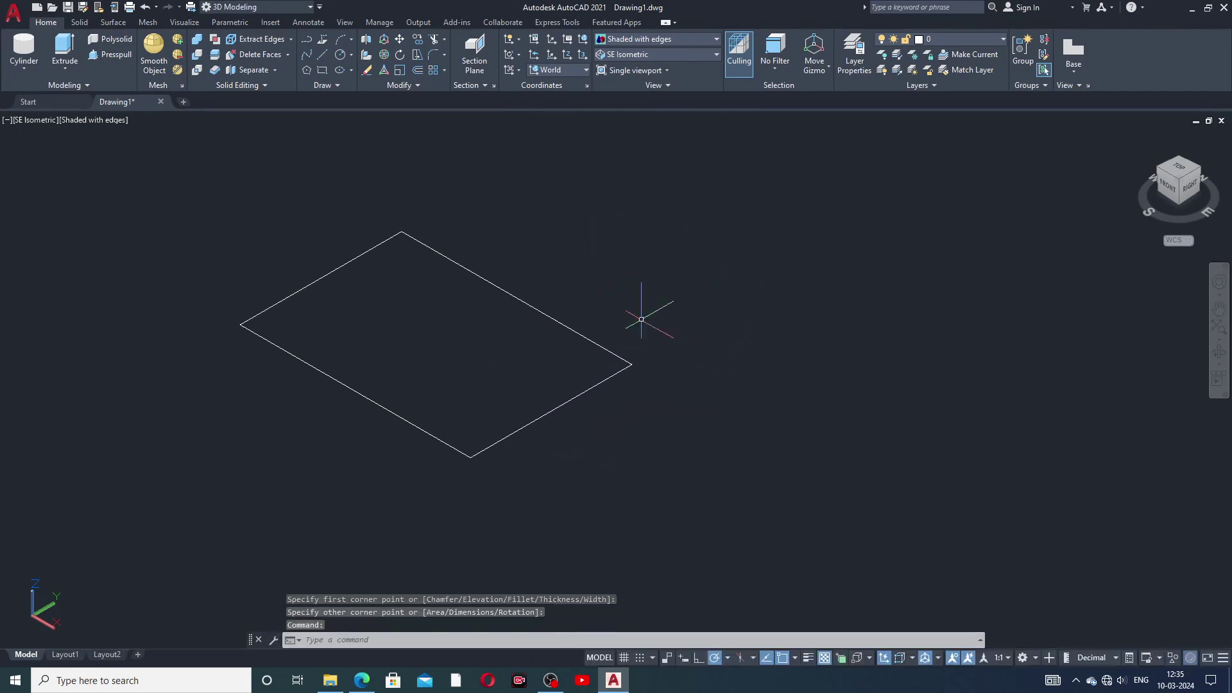
# - Press-pull the rectangle upward into a rectangular box solid
pyautogui.click(24, 68)
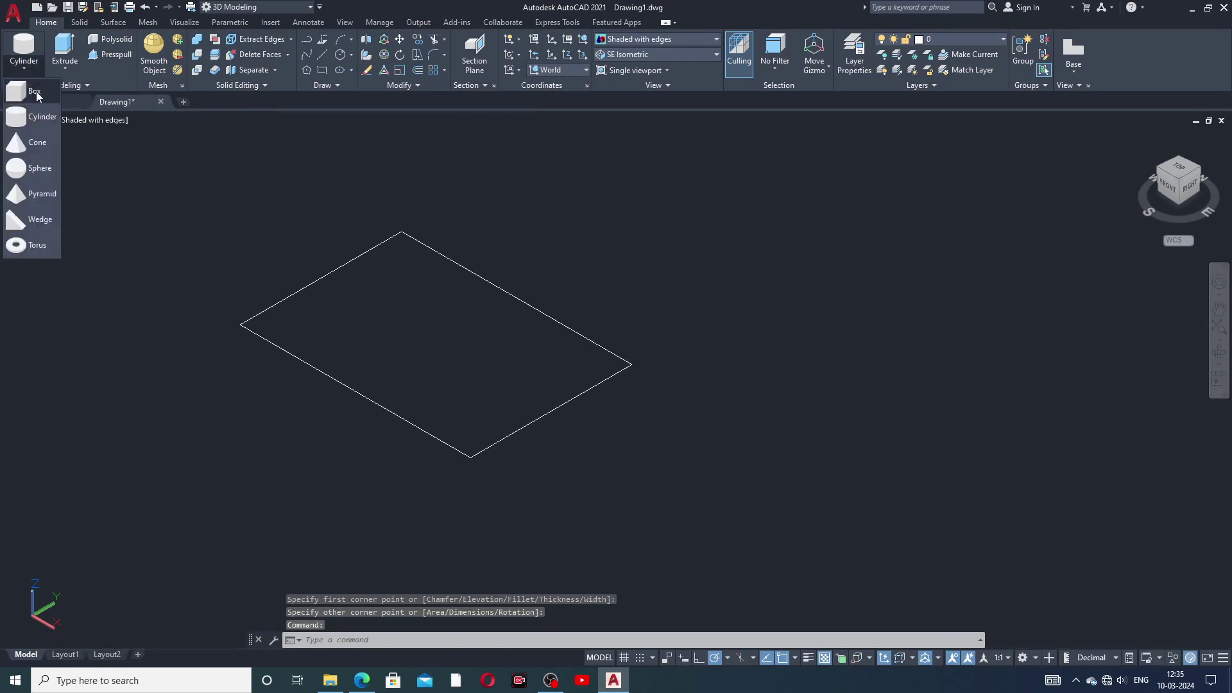
pyautogui.click(71, 68)
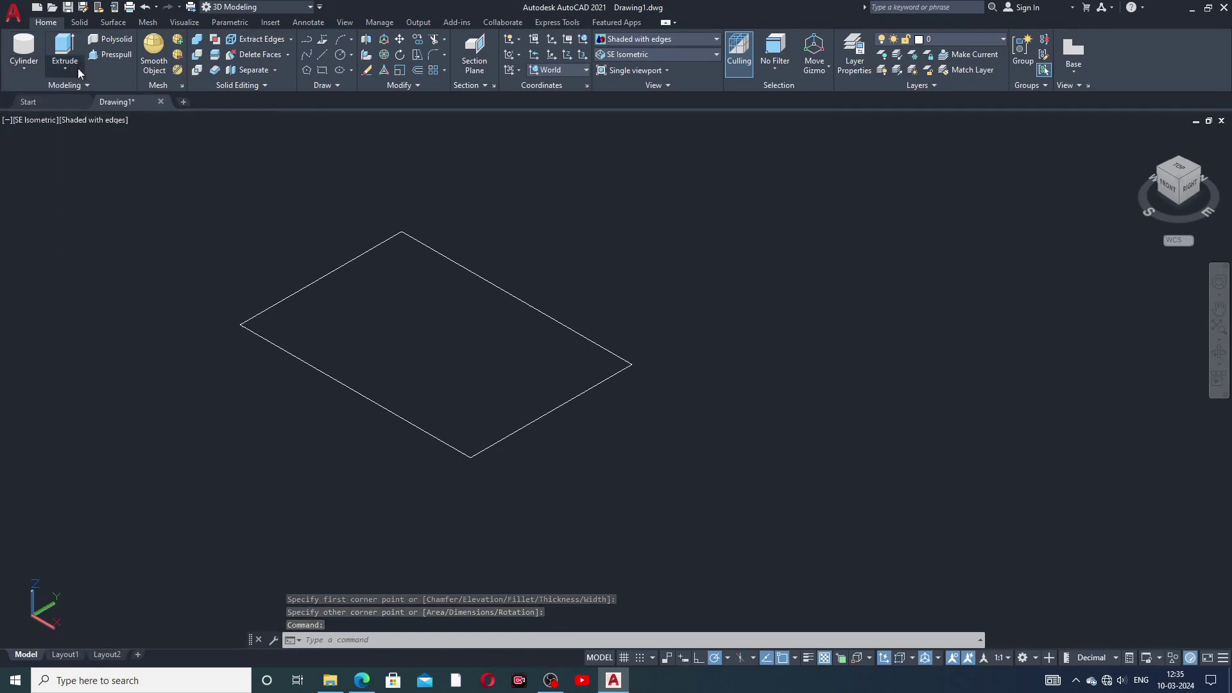
pyautogui.click(113, 56)
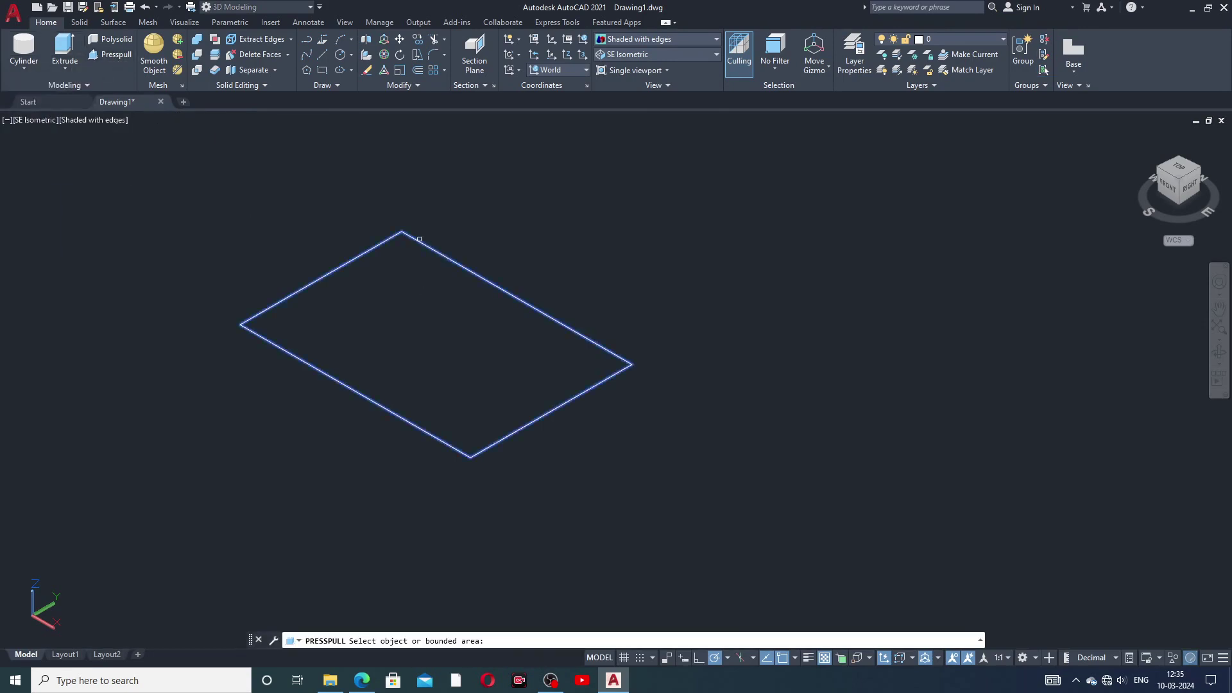
pyautogui.click(415, 276)
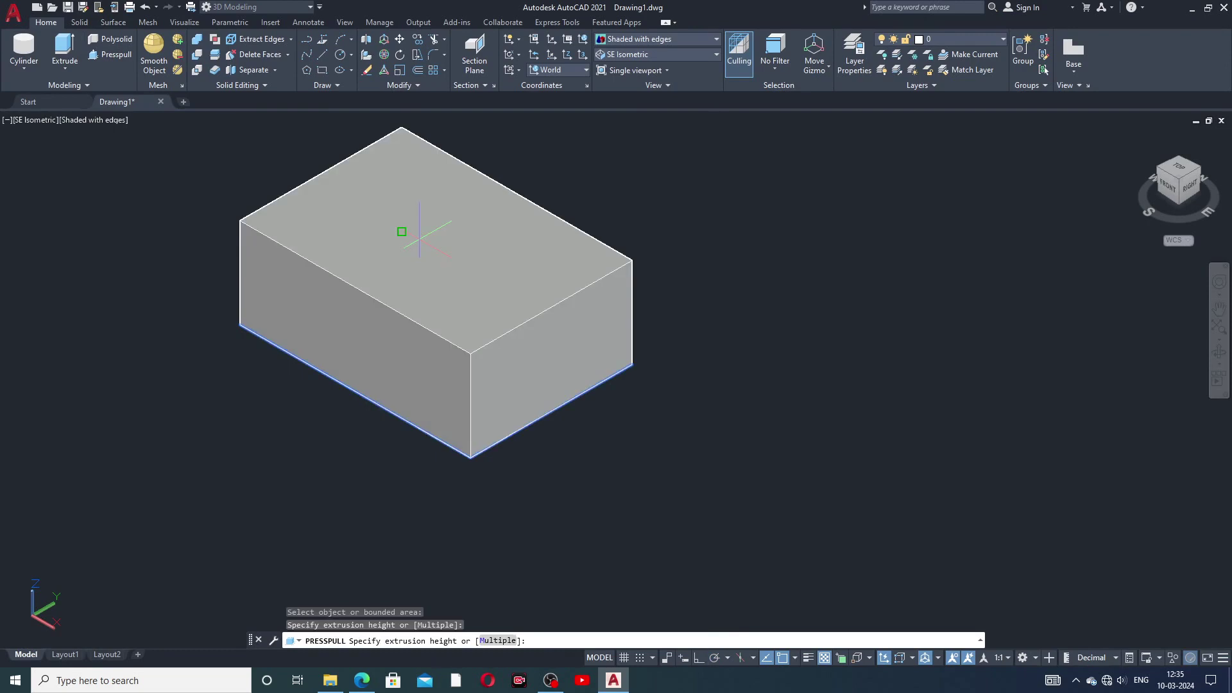
pyautogui.click(467, 220)
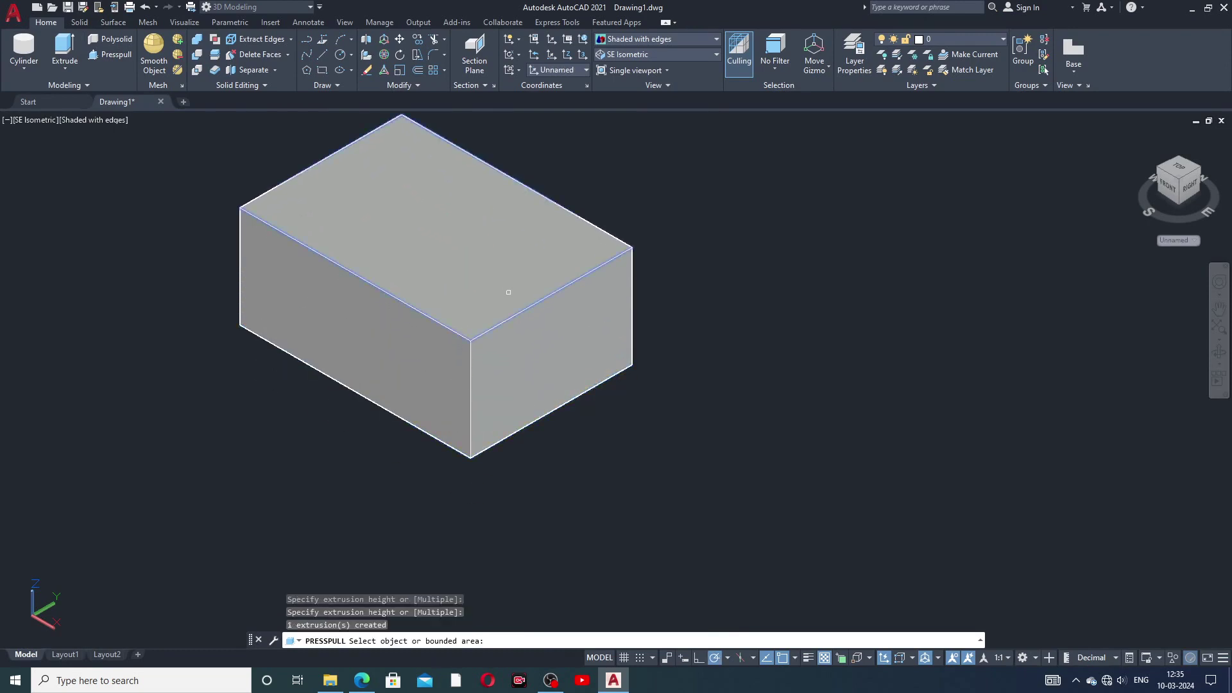
pyautogui.moveTo(509, 289); pyautogui.dragTo(464, 366, button='middle')
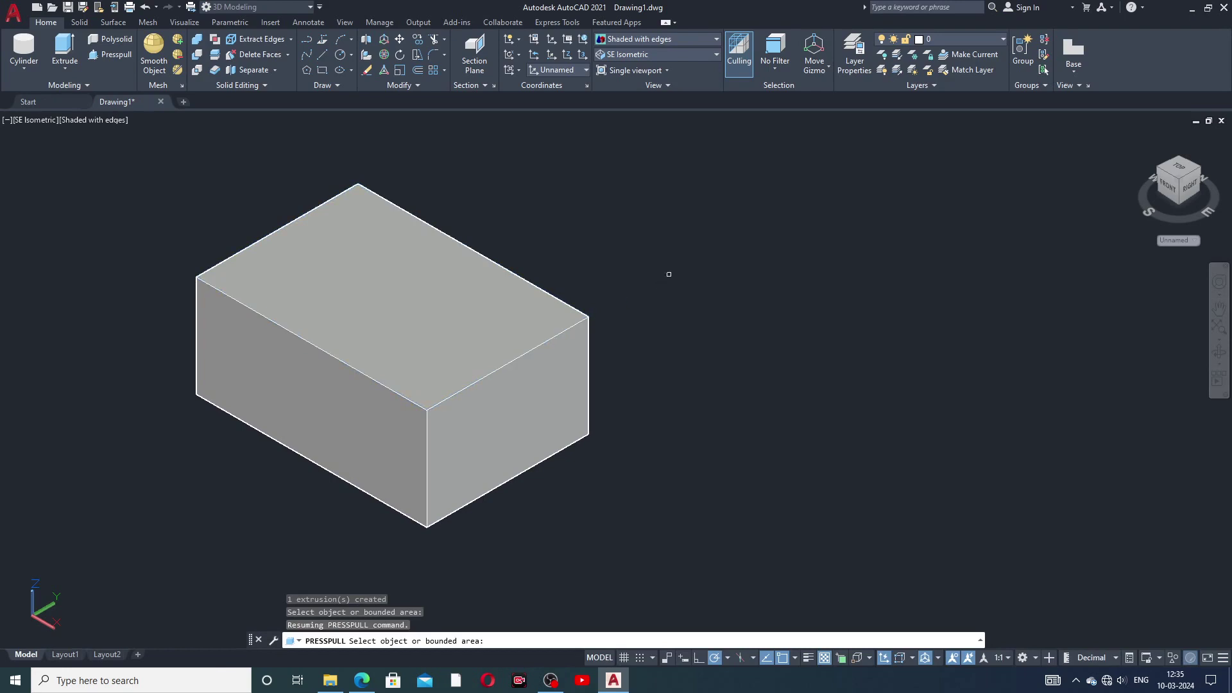
pyautogui.moveTo(655, 363)
pyautogui.mouseDown(button='middle')
pyautogui.moveTo(655, 341)
pyautogui.moveTo(640, 349)
pyautogui.mouseUp(button='middle')
pyautogui.press('Escape')
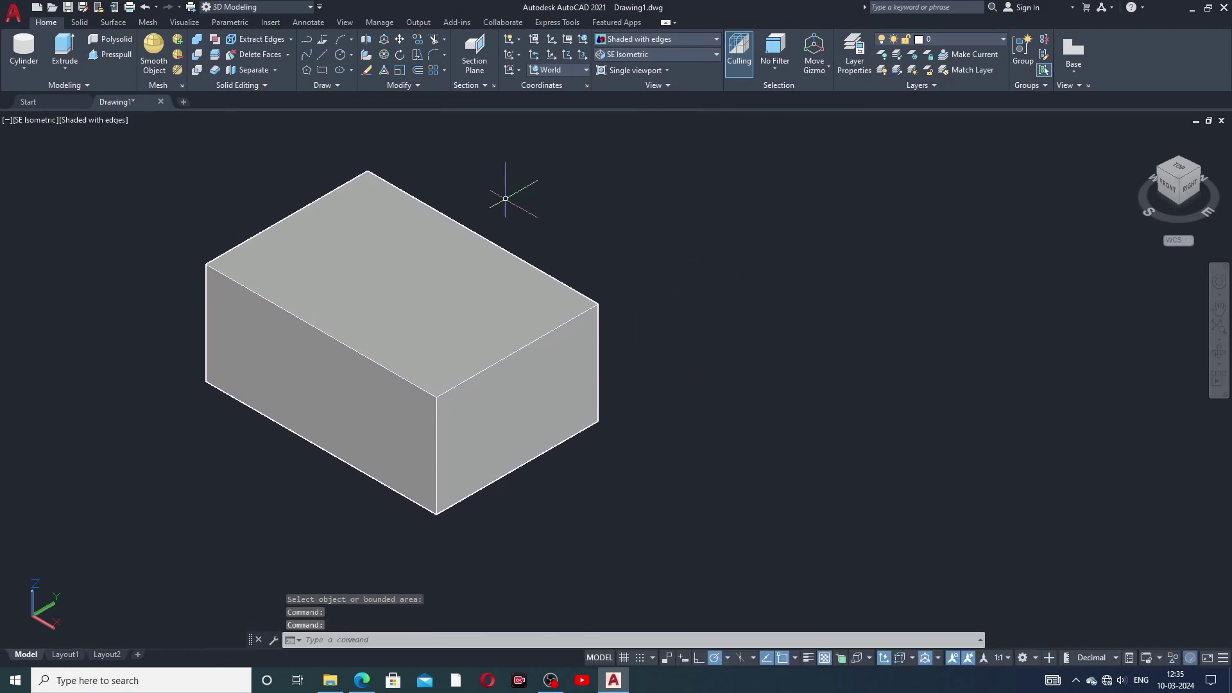
# - Offset the box's right face outward by 5
pyautogui.click(288, 53)
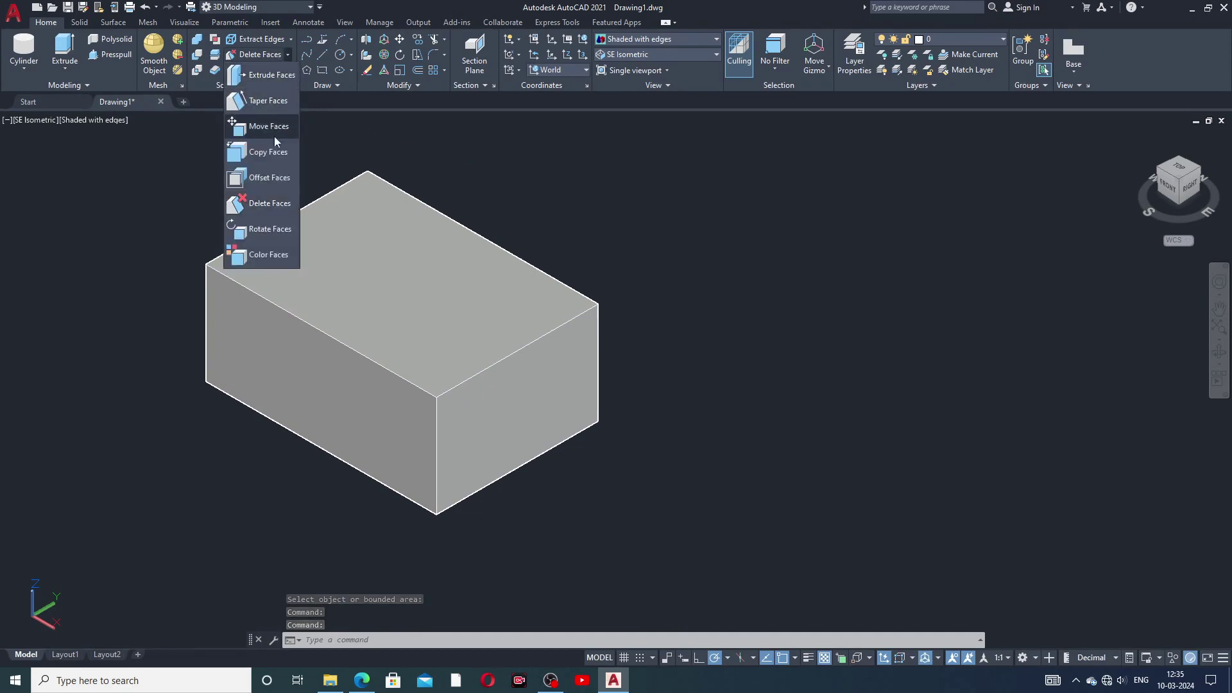
pyautogui.click(272, 182)
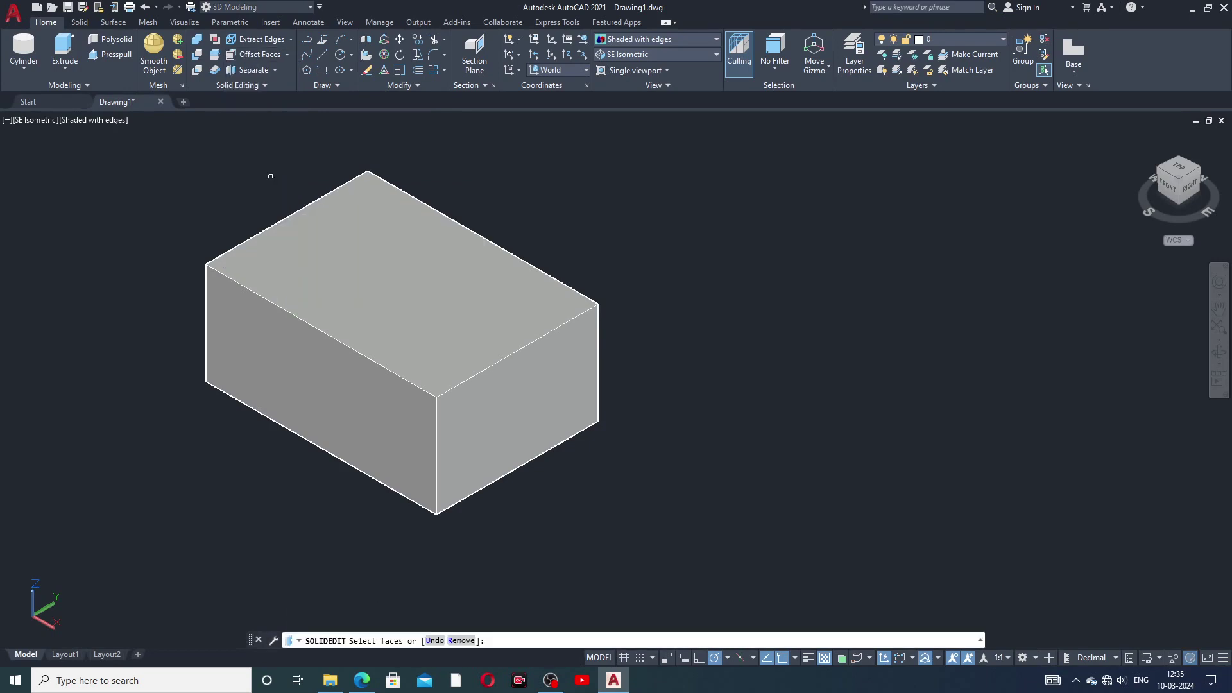
pyautogui.click(558, 376)
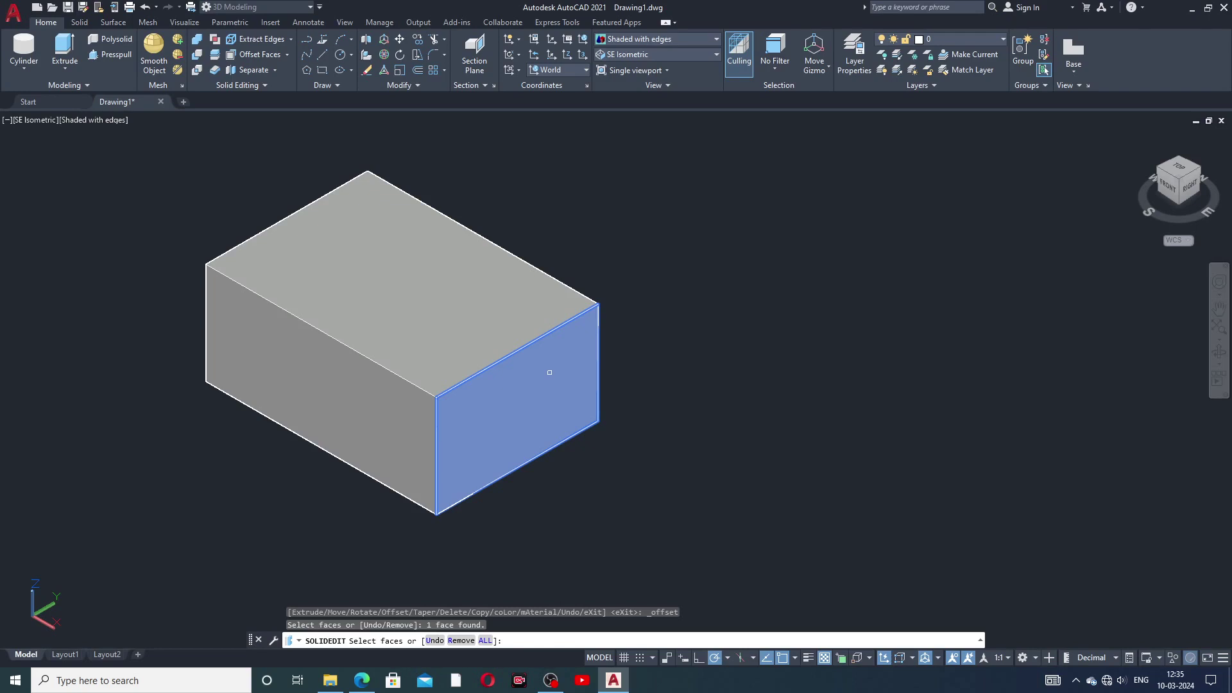
pyautogui.rightClick(667, 335)
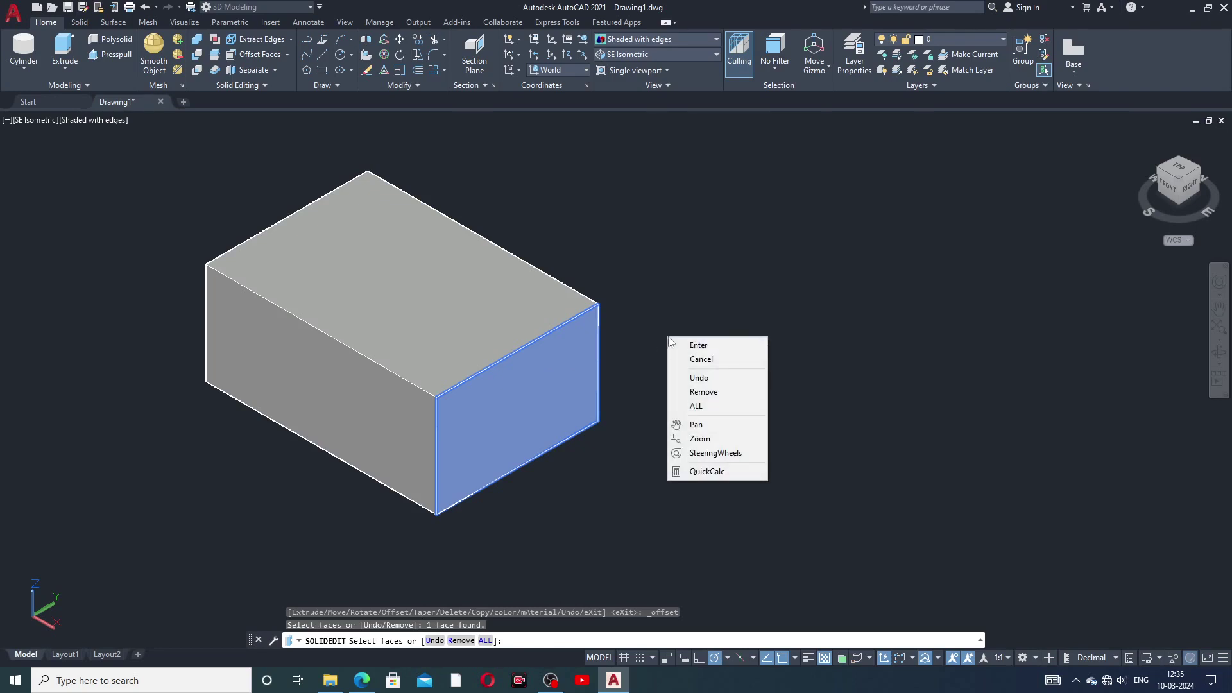
pyautogui.click(683, 344)
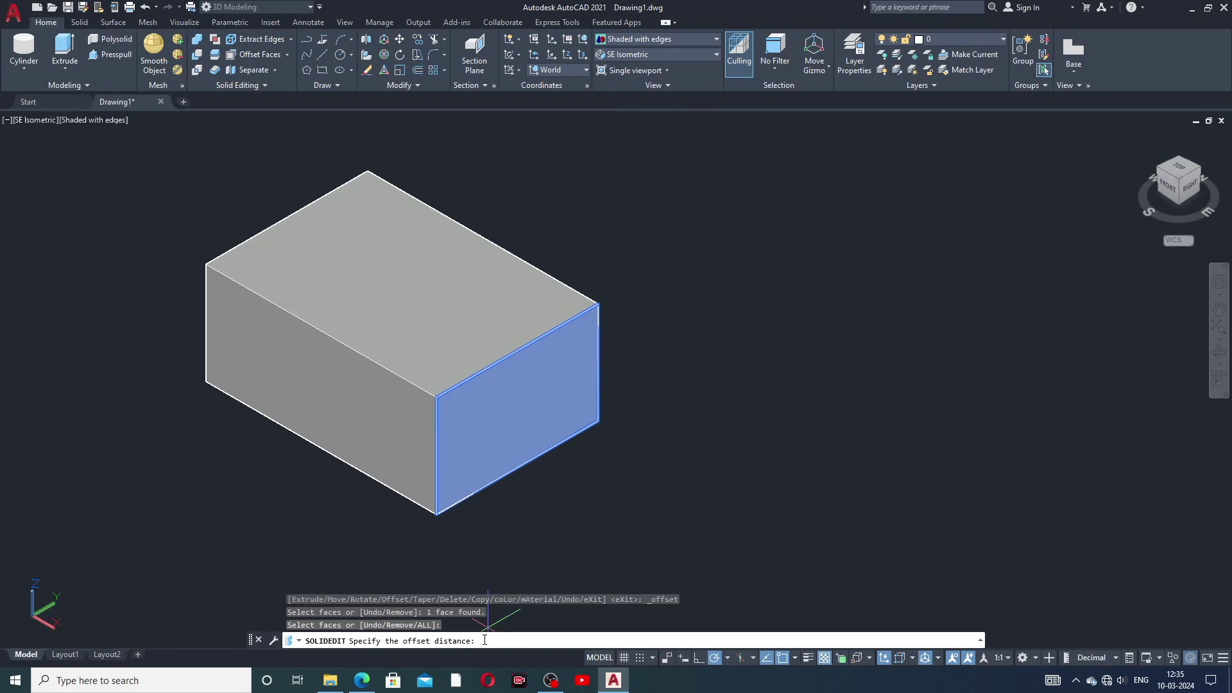
pyautogui.press('Return')
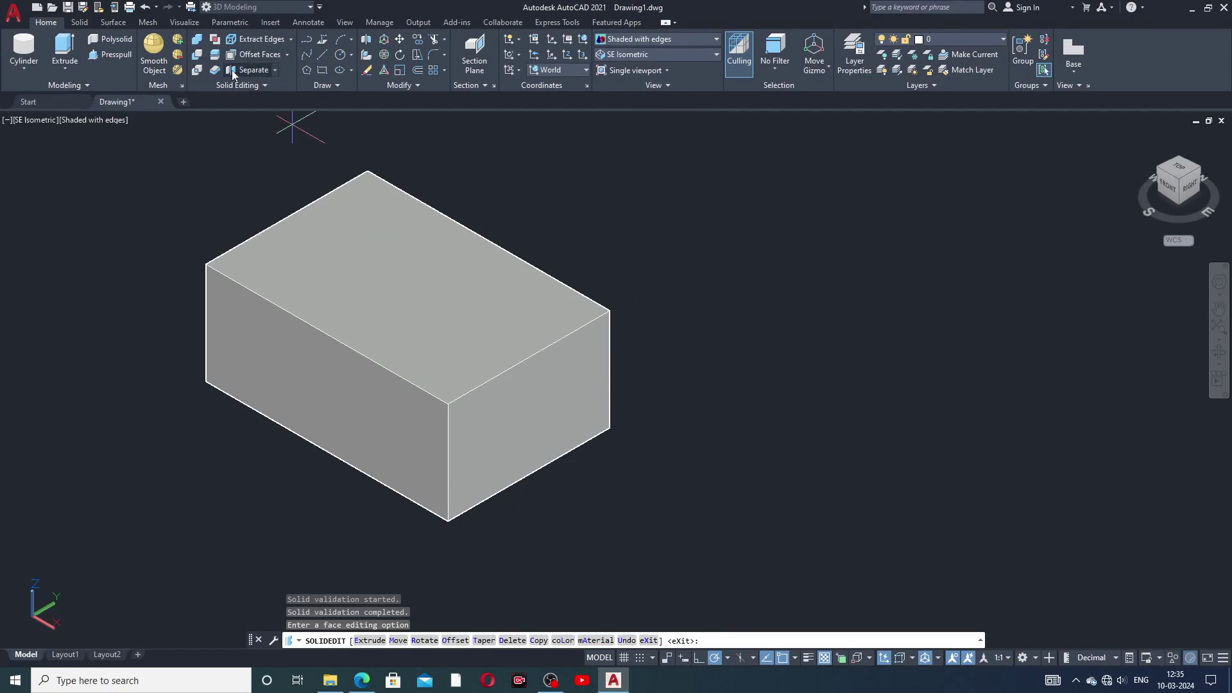
# - Offset the box's top face upward by 15
pyautogui.click(268, 57)
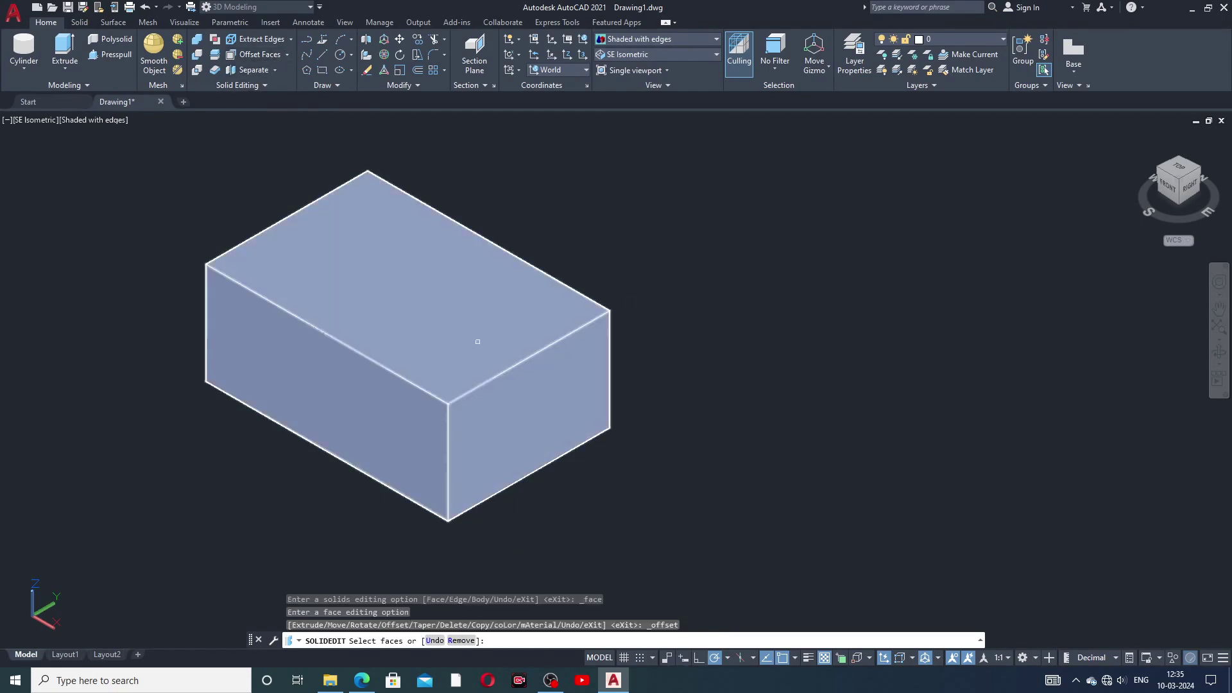
pyautogui.click(469, 319)
pyautogui.rightClick(469, 319)
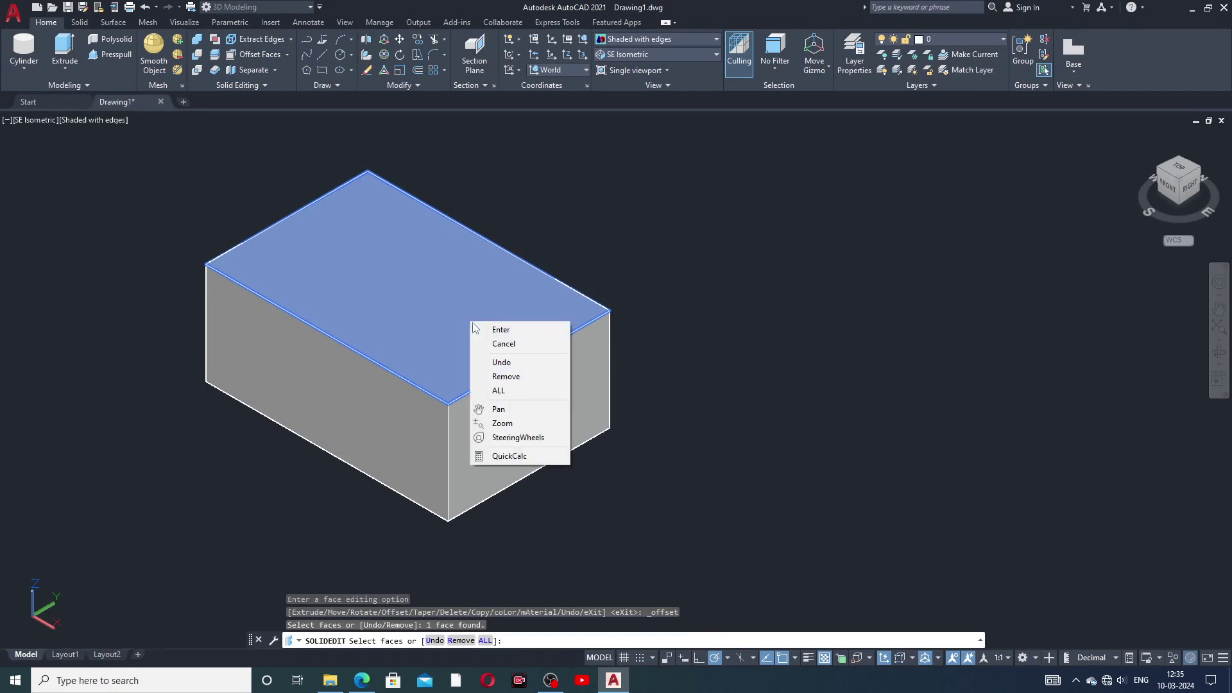
pyautogui.click(494, 330)
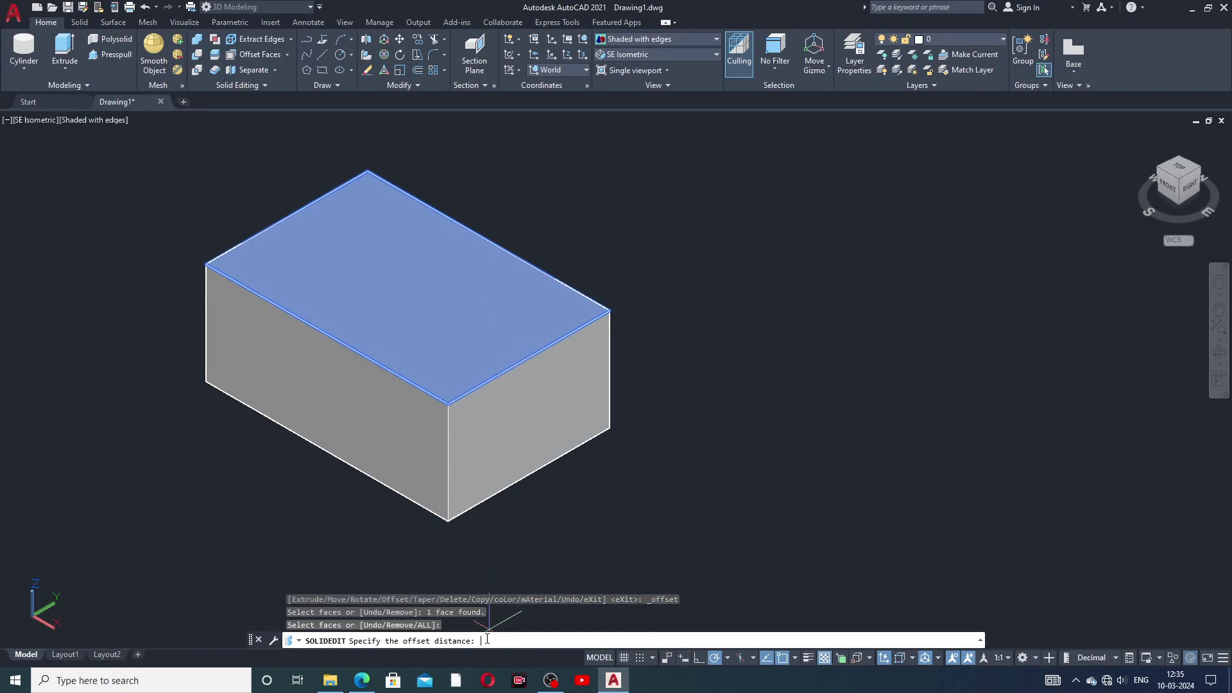
pyautogui.press('Return')
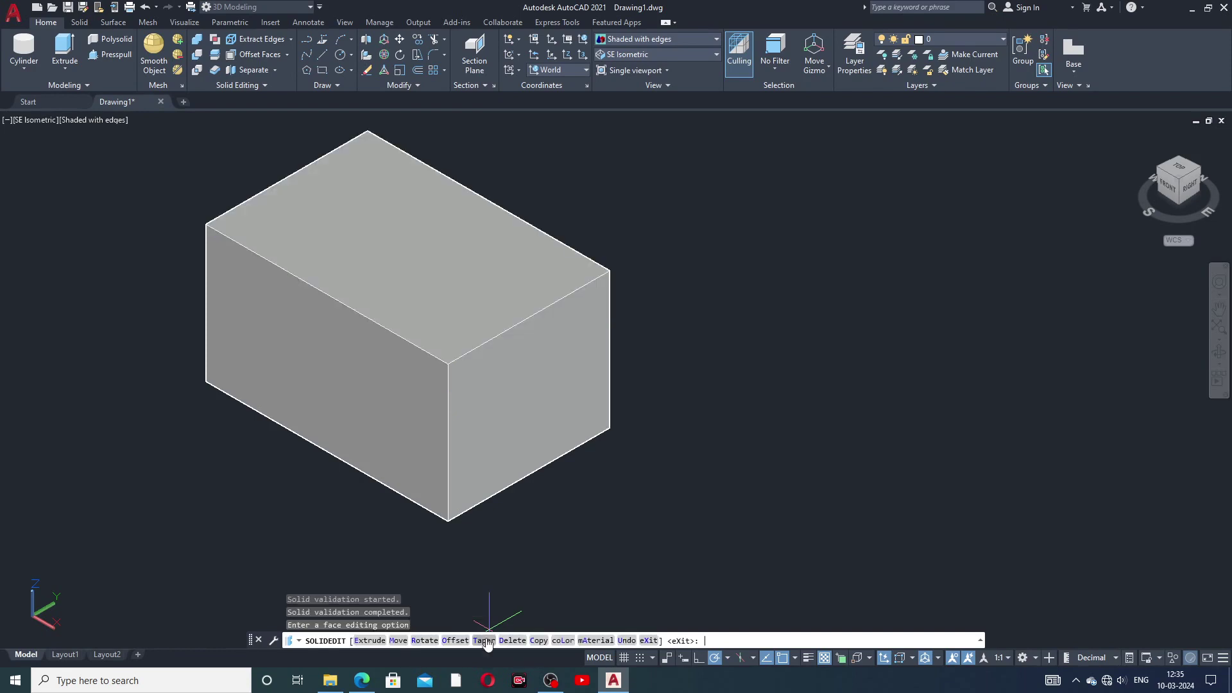
pyautogui.moveTo(556, 366); pyautogui.dragTo(567, 376, button='middle')
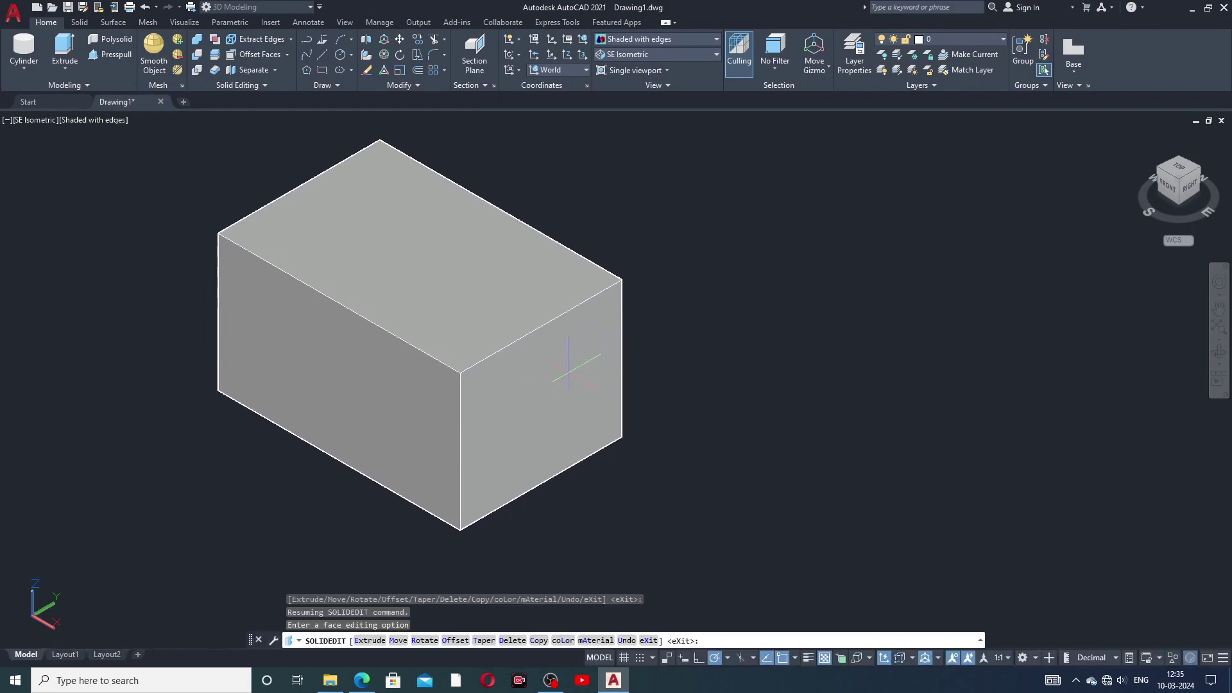
# - Offset the box's front-left face leftward, then undo that offset
pyautogui.click(266, 57)
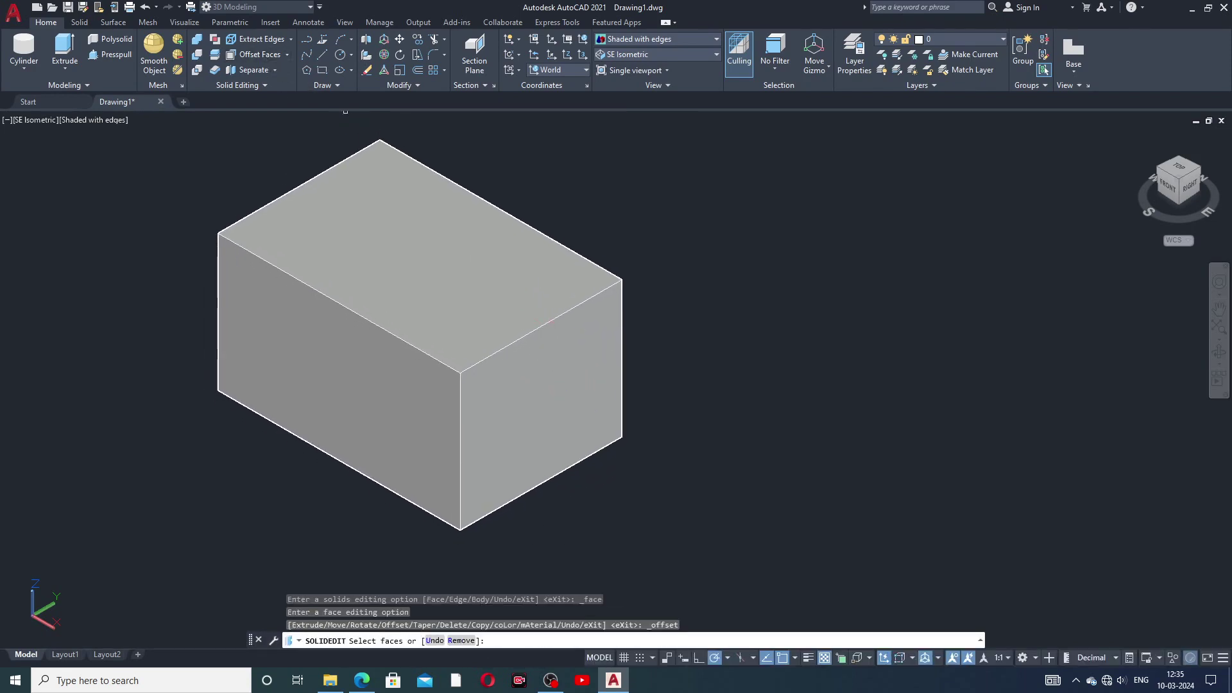
pyautogui.click(368, 378)
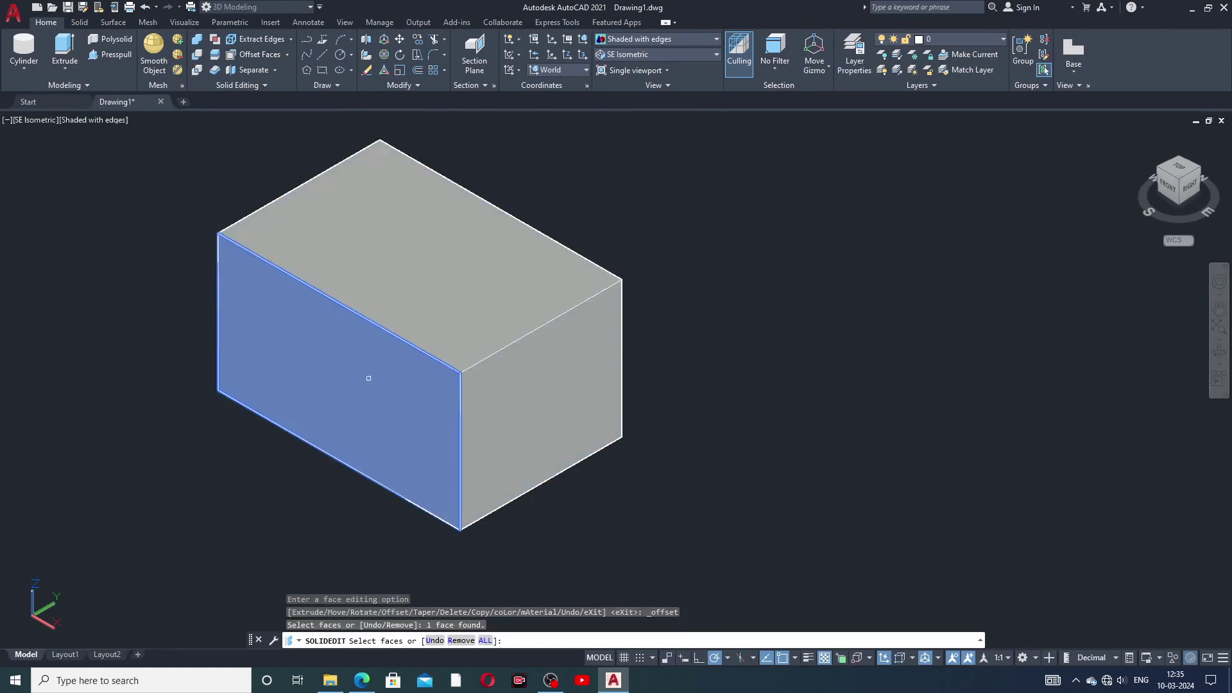
pyautogui.rightClick(368, 378)
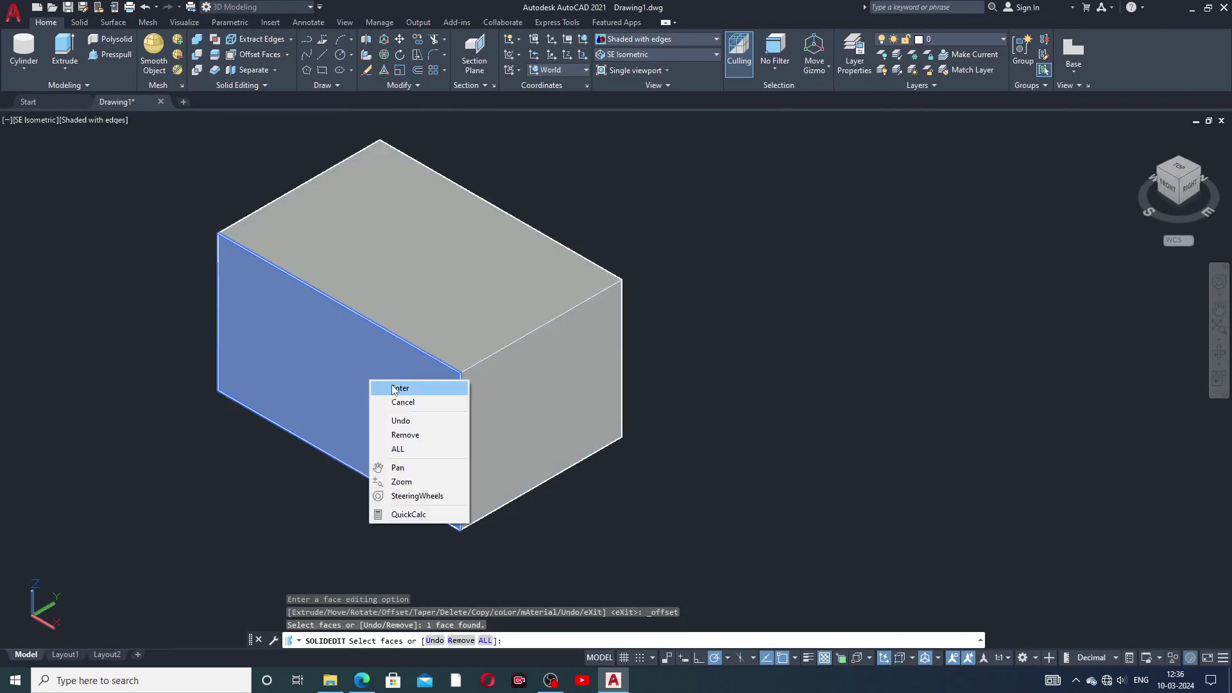
pyautogui.click(392, 387)
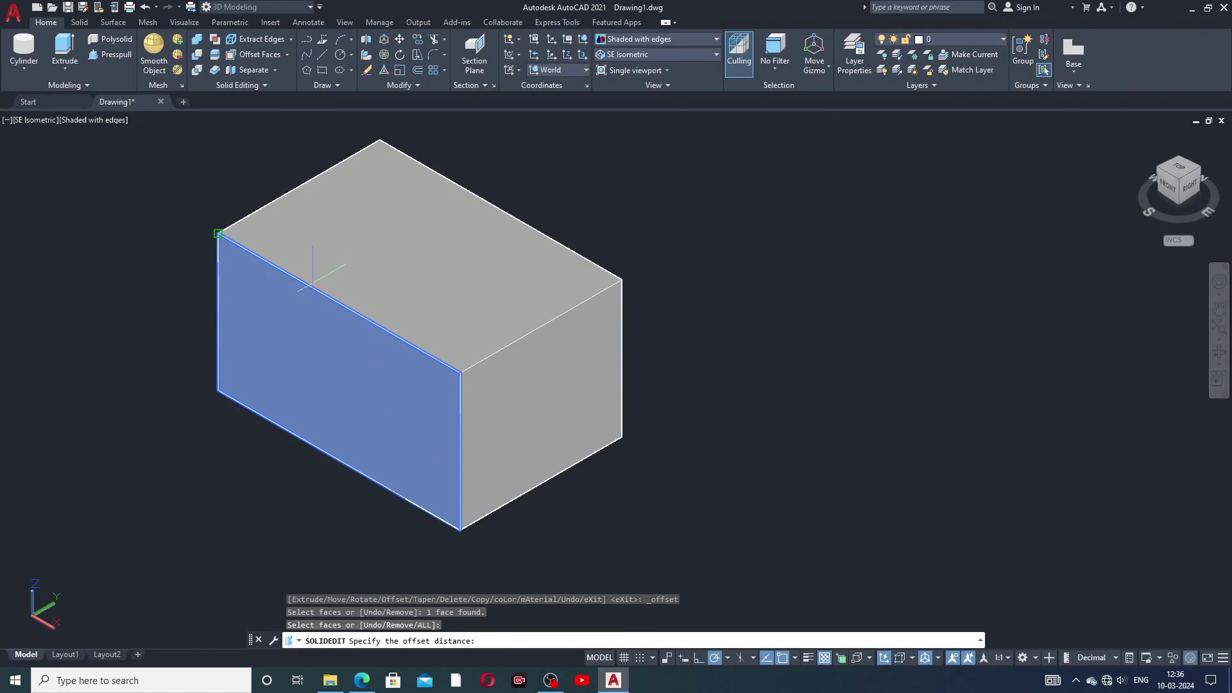
pyautogui.click(217, 233)
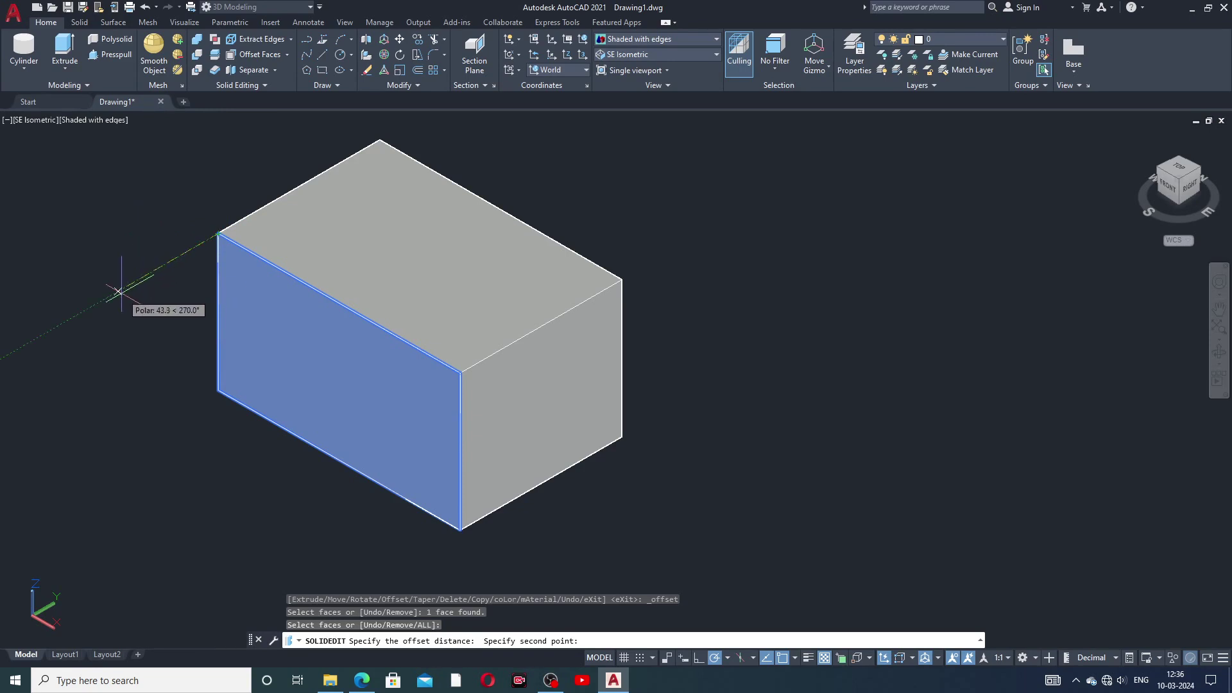
pyautogui.click(120, 292)
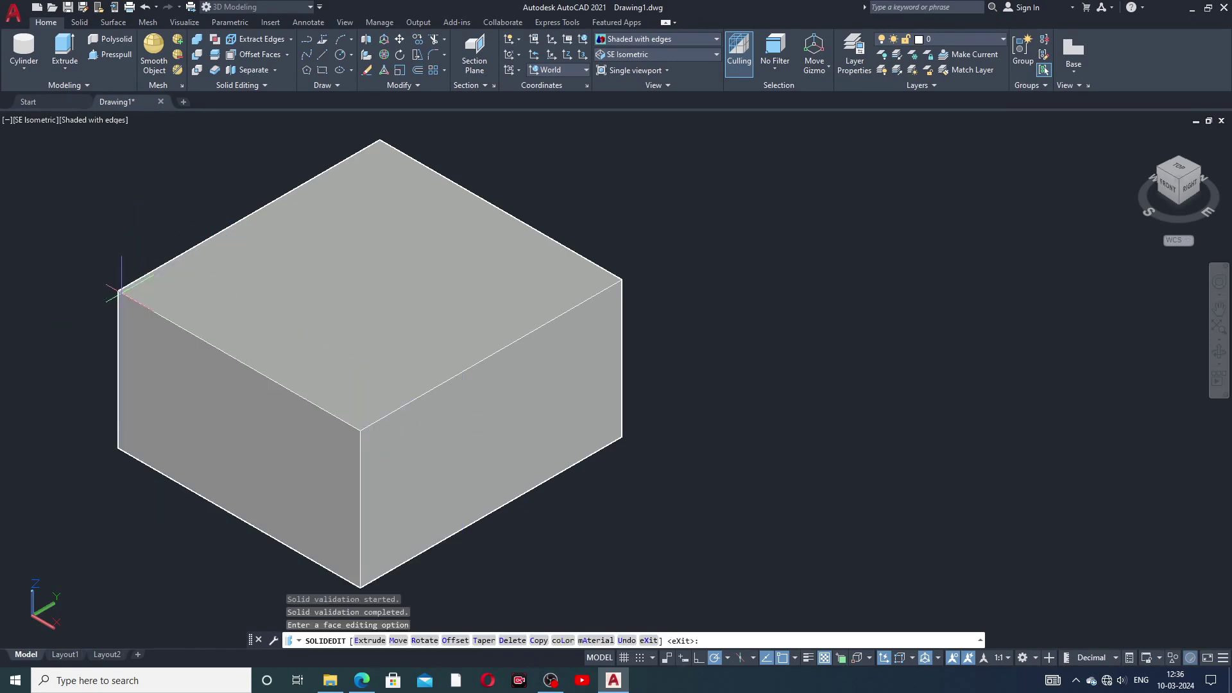
pyautogui.scroll(2, 402, 306)
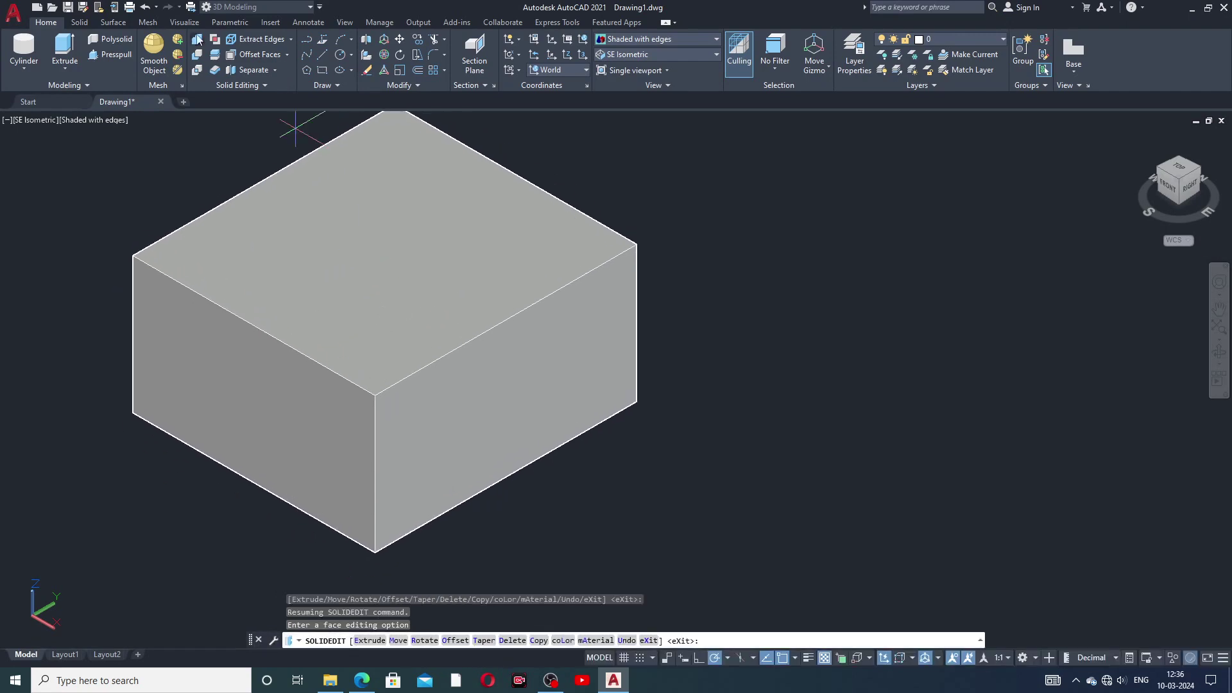
pyautogui.click(147, 8)
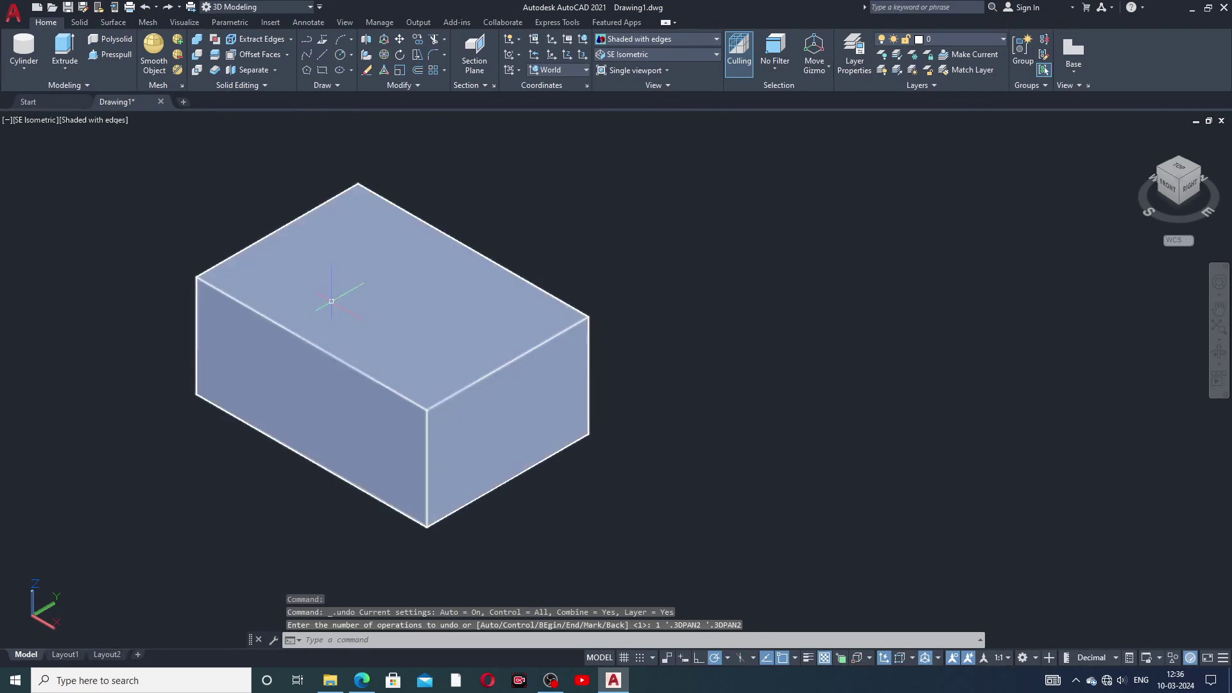
# - Glance at the lecture PDF in Edge and come back to the drawing
pyautogui.moveTo(331, 289); pyautogui.dragTo(458, 254, button='middle')
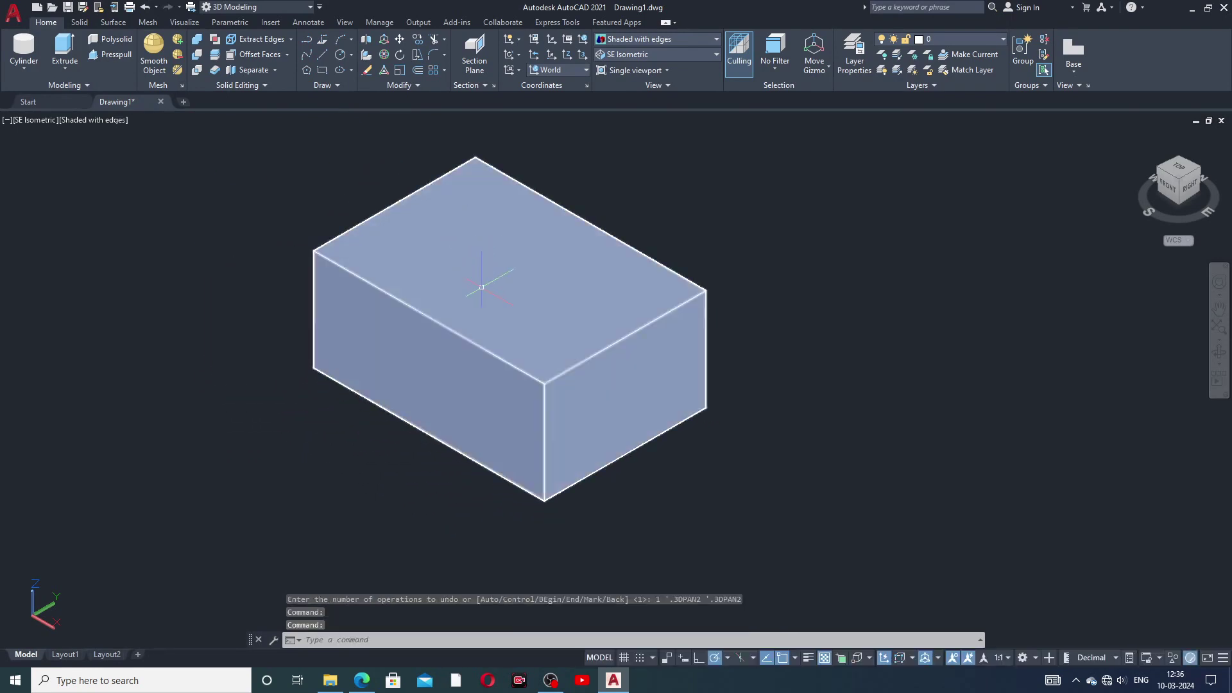
pyautogui.scroll(1, 488, 283)
pyautogui.scroll(-2, 522, 275)
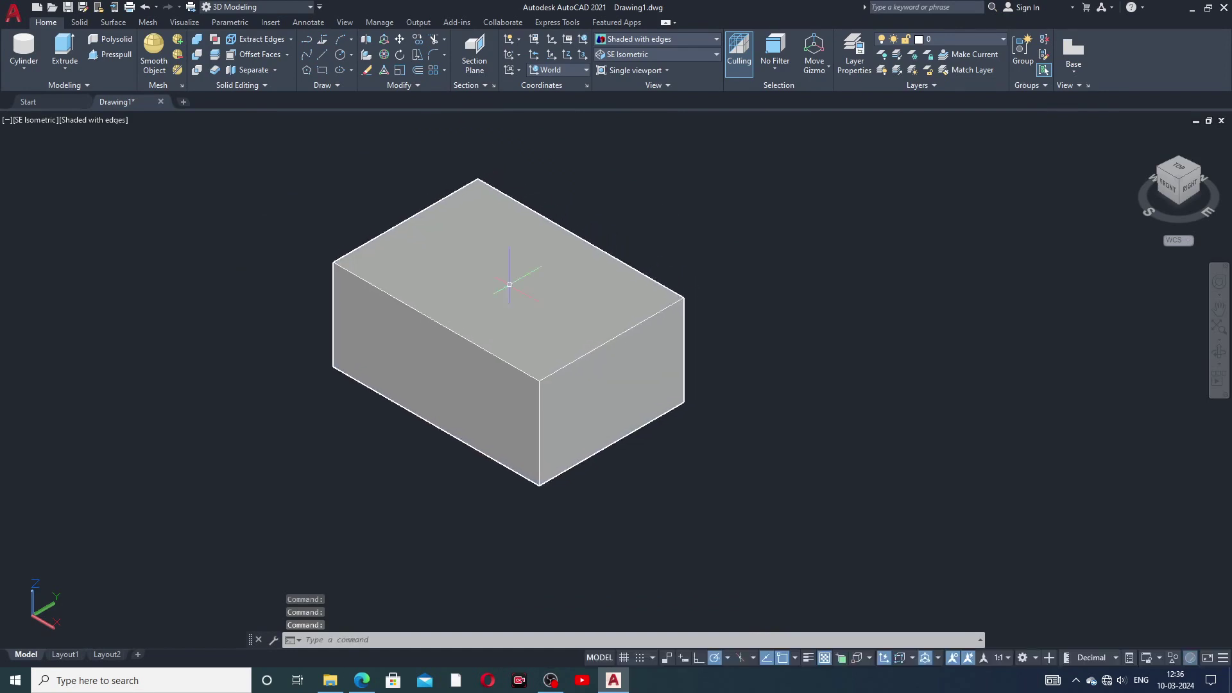
pyautogui.click(31, 67)
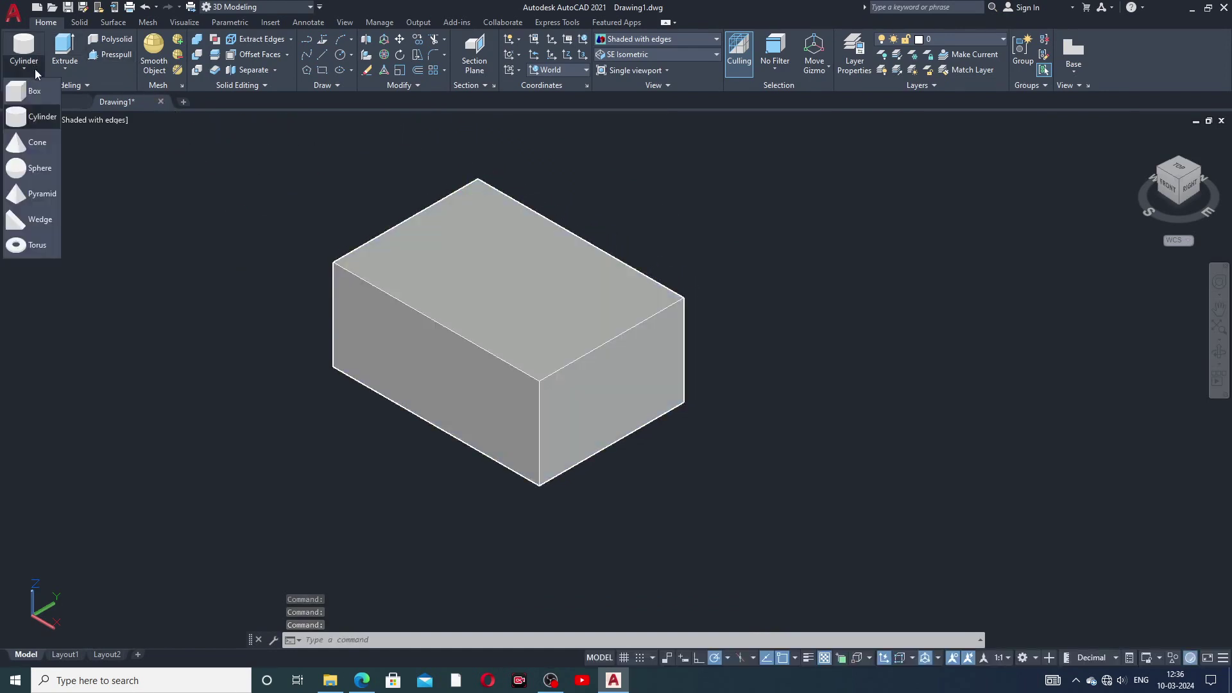
pyautogui.click(273, 209)
pyautogui.click(370, 682)
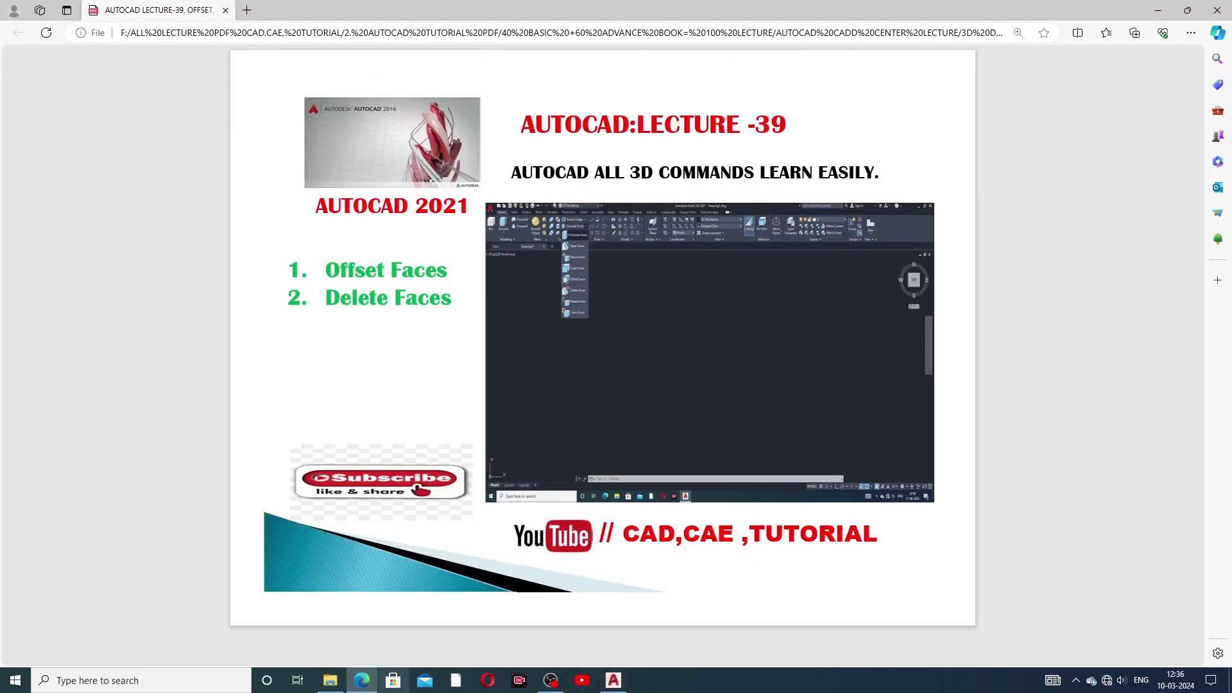
pyautogui.click(362, 681)
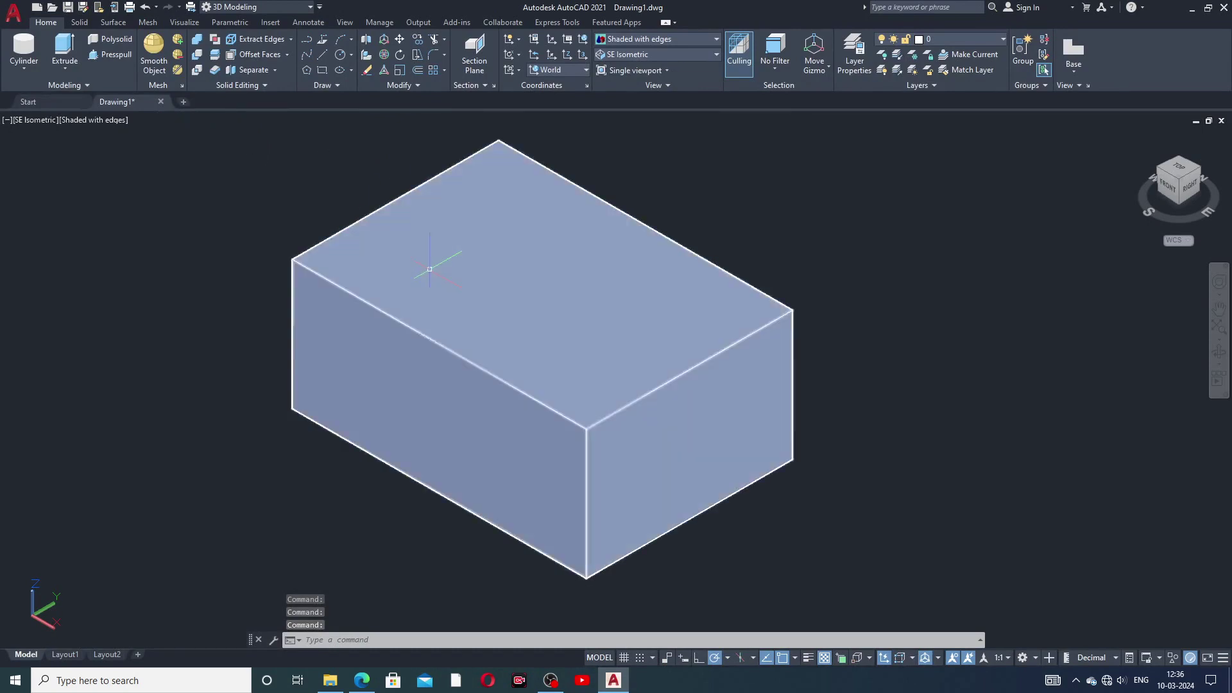
# - Start a cylinder on the box top, then cancel it as oversized
pyautogui.scroll(-1, 429, 268)
pyautogui.click(20, 71)
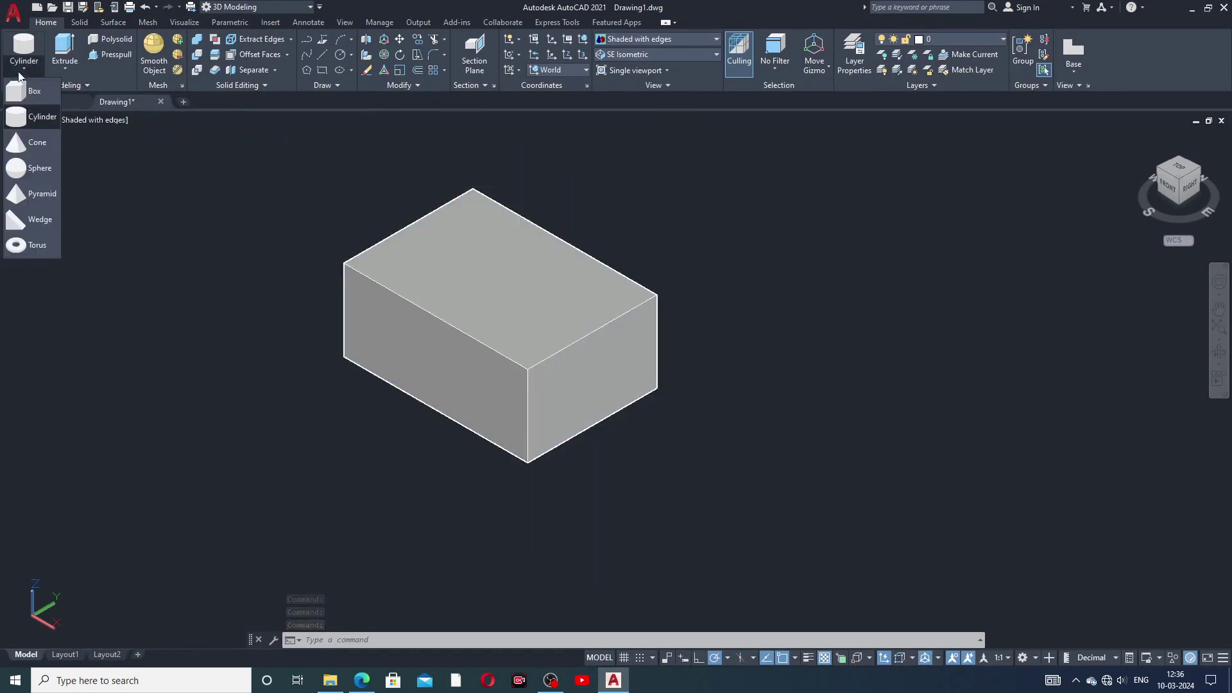
pyautogui.click(33, 118)
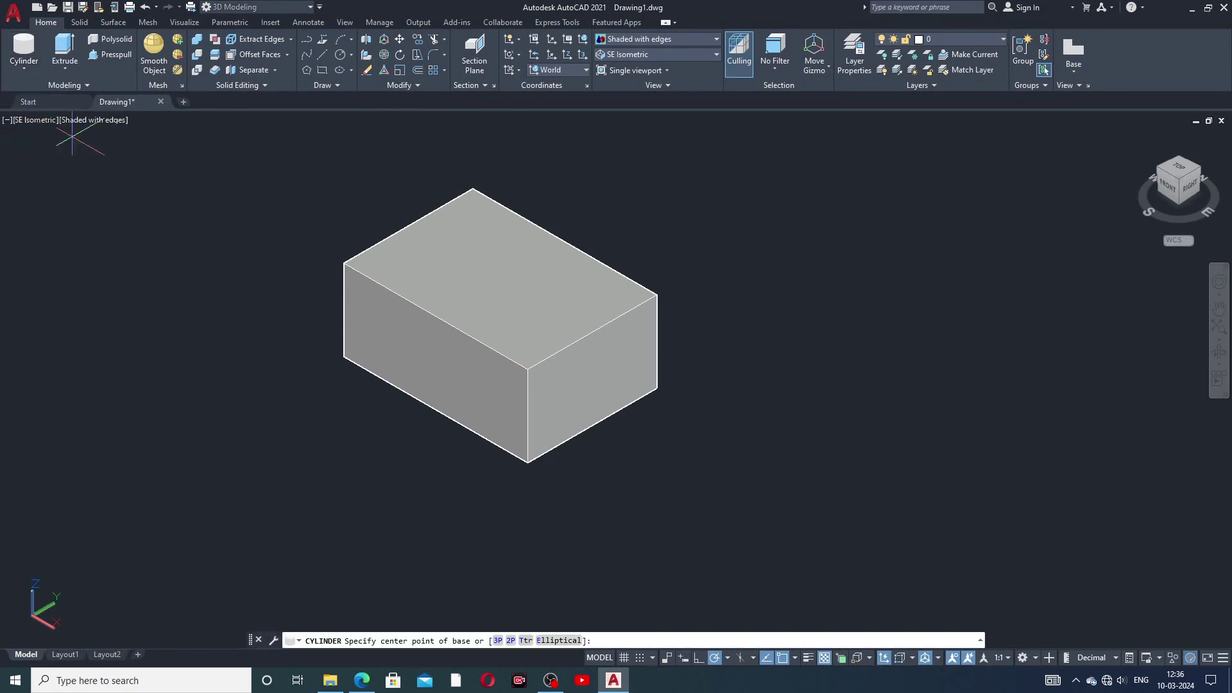
pyautogui.click(505, 266)
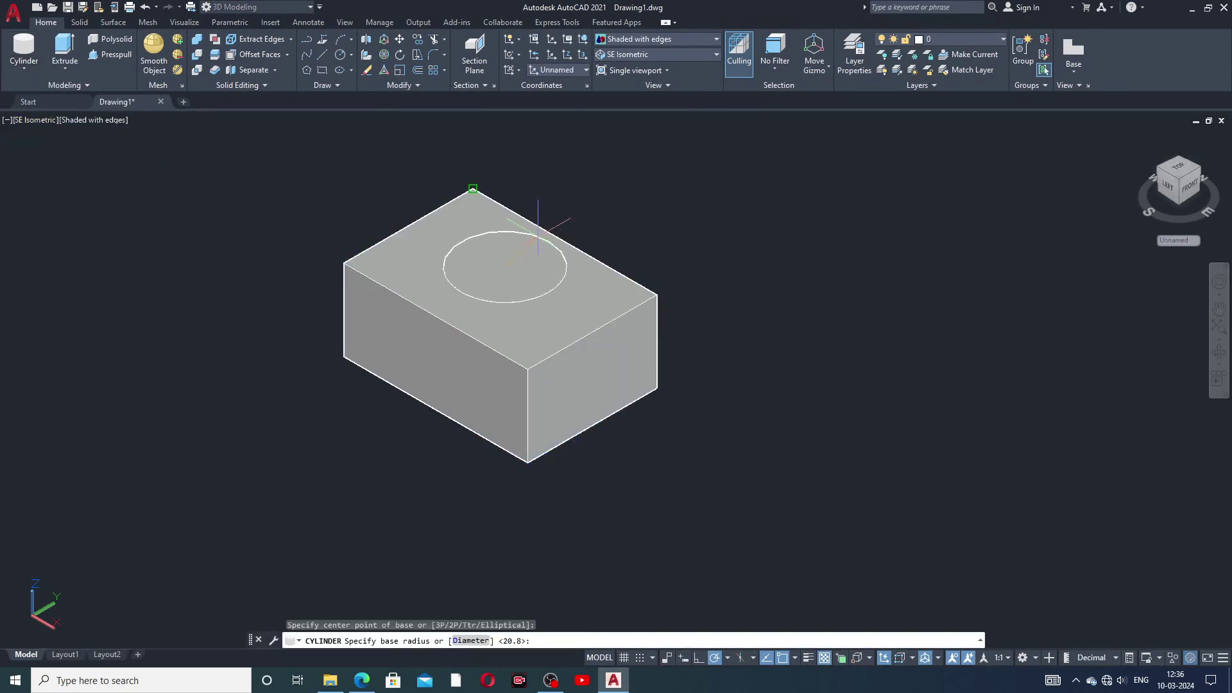
pyautogui.click(473, 189)
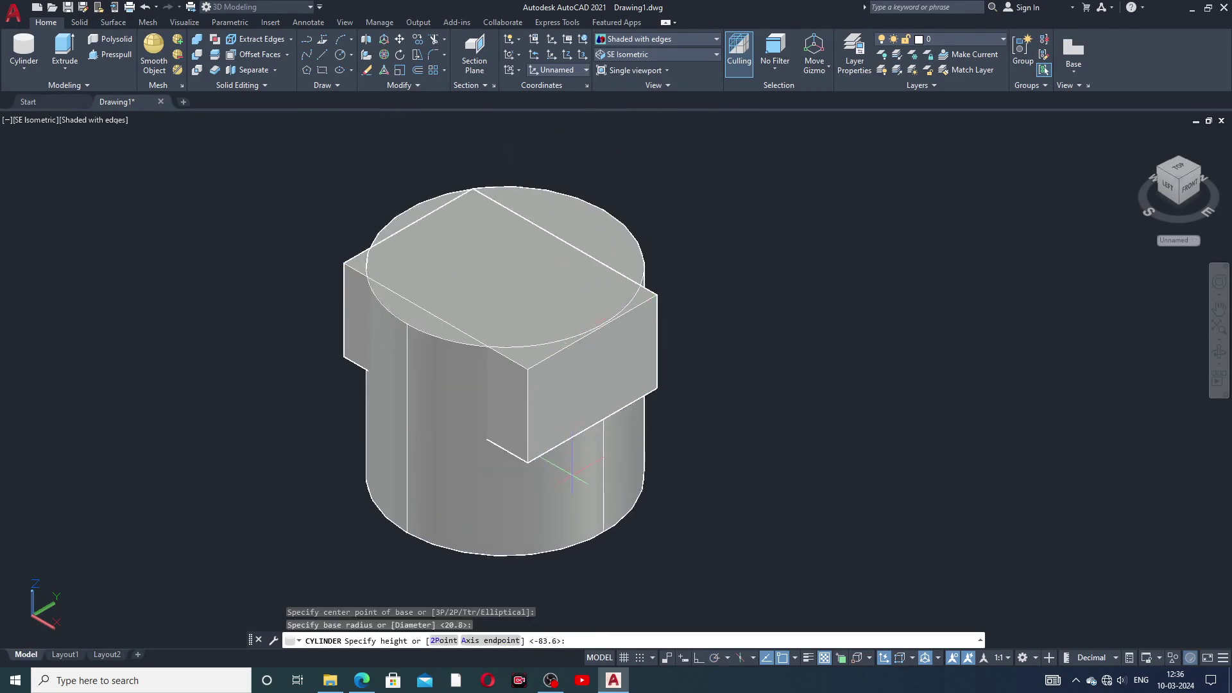
pyautogui.press('Escape')
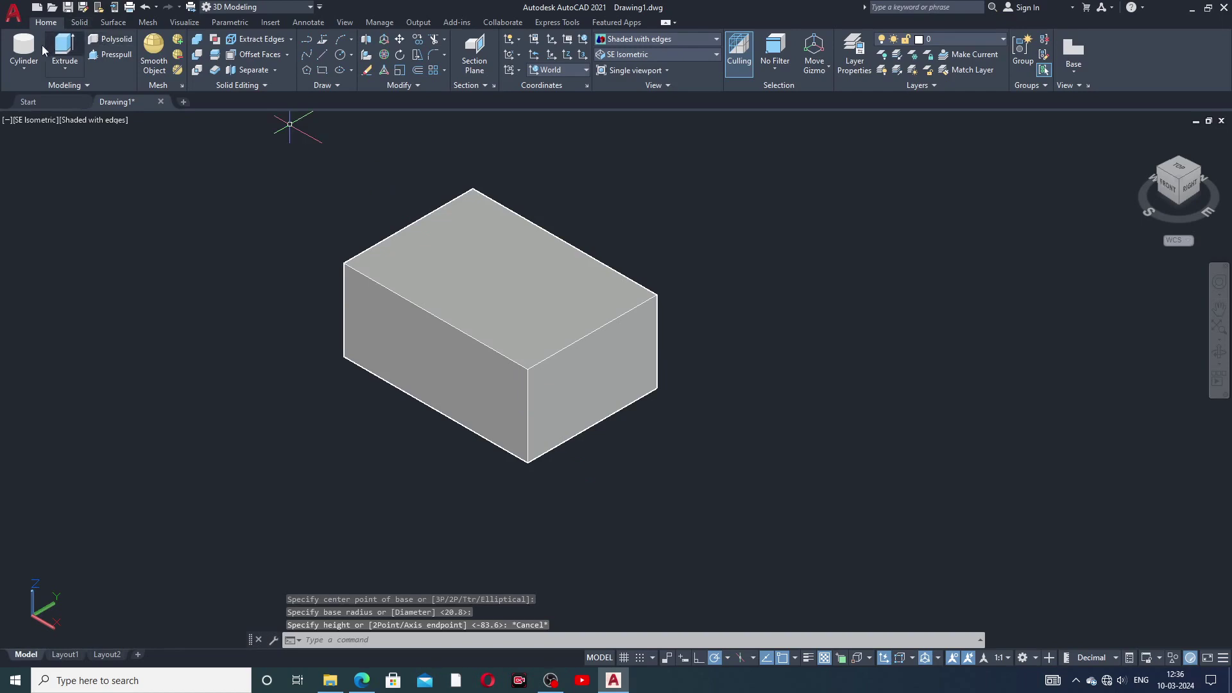
# - Draw a radius 20.8 cylinder centred on the box top, extending down below the box
pyautogui.click(24, 51)
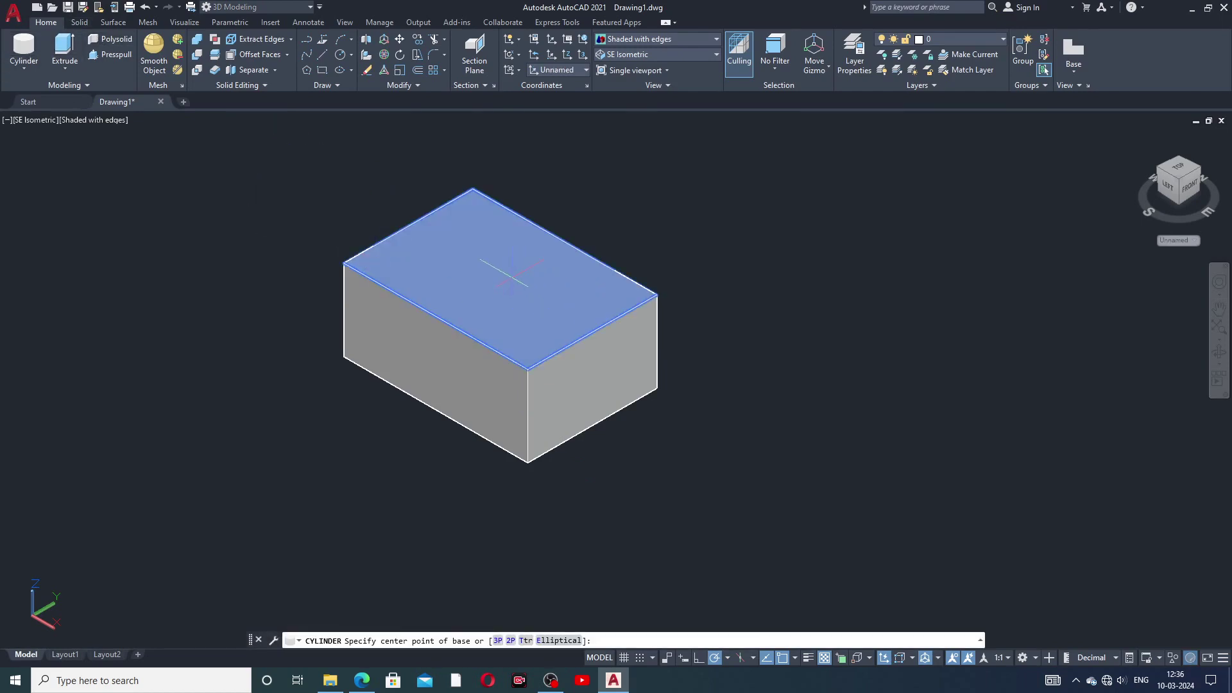
pyautogui.click(512, 277)
pyautogui.click(523, 250)
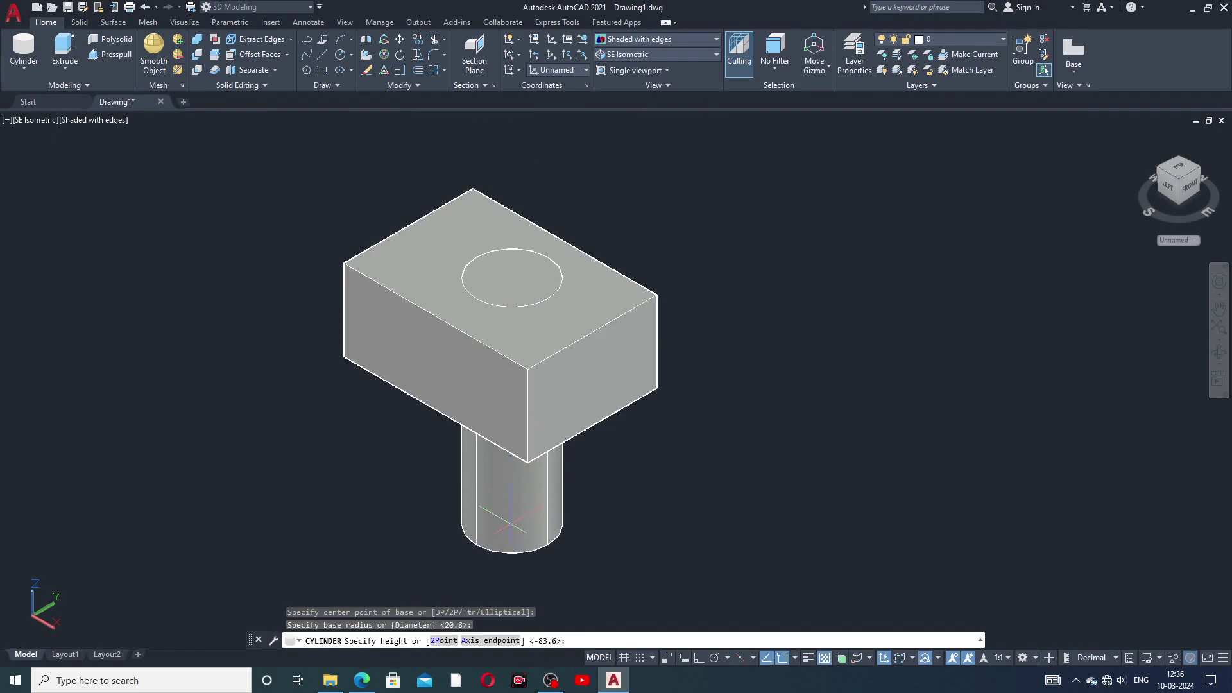
pyautogui.click(511, 523)
pyautogui.moveTo(693, 491); pyautogui.dragTo(739, 500, button='middle')
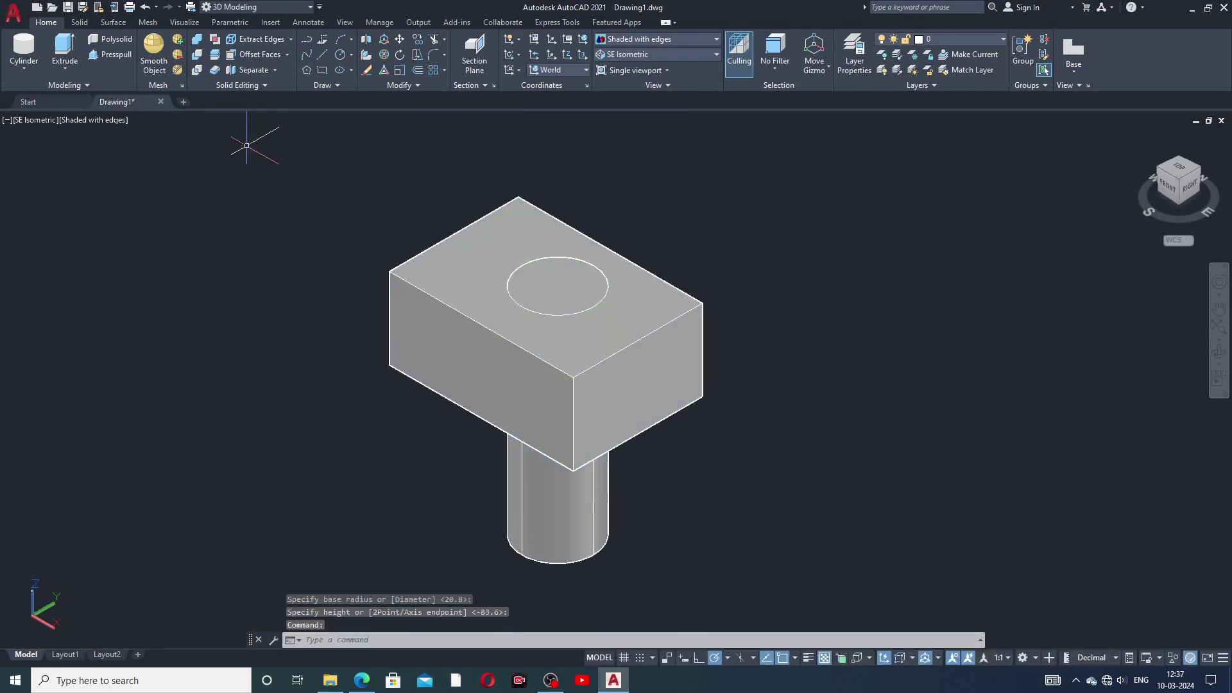
pyautogui.click(287, 55)
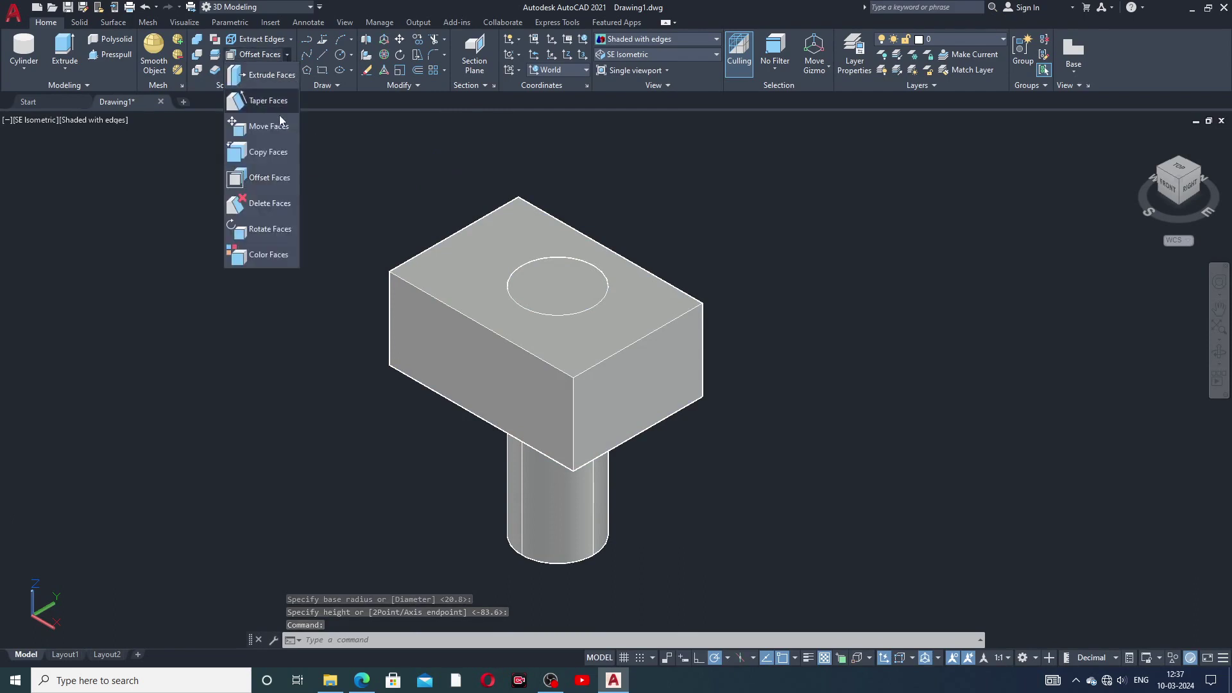
pyautogui.click(276, 205)
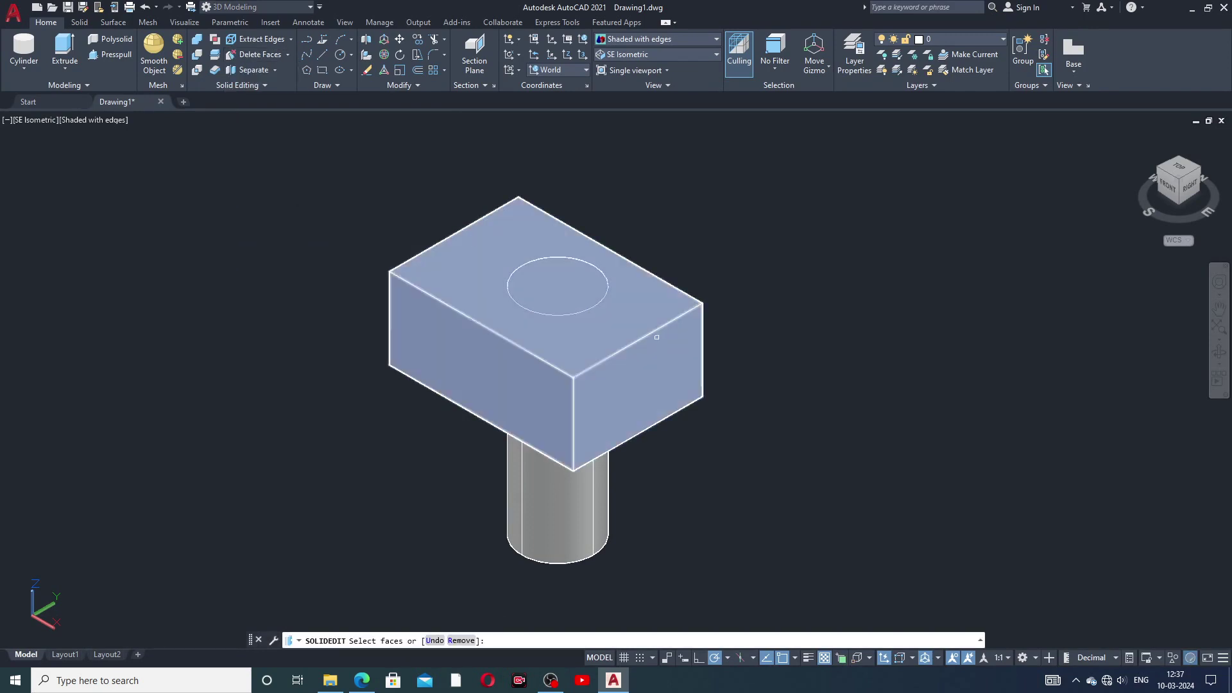
pyautogui.click(659, 315)
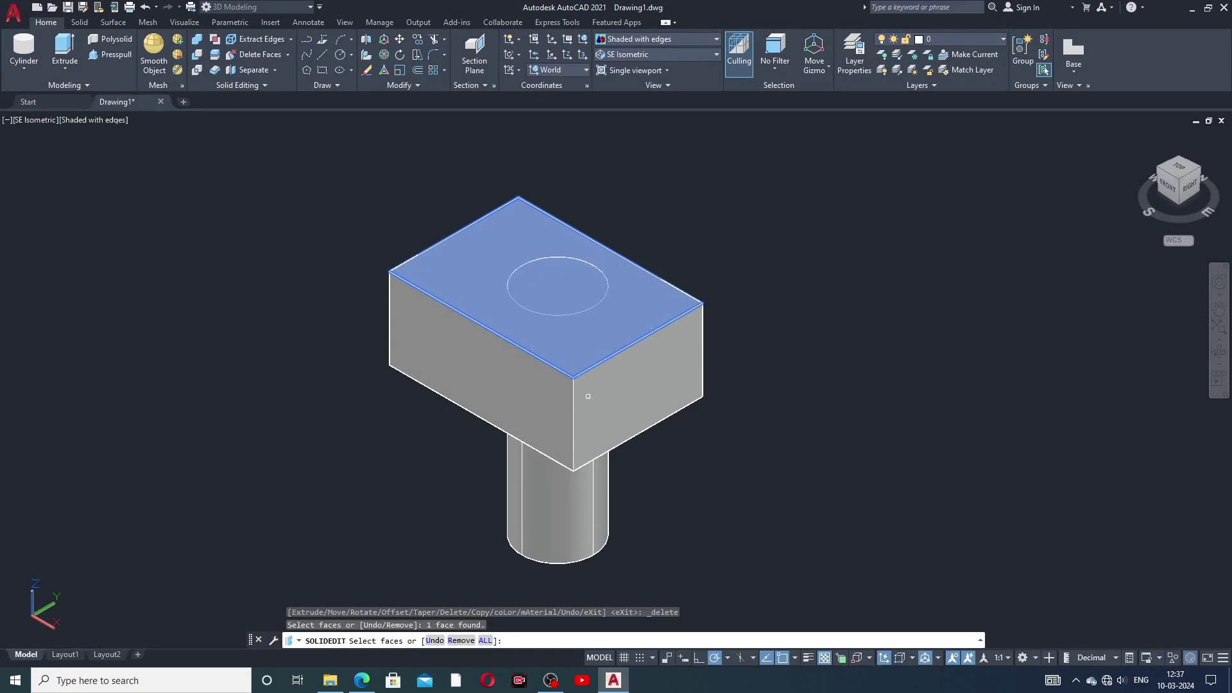
pyautogui.press('Escape')
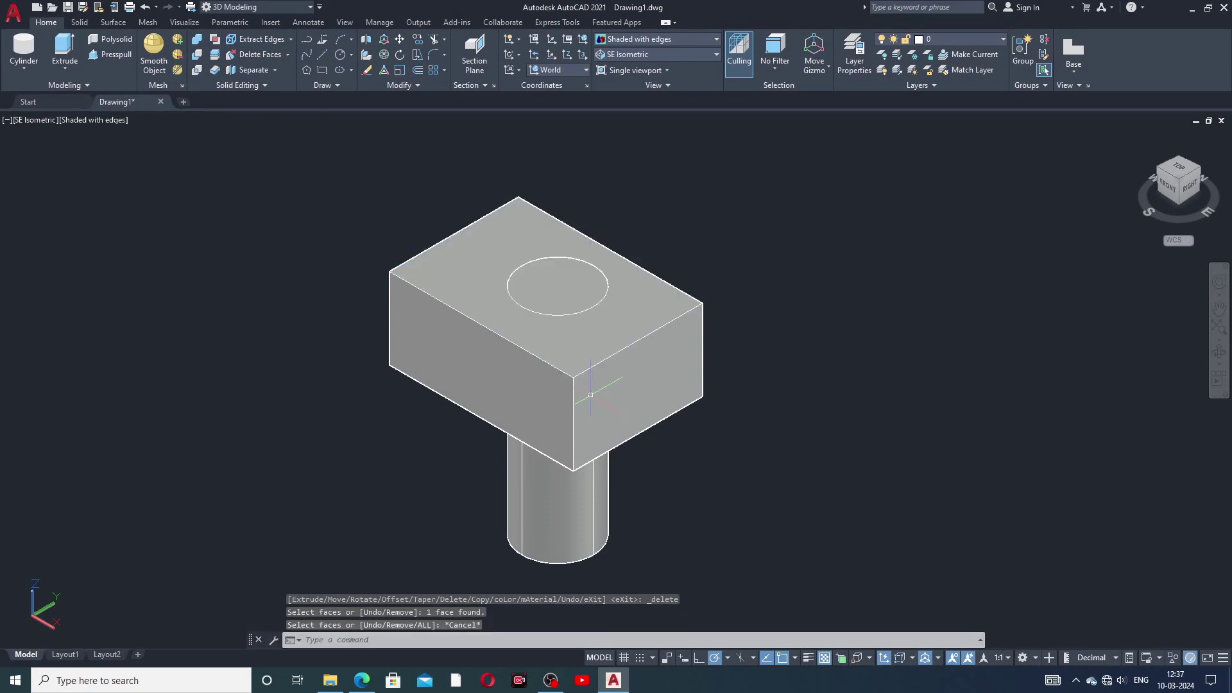
pyautogui.click(245, 54)
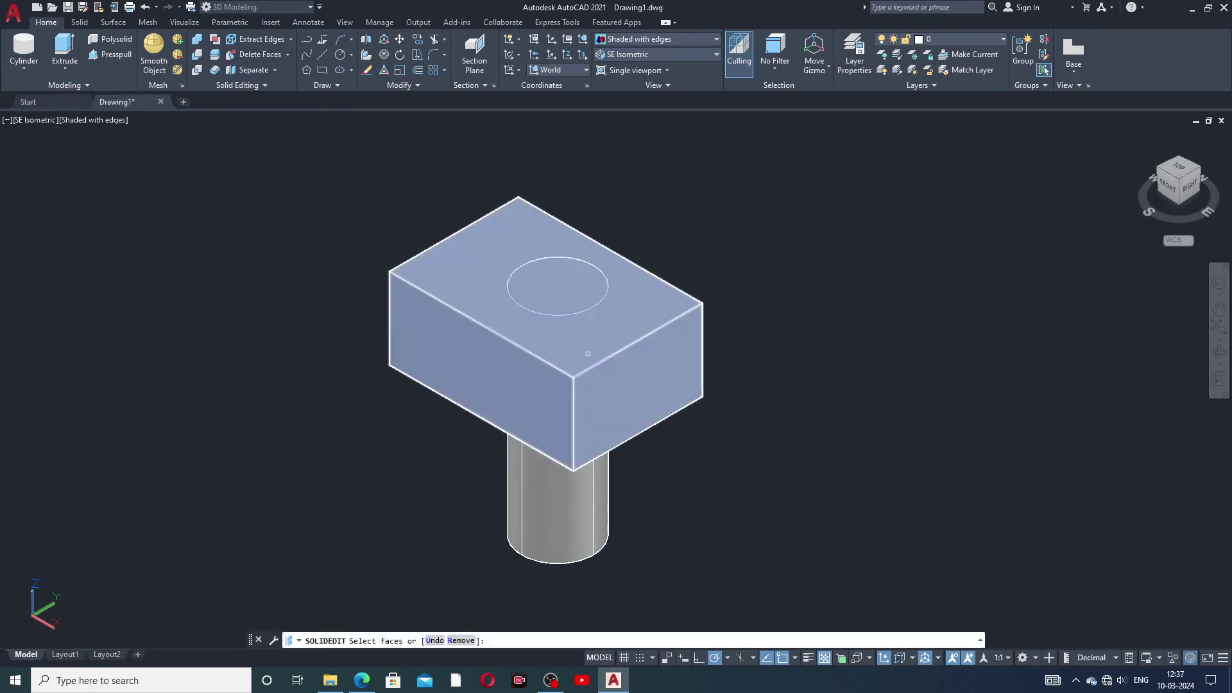
pyautogui.click(592, 407)
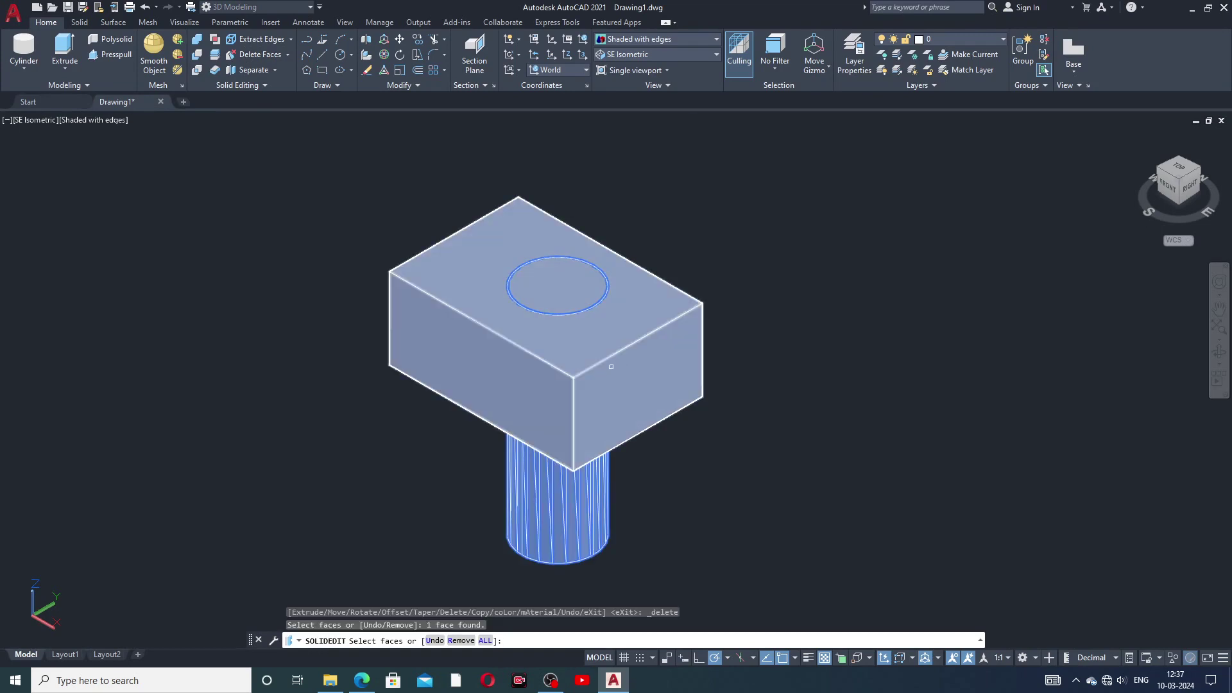
pyautogui.press('Escape')
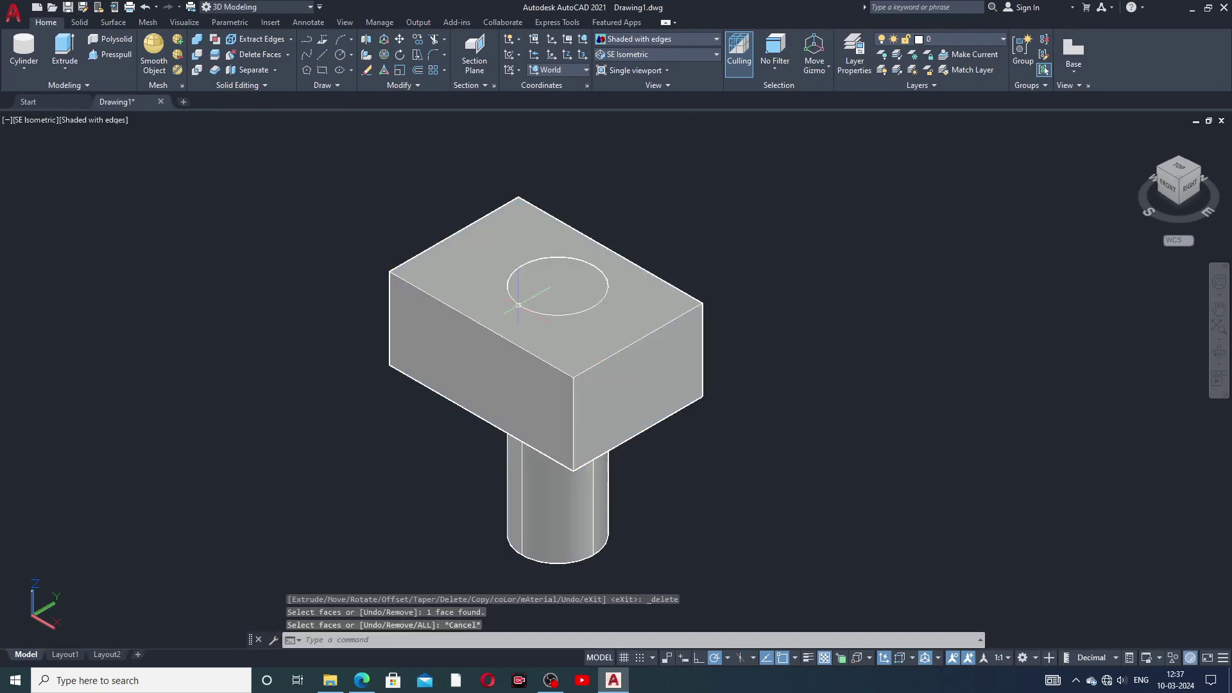
pyautogui.click(268, 56)
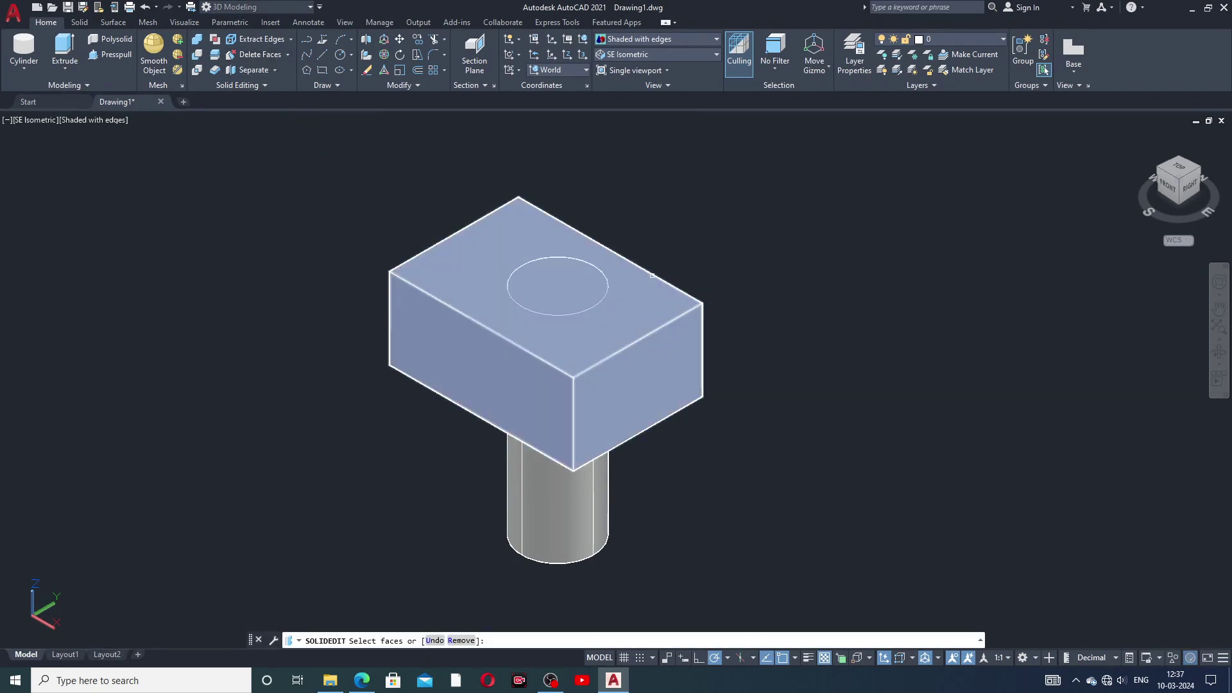
pyautogui.click(641, 326)
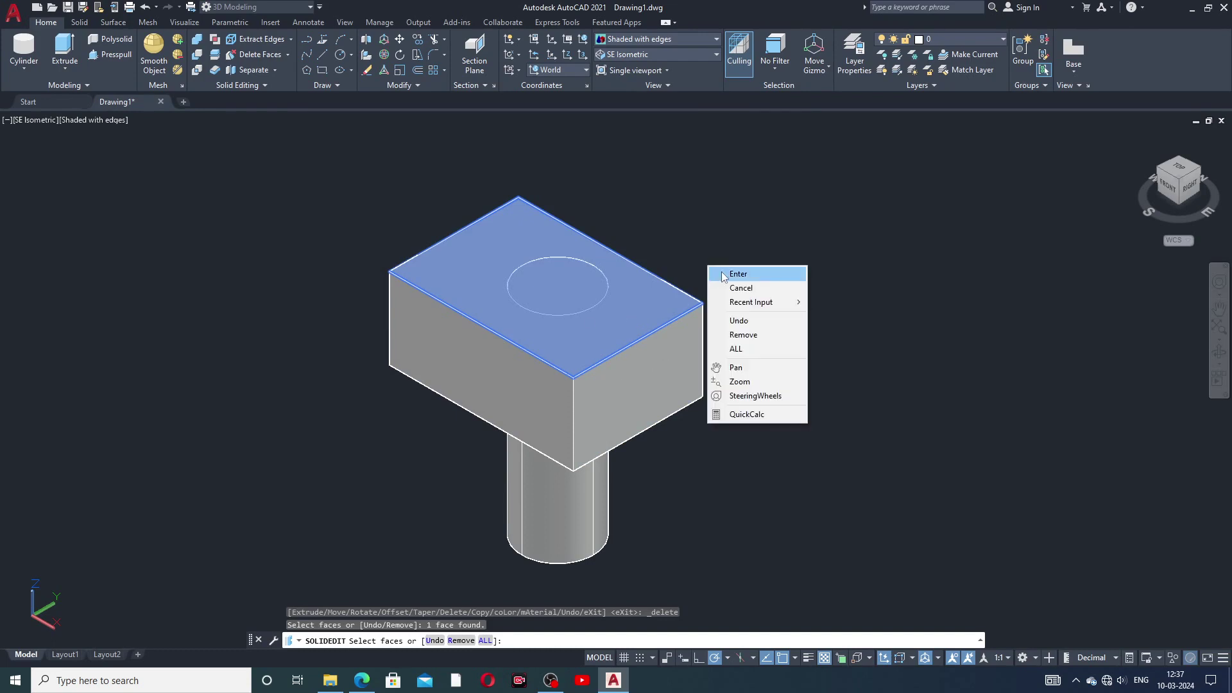
pyautogui.click(737, 273)
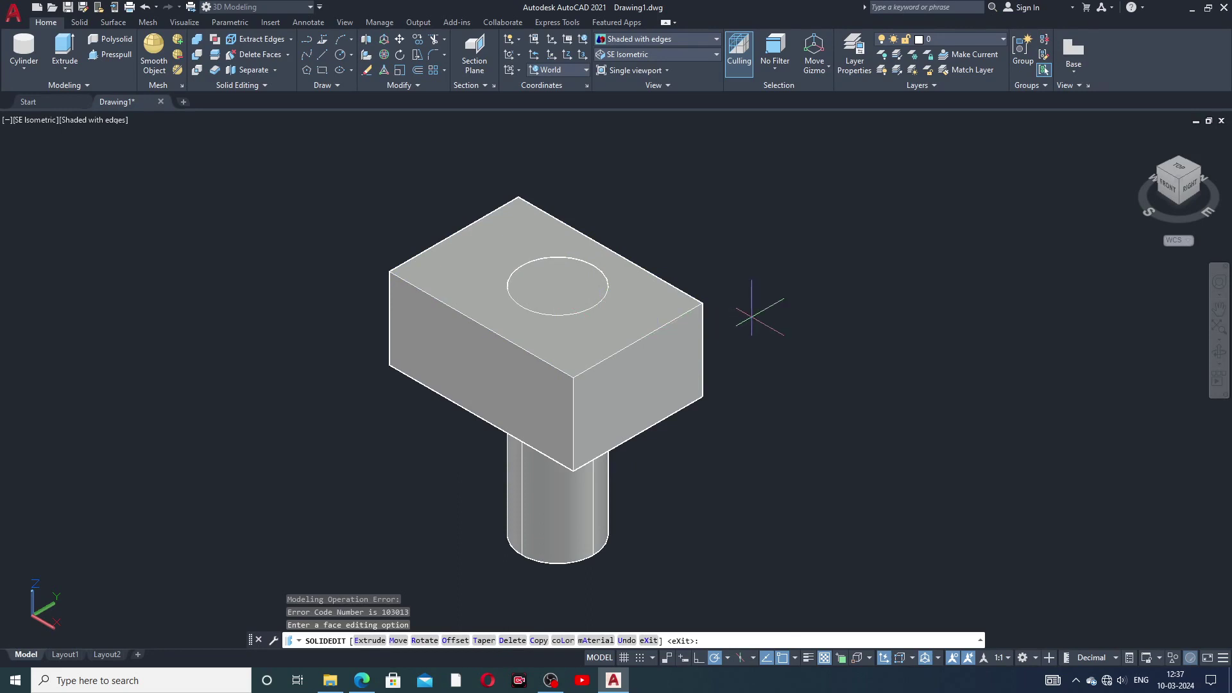
pyautogui.press('Escape')
pyautogui.moveTo(662, 351); pyautogui.dragTo(662, 349, button='middle')
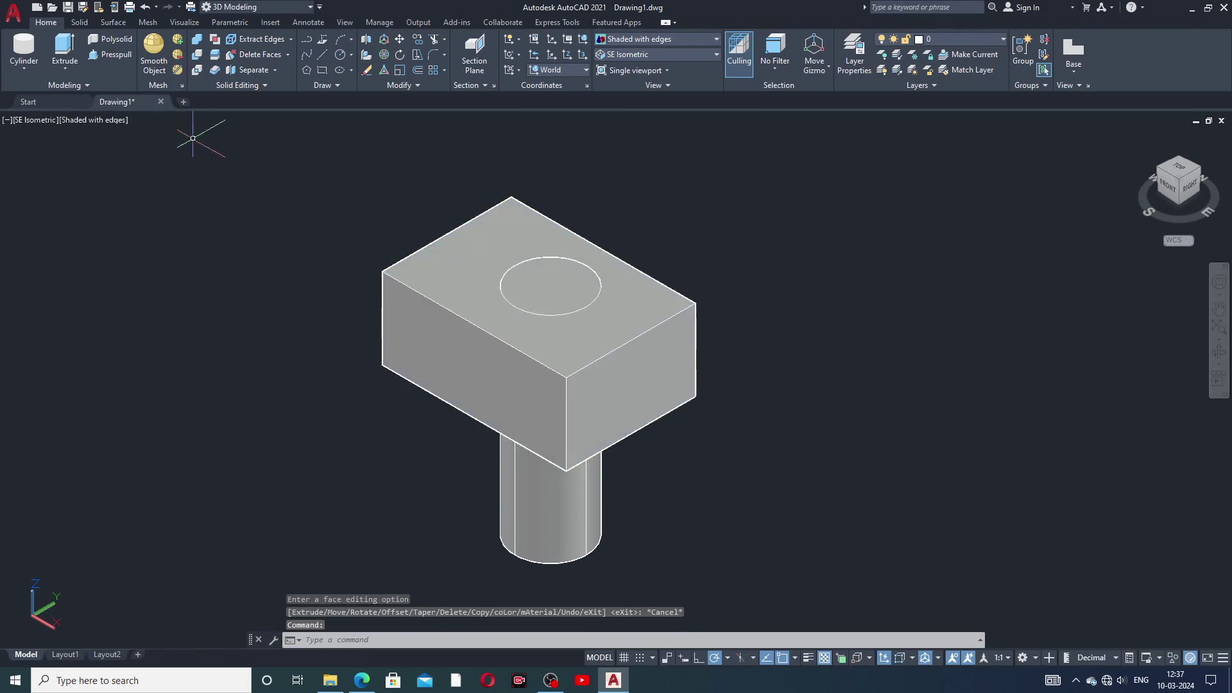
# - Subtract the cylinder from the box, leaving a round hole through its top face
pyautogui.click(198, 59)
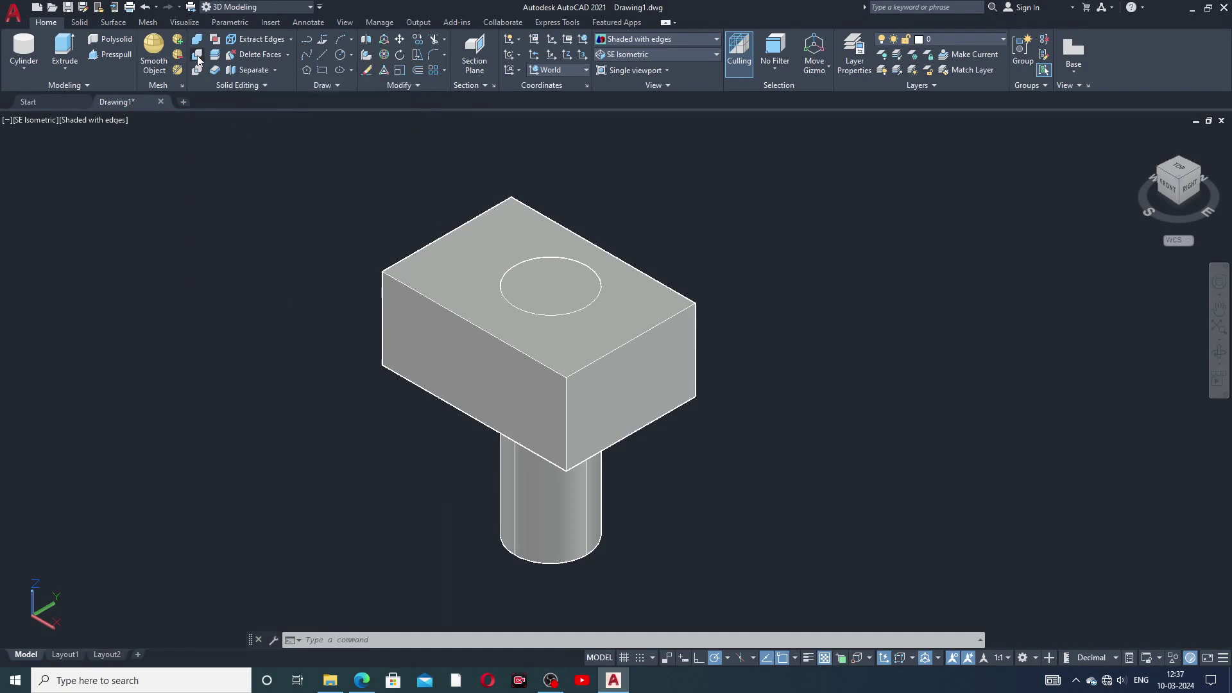
pyautogui.click(632, 357)
pyautogui.press('Return')
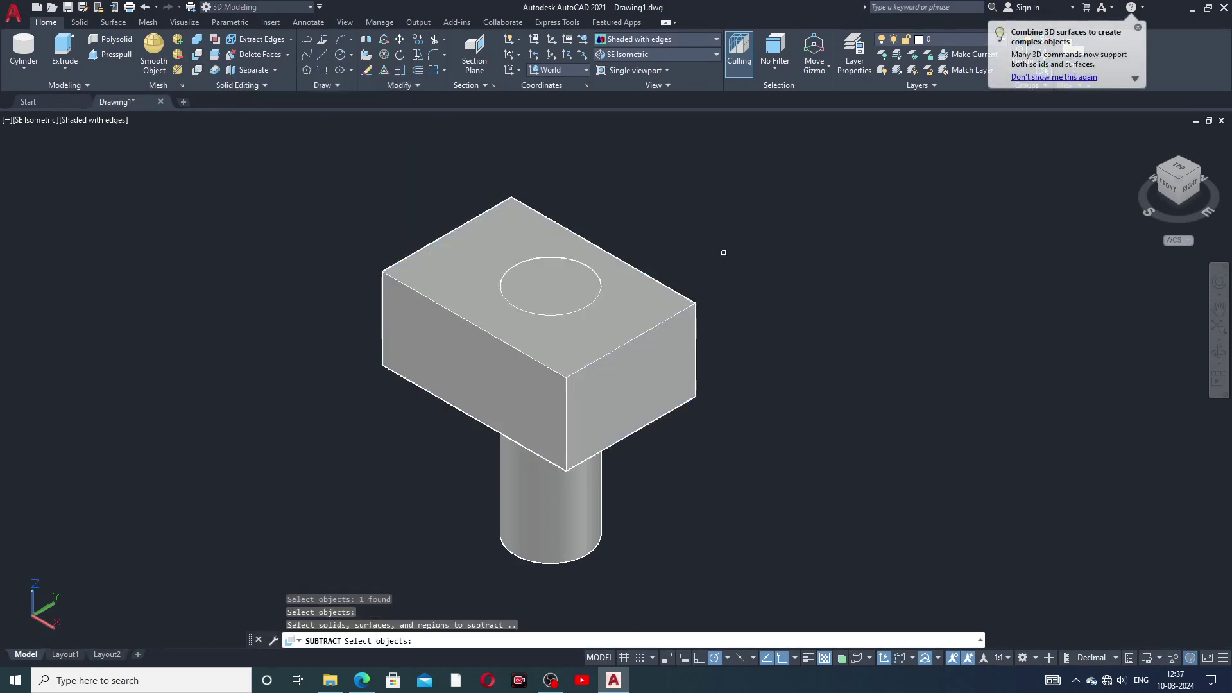
pyautogui.click(582, 288)
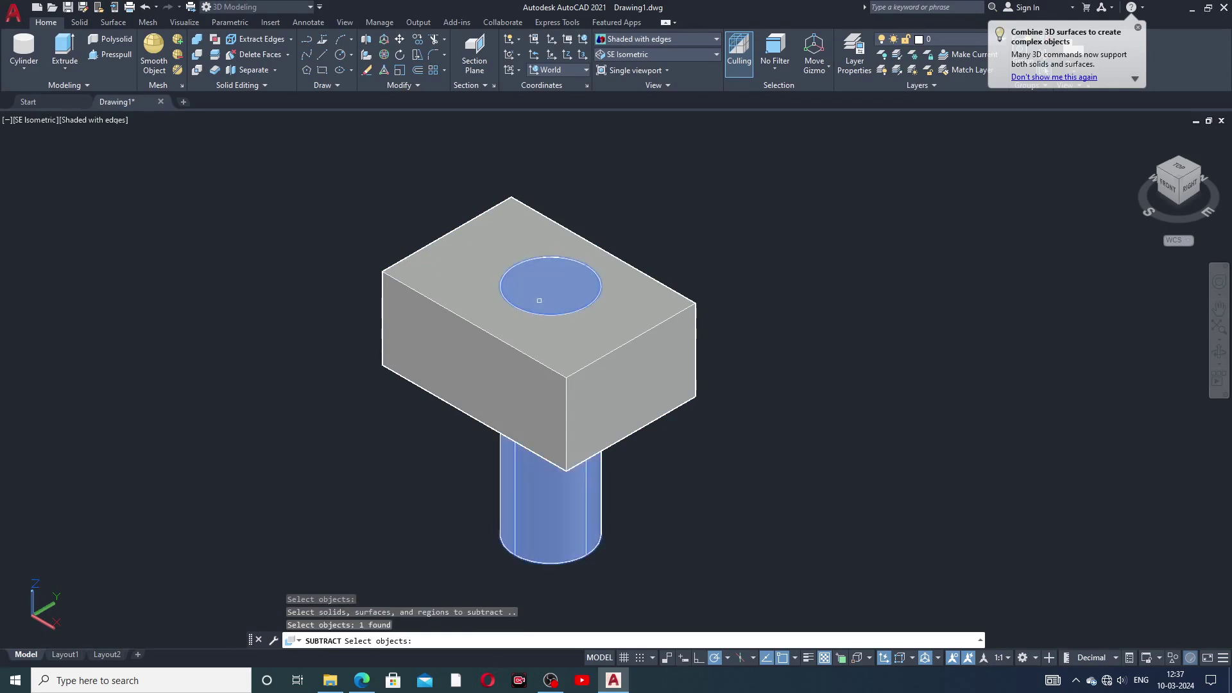
pyautogui.press('Return')
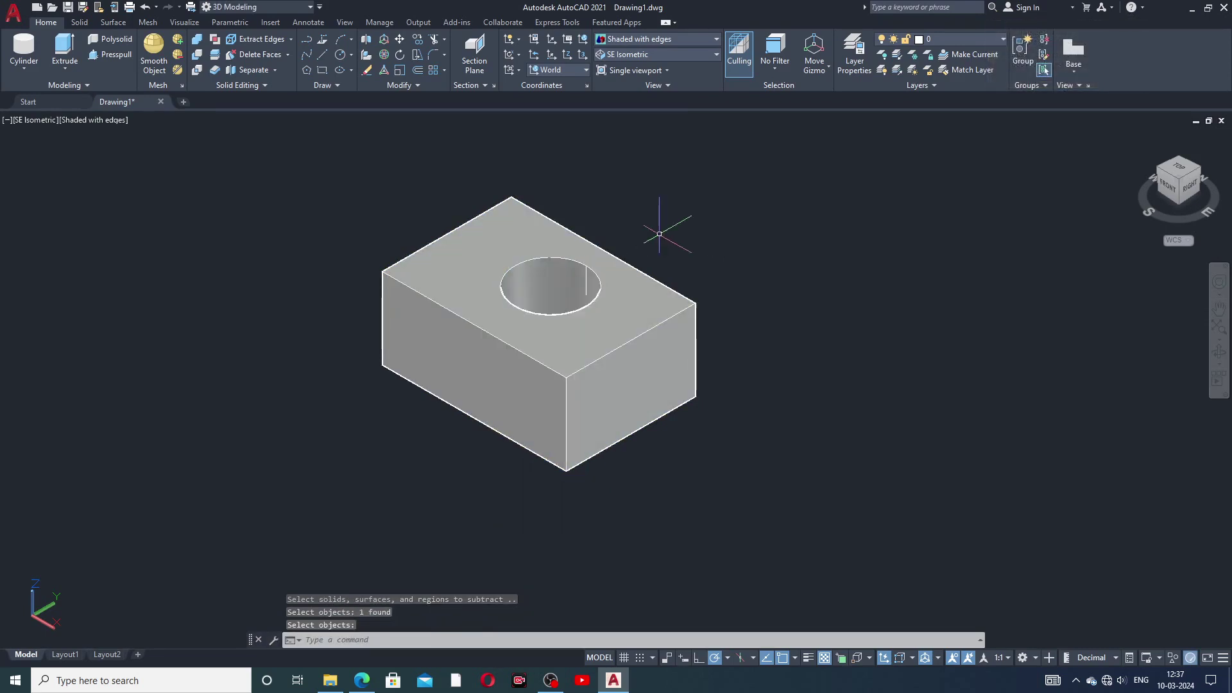
pyautogui.moveTo(568, 407); pyautogui.dragTo(565, 426, button='middle')
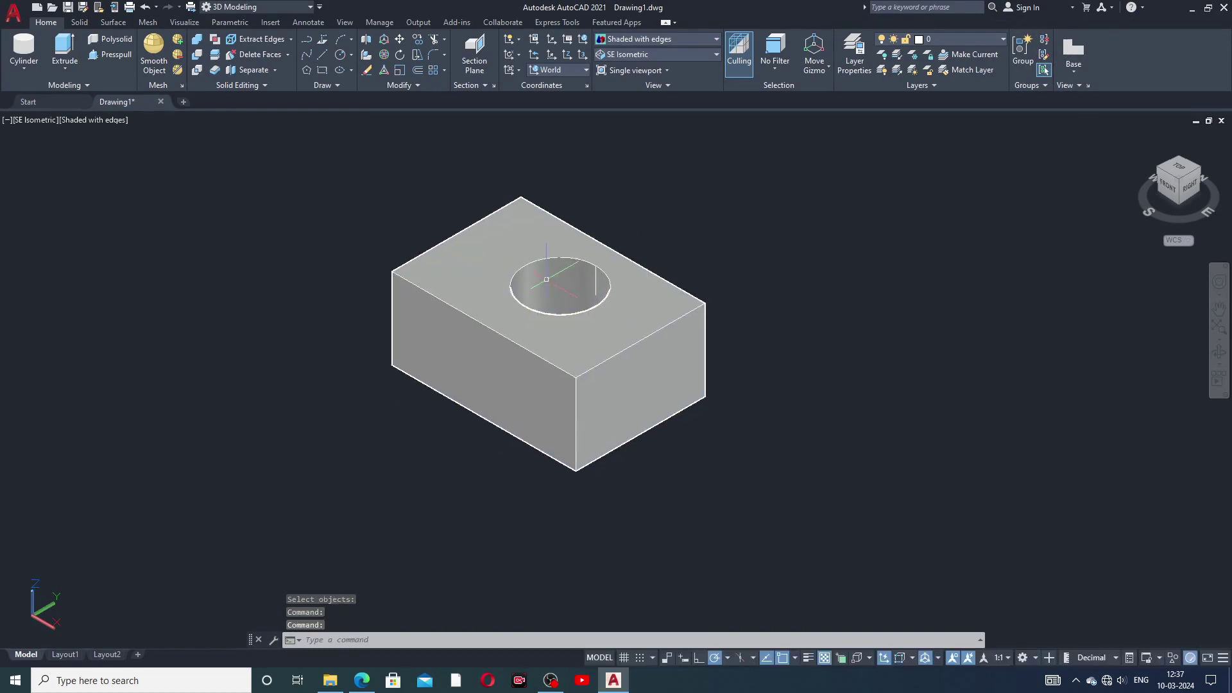
pyautogui.scroll(3, 523, 317)
pyautogui.scroll(-2, 549, 282)
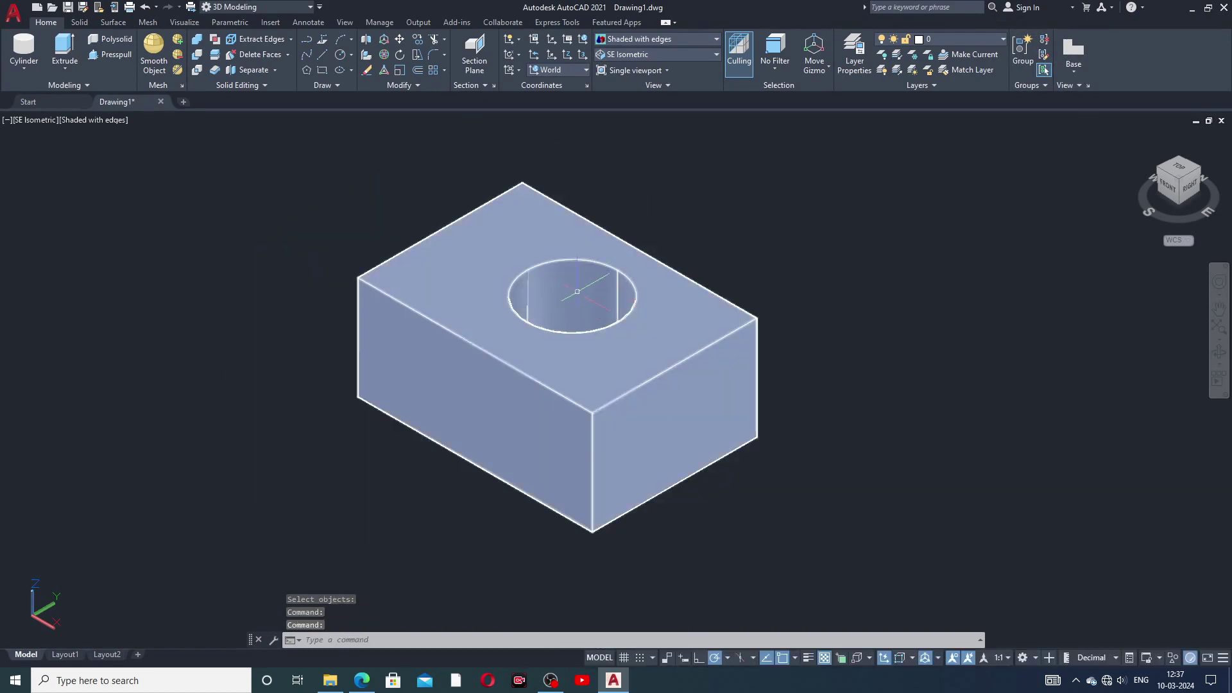
# - Delete the hole's inner cylindrical face from the box, then undo to restore the hole
pyautogui.click(255, 56)
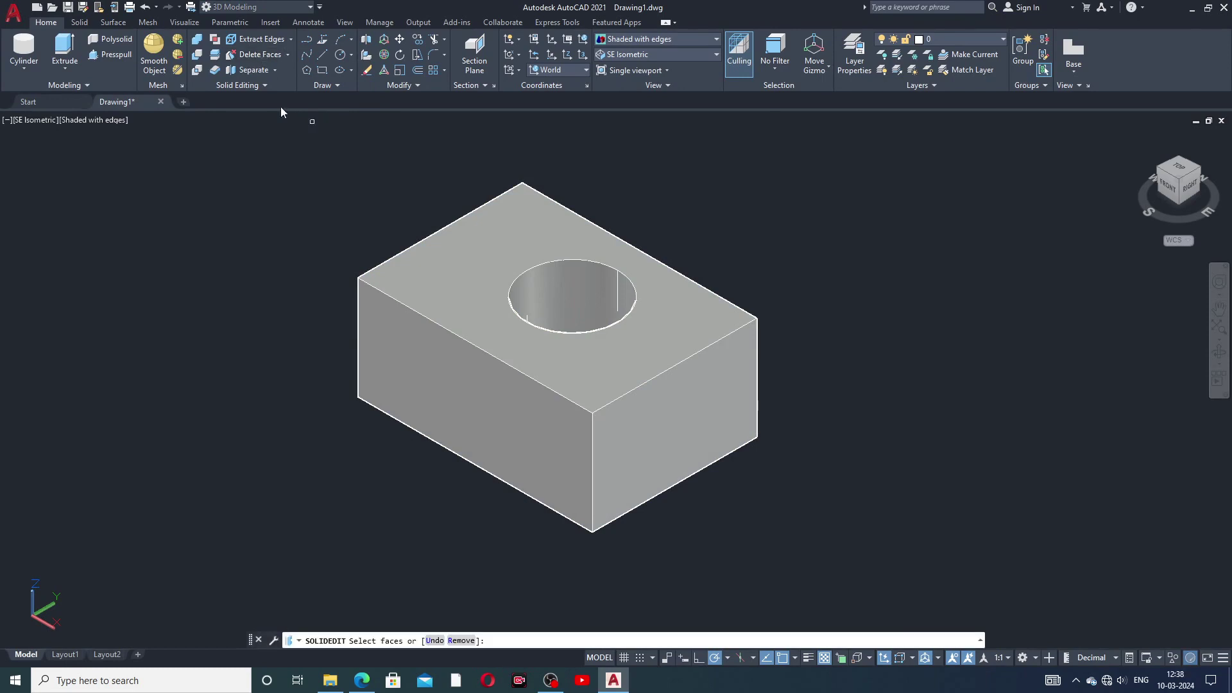
pyautogui.click(586, 290)
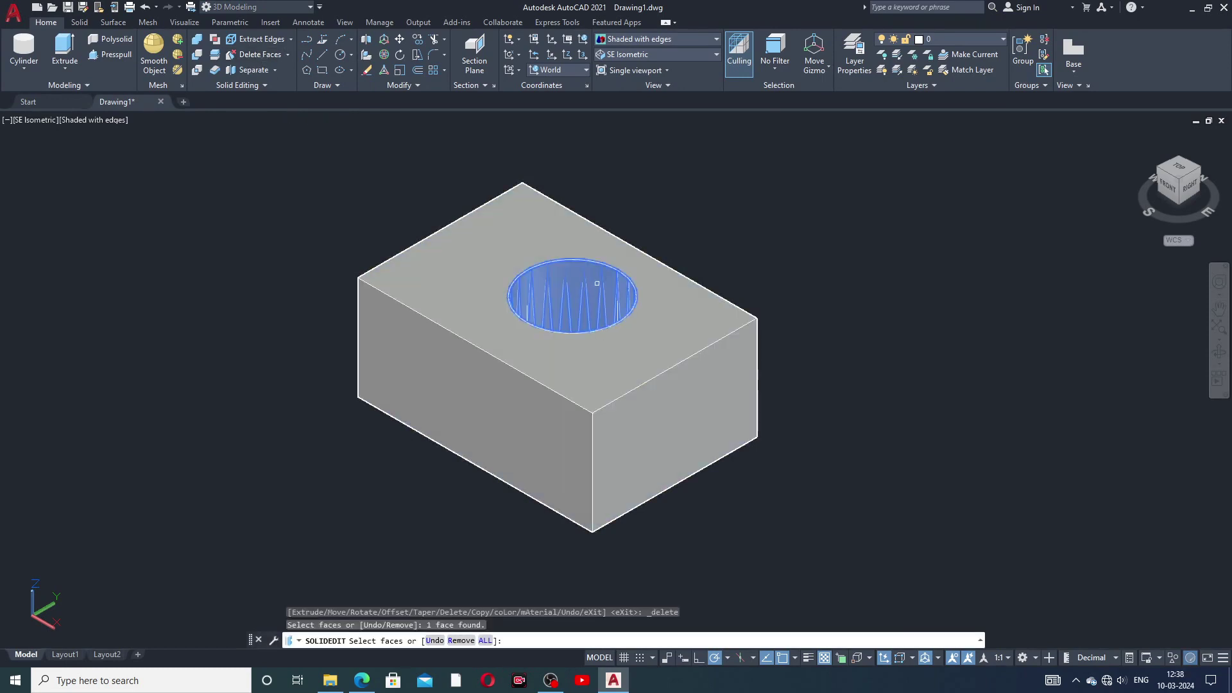
pyautogui.rightClick(712, 222)
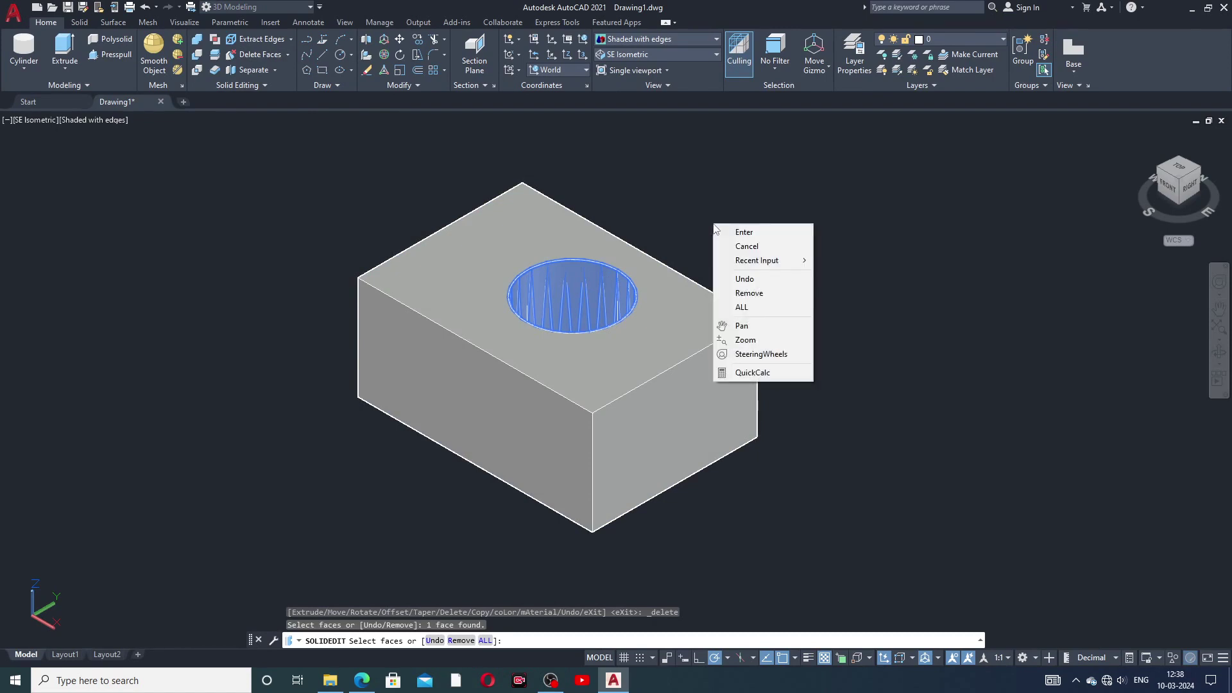
pyautogui.click(740, 232)
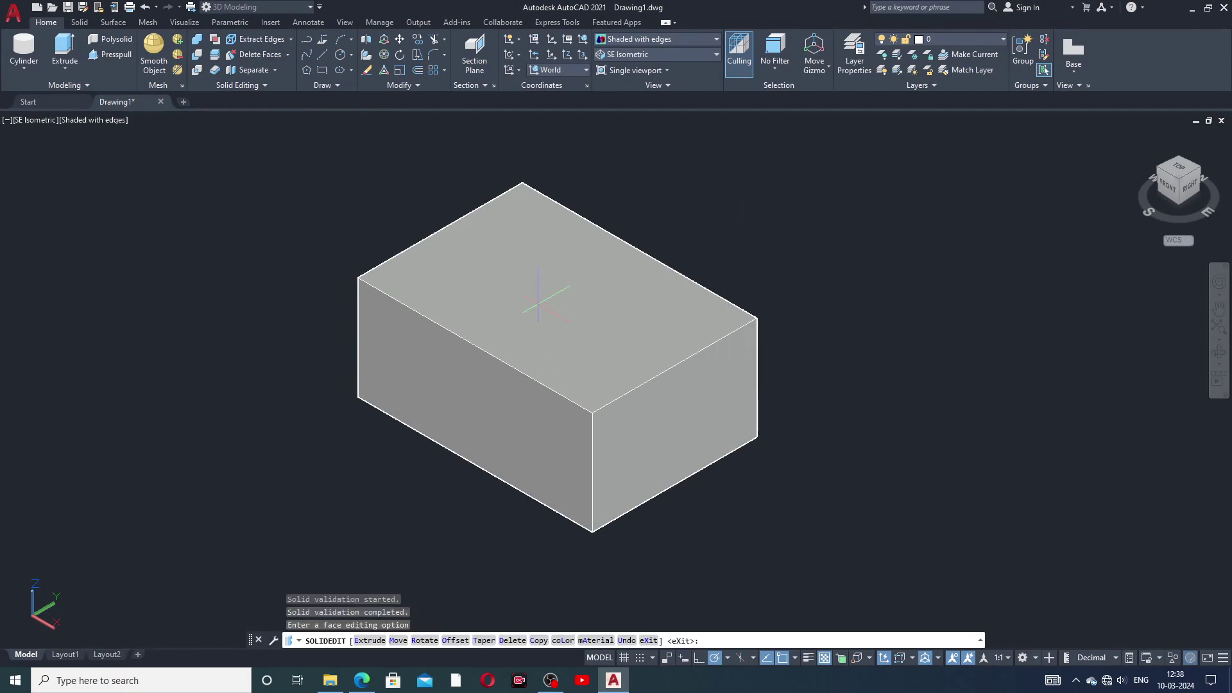
pyautogui.moveTo(613, 363); pyautogui.dragTo(600, 391, button='middle')
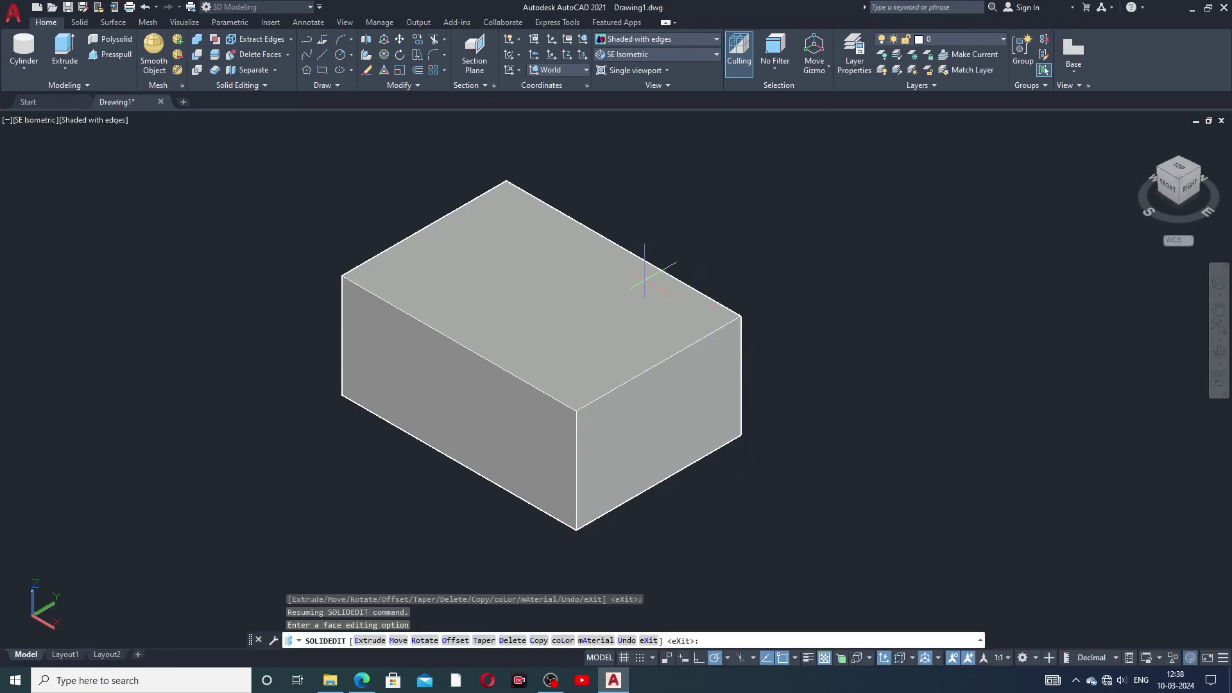
pyautogui.click(145, 7)
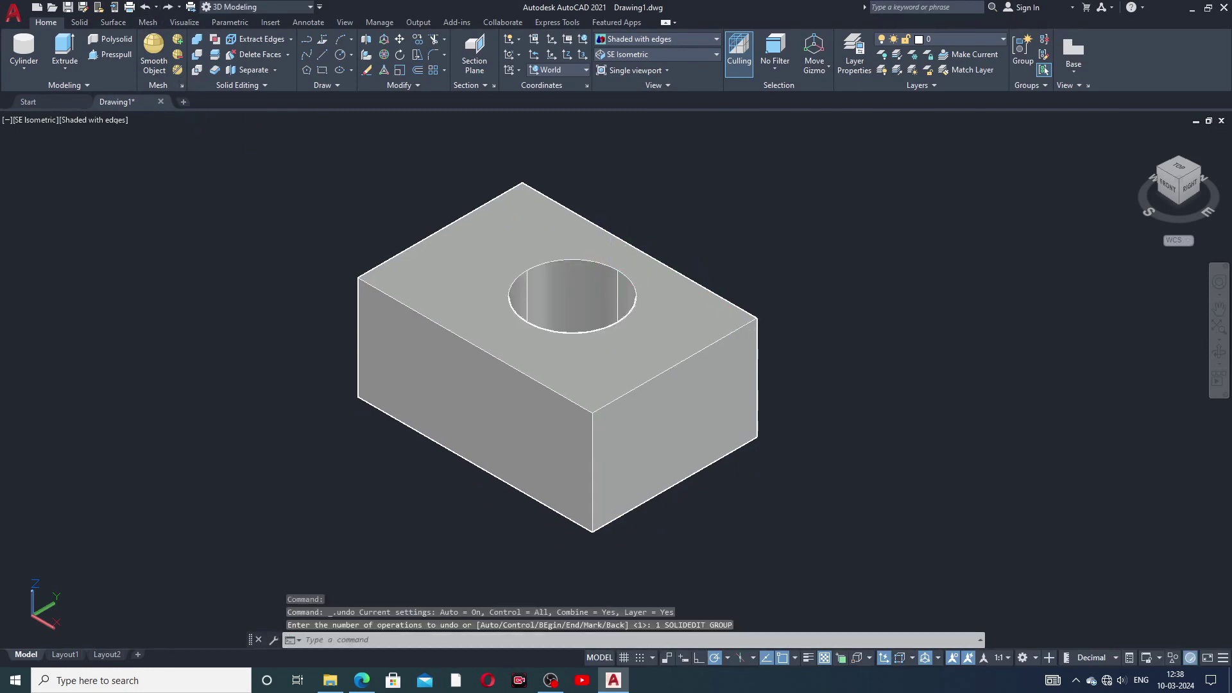
# - Delete the hole's inner face once more and undo again to keep the hole
pyautogui.moveTo(609, 262); pyautogui.dragTo(570, 308, button='middle')
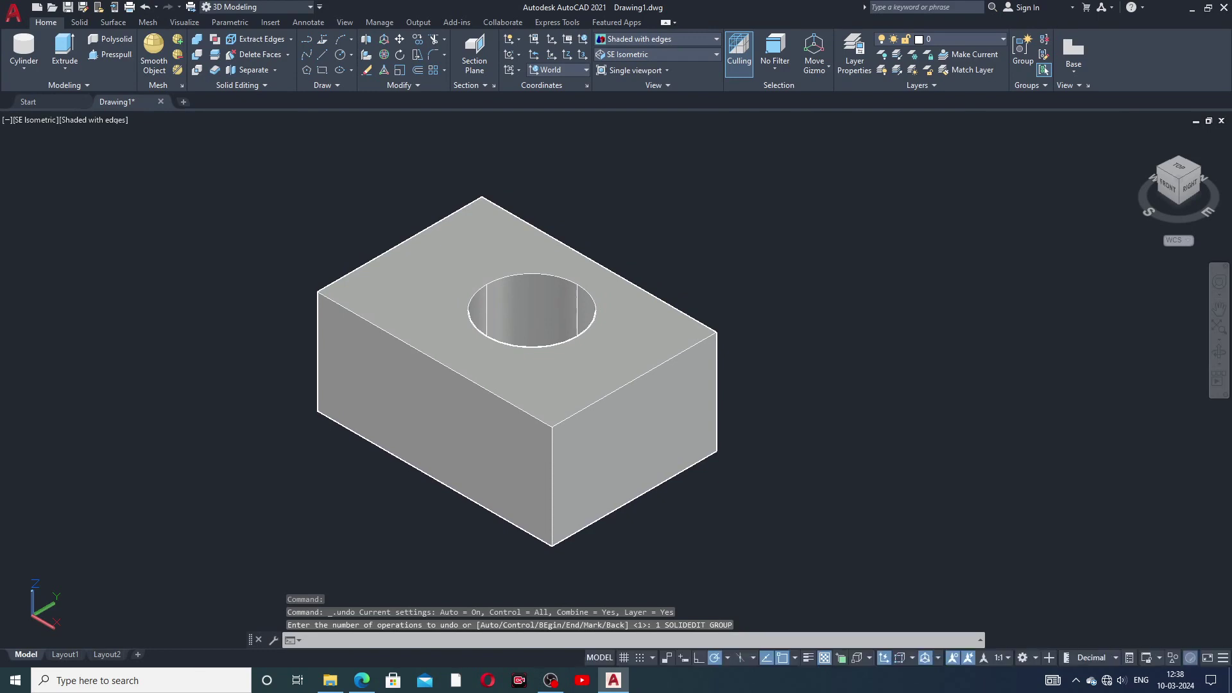
pyautogui.click(256, 55)
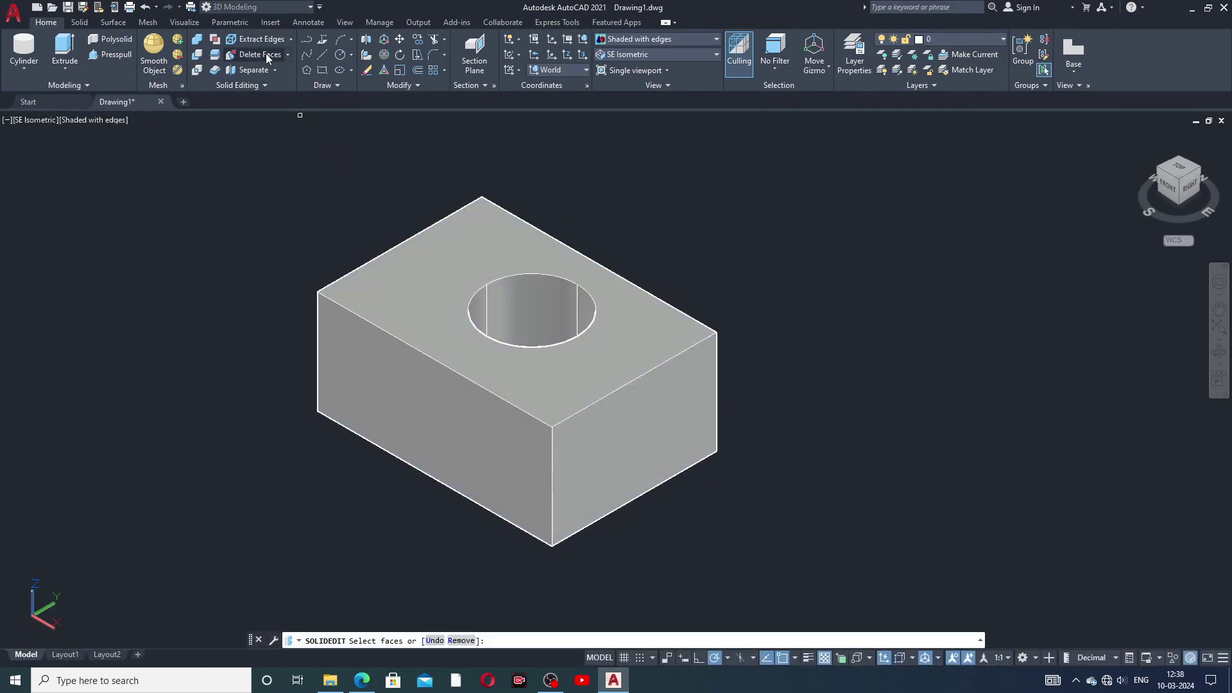
pyautogui.click(541, 303)
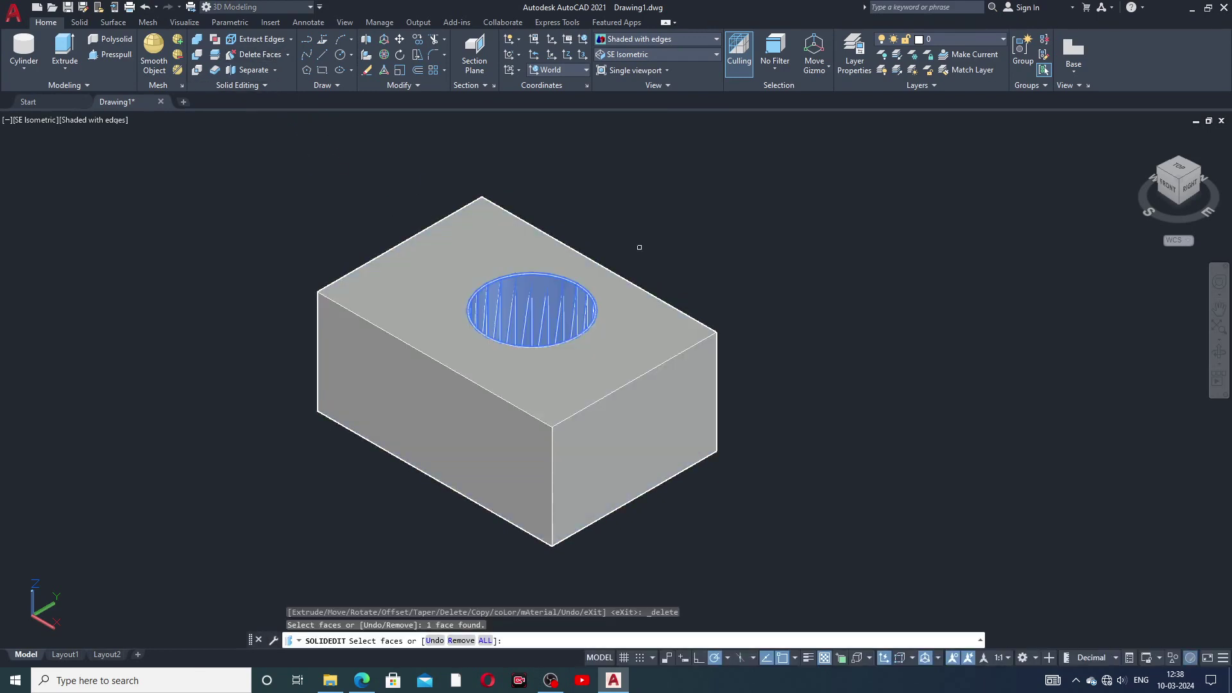
pyautogui.rightClick(672, 234)
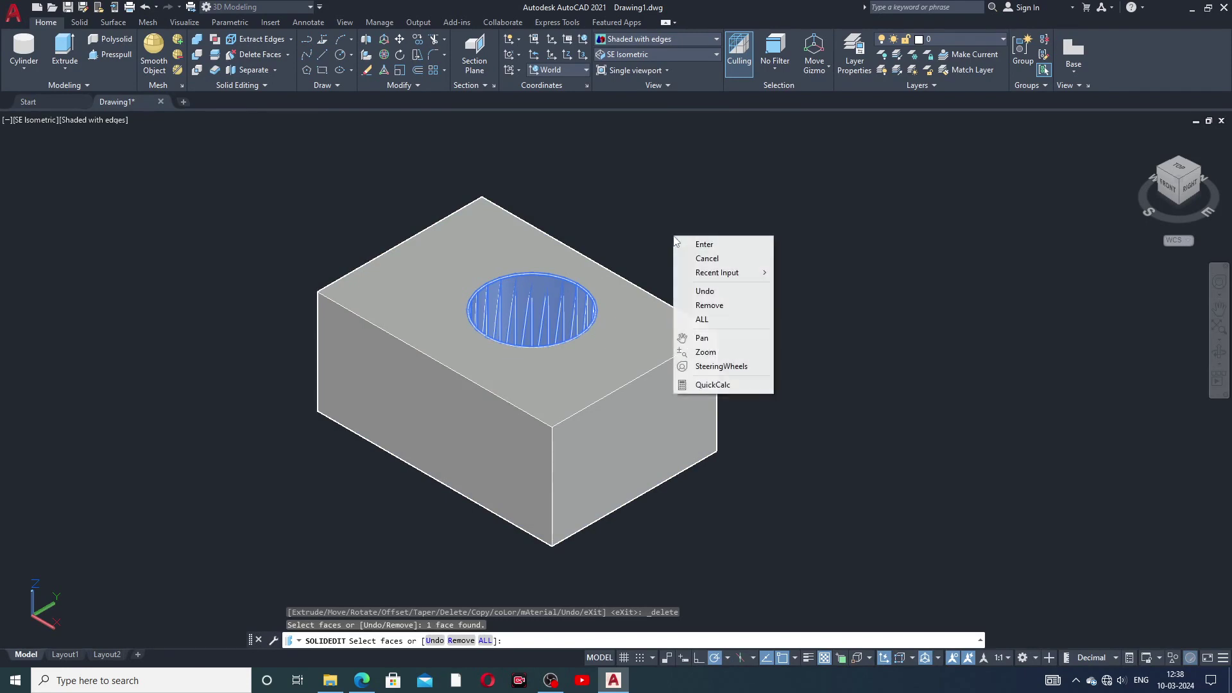
pyautogui.click(713, 247)
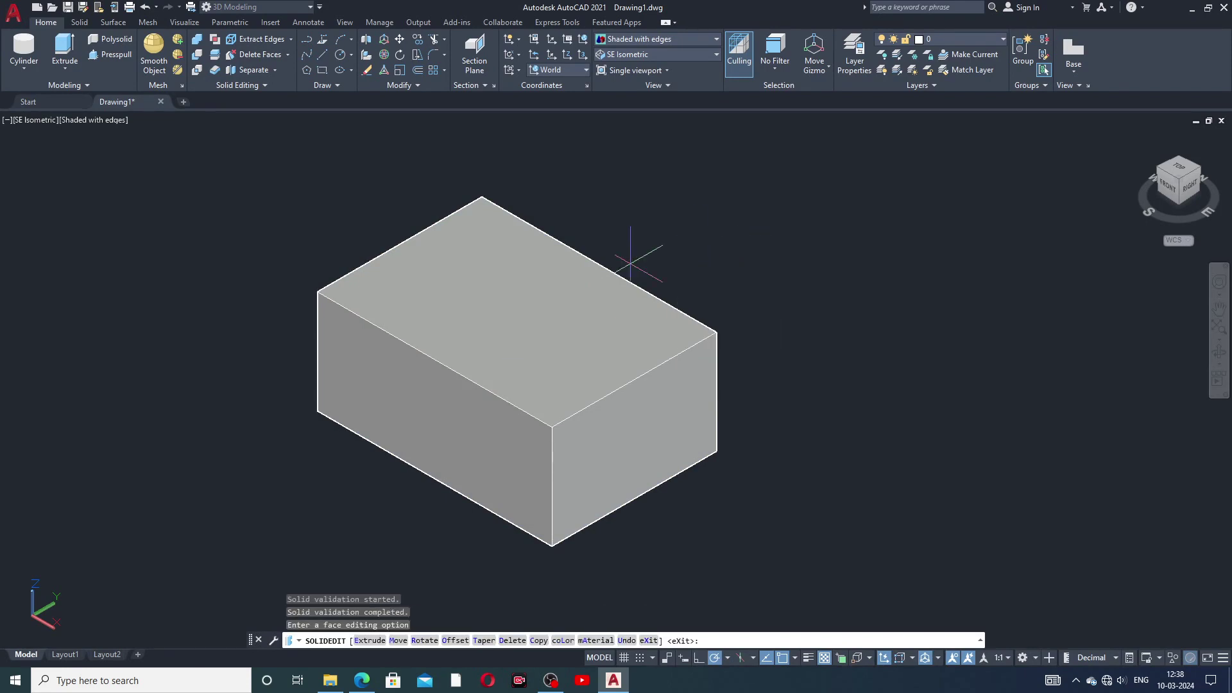
pyautogui.moveTo(588, 401); pyautogui.dragTo(675, 410, button='middle')
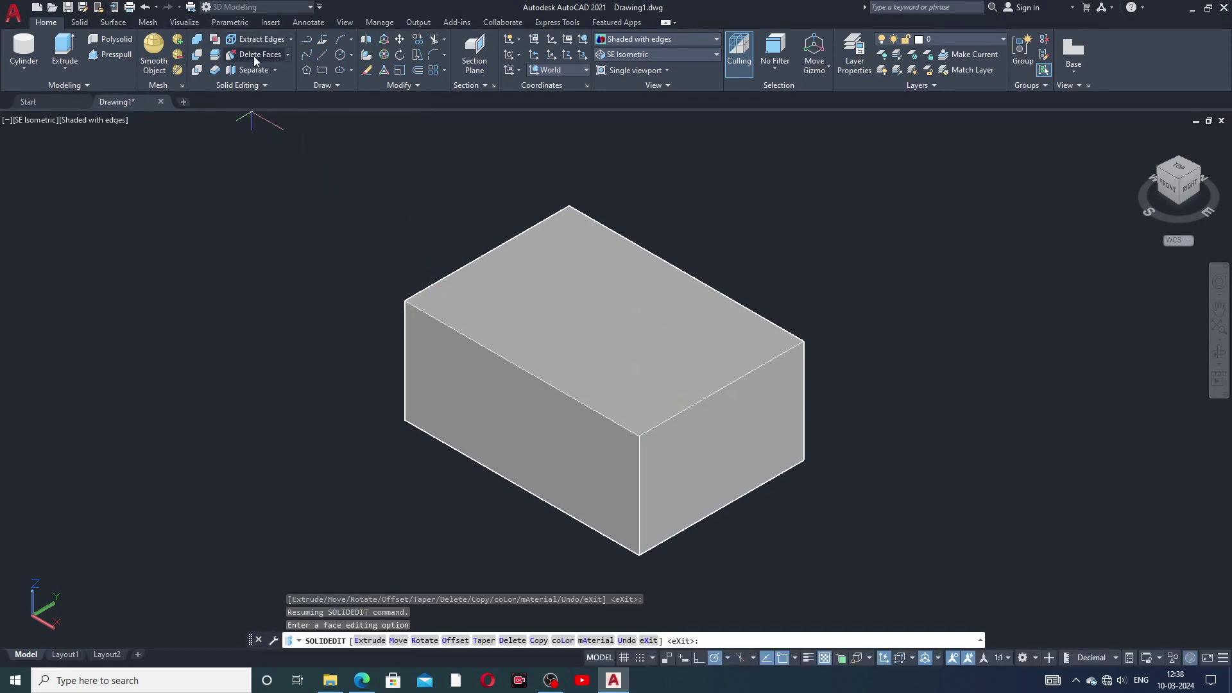
pyautogui.click(146, 8)
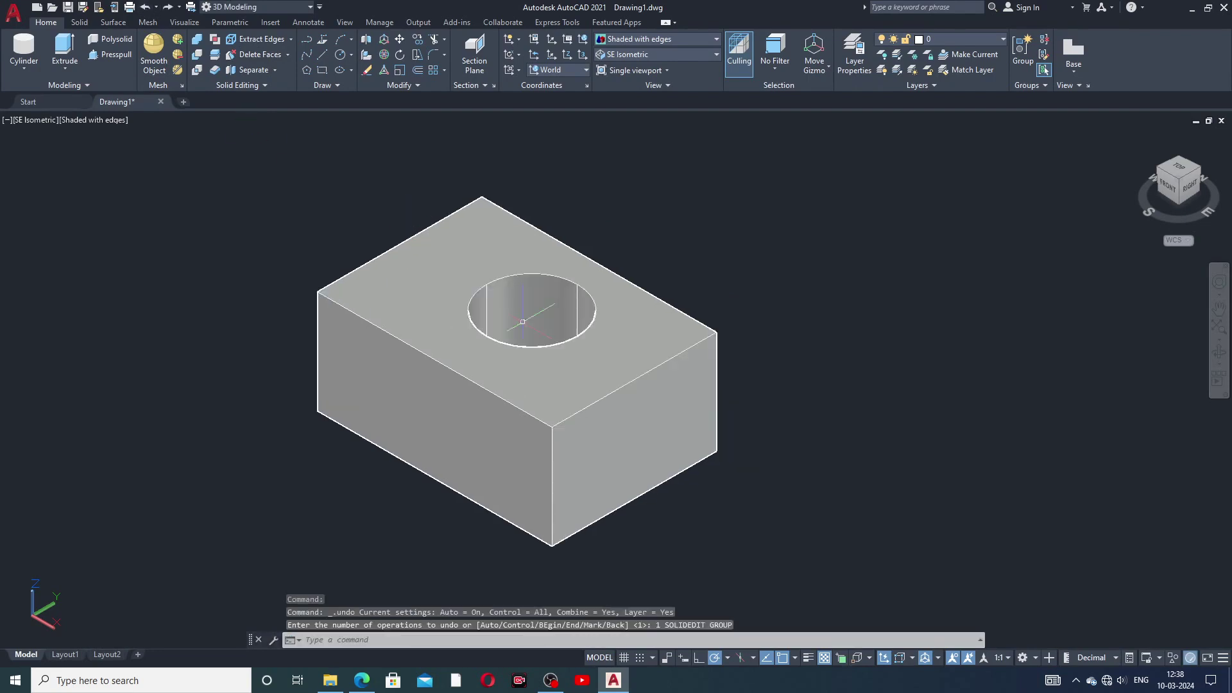
# - Draw a flat rectangle to the right of the drilled box
pyautogui.moveTo(616, 383); pyautogui.dragTo(728, 363, button='middle')
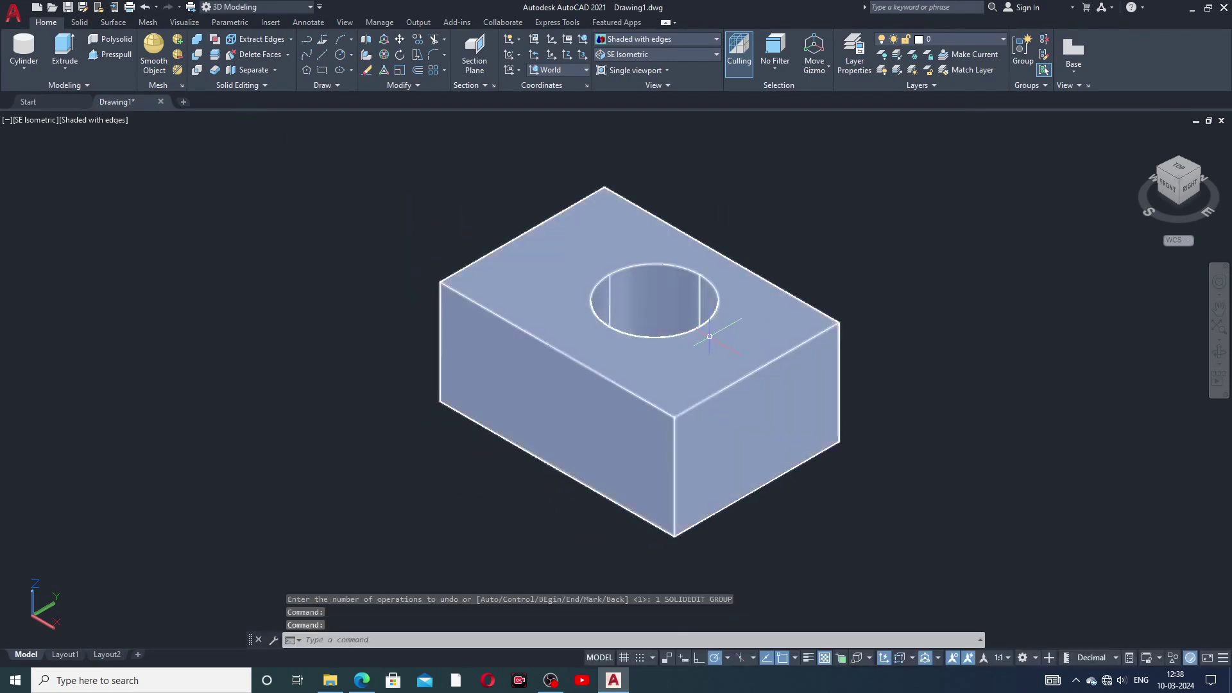
pyautogui.scroll(2, 709, 336)
pyautogui.scroll(-3, 709, 336)
pyautogui.moveTo(709, 336); pyautogui.dragTo(371, 357, button='middle')
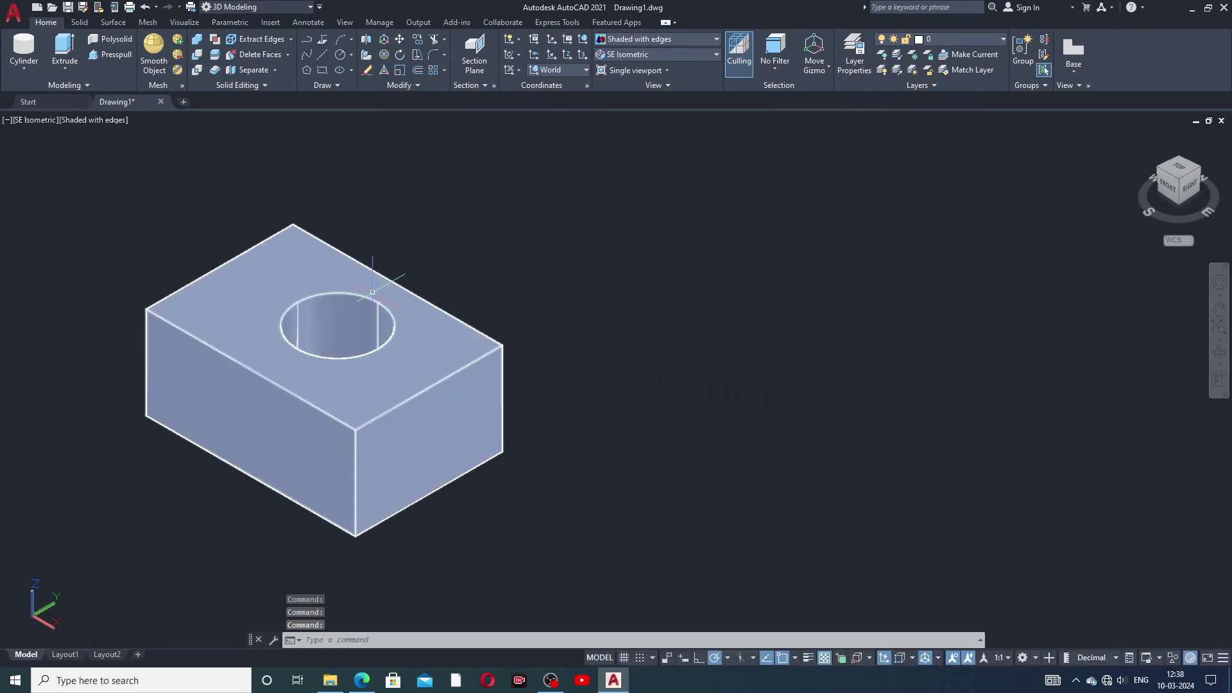
pyautogui.click(323, 73)
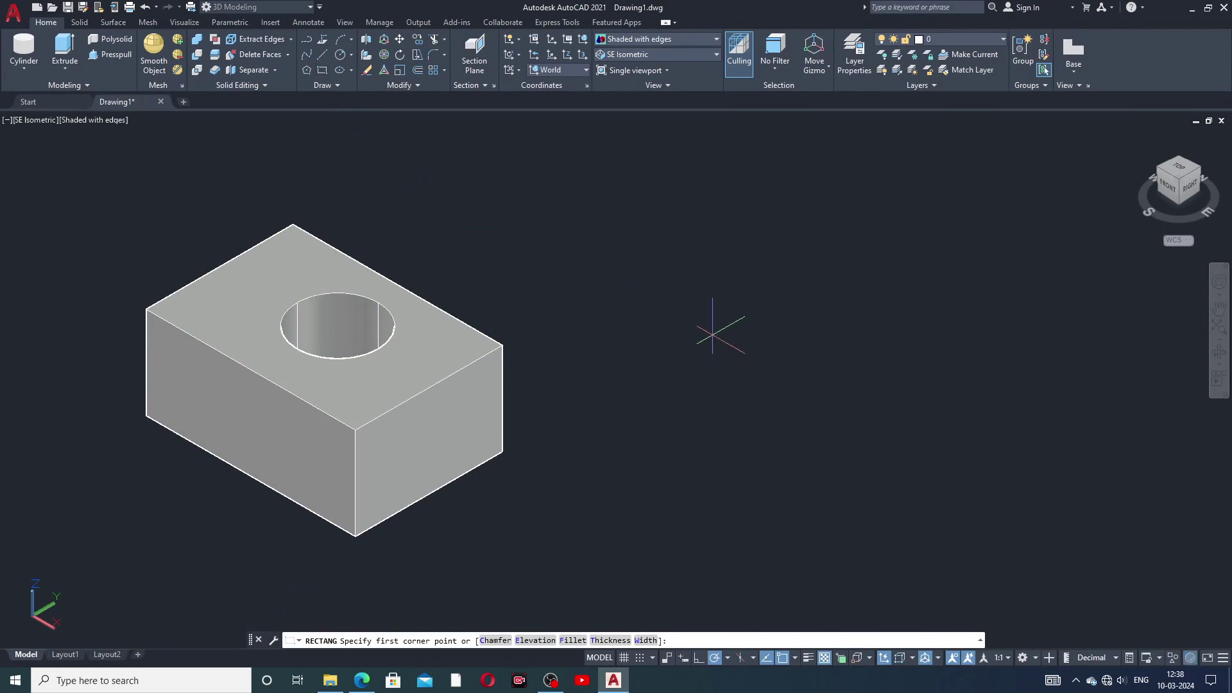
pyautogui.click(713, 332)
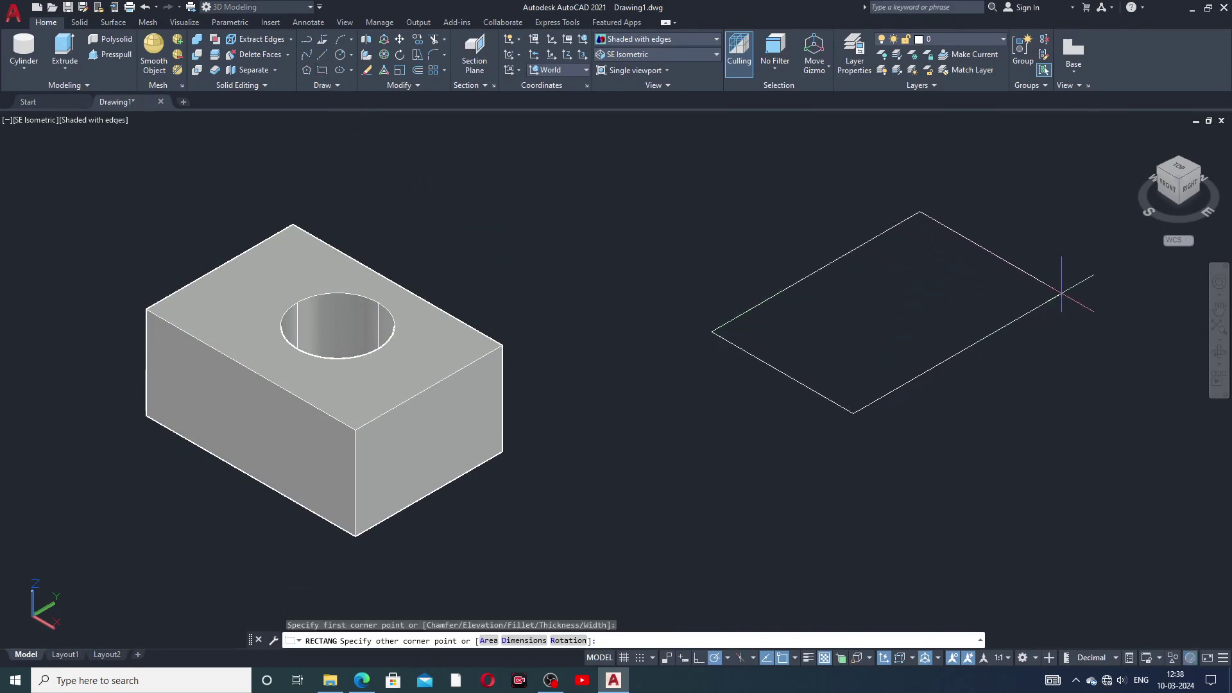
pyautogui.click(1118, 363)
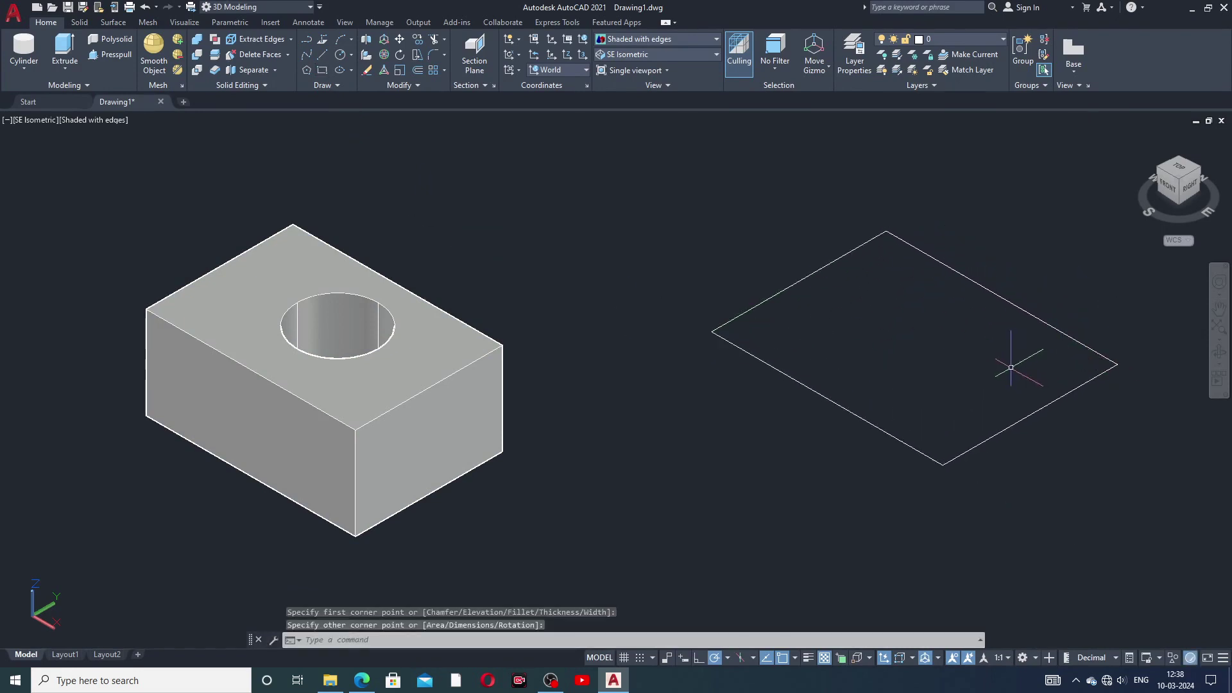
pyautogui.moveTo(1011, 367); pyautogui.dragTo(966, 360, button='middle')
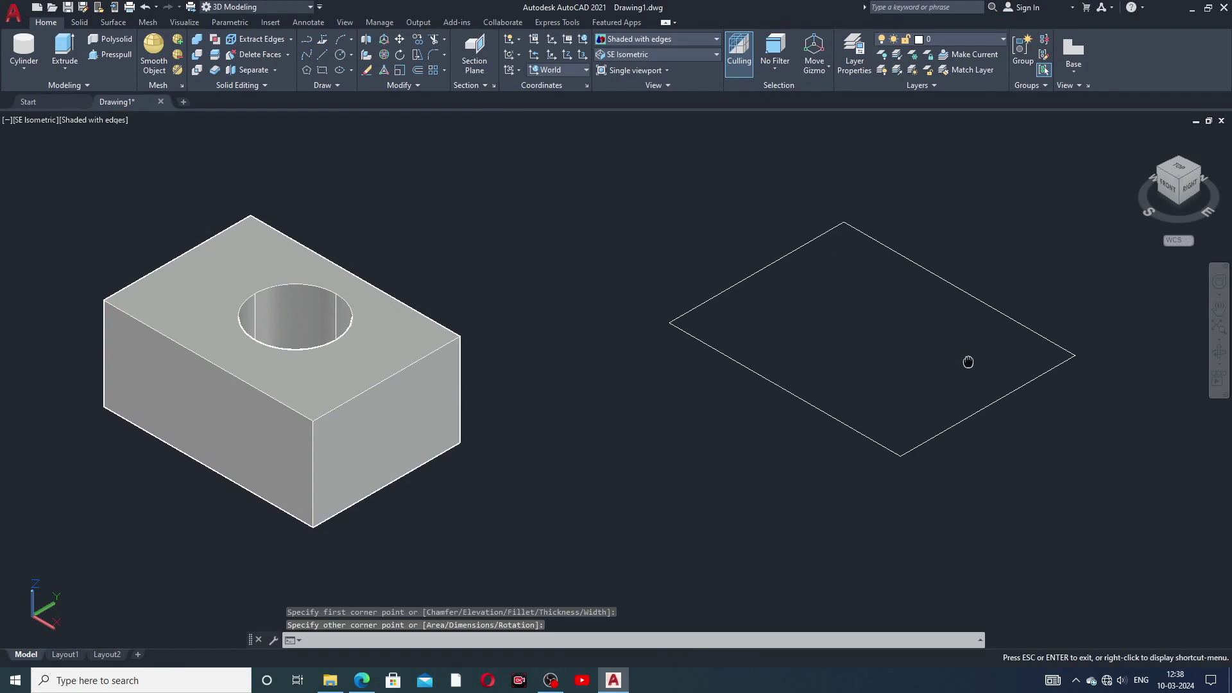
# - Extrude the rectangle into a second box
pyautogui.click(118, 55)
pyautogui.click(771, 263)
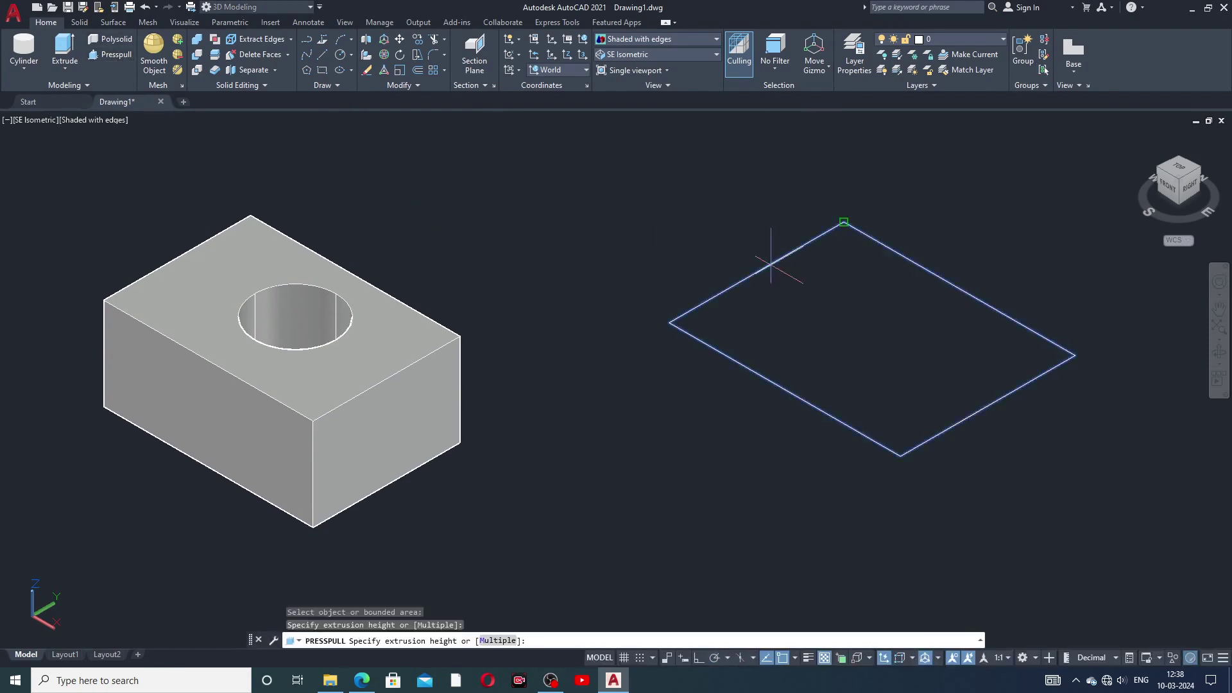
pyautogui.click(785, 235)
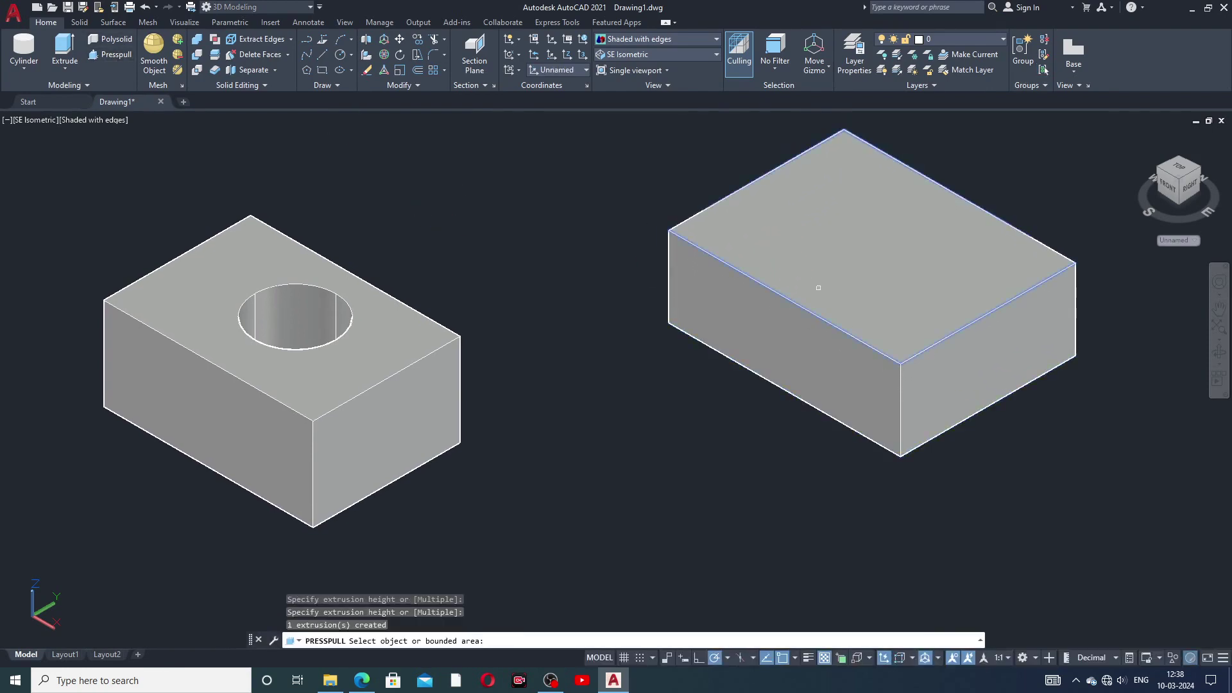
pyautogui.moveTo(830, 311); pyautogui.dragTo(834, 341, button='middle')
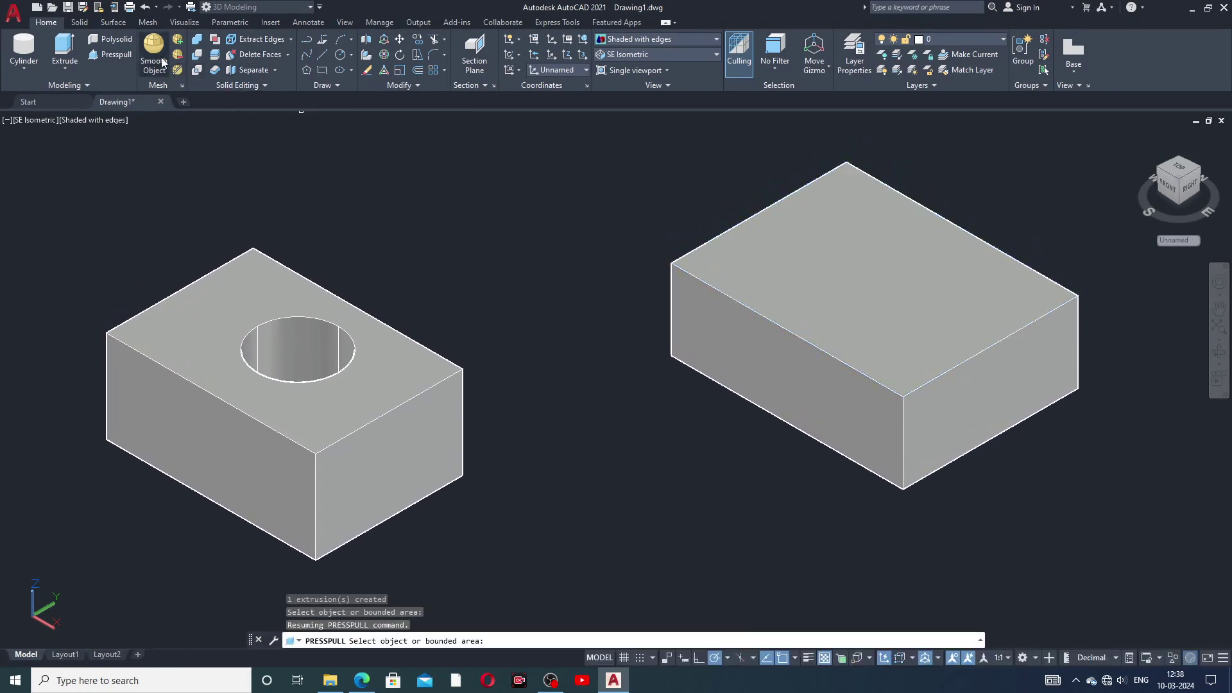
# - Create a cylinder on the new box's top face, extending down through the box
pyautogui.click(24, 69)
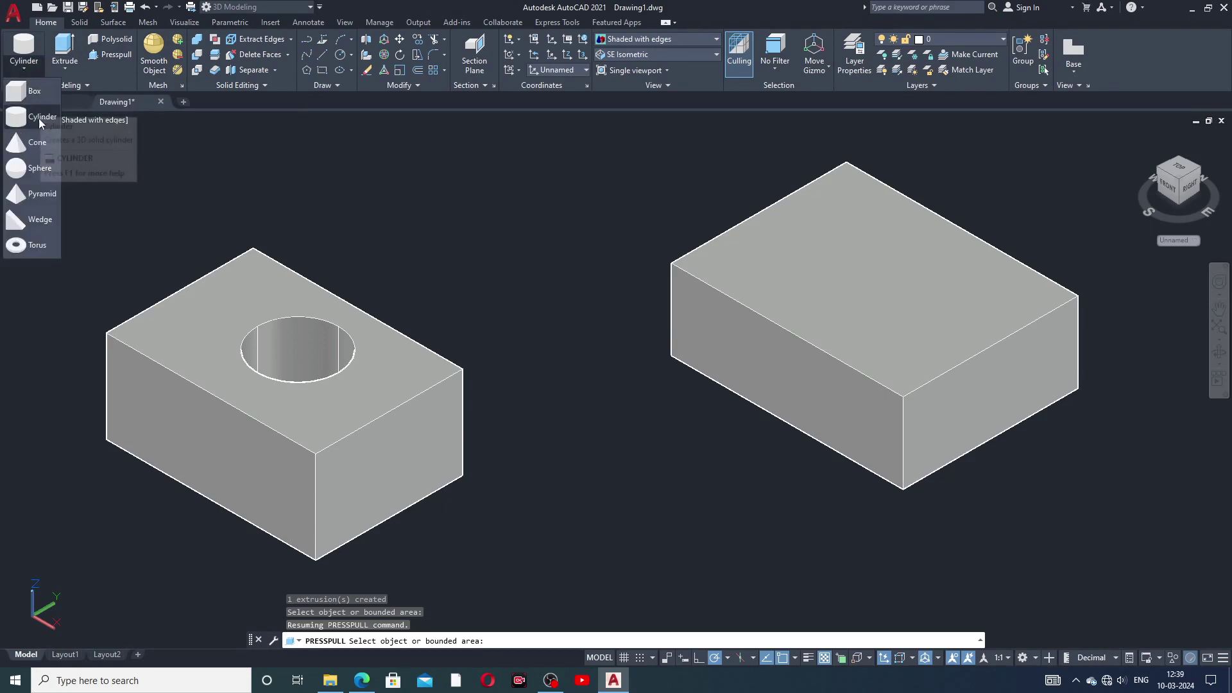
pyautogui.click(35, 117)
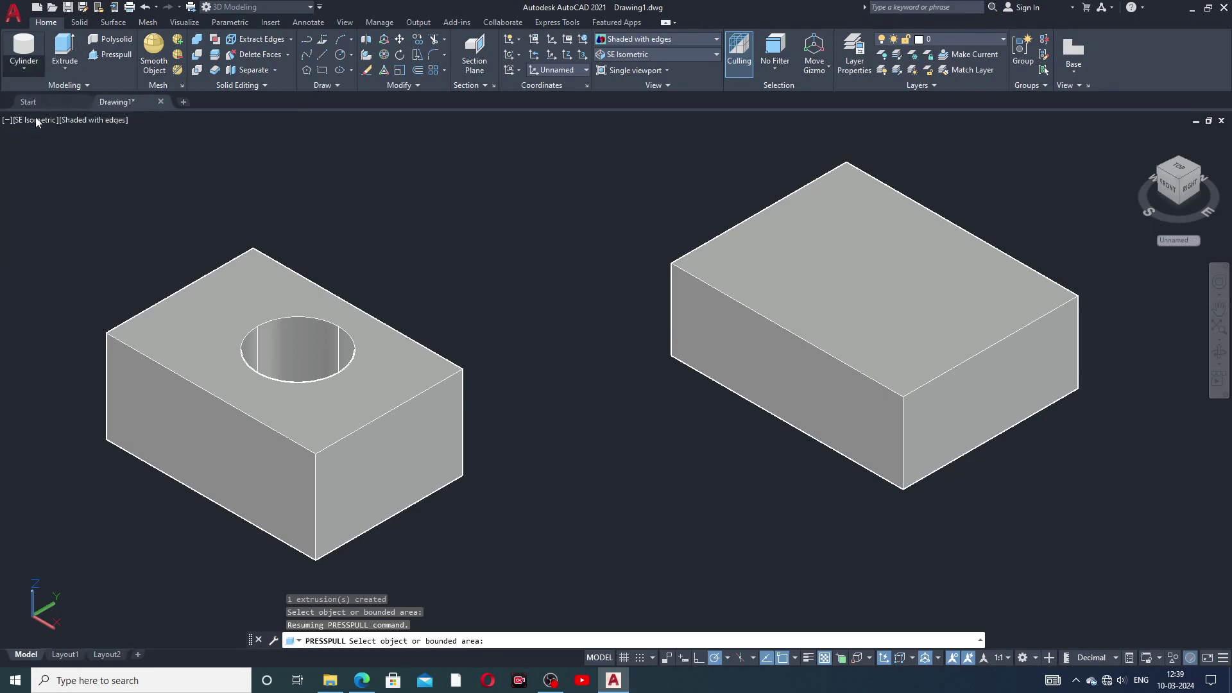
pyautogui.click(826, 239)
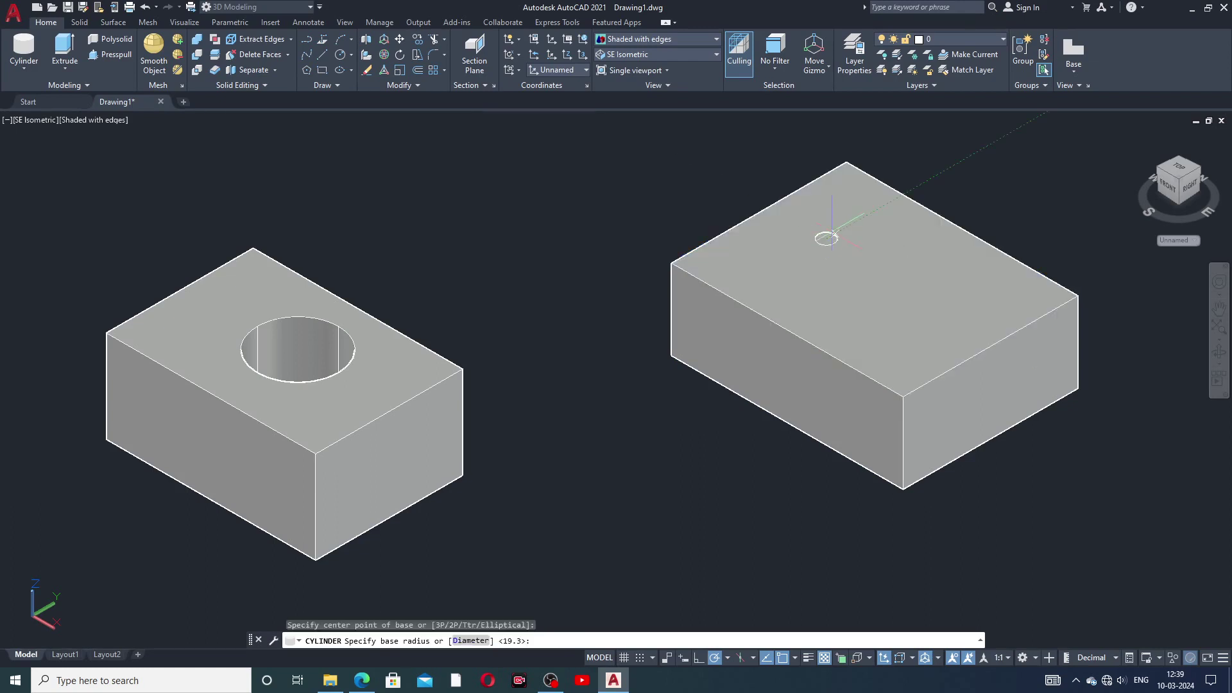
pyautogui.click(847, 210)
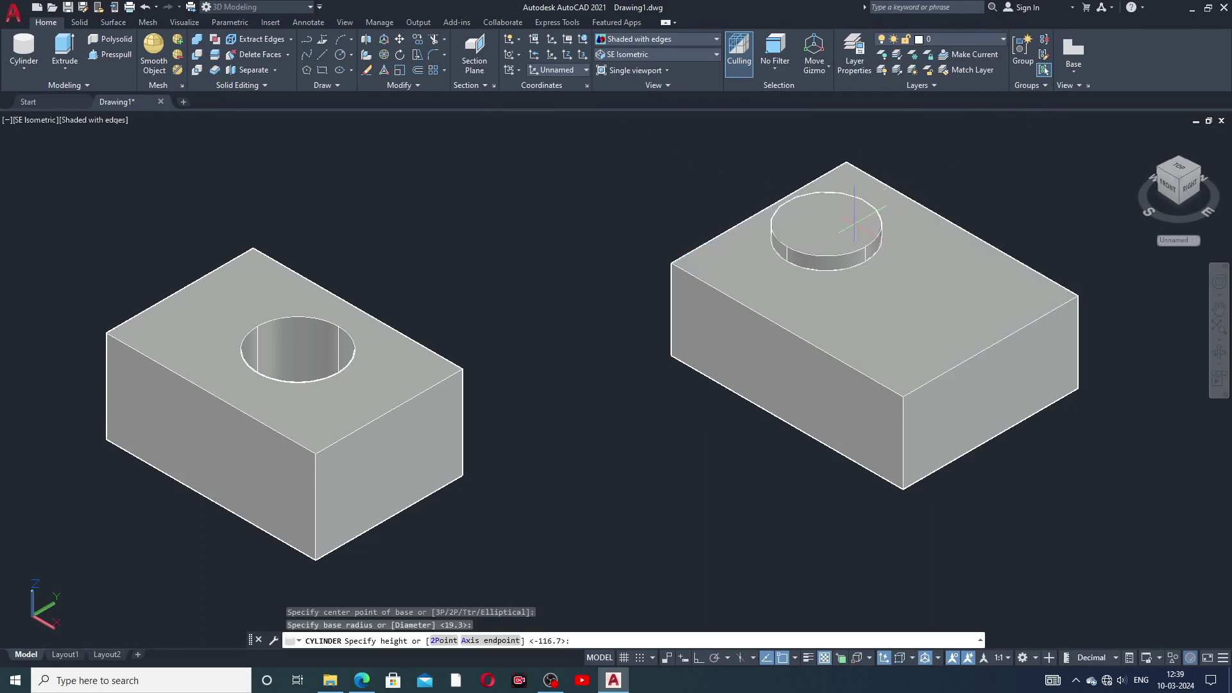
pyautogui.click(807, 482)
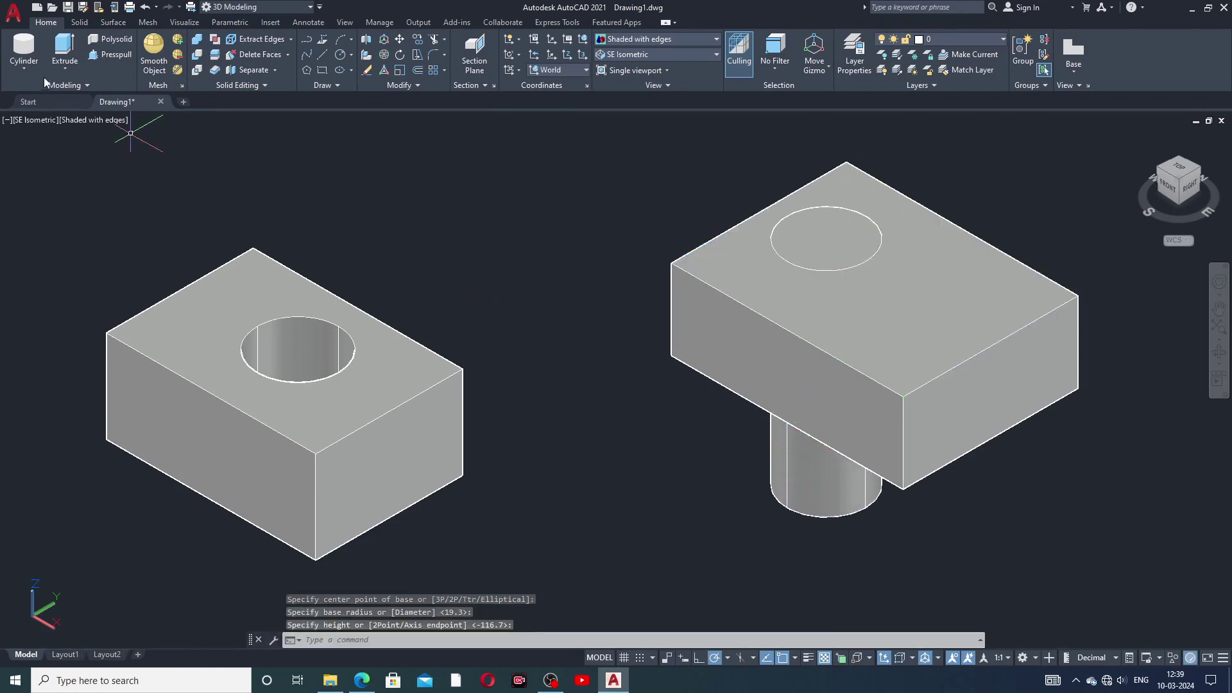
# - Create a narrow cone on the top face, pointing down through the block
pyautogui.click(20, 67)
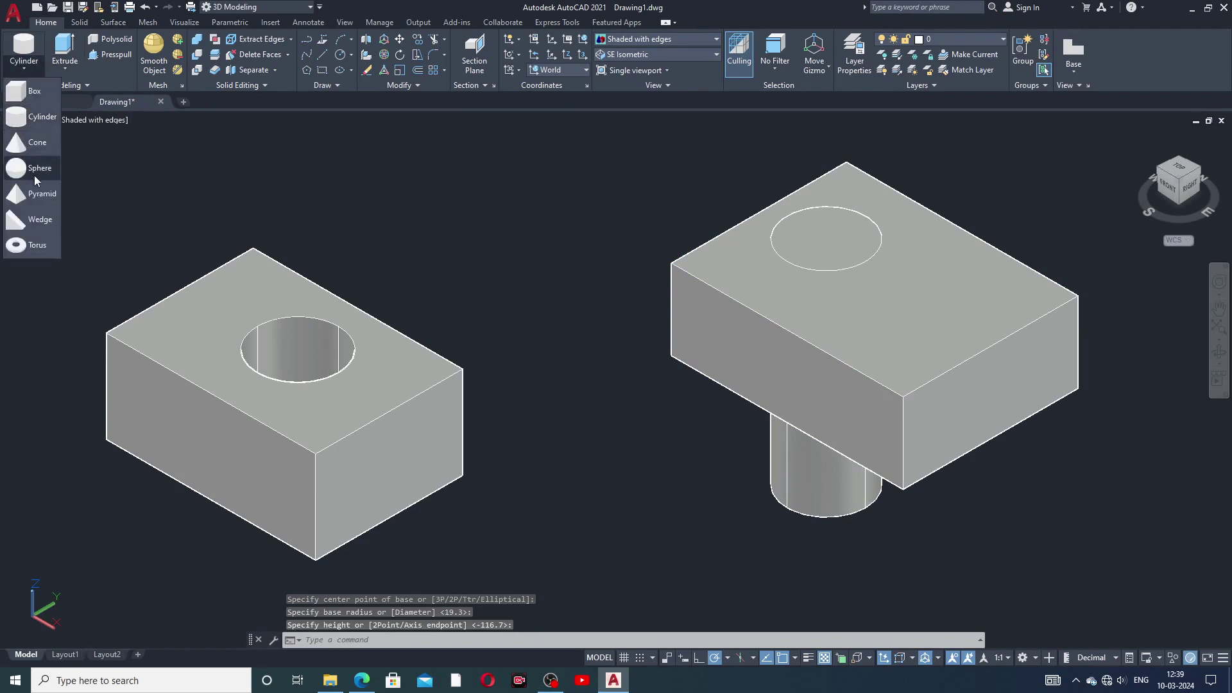
pyautogui.click(36, 144)
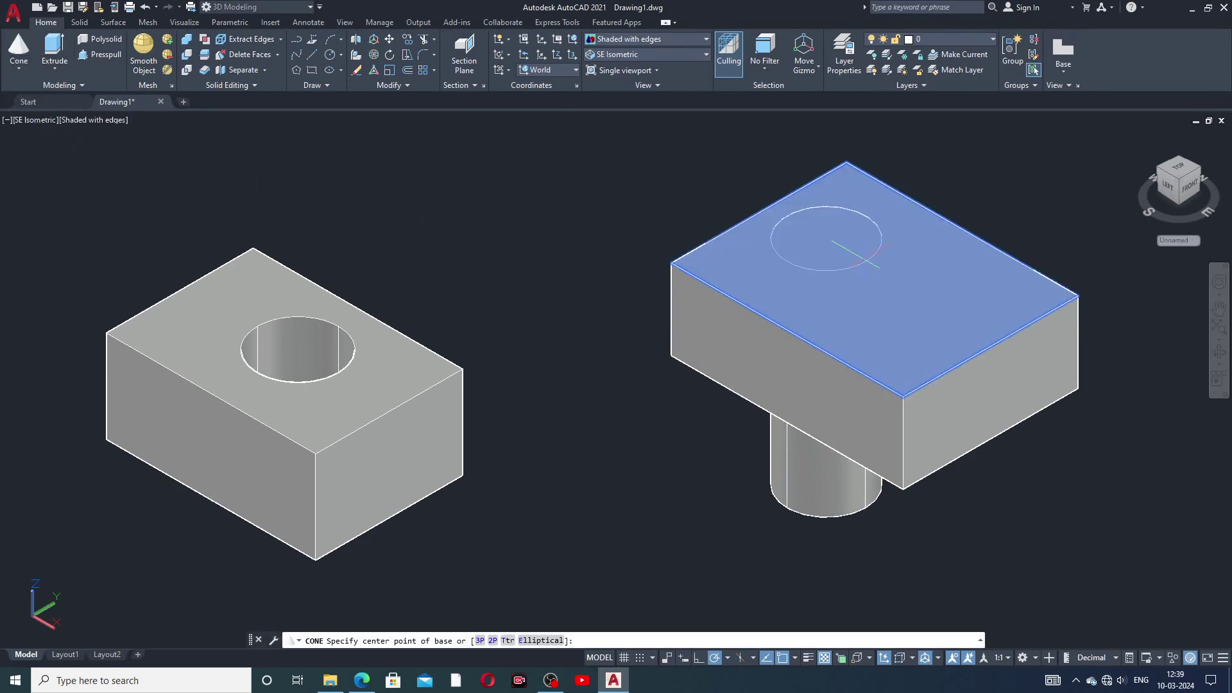
pyautogui.click(922, 311)
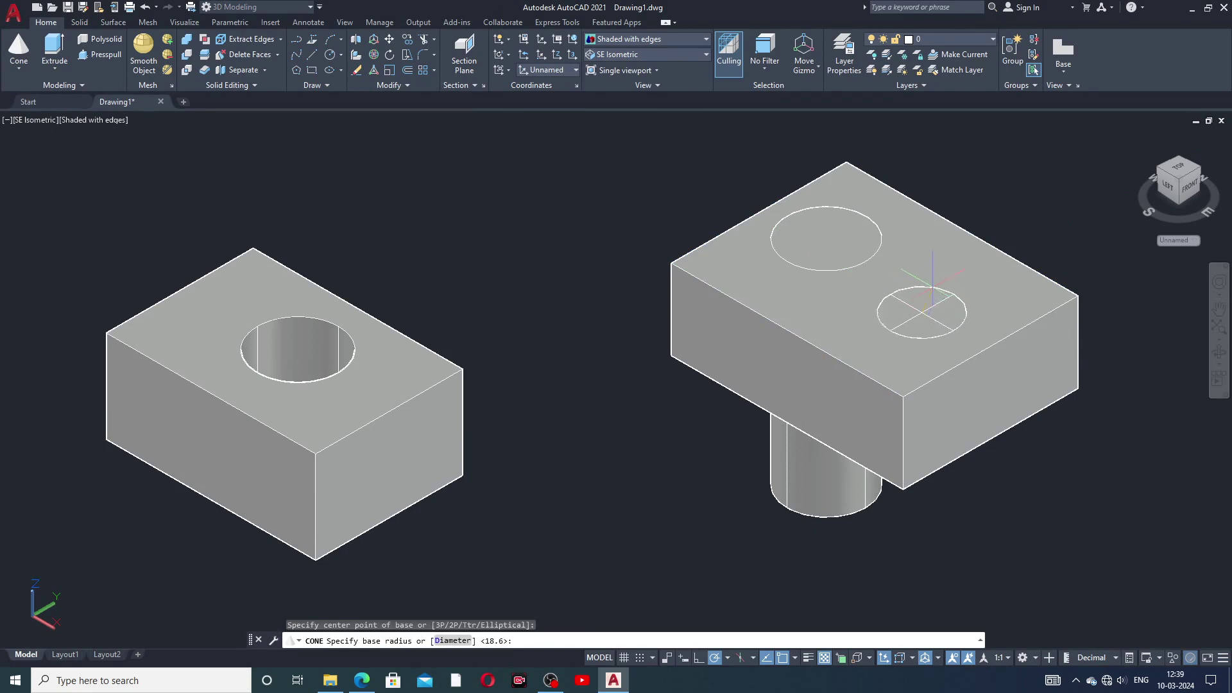
pyautogui.click(957, 333)
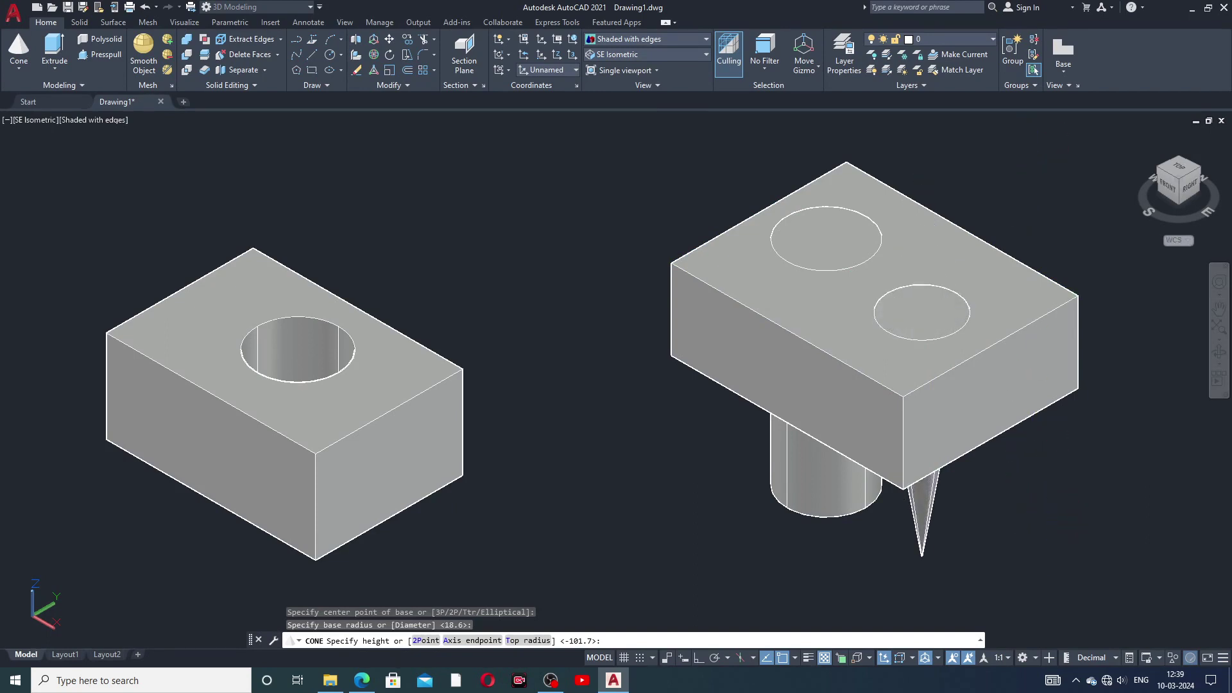
pyautogui.click(1048, 534)
pyautogui.moveTo(1031, 432); pyautogui.dragTo(1009, 434, button='middle')
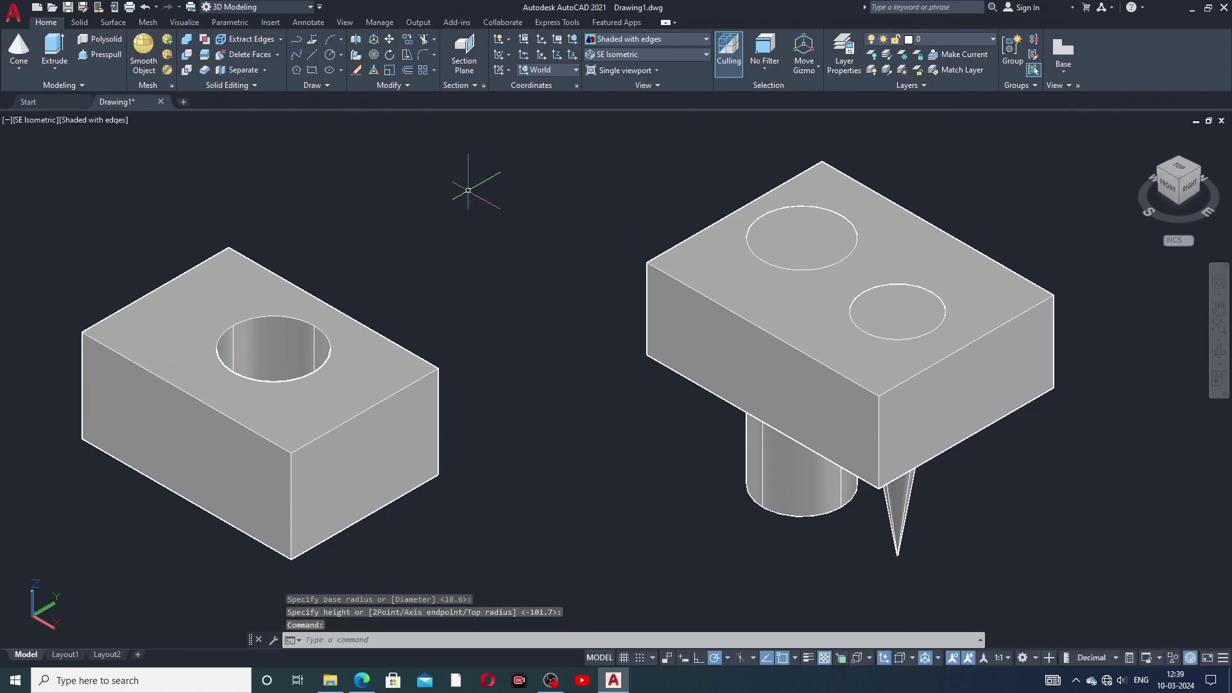
# - Subtract the cylinder from the right block to make a straight hole
pyautogui.click(185, 57)
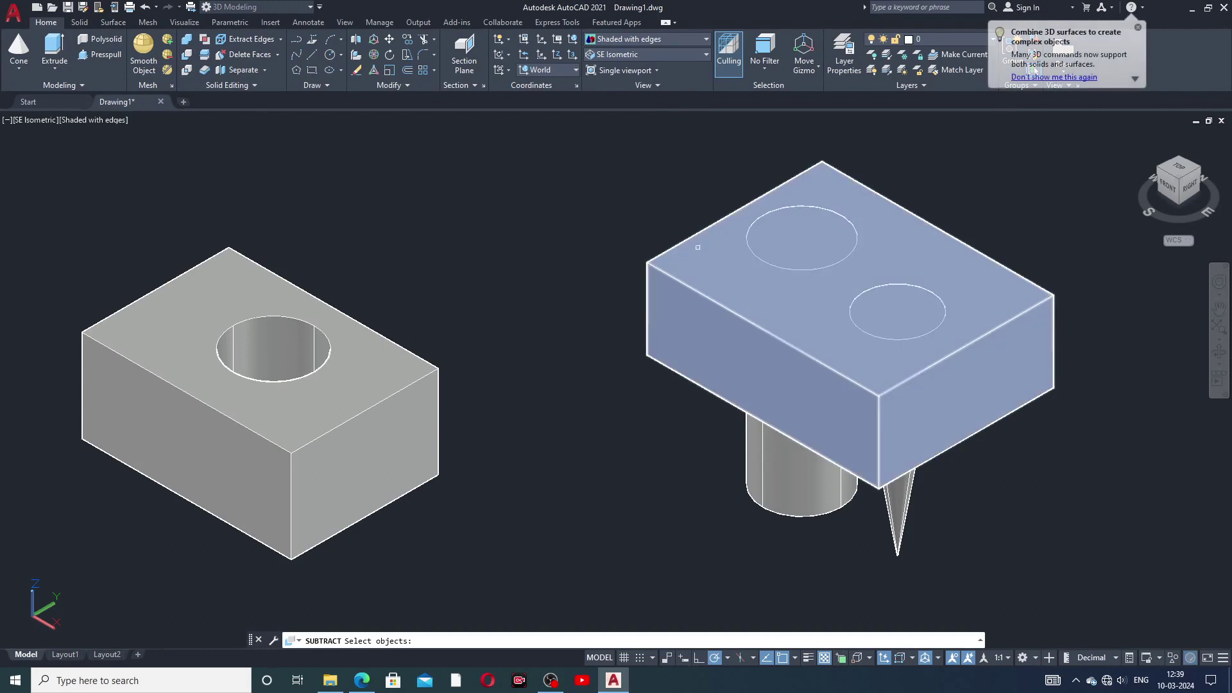
pyautogui.click(945, 252)
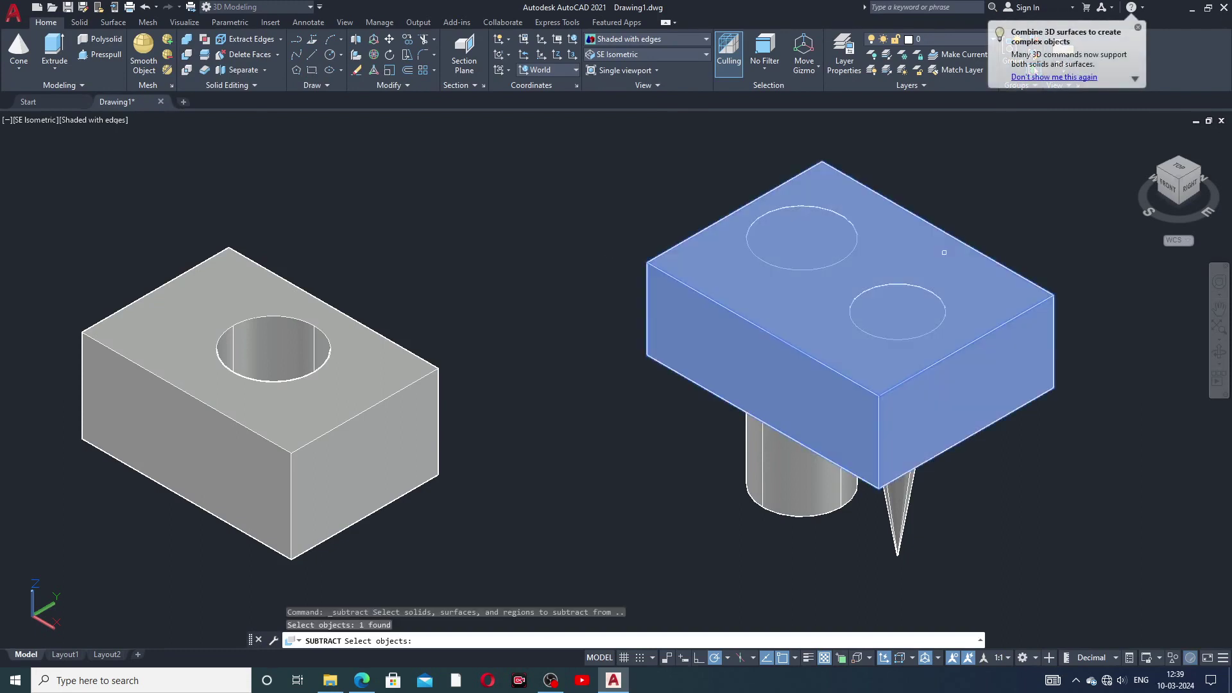
pyautogui.press('Return')
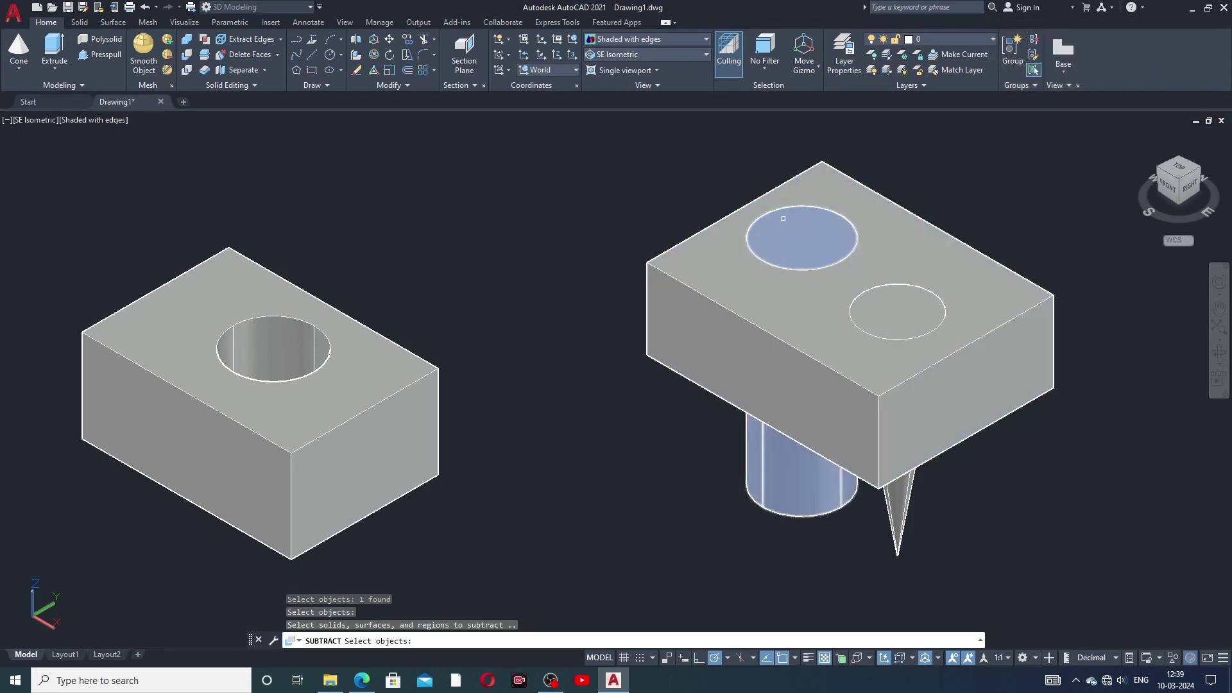
pyautogui.click(783, 219)
pyautogui.press('Return')
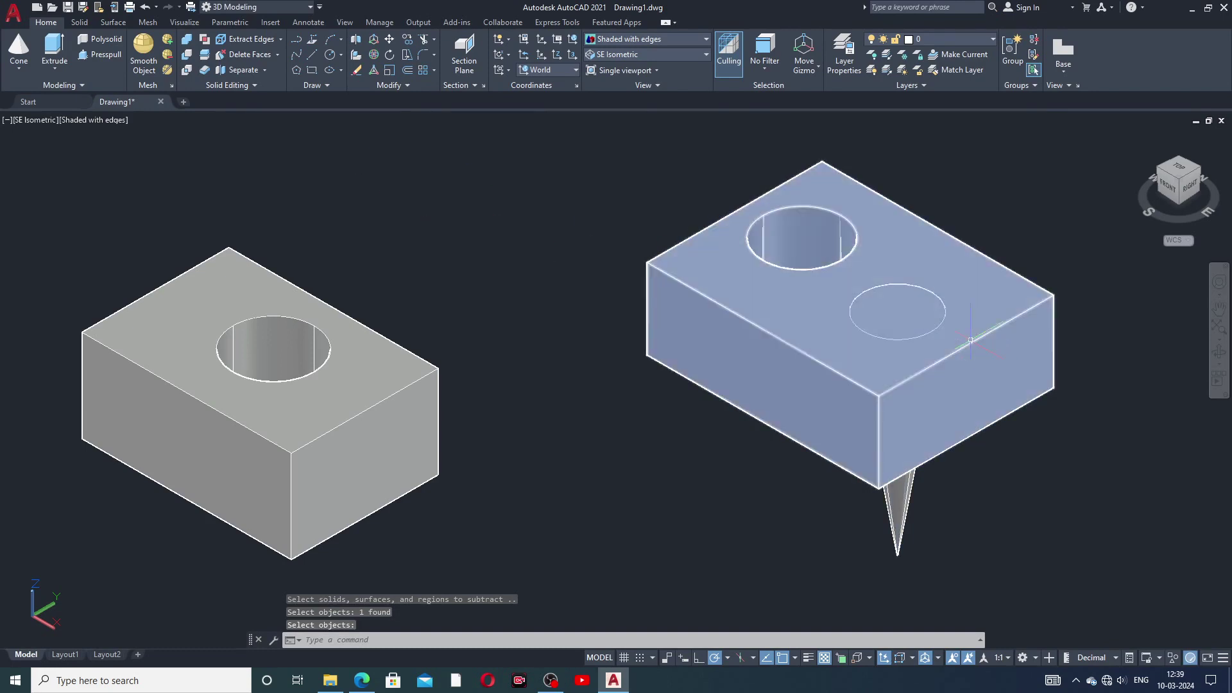
# - Subtract the cone from the right block to make a tapered hole
pyautogui.click(190, 63)
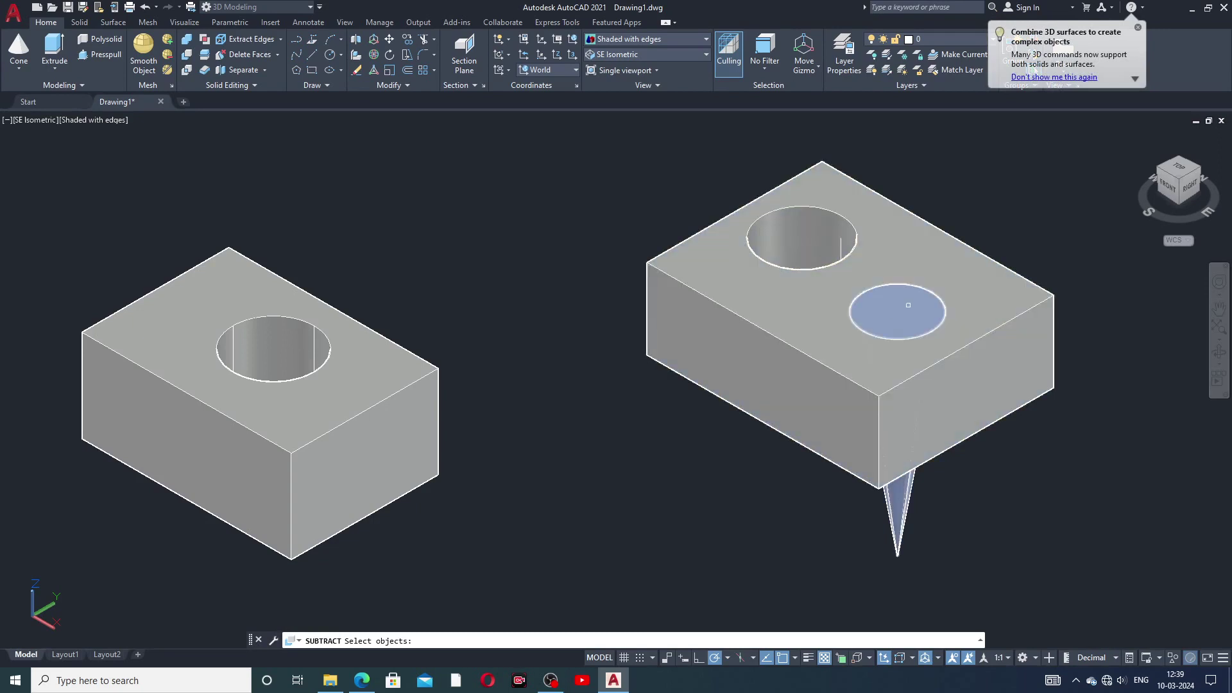
pyautogui.click(935, 296)
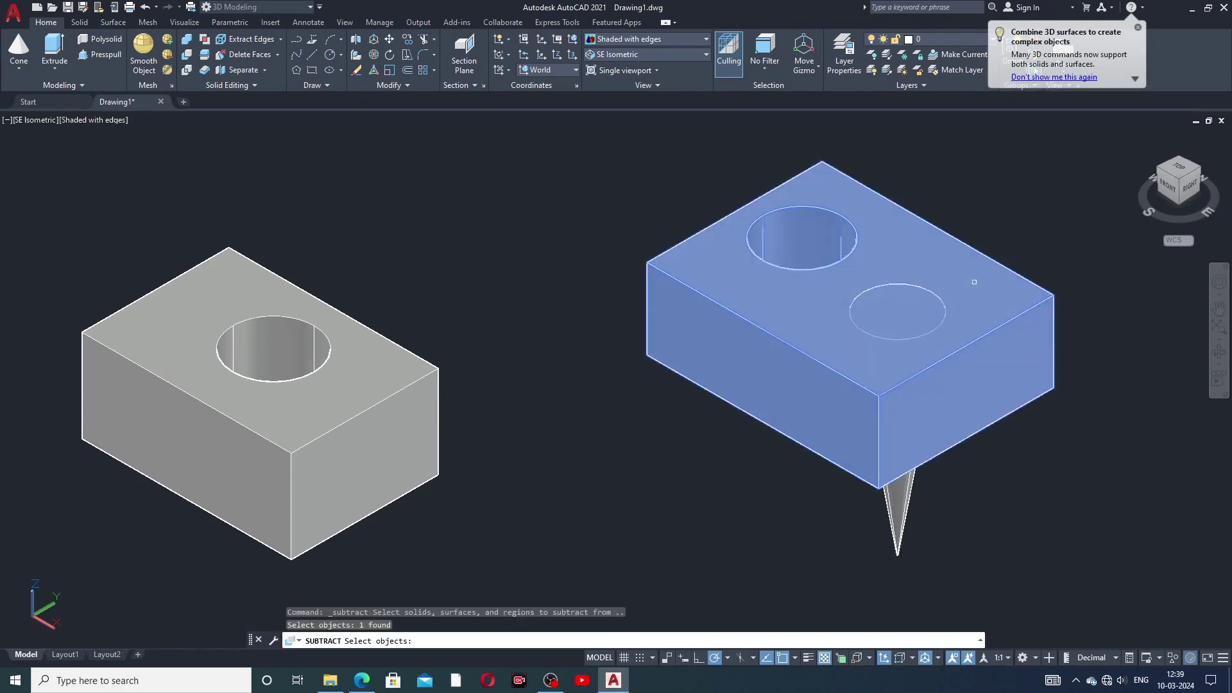
pyautogui.press('Return')
pyautogui.click(918, 305)
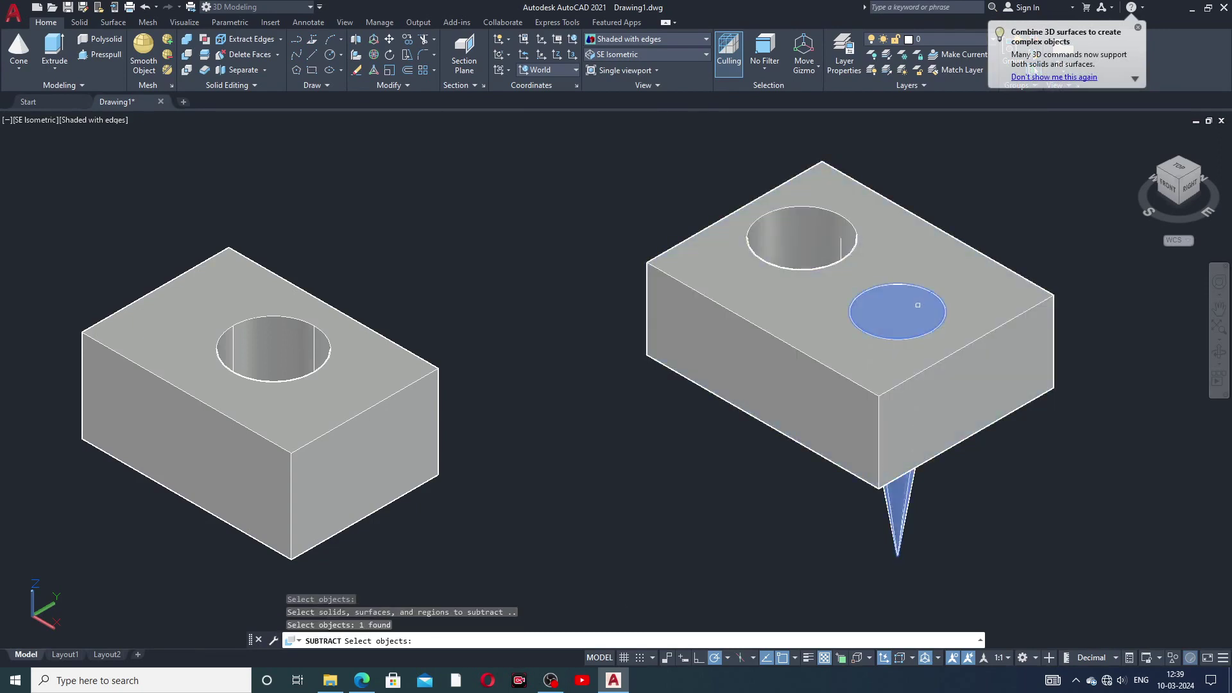
pyautogui.press('Return')
pyautogui.moveTo(844, 321); pyautogui.dragTo(830, 340, button='middle')
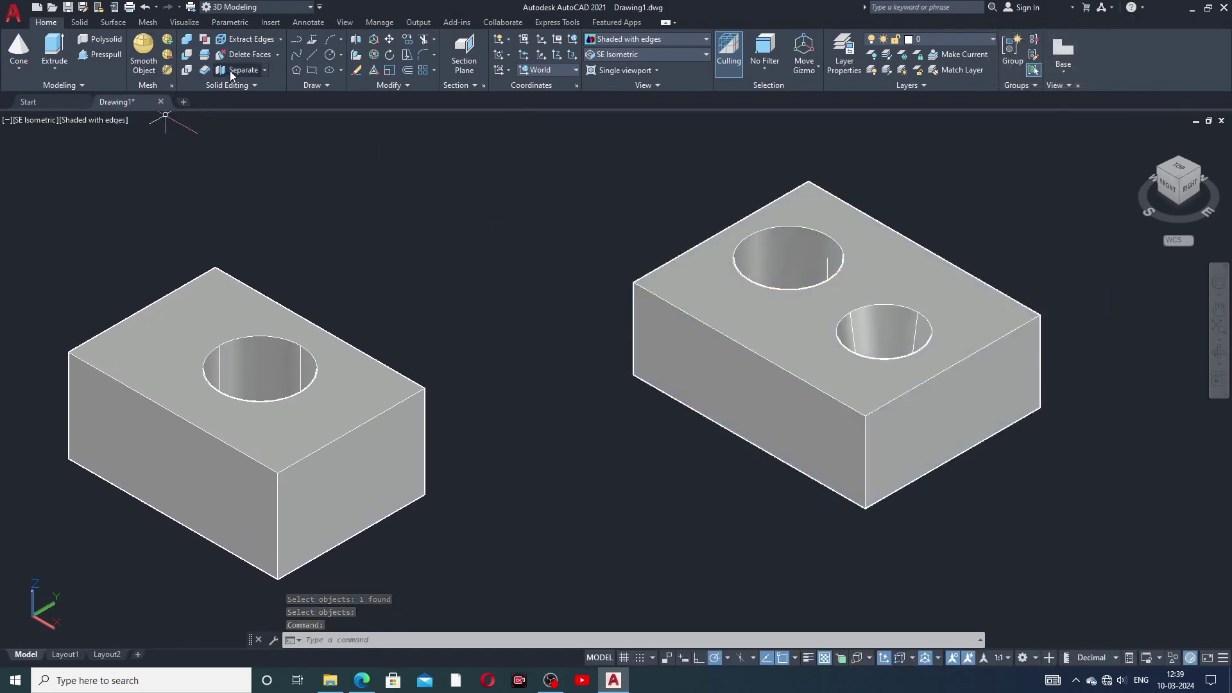
pyautogui.click(241, 53)
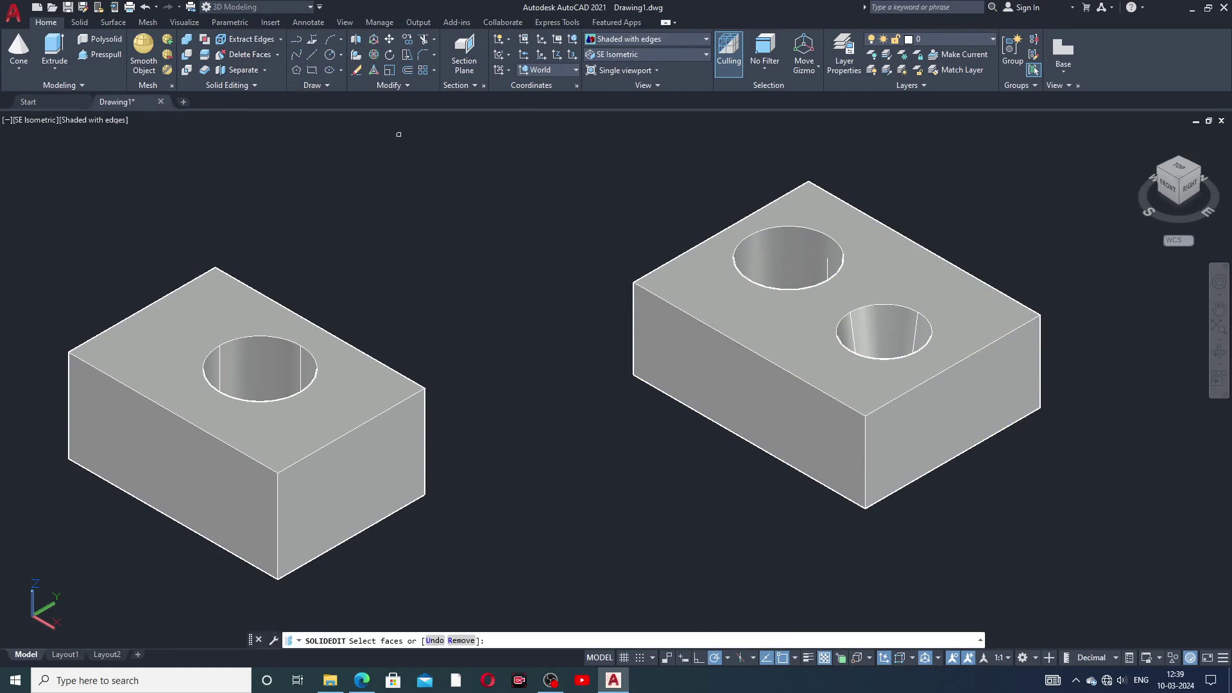
pyautogui.click(819, 246)
pyautogui.rightClick(817, 246)
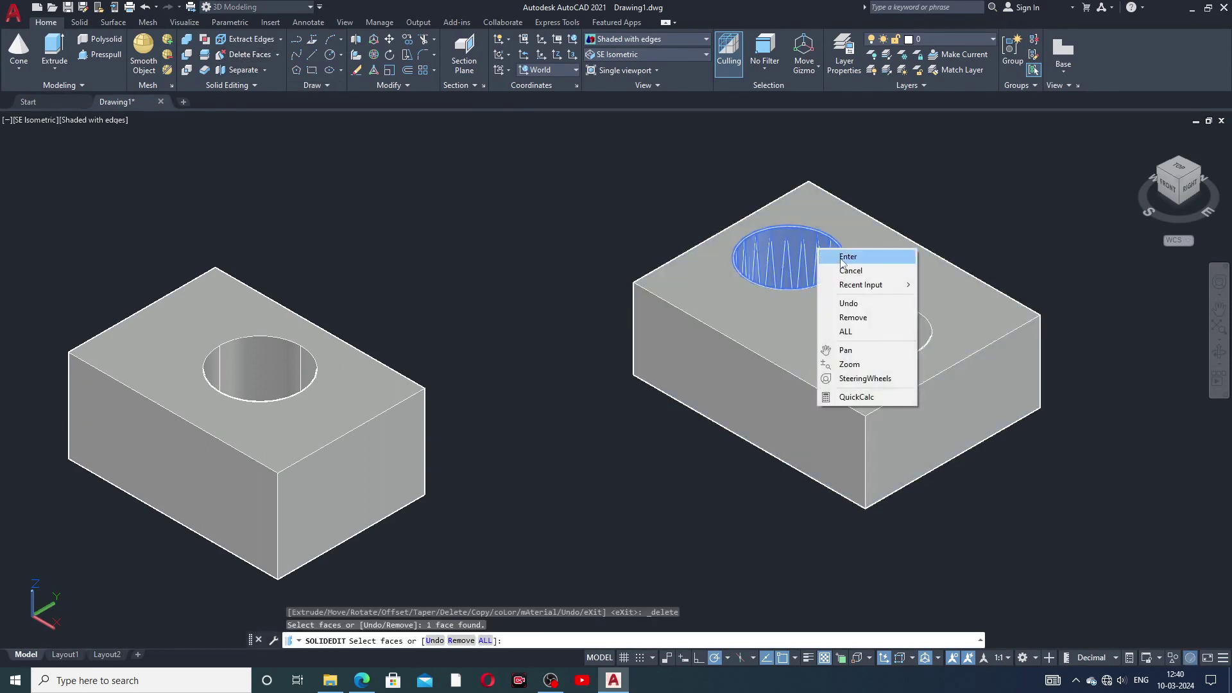
pyautogui.click(840, 256)
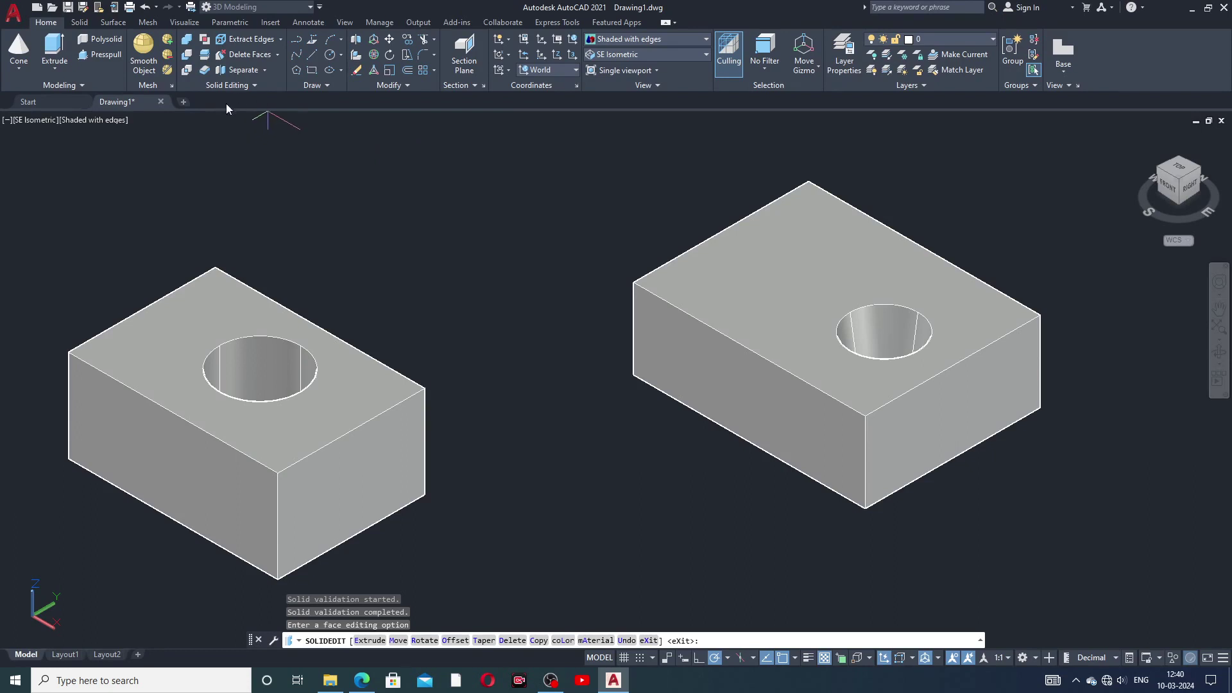
pyautogui.click(235, 57)
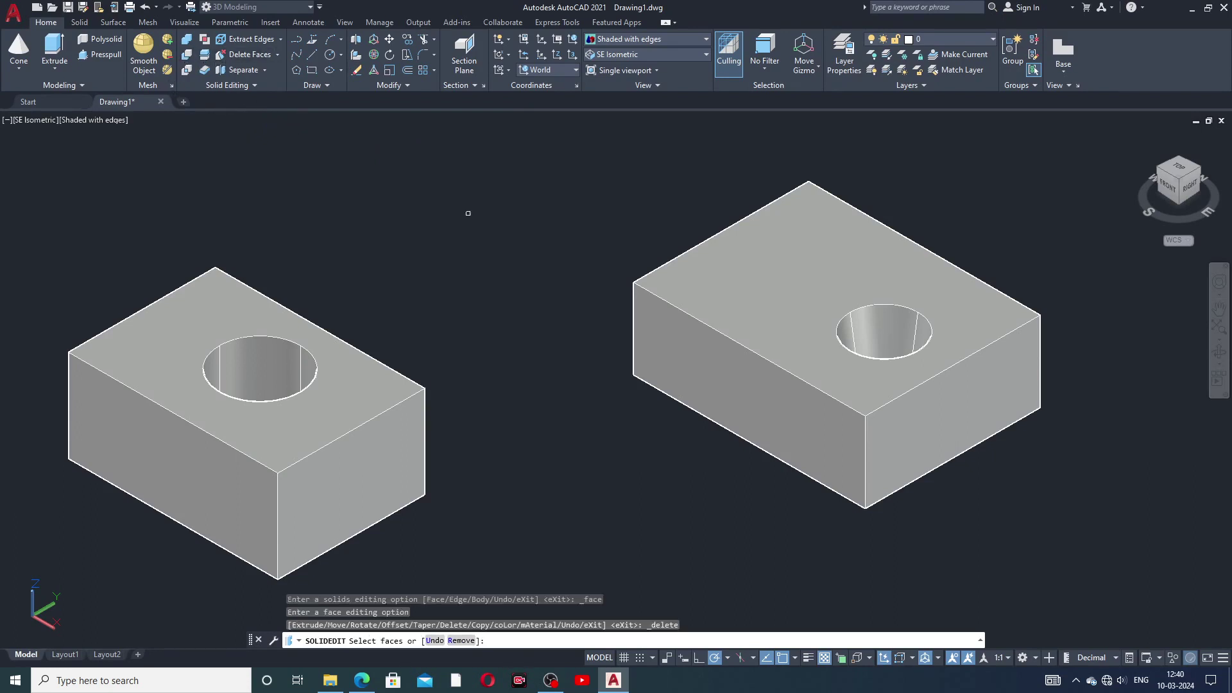
pyautogui.click(904, 321)
pyautogui.rightClick(905, 322)
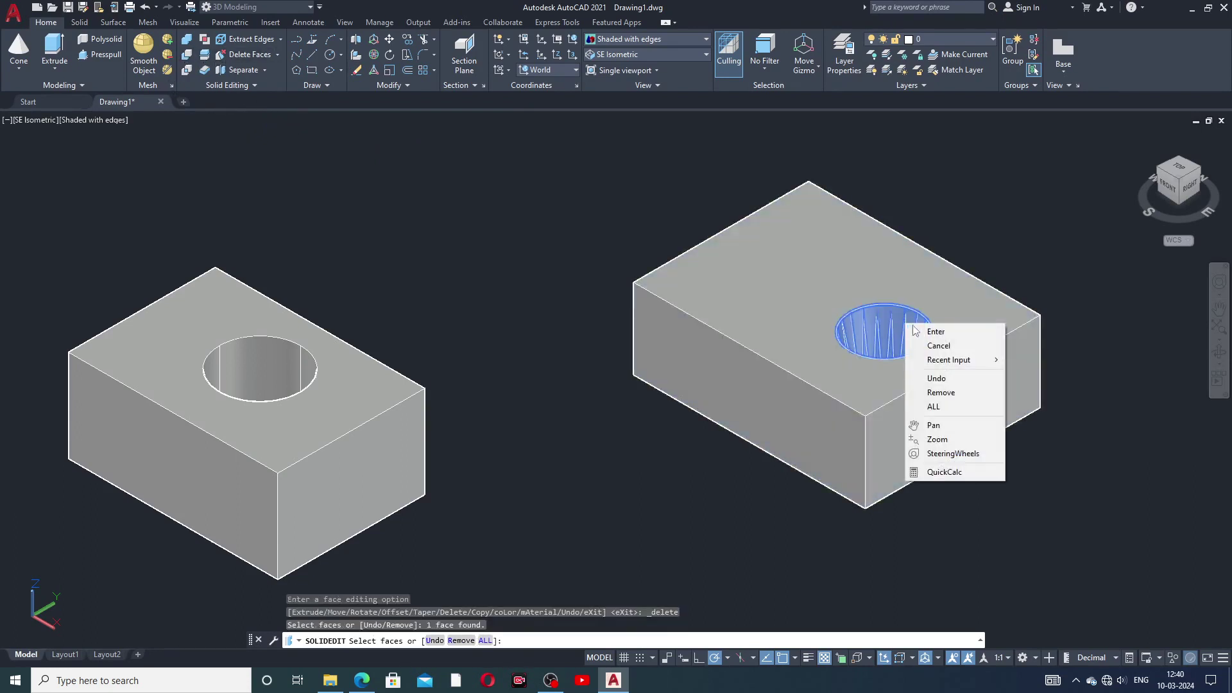
pyautogui.click(919, 330)
pyautogui.moveTo(919, 330); pyautogui.dragTo(934, 318, button='middle')
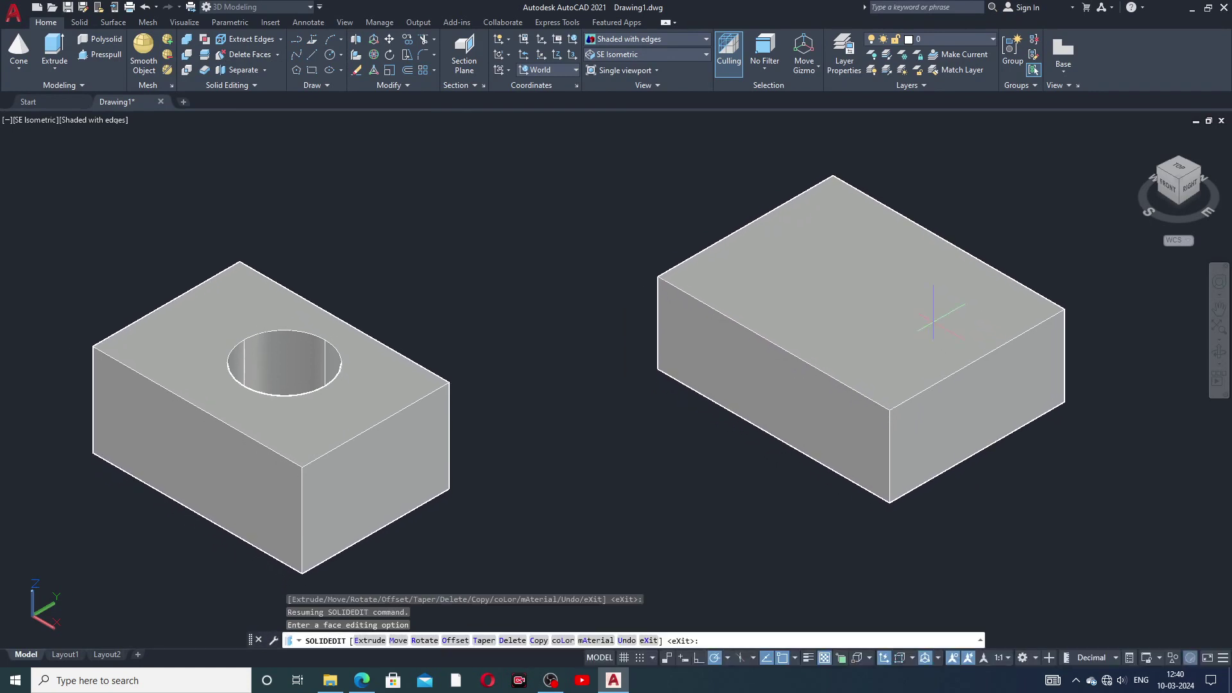
pyautogui.click(146, 8)
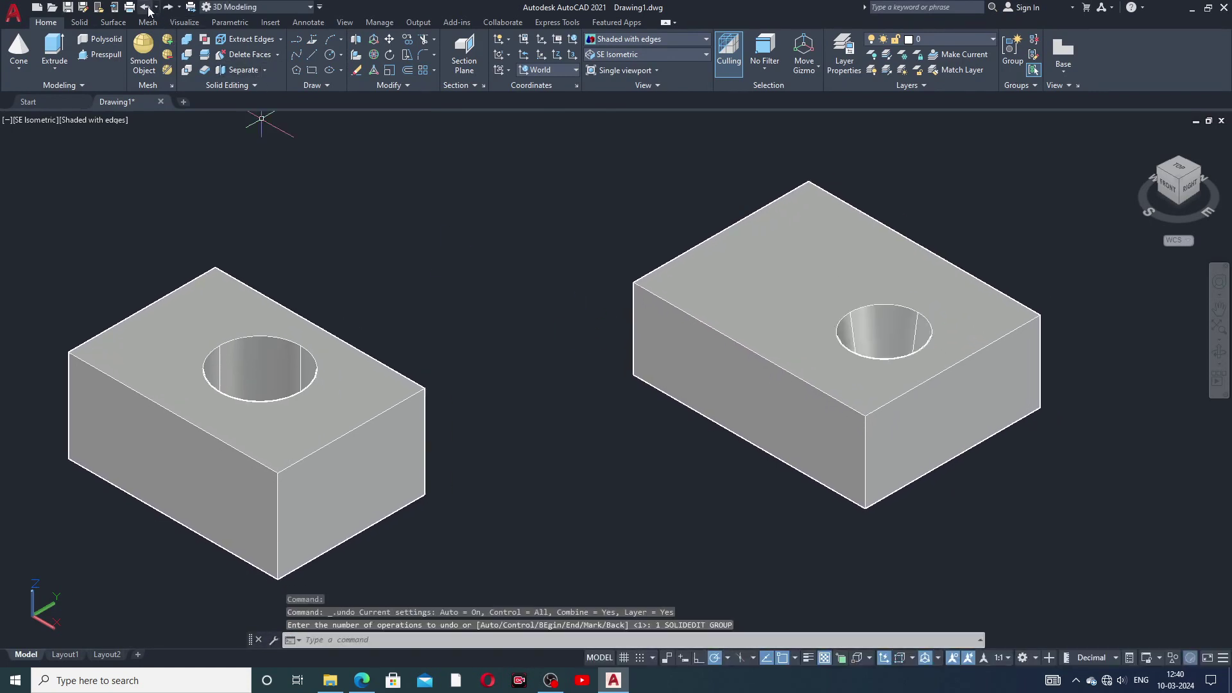
pyautogui.click(146, 8)
pyautogui.moveTo(571, 248); pyautogui.dragTo(623, 234, button='middle')
# - Set the right two-hole block's colour to Red in Quick Properties
pyautogui.click(839, 320)
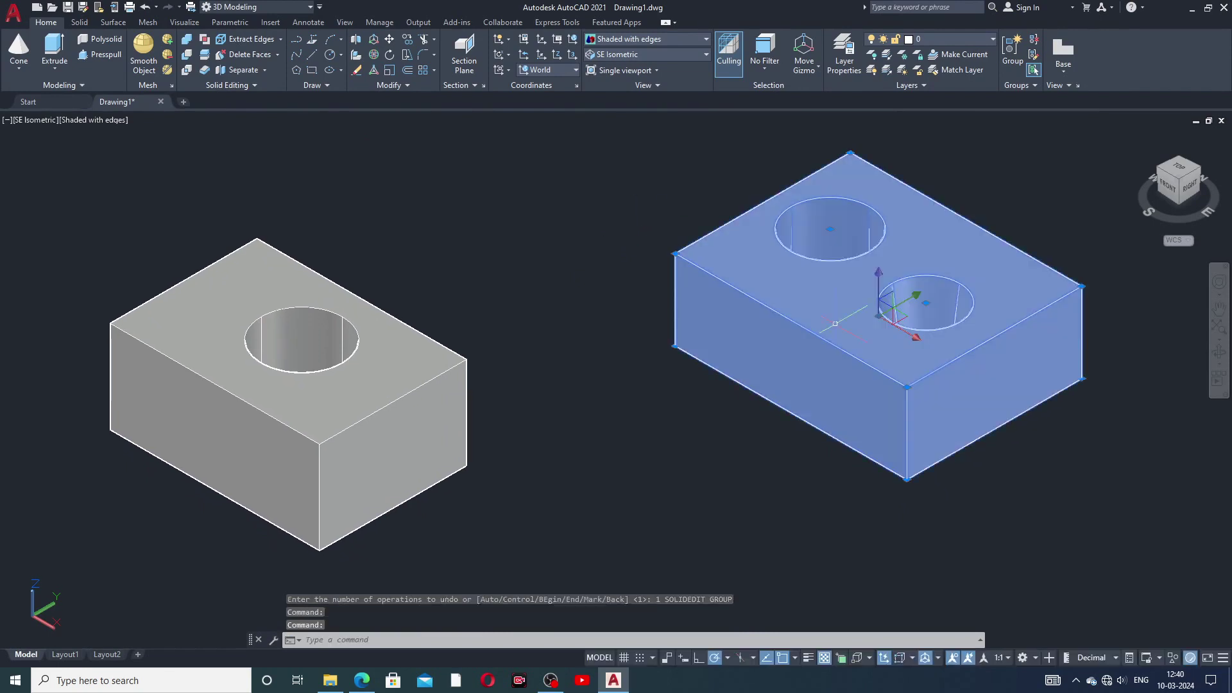
pyautogui.click(973, 256)
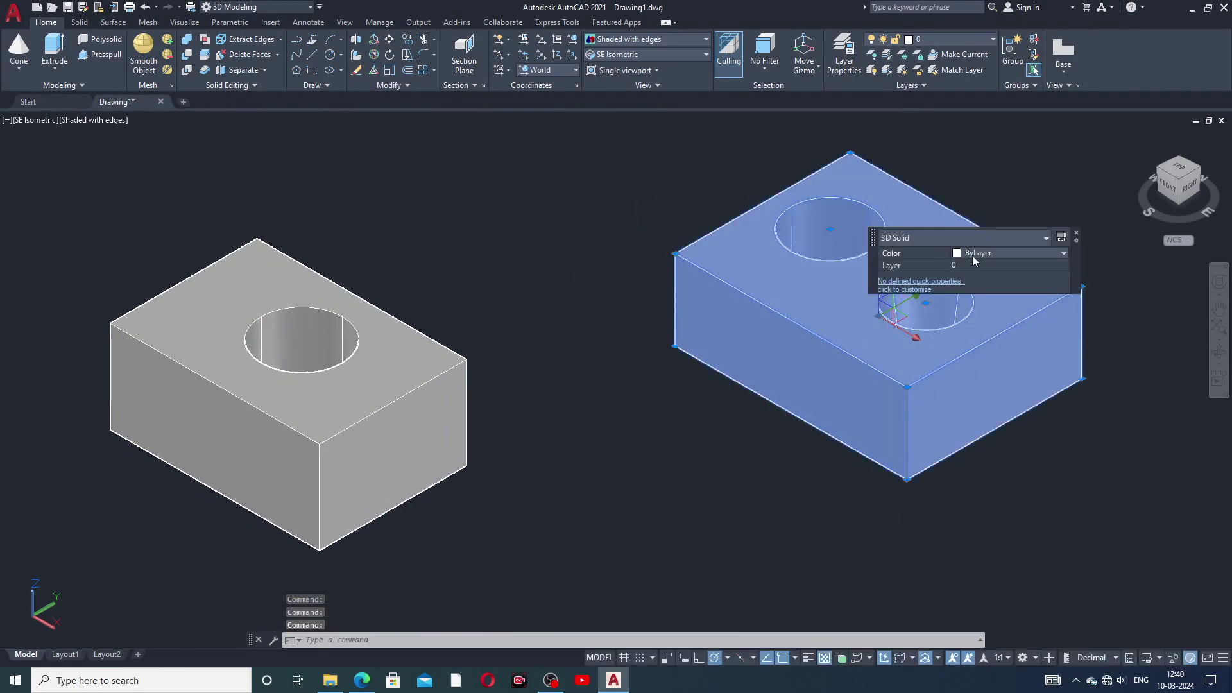
pyautogui.click(973, 255)
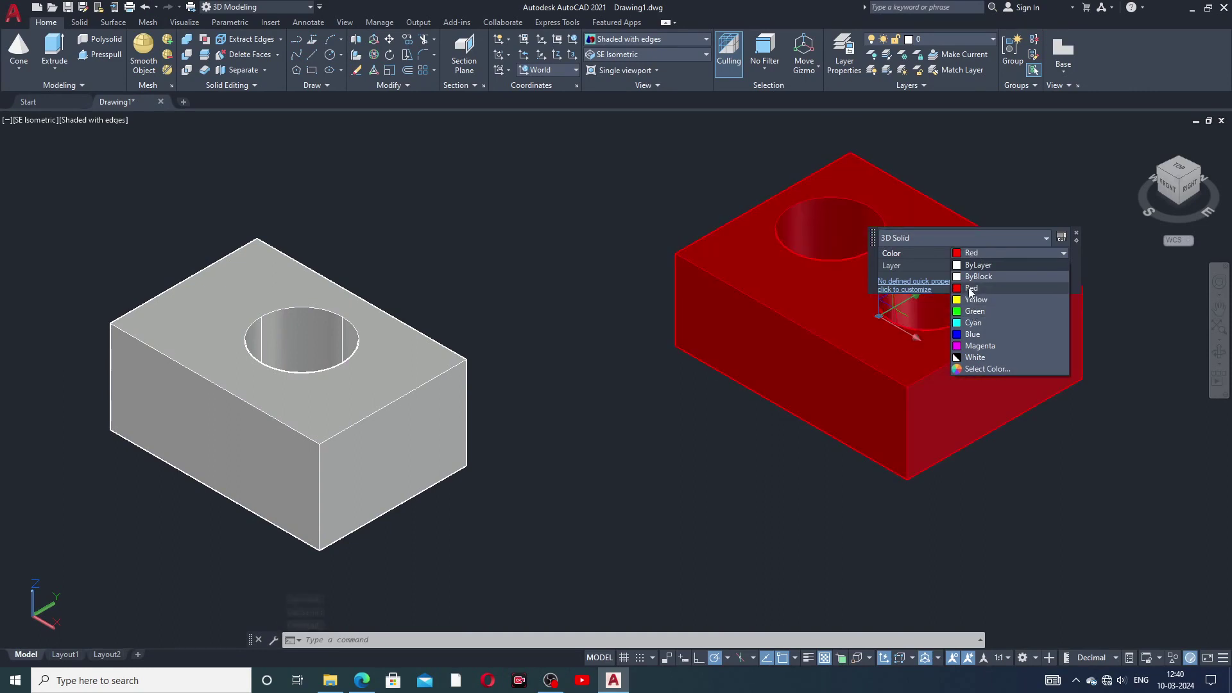
pyautogui.click(972, 288)
pyautogui.press('Escape')
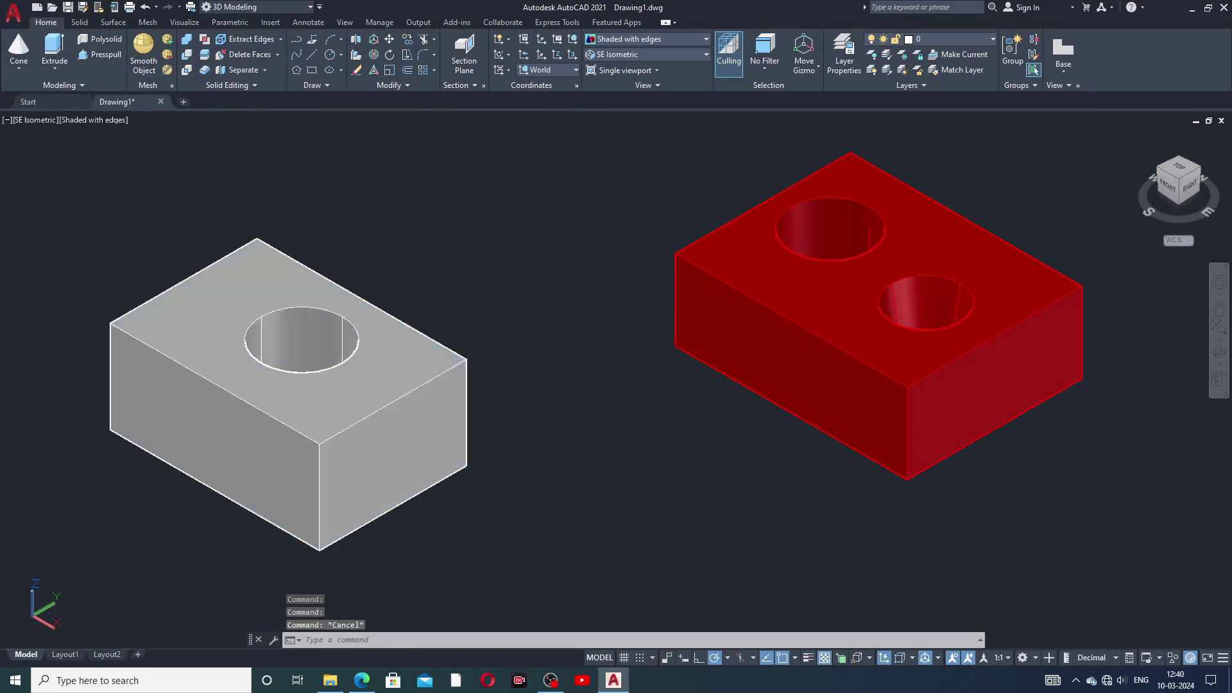
# - Set the left single-hole block's colour to Green
pyautogui.click(352, 394)
pyautogui.click(503, 330)
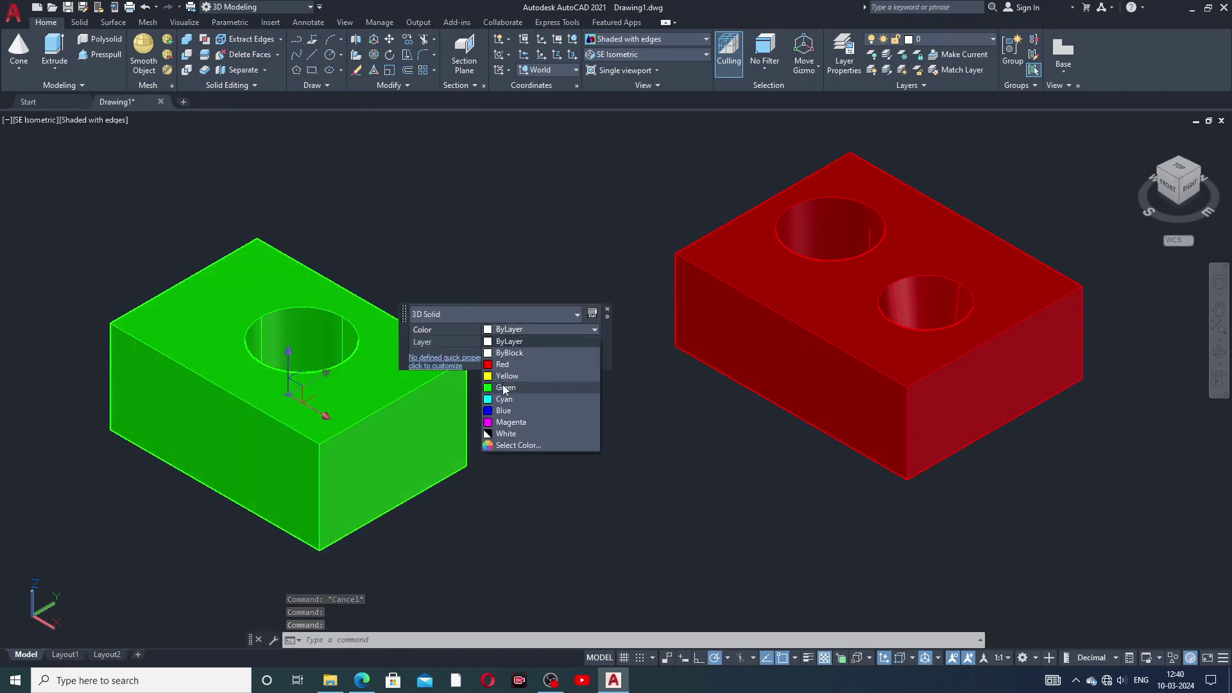
pyautogui.click(504, 388)
pyautogui.press('Escape')
pyautogui.moveTo(616, 348); pyautogui.dragTo(638, 325, button='middle')
# - Move the red block further left by its corner
pyautogui.click(807, 276)
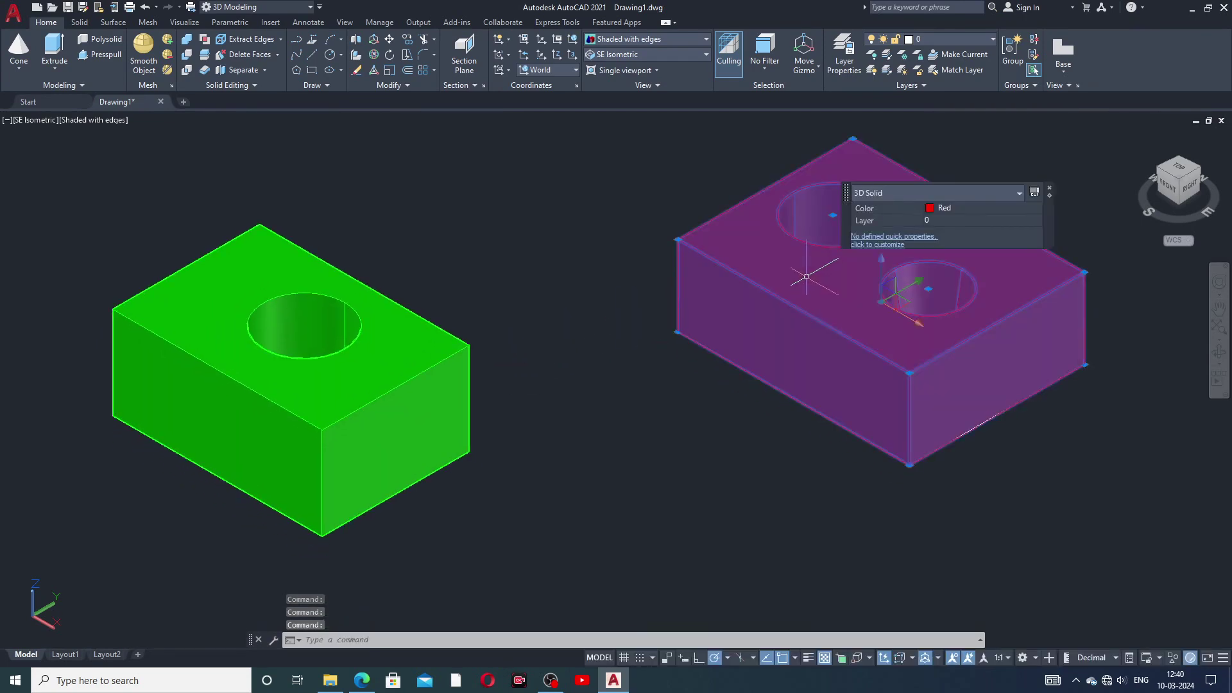
pyautogui.click(678, 239)
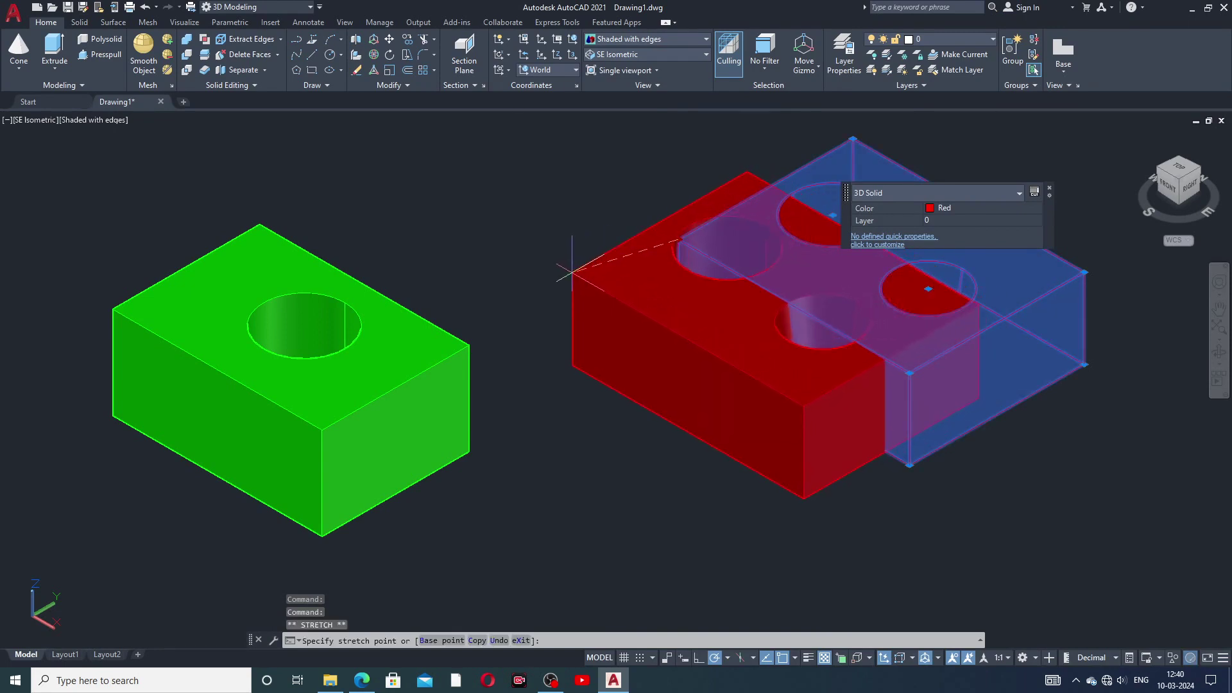
pyautogui.click(572, 272)
pyautogui.press('Escape')
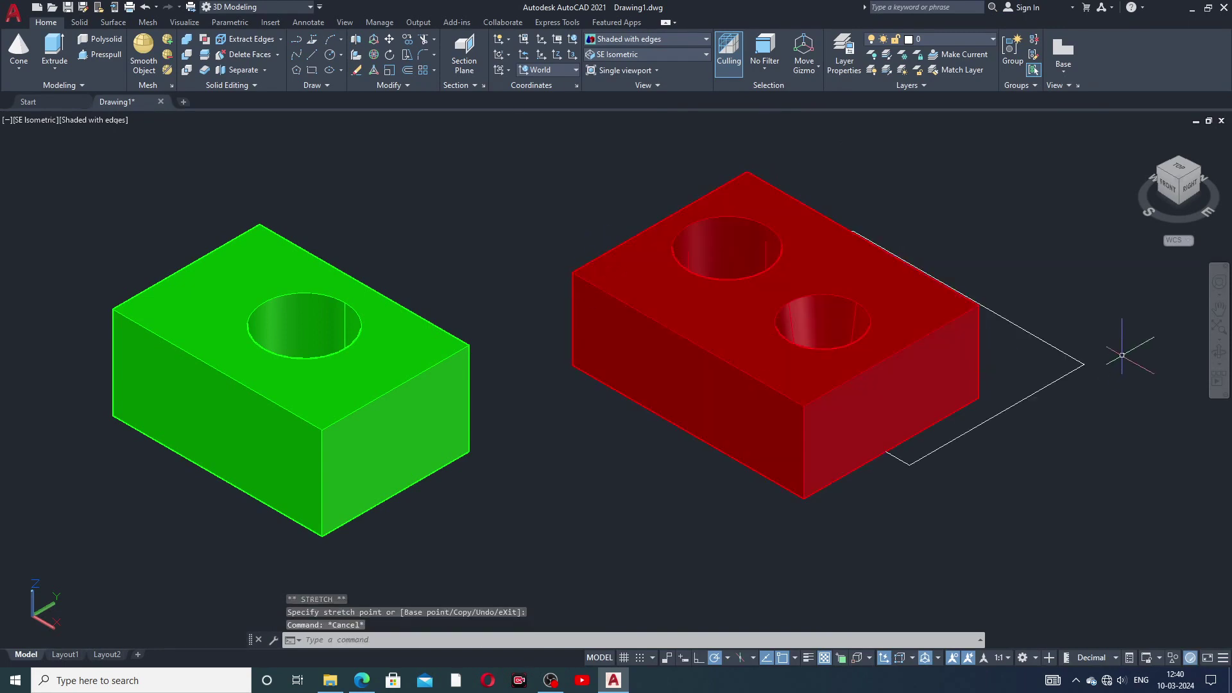
# - Erase the leftover white outline
pyautogui.click(1073, 357)
pyautogui.press('Delete')
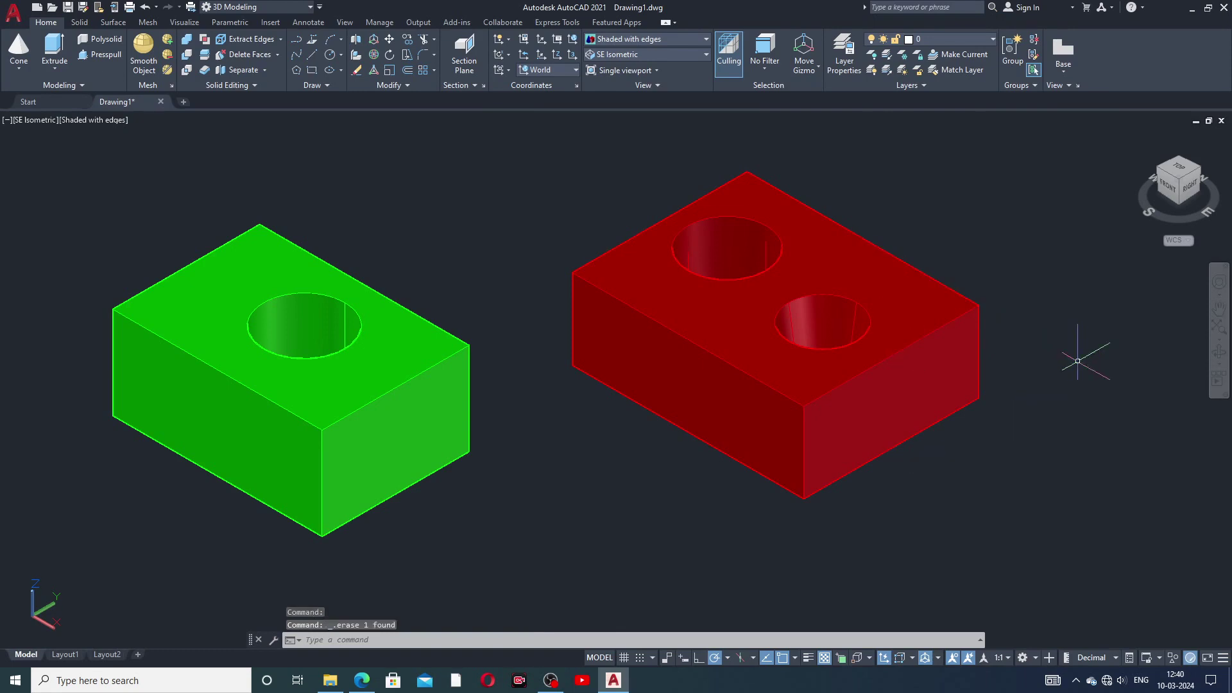
pyautogui.moveTo(1007, 370); pyautogui.dragTo(1059, 380, button='middle')
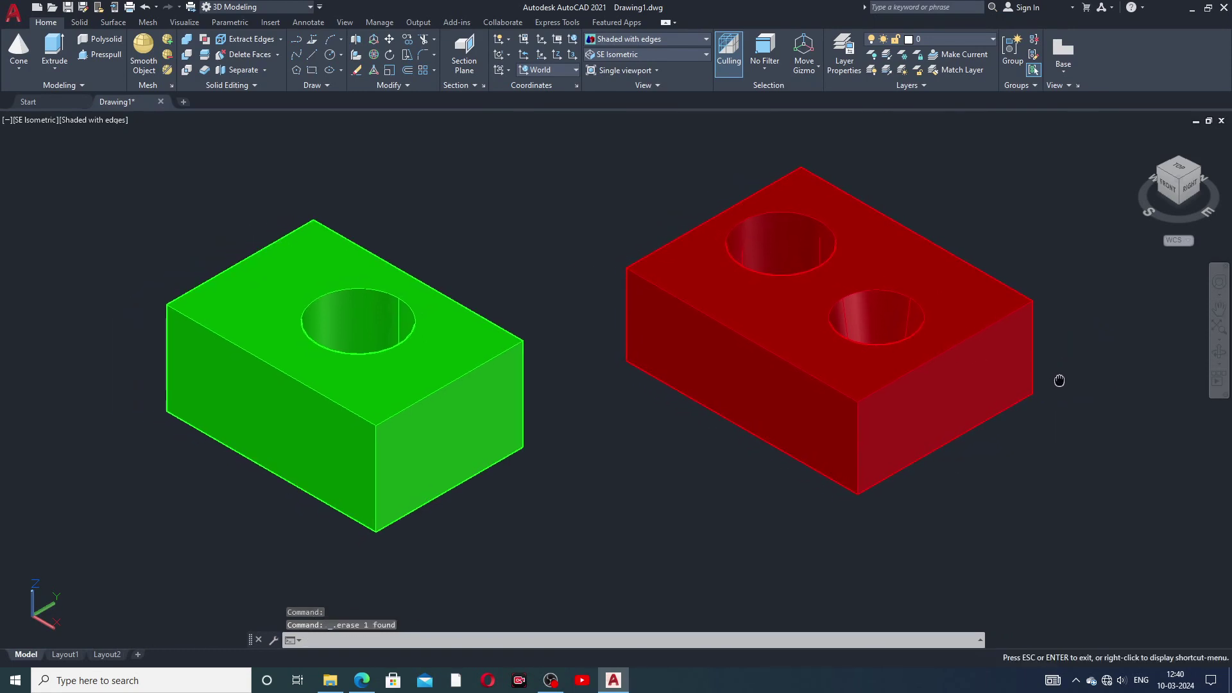
pyautogui.press('Escape')
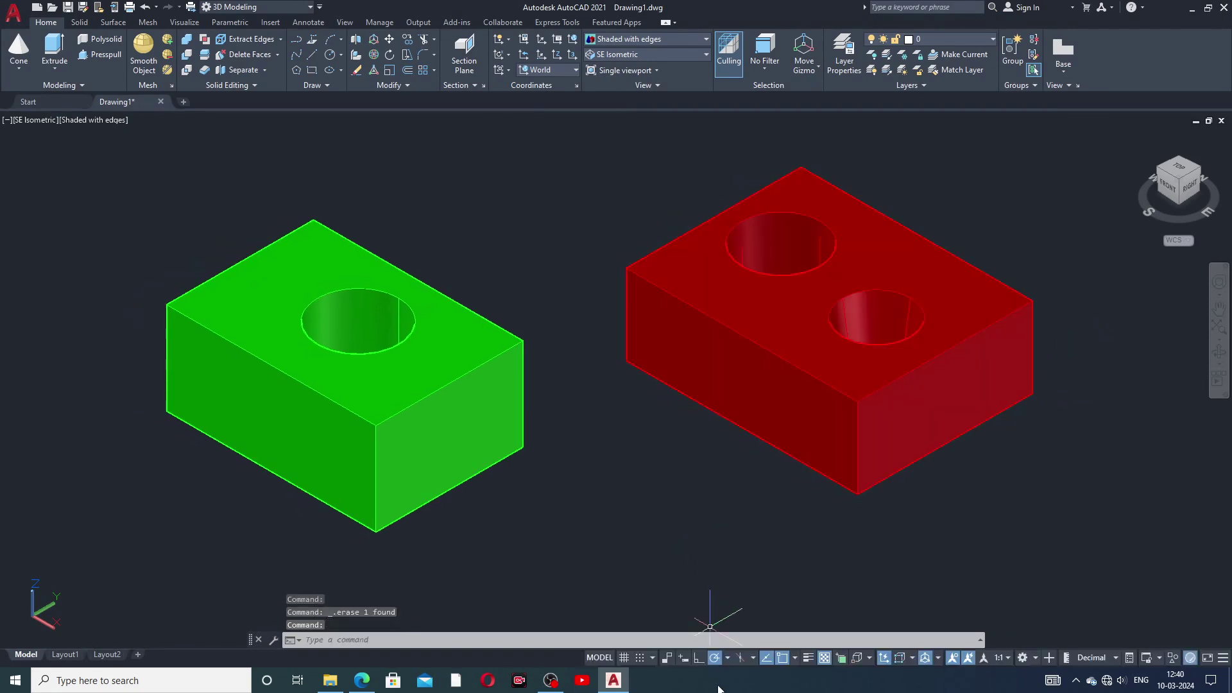
pyautogui.click(719, 686)
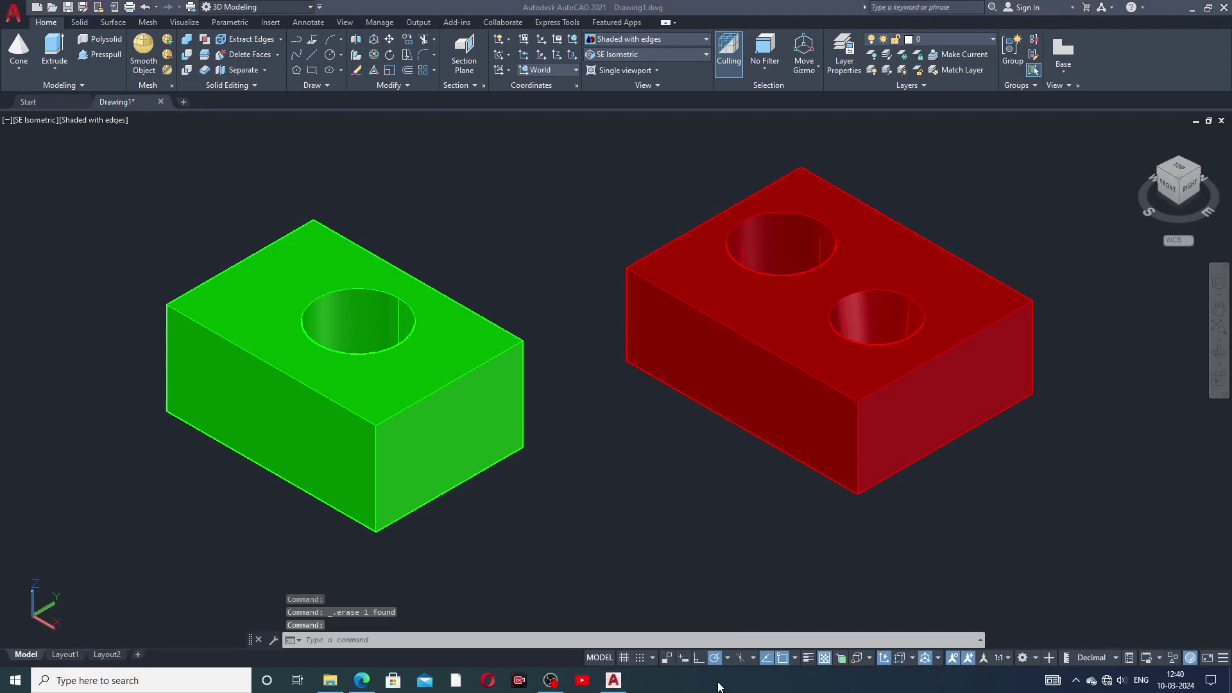
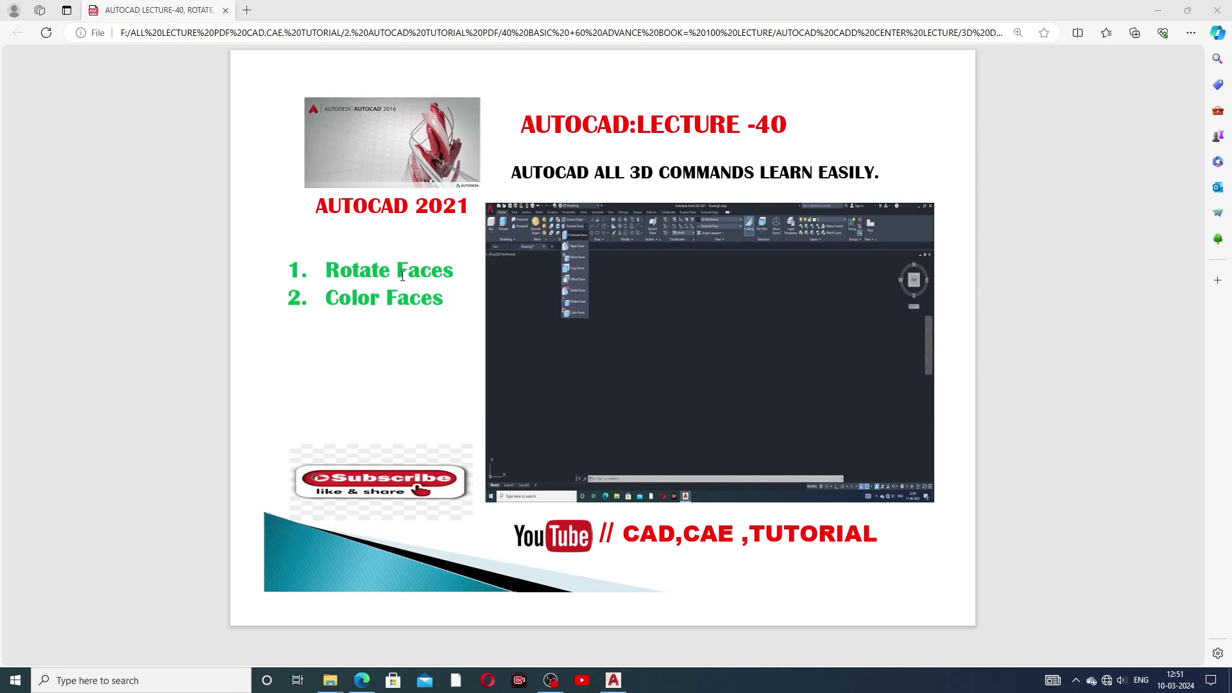
# - Switch from the lecture PDF in Edge to the AutoCAD 2021 drawing window
pyautogui.click(613, 680)
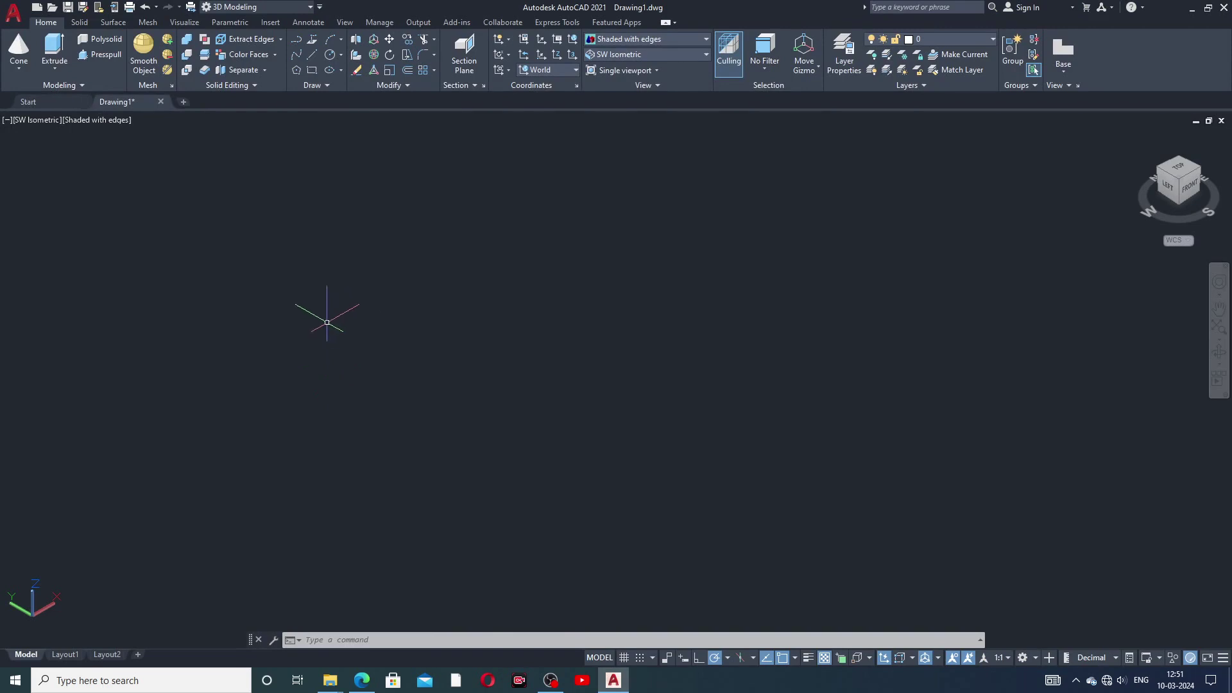
# - Pick Rotate Faces from the Solid Editing face-tools dropdown, then reopen that list
pyautogui.click(275, 55)
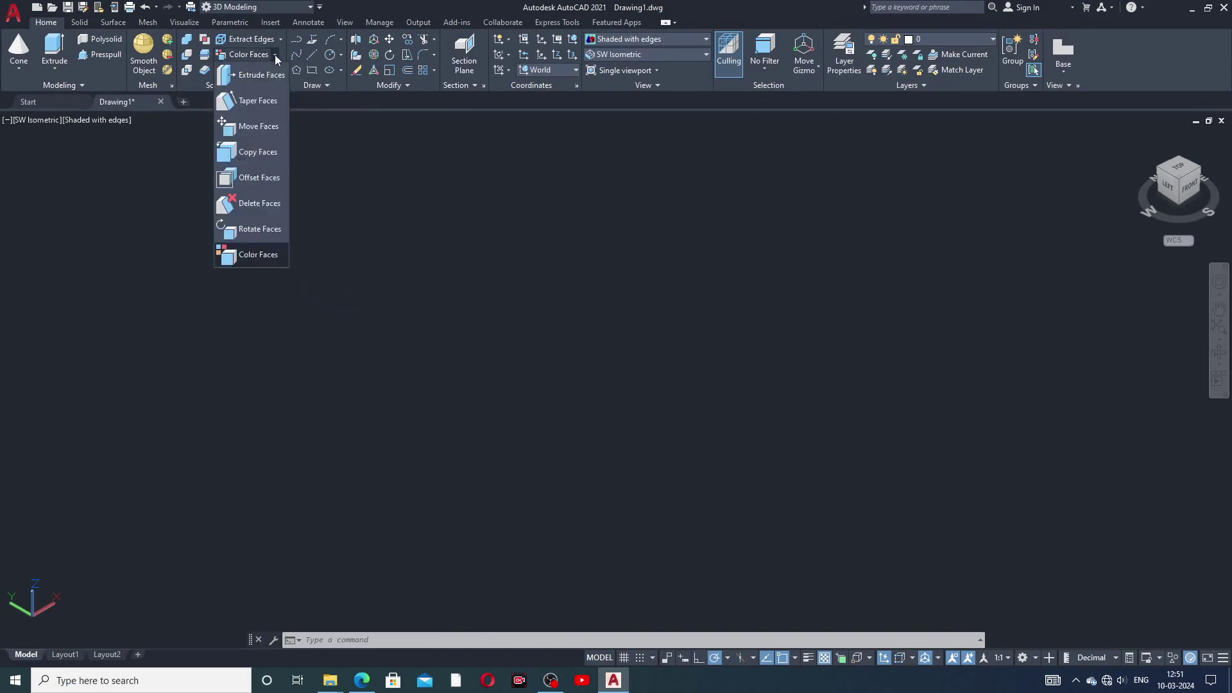
pyautogui.click(268, 231)
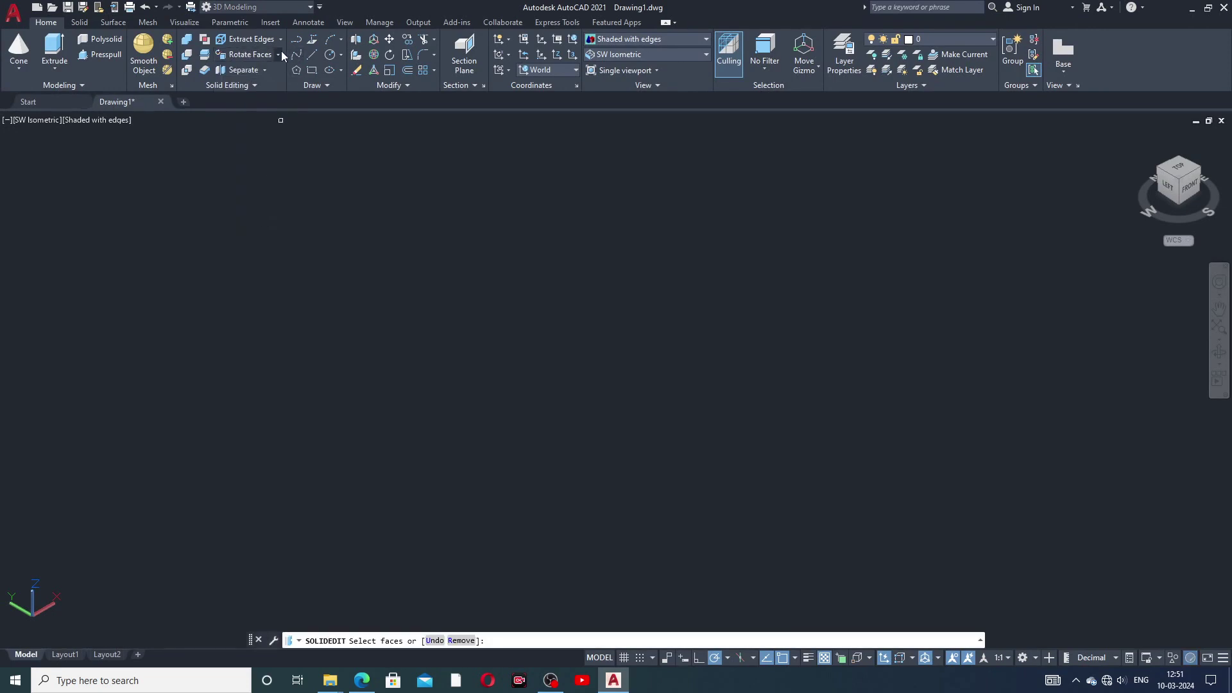
pyautogui.click(280, 53)
# - Draw a rectangle by picking its two opposite corners
pyautogui.click(314, 72)
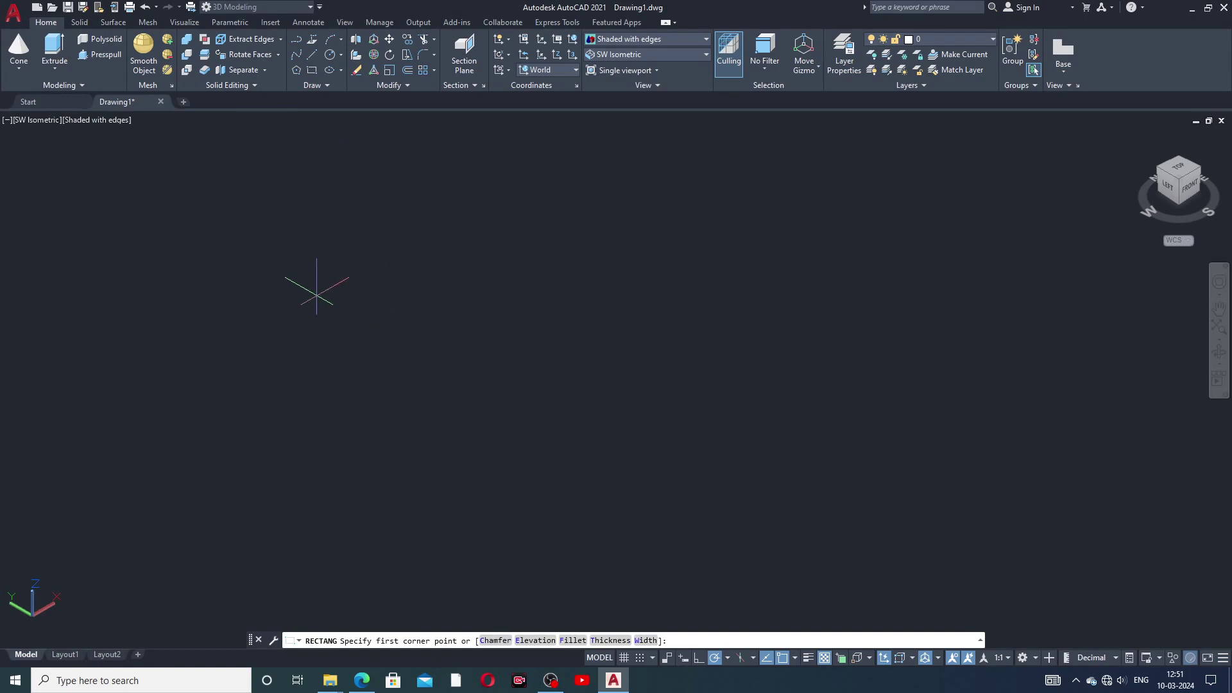
pyautogui.click(318, 296)
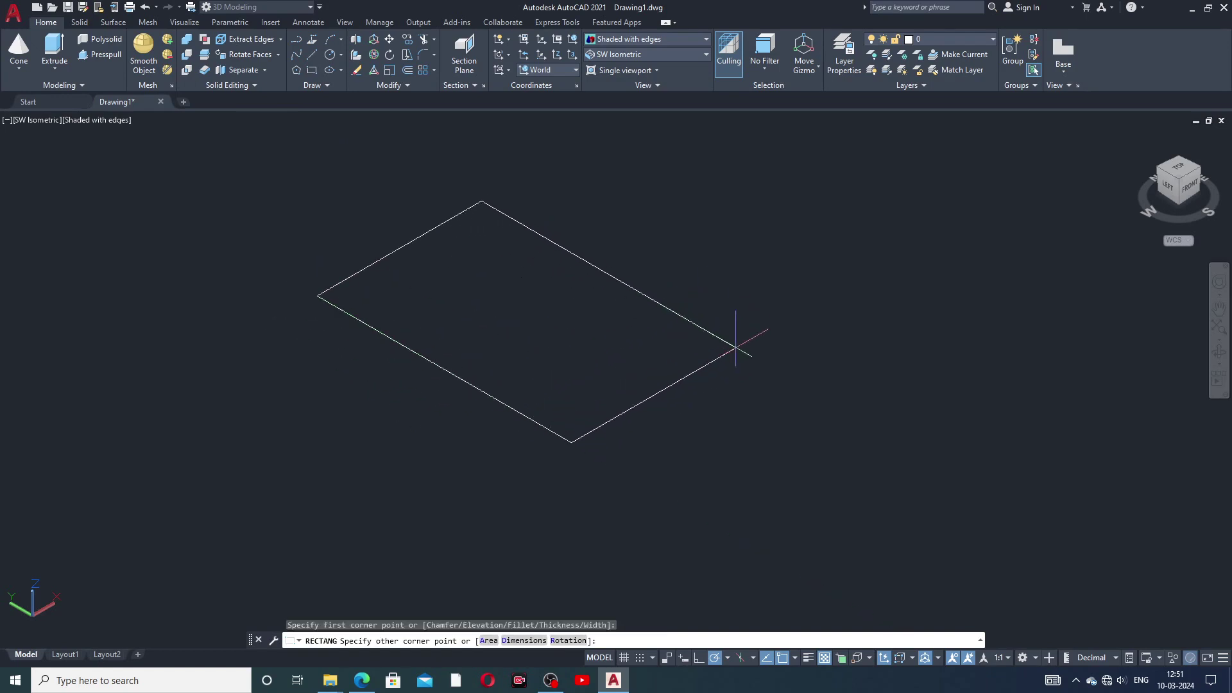
pyautogui.click(728, 334)
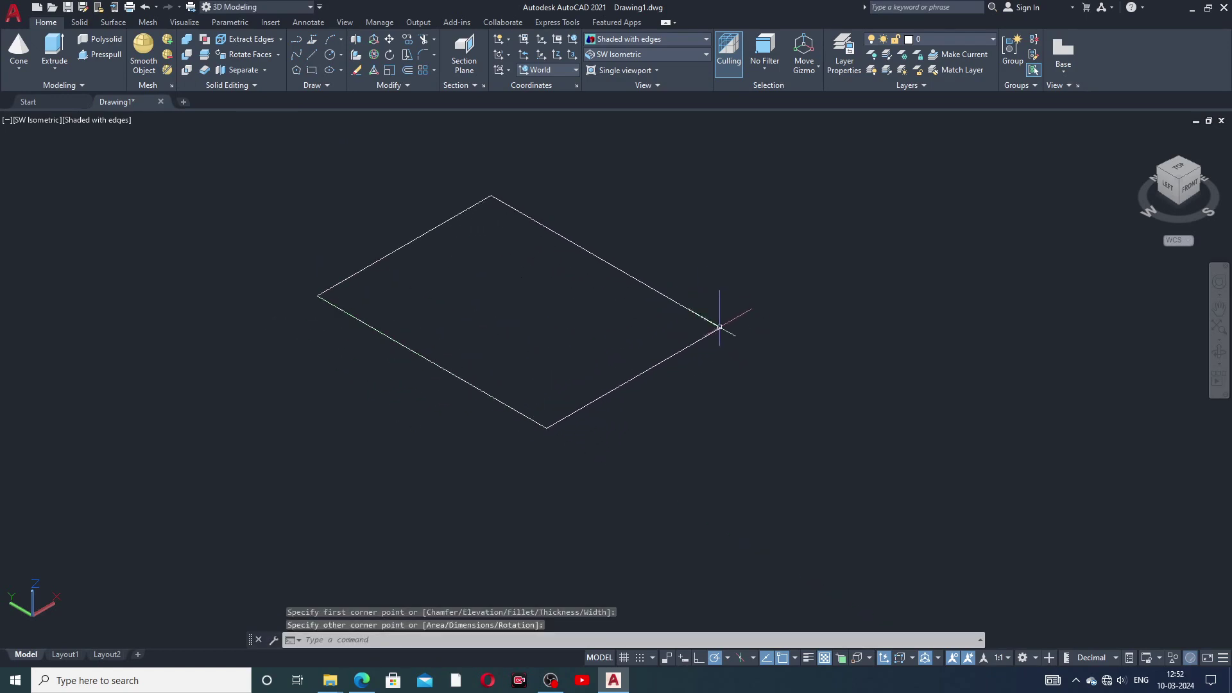
pyautogui.moveTo(668, 311); pyautogui.dragTo(512, 358, button='middle')
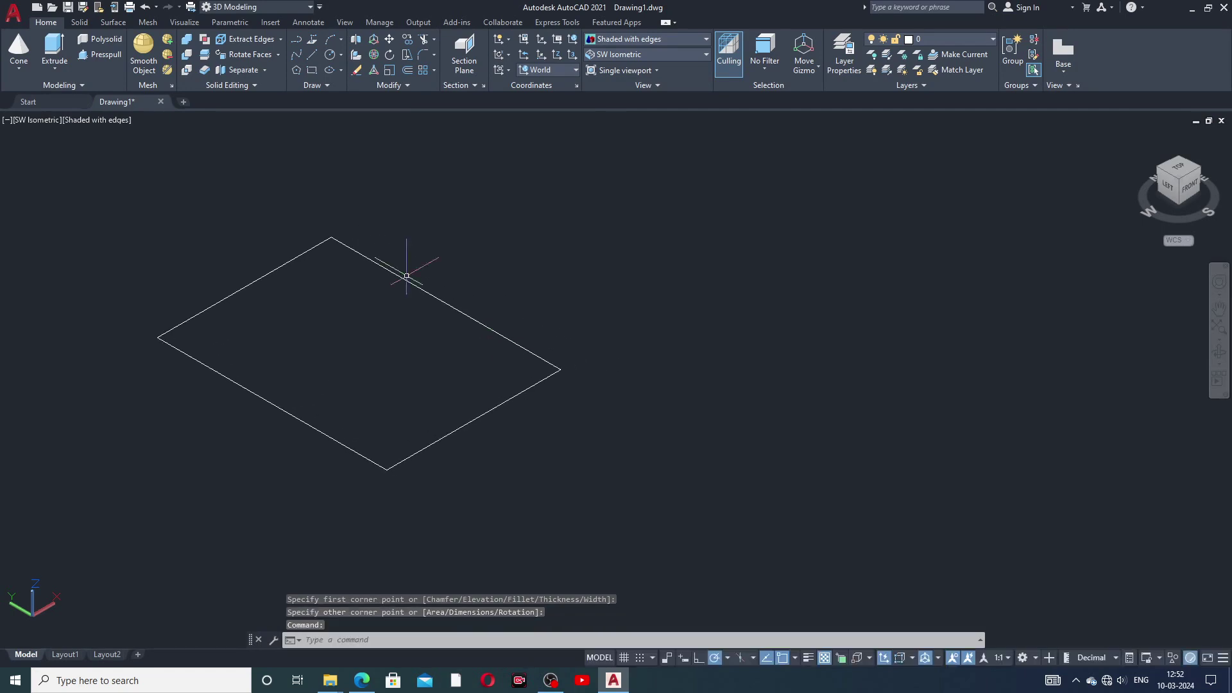
# - Press-pull the rectangle's area upward into a solid rectangular box
pyautogui.click(101, 55)
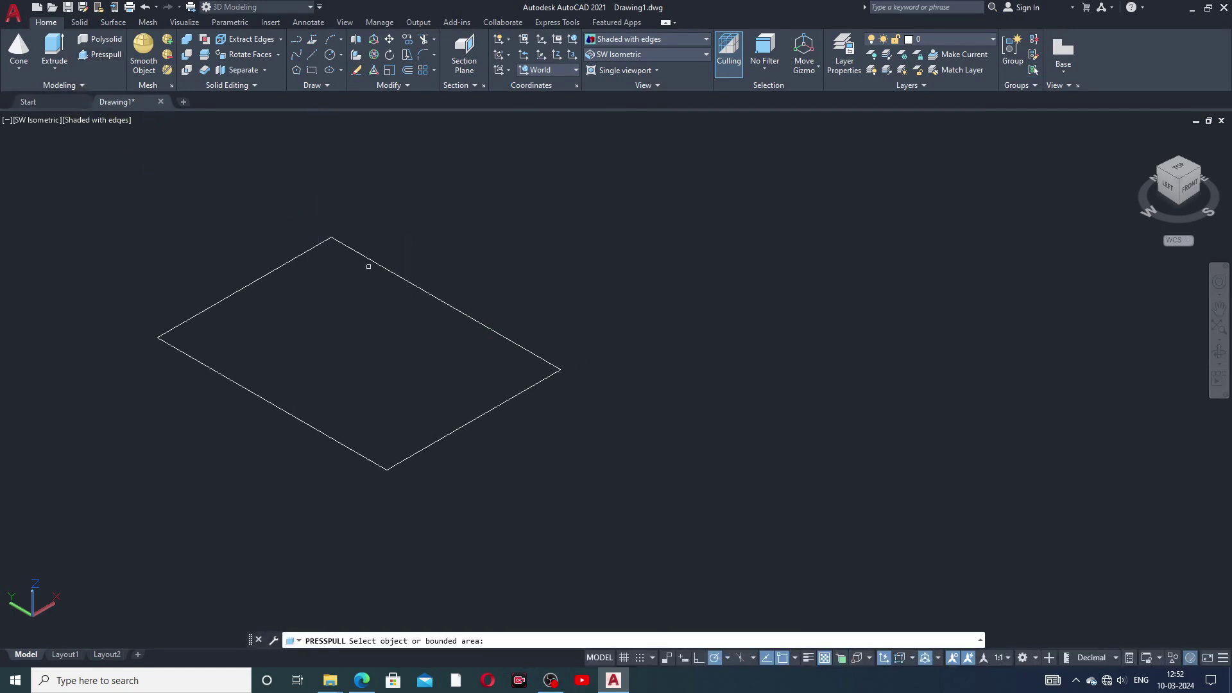
pyautogui.click(352, 251)
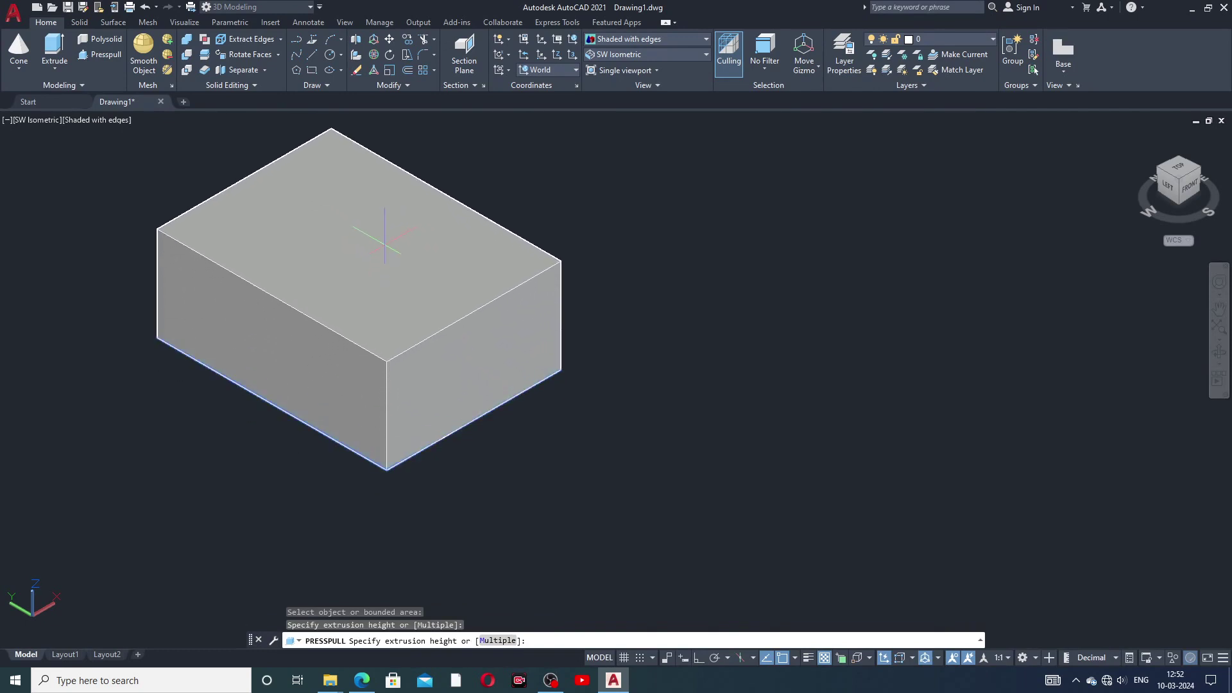
pyautogui.click(384, 238)
pyautogui.moveTo(495, 242); pyautogui.dragTo(531, 308, button='middle')
pyautogui.press('Escape')
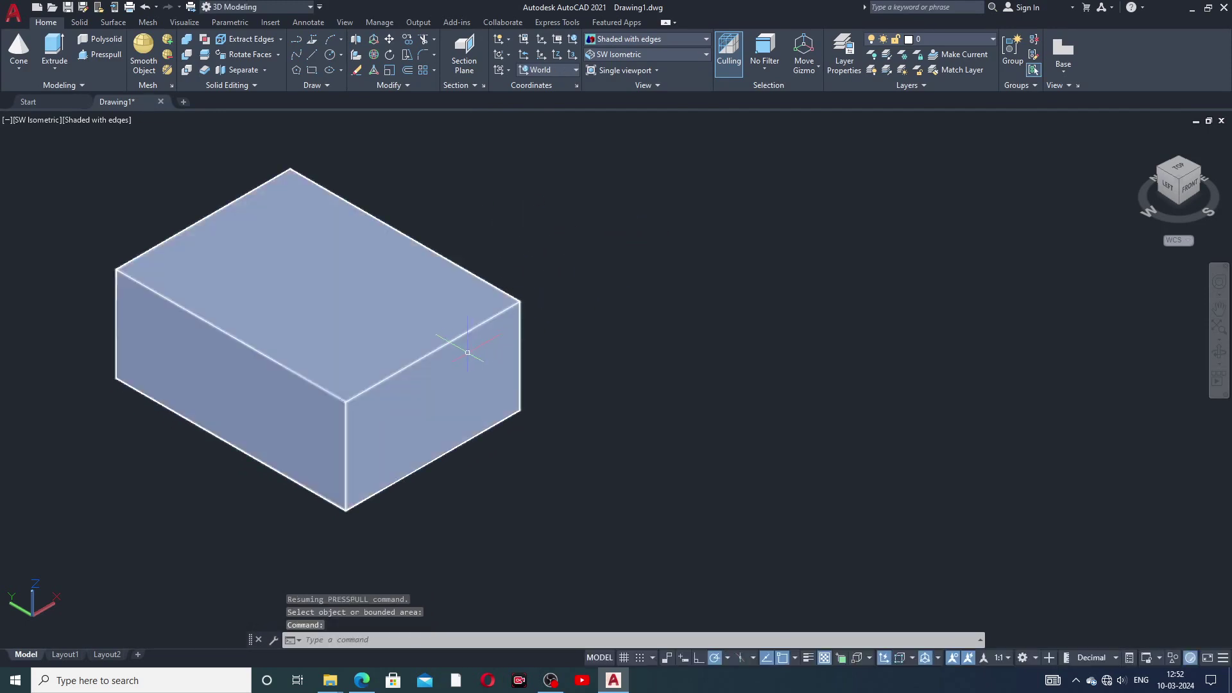
pyautogui.moveTo(473, 350); pyautogui.dragTo(472, 368, button='middle')
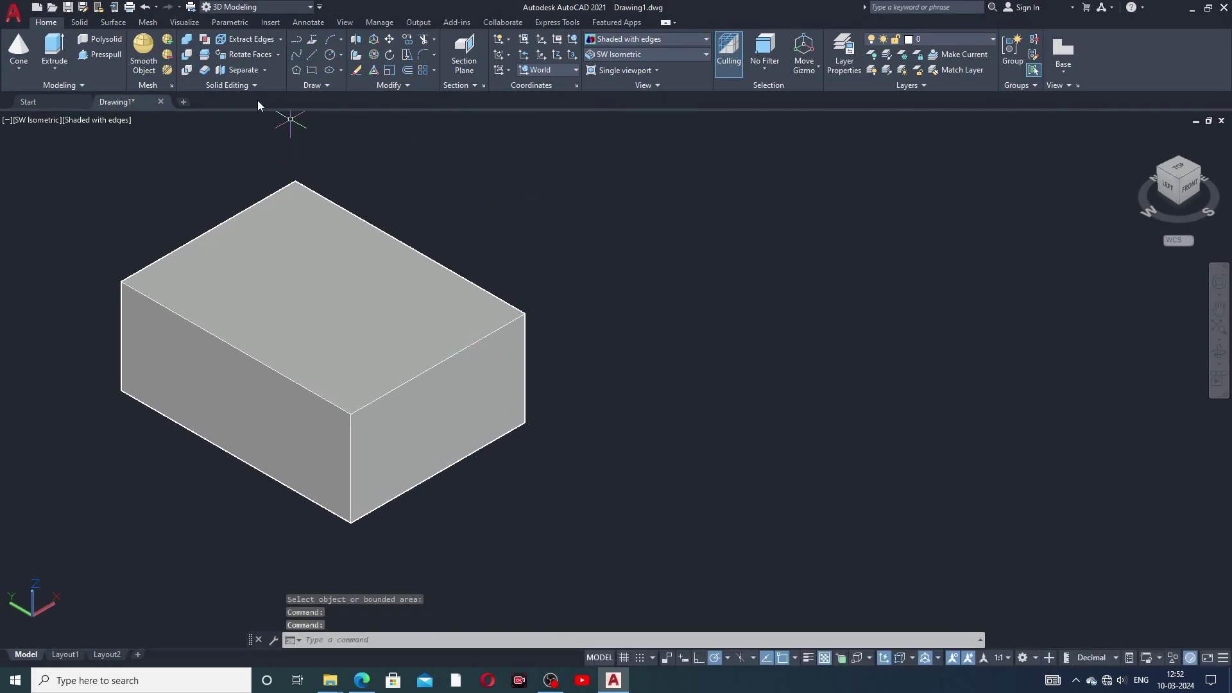
# - Rotate the box's right front face 20 degrees about an axis through two of its corner points
pyautogui.click(278, 56)
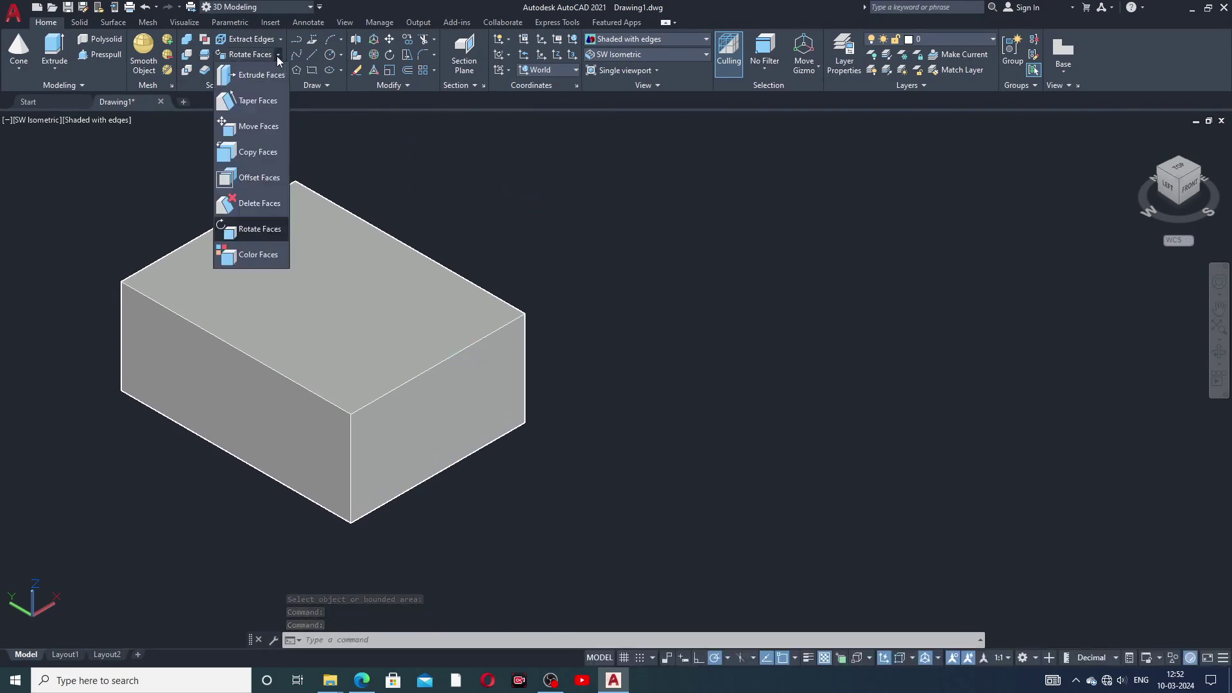
pyautogui.click(255, 230)
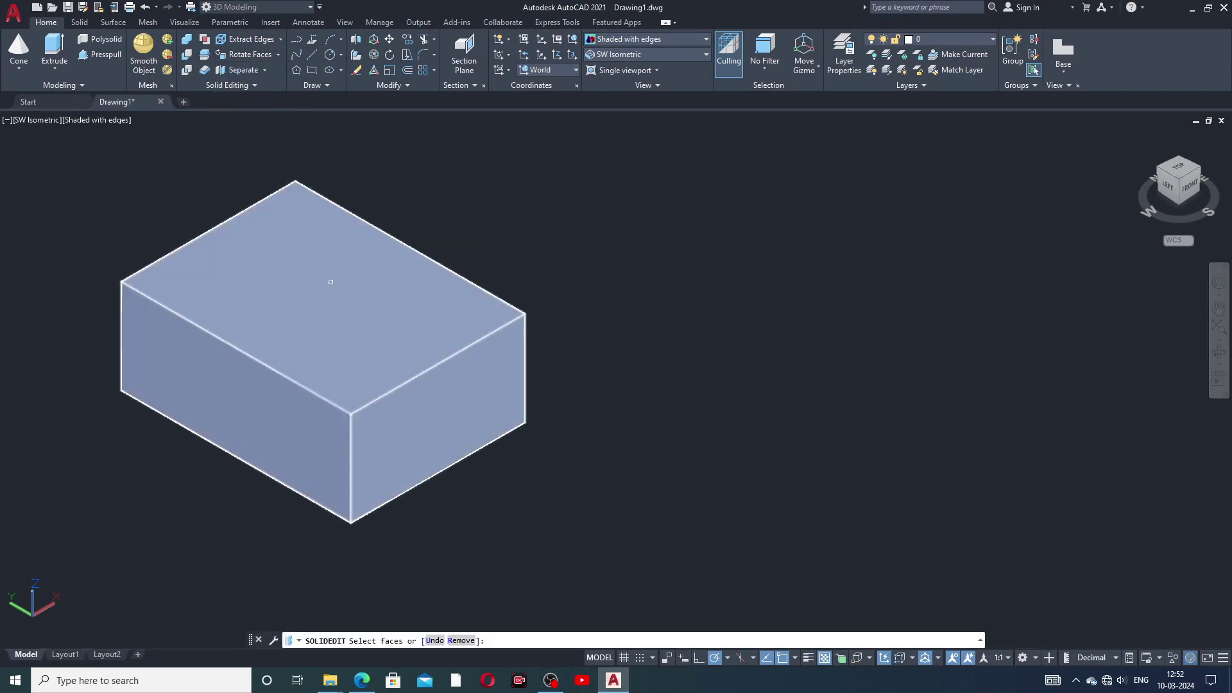
pyautogui.click(454, 403)
pyautogui.rightClick(463, 392)
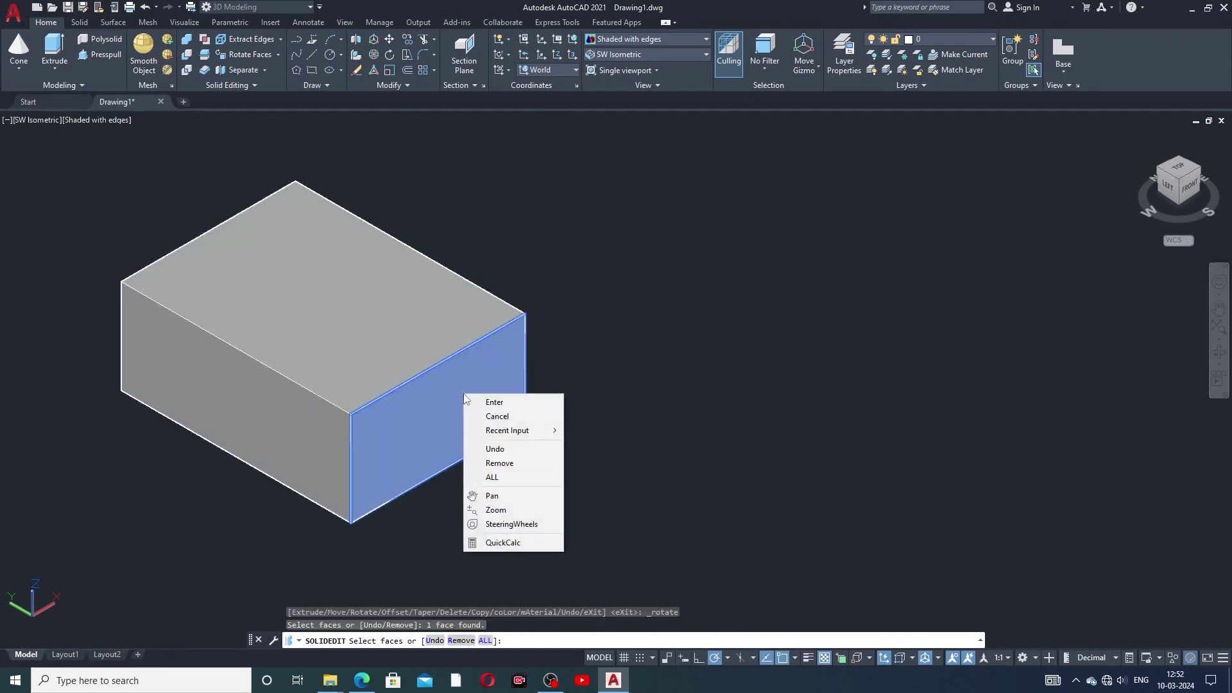
pyautogui.click(493, 403)
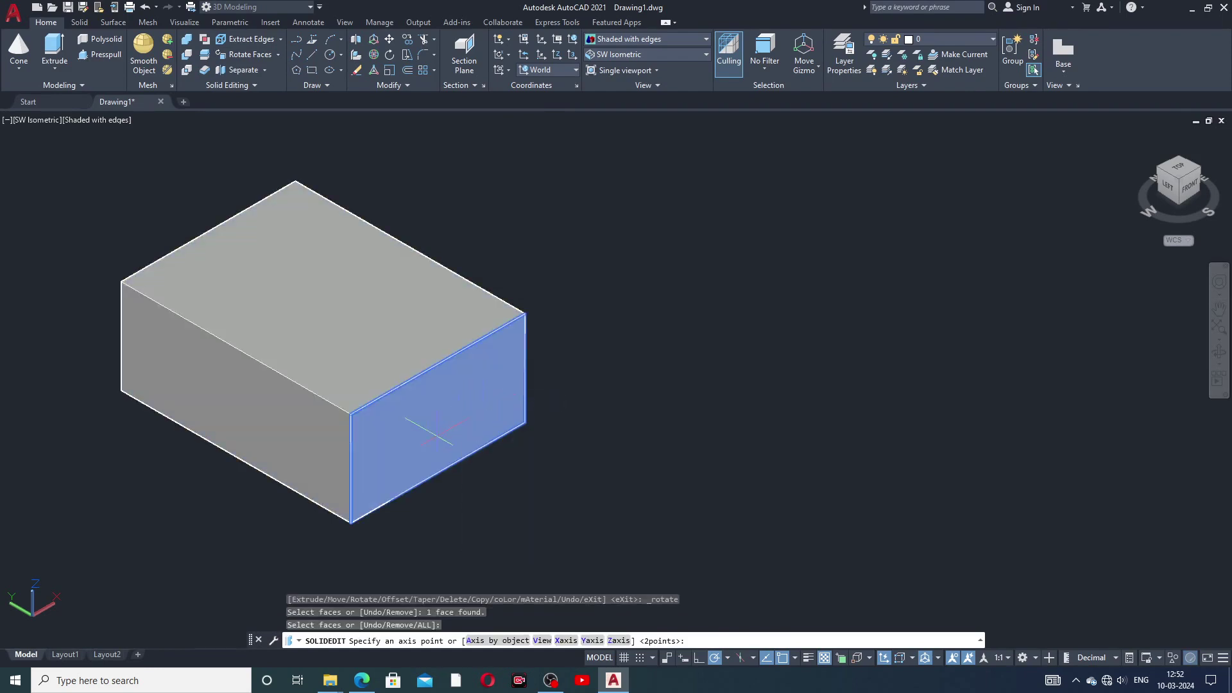
pyautogui.click(351, 414)
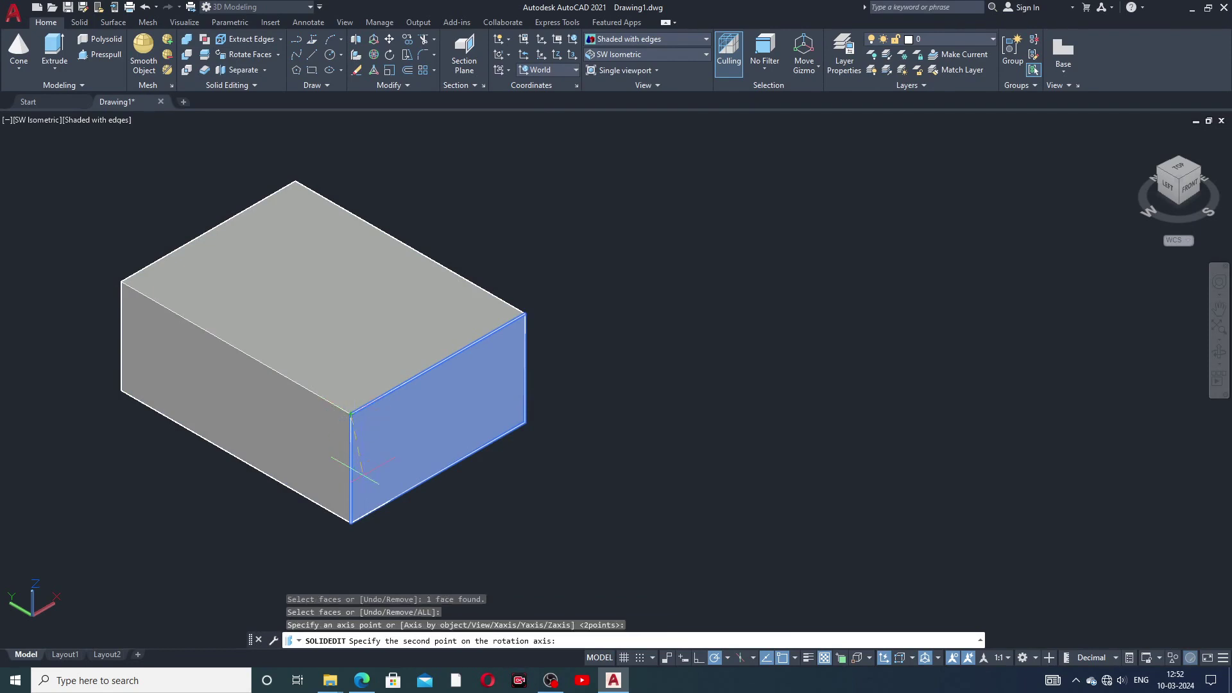
pyautogui.click(351, 523)
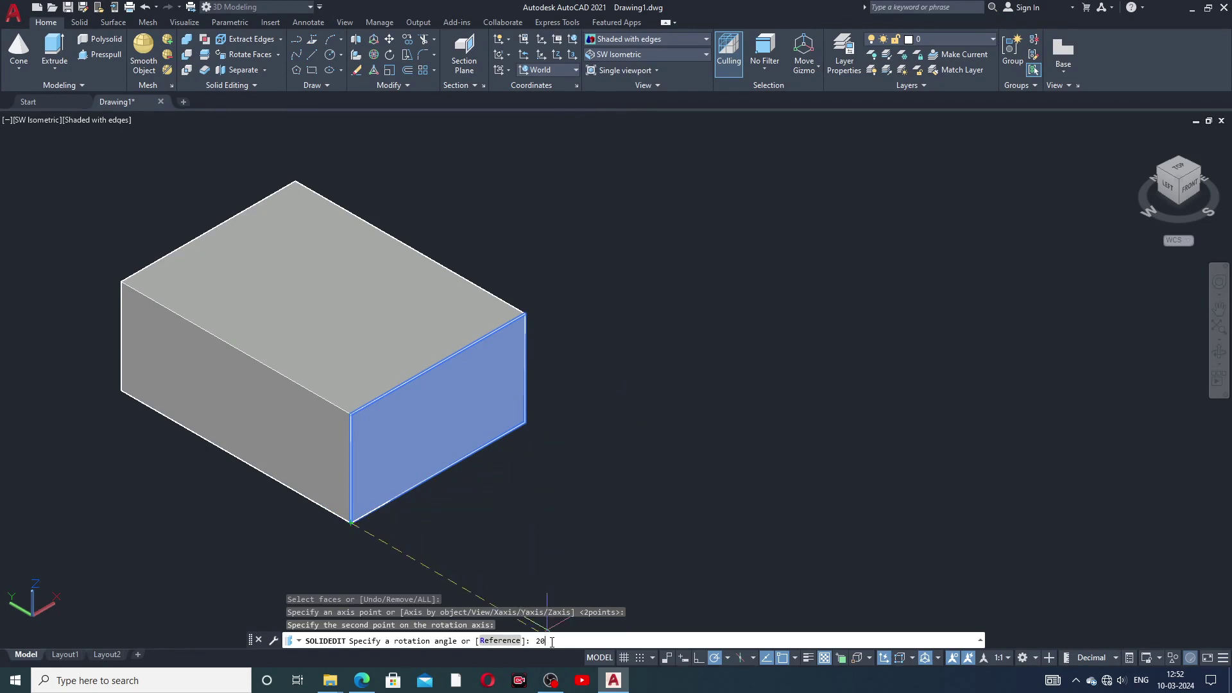
pyautogui.press('Return')
pyautogui.moveTo(578, 494); pyautogui.dragTo(633, 480, button='middle')
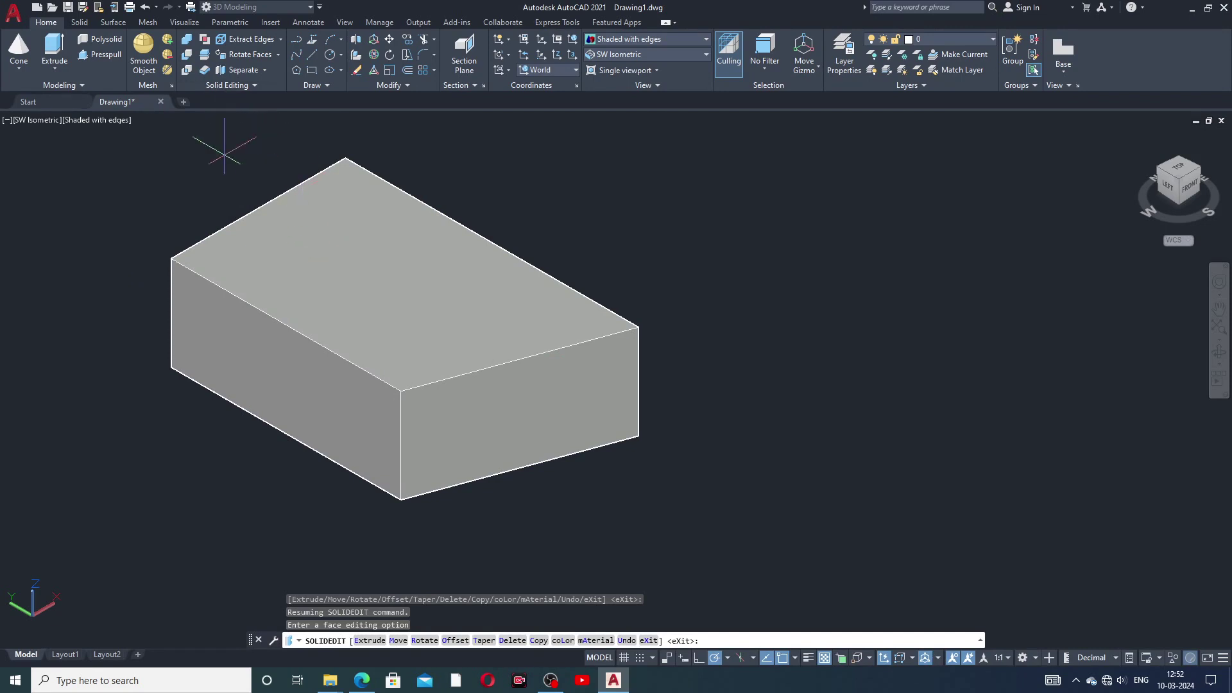
# - Rotate the box's top face 20 degrees about the axis from its left corner to front corner
pyautogui.click(267, 57)
pyautogui.click(419, 308)
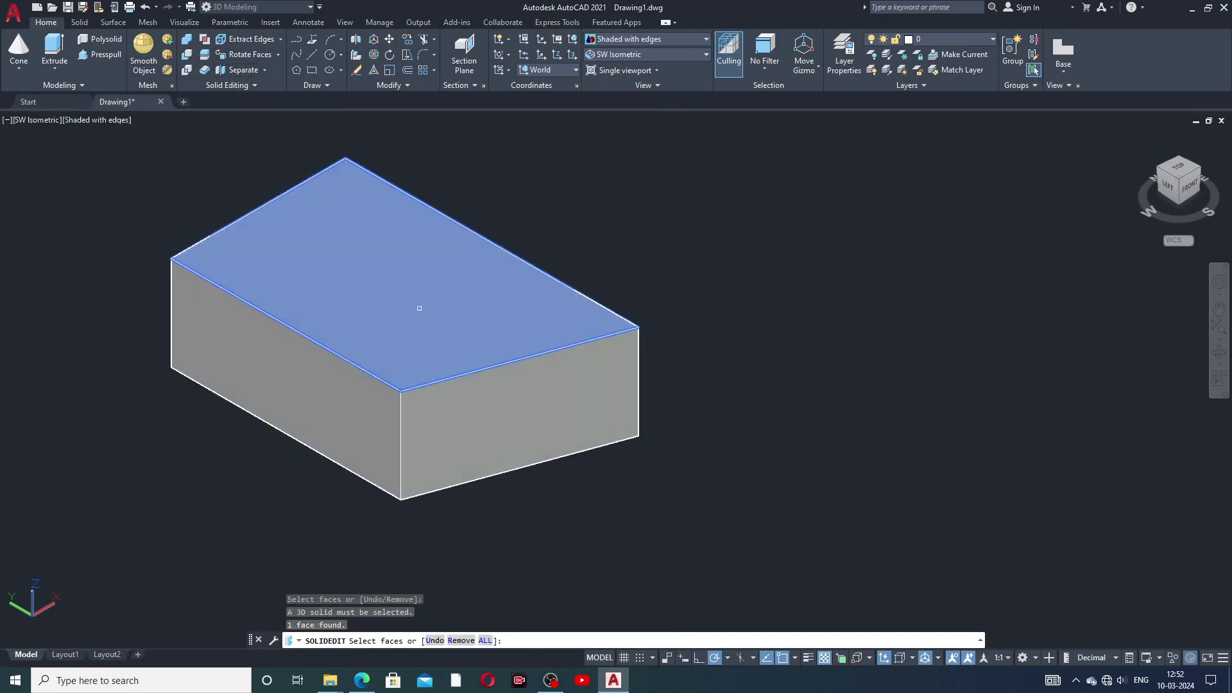
pyautogui.rightClick(419, 308)
pyautogui.click(436, 316)
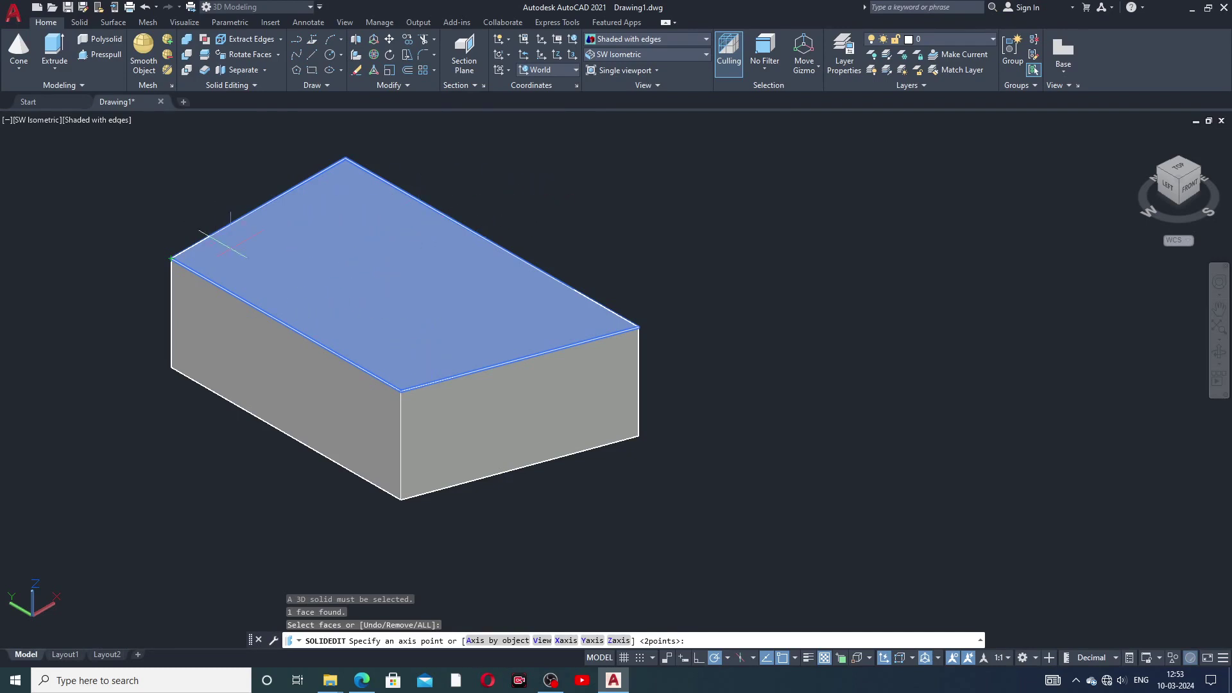
pyautogui.click(171, 260)
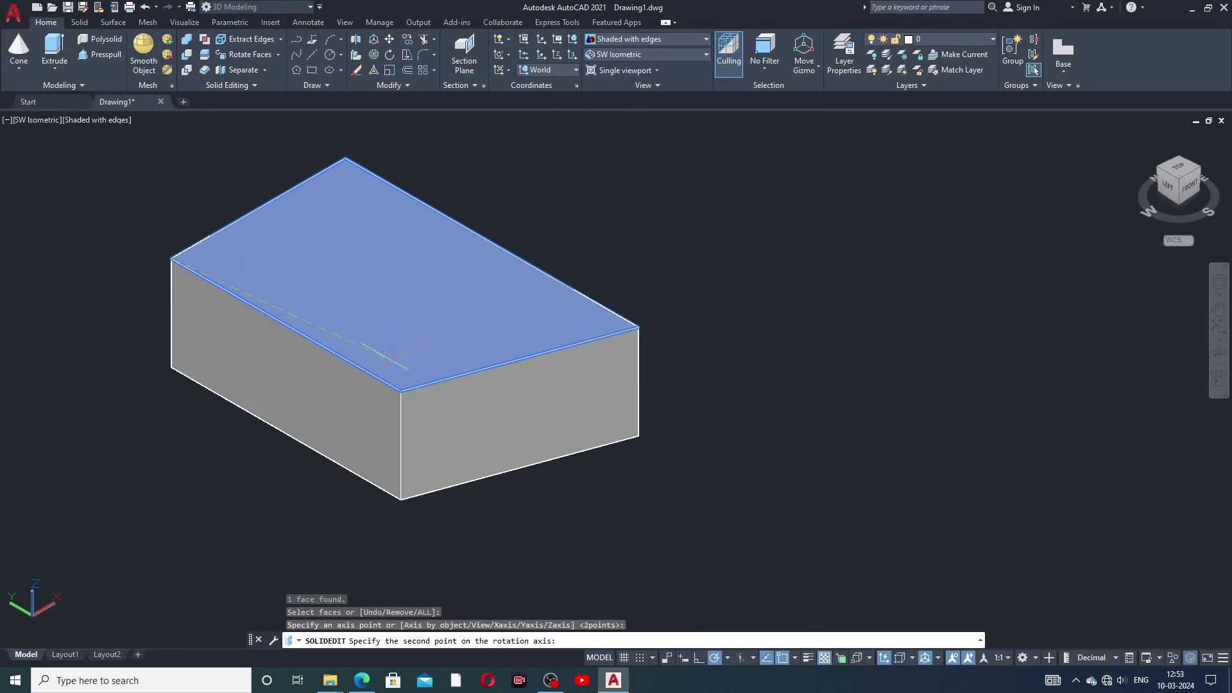
pyautogui.click(401, 391)
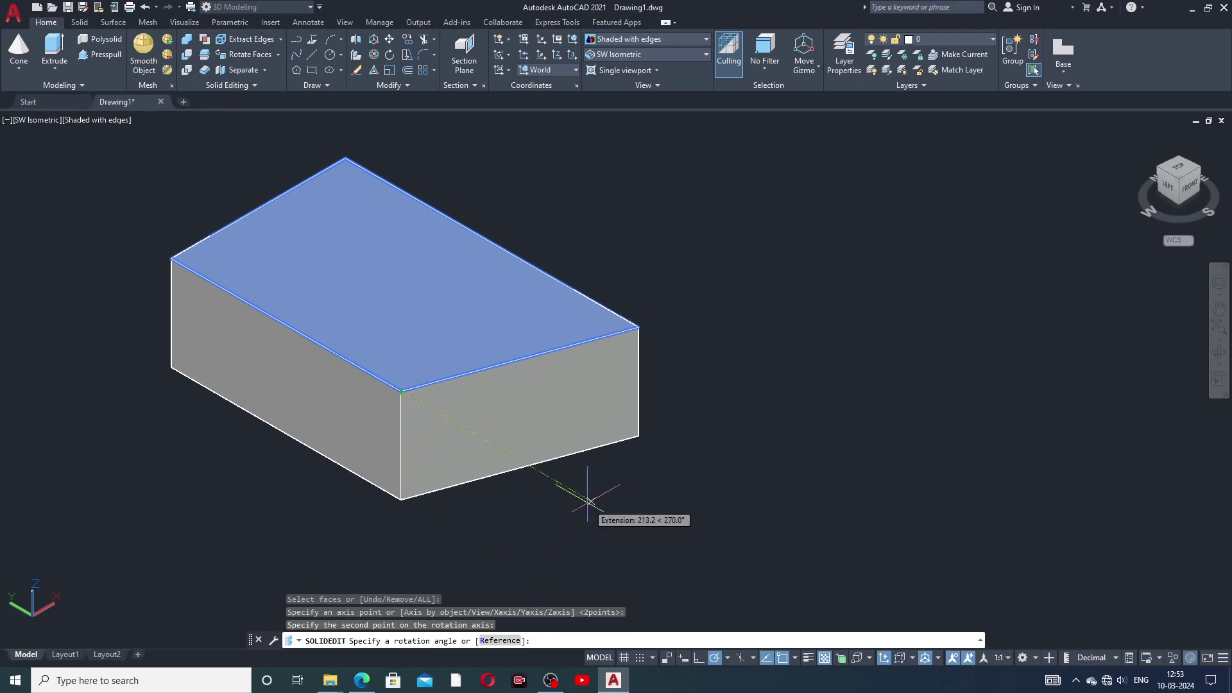
pyautogui.write('20')
pyautogui.press('Return')
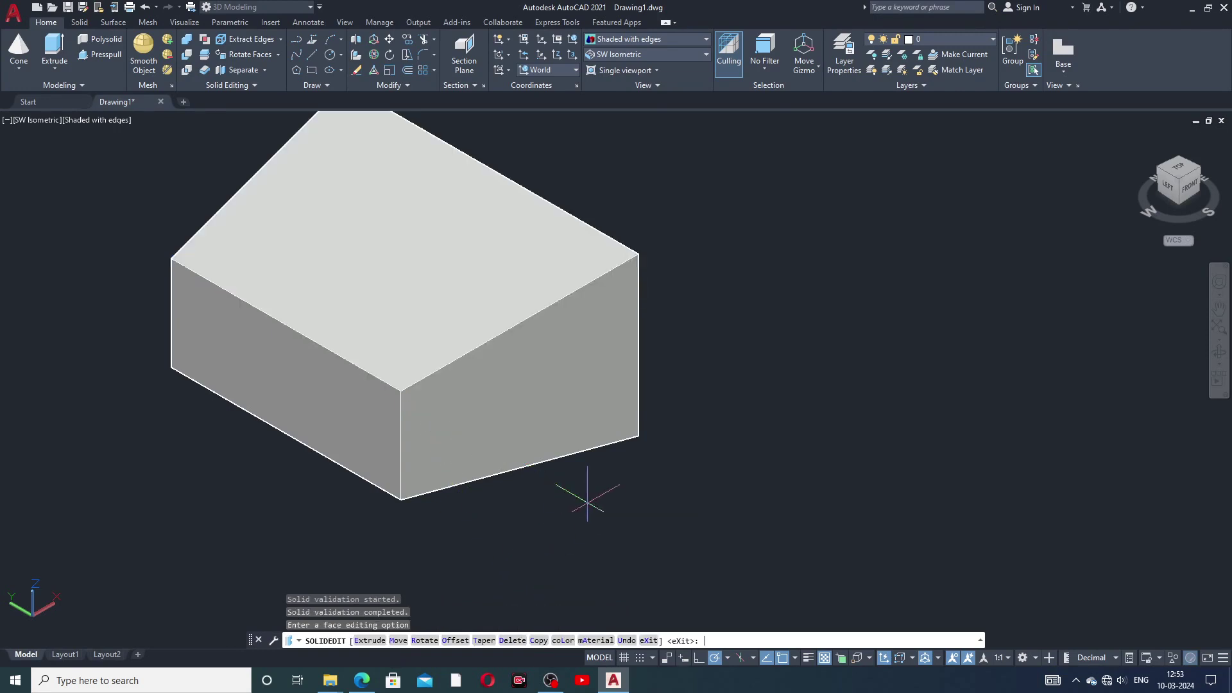
pyautogui.moveTo(668, 234); pyautogui.dragTo(617, 331, button='middle')
pyautogui.scroll(2, 706, 298)
pyautogui.scroll(-2, 707, 297)
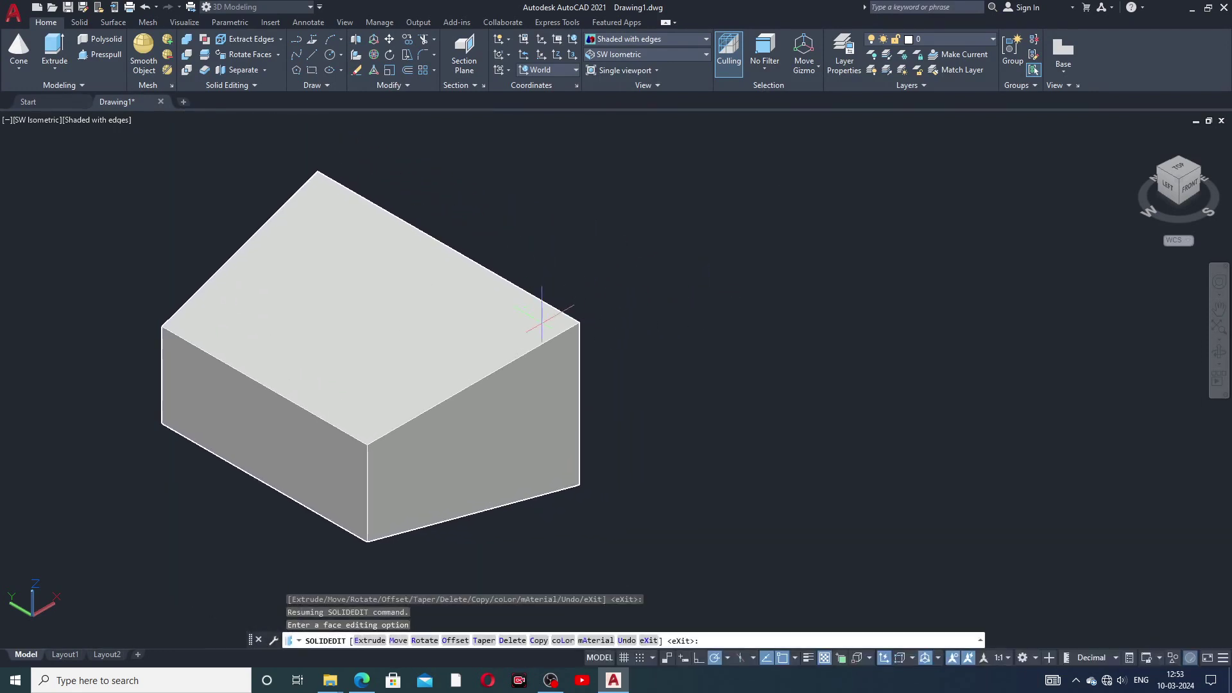
pyautogui.moveTo(546, 317); pyautogui.dragTo(507, 314, button='middle')
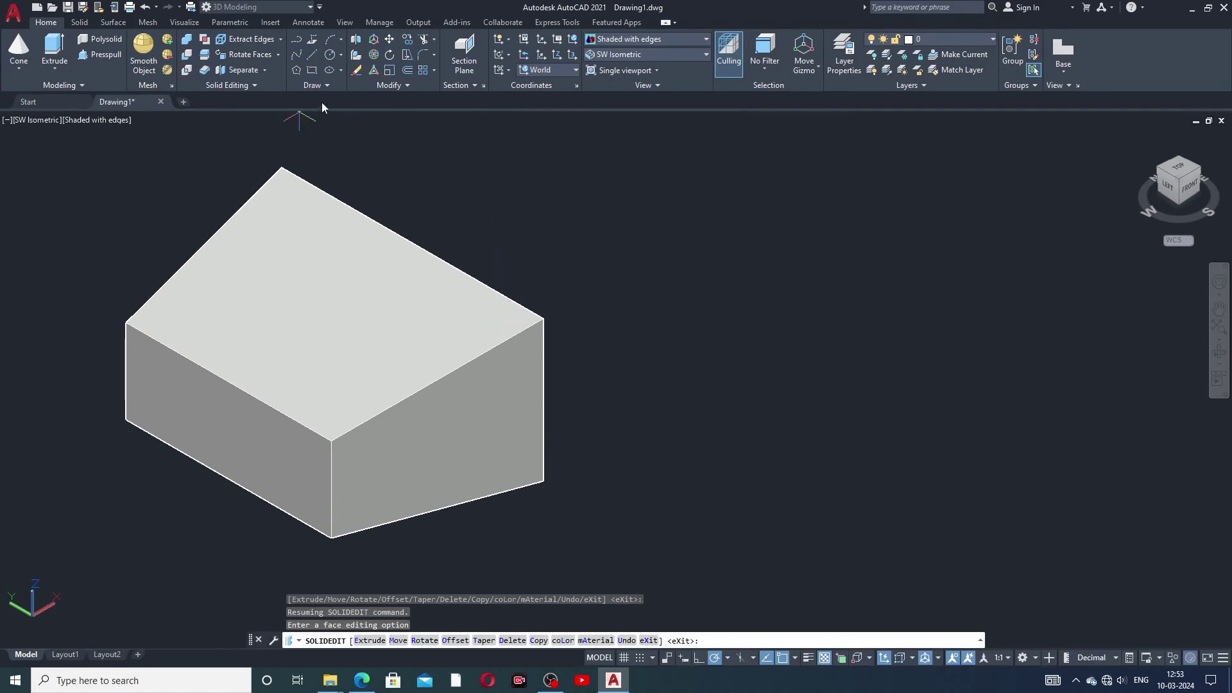
# - Draw a second rectangle beside the box and press-pull it into a second box
pyautogui.click(313, 70)
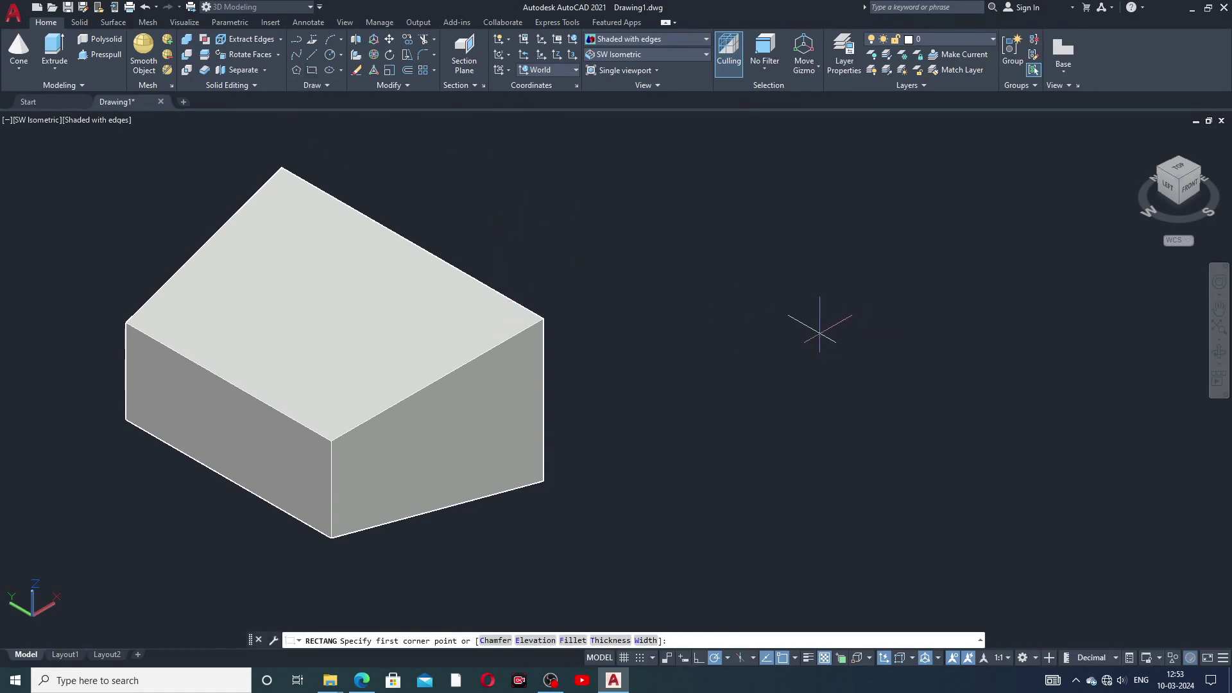
pyautogui.click(793, 345)
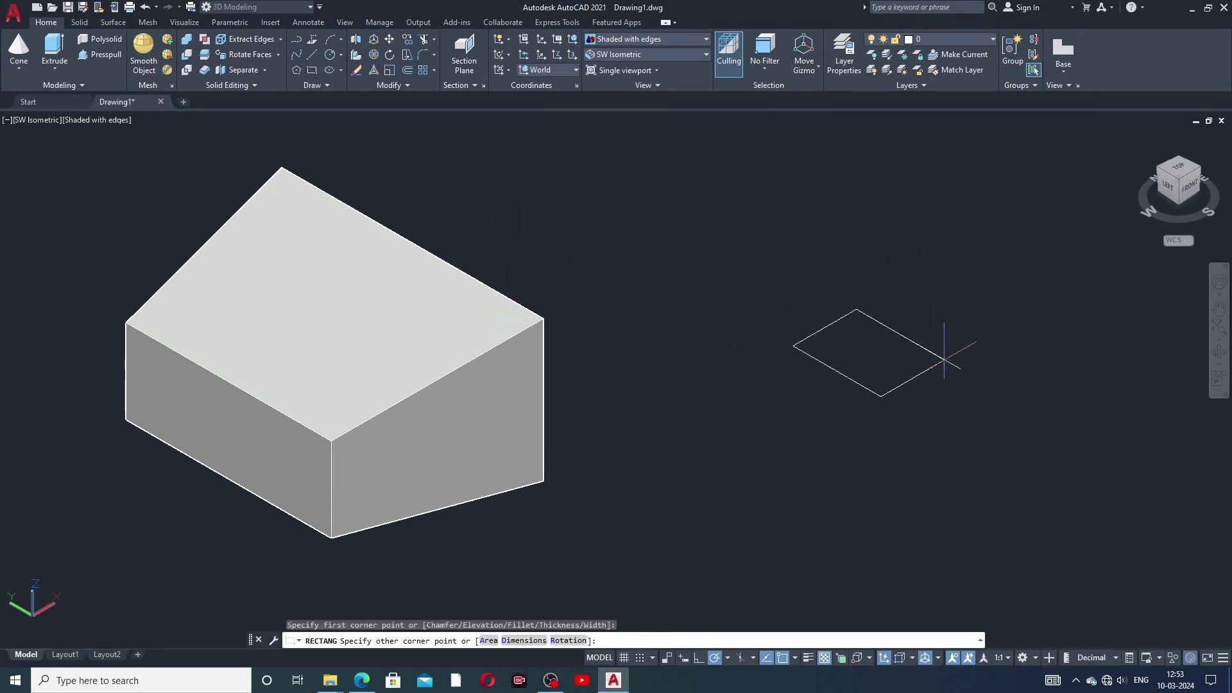
pyautogui.click(1141, 385)
pyautogui.moveTo(961, 390); pyautogui.dragTo(902, 406, button='middle')
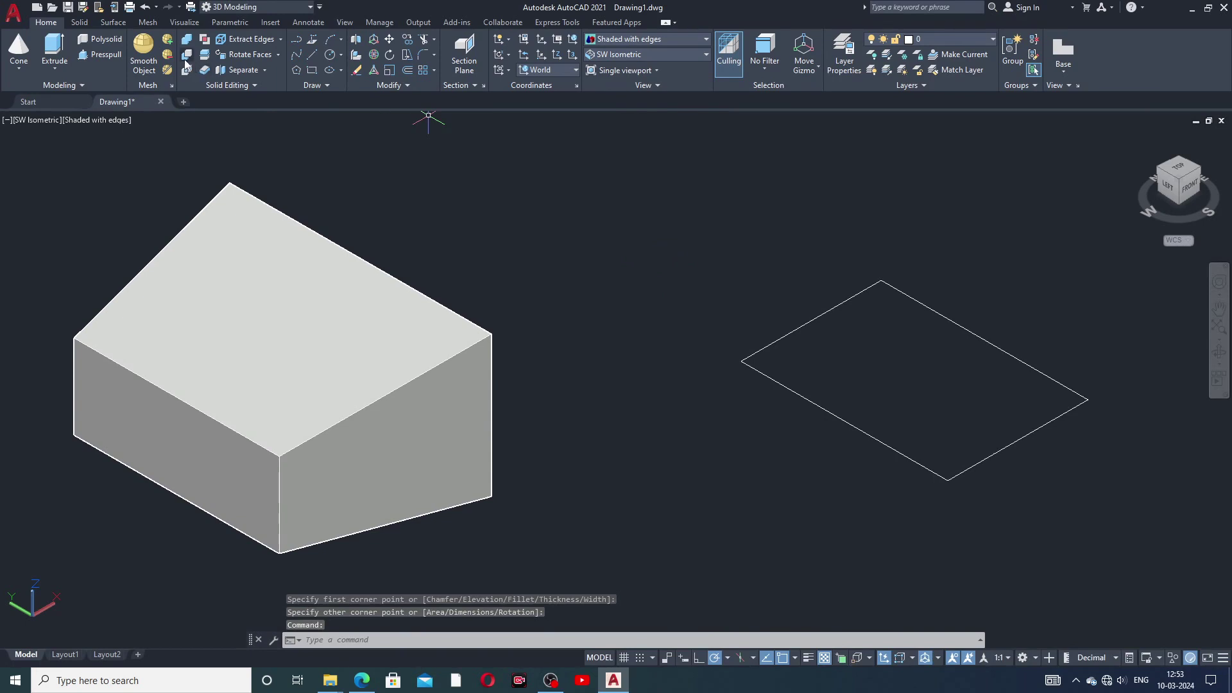
pyautogui.click(103, 56)
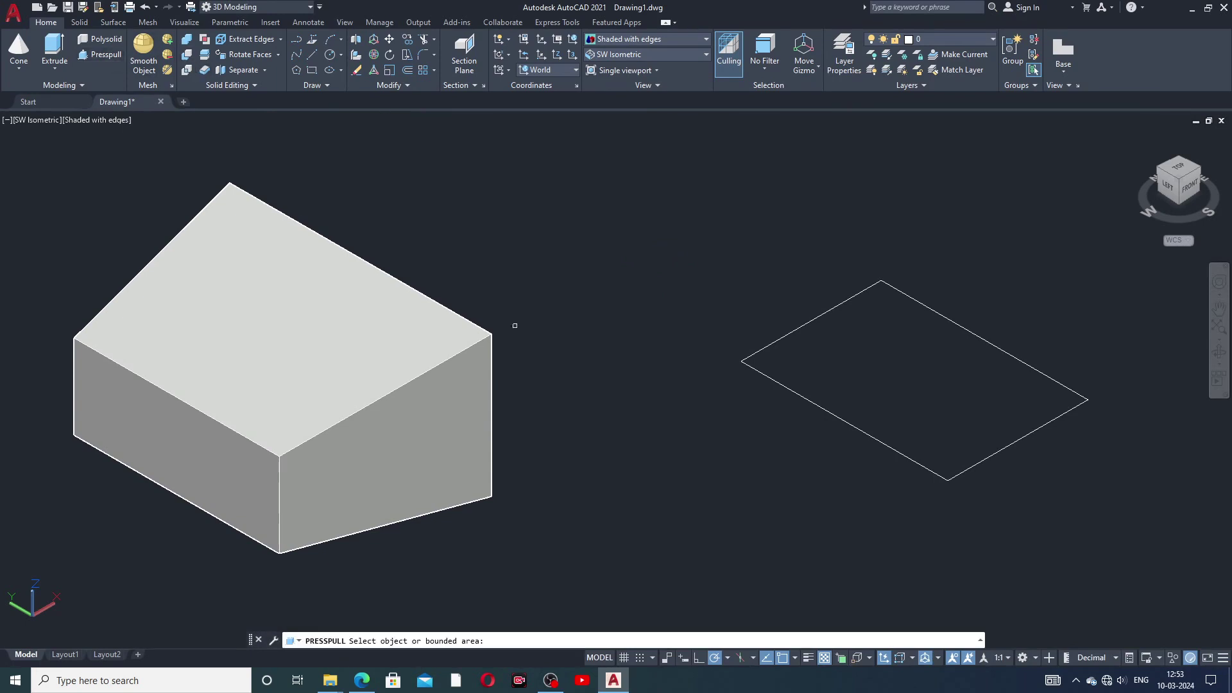
pyautogui.click(830, 318)
pyautogui.click(828, 251)
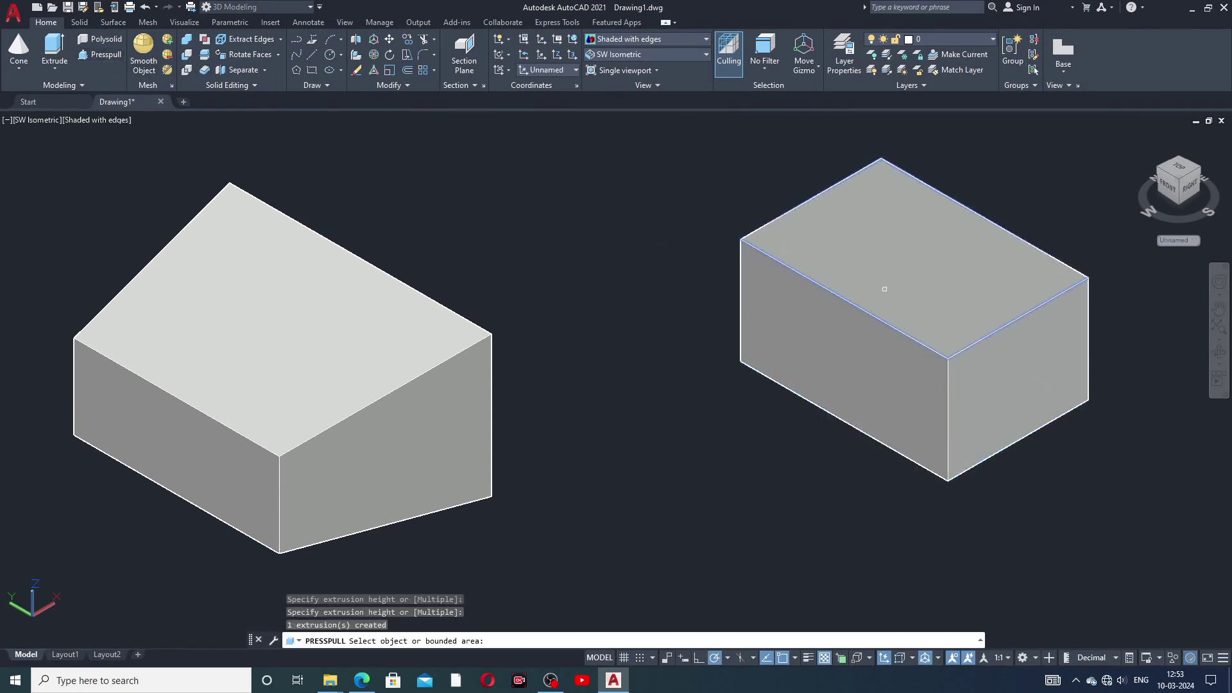
pyautogui.click(884, 289)
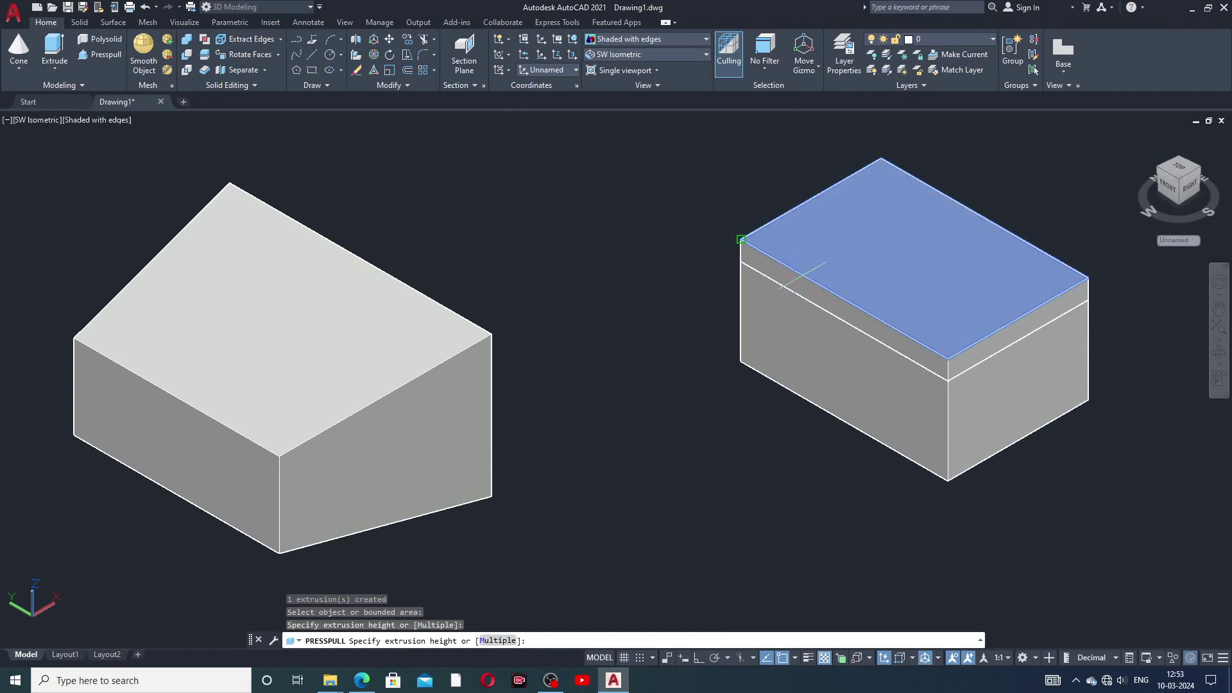
pyautogui.press('Escape')
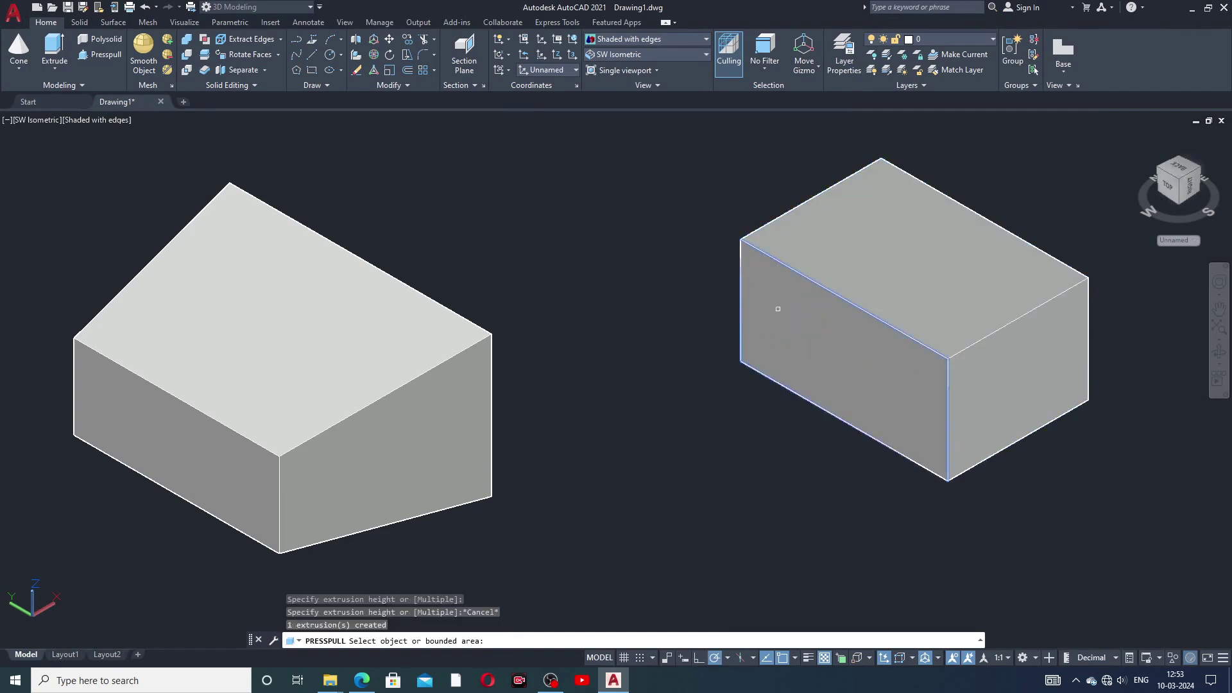
pyautogui.press('Escape')
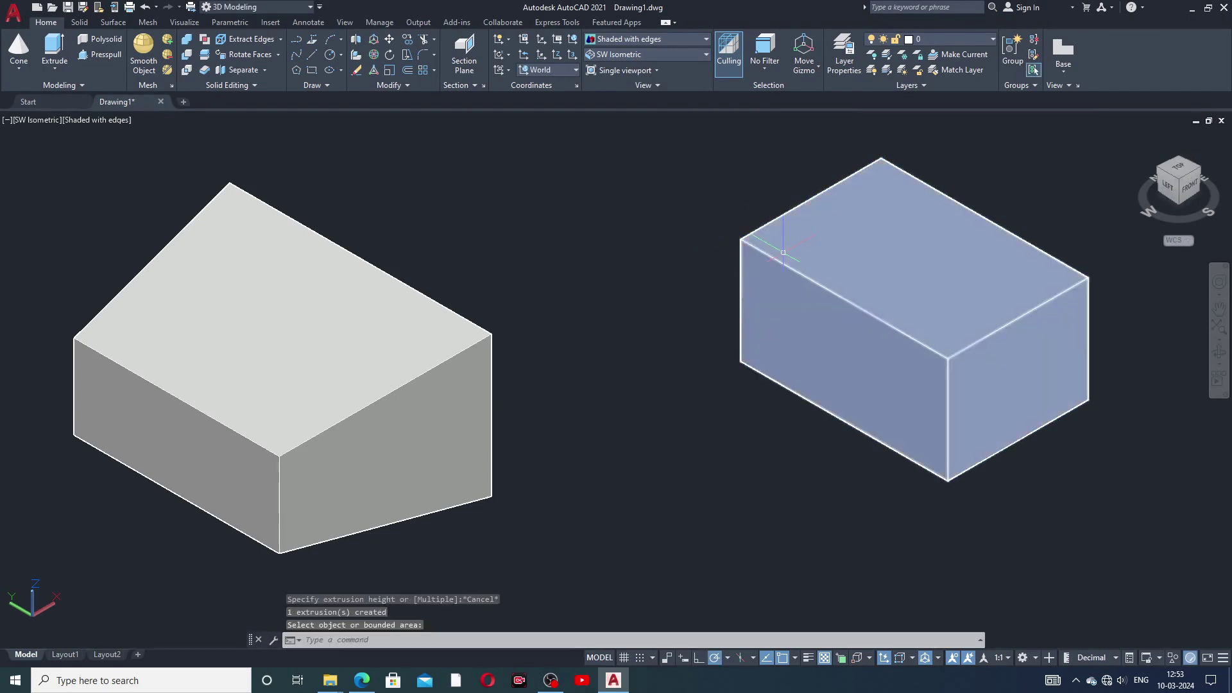
# - Move the second box left by its corner grip and delete the leftover outline rectangle
pyautogui.click(743, 258)
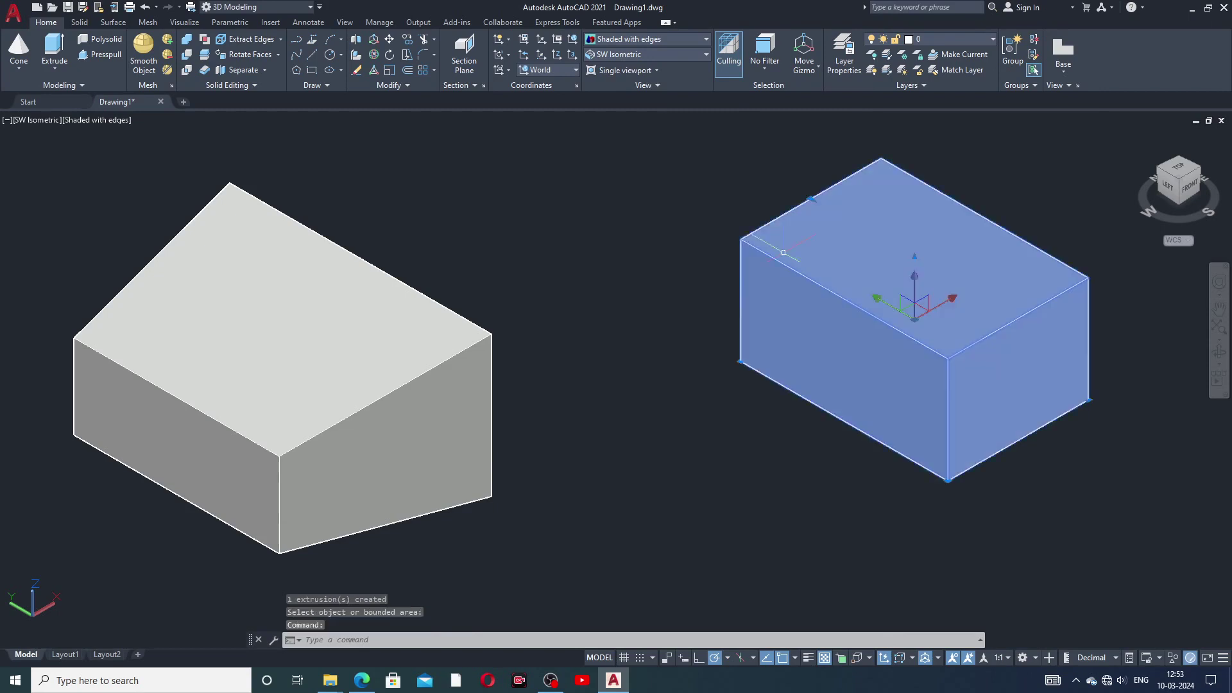
pyautogui.click(741, 362)
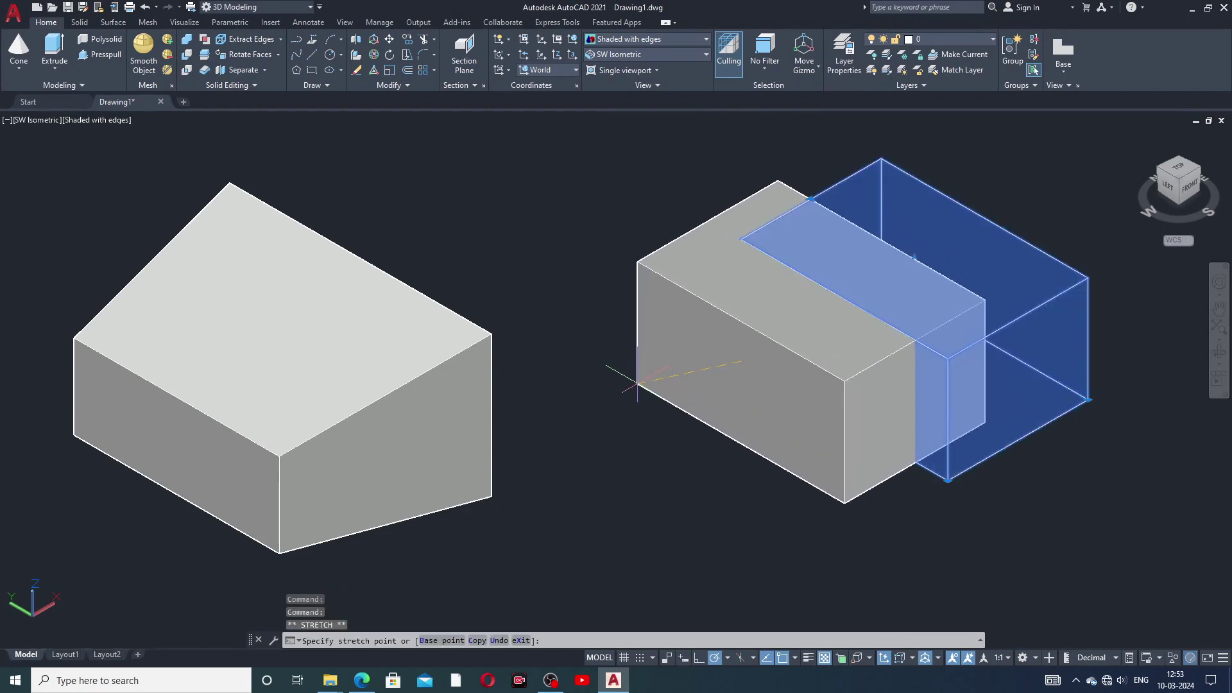
pyautogui.click(637, 384)
pyautogui.press('Escape')
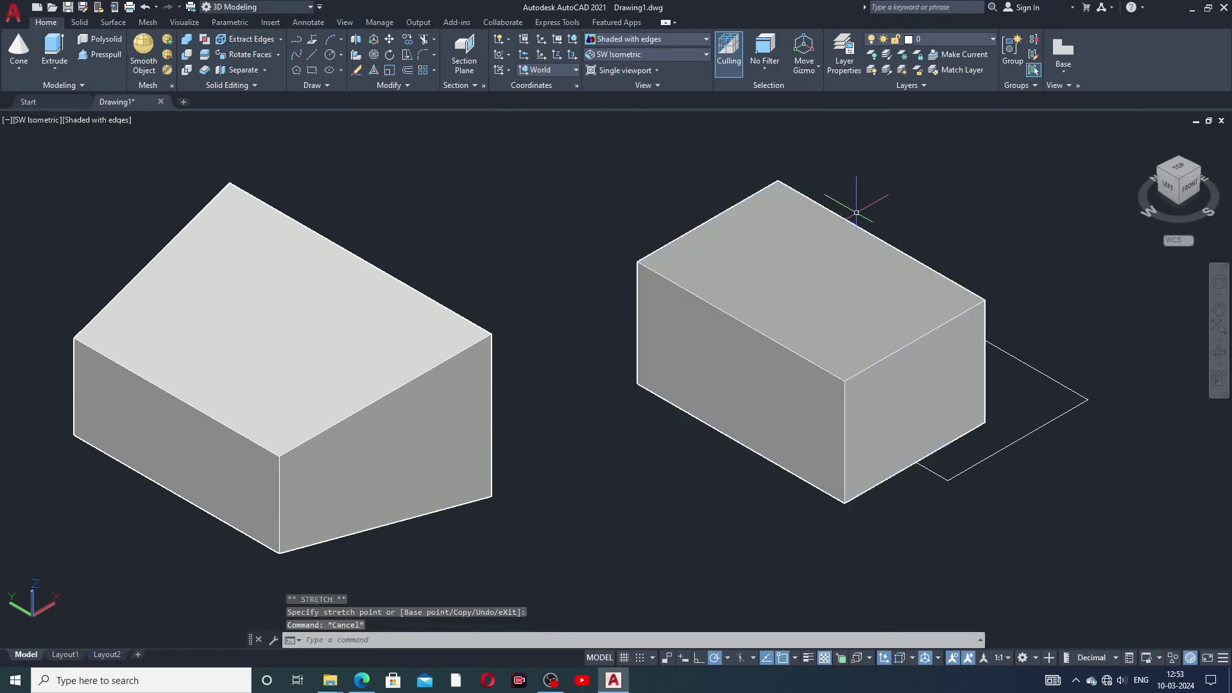
pyautogui.click(1025, 357)
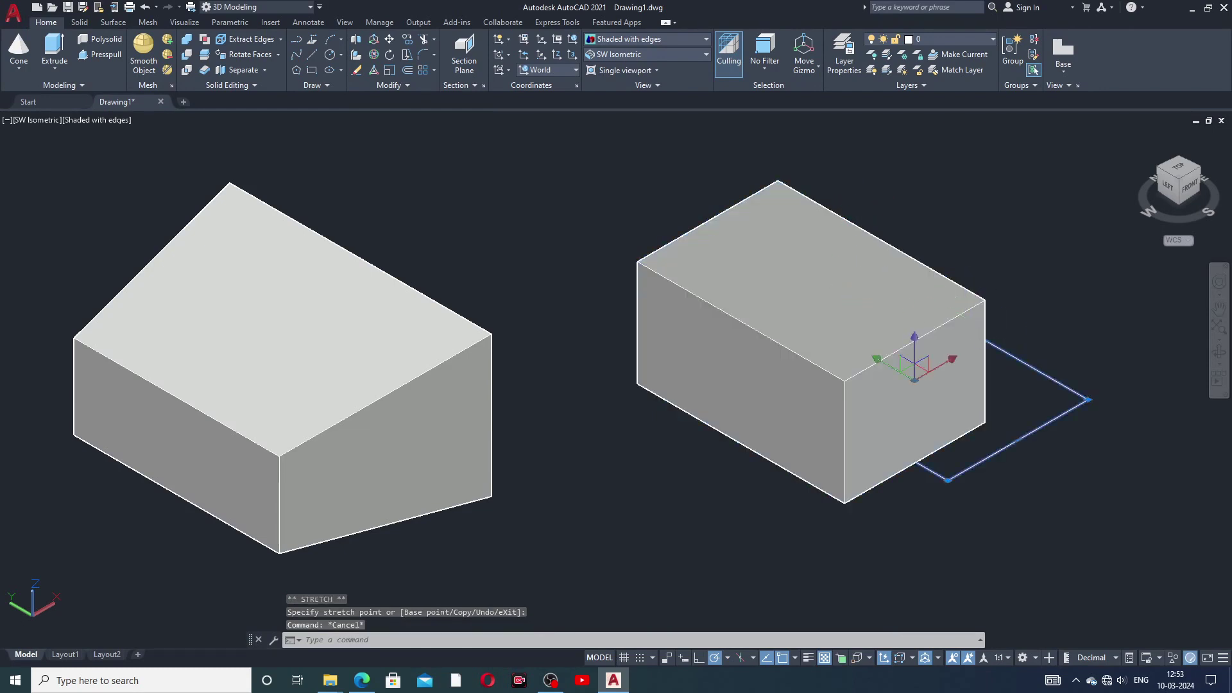
pyautogui.press('Delete')
pyautogui.moveTo(926, 371); pyautogui.dragTo(938, 362, button='middle')
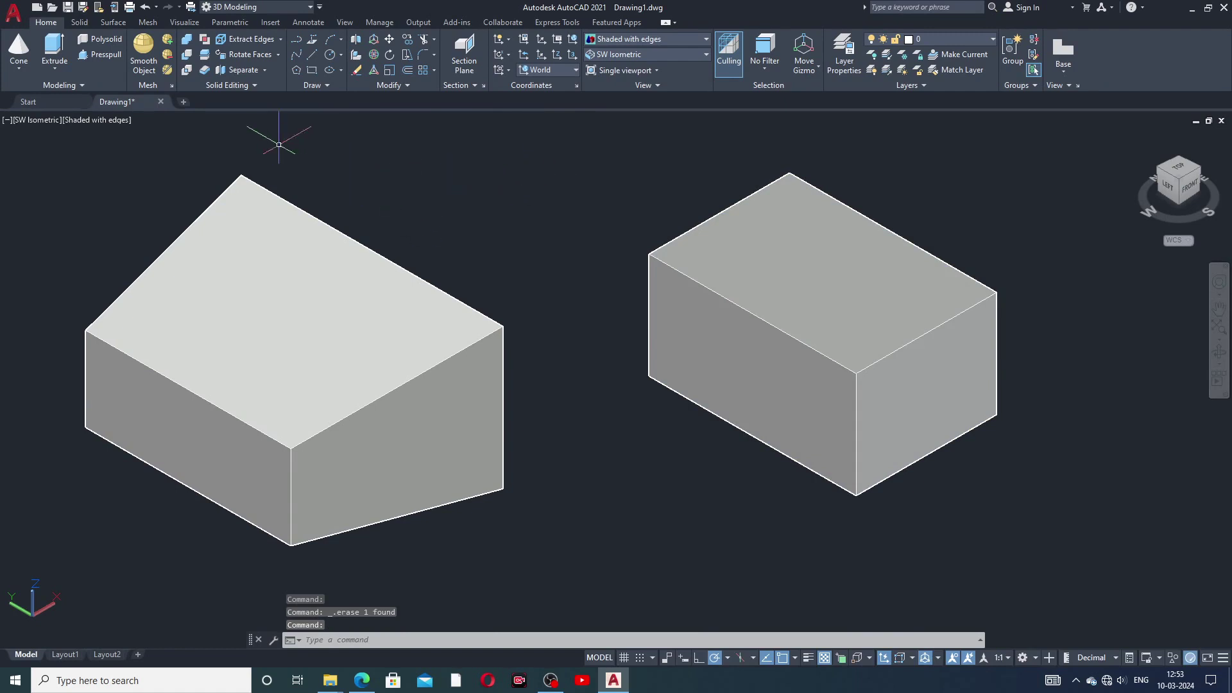
# - Colour the right box's top face red with Color Faces
pyautogui.click(280, 57)
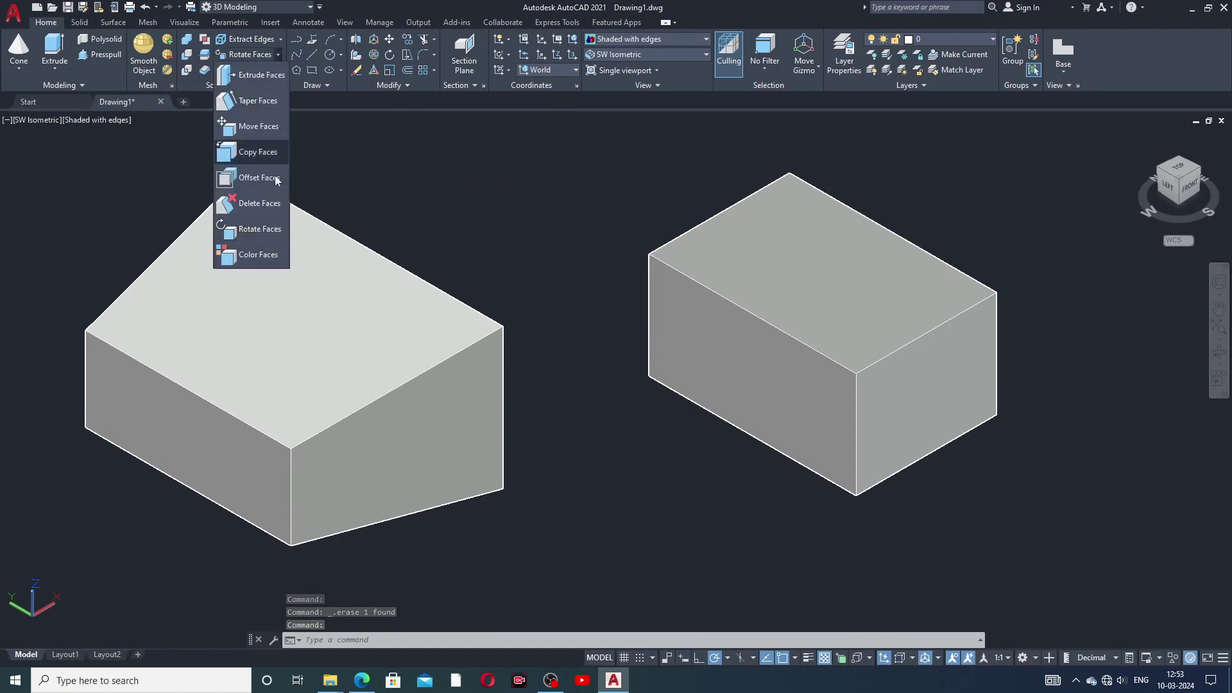
pyautogui.click(256, 255)
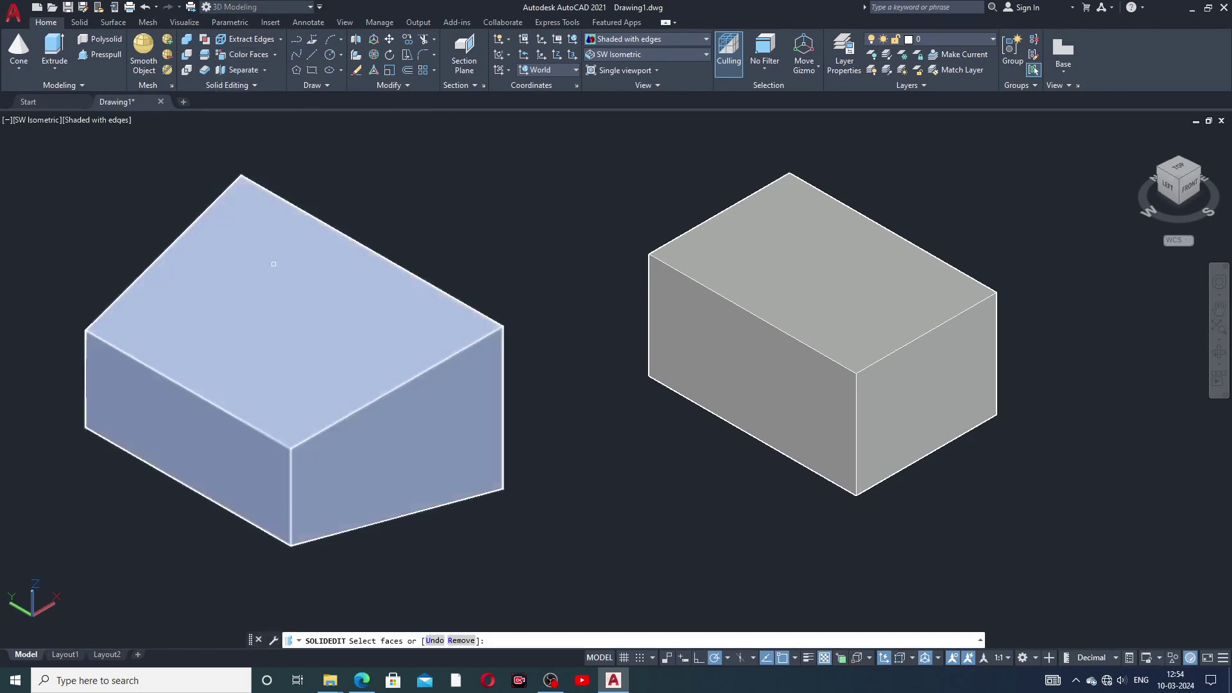
pyautogui.click(805, 261)
pyautogui.rightClick(806, 262)
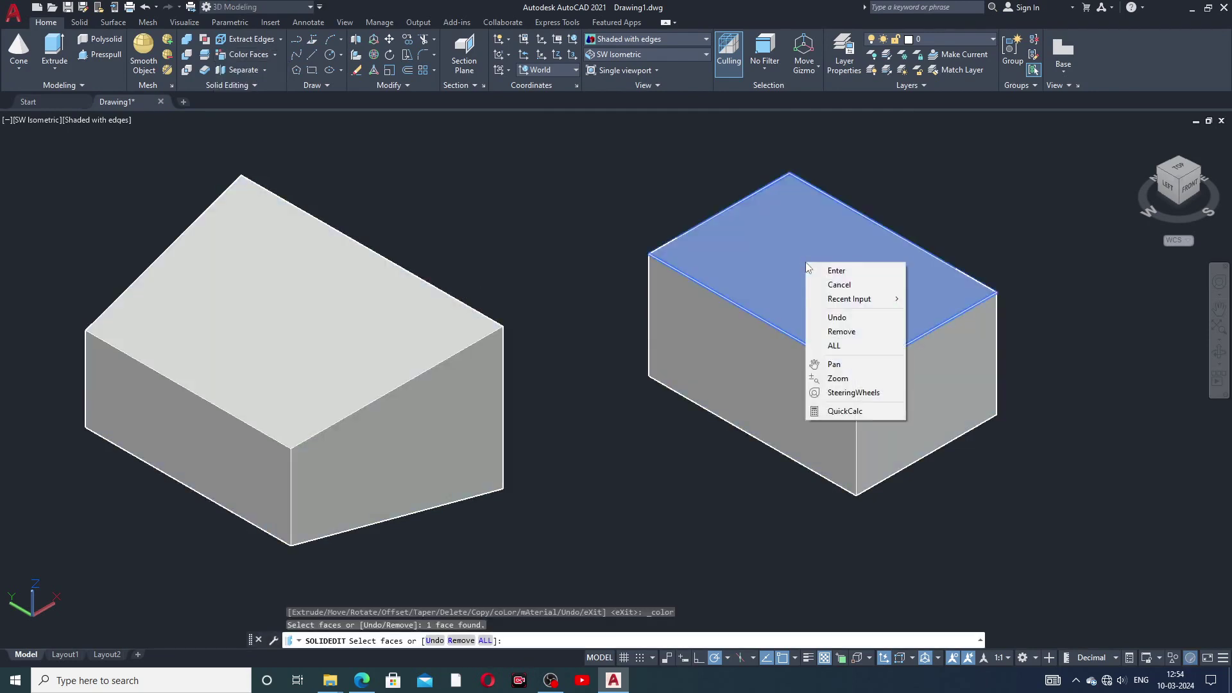
pyautogui.click(835, 272)
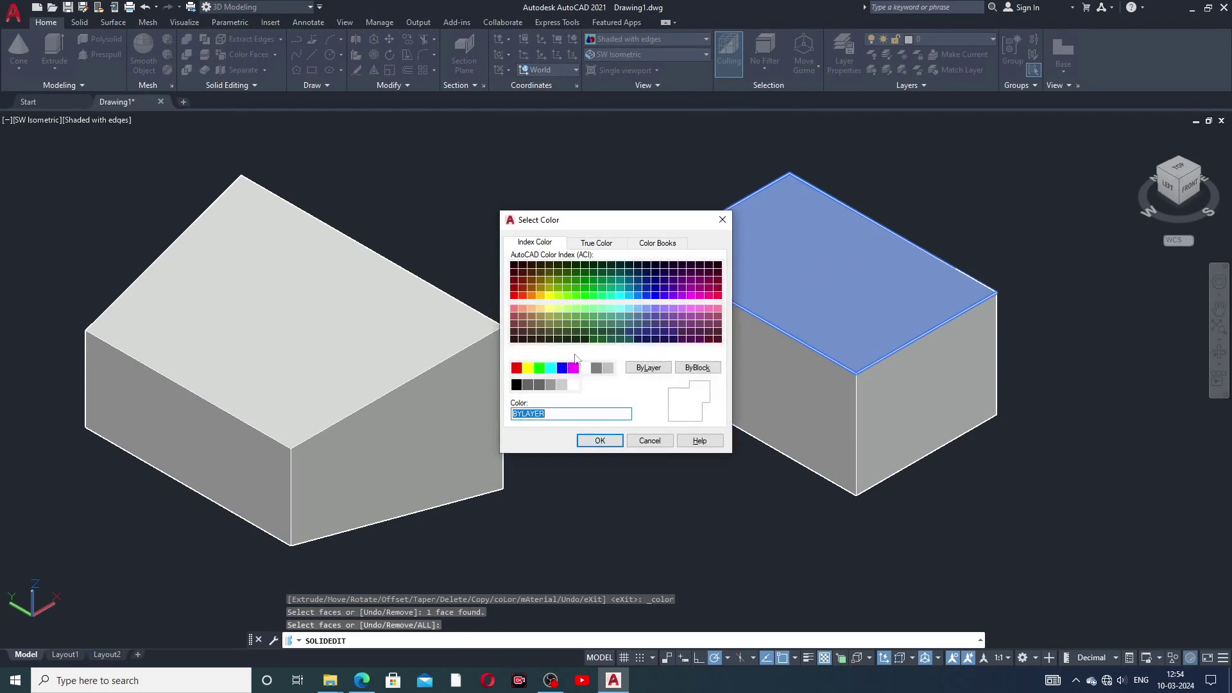
pyautogui.click(517, 368)
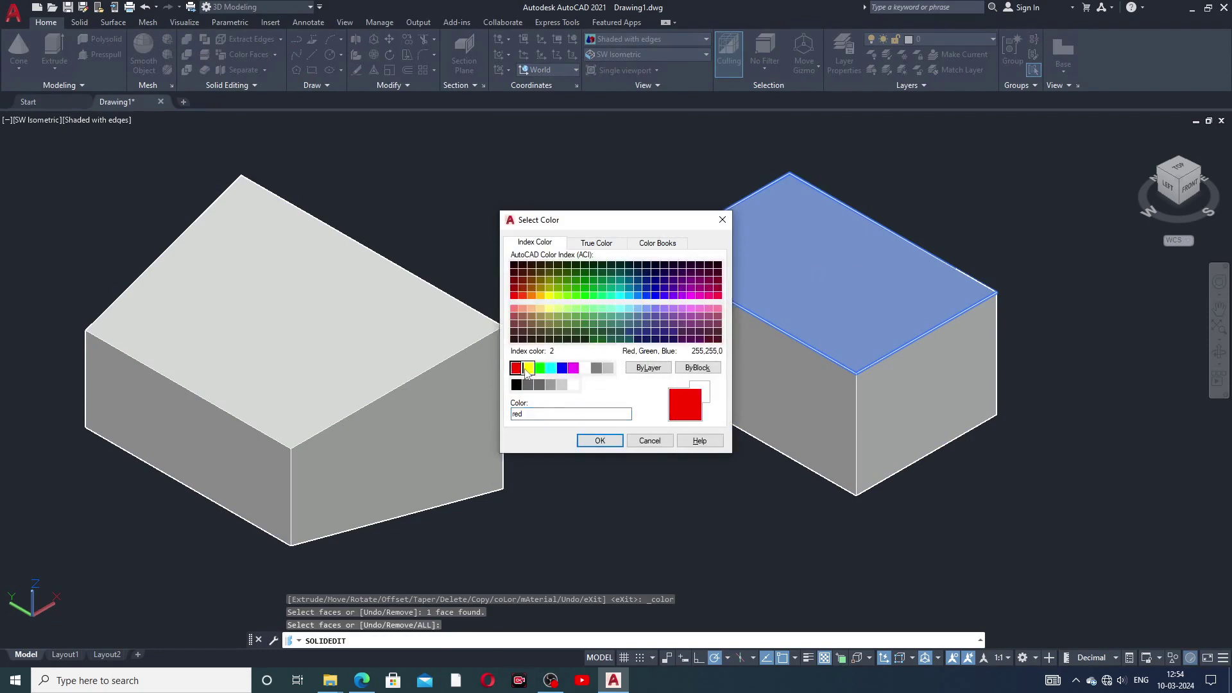
pyautogui.click(600, 440)
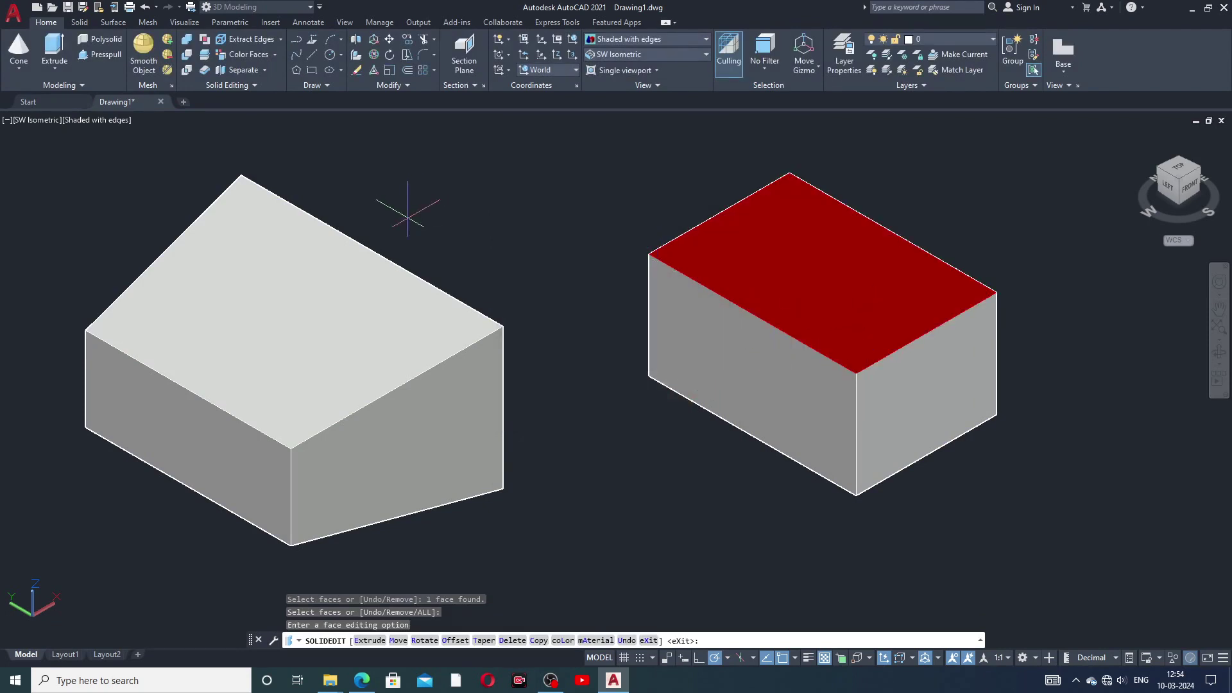
# - Colour the right box's right face magenta
pyautogui.click(246, 54)
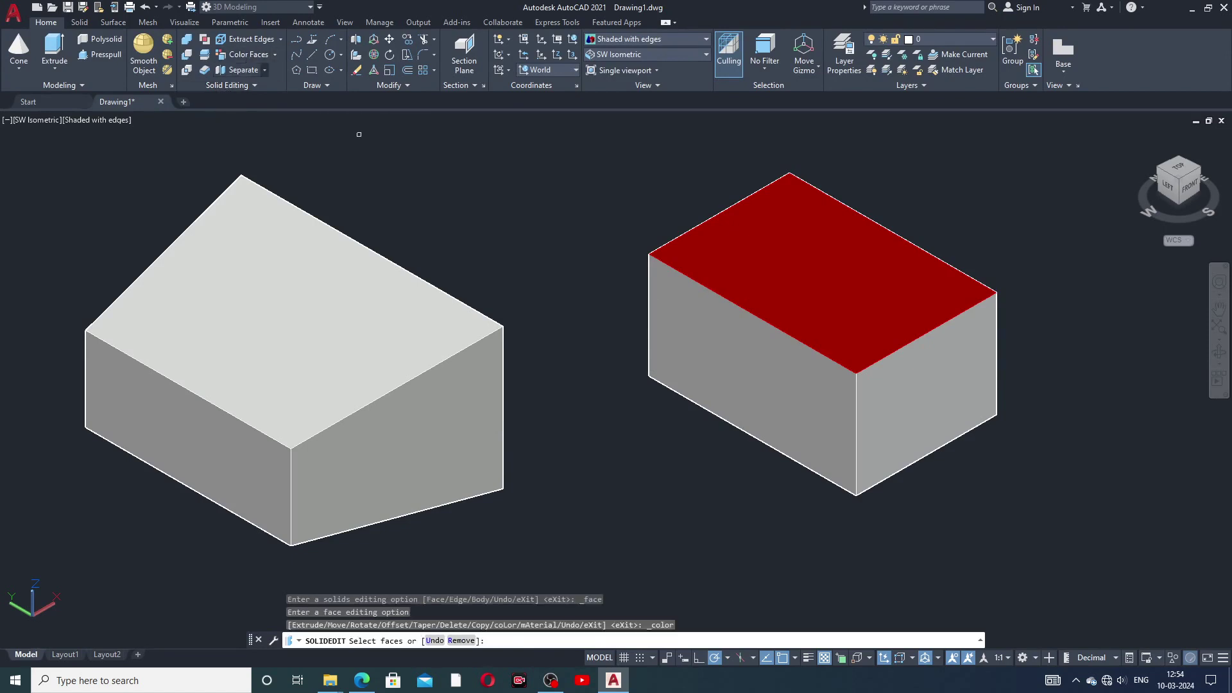
pyautogui.click(952, 396)
pyautogui.rightClick(952, 395)
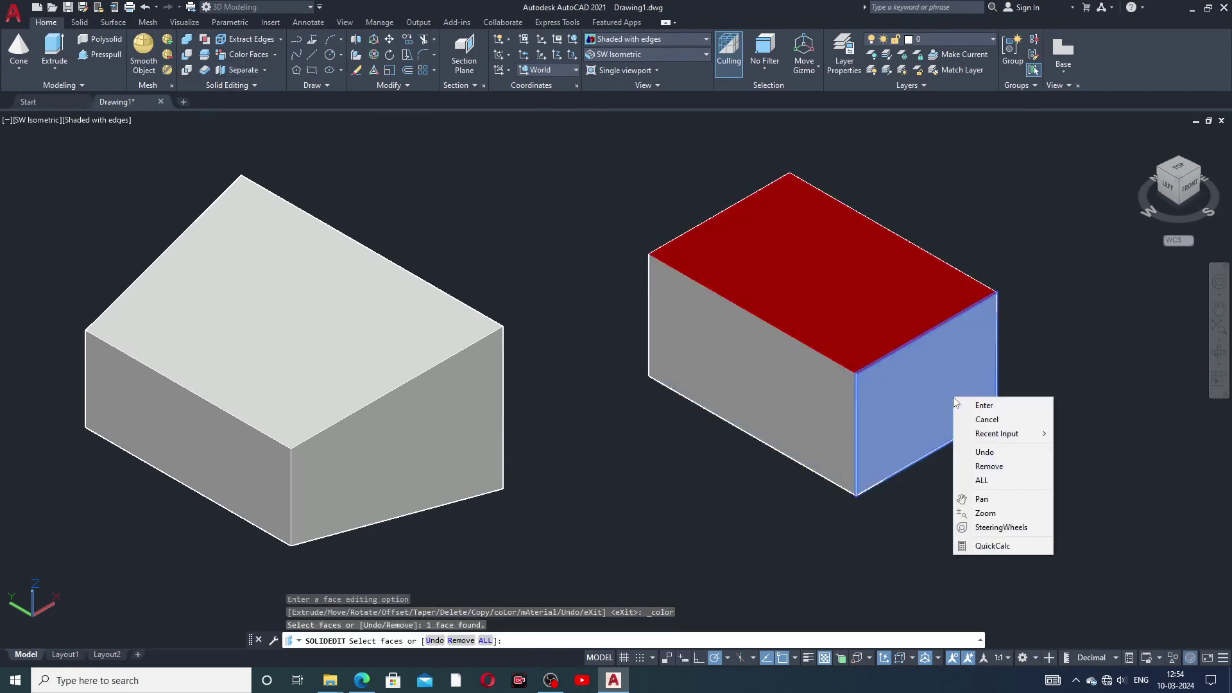
pyautogui.click(963, 404)
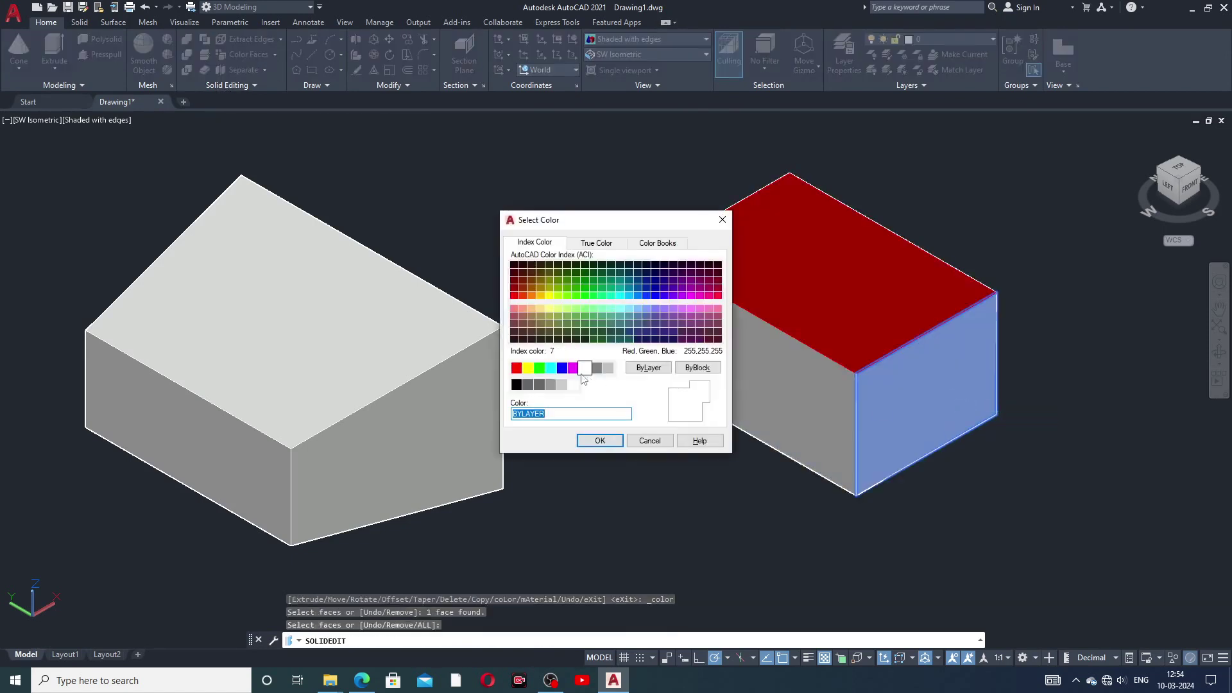
pyautogui.click(573, 367)
pyautogui.click(600, 441)
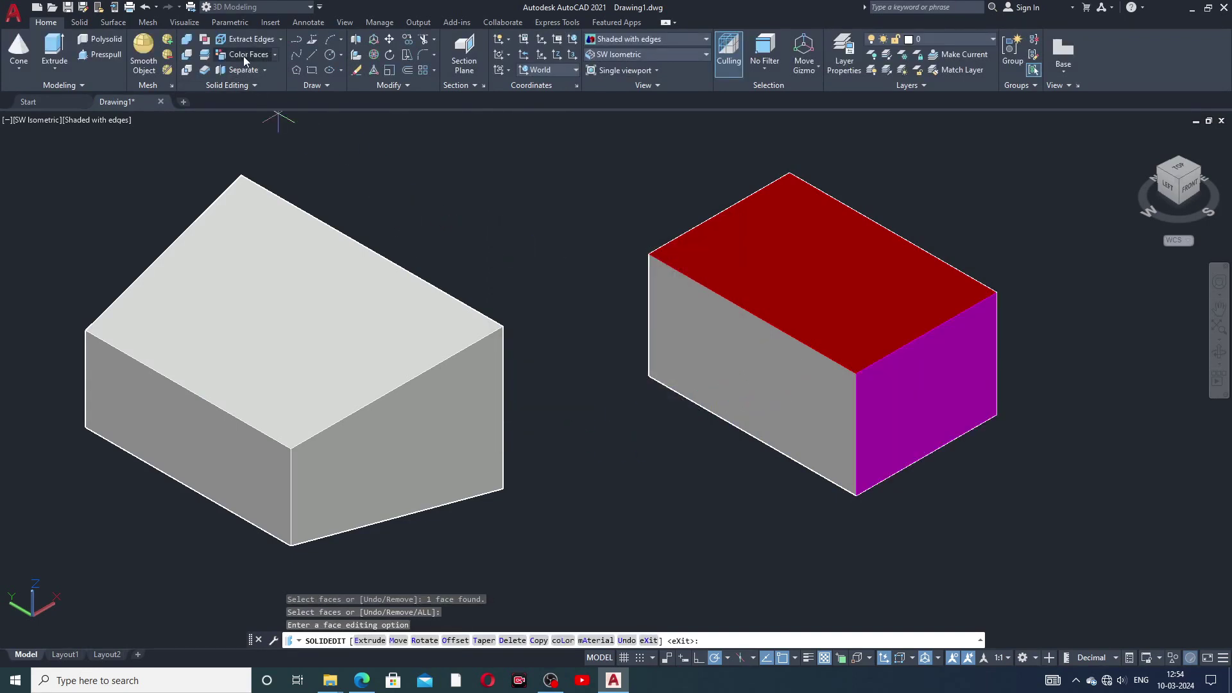
# - Colour the right box's left face blue
pyautogui.click(765, 379)
pyautogui.rightClick(769, 386)
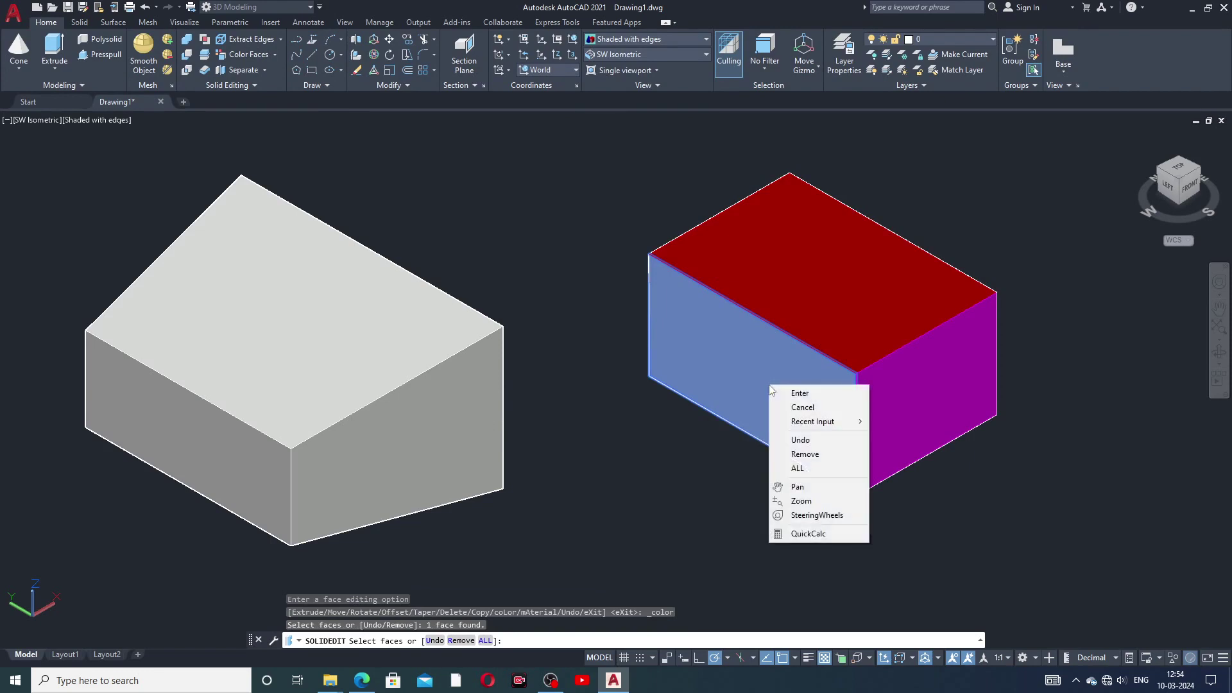
pyautogui.click(795, 394)
pyautogui.click(562, 368)
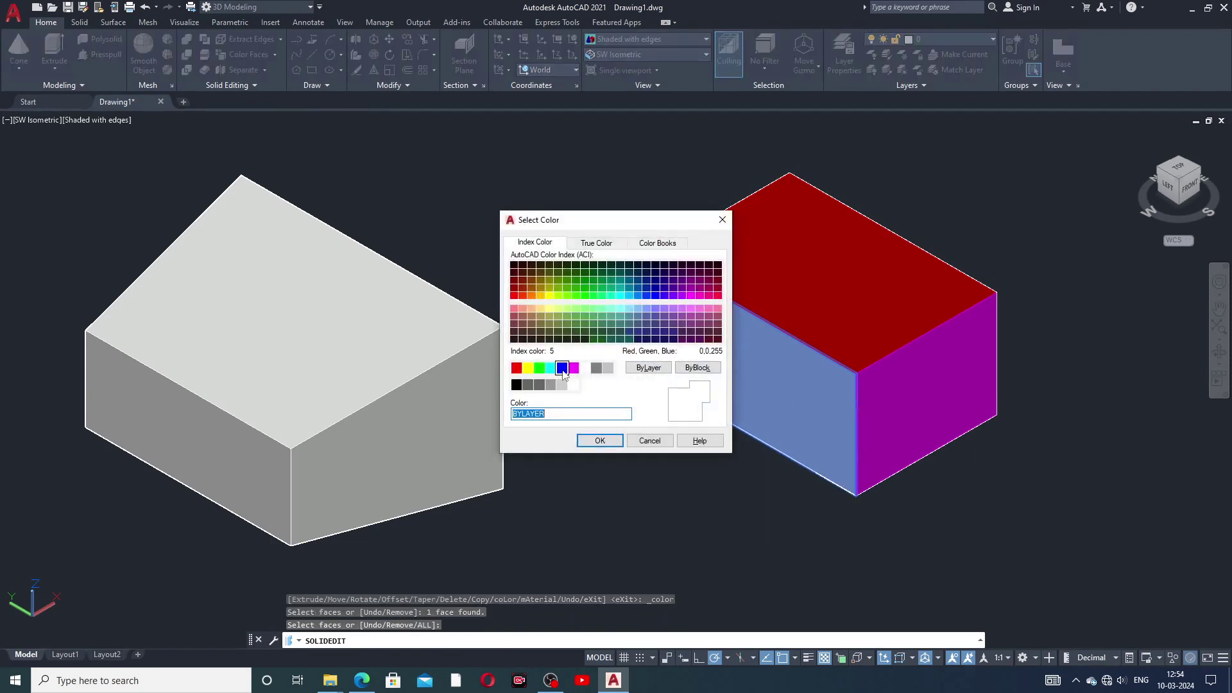
pyautogui.click(600, 440)
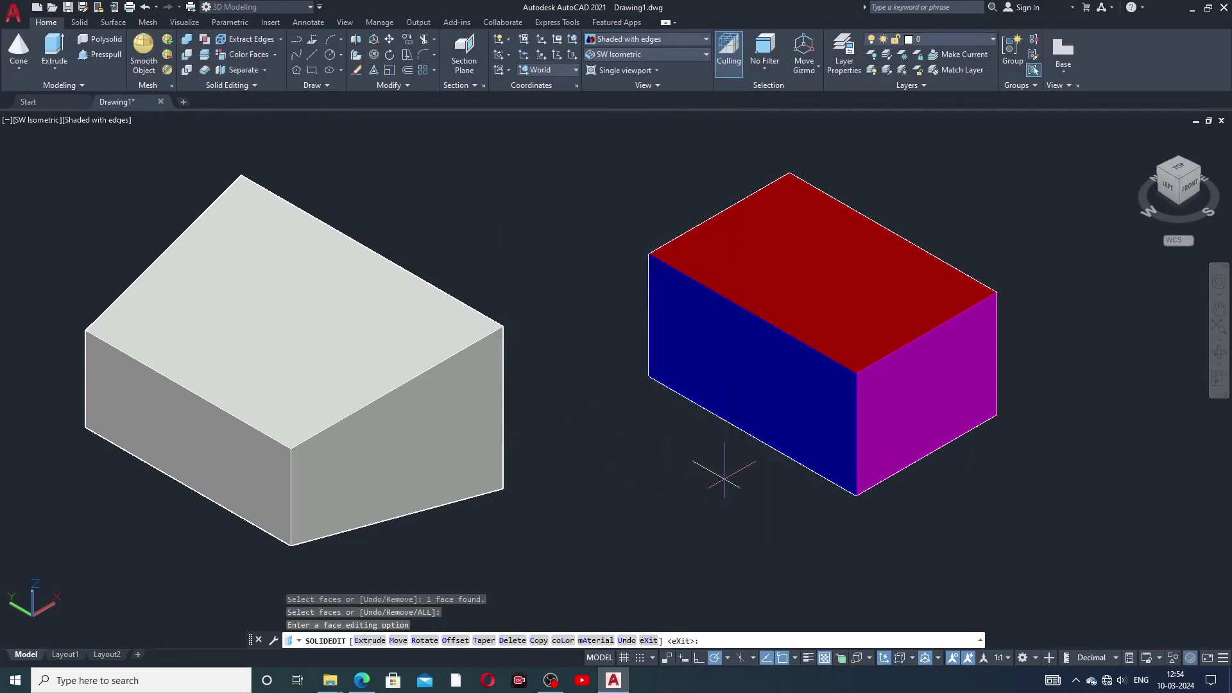
pyautogui.moveTo(725, 485); pyautogui.dragTo(740, 504, button='middle')
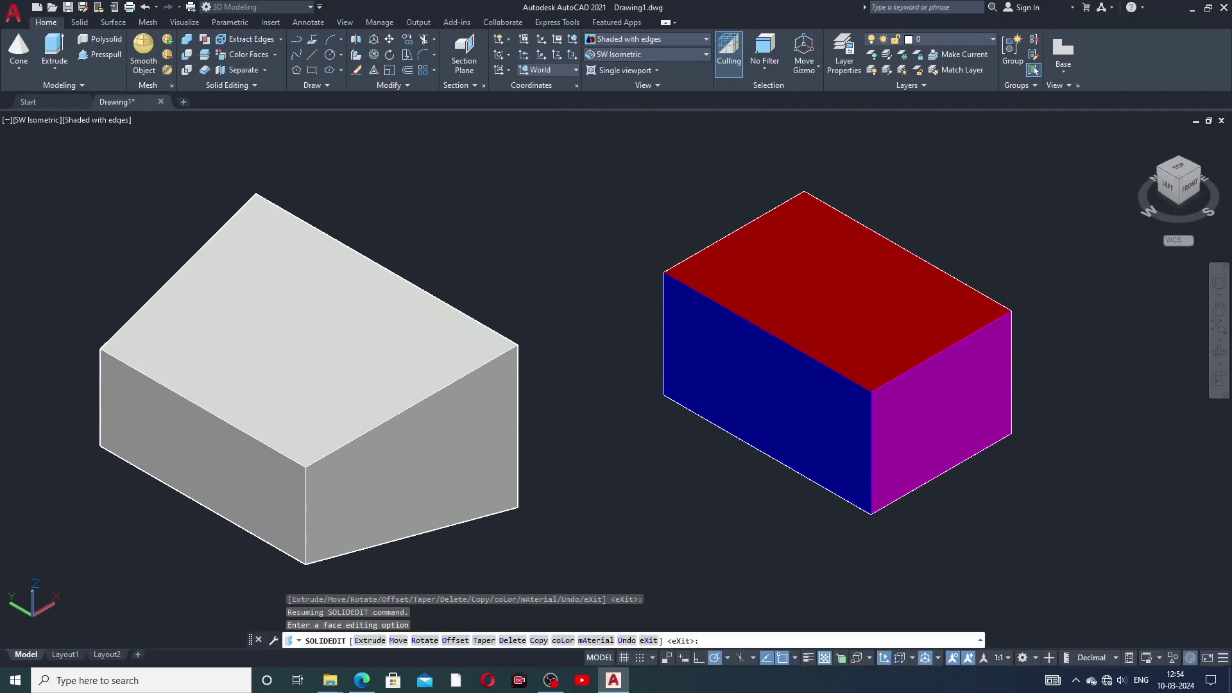
# - Colour the sloped left solid's top face green
pyautogui.click(243, 61)
pyautogui.rightClick(314, 292)
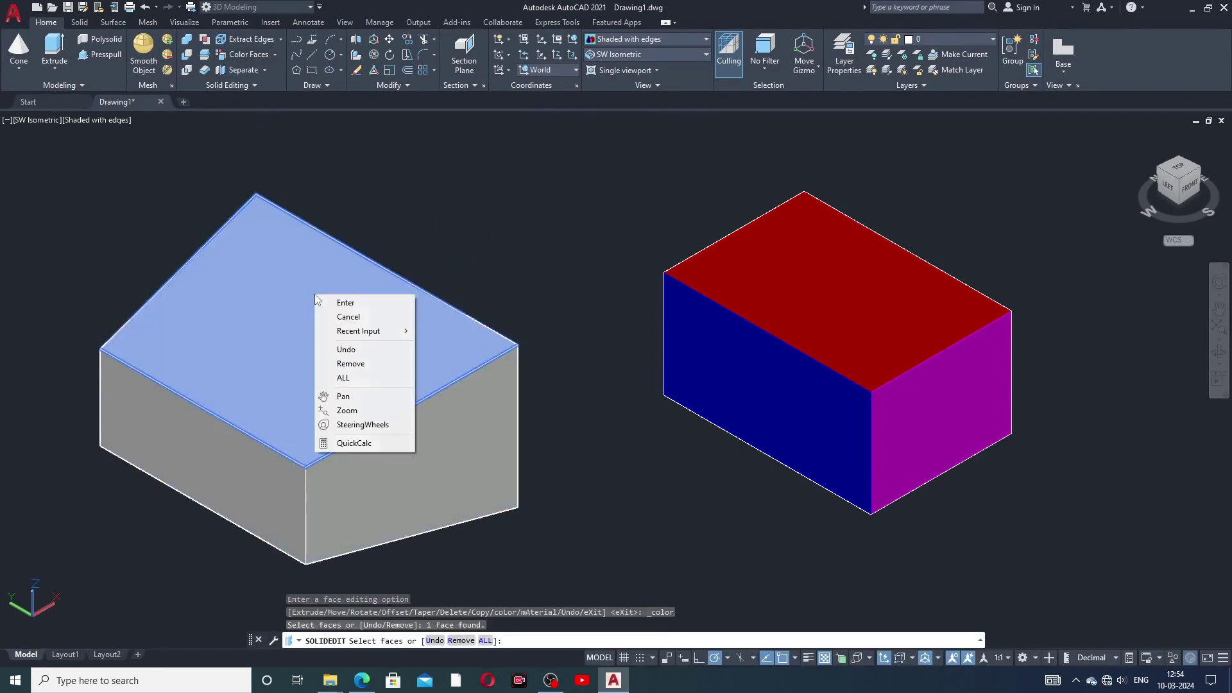
pyautogui.click(346, 302)
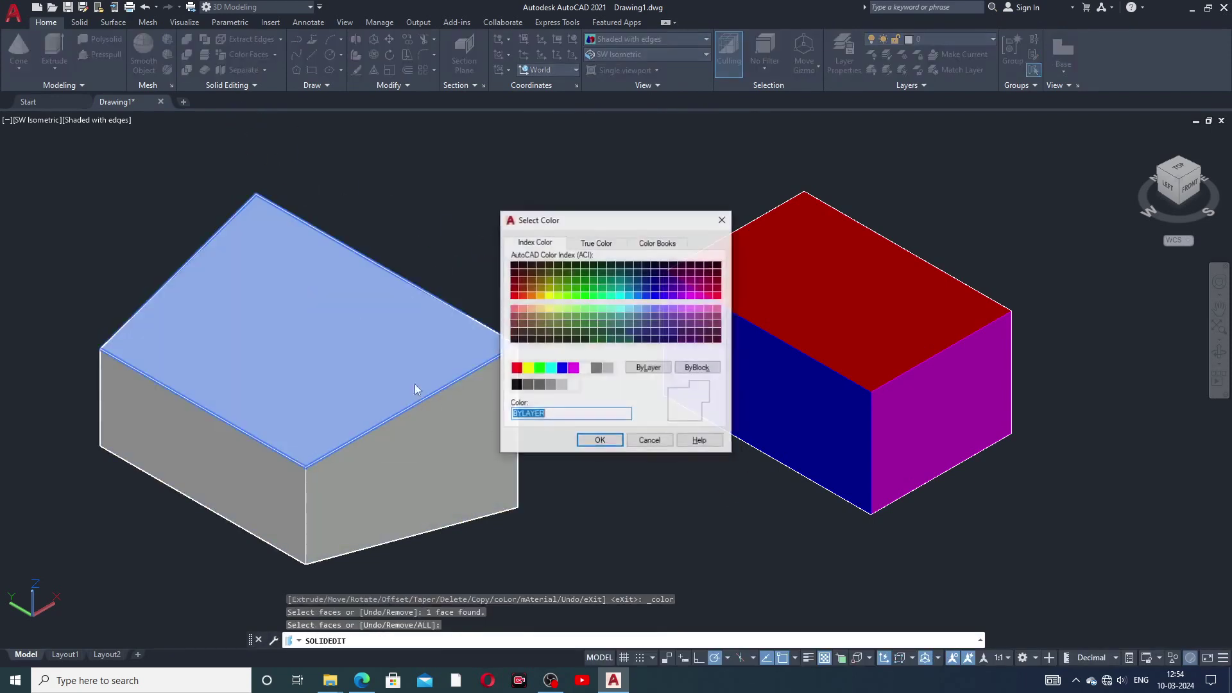
pyautogui.click(542, 373)
pyautogui.click(599, 441)
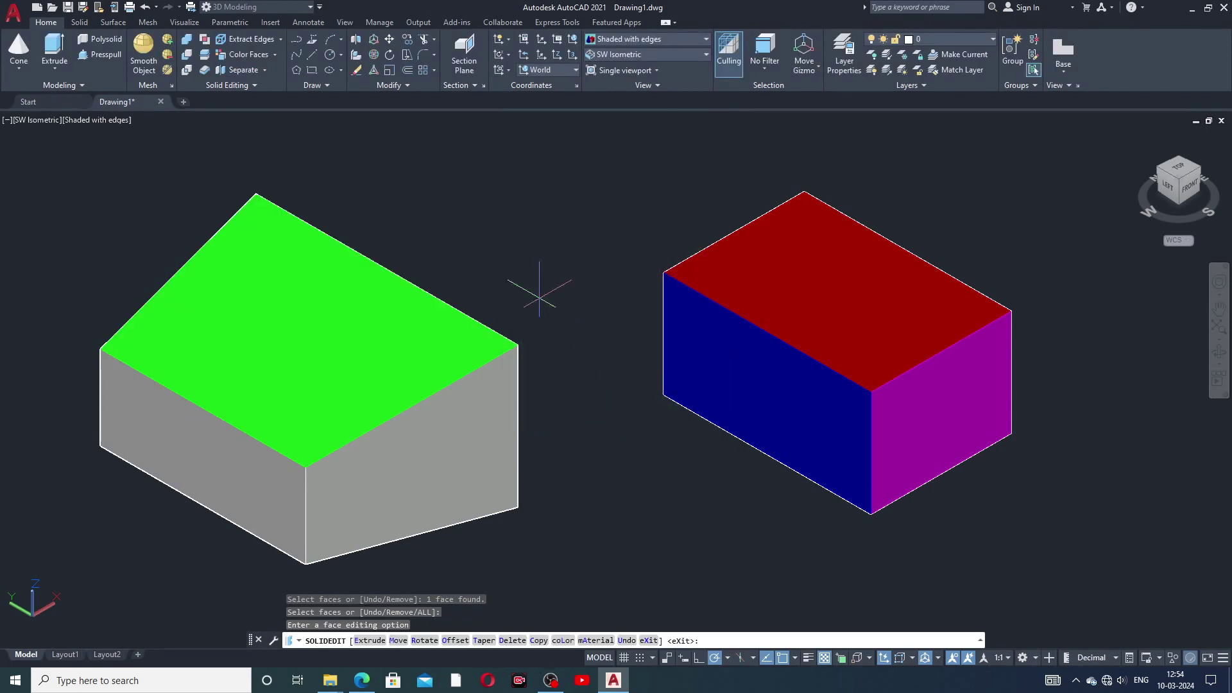
# - Colour the left solid's right face red
pyautogui.click(243, 55)
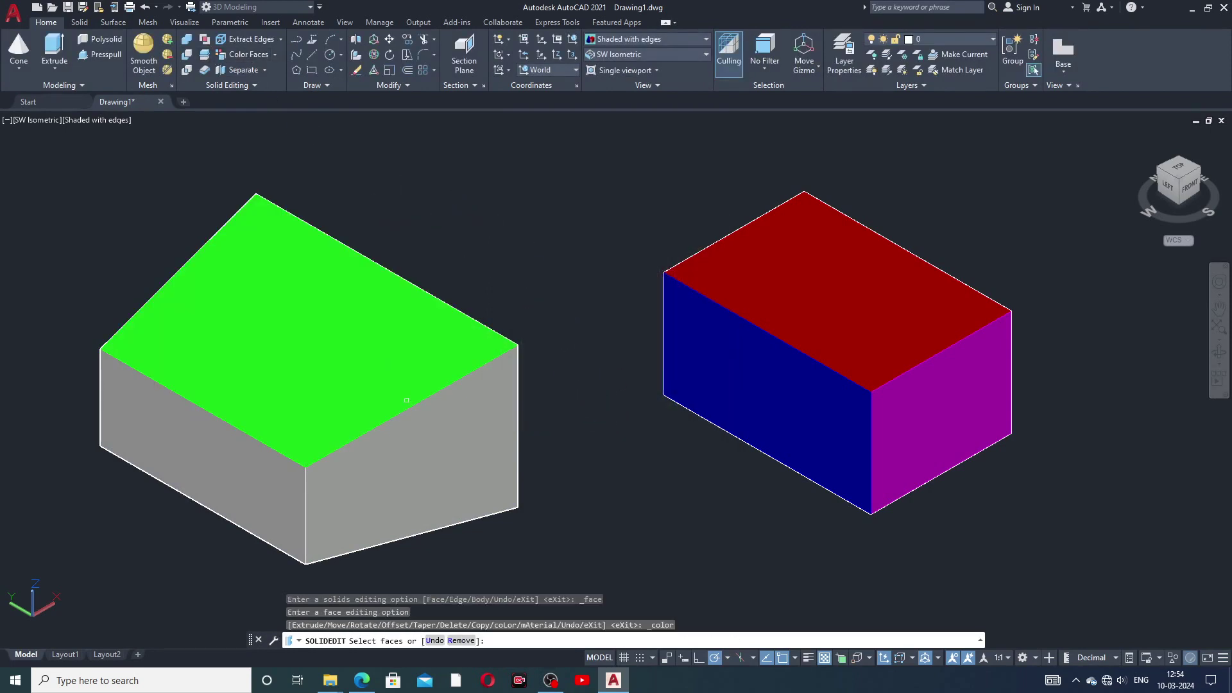
pyautogui.click(440, 431)
pyautogui.rightClick(440, 432)
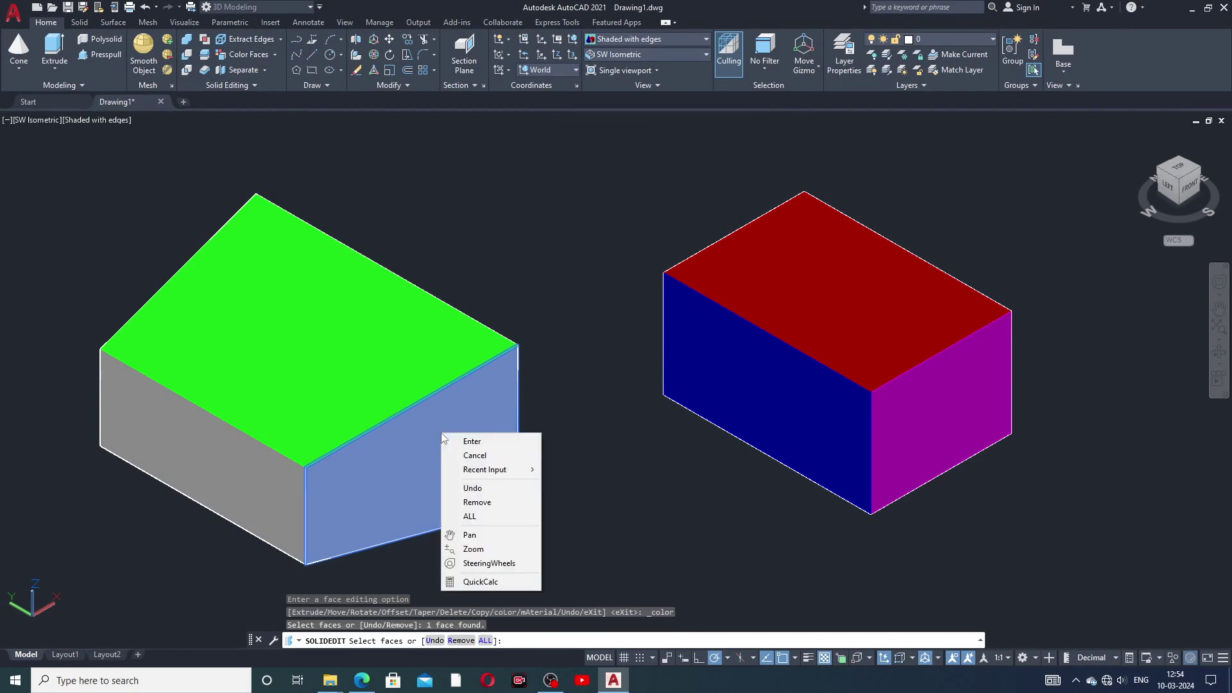
pyautogui.click(467, 442)
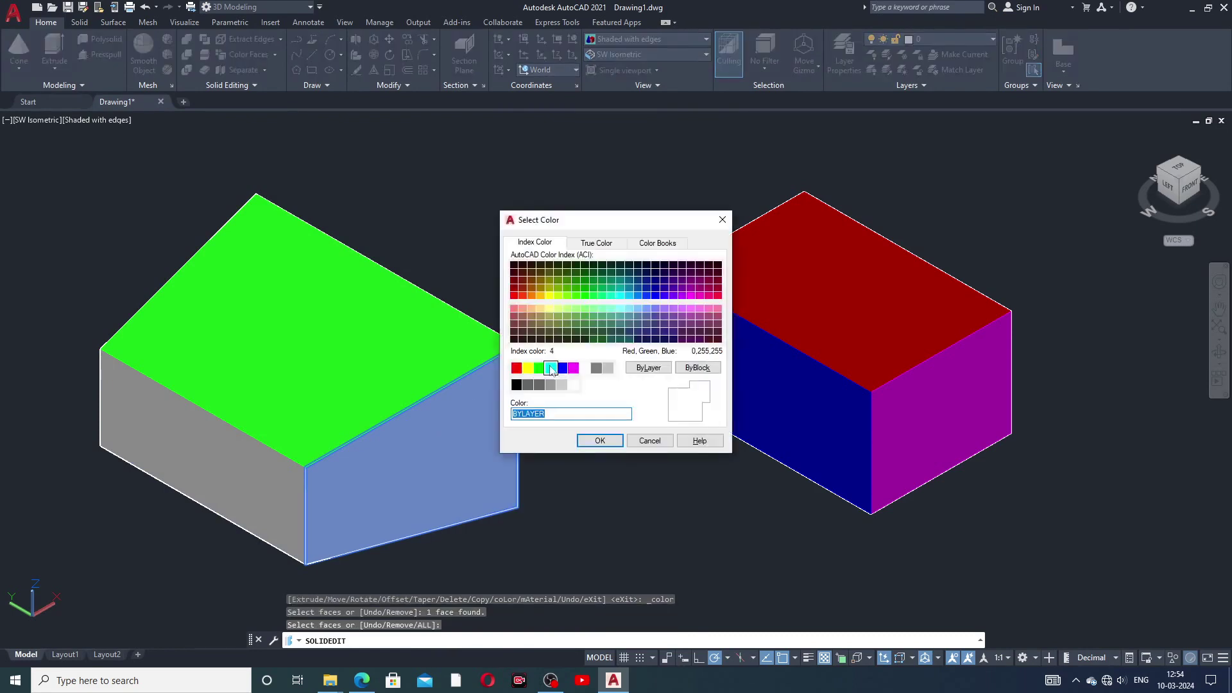
pyautogui.click(517, 368)
pyautogui.click(600, 440)
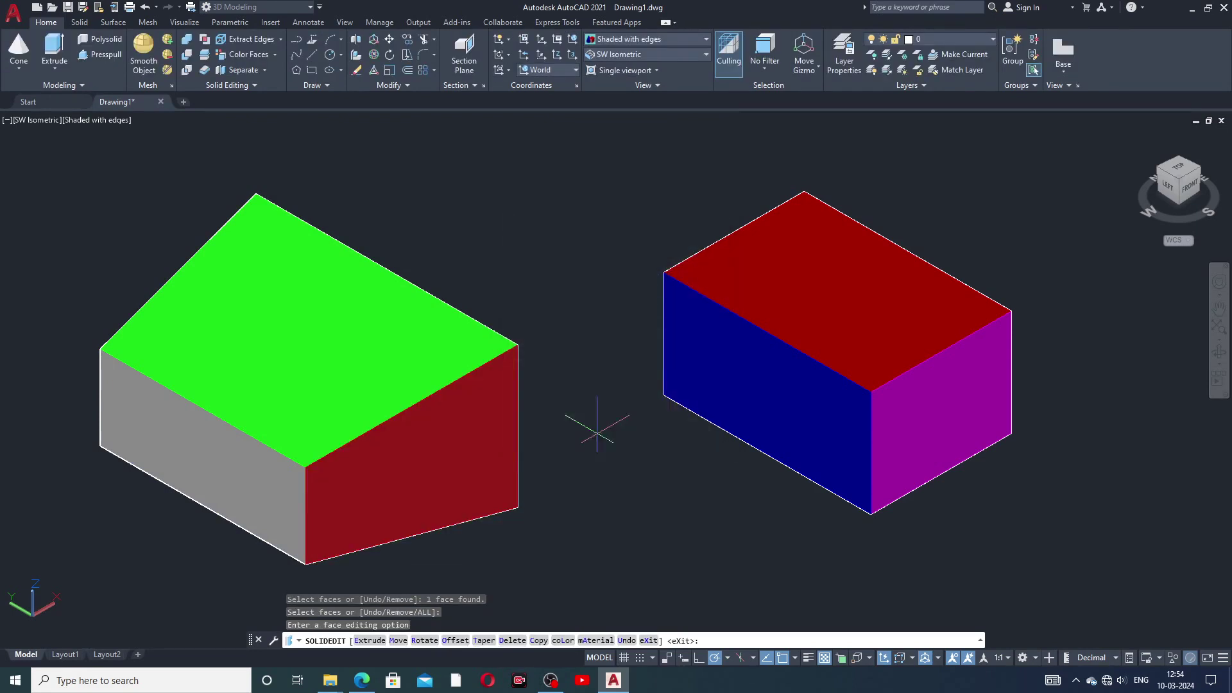
# - Colour the left solid's grey front face blue
pyautogui.click(247, 53)
pyautogui.click(219, 460)
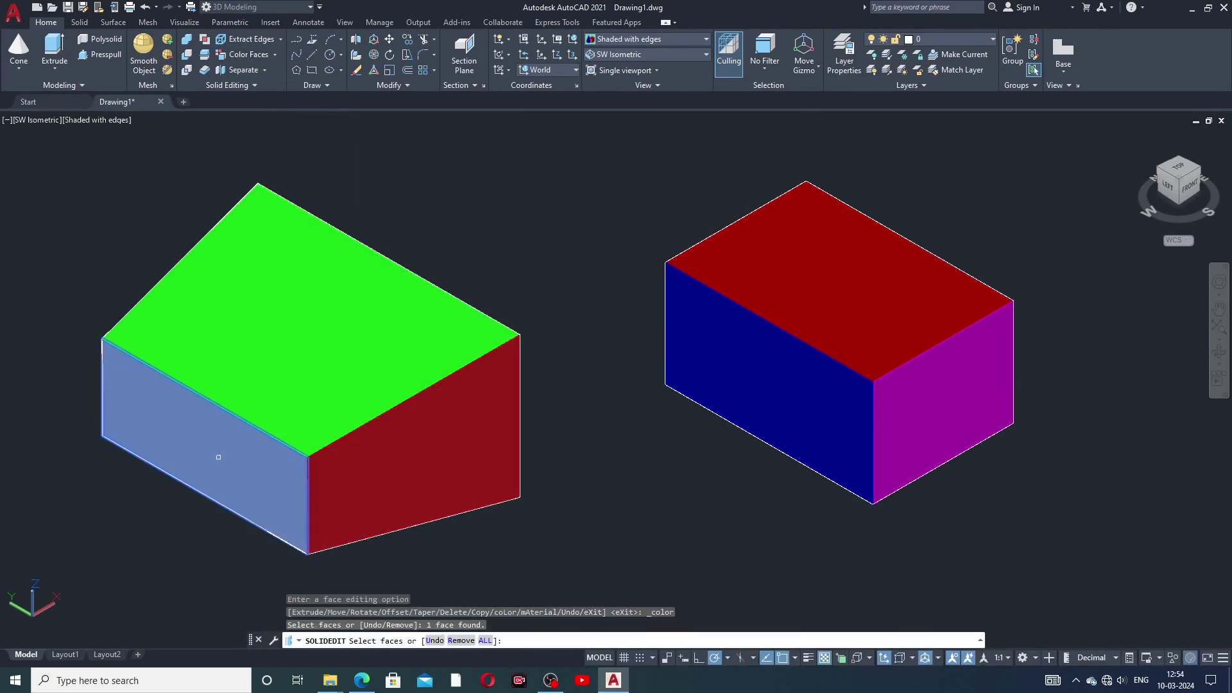
pyautogui.rightClick(219, 462)
pyautogui.click(250, 467)
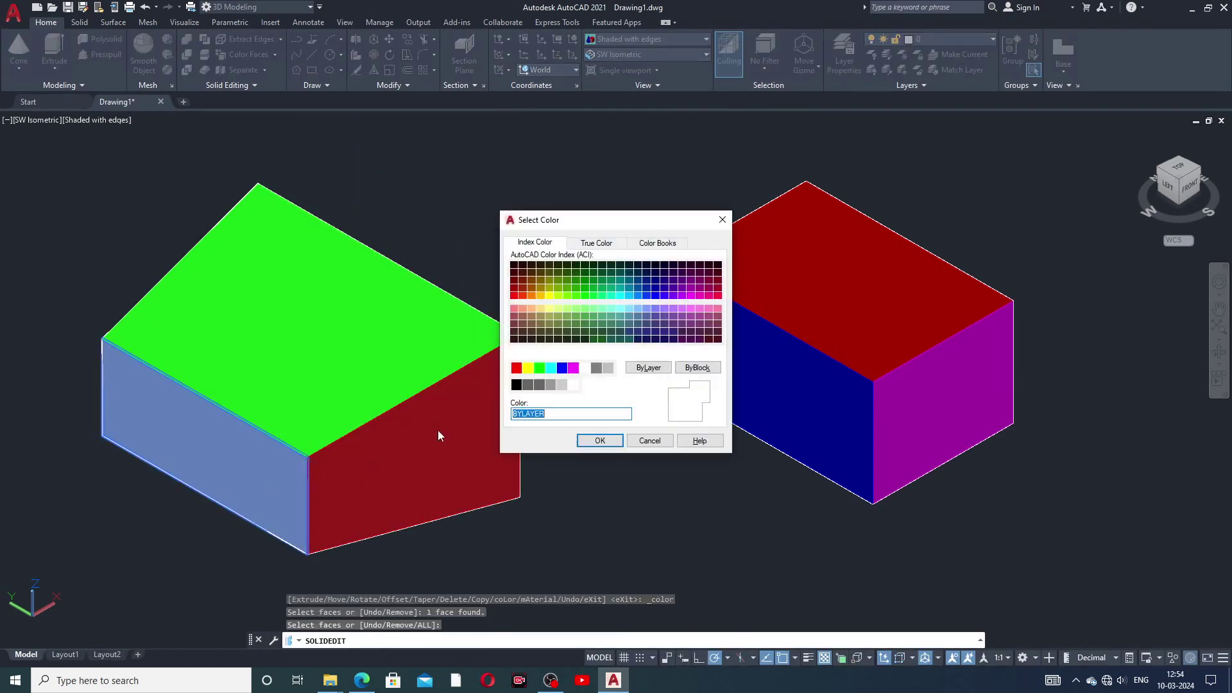
pyautogui.click(562, 369)
pyautogui.click(600, 440)
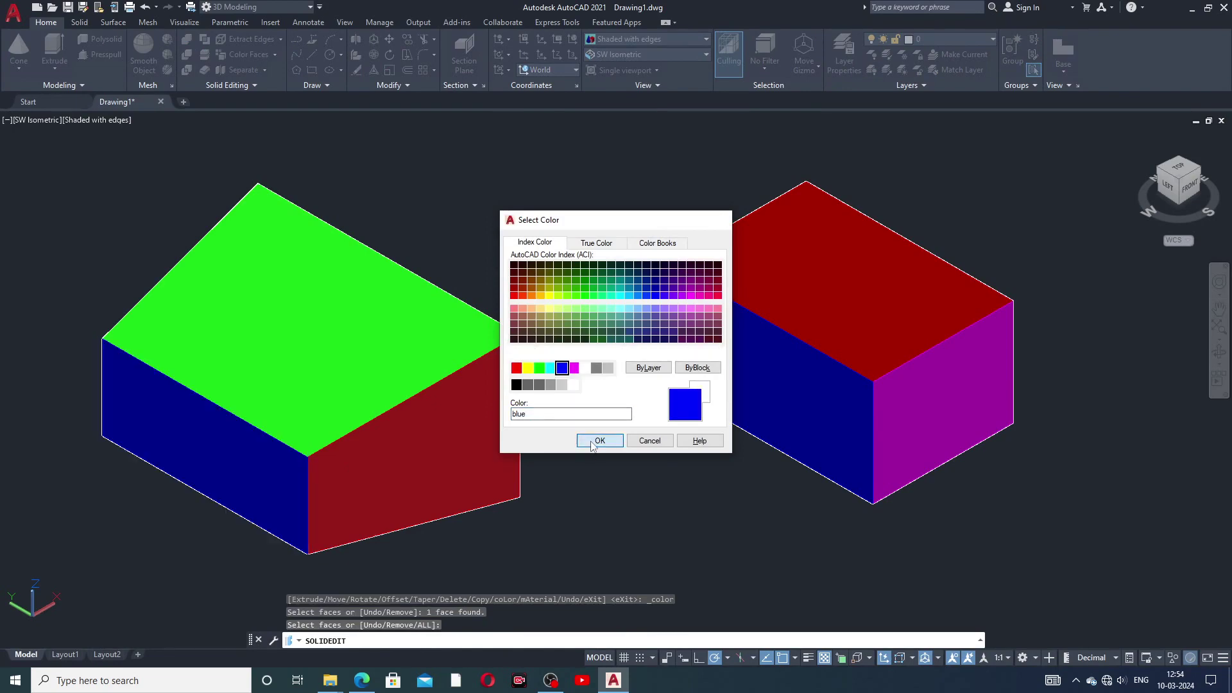
pyautogui.moveTo(586, 446)
pyautogui.mouseDown(button='middle')
pyautogui.moveTo(593, 470)
pyautogui.moveTo(590, 460)
pyautogui.mouseUp(button='middle')
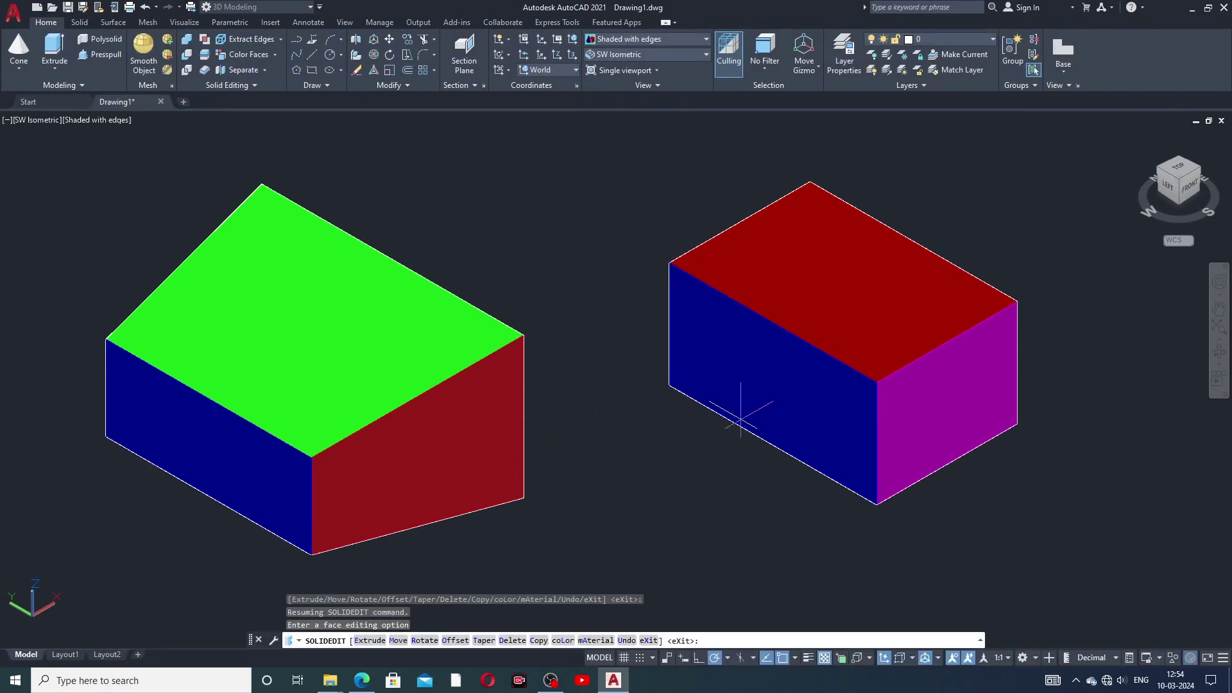
pyautogui.scroll(2, 784, 385)
pyautogui.scroll(-2, 783, 385)
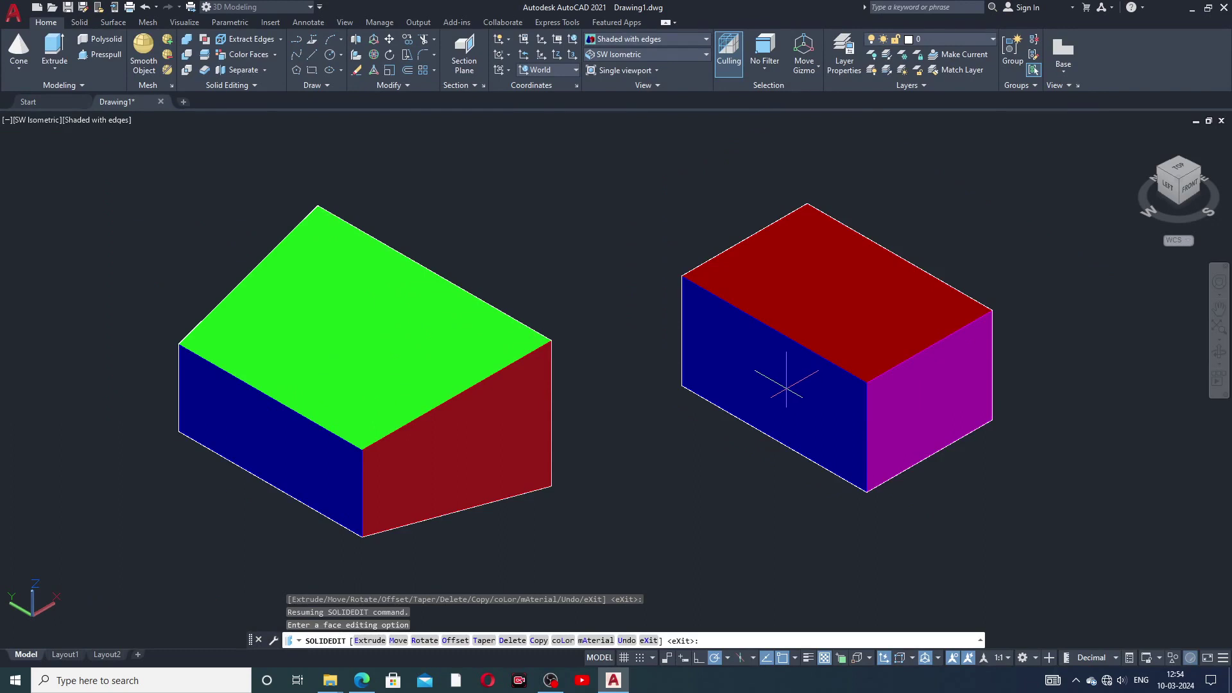
pyautogui.moveTo(784, 385); pyautogui.dragTo(771, 366, button='middle')
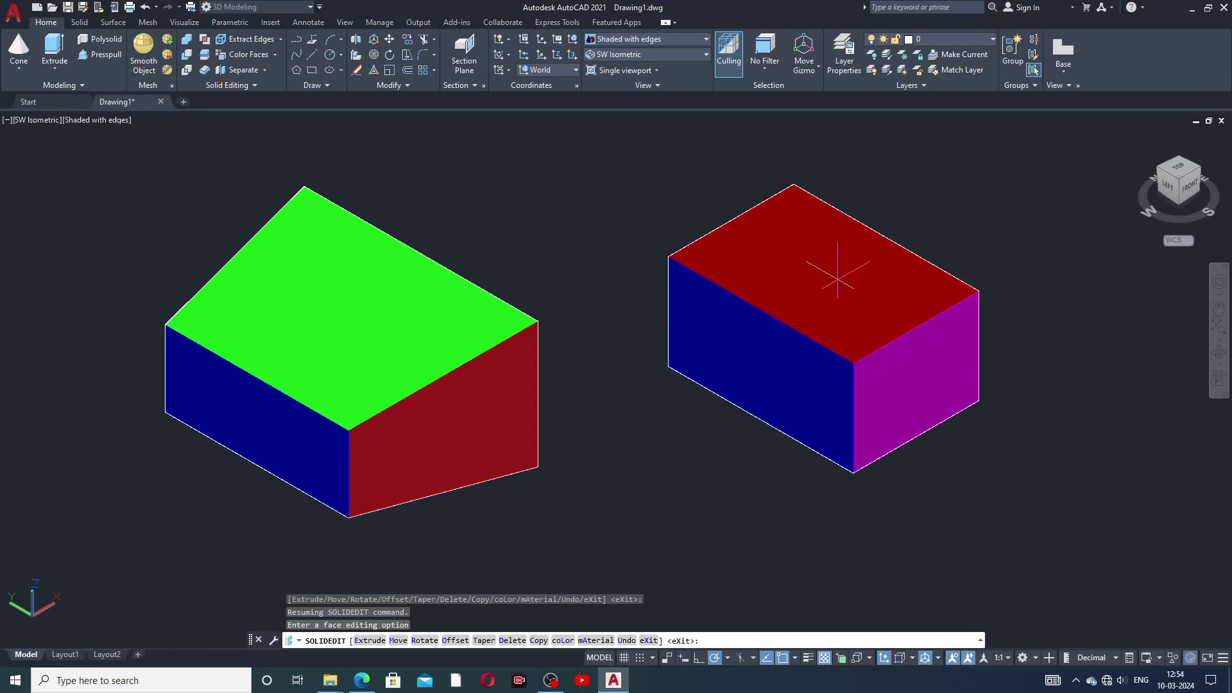
pyautogui.moveTo(846, 370); pyautogui.dragTo(856, 376, button='middle')
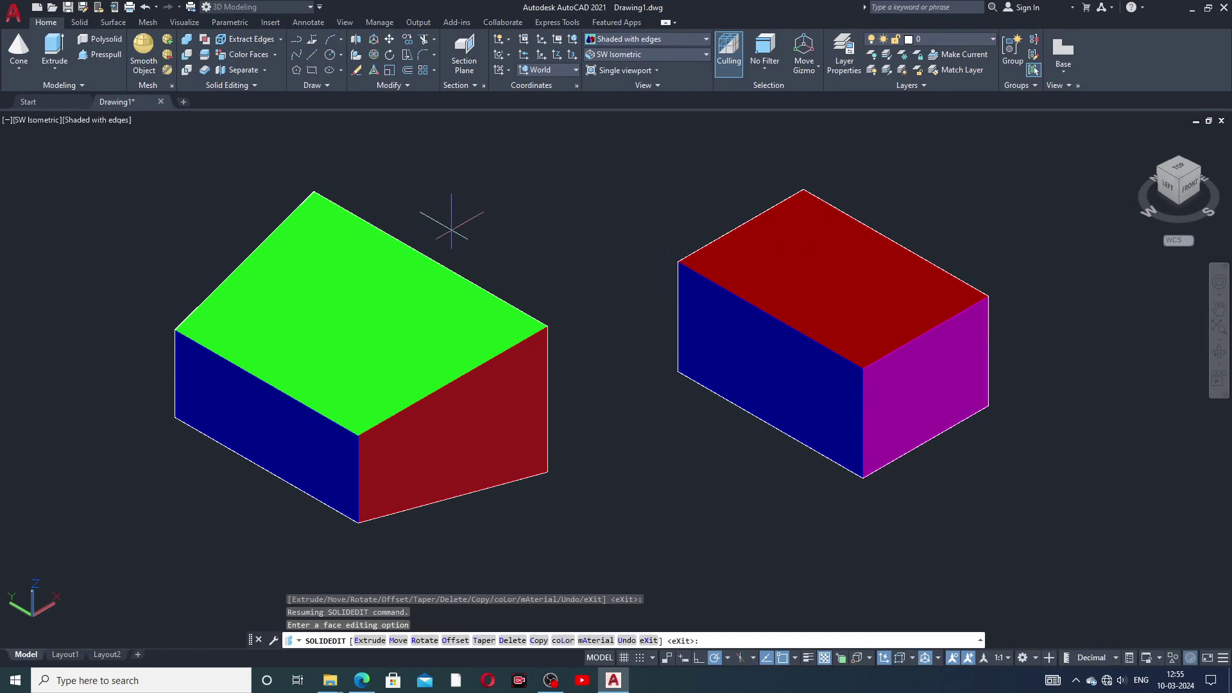
# - Rotate the magenta face 15 degrees about the axis from the box's top front to bottom front corner
pyautogui.click(275, 61)
pyautogui.click(251, 230)
pyautogui.click(915, 370)
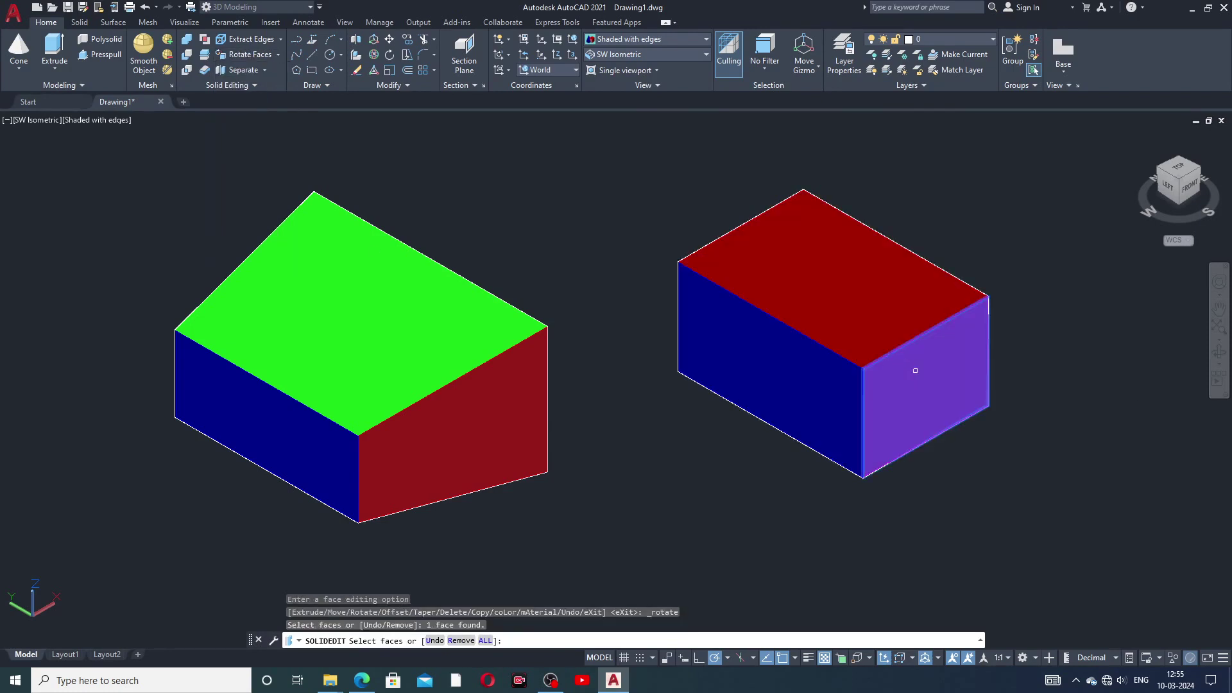
pyautogui.rightClick(915, 370)
pyautogui.click(944, 378)
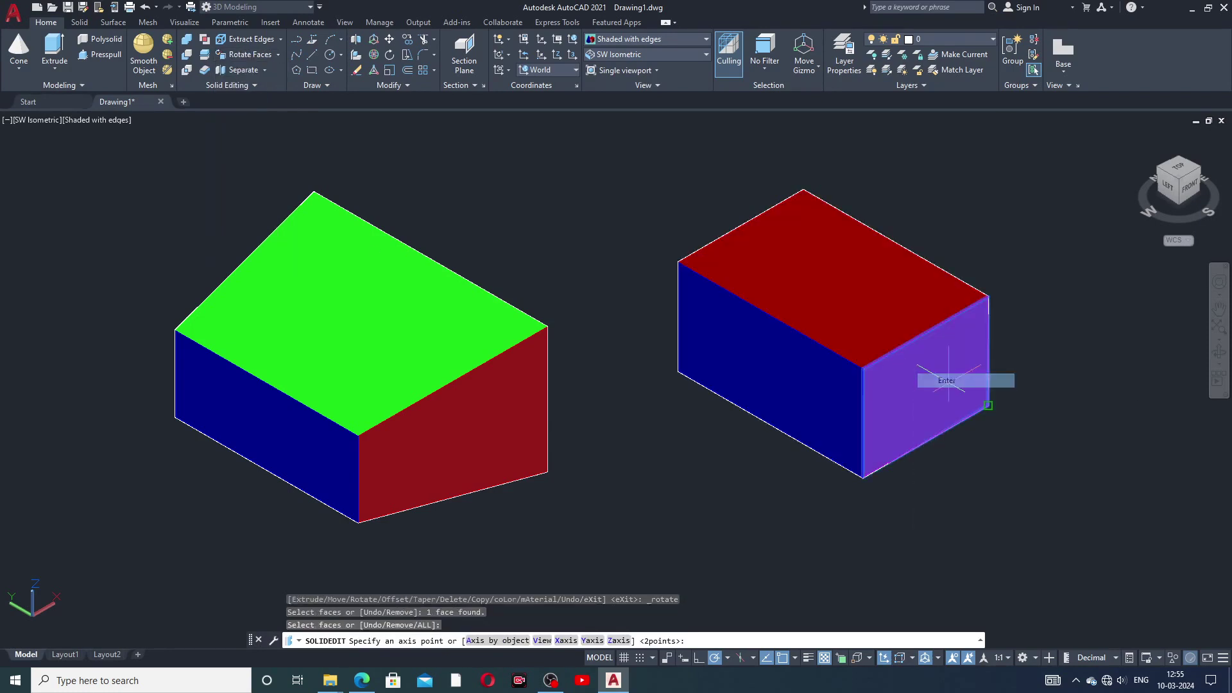
pyautogui.click(863, 368)
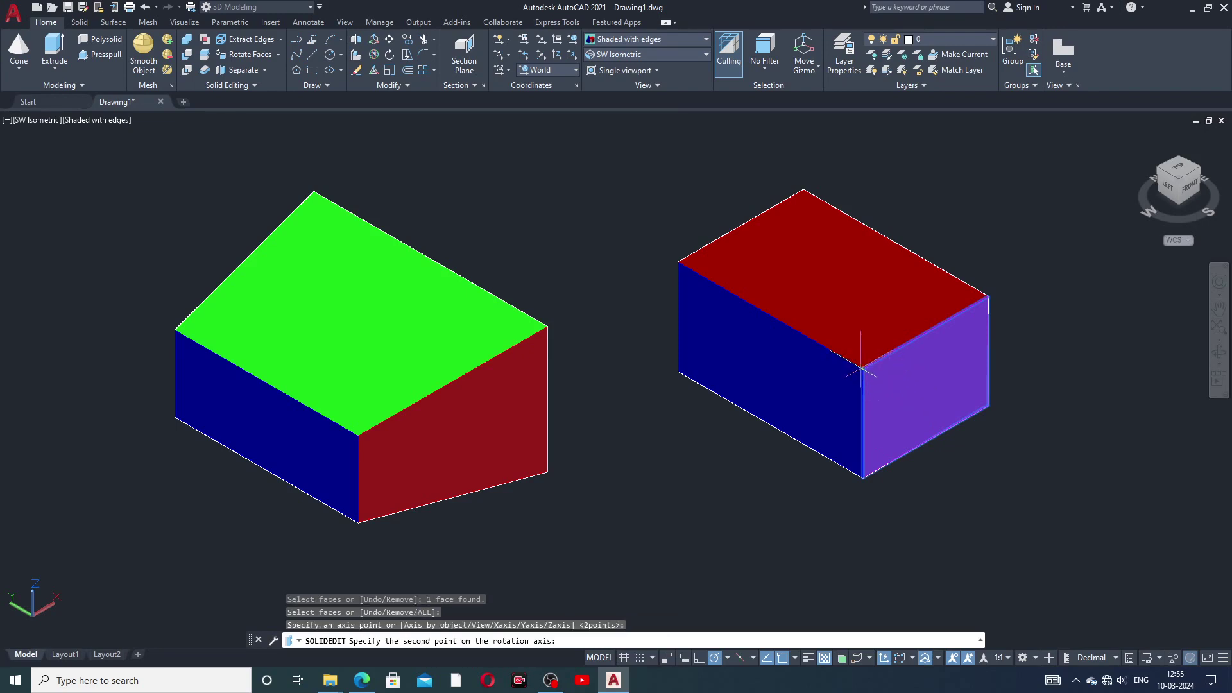
pyautogui.click(863, 478)
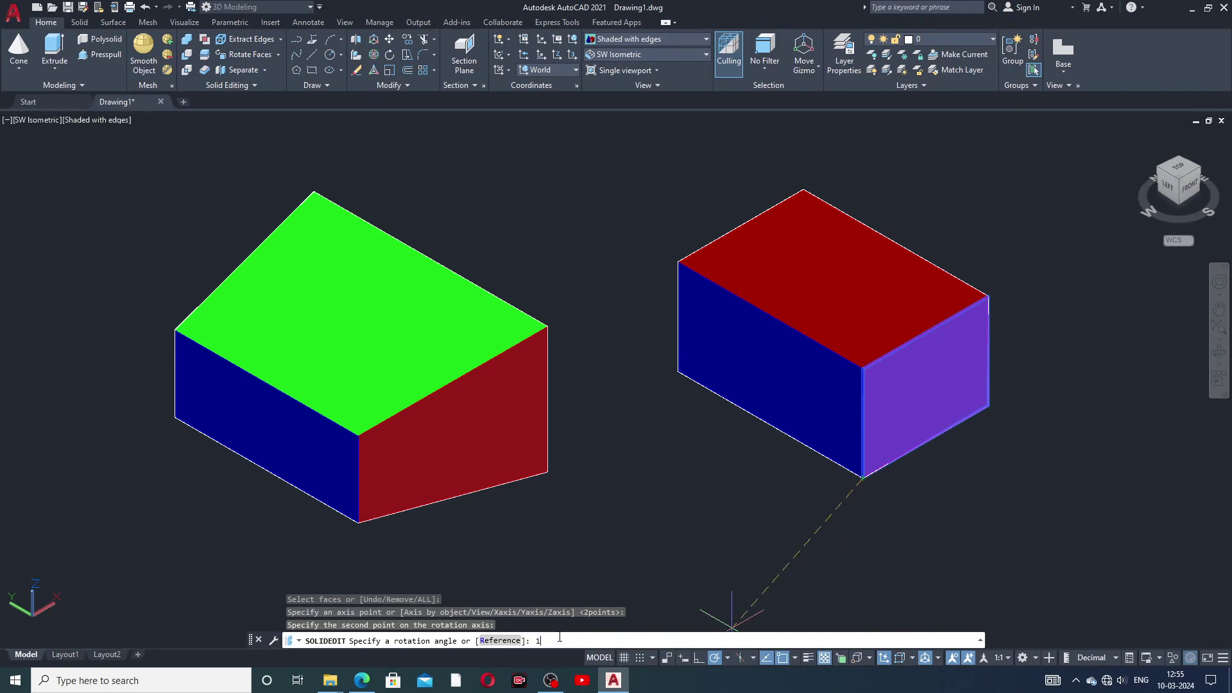
pyautogui.write('15')
pyautogui.press('Return')
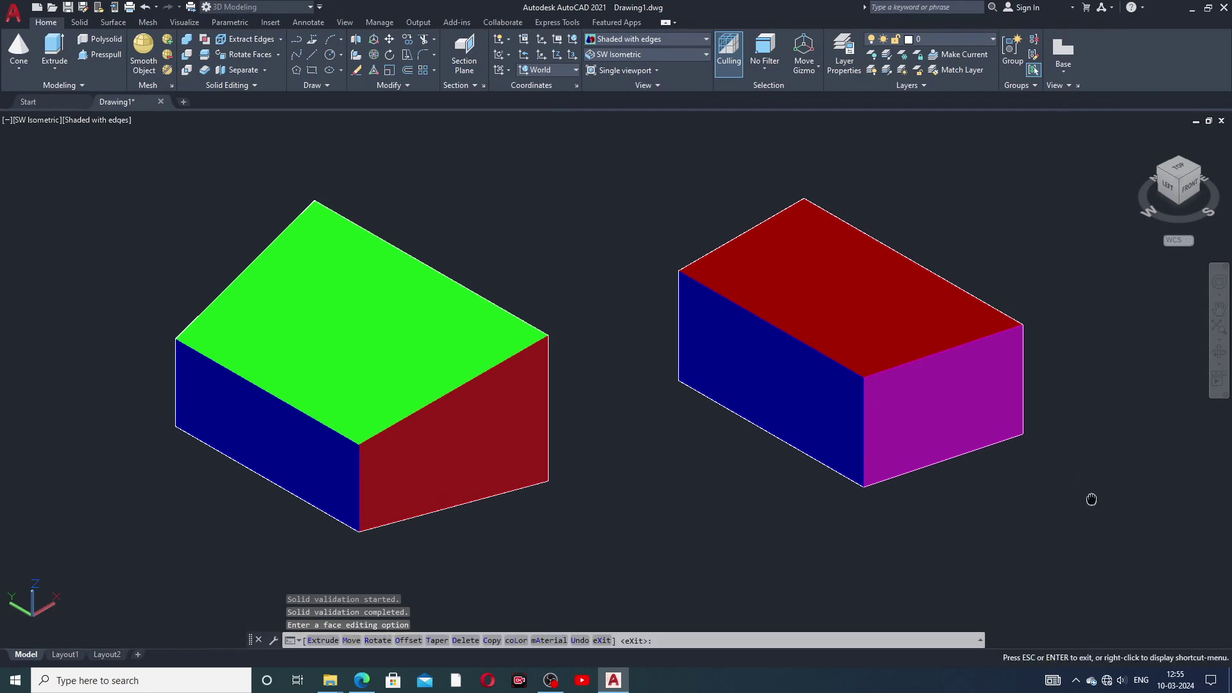
pyautogui.moveTo(1092, 500); pyautogui.dragTo(1085, 478, button='middle')
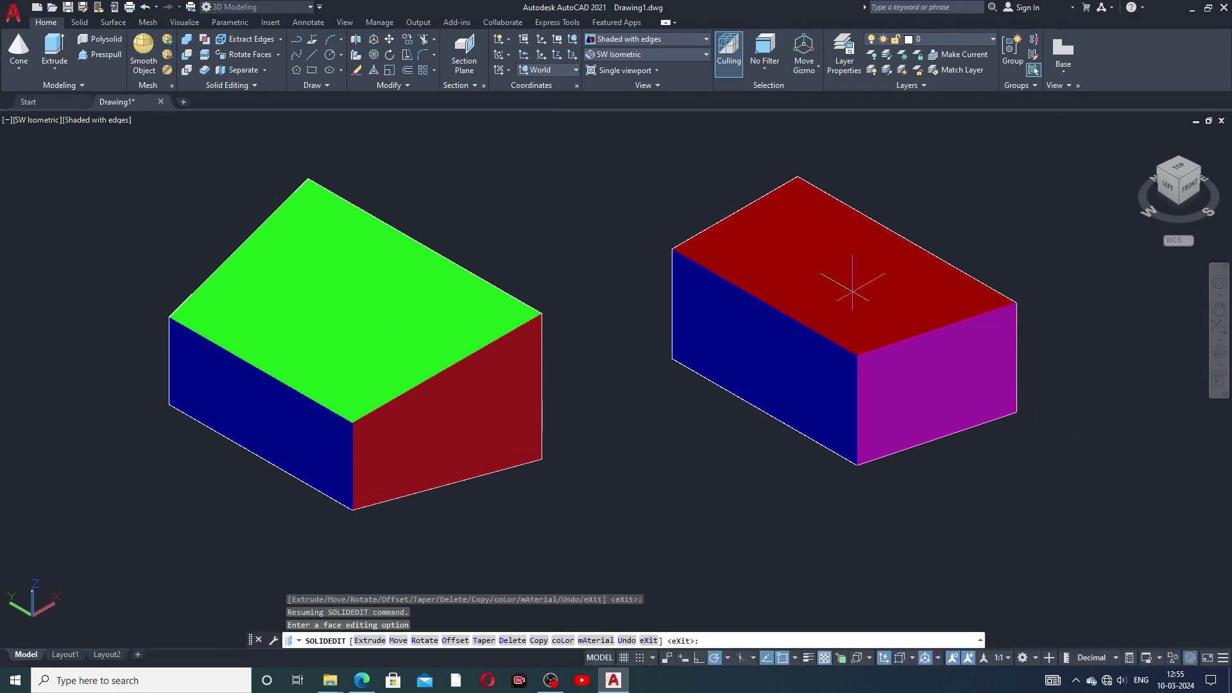
# - Rotate the right box's top face 20 degrees about the axis along its left edge
pyautogui.click(262, 55)
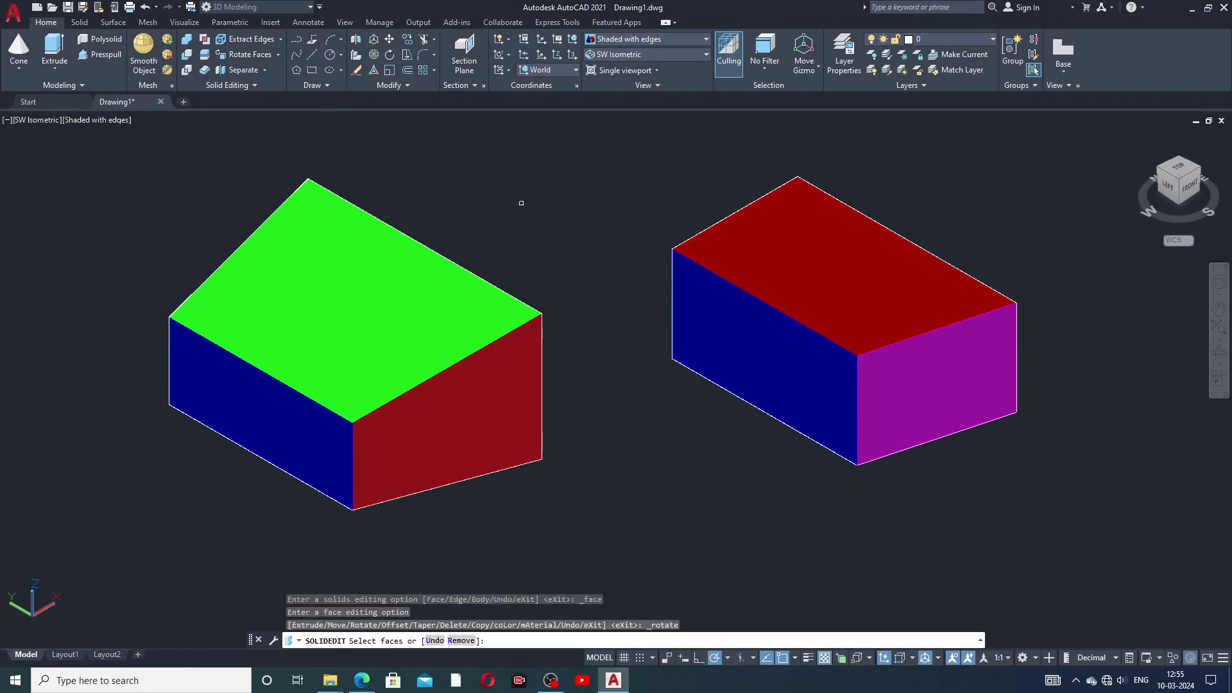
pyautogui.click(837, 263)
pyautogui.rightClick(837, 263)
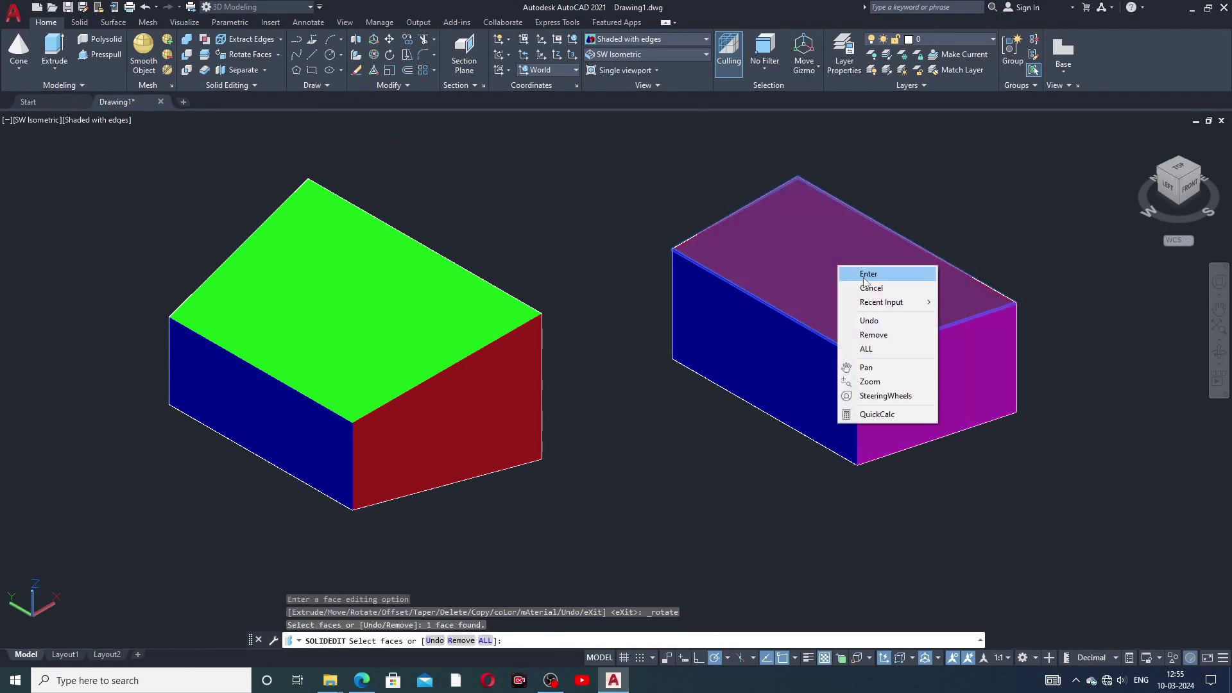
pyautogui.click(865, 282)
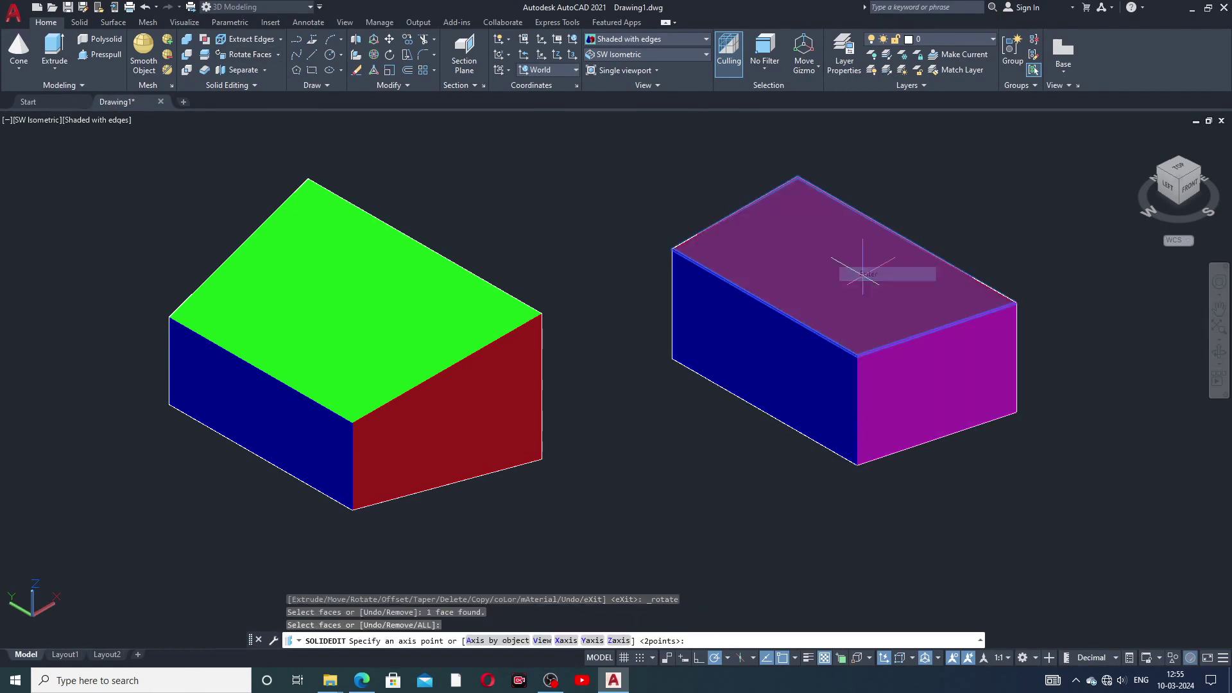
pyautogui.click(672, 249)
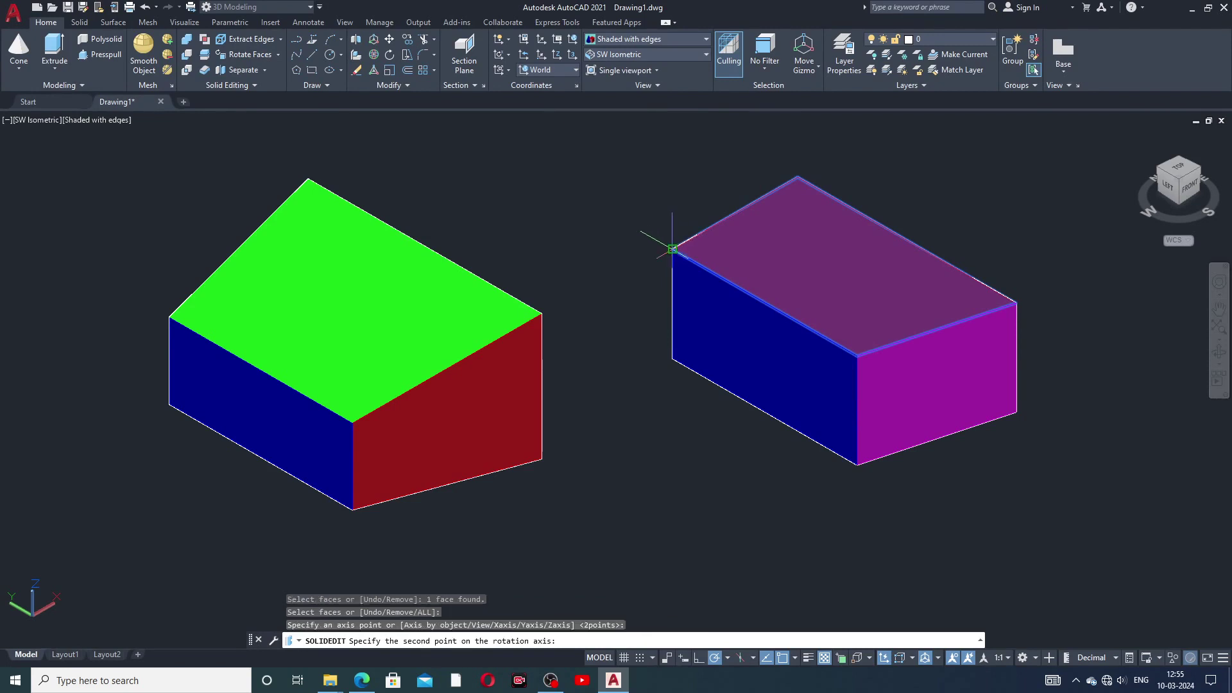
pyautogui.click(857, 356)
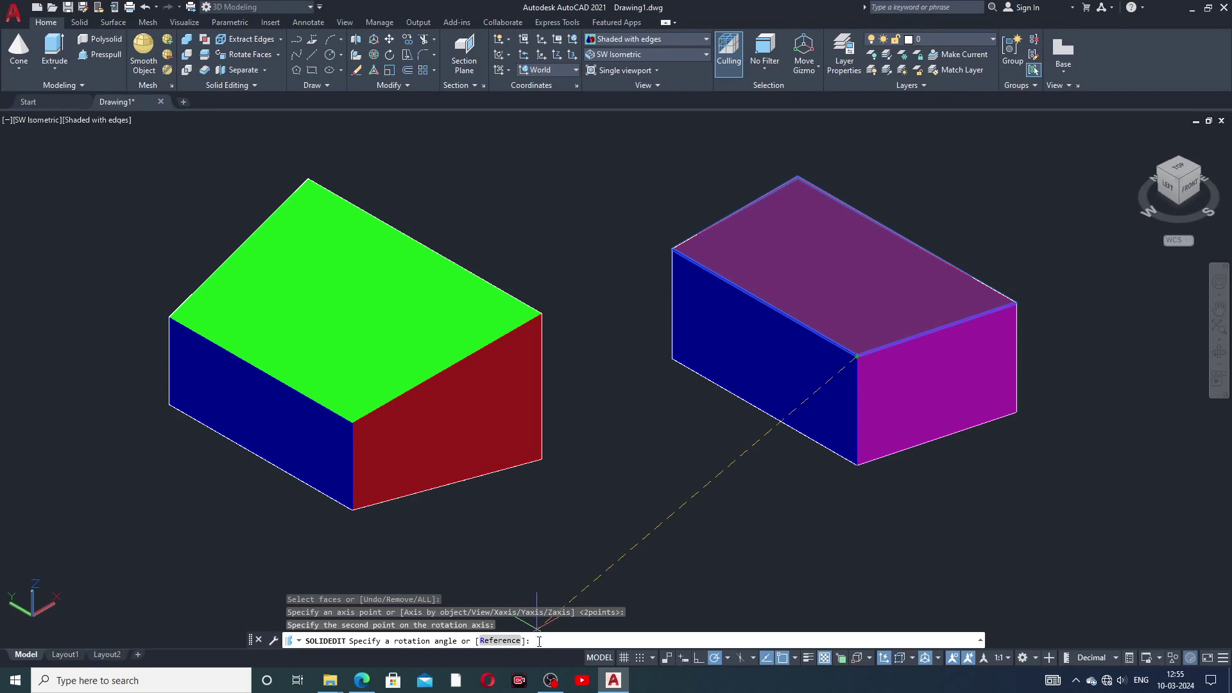
pyautogui.press('Return')
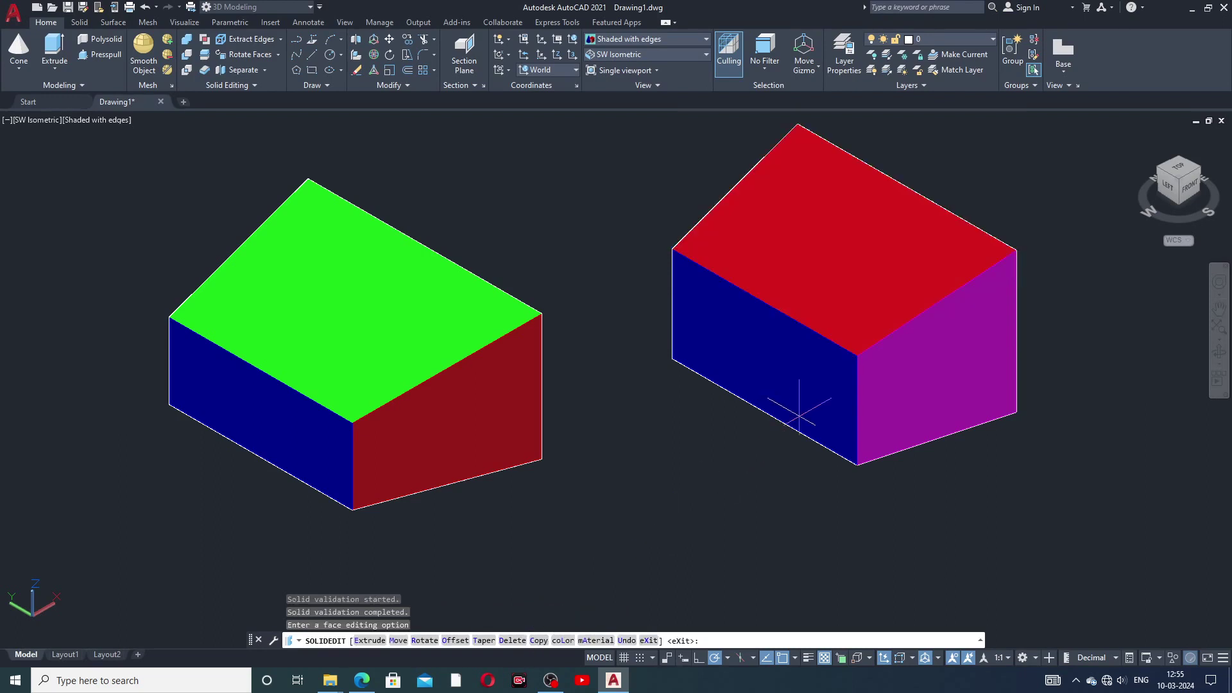
pyautogui.moveTo(802, 410); pyautogui.dragTo(812, 429, button='middle')
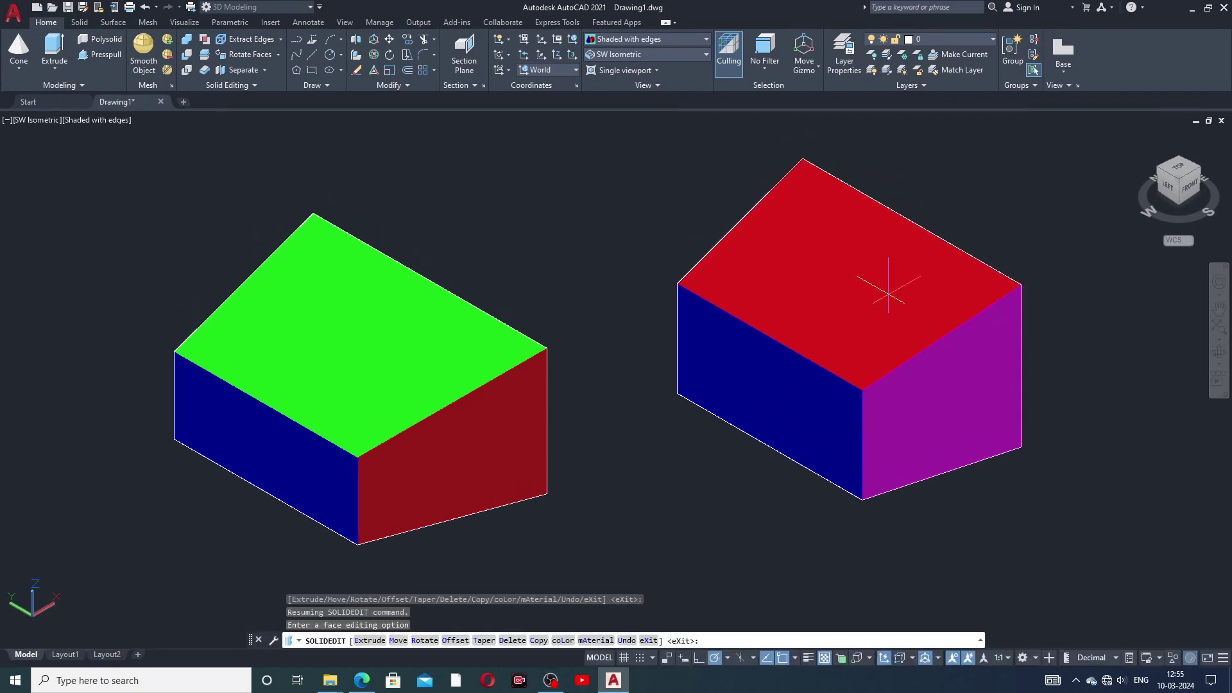
pyautogui.moveTo(885, 294); pyautogui.dragTo(893, 307, button='middle')
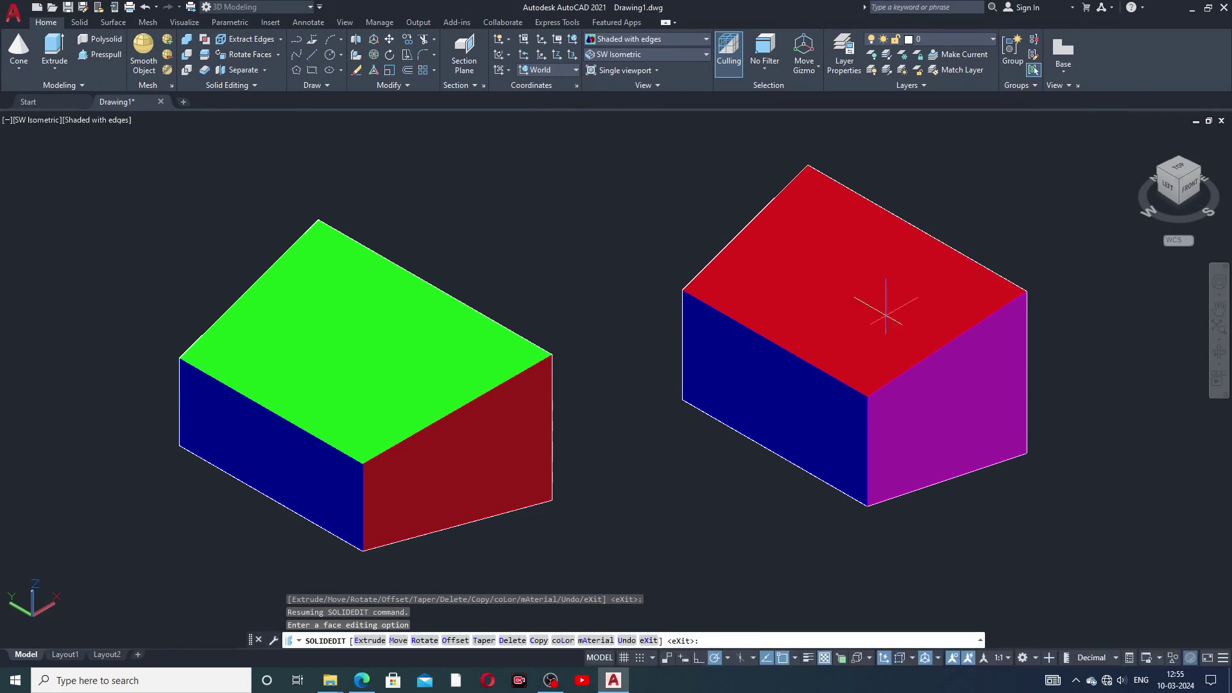
# - Exit the SOLIDEDIT command with X
pyautogui.click(712, 684)
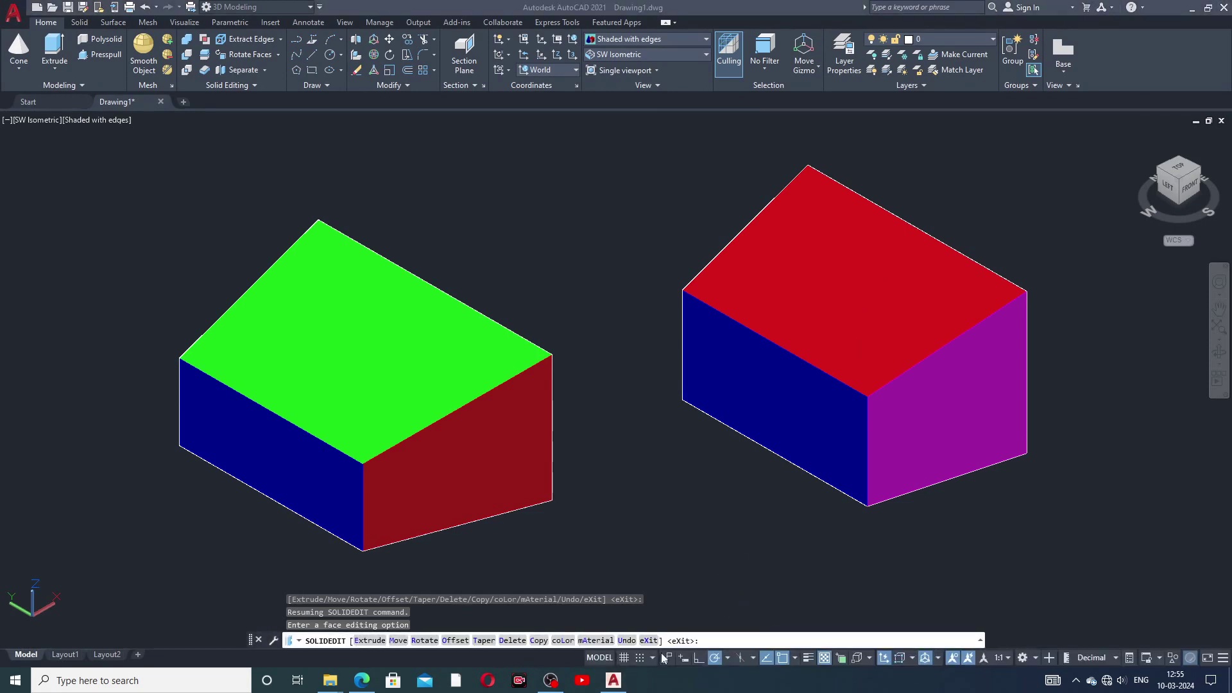
pyautogui.click(634, 640)
pyautogui.write('X')
pyautogui.press('Return')
pyautogui.click(585, 641)
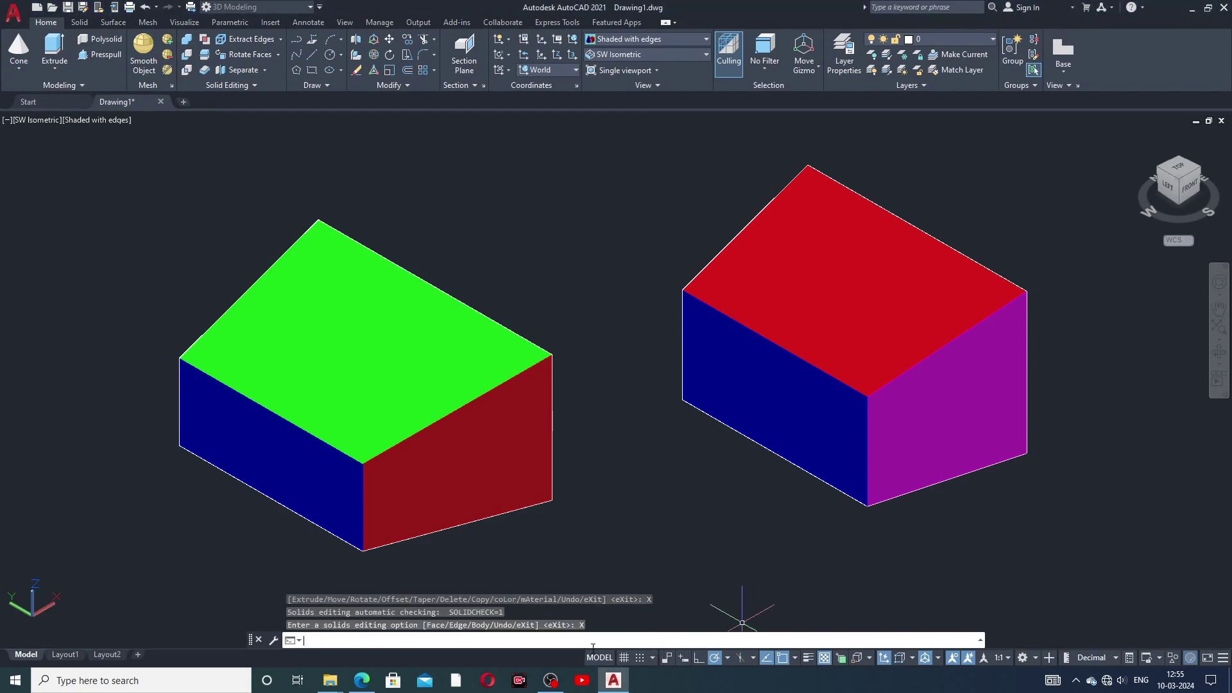
pyautogui.click(681, 687)
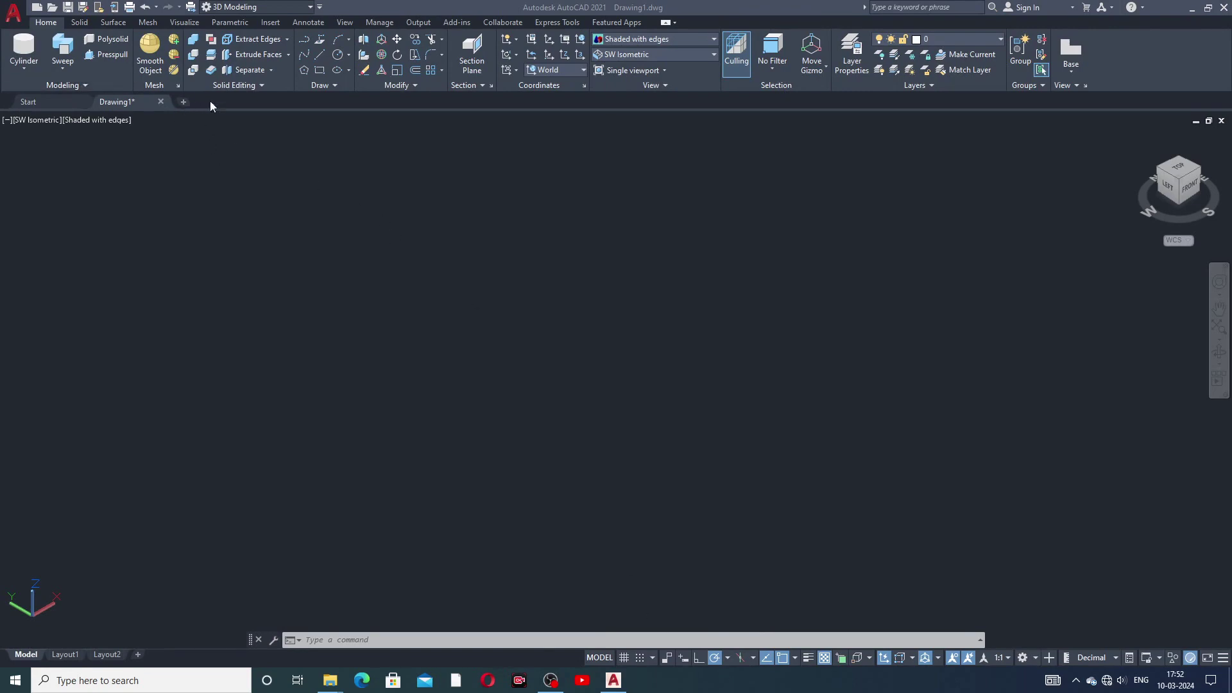
pyautogui.click(271, 71)
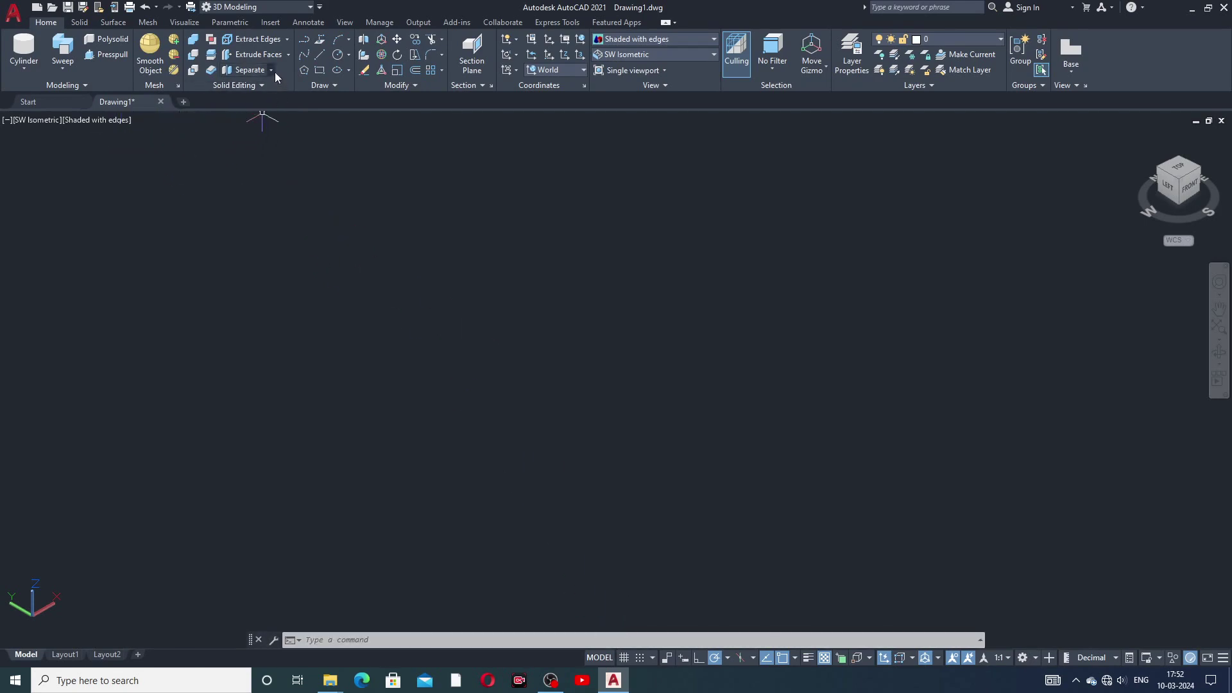
# - Draw a rectangle on the ground plane by picking two opposite corners
pyautogui.click(29, 68)
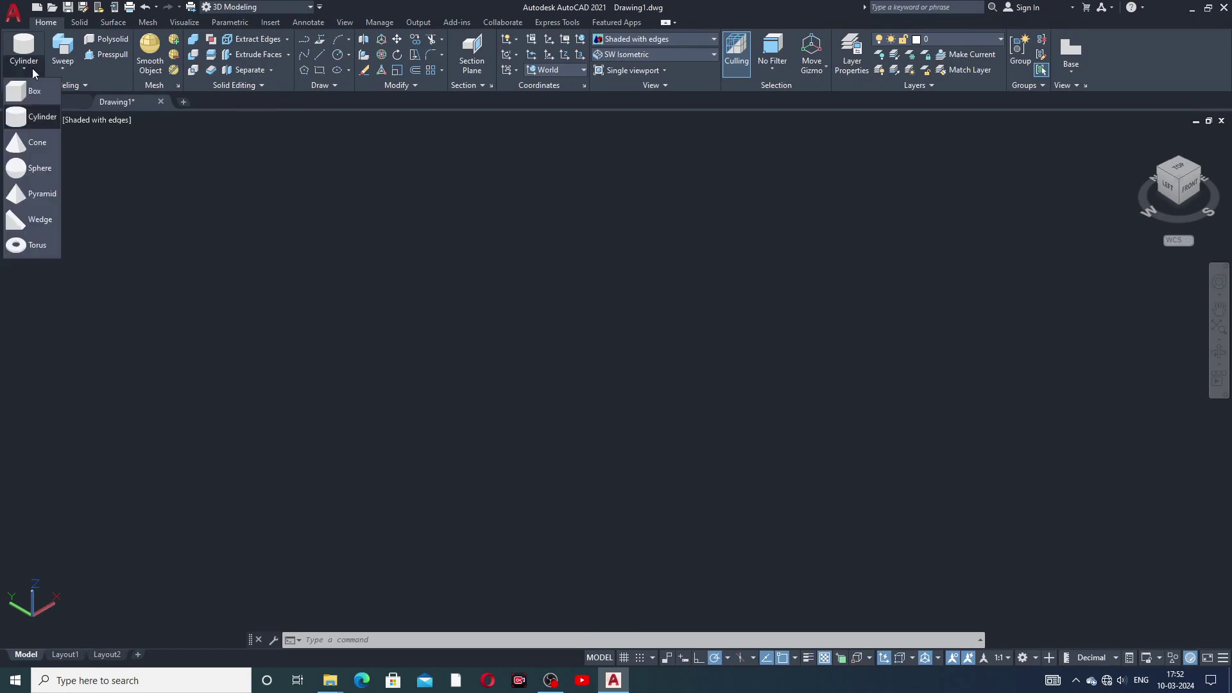
pyautogui.click(202, 156)
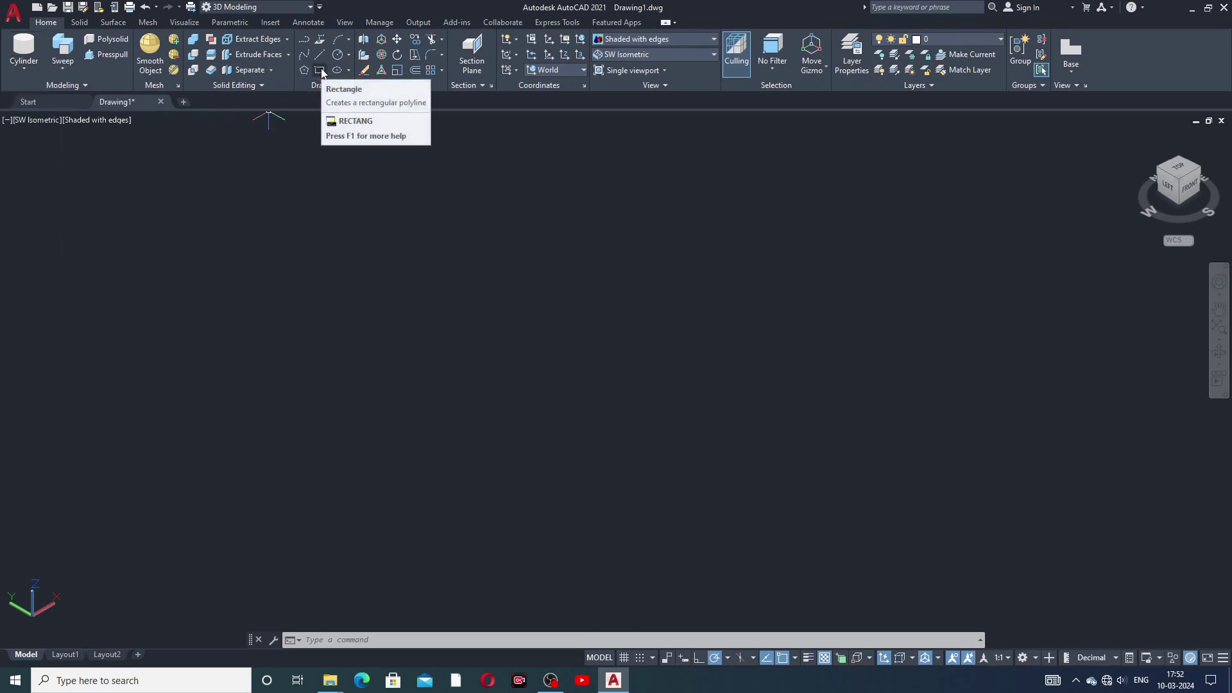
pyautogui.click(322, 72)
pyautogui.click(274, 352)
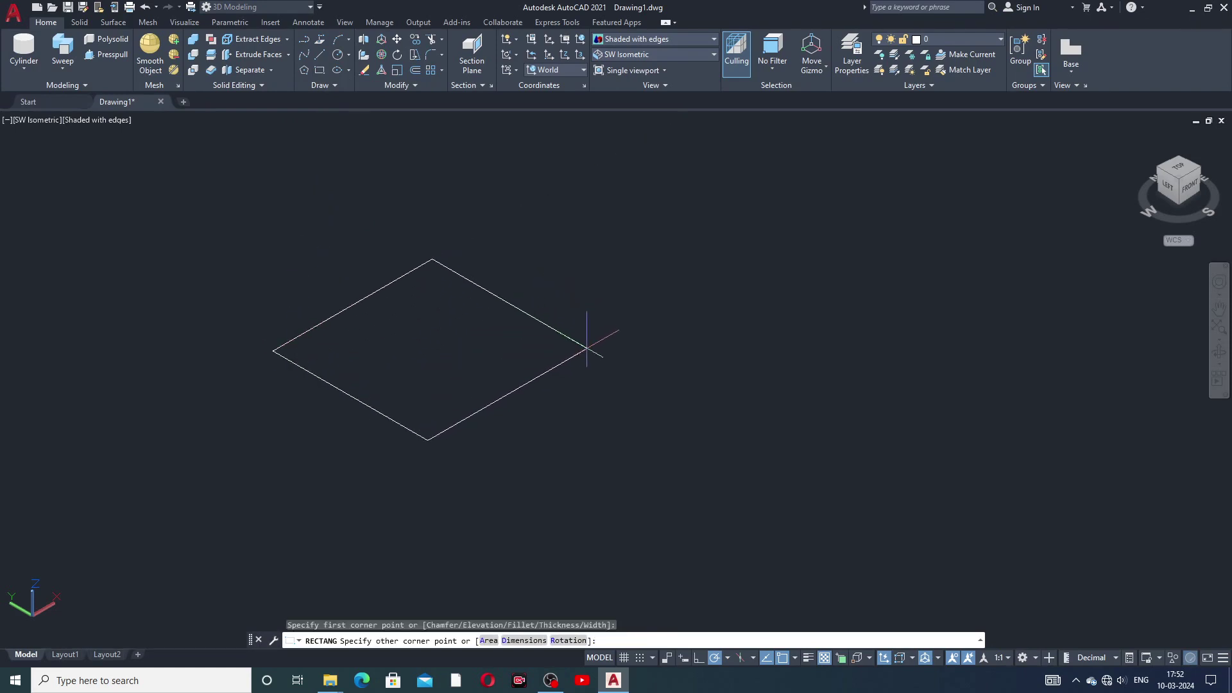
pyautogui.click(587, 349)
pyautogui.moveTo(523, 325)
pyautogui.mouseDown(button='middle')
pyautogui.moveTo(463, 316)
pyautogui.moveTo(453, 333)
pyautogui.mouseUp(button='middle')
# - Press-pull the rectangle up into a solid box and orbit to view it
pyautogui.click(106, 54)
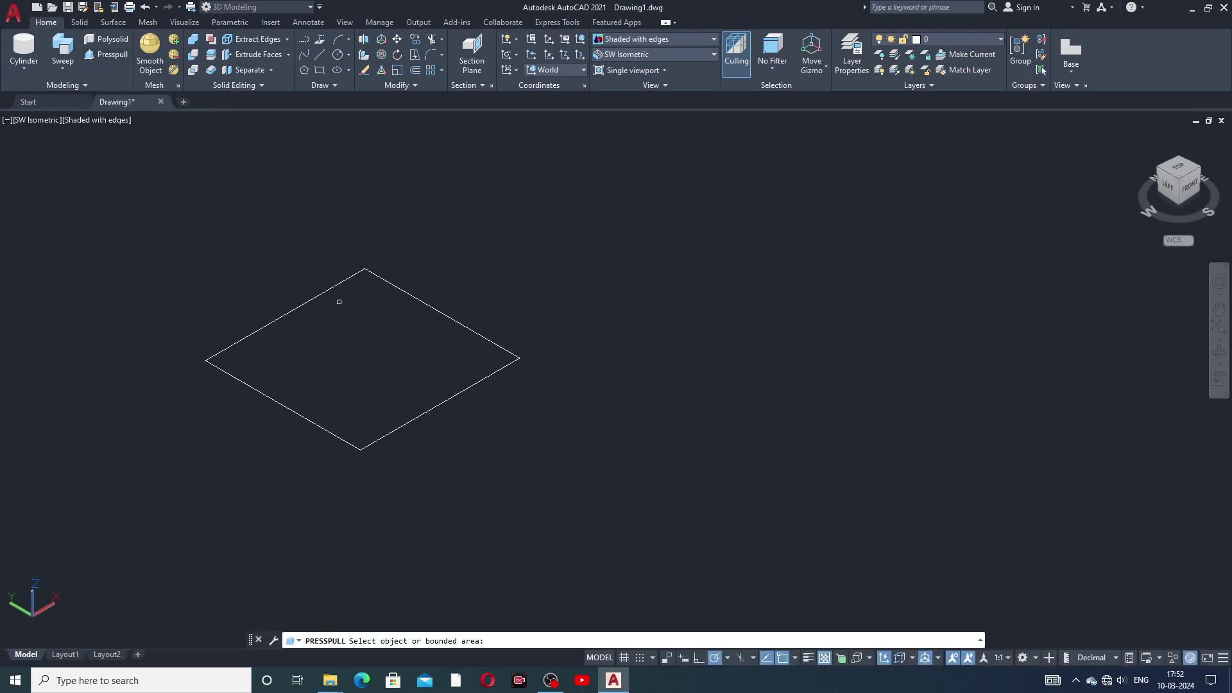
pyautogui.click(372, 270)
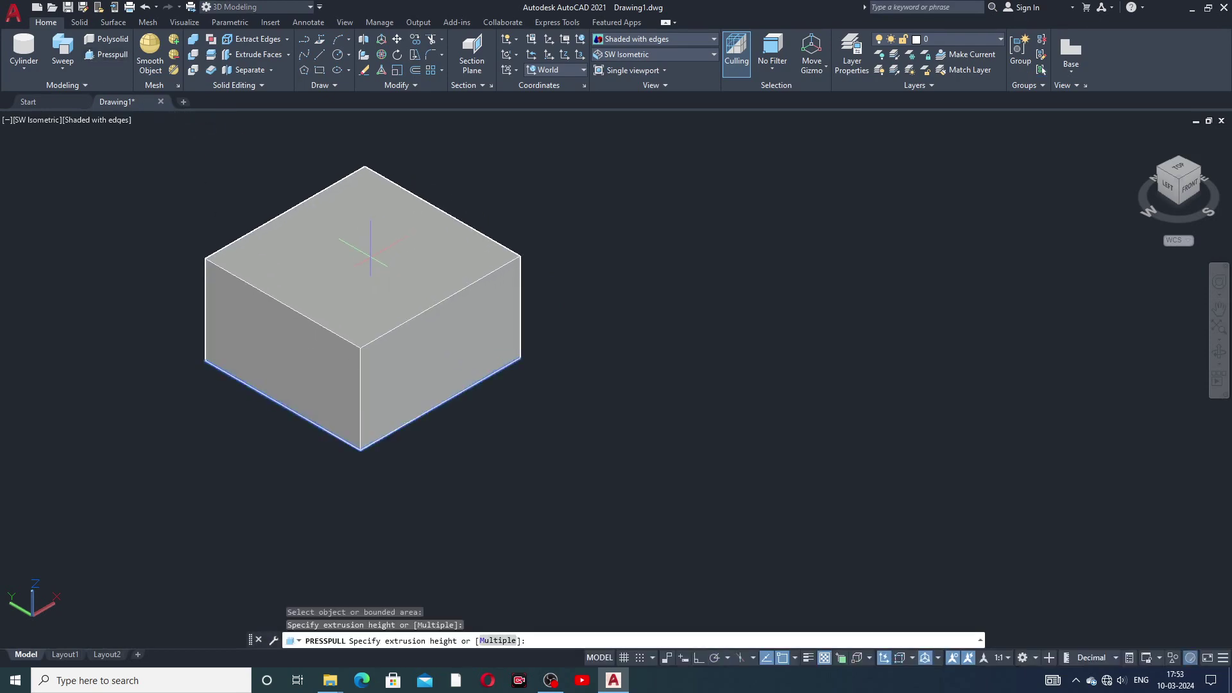
pyautogui.click(371, 267)
pyautogui.keyDown('shift'); pyautogui.moveTo(404, 291); pyautogui.dragTo(413, 327, button='middle'); pyautogui.keyUp('shift')
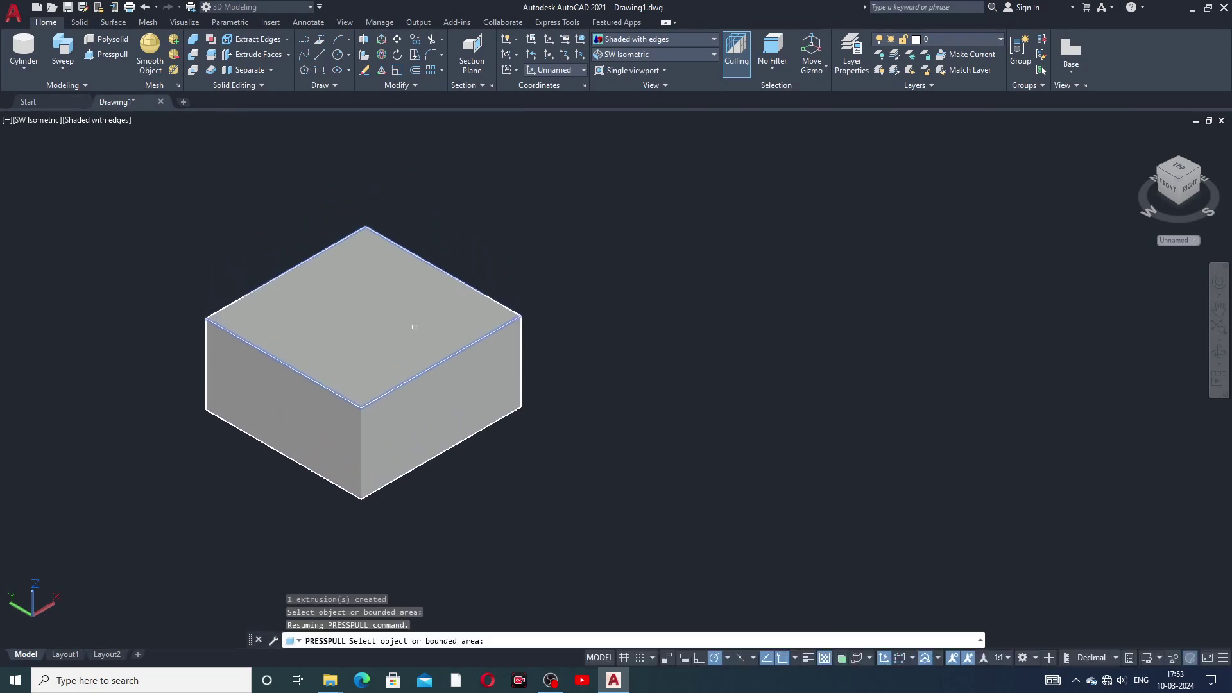
pyautogui.press('Escape')
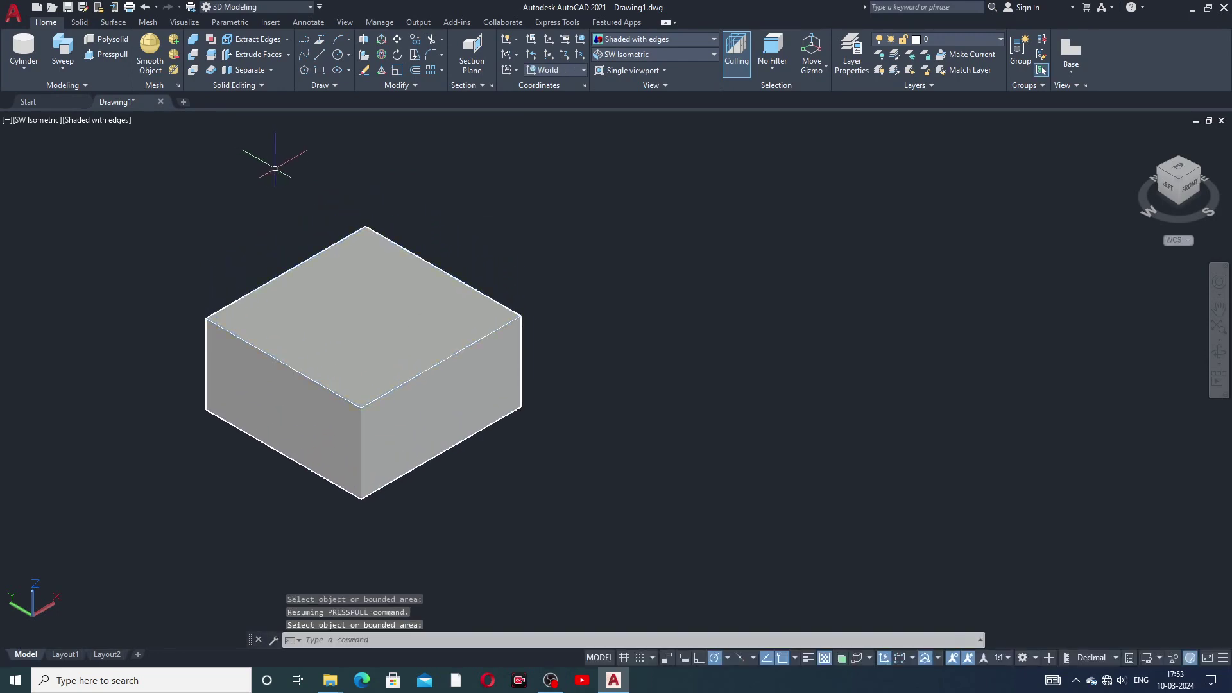
# - Draw a second rectangle to the right of the first box
pyautogui.click(320, 71)
pyautogui.click(762, 371)
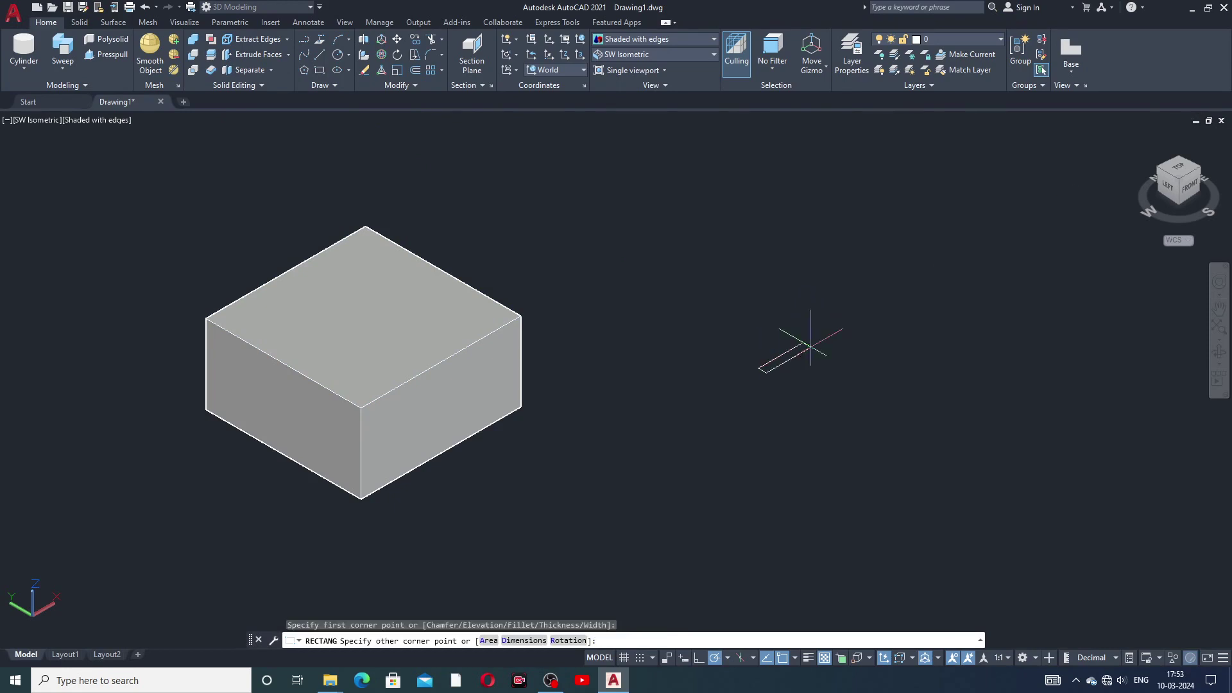
pyautogui.click(1079, 407)
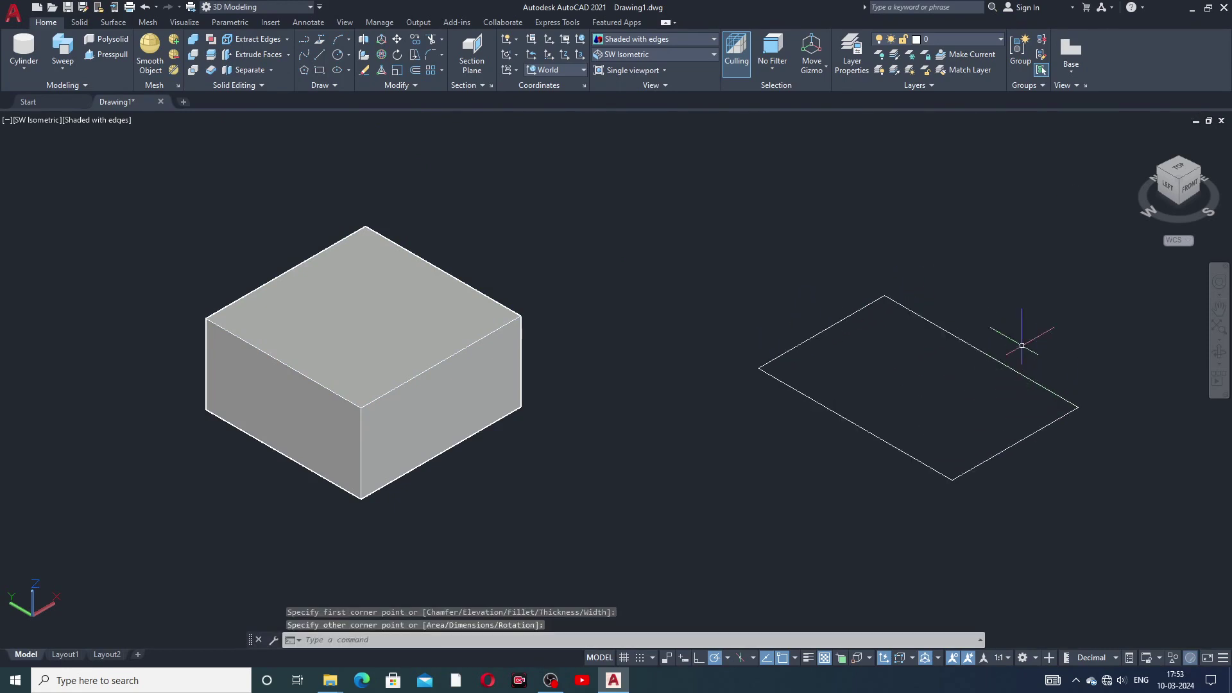
pyautogui.moveTo(882, 371); pyautogui.dragTo(828, 355, button='middle')
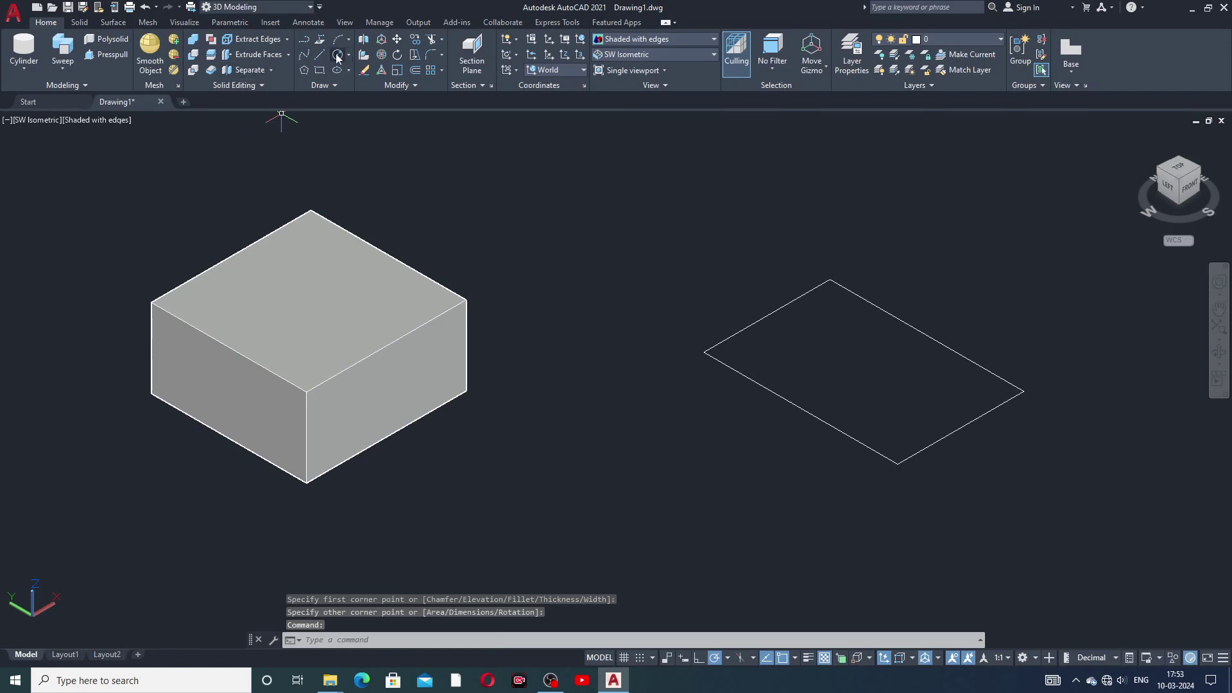
# - Press-pull the new rectangle into a second box of similar height
pyautogui.click(107, 55)
pyautogui.click(786, 318)
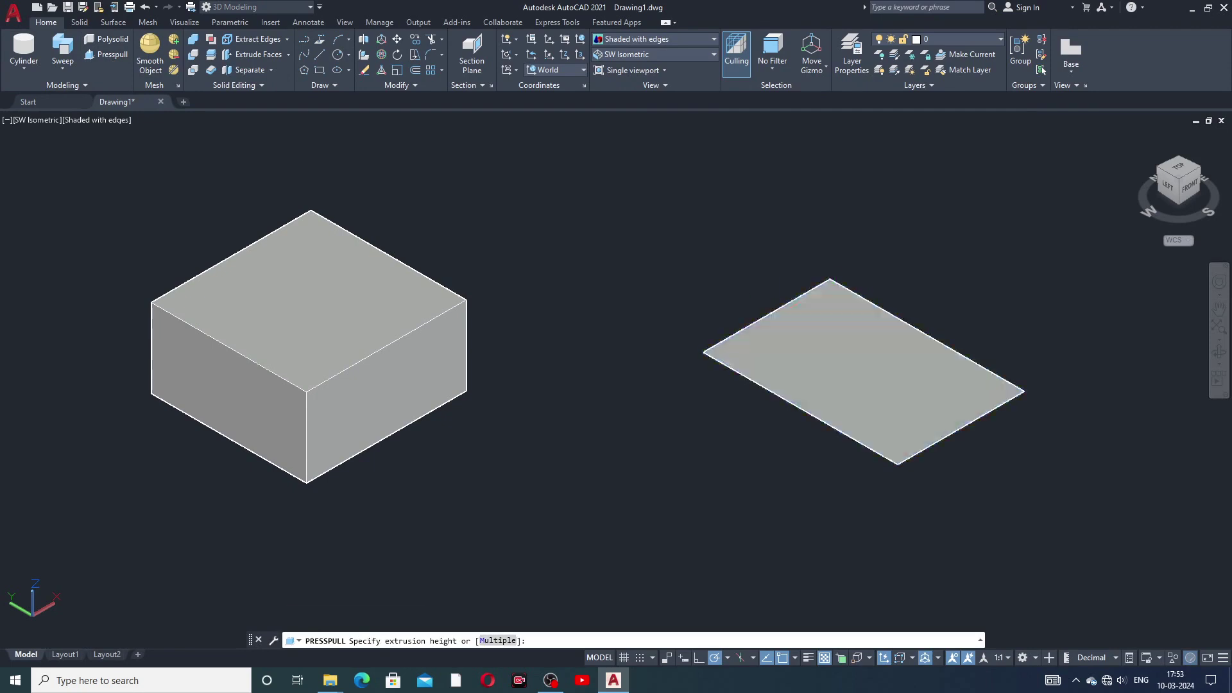
pyautogui.click(783, 263)
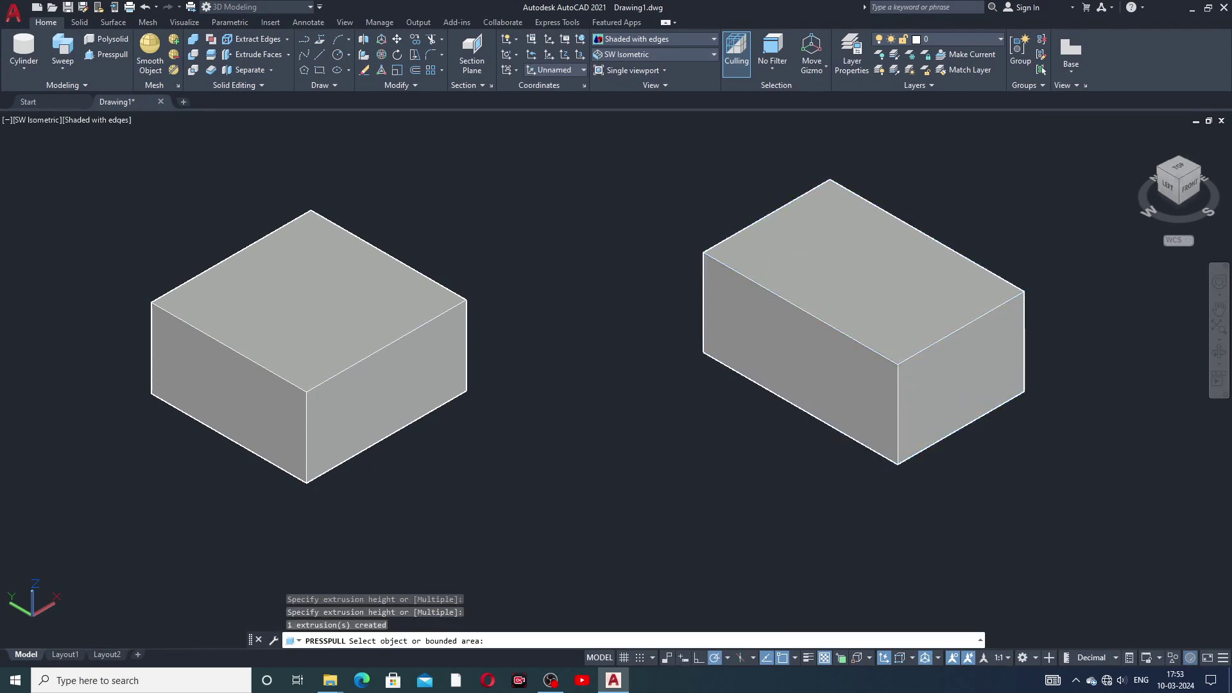
pyautogui.press('Return')
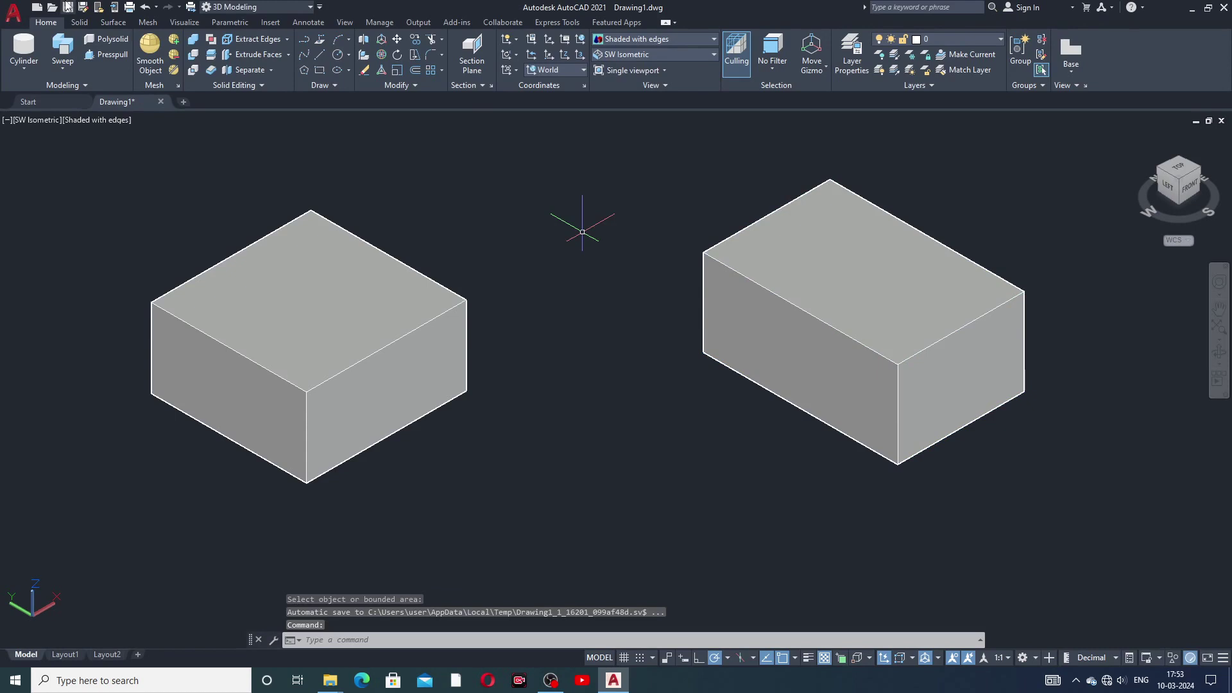
# - Create a sphere centred on the left box's top face
pyautogui.click(23, 70)
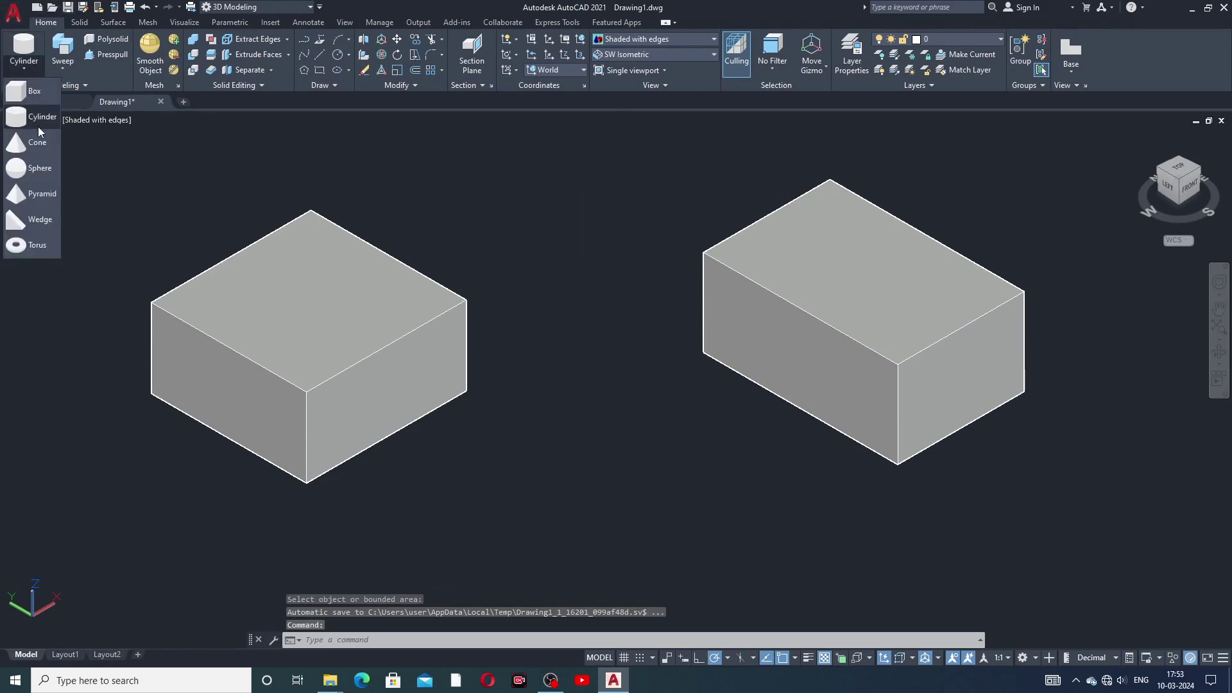
pyautogui.click(37, 168)
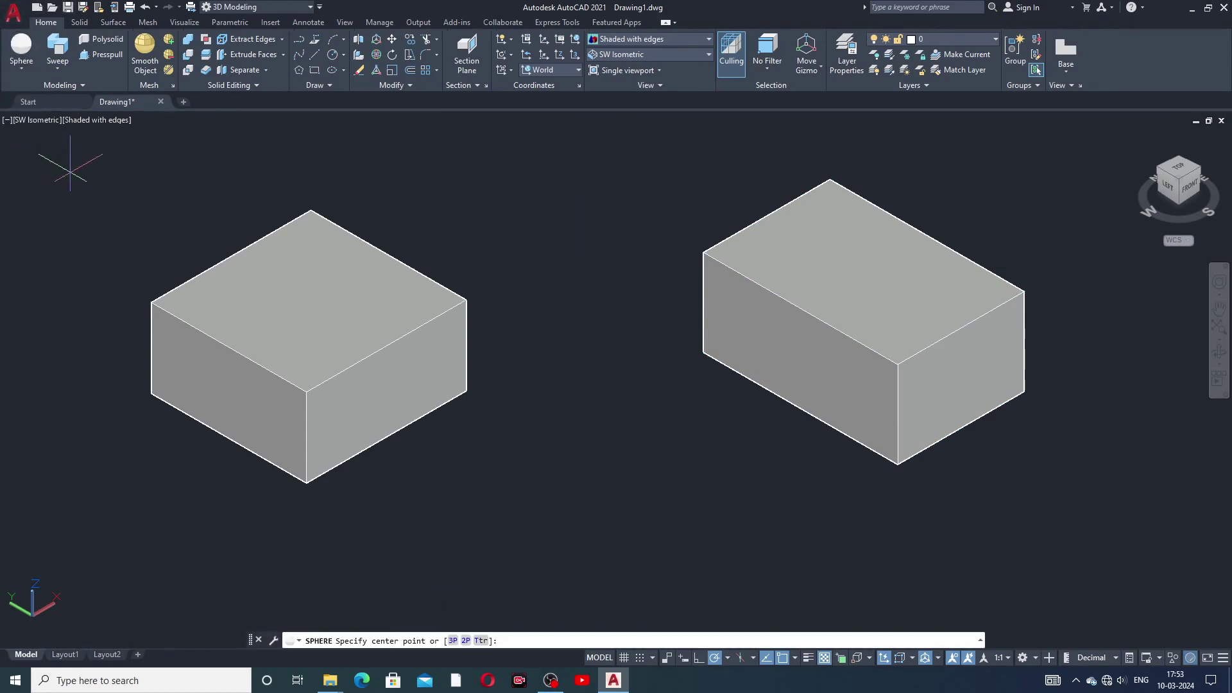
pyautogui.click(312, 302)
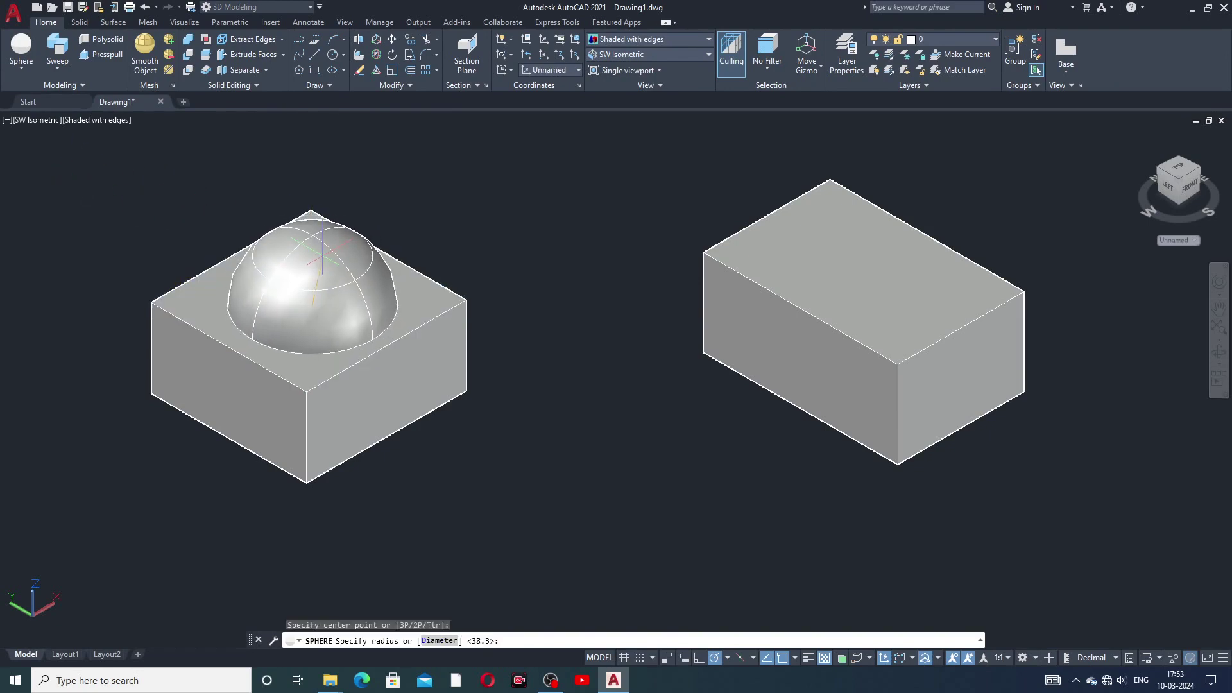
pyautogui.click(398, 276)
pyautogui.scroll(2, 960, 229)
pyautogui.scroll(-3, 962, 214)
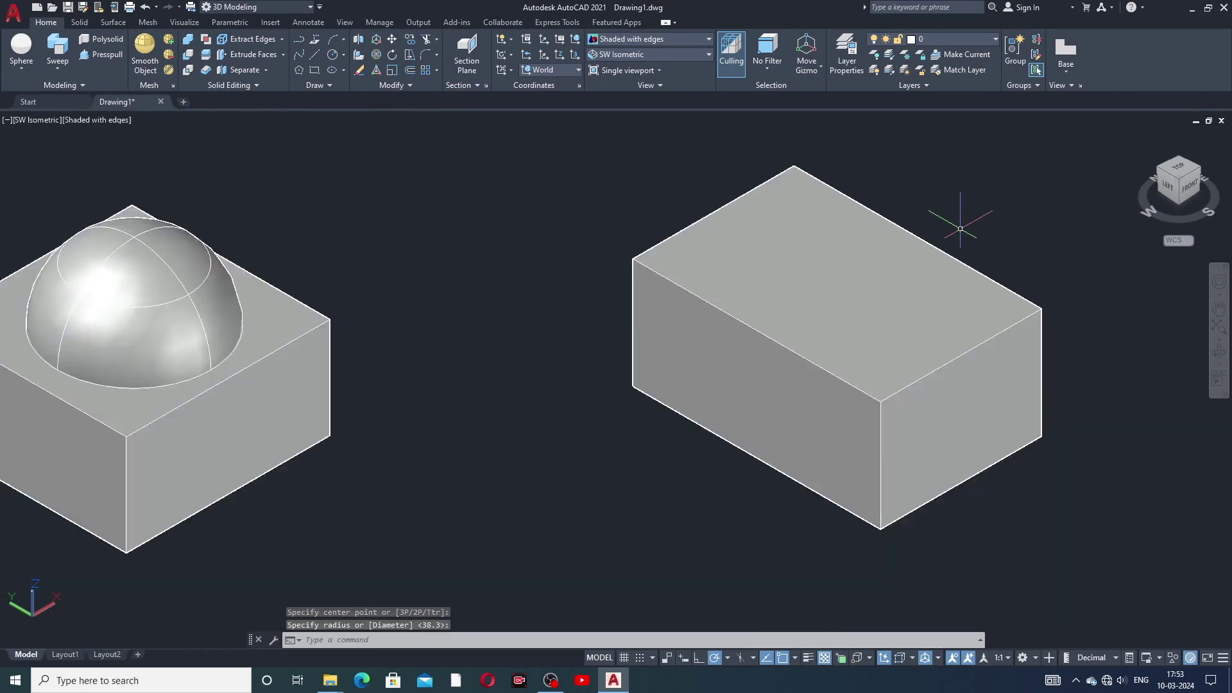
pyautogui.moveTo(901, 313); pyautogui.dragTo(888, 344, button='middle')
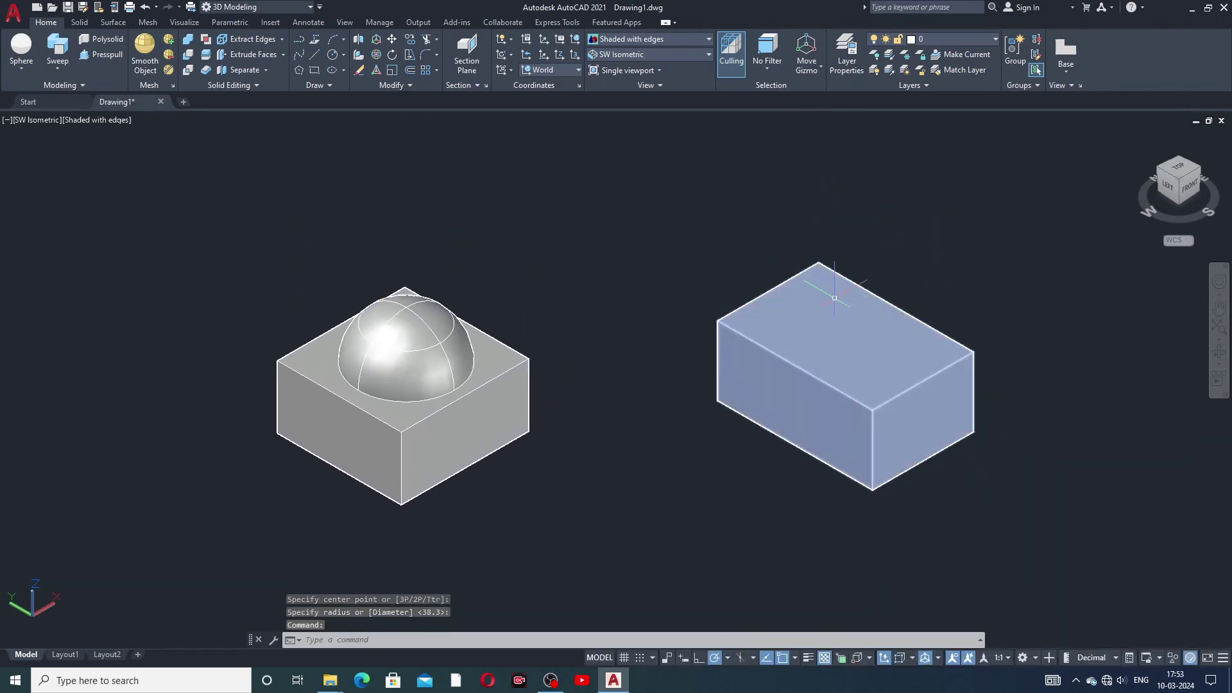
# - Add a second sphere just above the right box, its radius reaching the box
pyautogui.click(824, 199)
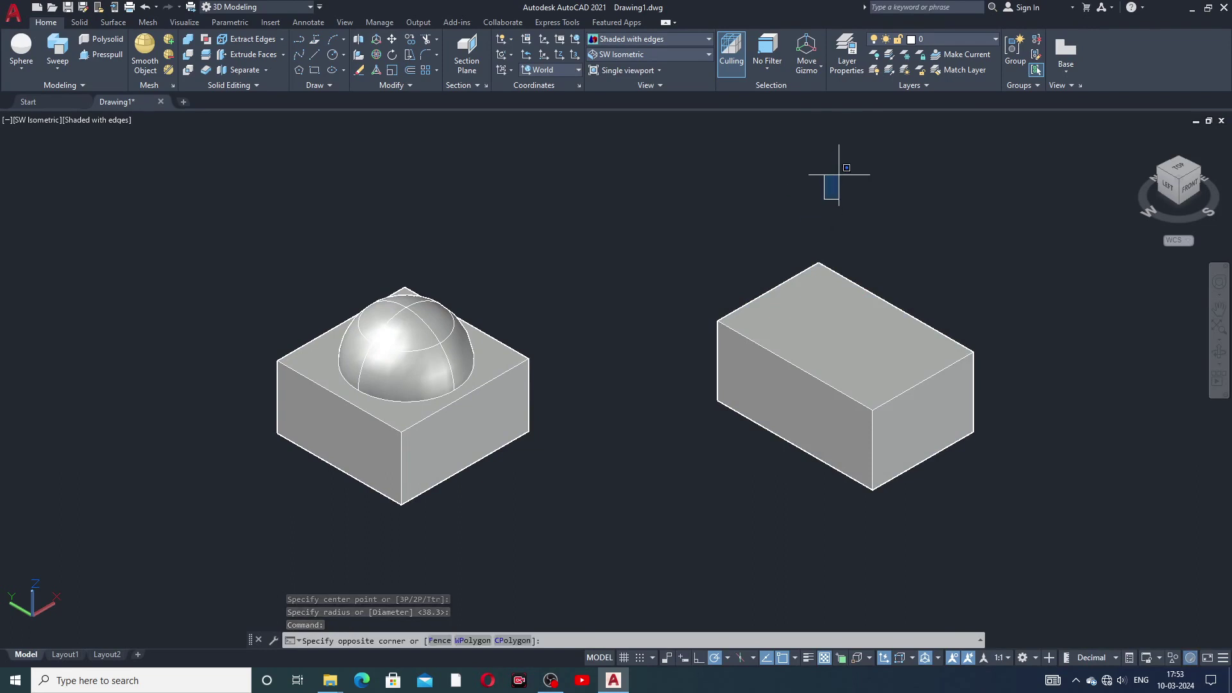
pyautogui.click(720, 201)
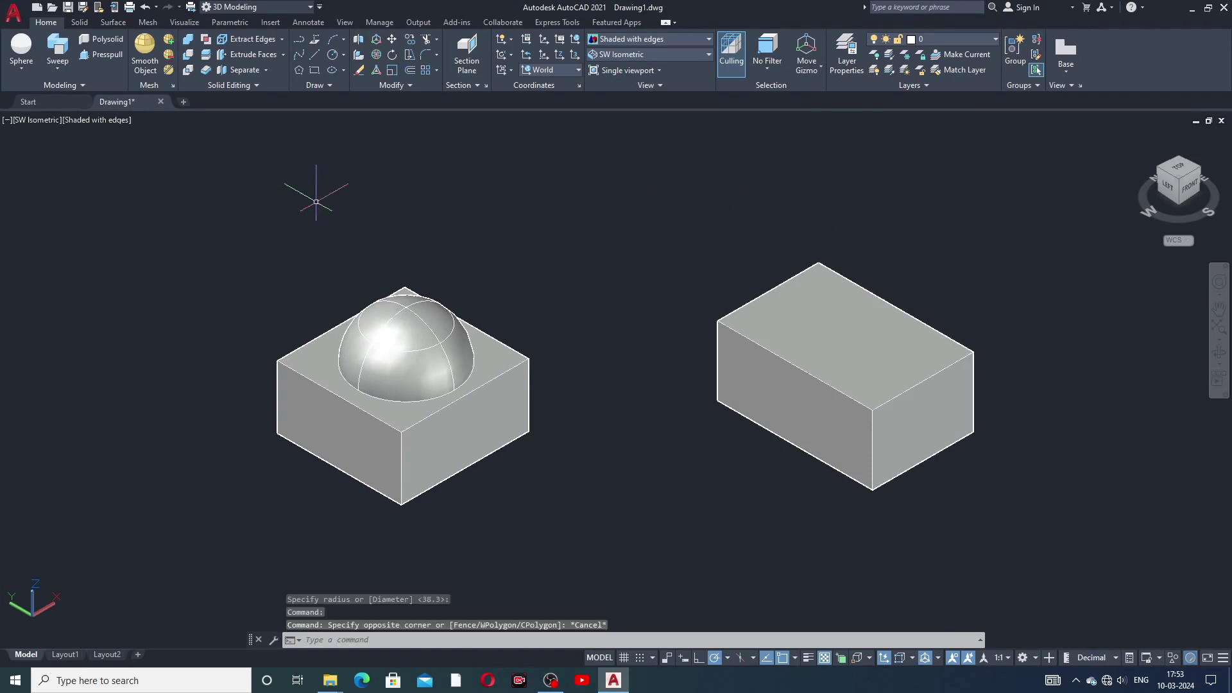
pyautogui.click(21, 49)
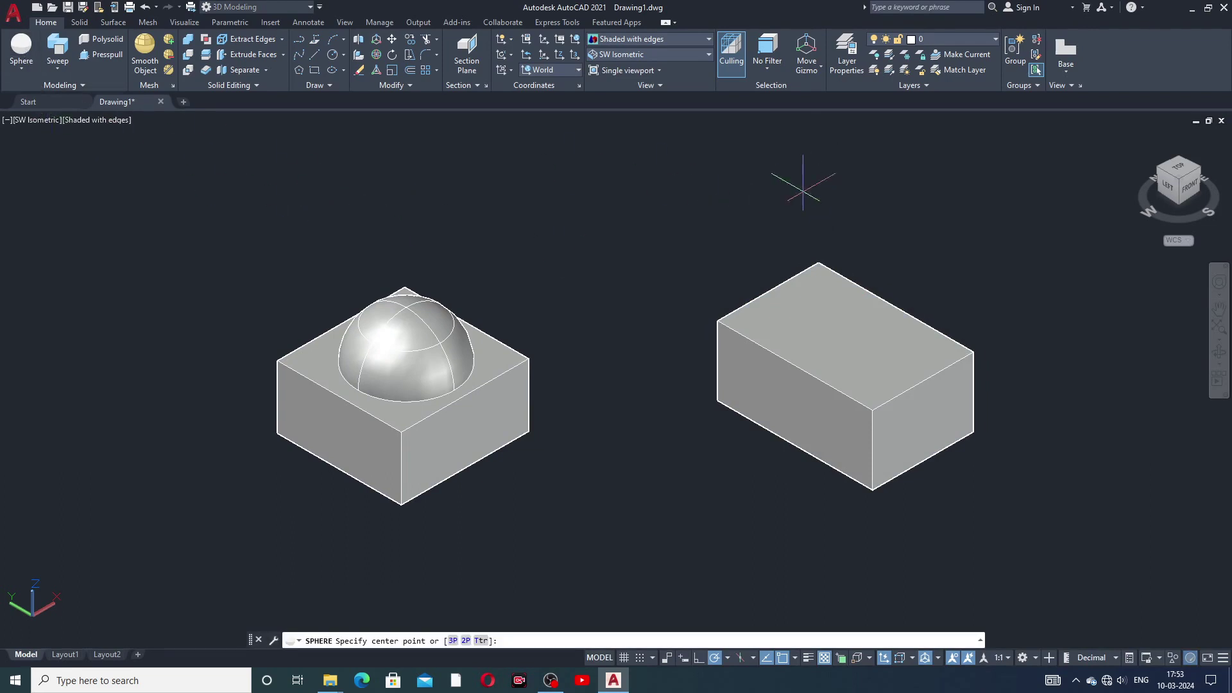
pyautogui.click(835, 206)
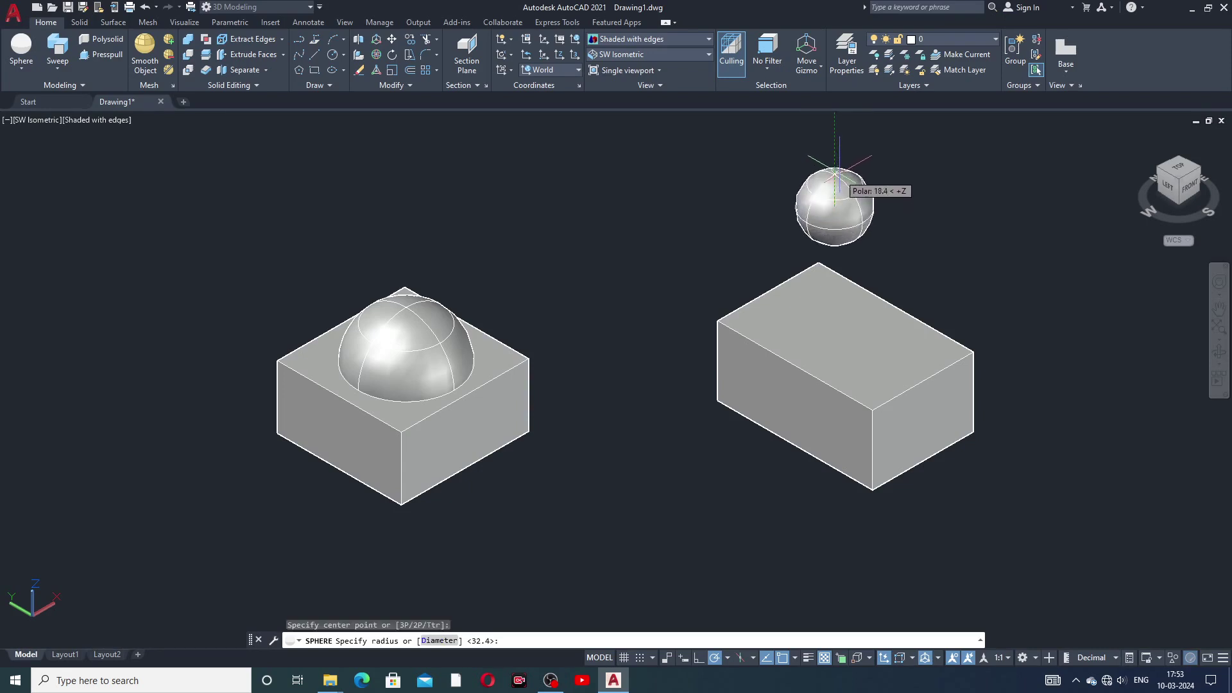
pyautogui.click(890, 204)
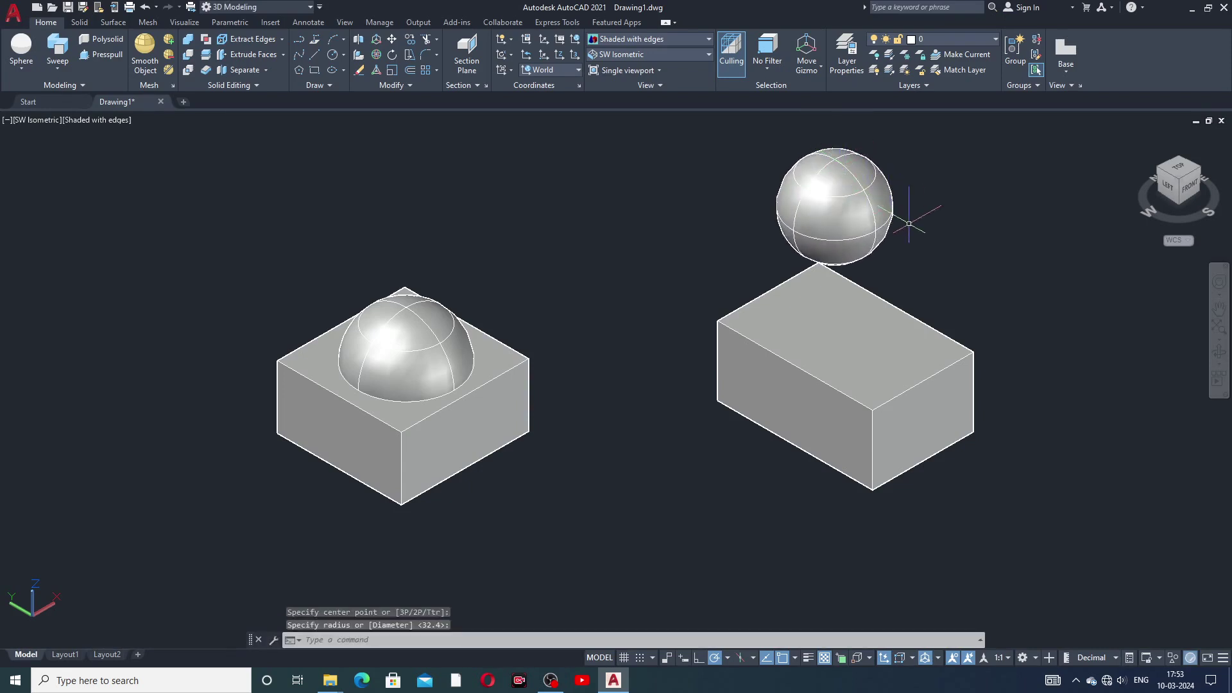
pyautogui.moveTo(908, 214); pyautogui.dragTo(869, 253, button='middle')
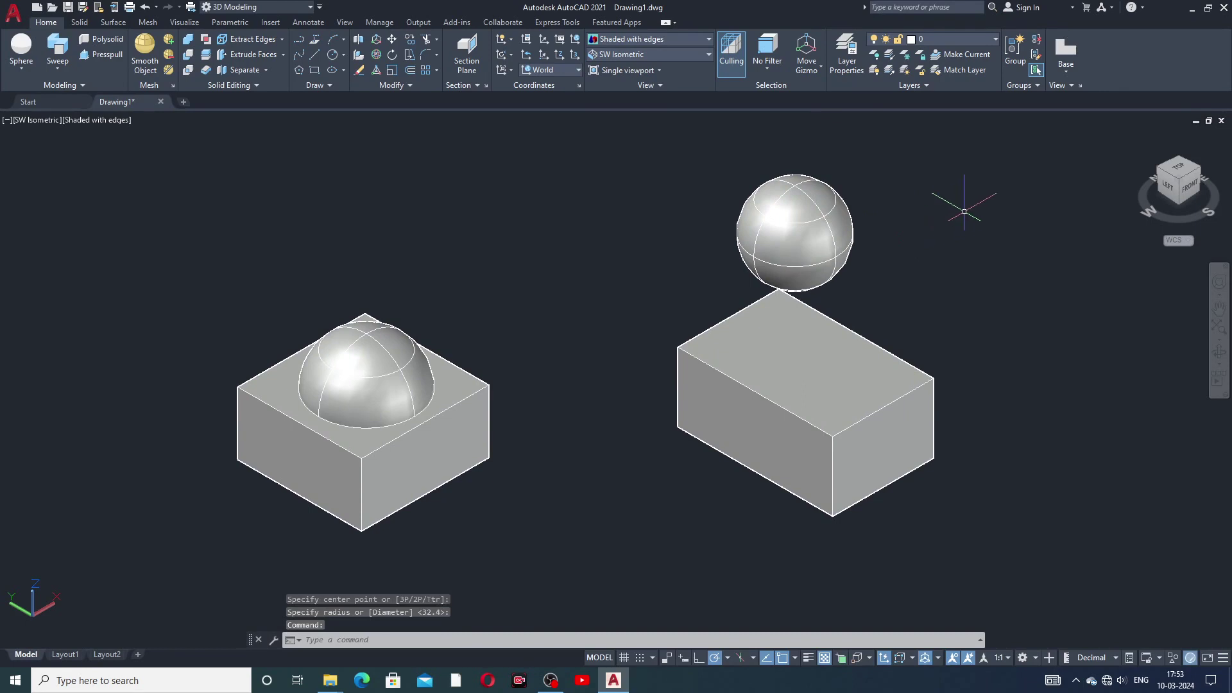
pyautogui.moveTo(989, 261); pyautogui.dragTo(972, 286, button='middle')
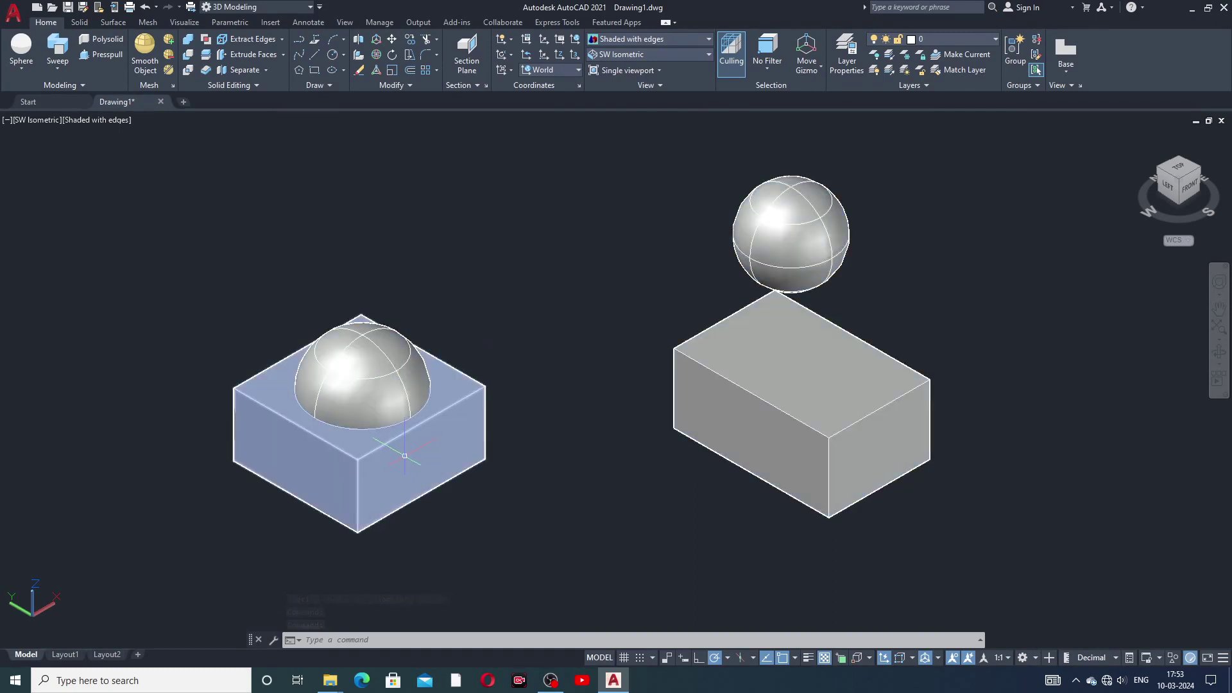
# - Union the left box with its dome into one solid
pyautogui.click(188, 40)
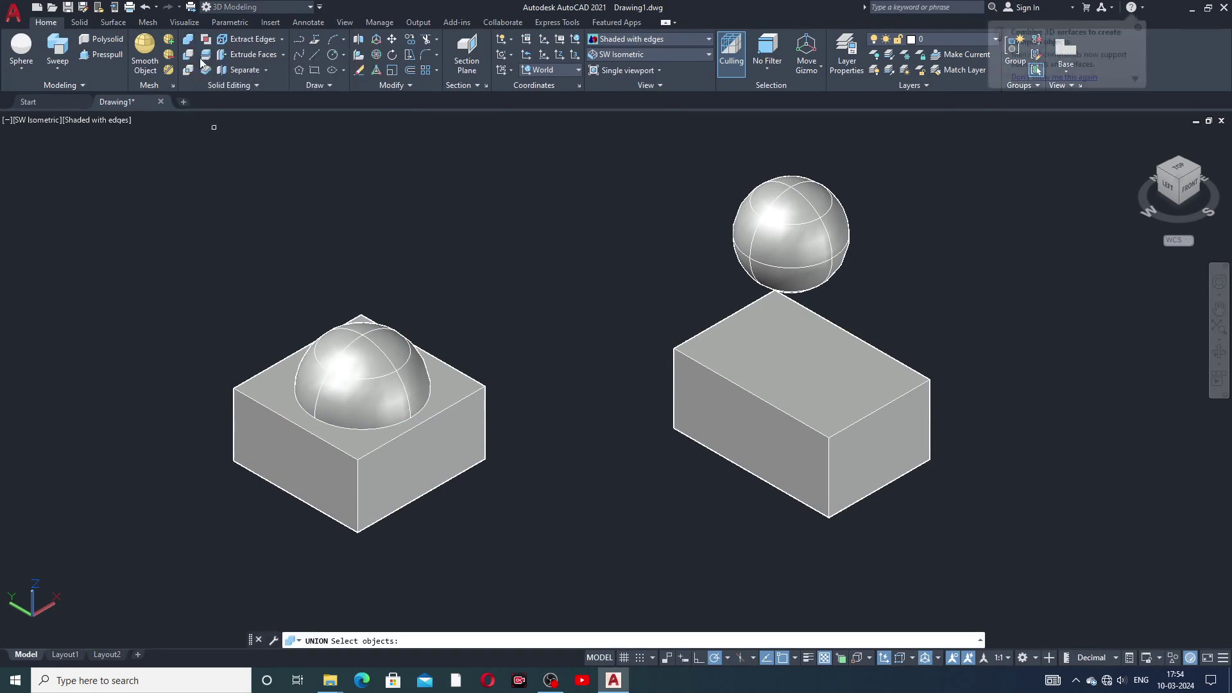
pyautogui.click(369, 365)
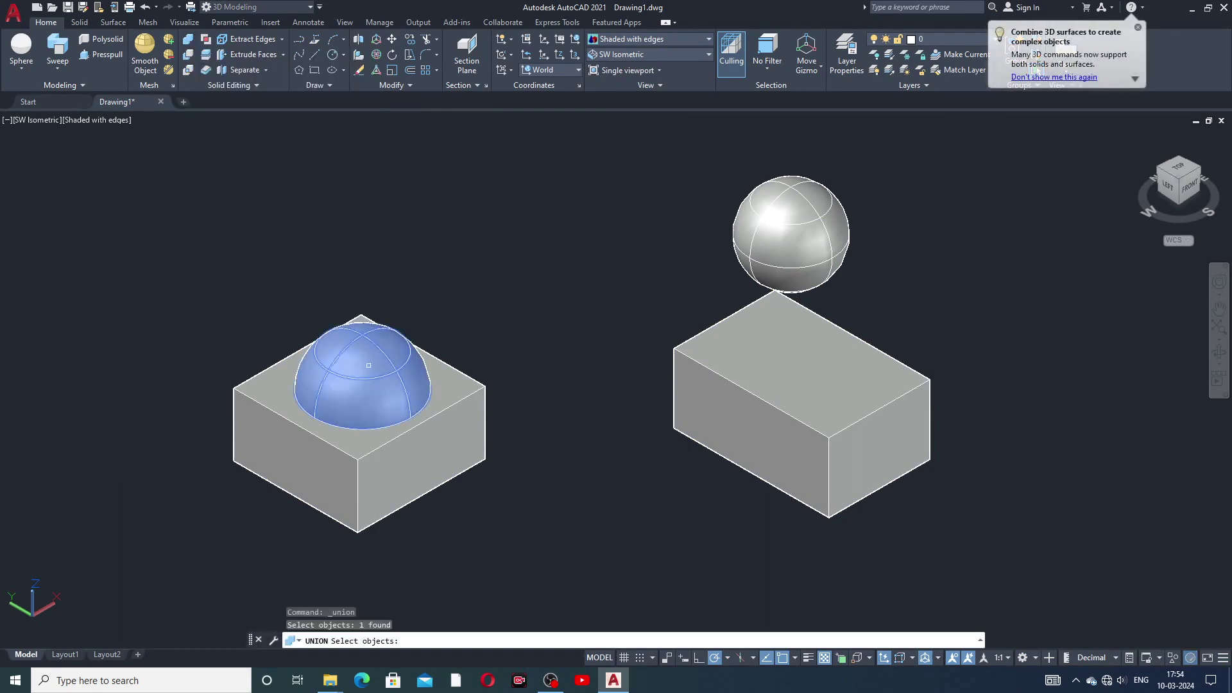
pyautogui.click(375, 446)
pyautogui.press('Return')
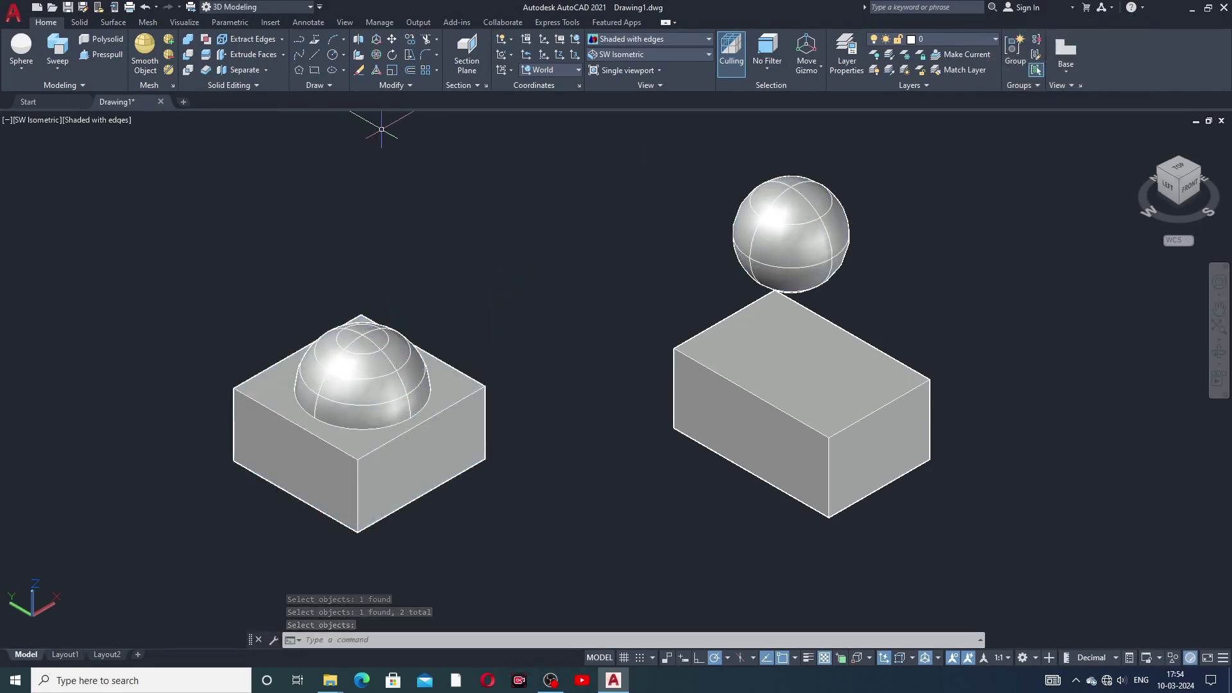
# - Union the right box with the sphere above it
pyautogui.click(190, 41)
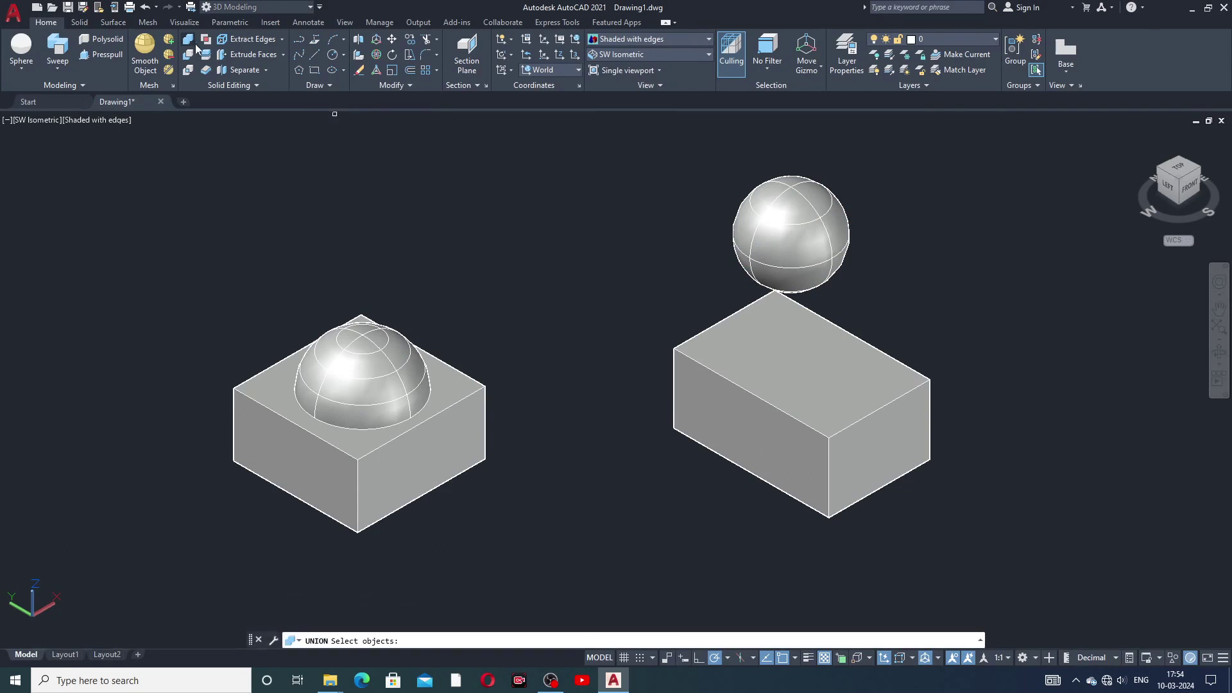
pyautogui.click(805, 237)
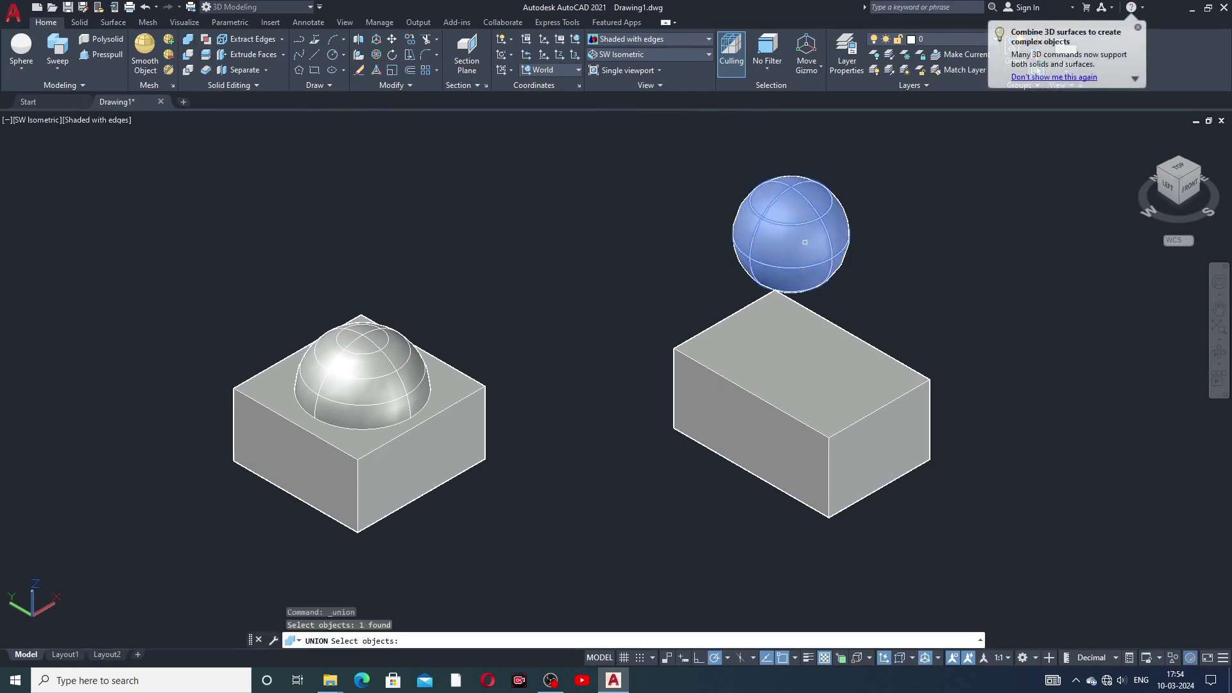
pyautogui.click(798, 367)
pyautogui.press('Return')
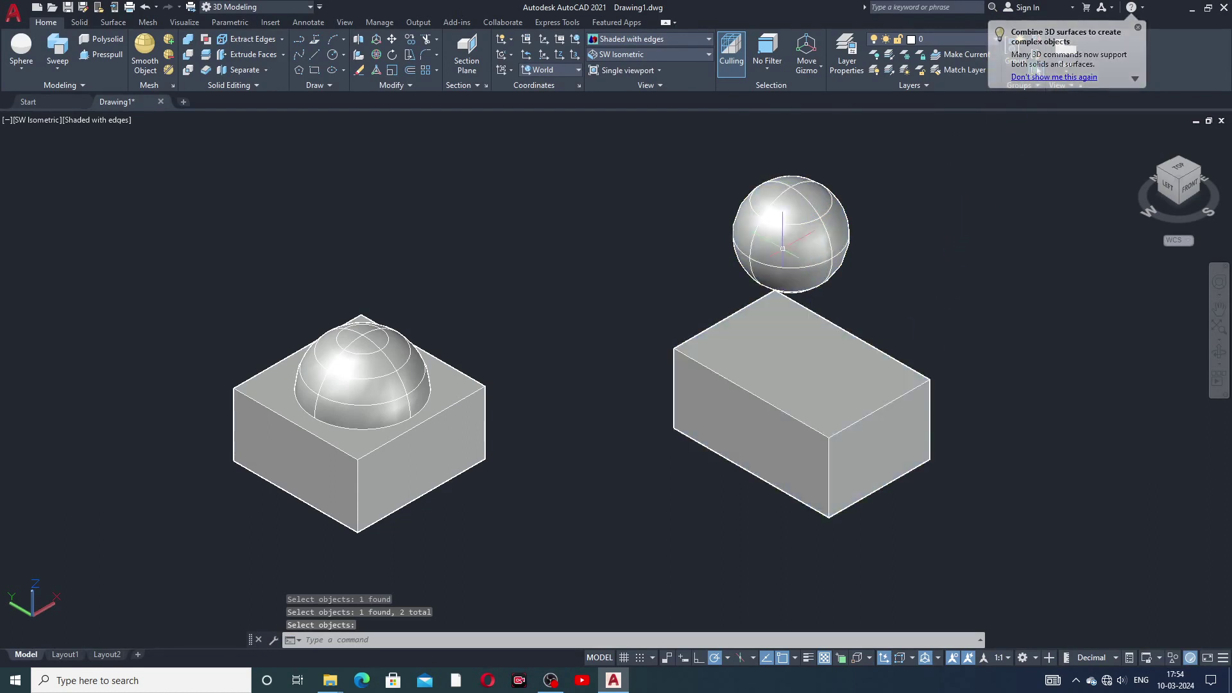
pyautogui.press('Return')
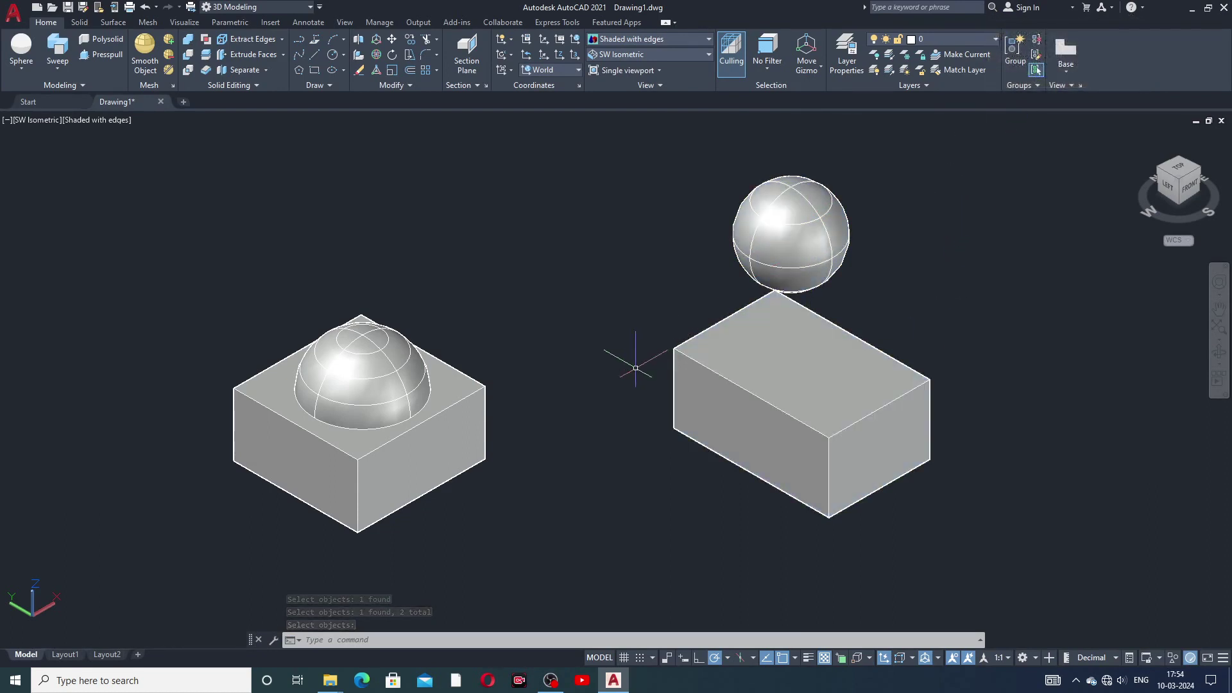
pyautogui.click(266, 70)
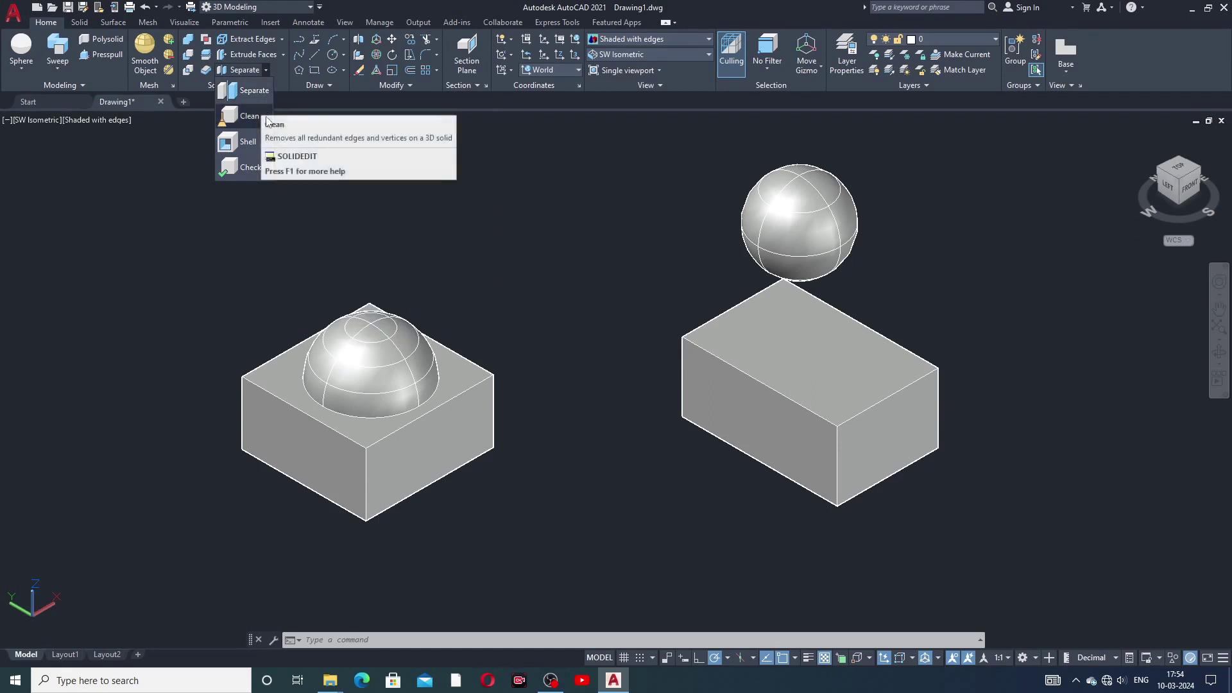
pyautogui.click(256, 94)
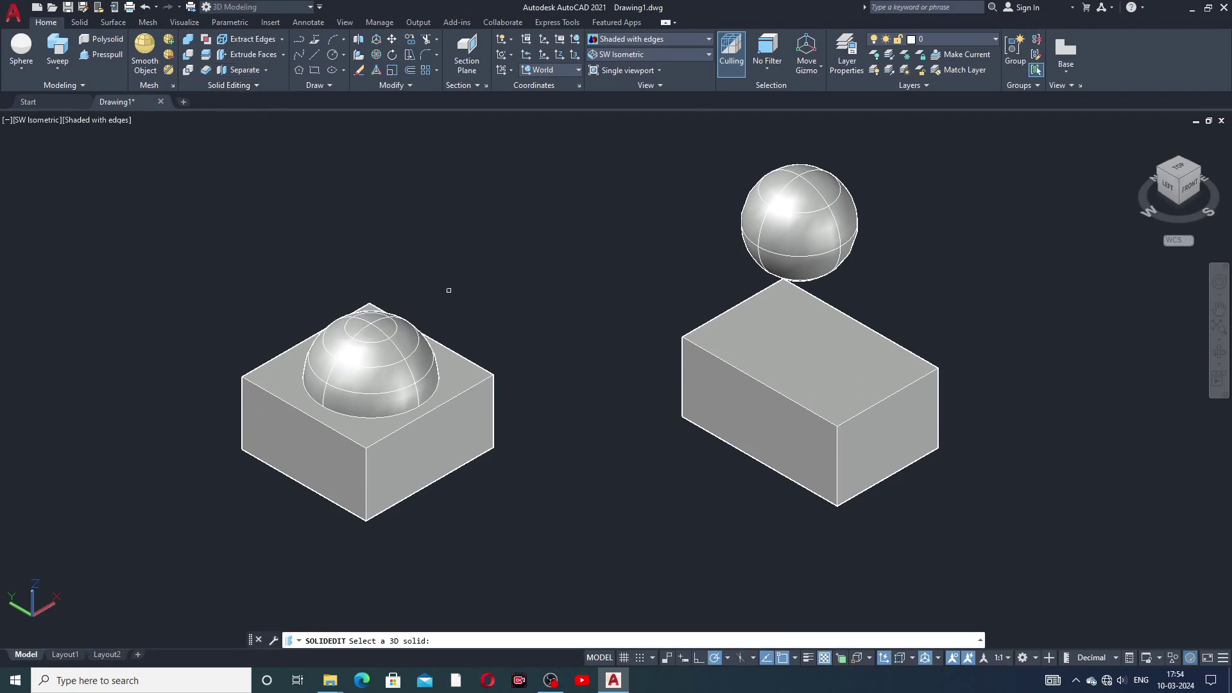
pyautogui.click(802, 221)
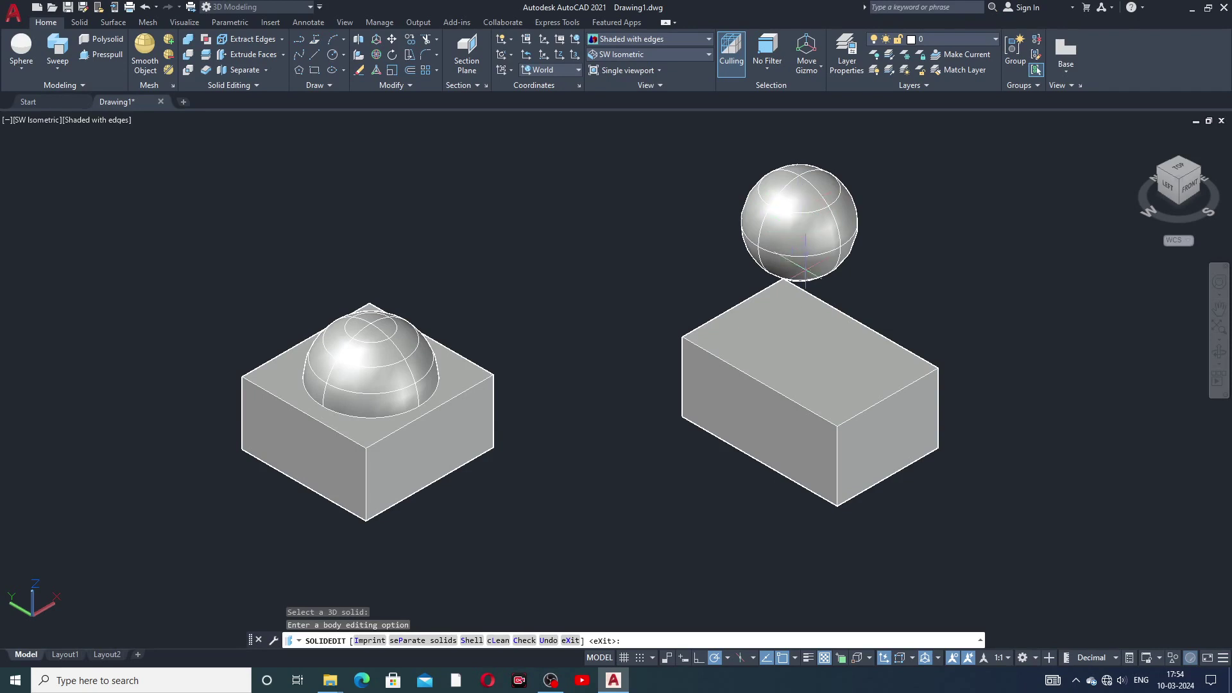
pyautogui.rightClick(806, 346)
pyautogui.click(823, 356)
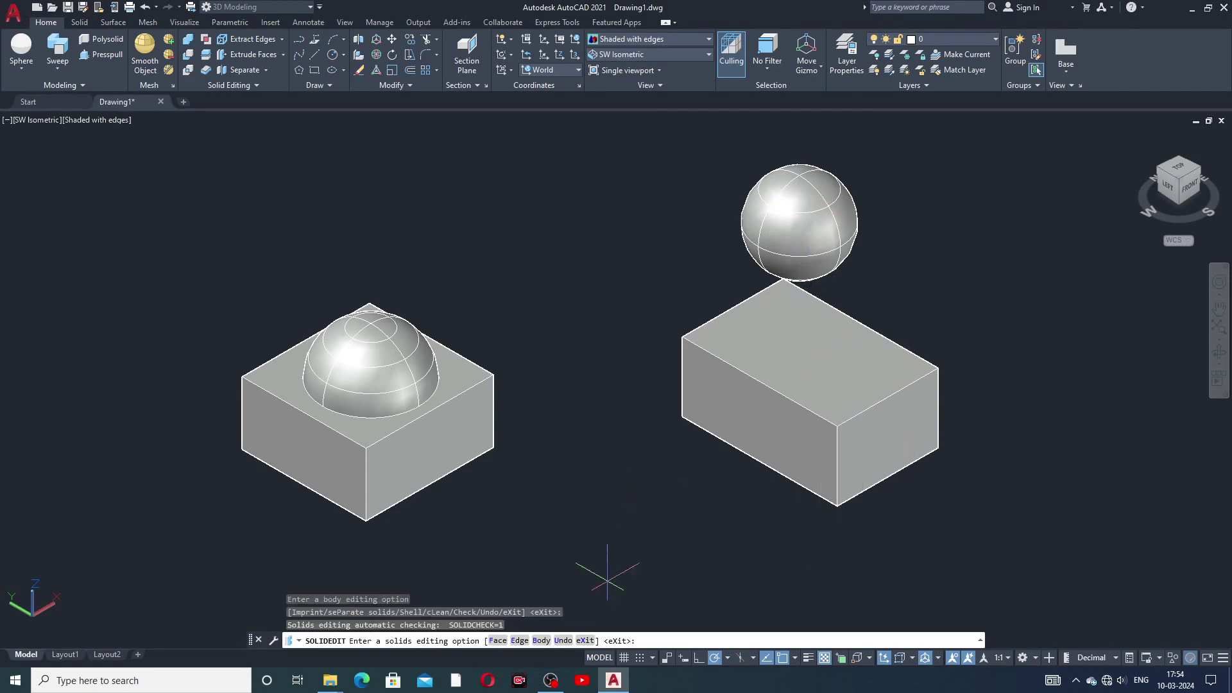
pyautogui.click(590, 641)
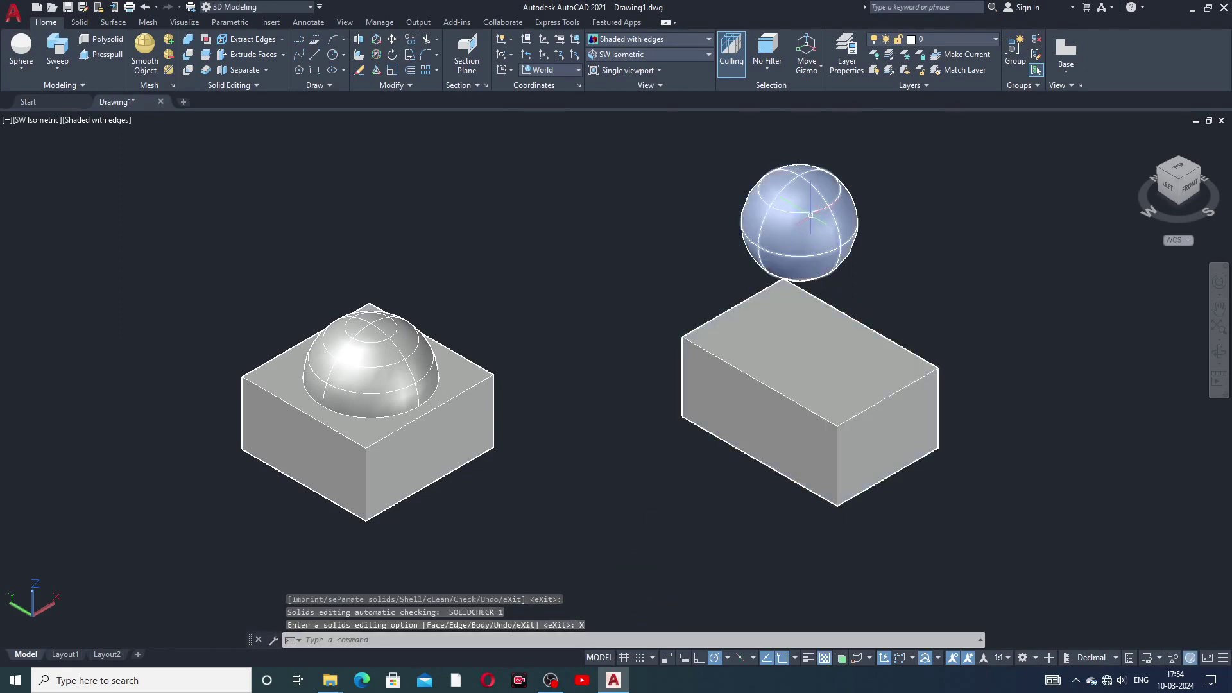
pyautogui.moveTo(810, 367)
pyautogui.mouseDown(button='middle')
pyautogui.moveTo(804, 412)
pyautogui.moveTo(798, 363)
pyautogui.mouseUp(button='middle')
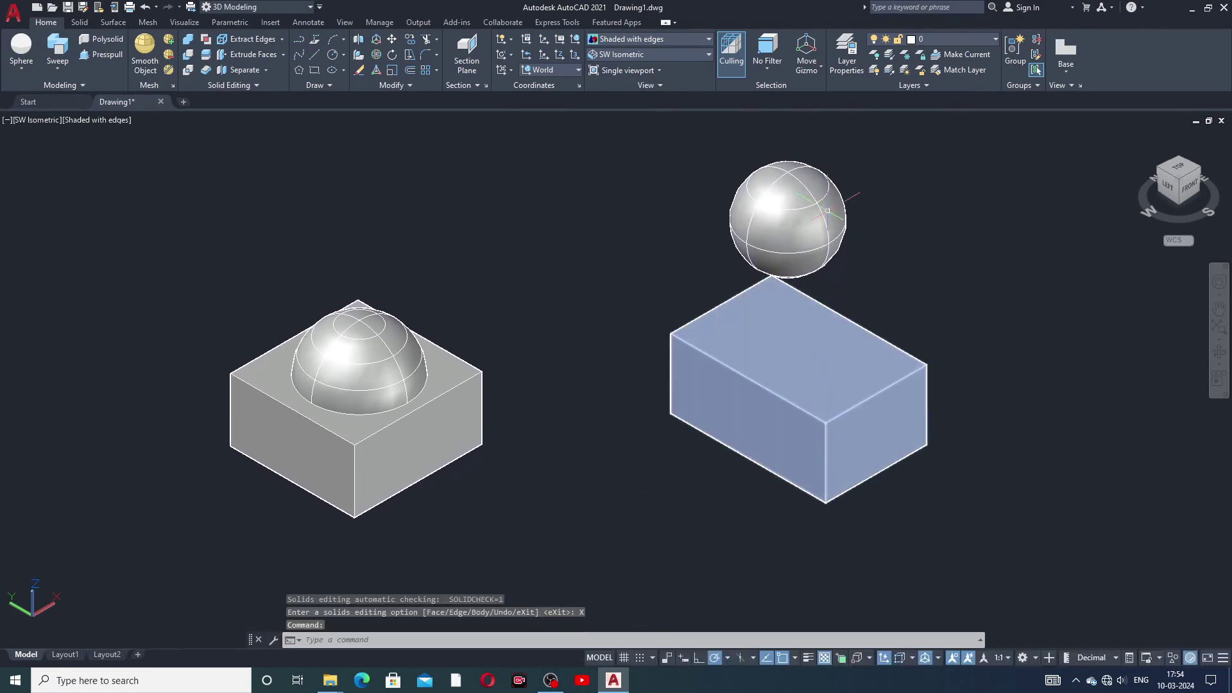
pyautogui.click(146, 7)
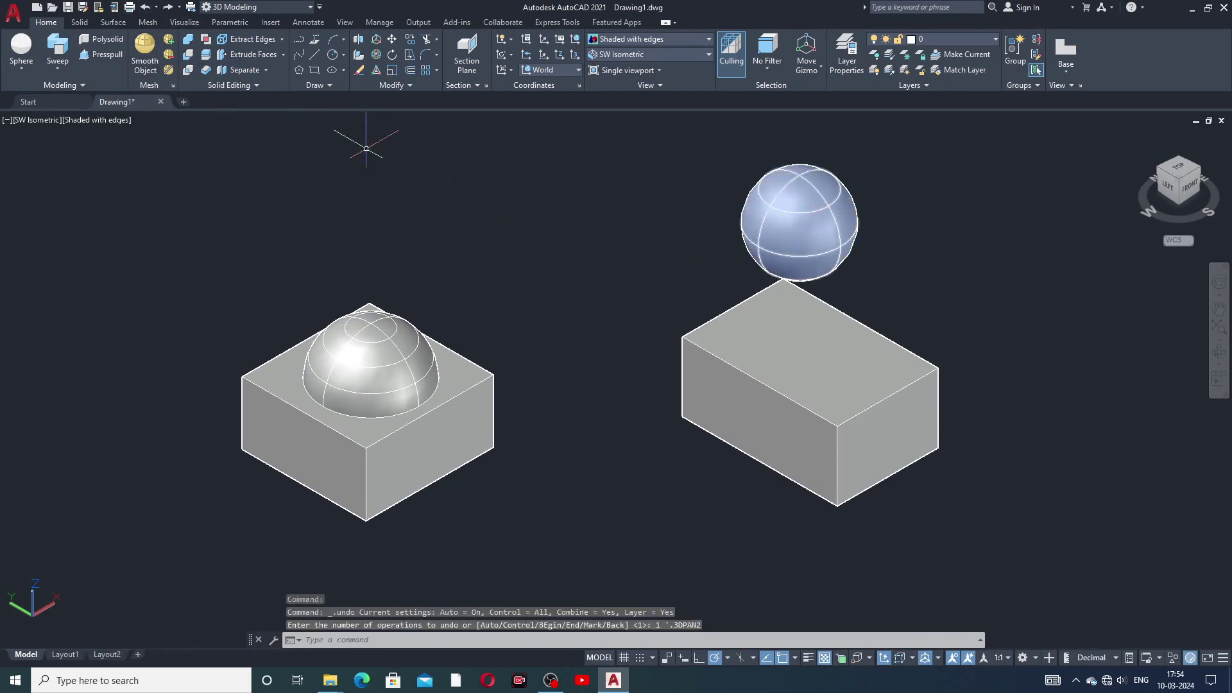
pyautogui.click(147, 9)
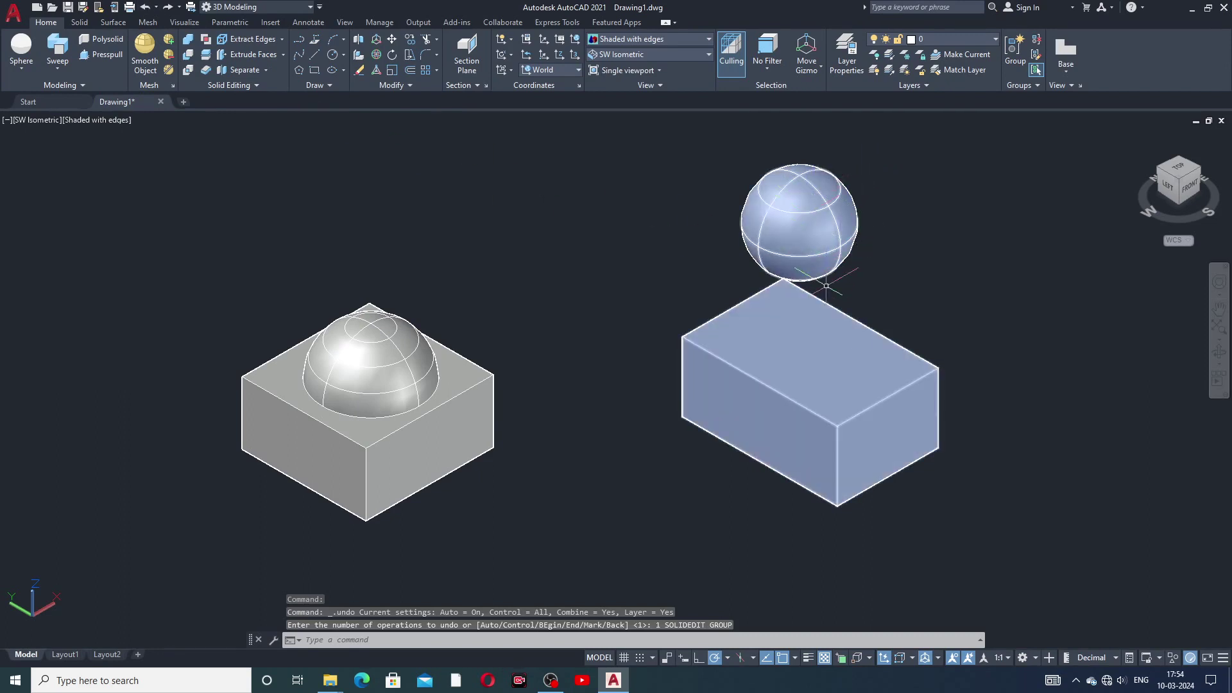
pyautogui.click(812, 226)
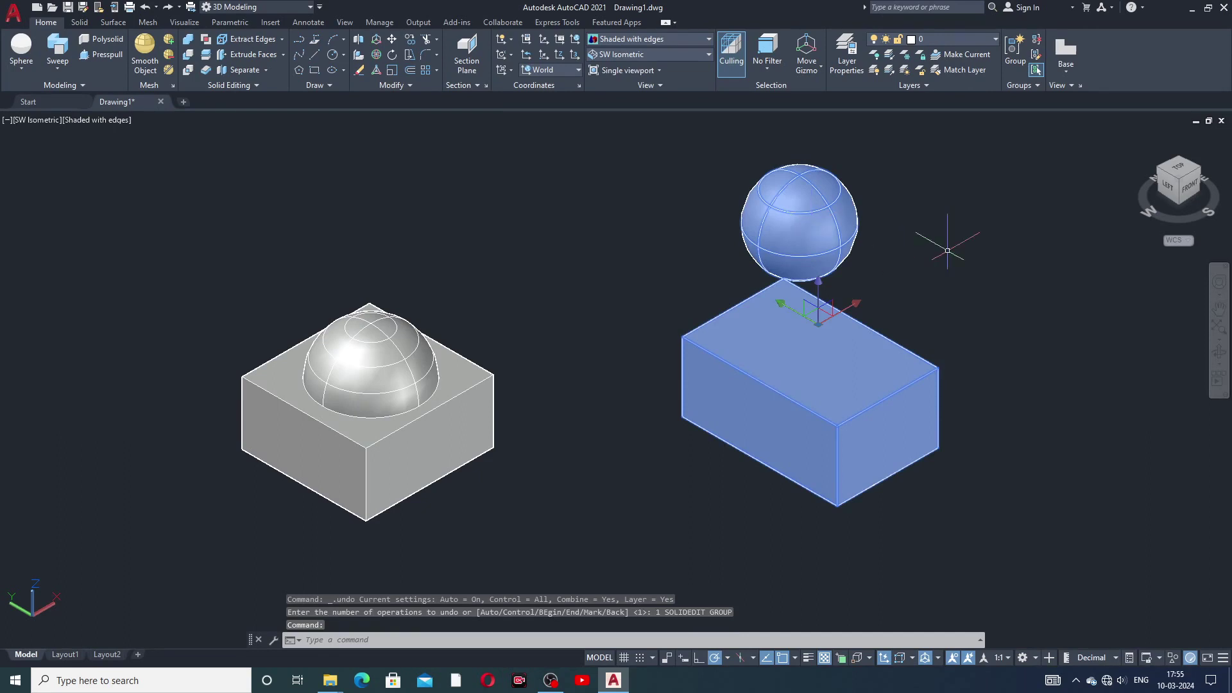
pyautogui.press('Escape')
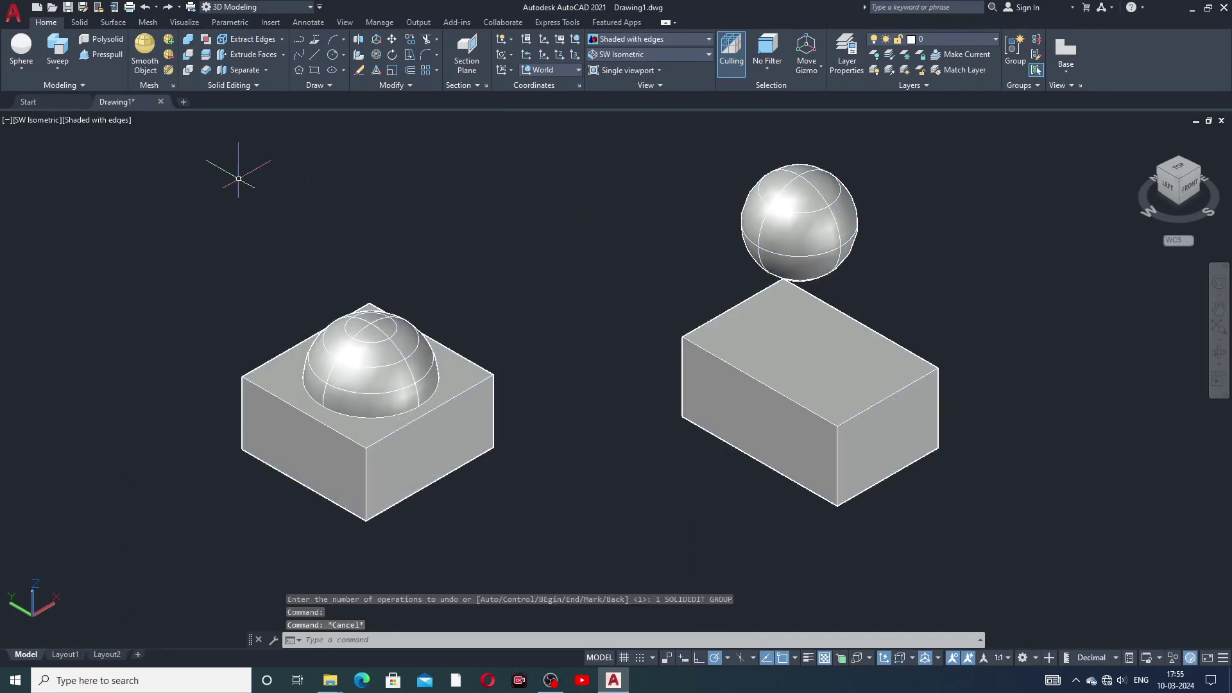
pyautogui.click(264, 71)
pyautogui.click(256, 90)
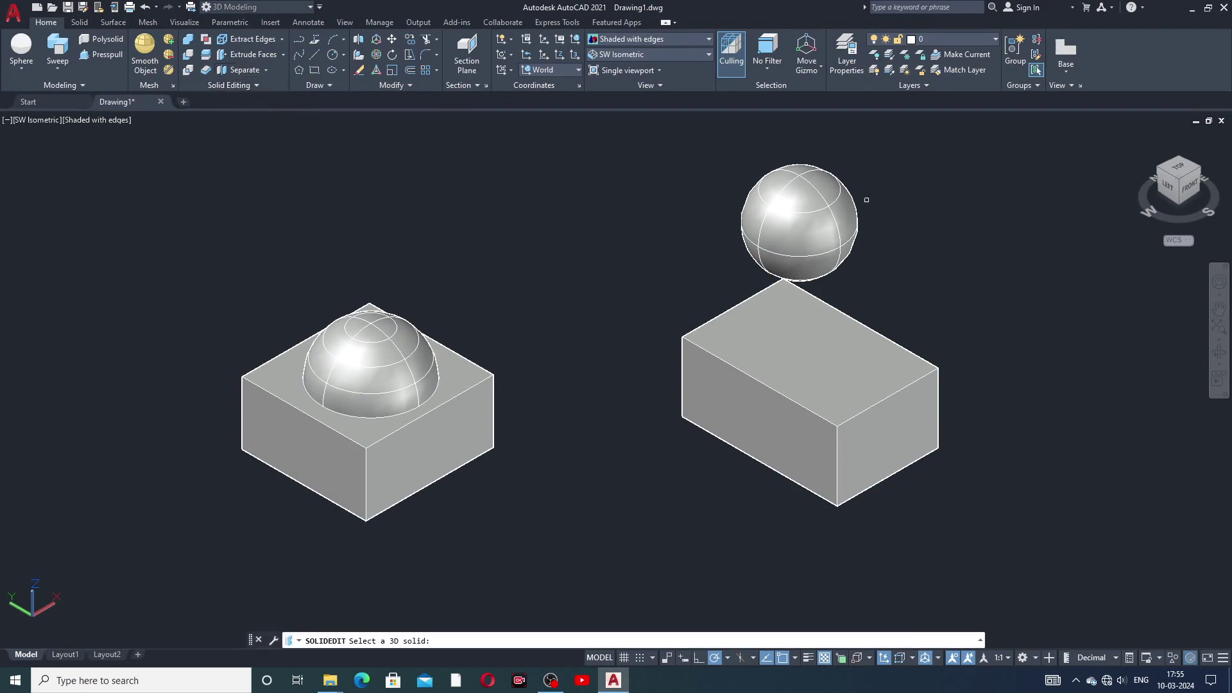
pyautogui.click(822, 215)
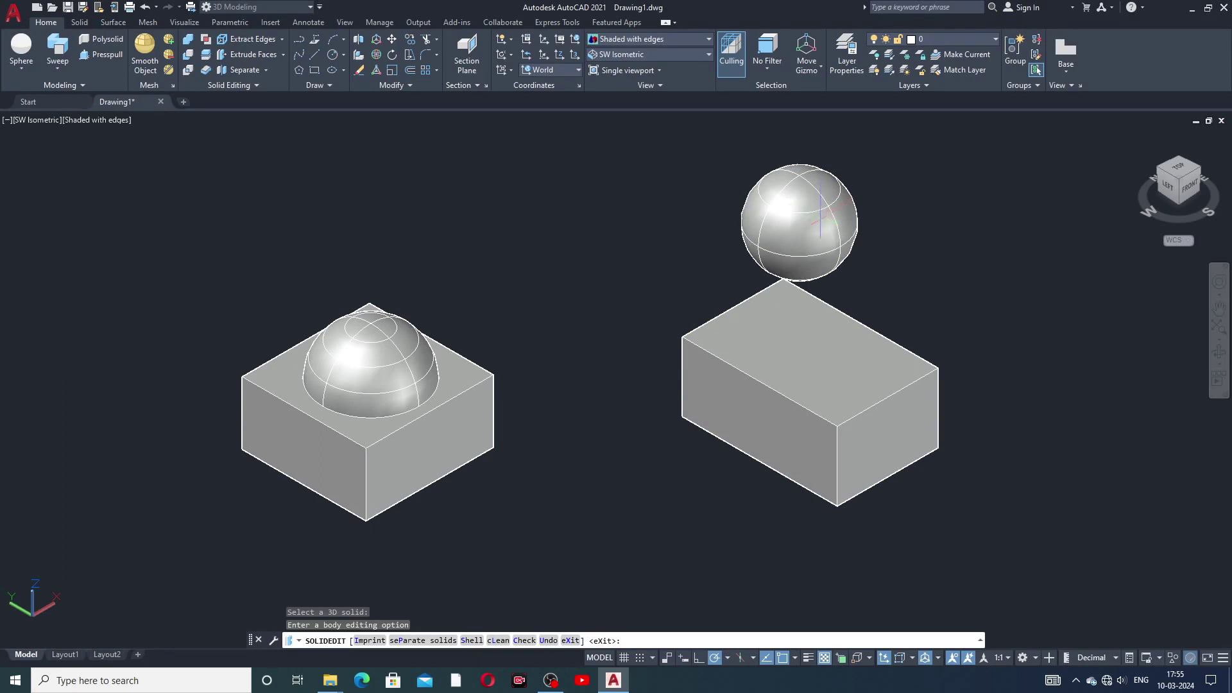
pyautogui.click(414, 641)
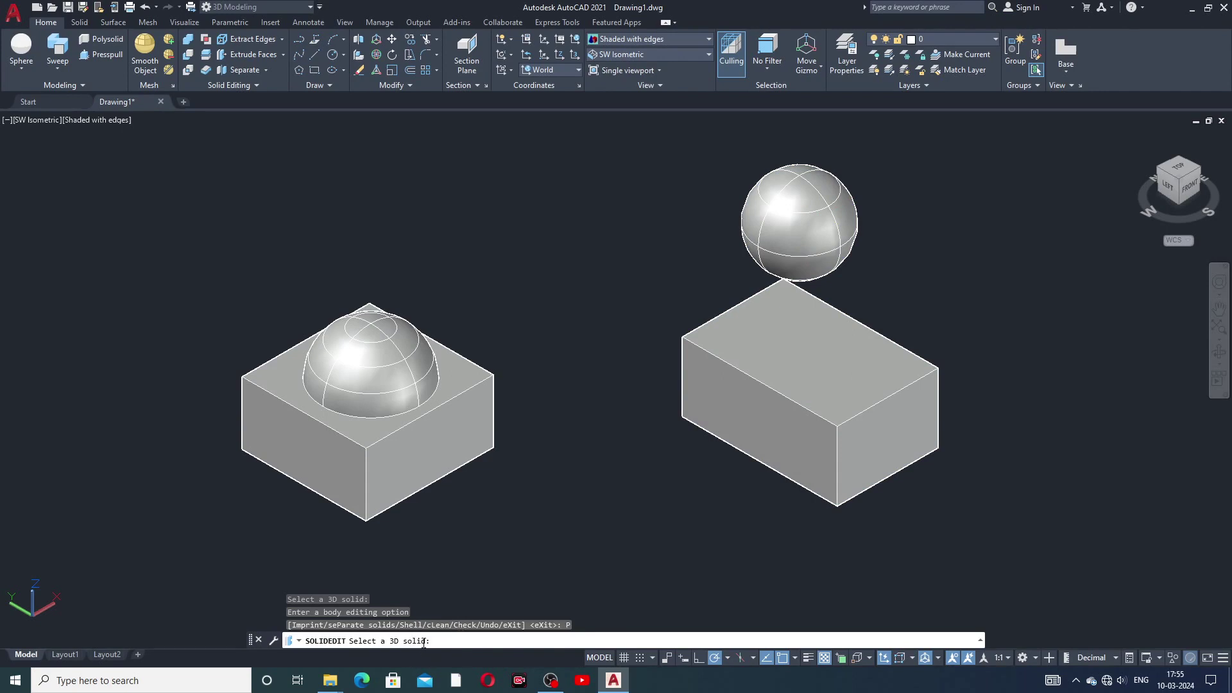
pyautogui.click(818, 212)
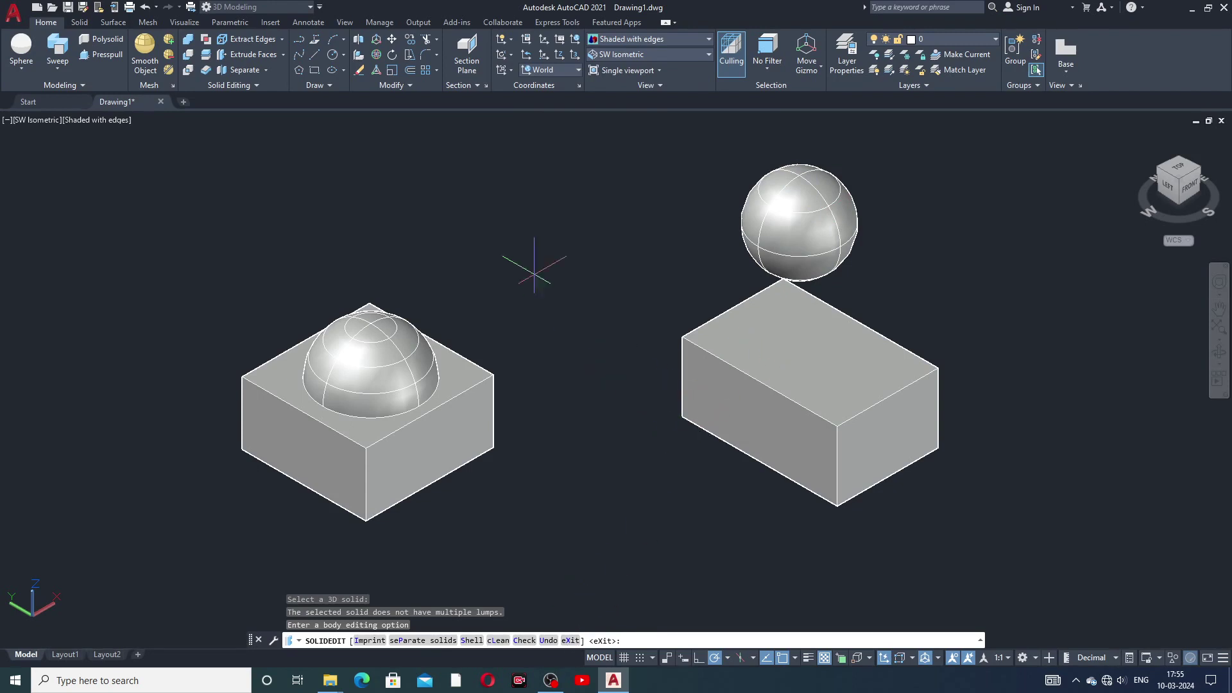
pyautogui.press('Escape')
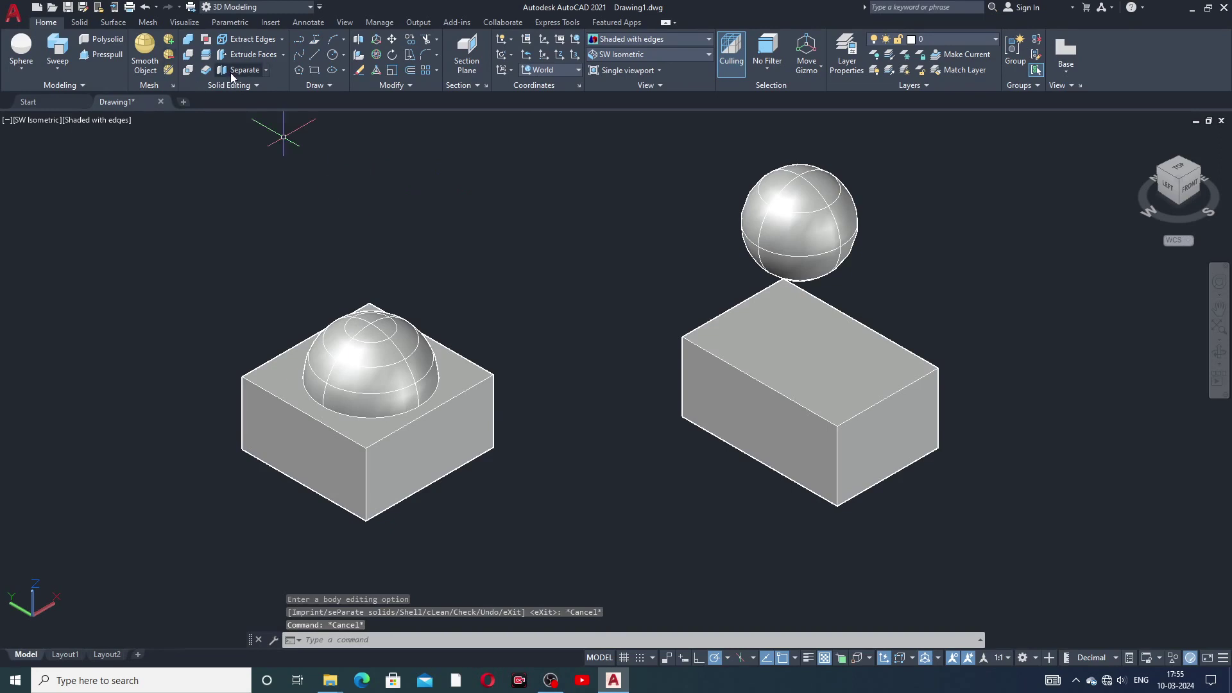
pyautogui.click(146, 8)
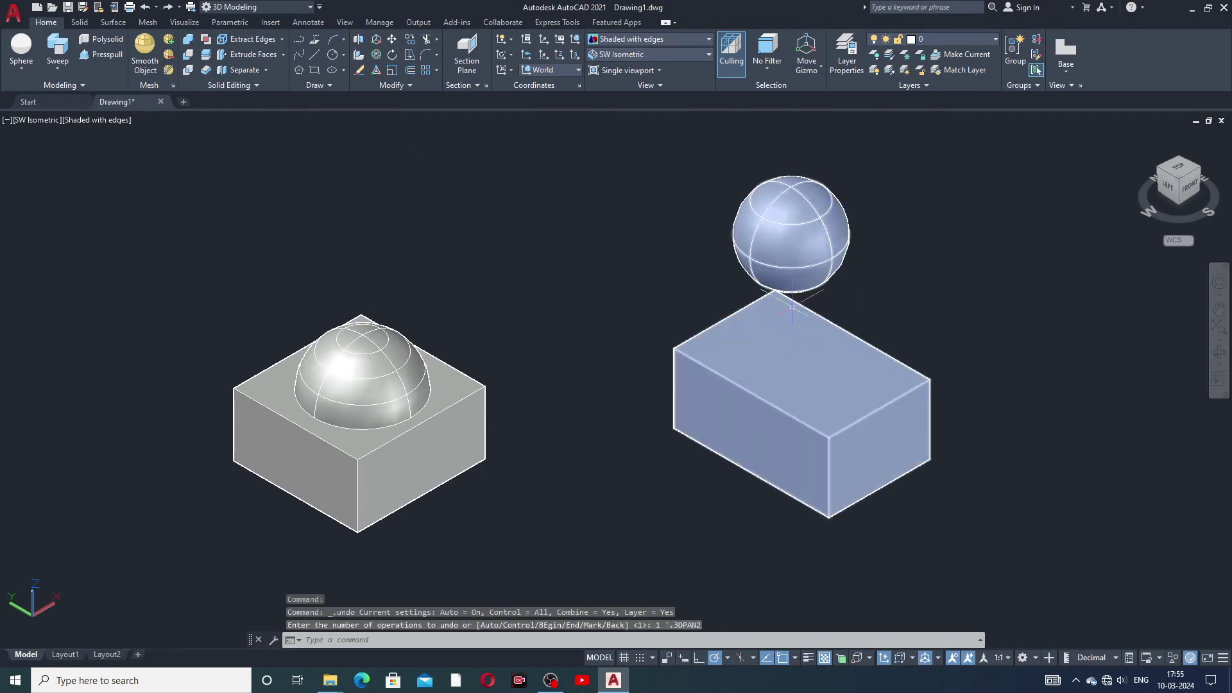
pyautogui.press('Escape')
pyautogui.click(244, 70)
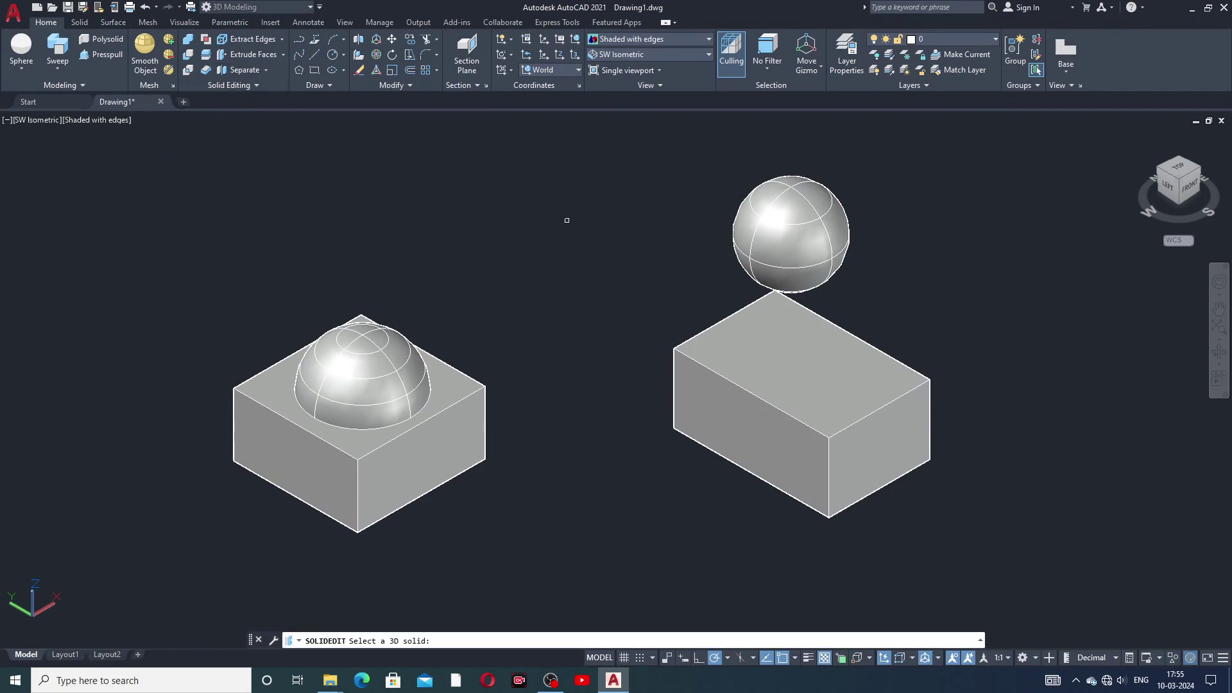
pyautogui.click(793, 212)
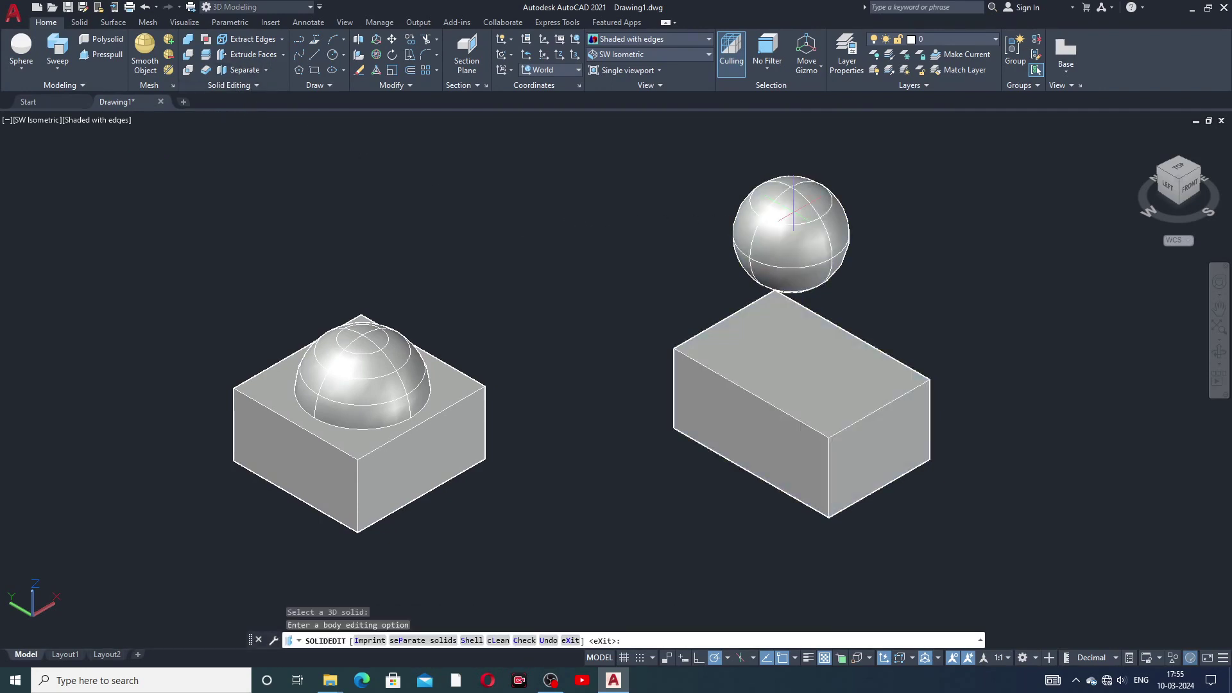
pyautogui.click(570, 640)
pyautogui.click(585, 641)
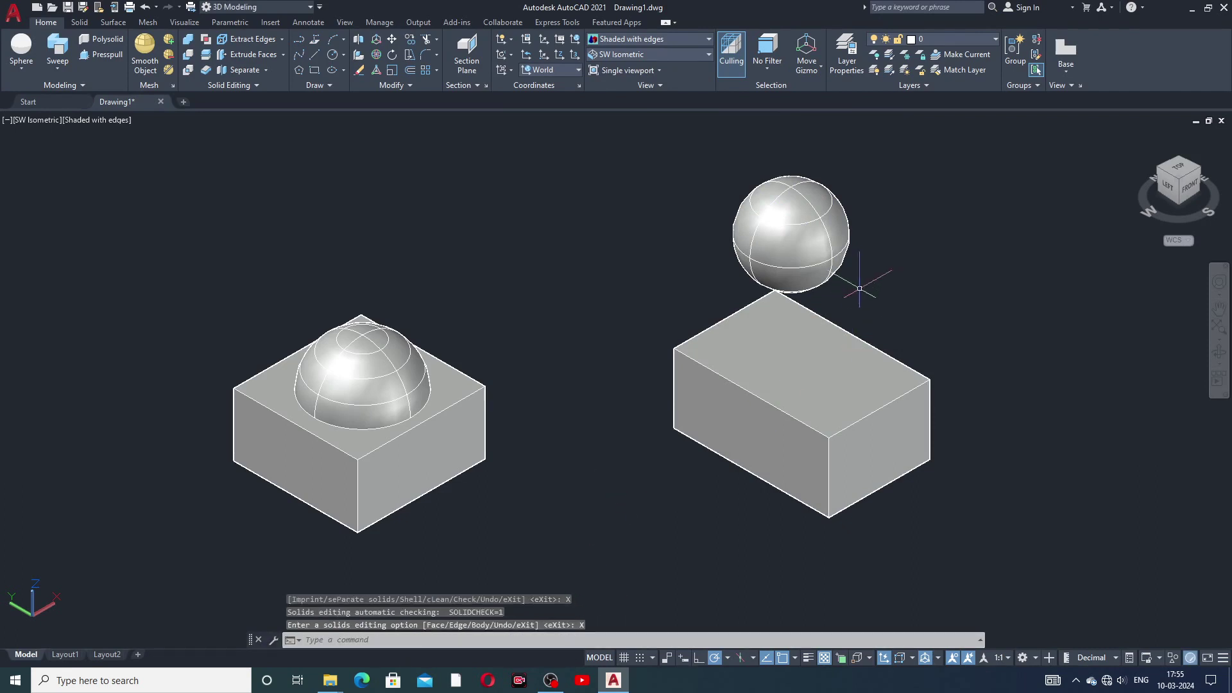
pyautogui.click(810, 375)
pyautogui.click(801, 217)
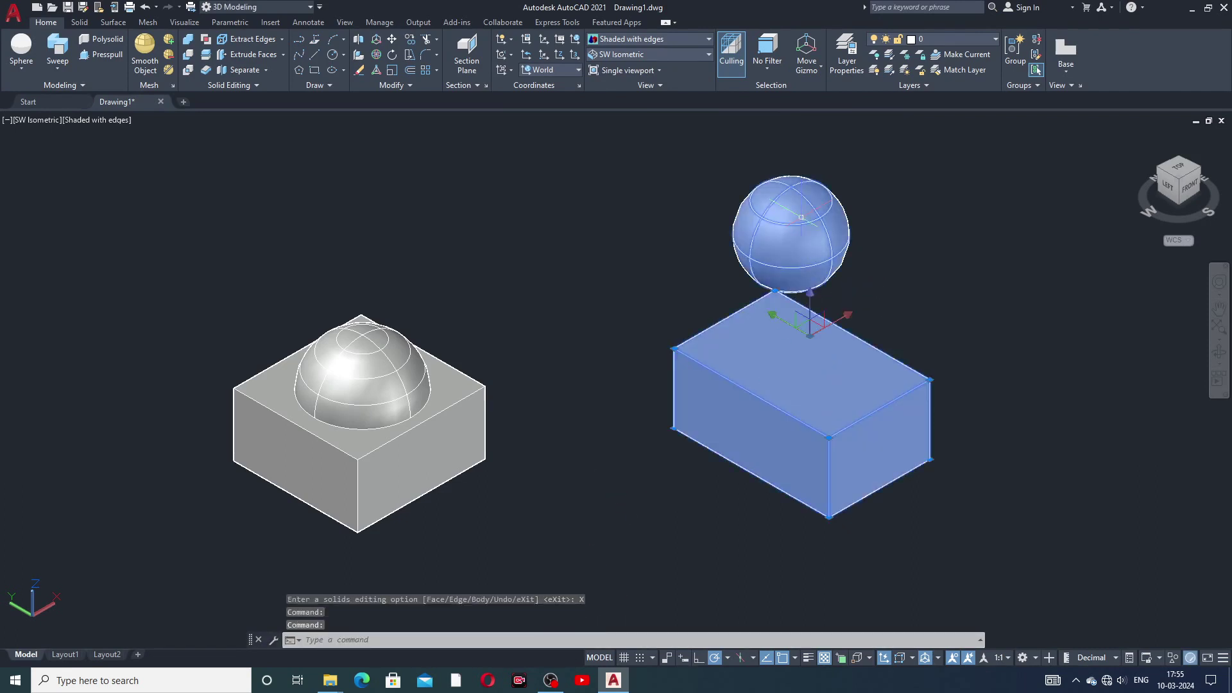
pyautogui.press('Escape')
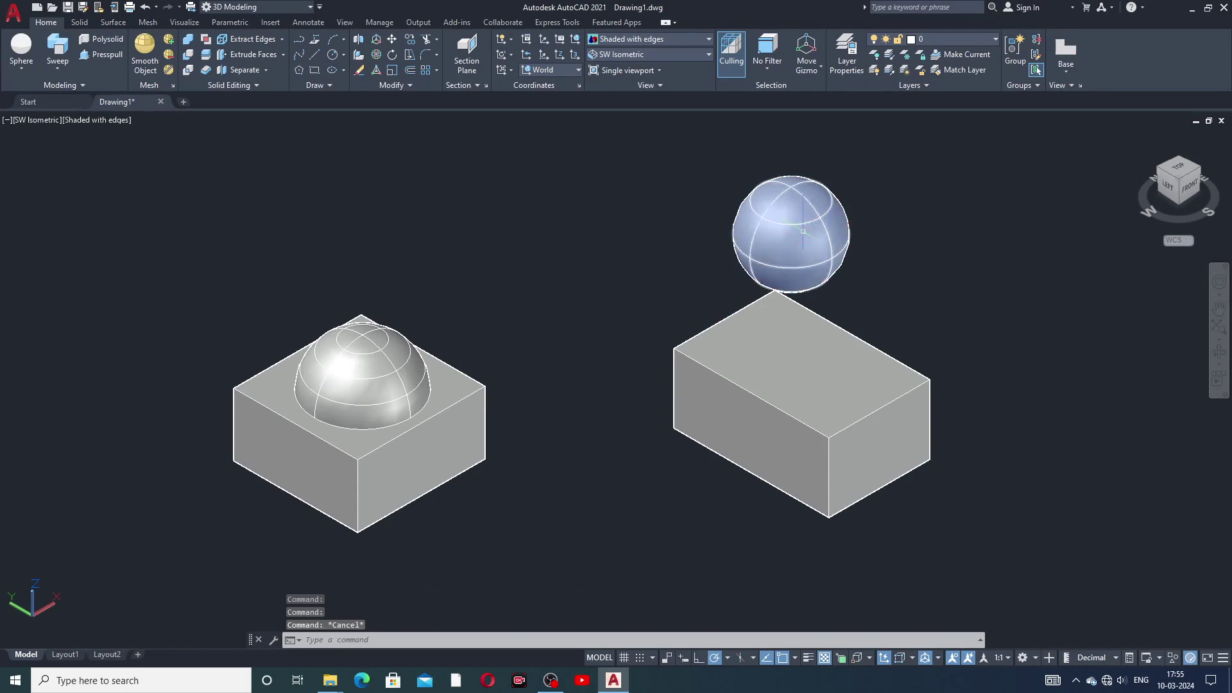
pyautogui.click(831, 232)
pyautogui.press('Escape')
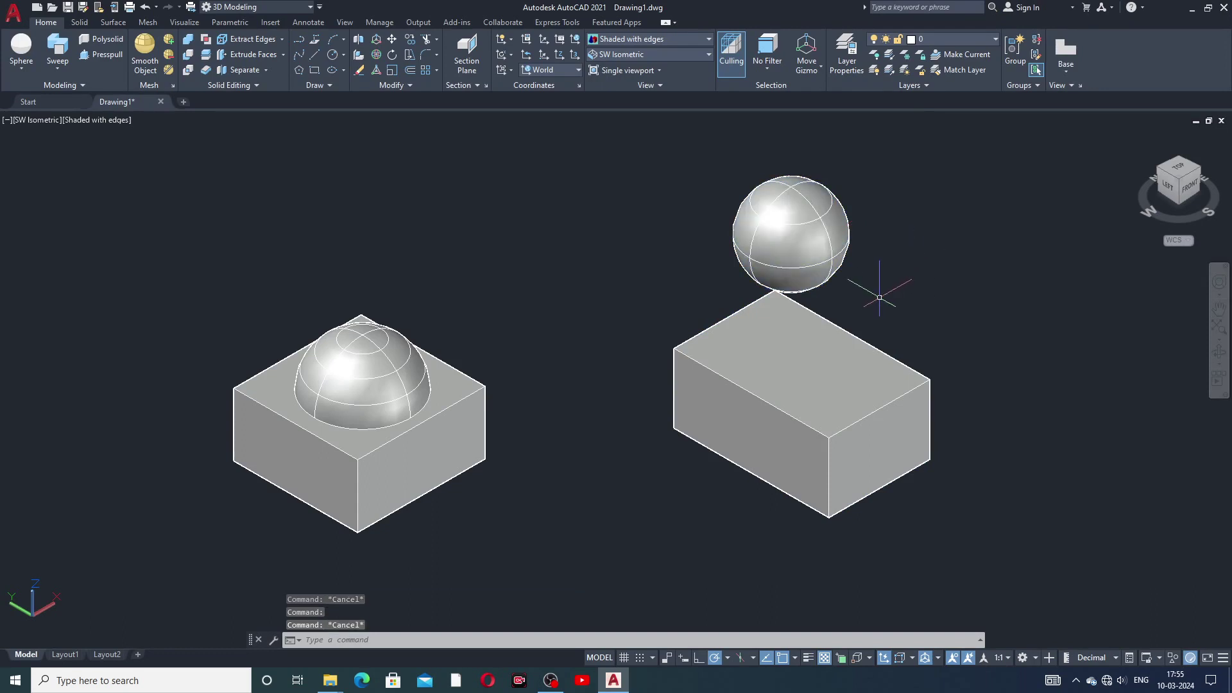
pyautogui.click(828, 371)
pyautogui.press('Escape')
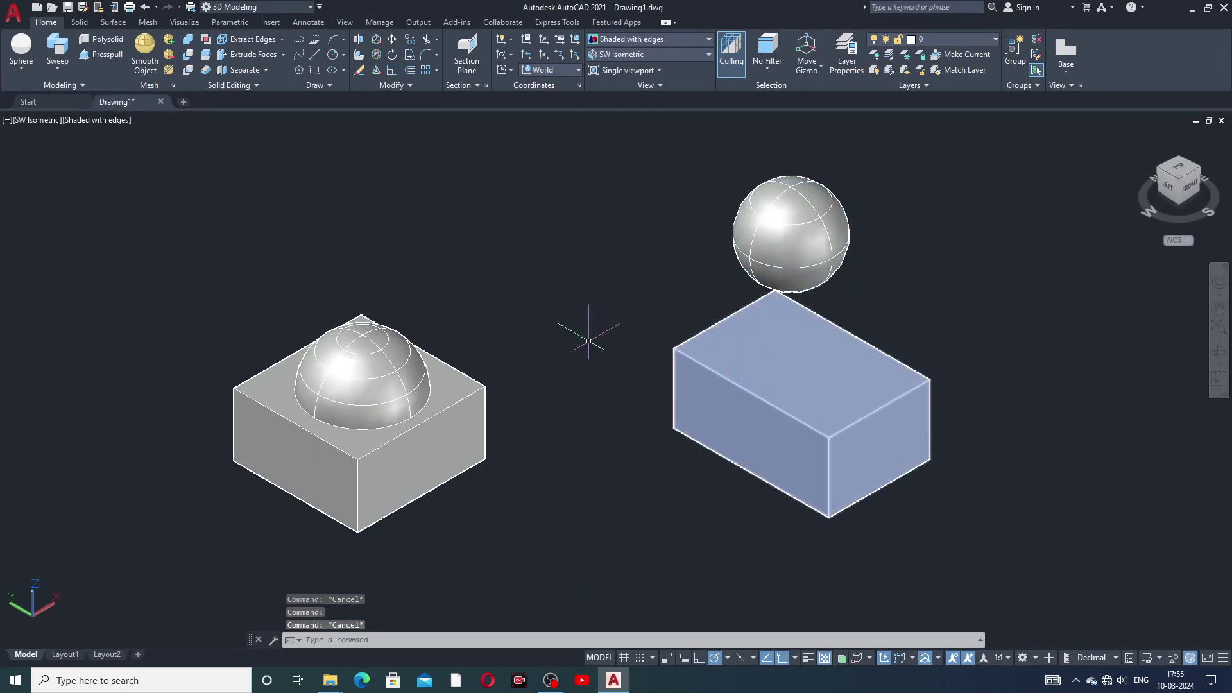
pyautogui.click(363, 368)
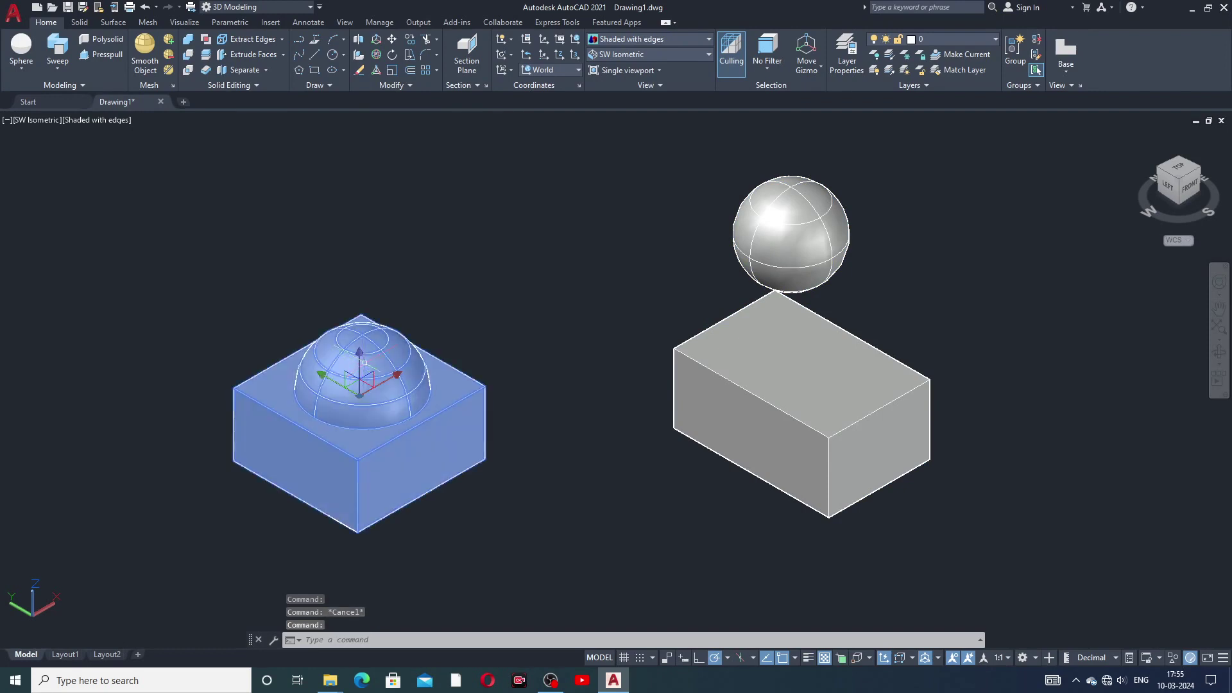
pyautogui.press('Escape')
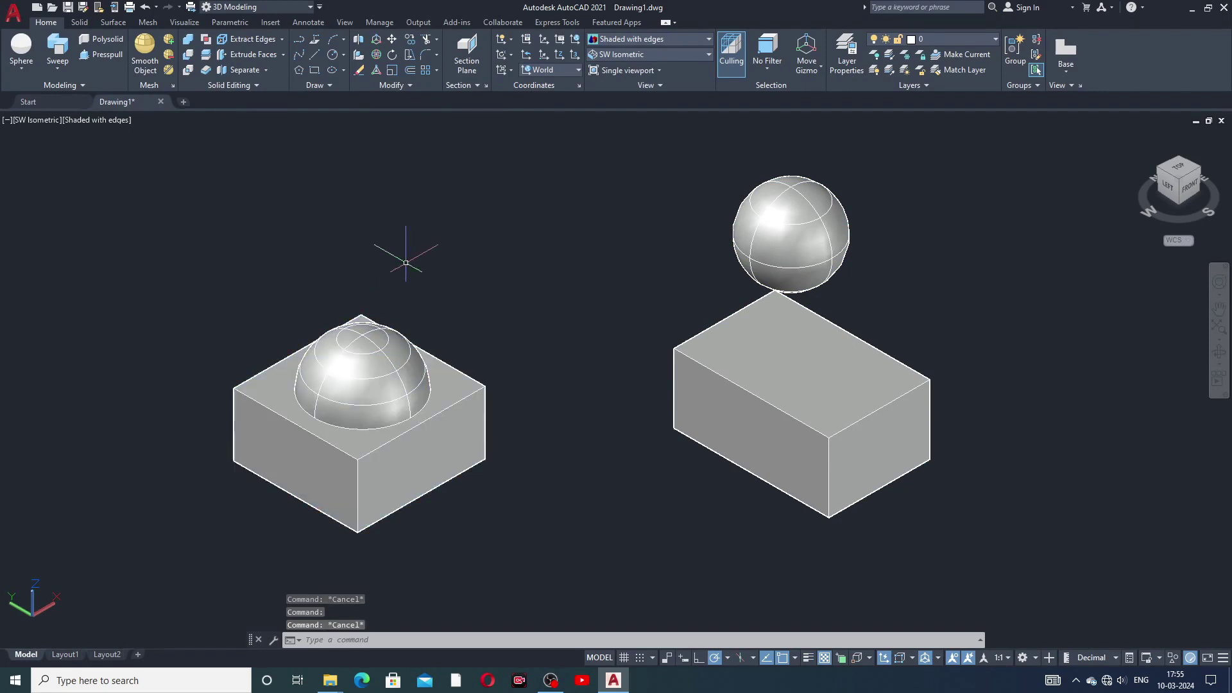
pyautogui.click(257, 72)
pyautogui.click(392, 356)
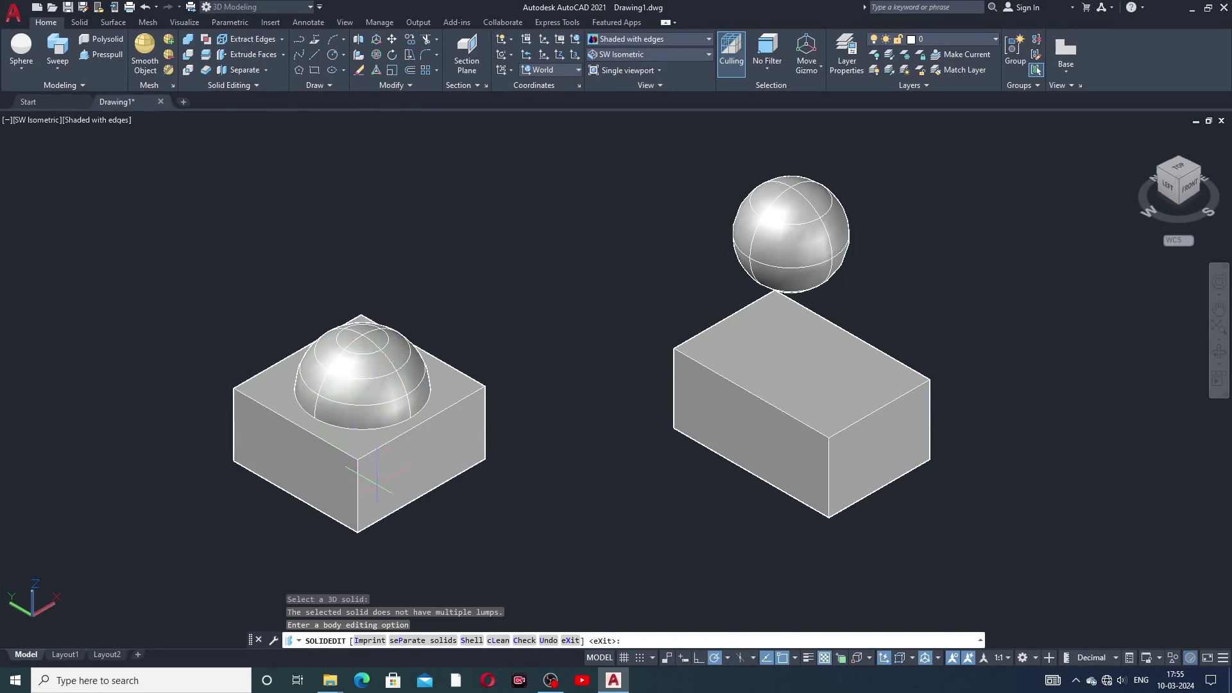
pyautogui.click(577, 640)
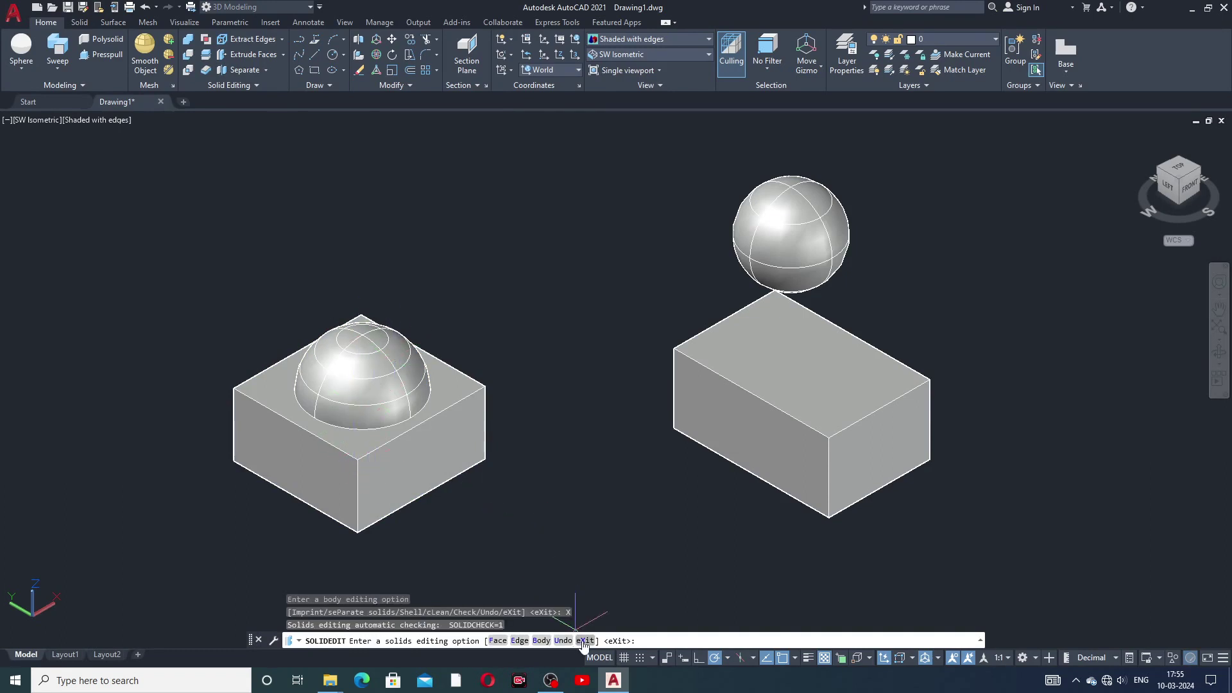
pyautogui.click(584, 640)
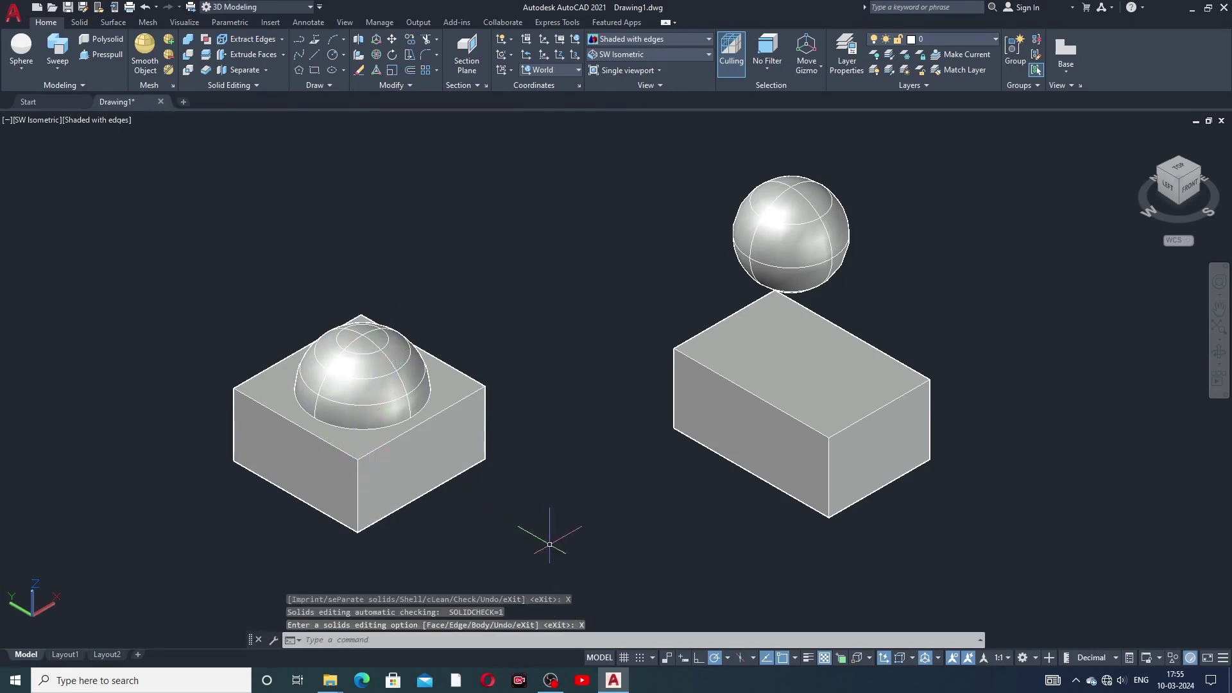
pyautogui.click(359, 395)
pyautogui.press('Escape')
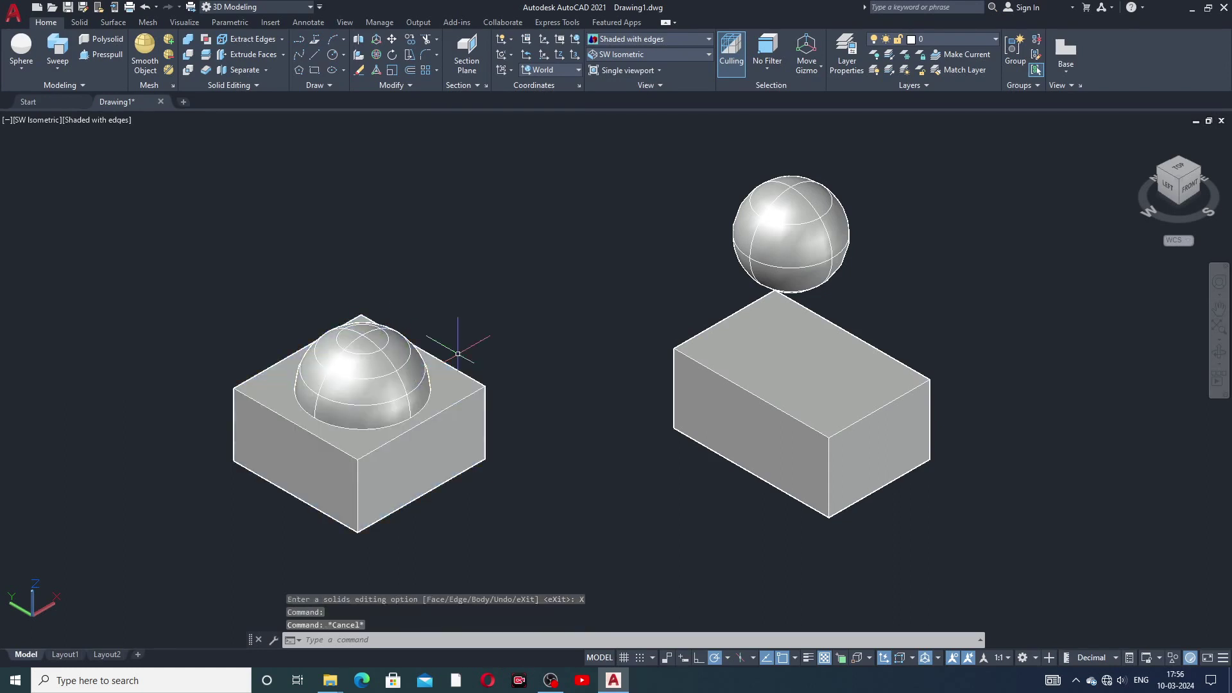
pyautogui.click(373, 387)
pyautogui.press('Escape')
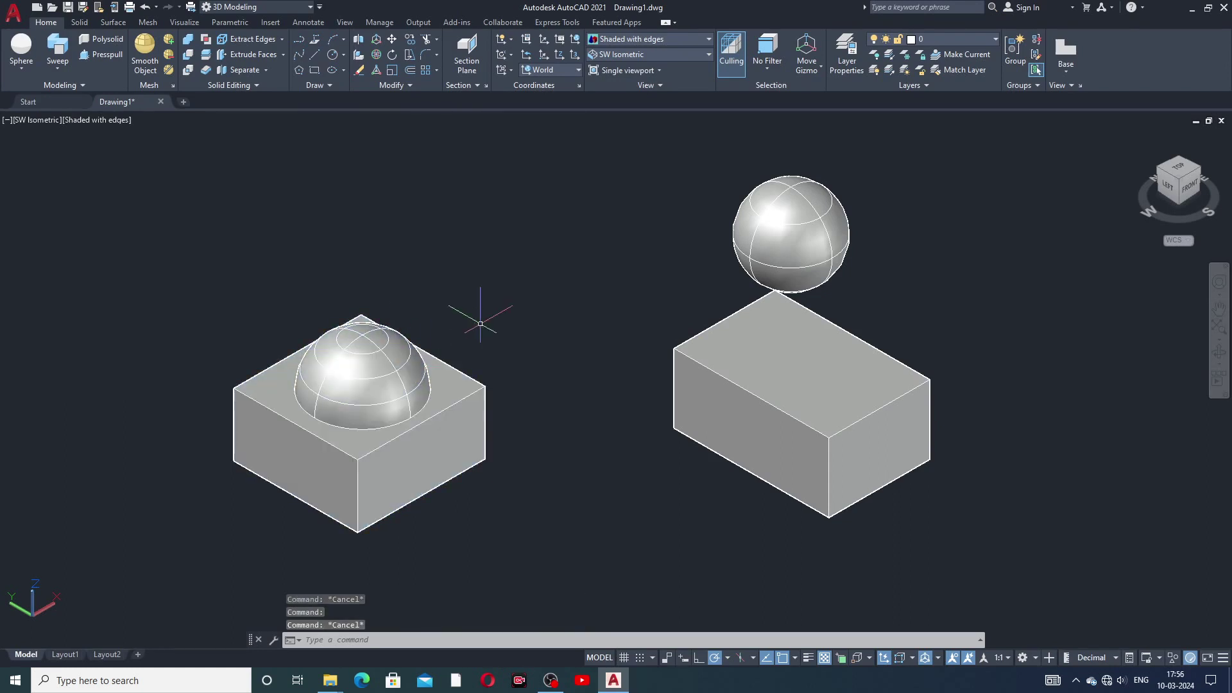
pyautogui.click(806, 231)
pyautogui.click(808, 349)
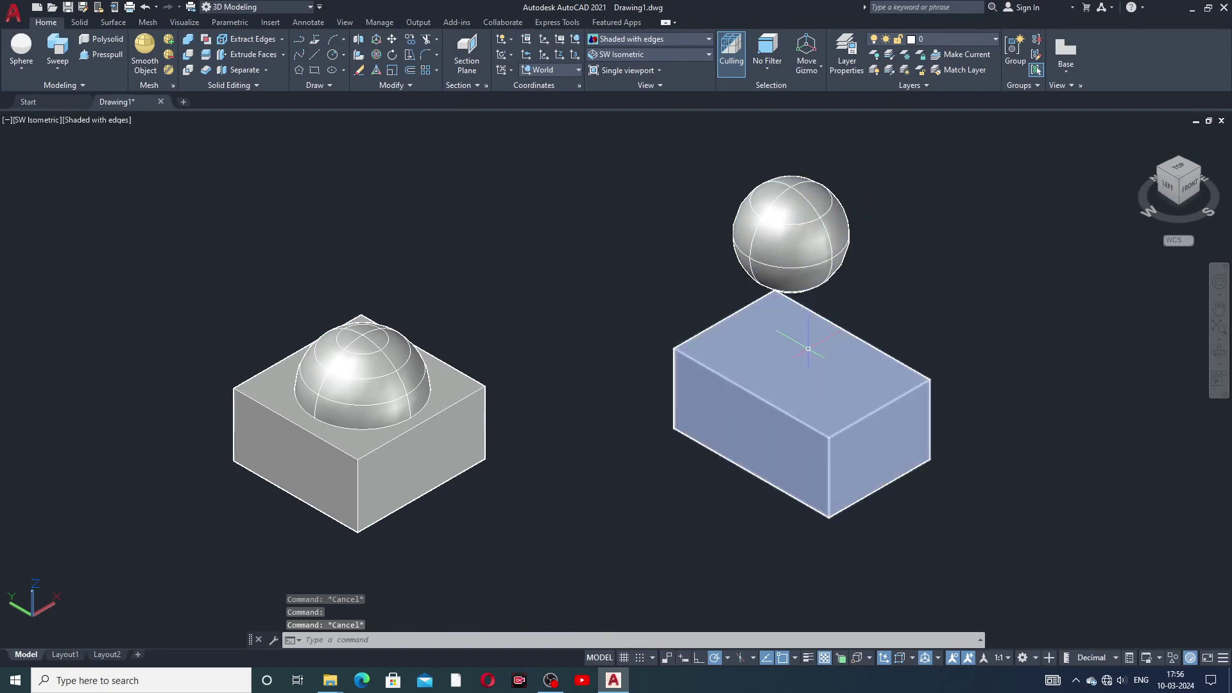
pyautogui.click(796, 241)
pyautogui.click(795, 348)
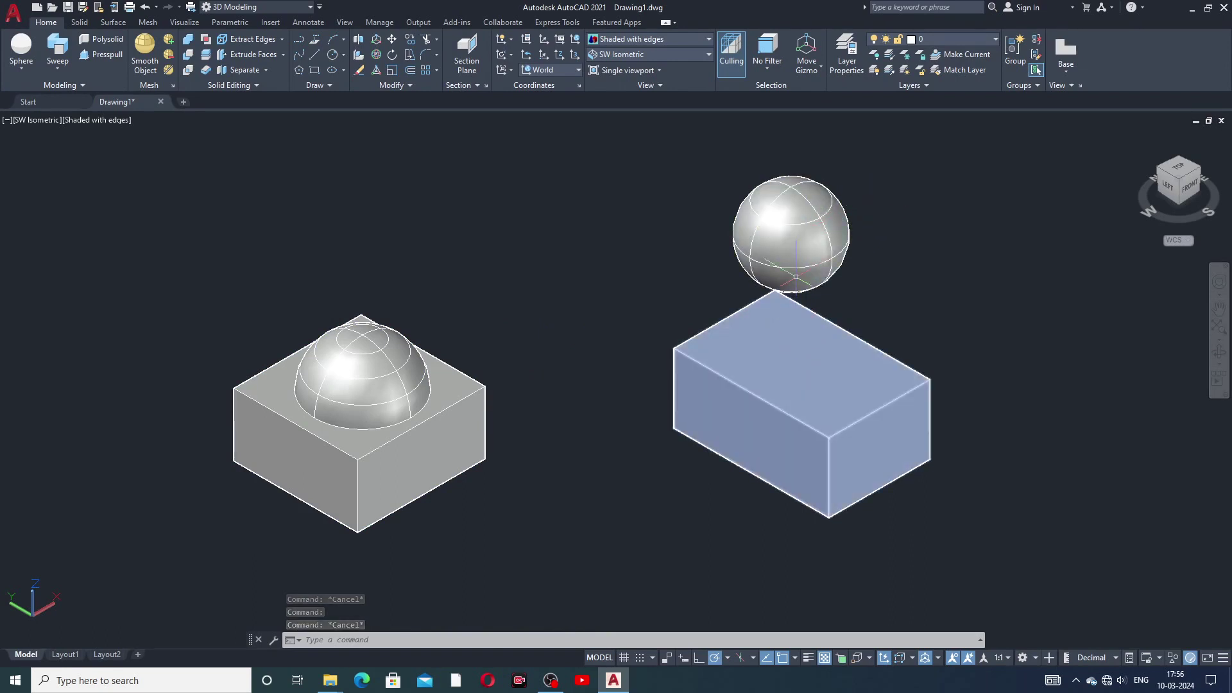
pyautogui.click(799, 240)
pyautogui.click(796, 333)
pyautogui.click(427, 404)
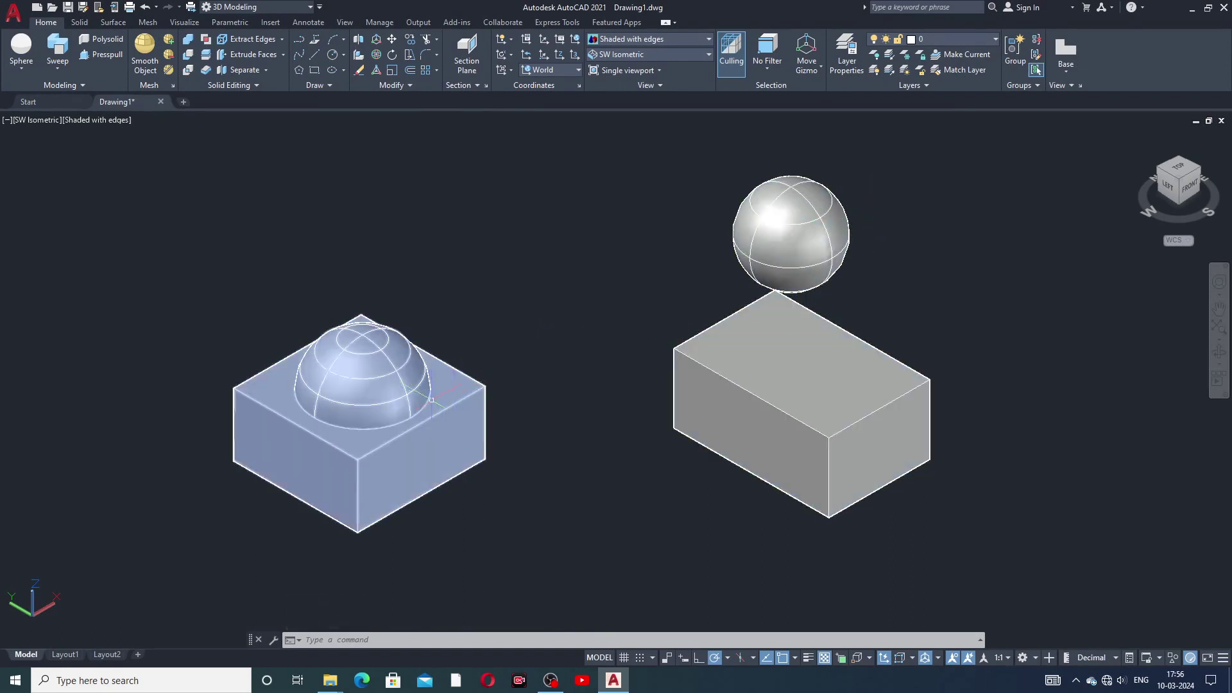
pyautogui.press('Escape')
pyautogui.moveTo(565, 385); pyautogui.dragTo(542, 360, button='middle')
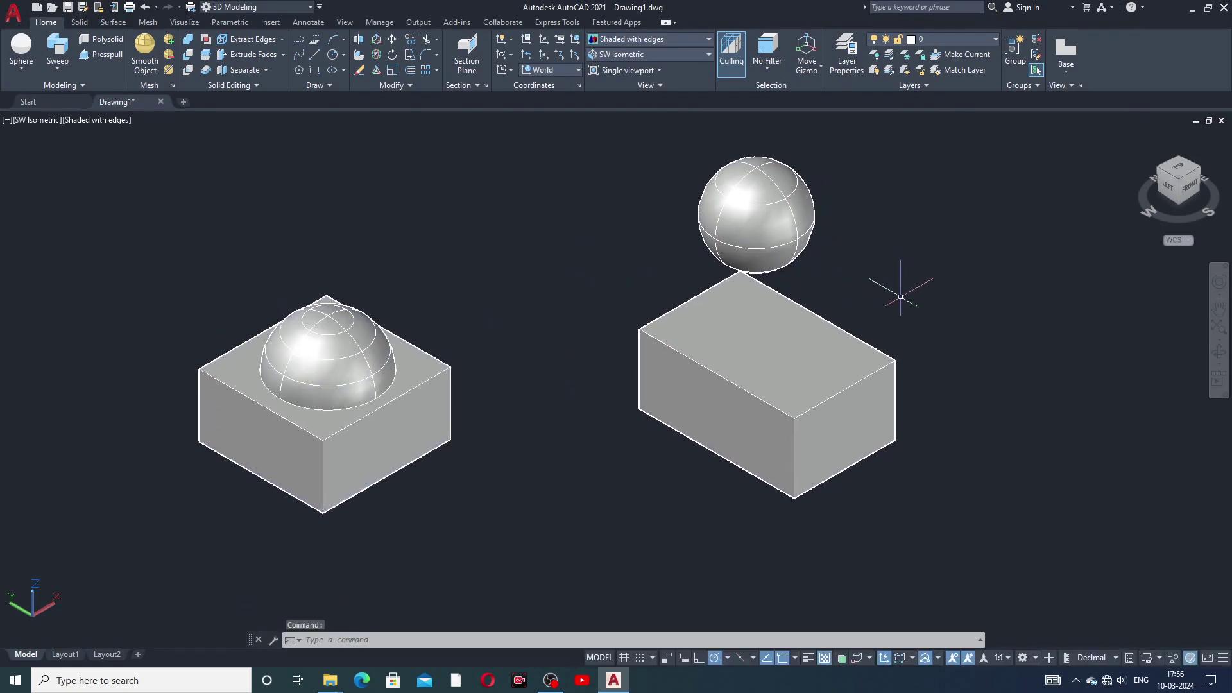
# - Select all five 3D objects with Ctrl+A and delete them
pyautogui.click(266, 70)
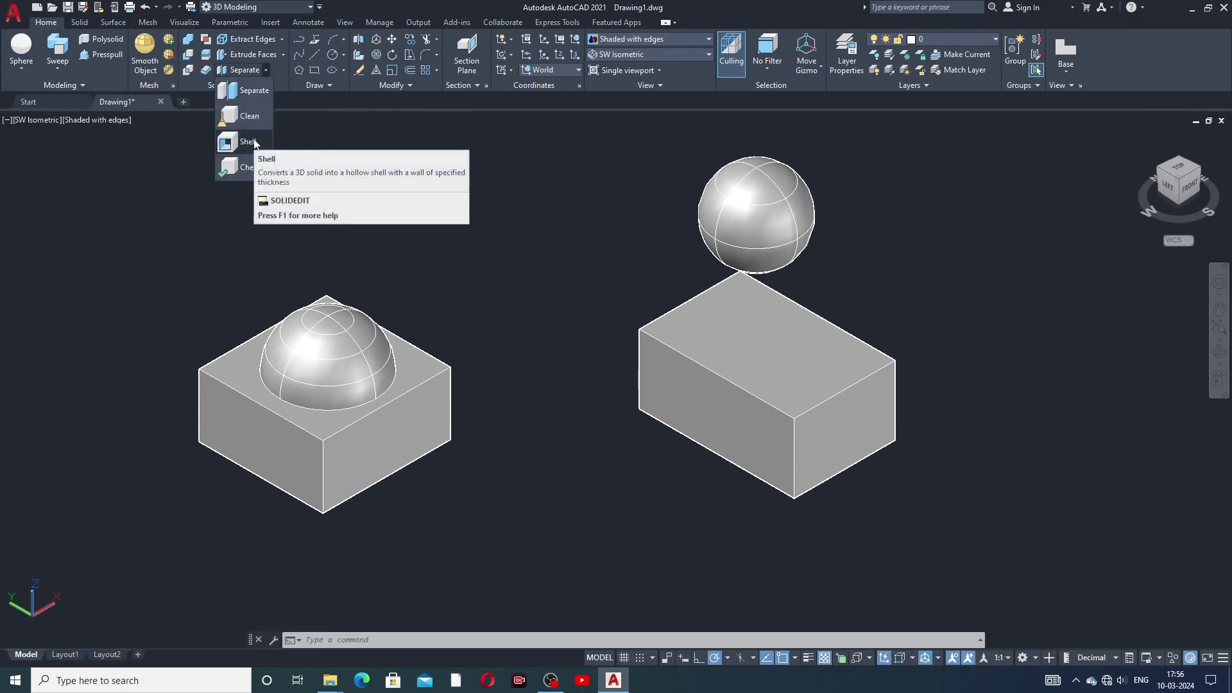
pyautogui.click(467, 276)
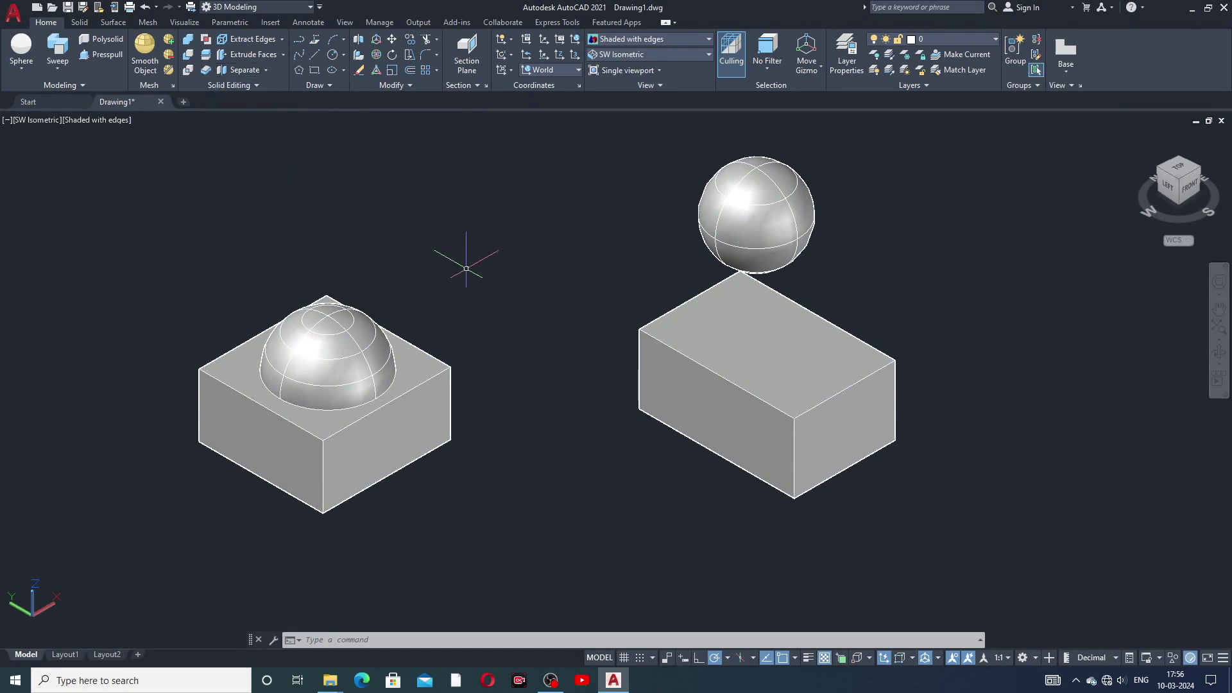
pyautogui.hotkey('ctrl', 'a')
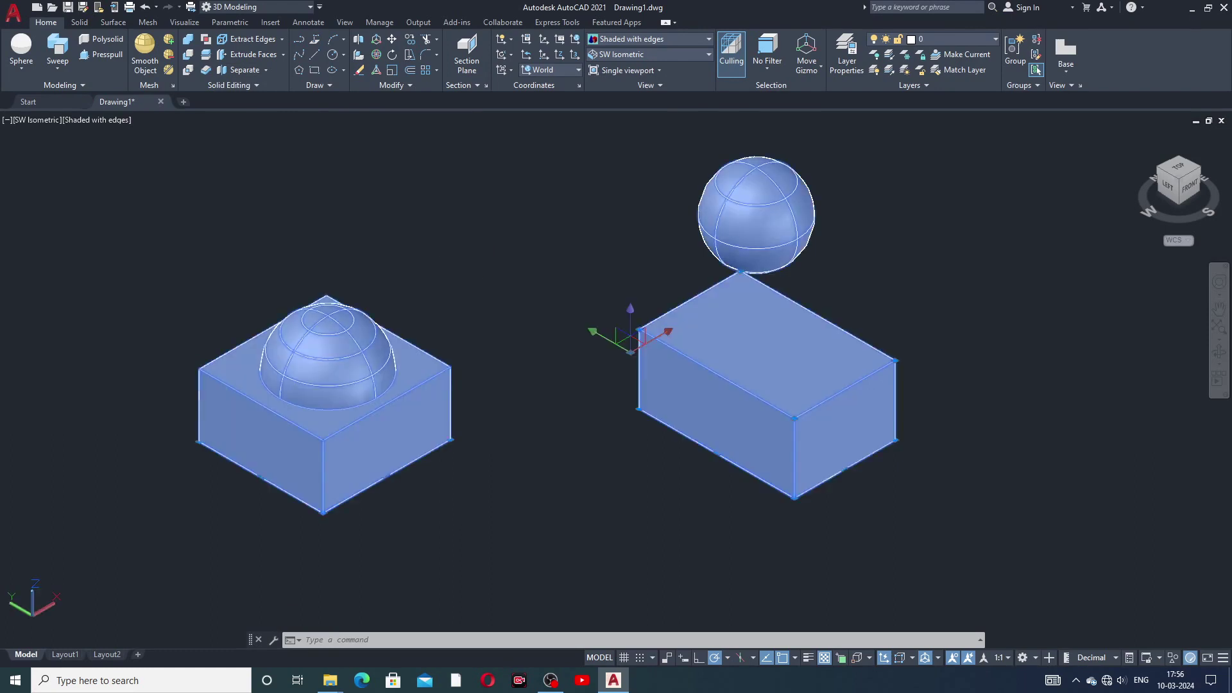
pyautogui.press('Delete')
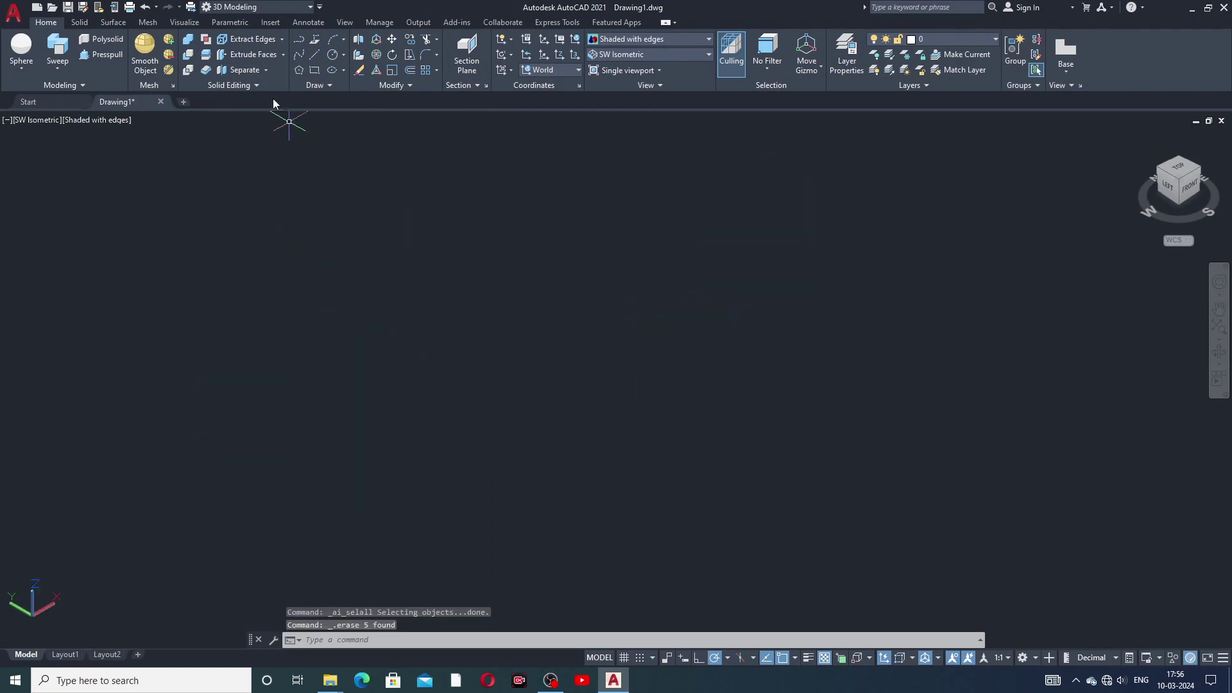
# - Start a 3D polyline and draw the first square step down and back up
pyautogui.click(316, 42)
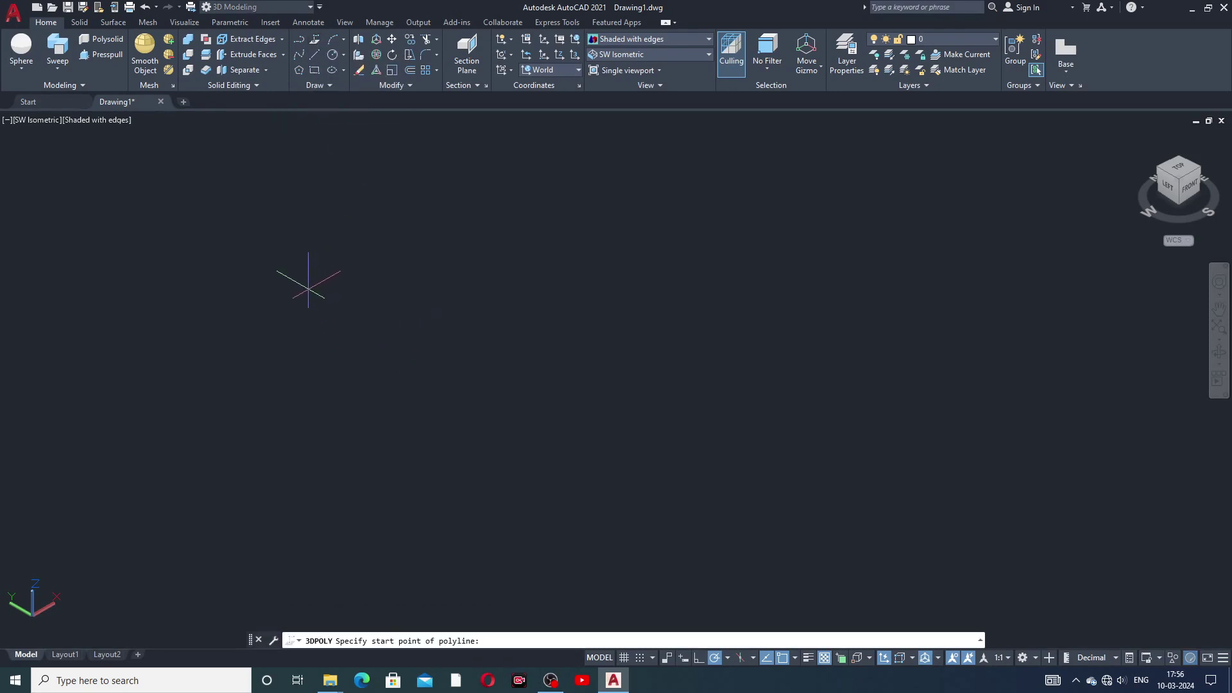
pyautogui.click(308, 289)
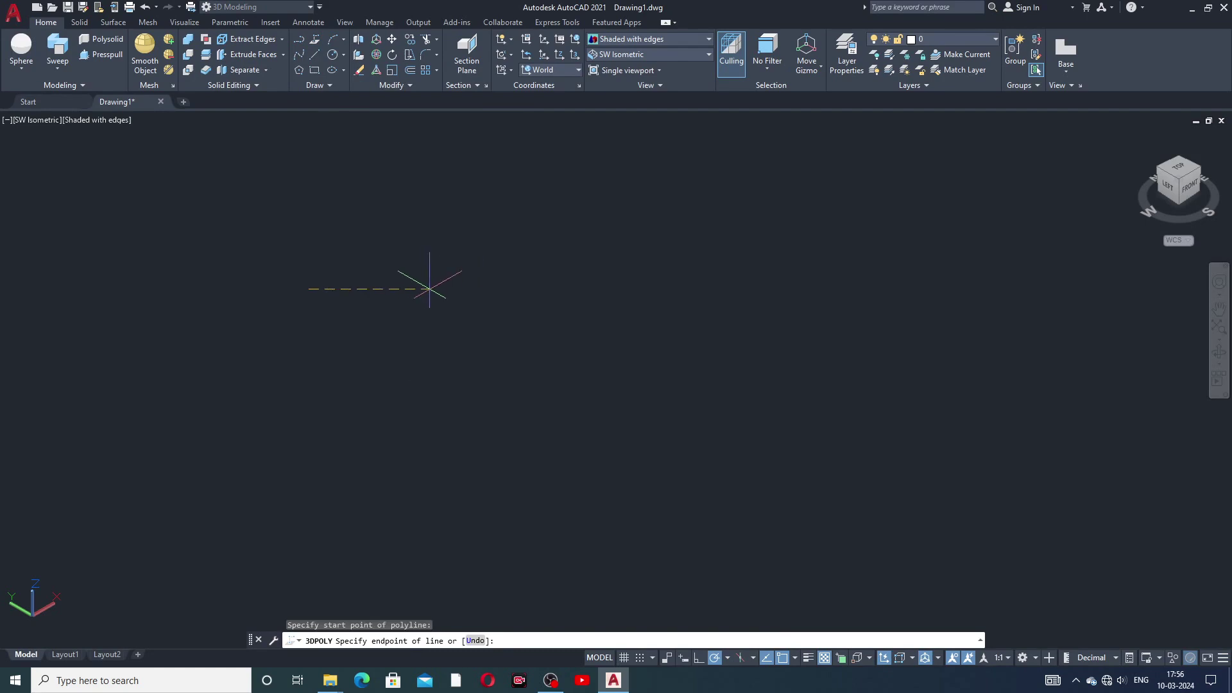
pyautogui.click(440, 292)
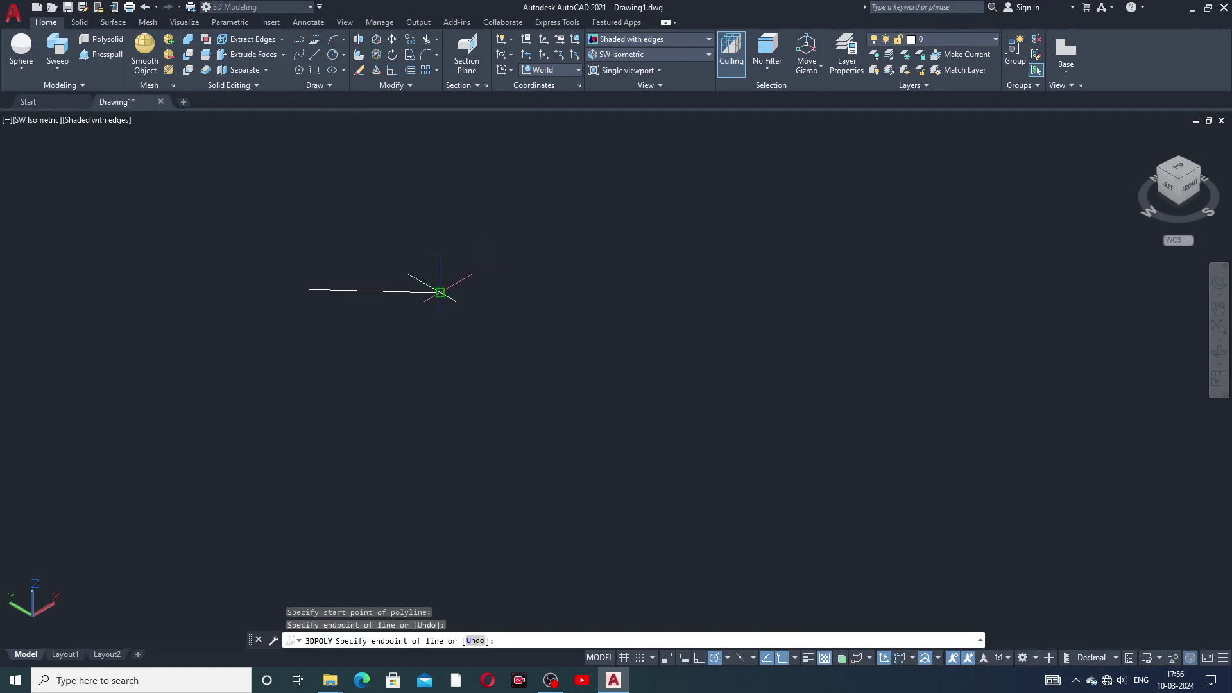
pyautogui.click(440, 417)
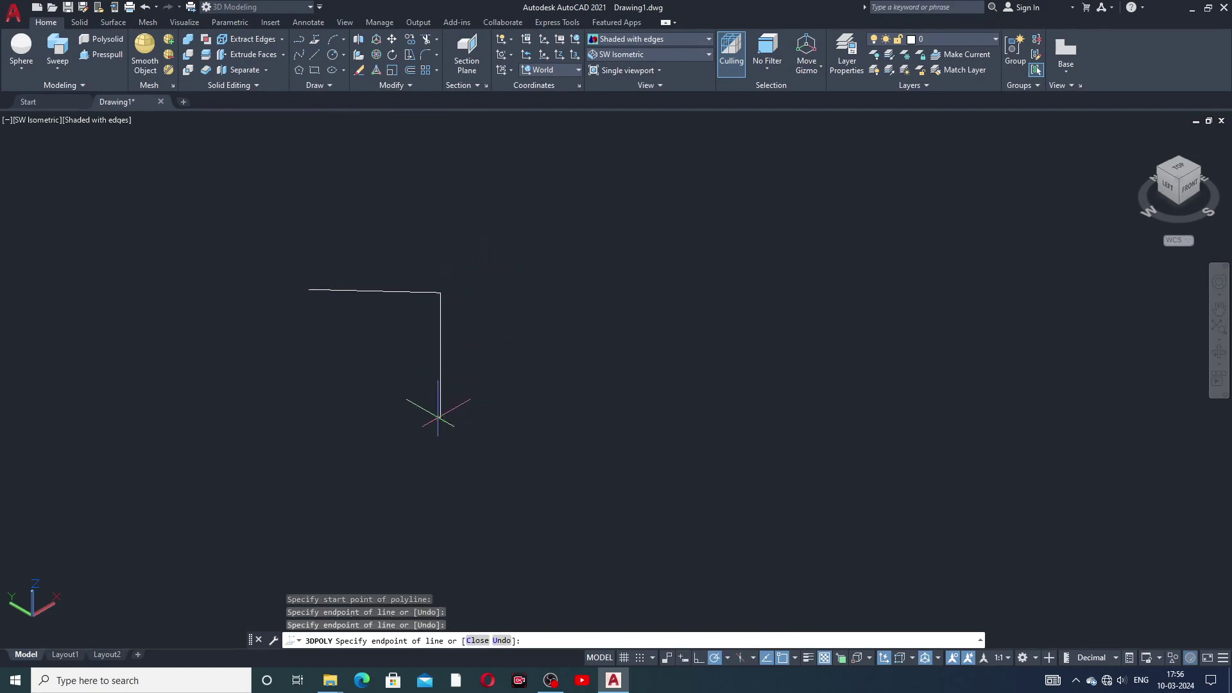
pyautogui.click(577, 422)
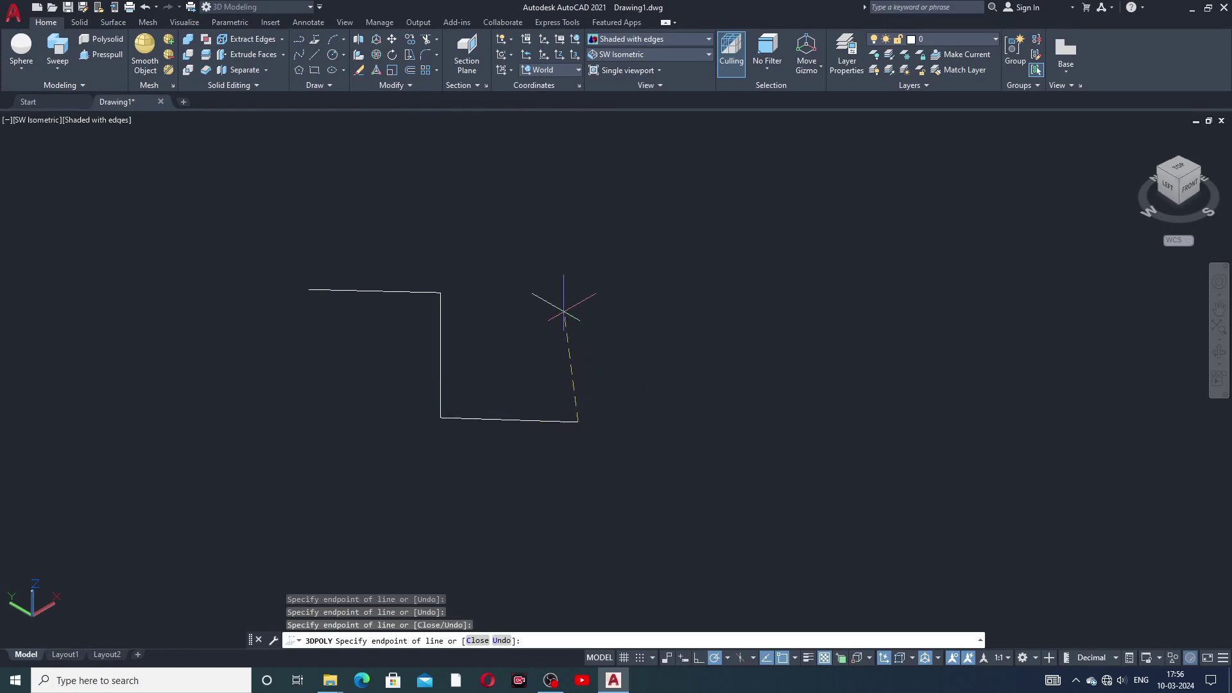
pyautogui.click(579, 276)
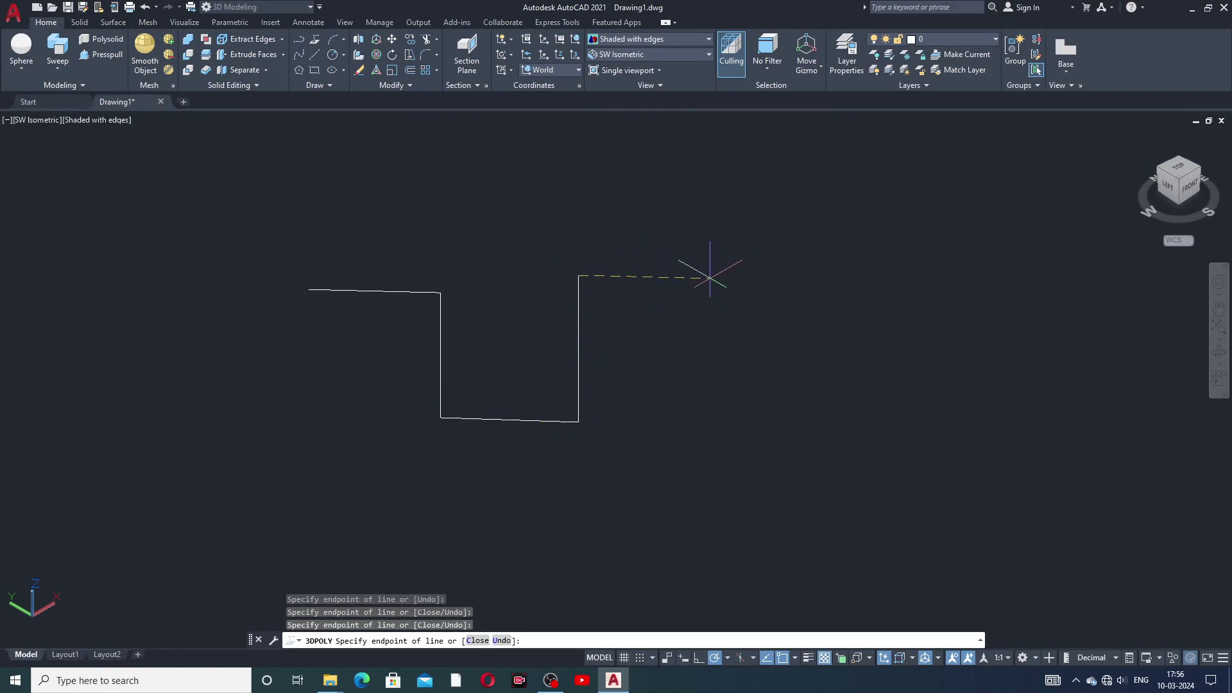
# - Complete the second square step and final top run, then finish the polyline
pyautogui.click(707, 279)
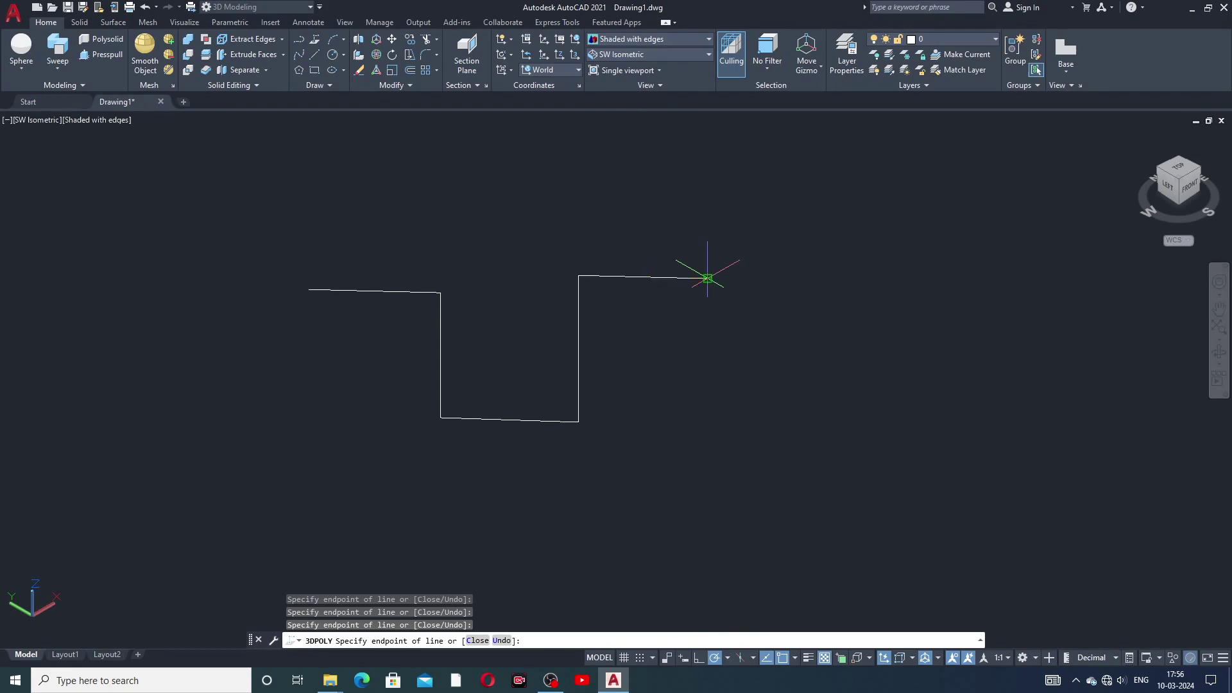
pyautogui.click(707, 420)
pyautogui.click(855, 422)
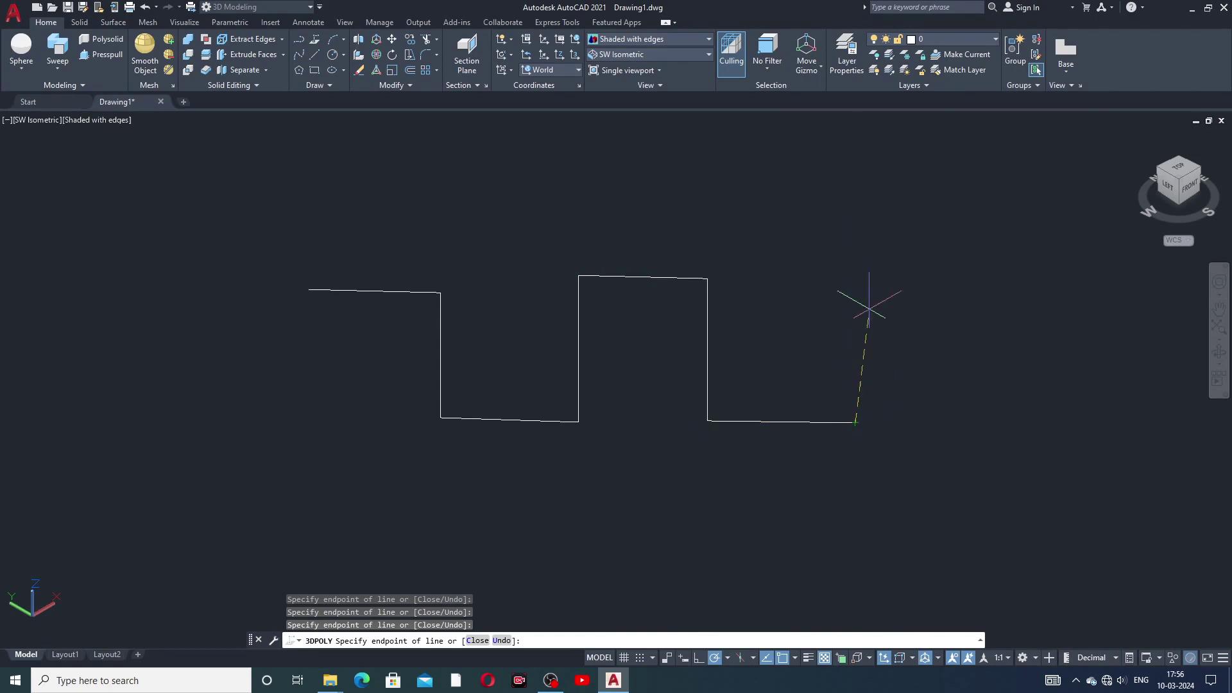
pyautogui.click(858, 275)
pyautogui.click(995, 268)
pyautogui.rightClick(994, 295)
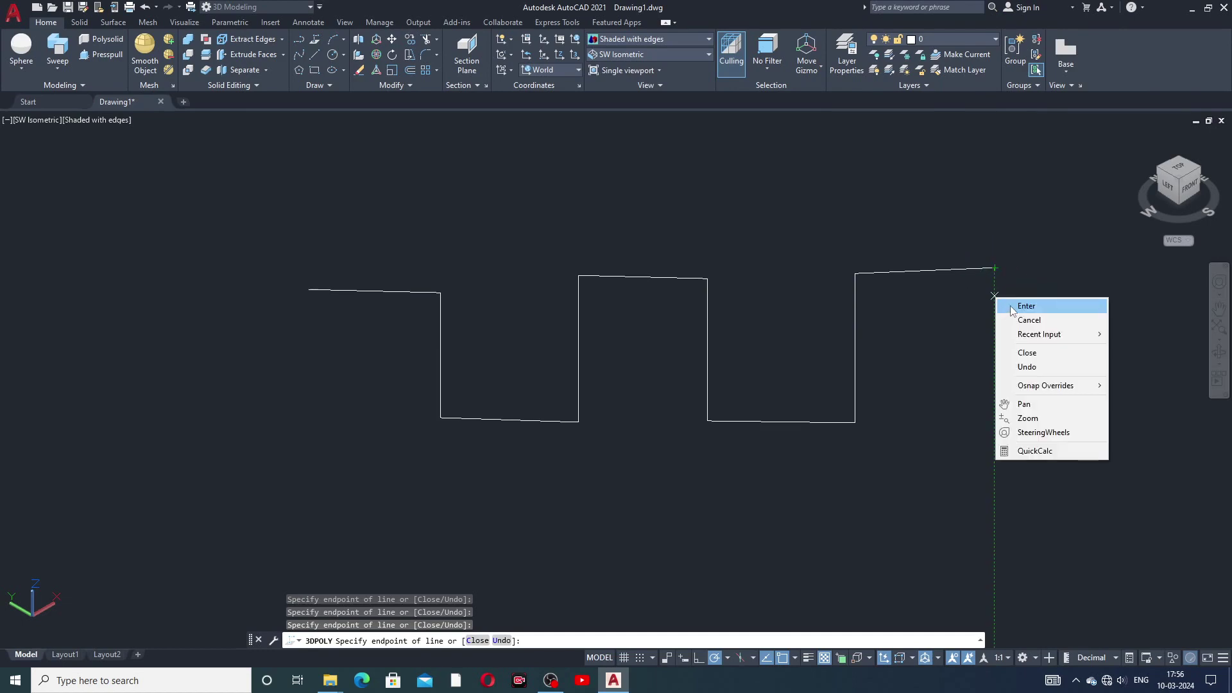
pyautogui.click(1012, 306)
pyautogui.moveTo(899, 335); pyautogui.dragTo(853, 344, button='middle')
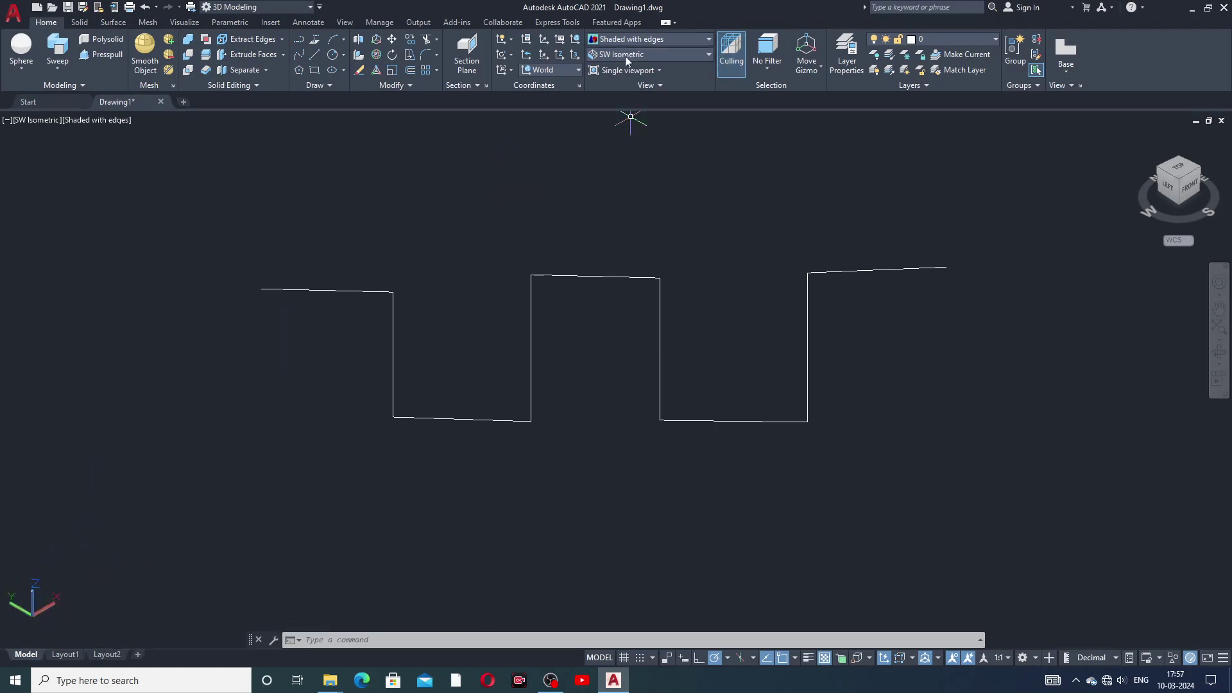
pyautogui.click(553, 71)
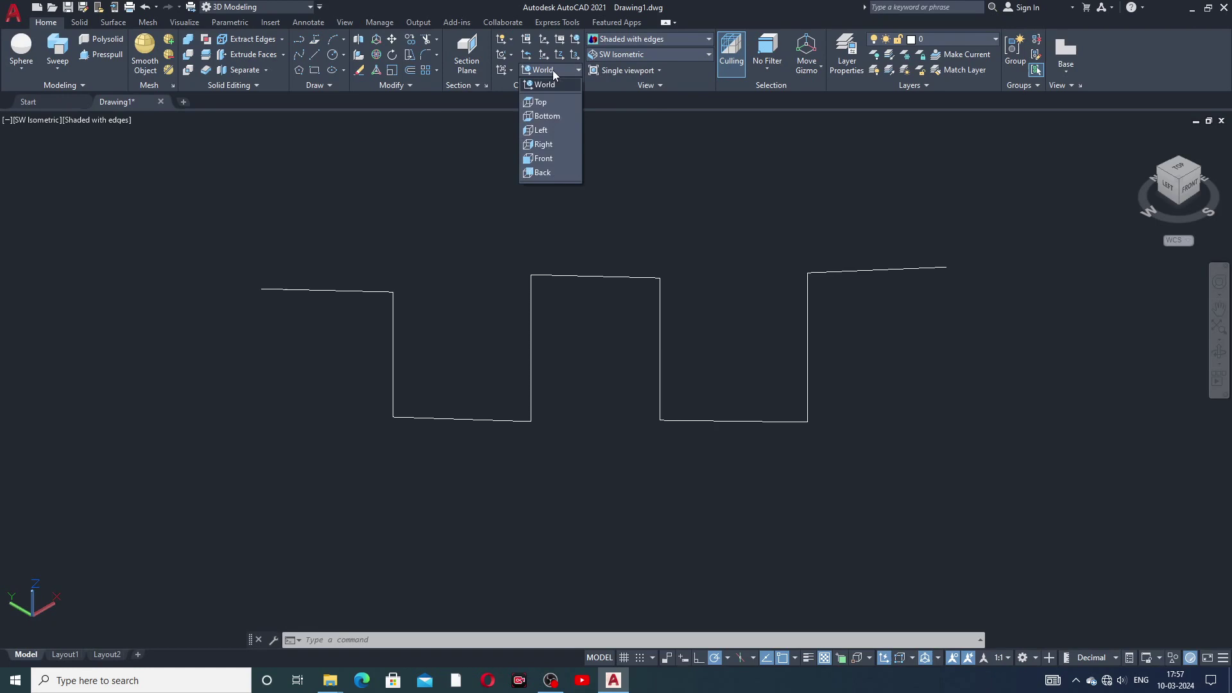
# - Set the UCS to Front and draw a small circle at the polyline's left end
pyautogui.click(541, 159)
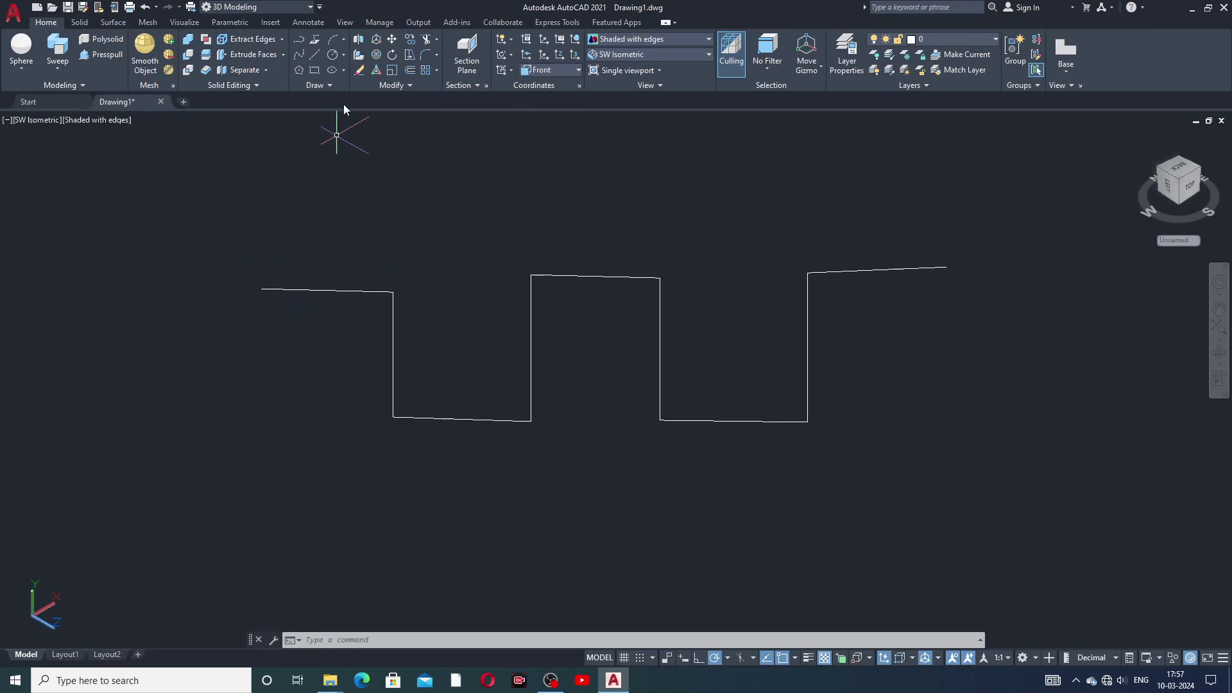
pyautogui.click(334, 55)
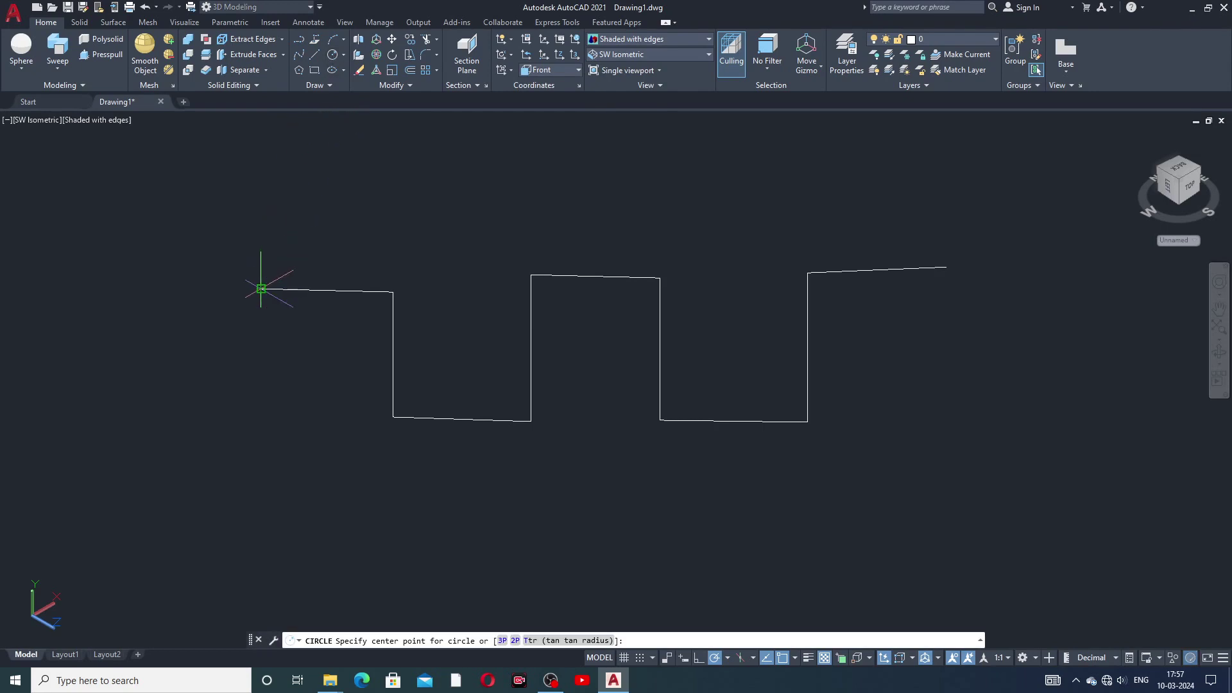
pyautogui.click(261, 288)
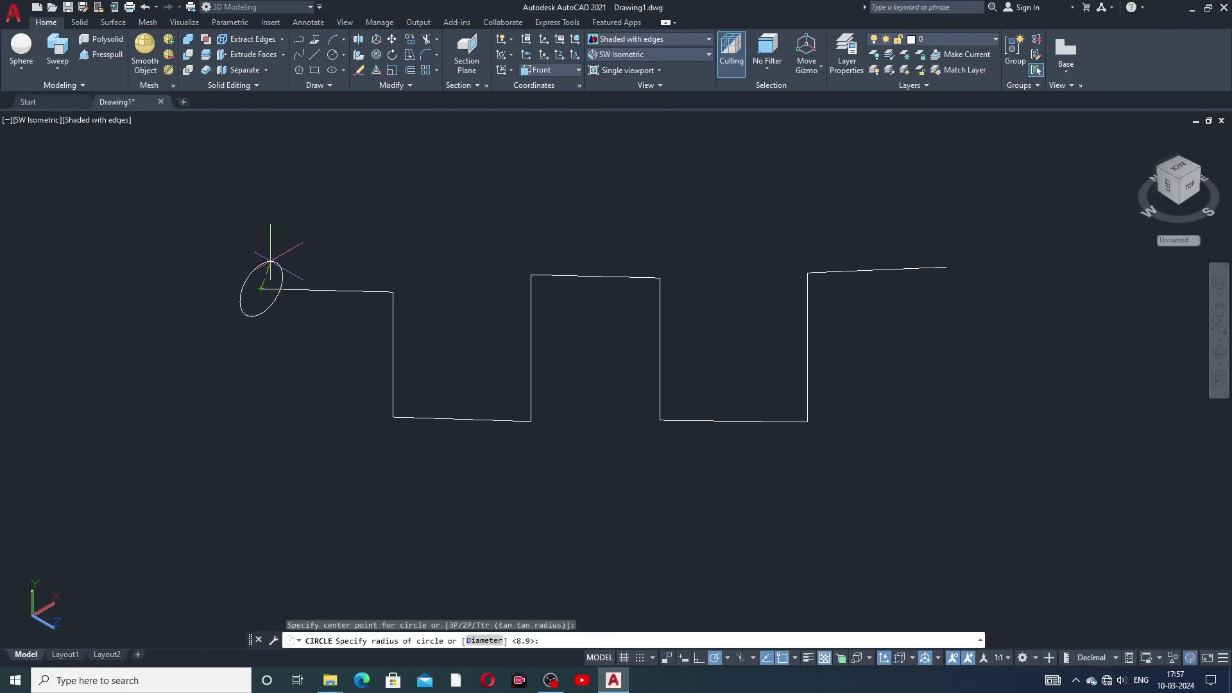
pyautogui.click(272, 256)
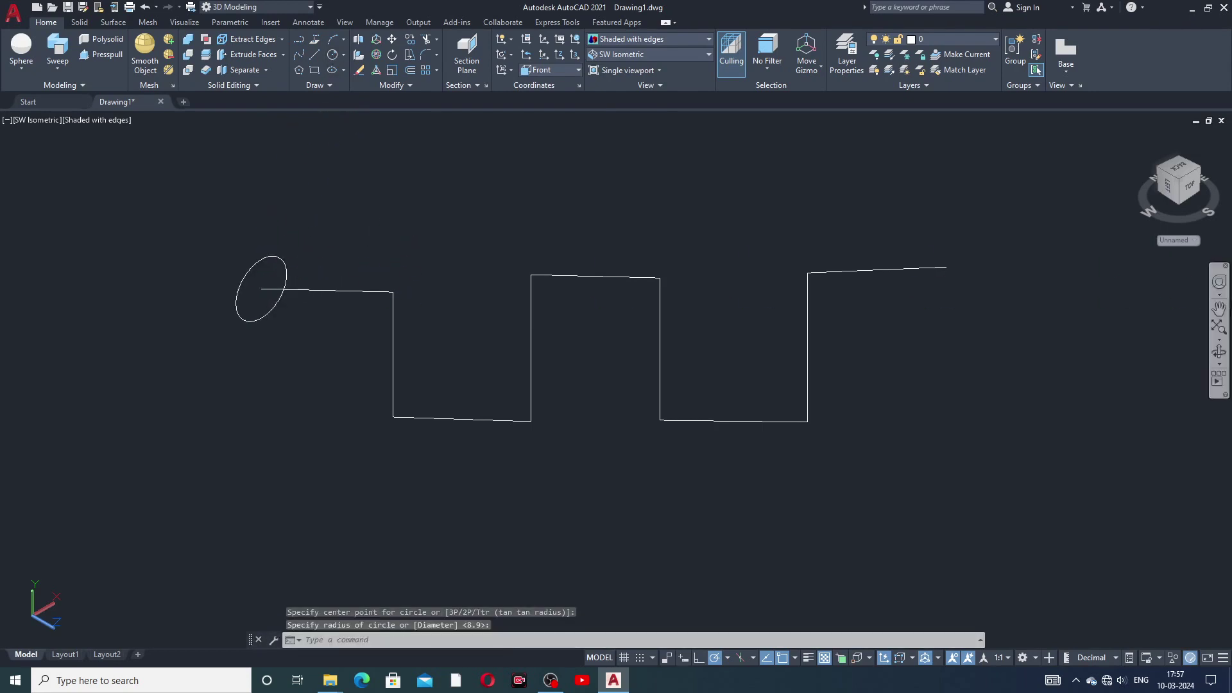
# - Orbit to check the circle's orientation, then return to SW Isometric view
pyautogui.click(1218, 354)
pyautogui.moveTo(784, 289)
pyautogui.mouseDown()
pyautogui.moveTo(814, 269)
pyautogui.moveTo(768, 316)
pyautogui.moveTo(779, 256)
pyautogui.moveTo(808, 305)
pyautogui.mouseUp()
pyautogui.rightClick(768, 169)
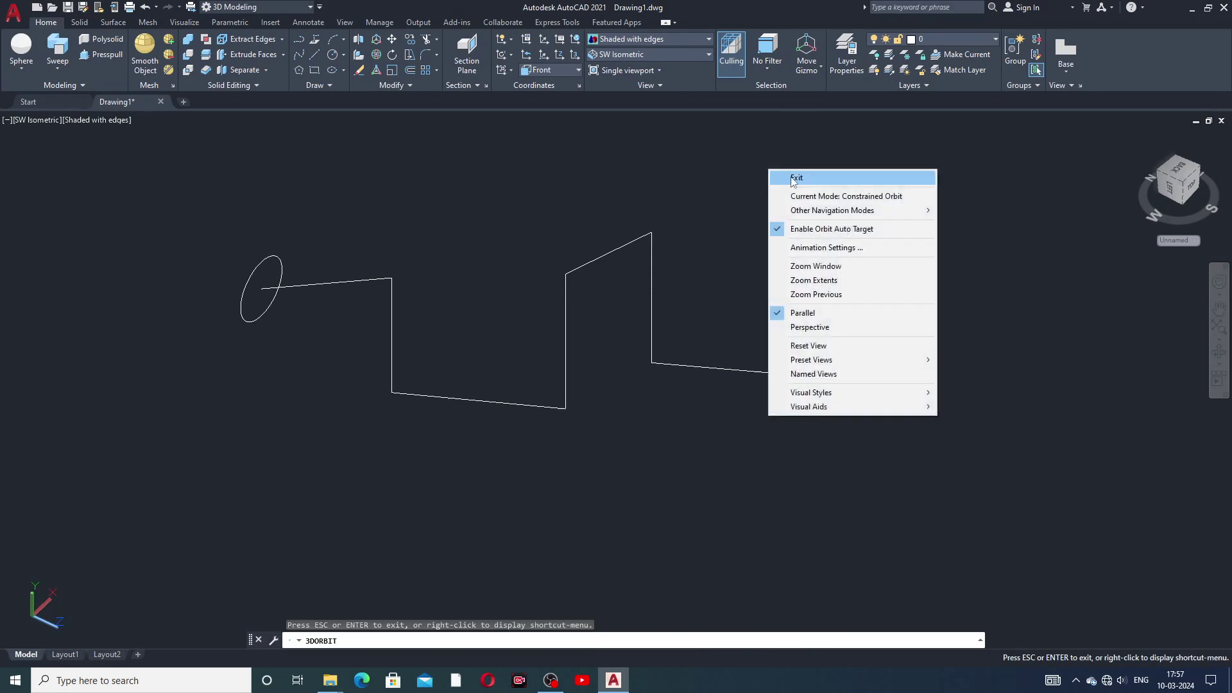
pyautogui.click(791, 174)
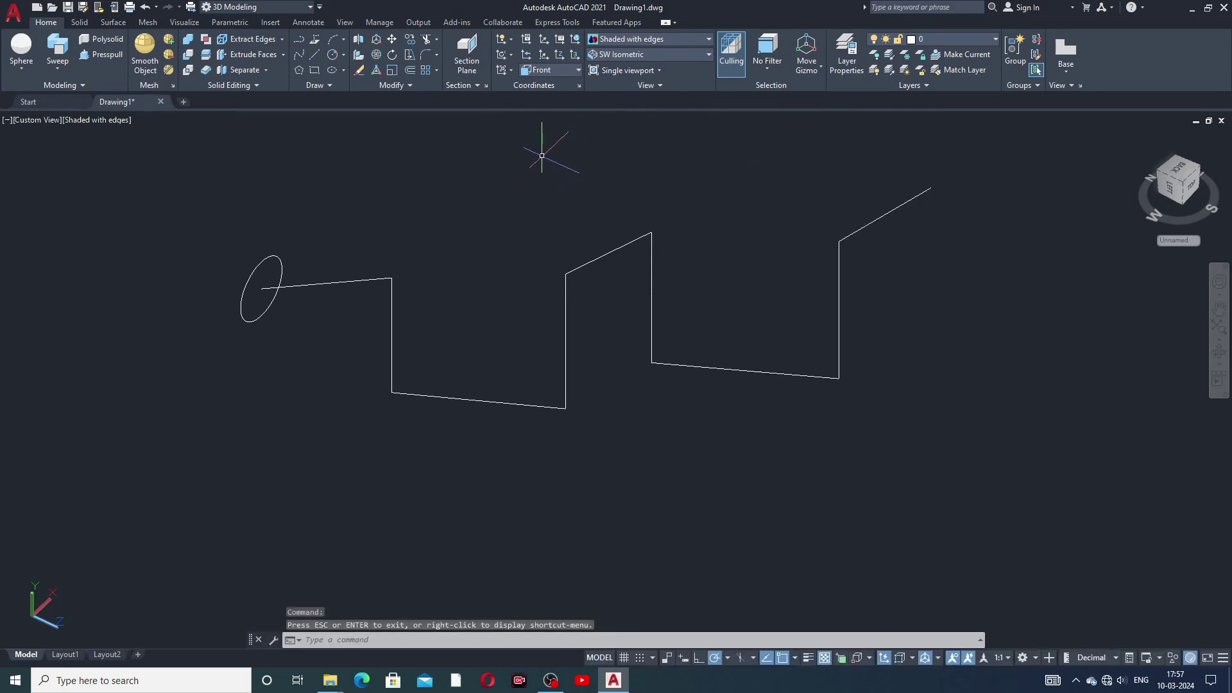
pyautogui.click(618, 55)
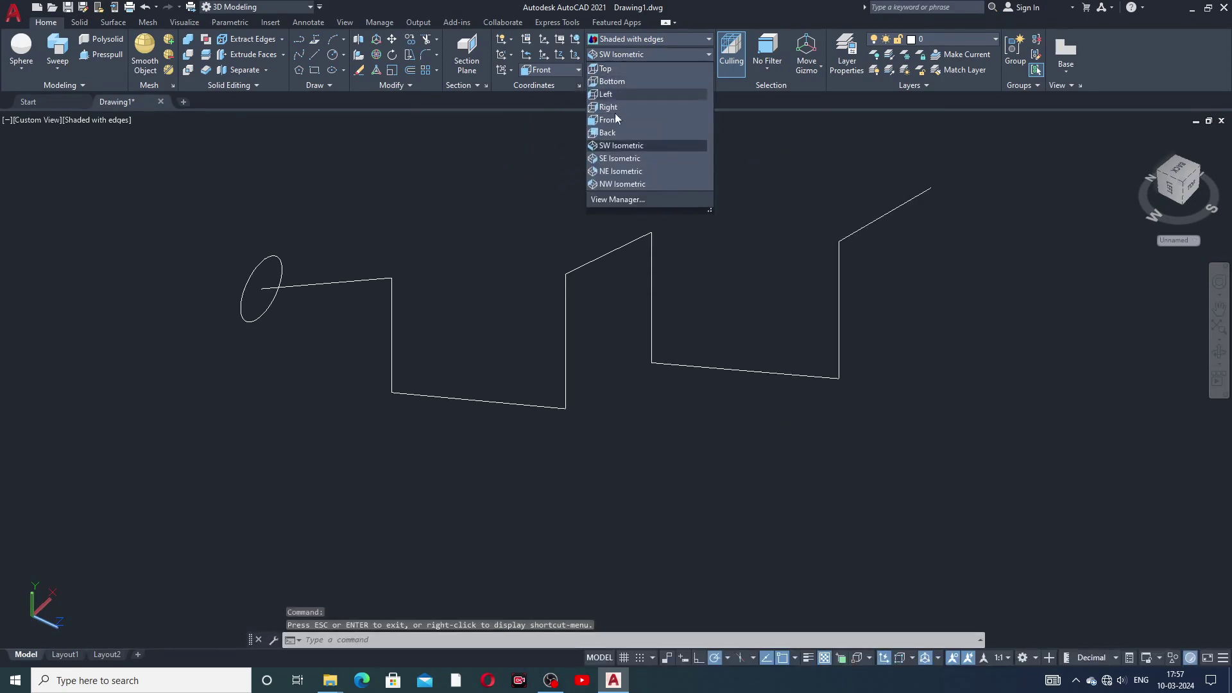
pyautogui.click(622, 147)
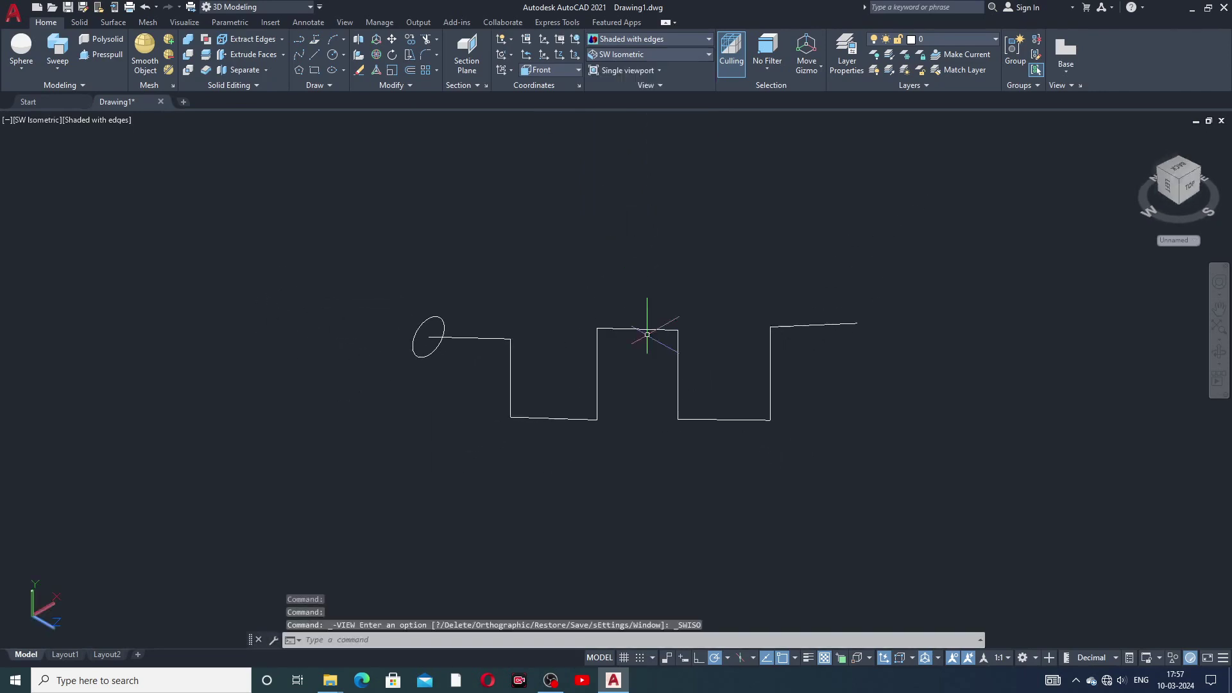
pyautogui.moveTo(629, 325); pyautogui.dragTo(594, 294, button='middle')
pyautogui.scroll(1, 542, 302)
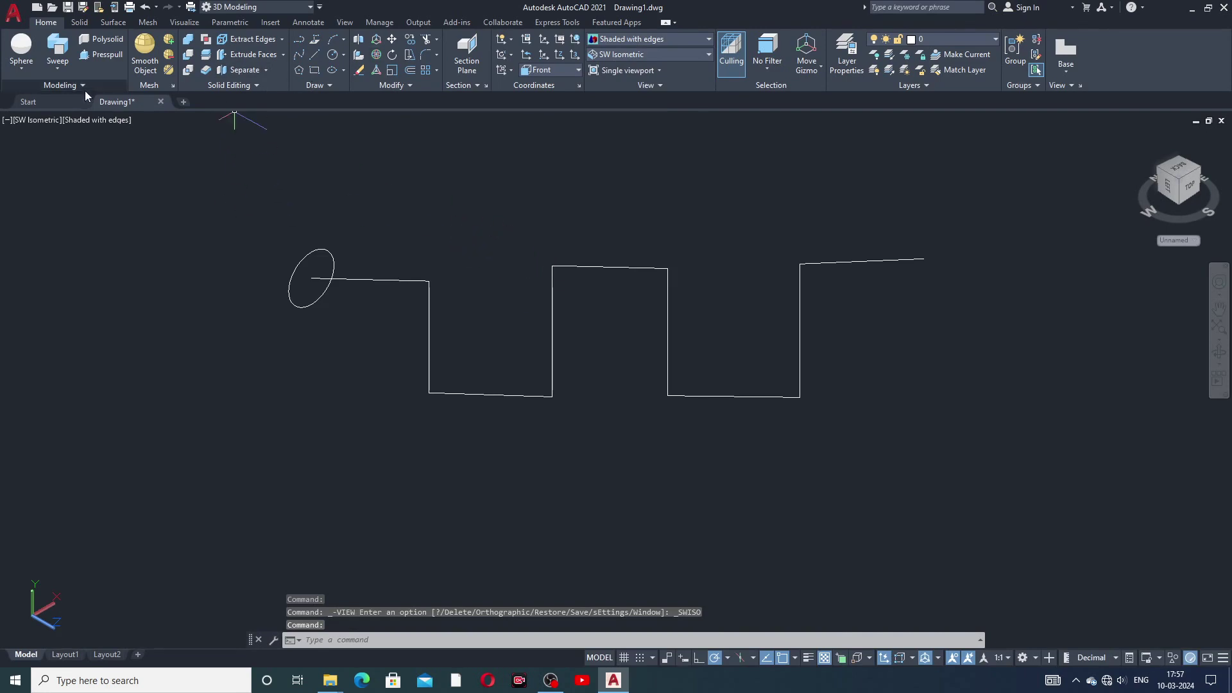
# - Sweep the circle along the stepped polyline into a solid tube, shaded without edges
pyautogui.click(53, 64)
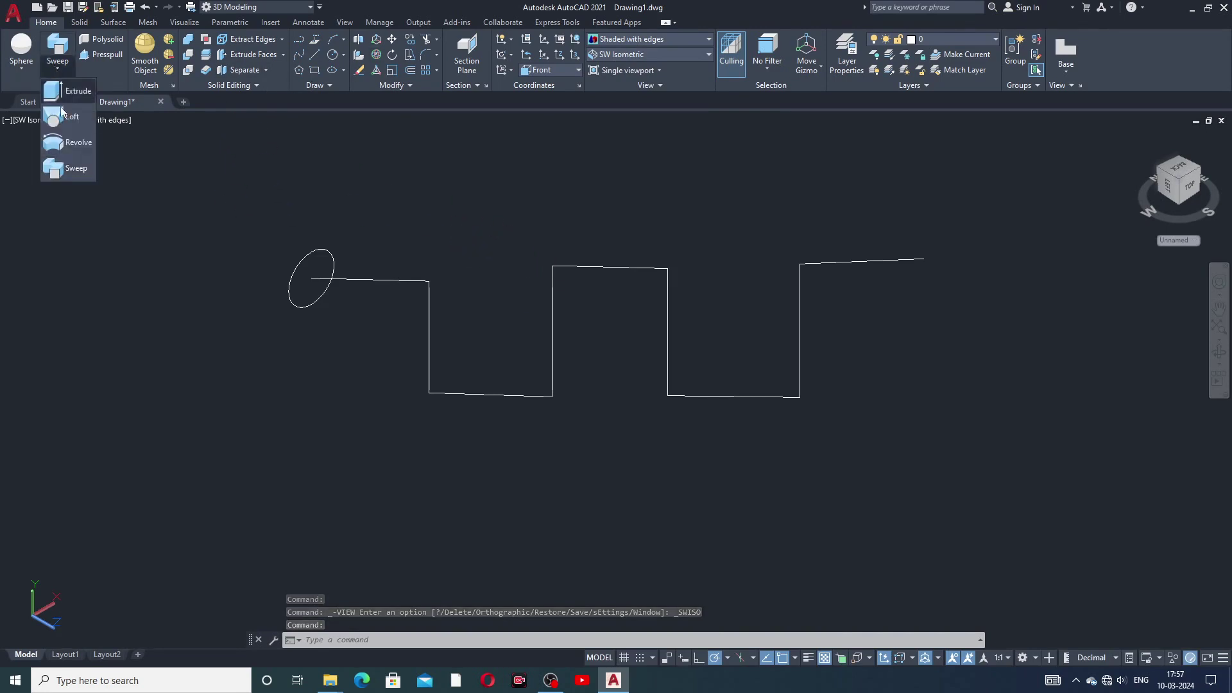
pyautogui.click(77, 167)
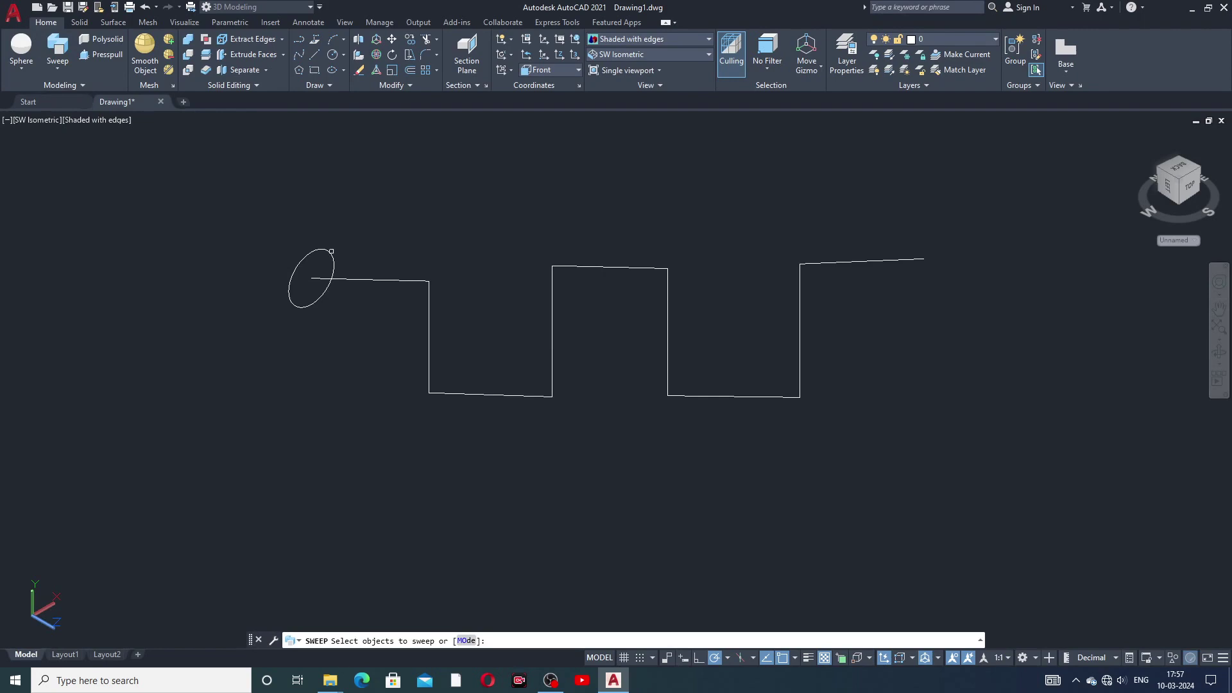
pyautogui.click(325, 248)
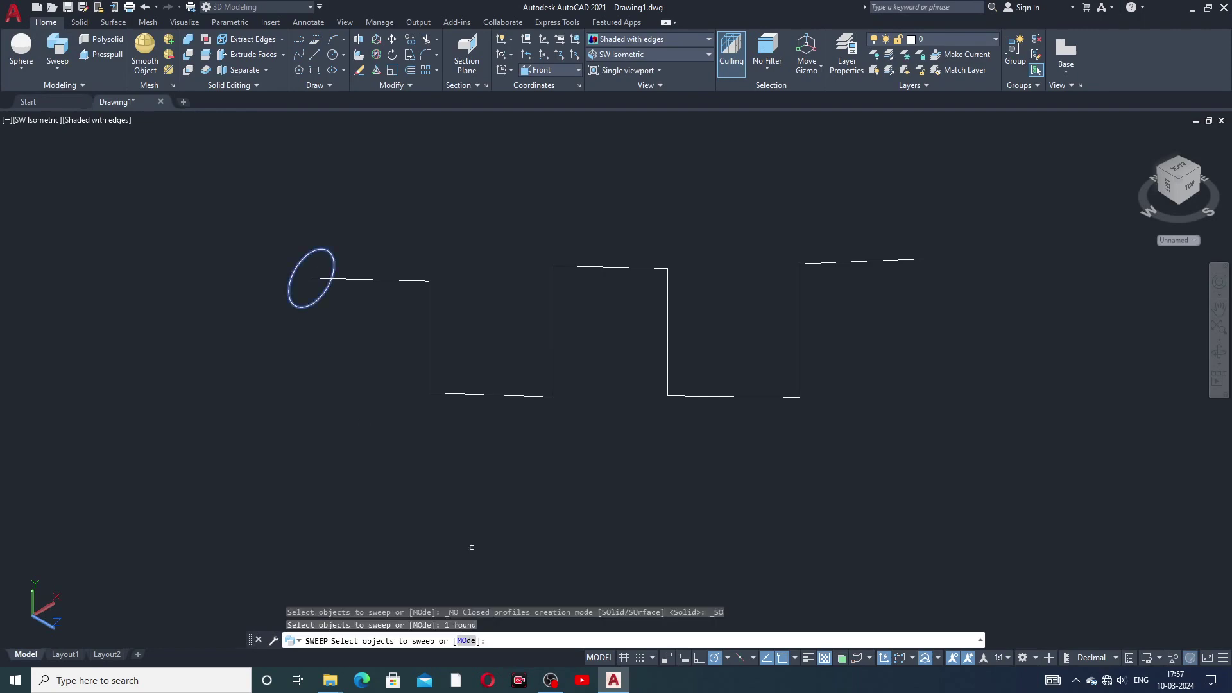
pyautogui.click(465, 641)
pyautogui.click(481, 641)
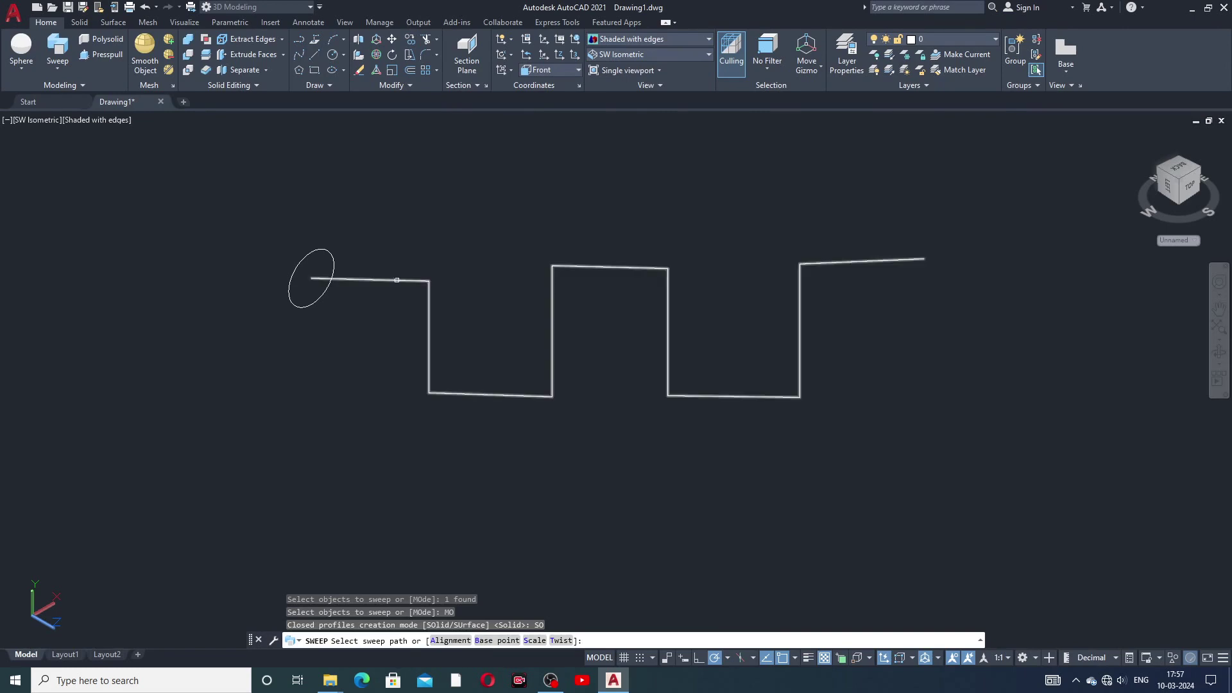
pyautogui.click(397, 279)
pyautogui.scroll(-2, 705, 336)
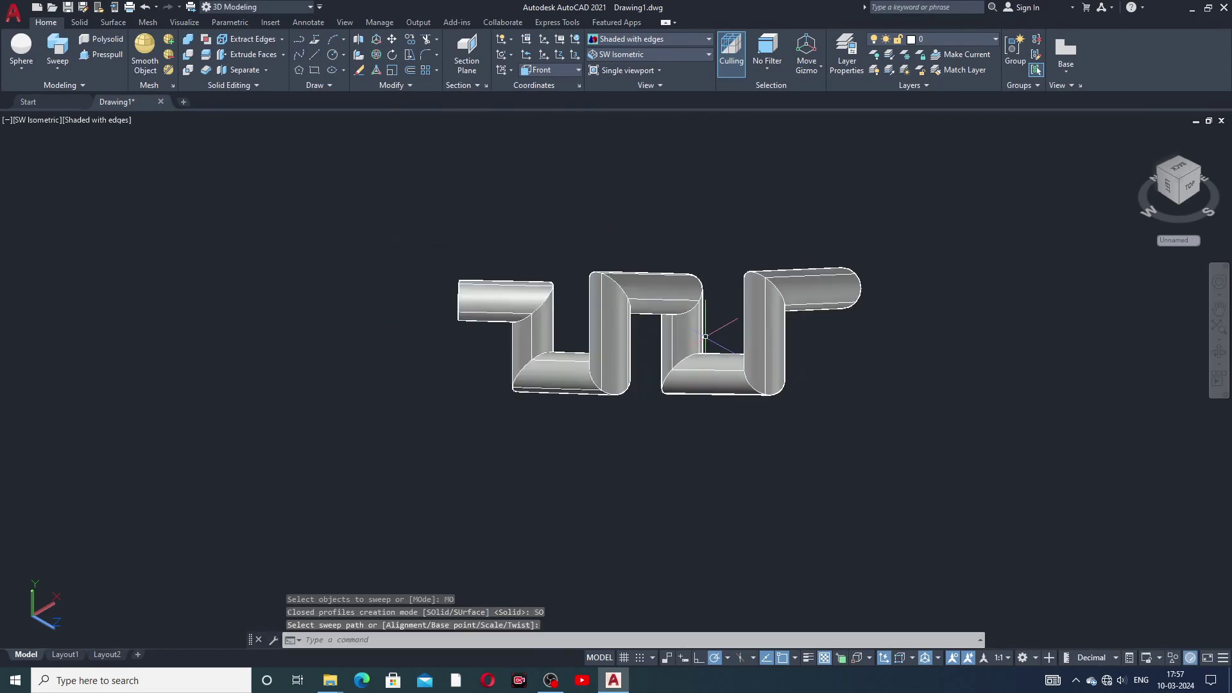
pyautogui.scroll(4, 719, 315)
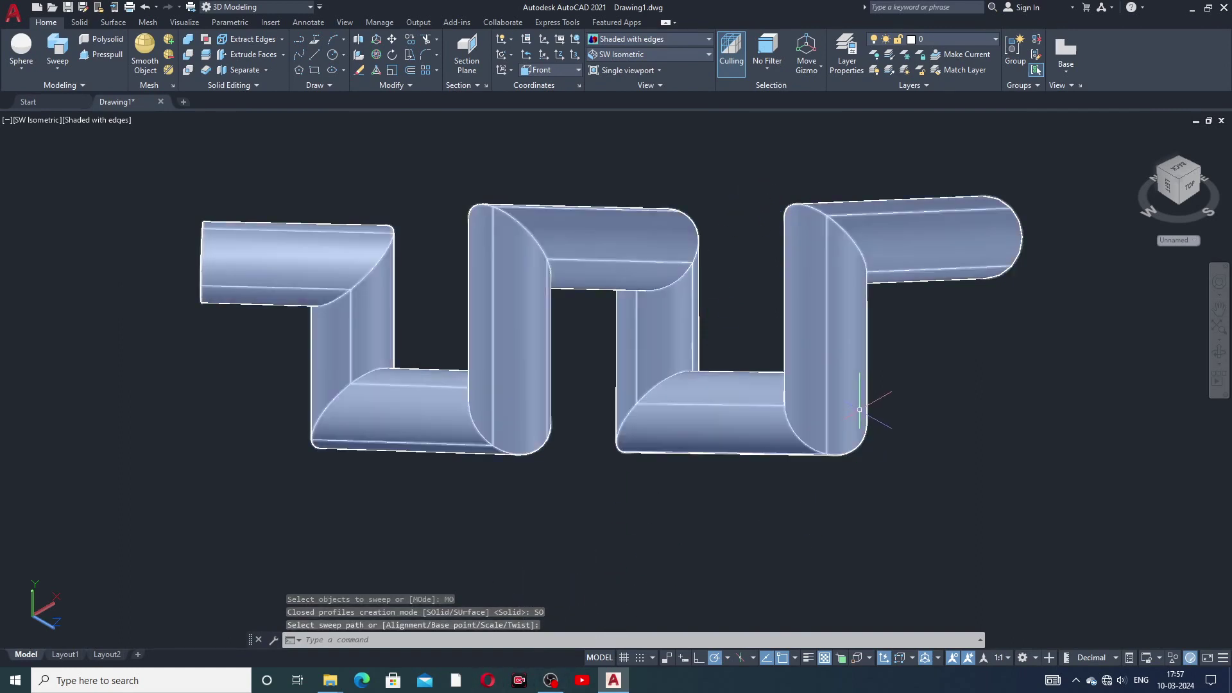
pyautogui.moveTo(860, 414); pyautogui.dragTo(864, 435, button='middle')
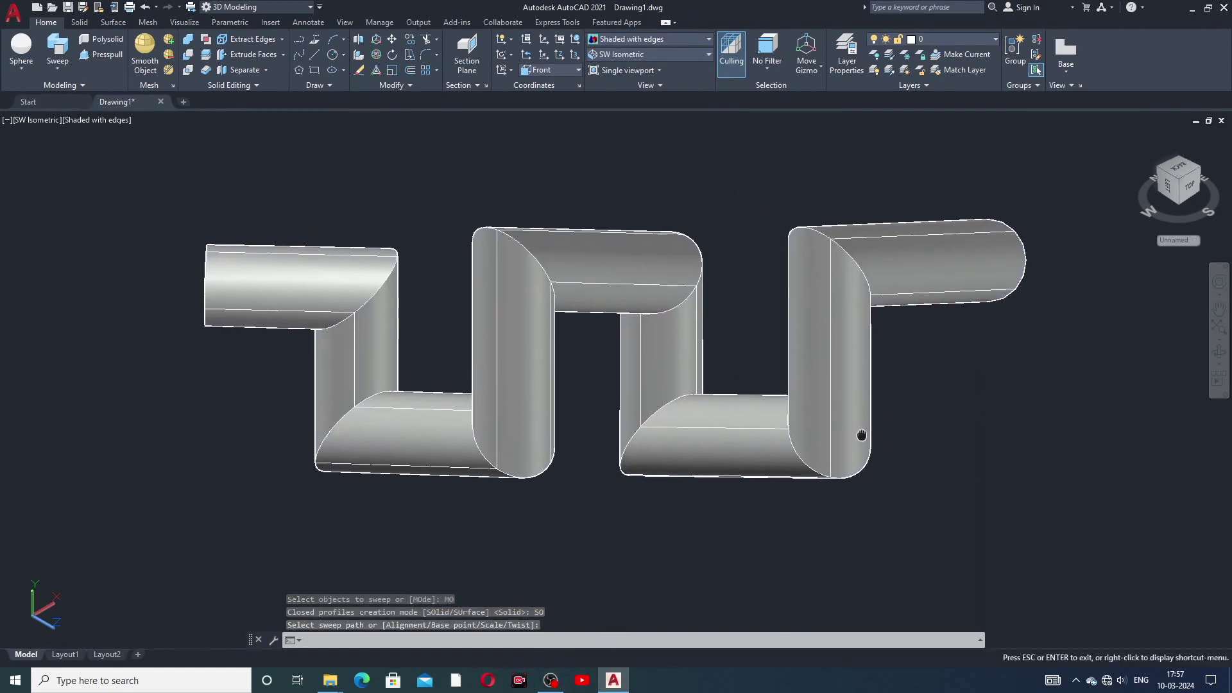
pyautogui.click(676, 37)
pyautogui.click(617, 123)
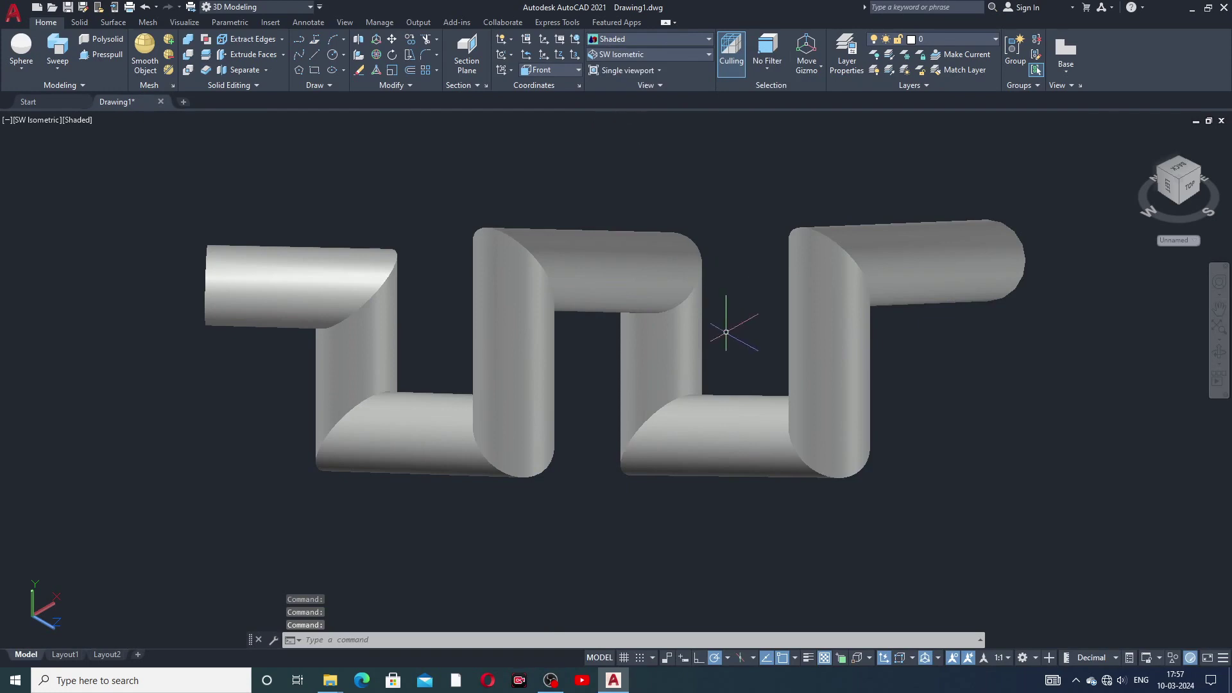
pyautogui.moveTo(726, 332); pyautogui.dragTo(696, 308, button='middle')
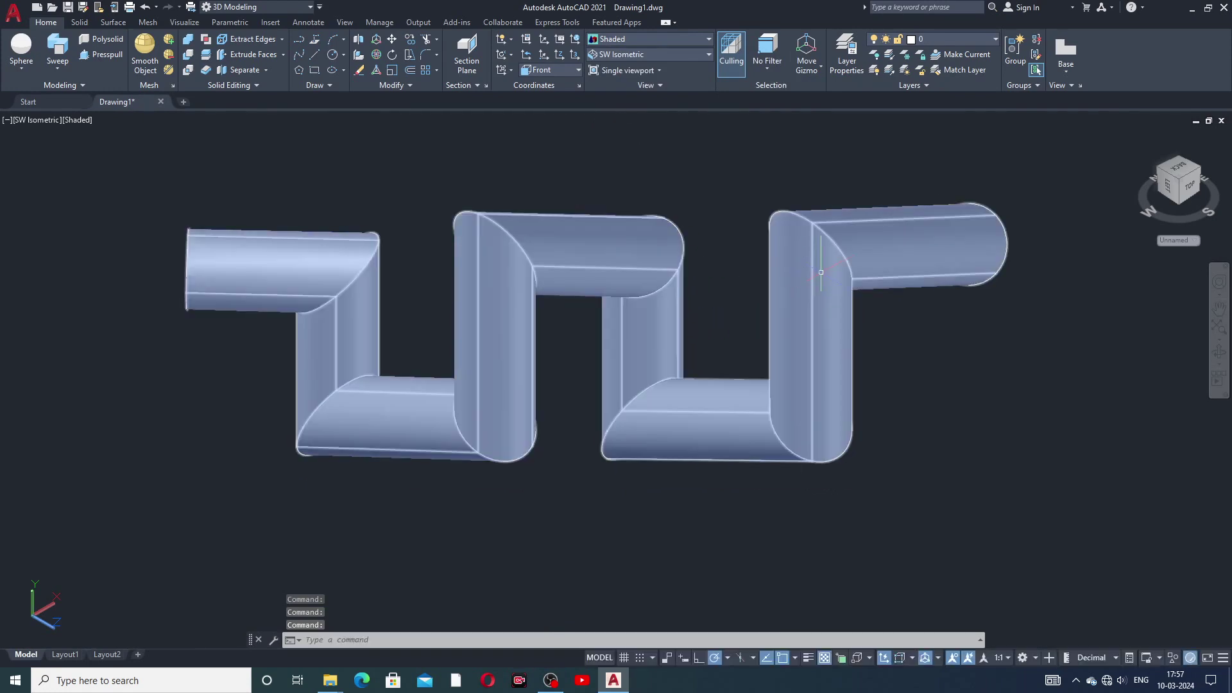
# - Change the tube's colour to Magenta and clear the selection
pyautogui.click(821, 272)
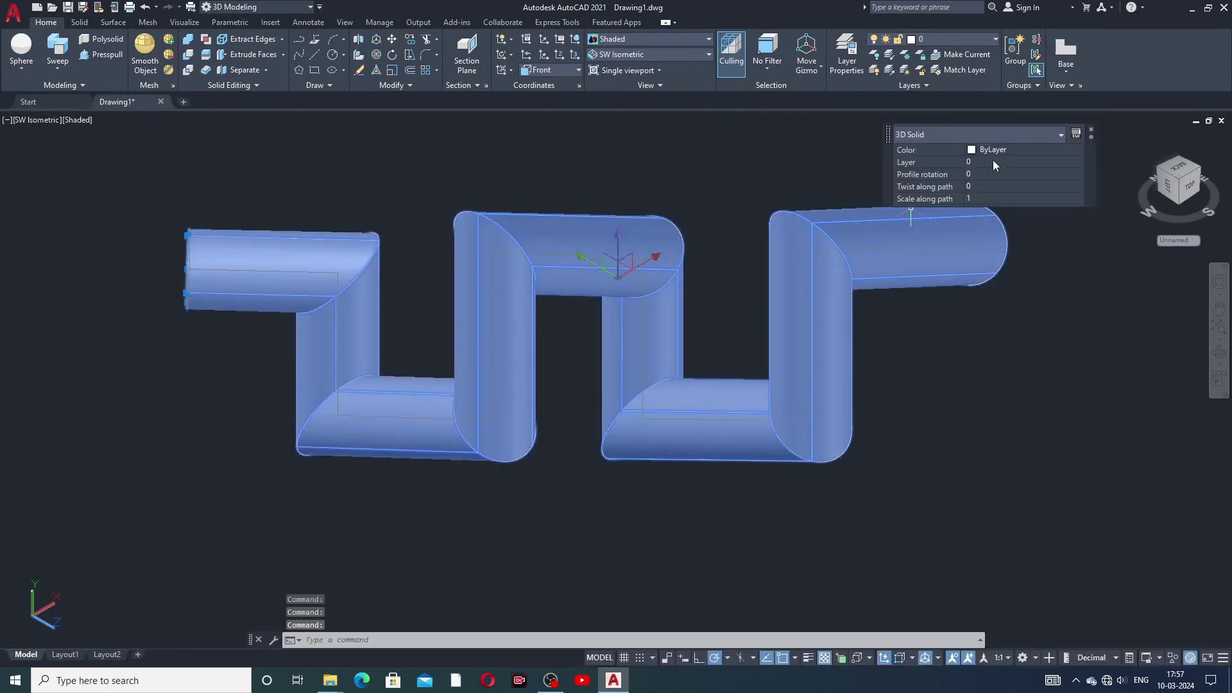
pyautogui.click(991, 150)
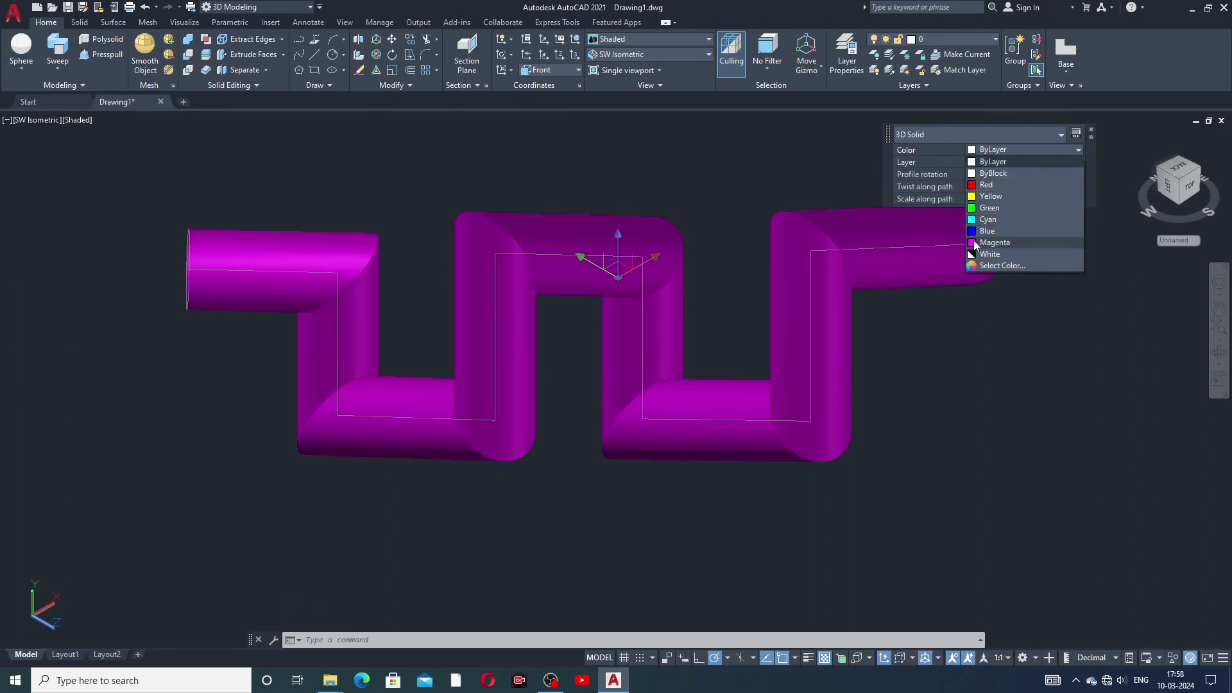
pyautogui.click(968, 263)
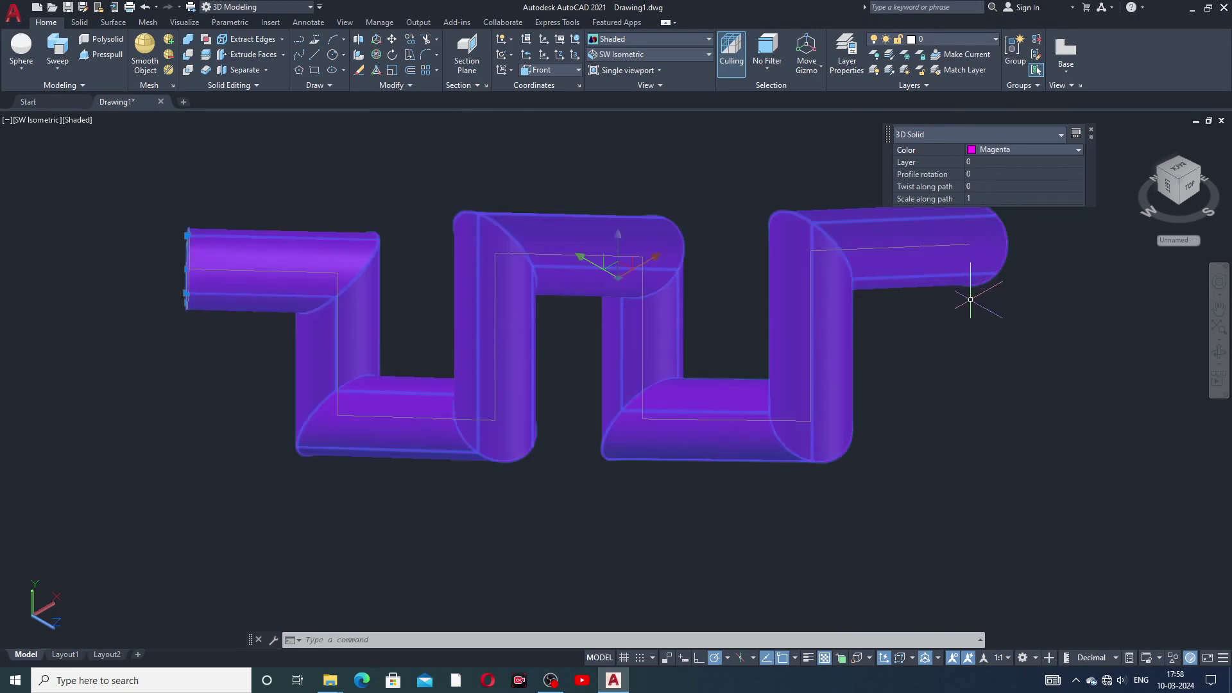
pyautogui.press('Escape')
pyautogui.moveTo(967, 308)
pyautogui.mouseDown(button='middle')
pyautogui.moveTo(960, 338)
pyautogui.moveTo(970, 333)
pyautogui.mouseUp(button='middle')
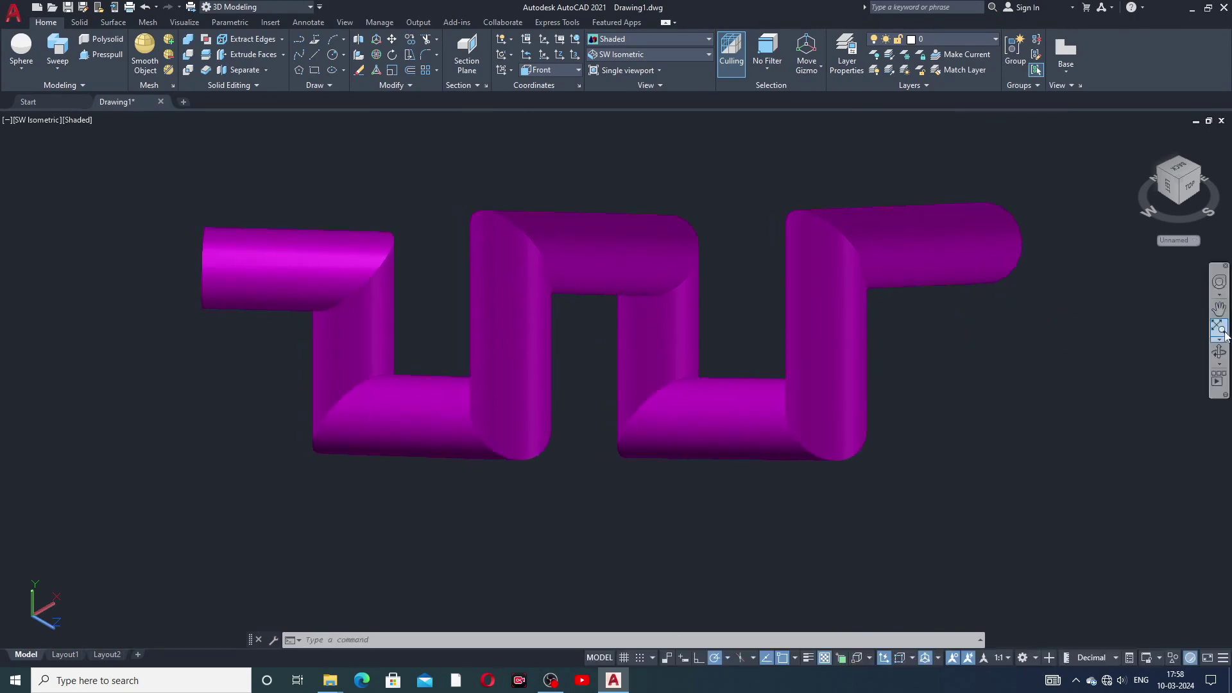
pyautogui.click(266, 70)
# - Start a Shell on the tube and remove its near end face
pyautogui.click(249, 142)
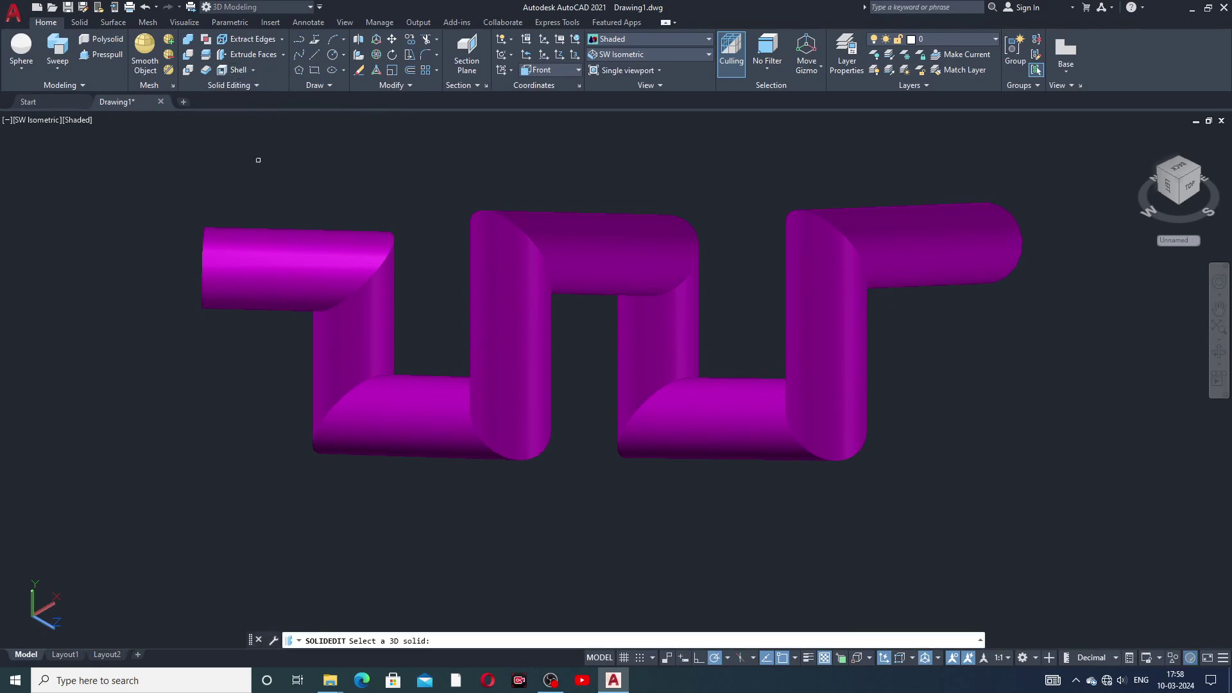
pyautogui.click(1220, 353)
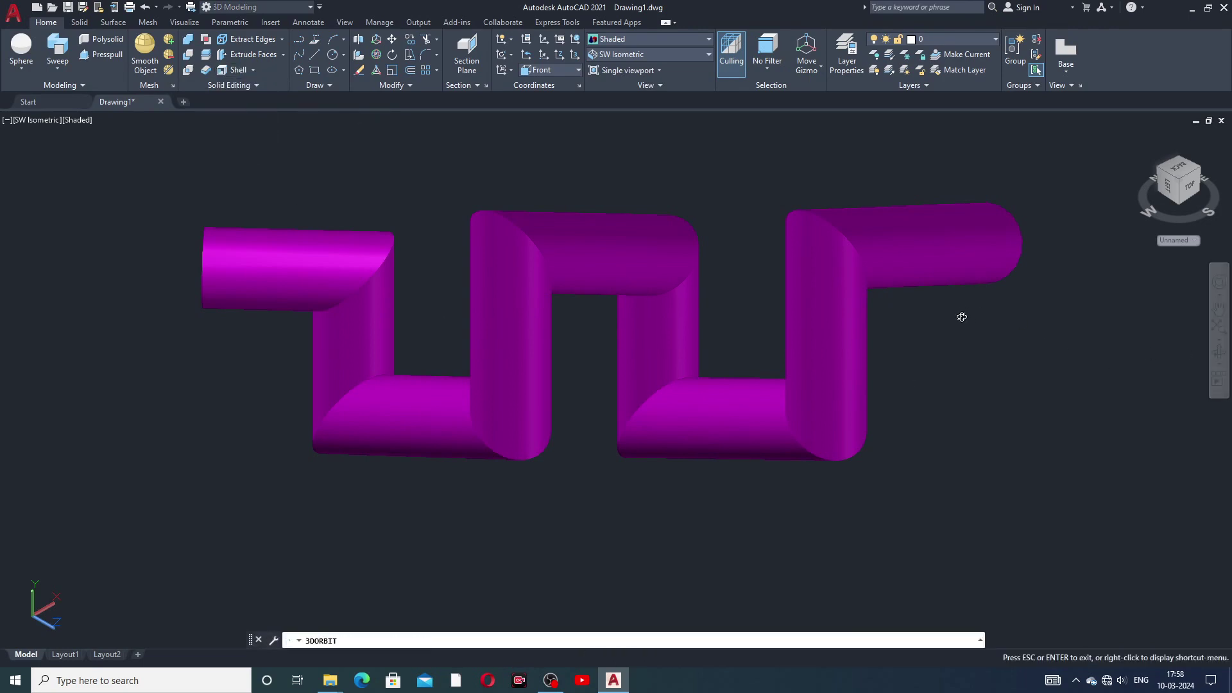
pyautogui.moveTo(961, 316); pyautogui.dragTo(1031, 346)
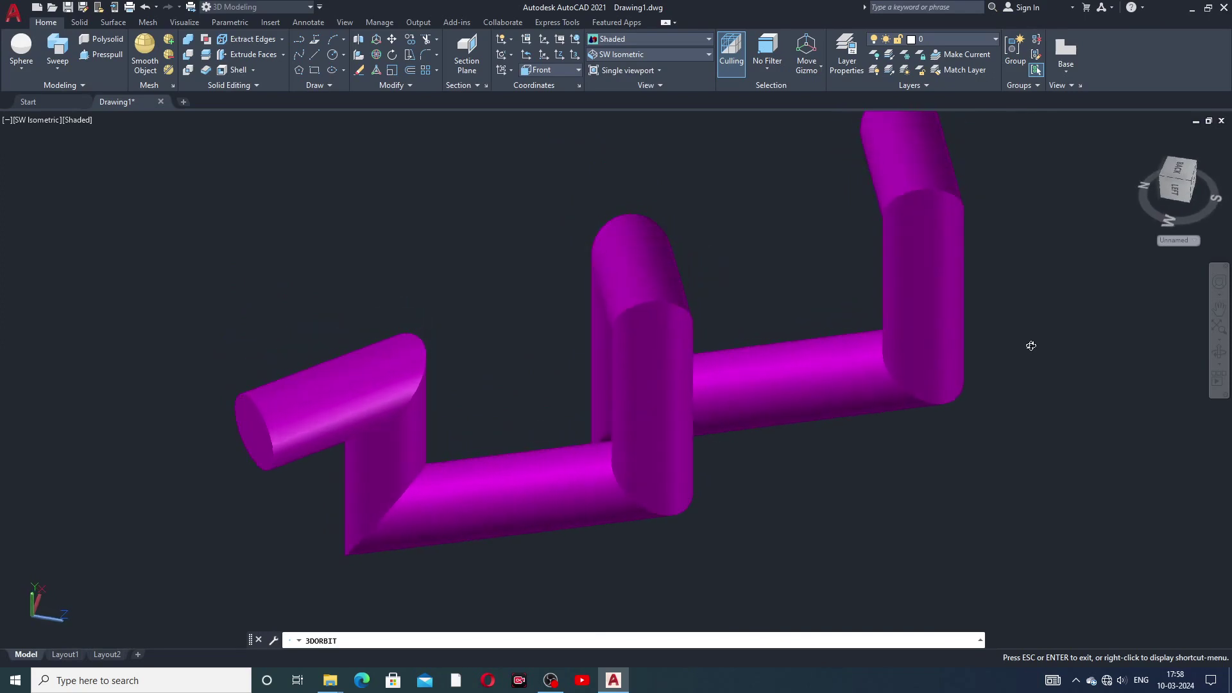
pyautogui.rightClick(702, 270)
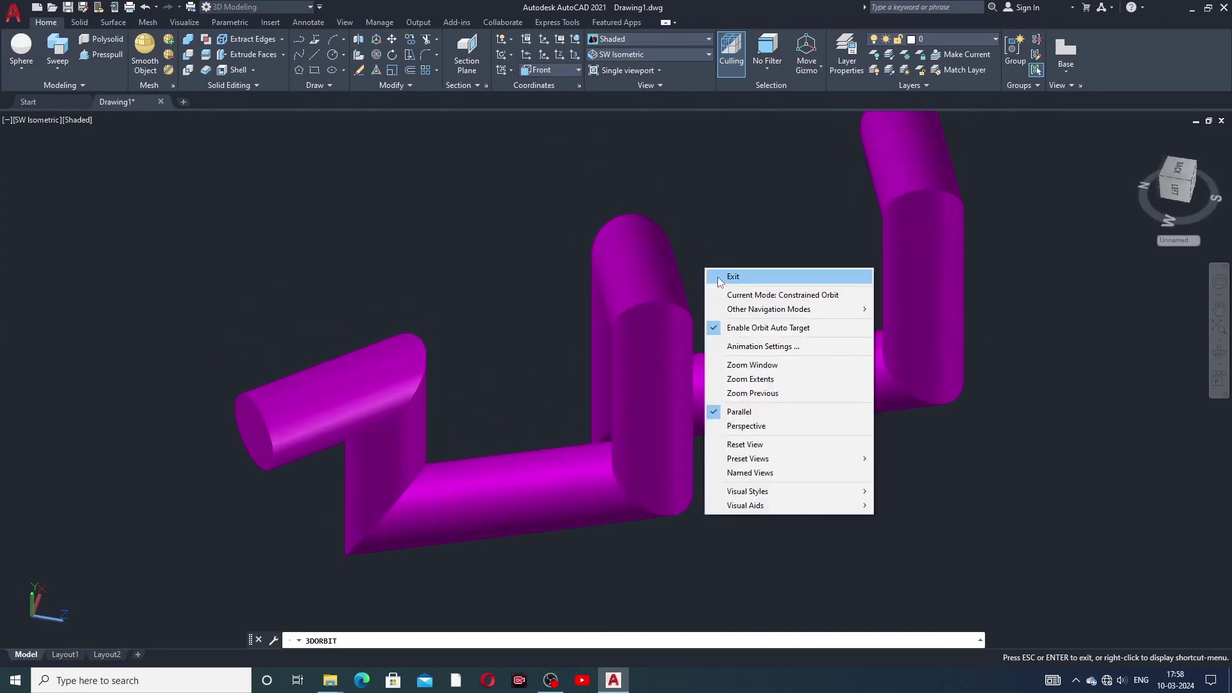
pyautogui.click(713, 276)
pyautogui.click(629, 294)
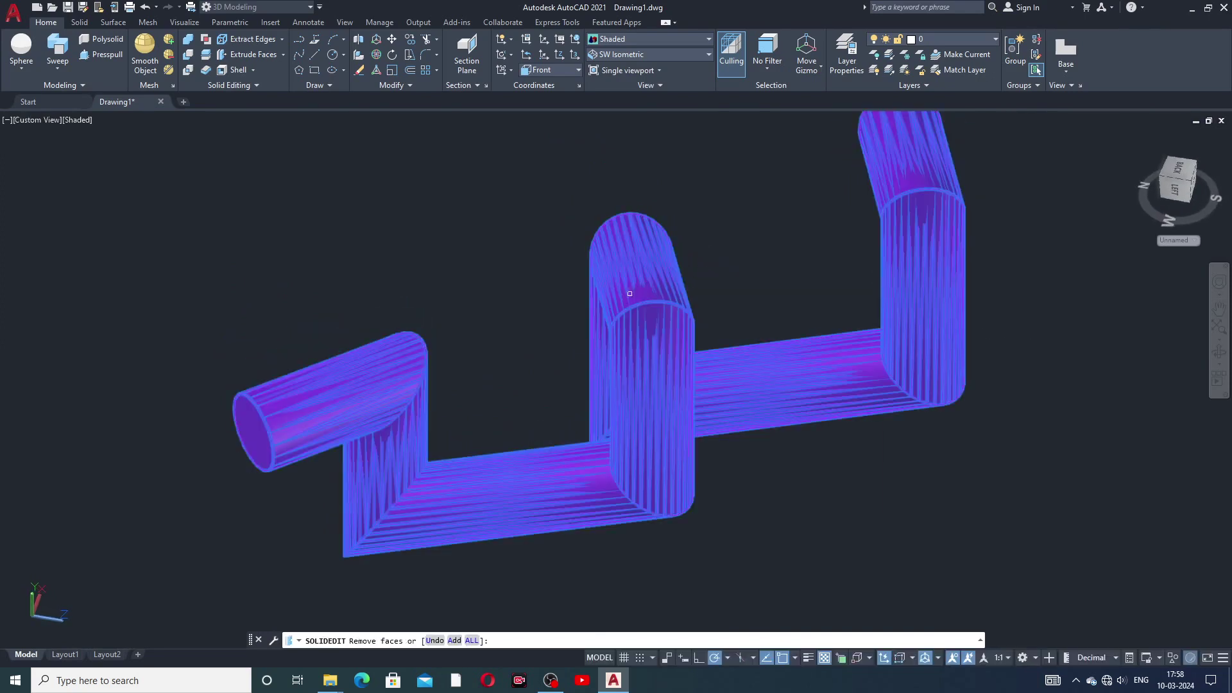
pyautogui.click(252, 426)
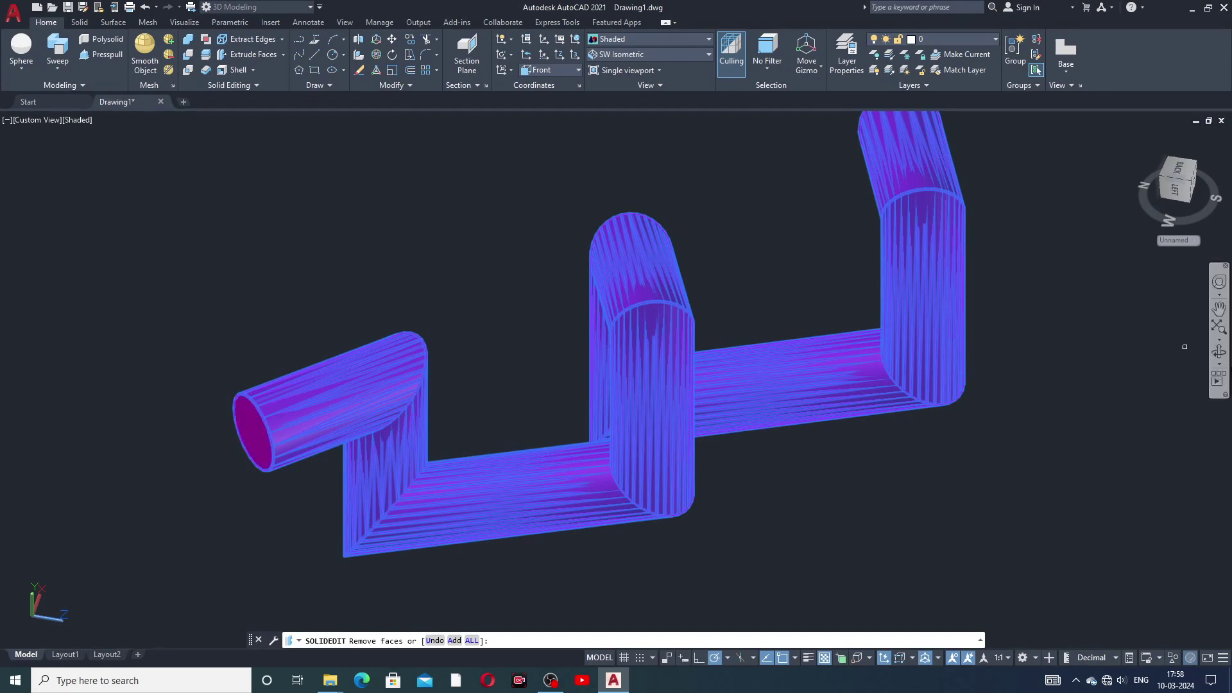
# - Remove the far end face as well and shell the tube with thickness 2
pyautogui.click(1218, 352)
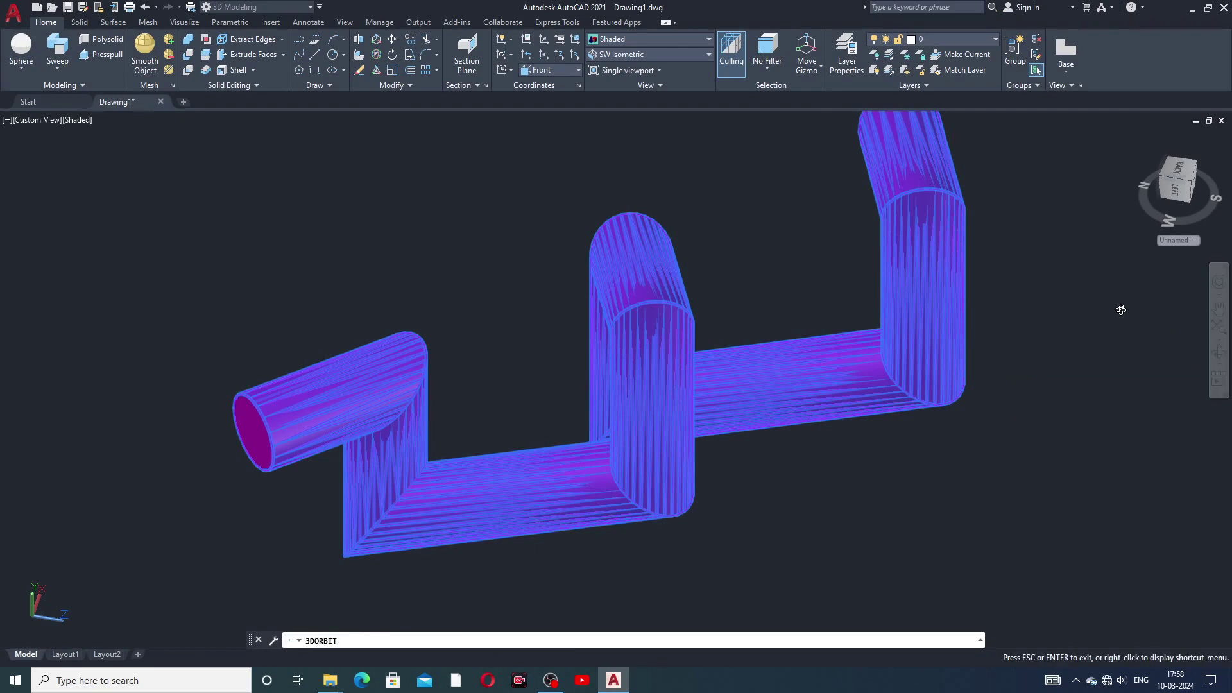
pyautogui.moveTo(1042, 309); pyautogui.dragTo(744, 310)
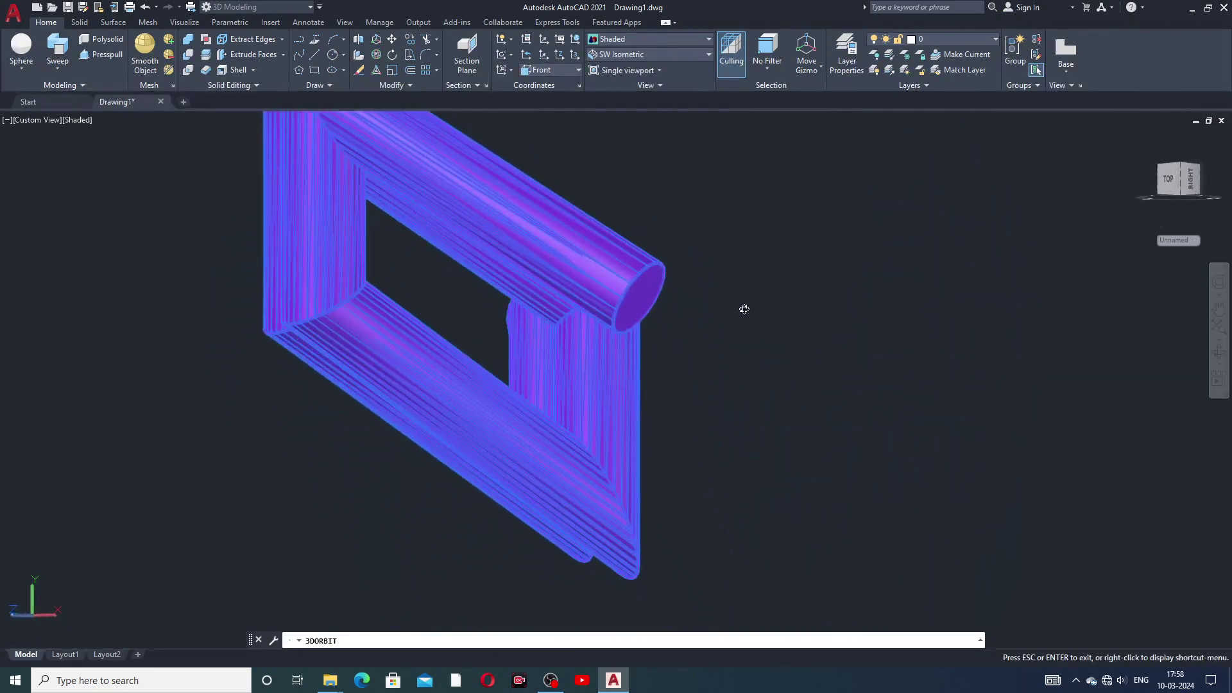
pyautogui.rightClick(784, 272)
pyautogui.click(796, 279)
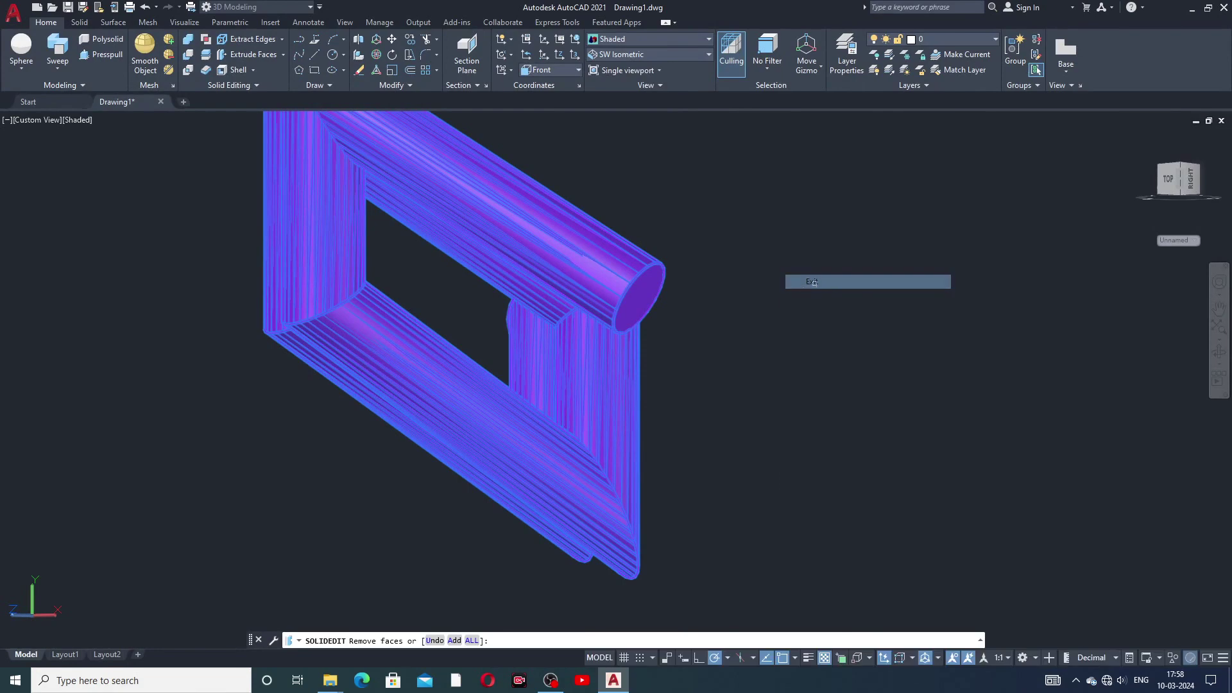
pyautogui.click(644, 290)
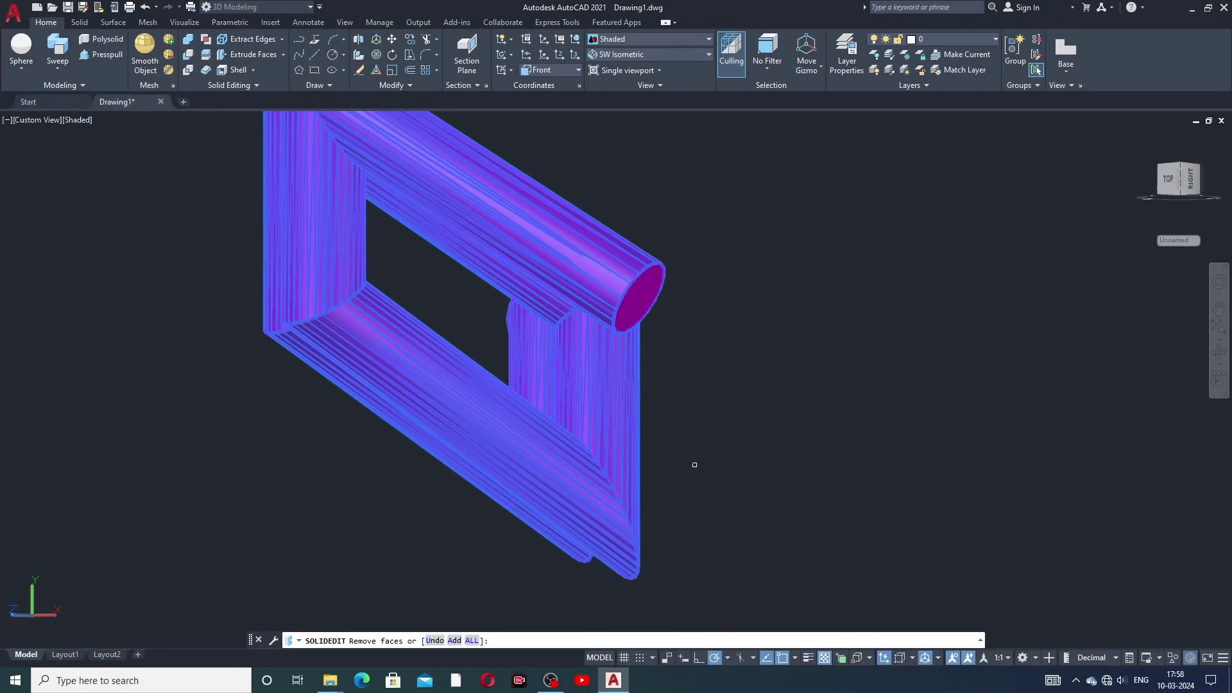
pyautogui.rightClick(732, 381)
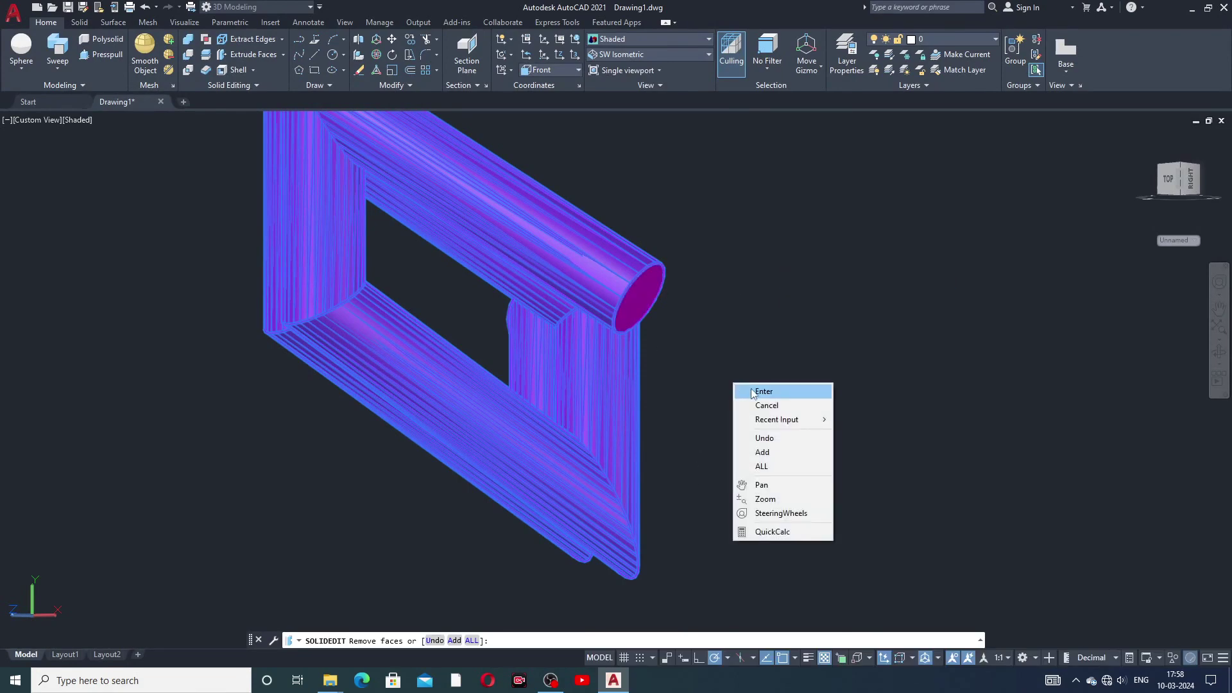
pyautogui.click(754, 392)
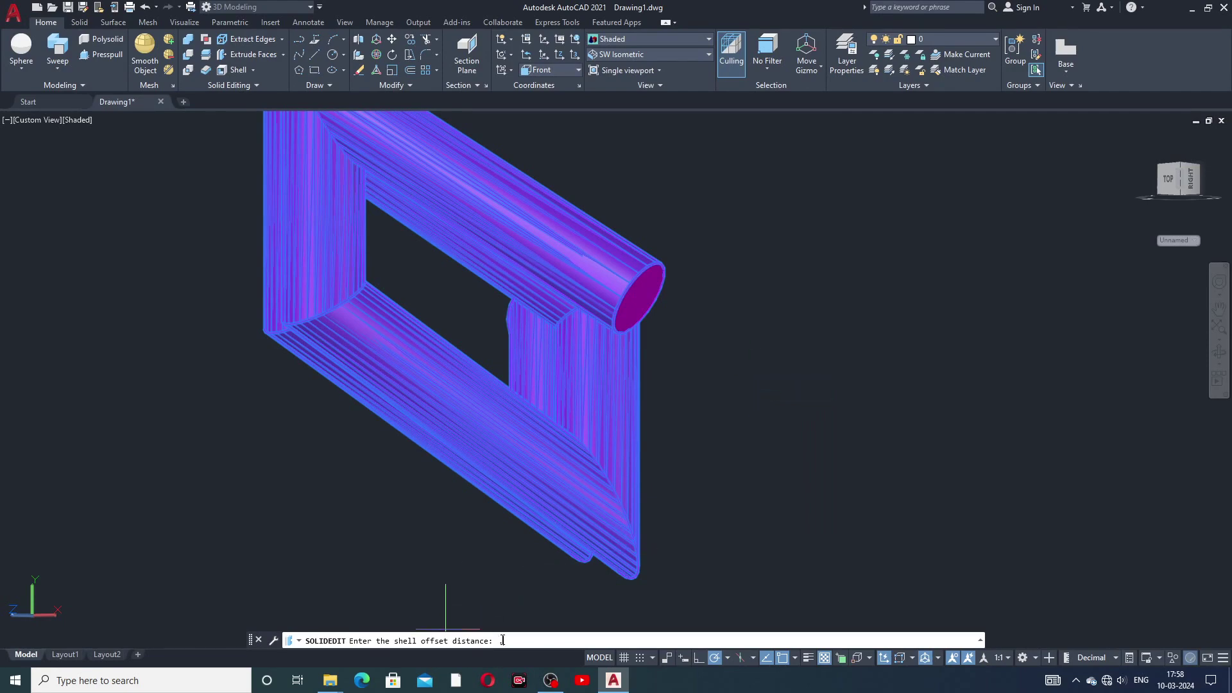
pyautogui.write('2')
pyautogui.press('Return')
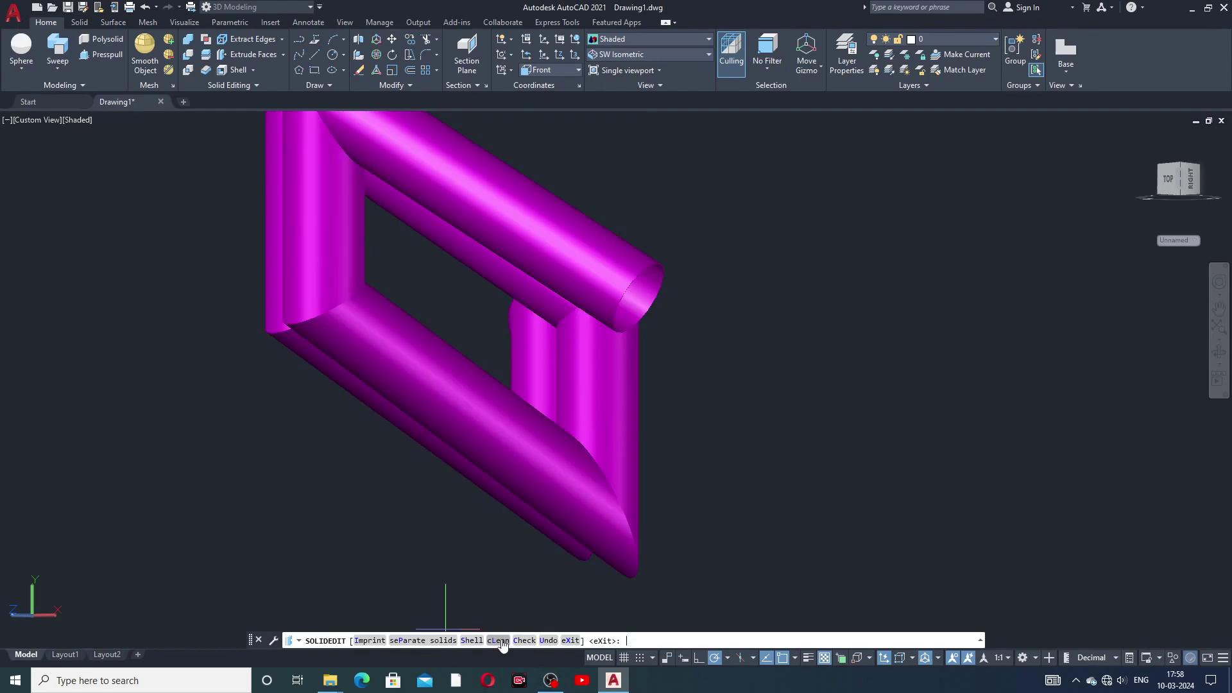
# - Recentre the hollow tube and return to the SW Isometric view
pyautogui.moveTo(638, 312); pyautogui.dragTo(754, 399, button='middle')
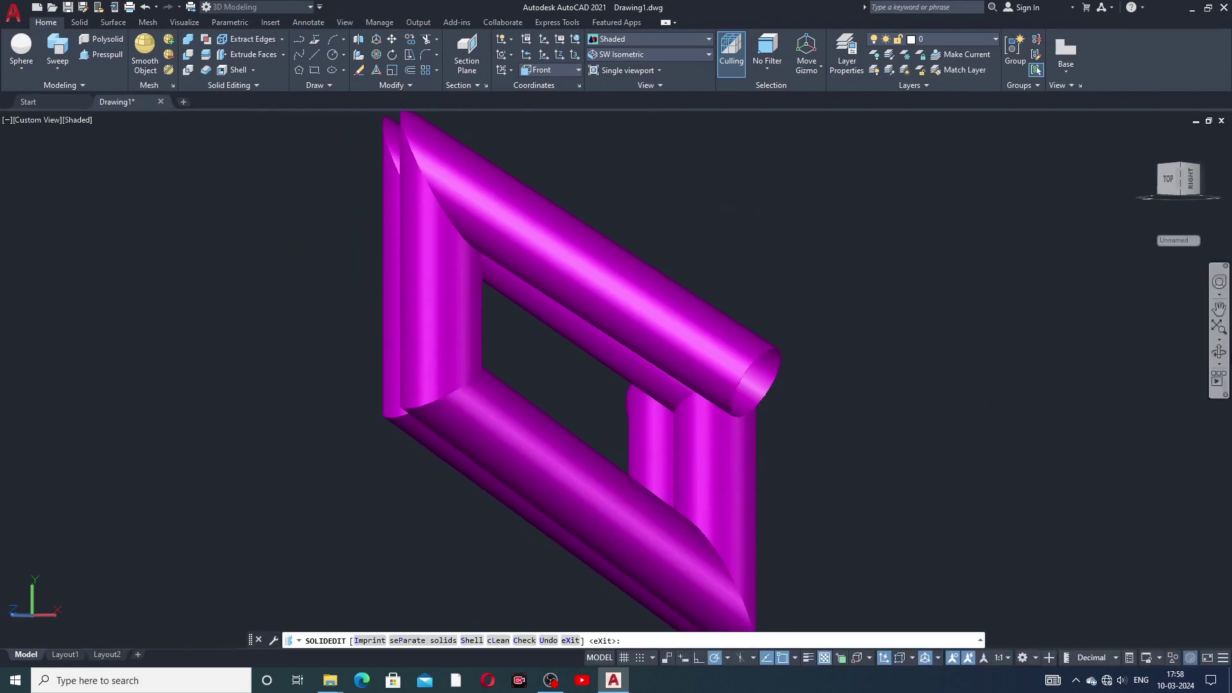
pyautogui.click(650, 54)
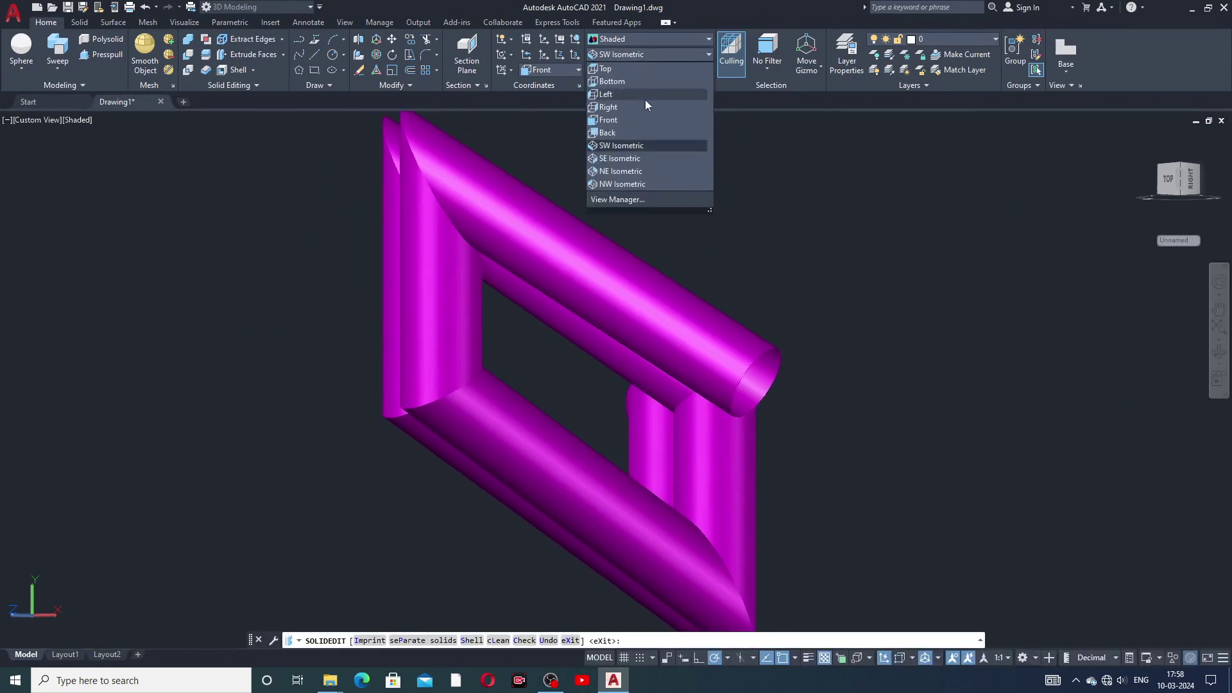
pyautogui.click(621, 146)
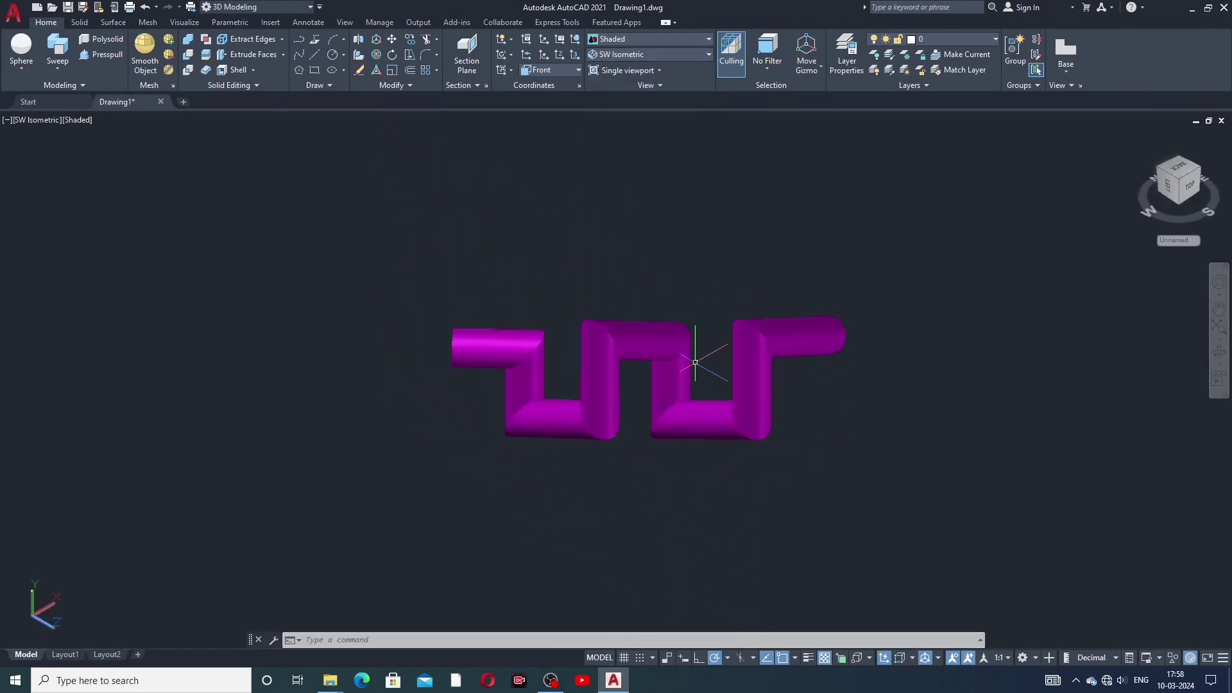
pyautogui.scroll(-3, 696, 352)
pyautogui.scroll(5, 669, 366)
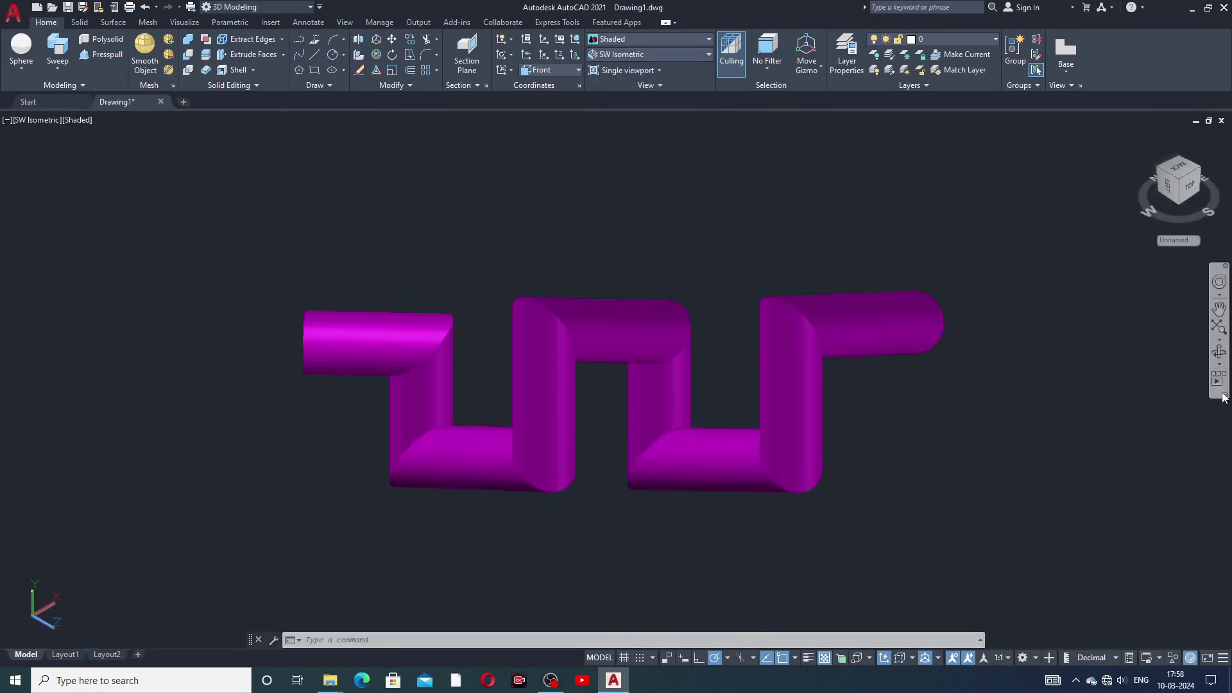
pyautogui.click(1219, 352)
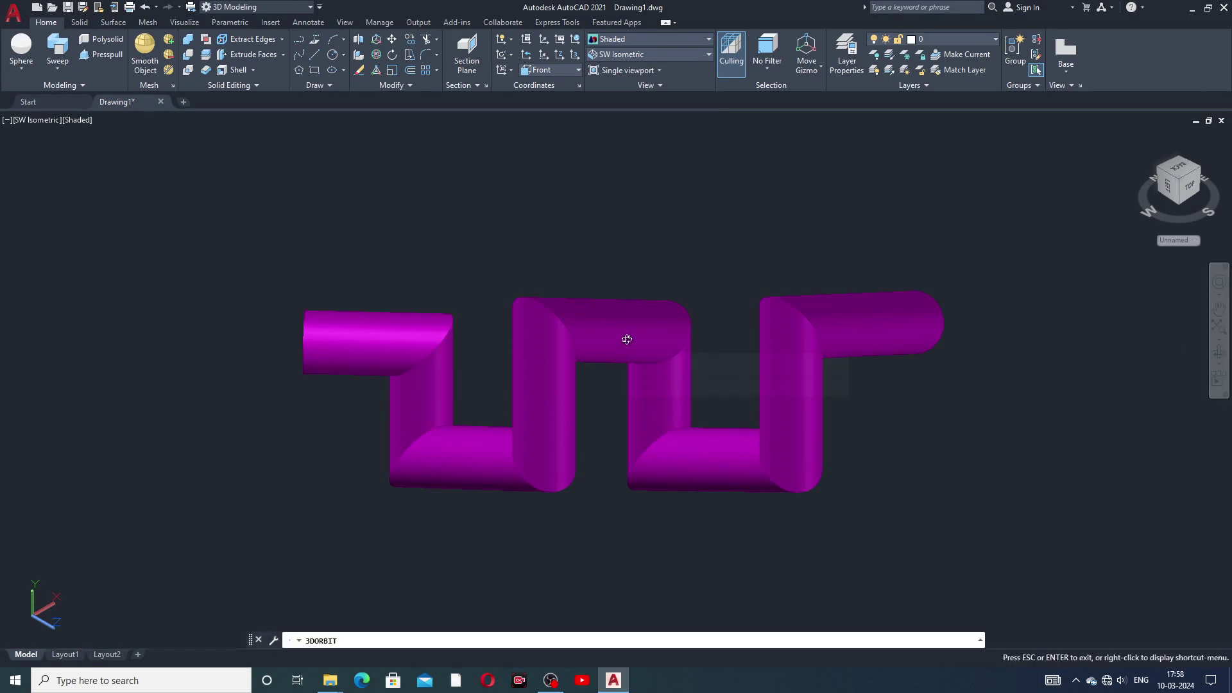
pyautogui.moveTo(639, 349); pyautogui.dragTo(122, 211)
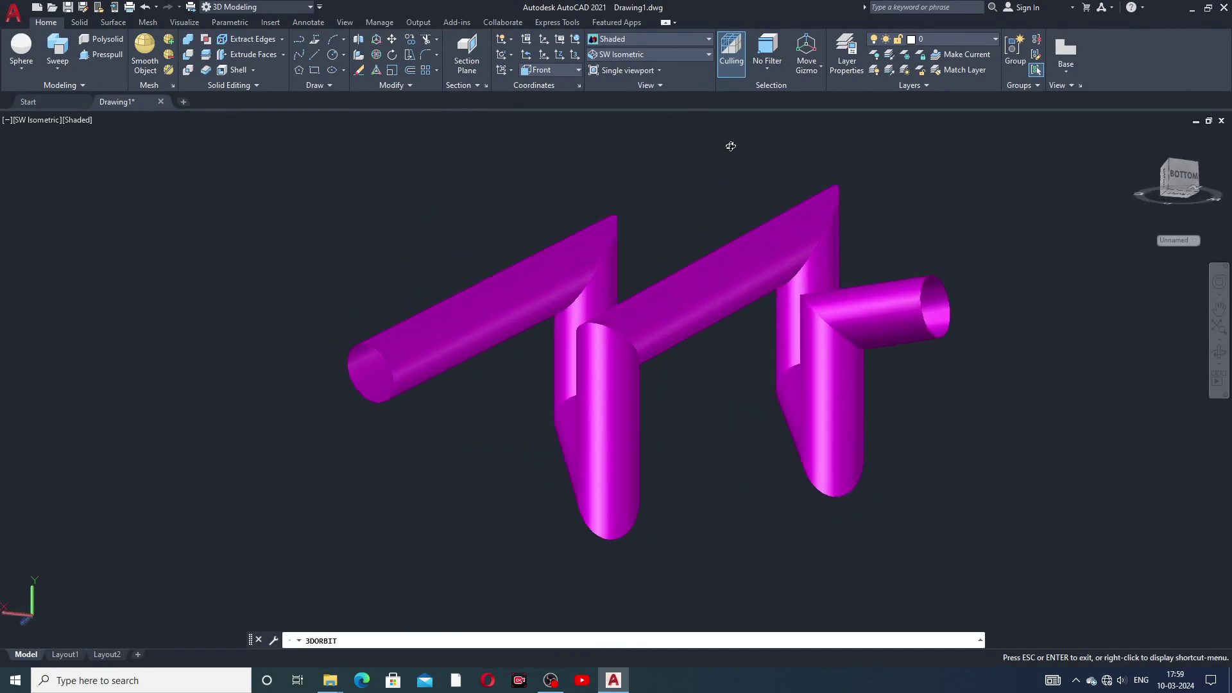
pyautogui.moveTo(729, 146); pyautogui.dragTo(790, 157)
pyautogui.rightClick(707, 159)
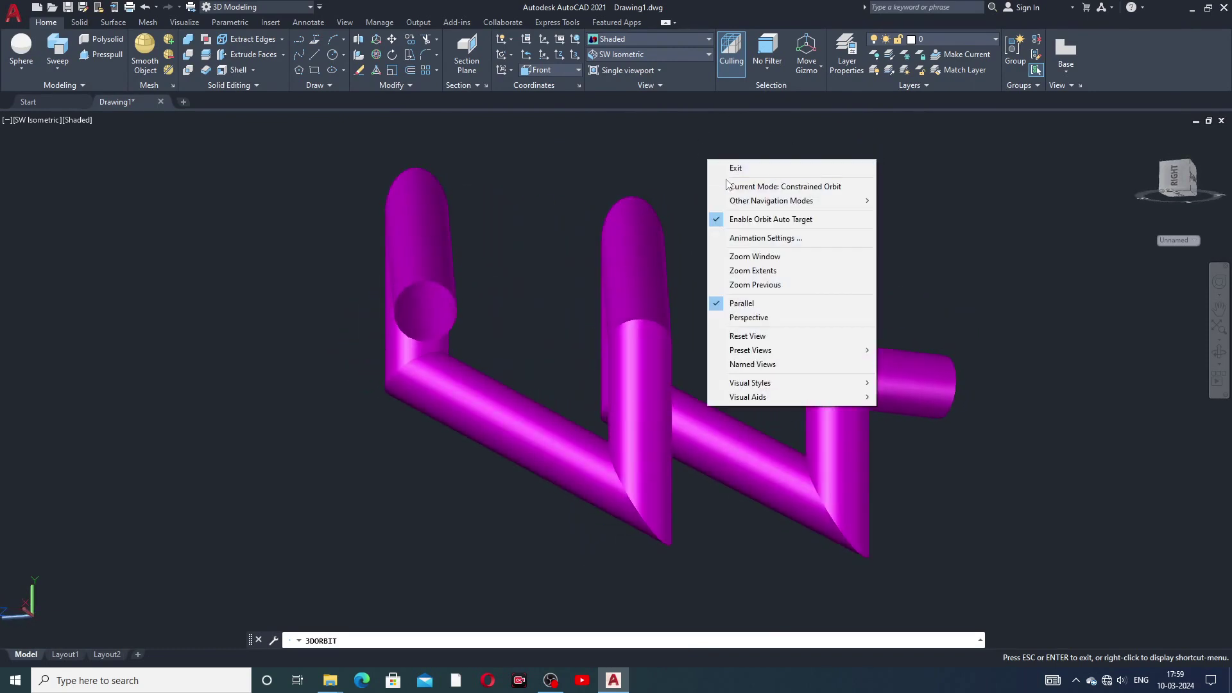
pyautogui.click(722, 165)
pyautogui.click(629, 53)
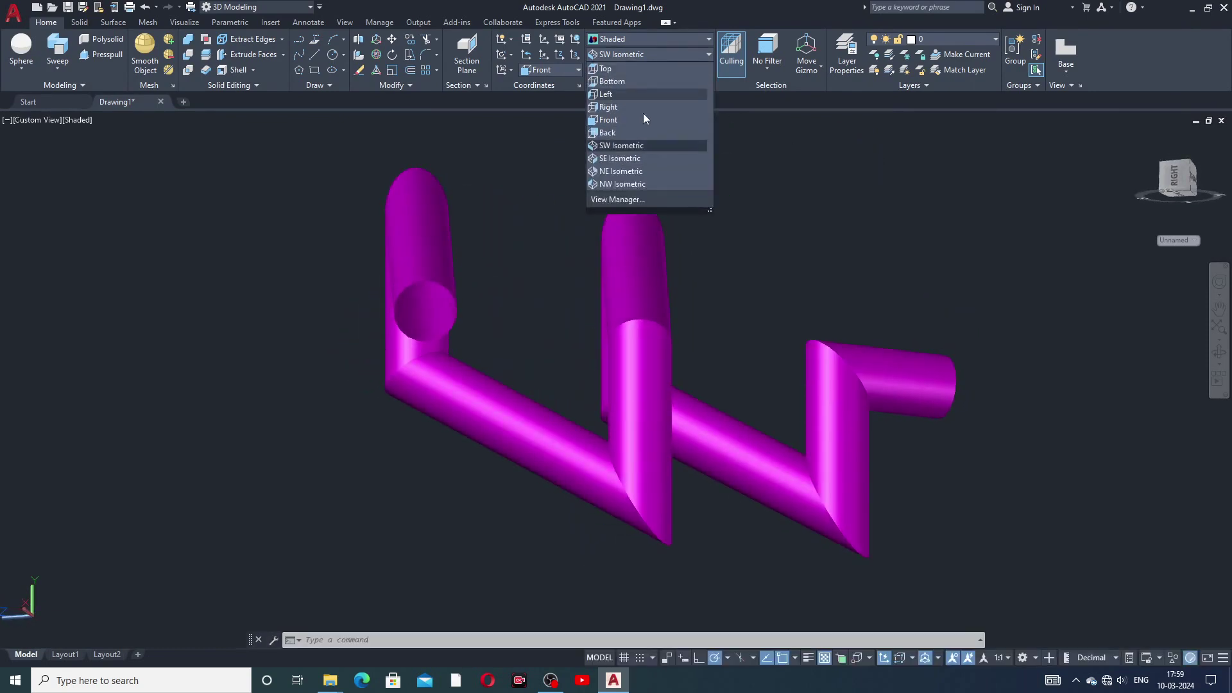
pyautogui.click(625, 147)
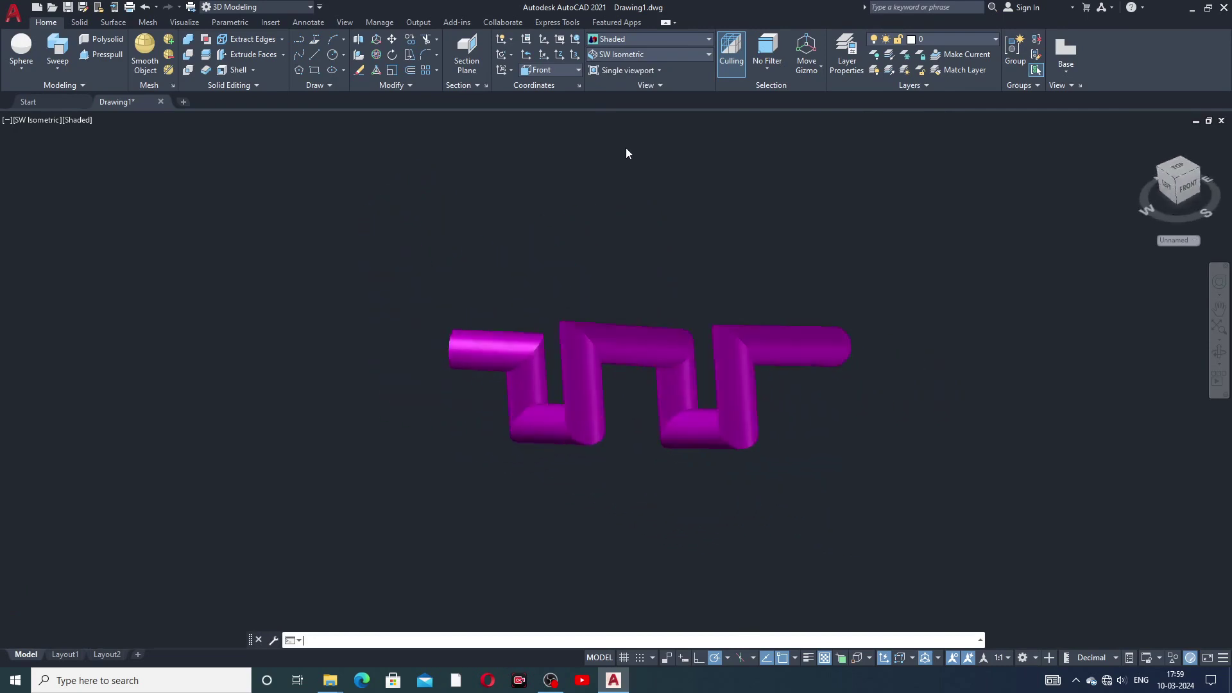
# - Set the coordinate system back to World
pyautogui.scroll(5, 679, 409)
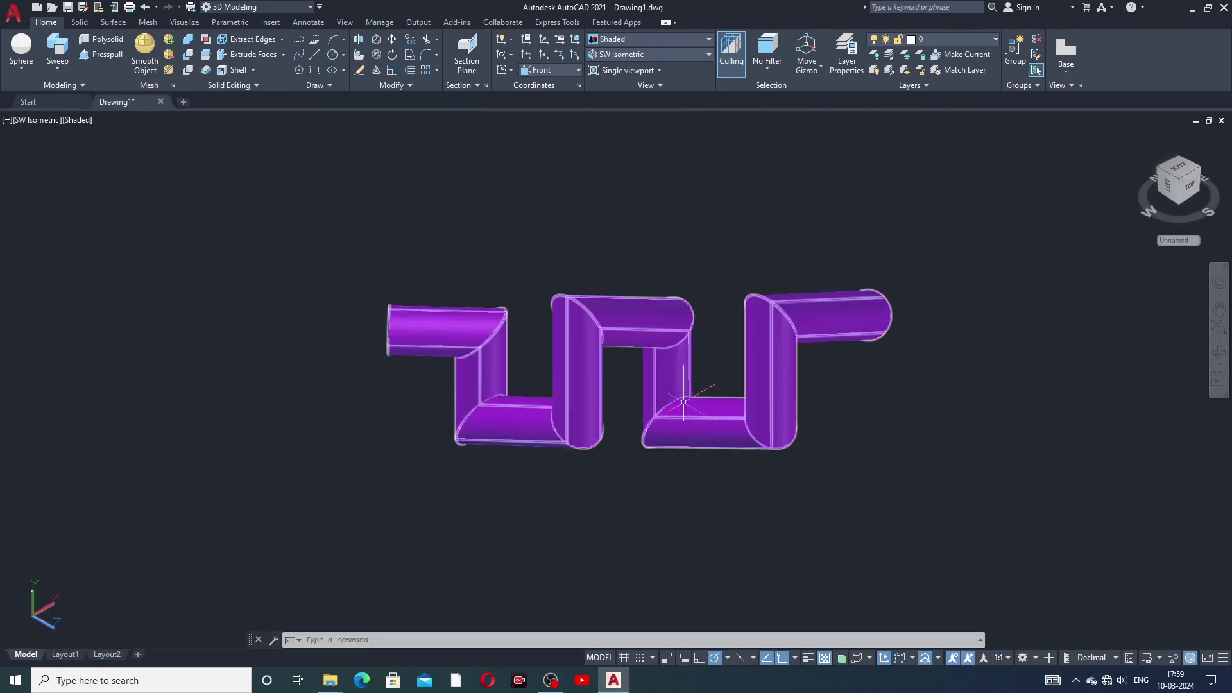
pyautogui.click(561, 70)
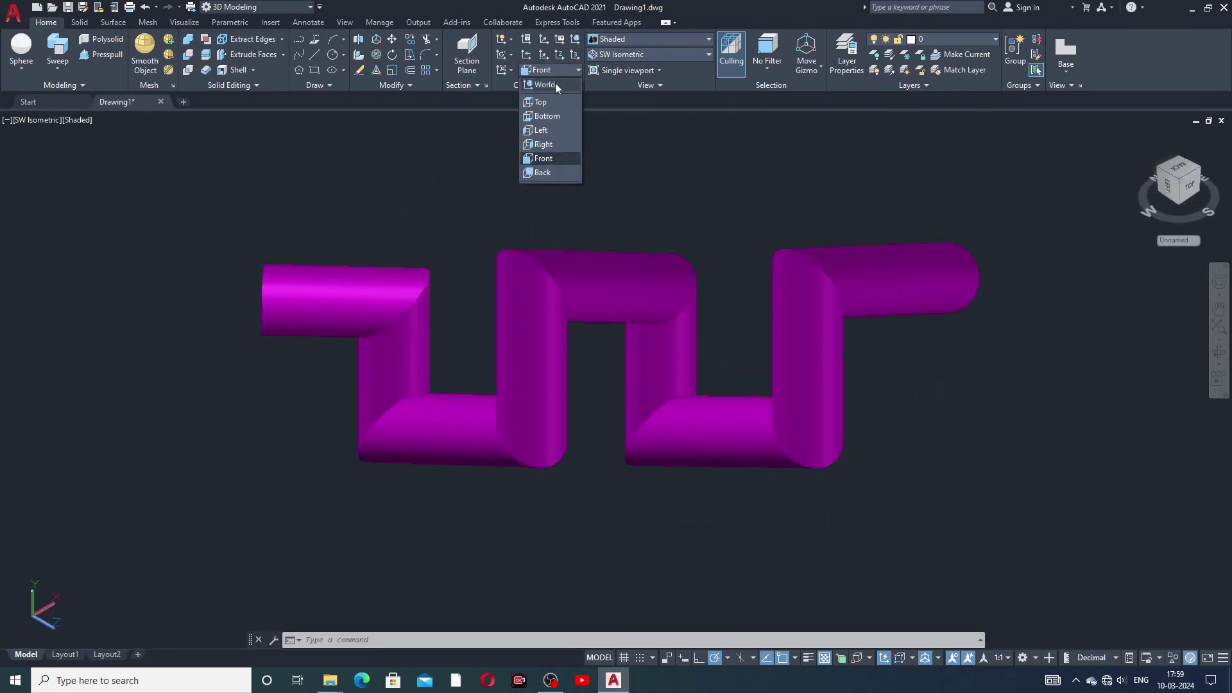
pyautogui.click(553, 82)
pyautogui.scroll(3, 646, 370)
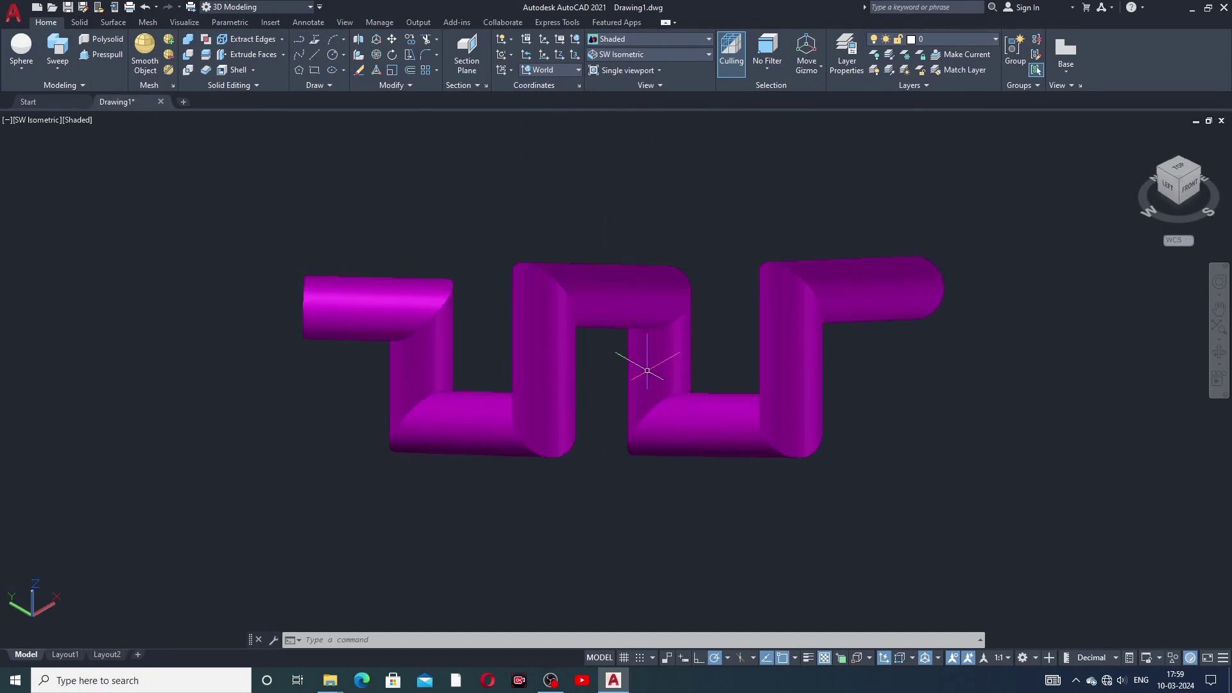
pyautogui.scroll(-2, 600, 335)
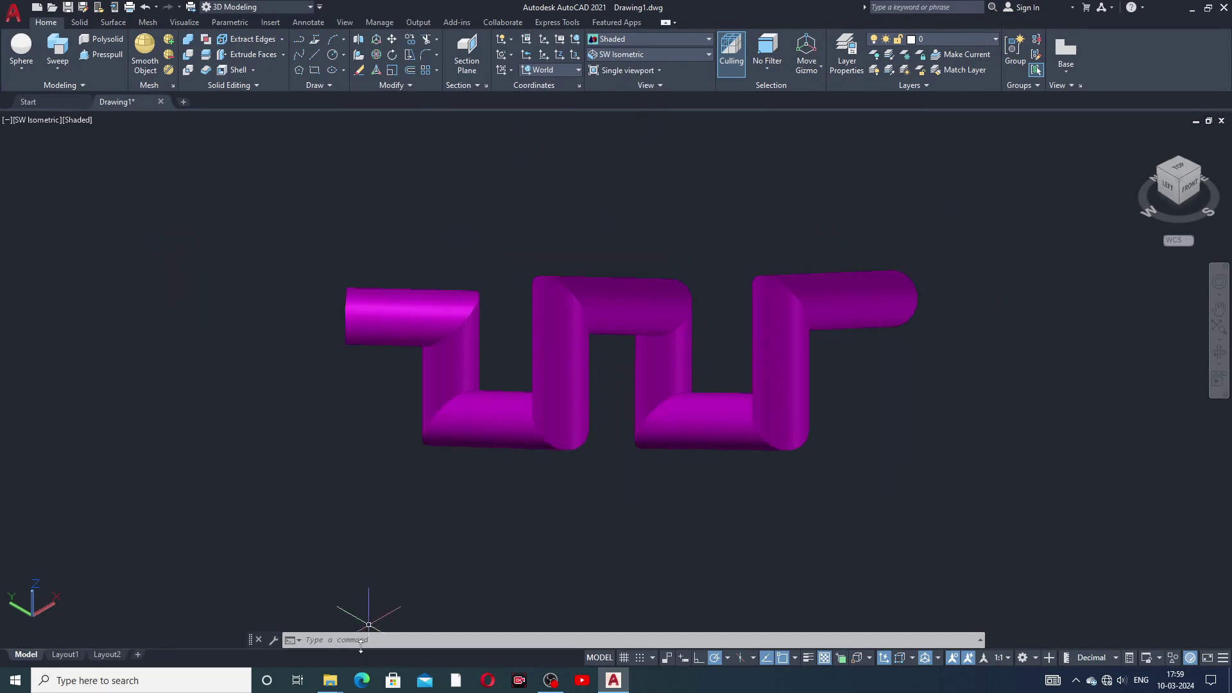
# - Change the tube's colour to Red in Quick Properties and deselect it
pyautogui.click(642, 279)
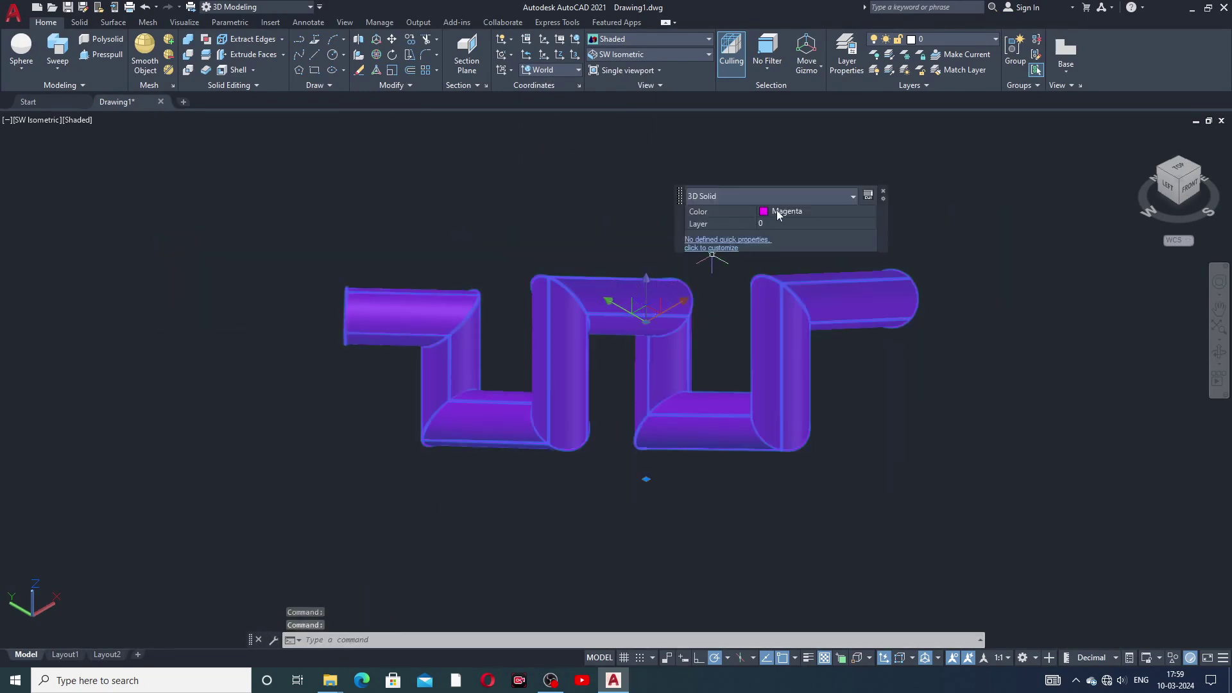
pyautogui.click(778, 214)
pyautogui.click(776, 215)
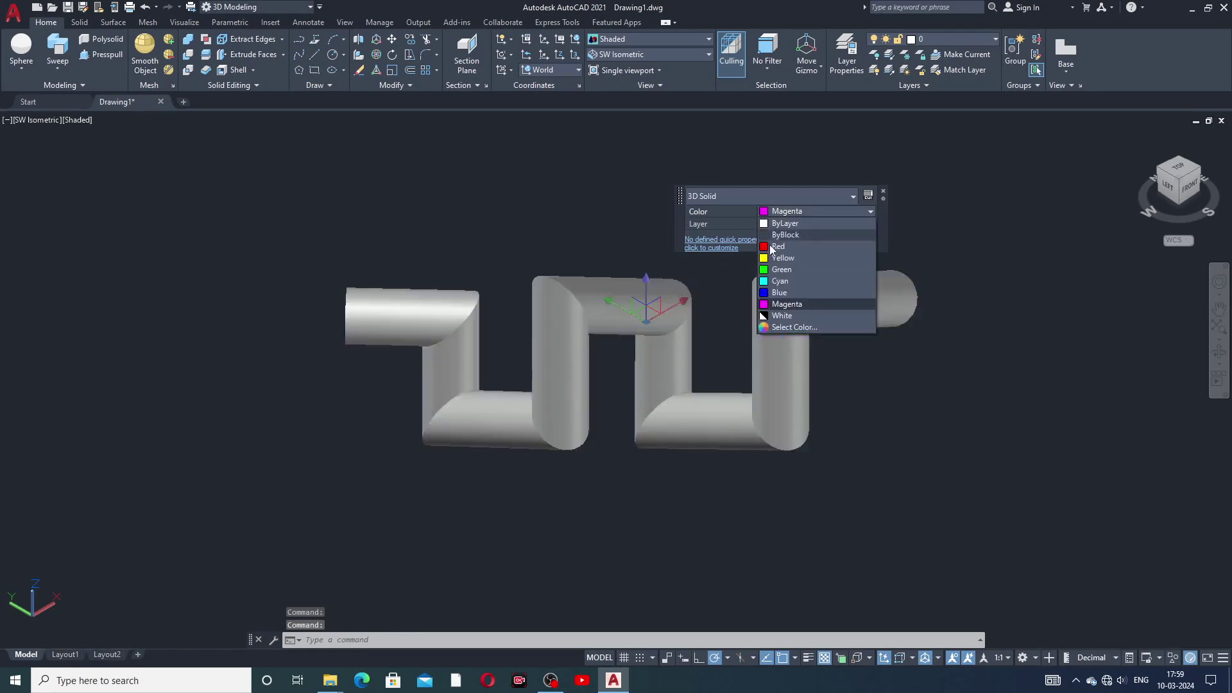
pyautogui.click(765, 247)
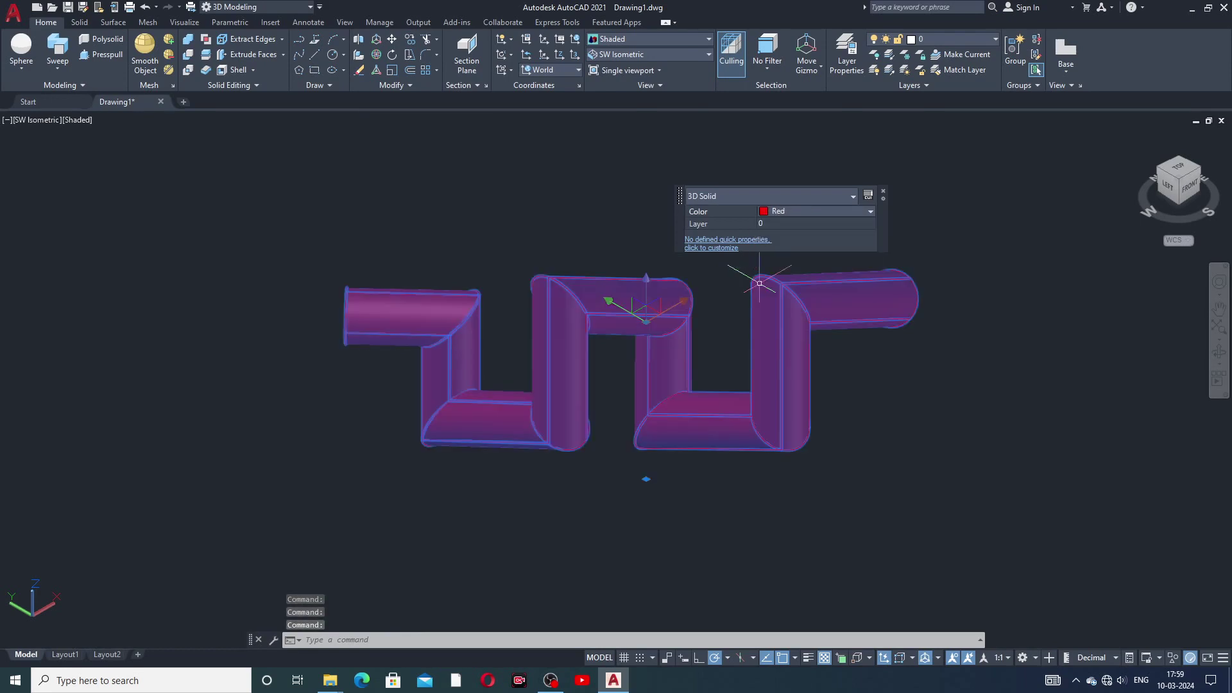
pyautogui.press('Escape')
pyautogui.scroll(2, 704, 389)
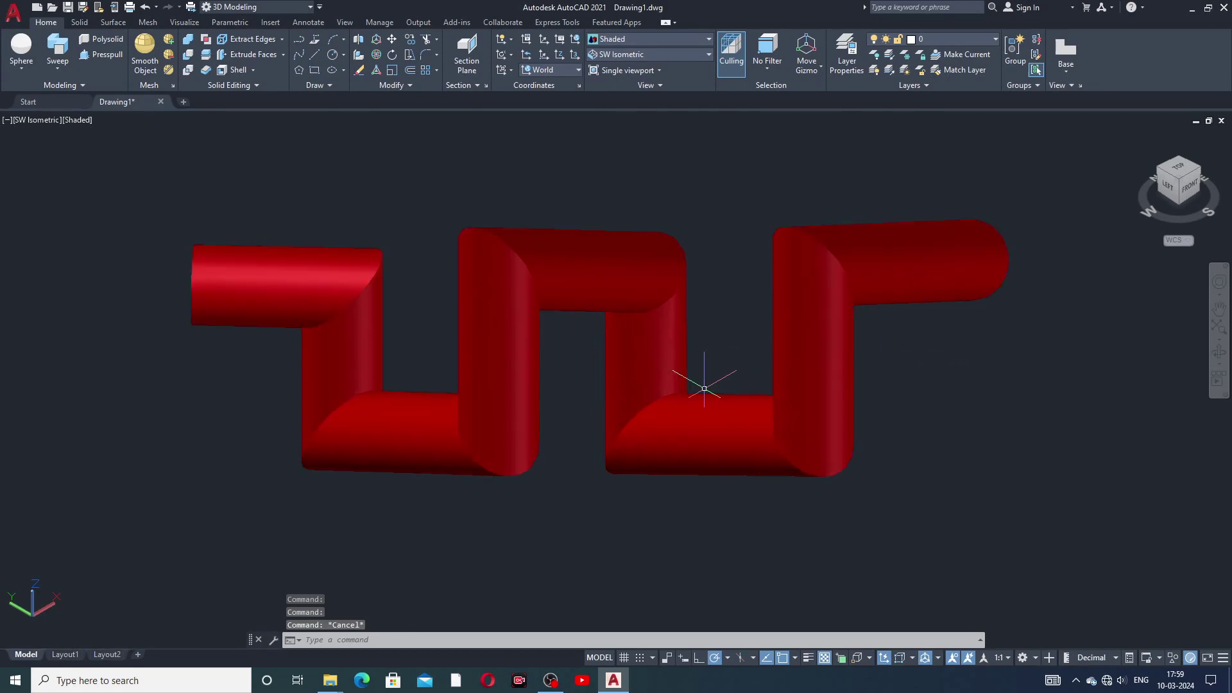
# - Recentre the red tube and view it in Realistic, 2D Wireframe and Wireframe styles
pyautogui.moveTo(705, 389); pyautogui.dragTo(750, 374, button='middle')
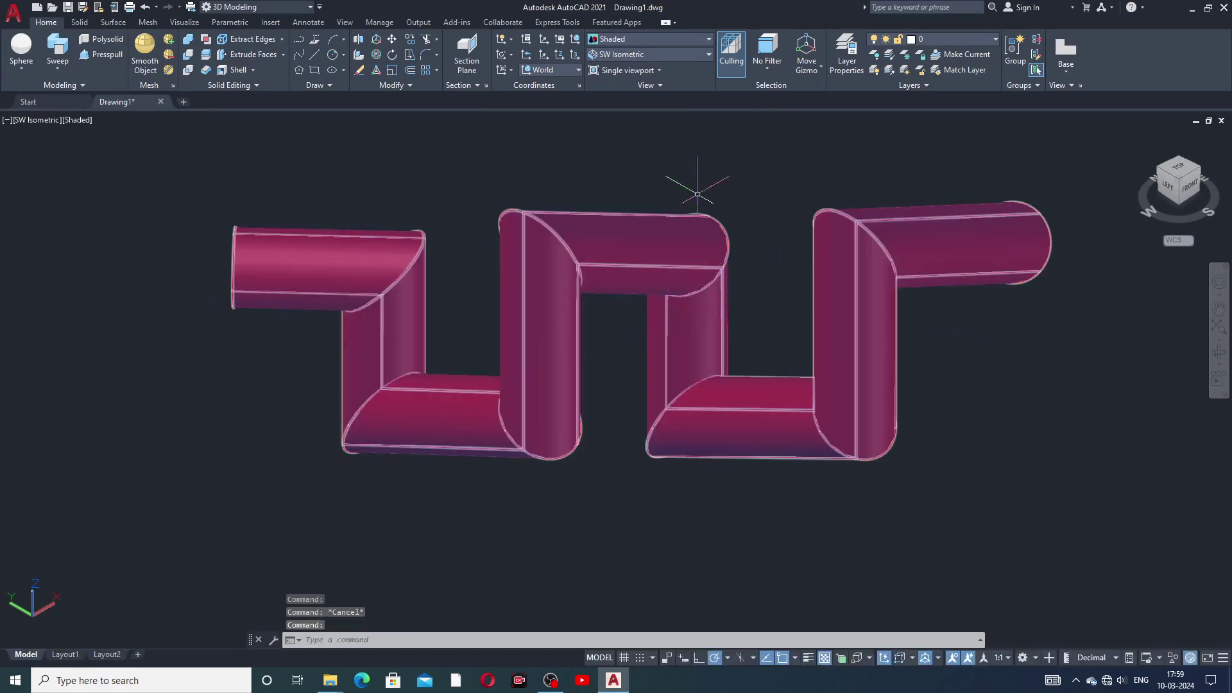
pyautogui.click(642, 40)
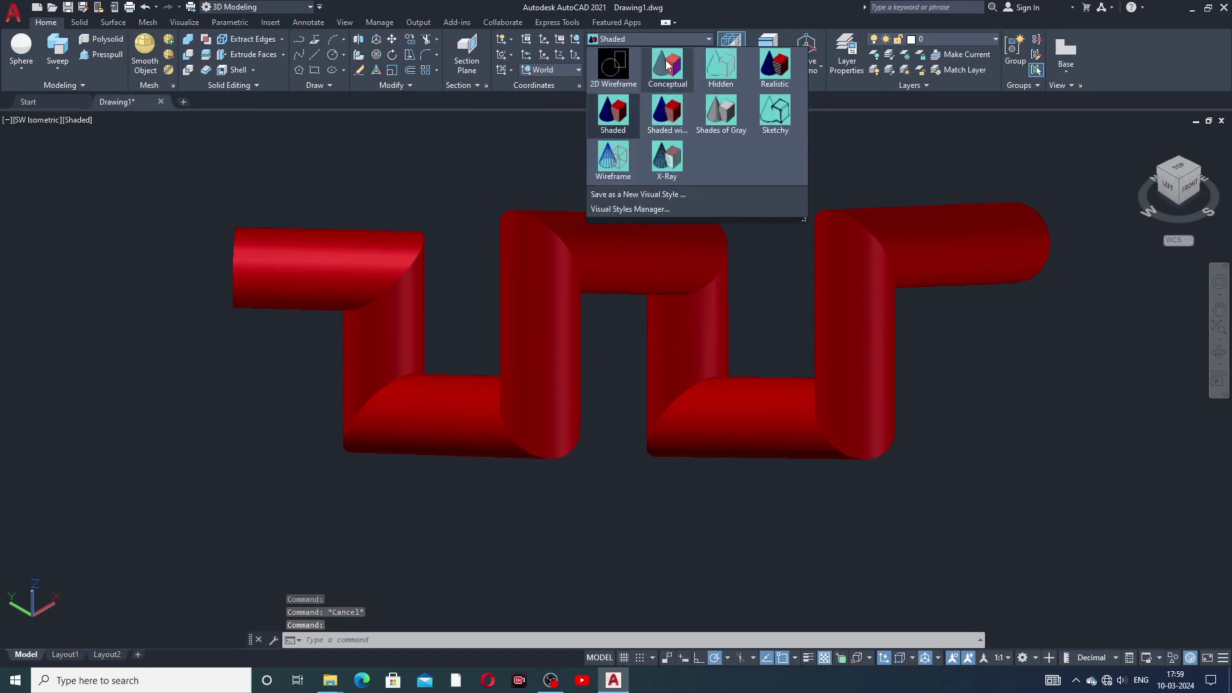
pyautogui.click(780, 68)
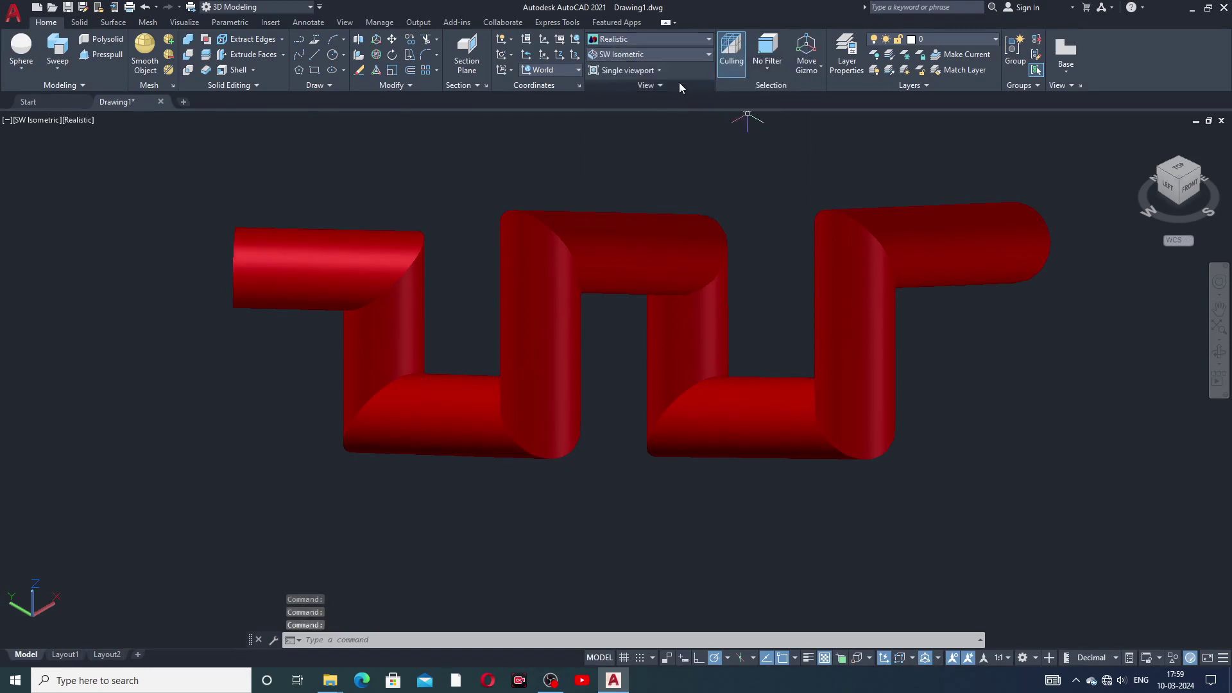
pyautogui.click(659, 39)
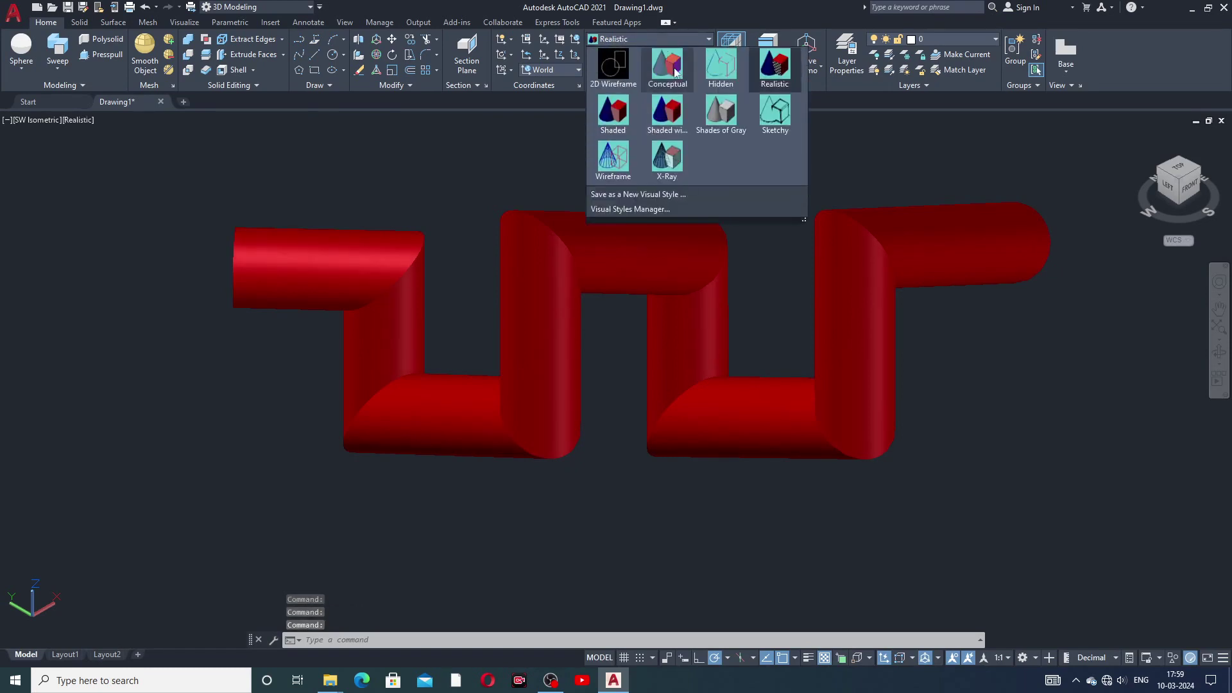
pyautogui.click(617, 75)
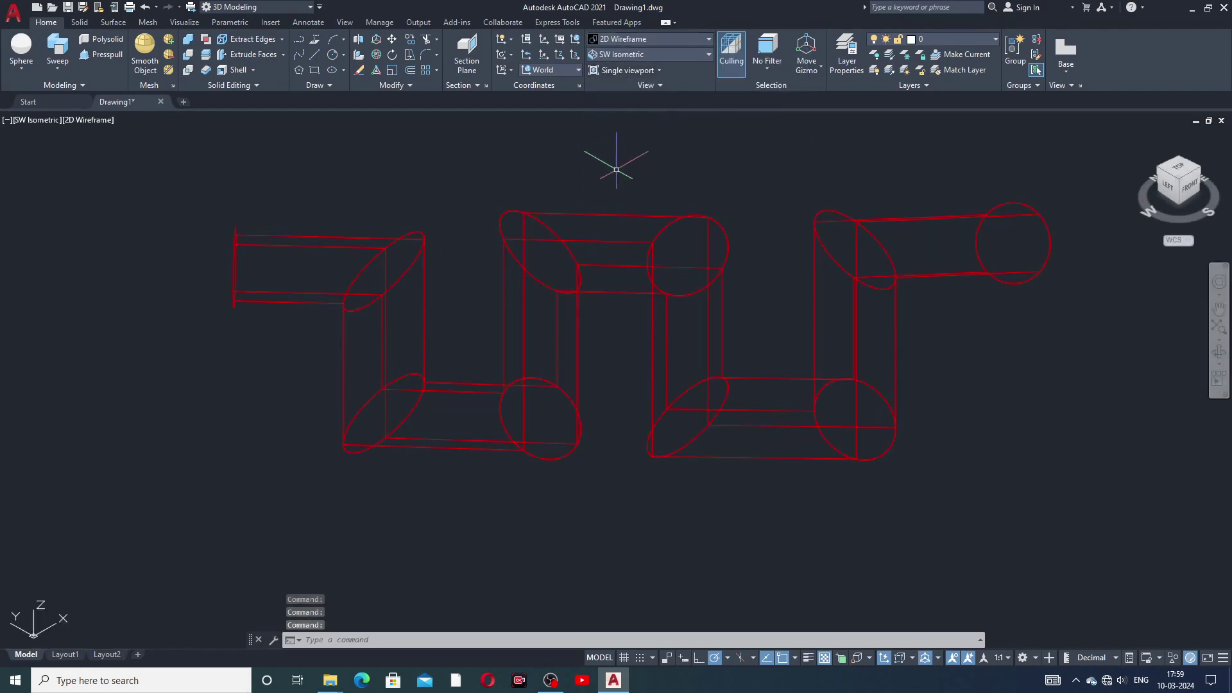
pyautogui.click(614, 39)
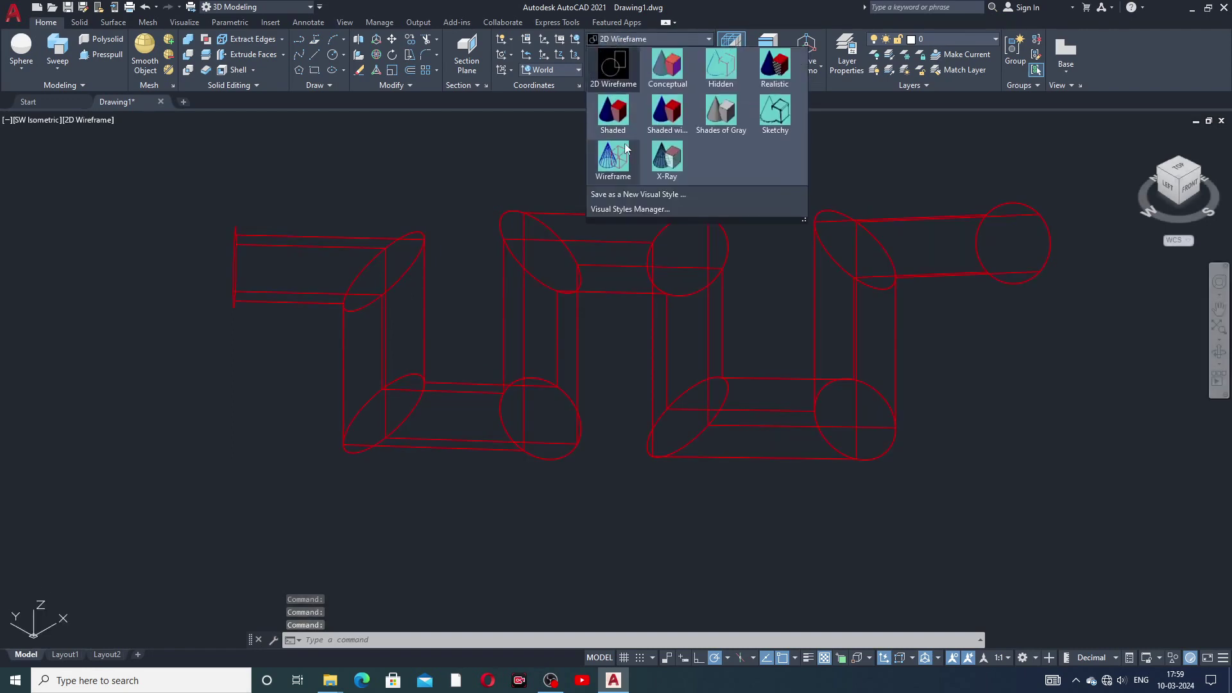
pyautogui.click(618, 157)
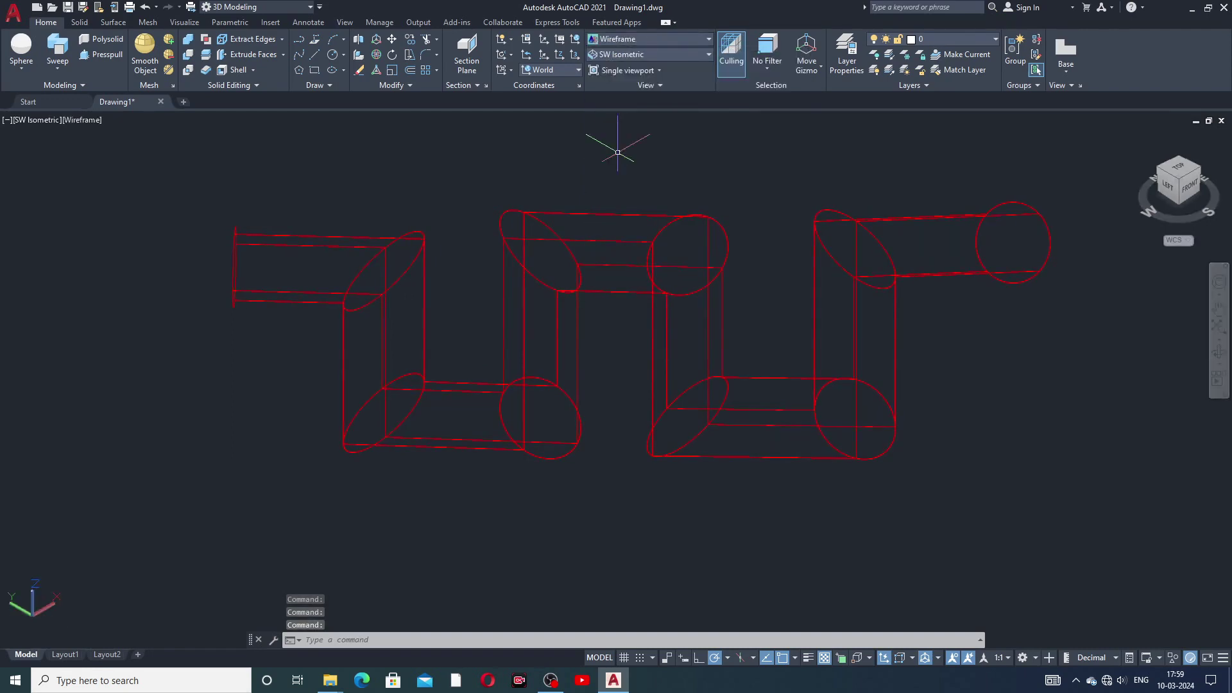
# - Show the tube in Shades of Gray and X-Ray, then return it to Realistic
pyautogui.click(643, 35)
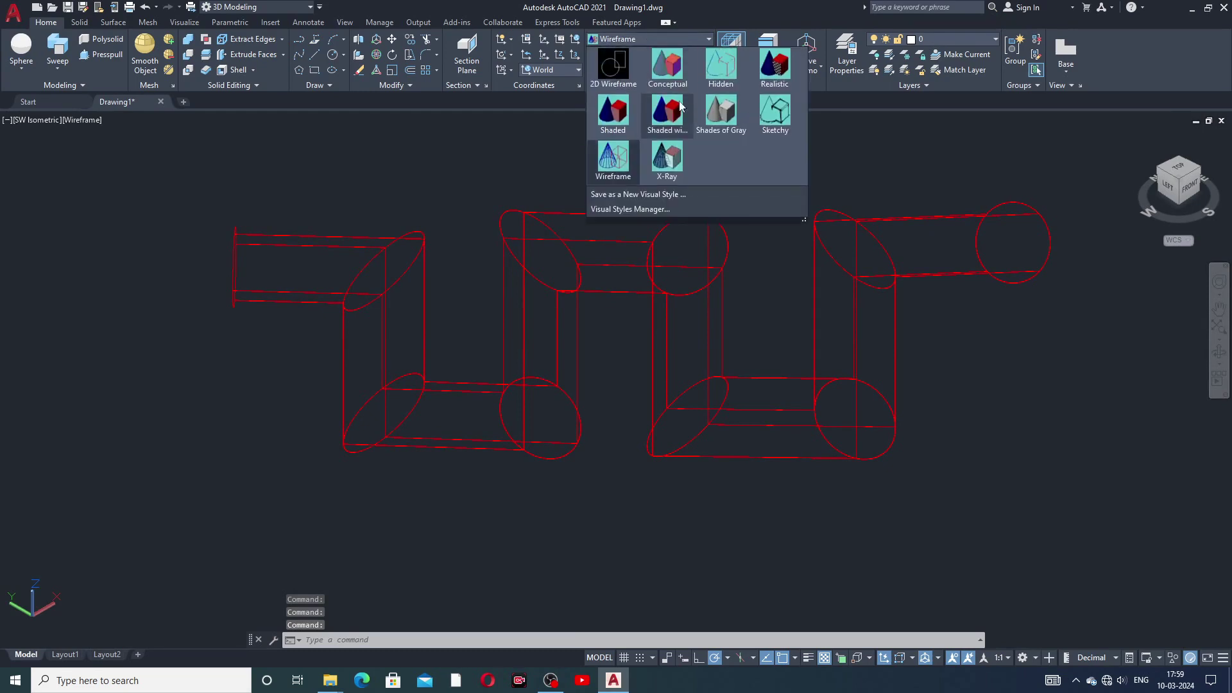
pyautogui.click(723, 119)
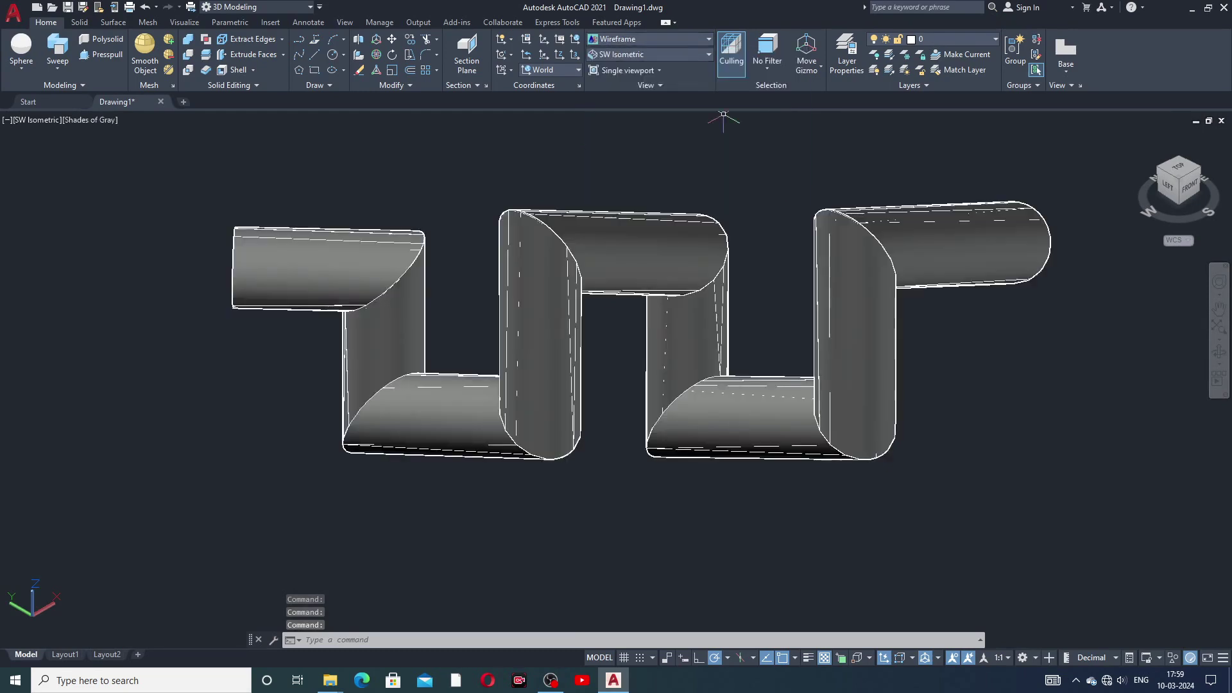
pyautogui.click(679, 36)
pyautogui.click(661, 155)
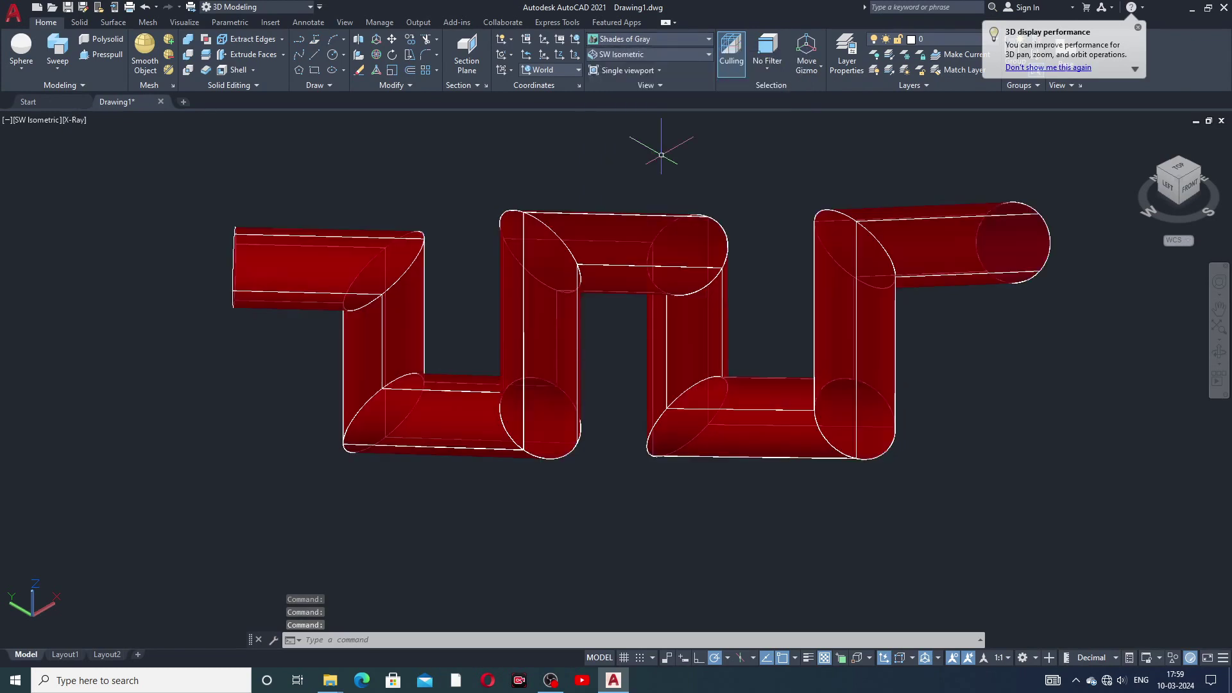
pyautogui.click(638, 39)
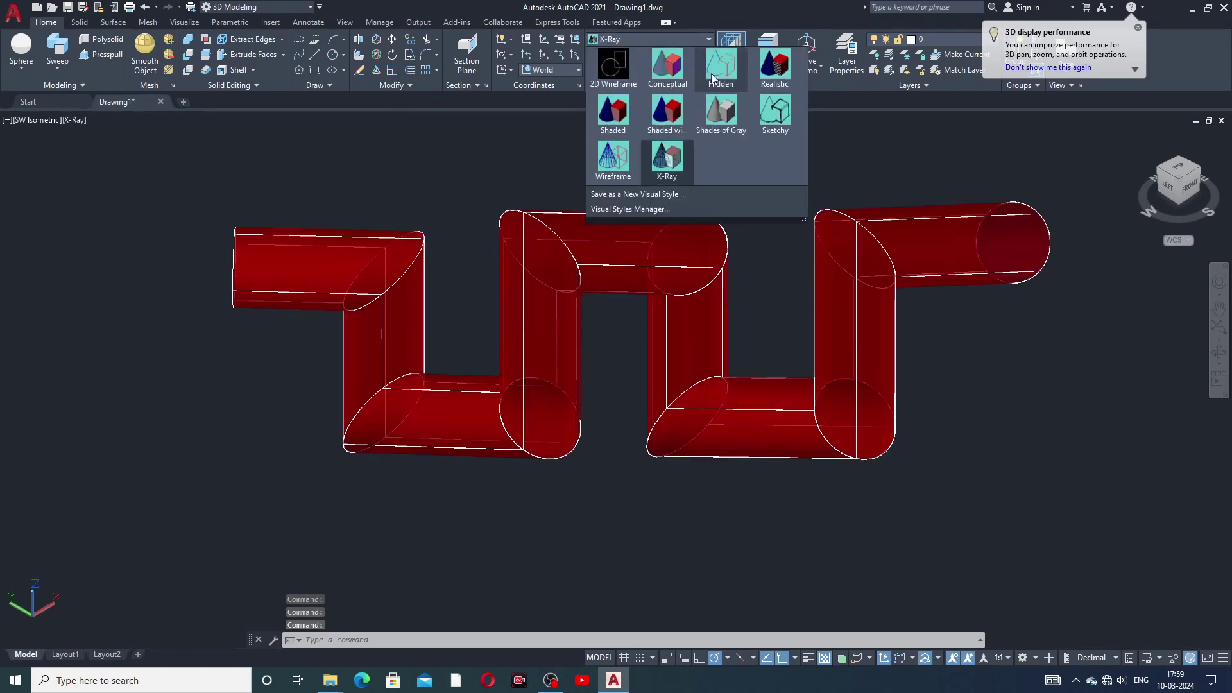
pyautogui.click(771, 67)
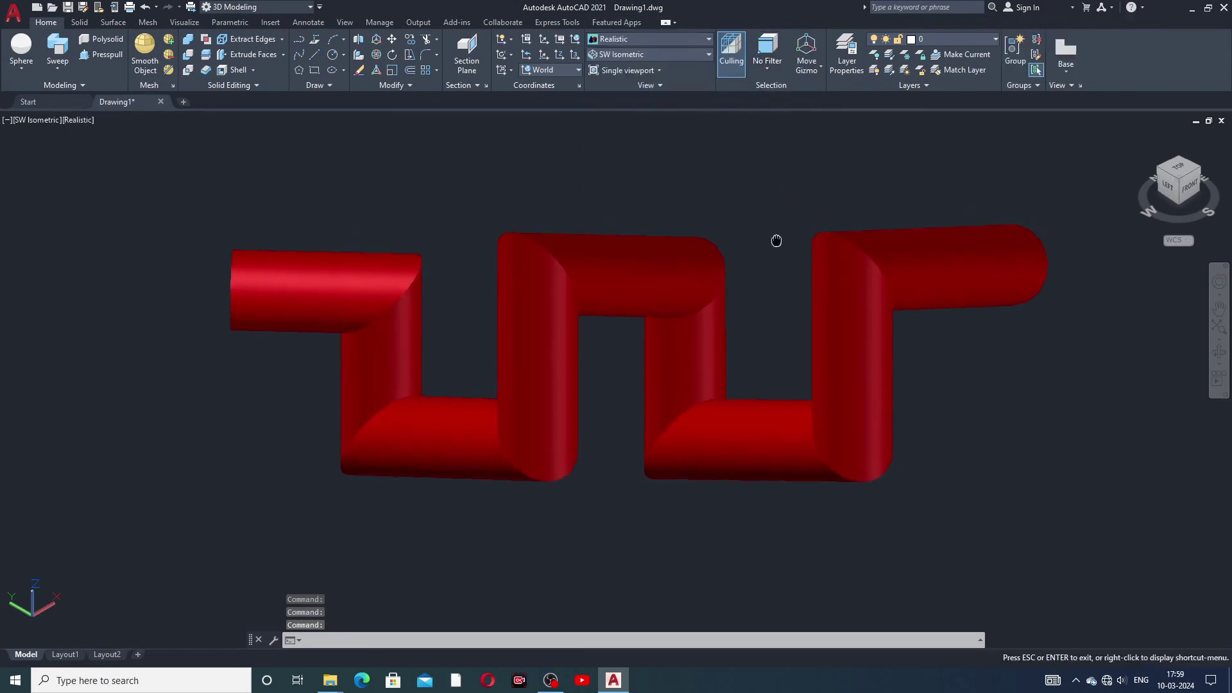
# - Zoom and pan over the Realistic tube, then switch to the lecture slides in Edge
pyautogui.scroll(2, 770, 225)
pyautogui.scroll(-2, 755, 240)
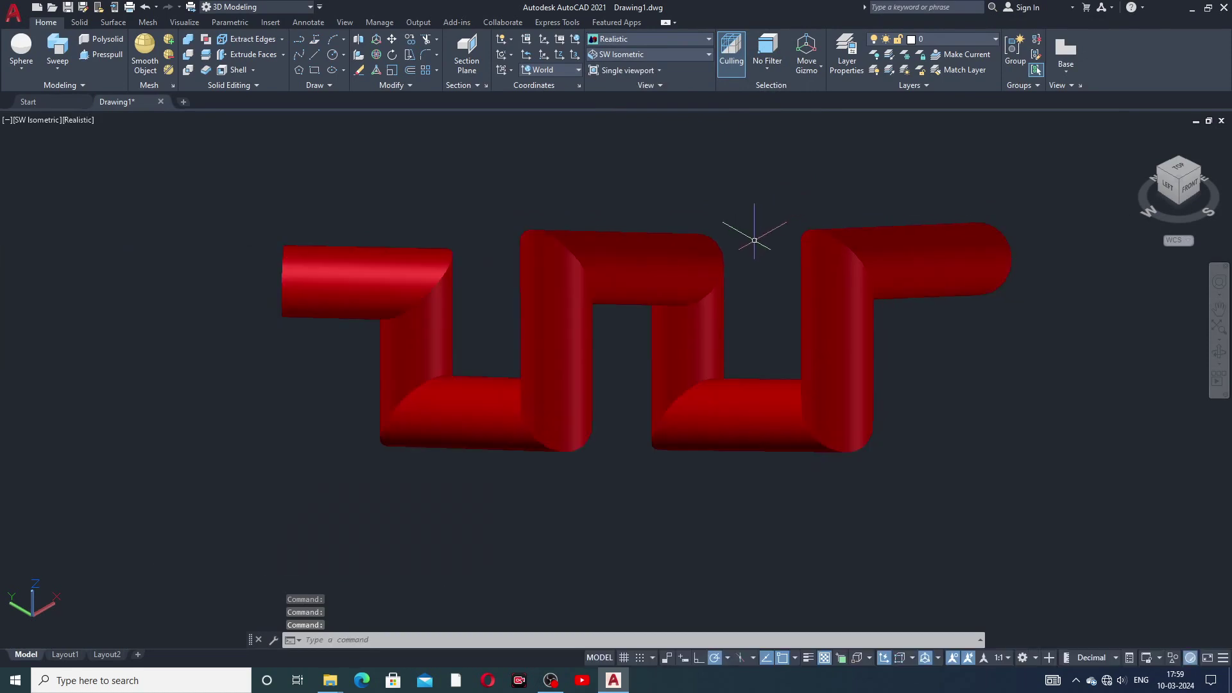
pyautogui.scroll(2, 755, 240)
pyautogui.moveTo(756, 291); pyautogui.dragTo(762, 276, button='middle')
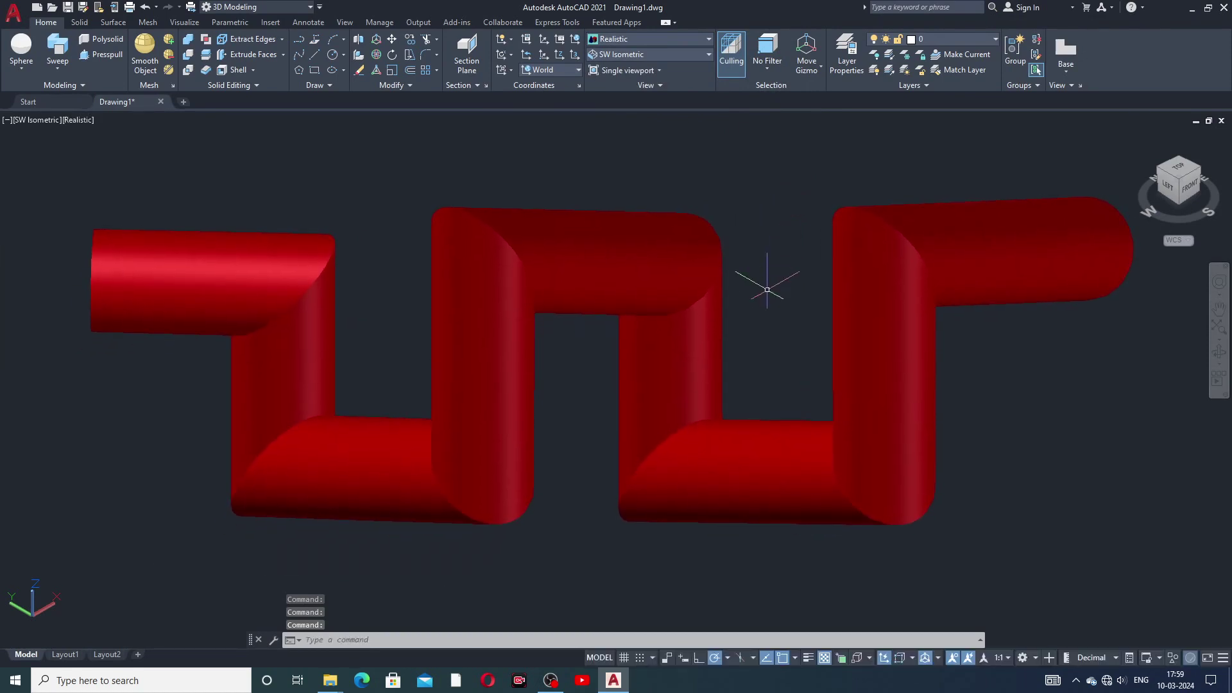
pyautogui.click(808, 688)
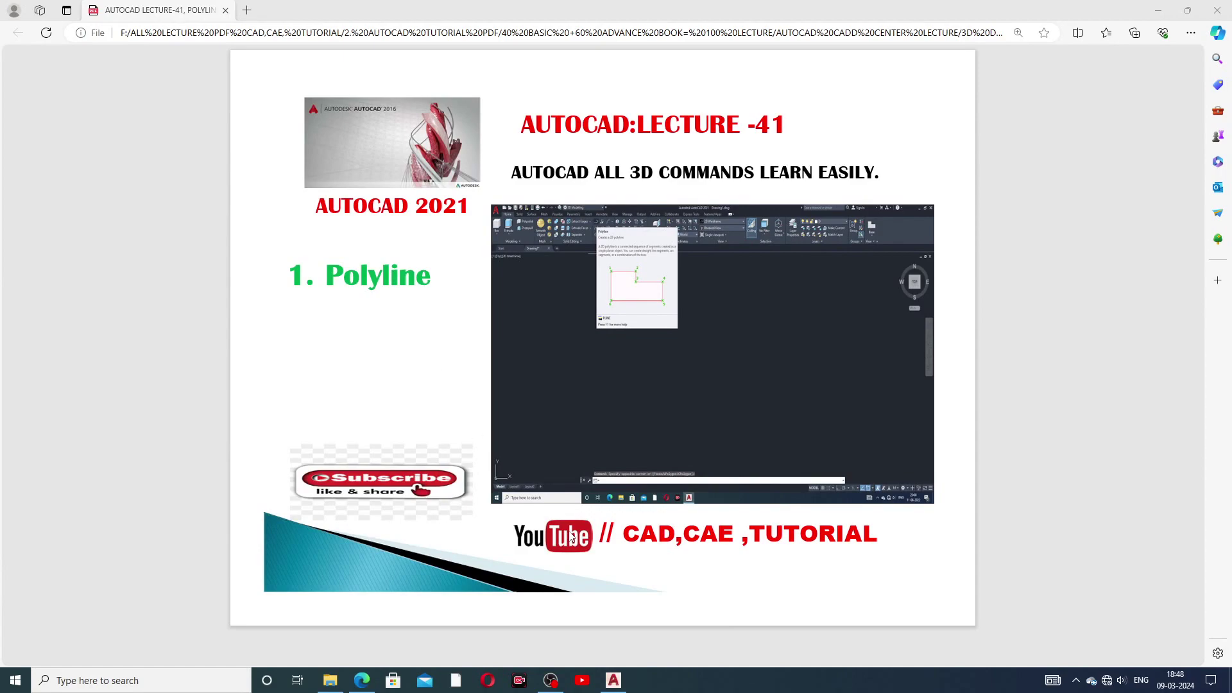
# - Return from the Lecture 41 Polyline slide to the empty AutoCAD drawing
pyautogui.click(614, 682)
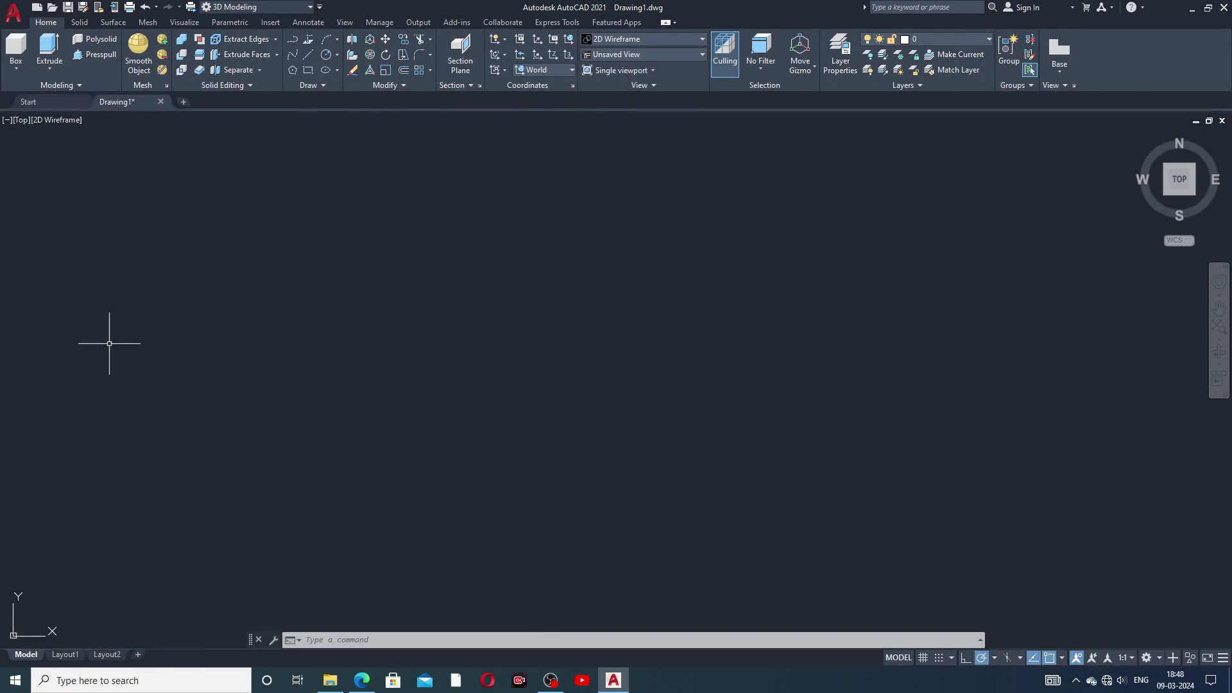
# - Start a trial polyline at one point, cancel it with Esc, and open the Visual Styles list
pyautogui.click(295, 41)
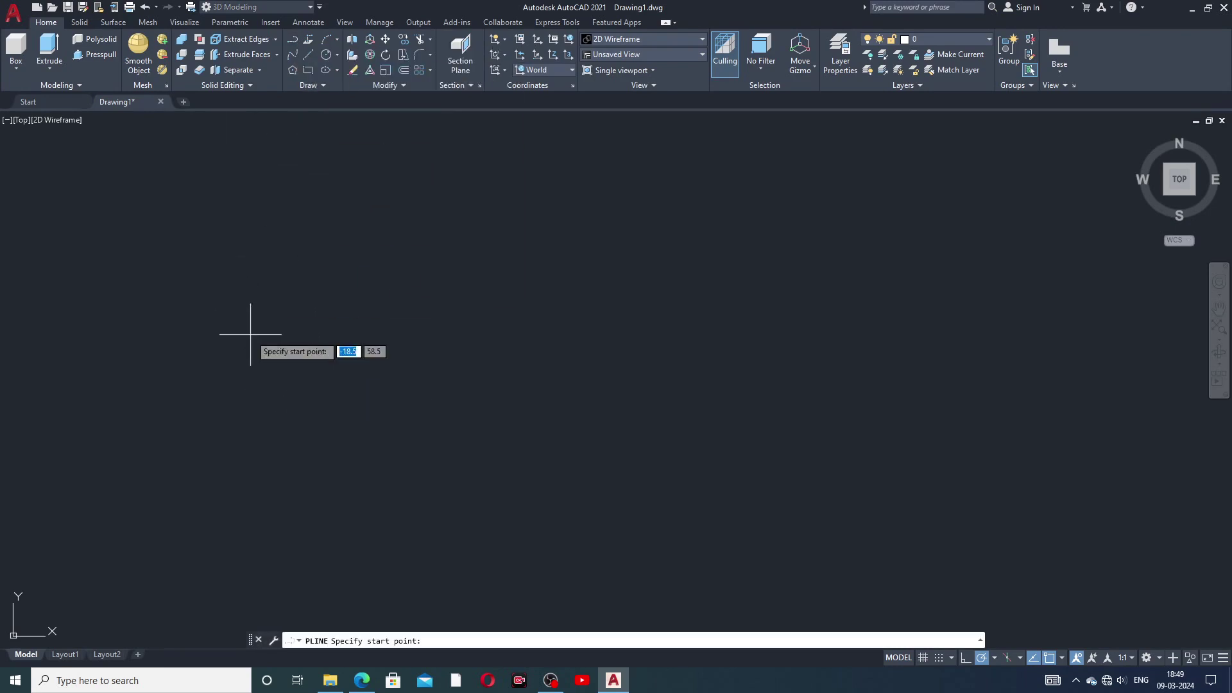
pyautogui.click(278, 364)
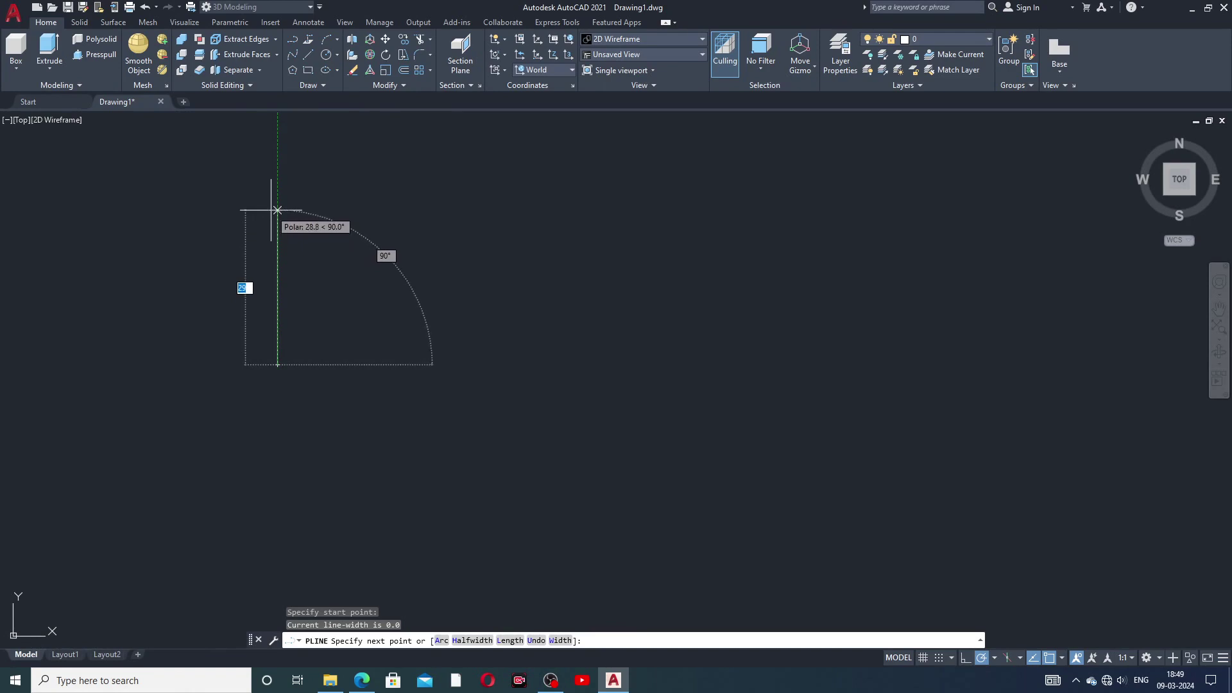
pyautogui.press('Escape')
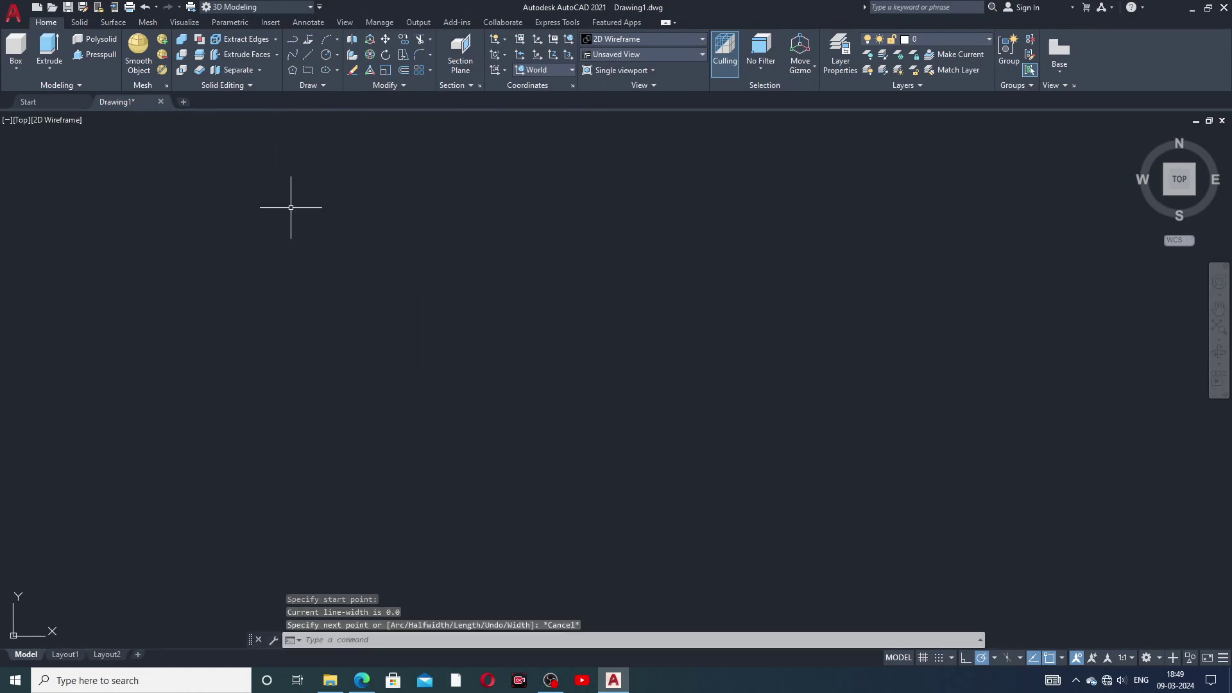
pyautogui.click(665, 38)
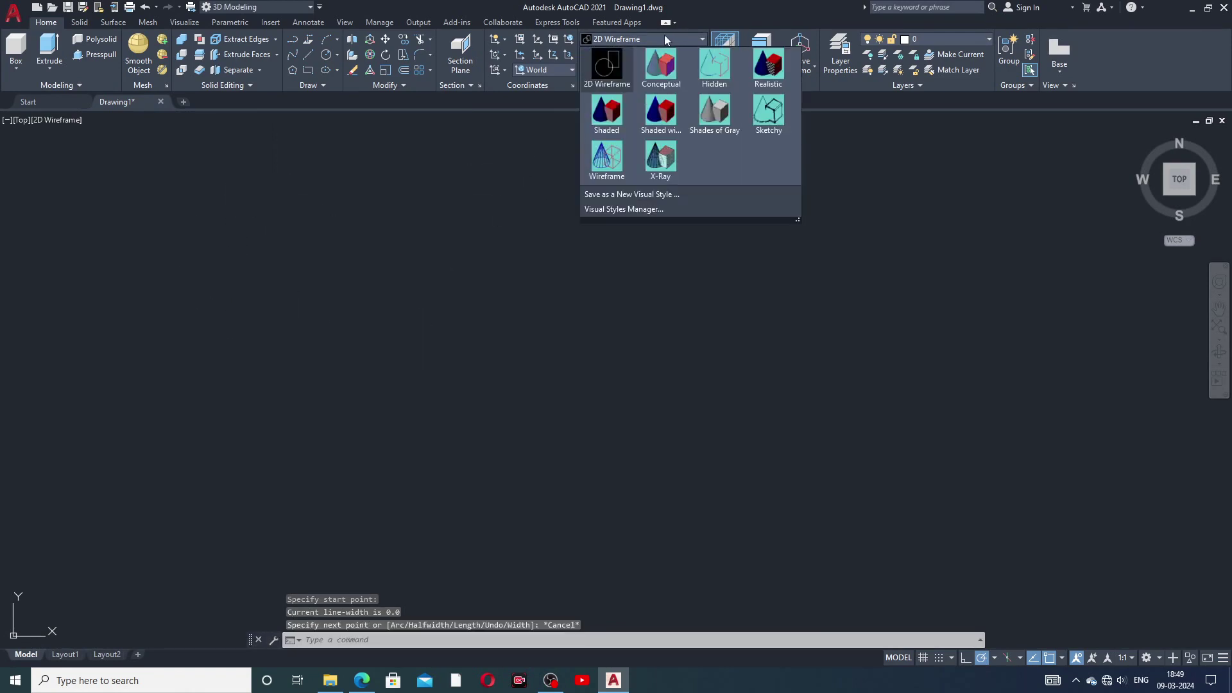
# - Apply Shaded with edges, switch to SW Isometric, and start a new polyline from a picked point
pyautogui.click(664, 111)
pyautogui.click(636, 55)
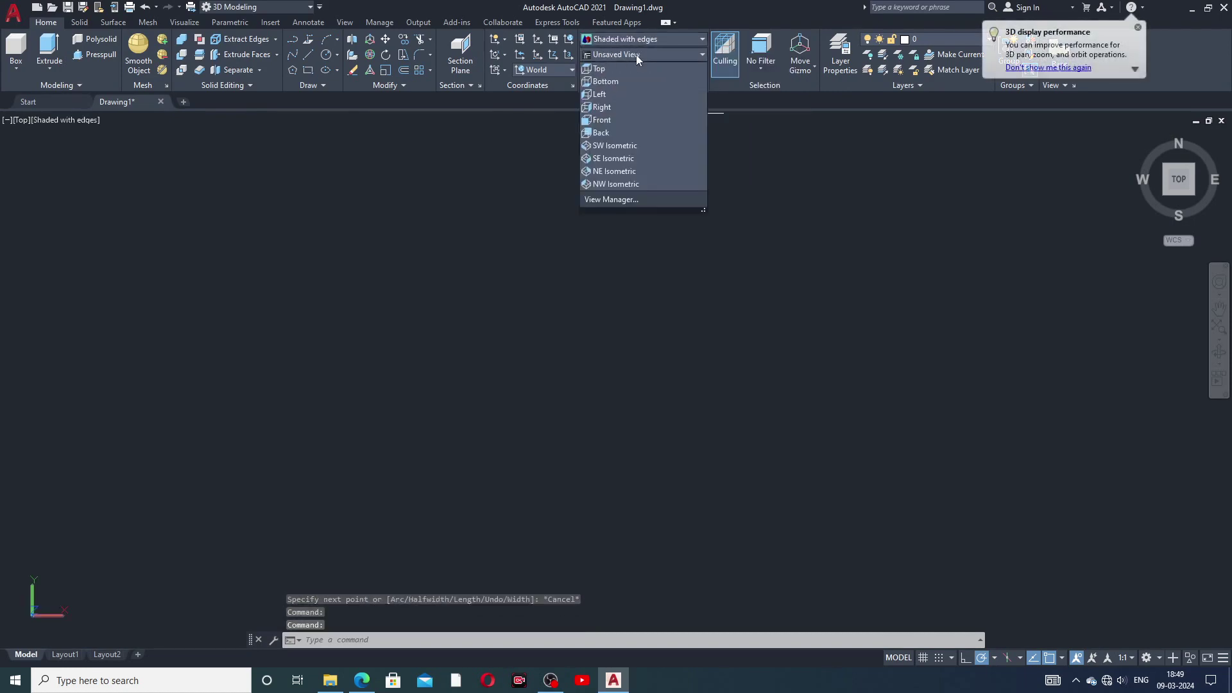
pyautogui.click(618, 146)
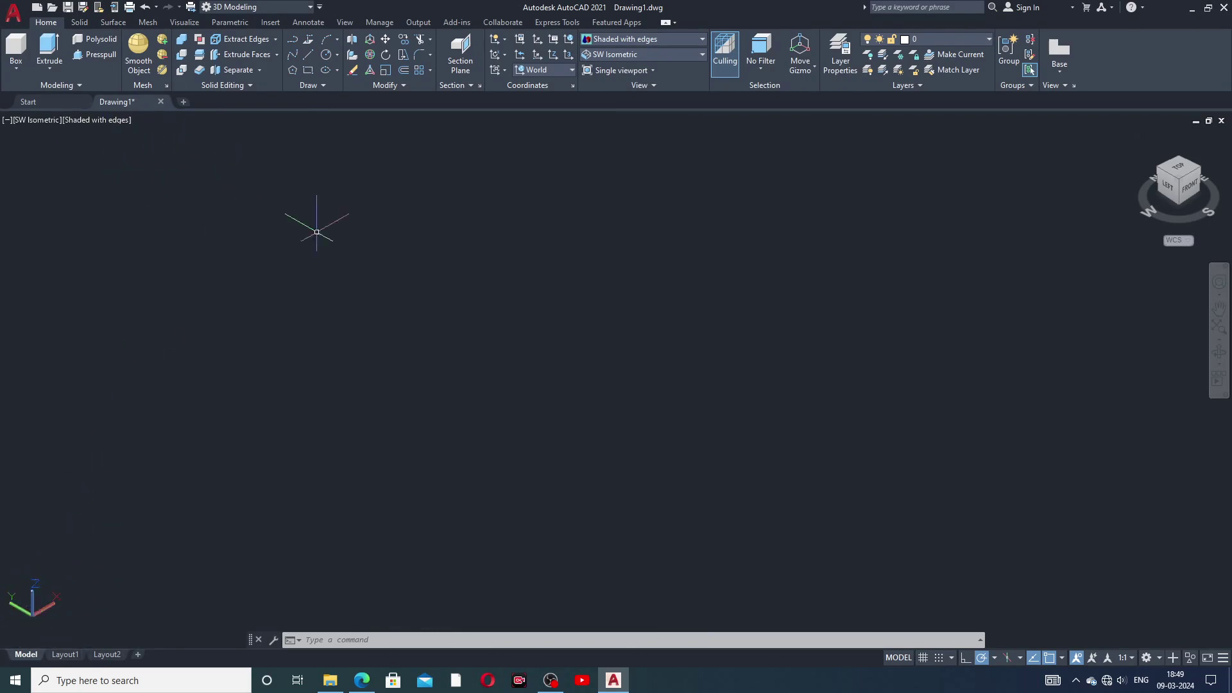
pyautogui.click(294, 42)
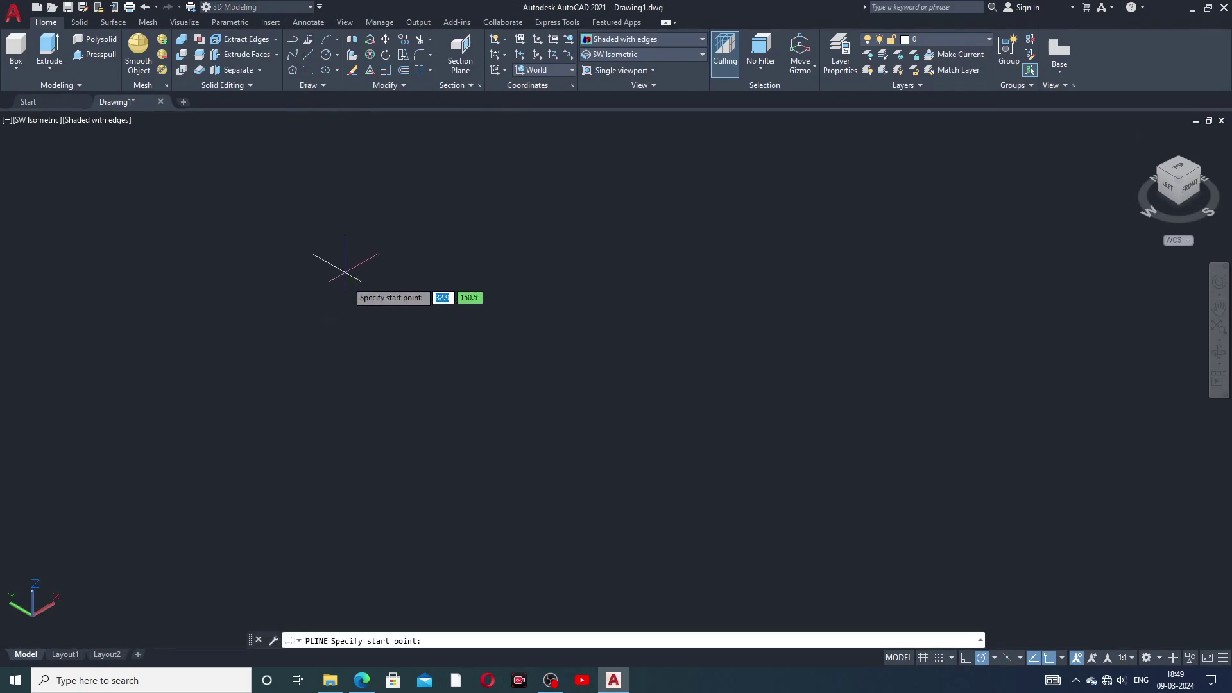
pyautogui.click(336, 329)
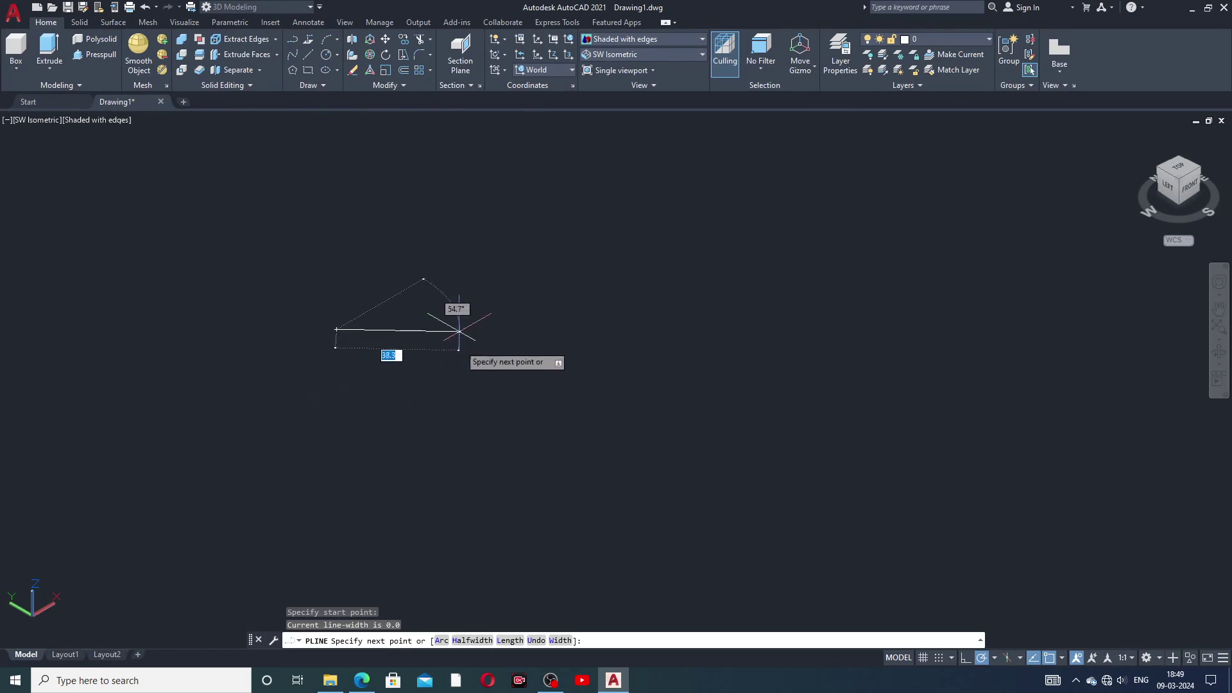
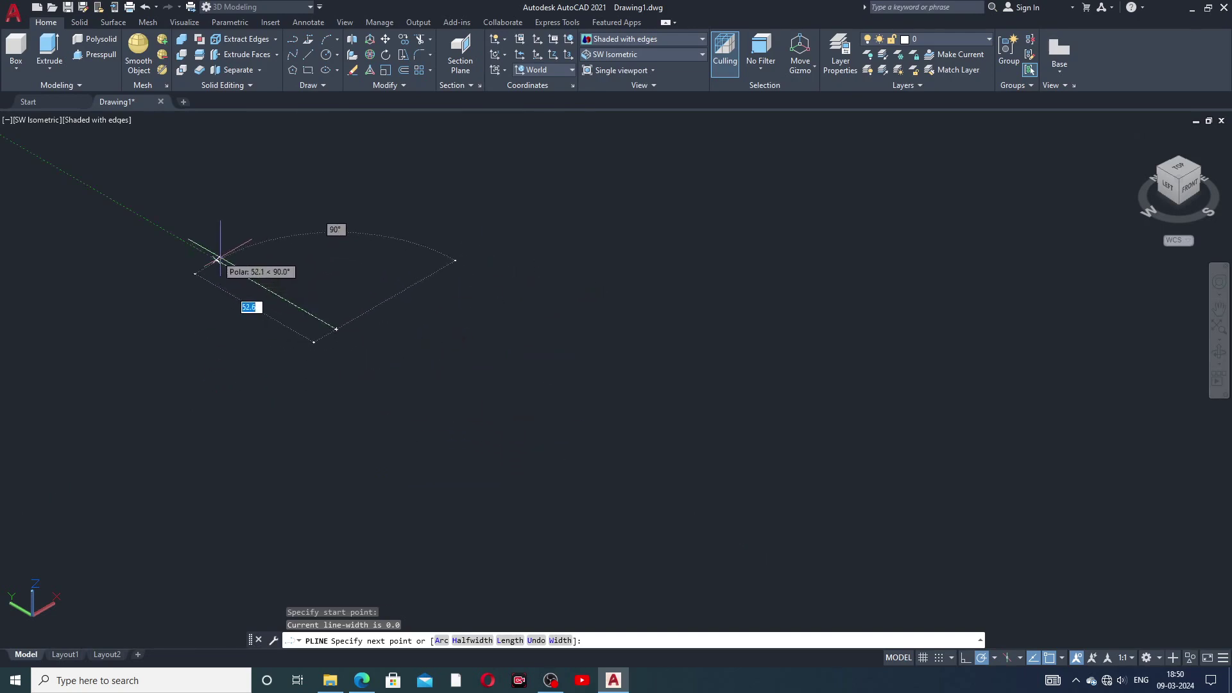
# - Finish the first four-sided polyline outline by closing it back at its start point
pyautogui.click(198, 249)
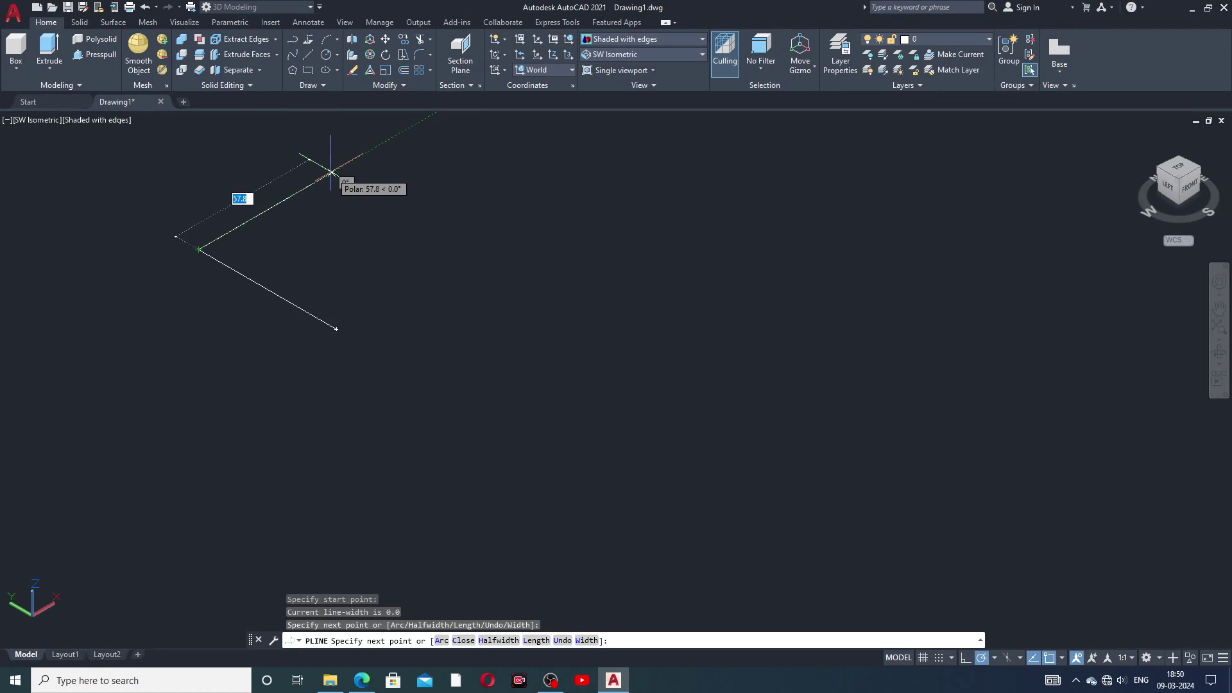
pyautogui.click(331, 172)
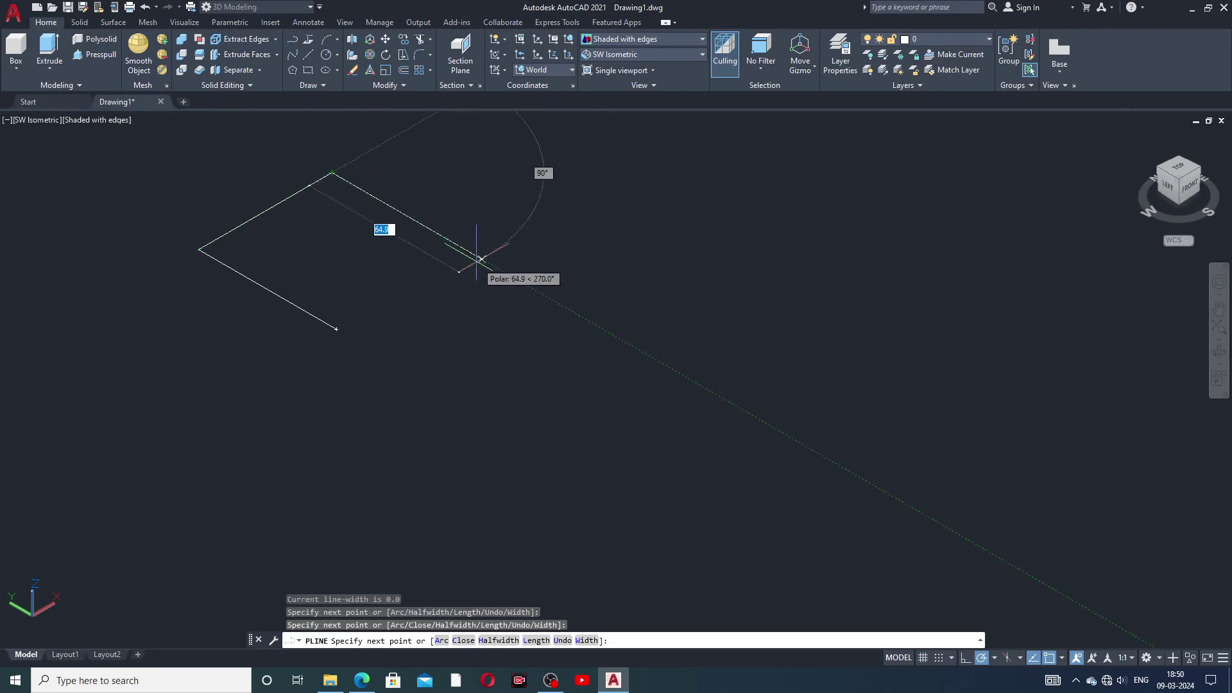
pyautogui.click(432, 229)
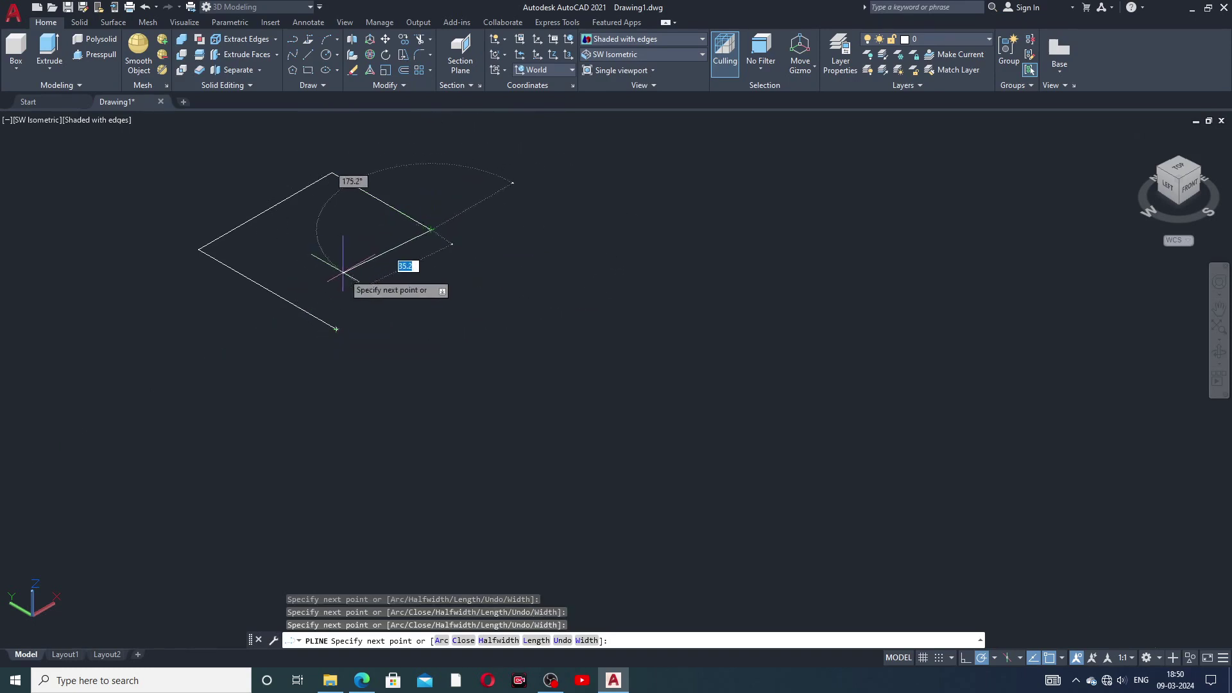
pyautogui.scroll(2, 350, 295)
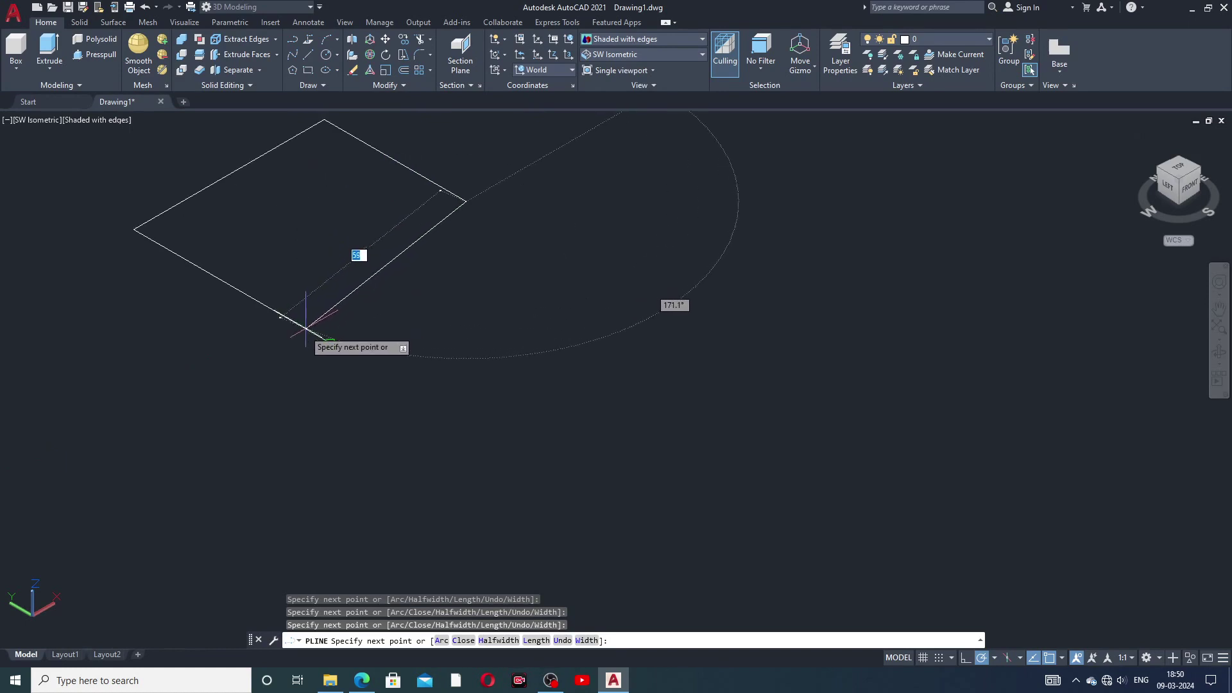
pyautogui.click(330, 343)
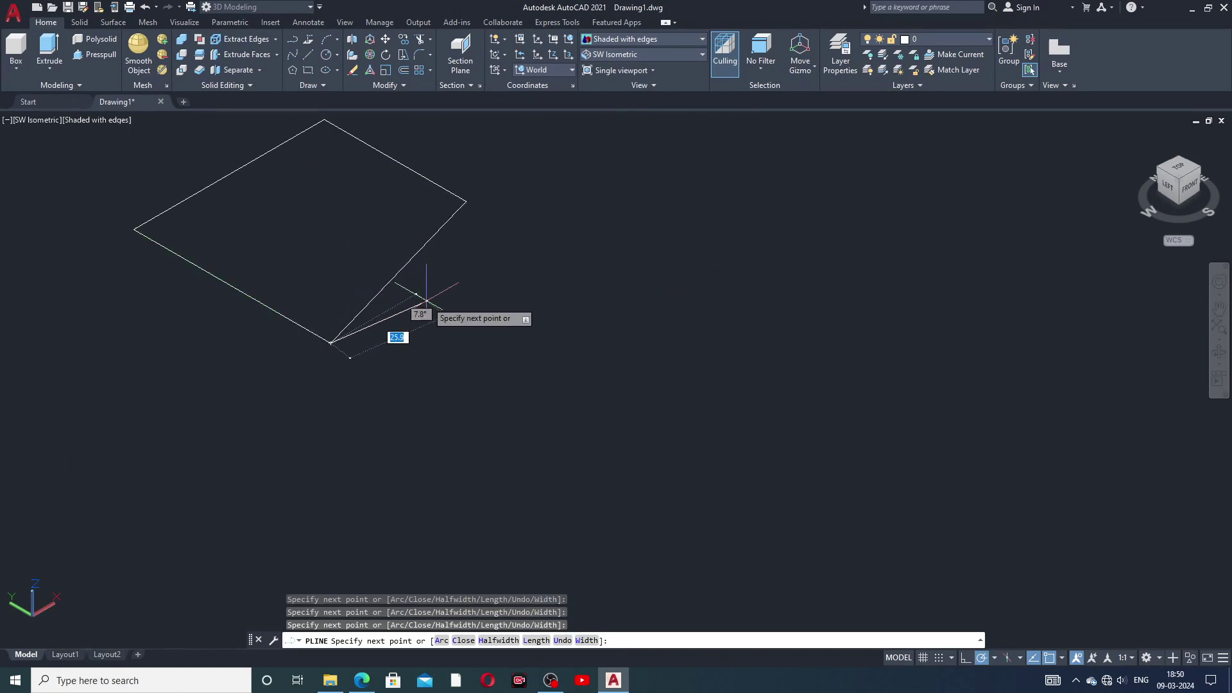
pyautogui.press('Escape')
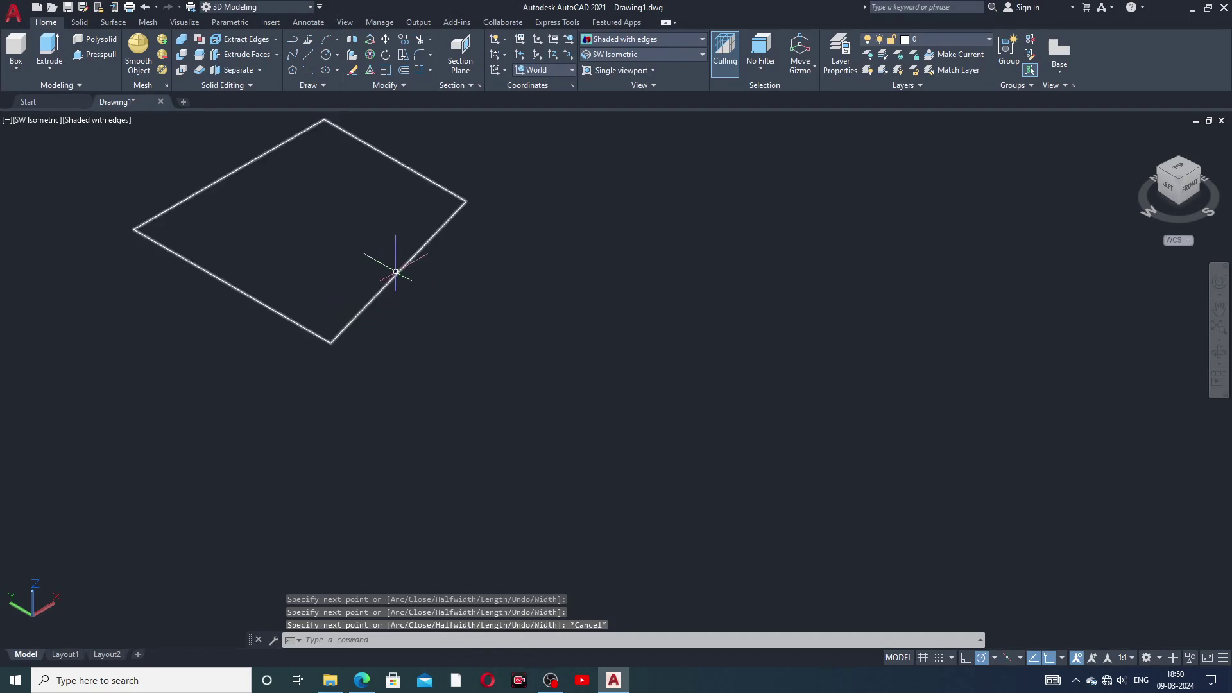
pyautogui.moveTo(396, 272); pyautogui.dragTo(360, 410, button='middle')
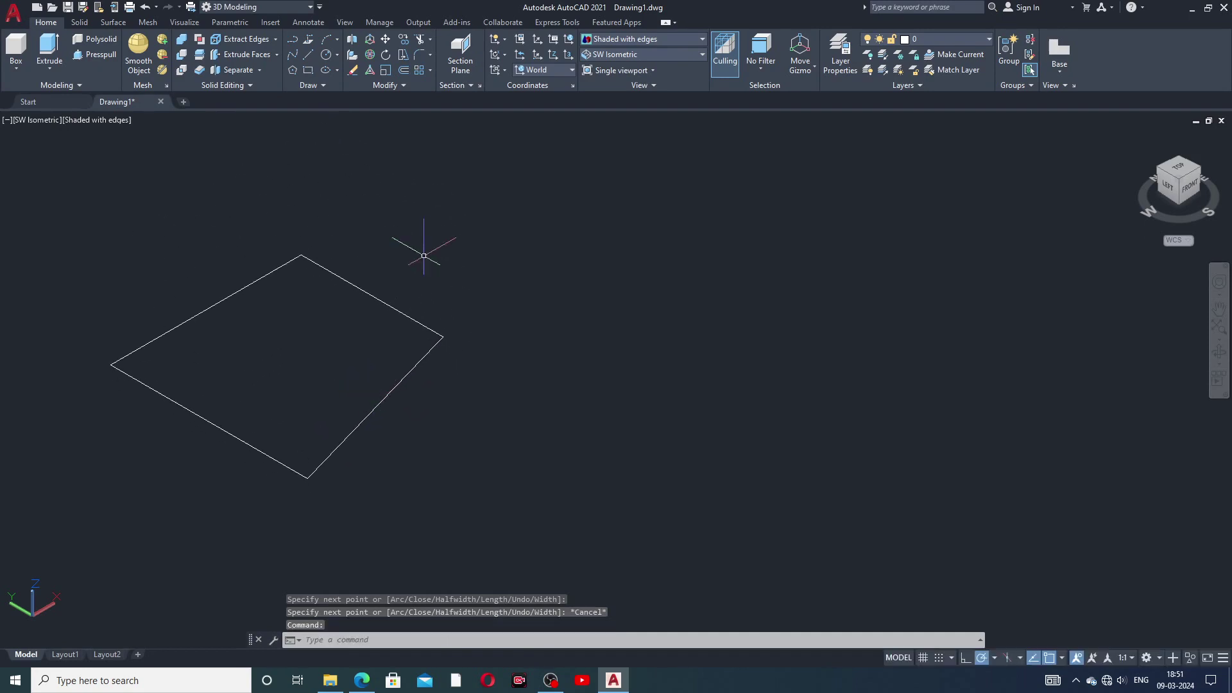
# - Draw a second closed four-sided polyline outline to the right of the first
pyautogui.click(297, 44)
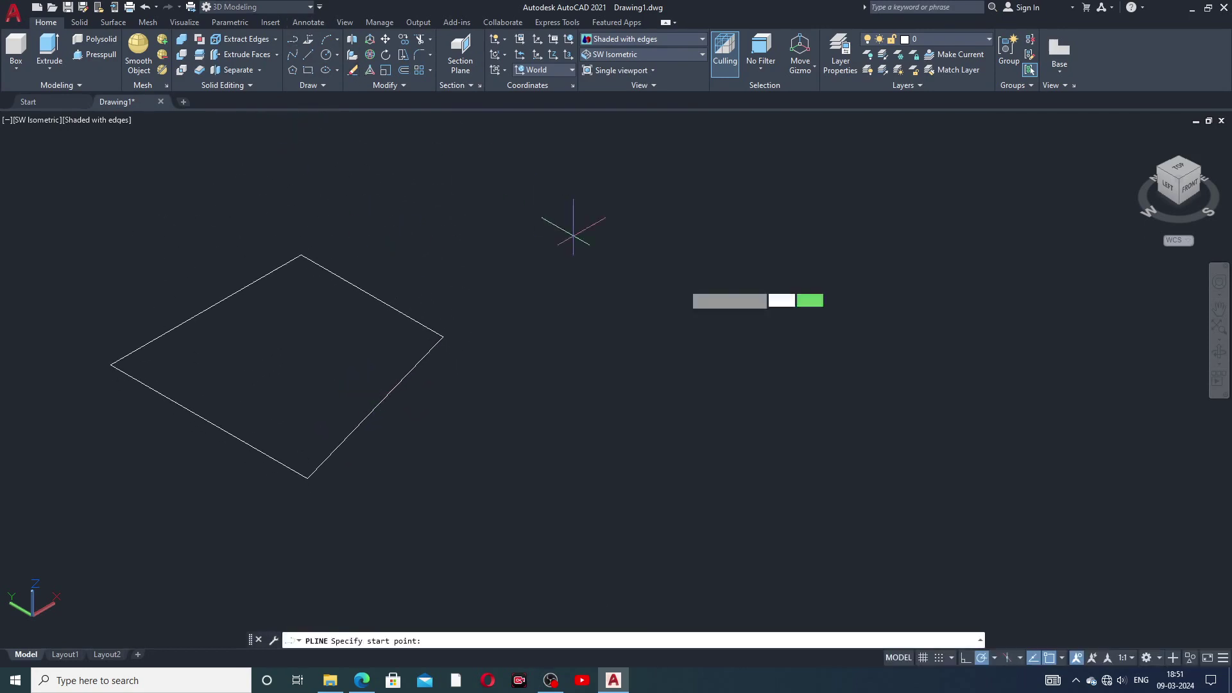
pyautogui.click(635, 320)
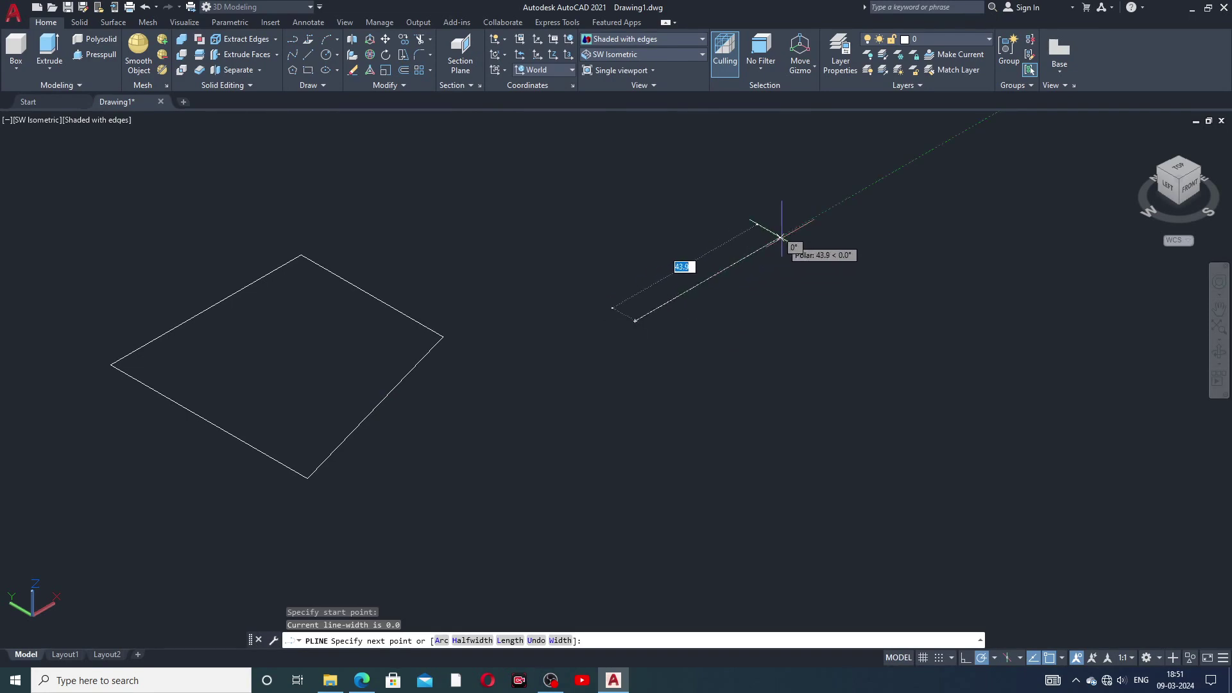
pyautogui.click(781, 238)
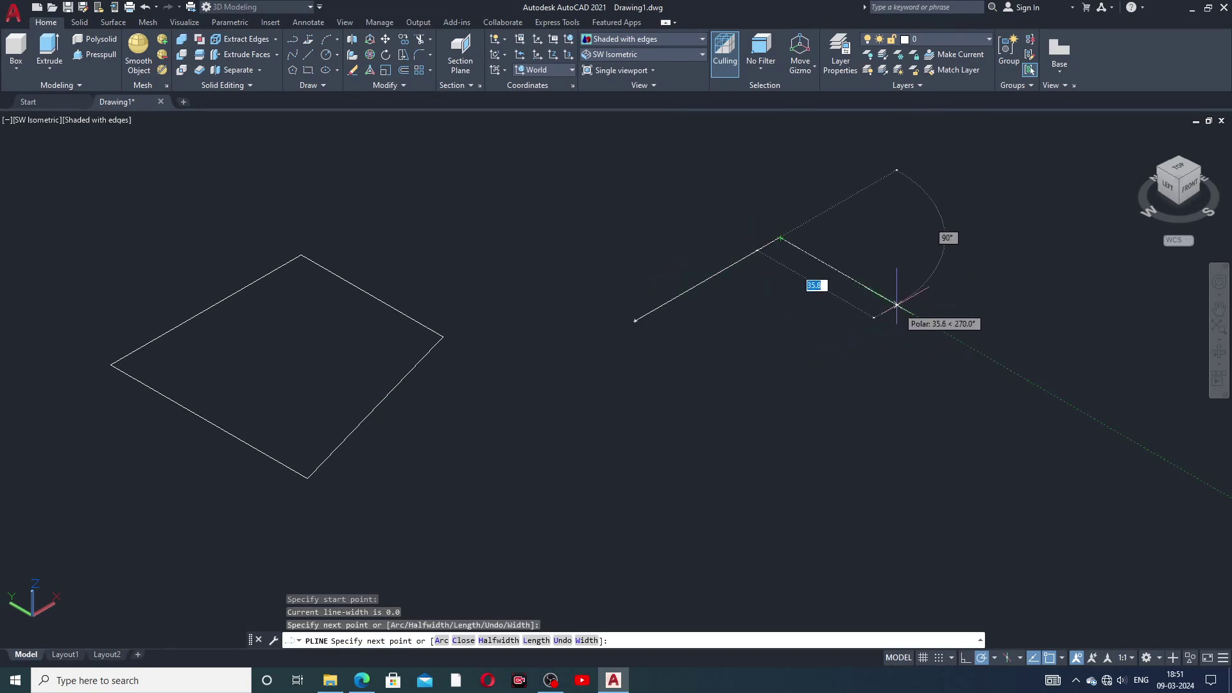
pyautogui.click(936, 327)
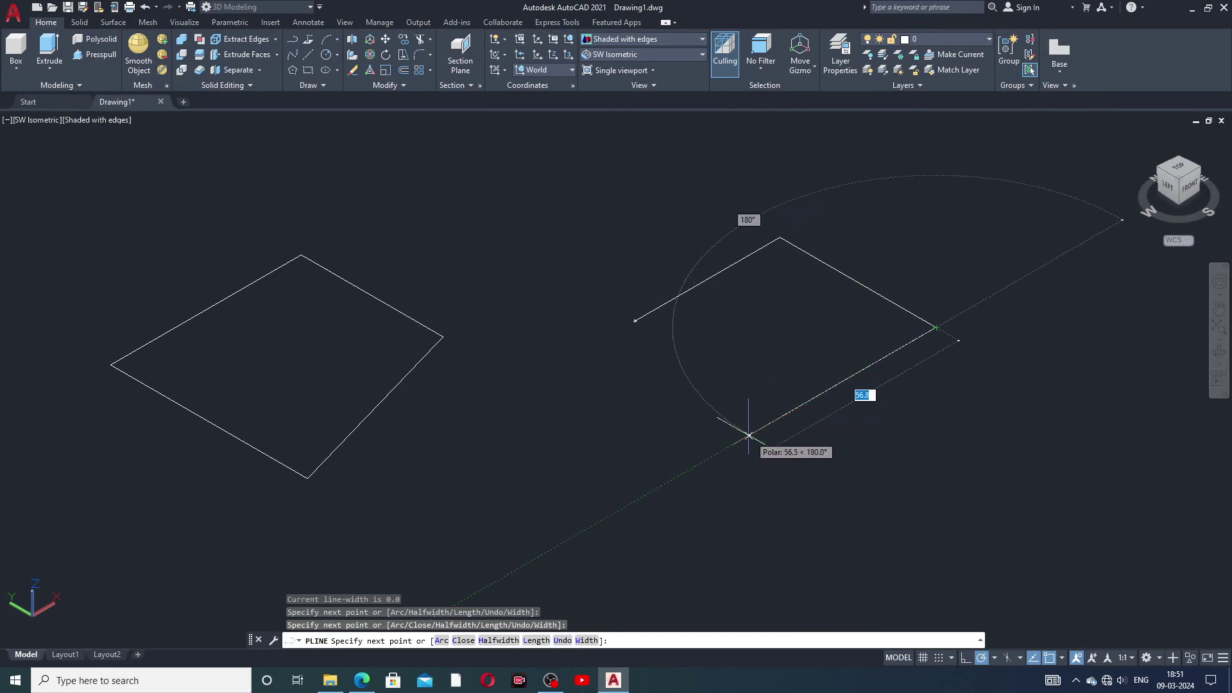
pyautogui.click(727, 445)
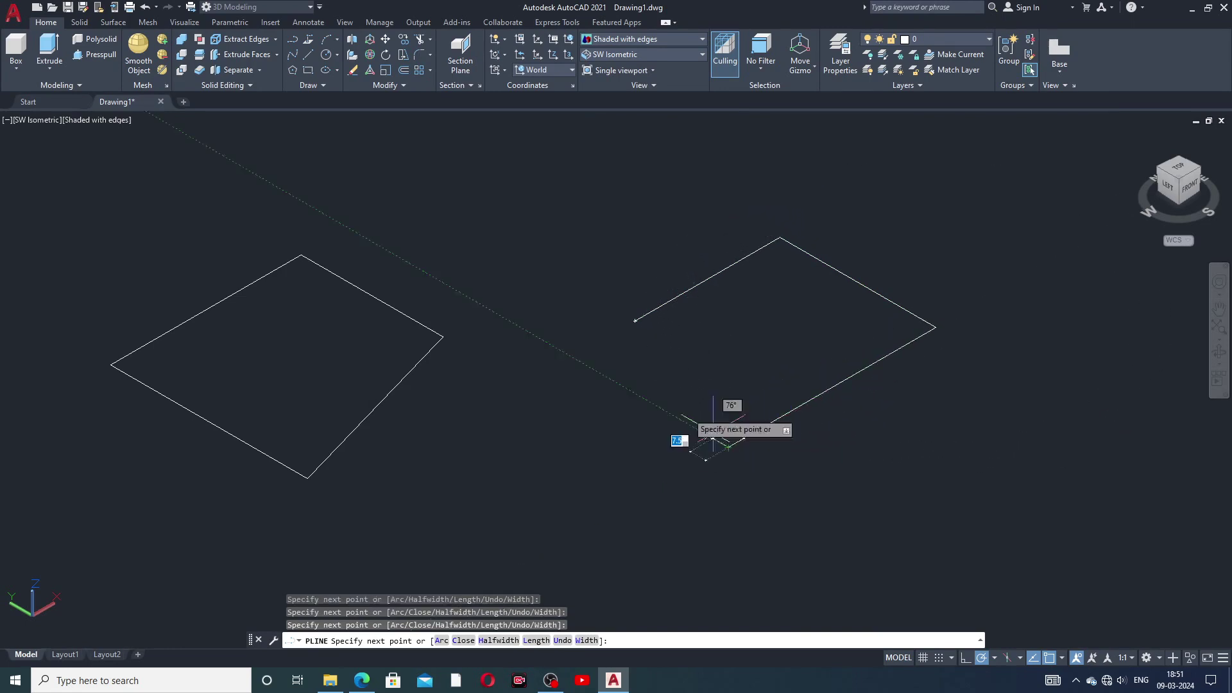
pyautogui.click(635, 321)
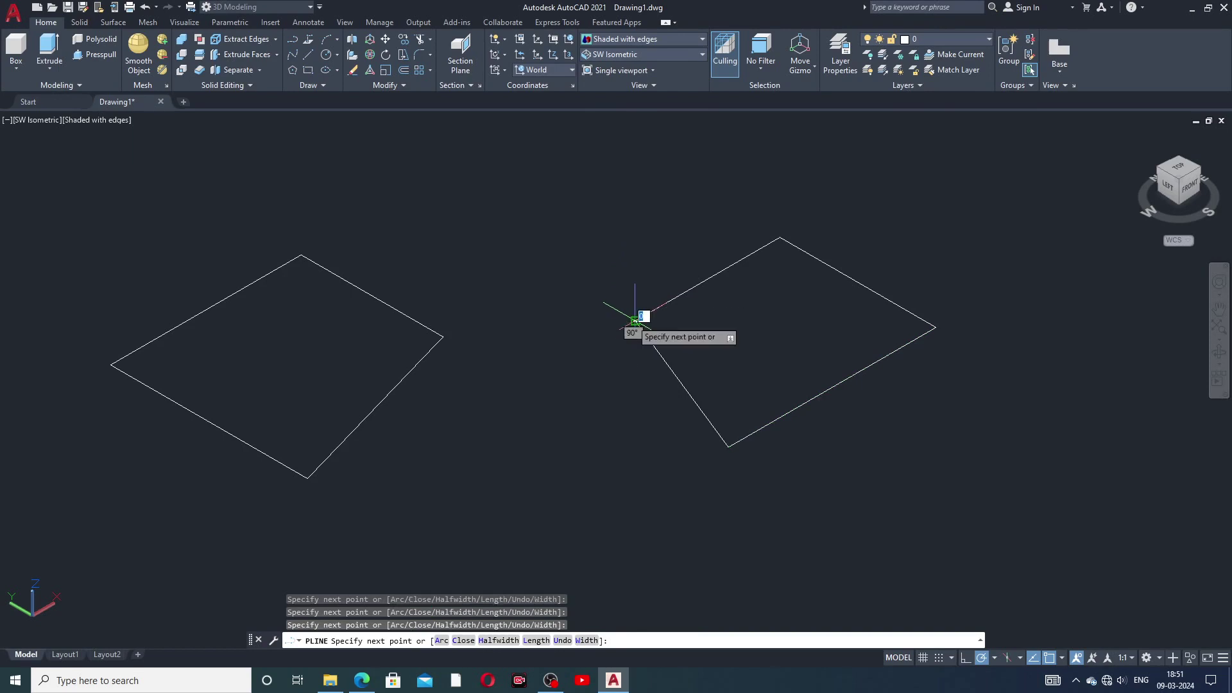
pyautogui.rightClick(621, 204)
pyautogui.click(649, 212)
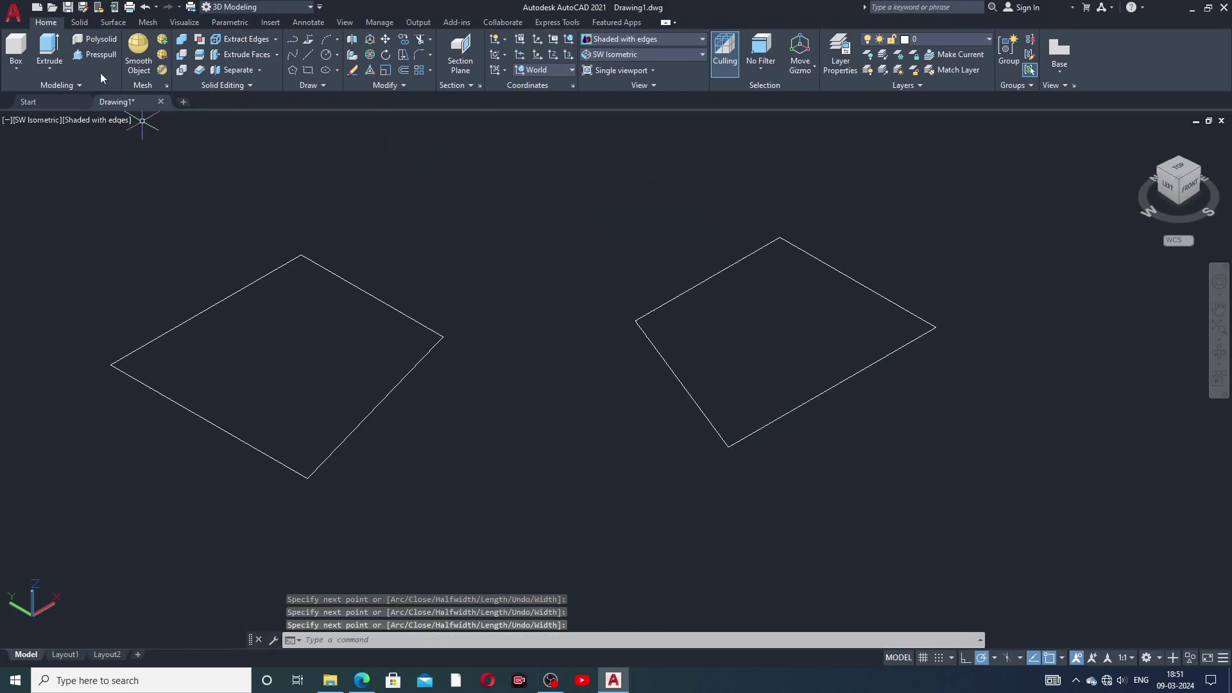
# - Press-pull the left outline up into a solid block
pyautogui.click(90, 57)
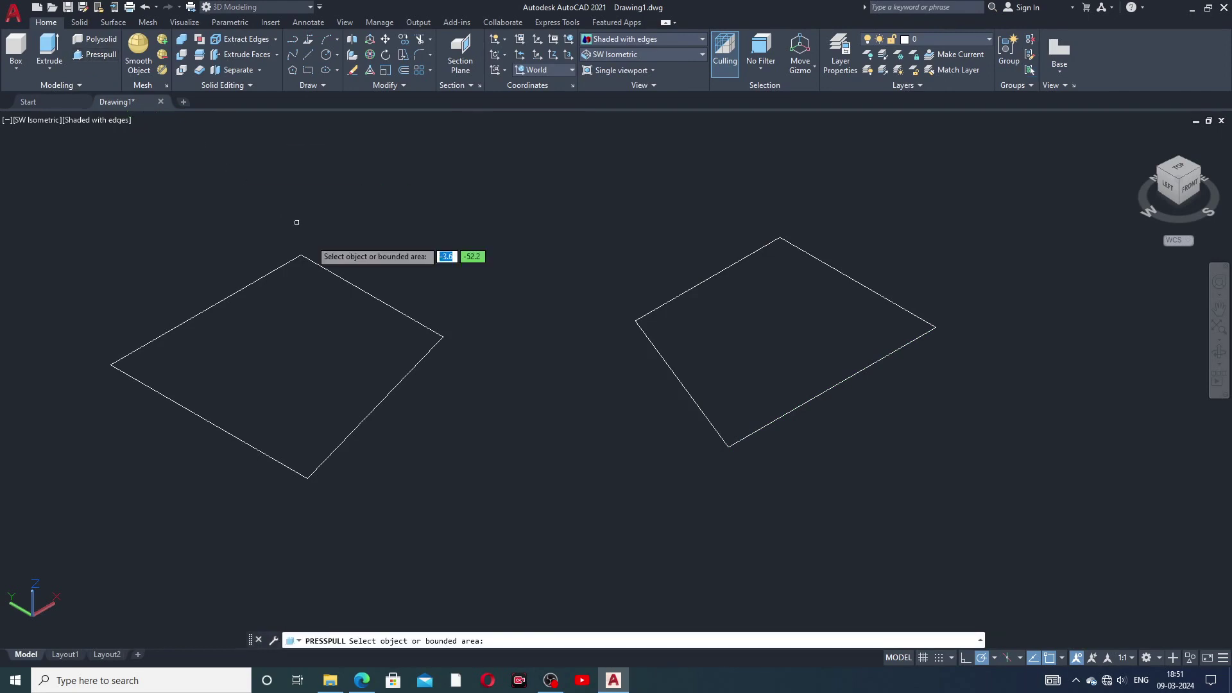
pyautogui.click(320, 269)
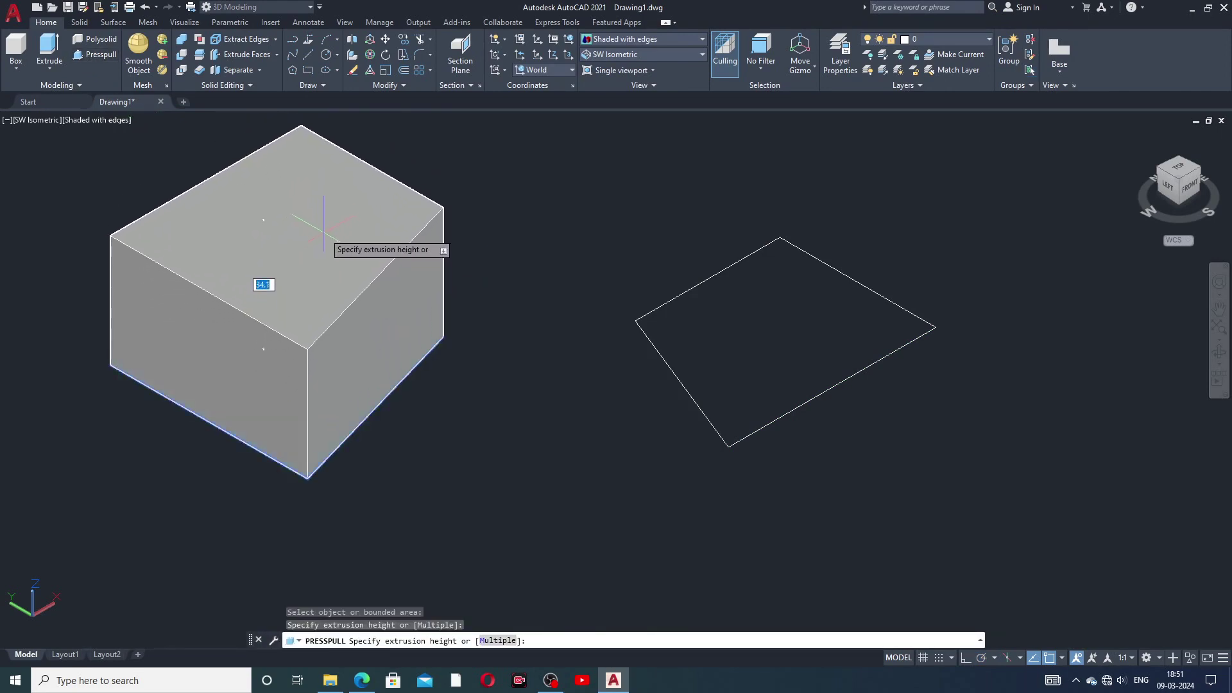
pyautogui.click(324, 222)
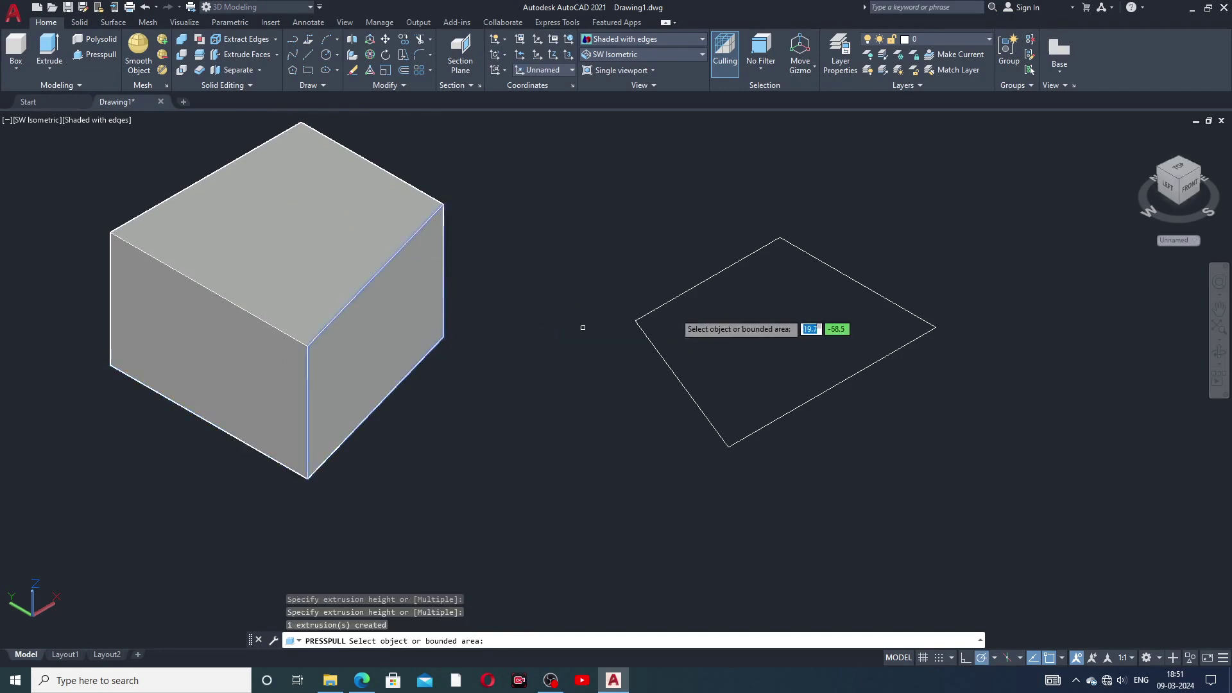
# - Pull the right outline up into a gridded open-walled shell and end Presspull
pyautogui.click(743, 324)
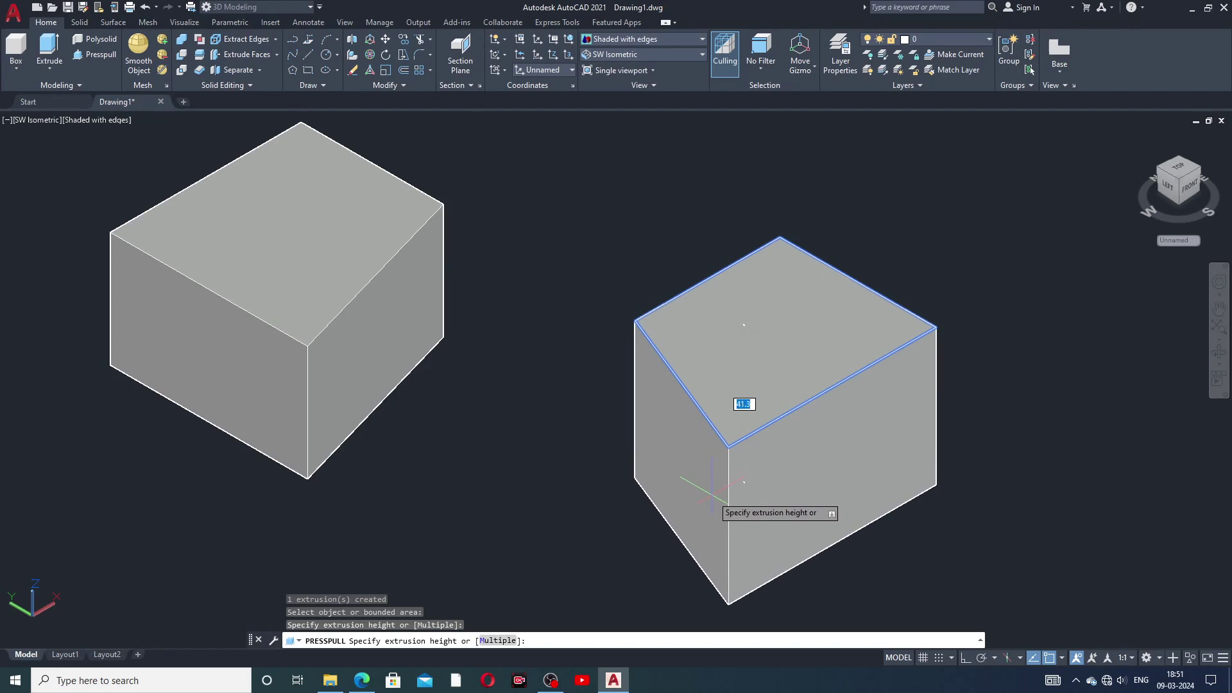
pyautogui.click(743, 479)
pyautogui.moveTo(735, 421)
pyautogui.mouseDown(button='middle')
pyautogui.moveTo(790, 417)
pyautogui.moveTo(745, 438)
pyautogui.mouseUp(button='middle')
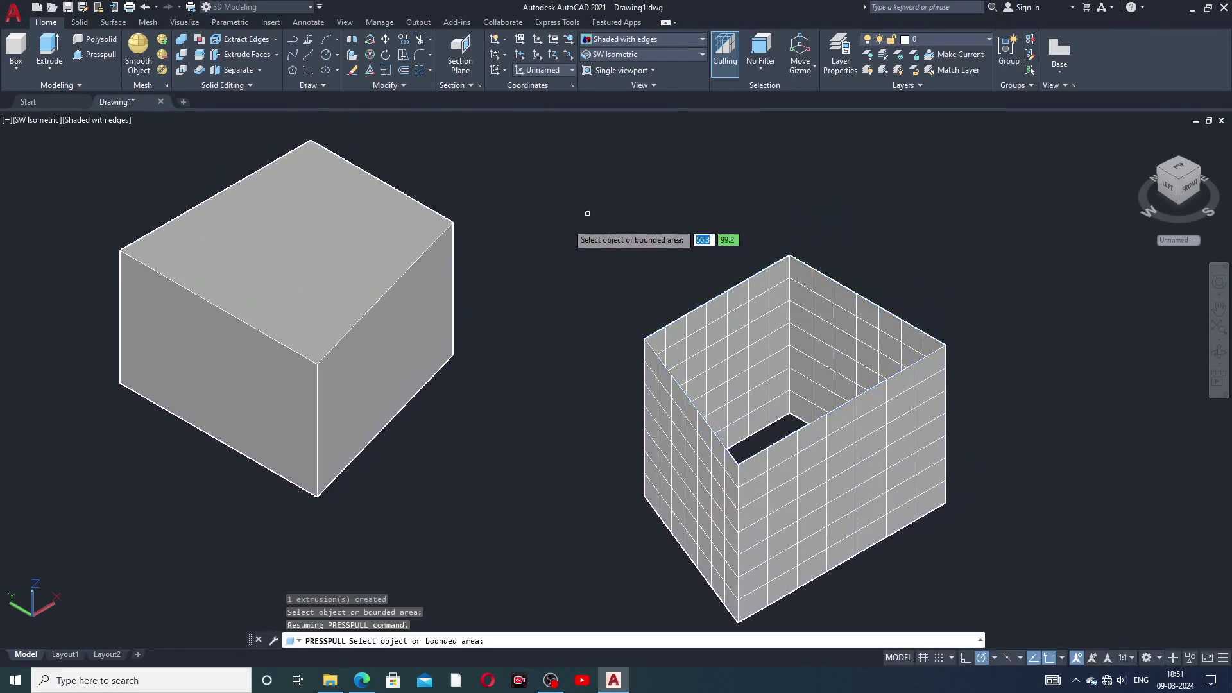
pyautogui.scroll(2, 661, 292)
pyautogui.scroll(-3, 661, 292)
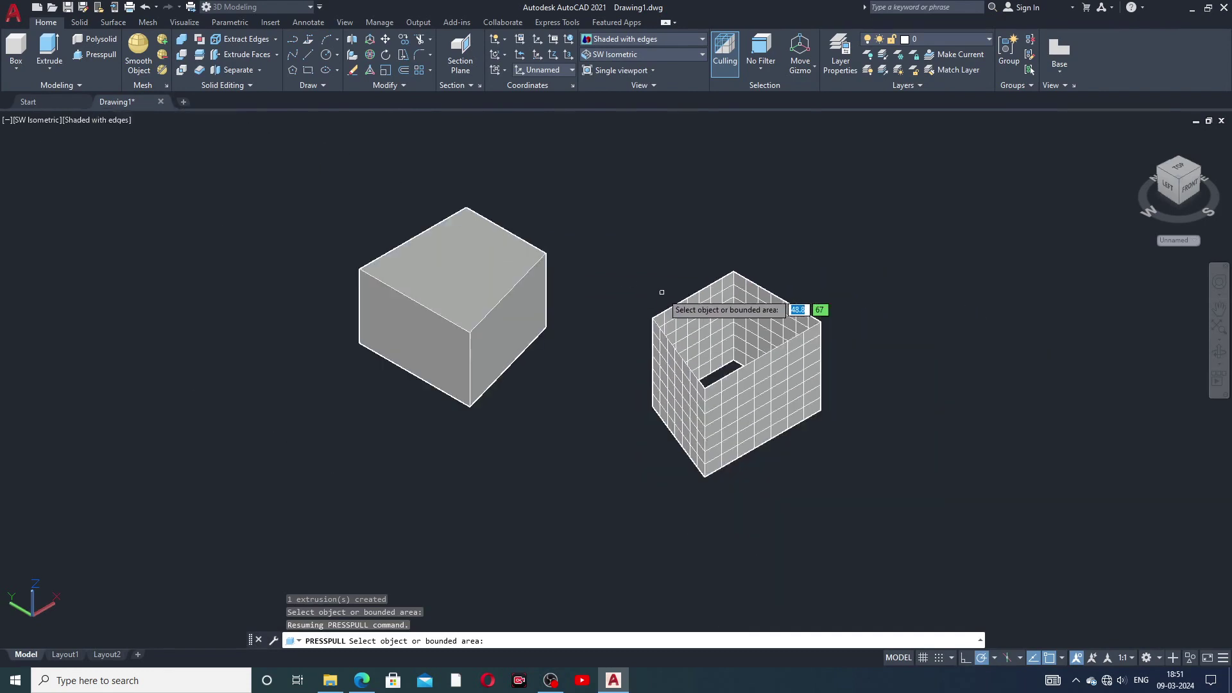
pyautogui.moveTo(676, 297); pyautogui.dragTo(470, 308, button='middle')
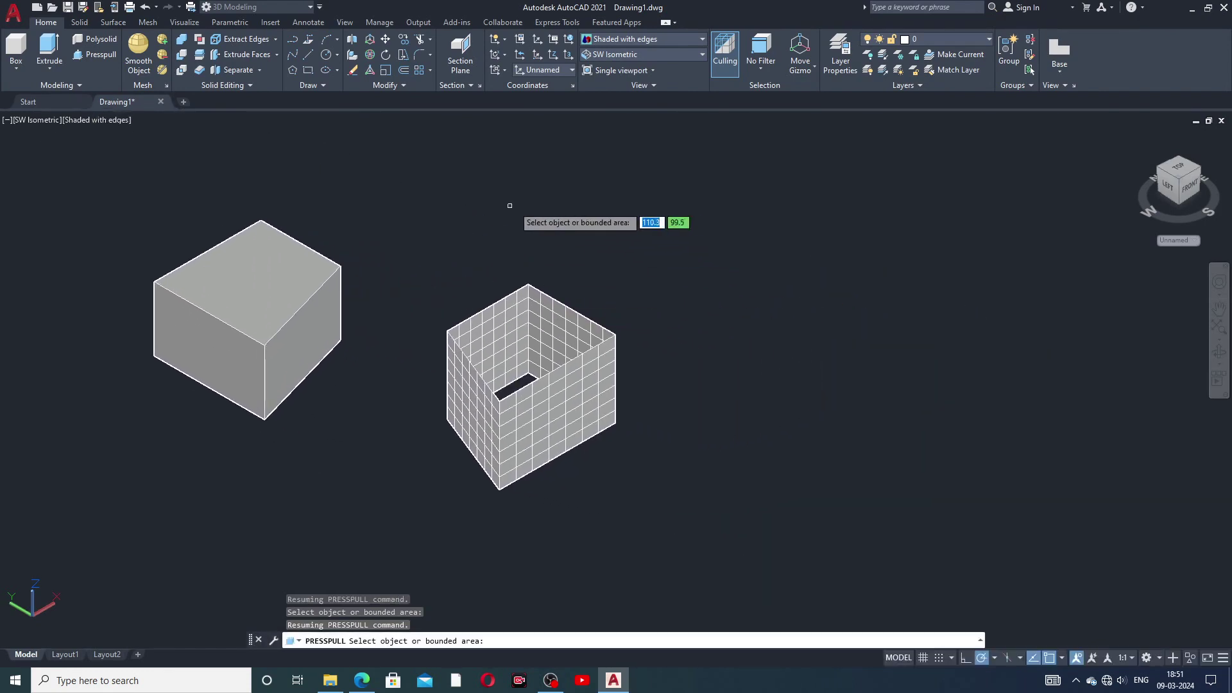
pyautogui.press('Return')
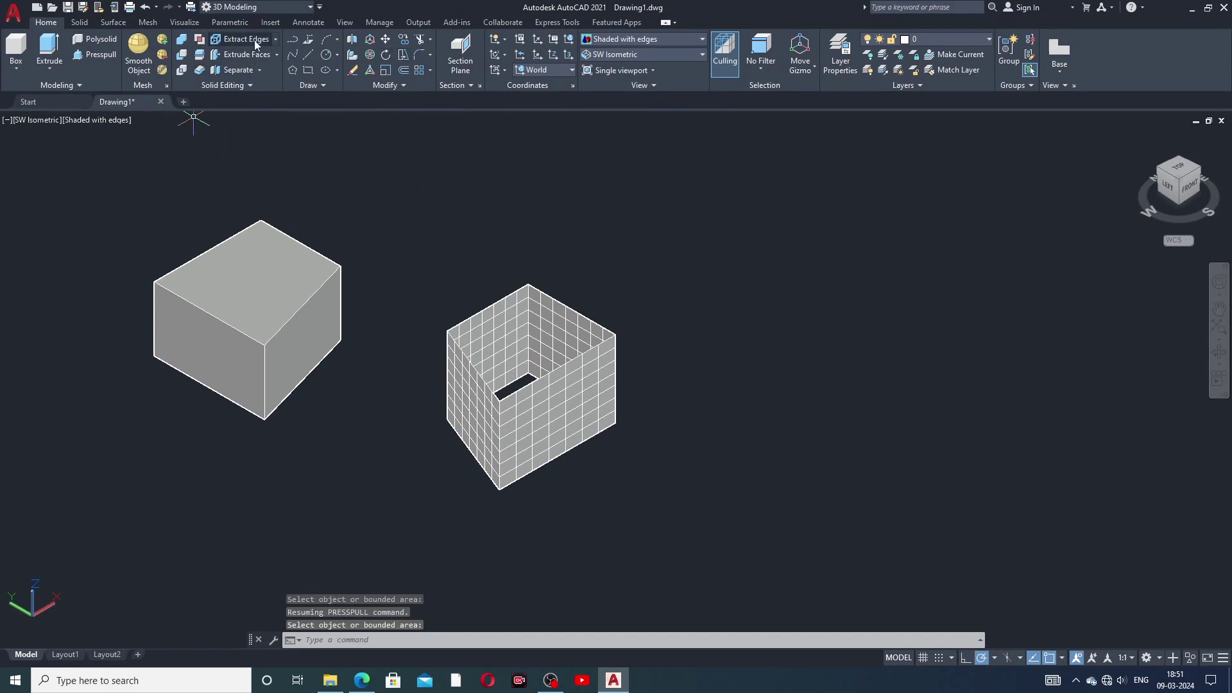
# - Draw a closed four-sided polyline outline to the right of the two boxes
pyautogui.click(296, 42)
pyautogui.moveTo(710, 297); pyautogui.dragTo(660, 297, button='middle')
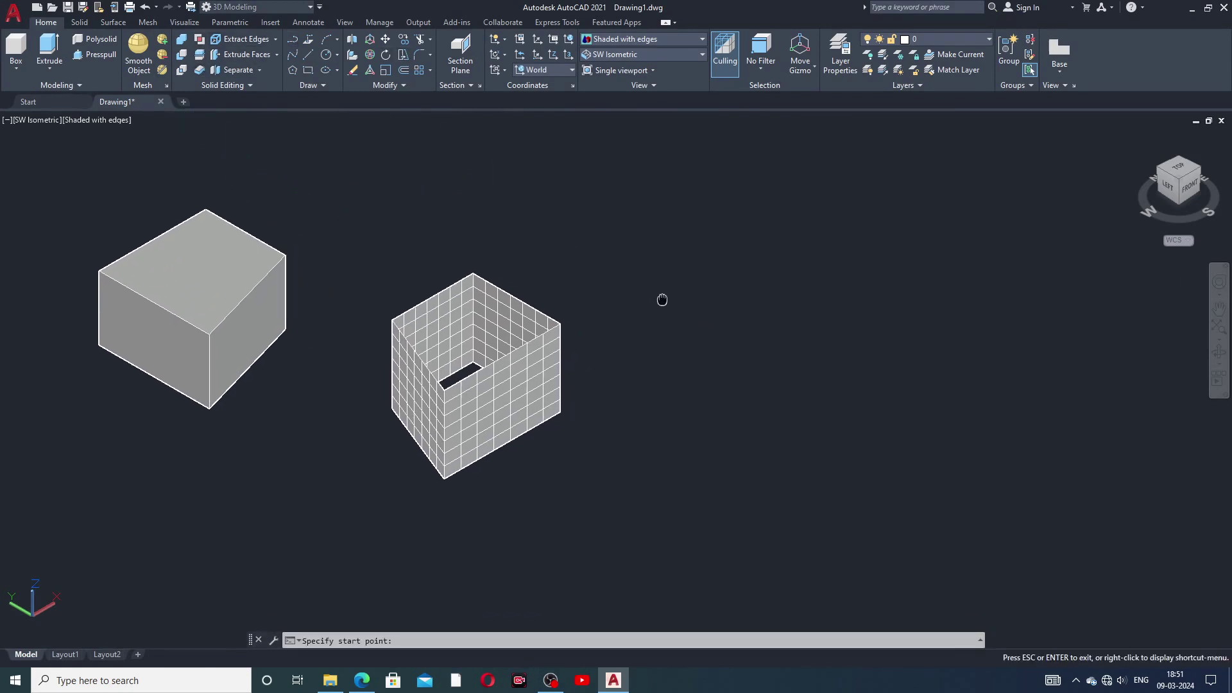
pyautogui.click(732, 248)
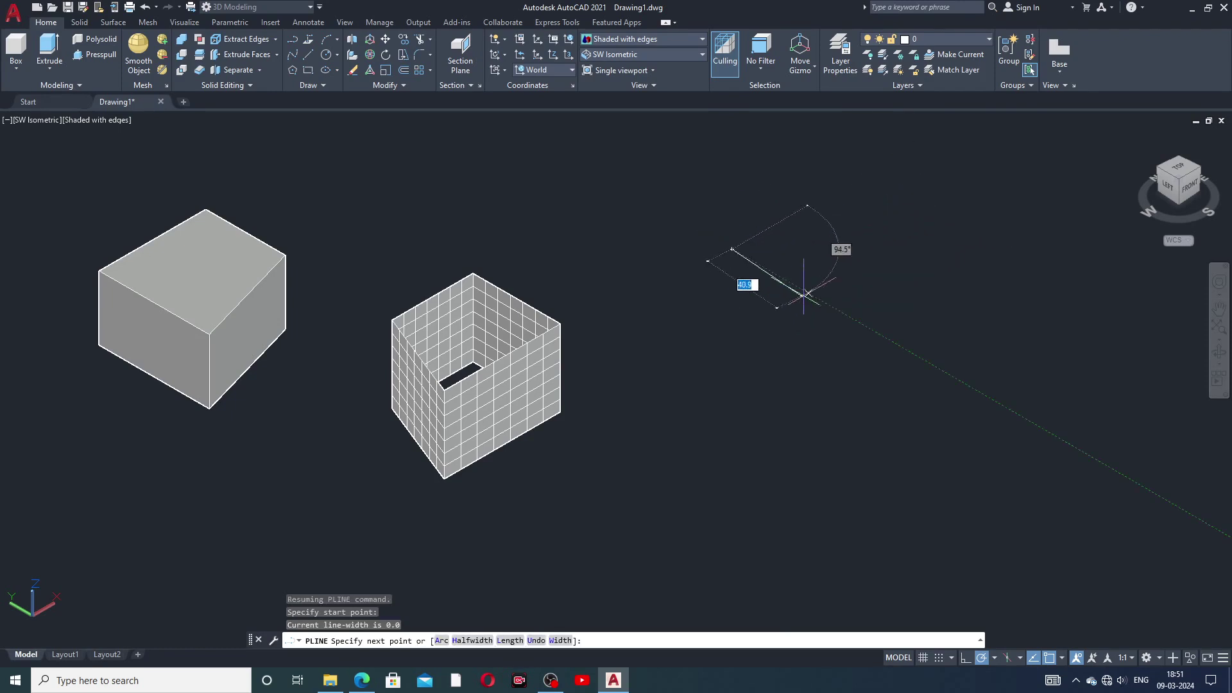
pyautogui.click(871, 330)
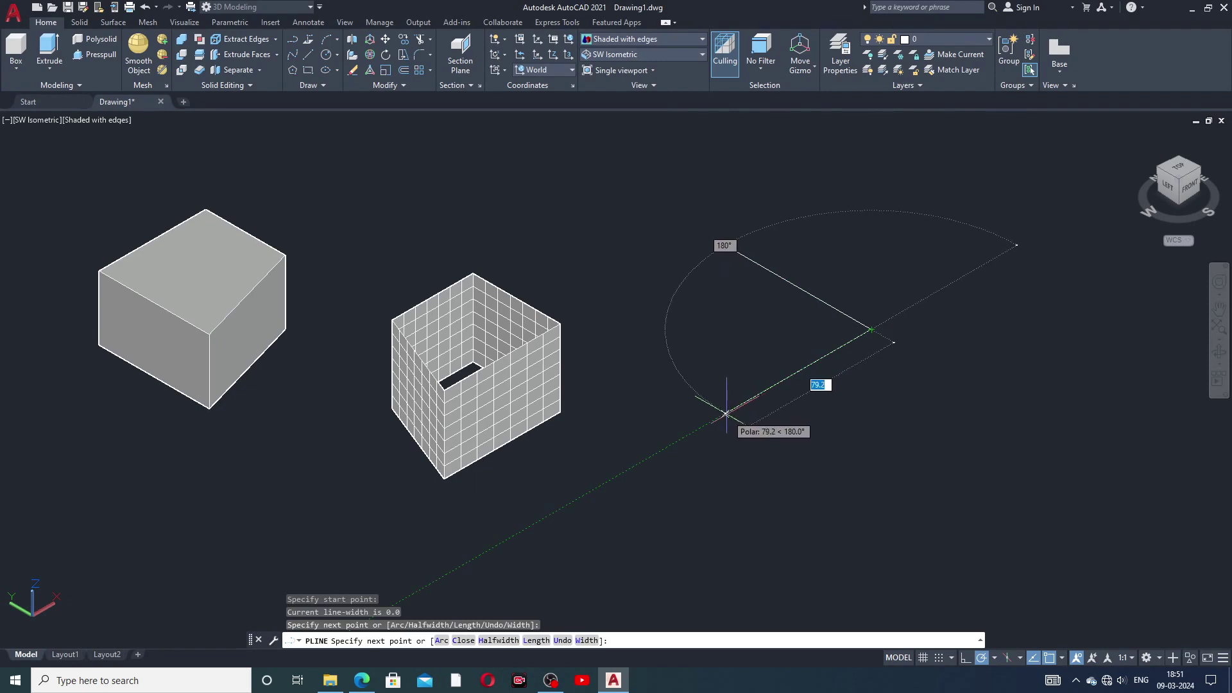
pyautogui.click(726, 414)
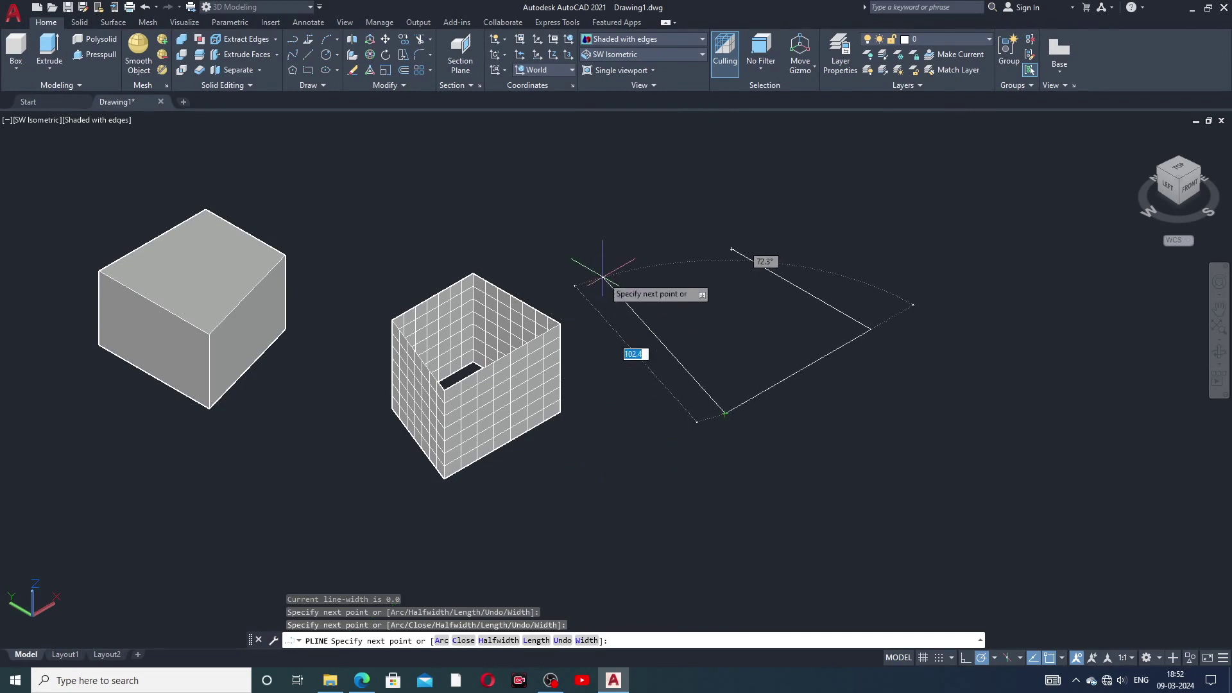
pyautogui.click(631, 359)
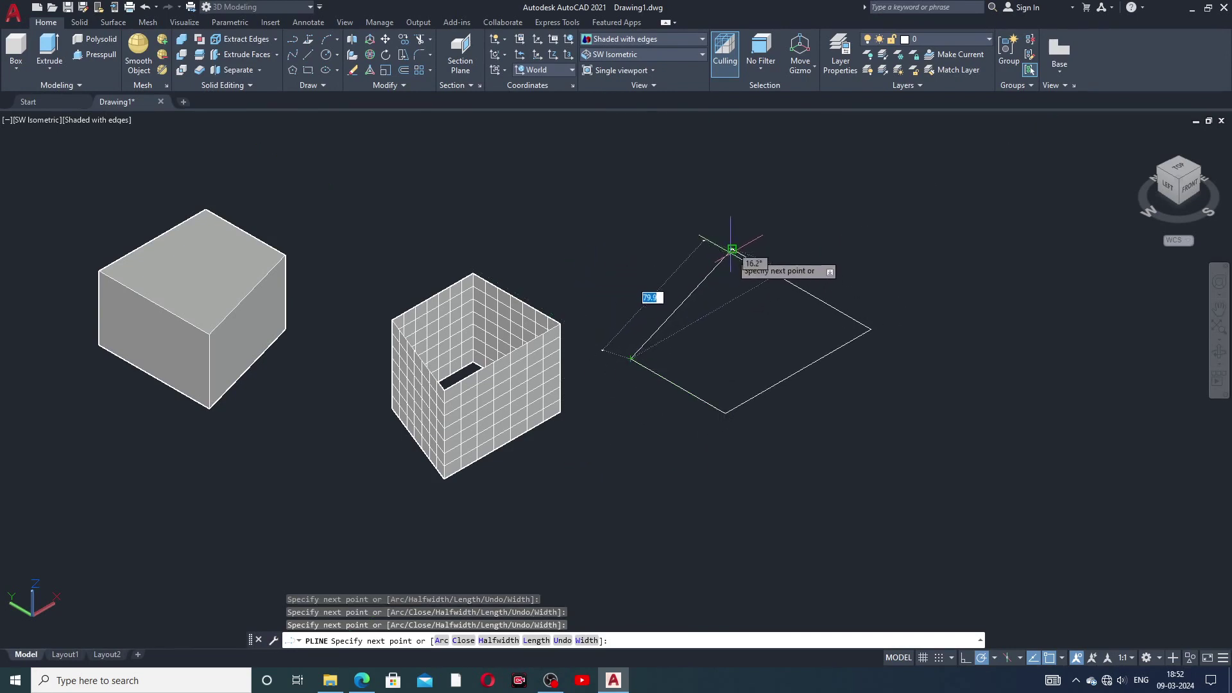
pyautogui.click(732, 248)
pyautogui.rightClick(807, 223)
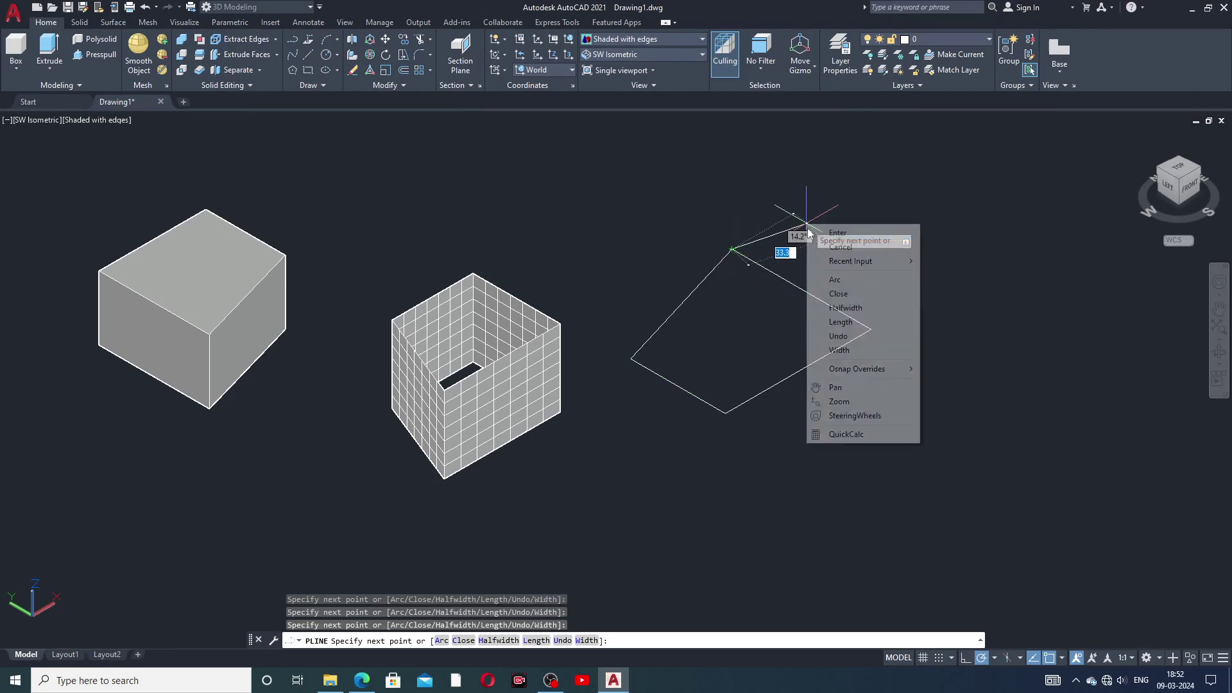
pyautogui.click(838, 232)
pyautogui.moveTo(844, 276); pyautogui.dragTo(791, 267, button='middle')
# - Draw a closed triangular polyline to the right of the new quadrilateral
pyautogui.click(292, 54)
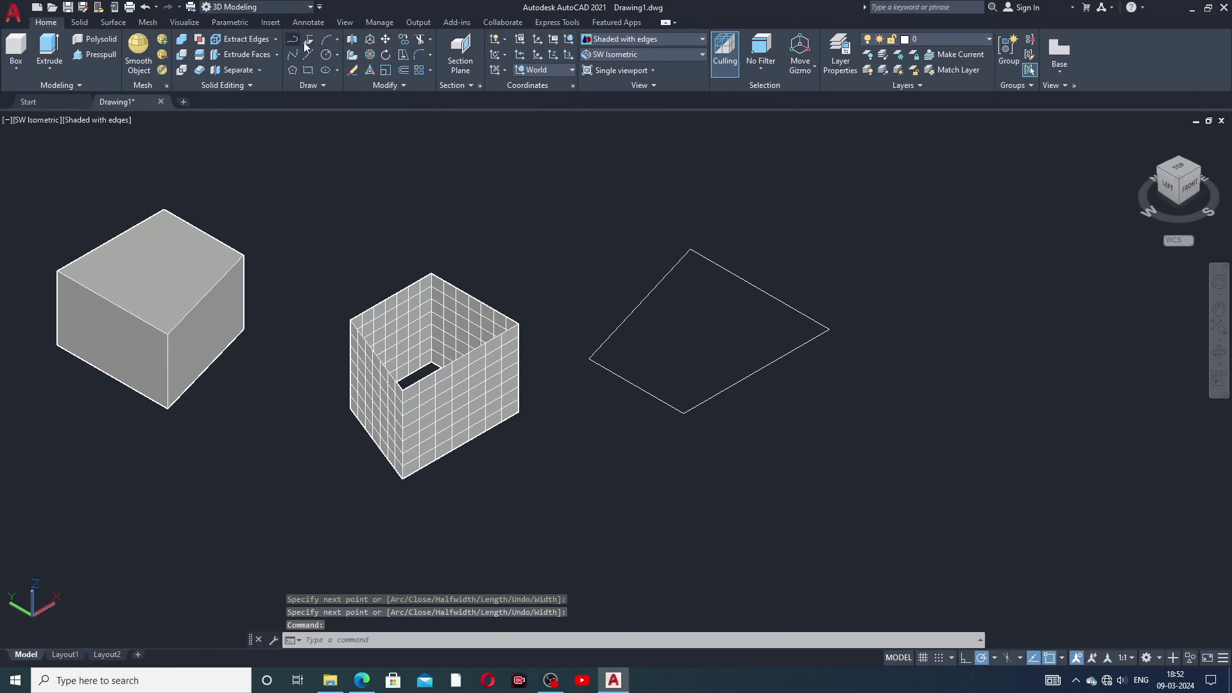
pyautogui.click(950, 255)
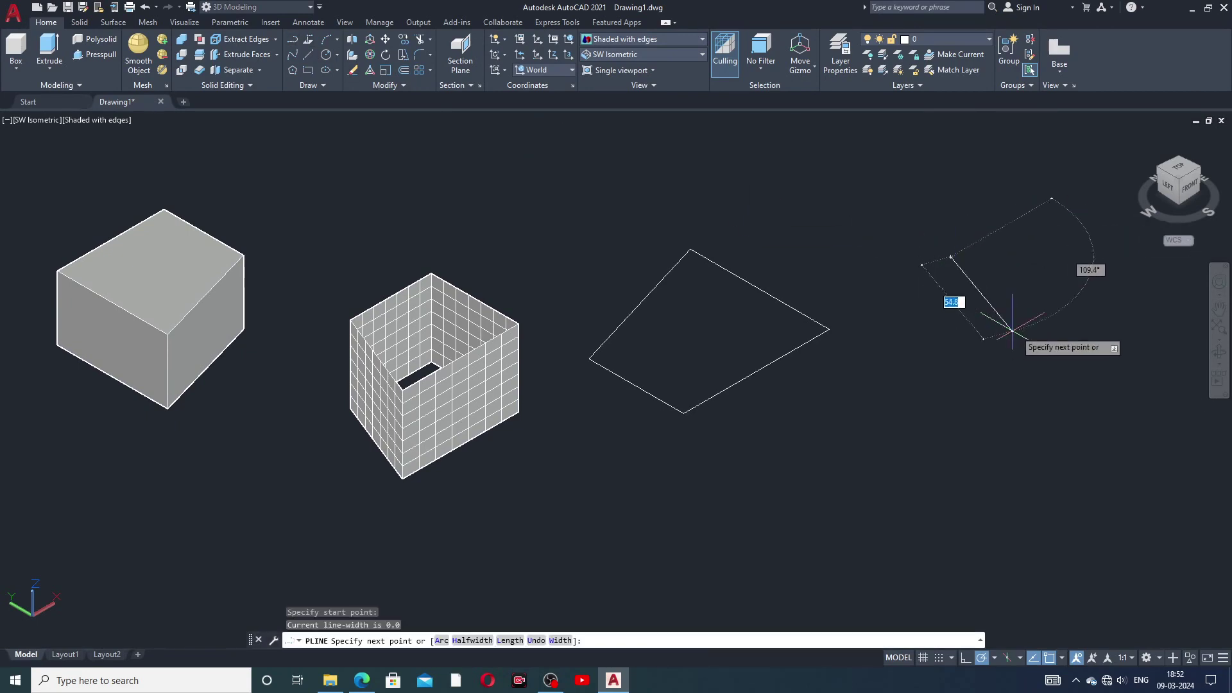
pyautogui.click(1093, 338)
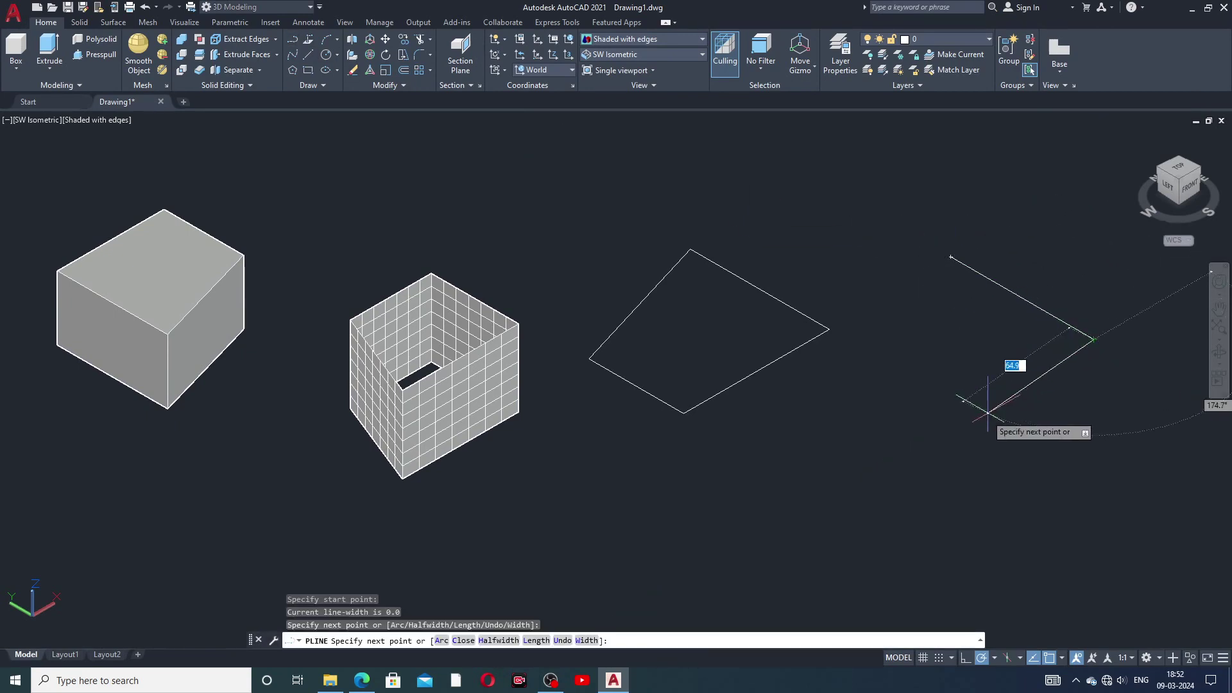
pyautogui.click(961, 417)
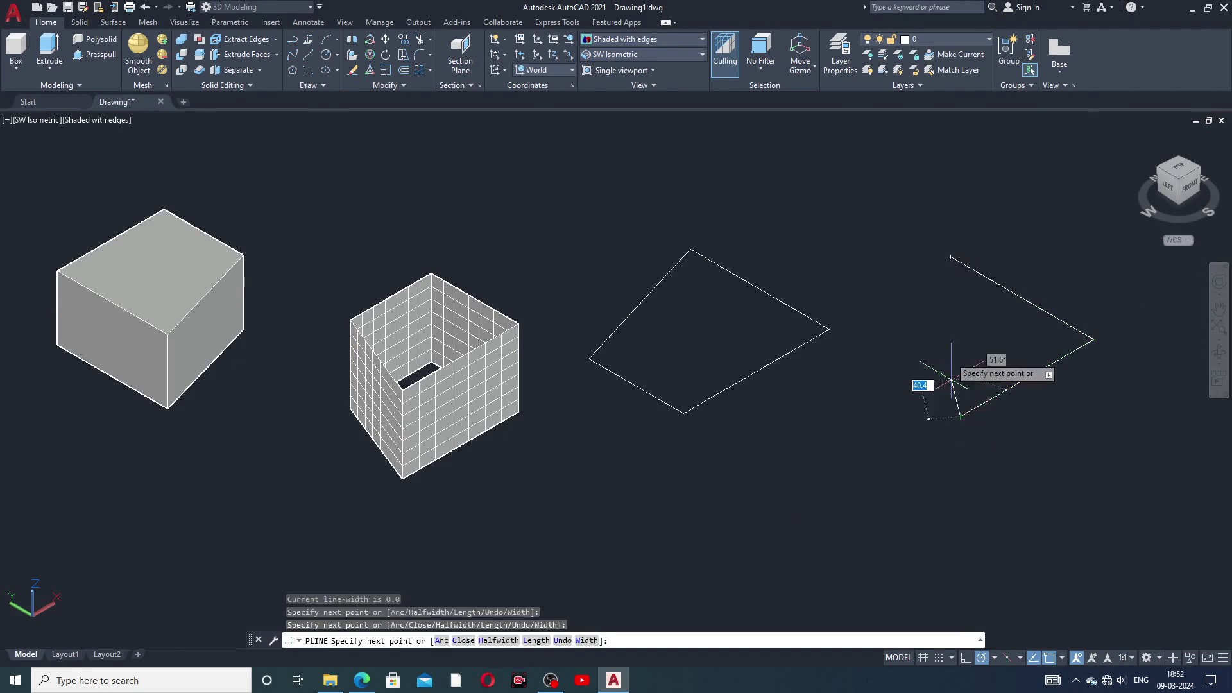
pyautogui.click(950, 257)
pyautogui.rightClick(950, 241)
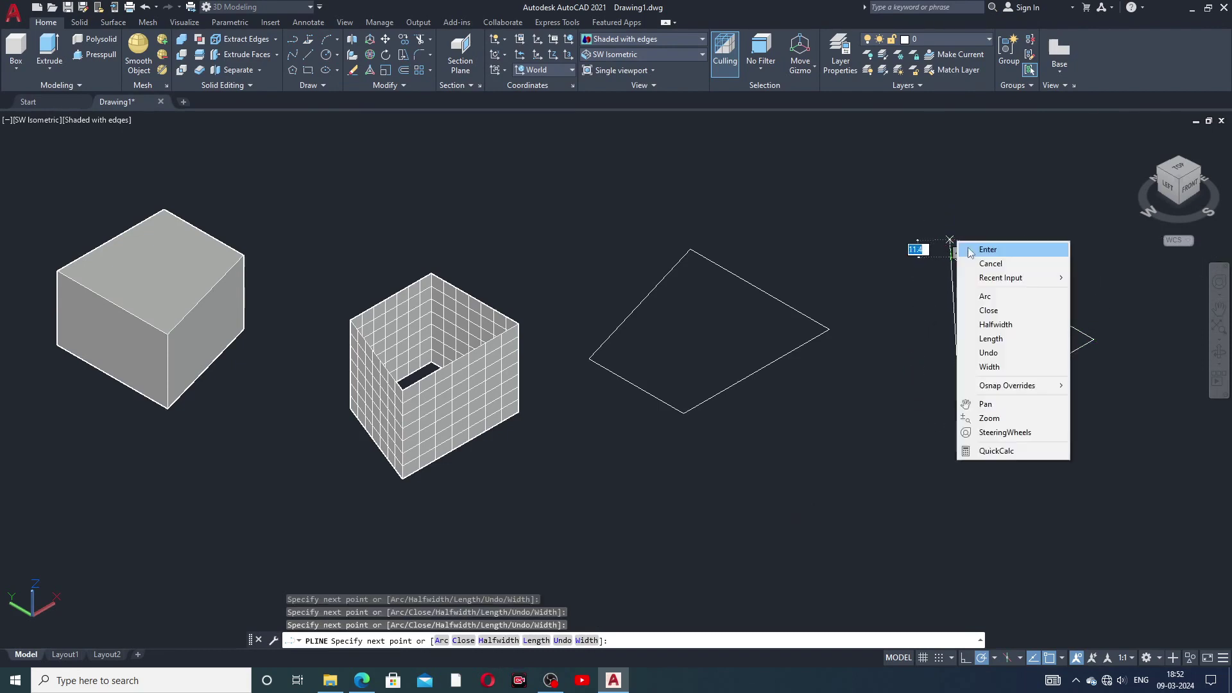
pyautogui.click(971, 251)
pyautogui.moveTo(996, 318)
pyautogui.mouseDown(button='middle')
pyautogui.moveTo(994, 351)
pyautogui.moveTo(986, 334)
pyautogui.mouseUp(button='middle')
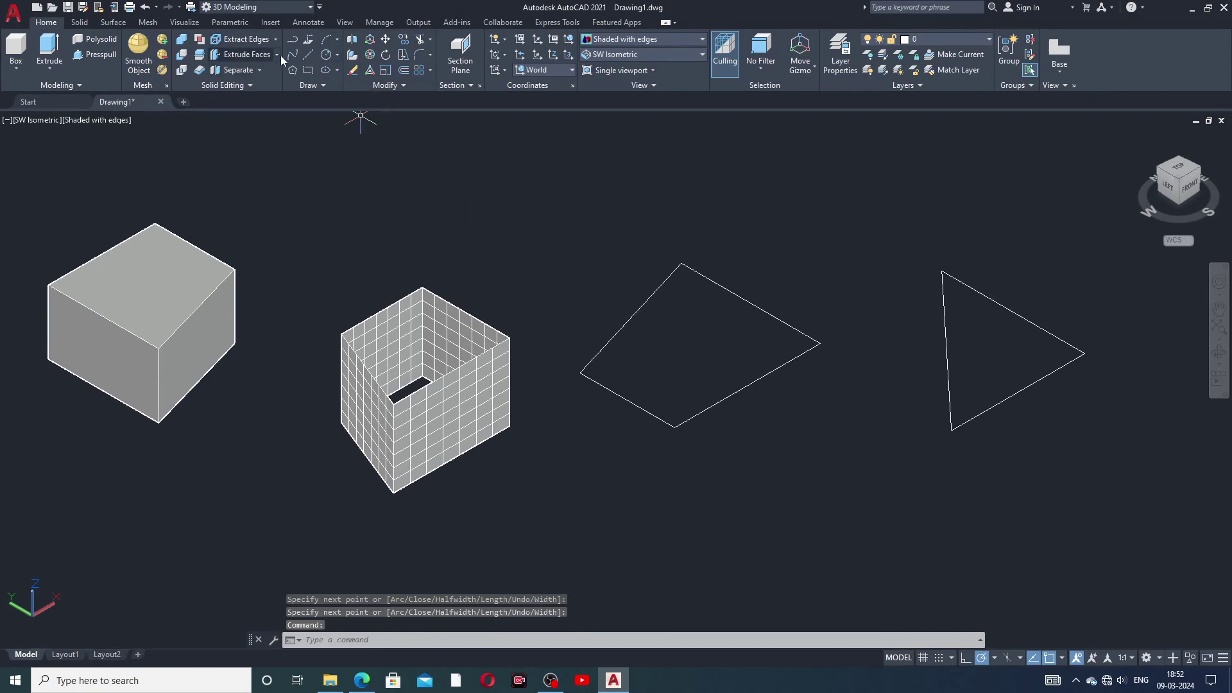
pyautogui.click(105, 57)
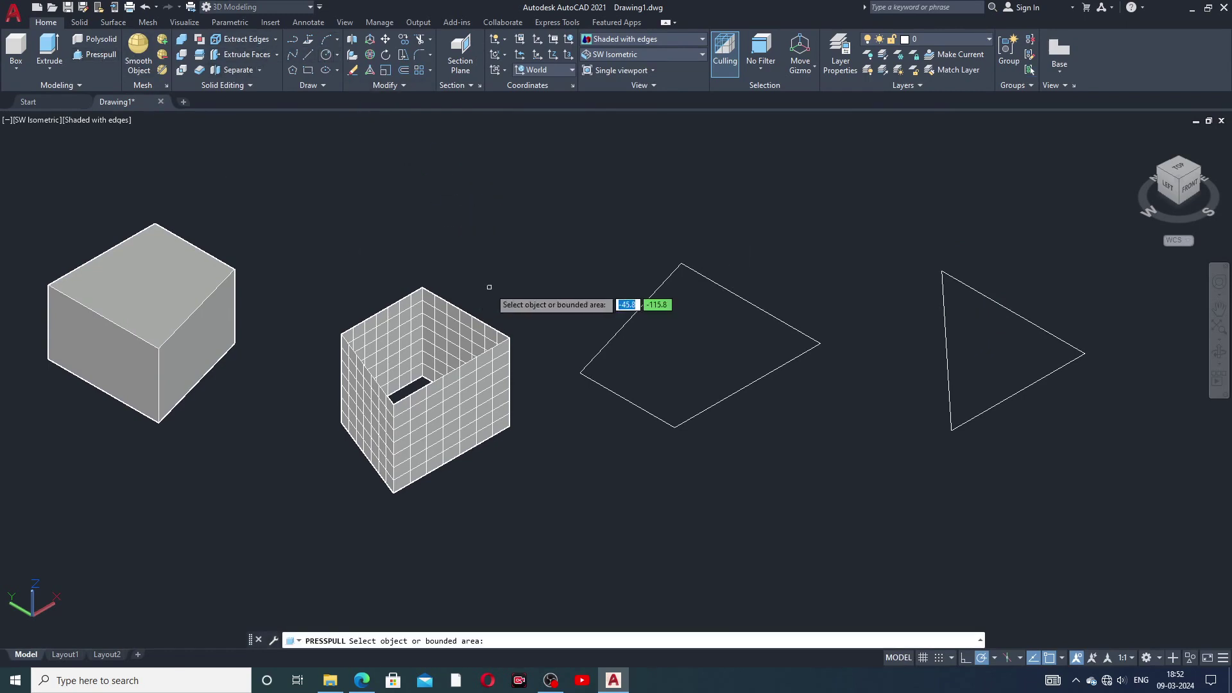
# - Press-pull the quadrilateral and triangle together to one height using the Multiple option
pyautogui.click(648, 324)
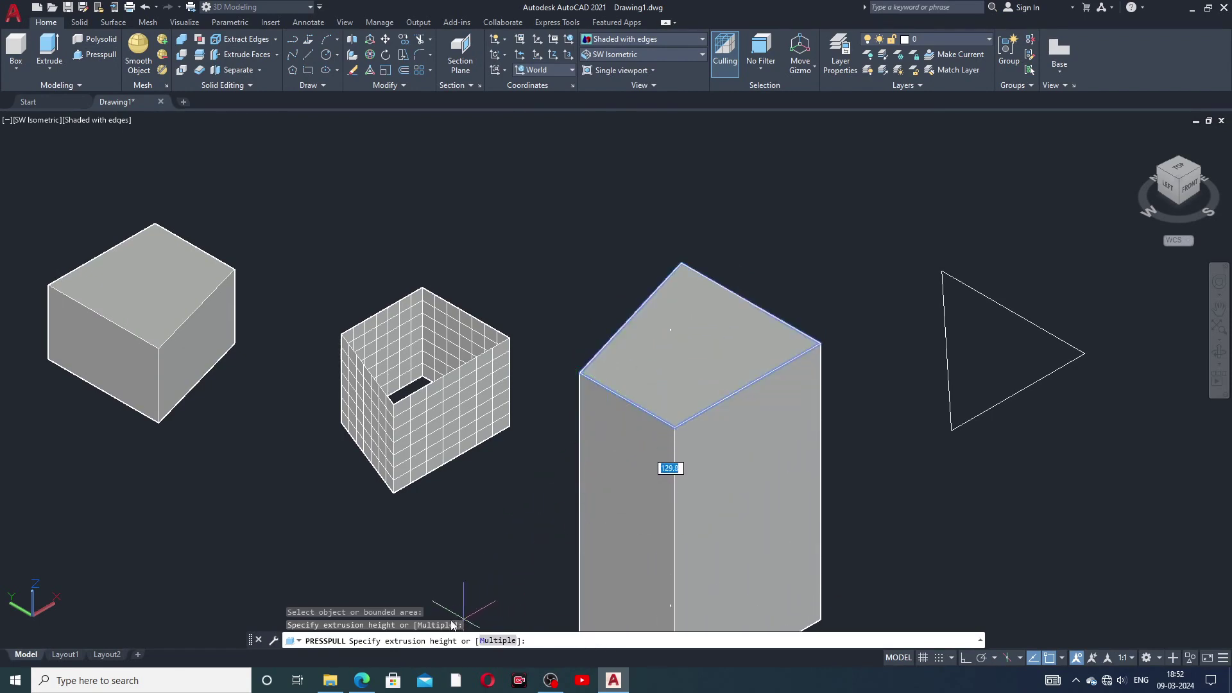
pyautogui.click(497, 642)
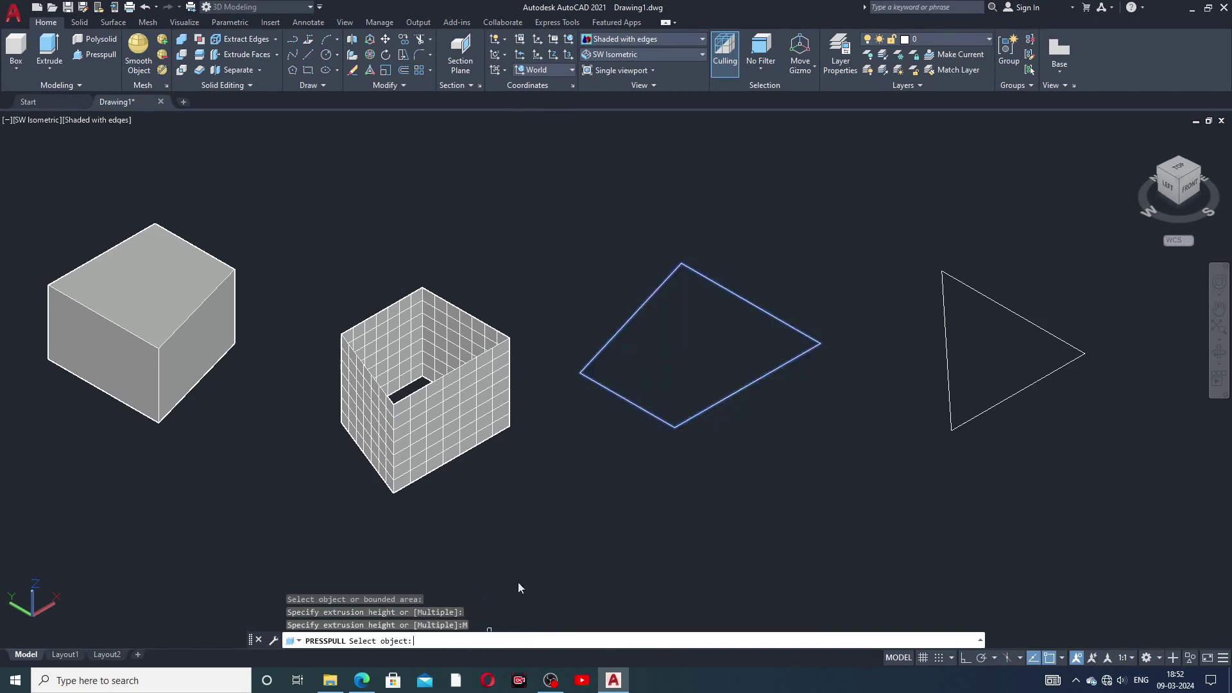
pyautogui.click(946, 335)
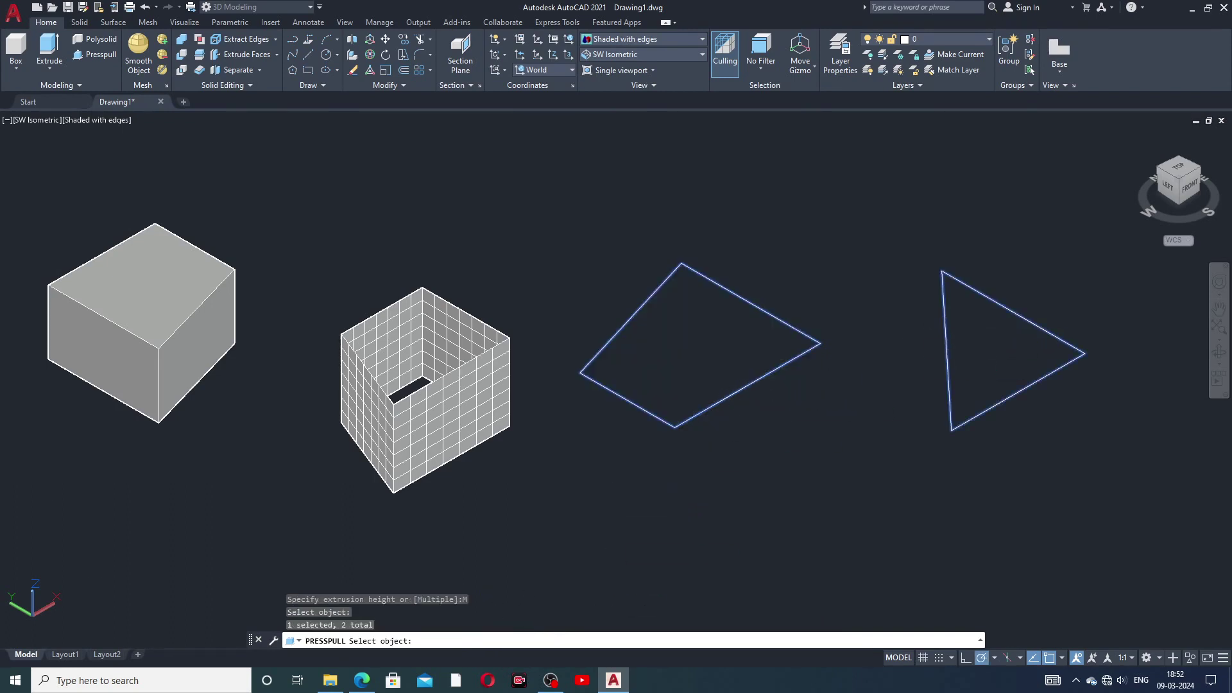
pyautogui.press('Return')
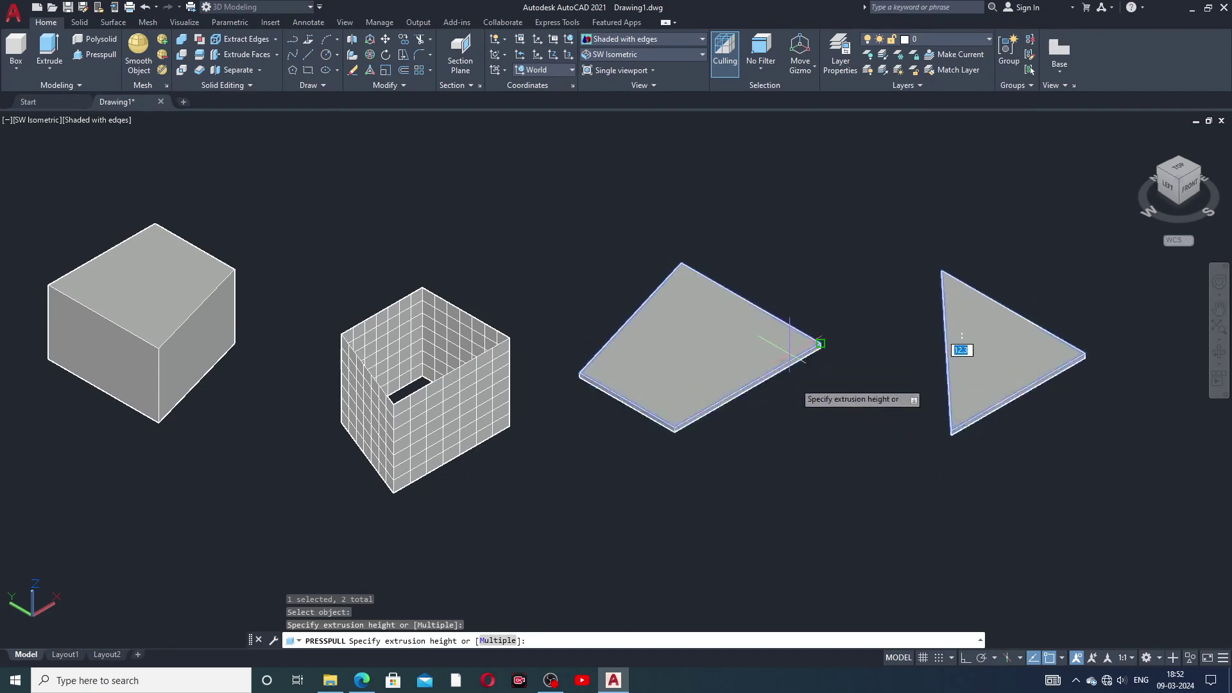
pyautogui.moveTo(801, 480); pyautogui.dragTo(800, 436, button='middle')
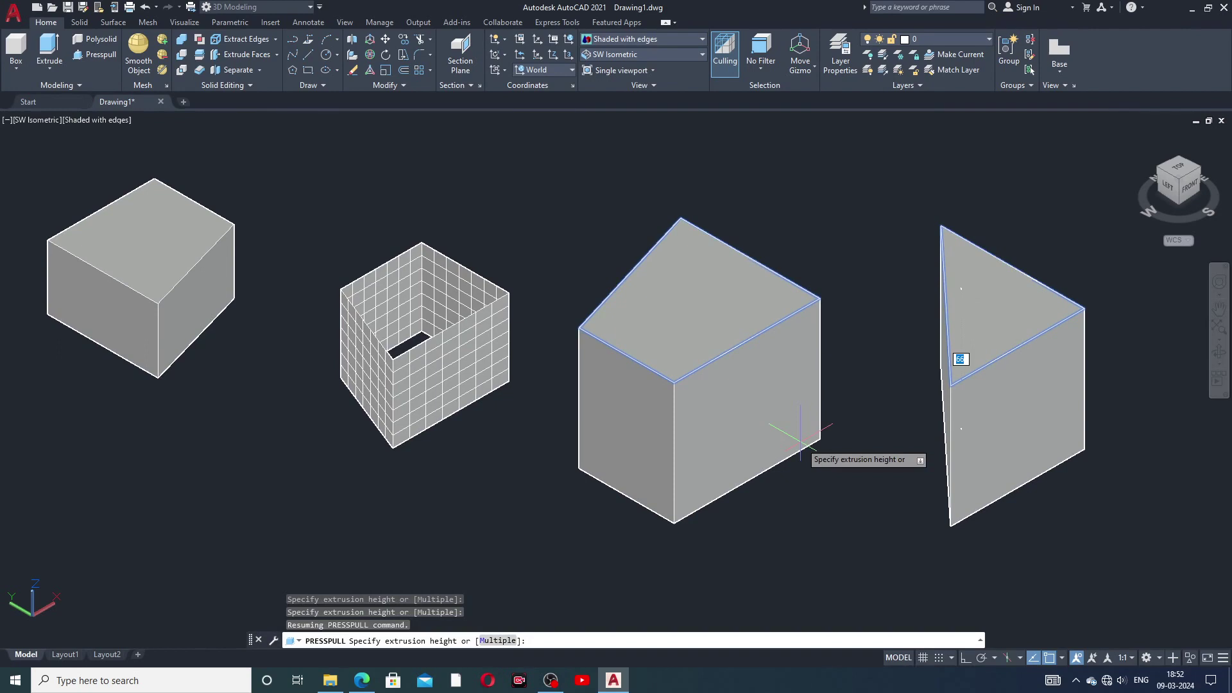
pyautogui.click(775, 474)
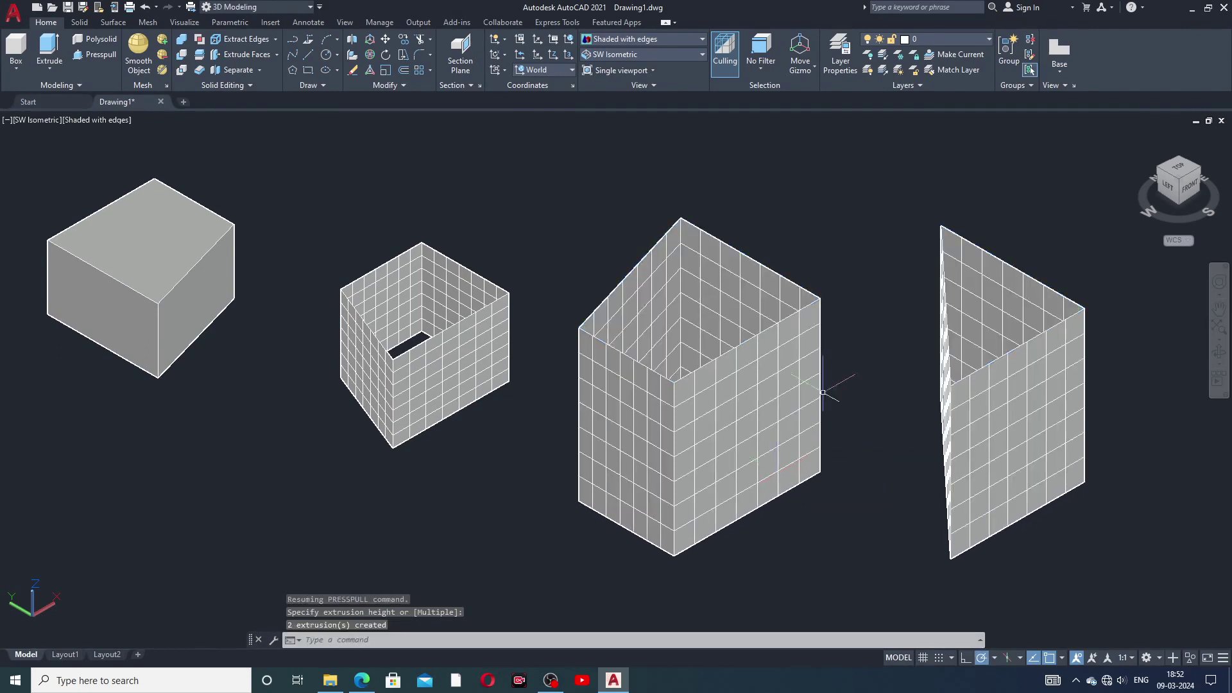
pyautogui.moveTo(864, 432)
pyautogui.mouseDown(button='middle')
pyautogui.moveTo(880, 454)
pyautogui.moveTo(880, 418)
pyautogui.mouseUp(button='middle')
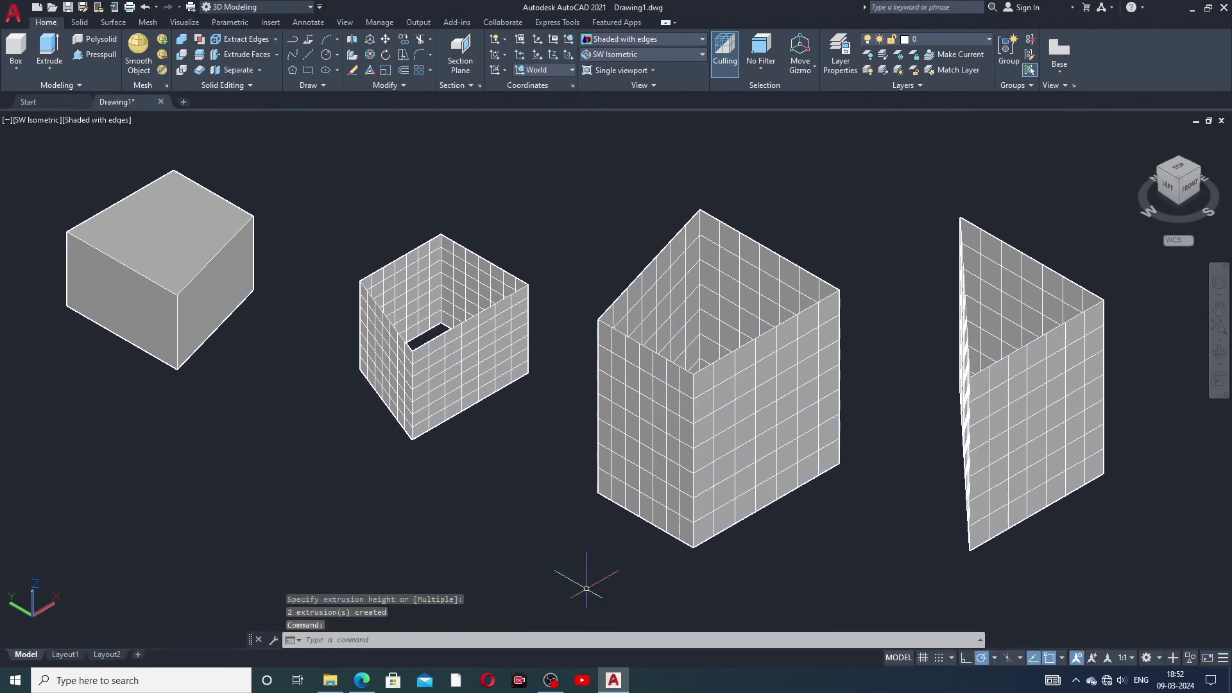
pyautogui.moveTo(877, 480)
pyautogui.mouseDown(button='middle')
pyautogui.moveTo(888, 509)
pyautogui.moveTo(880, 498)
pyautogui.mouseUp(button='middle')
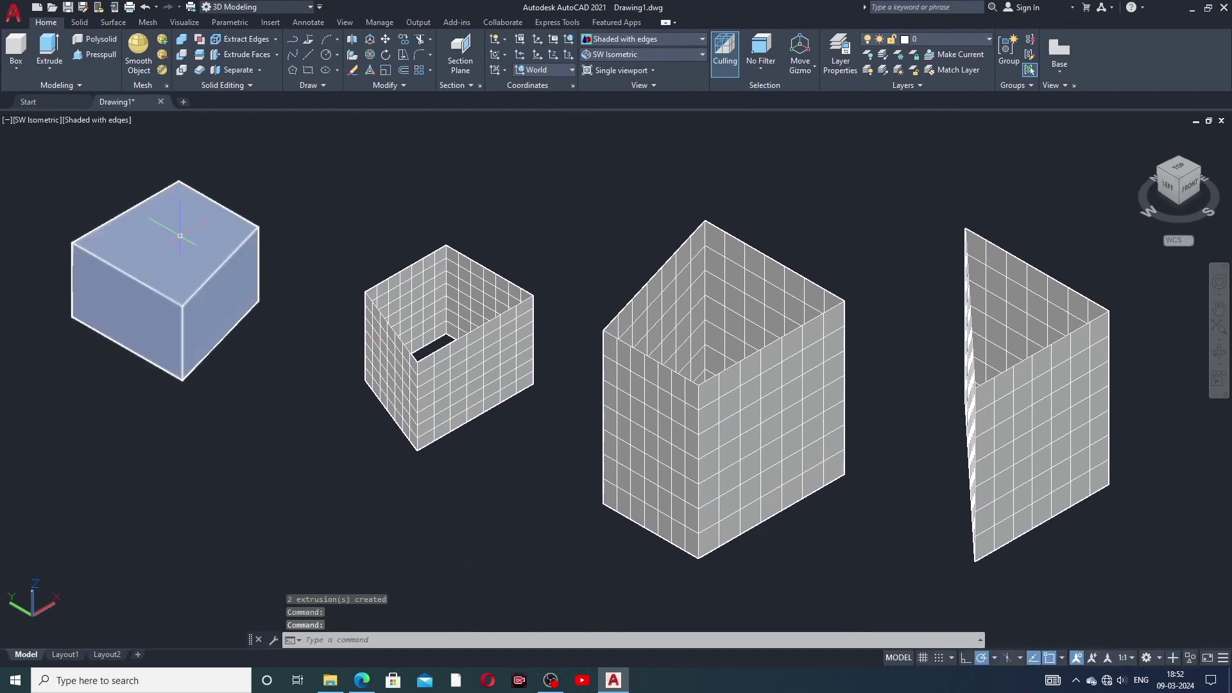
# - Select the solid box on the left, then clear the selection
pyautogui.moveTo(180, 236)
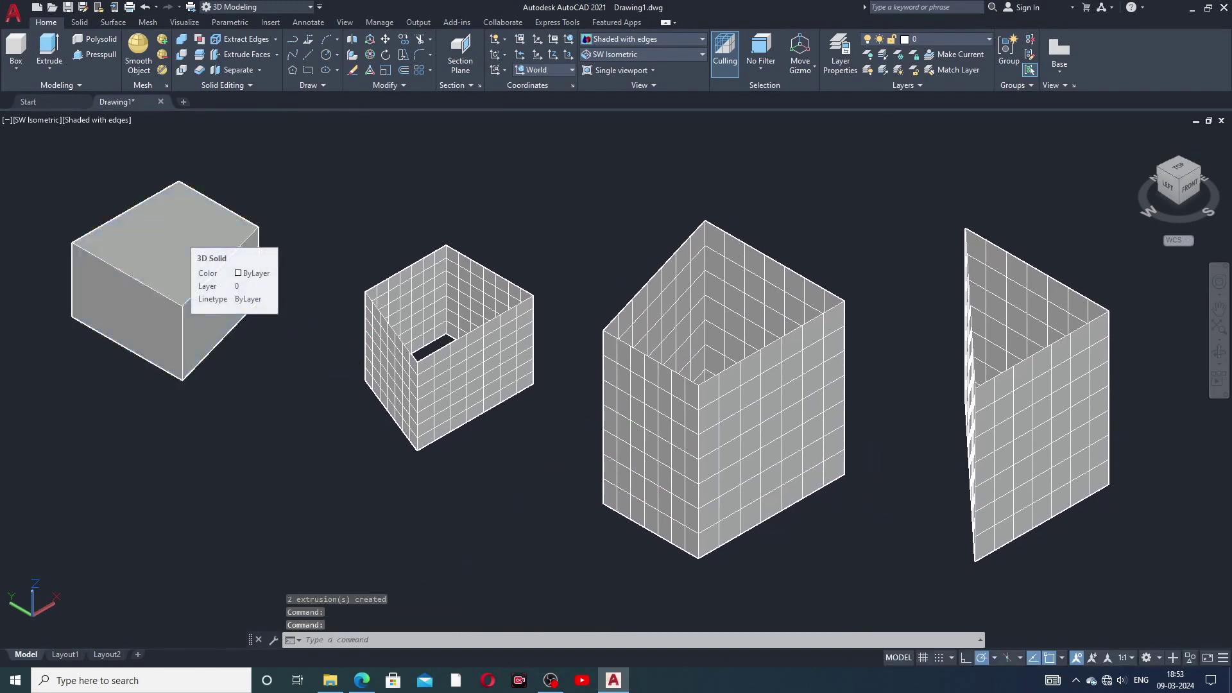
pyautogui.click(181, 236)
pyautogui.press('Escape')
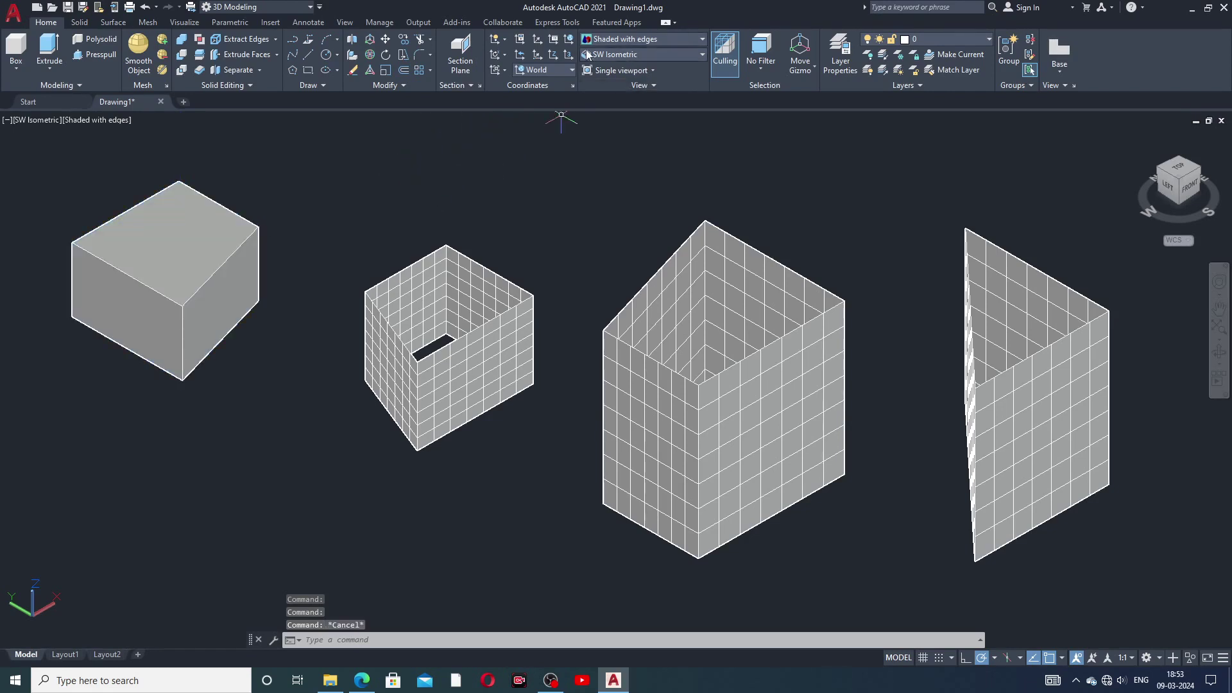
pyautogui.click(608, 43)
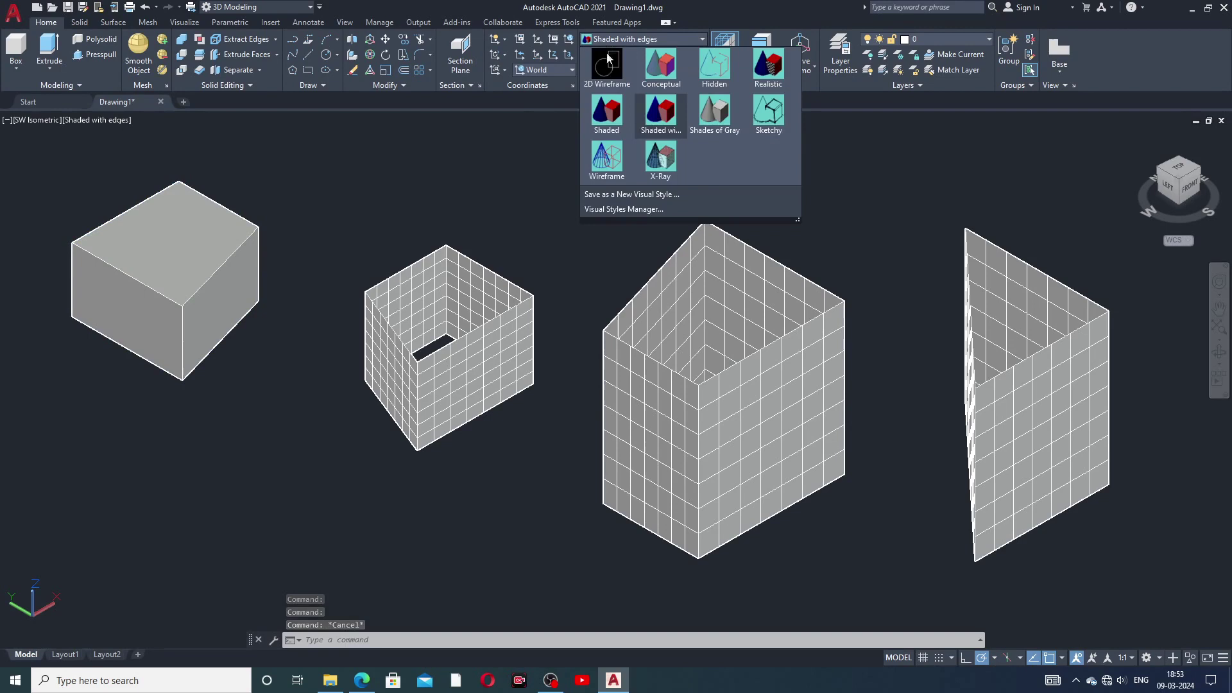
# - Switch to the Shaded visual style and colour the solid box Red
pyautogui.click(606, 116)
pyautogui.moveTo(564, 231); pyautogui.dragTo(578, 237, button='middle')
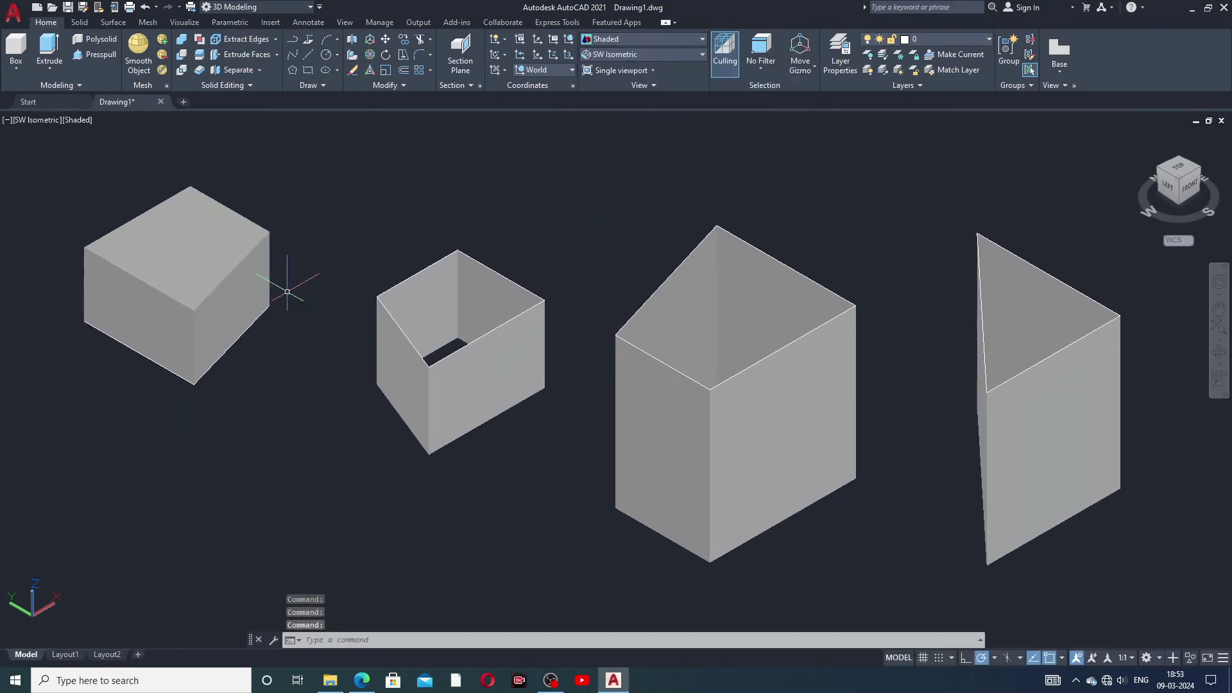
pyautogui.click(186, 283)
pyautogui.click(322, 216)
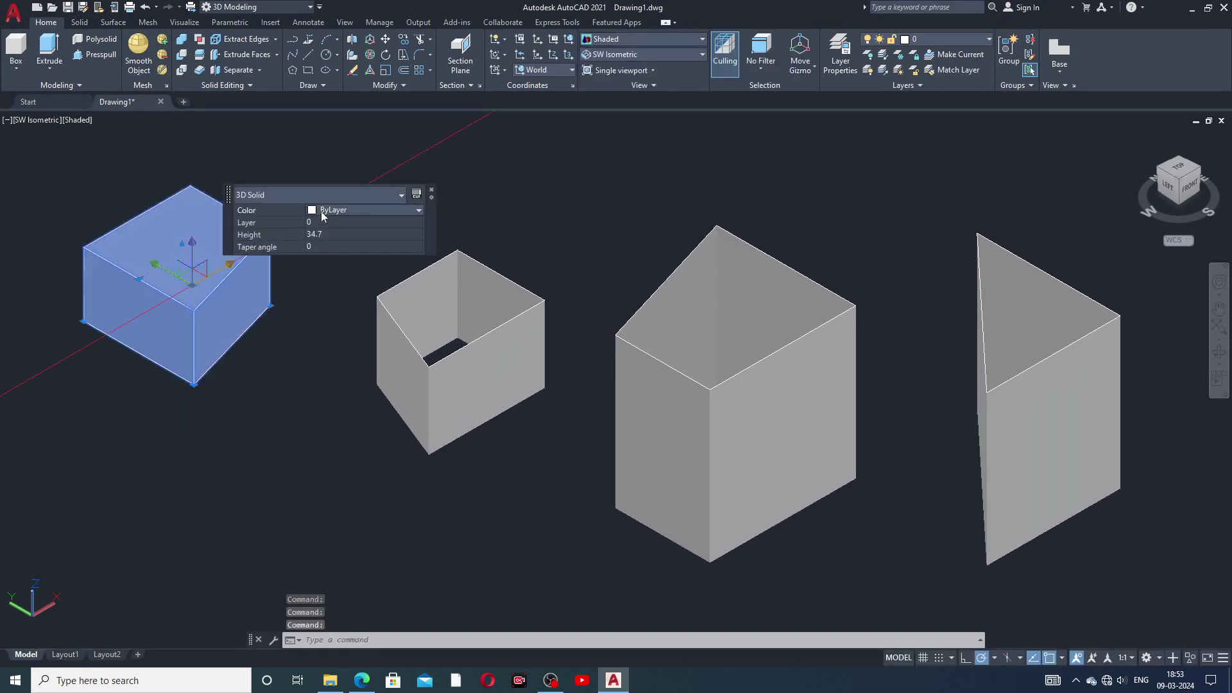
pyautogui.click(342, 213)
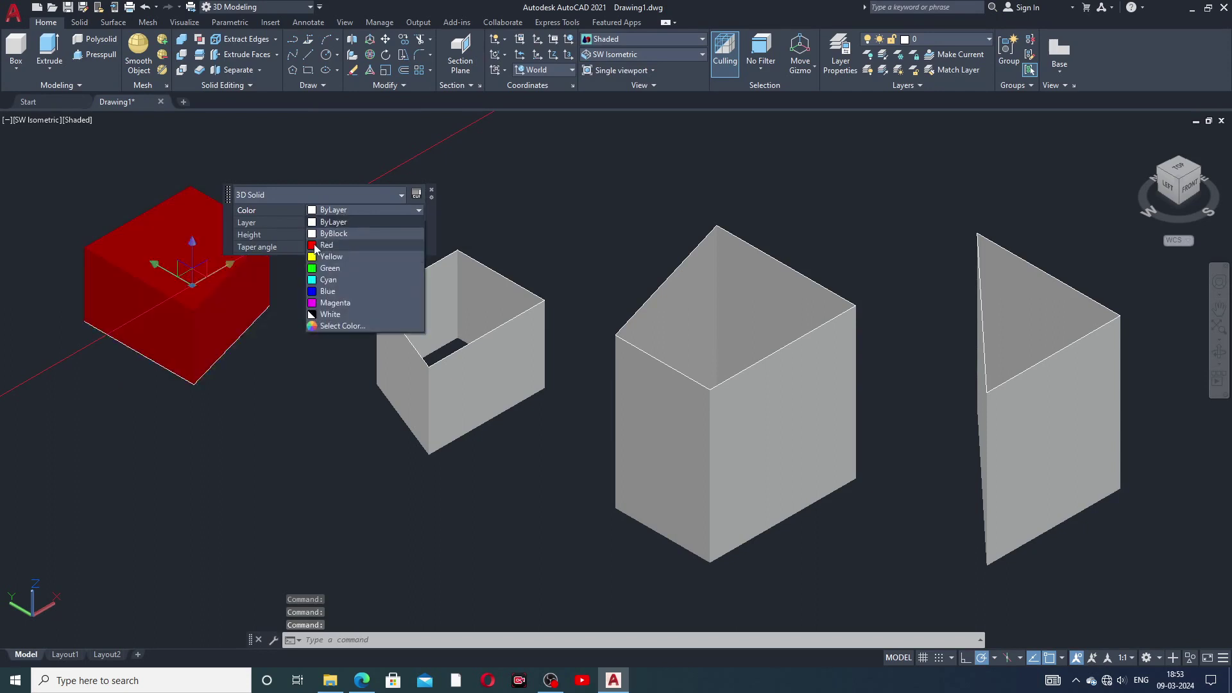
pyautogui.click(314, 246)
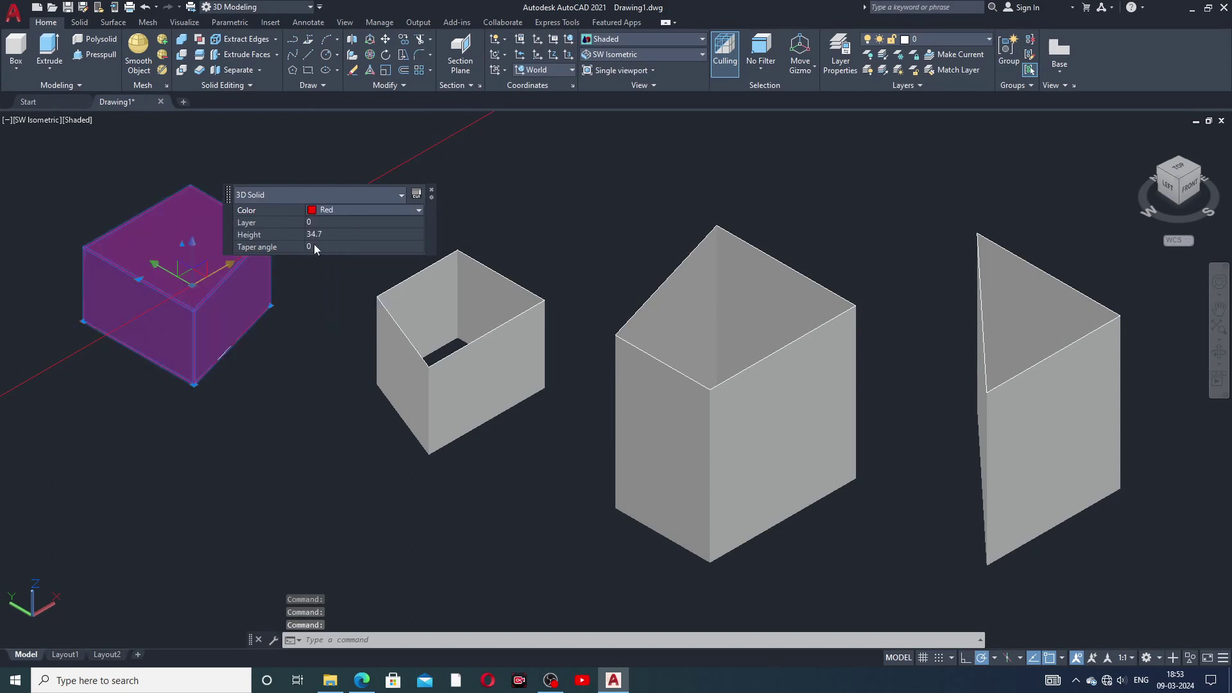
pyautogui.press('Escape')
# - Colour the open box in the middle Green and clear the selection
pyautogui.click(472, 287)
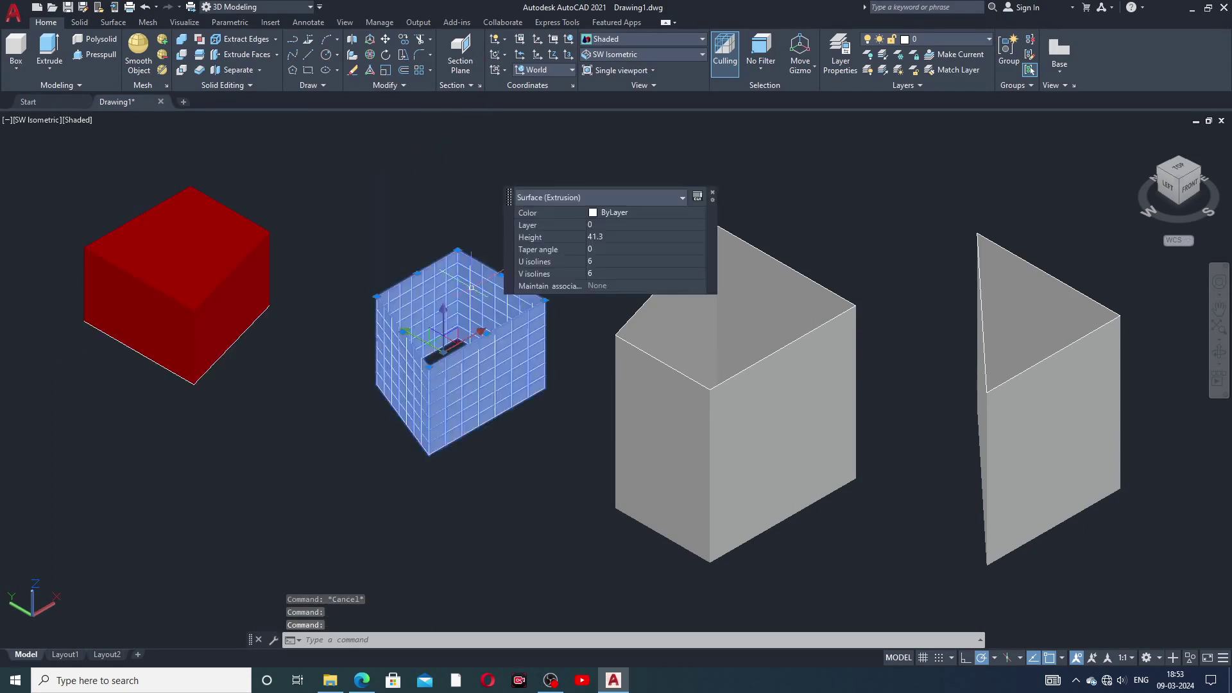
pyautogui.click(604, 217)
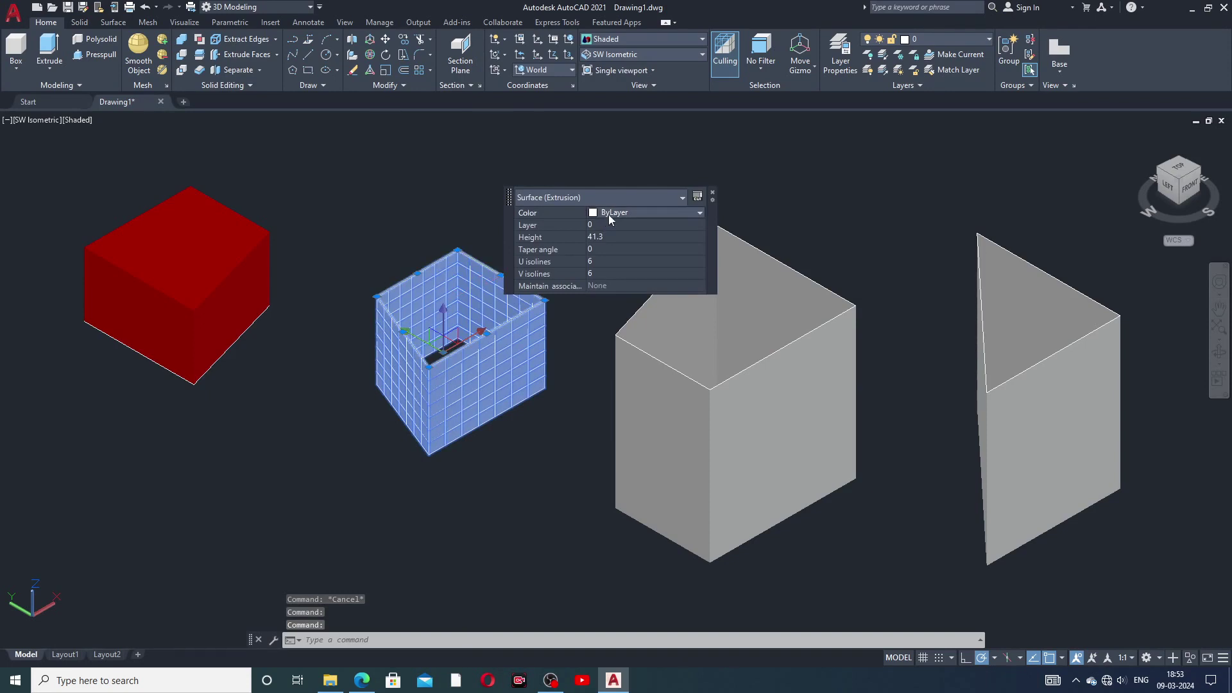
pyautogui.click(609, 214)
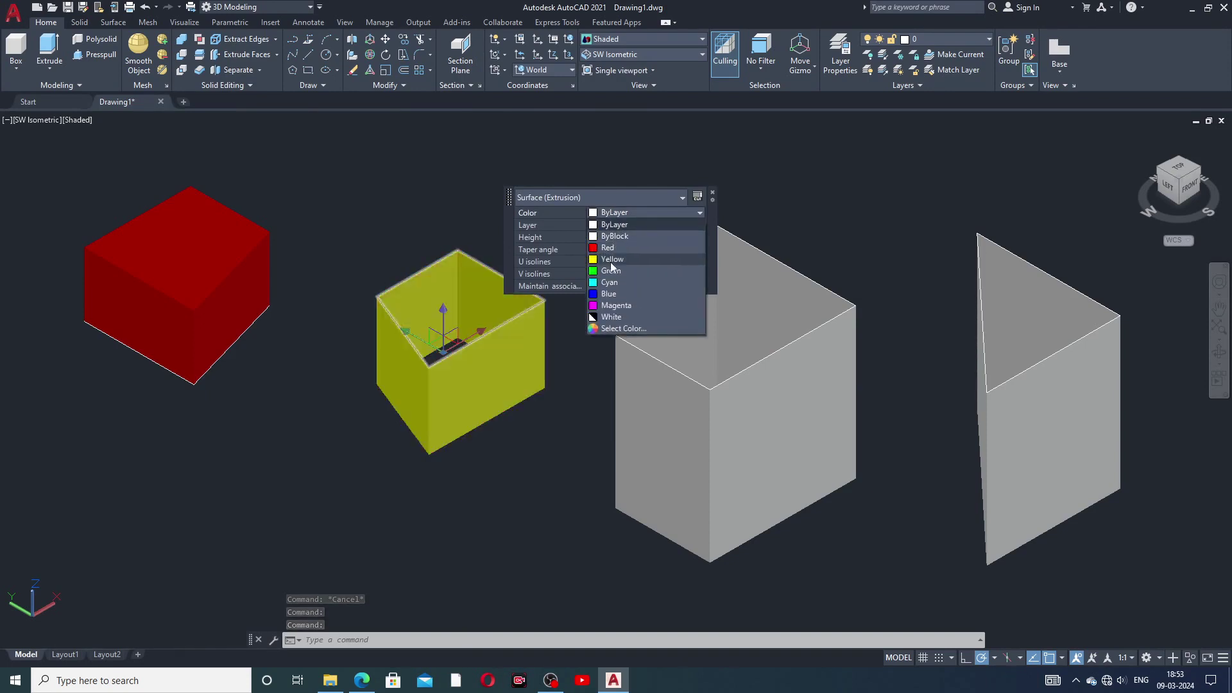
pyautogui.click(612, 271)
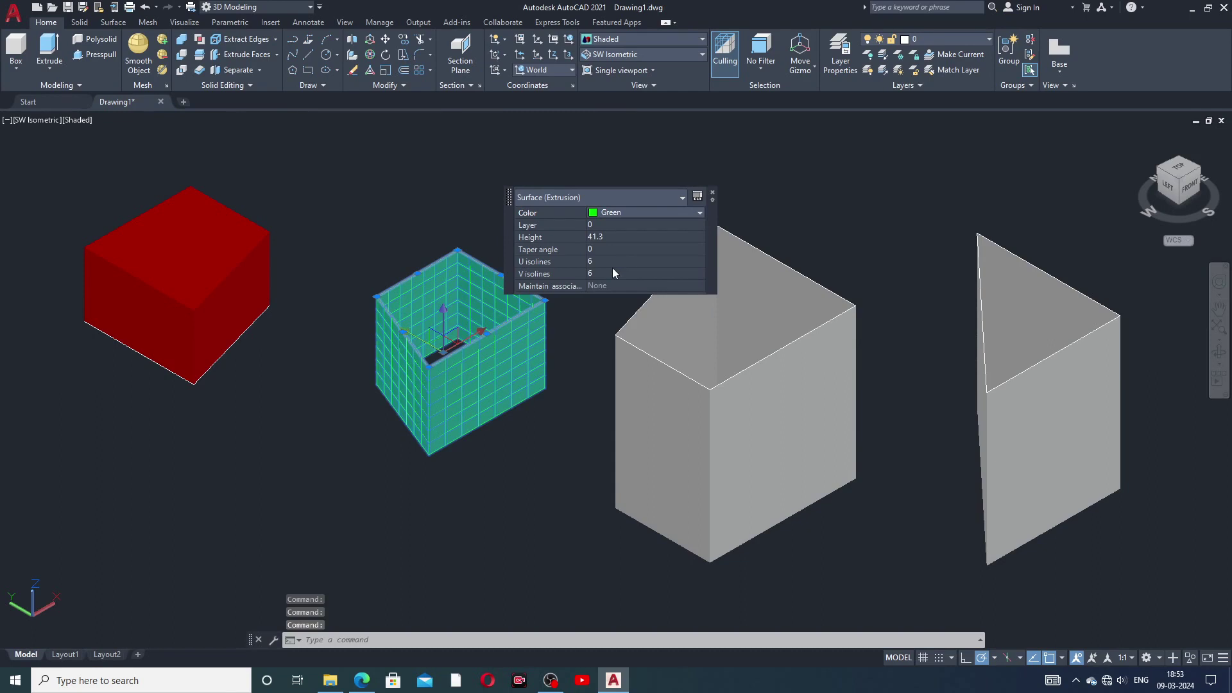
pyautogui.click(575, 309)
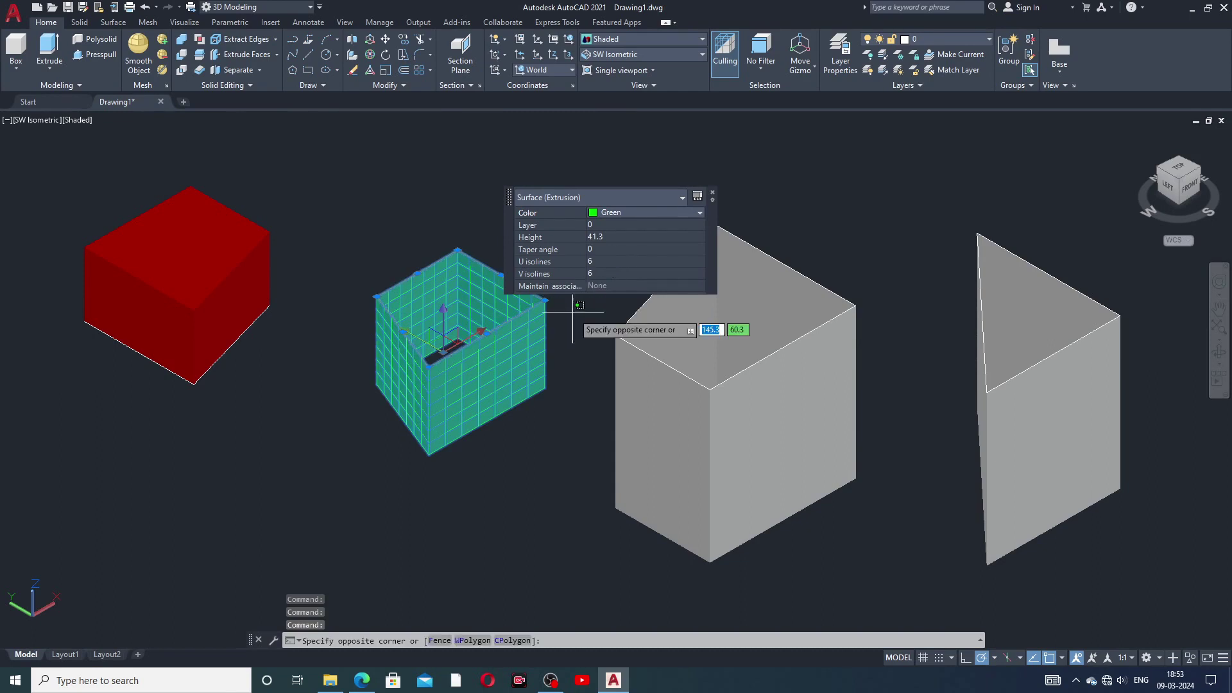
pyautogui.press('Escape')
pyautogui.press('Escape')
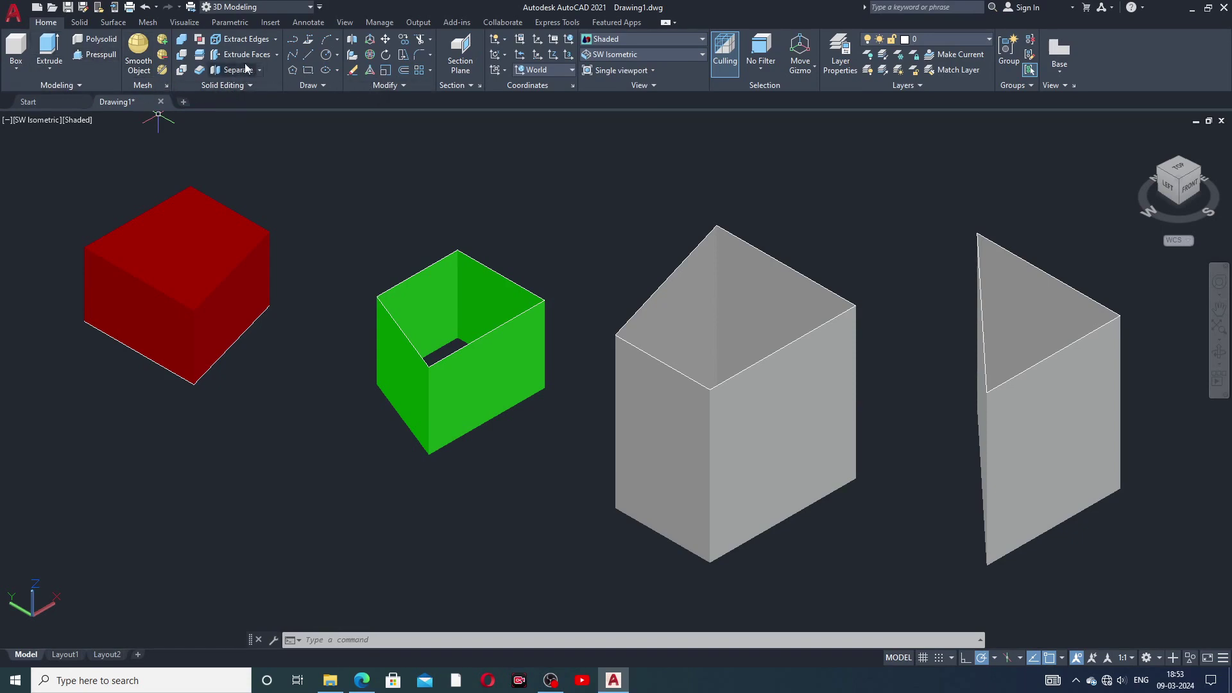
# - Set the tall four-sided extrusion's colour to Blue in Quick Properties
pyautogui.click(278, 55)
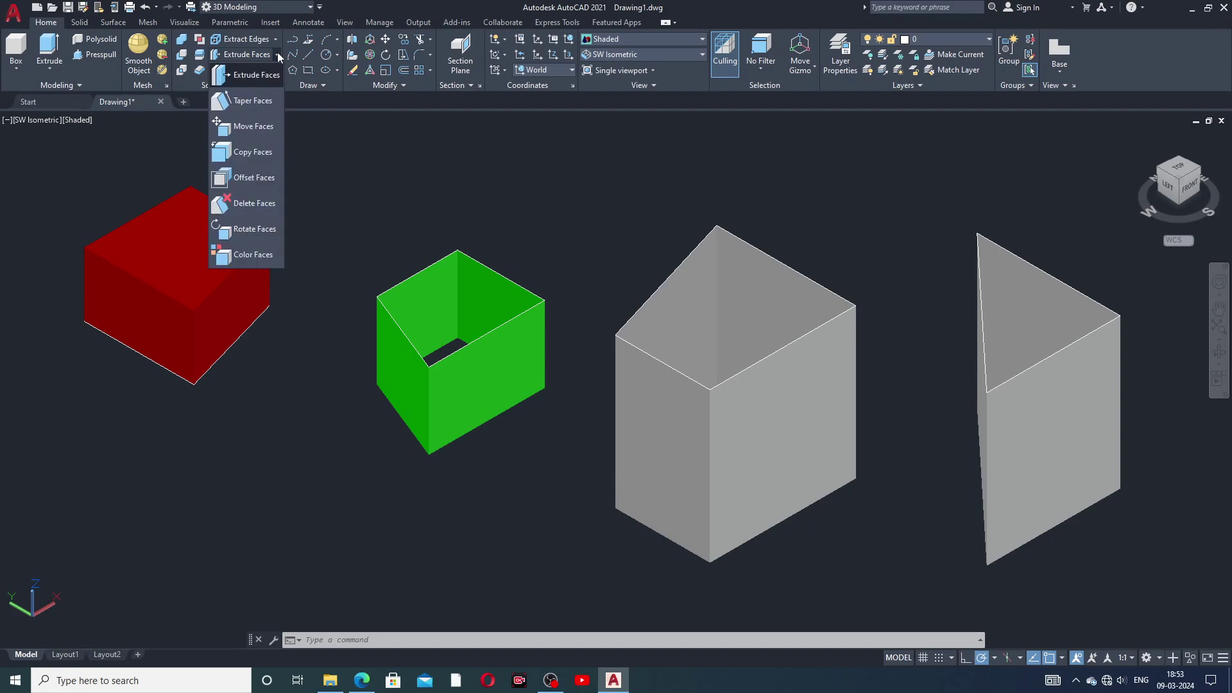
pyautogui.click(365, 160)
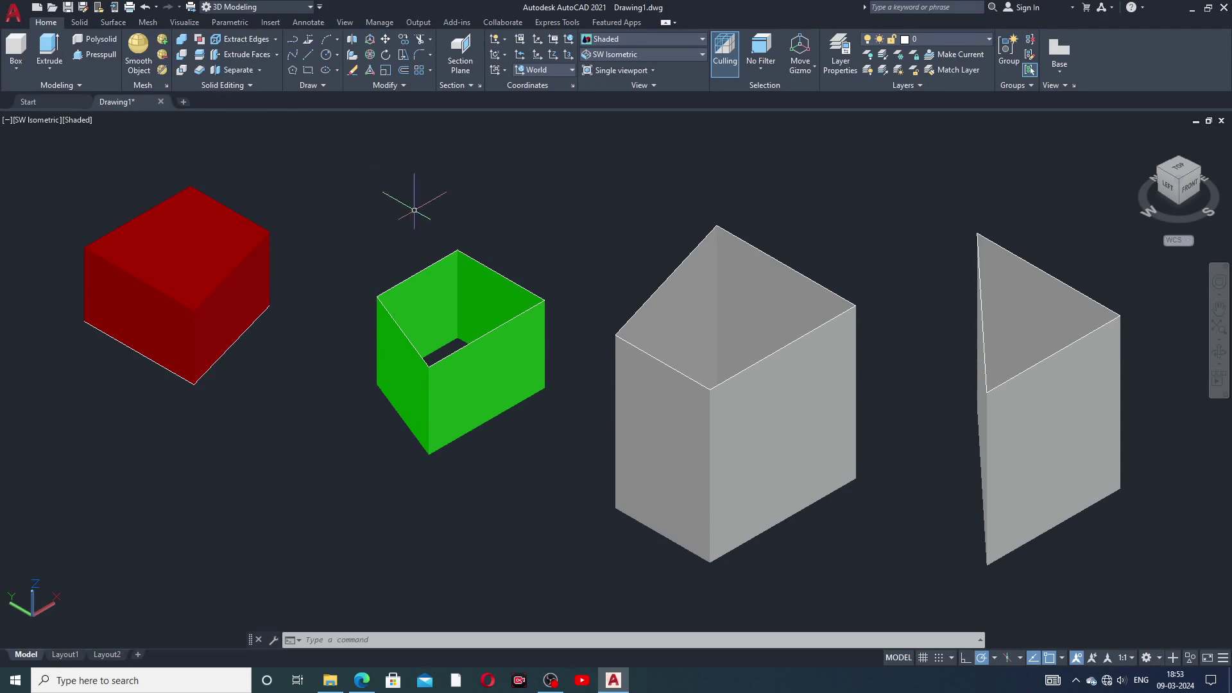
pyautogui.click(789, 295)
pyautogui.click(924, 184)
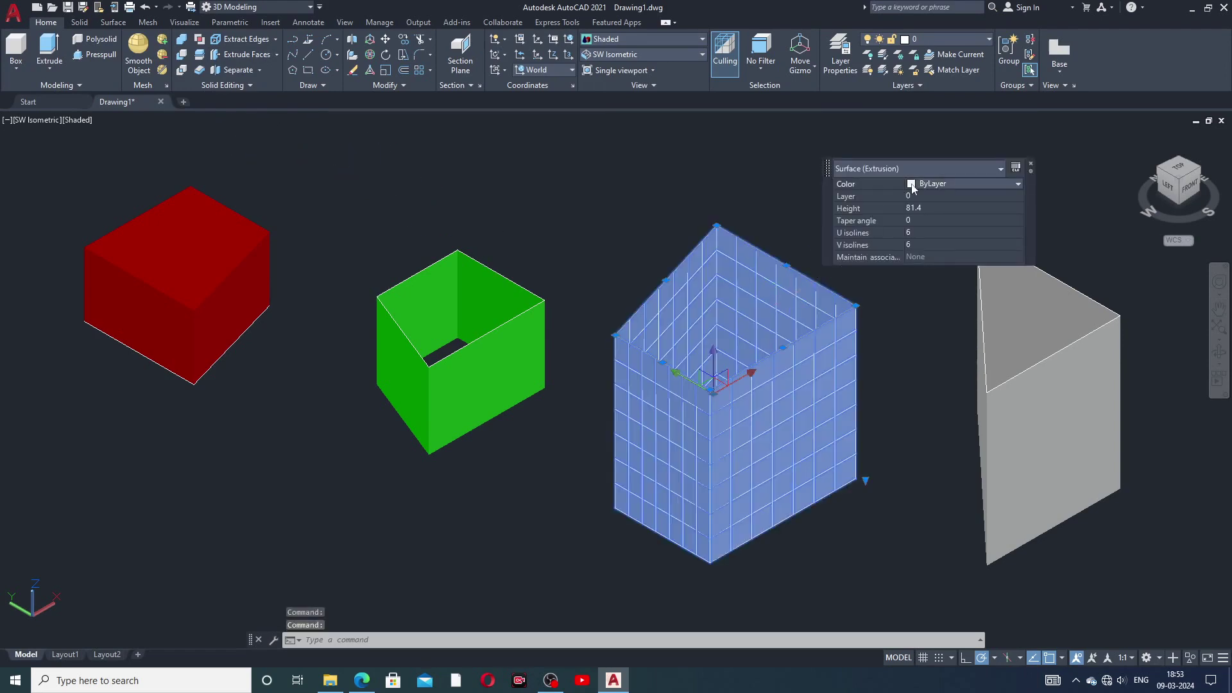
pyautogui.click(924, 184)
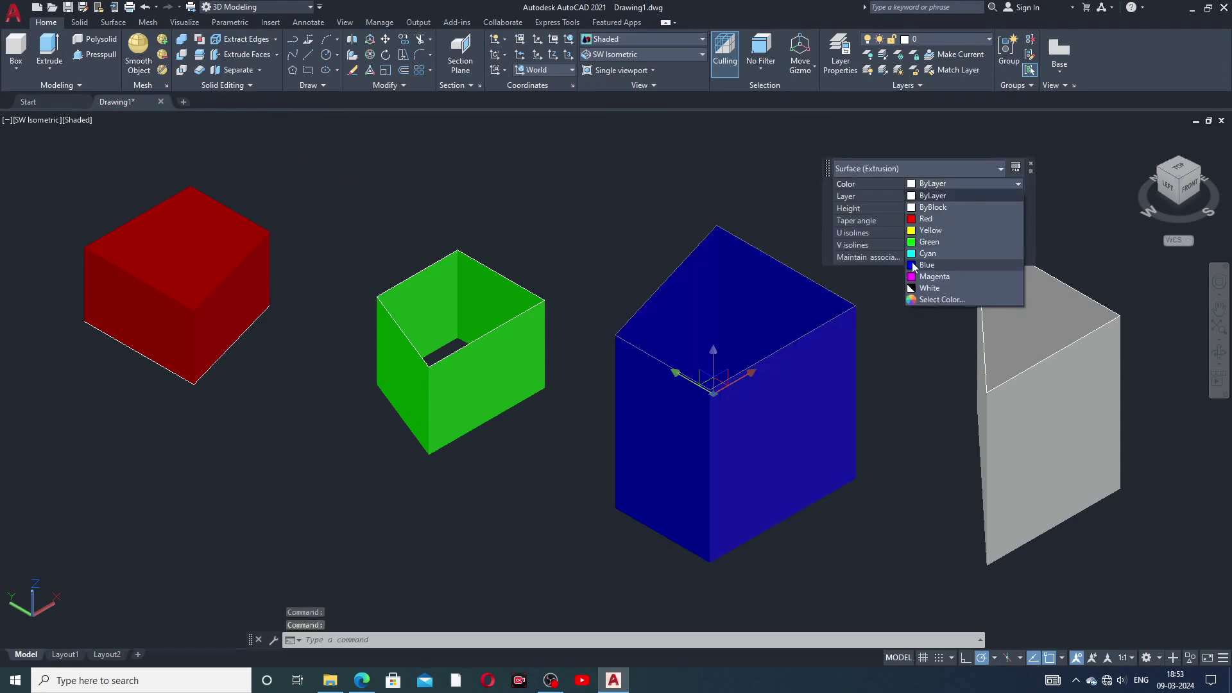
pyautogui.click(924, 265)
pyautogui.press('Escape')
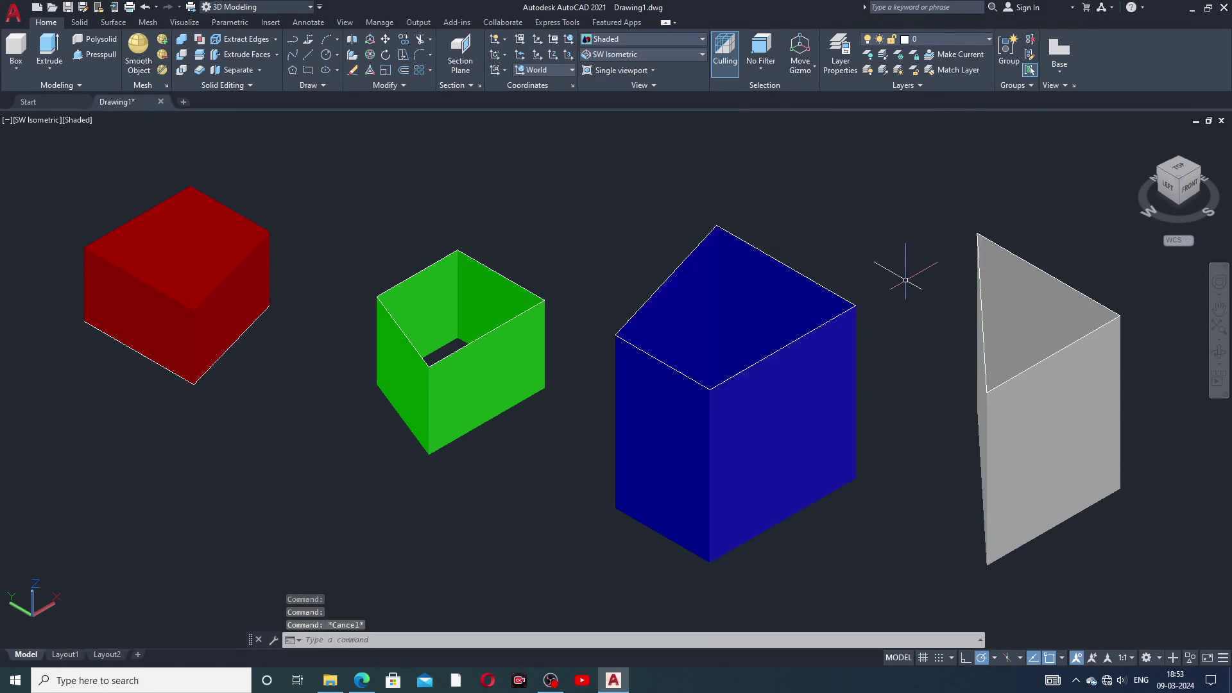
# - Colour the grey extruded surface Yellow and clear the selection
pyautogui.click(985, 283)
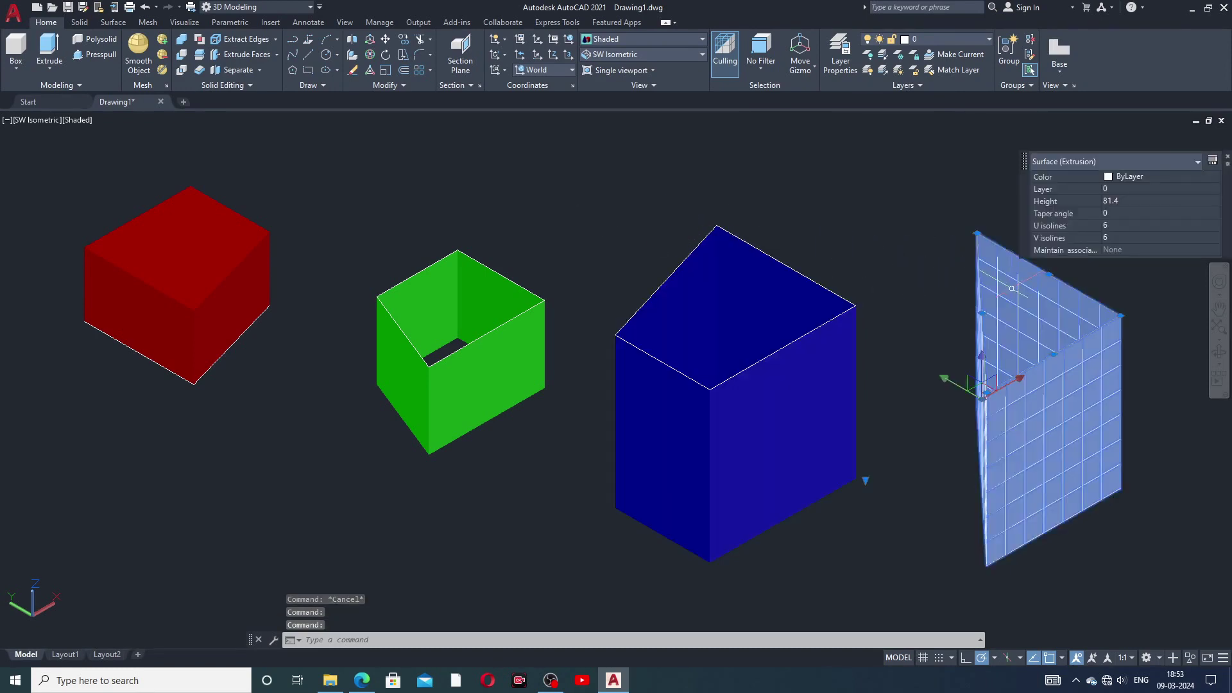
pyautogui.click(1129, 177)
pyautogui.click(1127, 179)
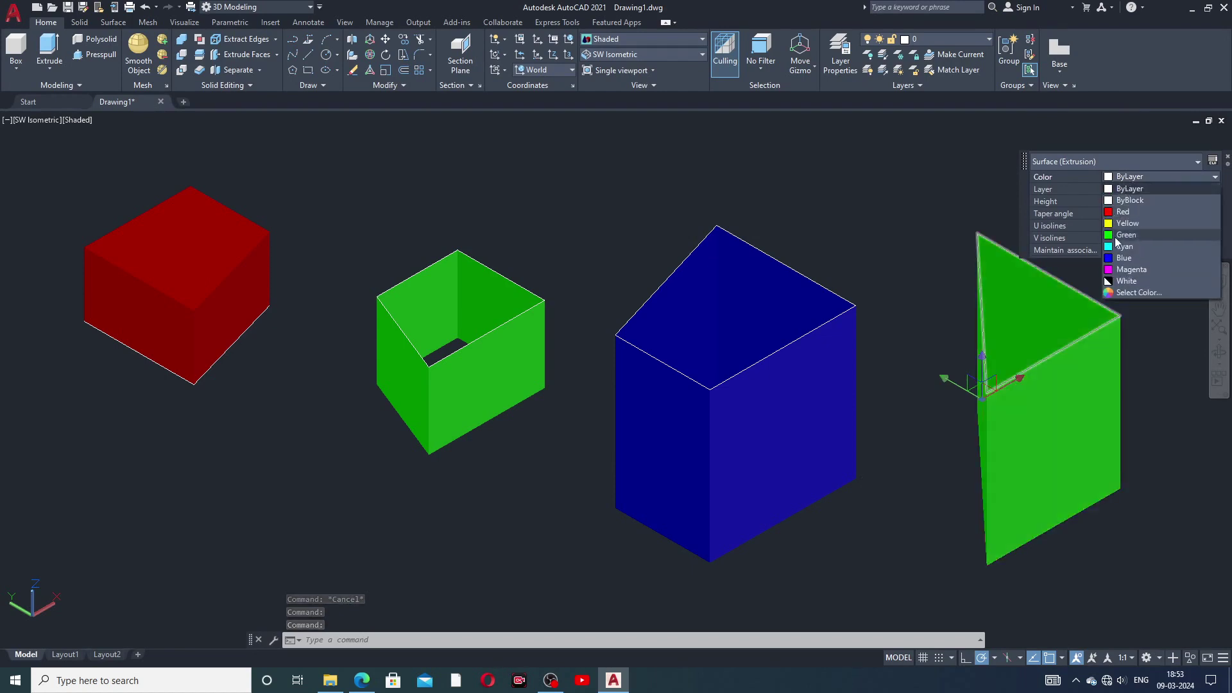
pyautogui.click(1110, 224)
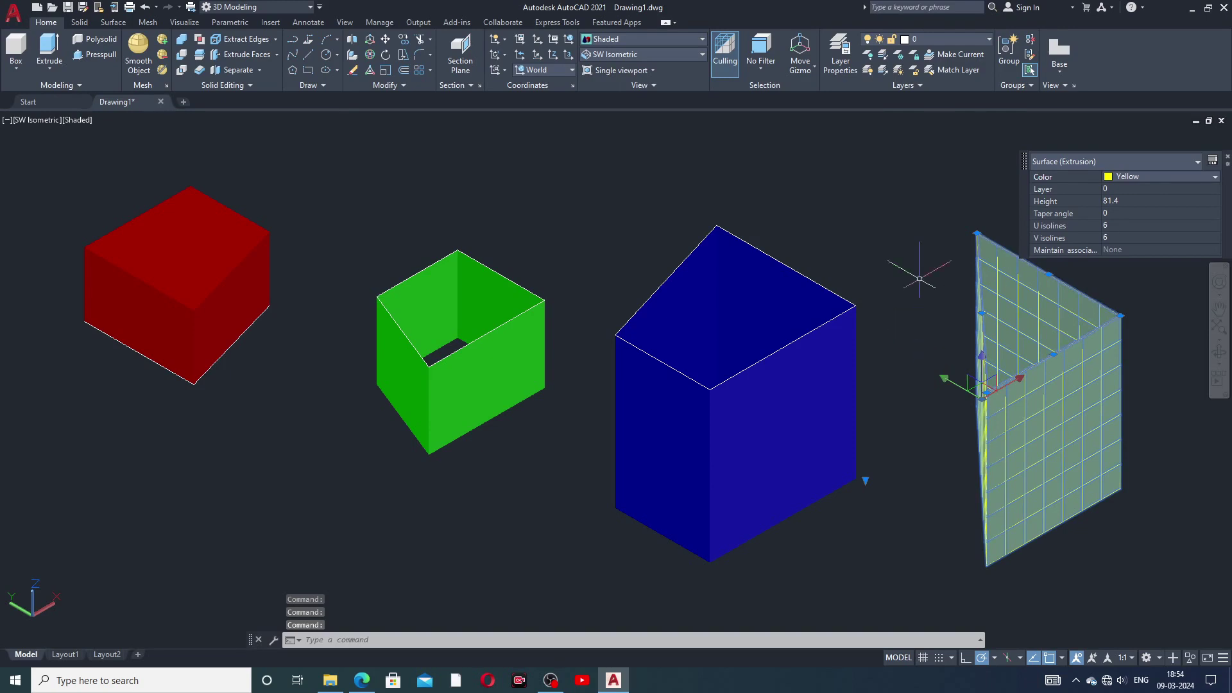
pyautogui.click(929, 221)
pyautogui.press('Escape')
pyautogui.press('Escape')
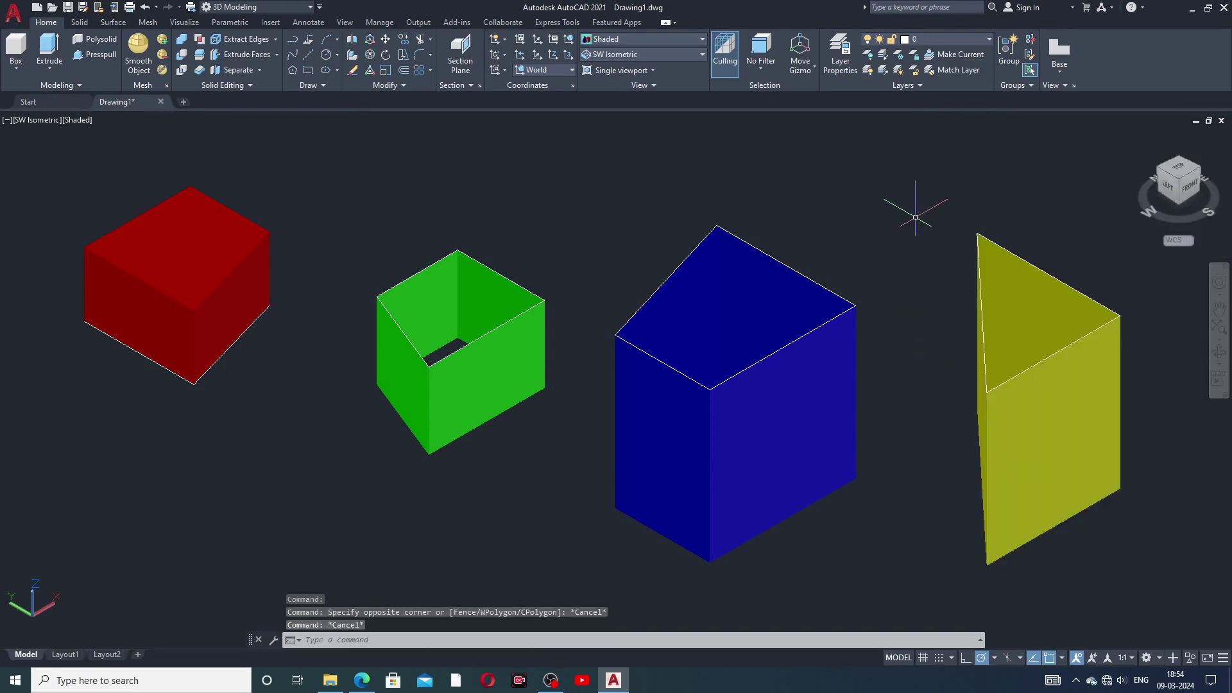
pyautogui.moveTo(995, 344); pyautogui.dragTo(986, 371, button='middle')
pyautogui.press('Escape')
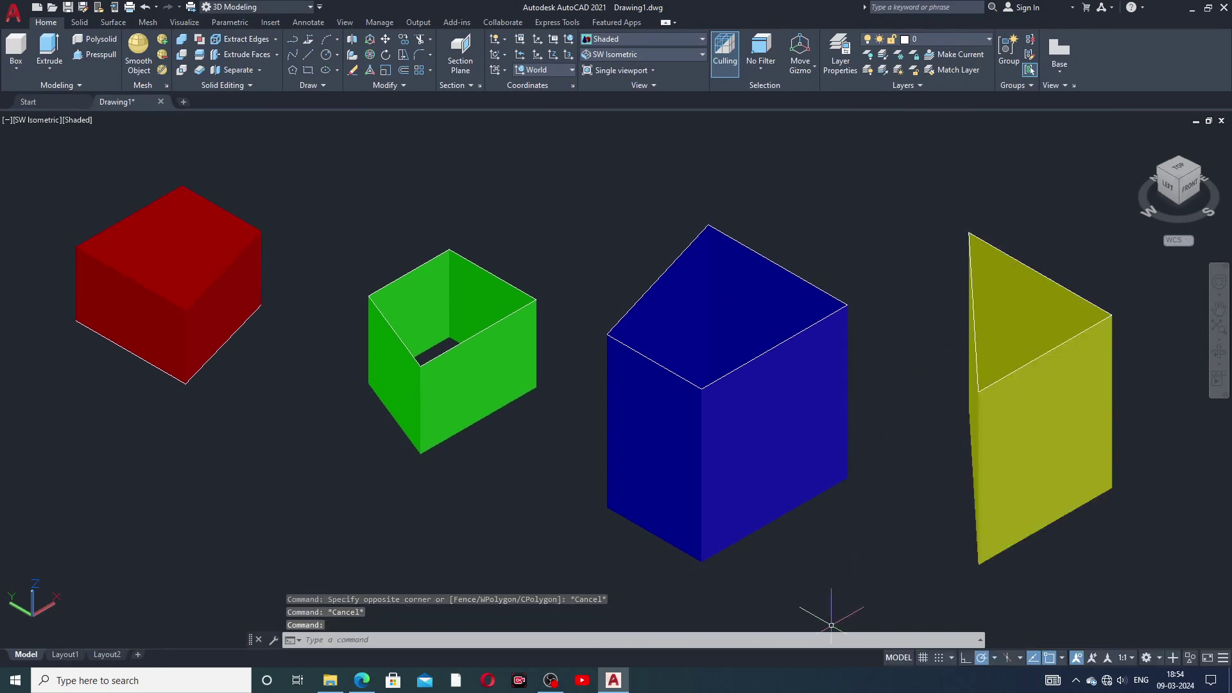
pyautogui.click(782, 685)
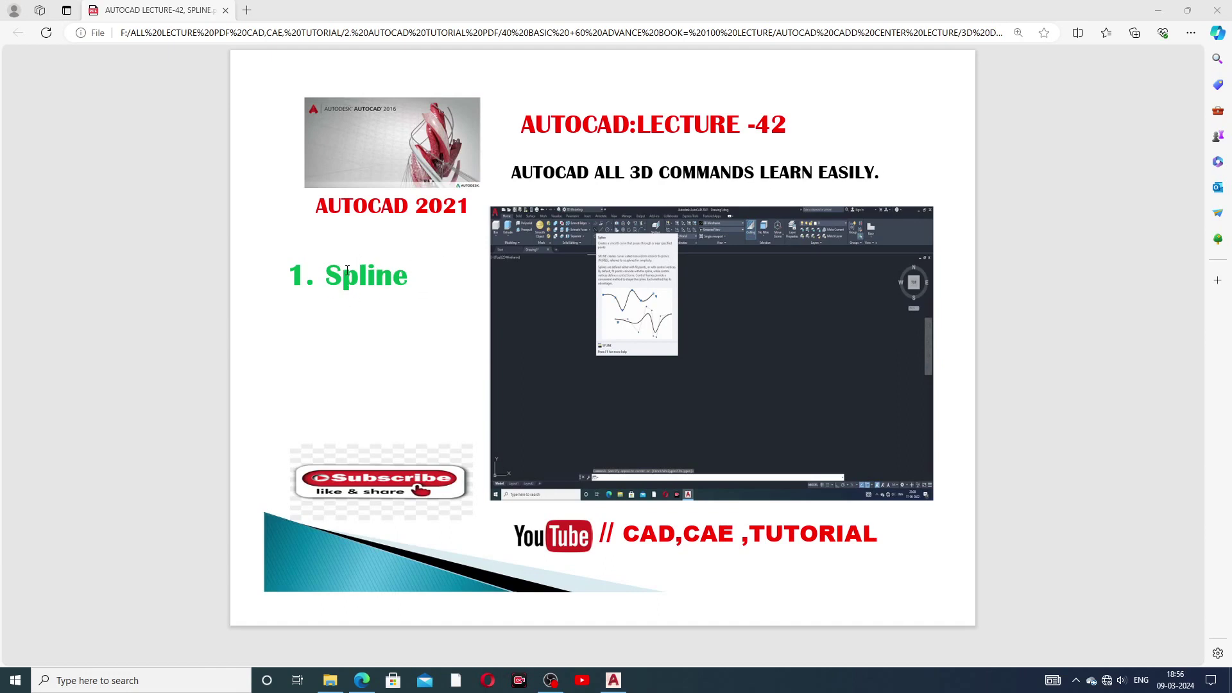
# - Bring AutoCAD 2021 back in front of the Spline lecture PDF
pyautogui.click(613, 681)
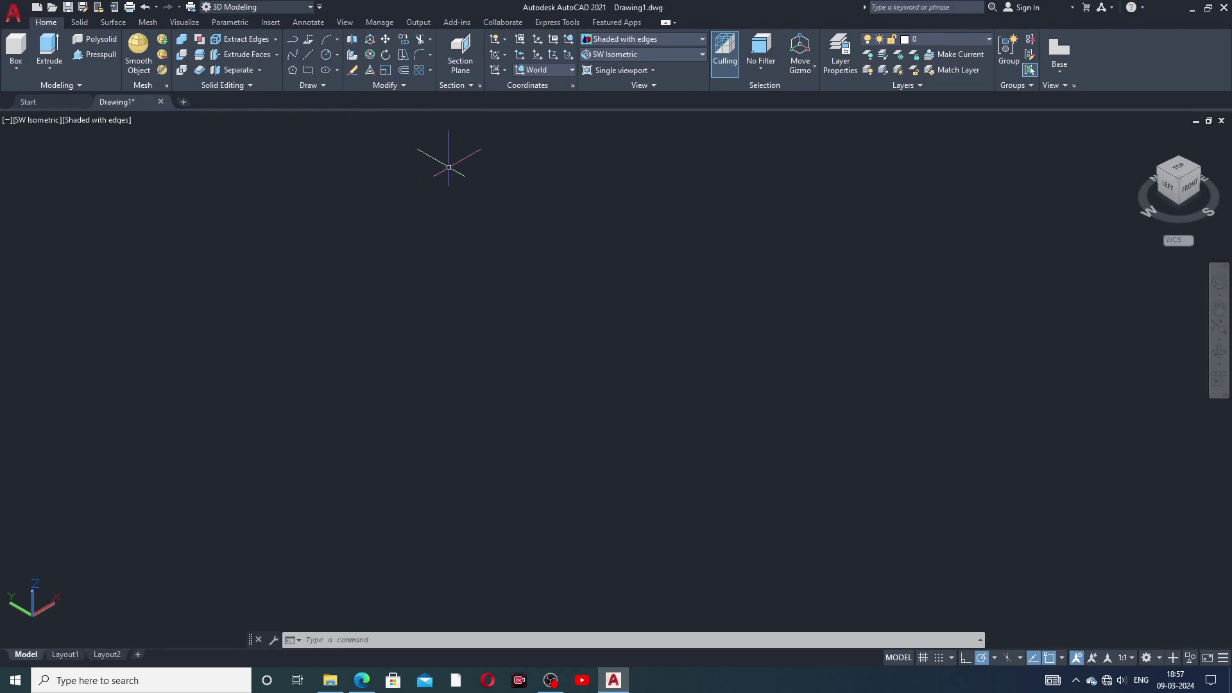
# - Draw a fit-point spline through six points ending at its start, forming a rounded loop
pyautogui.click(290, 59)
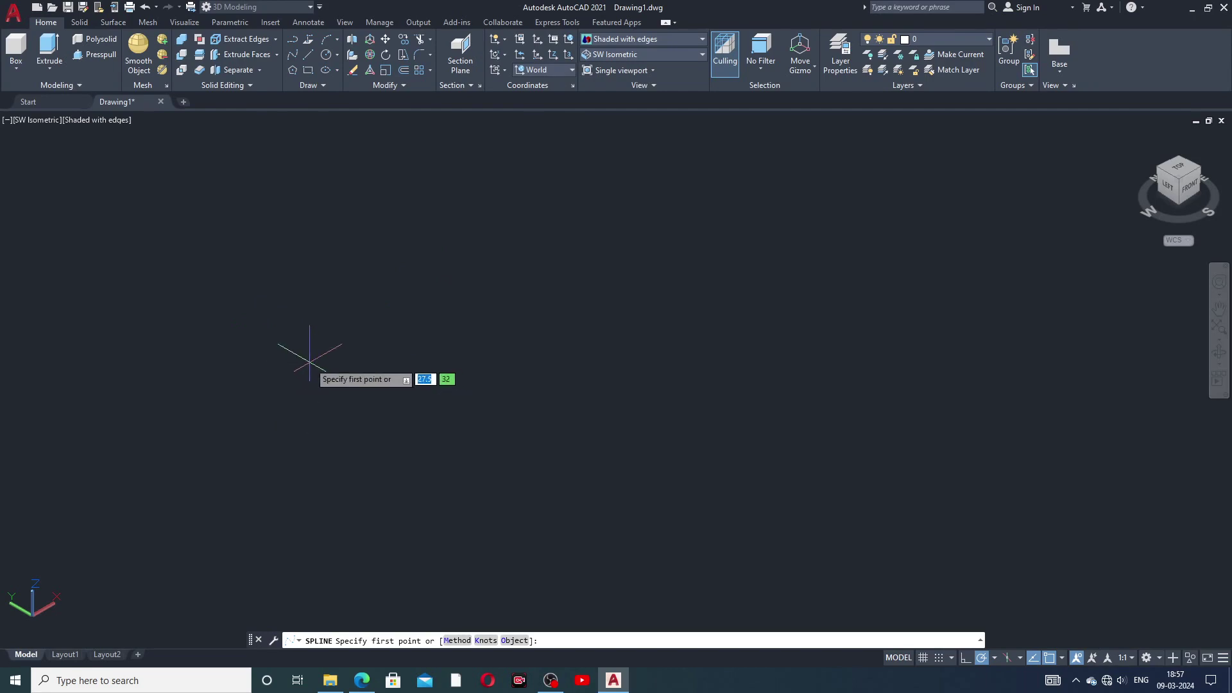
pyautogui.click(298, 341)
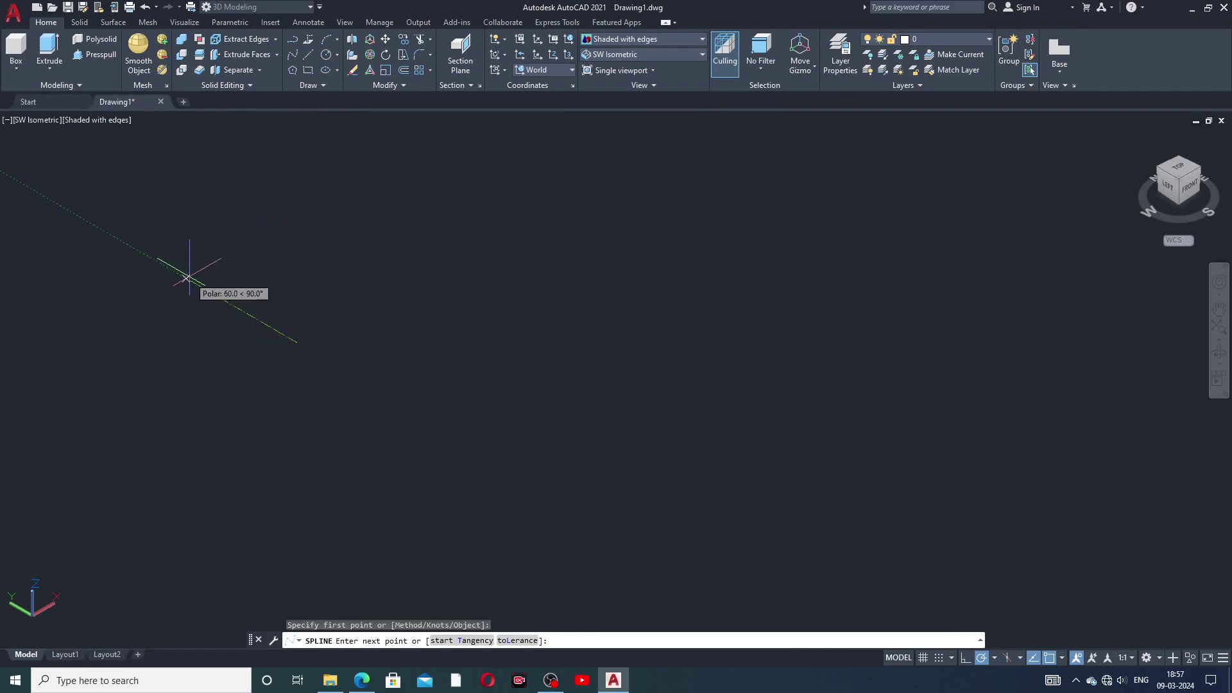
pyautogui.click(297, 218)
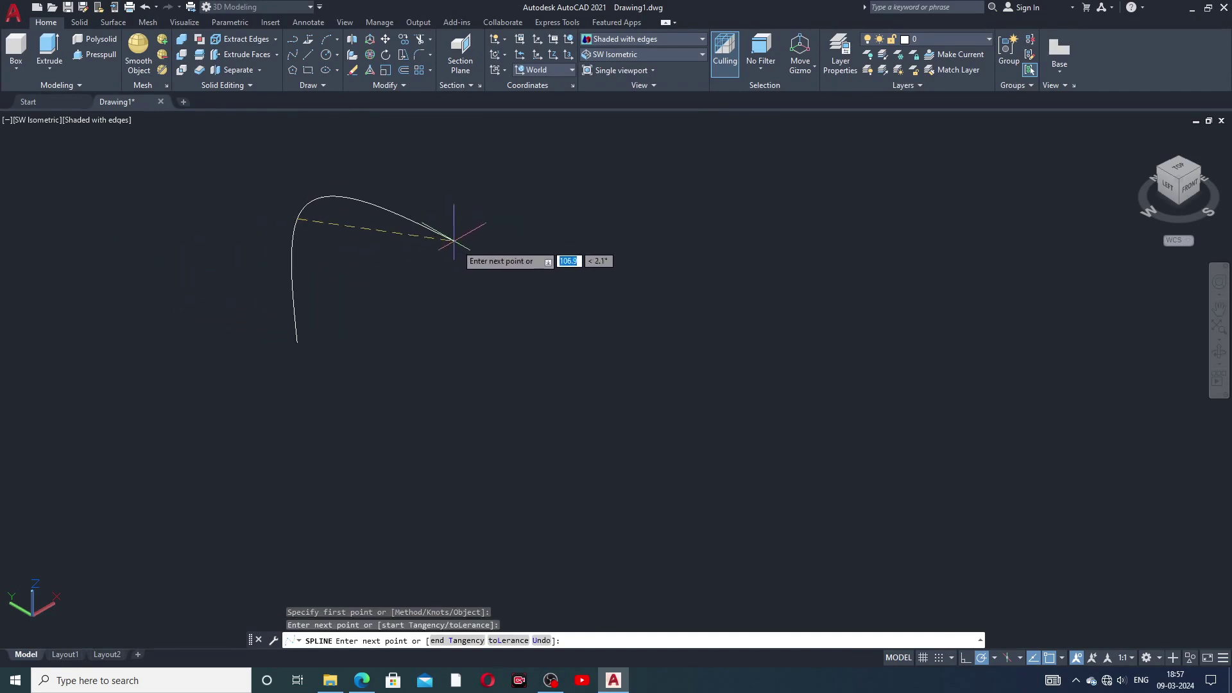
pyautogui.click(457, 262)
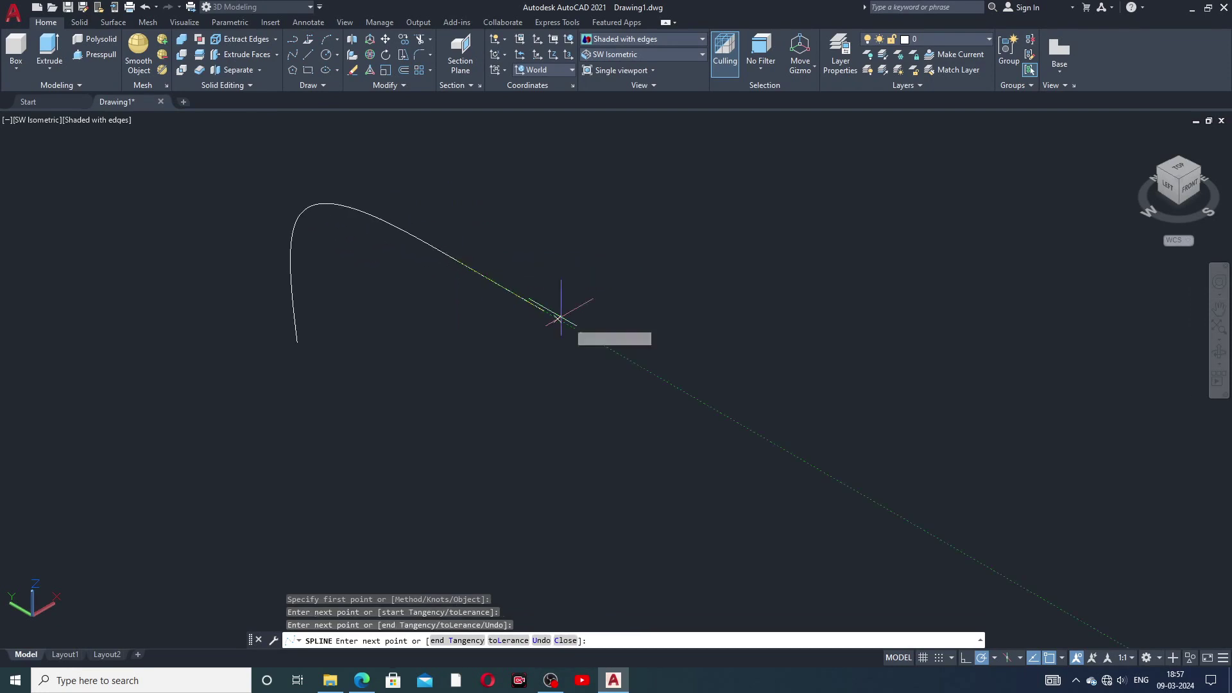
pyautogui.click(567, 324)
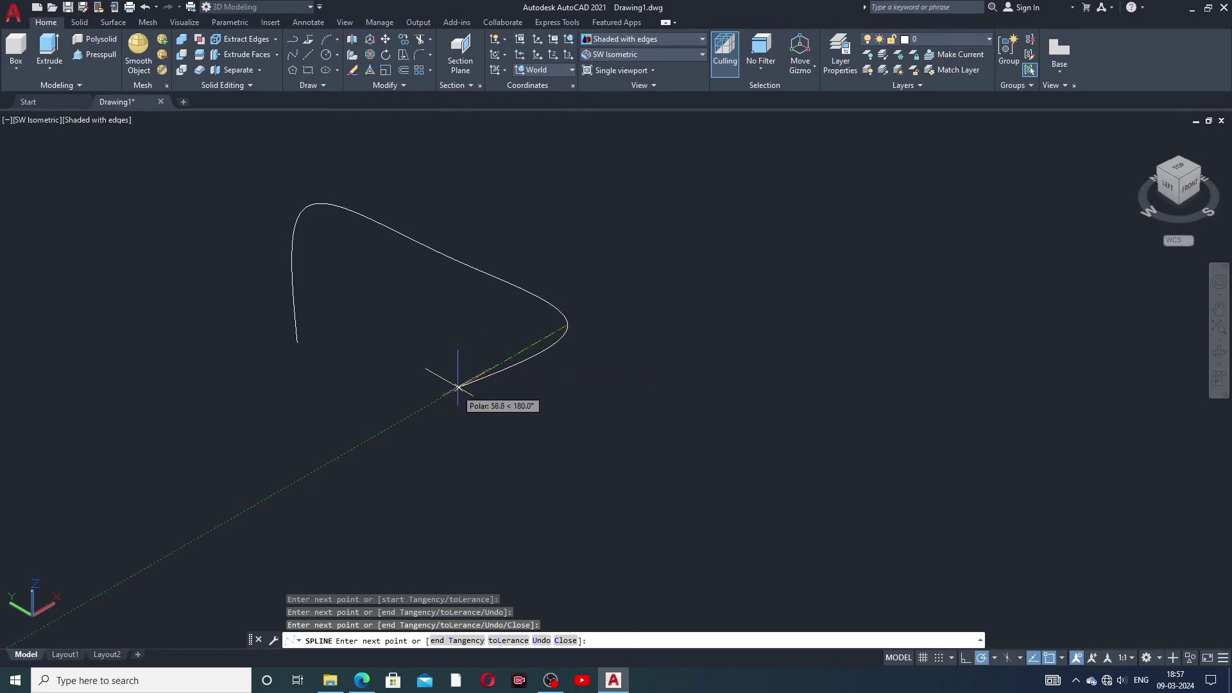
pyautogui.click(416, 407)
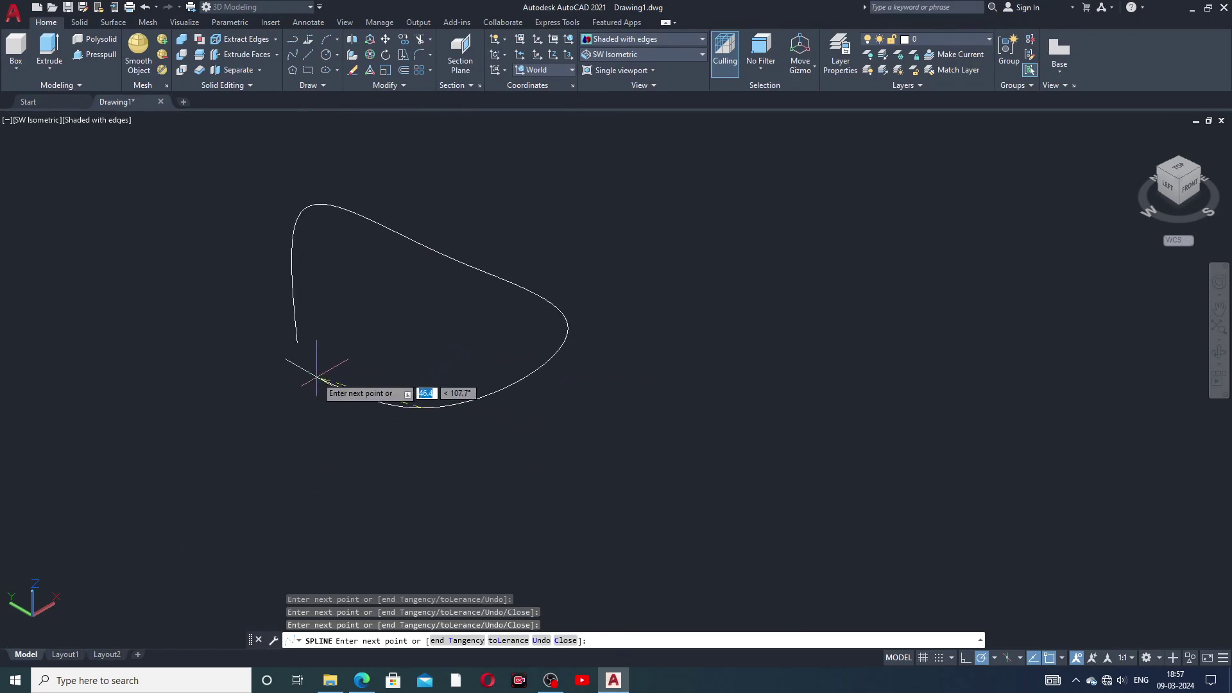
pyautogui.click(299, 342)
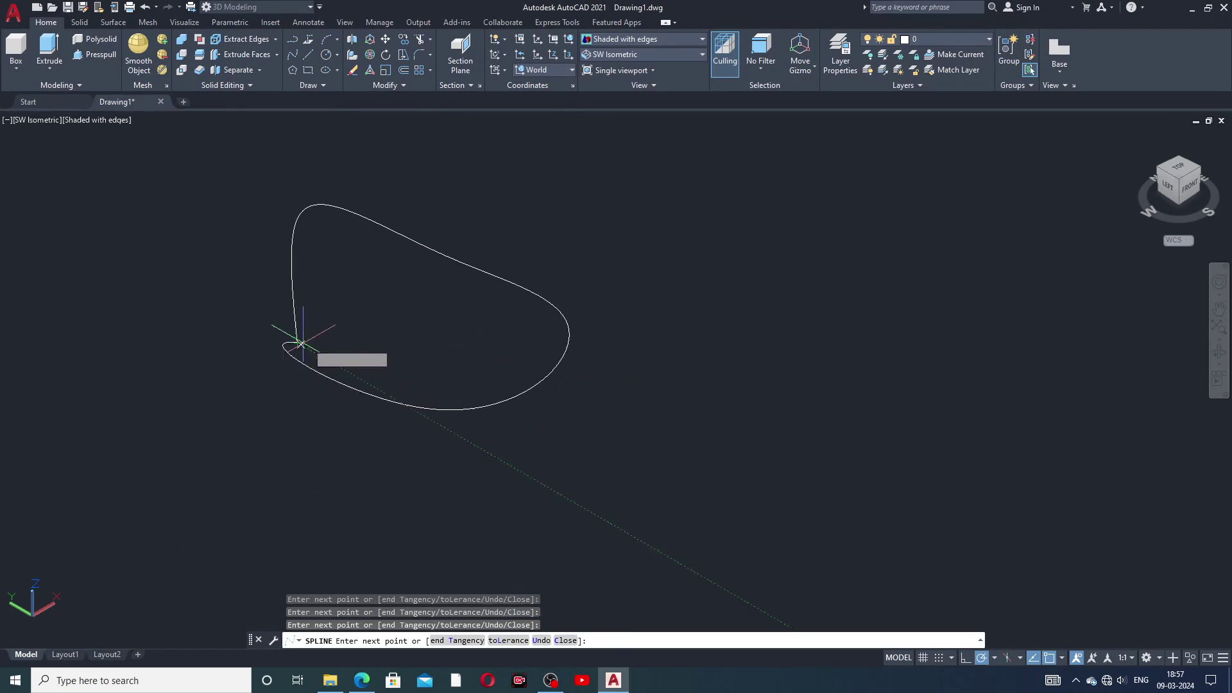
pyautogui.rightClick(600, 240)
pyautogui.click(628, 251)
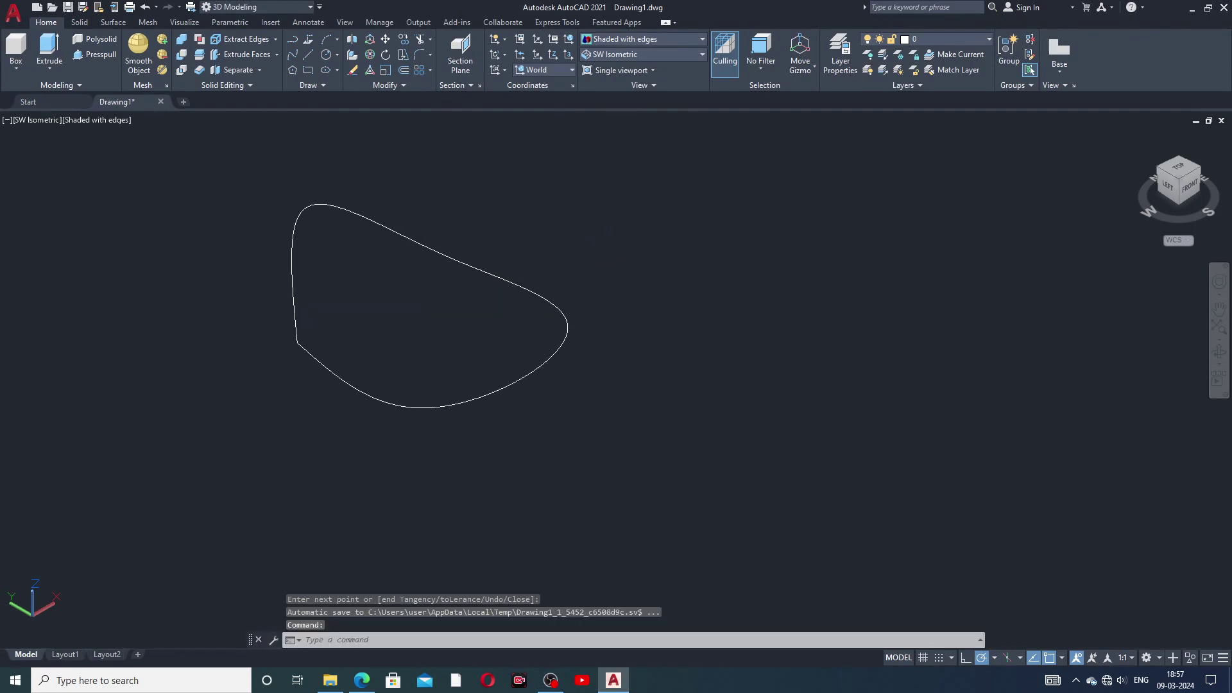
pyautogui.moveTo(583, 282); pyautogui.dragTo(448, 341, button='middle')
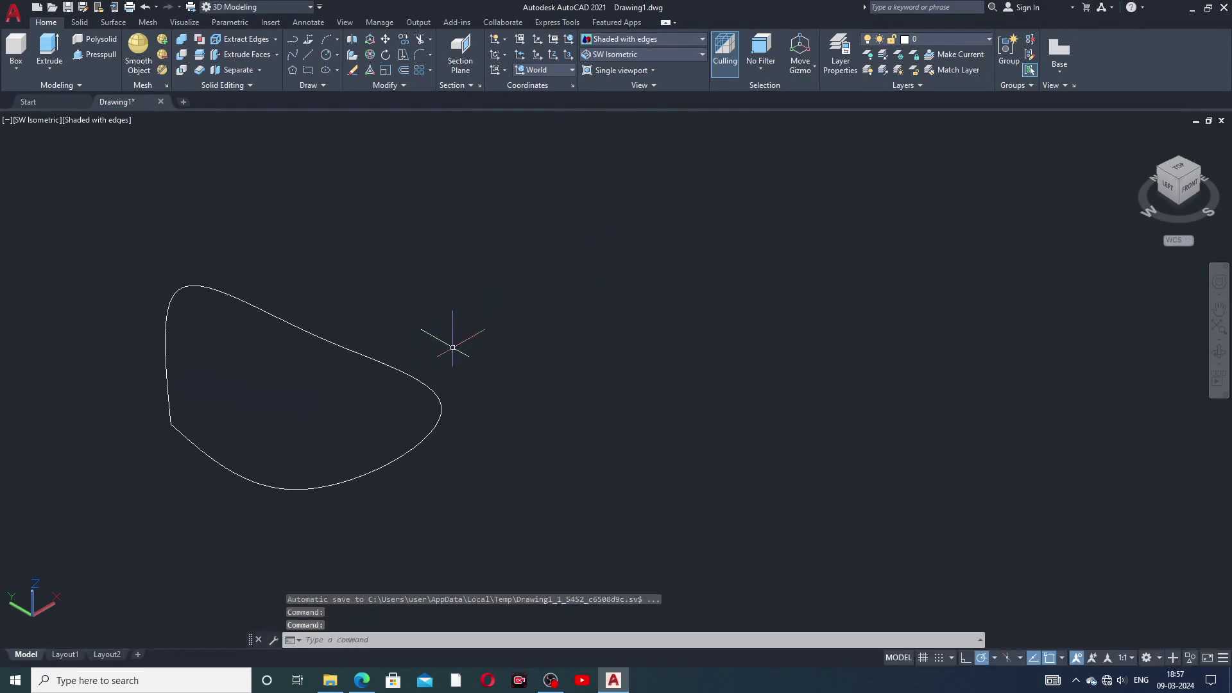
# - Draw a teardrop-shaped fit-point spline loop to the right of the first
pyautogui.click(294, 57)
pyautogui.click(639, 241)
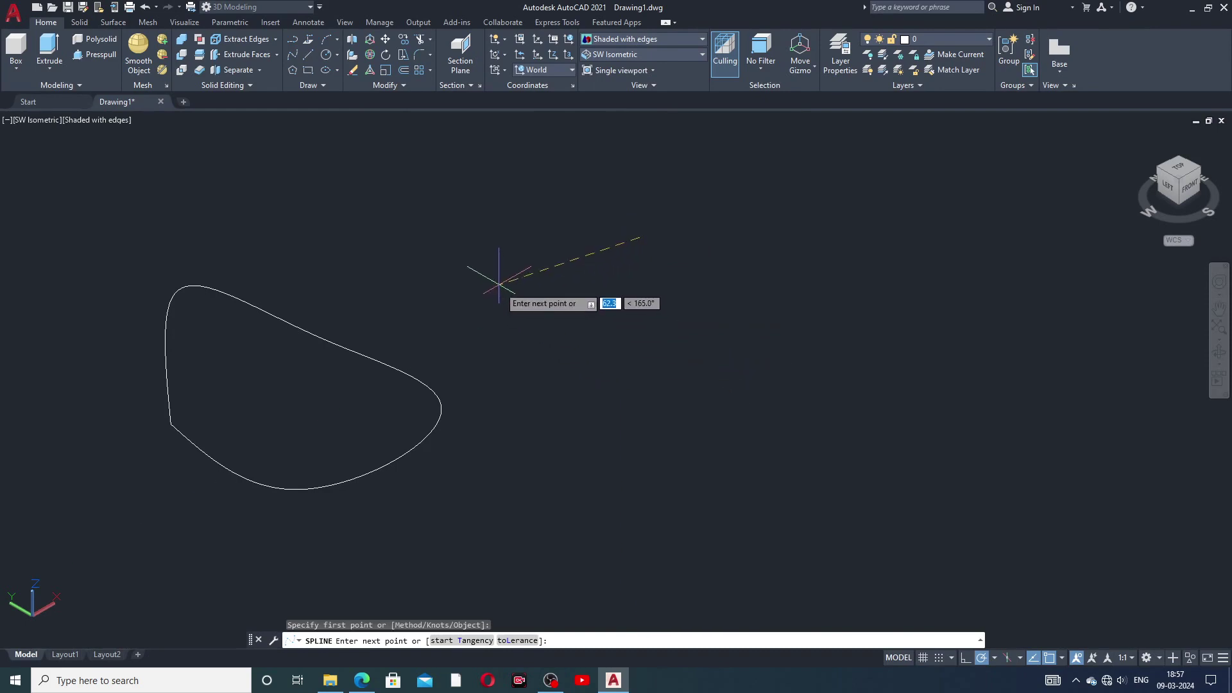
pyautogui.click(501, 316)
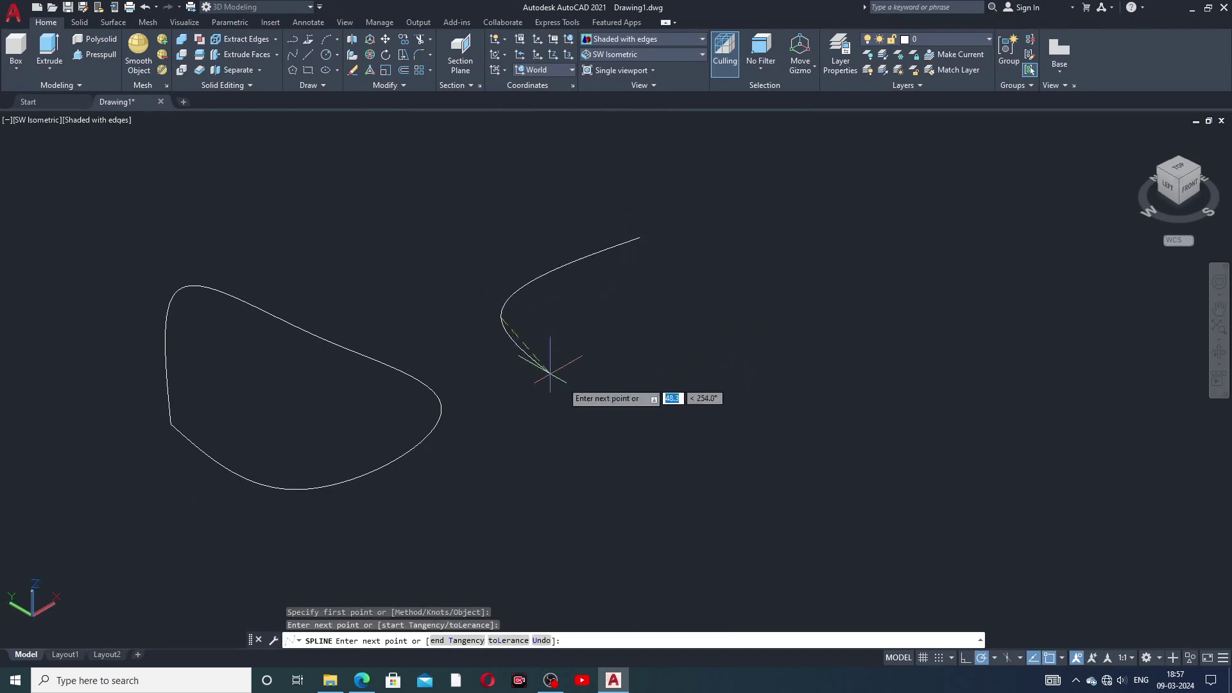
pyautogui.click(645, 399)
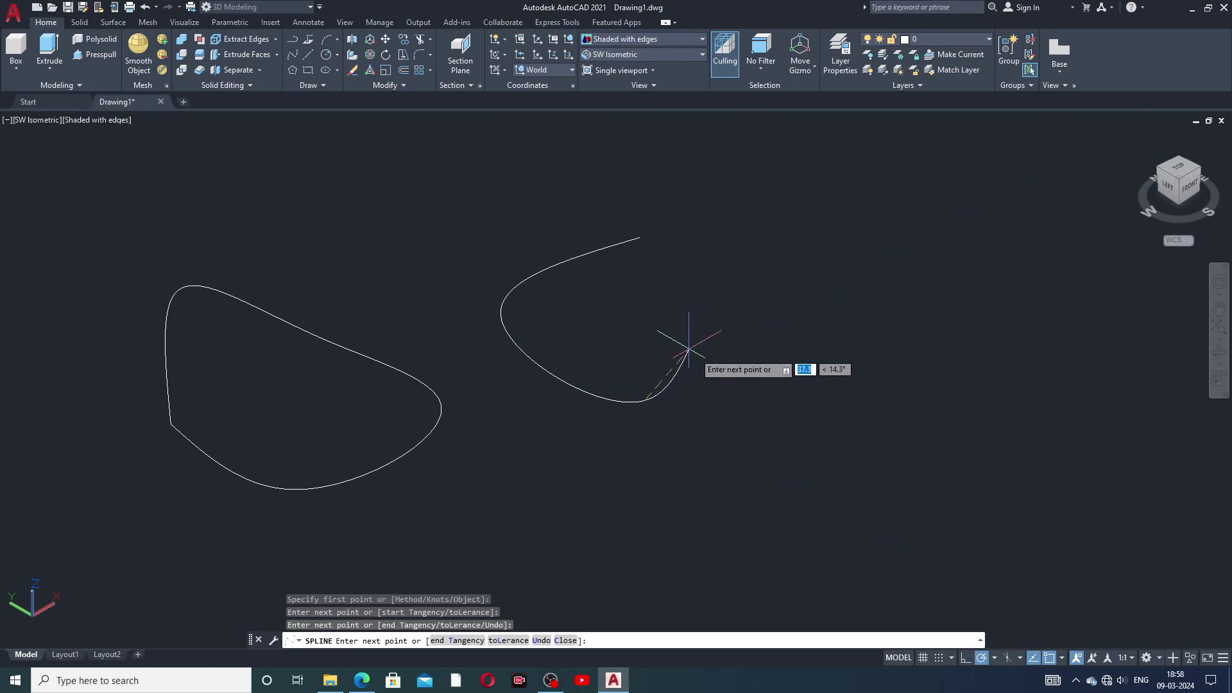
pyautogui.click(791, 315)
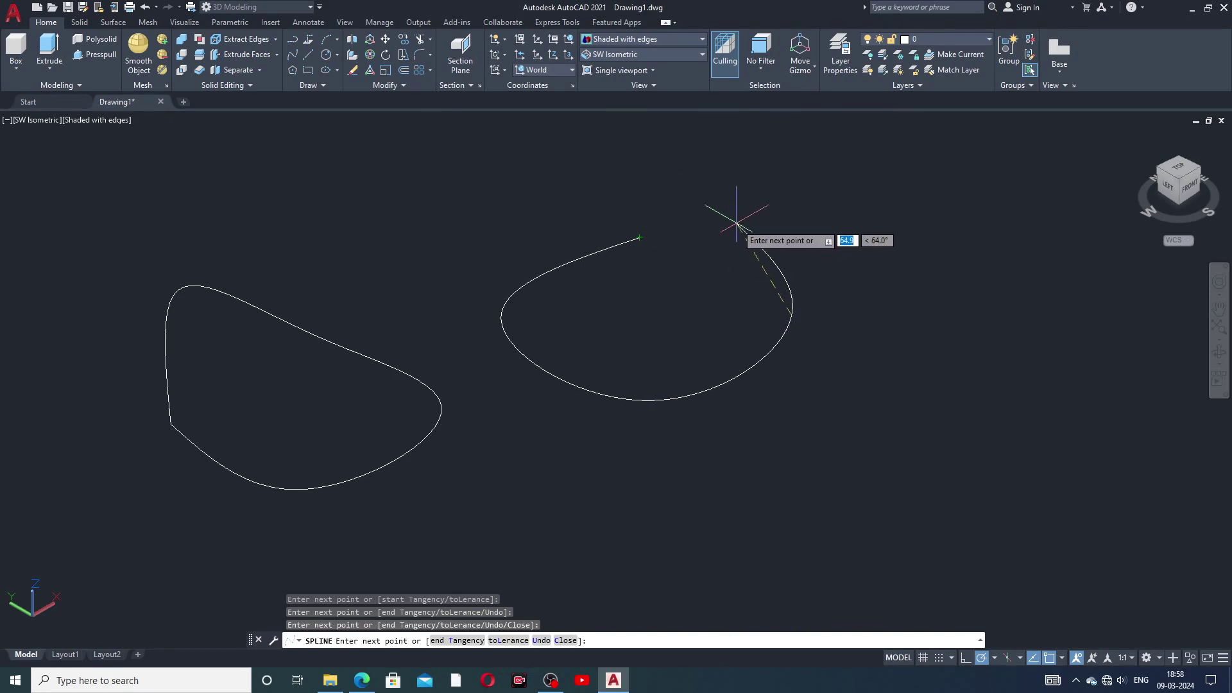
pyautogui.click(707, 265)
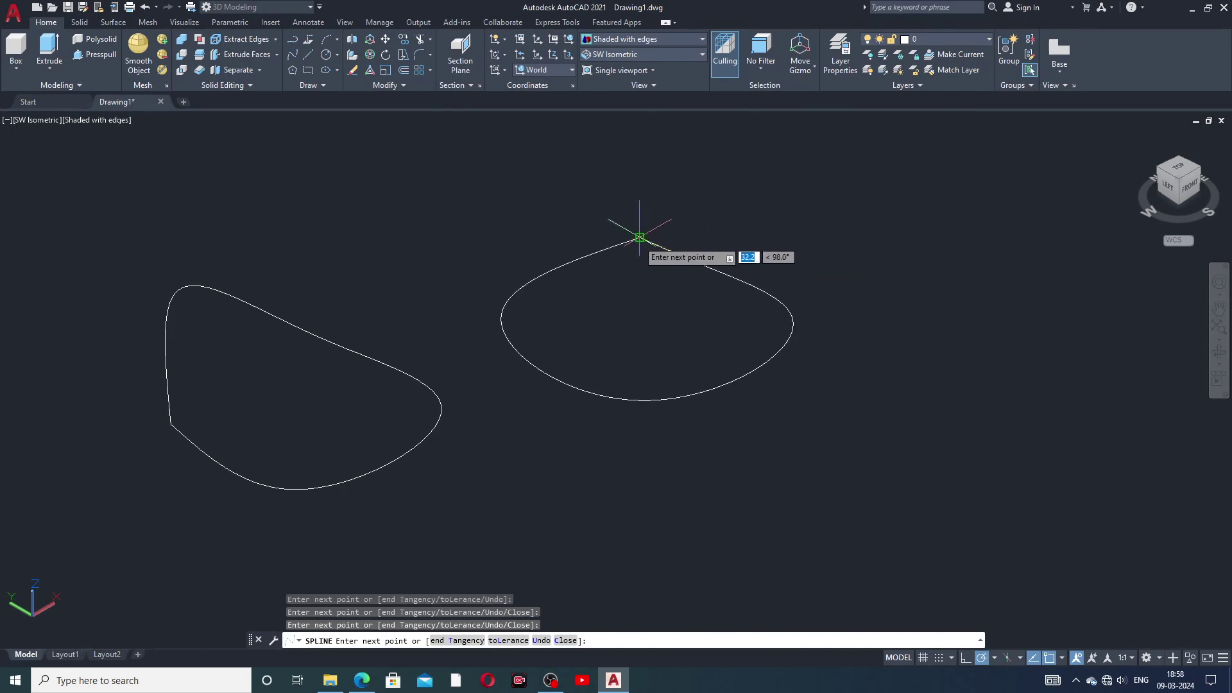
pyautogui.rightClick(681, 229)
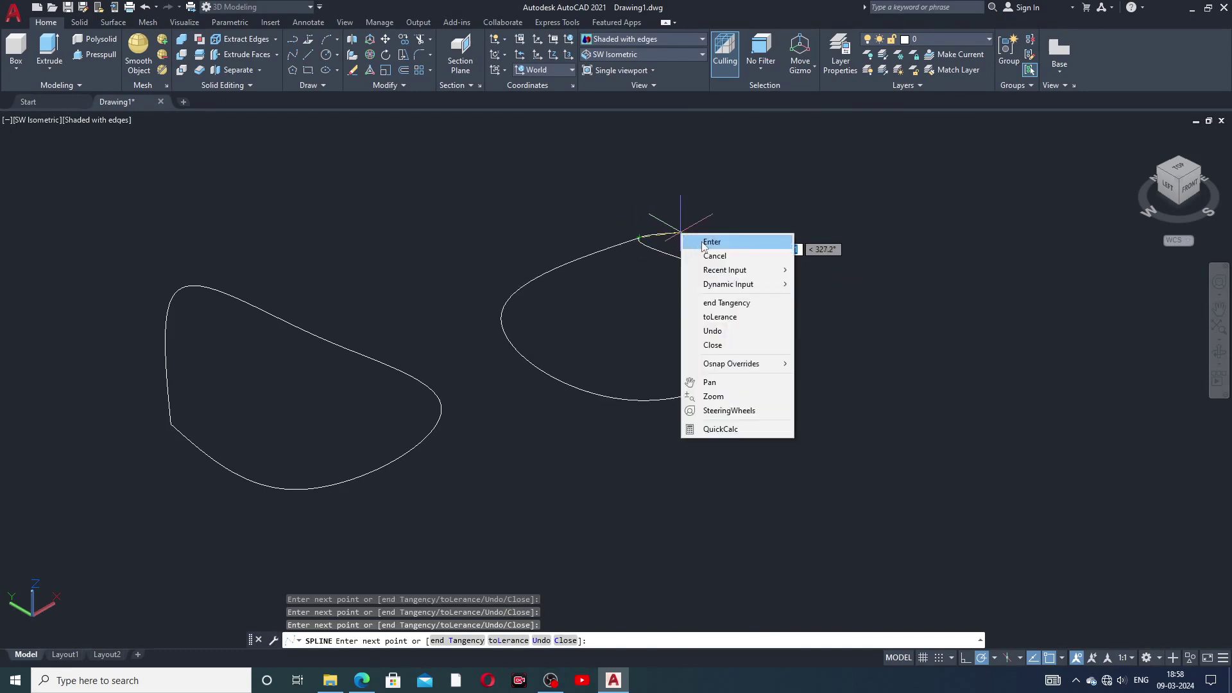
pyautogui.click(697, 238)
# - Recenter the view and place the first point of a third spline
pyautogui.moveTo(710, 276); pyautogui.dragTo(658, 231, button='middle')
pyautogui.moveTo(658, 231); pyautogui.dragTo(652, 272)
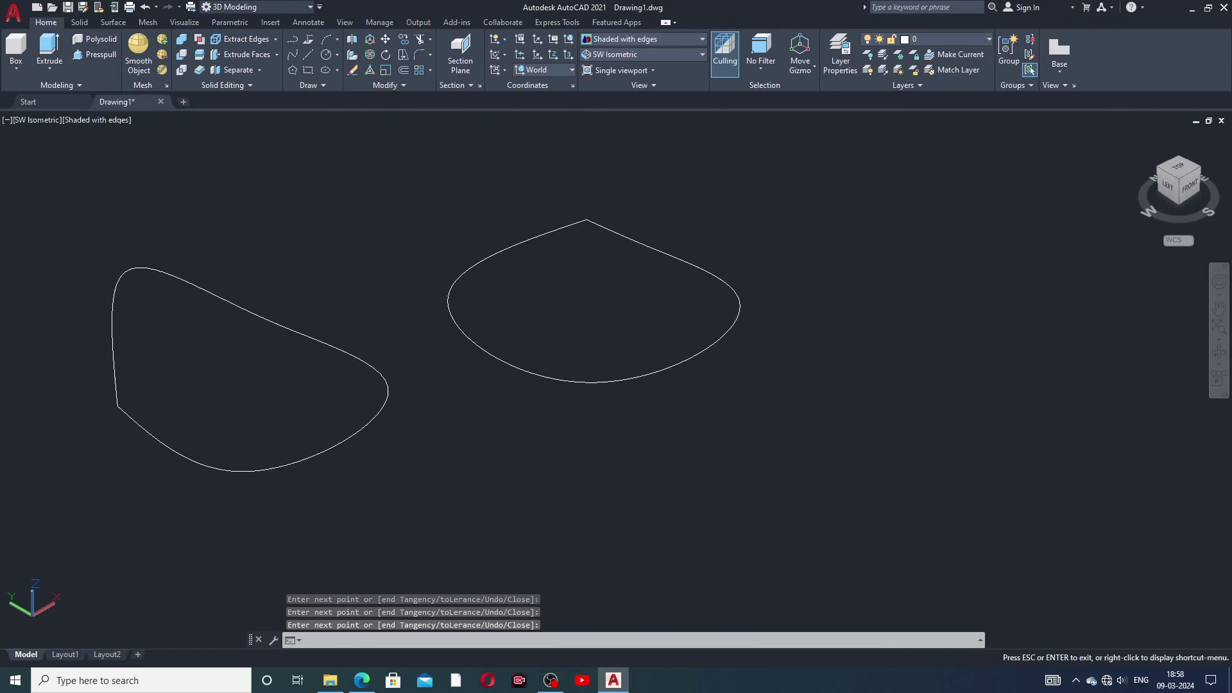
pyautogui.press('Escape')
pyautogui.click(292, 55)
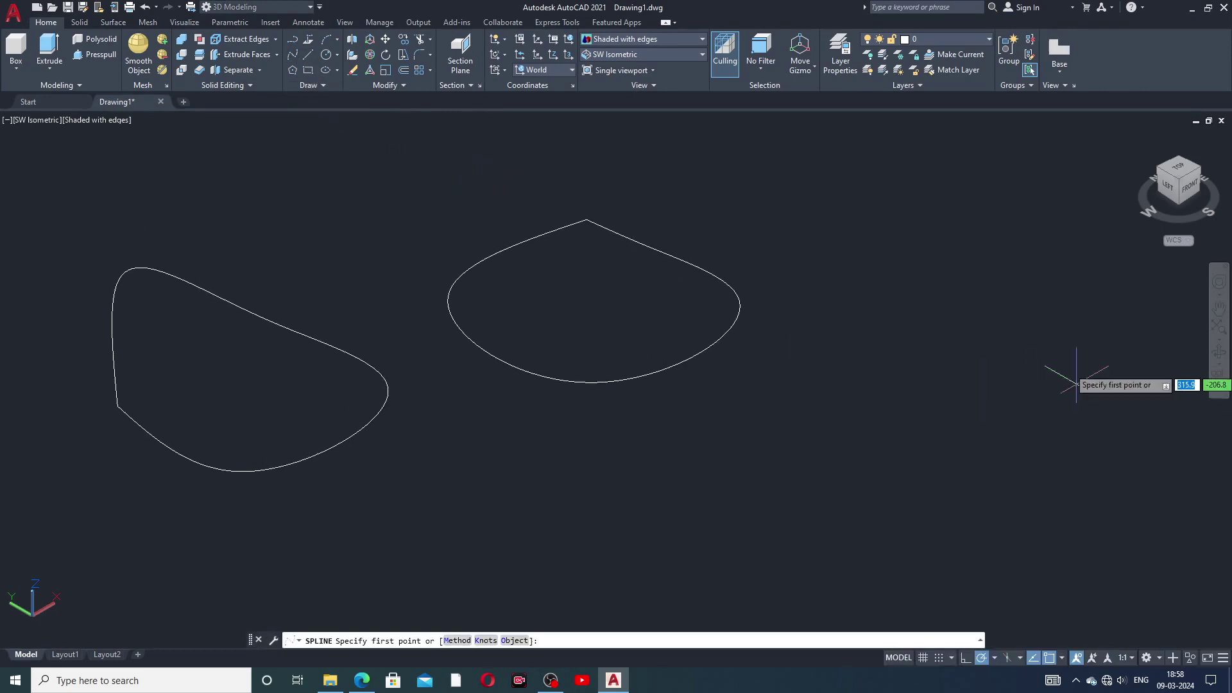
pyautogui.click(806, 439)
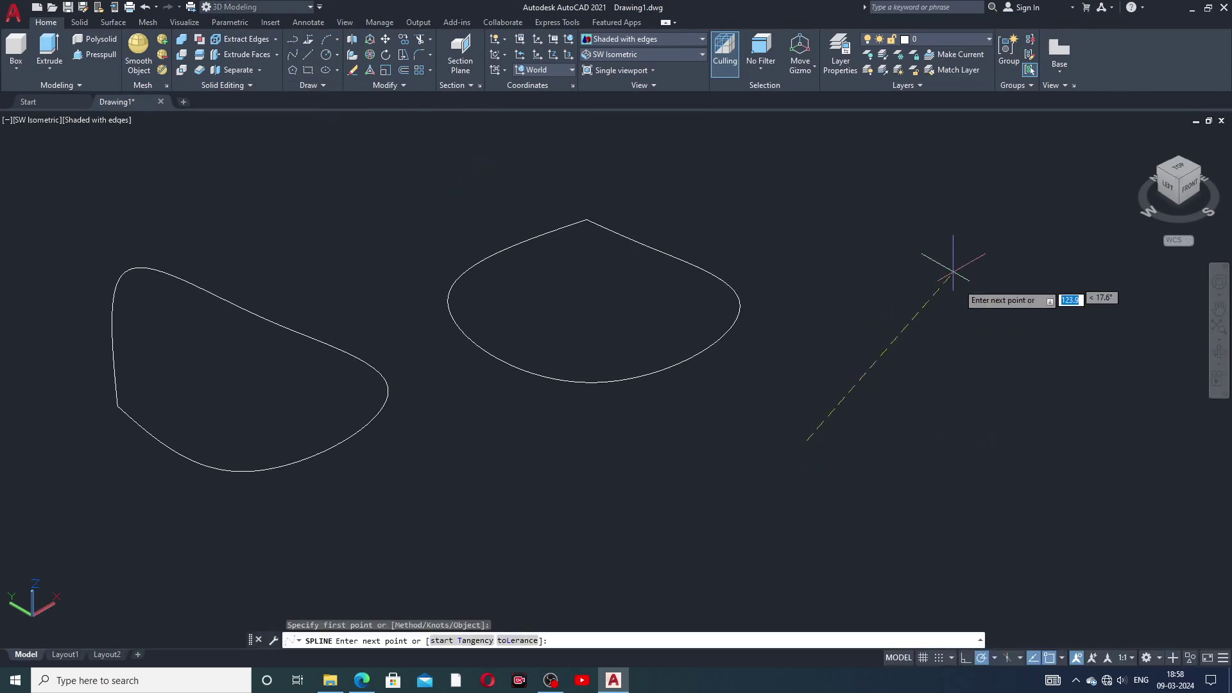
# - Add five more fit points to shape the third spline into a hooked loop and finish it
pyautogui.click(976, 343)
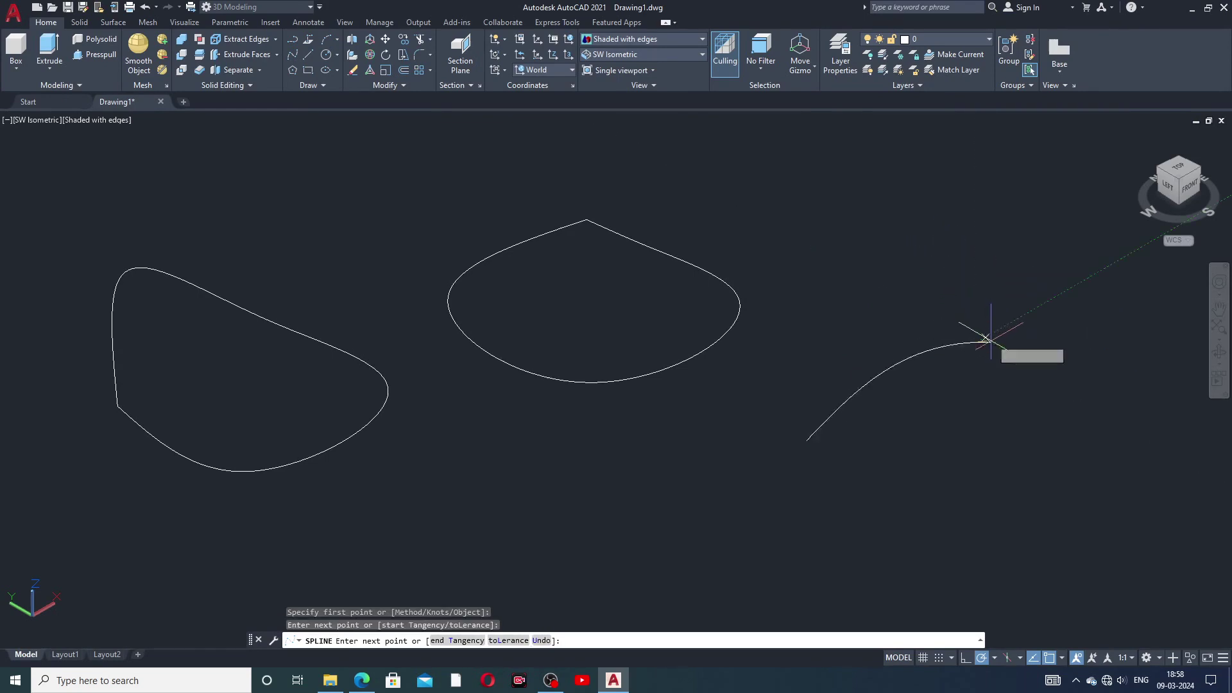
pyautogui.click(900, 296)
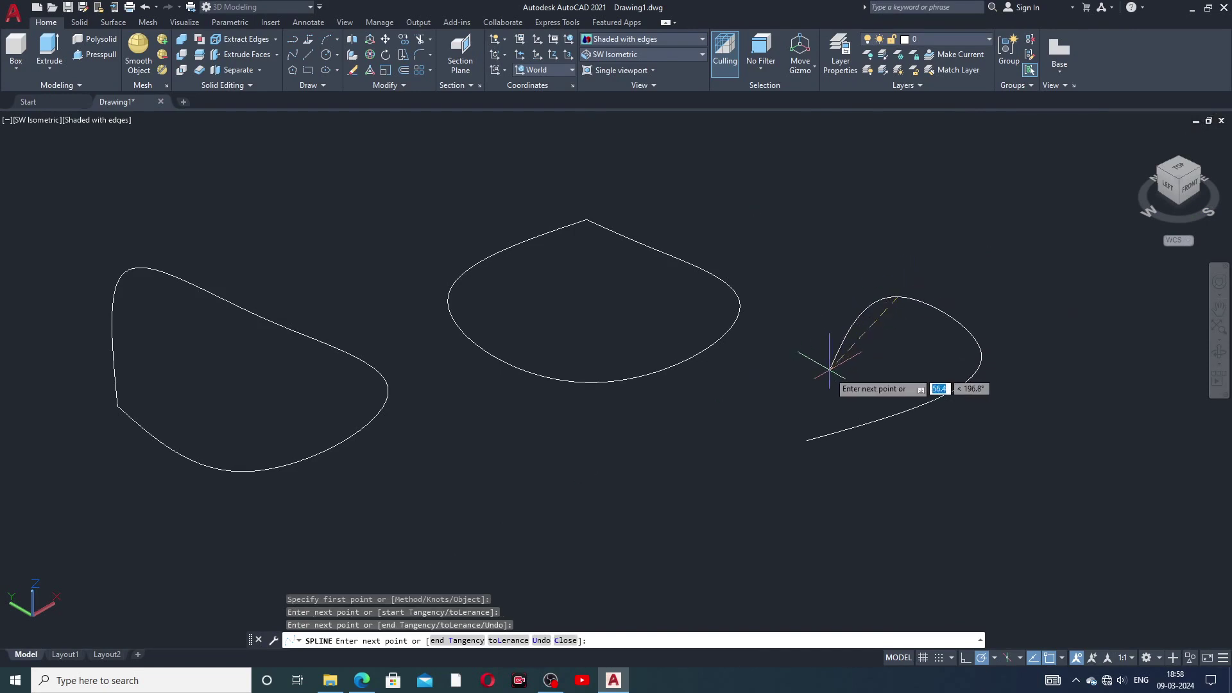
pyautogui.click(813, 242)
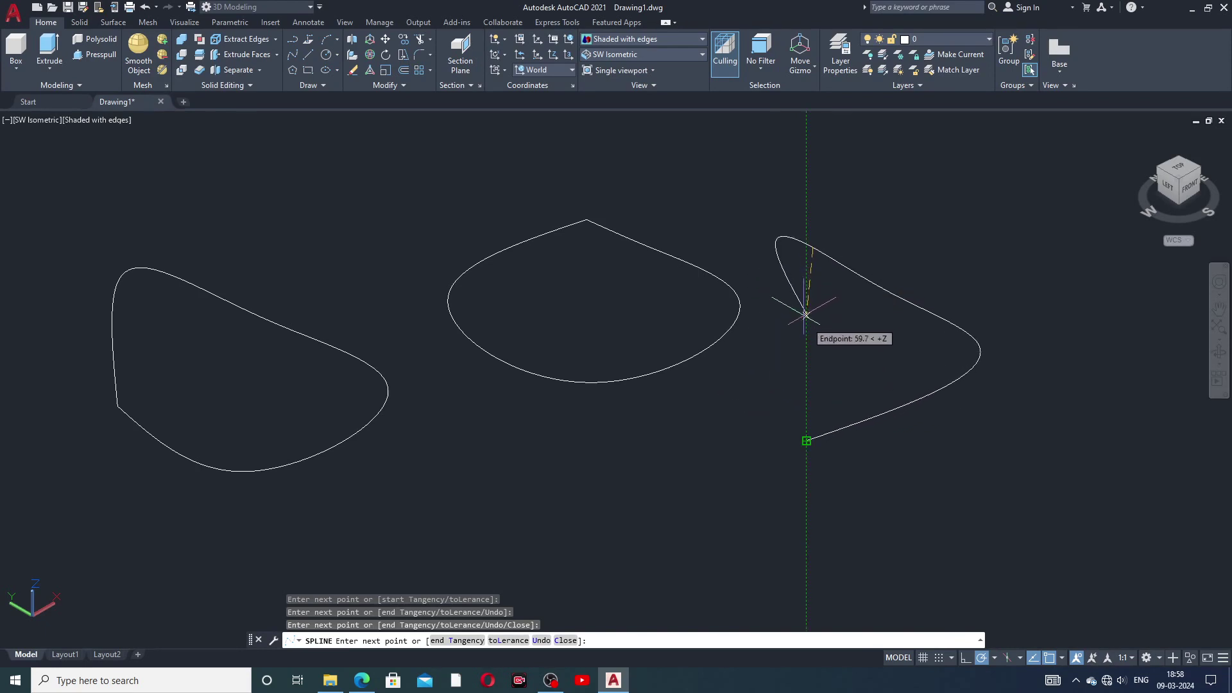
pyautogui.click(807, 332)
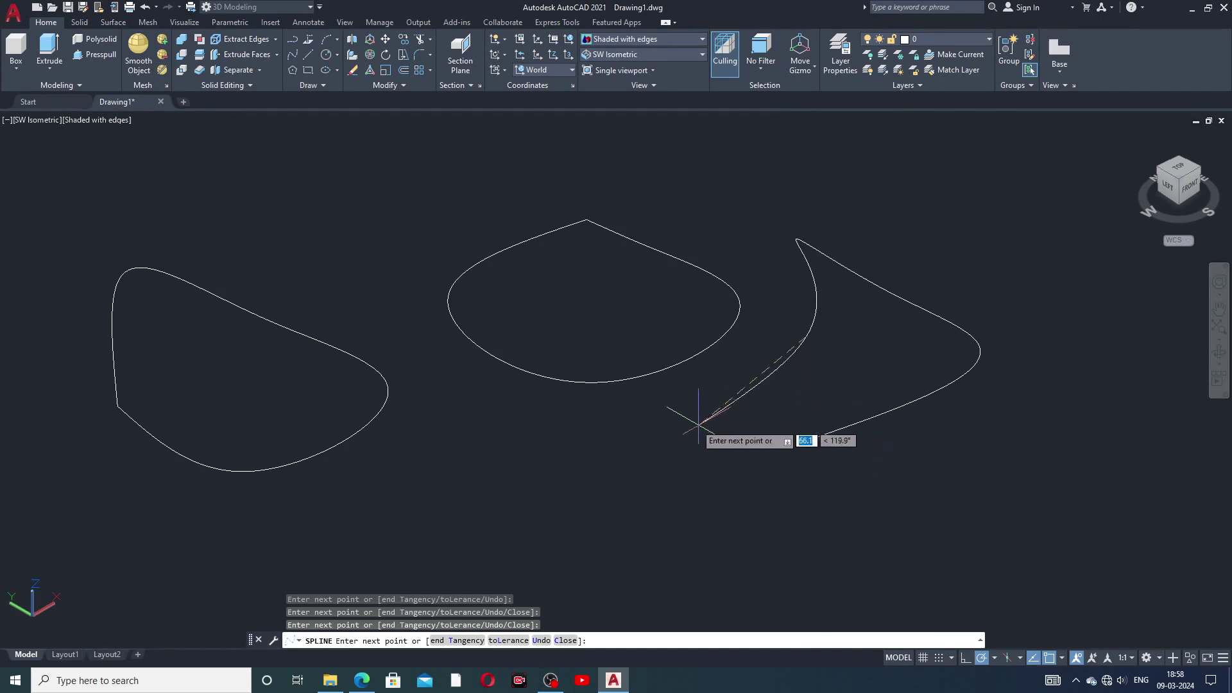
pyautogui.click(718, 395)
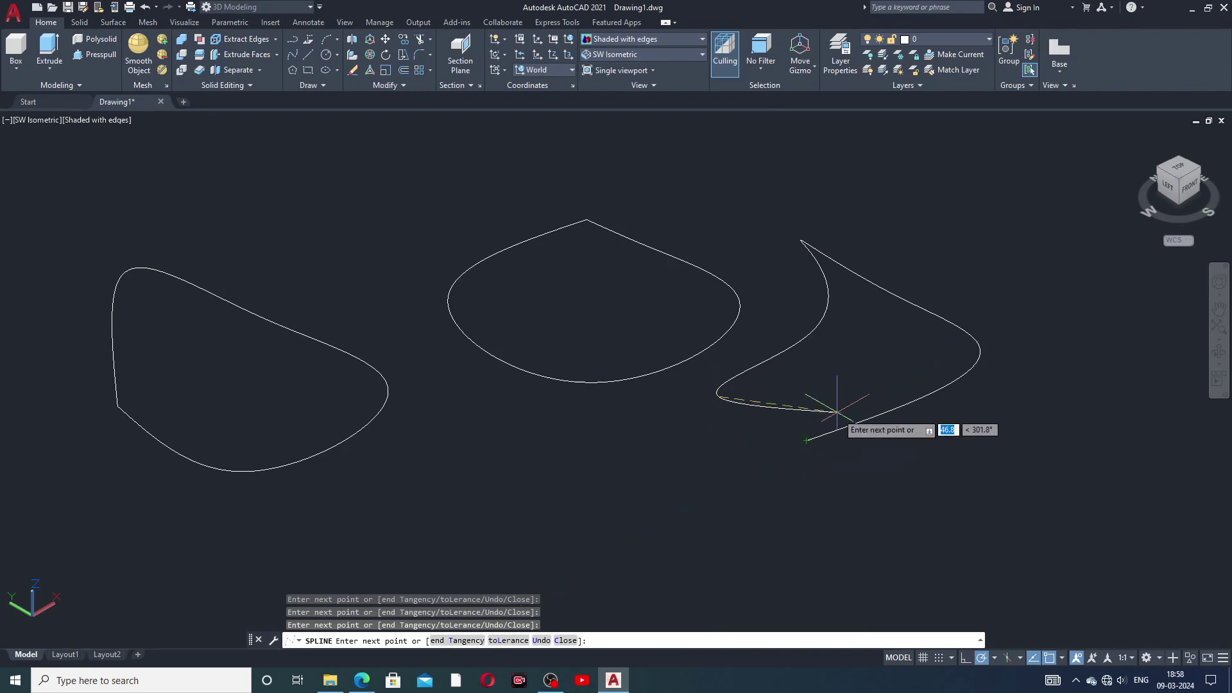
pyautogui.rightClick(870, 388)
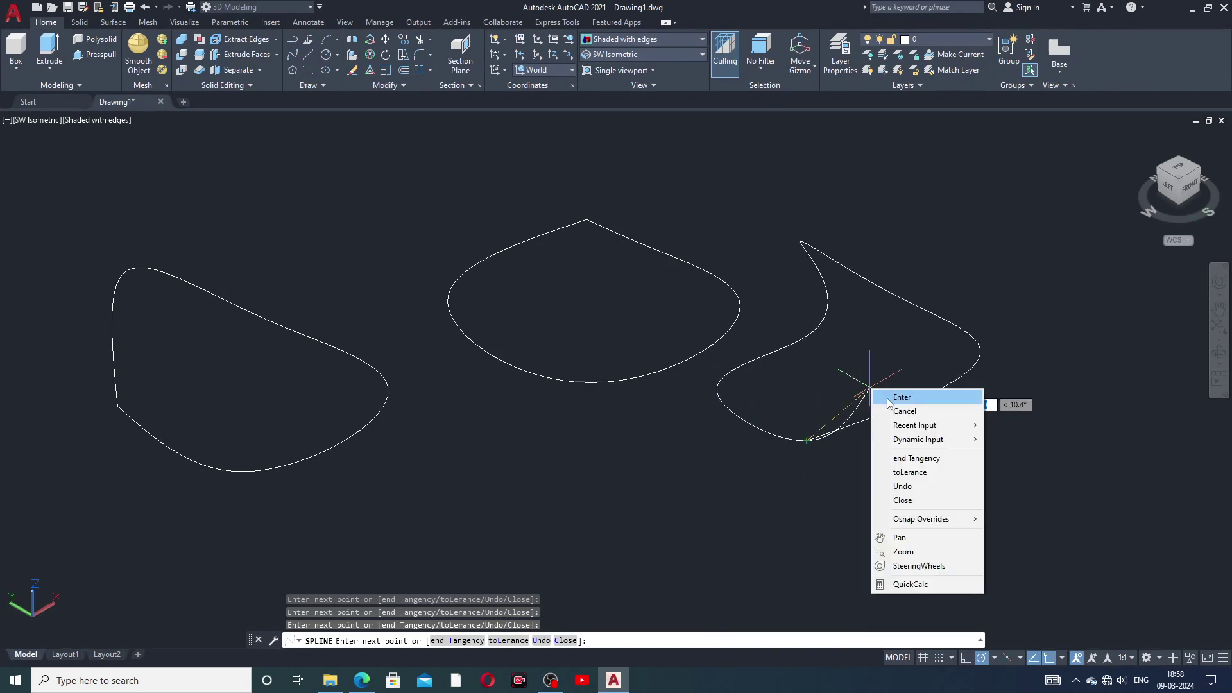
pyautogui.click(889, 397)
pyautogui.moveTo(959, 368); pyautogui.dragTo(1012, 362, button='middle')
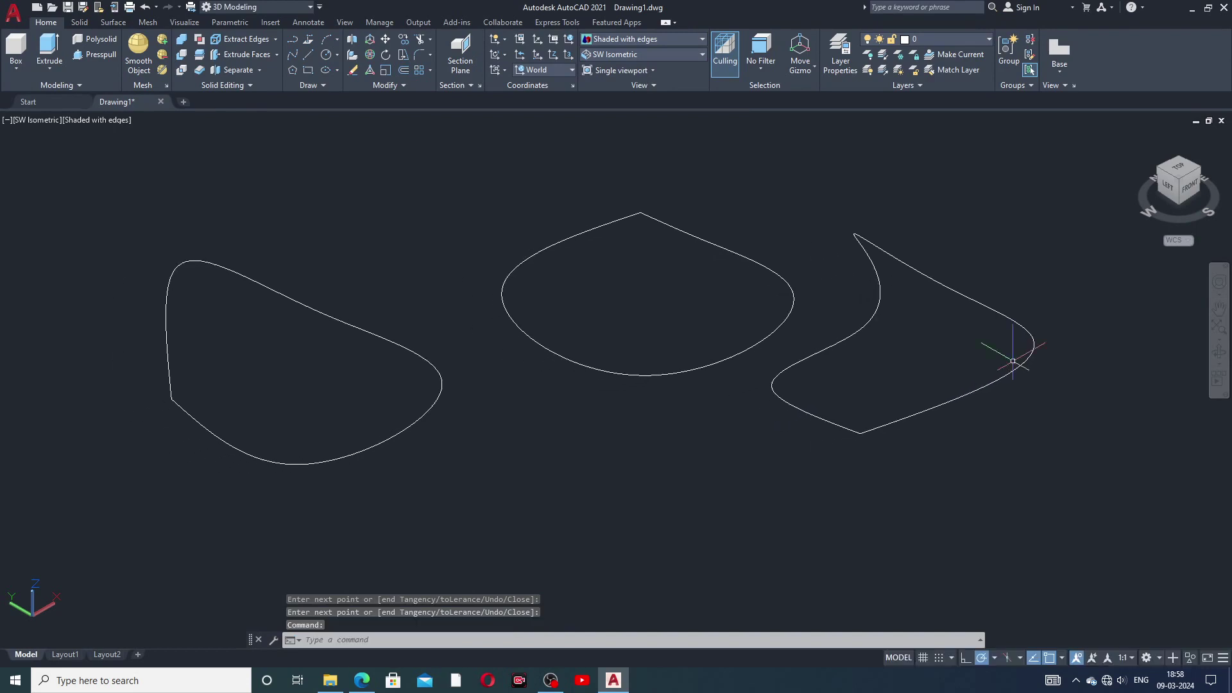
# - Drag the right spline's inner fit point inward to deepen its notch
pyautogui.click(974, 390)
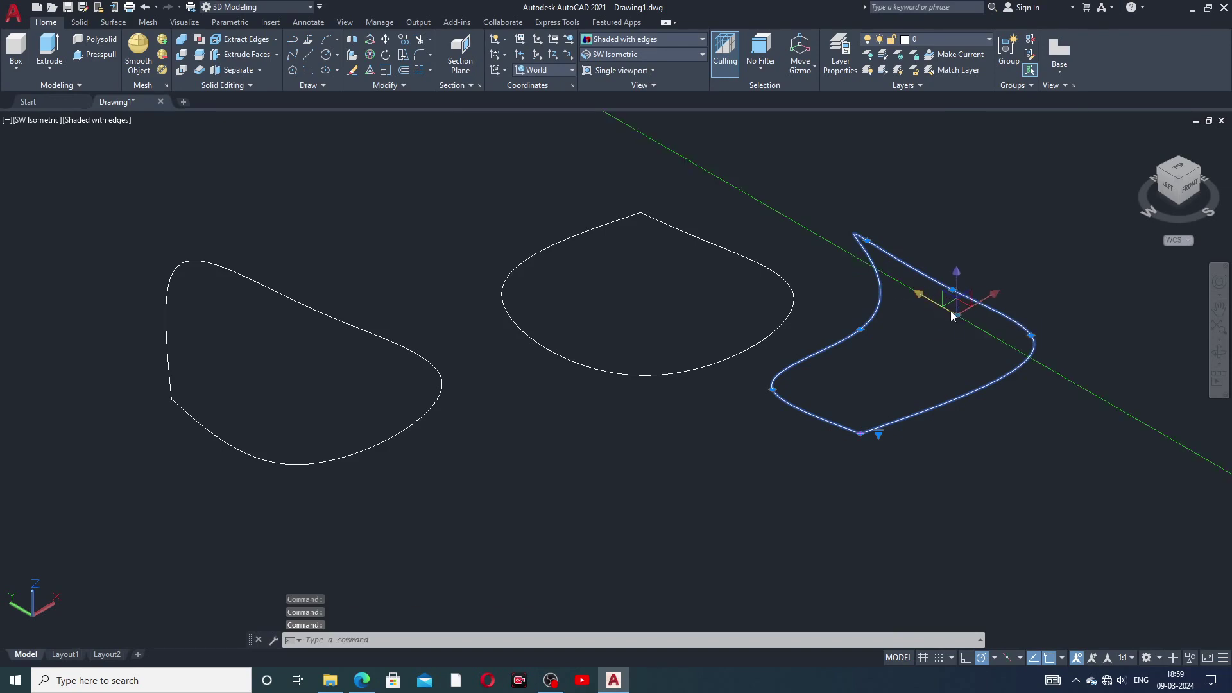
pyautogui.press('Escape')
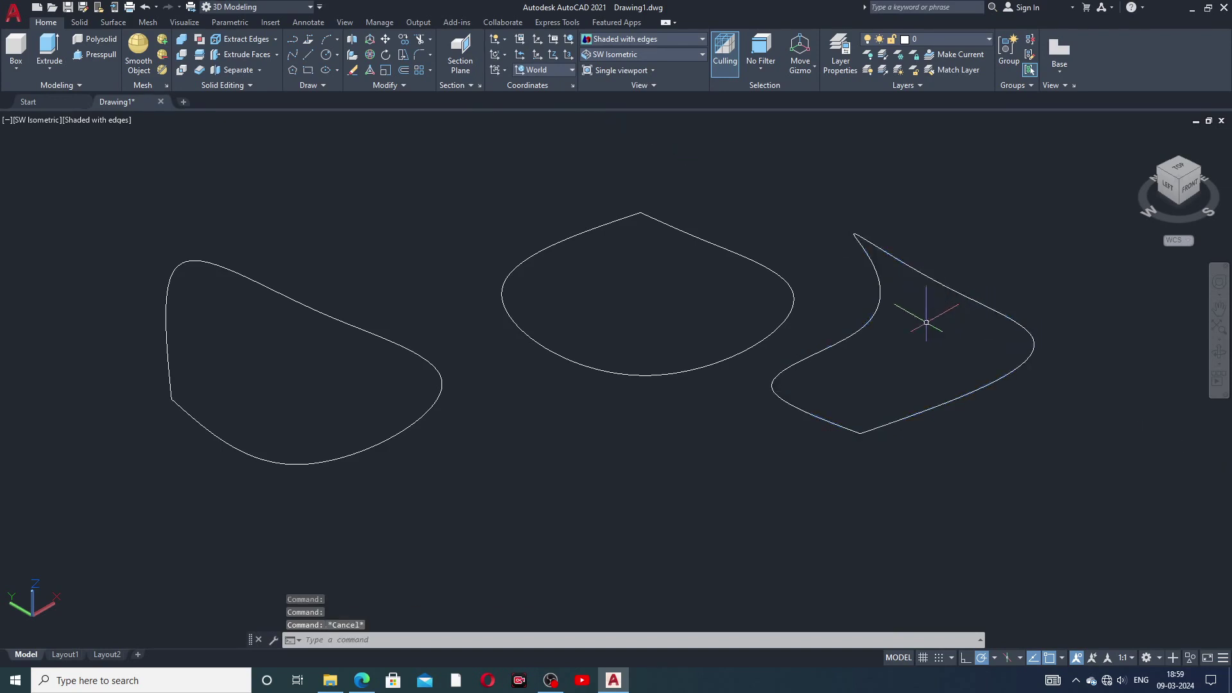
pyautogui.click(861, 329)
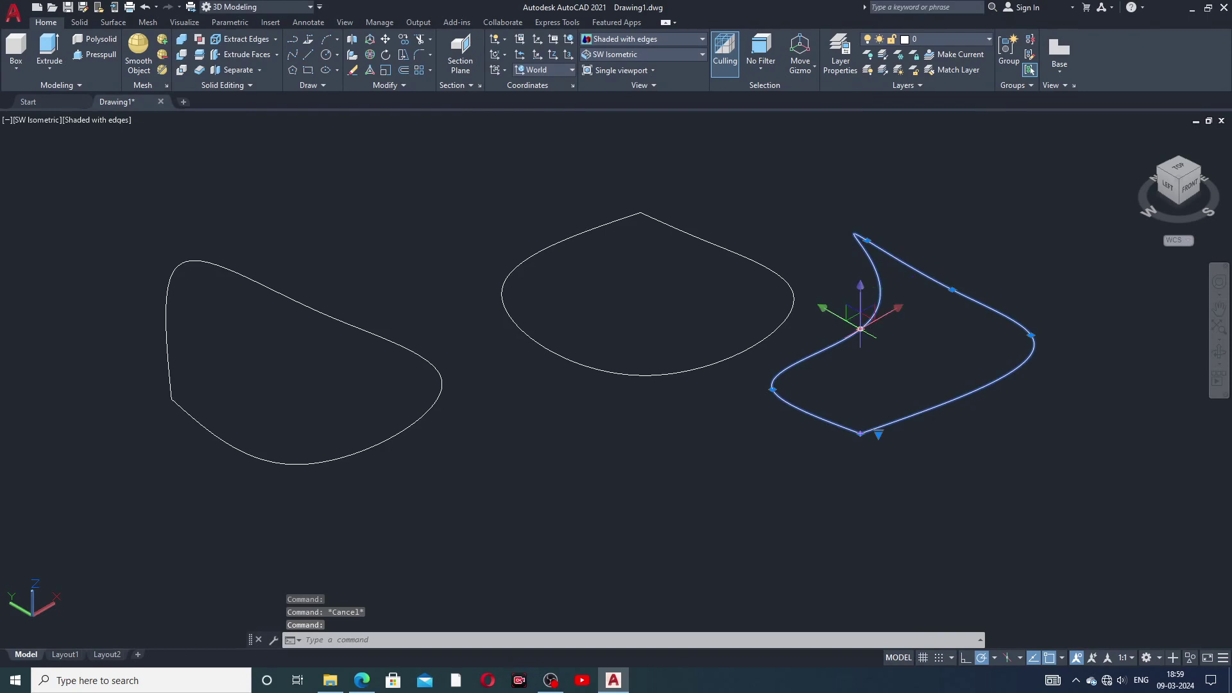
pyautogui.click(860, 328)
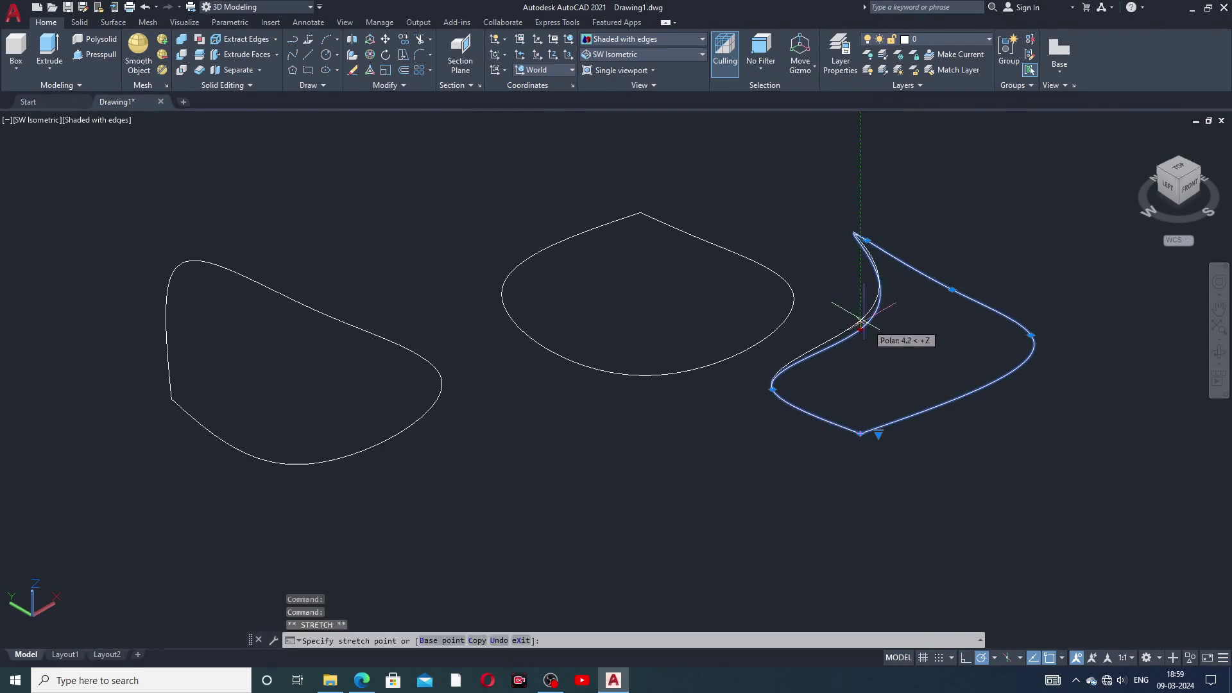
pyautogui.click(903, 348)
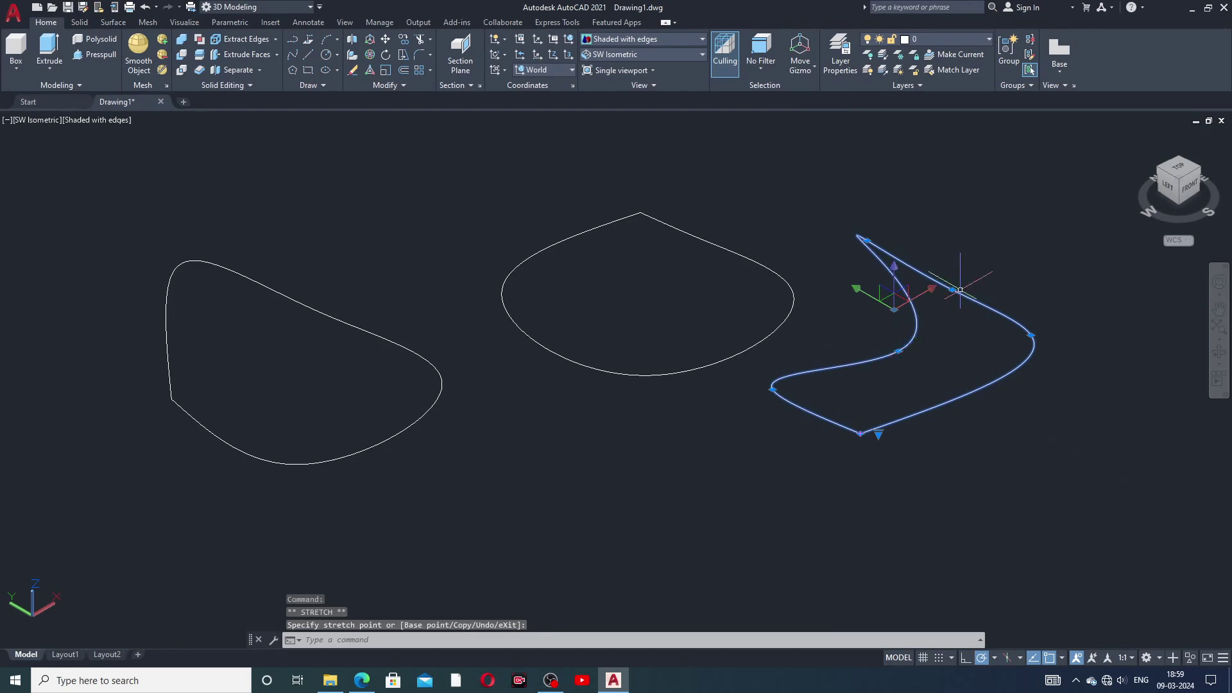
pyautogui.press('Escape')
# - Stretch the right spline's bottom tip lower and further left
pyautogui.moveTo(958, 357)
pyautogui.mouseDown(button='middle')
pyautogui.moveTo(957, 382)
pyautogui.moveTo(971, 323)
pyautogui.mouseUp(button='middle')
pyautogui.click(860, 412)
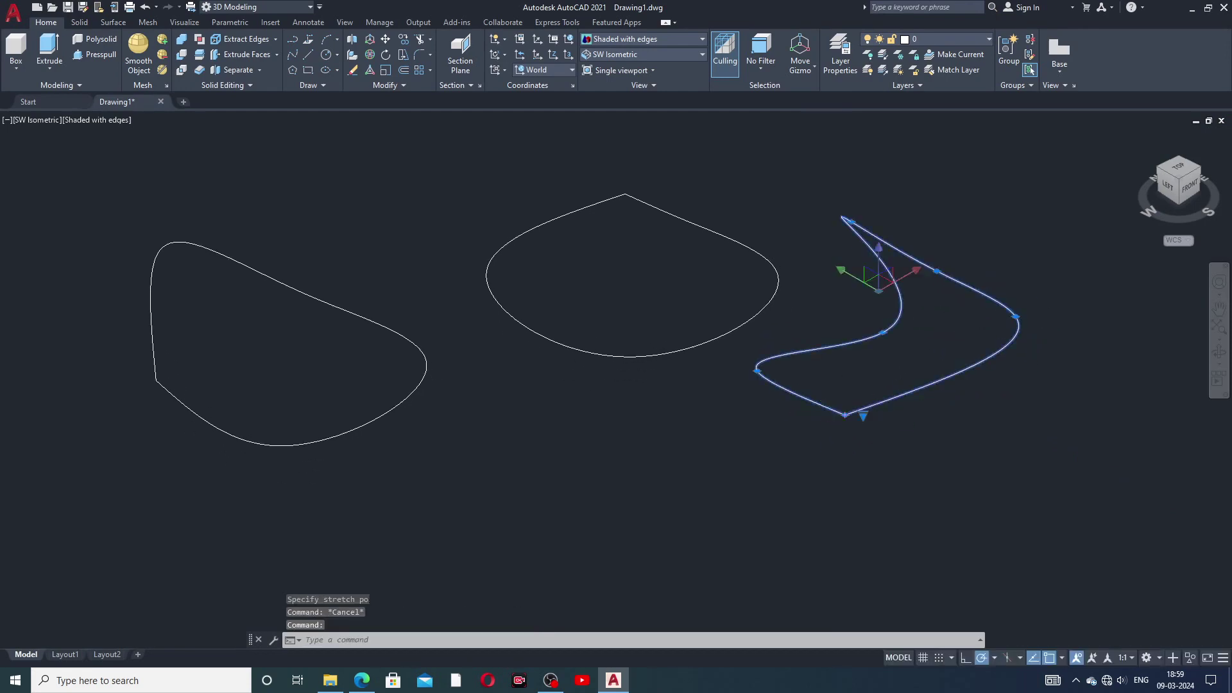
pyautogui.click(844, 415)
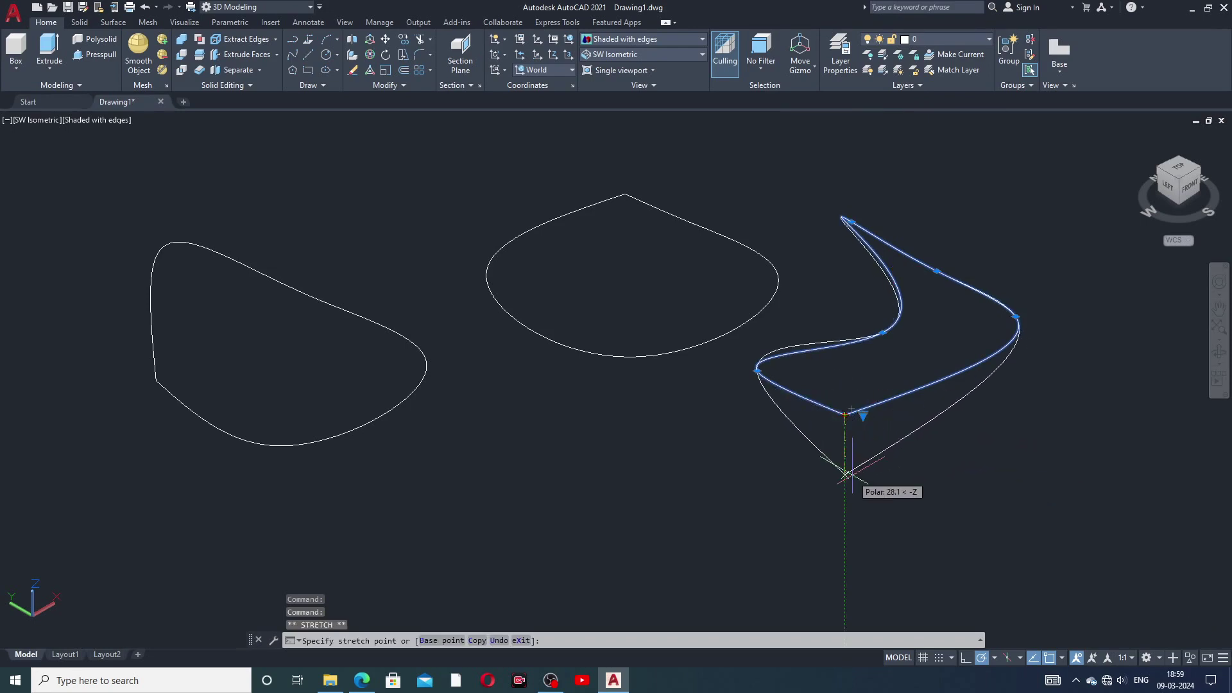
pyautogui.click(831, 444)
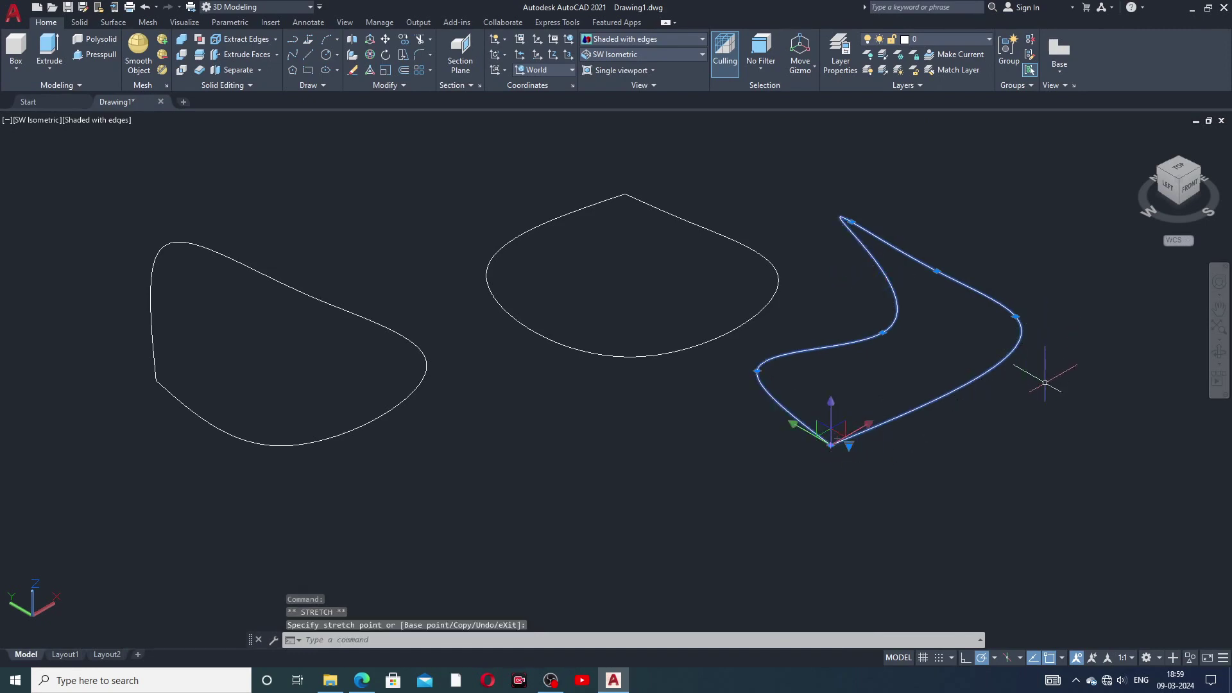
pyautogui.press('Escape')
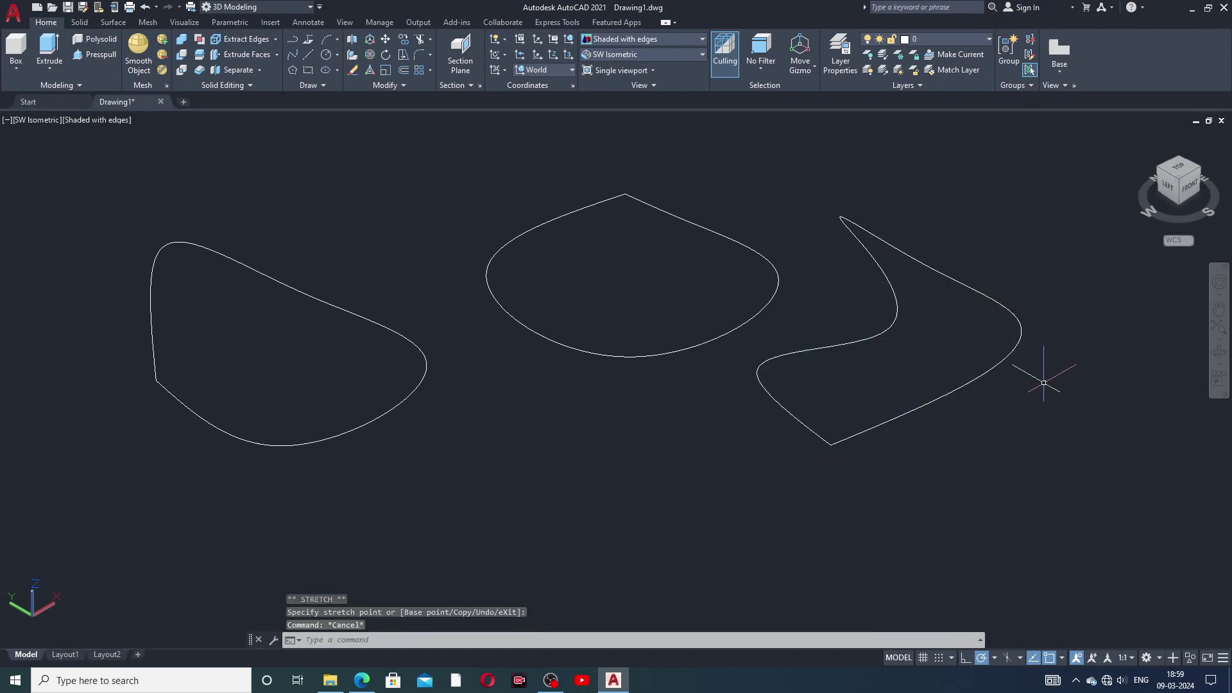
# - Pull the middle spline's right fit point inward to narrow it
pyautogui.click(733, 236)
pyautogui.click(752, 250)
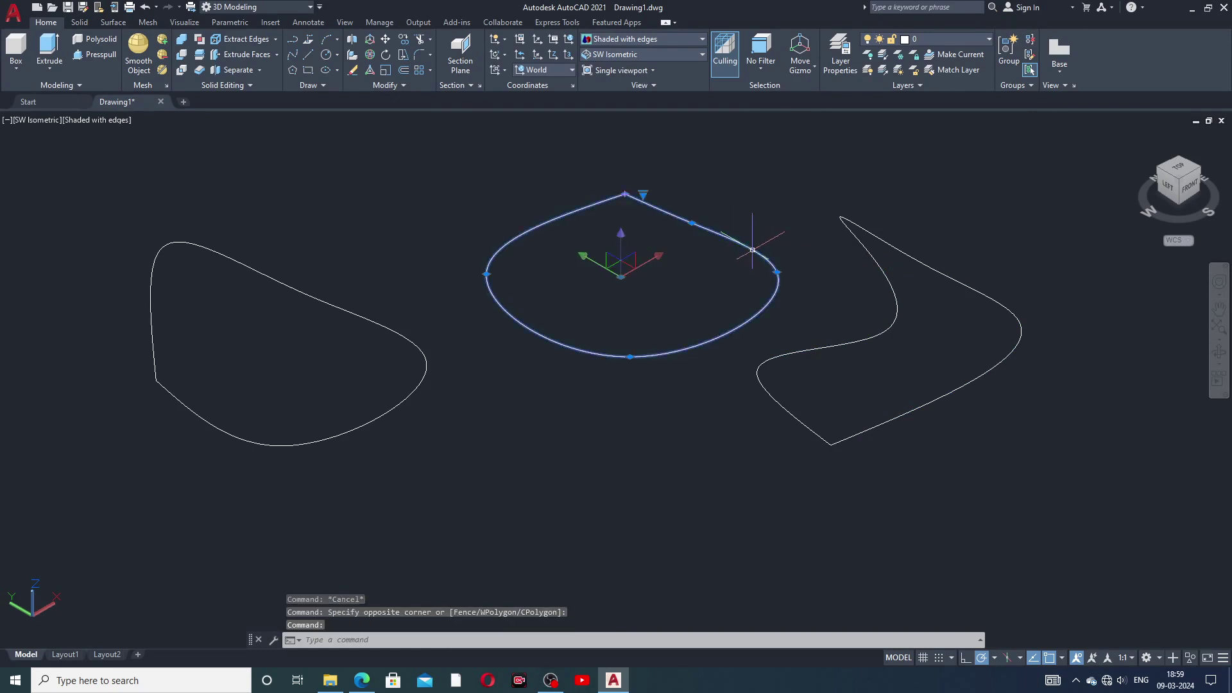
pyautogui.click(777, 272)
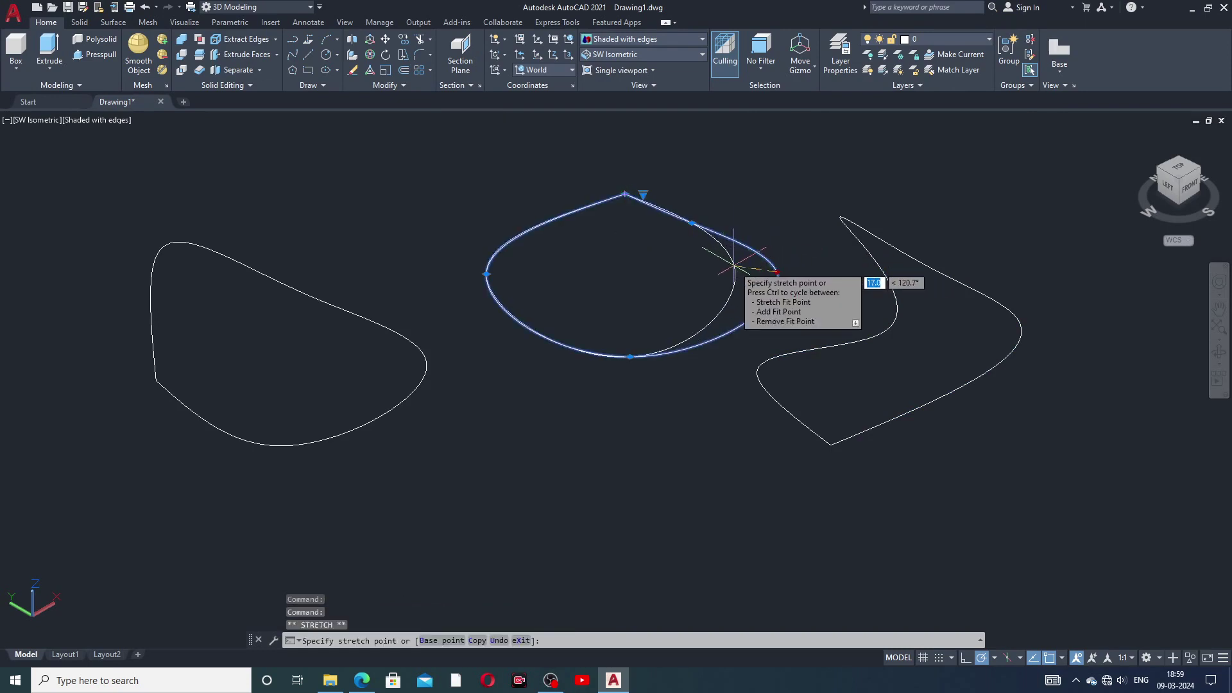
pyautogui.click(731, 270)
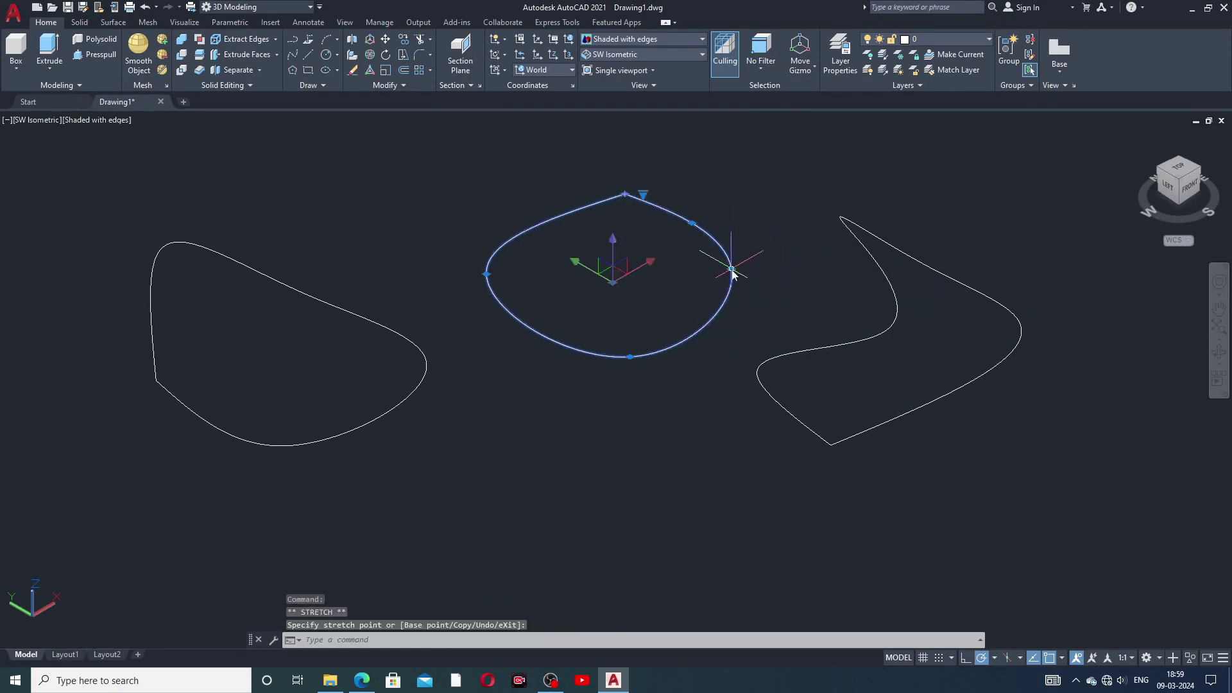
pyautogui.press('Escape')
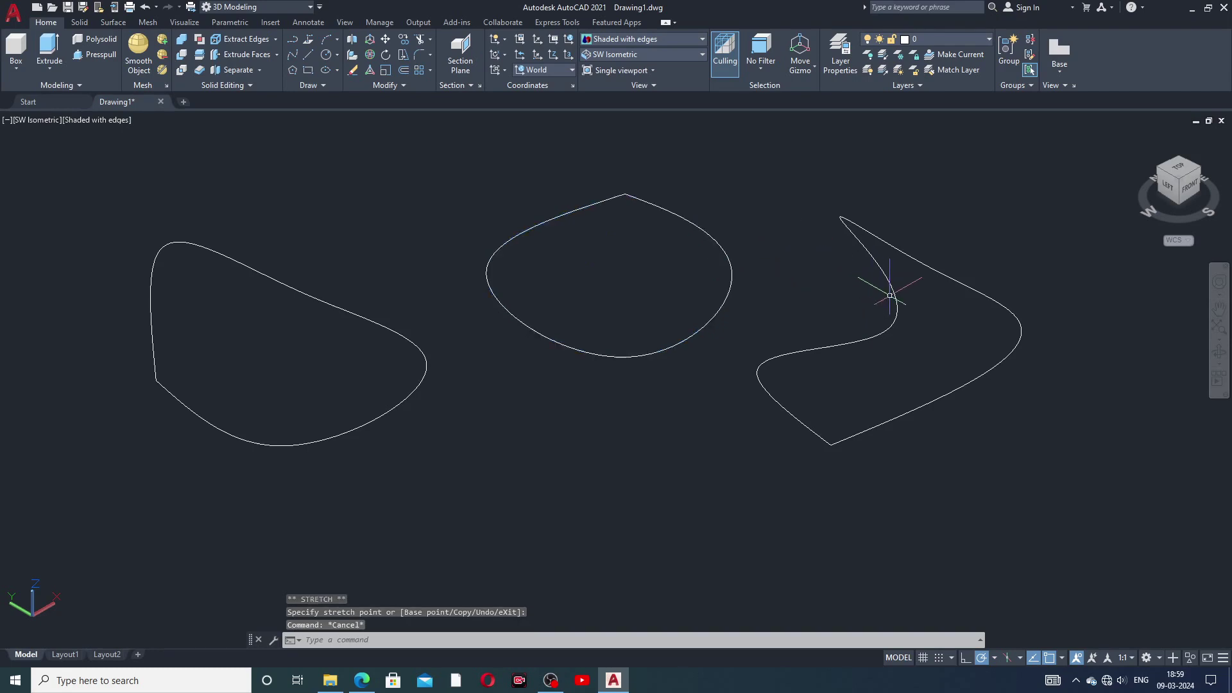
# - Pull the left spline's right grip leftward to make it more compact
pyautogui.moveTo(933, 311); pyautogui.dragTo(950, 329, button='middle')
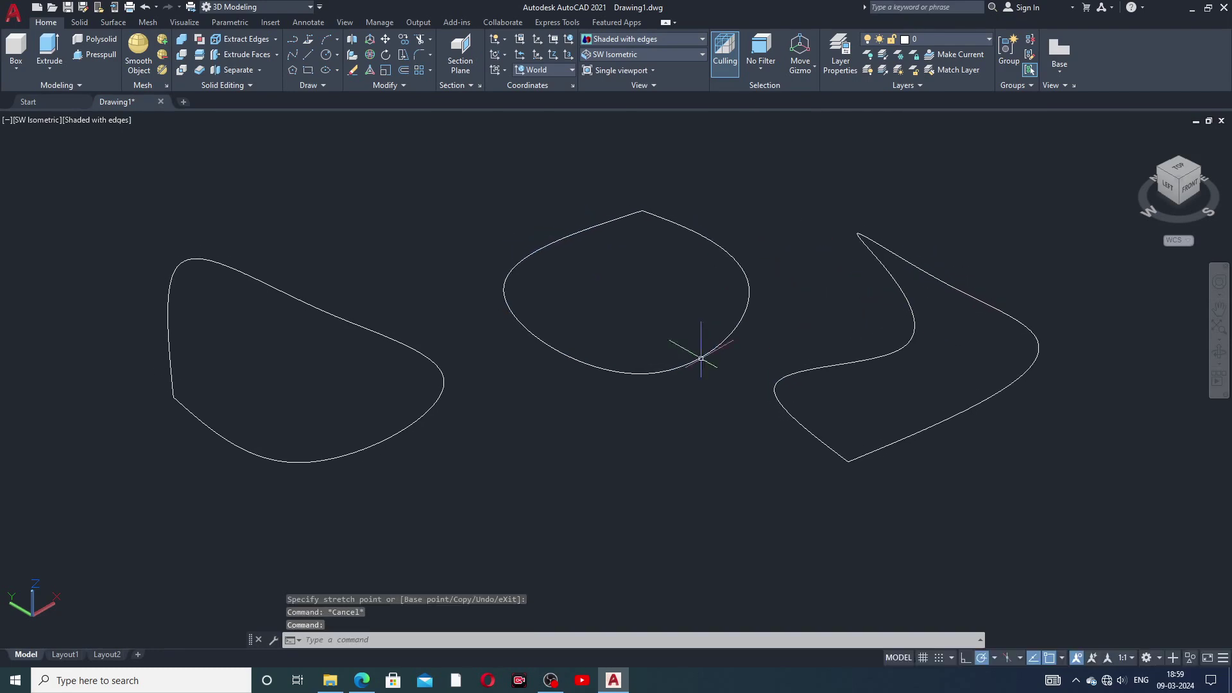
pyautogui.click(443, 385)
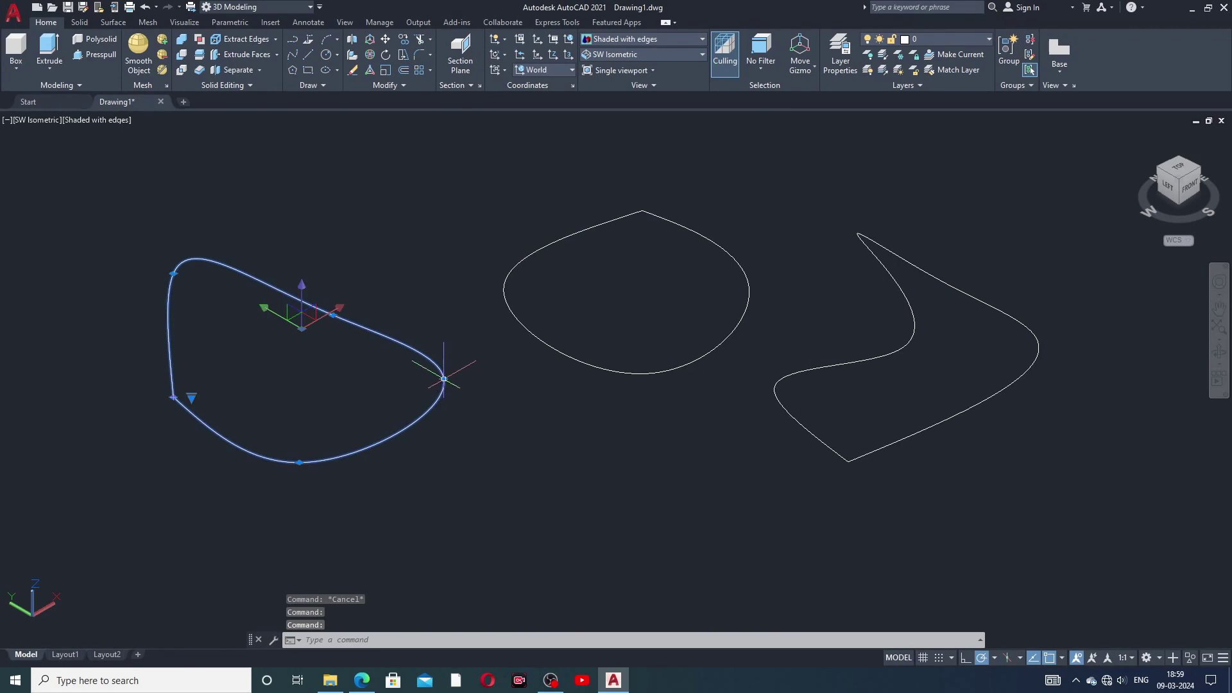
pyautogui.click(443, 379)
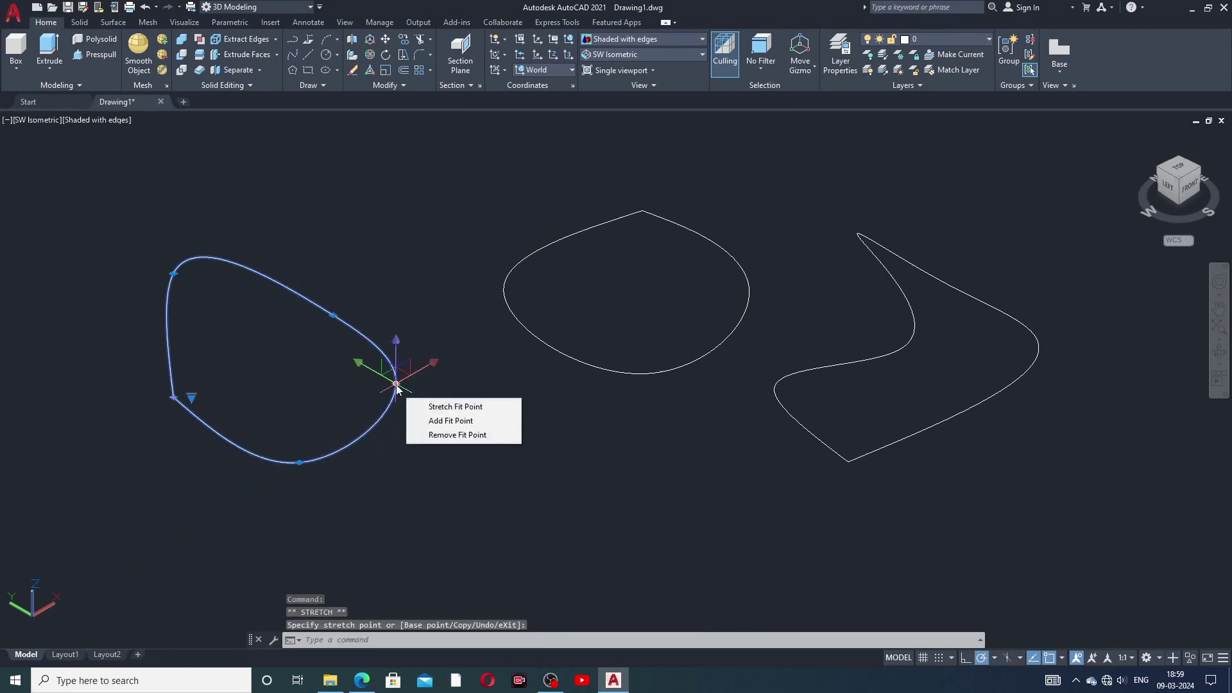
pyautogui.press('Escape')
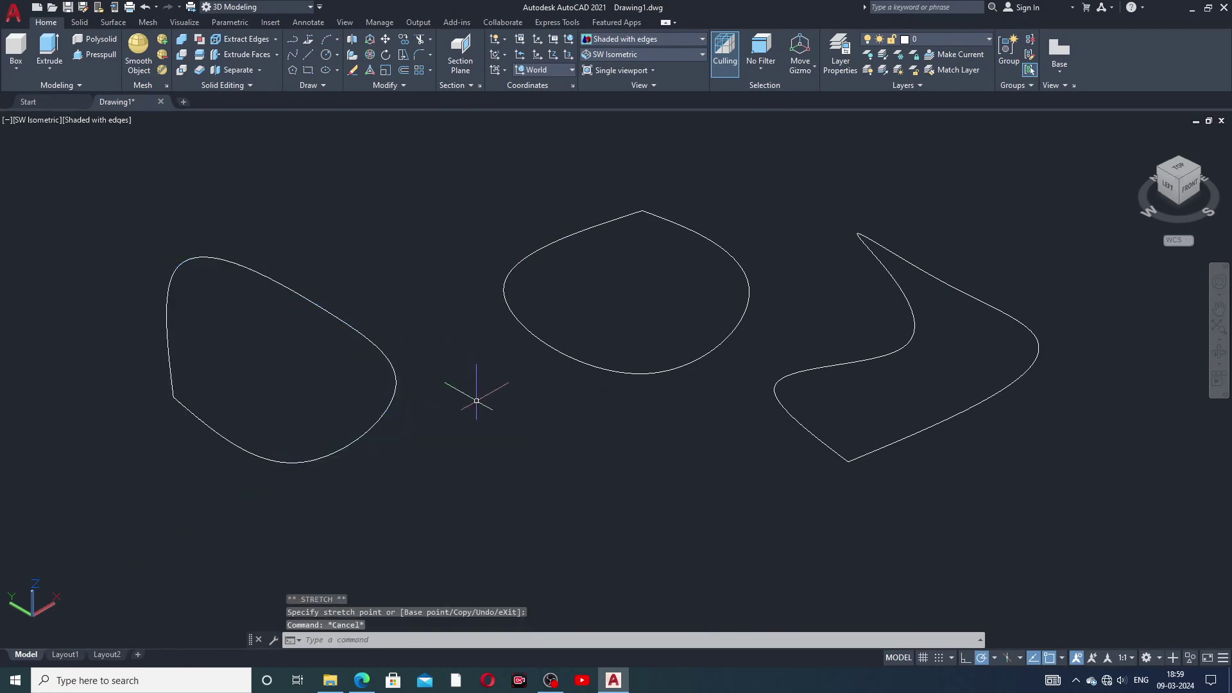
pyautogui.moveTo(498, 413); pyautogui.dragTo(481, 393, button='middle')
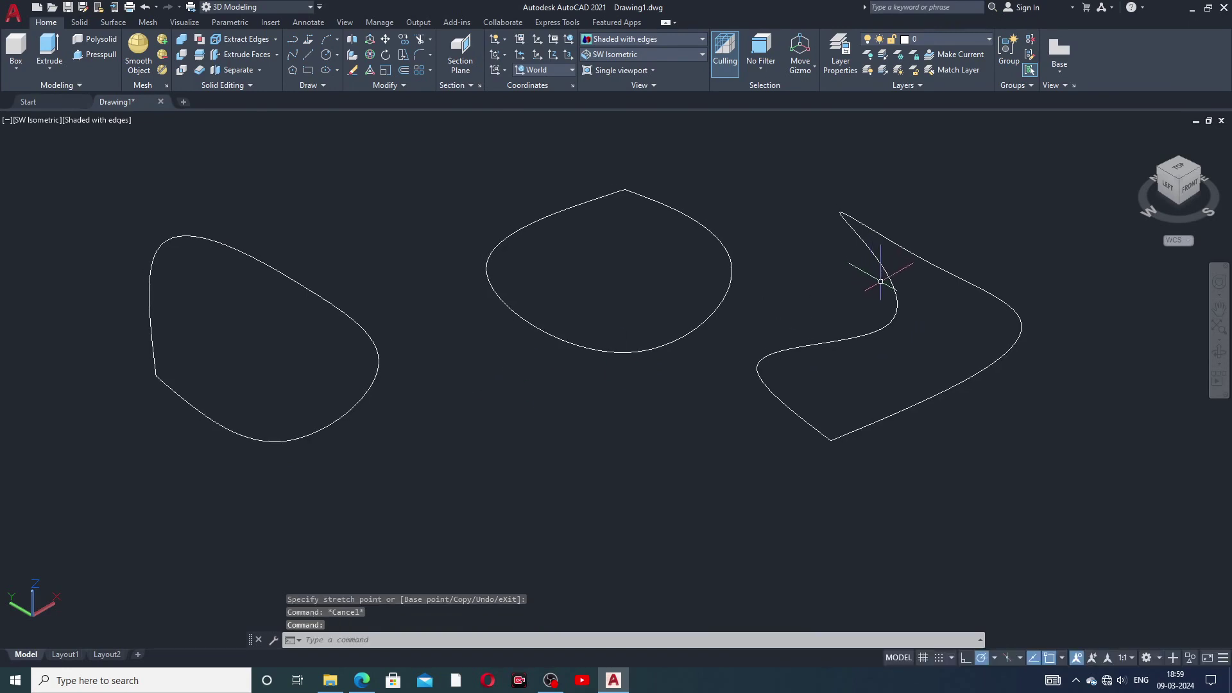
# - Stretch the right spline's upper-left fit point down toward its waist
pyautogui.click(897, 307)
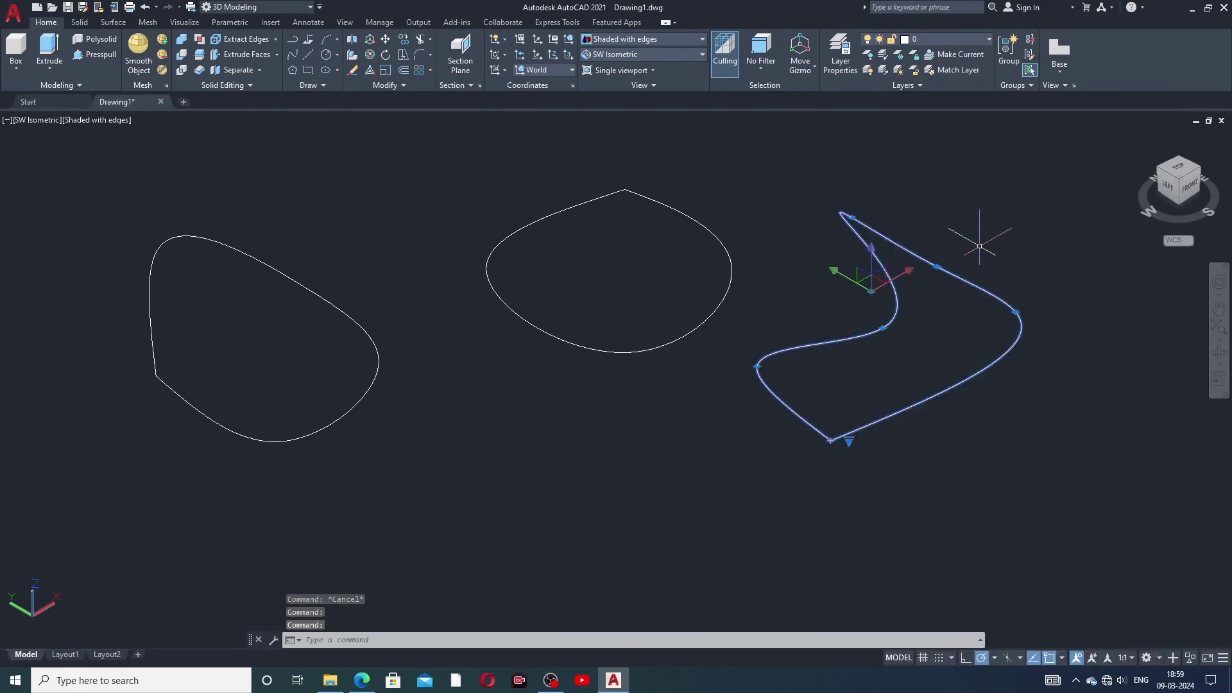
pyautogui.click(937, 266)
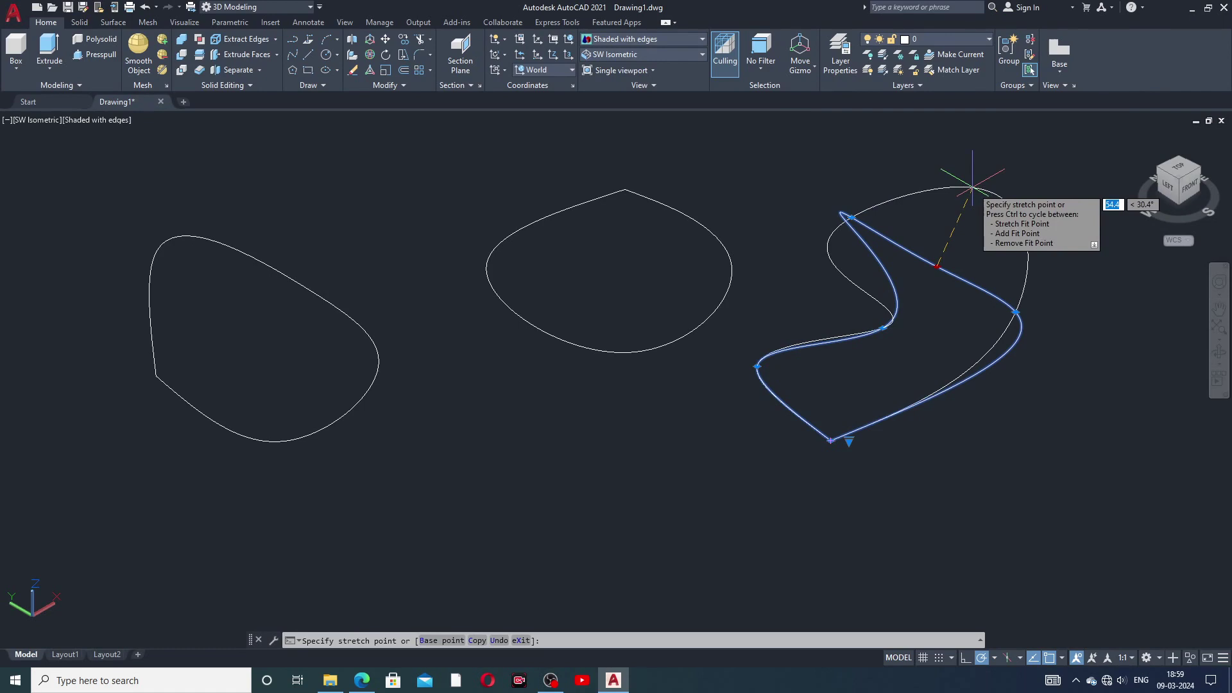
pyautogui.press('Escape')
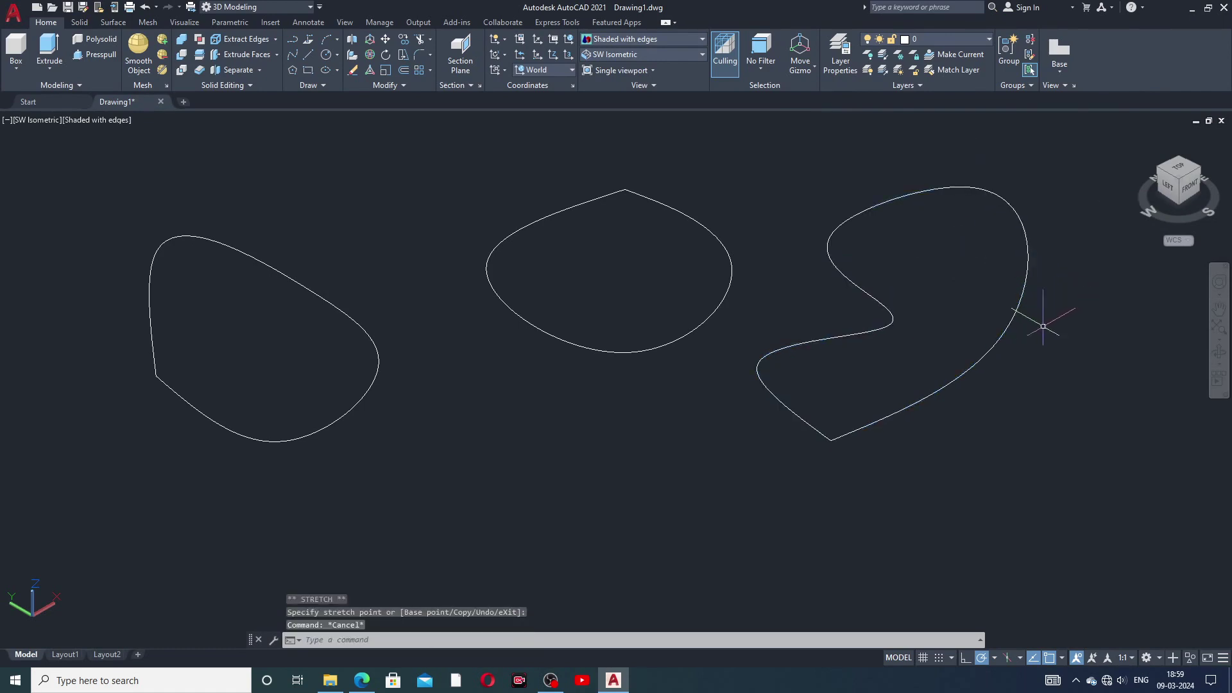
pyautogui.click(834, 241)
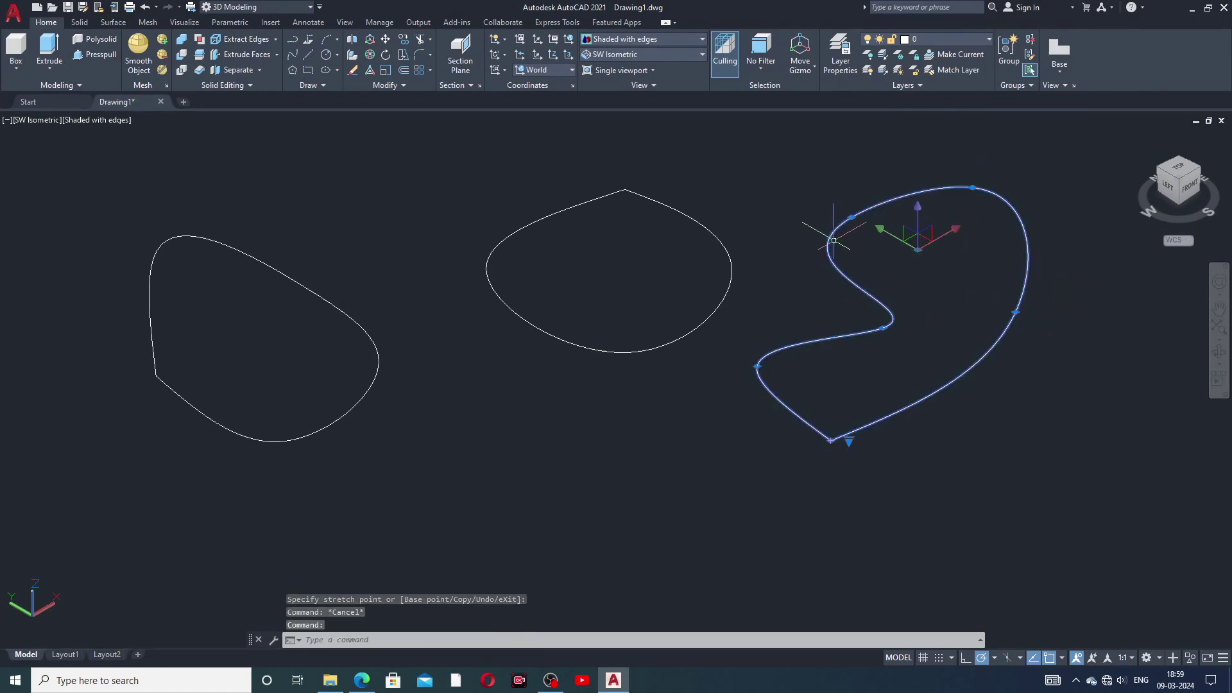
pyautogui.click(851, 219)
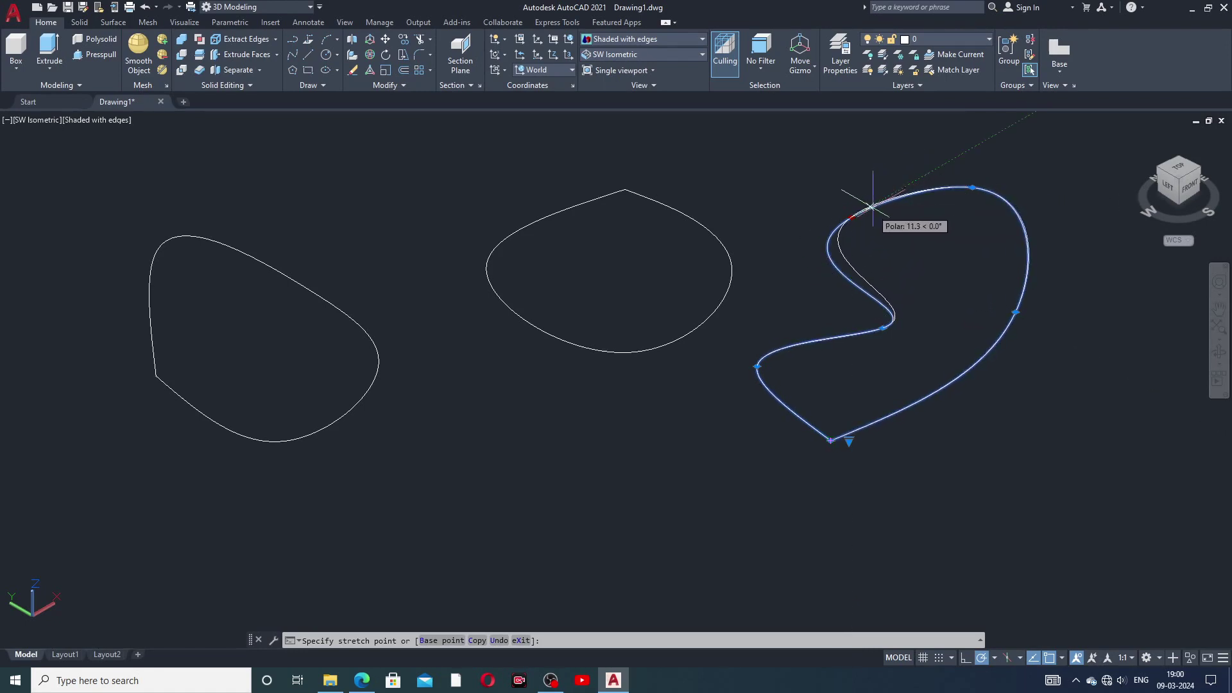
pyautogui.press('Down')
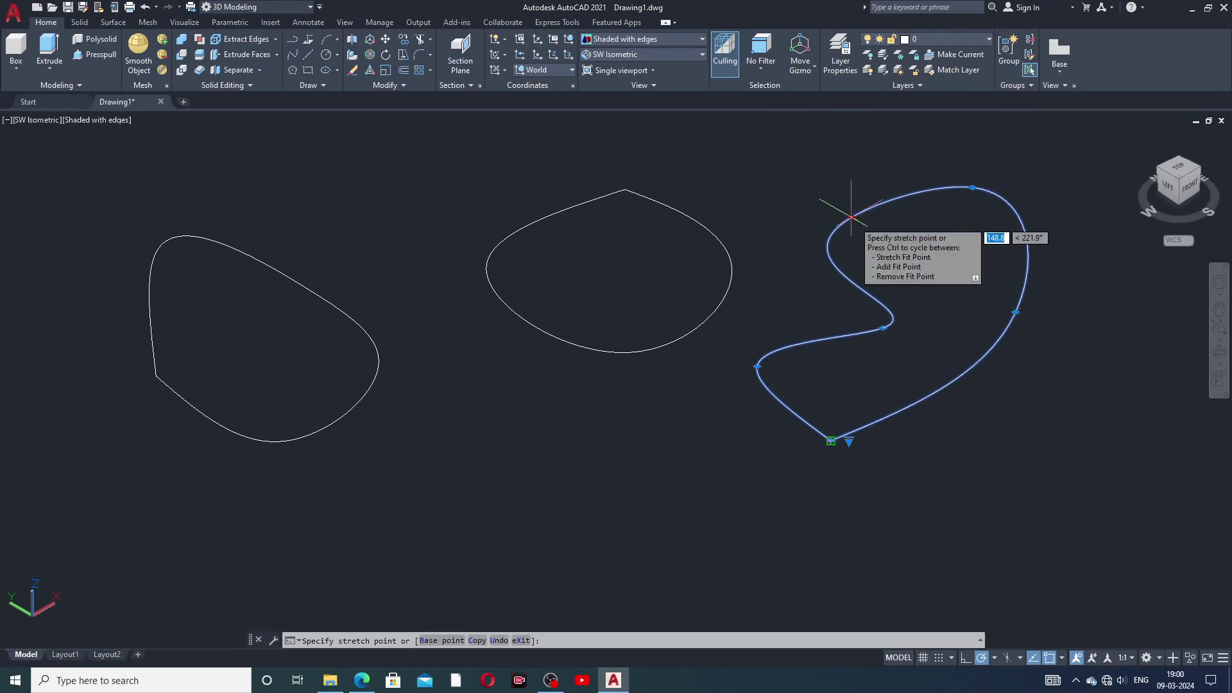
pyautogui.press('Escape')
pyautogui.press('Escape')
pyautogui.moveTo(863, 243)
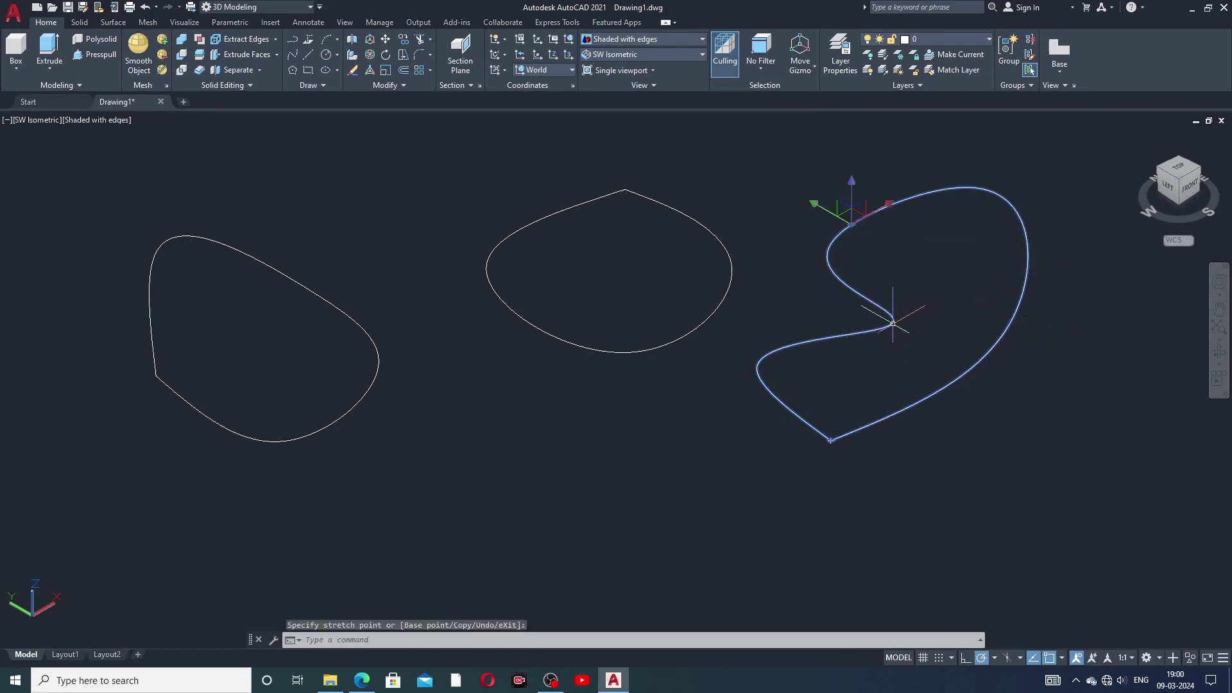
pyautogui.click(892, 321)
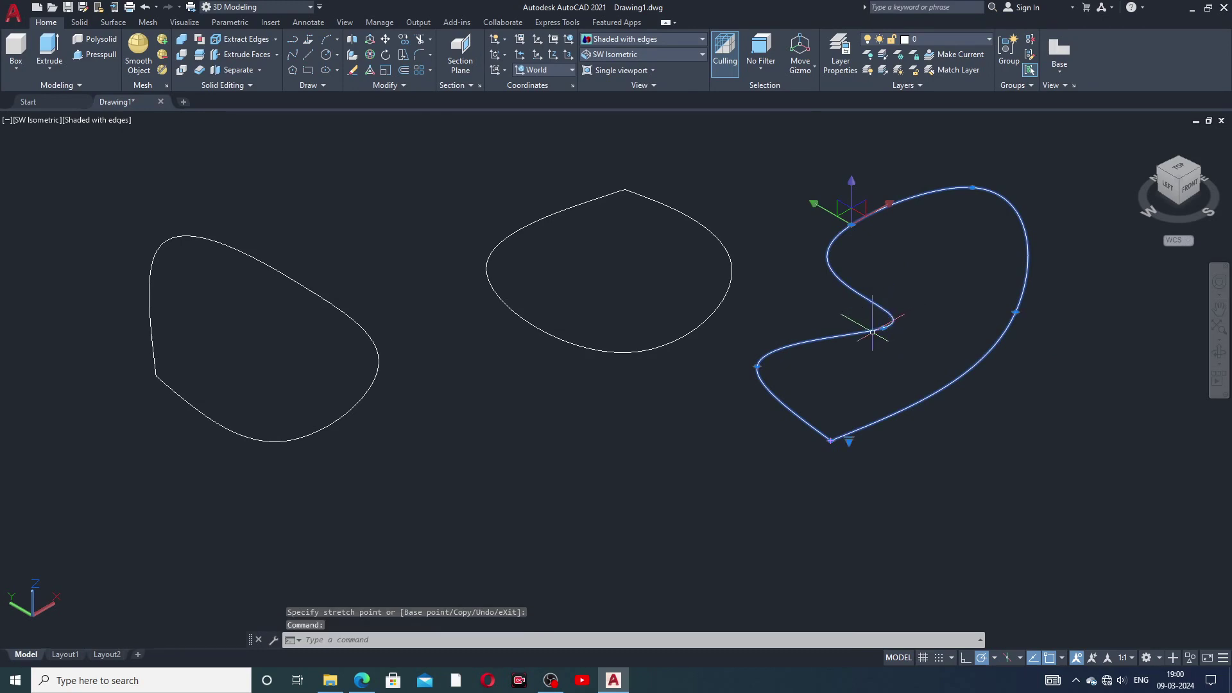
# - Push a left-side point inward to form the dent, then move the bottom tip up-right
pyautogui.click(883, 327)
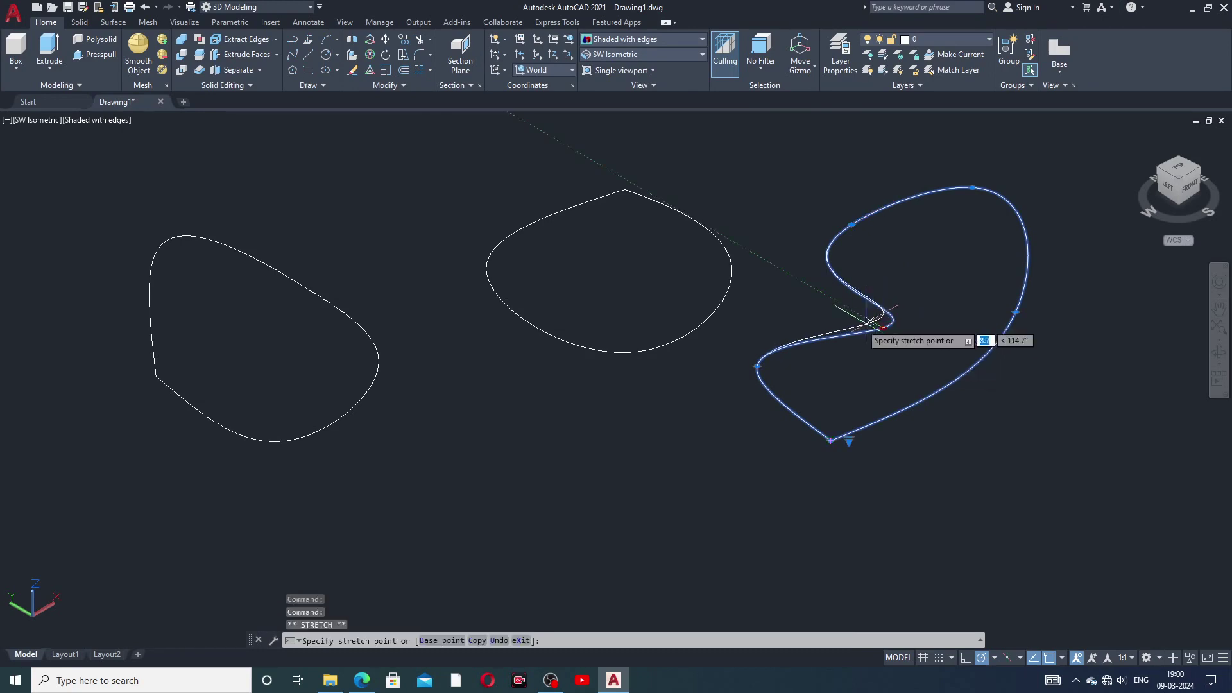
pyautogui.click(817, 319)
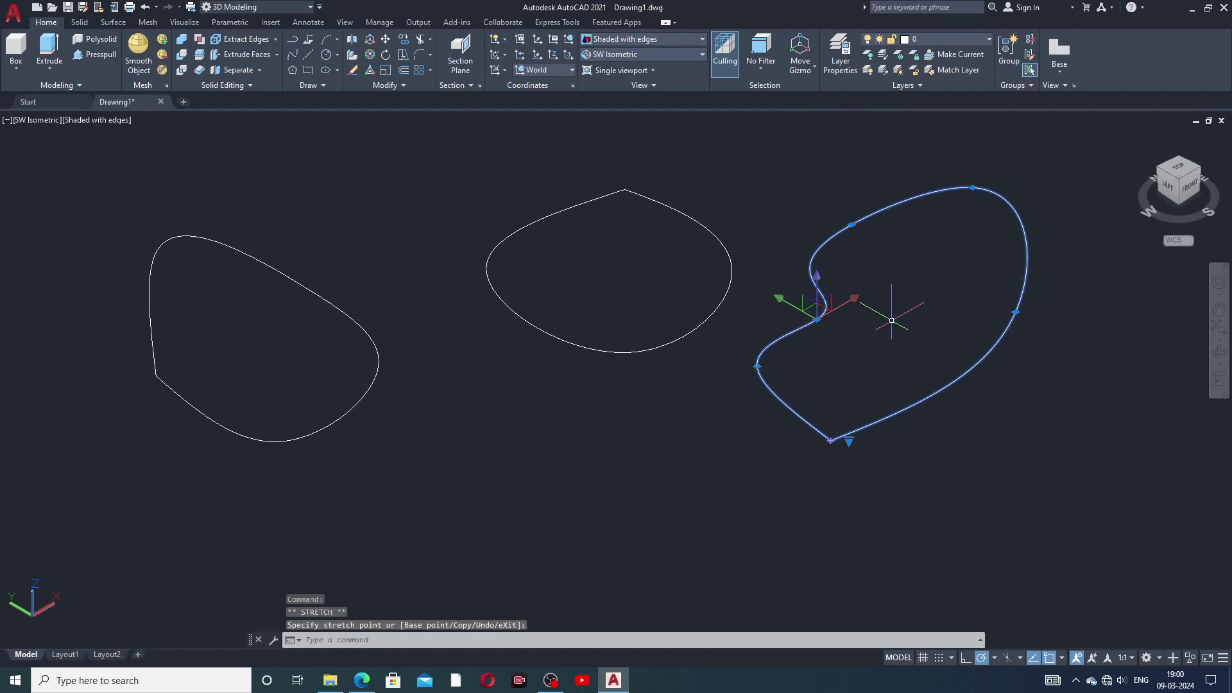
pyautogui.press('Escape')
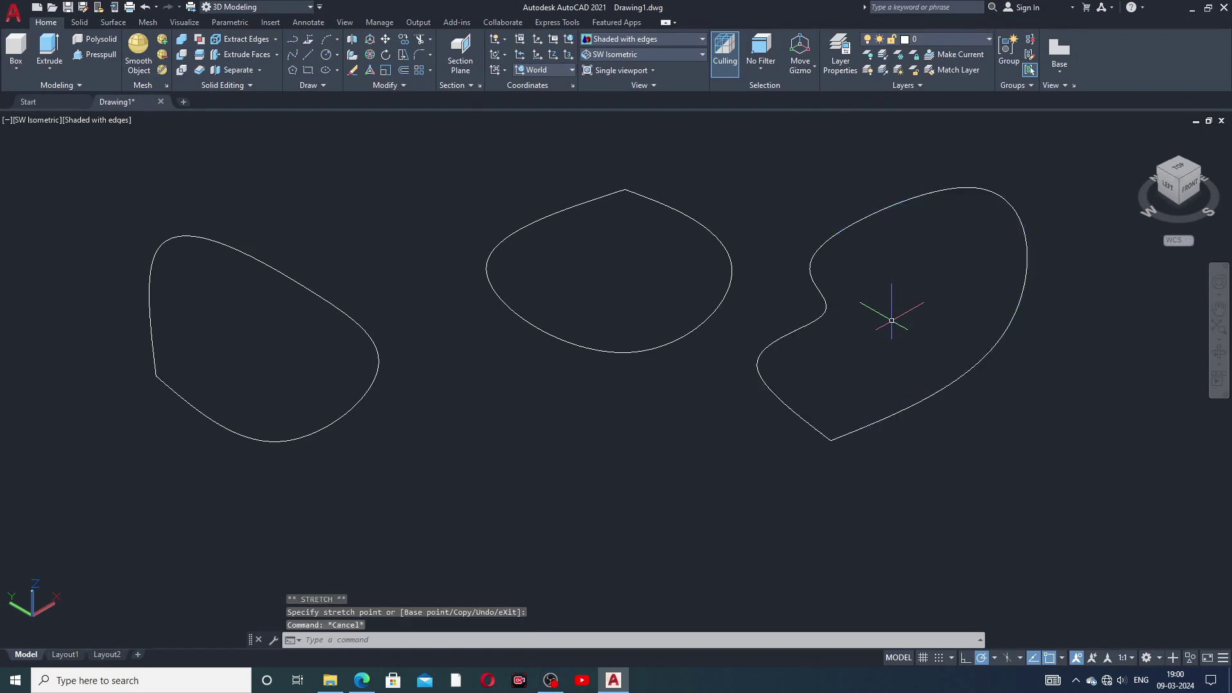
pyautogui.click(830, 442)
pyautogui.click(831, 441)
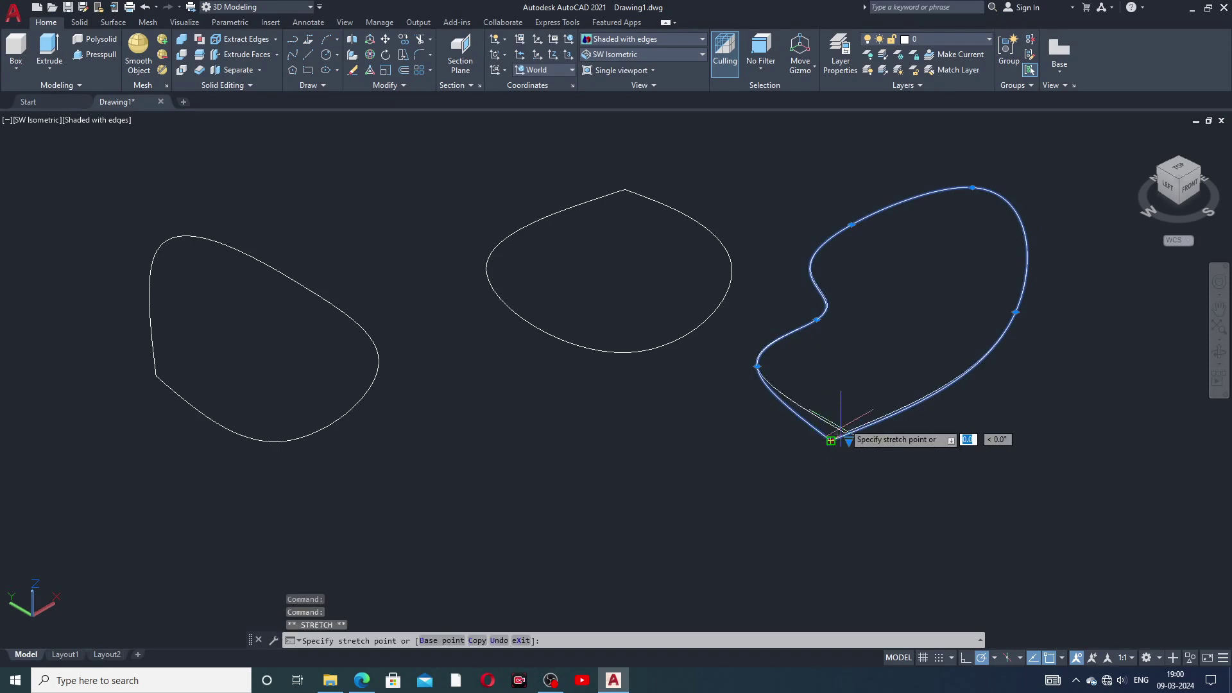
pyautogui.click(874, 400)
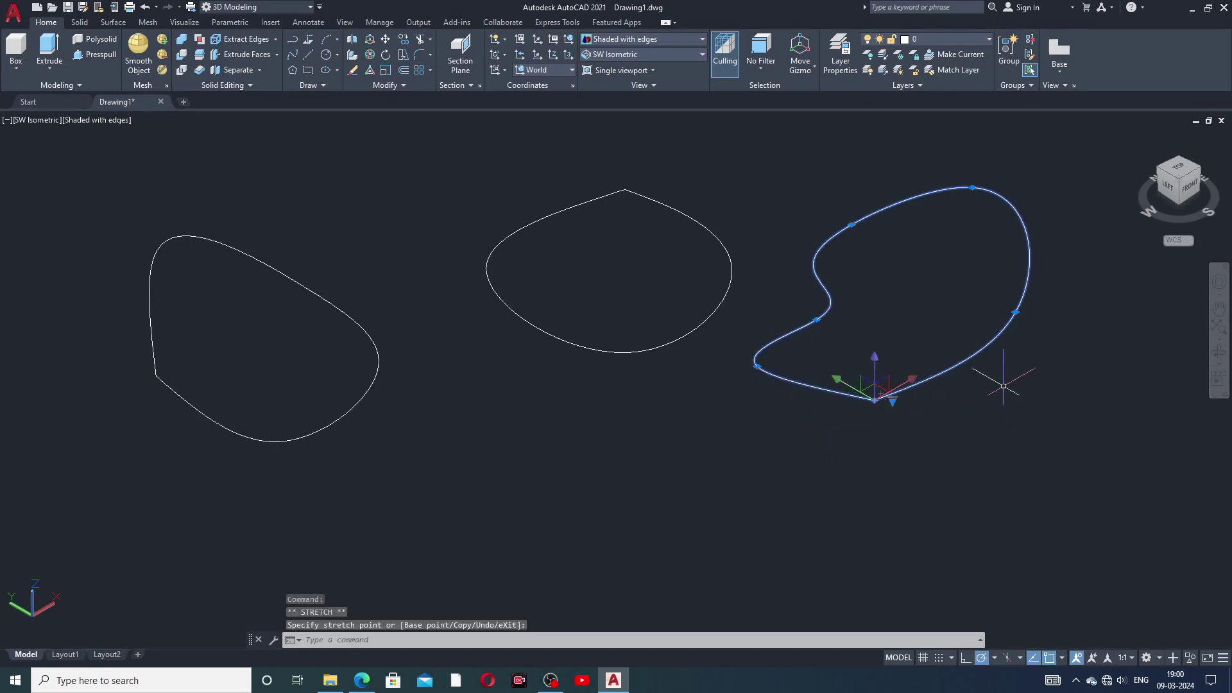
pyautogui.moveTo(1003, 386); pyautogui.dragTo(1014, 436, button='middle')
pyautogui.press('Escape')
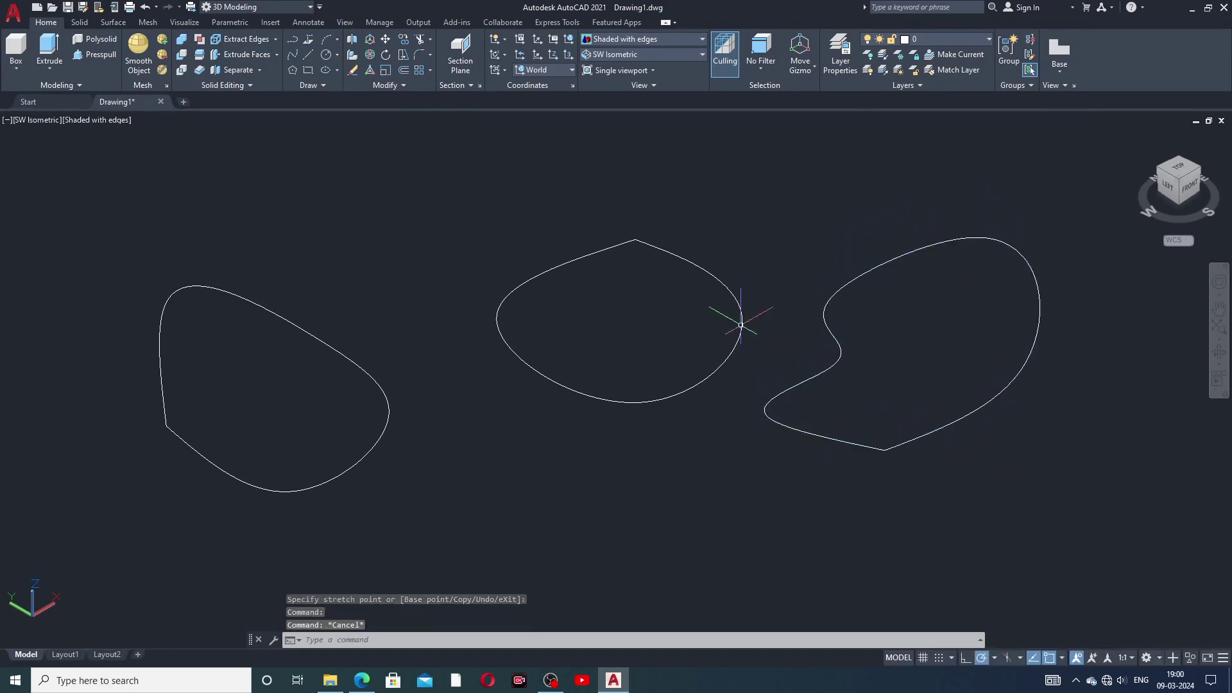
pyautogui.moveTo(507, 270); pyautogui.dragTo(511, 278, button='middle')
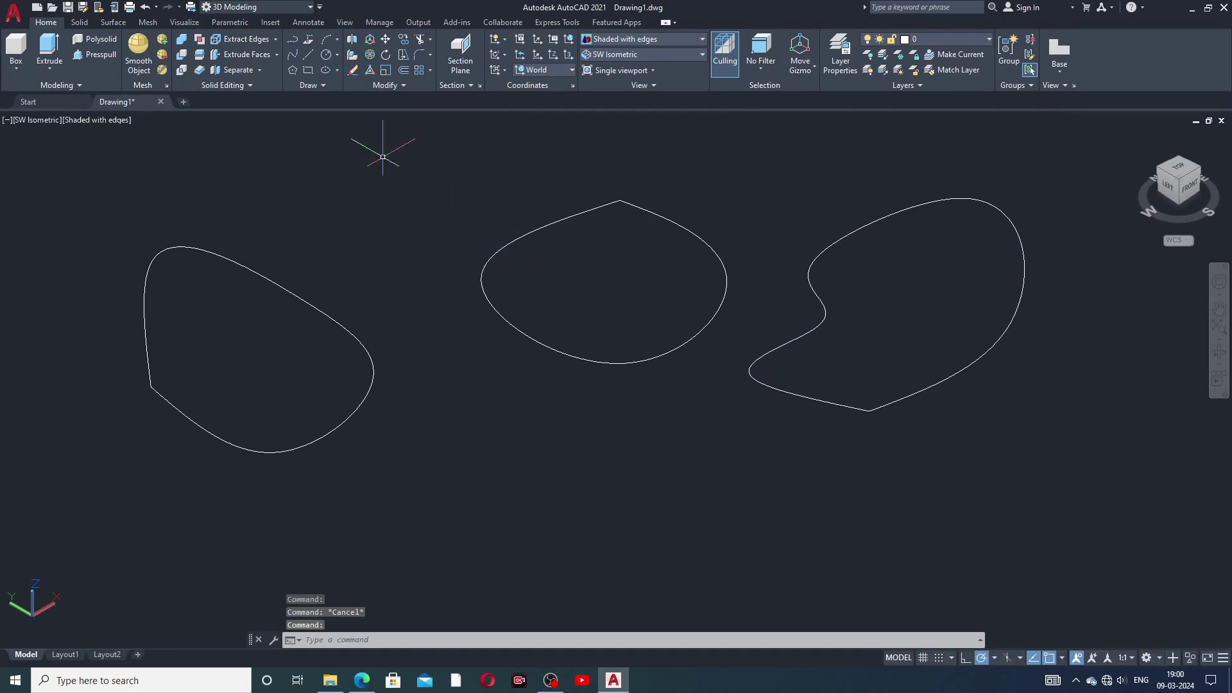
# - Presspull the spline loops with the Multiple option, raising the middle one into a tall solid
pyautogui.click(97, 55)
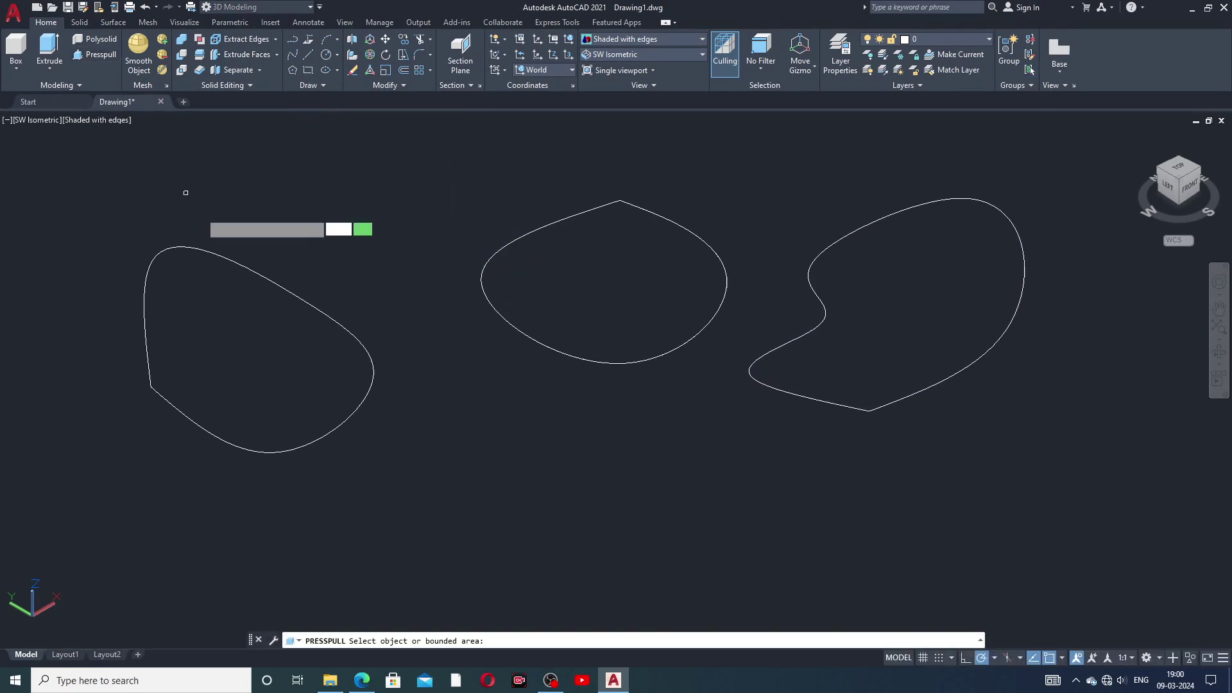
pyautogui.click(245, 269)
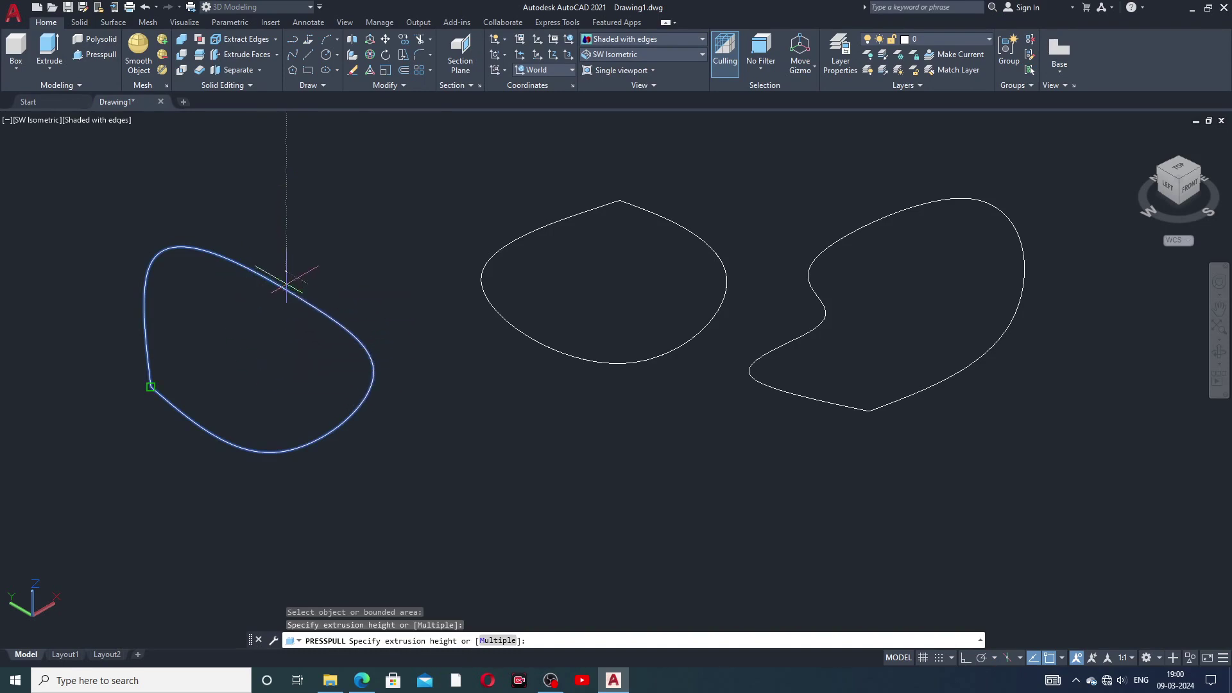
pyautogui.press('Escape')
pyautogui.click(89, 56)
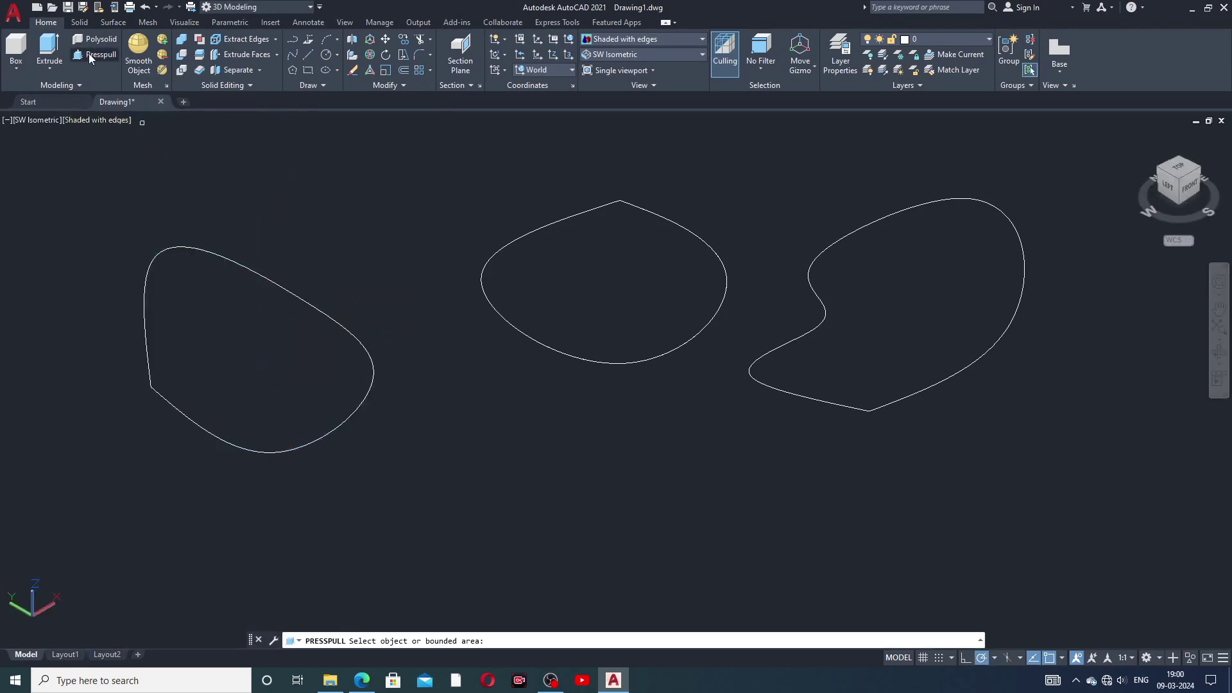
pyautogui.click(369, 380)
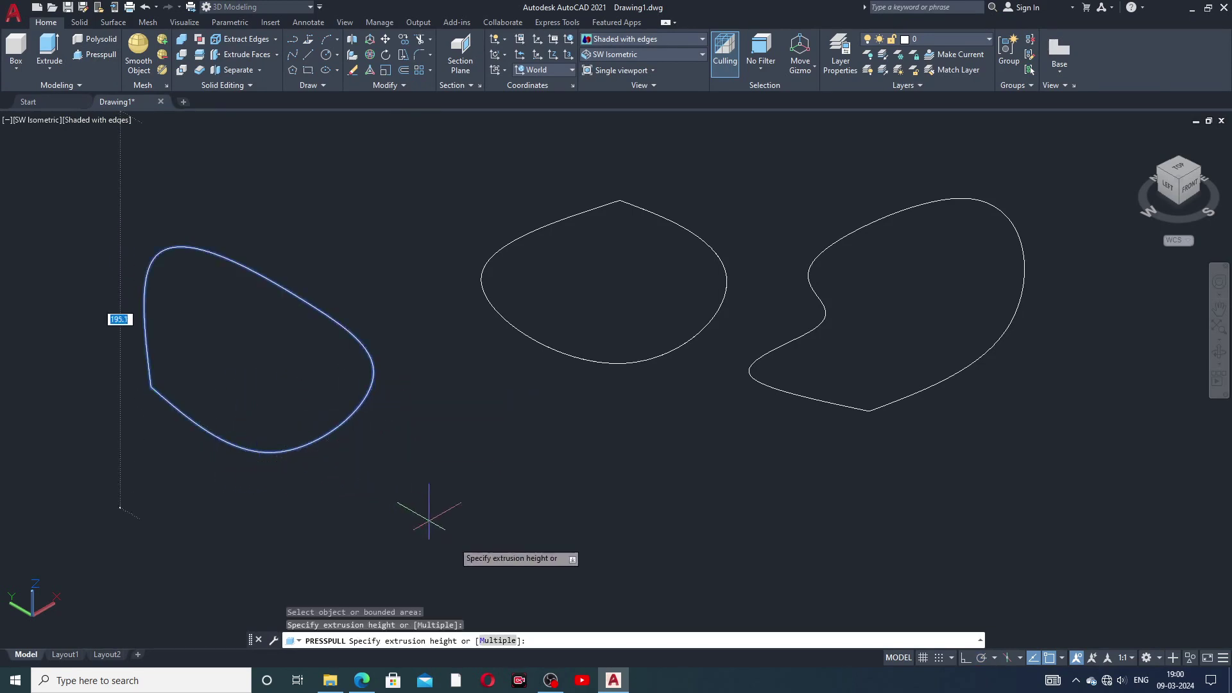
pyautogui.click(497, 641)
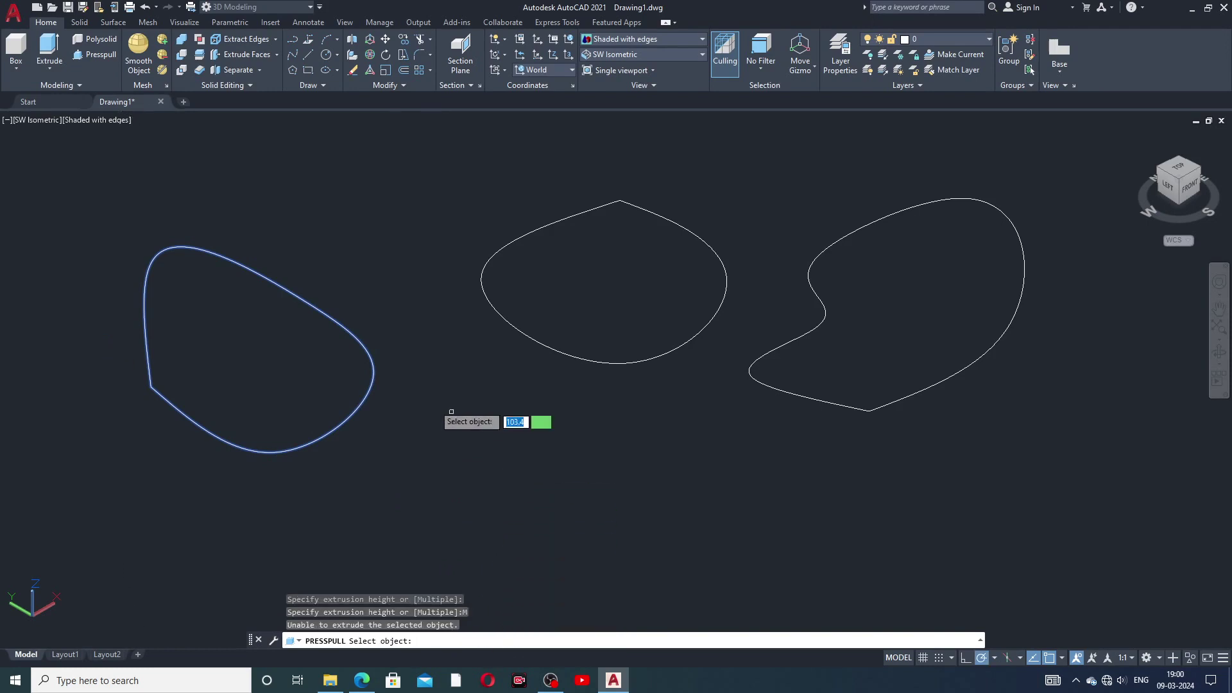
pyautogui.click(523, 334)
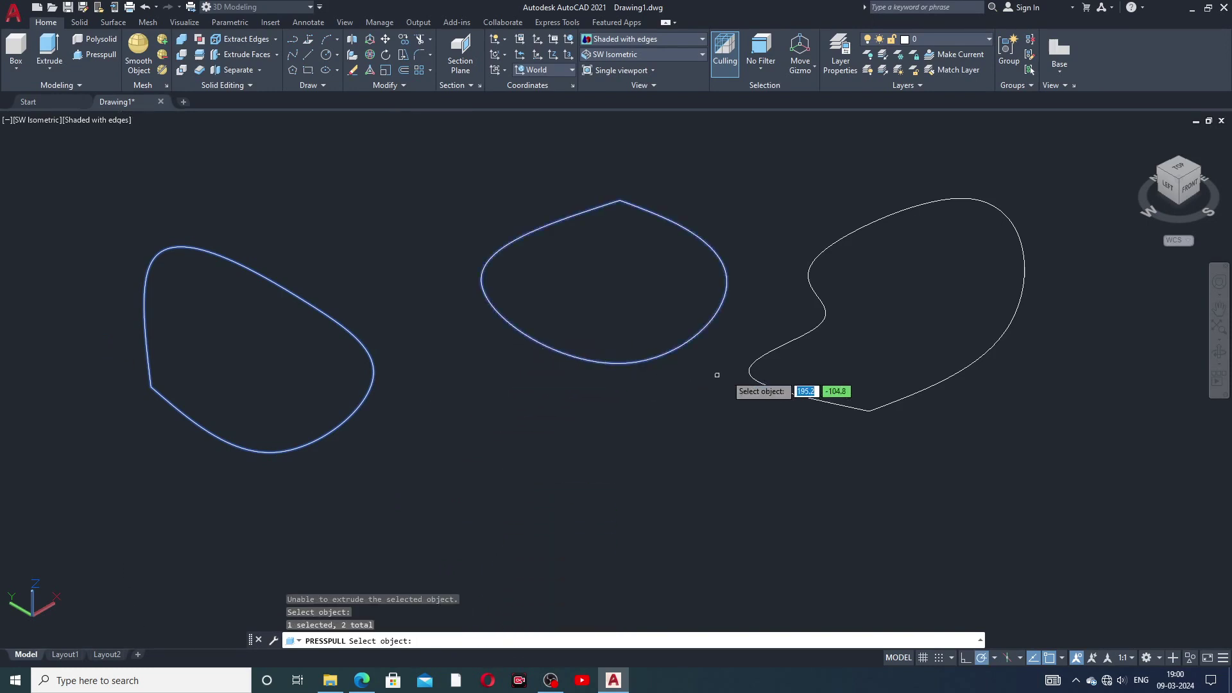
pyautogui.click(751, 378)
pyautogui.press('Return')
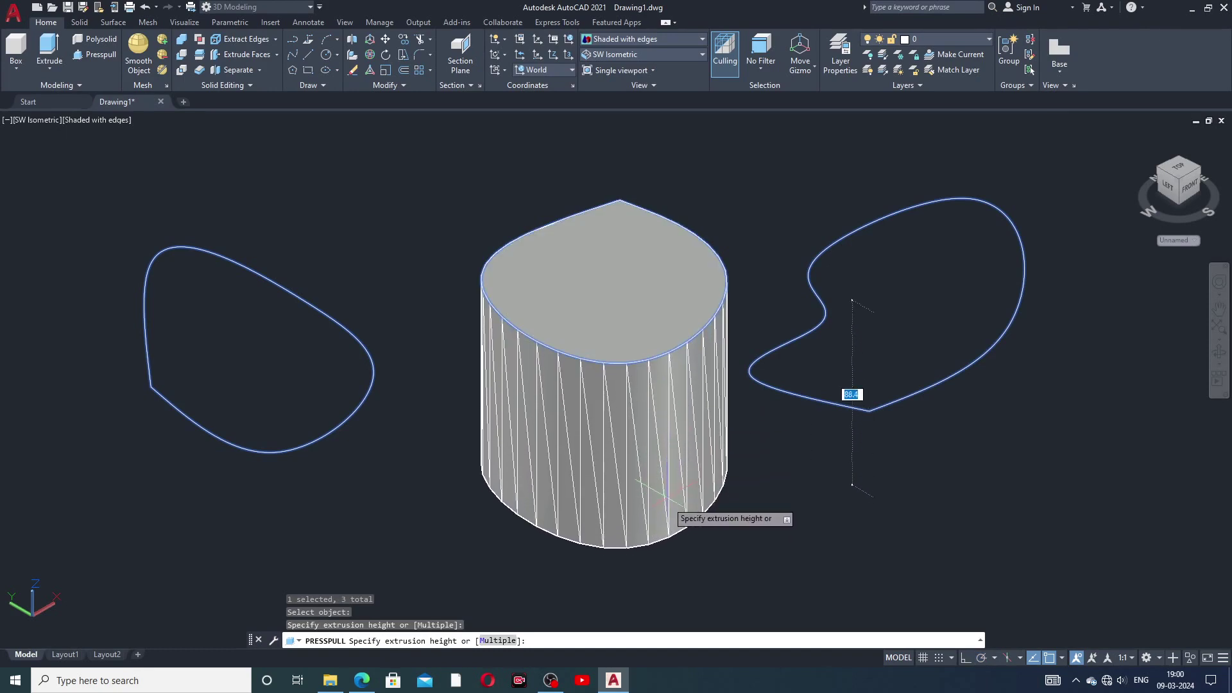
pyautogui.click(668, 507)
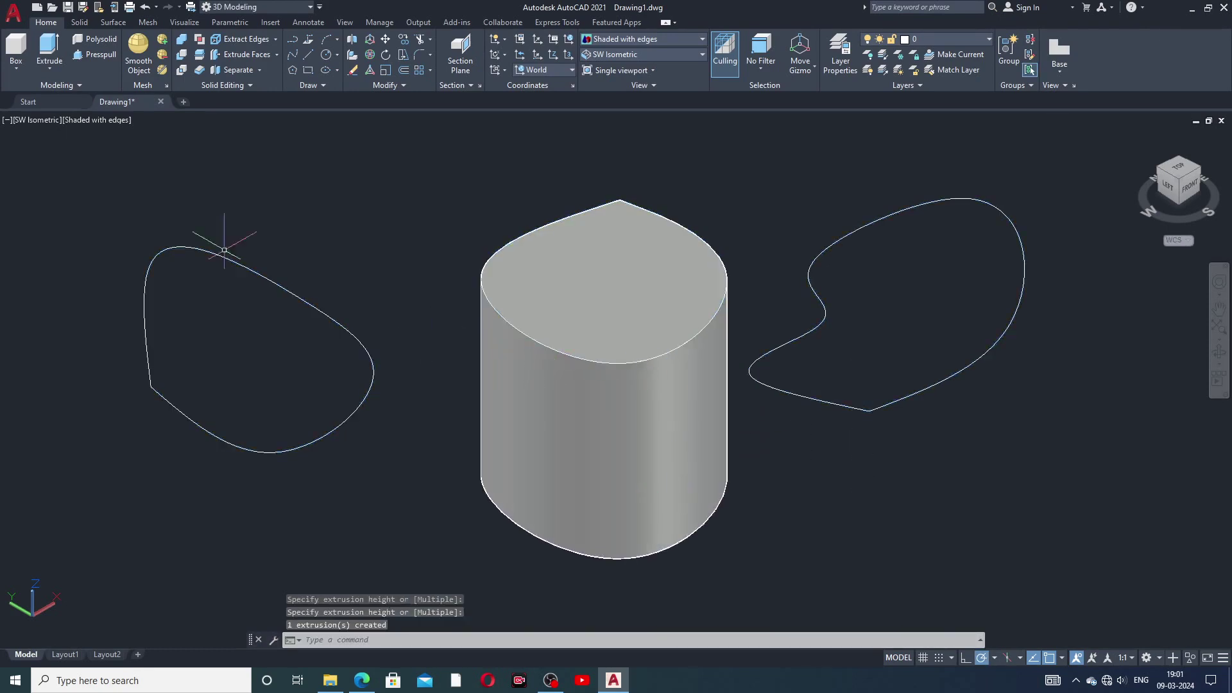
pyautogui.click(90, 55)
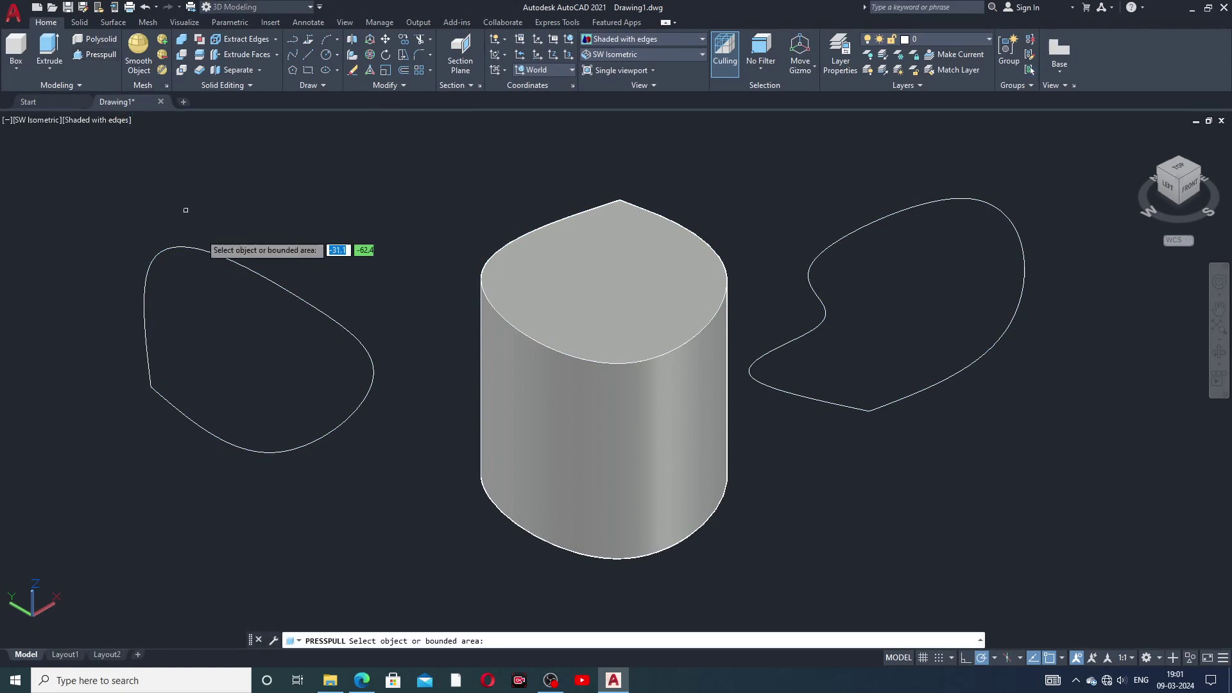
pyautogui.click(223, 256)
pyautogui.rightClick(224, 255)
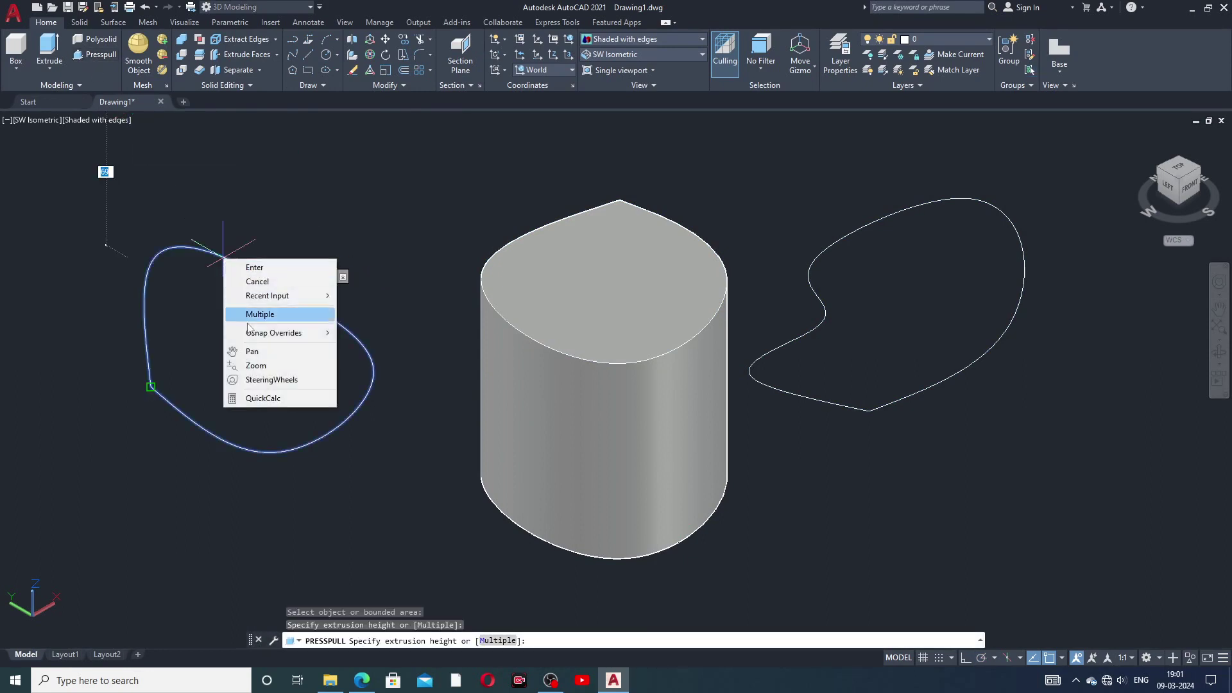
pyautogui.click(269, 265)
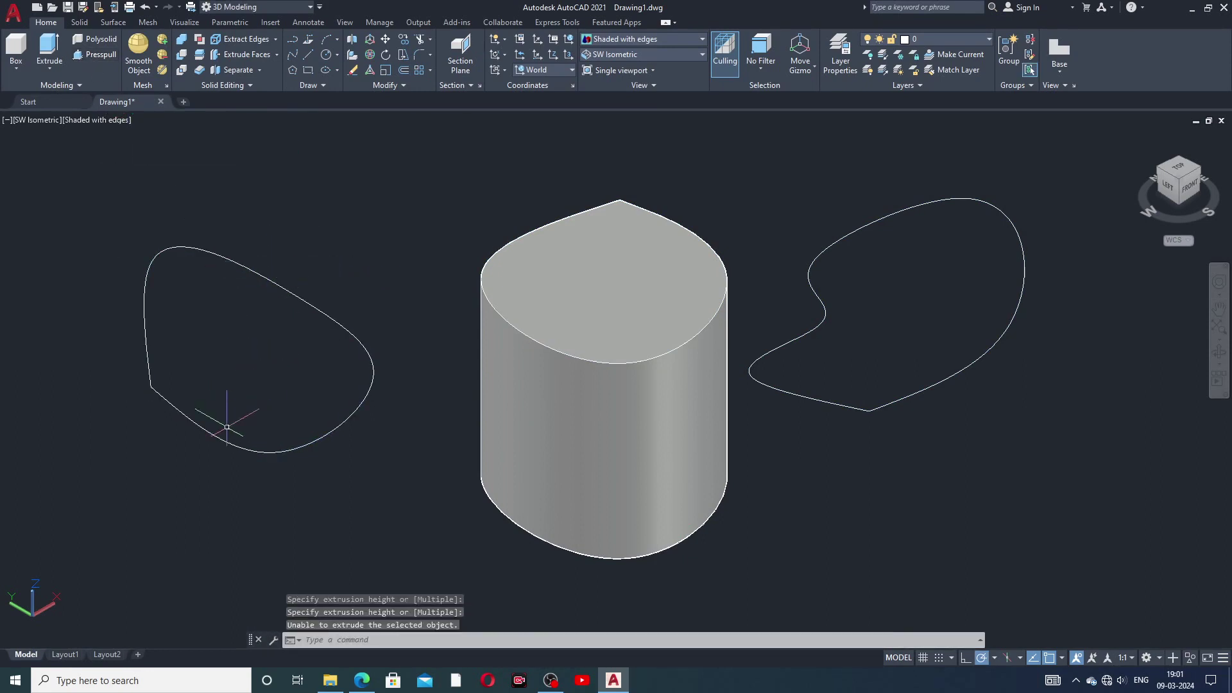
pyautogui.moveTo(338, 377); pyautogui.dragTo(297, 362, button='middle')
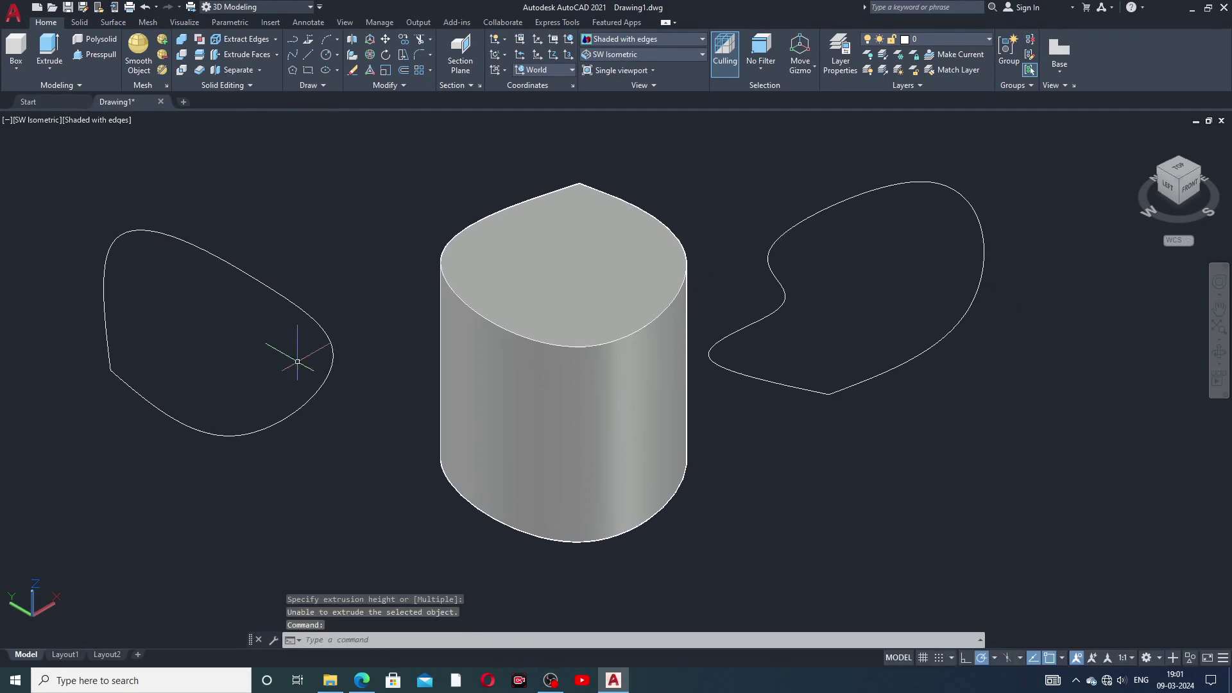
pyautogui.click(101, 54)
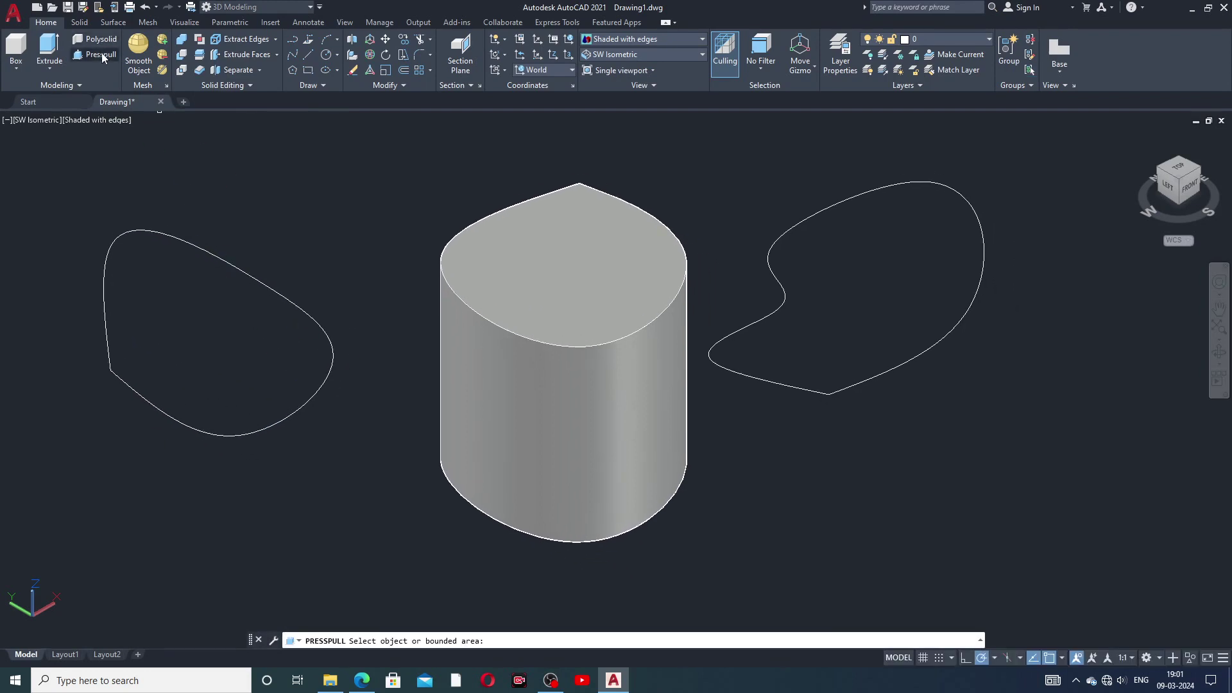
pyautogui.click(909, 195)
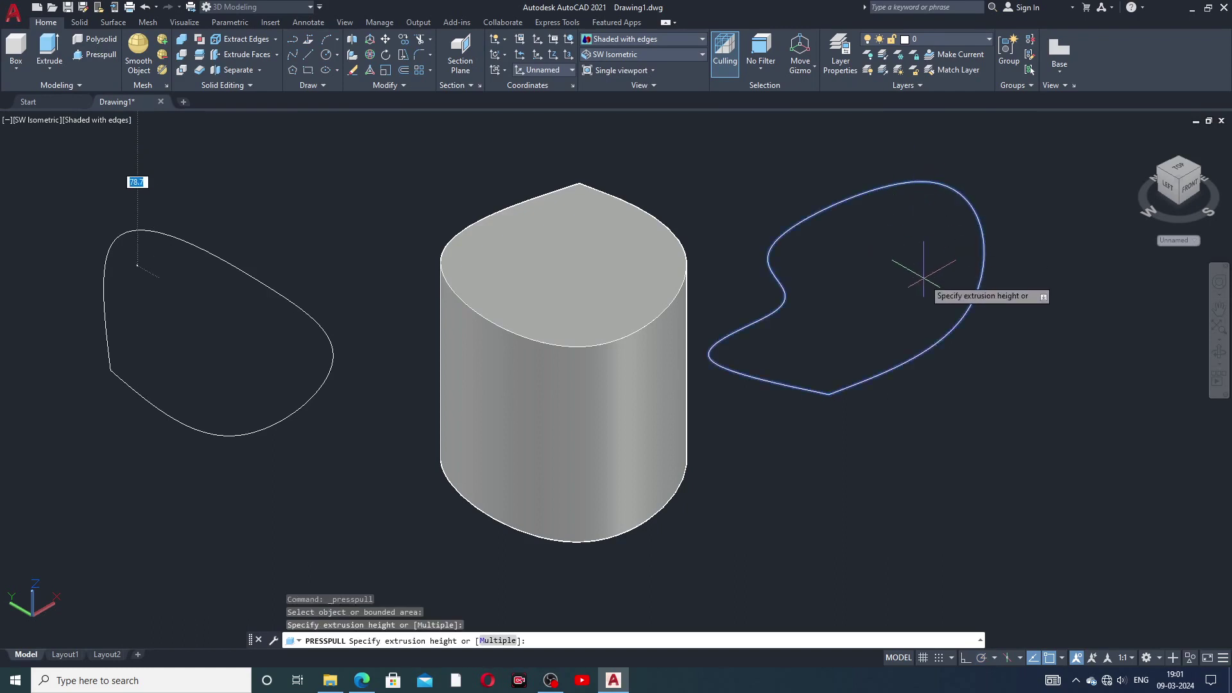
pyautogui.moveTo(861, 301); pyautogui.dragTo(880, 346, button='middle')
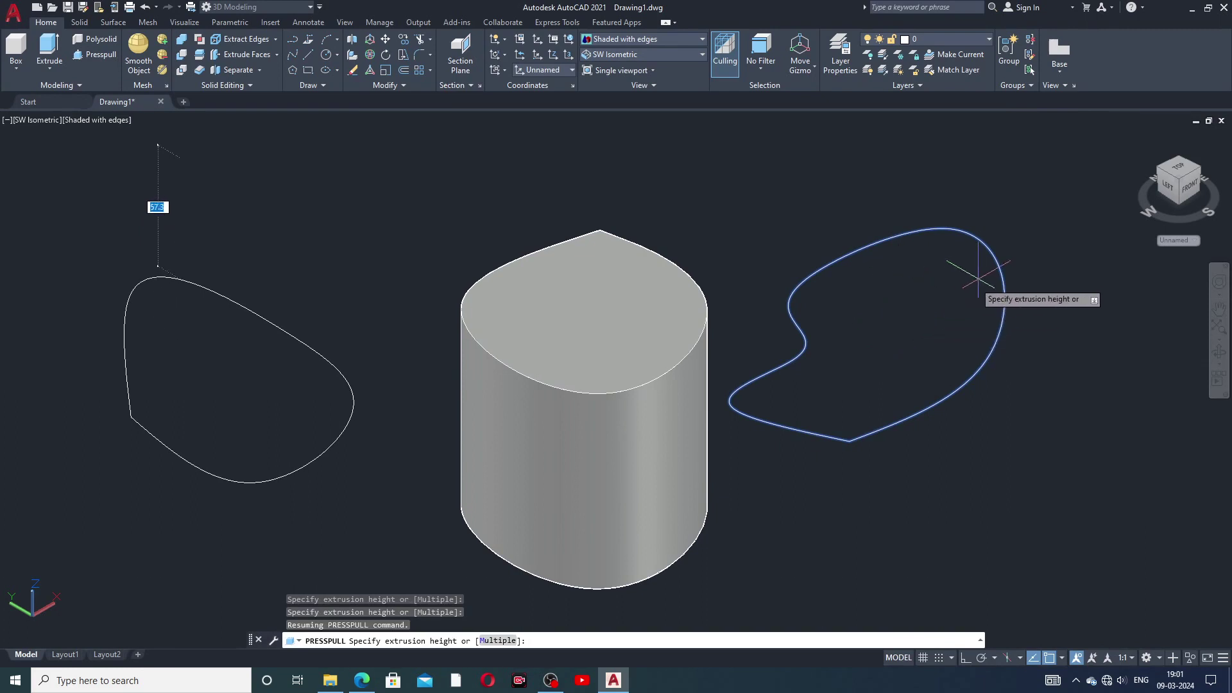
pyautogui.press('Escape')
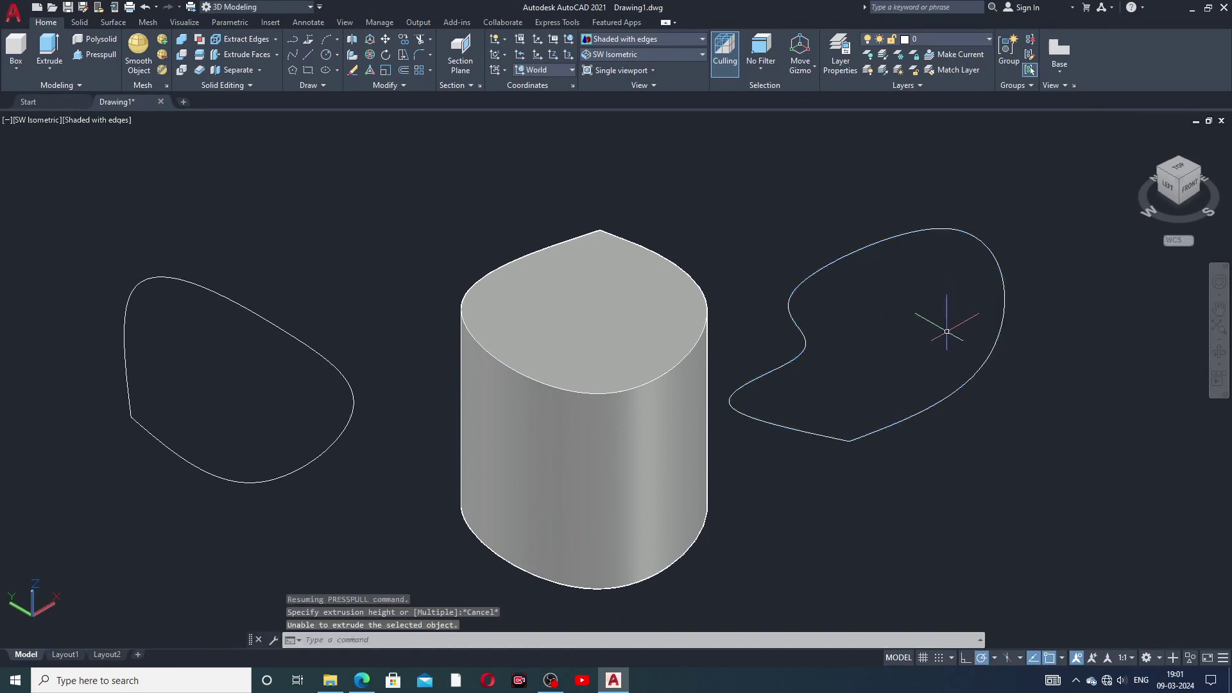
pyautogui.moveTo(946, 331); pyautogui.dragTo(968, 314, button='middle')
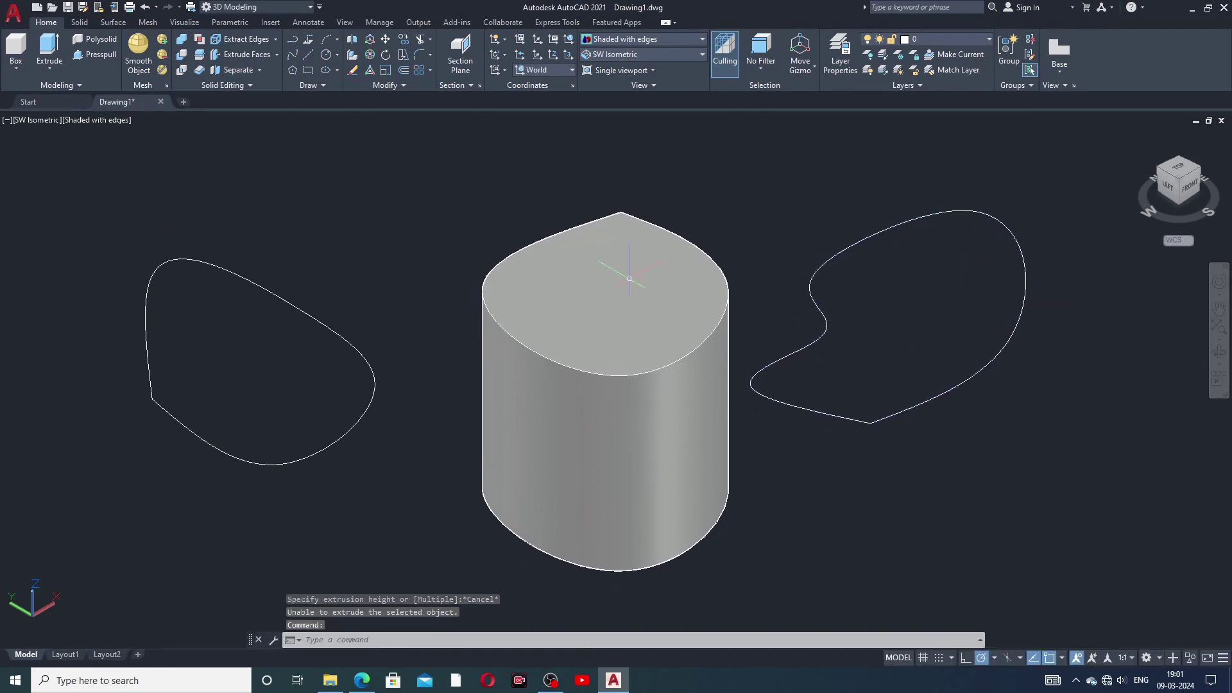
pyautogui.click(296, 308)
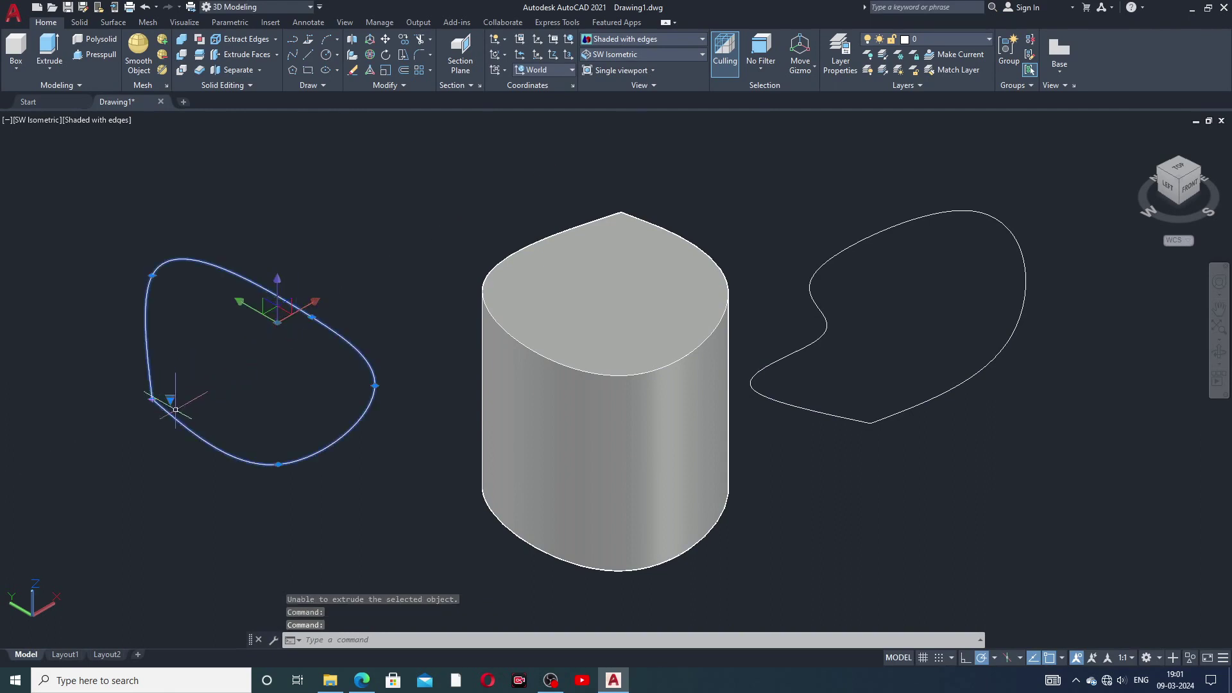
# - Move the left curve's lower corner point slightly up and right
pyautogui.click(152, 400)
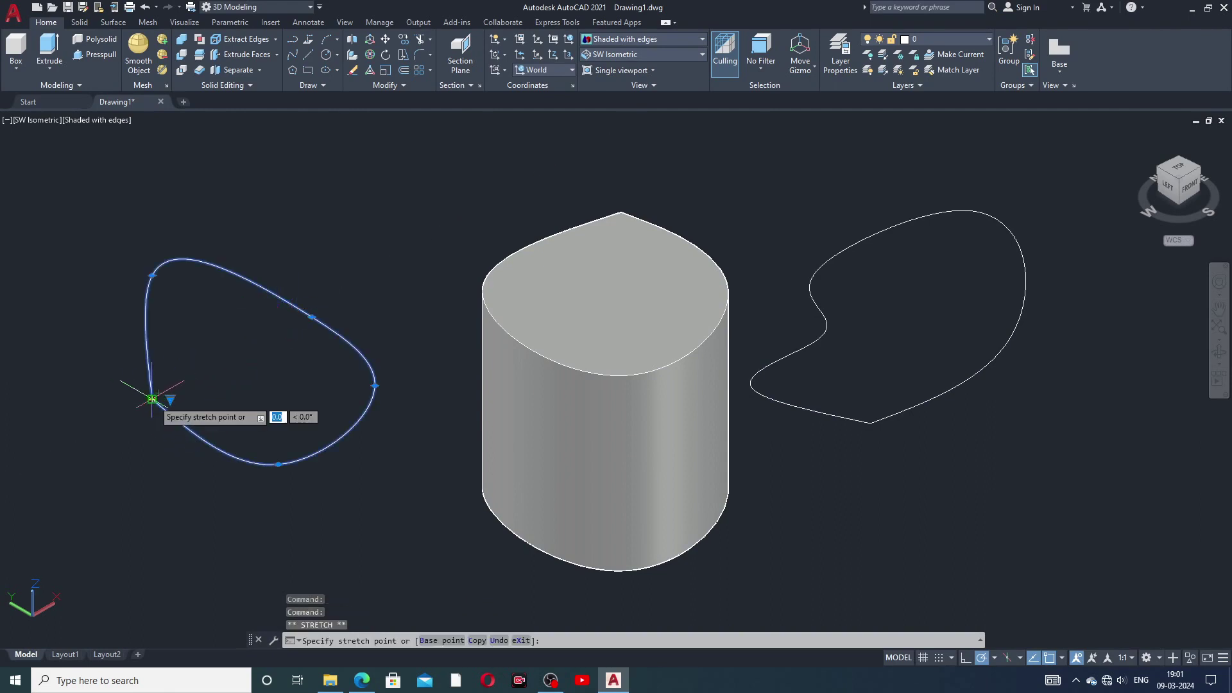
pyautogui.press('Escape')
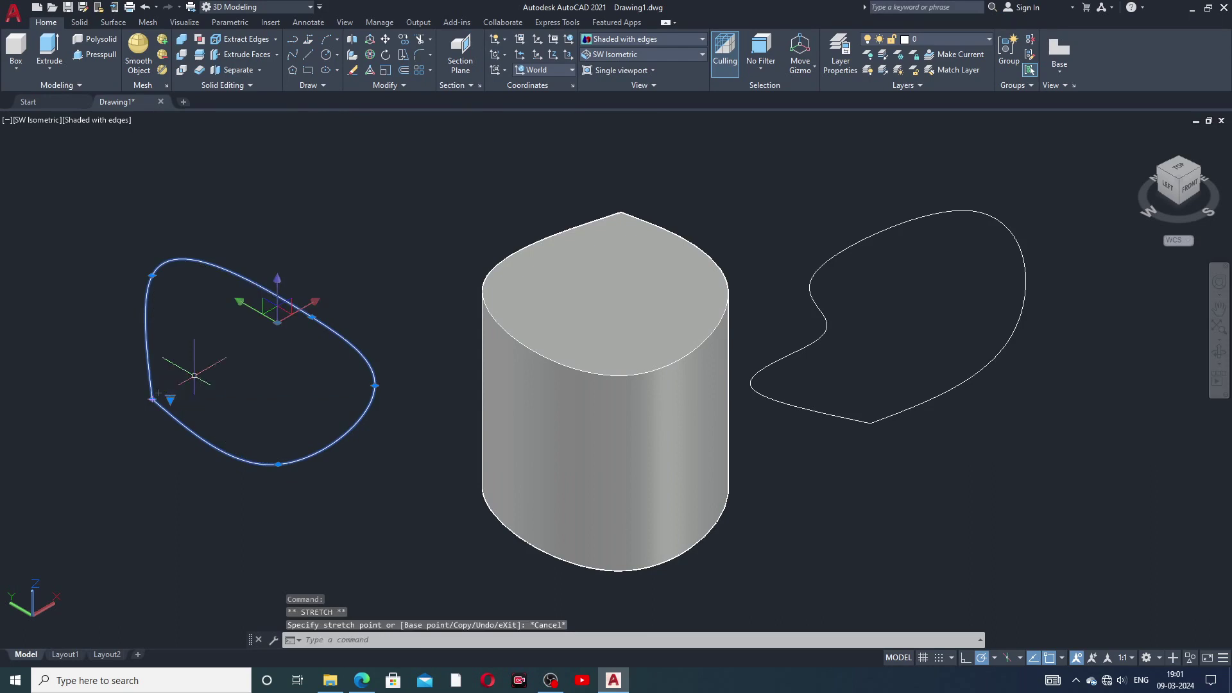
pyautogui.click(152, 400)
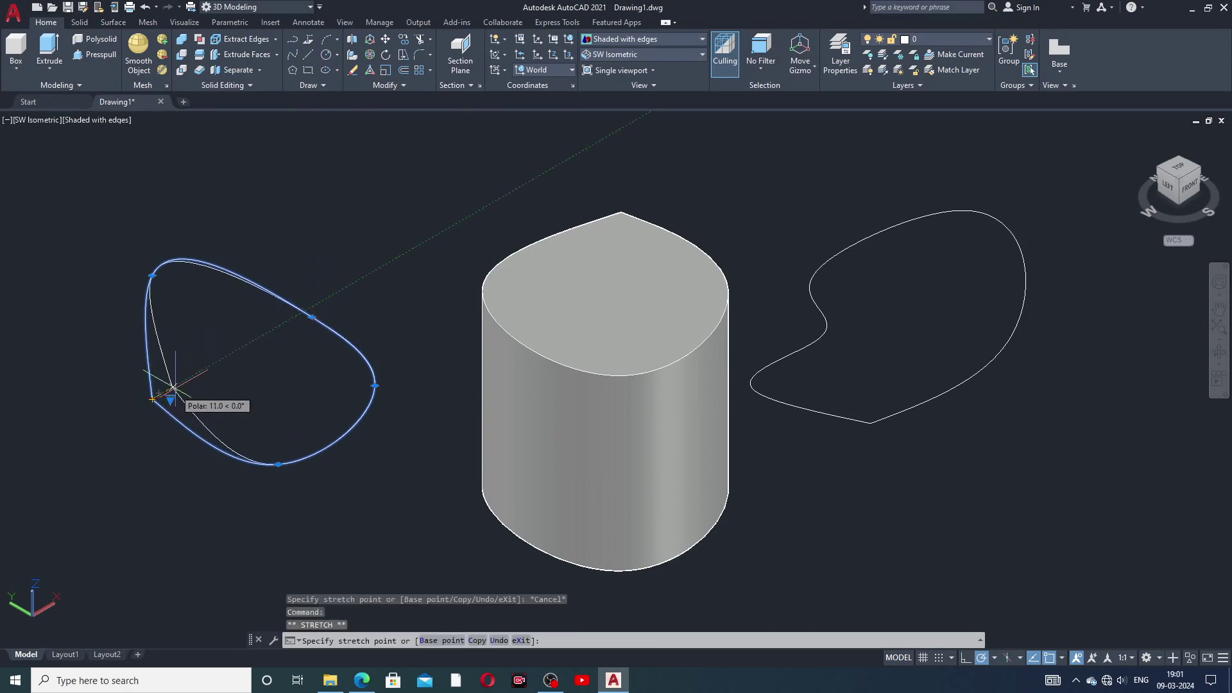
pyautogui.click(173, 387)
pyautogui.press('Escape')
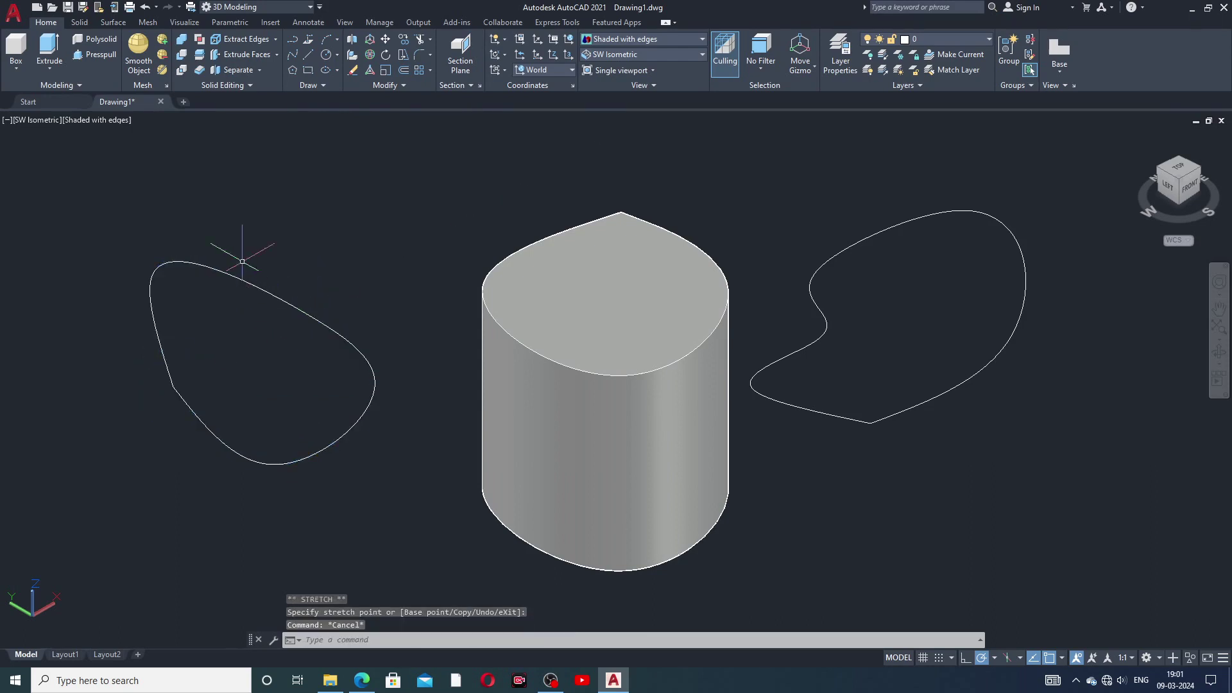
# - Retry press-pulling the left curve, then end the unsuccessful attempt
pyautogui.click(111, 59)
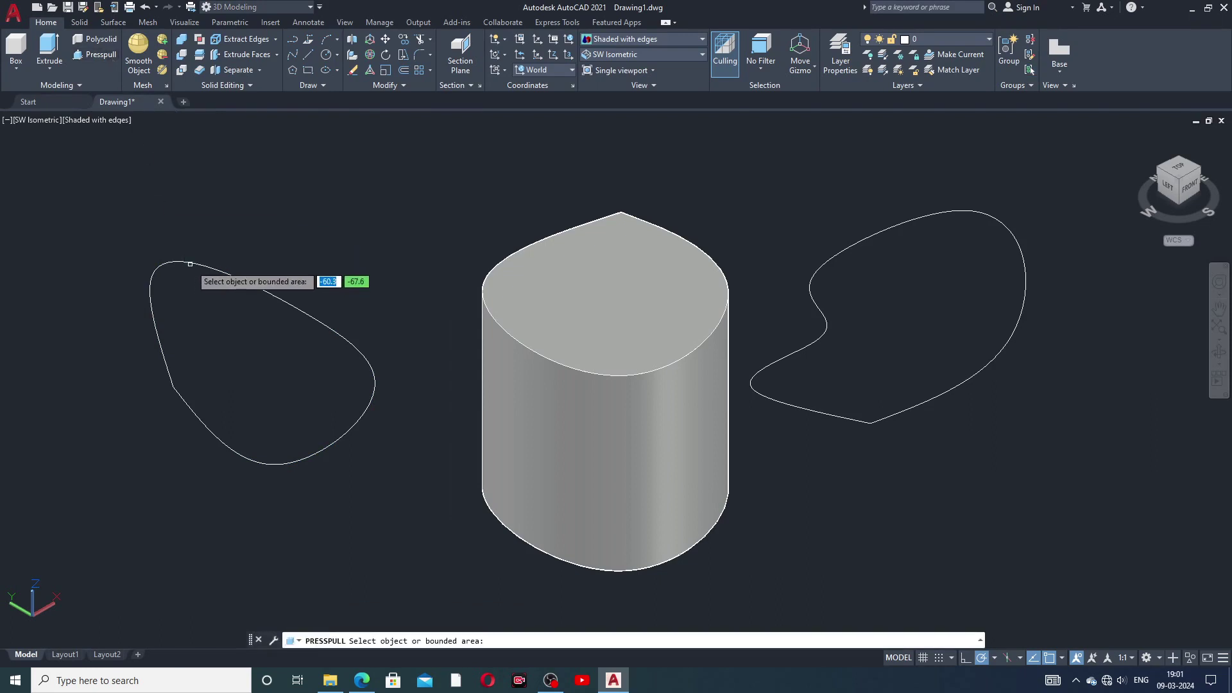
pyautogui.click(190, 262)
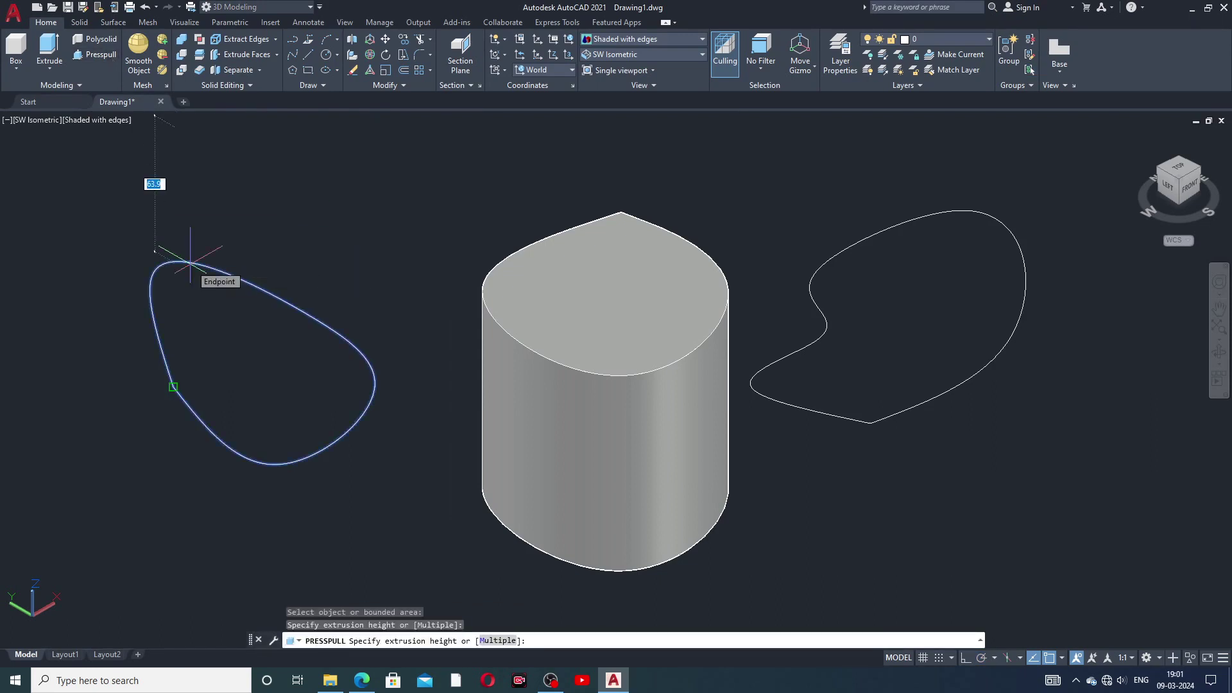
pyautogui.rightClick(244, 317)
pyautogui.click(266, 323)
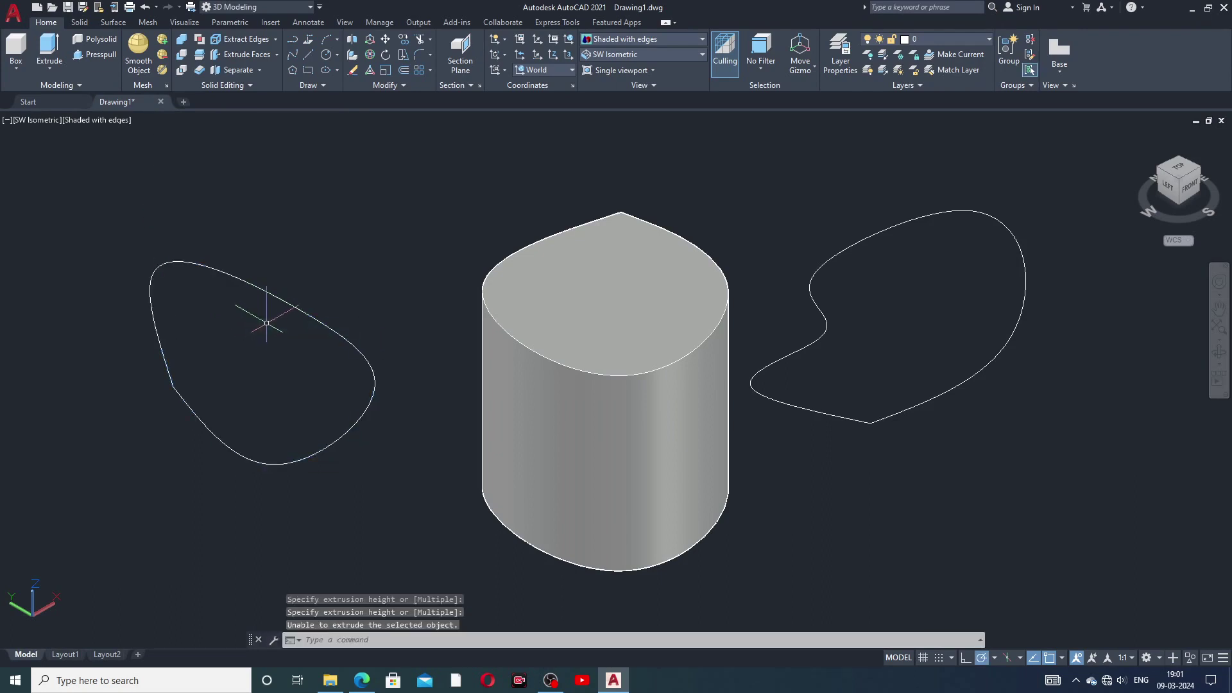
# - Erase the left curve and select the right-hand curve
pyautogui.click(323, 317)
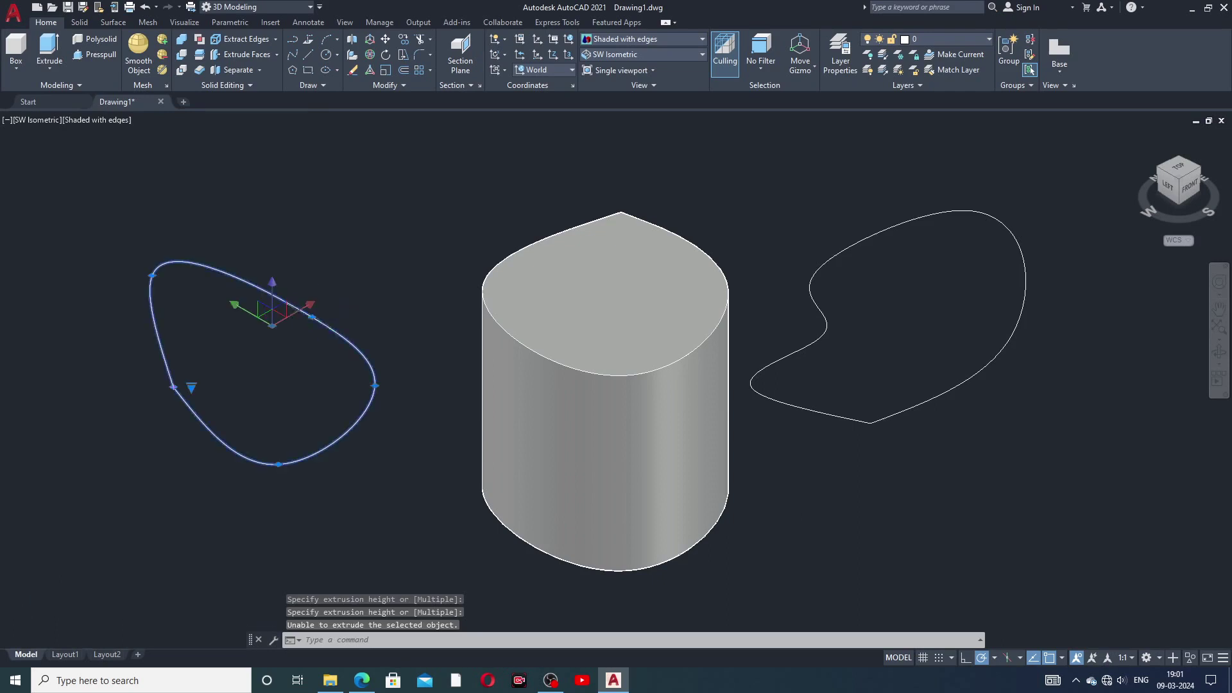
pyautogui.press('Delete')
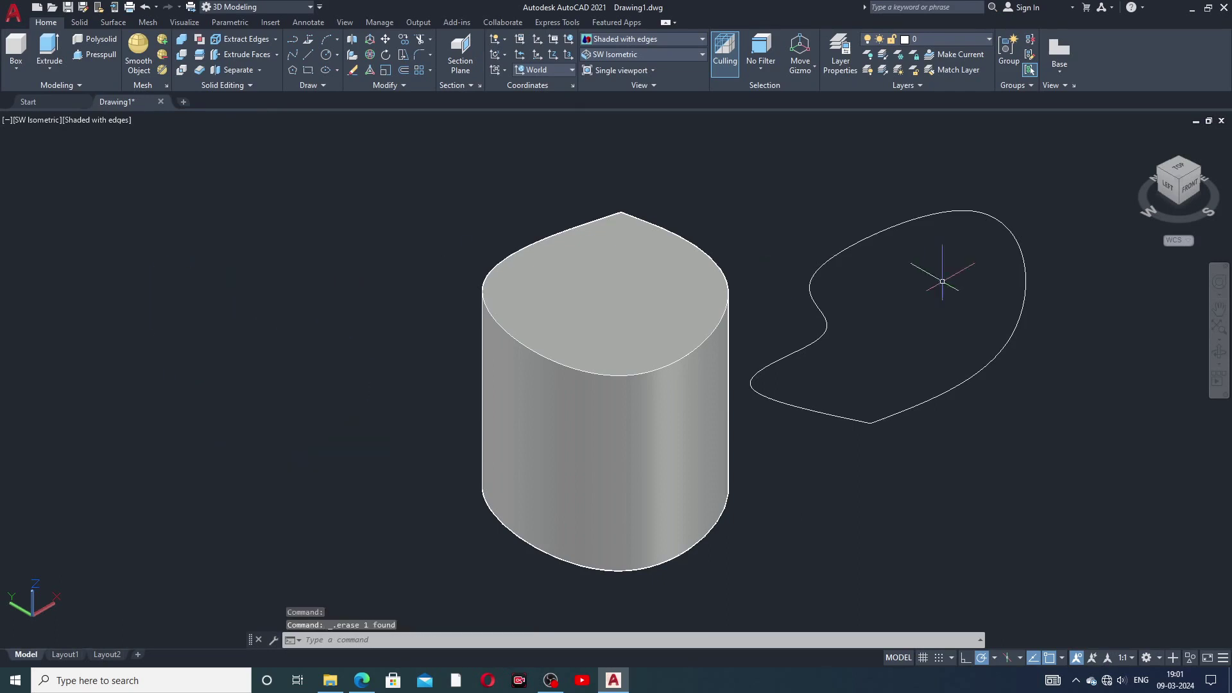
pyautogui.click(1012, 234)
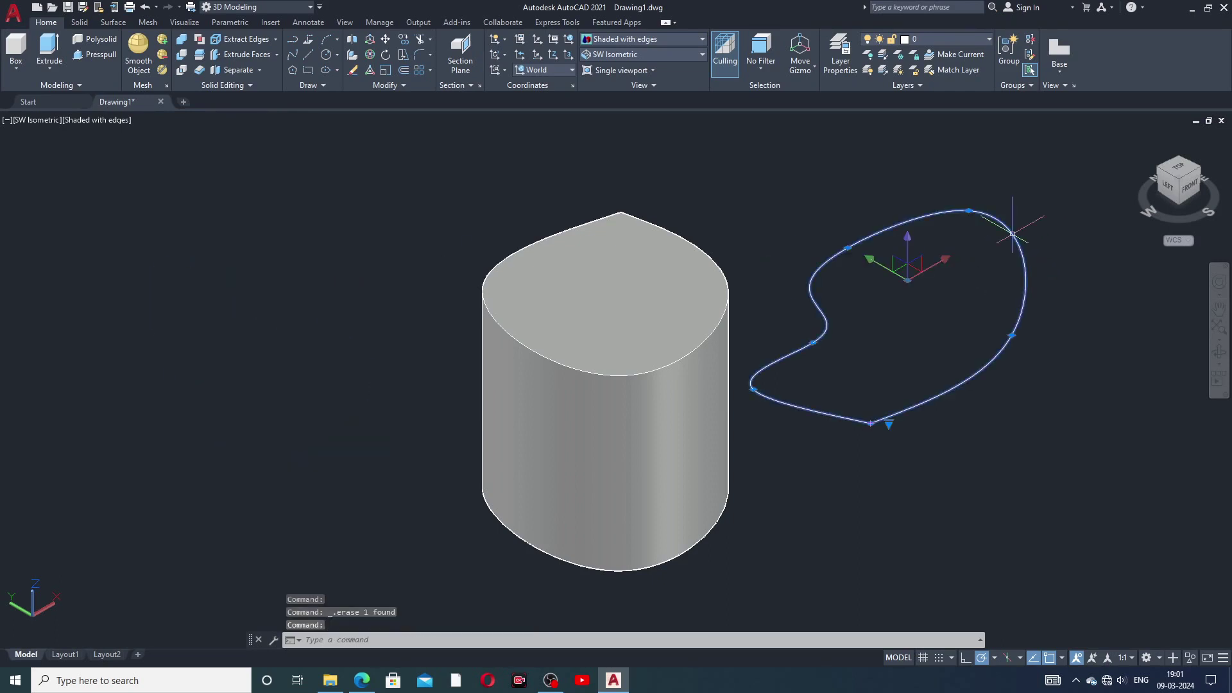
# - Erase the right curve and draw a new closed four-point spline loop on the left
pyautogui.press('Delete')
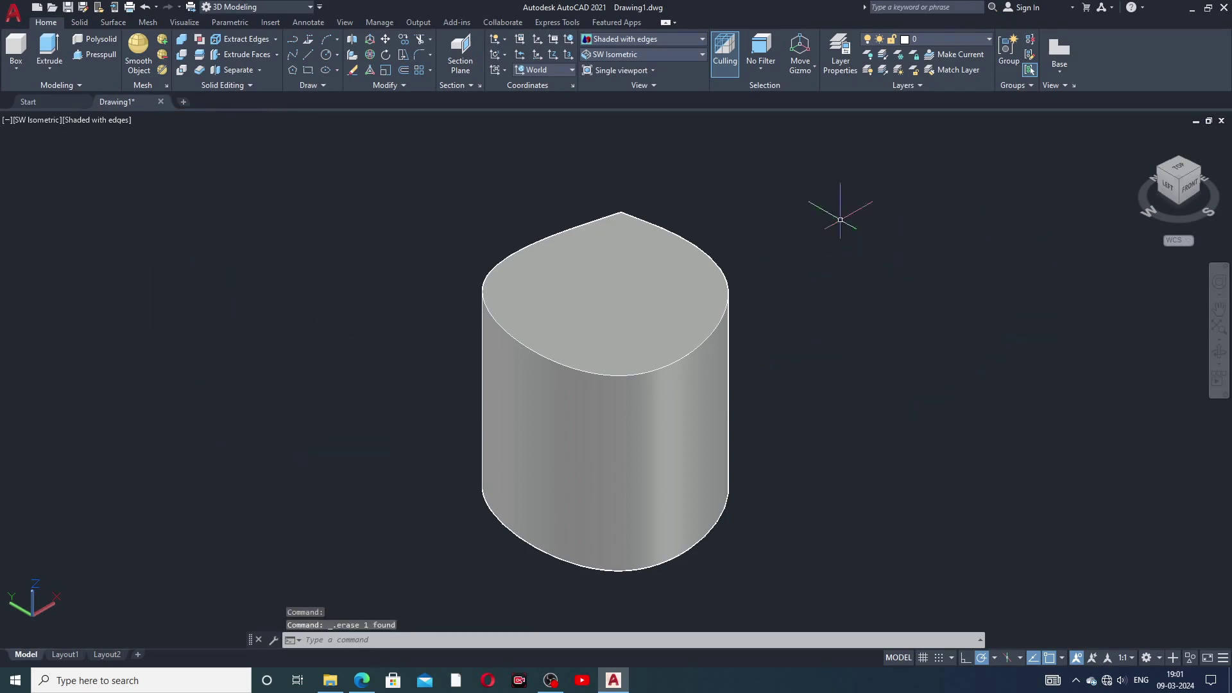
pyautogui.click(295, 57)
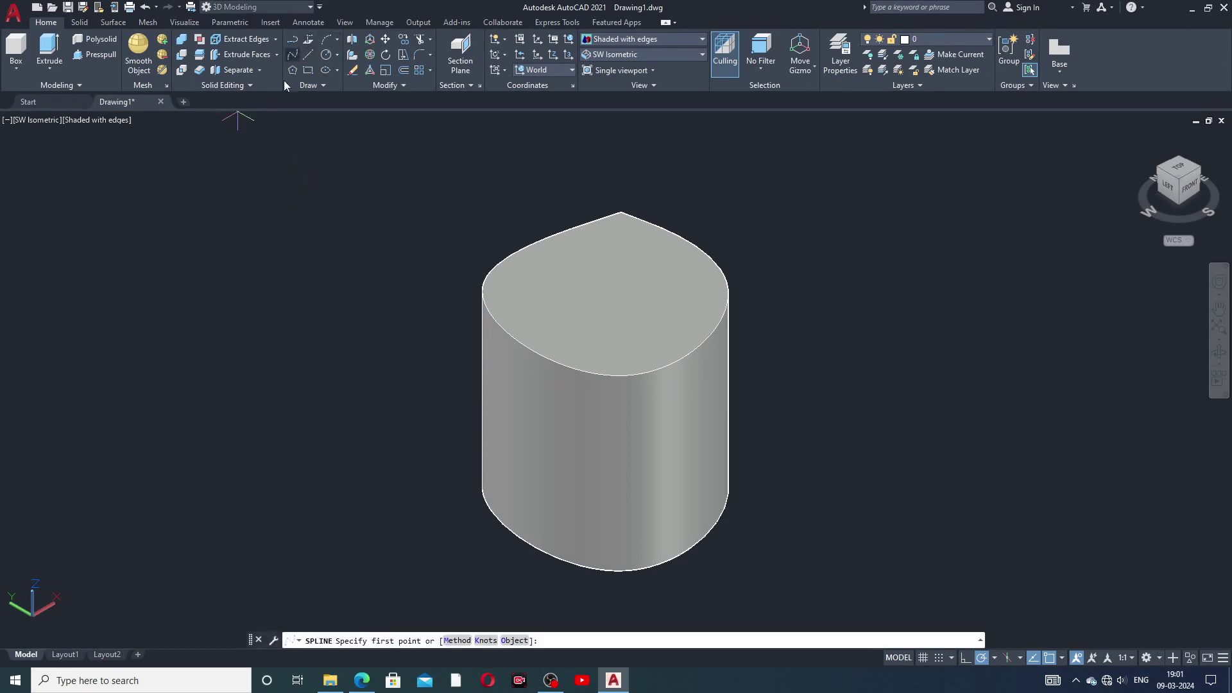
pyautogui.click(248, 245)
pyautogui.click(304, 339)
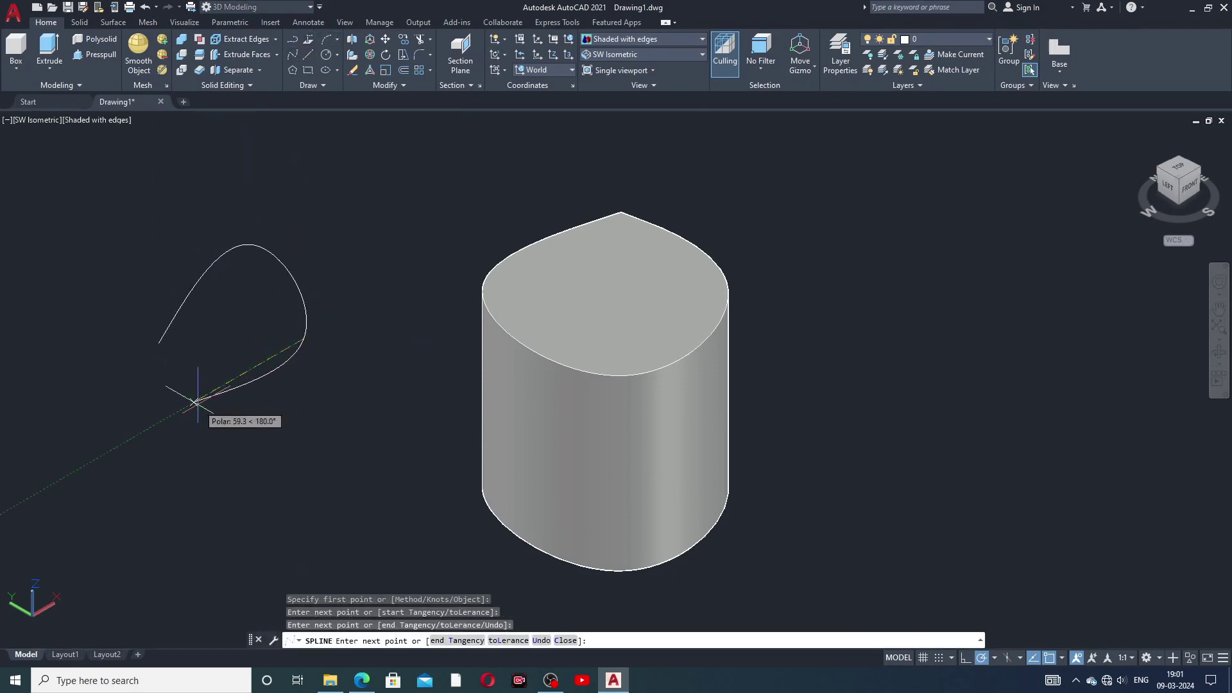
pyautogui.click(205, 399)
pyautogui.click(158, 344)
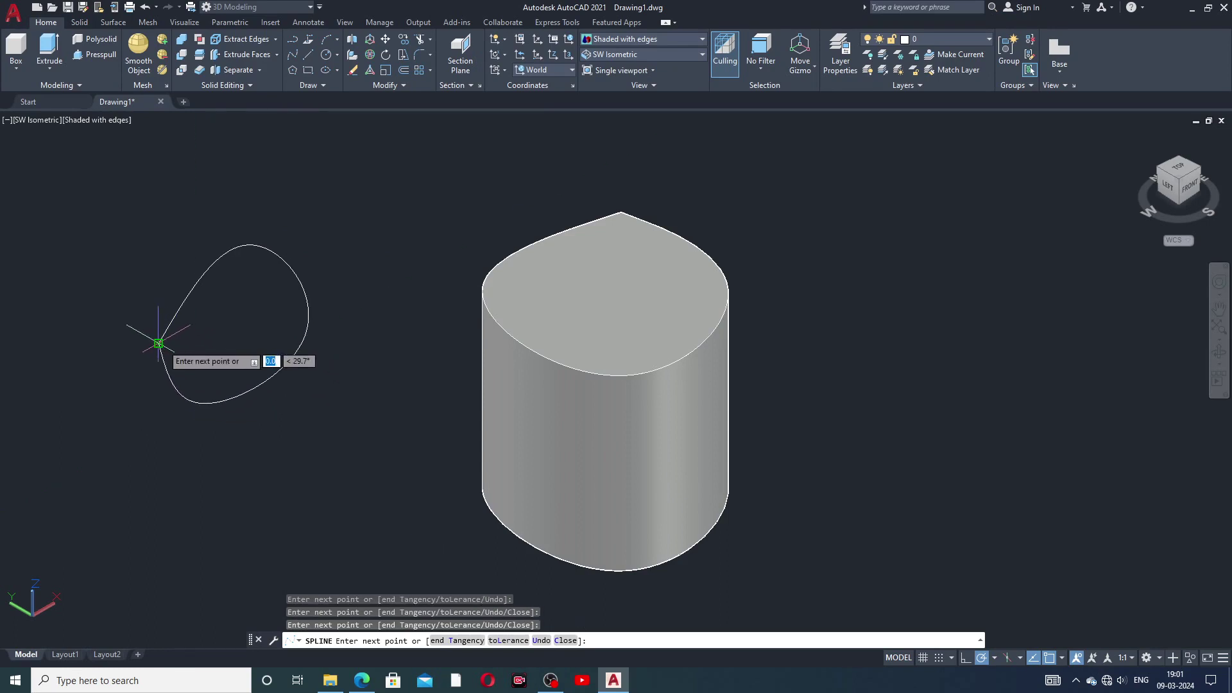
pyautogui.rightClick(205, 209)
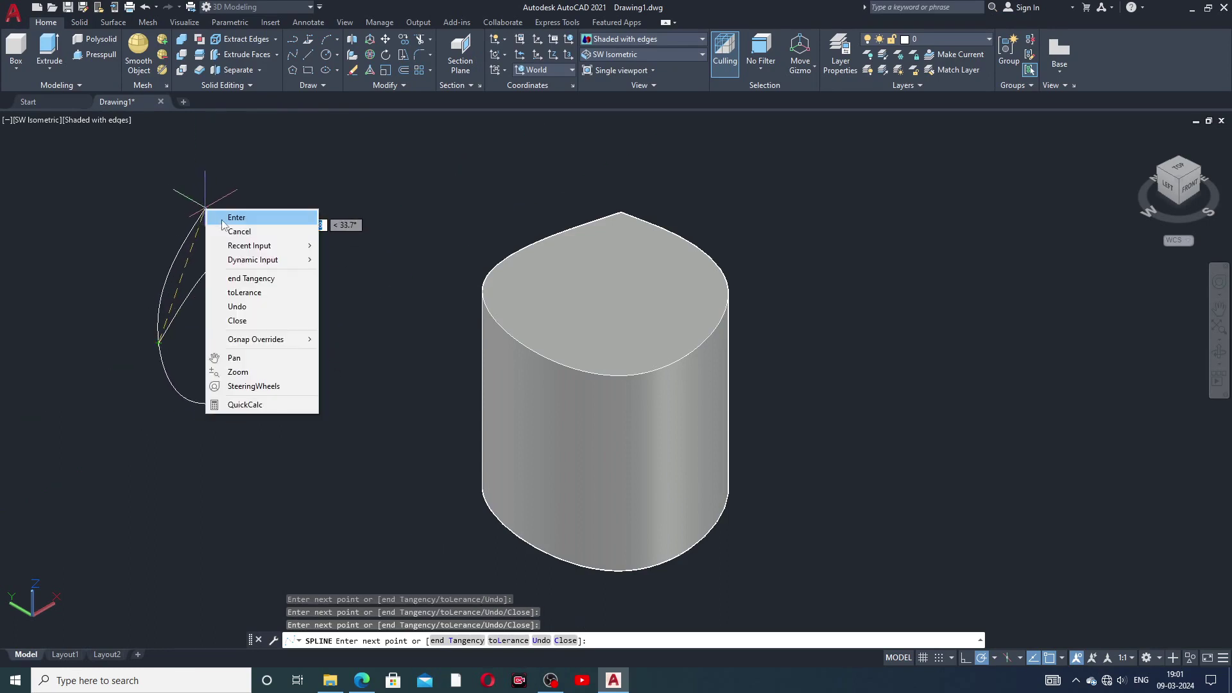
pyautogui.click(224, 215)
# - Presspull the new loop's interior into a second tall solid
pyautogui.click(94, 57)
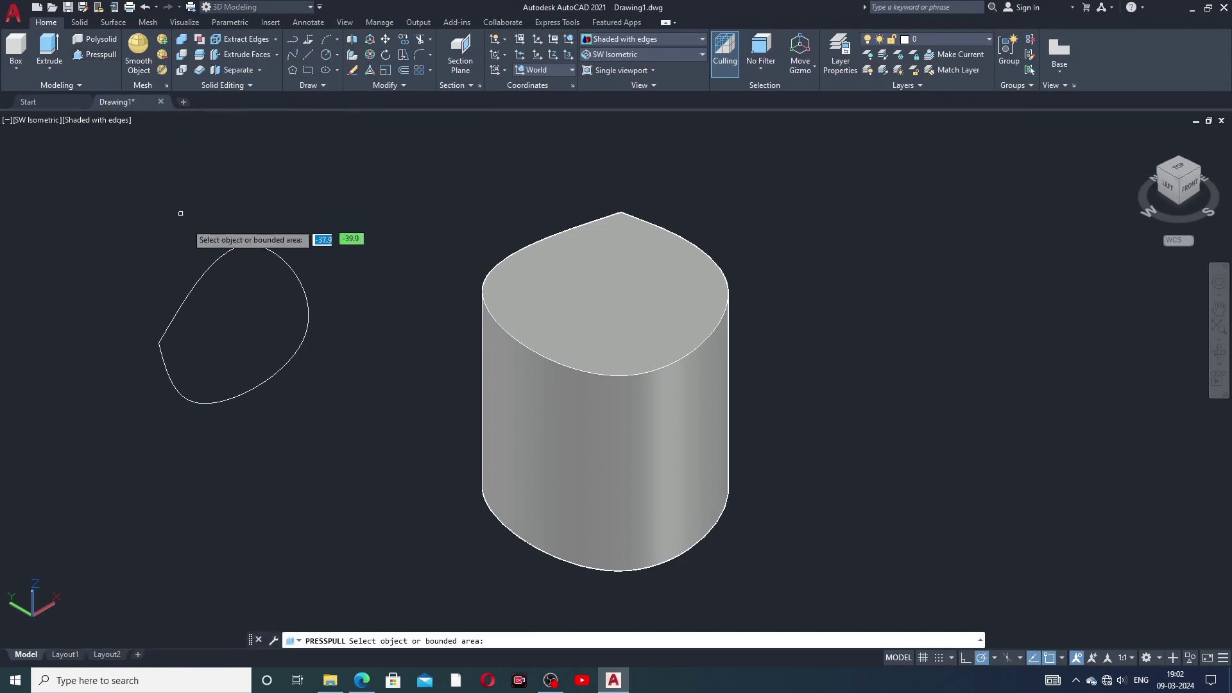
pyautogui.click(218, 269)
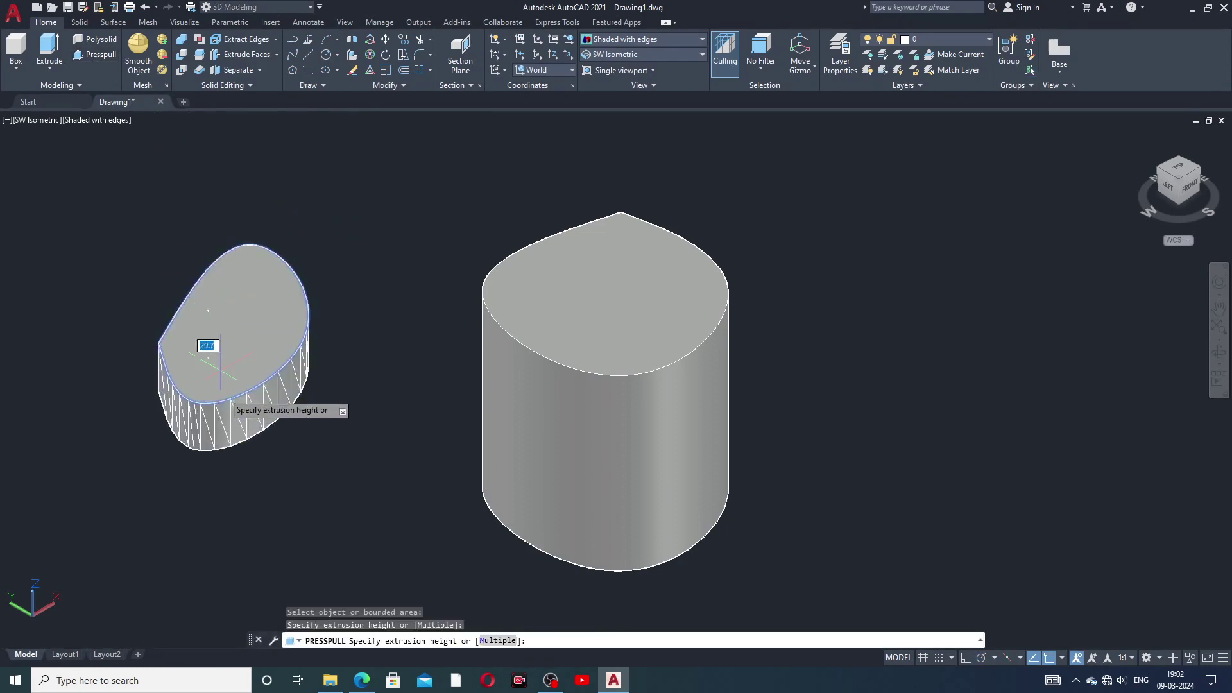
pyautogui.click(207, 416)
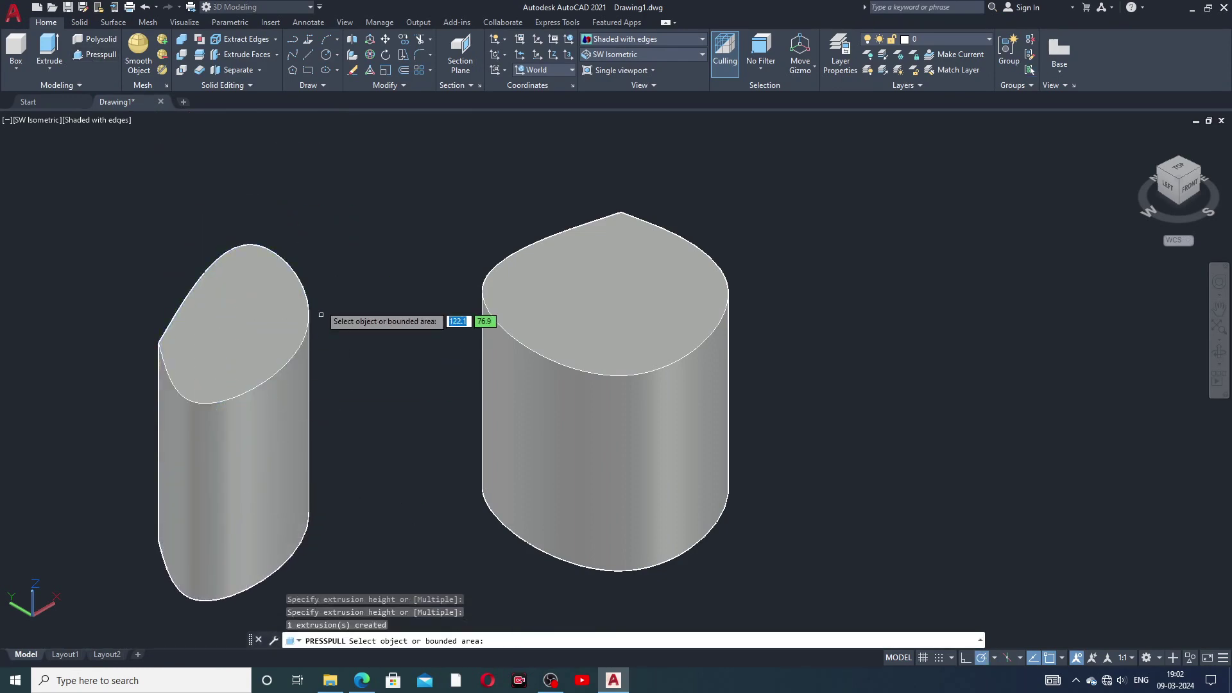
pyautogui.press('Return')
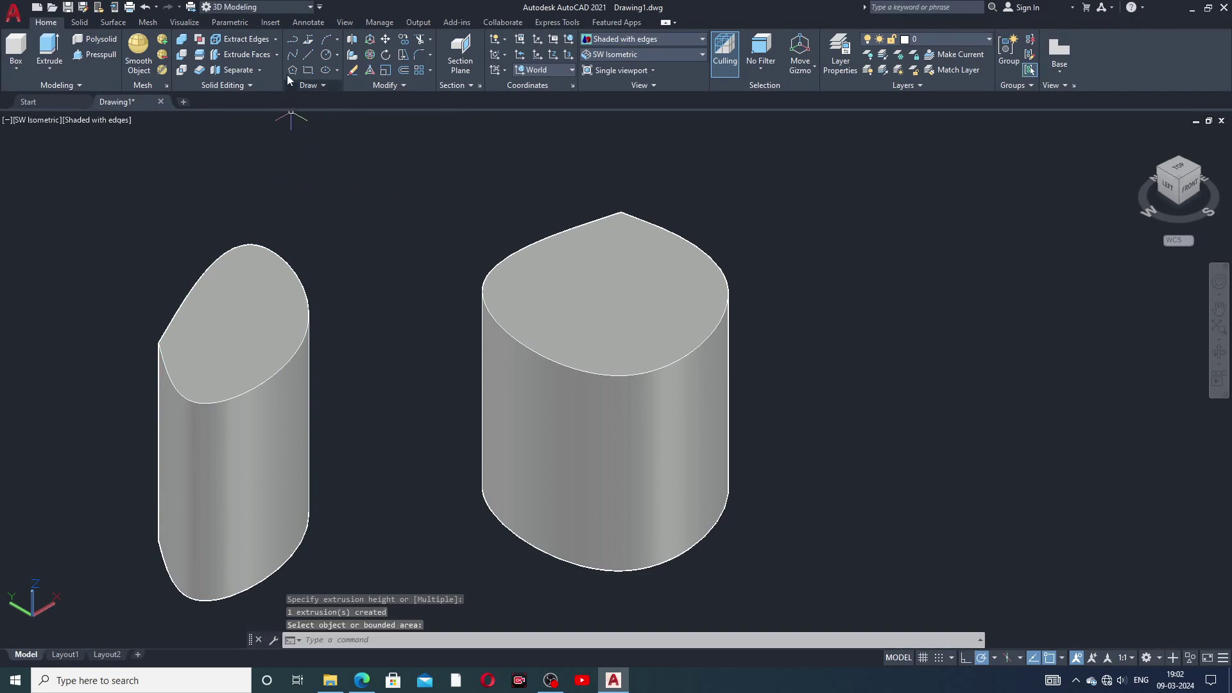
pyautogui.click(293, 54)
pyautogui.moveTo(757, 362); pyautogui.dragTo(726, 323, button='middle')
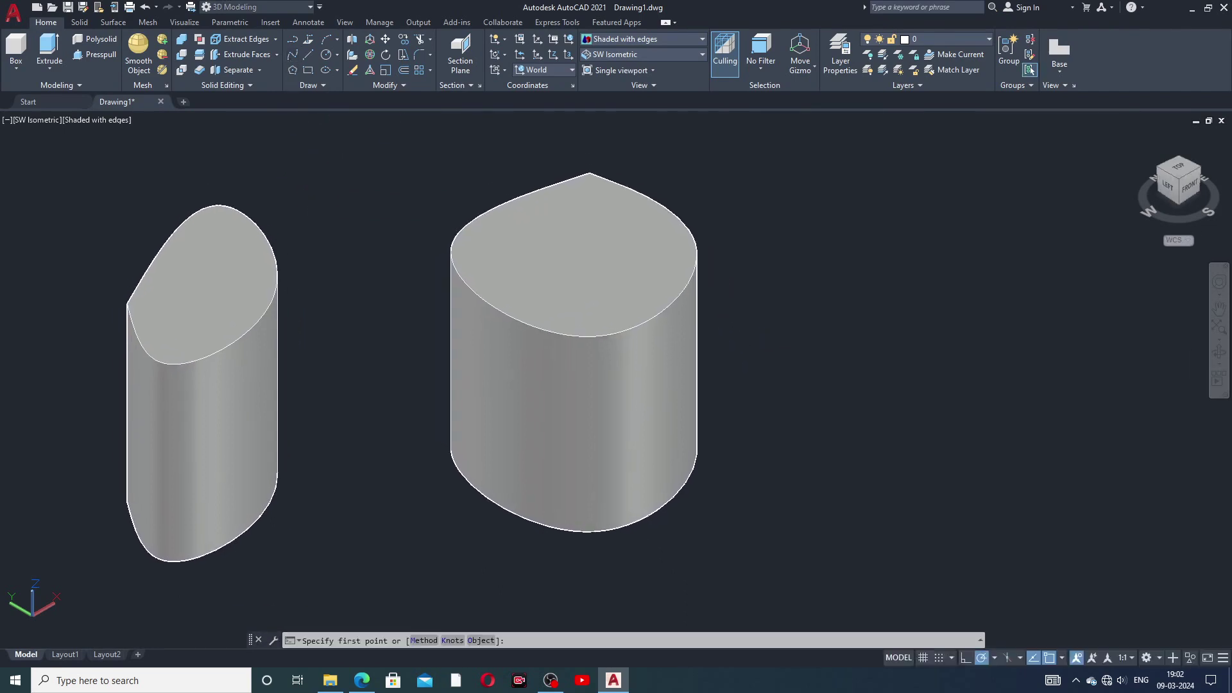
pyautogui.click(878, 290)
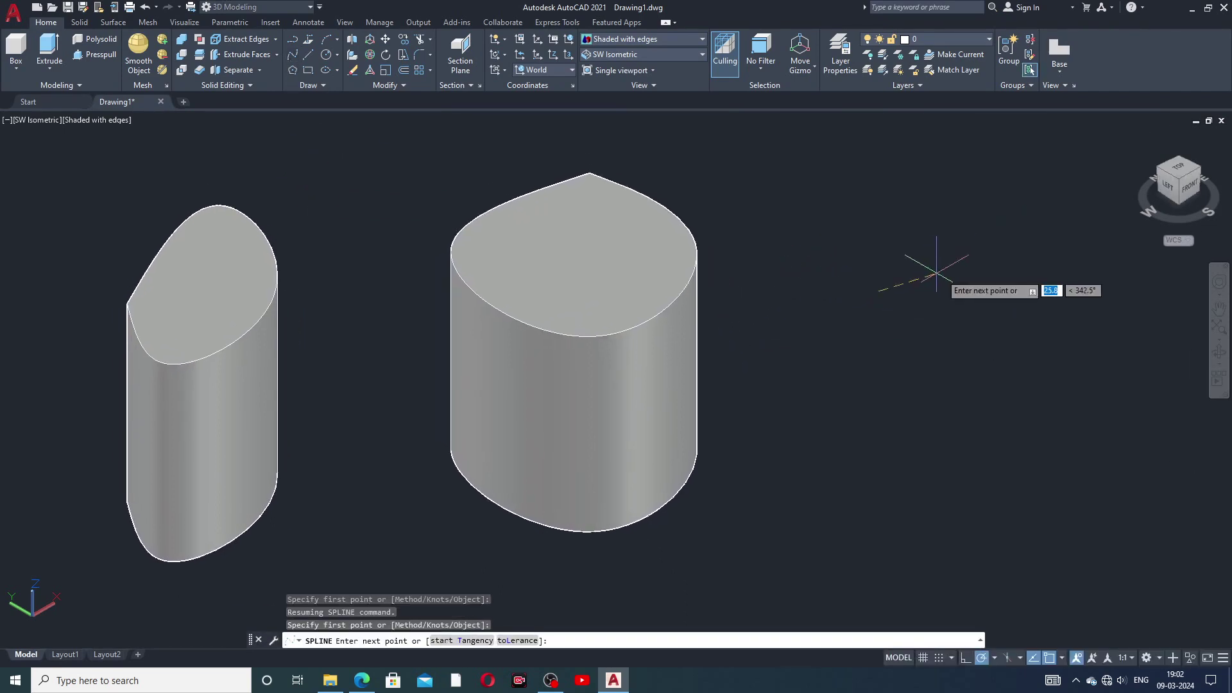
pyautogui.click(982, 283)
pyautogui.click(1006, 443)
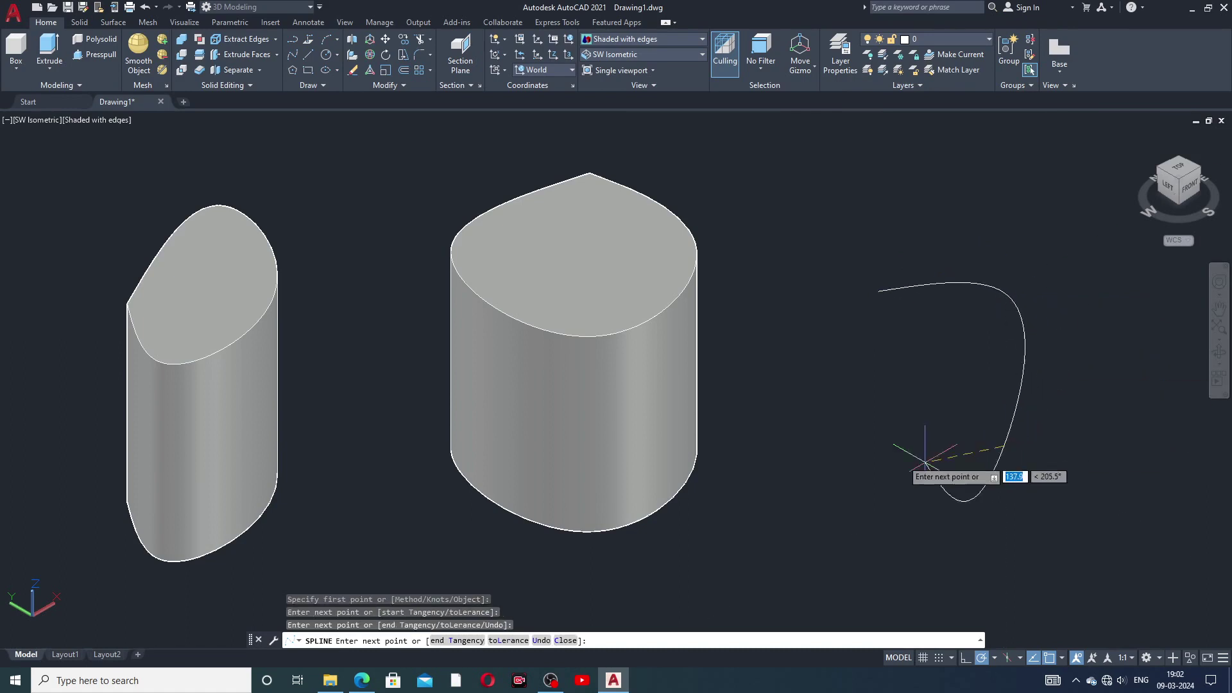
pyautogui.click(833, 442)
pyautogui.click(879, 290)
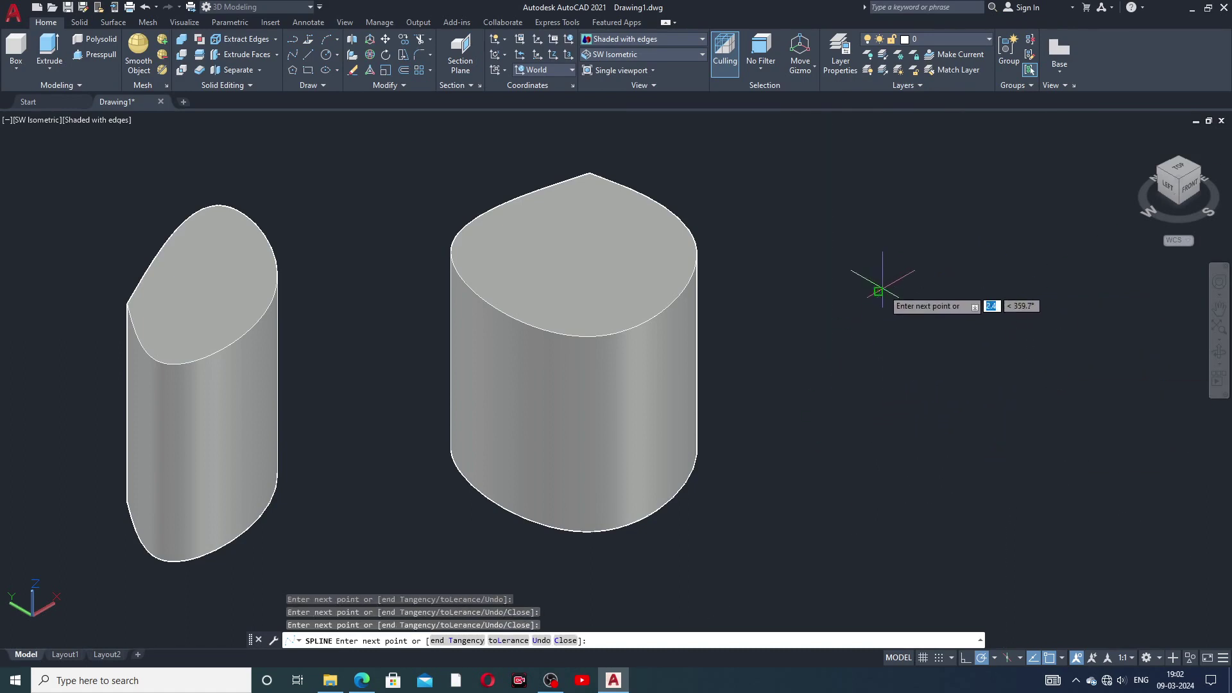
pyautogui.rightClick(882, 283)
pyautogui.click(914, 290)
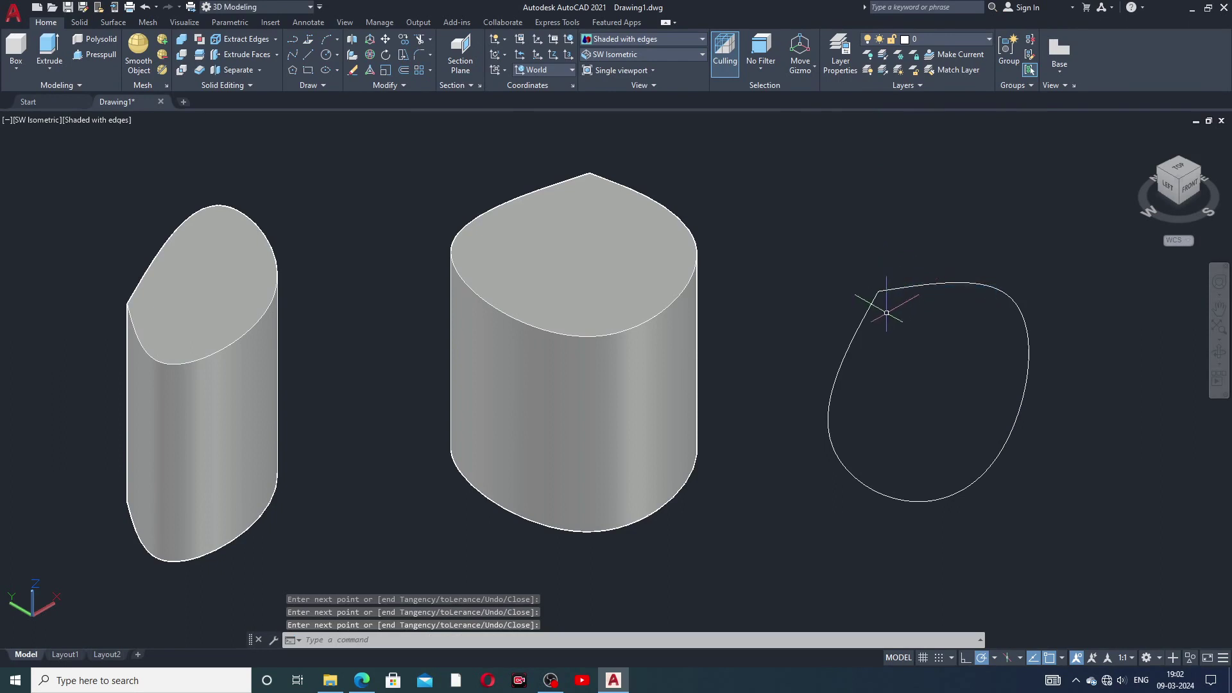
pyautogui.click(101, 56)
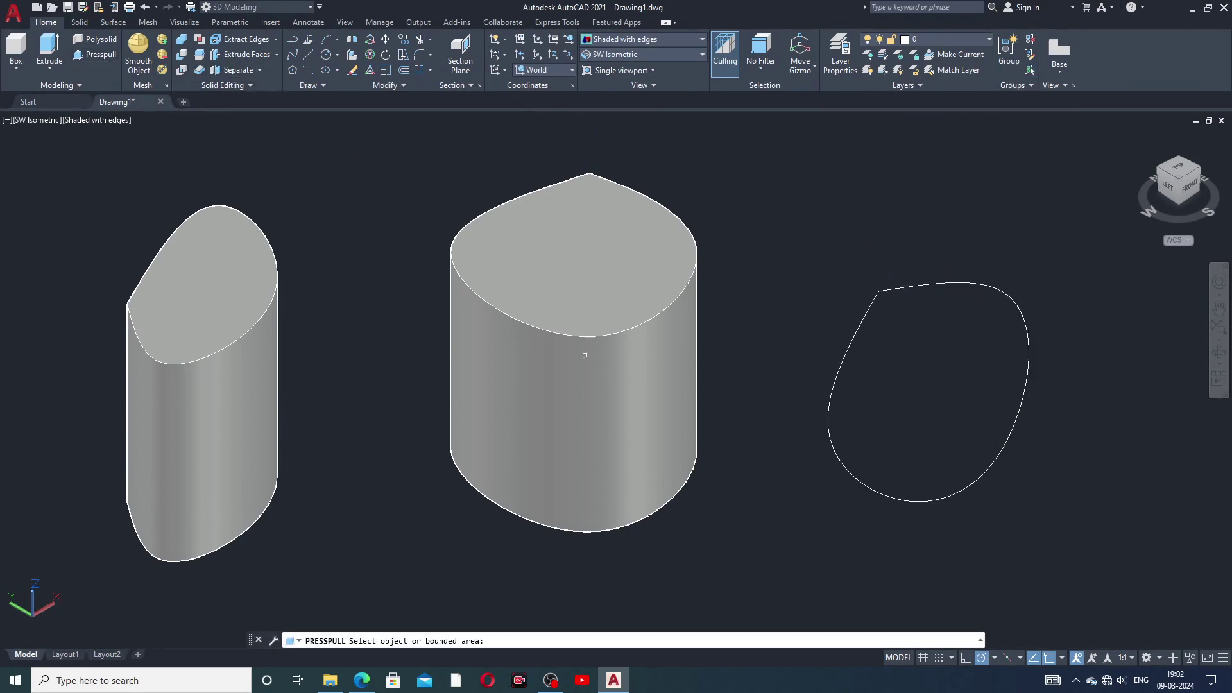
pyautogui.click(1027, 337)
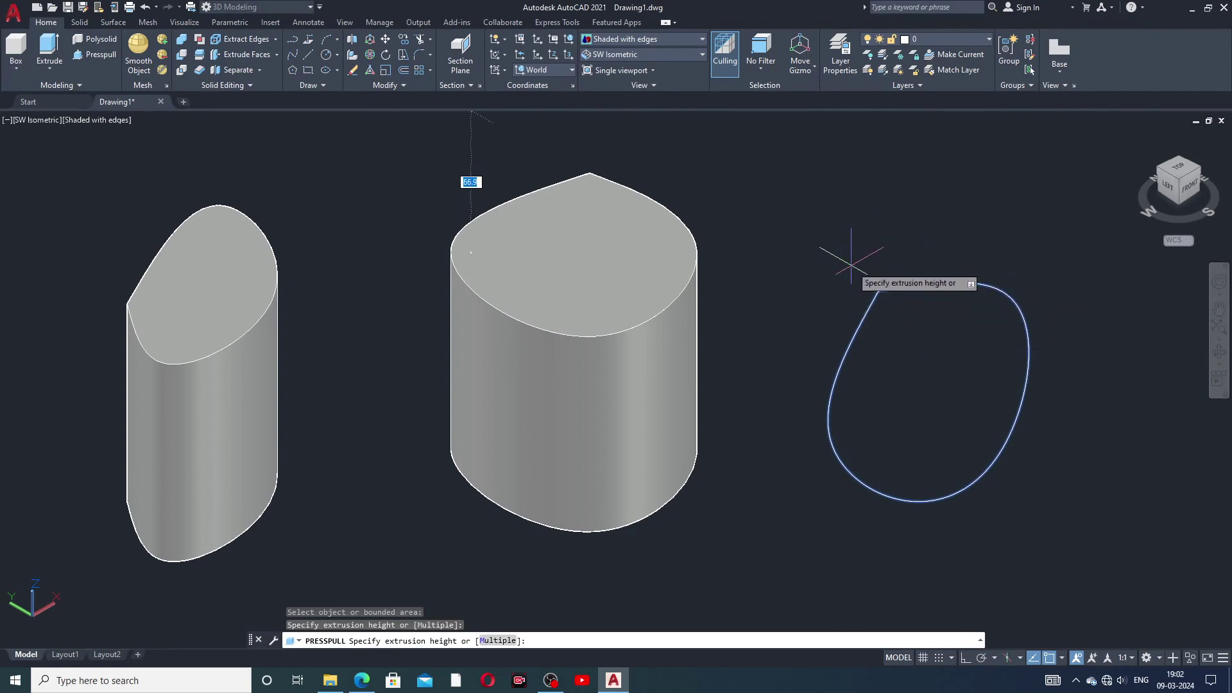
pyautogui.press('Escape')
pyautogui.scroll(6, 898, 300)
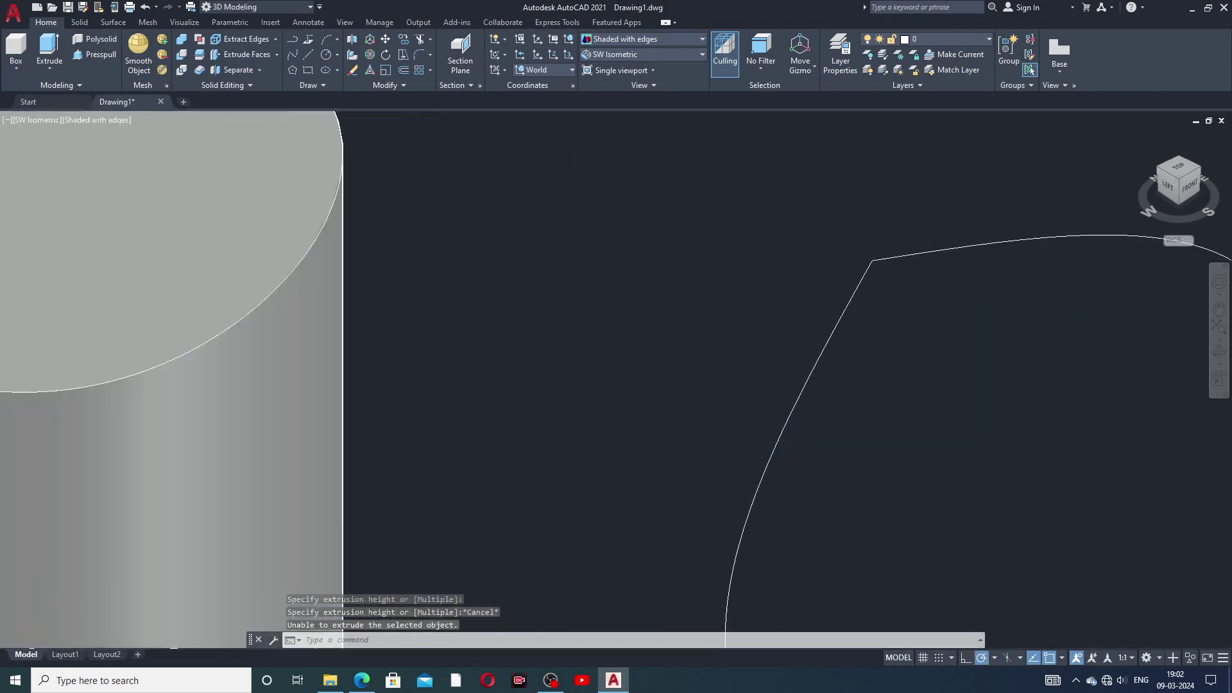
pyautogui.scroll(-6, 883, 210)
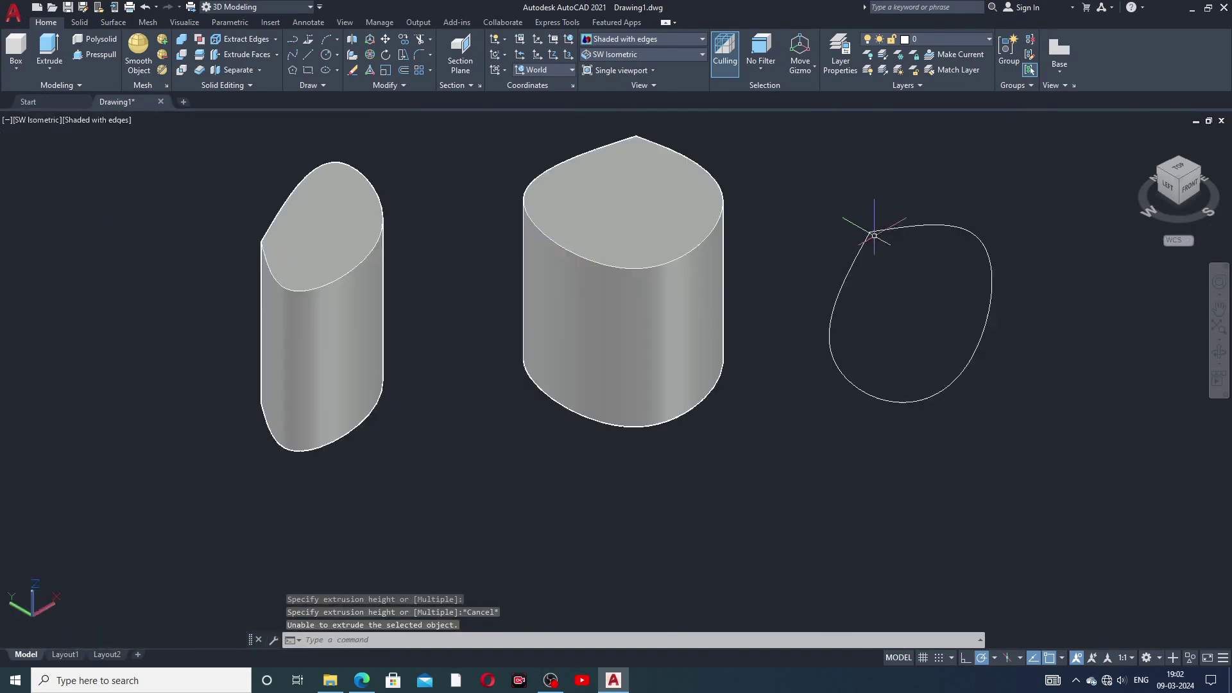
pyautogui.click(869, 229)
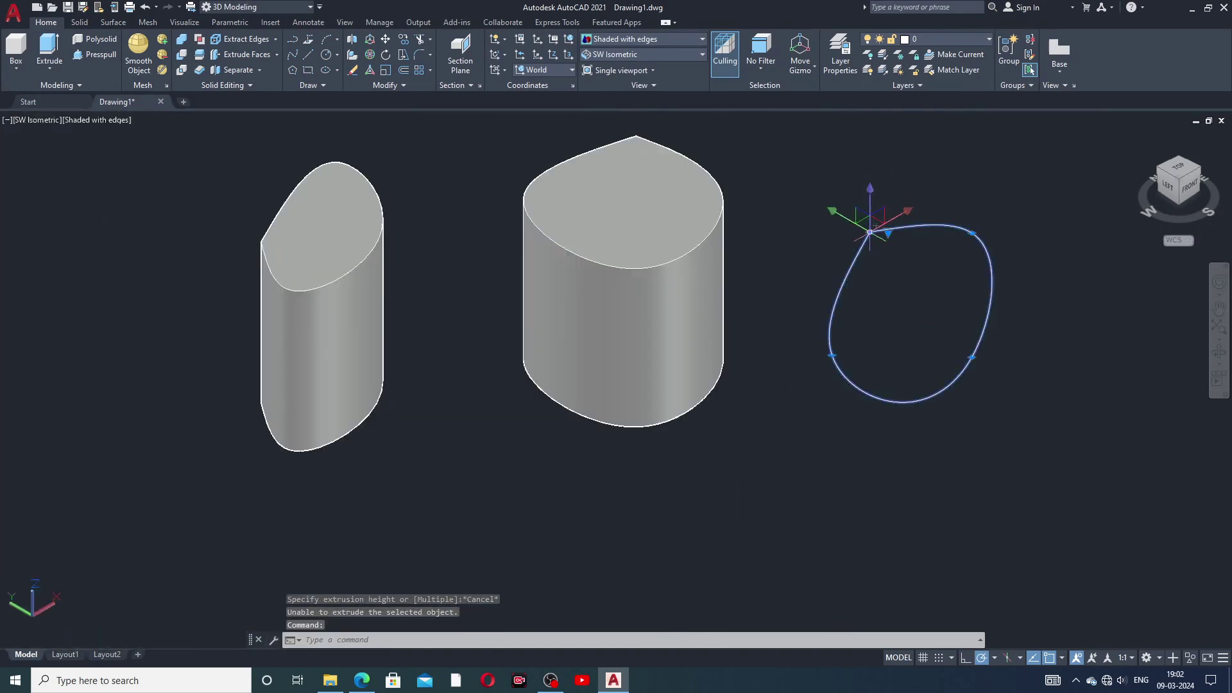
pyautogui.click(870, 231)
pyautogui.click(892, 262)
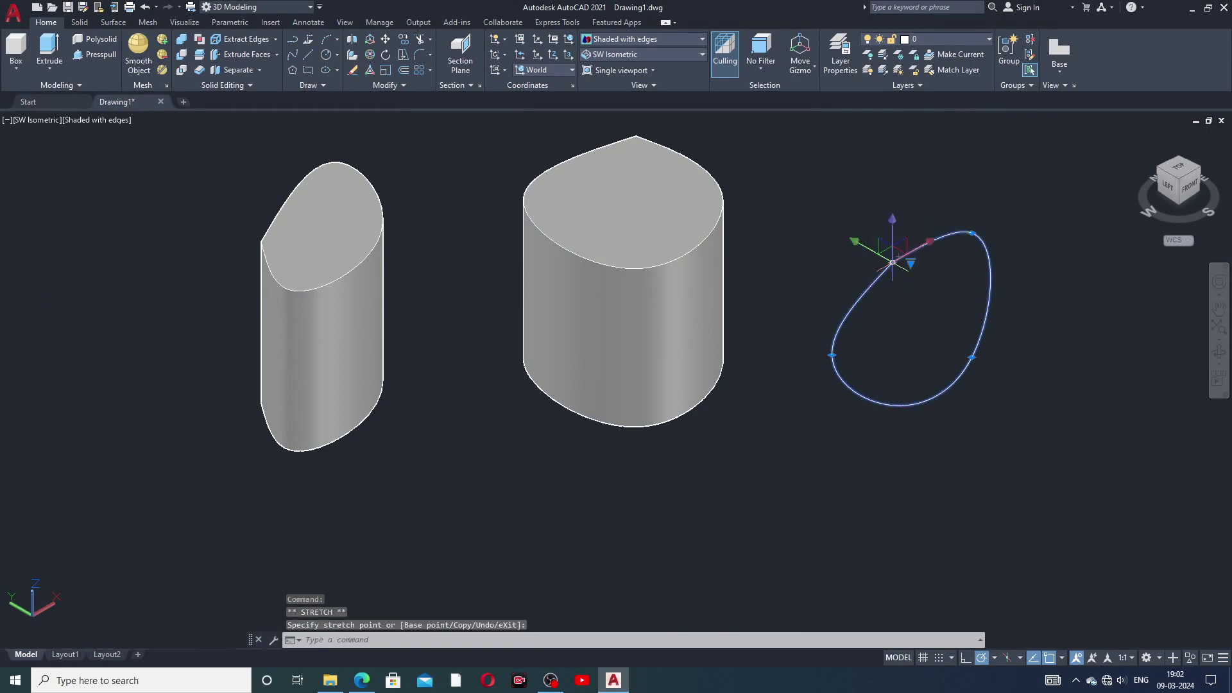
pyautogui.press('Escape')
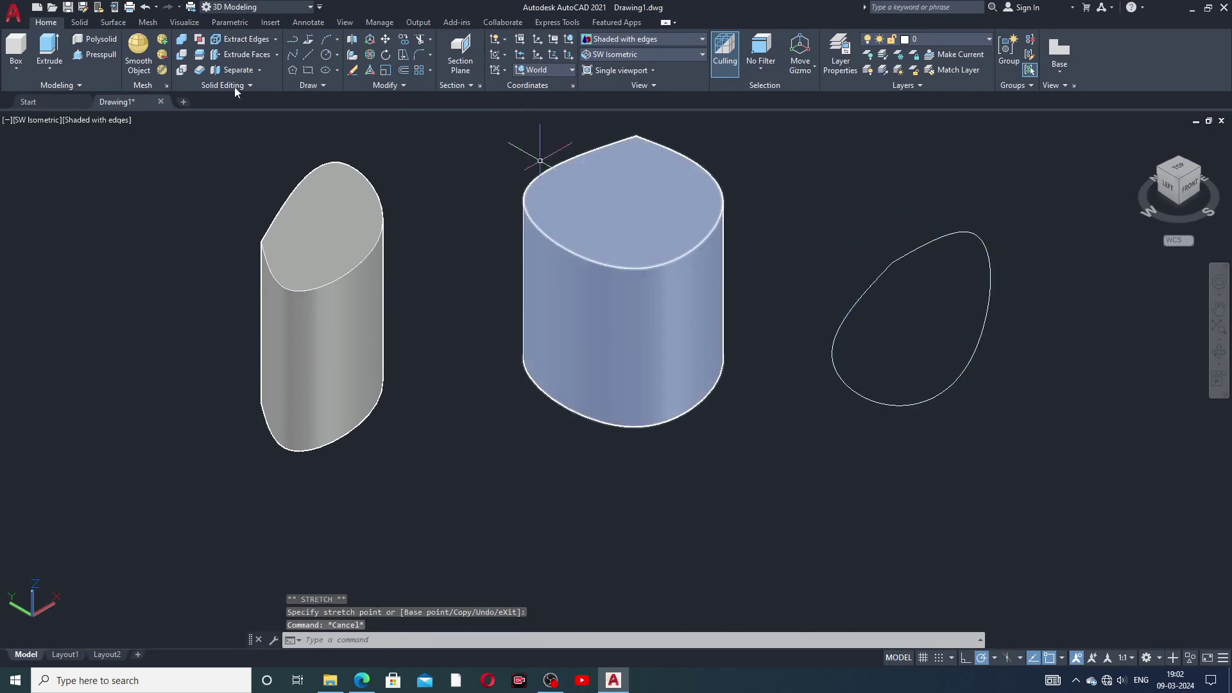
pyautogui.click(102, 55)
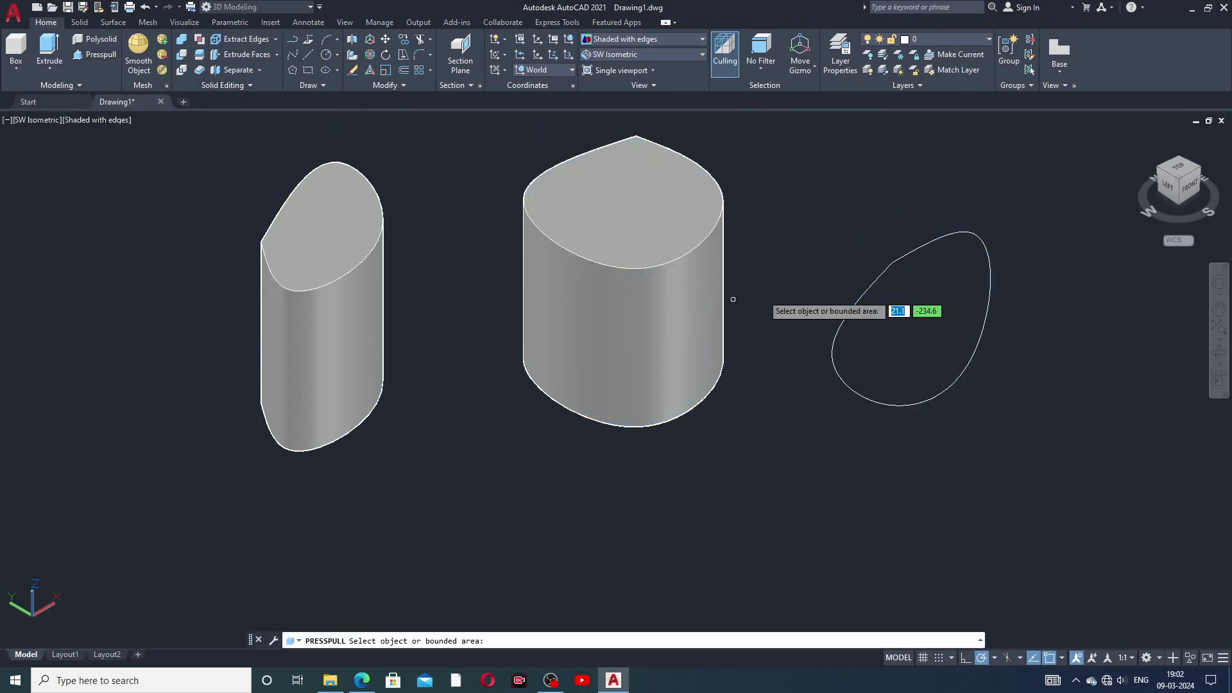
pyautogui.click(884, 271)
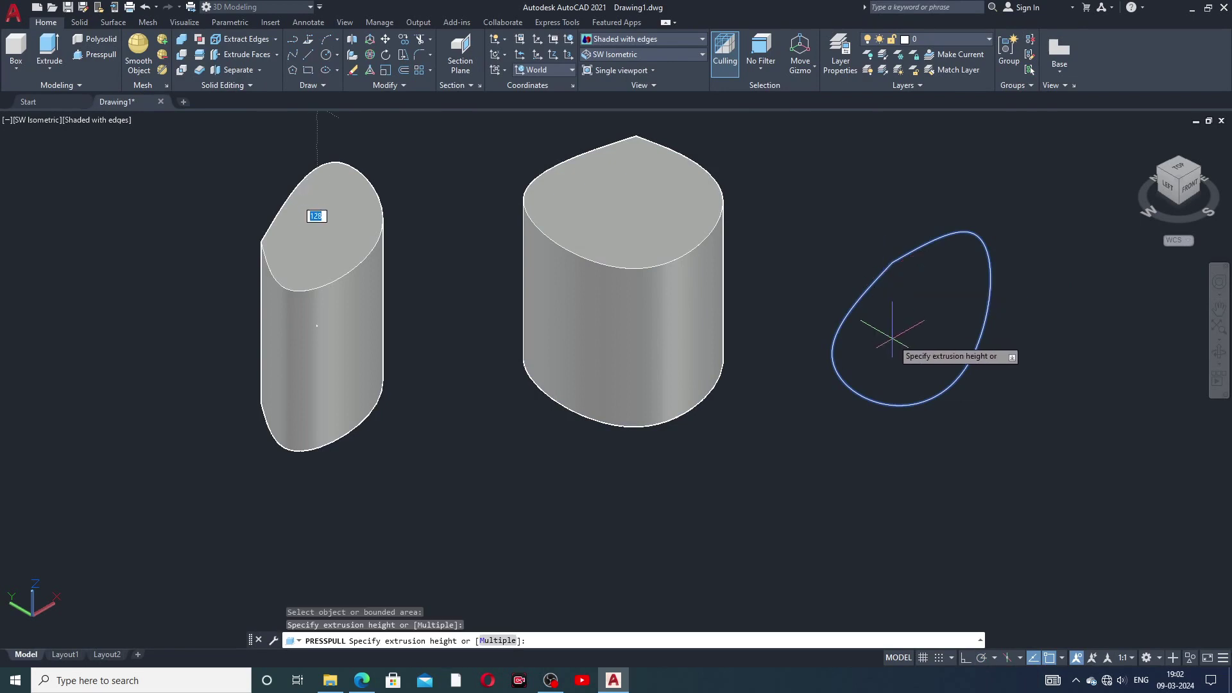
pyautogui.press('Escape')
pyautogui.click(930, 239)
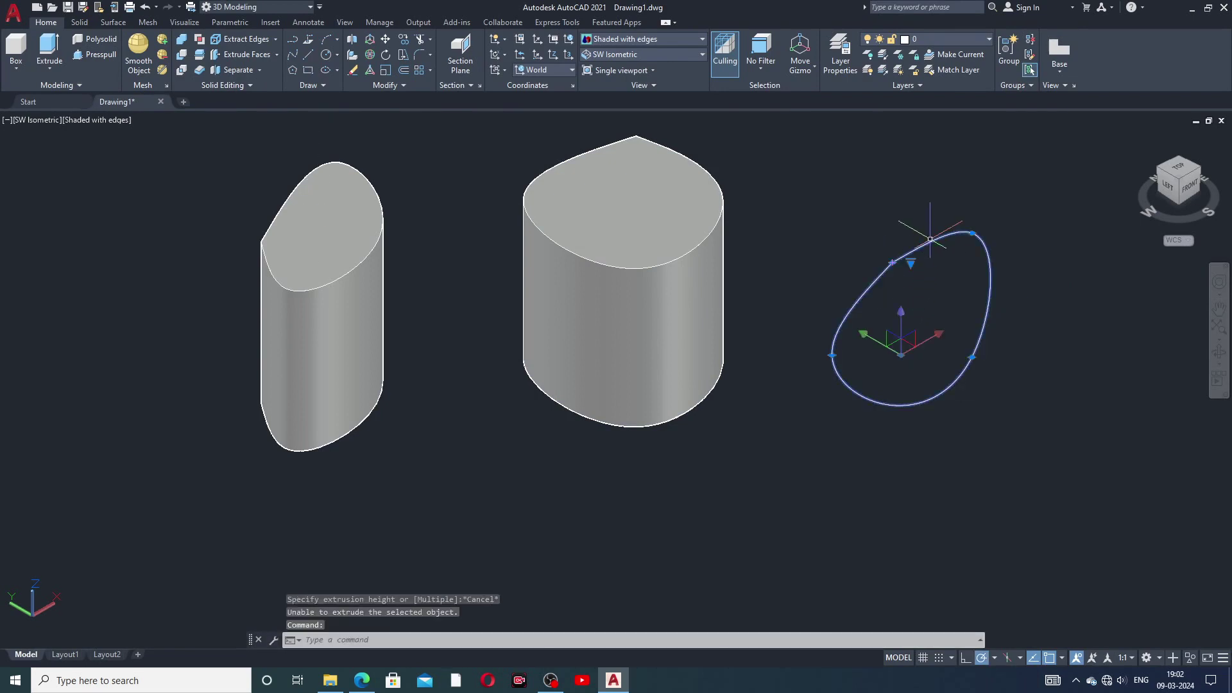
pyautogui.press('Delete')
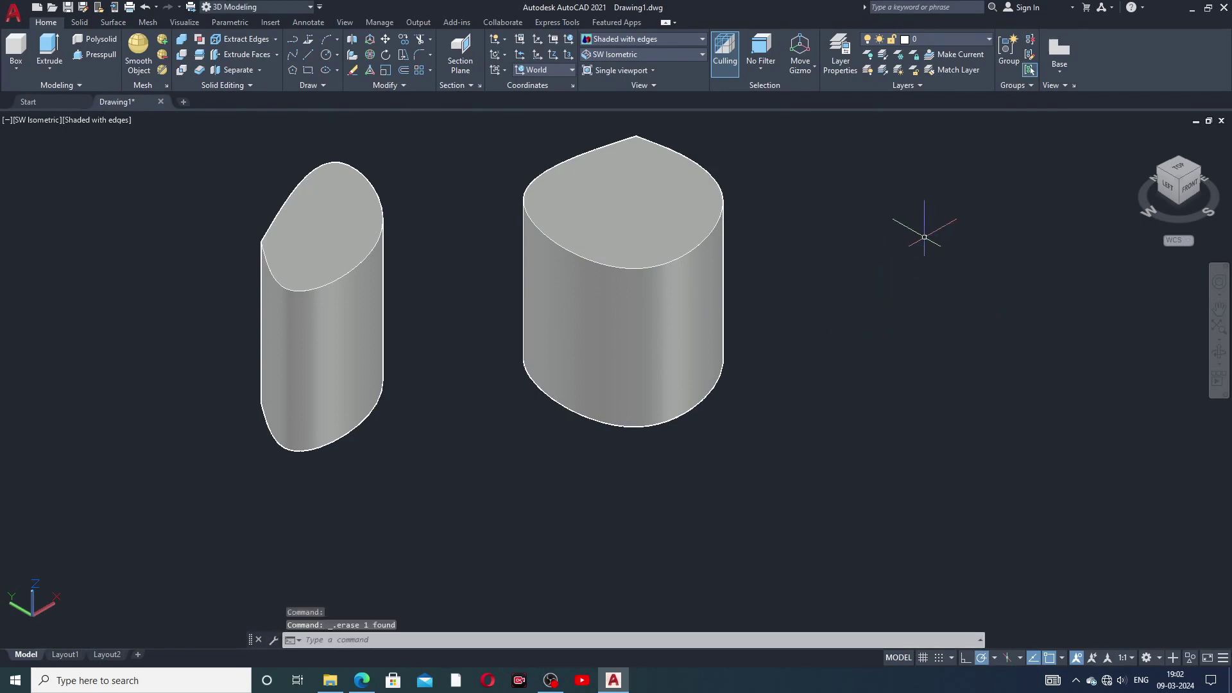
# - Draw a closed rounded spline outline to the right of the solids
pyautogui.click(300, 54)
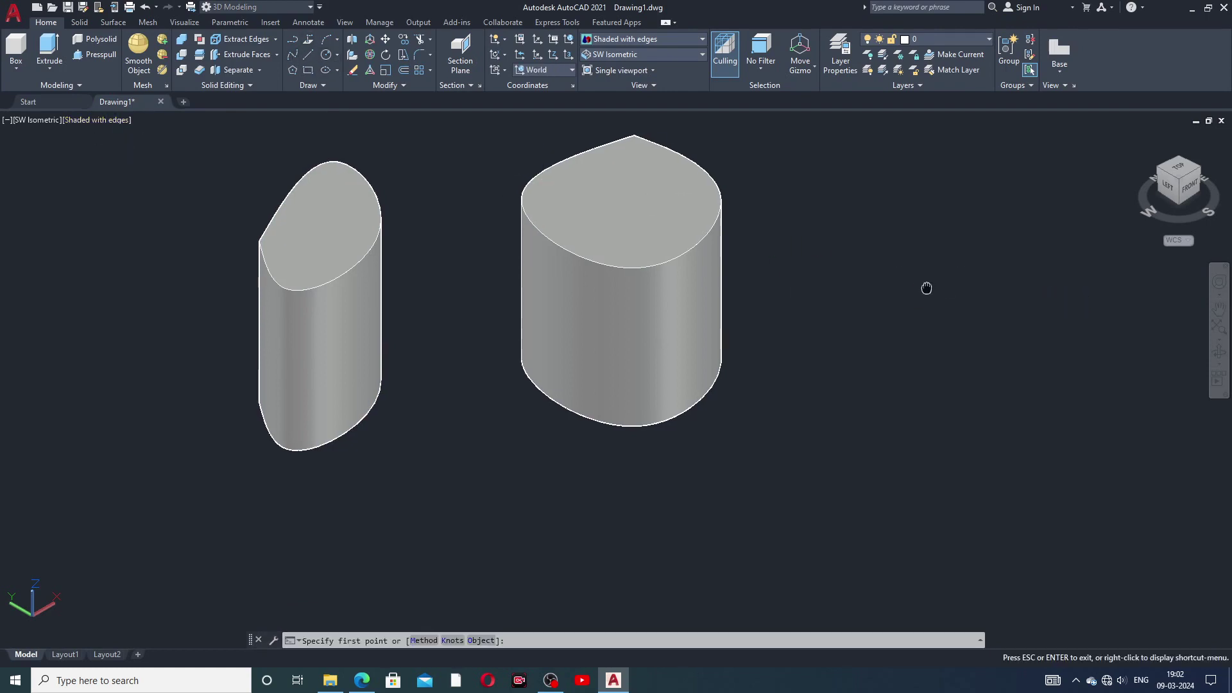
pyautogui.moveTo(924, 286); pyautogui.dragTo(838, 305, button='middle')
pyautogui.click(811, 288)
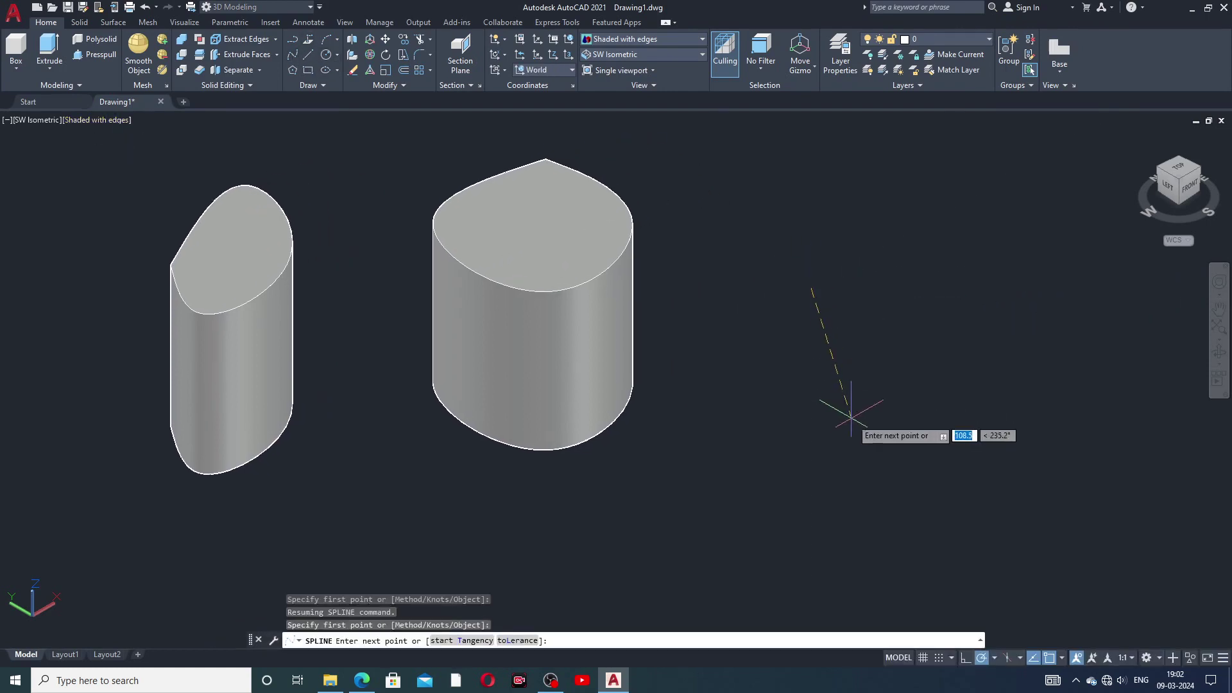
pyautogui.click(993, 311)
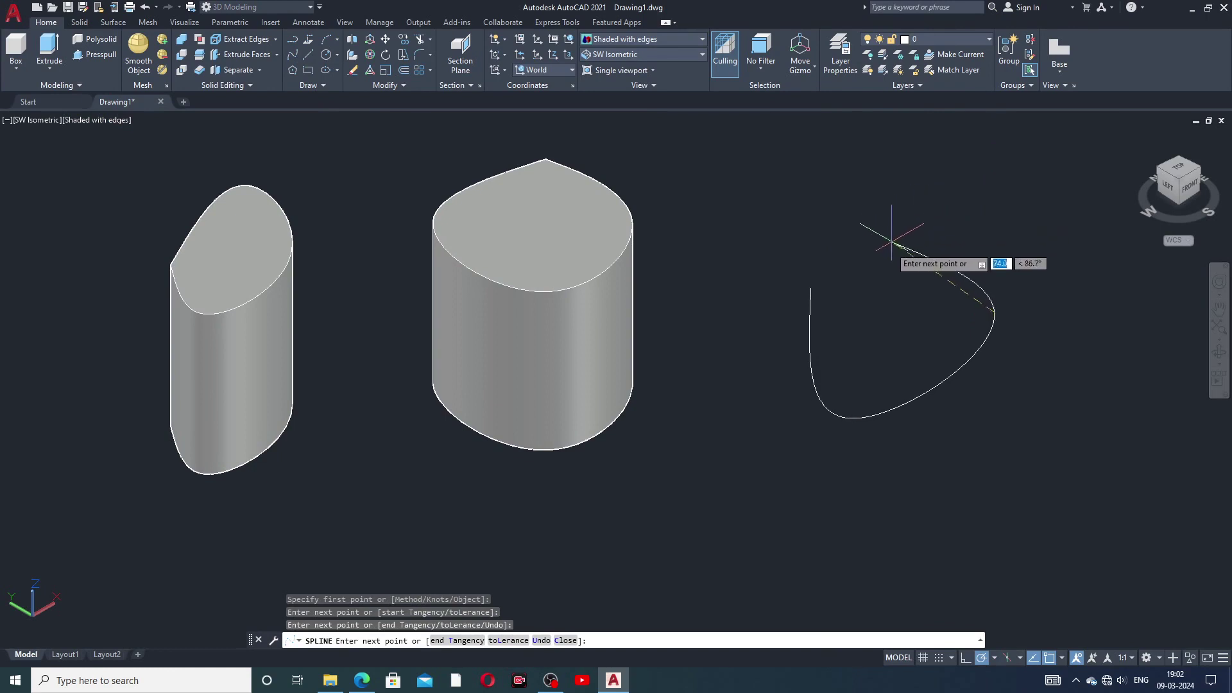
pyautogui.click(809, 282)
pyautogui.rightClick(838, 242)
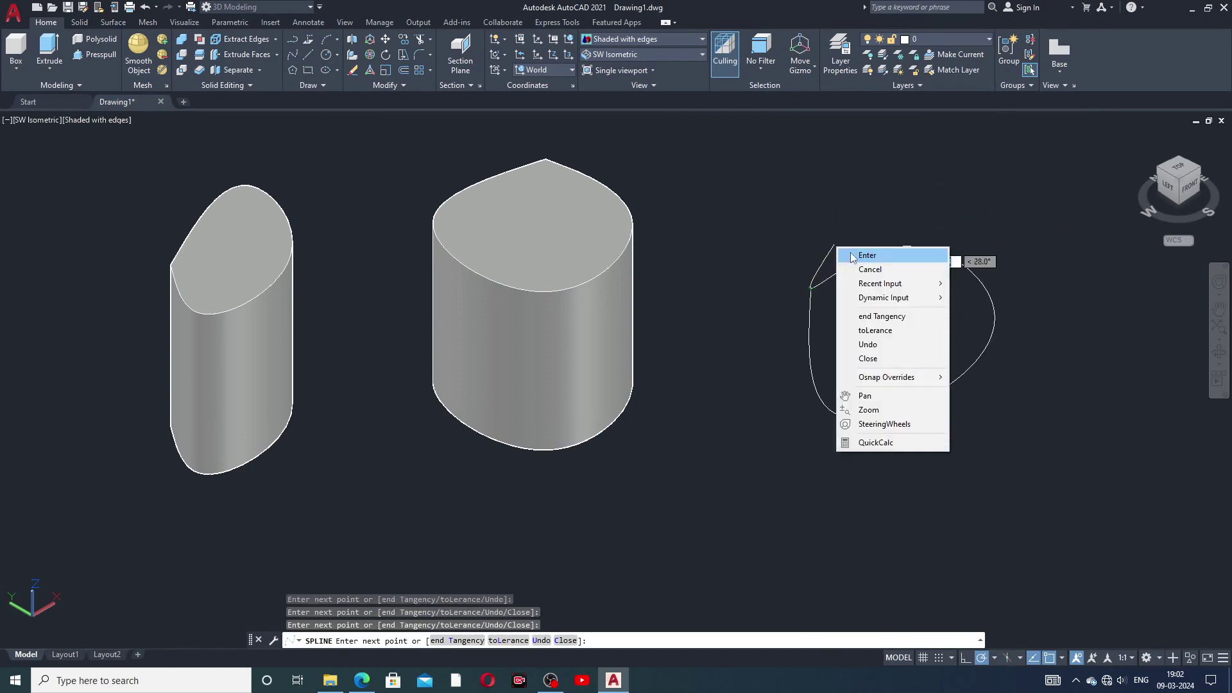
pyautogui.click(851, 252)
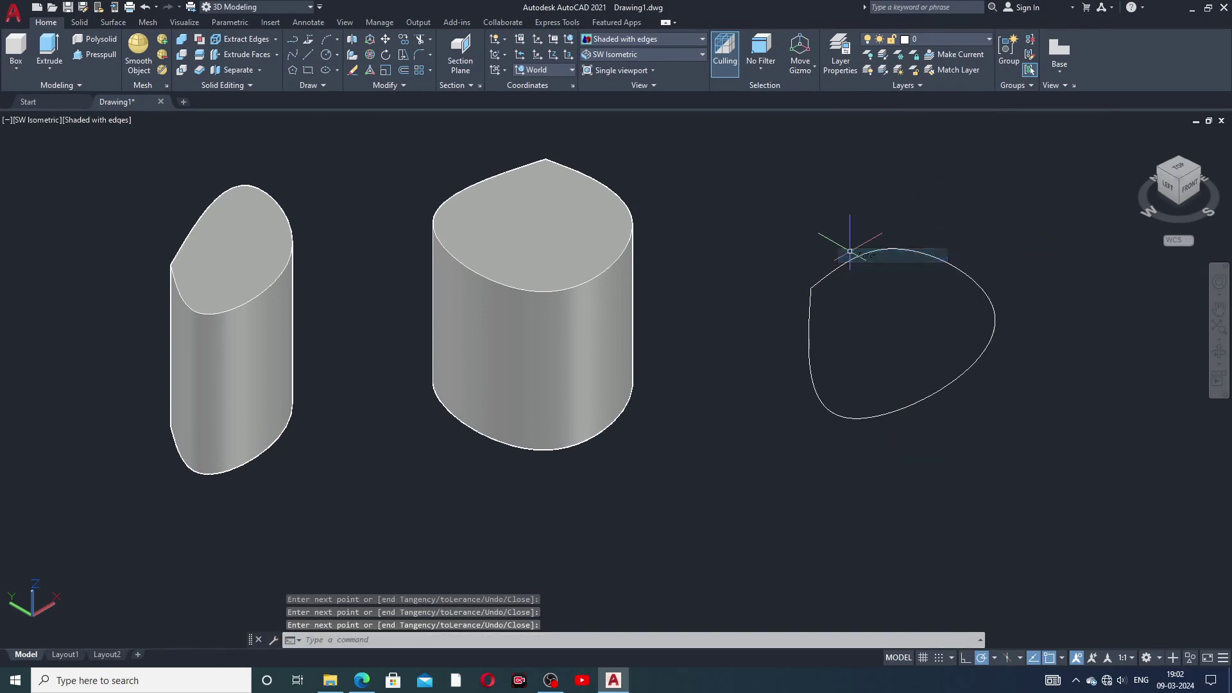
# - Presspull the area inside the new outline into a third tall solid
pyautogui.click(88, 57)
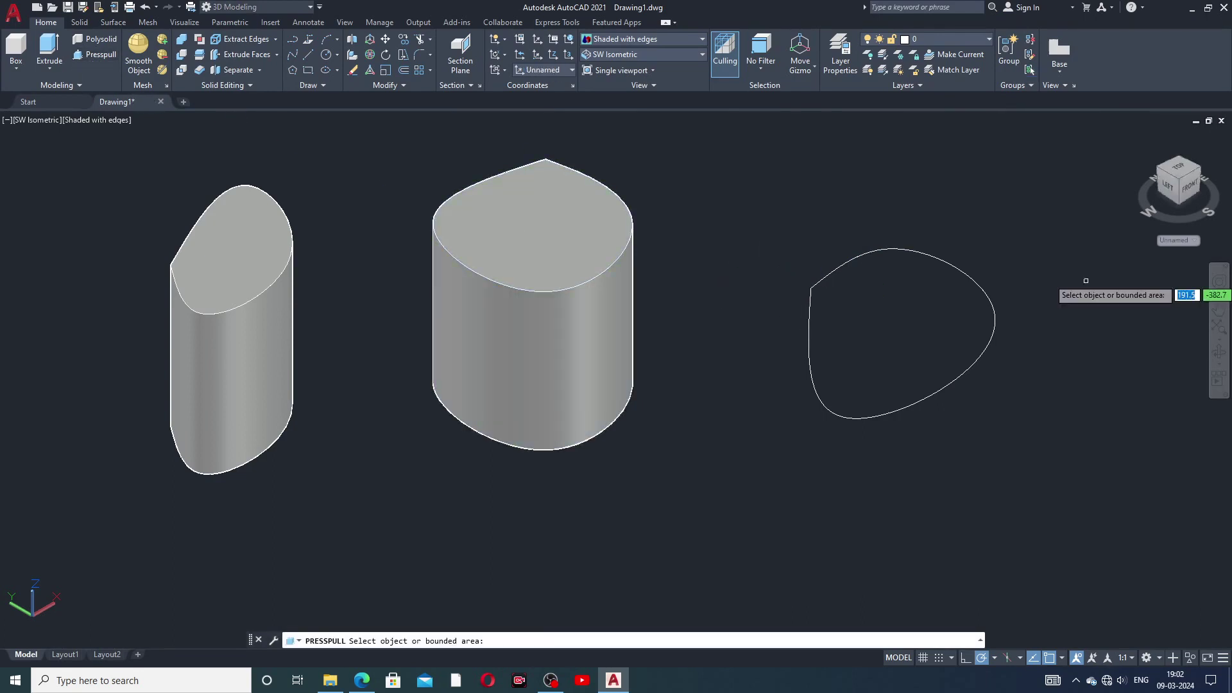
pyautogui.click(941, 264)
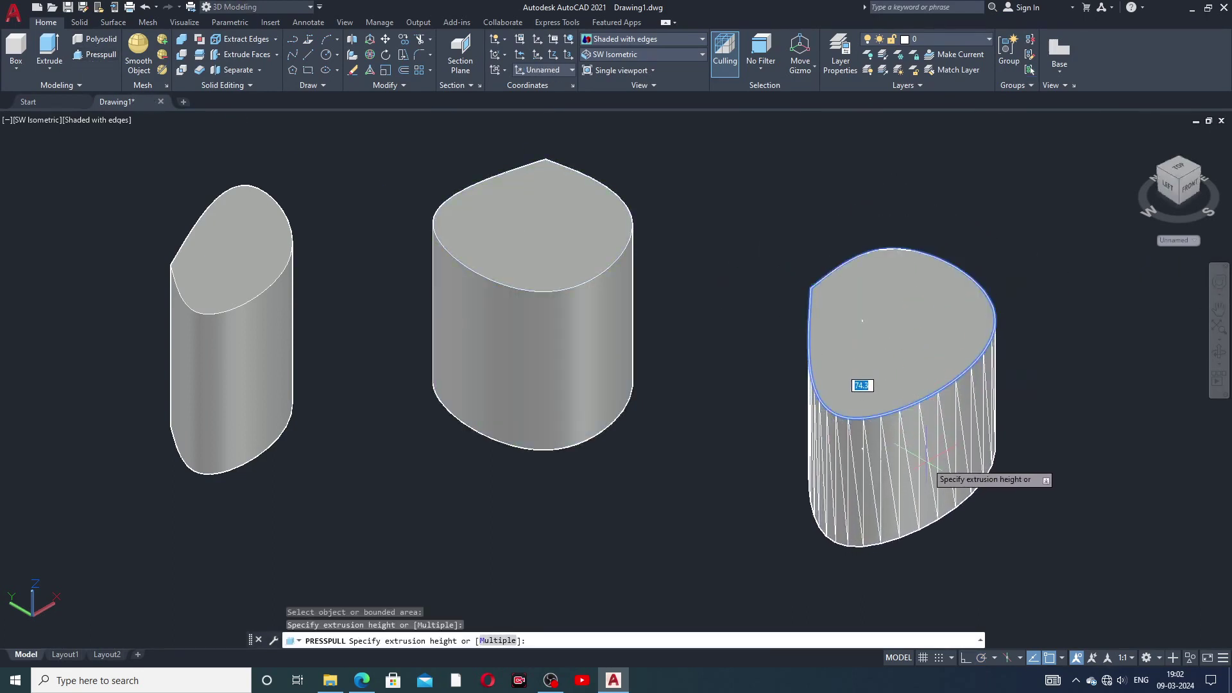
pyautogui.click(936, 515)
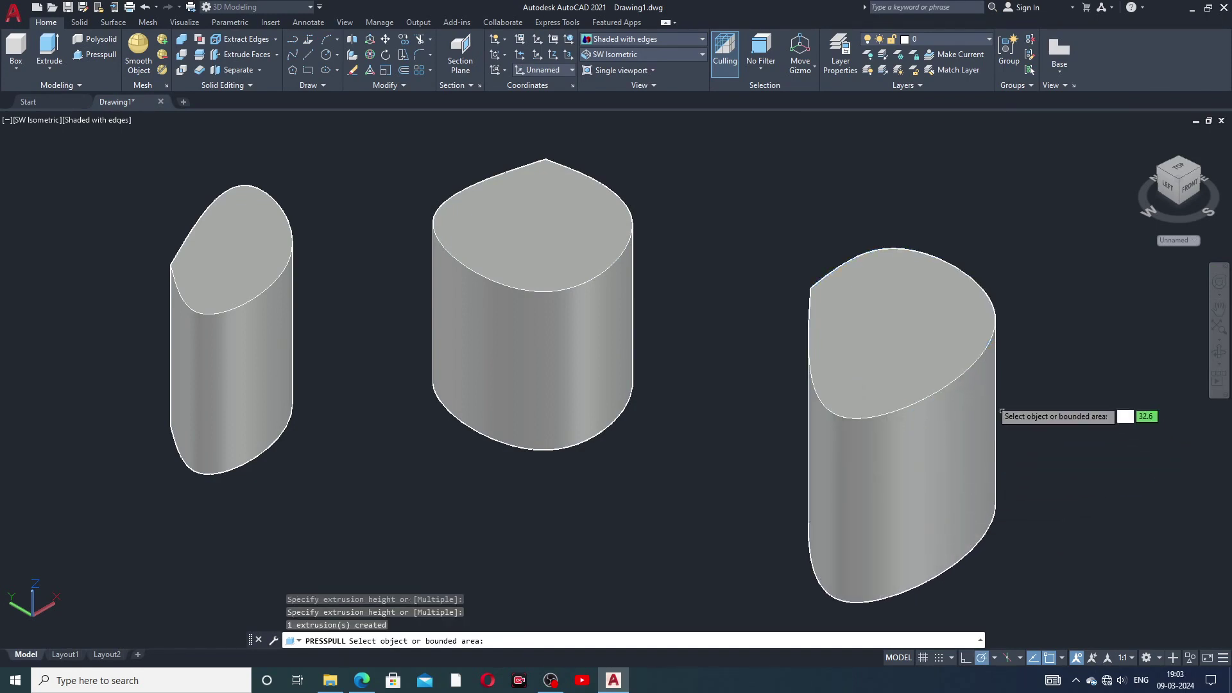
pyautogui.press('Return')
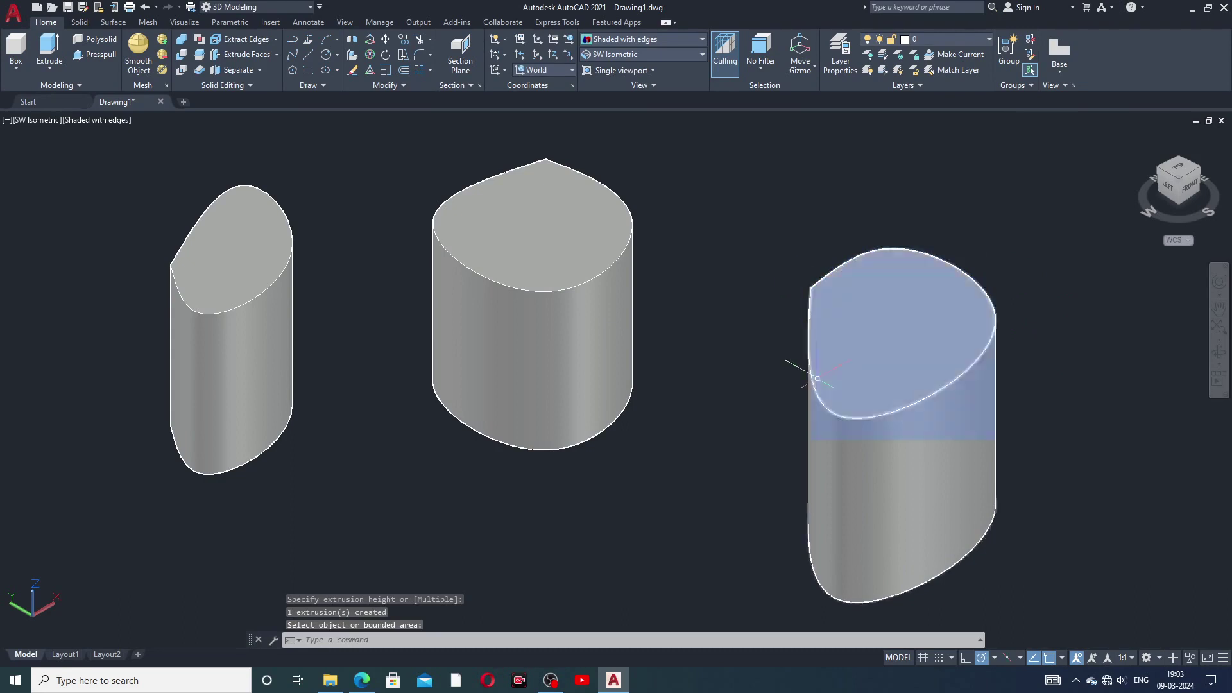
pyautogui.click(890, 332)
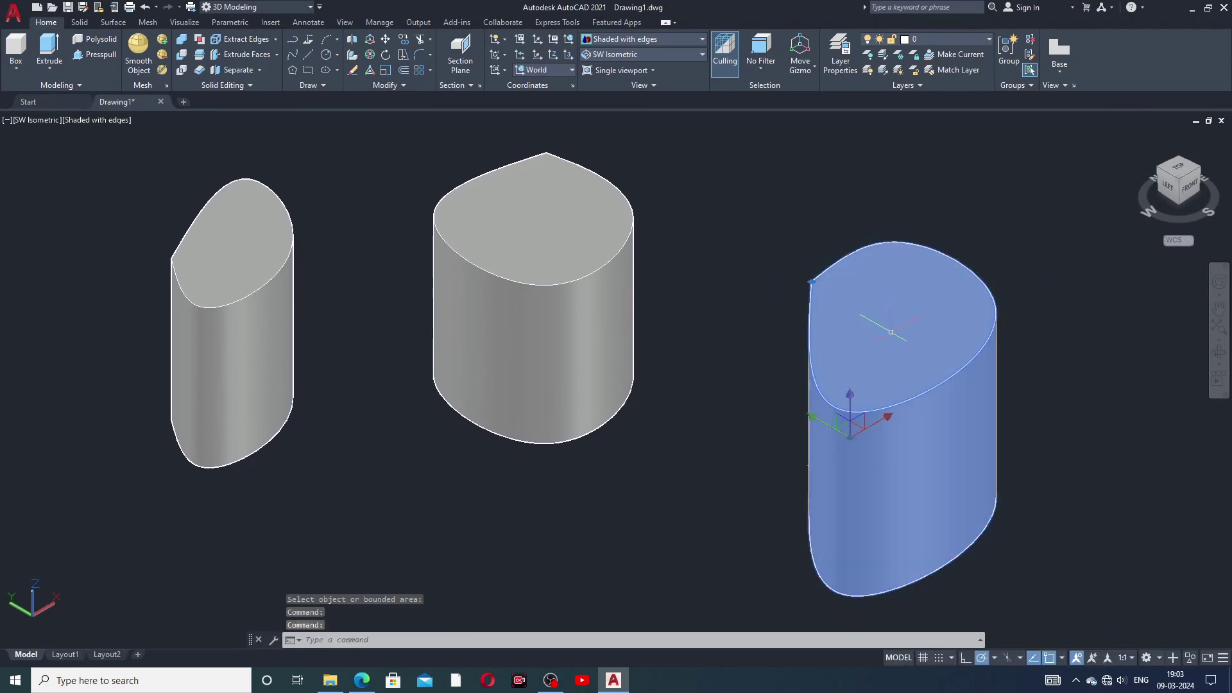
pyautogui.rightClick(891, 332)
pyautogui.click(982, 241)
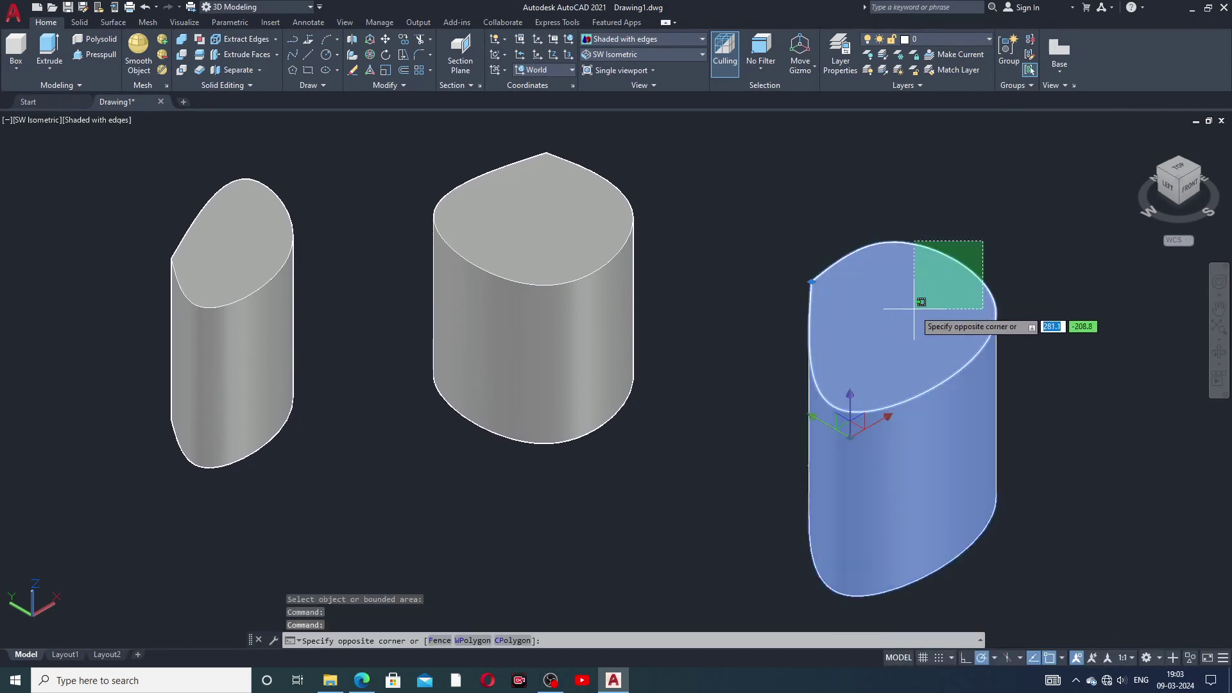
pyautogui.press('Escape')
pyautogui.press('Escape')
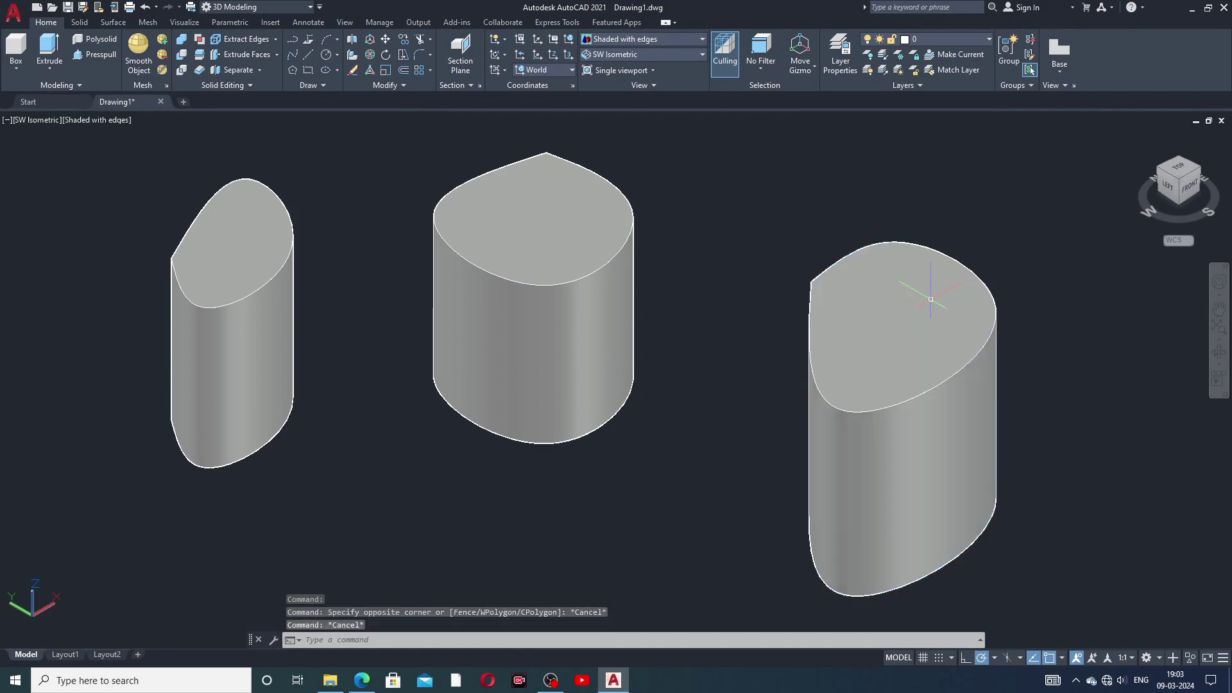
# - Set the right solid's colour to Red via Quick Properties
pyautogui.click(931, 299)
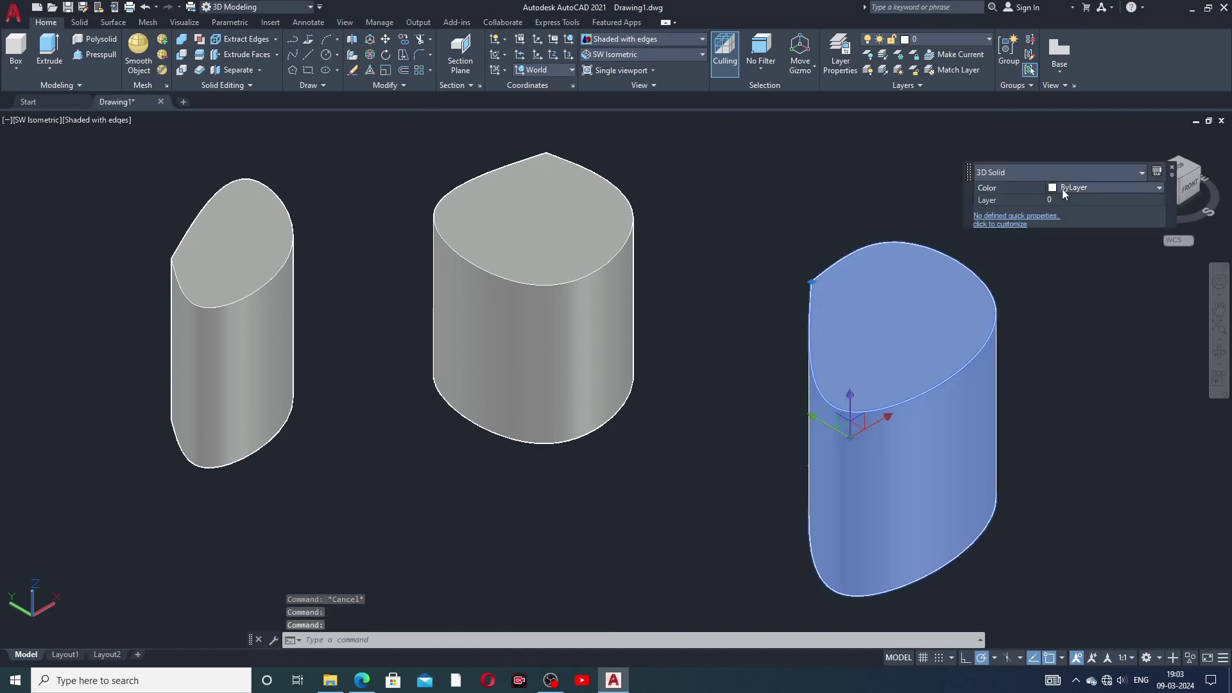
pyautogui.click(1064, 190)
pyautogui.click(1068, 225)
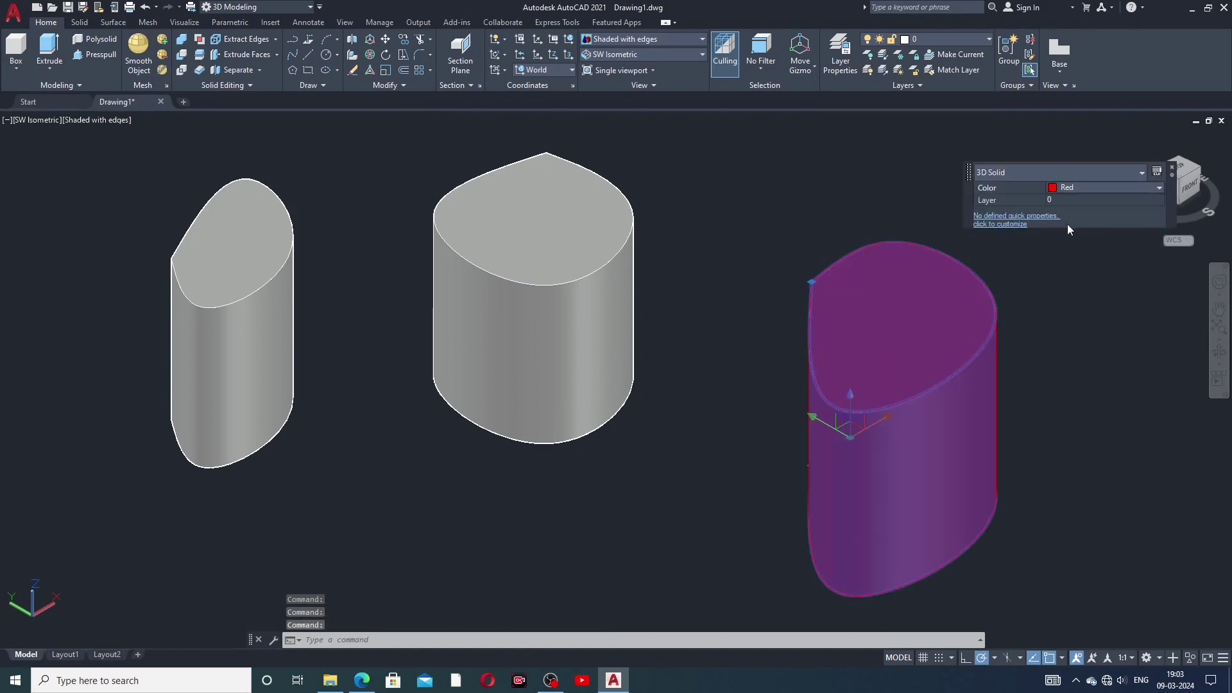
pyautogui.press('Escape')
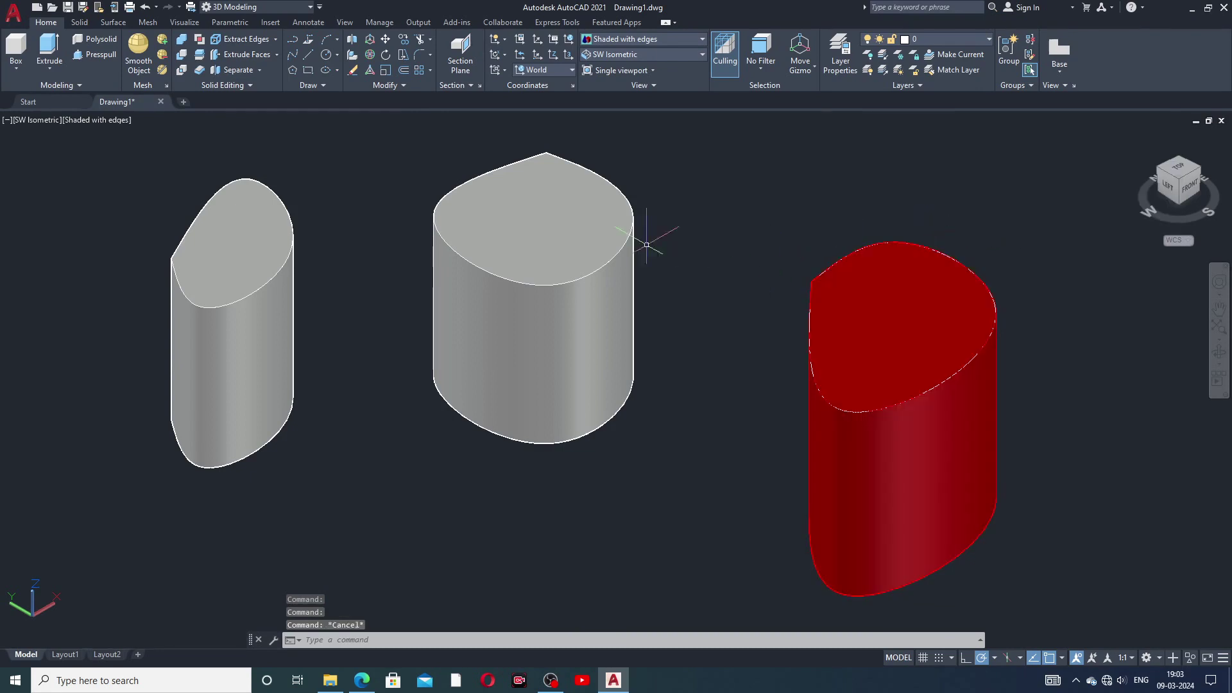
# - Set the middle solid's colour to Green
pyautogui.click(571, 236)
pyautogui.click(715, 166)
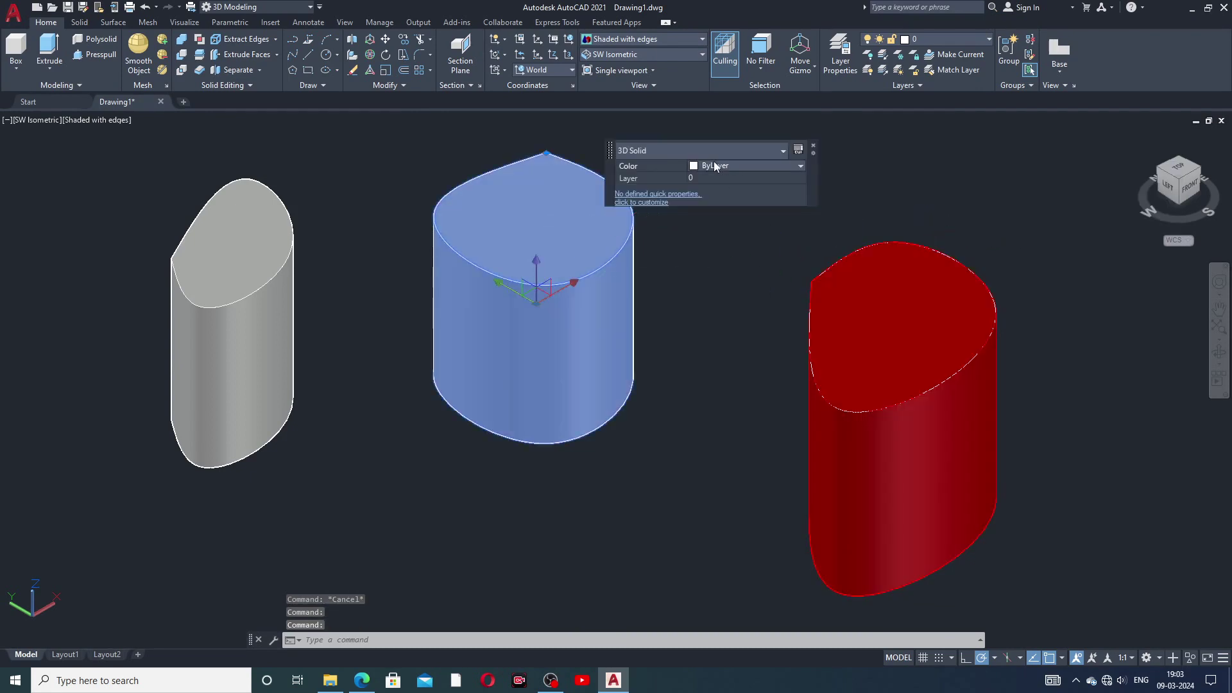
pyautogui.click(712, 168)
pyautogui.click(695, 224)
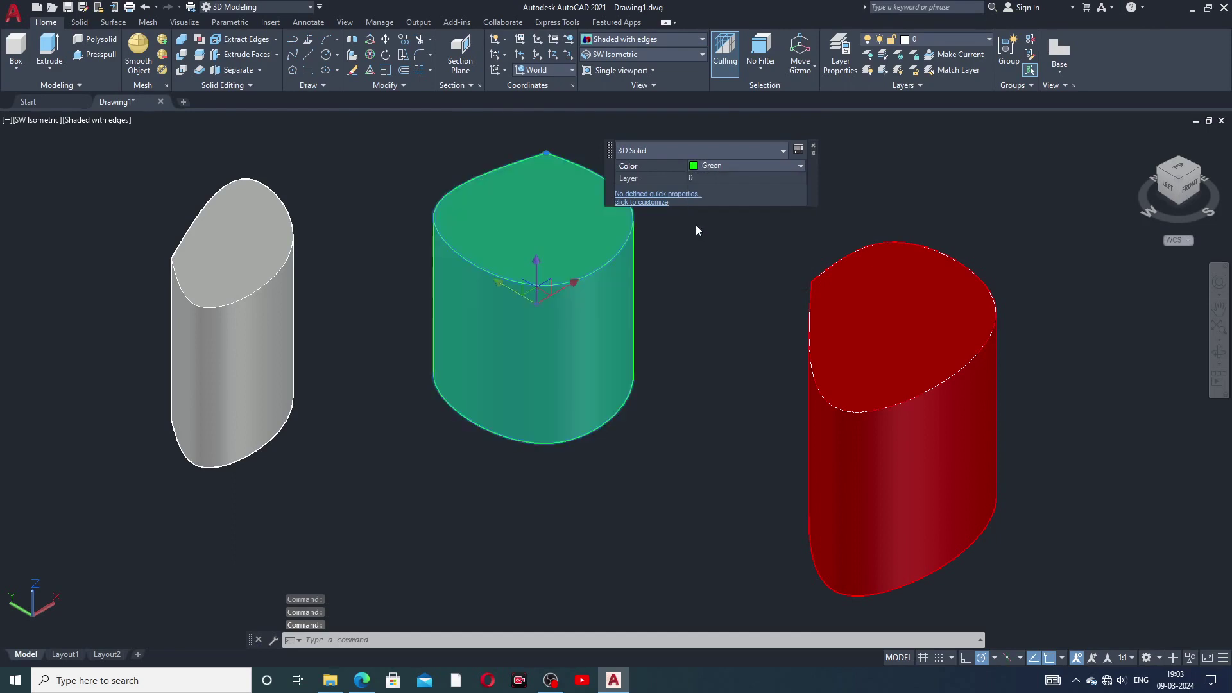
pyautogui.press('Escape')
# - Set the left solid's colour to Yellow
pyautogui.moveTo(641, 261); pyautogui.dragTo(666, 275, button='middle')
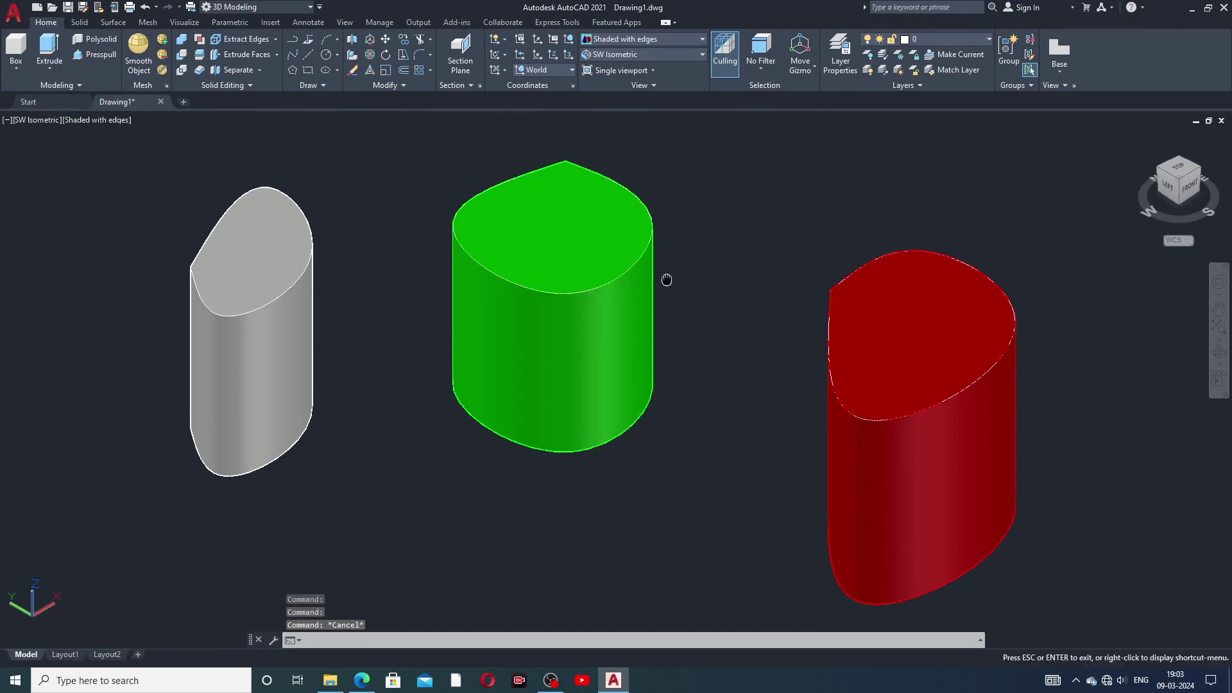
pyautogui.click(287, 274)
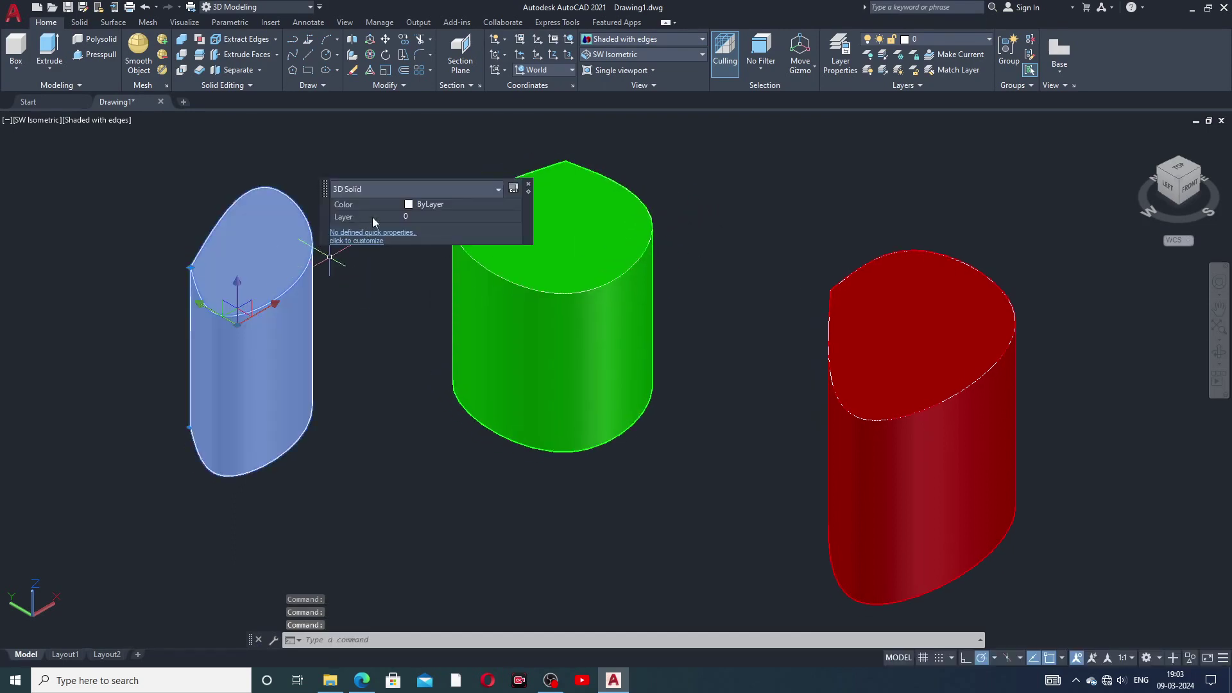
pyautogui.click(411, 206)
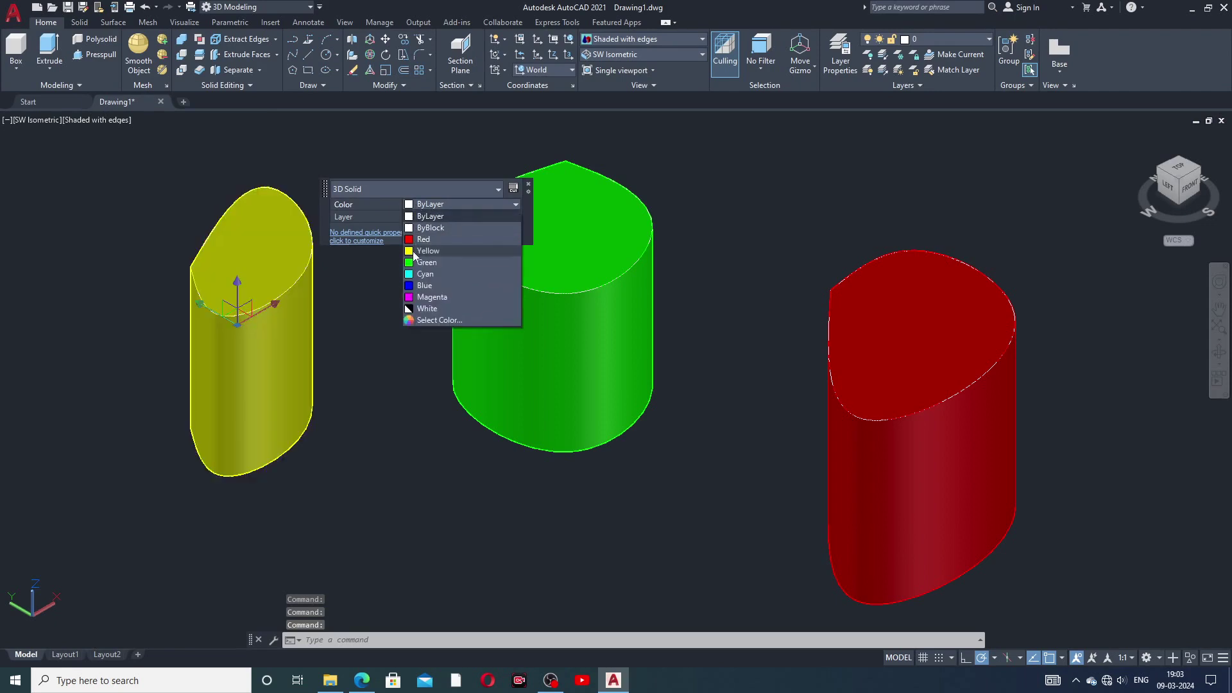
pyautogui.click(410, 250)
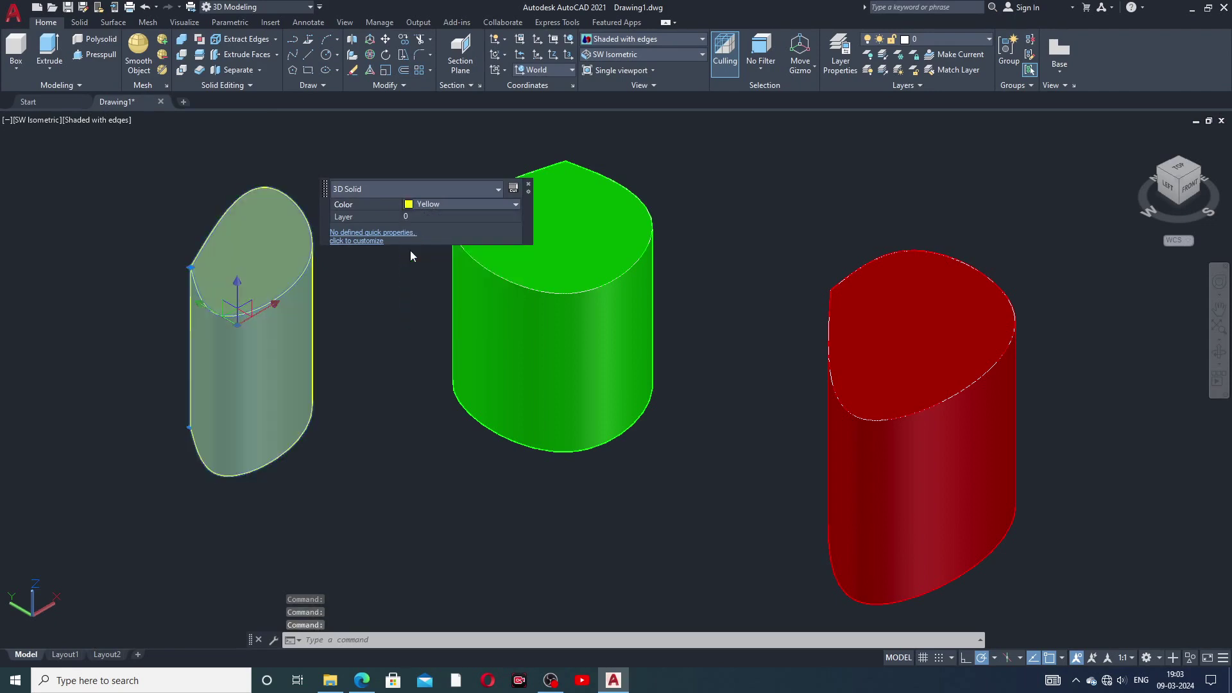
pyautogui.press('Escape')
pyautogui.moveTo(661, 357)
pyautogui.mouseDown(button='middle')
pyautogui.moveTo(666, 385)
pyautogui.moveTo(644, 360)
pyautogui.mouseUp(button='middle')
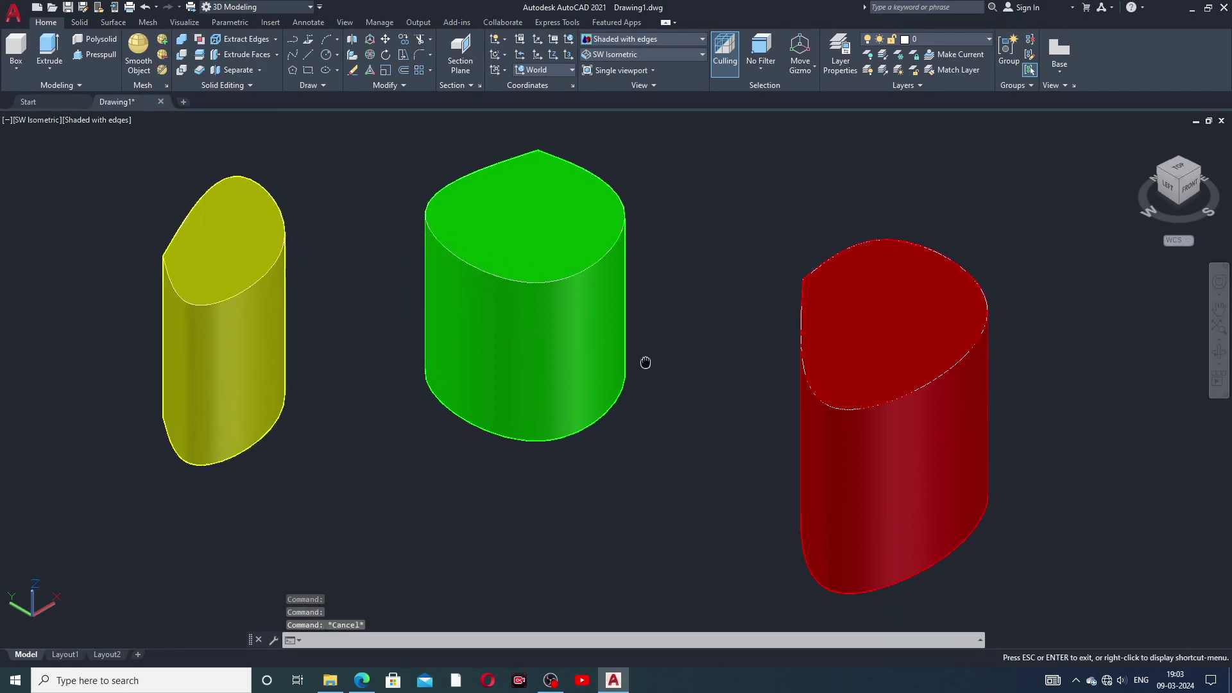
pyautogui.moveTo(768, 363); pyautogui.dragTo(789, 346, button='middle')
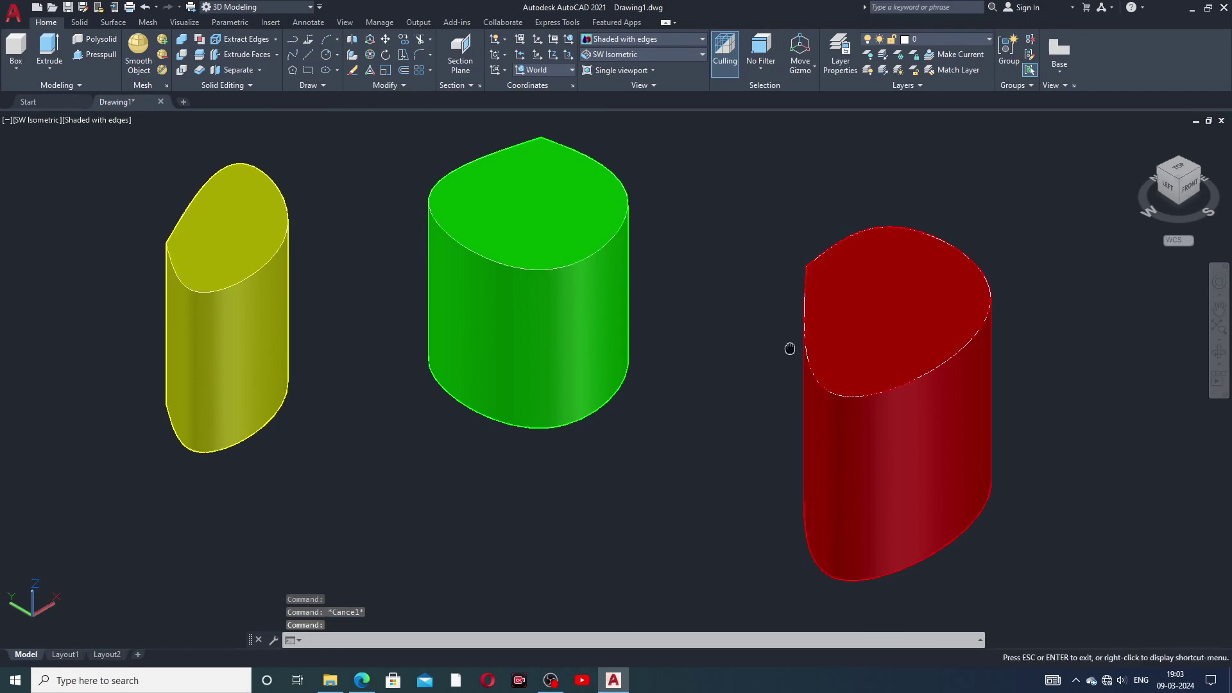
# - Try the Shaded, 2D Wireframe and Hidden visual styles on the solids
pyautogui.click(617, 40)
pyautogui.click(604, 112)
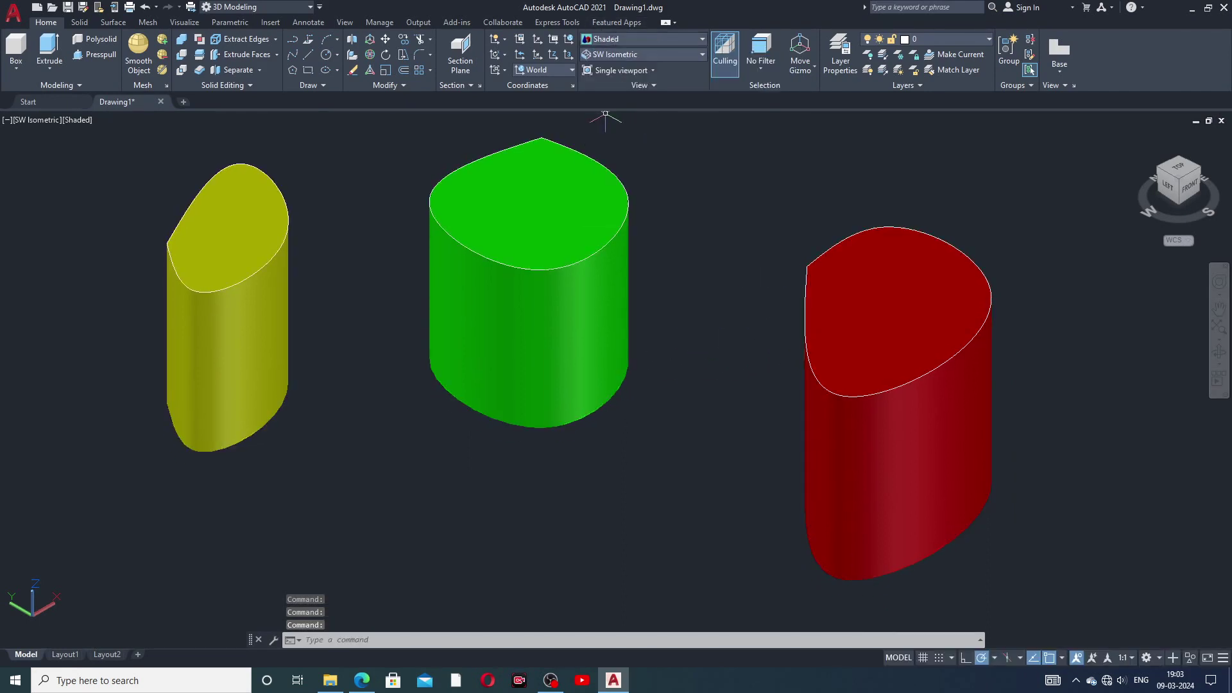
pyautogui.moveTo(630, 210); pyautogui.dragTo(643, 235, button='middle')
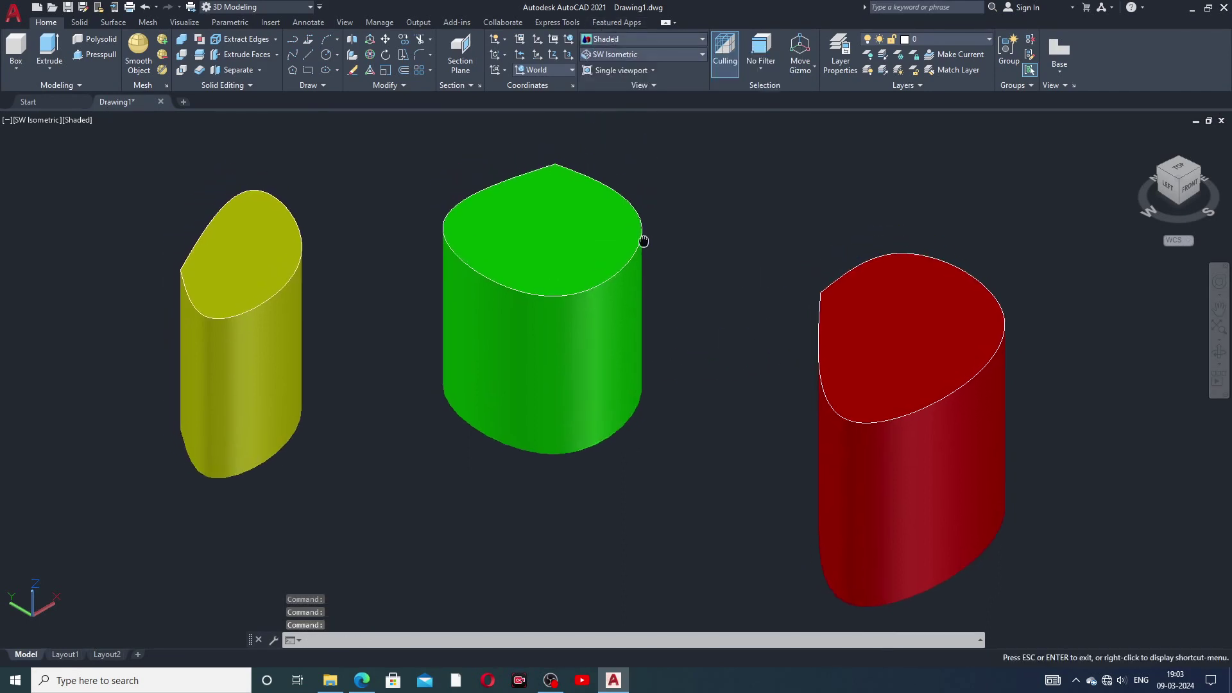
pyautogui.click(656, 40)
pyautogui.click(611, 62)
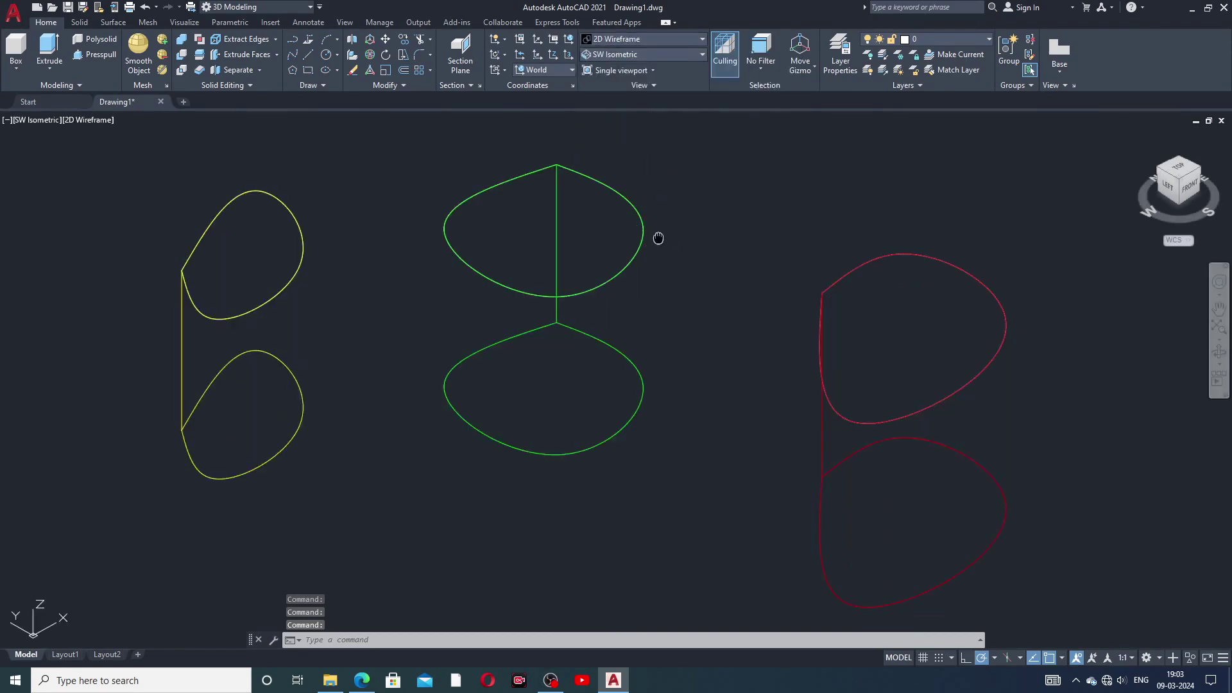
pyautogui.moveTo(657, 237)
pyautogui.mouseDown(button='middle')
pyautogui.moveTo(652, 199)
pyautogui.moveTo(649, 218)
pyautogui.mouseUp(button='middle')
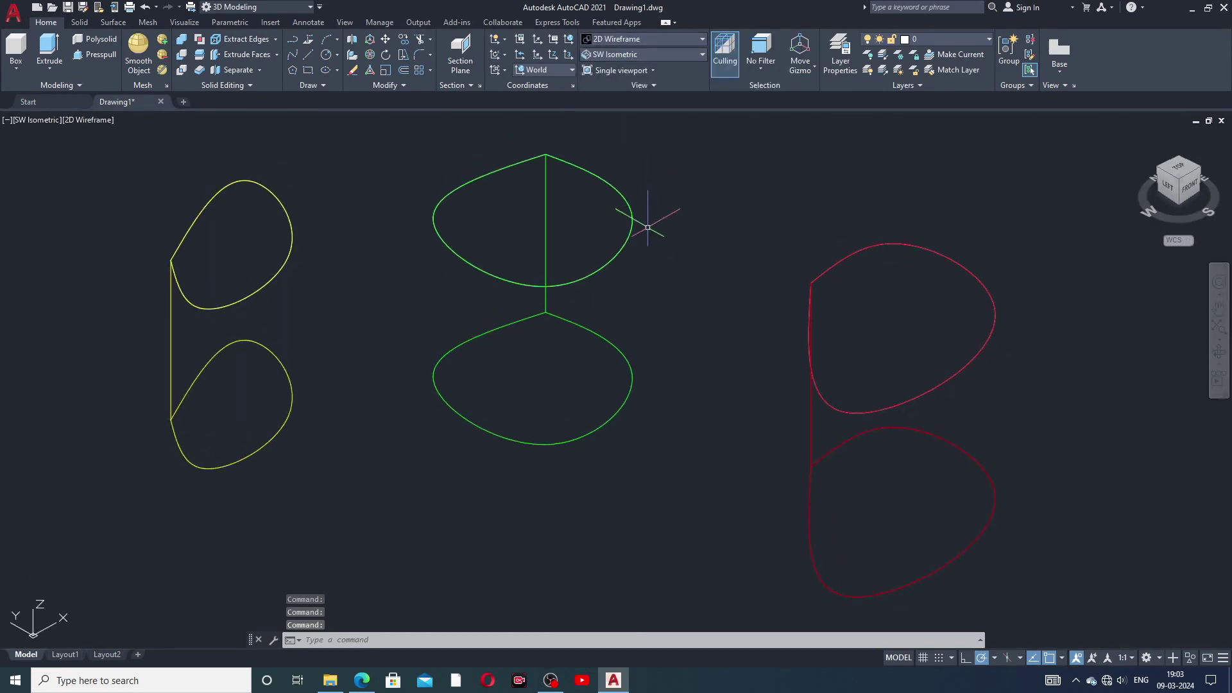
pyautogui.moveTo(878, 285)
pyautogui.mouseDown(button='middle')
pyautogui.moveTo(883, 269)
pyautogui.moveTo(886, 280)
pyautogui.mouseUp(button='middle')
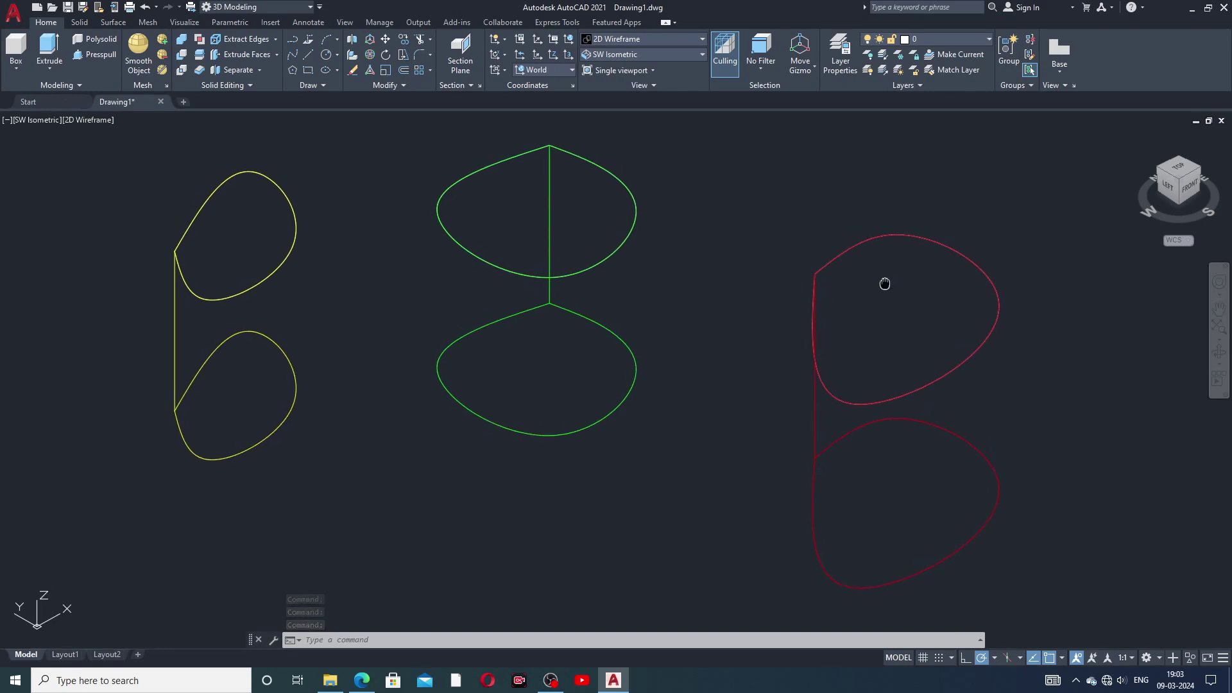
pyautogui.click(630, 39)
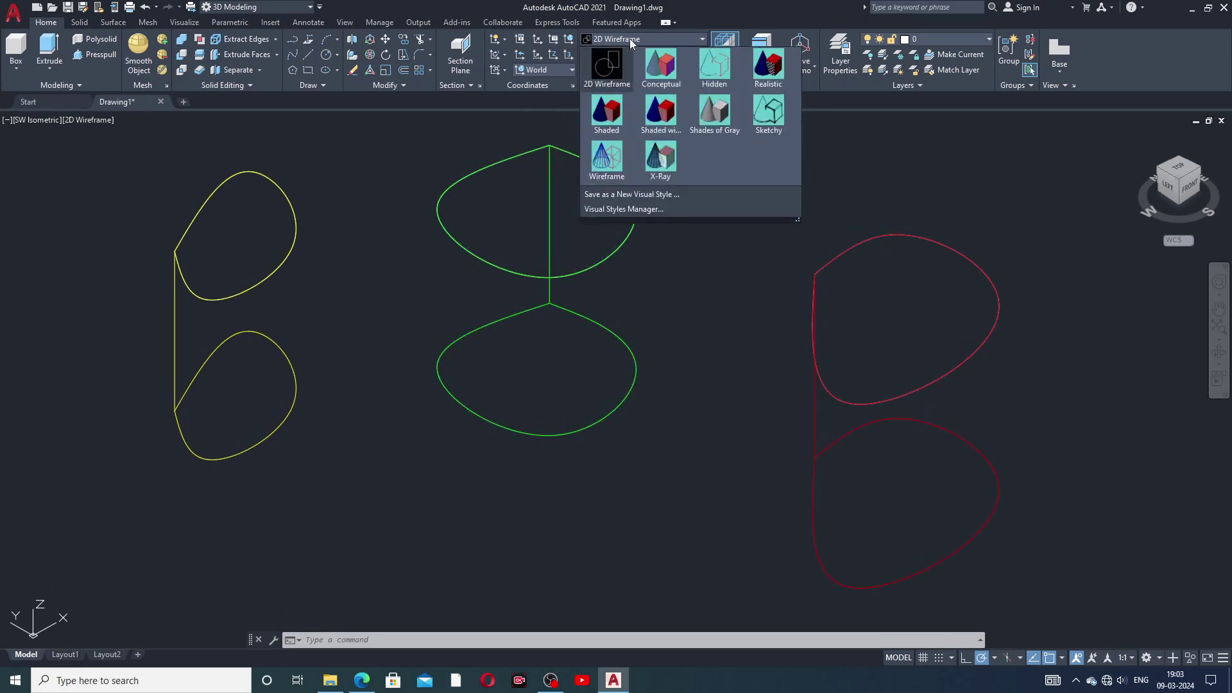
pyautogui.click(706, 67)
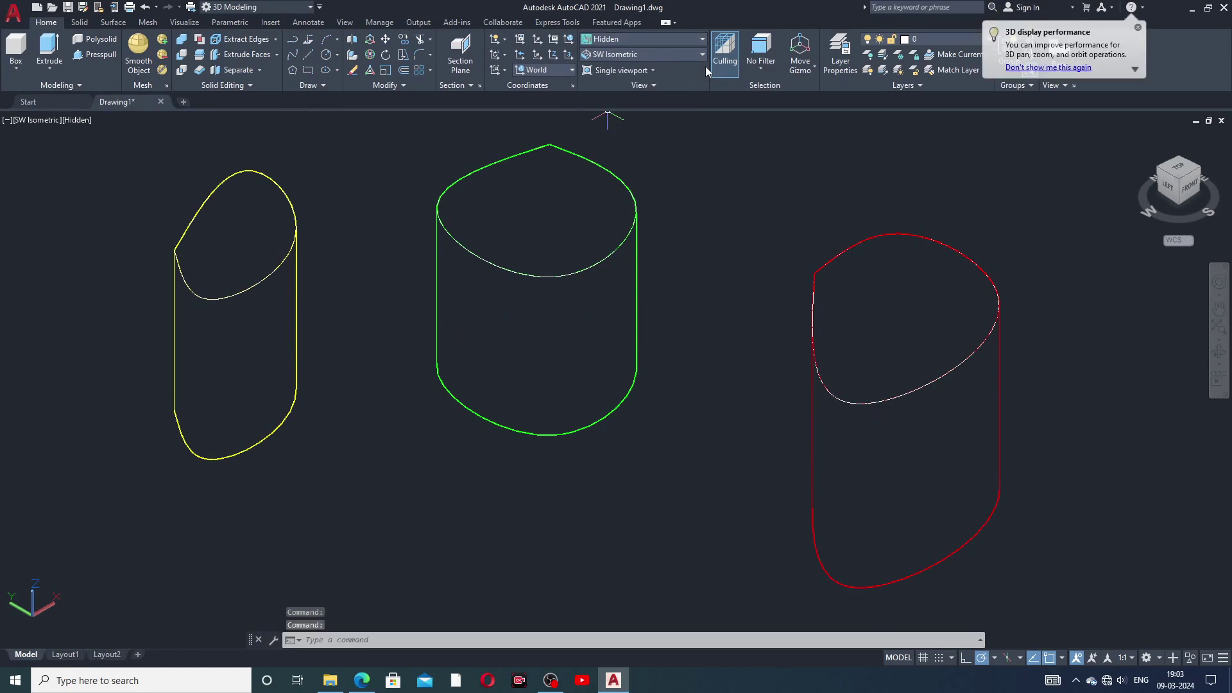
# - Try Shades of Gray and Wireframe, settle on Shaded, then bring up the lecture PDF
pyautogui.click(678, 36)
pyautogui.press('Escape')
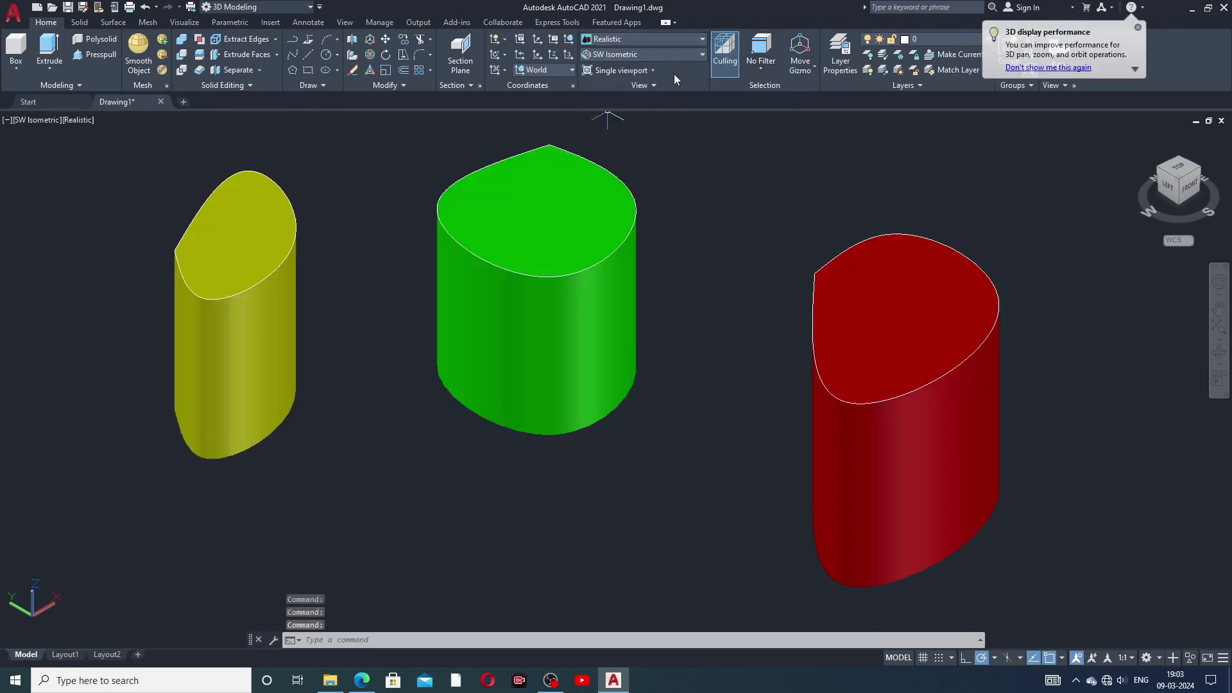
pyautogui.click(668, 40)
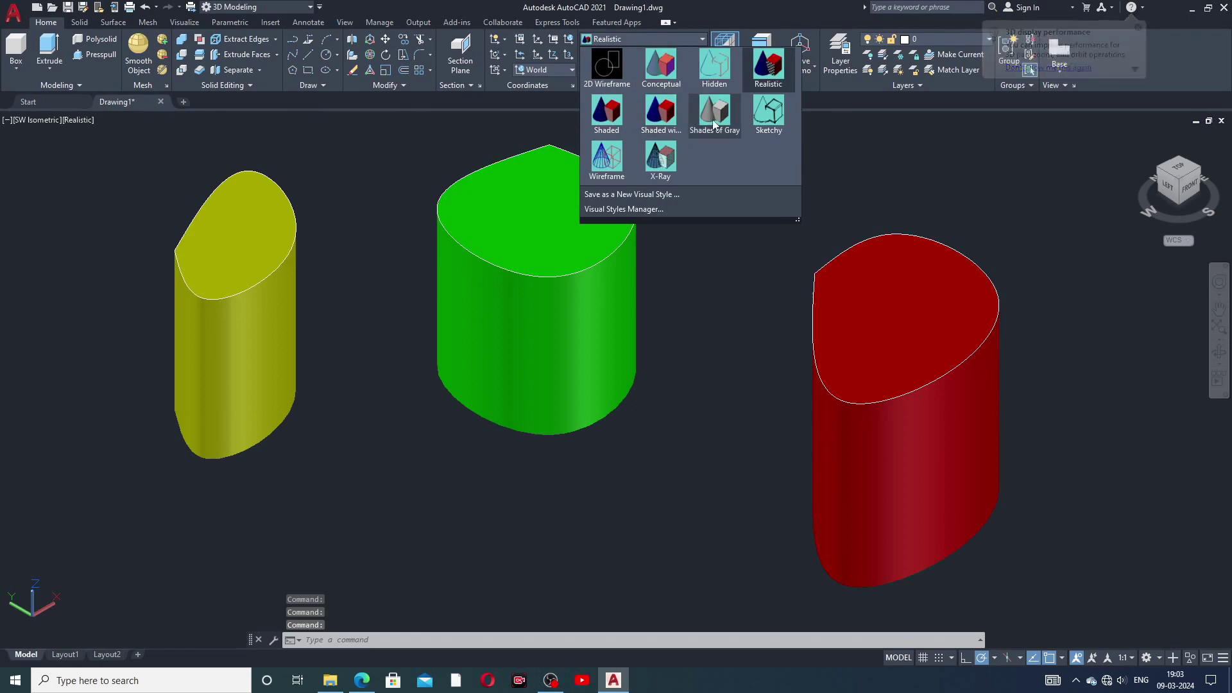
pyautogui.click(720, 111)
pyautogui.click(638, 41)
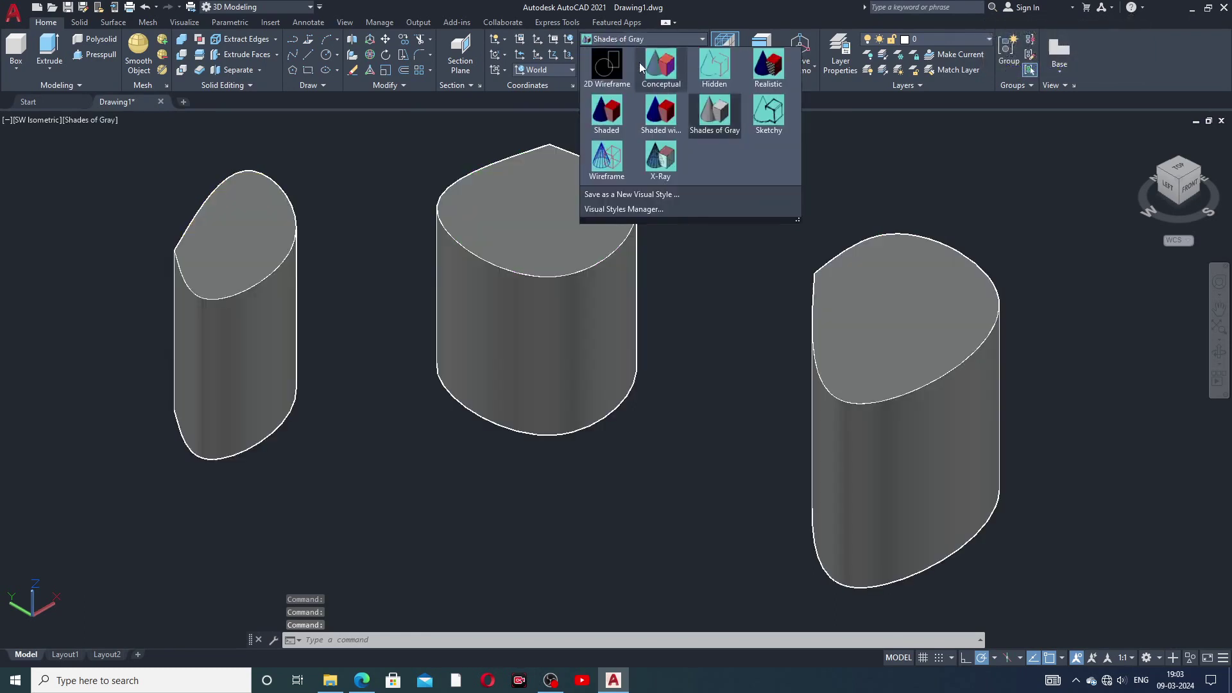
pyautogui.click(600, 156)
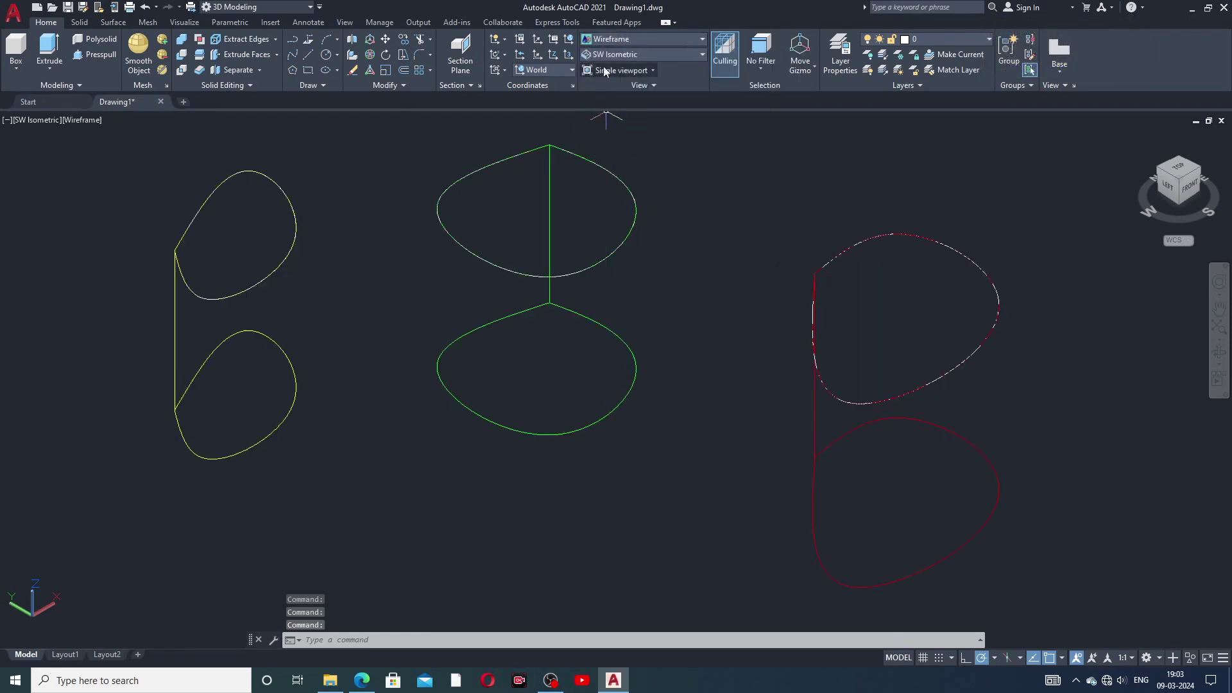
pyautogui.click(614, 39)
pyautogui.click(600, 112)
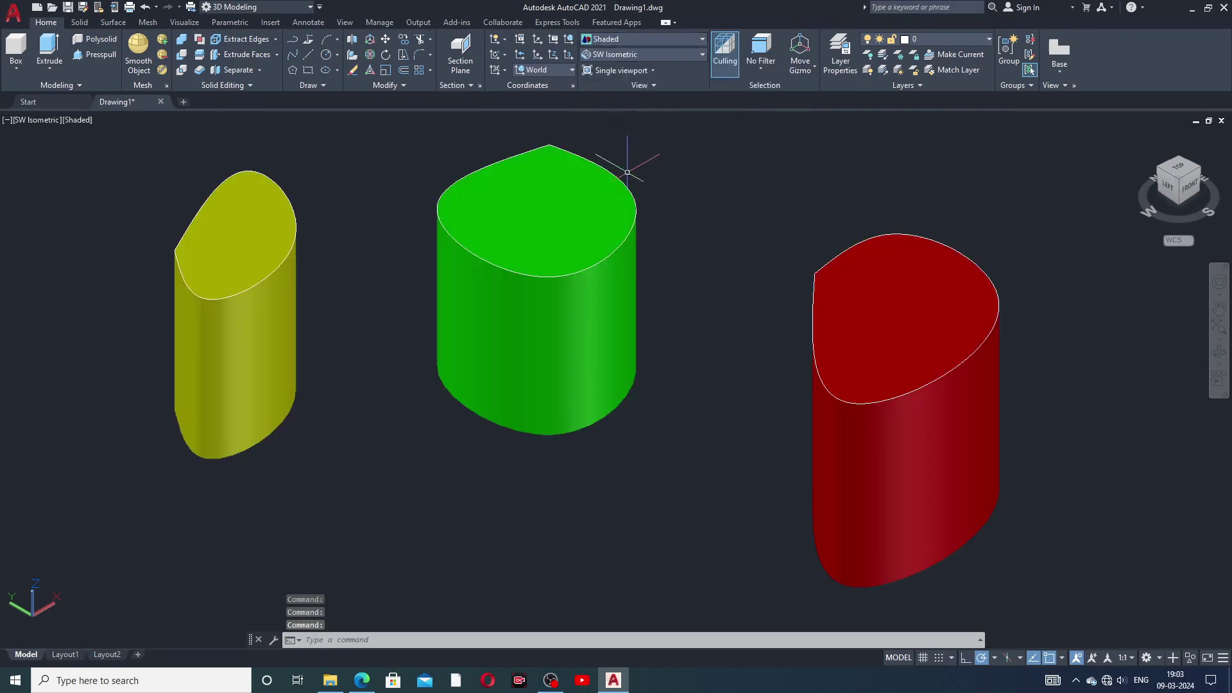
pyautogui.moveTo(666, 259)
pyautogui.mouseDown(button='middle')
pyautogui.moveTo(687, 269)
pyautogui.moveTo(671, 264)
pyautogui.mouseUp(button='middle')
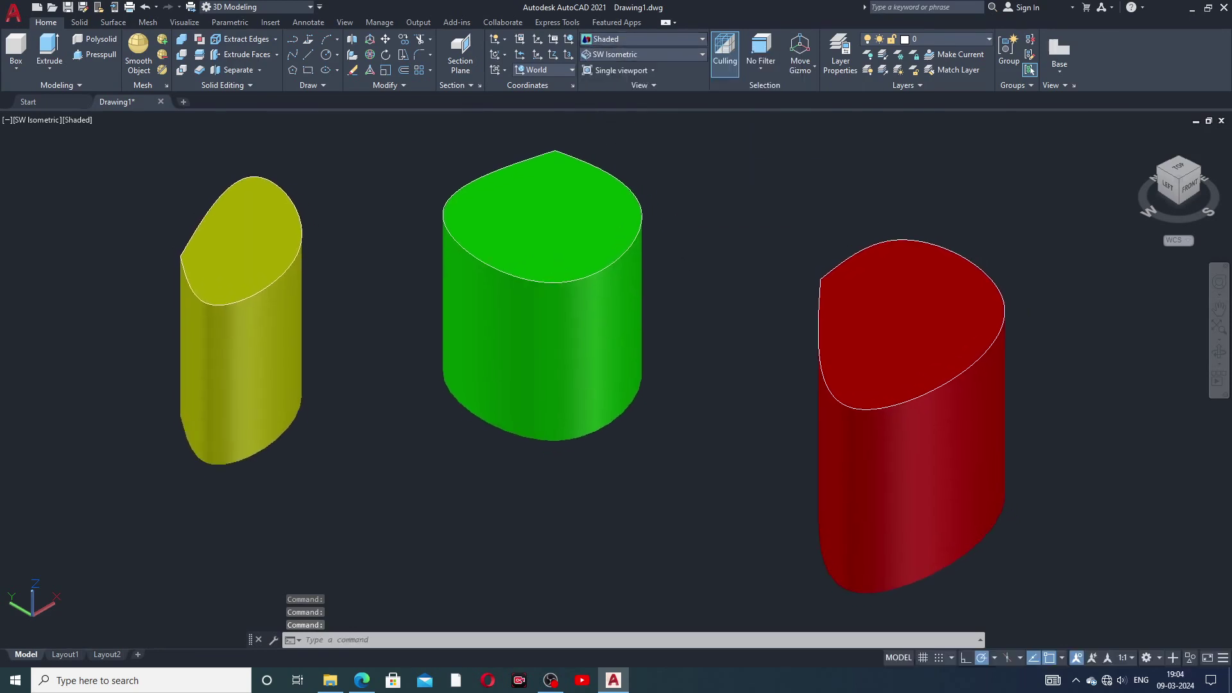
pyautogui.click(712, 683)
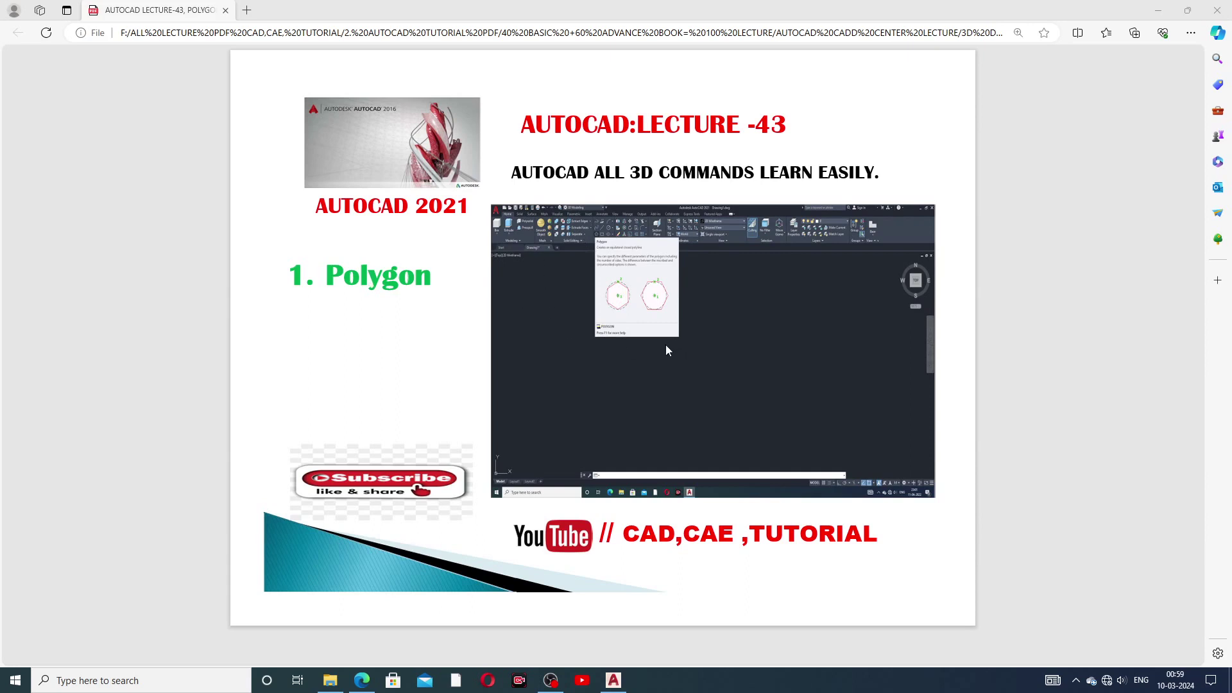
# - Switch from Edge back to the AutoCAD window via the taskbar
pyautogui.click(613, 681)
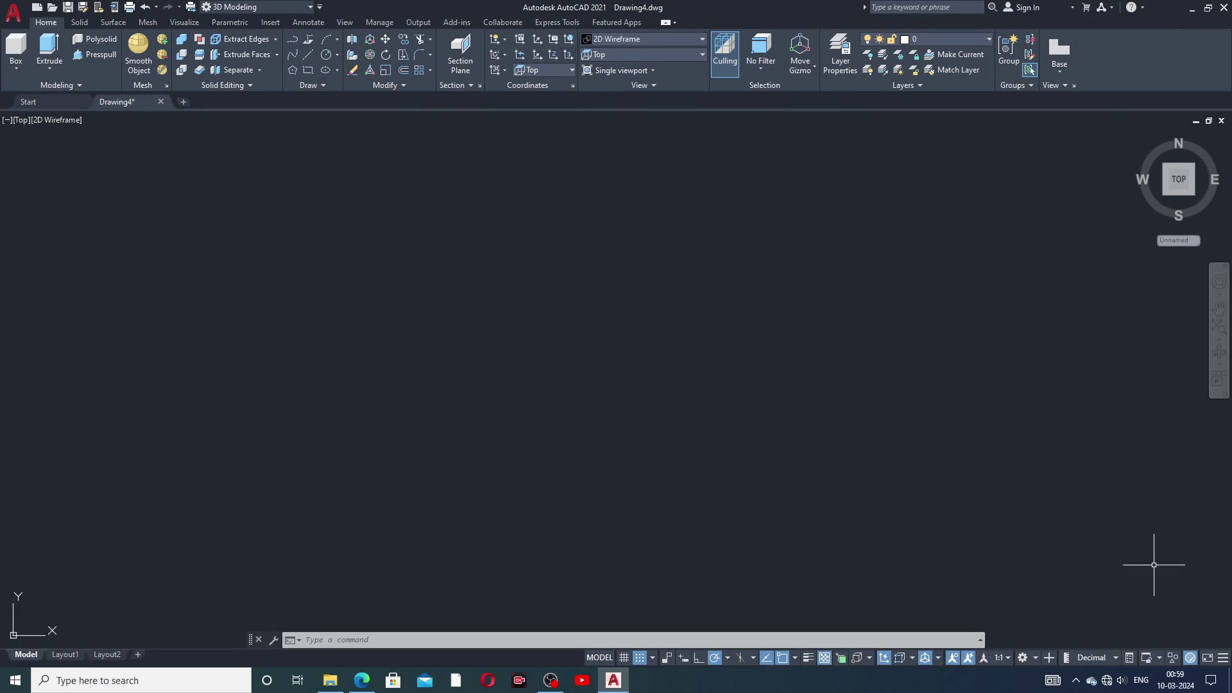
pyautogui.click(1223, 658)
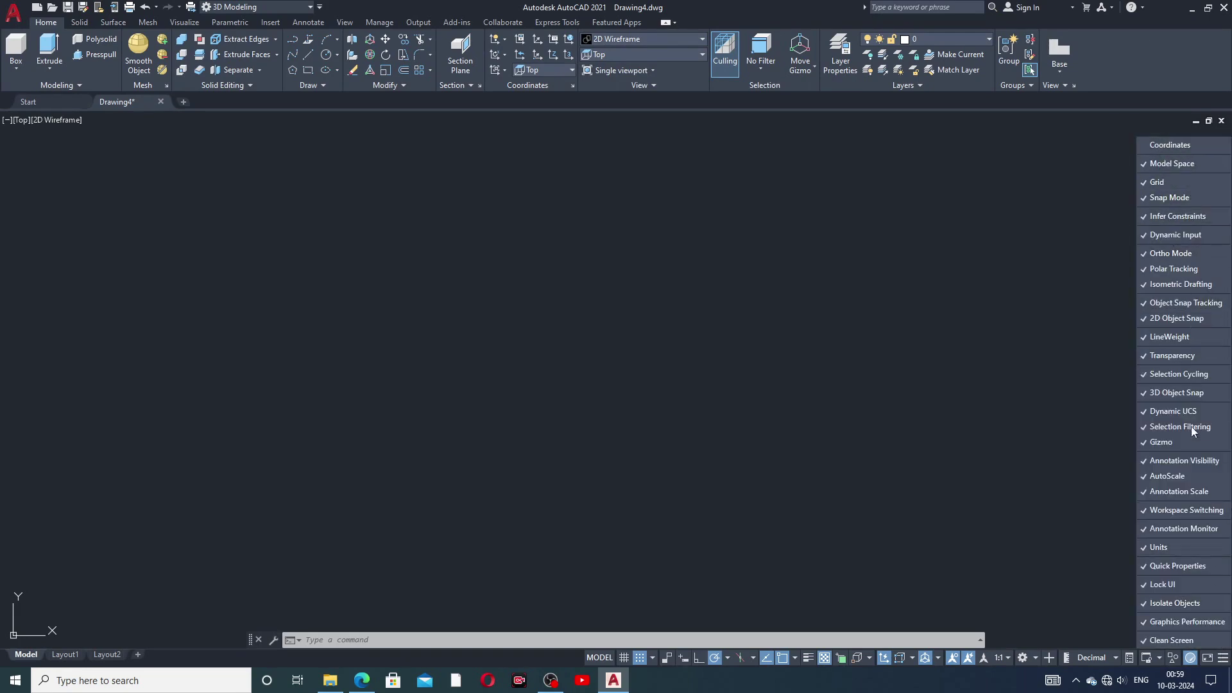
pyautogui.click(1096, 537)
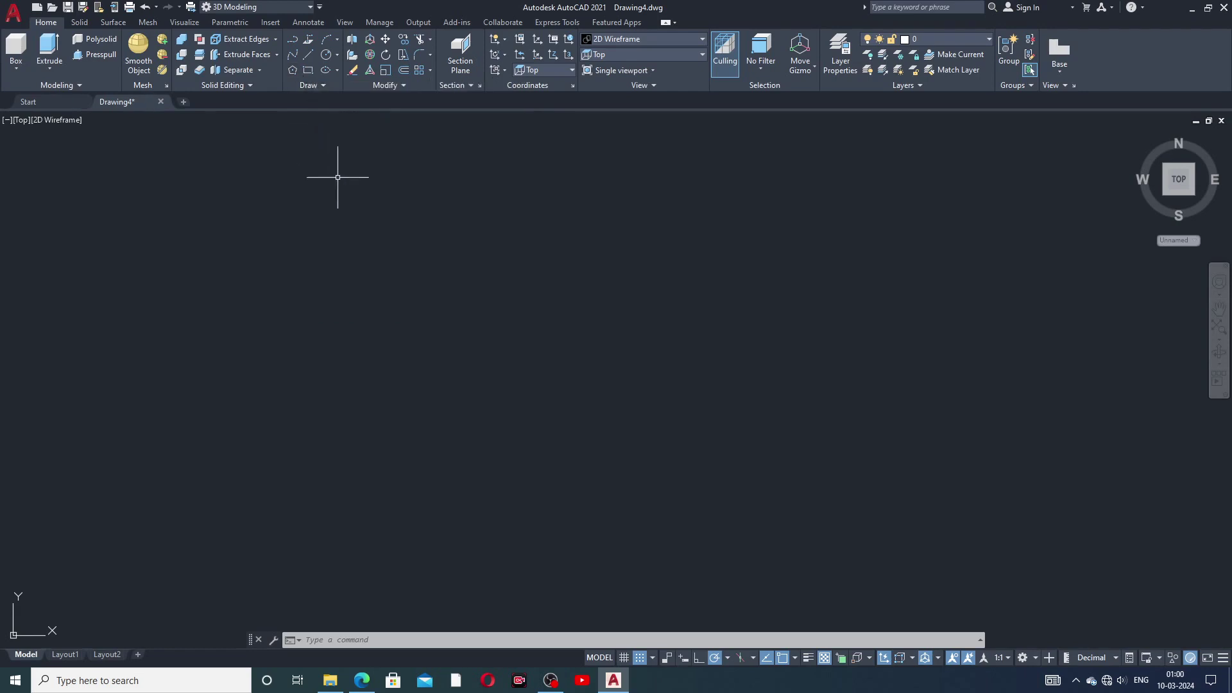
# - Draw a six-sided polygon inscribed in a circle, then pan and zoom in on it
pyautogui.click(293, 71)
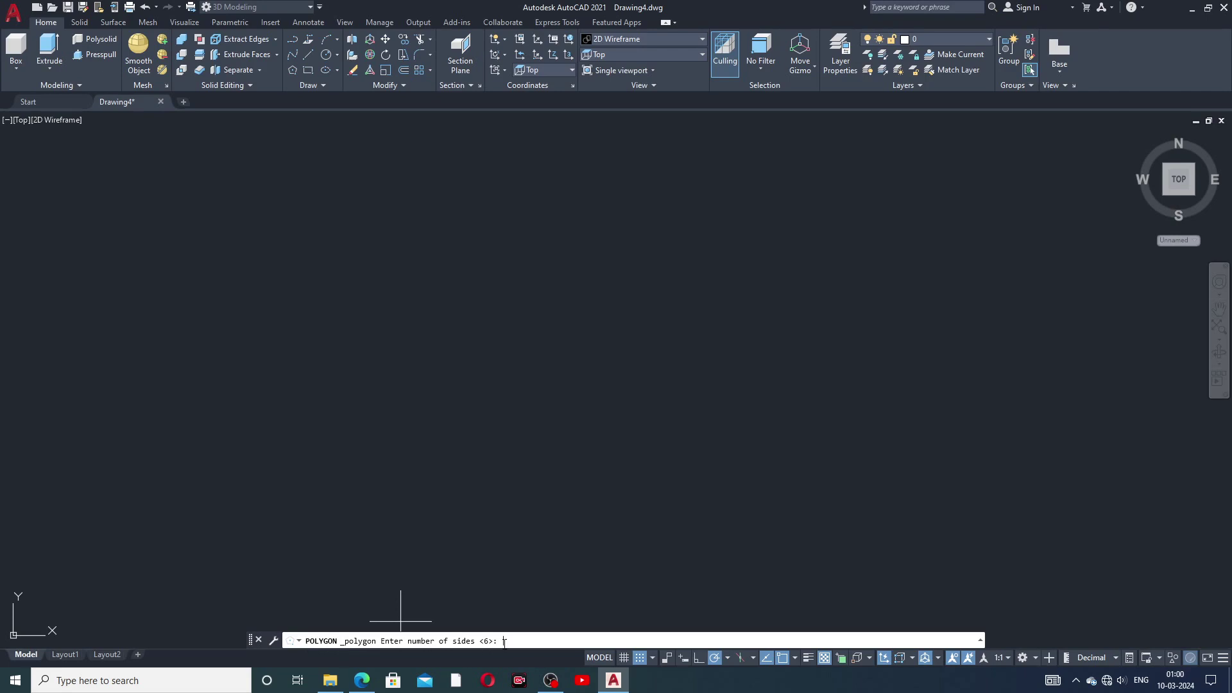
pyautogui.write('6')
pyautogui.press('Return')
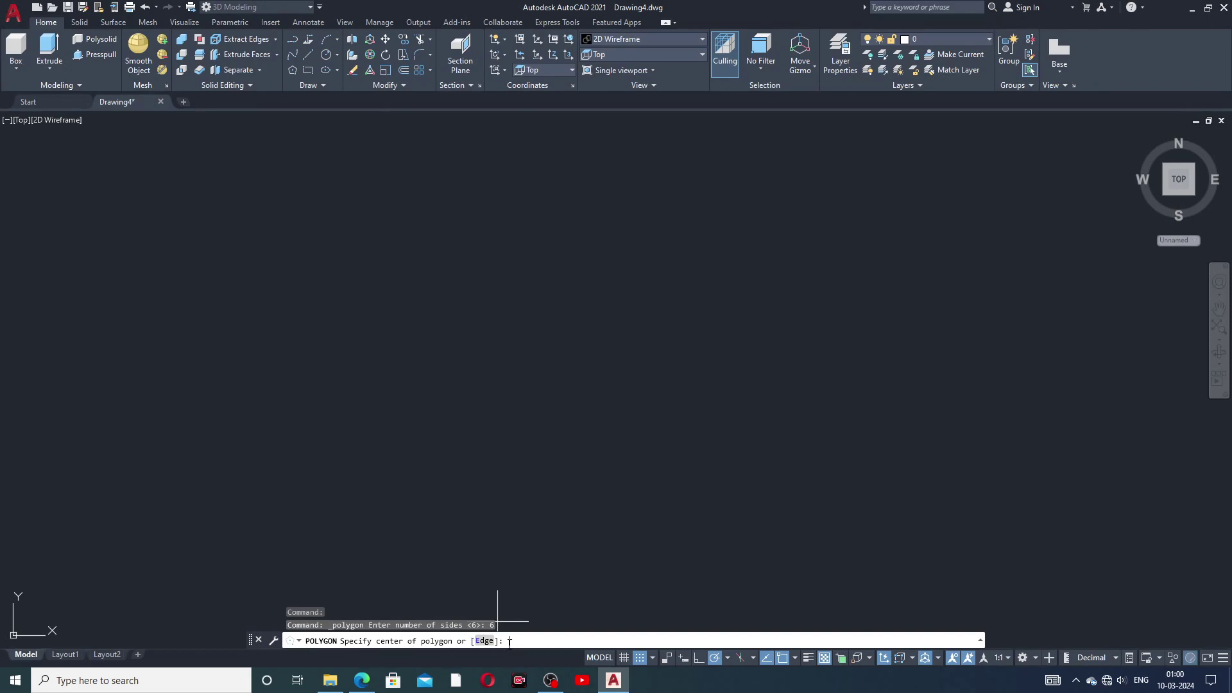
pyautogui.press('Return')
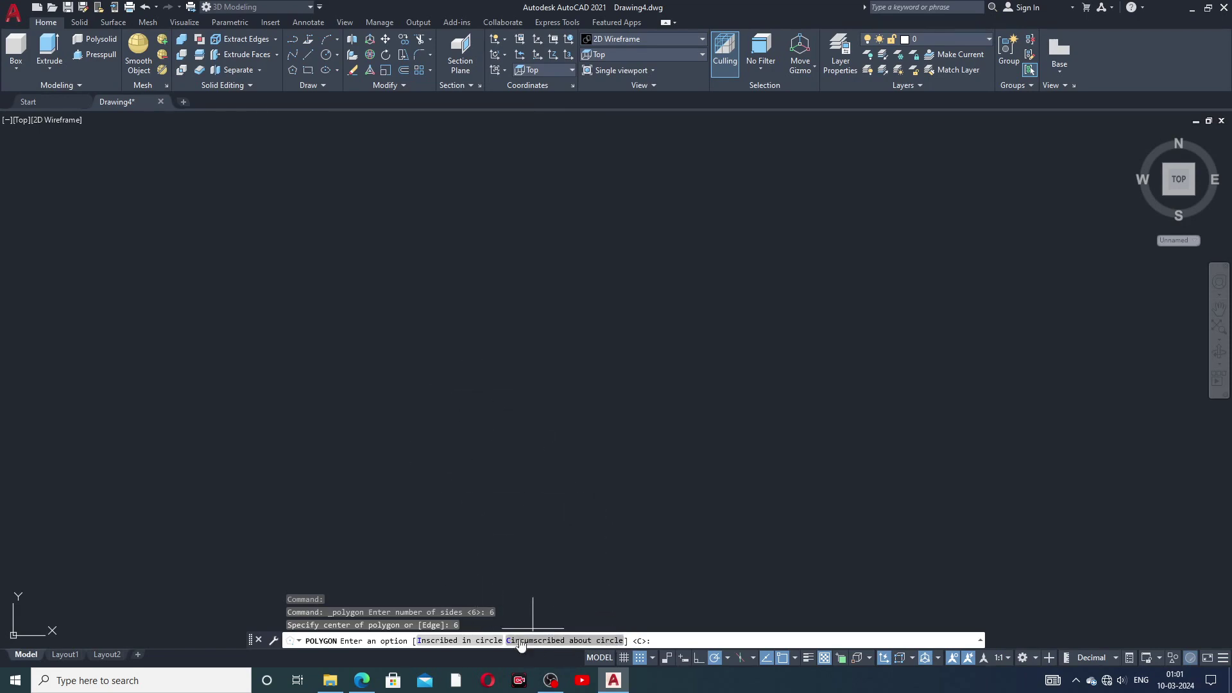
pyautogui.click(487, 641)
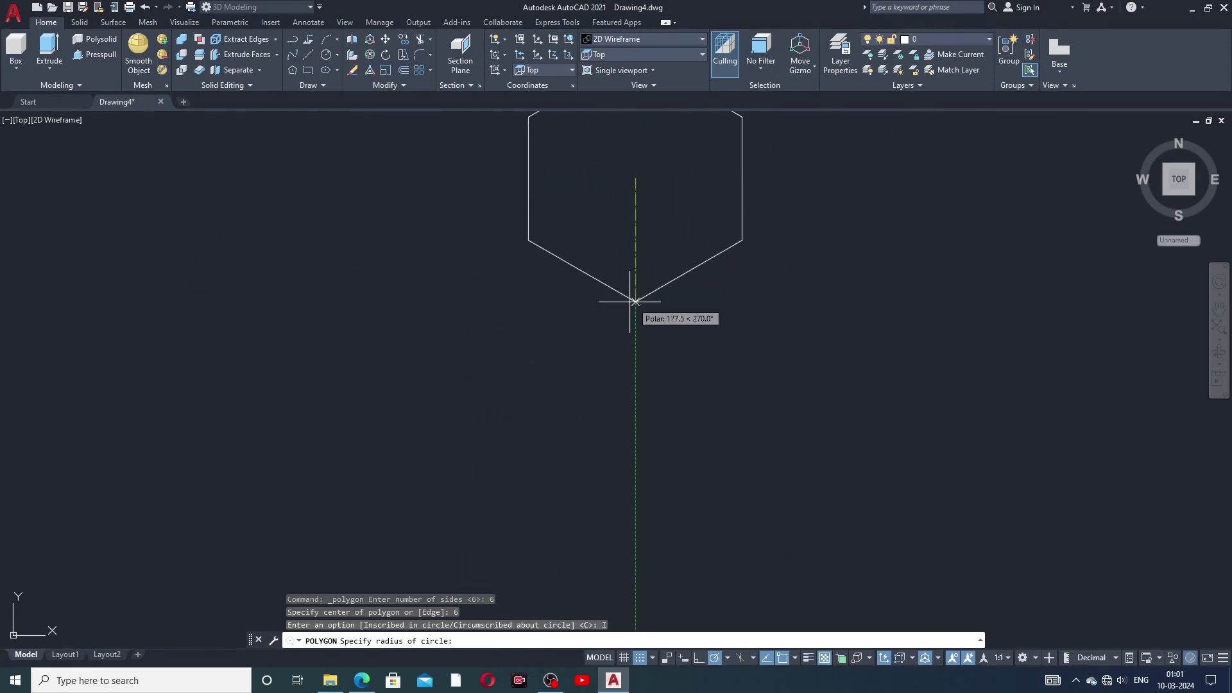
pyautogui.click(636, 232)
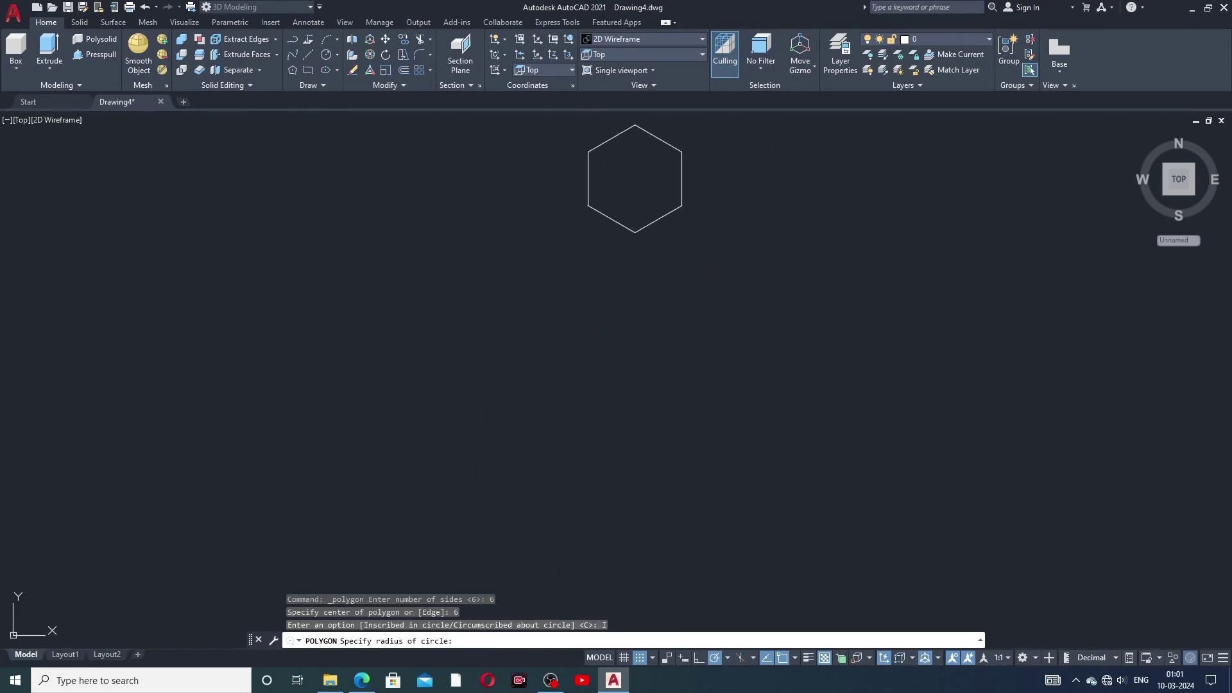
pyautogui.moveTo(642, 226)
pyautogui.mouseDown(button='middle')
pyautogui.moveTo(507, 428)
pyautogui.moveTo(401, 454)
pyautogui.moveTo(403, 423)
pyautogui.mouseUp(button='middle')
pyautogui.scroll(4, 407, 420)
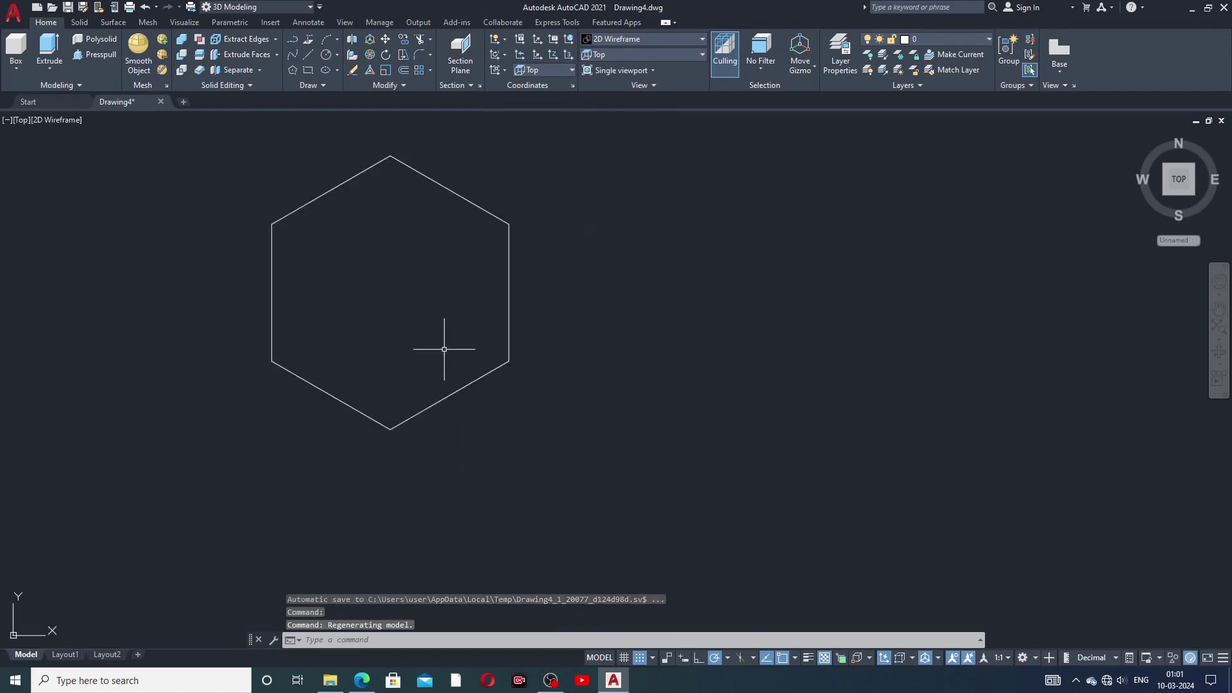
pyautogui.moveTo(445, 349); pyautogui.dragTo(449, 390, button='middle')
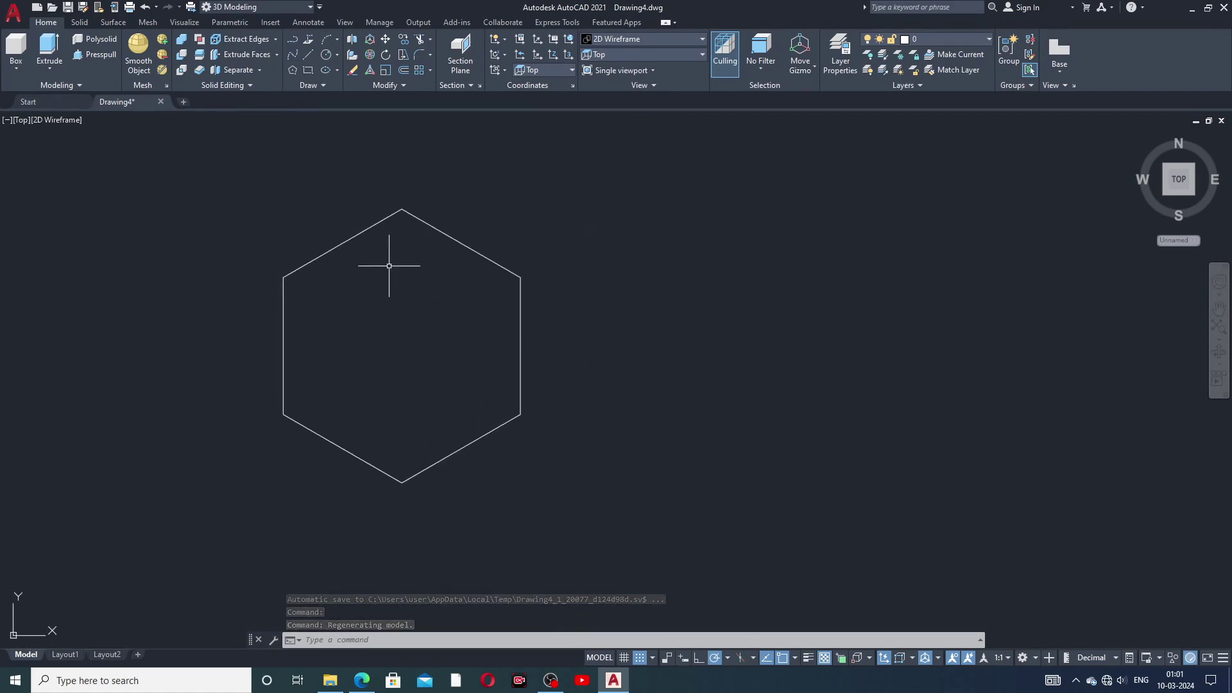
pyautogui.click(294, 70)
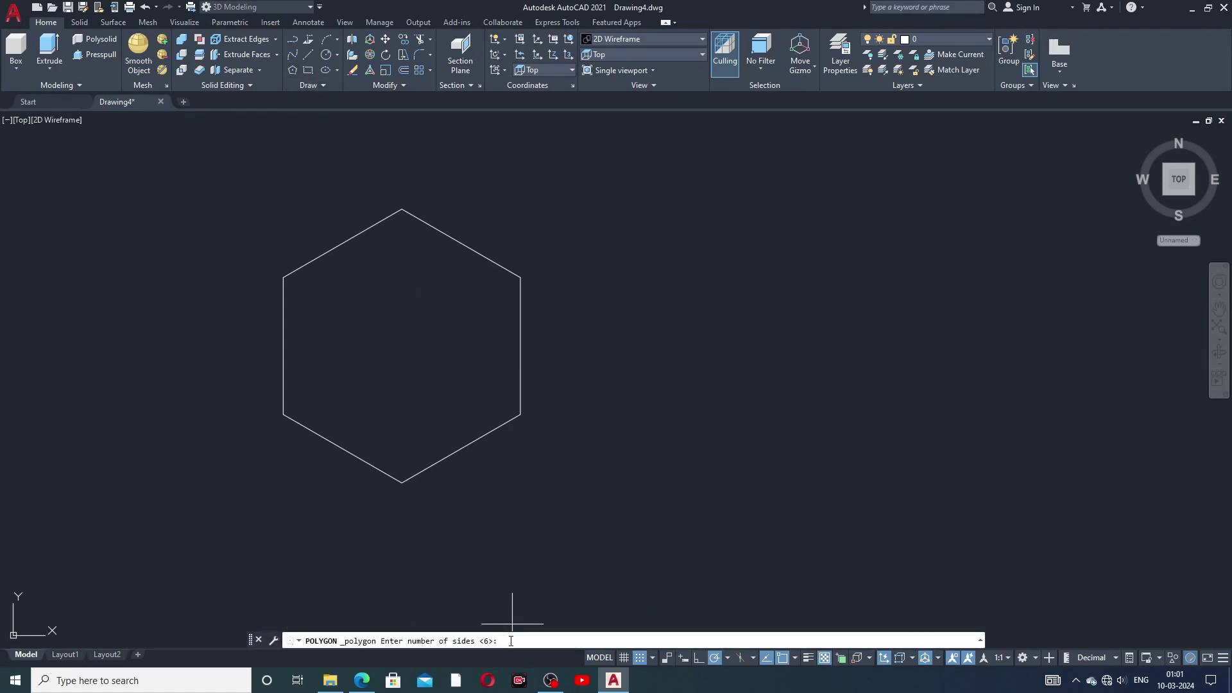
# - Draw a larger six-sided polygon circumscribed about a circle around the first hexagon
pyautogui.press('Return')
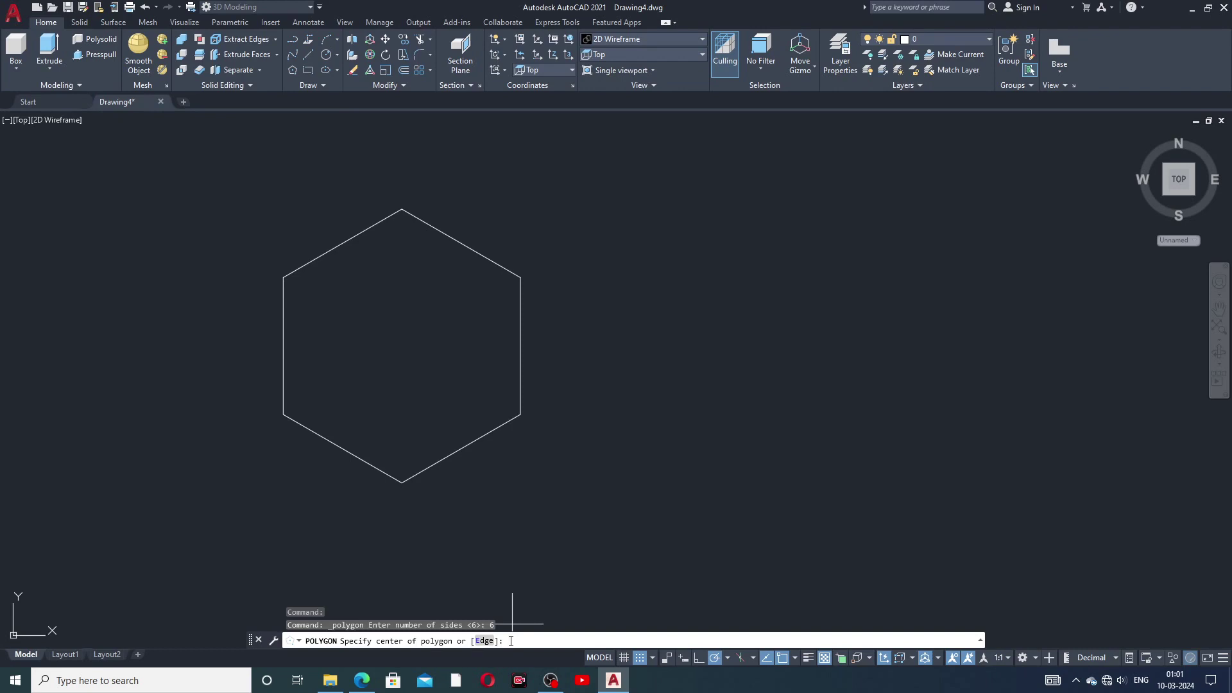
pyautogui.write('6')
pyautogui.press('Return')
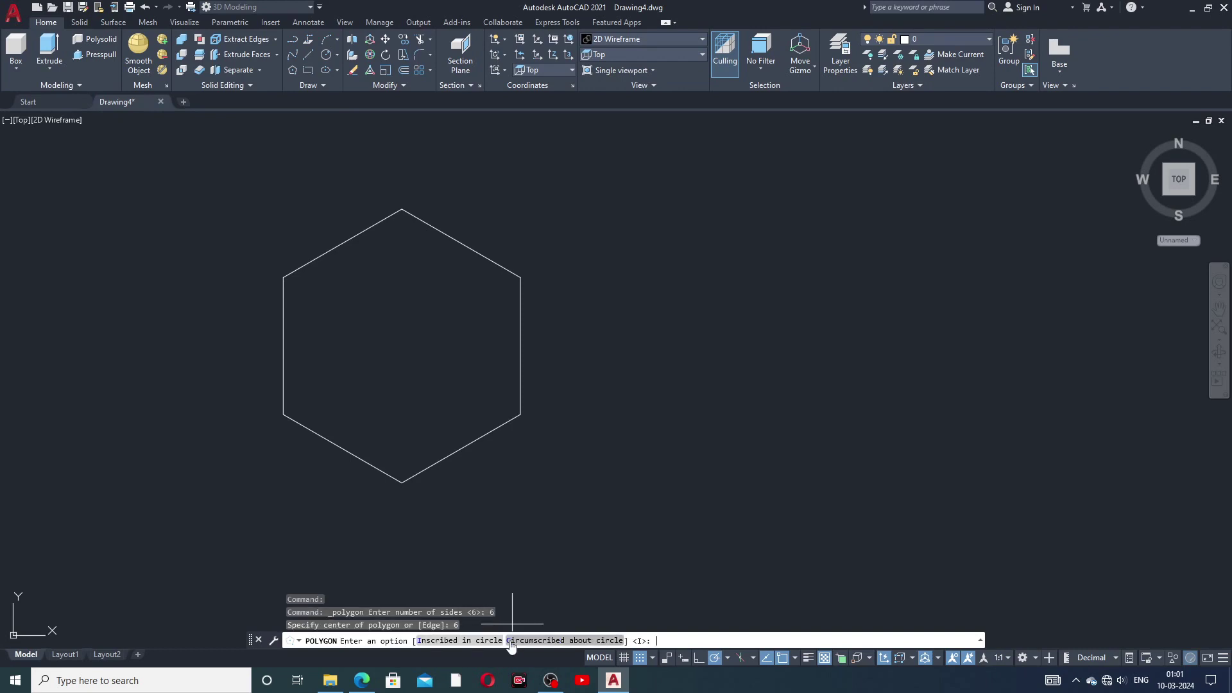
pyautogui.click(576, 642)
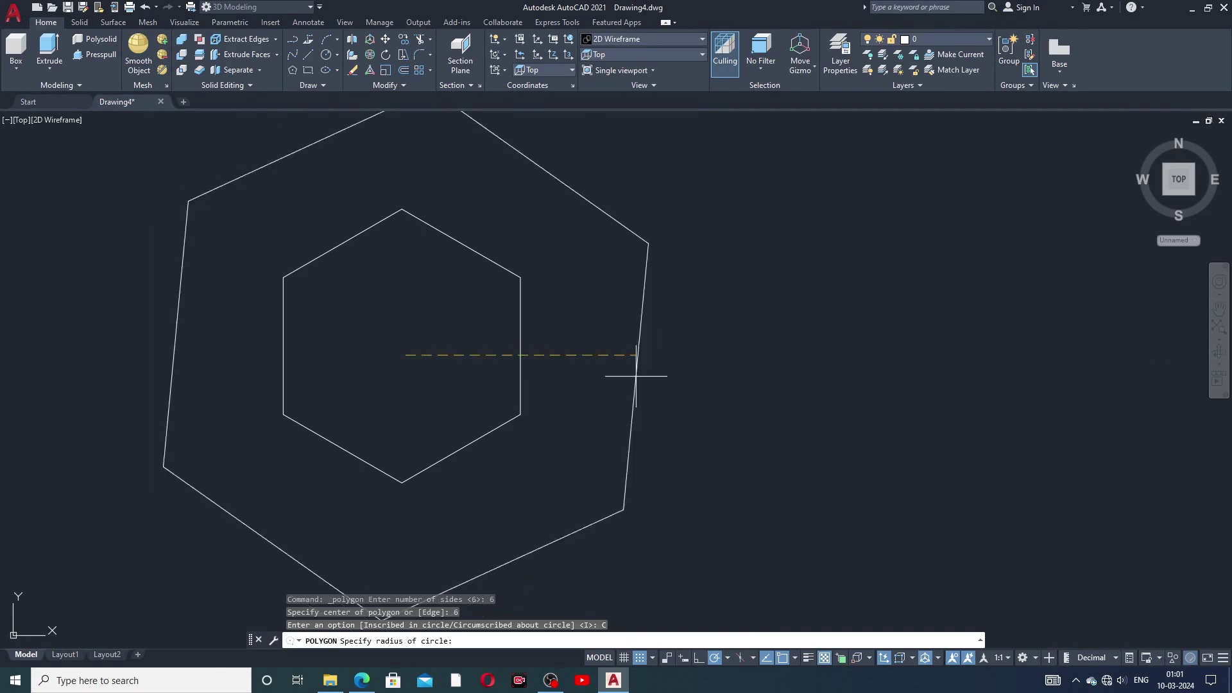
pyautogui.click(653, 355)
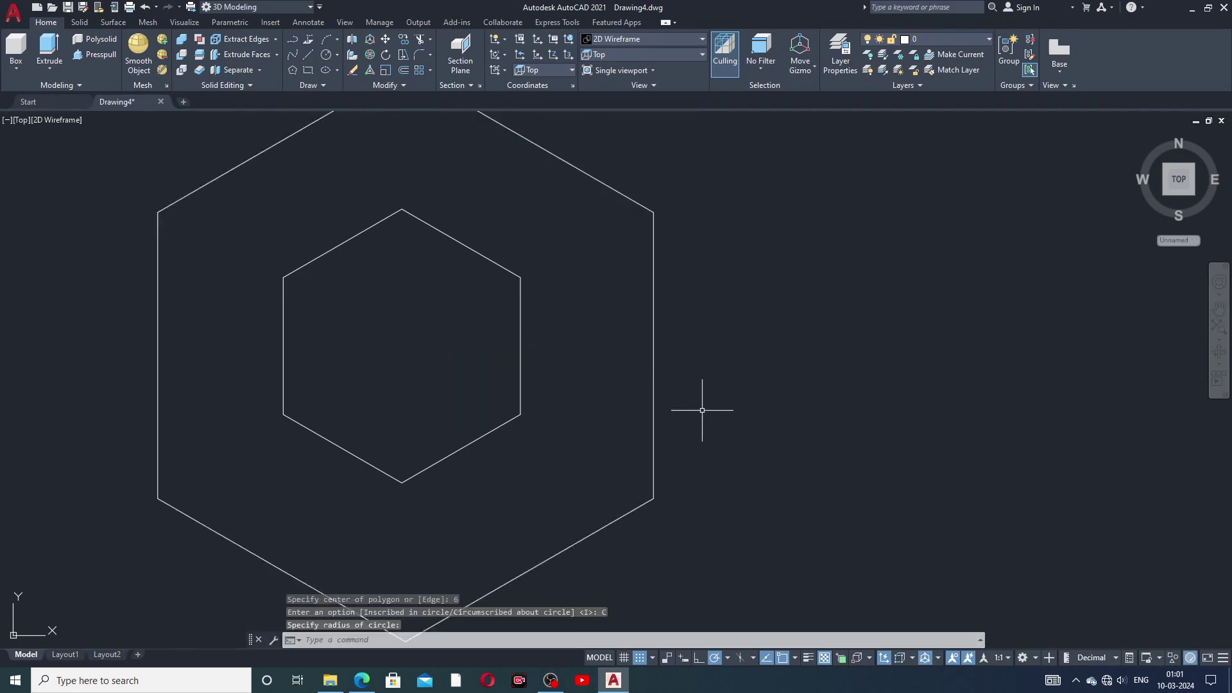
pyautogui.moveTo(702, 410); pyautogui.dragTo(875, 446, button='middle')
pyautogui.scroll(2, 869, 432)
pyautogui.scroll(-4, 866, 439)
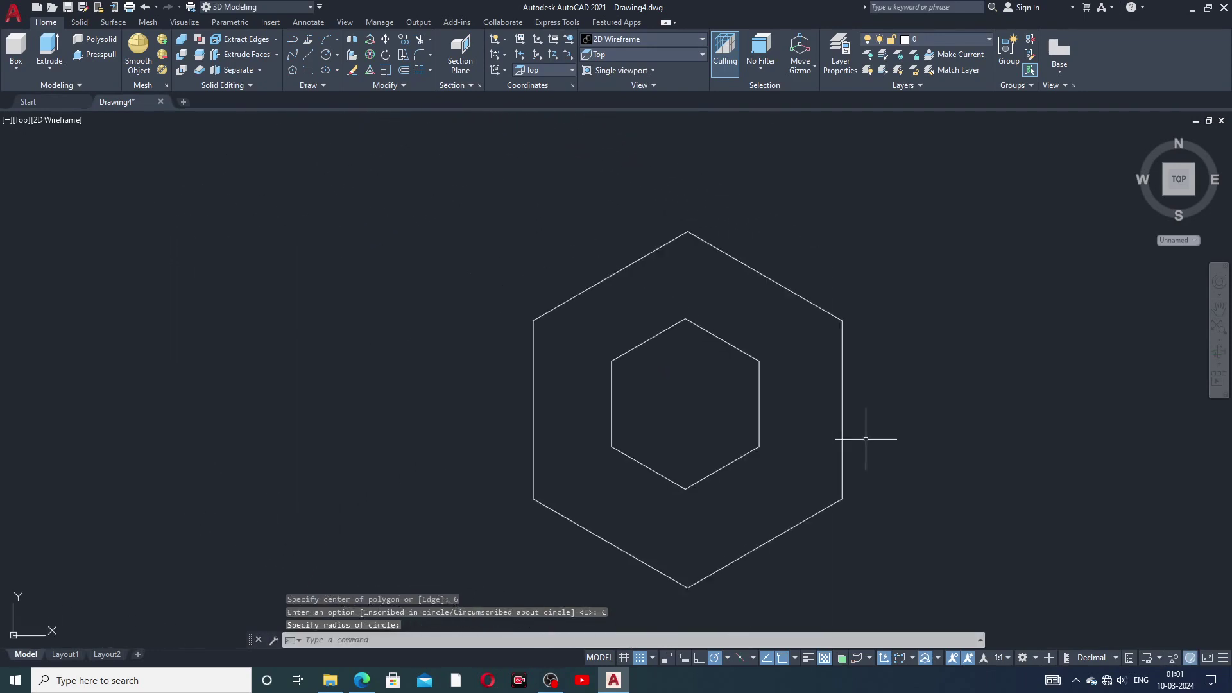
pyautogui.scroll(2, 866, 439)
pyautogui.scroll(-2, 866, 438)
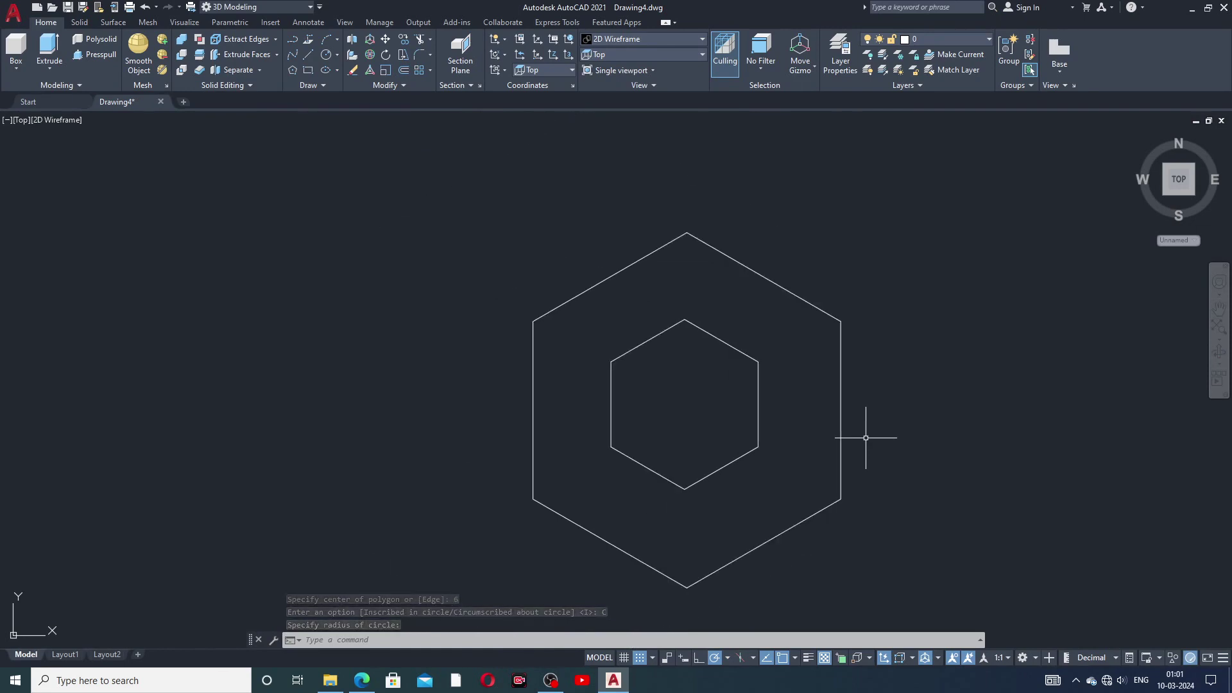
pyautogui.moveTo(861, 432); pyautogui.dragTo(789, 388, button='middle')
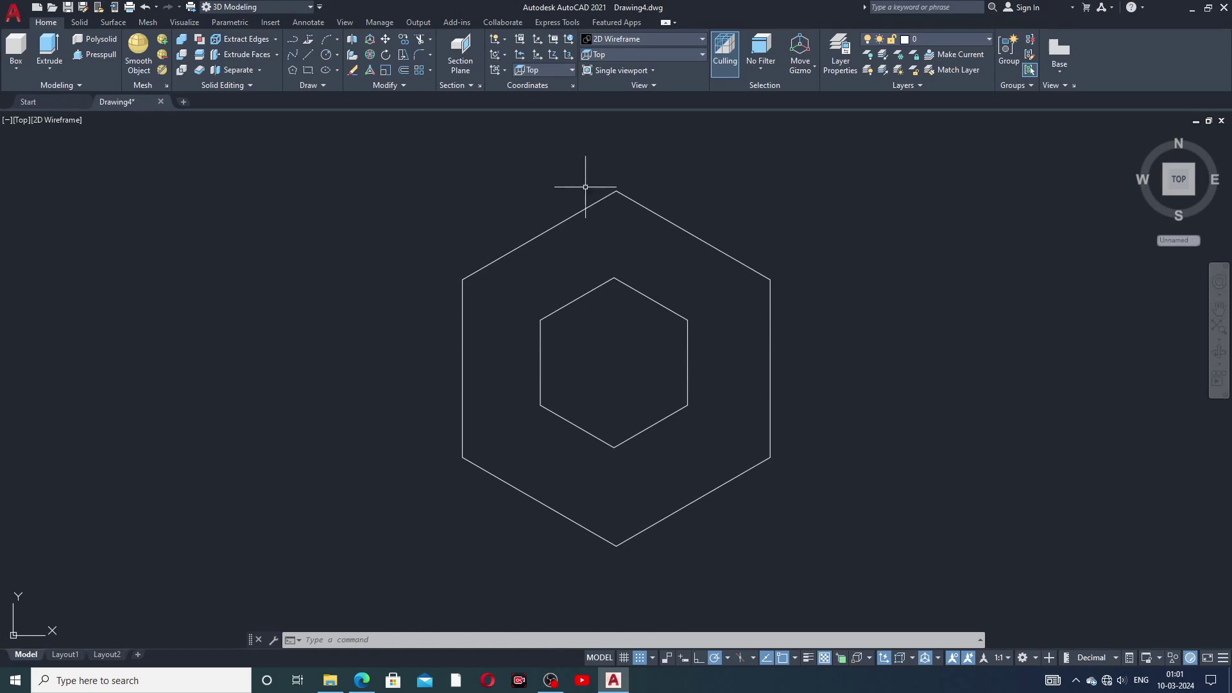
pyautogui.moveTo(638, 253); pyautogui.dragTo(295, 285, button='middle')
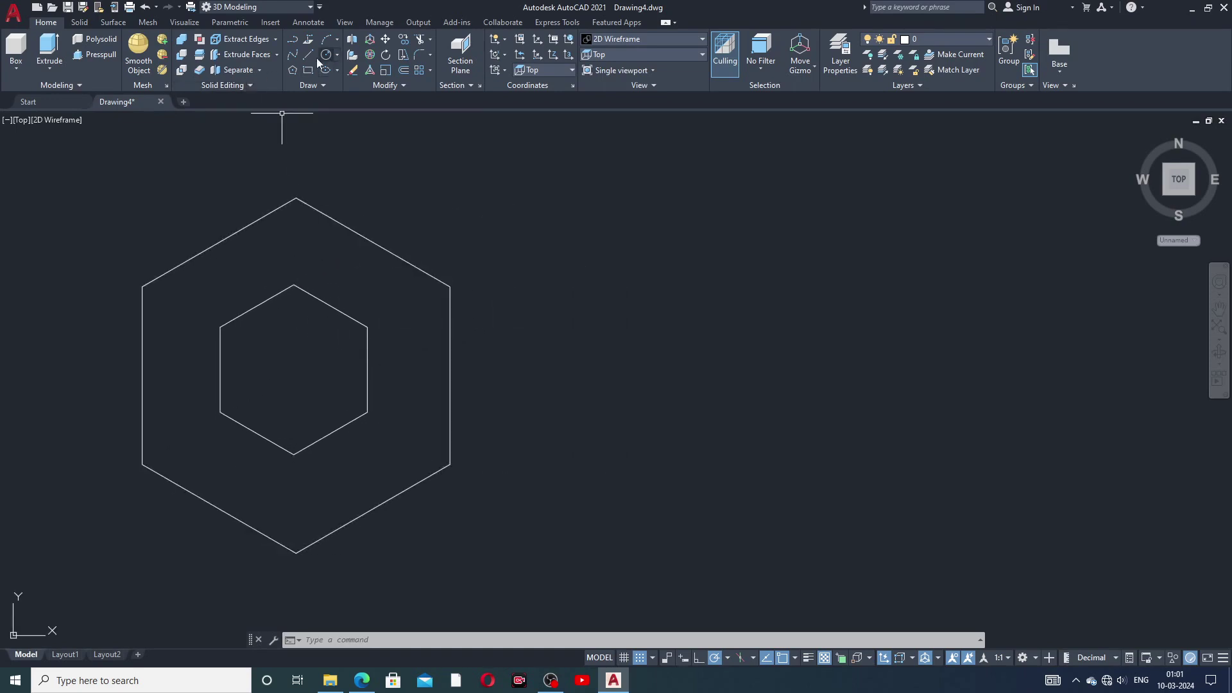
# - Start a third inscribed six-sided polygon, then cancel it
pyautogui.click(292, 70)
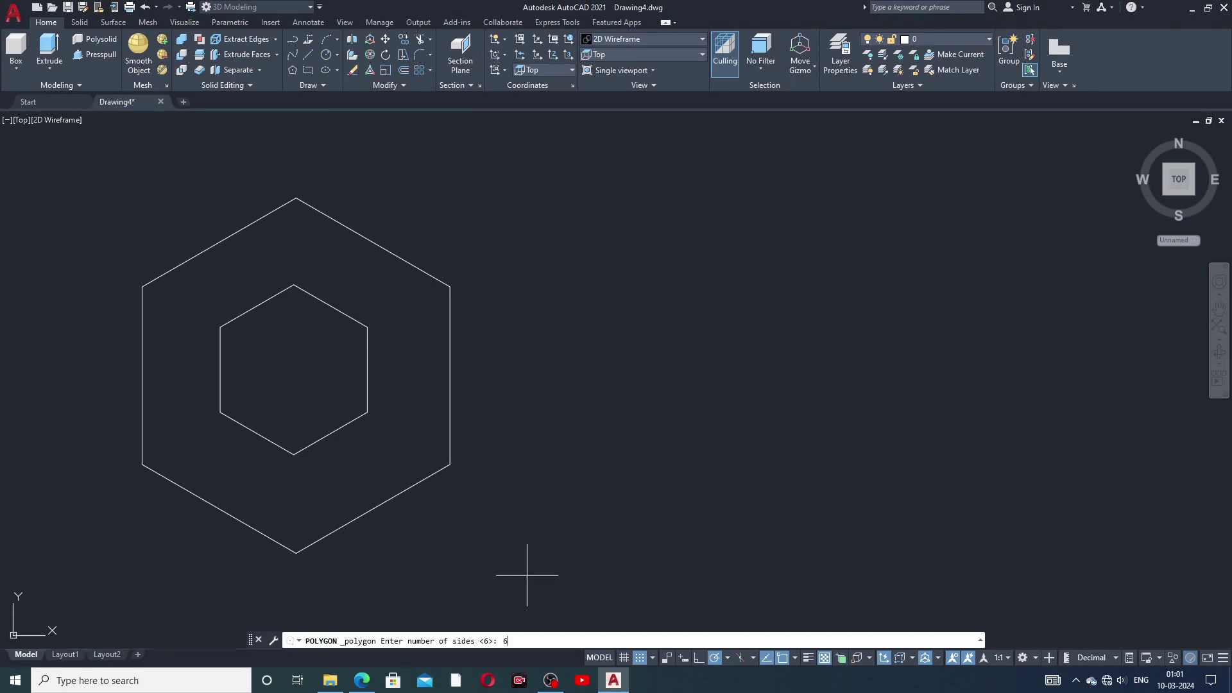
pyautogui.press('Return')
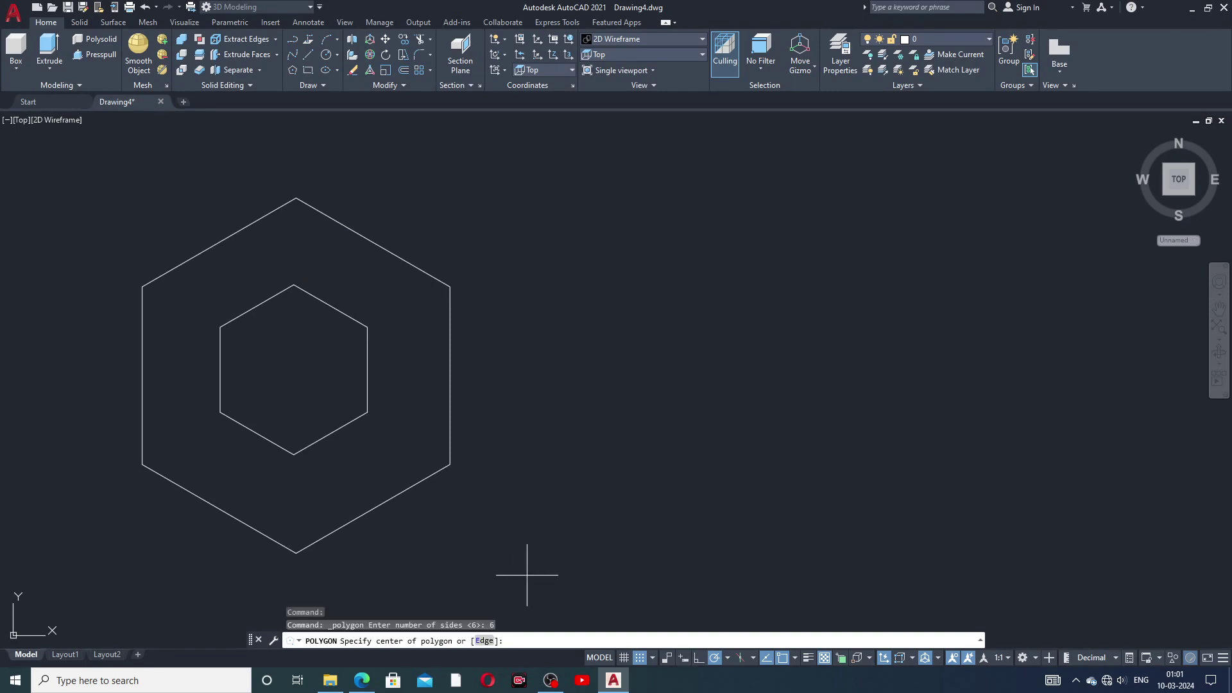
pyautogui.write('6')
pyautogui.press('Return')
pyautogui.write('I')
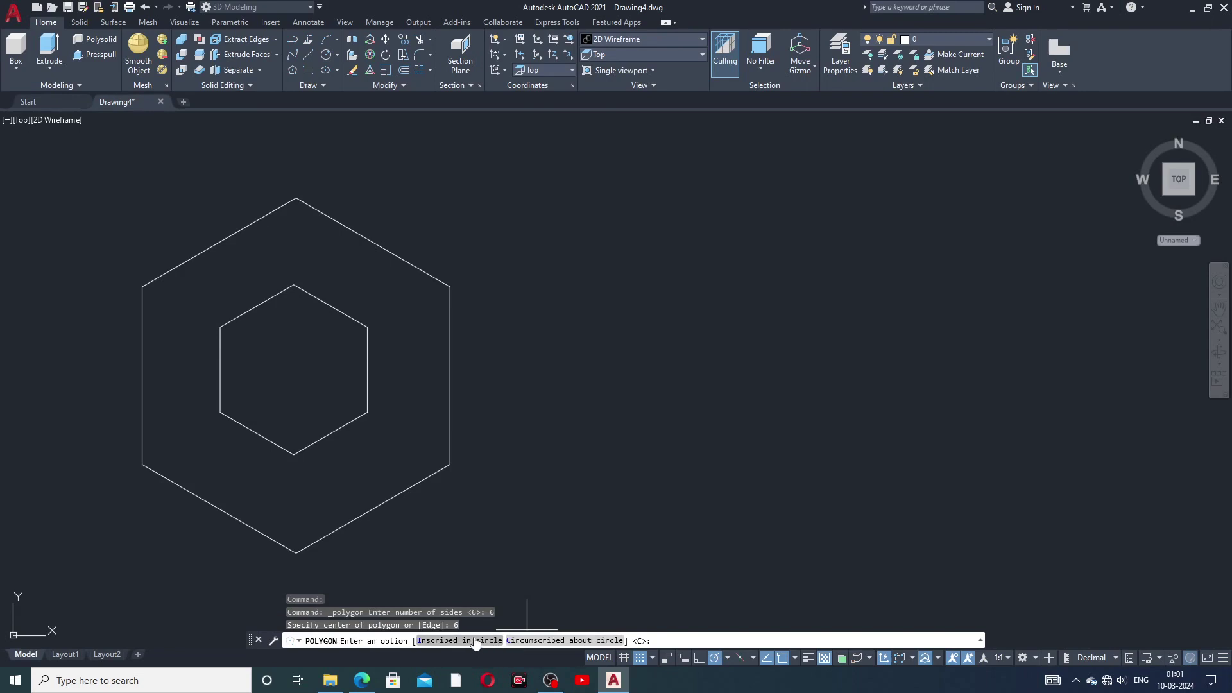
pyautogui.press('Return')
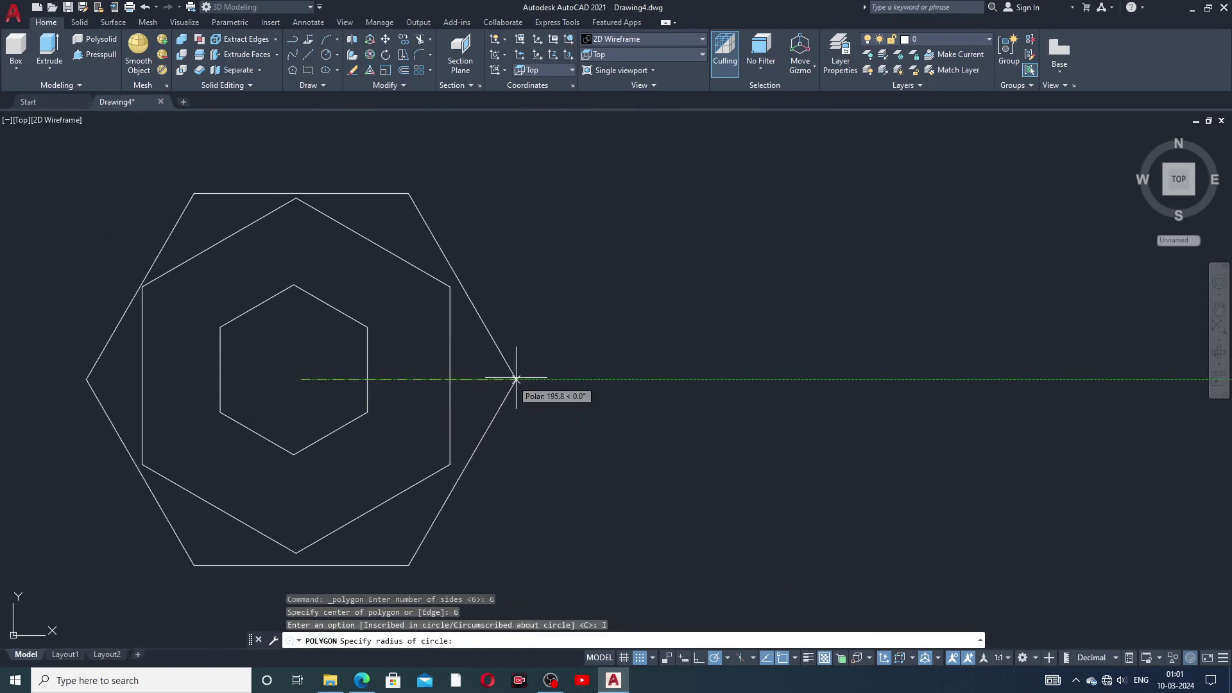
pyautogui.press('Escape')
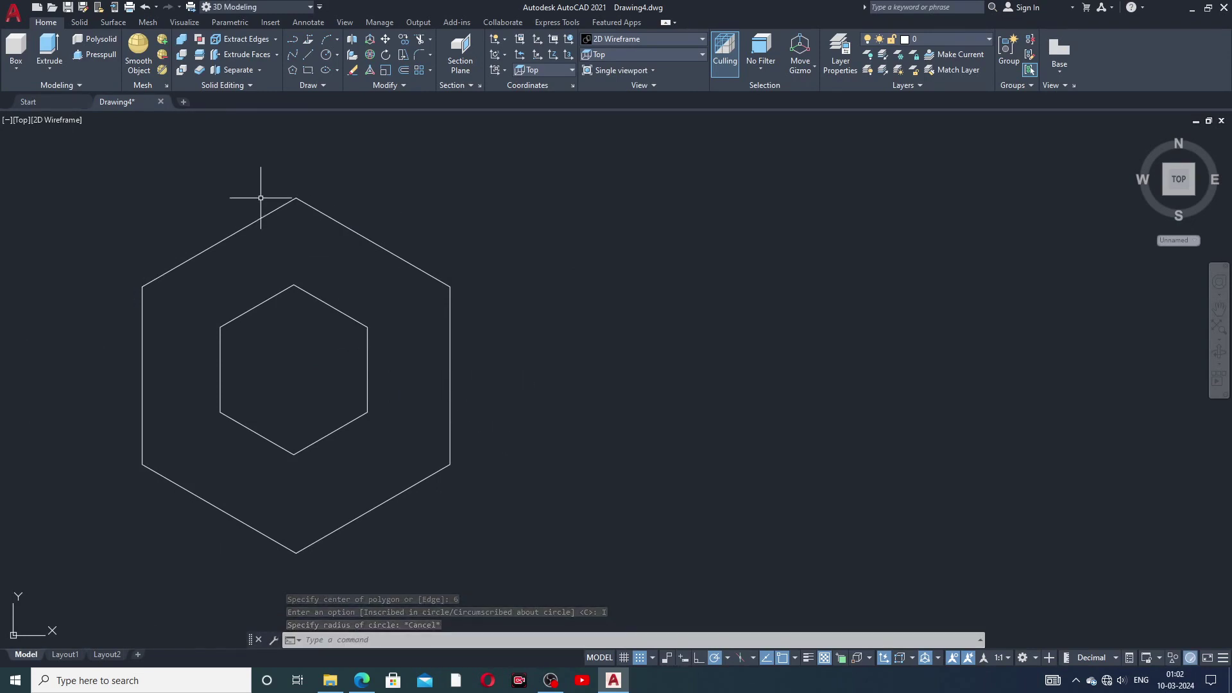
pyautogui.click(292, 70)
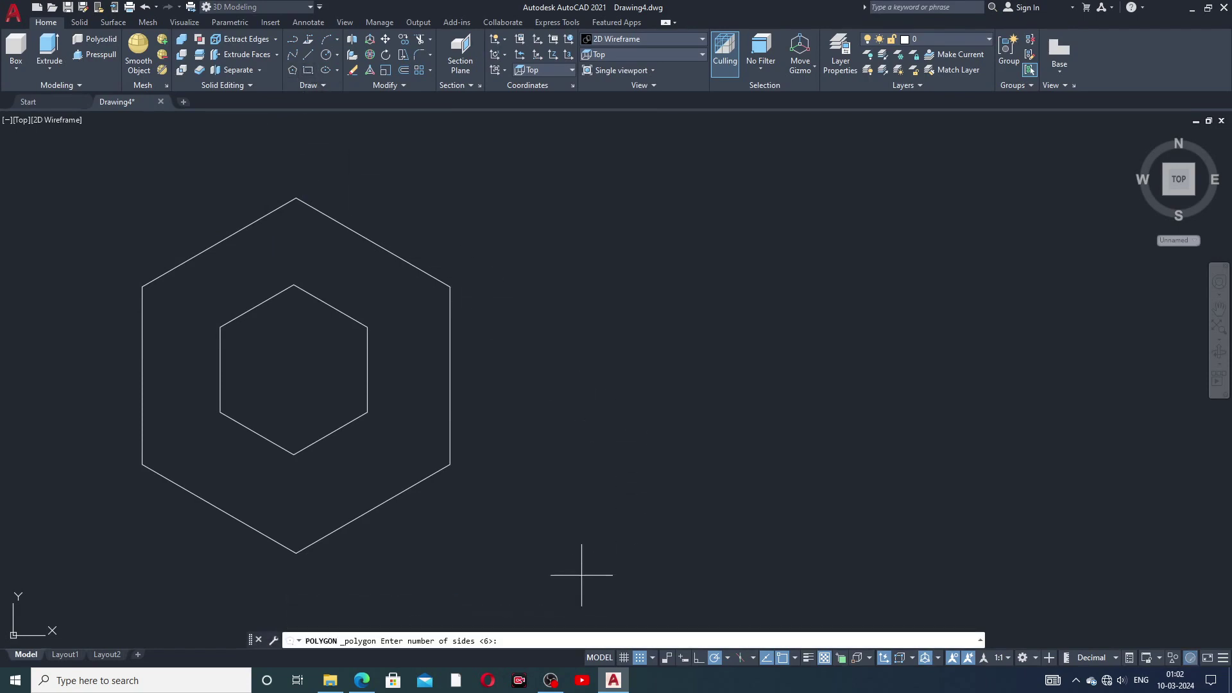
pyautogui.write('6')
pyautogui.press('Return')
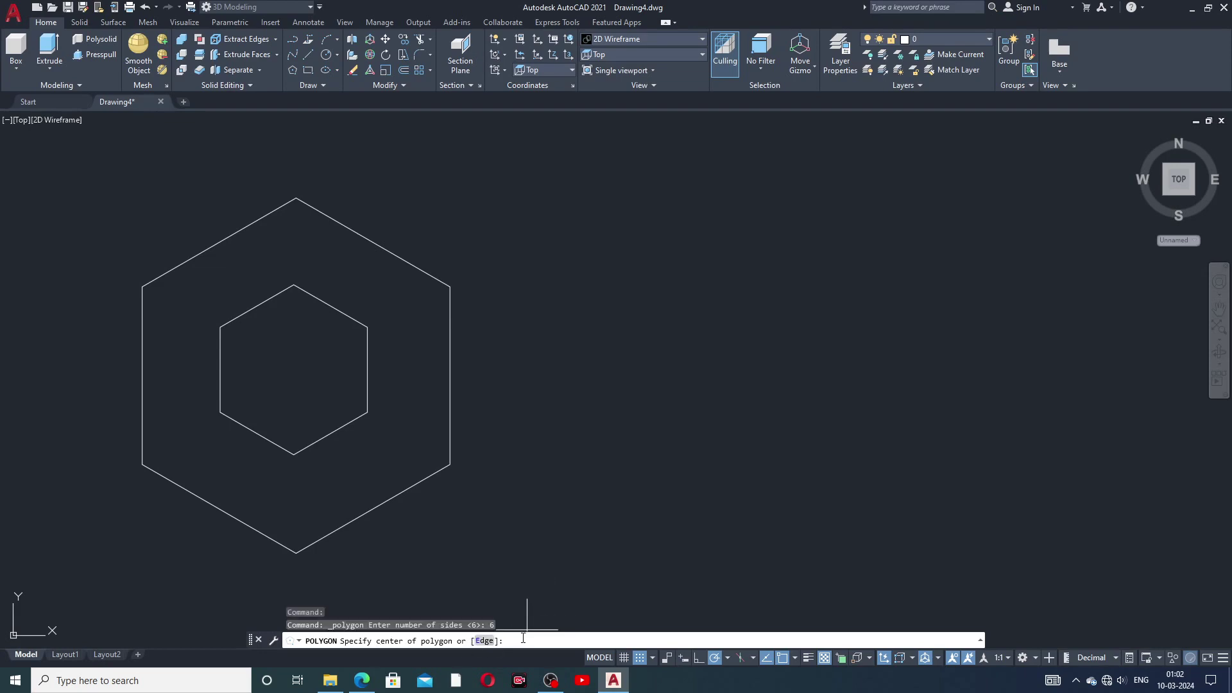
pyautogui.press('Return')
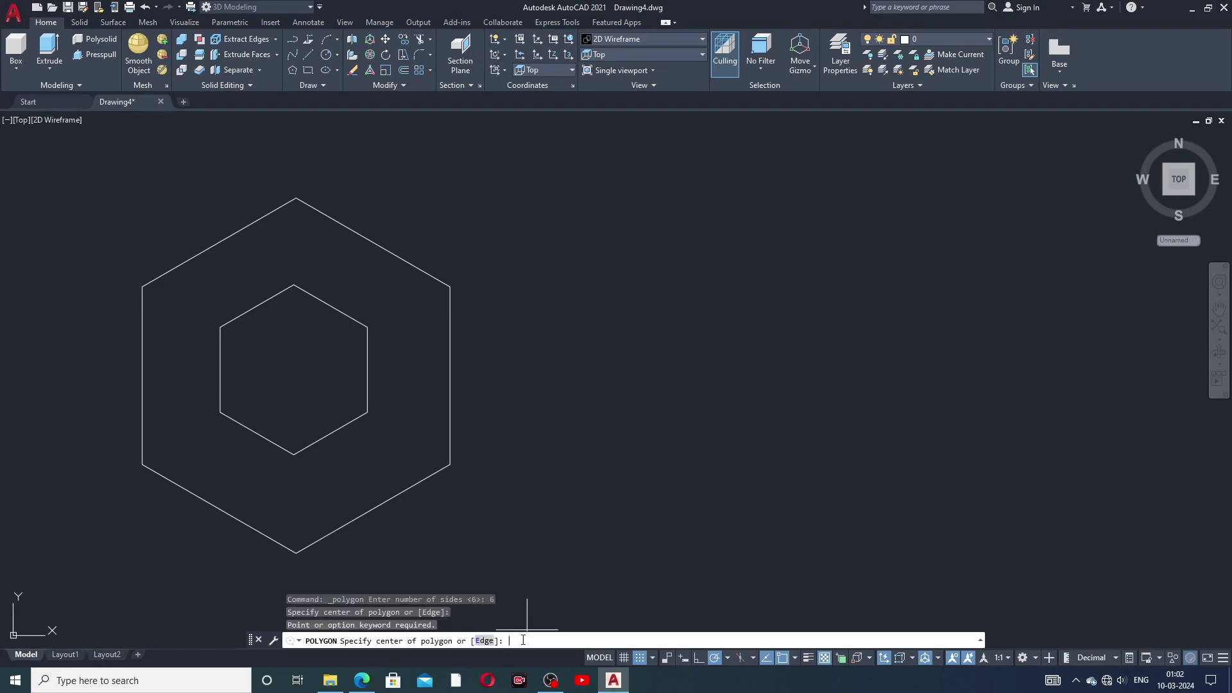
pyautogui.press('Return')
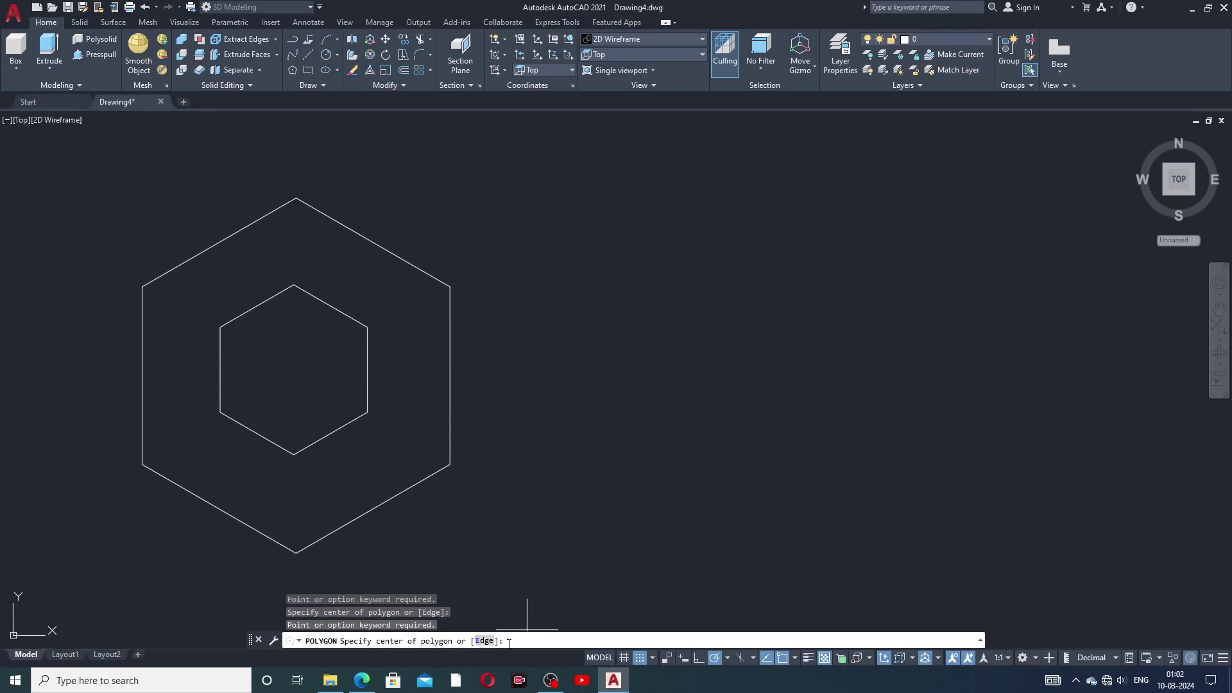
pyautogui.write('0')
pyautogui.press('Return')
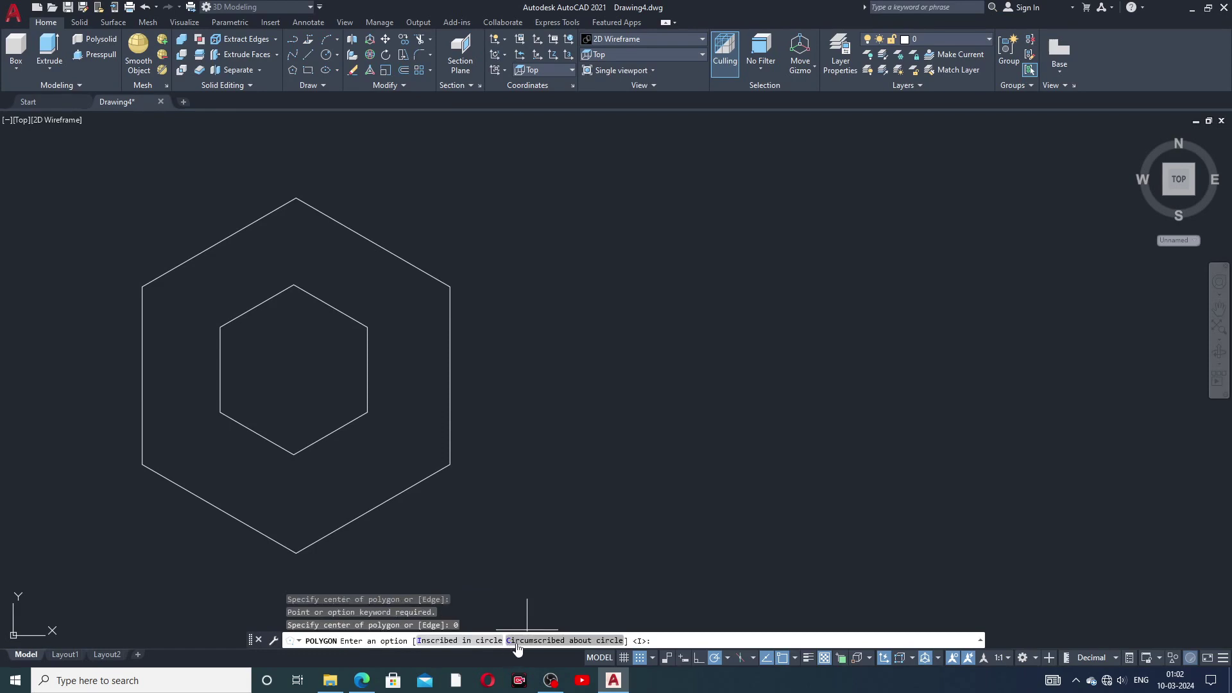
pyautogui.click(479, 642)
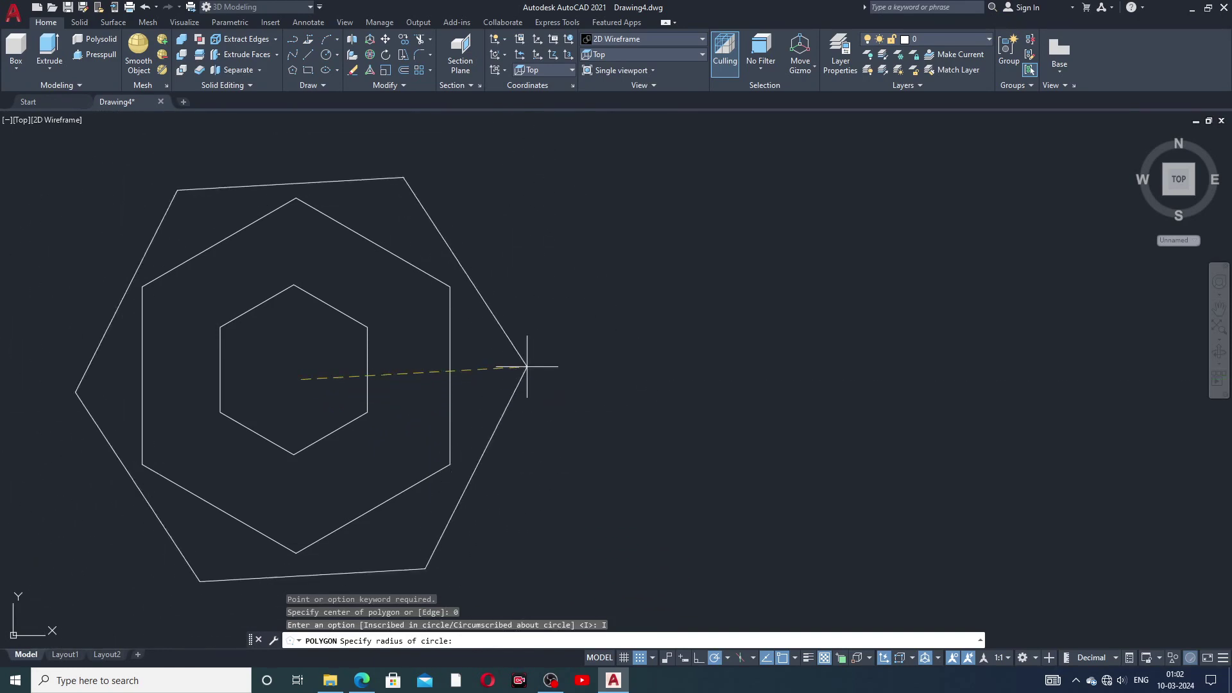
pyautogui.moveTo(527, 366); pyautogui.dragTo(571, 364, button='middle')
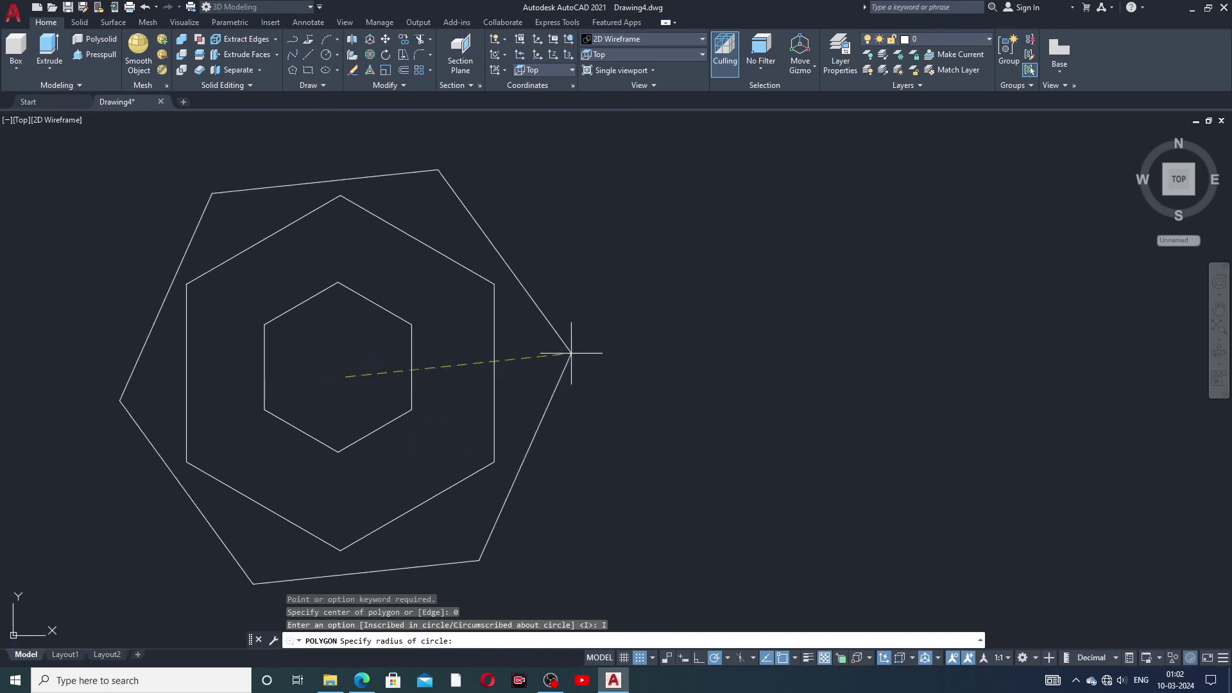
pyautogui.press('Escape')
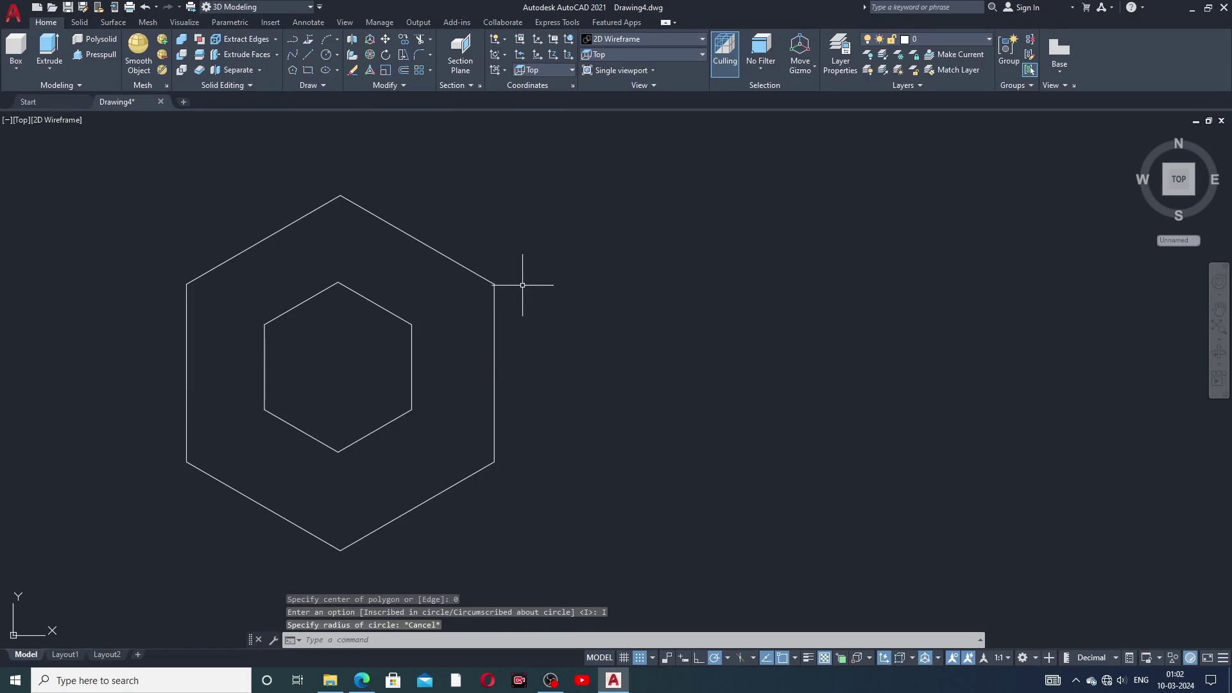
pyautogui.scroll(2, 523, 282)
pyautogui.scroll(-3, 519, 310)
pyautogui.moveTo(517, 311)
pyautogui.mouseDown(button='middle')
pyautogui.moveTo(649, 311)
pyautogui.moveTo(702, 336)
pyautogui.moveTo(665, 338)
pyautogui.mouseUp(button='middle')
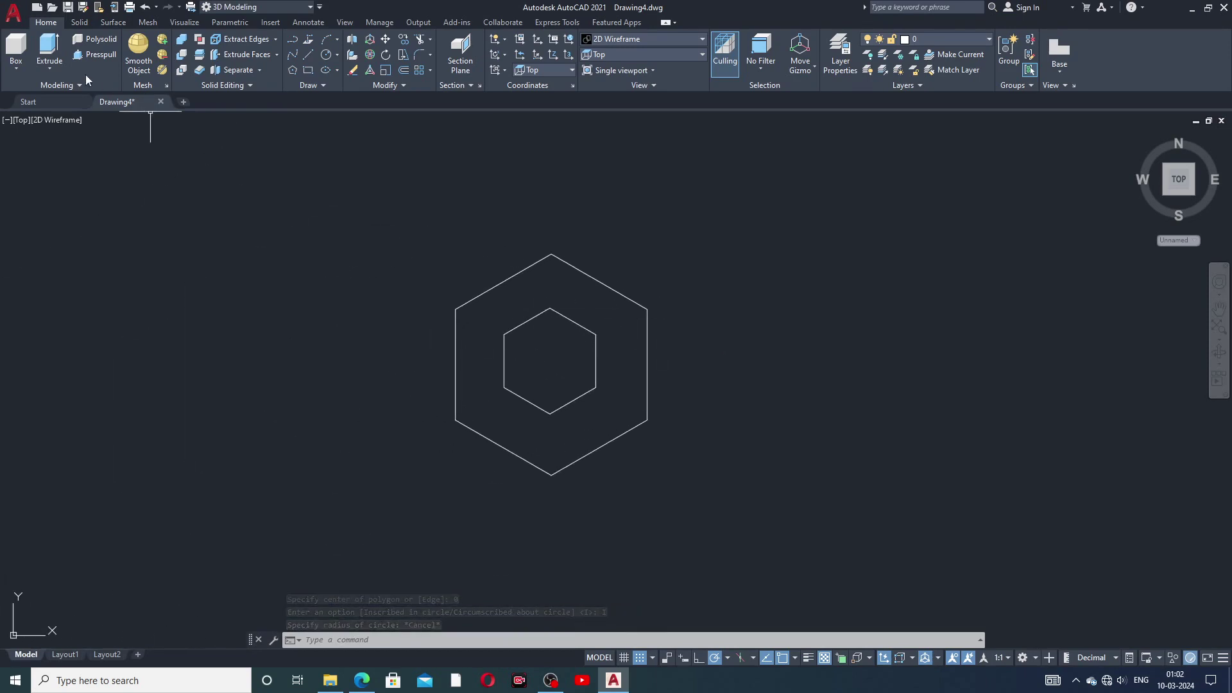
# - Begin a Presspull on the inner hexagon, then cancel it
pyautogui.click(98, 57)
pyautogui.scroll(4, 608, 318)
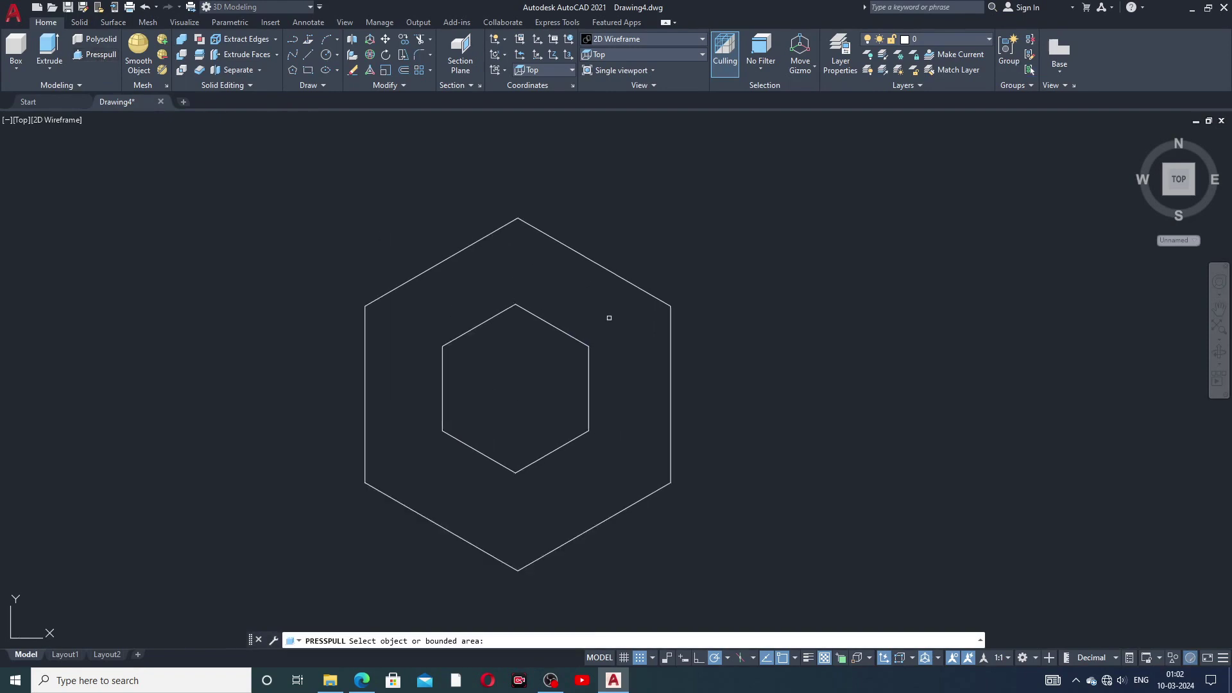
pyautogui.scroll(-2, 609, 318)
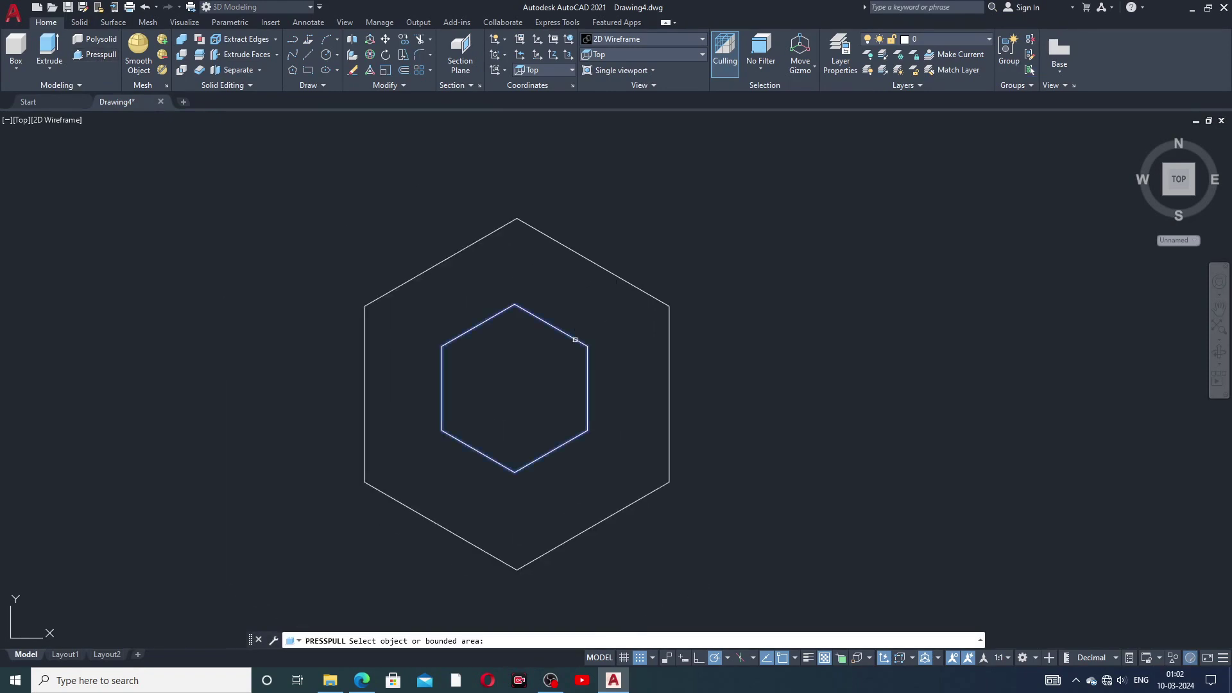
pyautogui.click(575, 340)
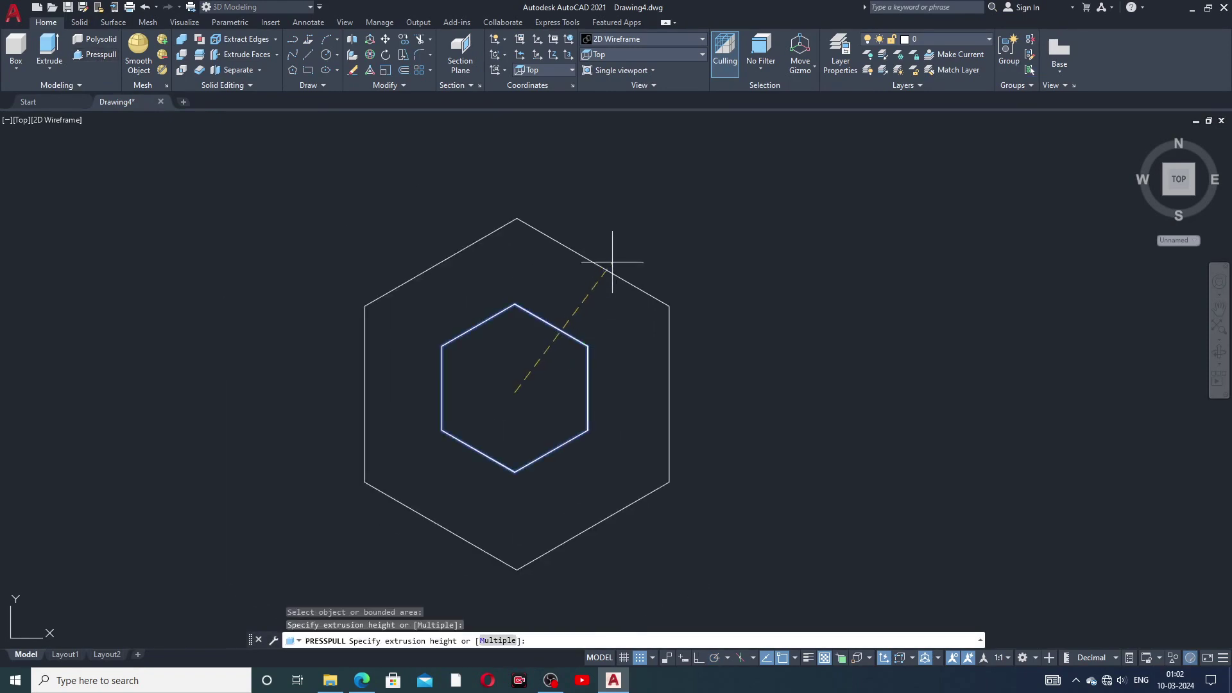
pyautogui.press('Escape')
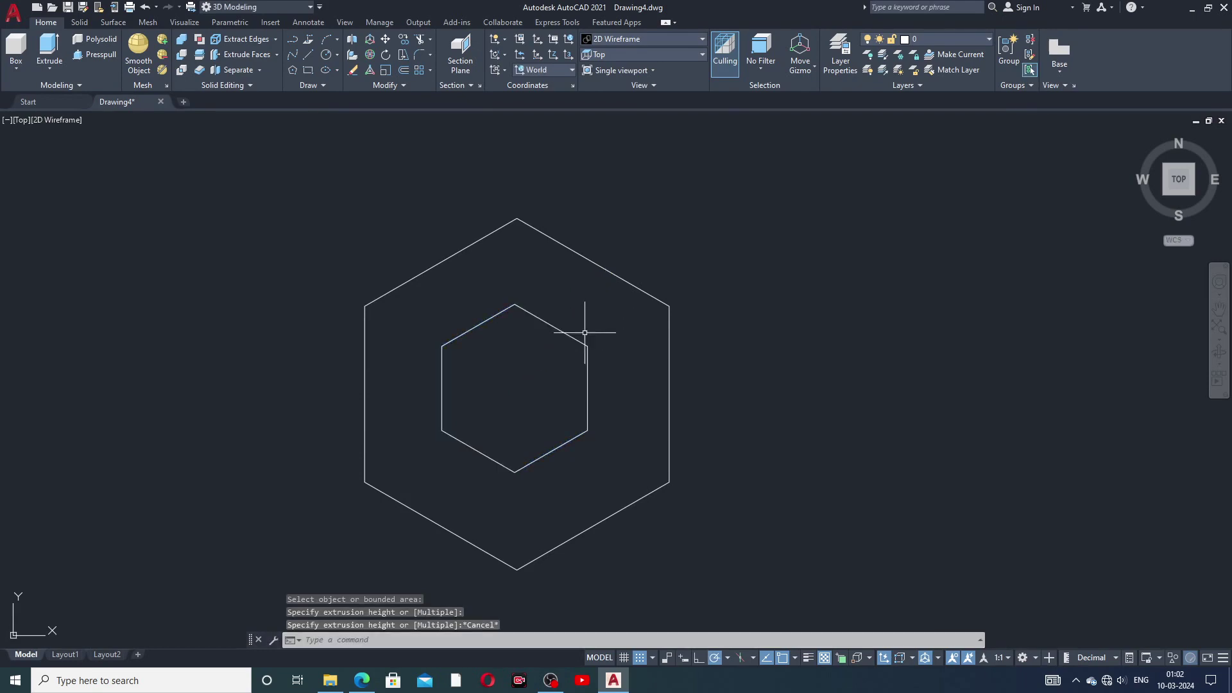
pyautogui.scroll(-2, 666, 256)
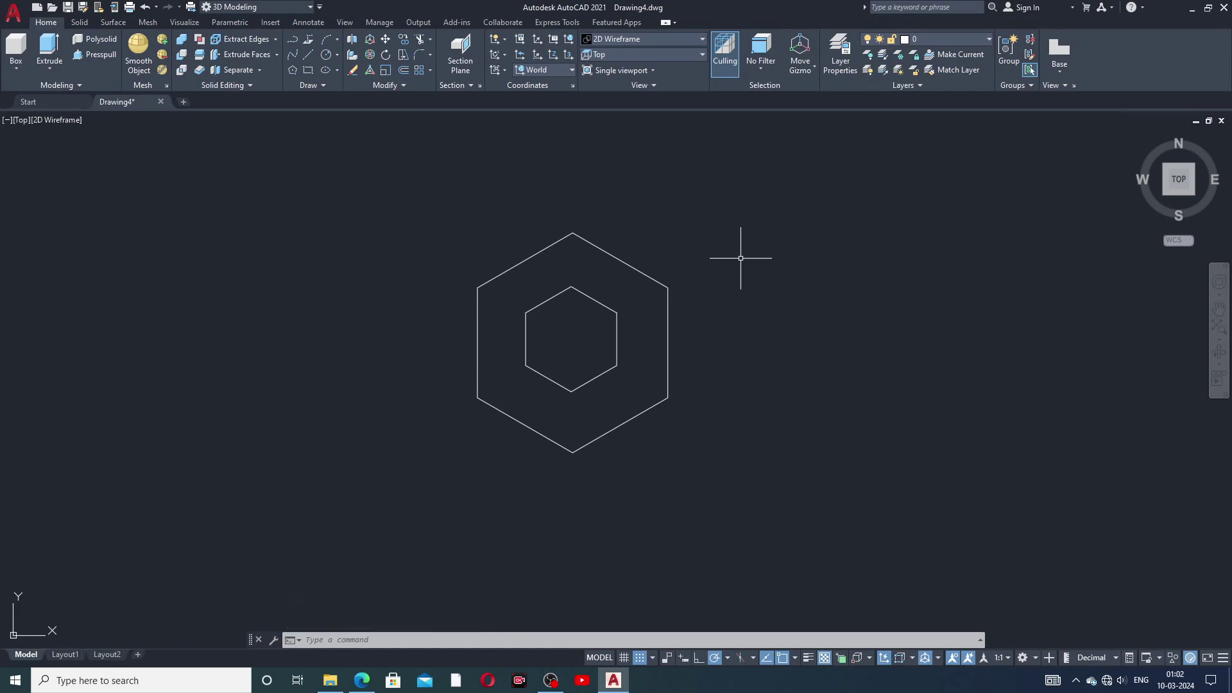
# - Set the visual style to Shaded with Edges and the view to SE Isometric
pyautogui.click(610, 40)
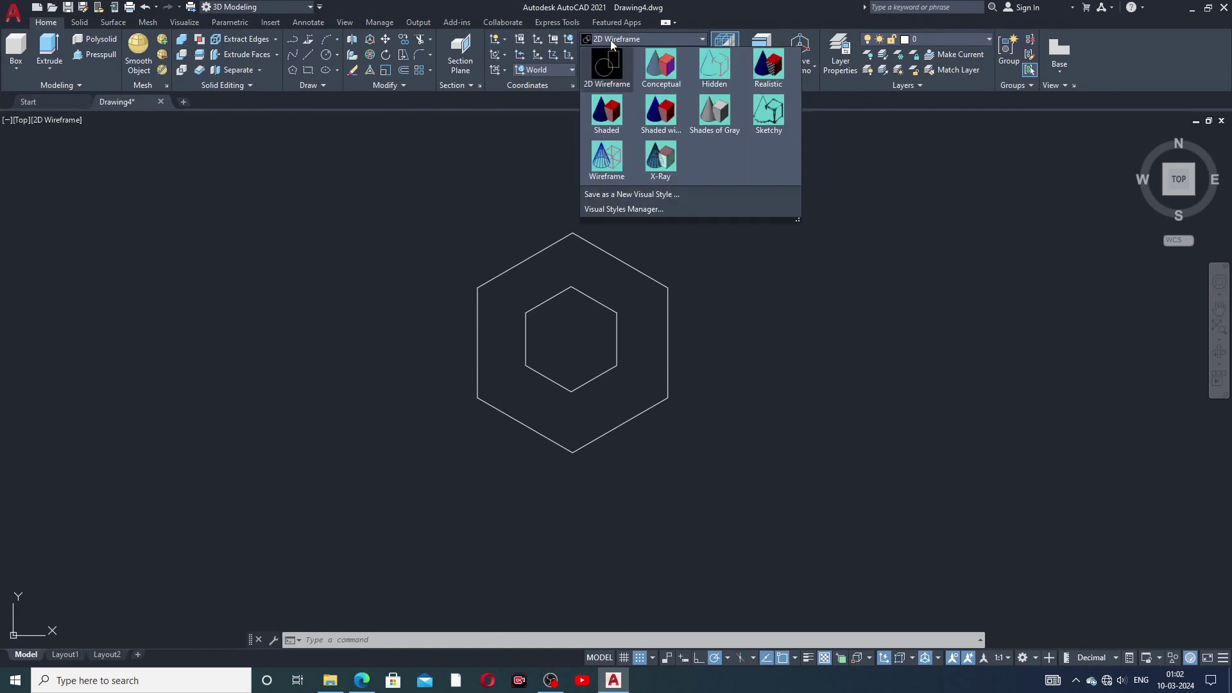
pyautogui.click(660, 117)
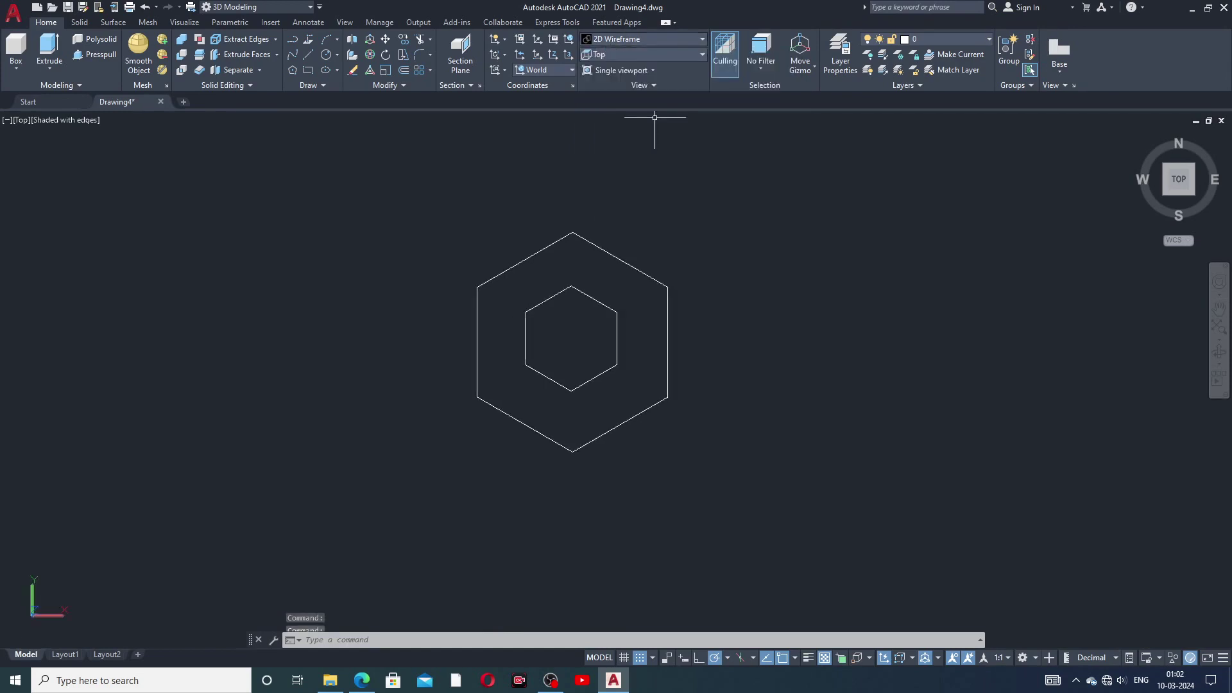
pyautogui.click(619, 56)
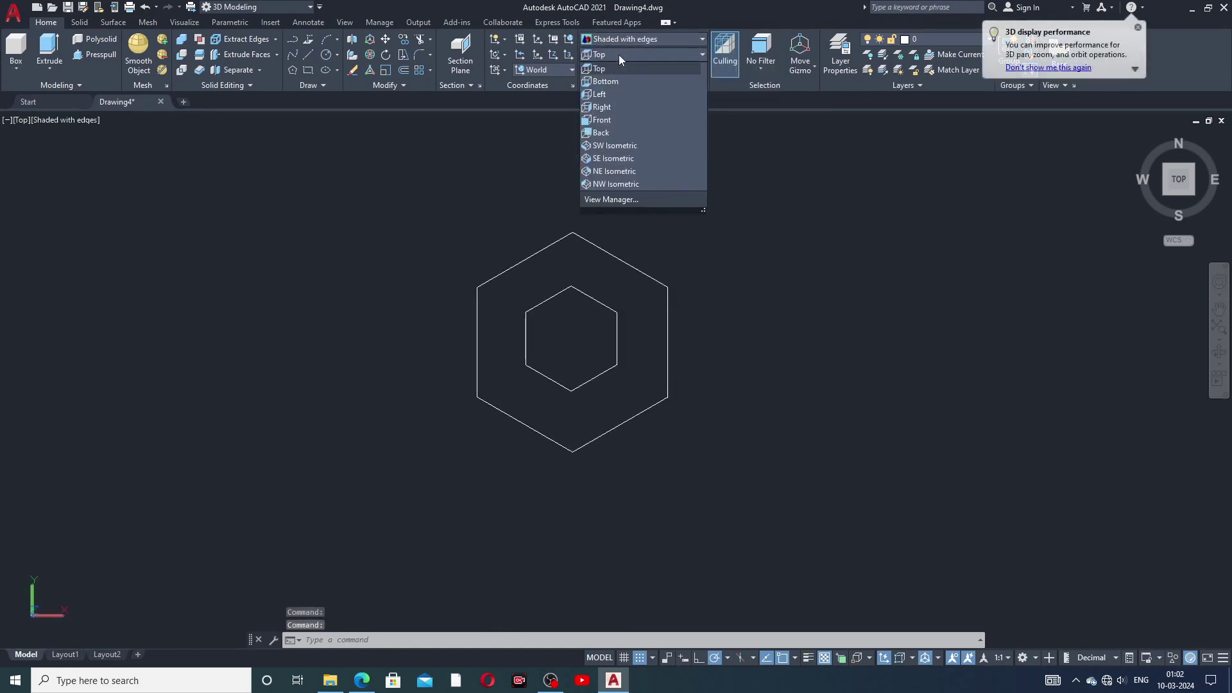
pyautogui.click(610, 158)
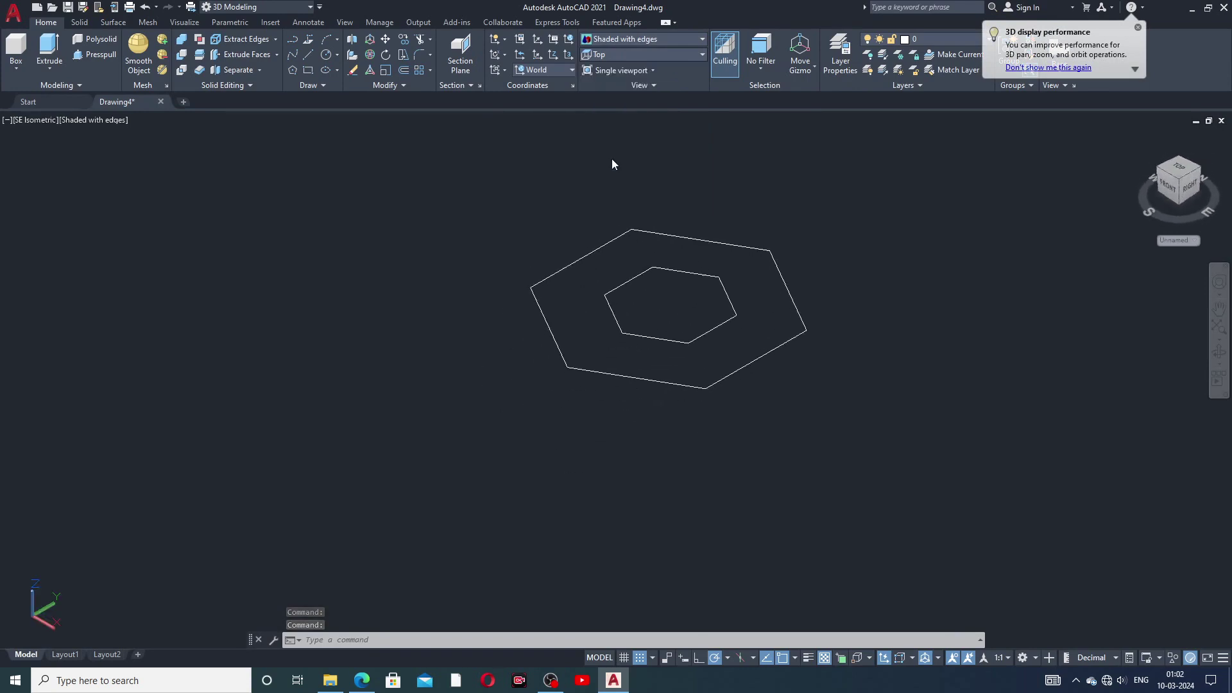
# - Switch to the SW Isometric view, centre the hexagons, and start Presspull
pyautogui.moveTo(712, 308); pyautogui.dragTo(669, 393, button='middle')
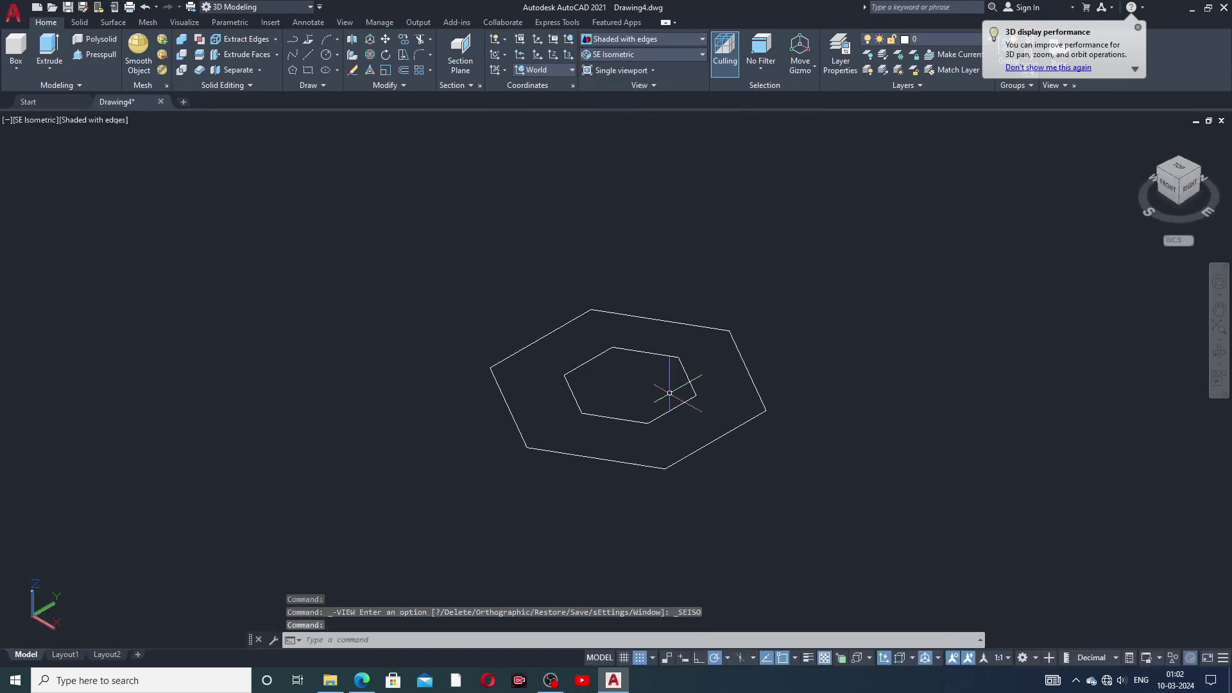
pyautogui.click(616, 57)
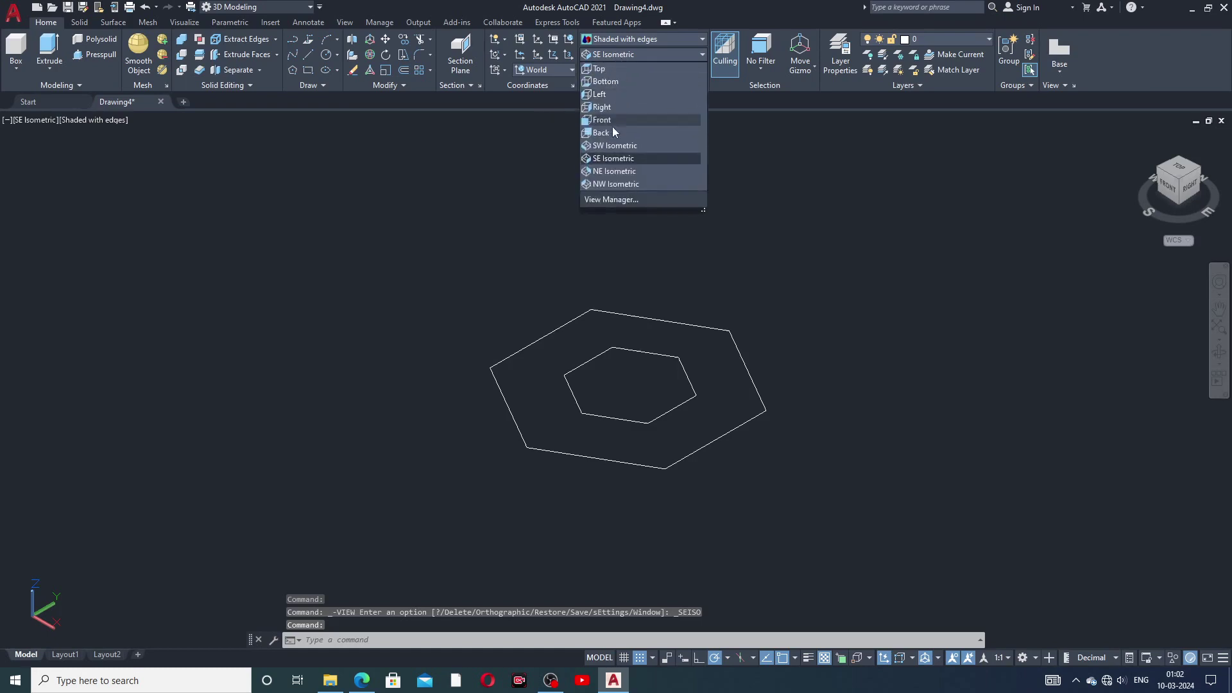
pyautogui.click(610, 149)
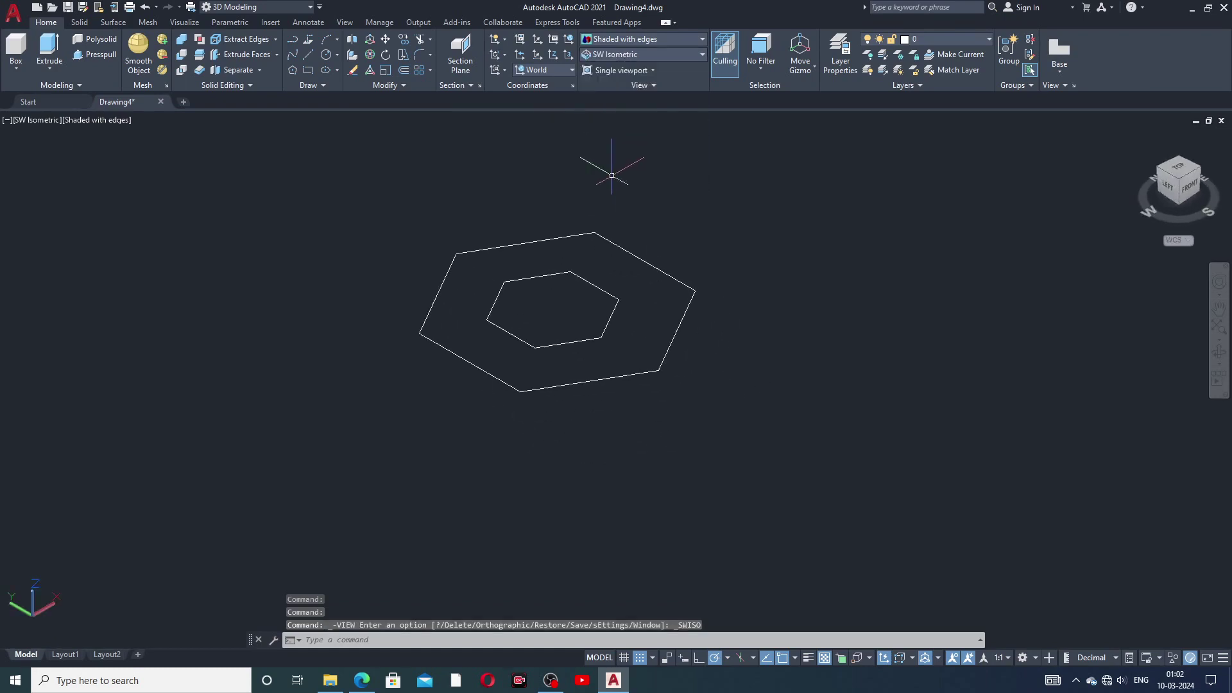
pyautogui.moveTo(591, 289); pyautogui.dragTo(604, 332, button='middle')
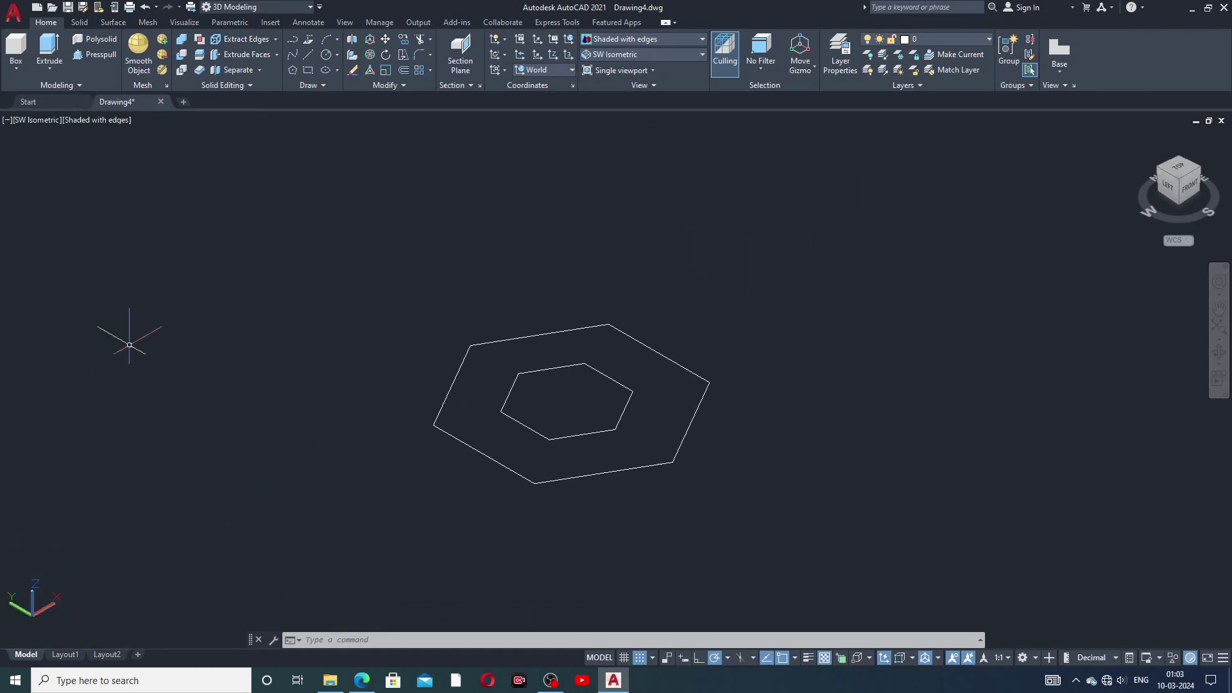
pyautogui.click(95, 54)
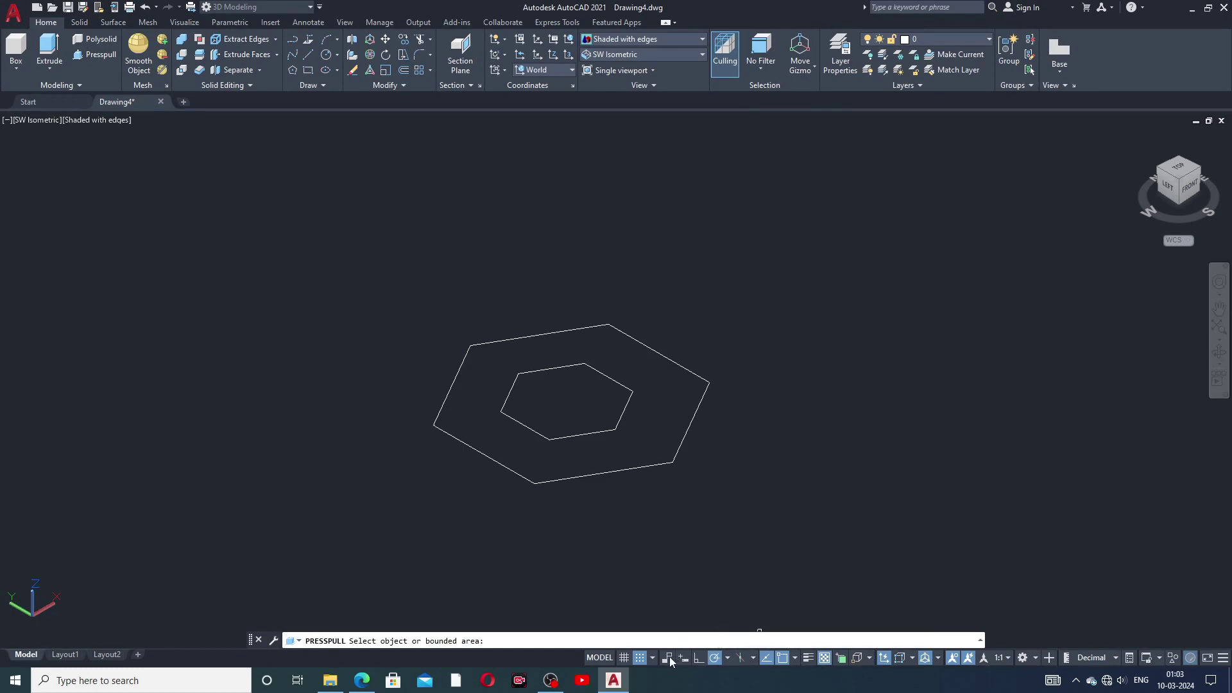
# - Press-pull the inner hexagon into a tall prism and the outer hexagon into a shorter base
pyautogui.click(704, 397)
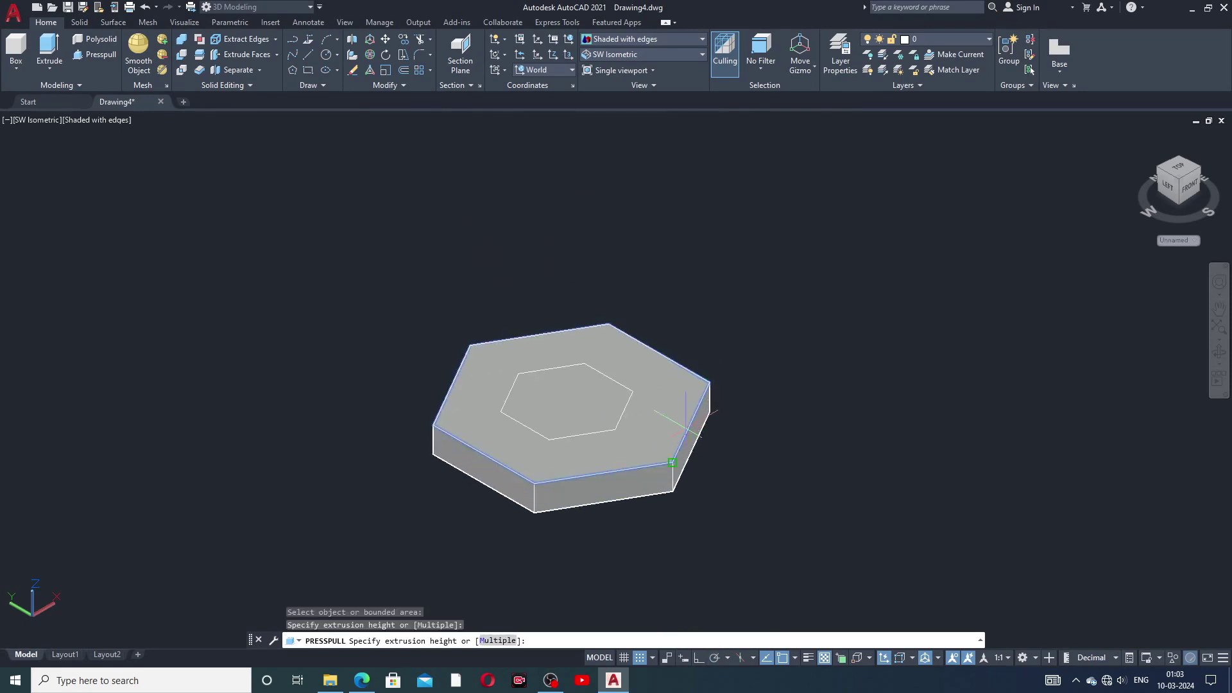
pyautogui.press('Escape')
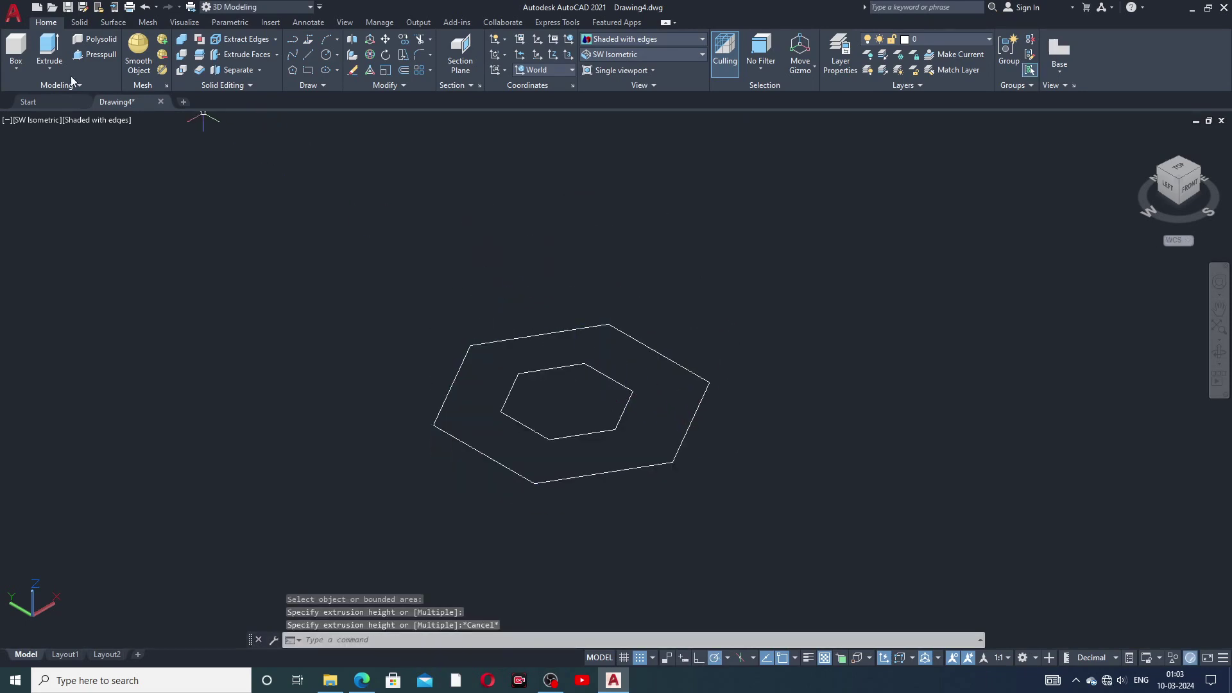
pyautogui.click(90, 54)
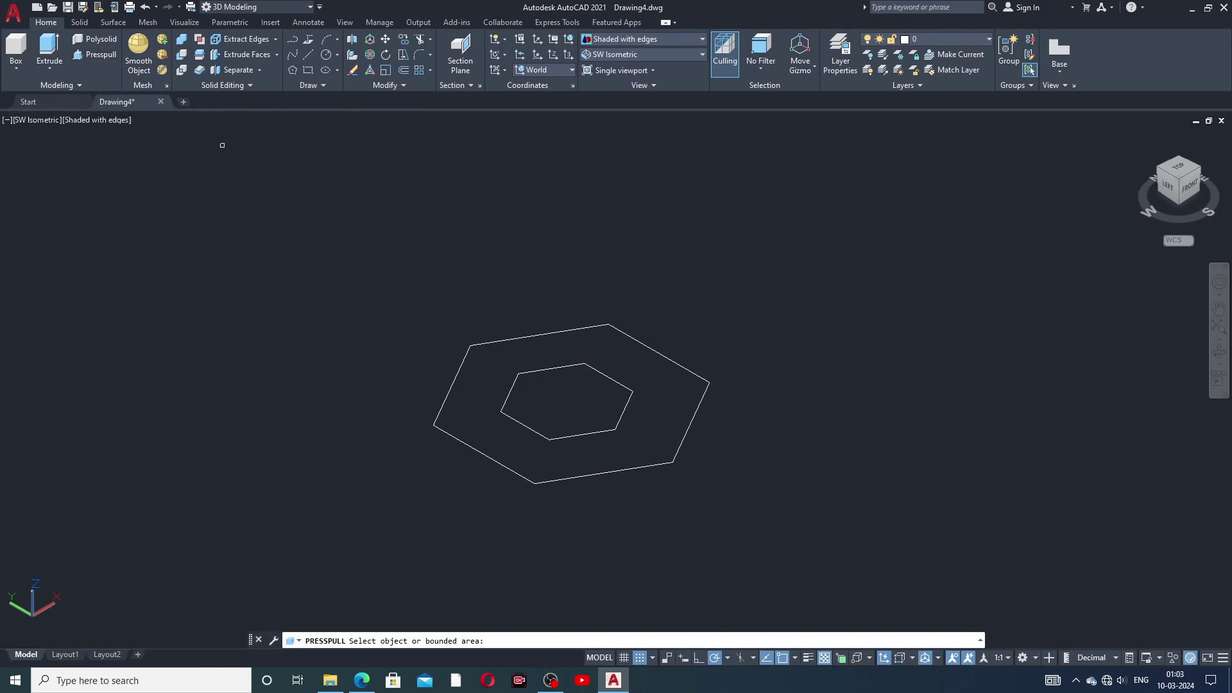
pyautogui.click(601, 382)
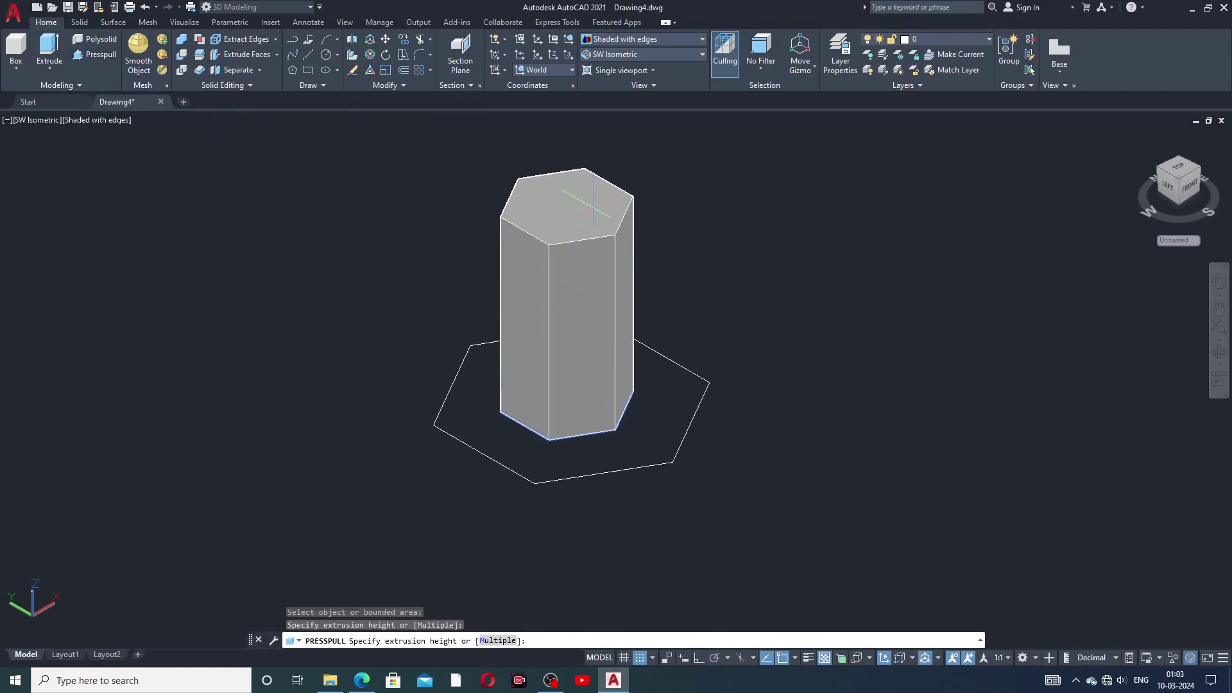
pyautogui.click(594, 204)
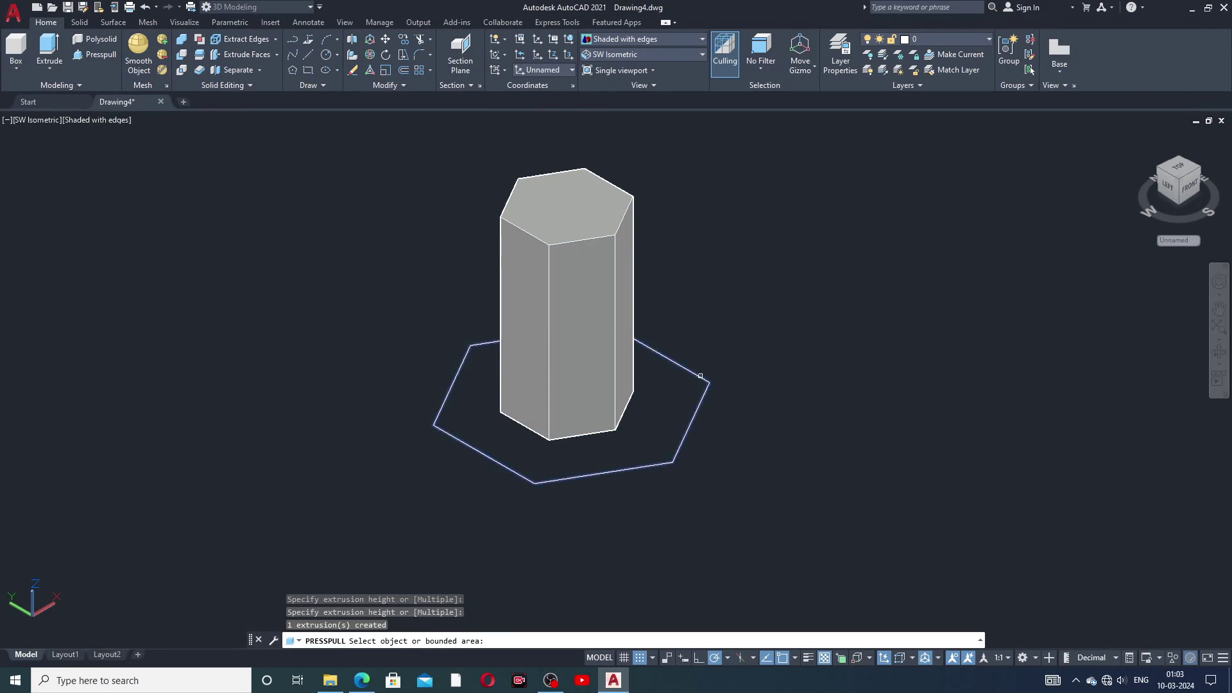
pyautogui.click(700, 376)
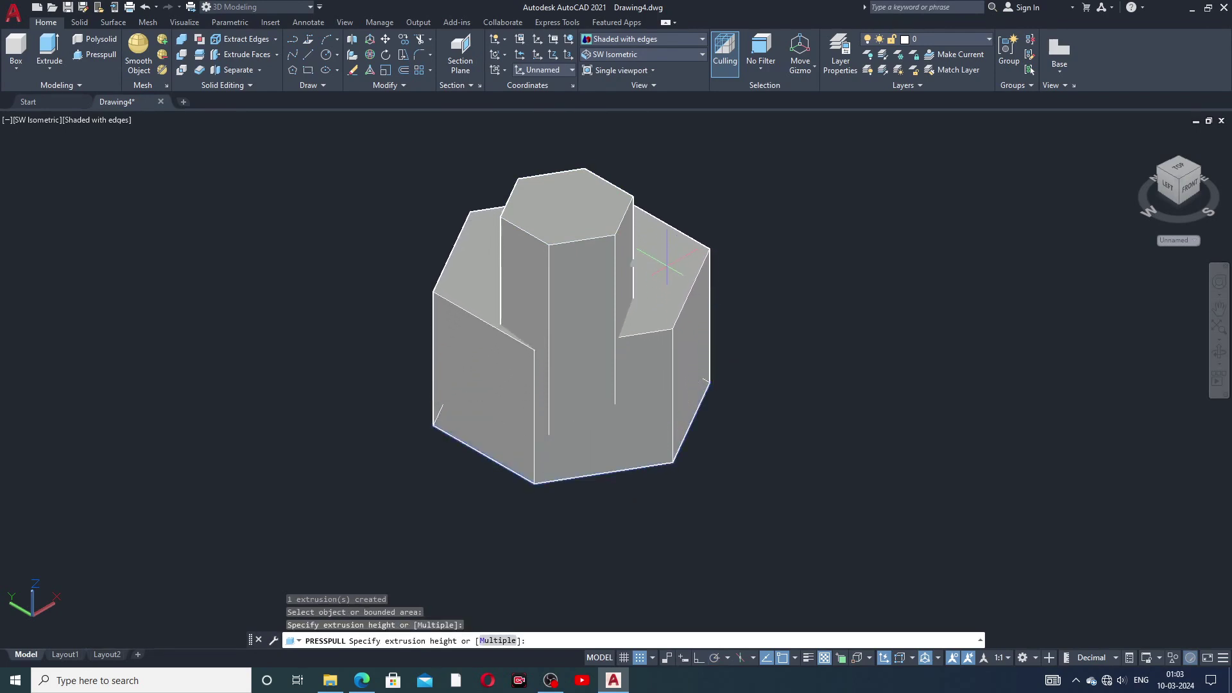
pyautogui.click(790, 287)
pyautogui.moveTo(792, 289); pyautogui.dragTo(542, 327, button='middle')
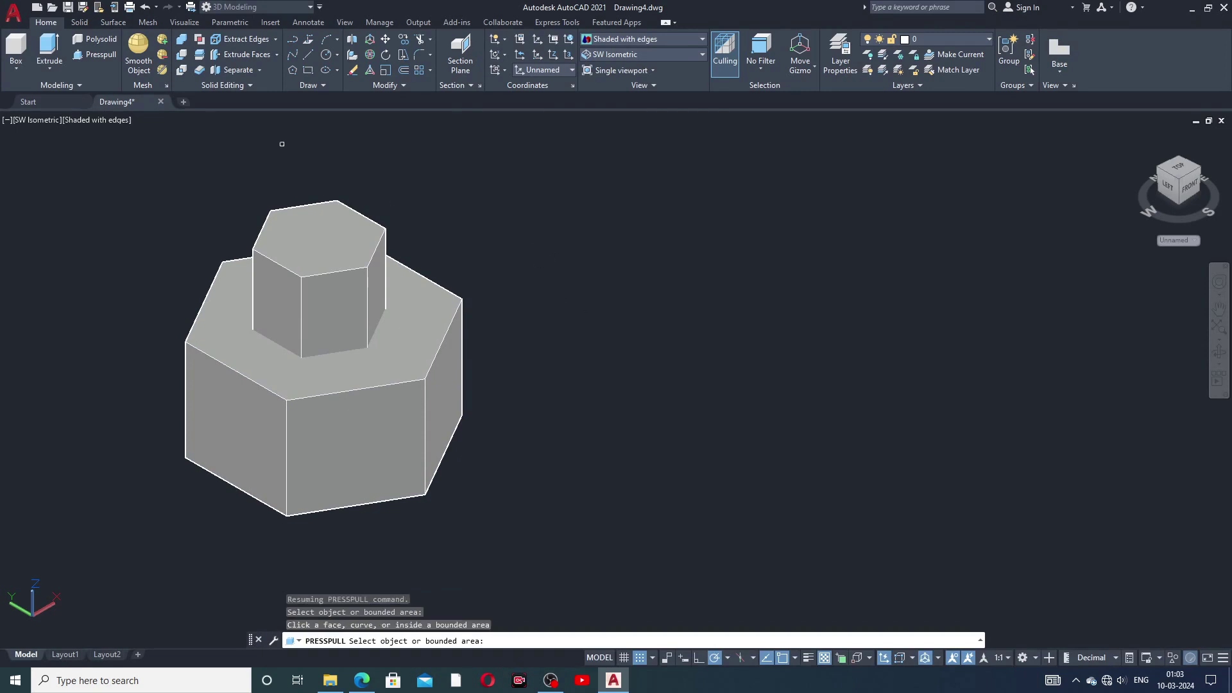
# - Draw a circle to the right of the stepped solid
pyautogui.click(327, 59)
pyautogui.click(813, 384)
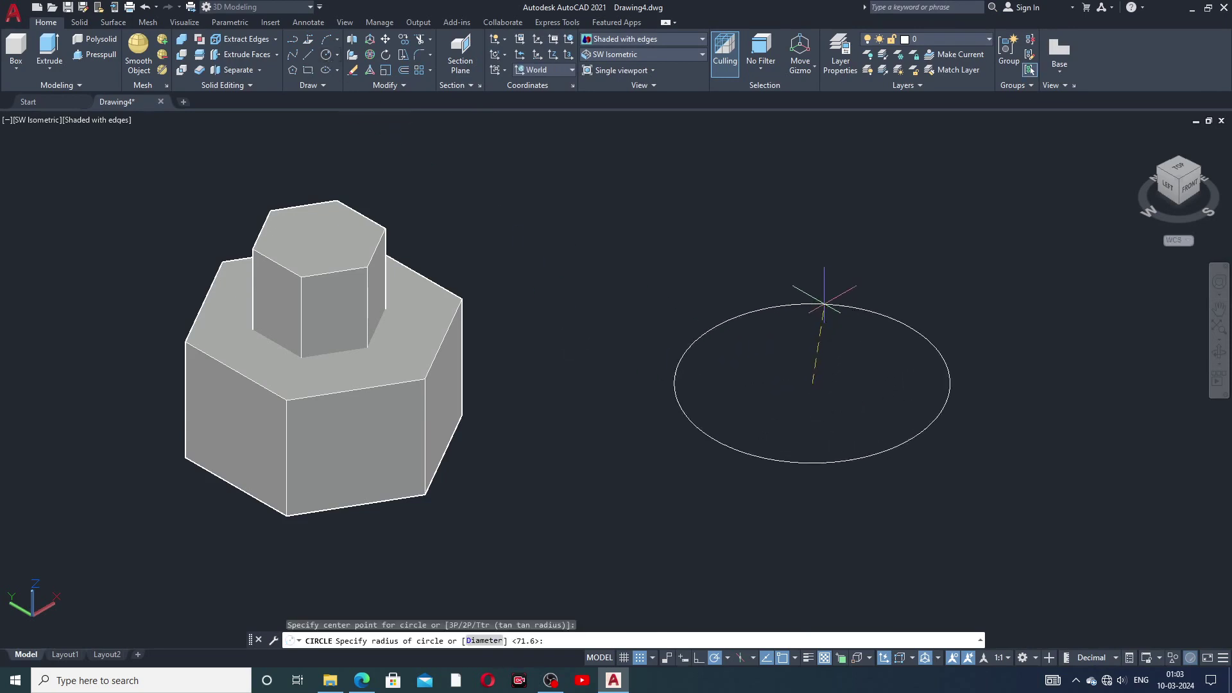
pyautogui.click(822, 298)
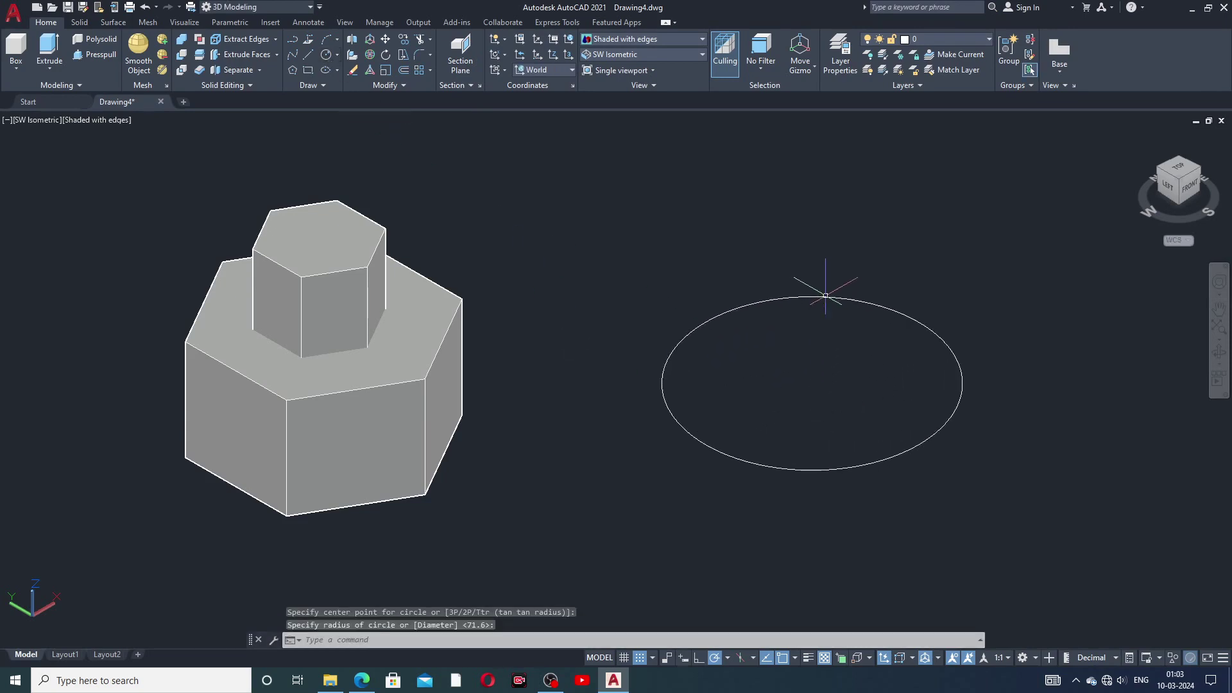
# - Draw a six-sided polygon circumscribed about the new circle
pyautogui.click(294, 71)
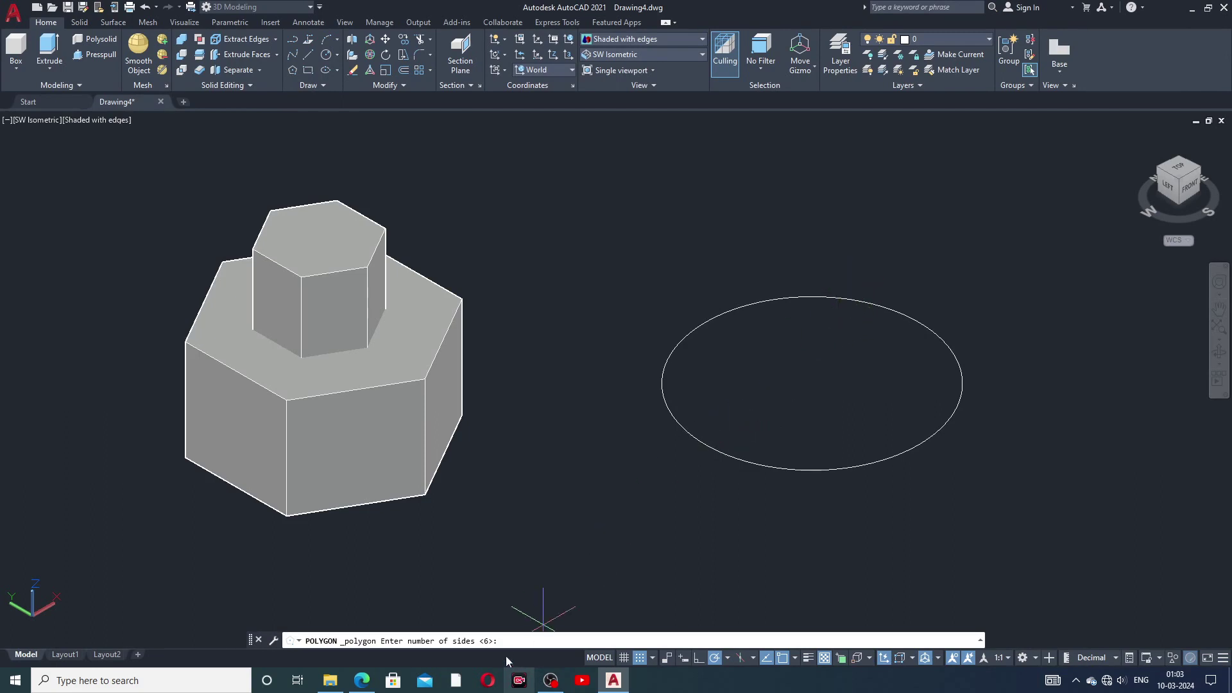
pyautogui.write('6')
pyautogui.press('Return')
pyautogui.write('6')
pyautogui.press('Return')
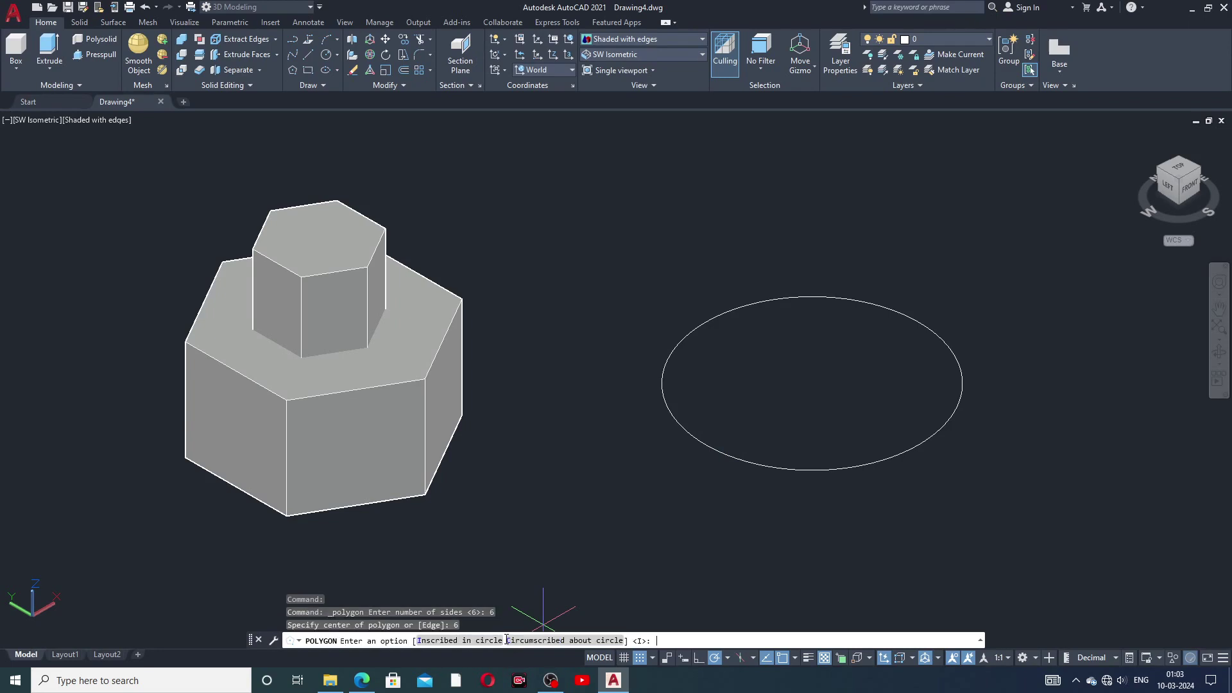
pyautogui.click(571, 640)
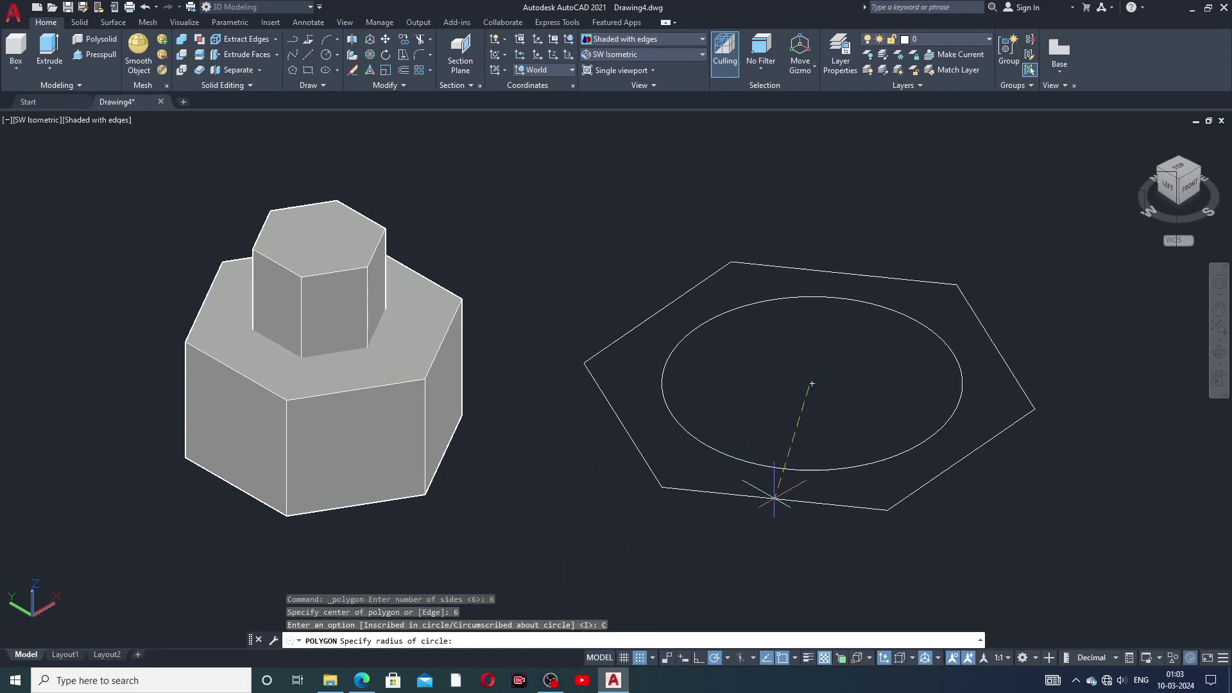
pyautogui.click(774, 500)
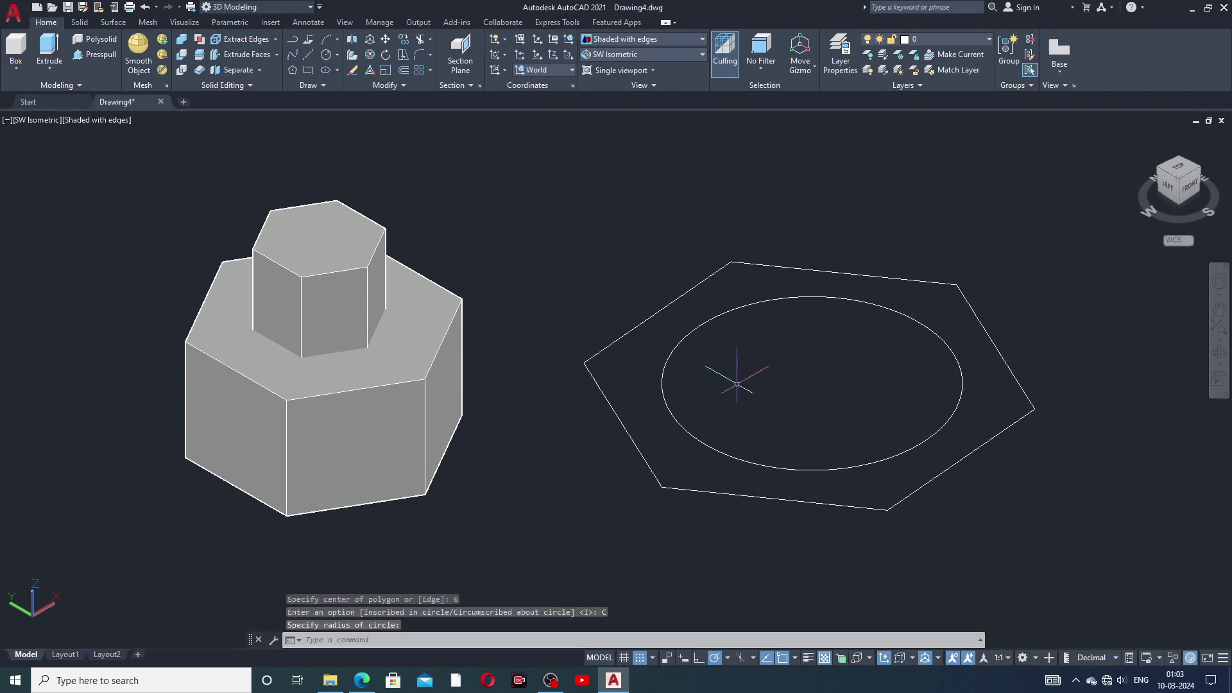
# - Press-pull the circle into a cylinder and the surrounding hexagon into a prism
pyautogui.click(108, 57)
pyautogui.click(775, 316)
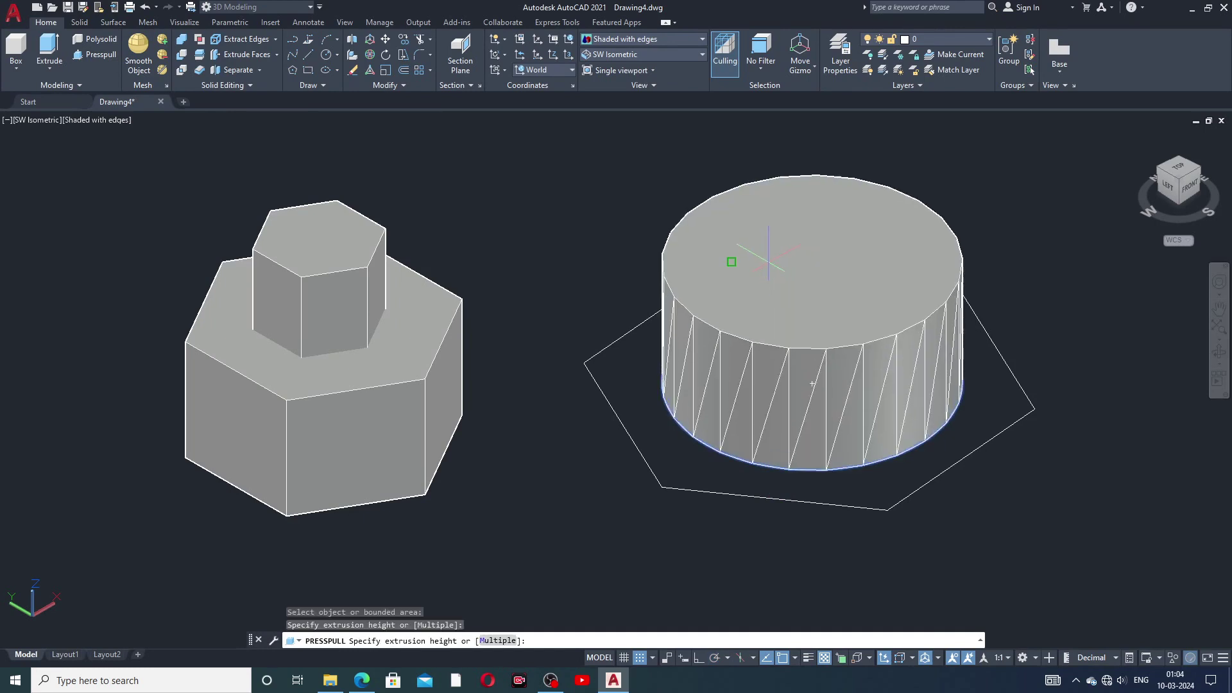
pyautogui.click(768, 218)
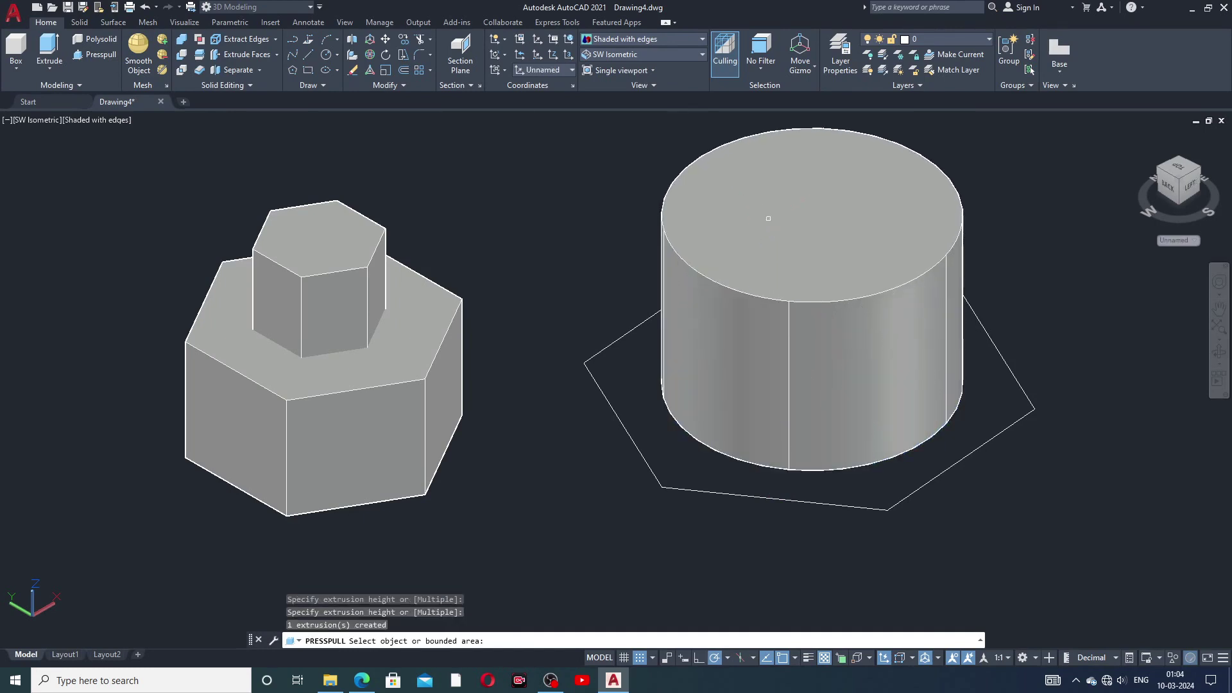
pyautogui.click(998, 345)
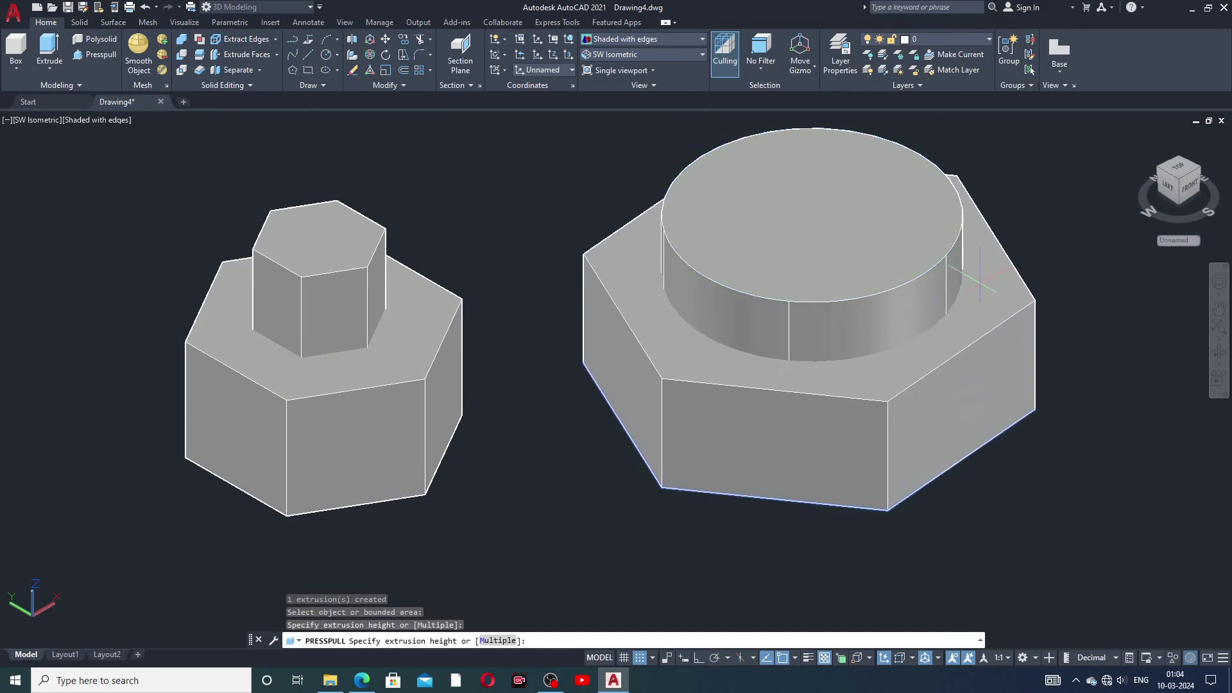
pyautogui.moveTo(1020, 360); pyautogui.dragTo(1012, 393, button='middle')
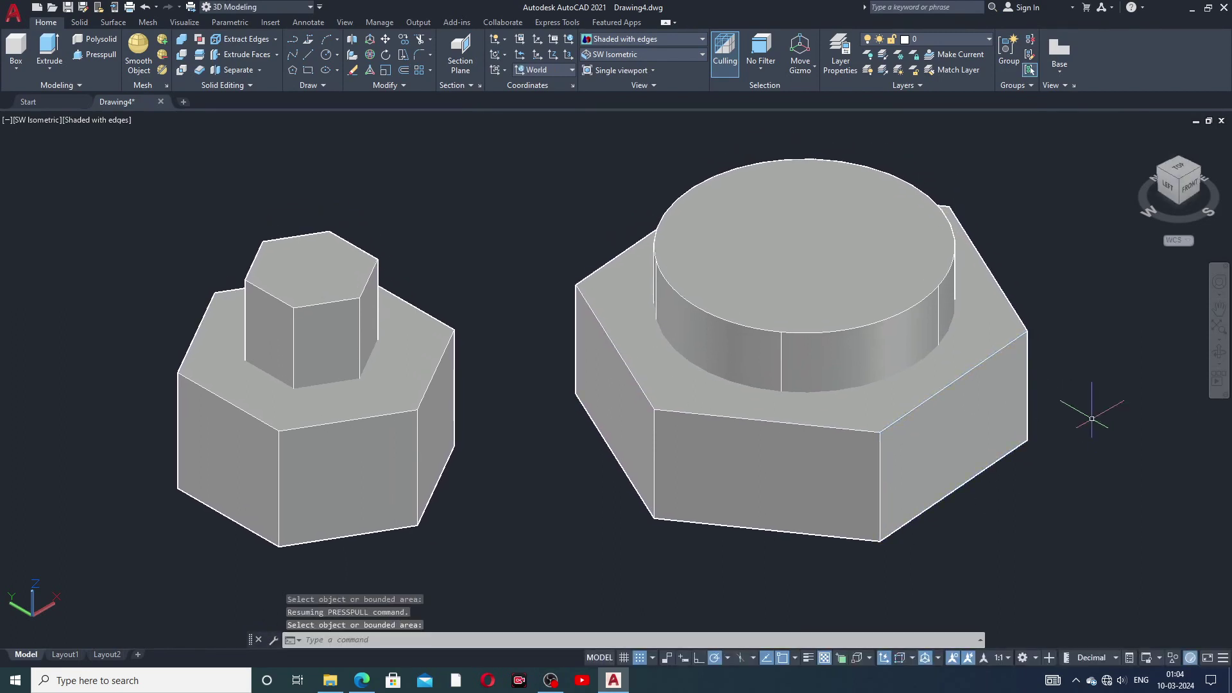
pyautogui.moveTo(1075, 453); pyautogui.dragTo(1075, 454, button='middle')
pyautogui.moveTo(1075, 453); pyautogui.dragTo(1108, 454)
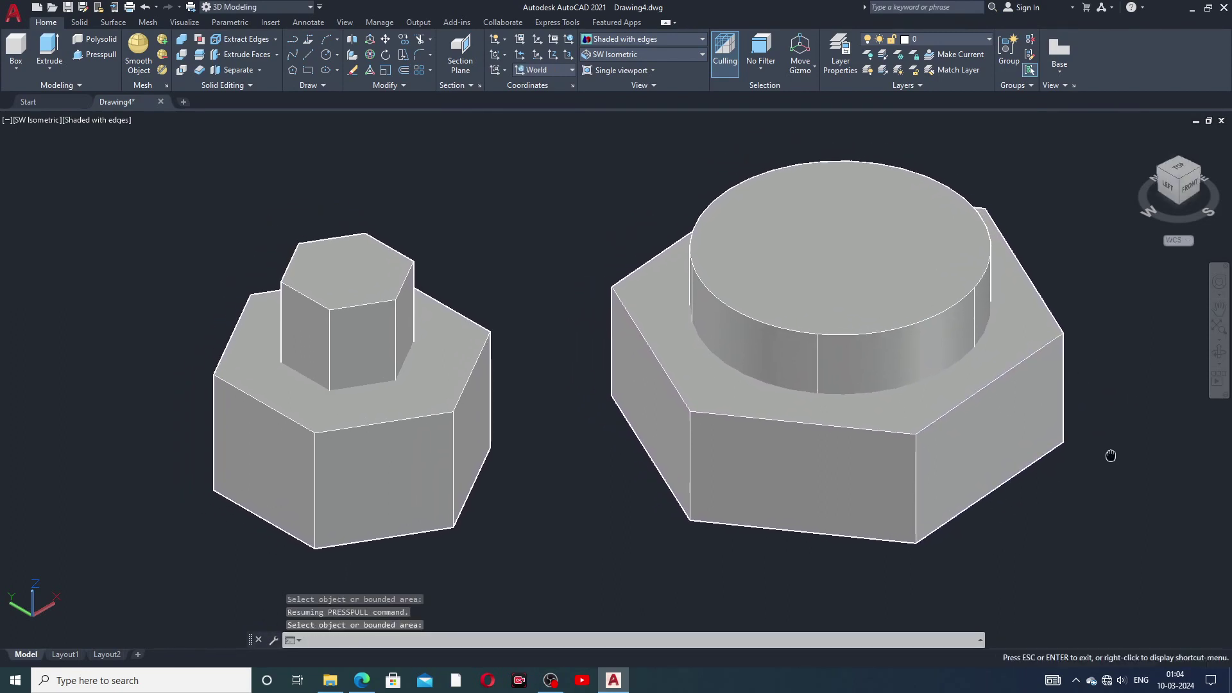
pyautogui.press('Escape')
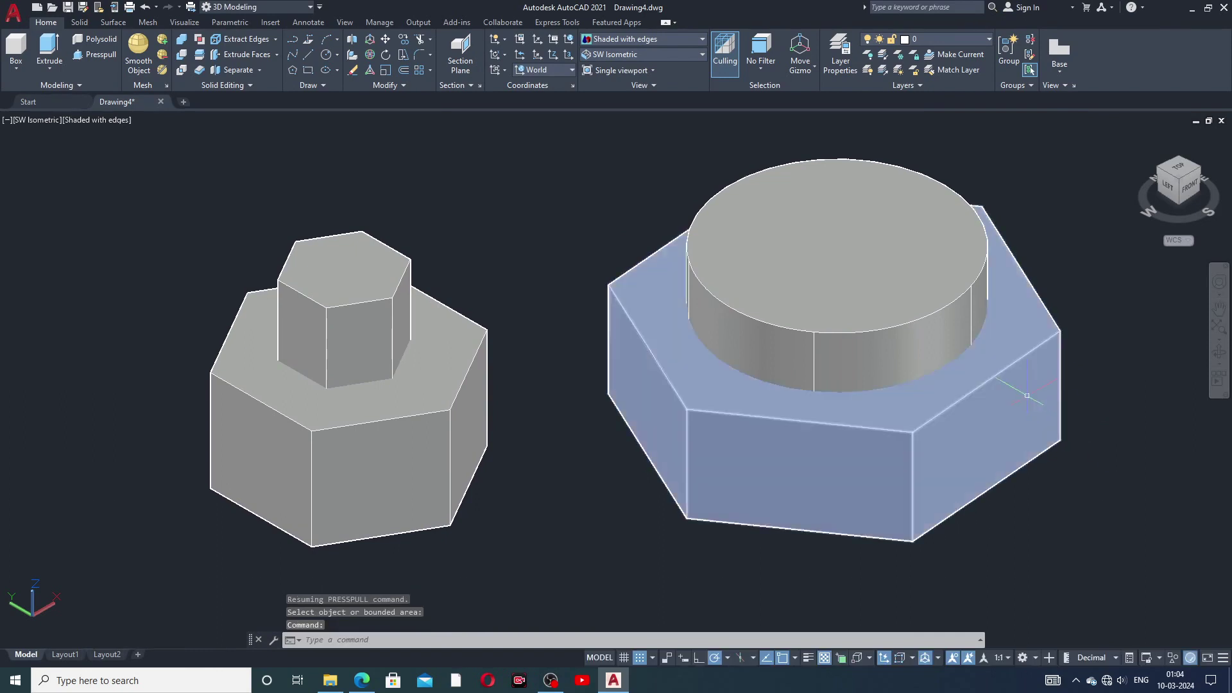
# - Switch the visual style to plain Shaded
pyautogui.click(614, 39)
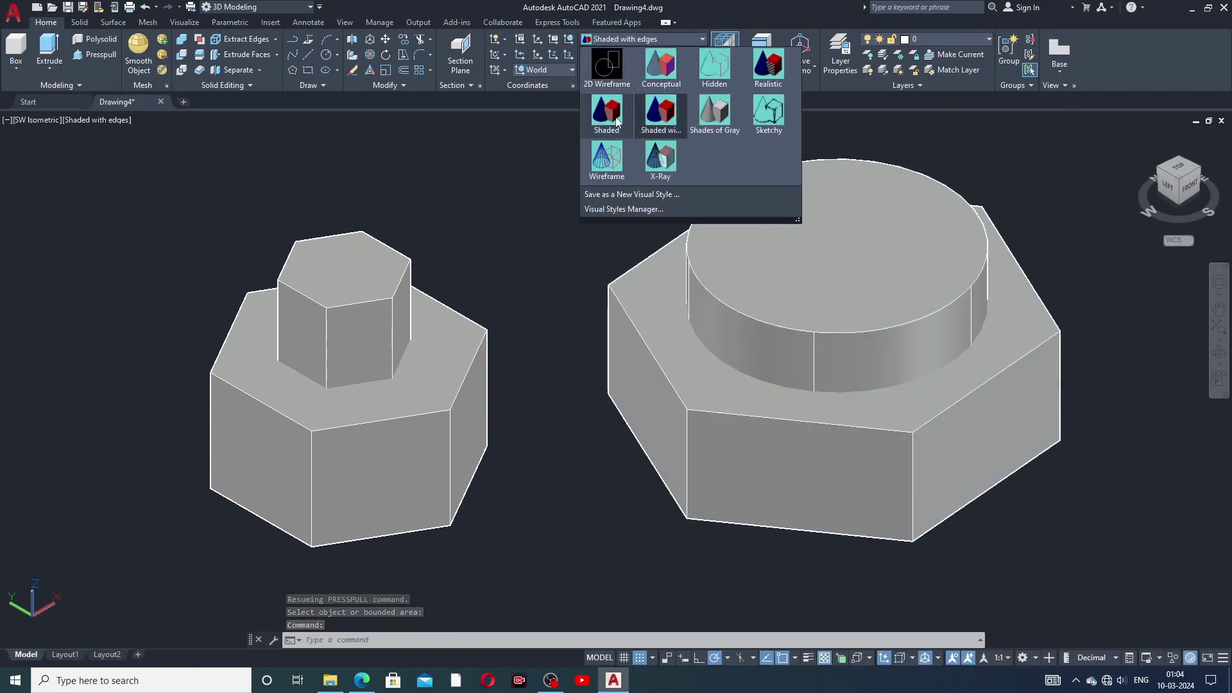
pyautogui.click(617, 120)
pyautogui.moveTo(565, 282); pyautogui.dragTo(534, 267, button='middle')
# - Set the cylinder's colour to Red in Quick Properties
pyautogui.click(747, 283)
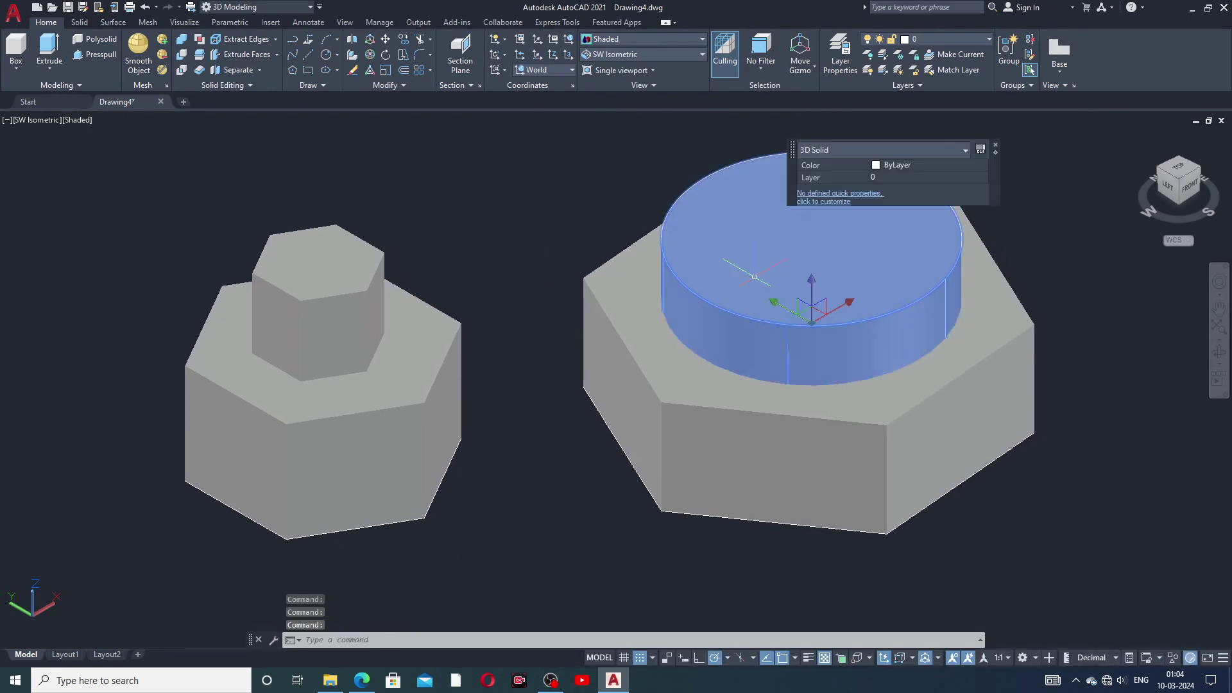
pyautogui.click(900, 165)
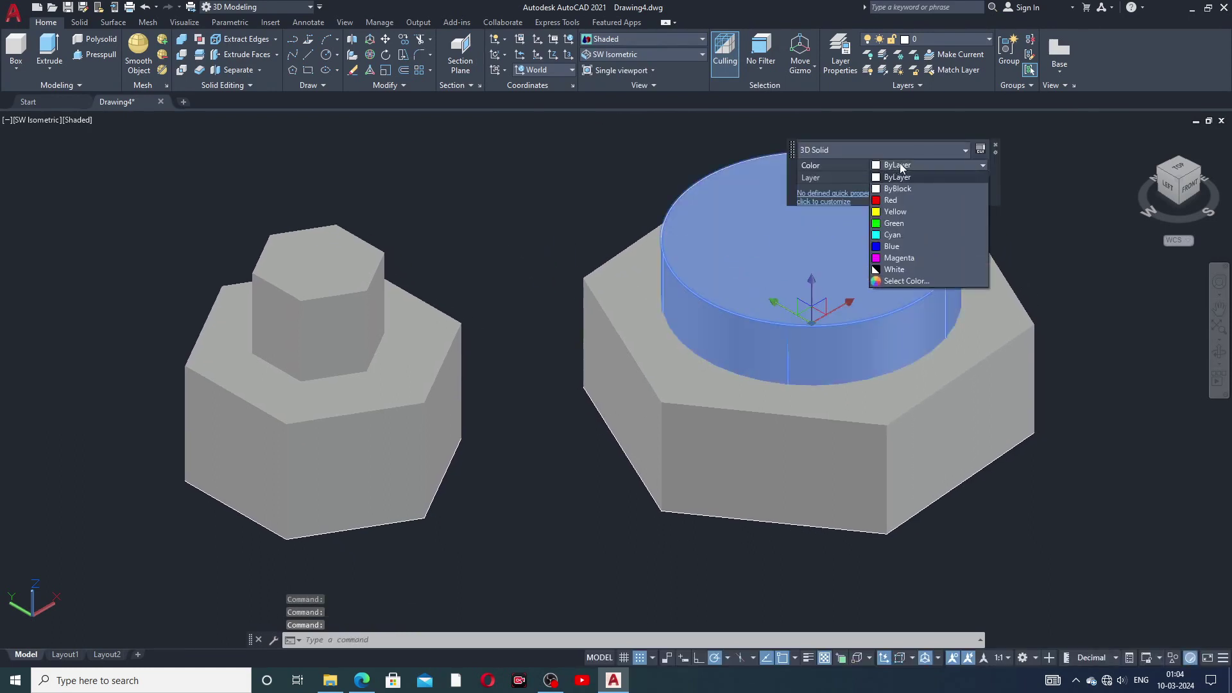
pyautogui.click(877, 206)
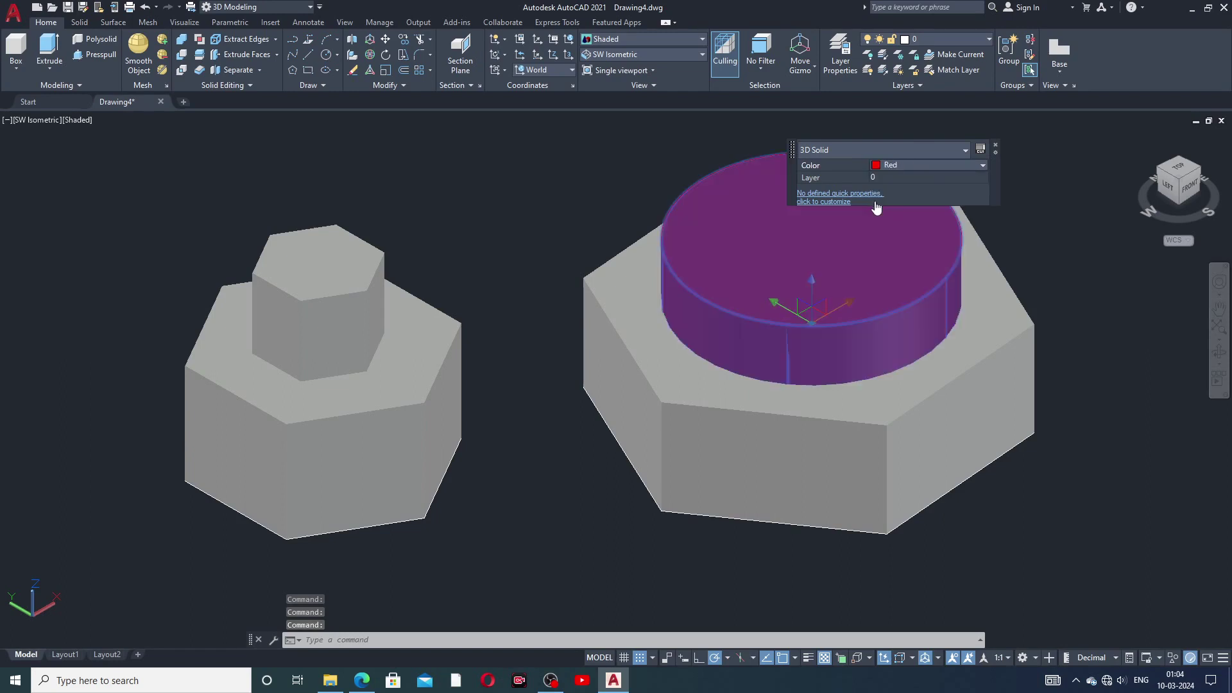
pyautogui.press('Escape')
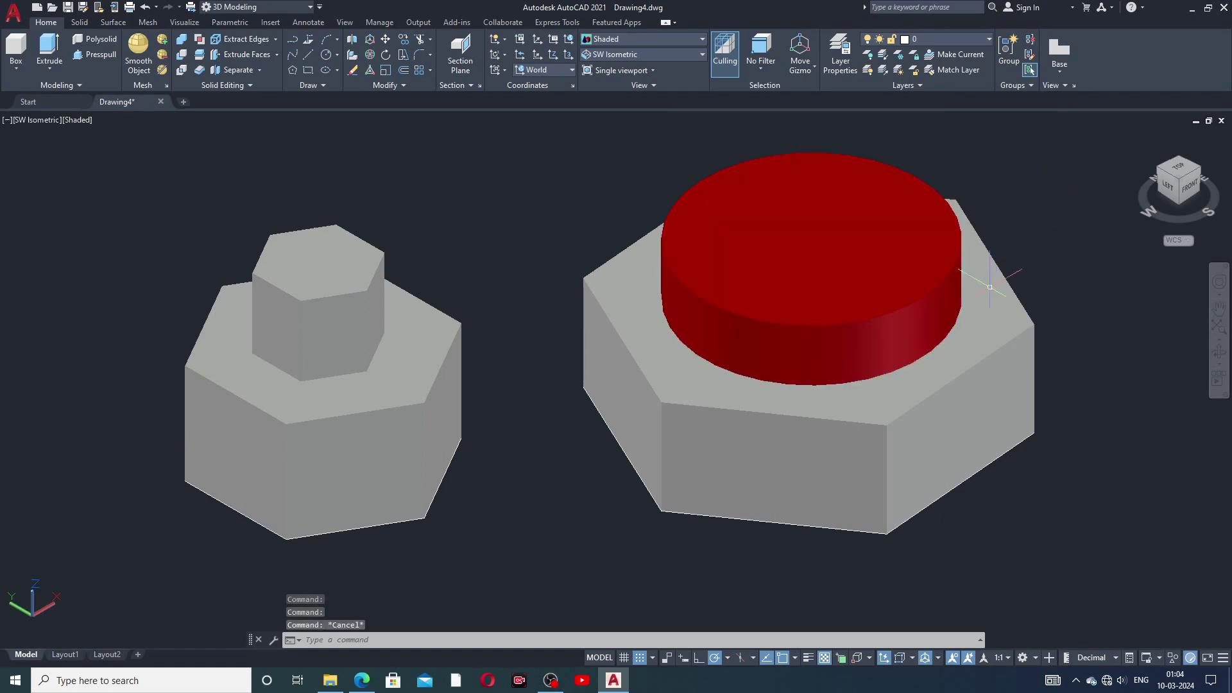
# - Colour the large right hexagonal base Magenta
pyautogui.click(999, 323)
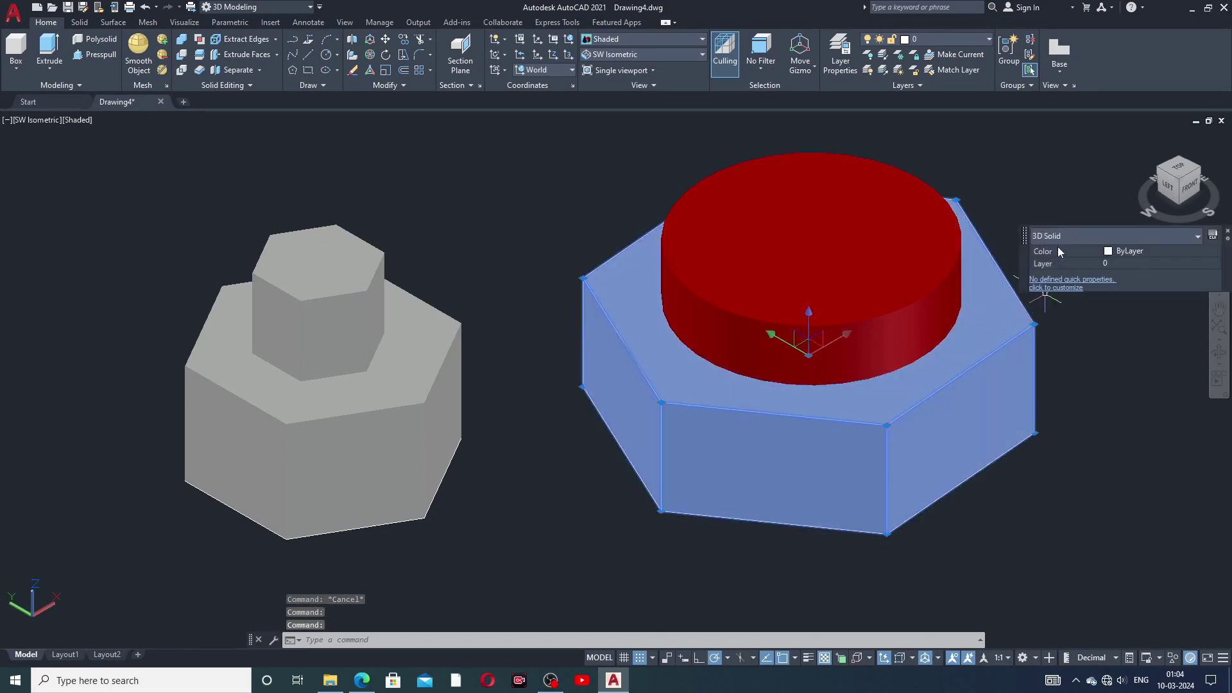
pyautogui.click(1107, 252)
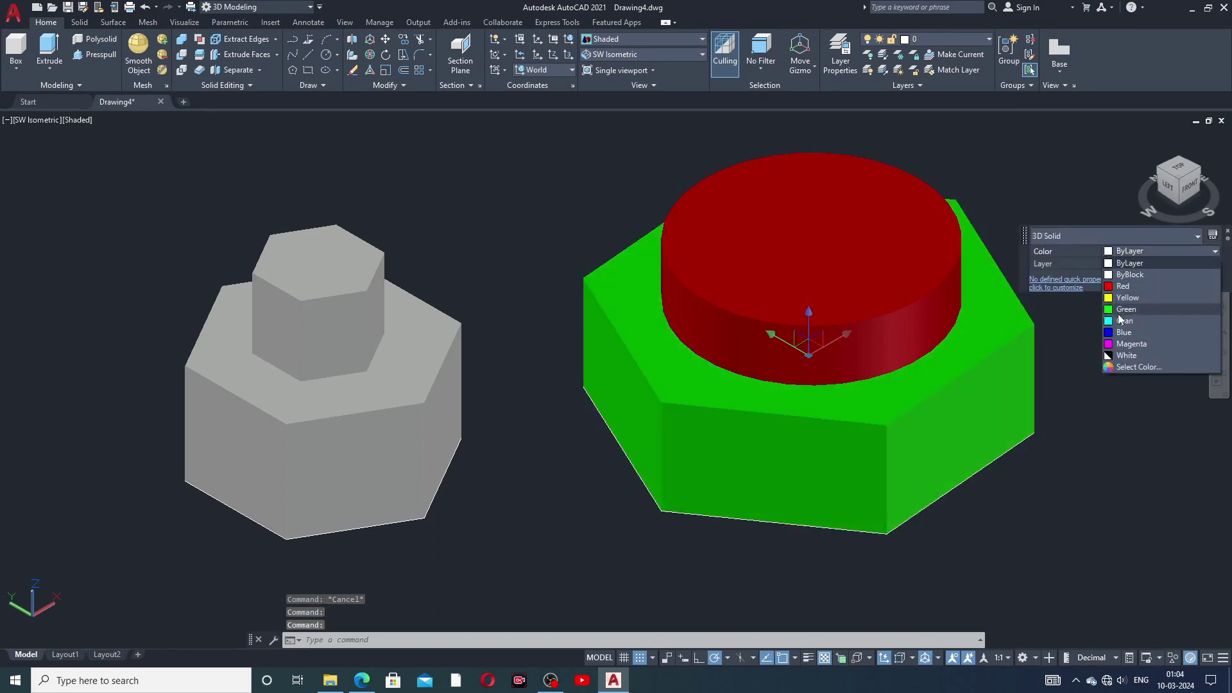
pyautogui.click(1111, 345)
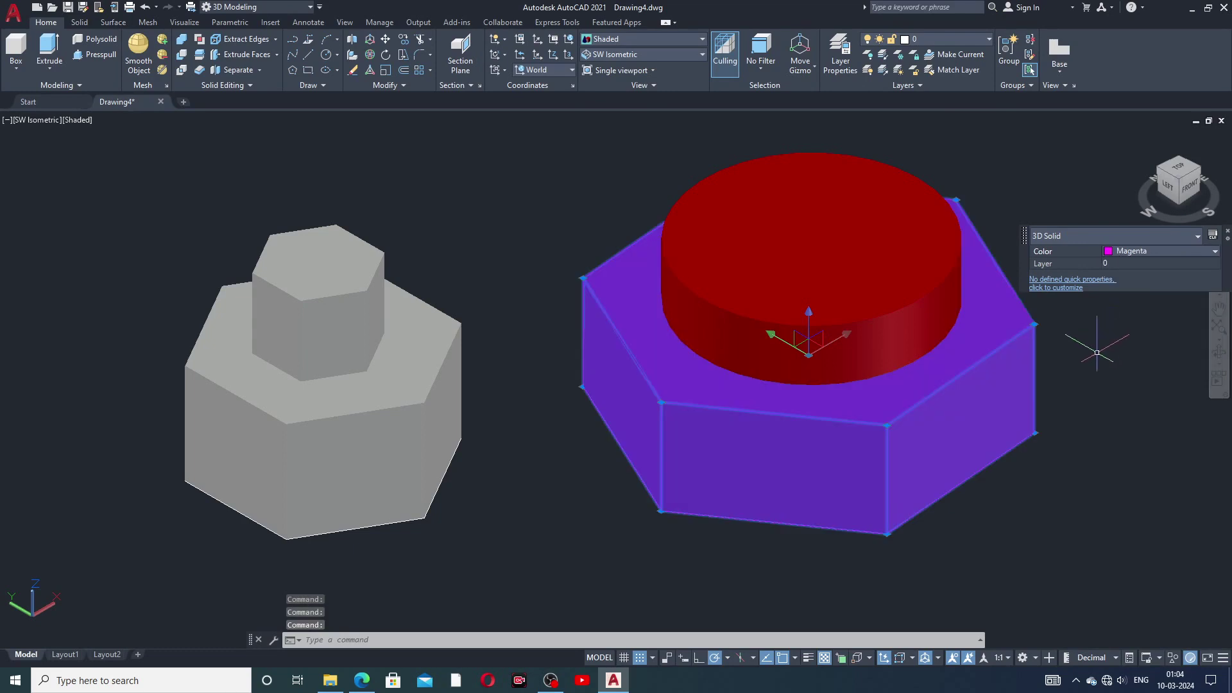
pyautogui.press('Escape')
pyautogui.press('Escape')
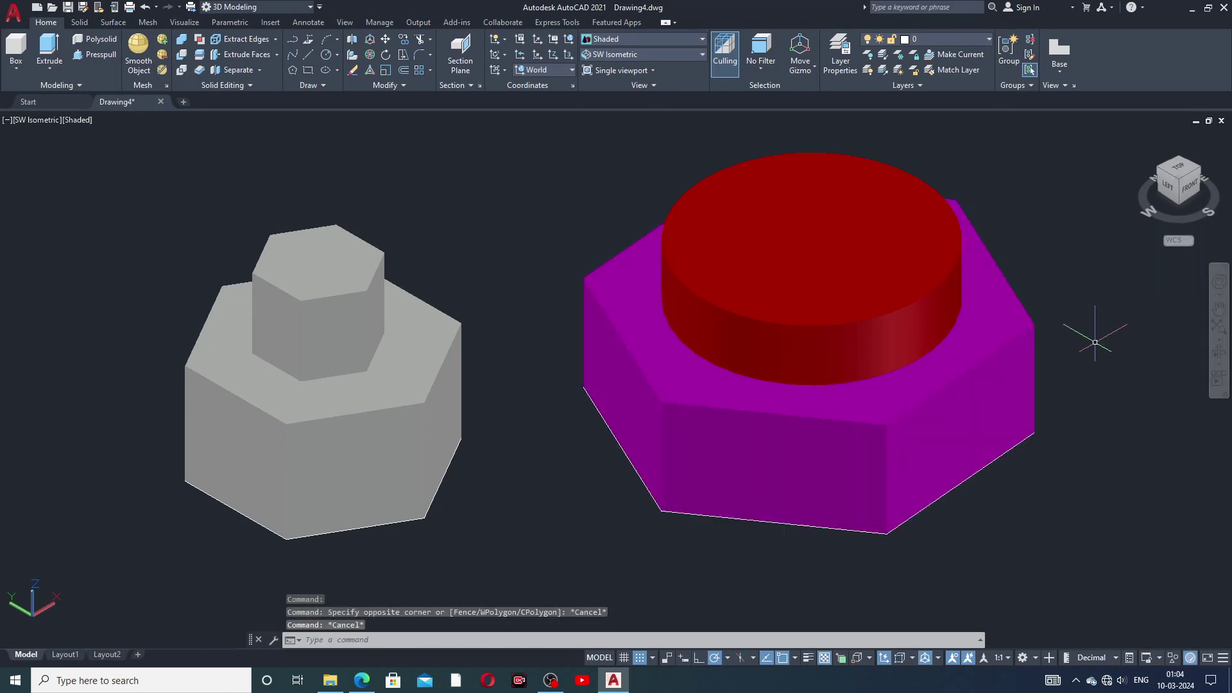
# - Colour the left hexagonal base Green
pyautogui.click(437, 361)
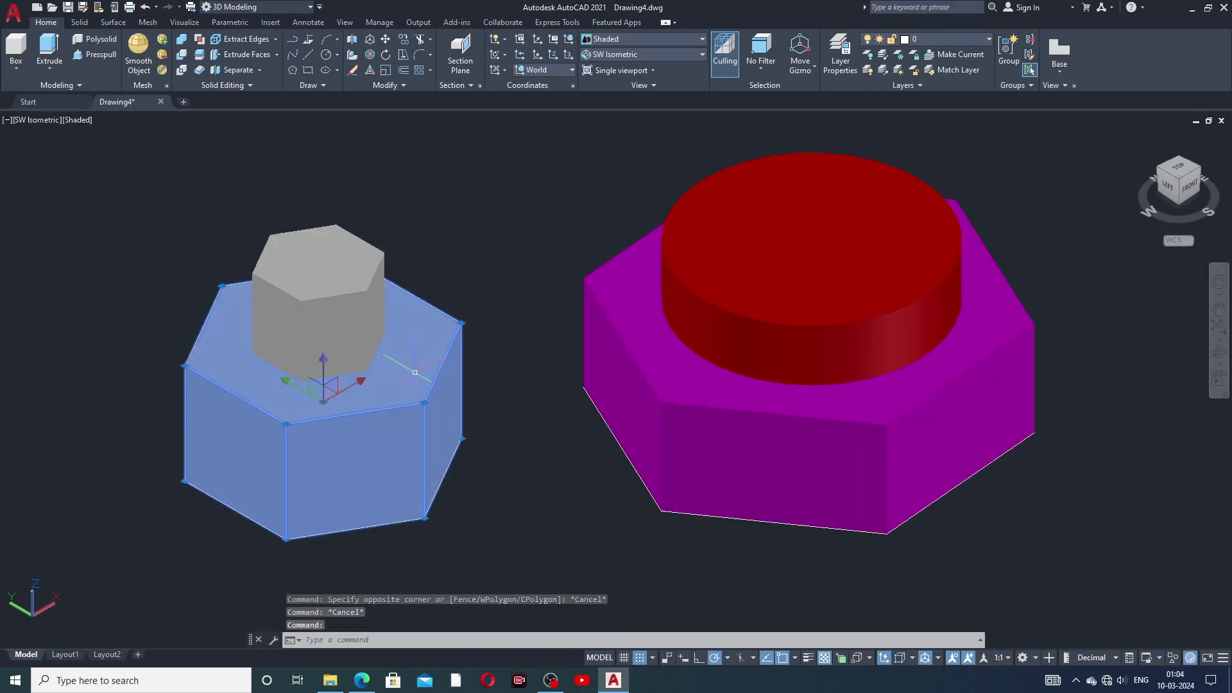
pyautogui.click(539, 305)
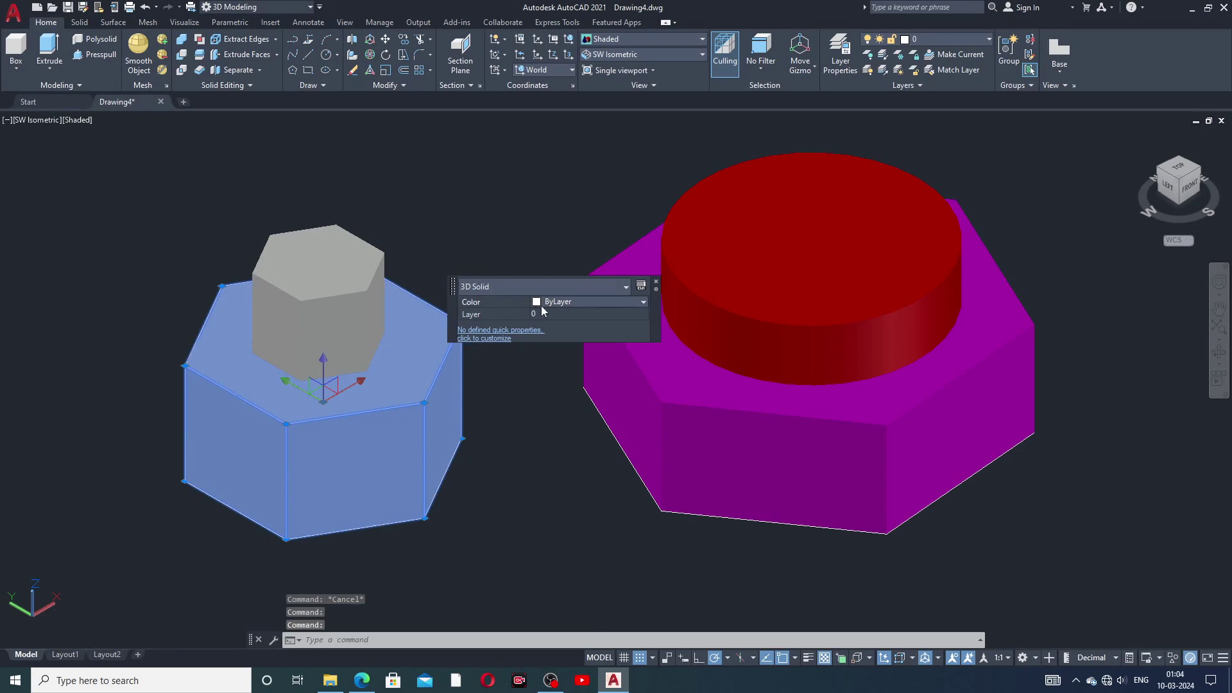
pyautogui.click(543, 308)
pyautogui.click(541, 361)
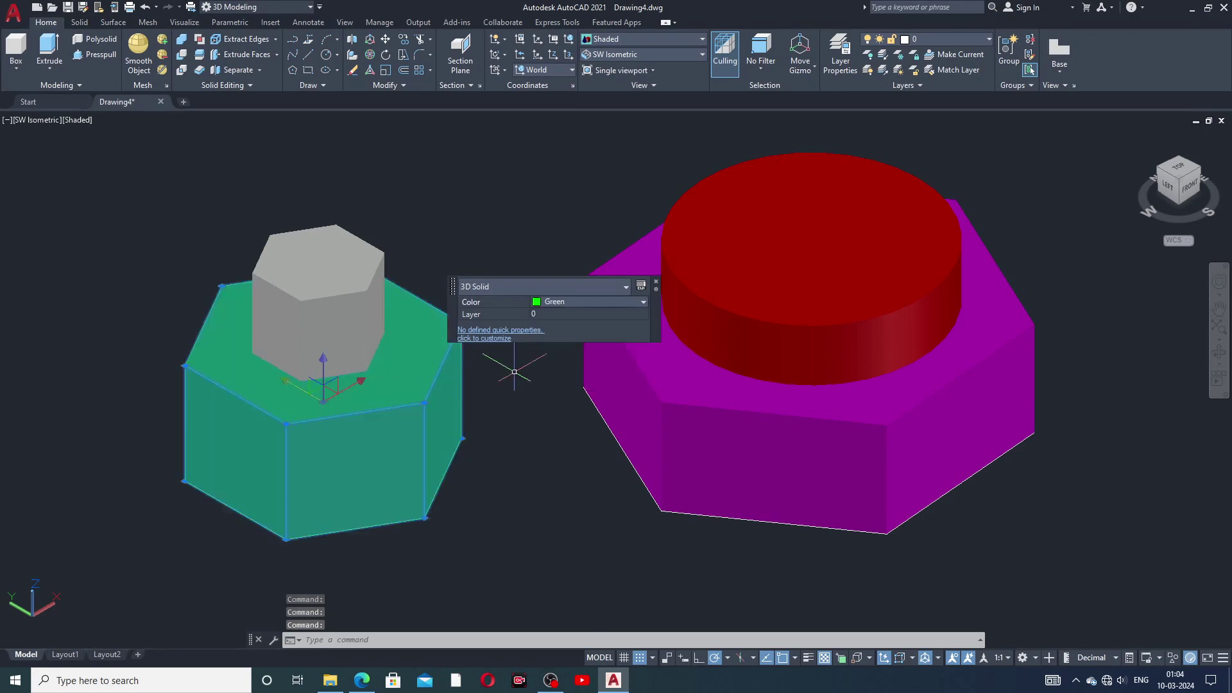
pyautogui.press('Escape')
# - Colour the left solid's tall hexagonal top Blue
pyautogui.click(340, 260)
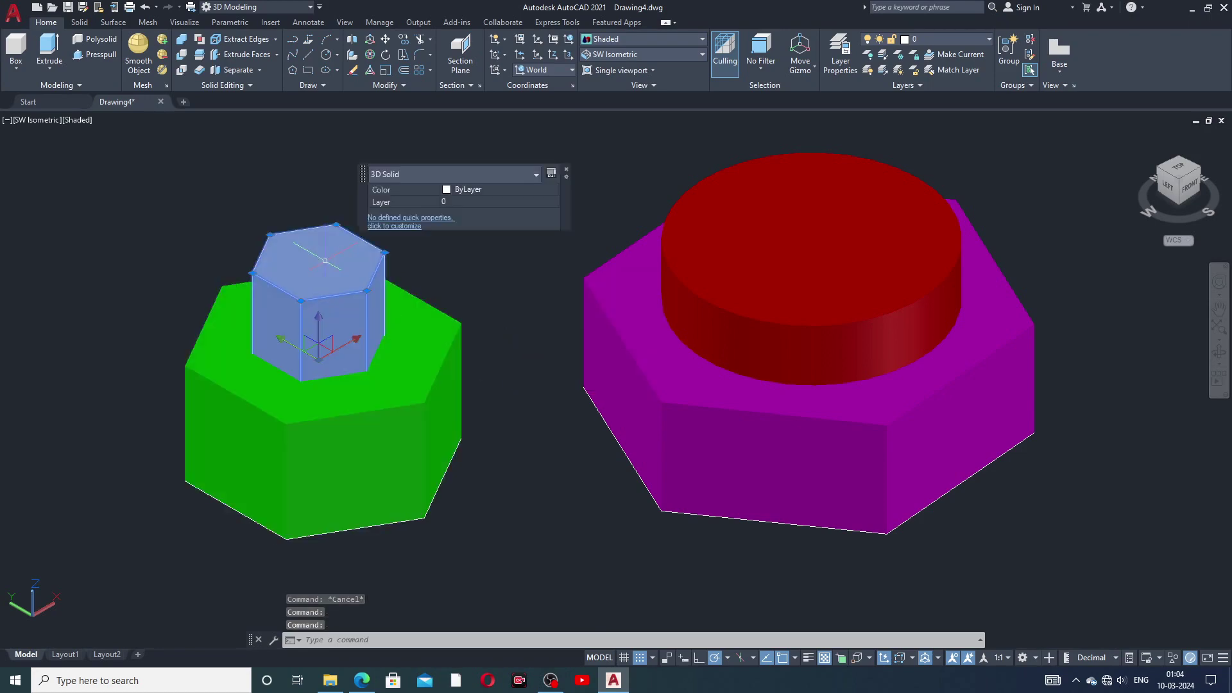
pyautogui.click(449, 189)
pyautogui.click(451, 191)
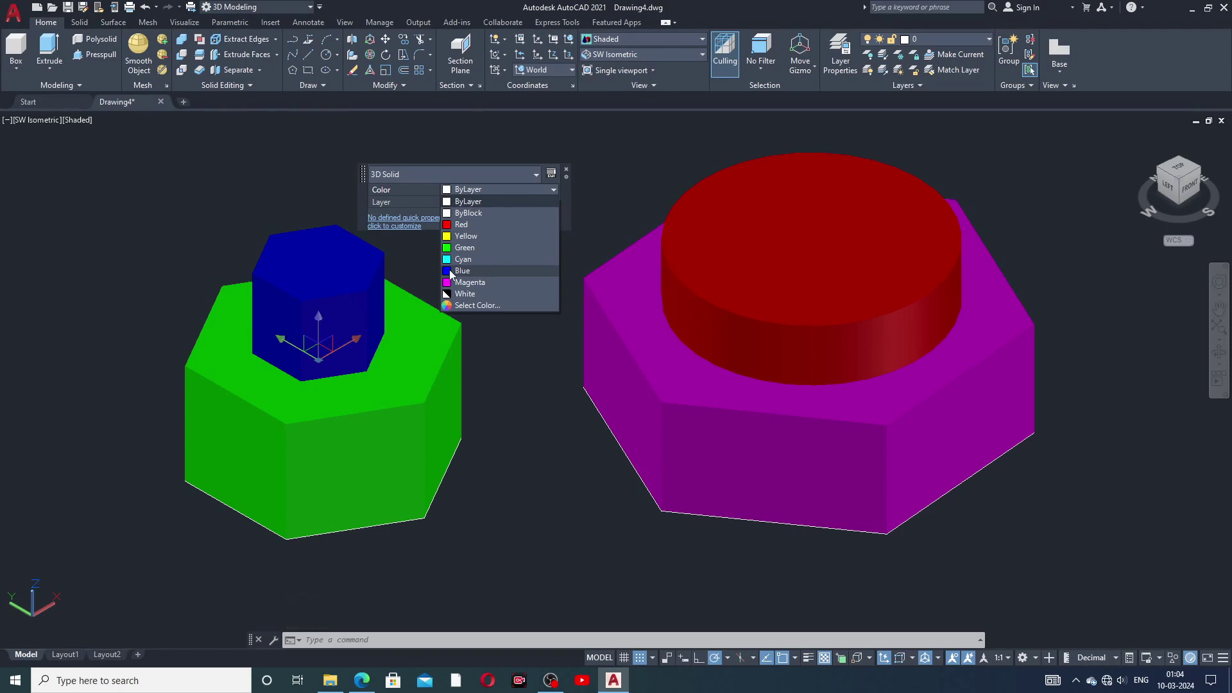
pyautogui.click(449, 270)
pyautogui.press('Escape')
pyautogui.moveTo(594, 364); pyautogui.dragTo(619, 365, button='middle')
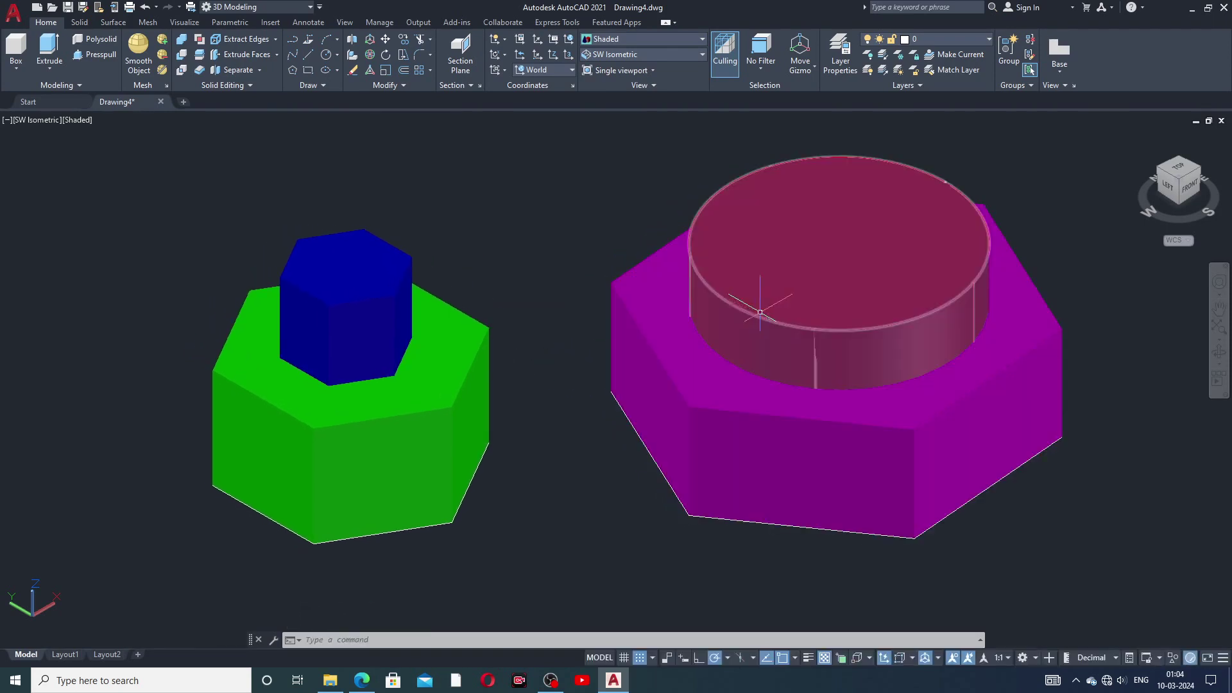
pyautogui.scroll(-2, 775, 311)
pyautogui.scroll(2, 778, 309)
pyautogui.moveTo(786, 321); pyautogui.dragTo(774, 307, button='middle')
pyautogui.press('Escape')
pyautogui.click(774, 688)
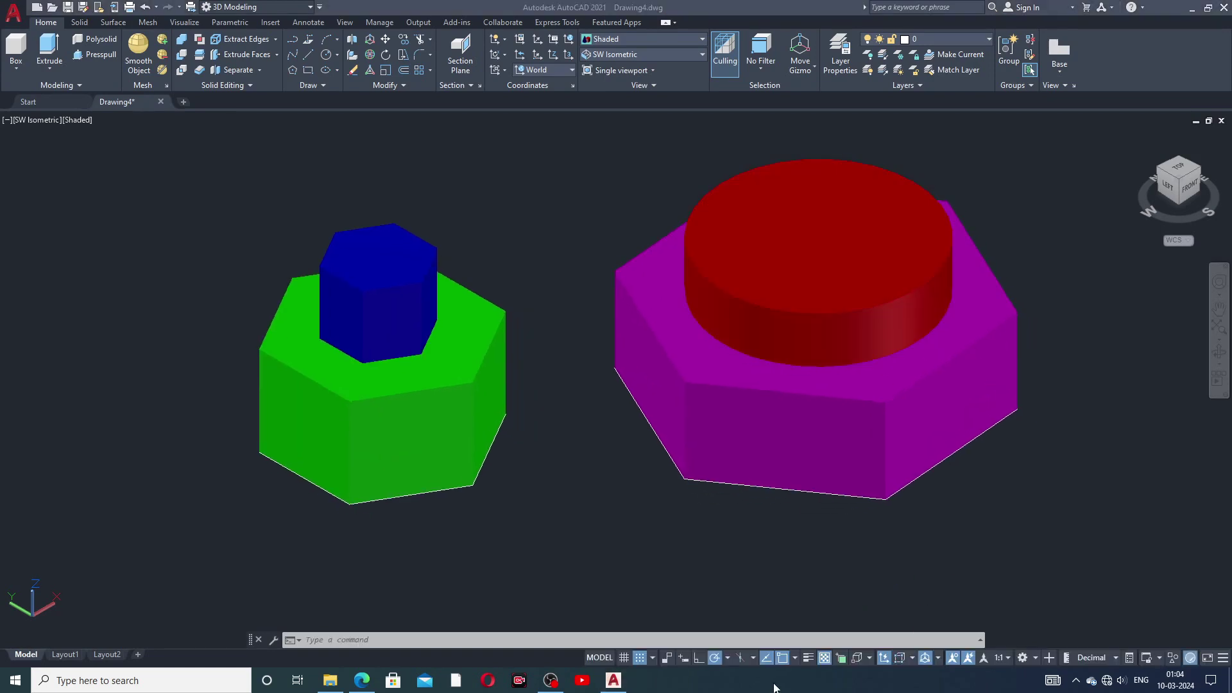
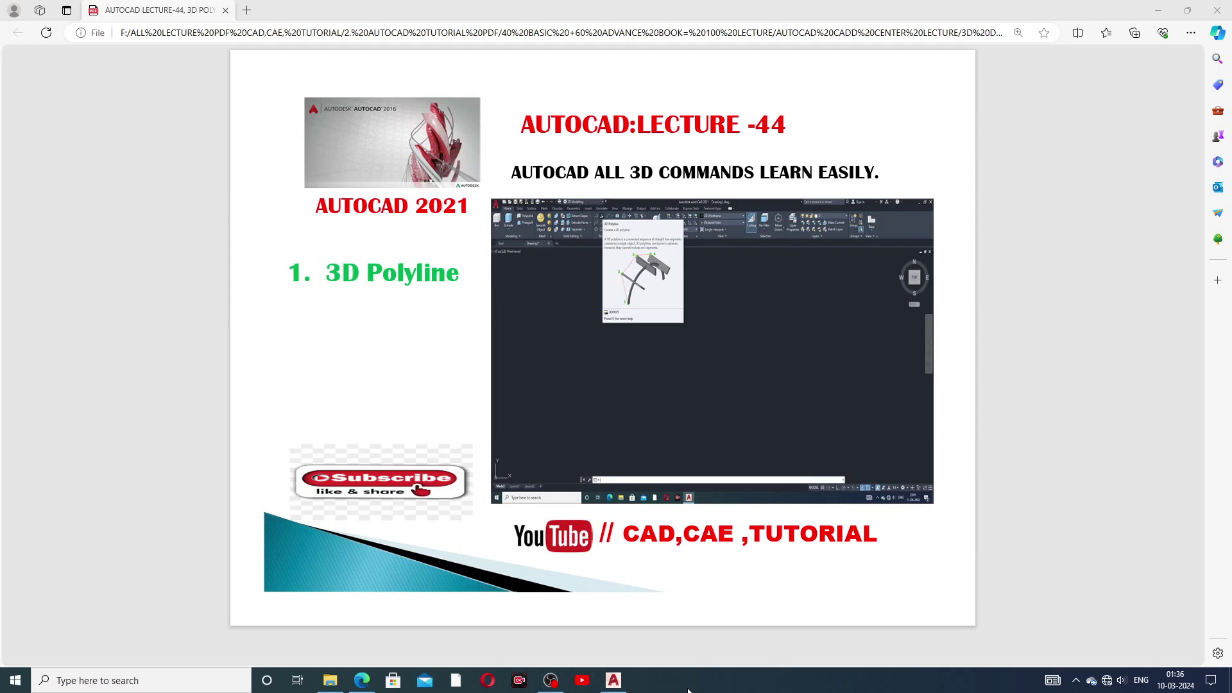
# - Switch from the Edge lecture slide to the AutoCAD drawing Drawing4.dwg
pyautogui.click(613, 685)
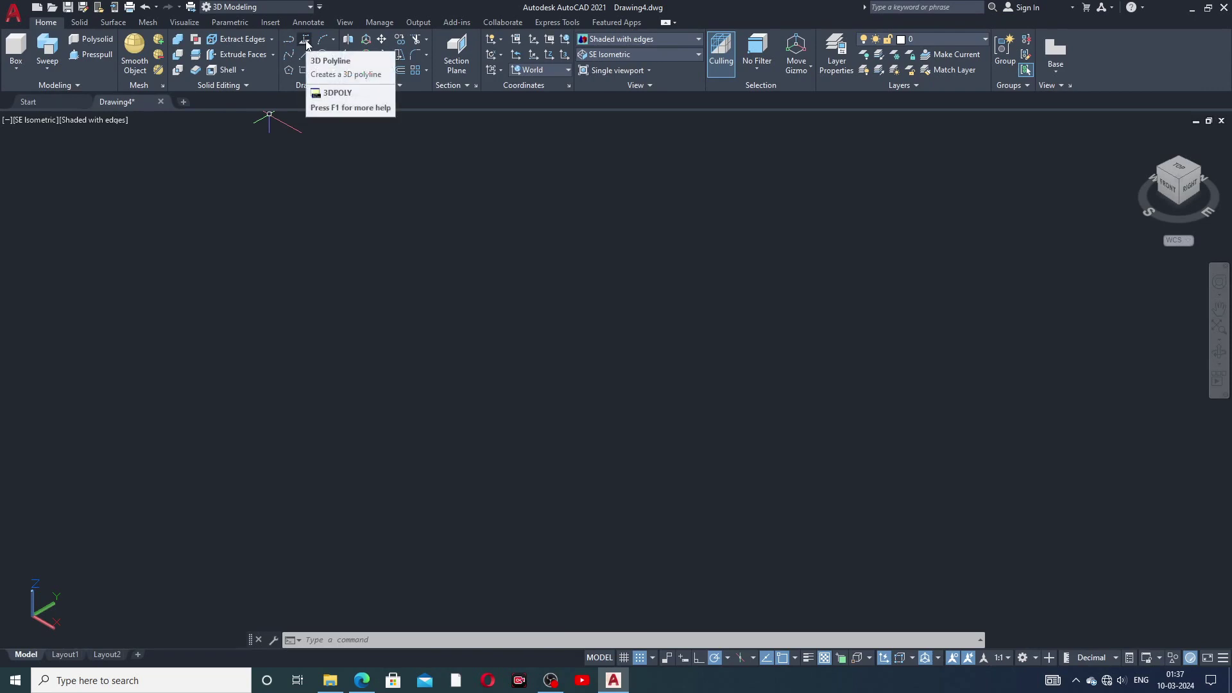
# - Draw a 3D polyline zigzag path of alternating horizontal and vertical segments with down-up-down steps
pyautogui.click(305, 40)
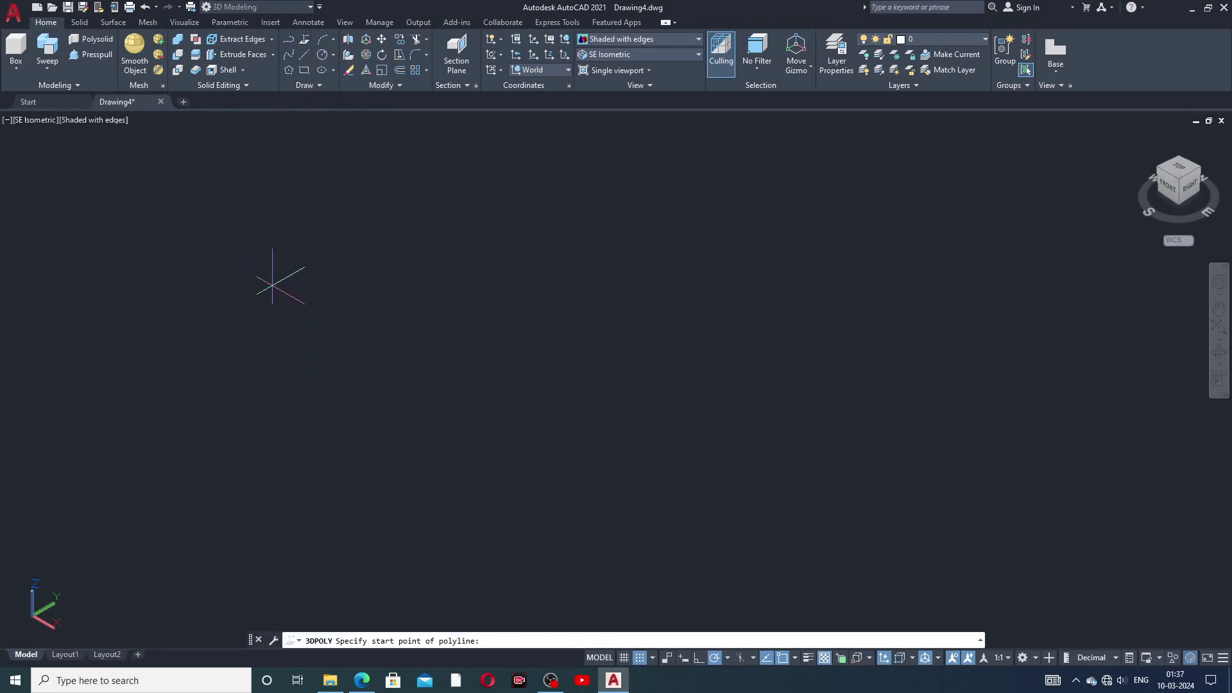
pyautogui.click(272, 284)
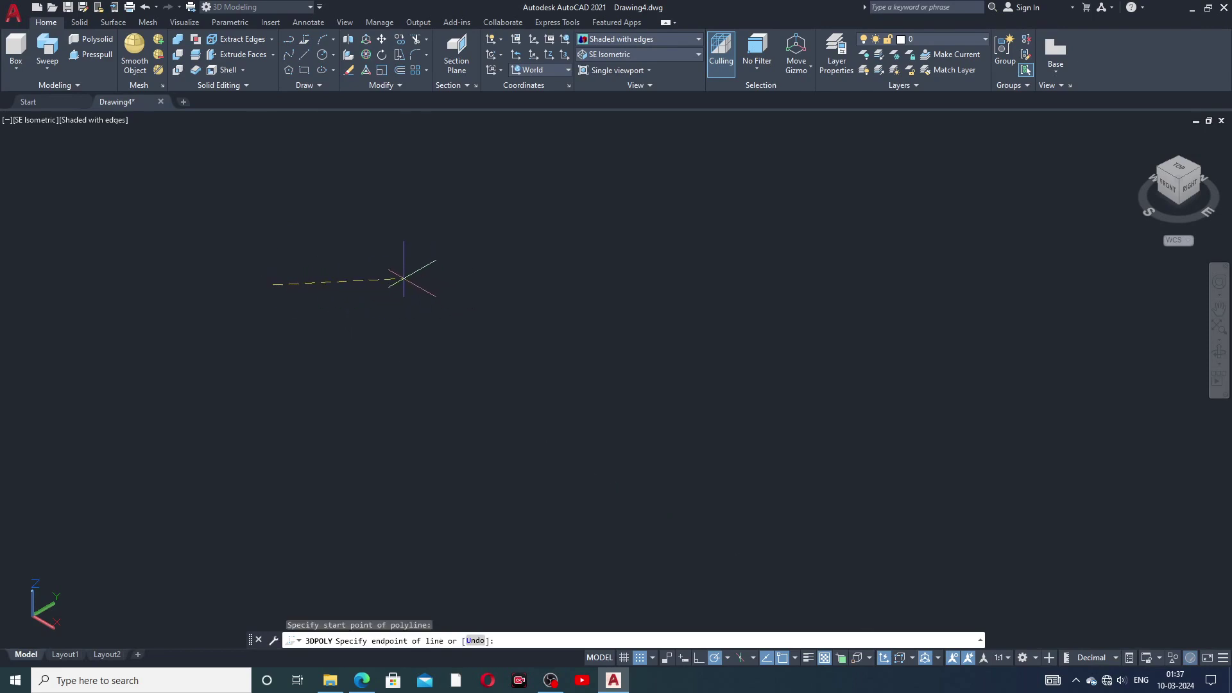
pyautogui.click(416, 282)
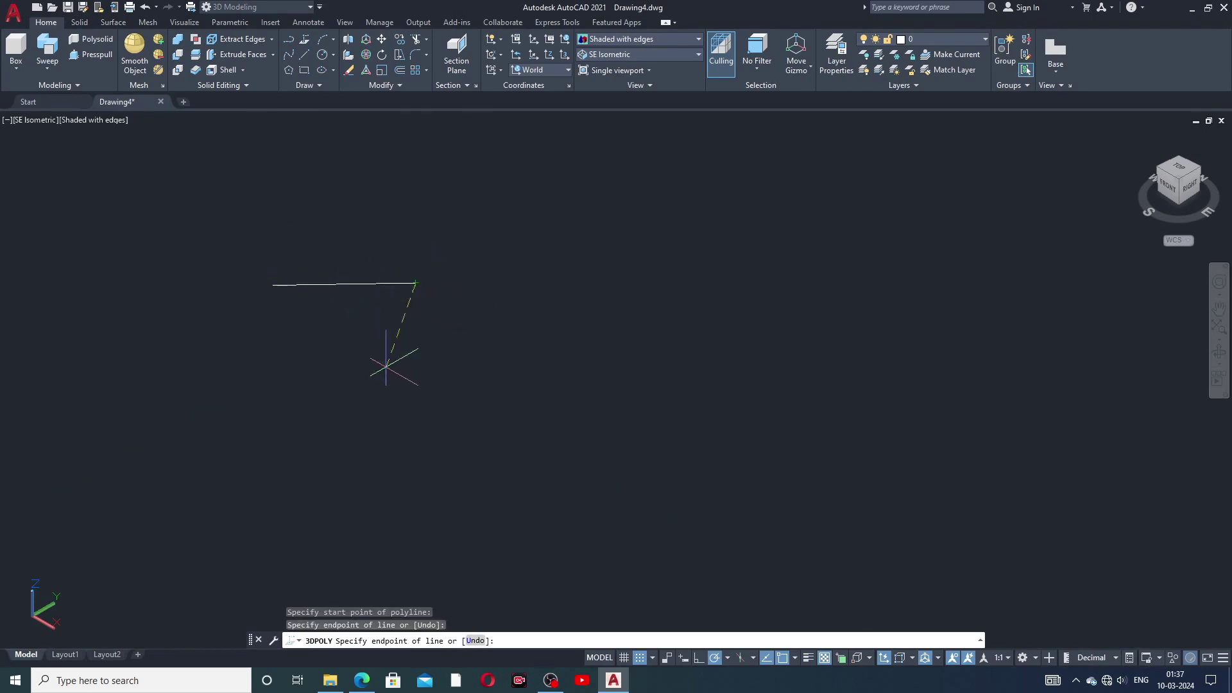
pyautogui.click(422, 414)
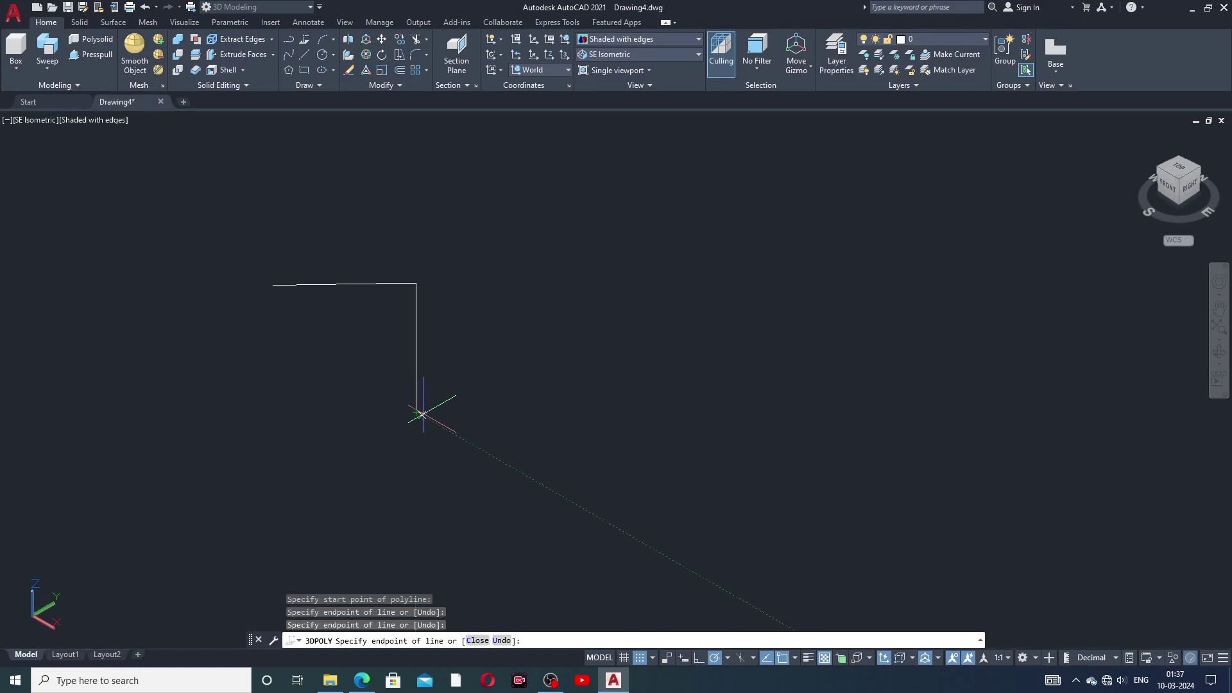
pyautogui.click(562, 416)
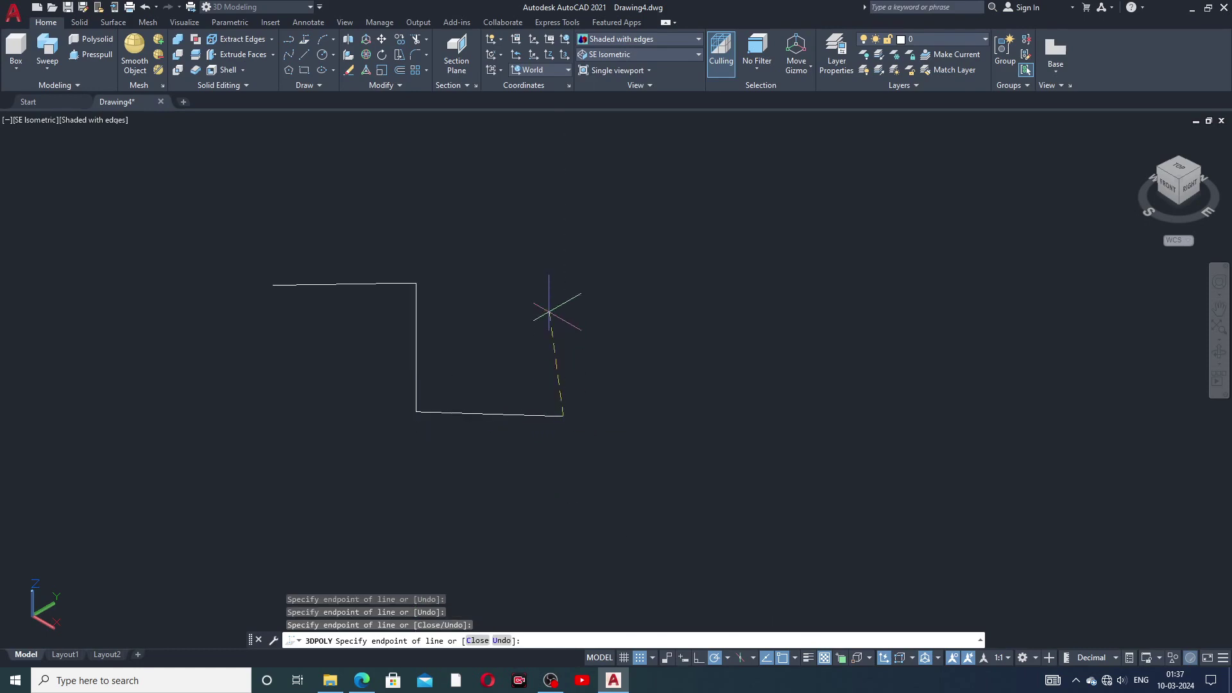
pyautogui.click(563, 220)
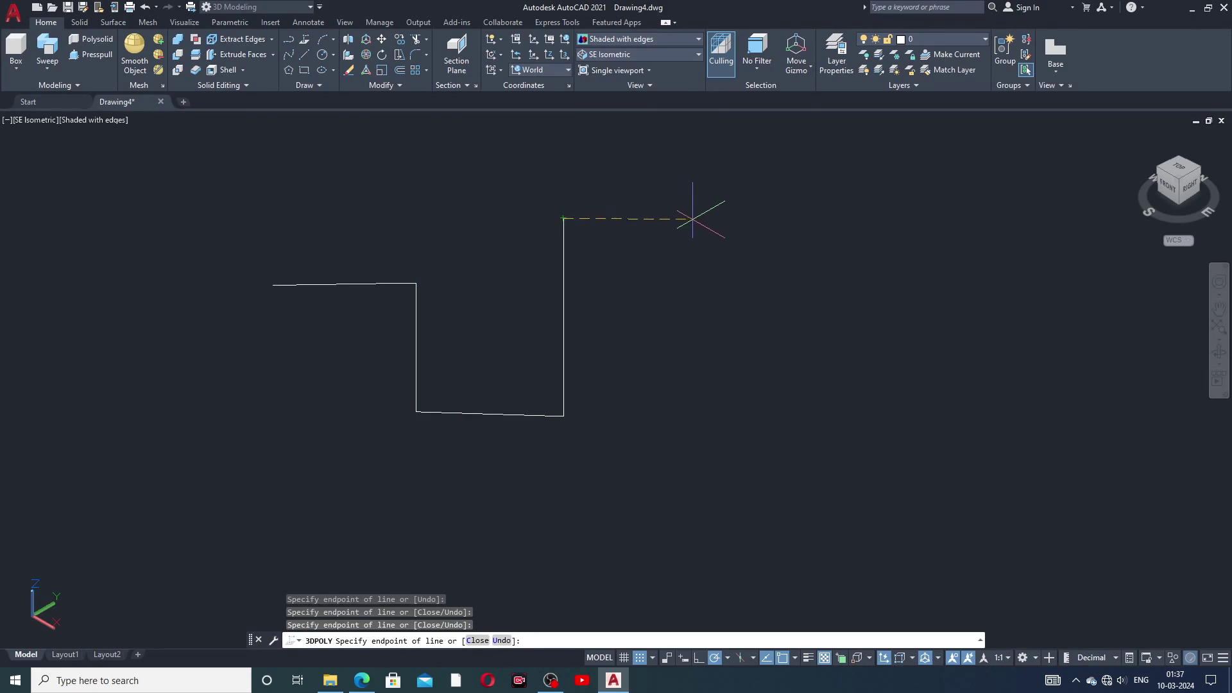
pyautogui.click(692, 219)
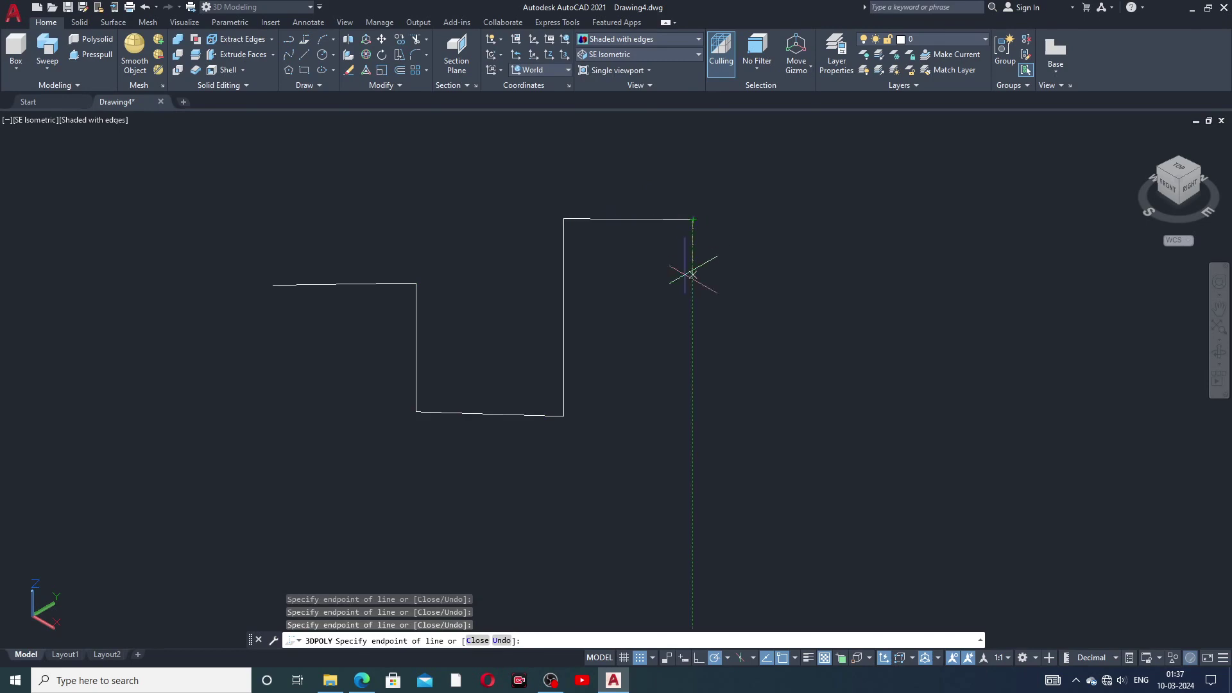
pyautogui.click(692, 392)
pyautogui.click(812, 392)
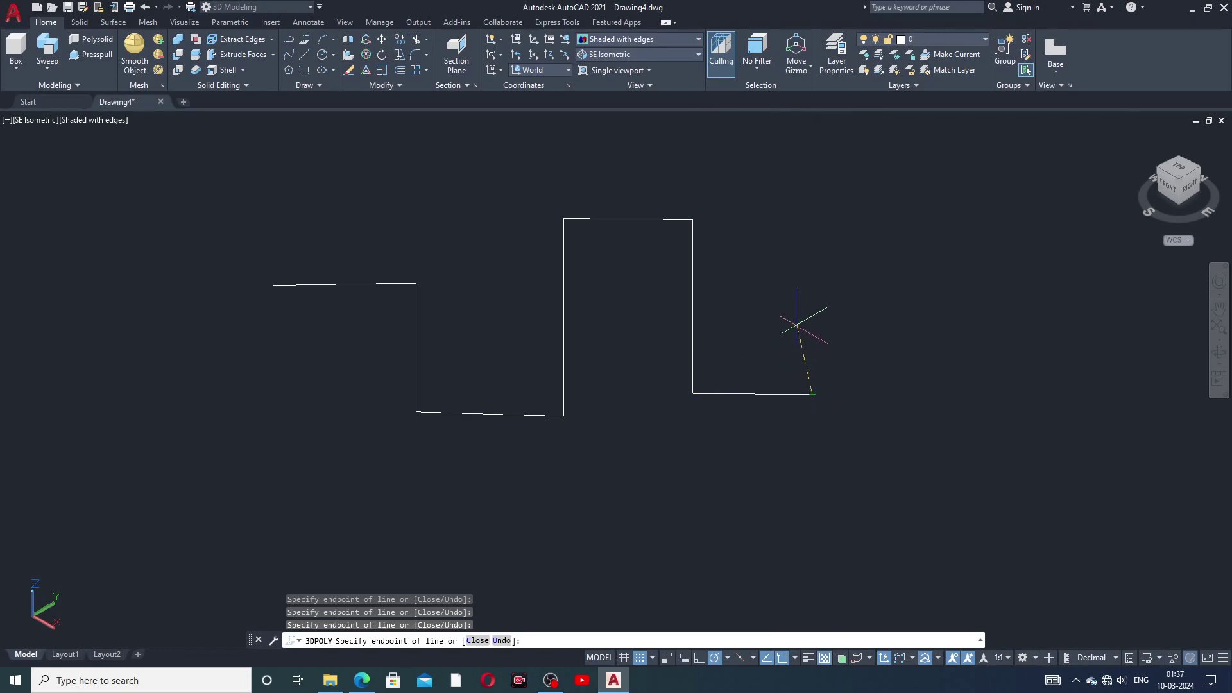
pyautogui.rightClick(801, 327)
pyautogui.click(812, 332)
# - Pan the view so the stepped path sits centrally
pyautogui.moveTo(767, 343)
pyautogui.mouseDown(button='middle')
pyautogui.moveTo(621, 340)
pyautogui.moveTo(676, 343)
pyautogui.mouseUp(button='middle')
pyautogui.press('Escape')
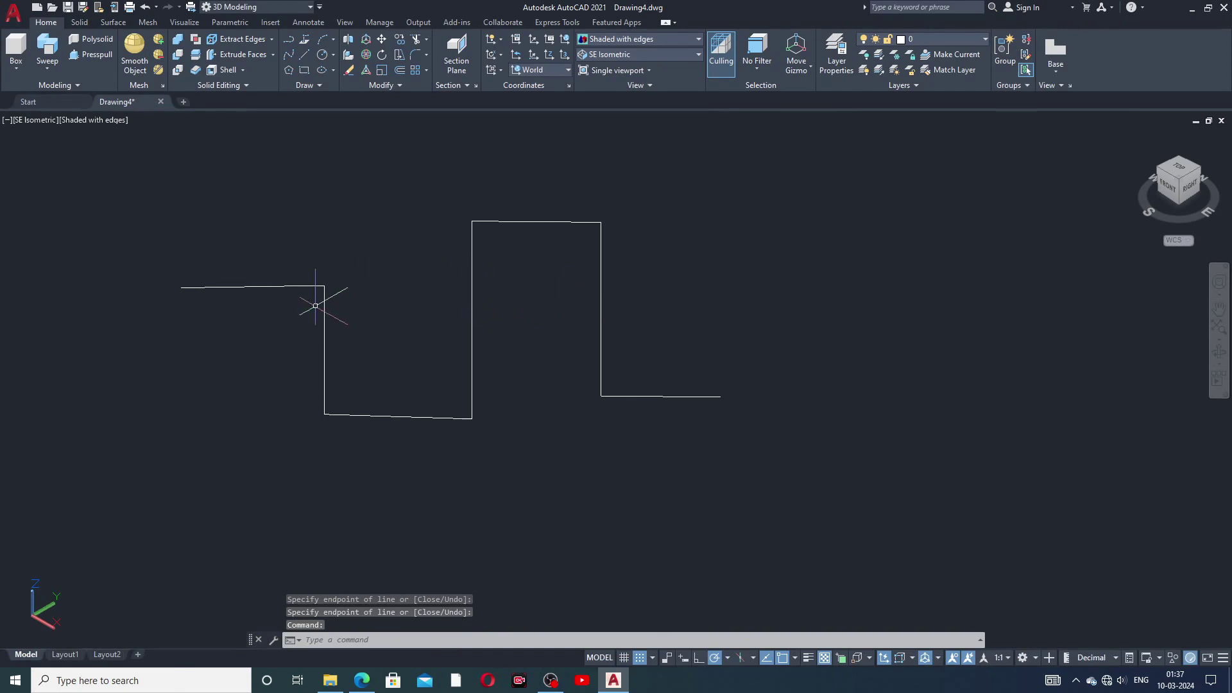
pyautogui.click(426, 55)
pyautogui.click(439, 97)
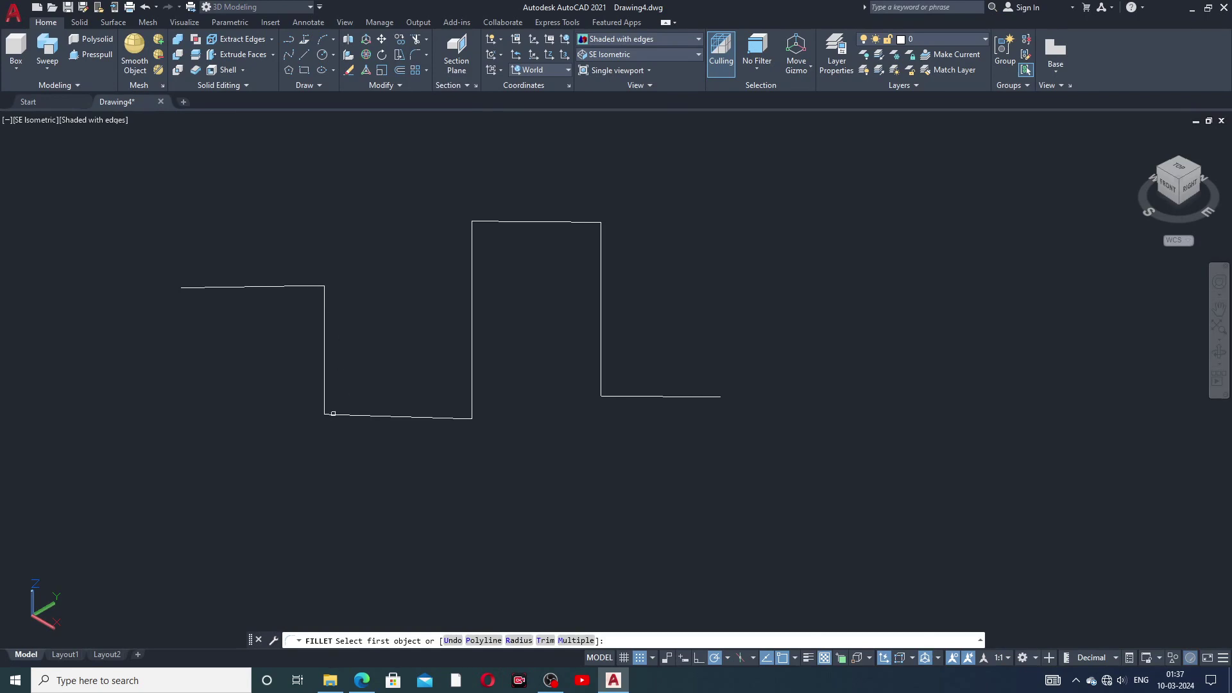
pyautogui.click(426, 55)
pyautogui.click(433, 102)
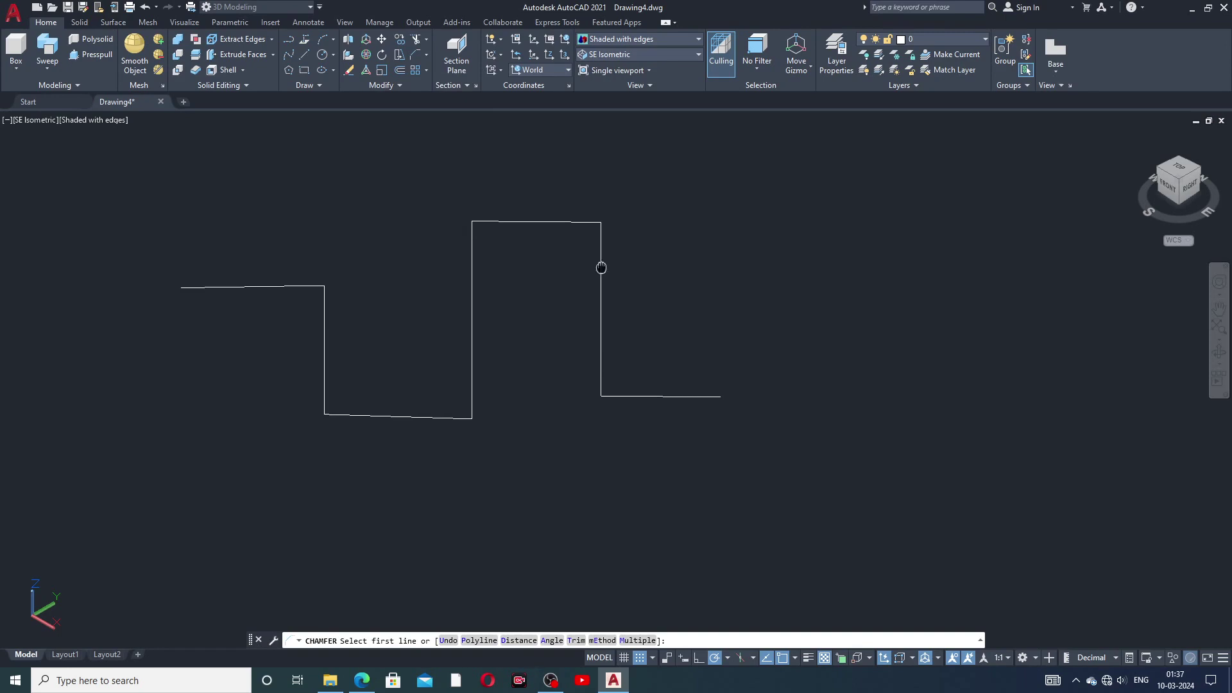
pyautogui.moveTo(601, 267); pyautogui.dragTo(574, 262, button='middle')
pyautogui.rightClick(657, 201)
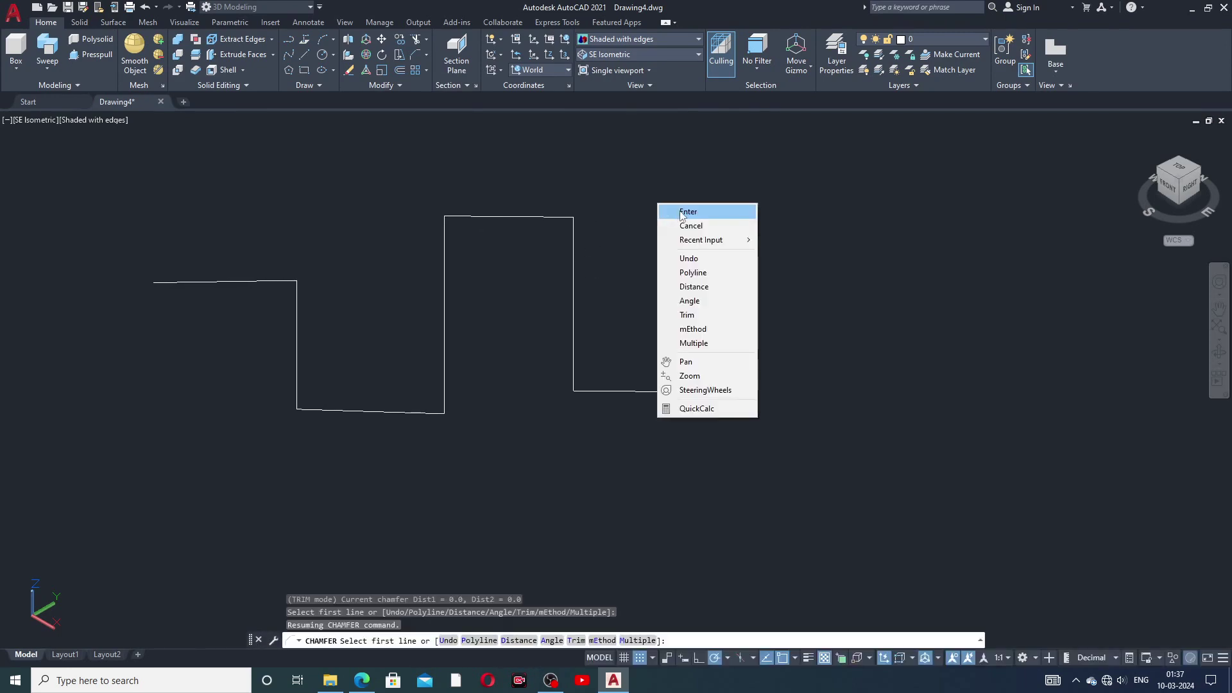
pyautogui.click(683, 360)
pyautogui.moveTo(564, 295); pyautogui.dragTo(584, 298)
pyautogui.press('Escape')
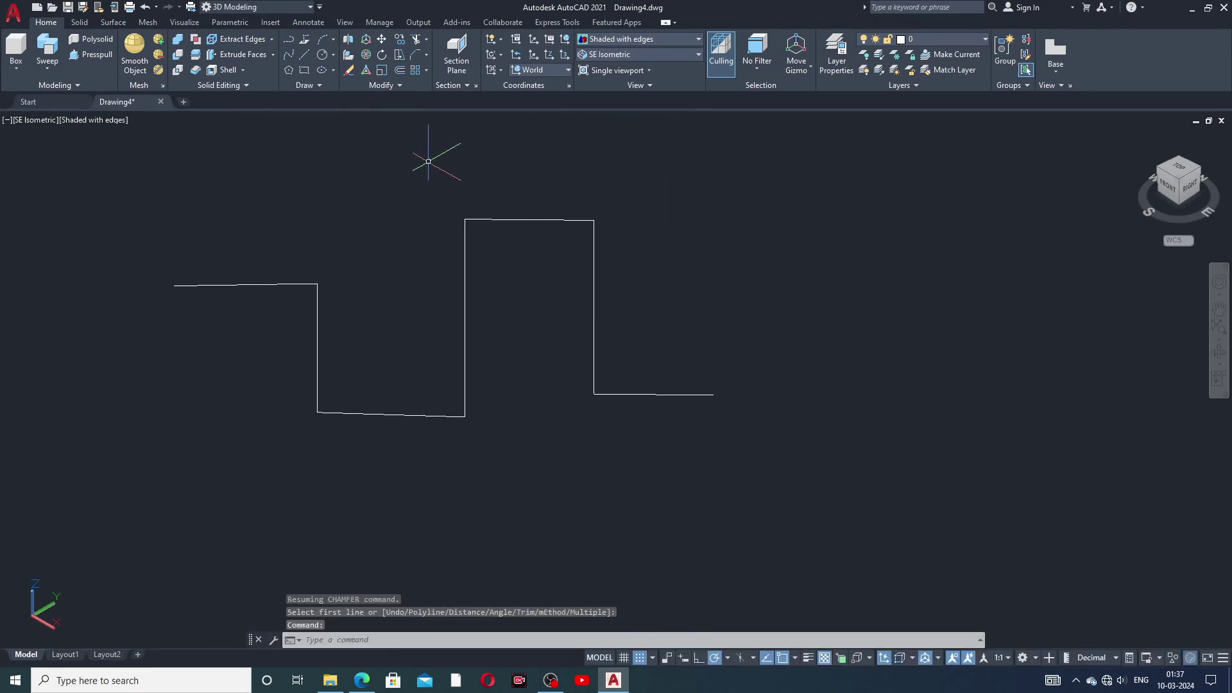
# - Draw a smaller 2D stepped polyline with down-up-down steps to the right of the 3D path
pyautogui.click(290, 42)
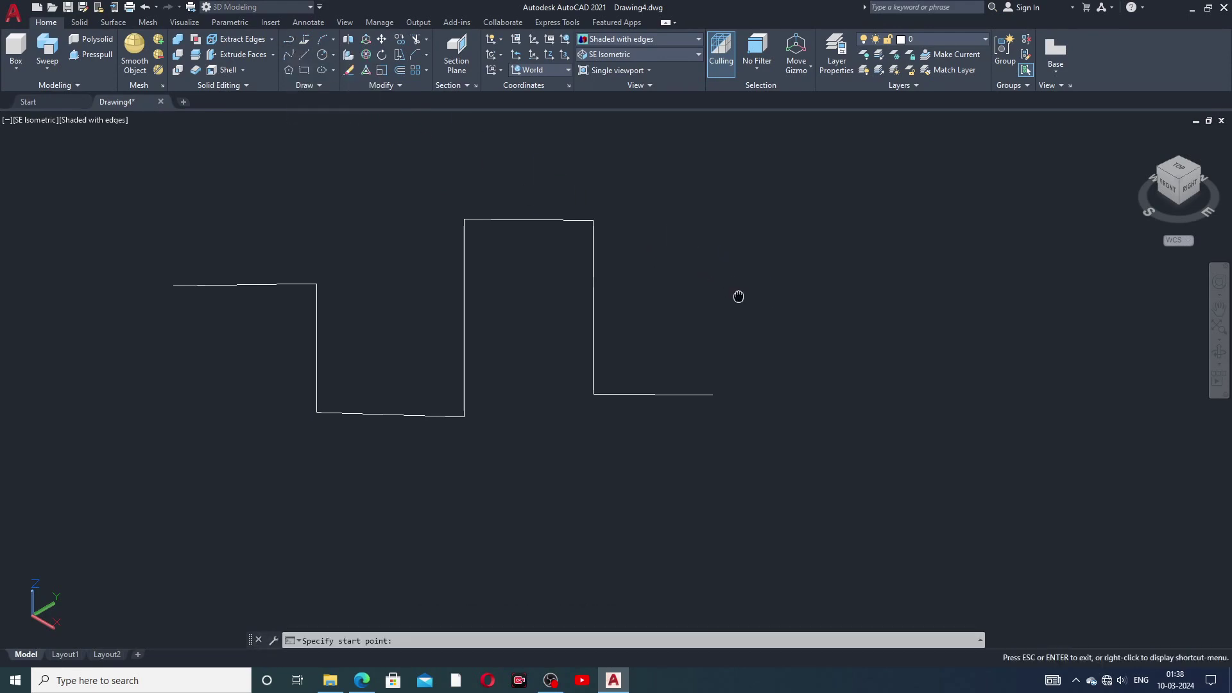
pyautogui.moveTo(736, 294); pyautogui.dragTo(695, 305, button='middle')
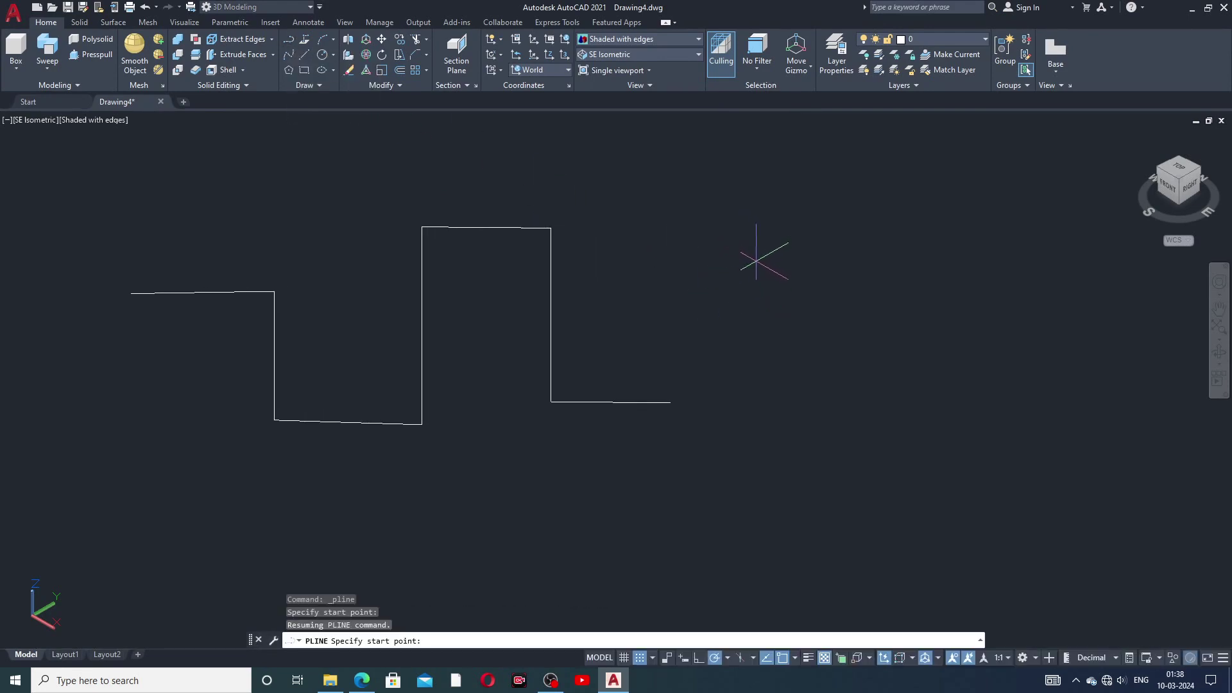
pyautogui.click(728, 259)
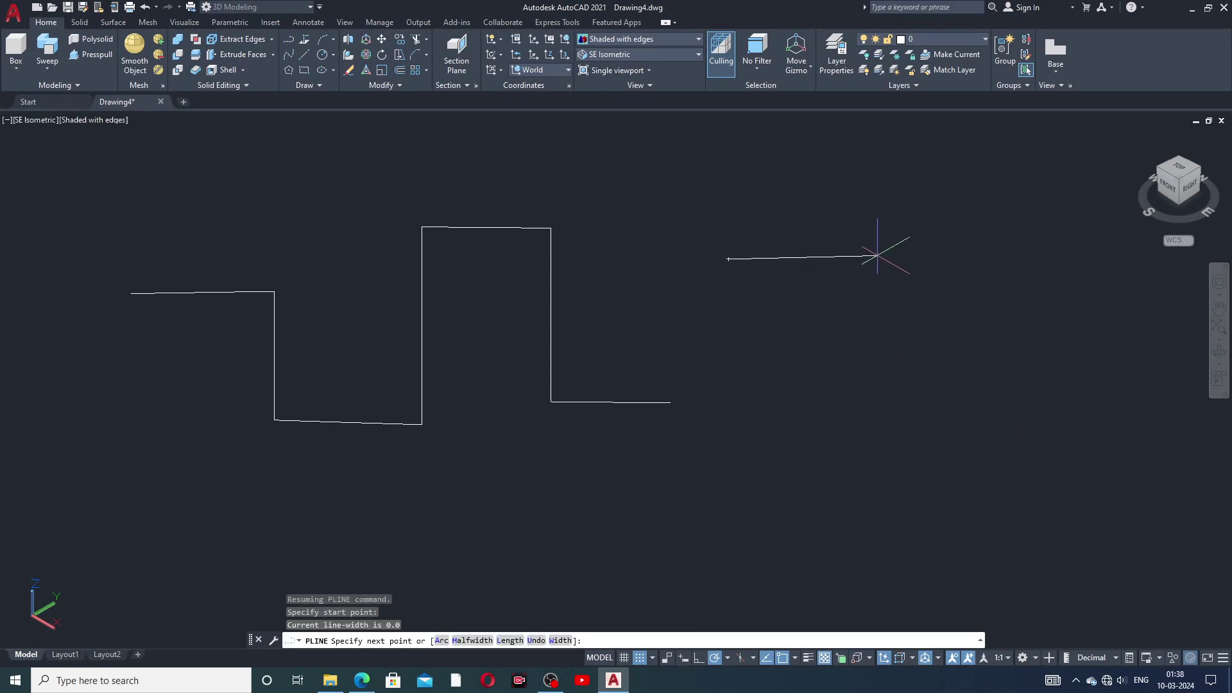
pyautogui.click(854, 260)
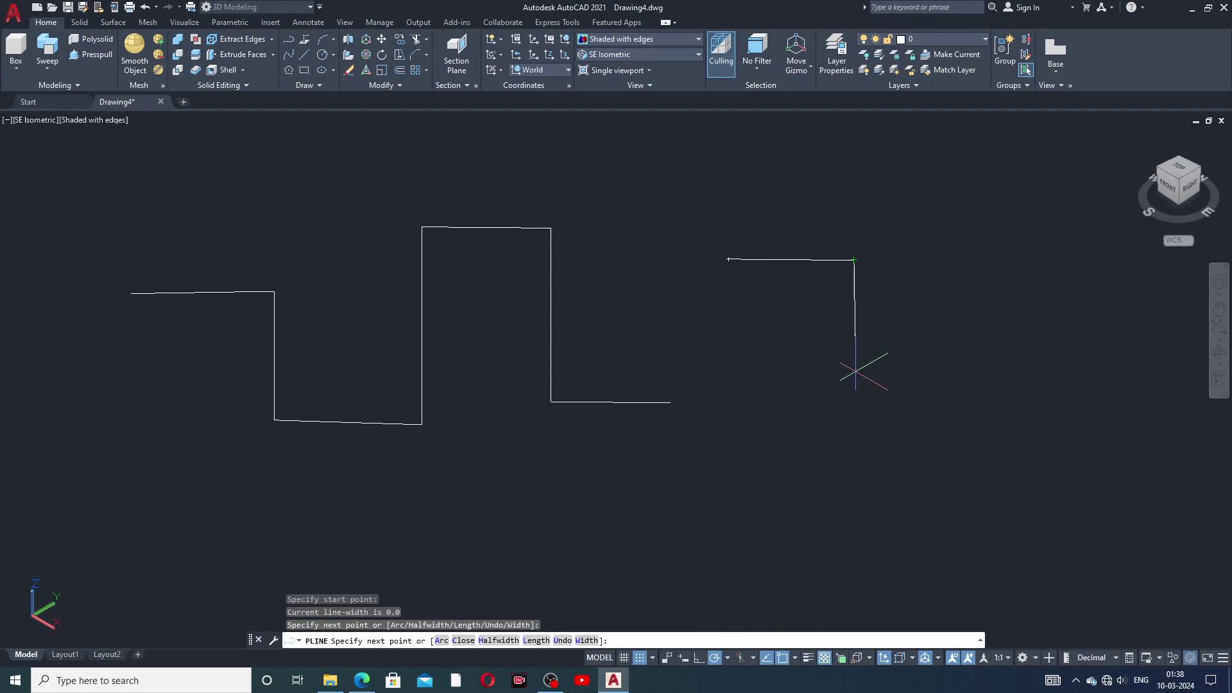
pyautogui.click(855, 371)
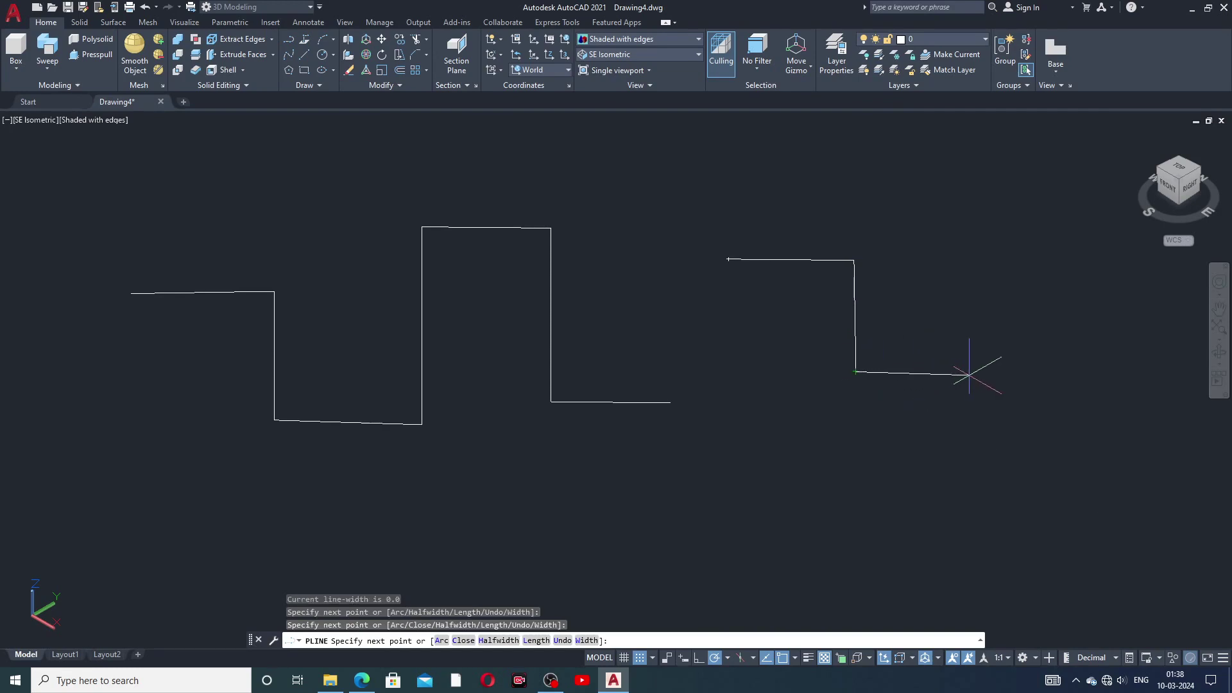
pyautogui.click(974, 375)
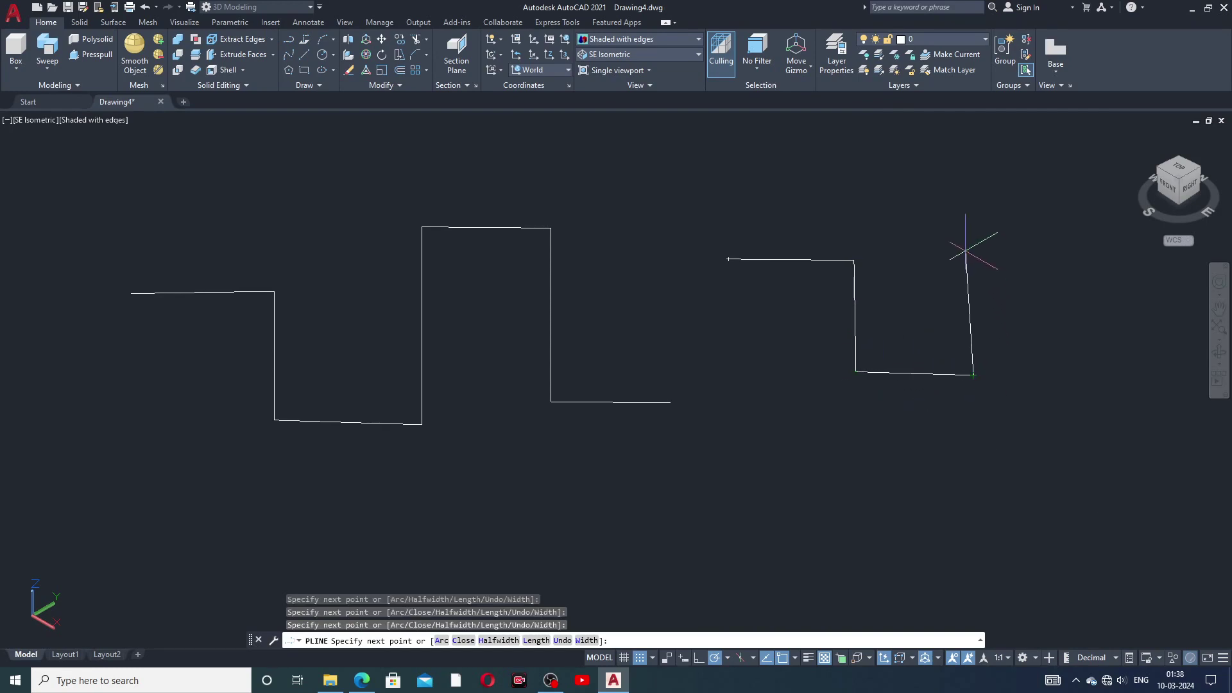
pyautogui.click(974, 274)
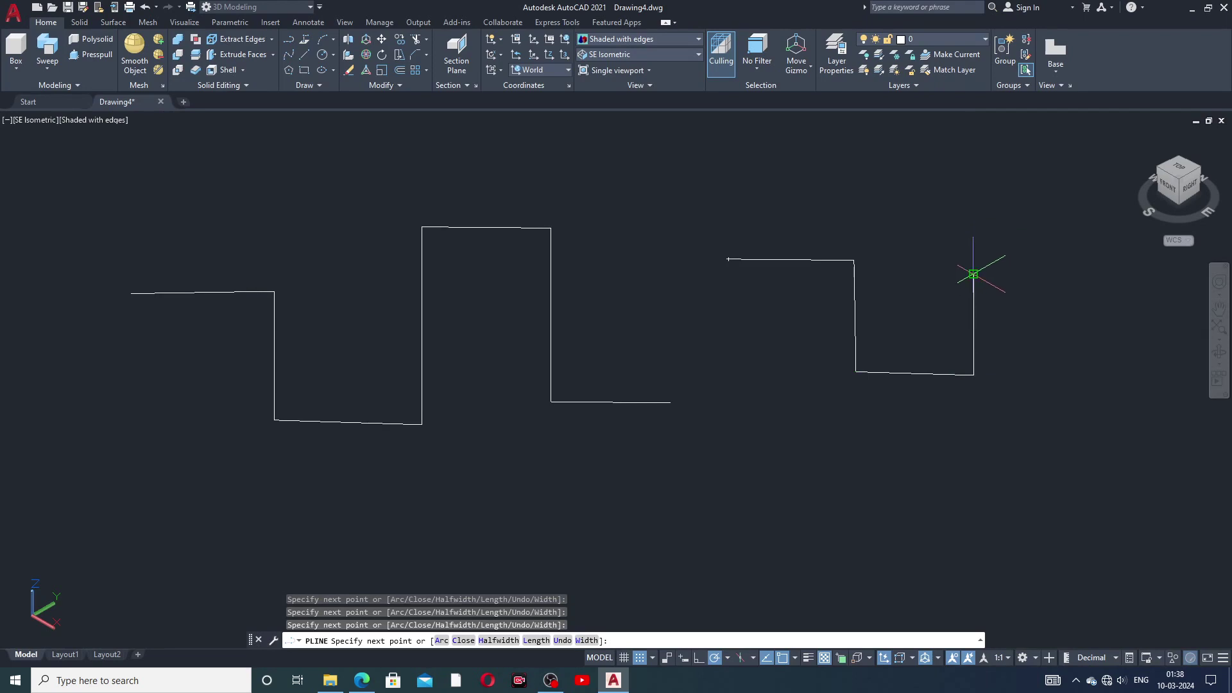
pyautogui.click(1051, 263)
pyautogui.click(1046, 380)
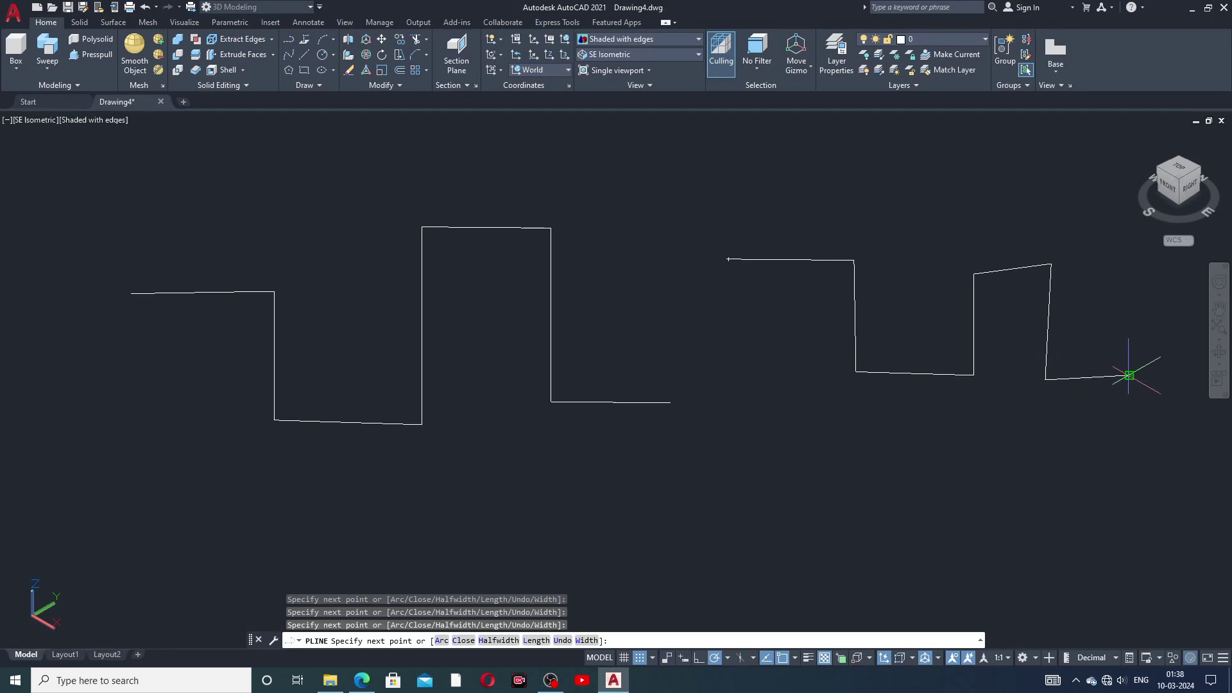
pyautogui.rightClick(1145, 358)
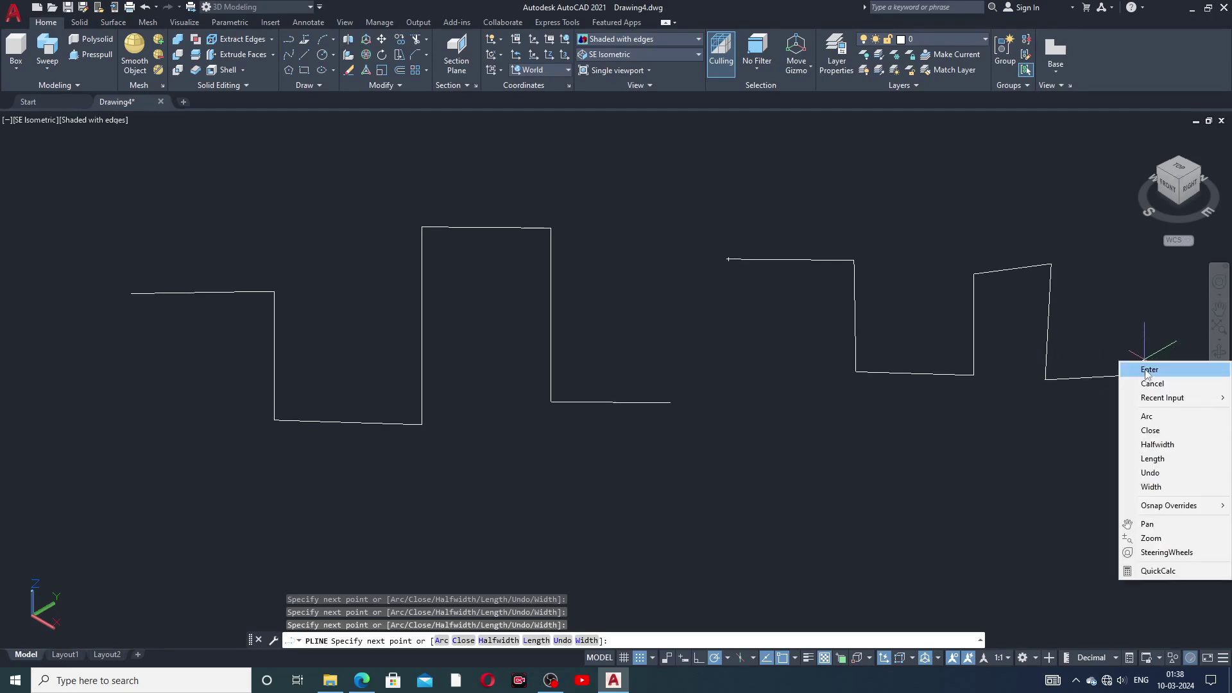
pyautogui.click(1146, 371)
pyautogui.moveTo(1059, 276); pyautogui.dragTo(988, 298, button='middle')
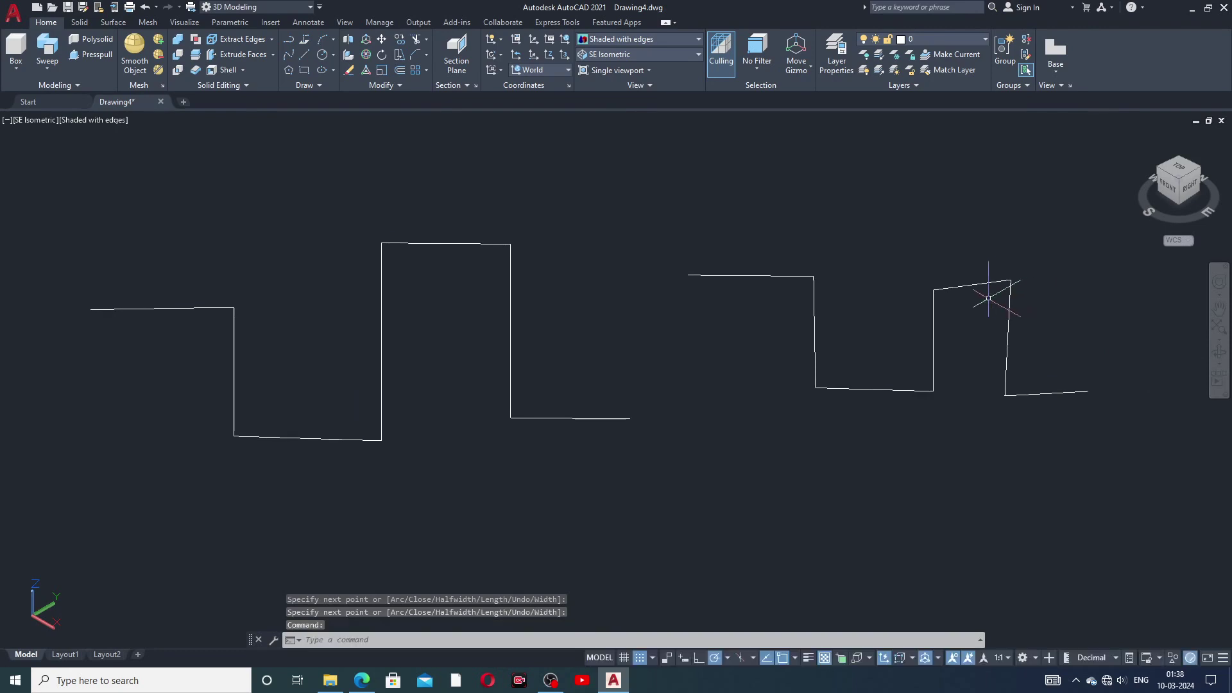
pyautogui.click(426, 56)
# - Start FILLET with a radius of 40 and the Multiple option
pyautogui.click(436, 75)
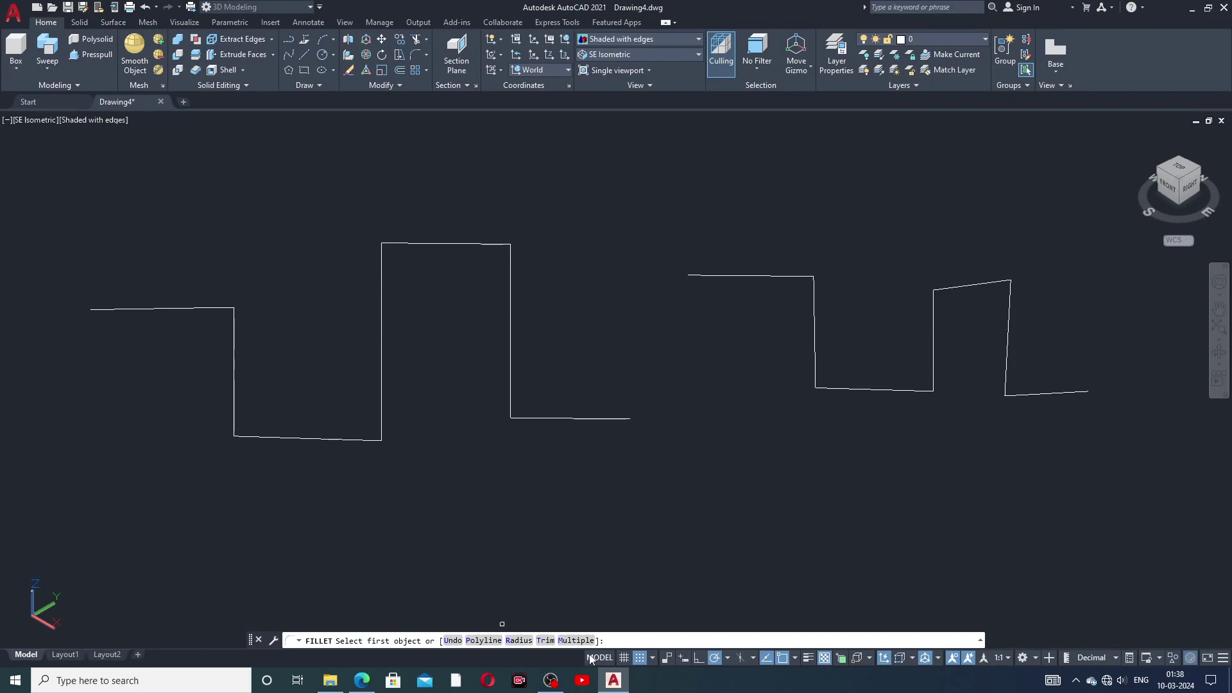
pyautogui.click(516, 642)
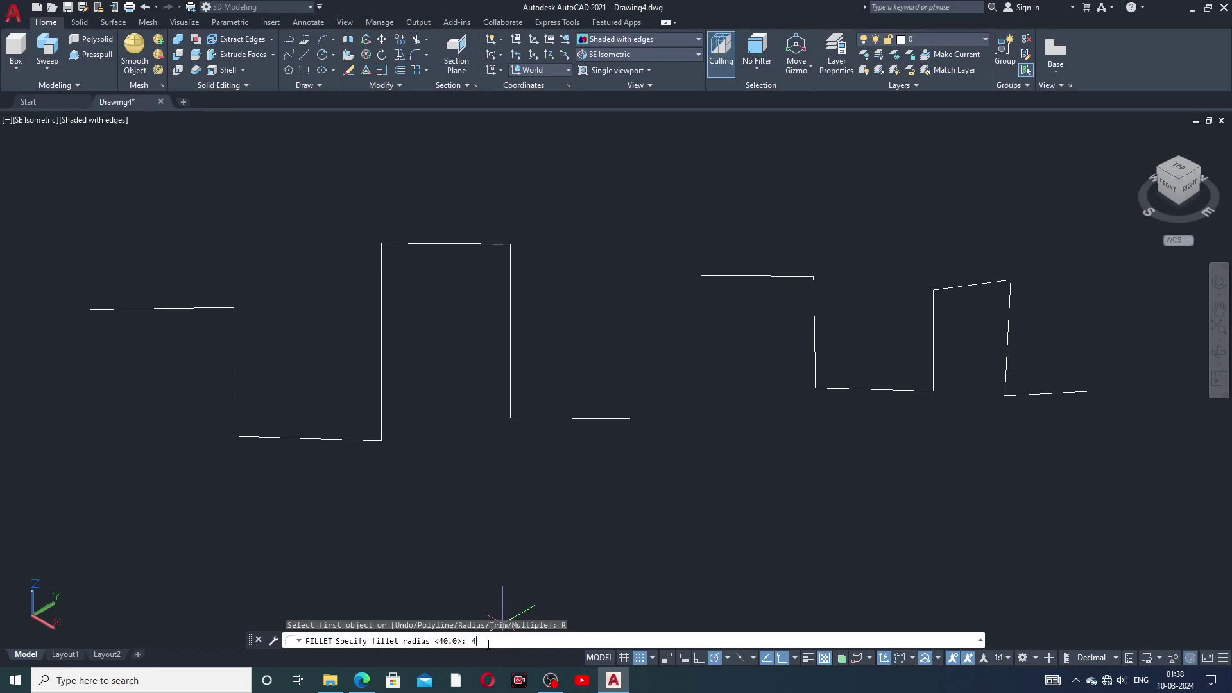
pyautogui.write('40')
pyautogui.press('Return')
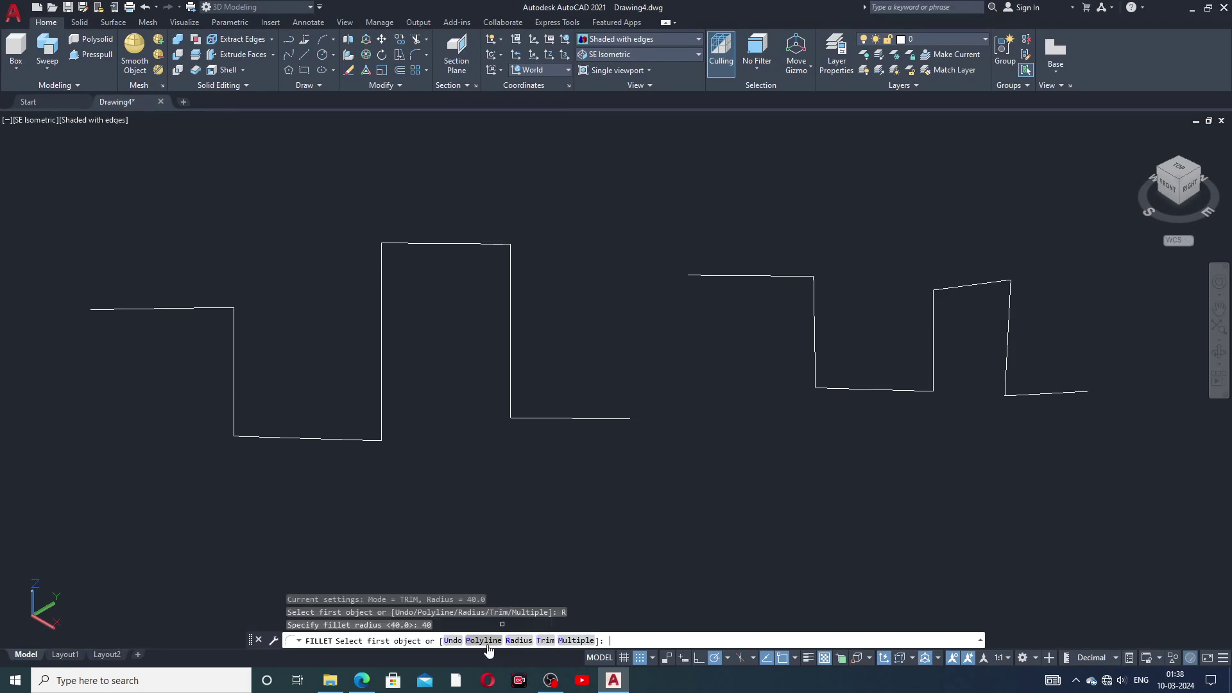
pyautogui.click(575, 641)
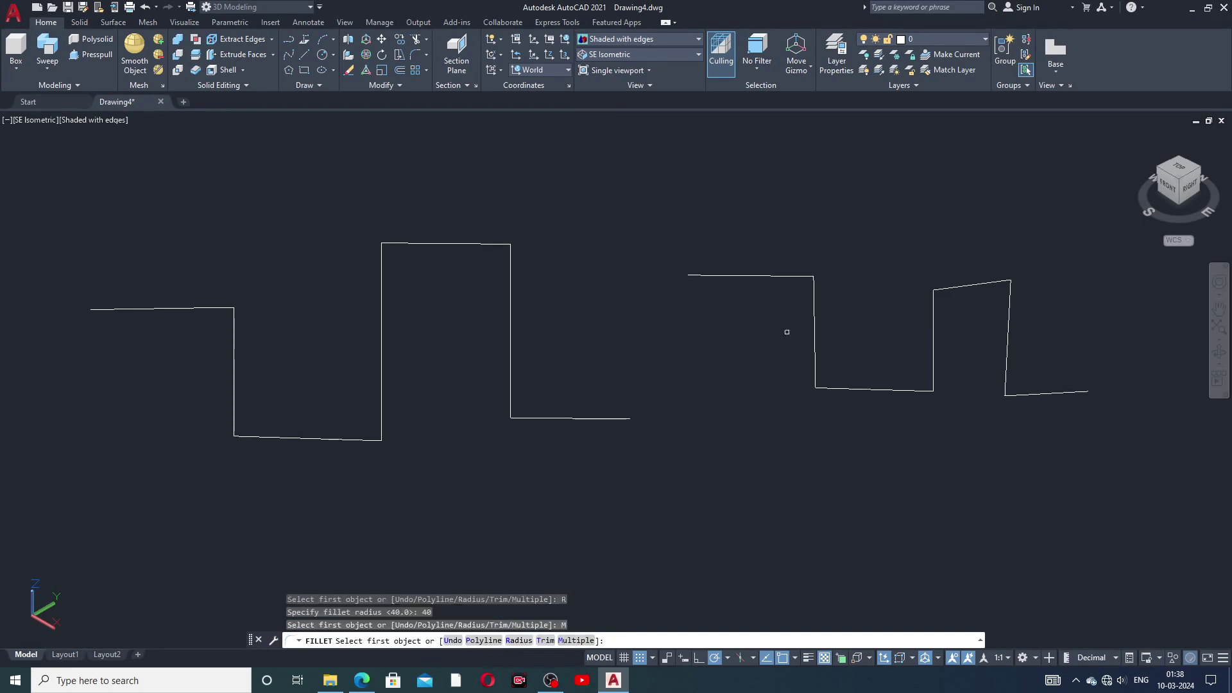
# - Fillet all five corners of the right-hand stepped polyline
pyautogui.click(803, 276)
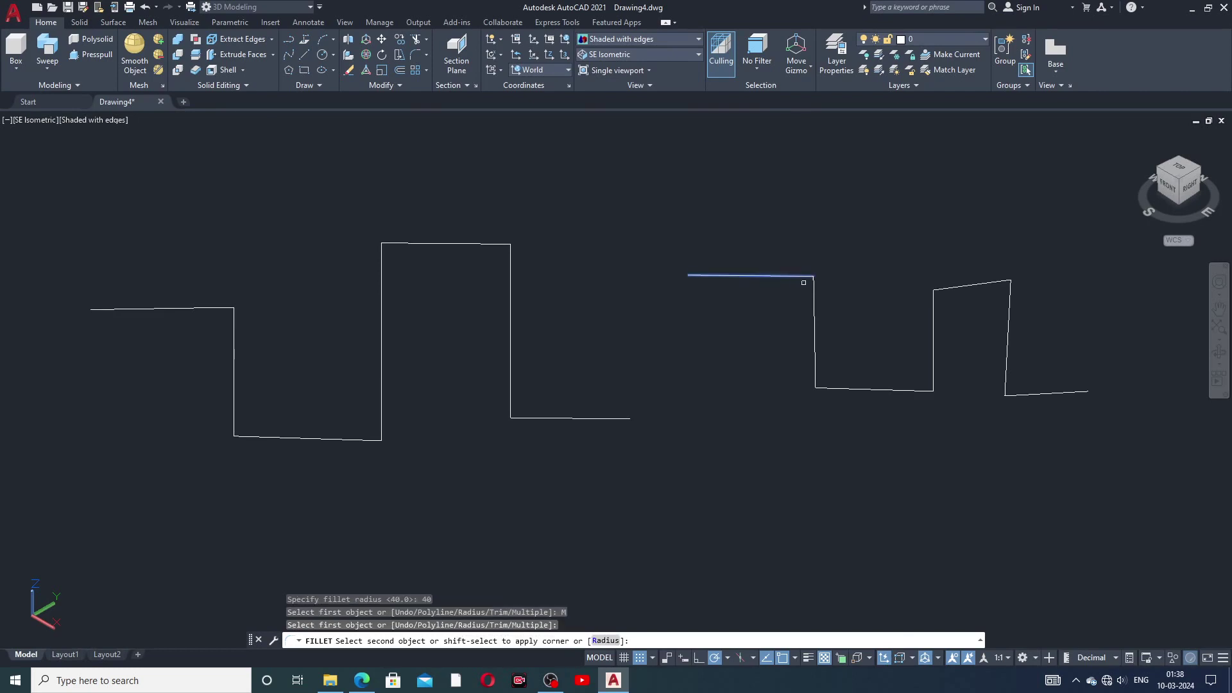
pyautogui.click(814, 290)
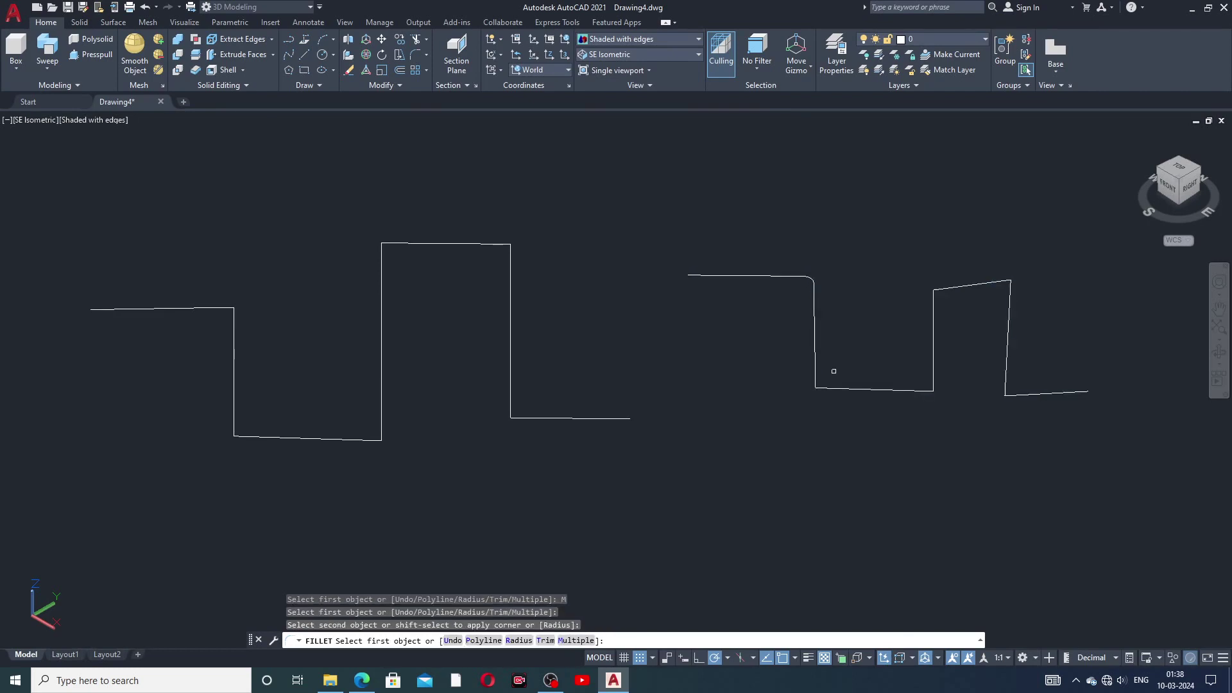
pyautogui.click(817, 382)
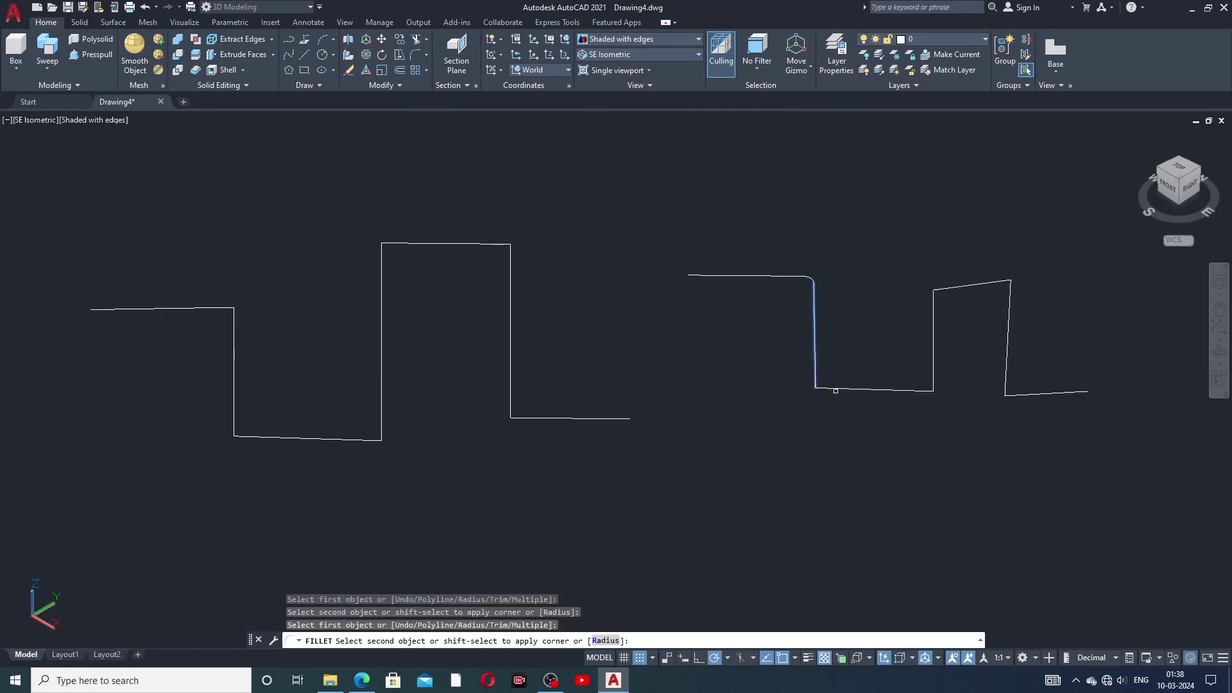
pyautogui.click(835, 391)
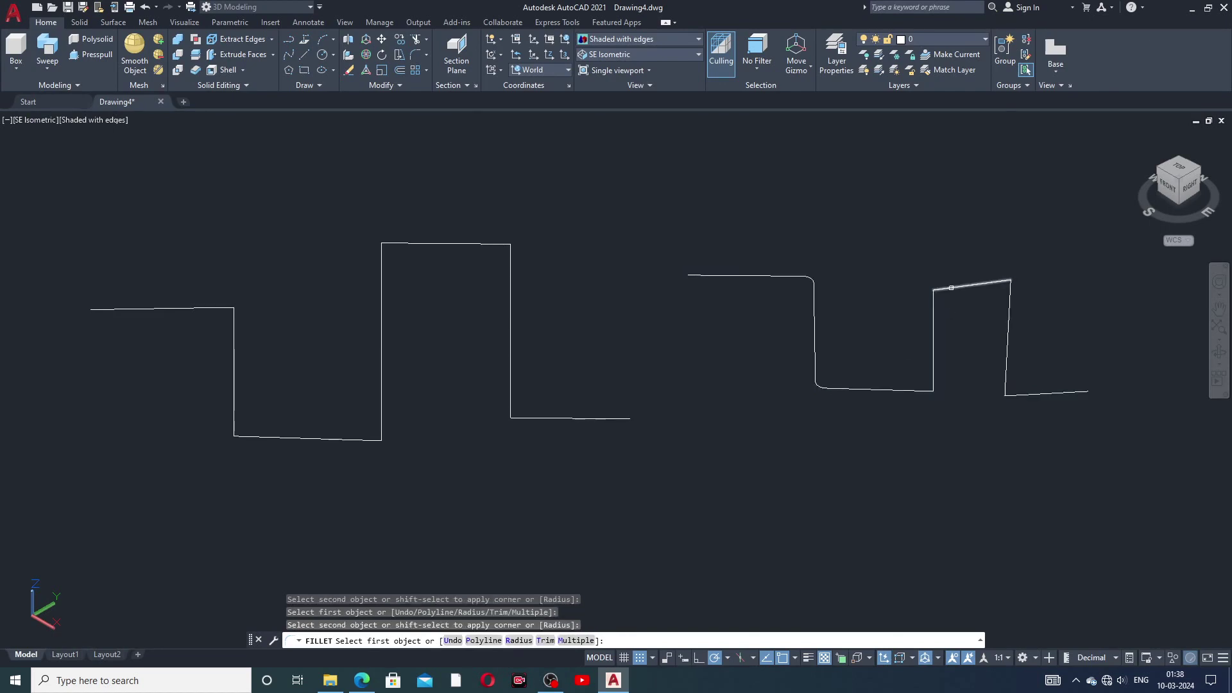
pyautogui.click(950, 287)
pyautogui.click(936, 306)
pyautogui.click(1006, 283)
pyautogui.click(1009, 298)
pyautogui.click(1007, 382)
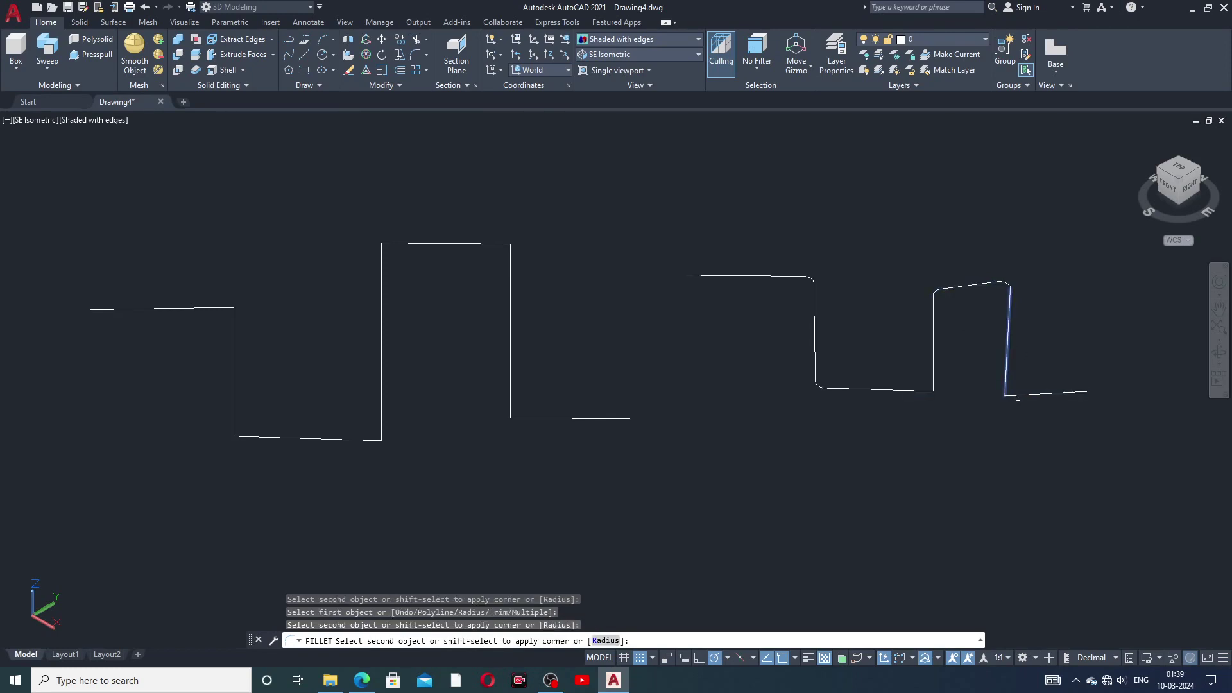
pyautogui.click(1020, 394)
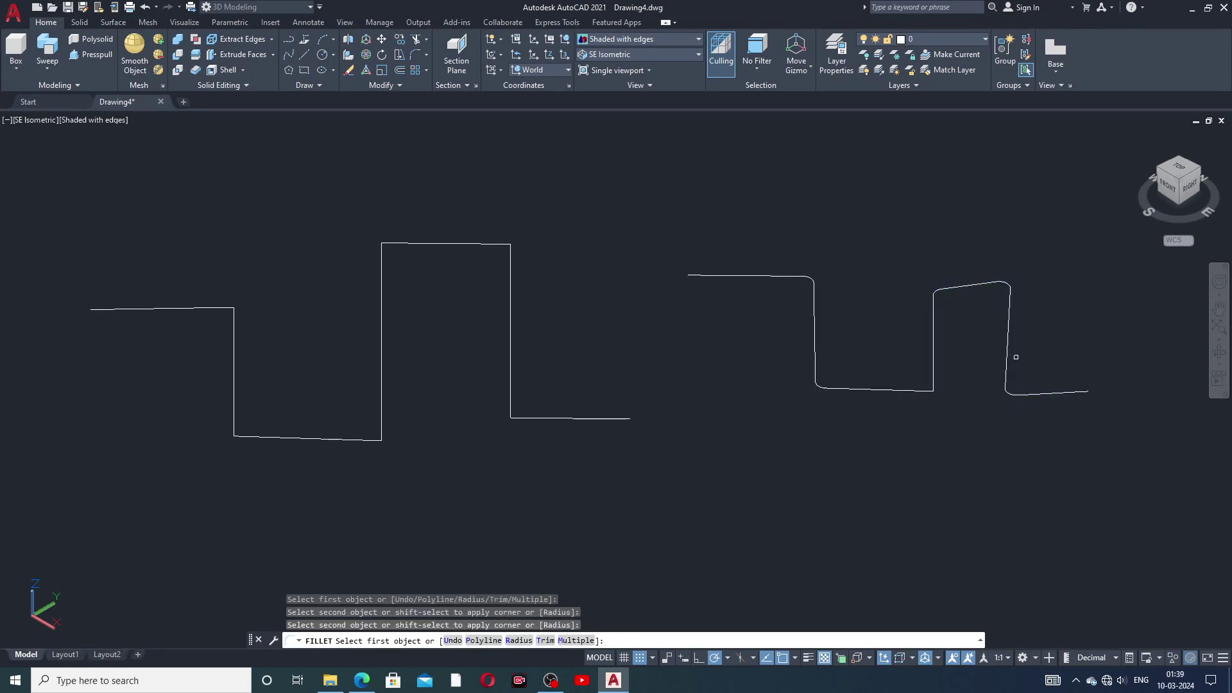
# - Attempt to fillet a corner of the left 3D polyline, which fails, then end the command
pyautogui.click(511, 384)
pyautogui.click(529, 419)
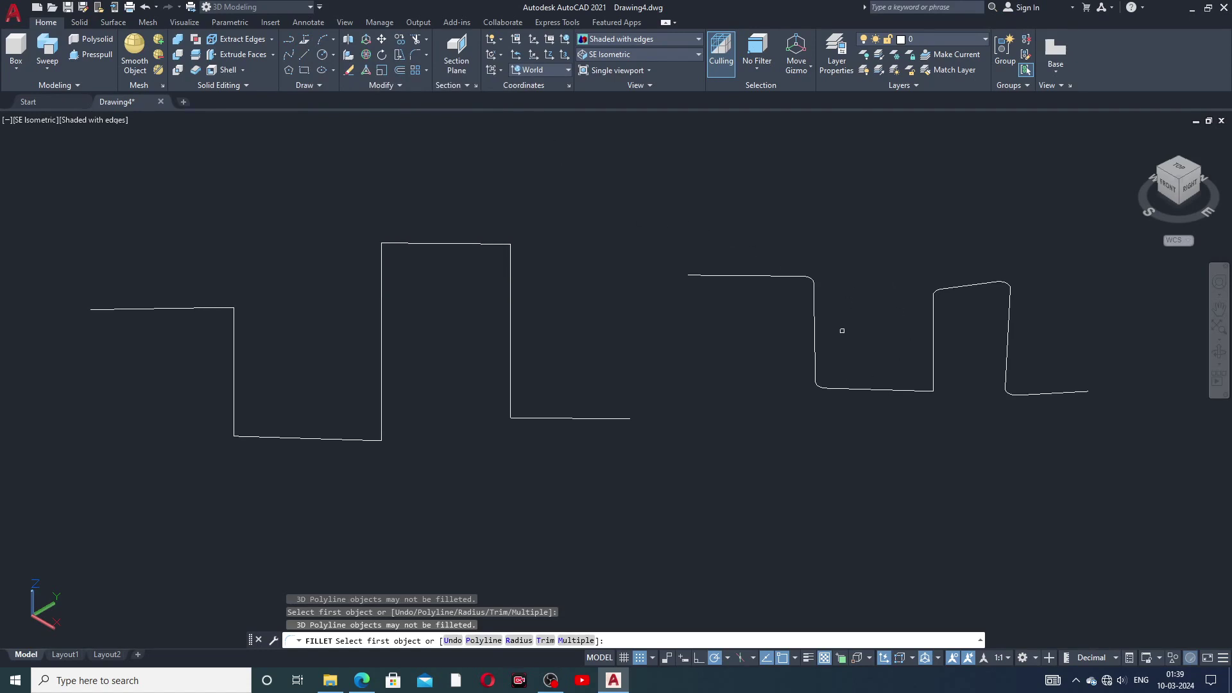
pyautogui.rightClick(566, 196)
pyautogui.click(610, 205)
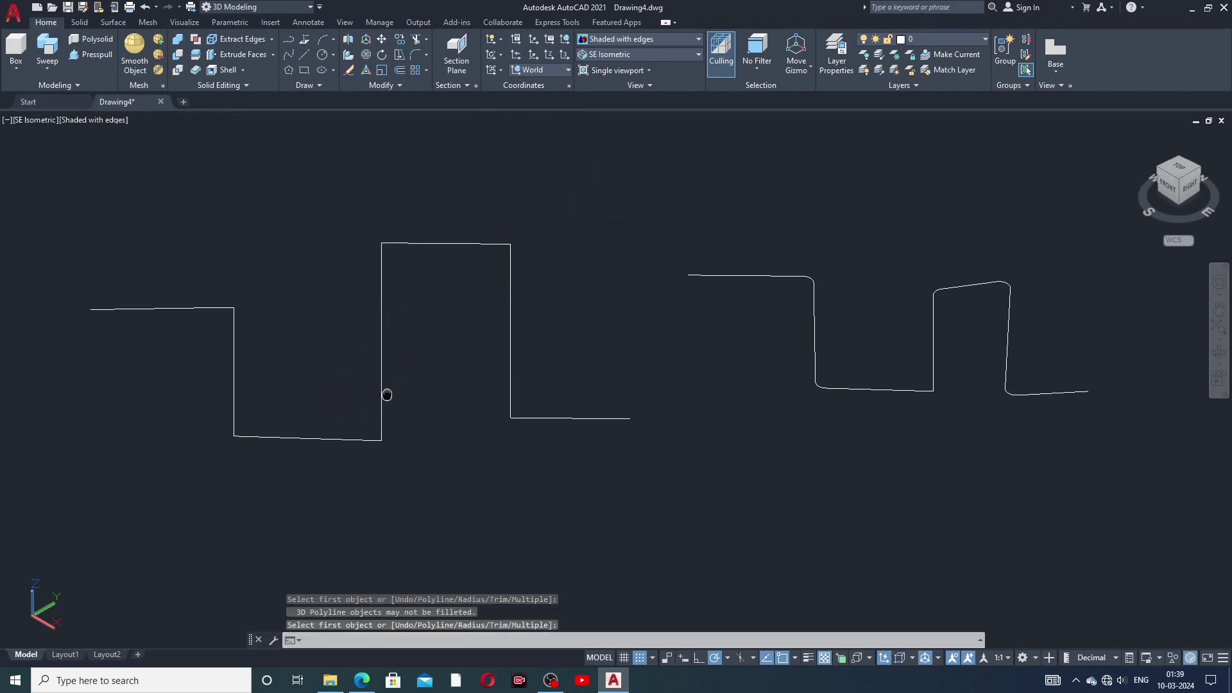
pyautogui.moveTo(387, 394); pyautogui.dragTo(398, 374, button='middle')
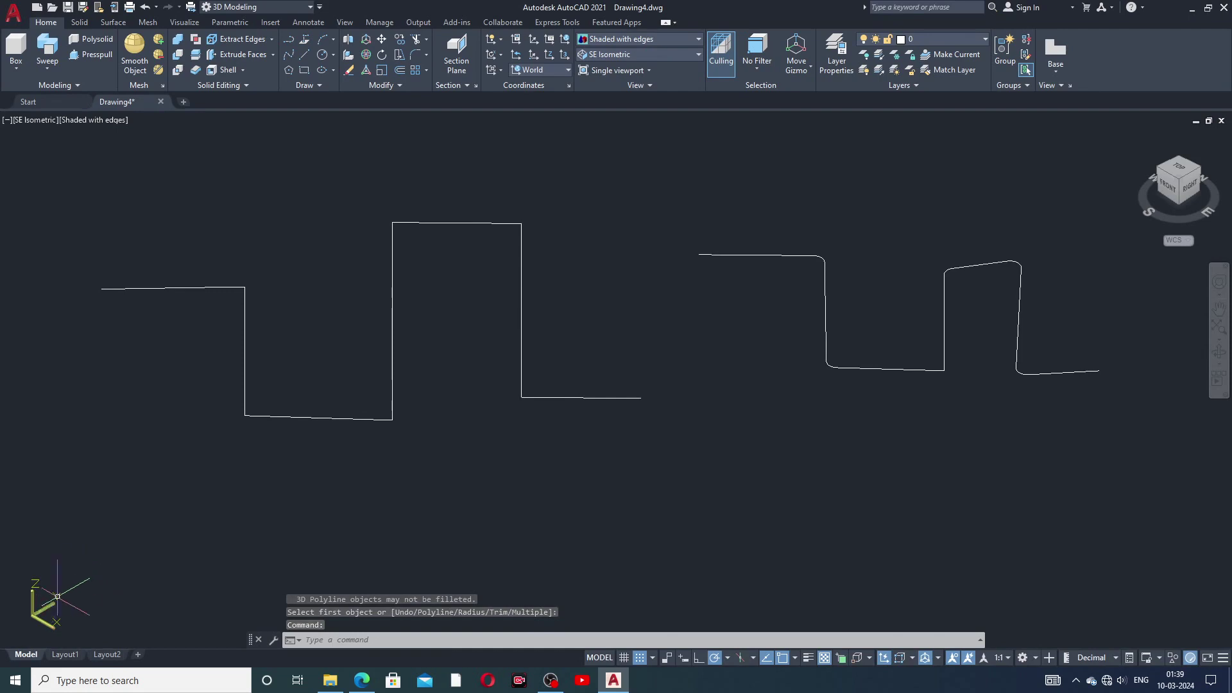
# - Set the UCS to the Front plane
pyautogui.click(544, 71)
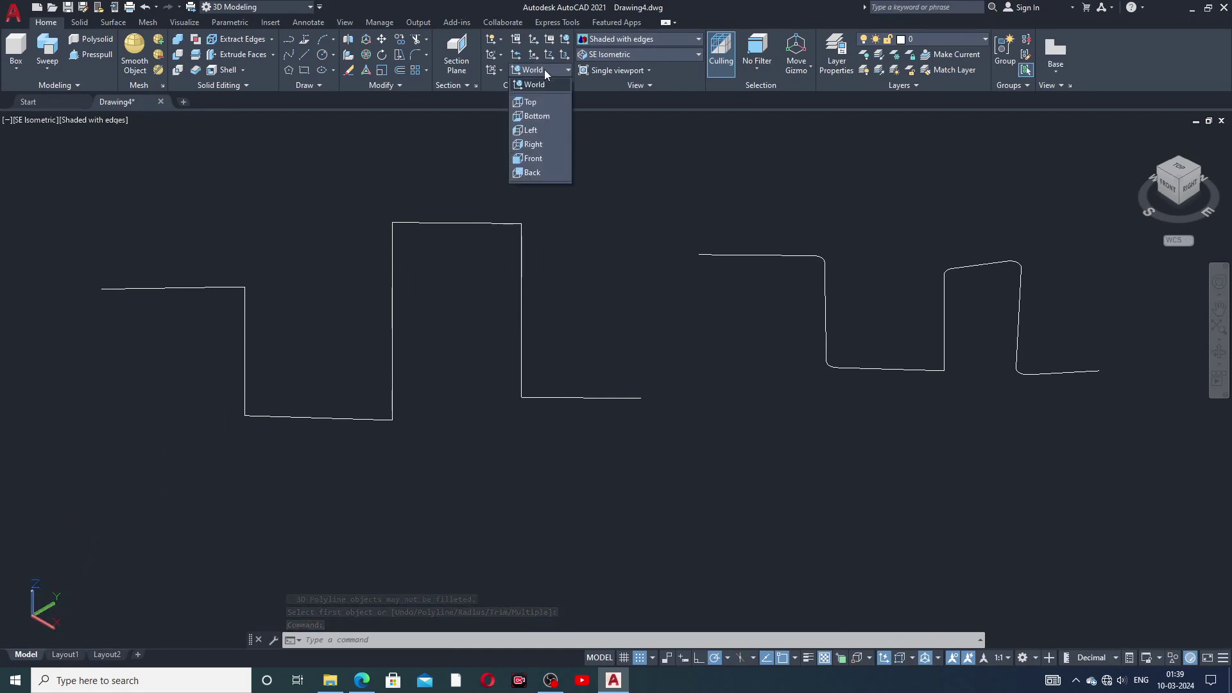
pyautogui.click(533, 158)
pyautogui.moveTo(272, 264); pyautogui.dragTo(294, 272, button='middle')
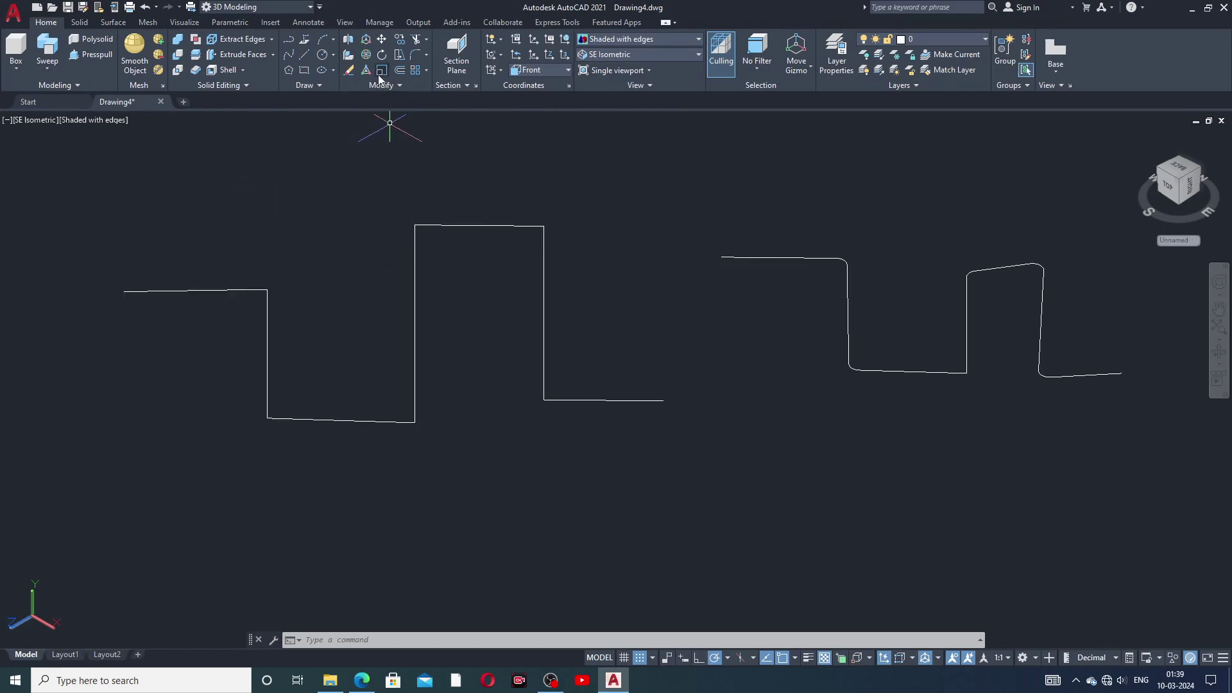
# - Draw a small circle centred on the start point of each stepped path
pyautogui.click(322, 55)
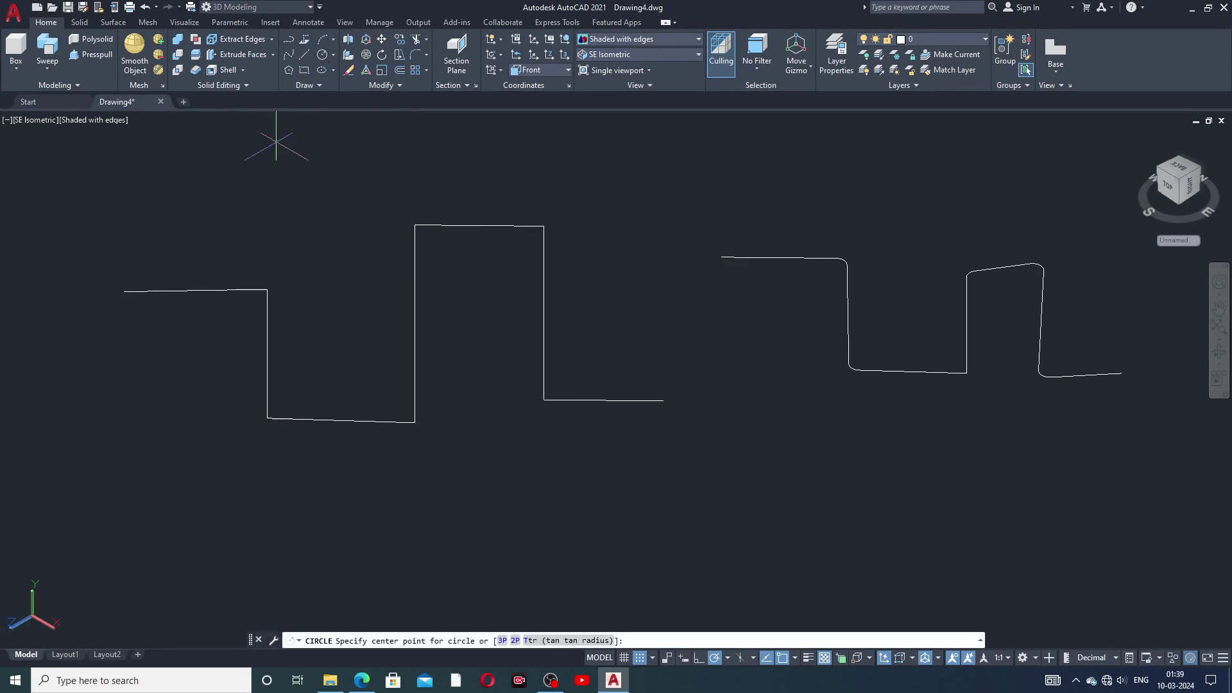
pyautogui.click(123, 291)
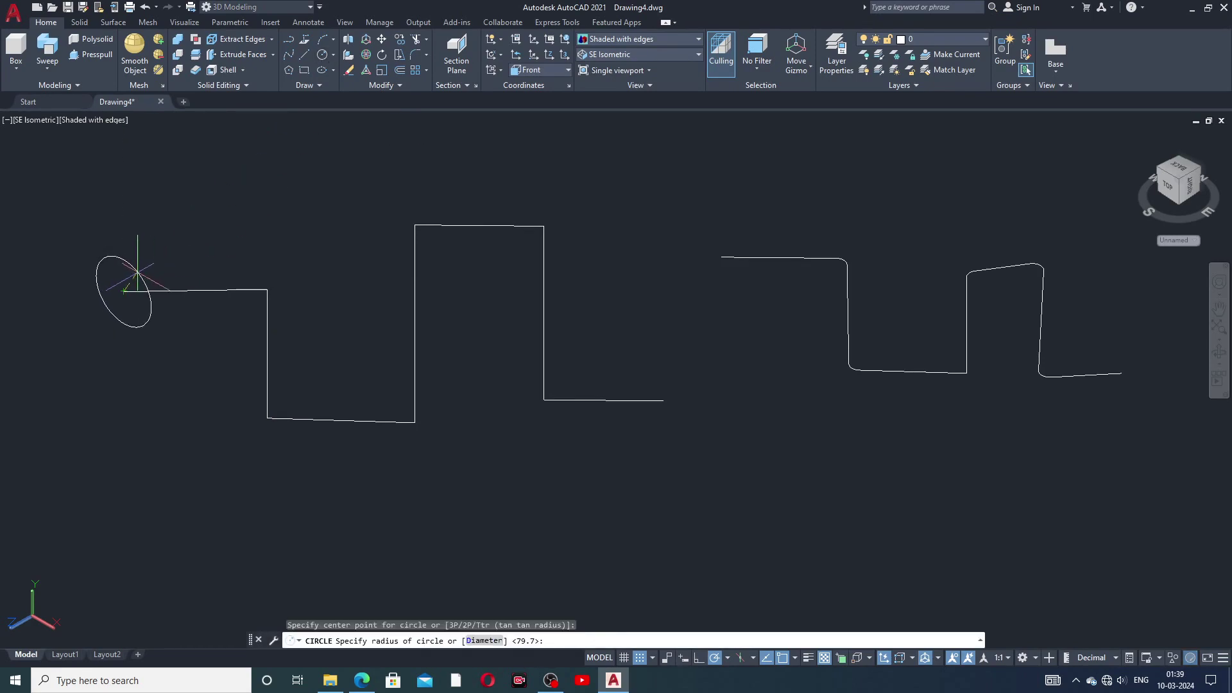
pyautogui.click(137, 273)
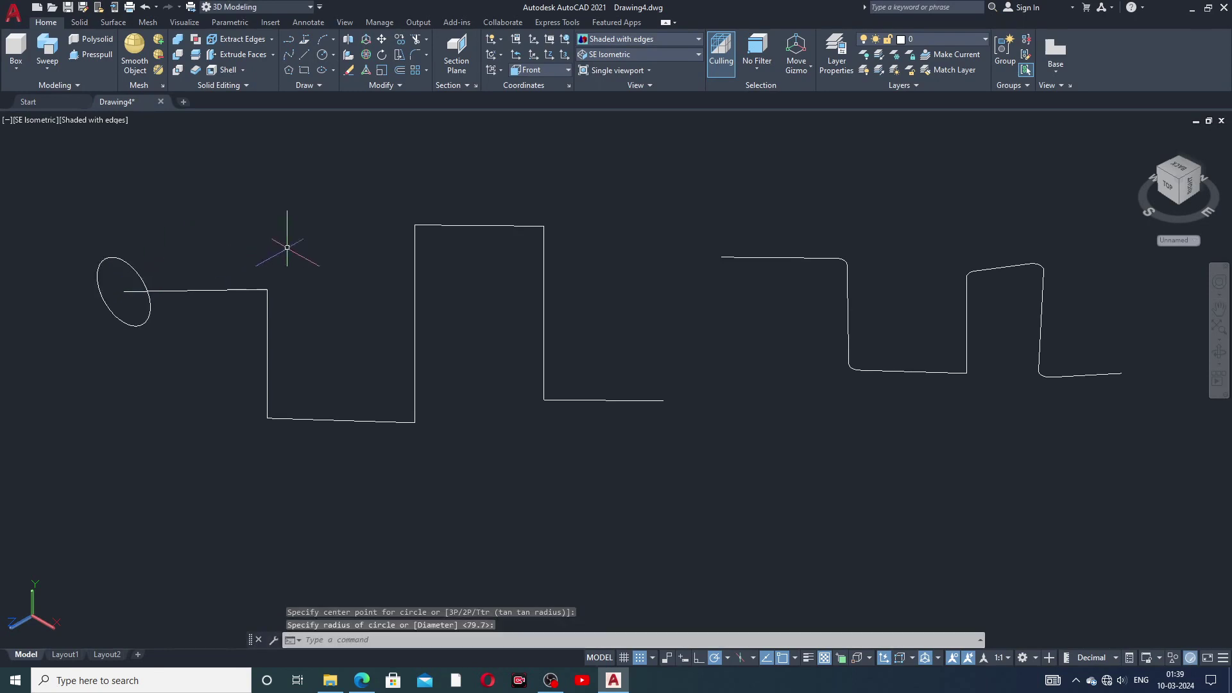
pyautogui.click(323, 55)
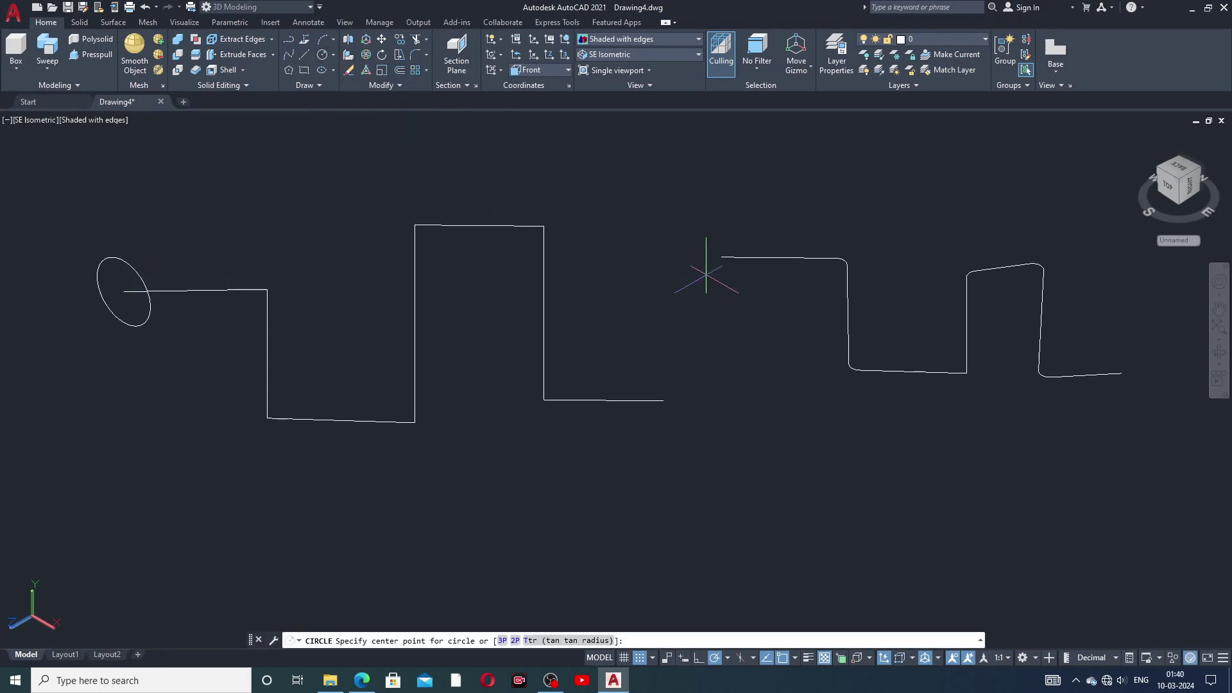
pyautogui.click(722, 257)
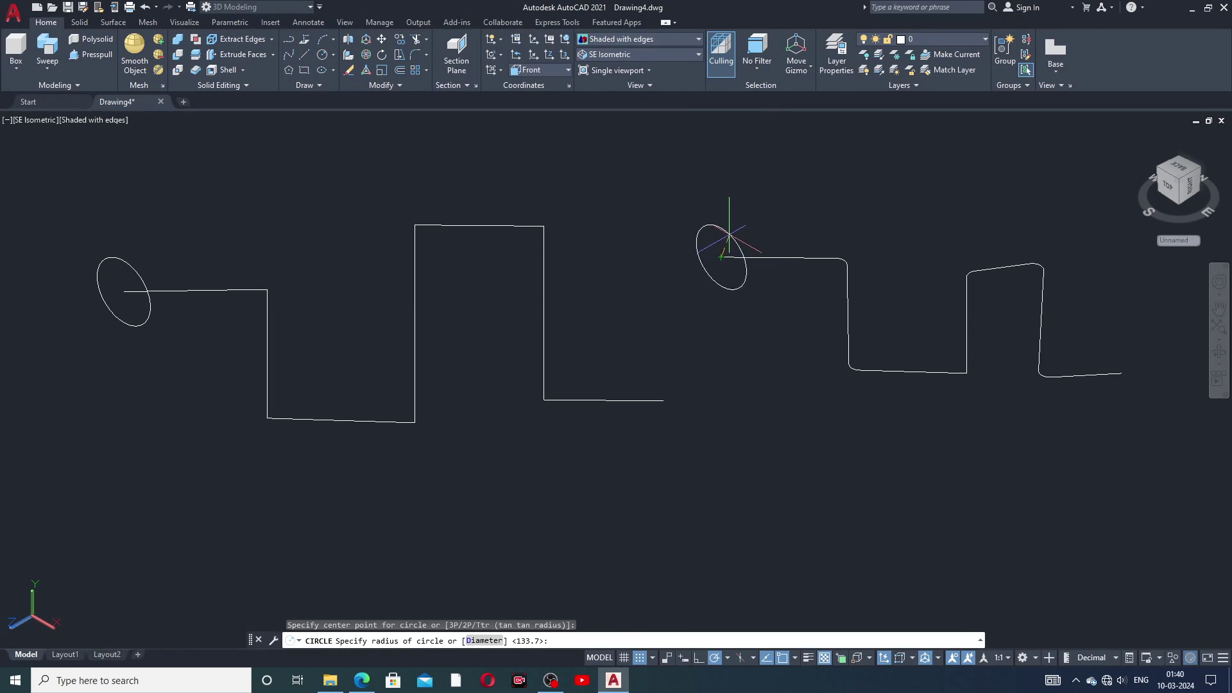
pyautogui.click(729, 235)
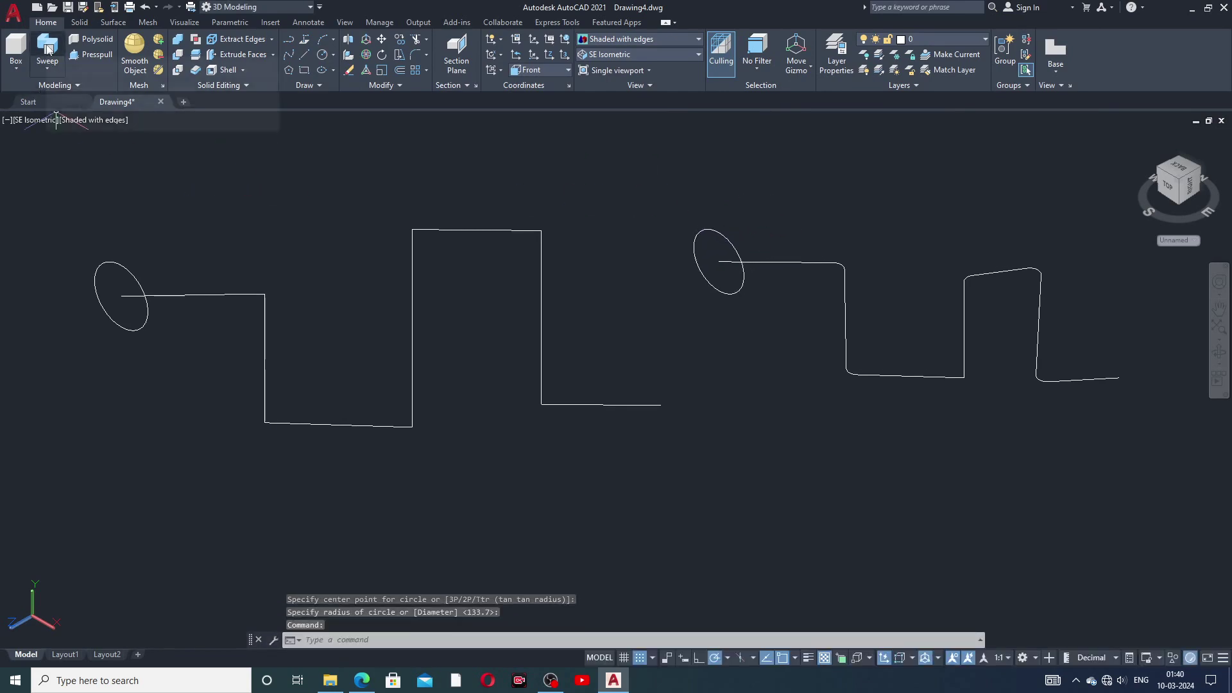
pyautogui.click(48, 69)
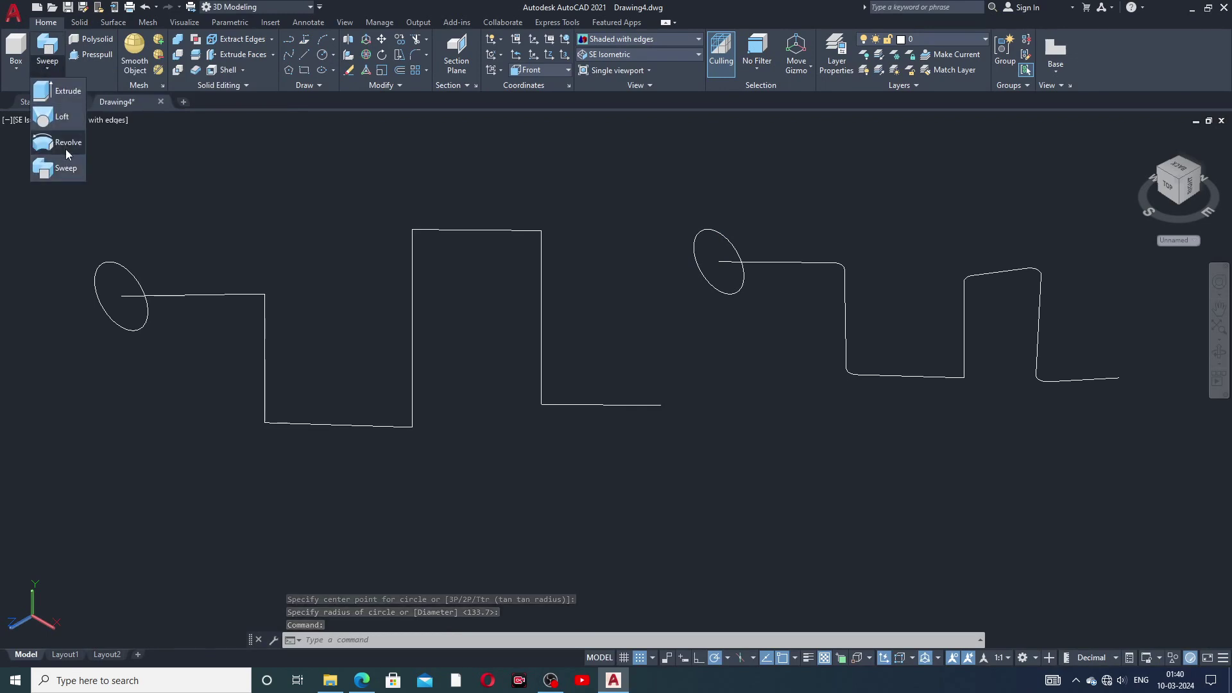
# - Sweep the left circle as a solid along the sharp-cornered 3D polyline
pyautogui.click(65, 167)
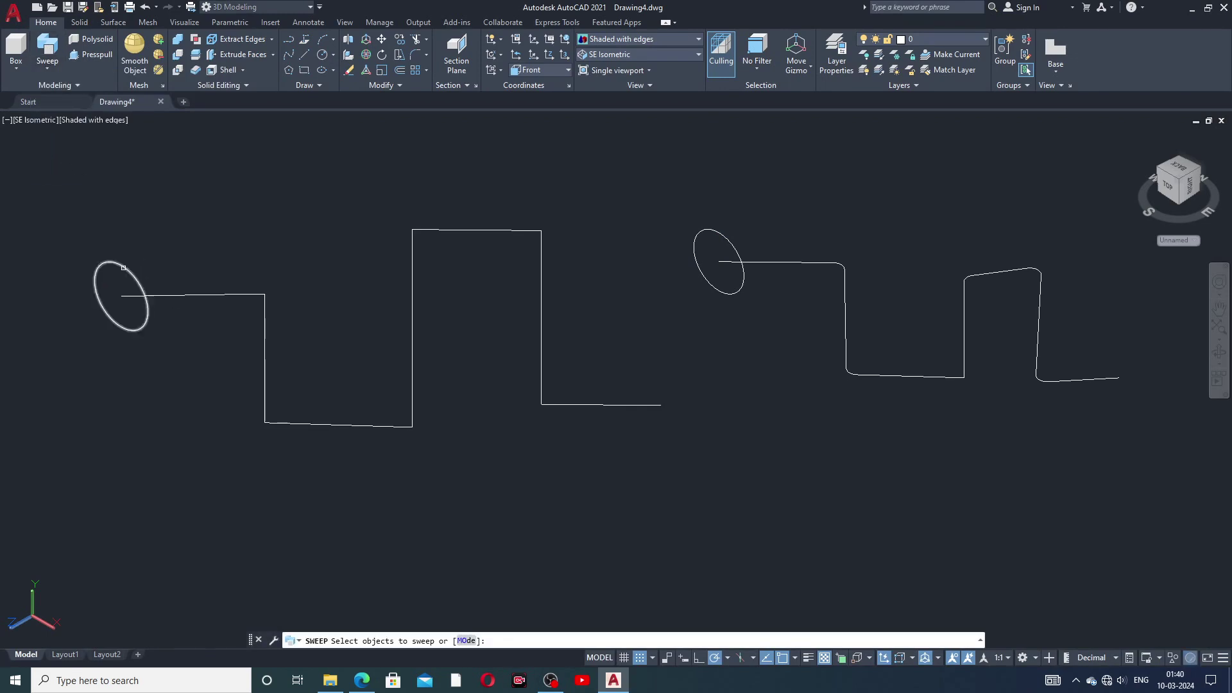
pyautogui.click(123, 268)
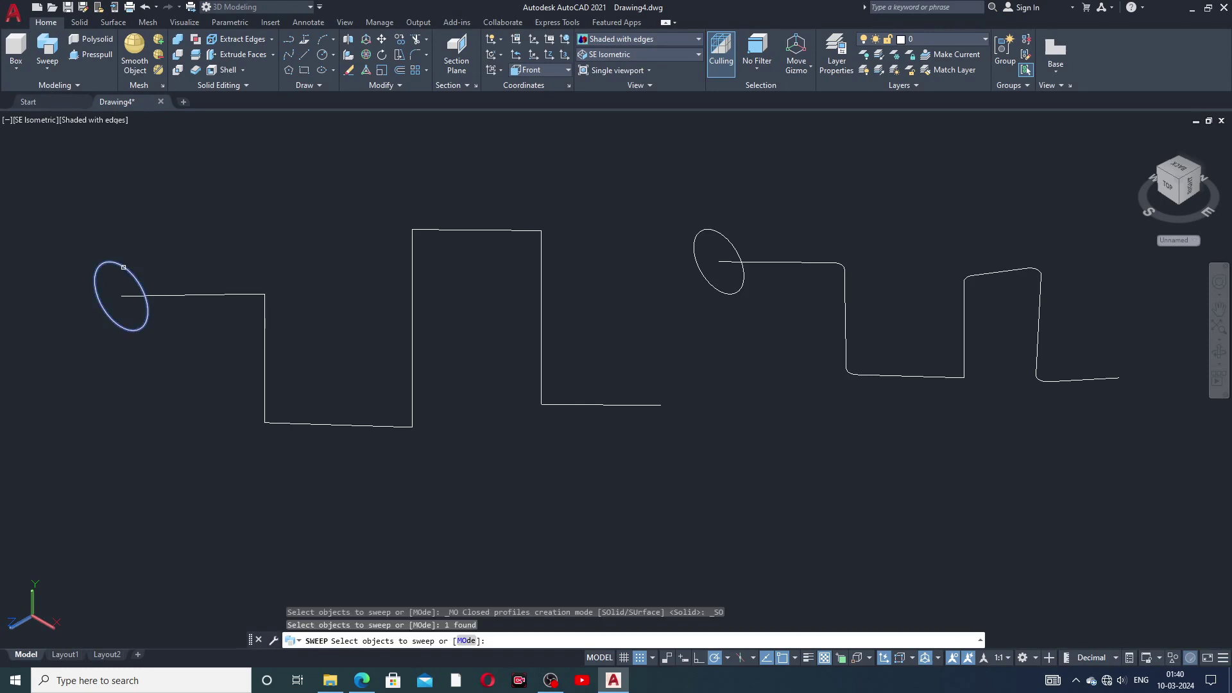
pyautogui.click(466, 641)
pyautogui.click(482, 641)
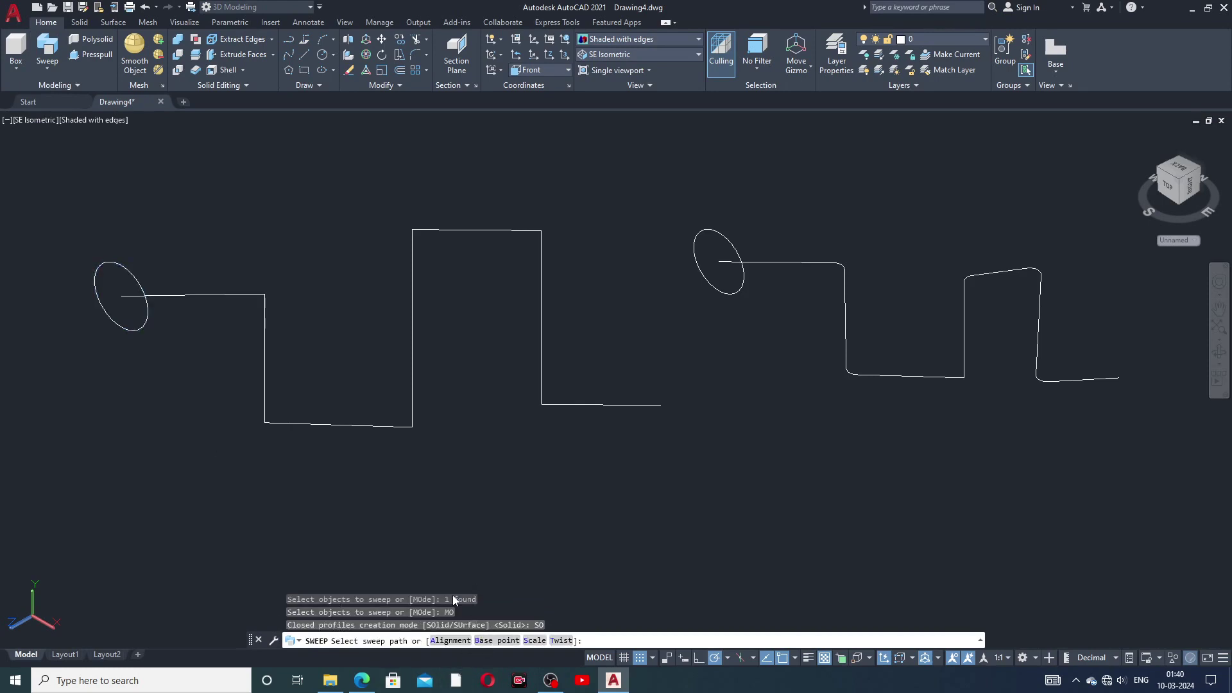
pyautogui.click(339, 423)
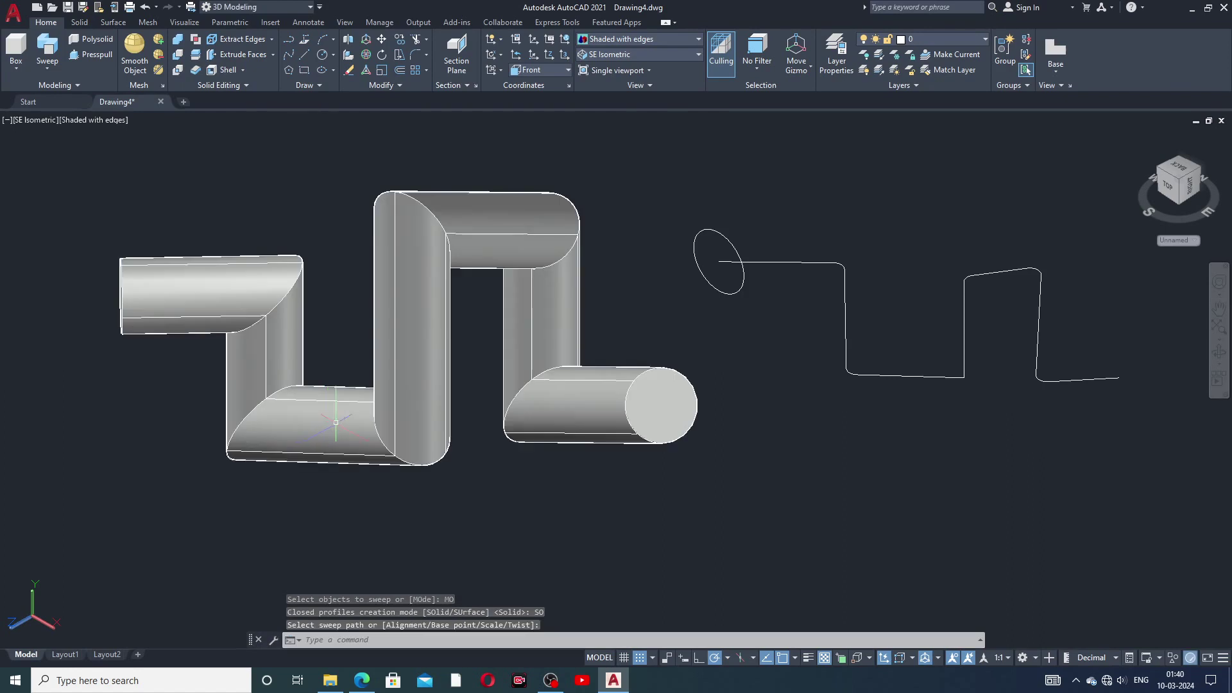
pyautogui.moveTo(623, 322); pyautogui.dragTo(616, 315, button='middle')
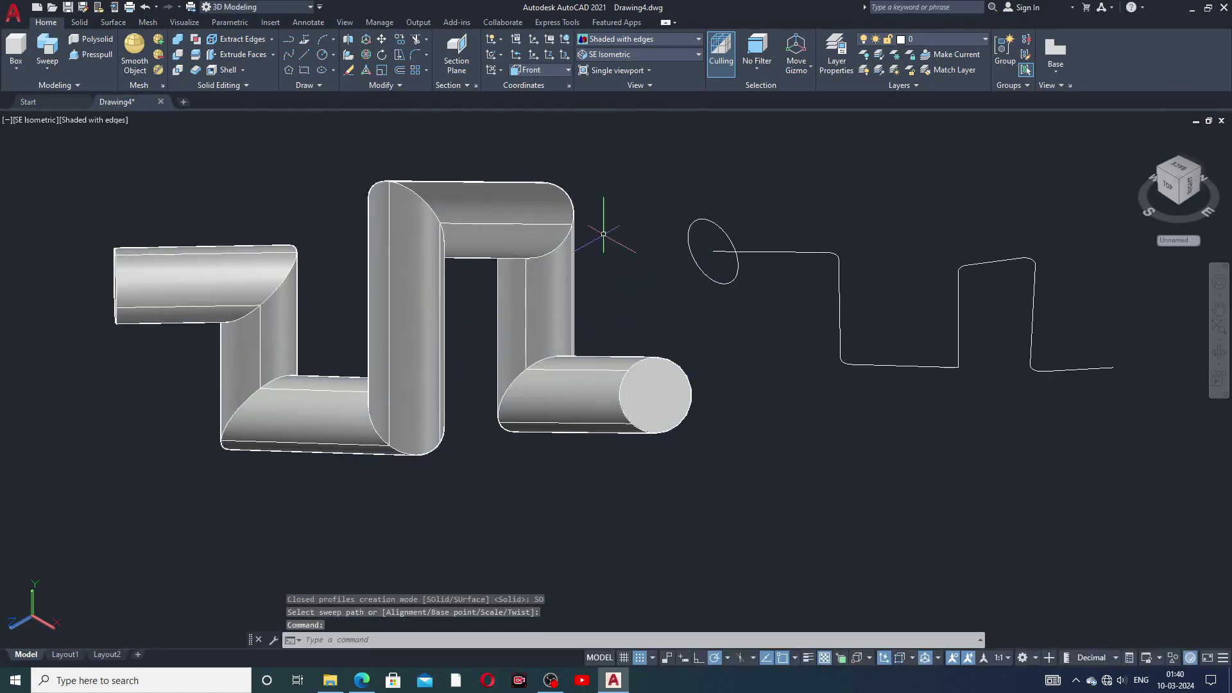
# - Sweep the right circle as a solid along the filleted right-hand path
pyautogui.click(47, 48)
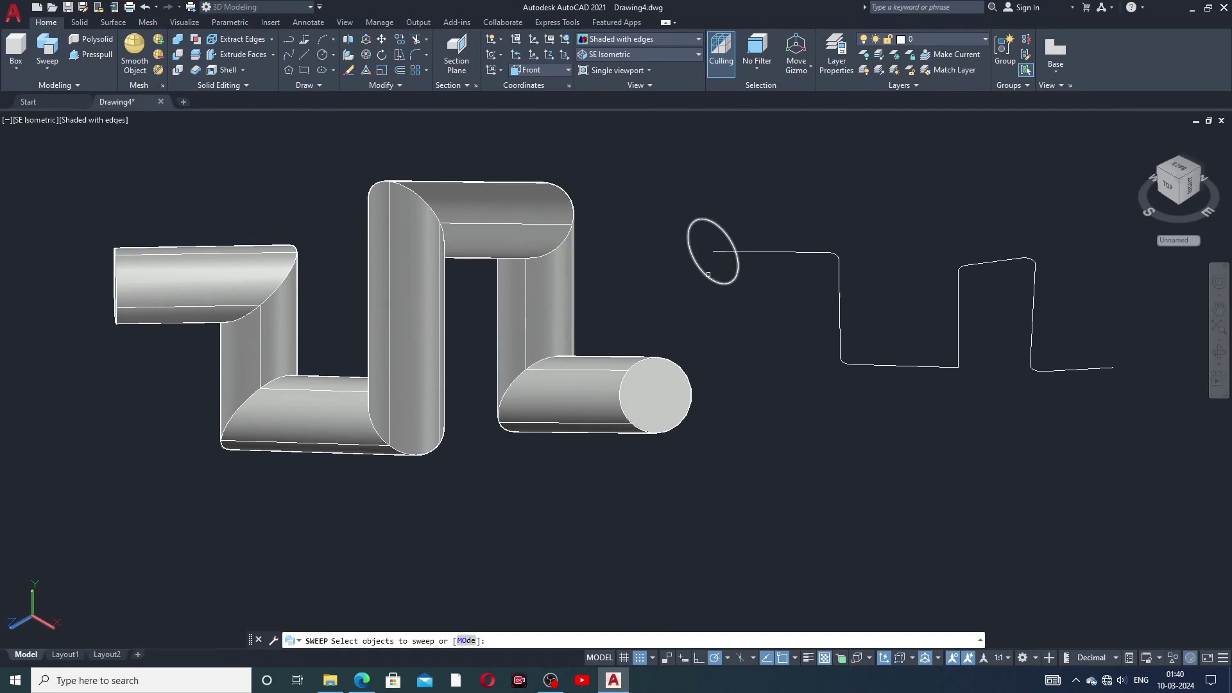
pyautogui.click(708, 274)
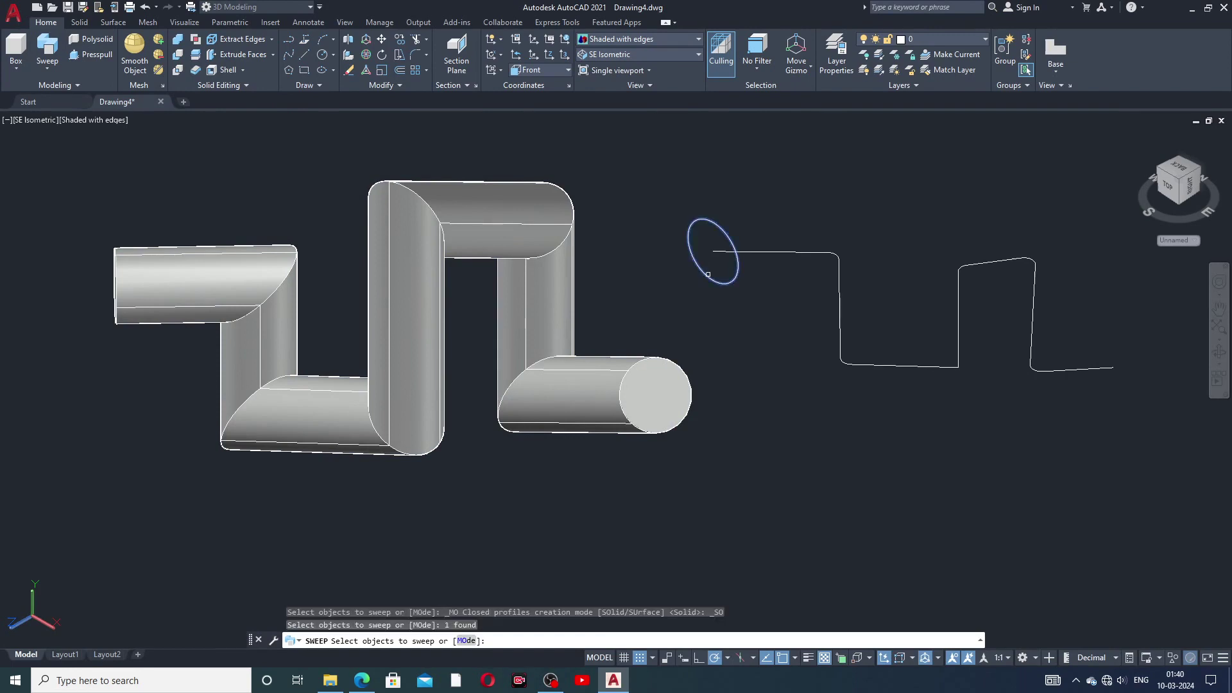
pyautogui.click(464, 640)
pyautogui.click(482, 641)
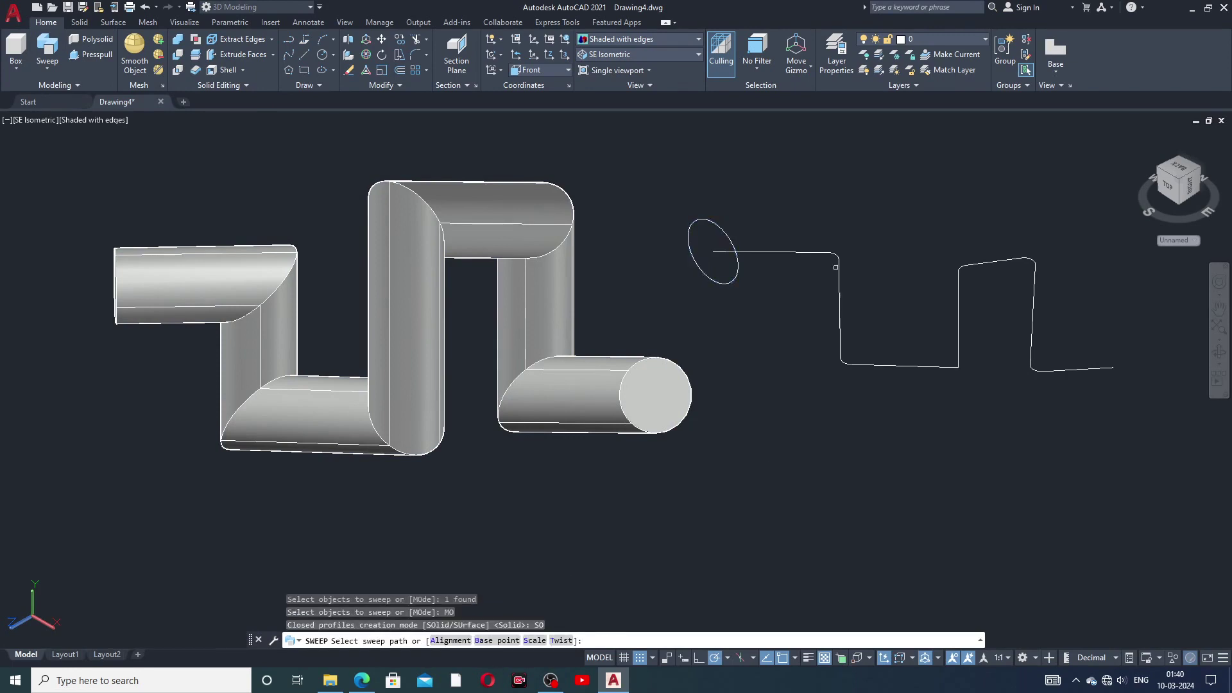
pyautogui.click(825, 251)
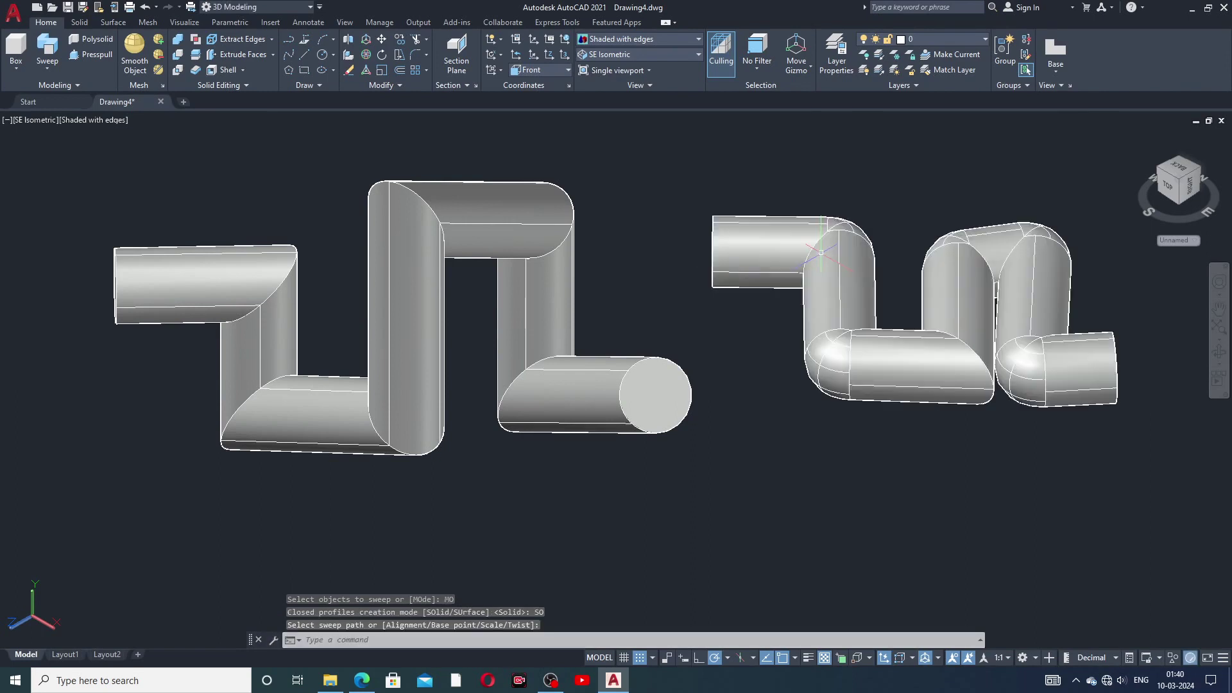
pyautogui.moveTo(899, 316); pyautogui.dragTo(875, 322, button='middle')
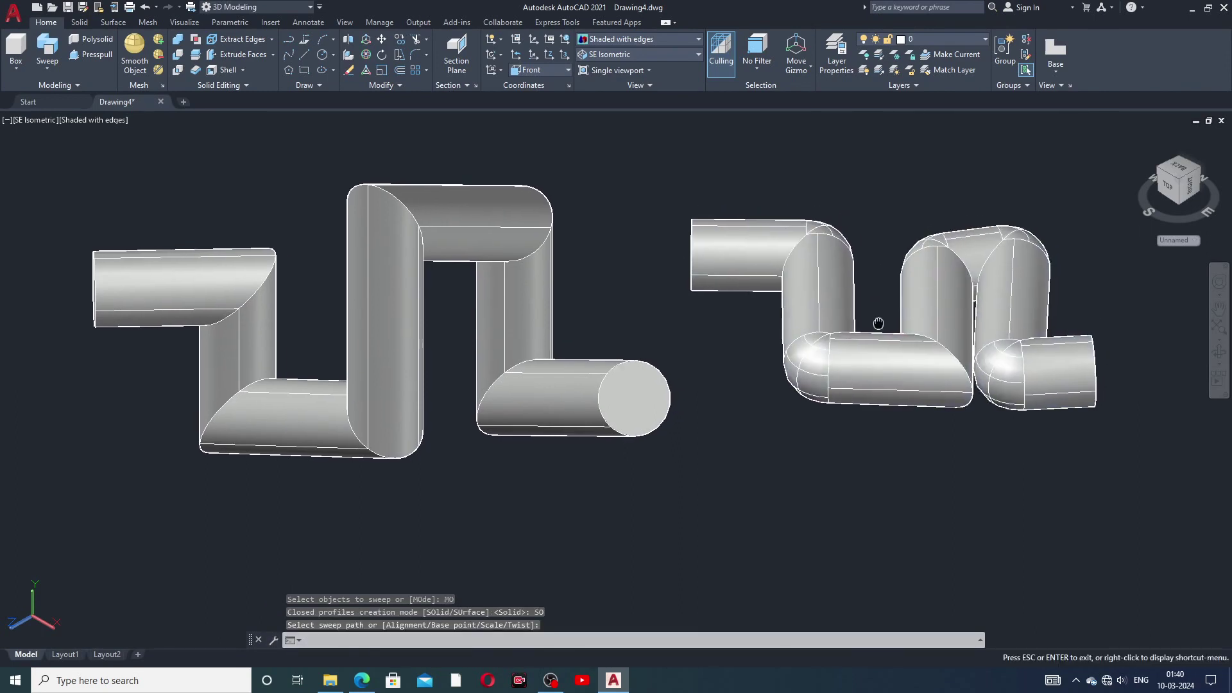
pyautogui.click(1009, 363)
pyautogui.press('Escape')
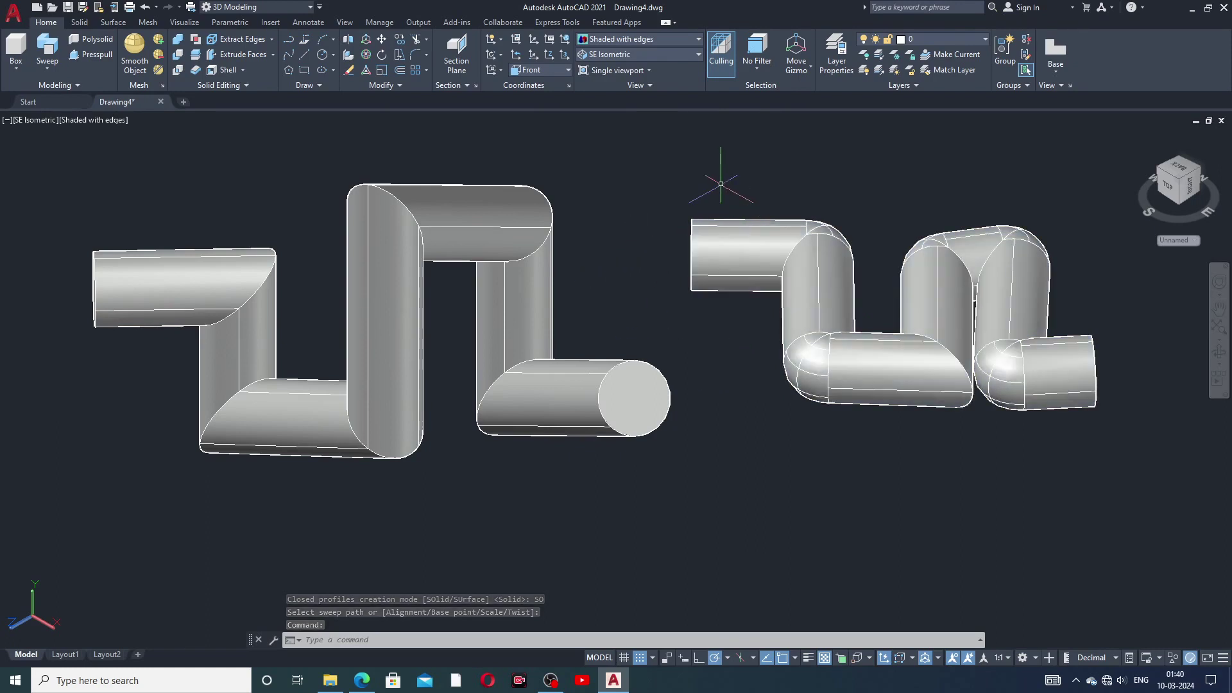
# - Undo the right-hand sweep and stretch the right path's end and corner vertex grips
pyautogui.click(147, 8)
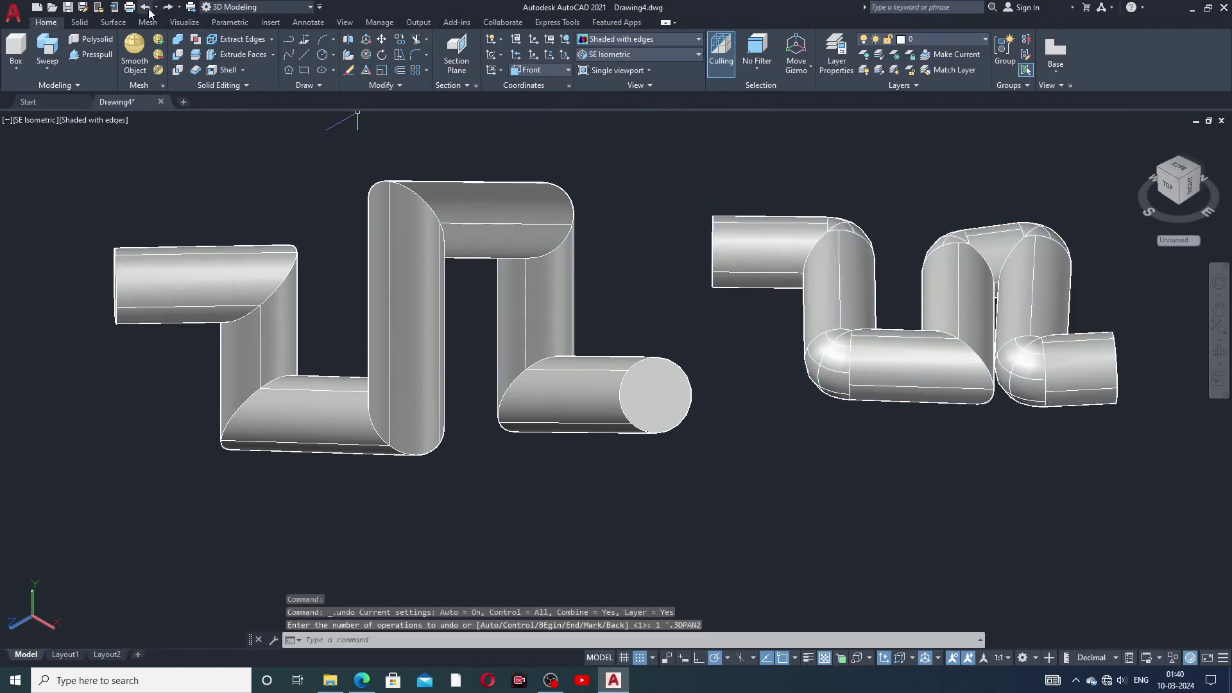
pyautogui.click(147, 8)
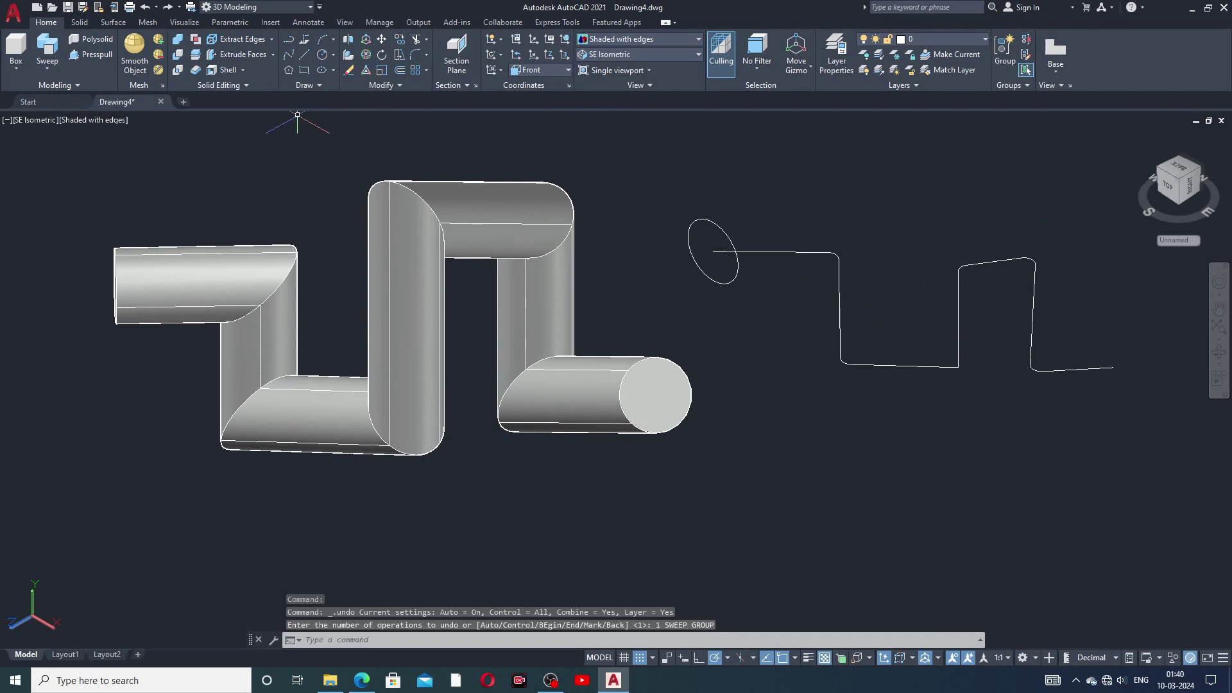
pyautogui.click(1030, 318)
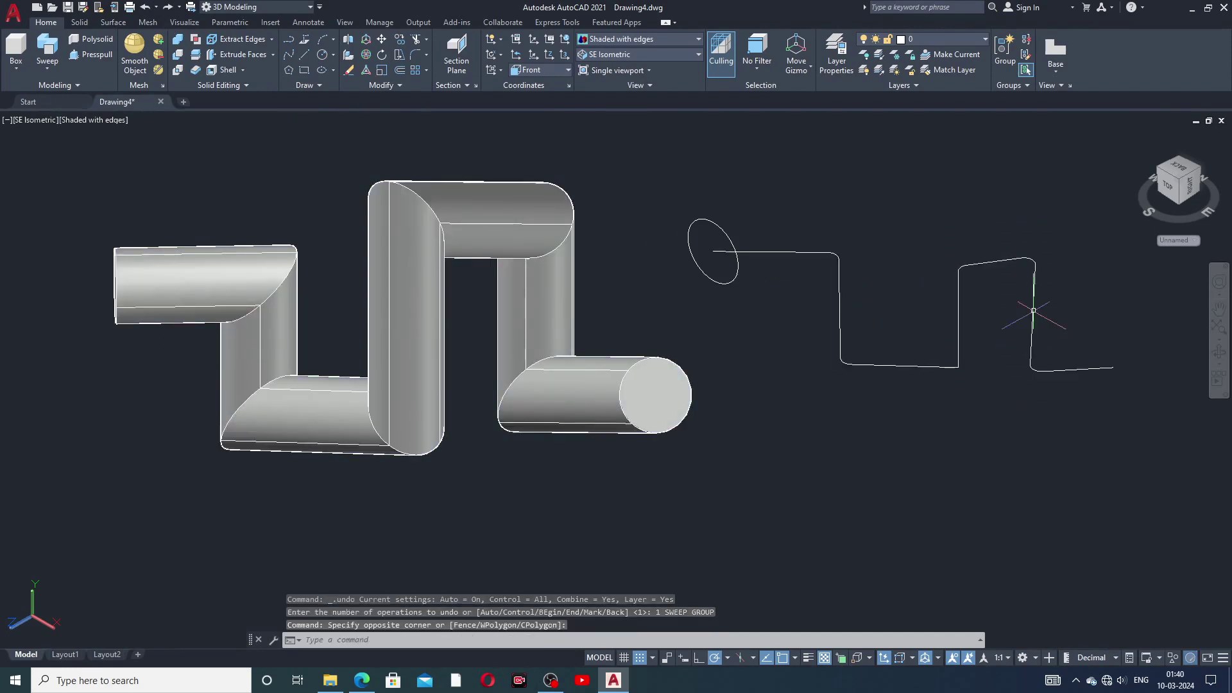
pyautogui.click(1031, 319)
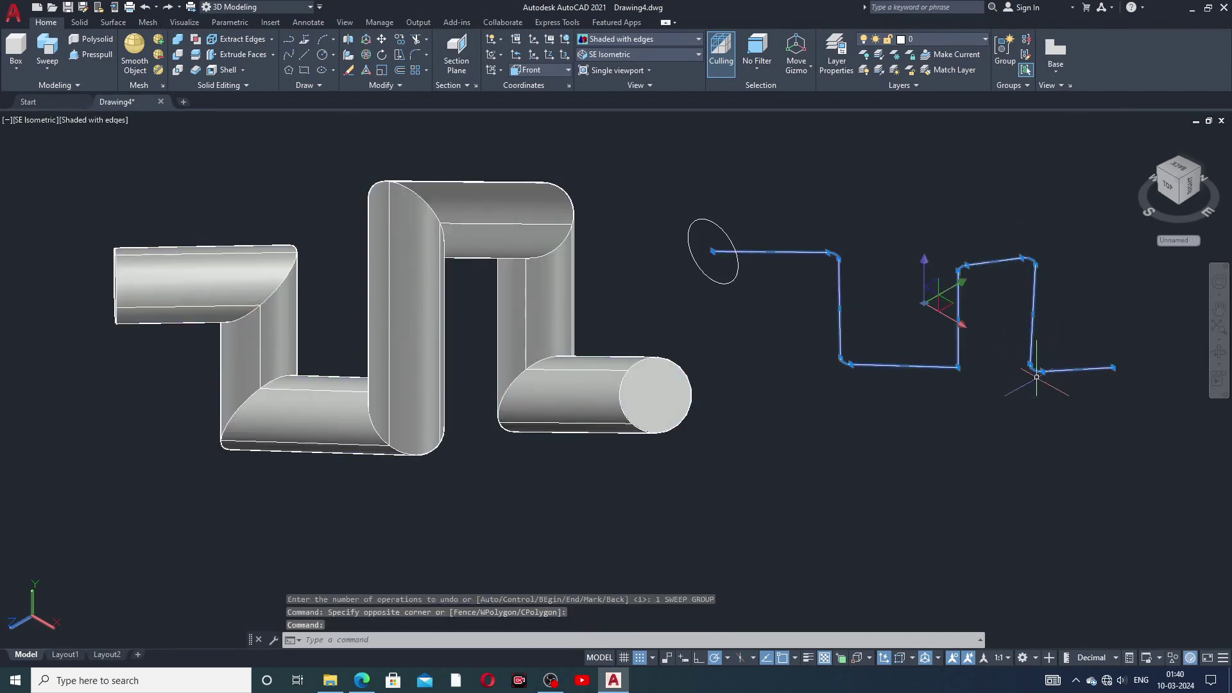
pyautogui.click(1113, 368)
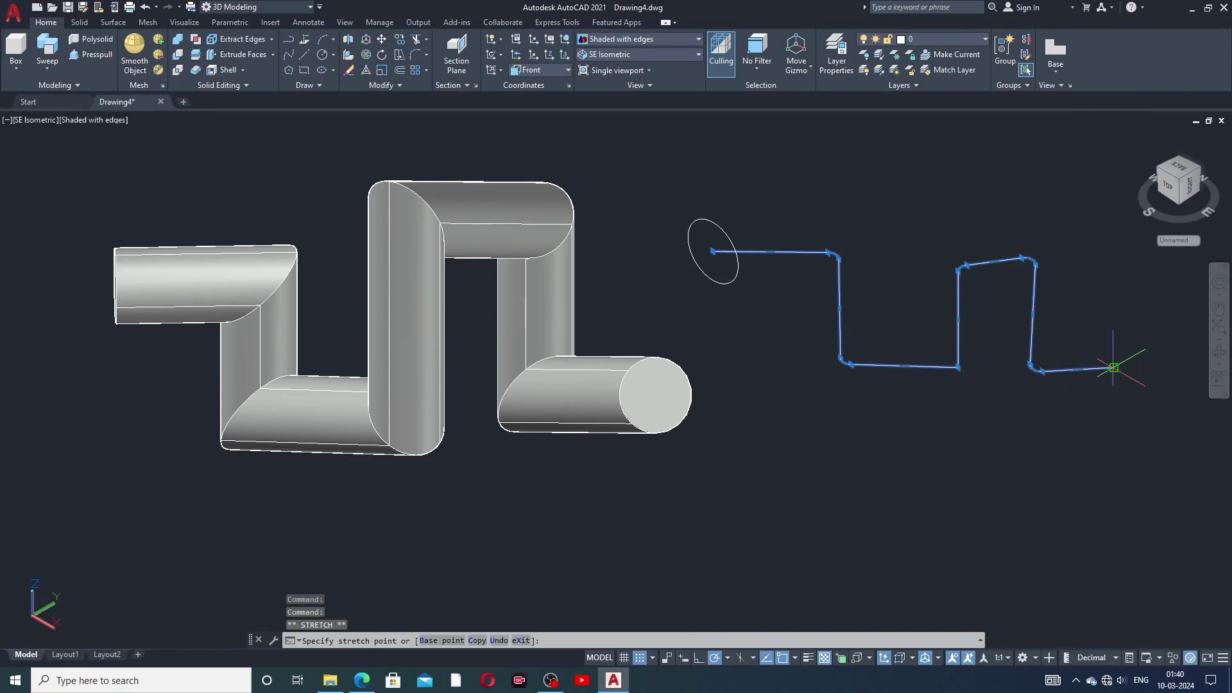
pyautogui.click(1155, 366)
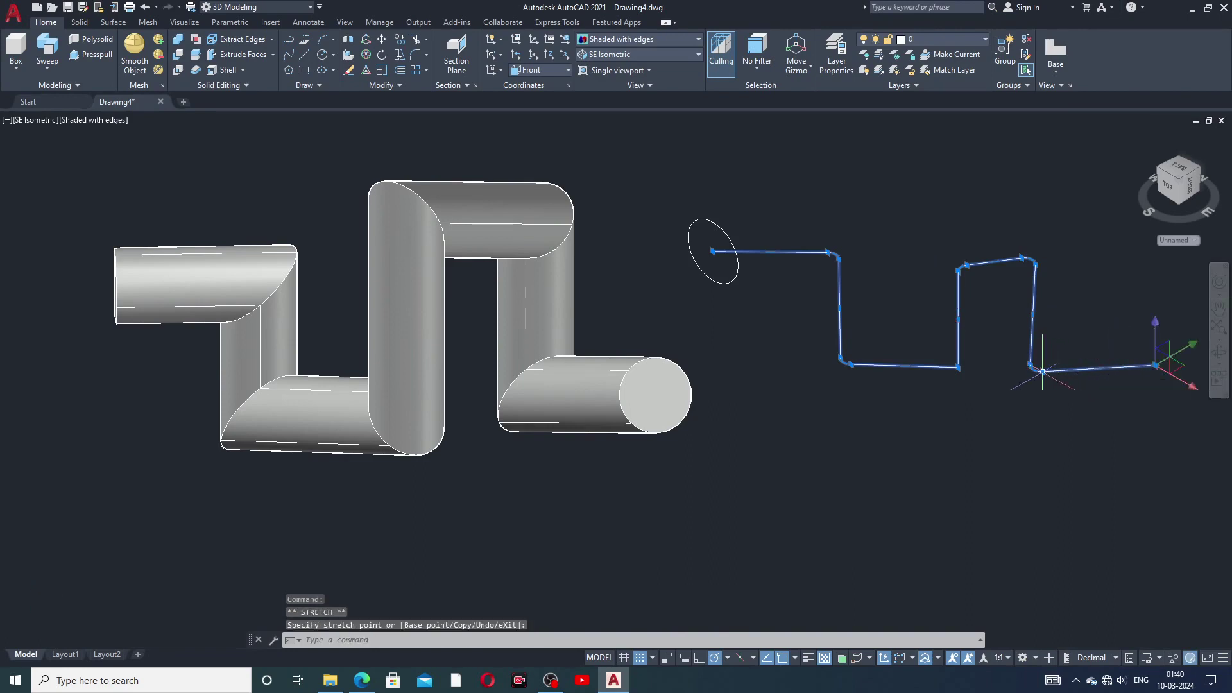
pyautogui.moveTo(1031, 365)
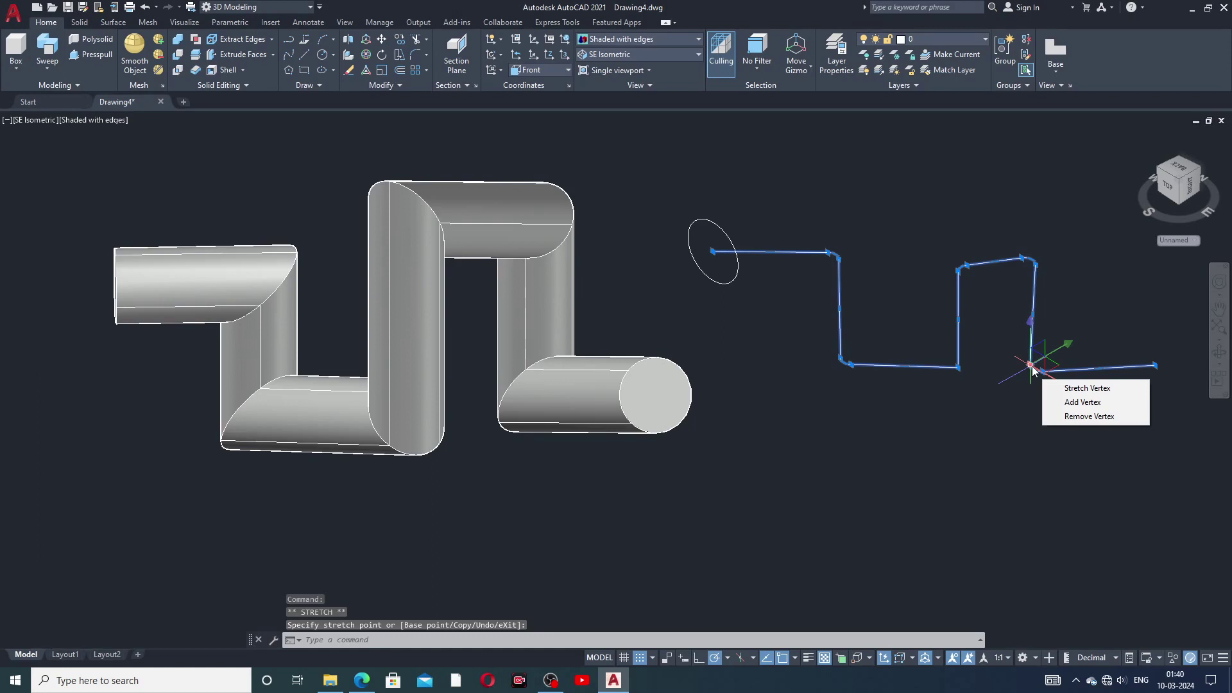
pyautogui.click(1031, 366)
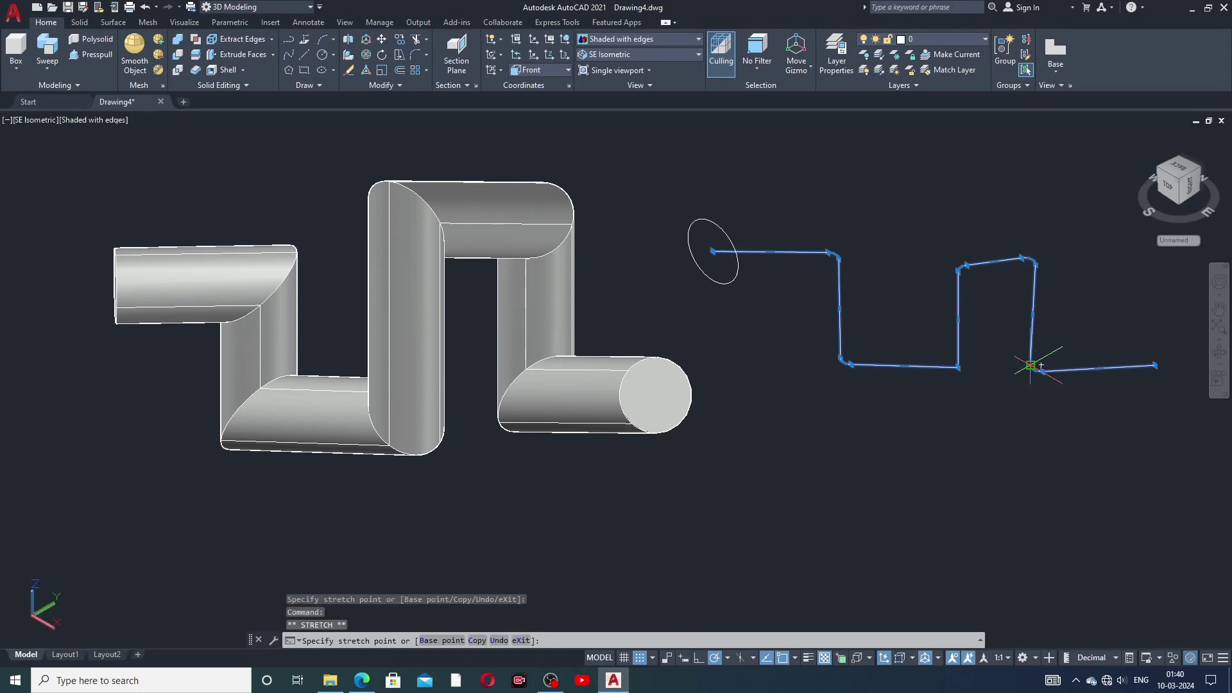
pyautogui.click(1031, 365)
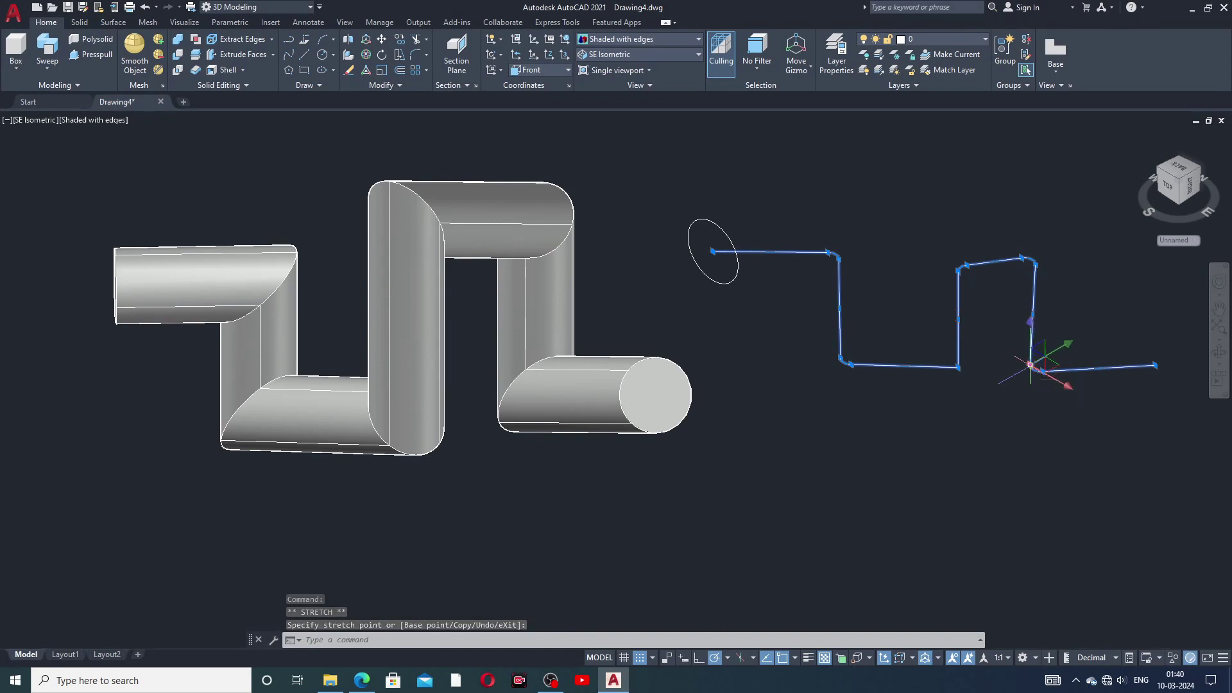
pyautogui.click(1031, 365)
pyautogui.click(1030, 365)
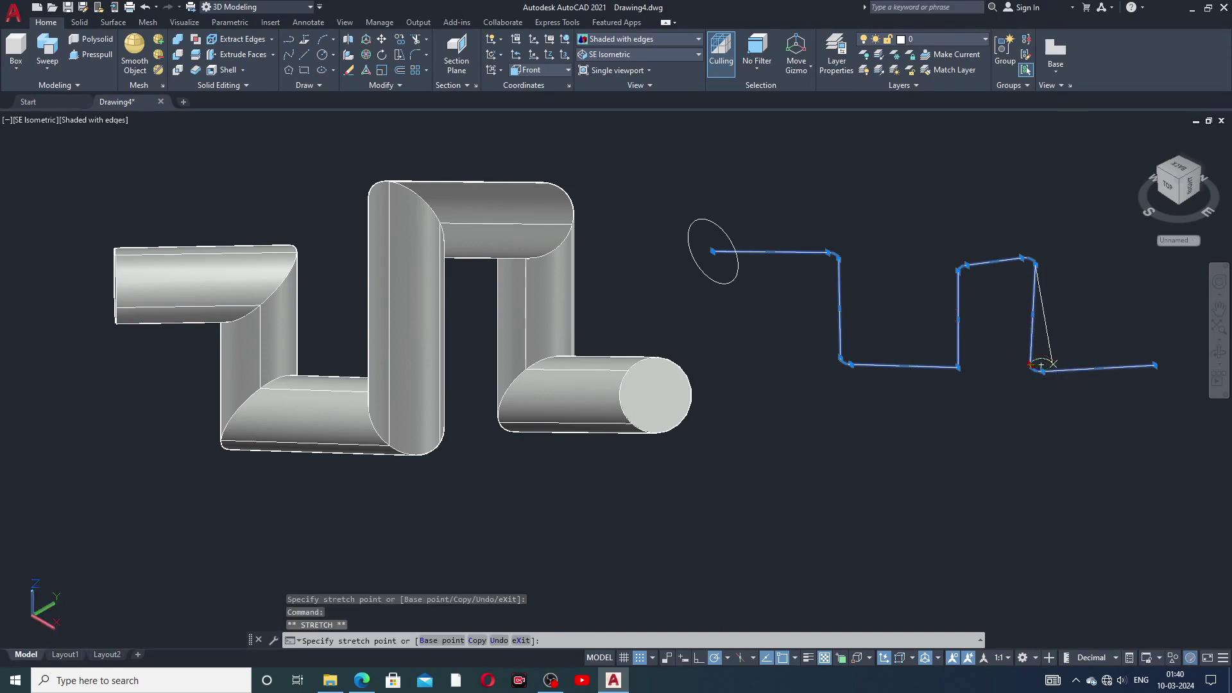
pyautogui.click(1041, 365)
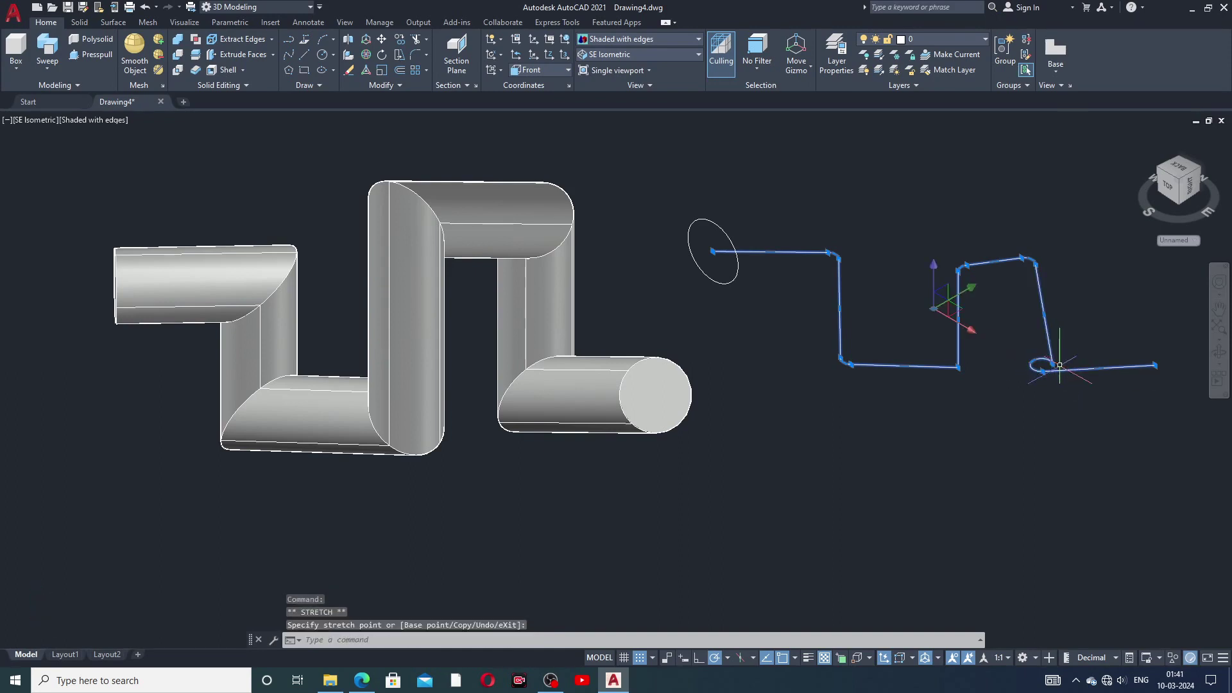
# - Delete the distorted right-hand path line, leaving its circle
pyautogui.click(1095, 294)
pyautogui.press('Escape')
pyautogui.press('Escape')
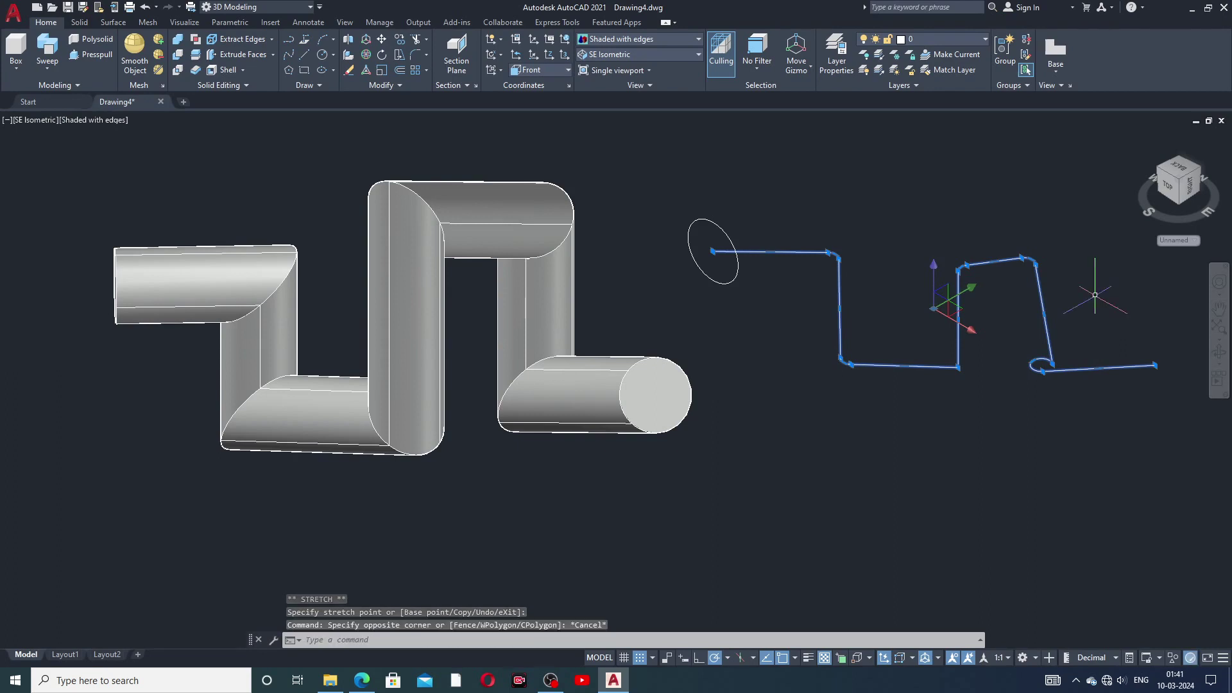
pyautogui.click(1043, 305)
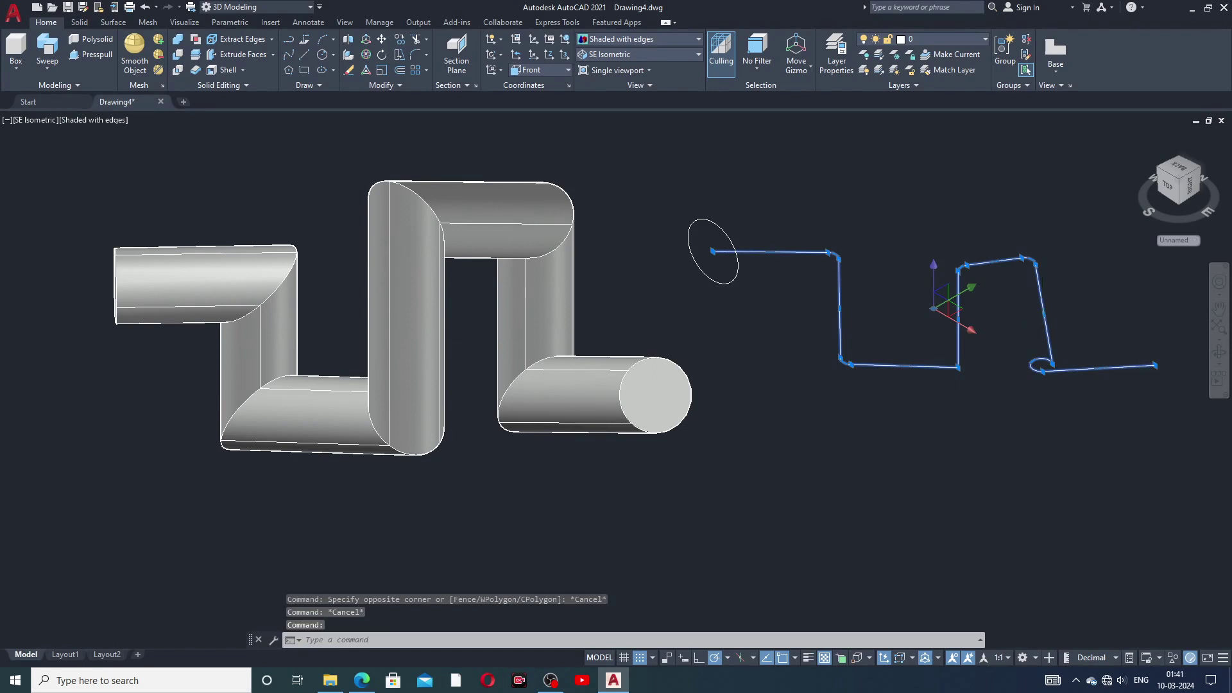
pyautogui.press('Delete')
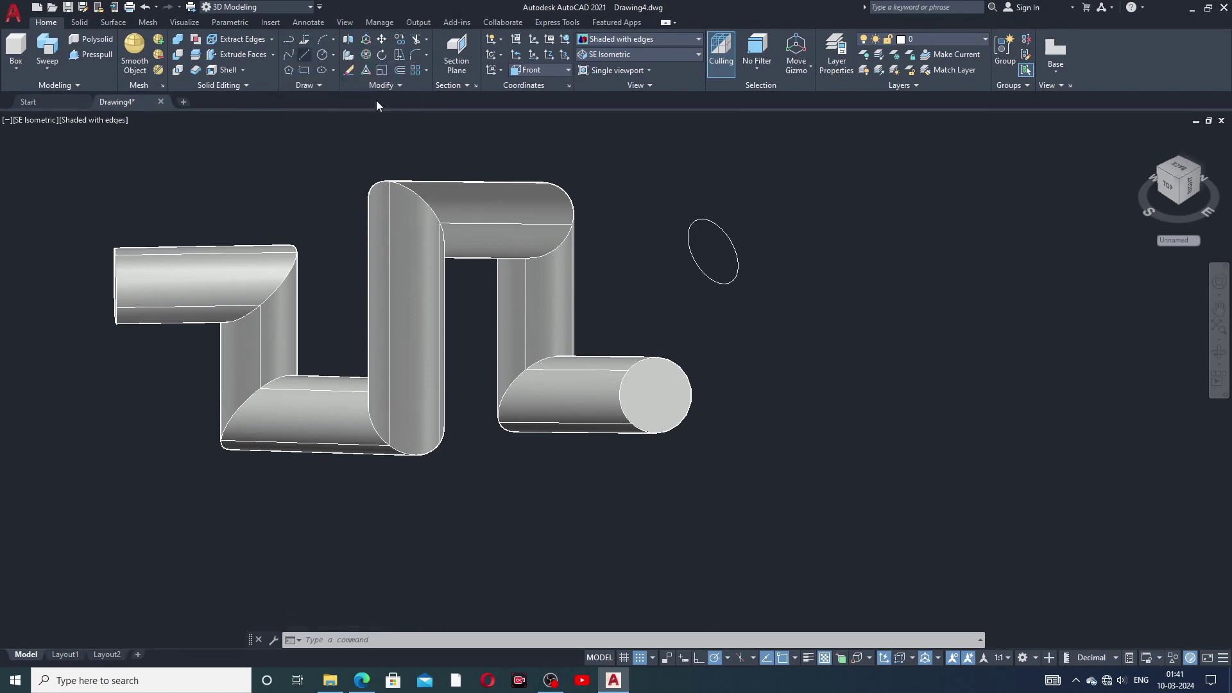
# - Draw a new stepped polyline from the circle's centre, ending in a long downward segment
pyautogui.click(304, 55)
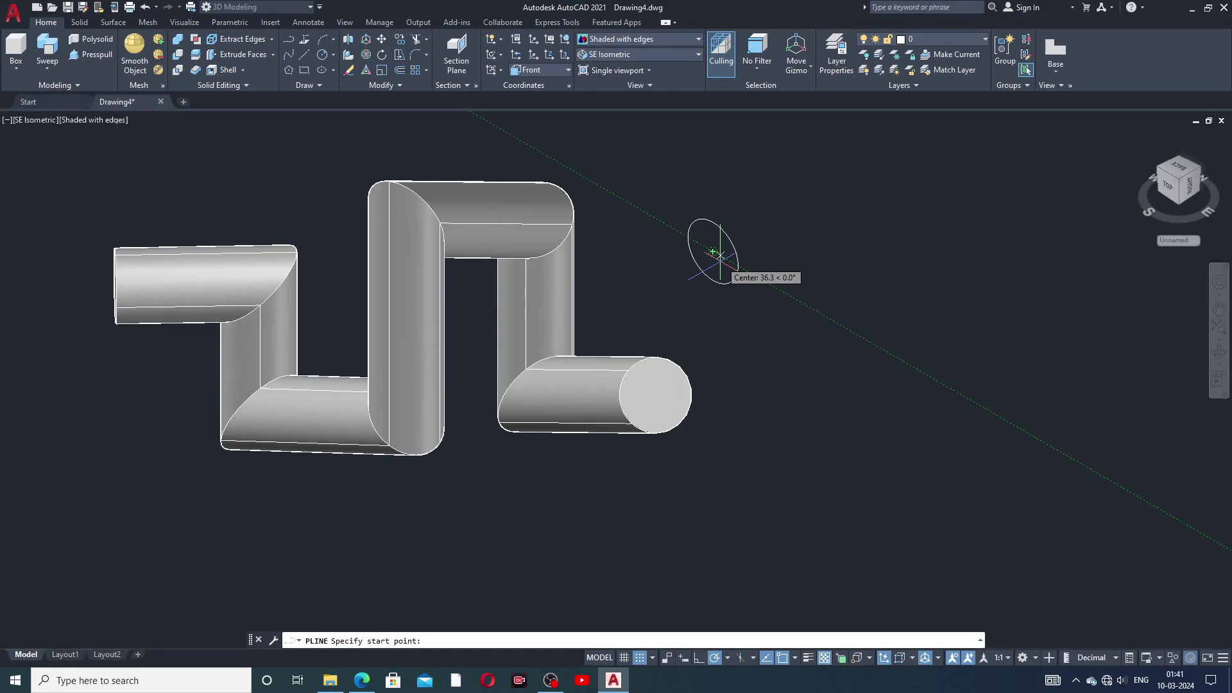
pyautogui.click(712, 251)
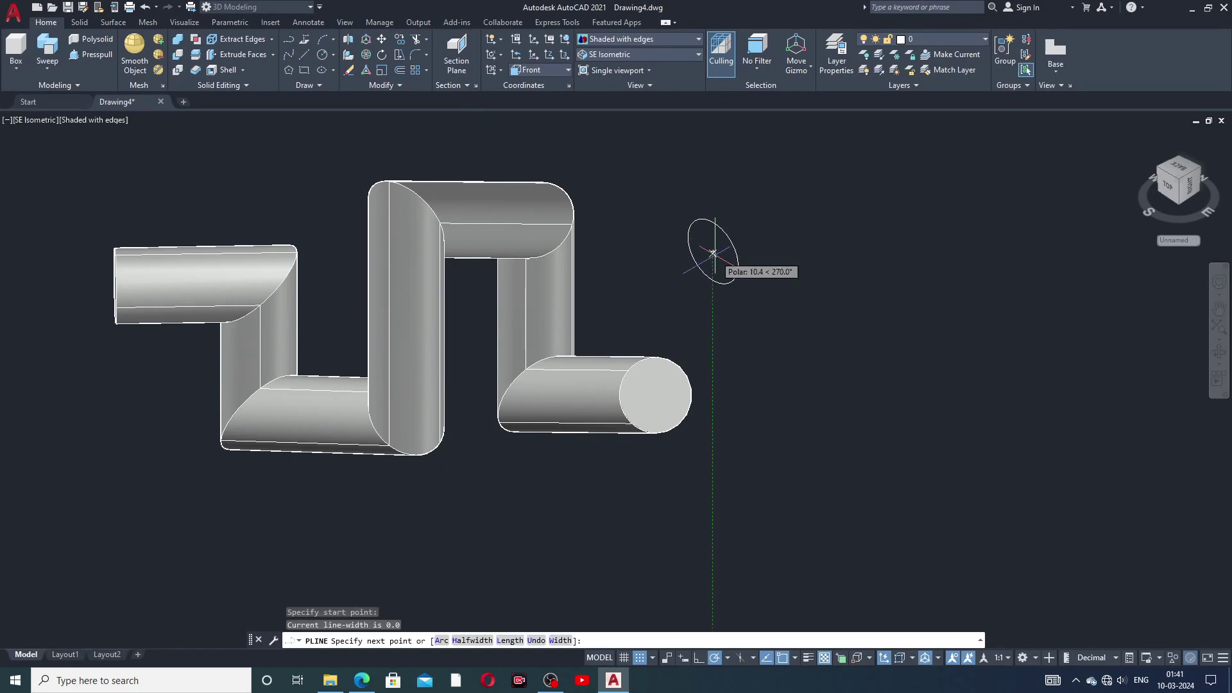
pyautogui.click(835, 237)
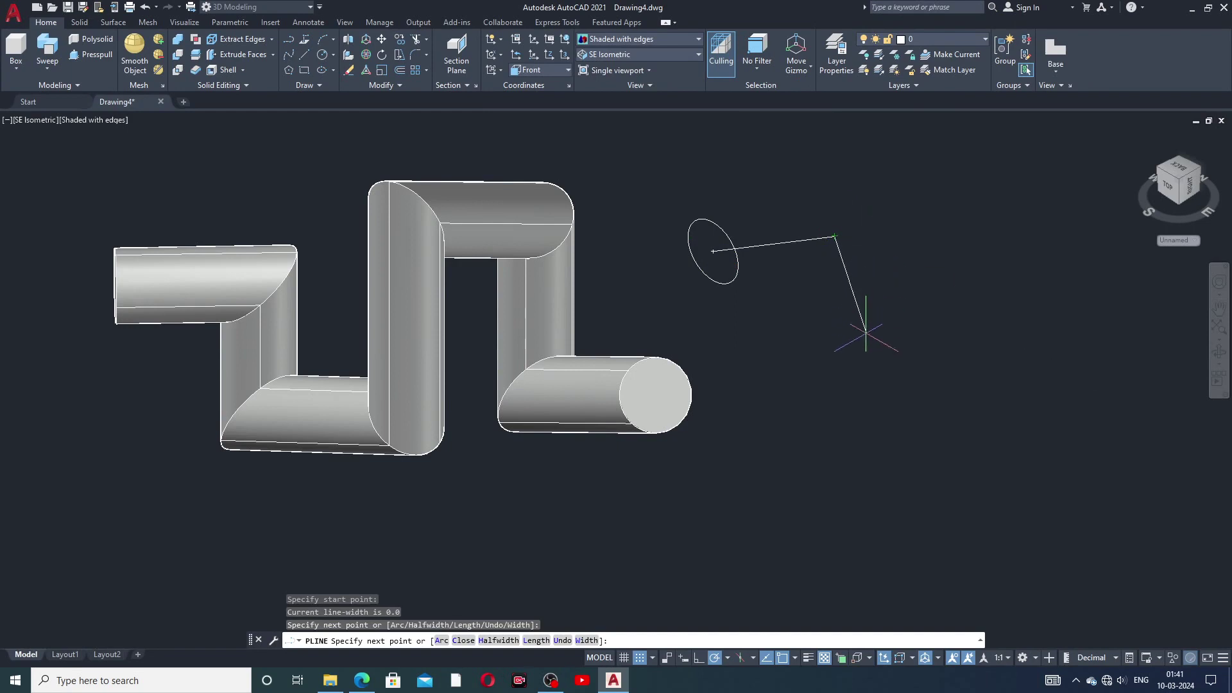
pyautogui.click(834, 361)
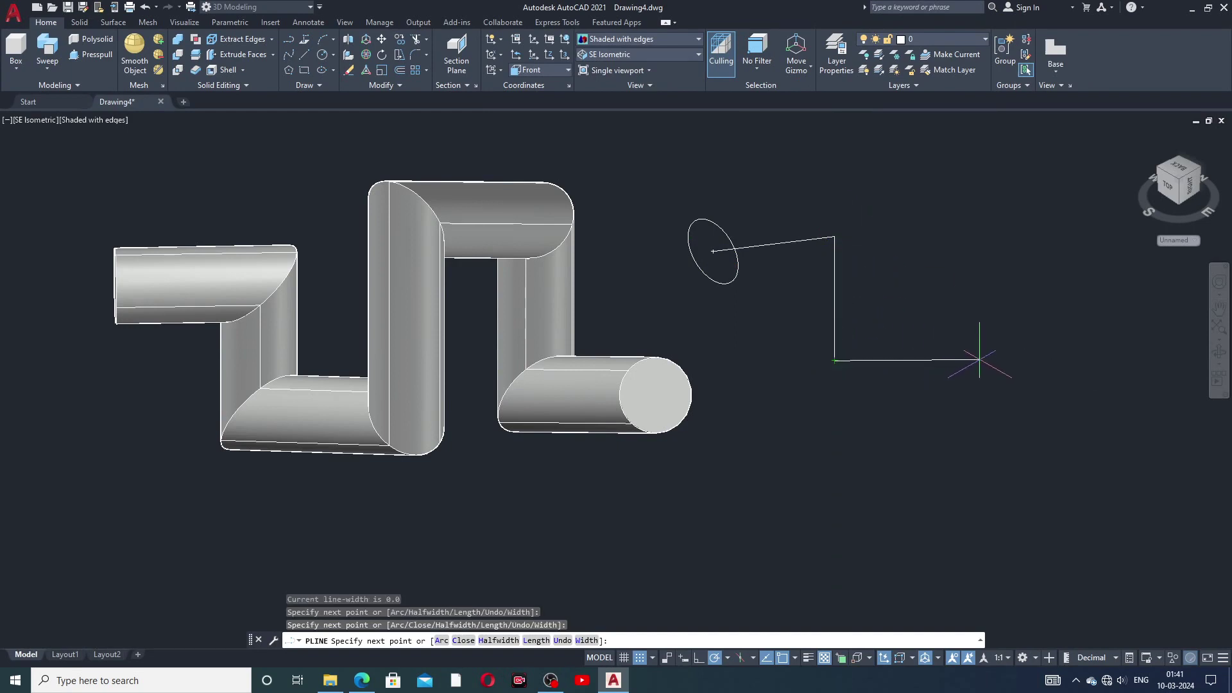
pyautogui.click(980, 360)
pyautogui.click(980, 235)
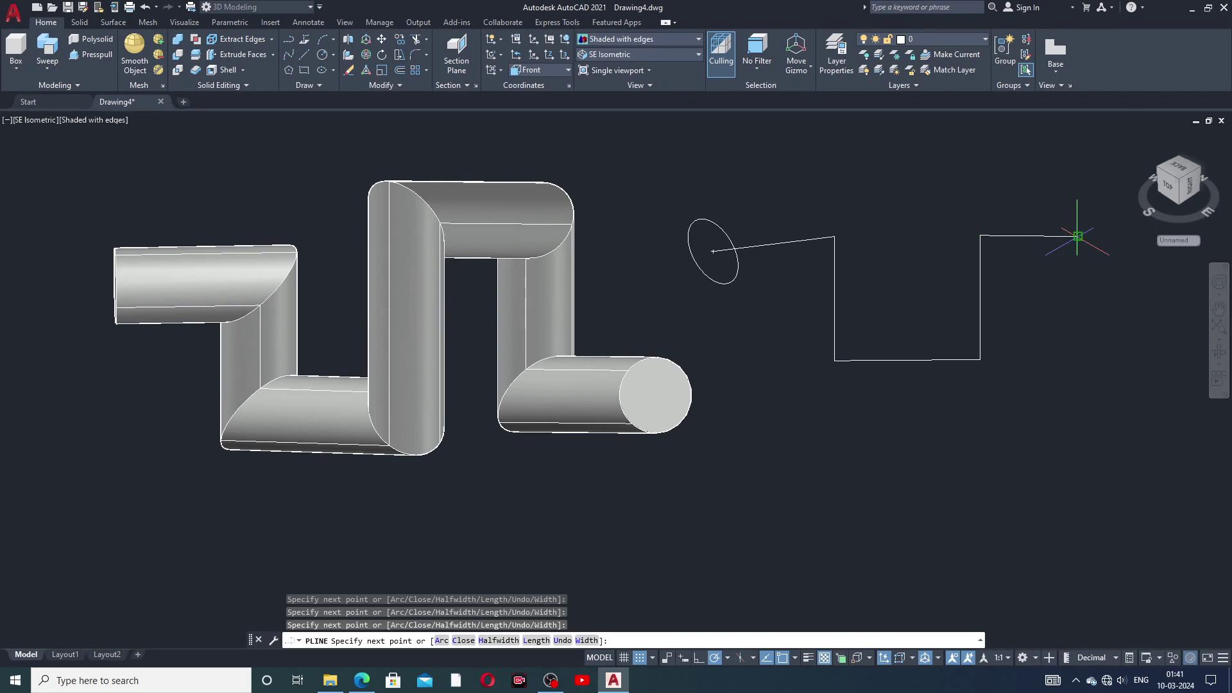
pyautogui.click(1078, 236)
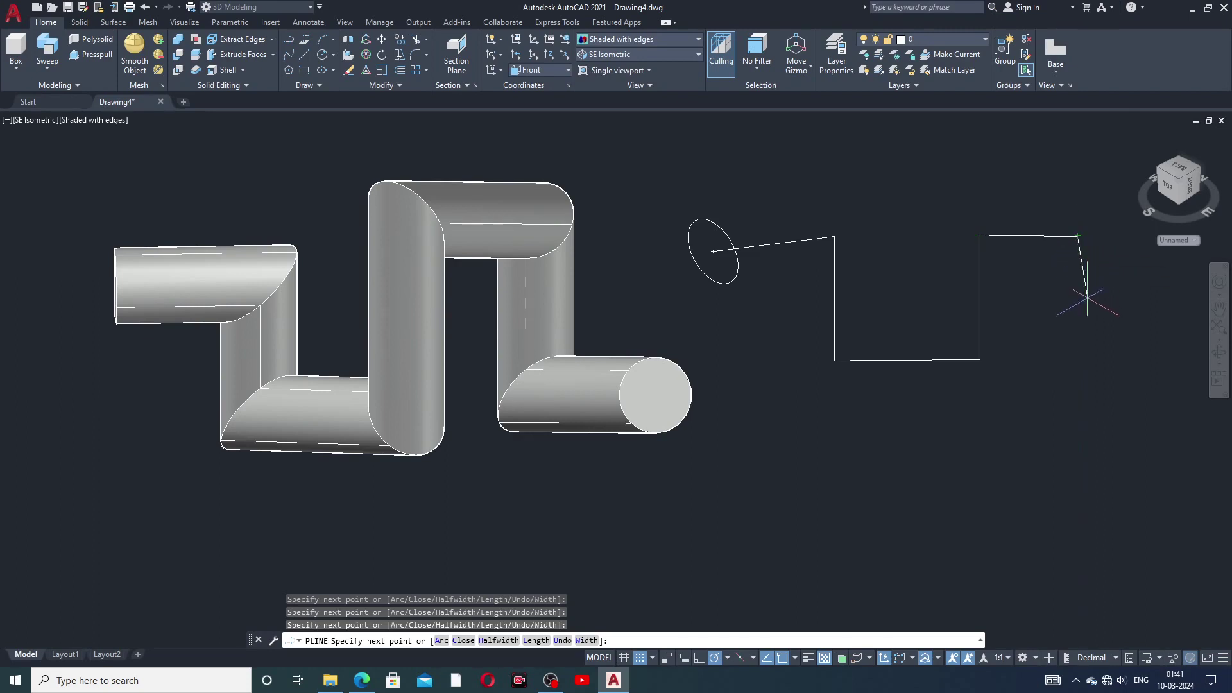
pyautogui.click(1078, 478)
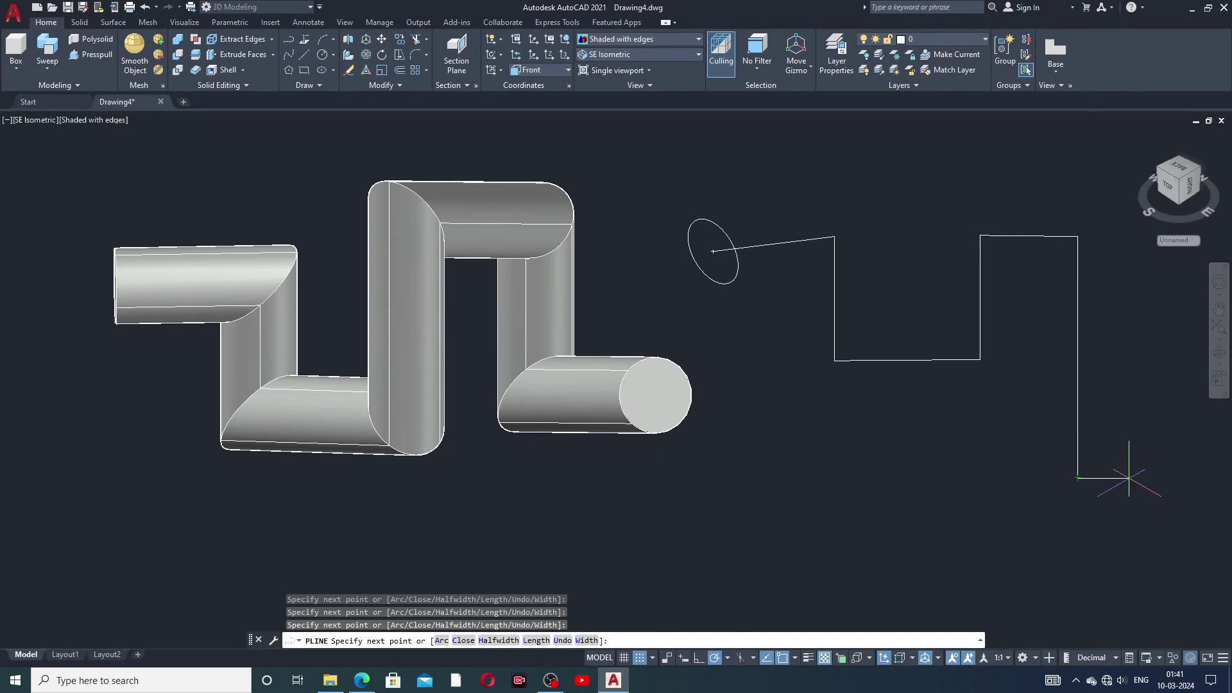
pyautogui.rightClick(1166, 478)
pyautogui.click(1152, 261)
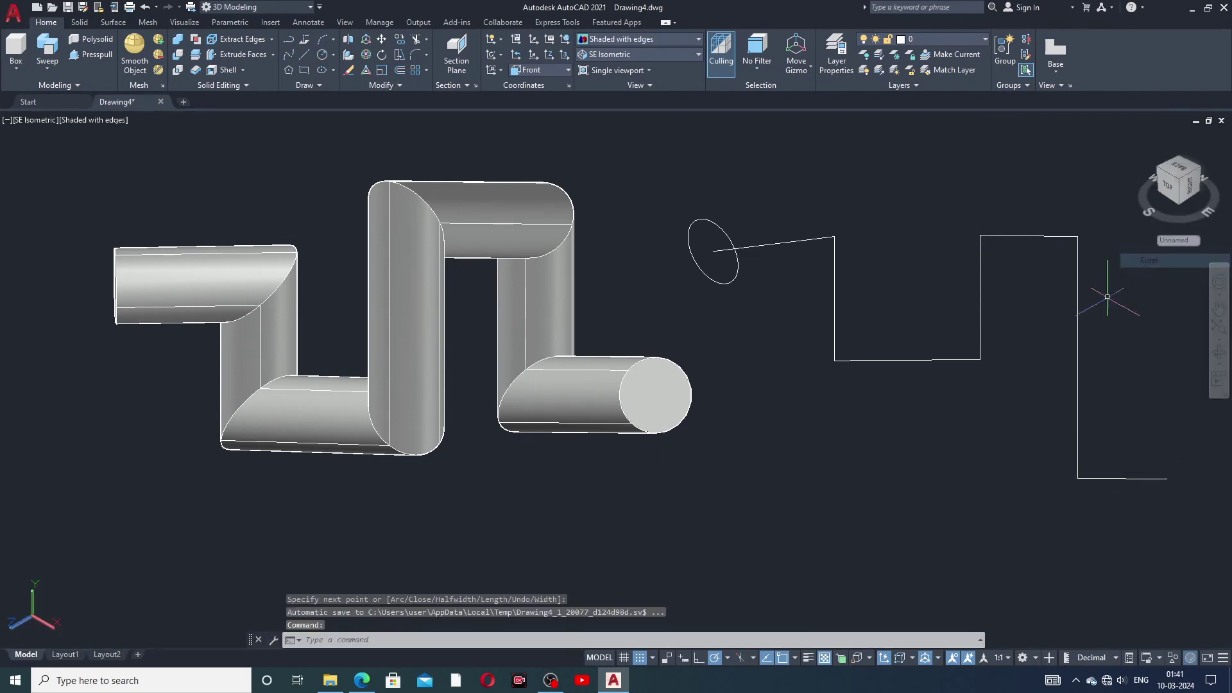
# - Pan the view slightly left and check the circle's grips without resizing it
pyautogui.write('p')
pyautogui.press('Return')
pyautogui.moveTo(1031, 324); pyautogui.dragTo(1004, 327)
pyautogui.press('Escape')
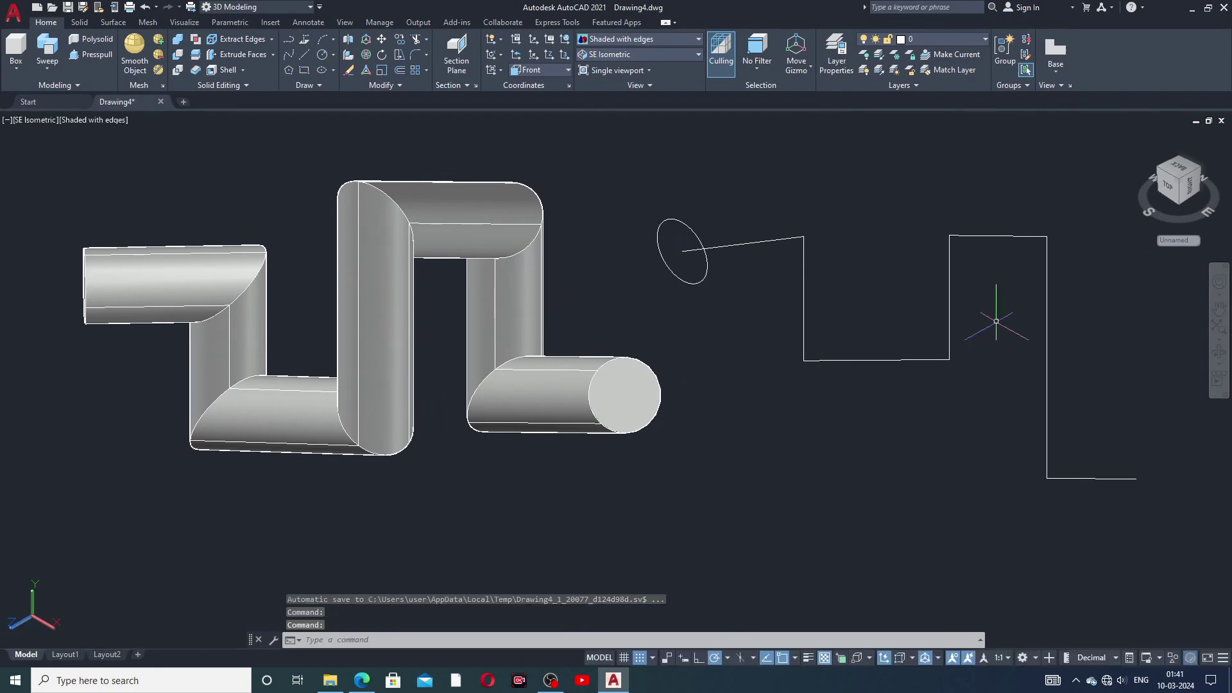
pyautogui.click(683, 223)
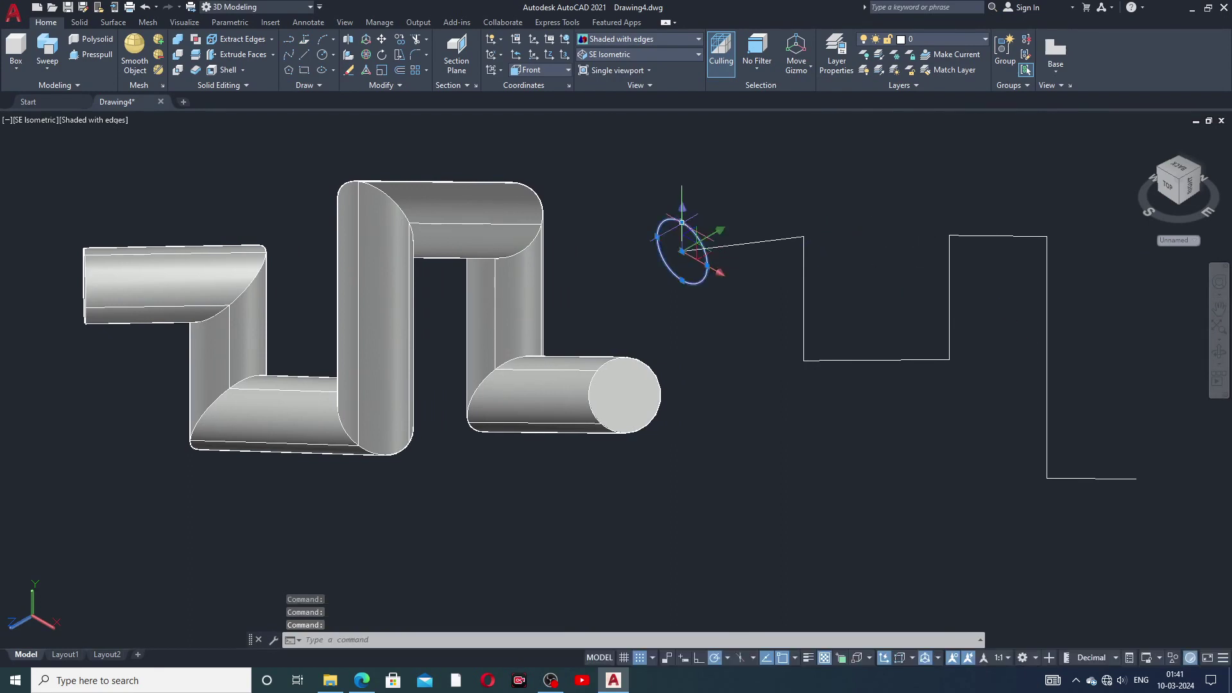
pyautogui.click(657, 238)
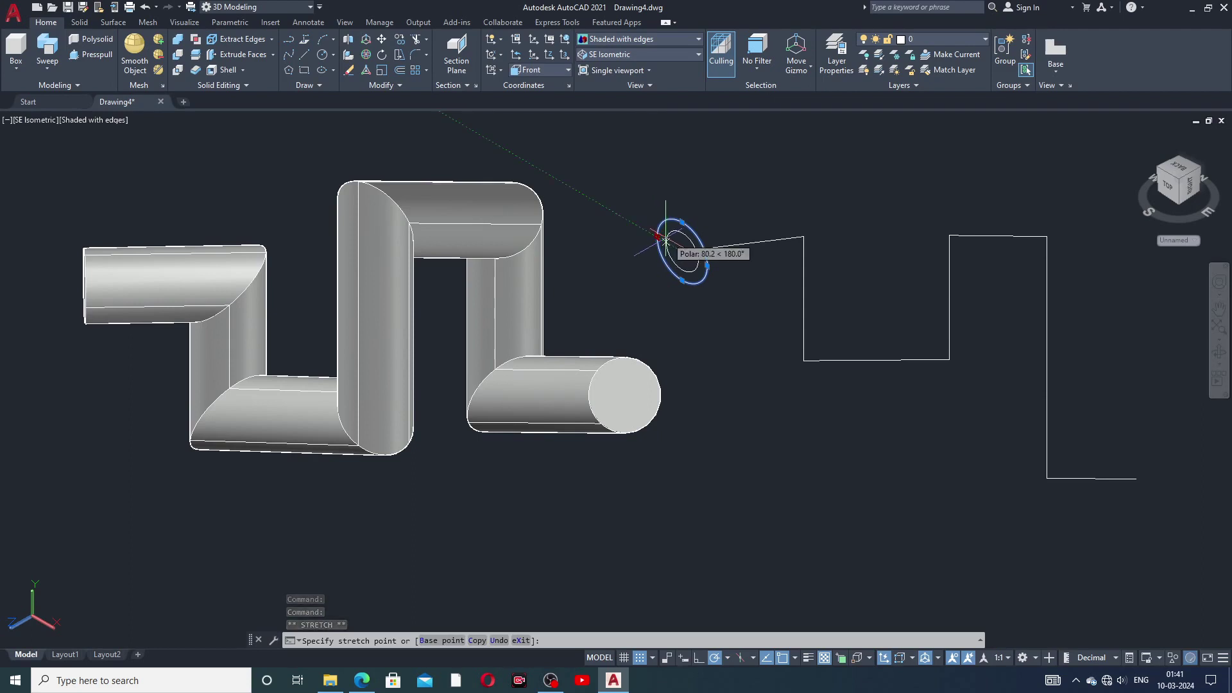
pyautogui.press('Escape')
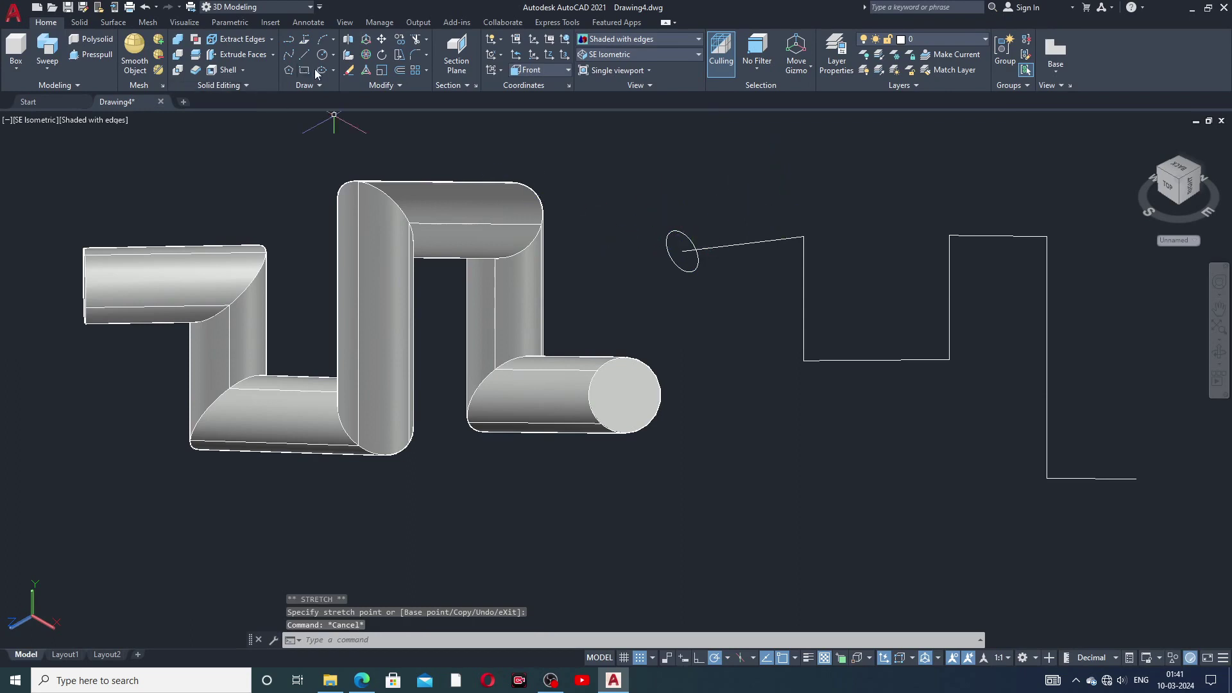
# - Start FILLET with a radius of 35 and the Multiple option
pyautogui.click(426, 56)
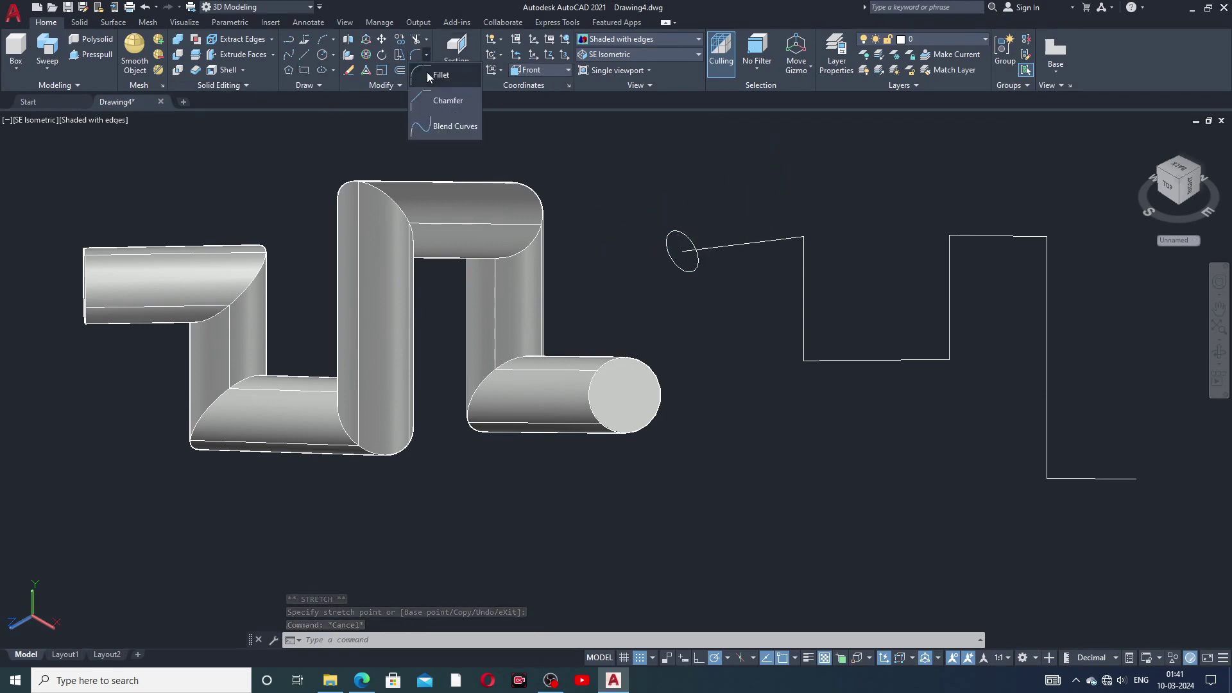
pyautogui.click(442, 76)
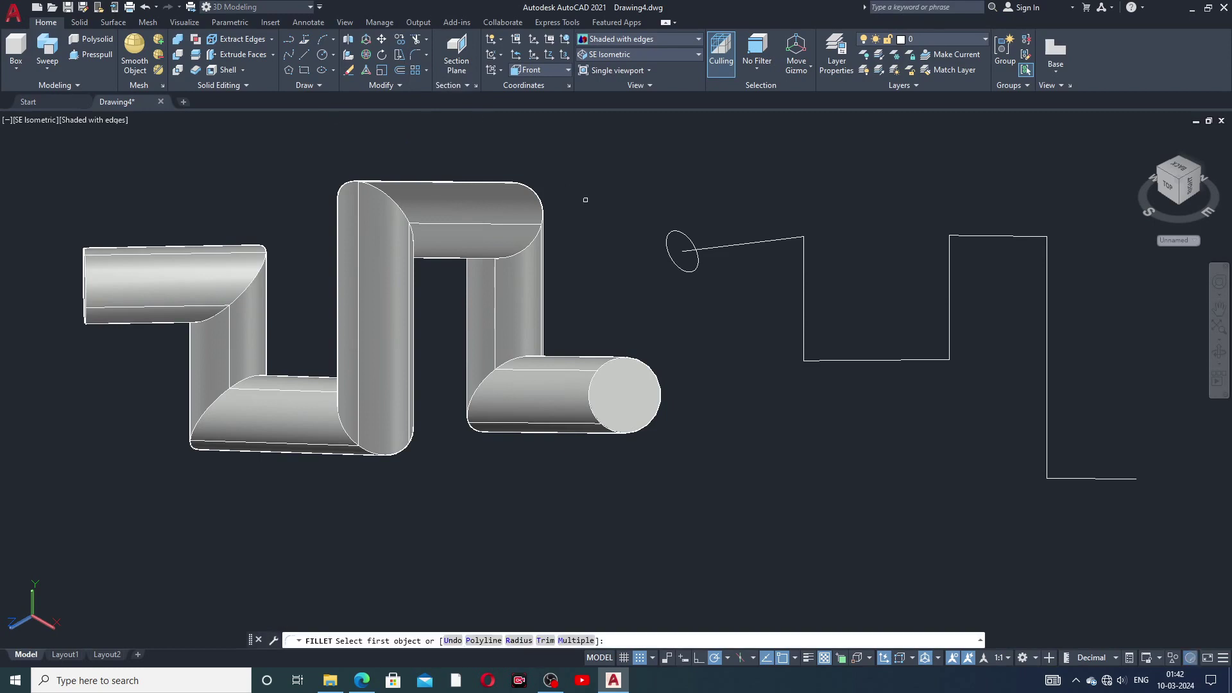
pyautogui.click(522, 641)
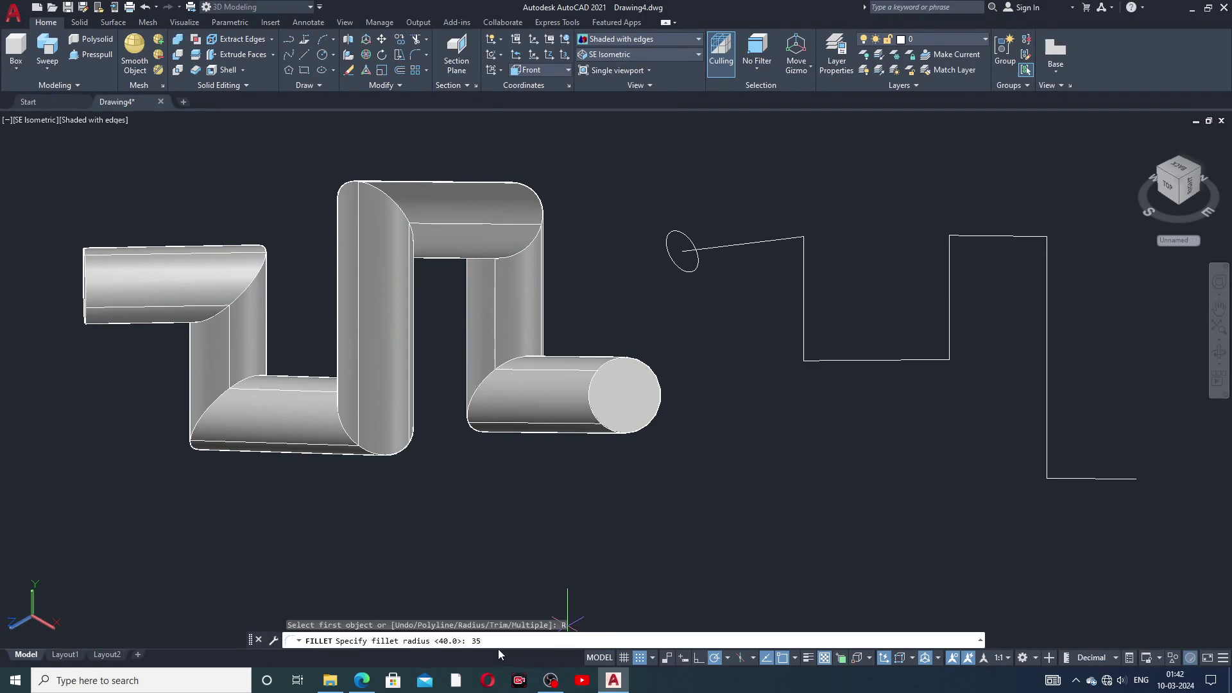
pyautogui.press('Return')
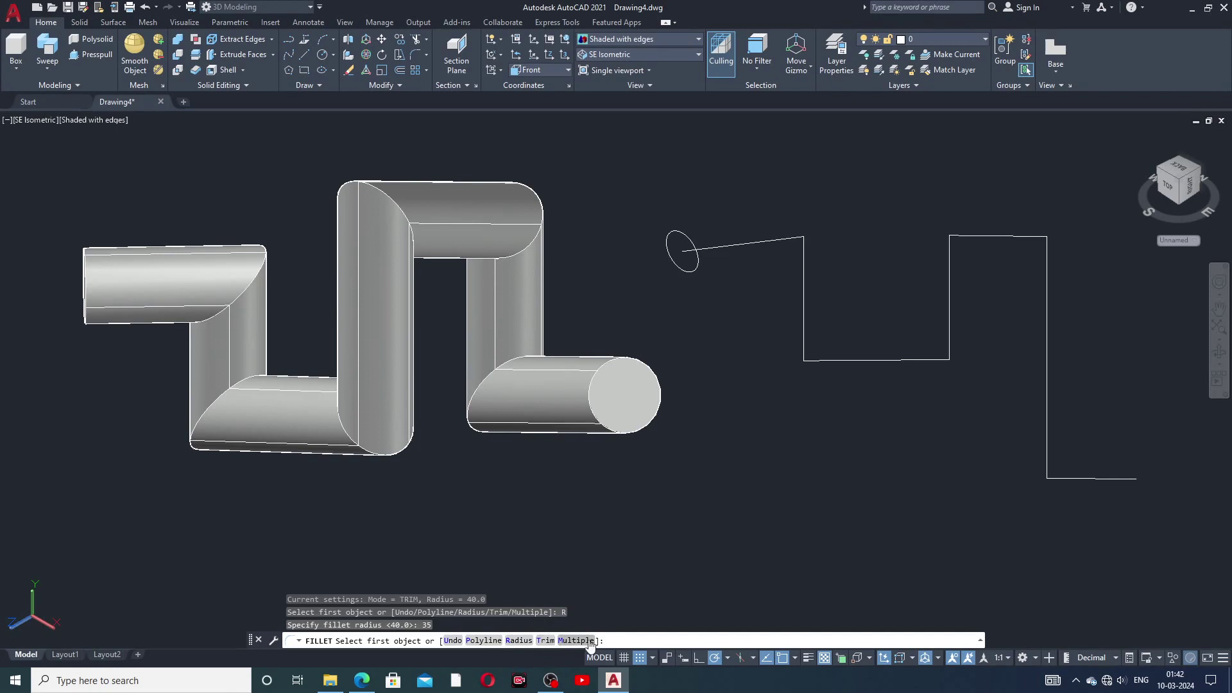
pyautogui.click(591, 641)
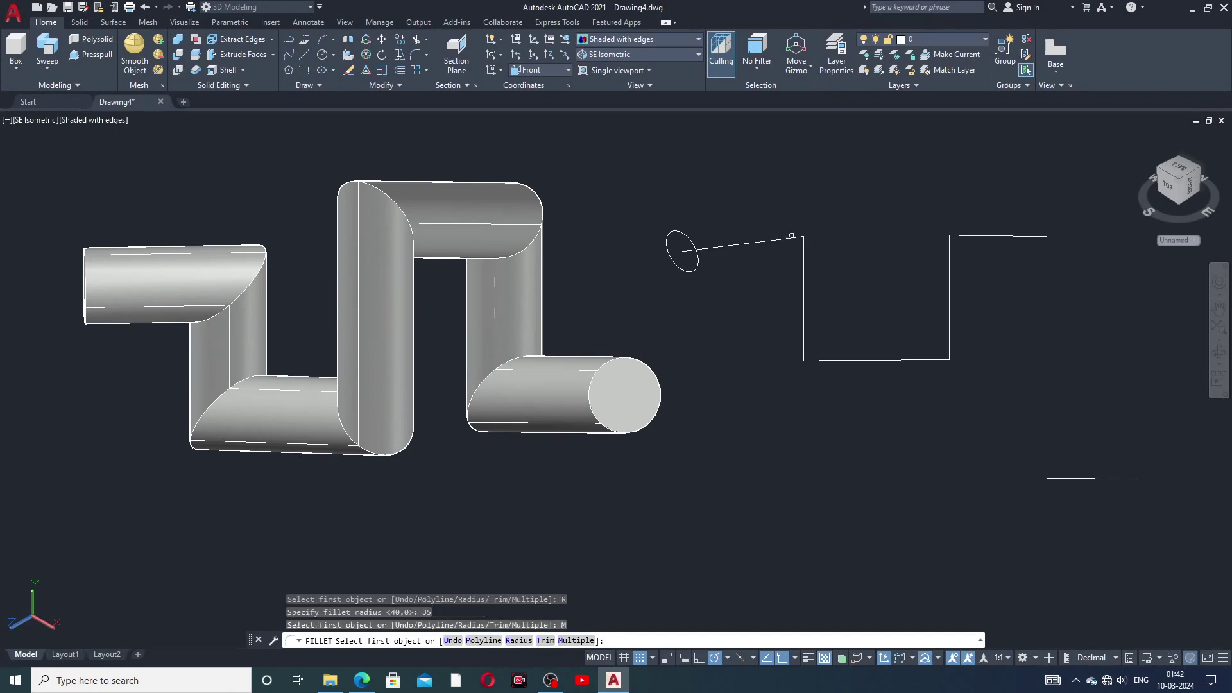
# - Fillet each corner of the new stepped path, including the last bottom-right bend
pyautogui.click(787, 240)
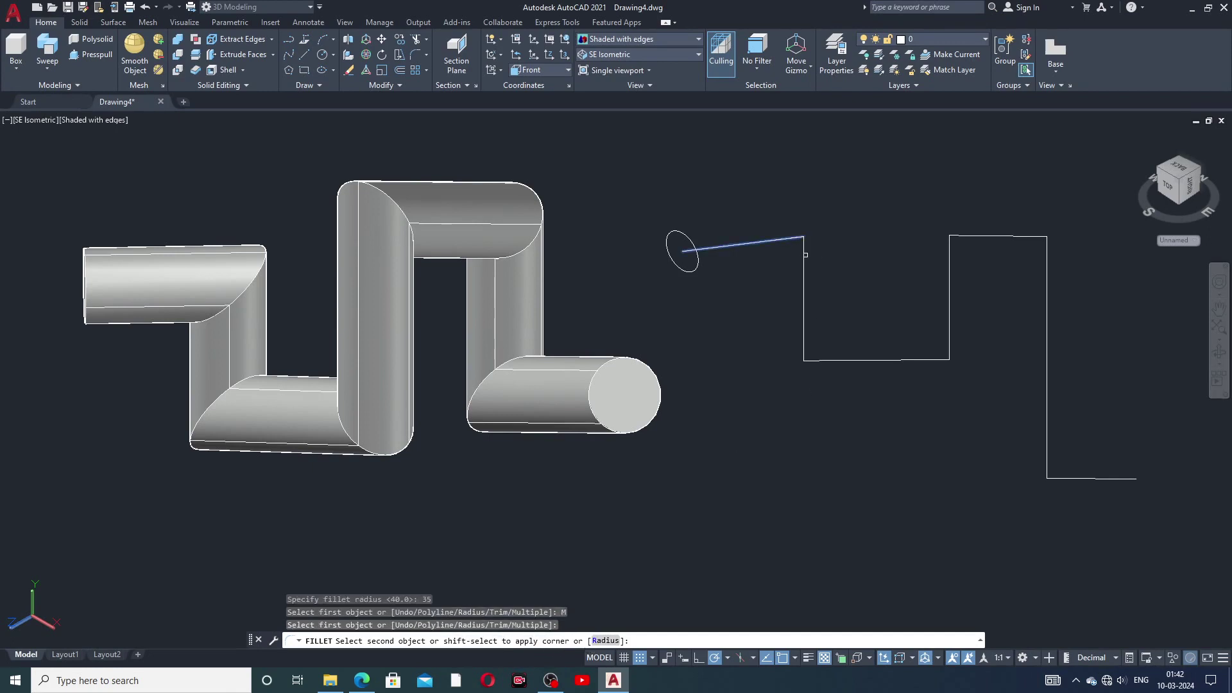
pyautogui.click(806, 255)
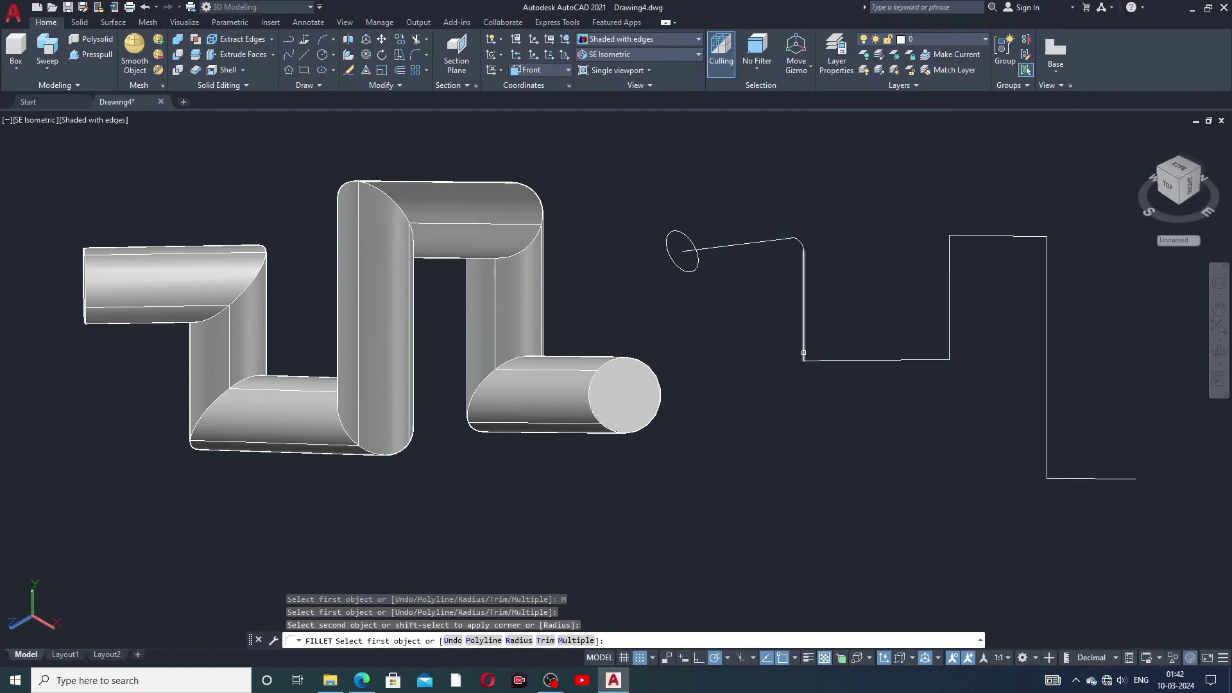
pyautogui.click(804, 353)
pyautogui.click(815, 362)
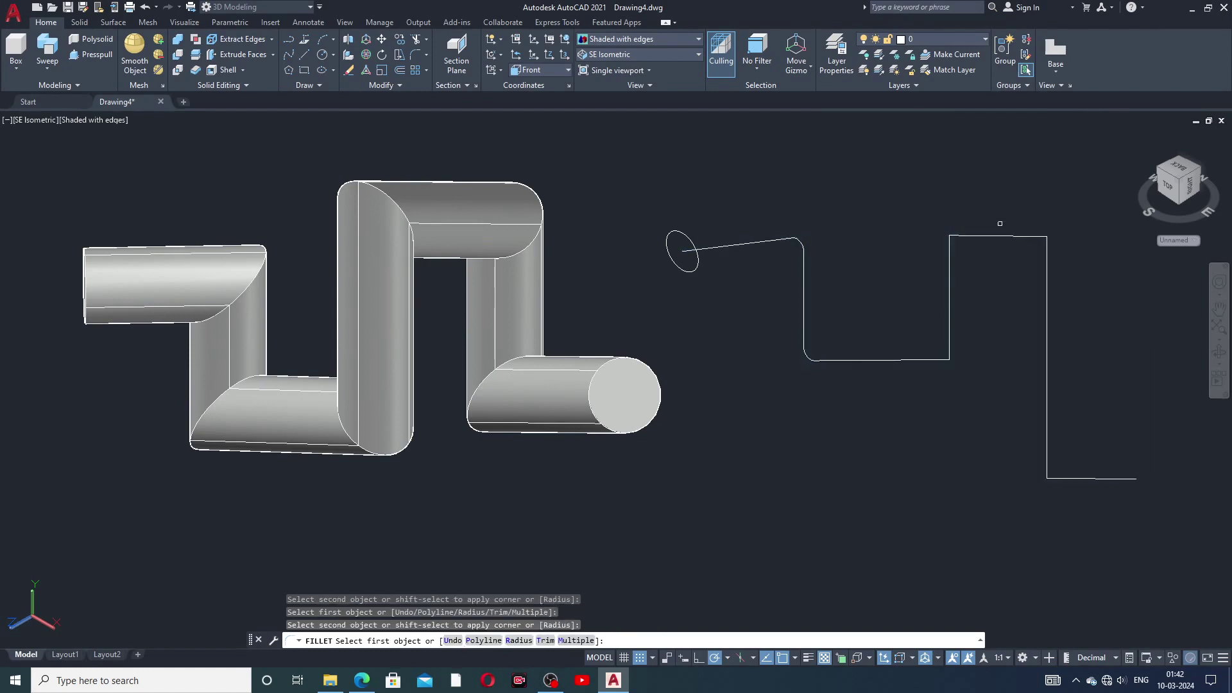
pyautogui.click(965, 238)
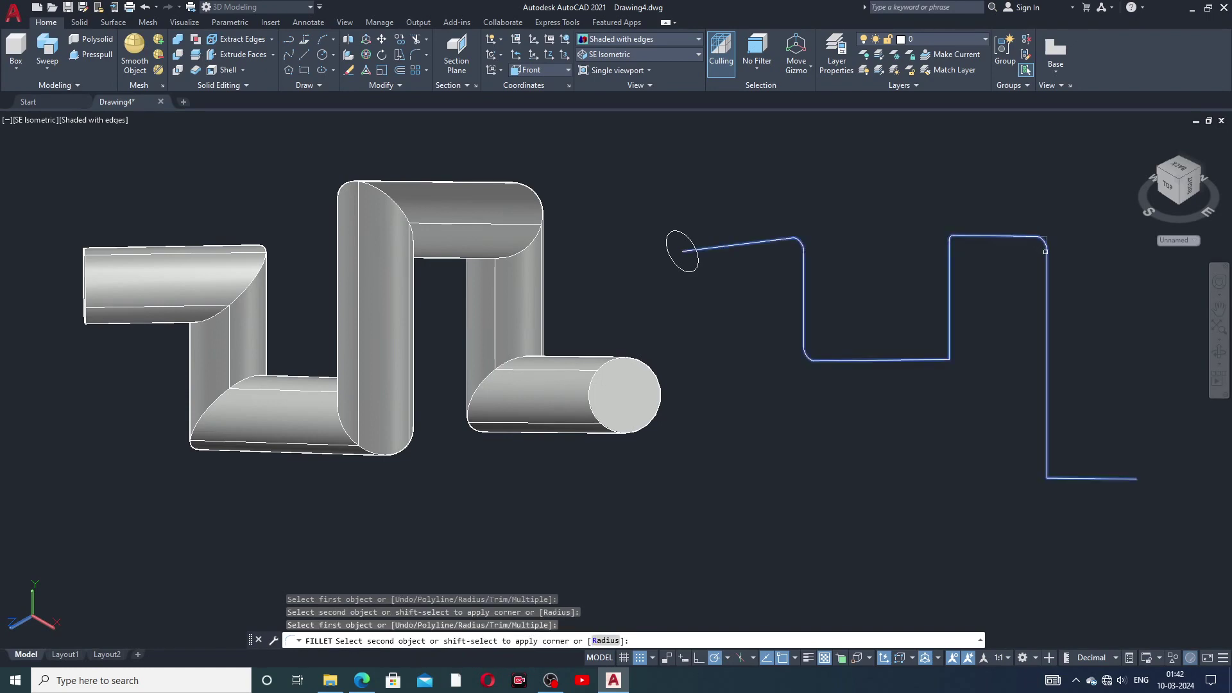
pyautogui.click(1047, 359)
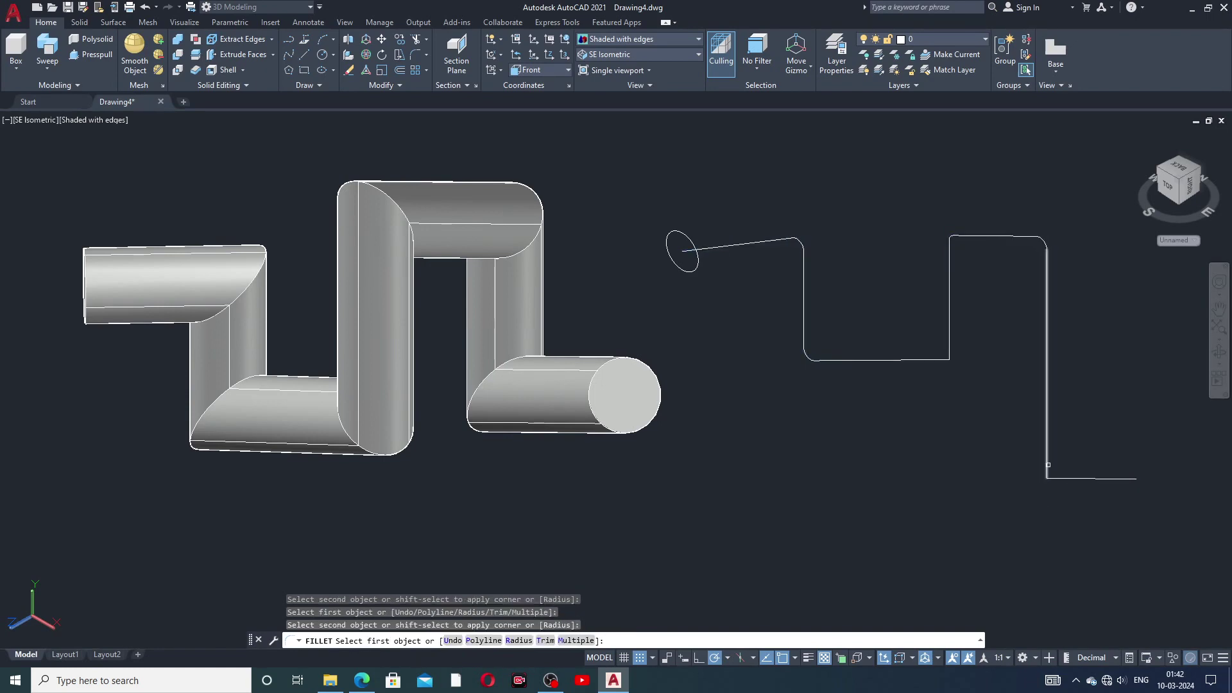
pyautogui.click(1052, 479)
pyautogui.click(1048, 443)
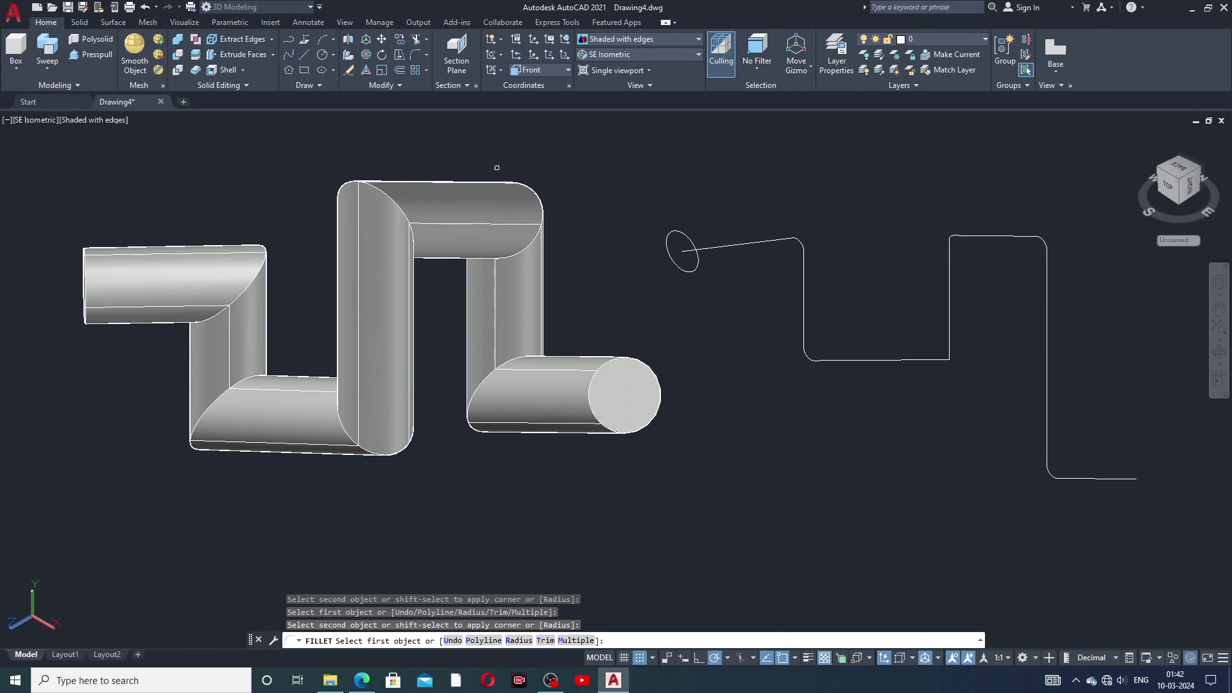
pyautogui.rightClick(683, 189)
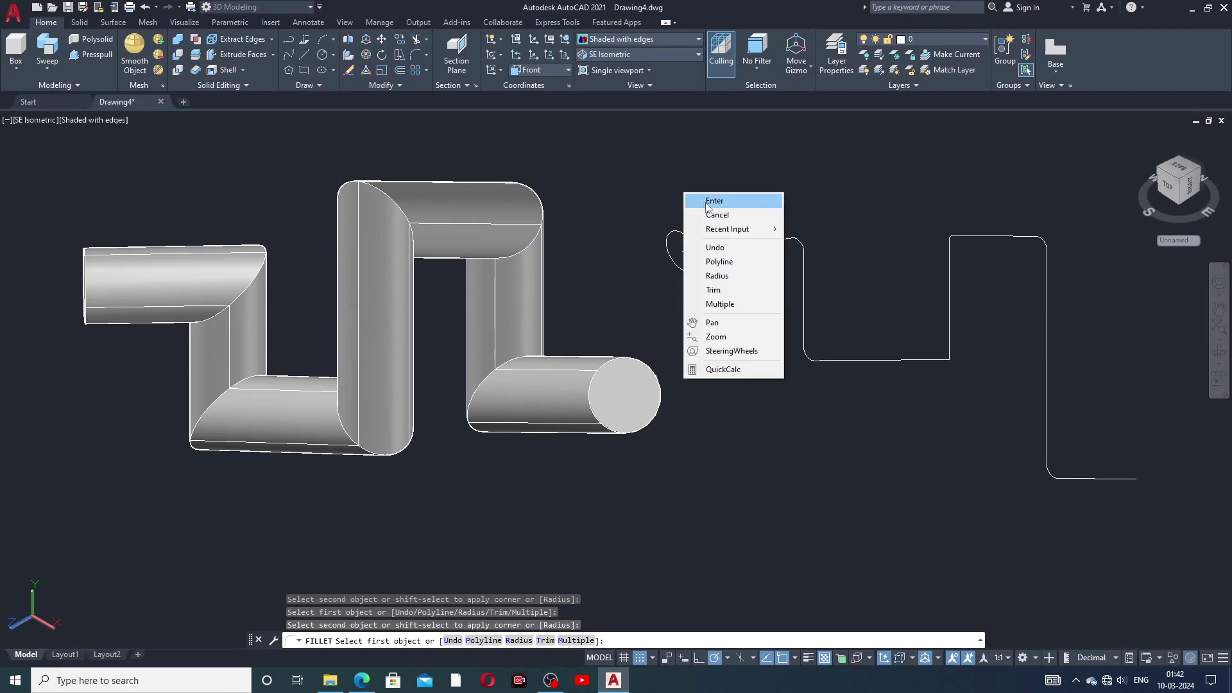
pyautogui.click(703, 198)
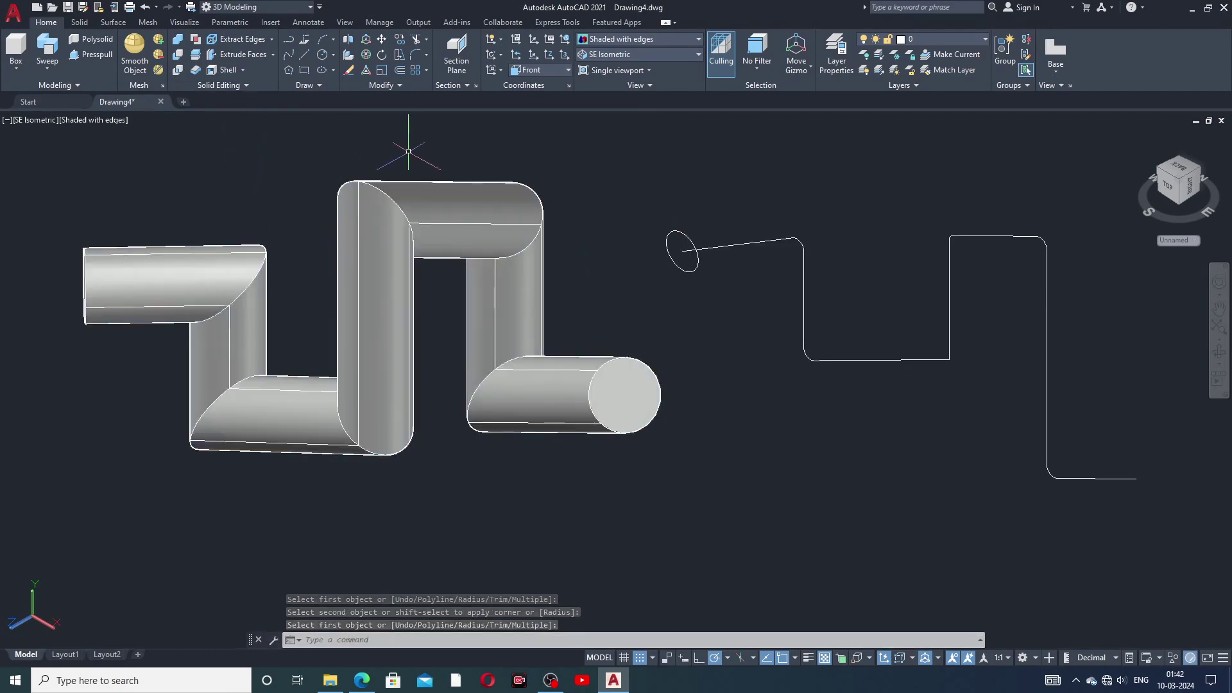
# - Sweep the right-hand circle along the filleted stepped polyline to form a solid tube
pyautogui.click(51, 50)
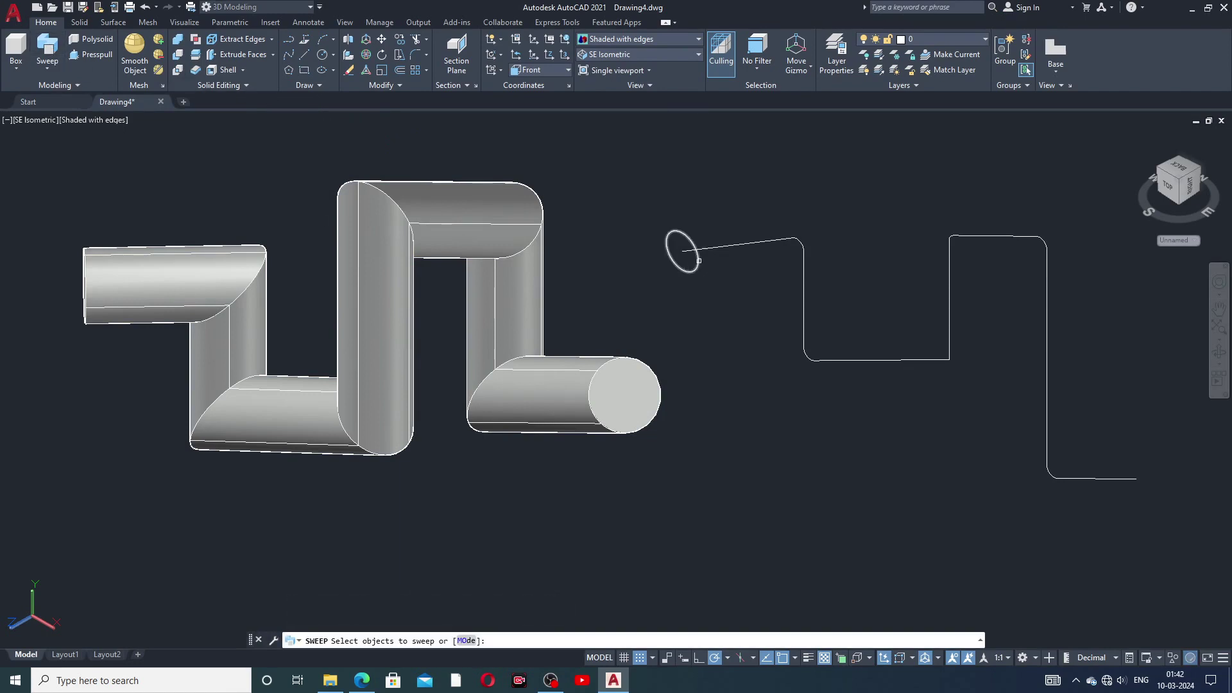
pyautogui.click(684, 270)
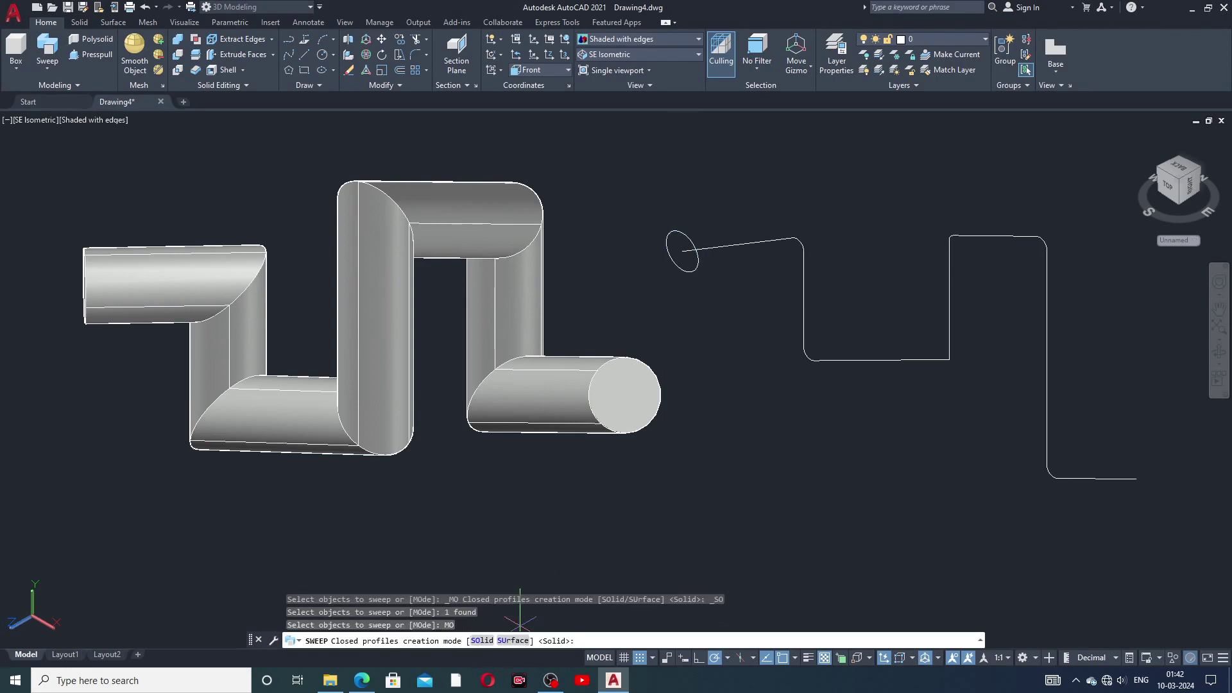
pyautogui.press('Return')
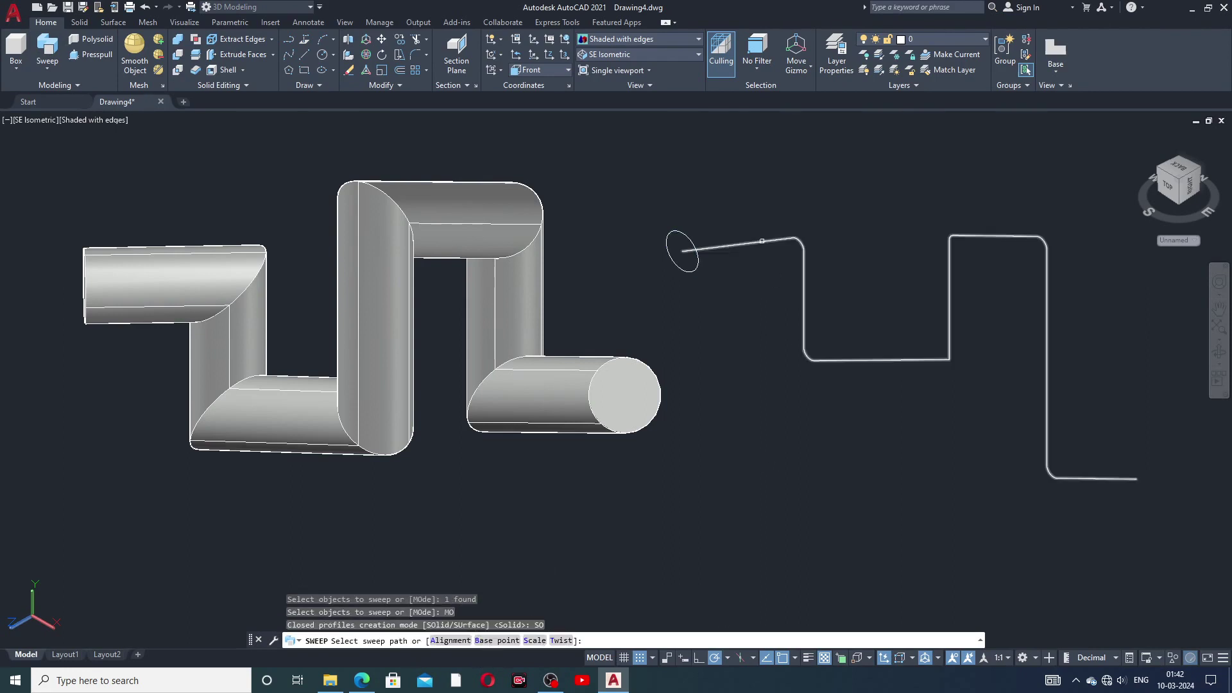
pyautogui.click(762, 241)
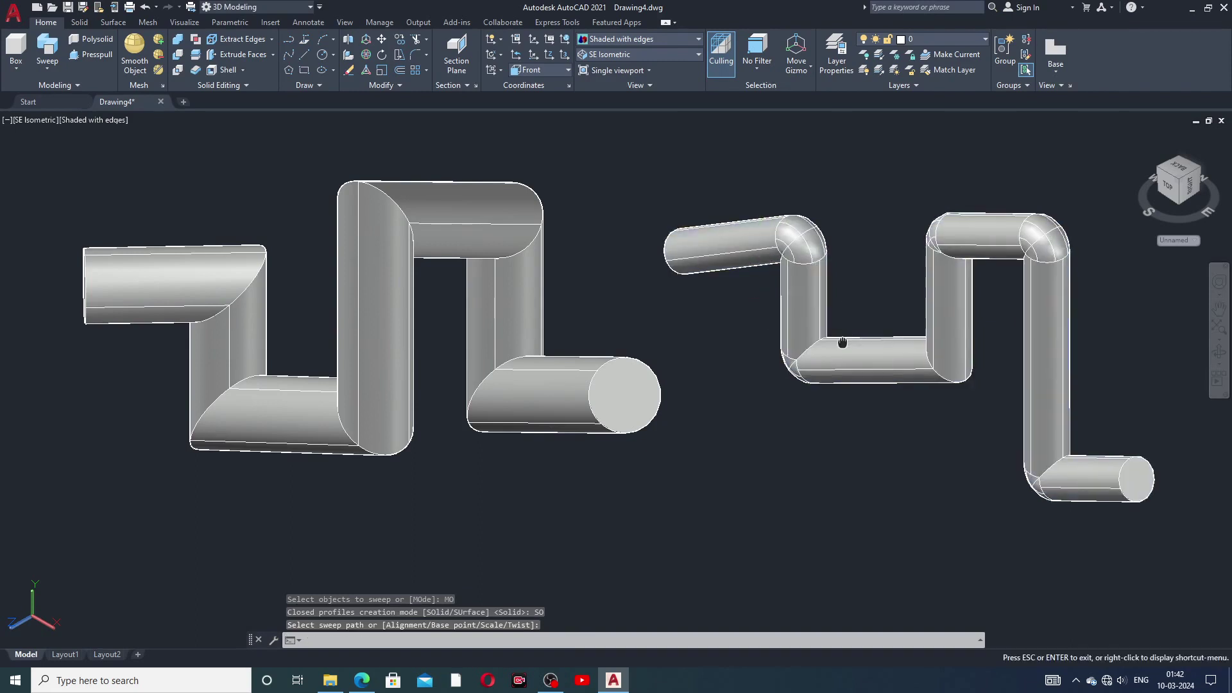
pyautogui.rightClick(594, 227)
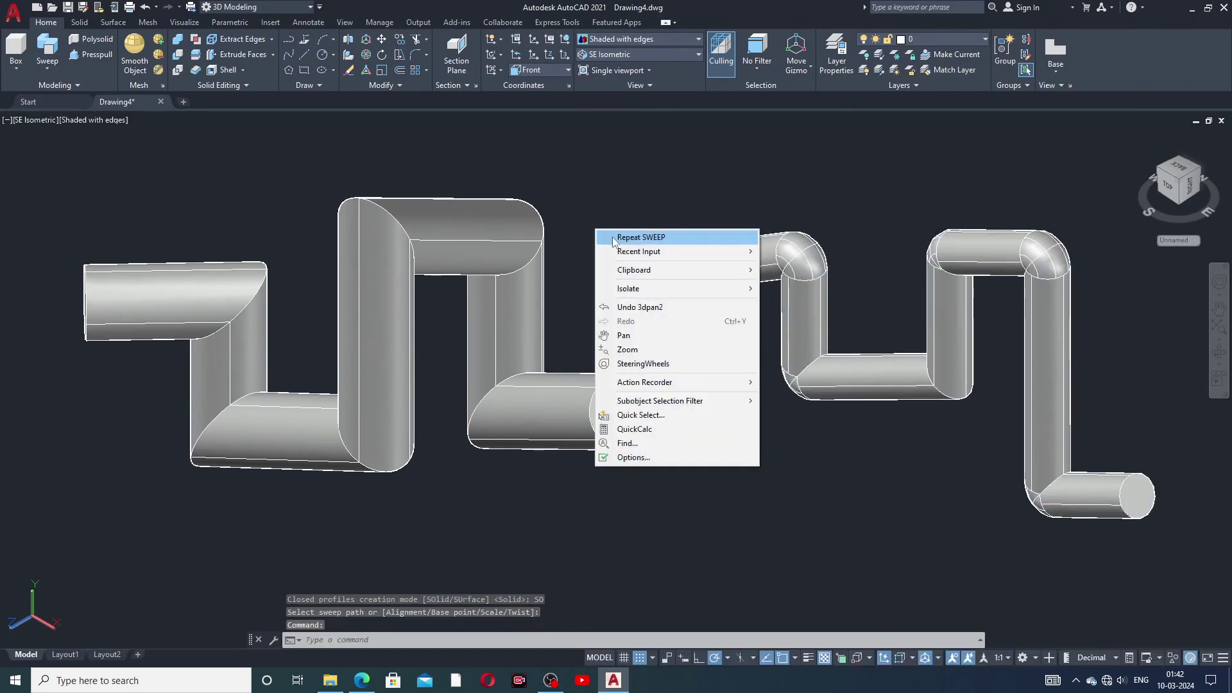
pyautogui.click(599, 173)
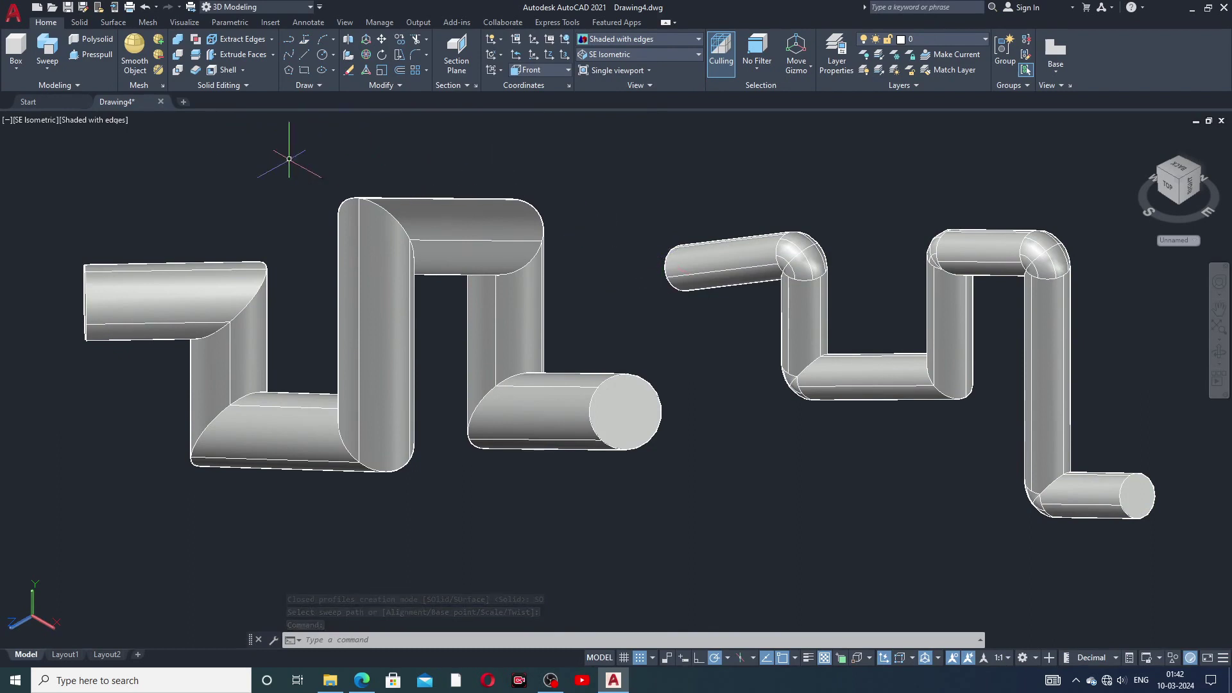
# - Start the Solid Editing Shell tool and orbit the view to expose the pipe ends
pyautogui.click(243, 72)
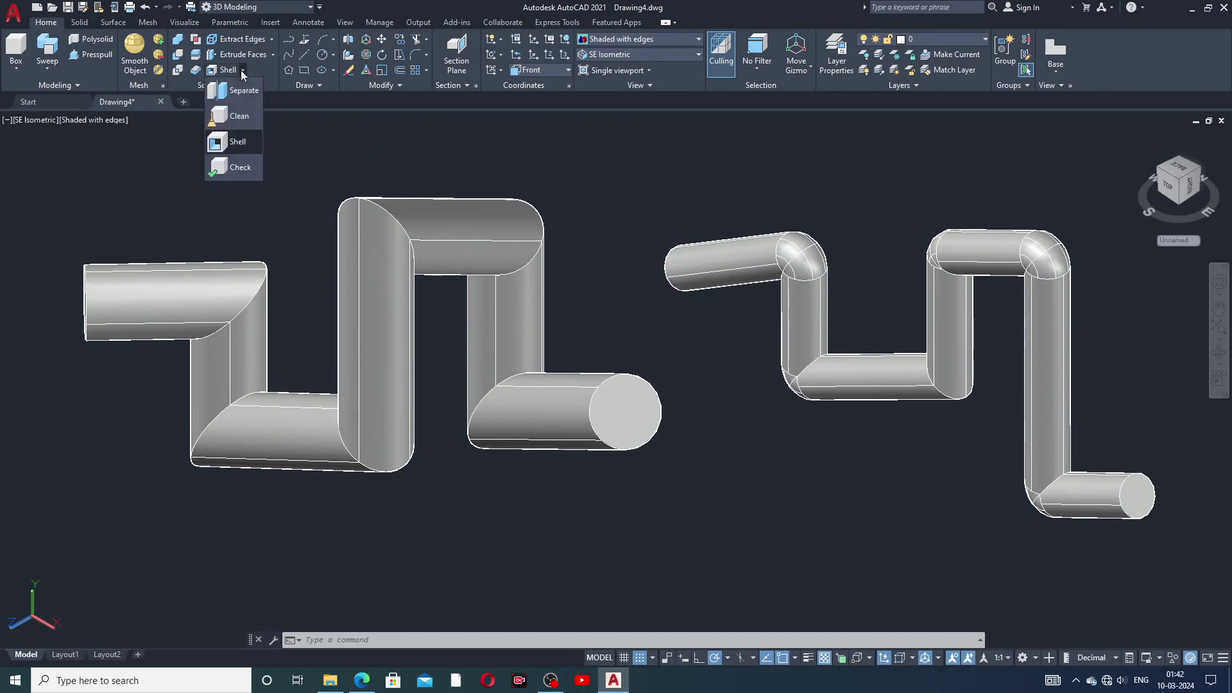
pyautogui.click(237, 142)
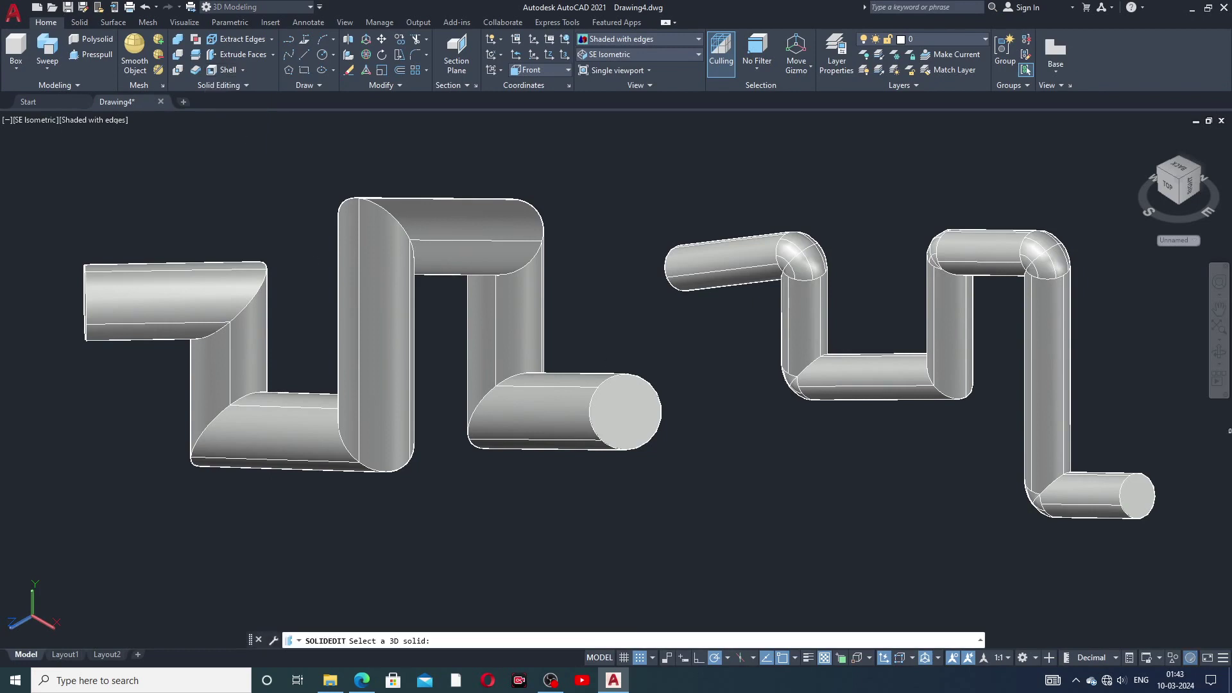
pyautogui.click(1219, 351)
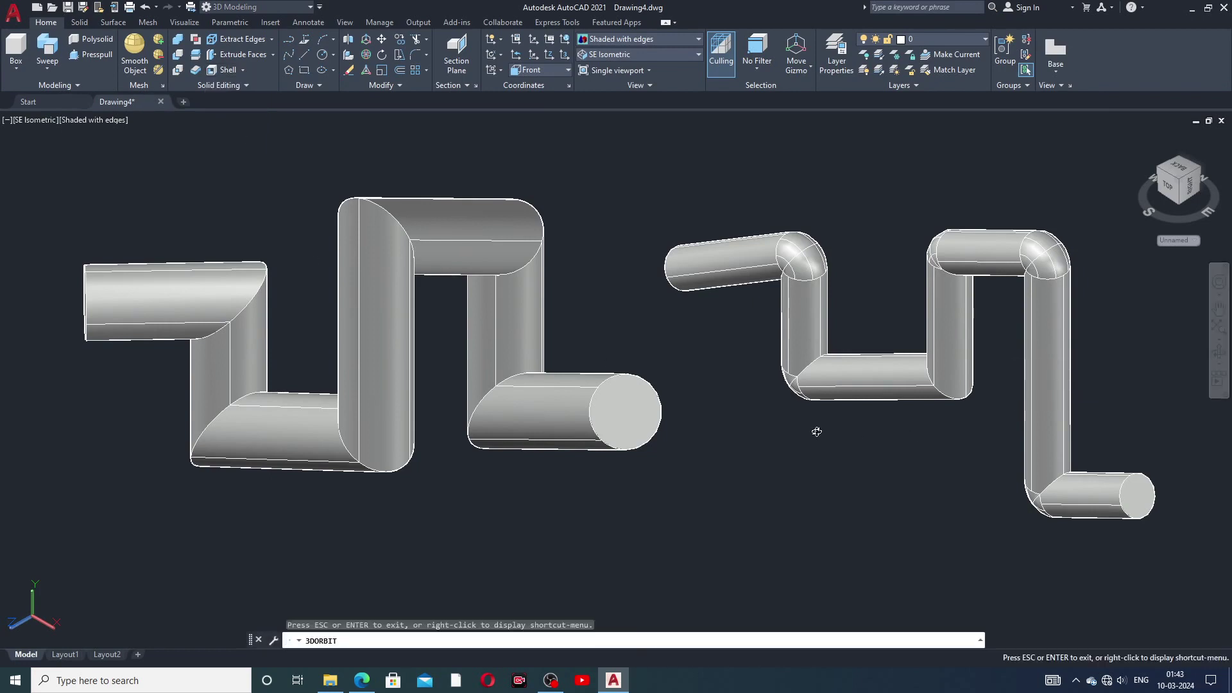
pyautogui.moveTo(816, 432); pyautogui.dragTo(860, 455)
pyautogui.moveTo(237, 458); pyautogui.dragTo(258, 452)
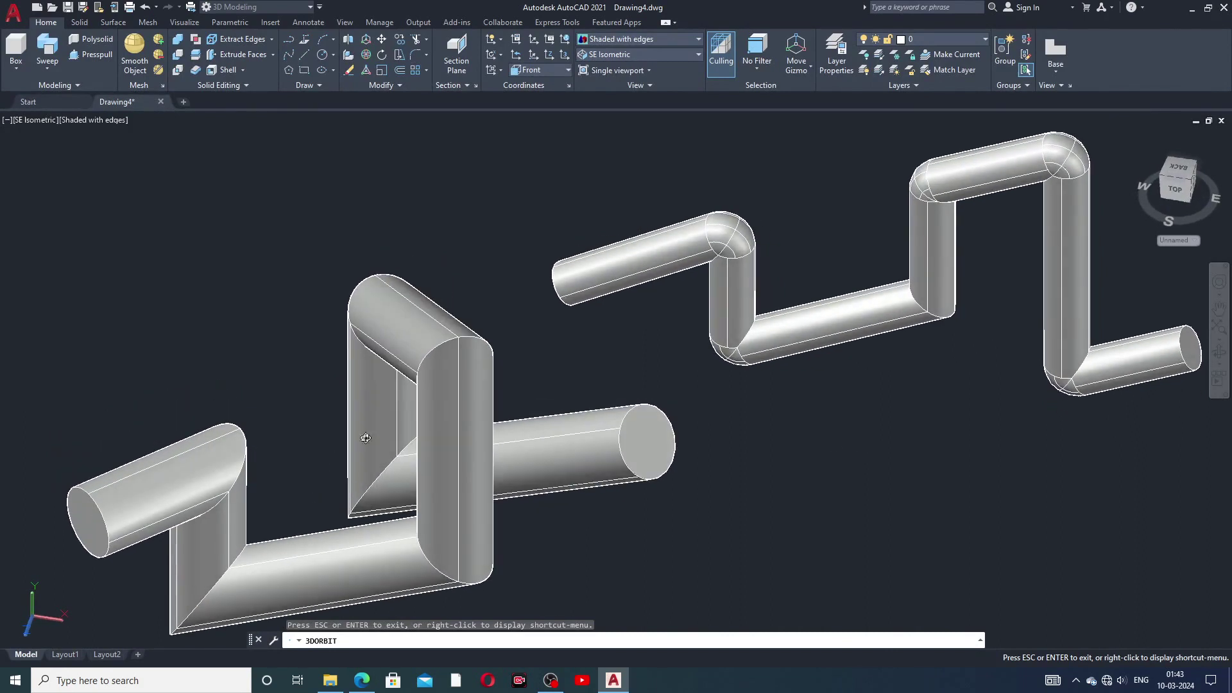
pyautogui.rightClick(525, 380)
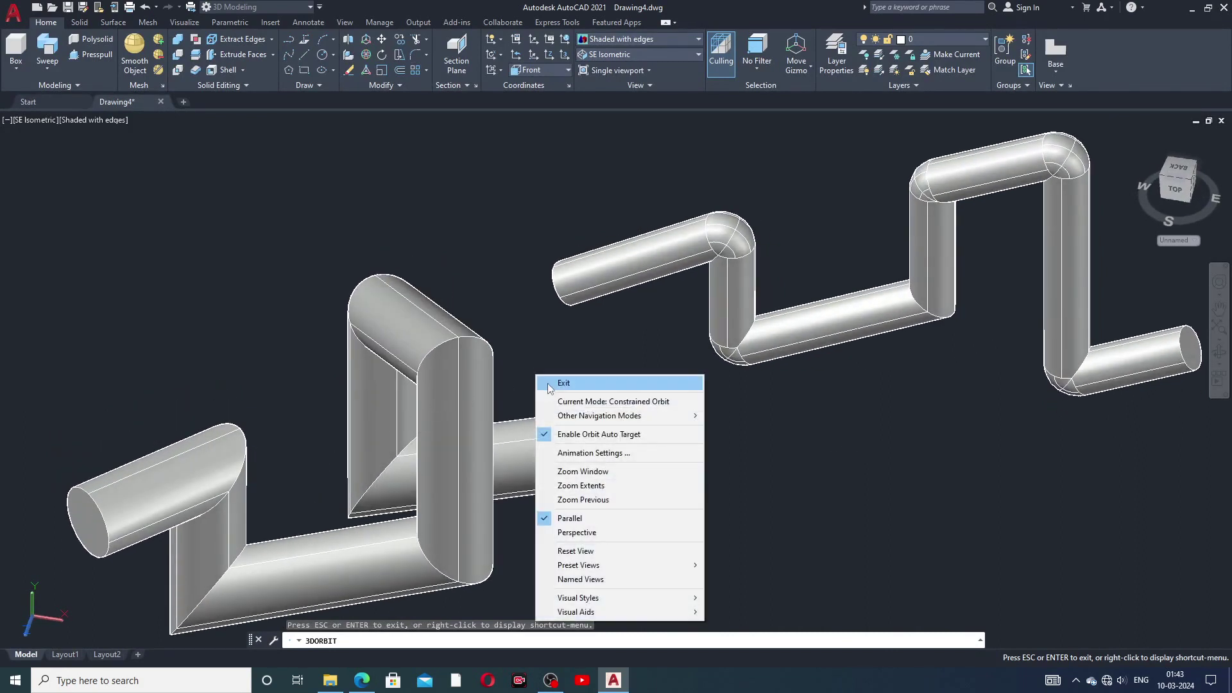
pyautogui.click(564, 383)
# - Shell the larger stepped solid with both end faces removed and a 0.2 wall thickness
pyautogui.click(459, 392)
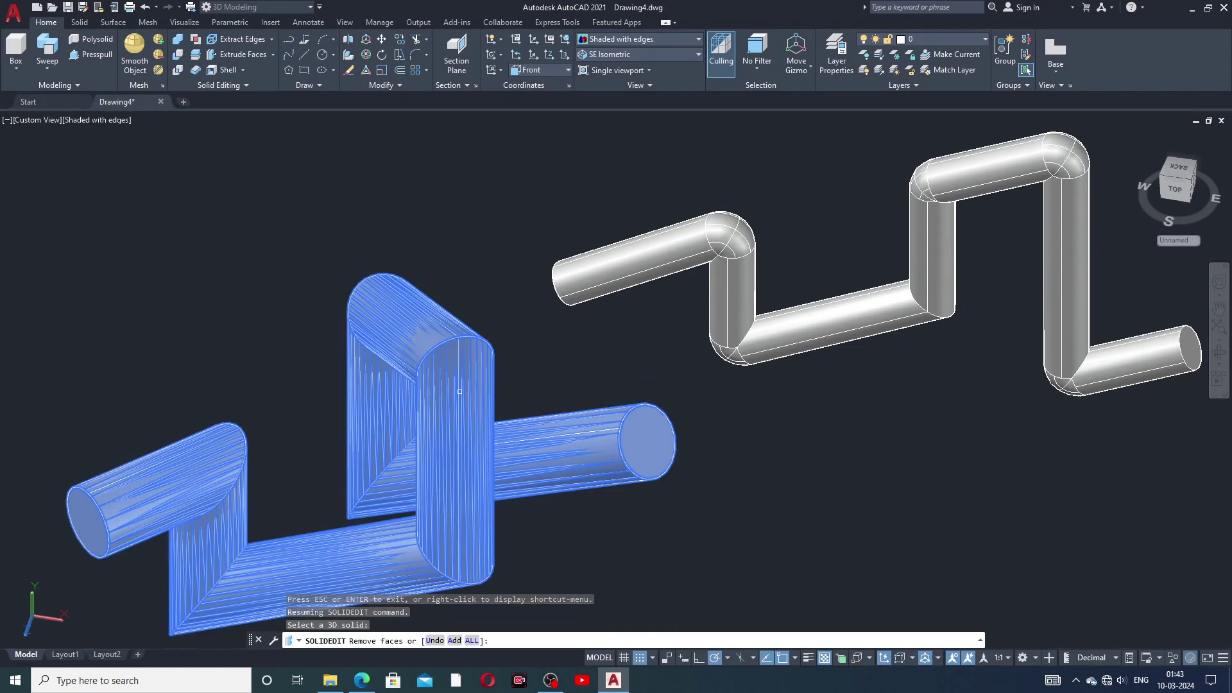
pyautogui.click(86, 518)
pyautogui.click(654, 432)
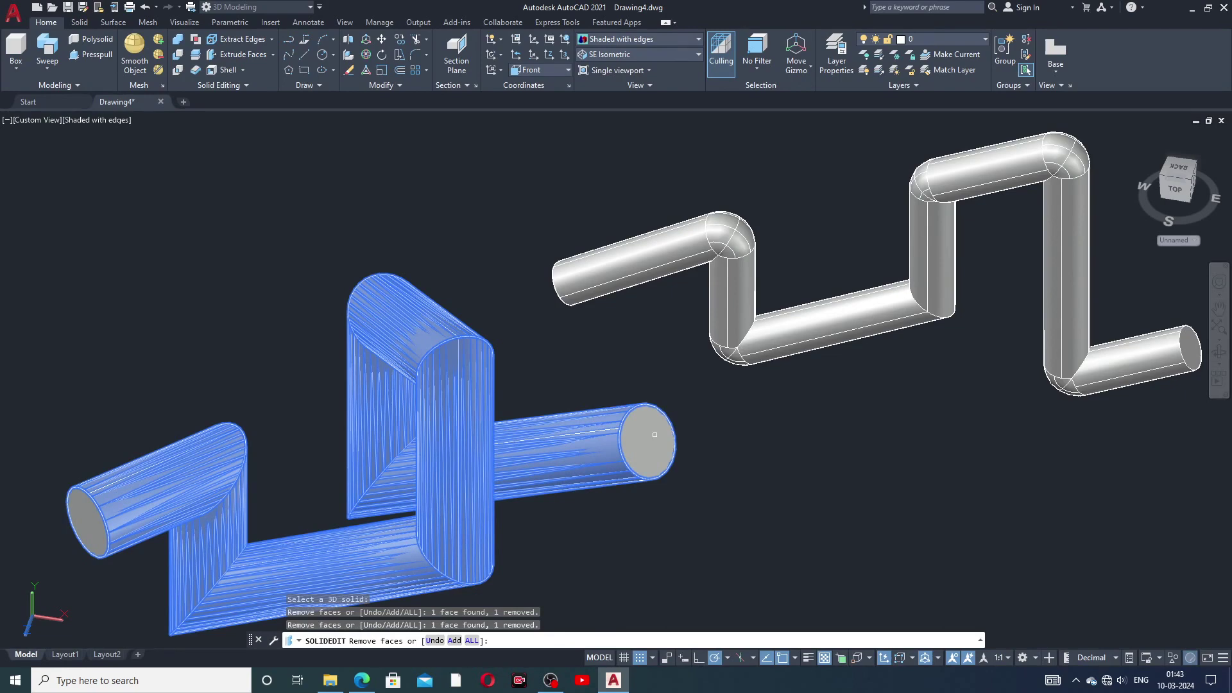
pyautogui.rightClick(655, 434)
pyautogui.click(662, 443)
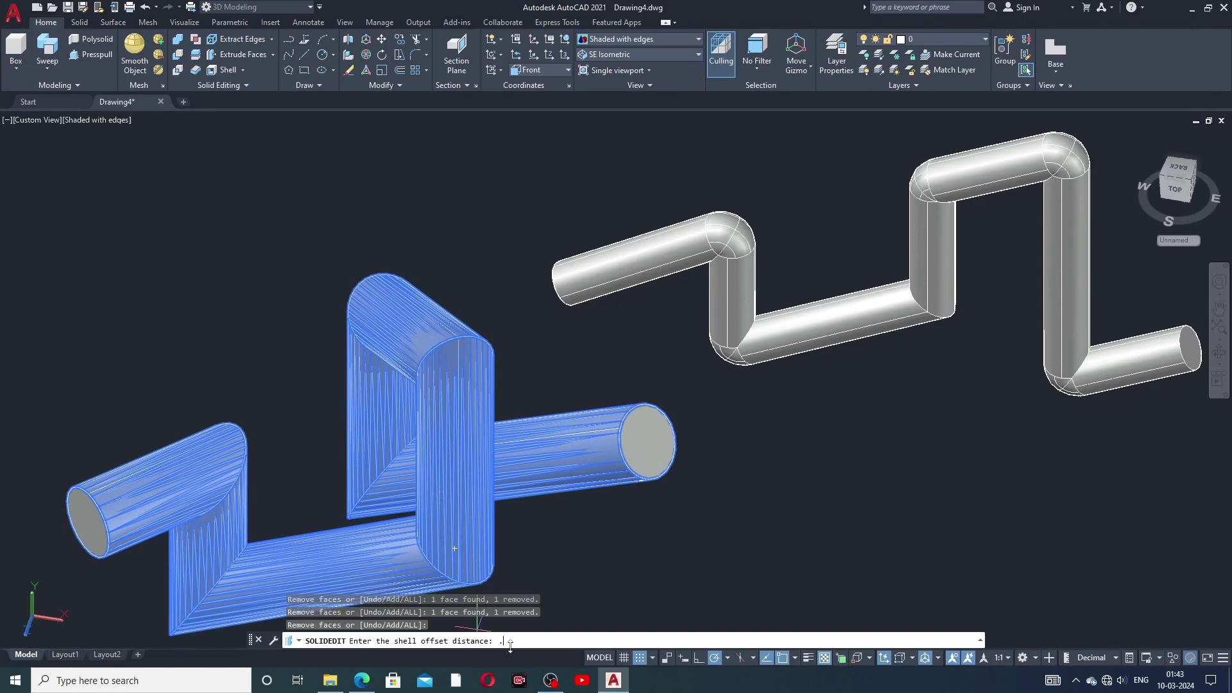
pyautogui.press('Return')
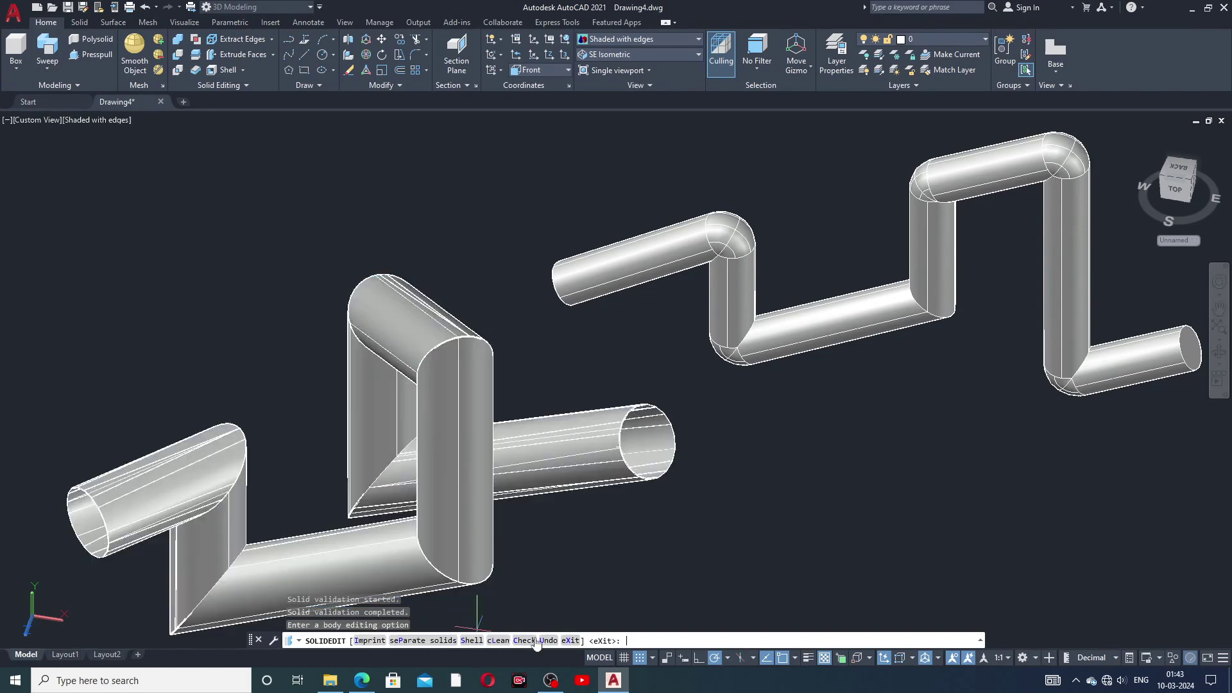
# - Pan and orbit the view to bring the smaller tube forward
pyautogui.moveTo(627, 468); pyautogui.dragTo(668, 421, button='middle')
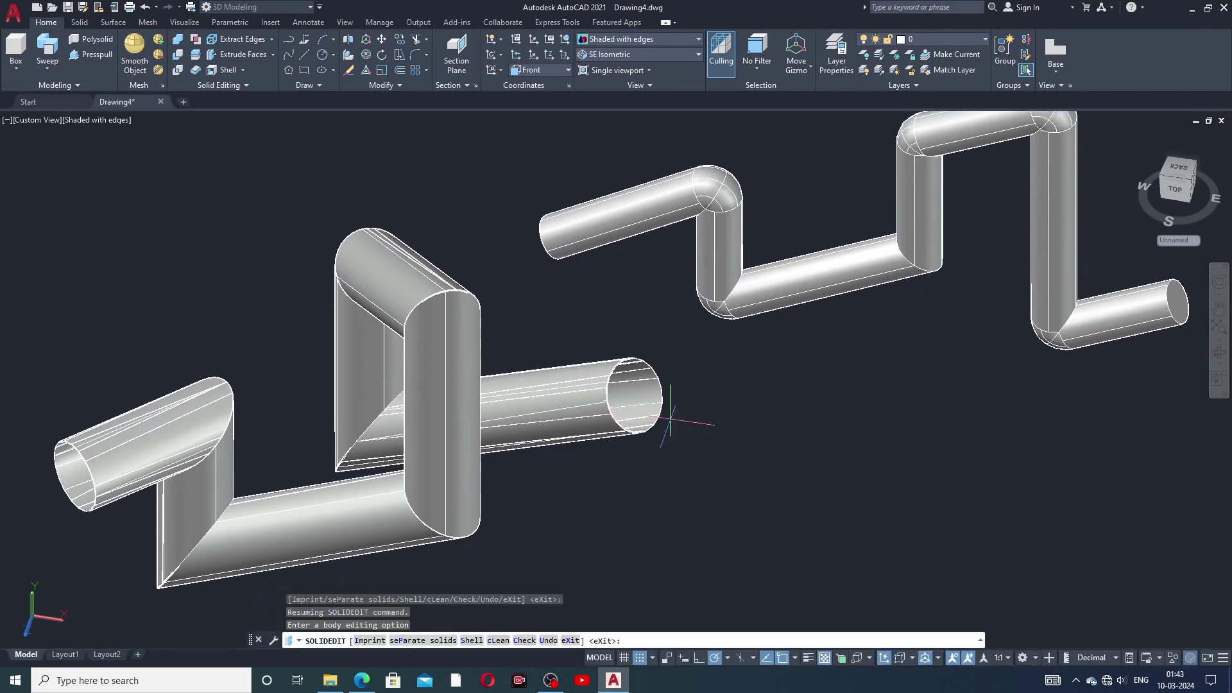
pyautogui.moveTo(875, 276); pyautogui.dragTo(883, 321, button='middle')
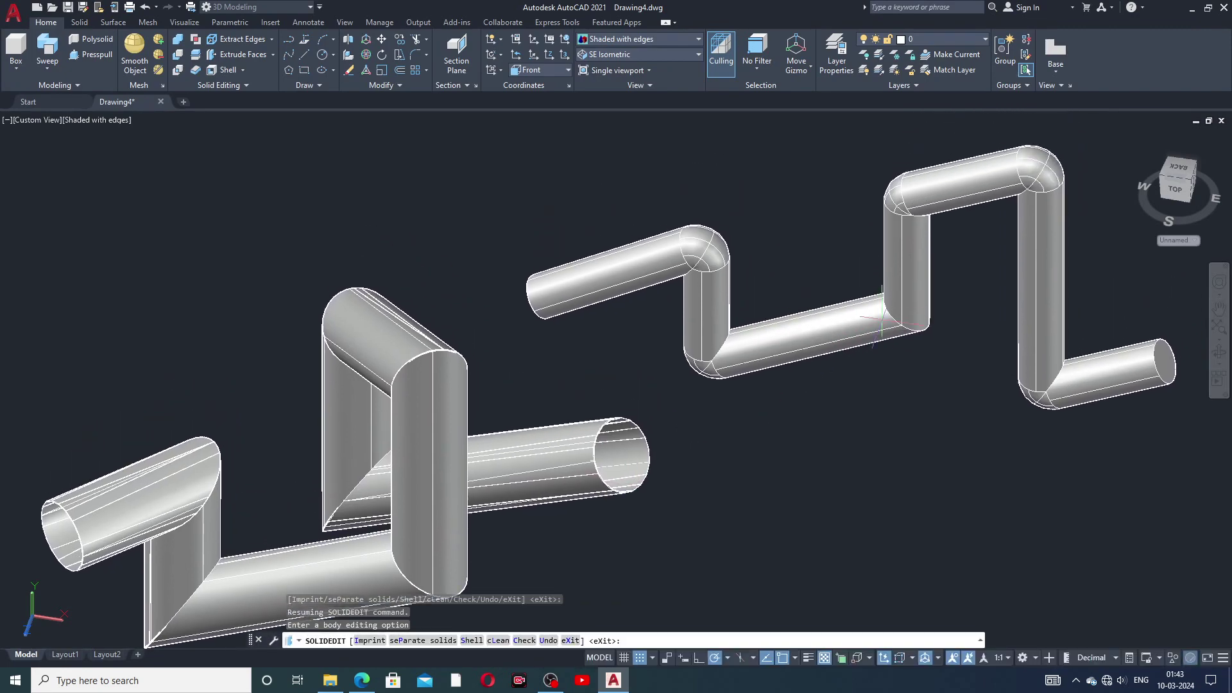
pyautogui.click(1218, 355)
pyautogui.moveTo(1006, 289); pyautogui.dragTo(940, 271)
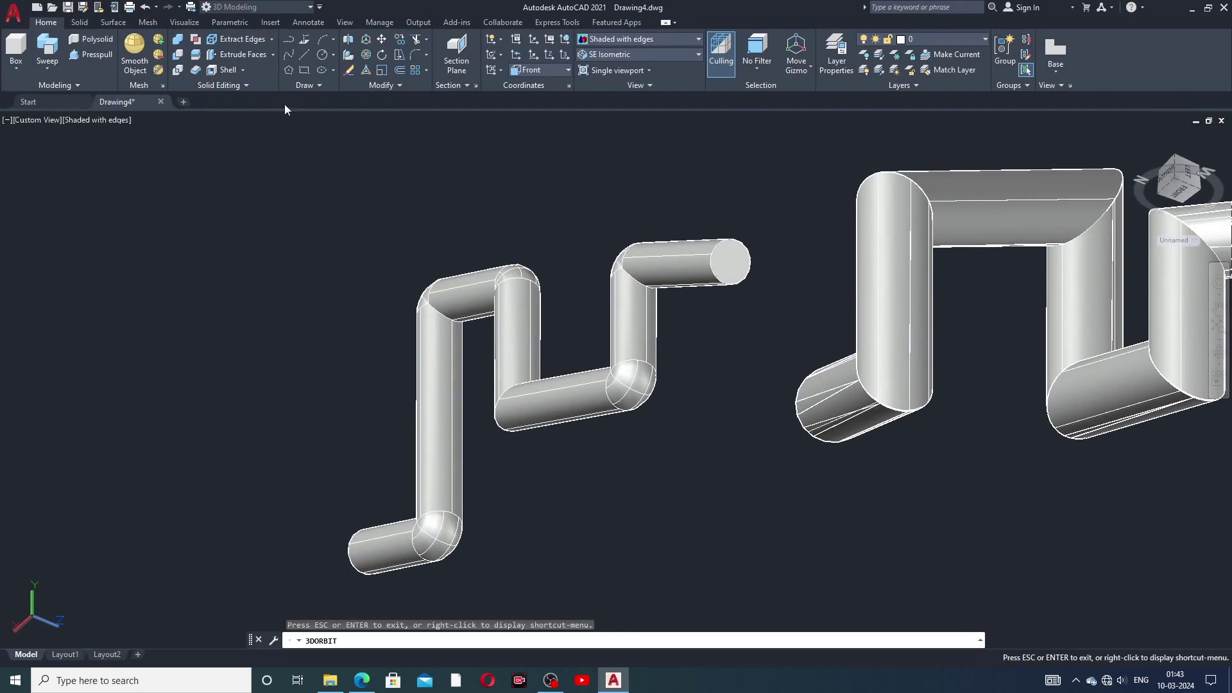
# - Start shelling the smaller rounded tube and remove its upper end face
pyautogui.rightClick(199, 166)
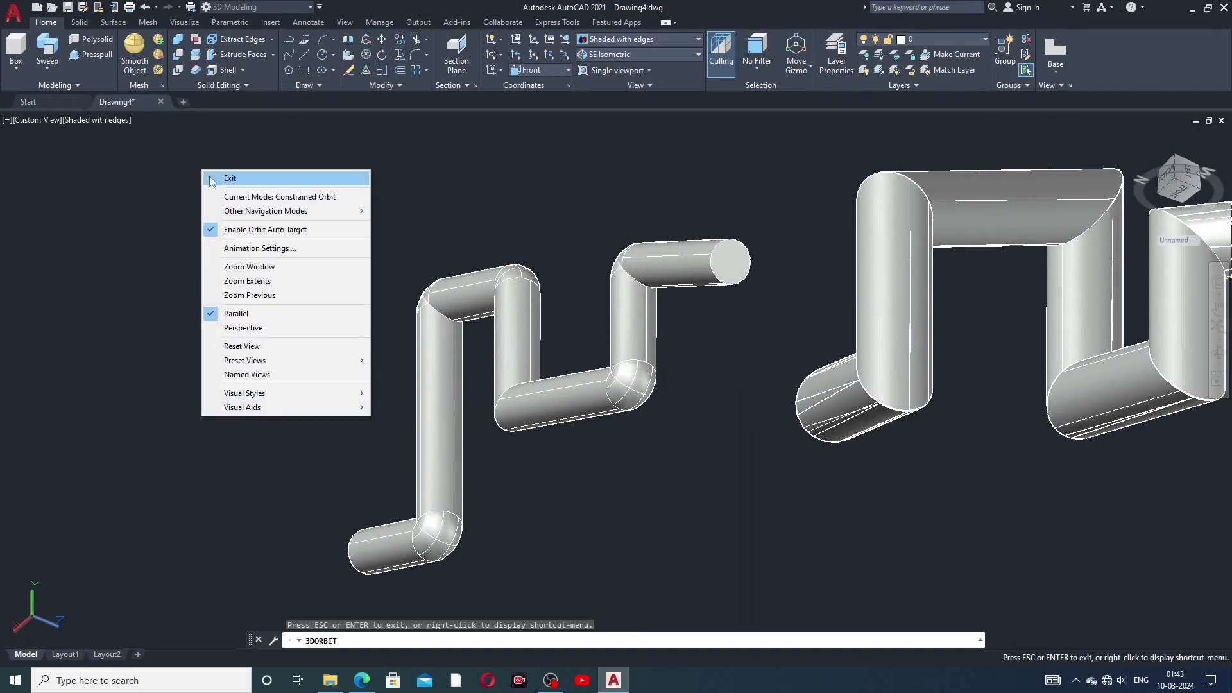
pyautogui.click(217, 179)
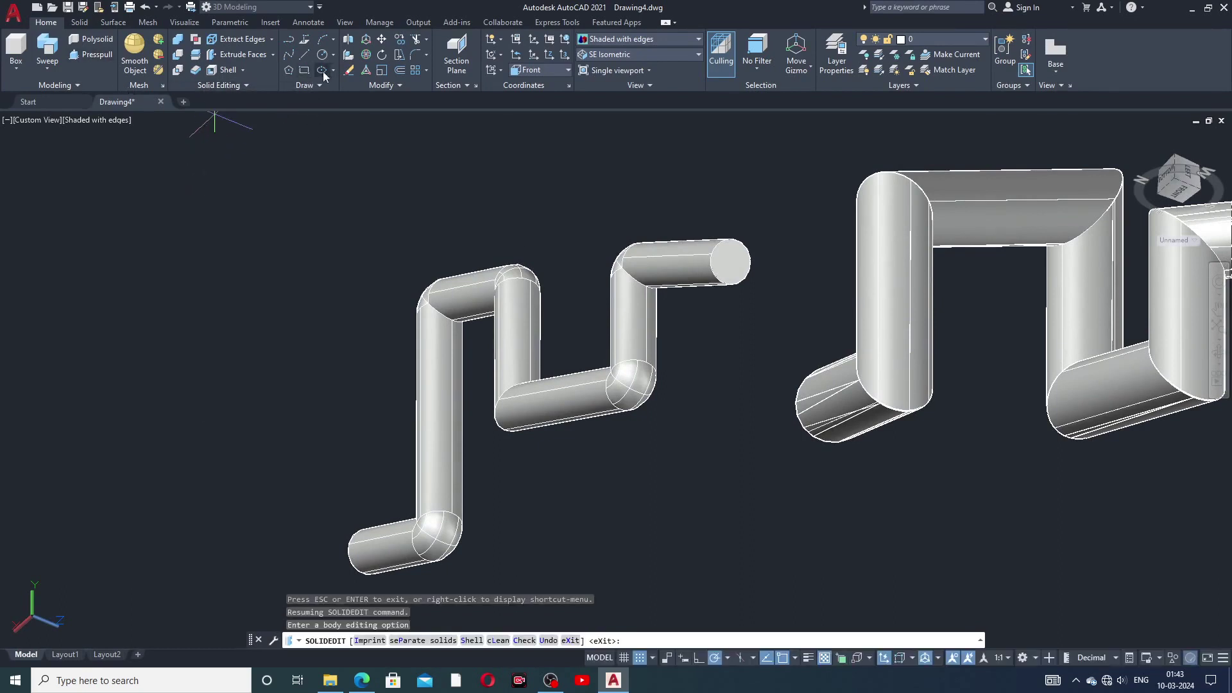
pyautogui.click(231, 72)
pyautogui.click(715, 284)
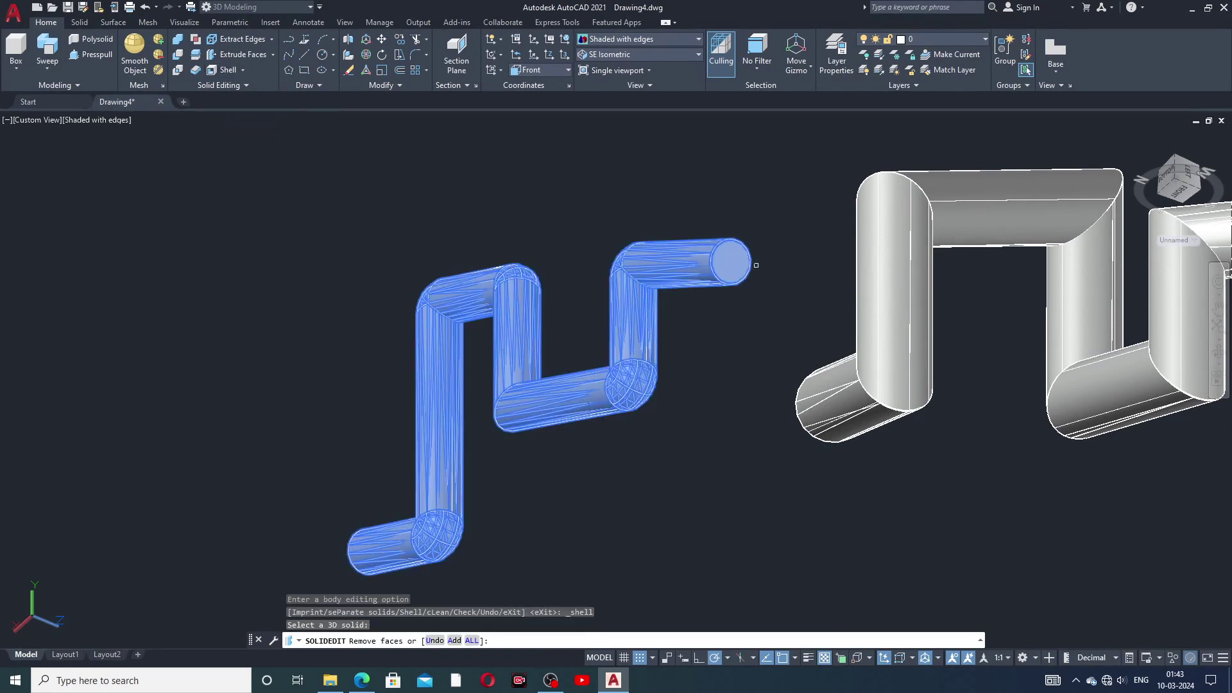
pyautogui.click(722, 265)
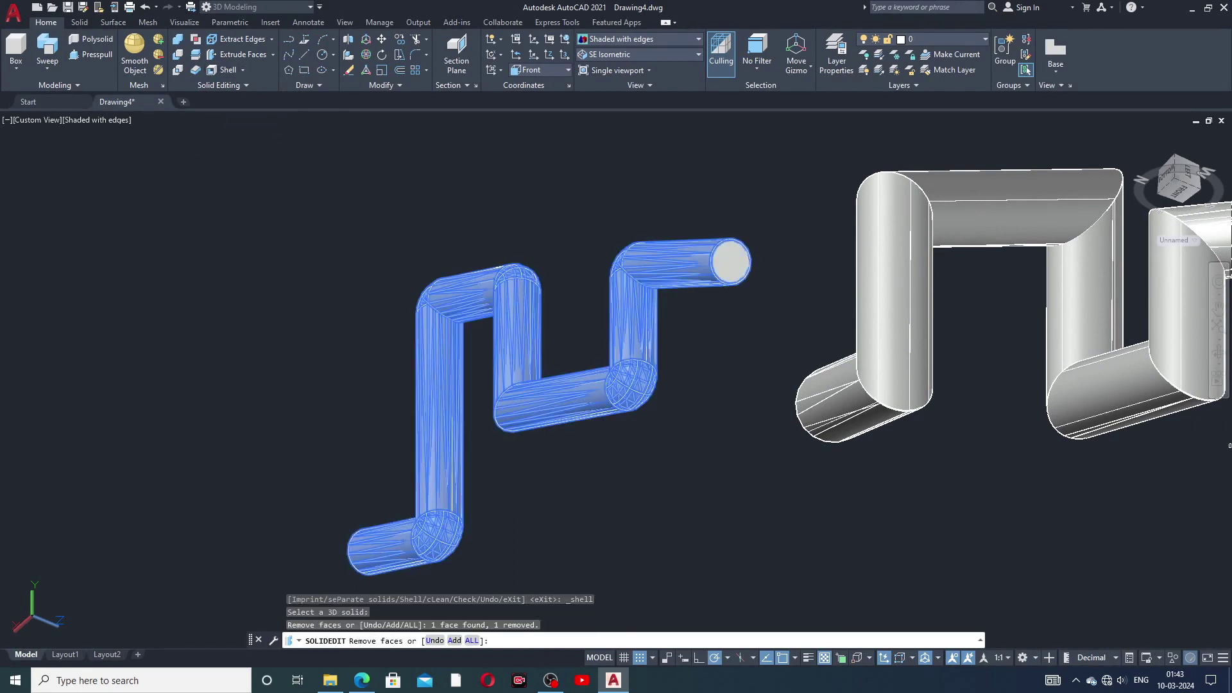
# - Finish face removal and apply a shell offset of 2 to the rounded tube
pyautogui.keyDown('shift'); pyautogui.moveTo(701, 426); pyautogui.dragTo(642, 345, button='middle'); pyautogui.keyUp('shift')
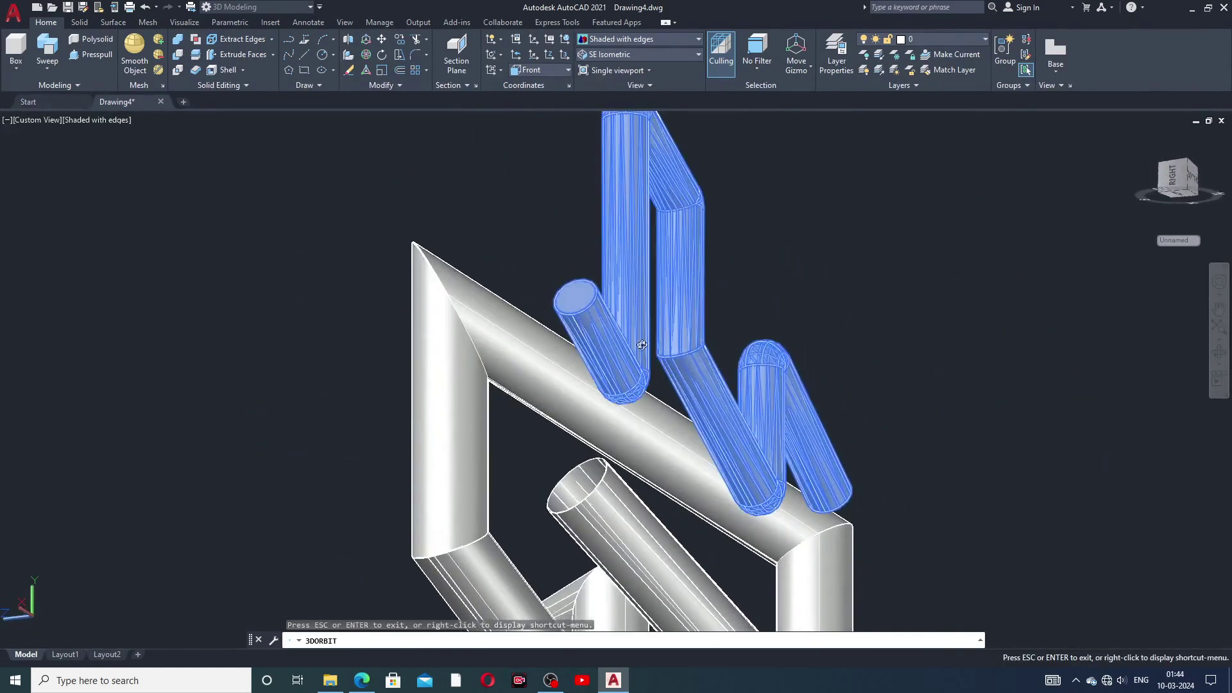
pyautogui.rightClick(552, 229)
pyautogui.click(563, 232)
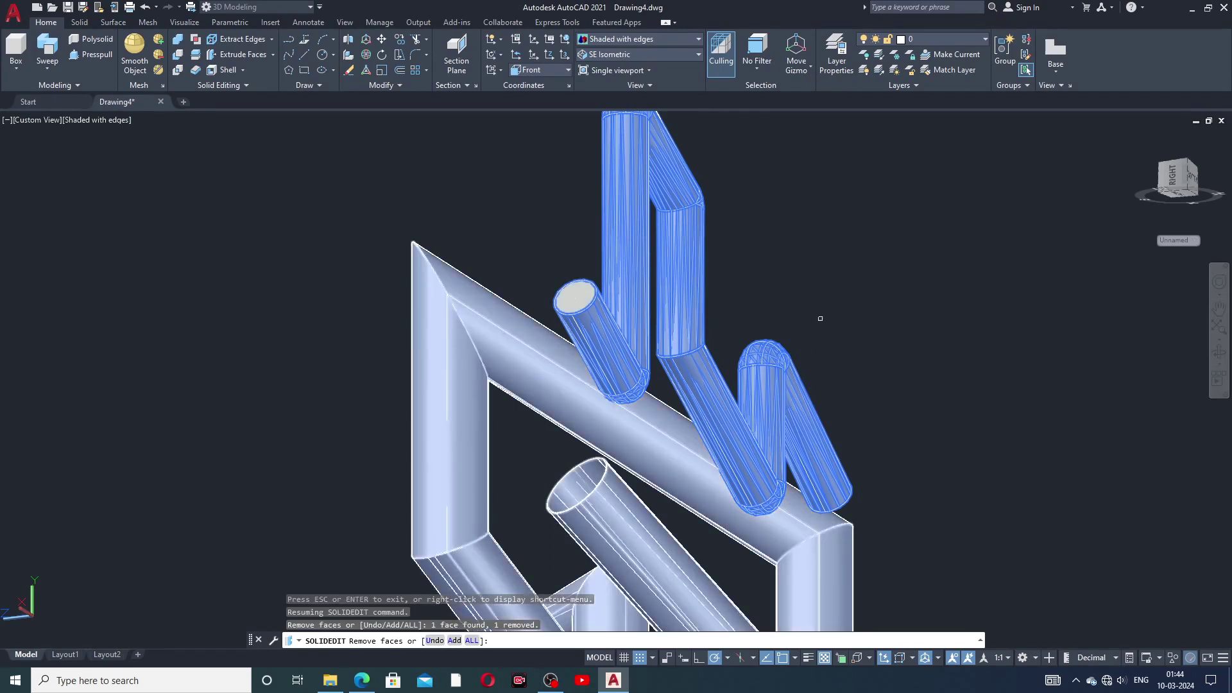
pyautogui.rightClick(816, 250)
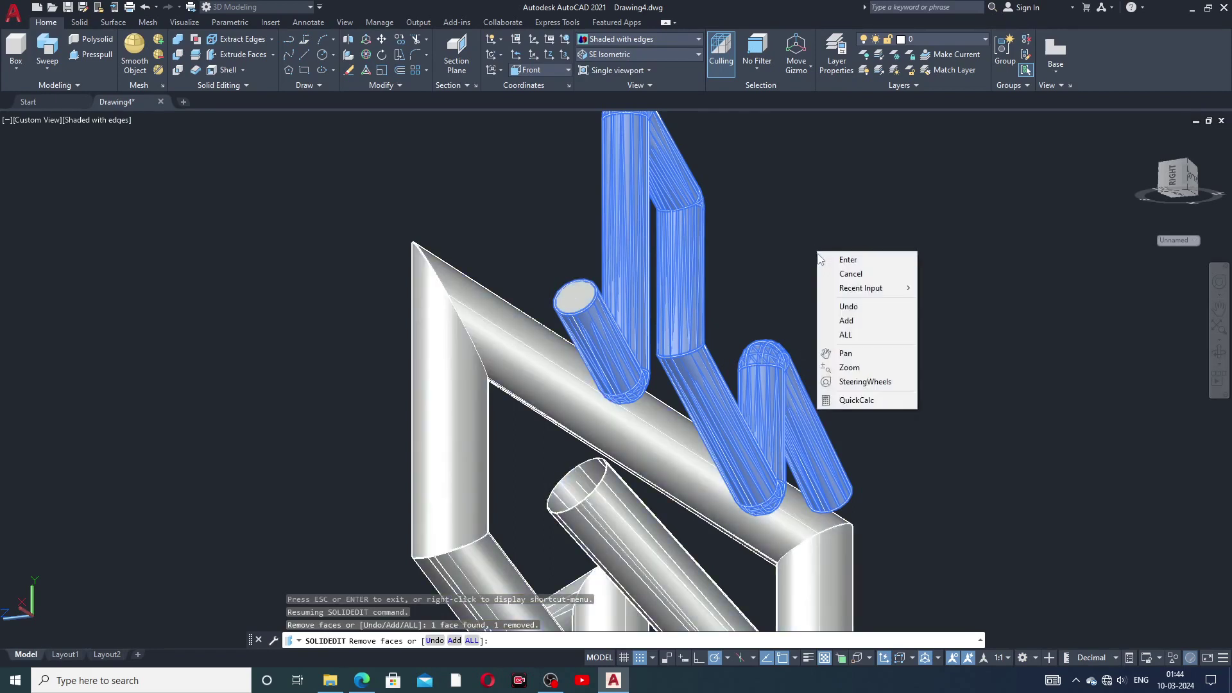
pyautogui.click(831, 260)
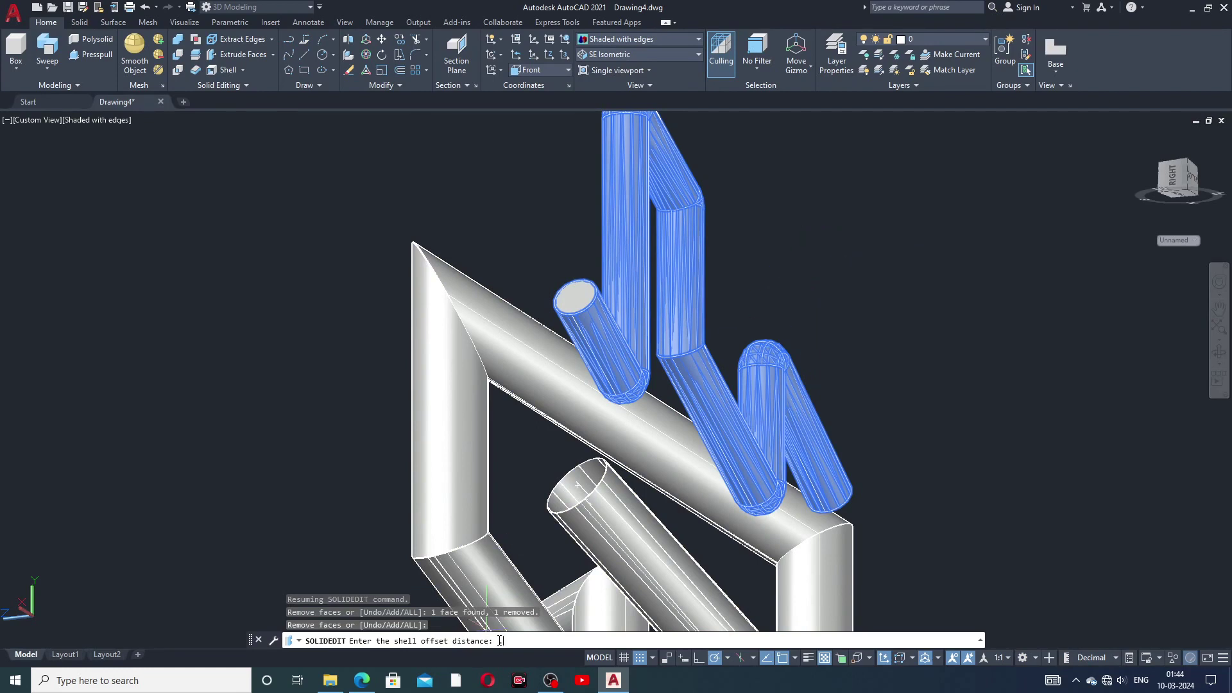
pyautogui.write('2')
pyautogui.press('Return')
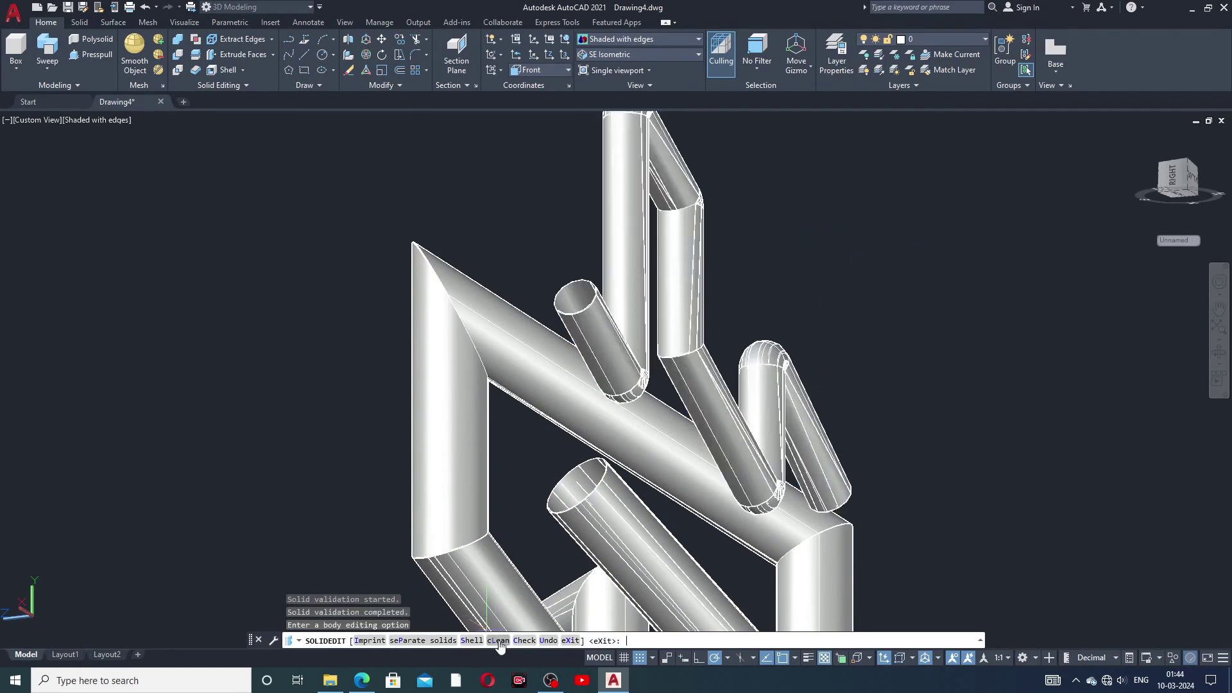
pyautogui.moveTo(914, 356); pyautogui.dragTo(1081, 378, button='middle')
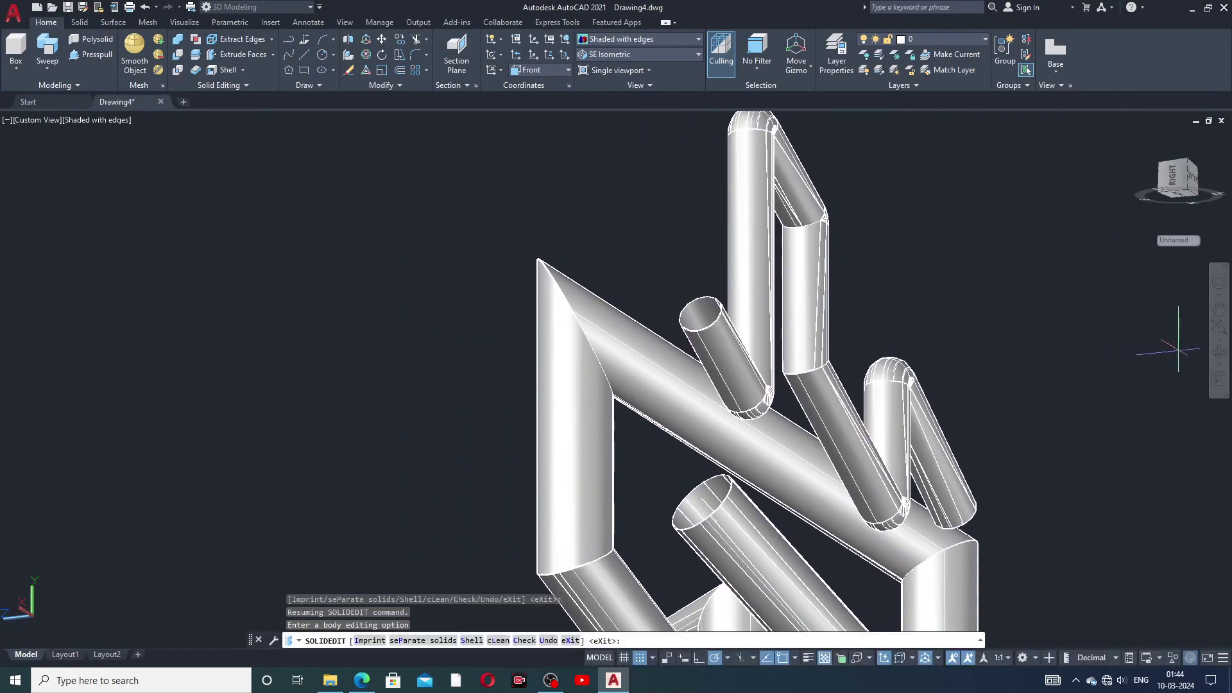
pyautogui.keyDown('shift'); pyautogui.moveTo(938, 314); pyautogui.dragTo(732, 314, button='middle'); pyautogui.keyUp('shift')
# - Orbit the pipes, then switch to SW Isometric and then SE Isometric view
pyautogui.scroll(-2, 1005, 402)
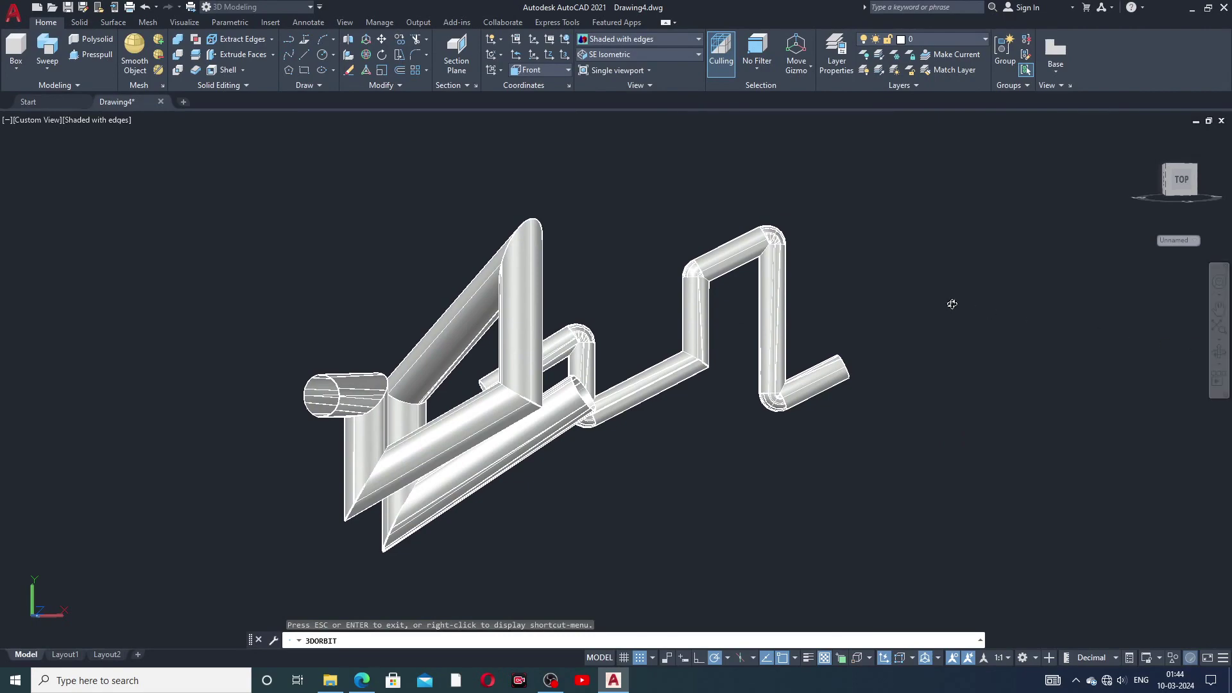
pyautogui.keyDown('shift'); pyautogui.moveTo(953, 304); pyautogui.dragTo(831, 178, button='middle'); pyautogui.keyUp('shift')
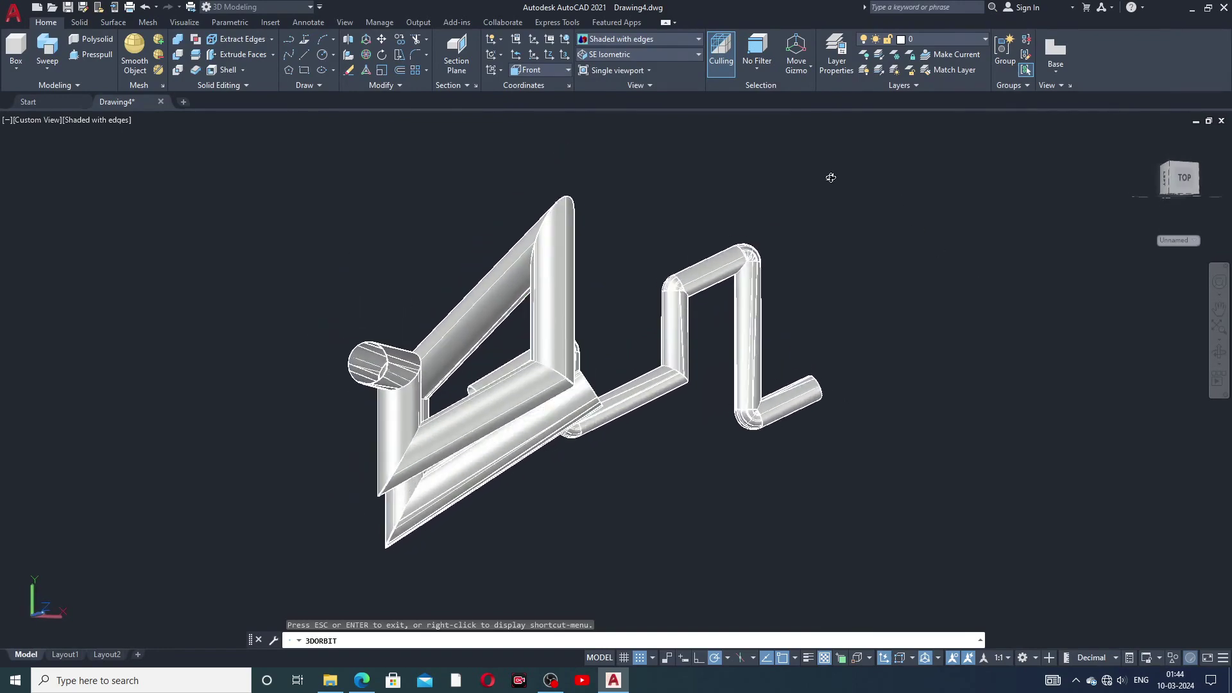
pyautogui.rightClick(633, 55)
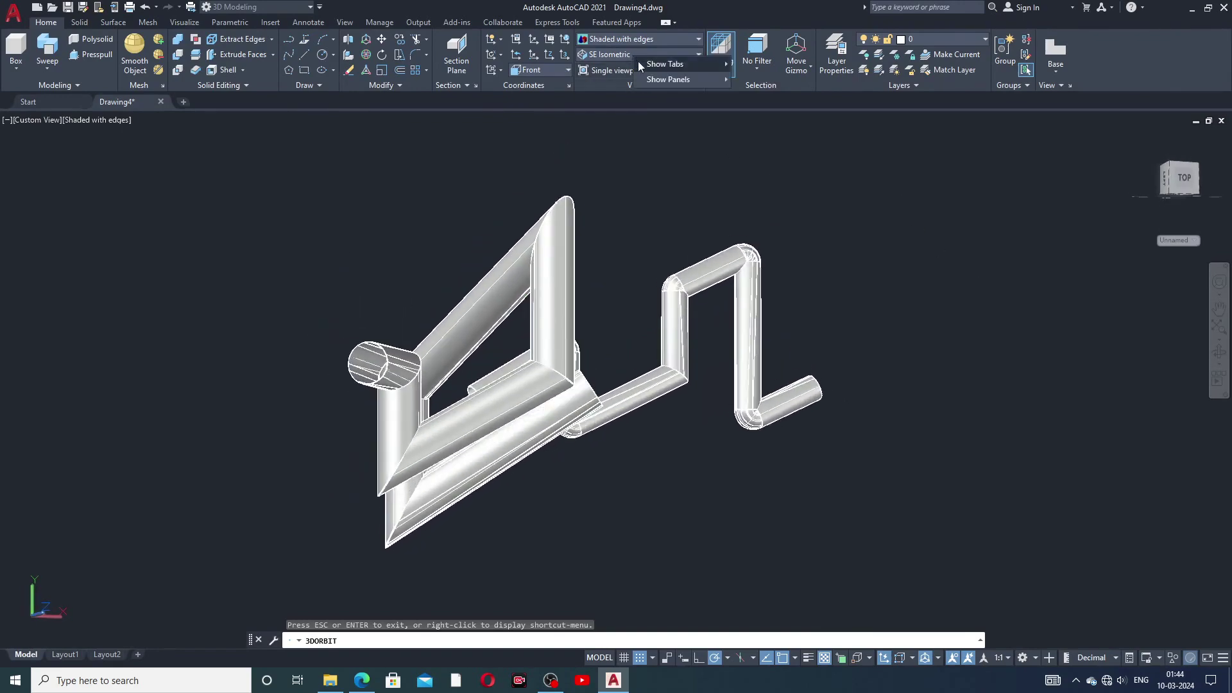
pyautogui.click(632, 55)
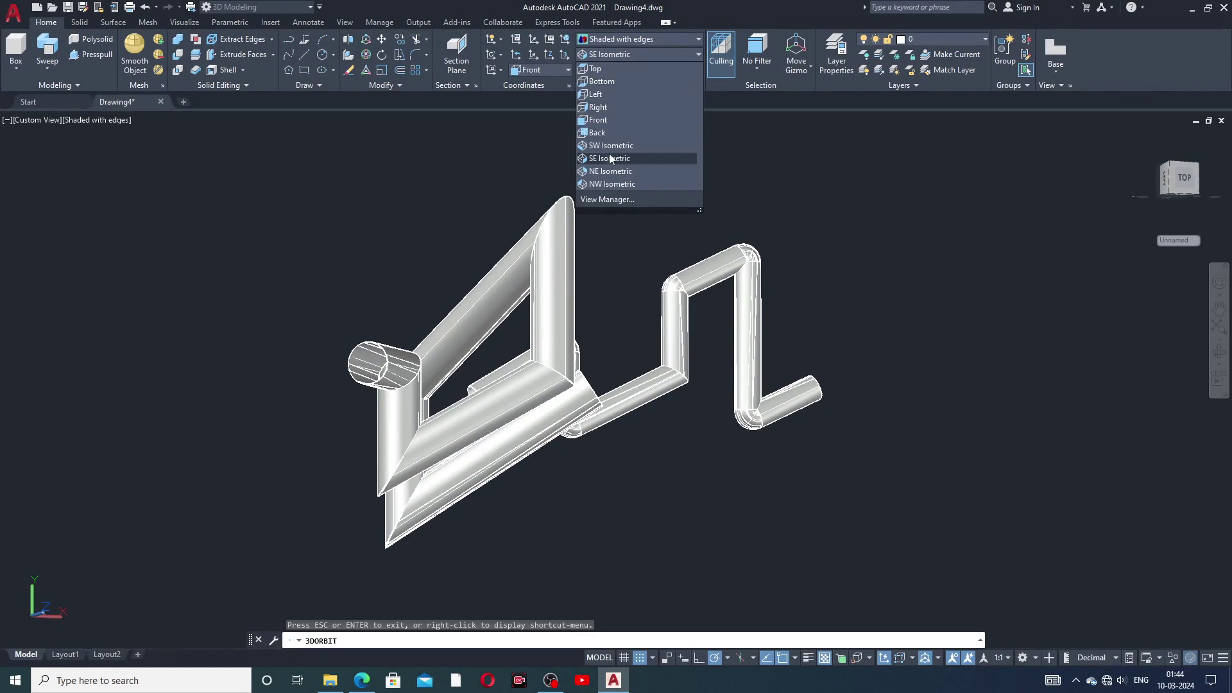
pyautogui.click(611, 147)
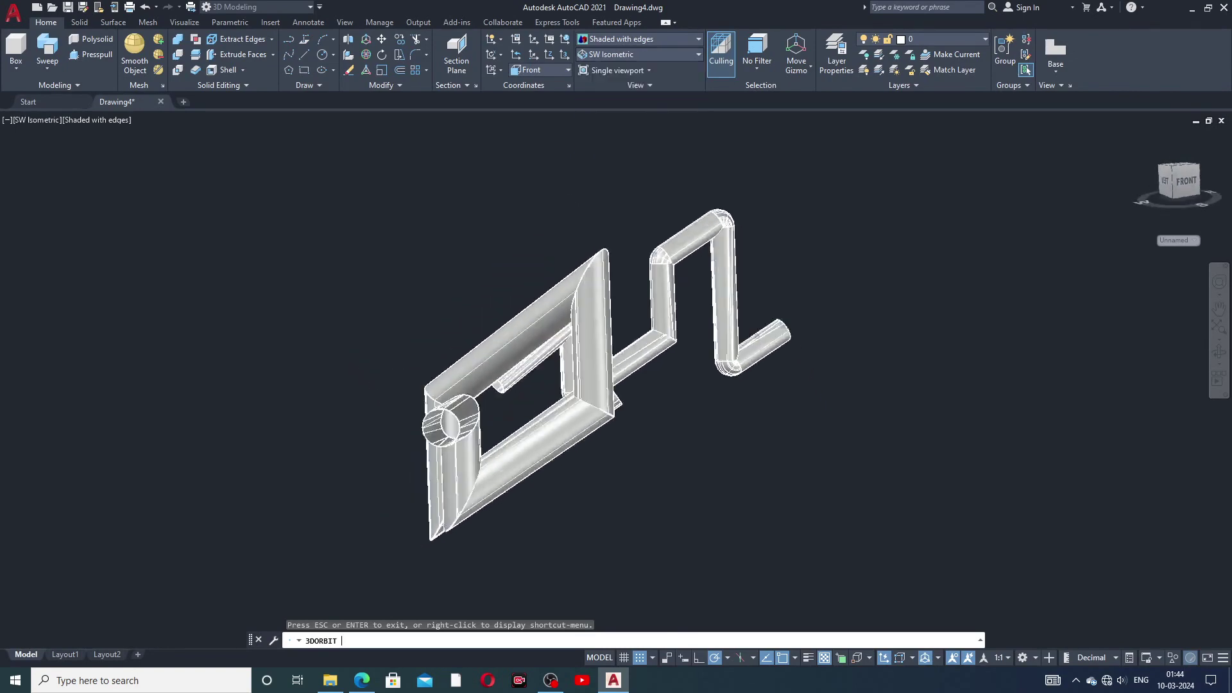
pyautogui.click(610, 56)
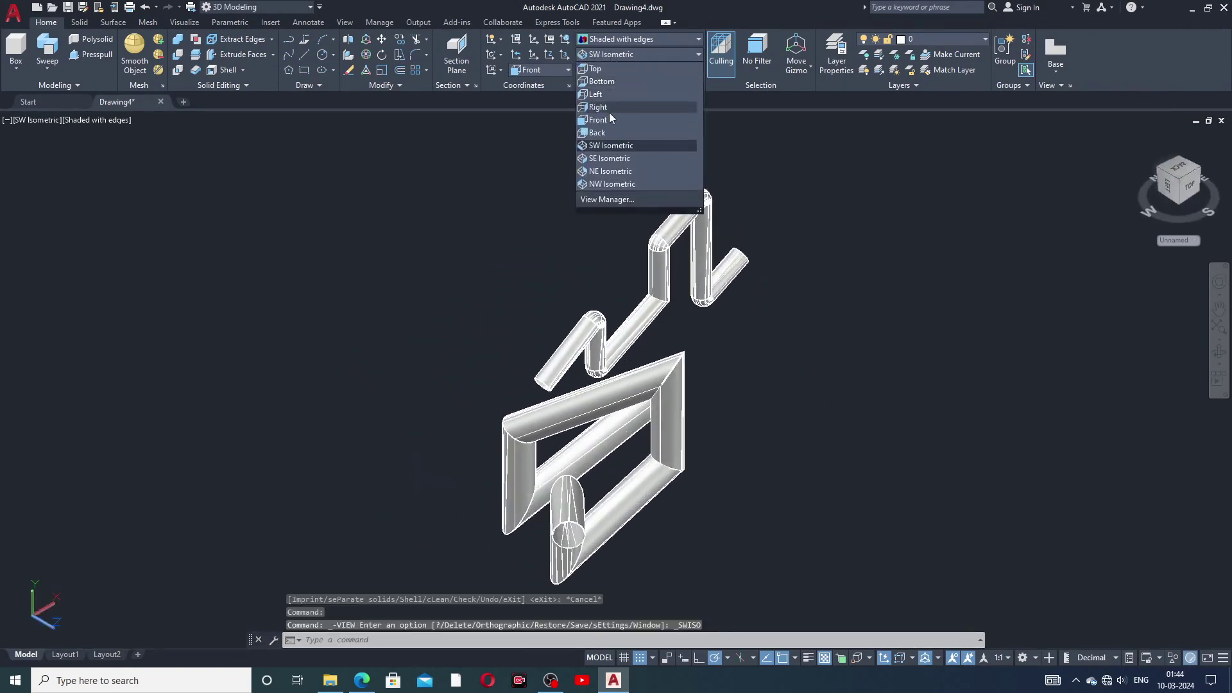
pyautogui.click(610, 157)
# - Zoom and pan so both pipes fill the drawing area, leaving nothing selected
pyautogui.scroll(-3, 633, 389)
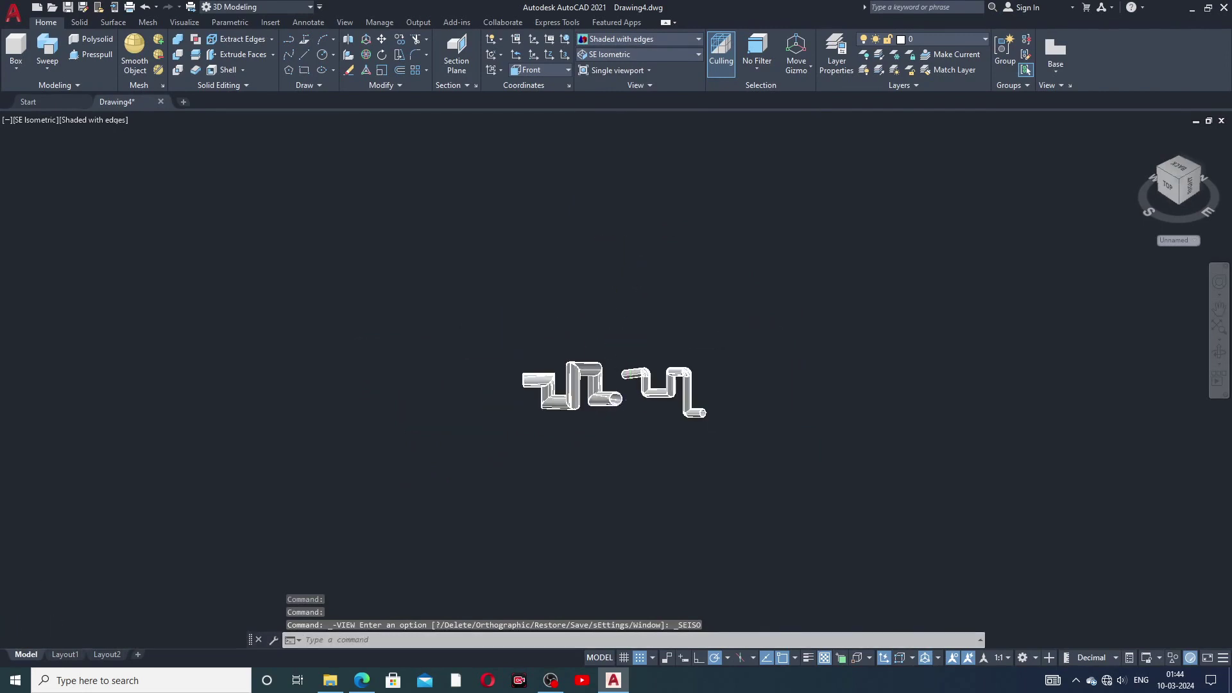
pyautogui.scroll(4, 631, 394)
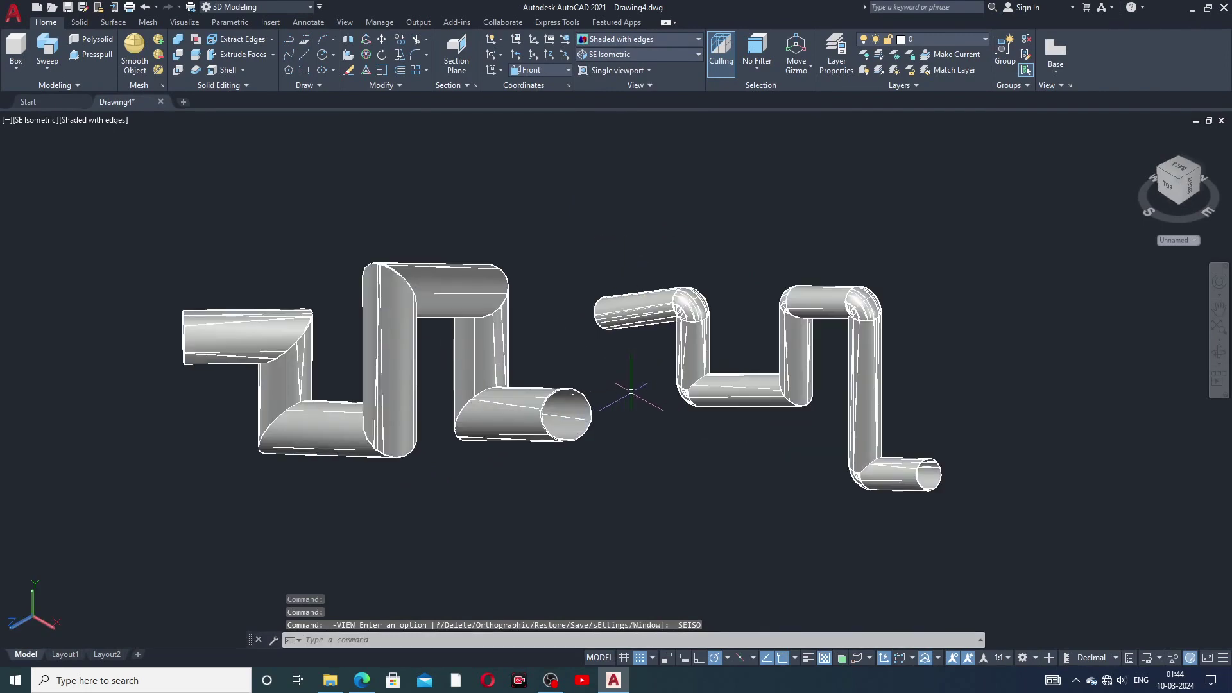
pyautogui.scroll(2, 633, 373)
pyautogui.scroll(-3, 633, 385)
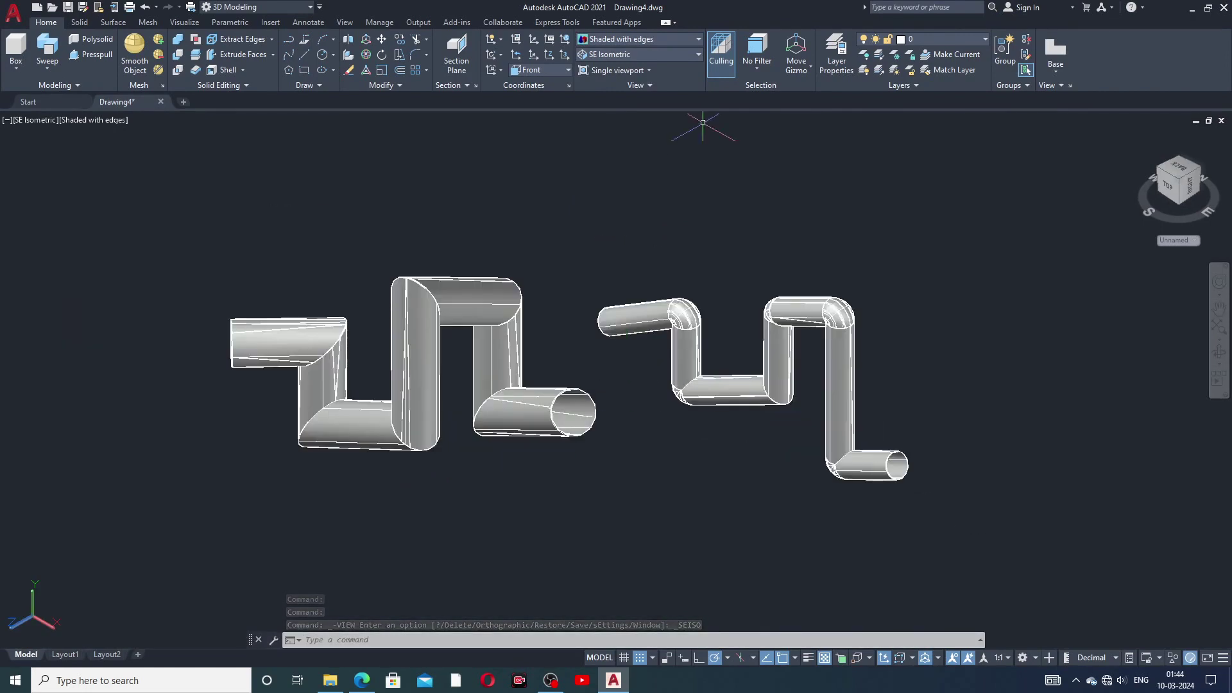
pyautogui.scroll(2, 622, 237)
pyautogui.moveTo(626, 324); pyautogui.dragTo(654, 273, button='middle')
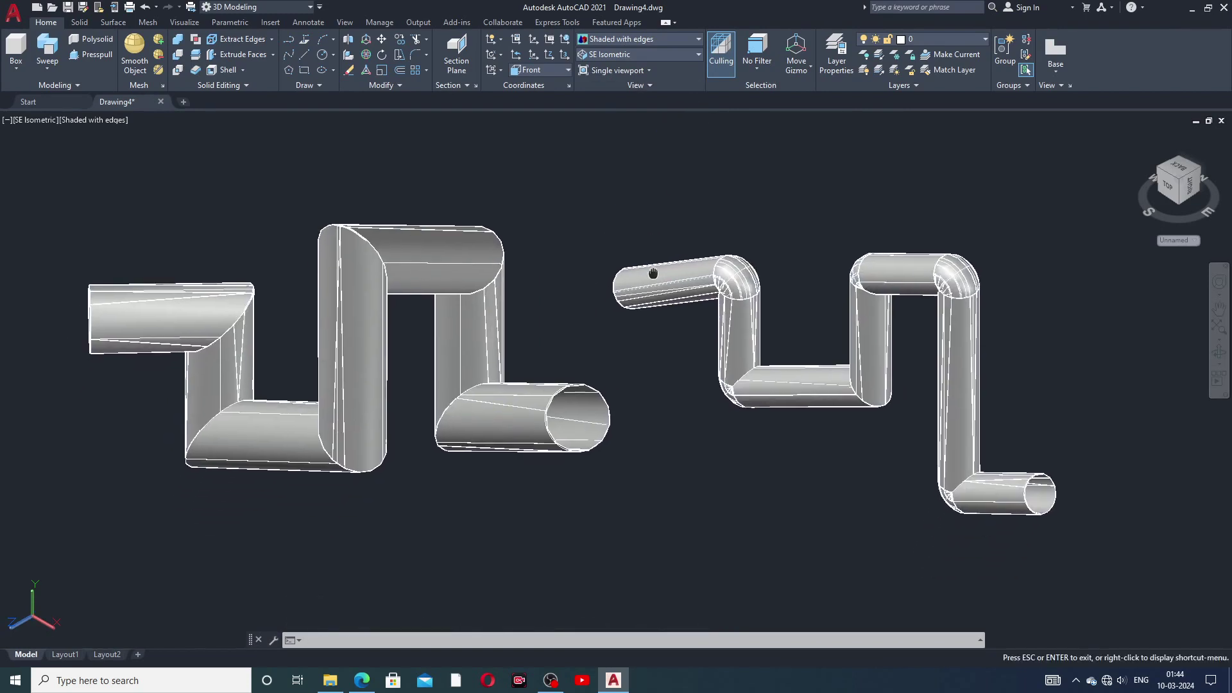
pyautogui.press('Escape')
pyautogui.click(688, 274)
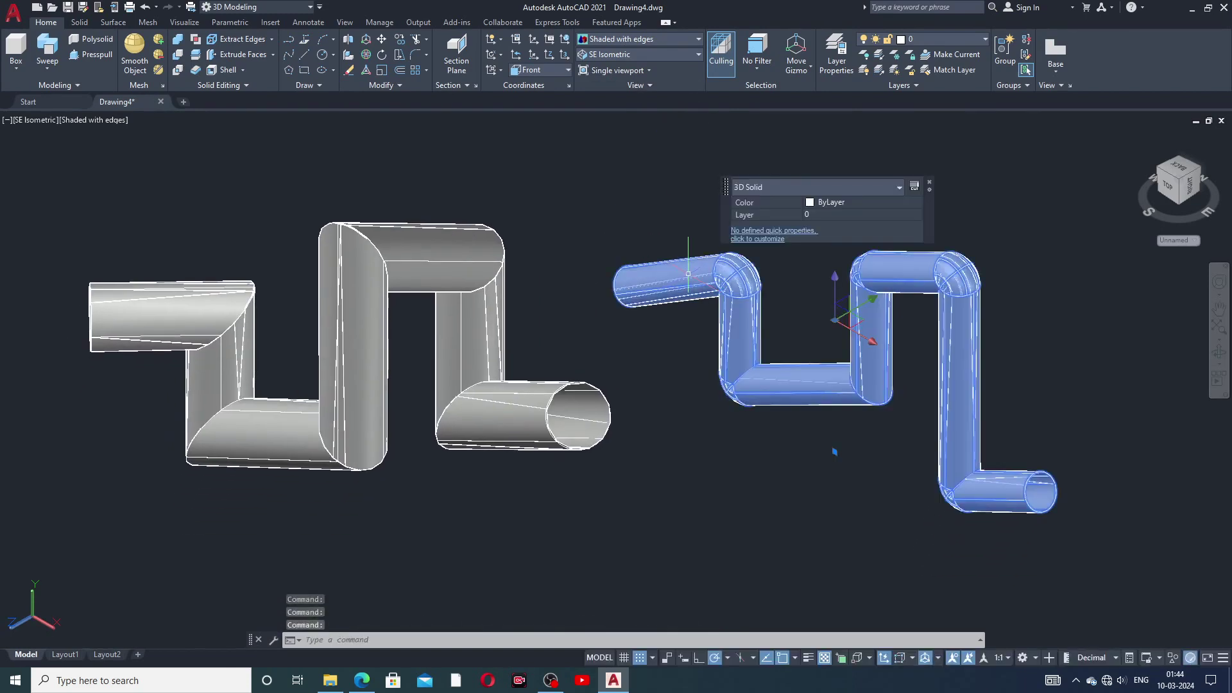
pyautogui.click(618, 217)
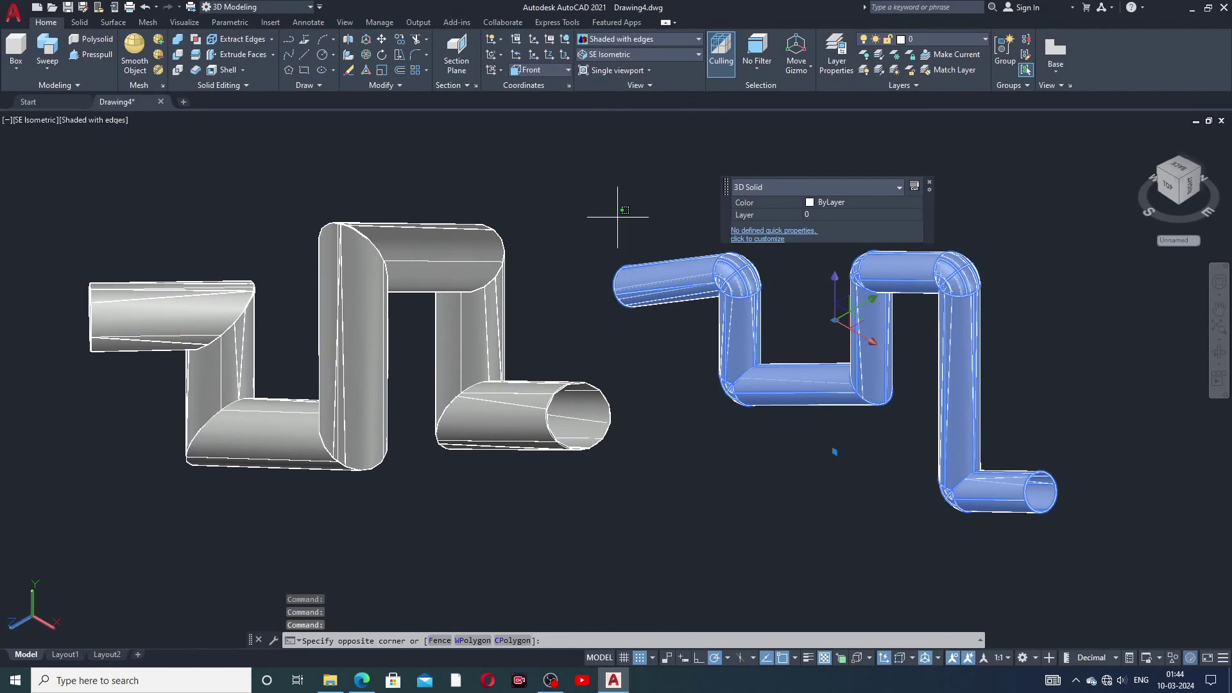
pyautogui.press('Escape')
pyautogui.press('Escape')
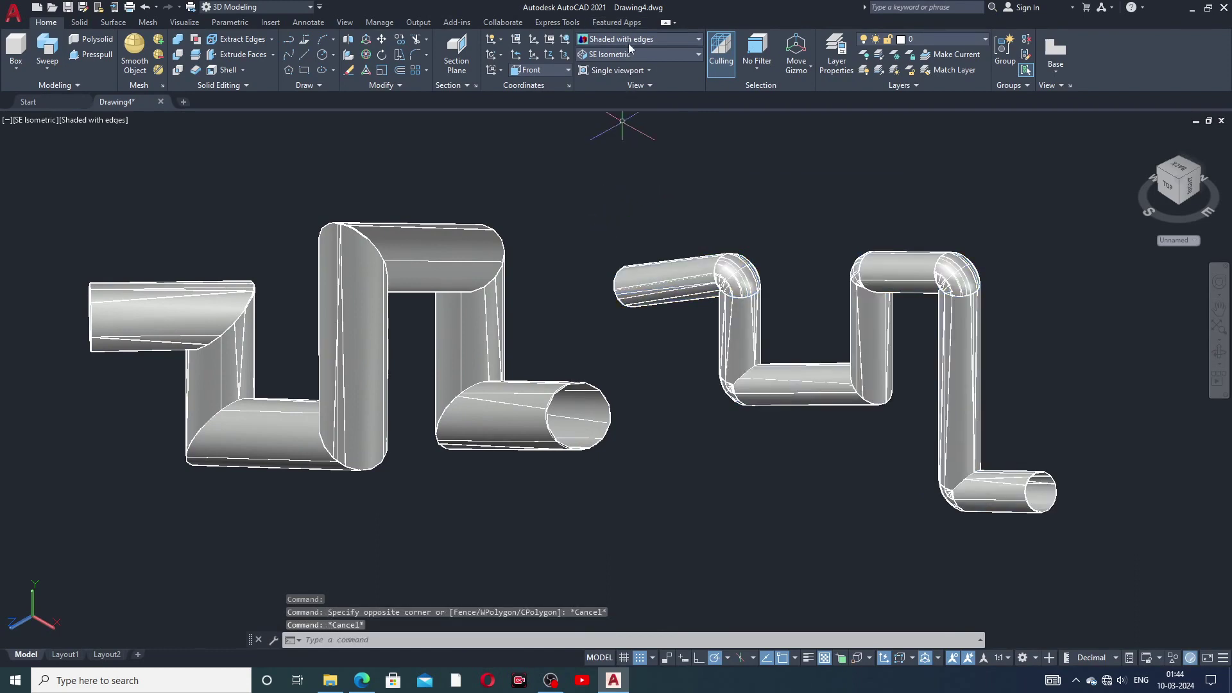
pyautogui.click(629, 44)
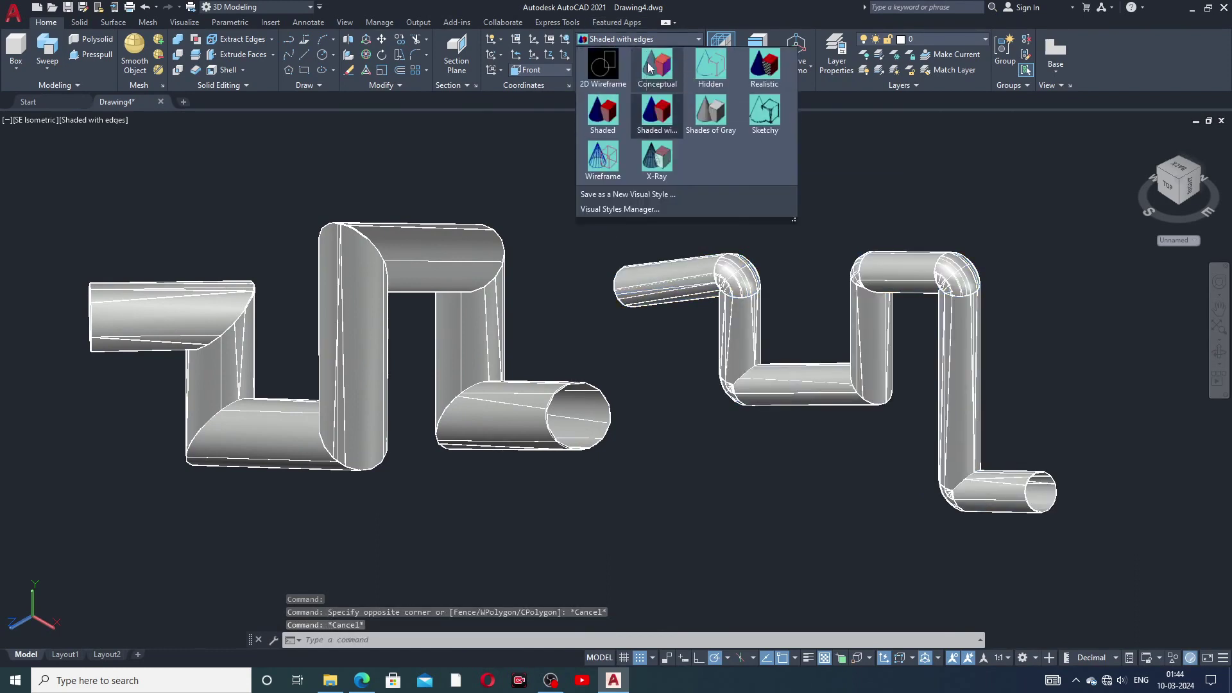
# - Try the Conceptual, Shaded, Hidden and 2D Wireframe visual styles on the pipes
pyautogui.click(649, 63)
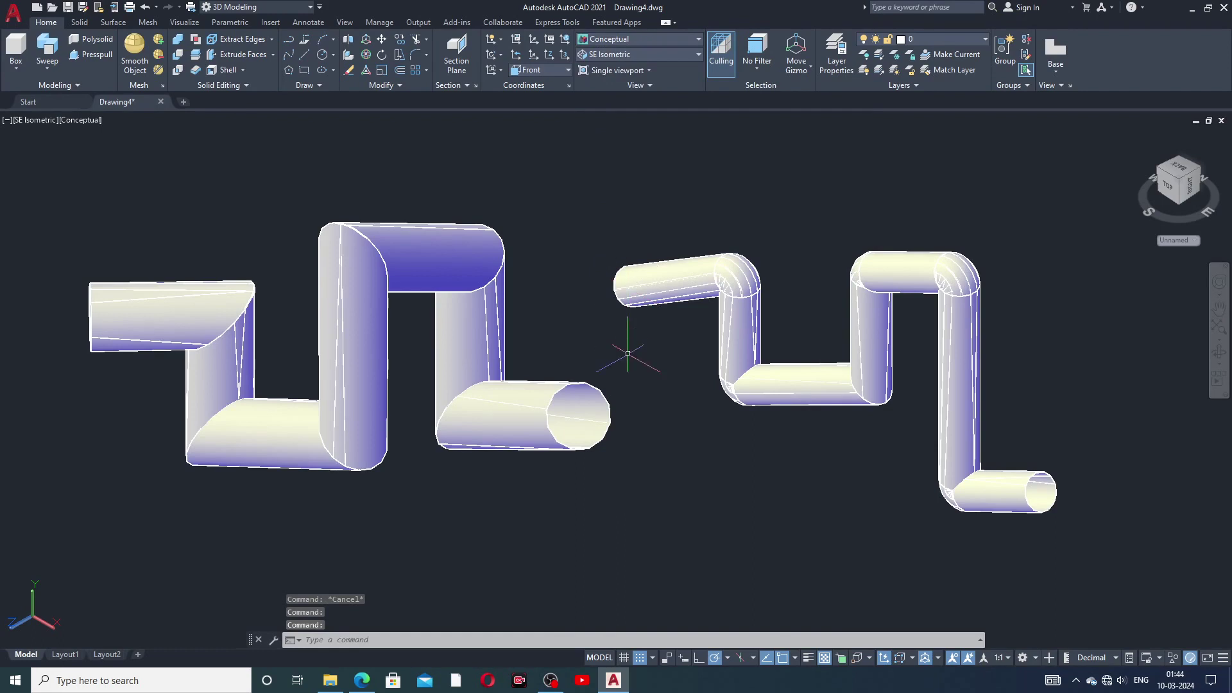
pyautogui.click(630, 39)
pyautogui.click(610, 111)
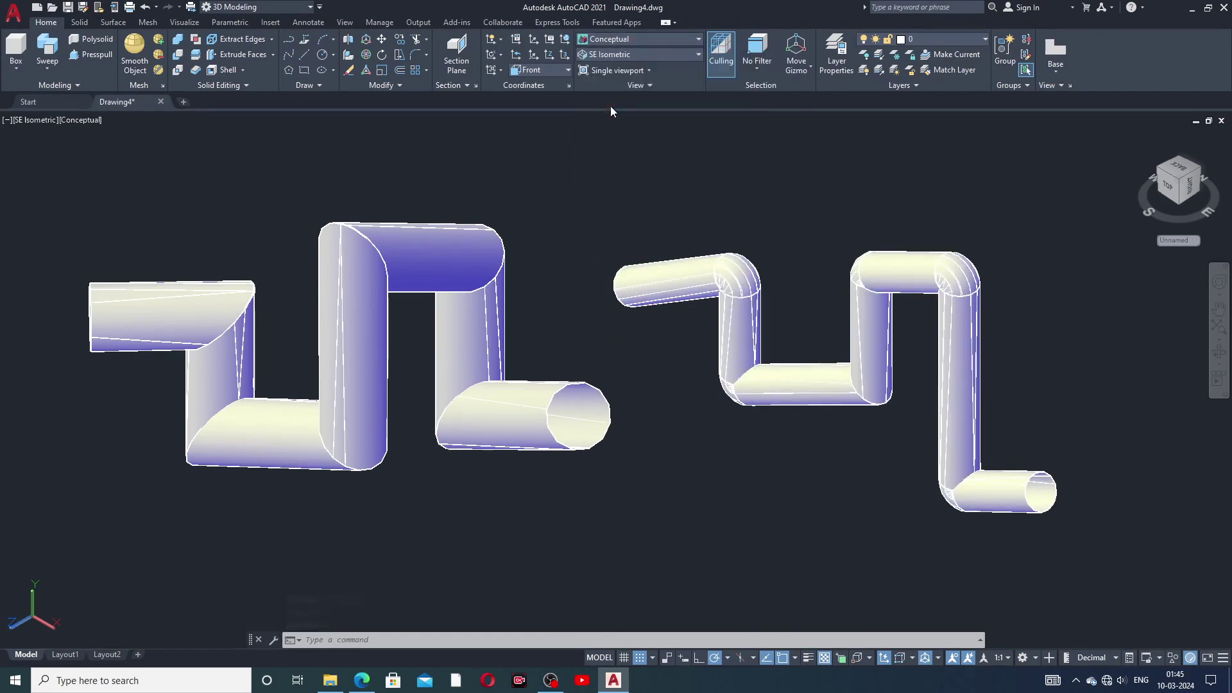
pyautogui.click(638, 40)
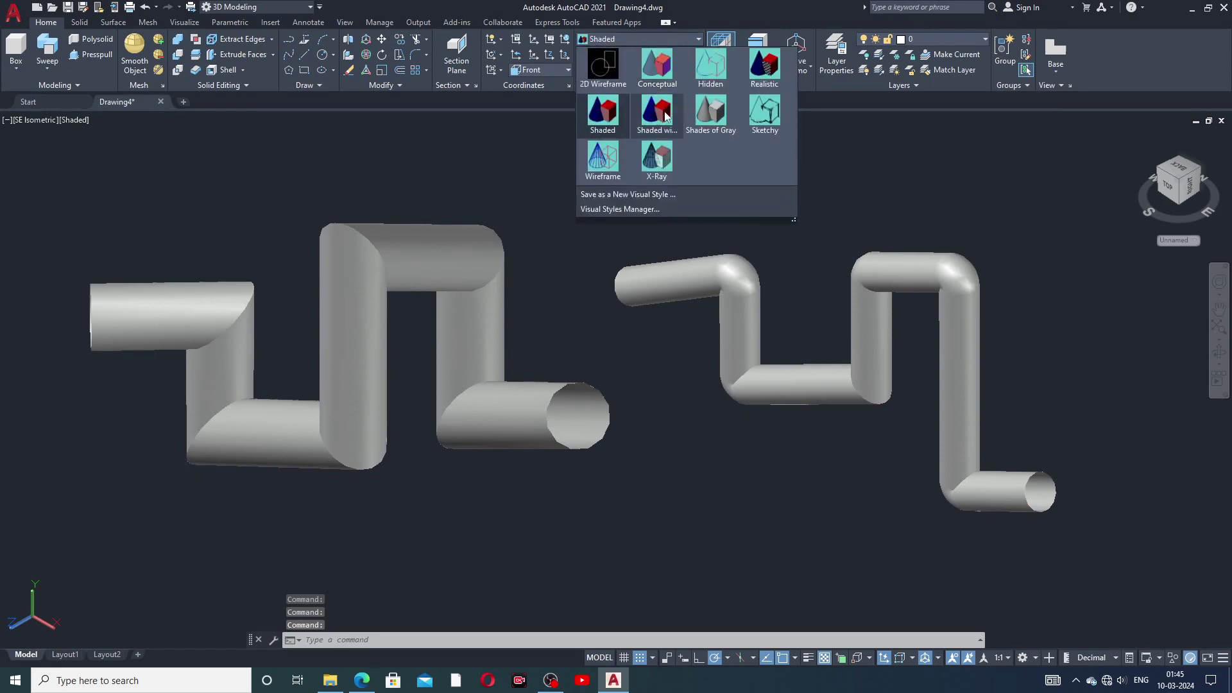
pyautogui.click(704, 64)
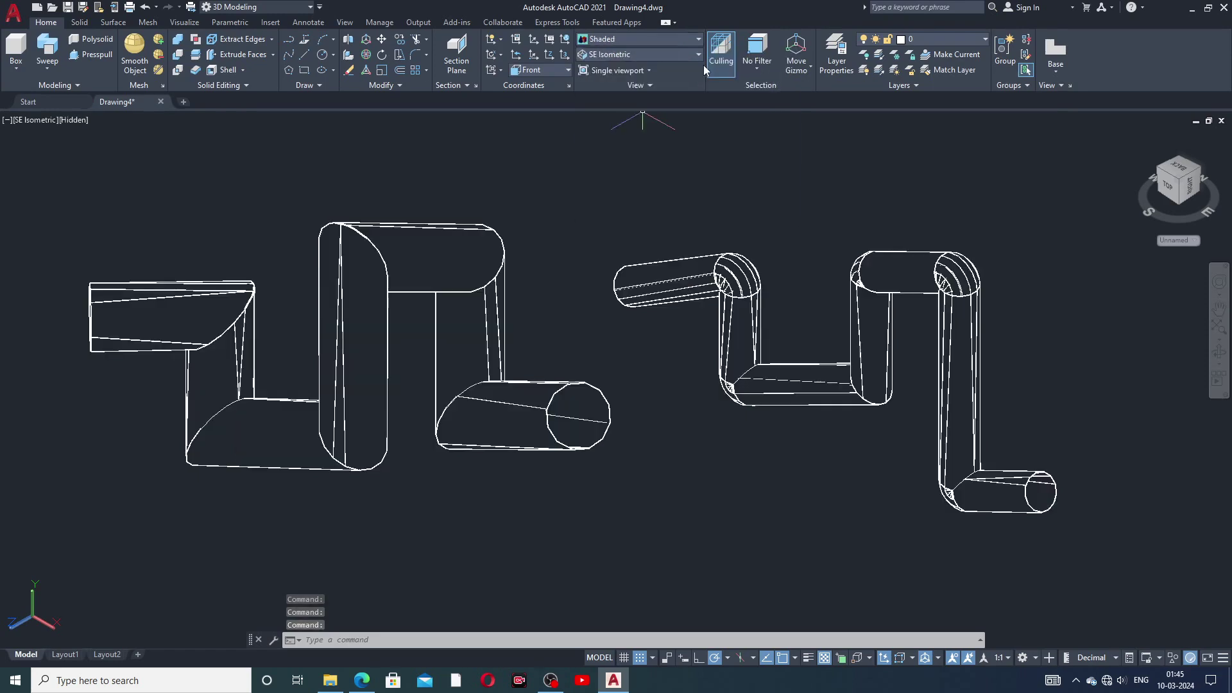
pyautogui.click(649, 37)
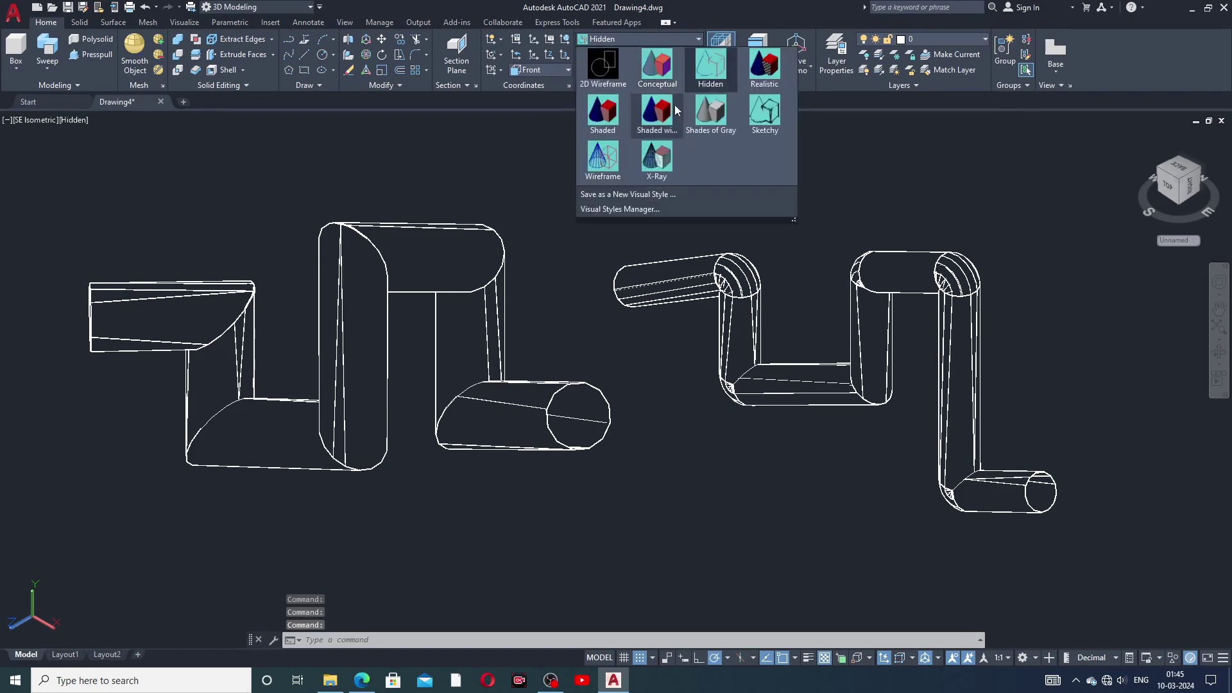
pyautogui.click(595, 67)
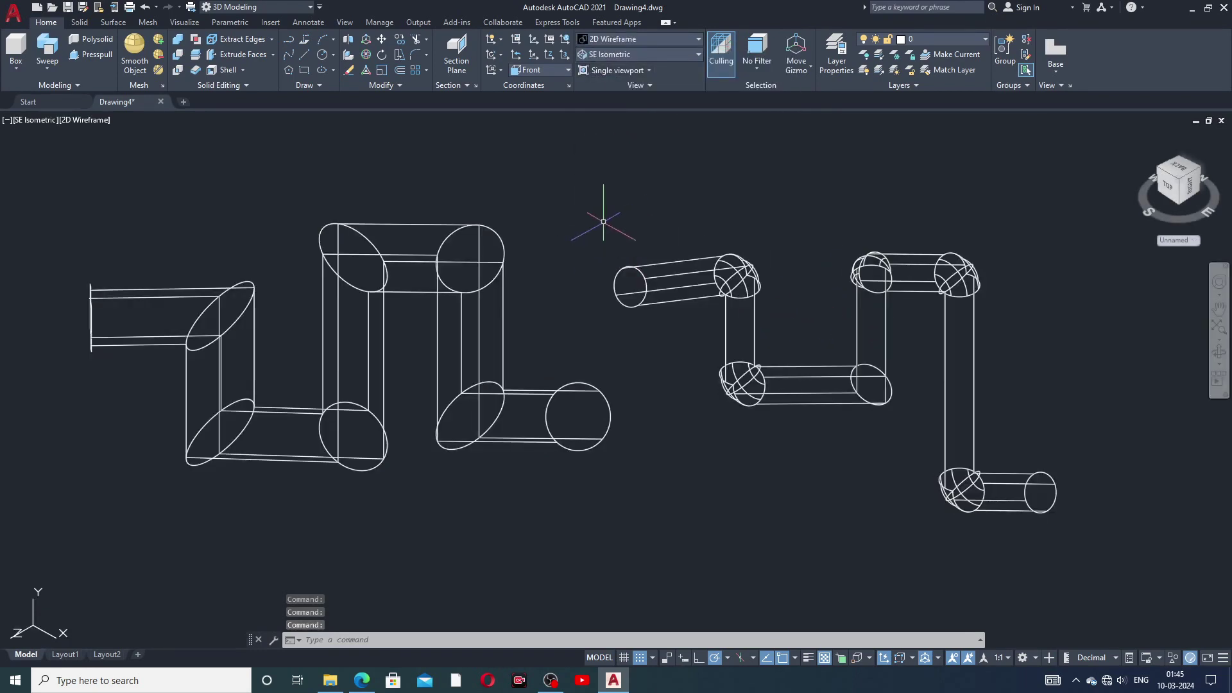
# - Try Realistic and Sketchy, then settle on the Realistic visual style
pyautogui.click(637, 41)
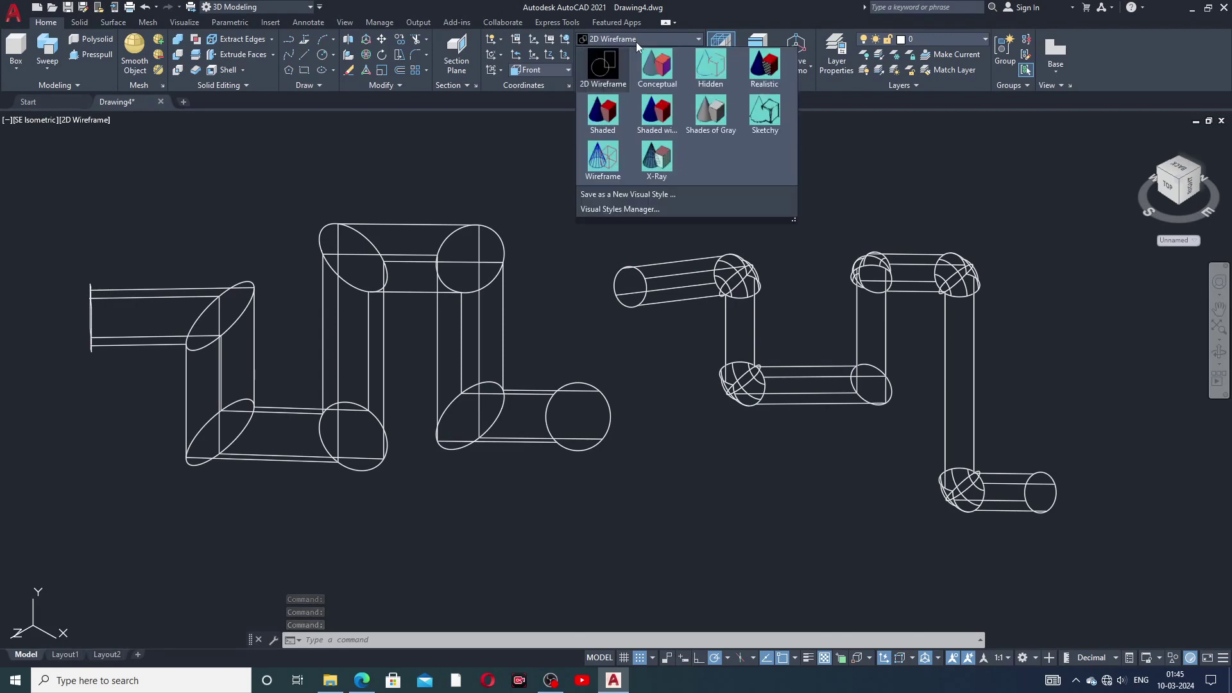
pyautogui.click(764, 86)
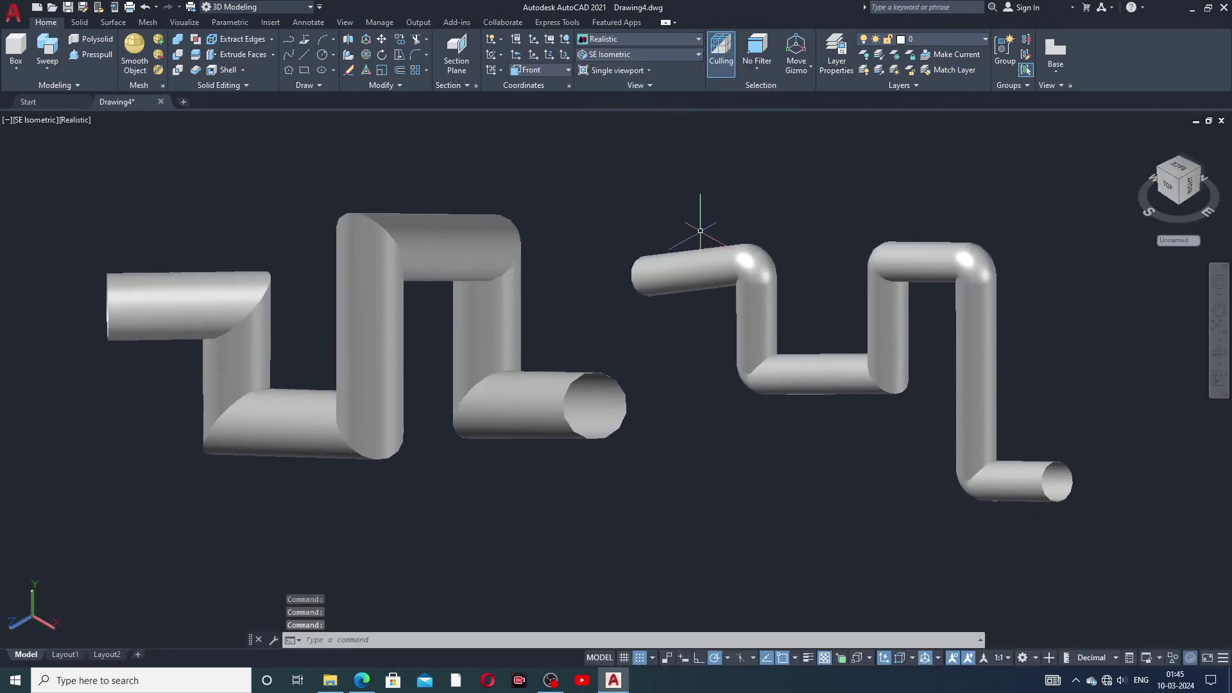
pyautogui.click(662, 42)
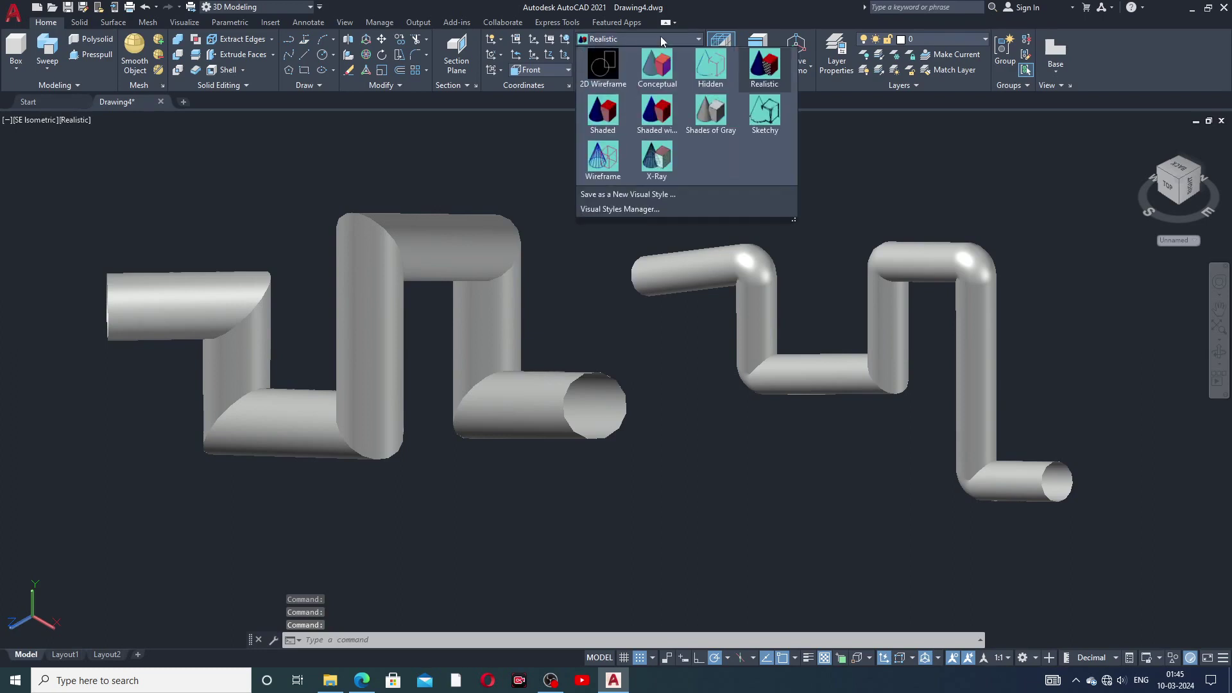
pyautogui.click(762, 109)
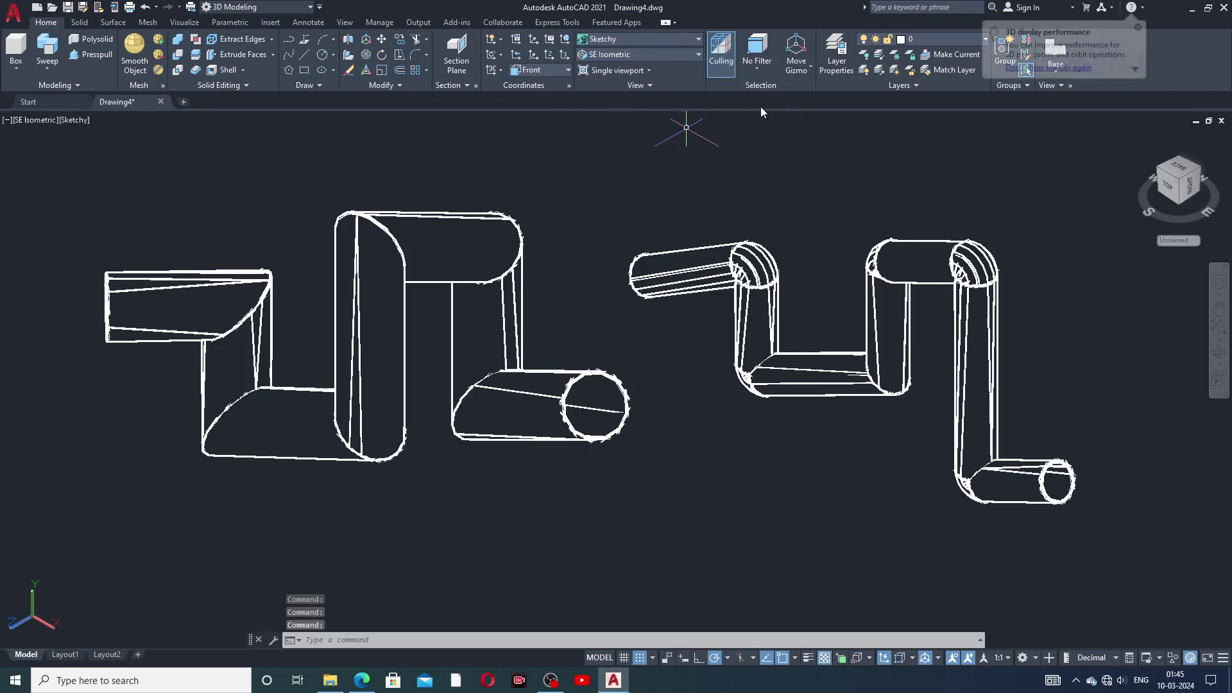
pyautogui.click(681, 37)
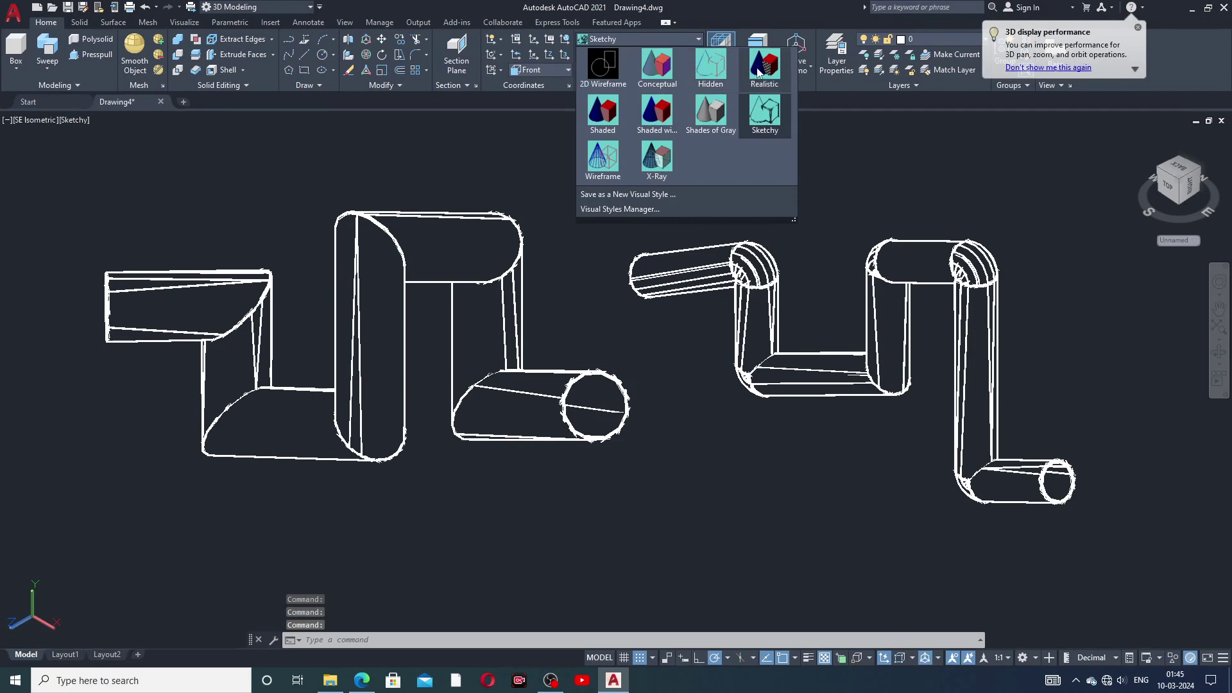
pyautogui.click(757, 72)
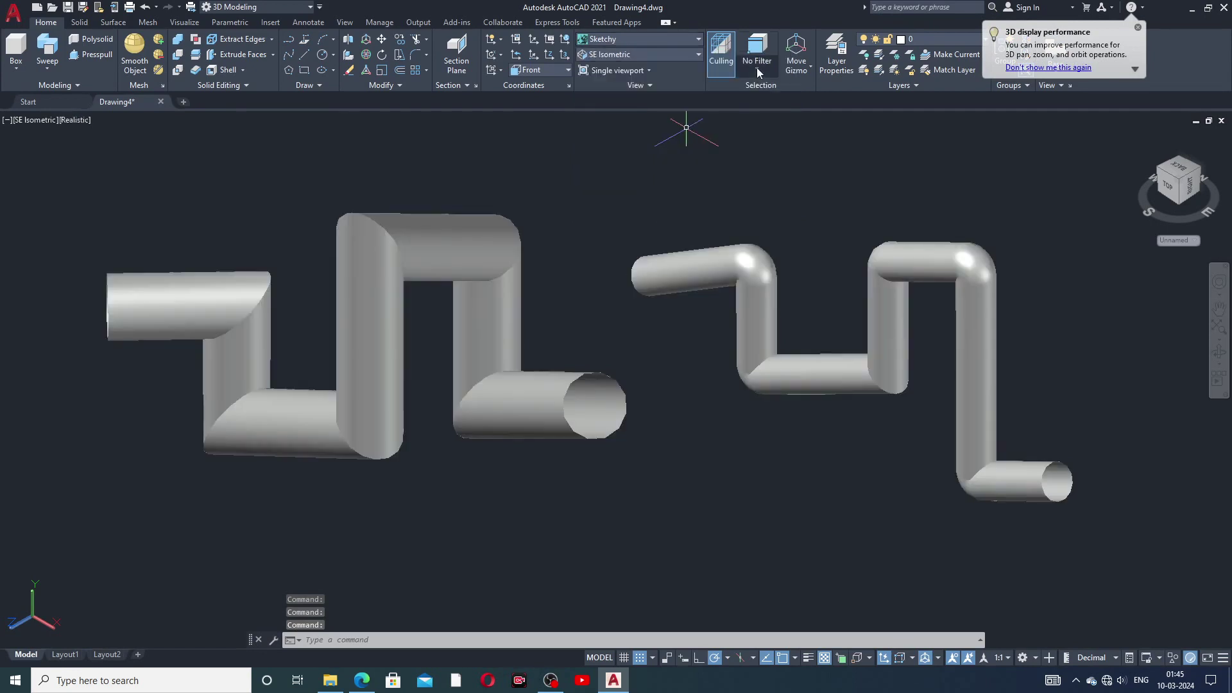
pyautogui.moveTo(781, 295); pyautogui.dragTo(779, 321, button='middle')
# - Set the right-hand pipe's colour to Red in Quick Properties
pyautogui.click(767, 282)
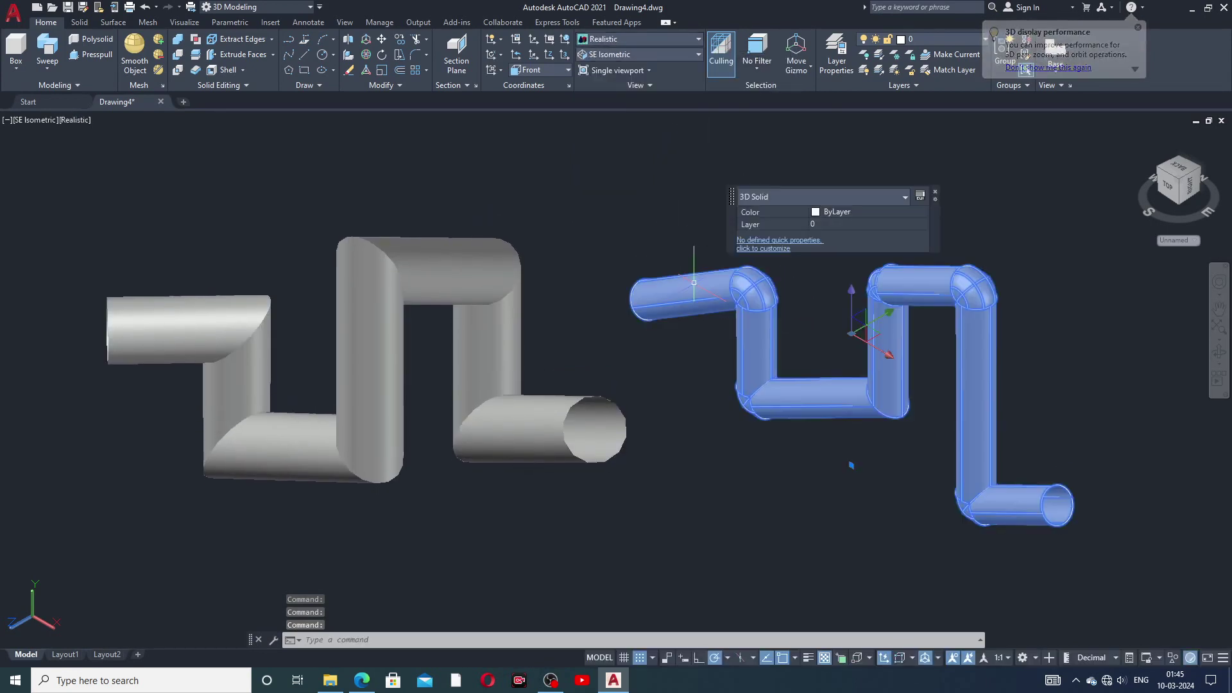
pyautogui.click(830, 215)
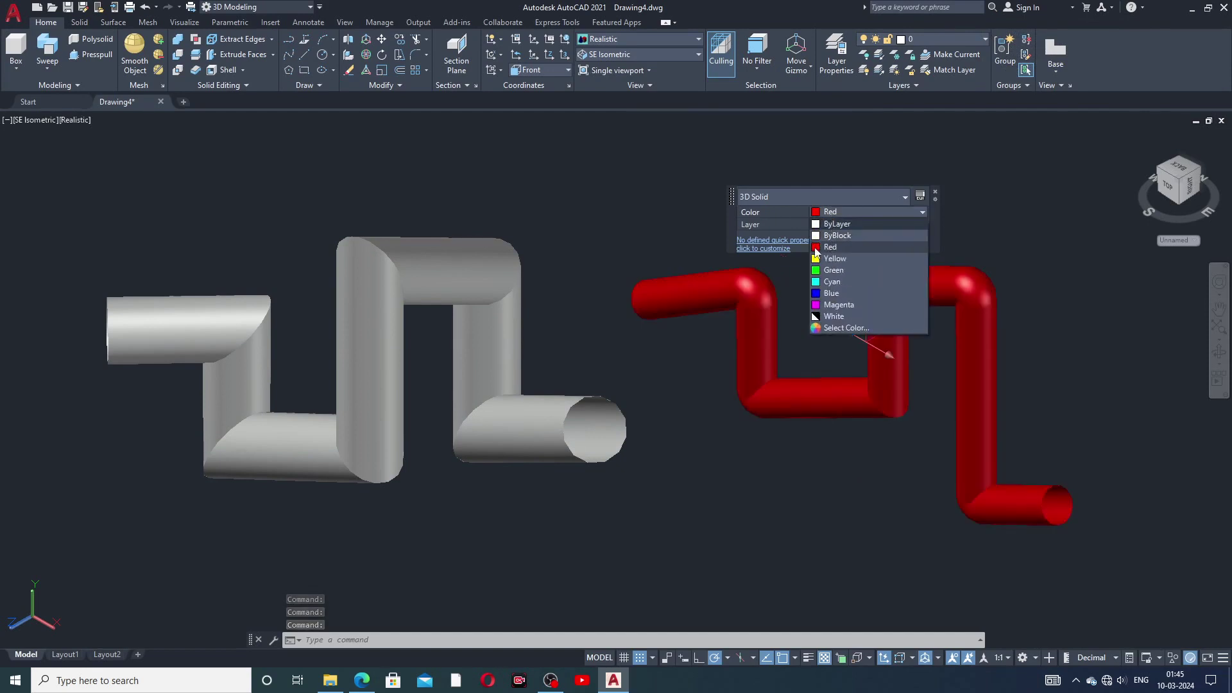
pyautogui.click(816, 251)
pyautogui.press('Escape')
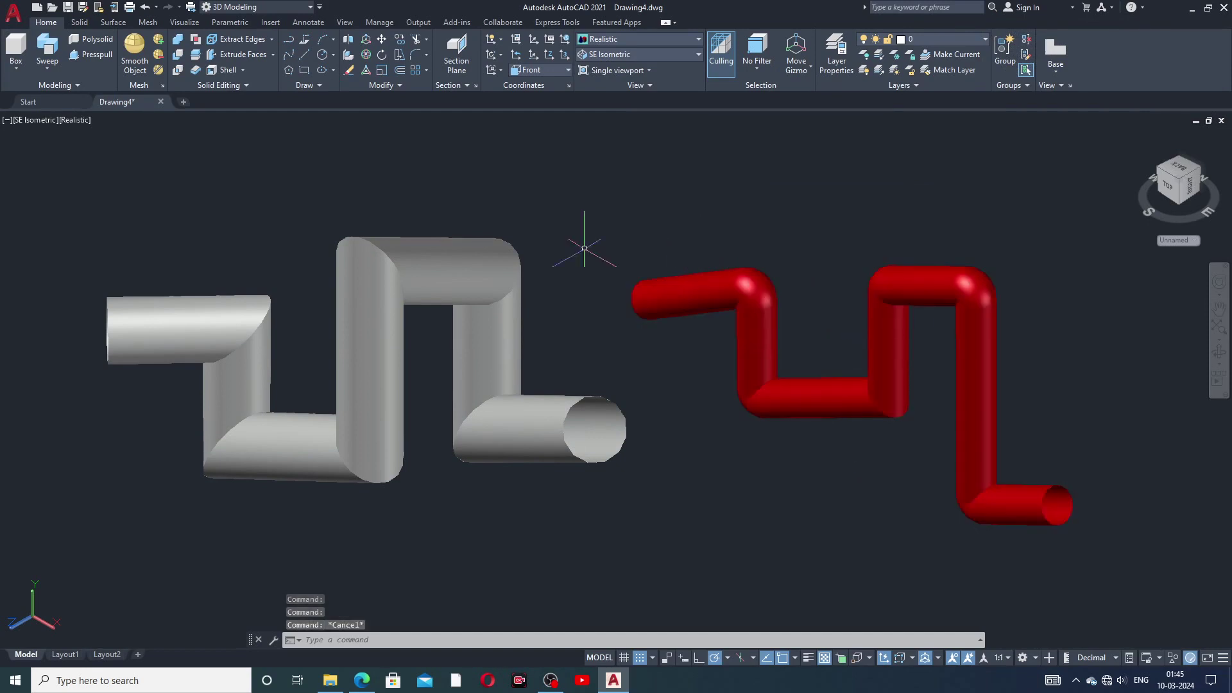
# - Set the grey left-hand stepped pipe's colour to Magenta
pyautogui.click(491, 255)
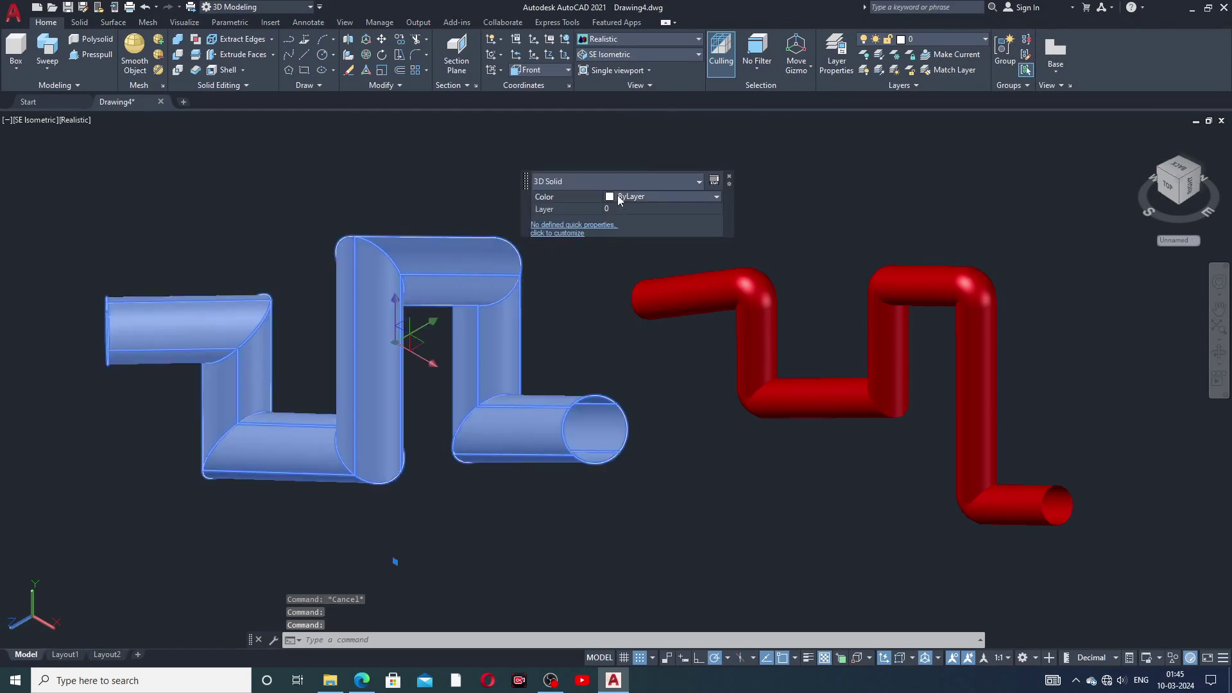
pyautogui.click(620, 199)
pyautogui.click(611, 291)
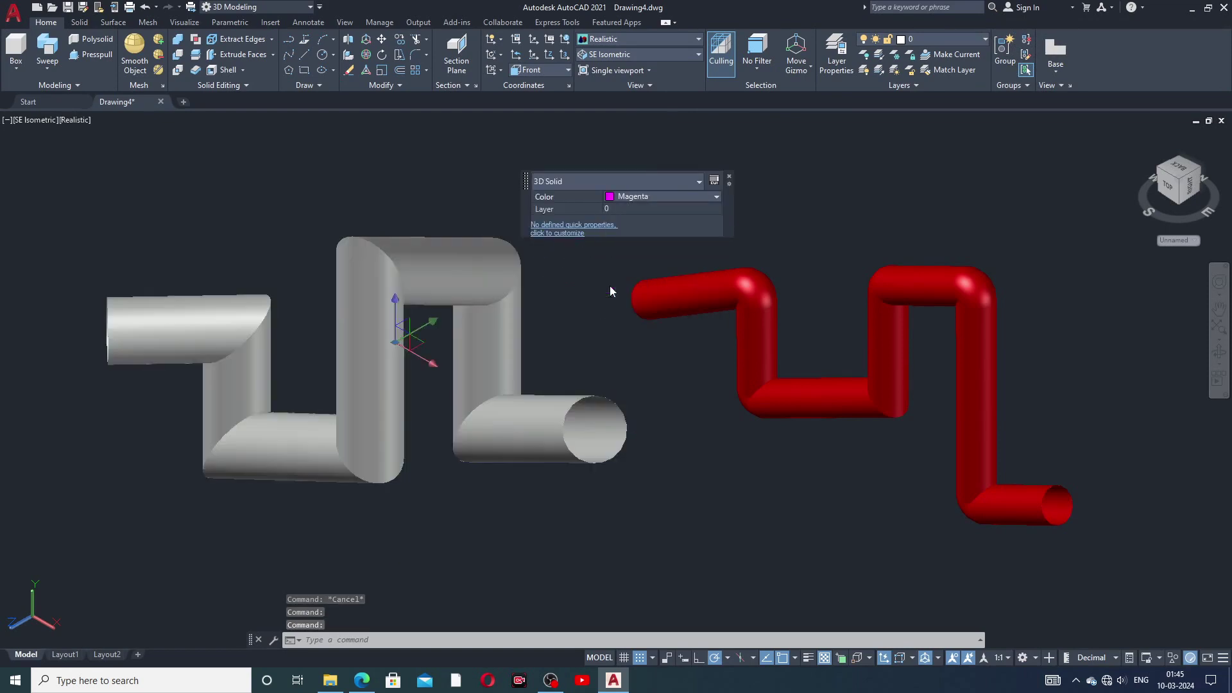
pyautogui.press('Escape')
pyautogui.moveTo(618, 318); pyautogui.dragTo(640, 286, button='middle')
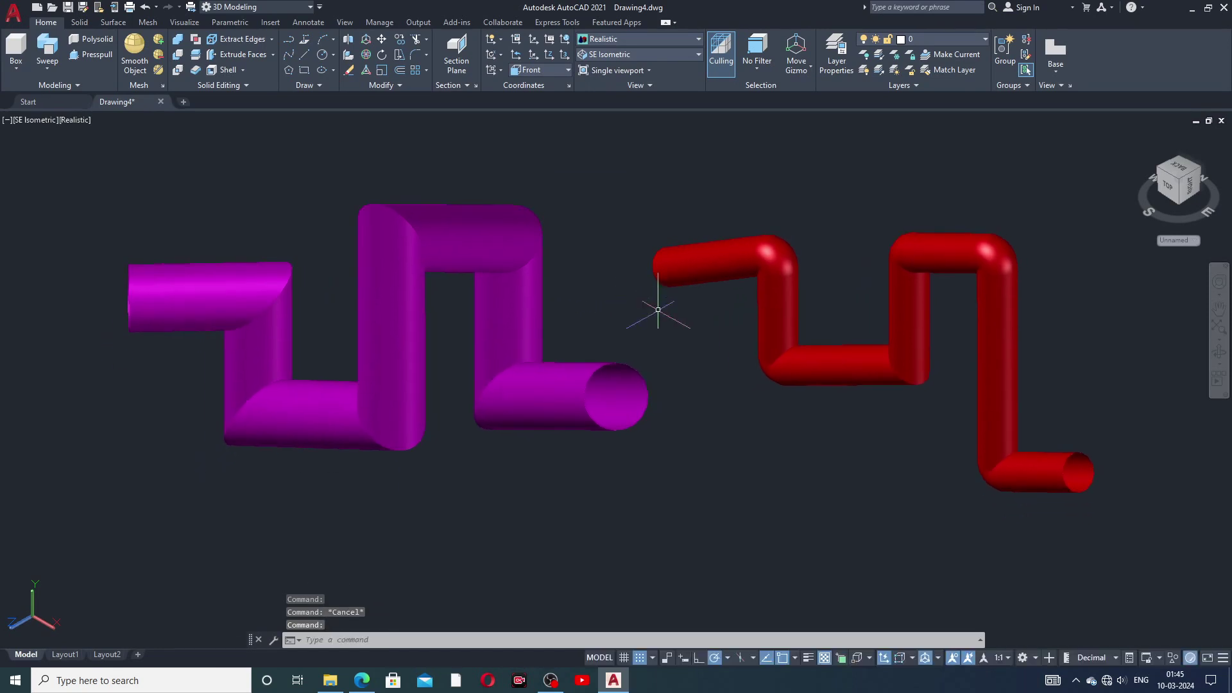
# - Zoom and pan to frame both pipes, then switch to the lecture PDF in Edge
pyautogui.click(701, 687)
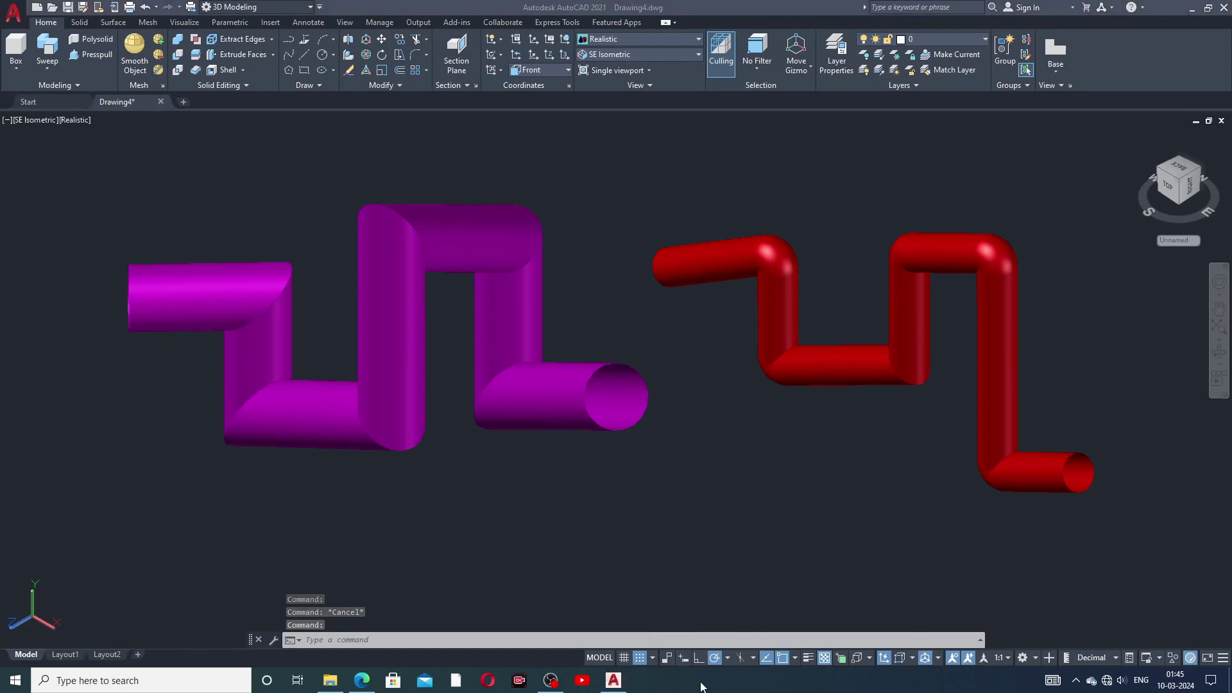
pyautogui.scroll(-2, 752, 401)
pyautogui.scroll(2, 751, 401)
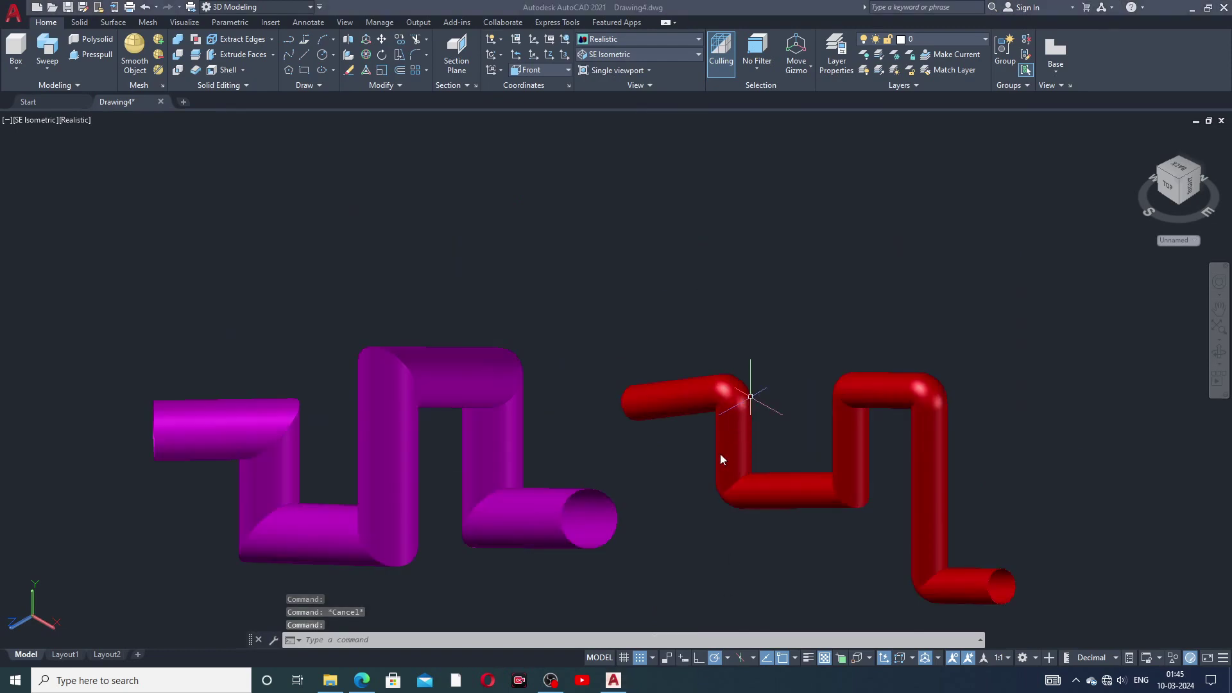
pyautogui.moveTo(668, 430); pyautogui.dragTo(721, 366, button='middle')
pyautogui.scroll(1, 722, 359)
pyautogui.scroll(-1, 723, 383)
pyautogui.scroll(1, 735, 336)
pyautogui.click(704, 689)
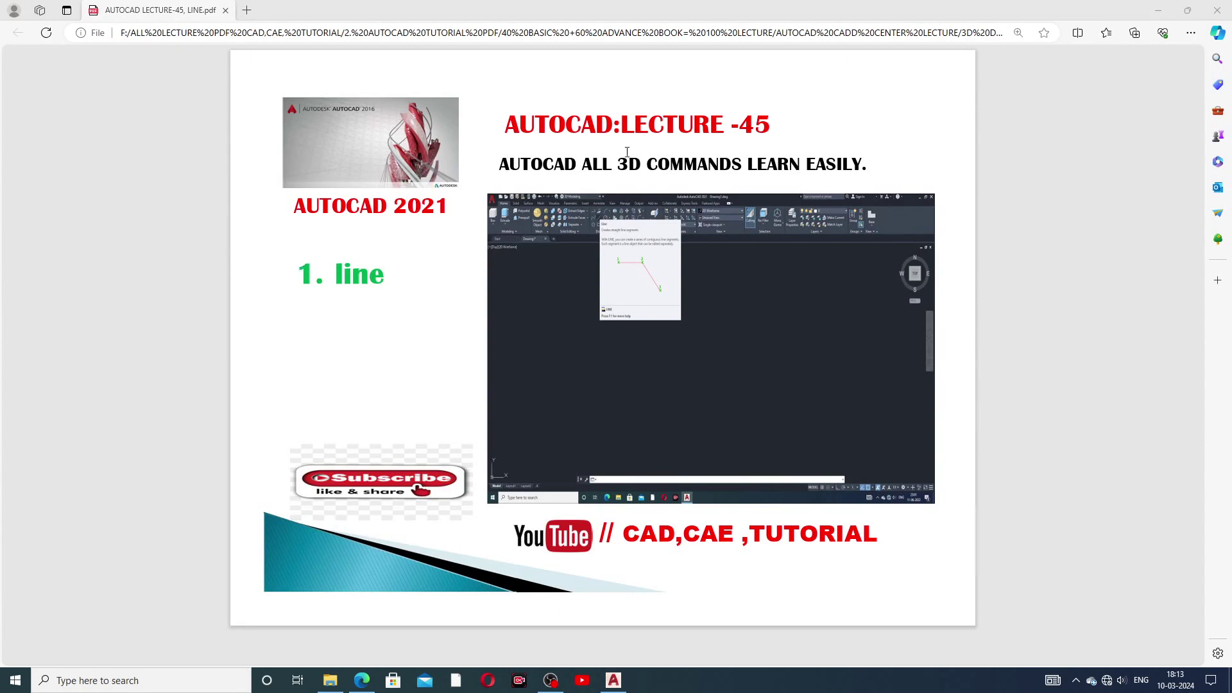
# - Return from the Edge lecture PDF to the AutoCAD window showing empty Drawing1.dwg
pyautogui.click(614, 679)
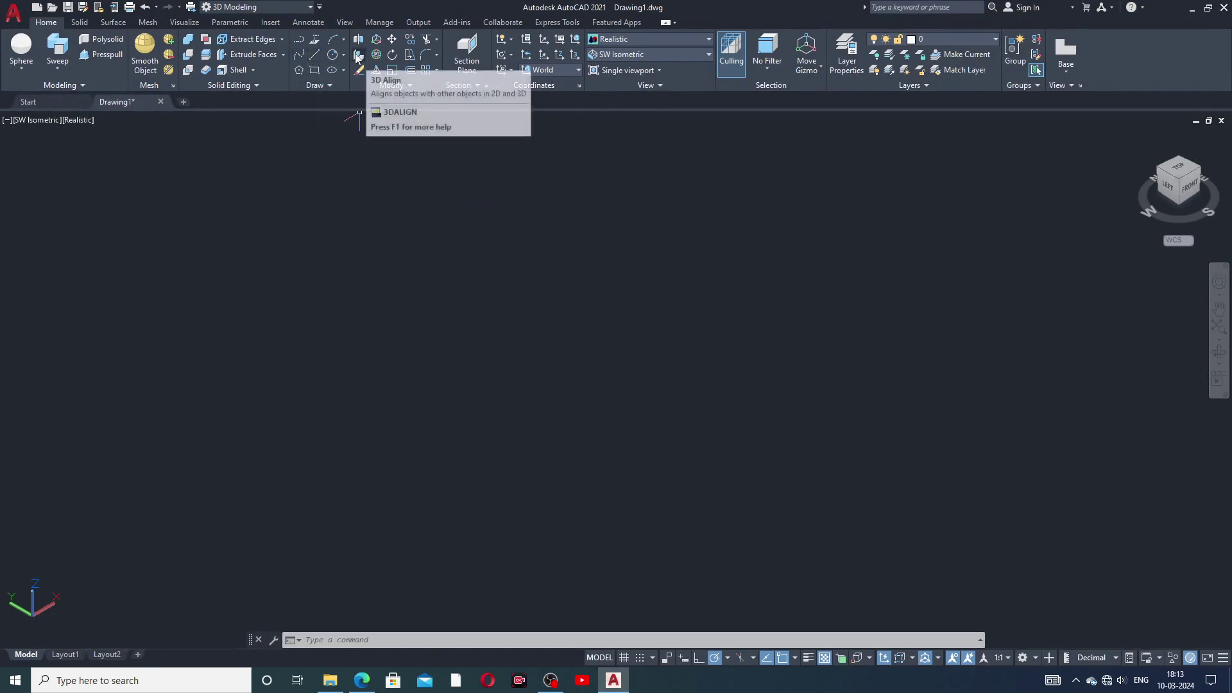
# - Draw an eleven-segment square-wave line path of alternating horizontal and vertical lines, left to right
pyautogui.click(312, 58)
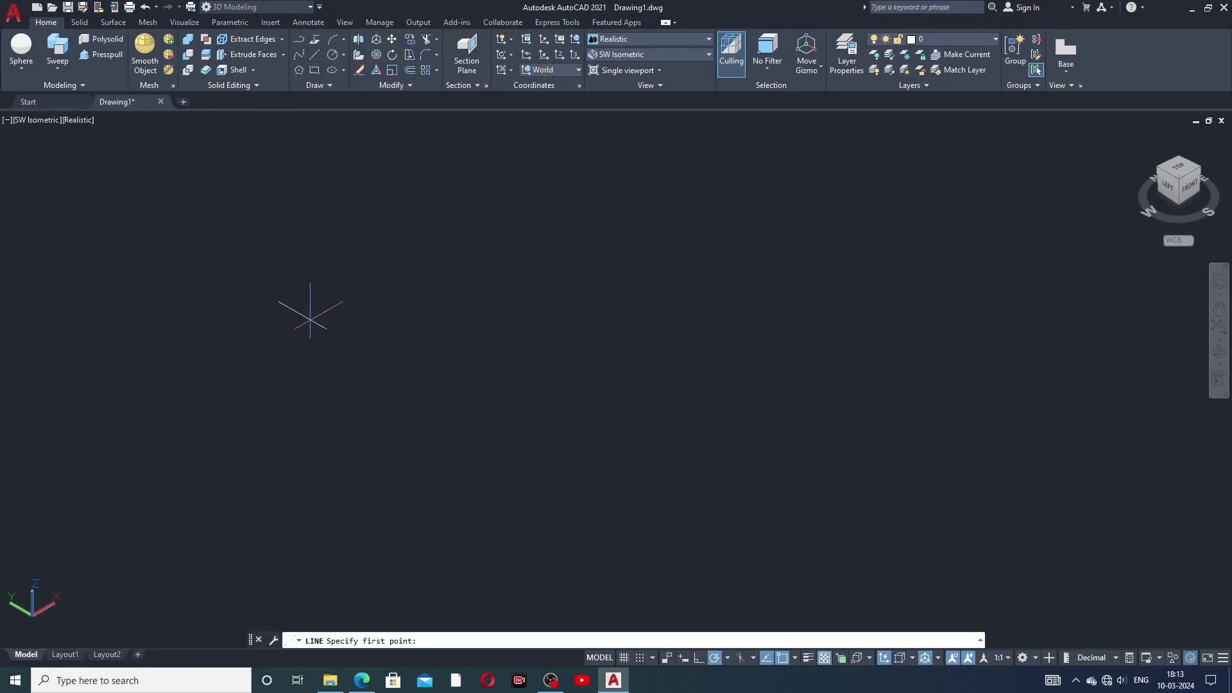
pyautogui.click(260, 291)
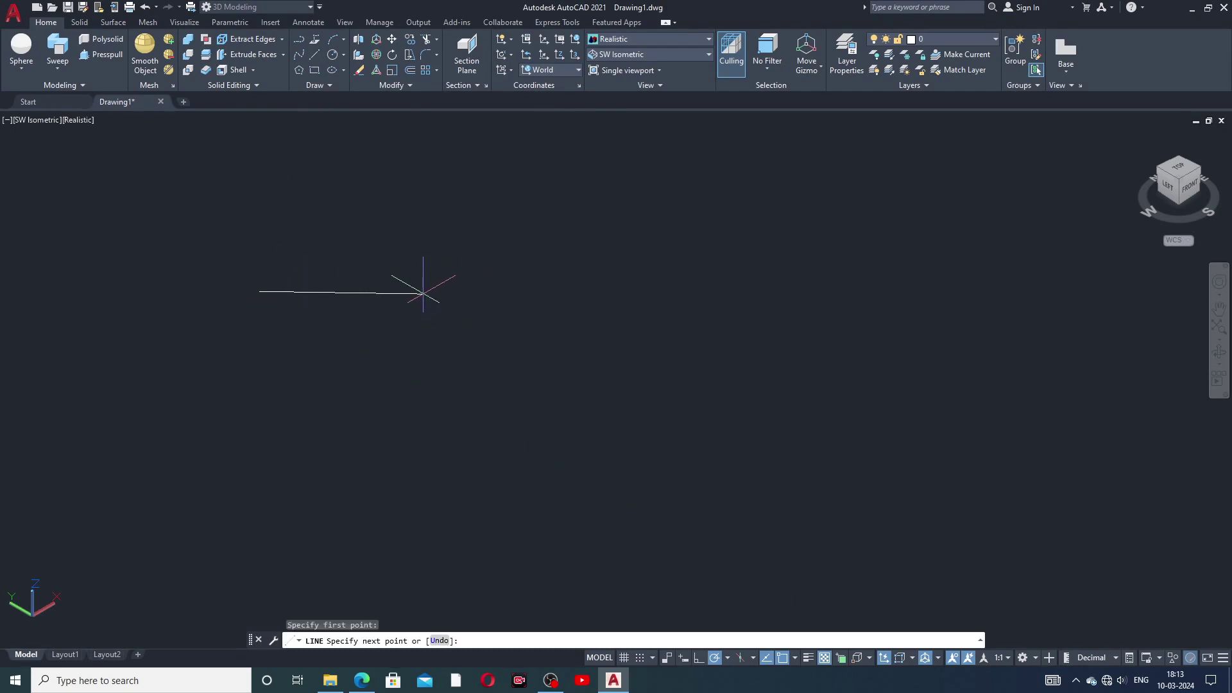
pyautogui.click(424, 293)
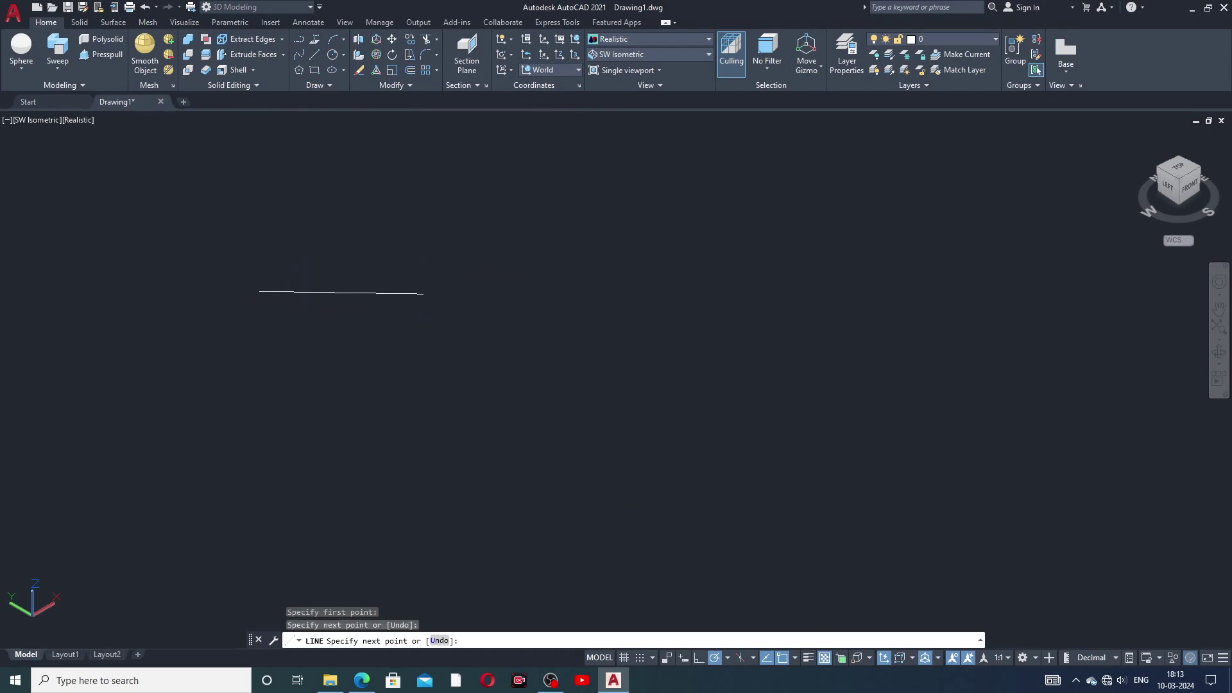
pyautogui.click(423, 420)
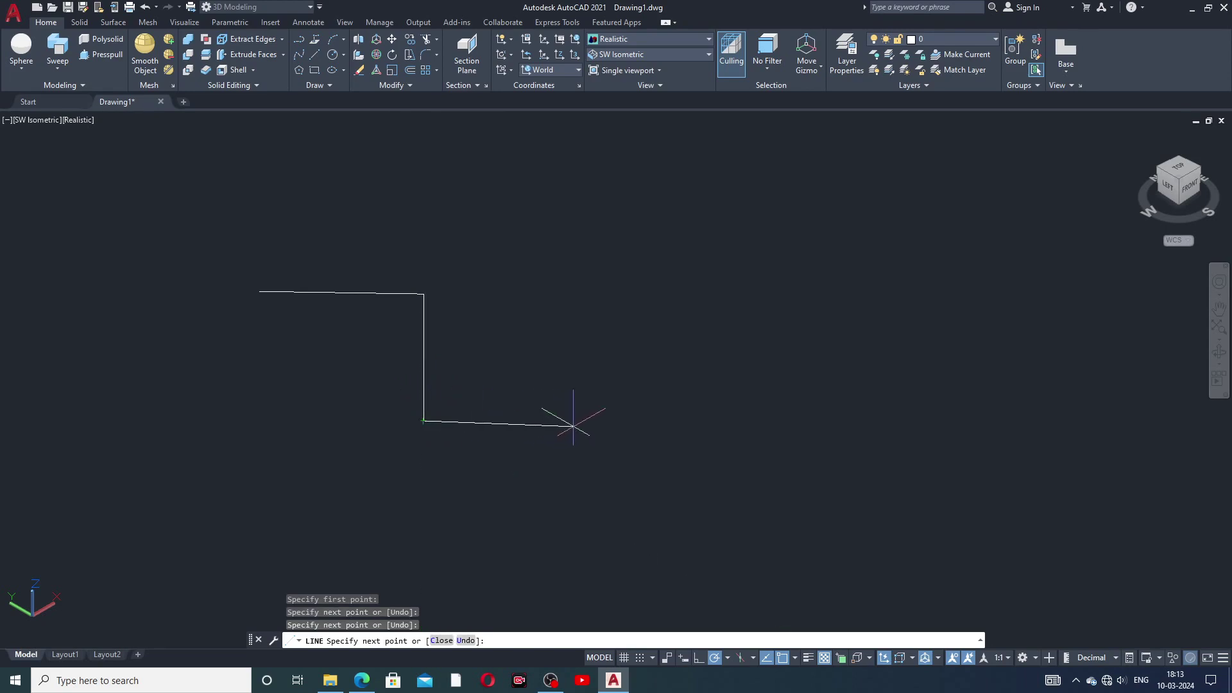
pyautogui.click(574, 426)
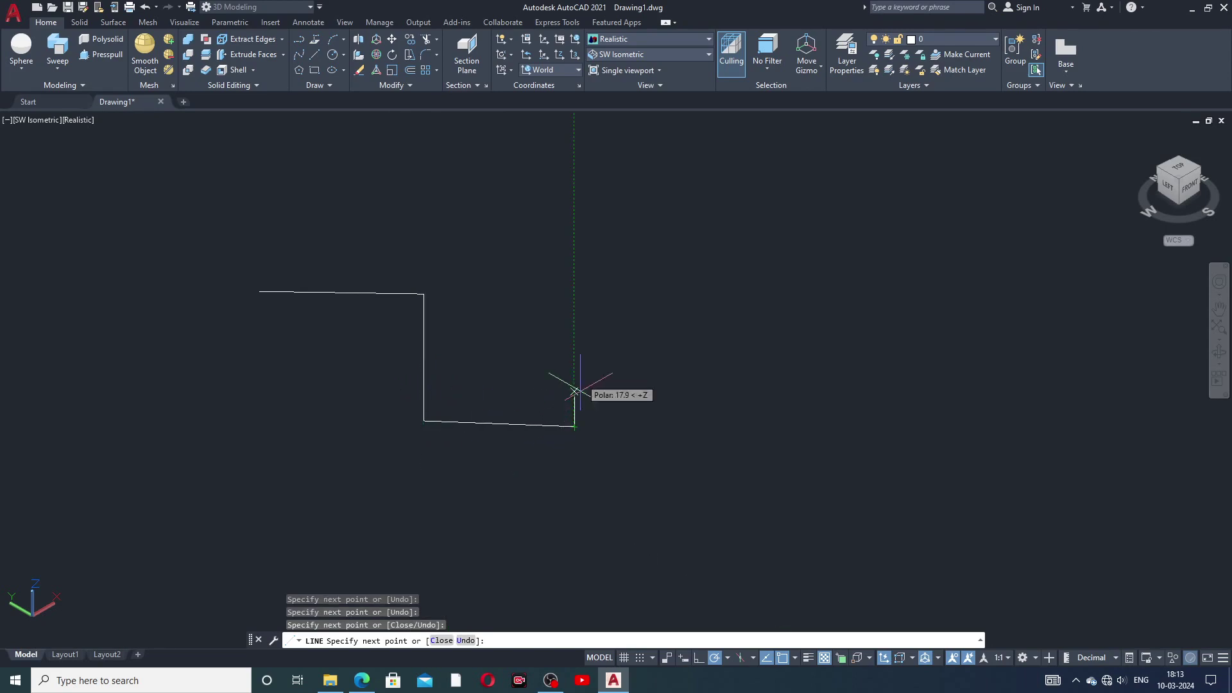
pyautogui.click(575, 290)
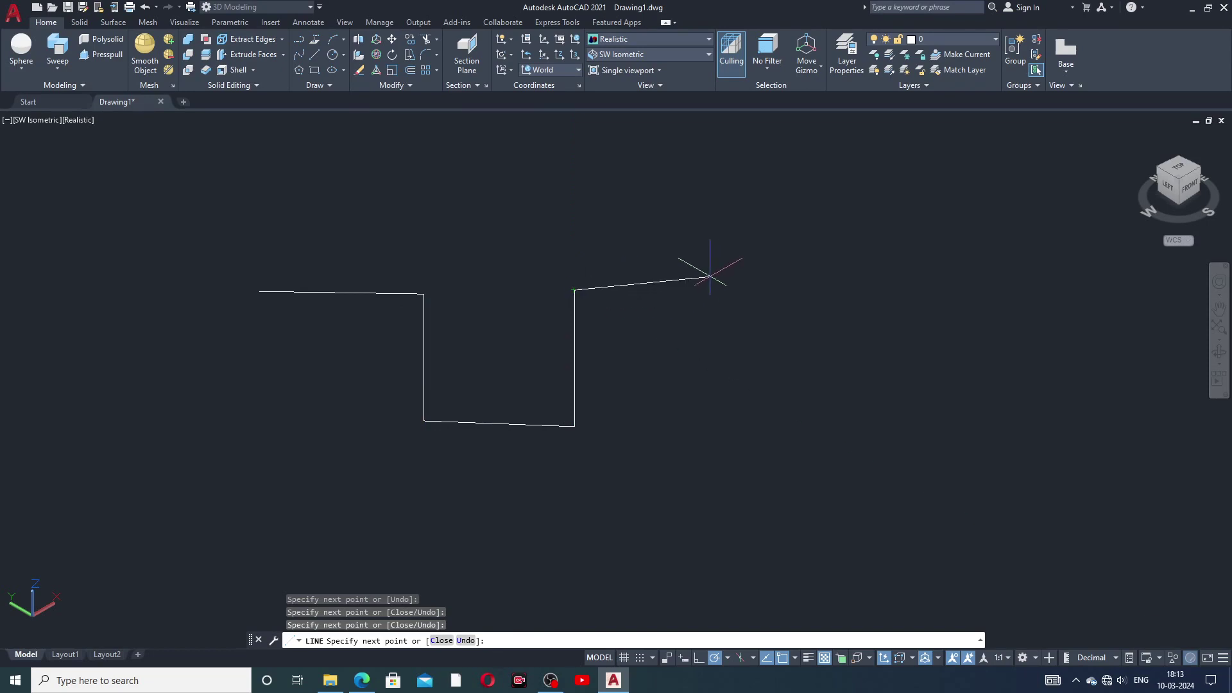
pyautogui.click(712, 296)
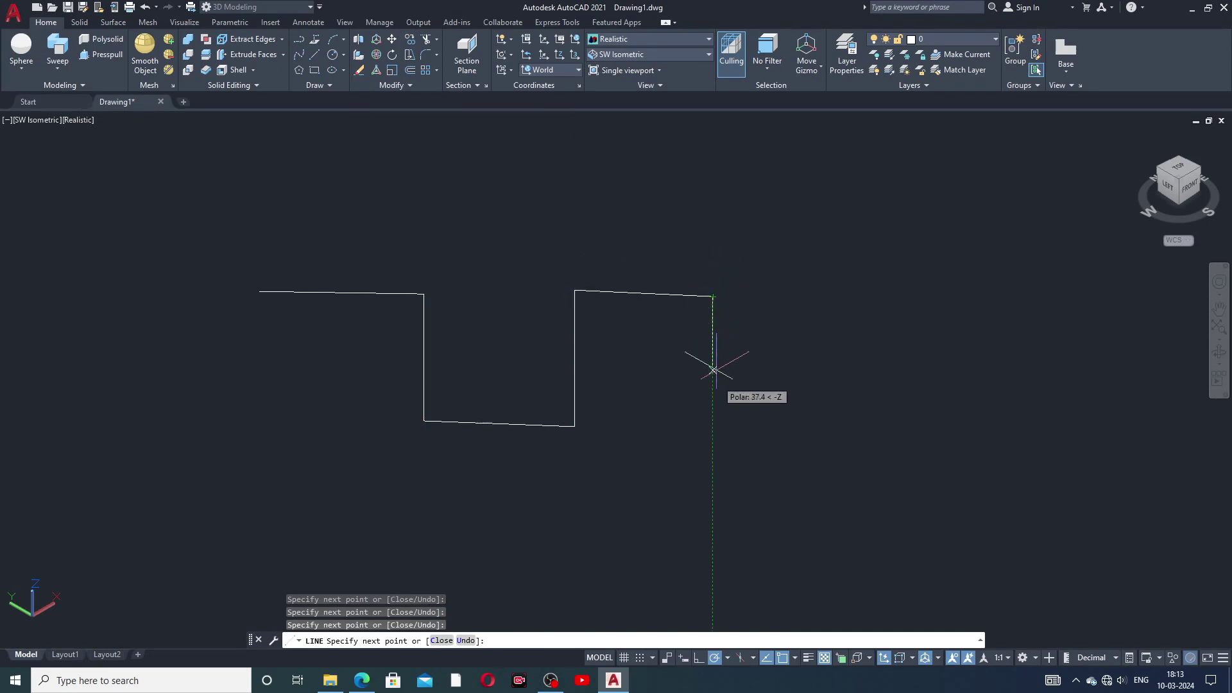
pyautogui.click(712, 439)
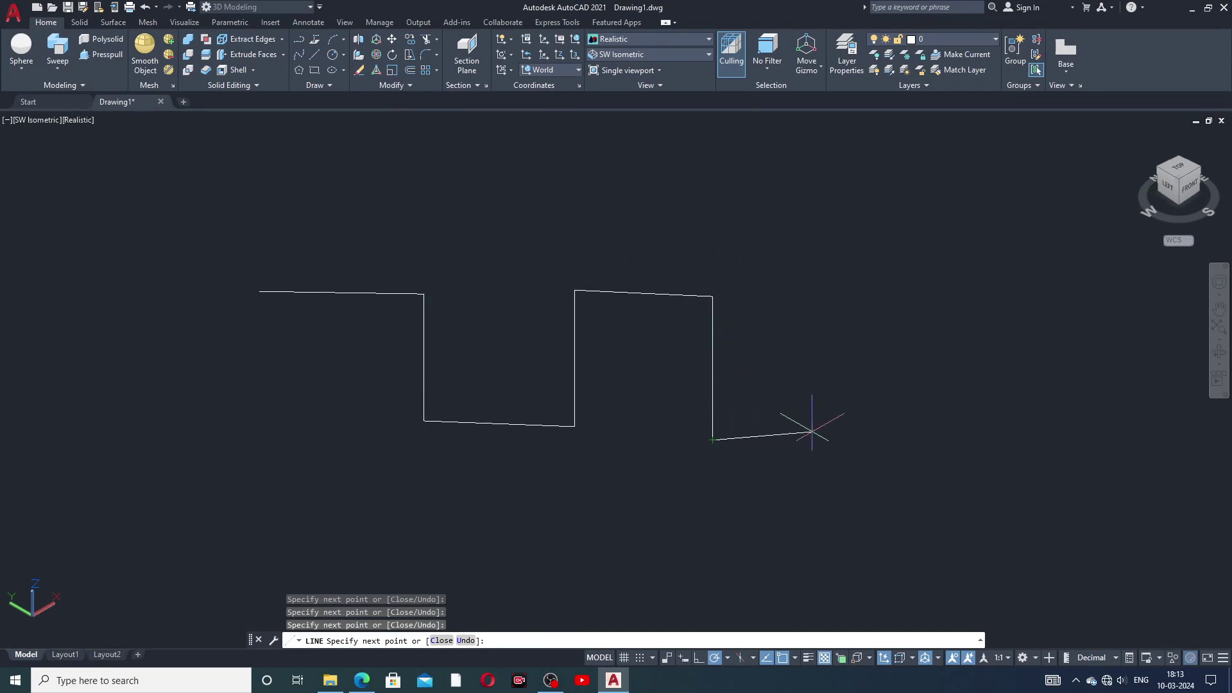
pyautogui.click(848, 438)
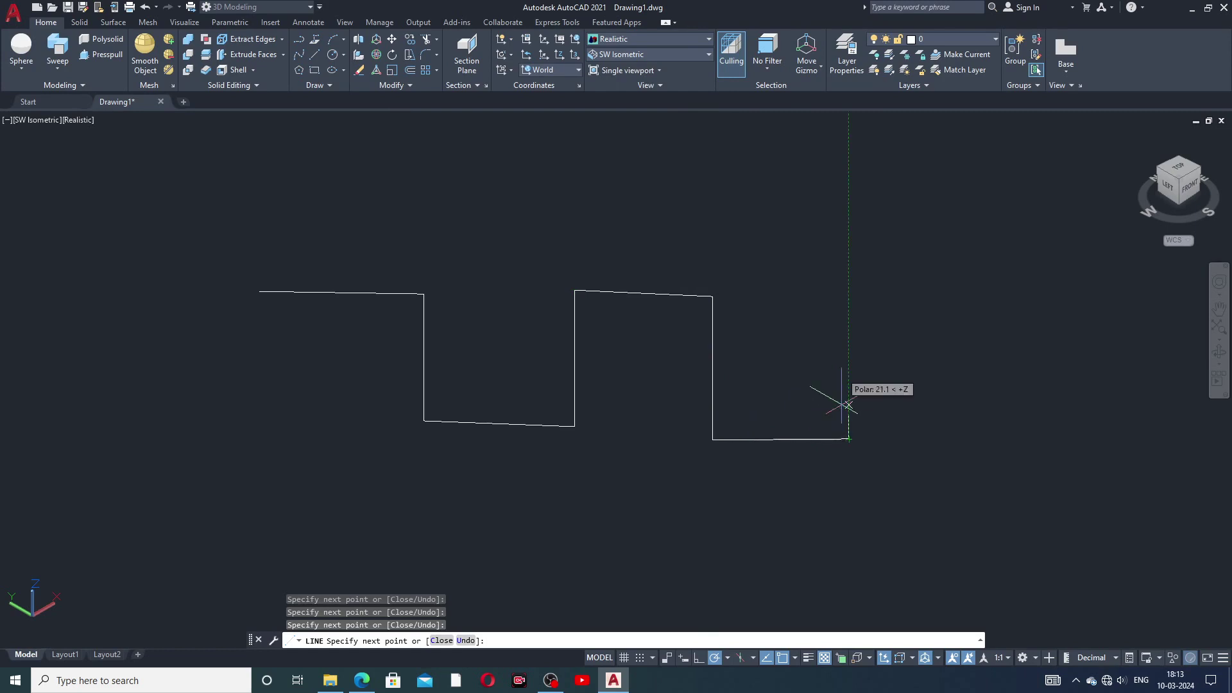
pyautogui.click(848, 296)
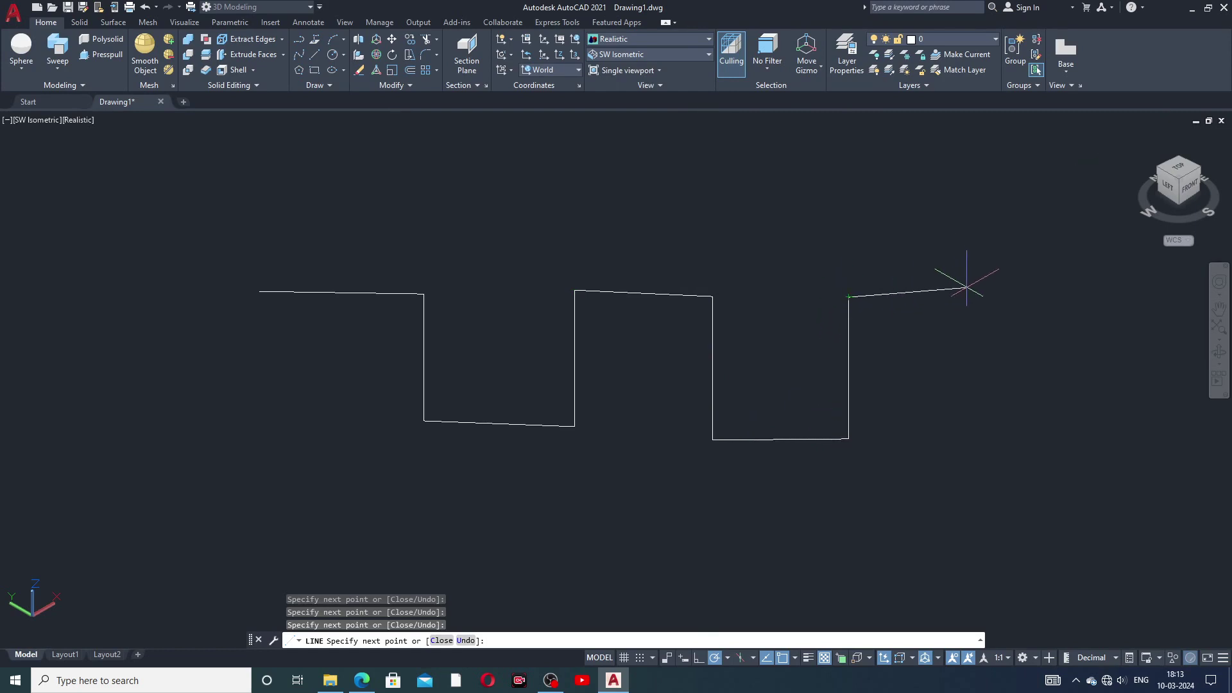
pyautogui.click(973, 294)
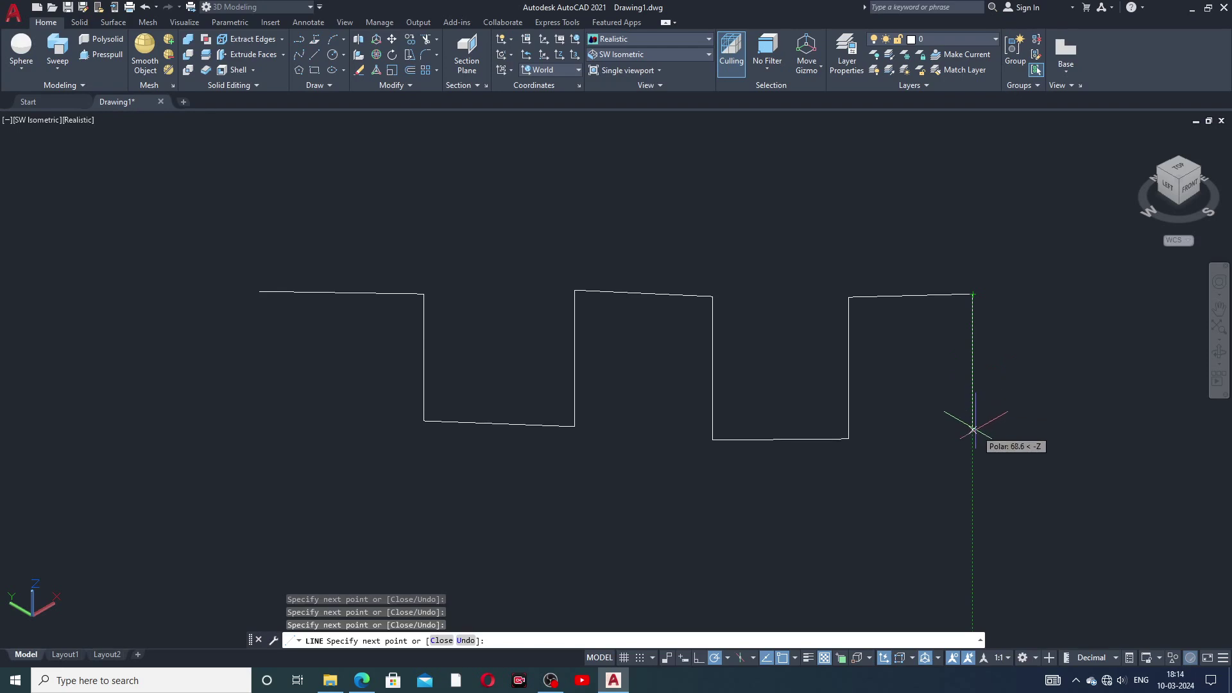
pyautogui.click(973, 429)
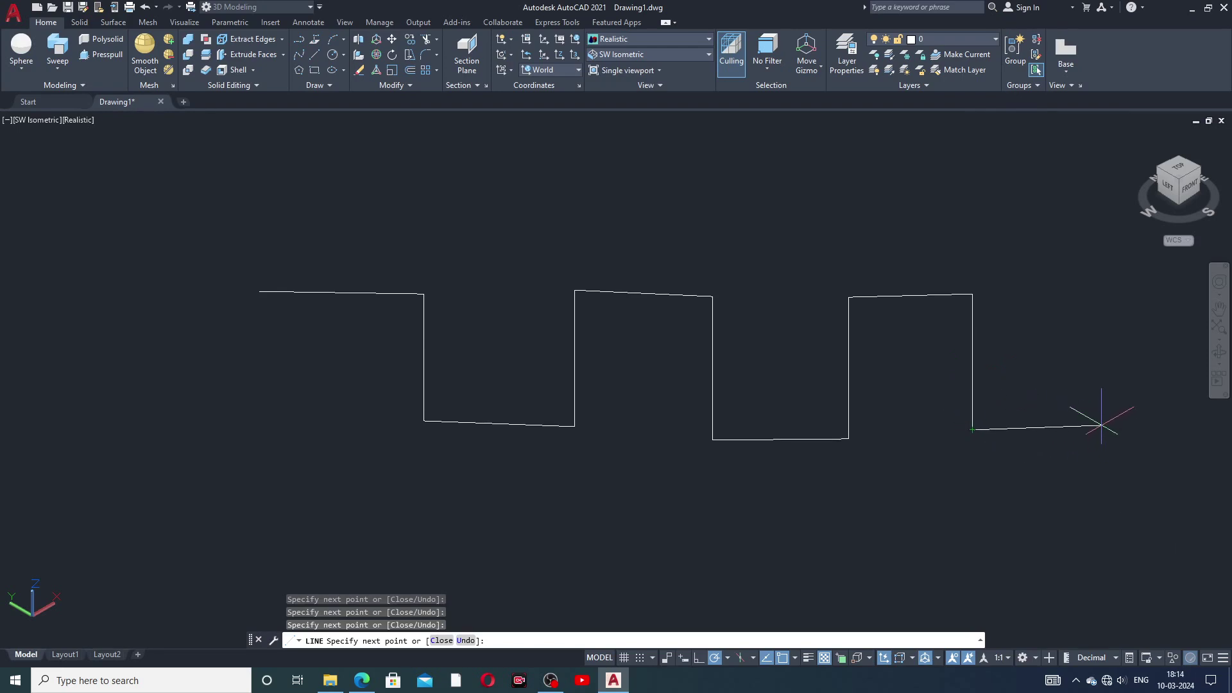
pyautogui.click(1102, 426)
pyautogui.press('Escape')
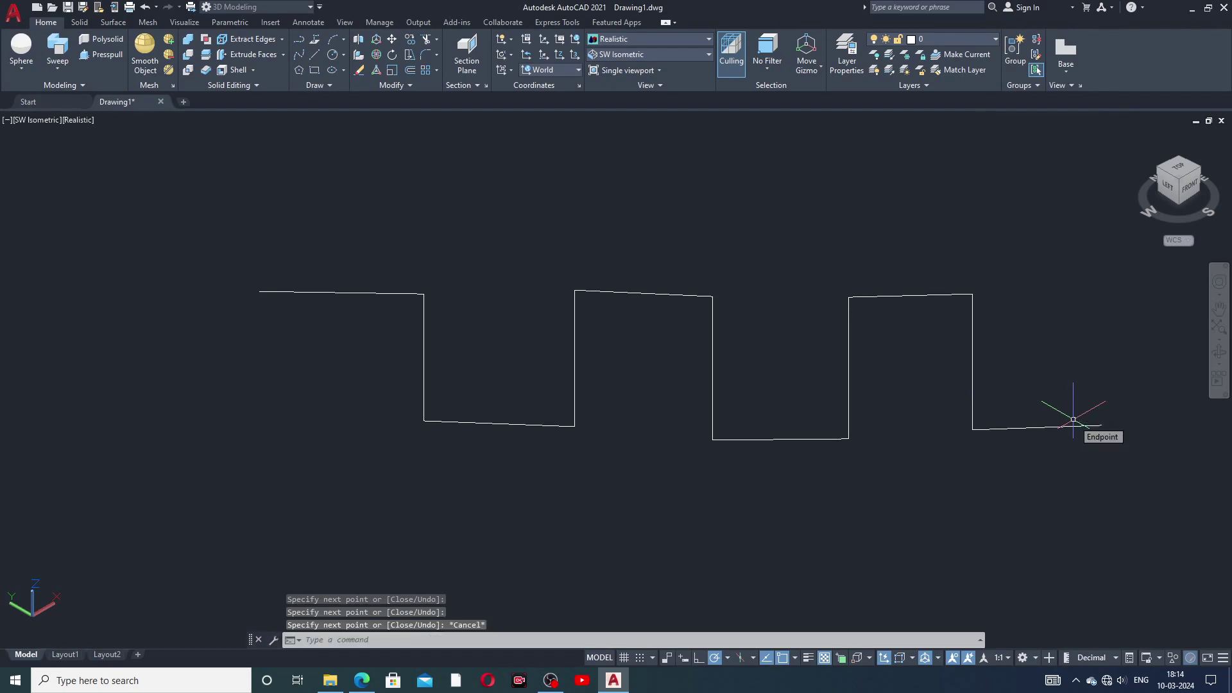
# - Centre the path and start FILLET with radius 15 in Multiple mode
pyautogui.moveTo(1054, 385); pyautogui.dragTo(1019, 396, button='middle')
pyautogui.moveTo(956, 381); pyautogui.dragTo(953, 383, button='middle')
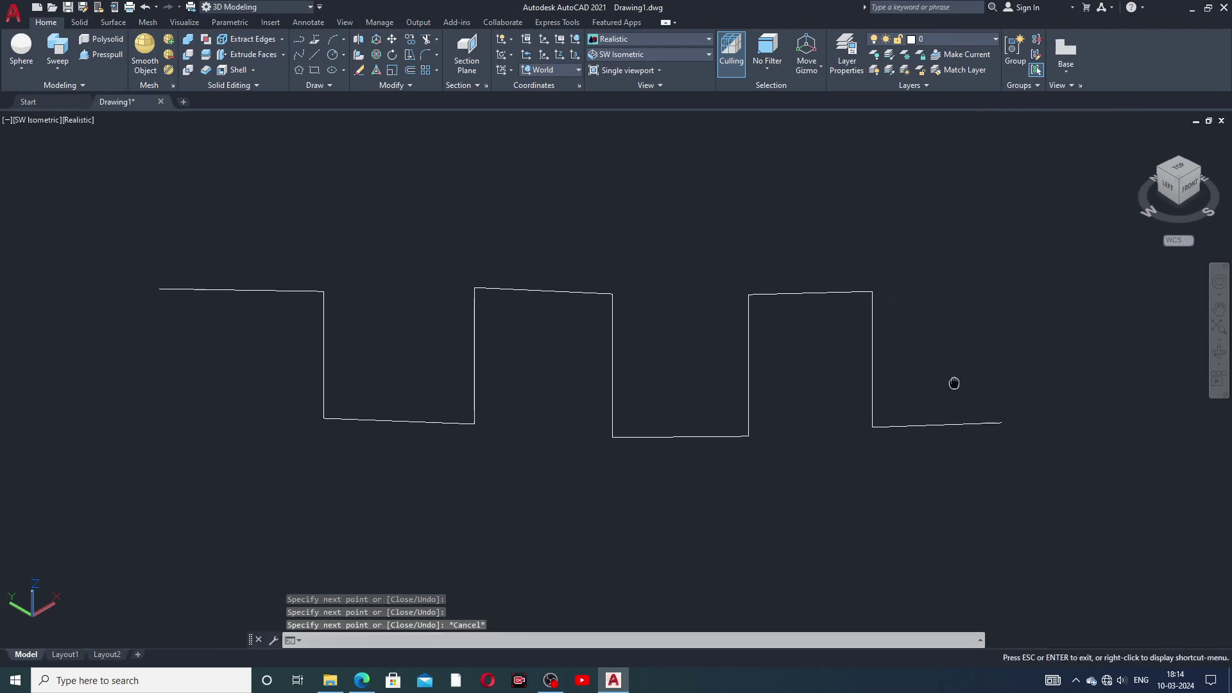
pyautogui.moveTo(570, 368); pyautogui.dragTo(589, 354, button='middle')
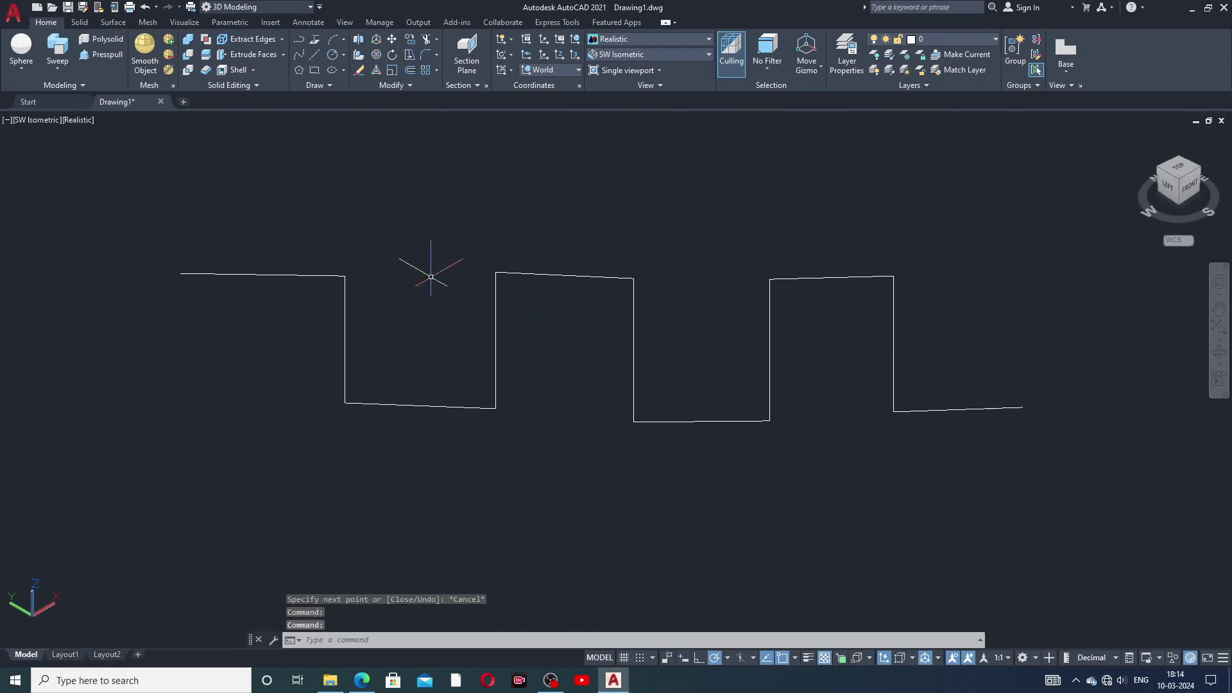
pyautogui.moveTo(445, 280)
pyautogui.mouseDown(button='middle')
pyautogui.moveTo(462, 319)
pyautogui.moveTo(457, 297)
pyautogui.mouseUp(button='middle')
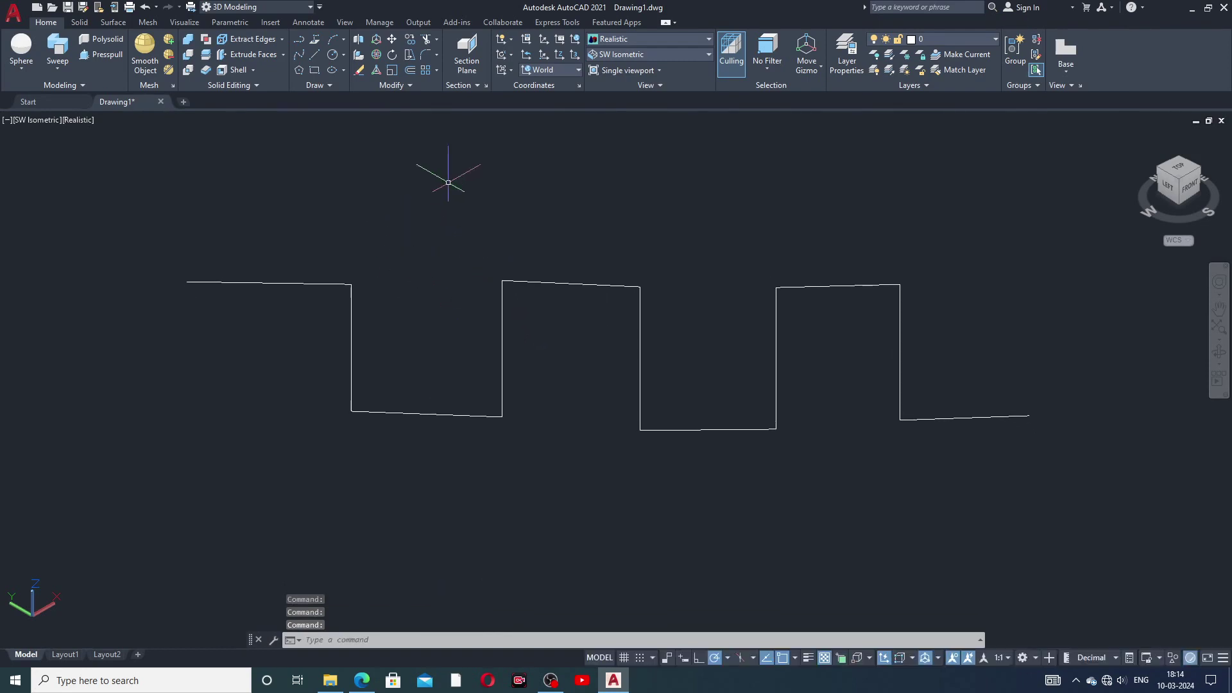
pyautogui.click(436, 57)
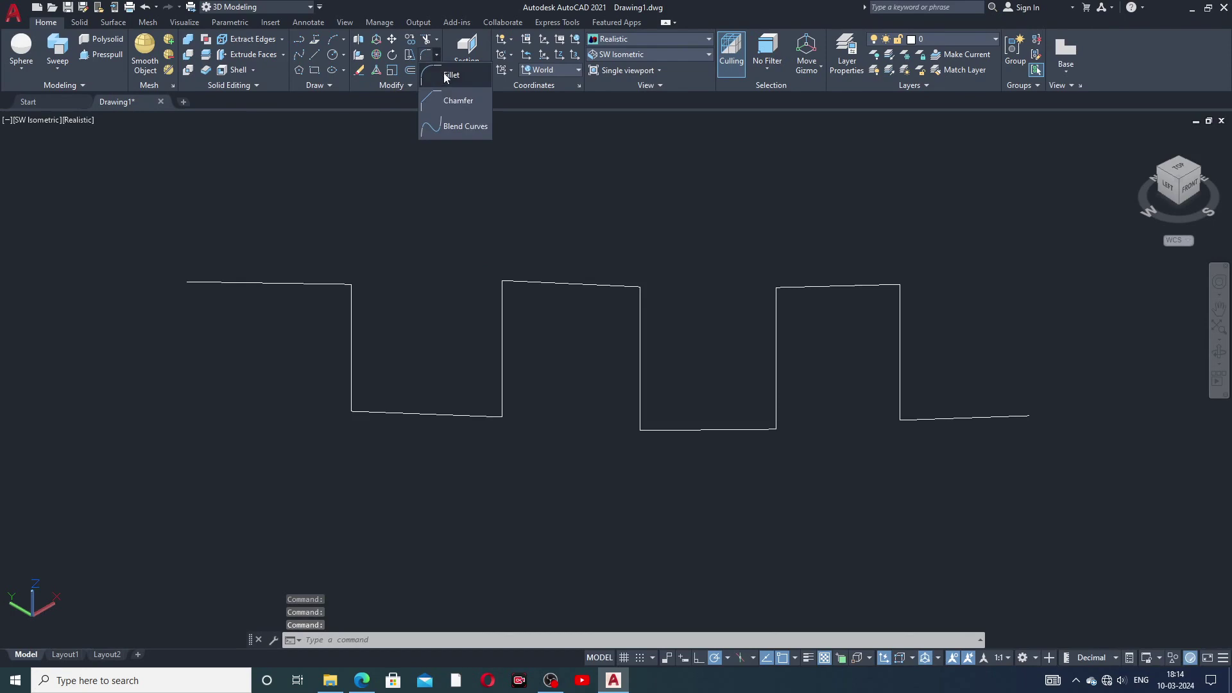
pyautogui.click(449, 75)
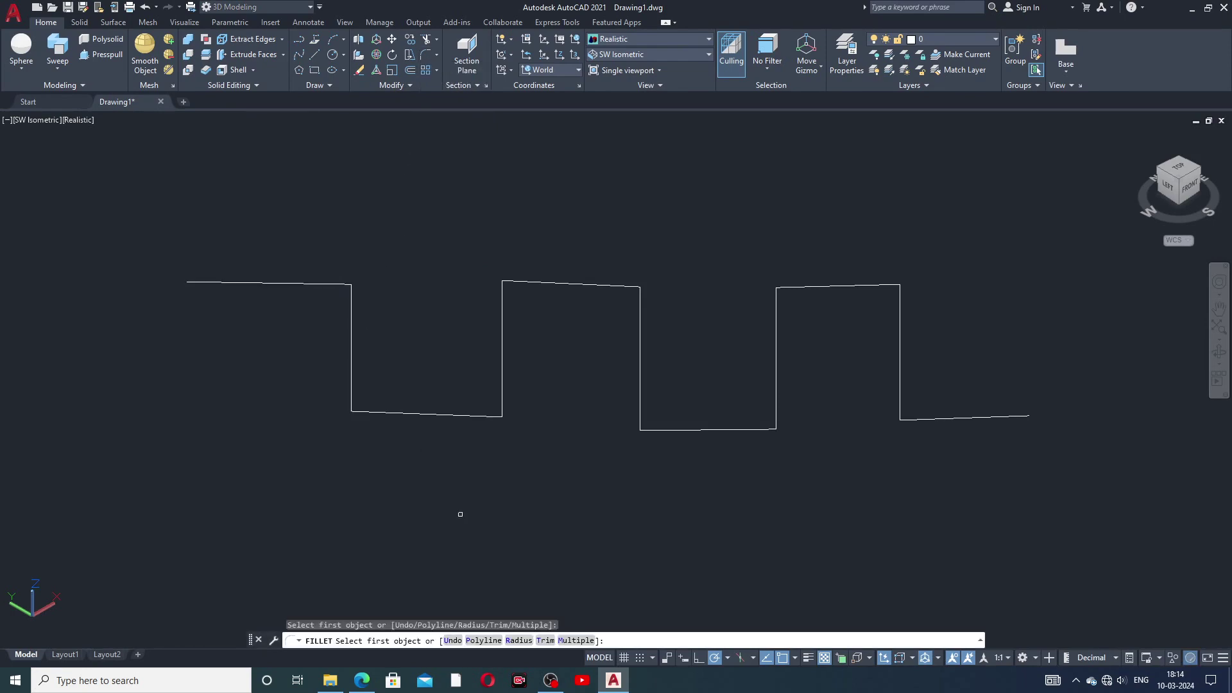
pyautogui.click(515, 641)
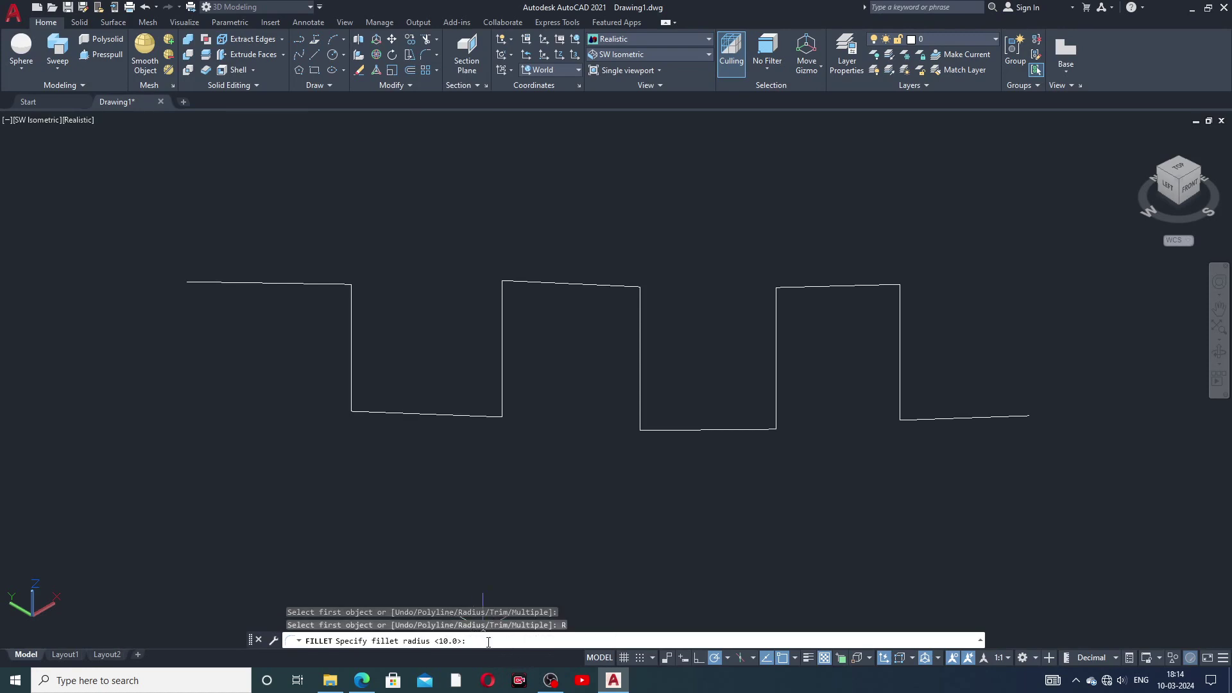
pyautogui.press('Return')
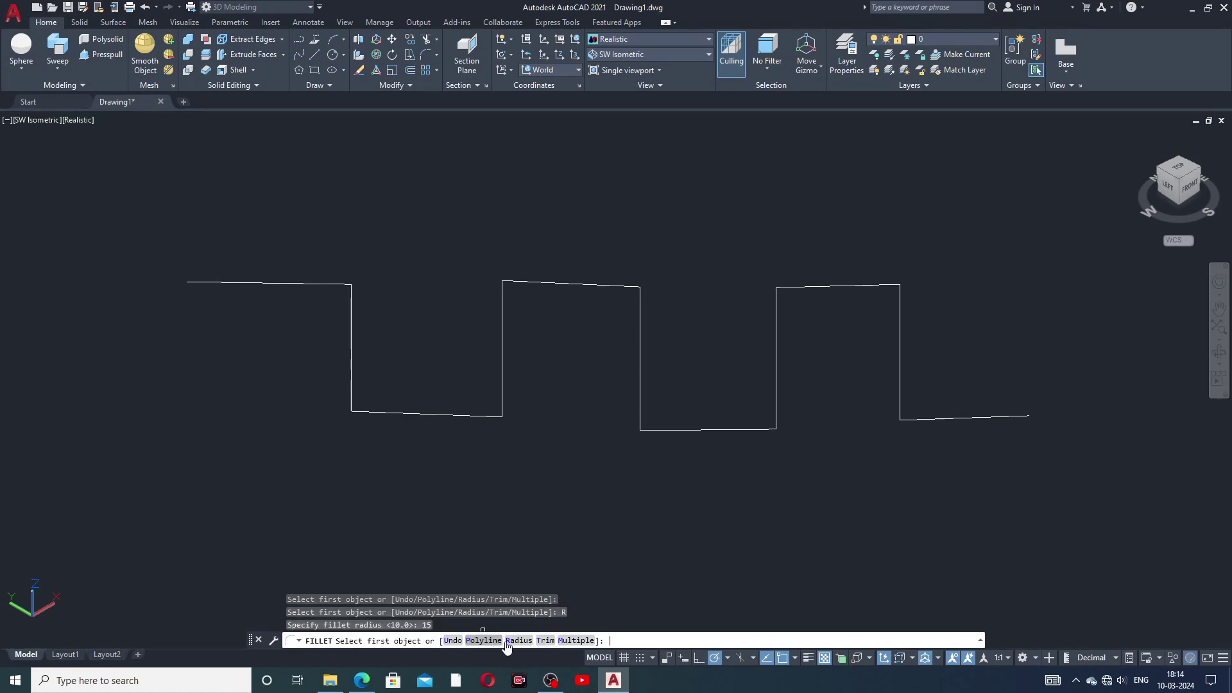
pyautogui.click(575, 640)
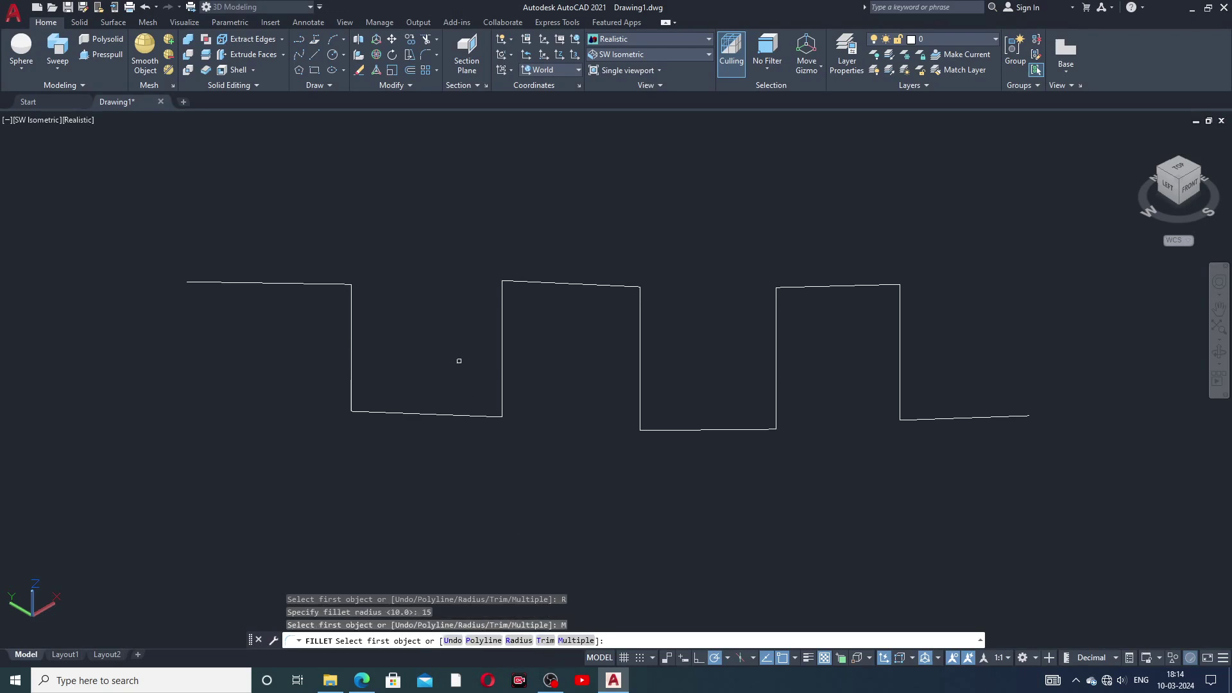
# - Fillet the corners of the first dip and the first raised section
pyautogui.click(320, 281)
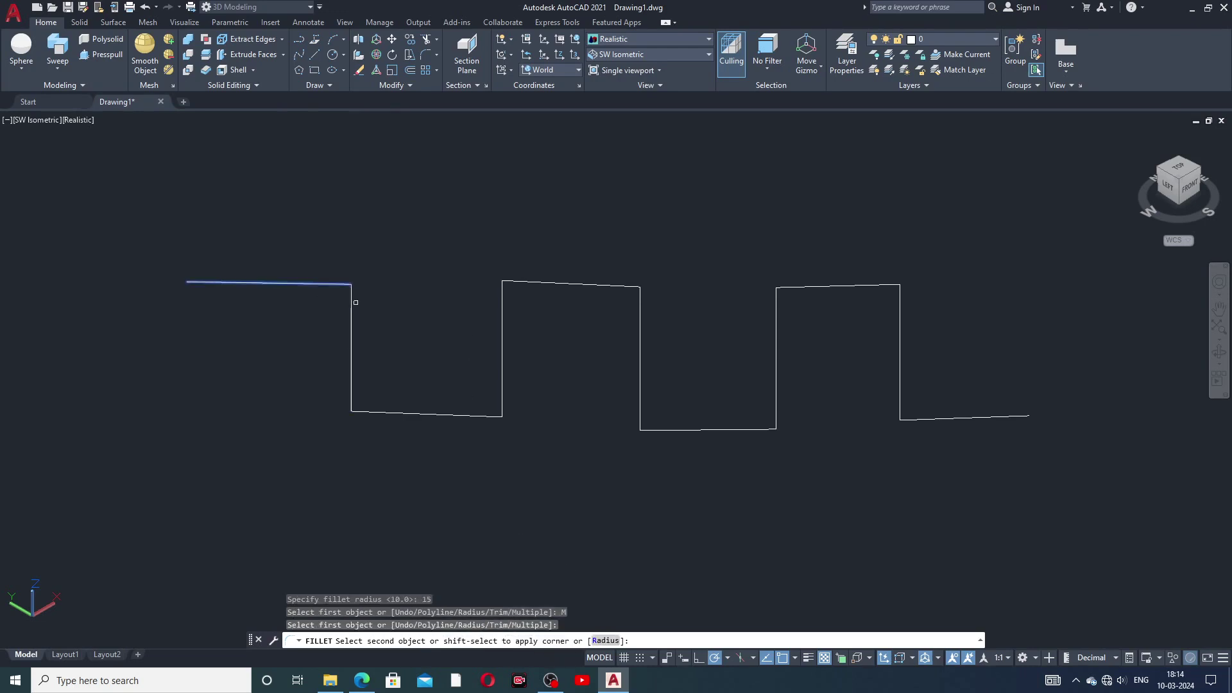
pyautogui.click(352, 300)
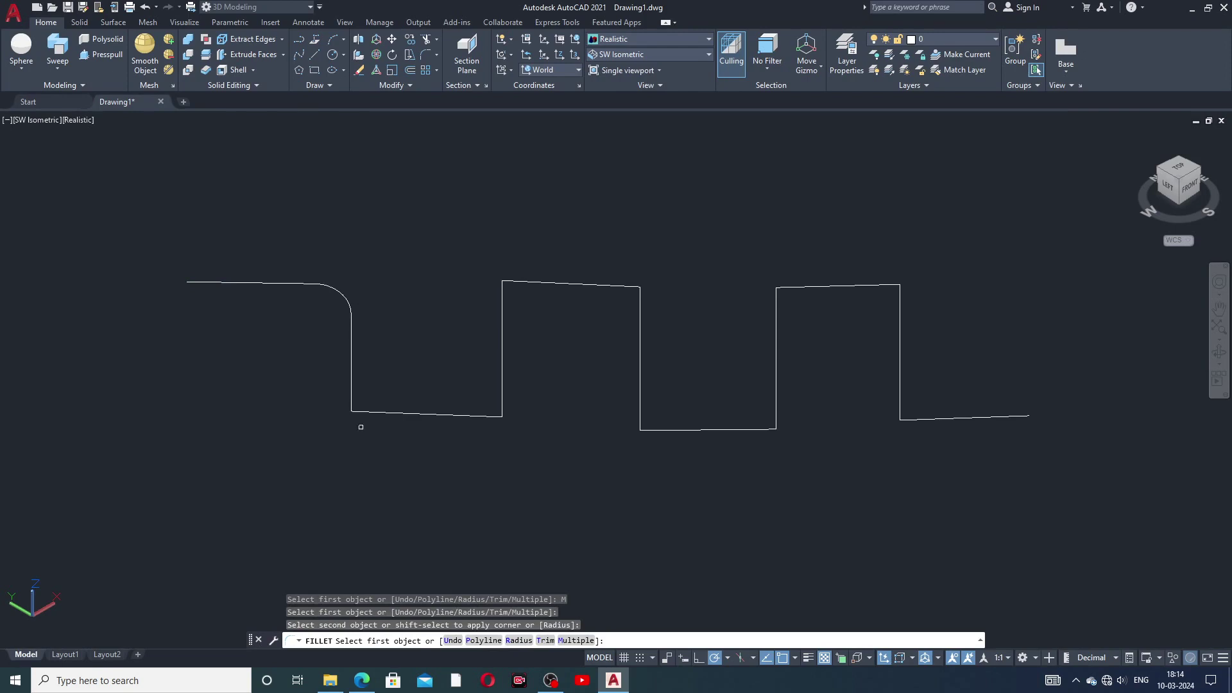
pyautogui.click(352, 384)
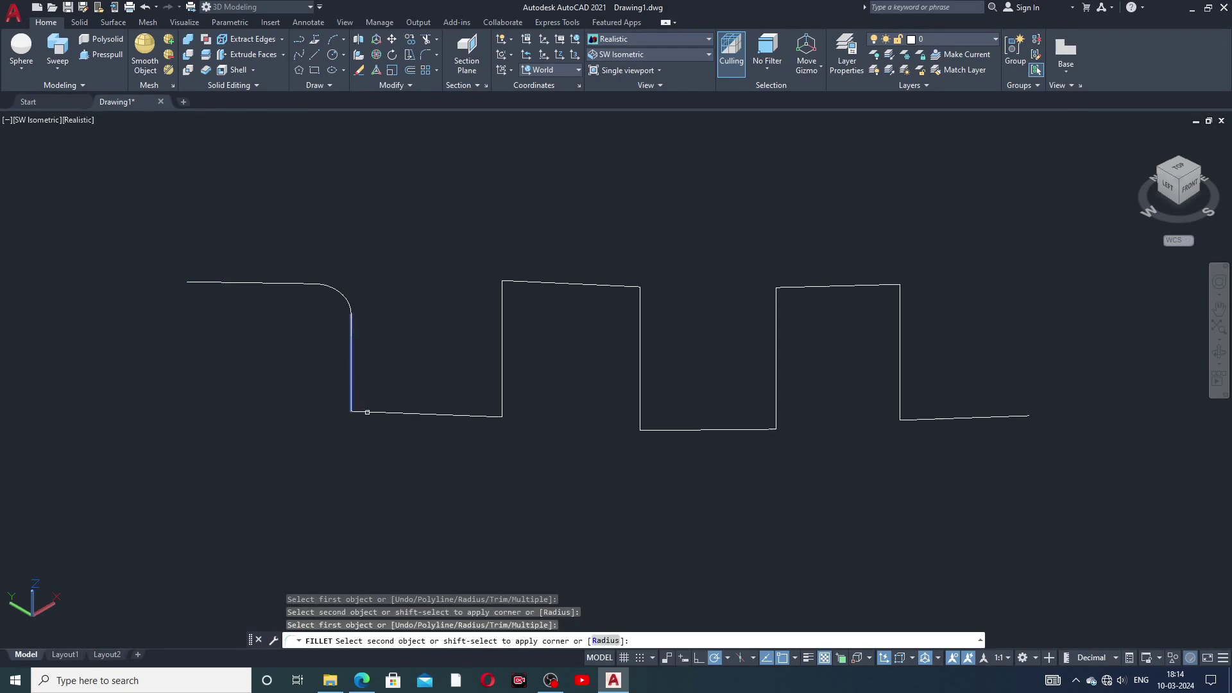
pyautogui.click(368, 412)
pyautogui.click(495, 415)
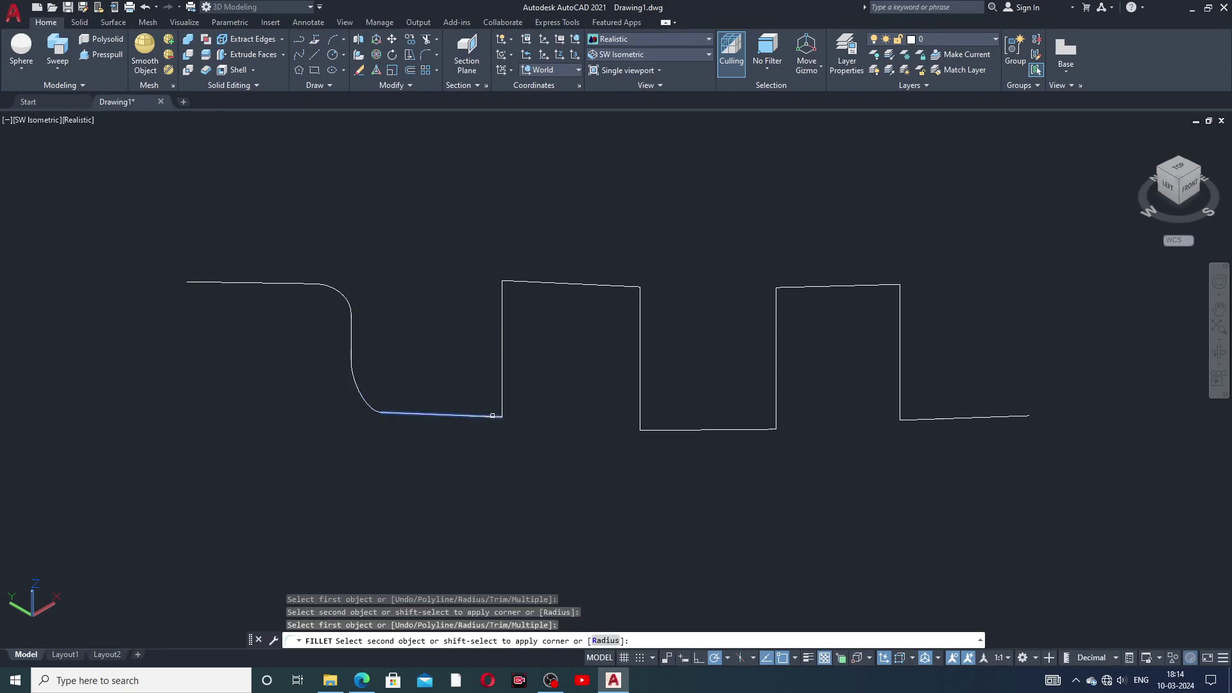
pyautogui.click(502, 401)
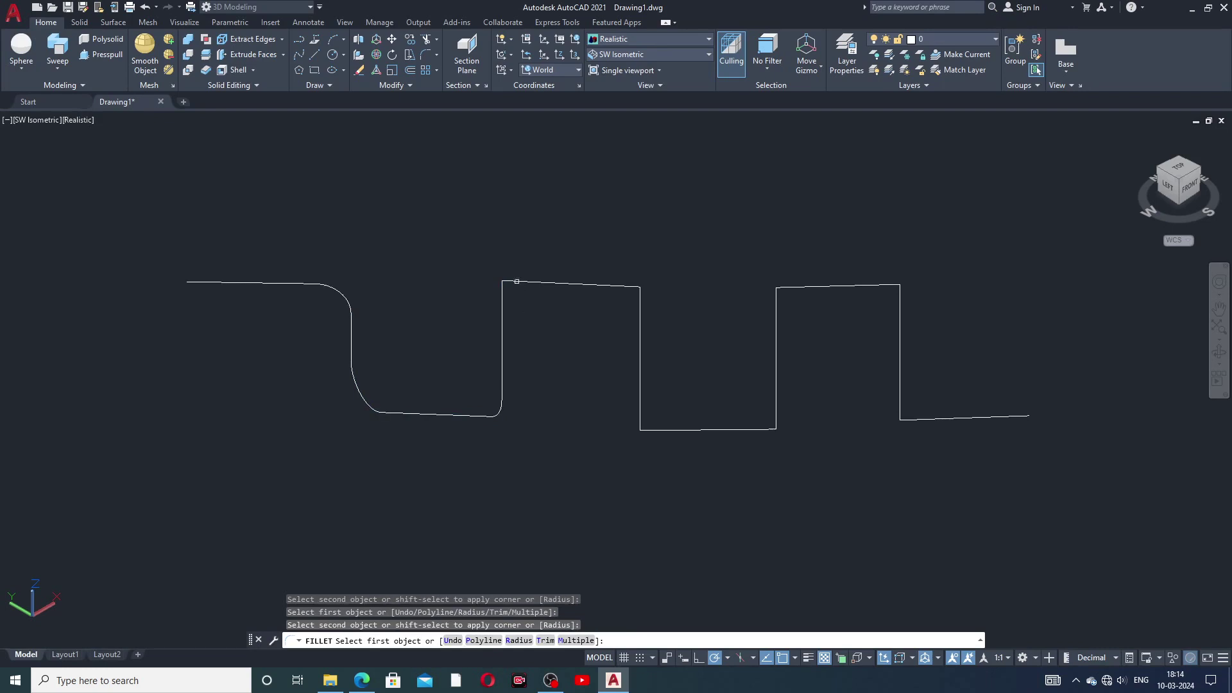
pyautogui.click(517, 281)
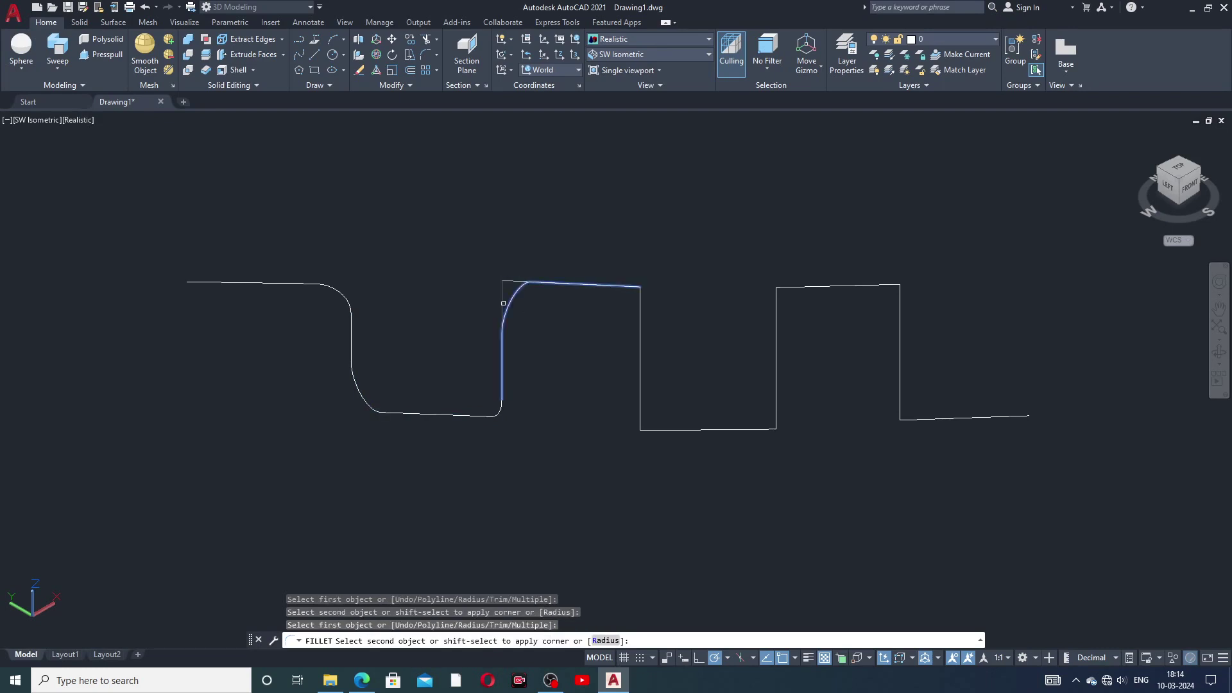
pyautogui.click(503, 305)
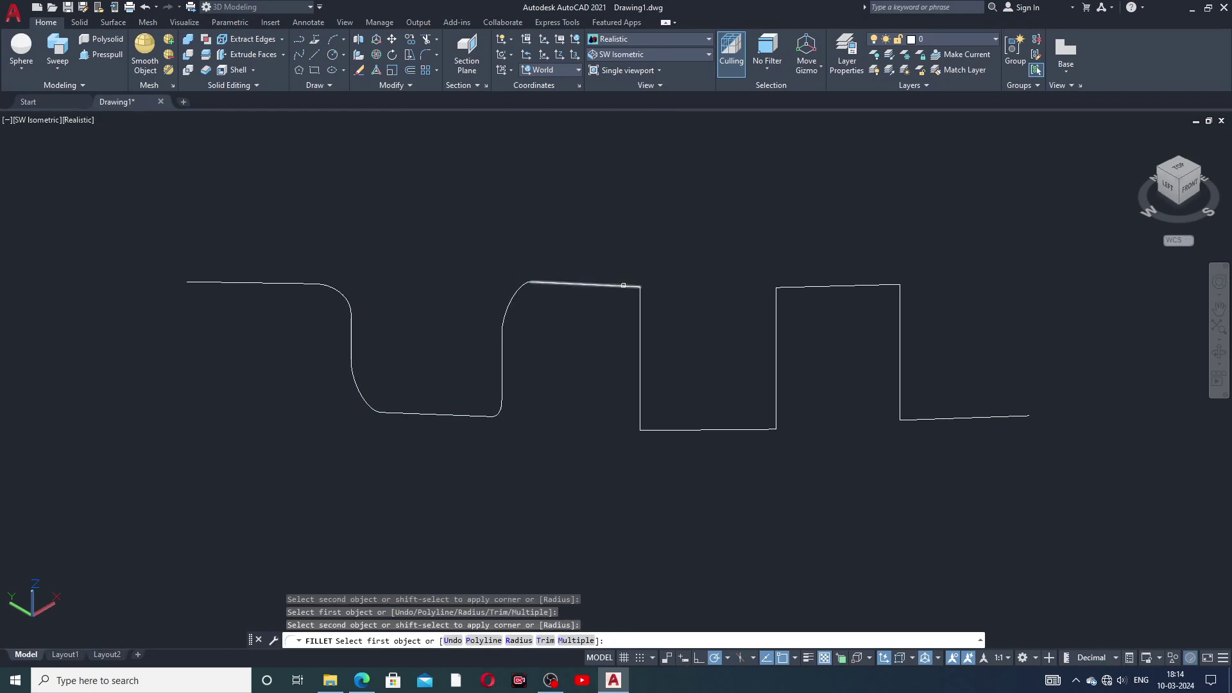
pyautogui.click(626, 286)
pyautogui.click(640, 324)
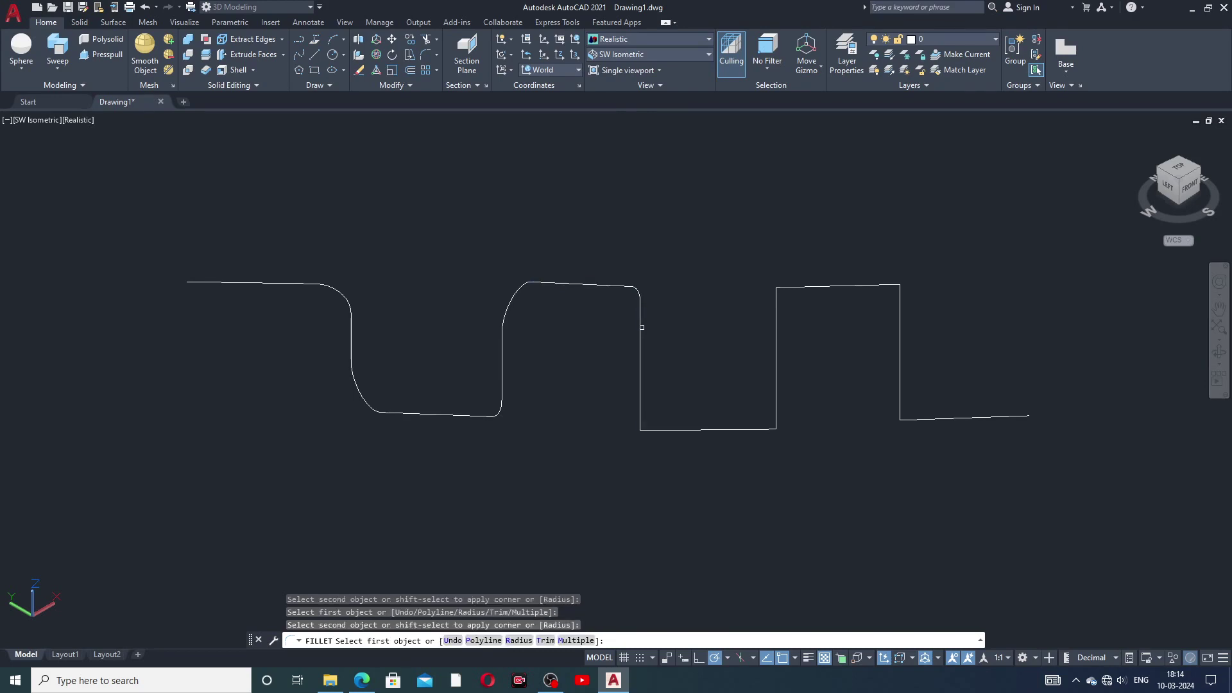
# - Fillet the second dip and the last section's corners, then end the command
pyautogui.click(640, 421)
pyautogui.click(650, 430)
pyautogui.click(766, 430)
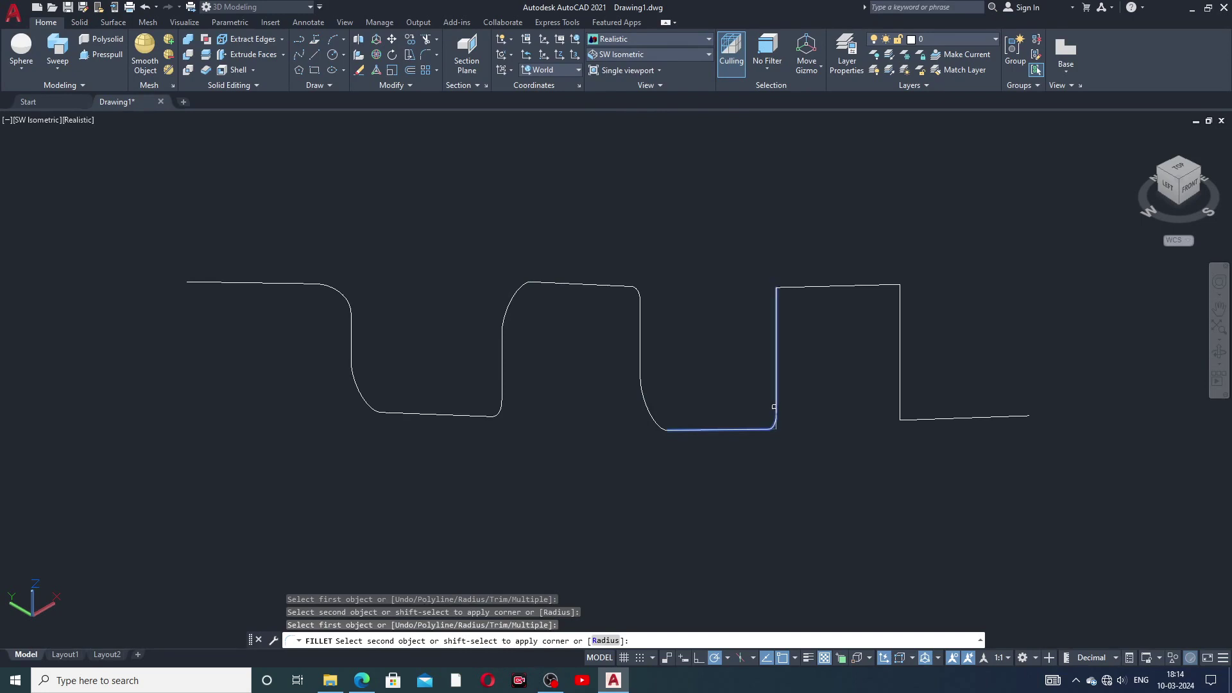
pyautogui.click(776, 407)
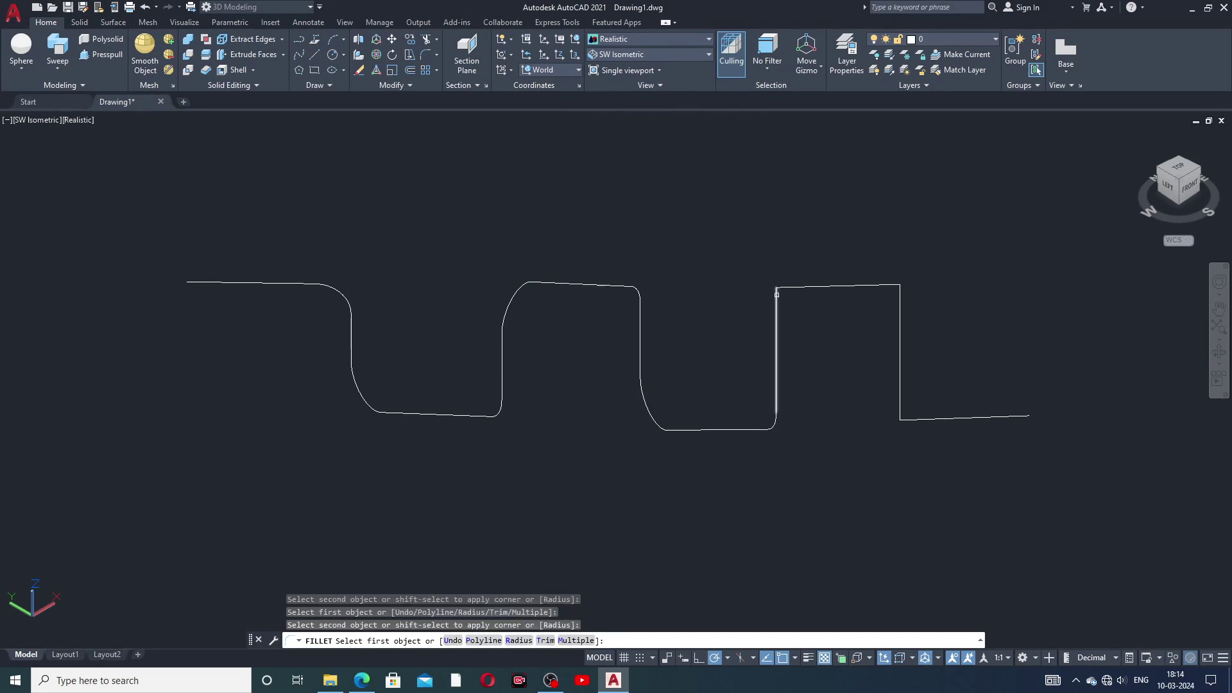
pyautogui.click(777, 296)
pyautogui.click(792, 285)
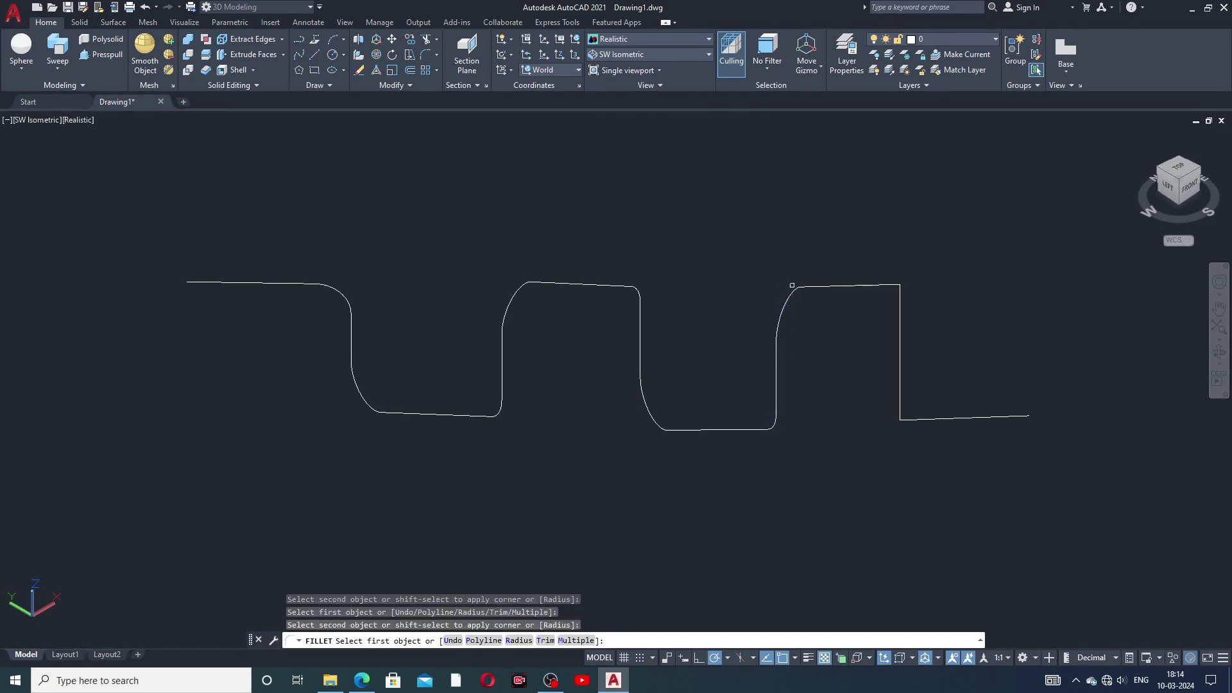
pyautogui.click(881, 284)
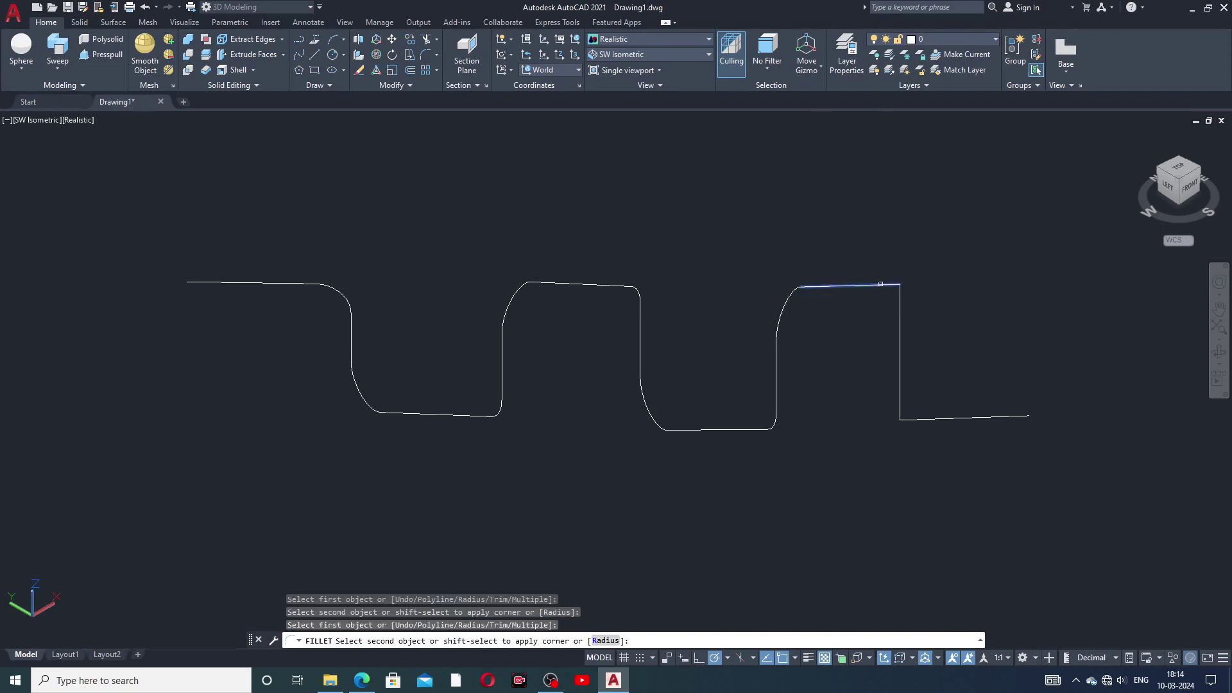
pyautogui.click(898, 308)
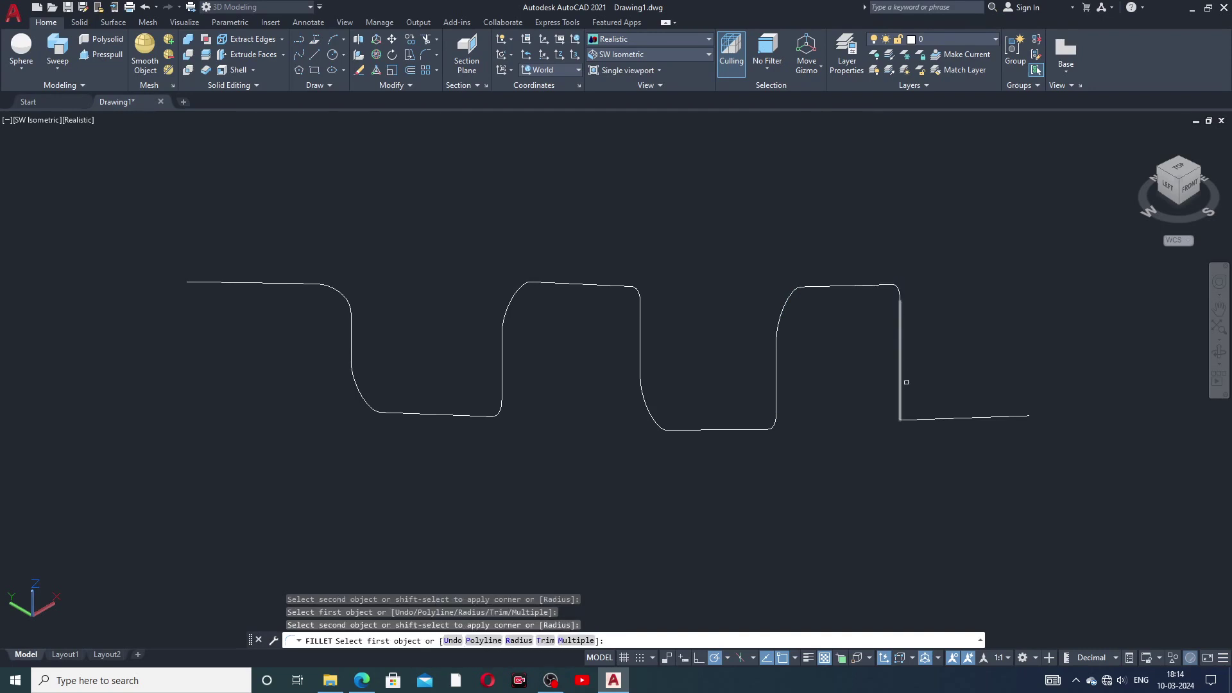
pyautogui.click(900, 405)
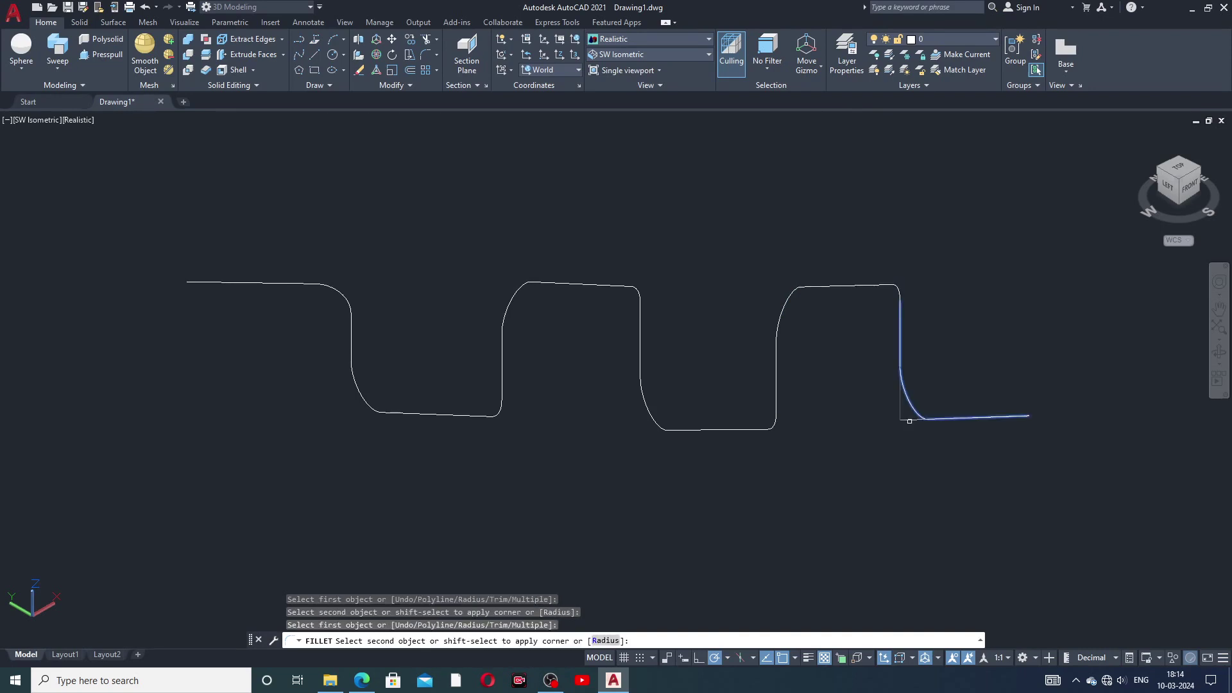
pyautogui.click(910, 419)
pyautogui.rightClick(808, 204)
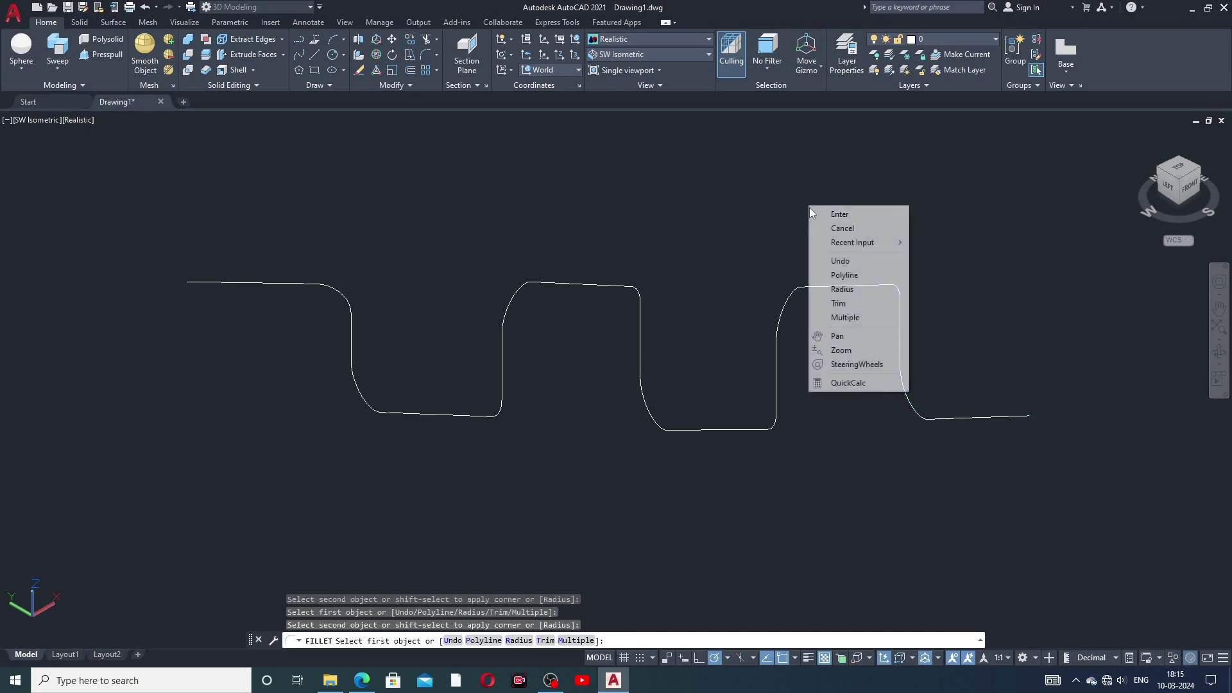
pyautogui.click(822, 215)
pyautogui.moveTo(724, 317); pyautogui.dragTo(759, 286, button='middle')
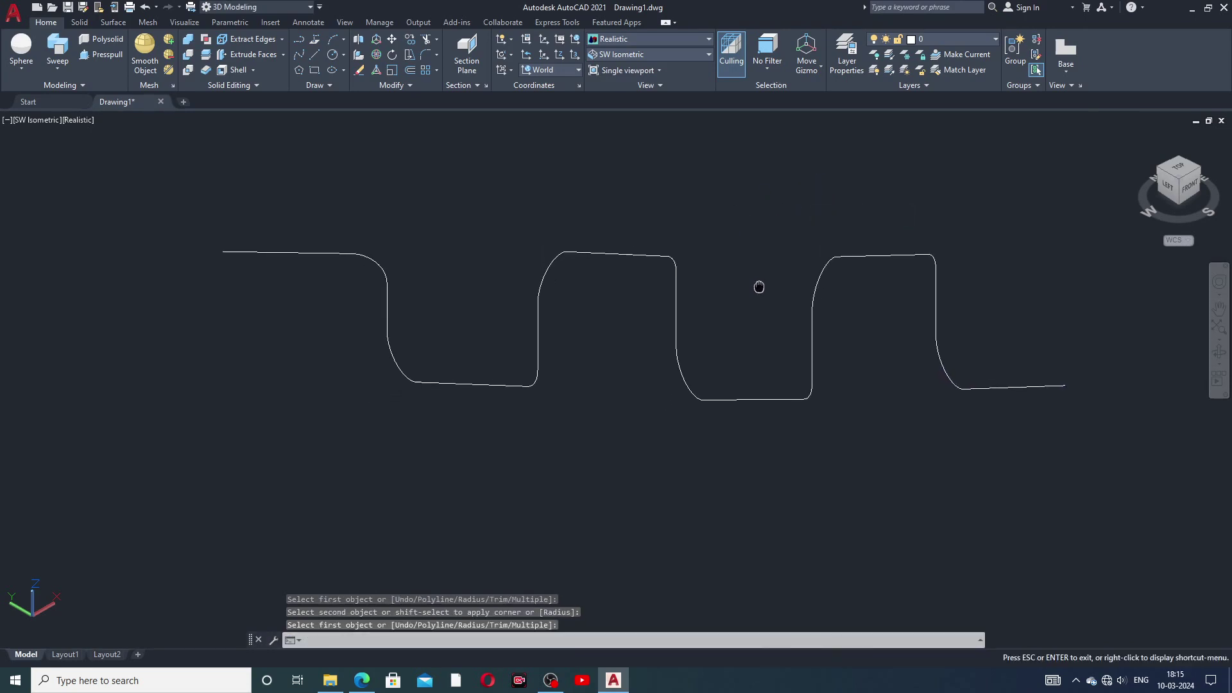
# - Set the UCS to the Front plane
pyautogui.press('Escape')
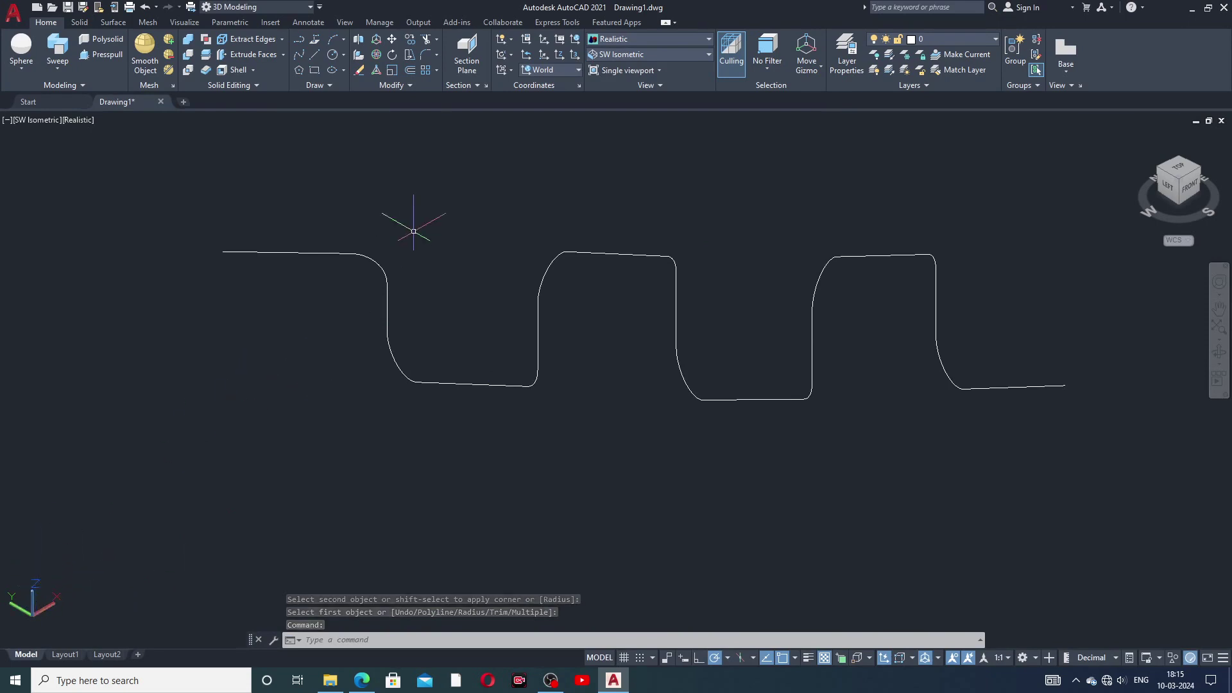
pyautogui.click(545, 70)
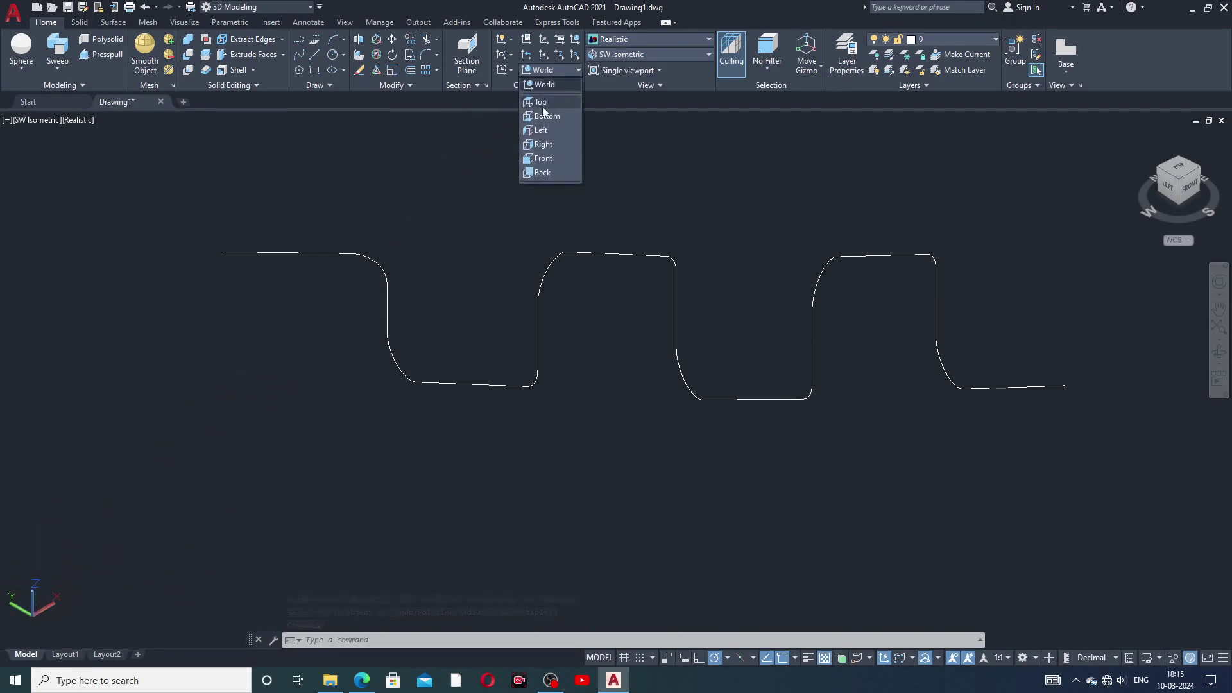
pyautogui.click(543, 158)
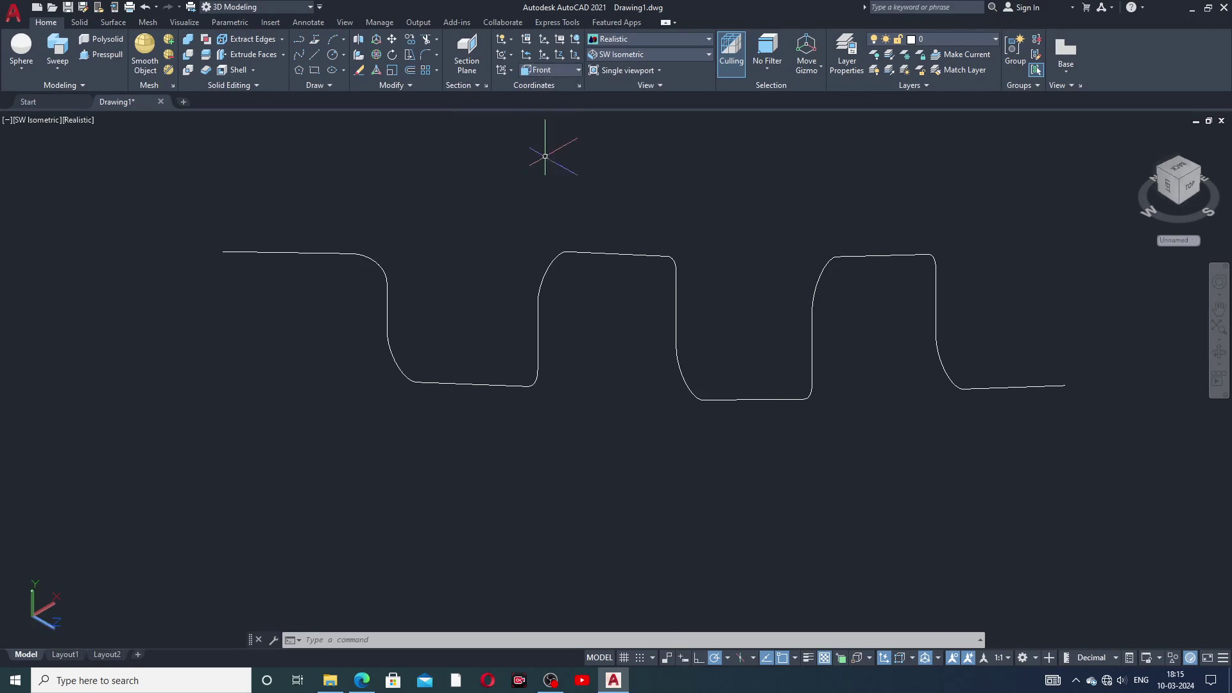
pyautogui.moveTo(421, 246); pyautogui.dragTo(415, 257, button='middle')
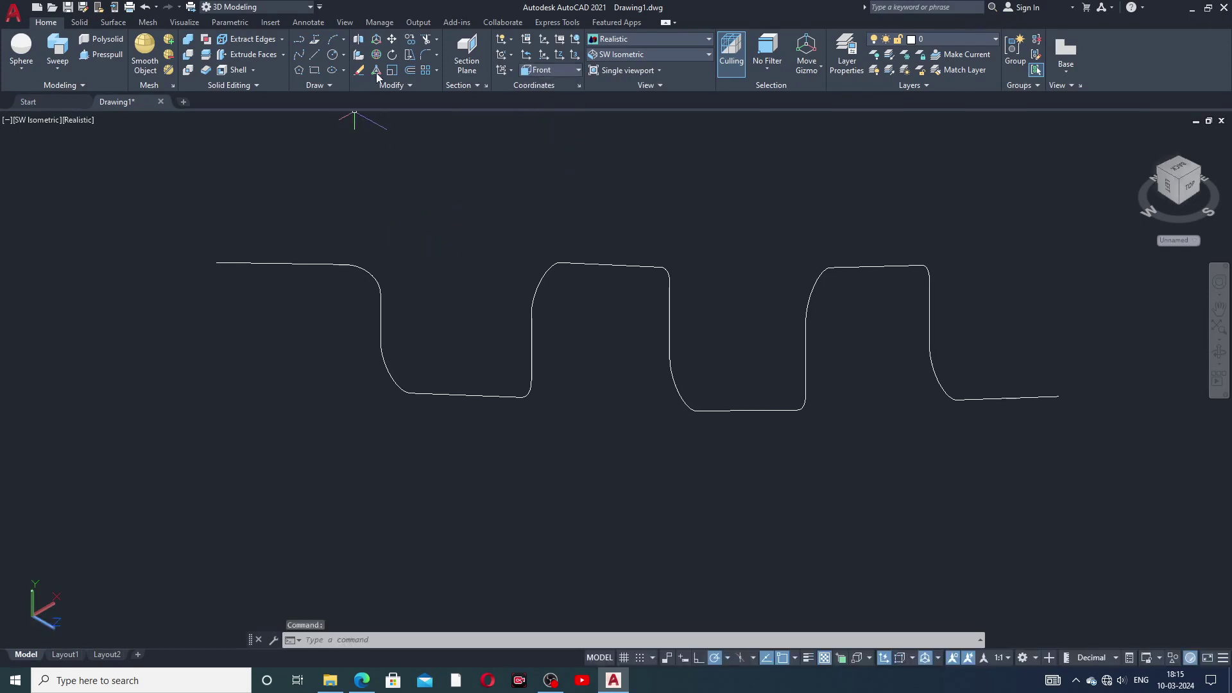
# - Draw a circle centred on the path's left endpoint and orbit to check it in 3D
pyautogui.click(333, 56)
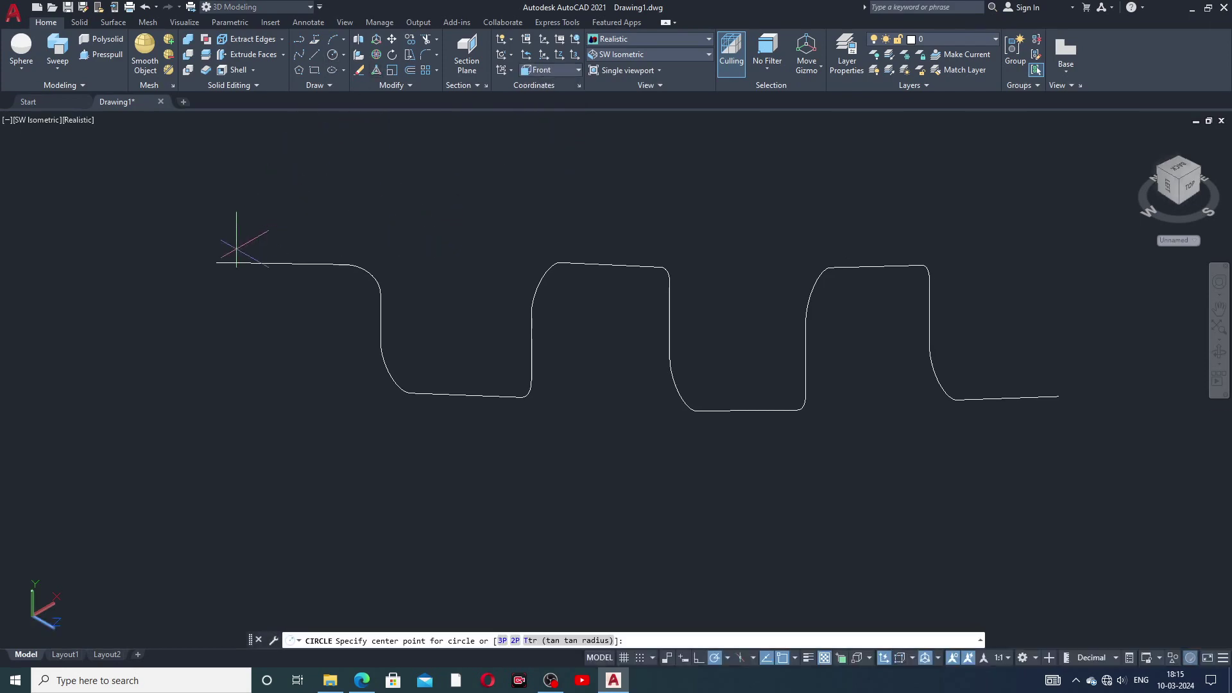
pyautogui.click(216, 263)
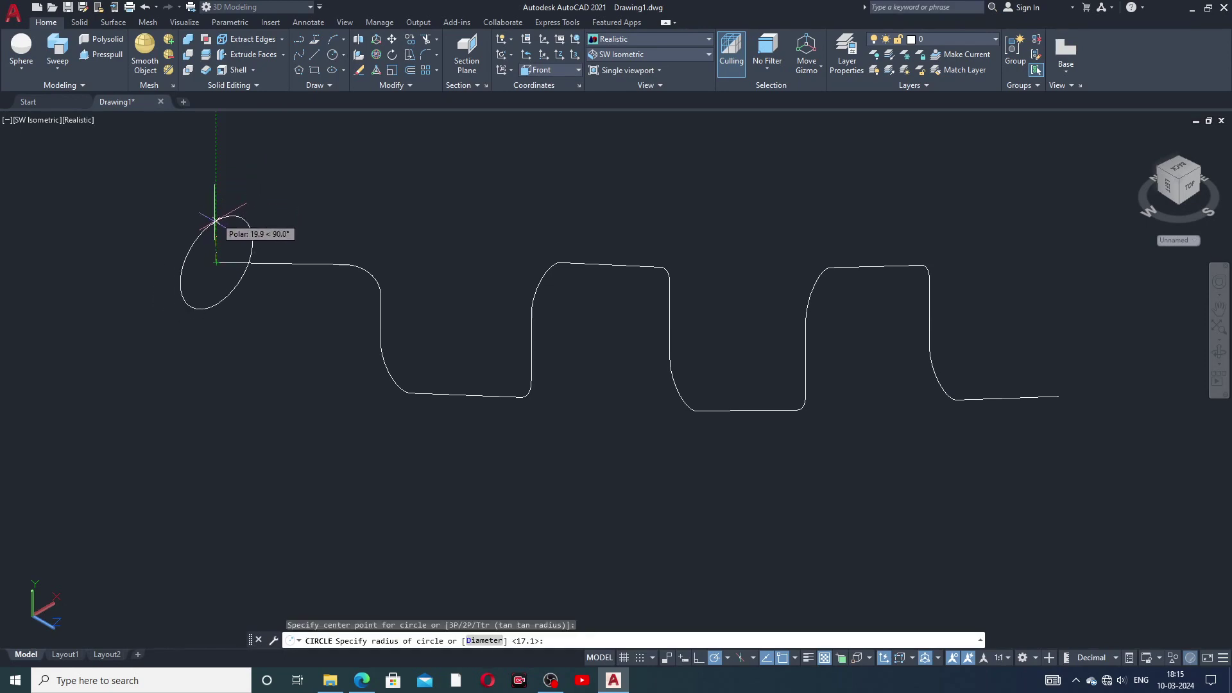
pyautogui.click(217, 193)
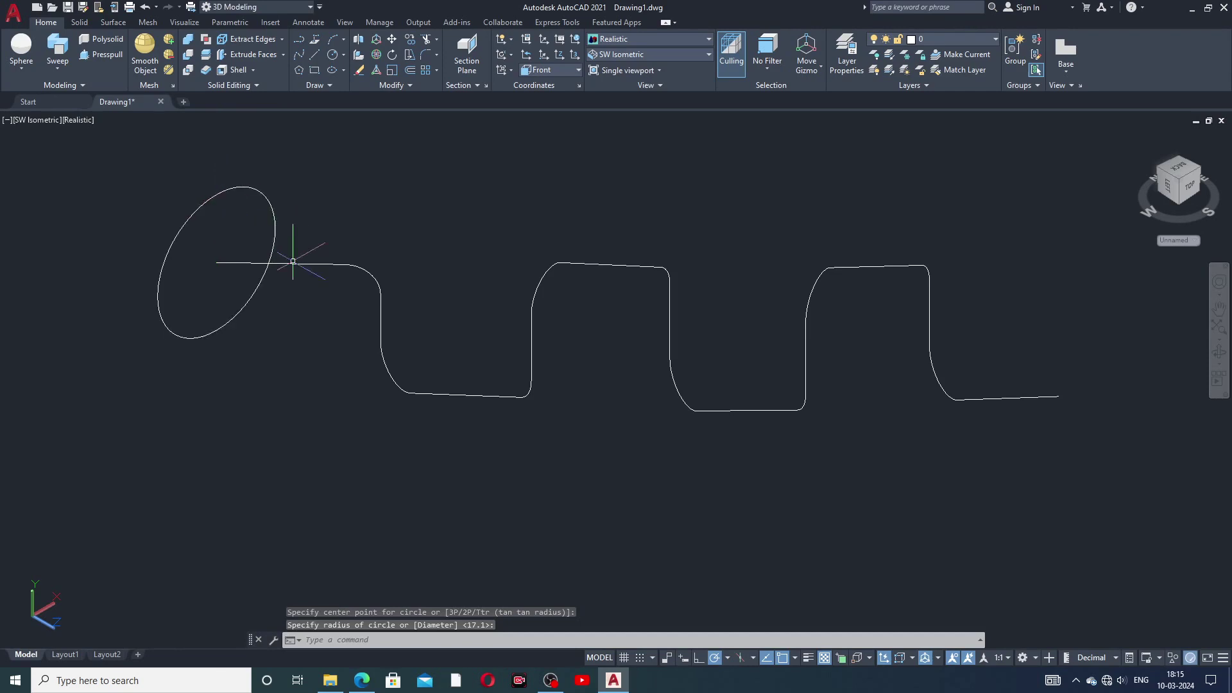
pyautogui.moveTo(330, 275); pyautogui.dragTo(321, 316, button='middle')
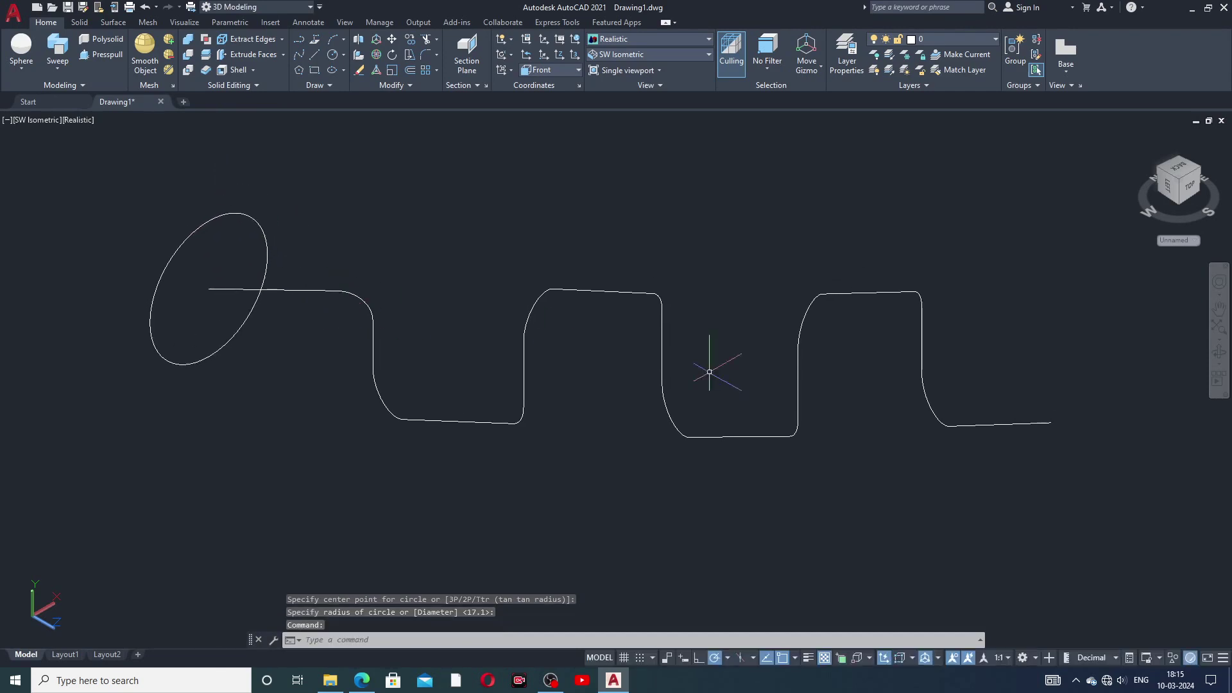
pyautogui.click(1221, 355)
pyautogui.moveTo(903, 390)
pyautogui.mouseDown()
pyautogui.moveTo(888, 360)
pyautogui.moveTo(810, 404)
pyautogui.moveTo(932, 347)
pyautogui.moveTo(979, 352)
pyautogui.moveTo(997, 377)
pyautogui.moveTo(908, 418)
pyautogui.moveTo(844, 411)
pyautogui.mouseUp()
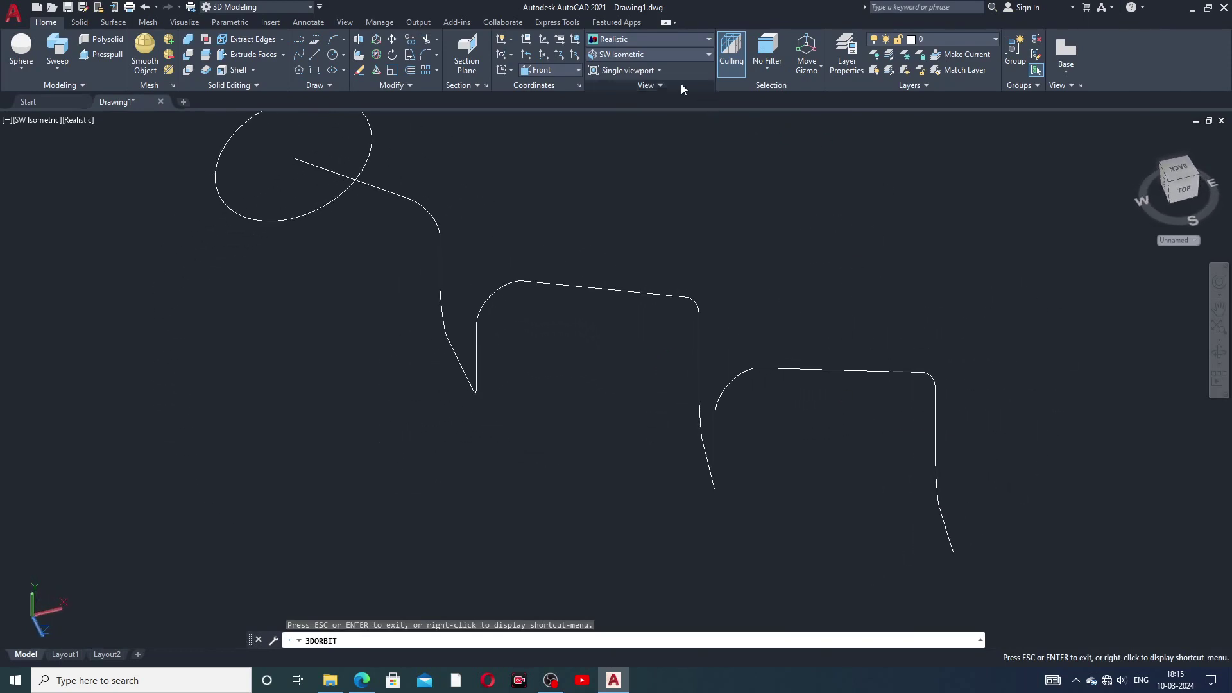
# - Return to the southwest isometric view and delete the old circle at the path's start
pyautogui.click(655, 55)
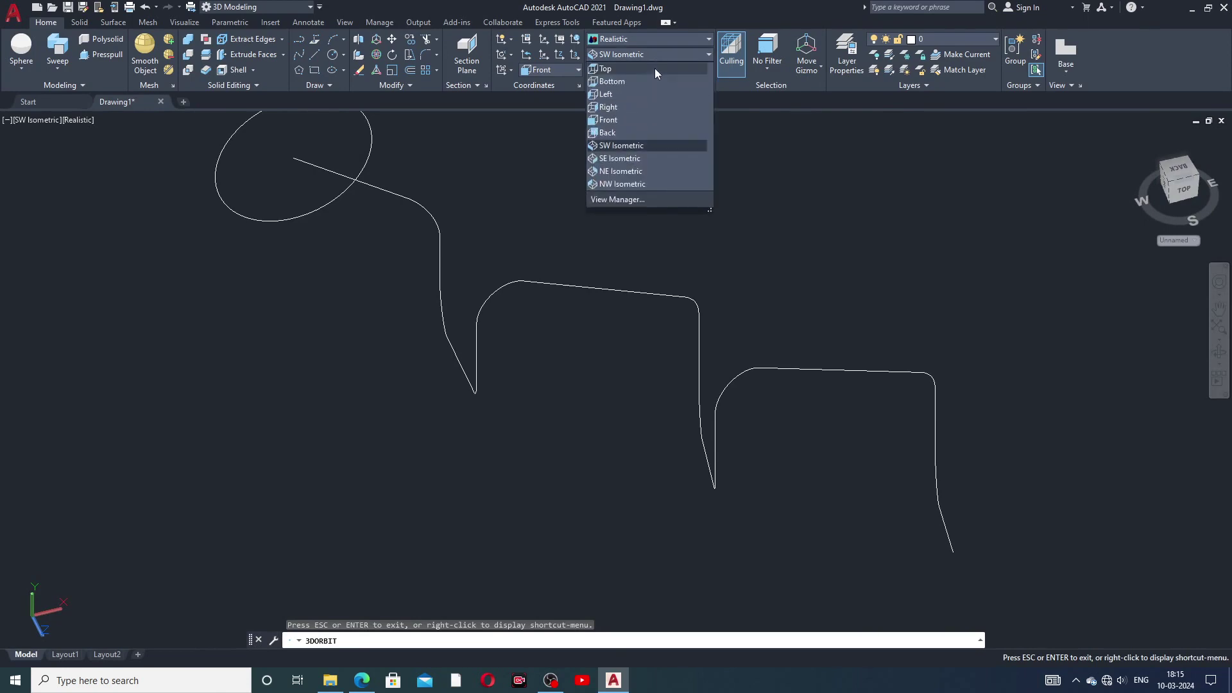
pyautogui.click(638, 146)
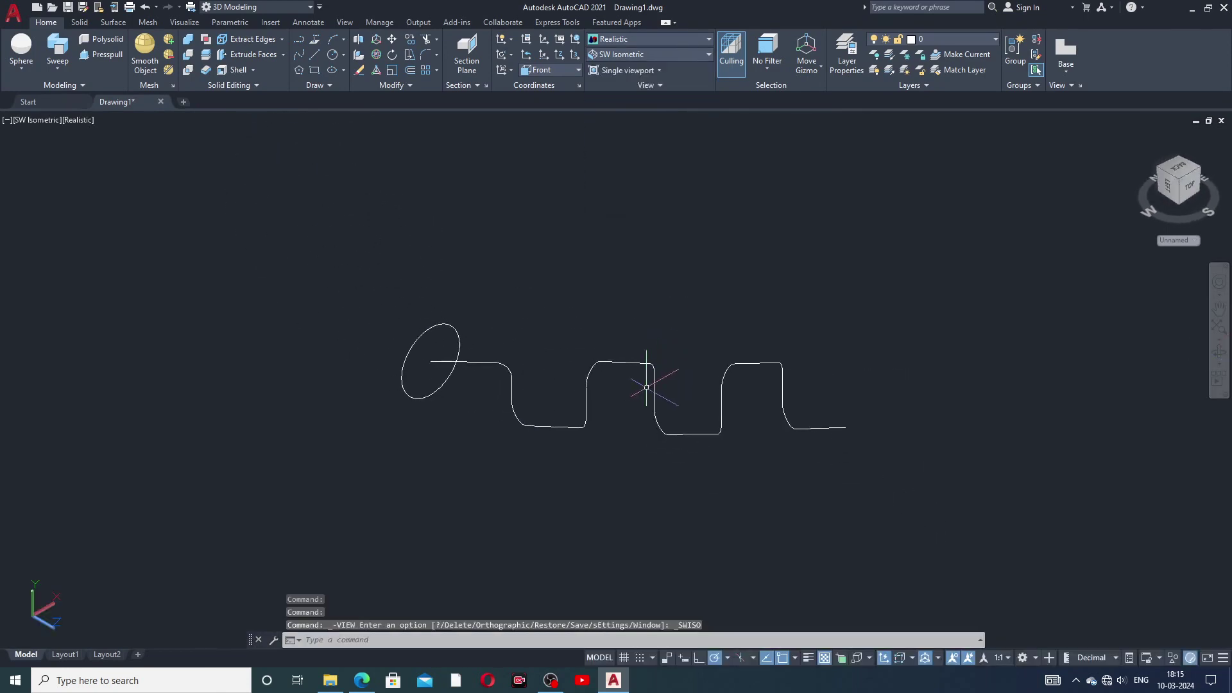
pyautogui.moveTo(641, 394); pyautogui.dragTo(612, 371, button='middle')
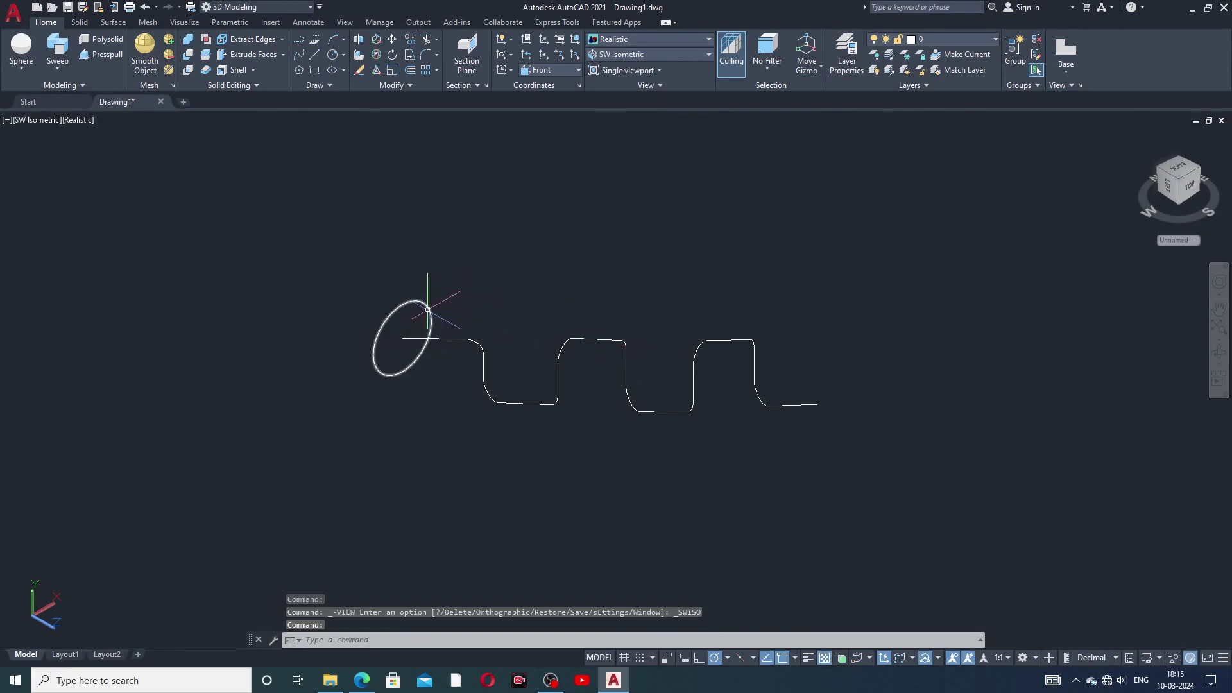
pyautogui.scroll(3, 472, 344)
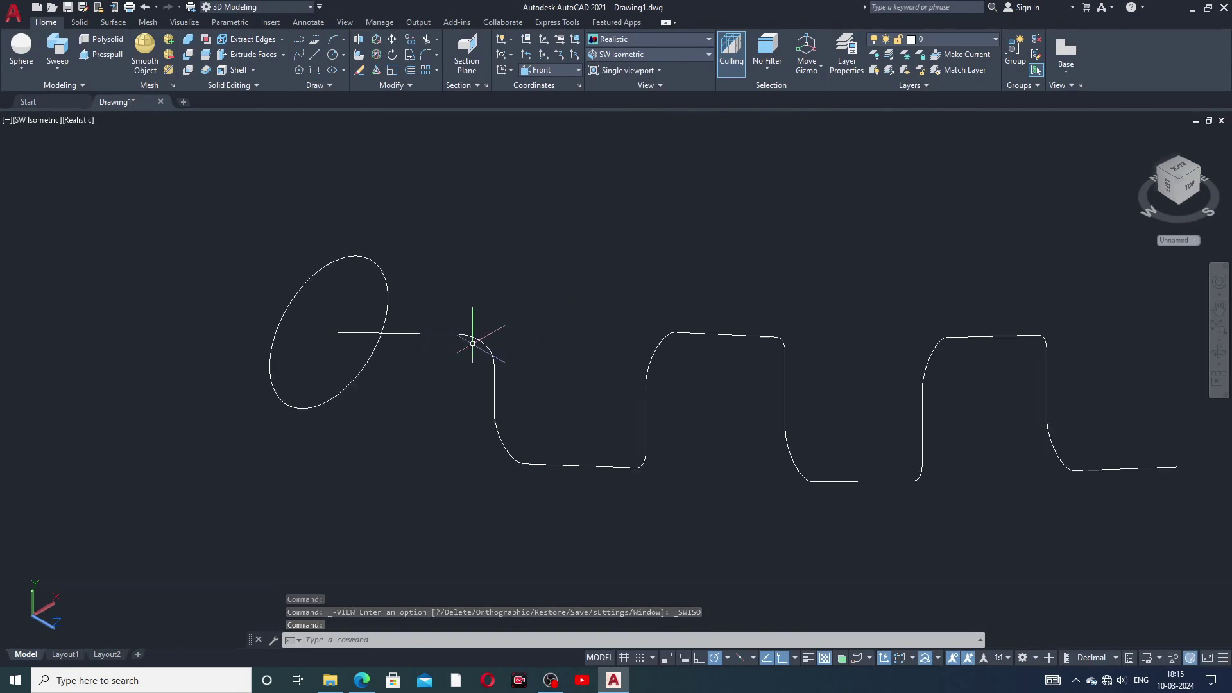
pyautogui.click(388, 298)
pyautogui.press('Delete')
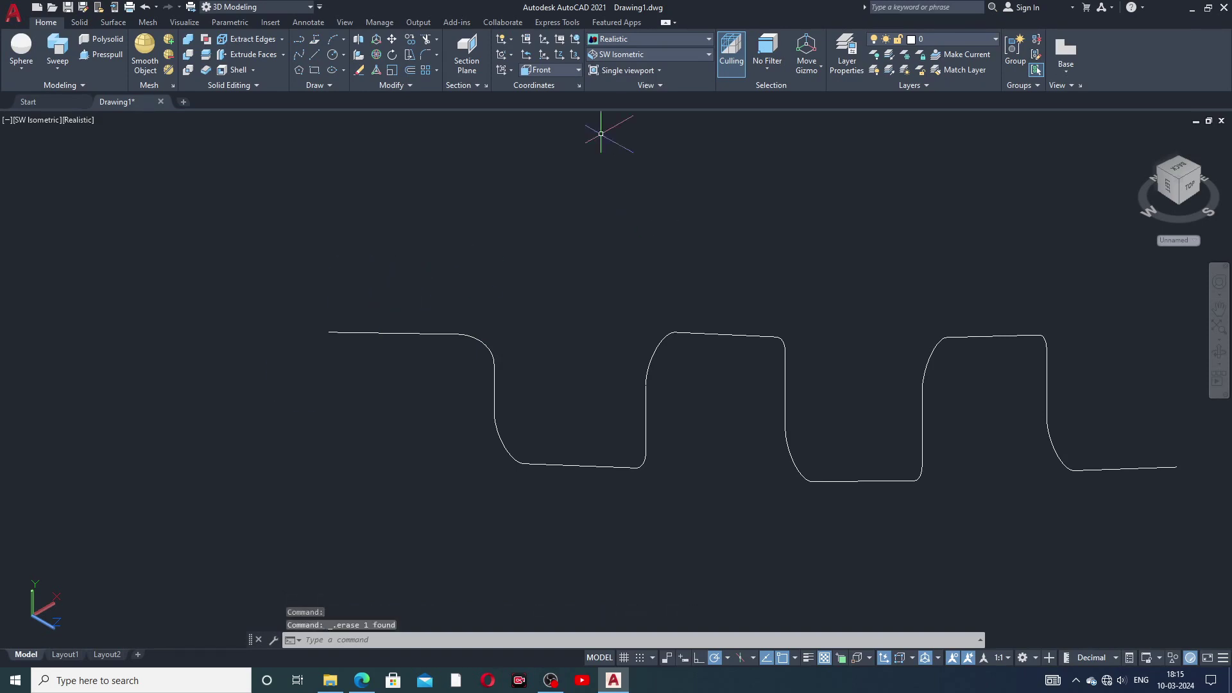
# - In the front drawing plane, draw a new upright circle centred on the path's left endpoint
pyautogui.click(555, 67)
pyautogui.click(548, 102)
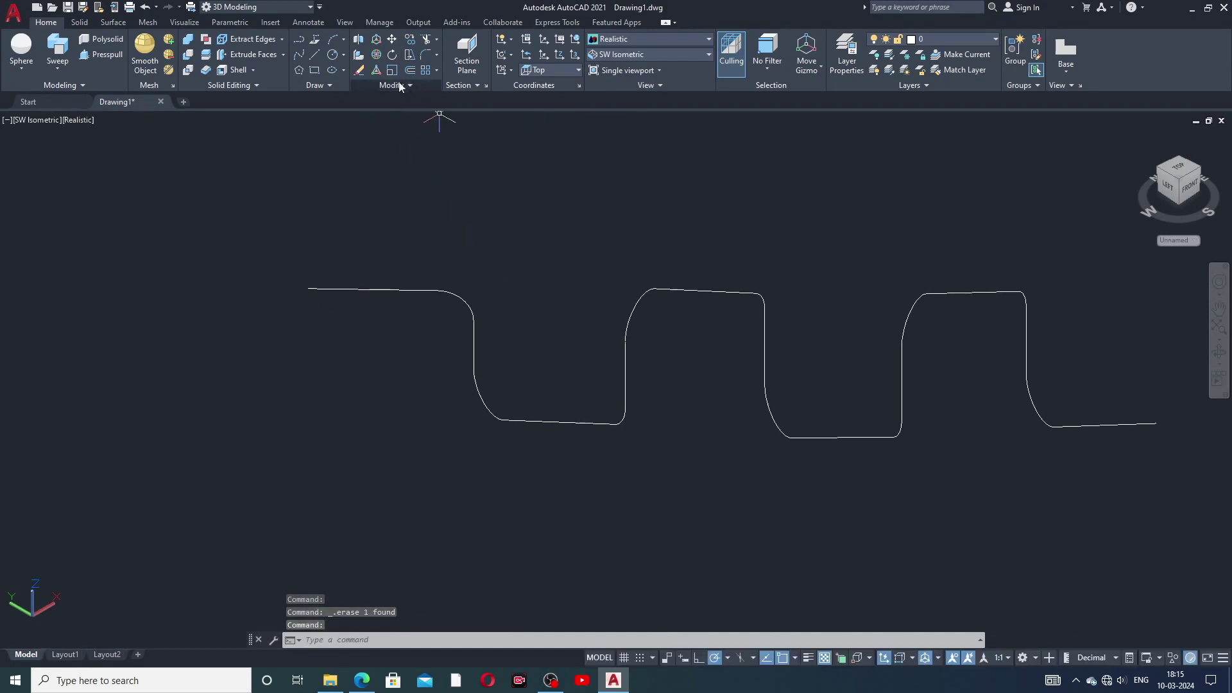
pyautogui.click(332, 54)
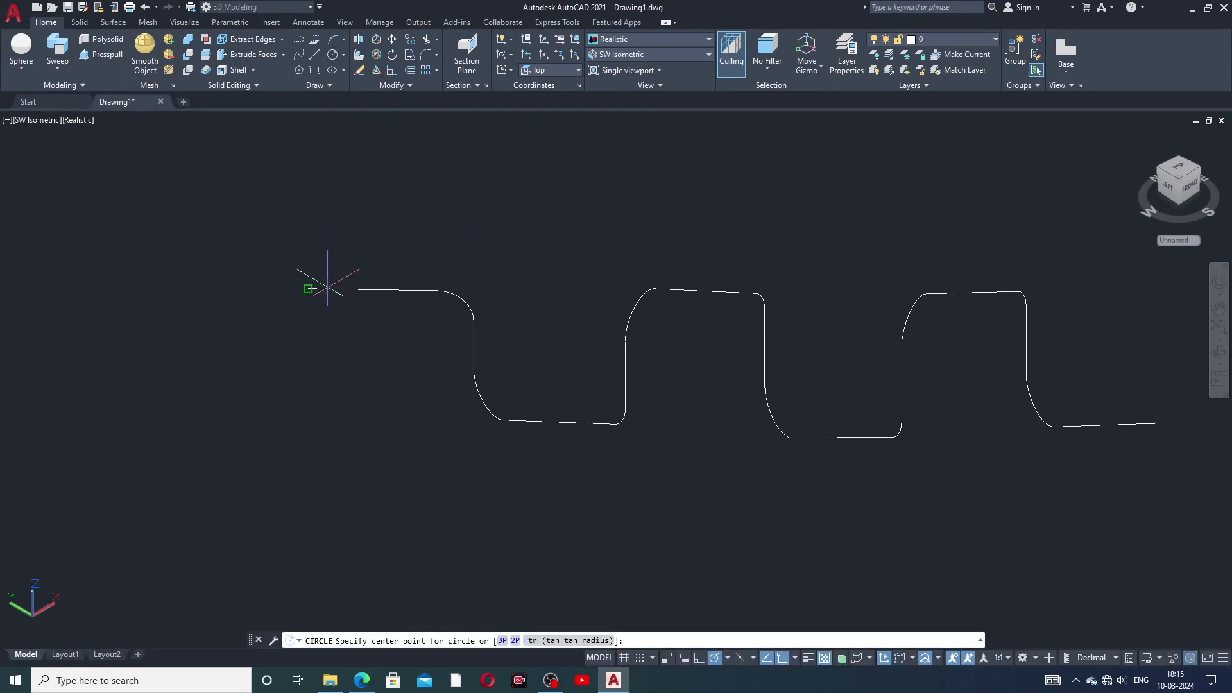
pyautogui.click(309, 288)
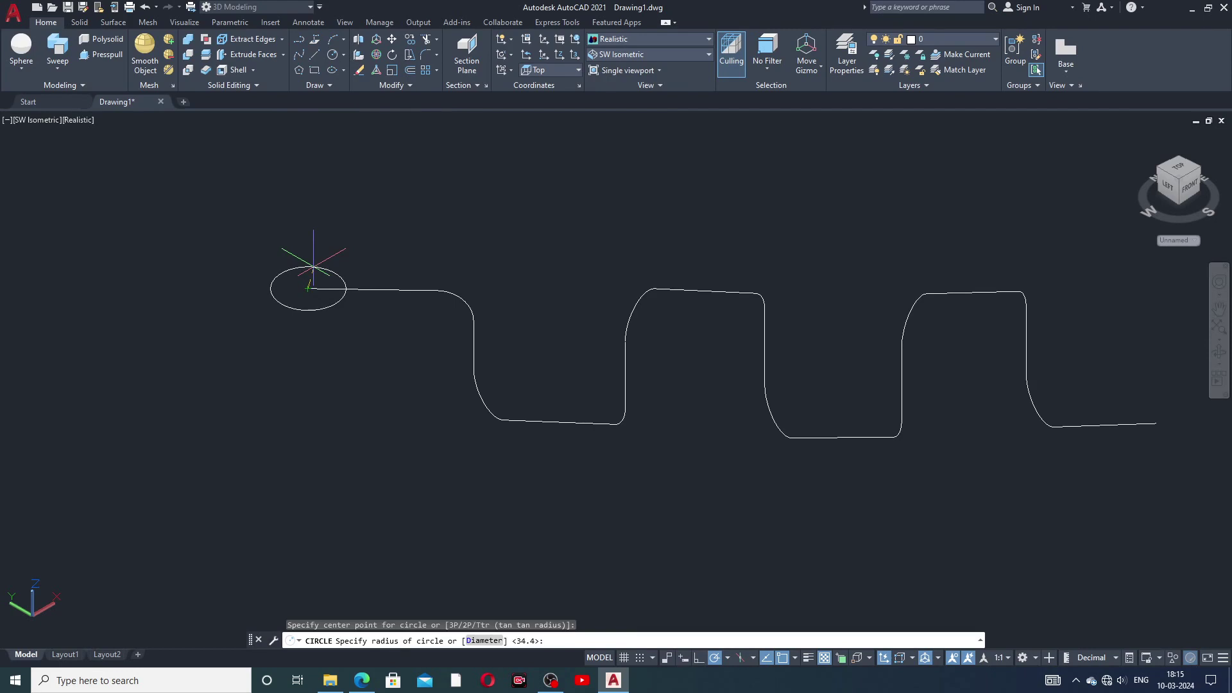
pyautogui.press('Escape')
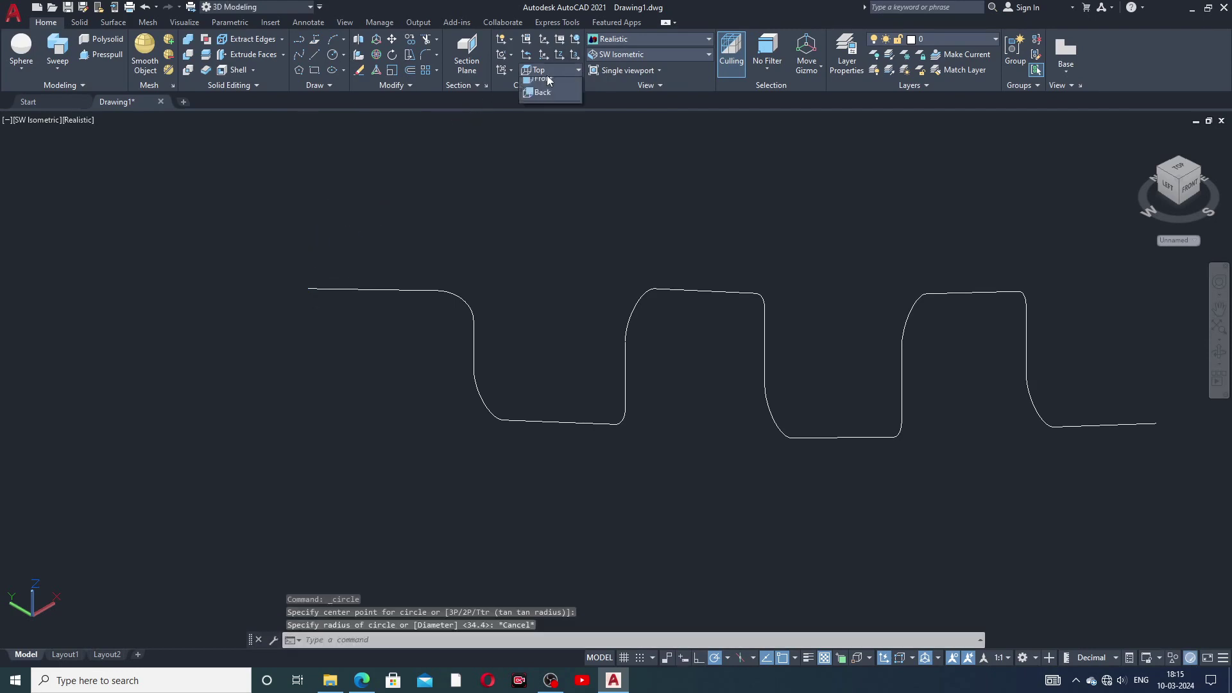
pyautogui.click(533, 157)
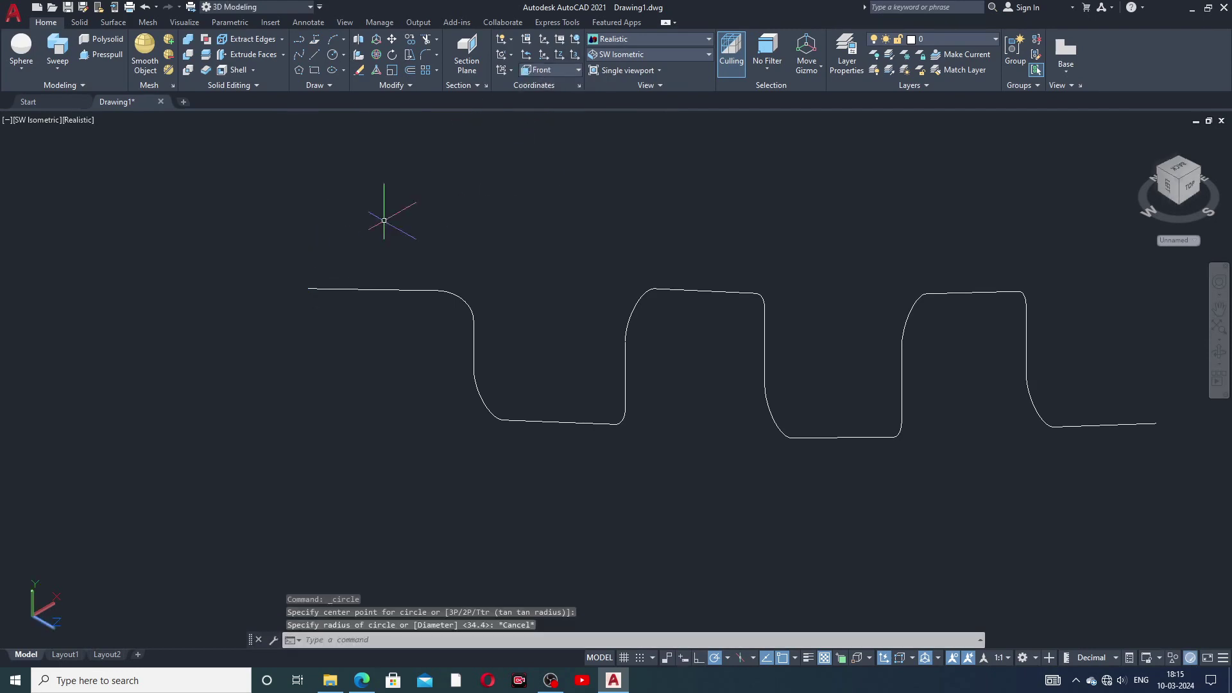
pyautogui.click(332, 54)
pyautogui.click(308, 288)
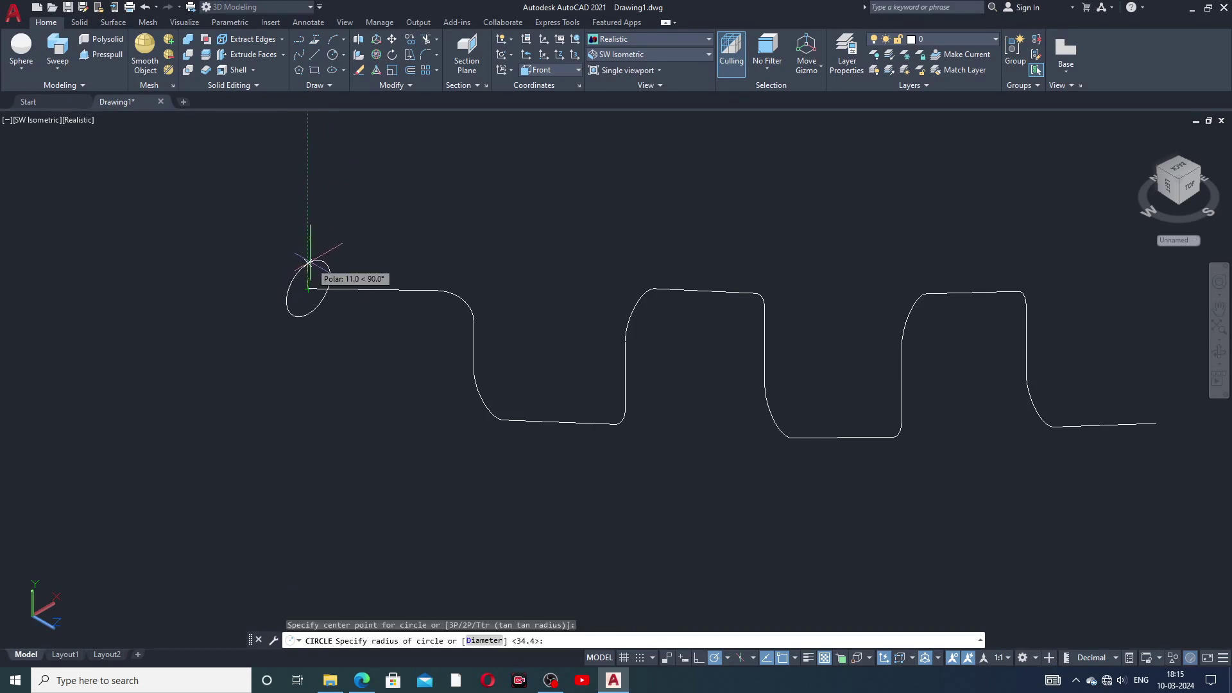
pyautogui.click(319, 246)
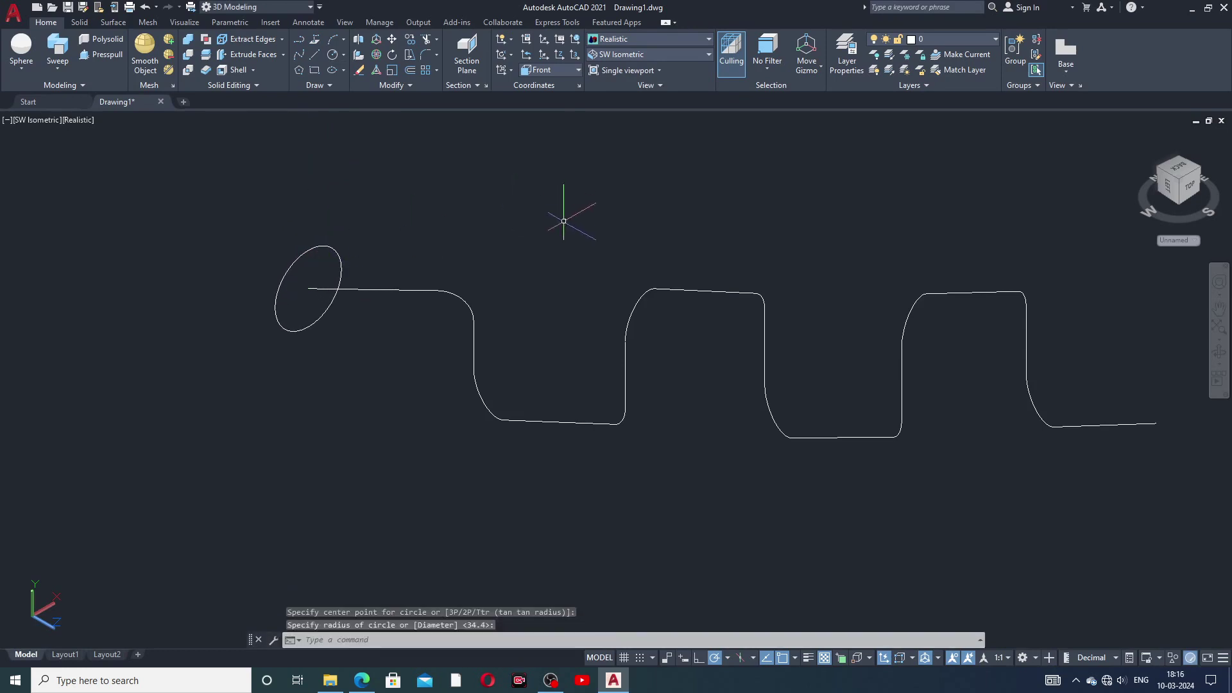
pyautogui.moveTo(544, 252); pyautogui.dragTo(534, 245, button='middle')
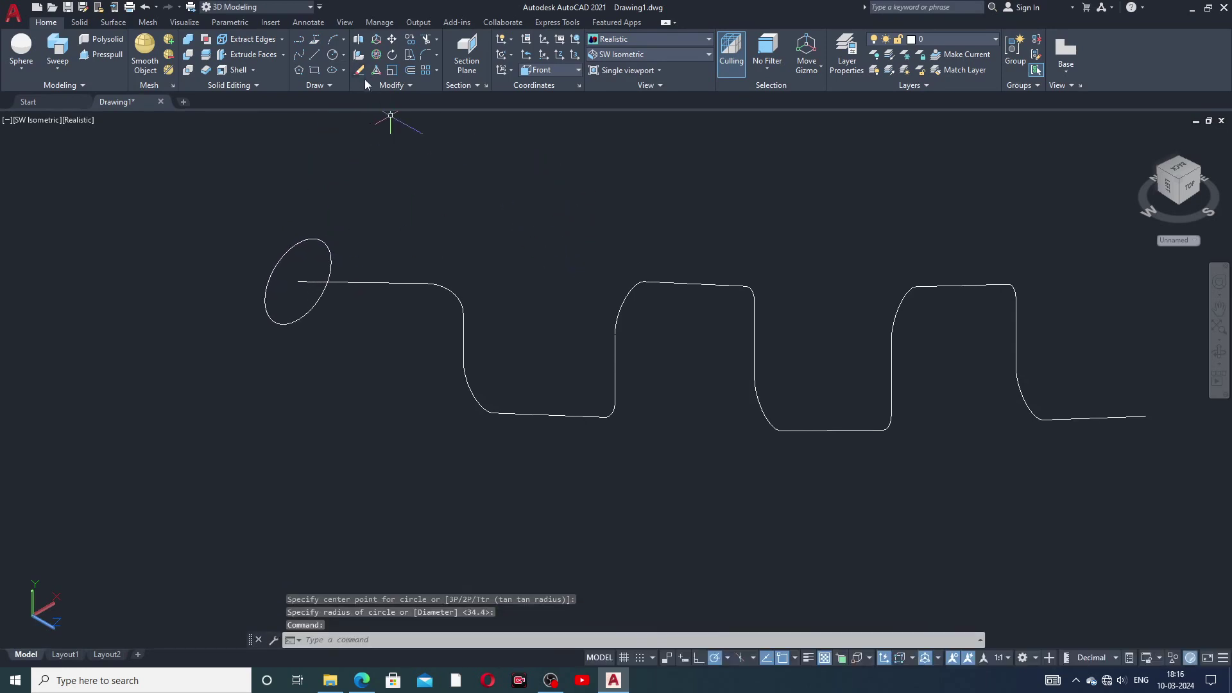
pyautogui.click(63, 67)
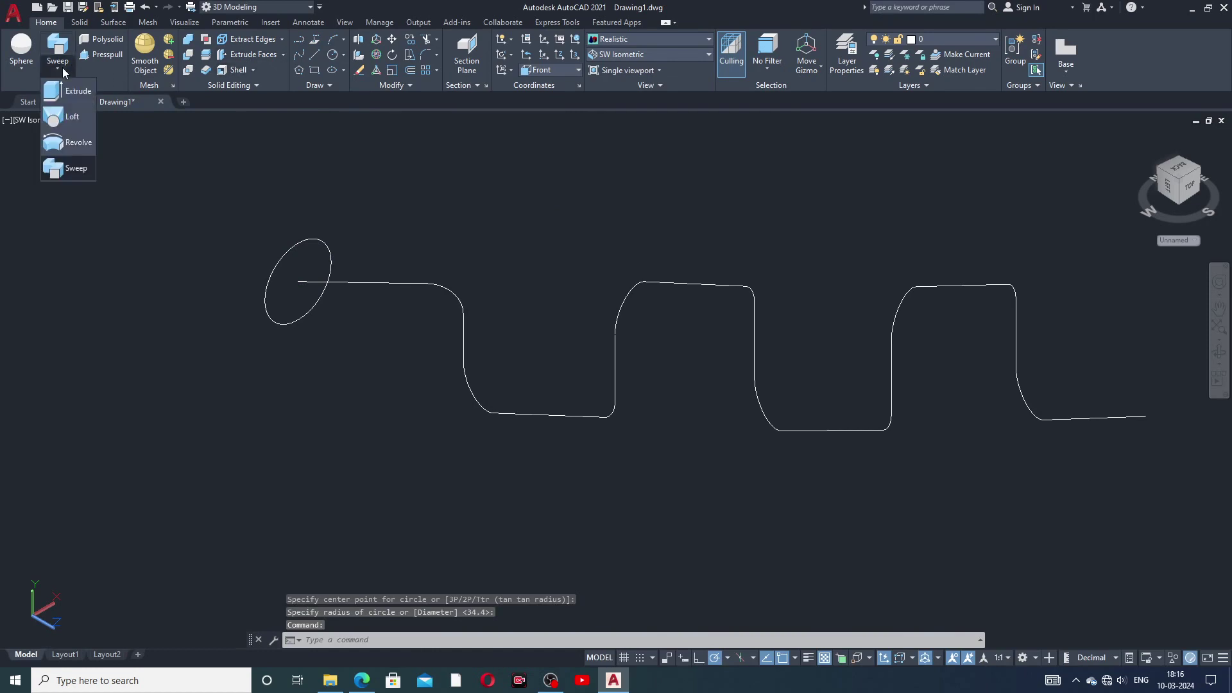
pyautogui.click(70, 167)
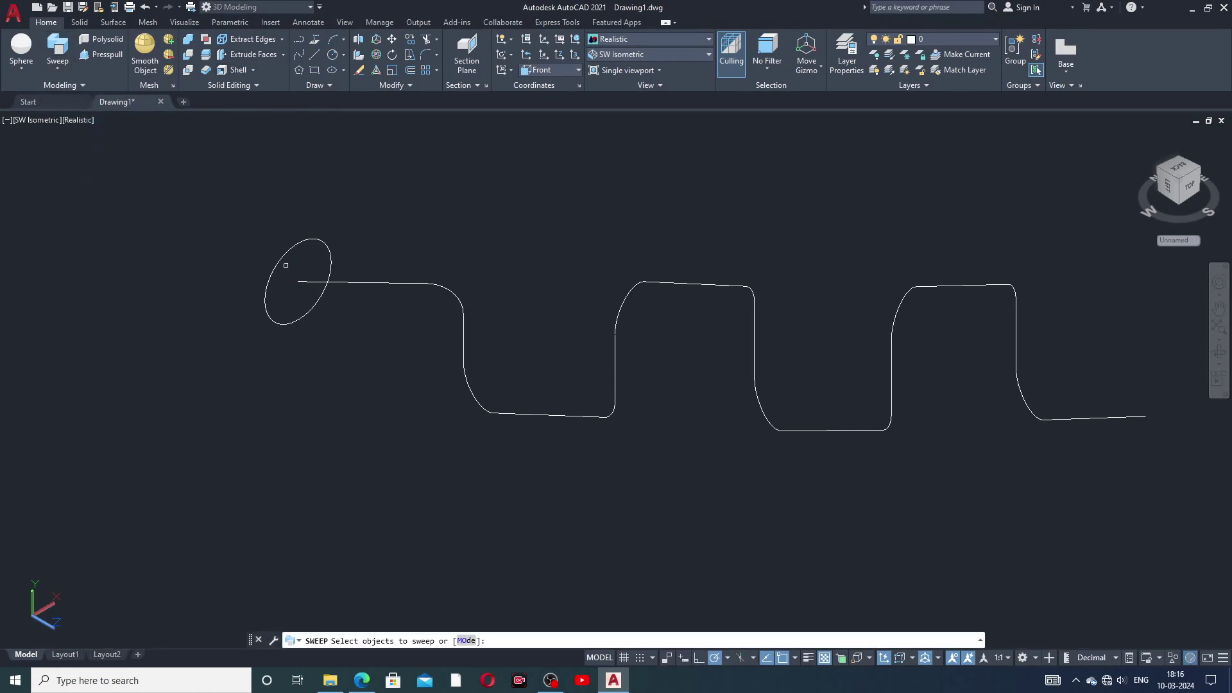
pyautogui.click(299, 241)
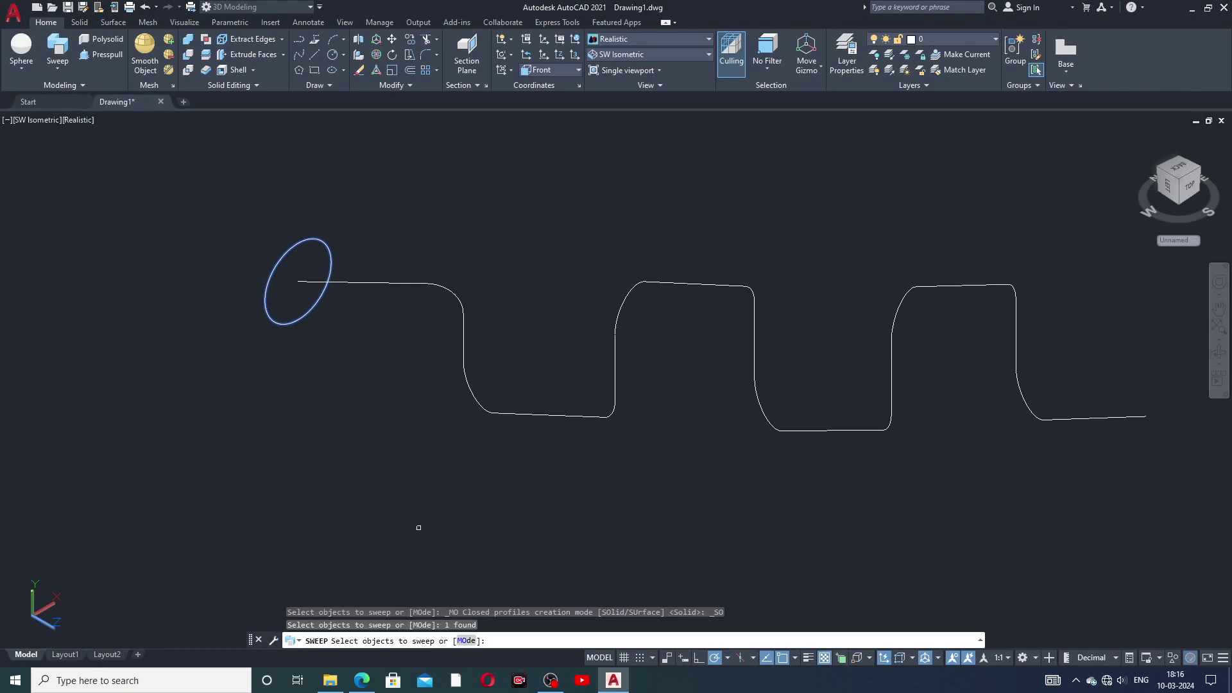
pyautogui.click(466, 641)
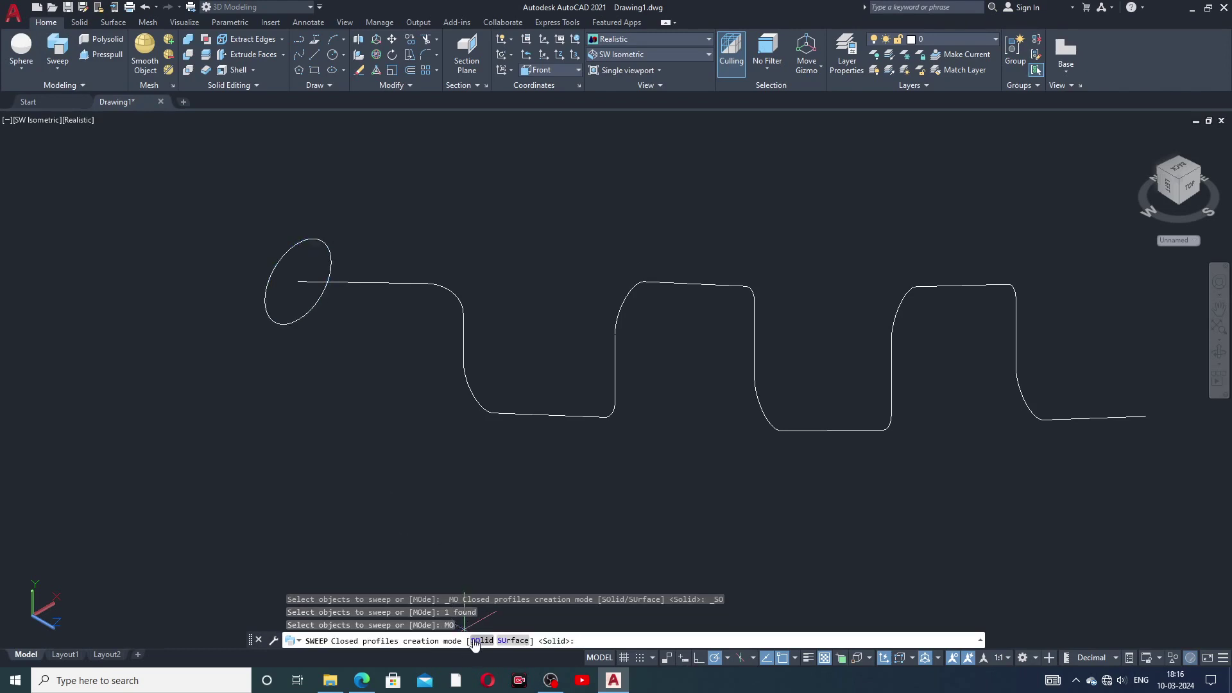
pyautogui.click(487, 640)
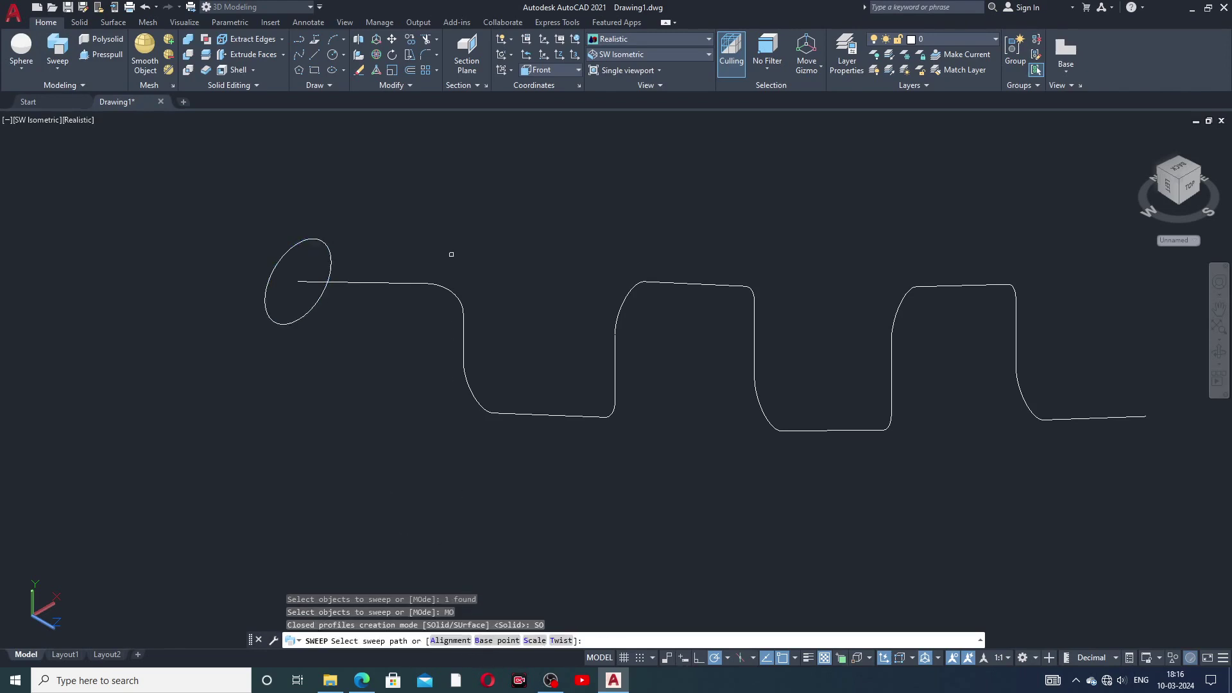
pyautogui.click(422, 280)
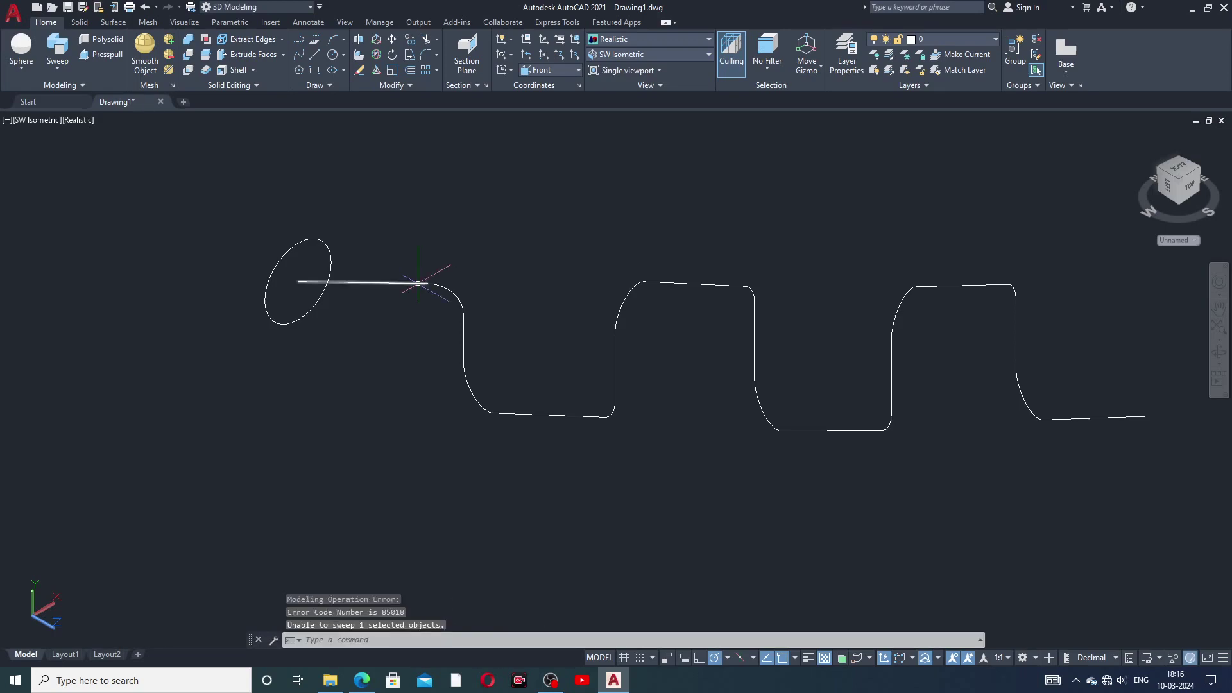
pyautogui.press('Escape')
pyautogui.press('Escape')
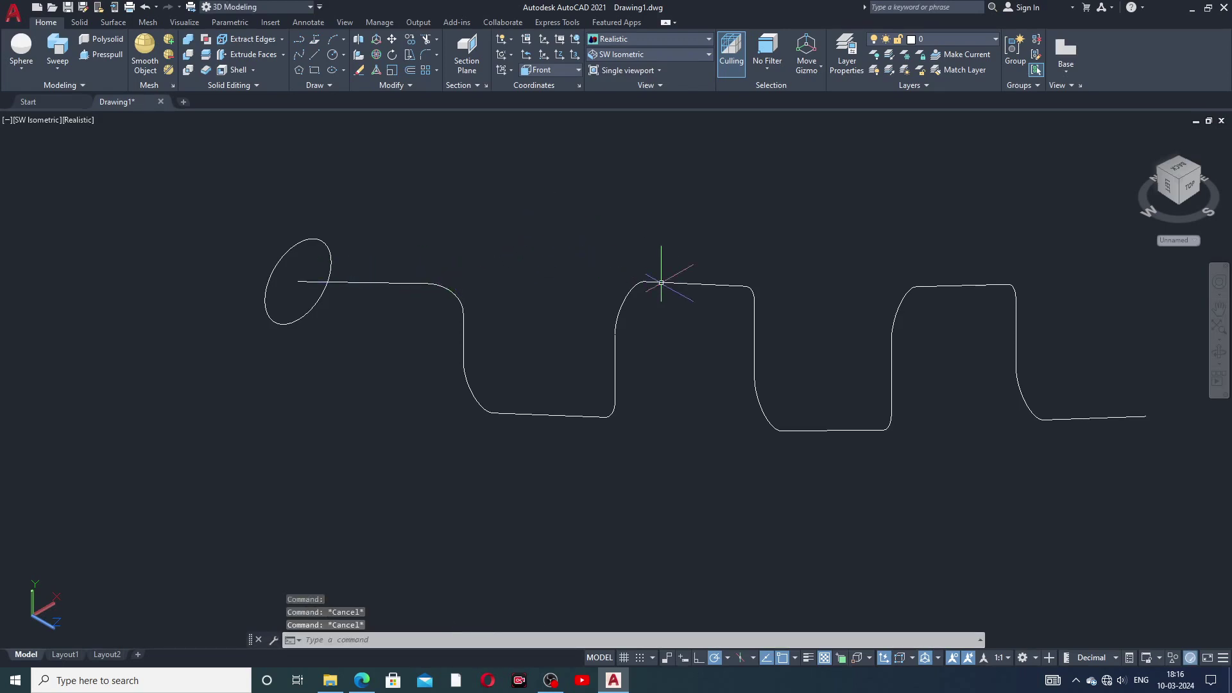
pyautogui.moveTo(663, 295); pyautogui.dragTo(626, 292, button='middle')
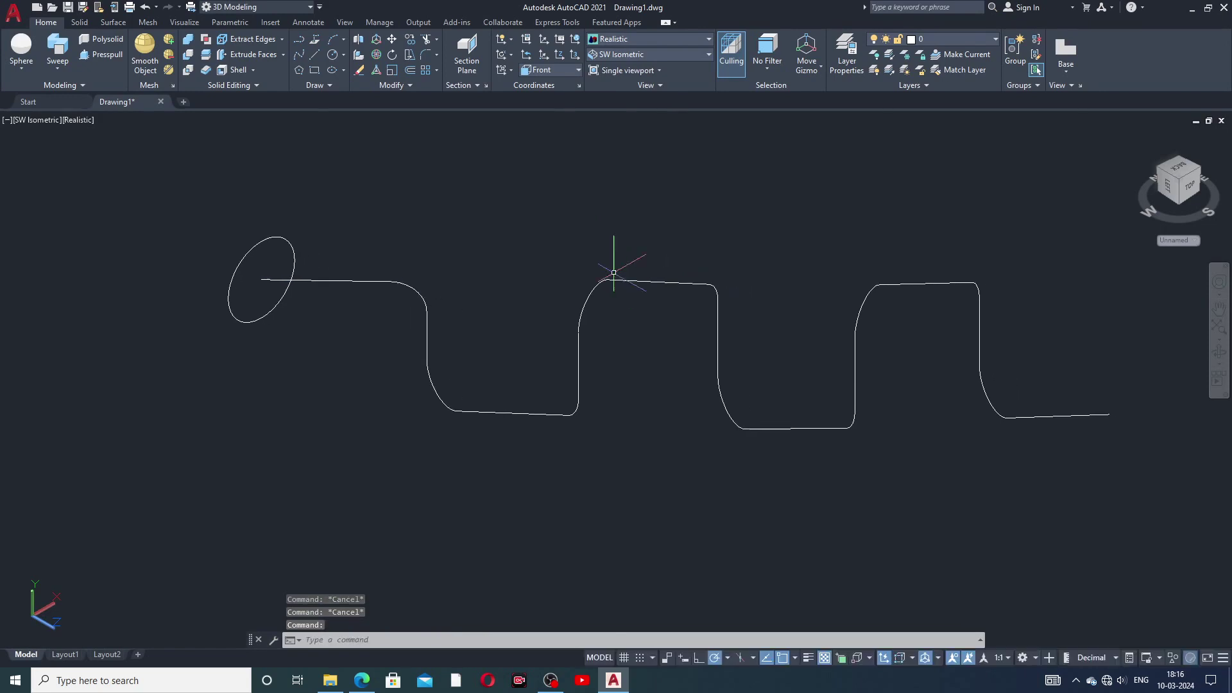
# - Join the 21 line and arc pieces of the wavy path into one spline, leaving out the circle
pyautogui.click(410, 85)
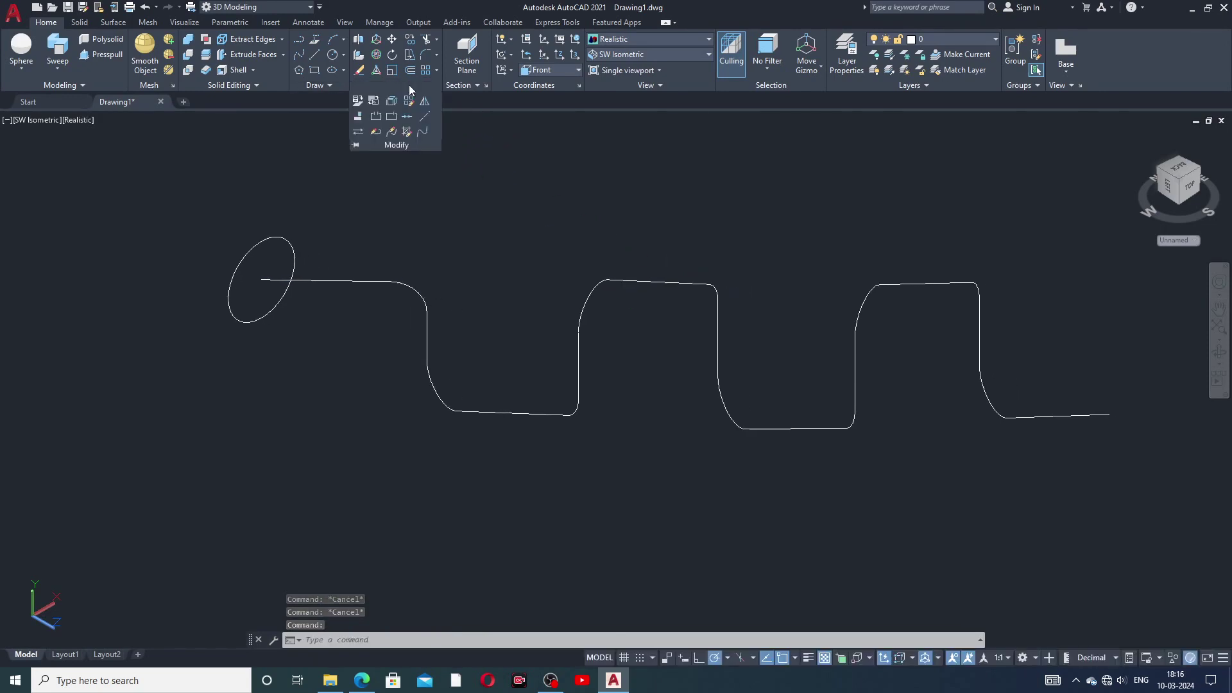
pyautogui.click(408, 118)
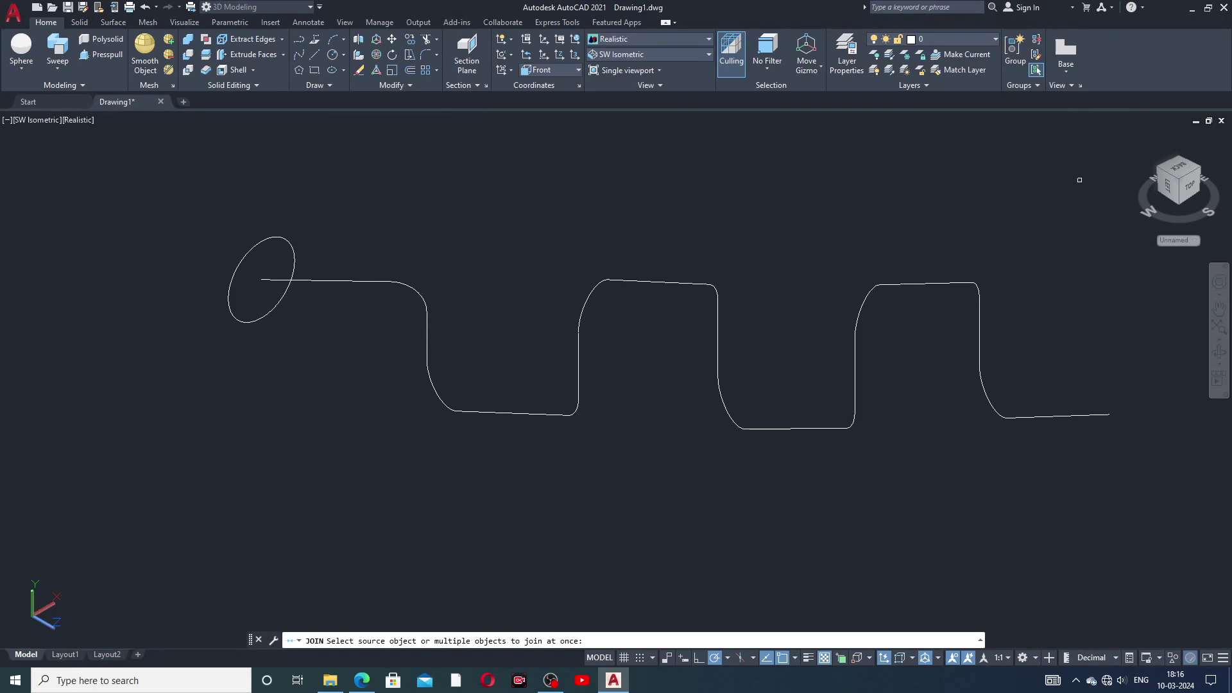
pyautogui.moveTo(1085, 186)
pyautogui.mouseDown()
pyautogui.moveTo(1139, 437)
pyautogui.moveTo(1114, 476)
pyautogui.moveTo(710, 544)
pyautogui.moveTo(545, 546)
pyautogui.moveTo(374, 506)
pyautogui.moveTo(358, 447)
pyautogui.moveTo(229, 317)
pyautogui.moveTo(222, 250)
pyautogui.moveTo(234, 211)
pyautogui.moveTo(279, 203)
pyautogui.moveTo(317, 219)
pyautogui.mouseUp()
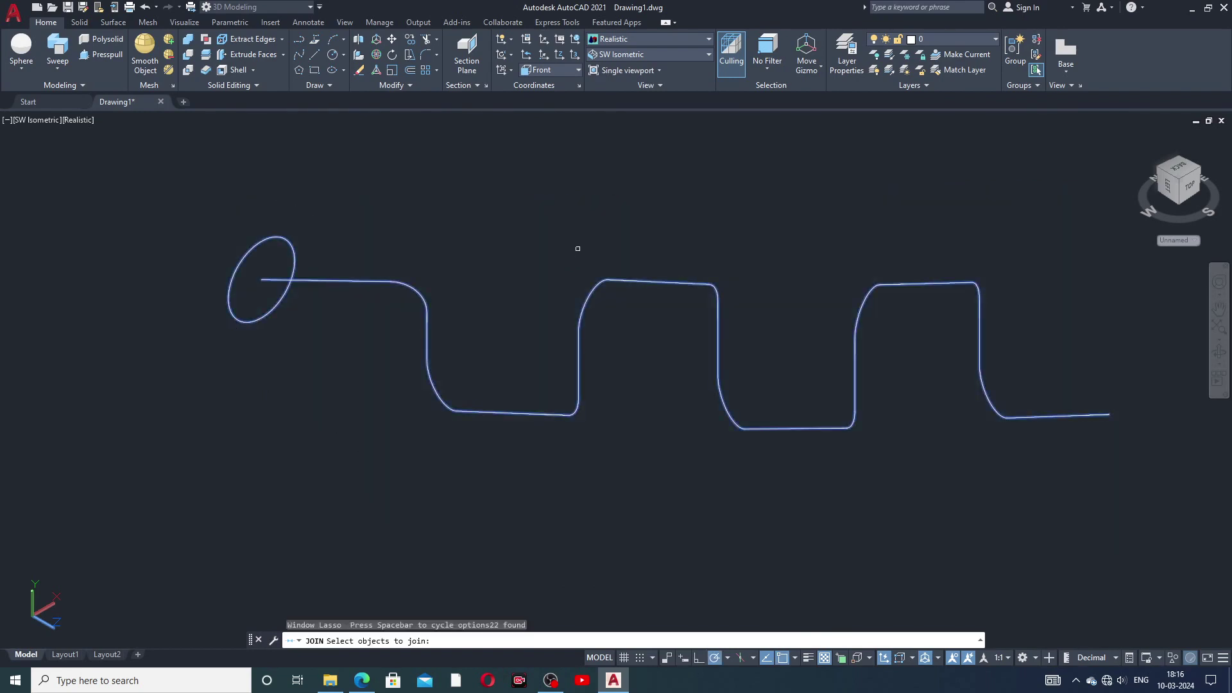
pyautogui.click(293, 246)
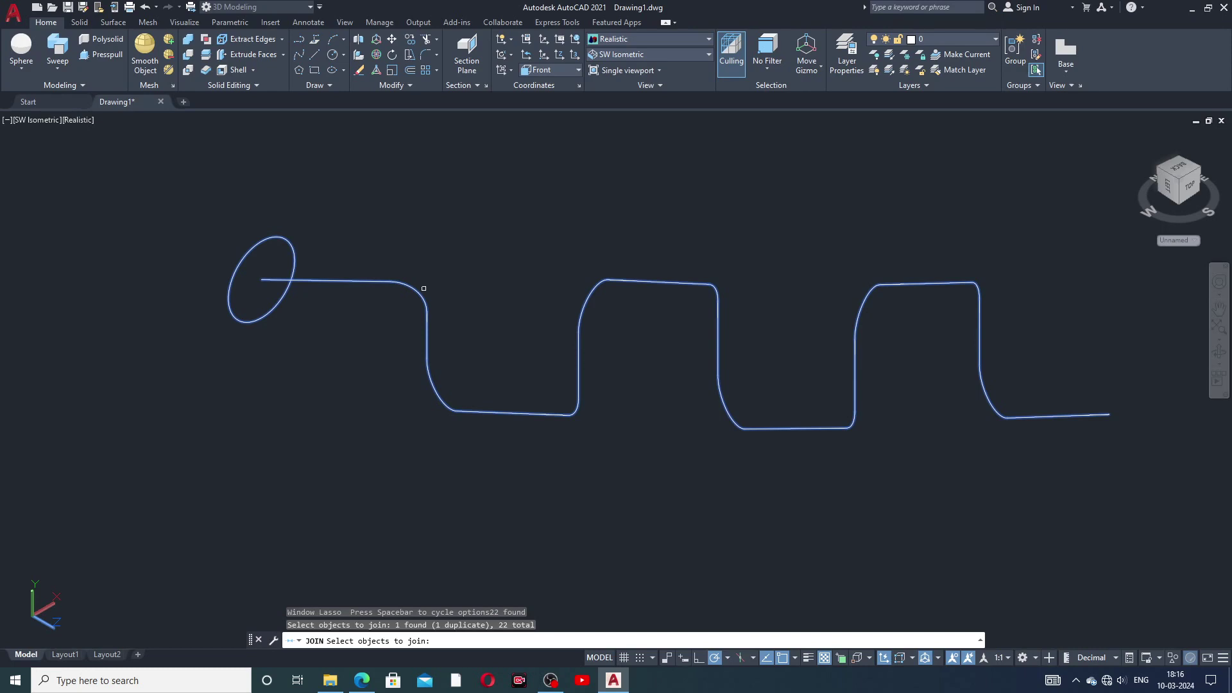
pyautogui.press('Escape')
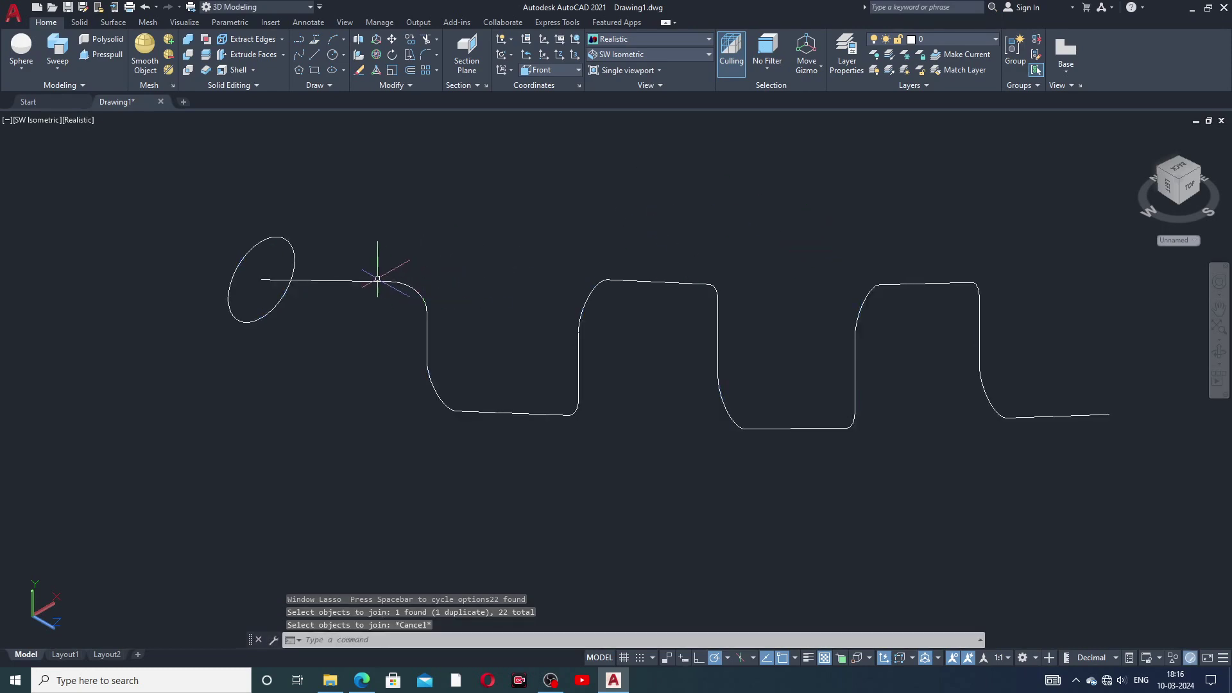
pyautogui.click(409, 85)
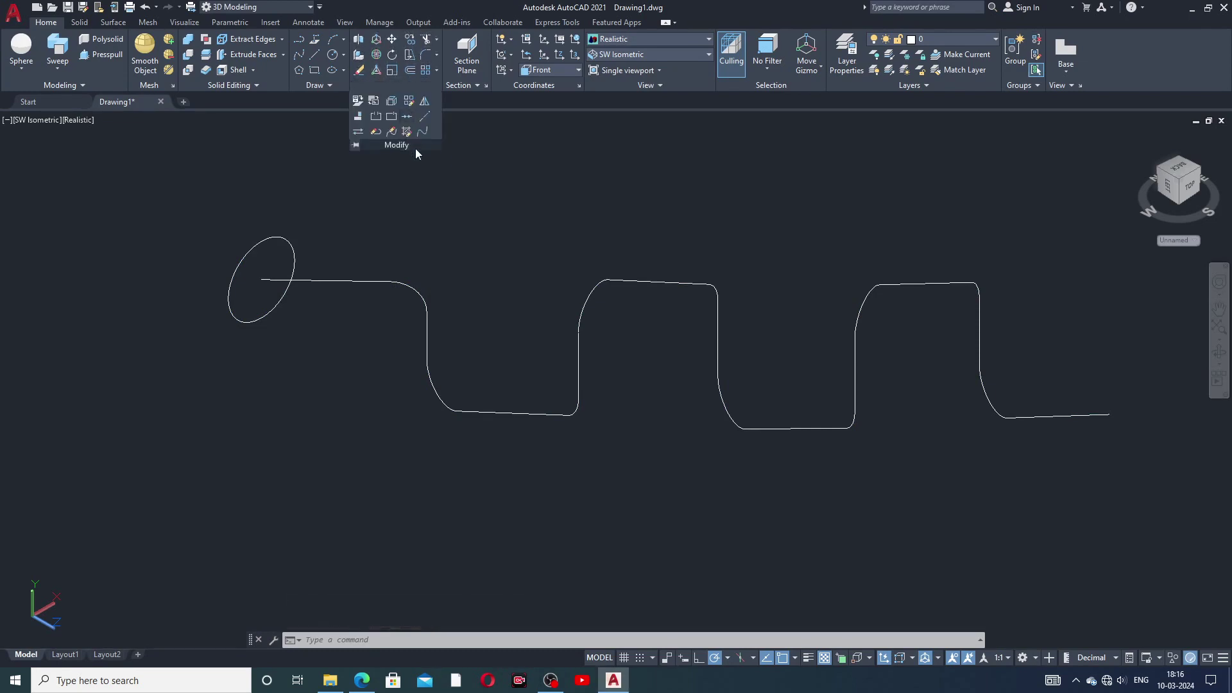
pyautogui.click(406, 117)
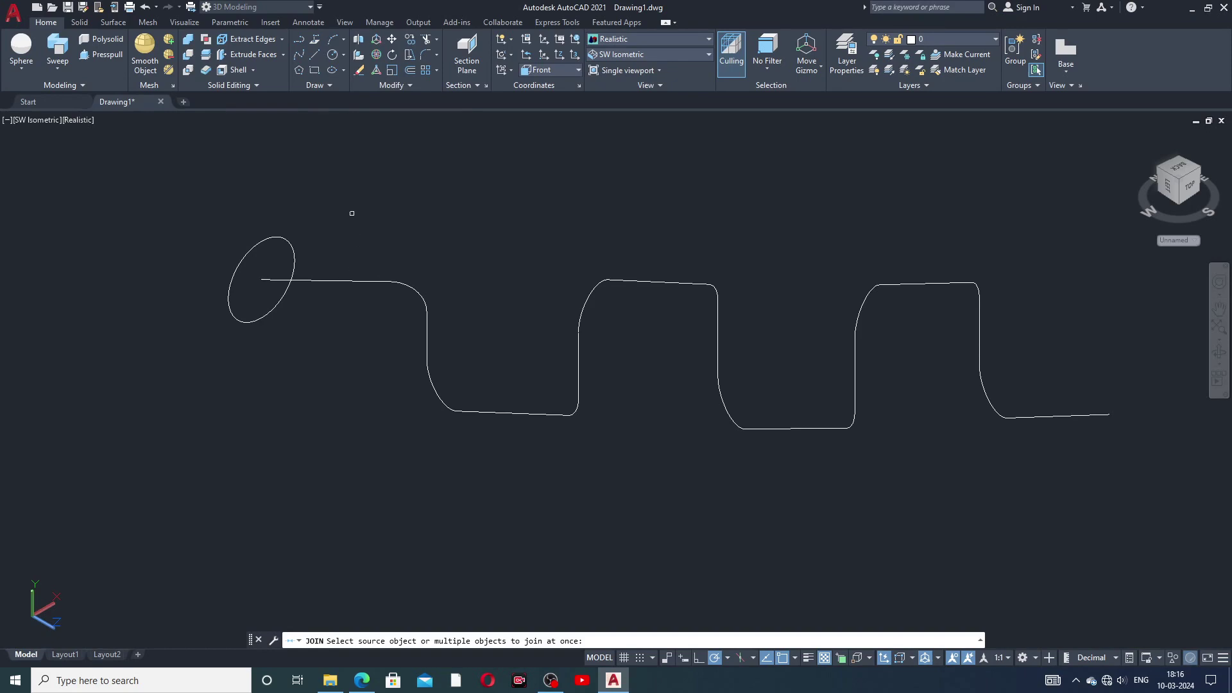
pyautogui.moveTo(351, 213)
pyautogui.mouseDown()
pyautogui.moveTo(334, 290)
pyautogui.moveTo(362, 346)
pyautogui.moveTo(414, 387)
pyautogui.moveTo(788, 474)
pyautogui.moveTo(973, 473)
pyautogui.moveTo(1094, 434)
pyautogui.moveTo(1115, 406)
pyautogui.moveTo(1106, 372)
pyautogui.moveTo(1041, 274)
pyautogui.mouseUp()
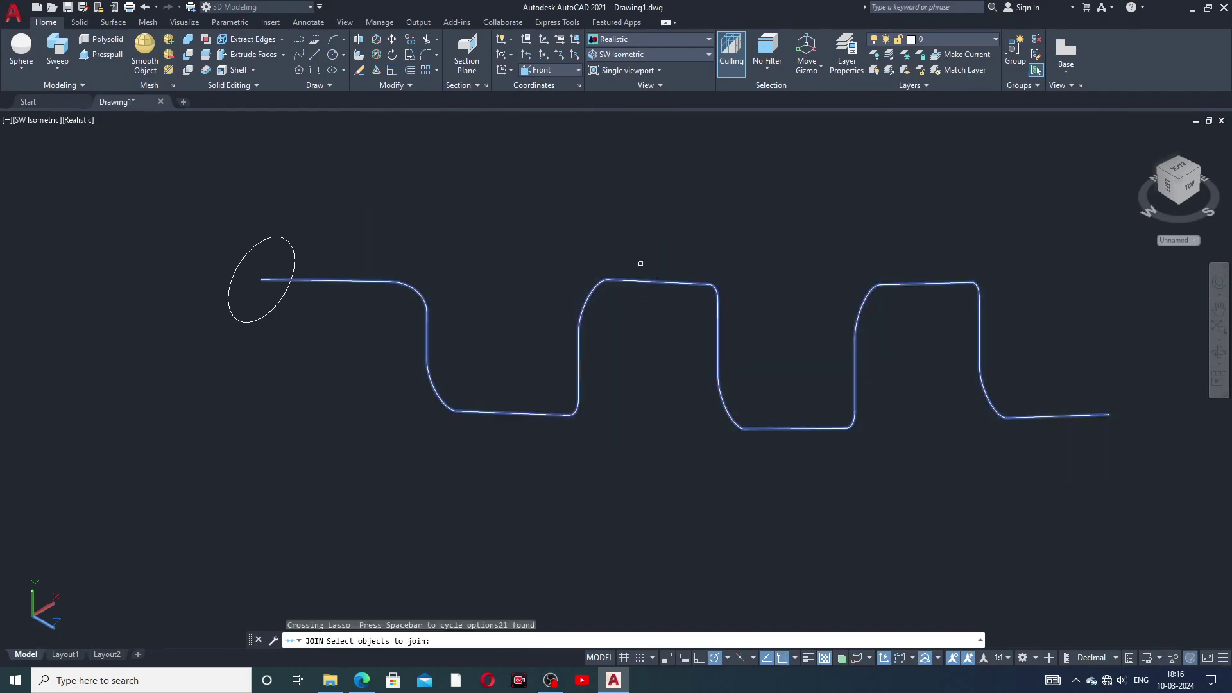
pyautogui.press('Return')
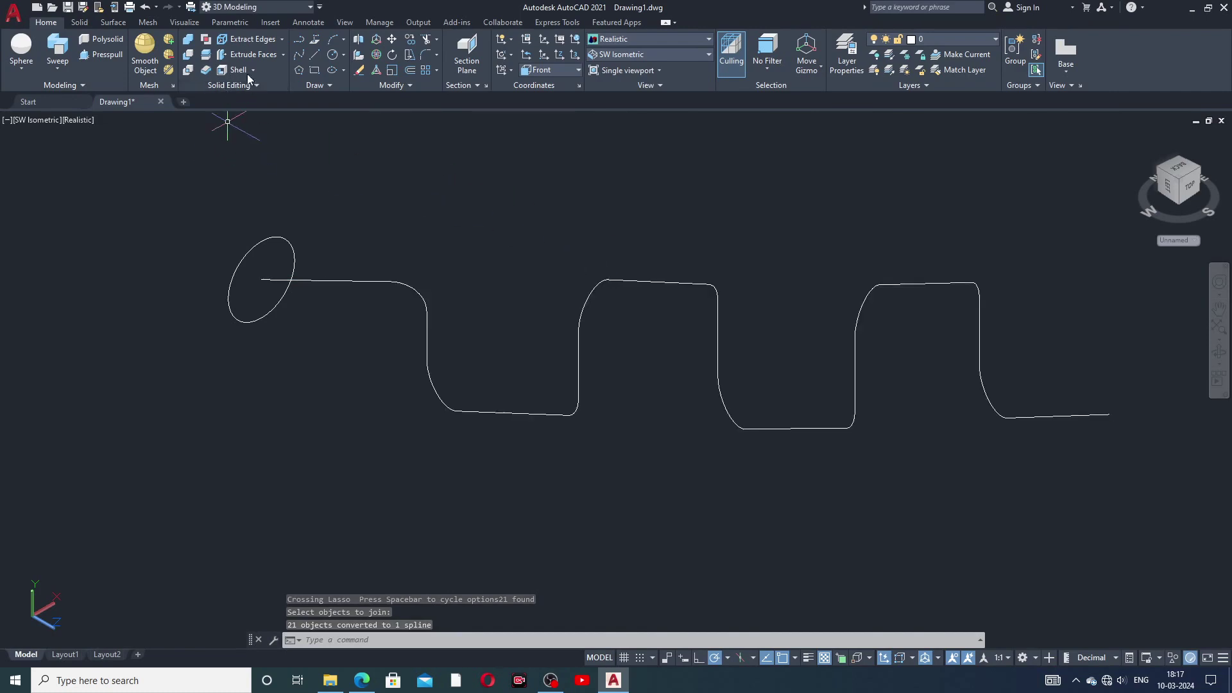
pyautogui.click(58, 67)
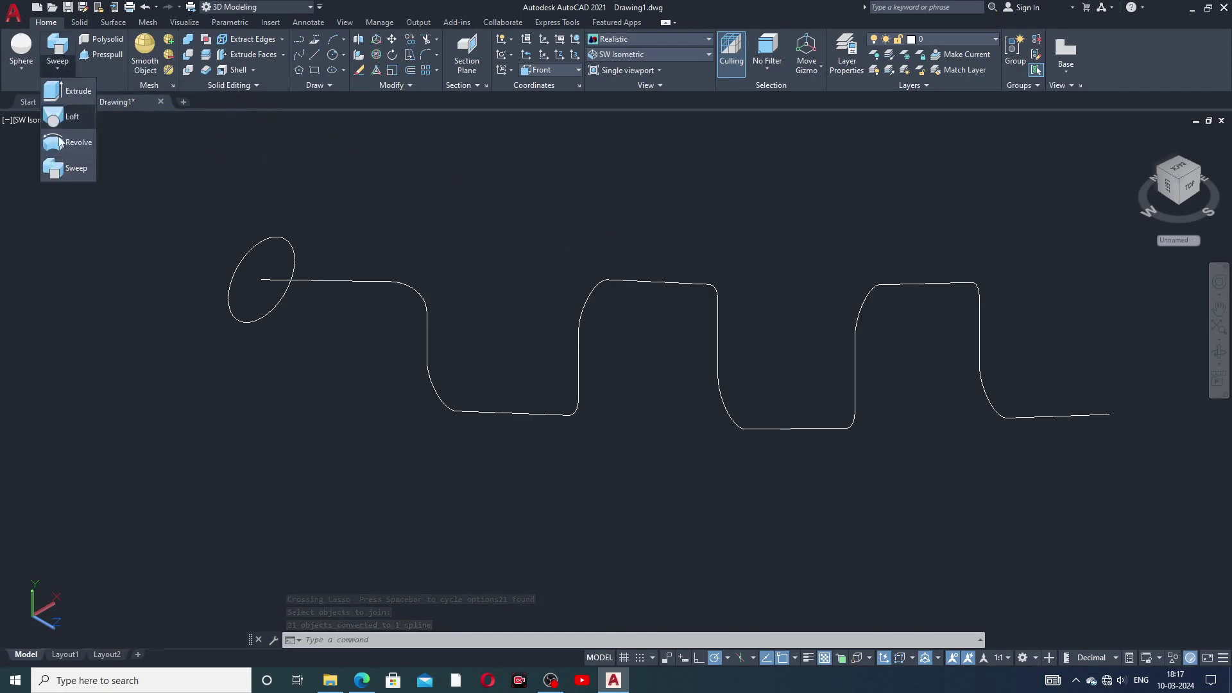
pyautogui.click(71, 168)
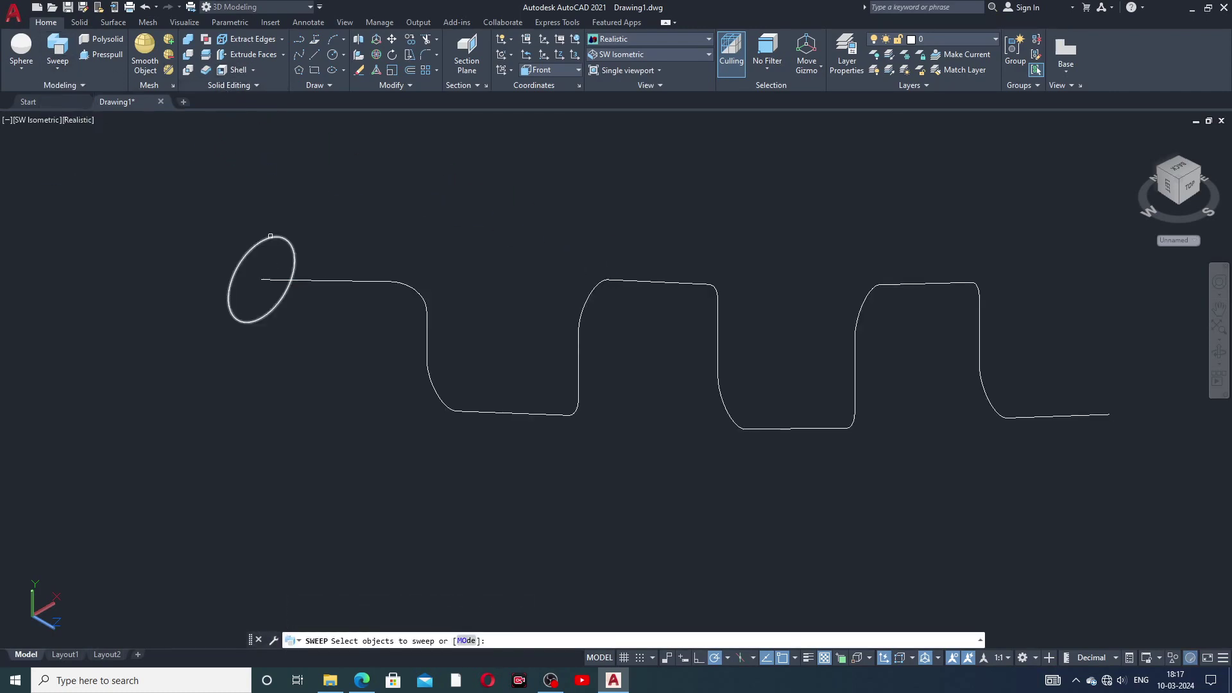
pyautogui.click(274, 250)
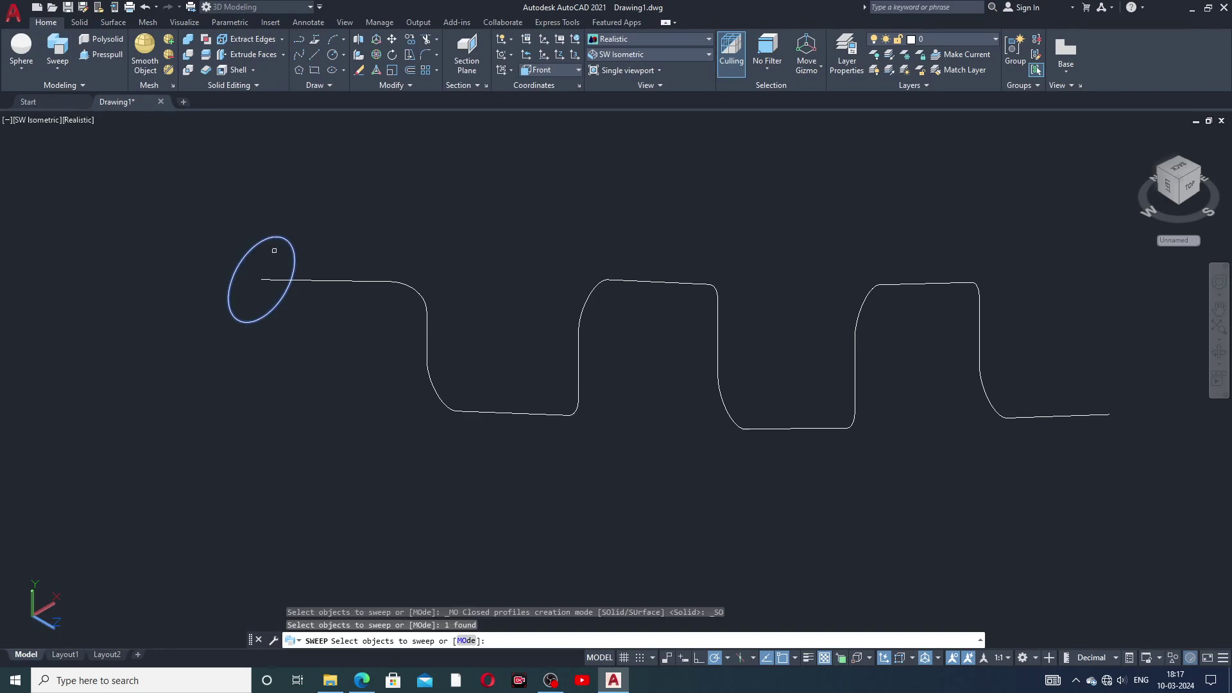
pyautogui.click(461, 641)
pyautogui.click(483, 641)
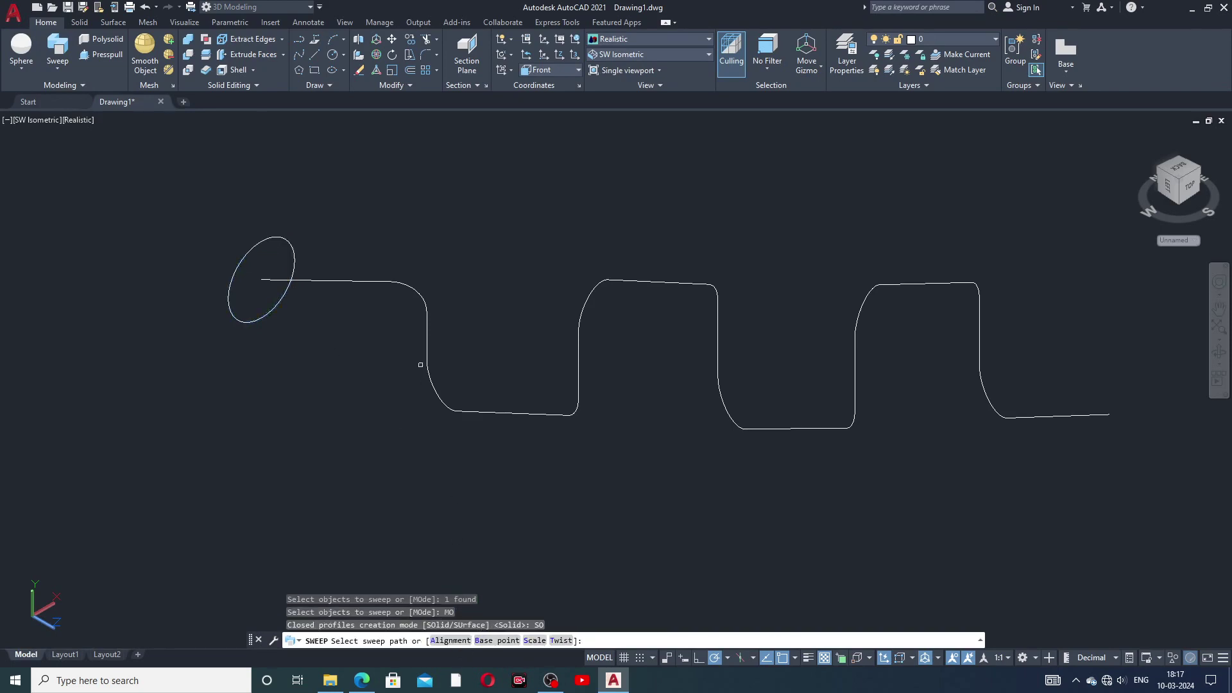
pyautogui.click(405, 283)
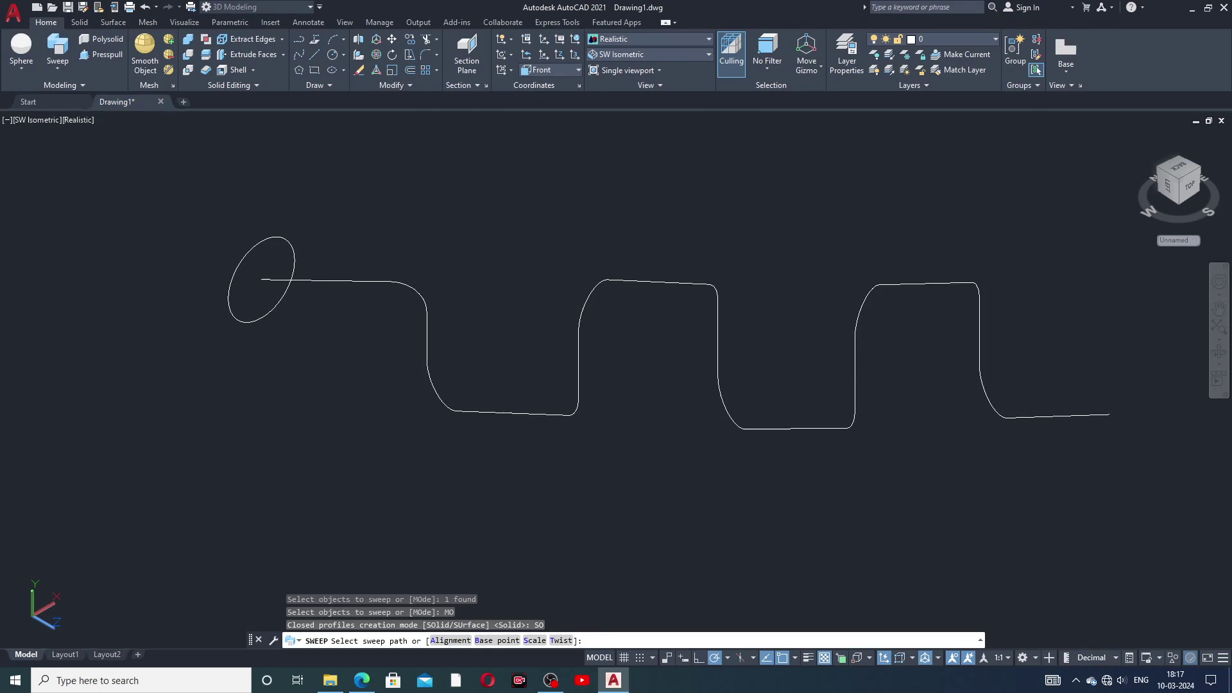
pyautogui.click(404, 283)
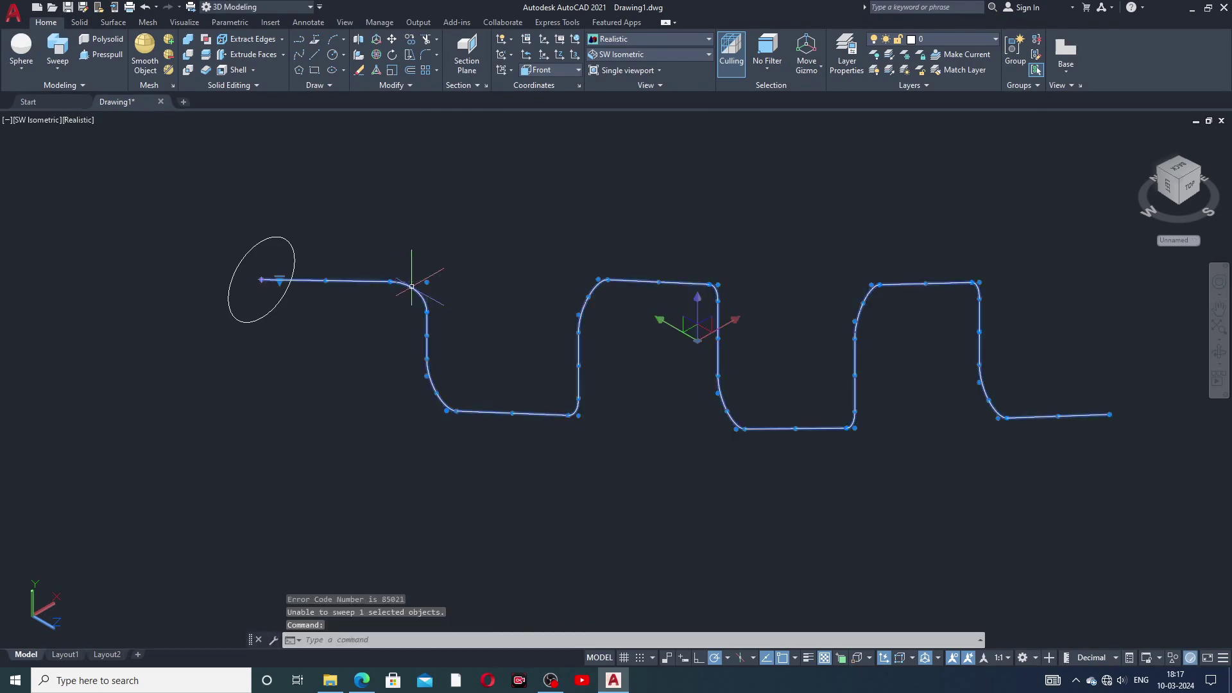
pyautogui.press('Escape')
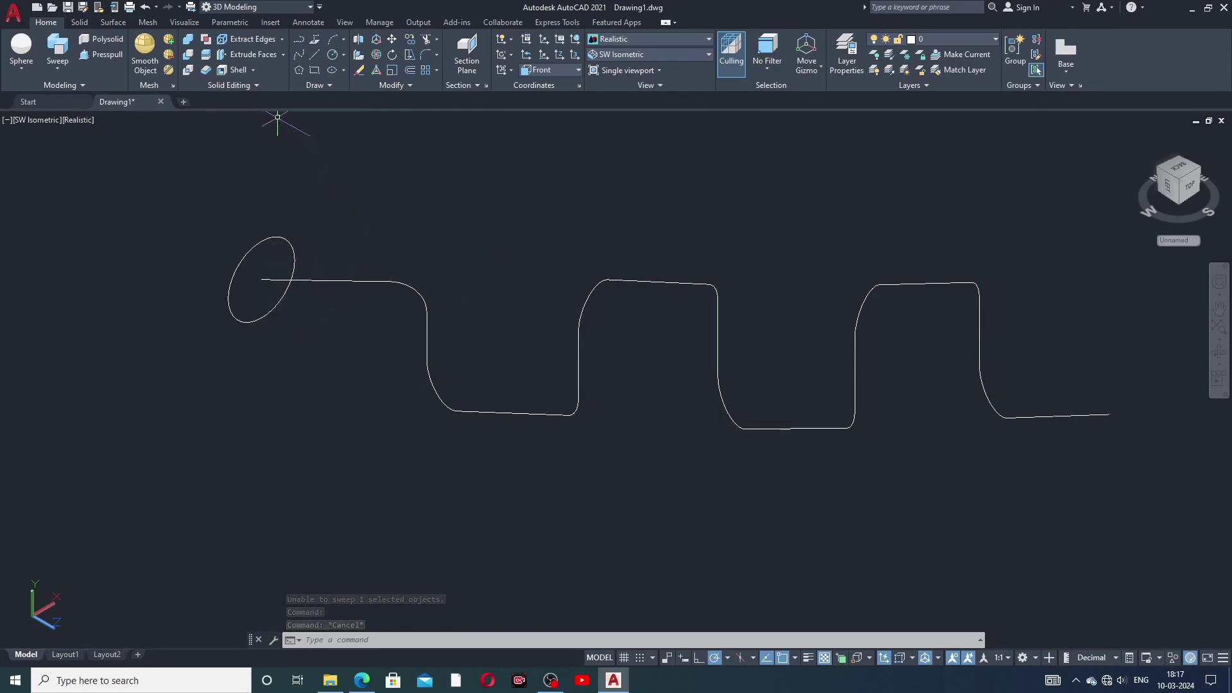
pyautogui.click(65, 53)
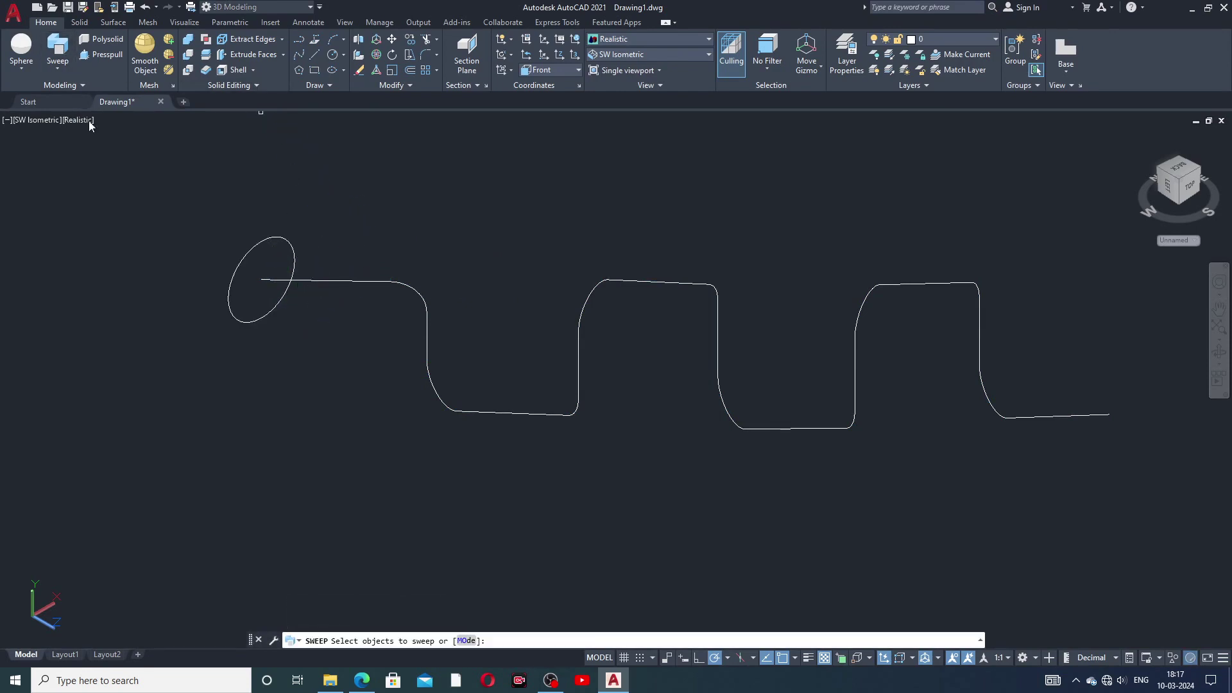
pyautogui.click(263, 240)
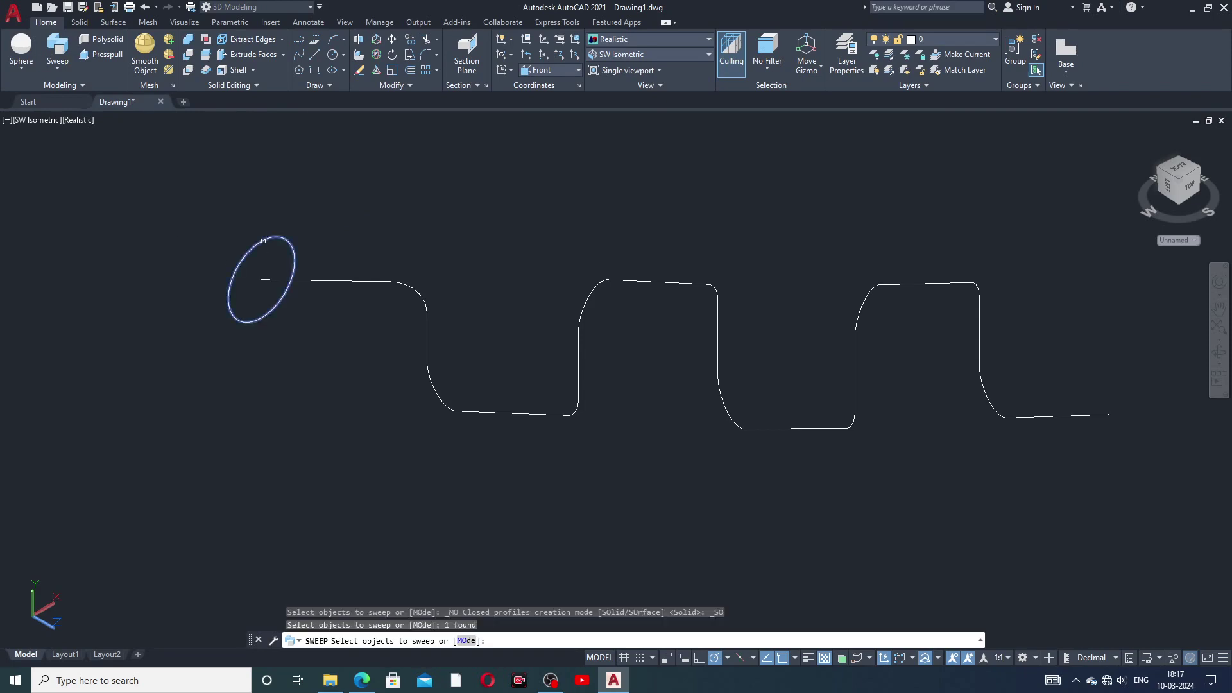
pyautogui.rightClick(344, 351)
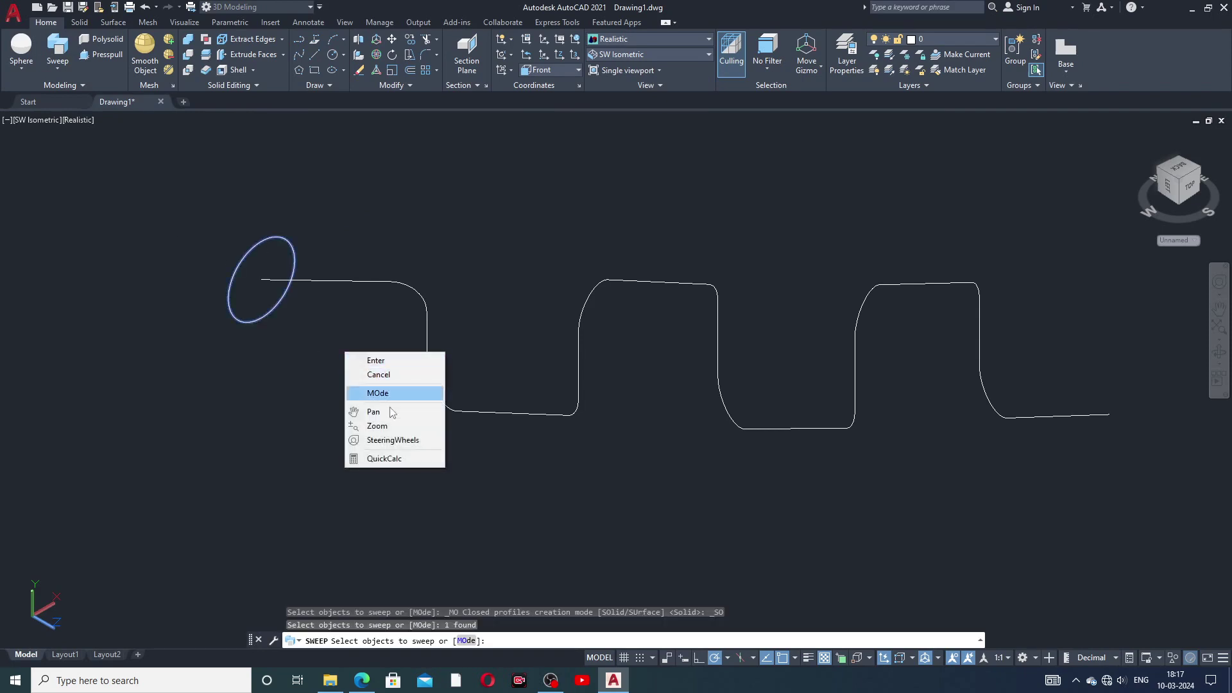
pyautogui.click(384, 361)
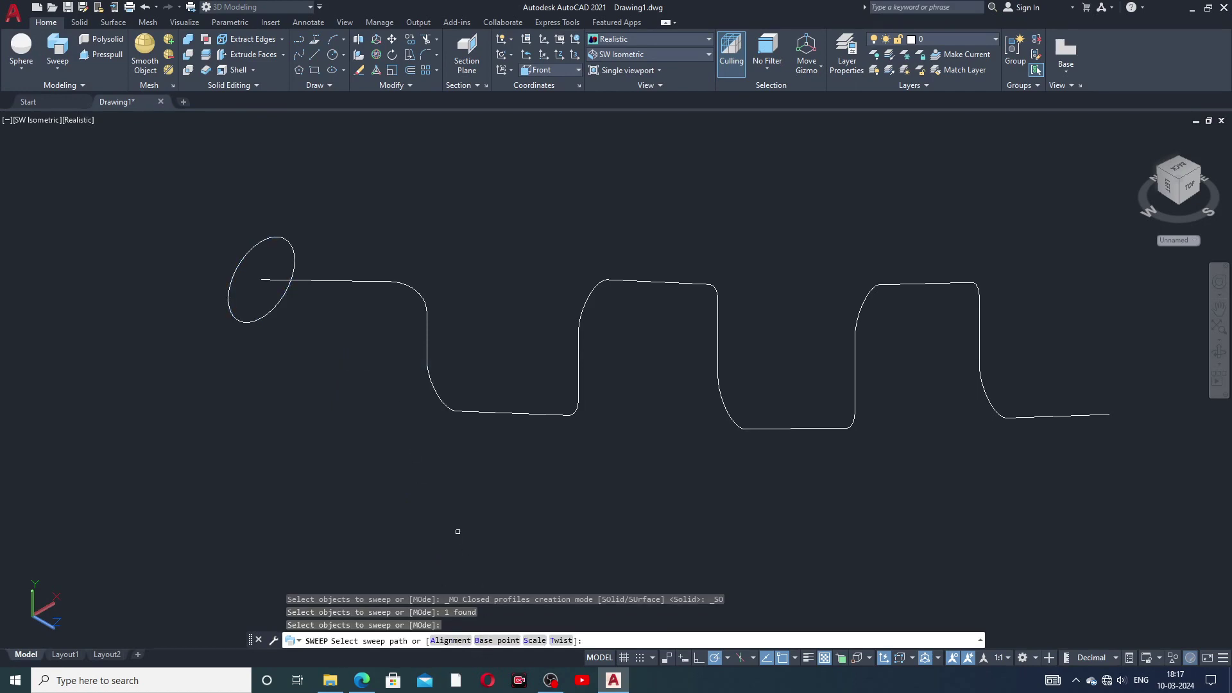
pyautogui.click(57, 54)
pyautogui.click(251, 247)
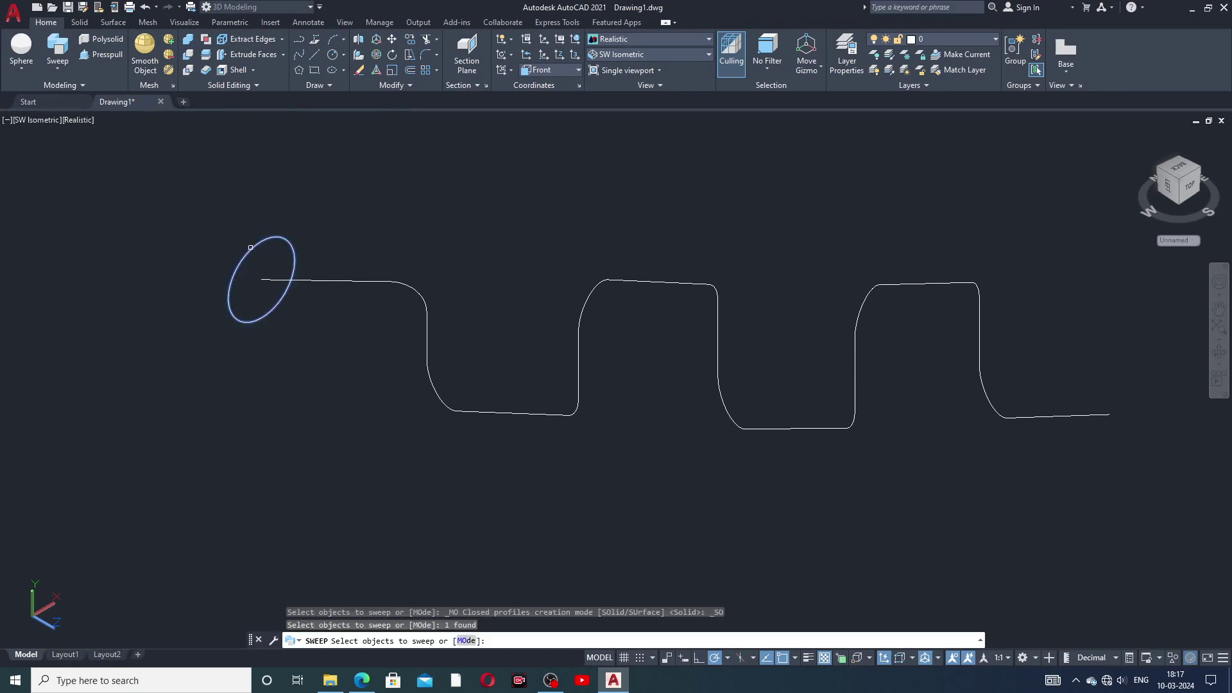
pyautogui.click(467, 640)
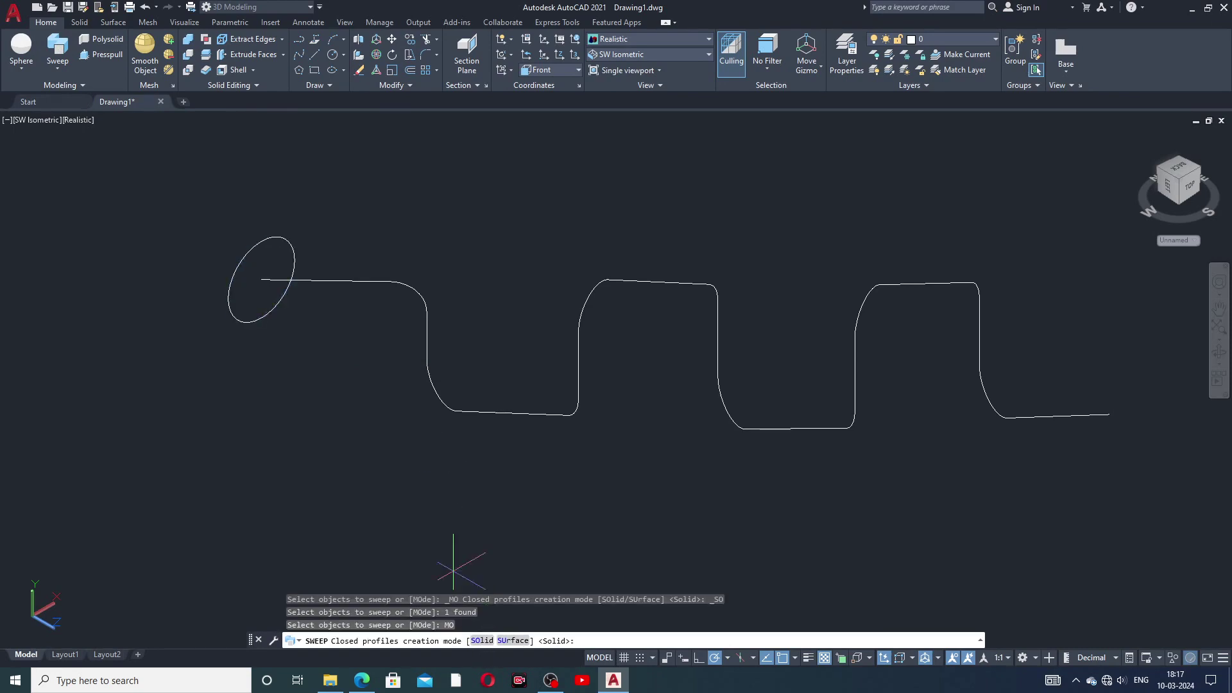
pyautogui.click(482, 641)
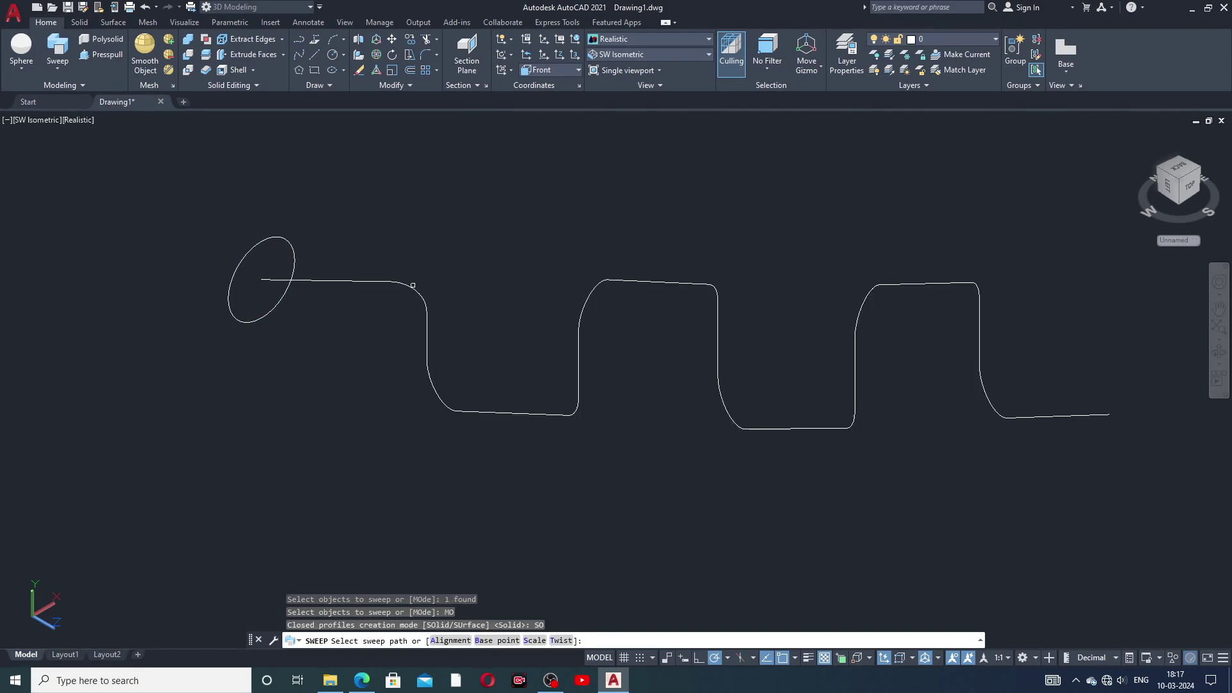
pyautogui.click(413, 285)
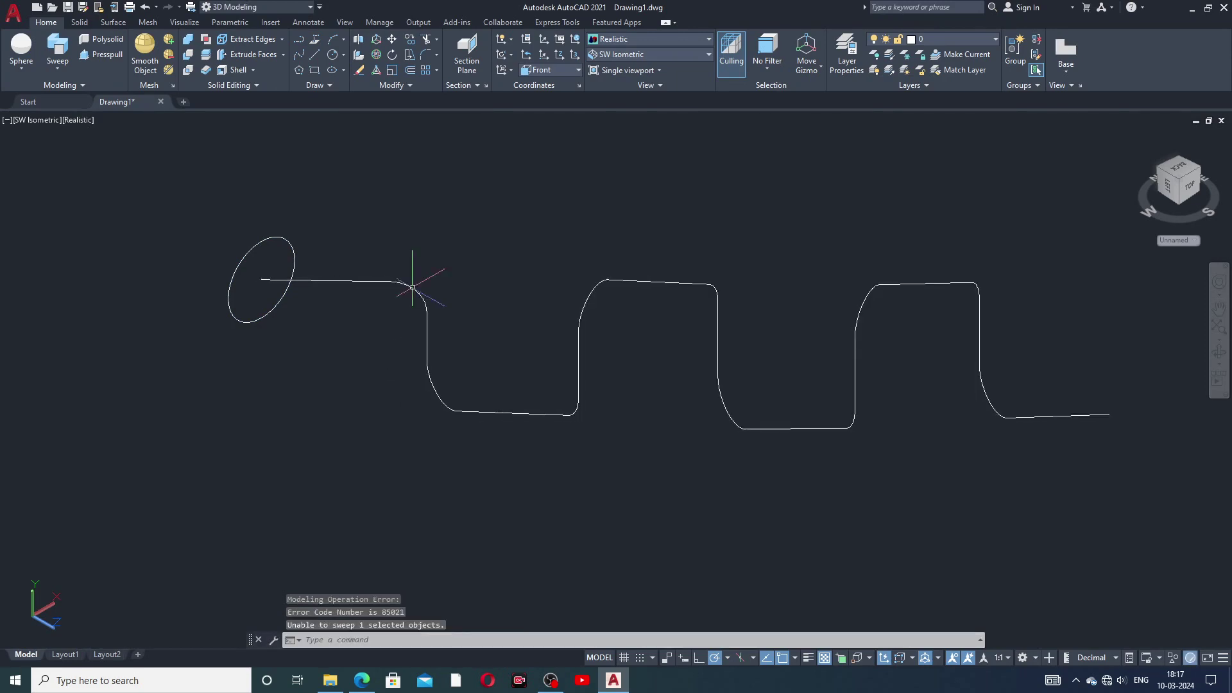
pyautogui.click(292, 260)
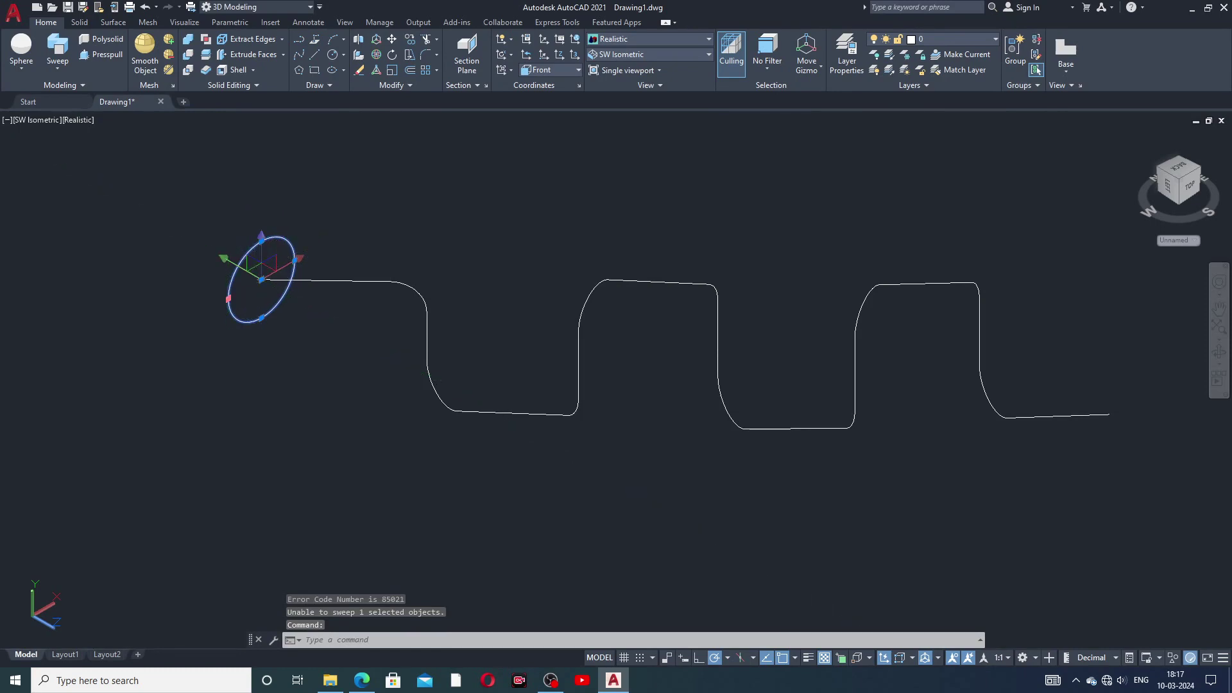
# - Shrink the profile circle by dragging one of its grips inward
pyautogui.click(228, 298)
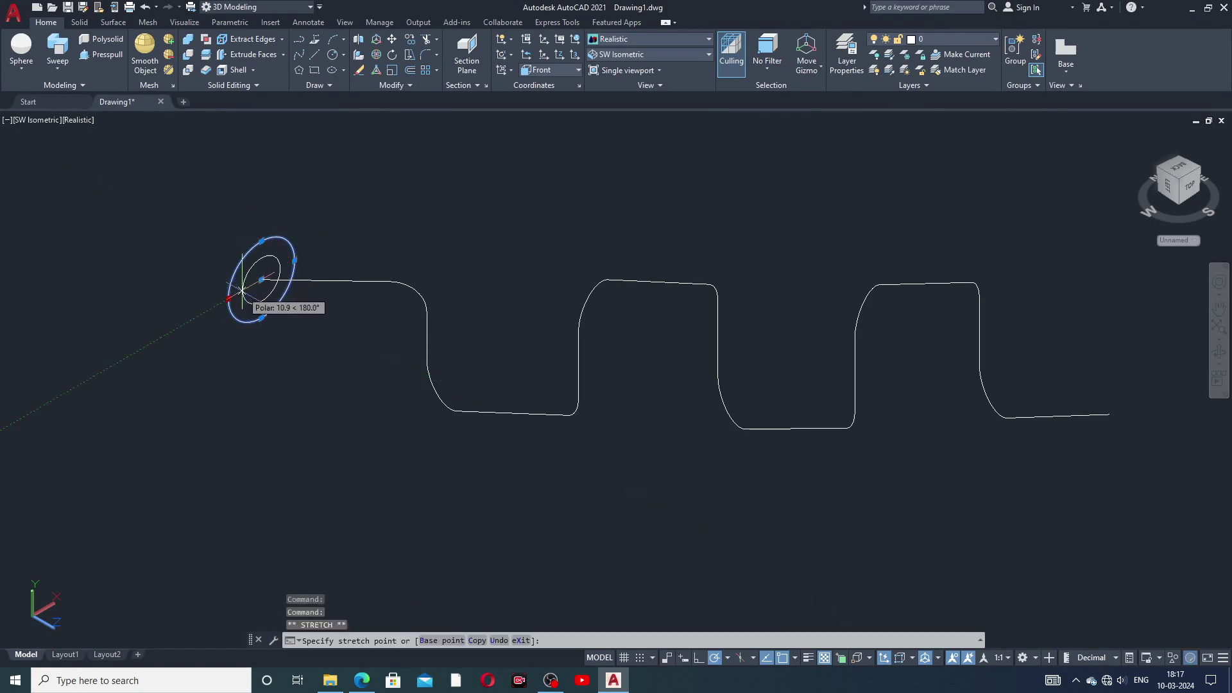
pyautogui.click(242, 292)
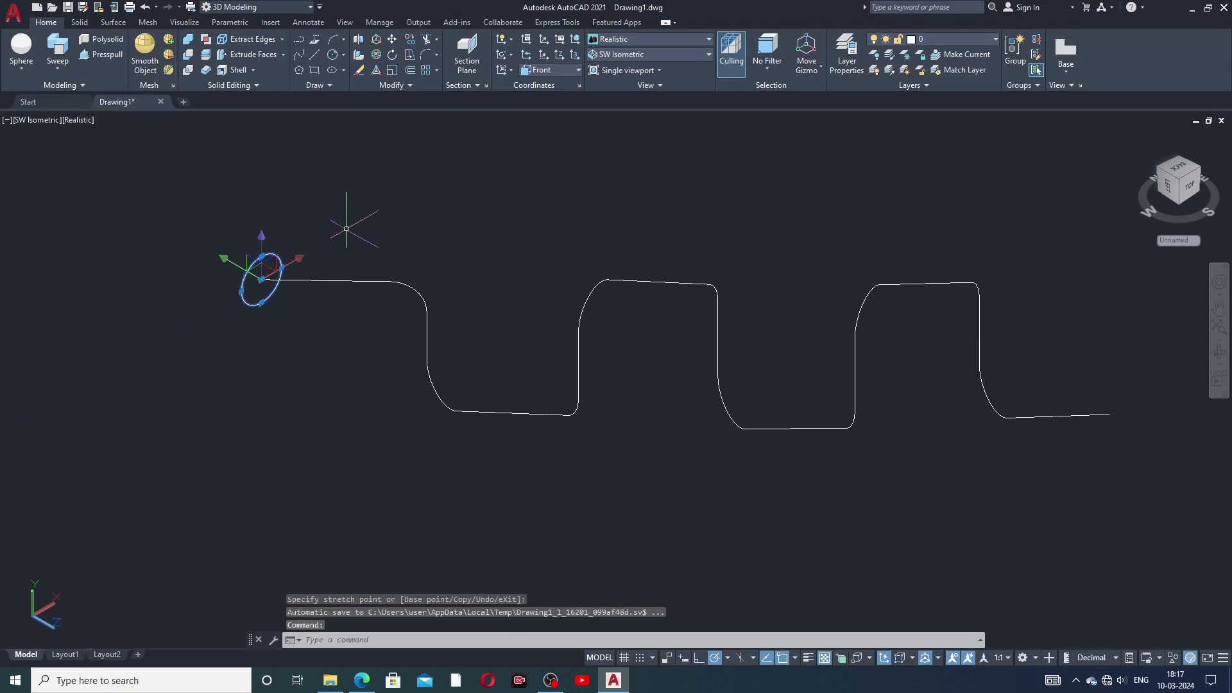
pyautogui.press('Escape')
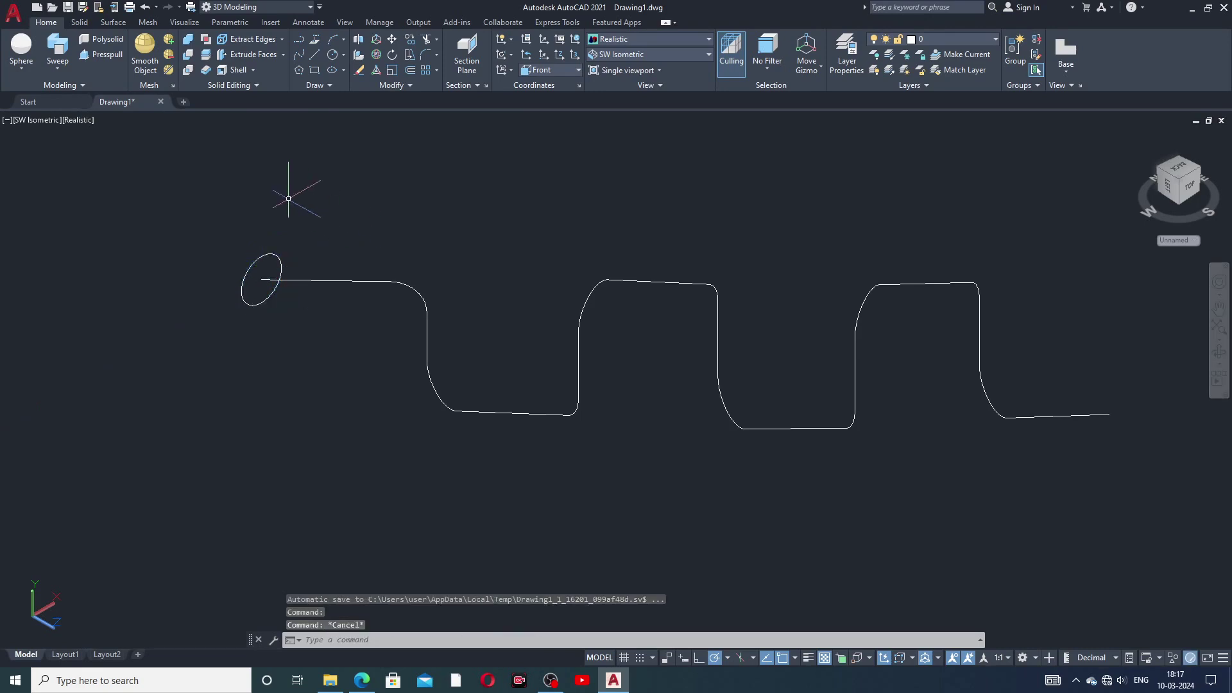
# - Sweep the circle along the filleted spline in Solid mode to create a round pipe
pyautogui.click(58, 54)
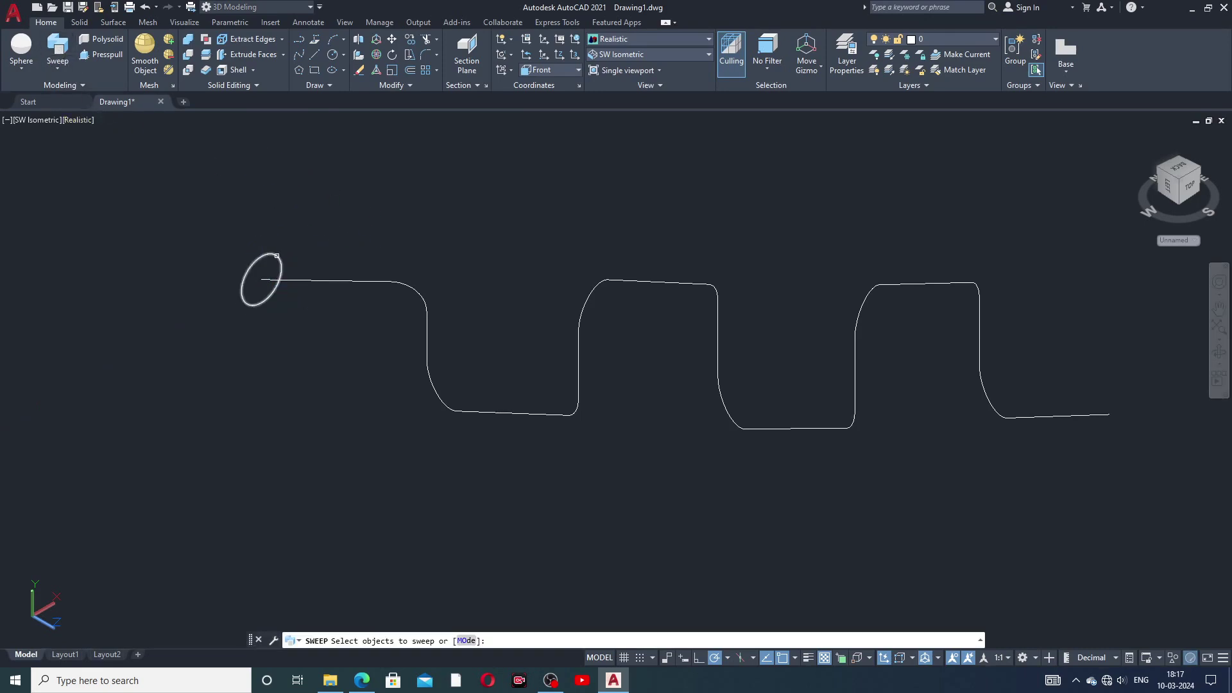
pyautogui.click(276, 256)
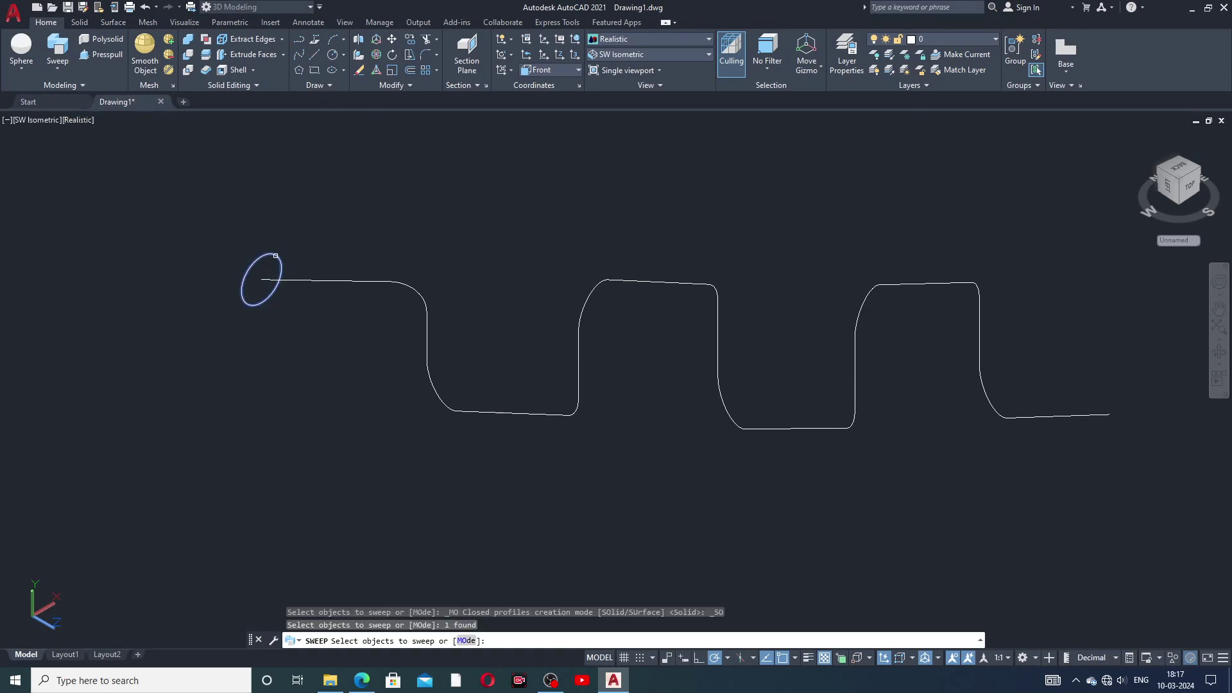
pyautogui.click(471, 642)
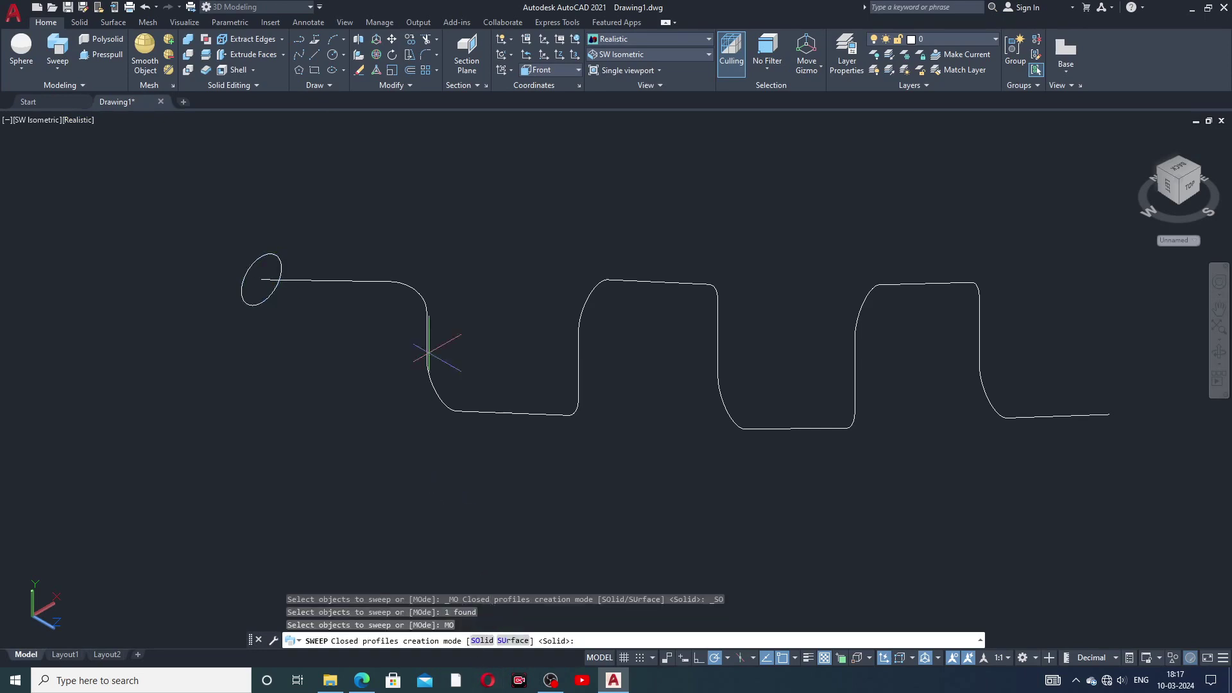
pyautogui.click(482, 641)
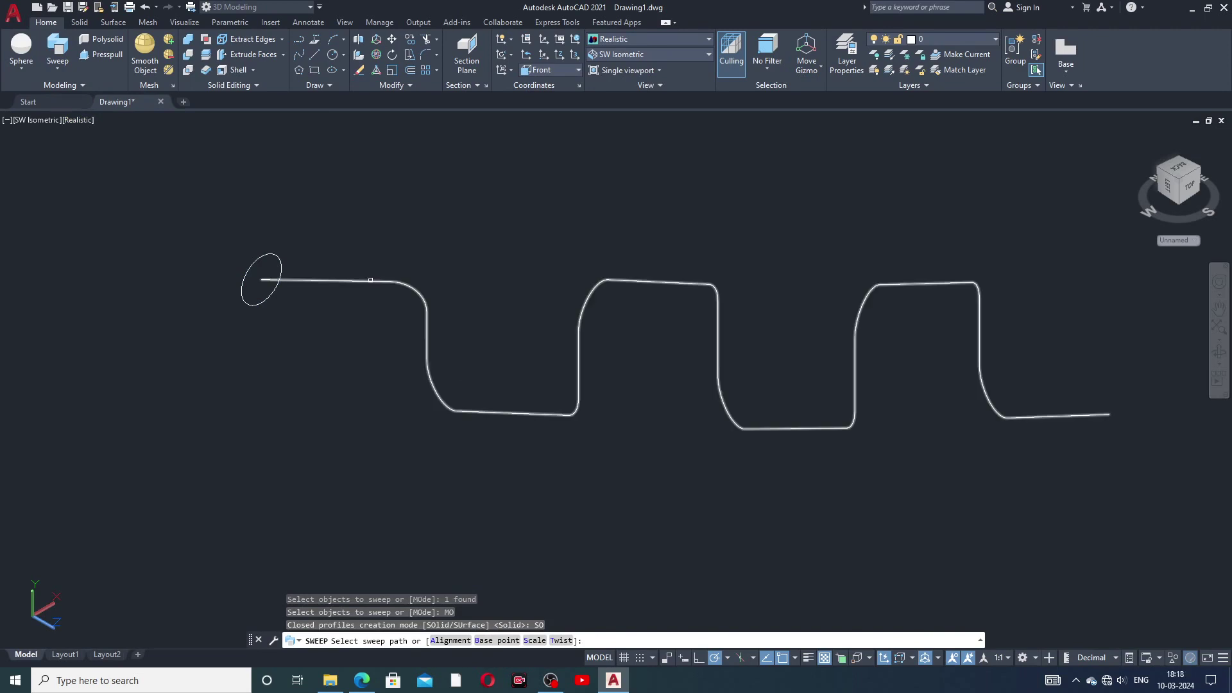
pyautogui.click(381, 282)
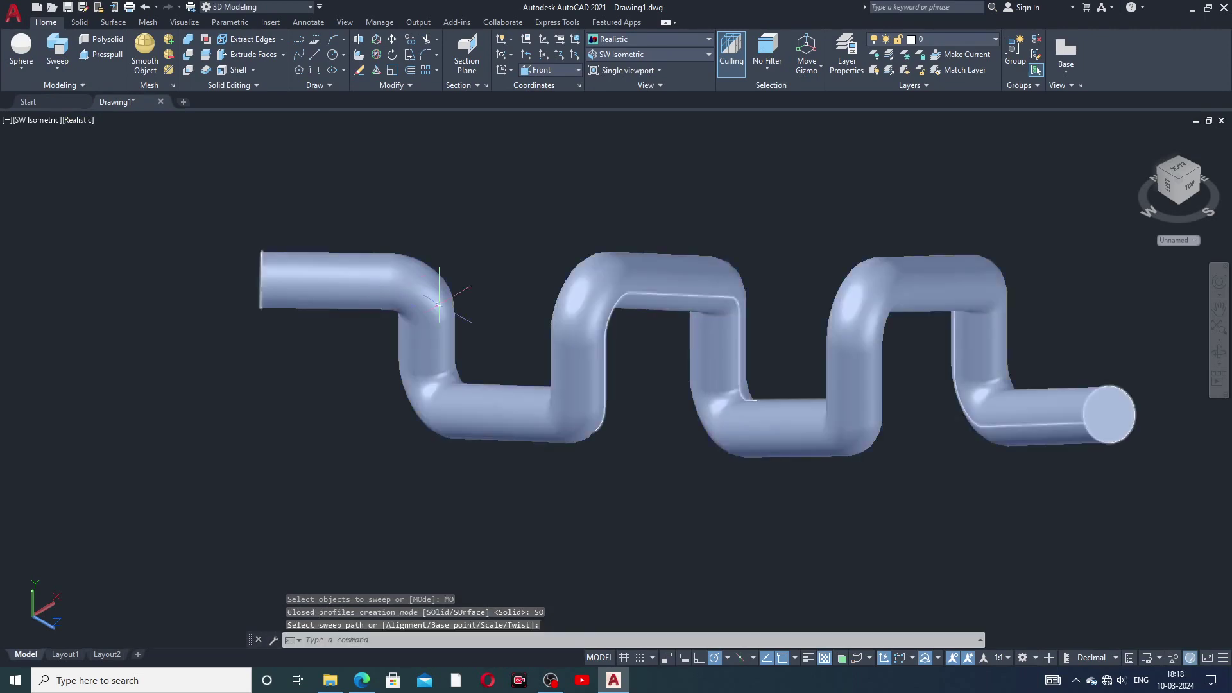
pyautogui.moveTo(566, 363); pyautogui.dragTo(479, 347, button='middle')
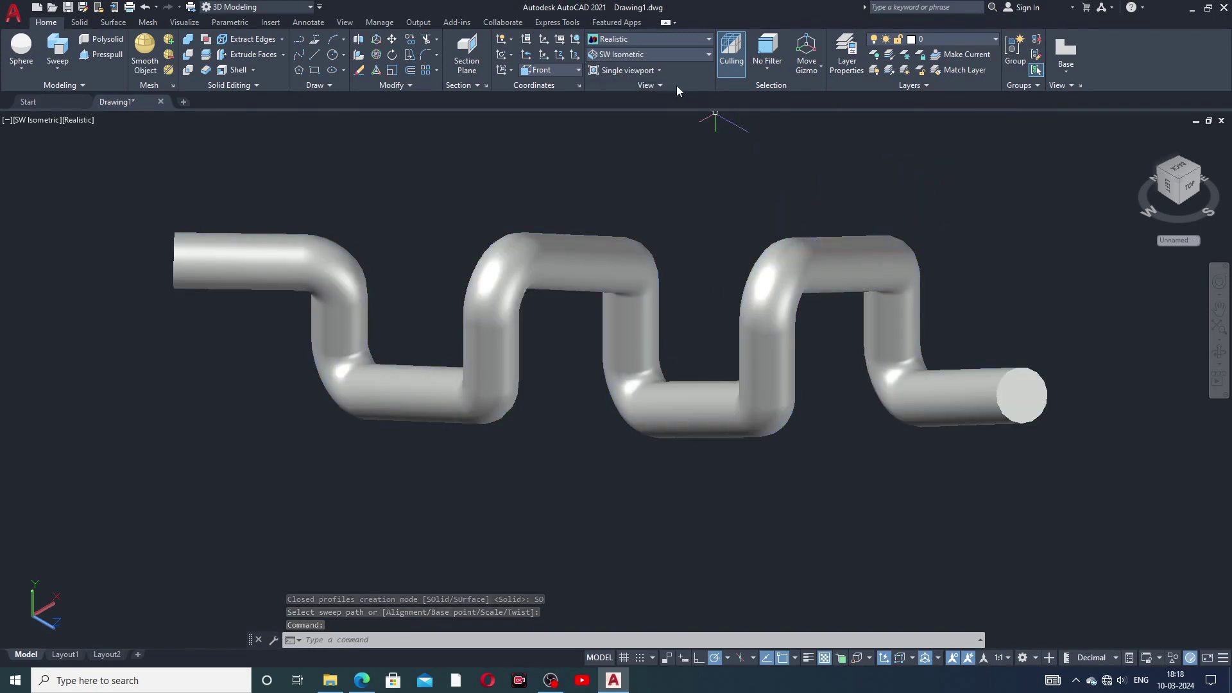
# - Switch the viewport visual style to Conceptual
pyautogui.click(661, 37)
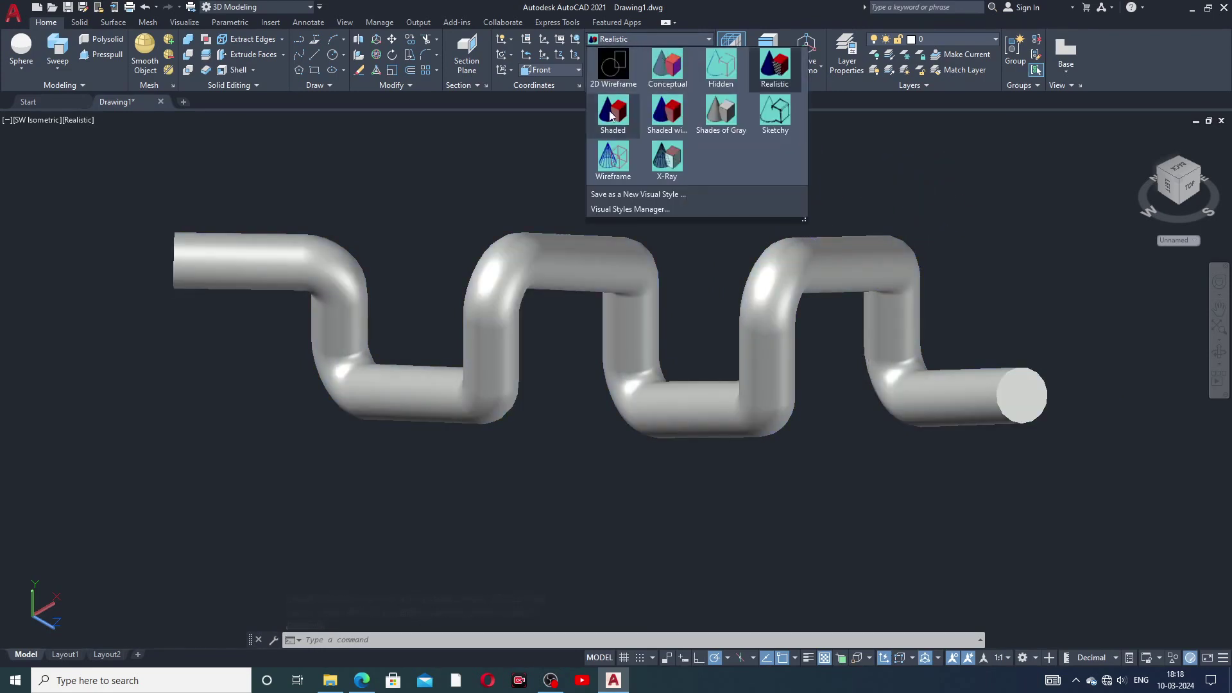
pyautogui.click(610, 110)
pyautogui.click(634, 38)
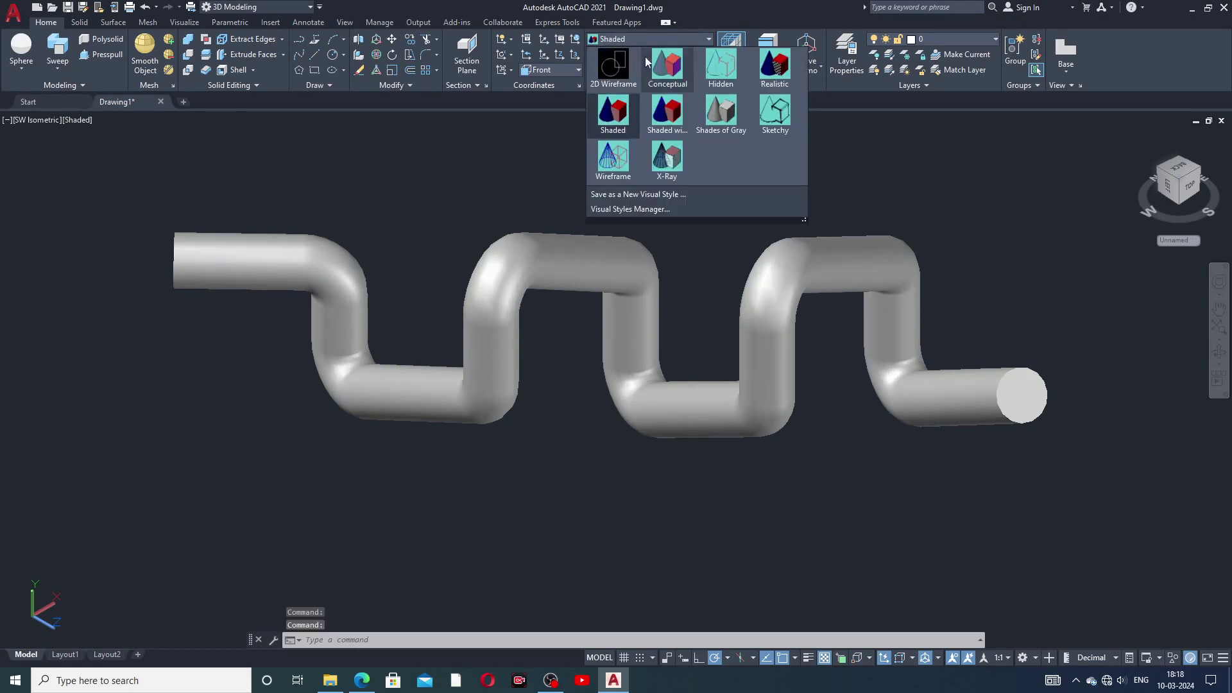
pyautogui.click(667, 68)
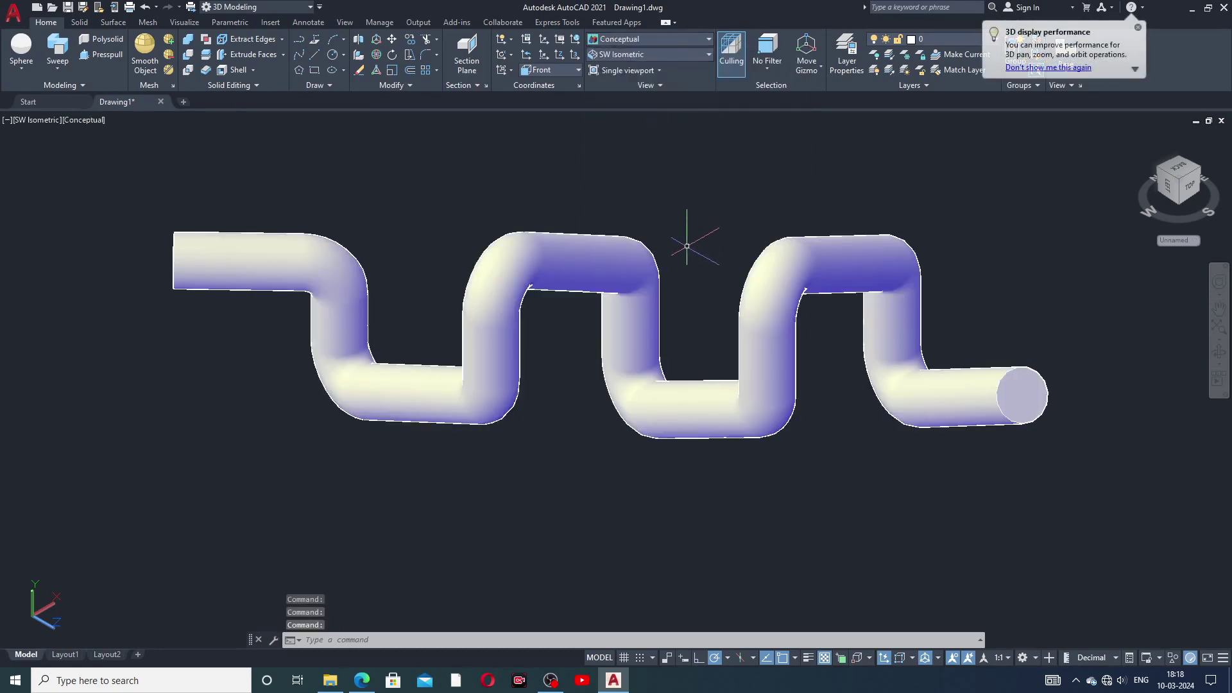
pyautogui.moveTo(697, 239)
pyautogui.mouseDown(button='middle')
pyautogui.moveTo(696, 275)
pyautogui.moveTo(679, 253)
pyautogui.mouseUp(button='middle')
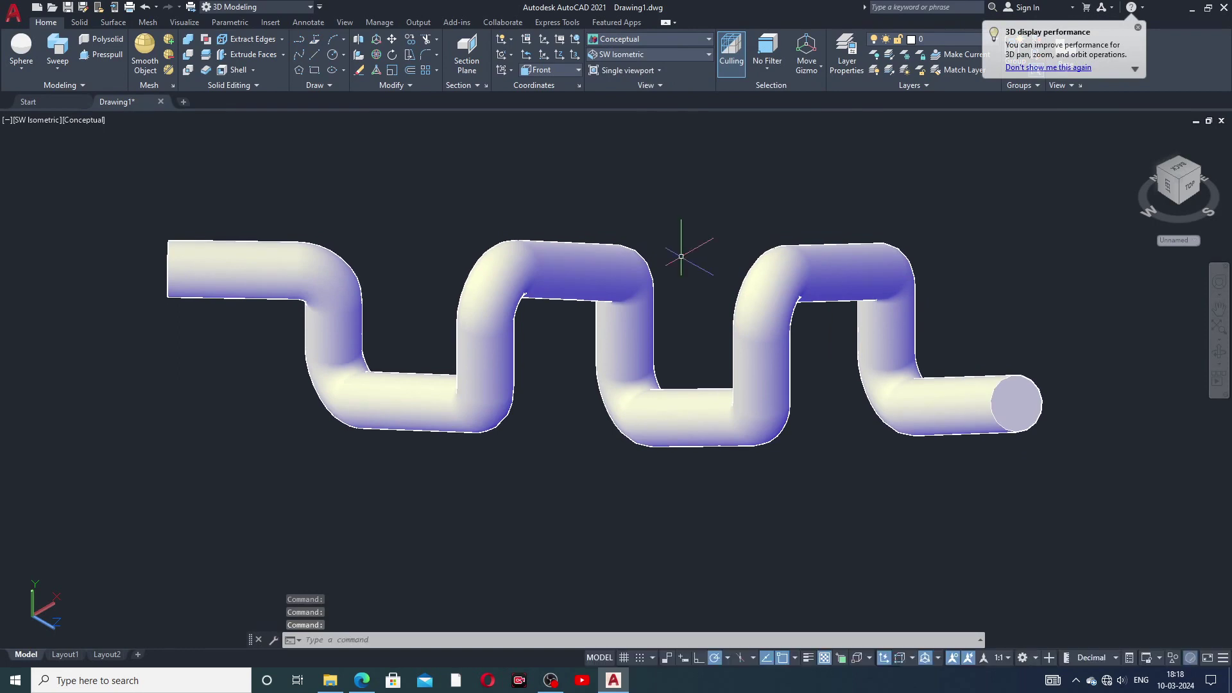
# - Set the swept tube's colour to Magenta in Quick Properties
pyautogui.click(784, 282)
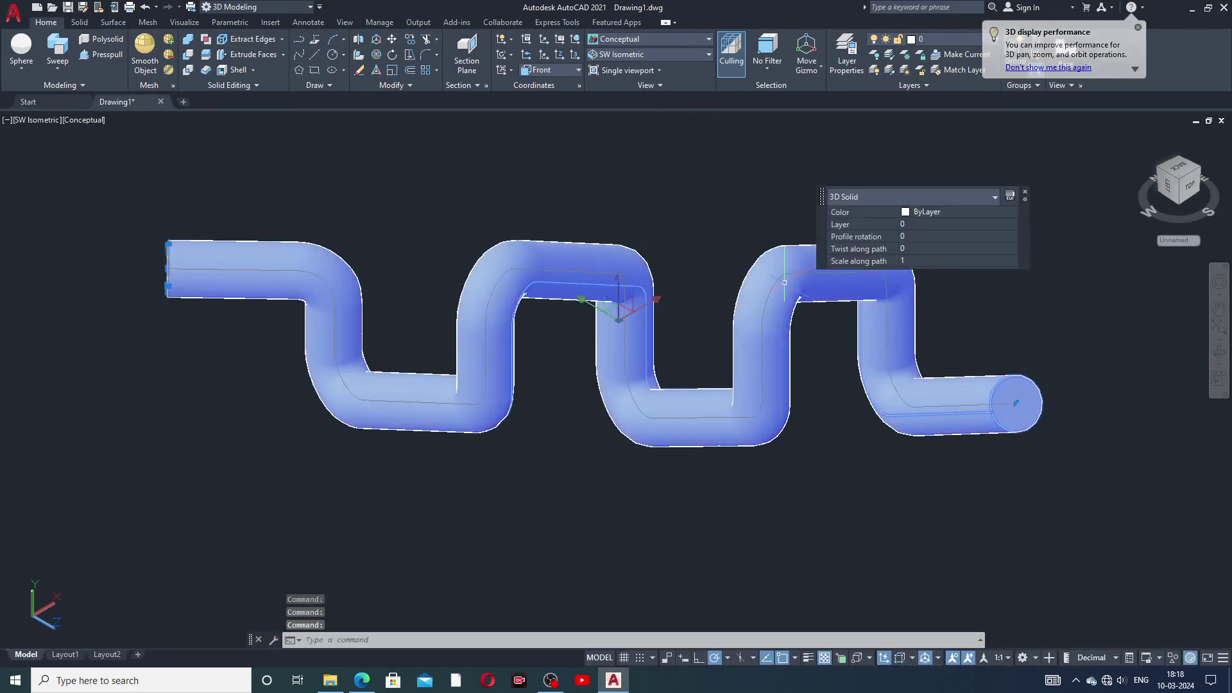
pyautogui.click(911, 213)
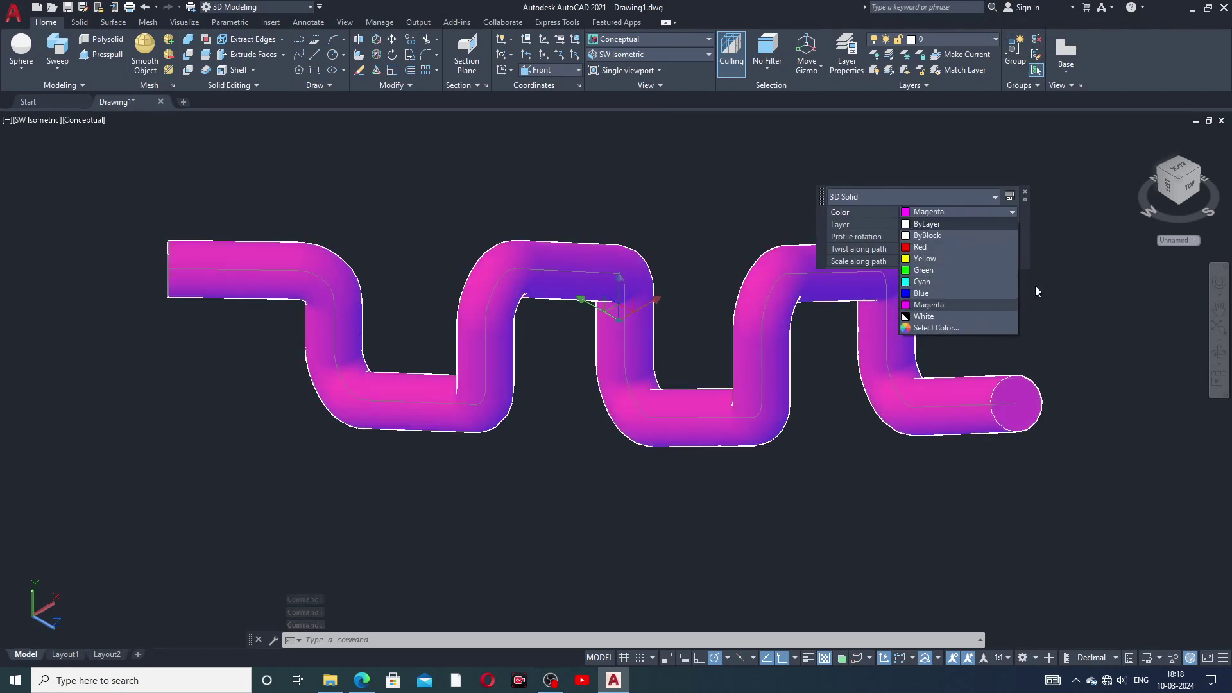
pyautogui.press('Escape')
pyautogui.press('Escape')
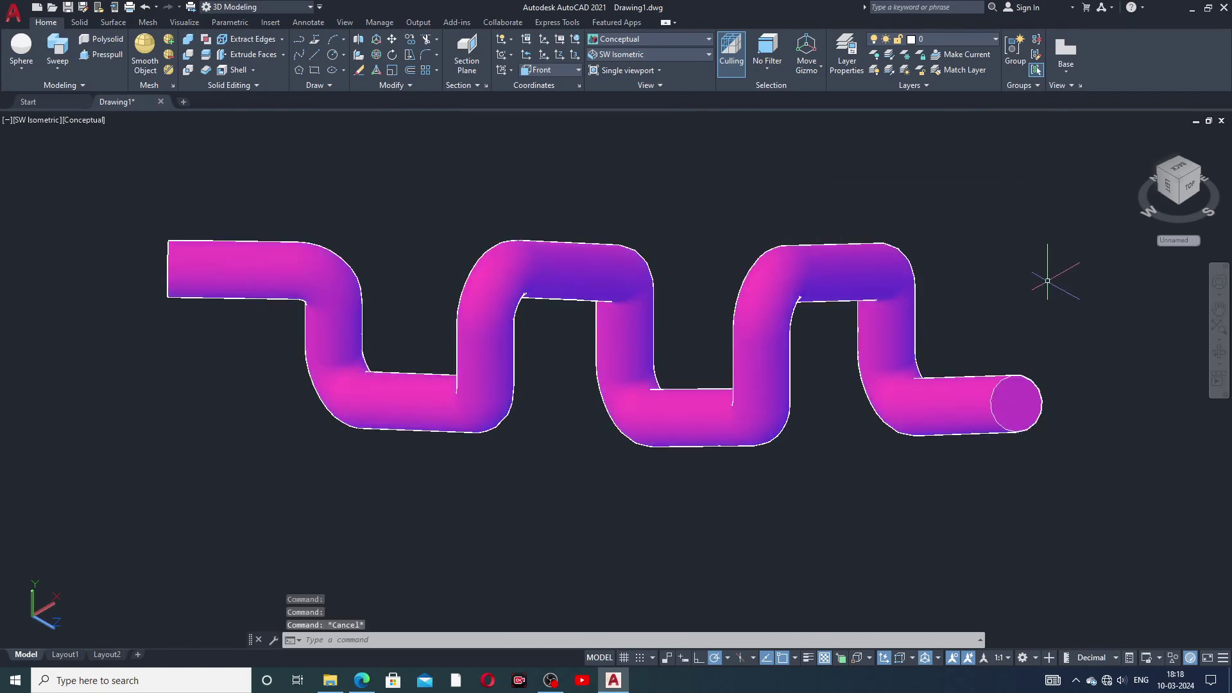
pyautogui.moveTo(765, 295); pyautogui.dragTo(792, 274, button='middle')
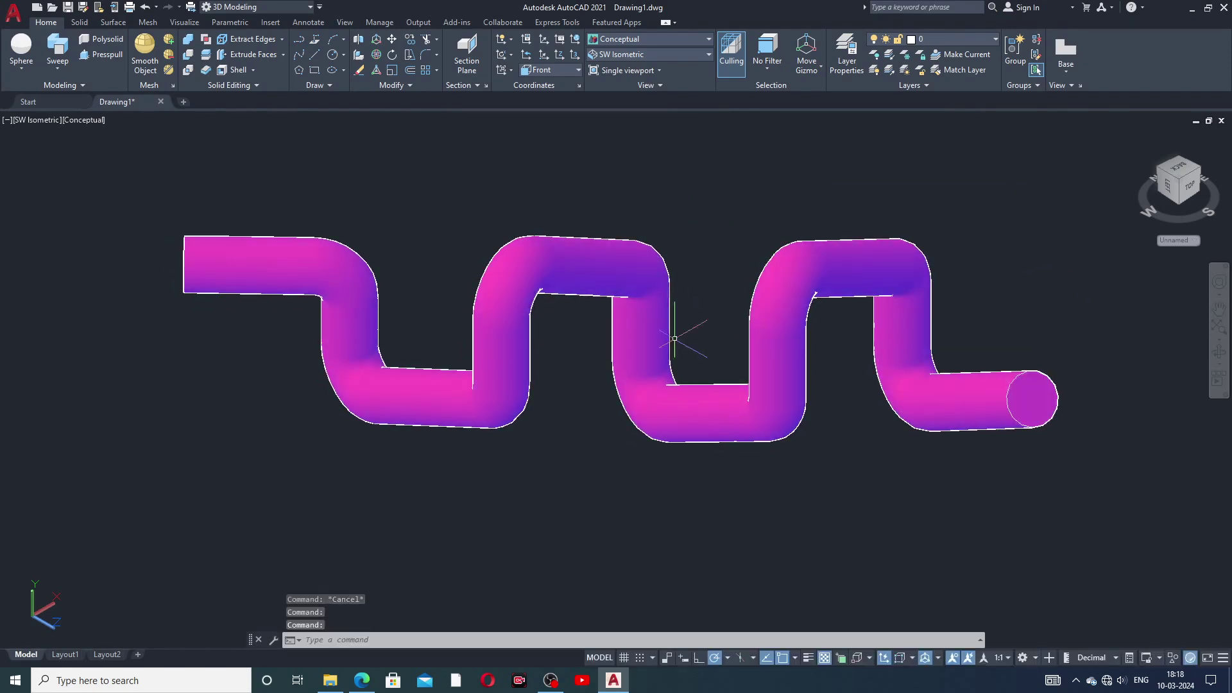
pyautogui.click(765, 684)
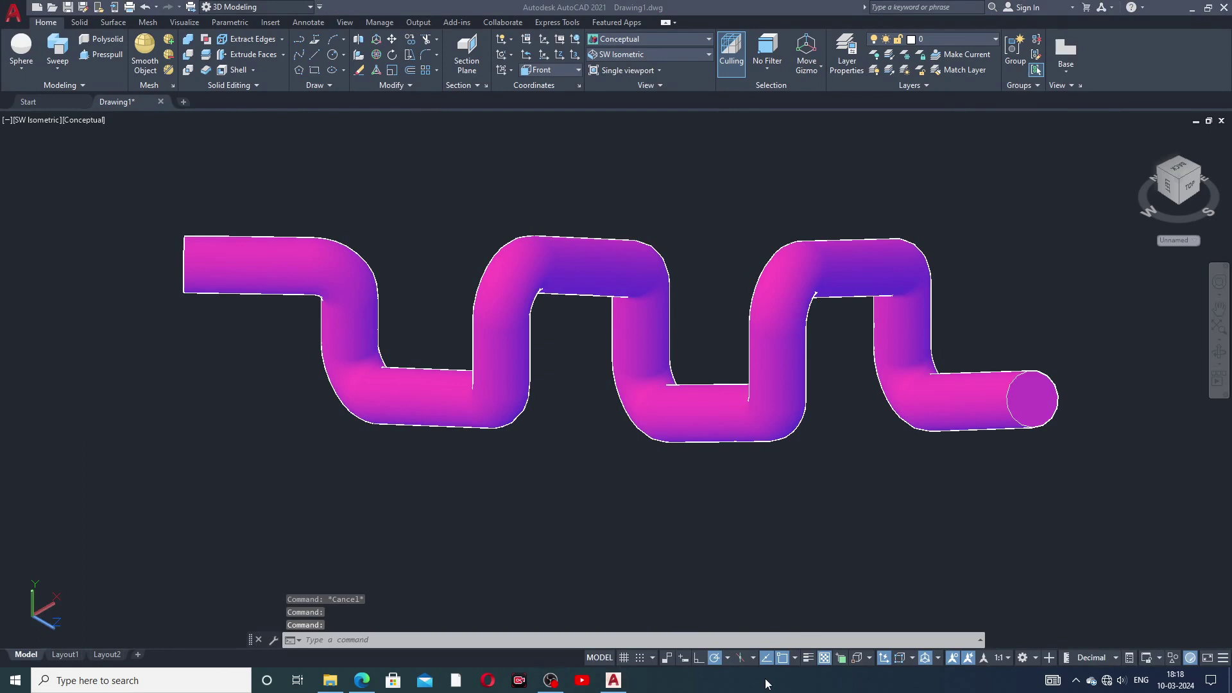
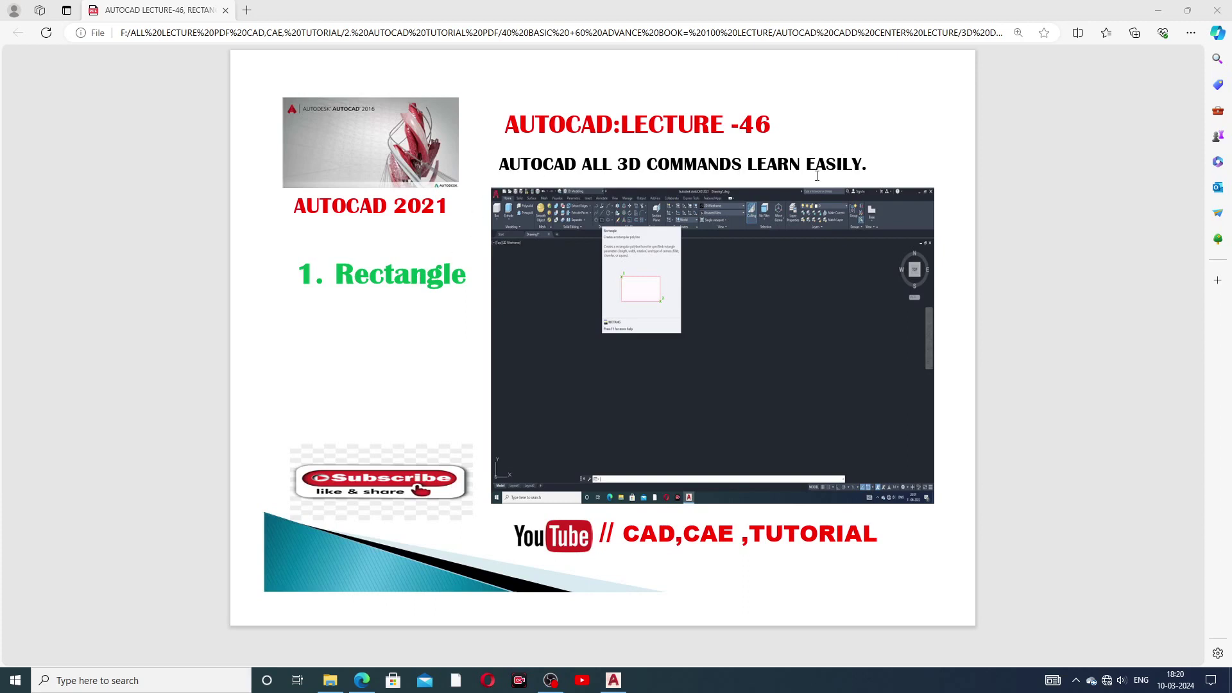
# - Switch from the lecture PDF in Edge to the AutoCAD 2021 drawing
pyautogui.click(614, 679)
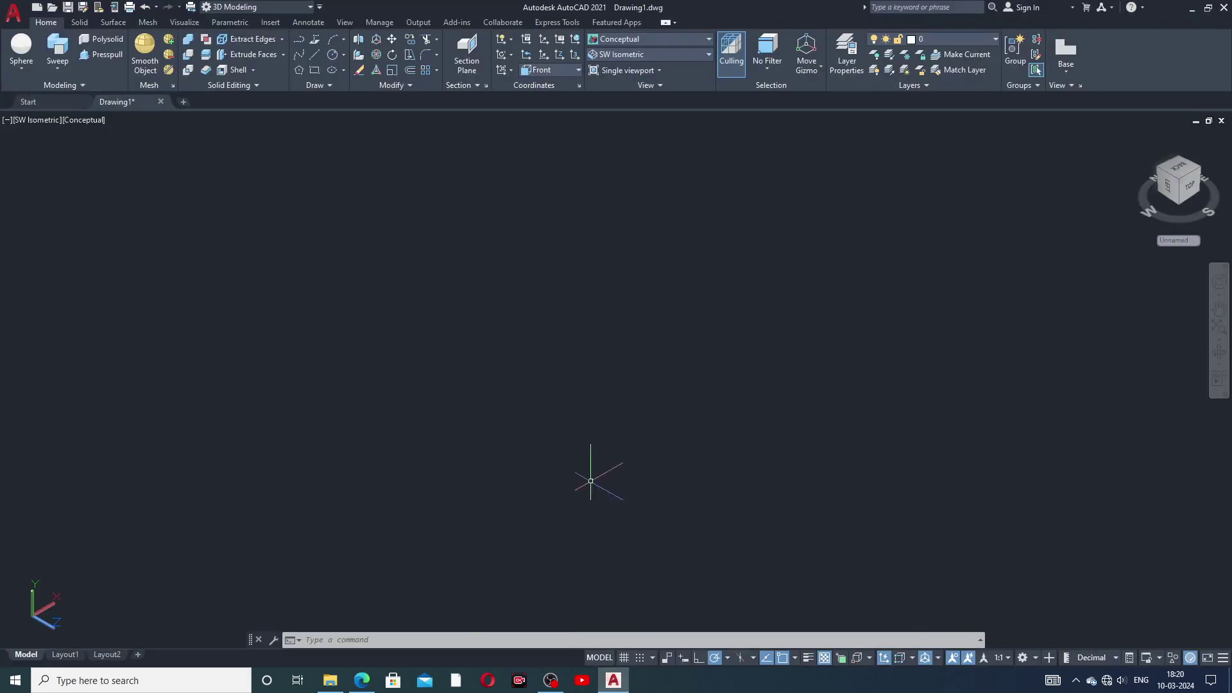
# - Draw a trial rectangle on the Front plane
pyautogui.click(315, 71)
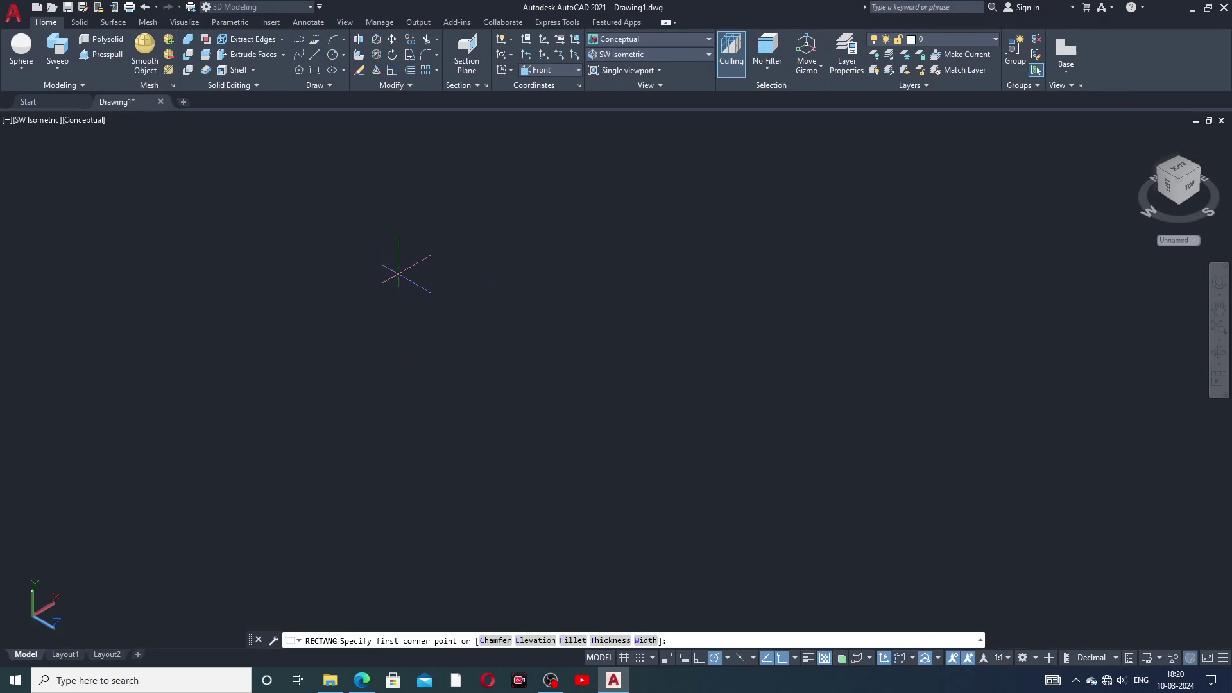
pyautogui.click(337, 277)
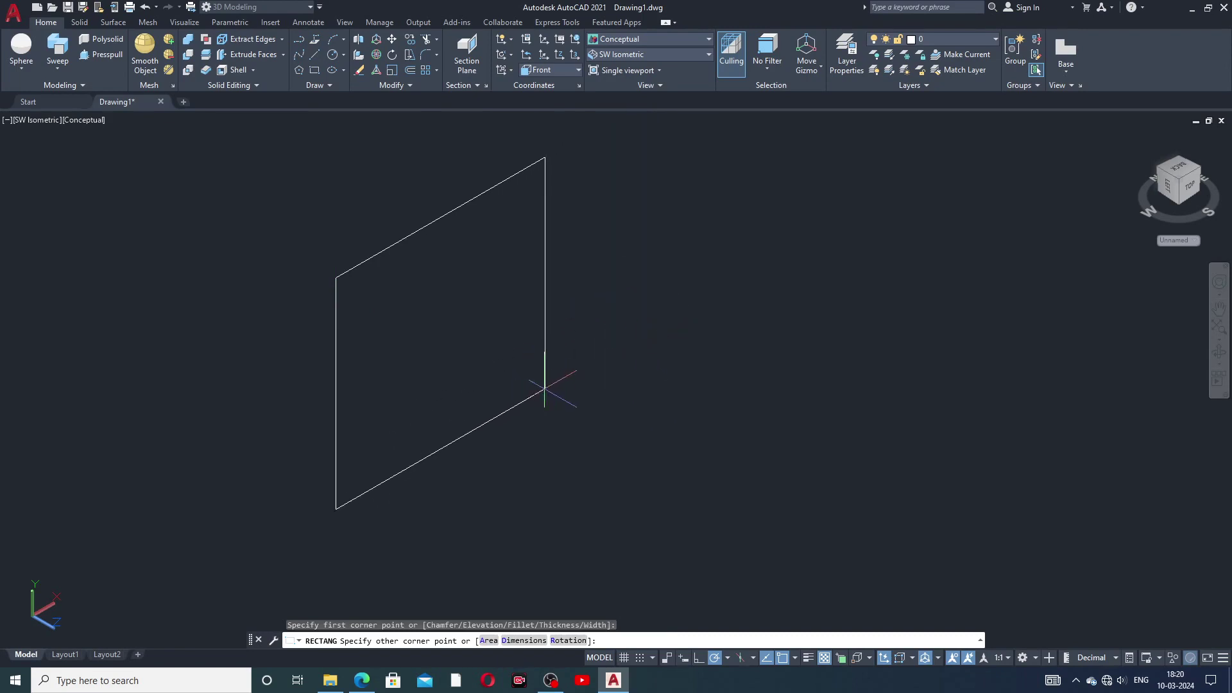
pyautogui.click(544, 388)
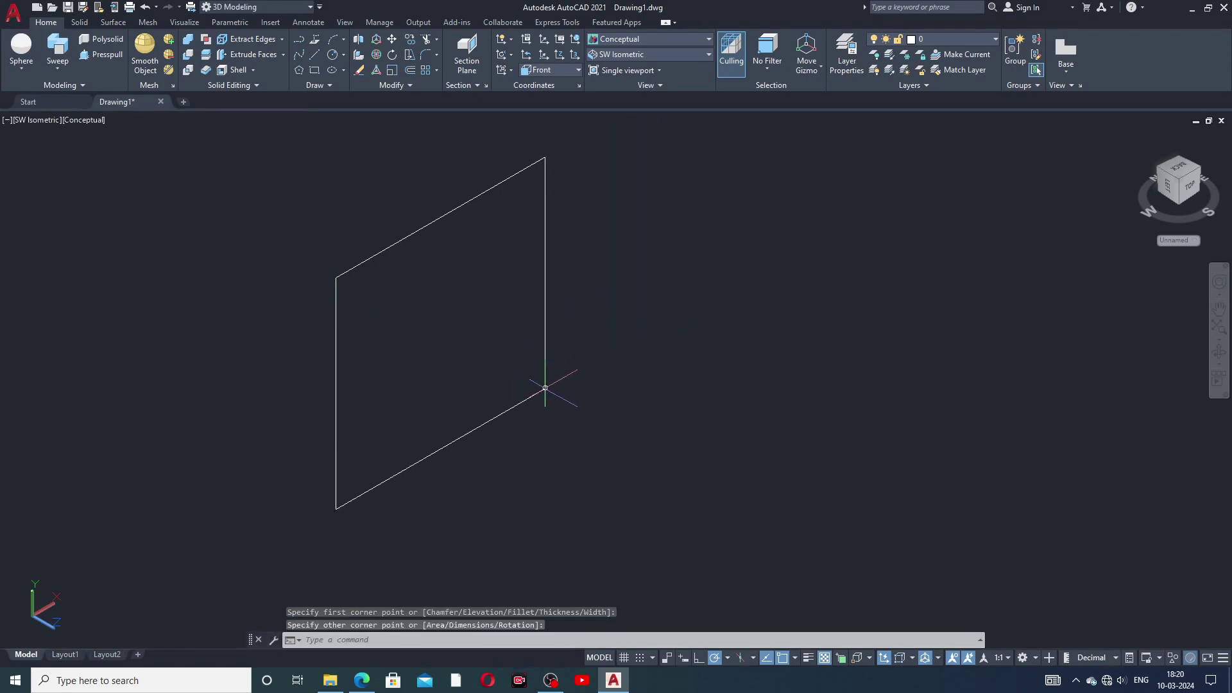
# - Reset the UCS to World and erase everything, leaving the drawing empty
pyautogui.click(559, 70)
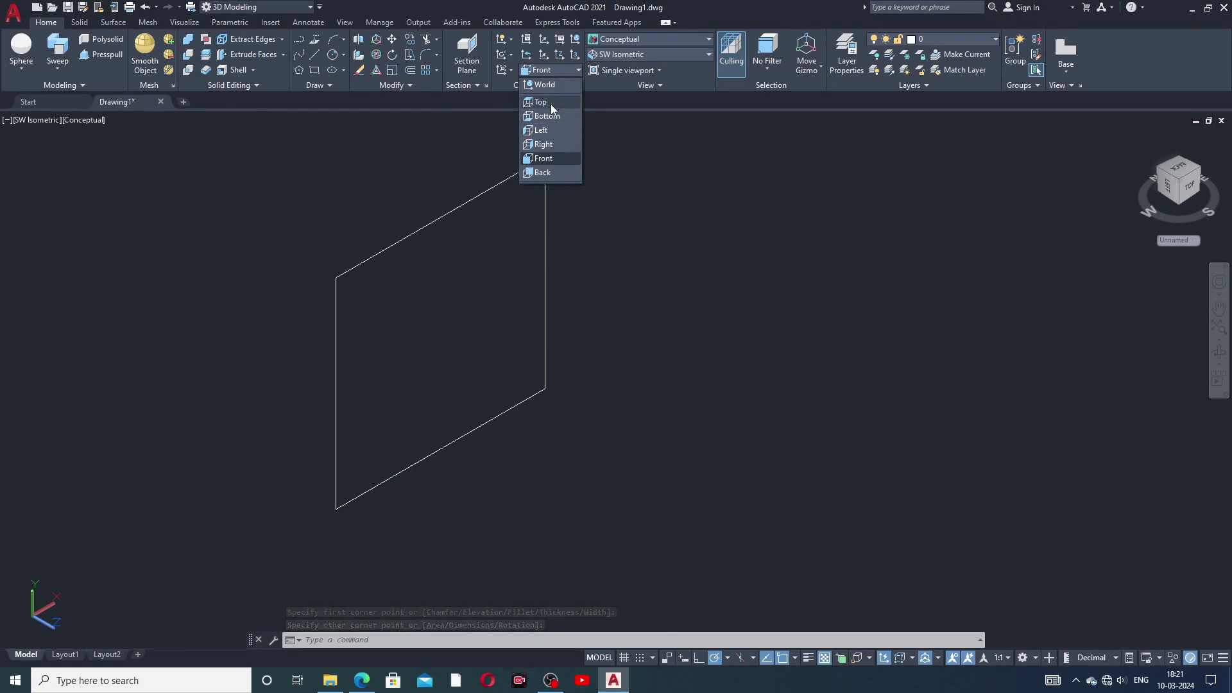
pyautogui.click(557, 83)
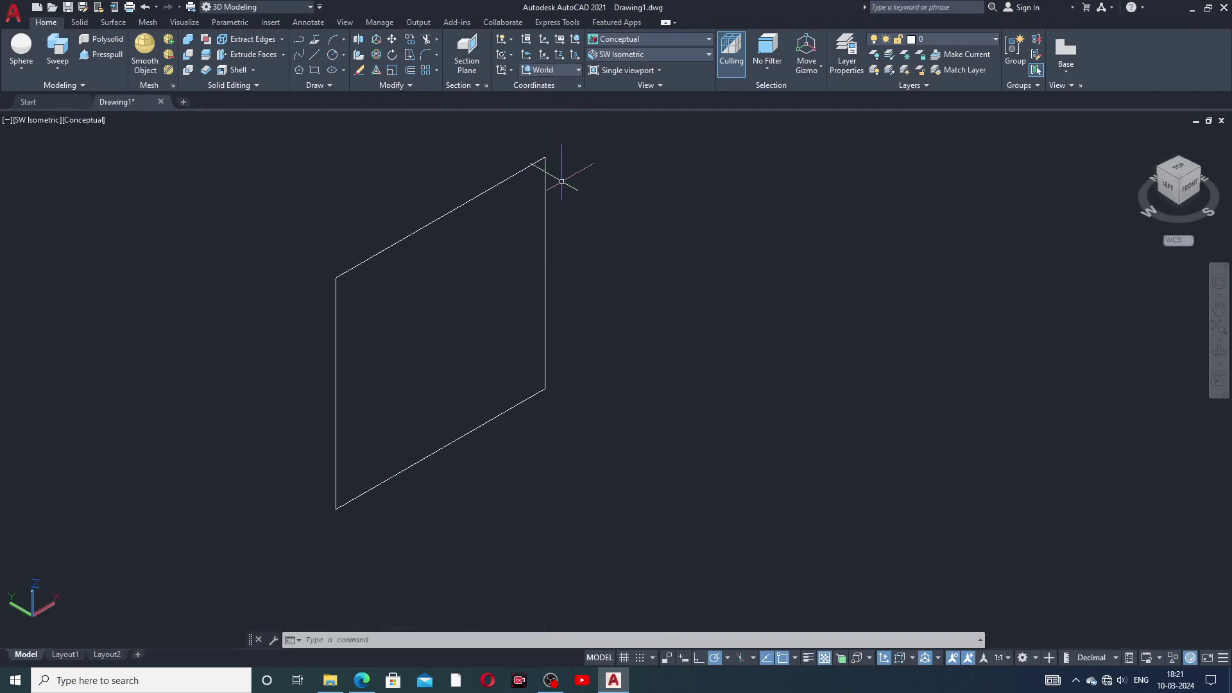
pyautogui.moveTo(583, 308)
pyautogui.mouseDown(button='middle')
pyautogui.moveTo(603, 346)
pyautogui.moveTo(589, 314)
pyautogui.mouseUp(button='middle')
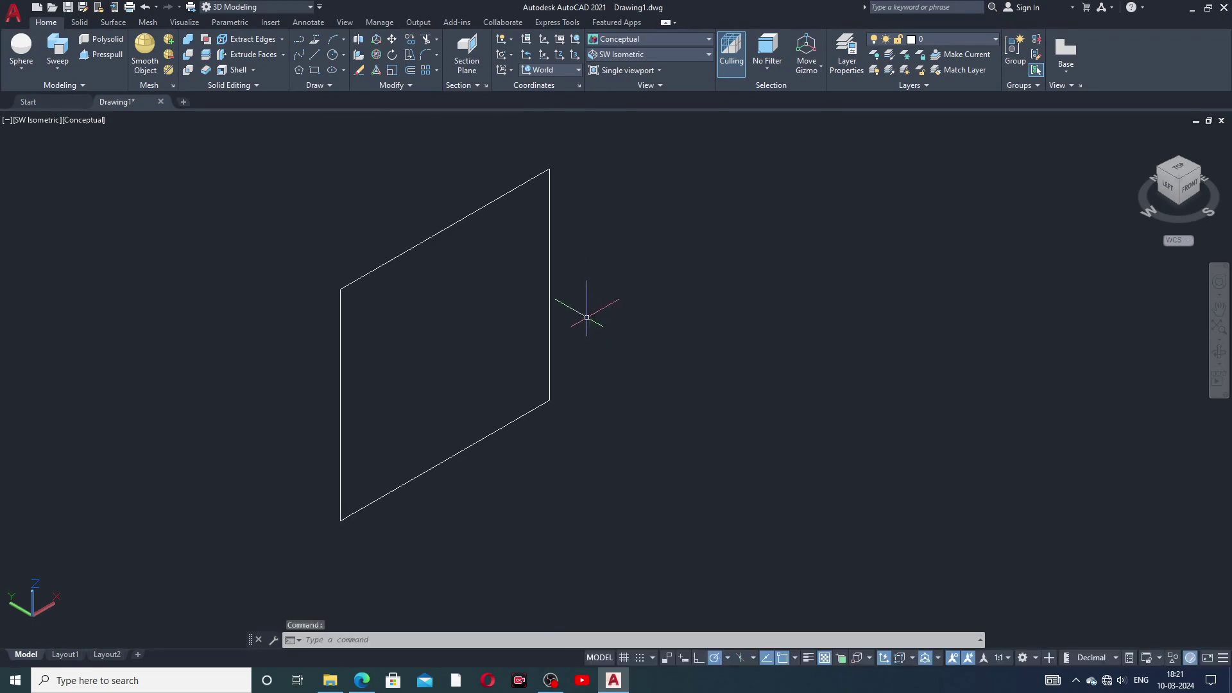
pyautogui.hotkey('ctrl', 'a')
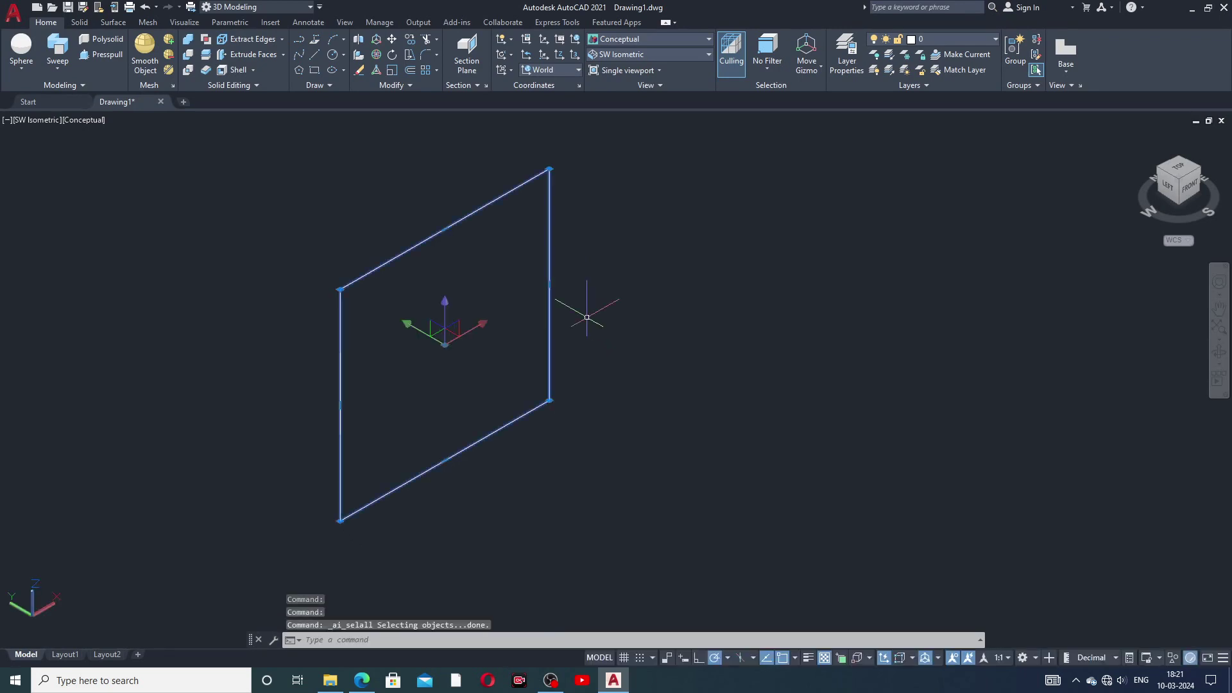
pyautogui.press('Delete')
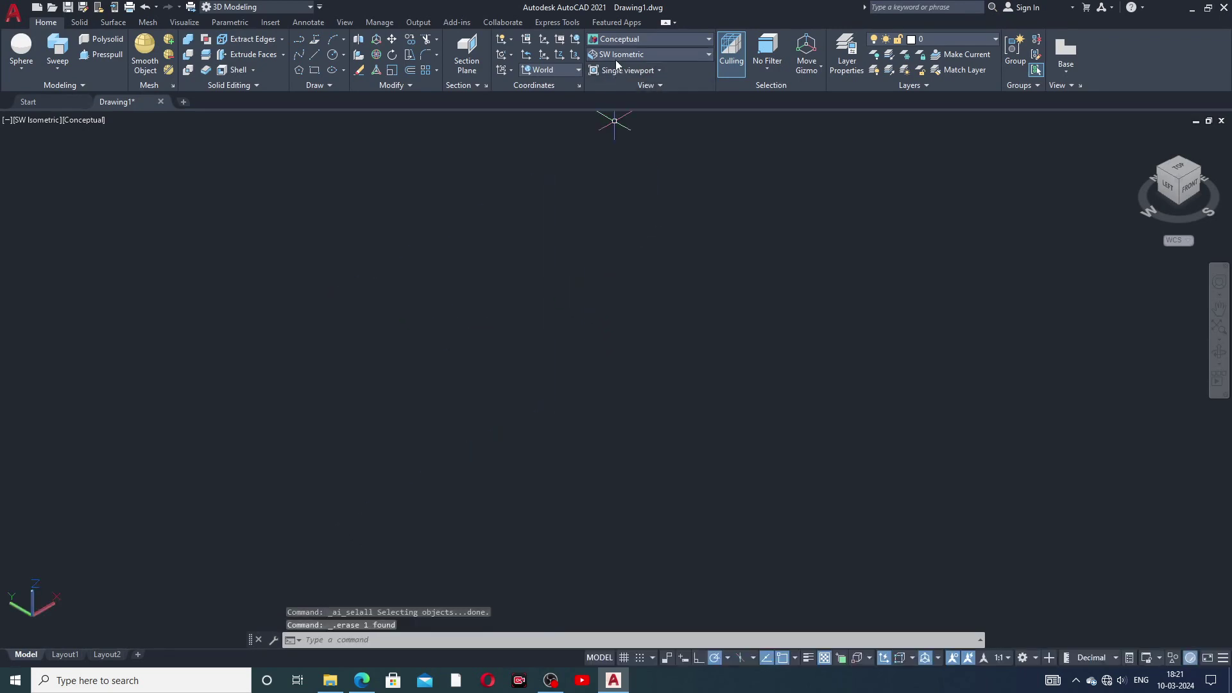
# - Set the visual style to Shaded with edges
pyautogui.click(629, 37)
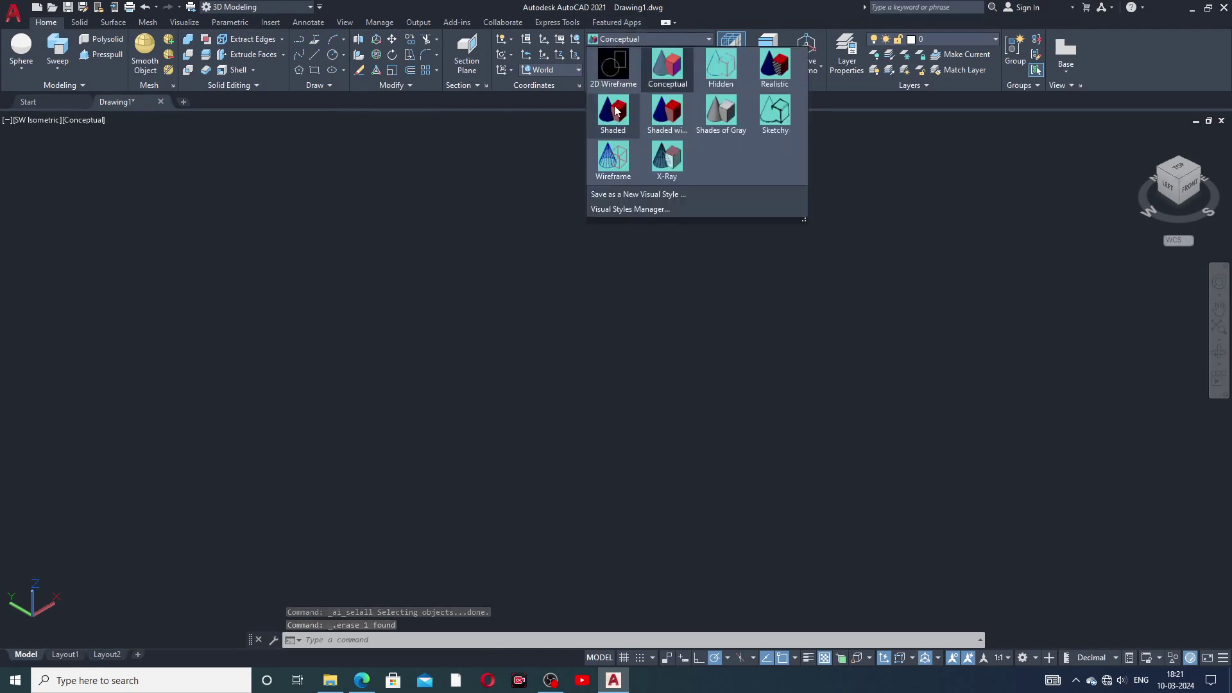
pyautogui.click(611, 110)
pyautogui.click(620, 41)
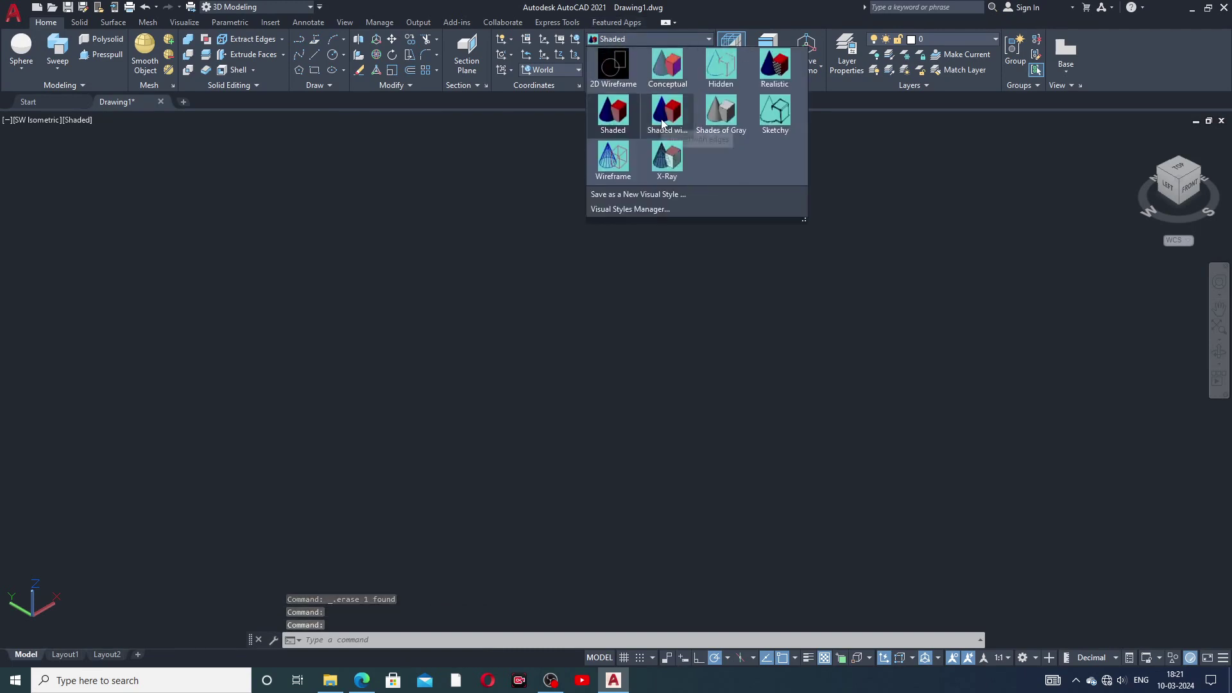
pyautogui.click(665, 110)
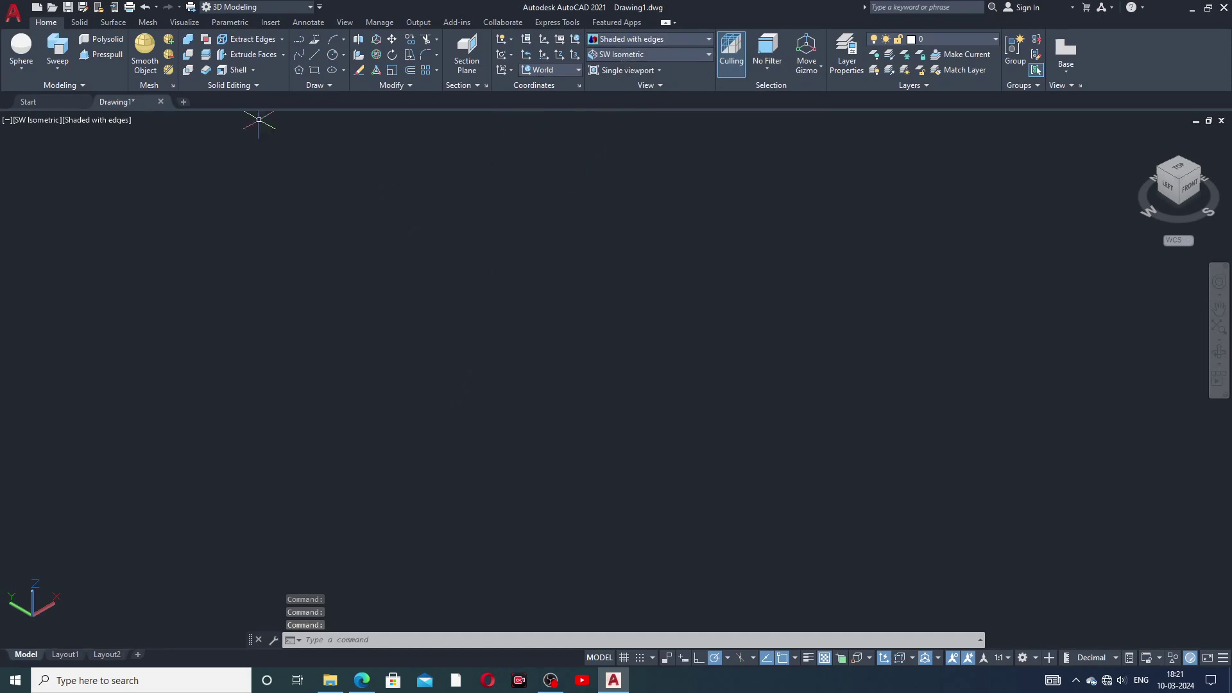
# - Draw two large rectangles on the ground plane, one left and one right
pyautogui.click(316, 73)
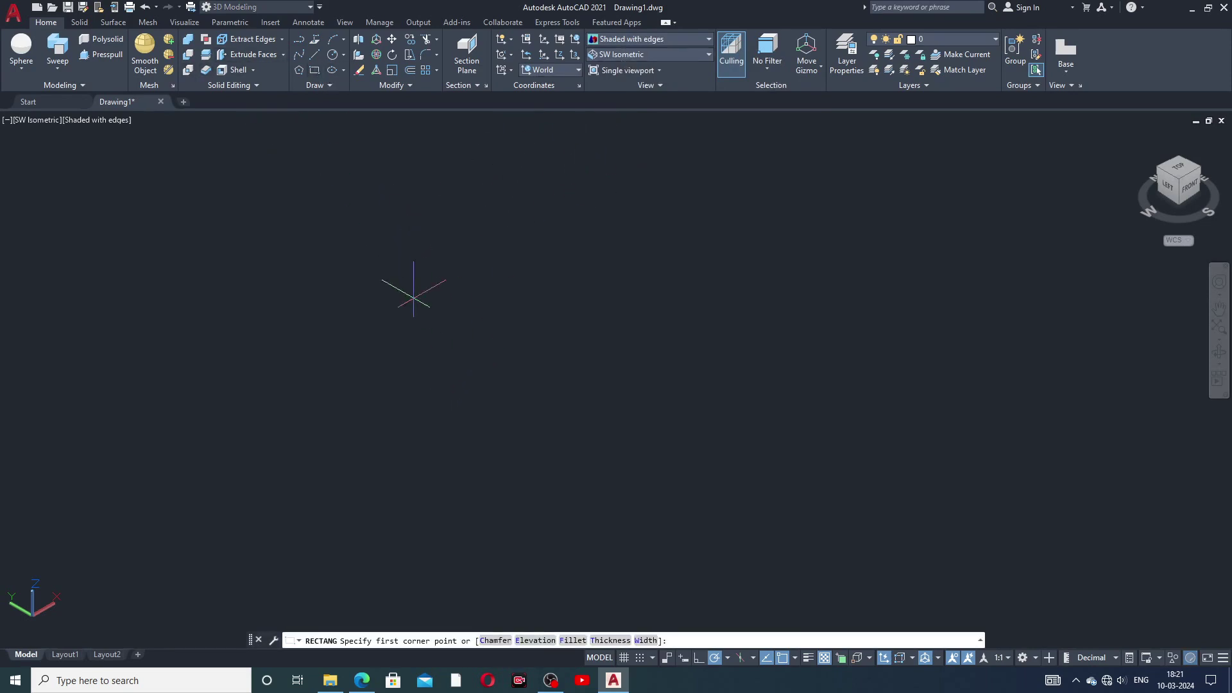
pyautogui.click(413, 366)
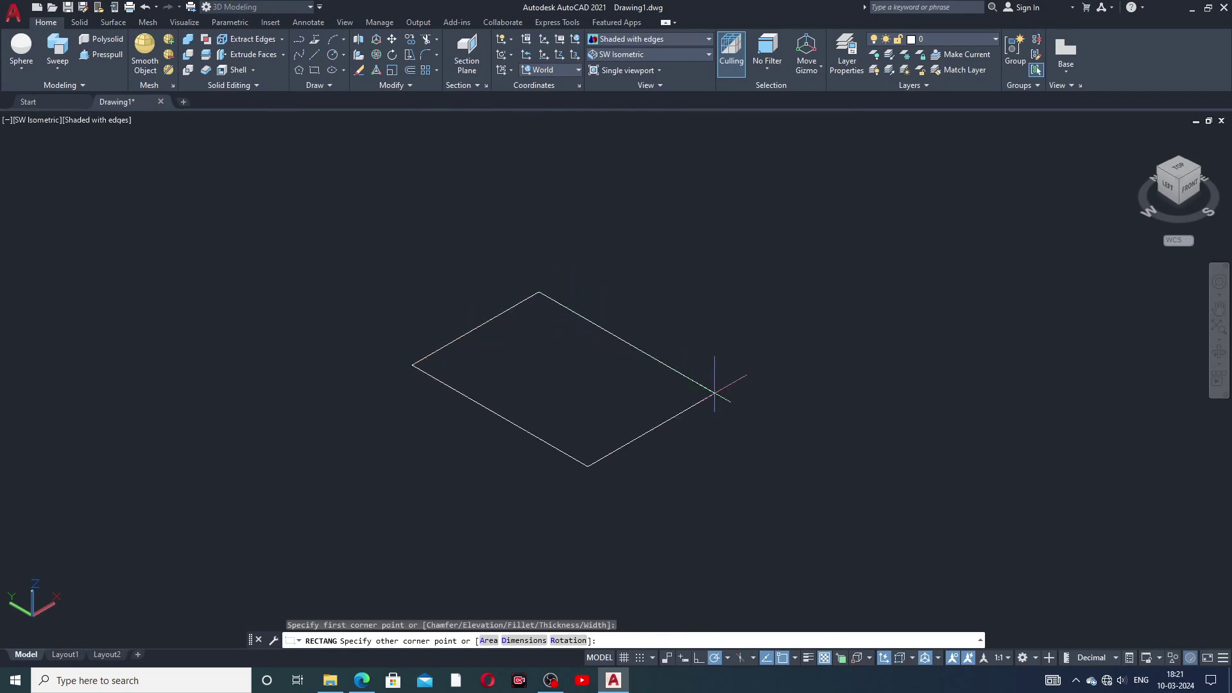
pyautogui.click(805, 376)
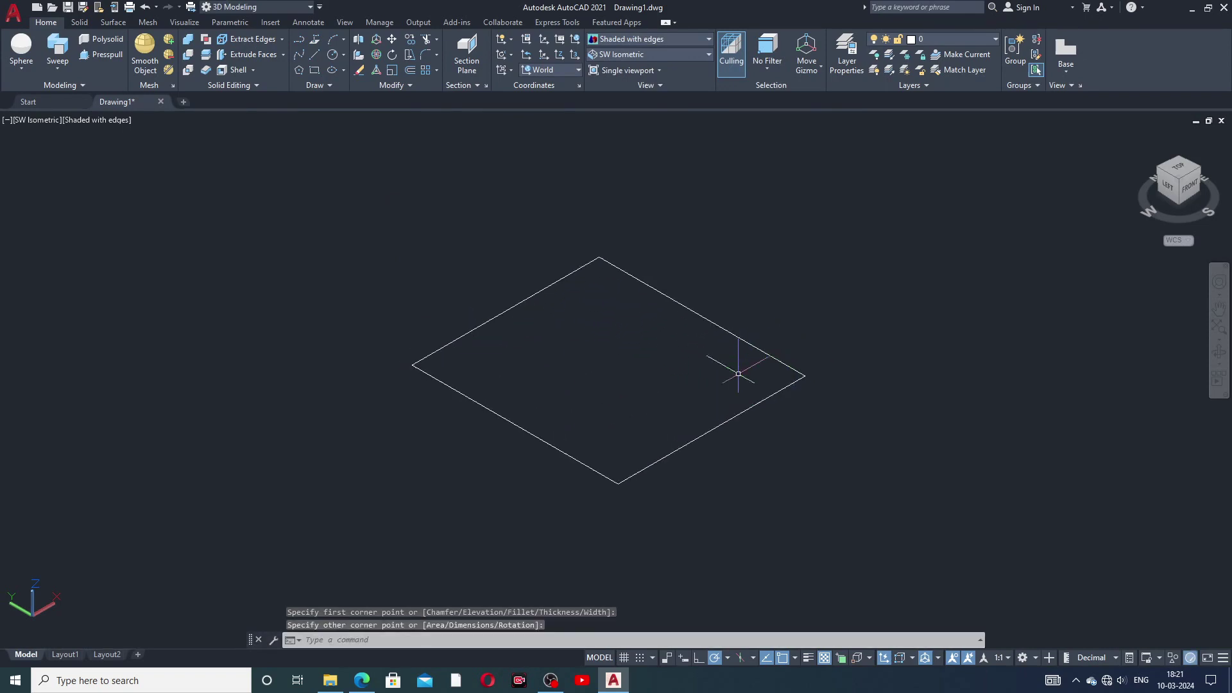
pyautogui.moveTo(680, 376); pyautogui.dragTo(417, 365, button='middle')
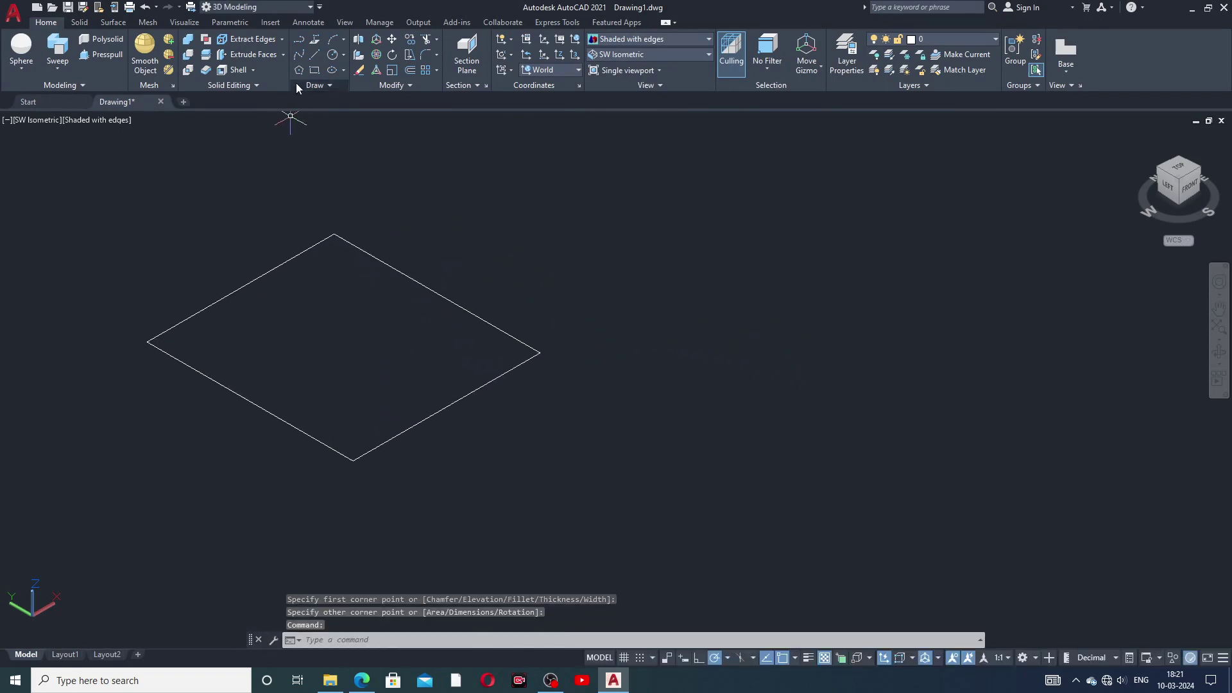
pyautogui.click(315, 70)
pyautogui.click(746, 318)
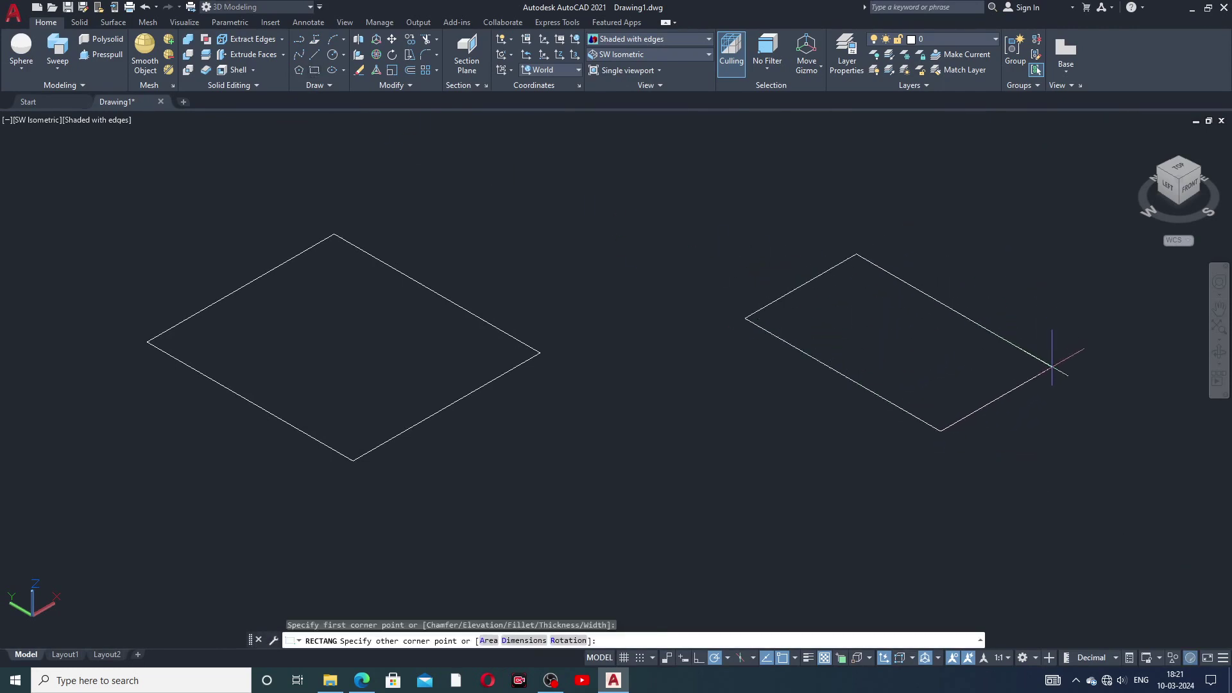
pyautogui.click(1087, 371)
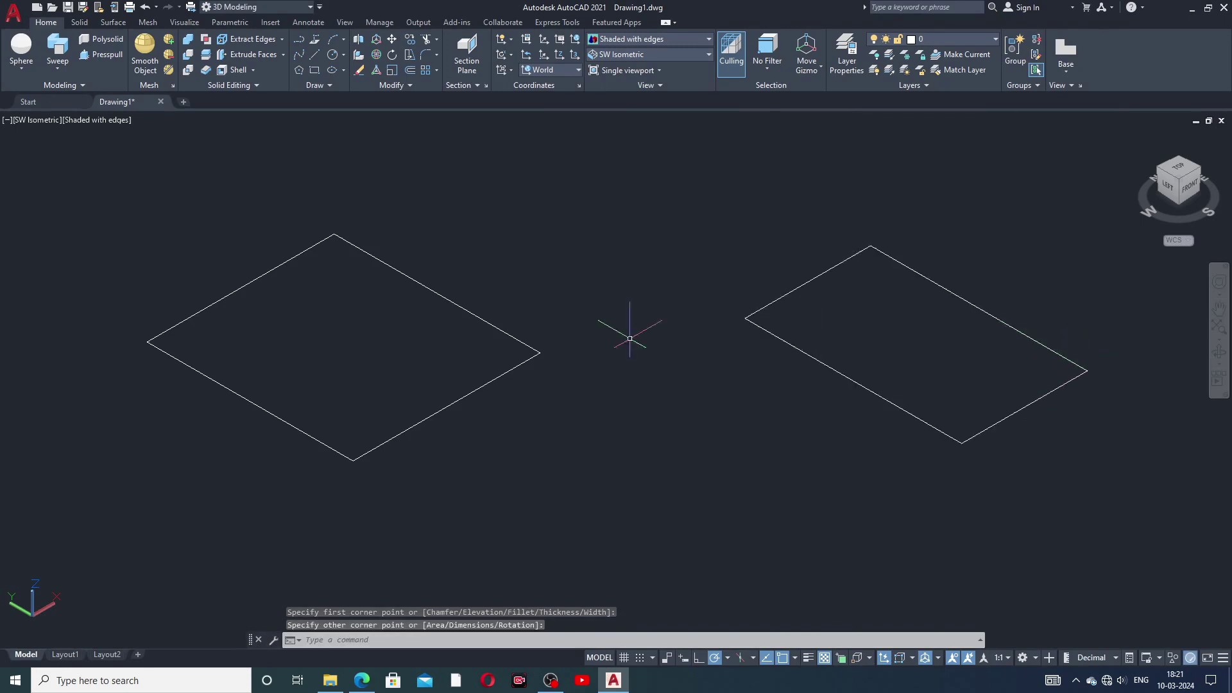
pyautogui.moveTo(589, 332); pyautogui.dragTo(537, 329, button='middle')
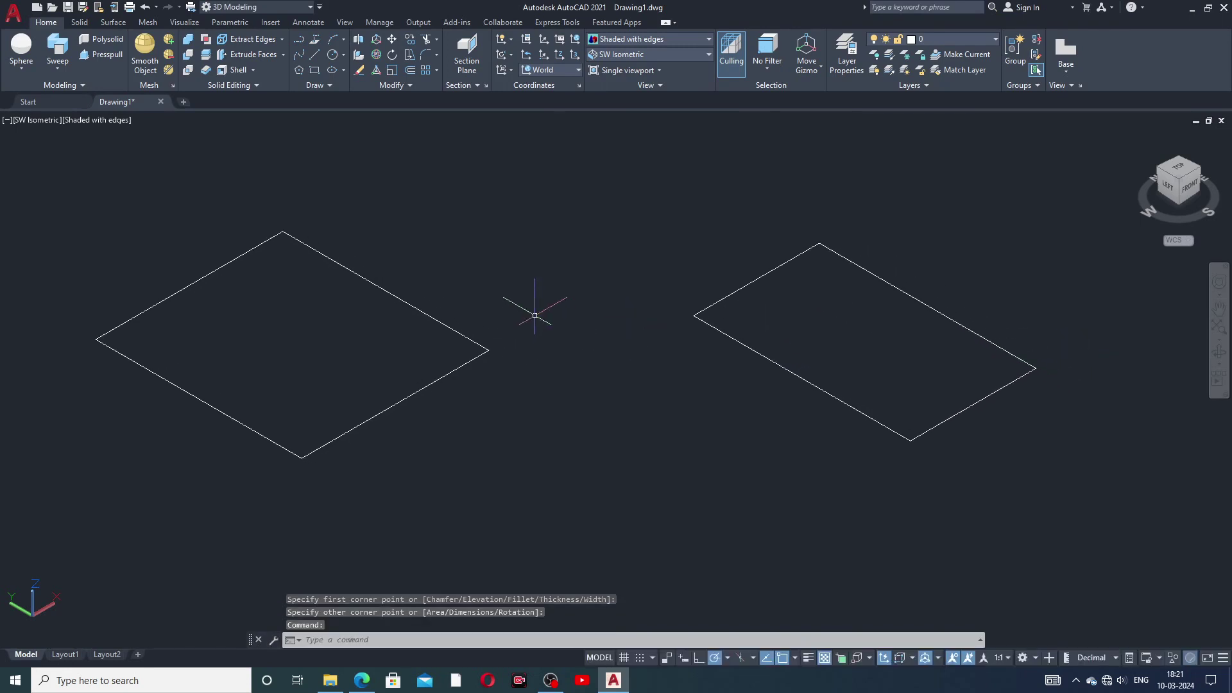
# - Draw two smaller rectangles, one at top centre and one at lower centre
pyautogui.click(314, 70)
pyautogui.click(522, 188)
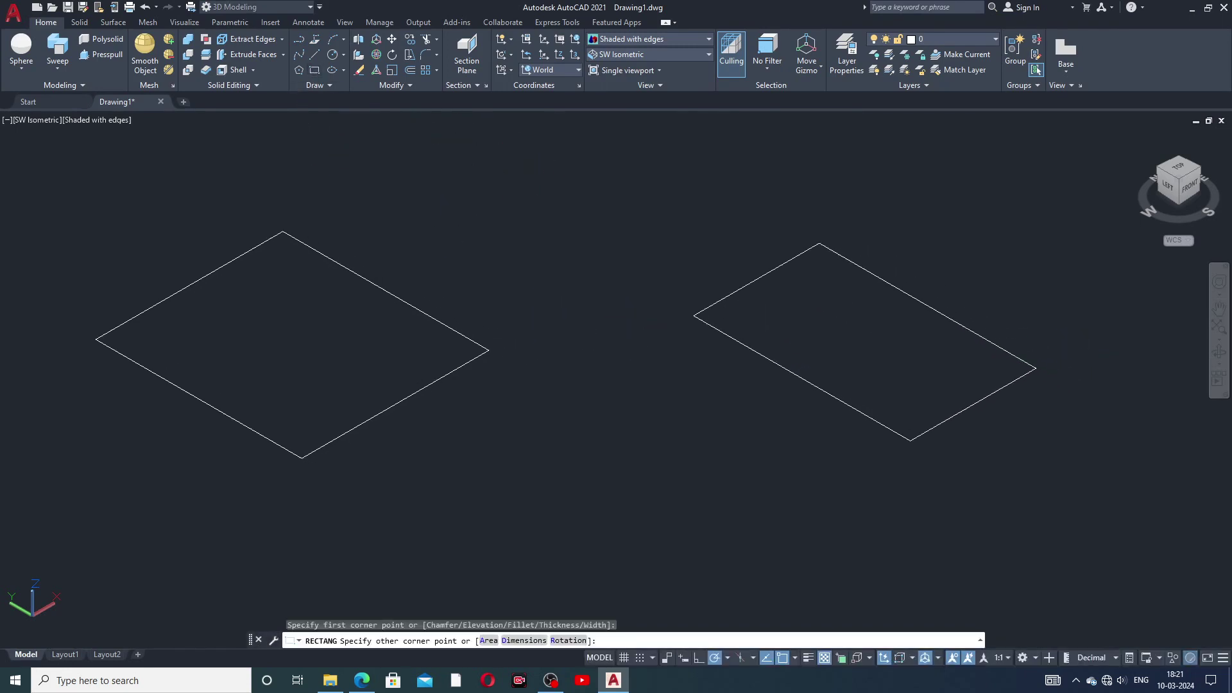
pyautogui.click(560, 293)
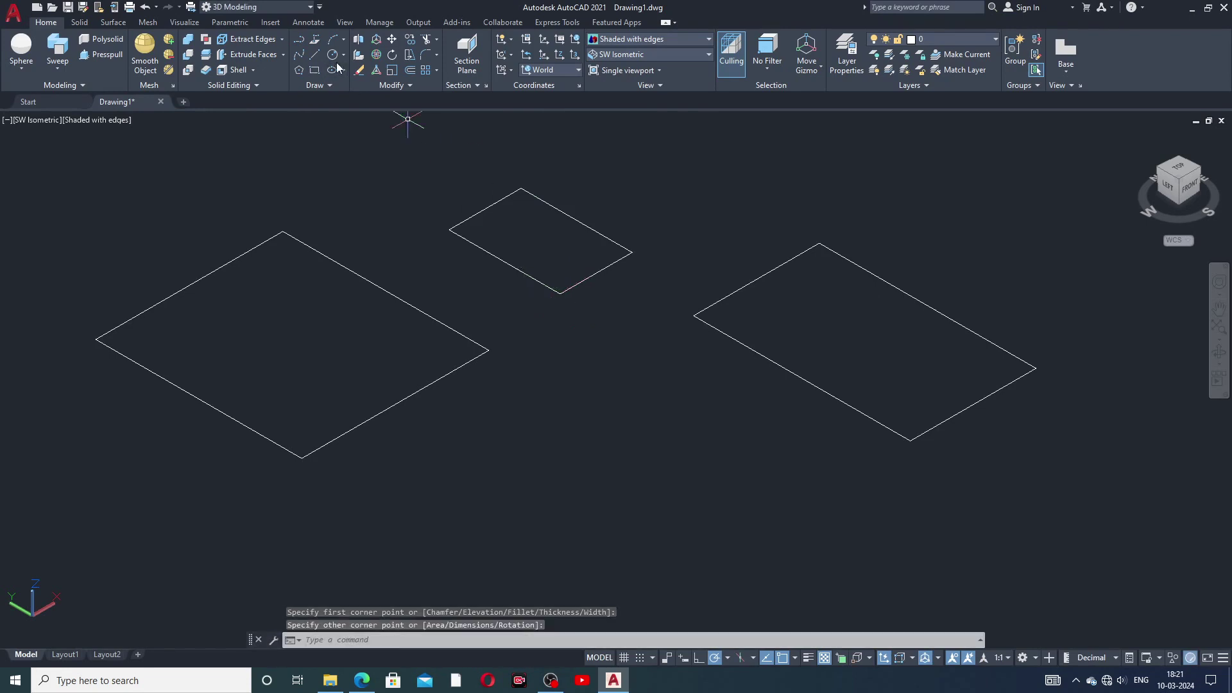
pyautogui.click(315, 70)
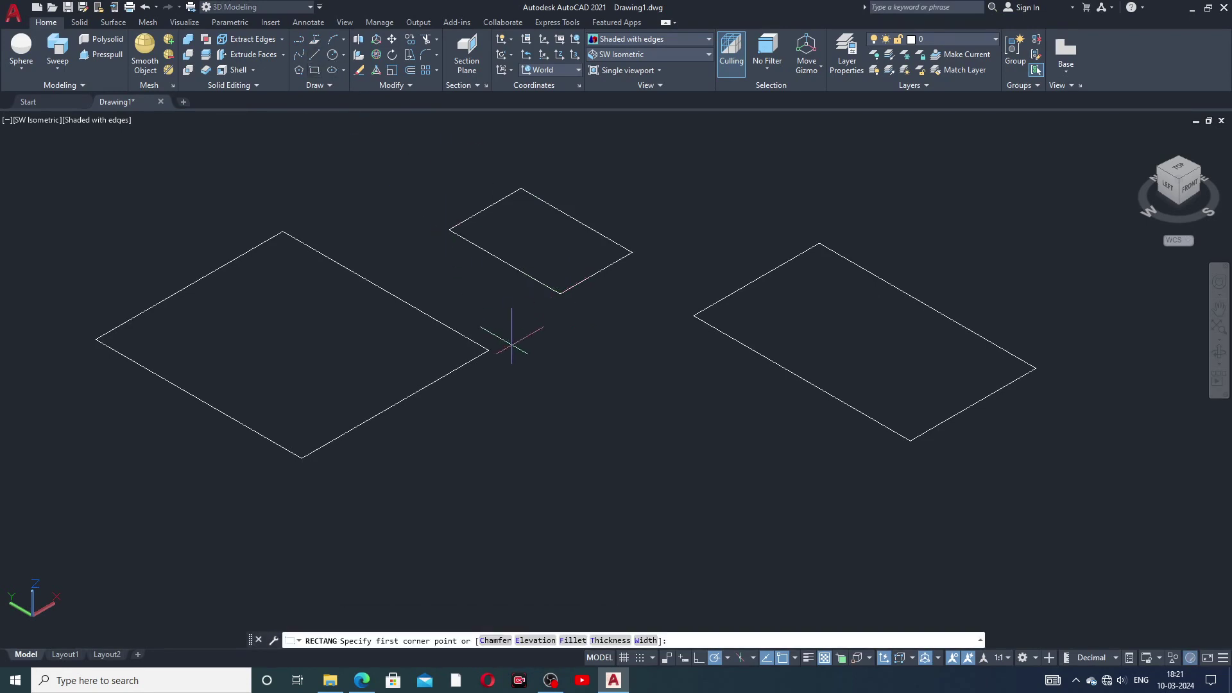
pyautogui.click(518, 466)
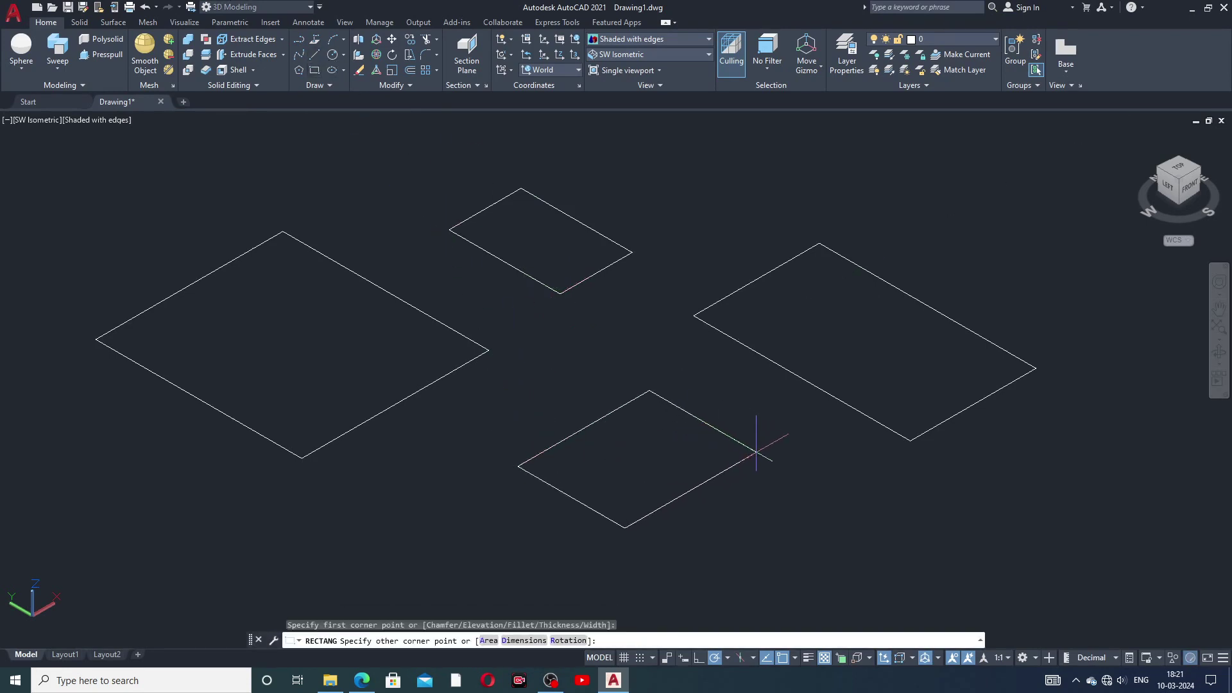
pyautogui.click(763, 457)
pyautogui.moveTo(751, 327); pyautogui.dragTo(765, 319, button='middle')
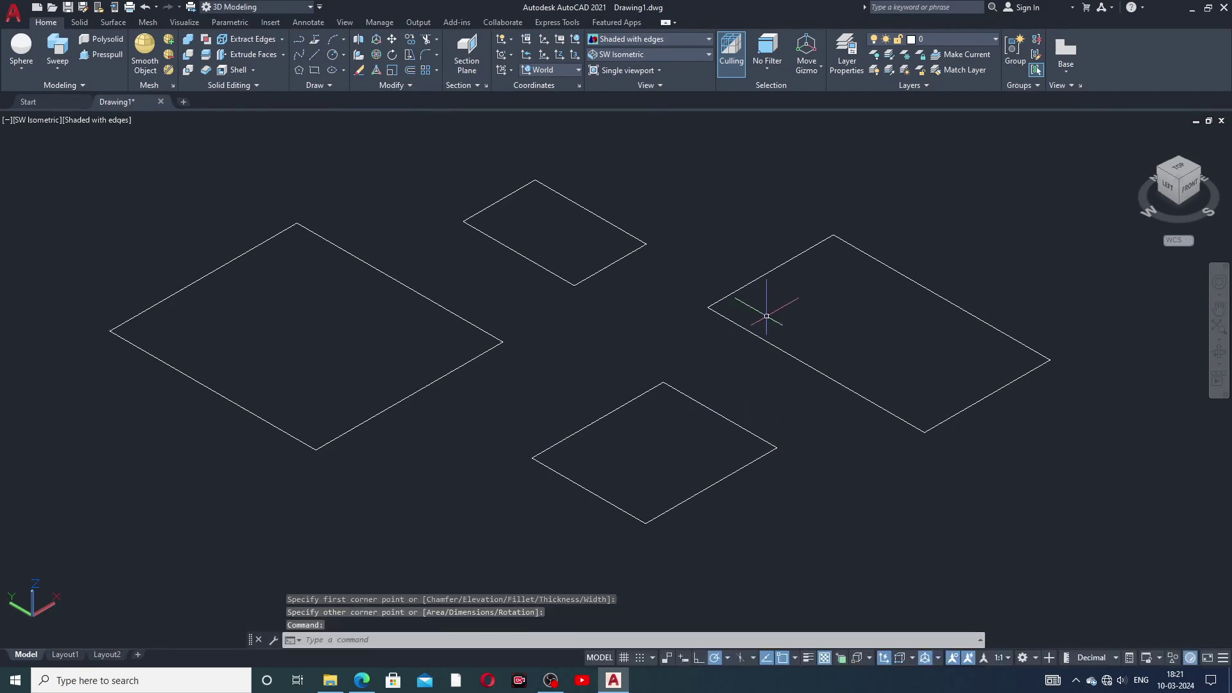
# - Extrude the left rectangle in Solid mode into a box
pyautogui.click(61, 67)
pyautogui.click(78, 92)
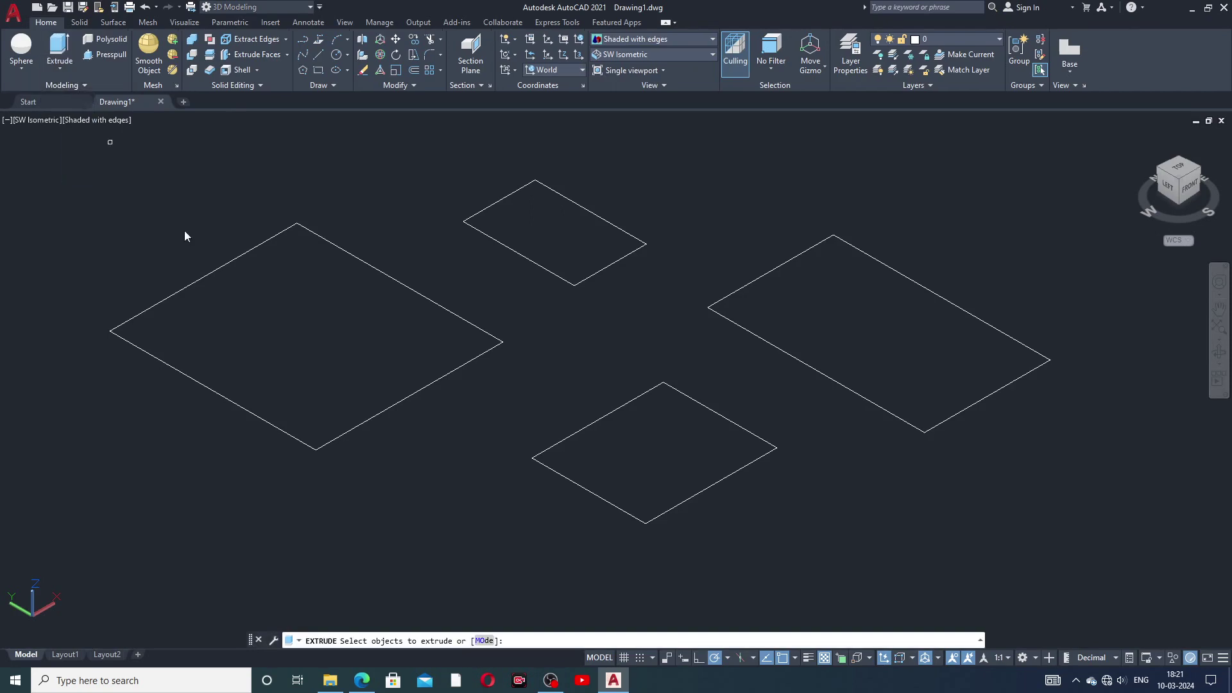
pyautogui.click(254, 249)
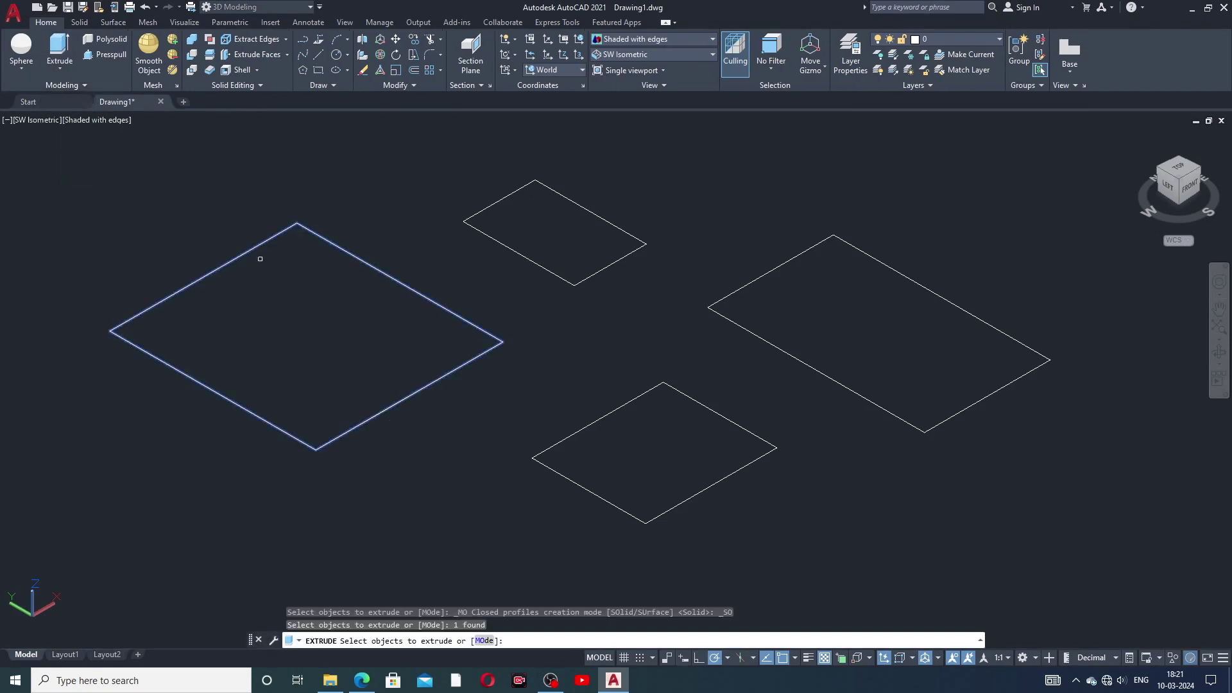
pyautogui.click(489, 641)
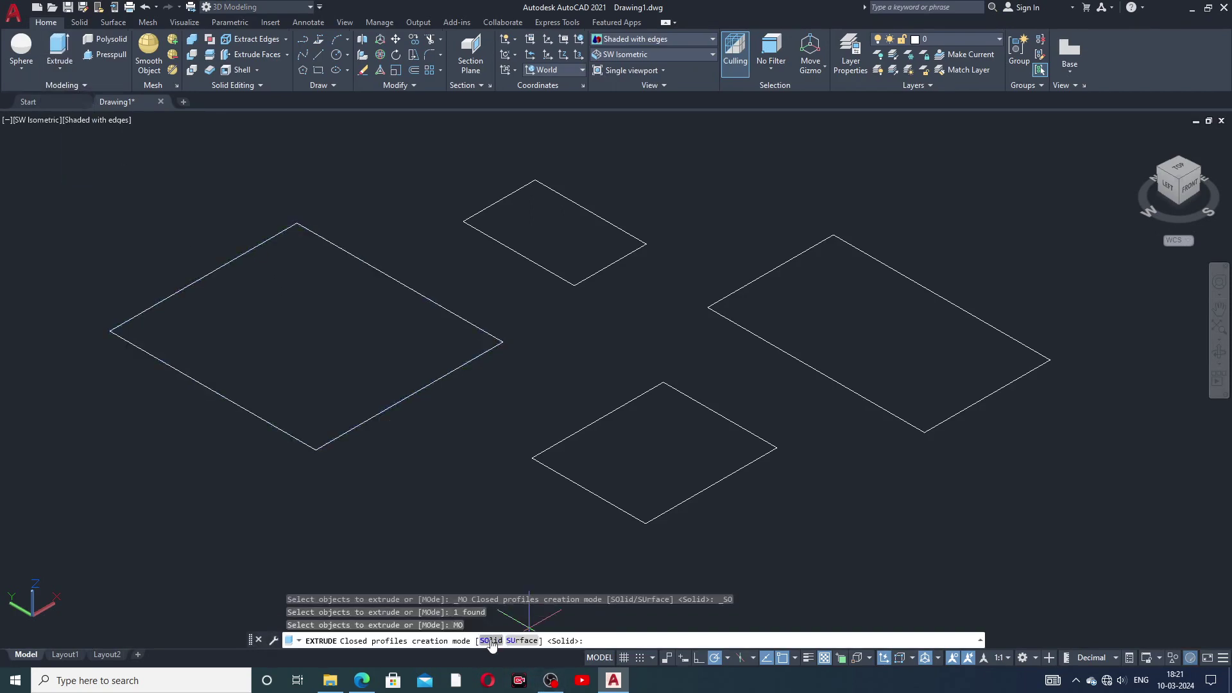
pyautogui.click(491, 641)
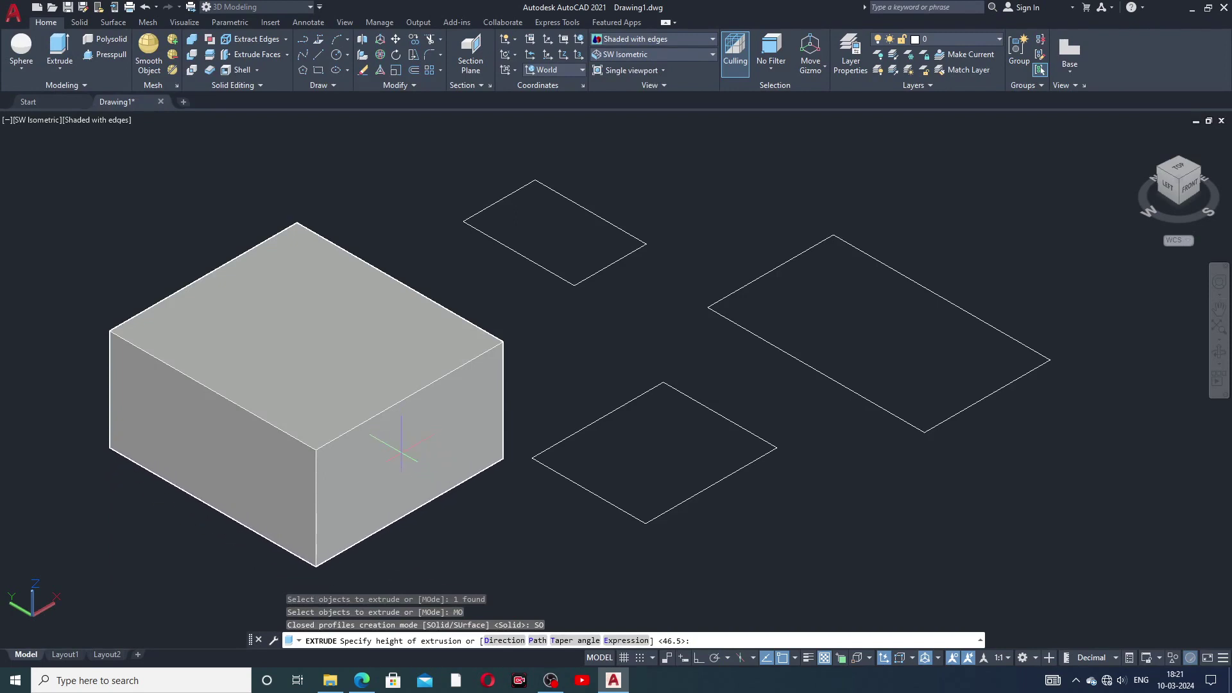
pyautogui.moveTo(401, 443); pyautogui.dragTo(393, 426, button='middle')
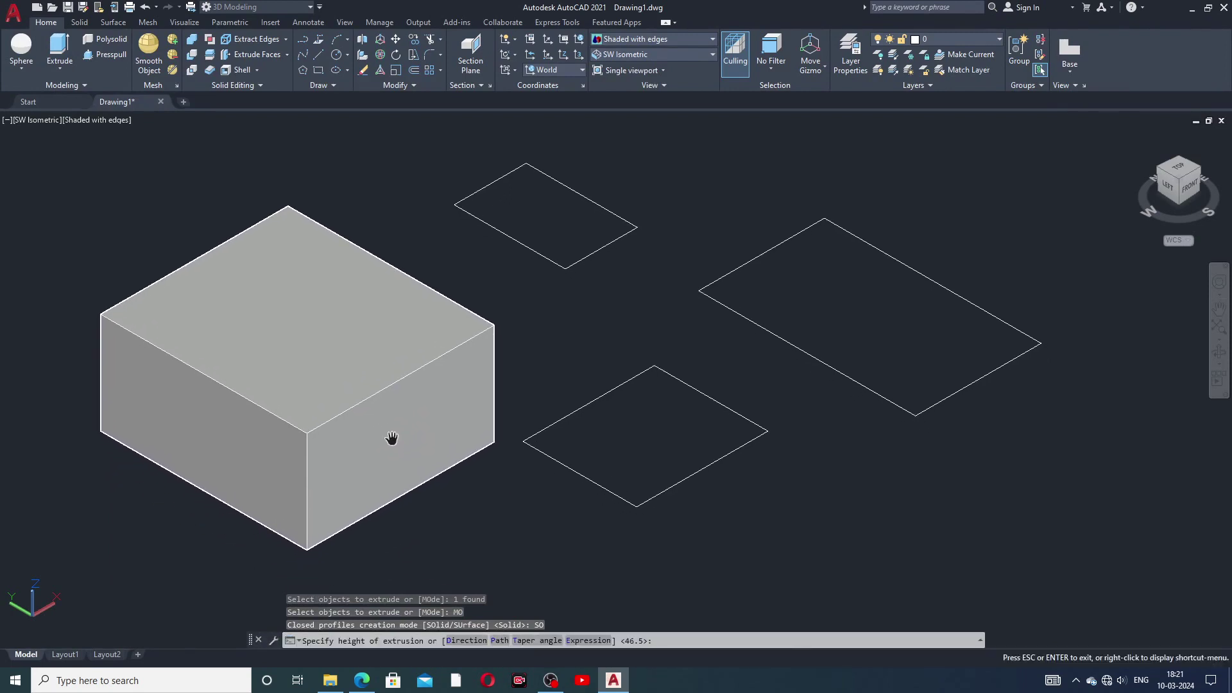
pyautogui.click(382, 469)
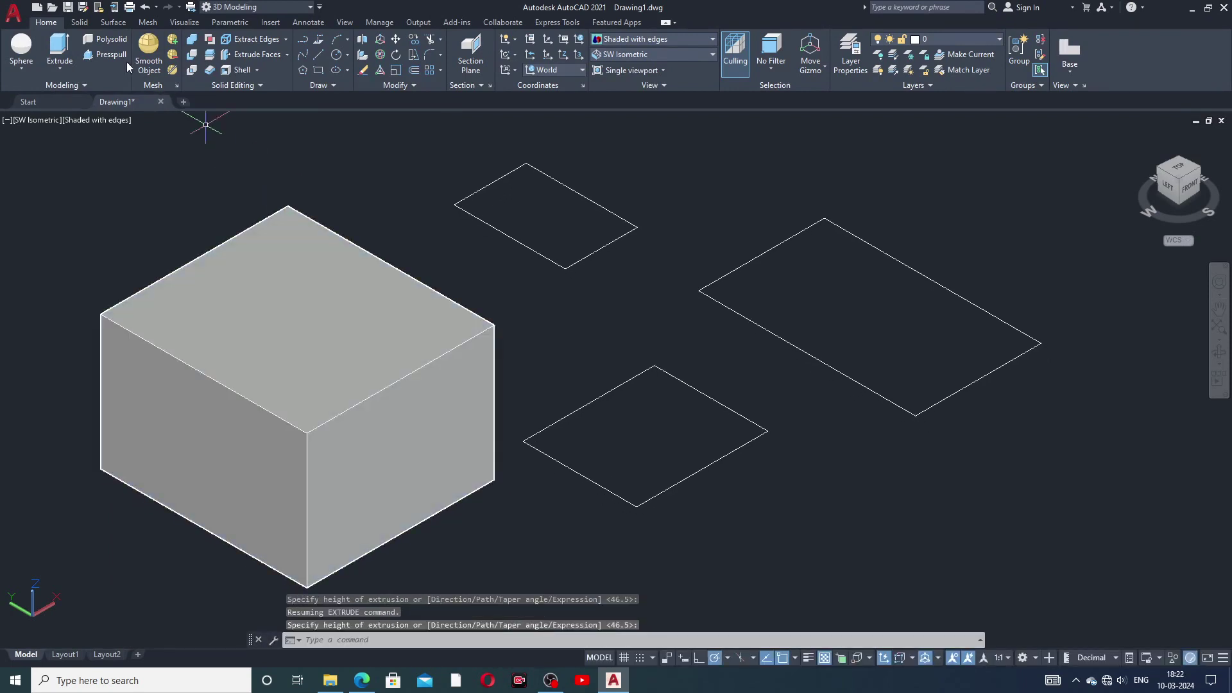
# - Press-pull the large right rectangle up into a taller solid box
pyautogui.click(106, 55)
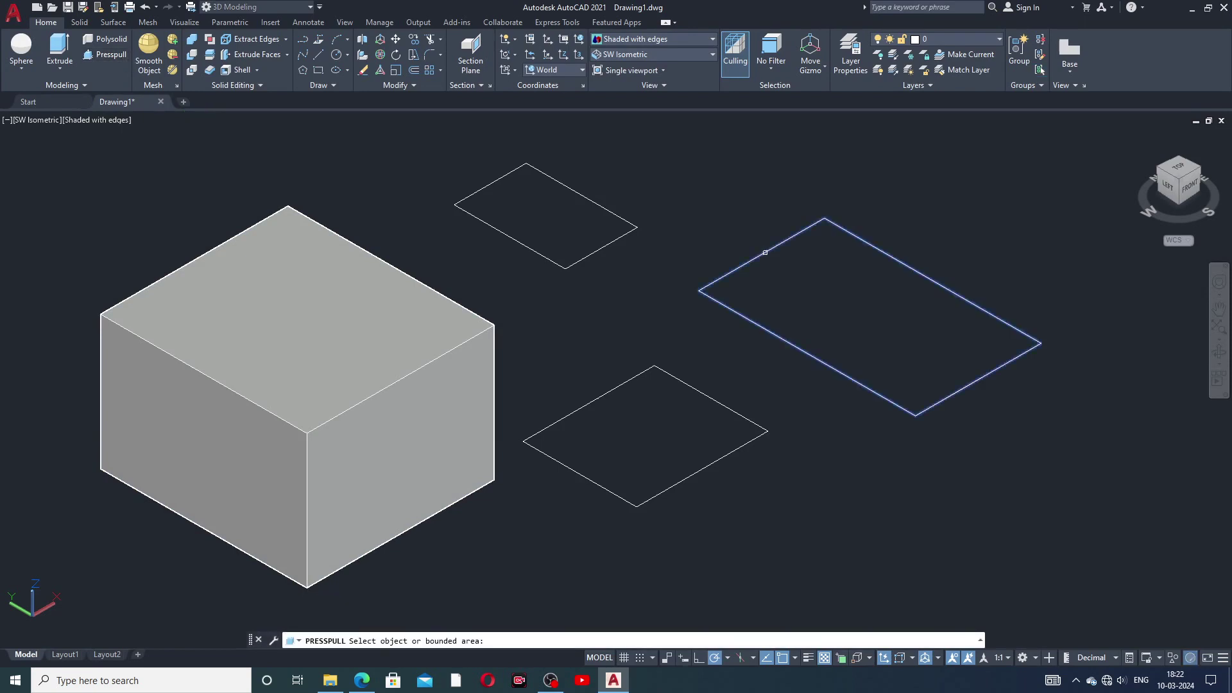
pyautogui.click(828, 276)
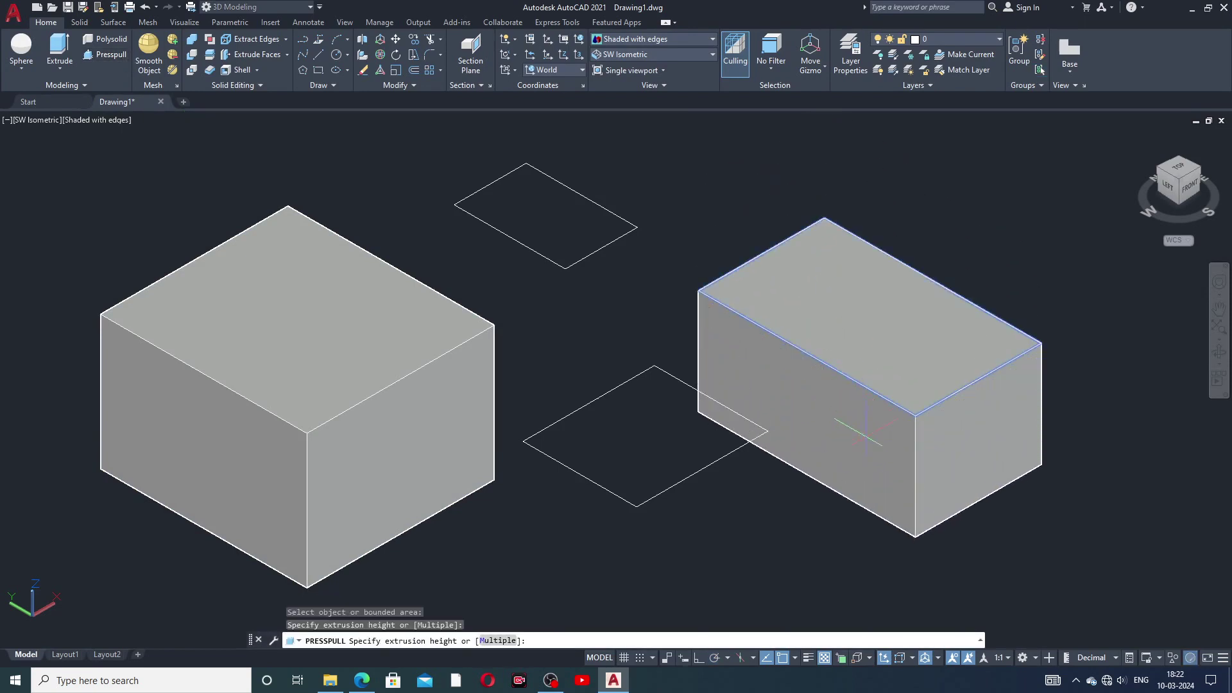
pyautogui.click(877, 504)
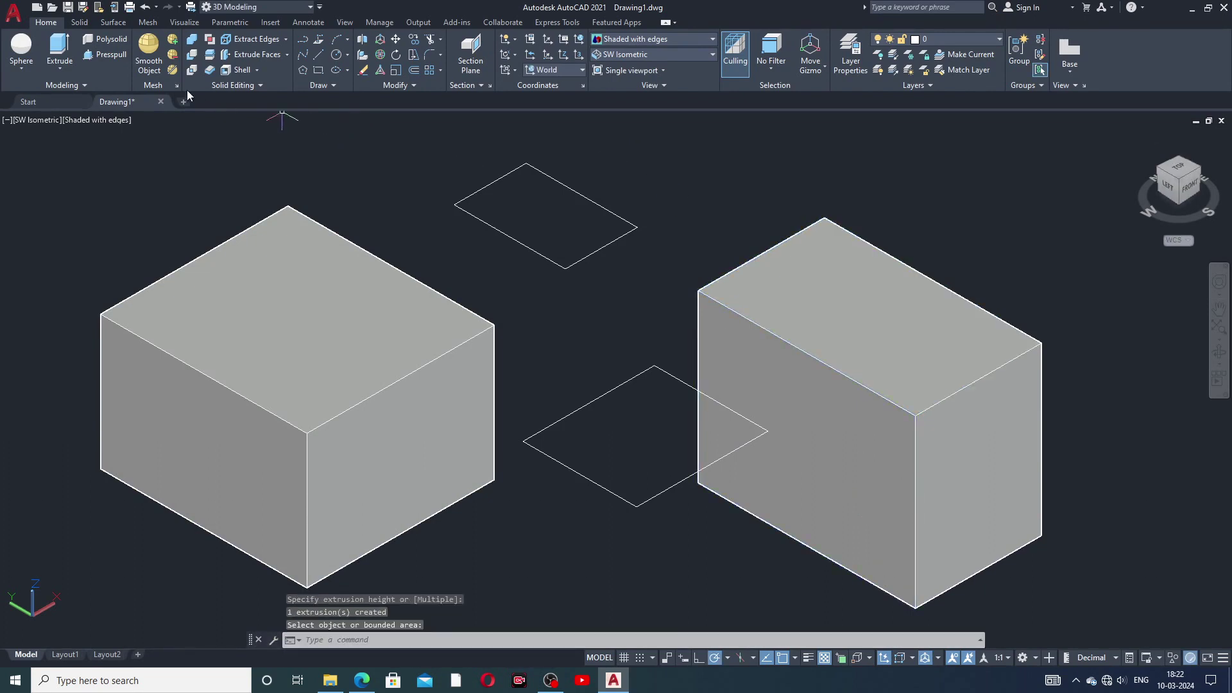
# - Start the Box solid primitive from the modeling drop-downs
pyautogui.click(58, 67)
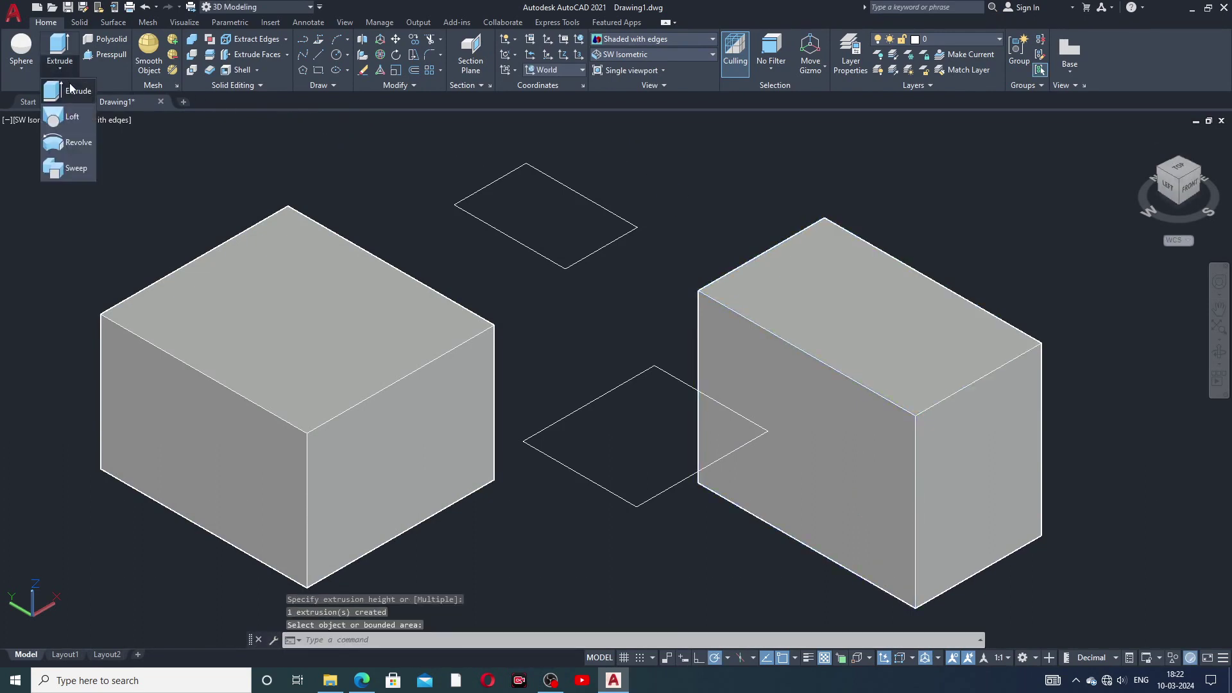
pyautogui.click(23, 67)
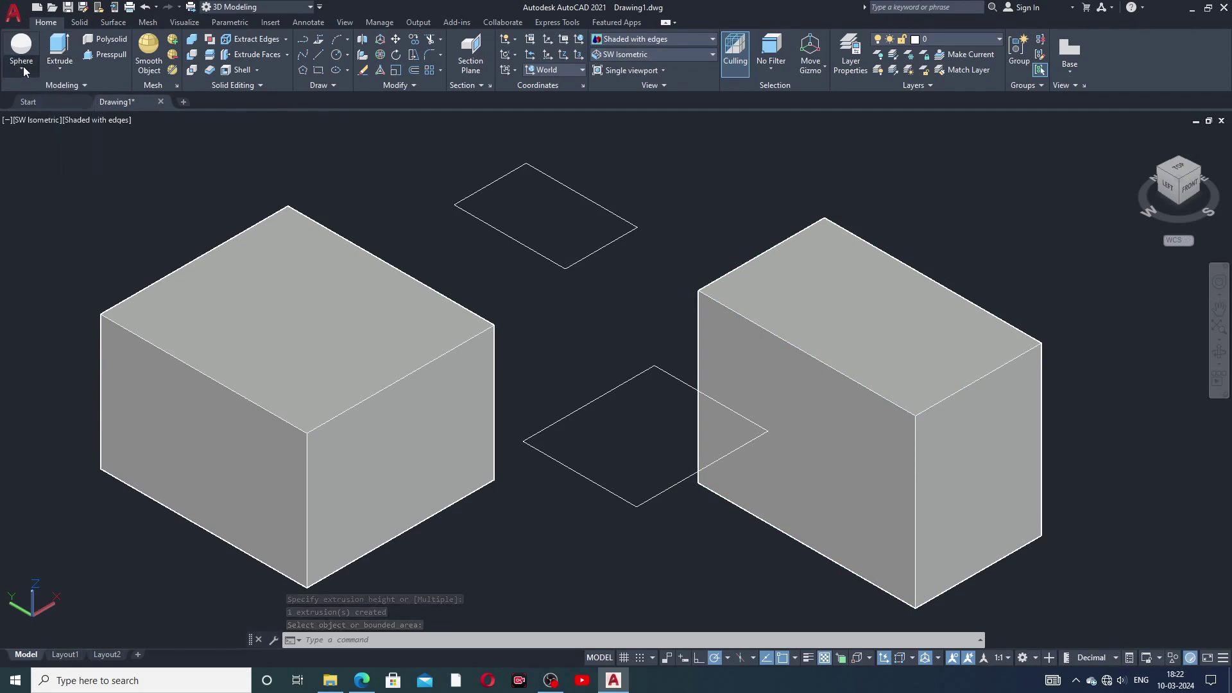
pyautogui.click(21, 66)
pyautogui.click(33, 92)
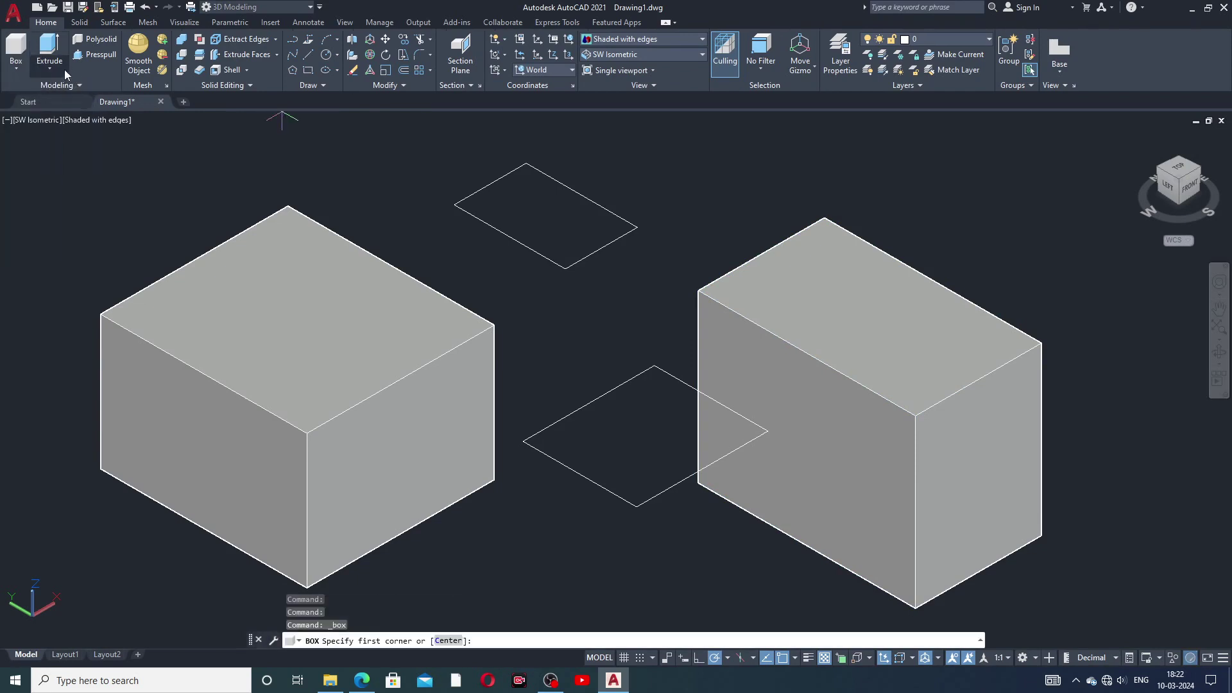
# - Extrude the upper rectangle in Surface mode into open walls
pyautogui.click(53, 68)
pyautogui.click(64, 92)
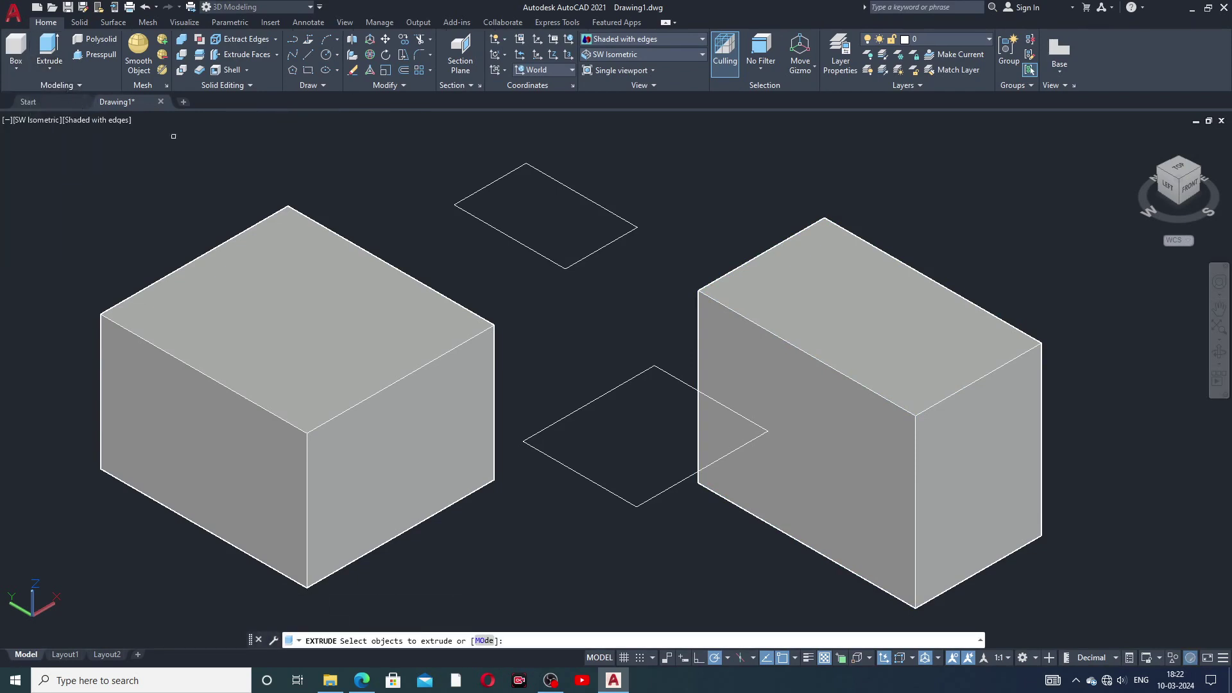
pyautogui.click(603, 202)
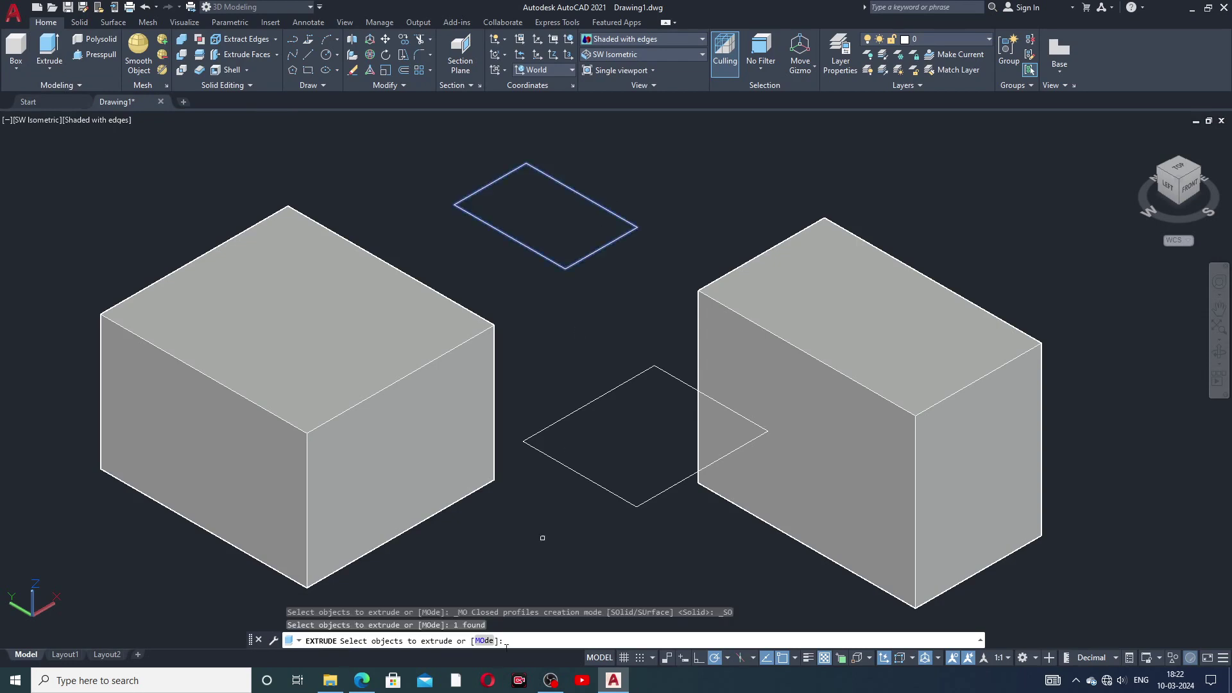
pyautogui.click(486, 642)
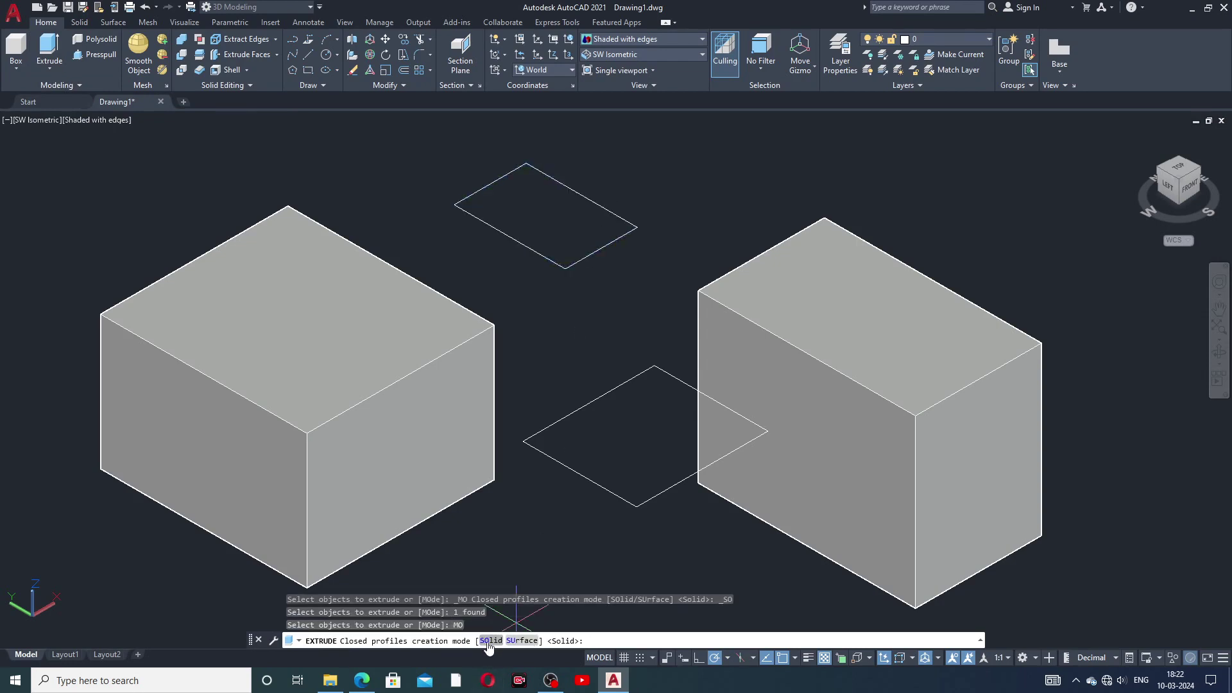
pyautogui.click(521, 641)
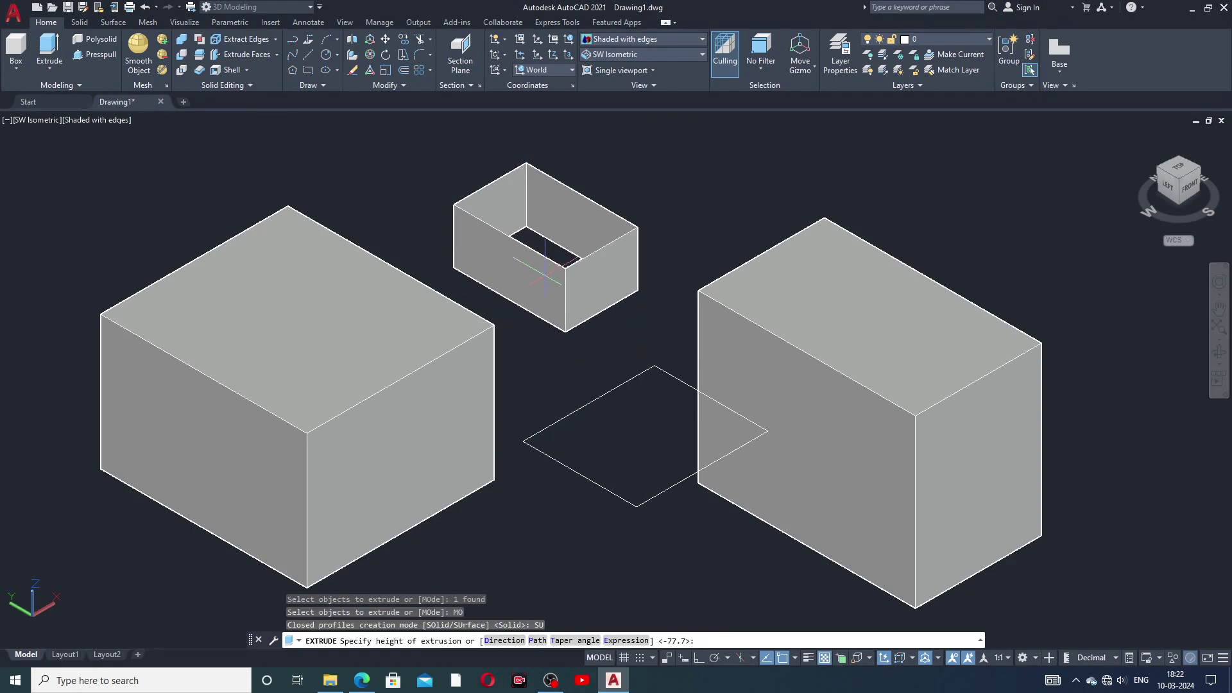
pyautogui.click(562, 296)
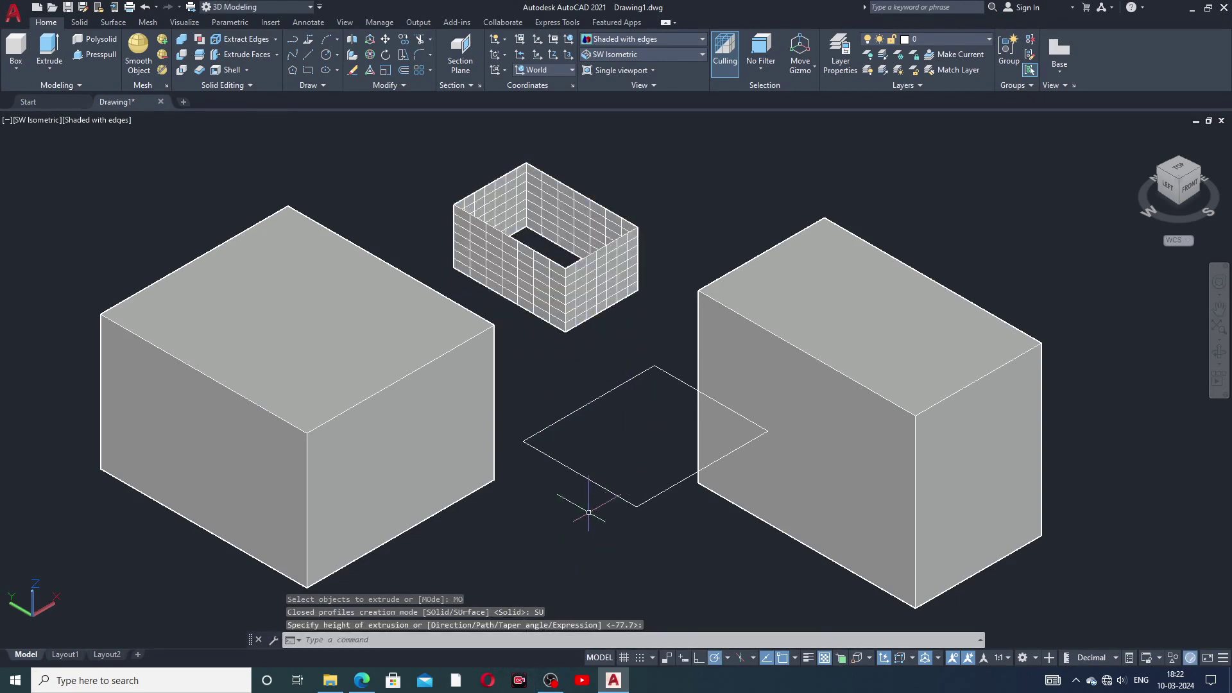
# - Extrude the lower rectangle as surface walls too, then select the right solid box
pyautogui.click(51, 57)
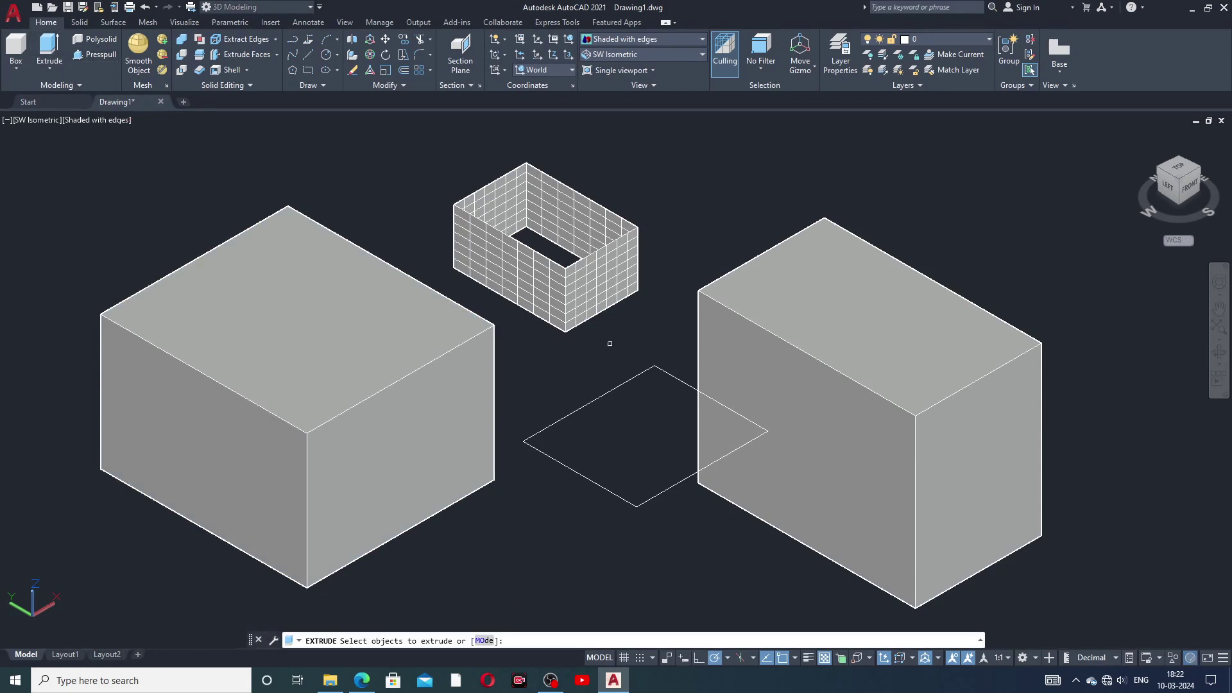
pyautogui.click(610, 489)
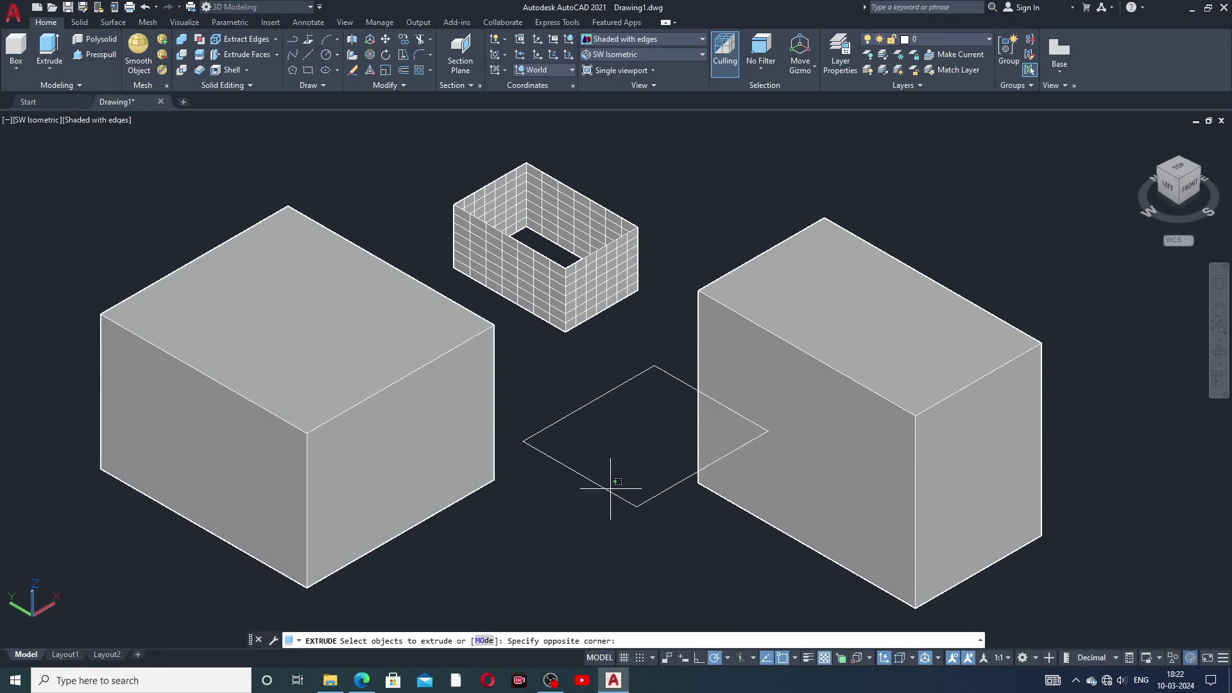
pyautogui.press('Escape')
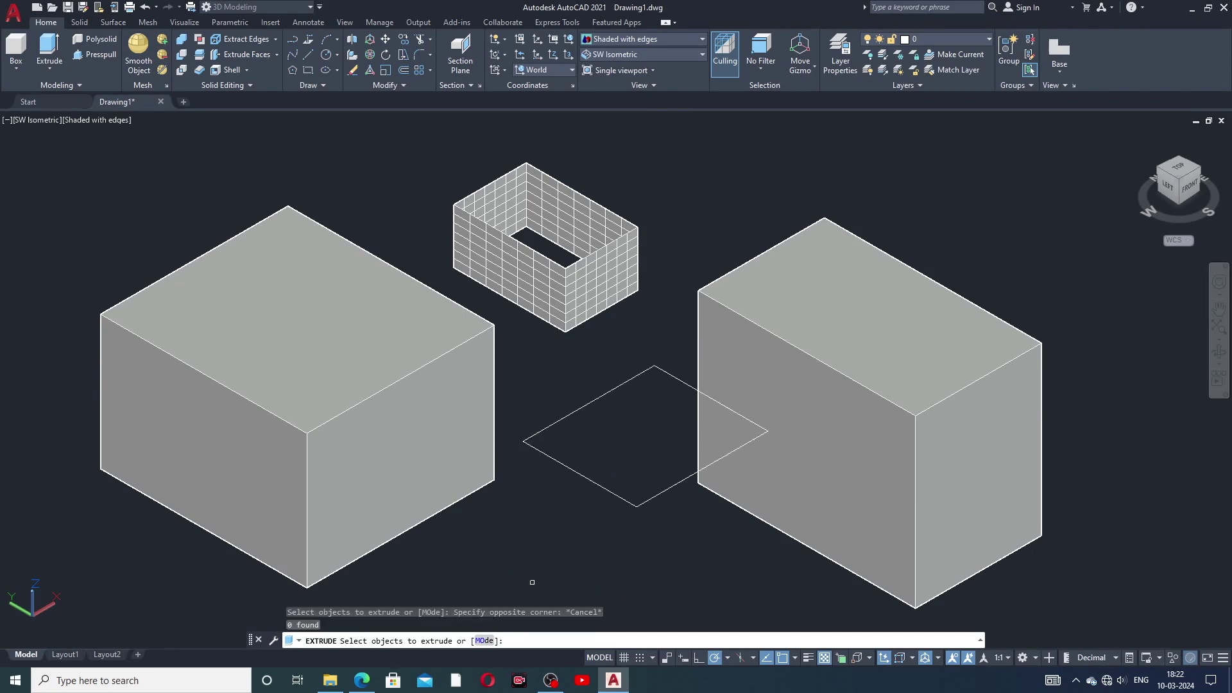
pyautogui.click(485, 641)
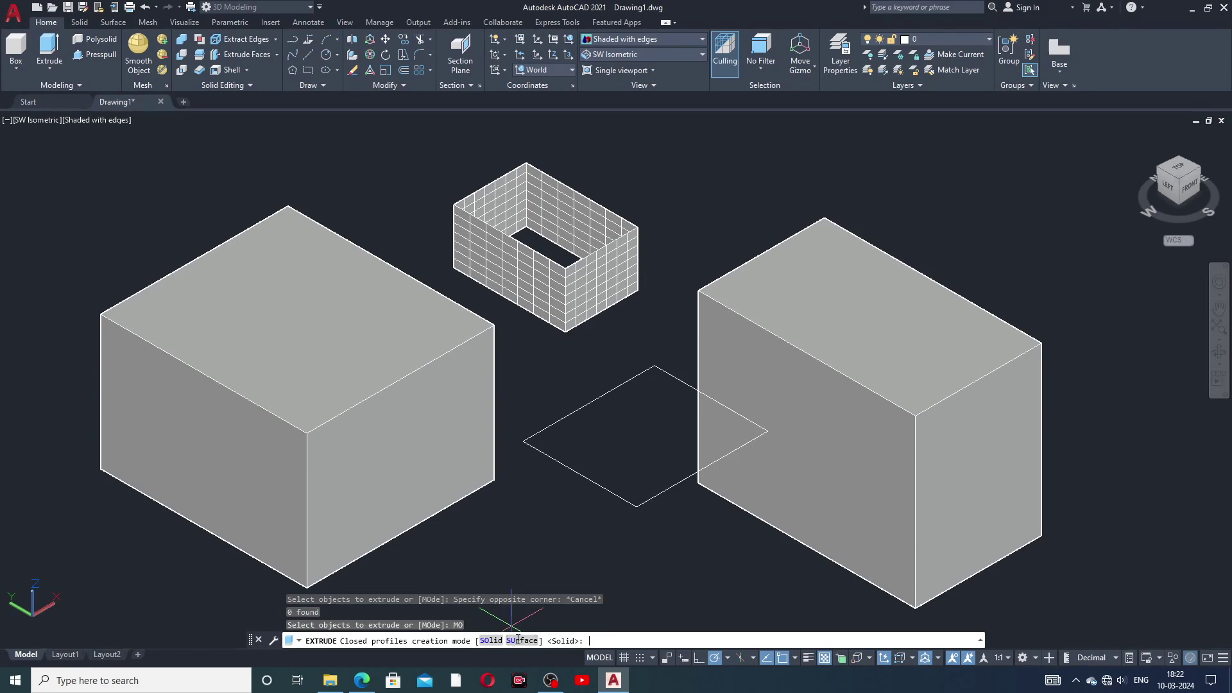
pyautogui.click(518, 639)
pyautogui.click(615, 499)
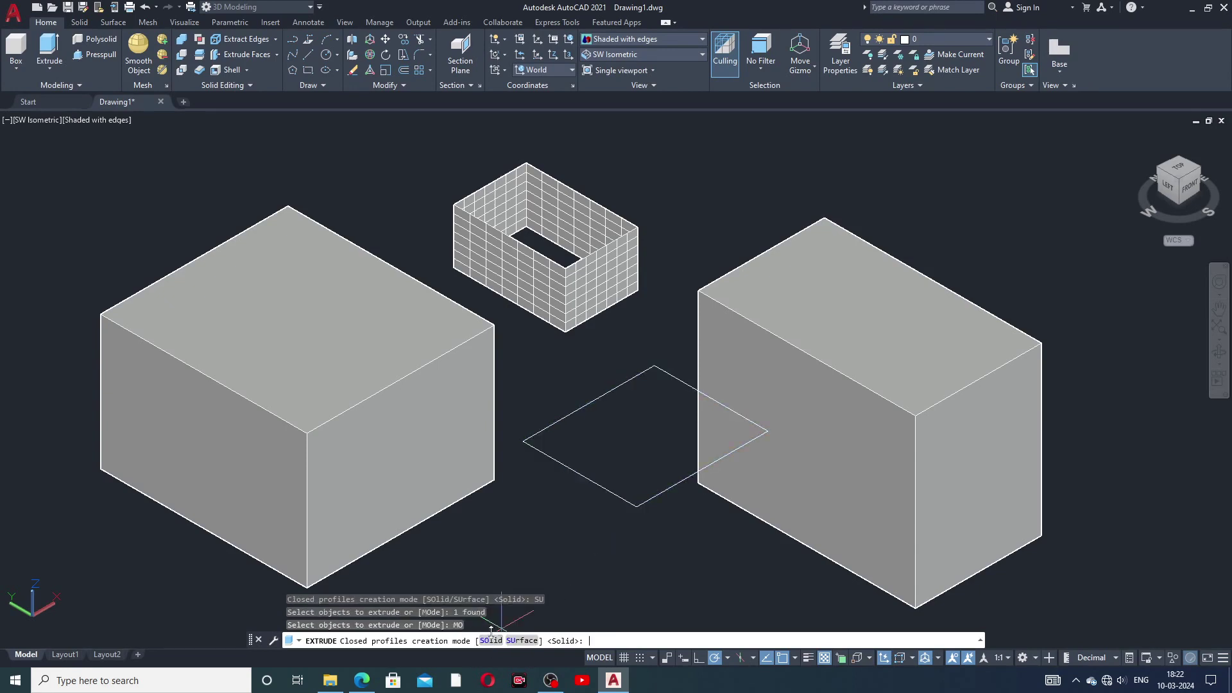
pyautogui.press('Return')
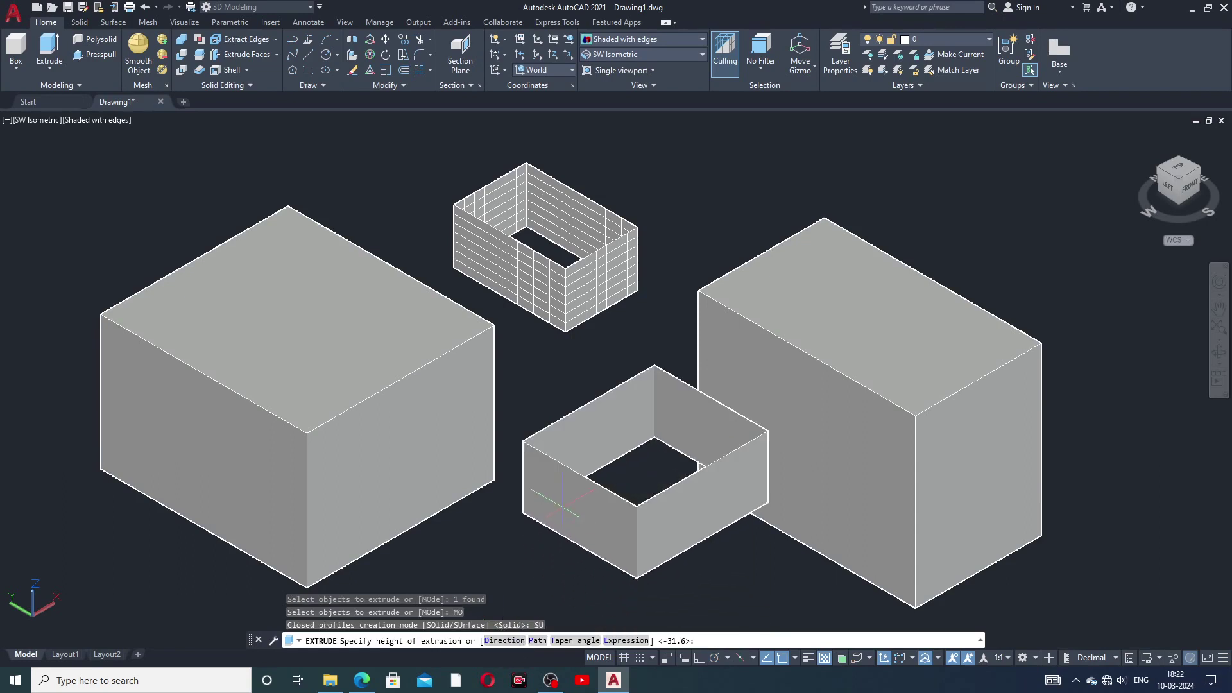
pyautogui.click(567, 549)
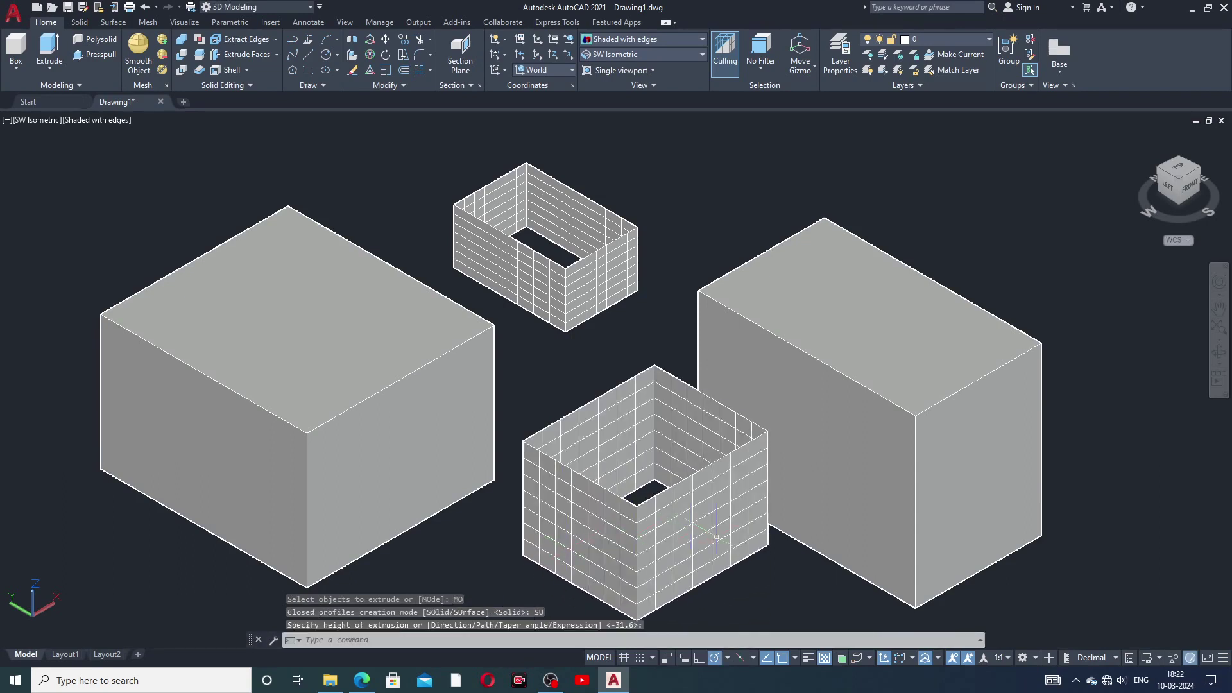
pyautogui.moveTo(716, 537); pyautogui.dragTo(710, 515, button='middle')
pyautogui.click(863, 279)
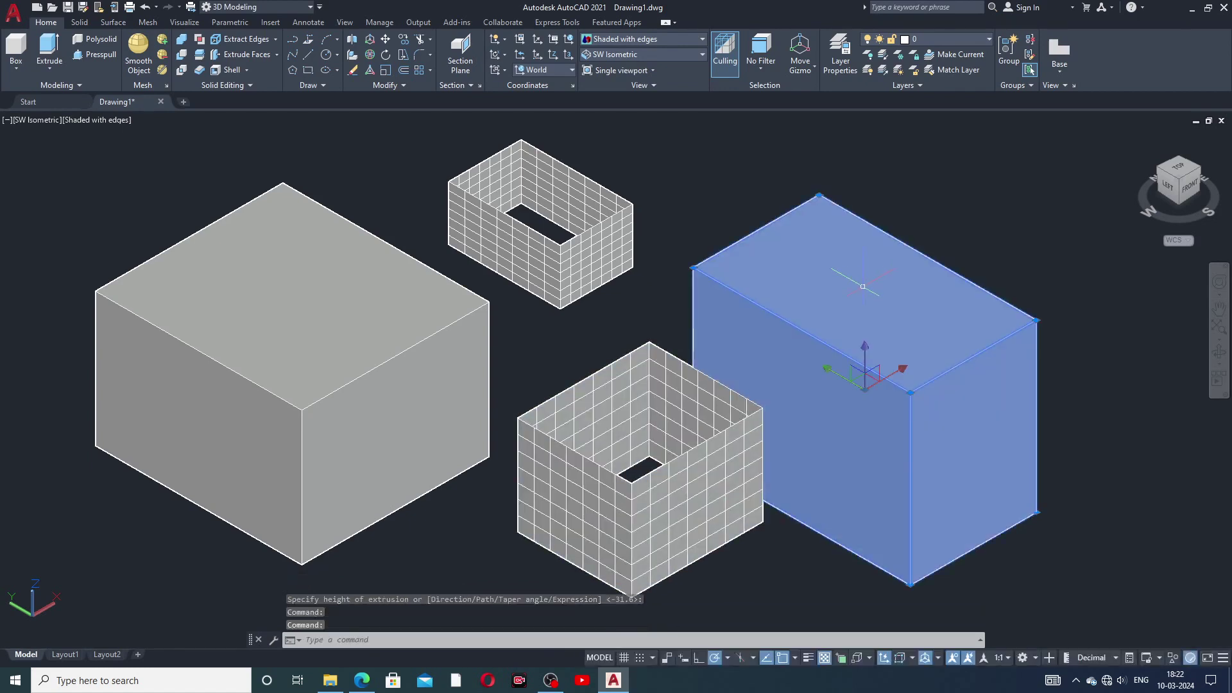
# - Try stretching corner grips on the right and left boxes, cancelling each edit
pyautogui.click(910, 392)
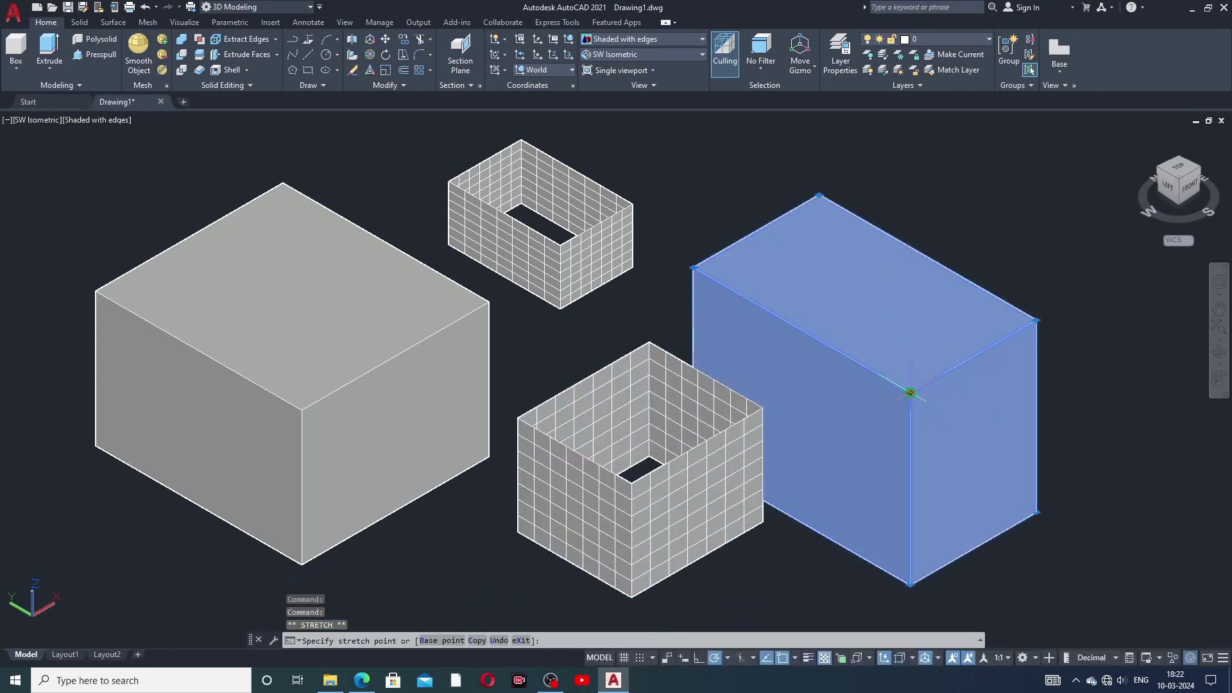
pyautogui.click(991, 347)
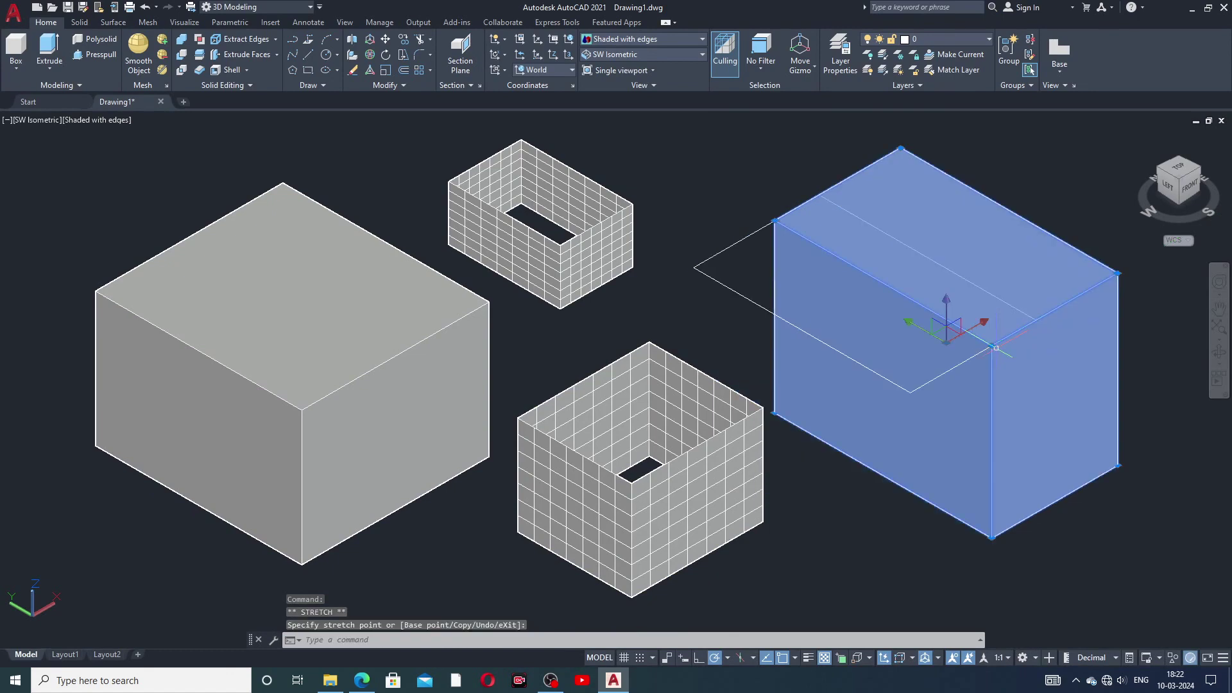
pyautogui.press('Escape')
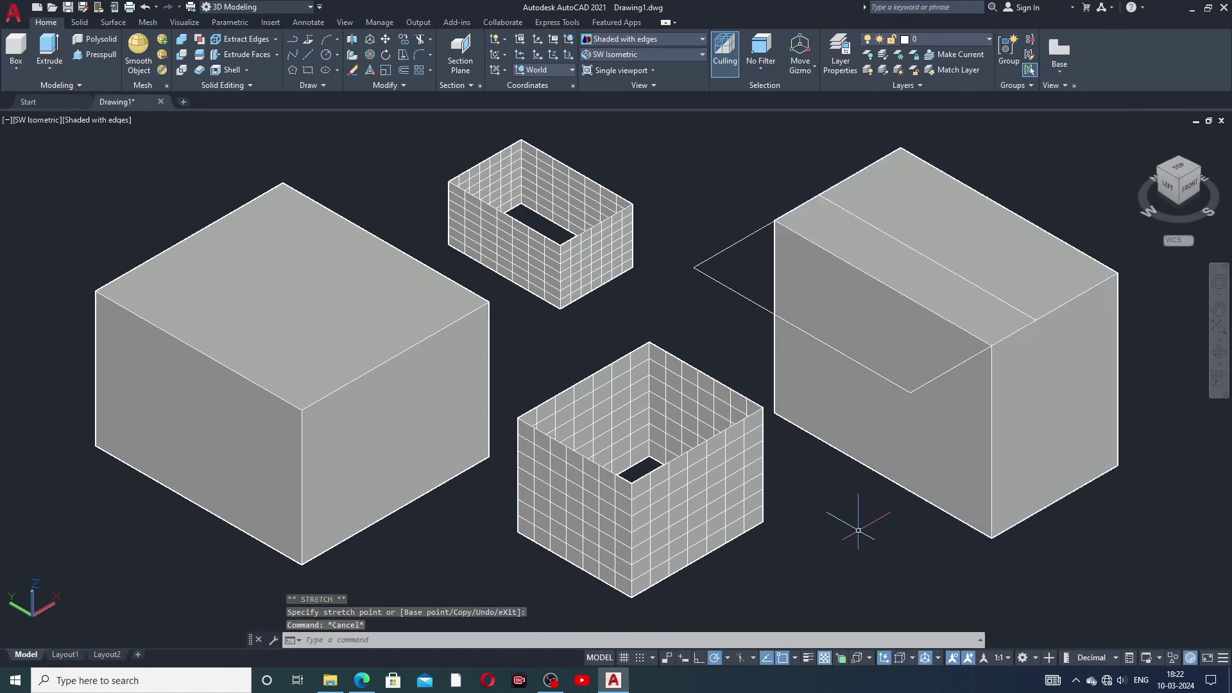
pyautogui.moveTo(859, 523); pyautogui.dragTo(862, 534, button='middle')
pyautogui.click(231, 336)
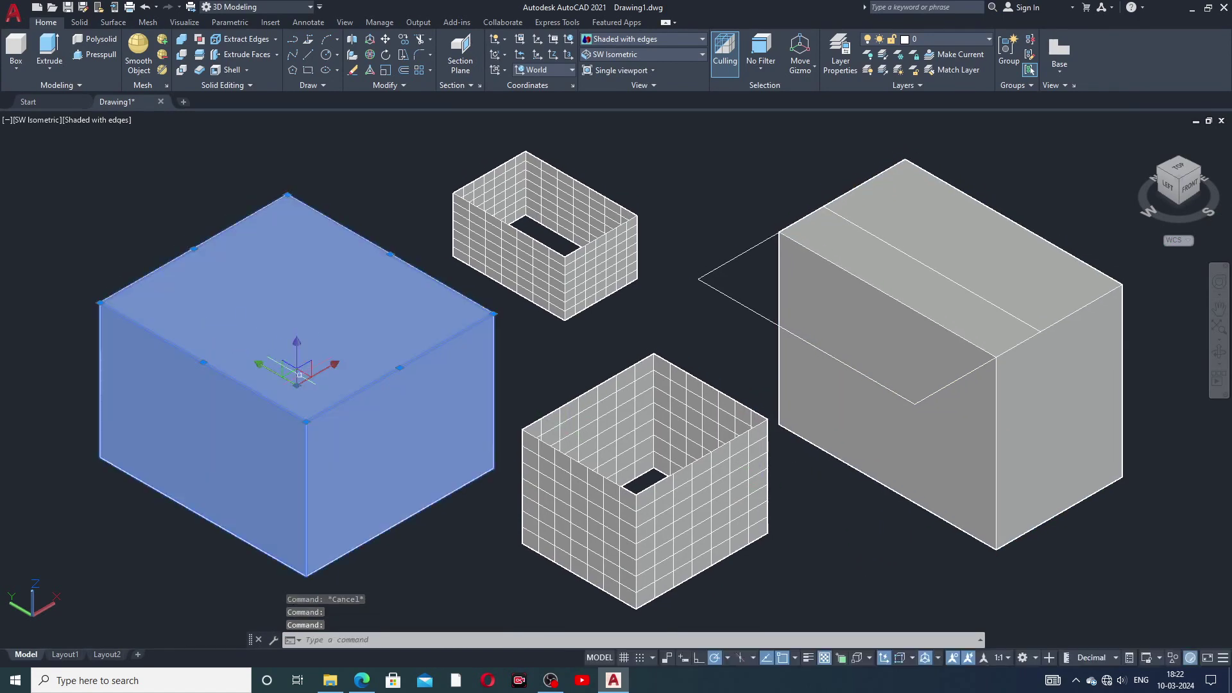
pyautogui.click(306, 421)
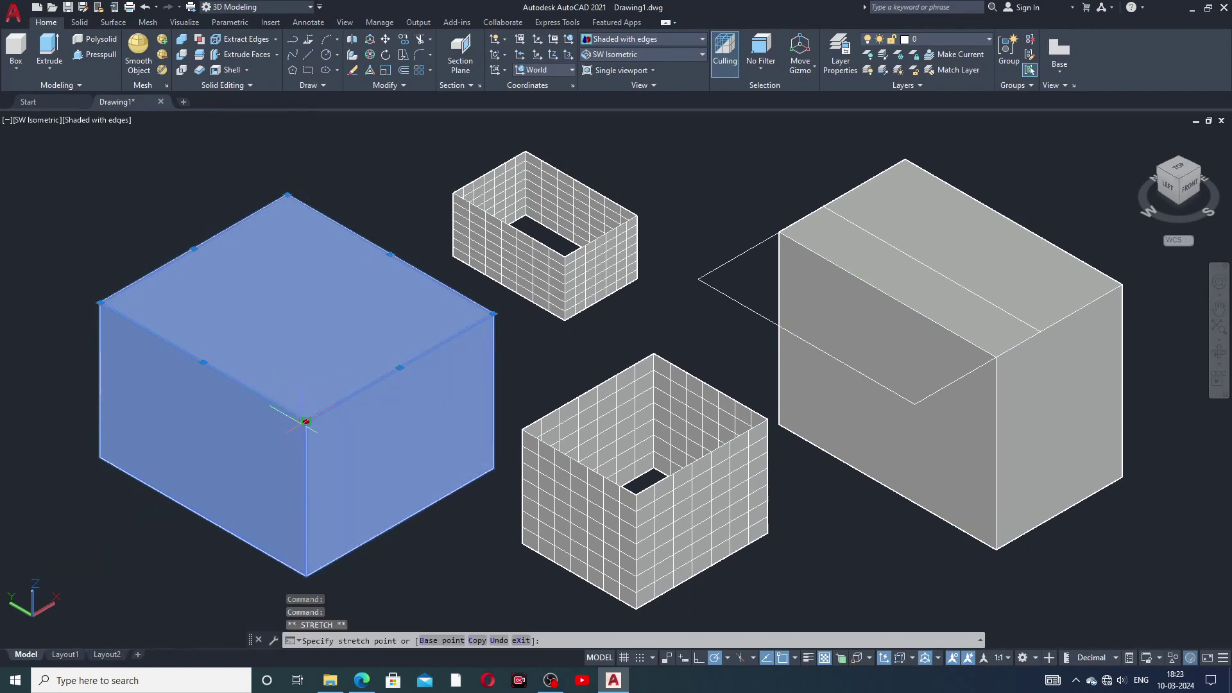
pyautogui.press('Escape')
pyautogui.press('Escape')
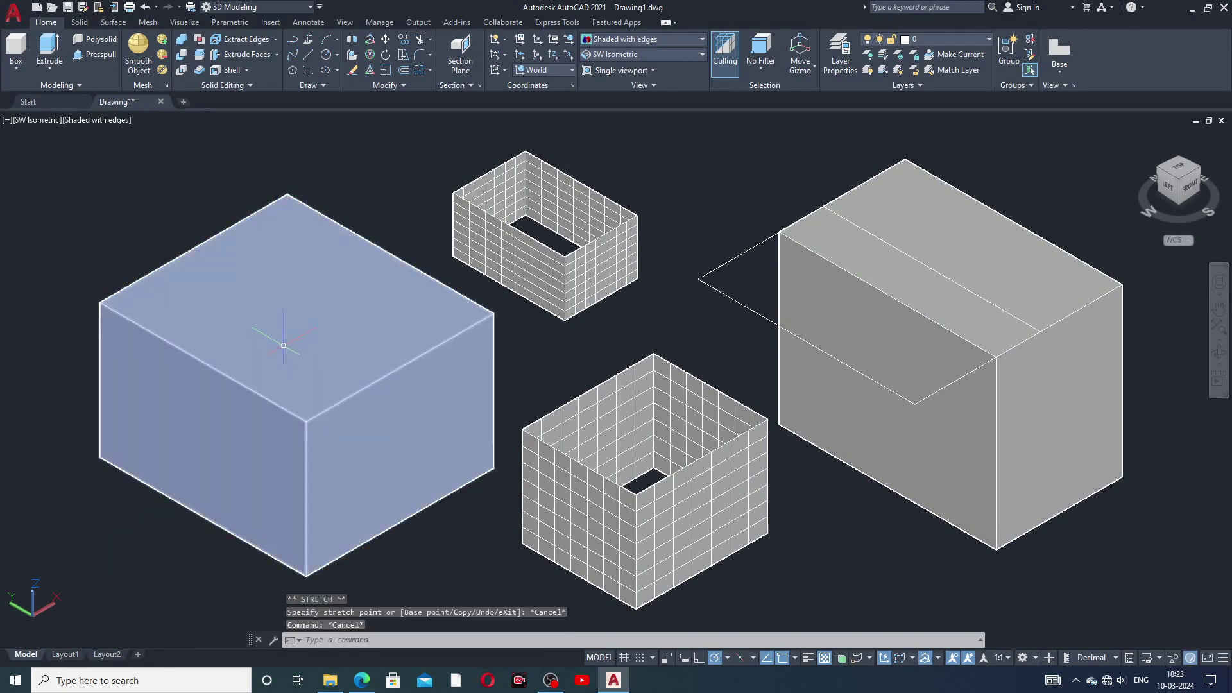
# - Widen the left box from its top-left corner grip and delete the leftover flat plane
pyautogui.click(206, 292)
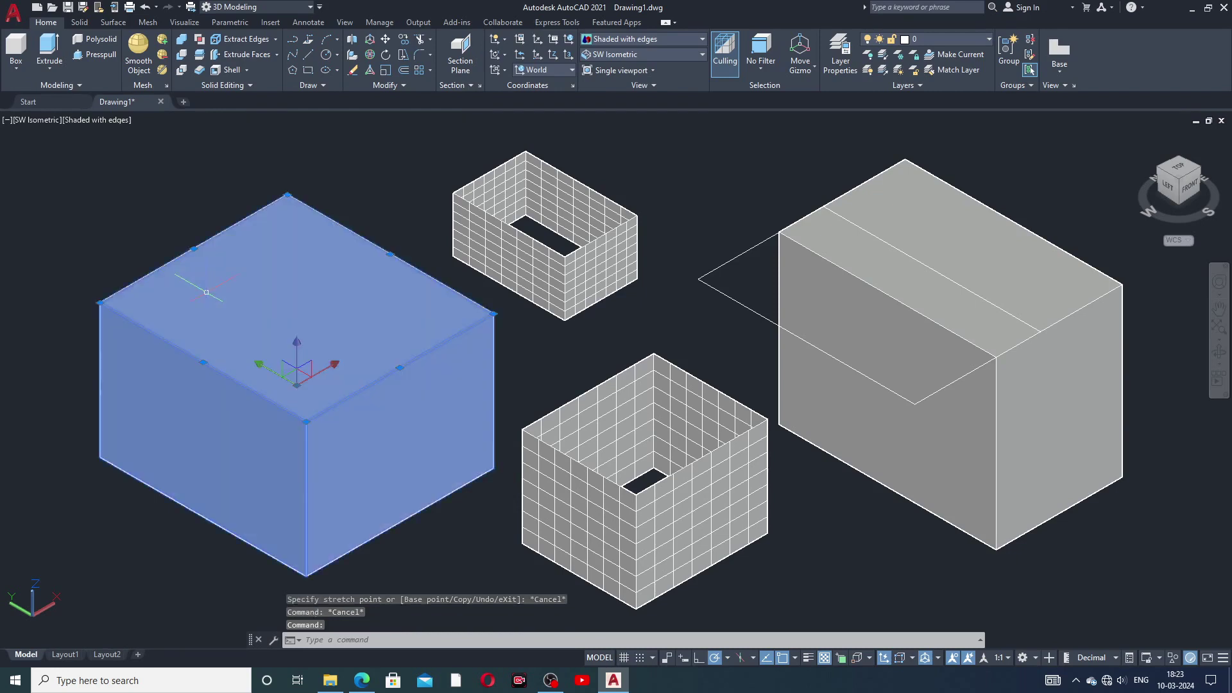
pyautogui.click(100, 301)
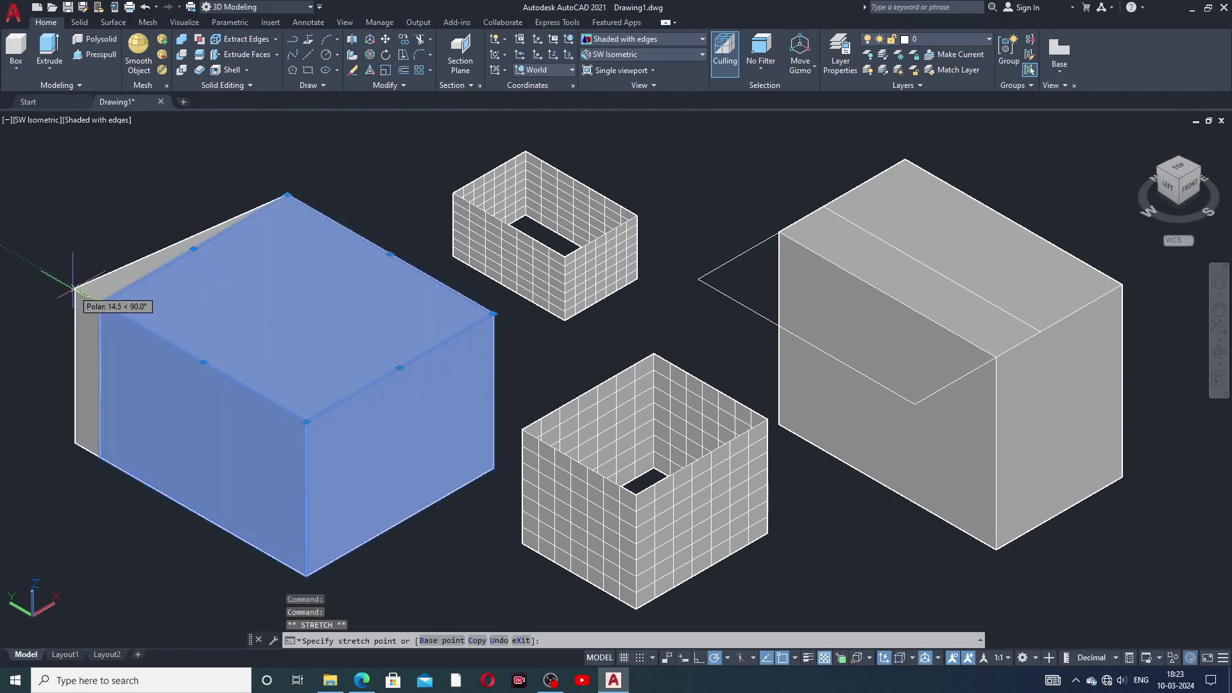
pyautogui.click(57, 276)
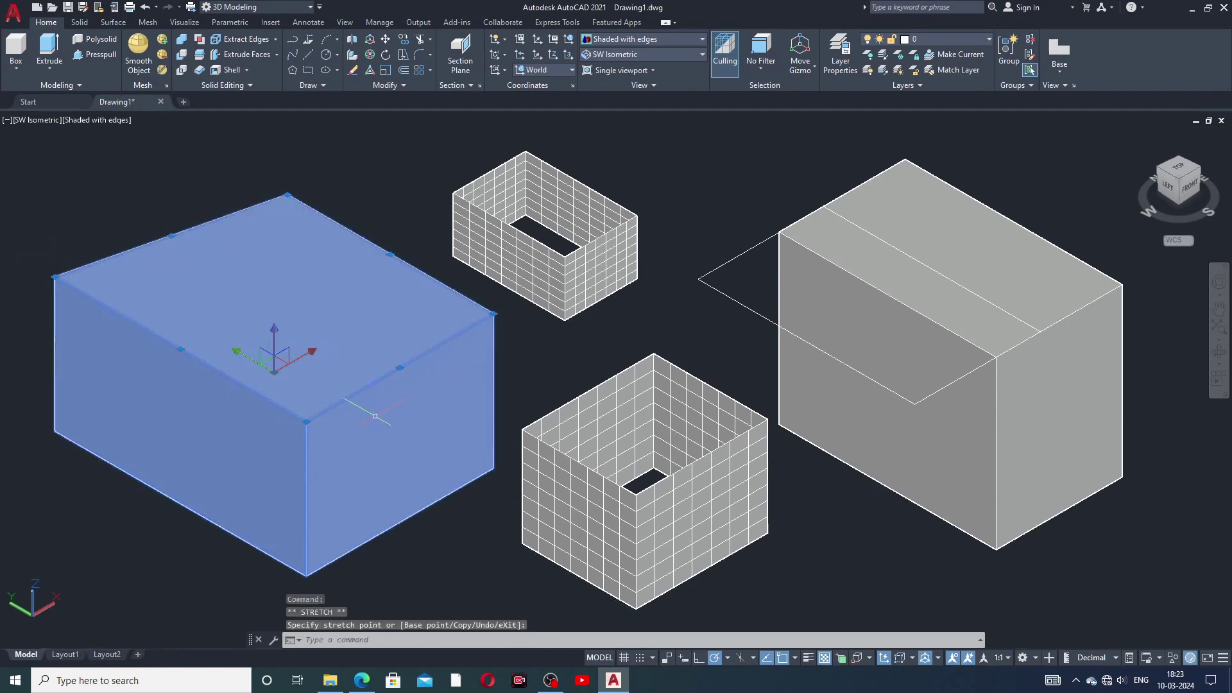
pyautogui.moveTo(345, 414); pyautogui.dragTo(333, 414, button='middle')
pyautogui.click(334, 414)
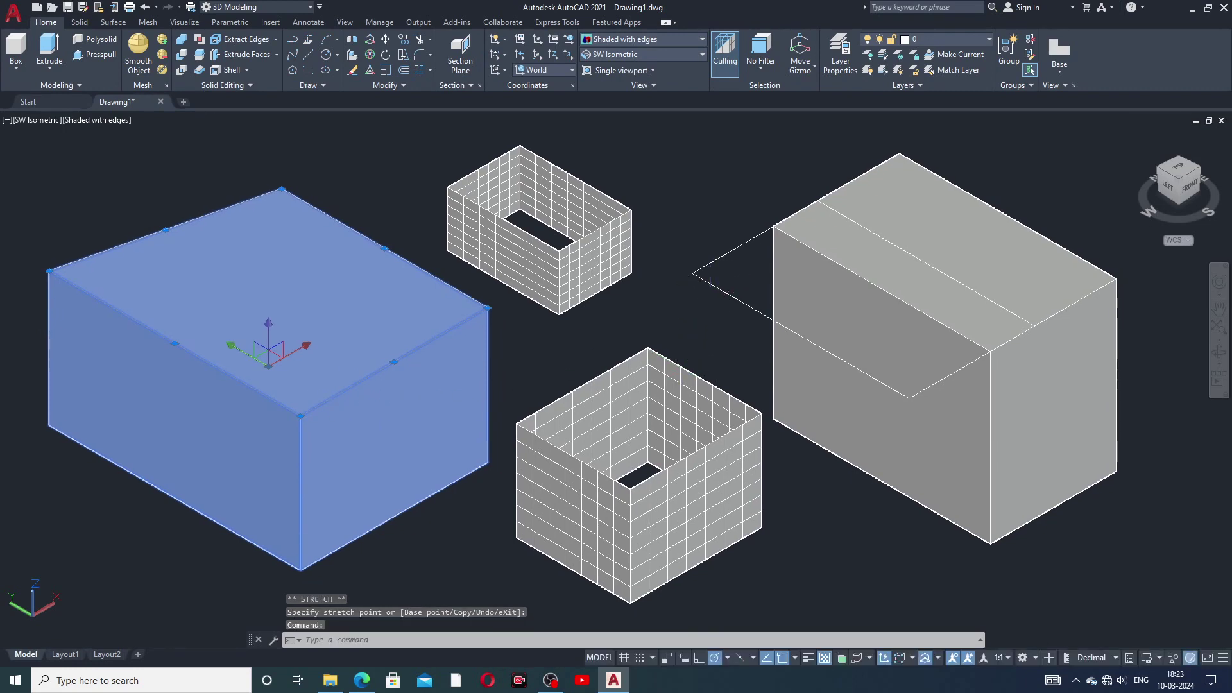
pyautogui.press('Escape')
pyautogui.click(724, 291)
pyautogui.press('Delete')
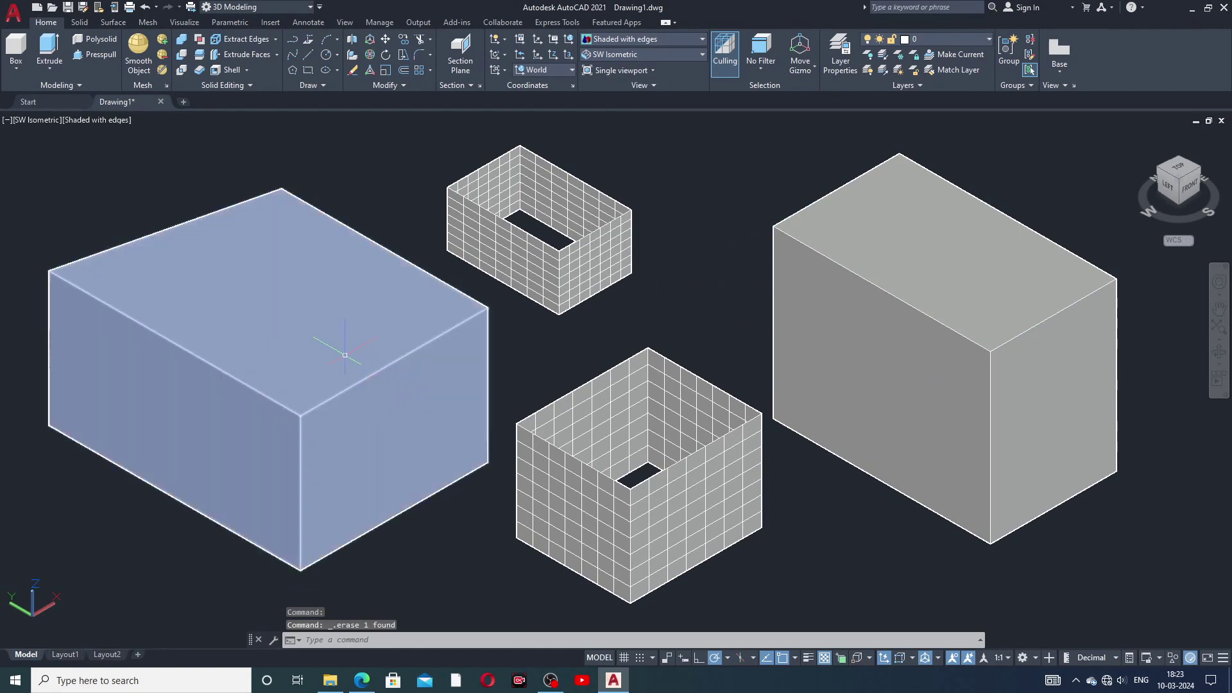
# - Cancel grip stretches on the left box and upper surface walls, dismissing the associativity warning
pyautogui.click(343, 334)
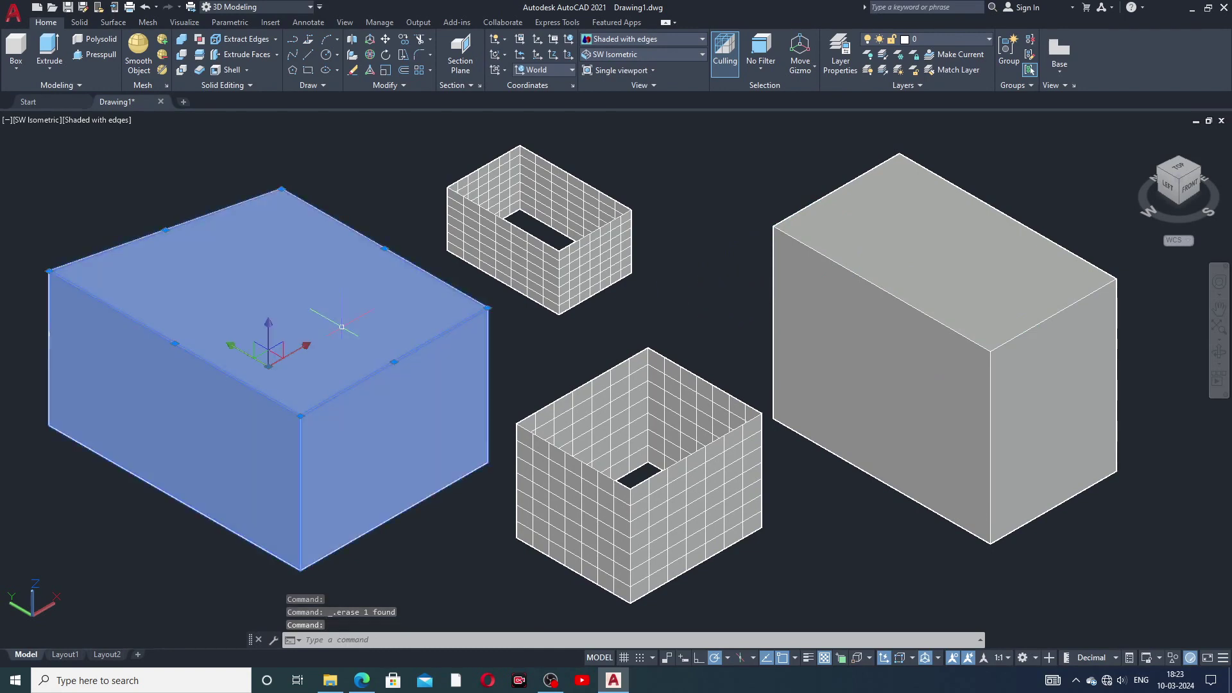
pyautogui.click(394, 361)
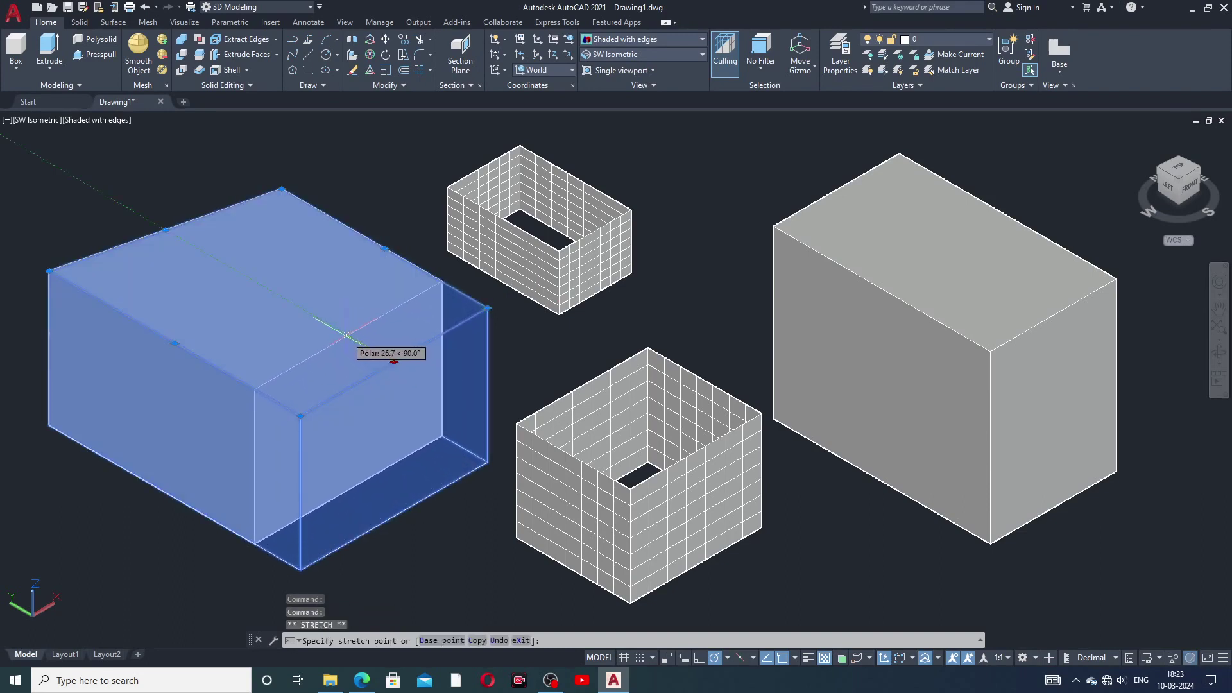
pyautogui.press('Escape')
pyautogui.press('Escape')
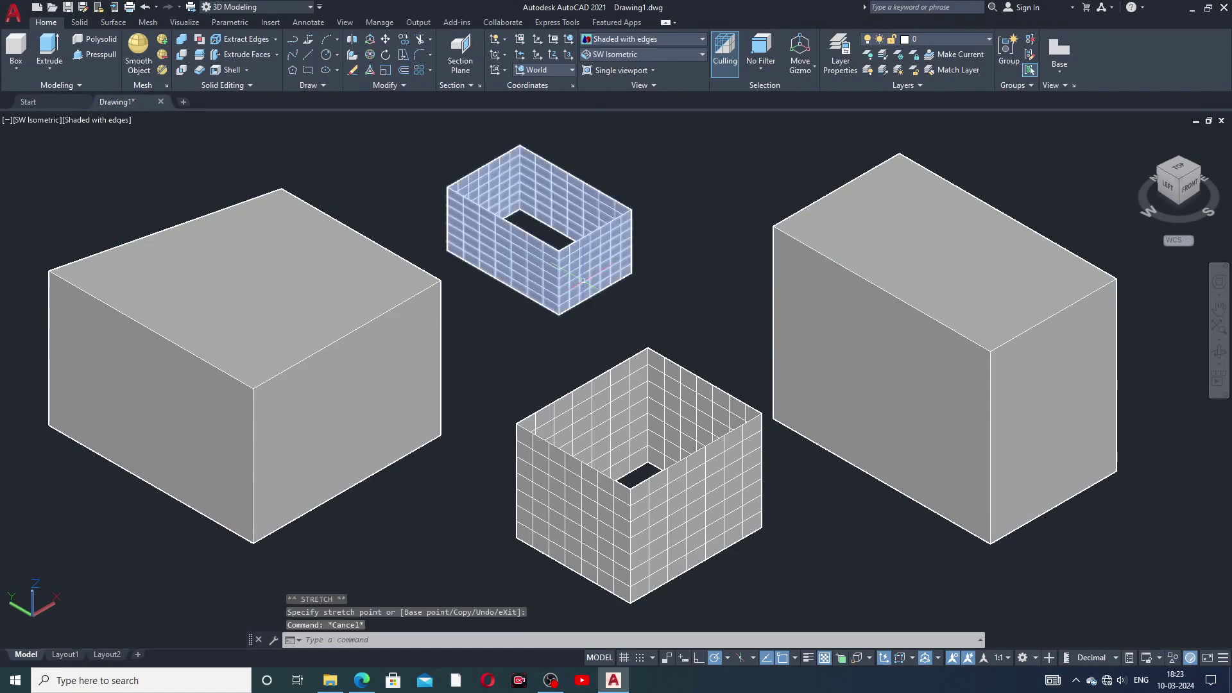
pyautogui.click(587, 259)
pyautogui.click(548, 230)
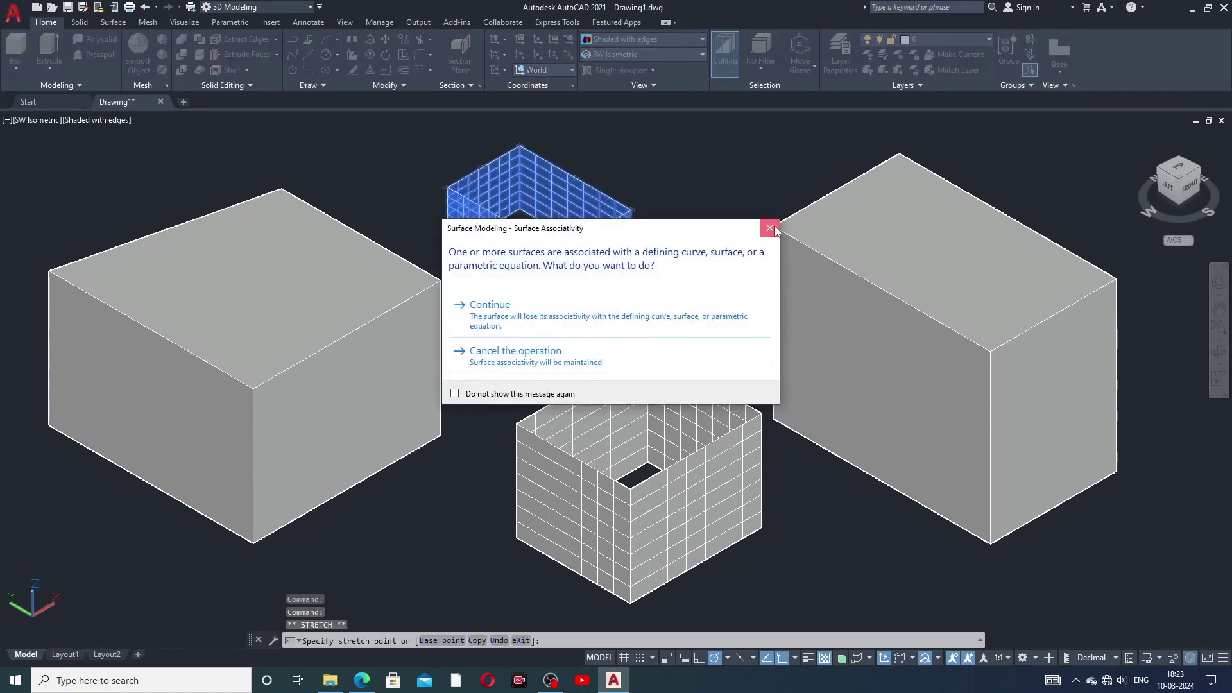
pyautogui.click(772, 229)
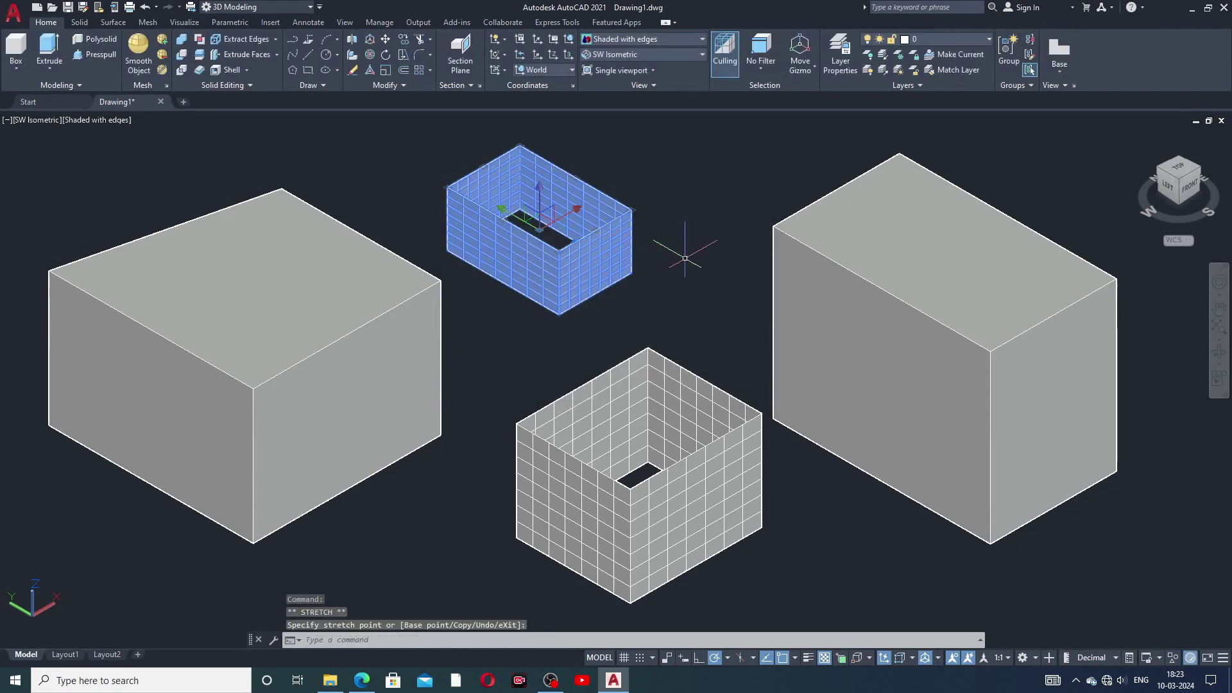
pyautogui.press('Escape')
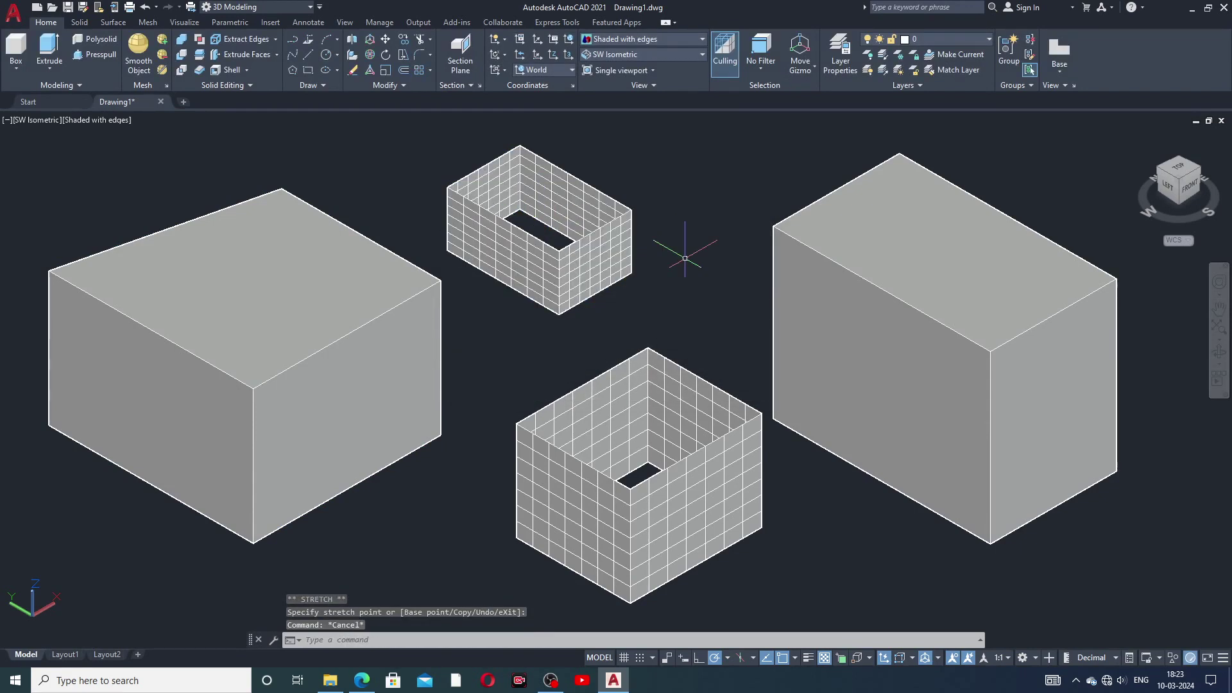
# - Switch to the plain Shaded style and colour the right box Red
pyautogui.click(660, 40)
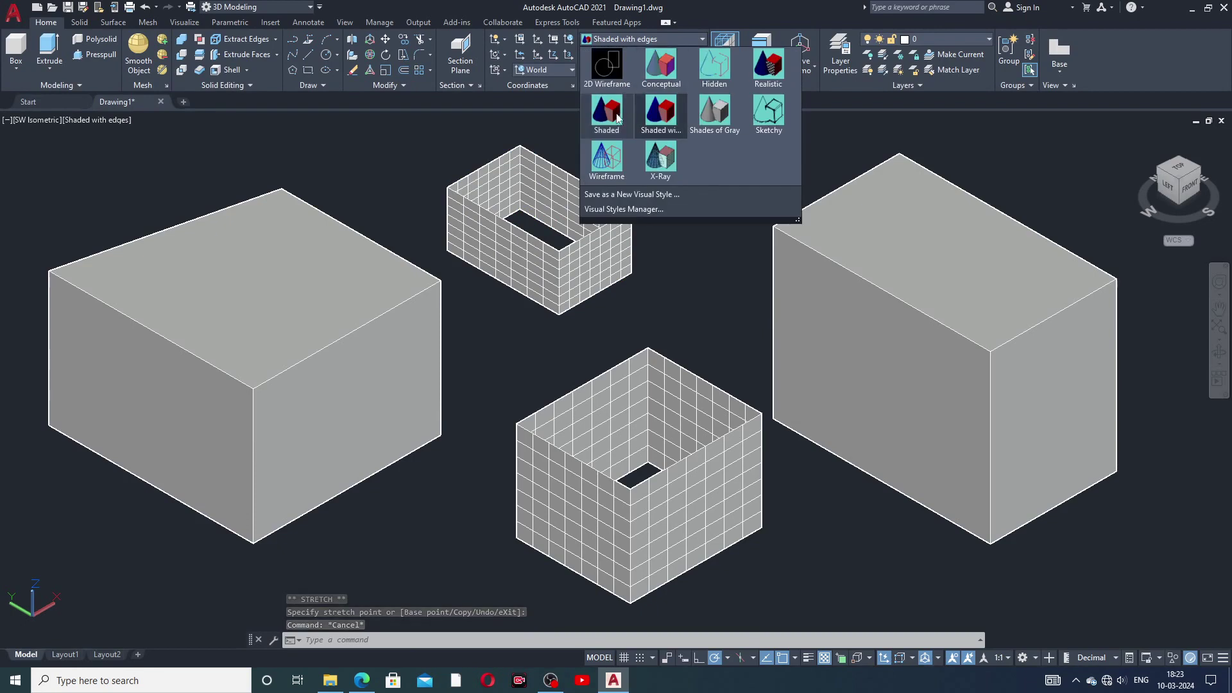
pyautogui.click(609, 114)
pyautogui.moveTo(672, 313); pyautogui.dragTo(682, 295, button='middle')
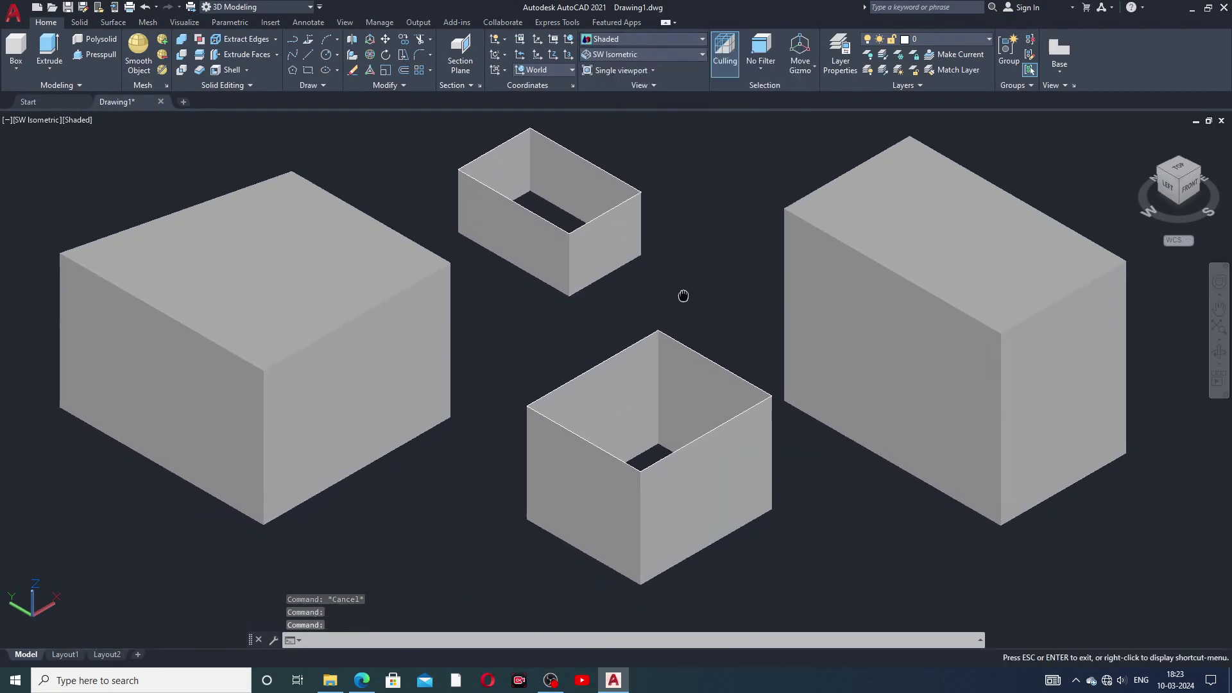
pyautogui.click(1021, 238)
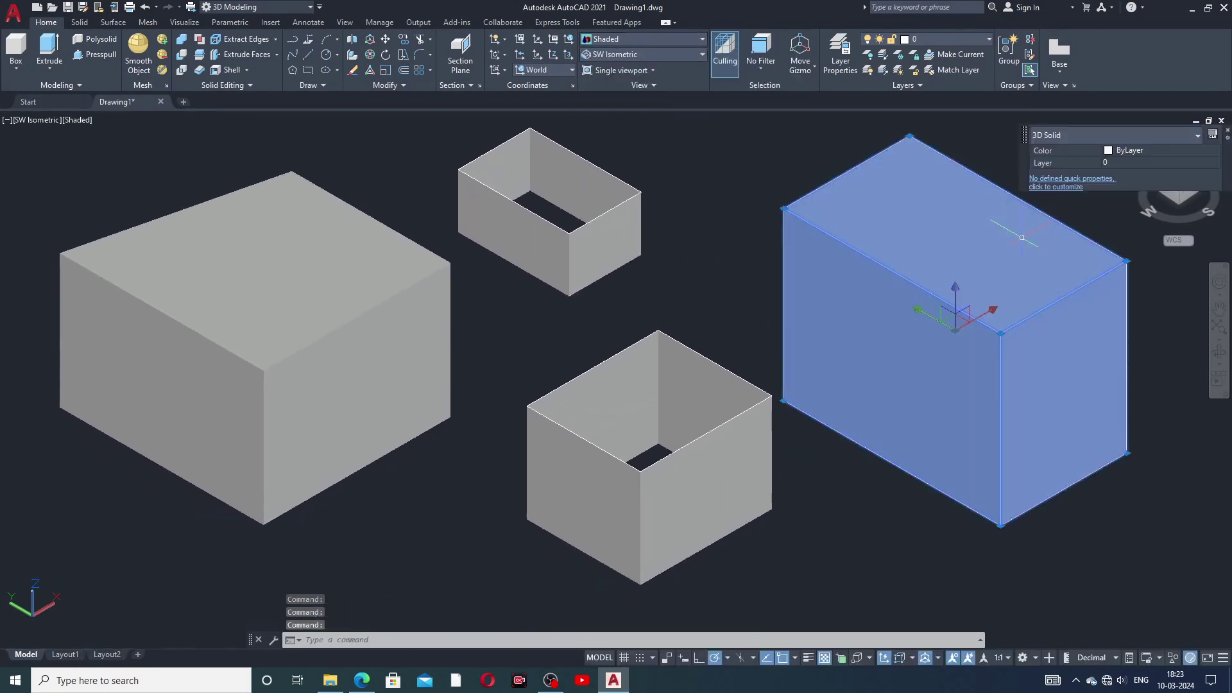
pyautogui.click(1111, 152)
pyautogui.click(1113, 149)
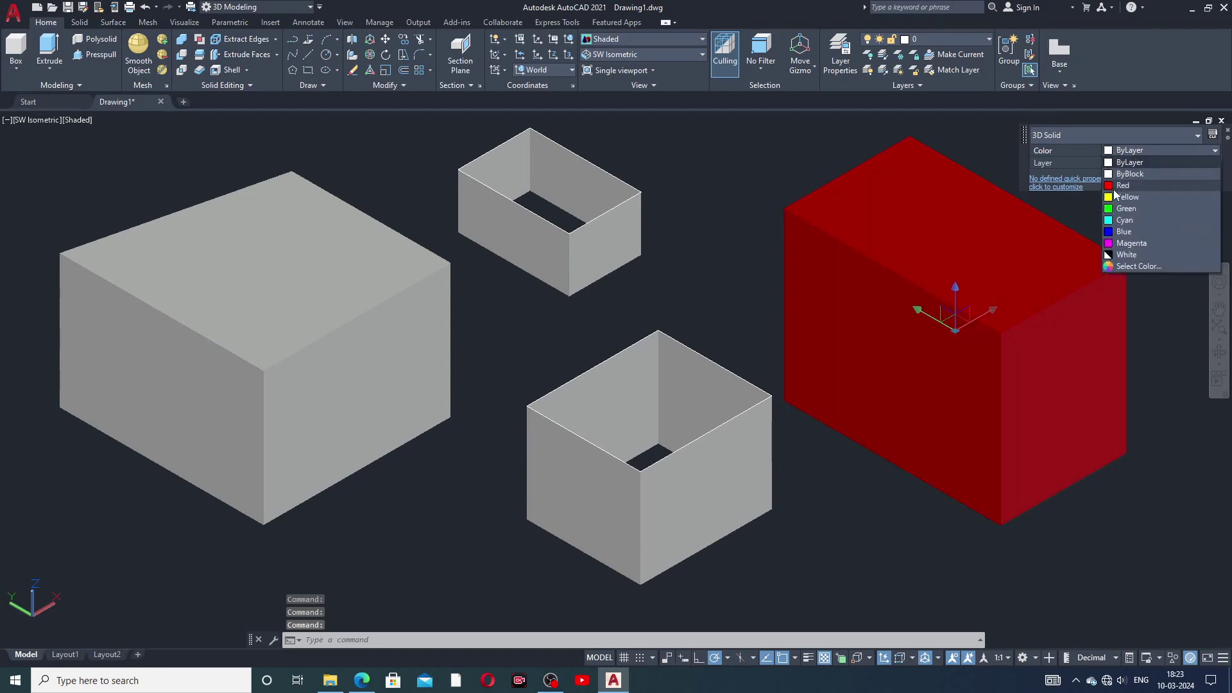
pyautogui.click(1109, 186)
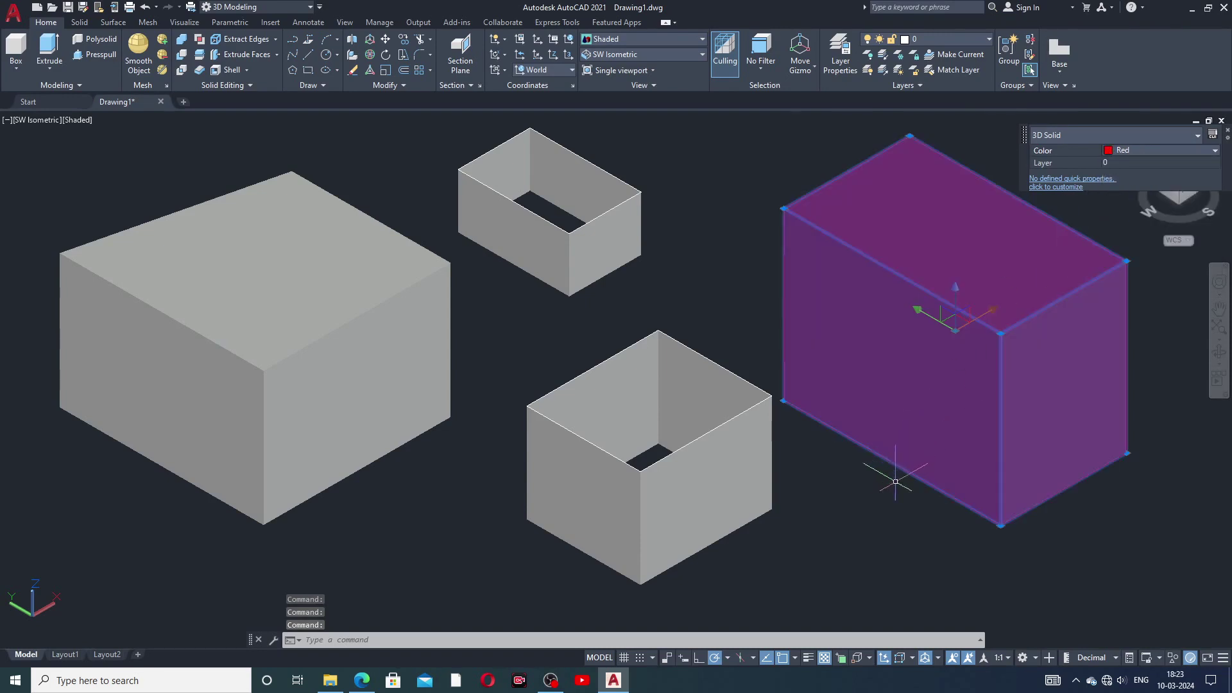
pyautogui.press('Escape')
# - Colour the left box Green
pyautogui.click(342, 269)
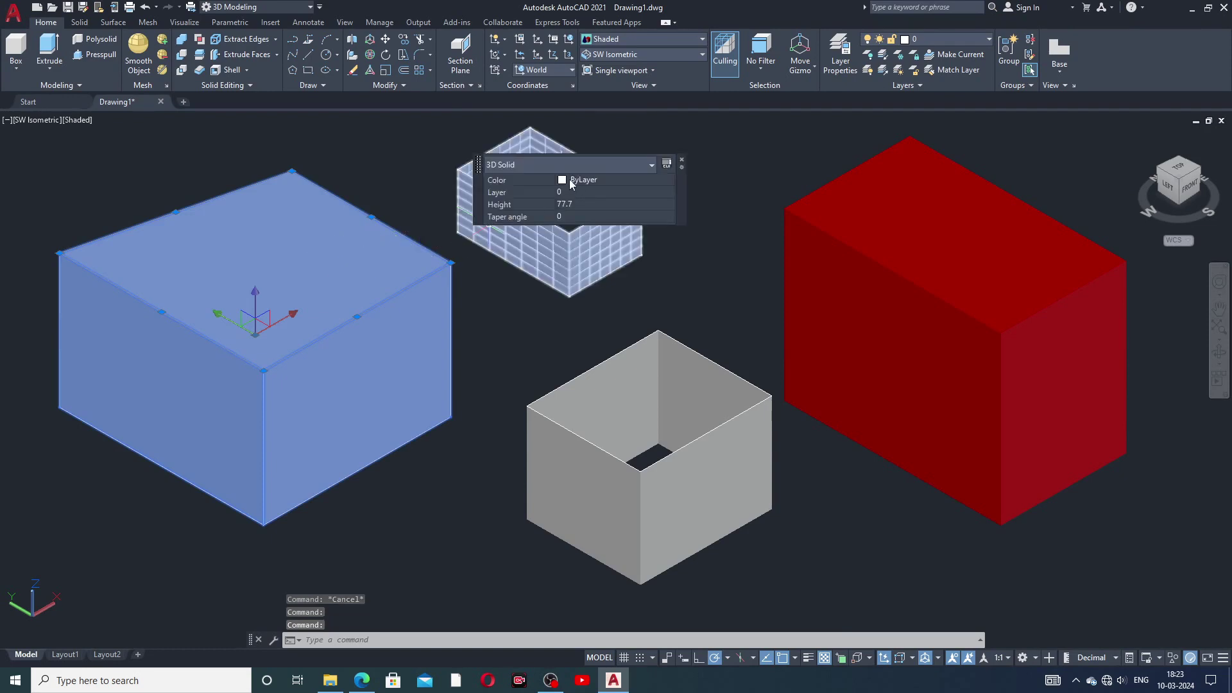
pyautogui.click(573, 184)
pyautogui.click(573, 184)
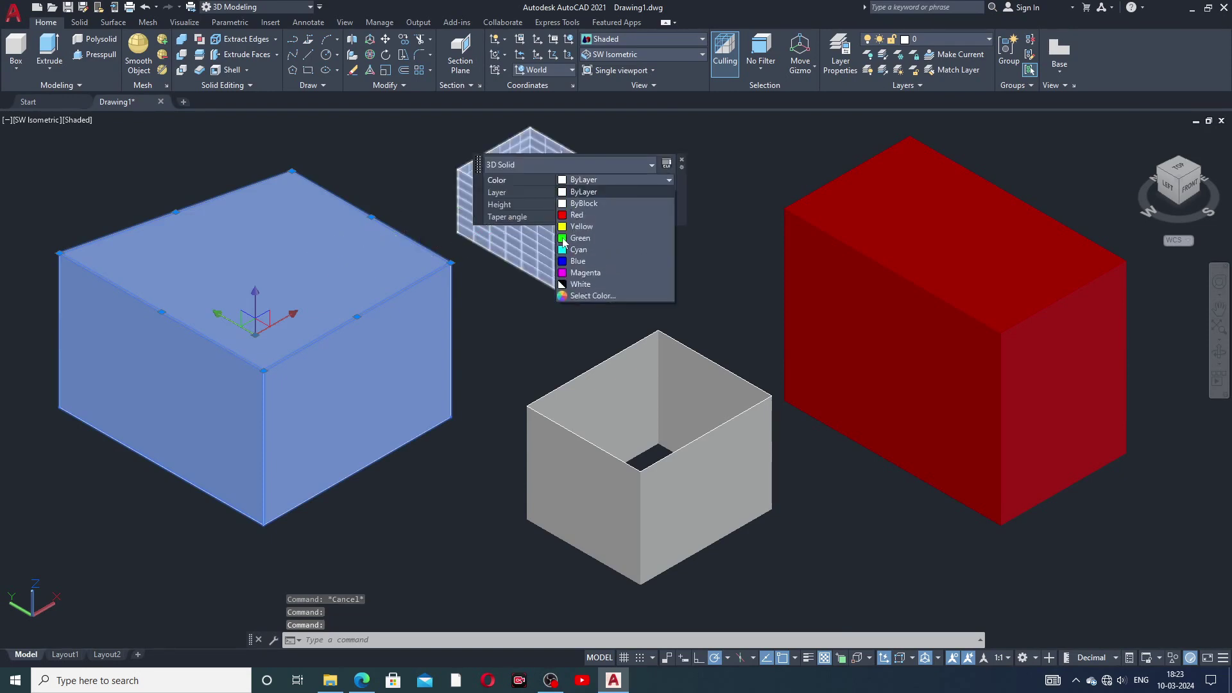
pyautogui.click(564, 241)
pyautogui.press('Escape')
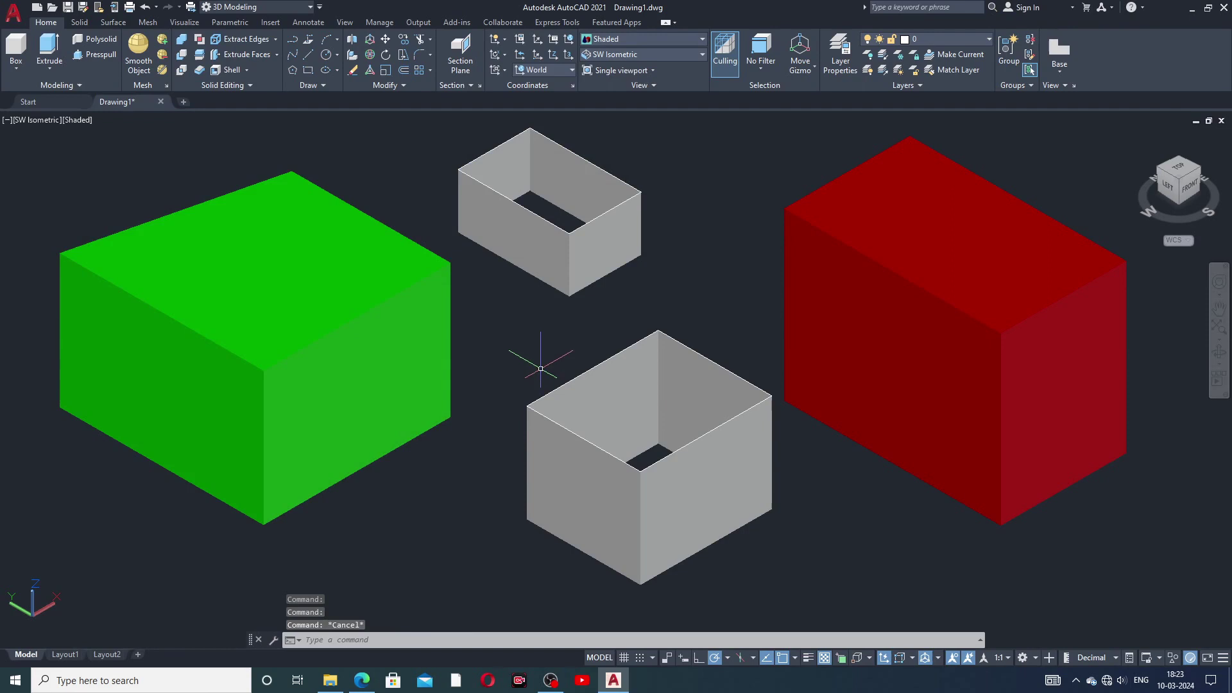
# - Colour the lower open box Yellow
pyautogui.click(603, 373)
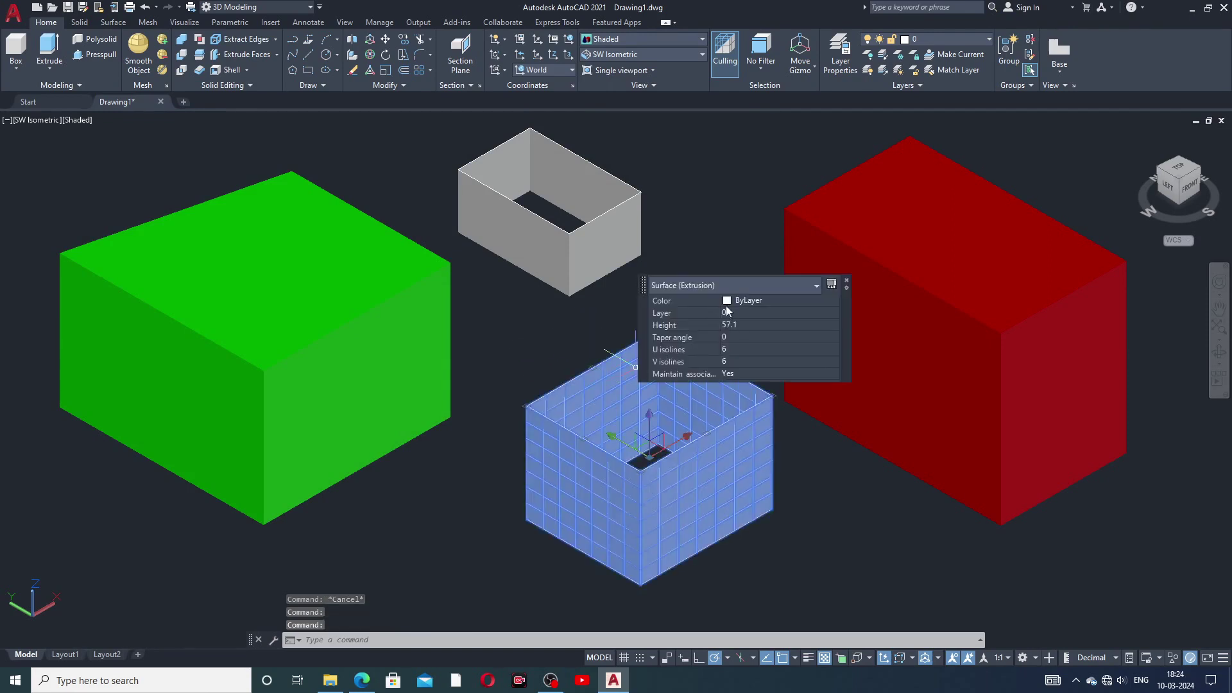
pyautogui.click(728, 307)
pyautogui.click(728, 307)
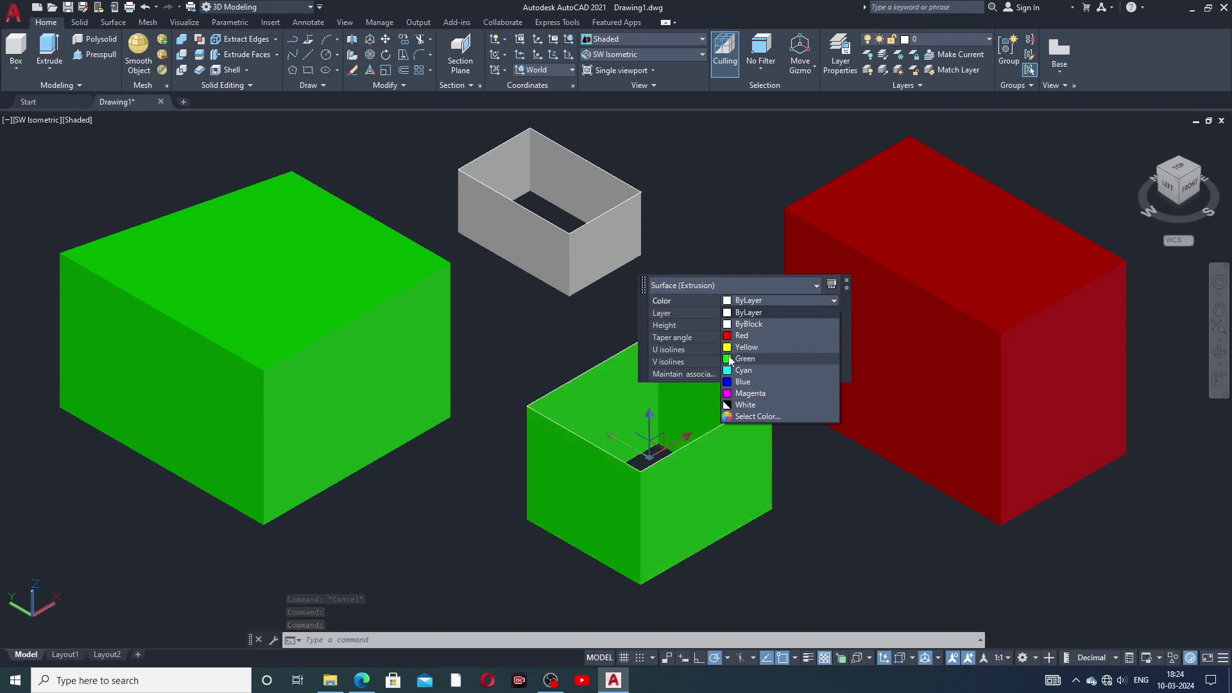
pyautogui.click(727, 348)
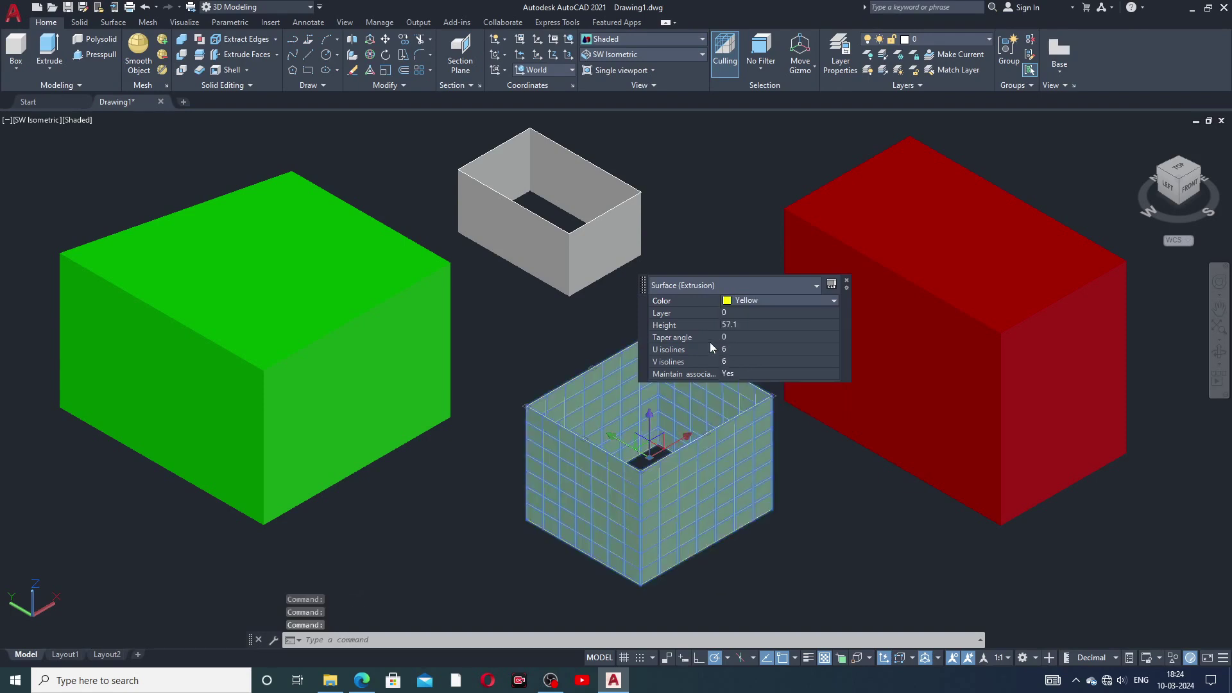
pyautogui.click(715, 248)
pyautogui.press('Escape')
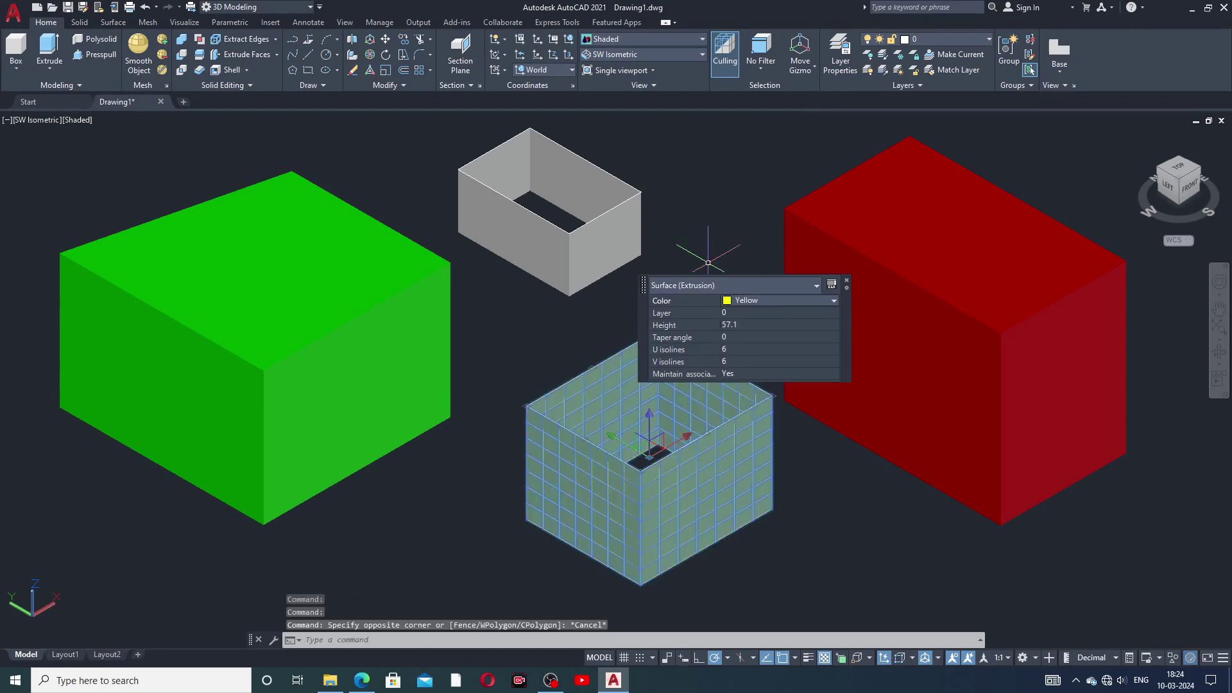
pyautogui.press('Escape')
# - Colour the upper open box Blue
pyautogui.click(611, 239)
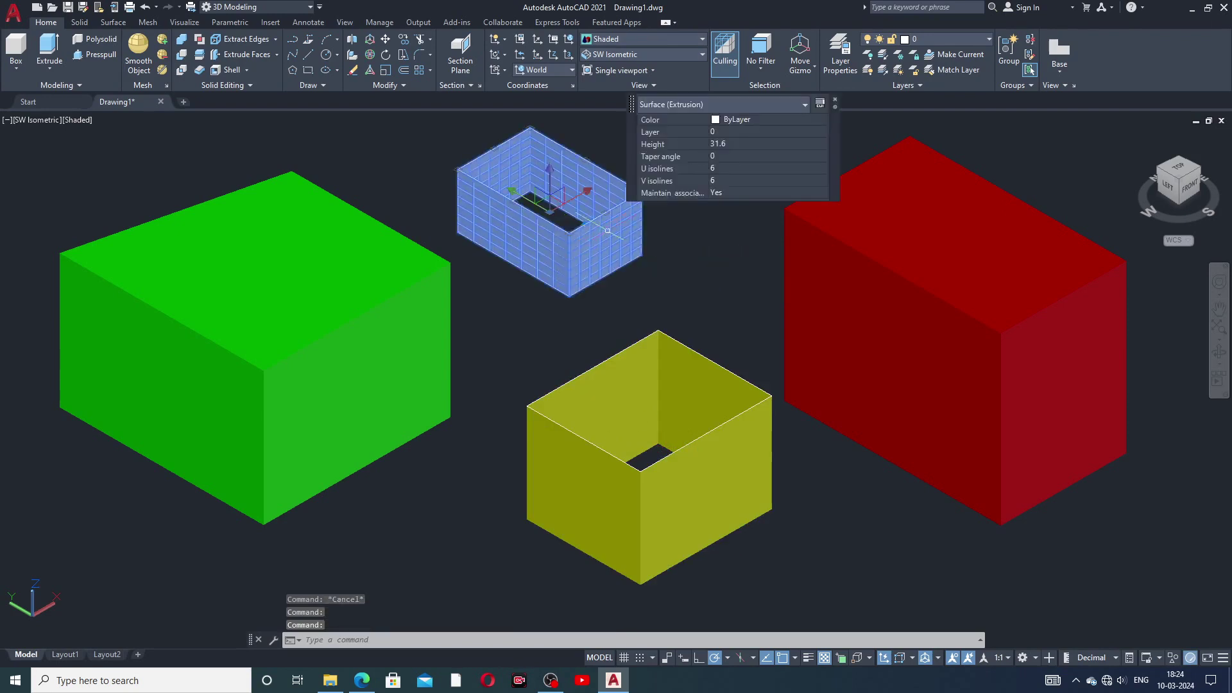
pyautogui.click(727, 122)
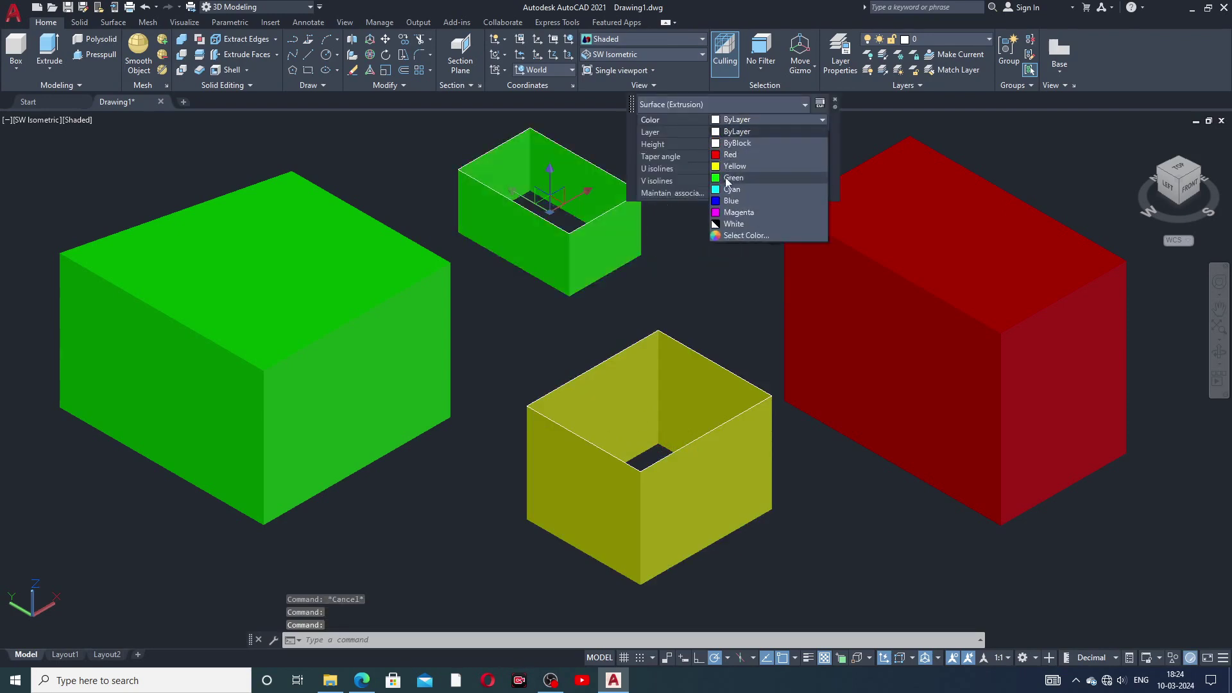
pyautogui.click(731, 200)
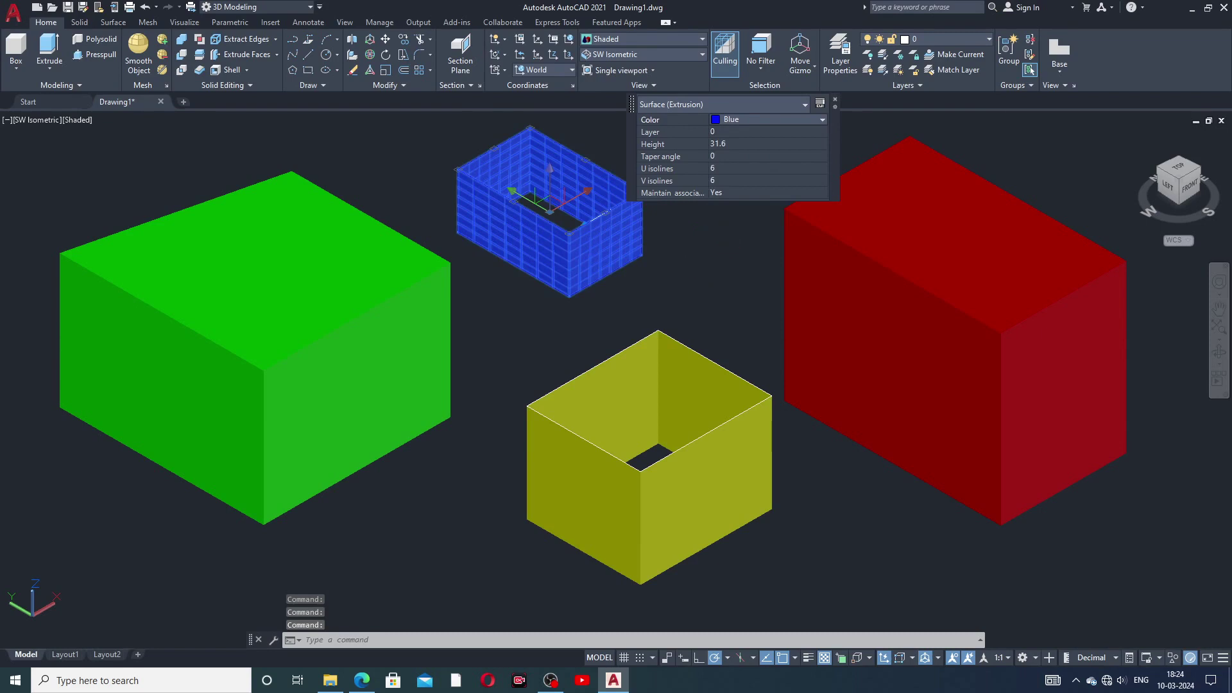
pyautogui.press('Escape')
# - Erase the duplicate upper open box surface
pyautogui.moveTo(702, 270); pyautogui.dragTo(706, 281, button='middle')
pyautogui.scroll(2, 743, 297)
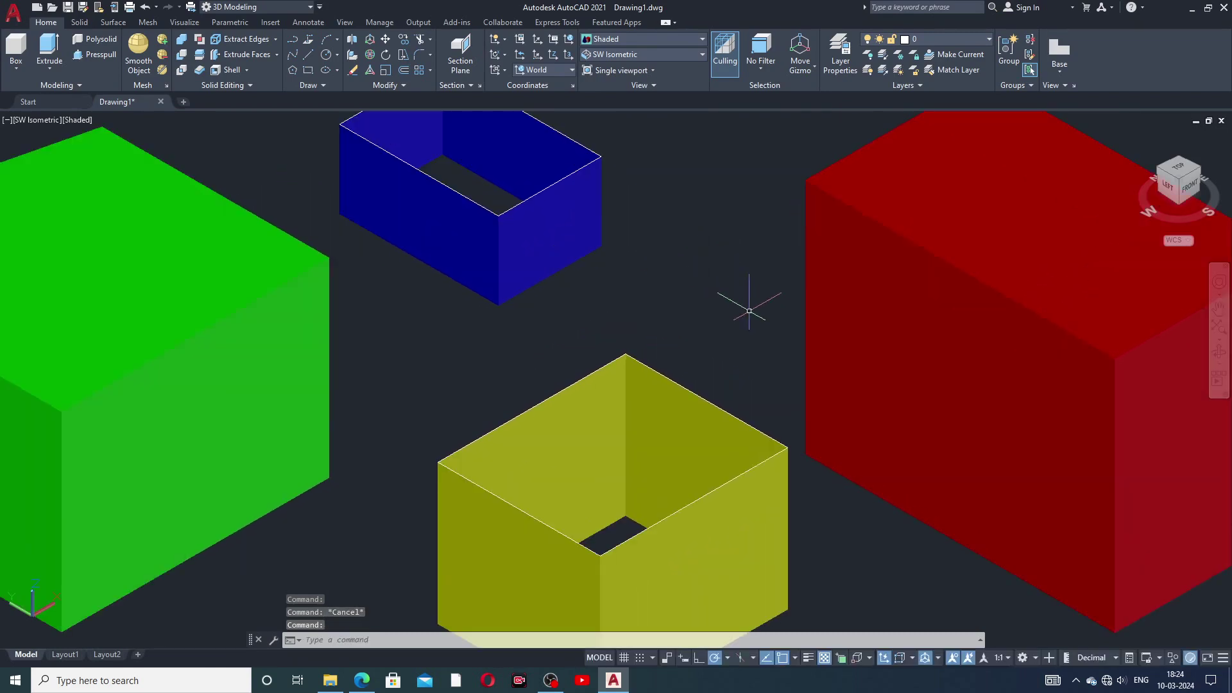
pyautogui.scroll(-3, 742, 297)
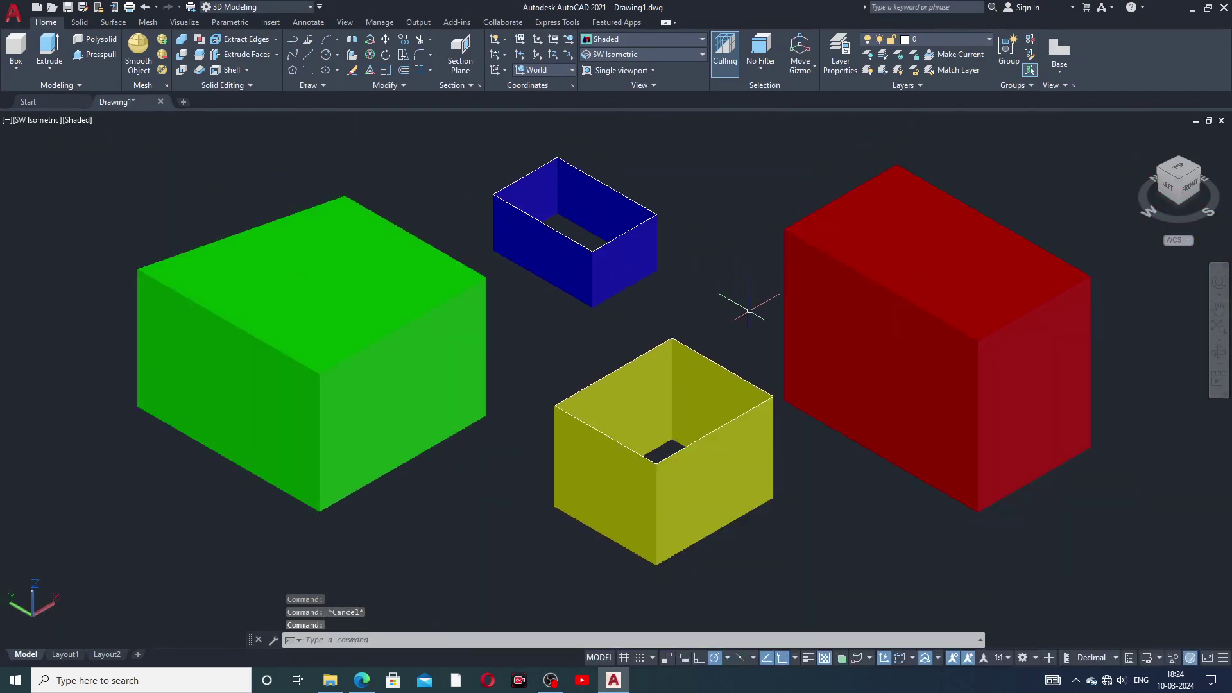
pyautogui.click(631, 228)
pyautogui.press('Delete')
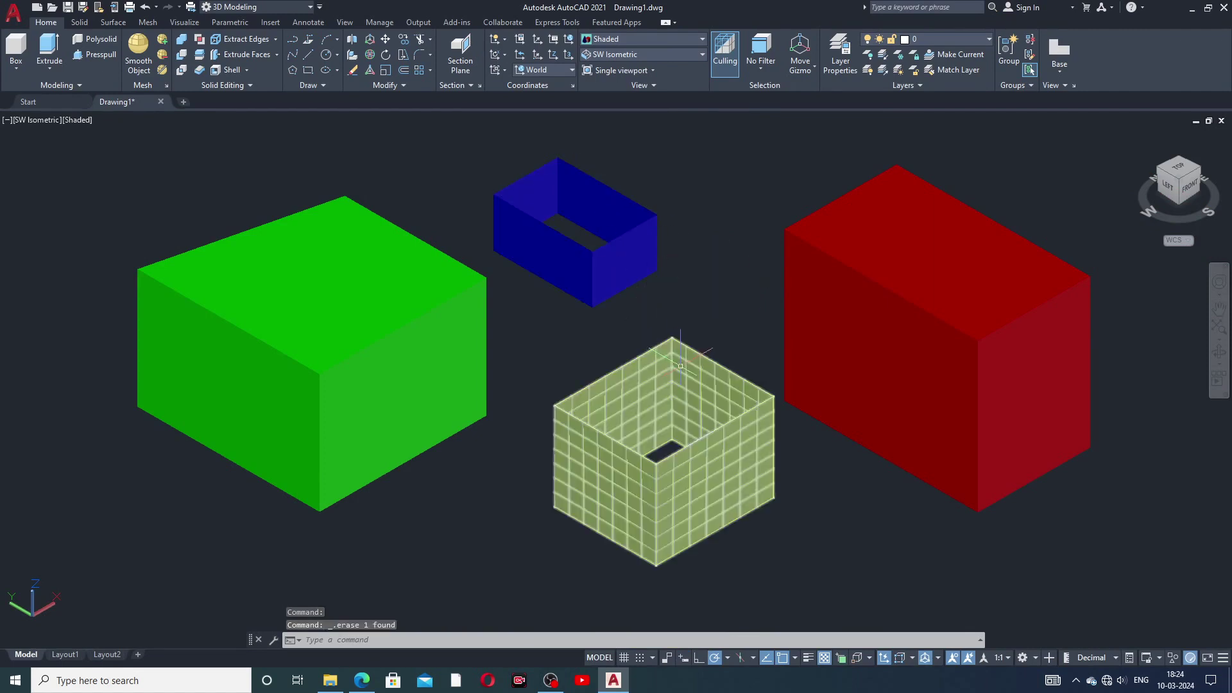
pyautogui.click(688, 347)
pyautogui.press('Escape')
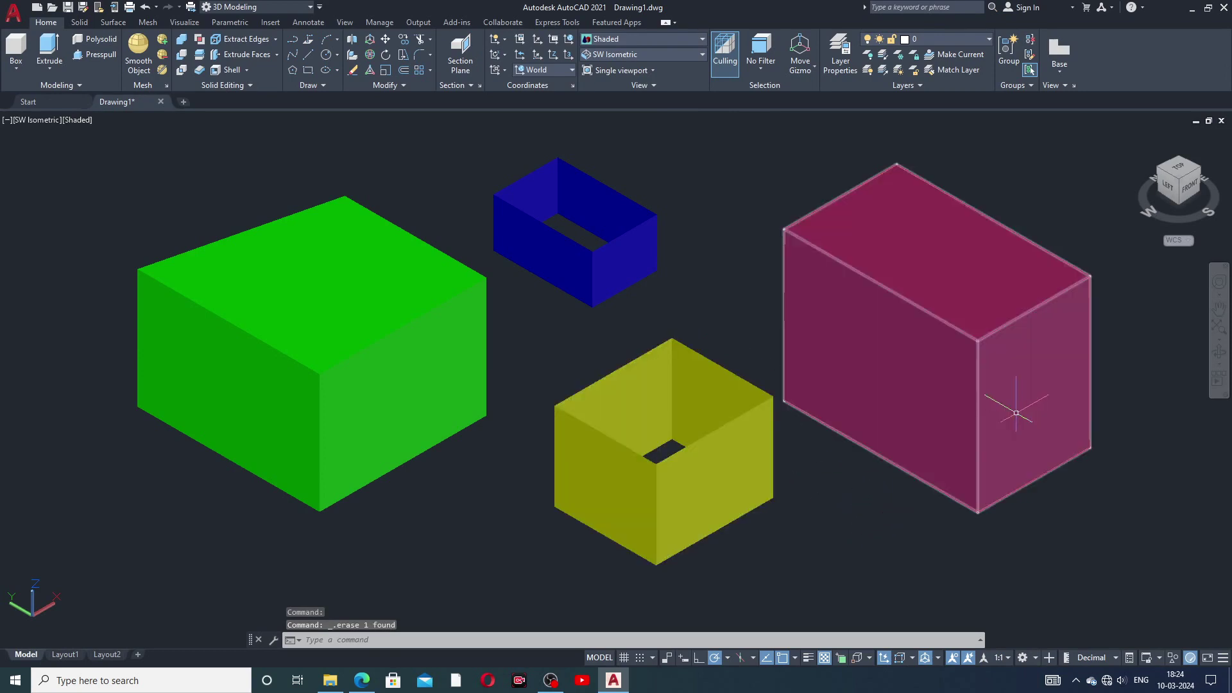
pyautogui.moveTo(1009, 409); pyautogui.dragTo(1002, 424, button='middle')
# - Review the Lecture 47 Arc title page in Edge, then return to AutoCAD
pyautogui.press('Escape')
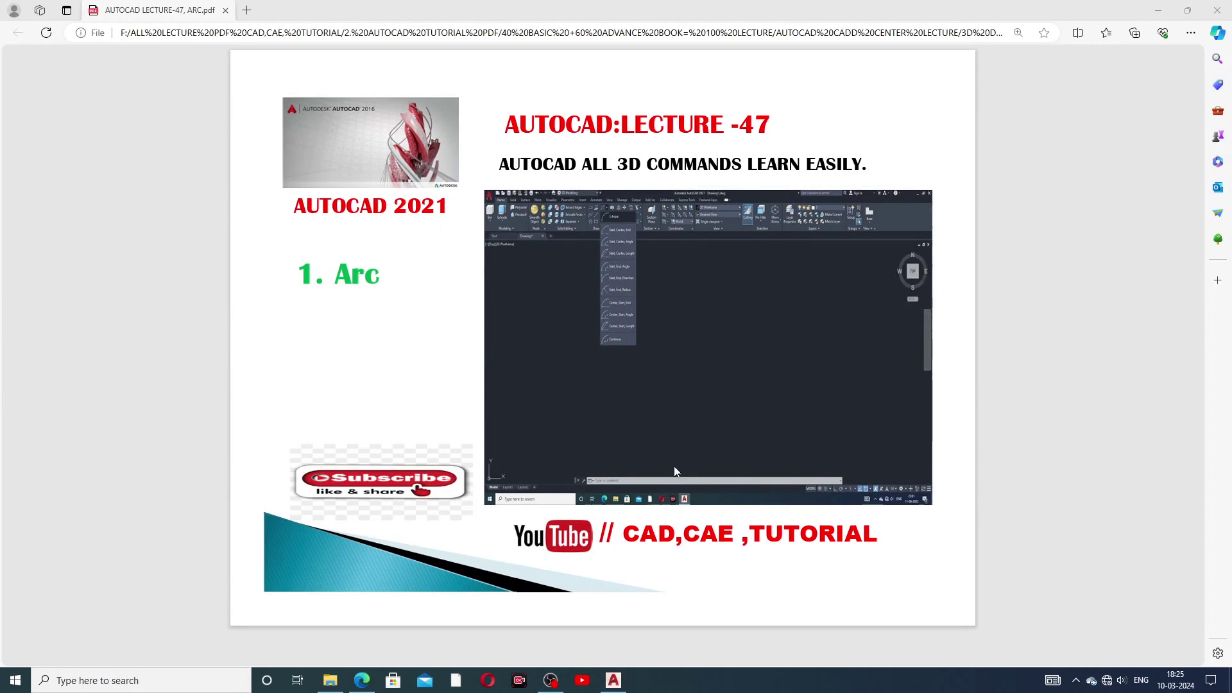
pyautogui.click(613, 680)
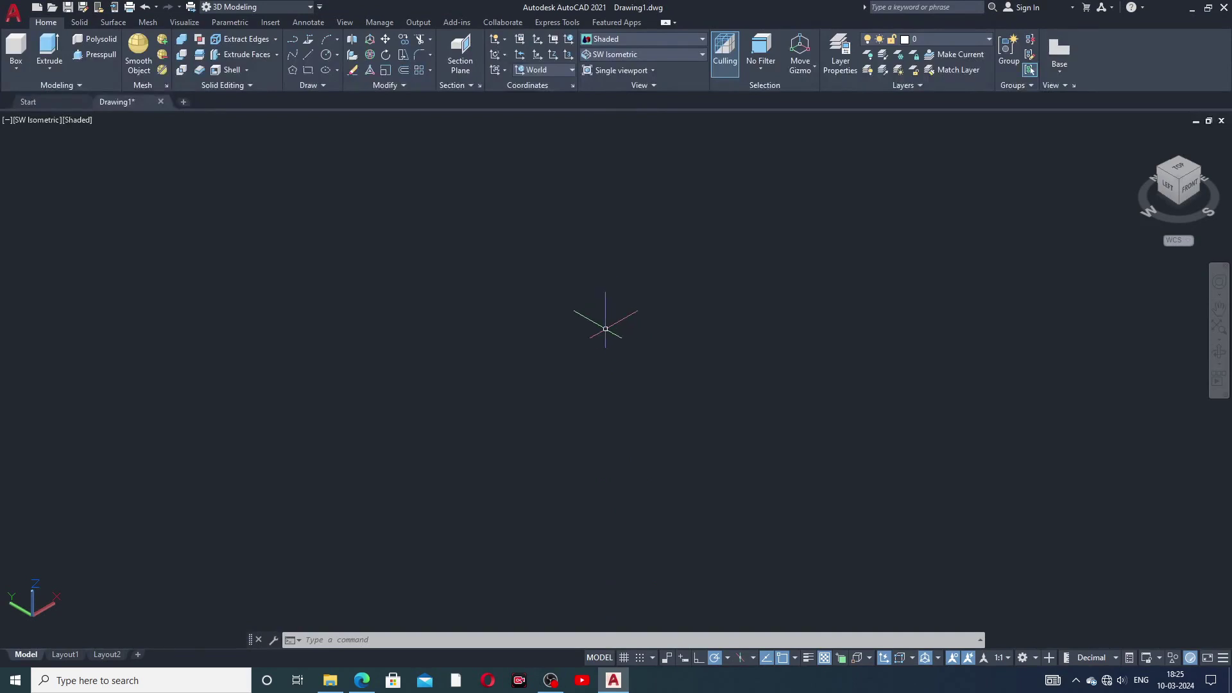
# - Apply the Shaded with edges style and expand the Arc methods list in the Draw panel
pyautogui.click(621, 38)
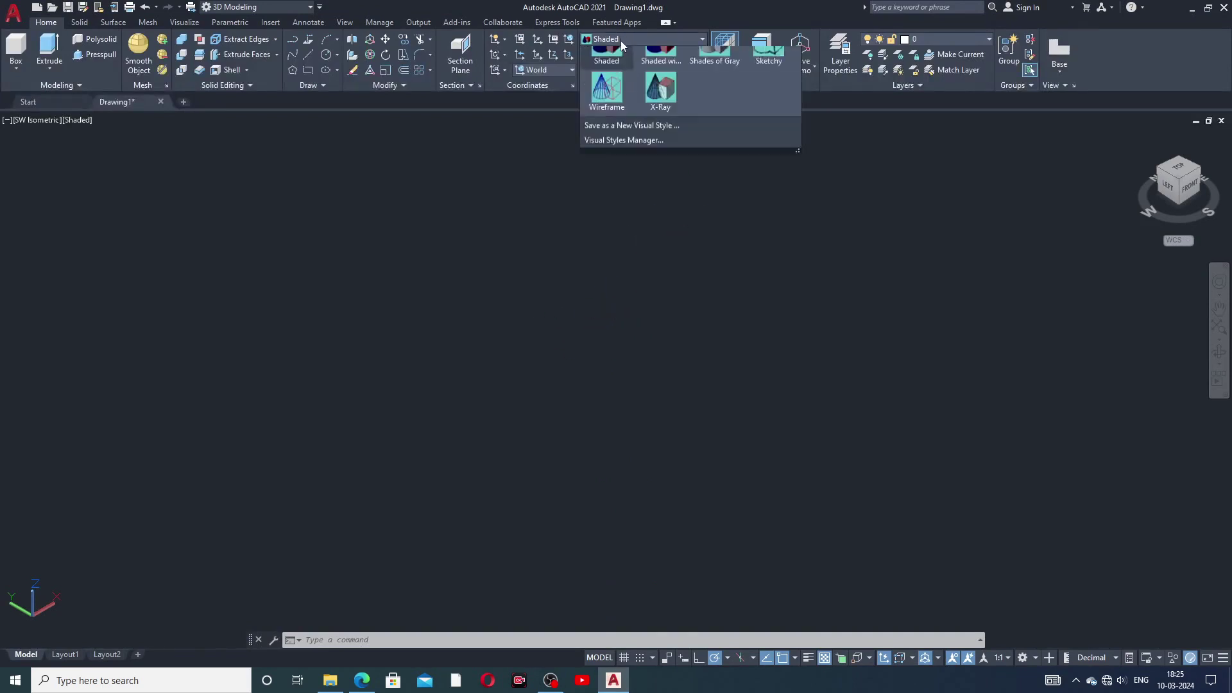
pyautogui.click(656, 107)
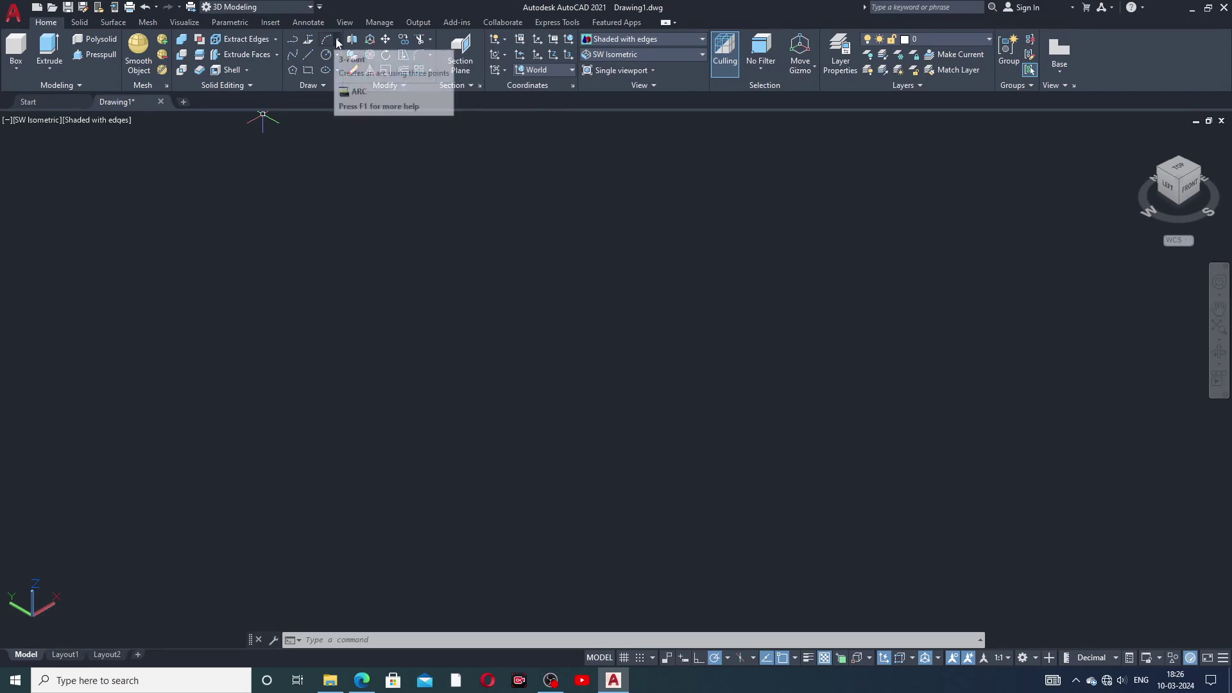
pyautogui.click(338, 42)
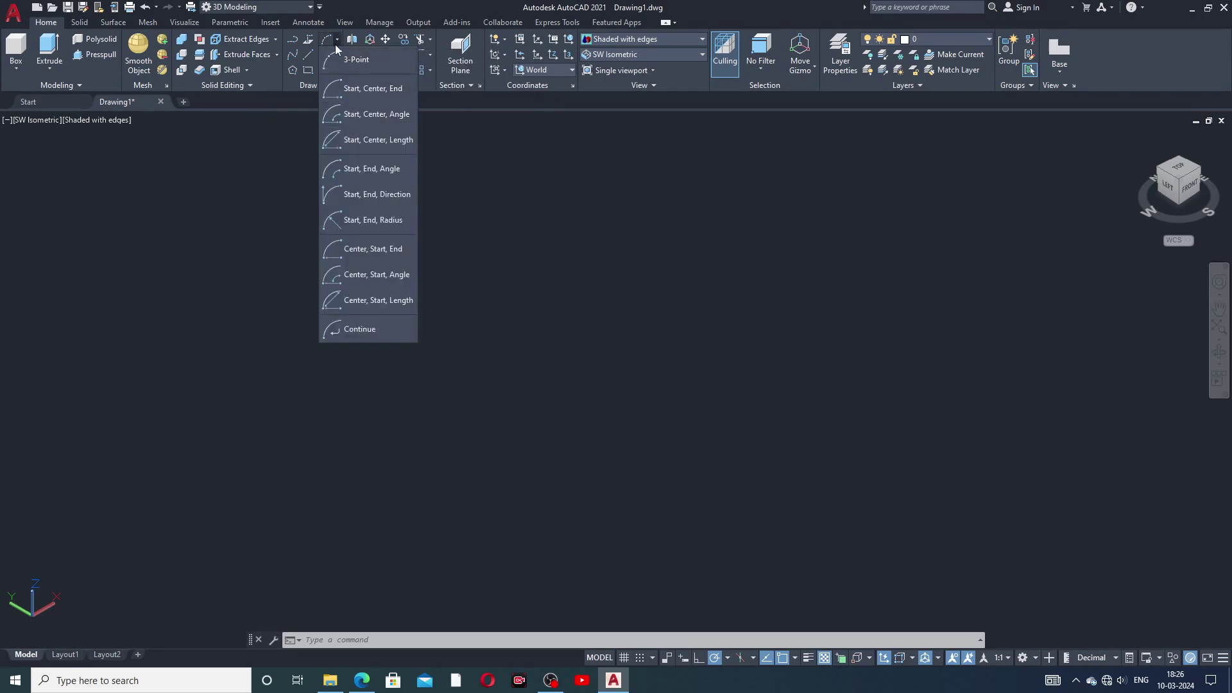
# - Draw a 3-point arc and a start-center-end arc
pyautogui.click(349, 60)
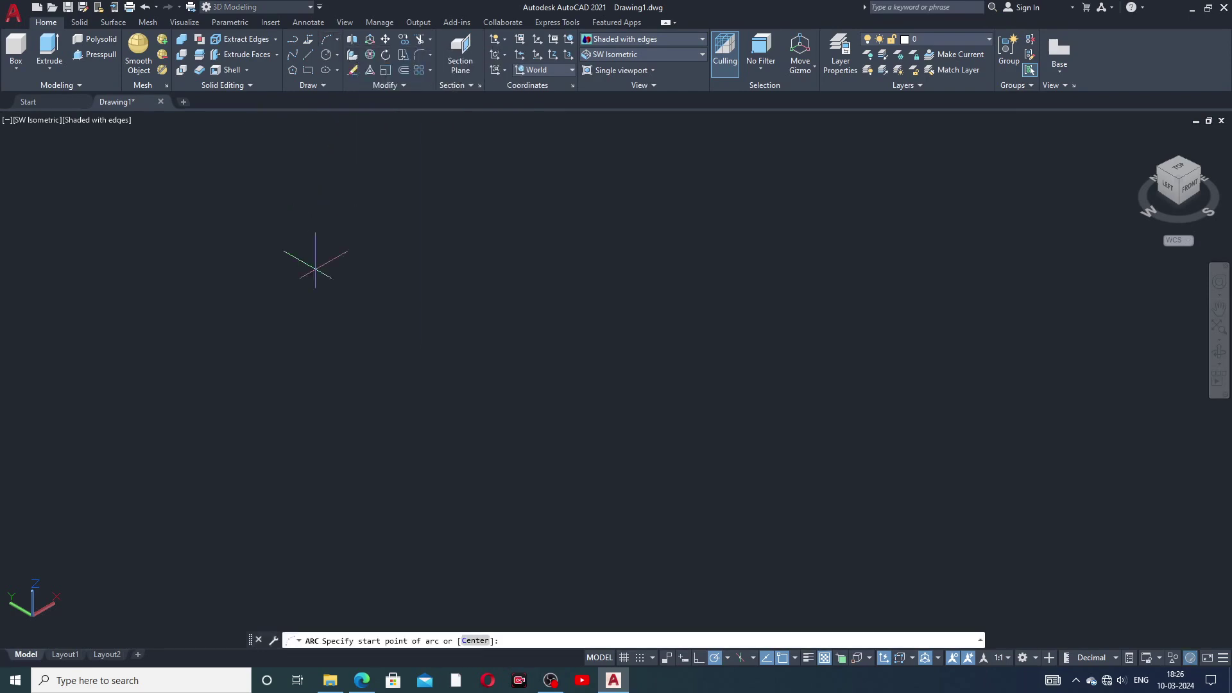
pyautogui.click(221, 347)
pyautogui.click(267, 240)
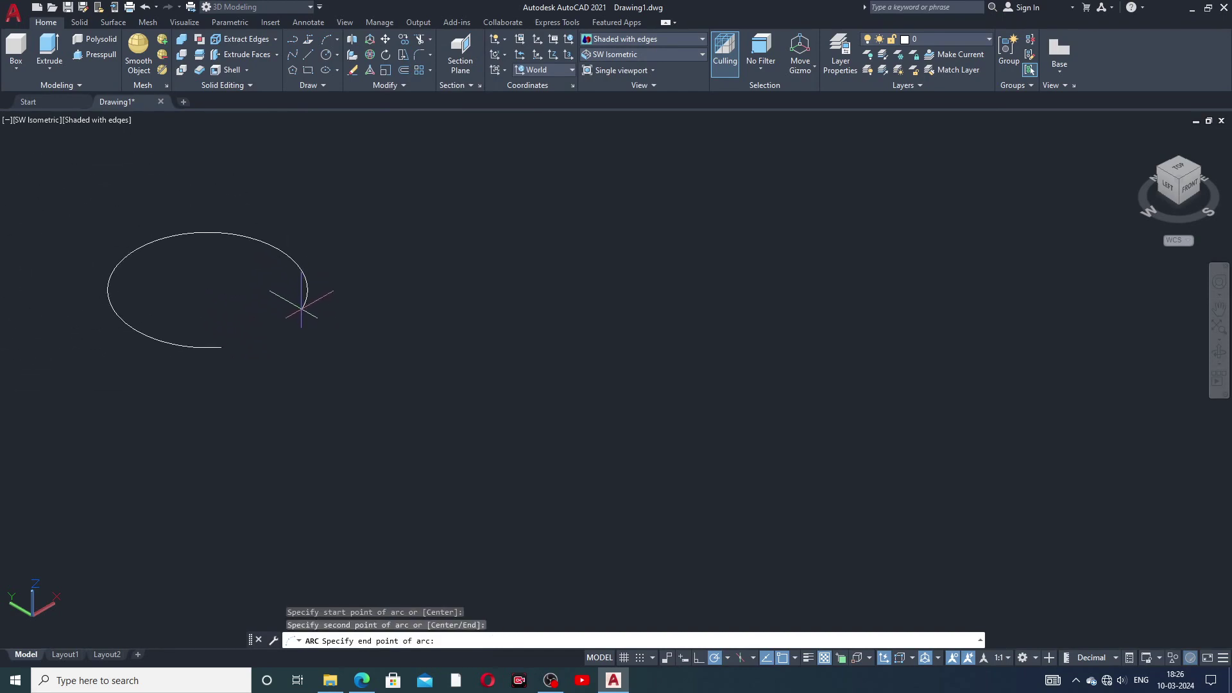
pyautogui.click(302, 299)
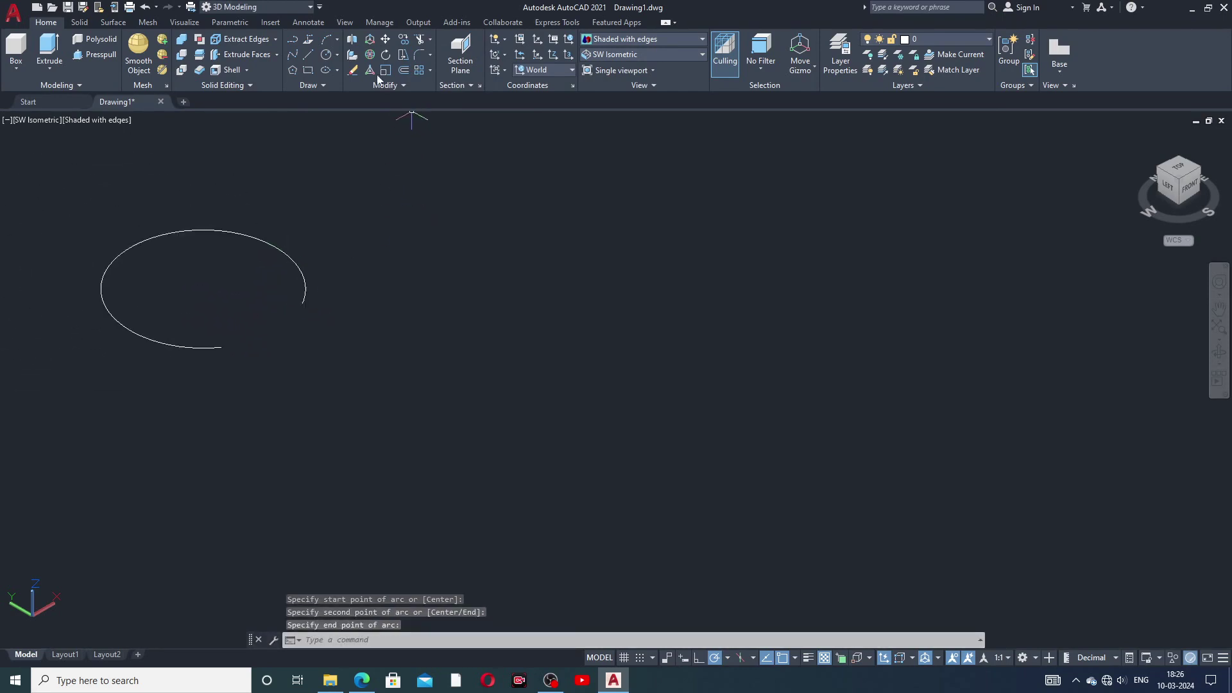
pyautogui.click(341, 40)
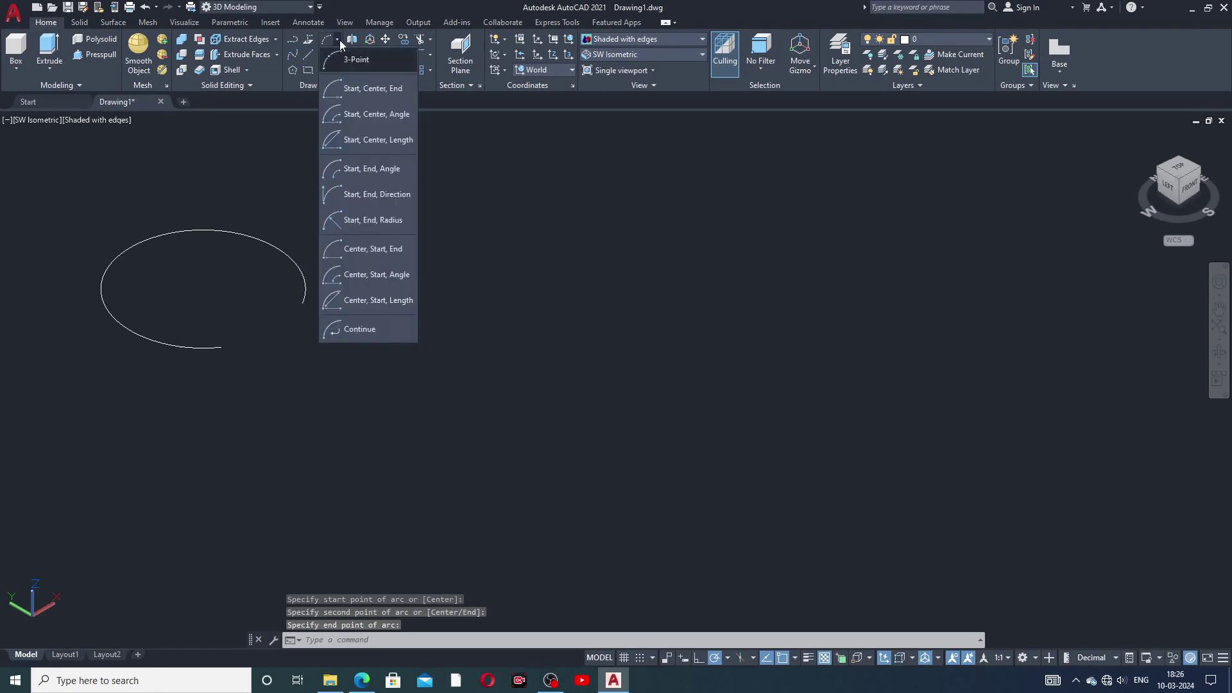
pyautogui.click(359, 89)
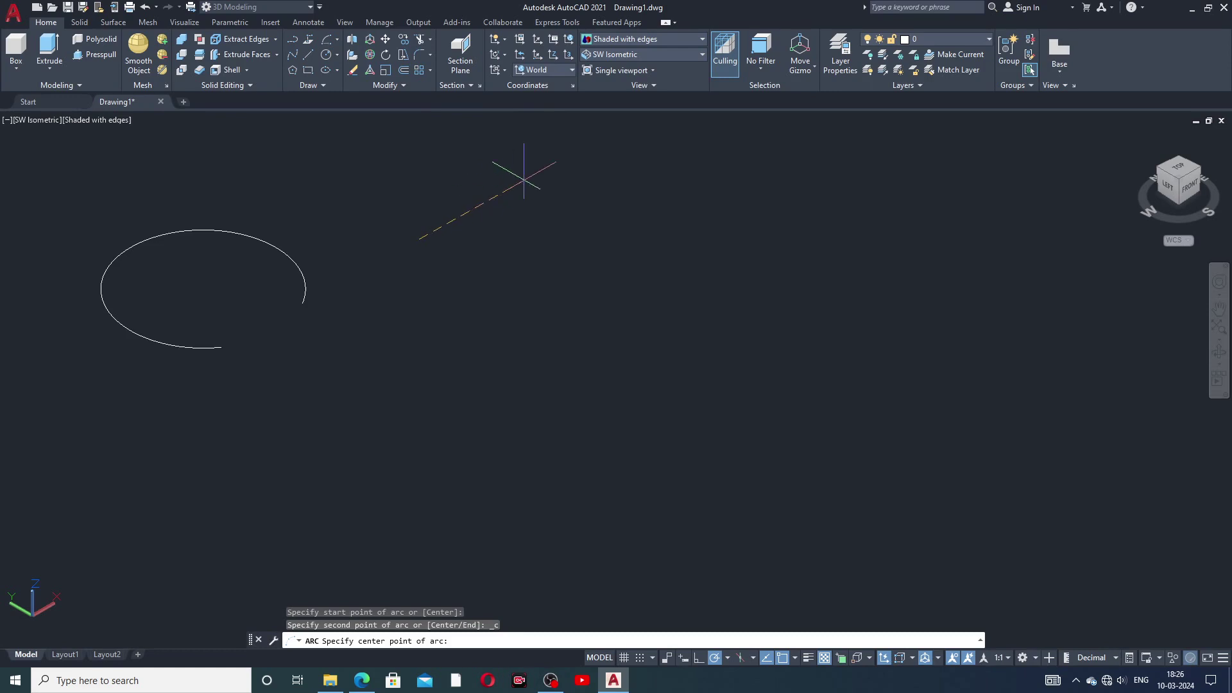
pyautogui.click(523, 200)
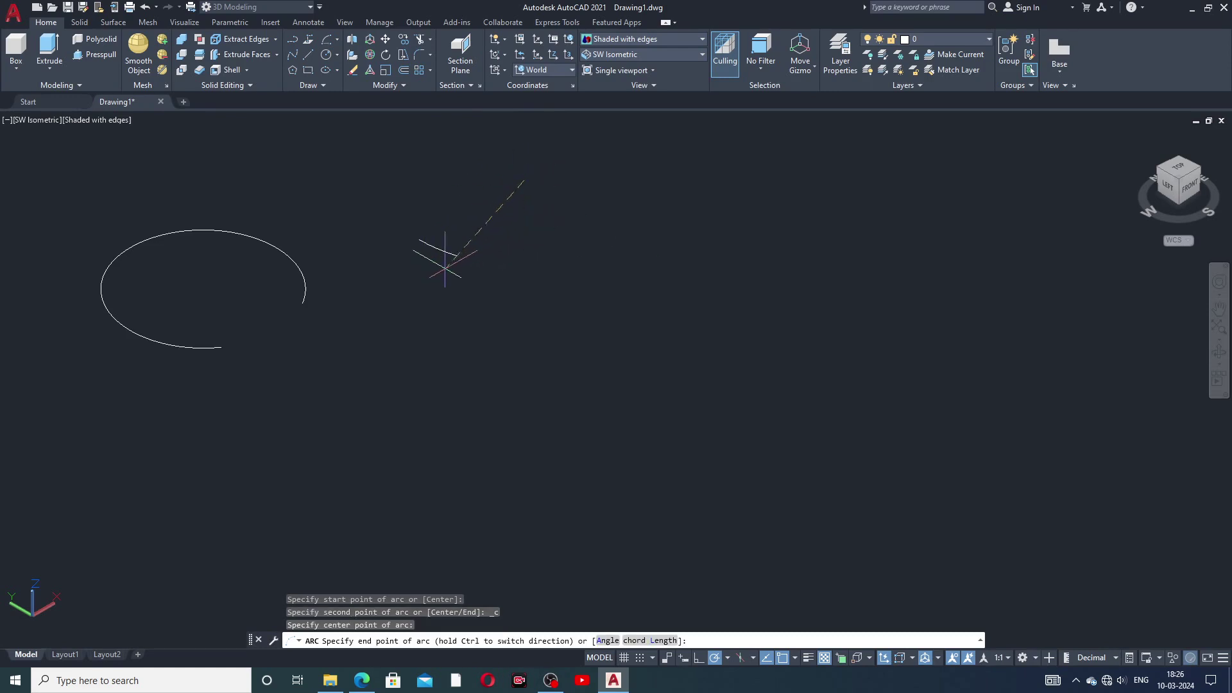
pyautogui.click(575, 262)
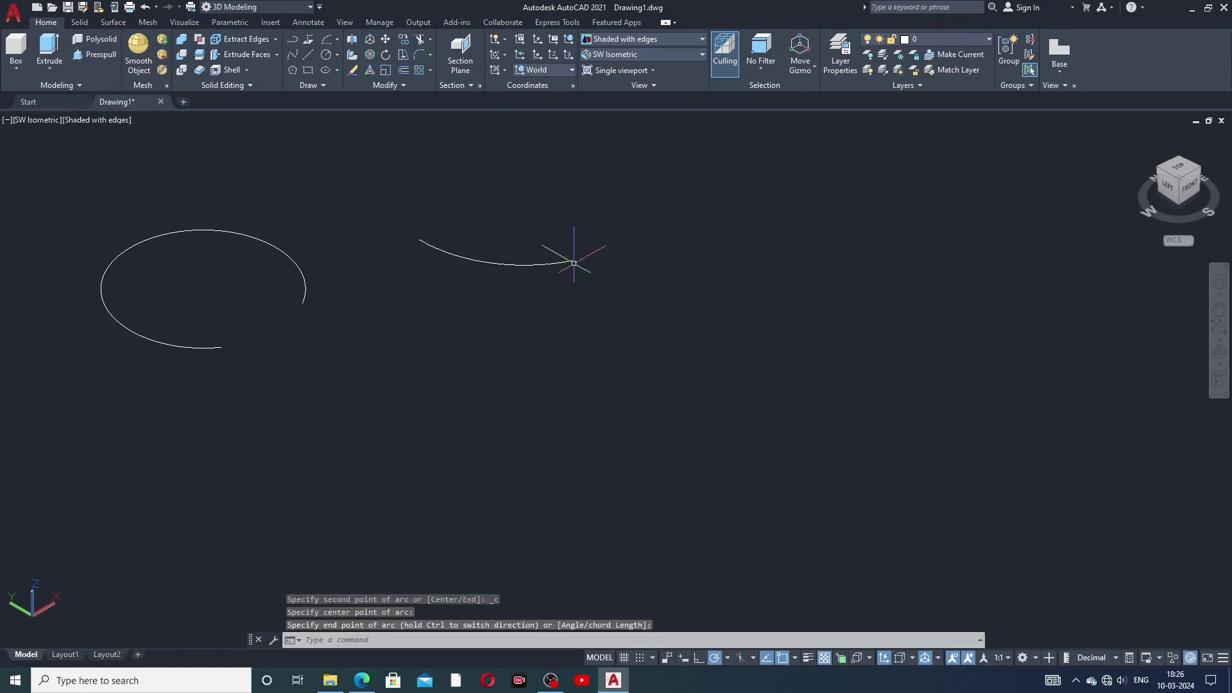
# - Draw a lower start-center-angle arc, then drag its midpoint grip to flatten it
pyautogui.click(338, 37)
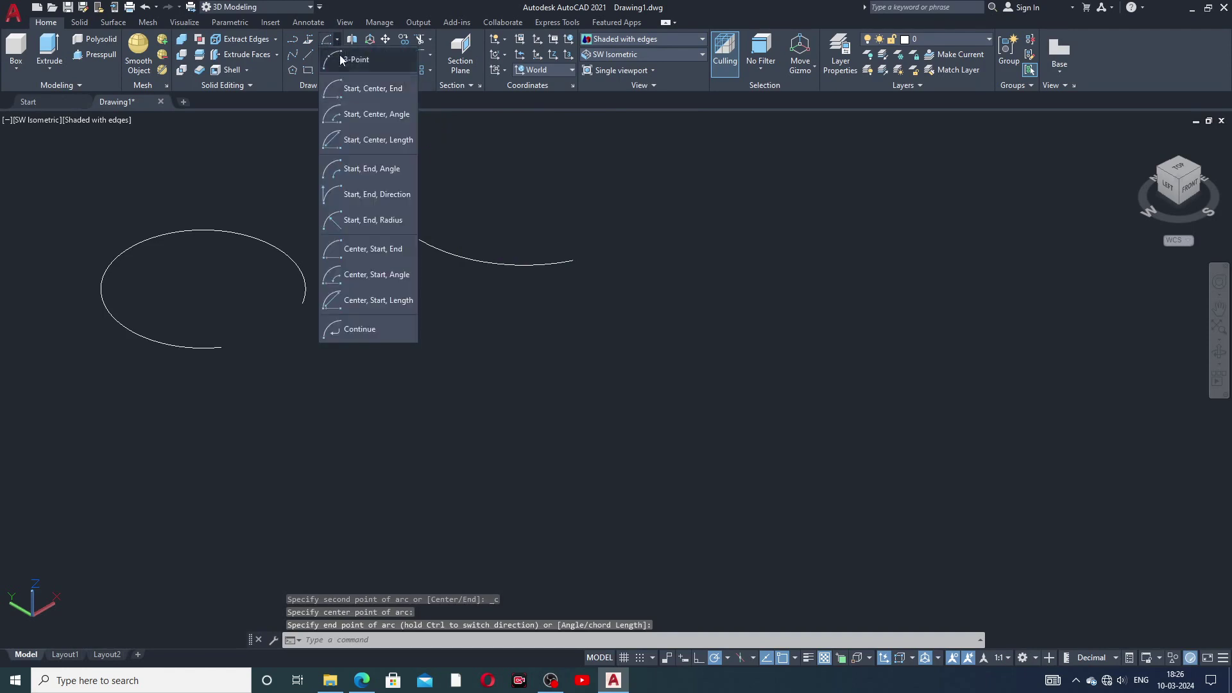
pyautogui.click(367, 119)
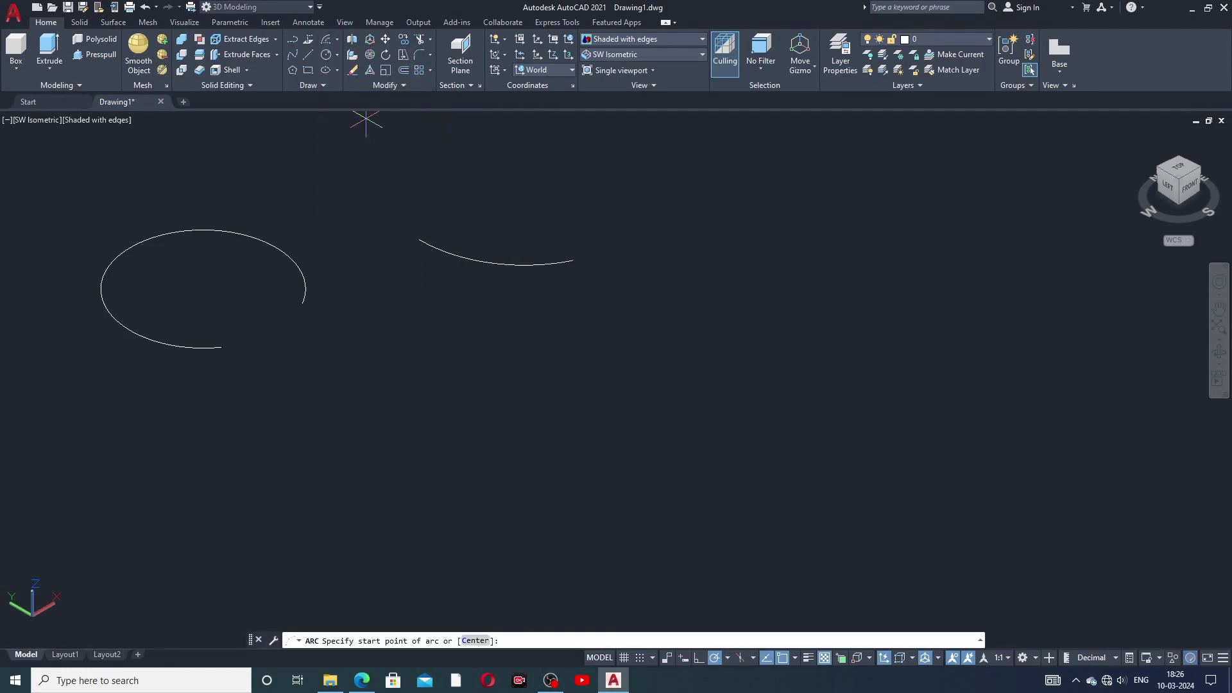
pyautogui.click(378, 412)
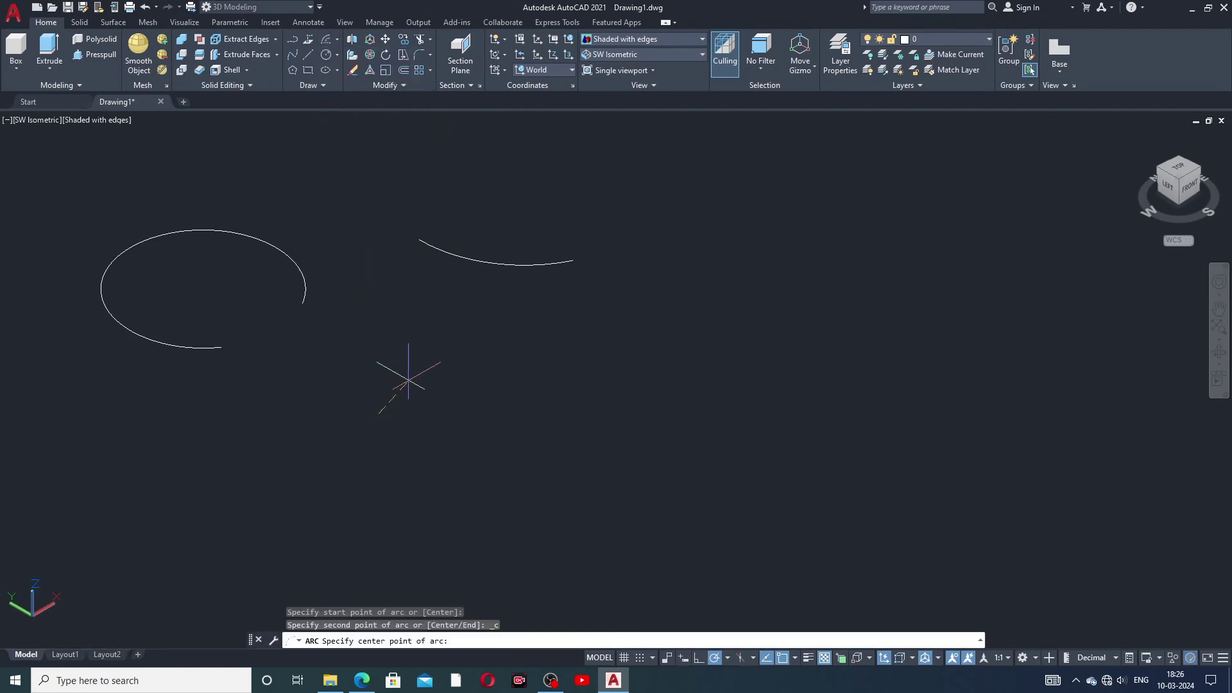
pyautogui.click(439, 346)
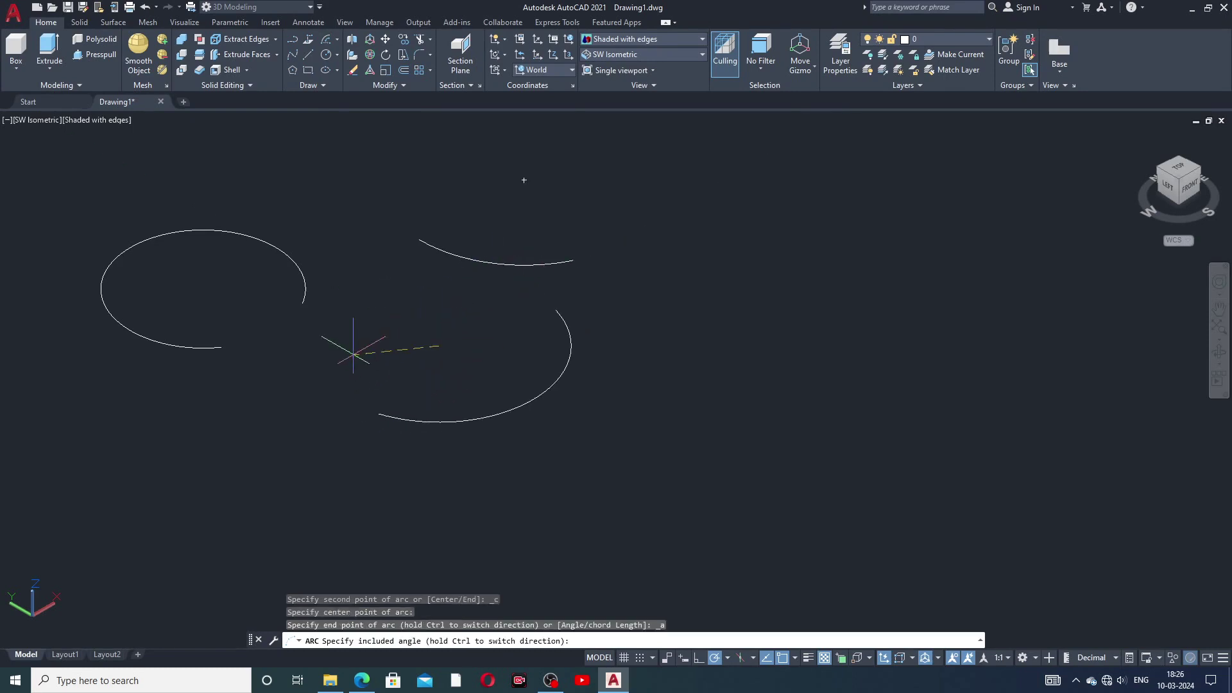
pyautogui.click(334, 358)
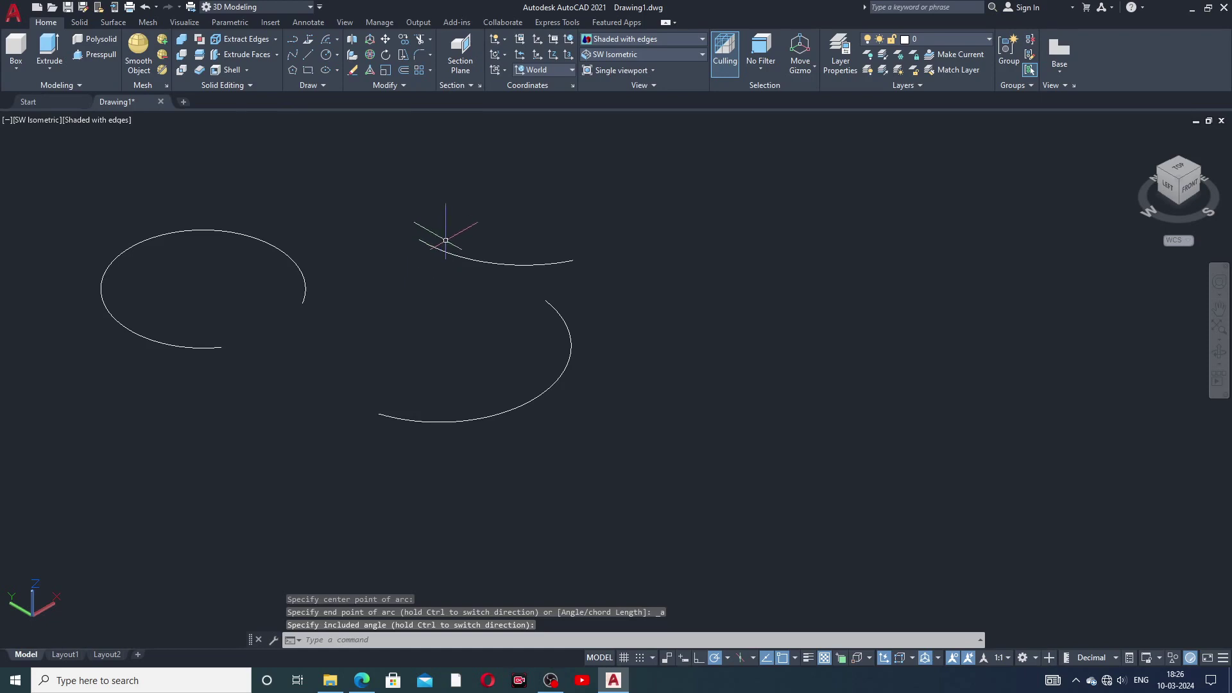
pyautogui.click(441, 423)
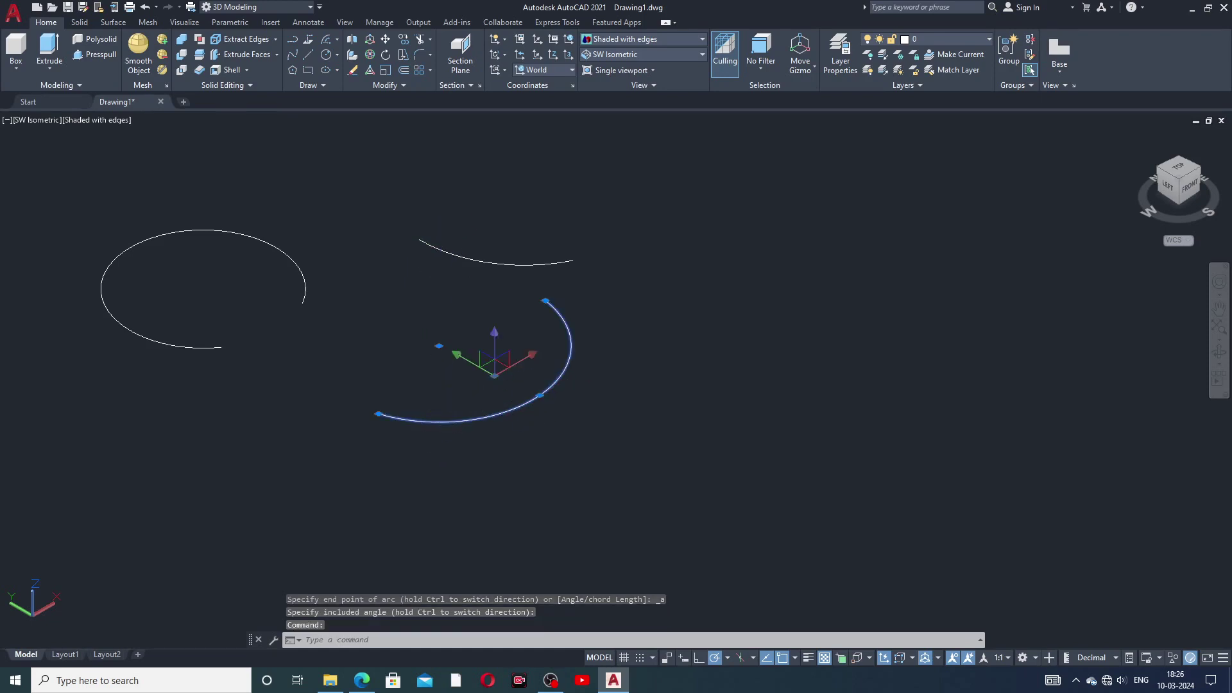
pyautogui.click(540, 395)
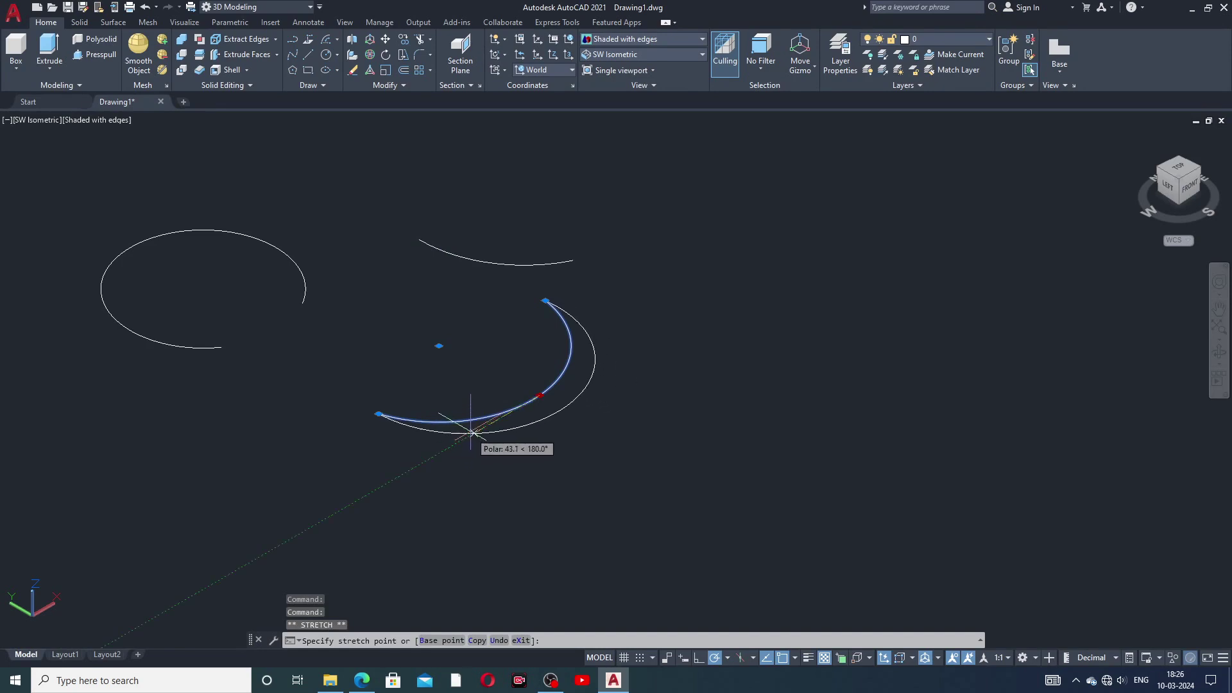
pyautogui.click(439, 346)
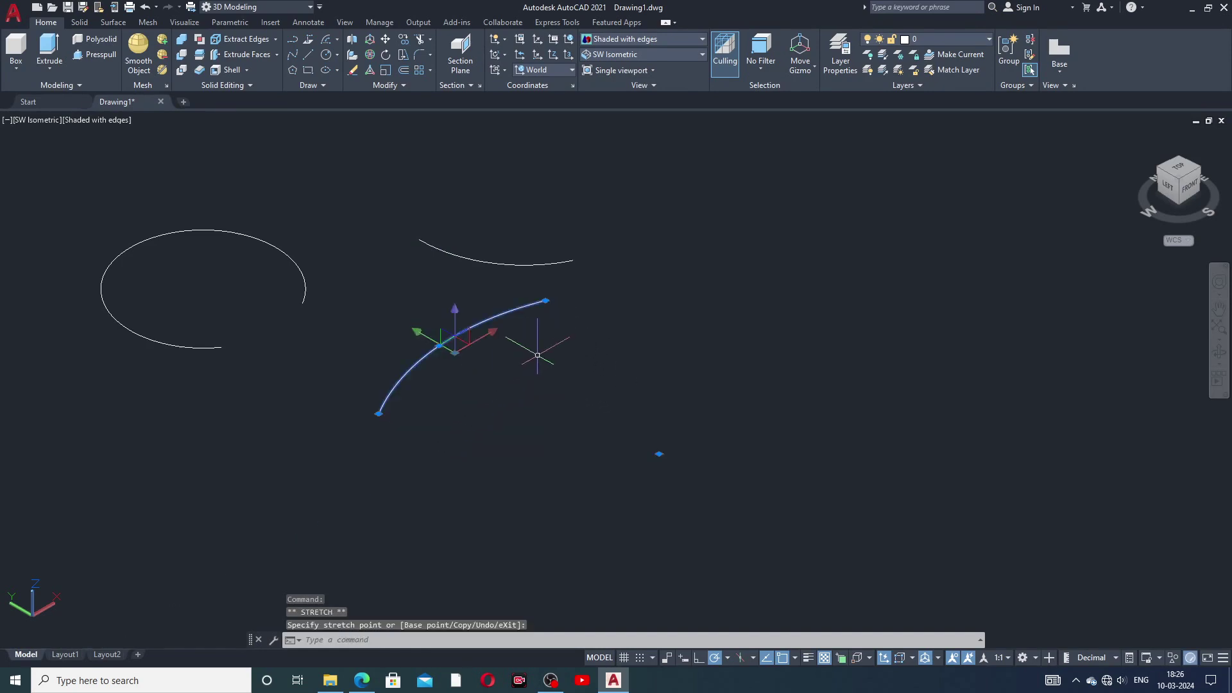
pyautogui.press('Escape')
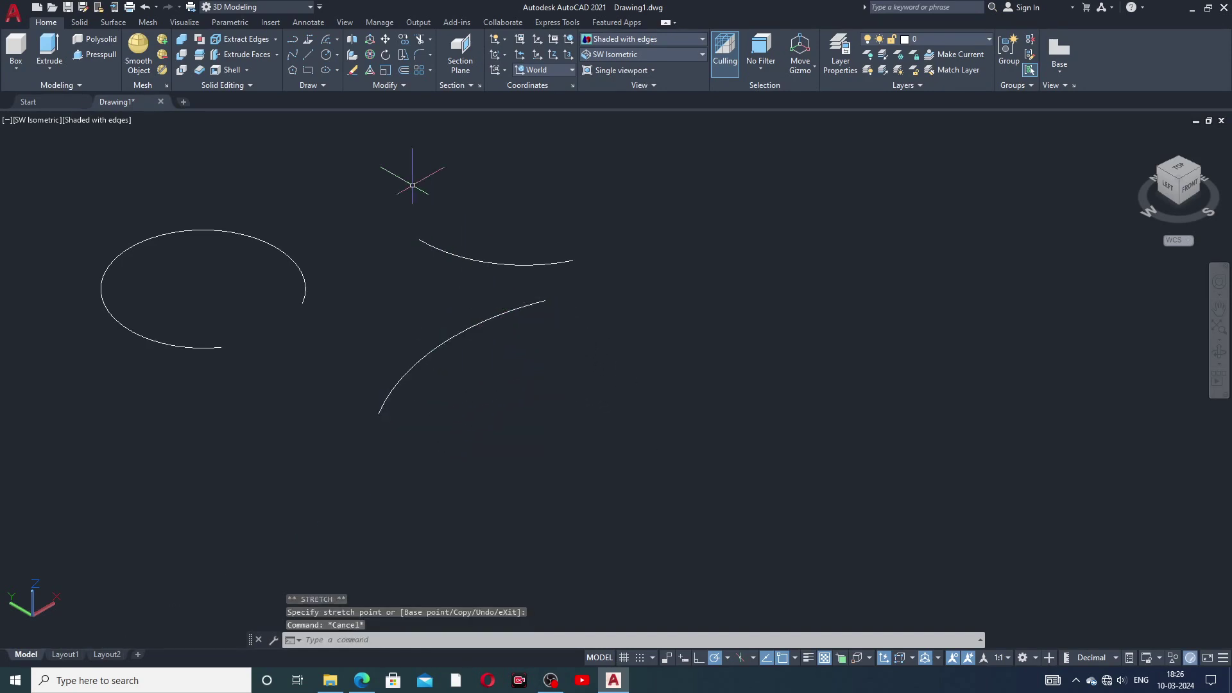
# - Draw an upper-right arc using the Start, Center, Length method
pyautogui.click(338, 39)
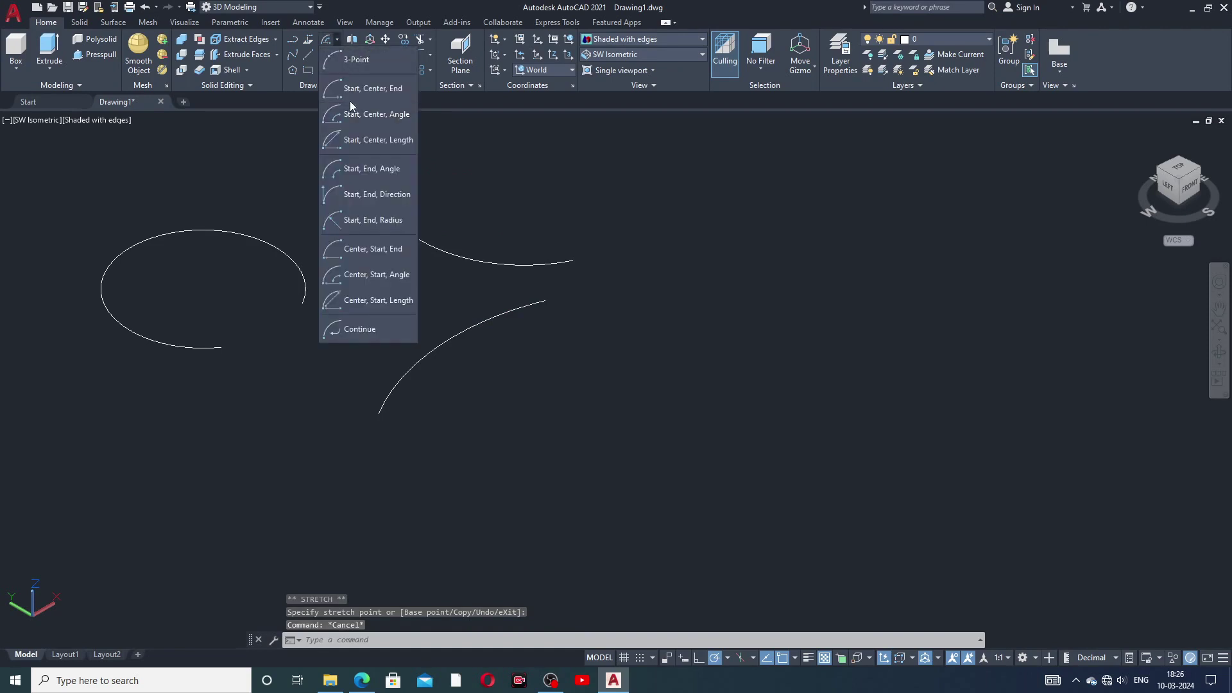
pyautogui.click(365, 141)
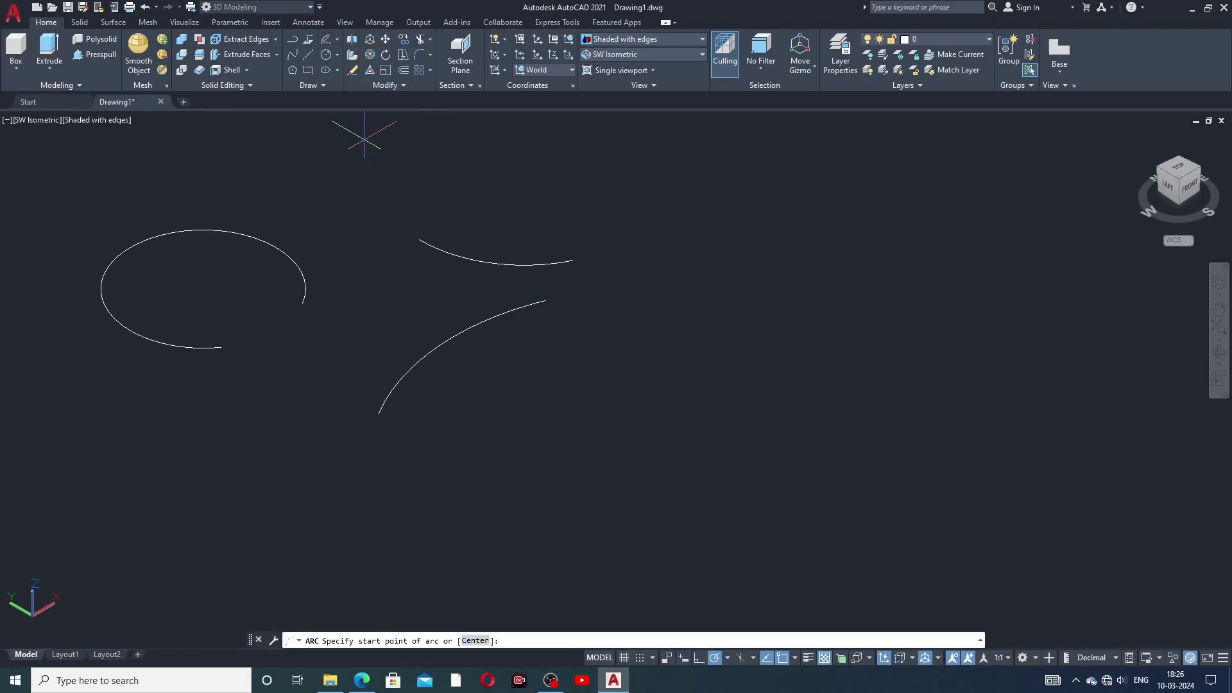
pyautogui.click(712, 232)
pyautogui.click(800, 228)
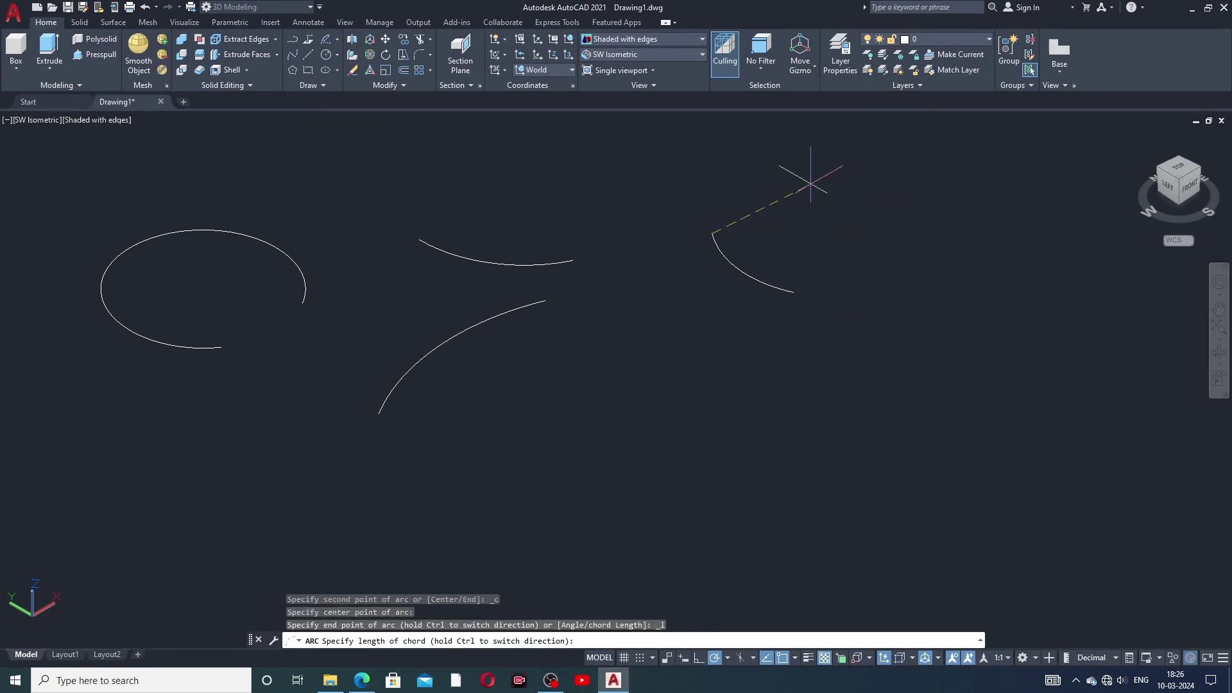
pyautogui.click(853, 194)
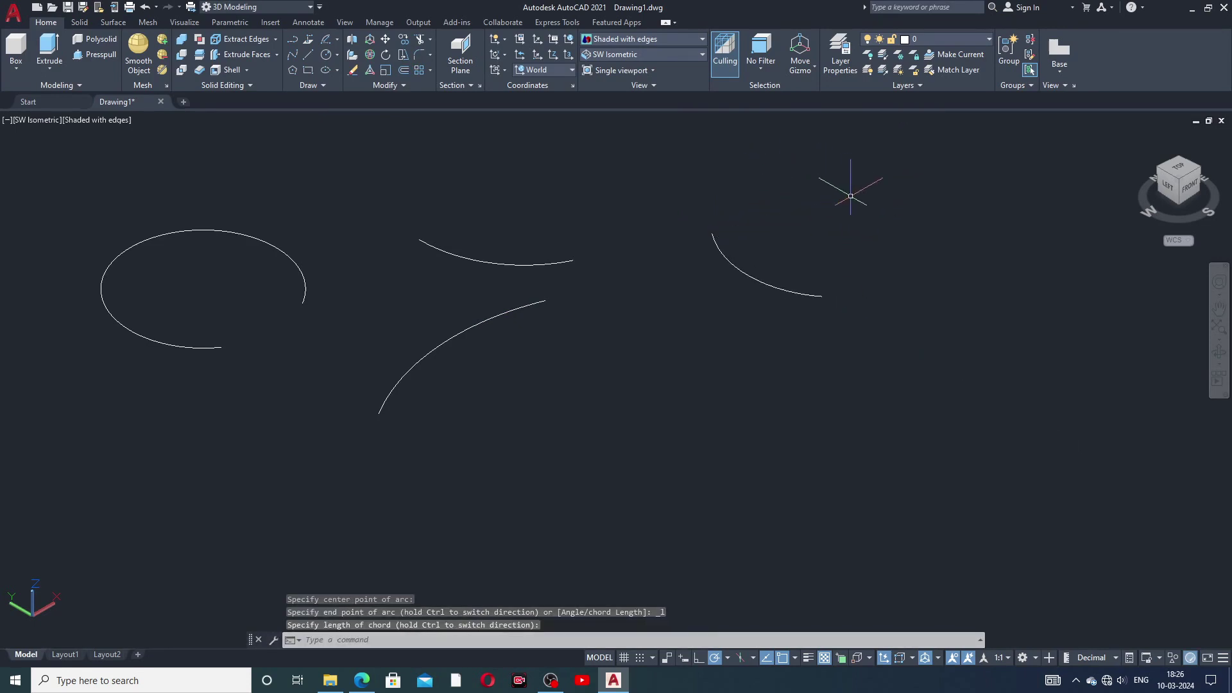
# - Draw a large open arc at lower middle from start, end and included angle
pyautogui.click(336, 40)
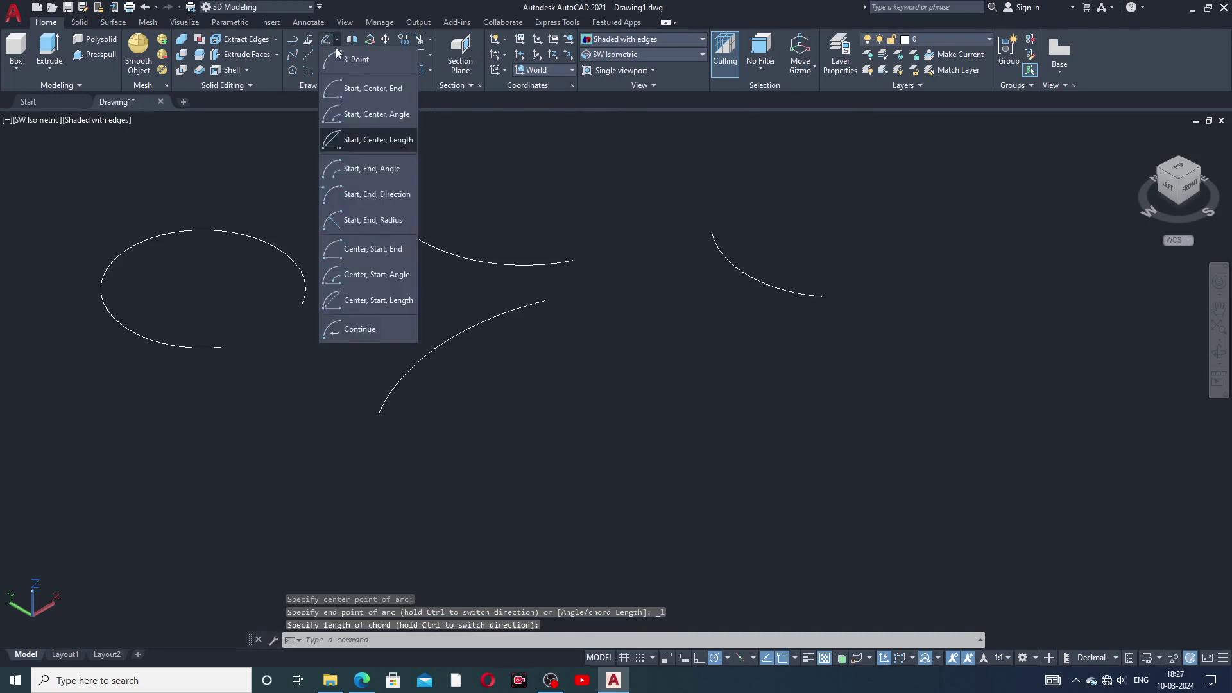
pyautogui.click(358, 169)
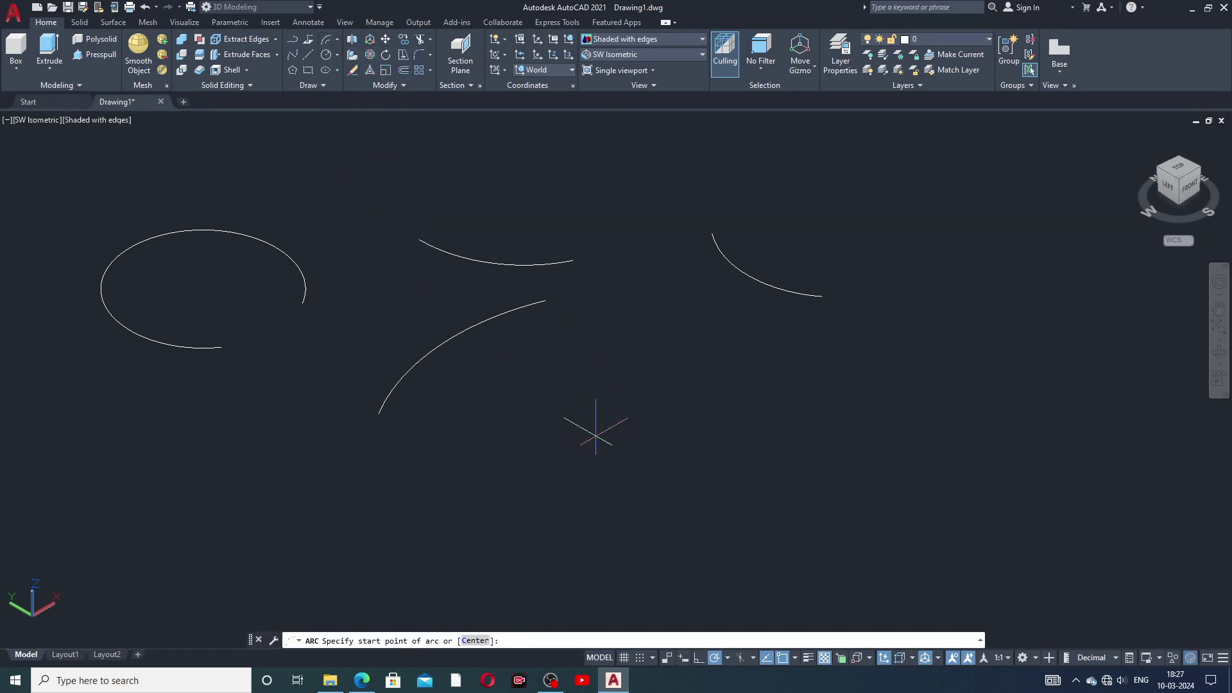
pyautogui.click(596, 443)
pyautogui.click(683, 388)
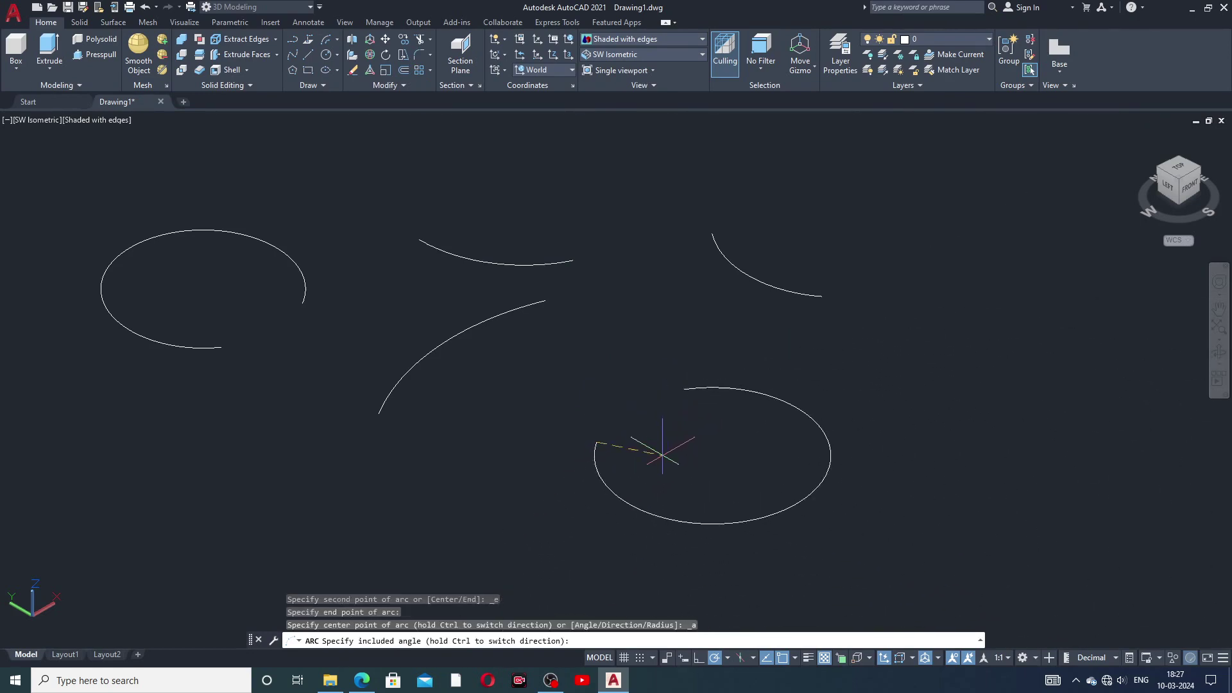
pyautogui.click(661, 454)
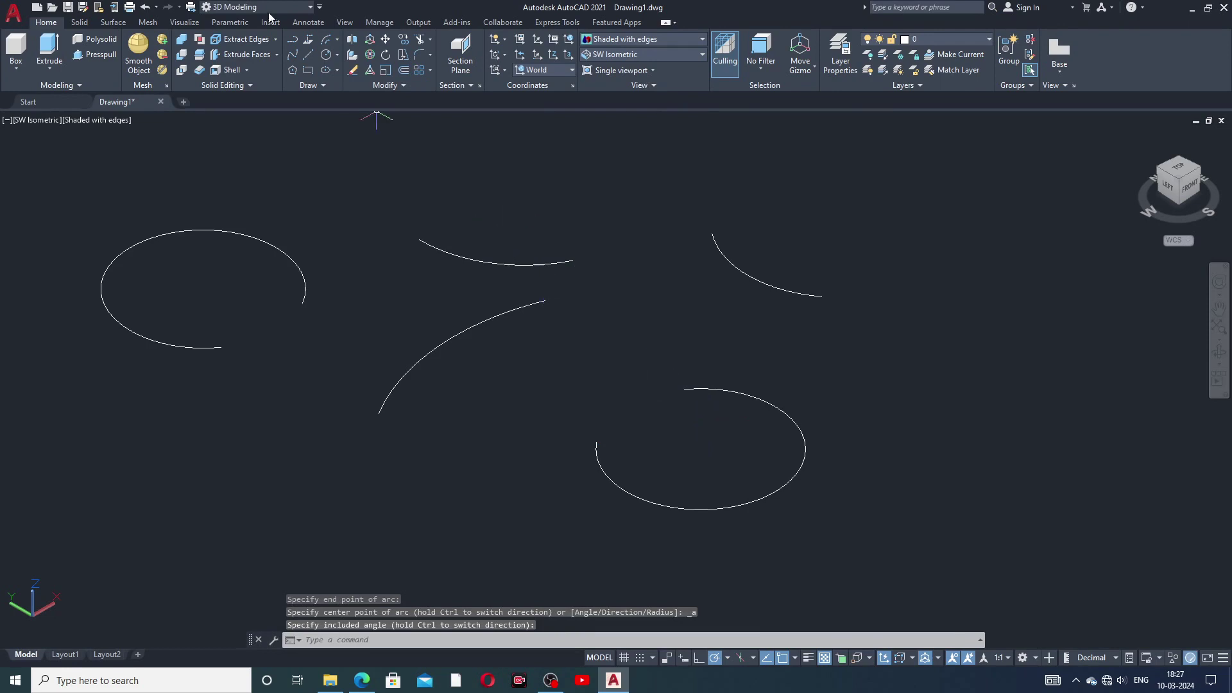
# - Draw a small far-right arc from start, end and tangent direction
pyautogui.click(337, 40)
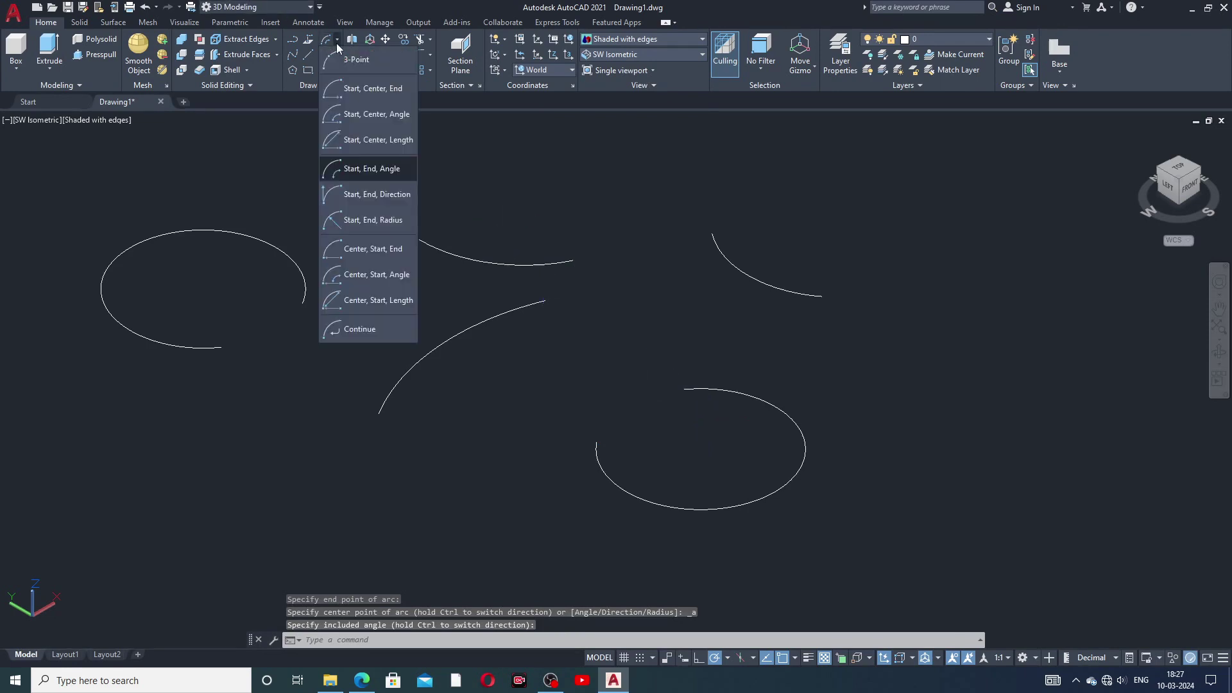
pyautogui.click(363, 194)
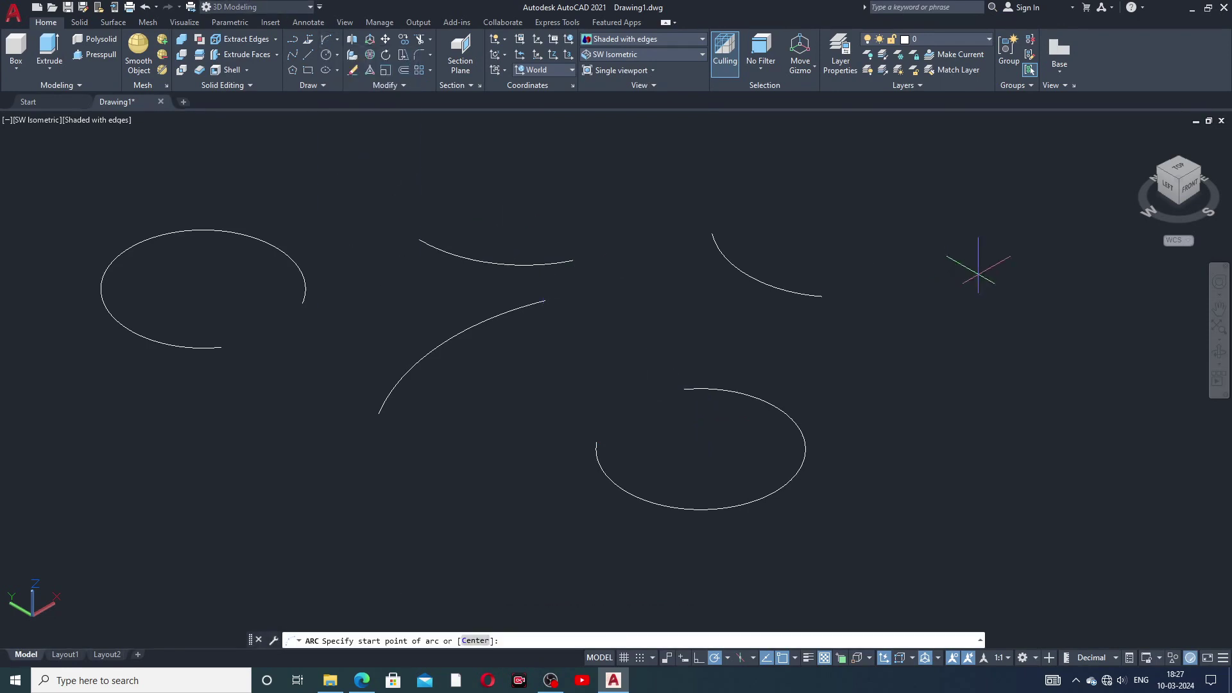
pyautogui.click(970, 331)
pyautogui.click(995, 278)
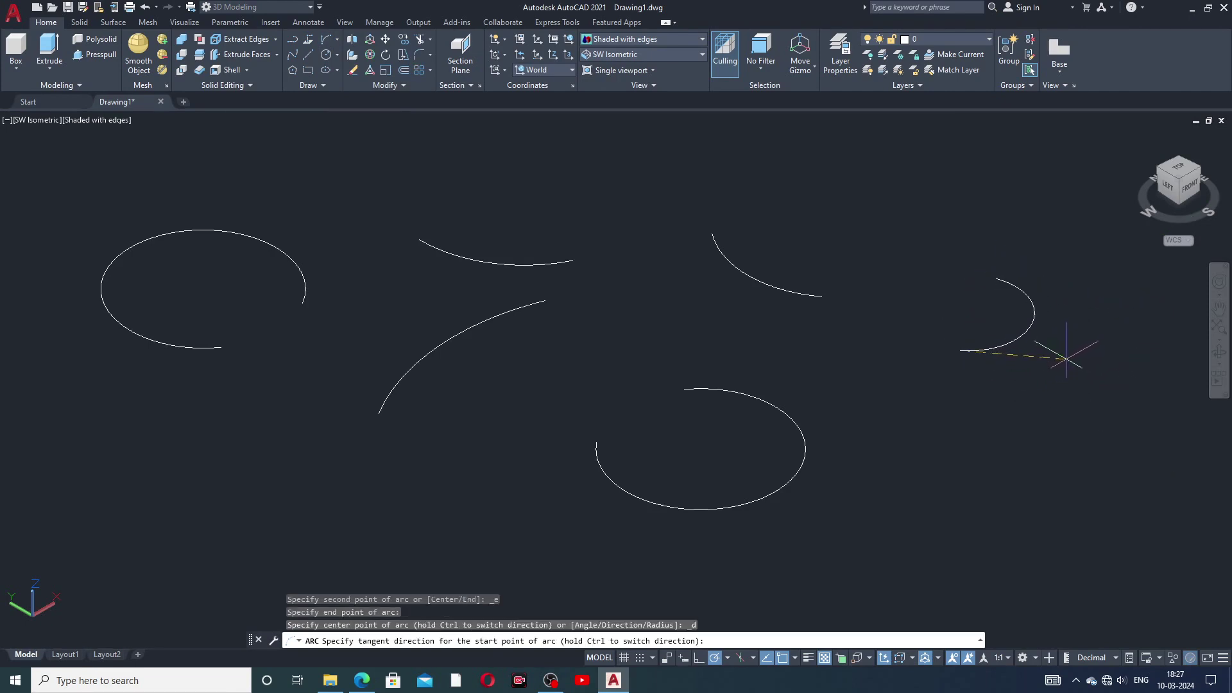
pyautogui.click(1067, 360)
pyautogui.scroll(-3, 1048, 333)
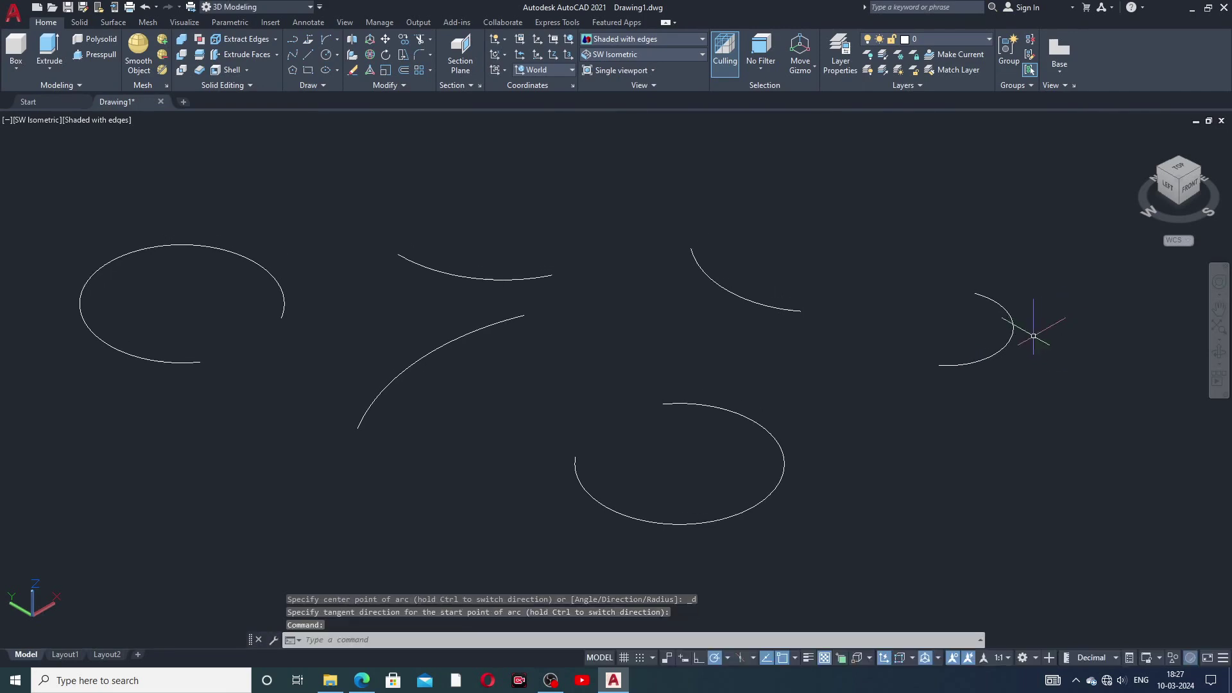
# - Draw an arc on the left using the Start, End, Radius method
pyautogui.click(337, 43)
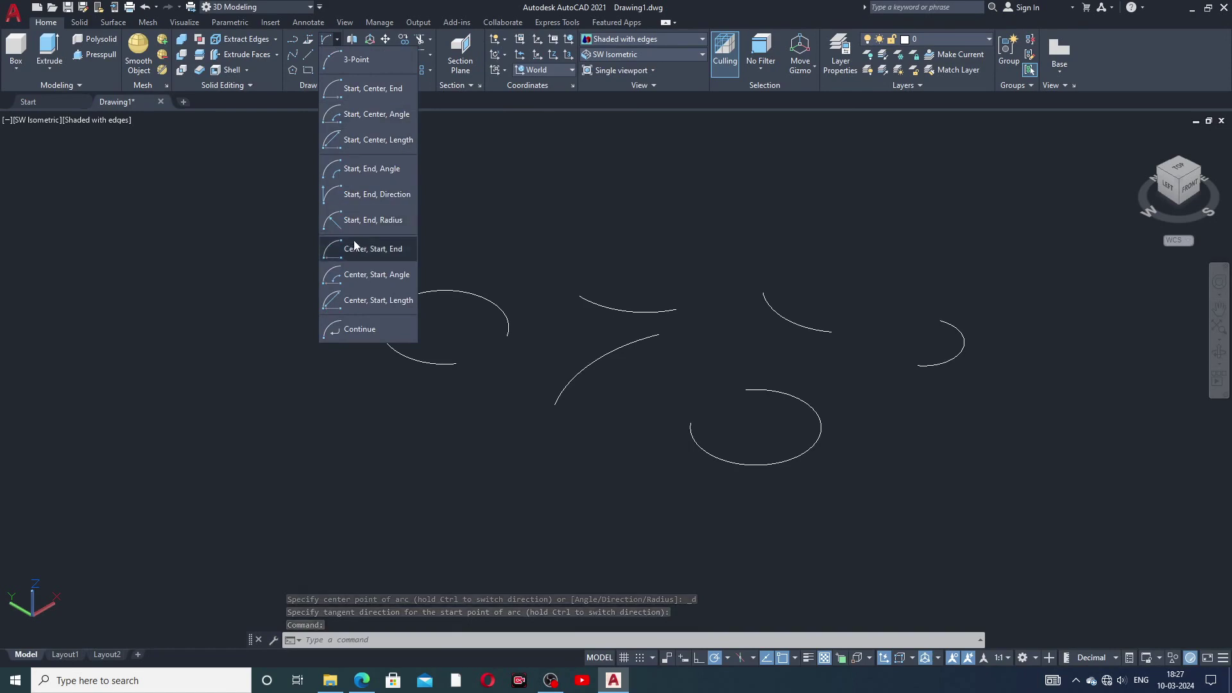
pyautogui.click(356, 220)
pyautogui.click(215, 281)
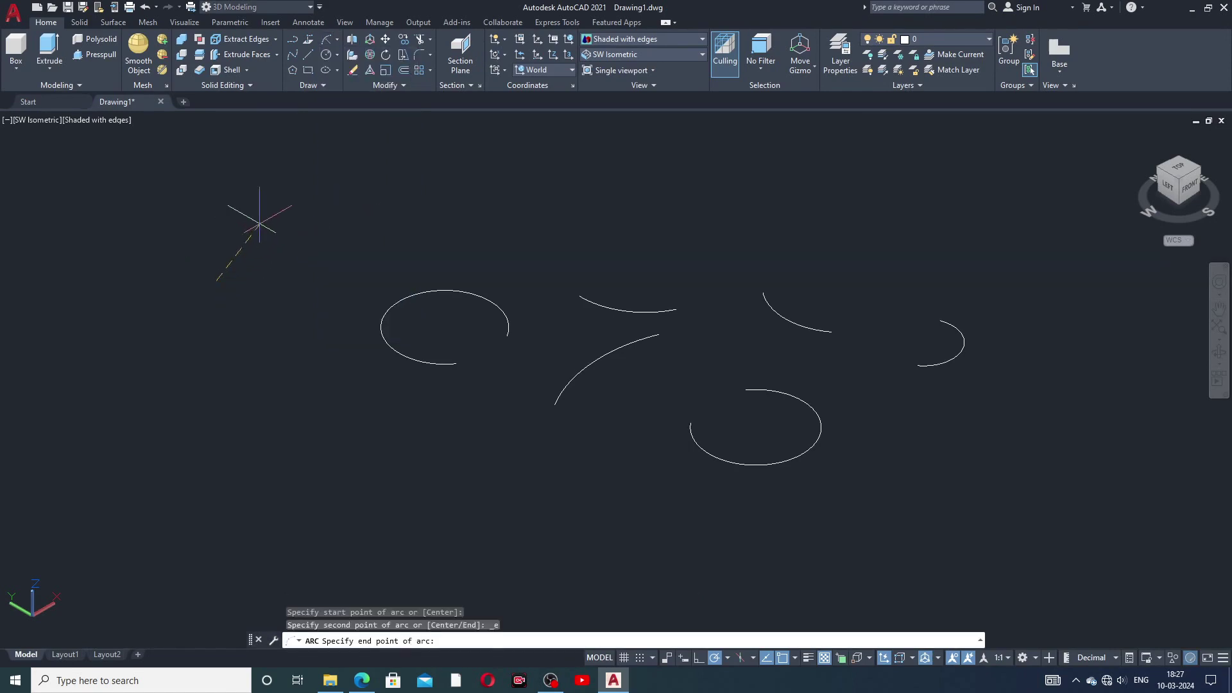
pyautogui.click(272, 213)
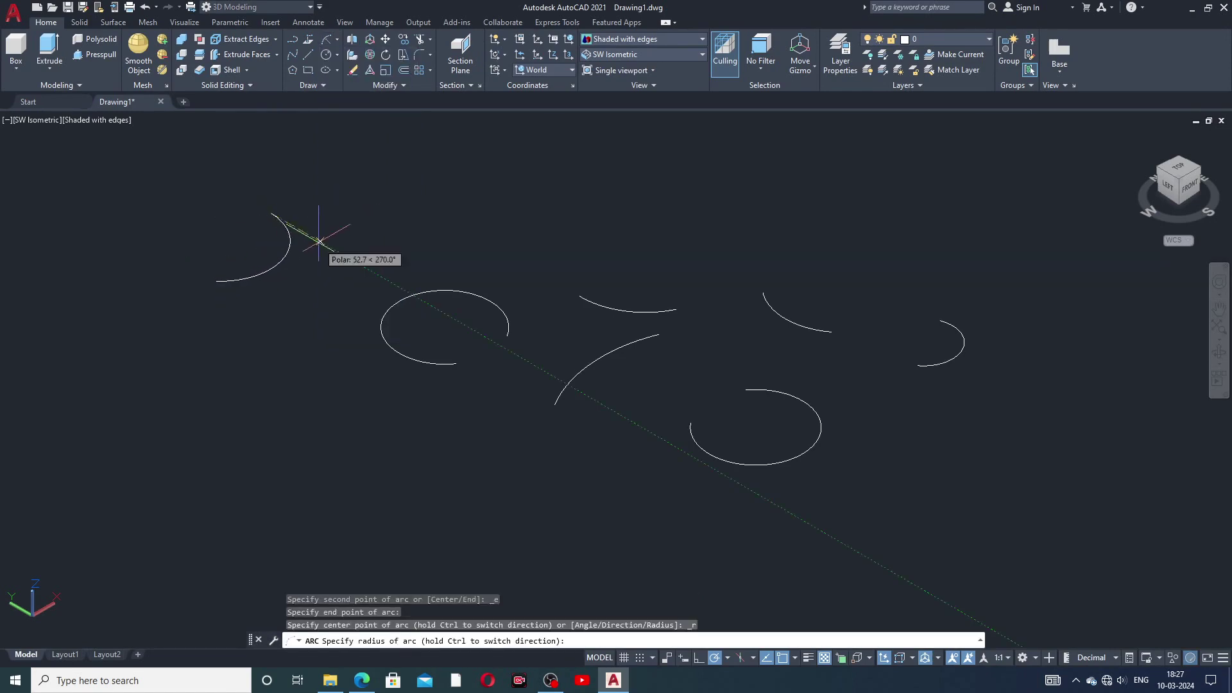
pyautogui.click(296, 238)
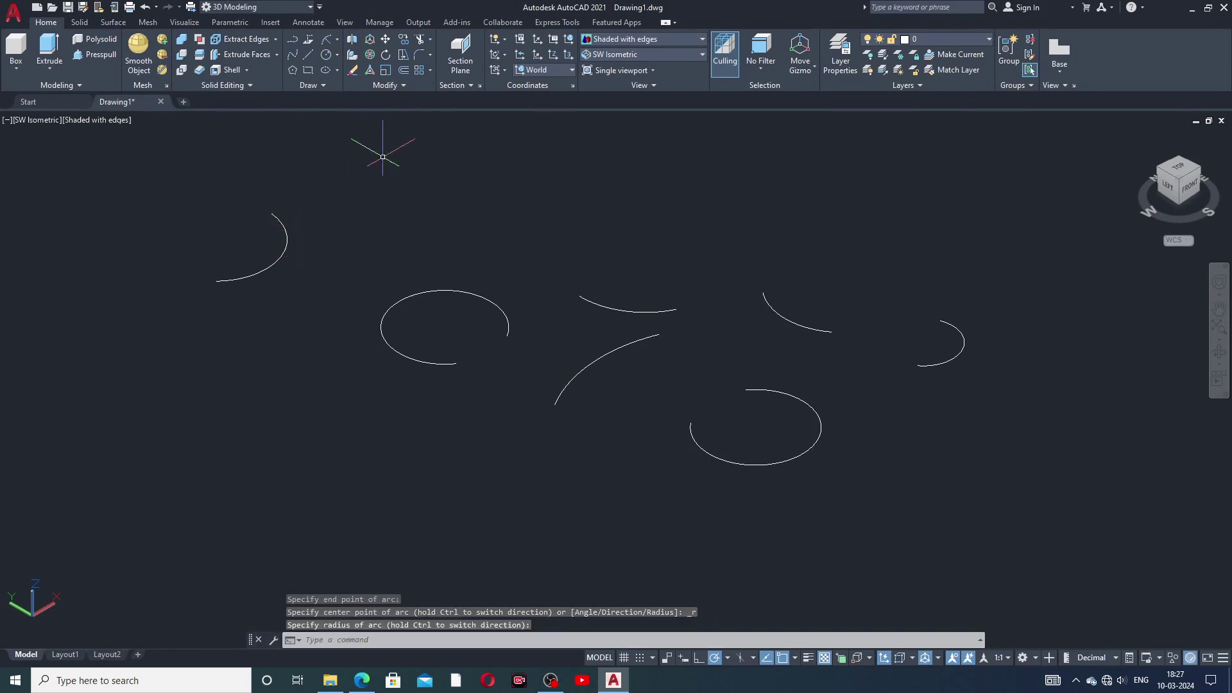
# - Add a lower-left arc with the Center, Start, End method
pyautogui.click(337, 41)
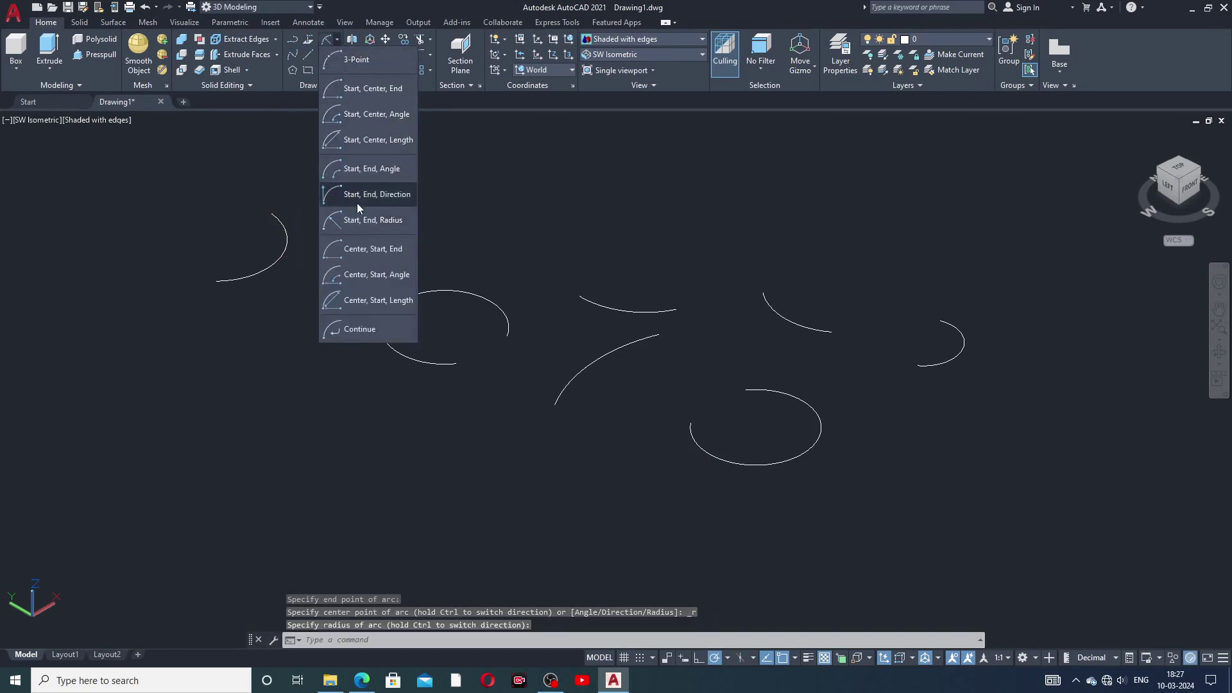
pyautogui.click(363, 254)
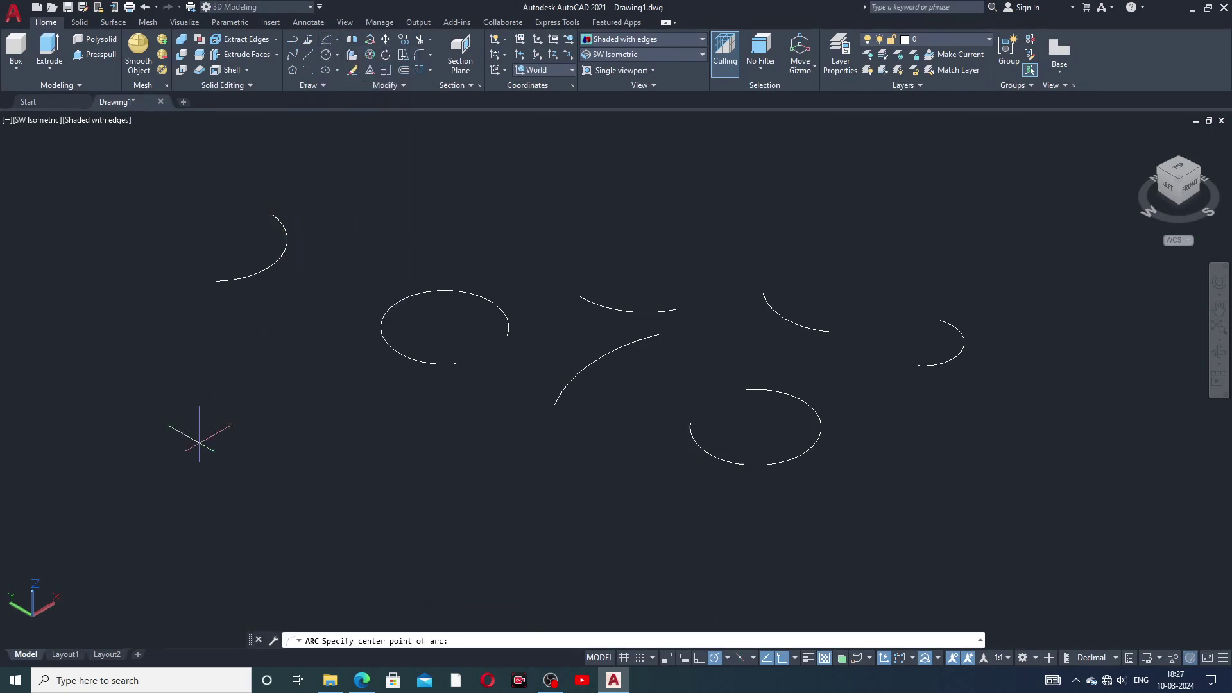
pyautogui.click(250, 390)
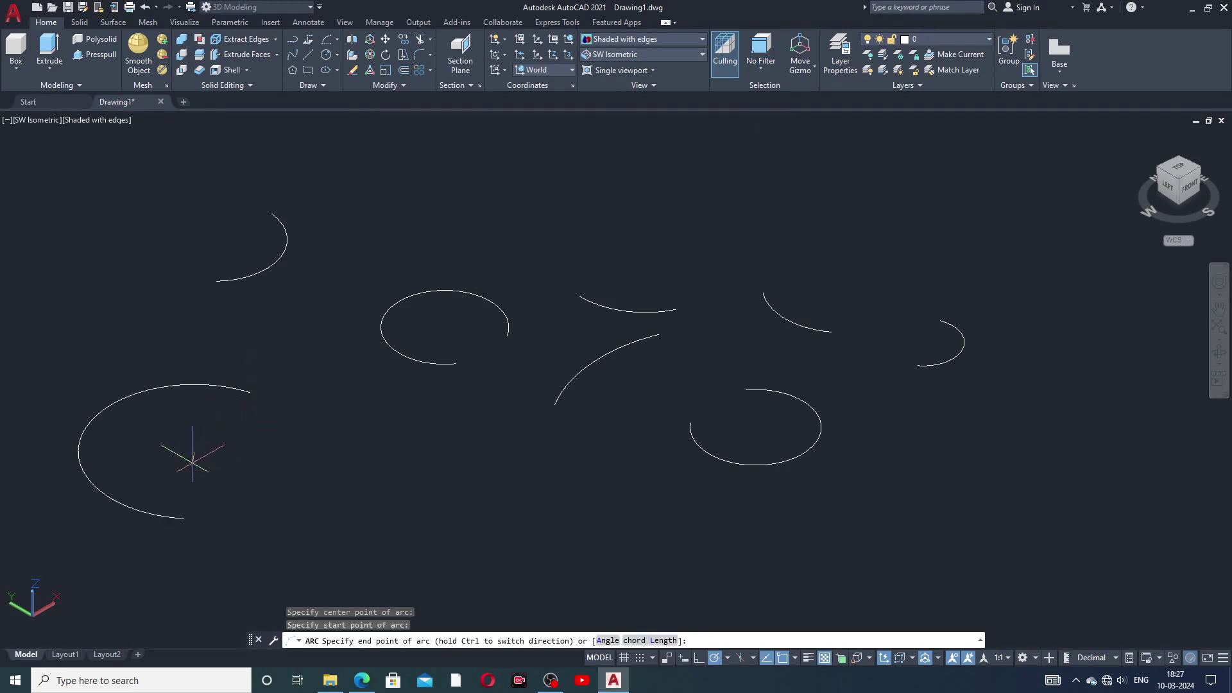
pyautogui.click(143, 452)
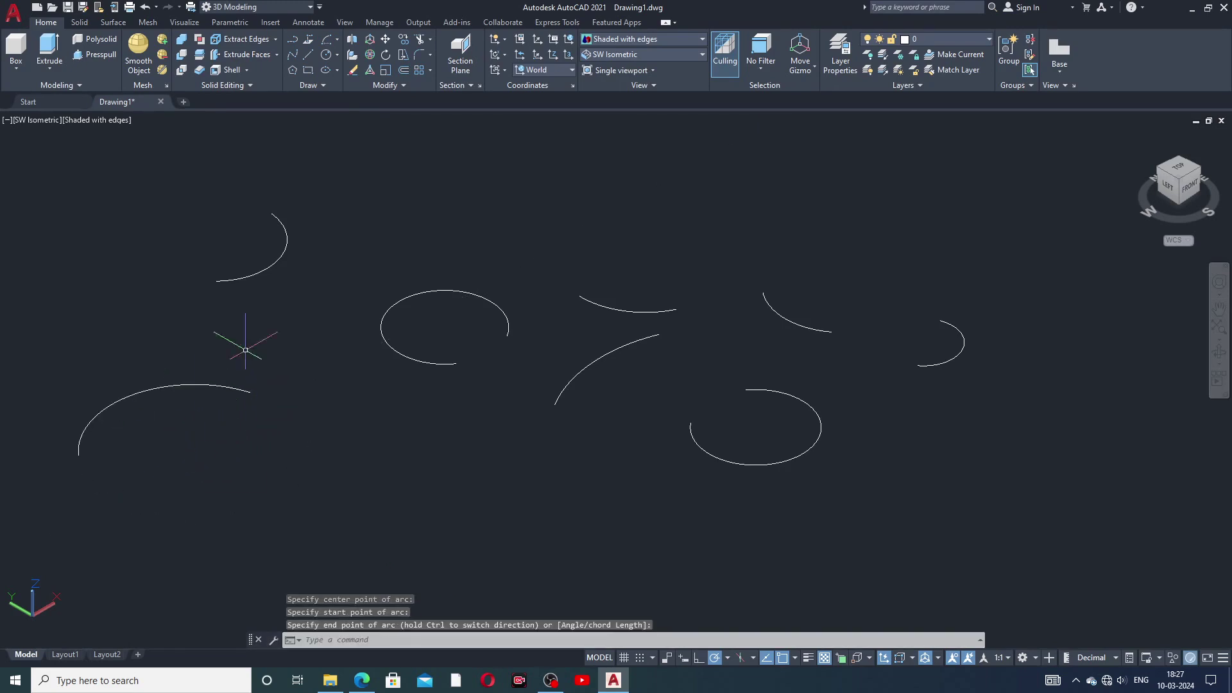
# - Draw an arc near the top centre from center, start point and included angle
pyautogui.click(337, 45)
pyautogui.click(368, 273)
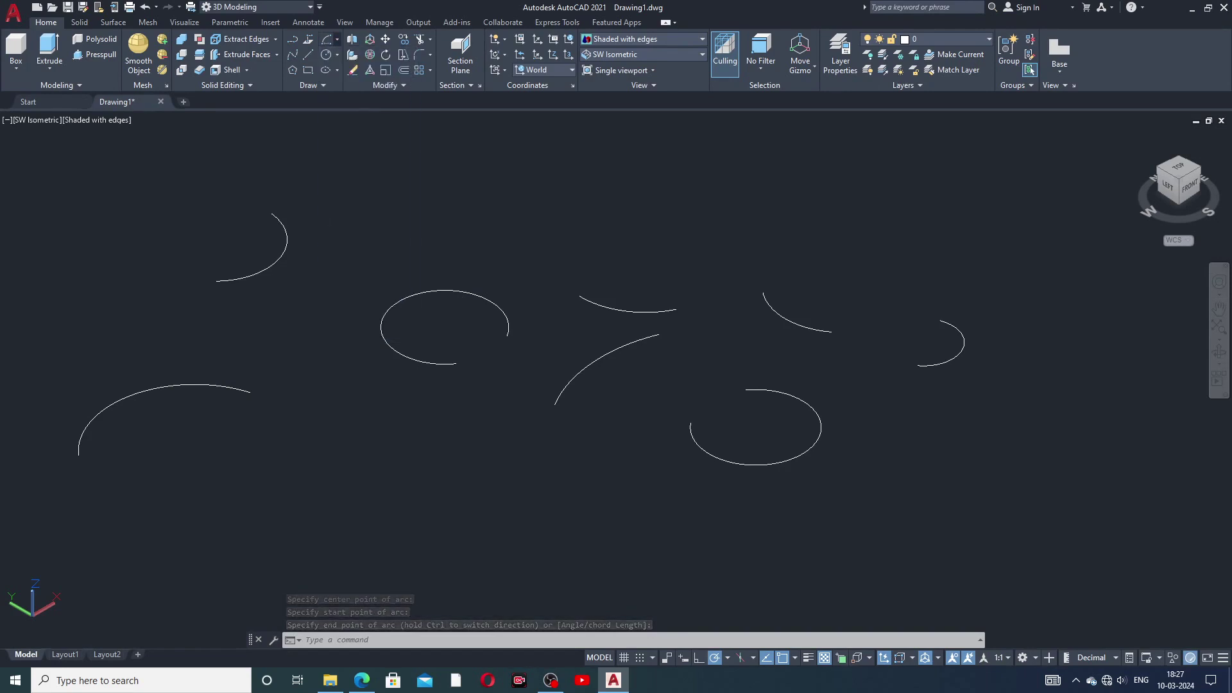
pyautogui.click(461, 201)
pyautogui.click(550, 188)
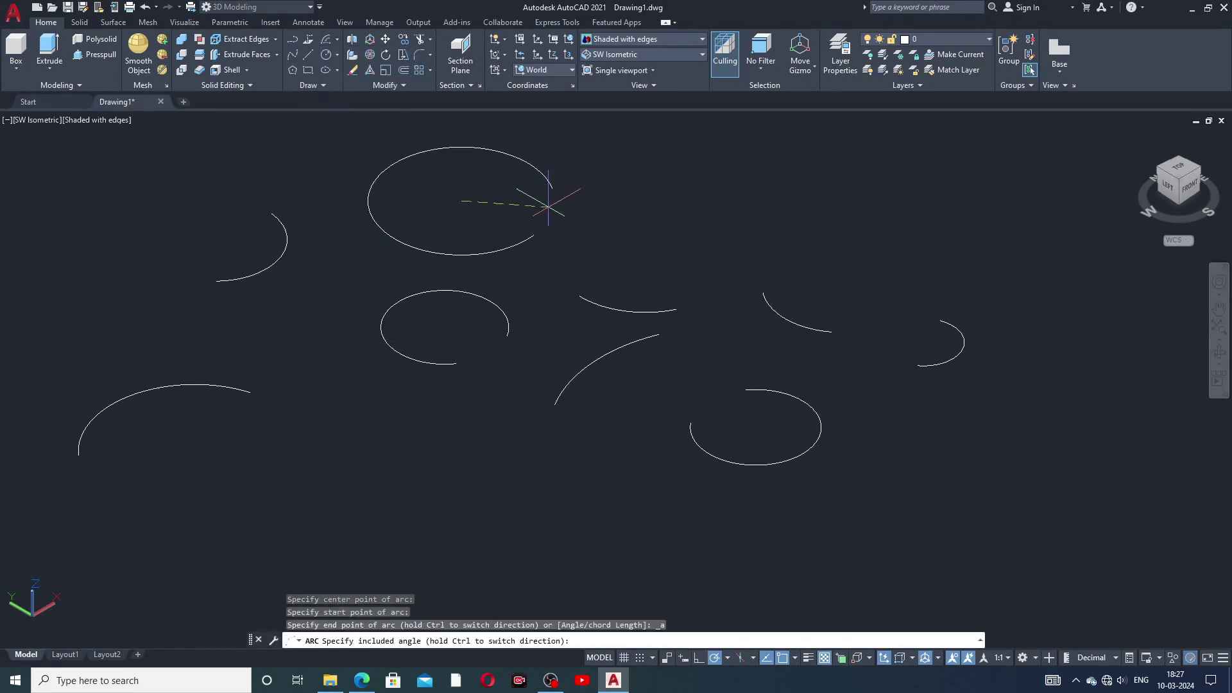
pyautogui.click(418, 188)
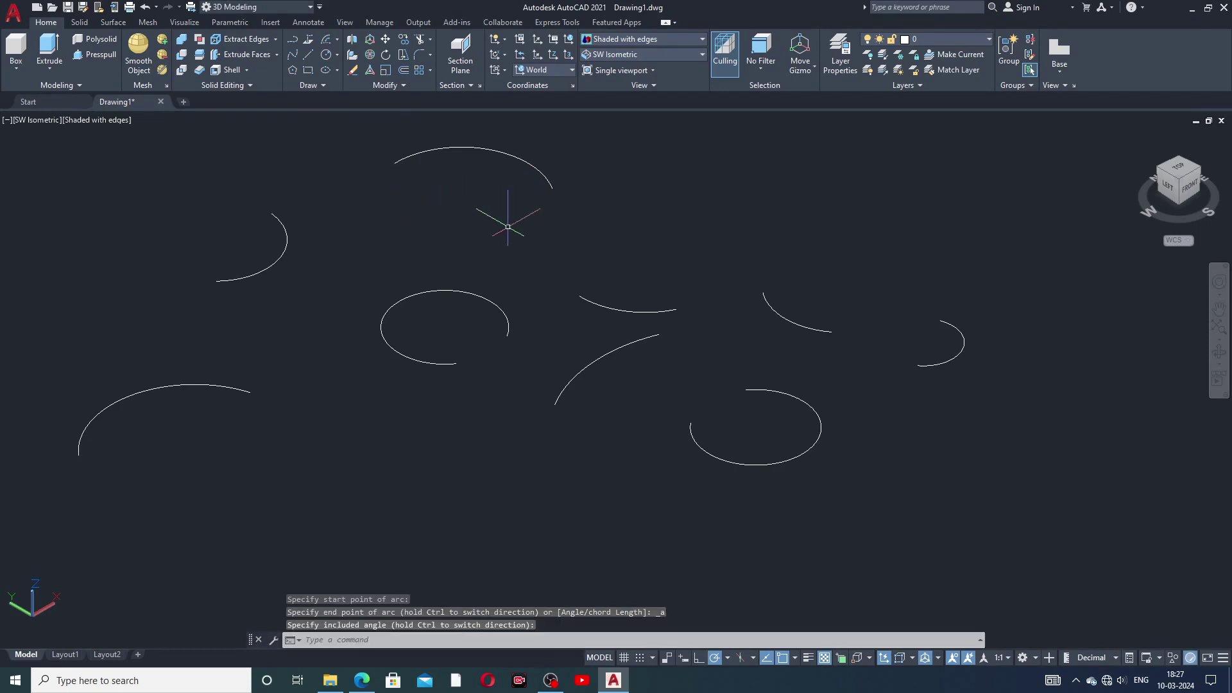
pyautogui.moveTo(507, 226); pyautogui.dragTo(504, 258, button='middle')
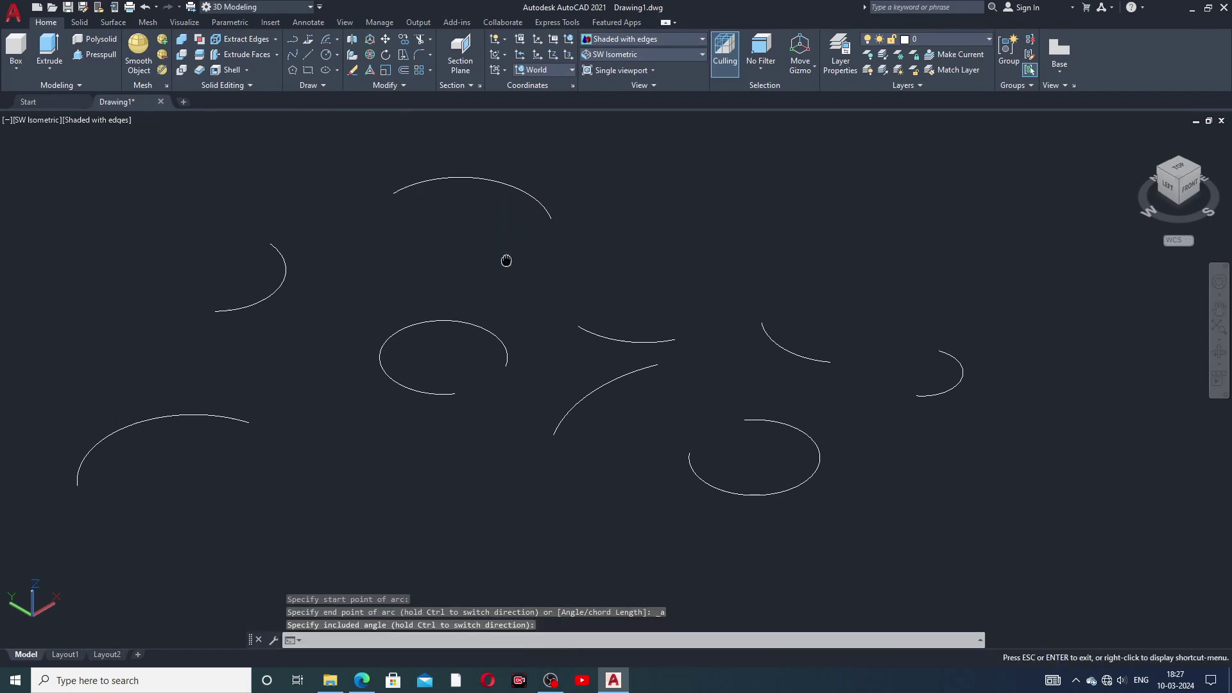
# - Draw a wider upper-right arc from center, start point and chord length
pyautogui.click(337, 40)
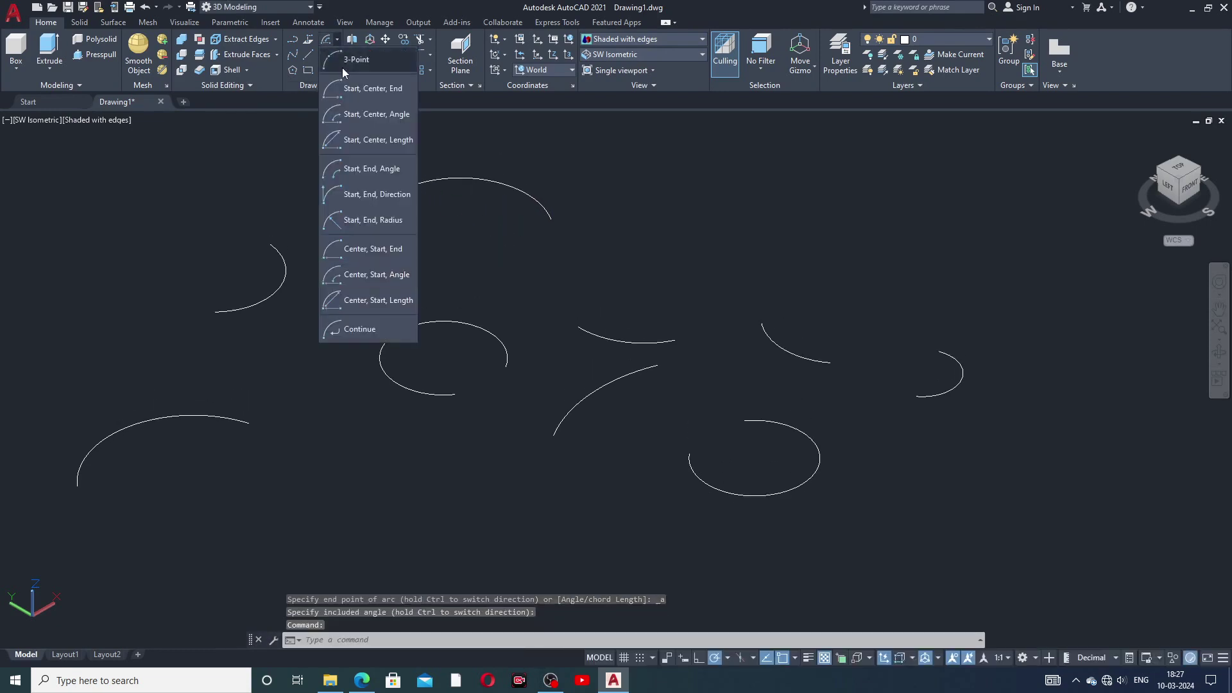
pyautogui.click(379, 299)
pyautogui.click(748, 230)
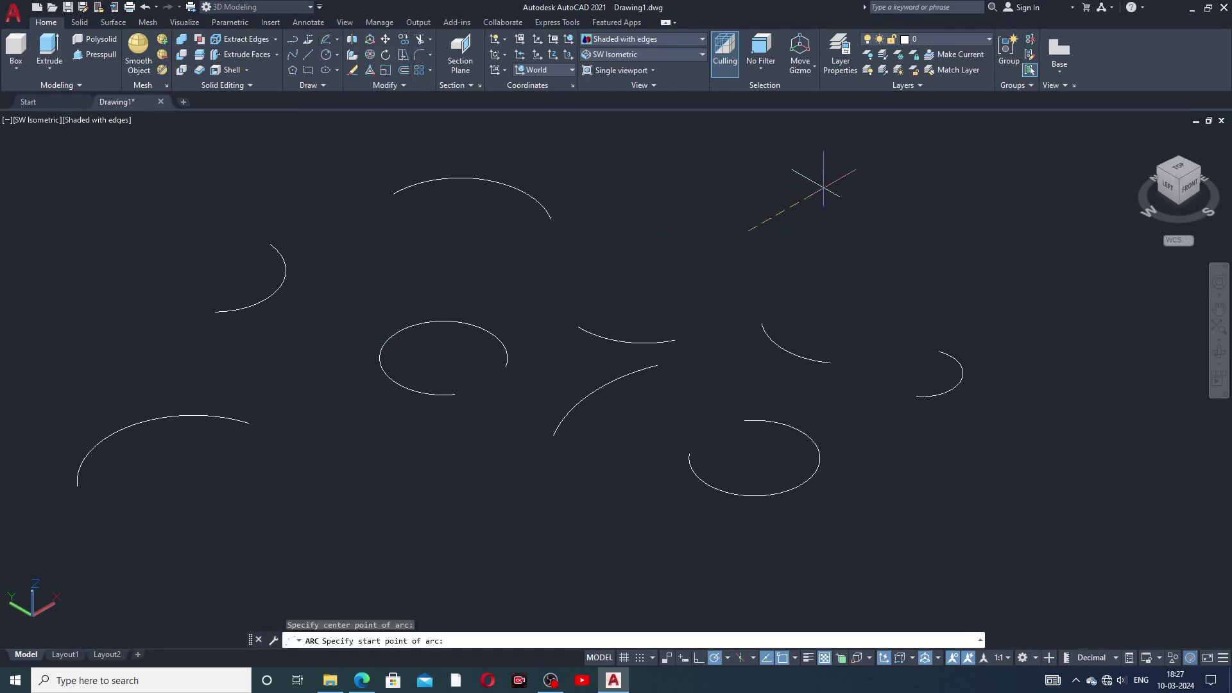
pyautogui.click(839, 179)
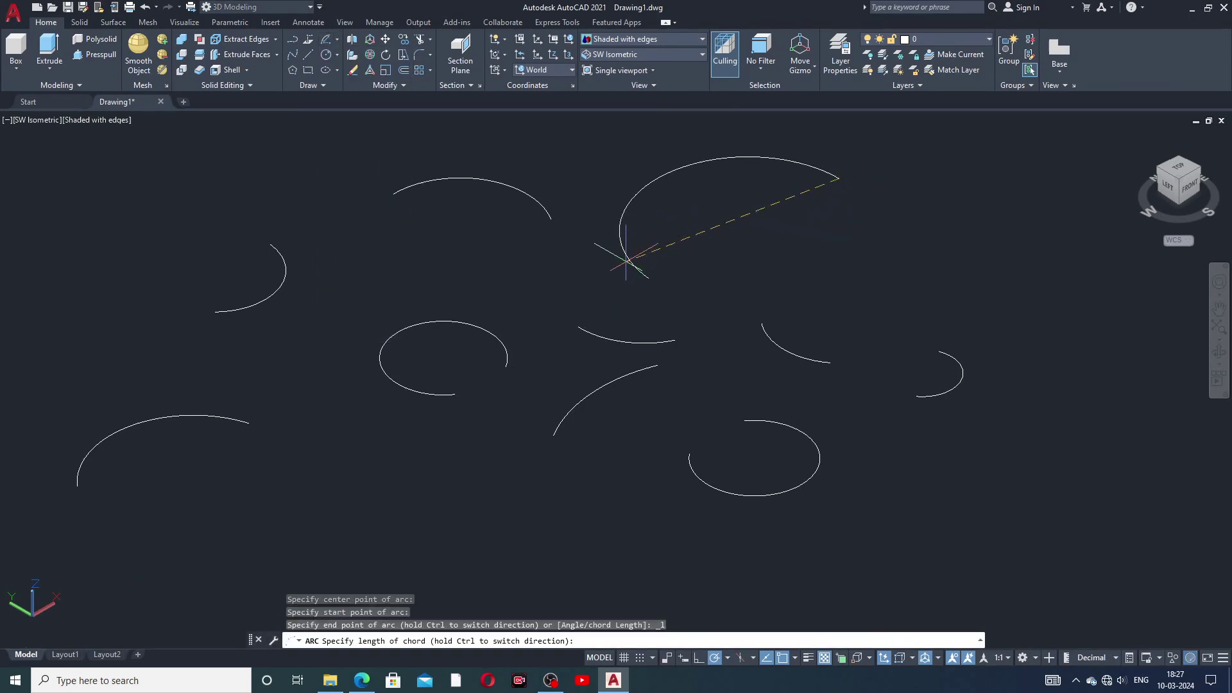
pyautogui.click(624, 222)
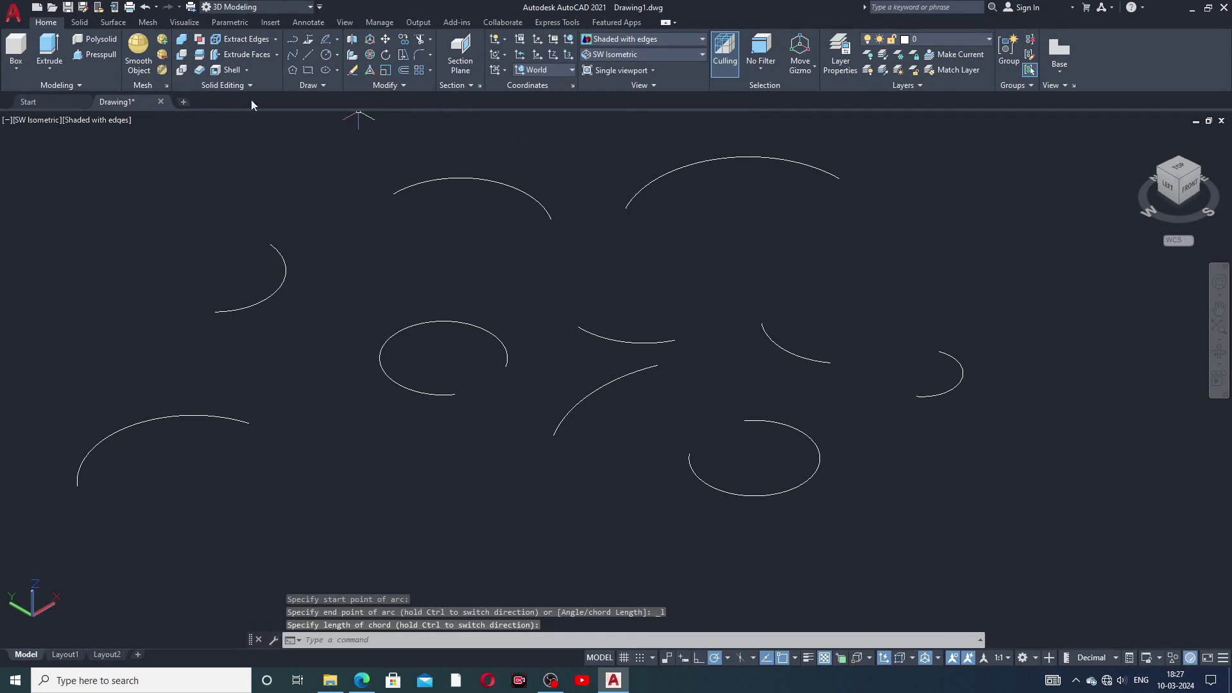
pyautogui.click(338, 39)
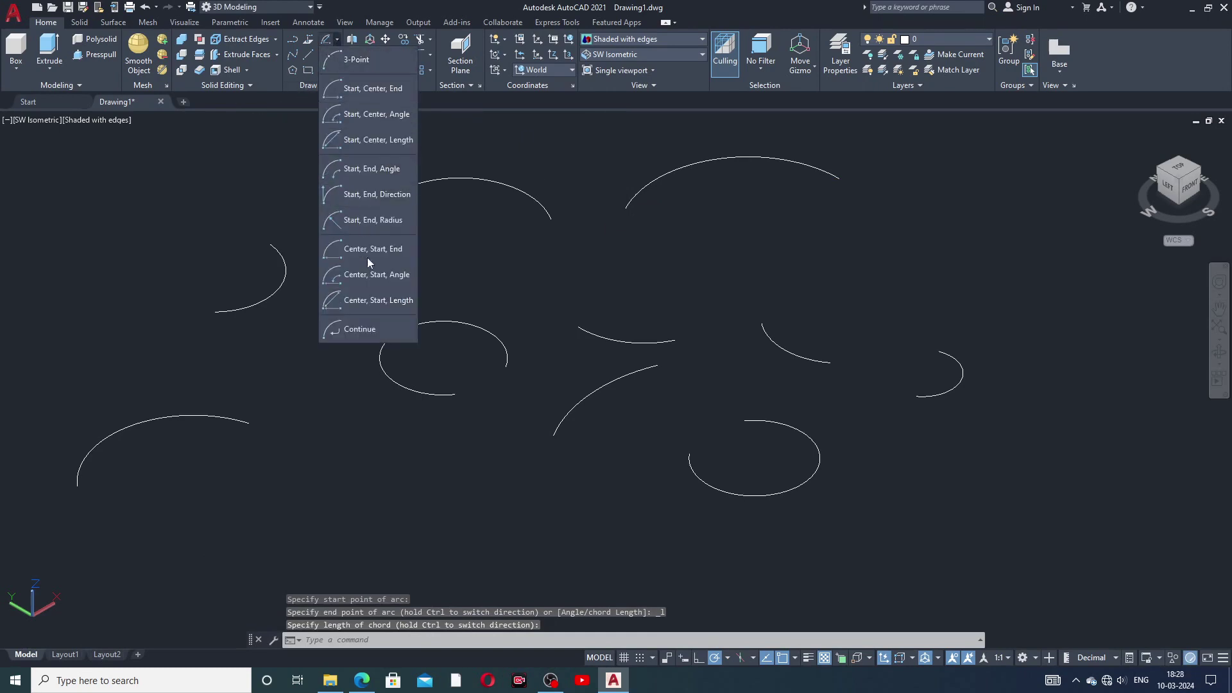
# - Chain five tangent continued arcs leftward across the top, closing the top-left loop
pyautogui.click(363, 328)
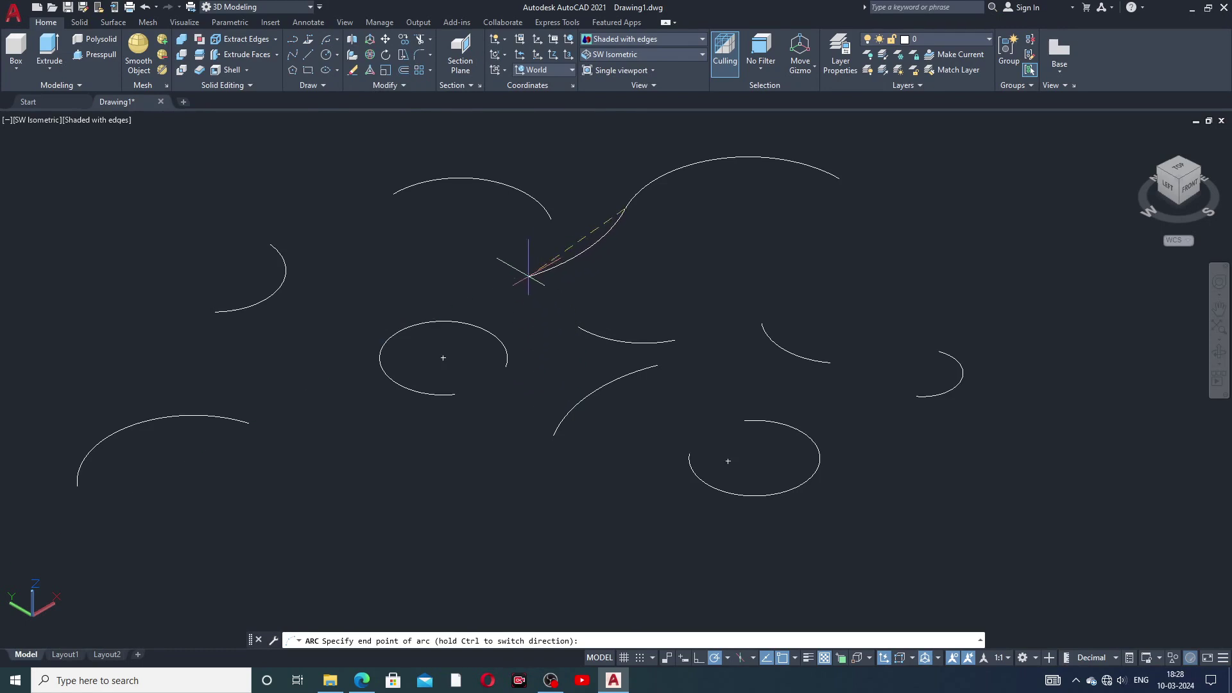
pyautogui.click(525, 277)
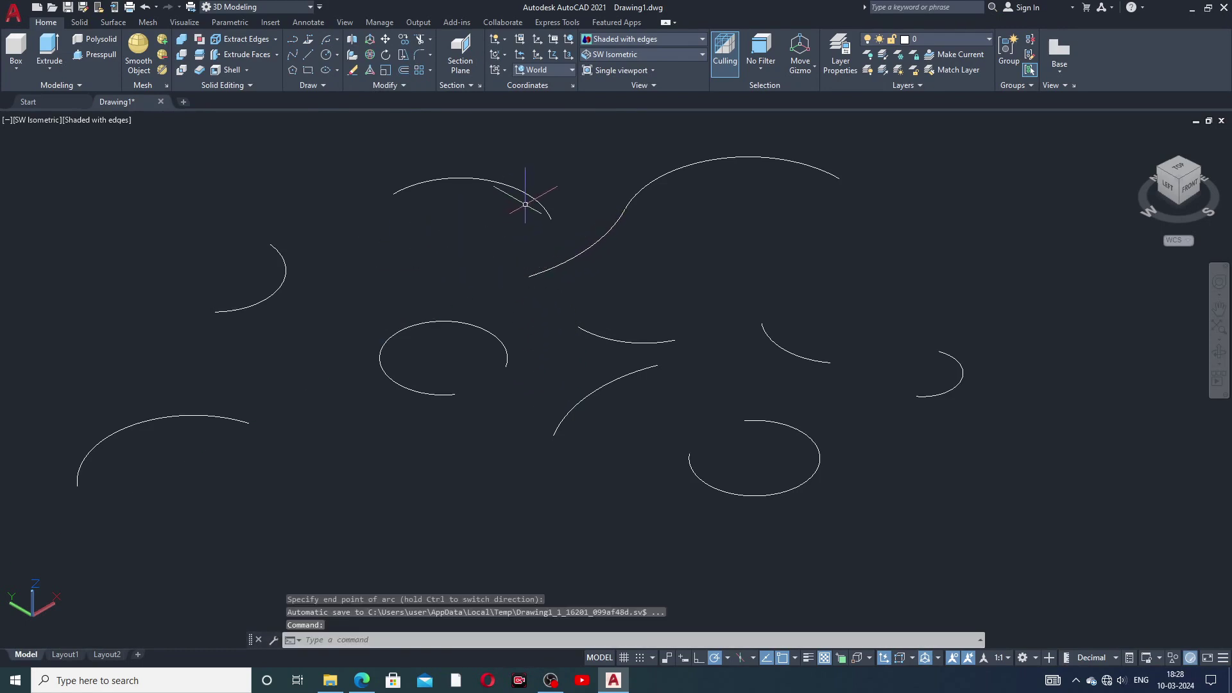
pyautogui.click(327, 39)
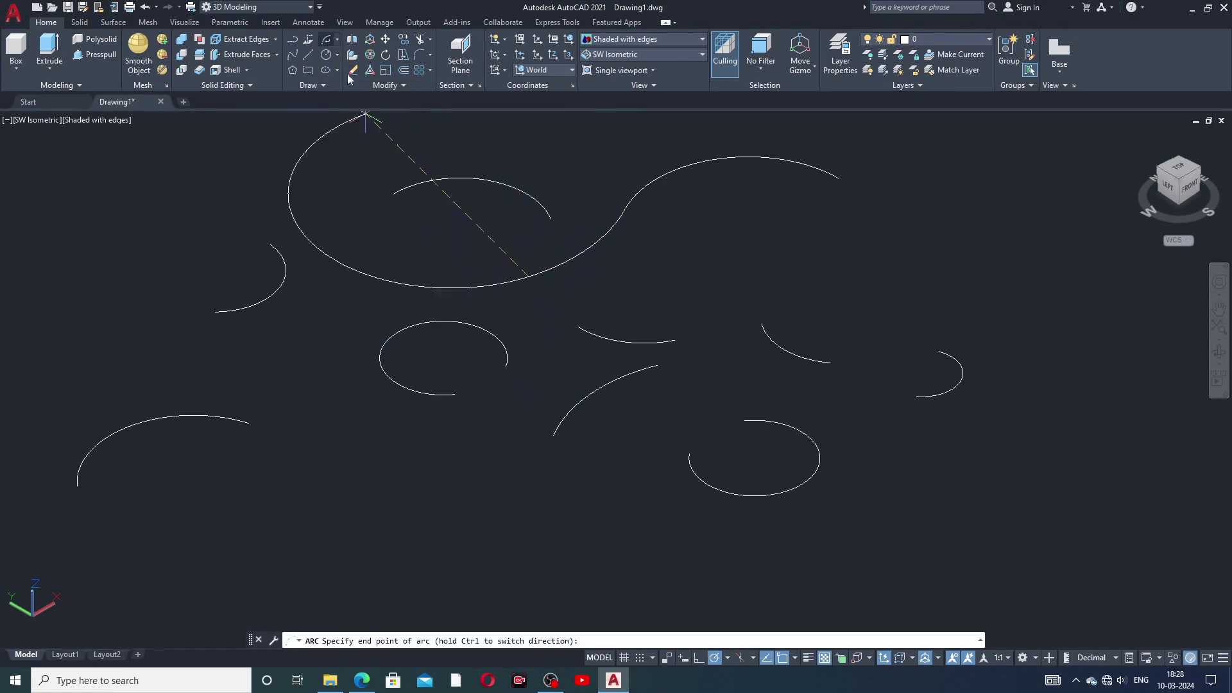
pyautogui.click(423, 234)
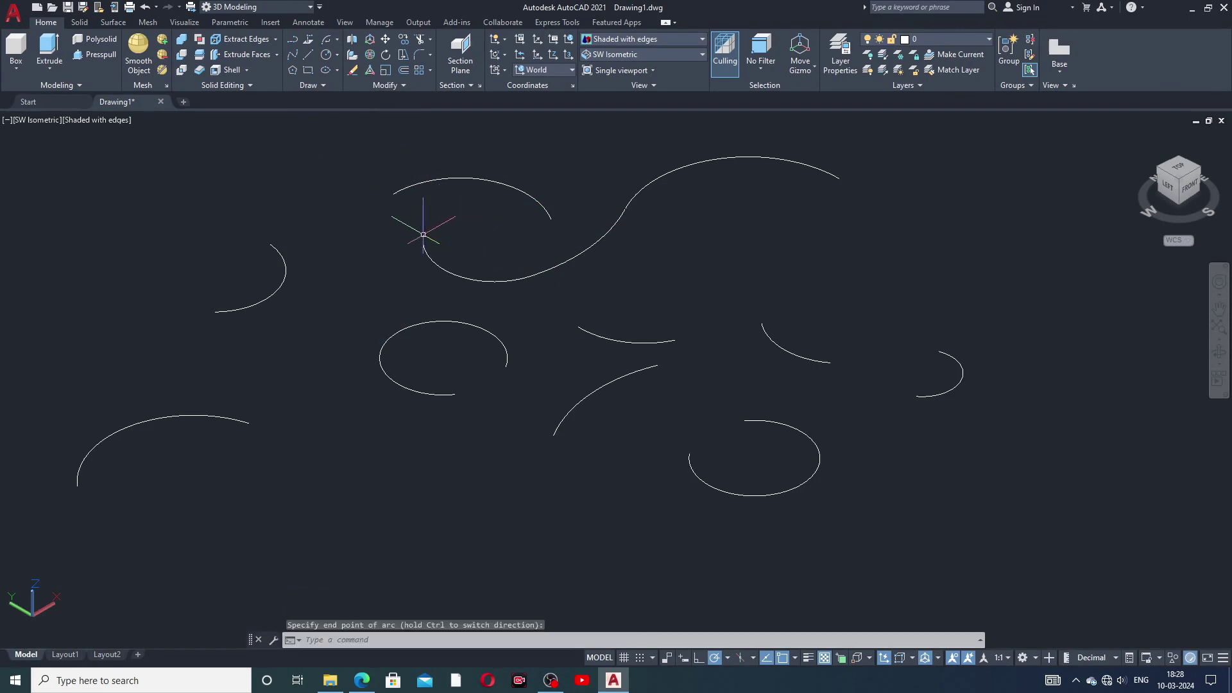
pyautogui.click(328, 40)
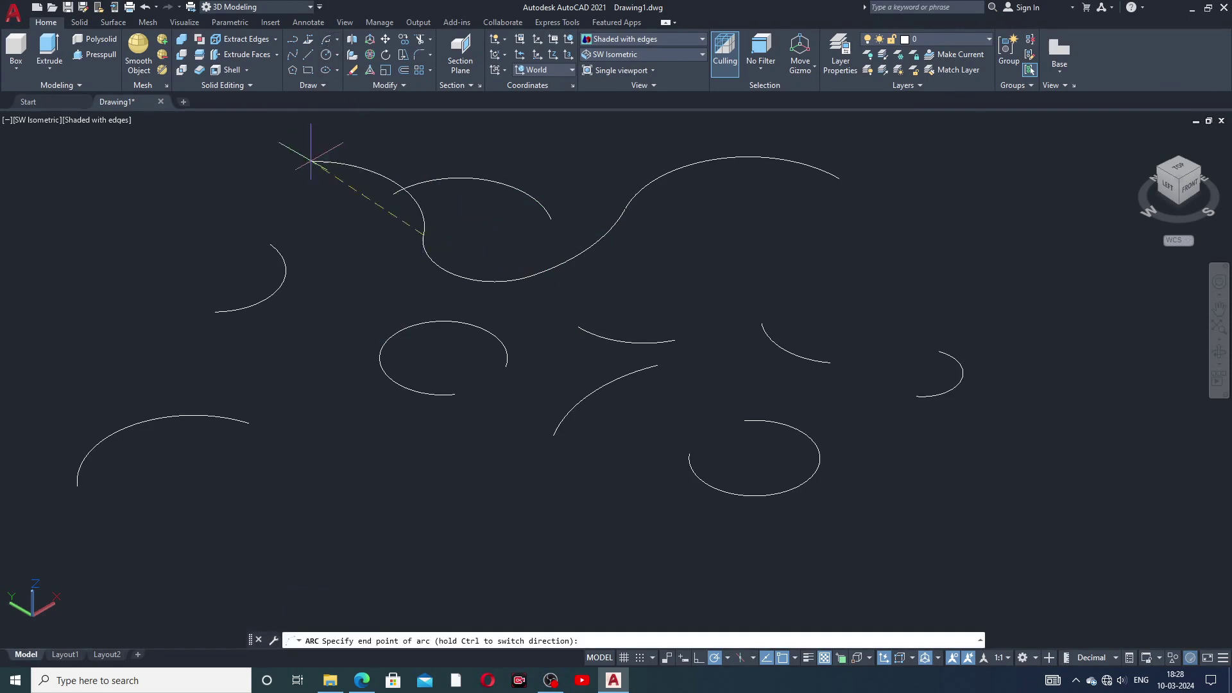
pyautogui.click(281, 208)
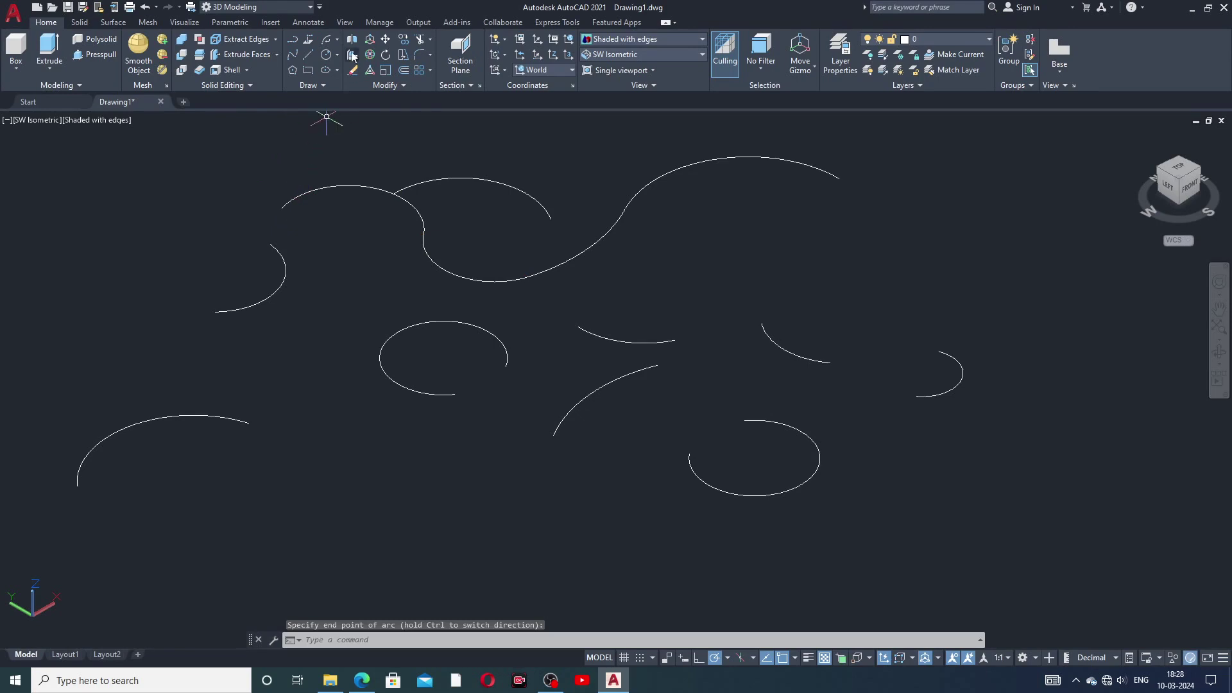
pyautogui.click(328, 42)
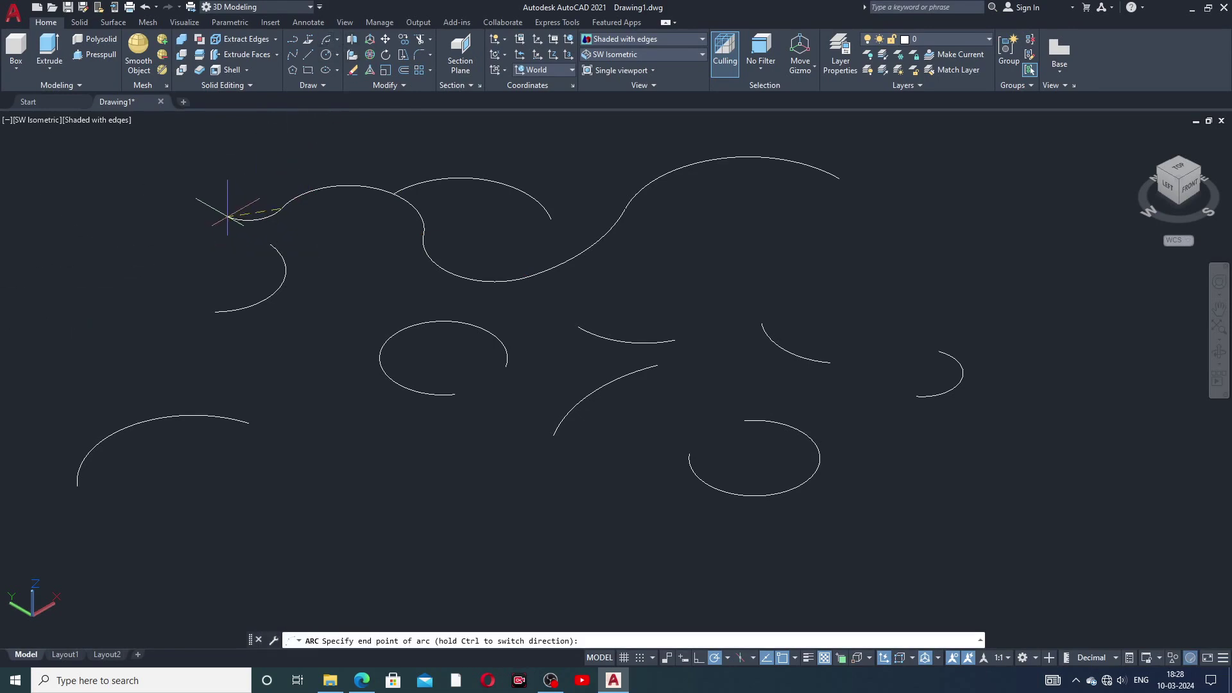
pyautogui.click(191, 208)
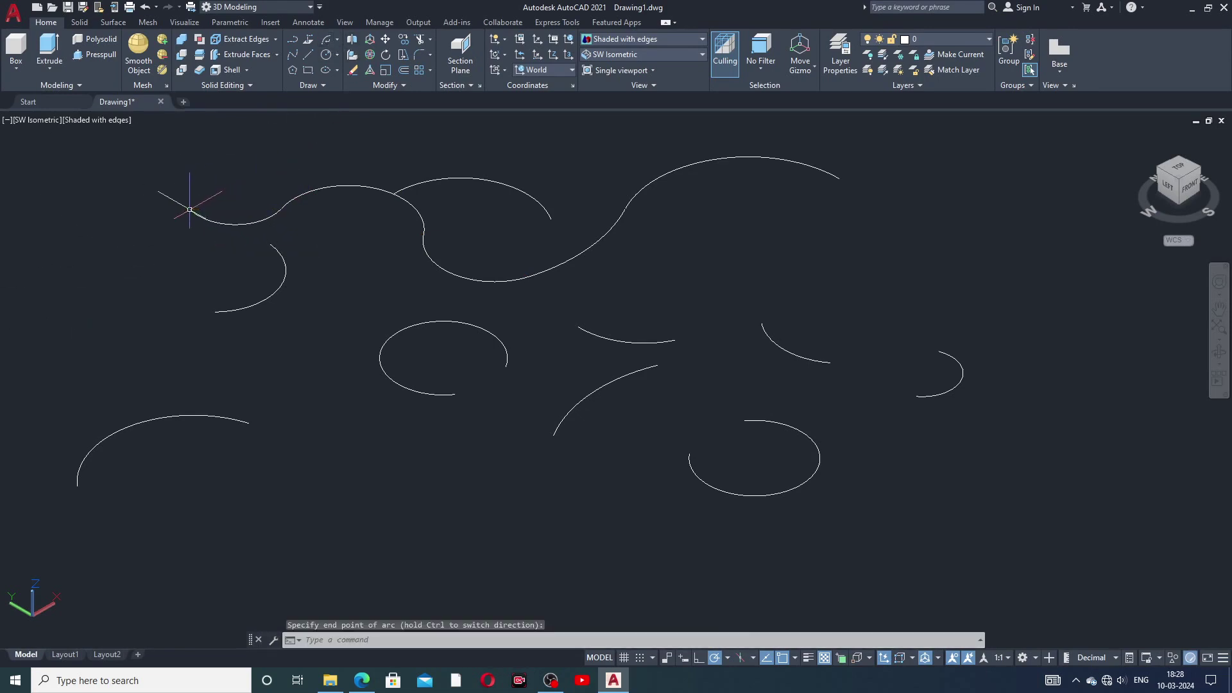
pyautogui.click(326, 42)
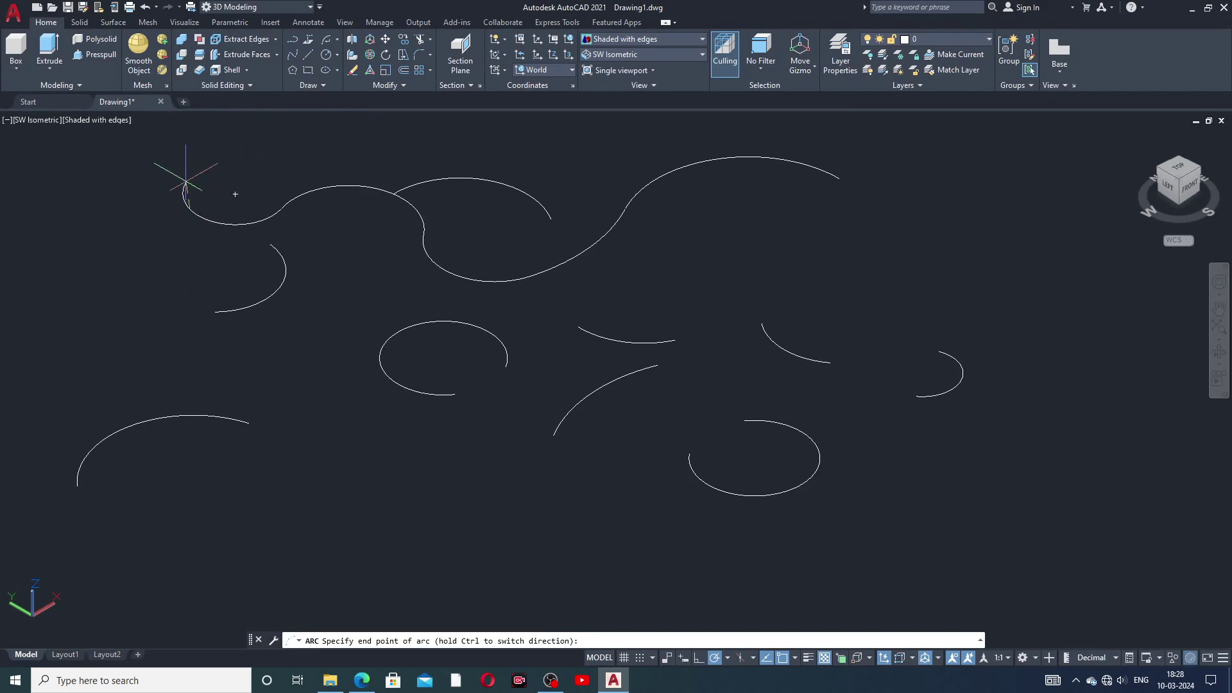
pyautogui.click(230, 149)
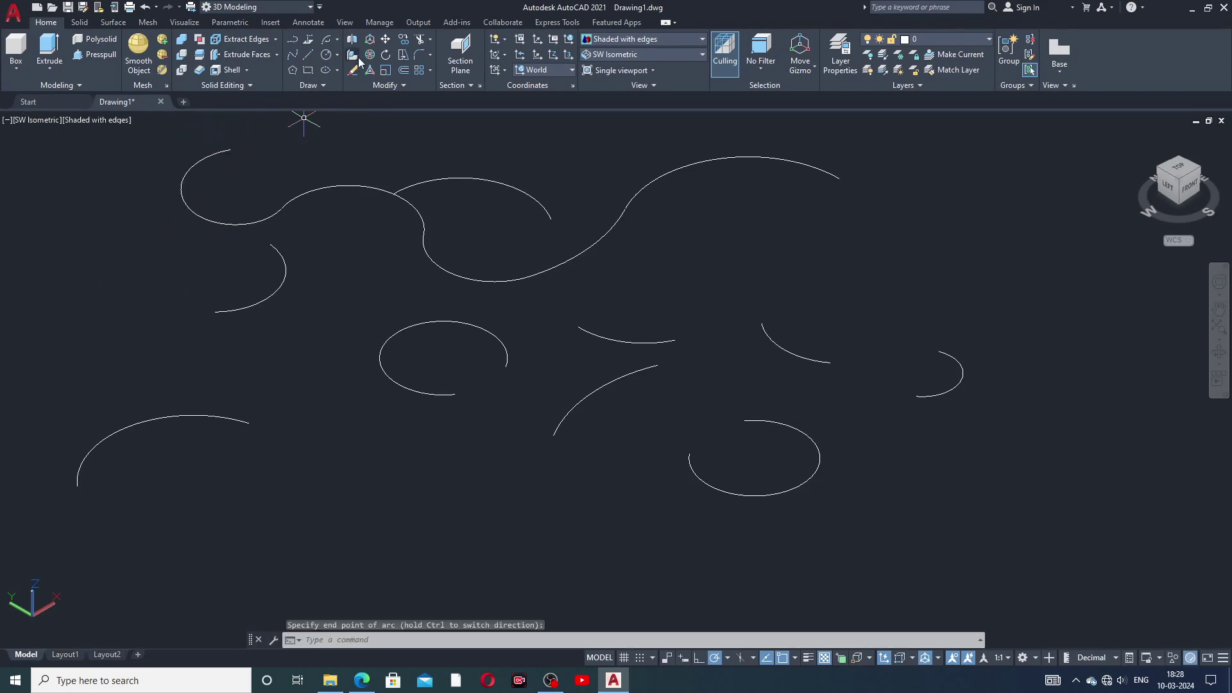
# - Add further tangent continued arcs extending the upper-left arc
pyautogui.click(784, 352)
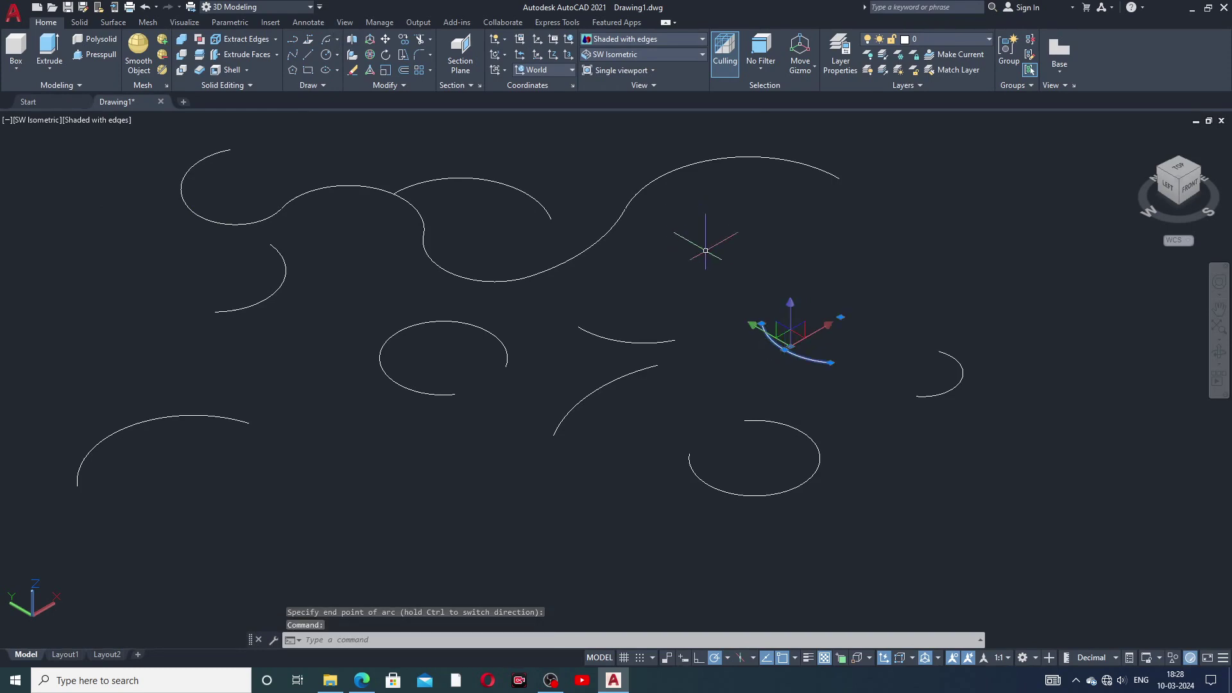
pyautogui.press('Escape')
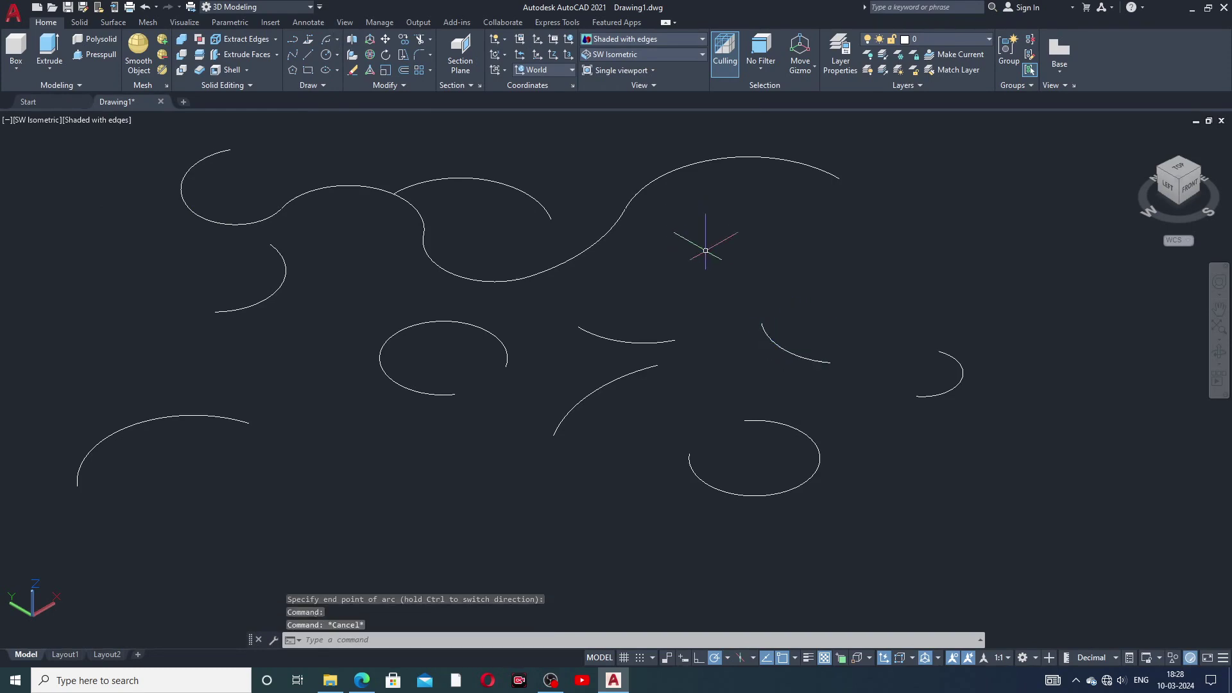
pyautogui.click(329, 40)
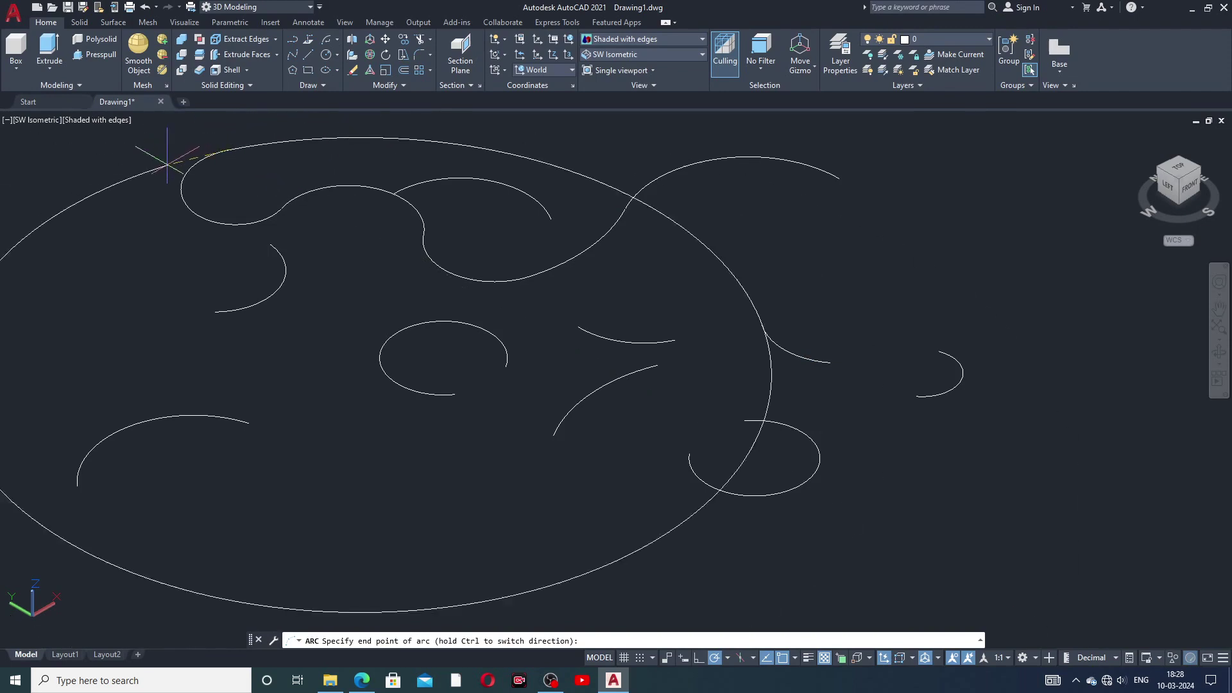
pyautogui.click(318, 148)
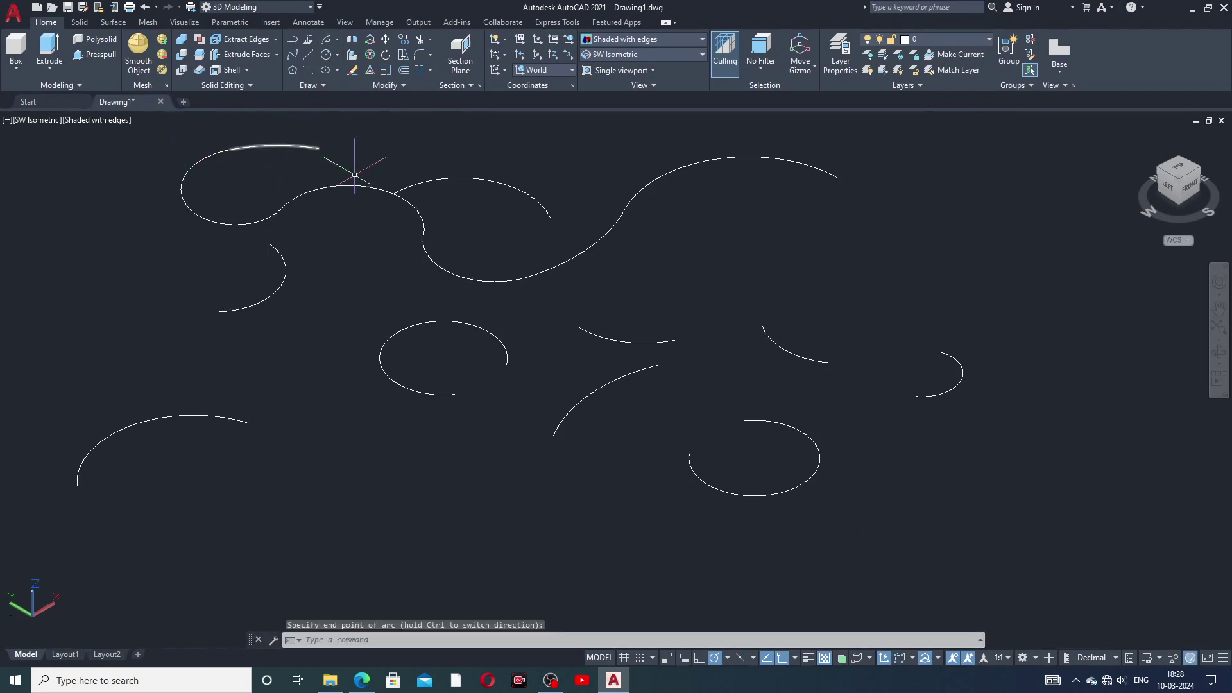
pyautogui.scroll(2, 523, 267)
pyautogui.scroll(-3, 555, 334)
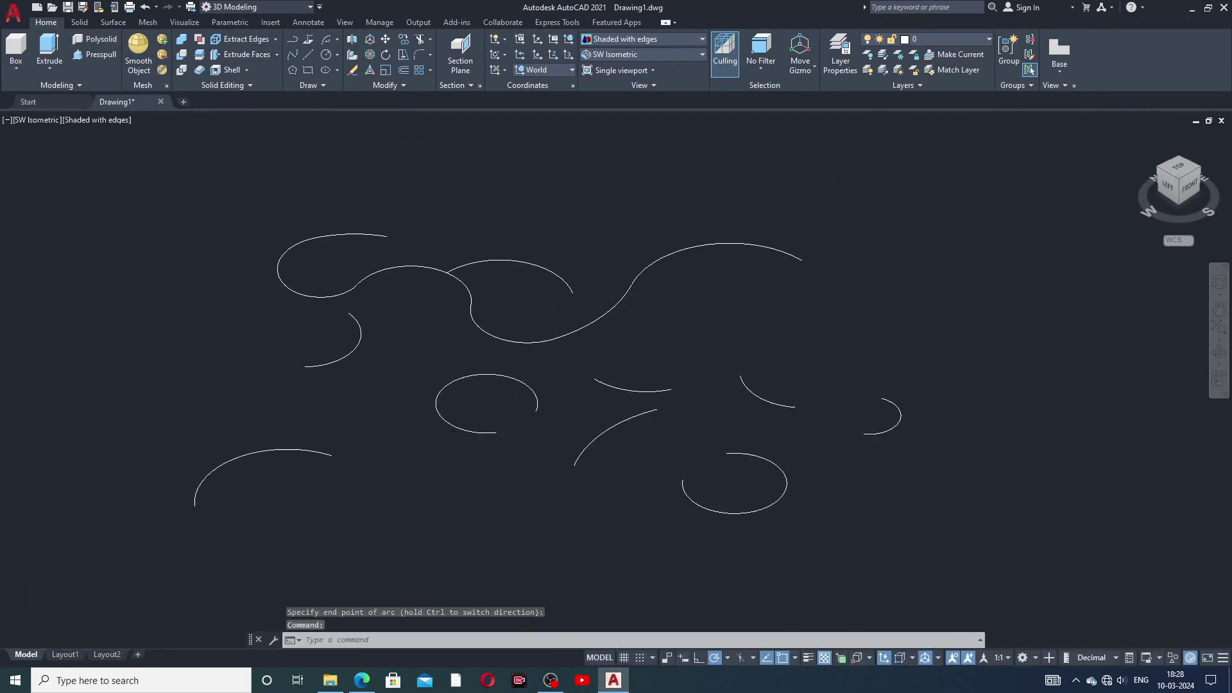
# - Finish the hooked continued arc, then press-pull the middle open circular arc into a tall wall
pyautogui.click(328, 43)
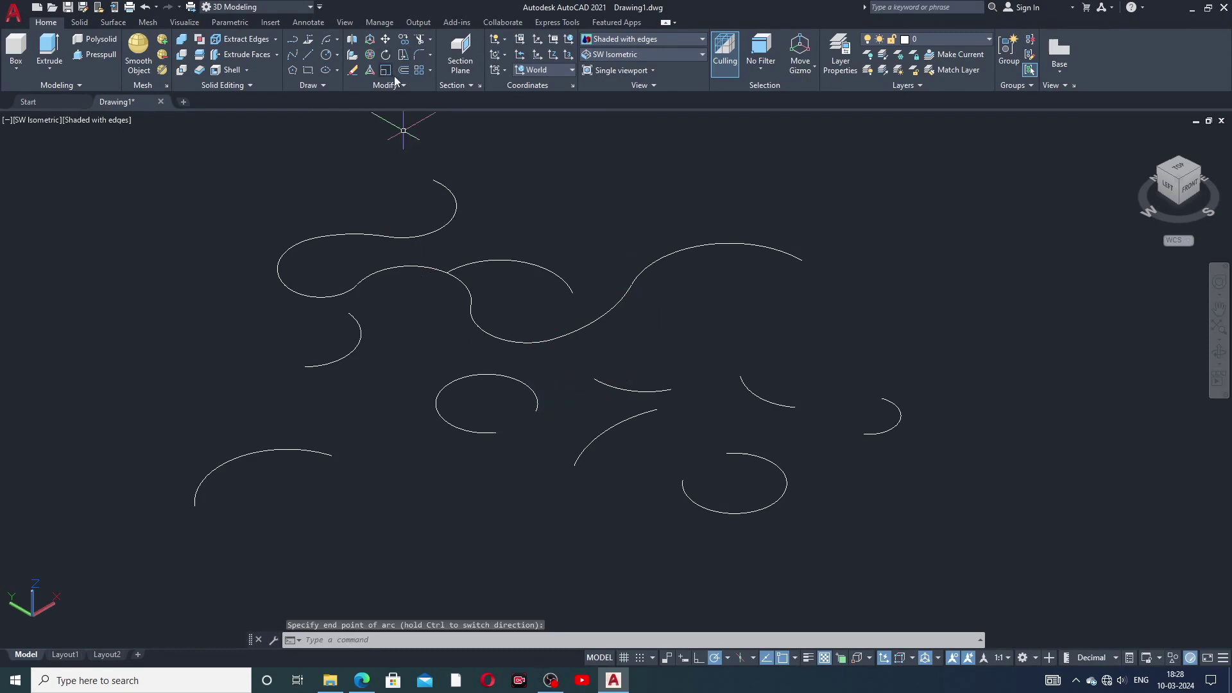
pyautogui.click(94, 57)
pyautogui.click(508, 377)
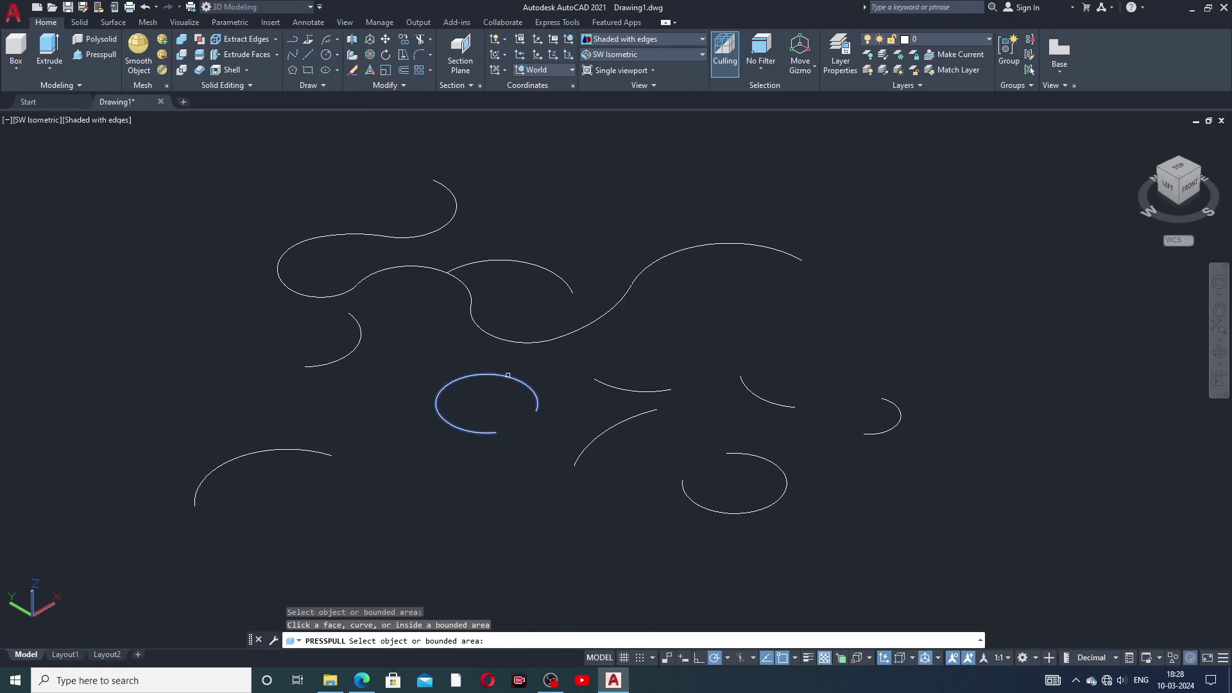
pyautogui.click(507, 377)
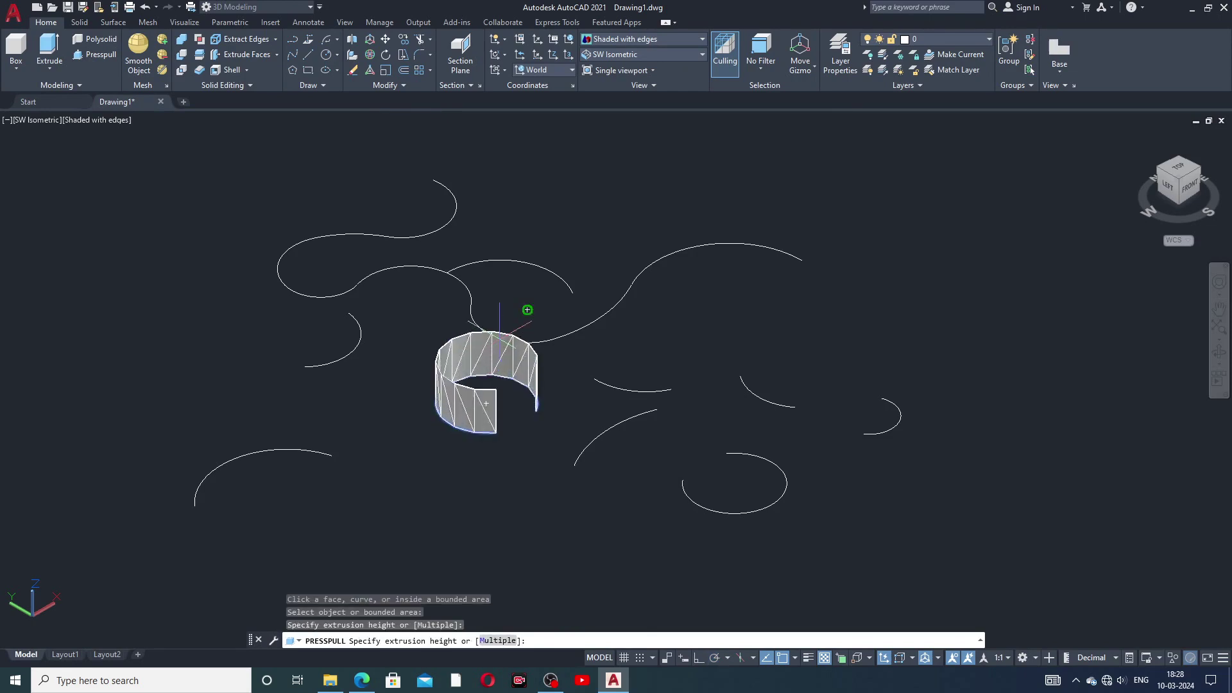
pyautogui.click(486, 542)
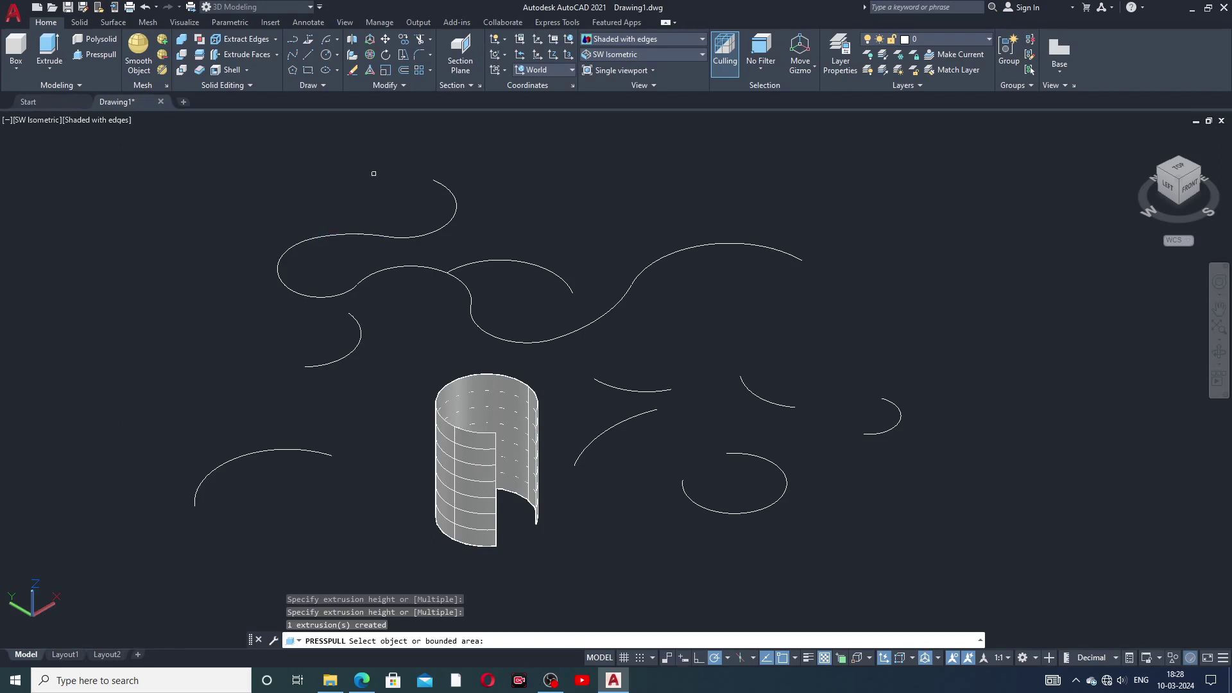
pyautogui.press('Return')
pyautogui.moveTo(437, 276); pyautogui.dragTo(432, 264, button='middle')
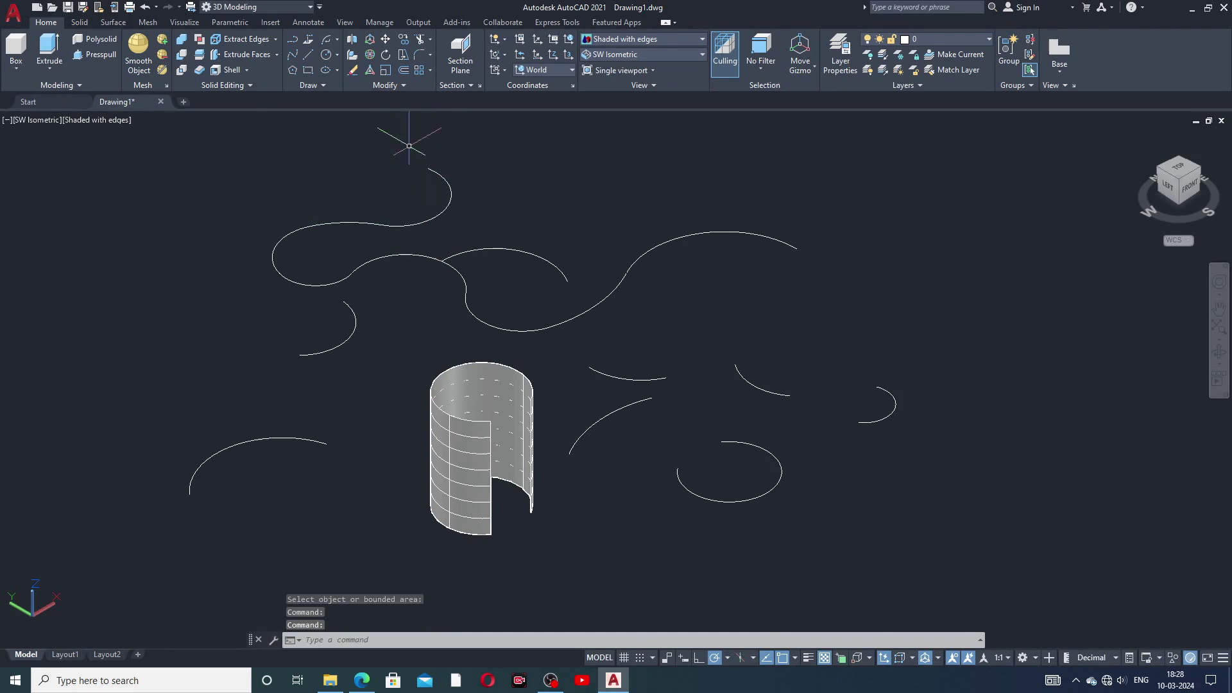
# - Join the hooked arc, the left loop and the remaining top arcs into one polyline
pyautogui.click(404, 85)
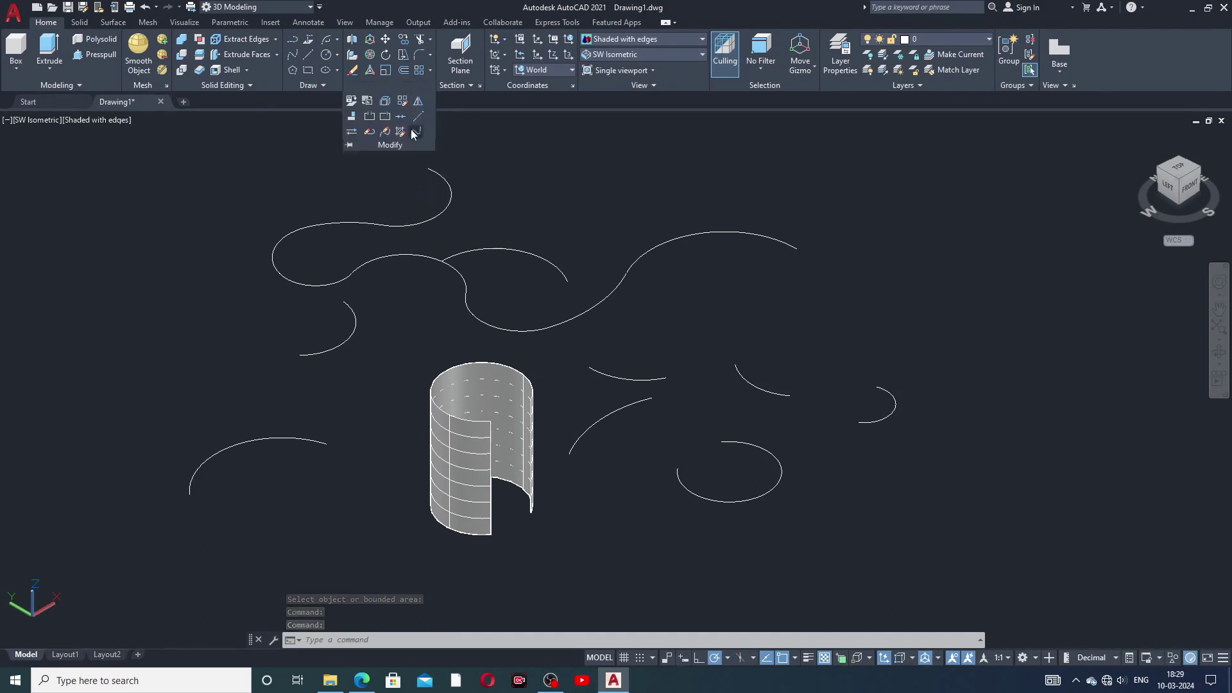
pyautogui.click(400, 117)
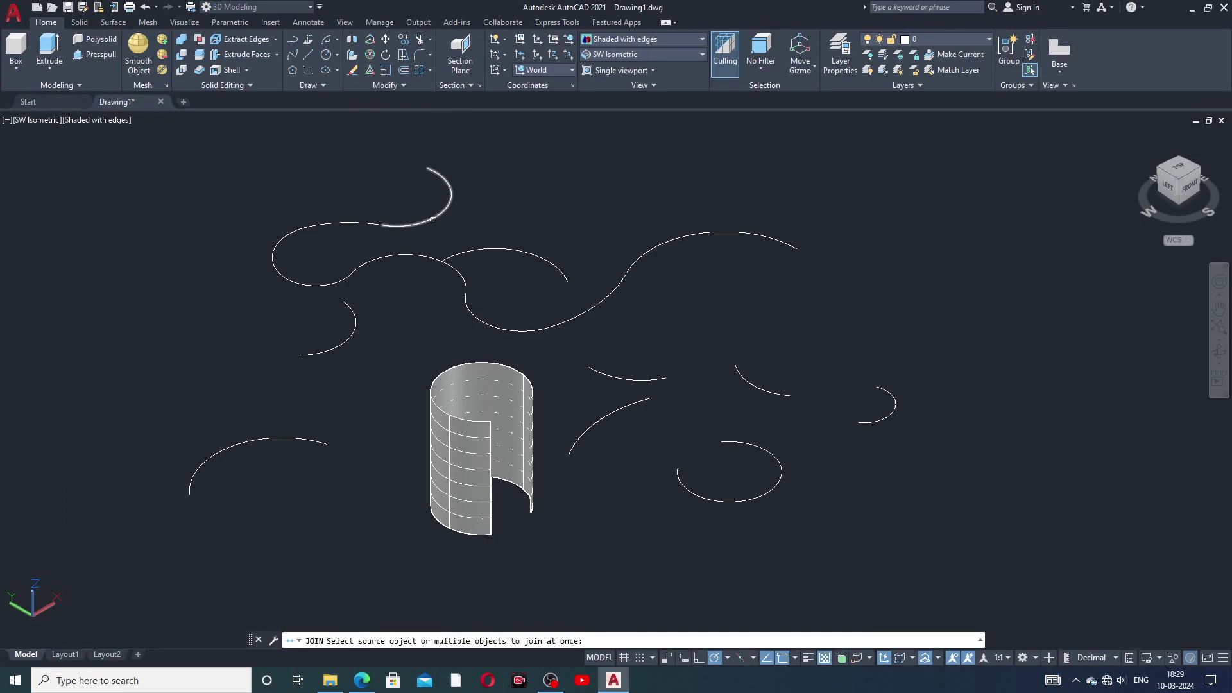
pyautogui.click(432, 219)
pyautogui.click(355, 220)
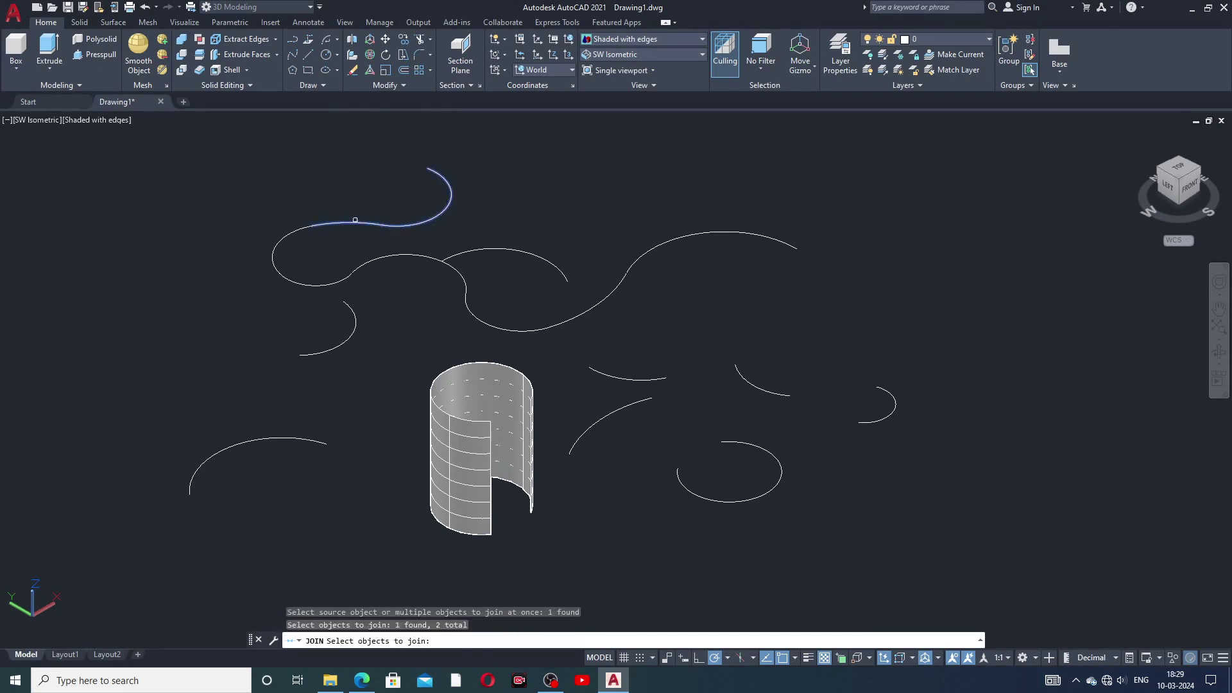
pyautogui.click(328, 288)
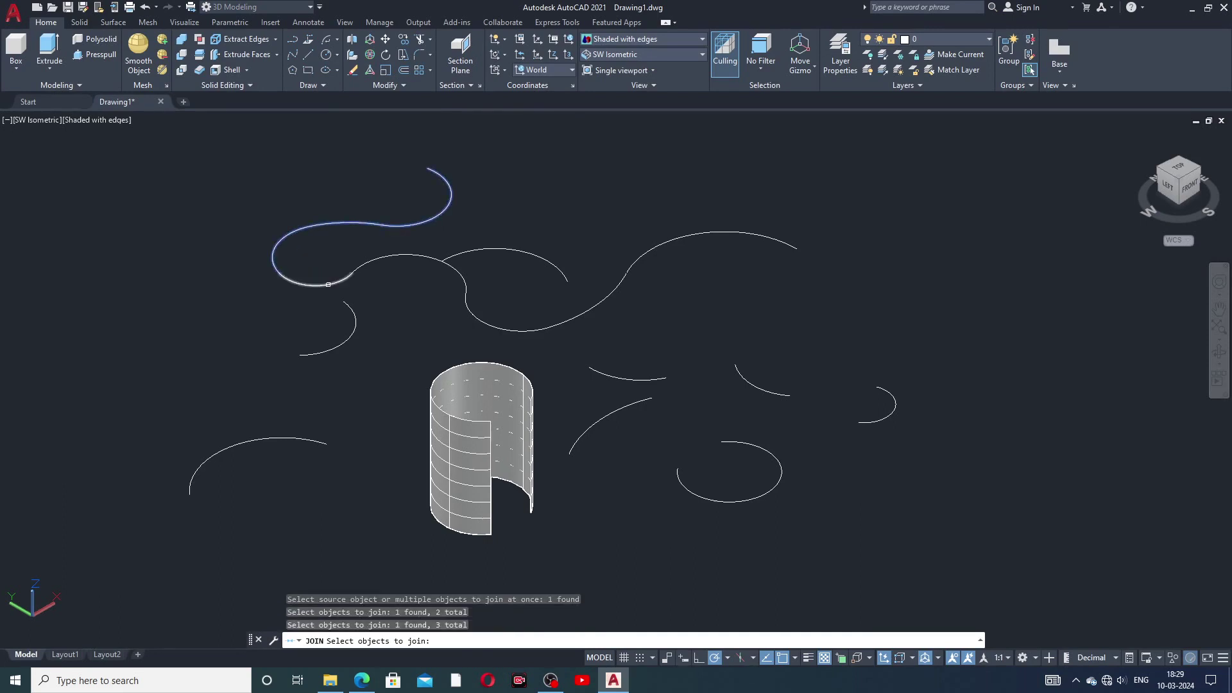
pyautogui.click(341, 279)
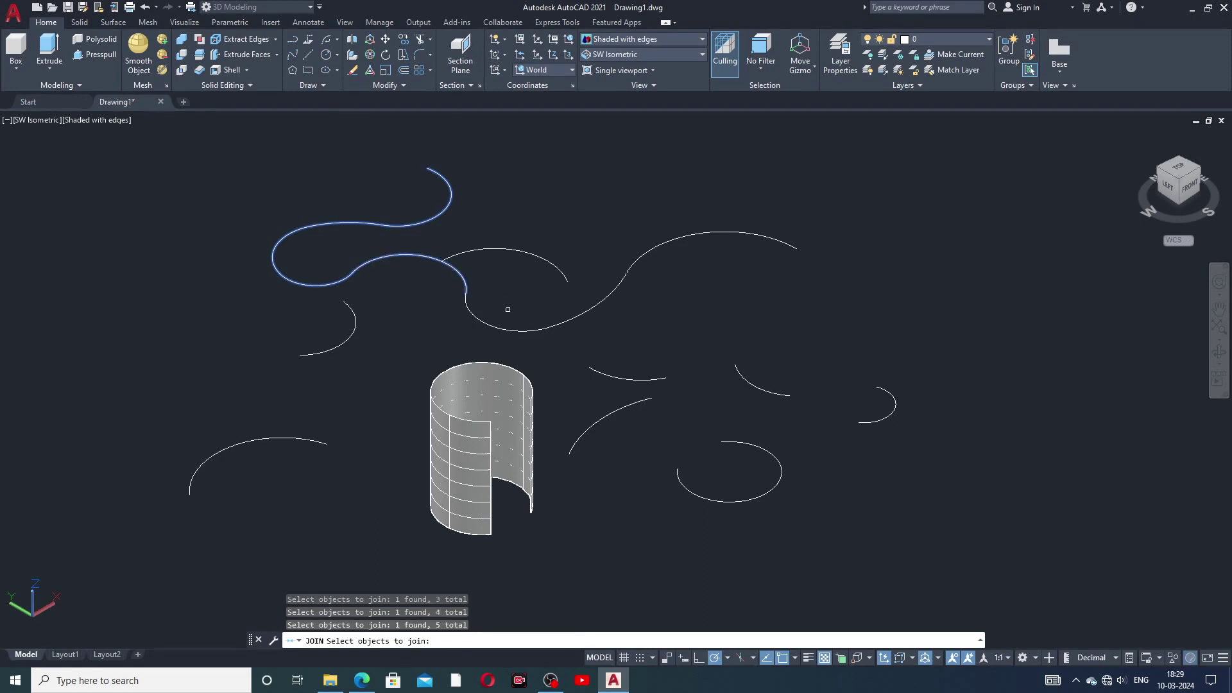
pyautogui.click(592, 307)
pyautogui.press('Return')
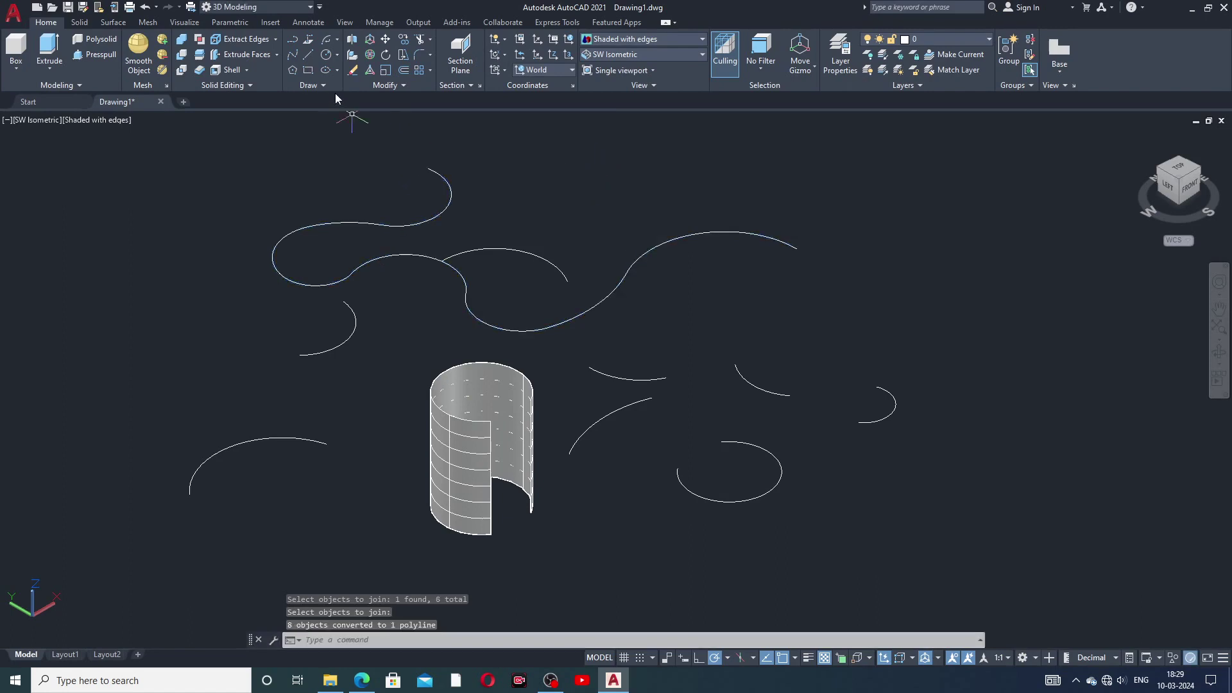
# - Press-pull the wavy polyline and three right-side arcs into curved walls
pyautogui.click(100, 56)
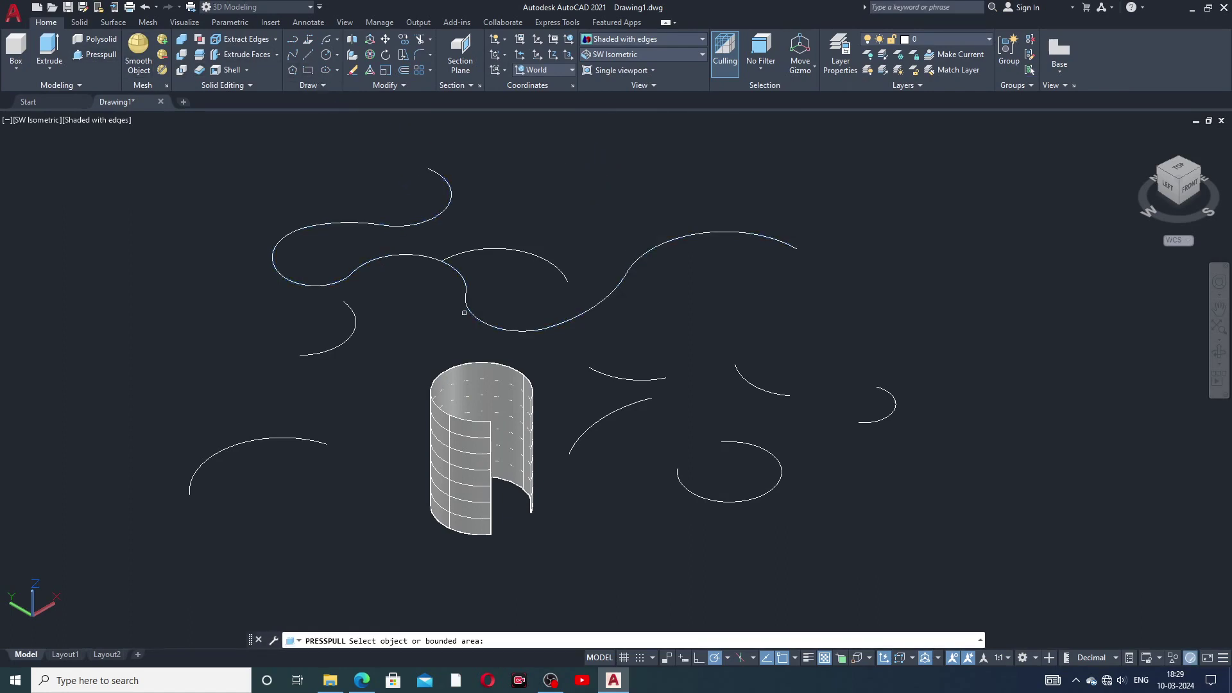
pyautogui.click(466, 293)
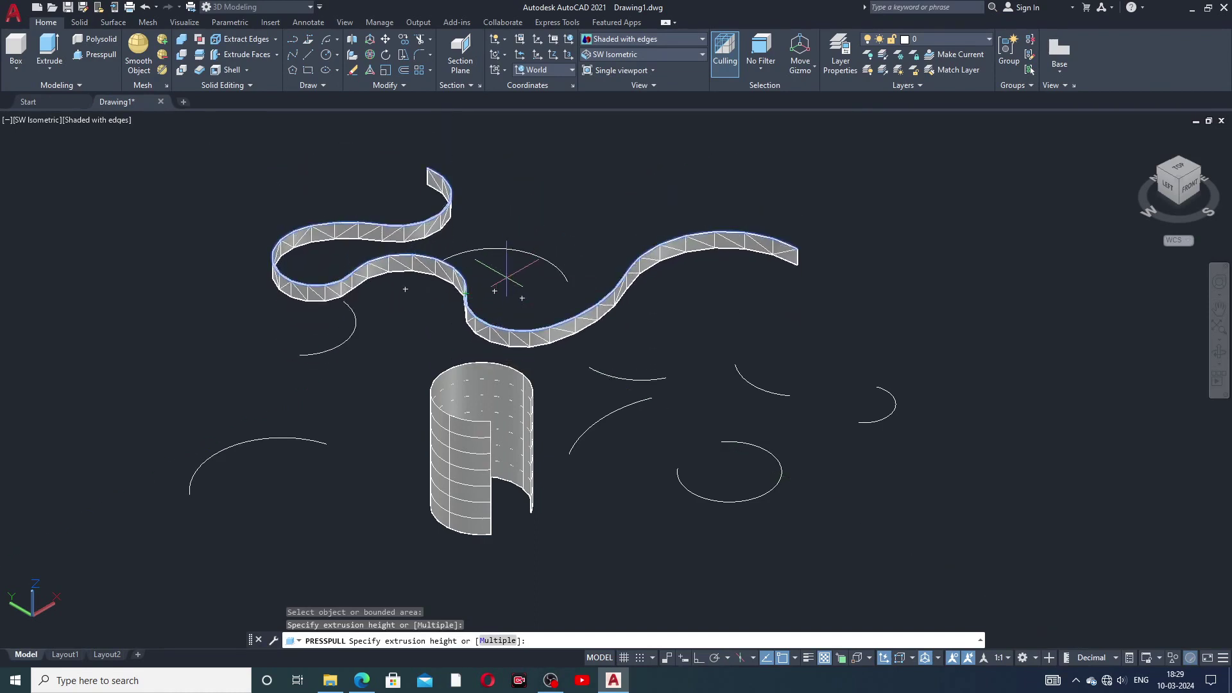
pyautogui.click(507, 273)
pyautogui.moveTo(542, 255); pyautogui.dragTo(522, 240, button='middle')
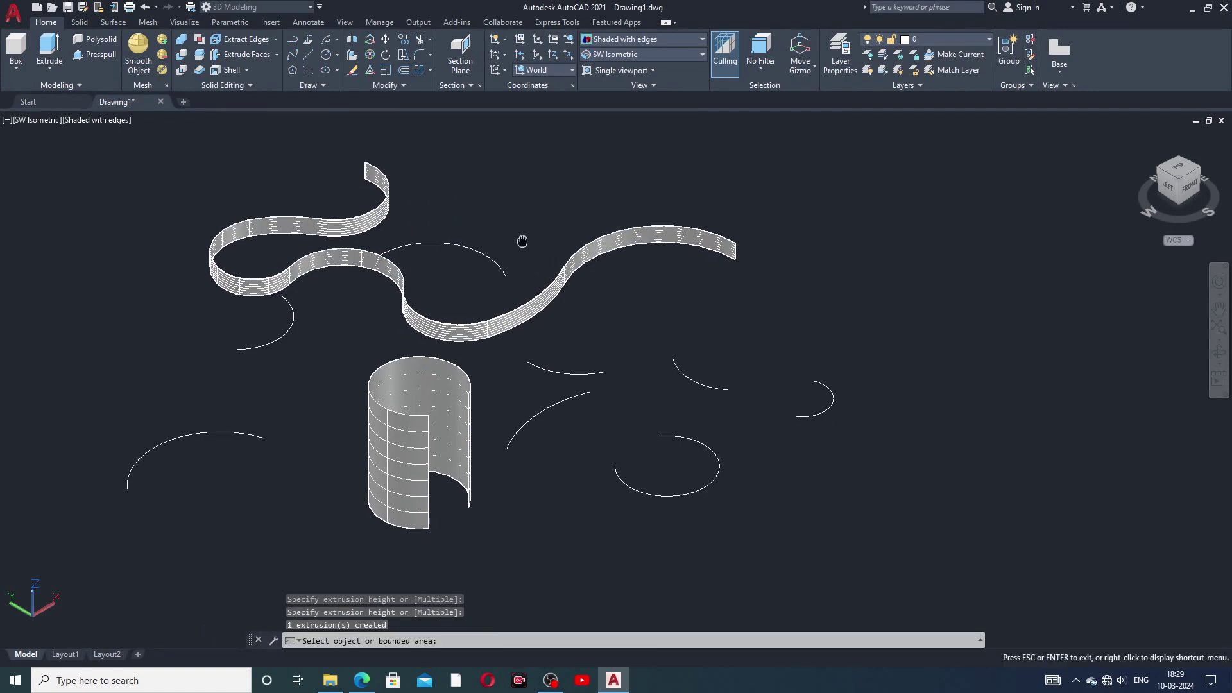
pyautogui.click(673, 437)
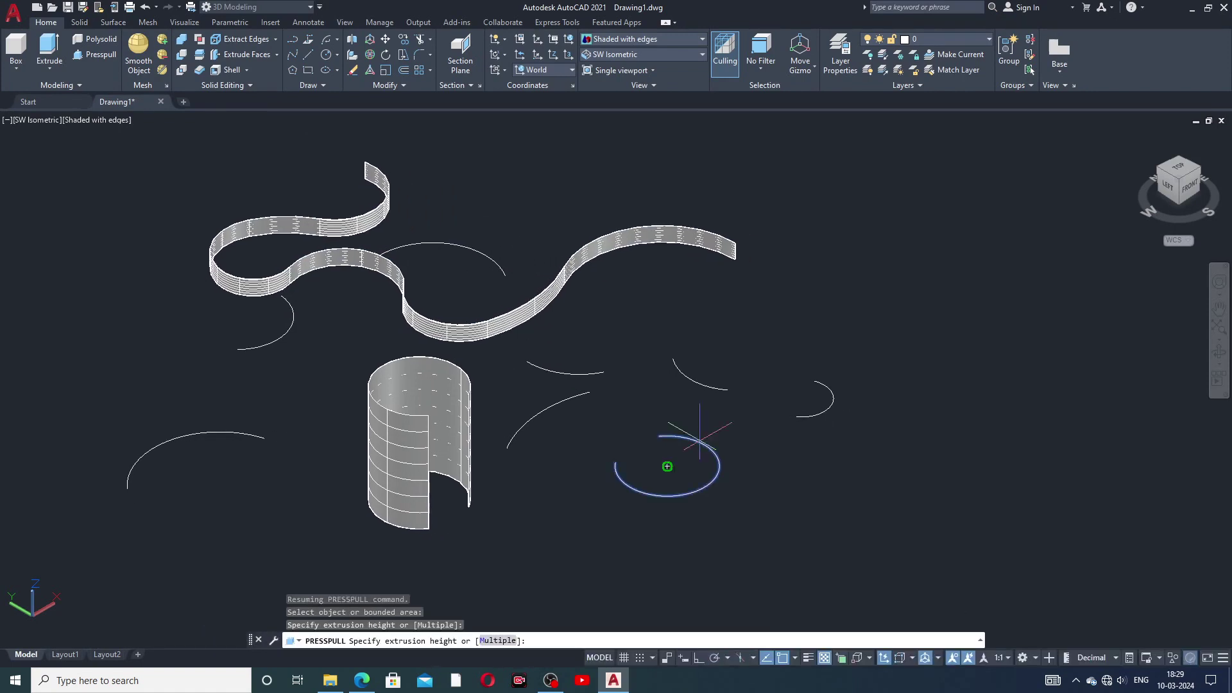
pyautogui.click(711, 573)
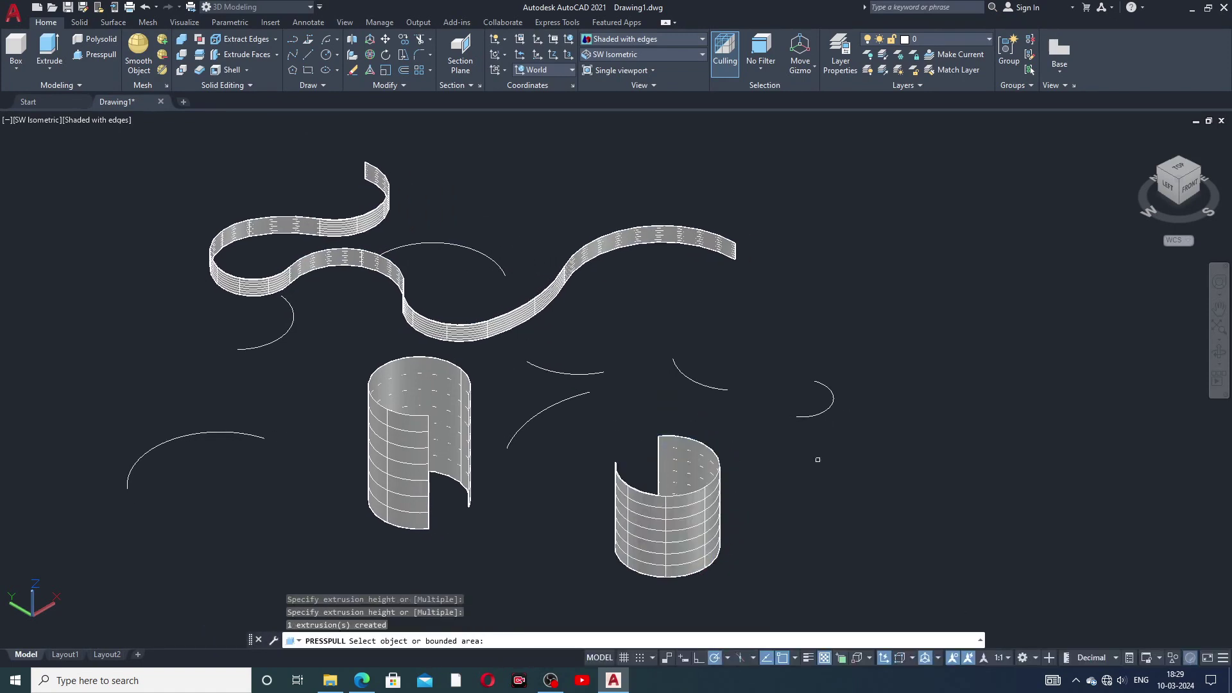
pyautogui.click(833, 403)
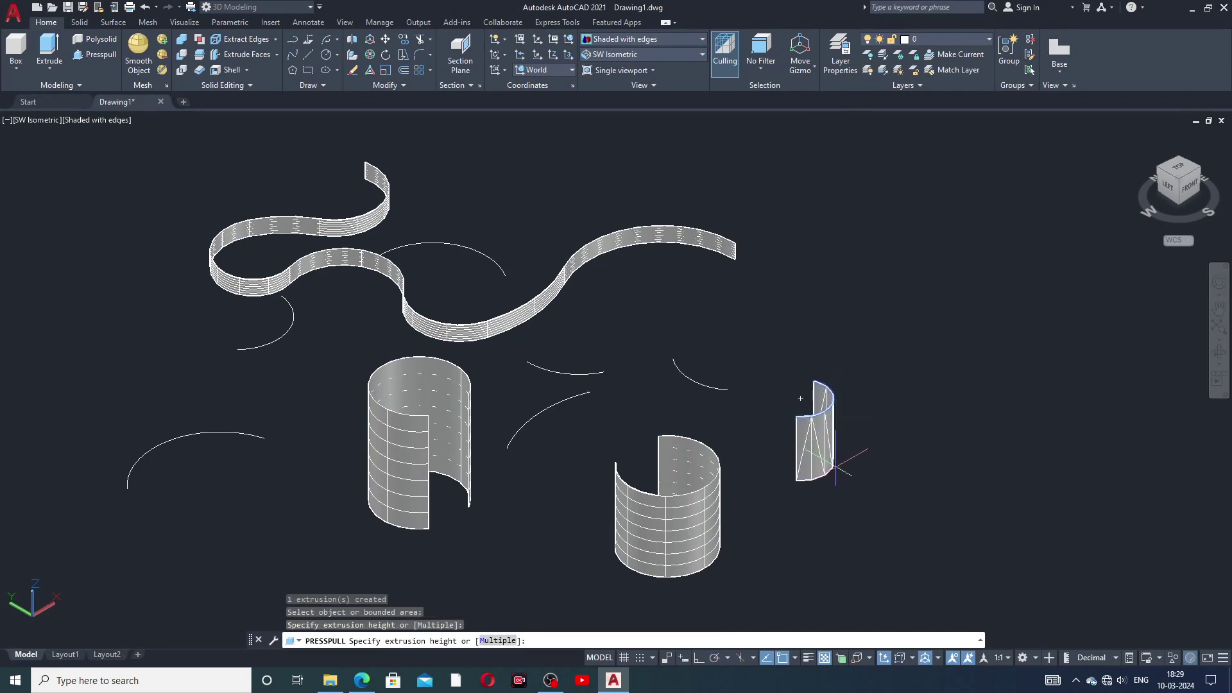
pyautogui.click(801, 398)
pyautogui.click(708, 386)
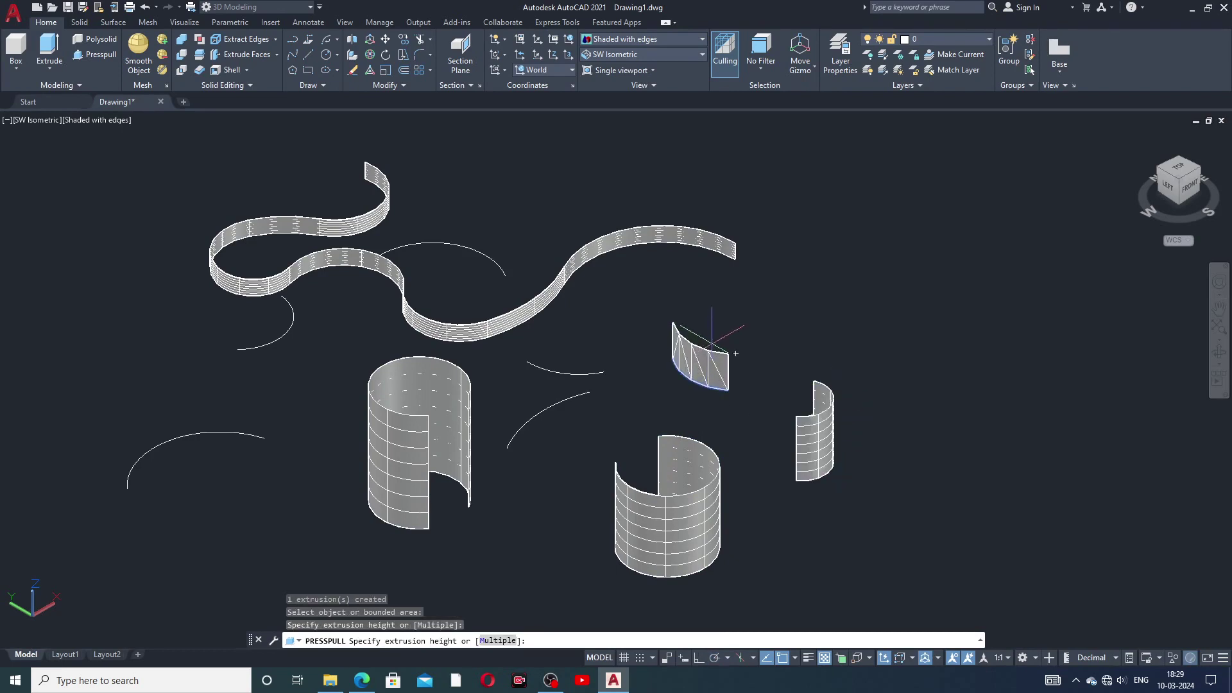
pyautogui.click(678, 353)
# - Press-pull the central, top, large lower-left and last remaining arcs into walls
pyautogui.click(582, 373)
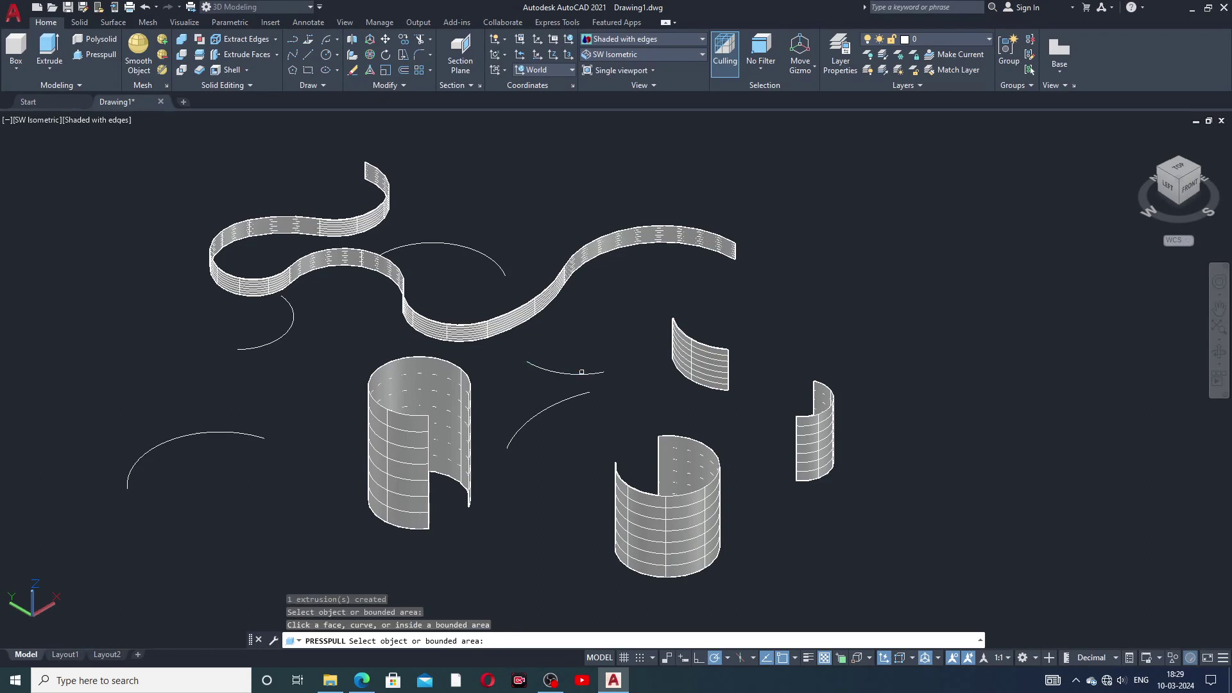
pyautogui.click(580, 373)
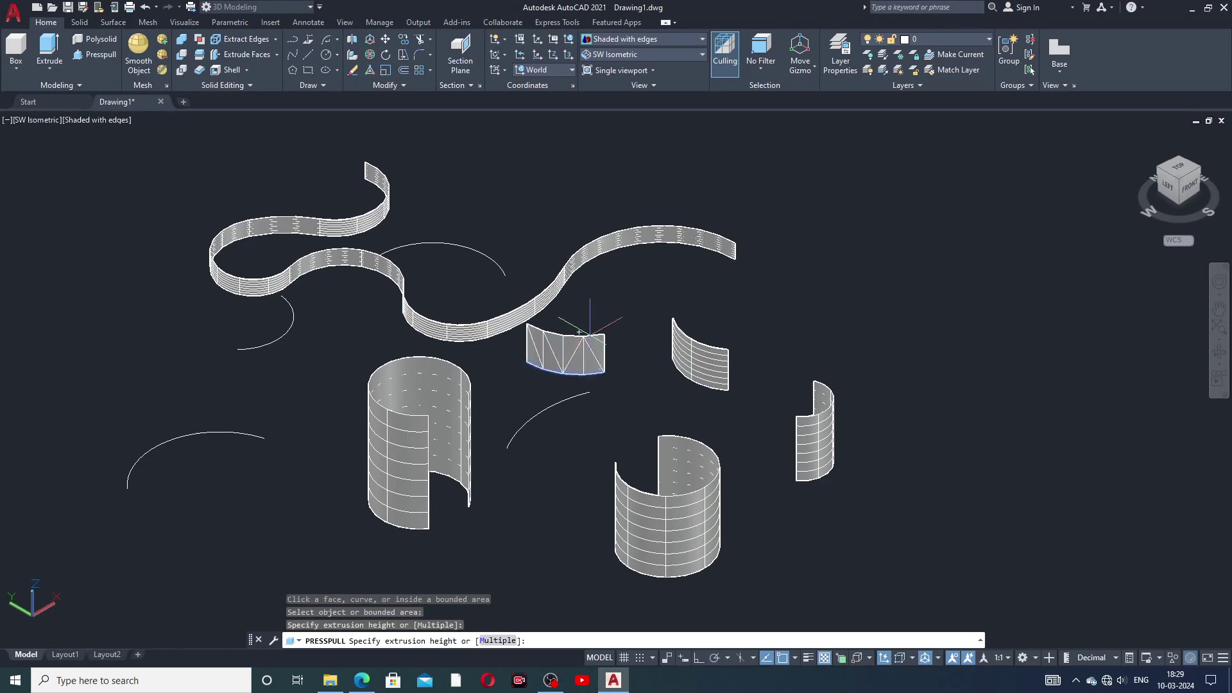
pyautogui.click(586, 400)
pyautogui.click(569, 401)
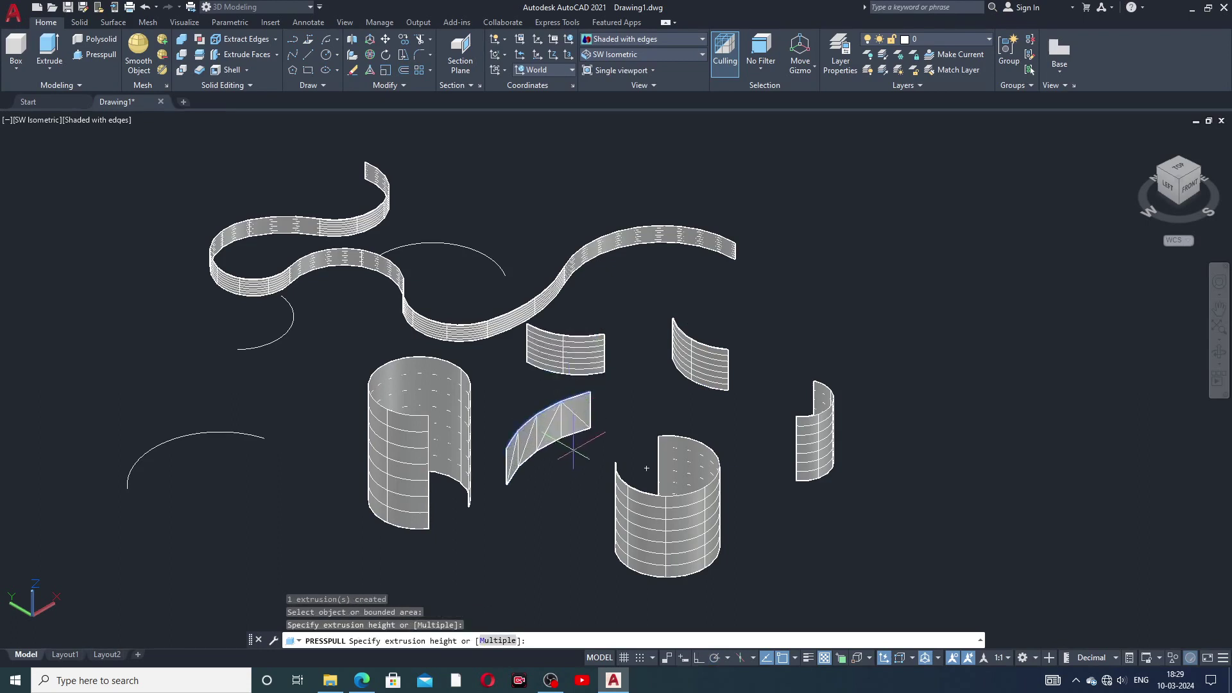
pyautogui.click(576, 460)
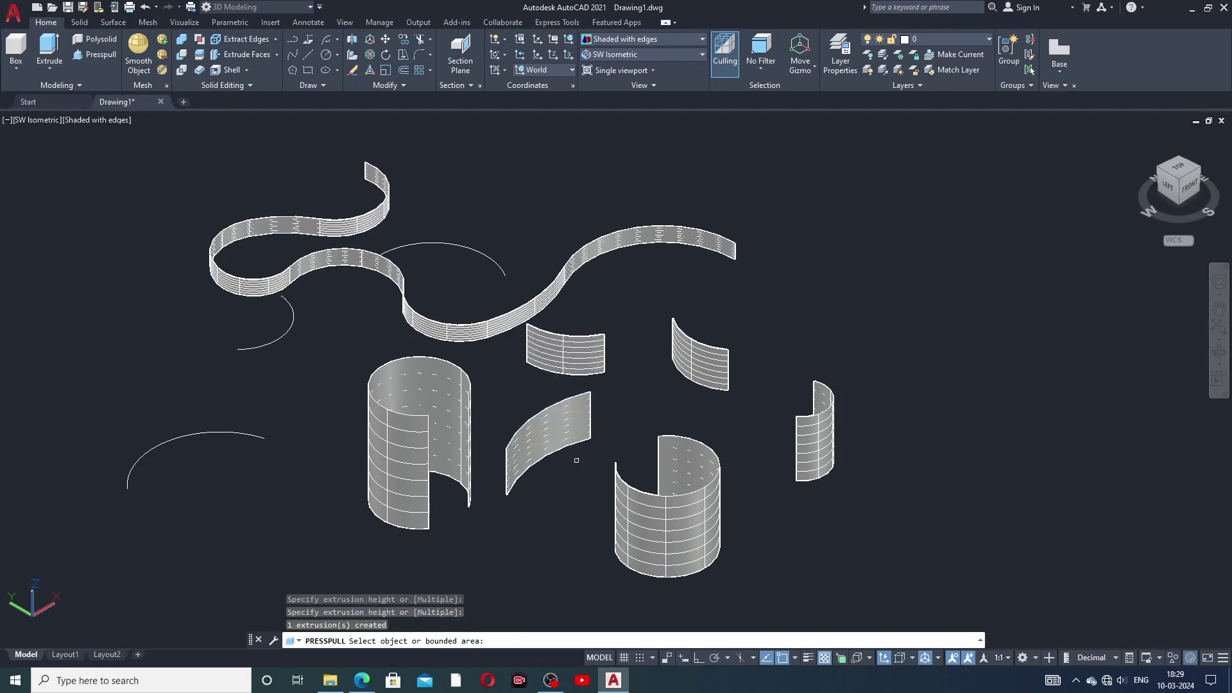
pyautogui.click(458, 243)
pyautogui.click(426, 283)
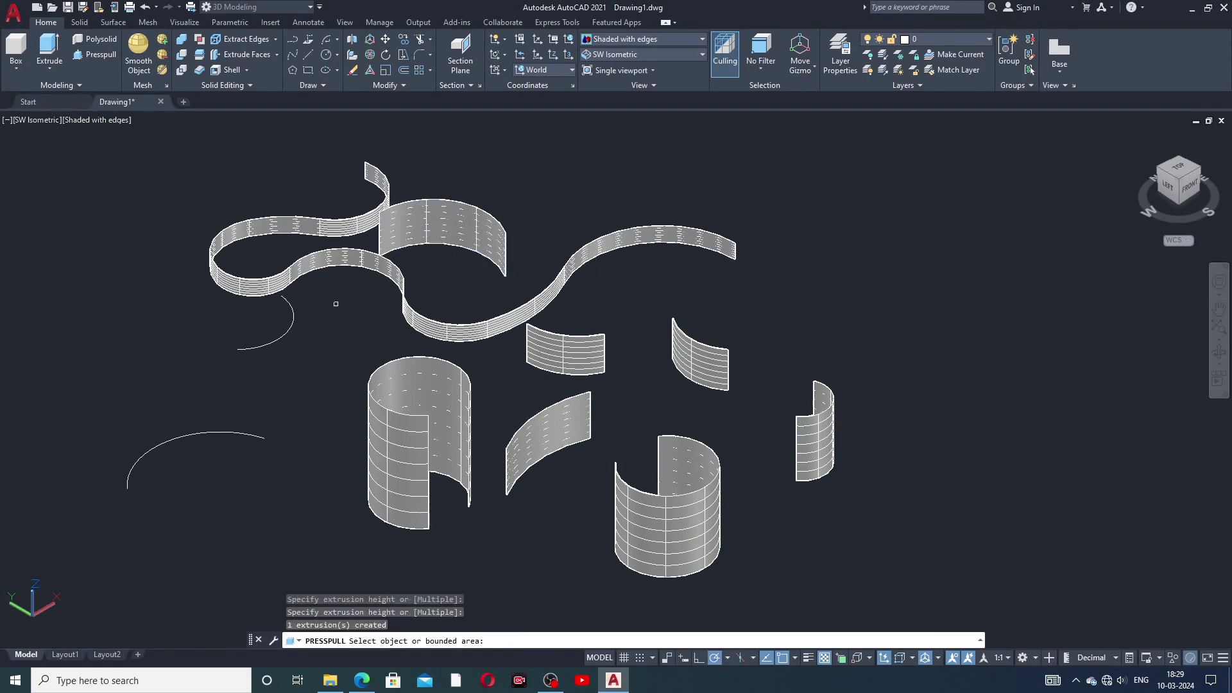
pyautogui.click(246, 435)
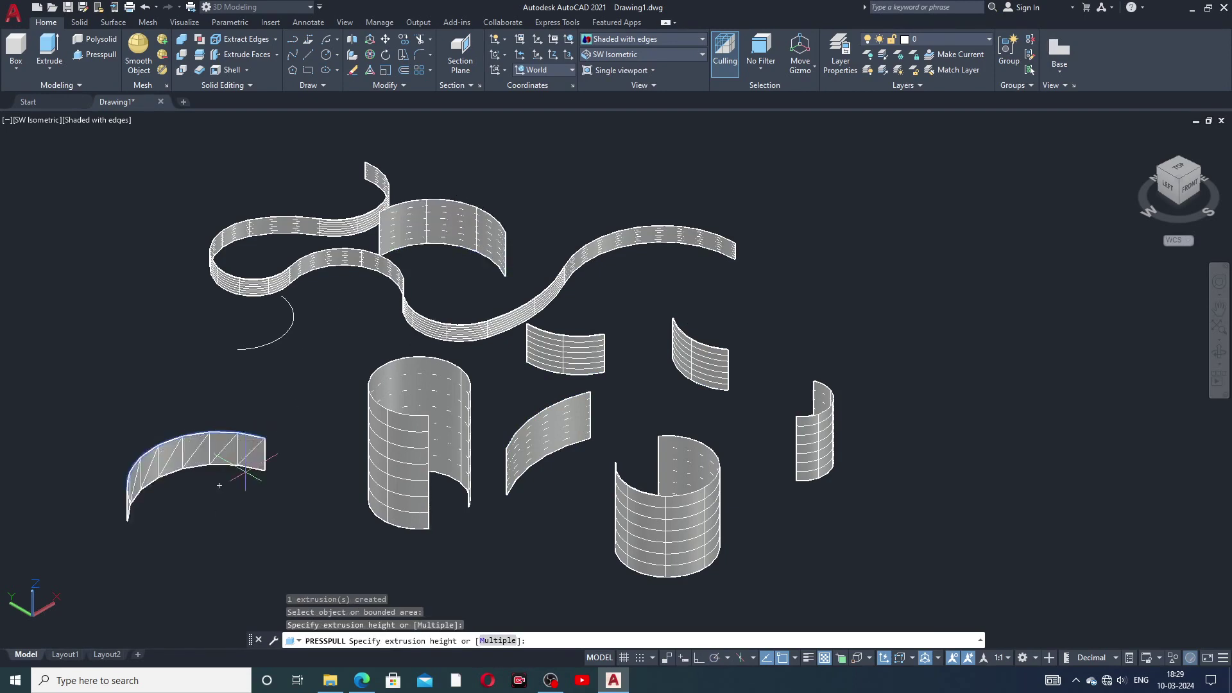
pyautogui.click(260, 558)
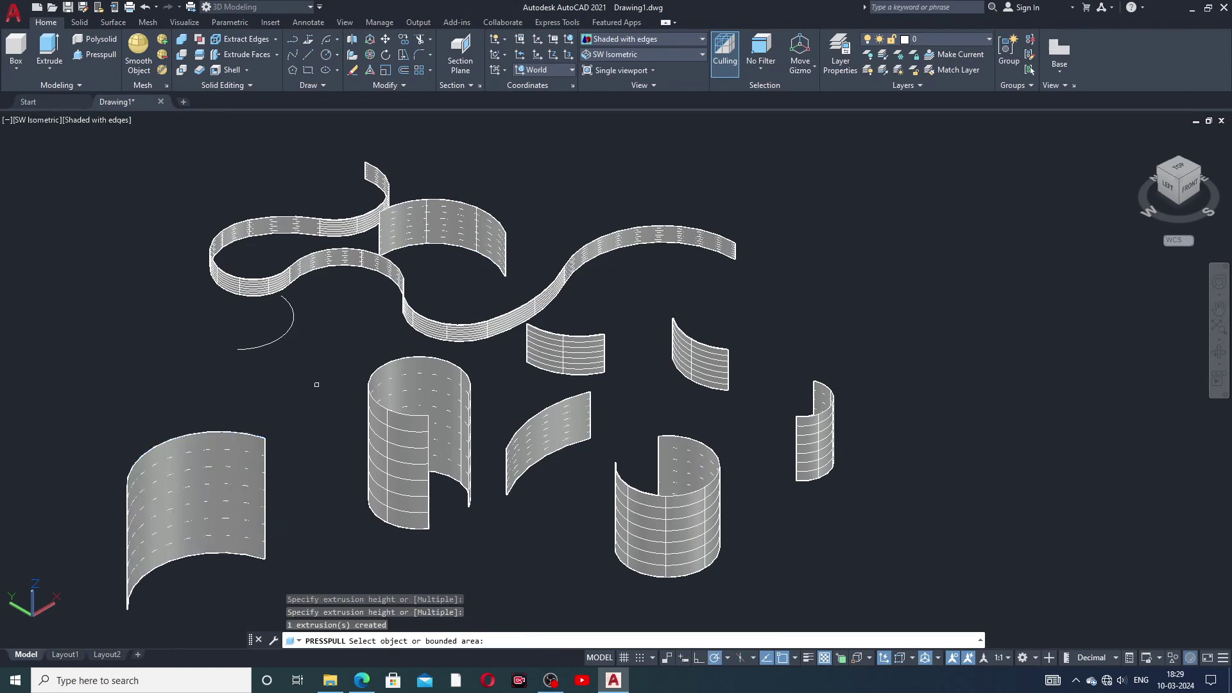
pyautogui.click(294, 319)
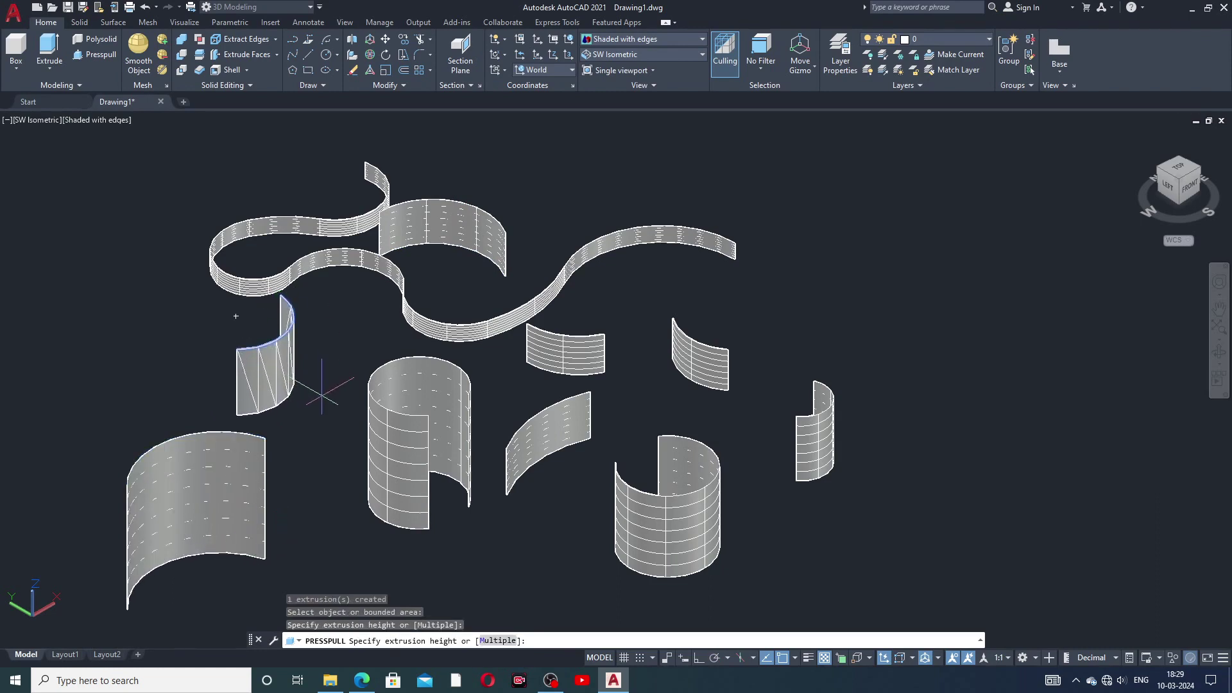
pyautogui.click(321, 394)
pyautogui.moveTo(374, 429); pyautogui.dragTo(510, 405, button='middle')
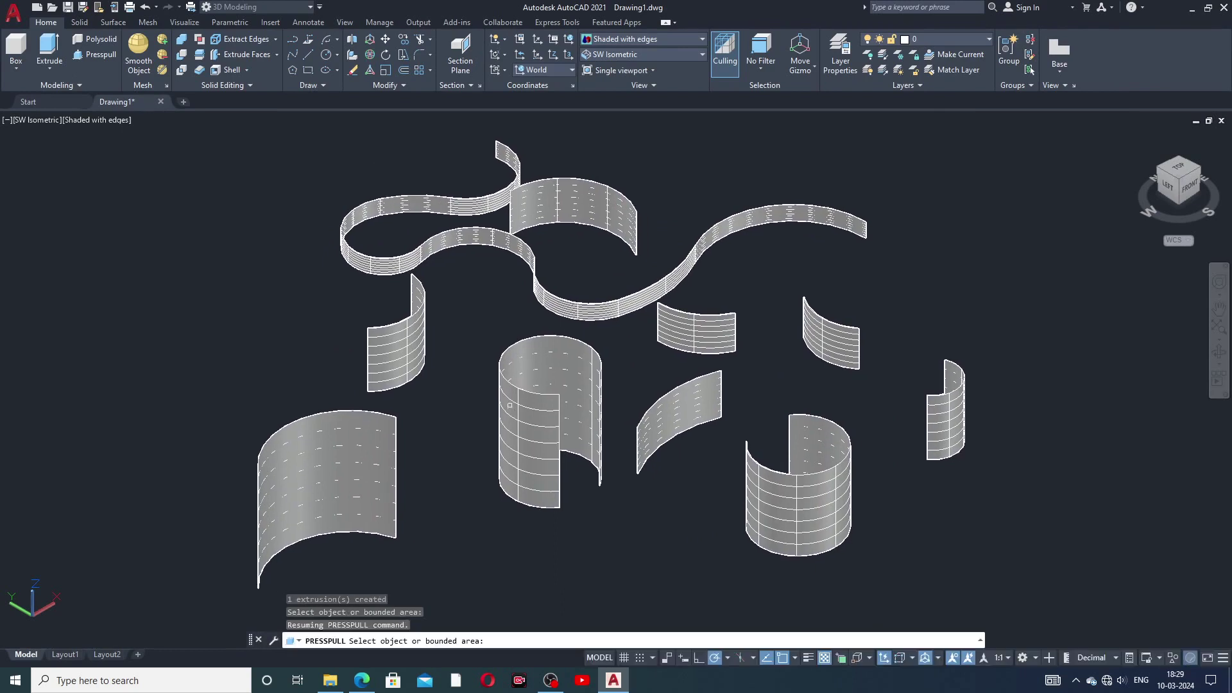
pyautogui.press('Return')
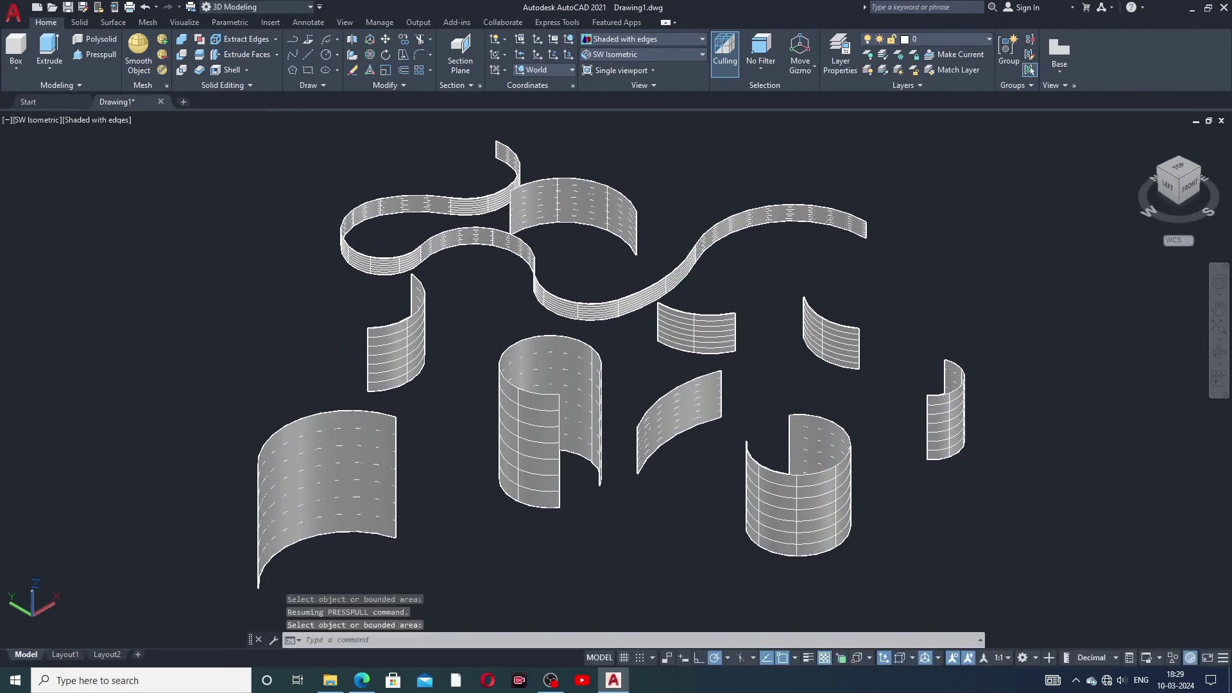
pyautogui.moveTo(693, 292); pyautogui.dragTo(687, 278, button='middle')
pyautogui.press('Return')
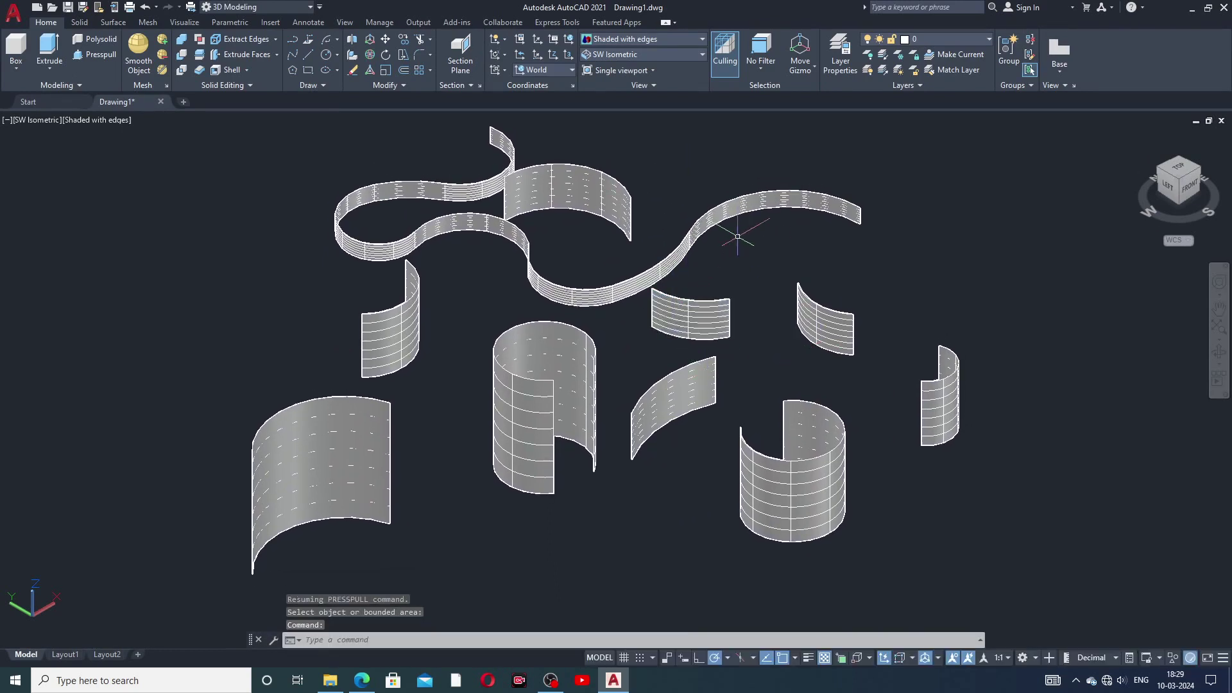
# - Cycle the visual style through Shaded and Realistic, ending on Conceptual
pyautogui.click(641, 40)
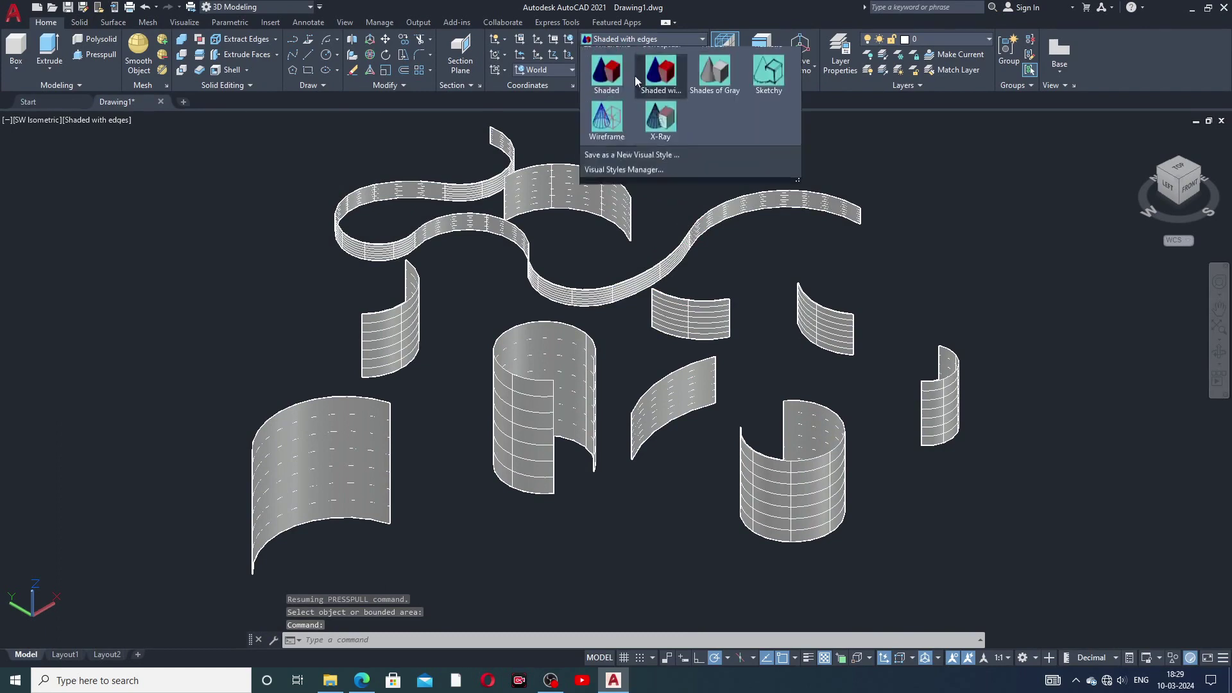
pyautogui.click(607, 72)
pyautogui.moveTo(714, 299); pyautogui.dragTo(724, 302, button='middle')
pyautogui.click(659, 37)
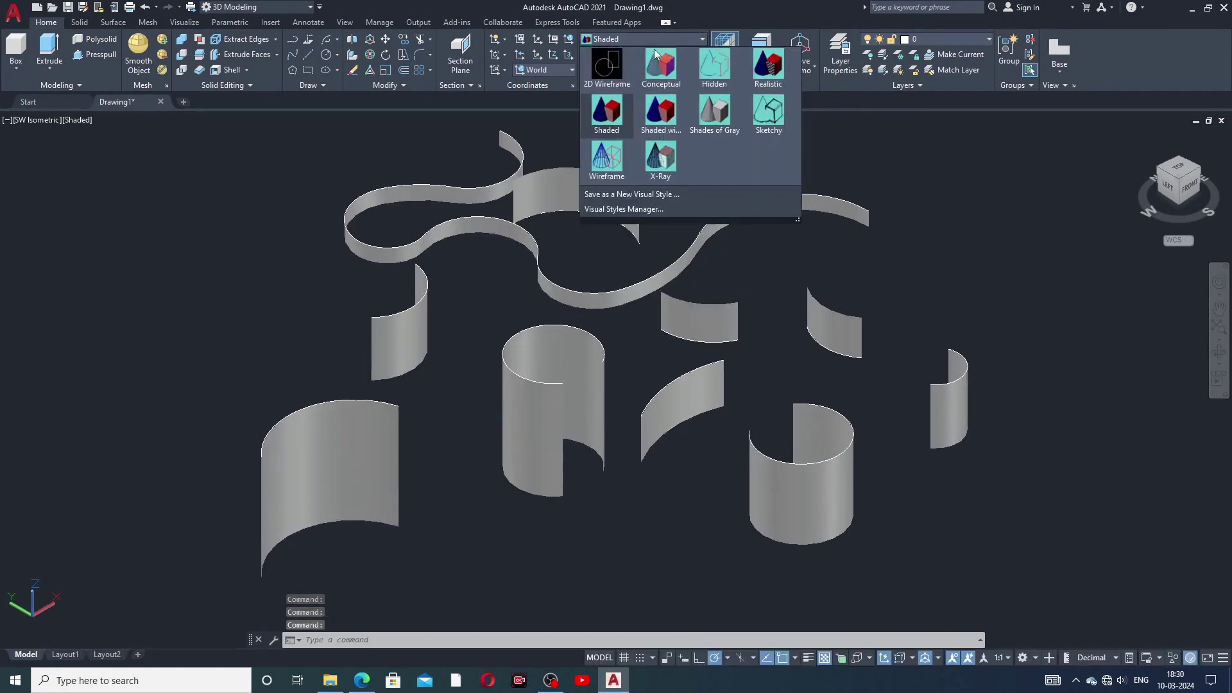
pyautogui.click(771, 69)
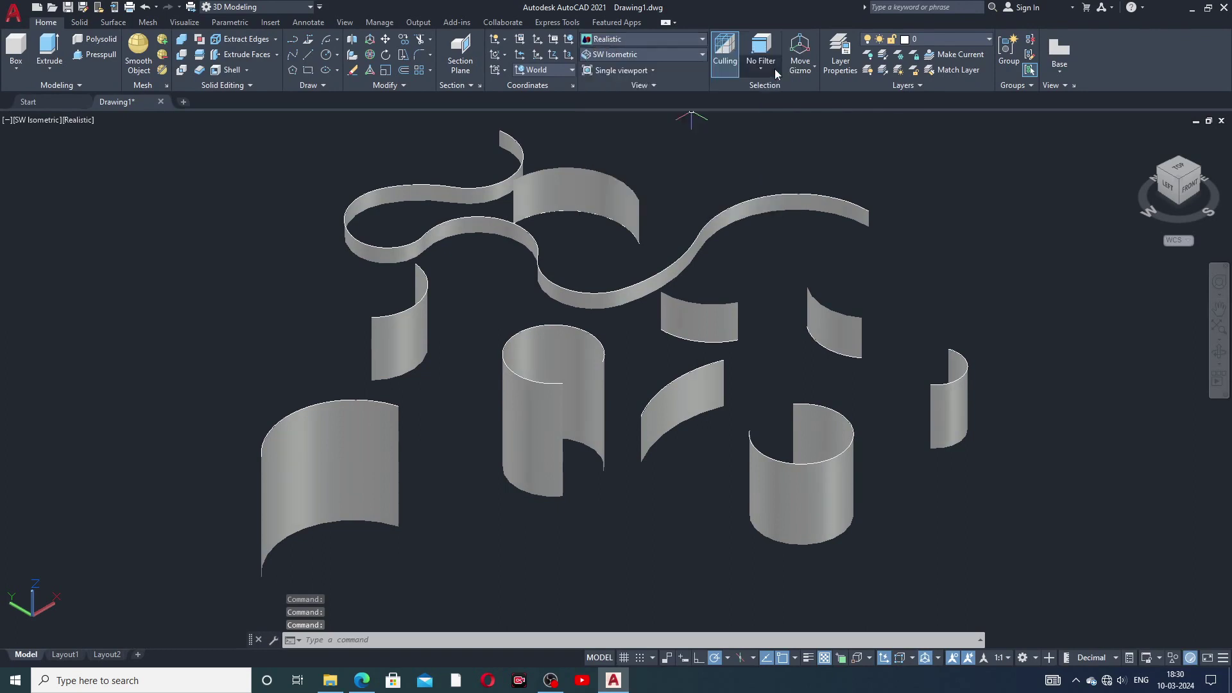
pyautogui.click(688, 40)
pyautogui.click(671, 74)
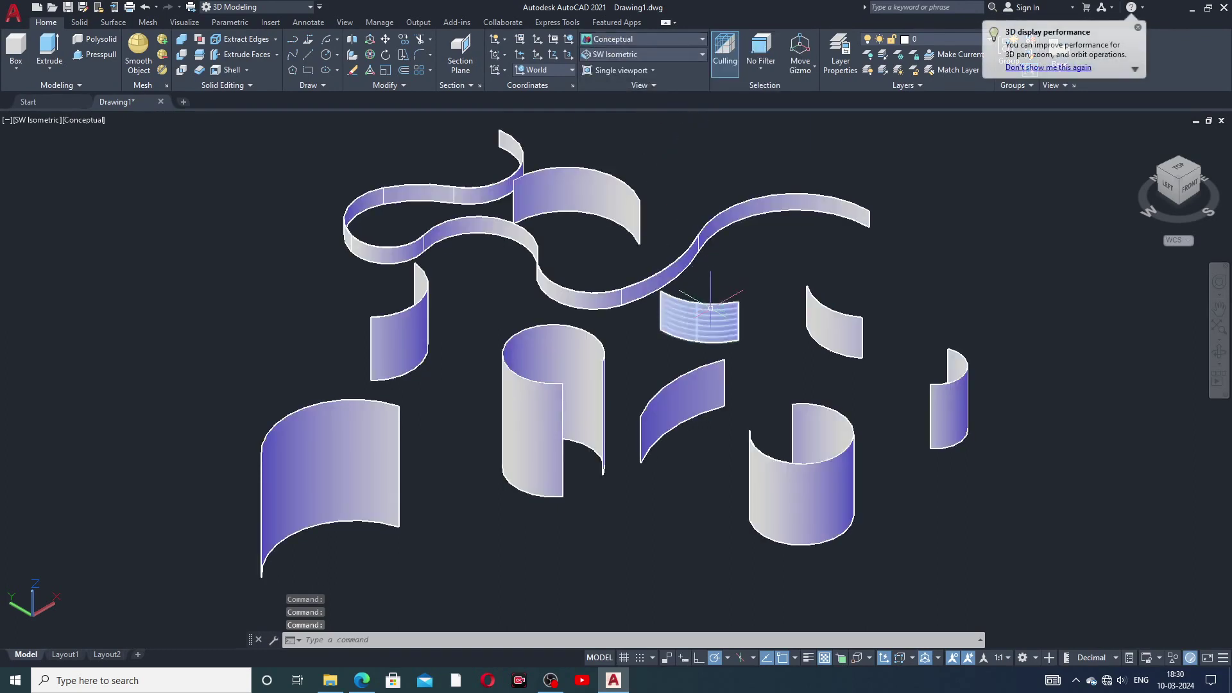
pyautogui.moveTo(706, 305); pyautogui.dragTo(682, 304, button='middle')
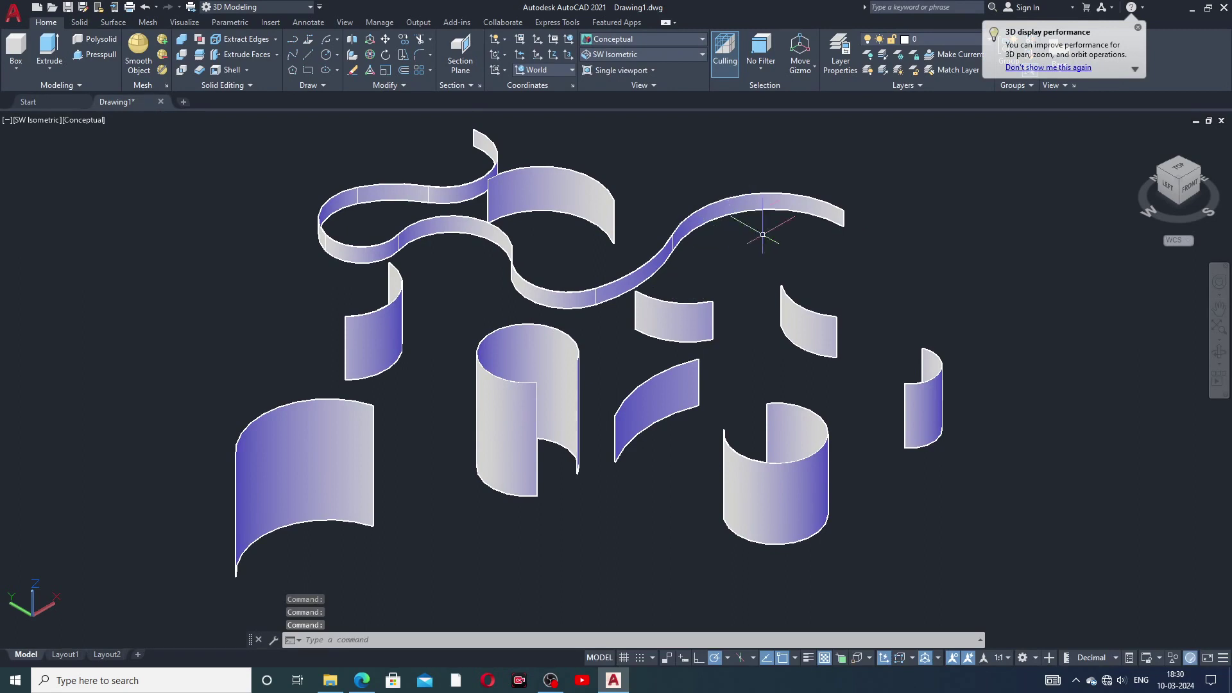
# - Colour the lower-right cylindrical wall red and the large lower-left wall yellow
pyautogui.click(778, 513)
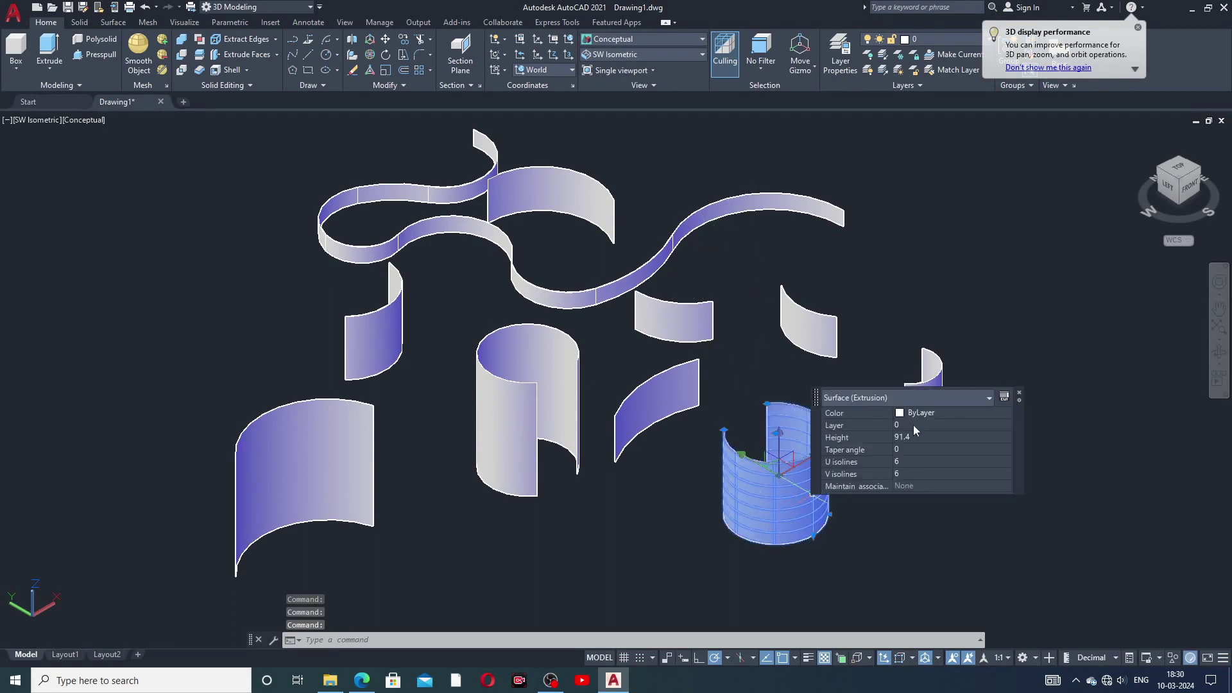
pyautogui.click(919, 413)
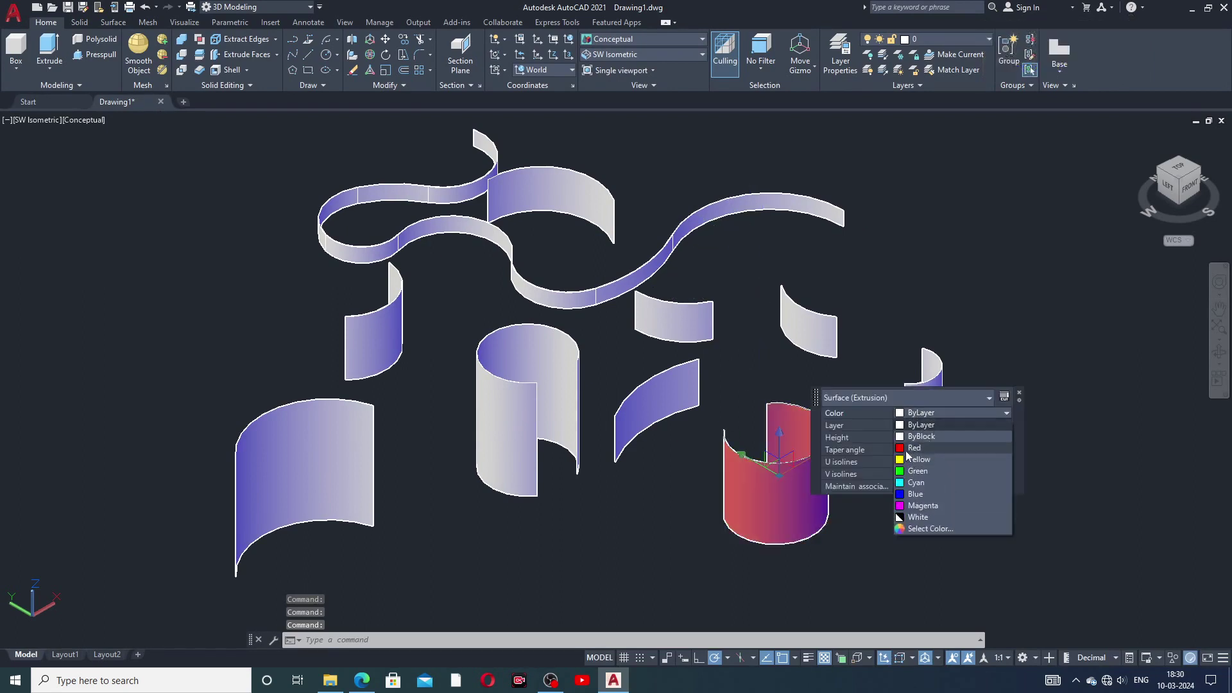
pyautogui.click(905, 448)
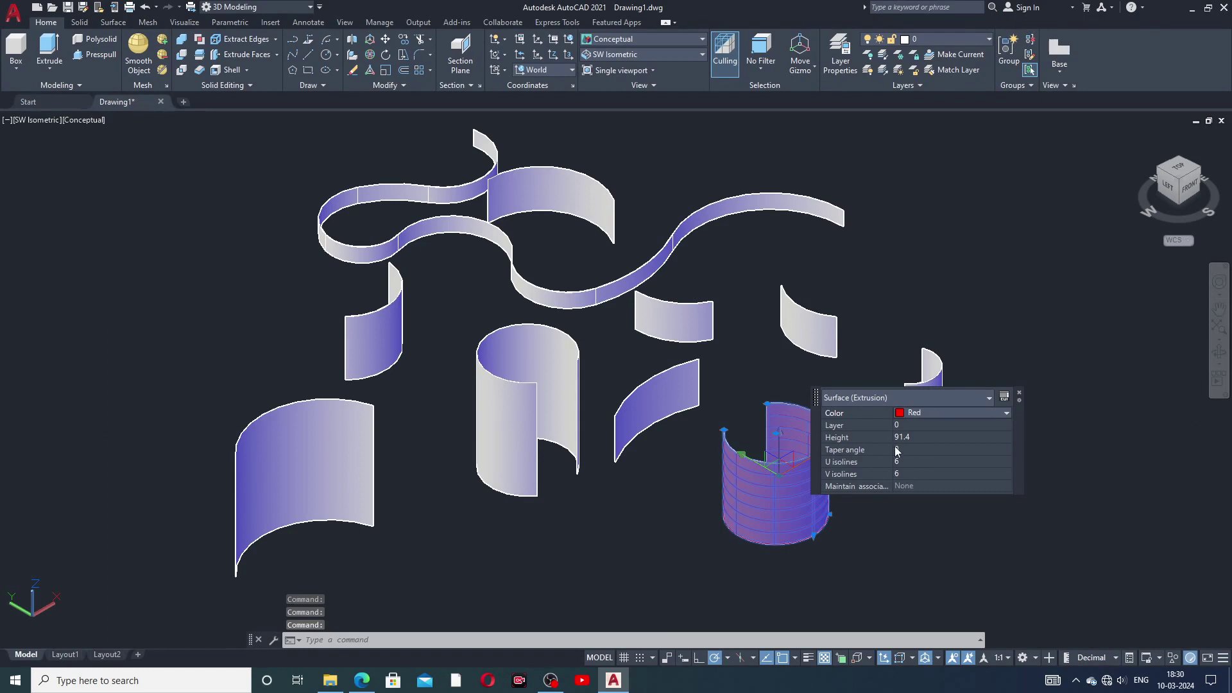
pyautogui.click(886, 516)
pyautogui.press('Escape')
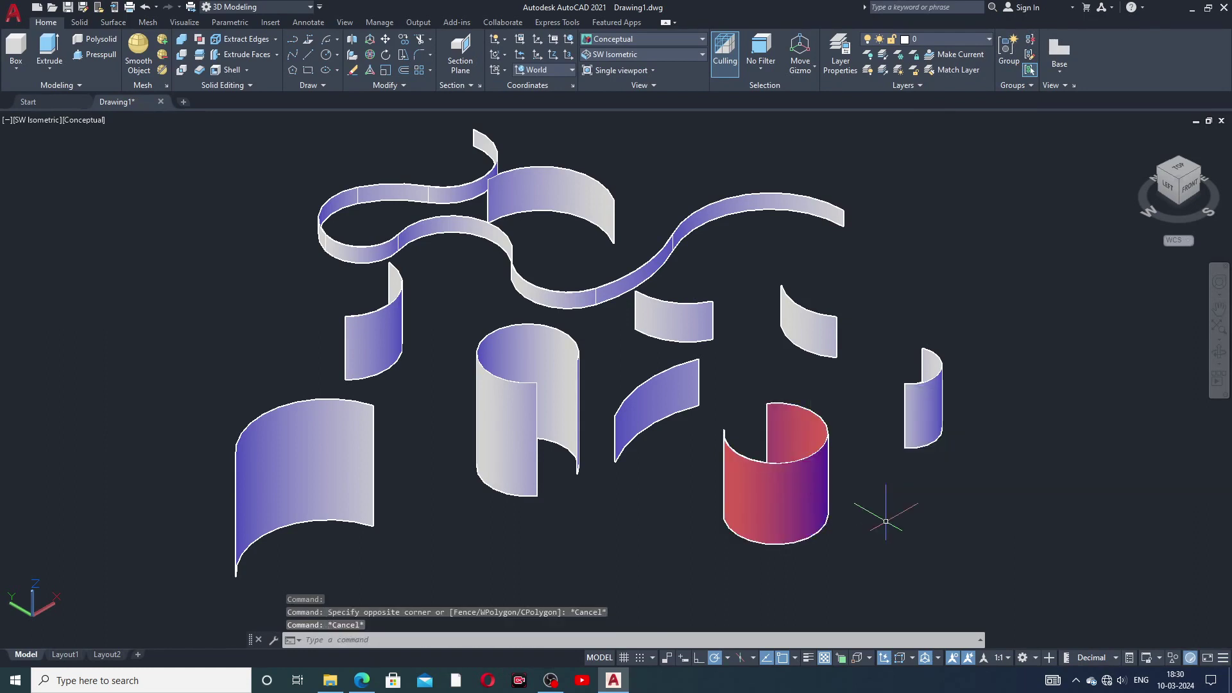
pyautogui.click(340, 443)
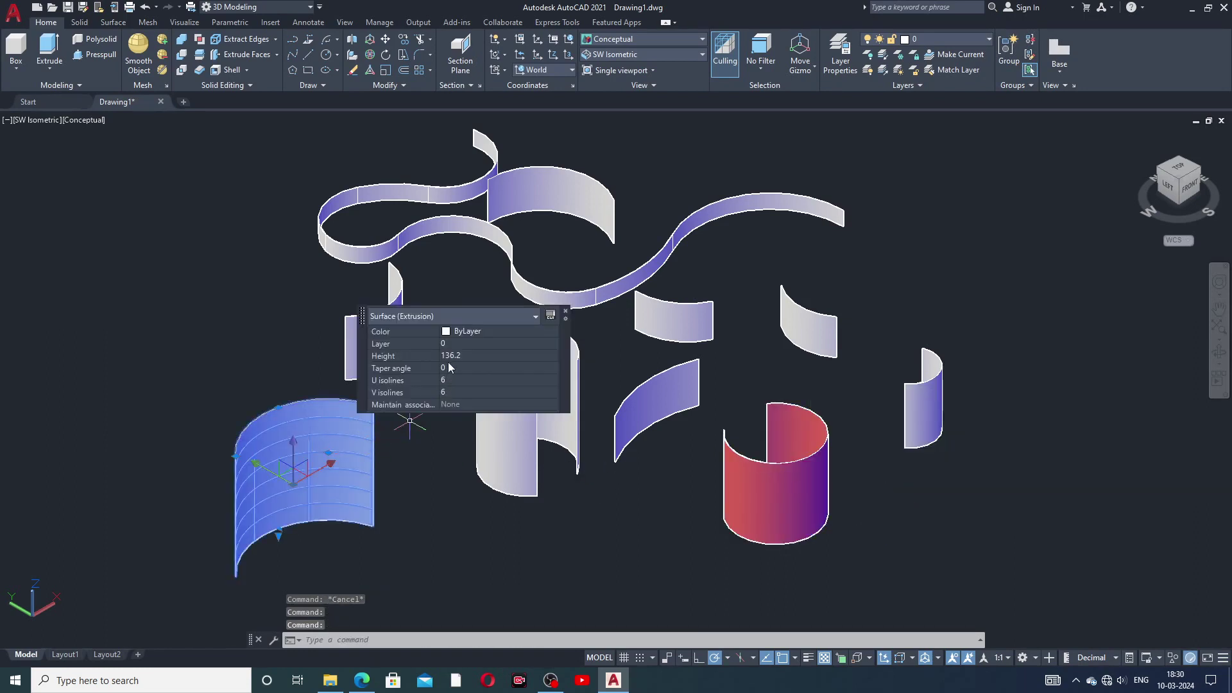
pyautogui.click(451, 334)
pyautogui.click(451, 334)
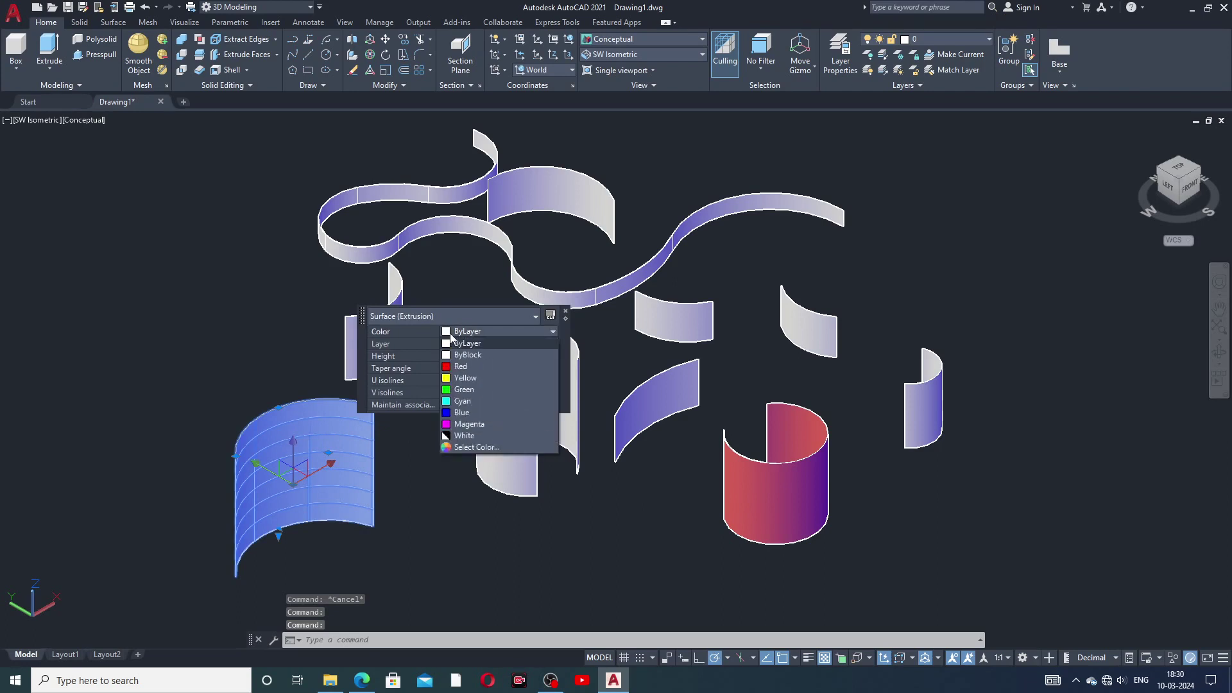
pyautogui.click(452, 378)
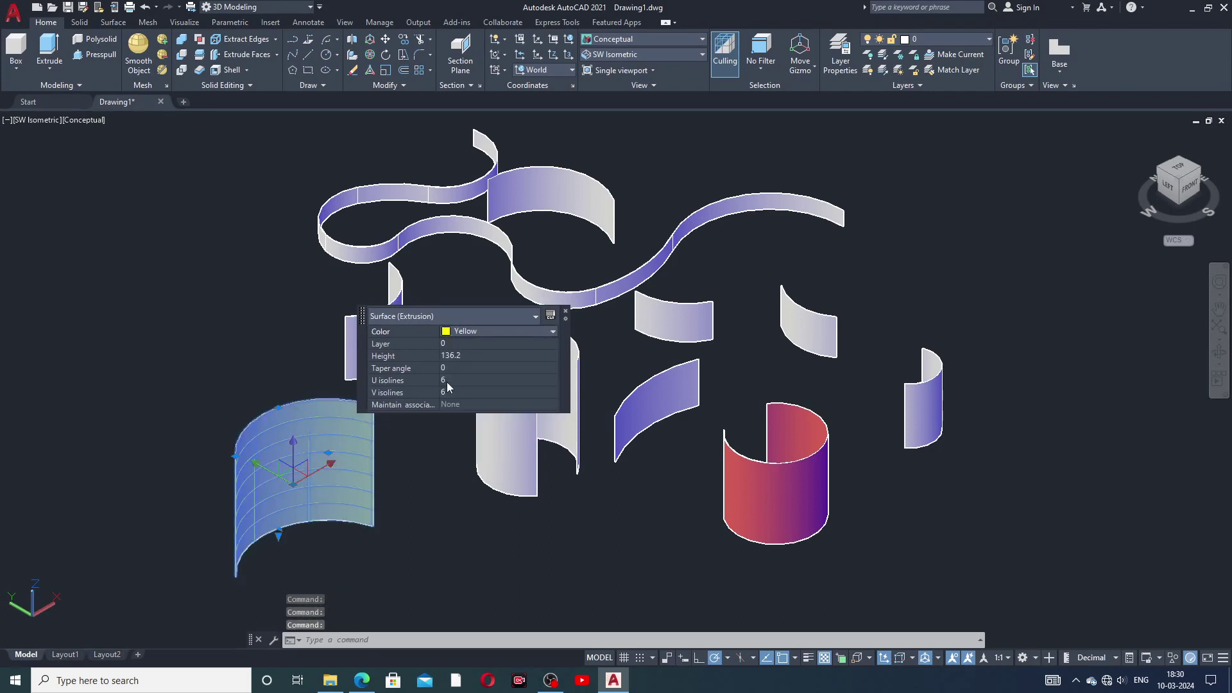
pyautogui.press('Escape')
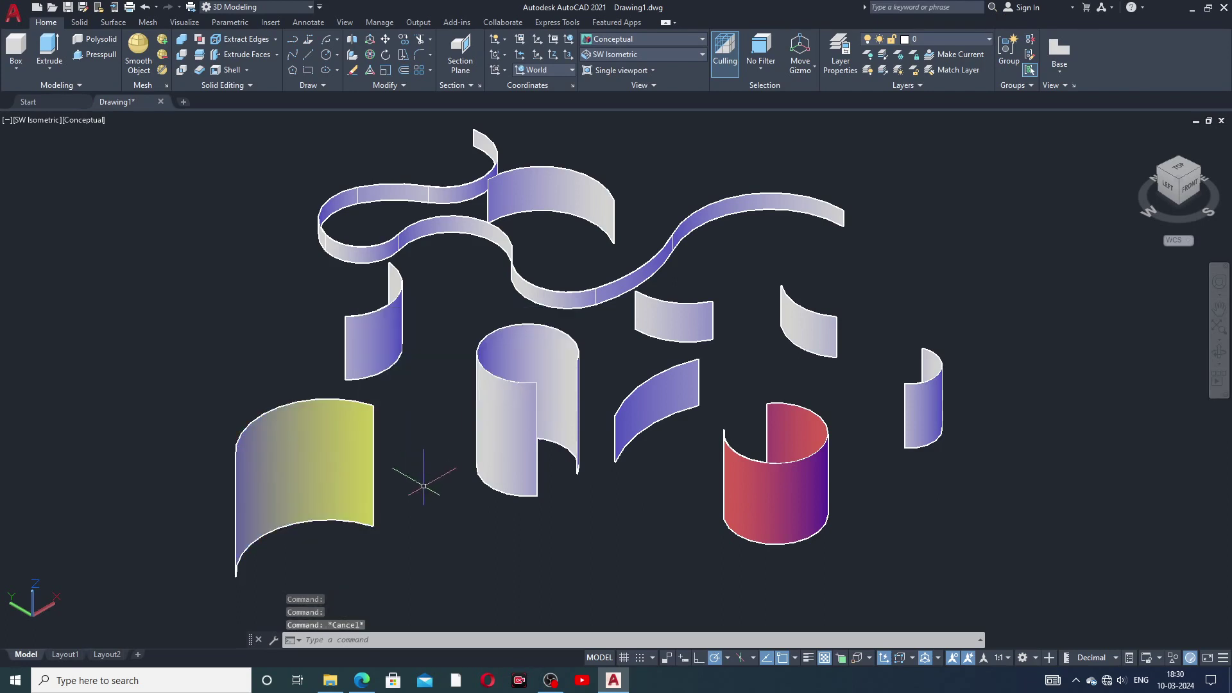
# - Make the central cylinder's base arc and cylinder surface magenta
pyautogui.click(522, 384)
pyautogui.click(647, 274)
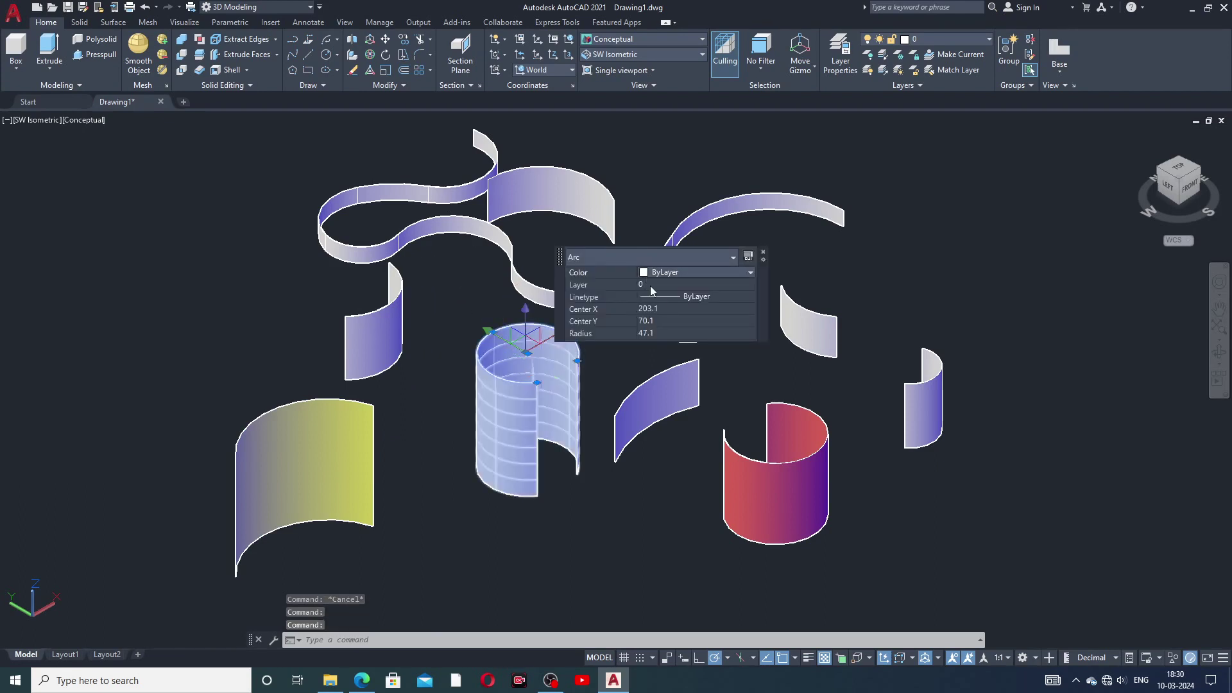
pyautogui.click(660, 275)
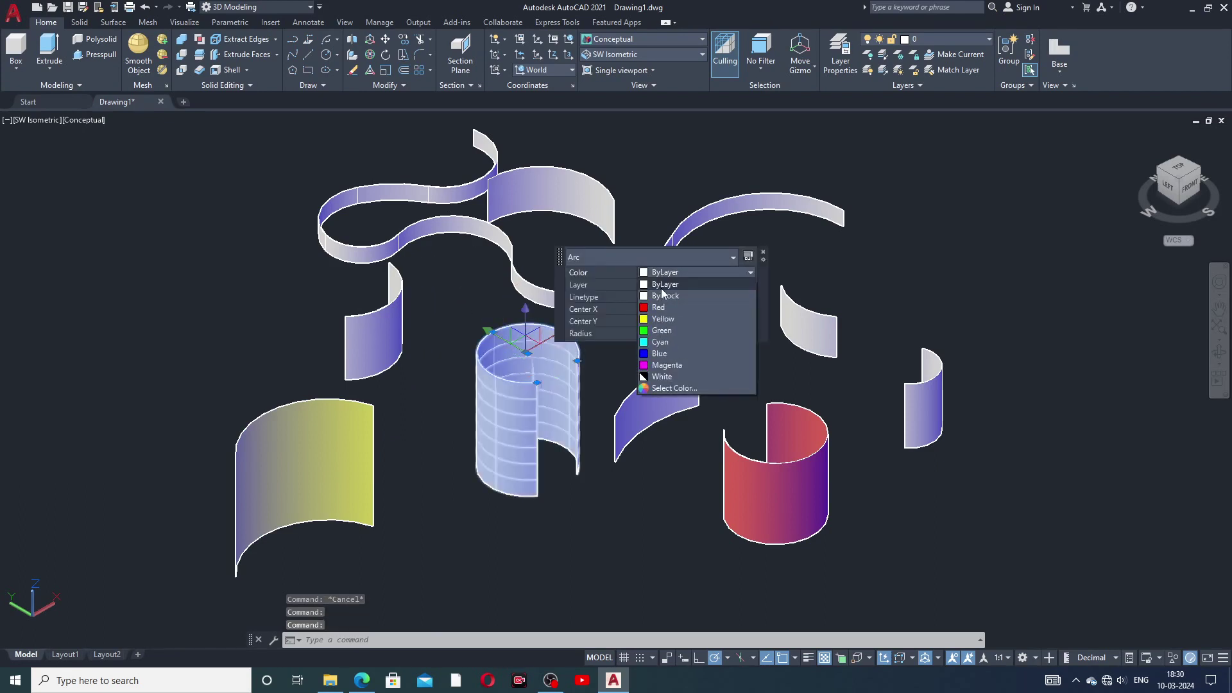
pyautogui.click(659, 370)
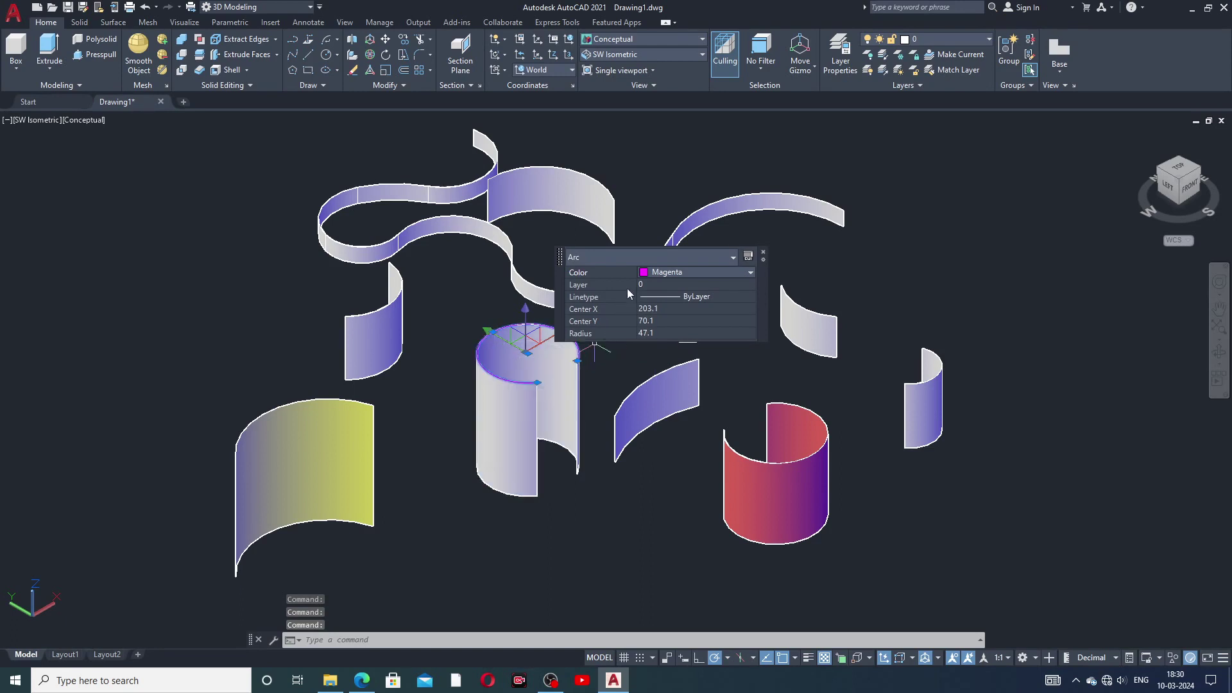
pyautogui.click(577, 366)
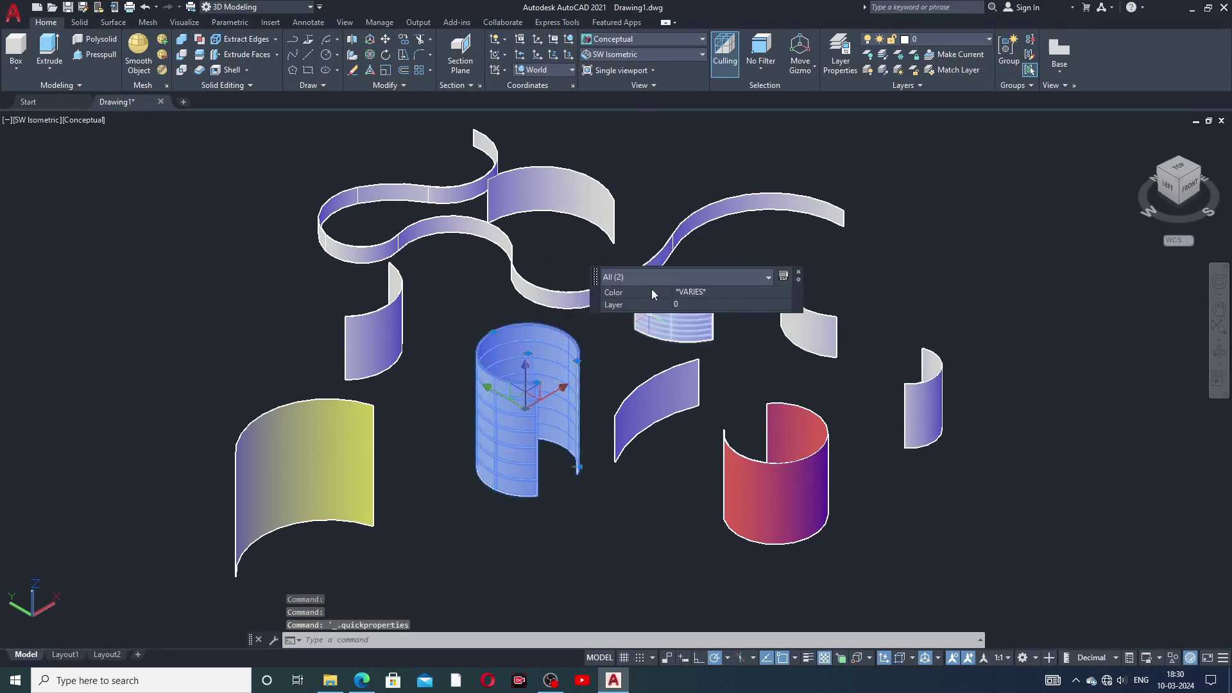
pyautogui.press('Escape')
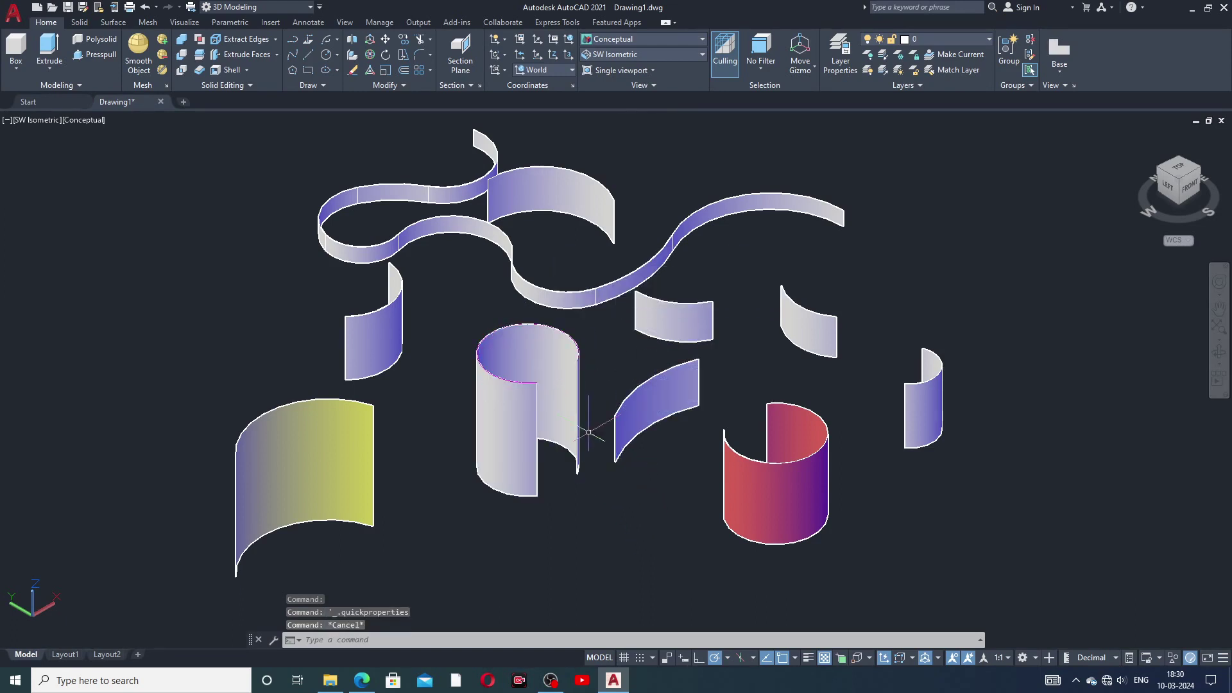
pyautogui.click(559, 381)
pyautogui.click(694, 337)
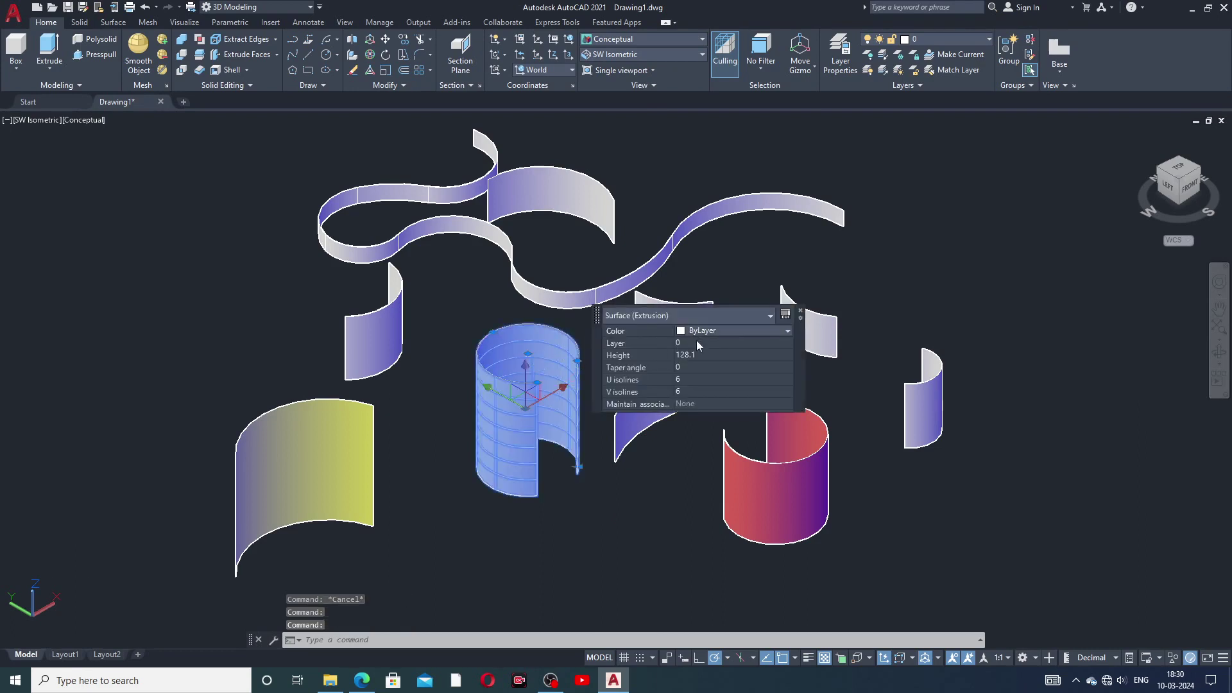
pyautogui.click(704, 332)
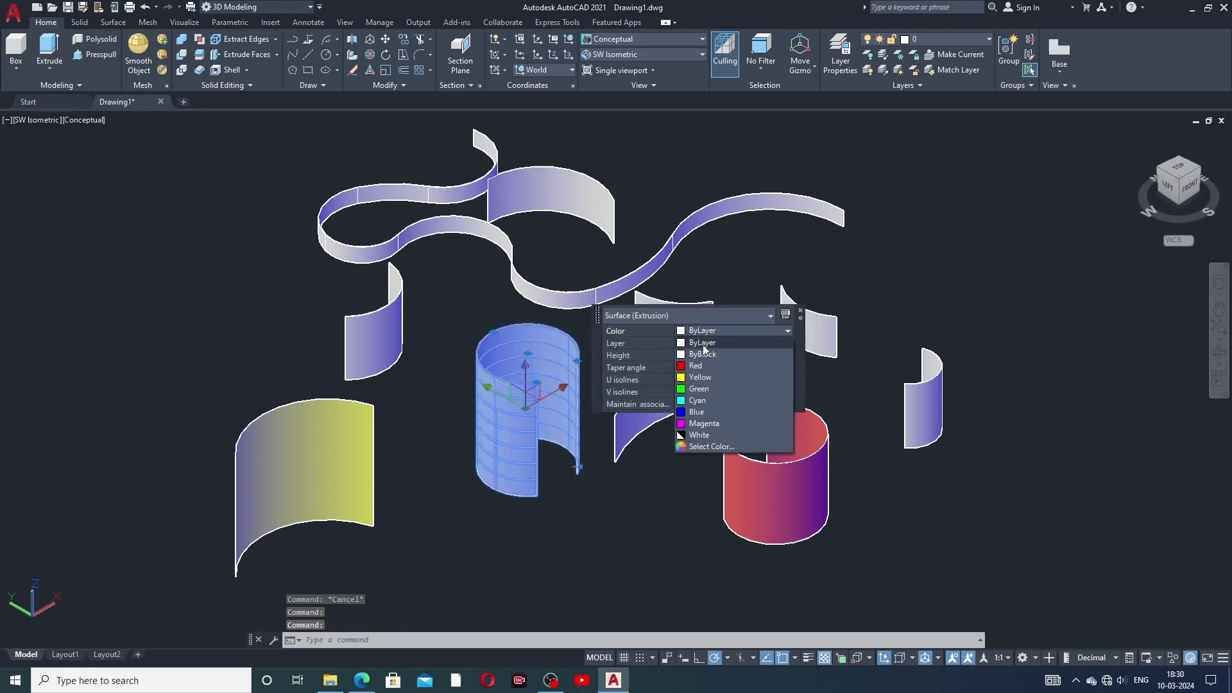
pyautogui.click(698, 426)
pyautogui.press('Escape')
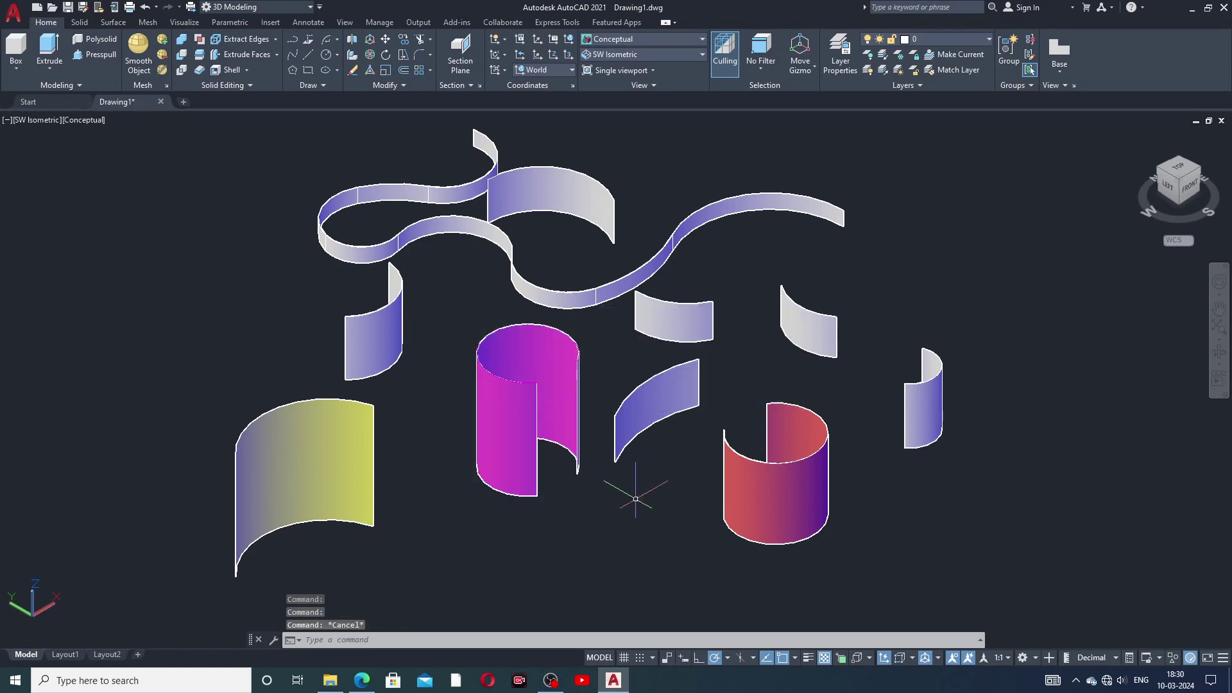
# - Colour the top-centre wall blue and the small wall below the wavy strip red
pyautogui.click(581, 201)
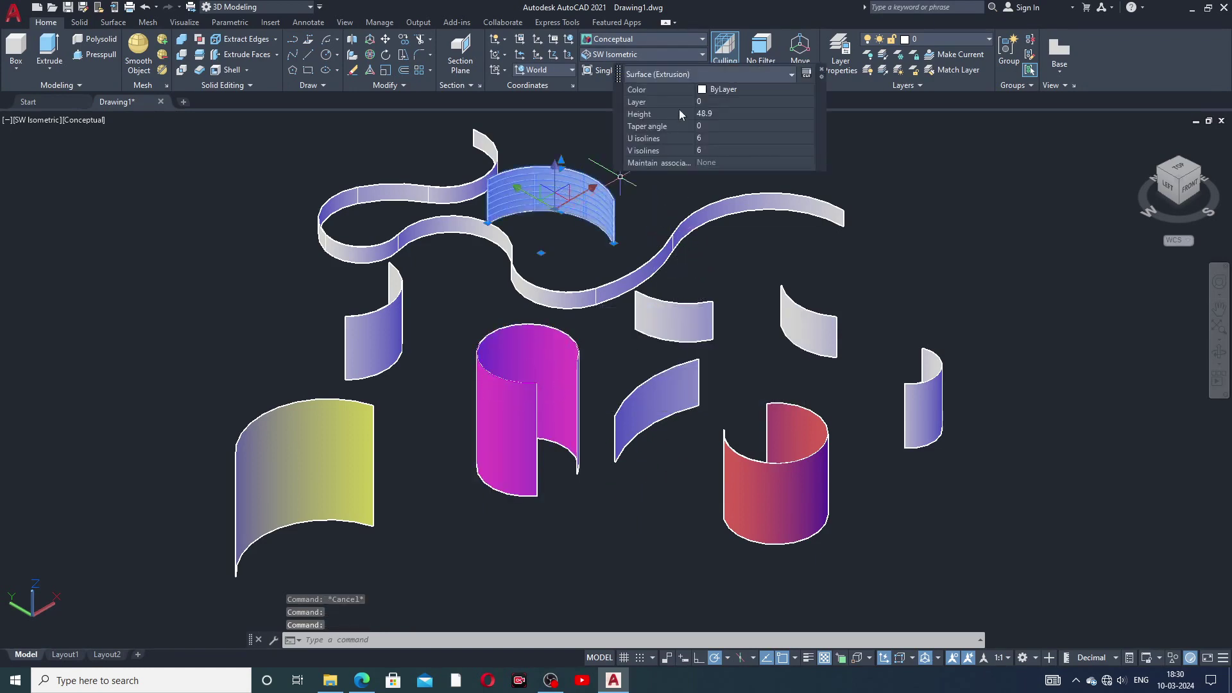
pyautogui.click(707, 91)
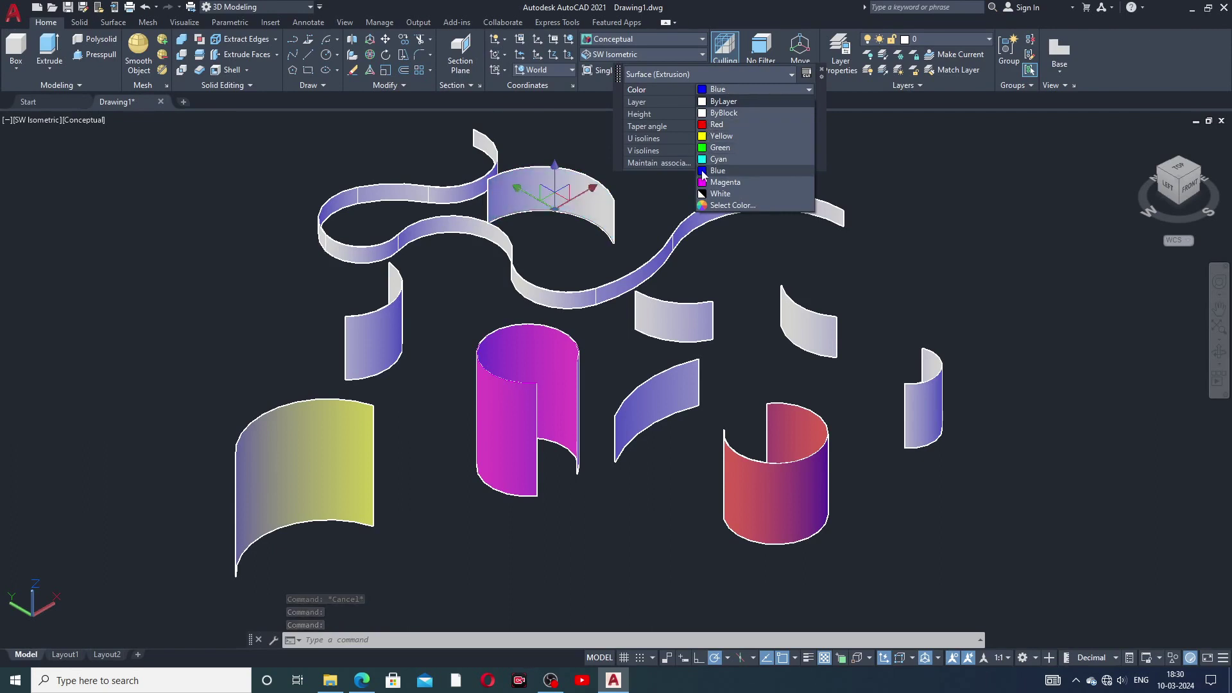
pyautogui.click(704, 172)
pyautogui.press('Escape')
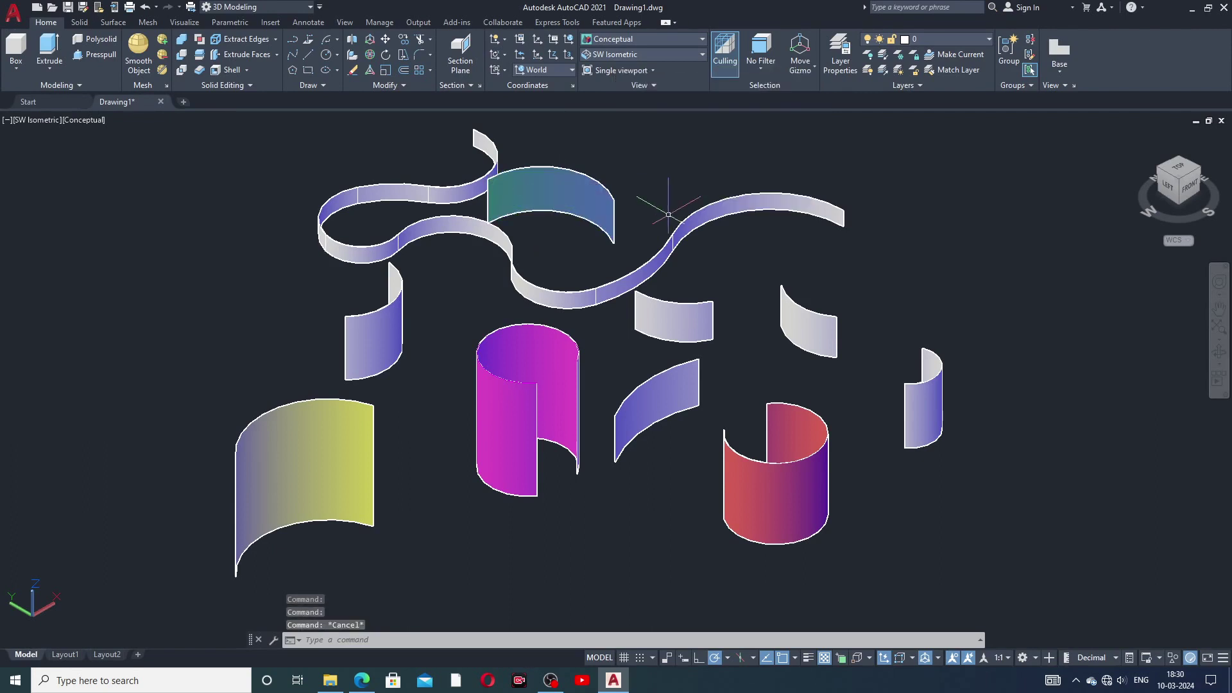
pyautogui.click(693, 306)
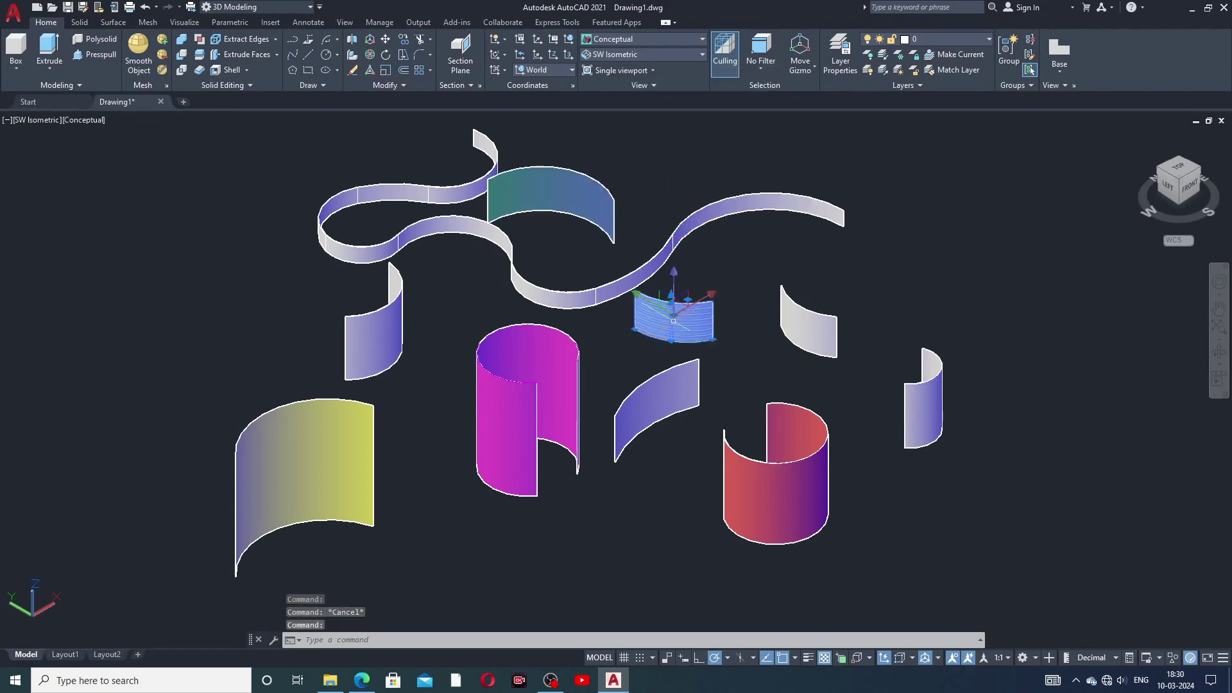
pyautogui.click(799, 210)
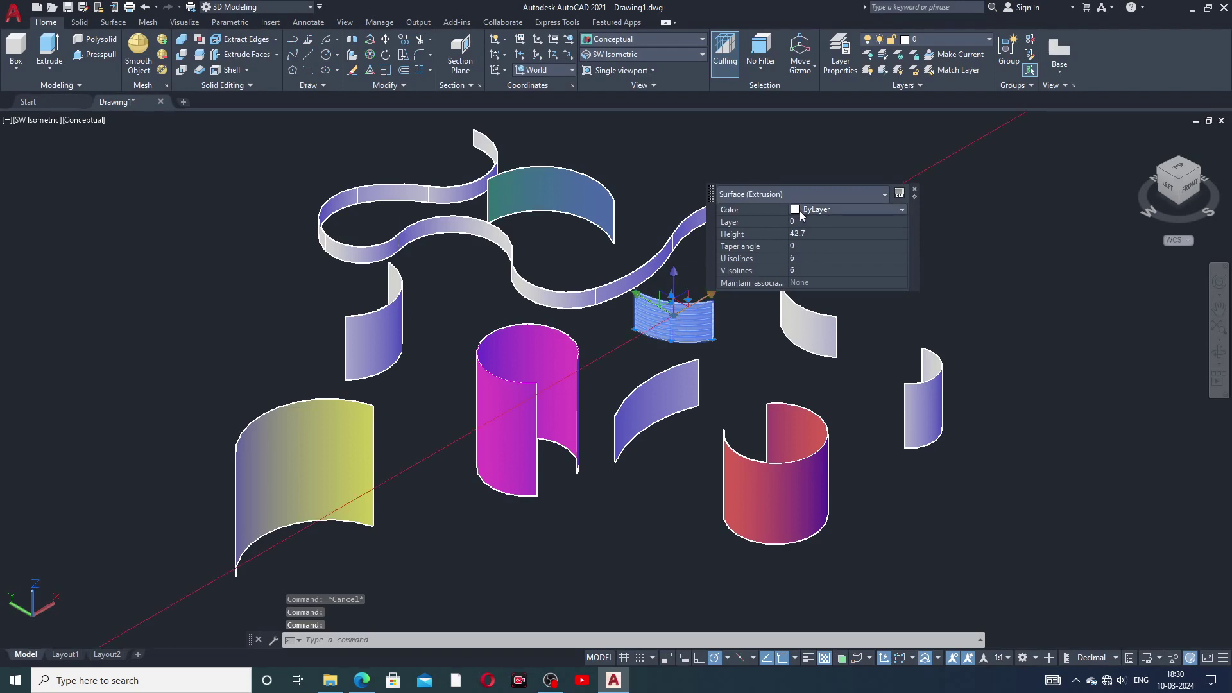
pyautogui.click(801, 215)
pyautogui.click(796, 247)
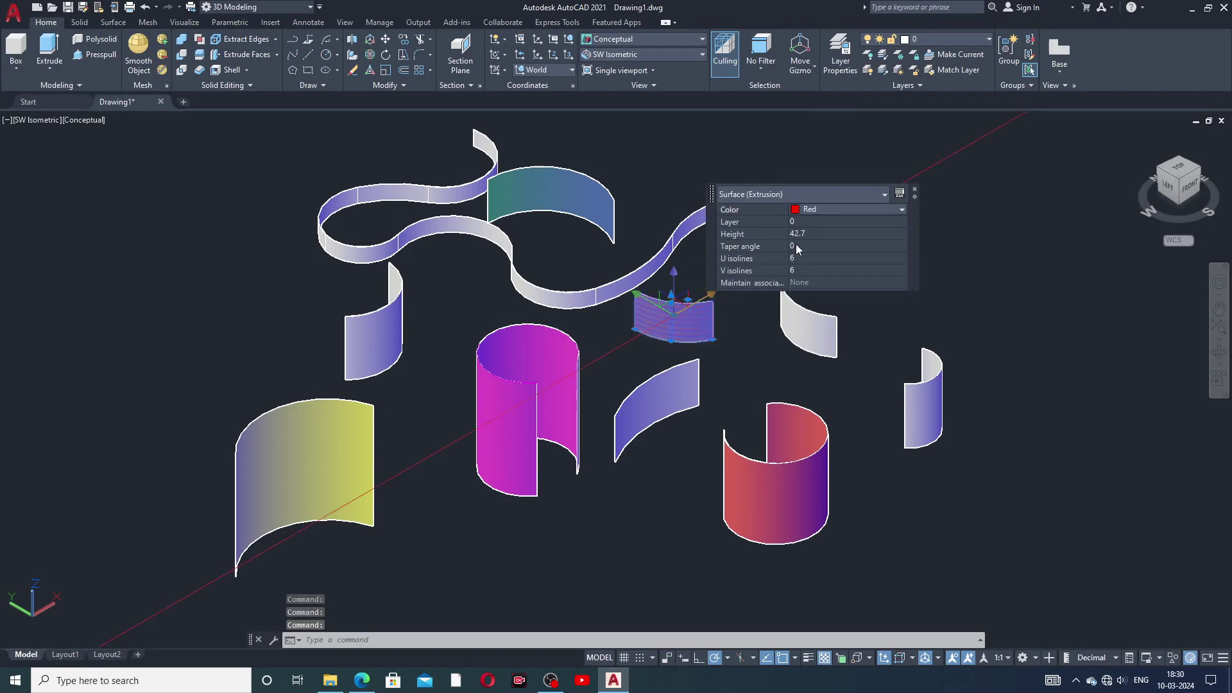
pyautogui.press('Escape')
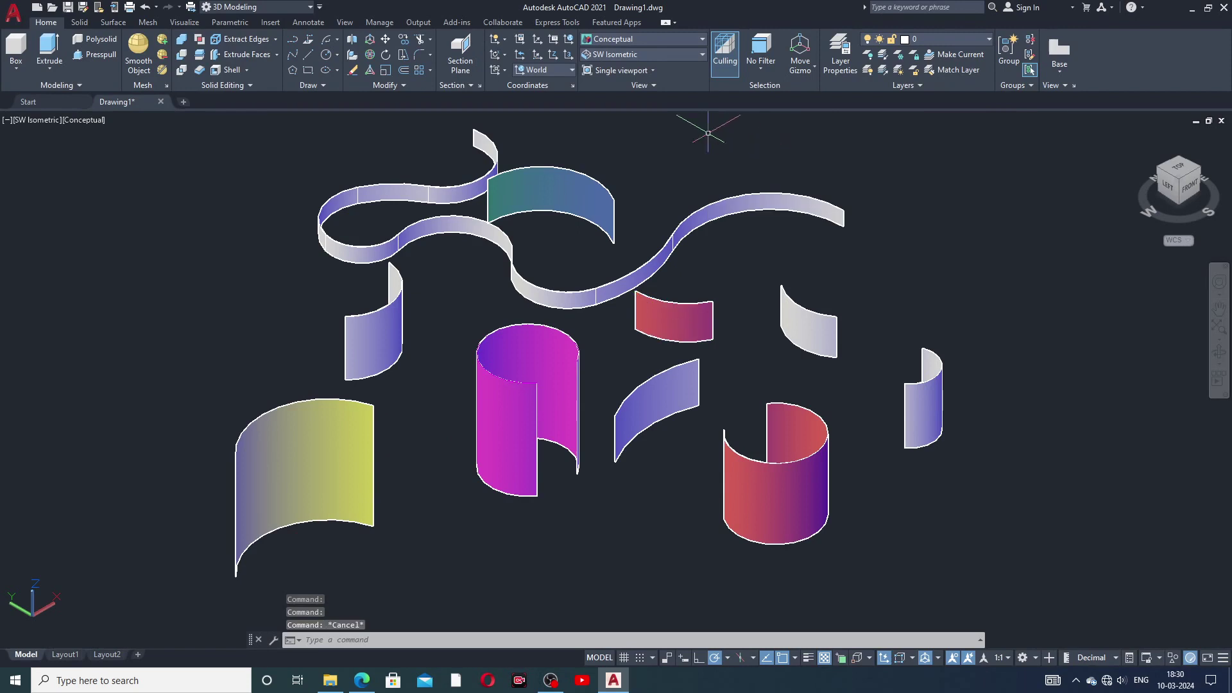
# - Switch the viewport visual style to Shaded
pyautogui.click(649, 38)
pyautogui.click(614, 110)
pyautogui.moveTo(668, 287); pyautogui.dragTo(700, 293, button='middle')
# - Colour the long wavy strip surface green
pyautogui.click(718, 230)
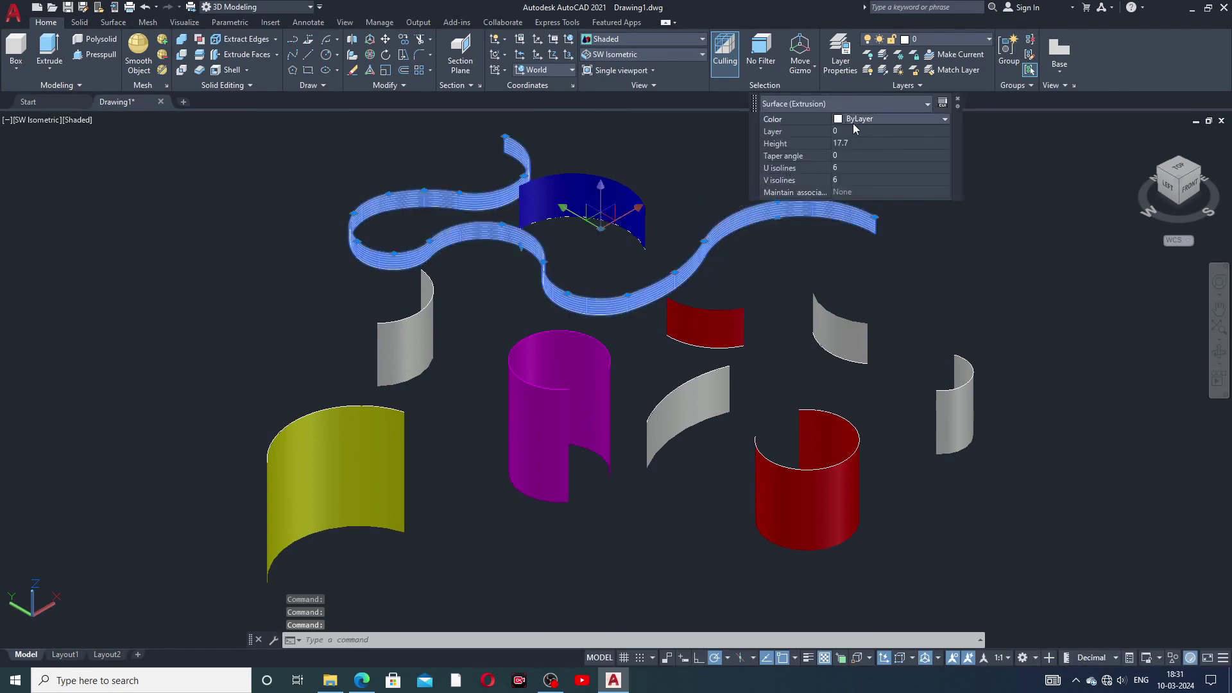
pyautogui.click(853, 122)
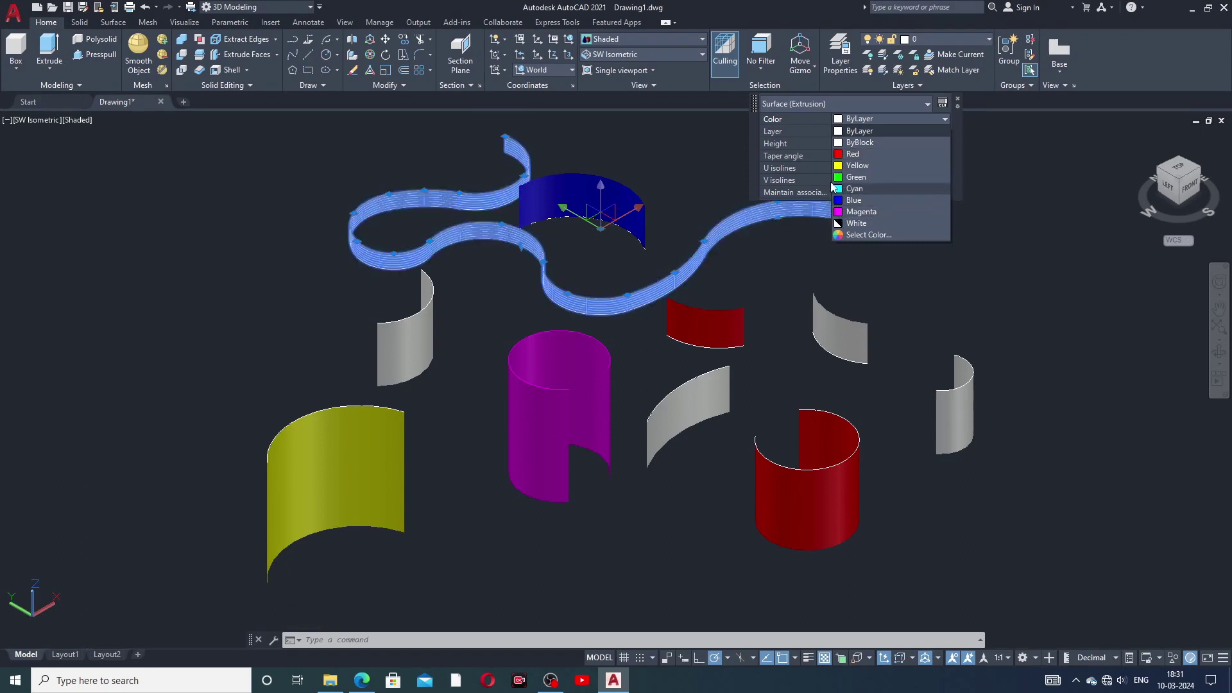
pyautogui.click(841, 177)
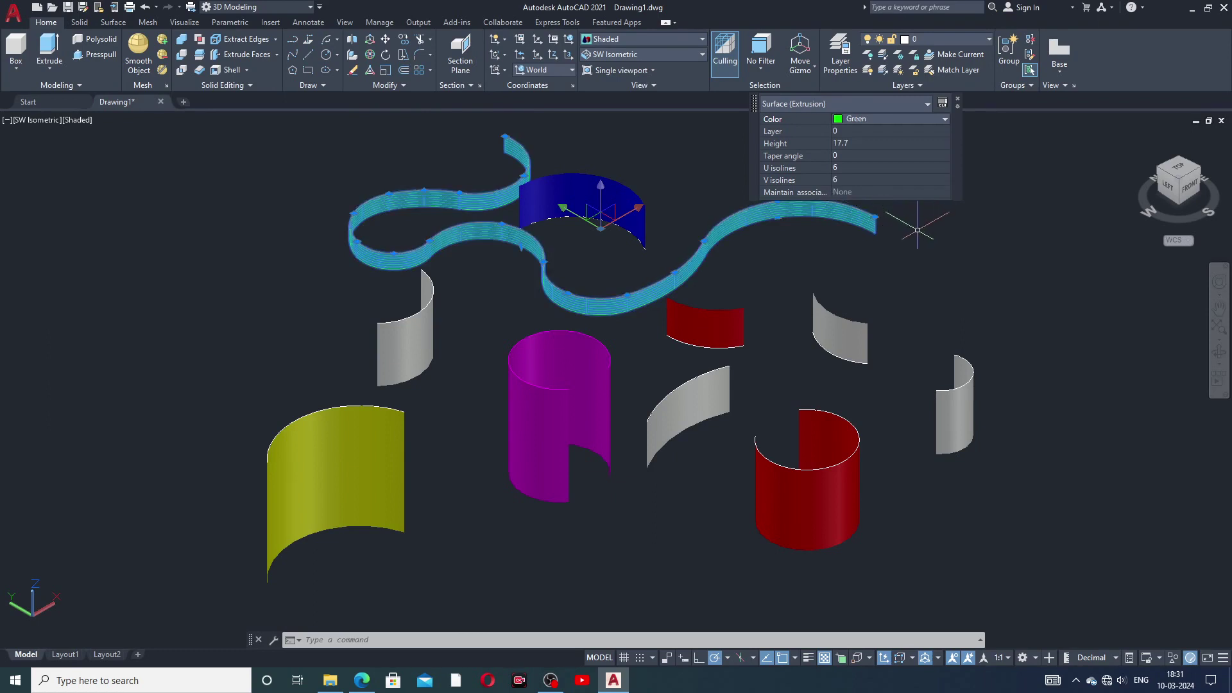
pyautogui.press('Escape')
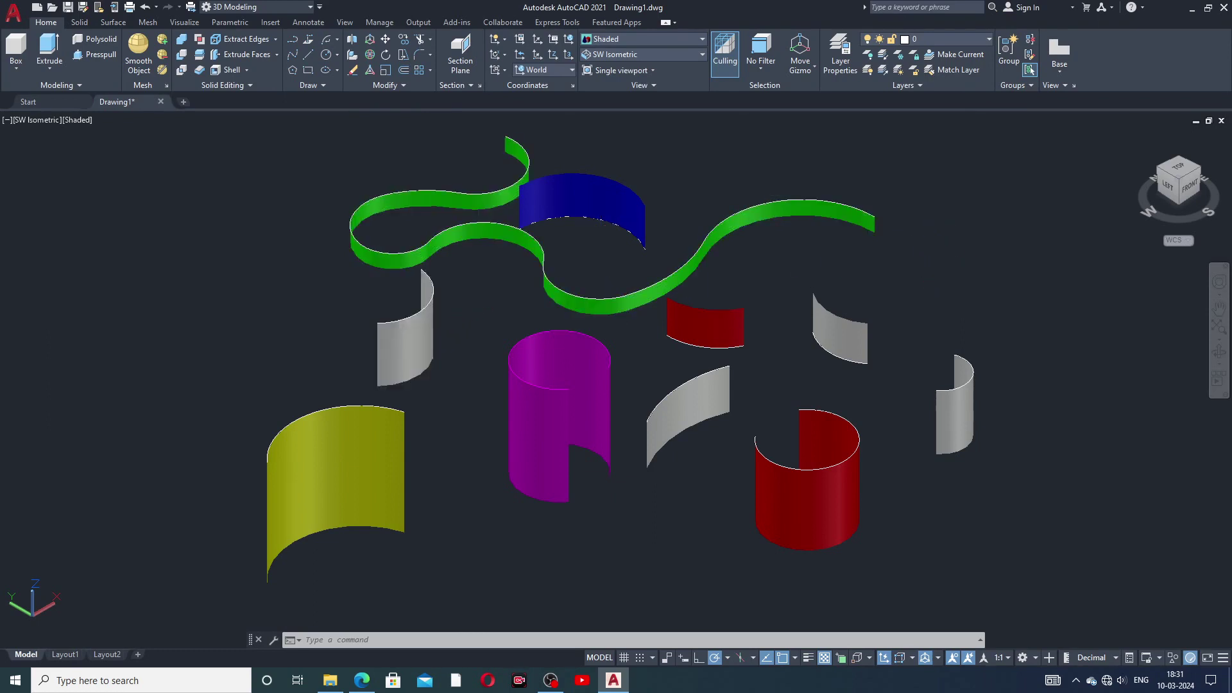
# - Colour the small left curved wall yellow and the small right wall red
pyautogui.click(422, 336)
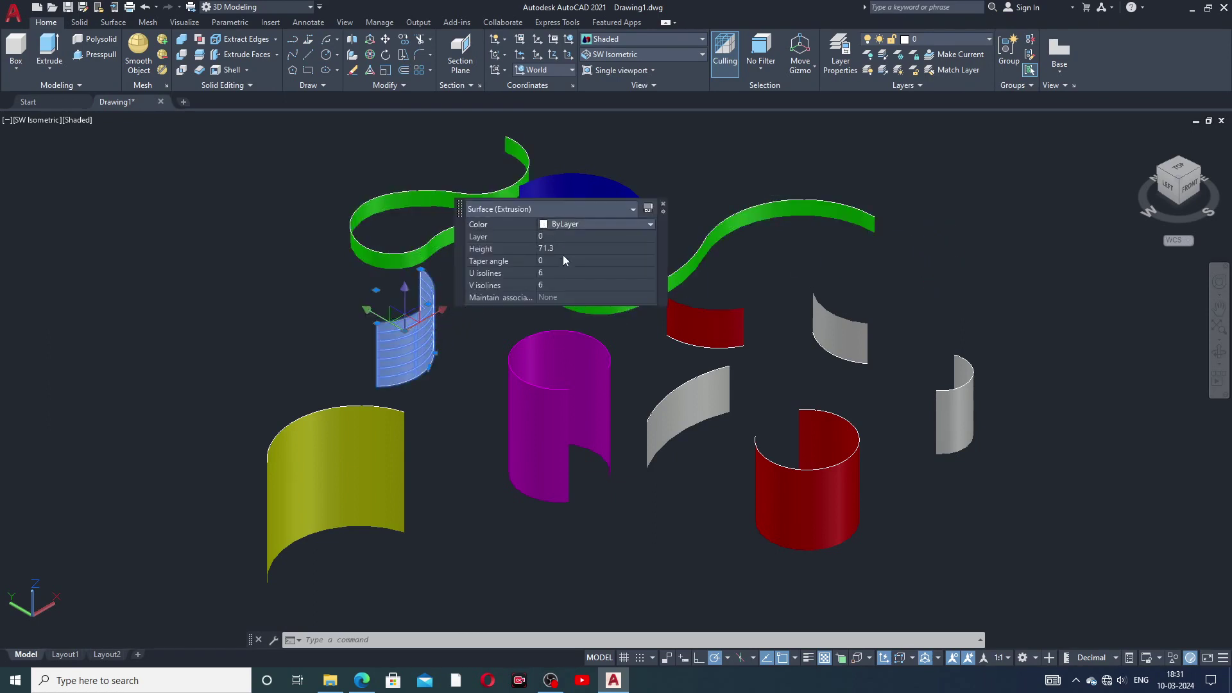
pyautogui.click(545, 225)
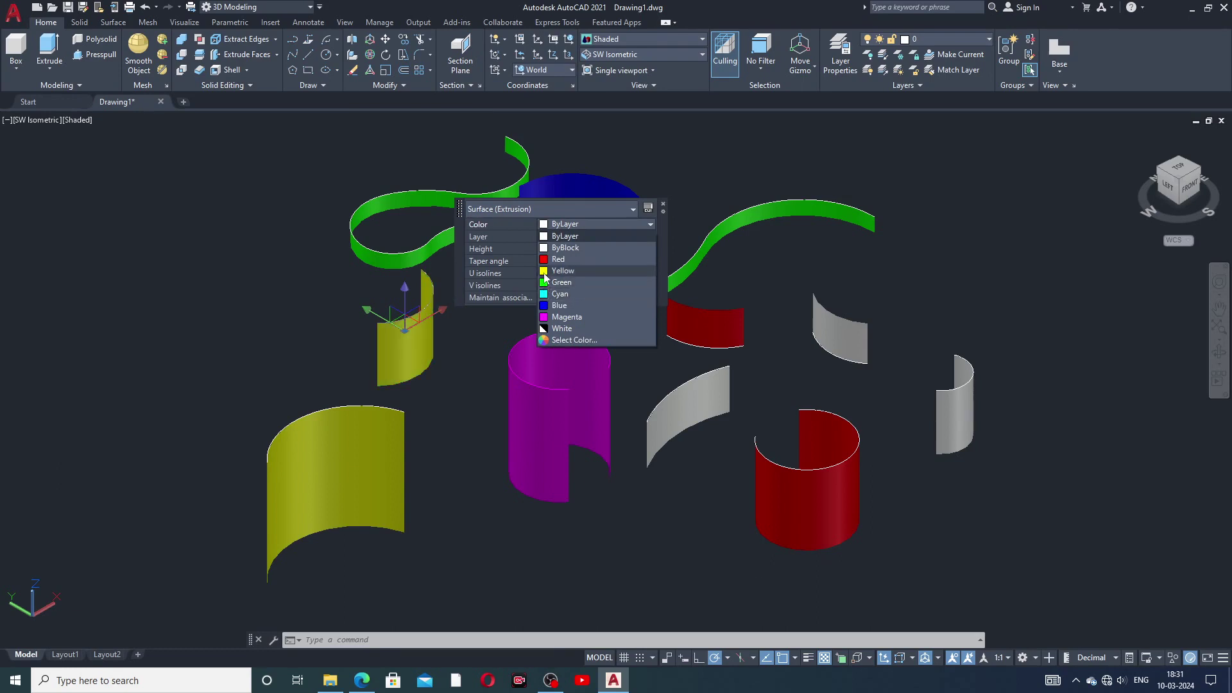
pyautogui.click(544, 270)
pyautogui.press('Escape')
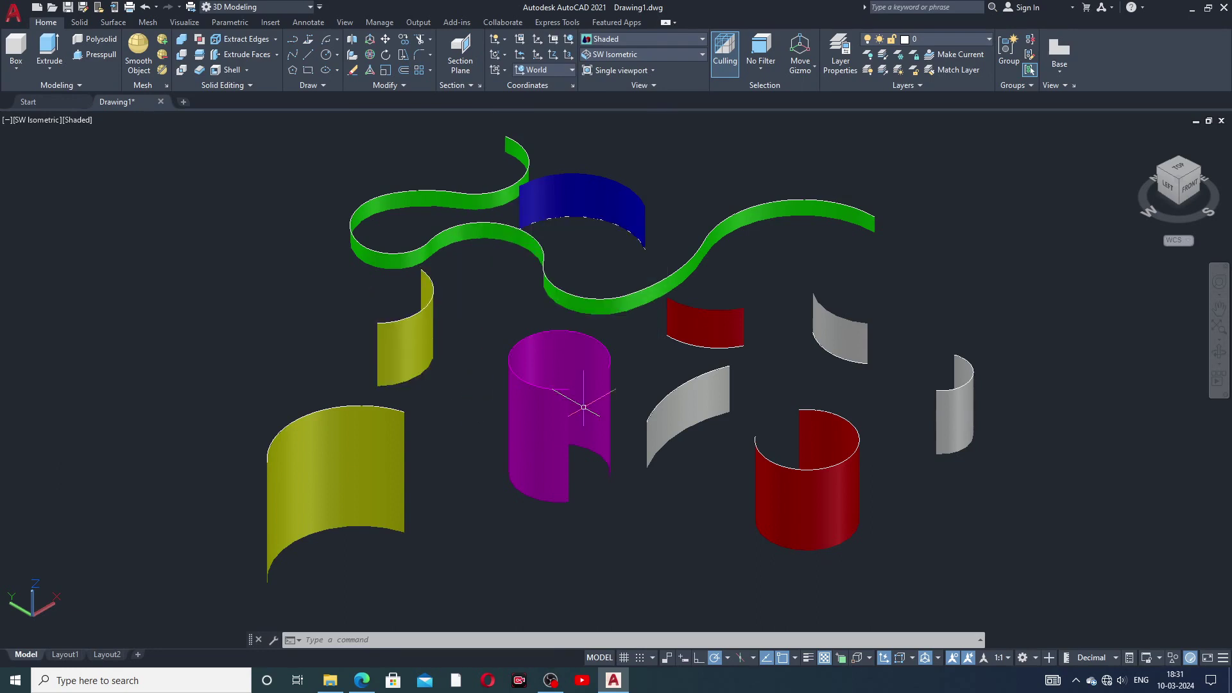
pyautogui.click(960, 395)
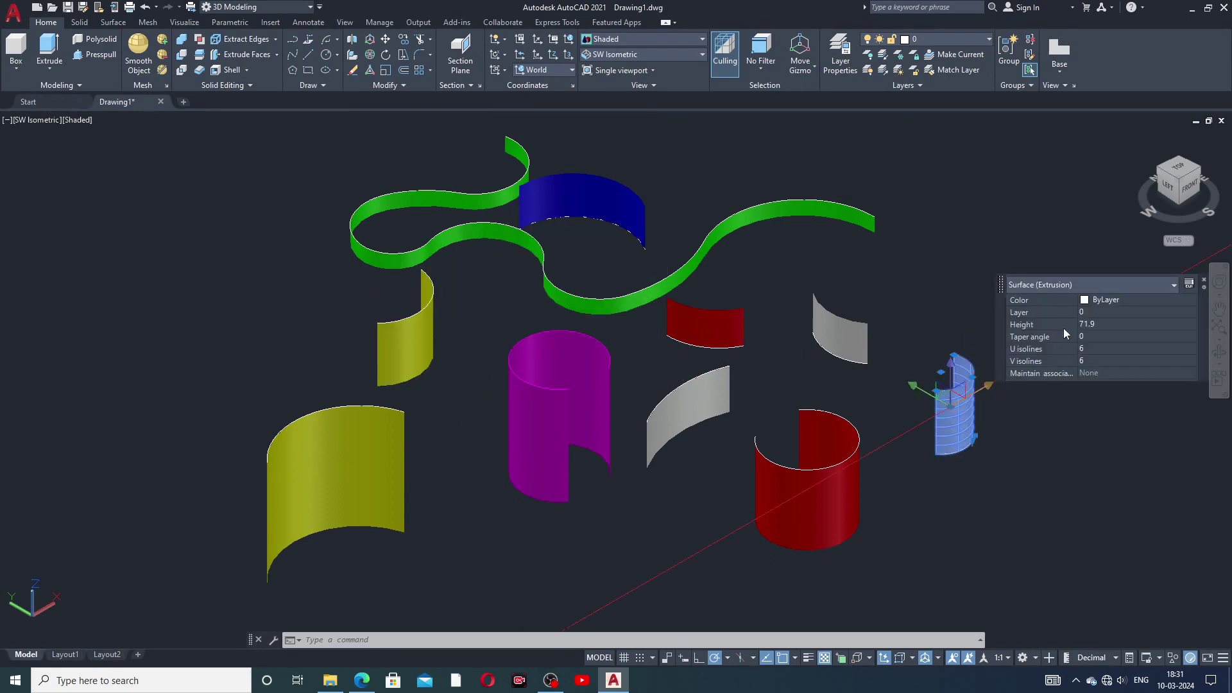
pyautogui.click(1085, 300)
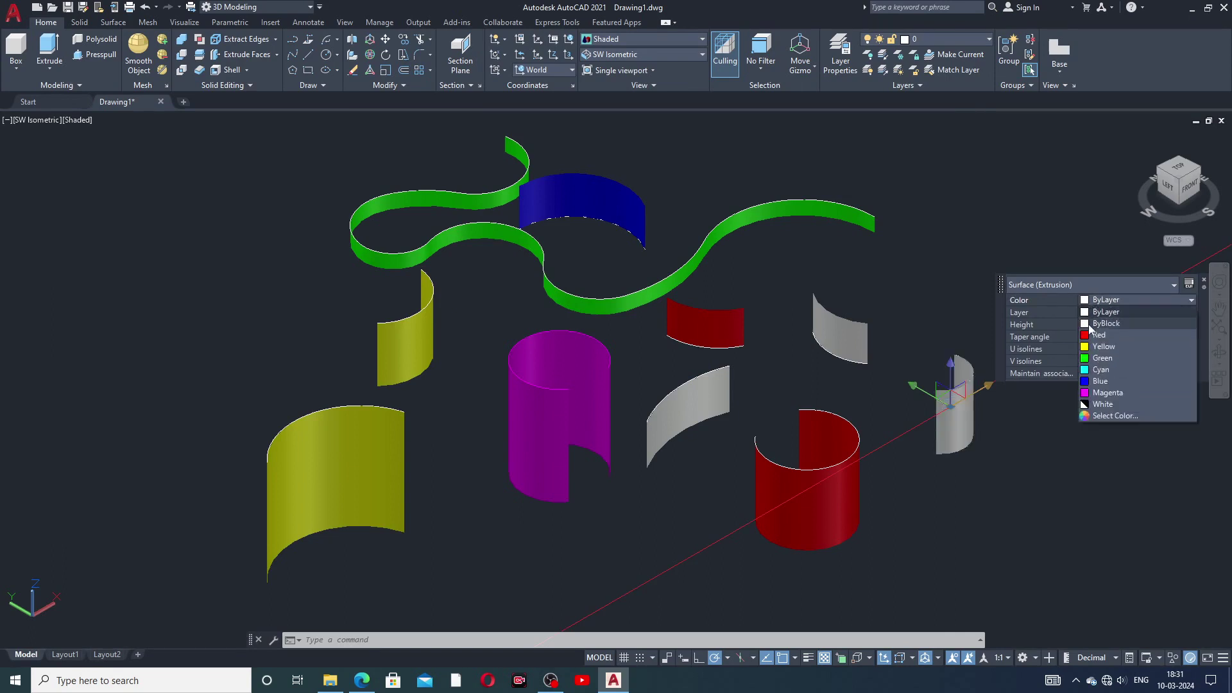
pyautogui.click(1086, 336)
pyautogui.press('Escape')
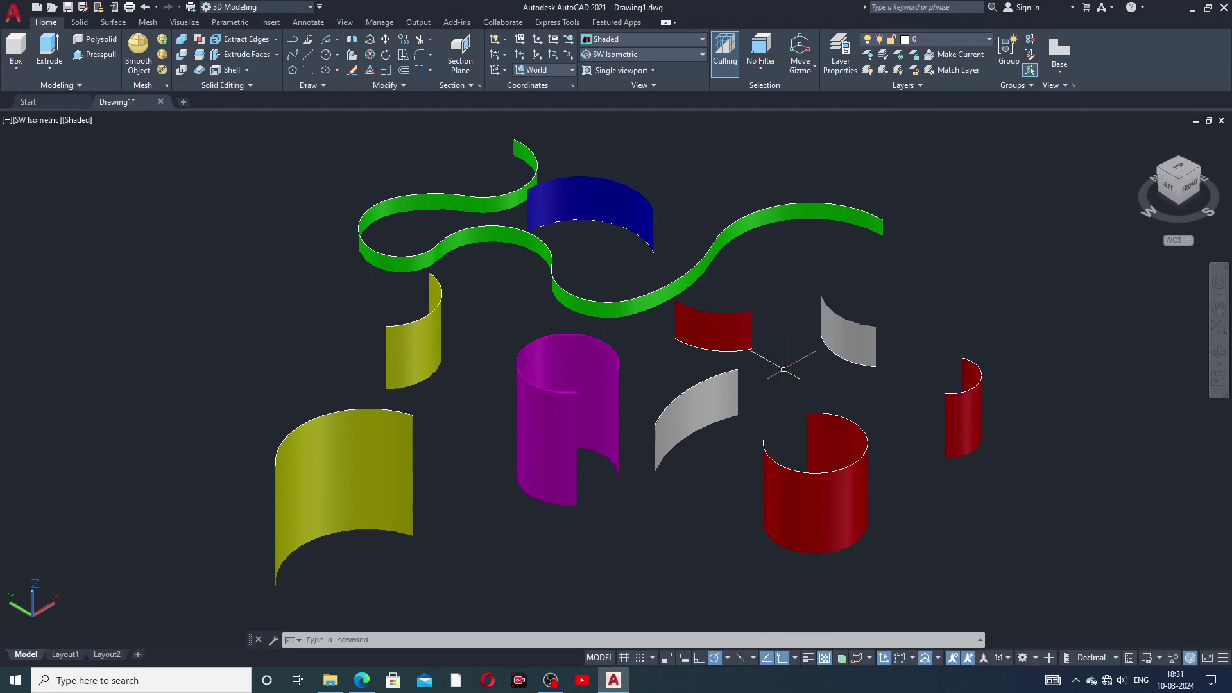
pyautogui.scroll(-2, 783, 370)
pyautogui.scroll(2, 783, 370)
pyautogui.scroll(2, 783, 369)
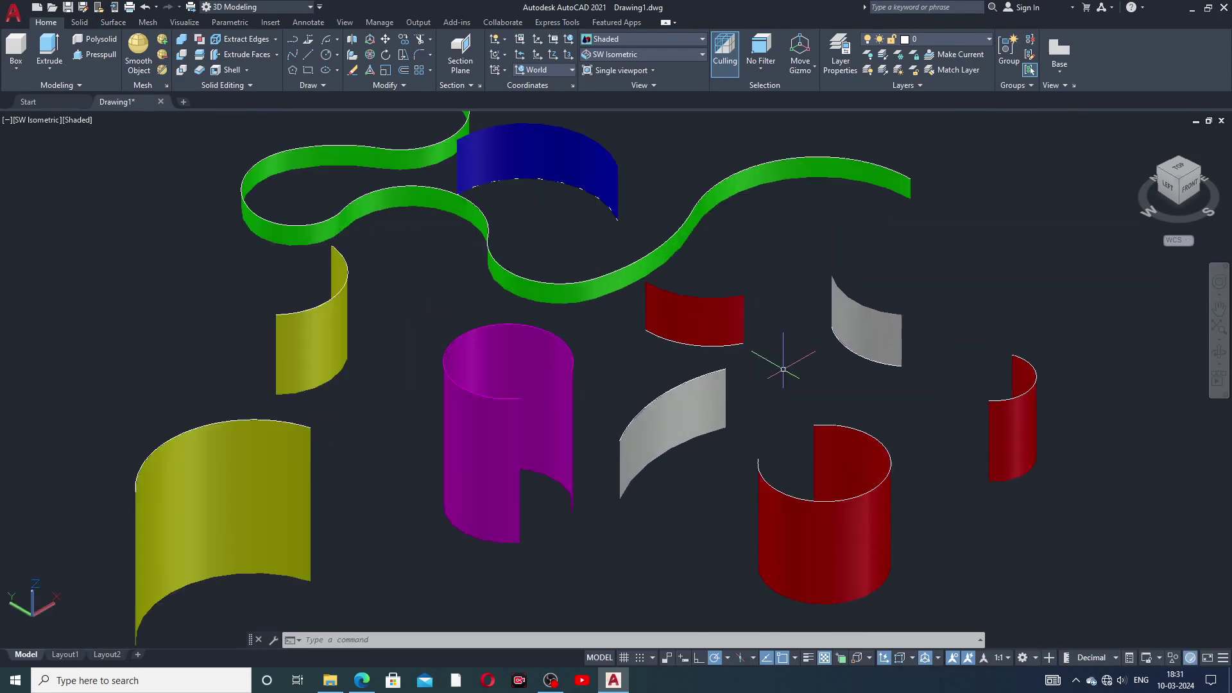
pyautogui.scroll(-2, 783, 369)
pyautogui.moveTo(802, 386); pyautogui.dragTo(798, 364, button='middle')
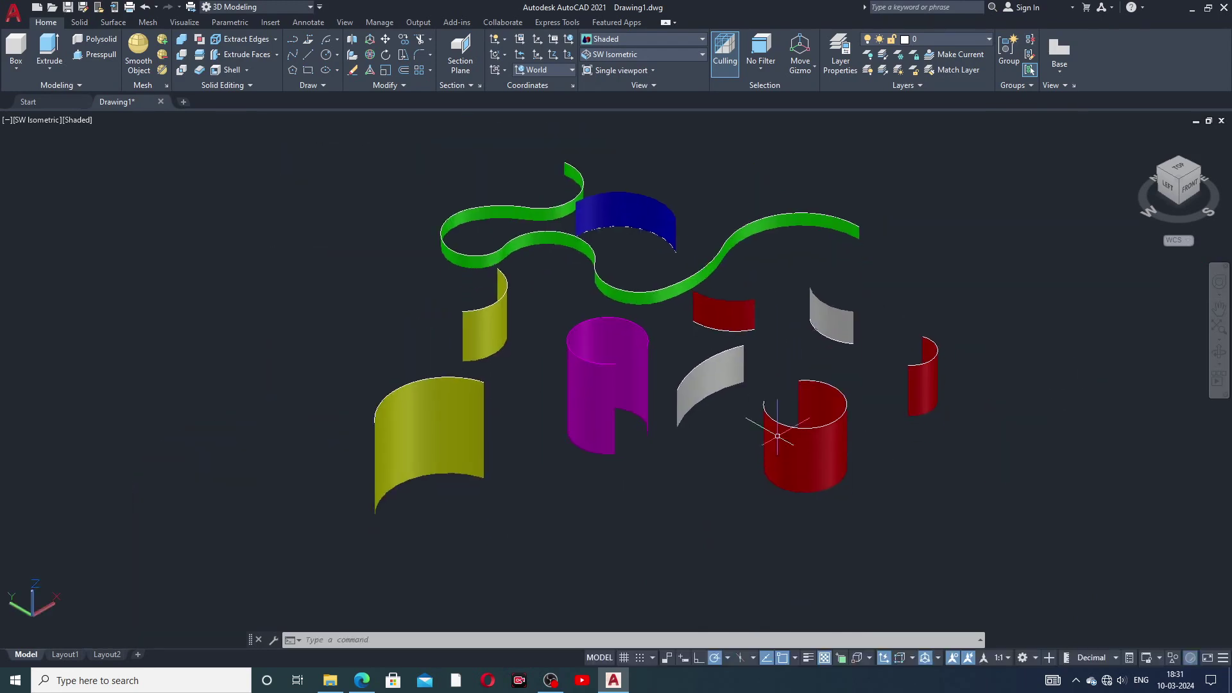
pyautogui.click(719, 685)
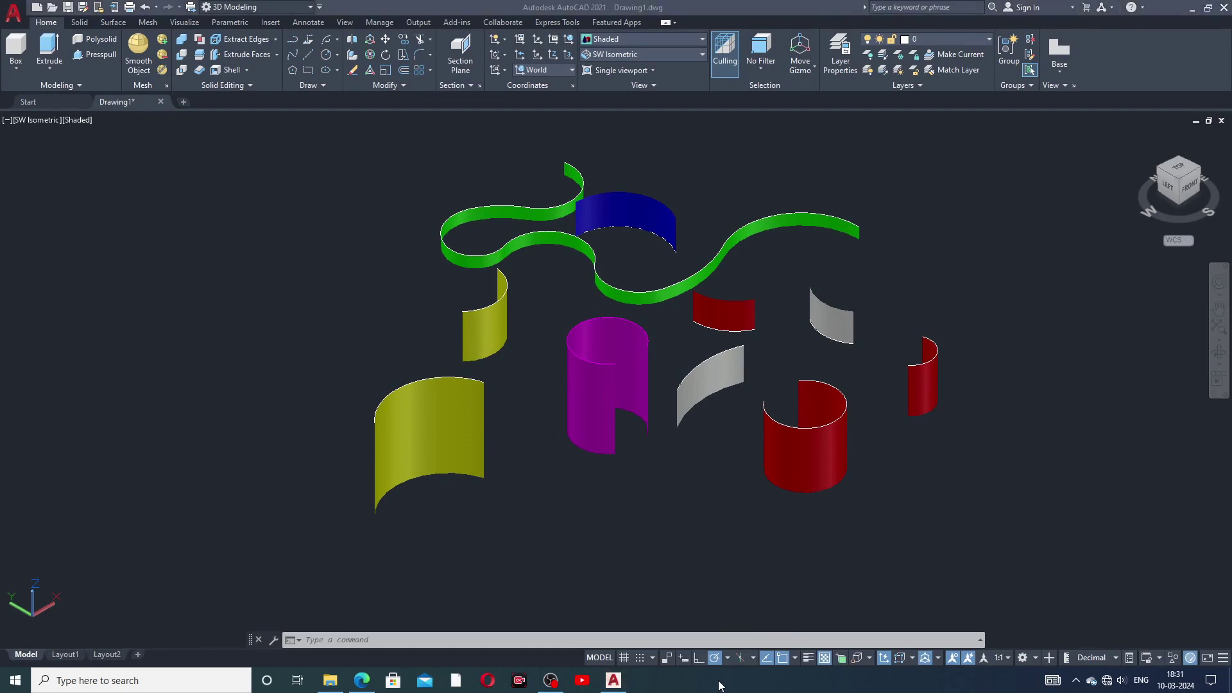